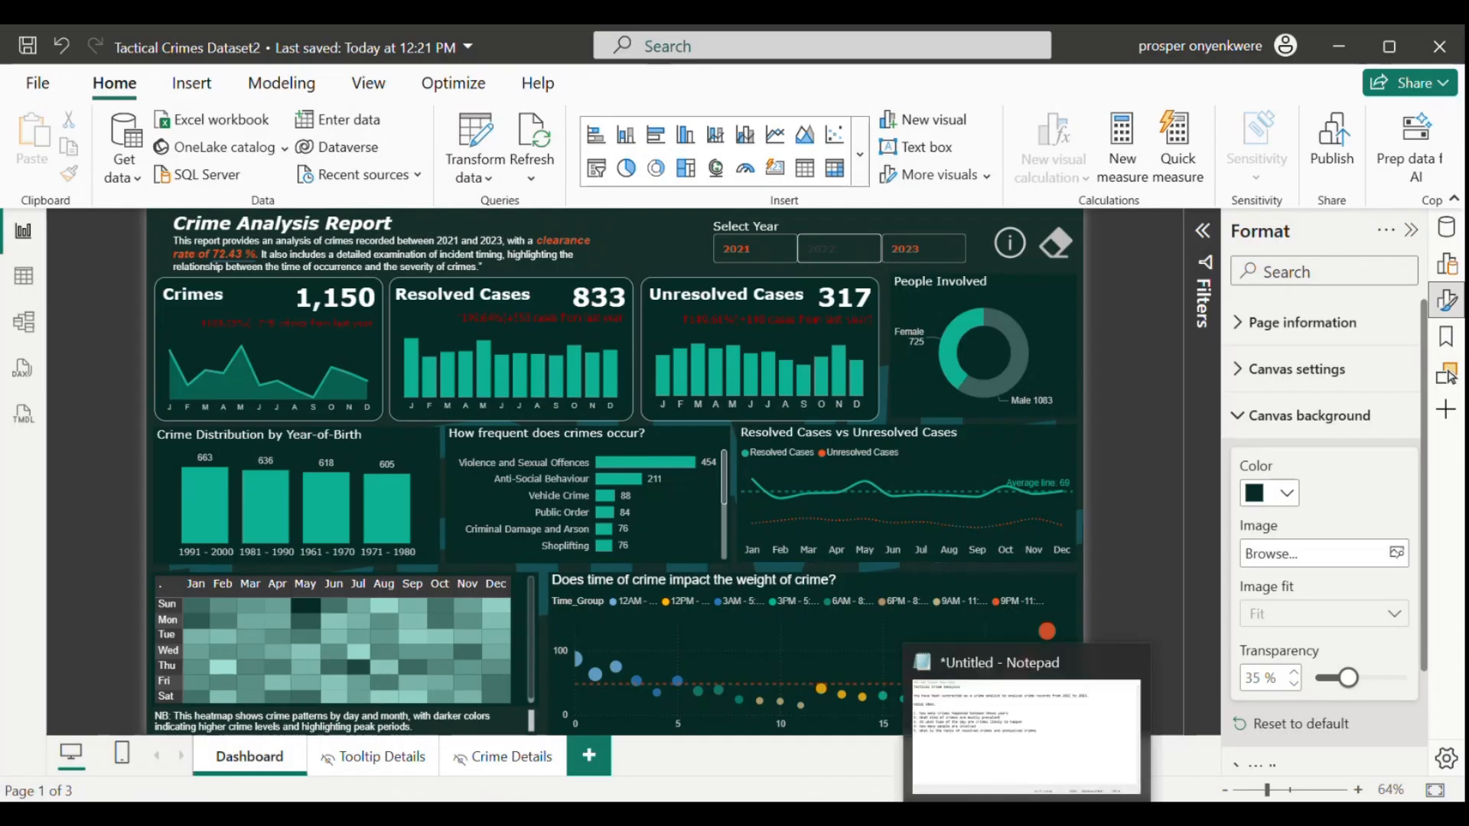
Step: Read the Tactical Crime Analysis brief and its focus areas in Notepad
left_click(1021, 760)
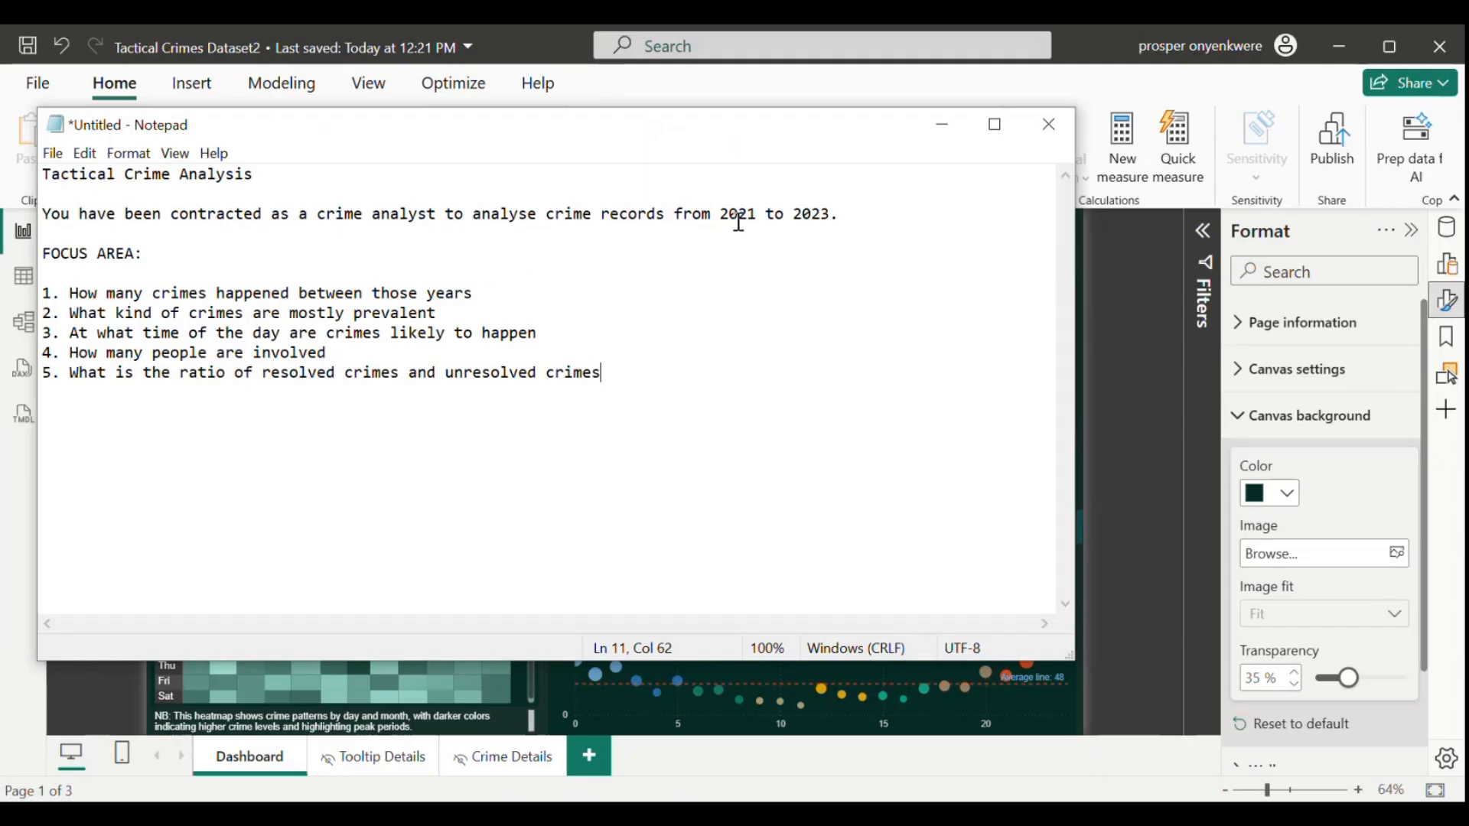
left_click(943, 126)
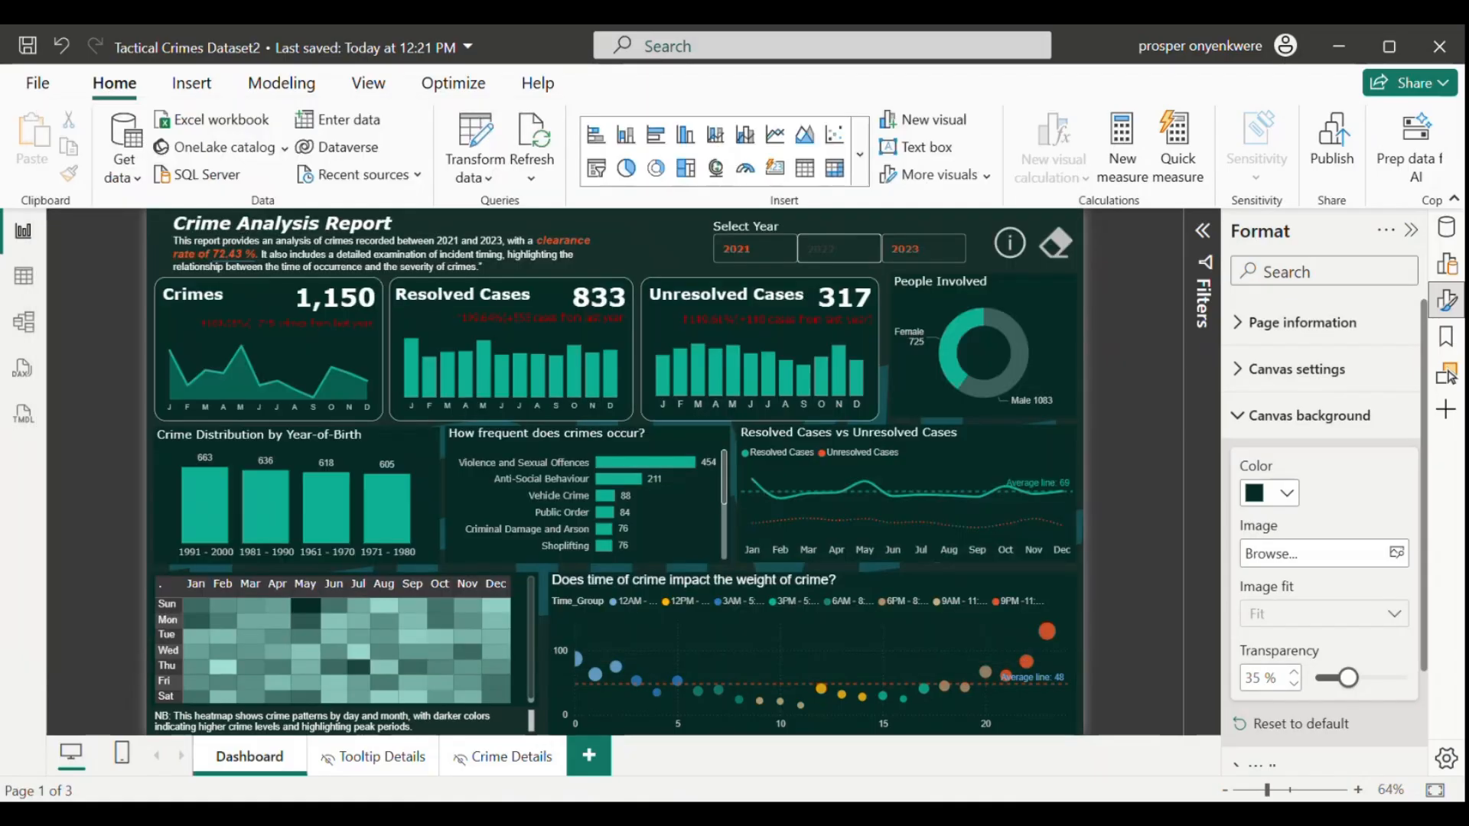
Step: Switch to the Power Query Editor and refresh the outdated preview of the People query
left_click(810, 774)
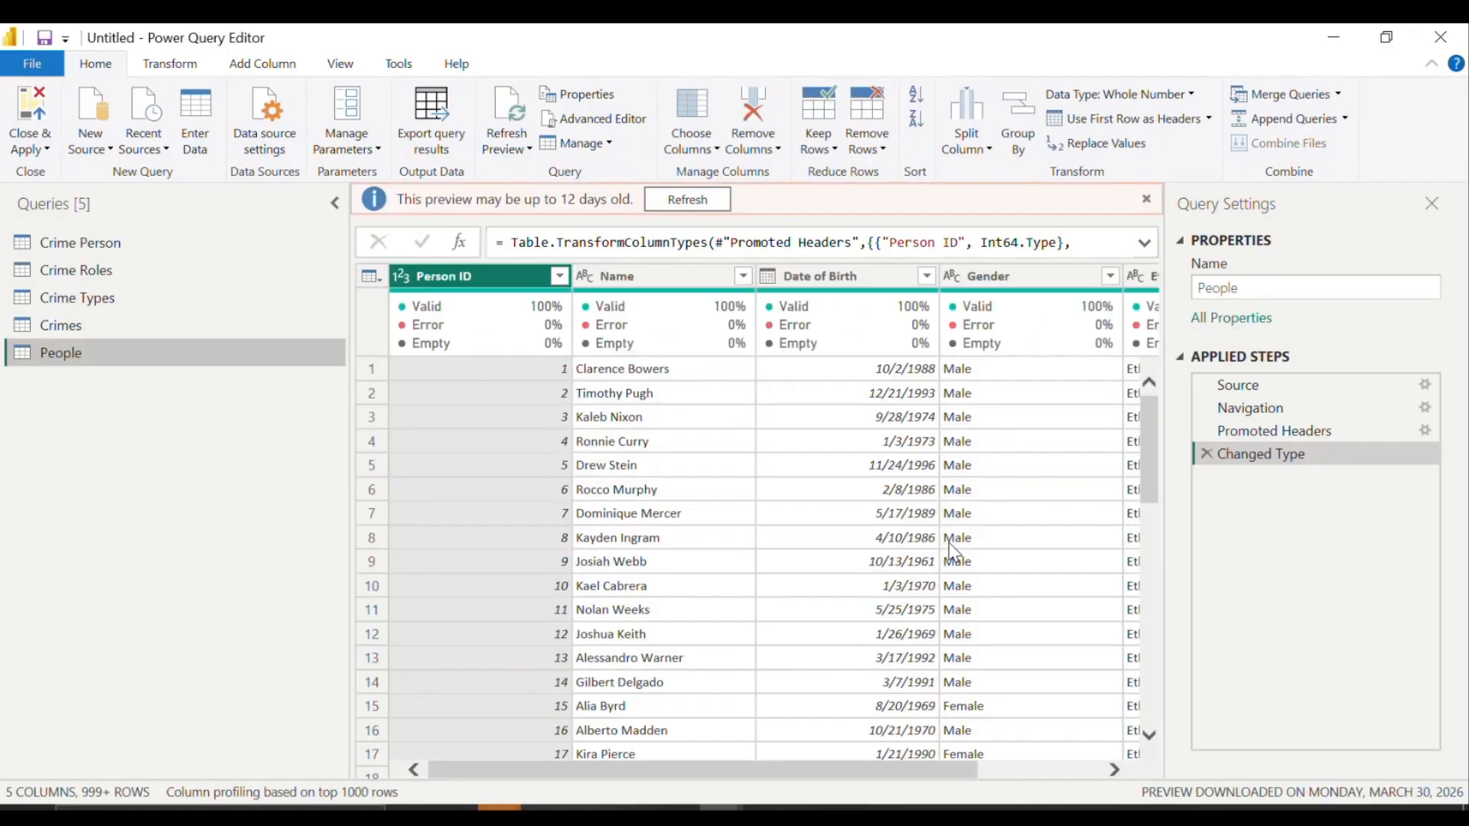
left_click(687, 208)
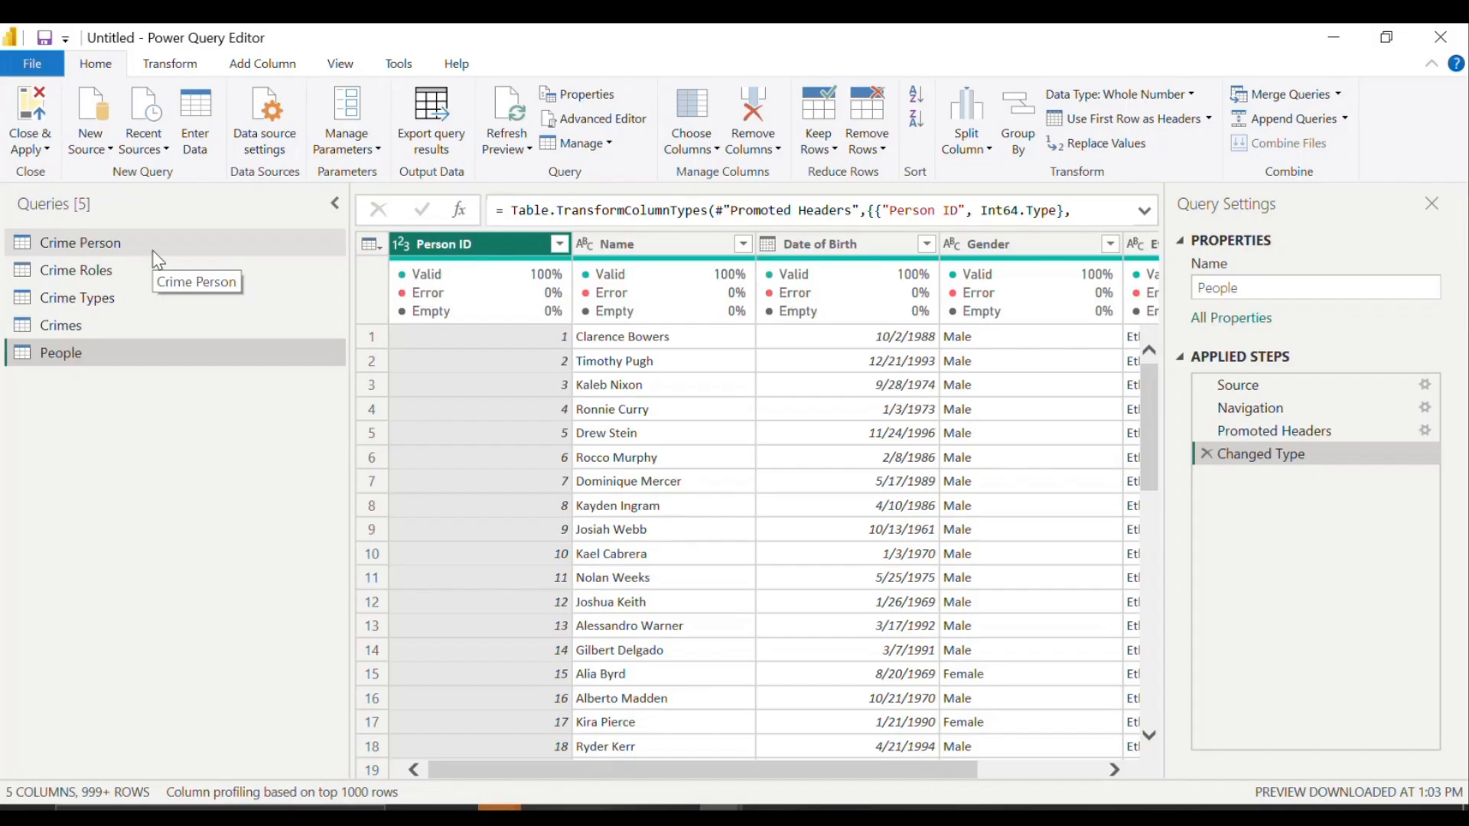
Step: Examine the columns and data types of the Crime Person, Crime Roles, Crime Types and Crimes queries
left_click(110, 249)
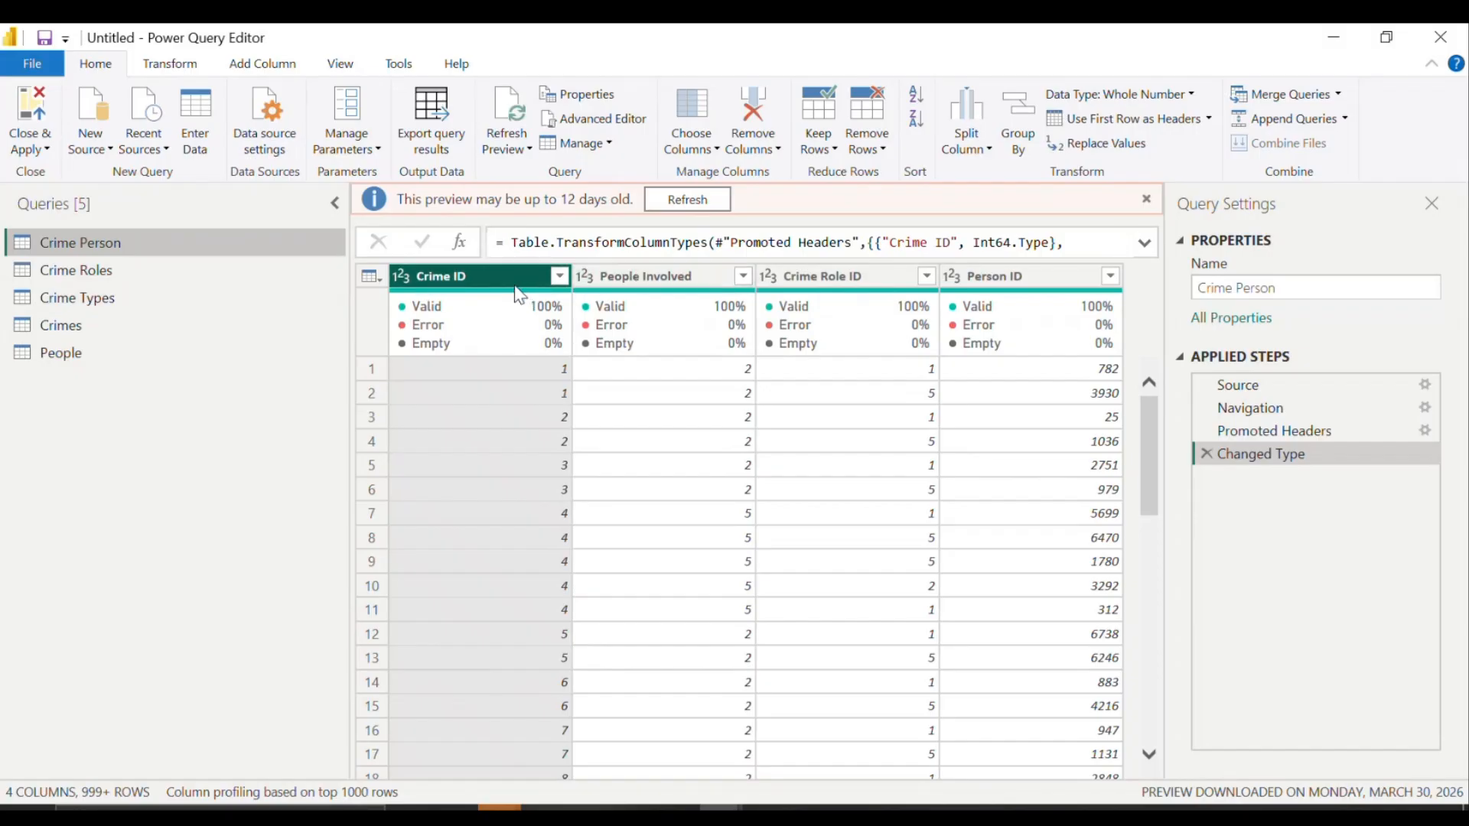
mouse_move(837, 291)
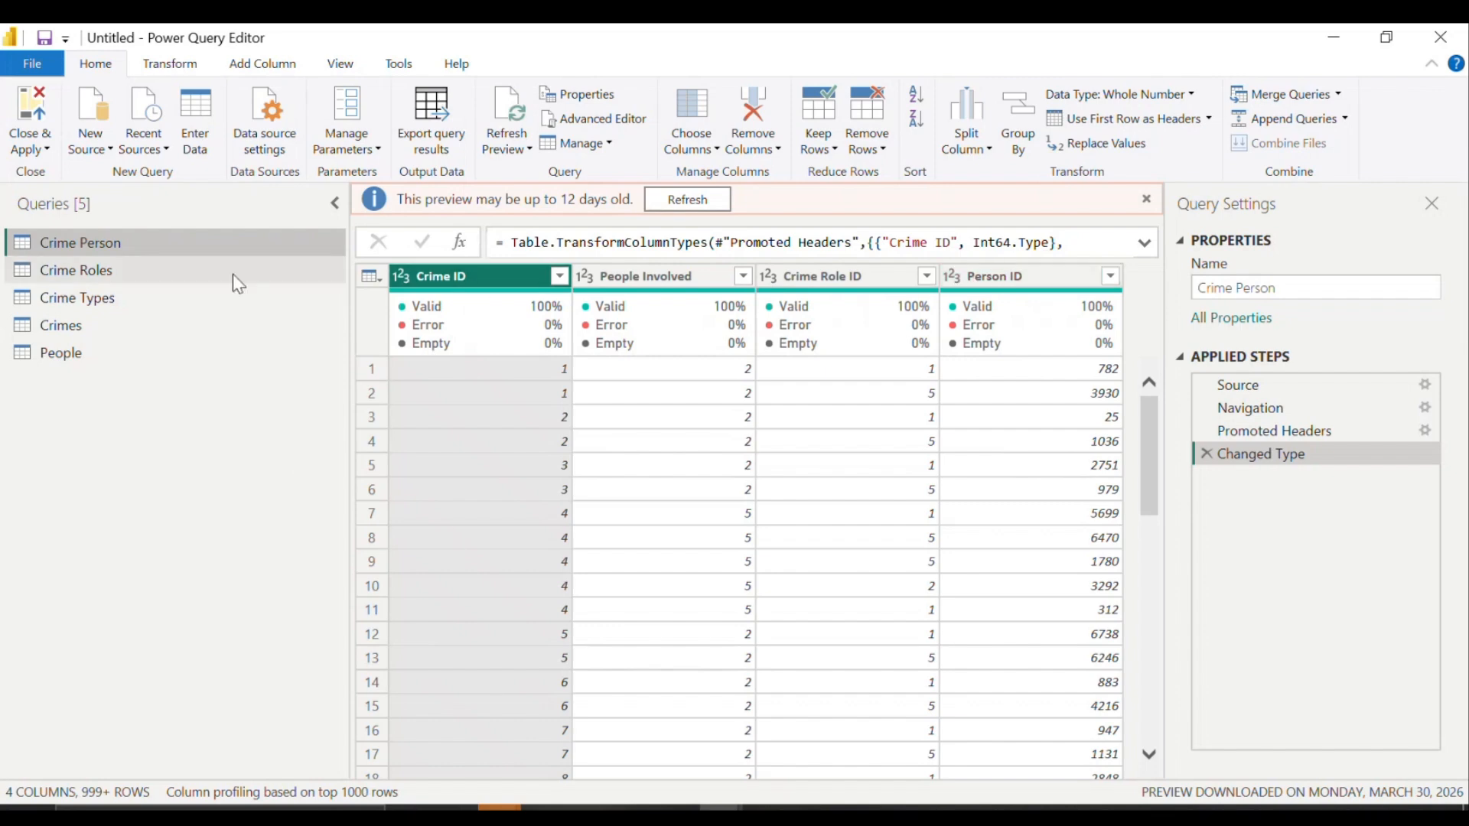
left_click(70, 274)
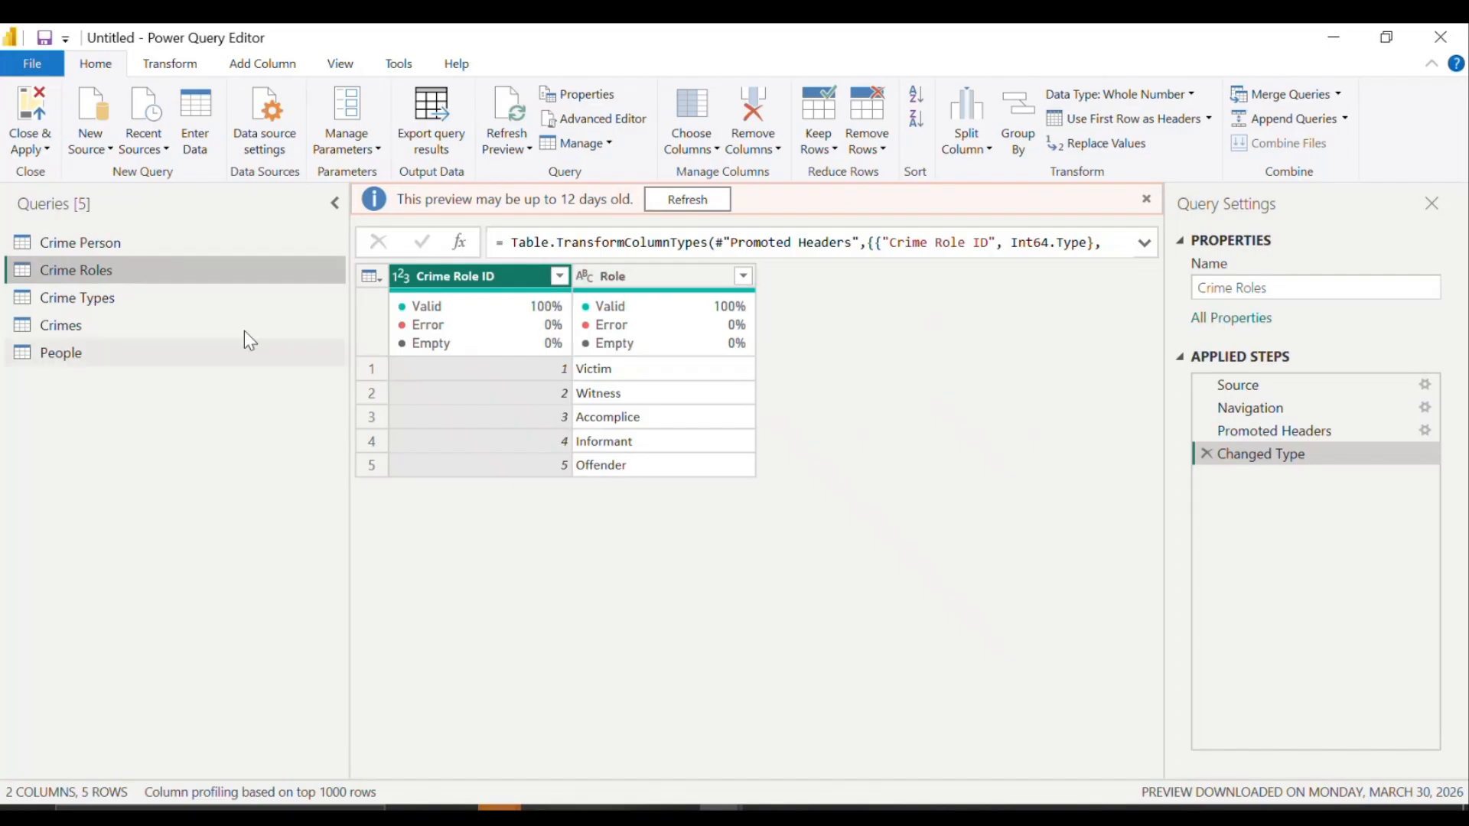
left_click(76, 302)
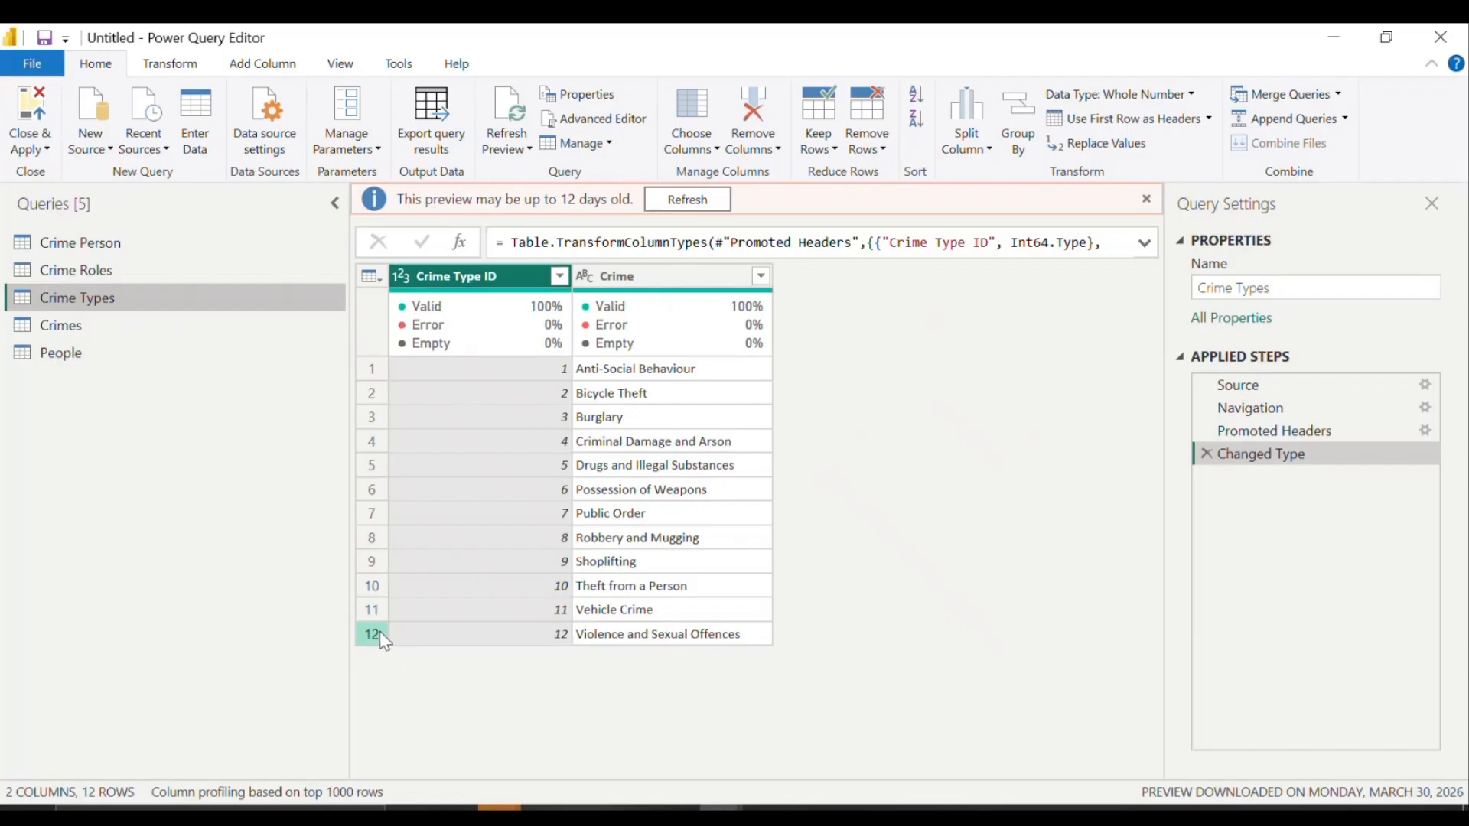
left_click(63, 334)
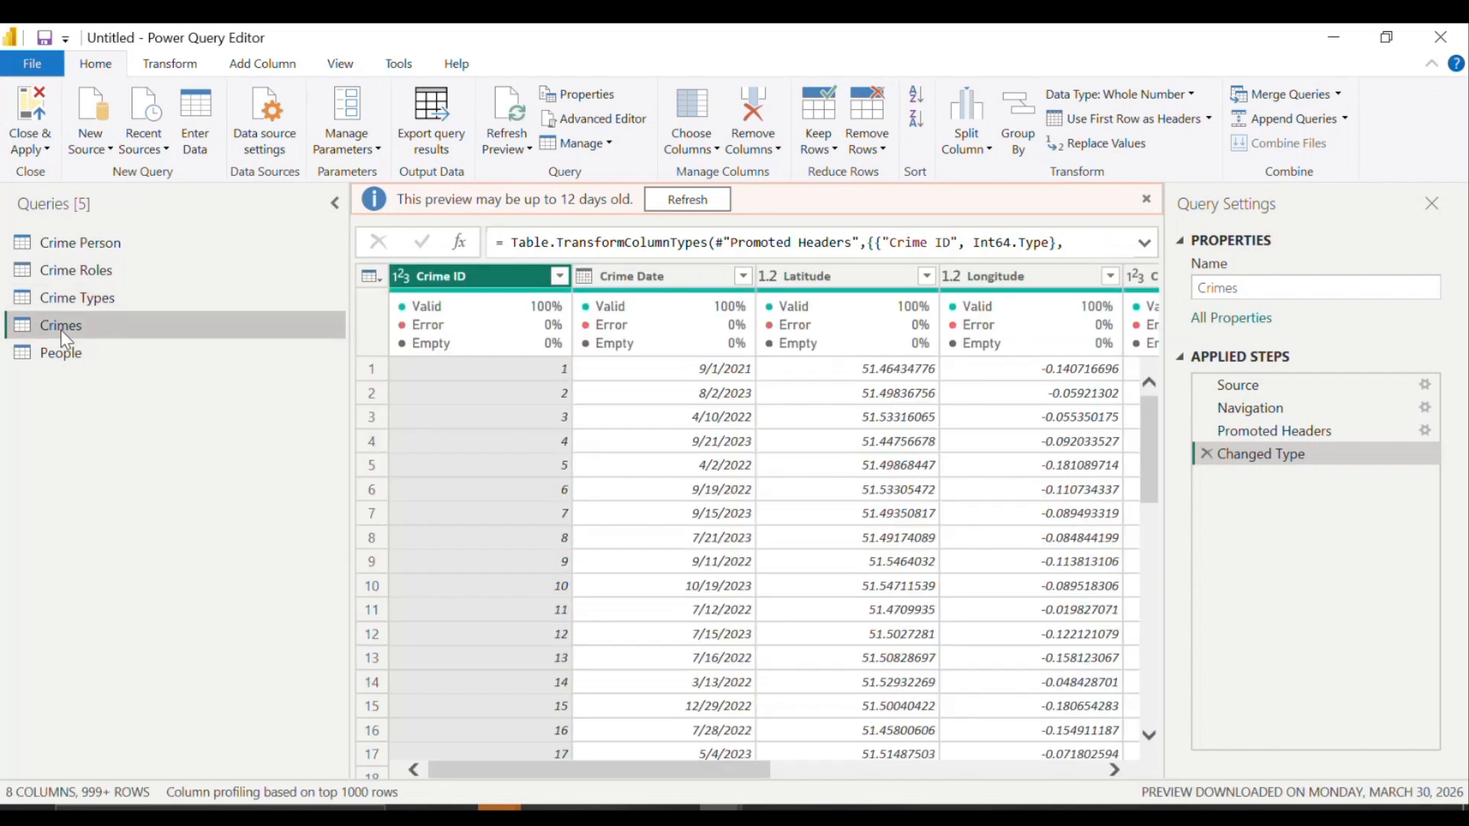
mouse_move(776, 314)
left_click_drag(762, 770, 1108, 734)
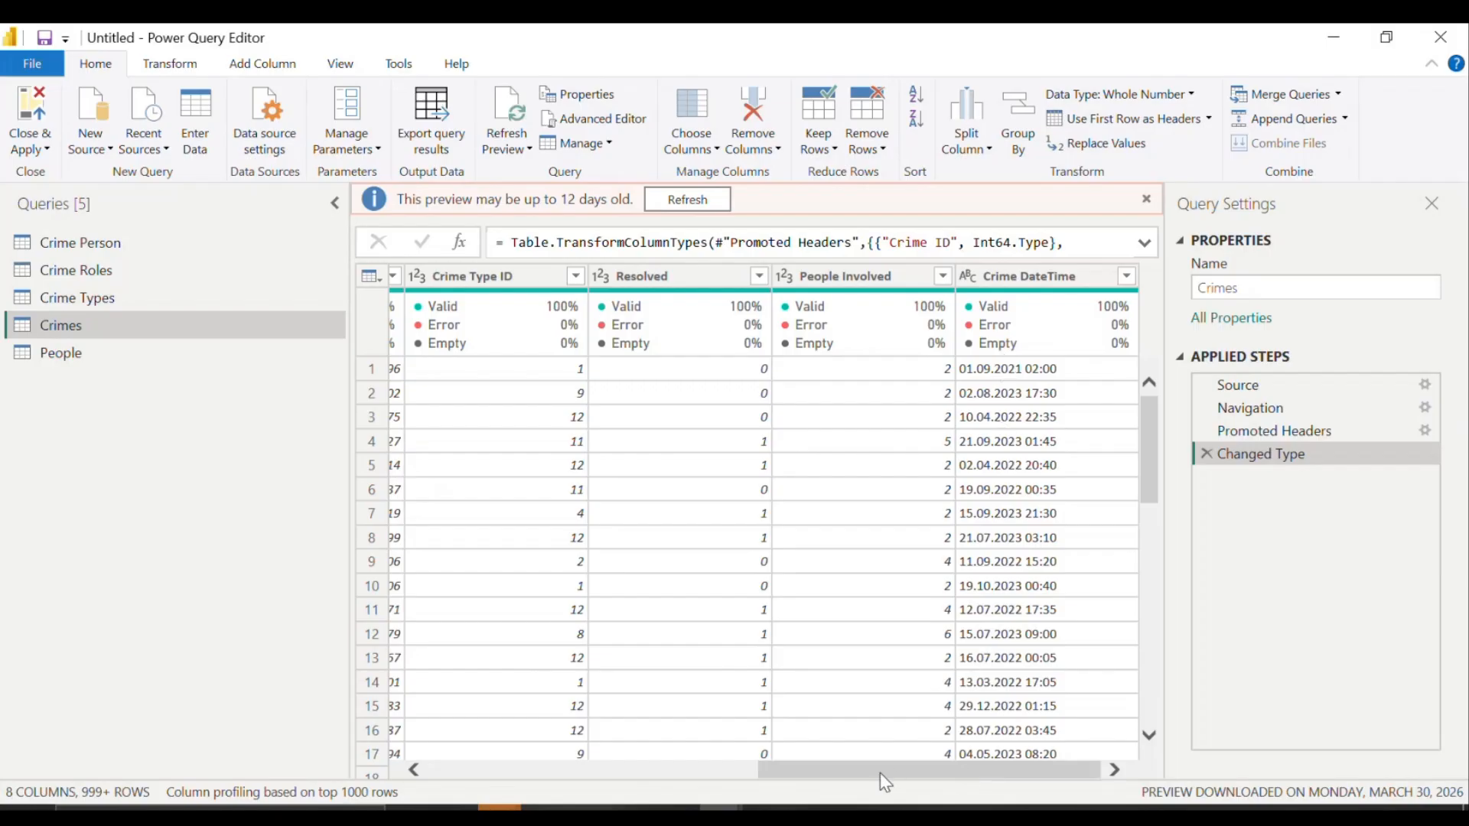
left_click_drag(879, 773, 583, 757)
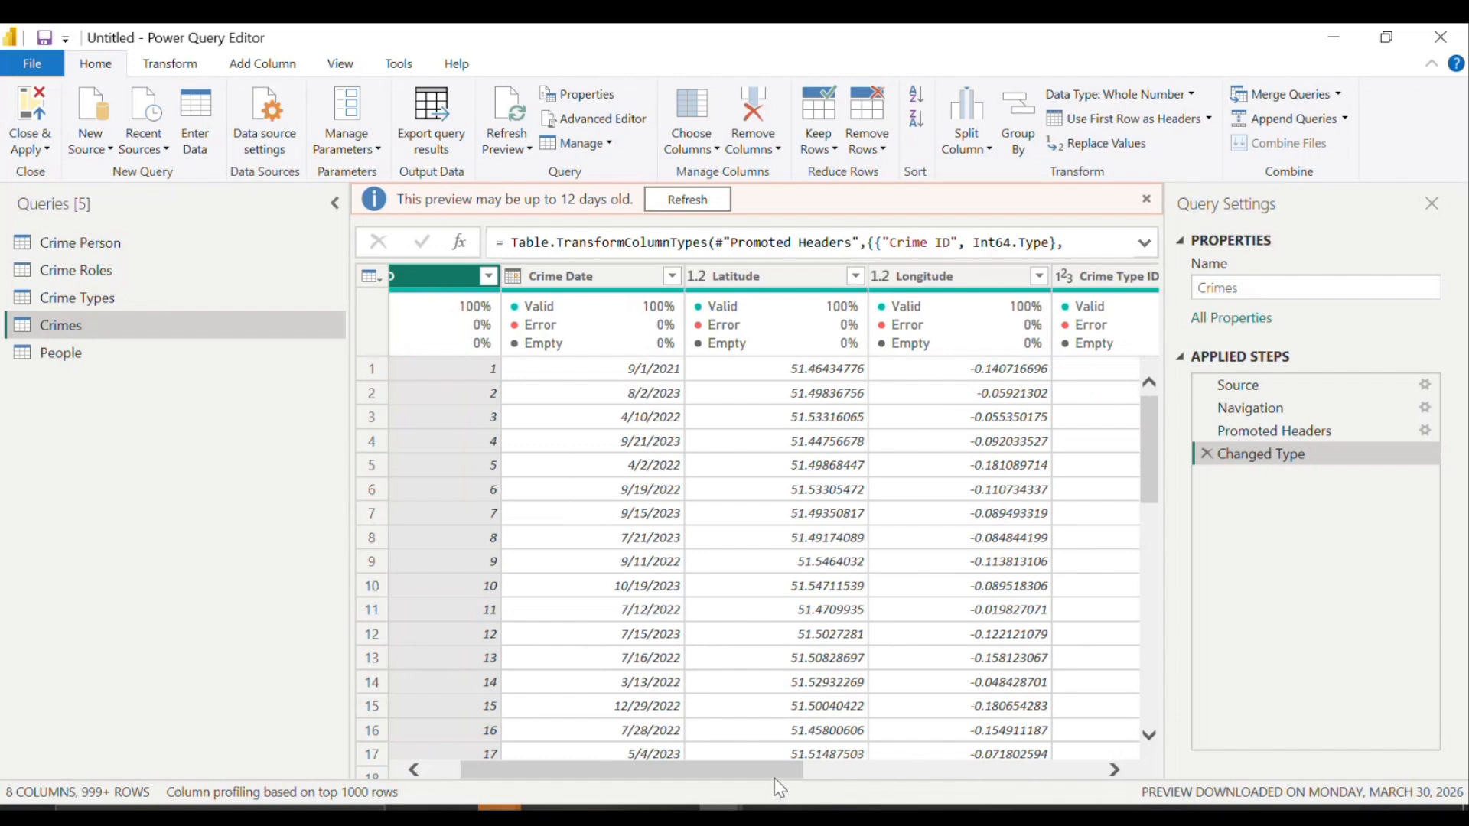
Step: Reduce the Crime DateTime column in the Crimes query to its time part by extracting the text after the space delimiter
left_click_drag(793, 767, 1075, 734)
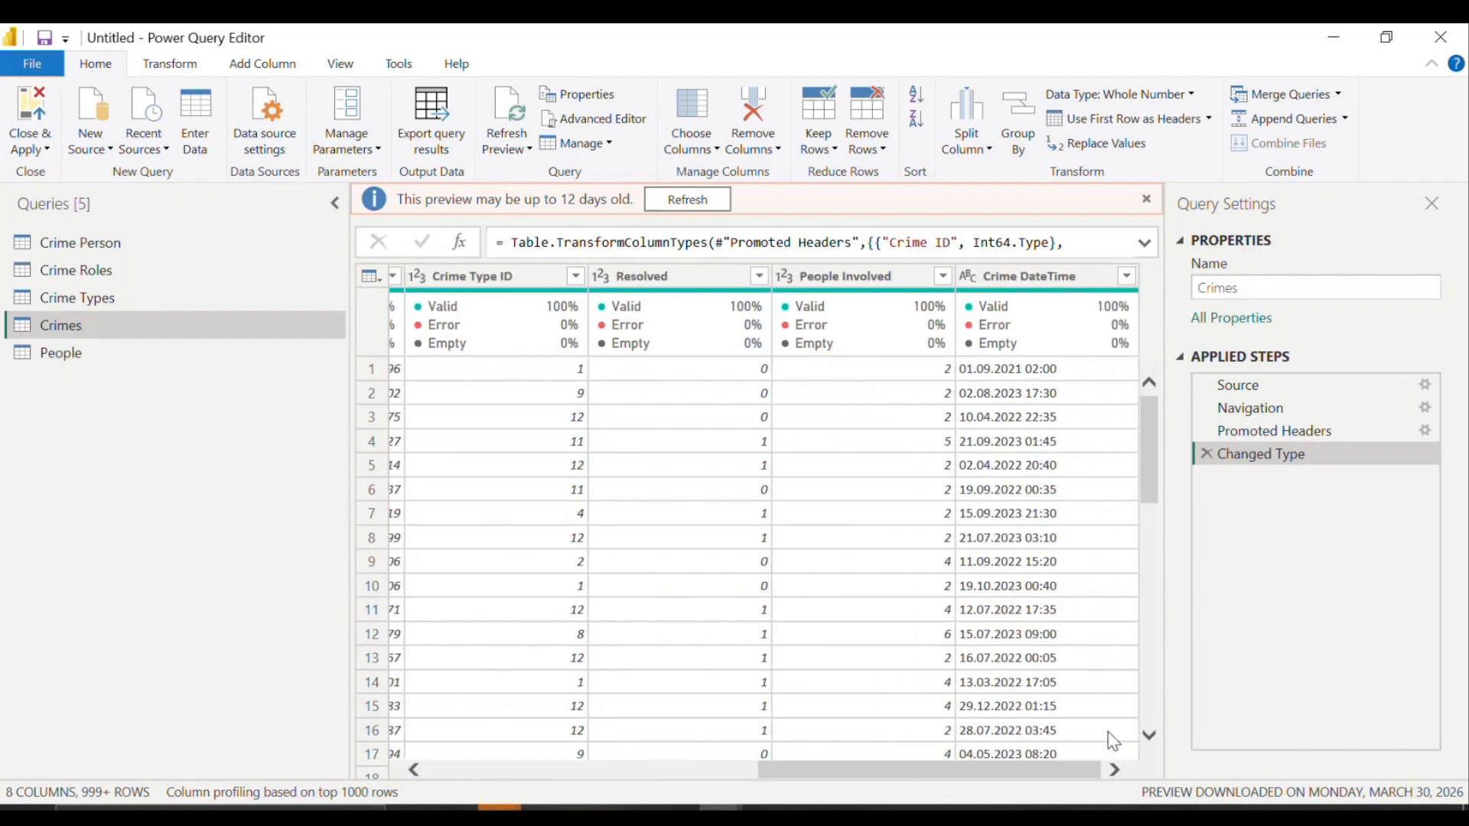
left_click(993, 281)
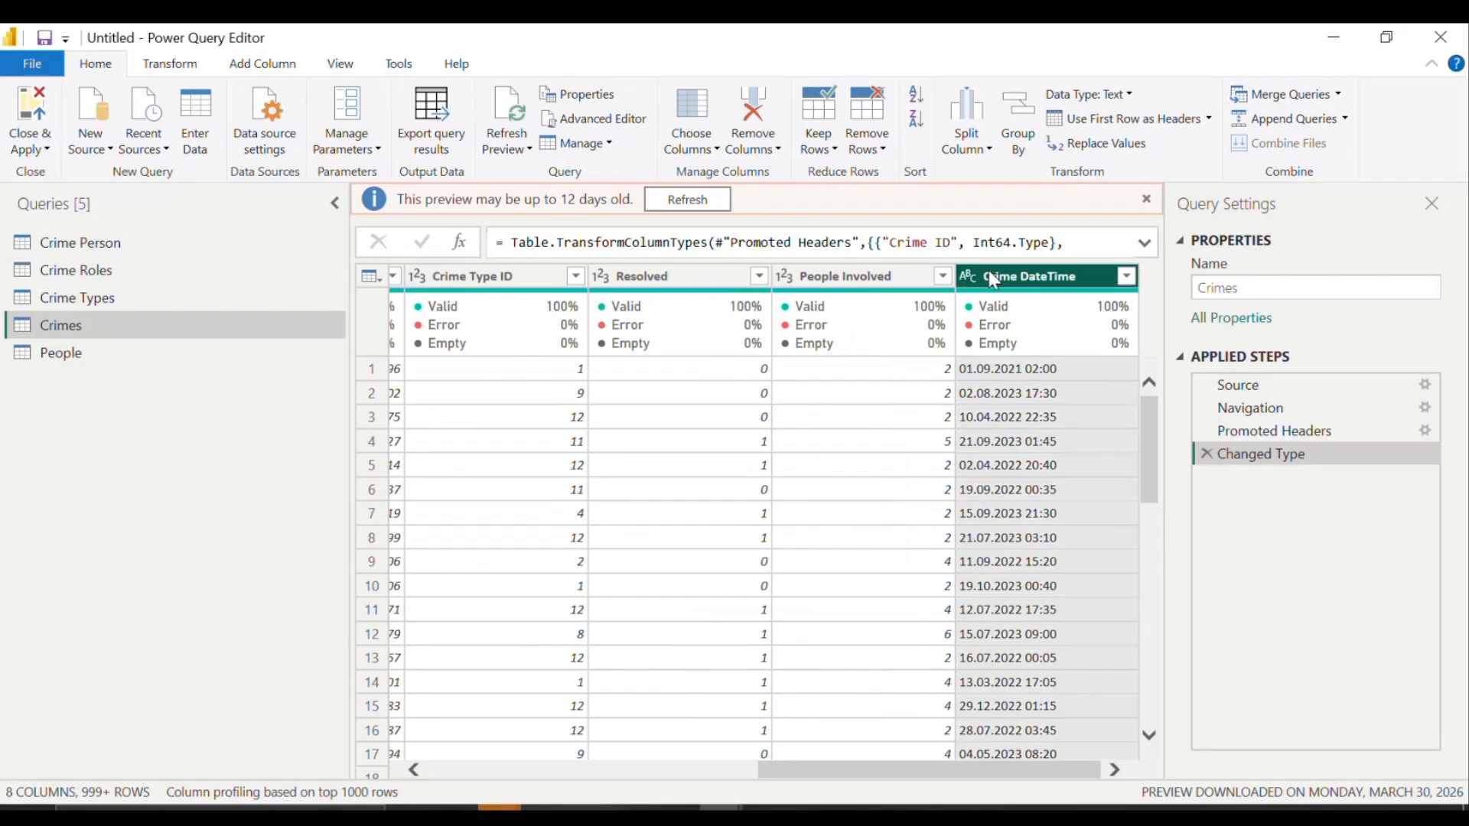
left_click(204, 65)
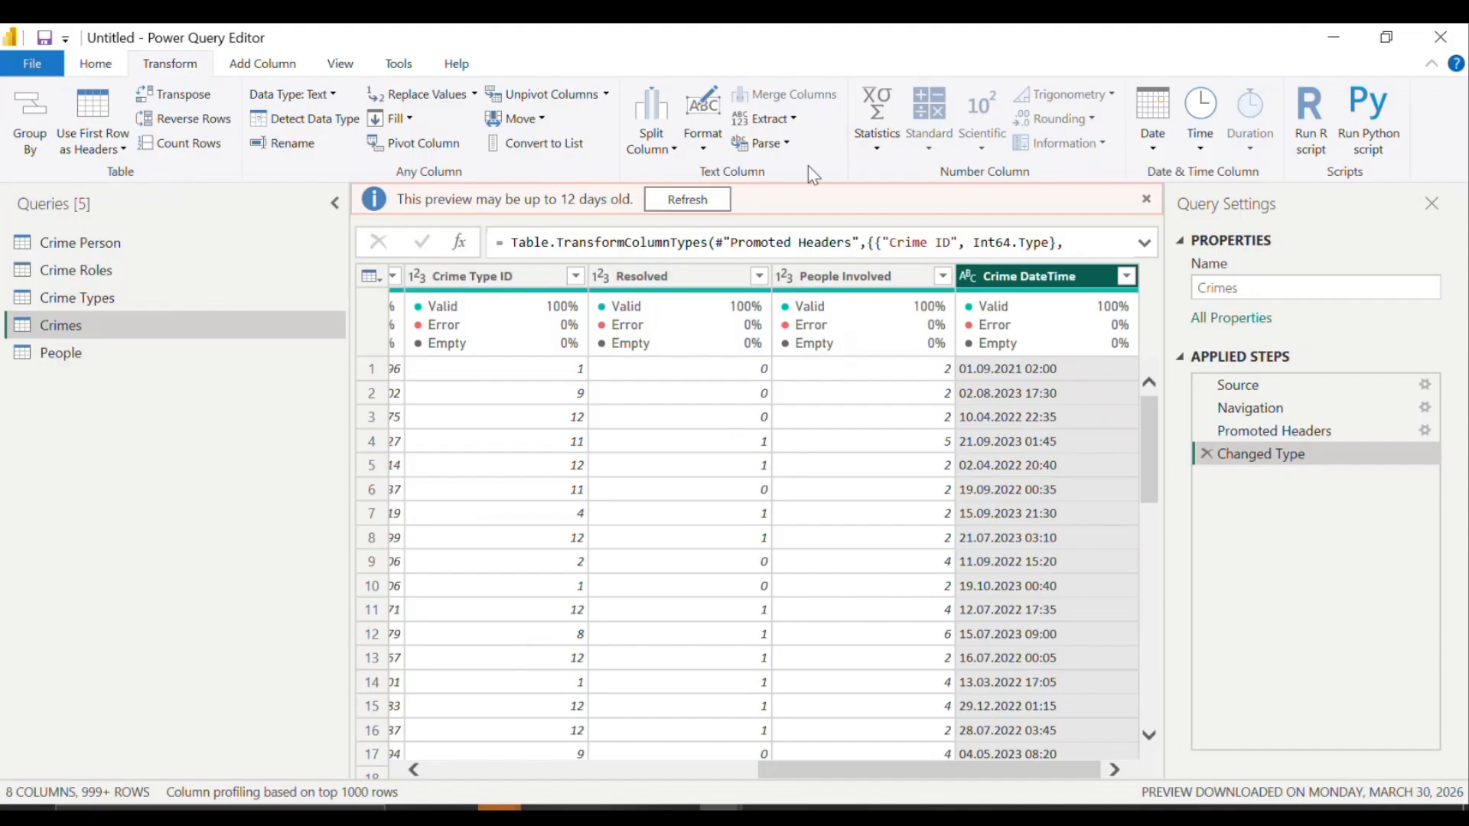
left_click(799, 123)
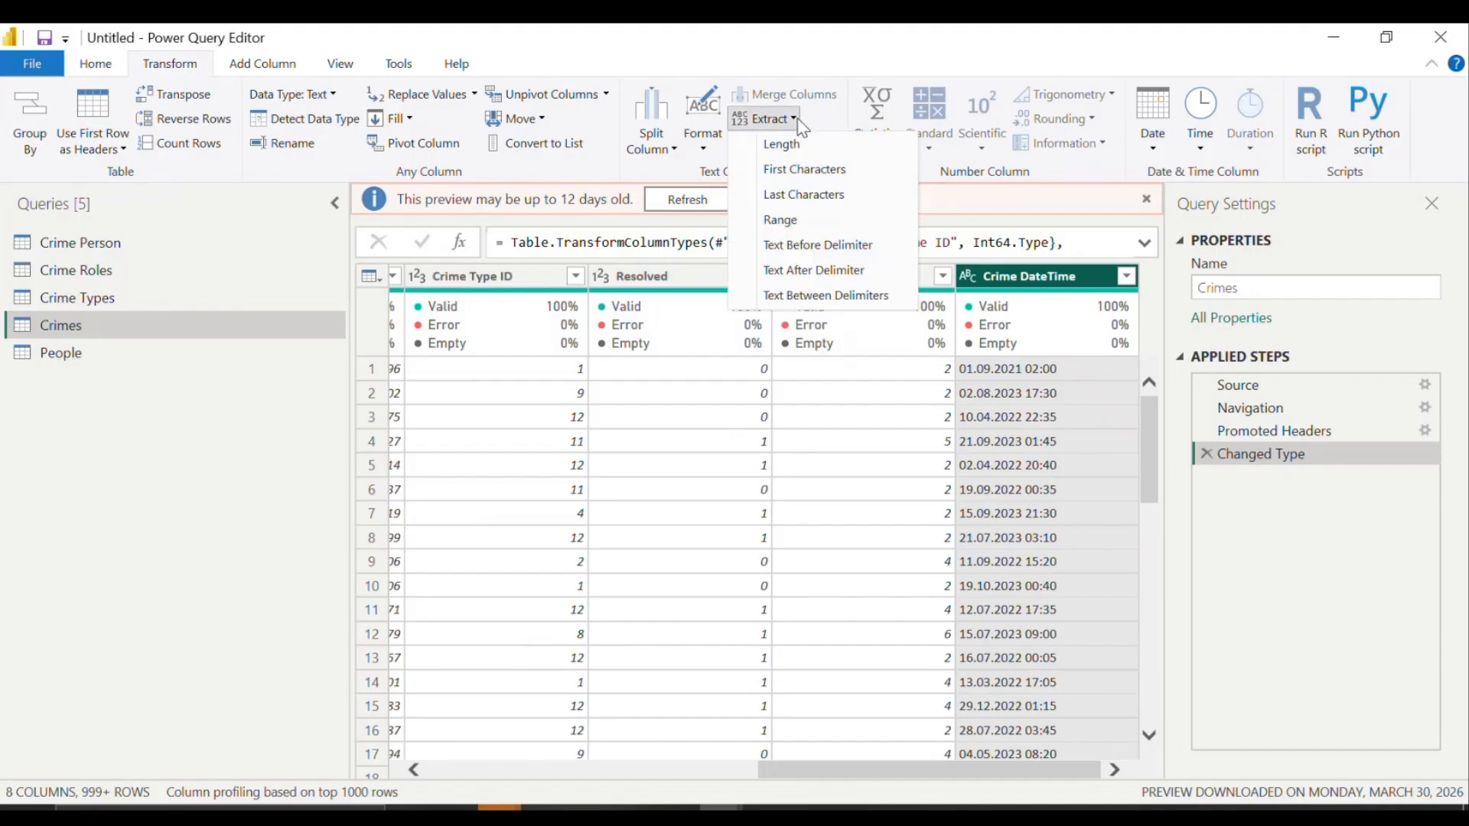
left_click(803, 271)
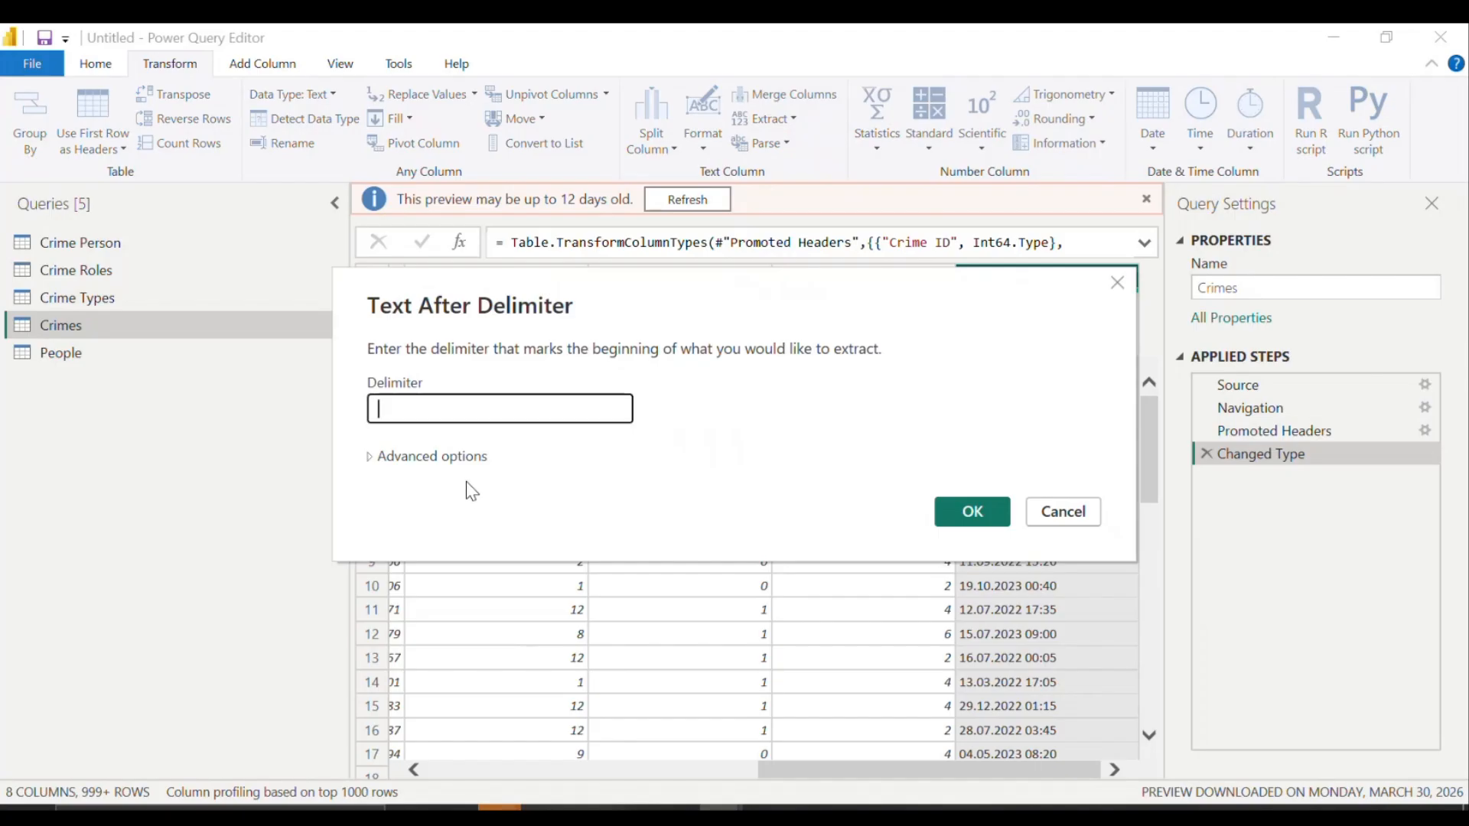
left_click(948, 511)
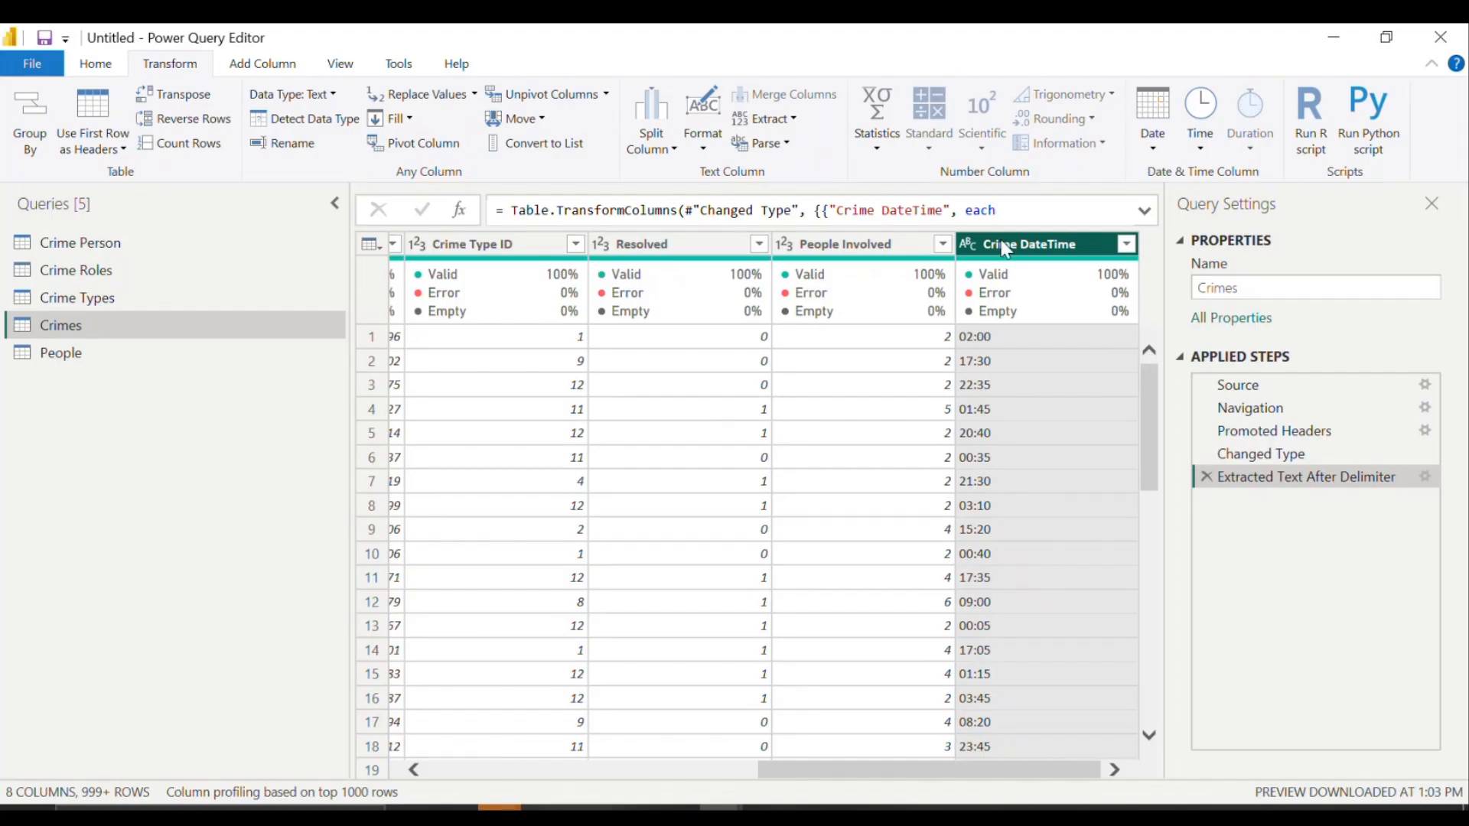
Step: Try changing the Crime DateTime column's data type to Whole Number and replacing it with Time, and delete that type-change step
left_click(967, 245)
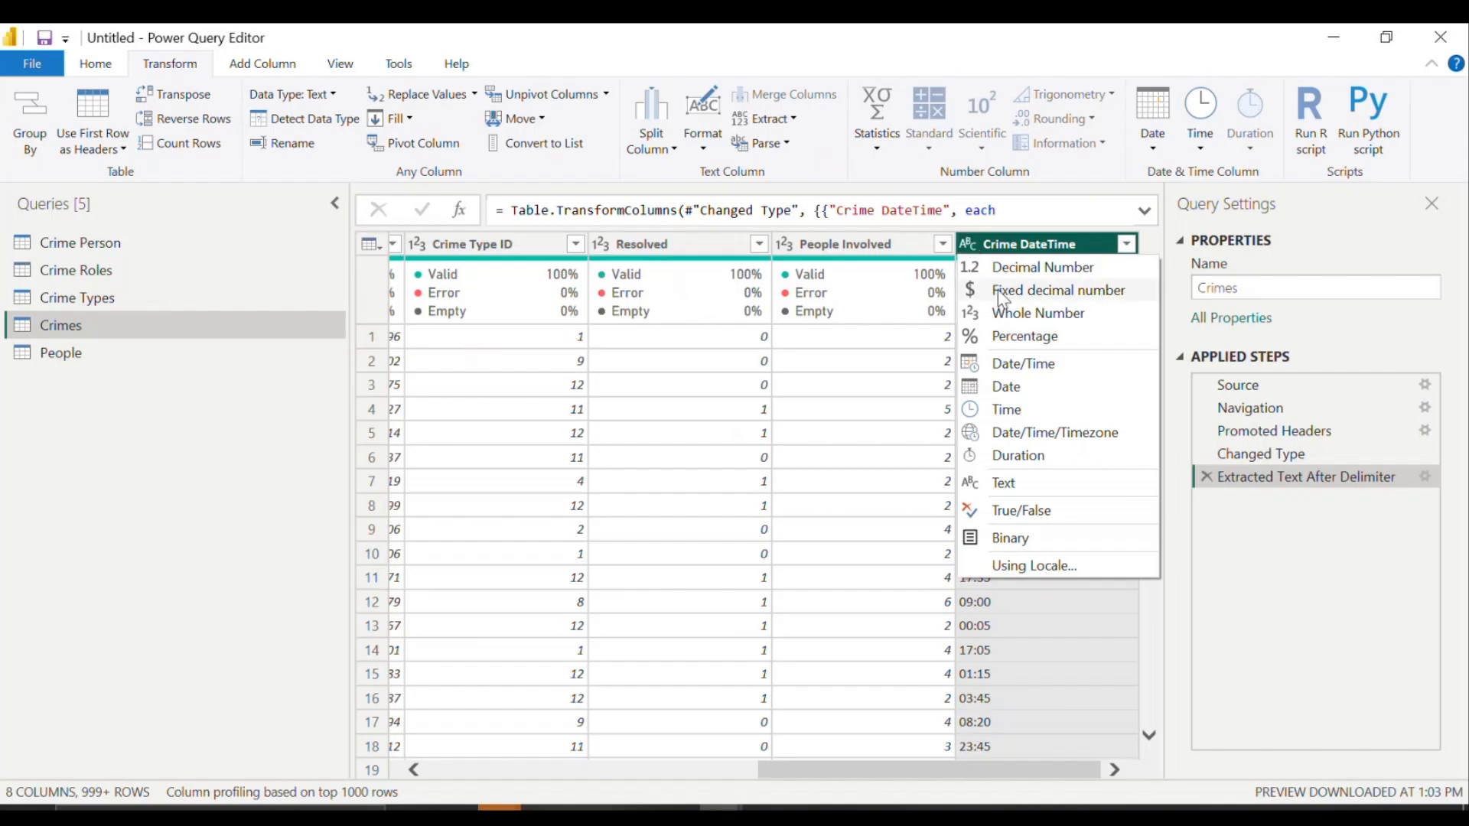
left_click(1009, 313)
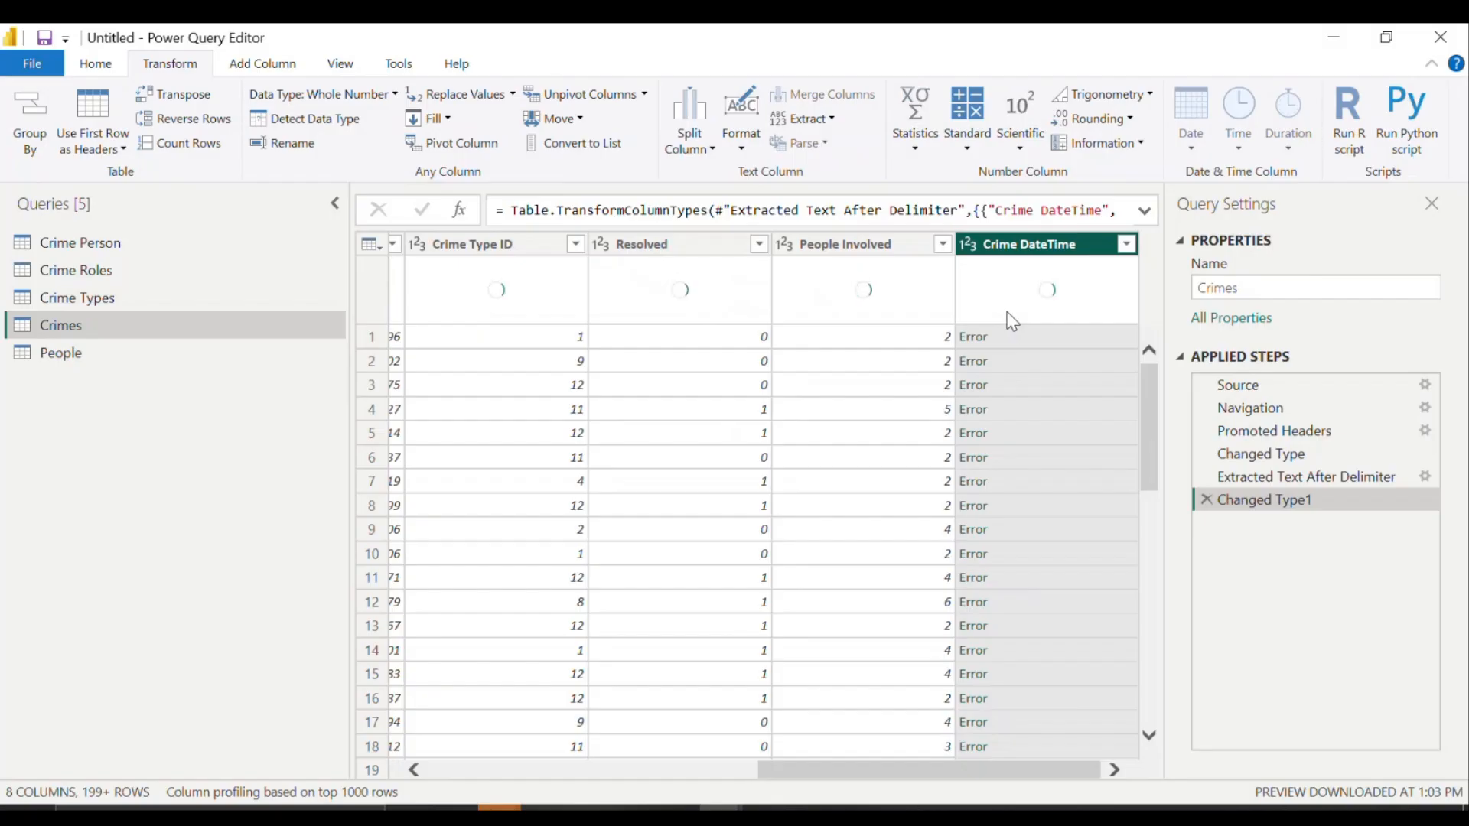
left_click(969, 244)
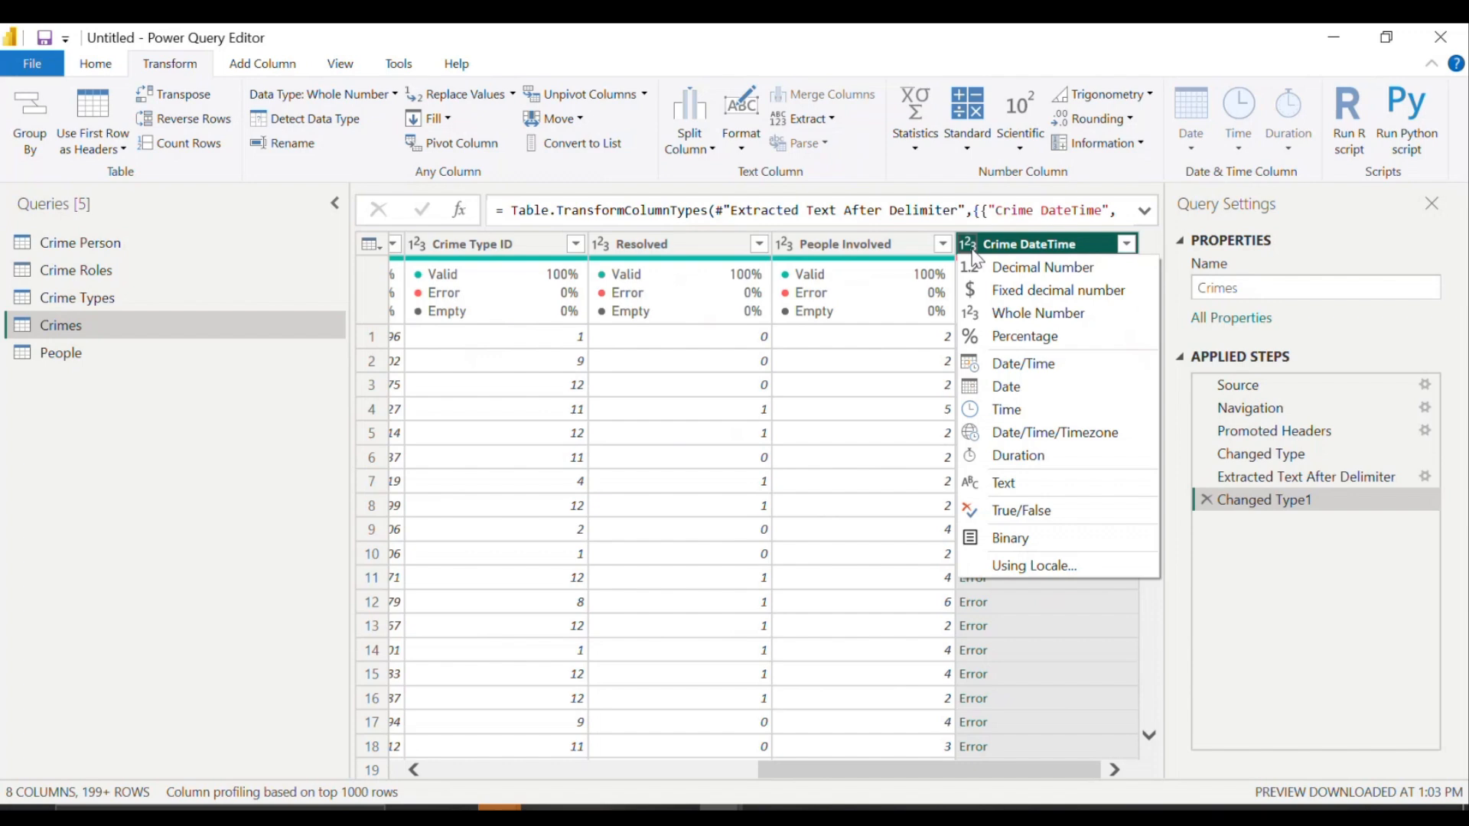
left_click(1028, 408)
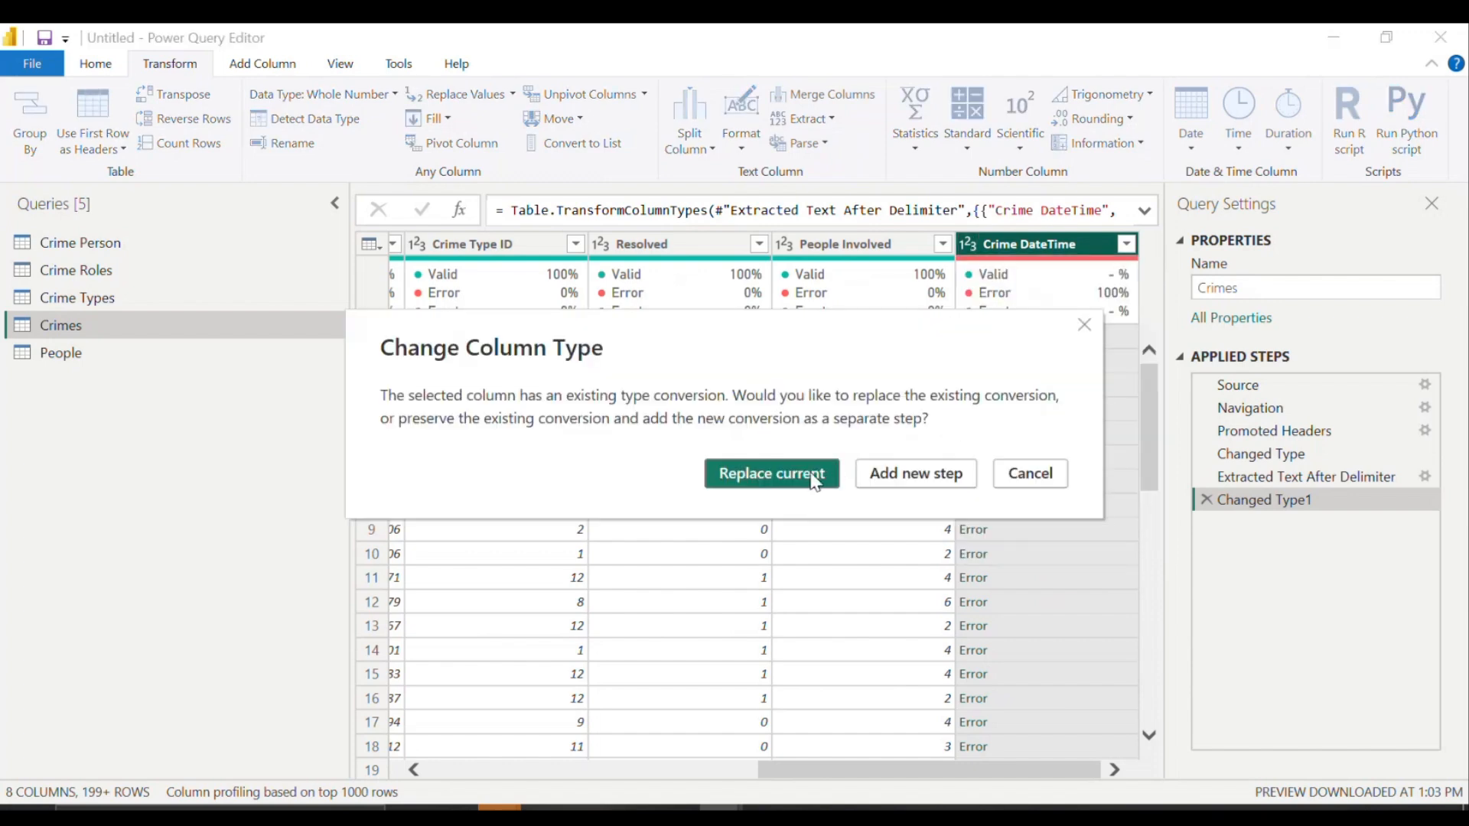
left_click(814, 476)
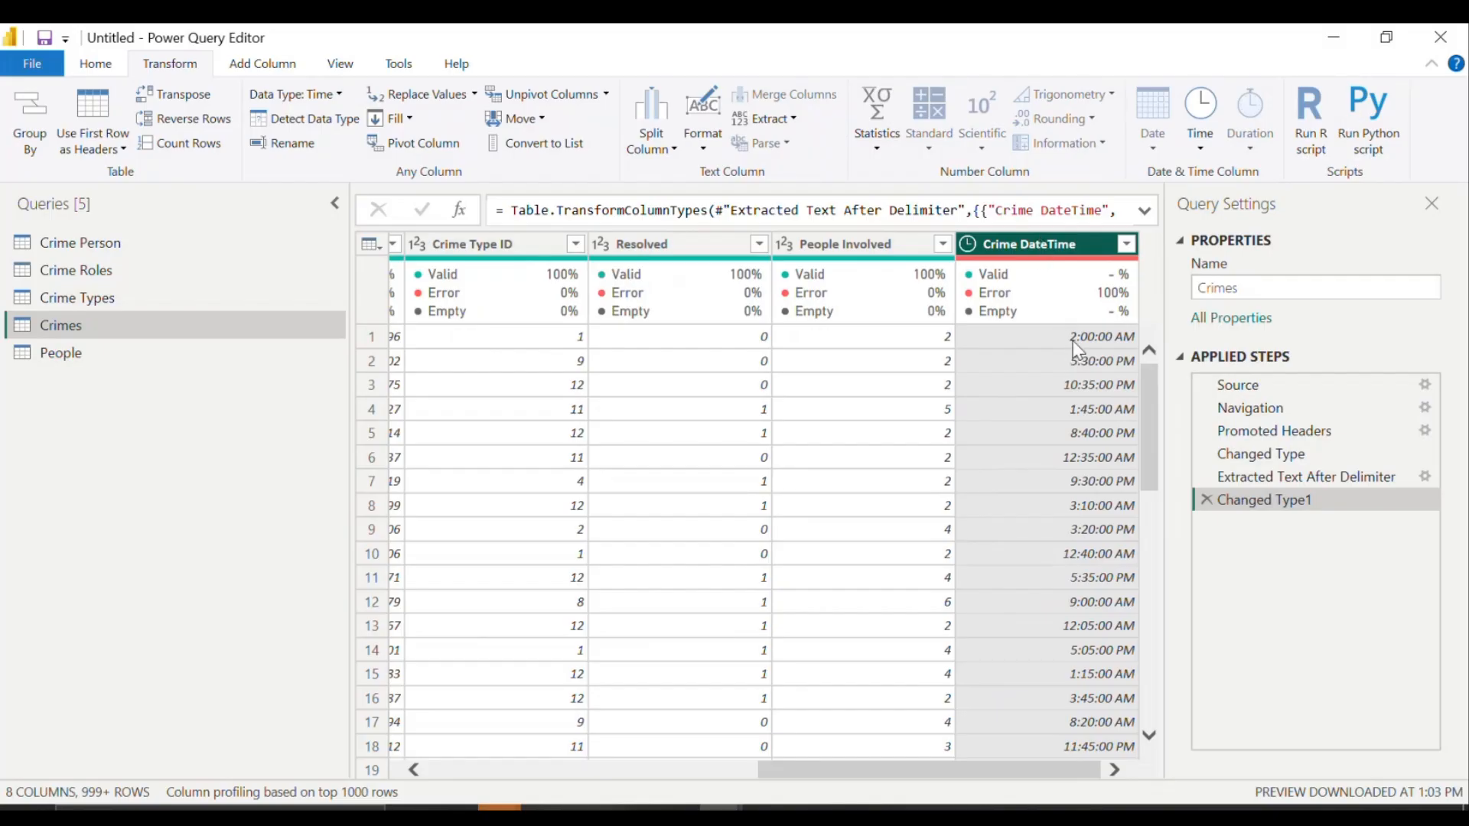
mouse_move(1153, 387)
left_mouse_down()
mouse_move(1195, 671)
mouse_move(1178, 417)
mouse_move(1155, 366)
left_mouse_up()
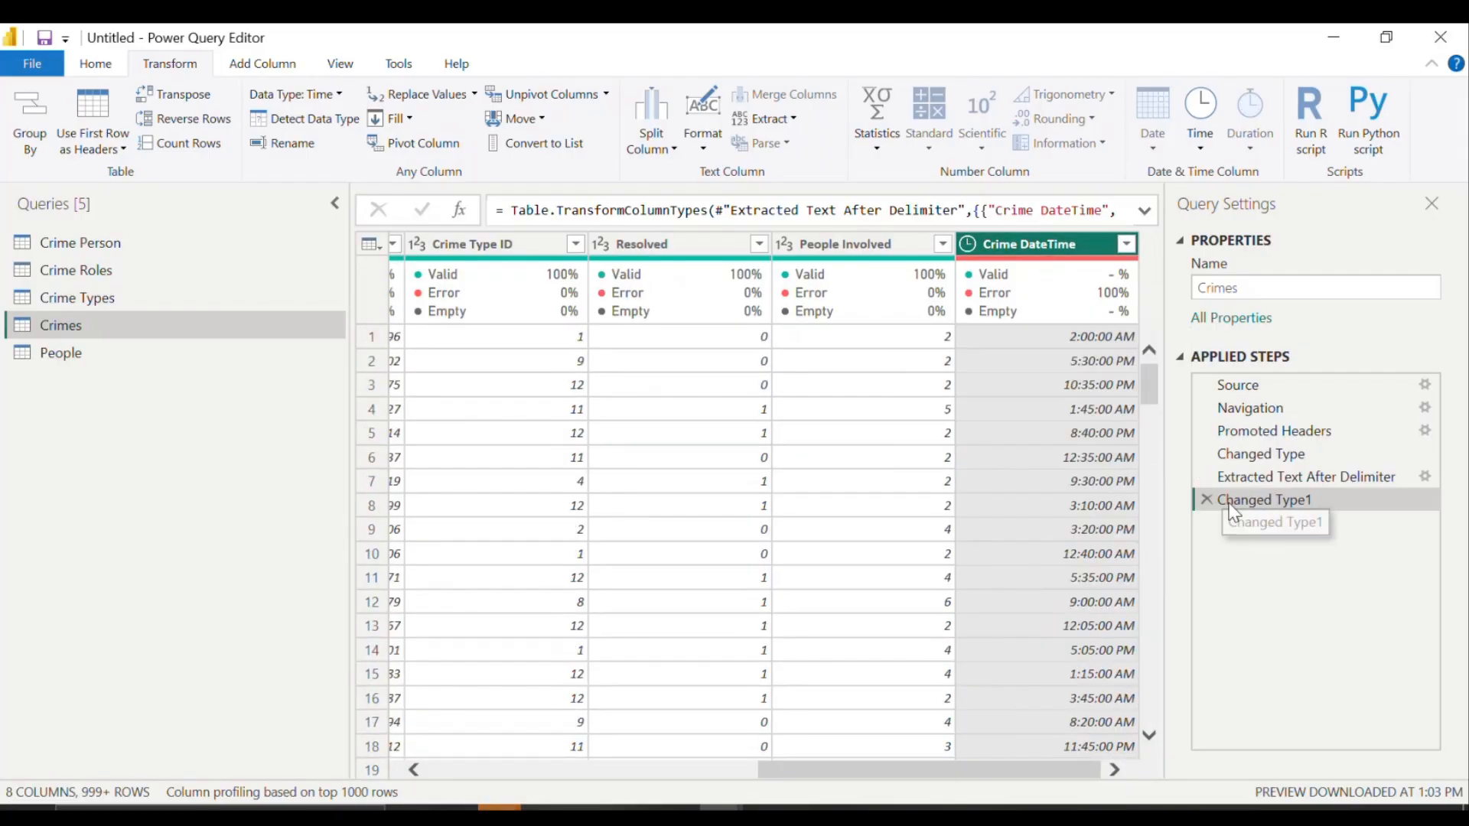
left_click(1206, 501)
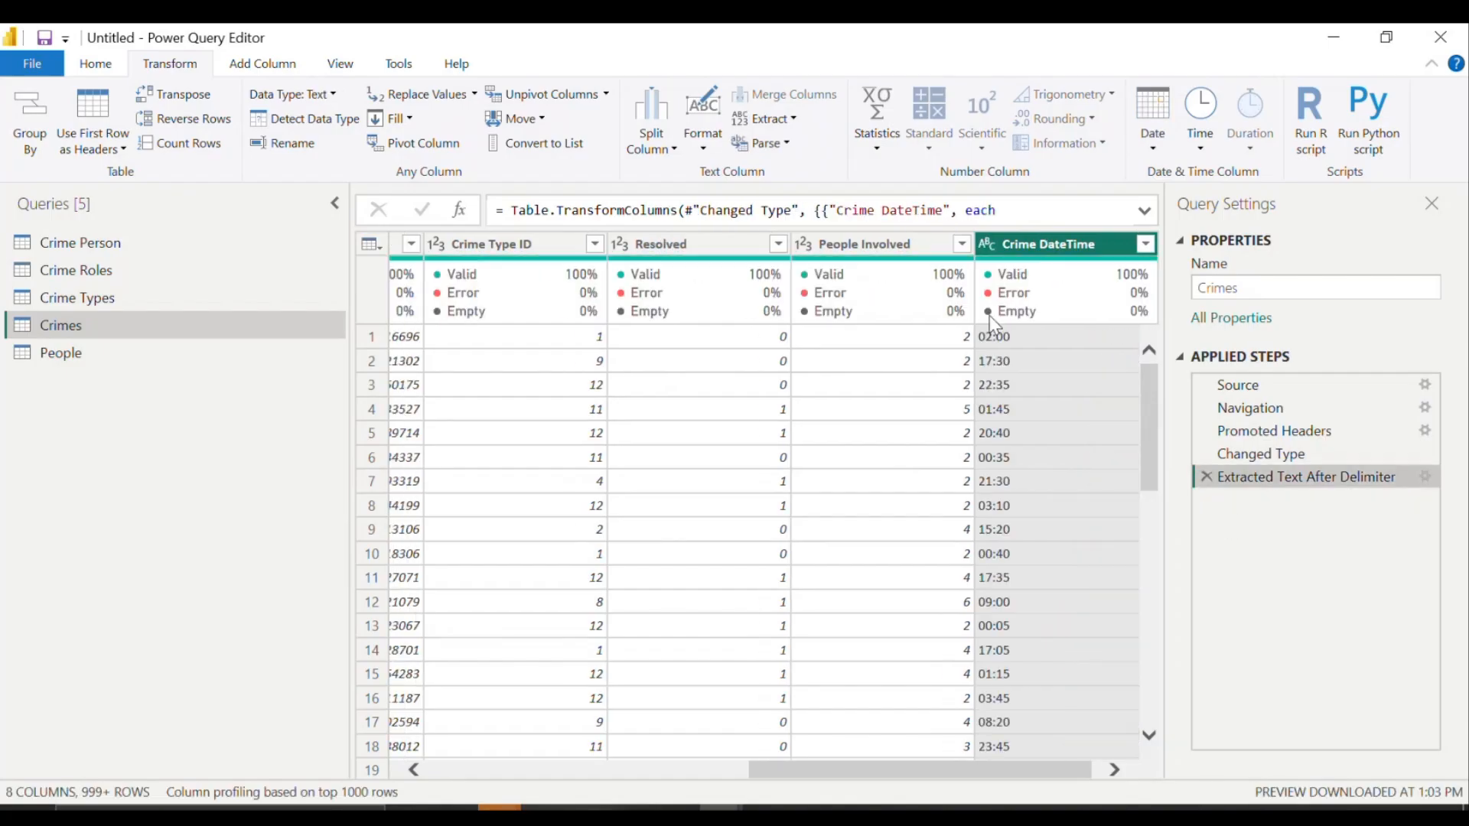
Step: Set the data type of the Crime DateTime column in the Crimes query to Time
left_click(988, 251)
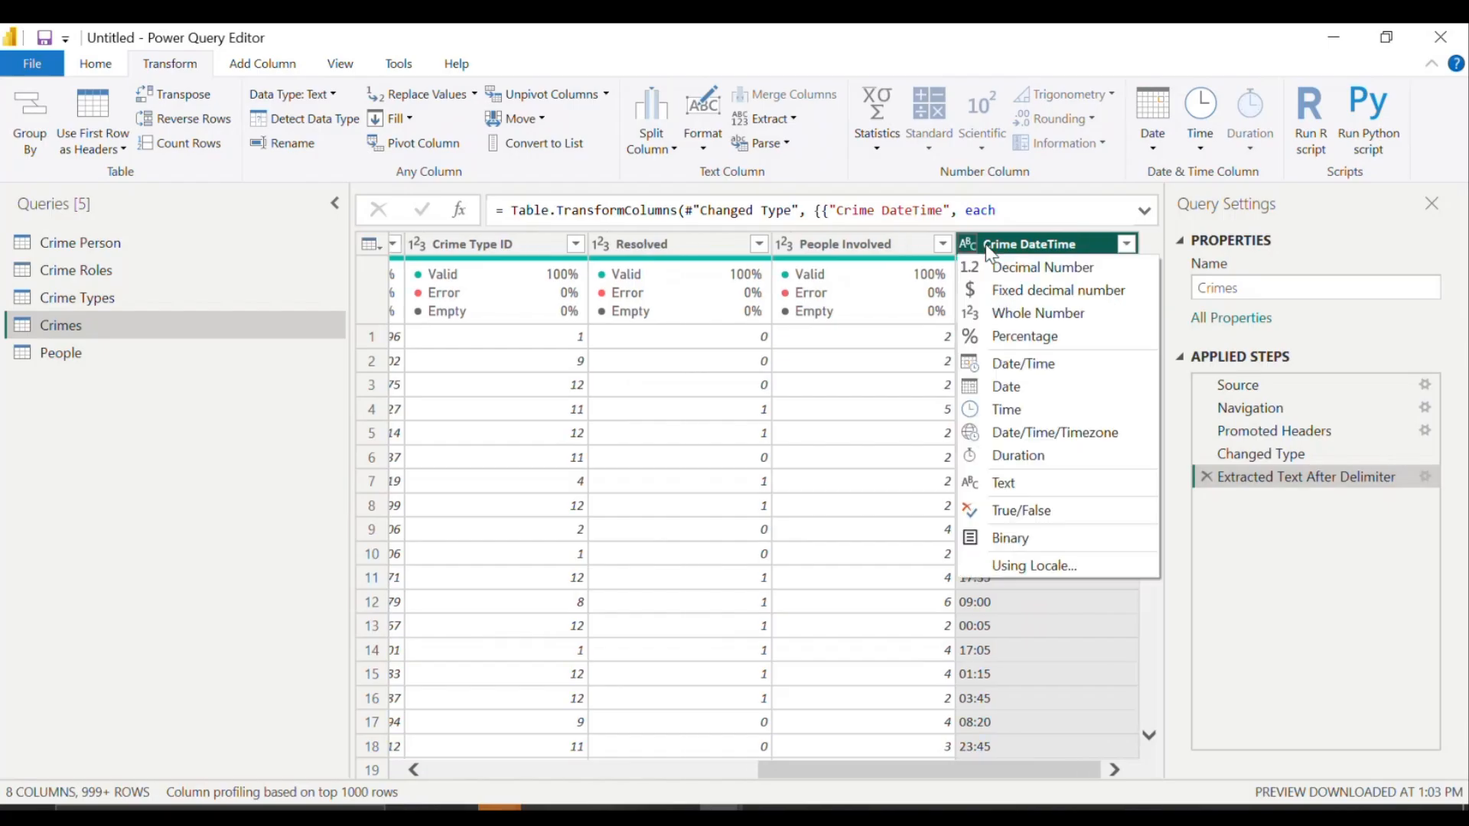
left_click(1007, 411)
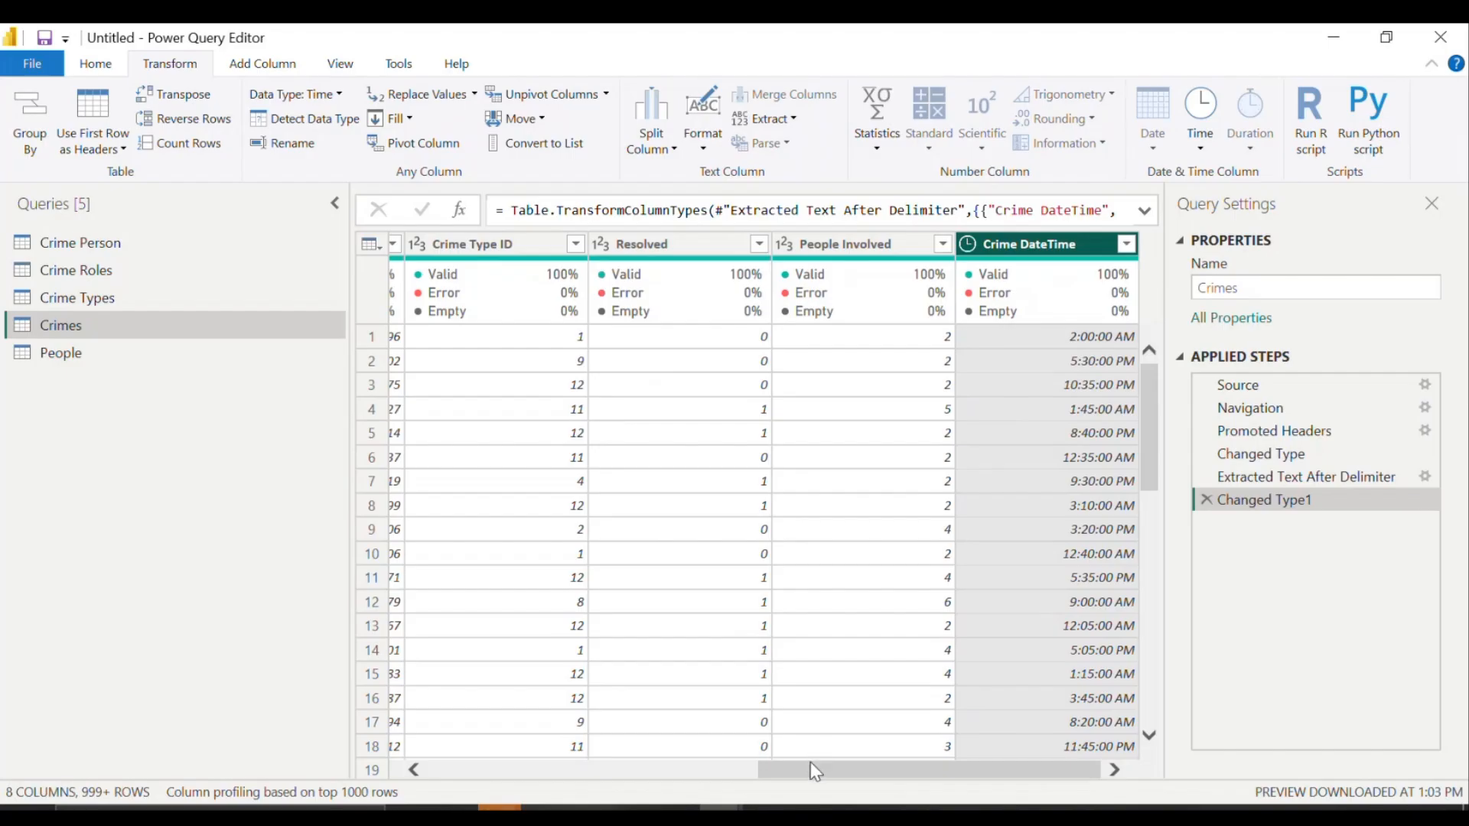
left_click_drag(810, 771, 460, 783)
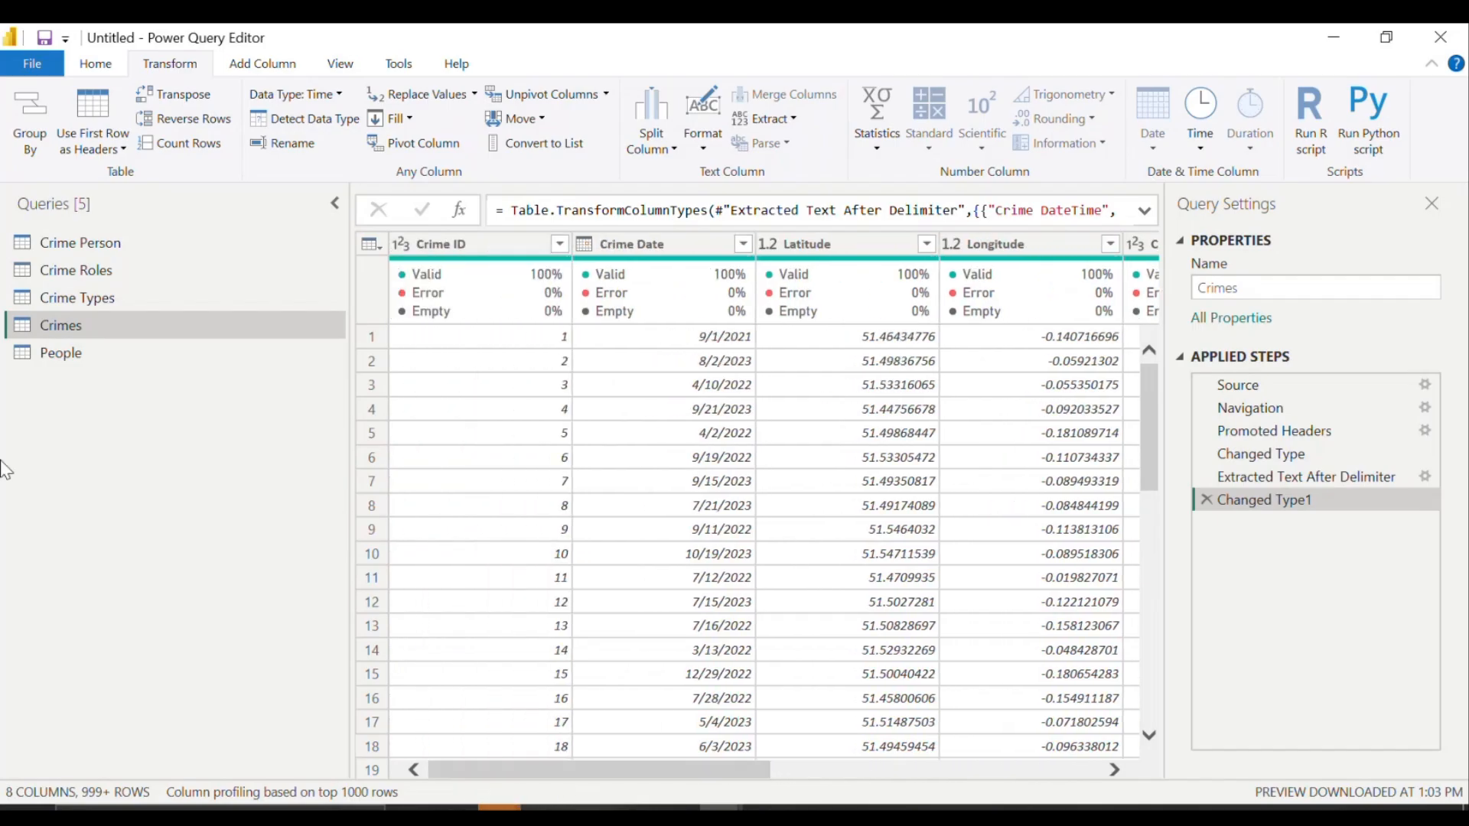
Step: Check the columns of the People query, and close the query editor while applying all changes to the model
left_click(66, 357)
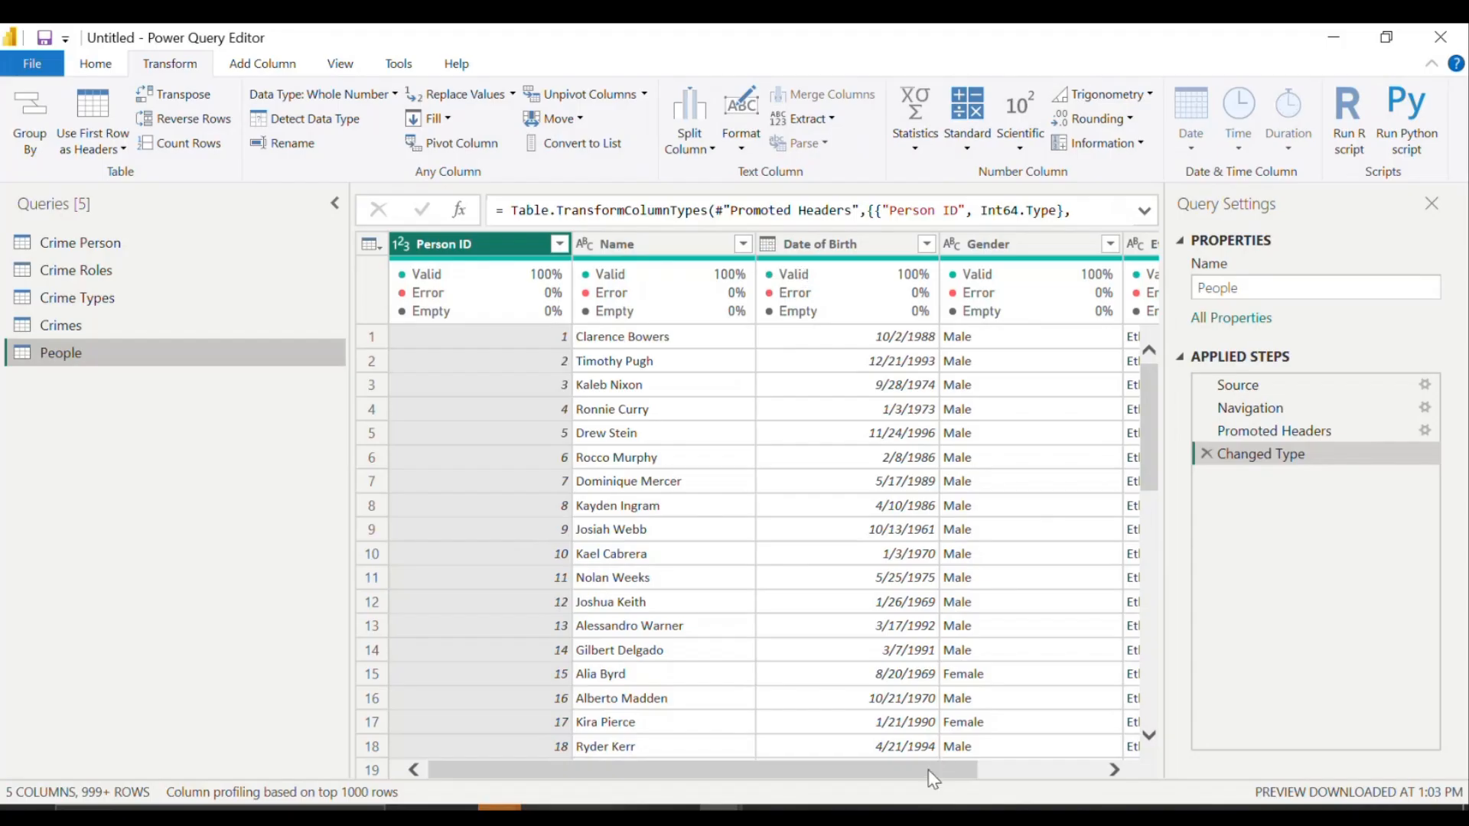
left_click_drag(931, 770, 627, 758)
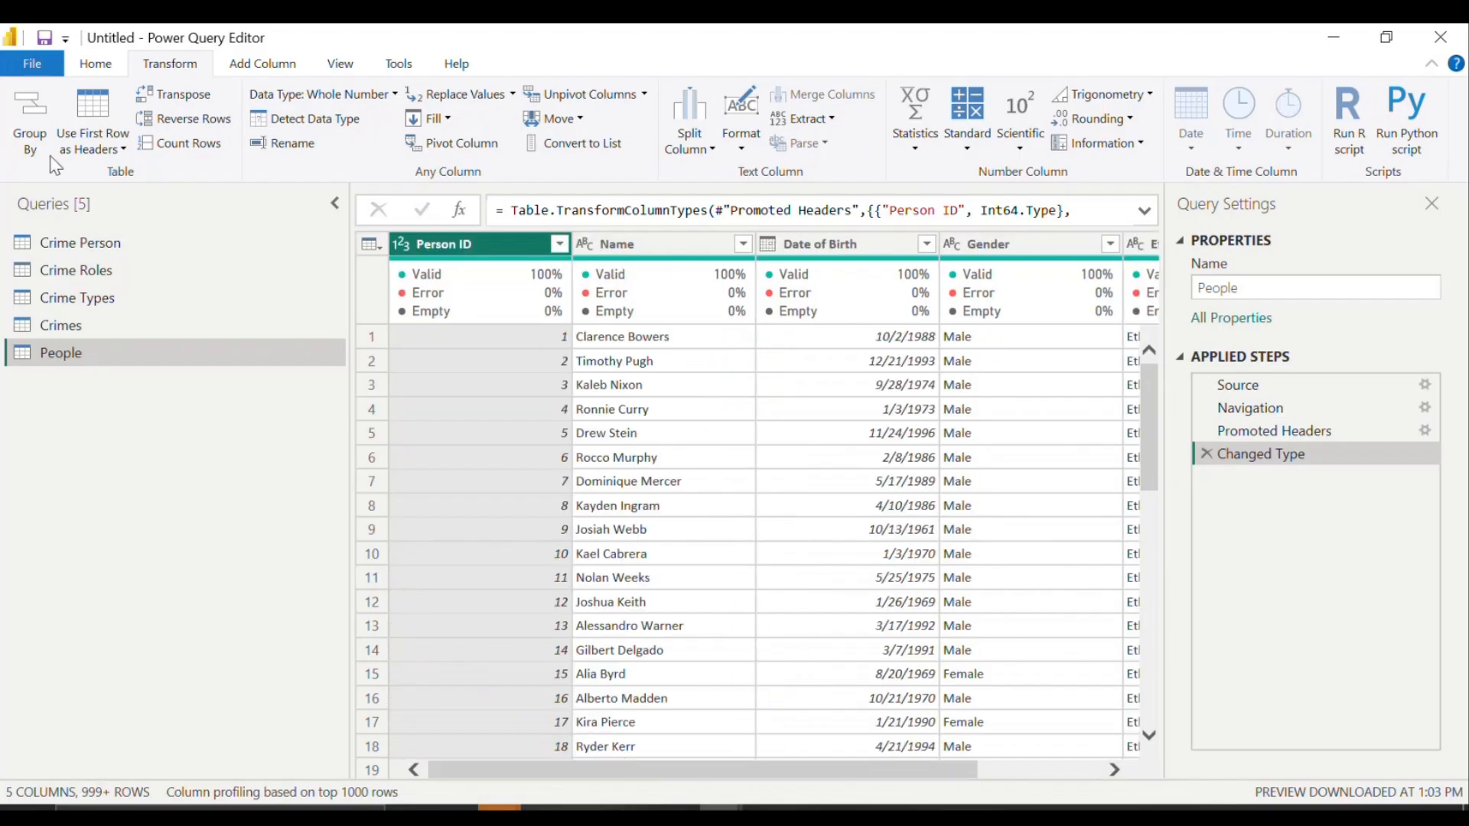
left_click(17, 66)
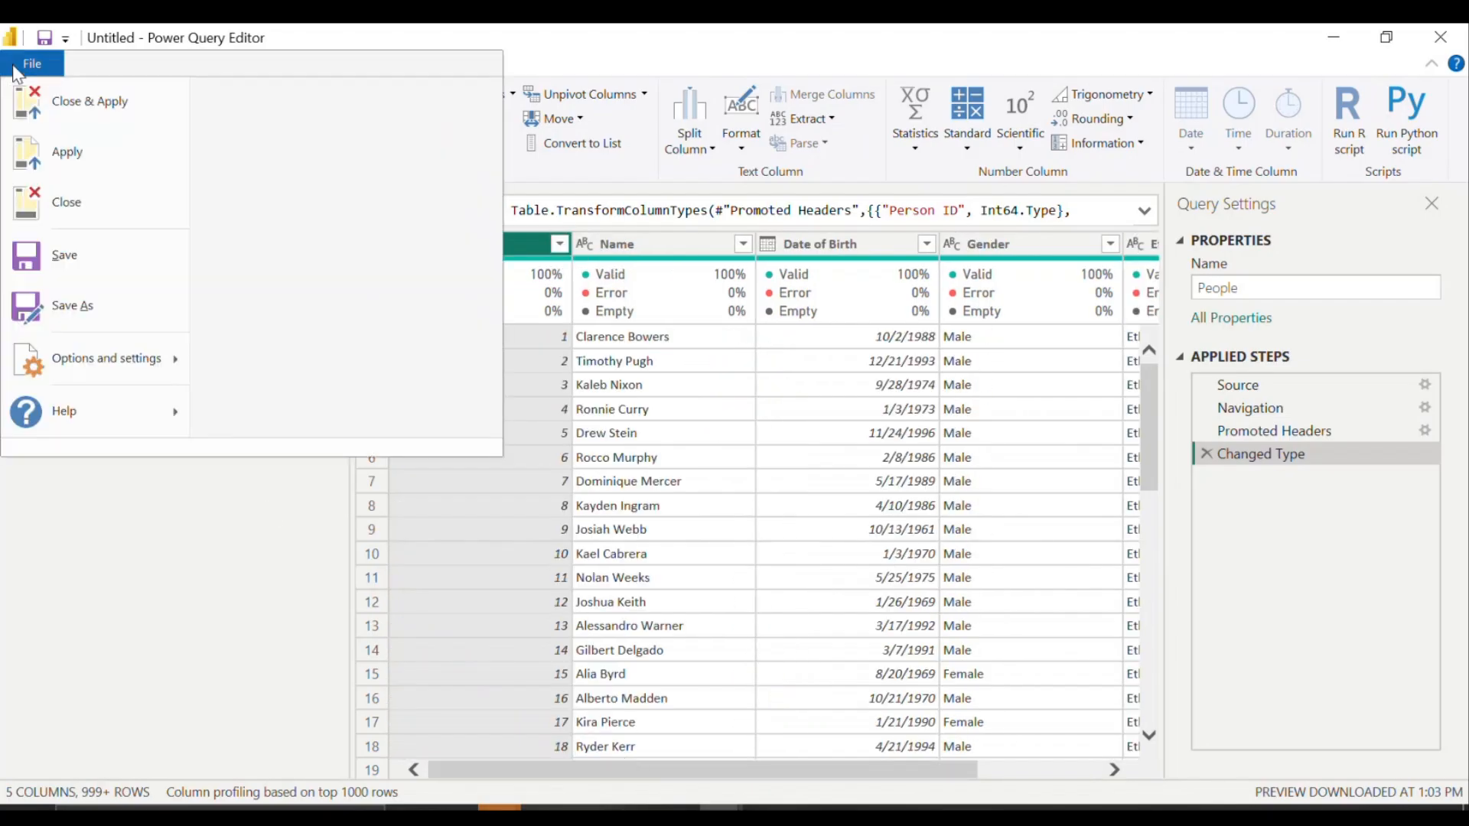
left_click(78, 93)
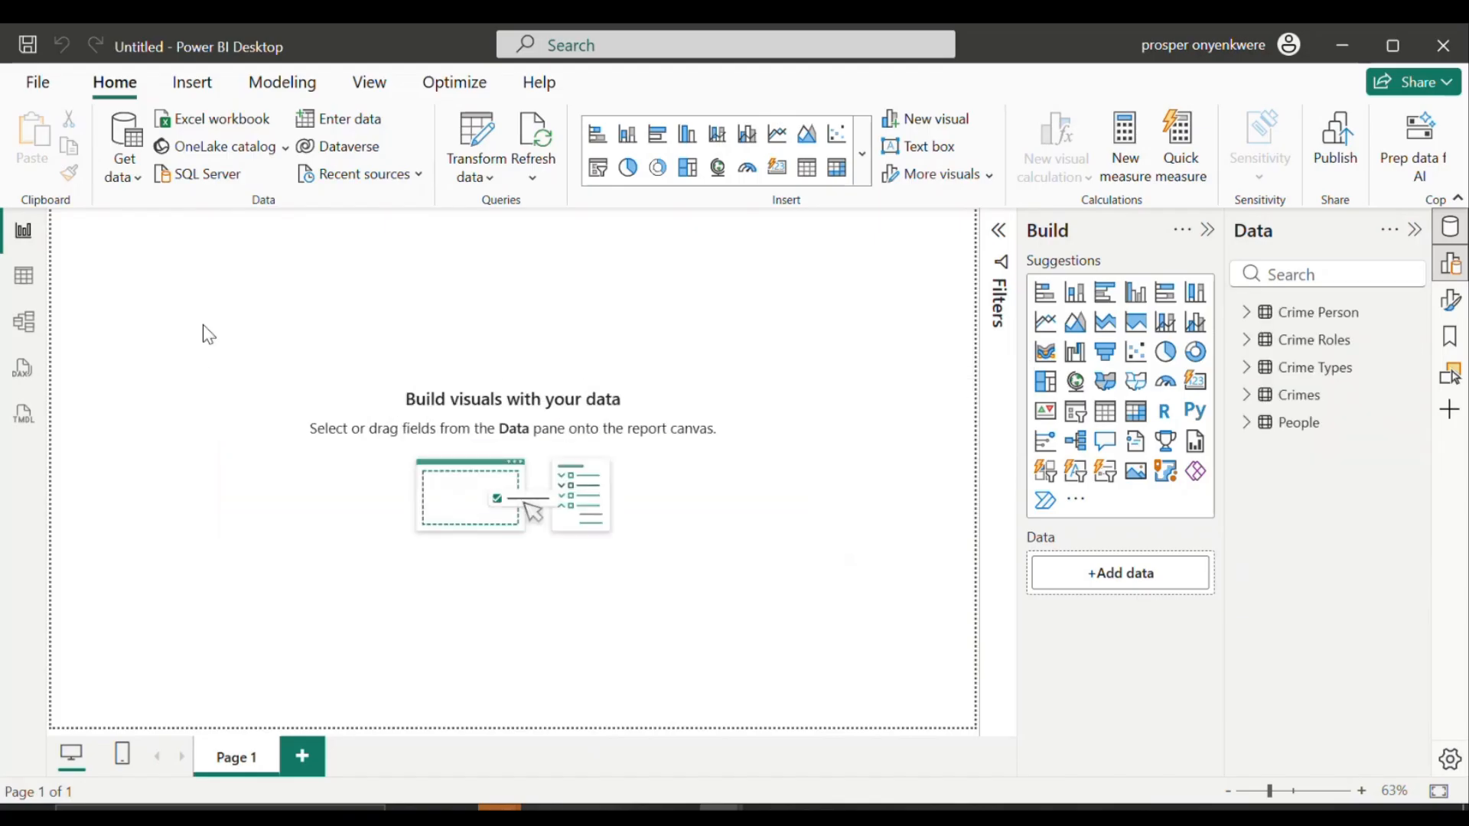
Step: Review the loaded rows of the Crime Person, Crime Roles, Crime Types, Crimes and People tables in table view
left_click(34, 286)
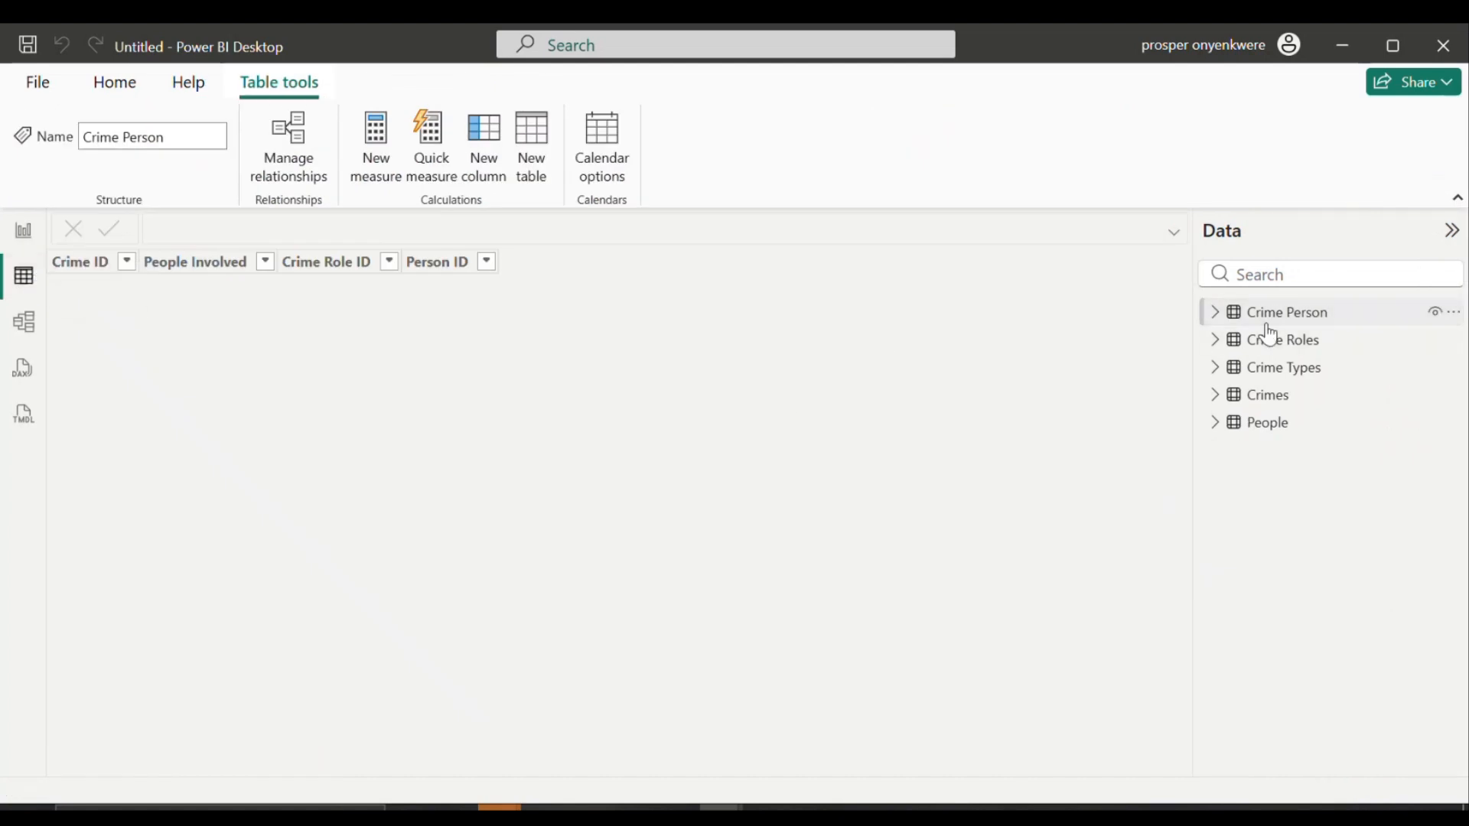
left_click(1273, 348)
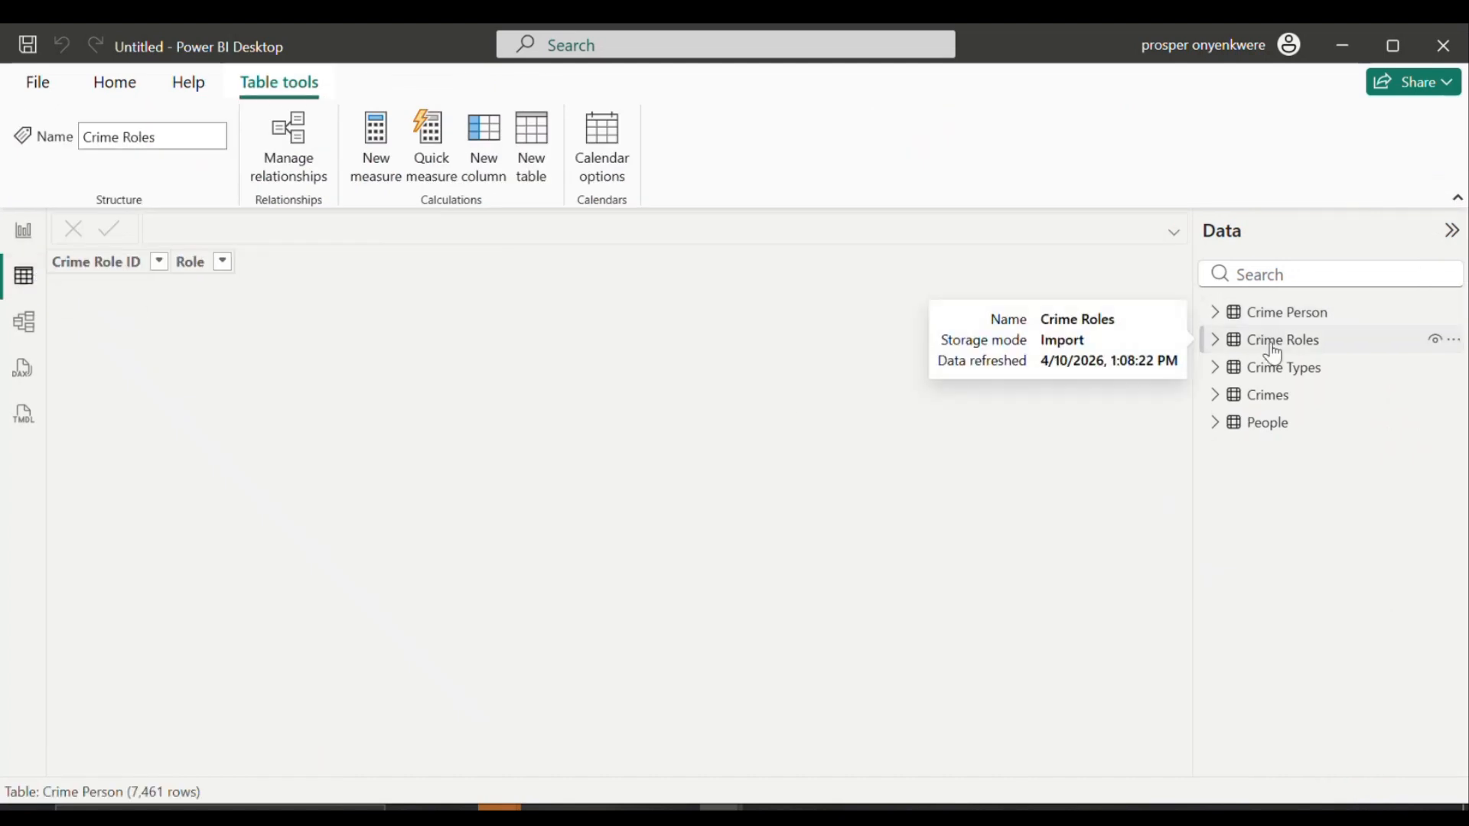
left_click(1276, 314)
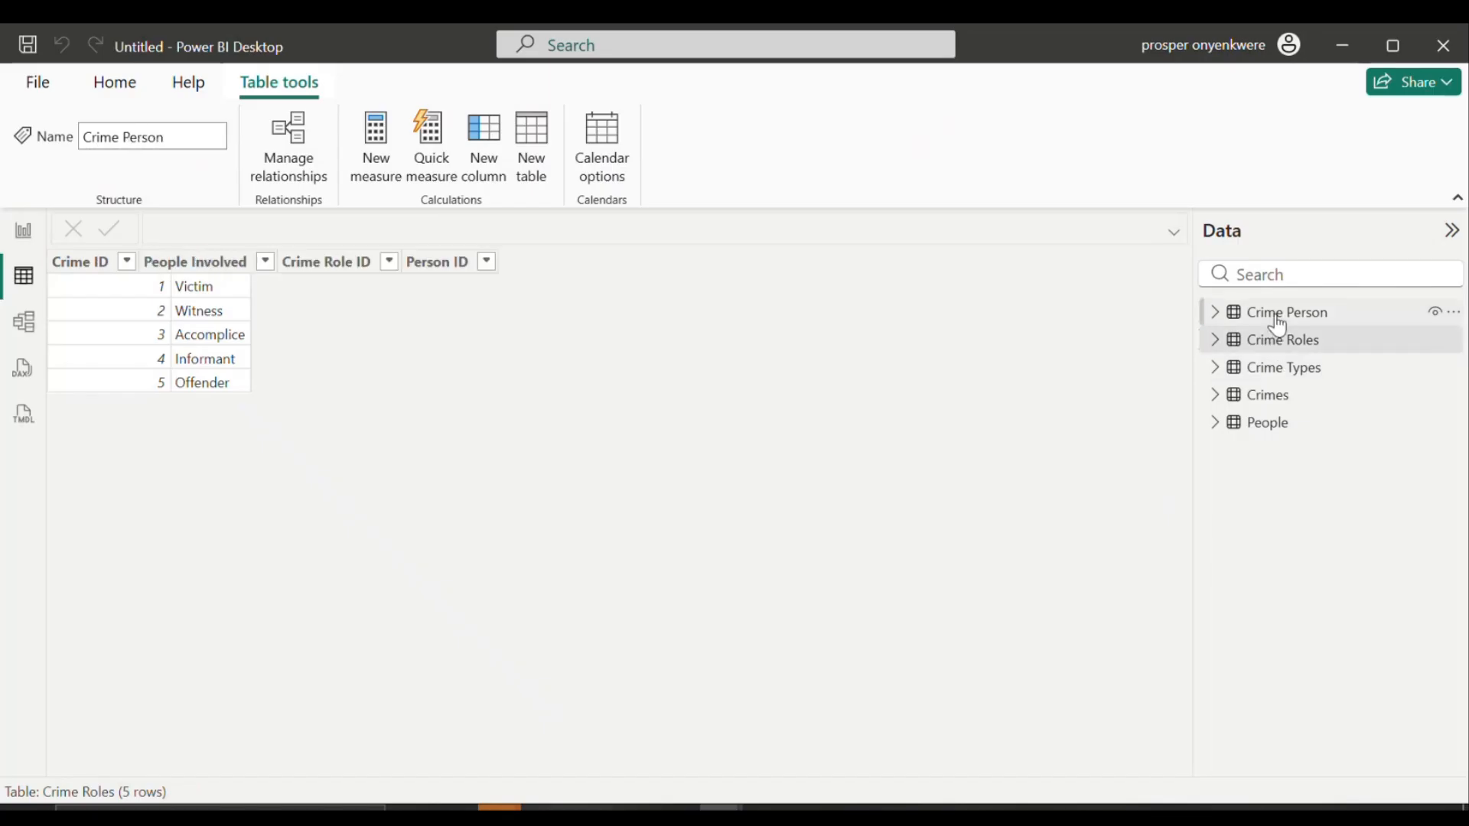
left_click(1286, 345)
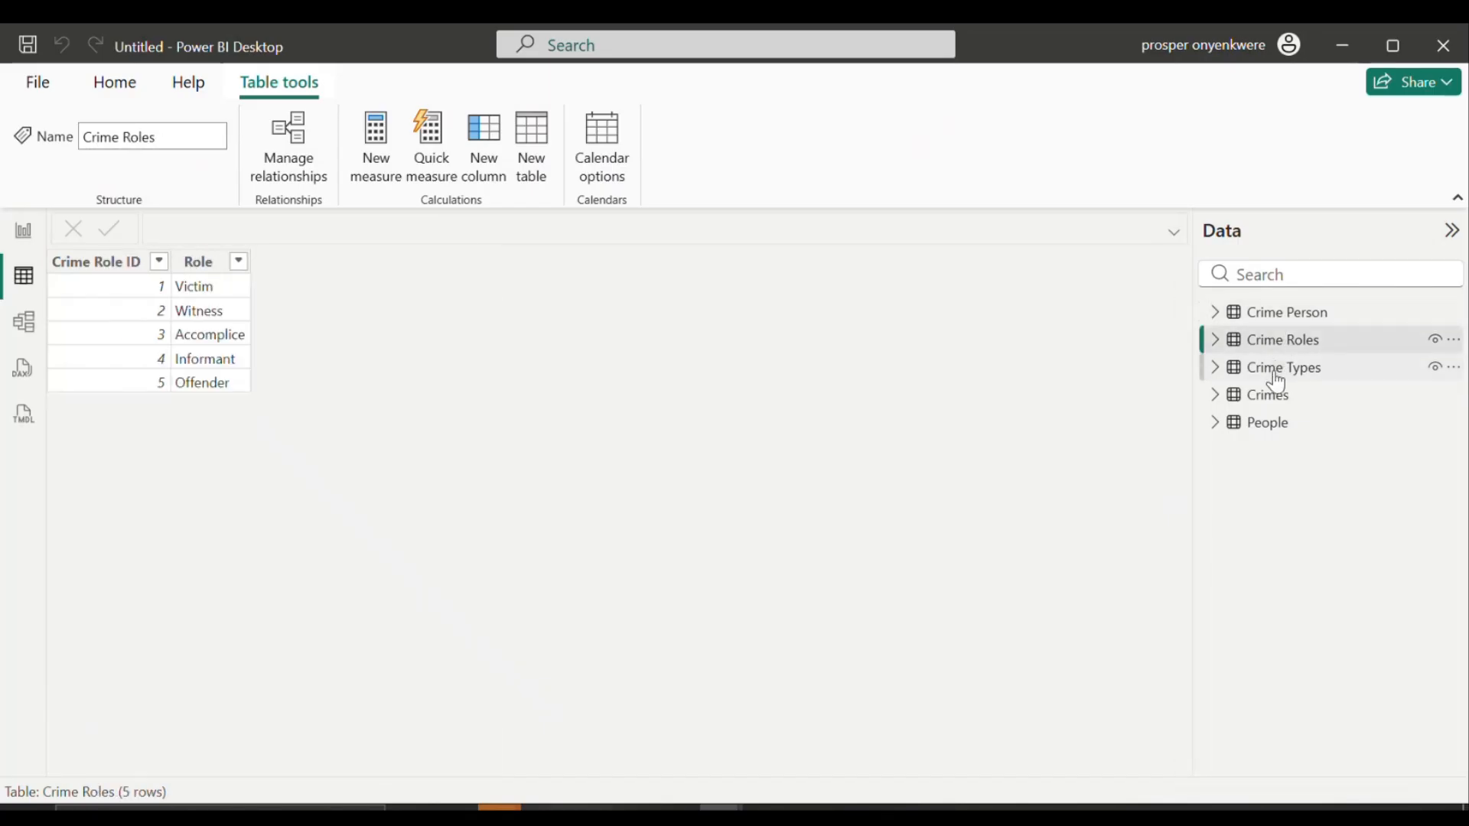
left_click(1278, 371)
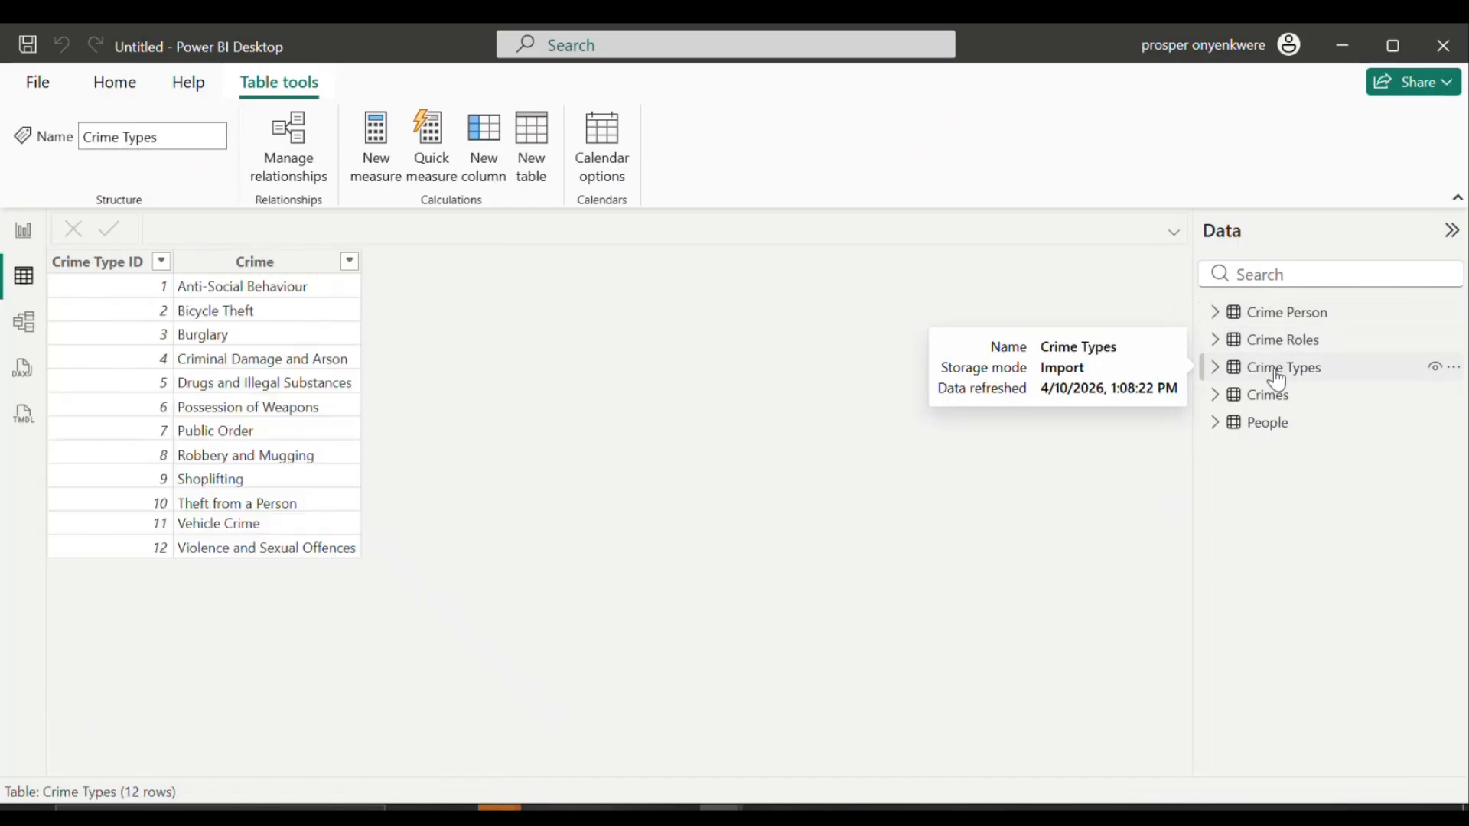
left_click(1276, 396)
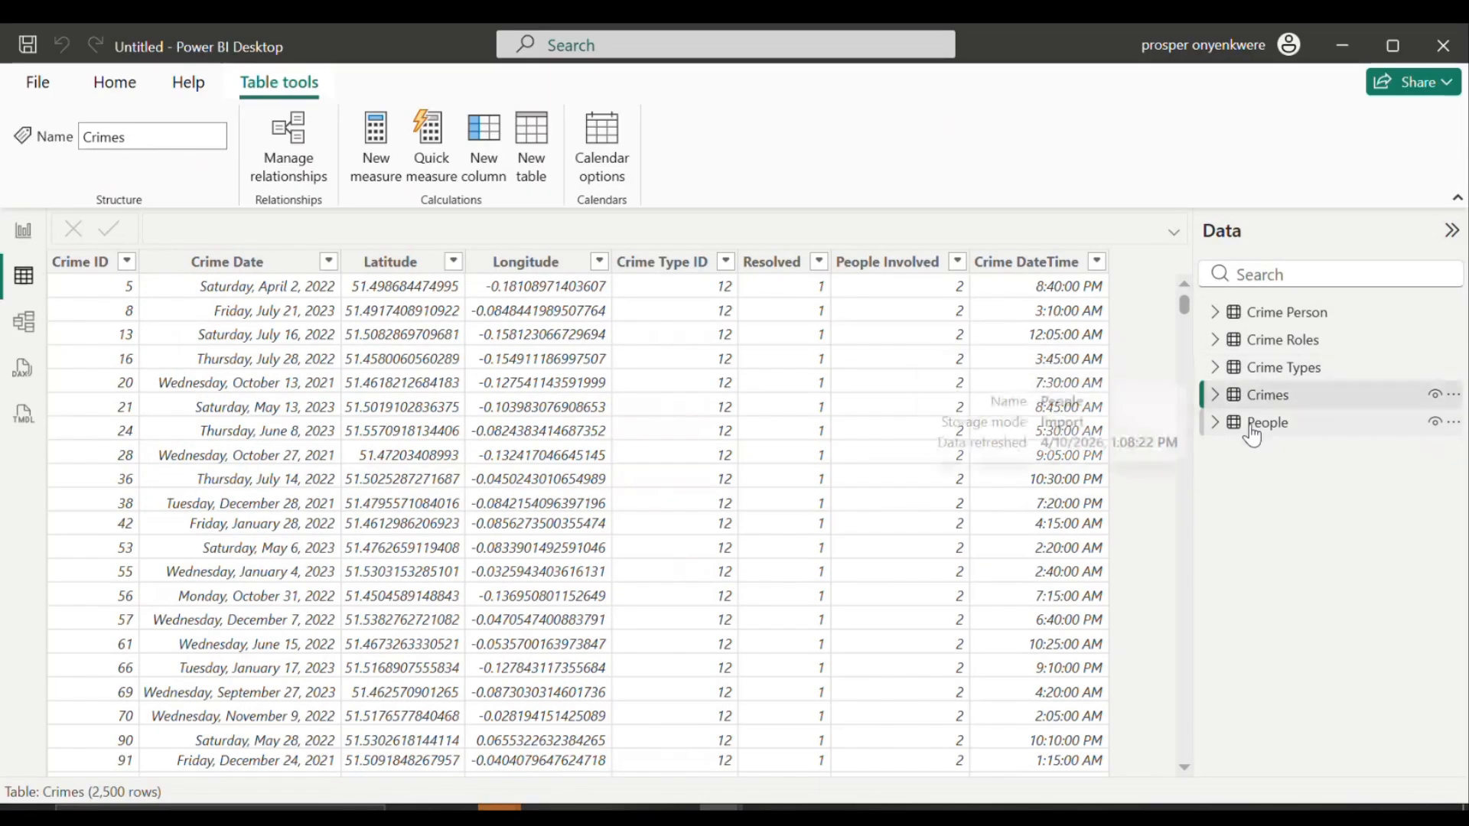
left_click(1253, 427)
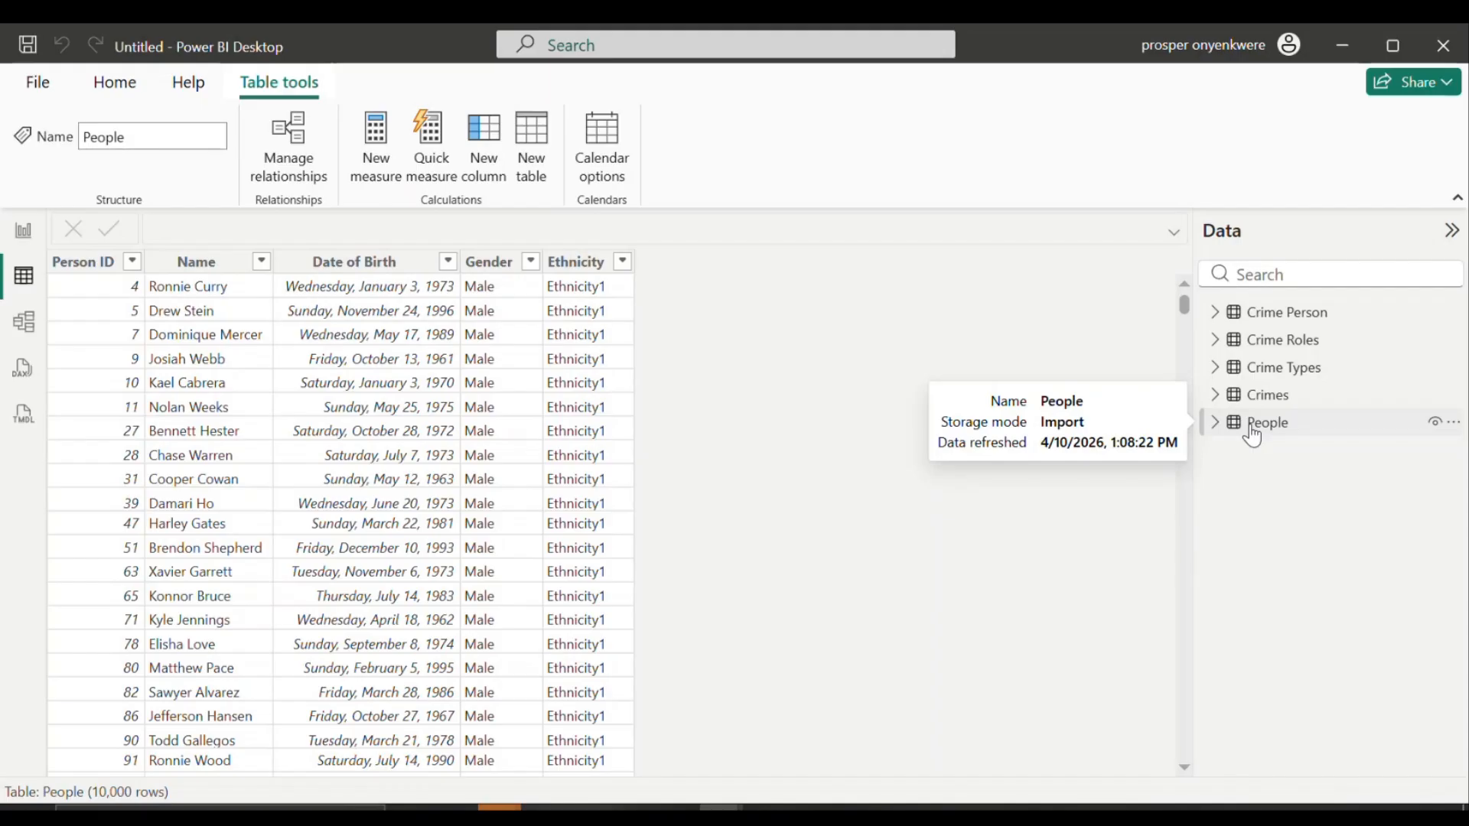
left_click(1252, 436)
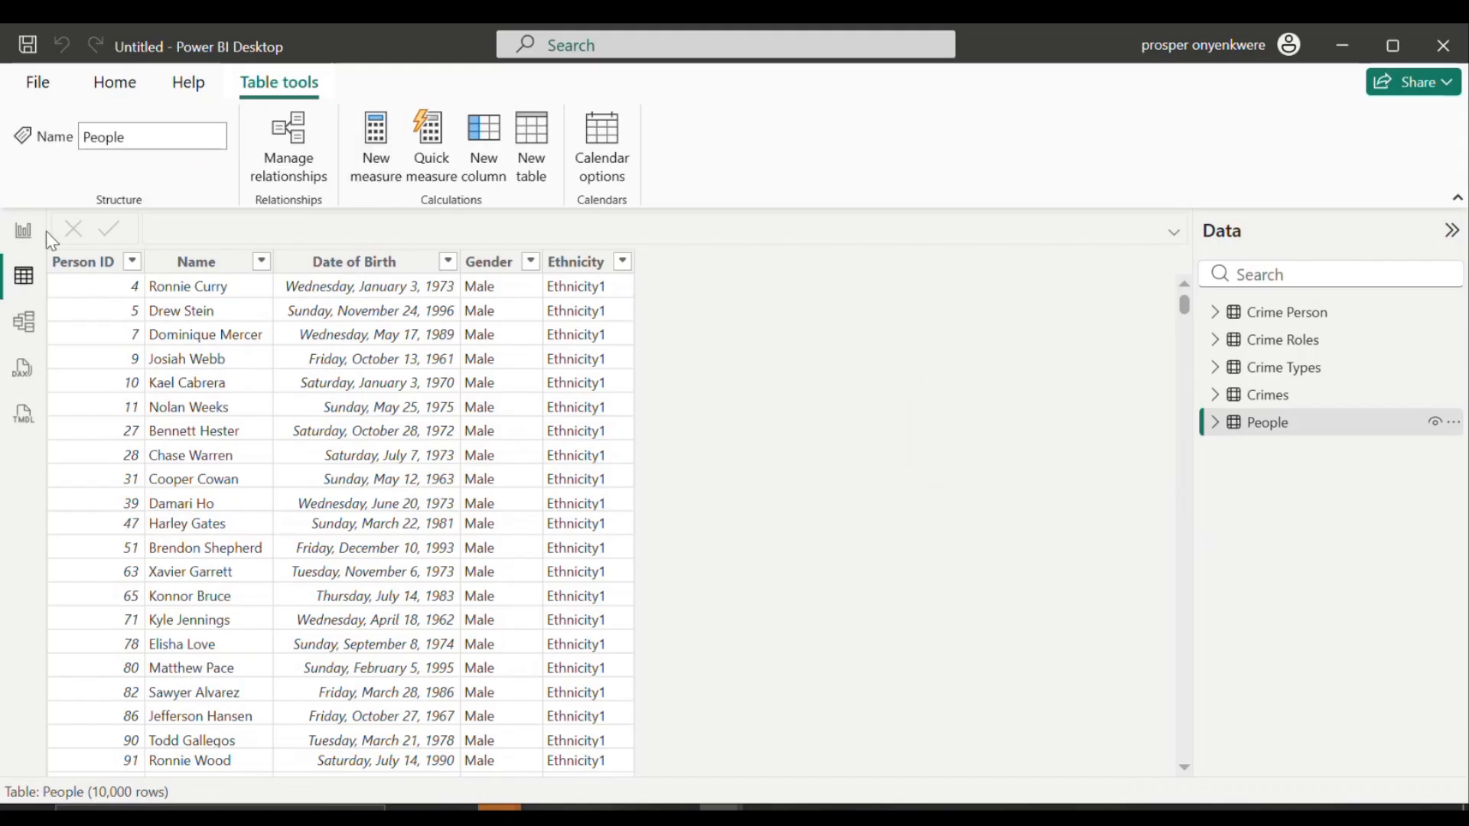
left_click(25, 233)
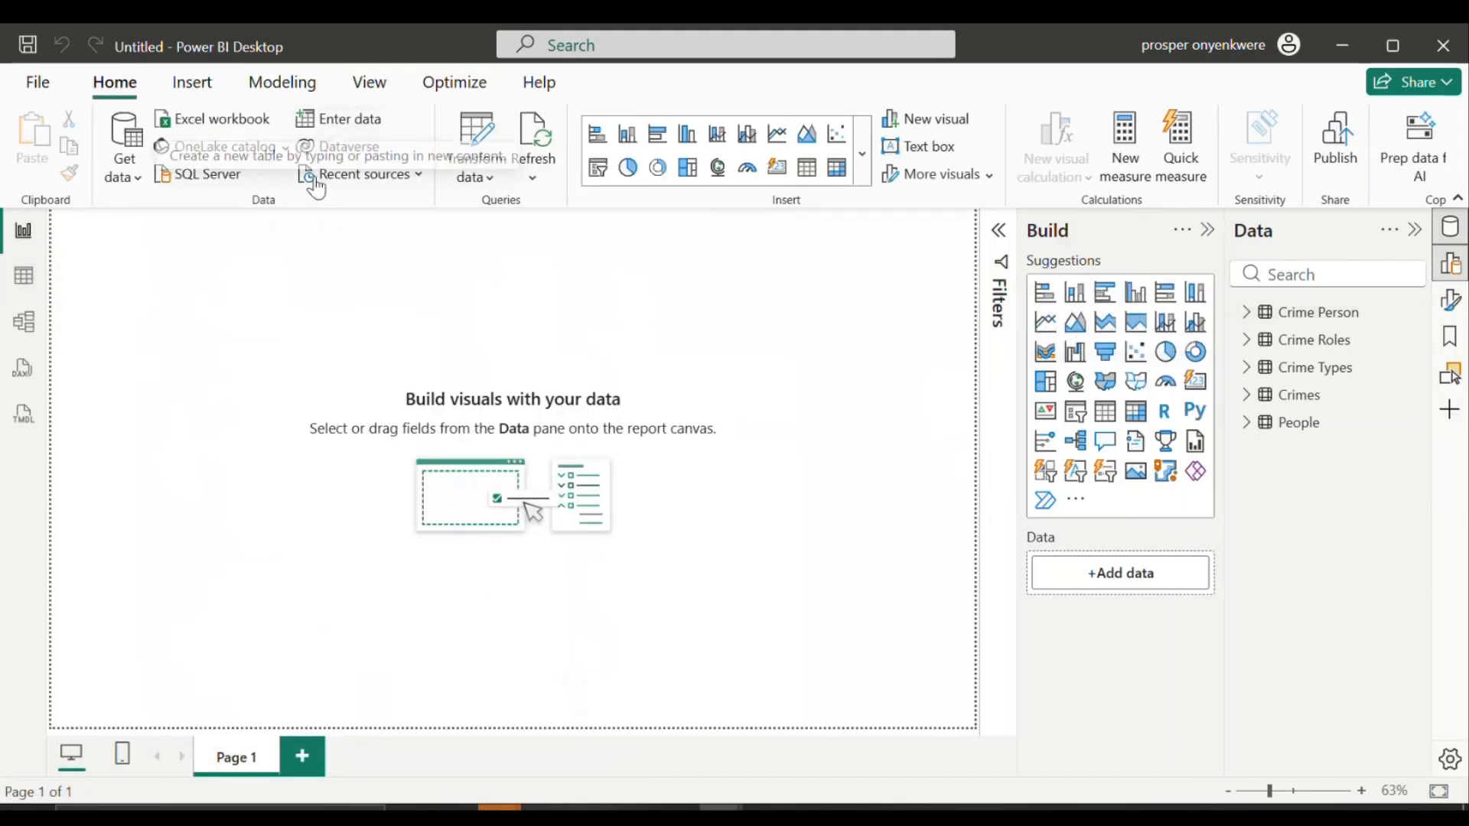
Step: Create a new calculated table from table view and name it Date Table in its DAX formula
left_click(25, 277)
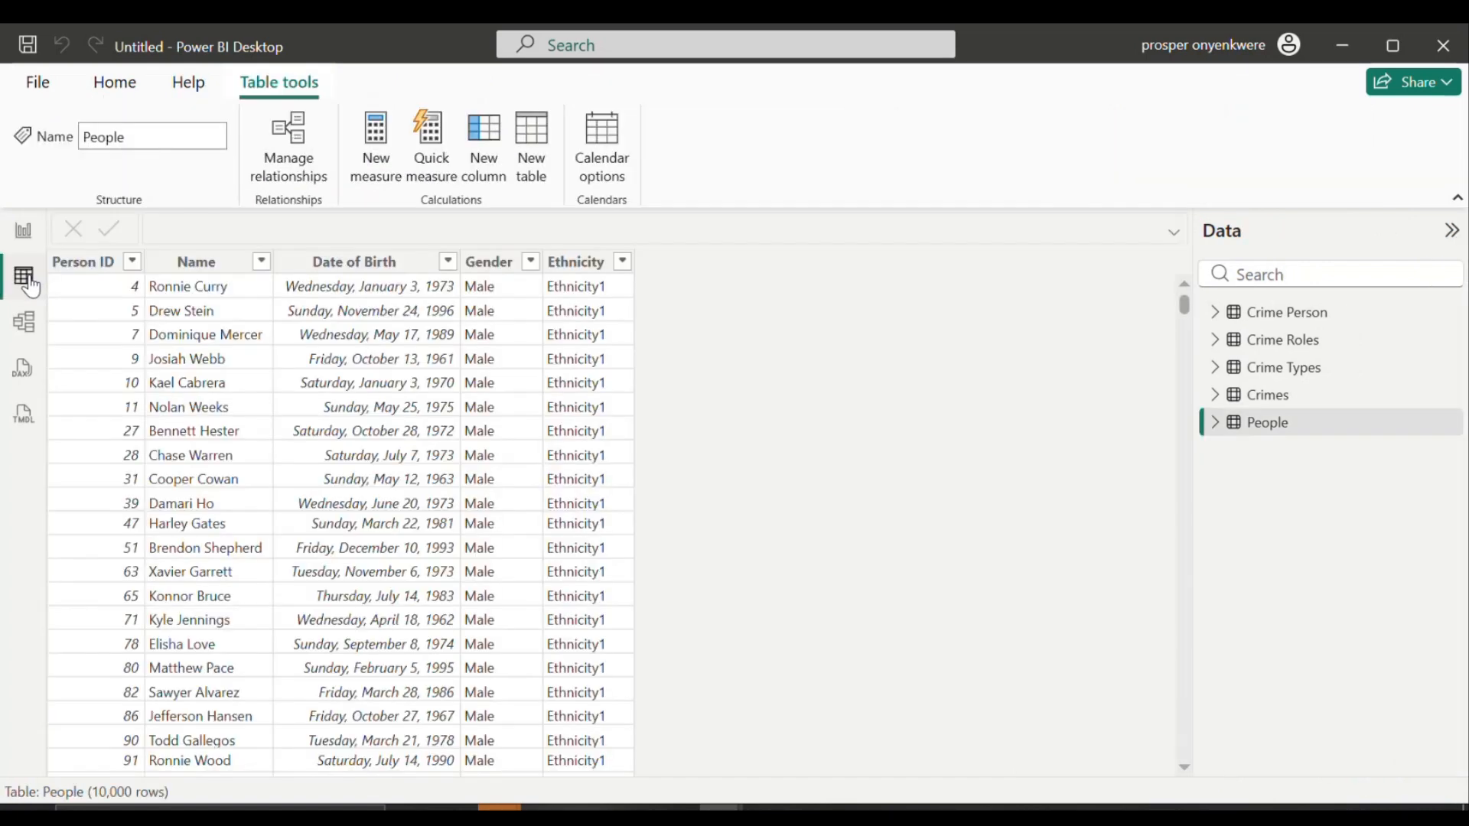
left_click(525, 137)
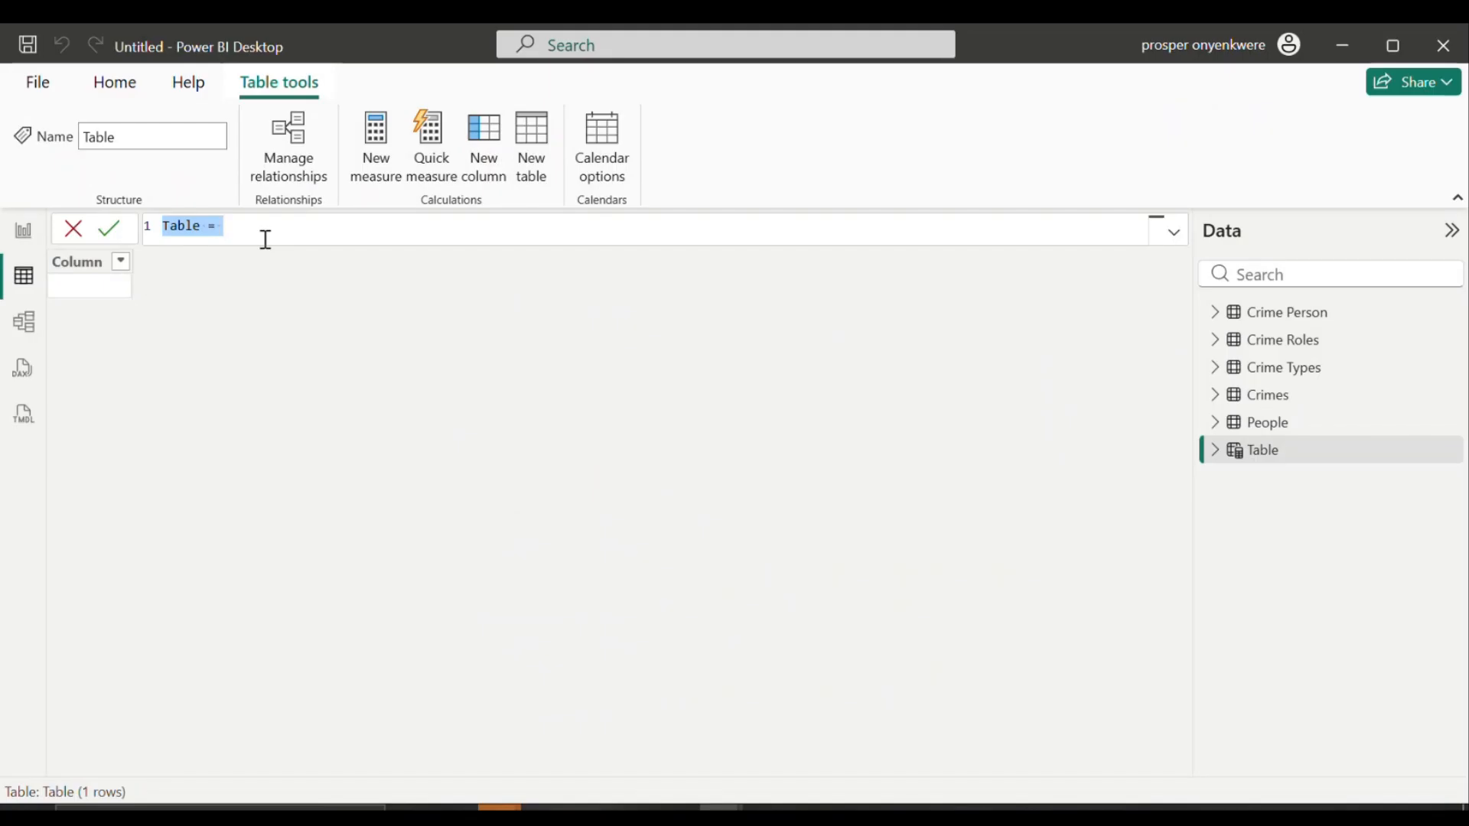
type("Date ")
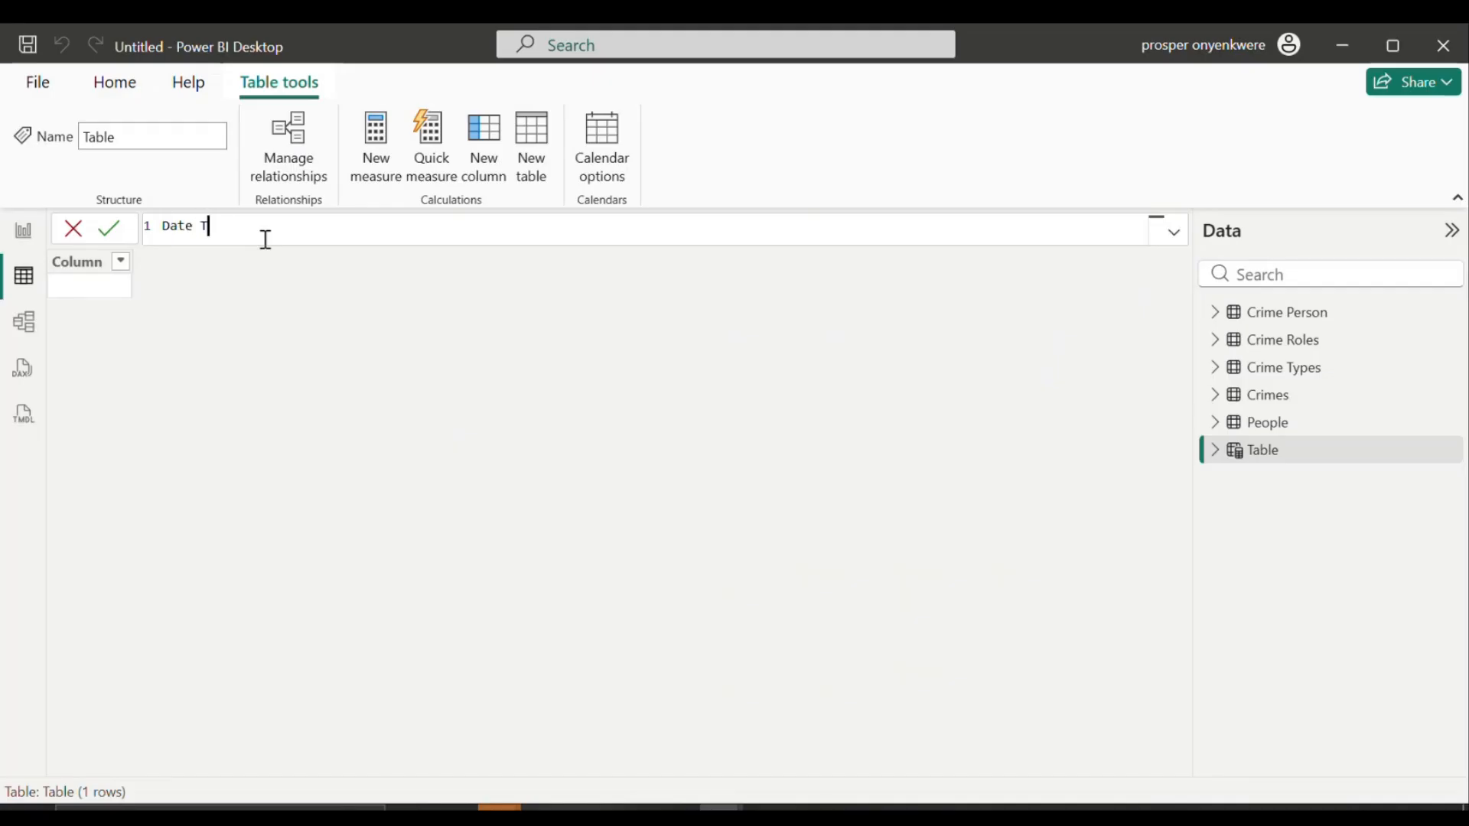
type("Table =")
key("shift+Return")
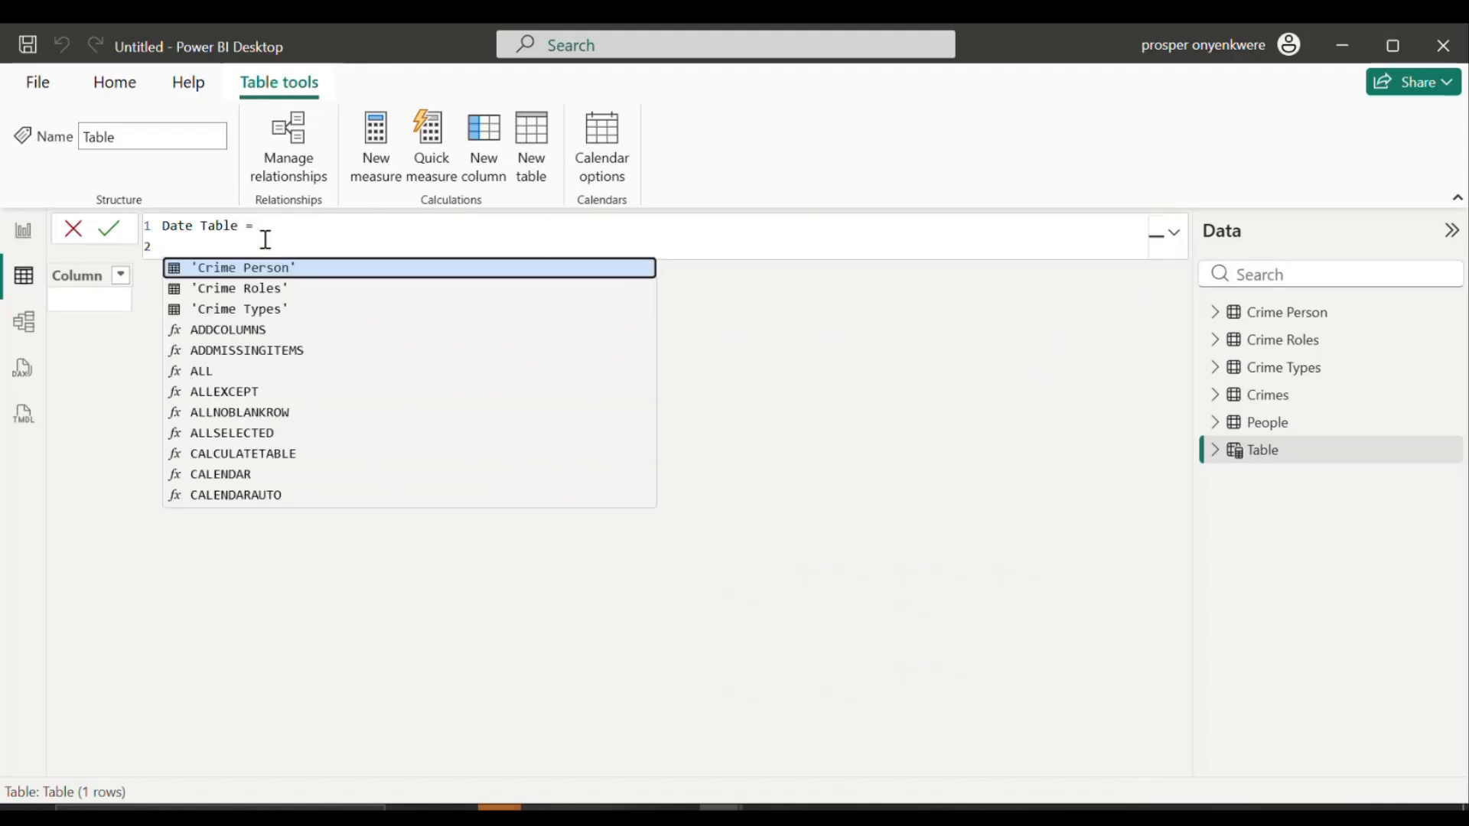
Step: Declare the variable _Calendartable in the Date Table formula and assign it the CALENDAR function
type("var")
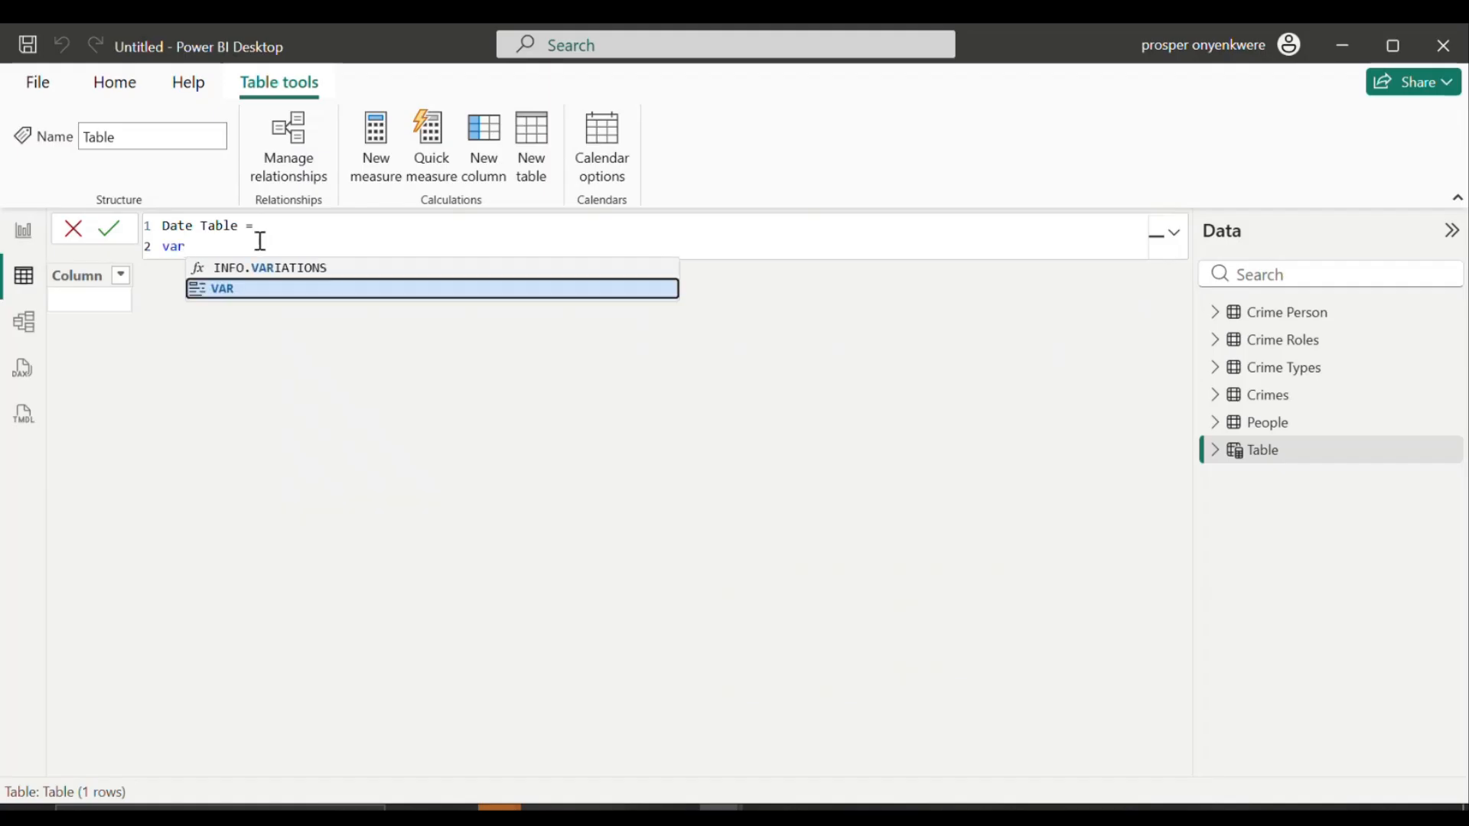
left_click(228, 289)
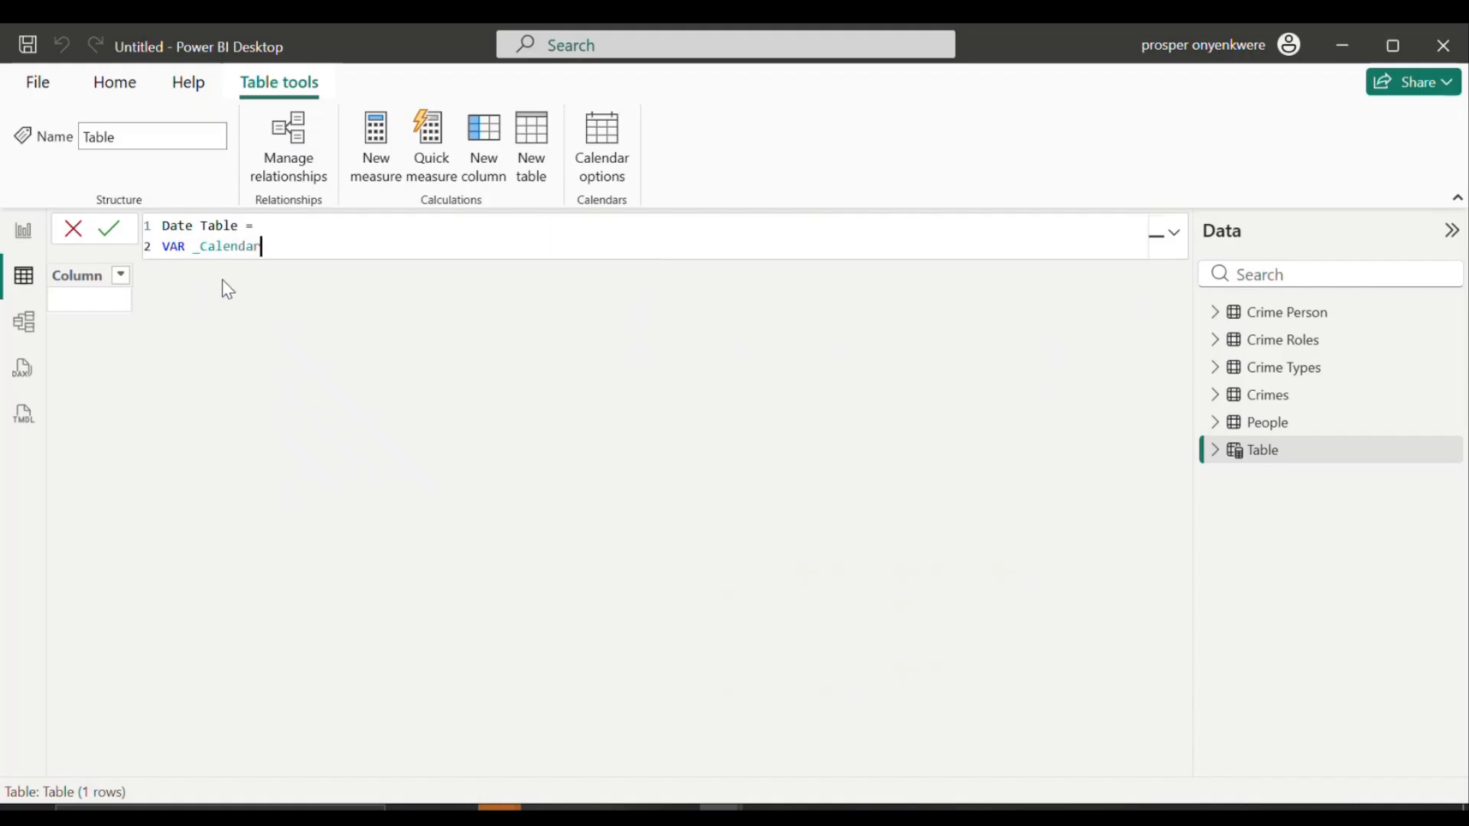
type("rtable = C")
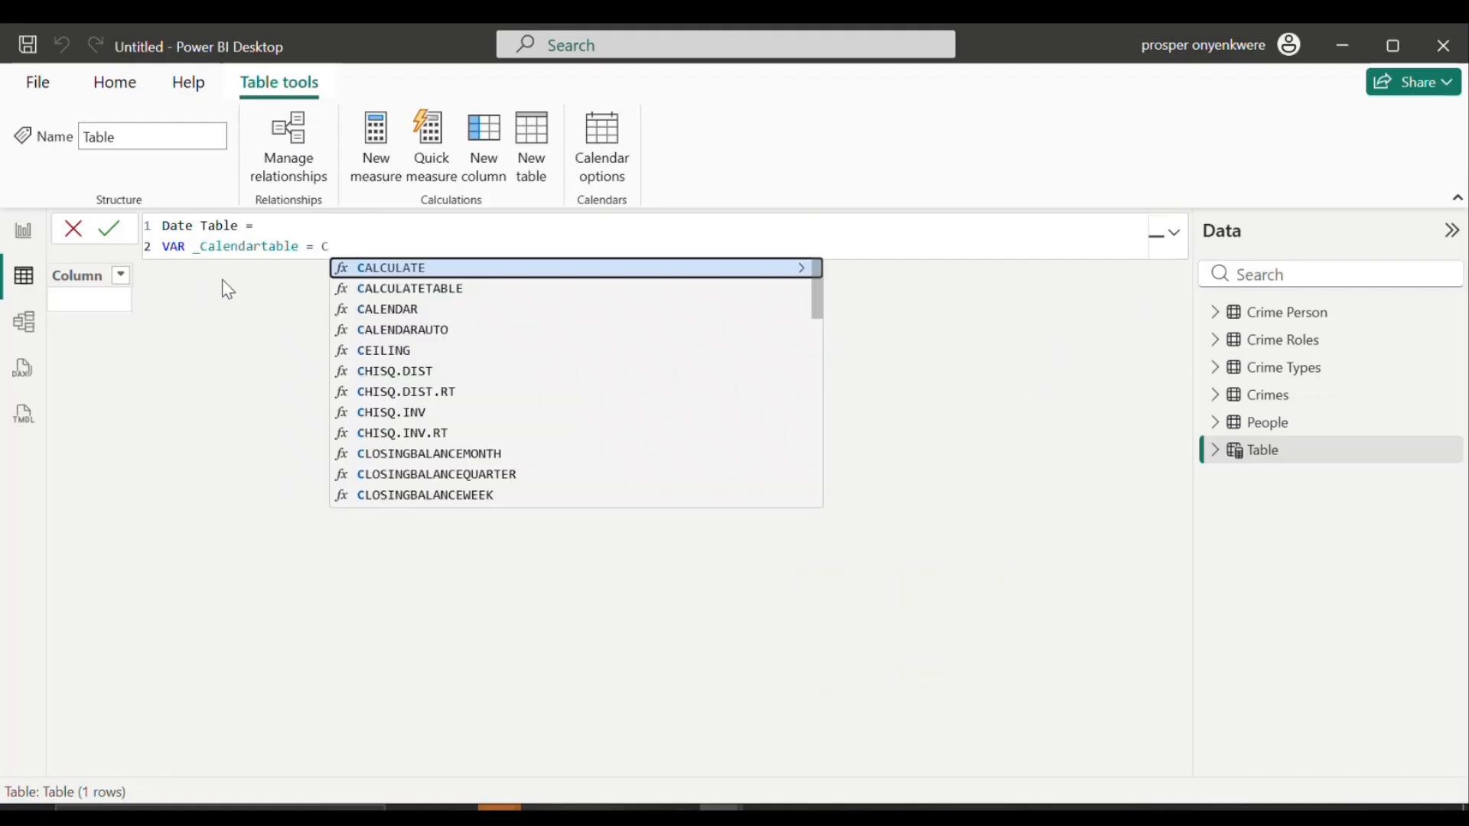
left_click(379, 309)
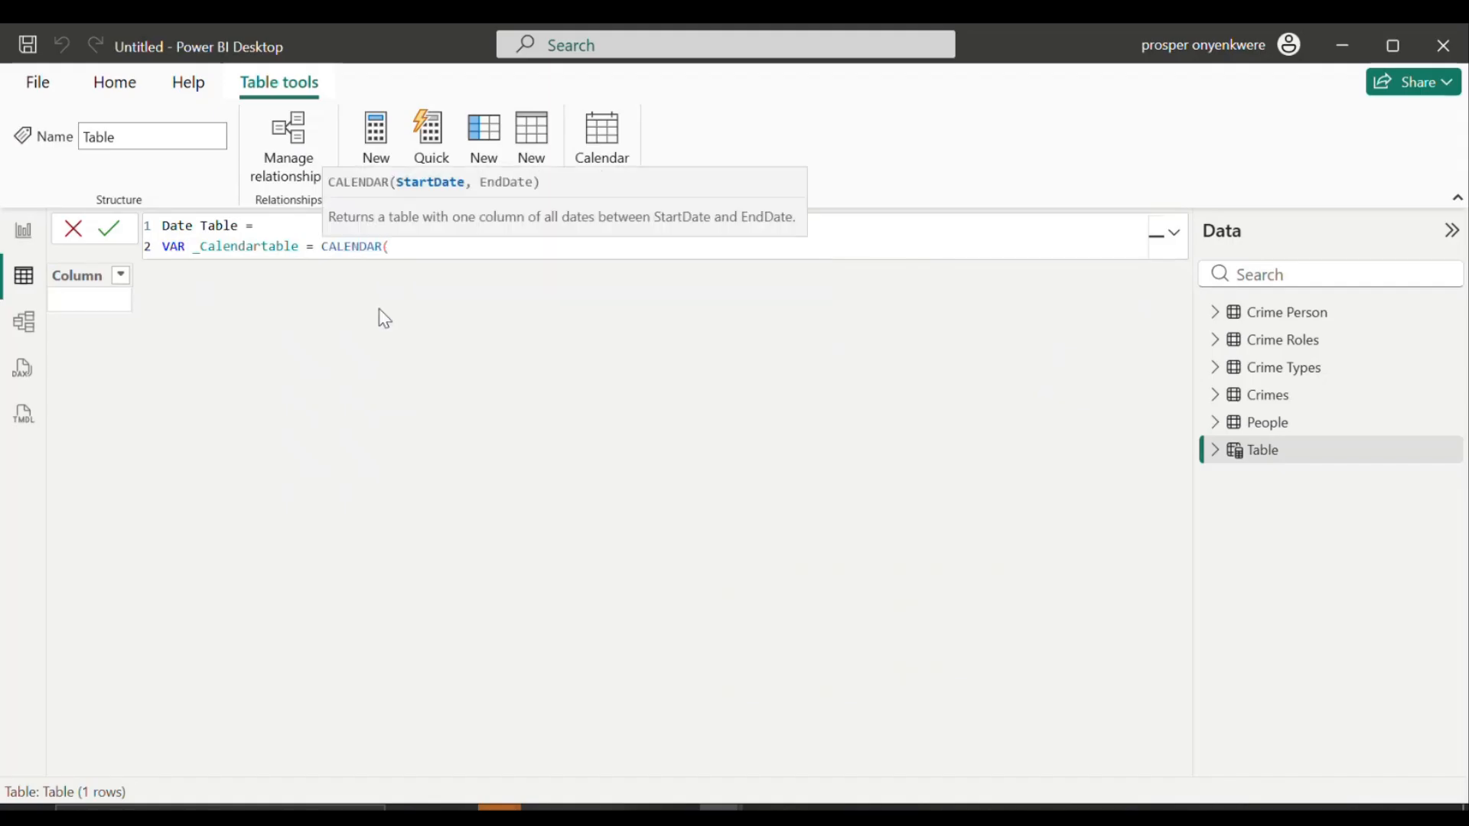
Step: Give CALENDAR the start date DATE(2021,1,1) and the end date DATE(2023,12,31), and close the function
type("DATE")
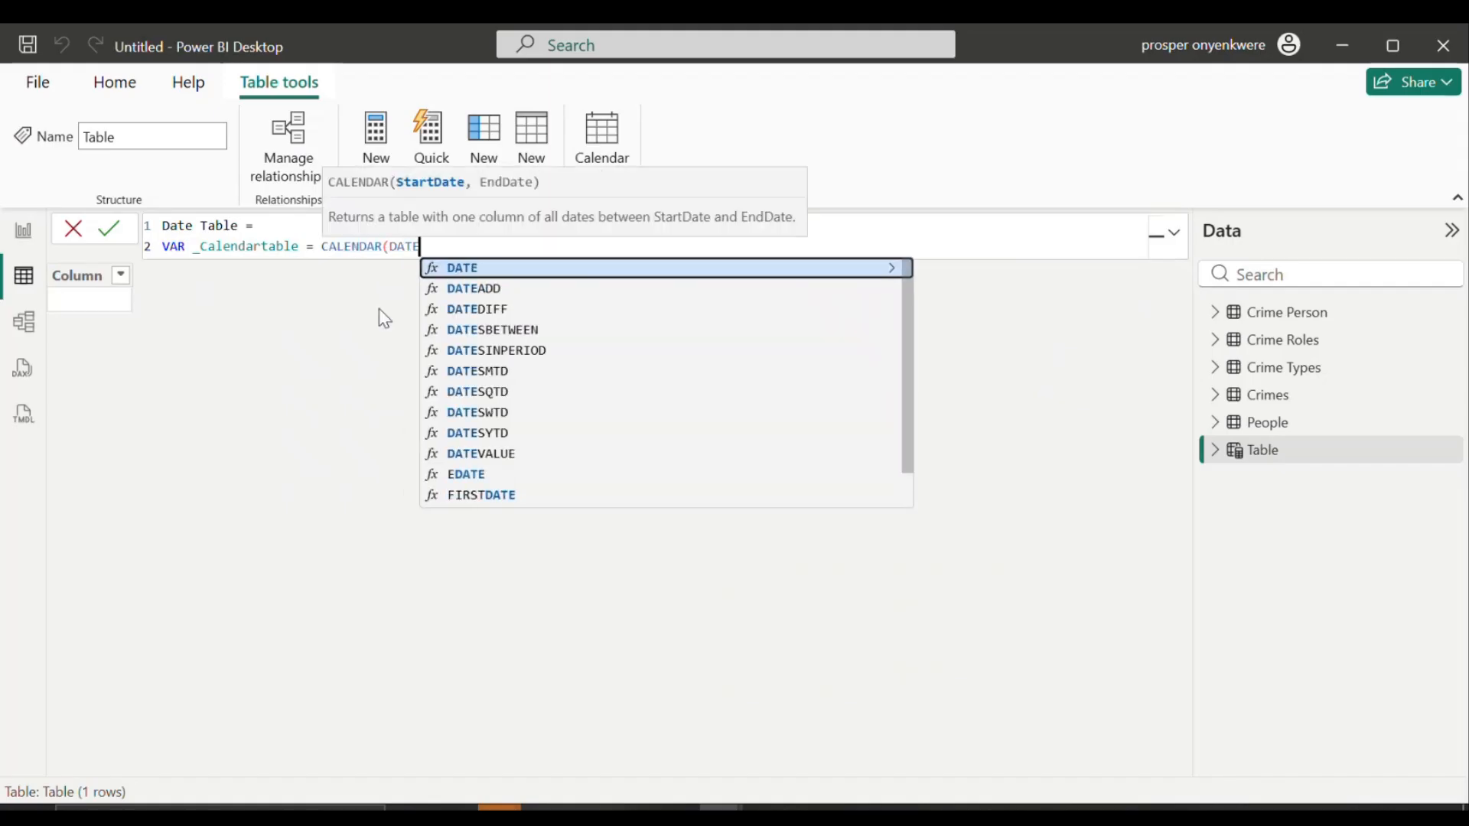
left_click(466, 272)
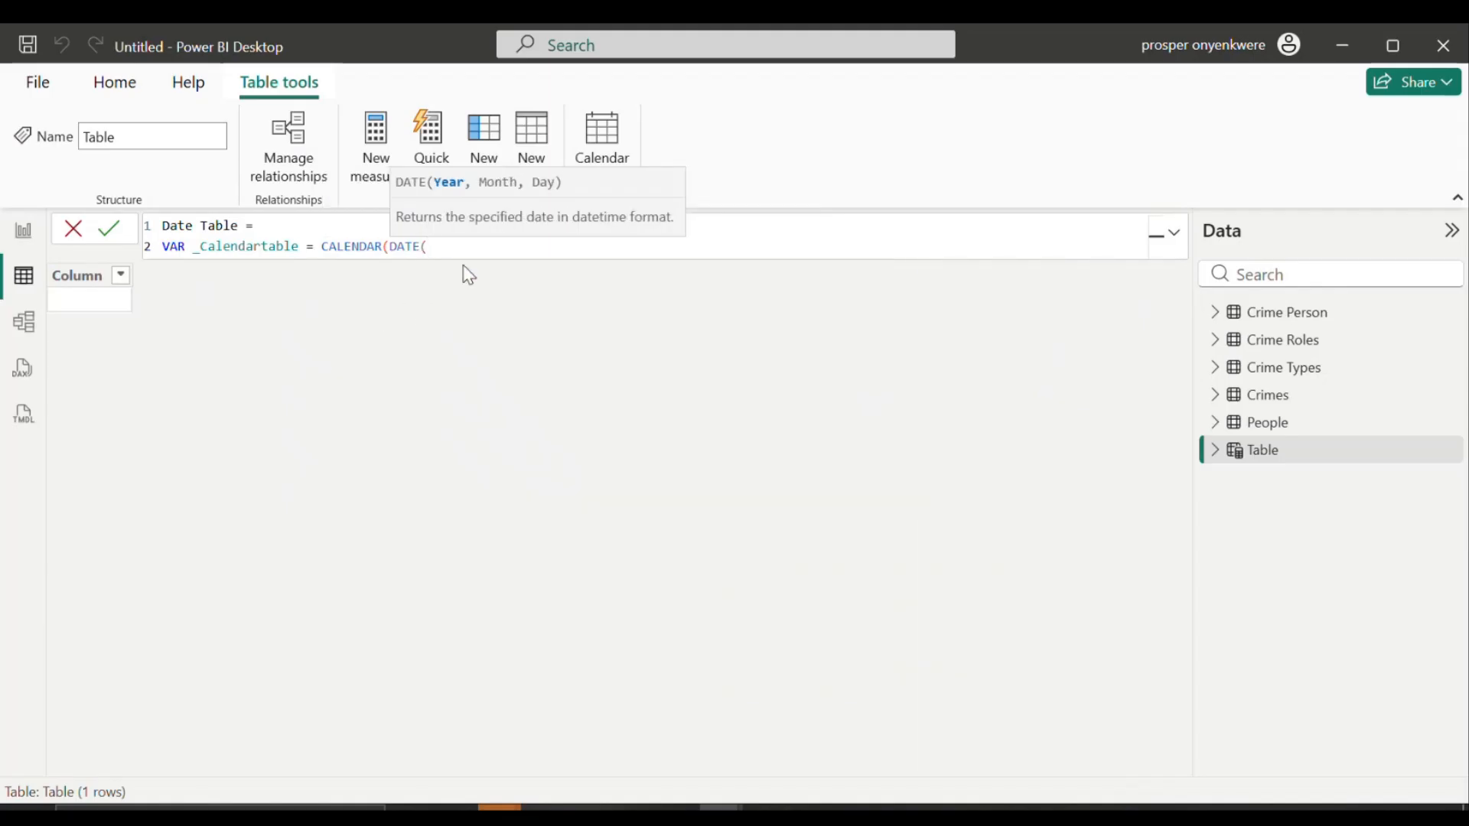
type("(")
key("BackSpace")
type("2021,1,1)")
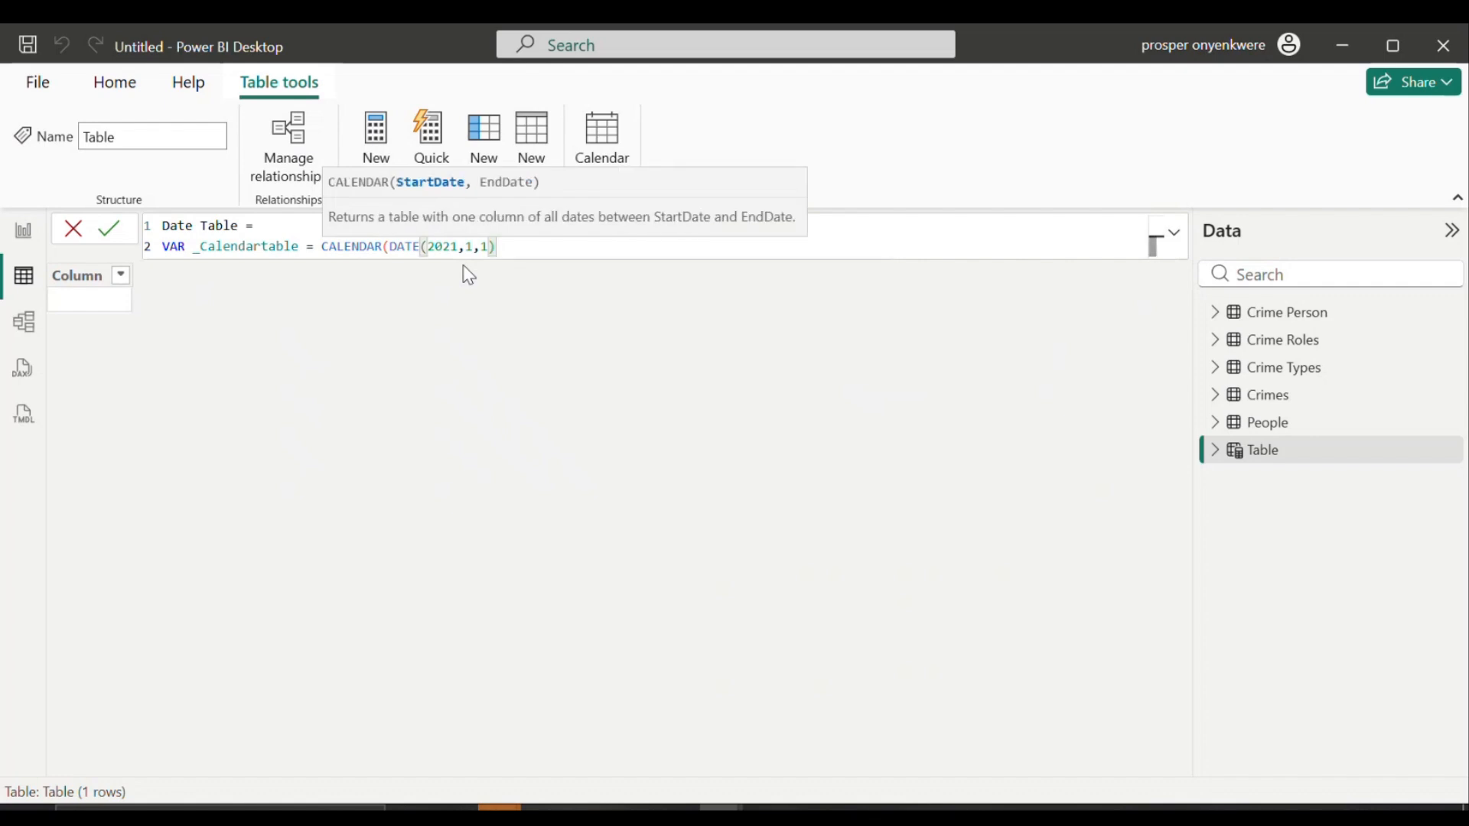
type(", D")
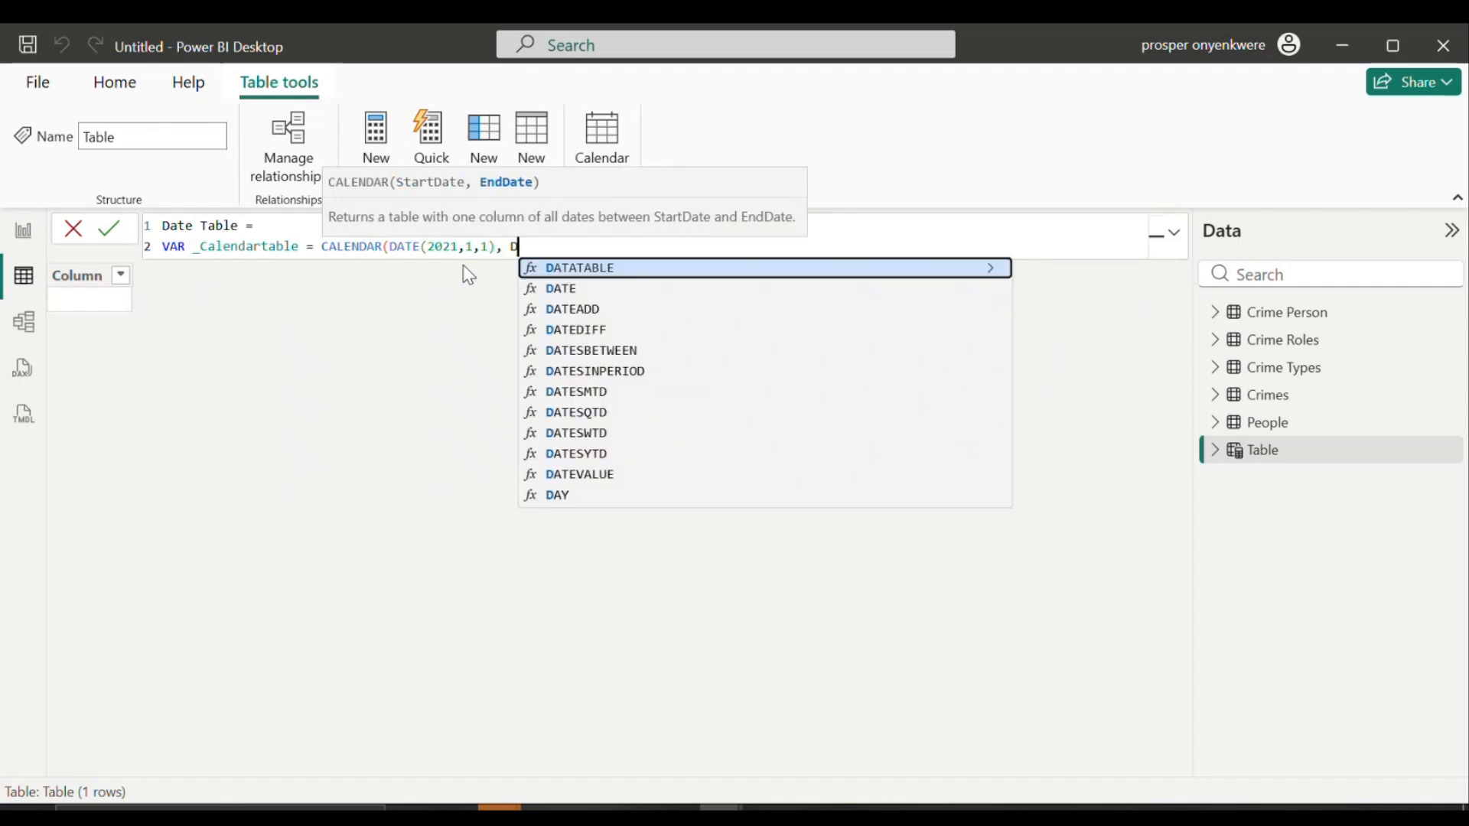
type("ATE(")
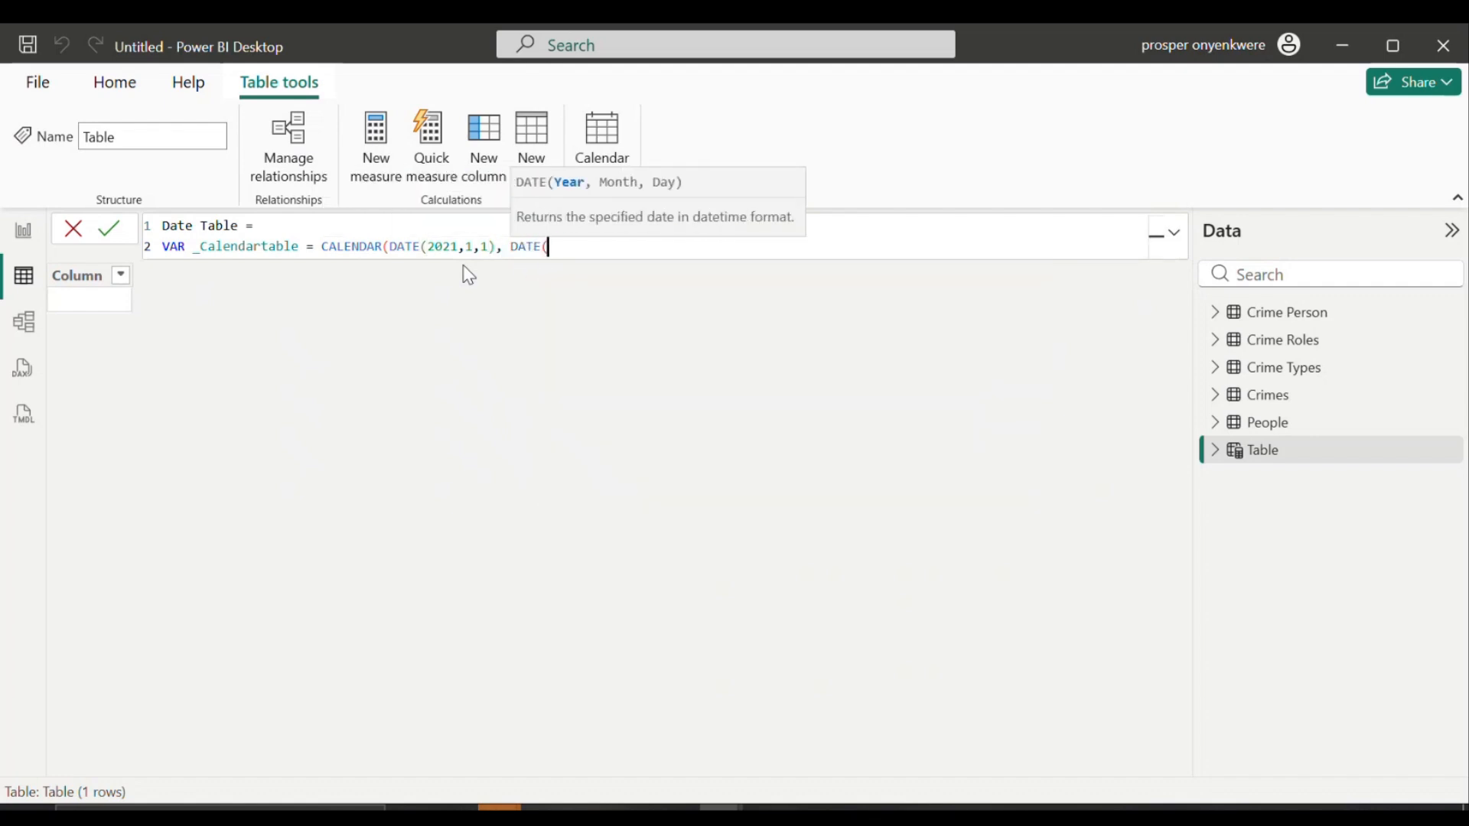
type("2023,12,31)")
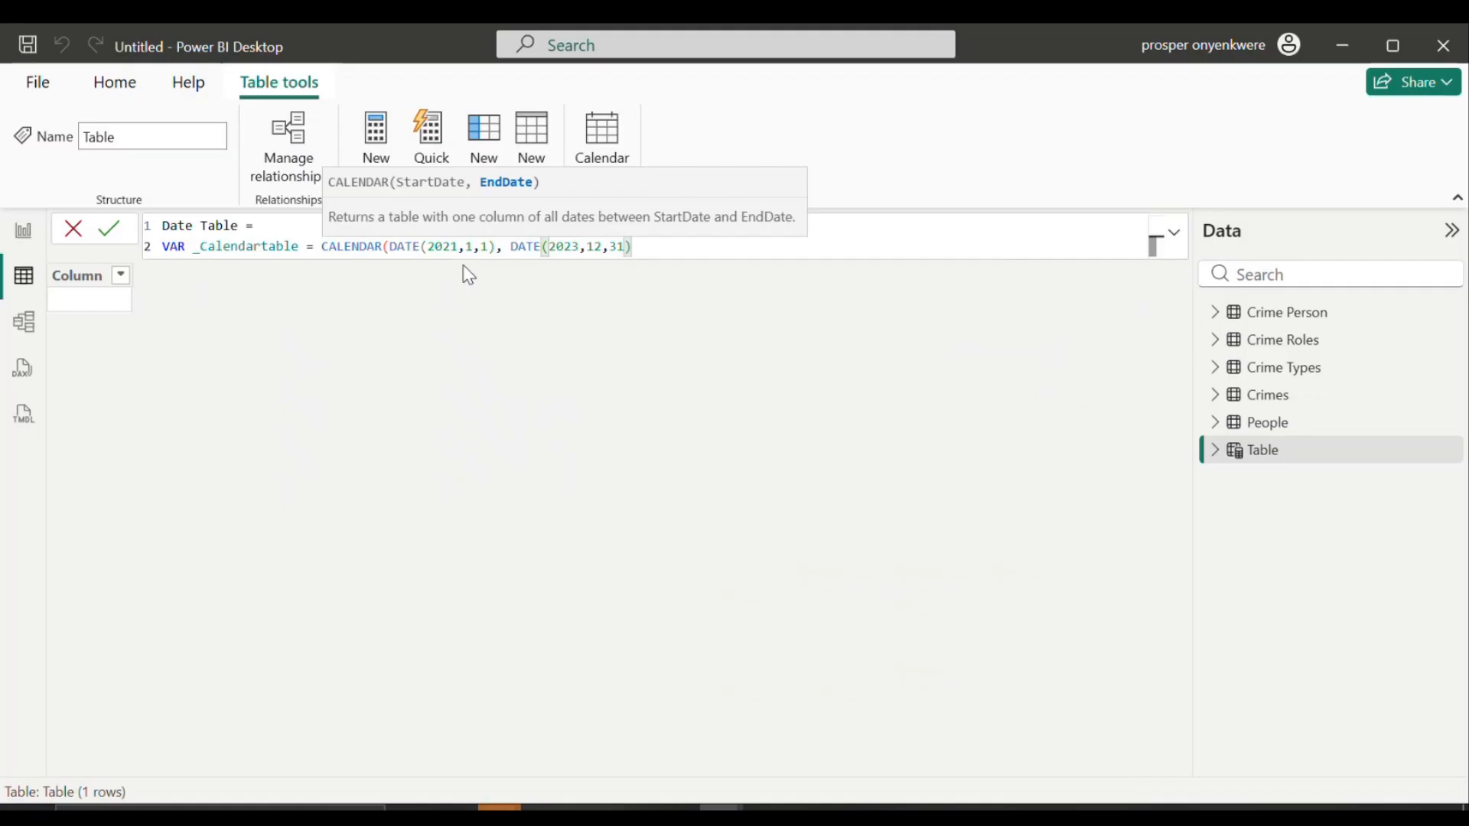
type(")")
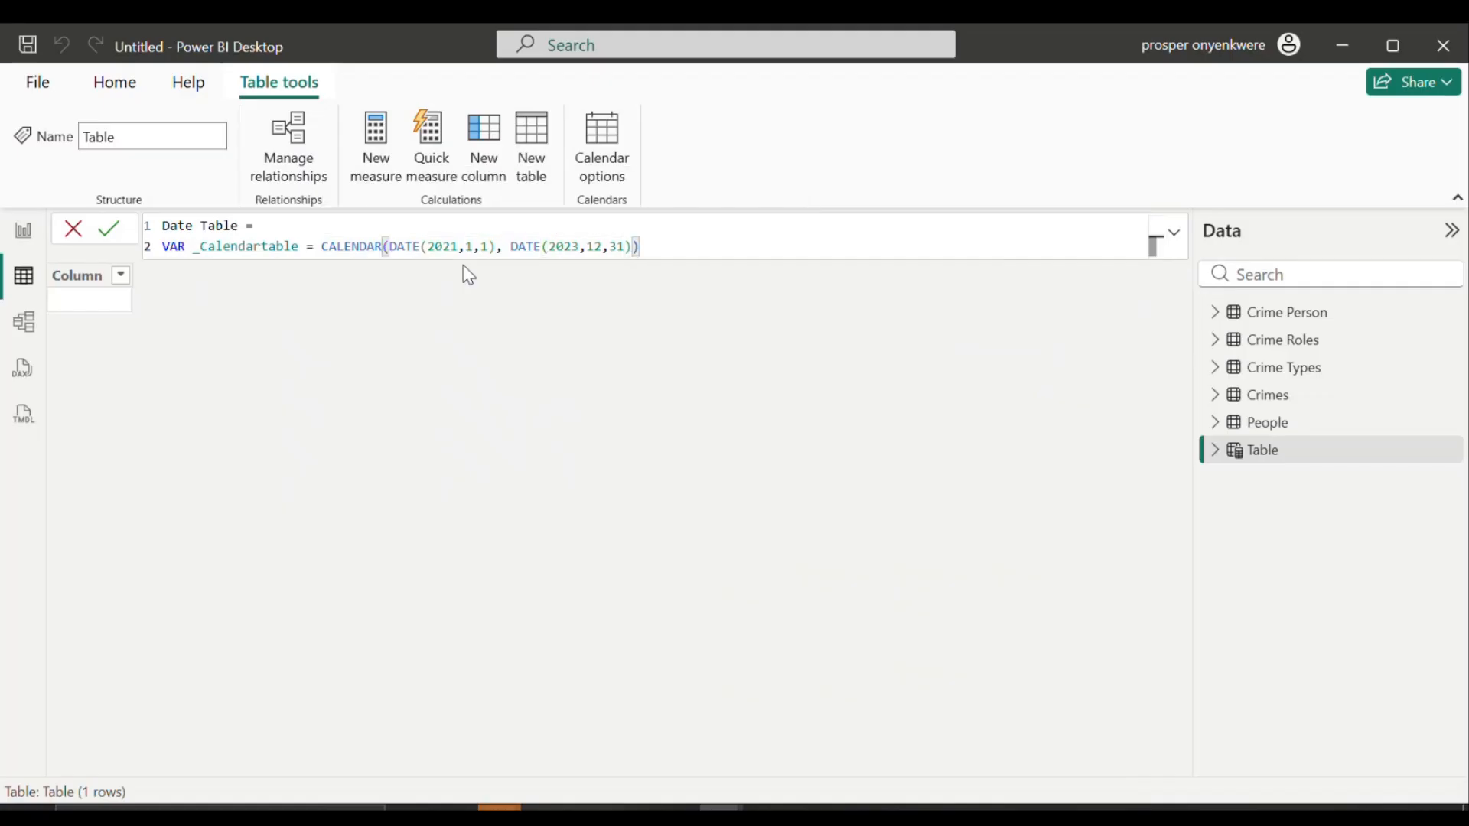
Step: Add a RETURN clause that starts ADDCOLUMNS on _Calendartable, with an indented line for the column definitions
key("shift+Return")
type("R")
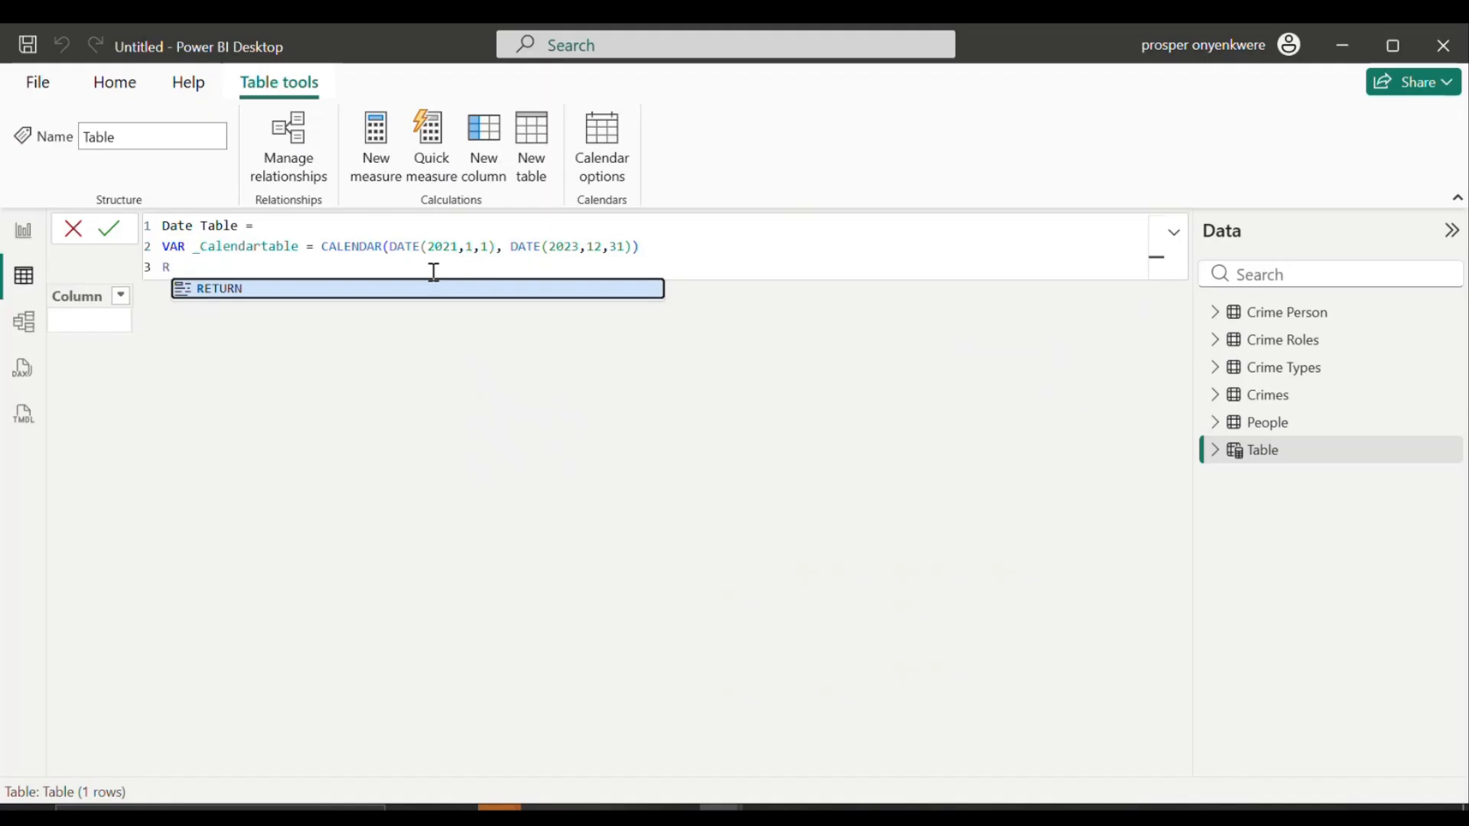
left_click(410, 289)
key("shift+Return")
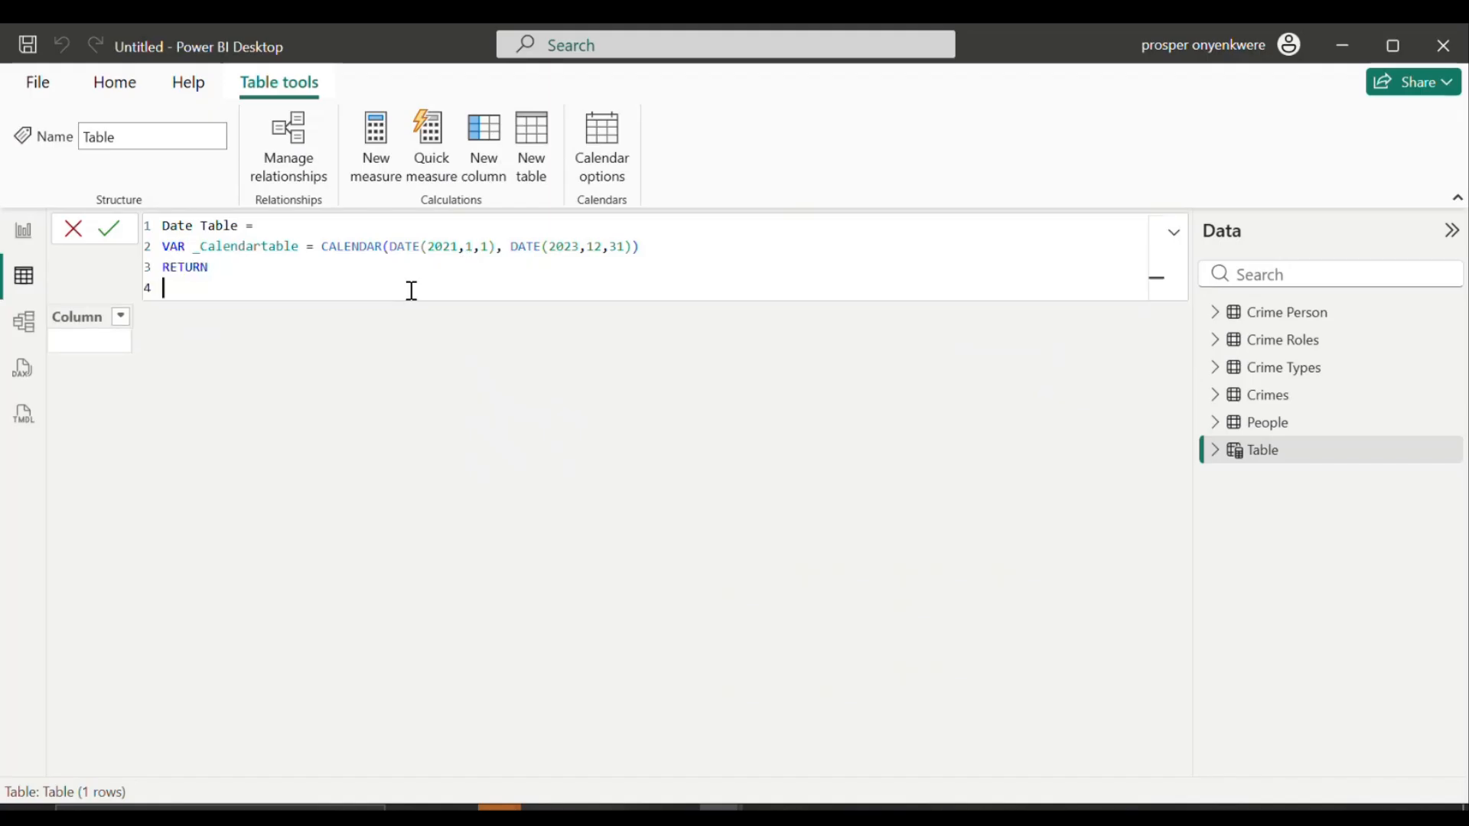
type("A")
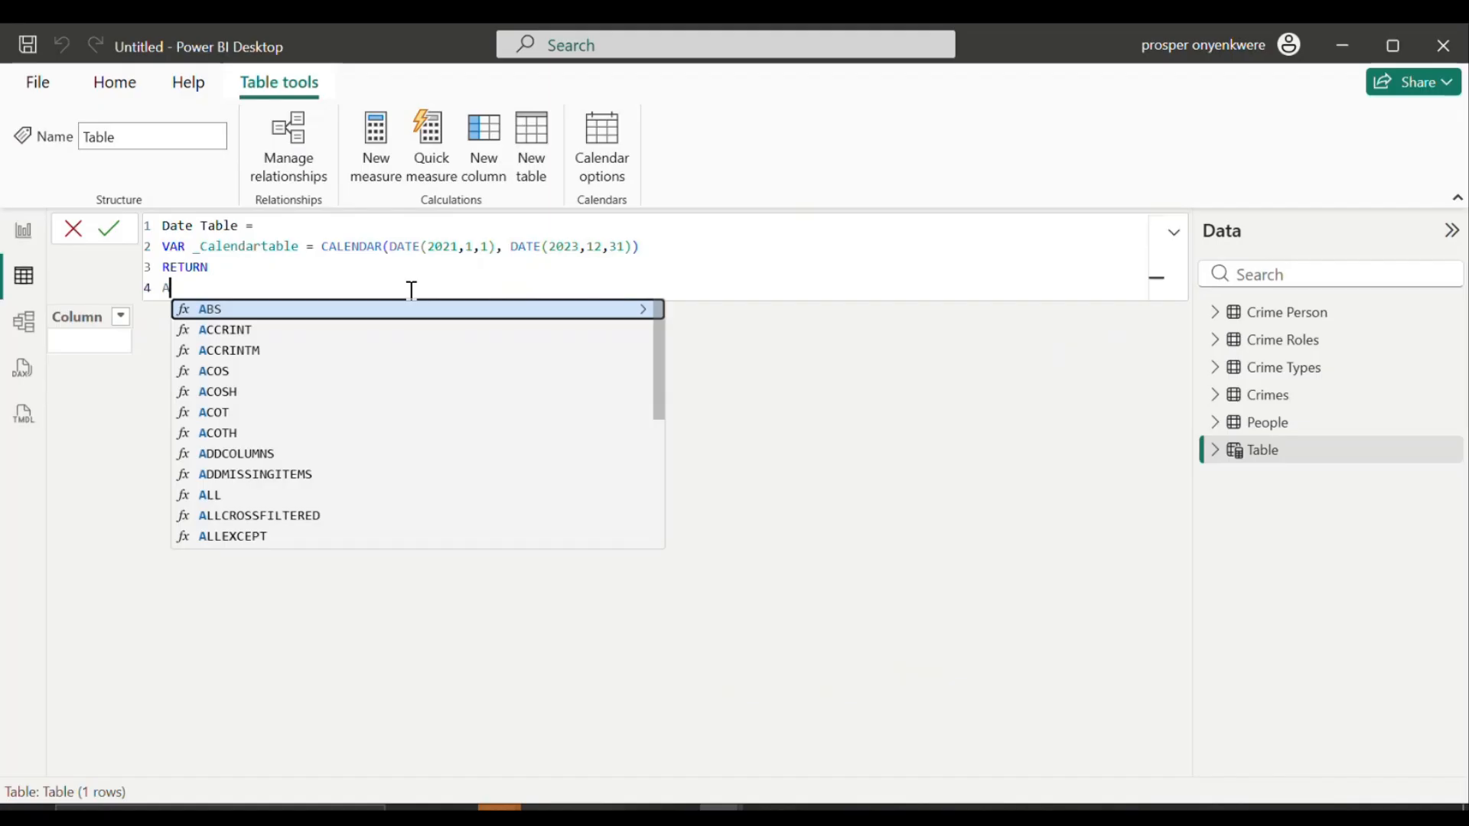
type("DD")
left_click(339, 313)
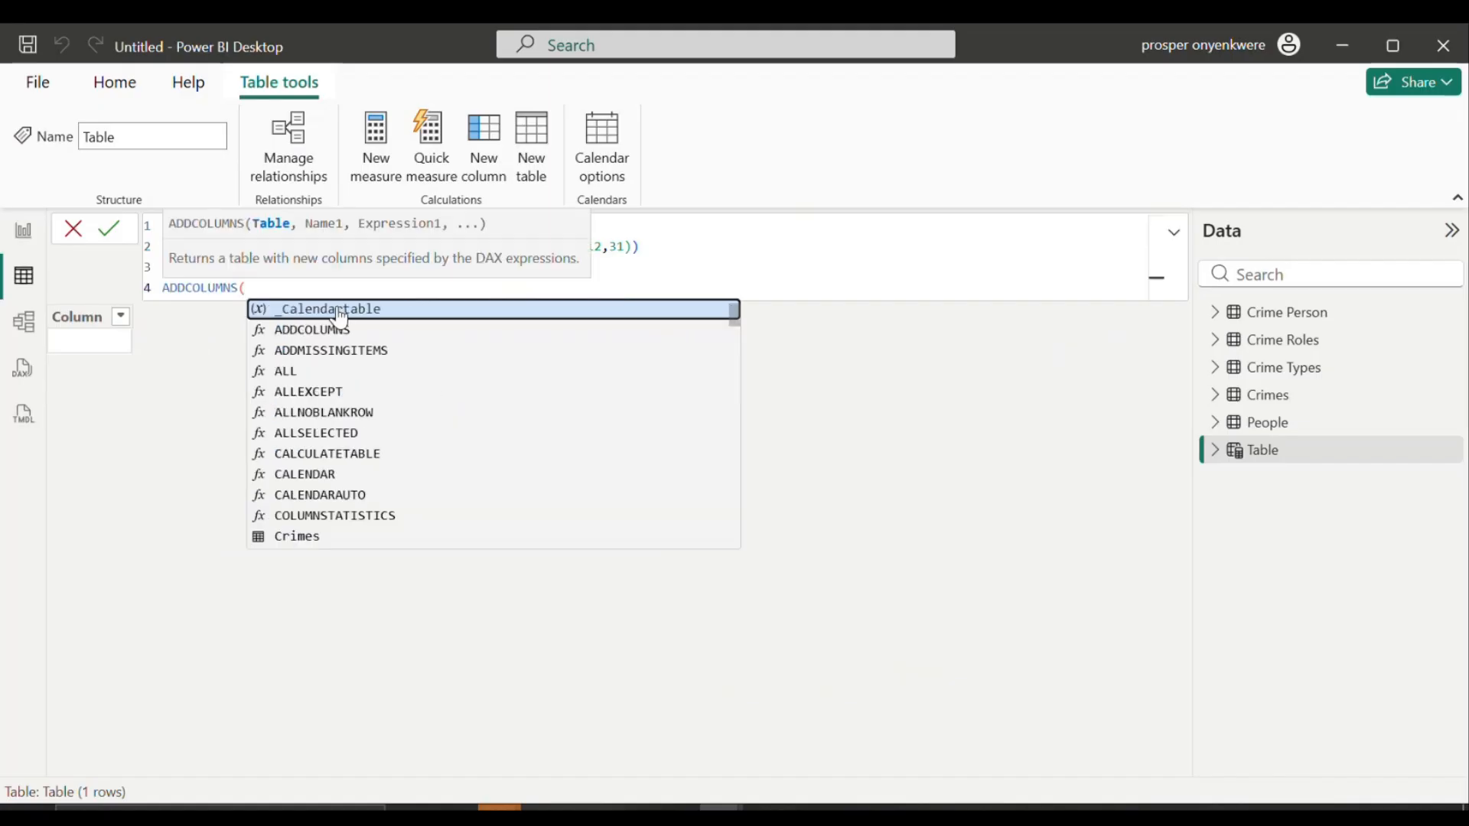
left_click(339, 313)
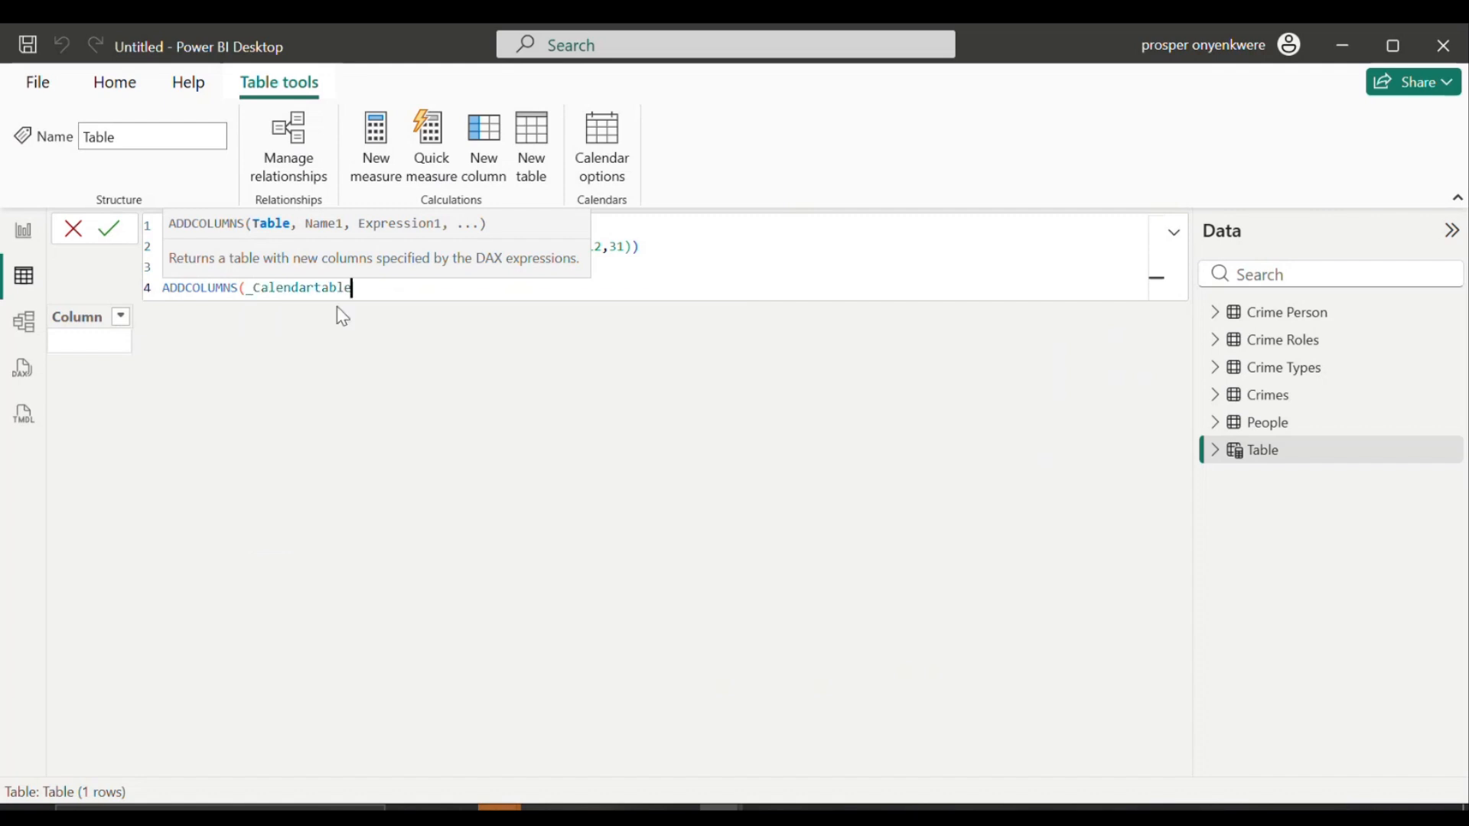
type(",")
key("shift+Return")
key("Tab")
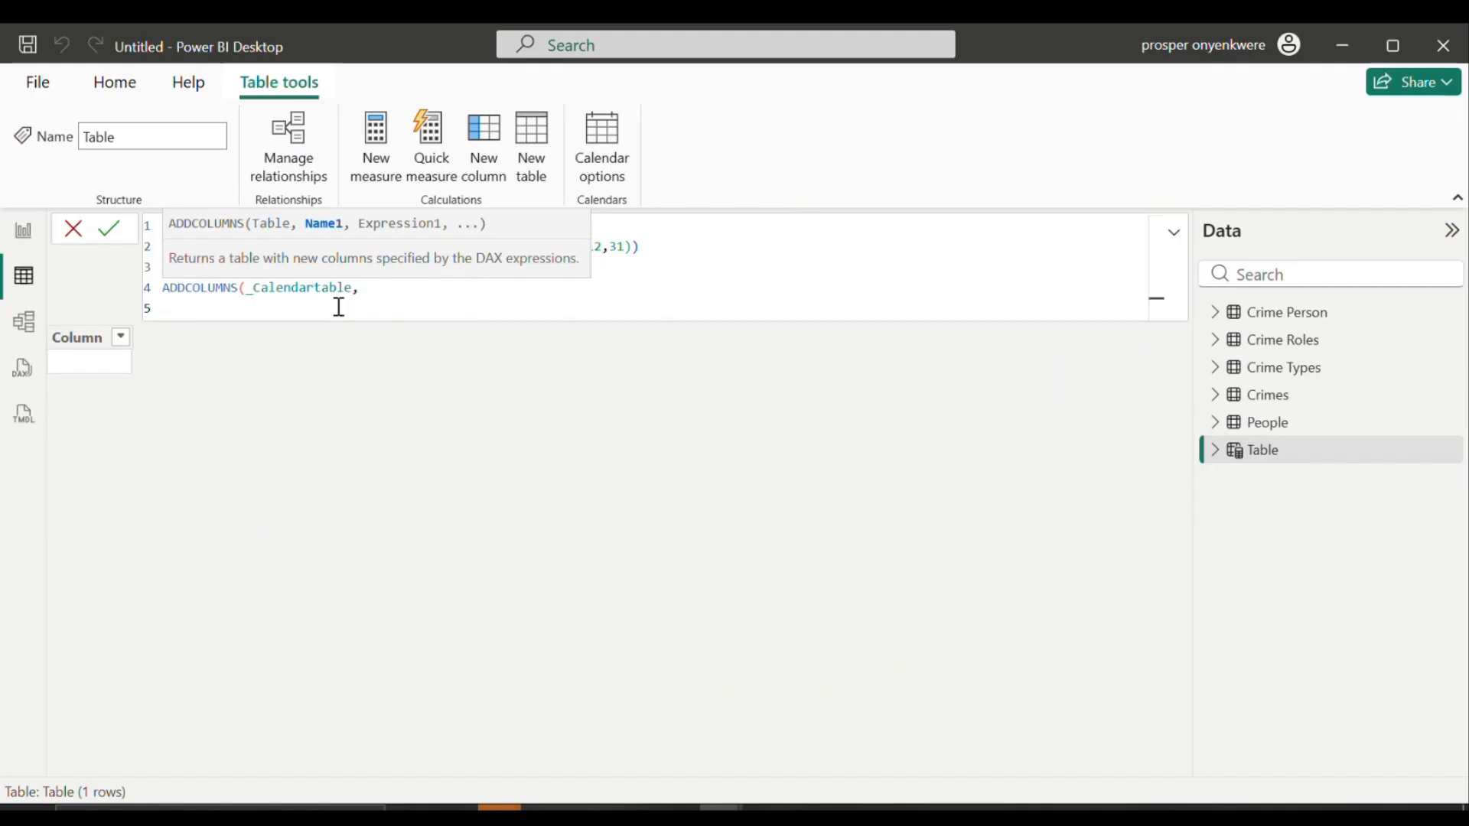
Step: Define a "Year" column in ADDCOLUMNS as YEAR([Date]), ending with a comma and a new line
type("\"YEAR")
key("BackSpace")
key("BackSpace")
key("BackSpace")
type("ear\", Y")
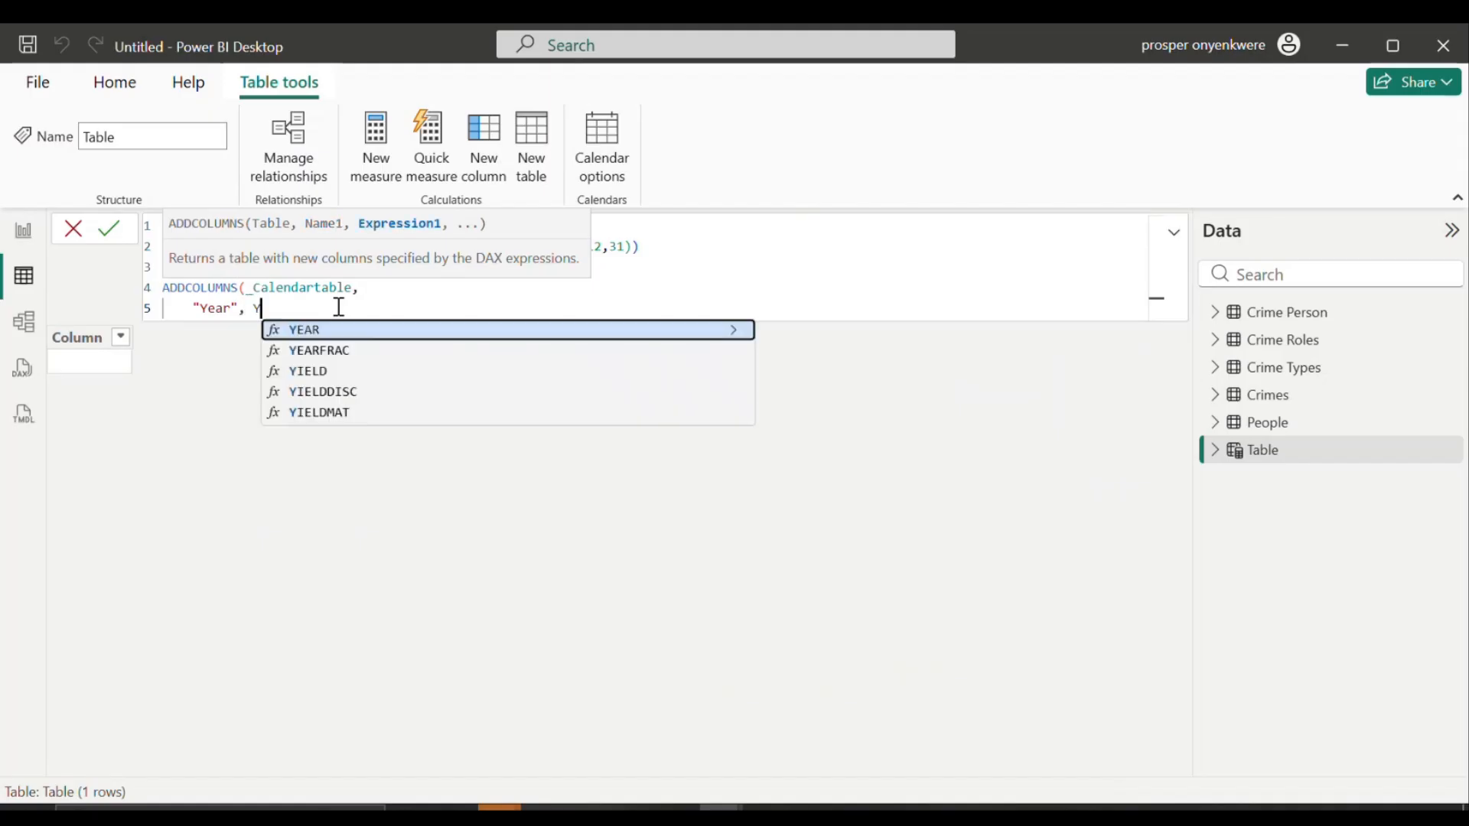
type("E")
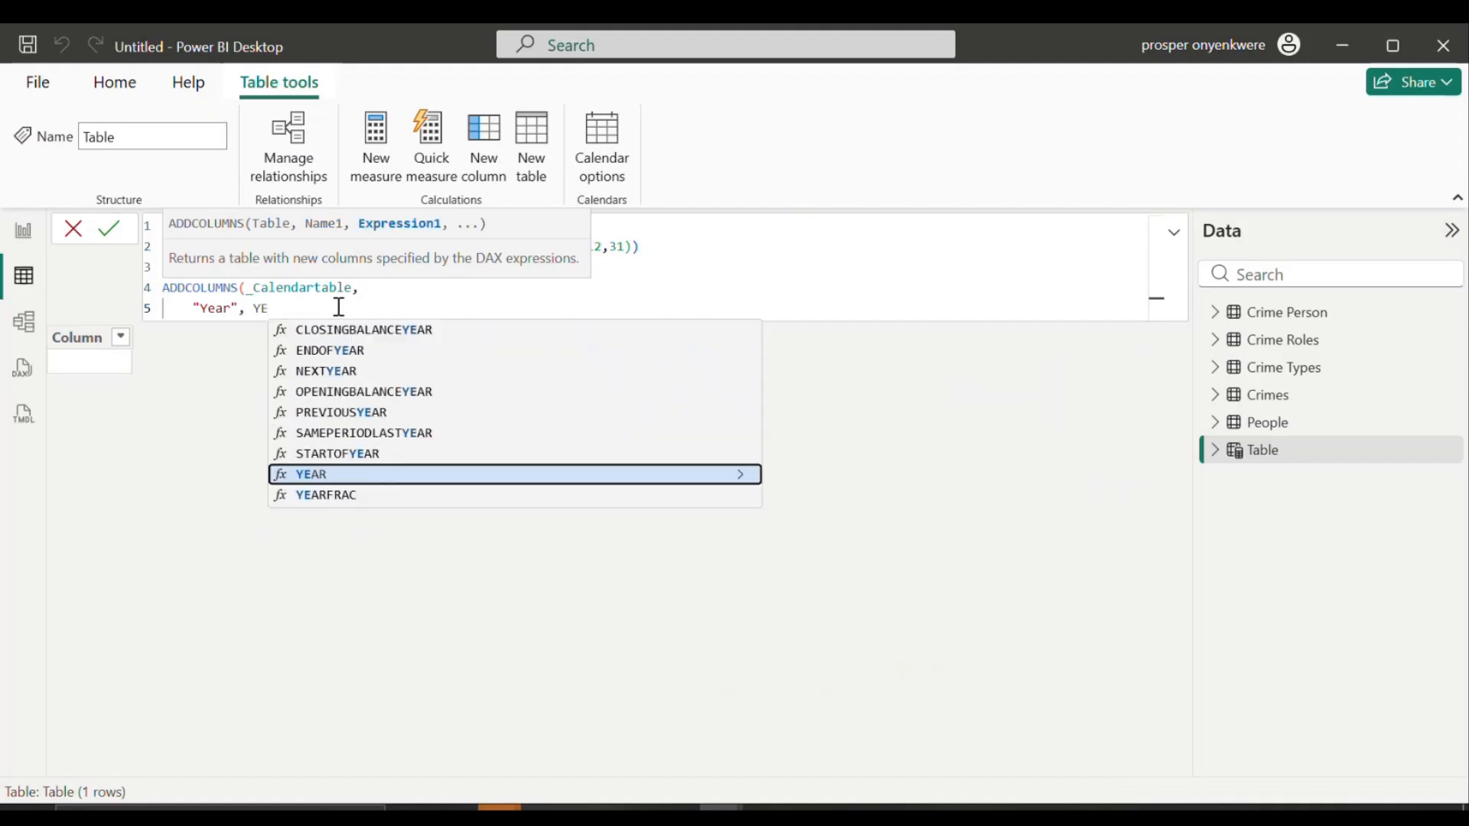
left_click(322, 475)
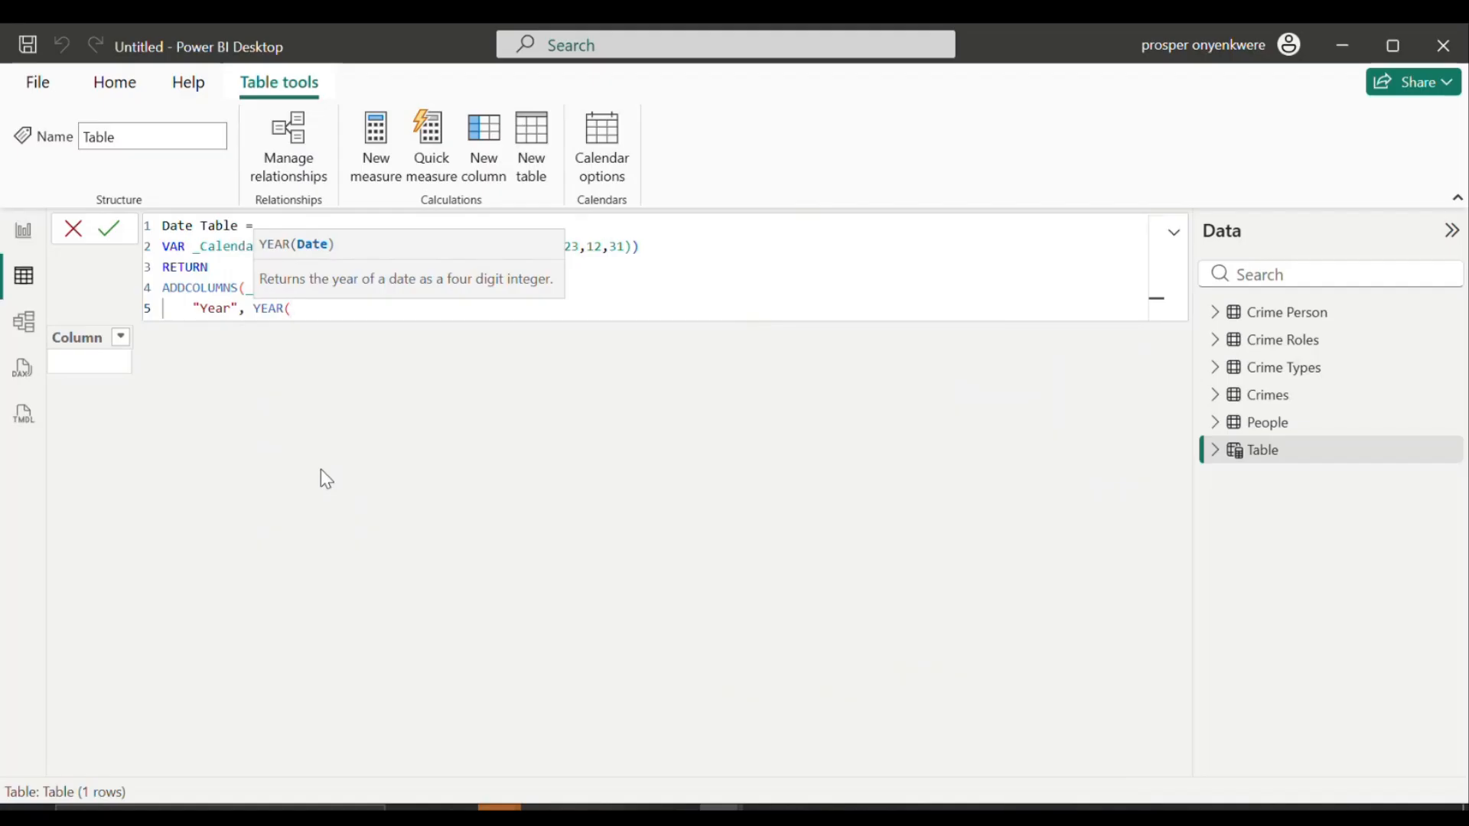
type("[")
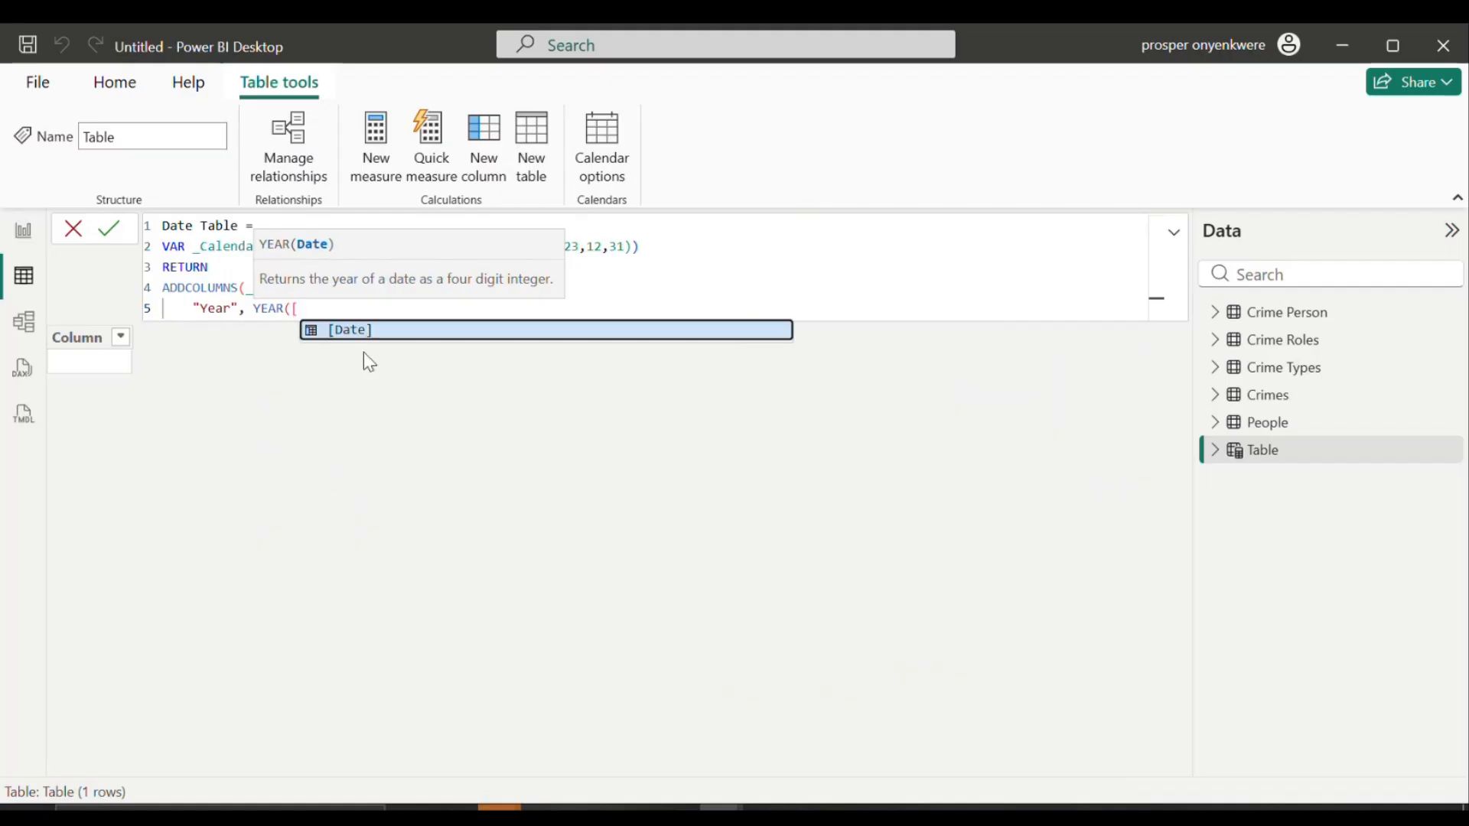
left_click(371, 336)
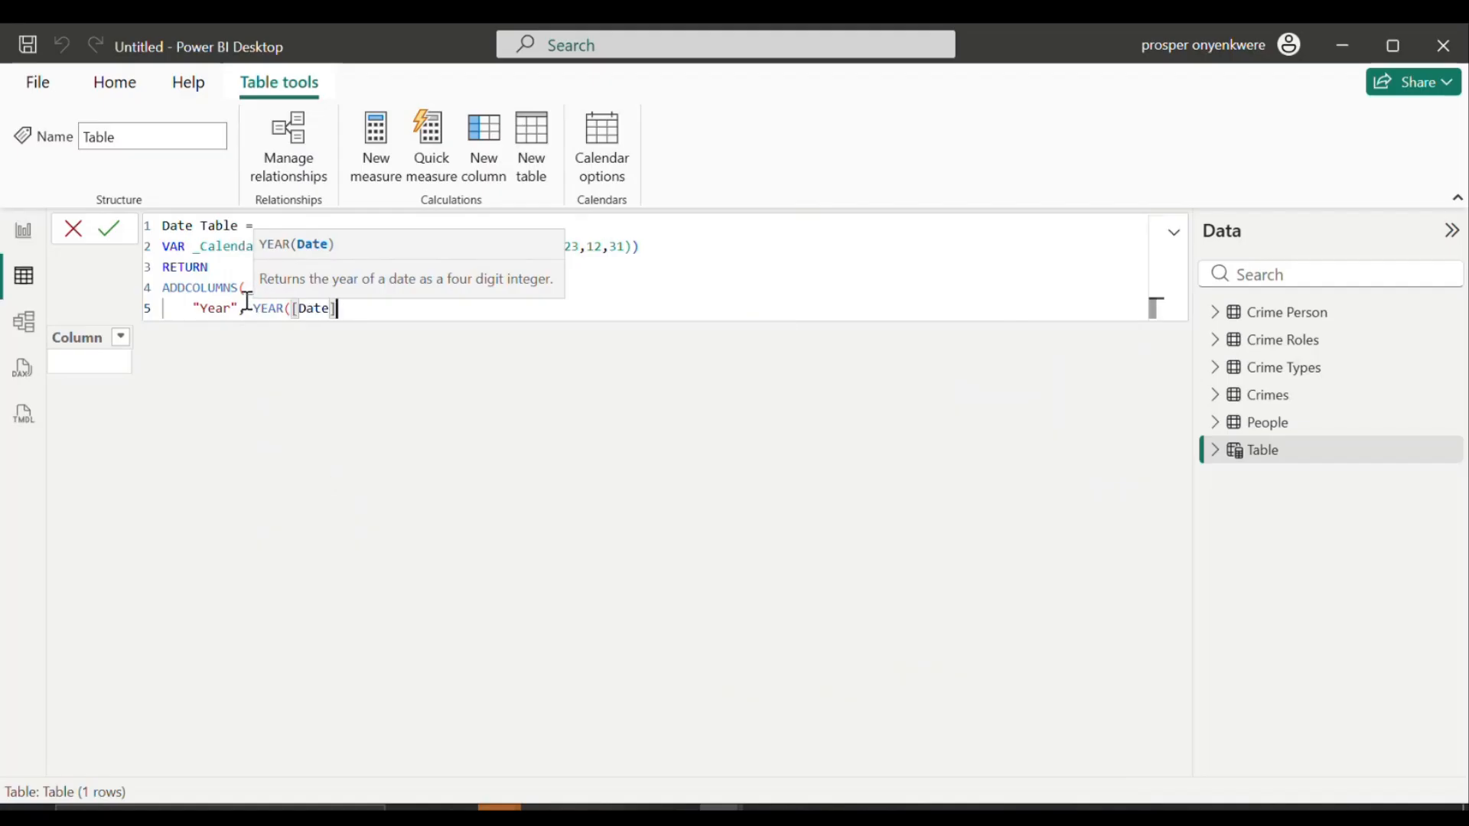
type(")")
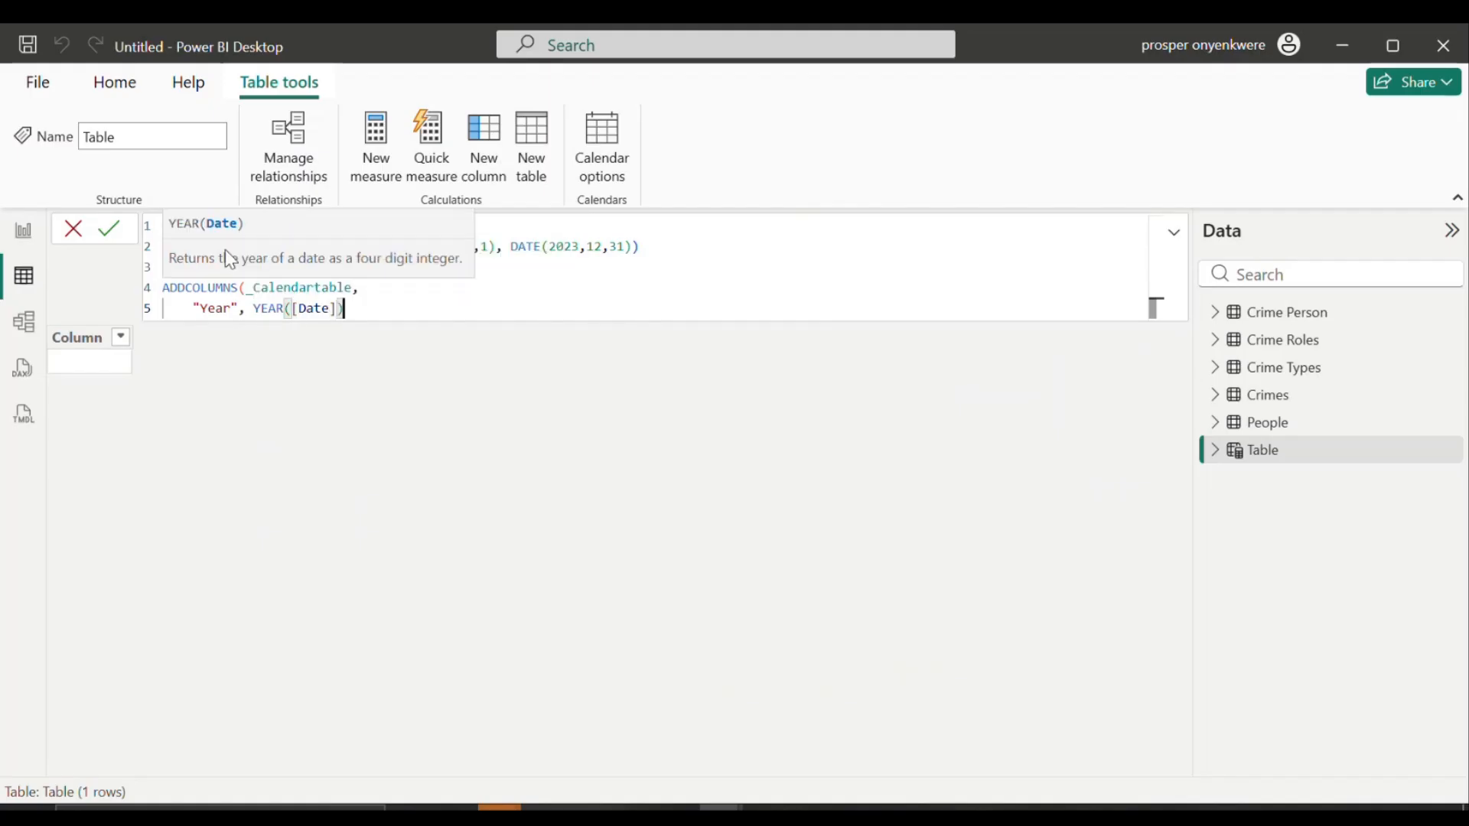
type(",")
key("Return")
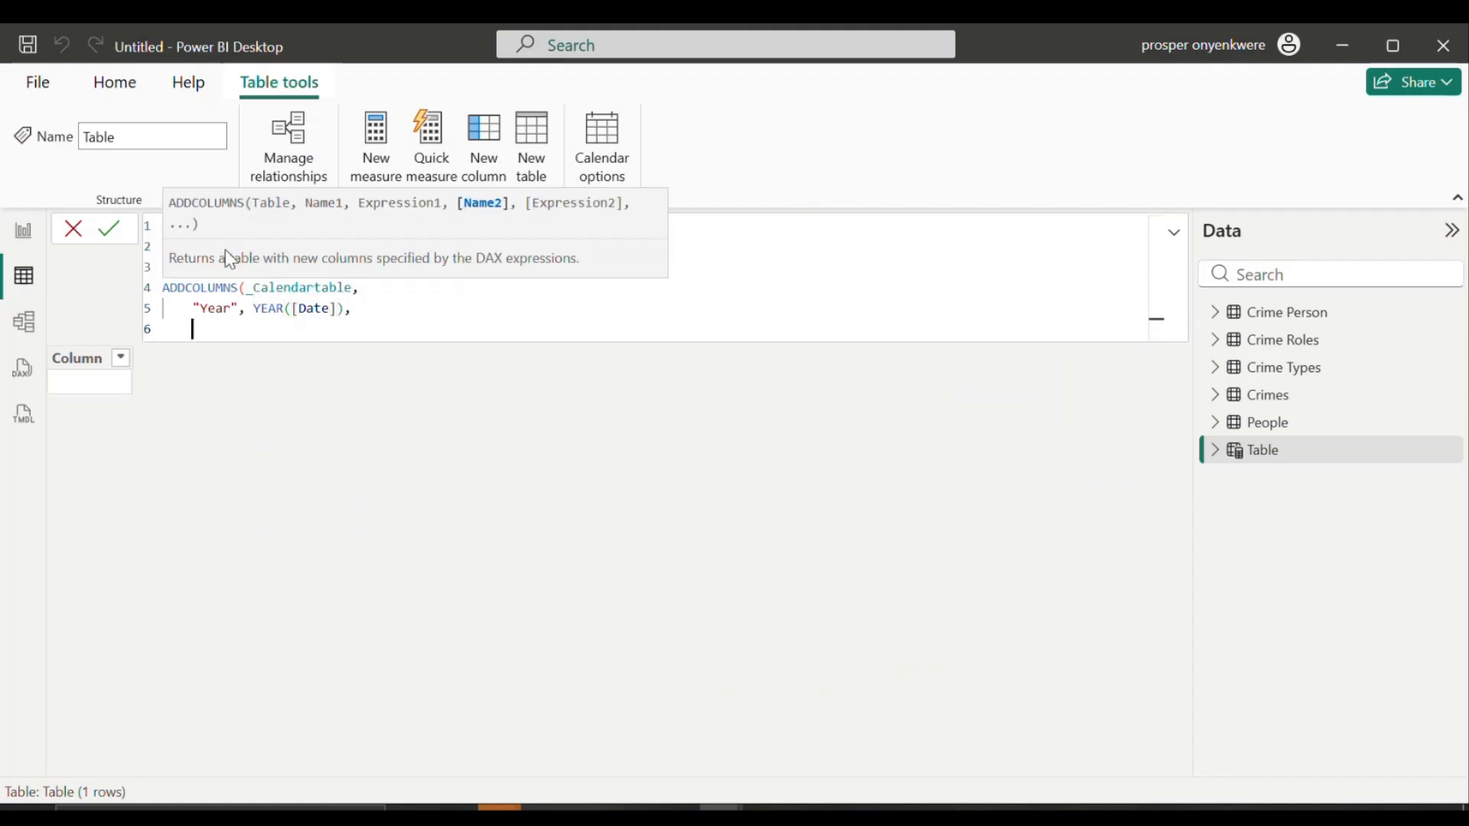
Step: Define a "Month" column as MONTH([Date]), ending with a comma and a new line
type("\"Month\",")
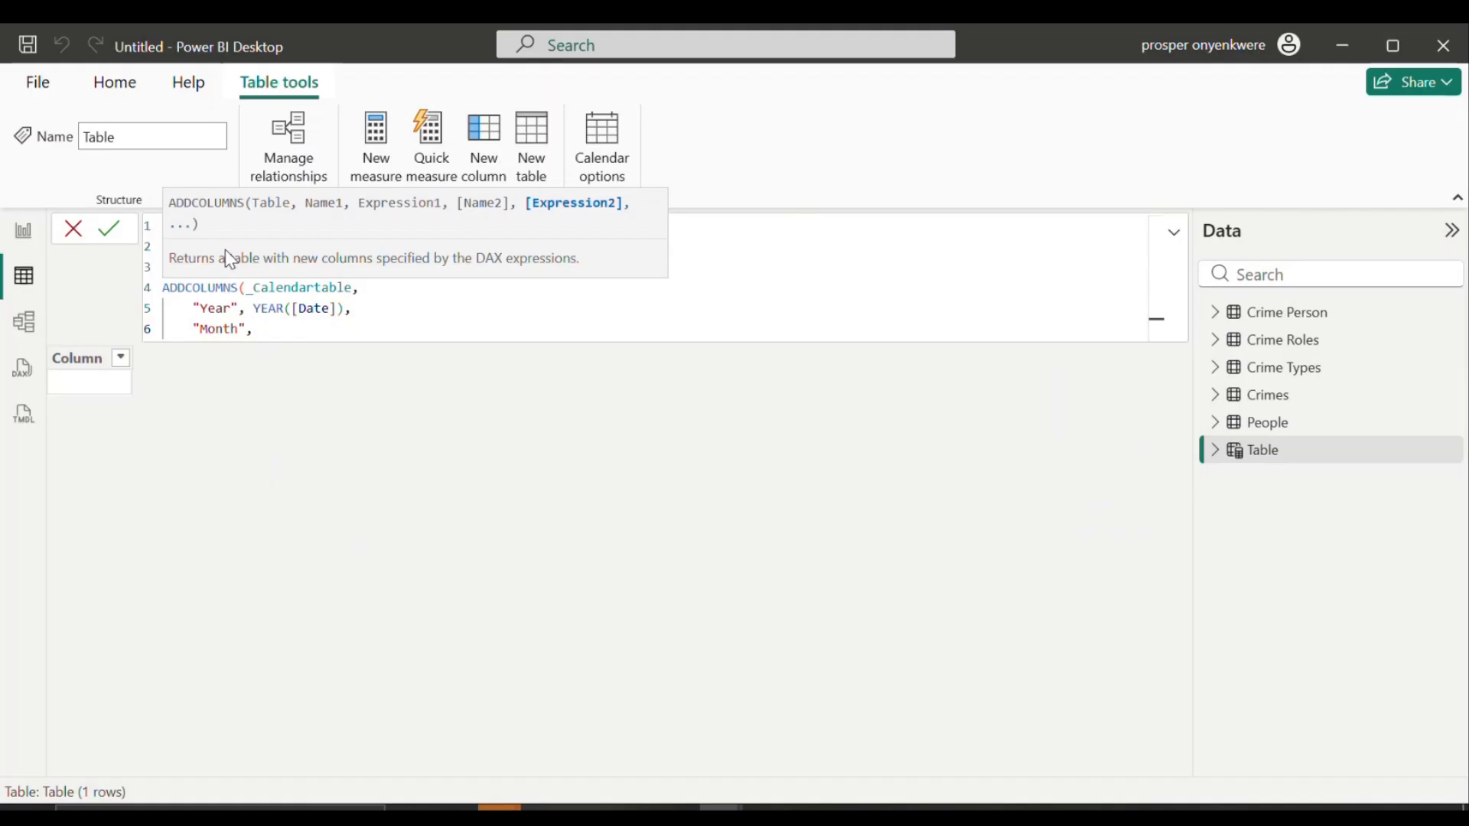
type(" M")
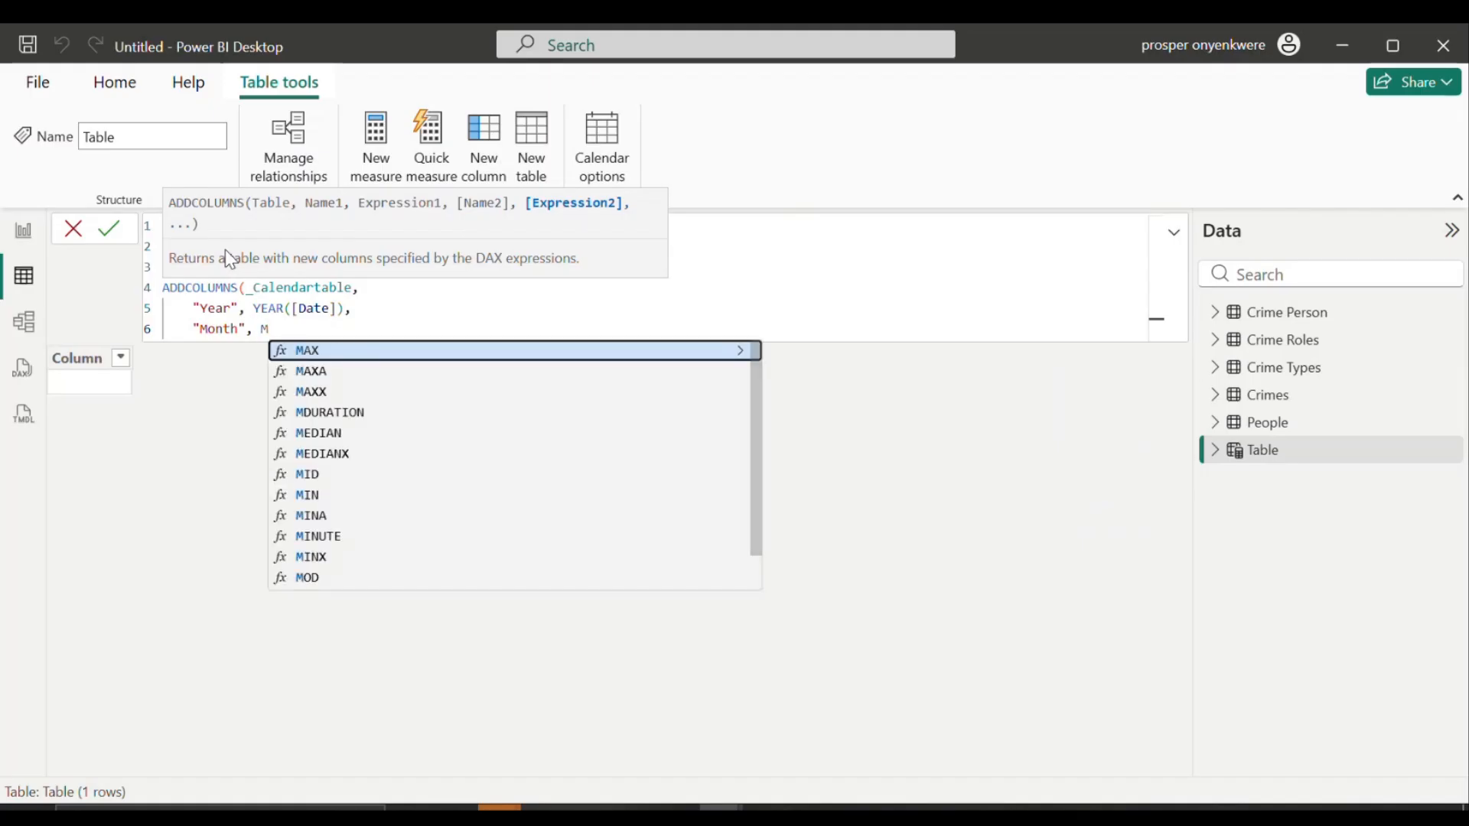
type("ON")
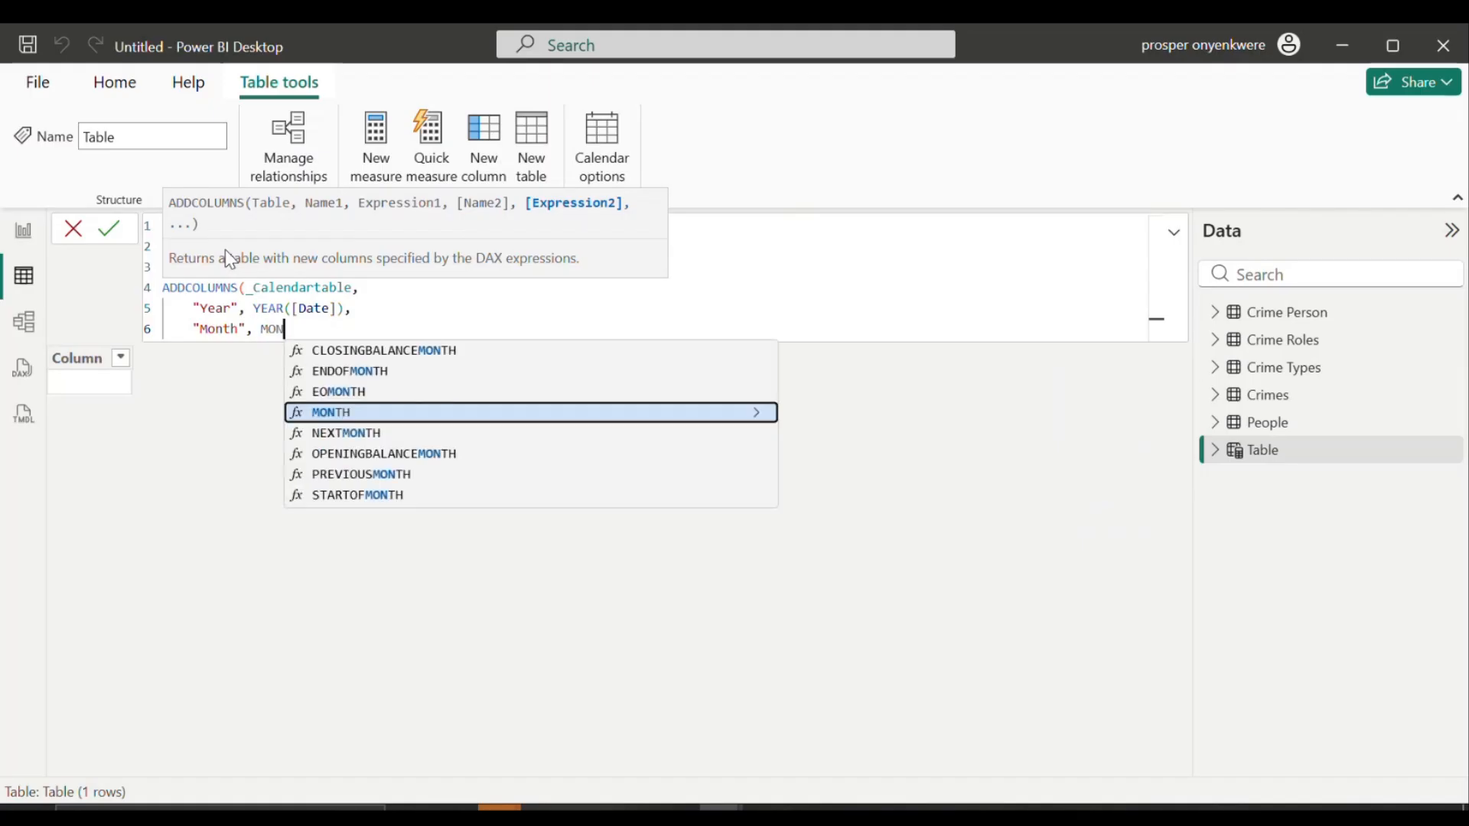
left_click(343, 419)
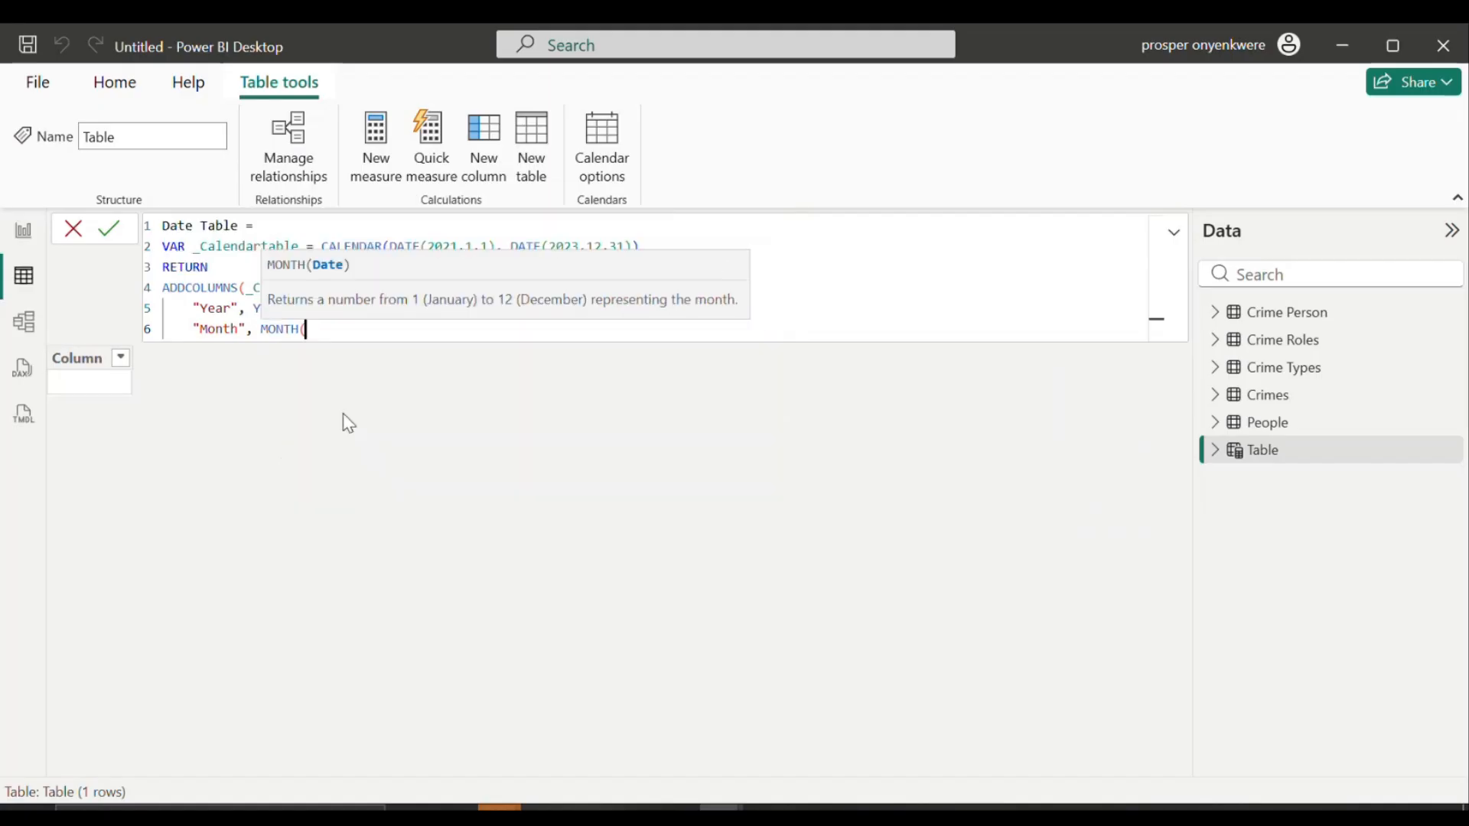
type("[")
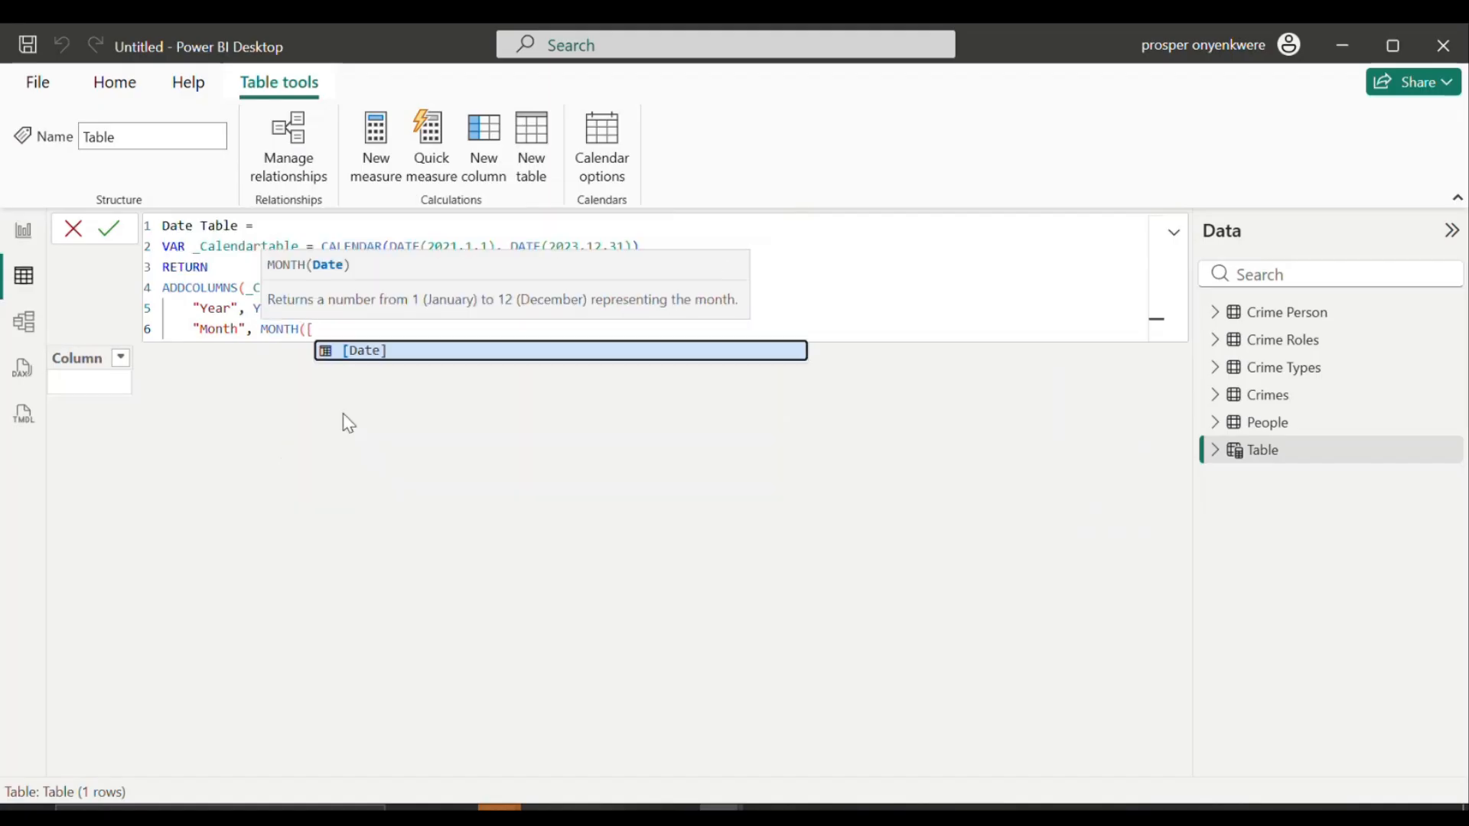
left_click(380, 353)
type(")")
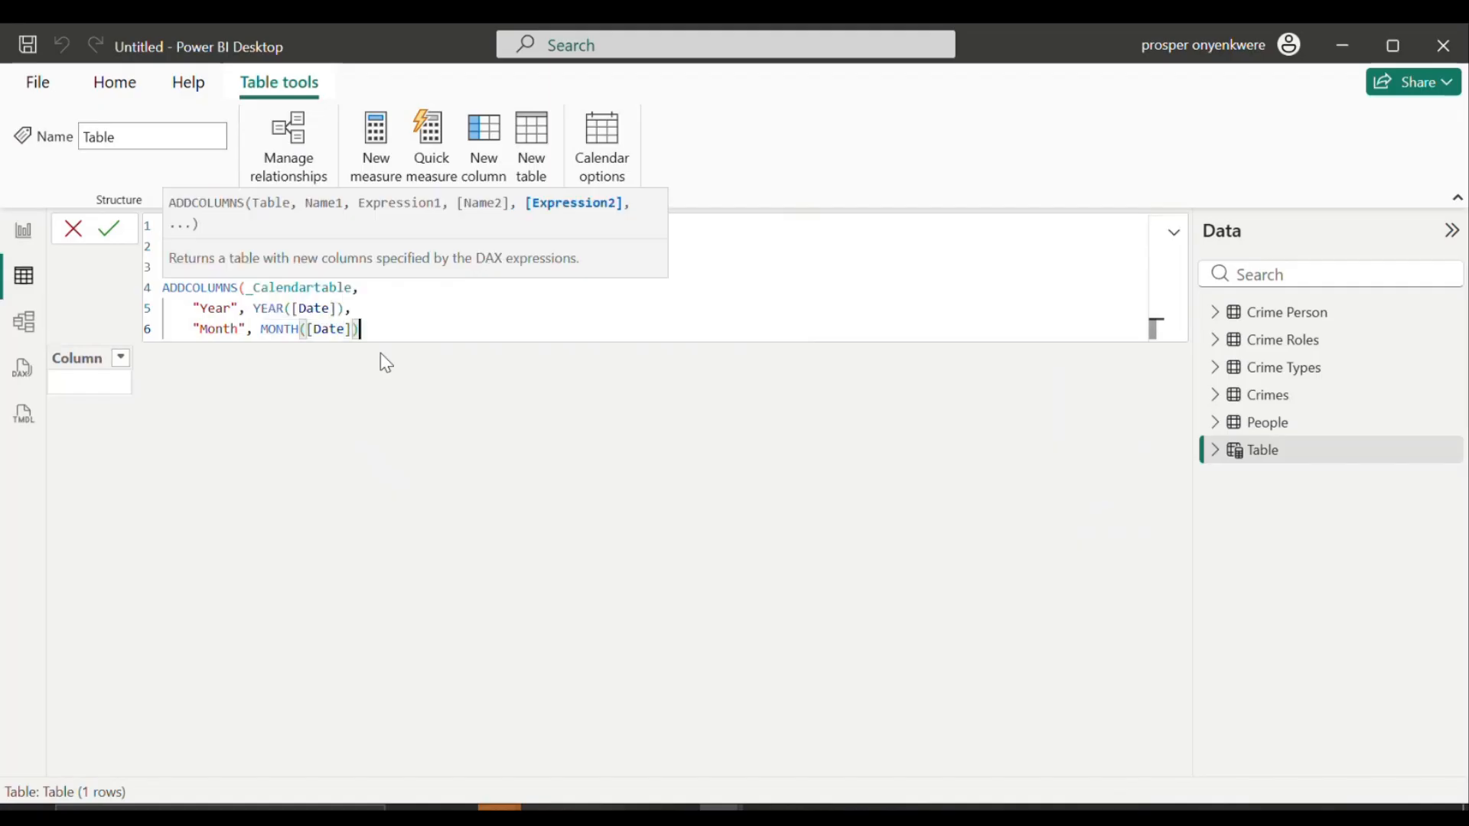
type(",")
key("shift+Return")
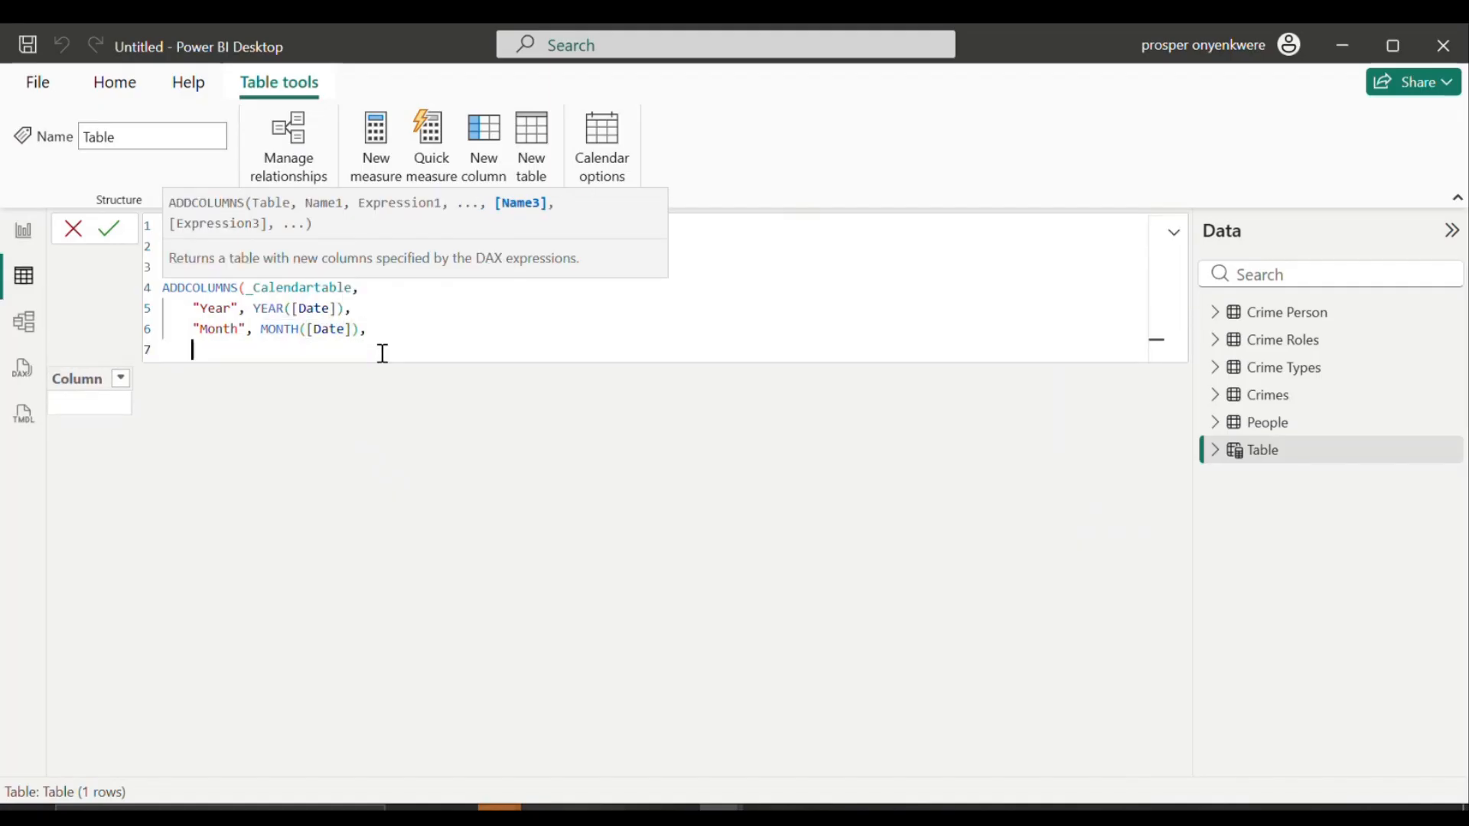
Step: Define a "MonthName" column as FORMAT([Date], "MMM"), ending with a comma and a new line
type("Mo")
key("BackSpace")
key("BackSpace")
type("\"MonthName\",")
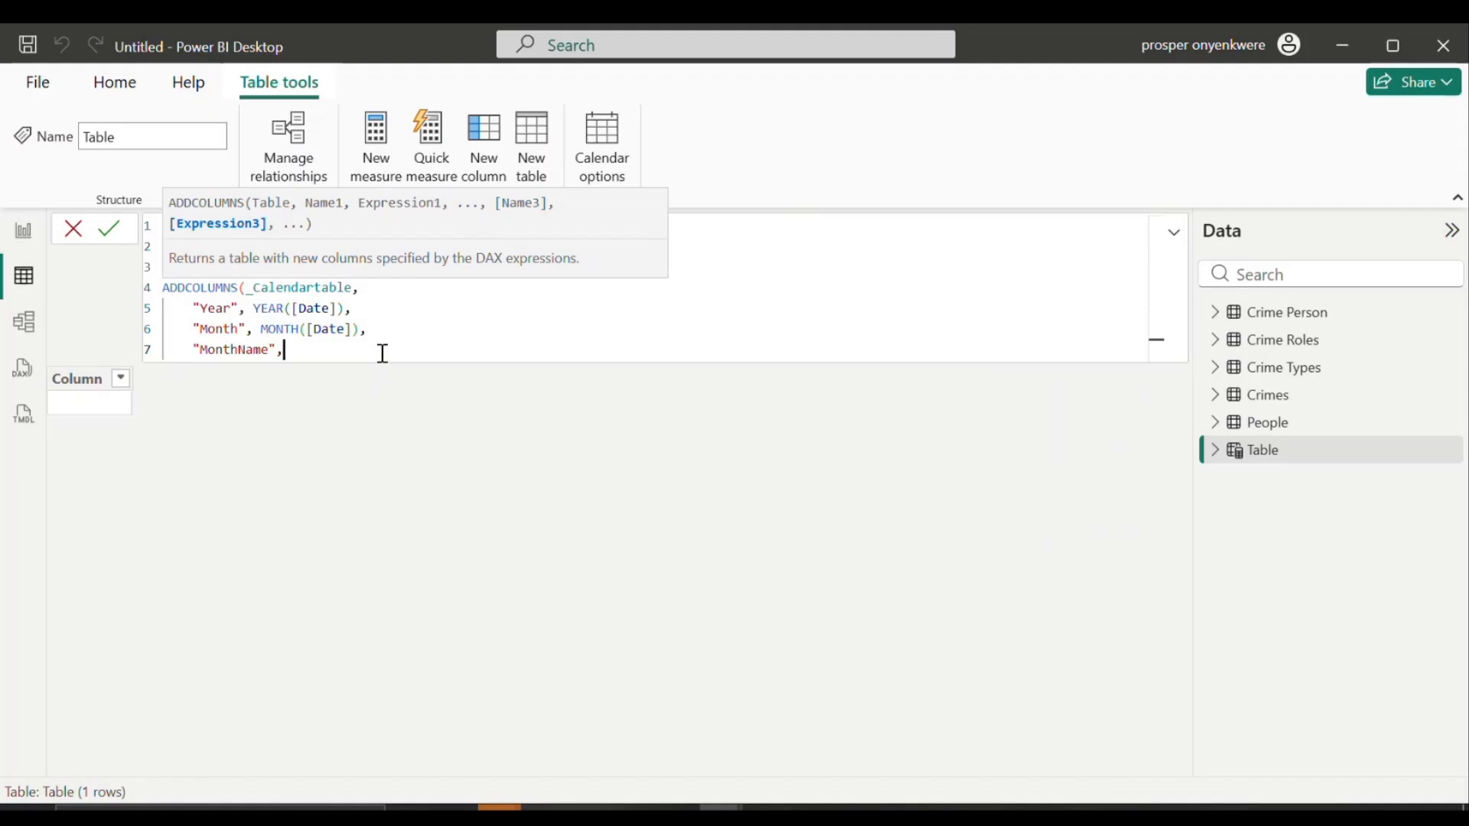
type(" m")
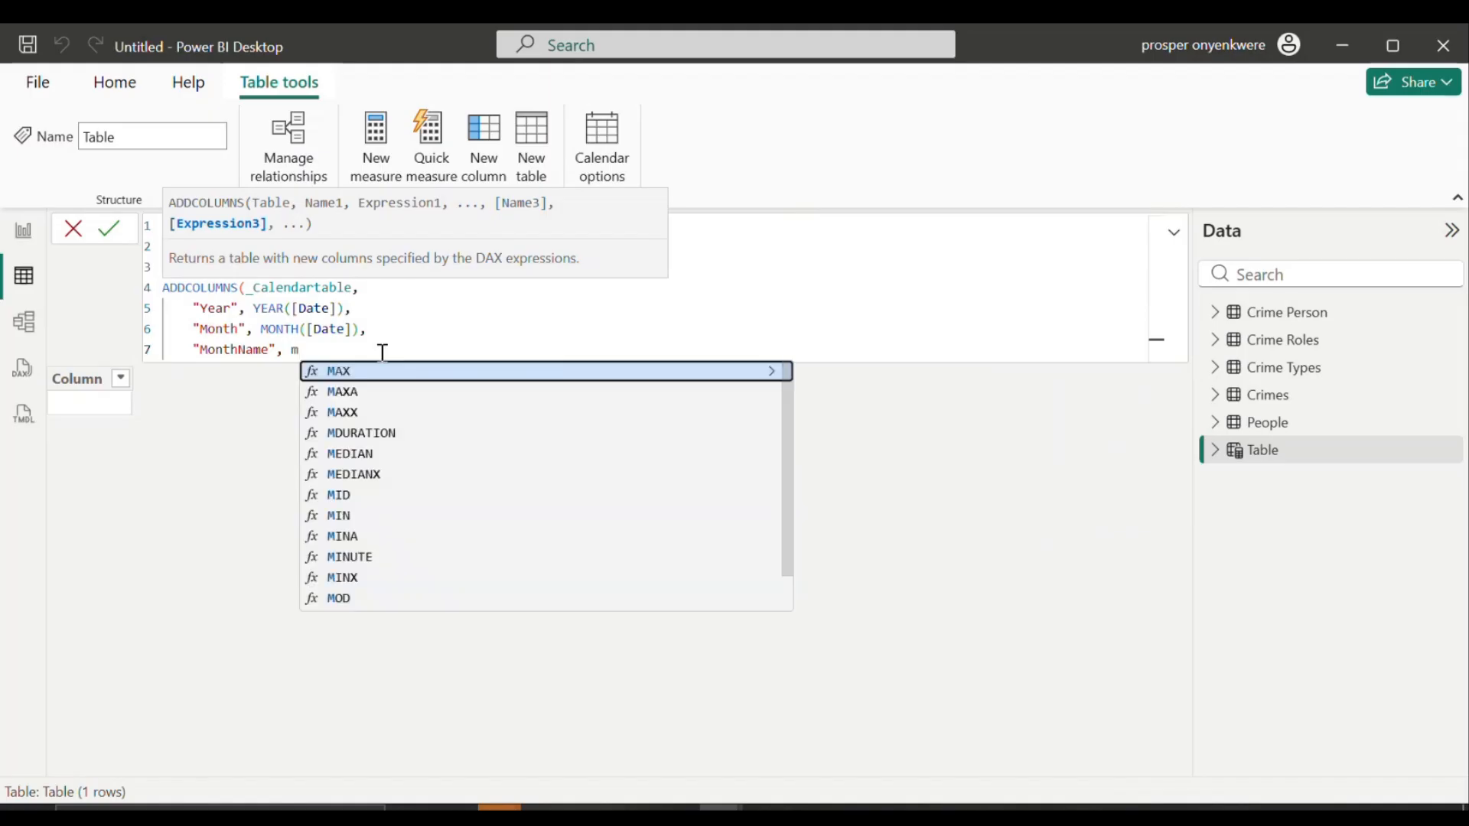
key("BackSpace")
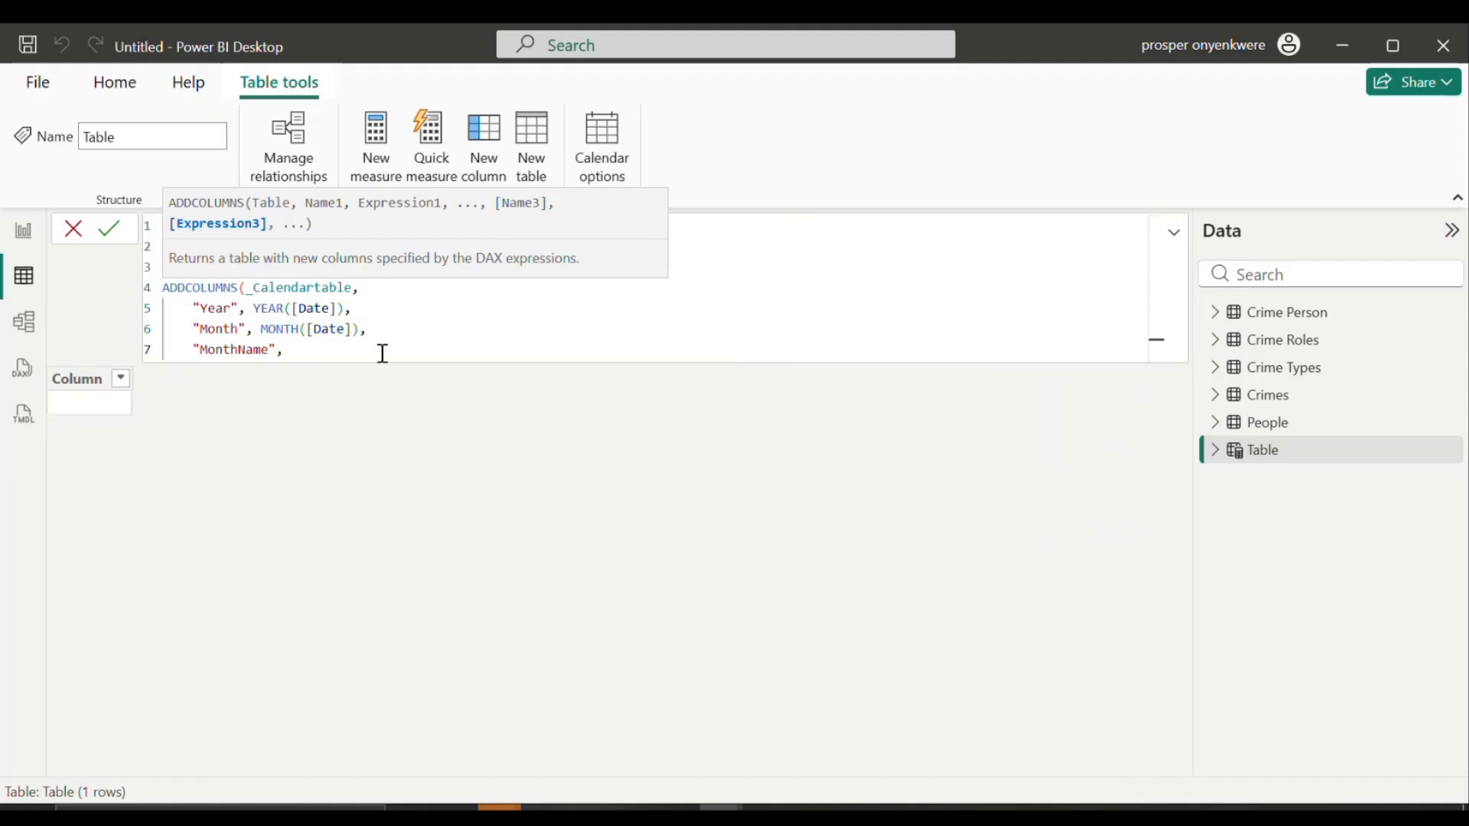
type("Form")
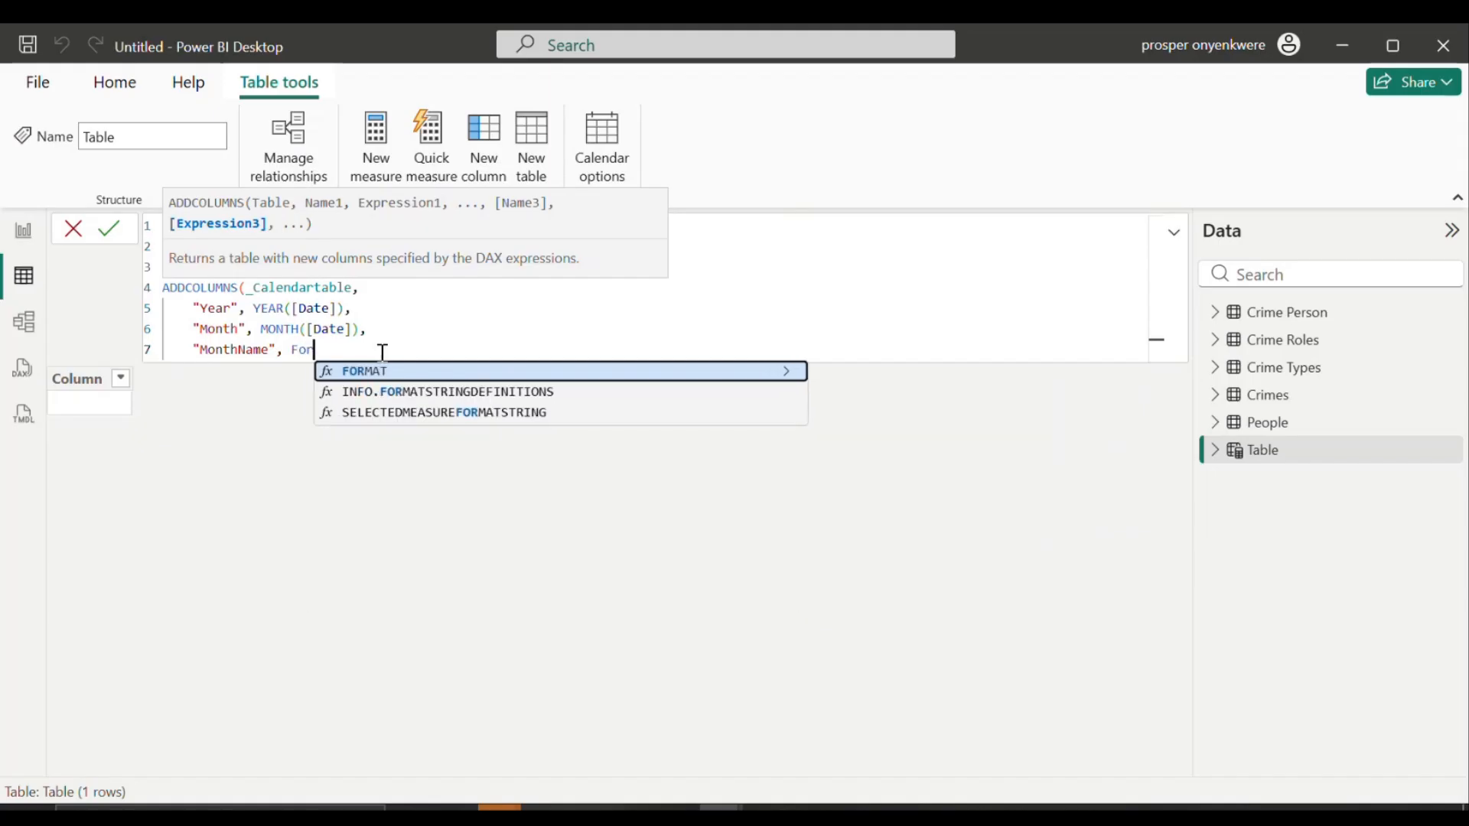
left_click(375, 372)
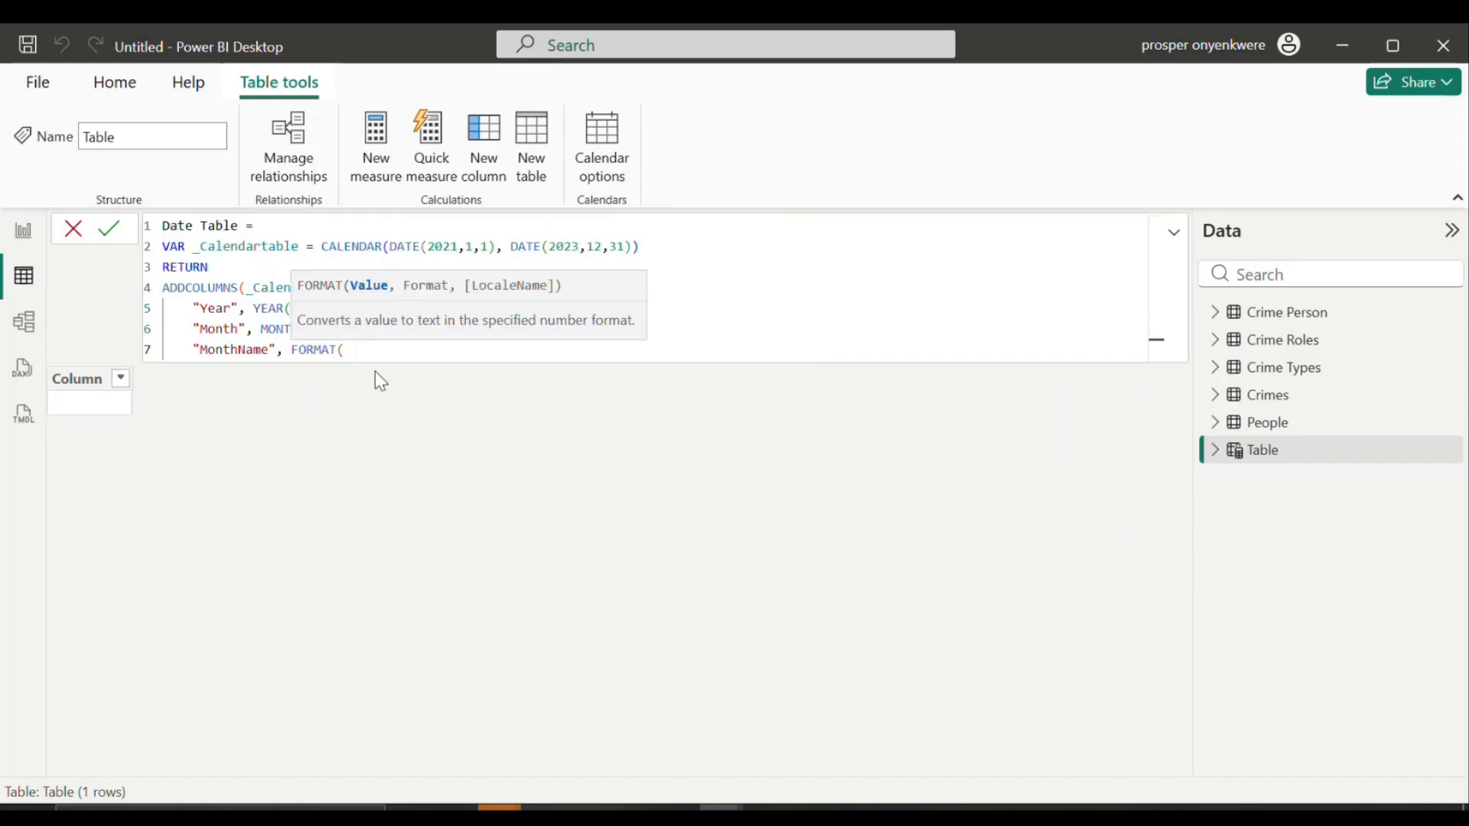
type("[")
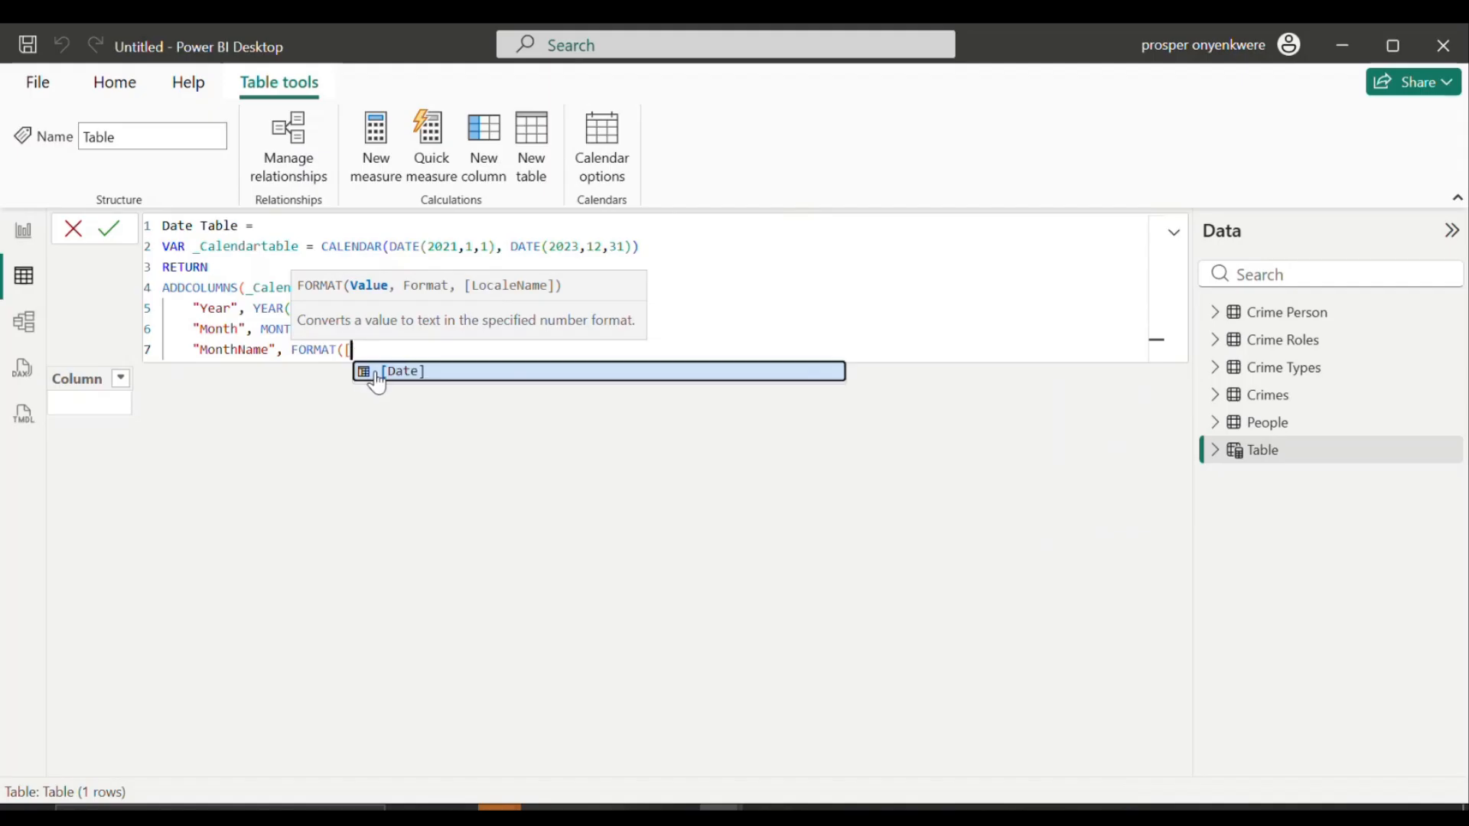
left_click(375, 372)
type(",")
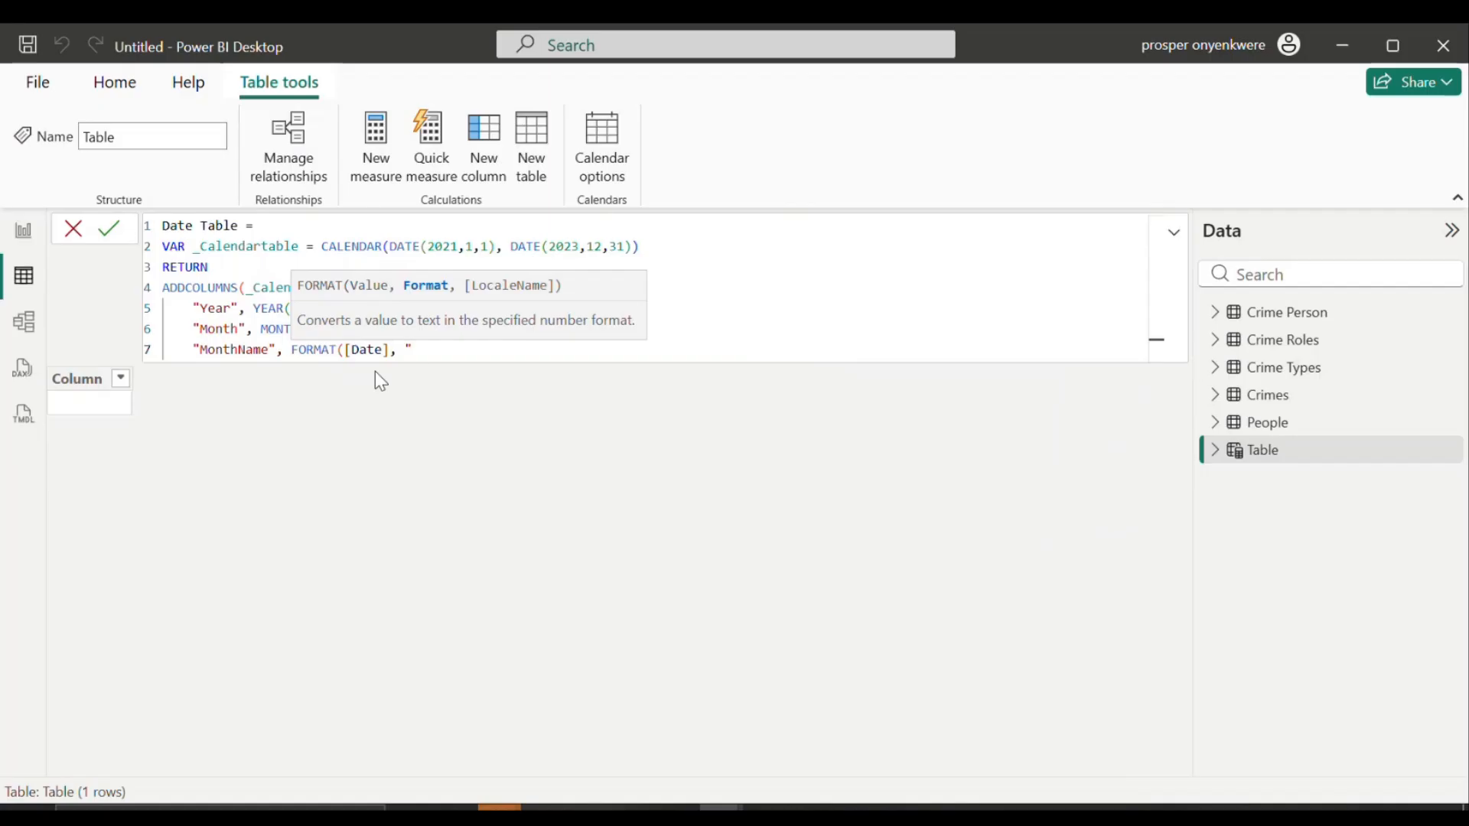
type(" \"MMM\"),")
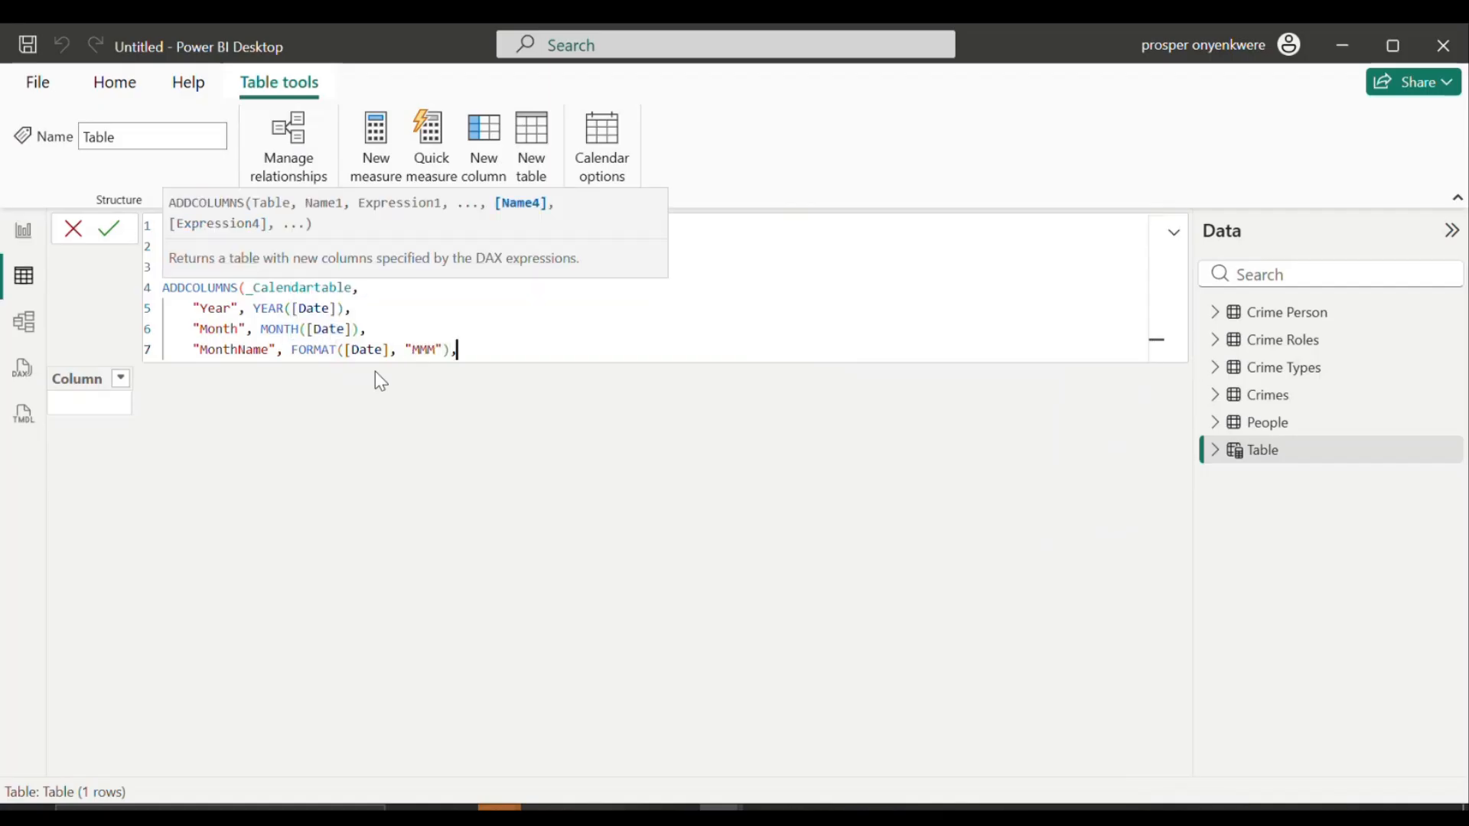
key("shift+Return")
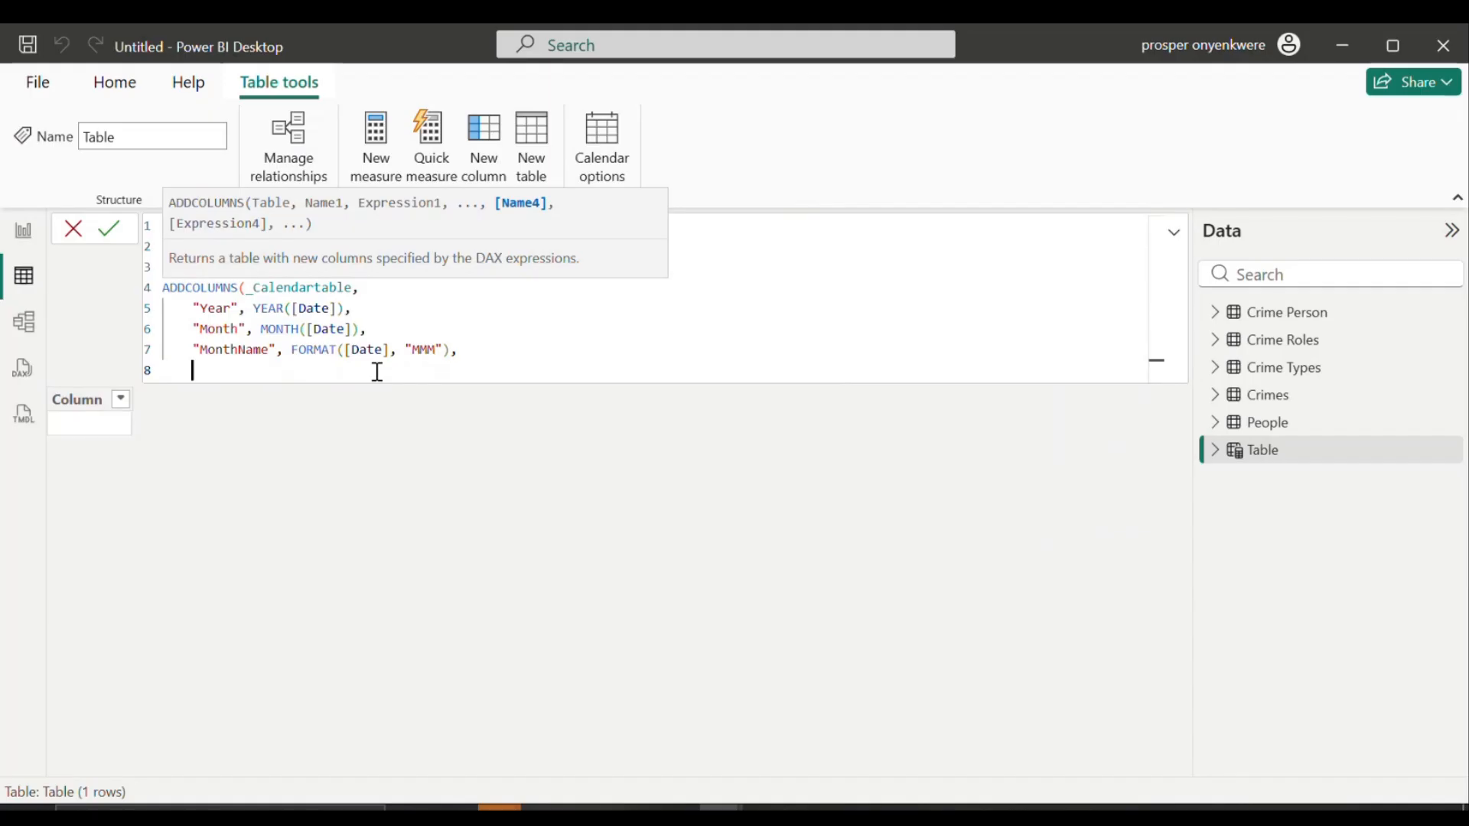
Step: Define a "MonthNo" column as FORMAT([Date], "1"), ending with a comma and a new line
type("\"MonthNO\",")
key("BackSpace")
key("BackSpace")
key("BackSpace")
key("BackSpace")
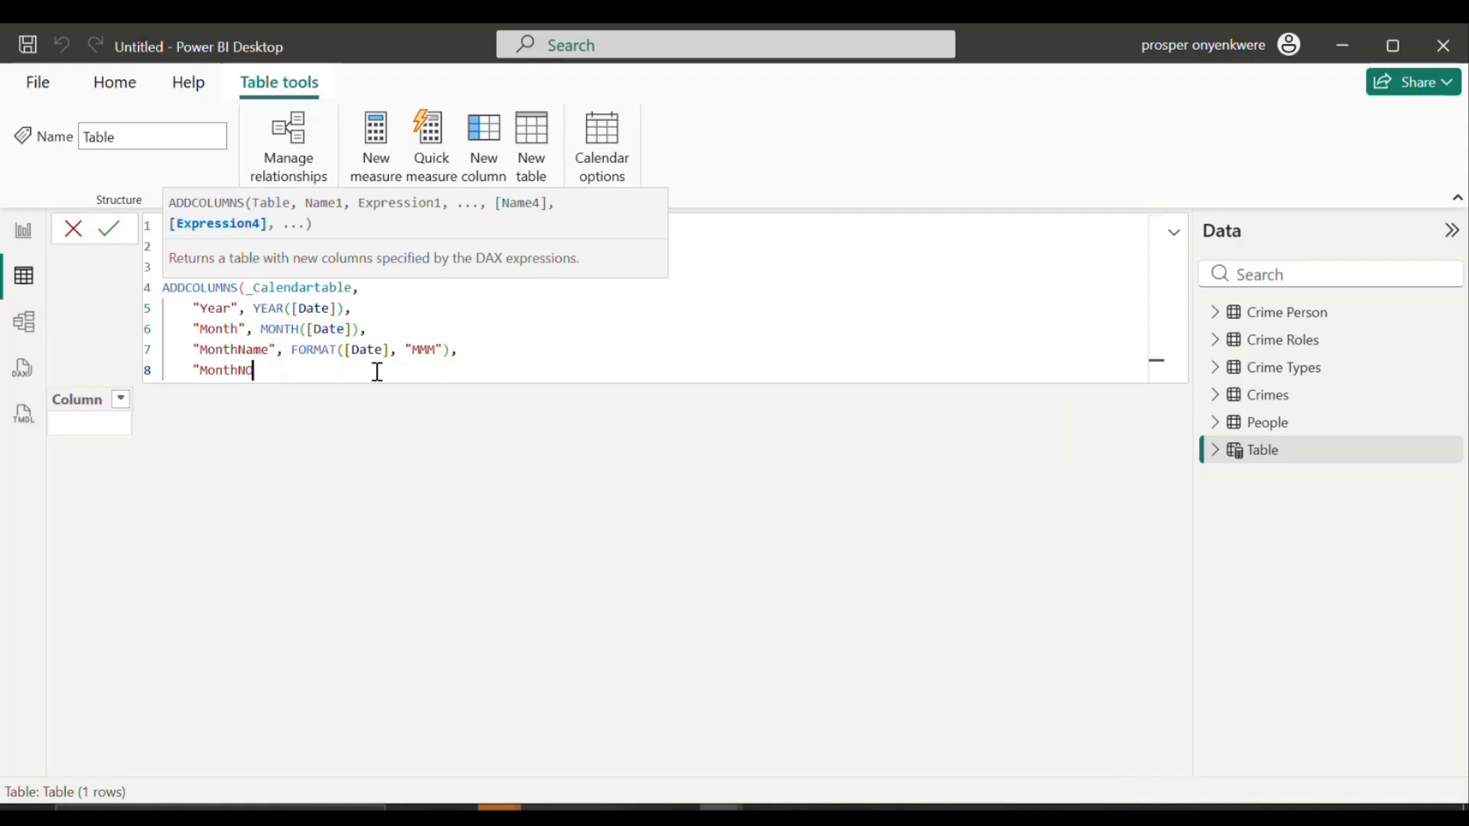
type("o\", F")
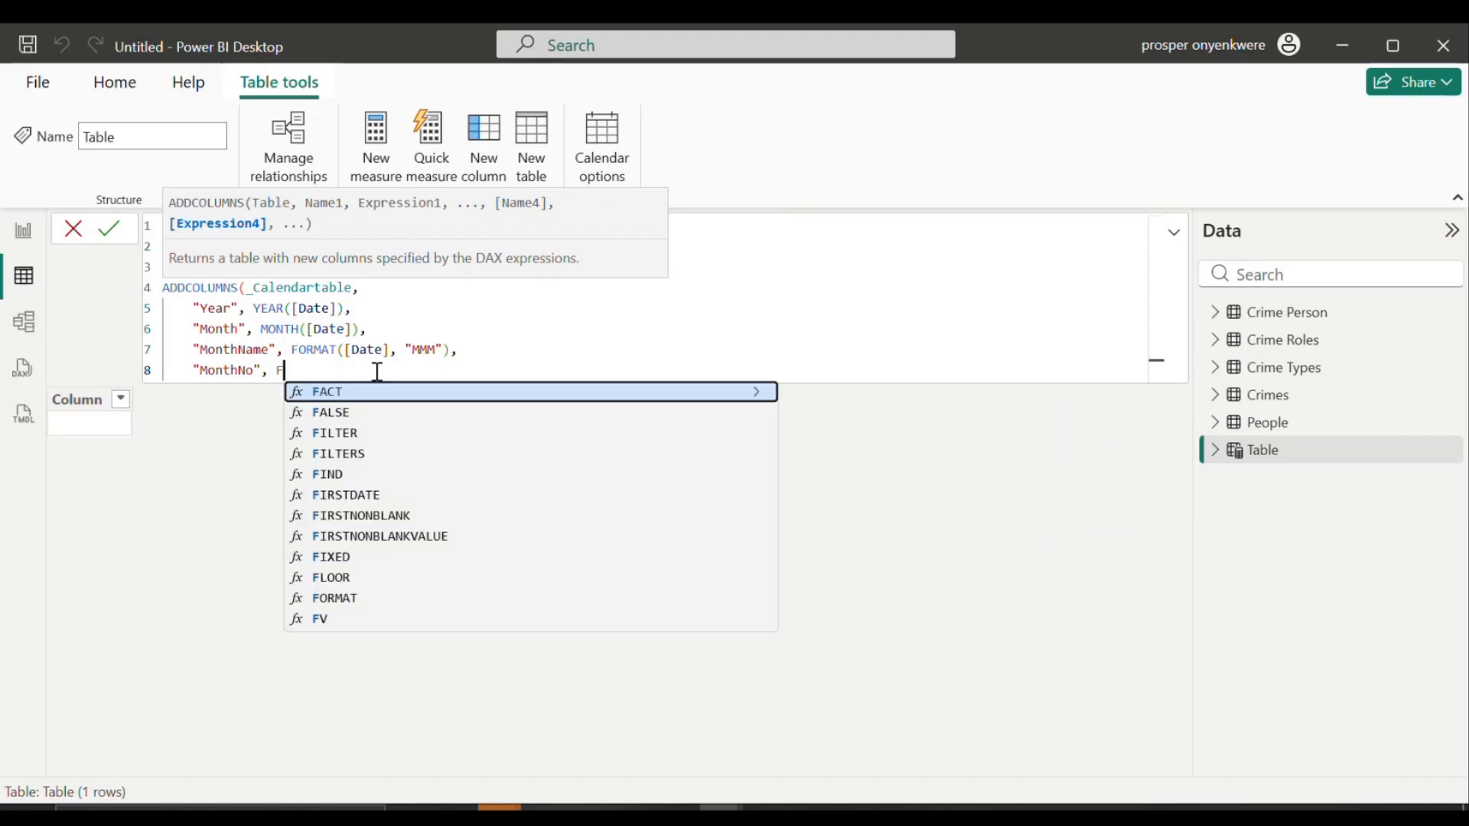
left_click(356, 597)
type("[D")
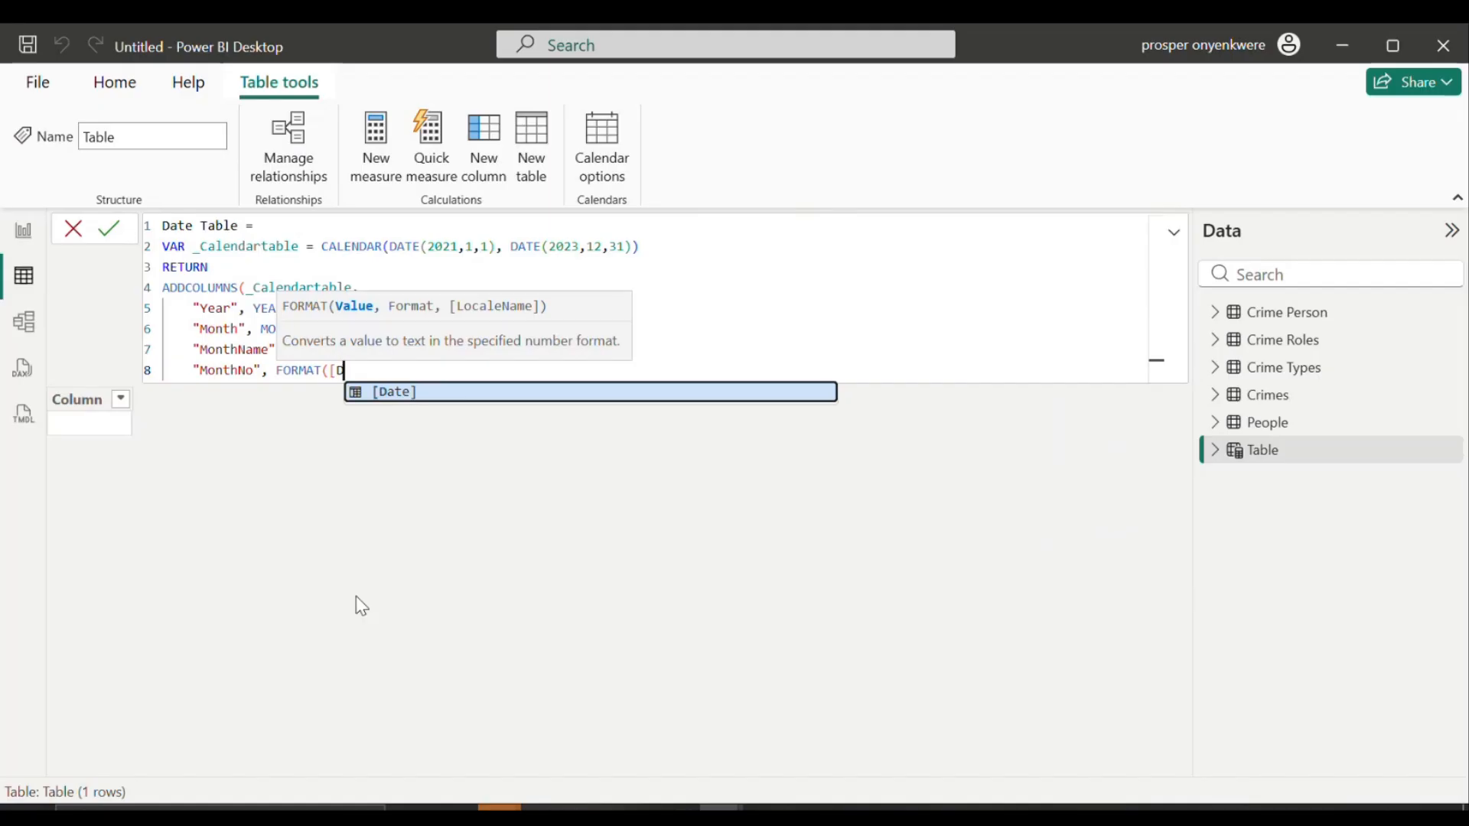
left_click(420, 392)
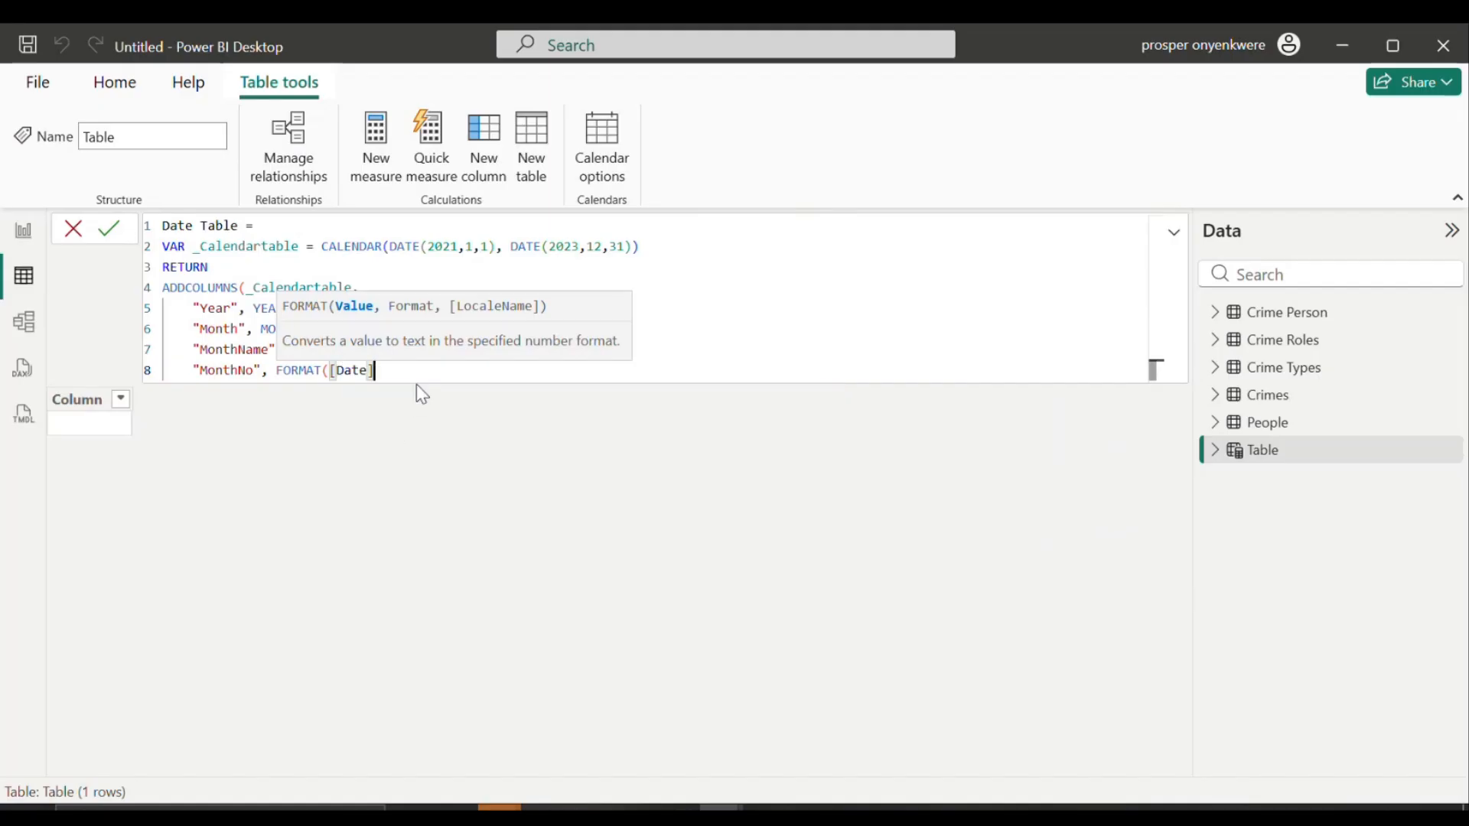
type(",")
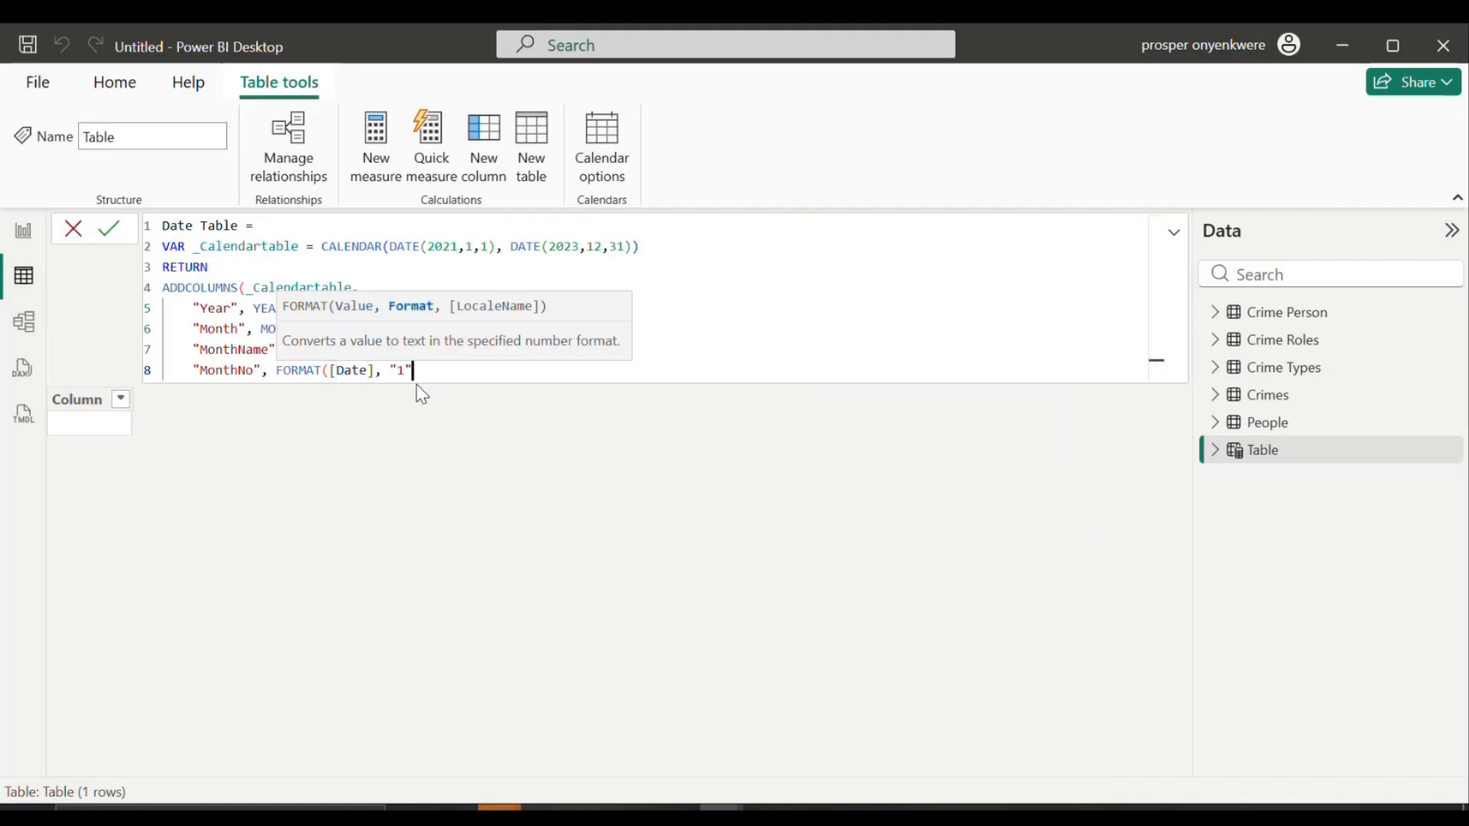
type(" \"1\")")
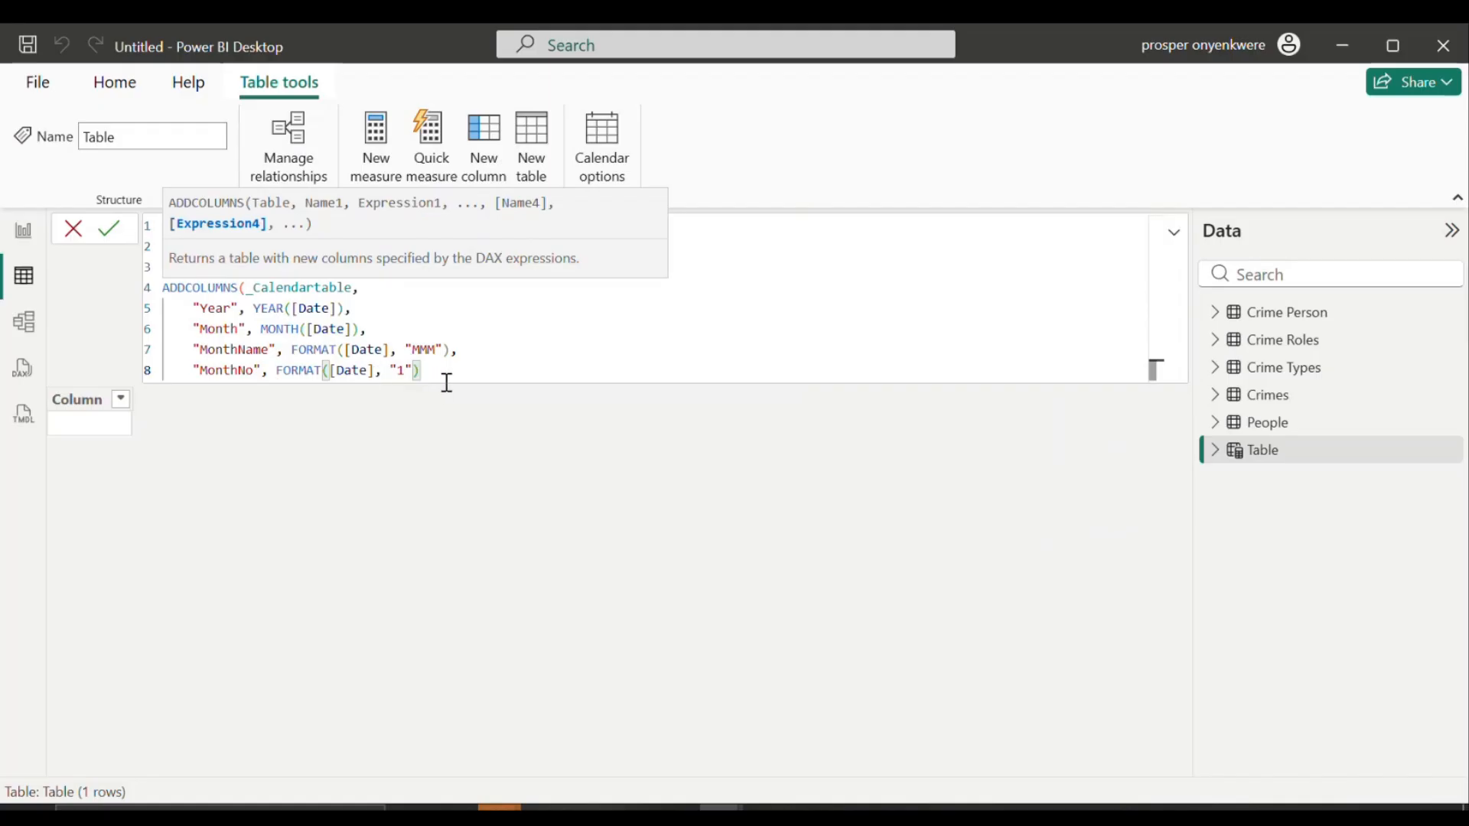
type(",")
key("Return")
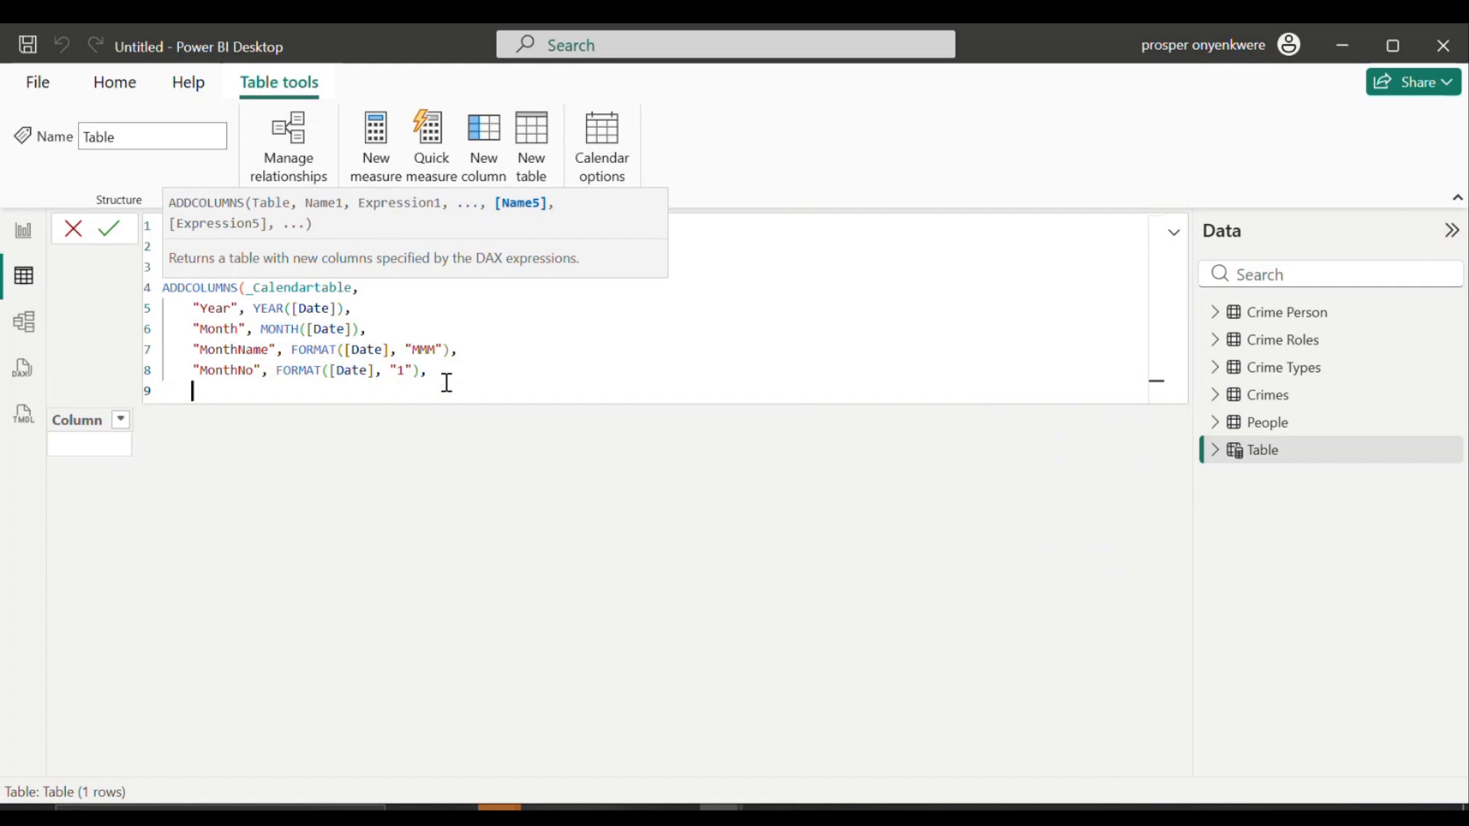
Step: Define a "Day" column as FORMAT([Date], "DDD"), ending with a comma and a new line
type("\"Day\", ")
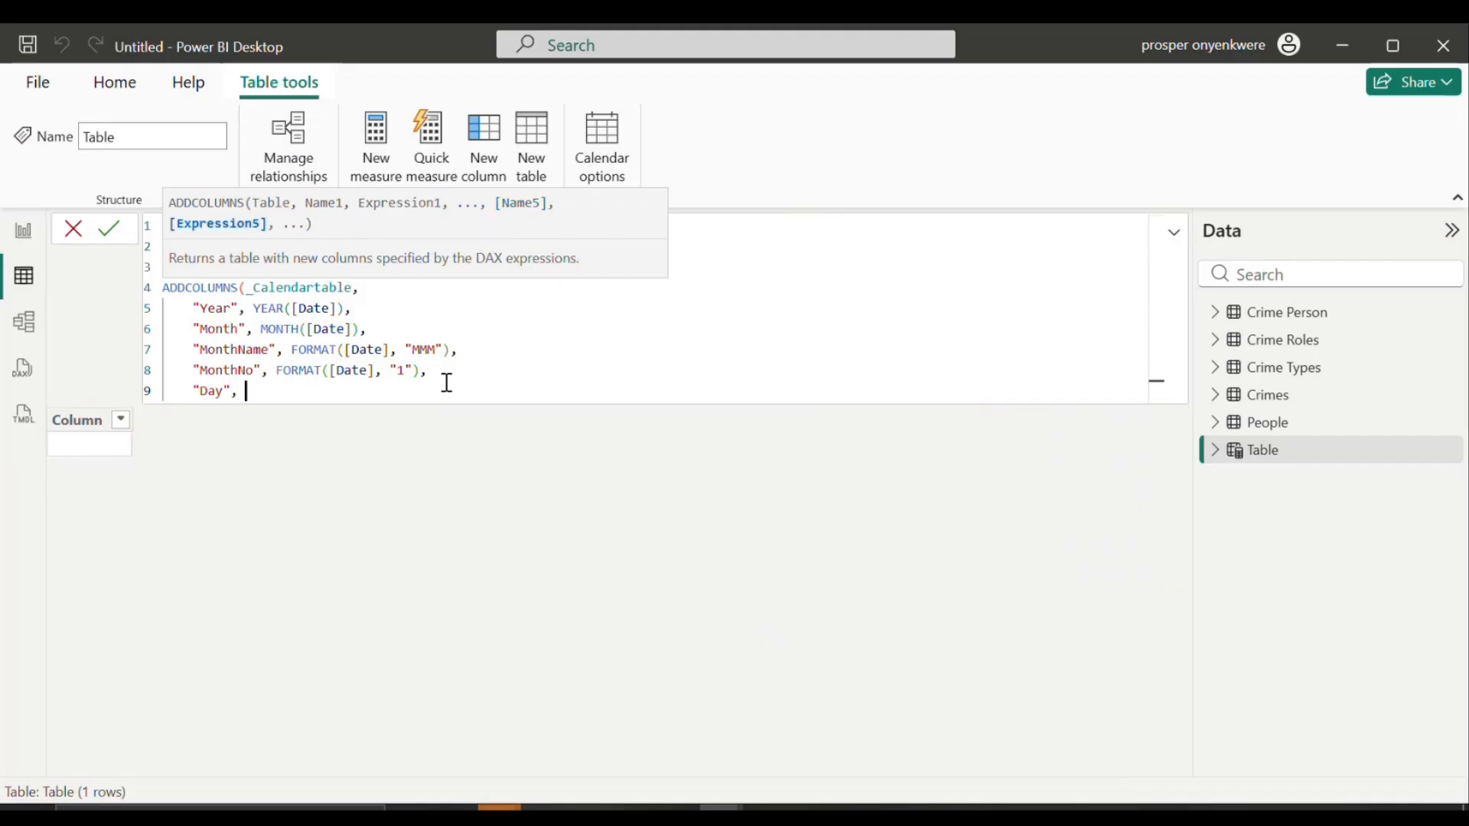
type("F")
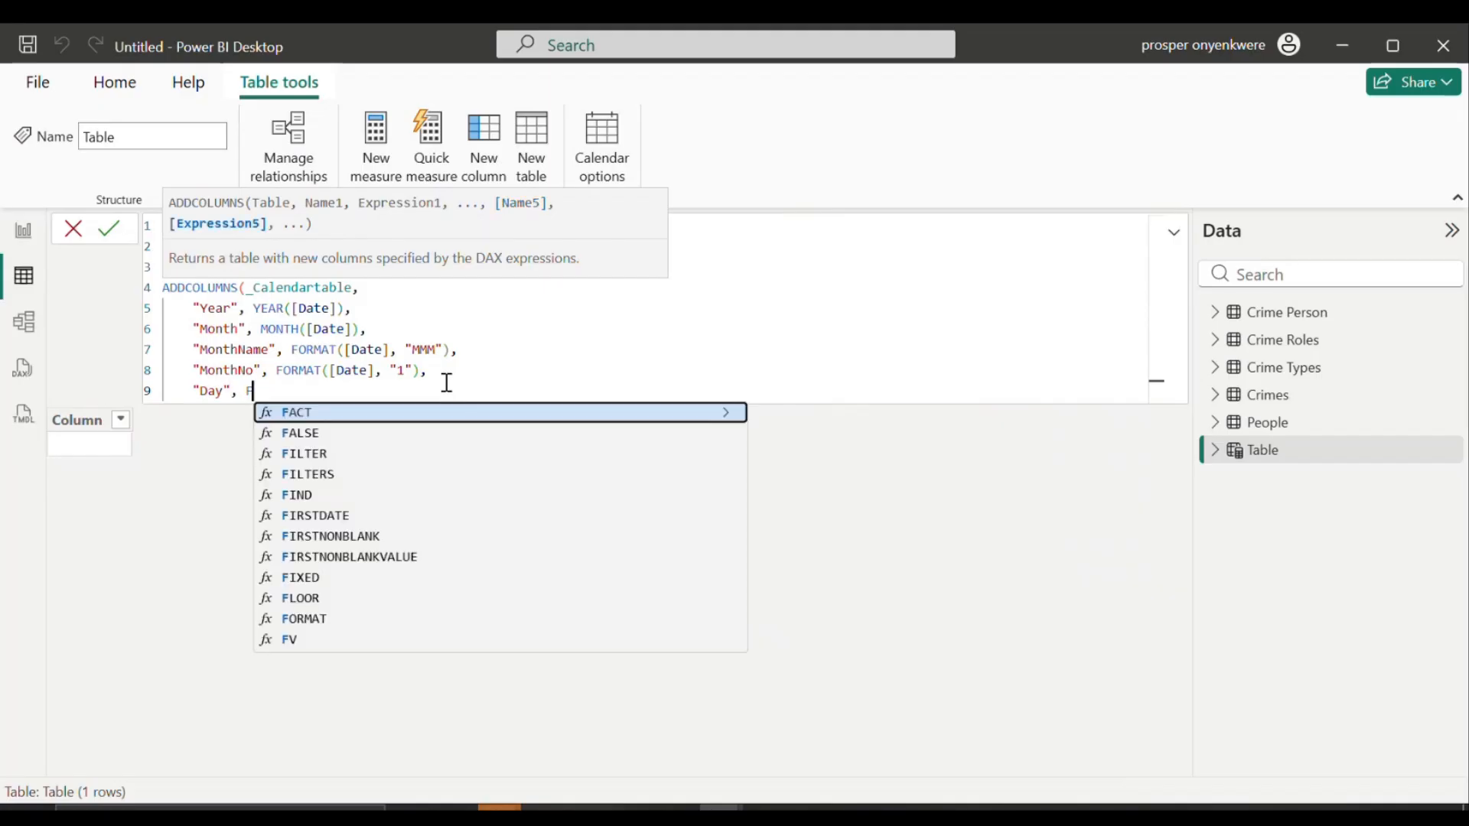
left_click(332, 621)
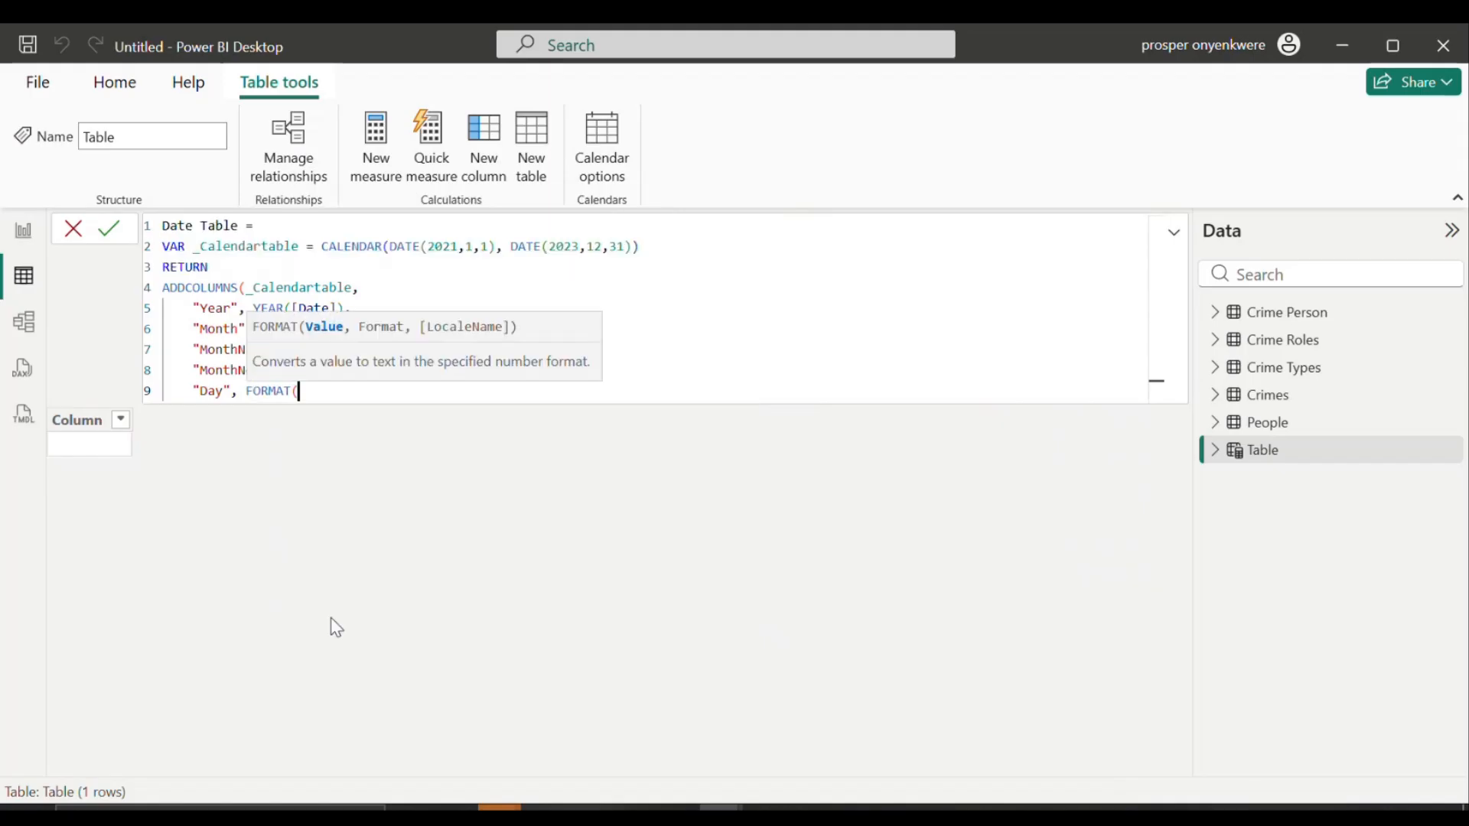
type("[")
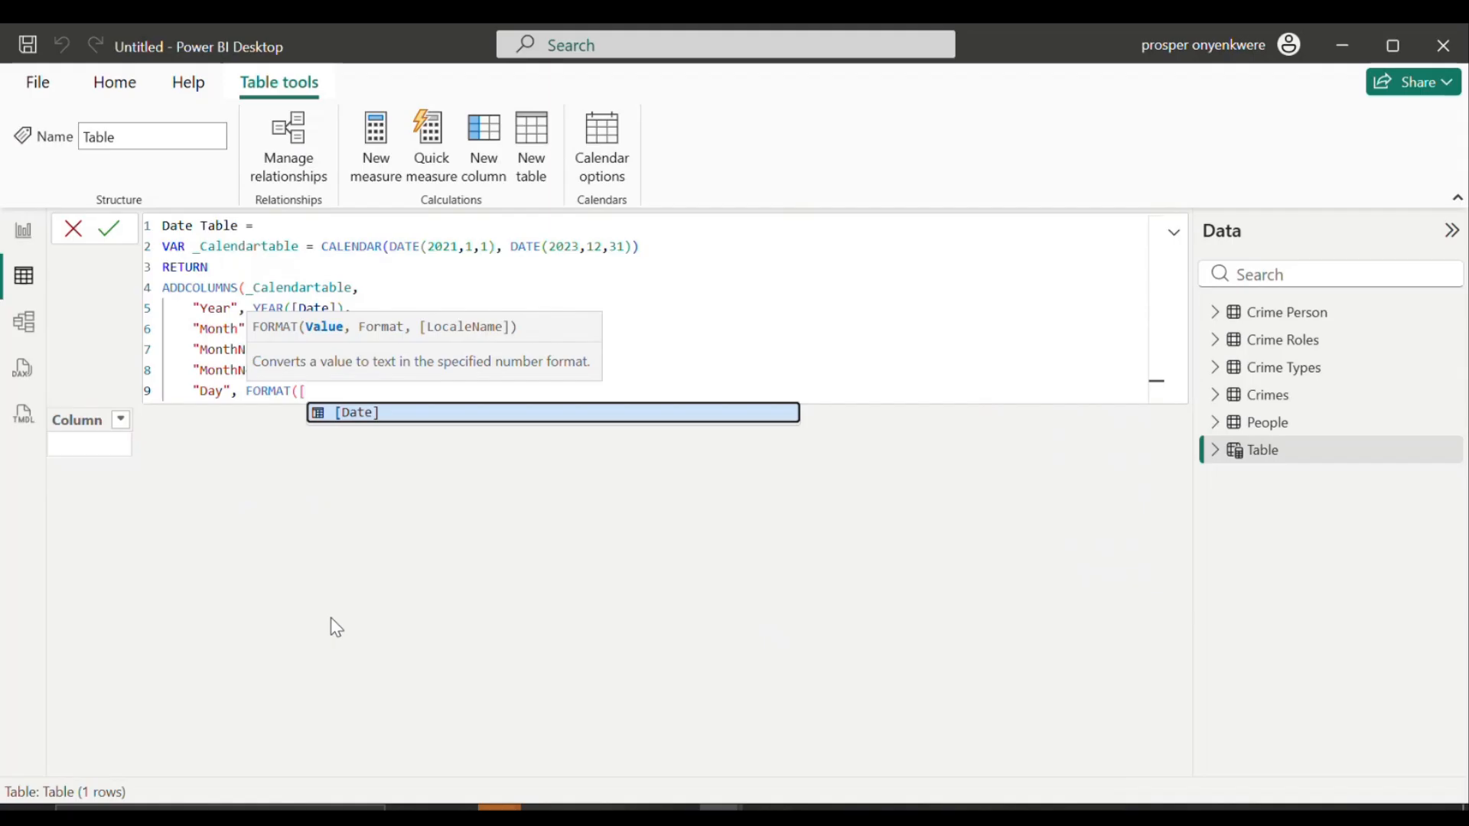
left_click(375, 413)
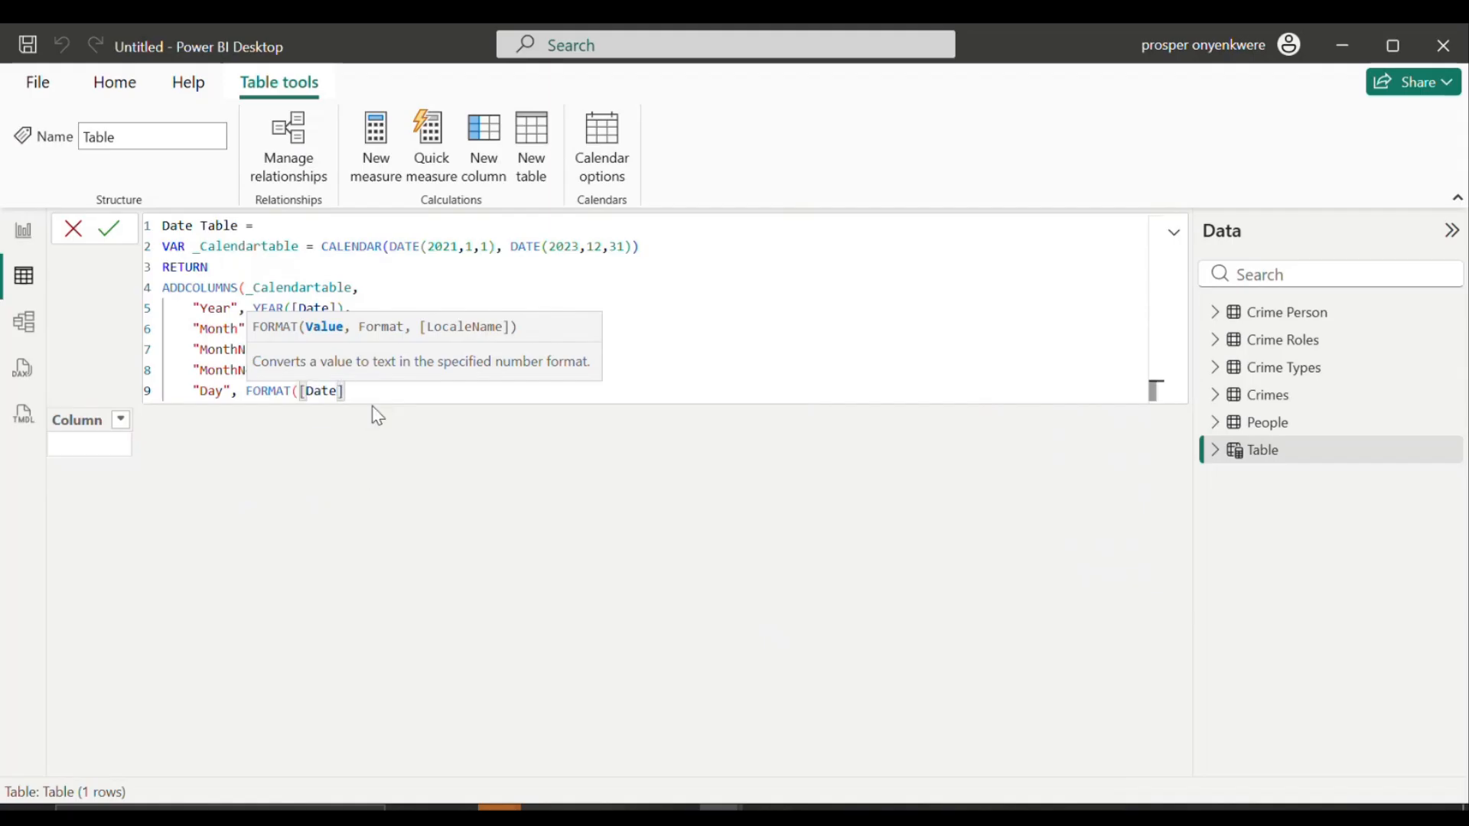
type(",")
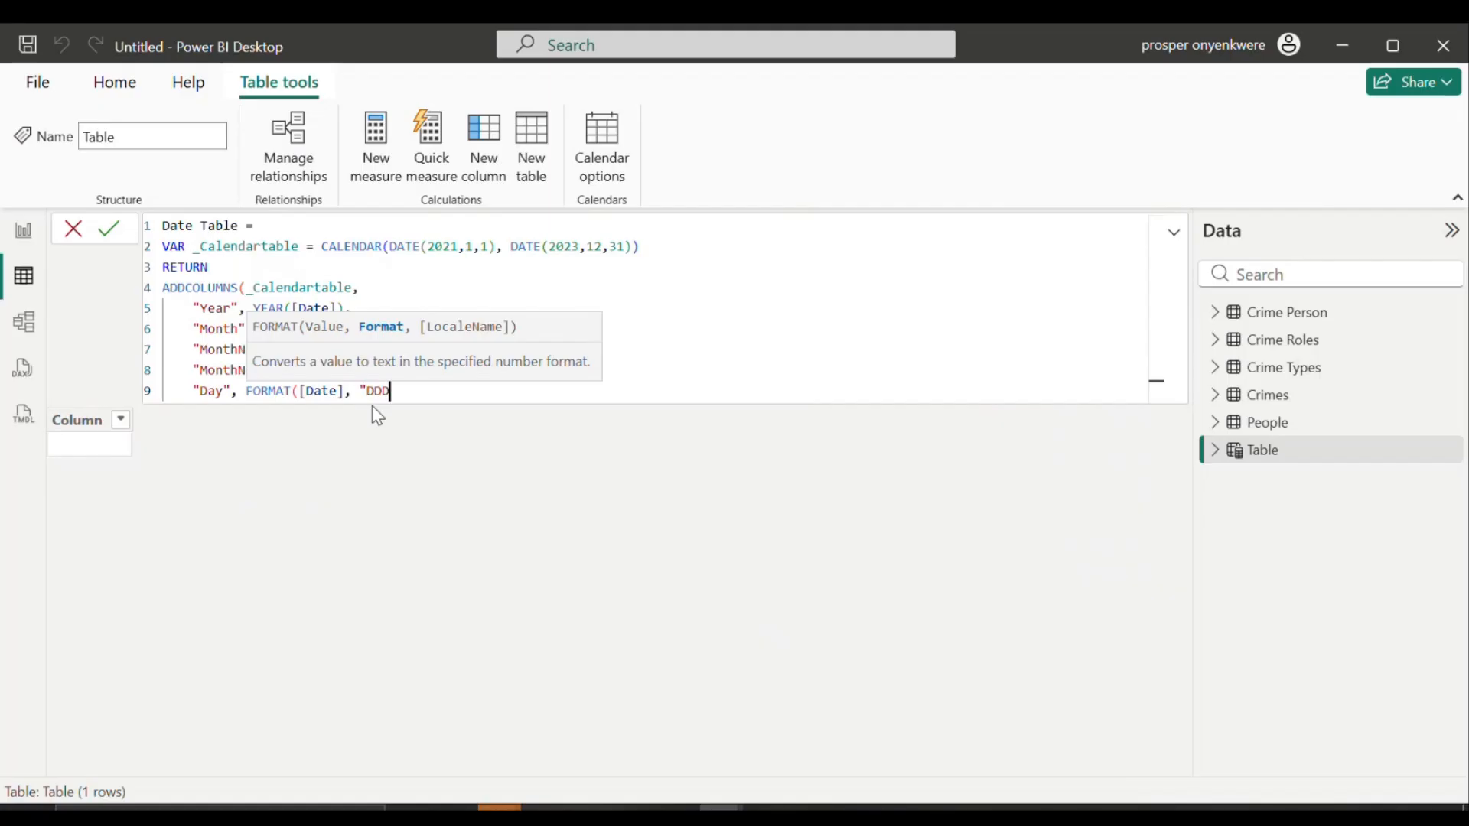
type("\"DDD\"),")
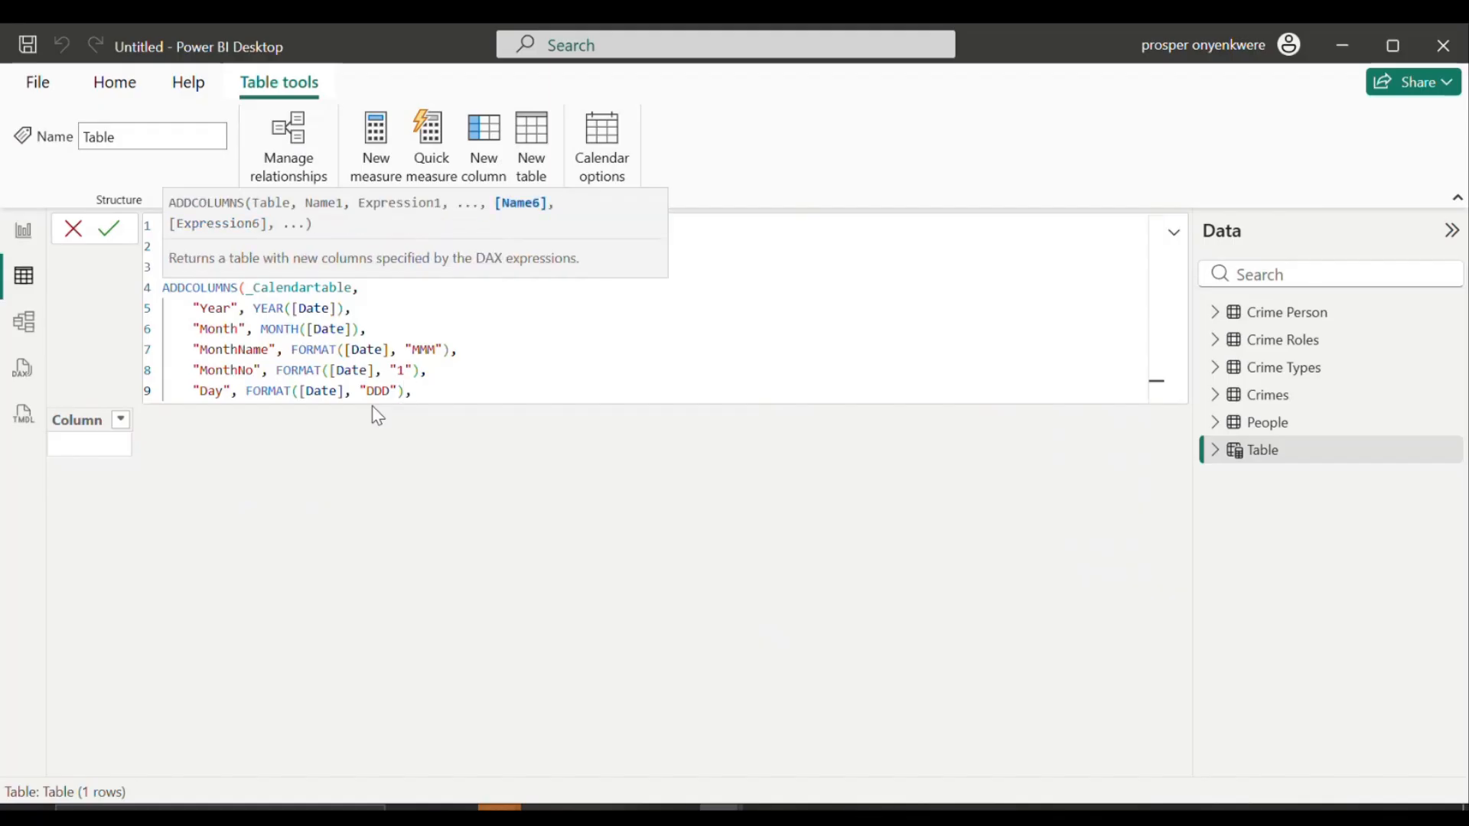
key("Return")
Step: Define a "WeekDay" column as WEEKDAY([Date]), close ADDCOLUMNS with a parenthesis on its own line, and commit the Date Table formula
type("\"")
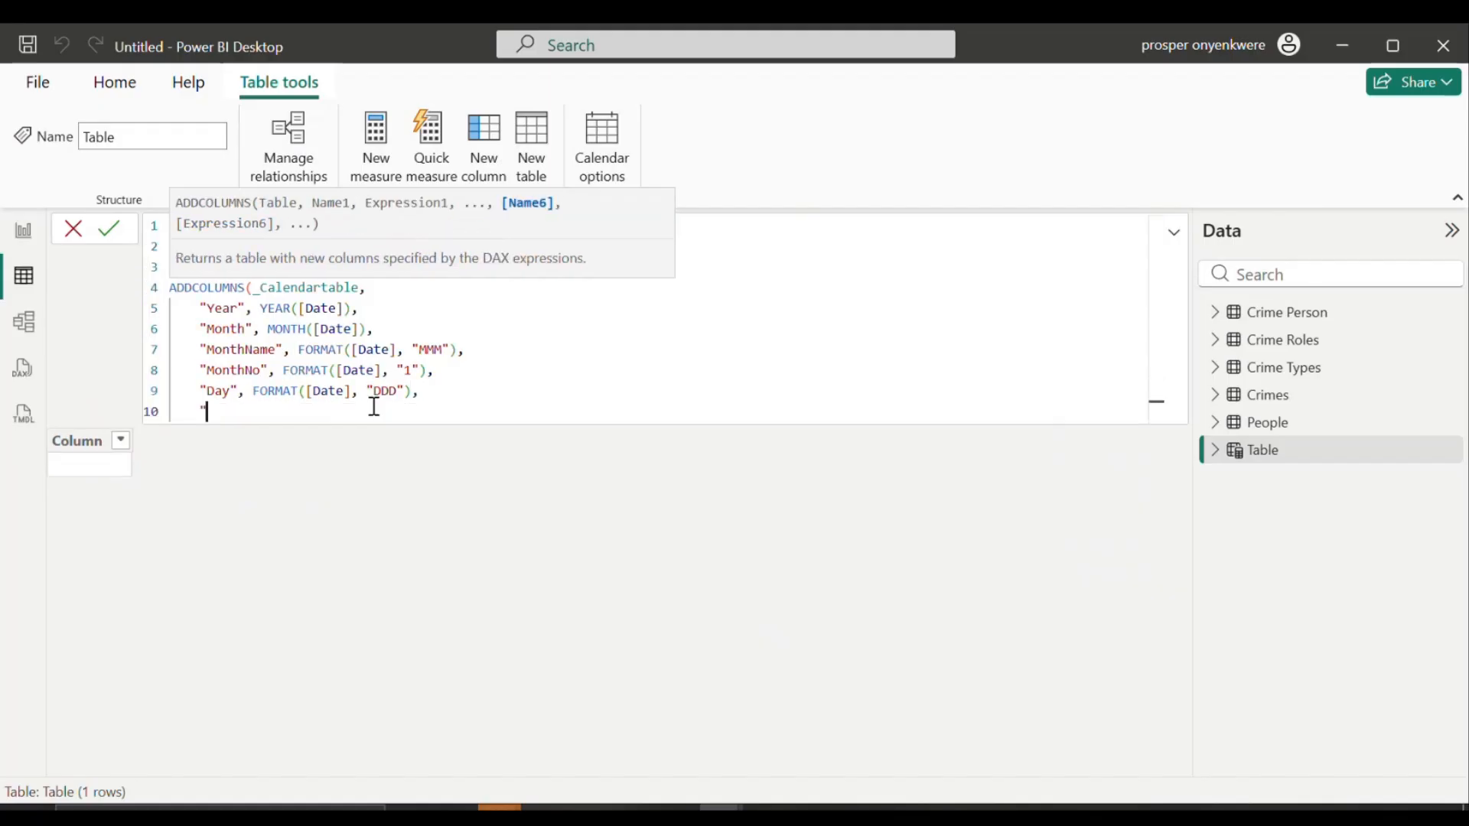
type("WeekDay\", WE")
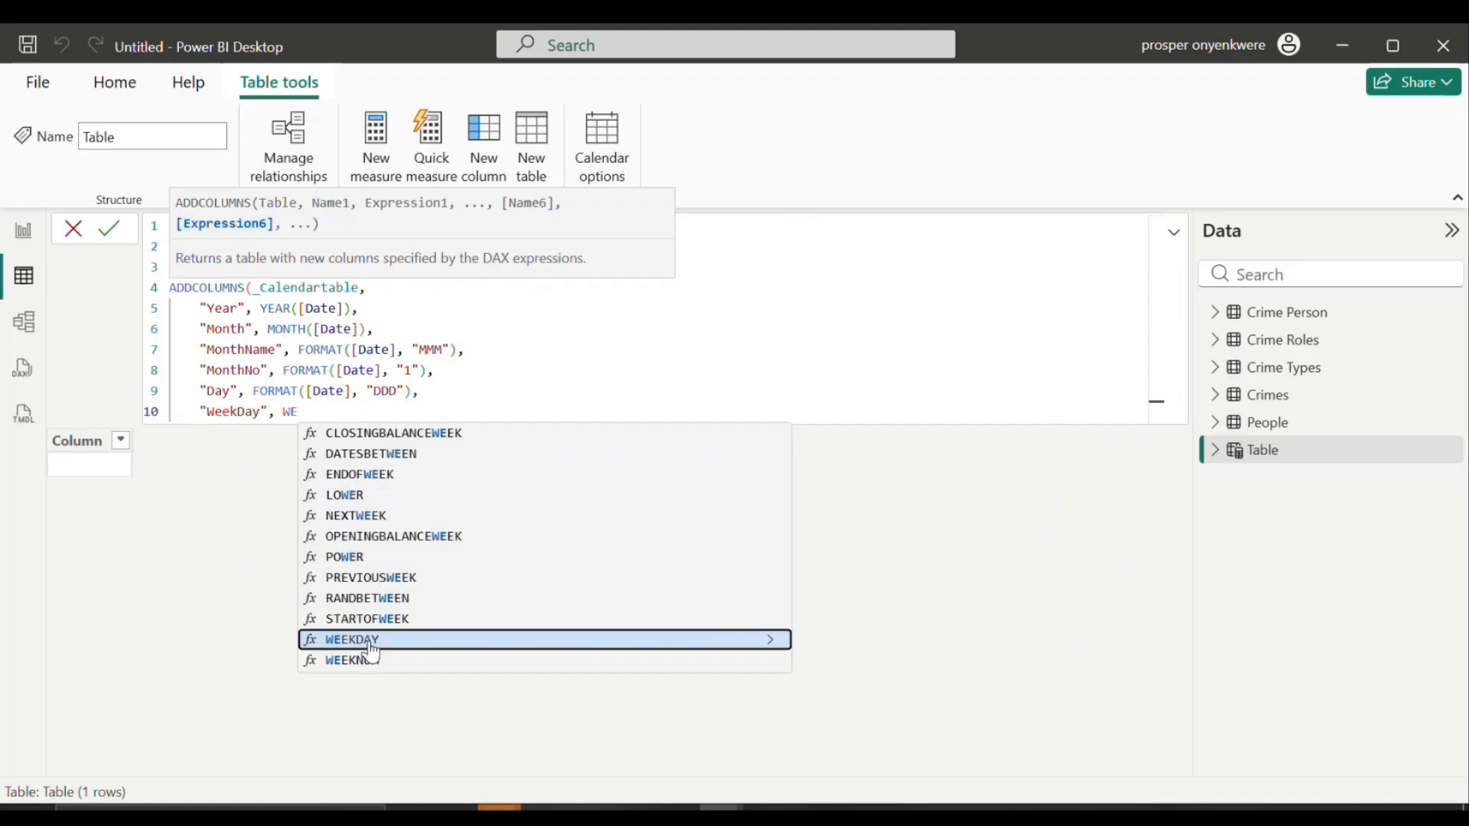
key("Tab")
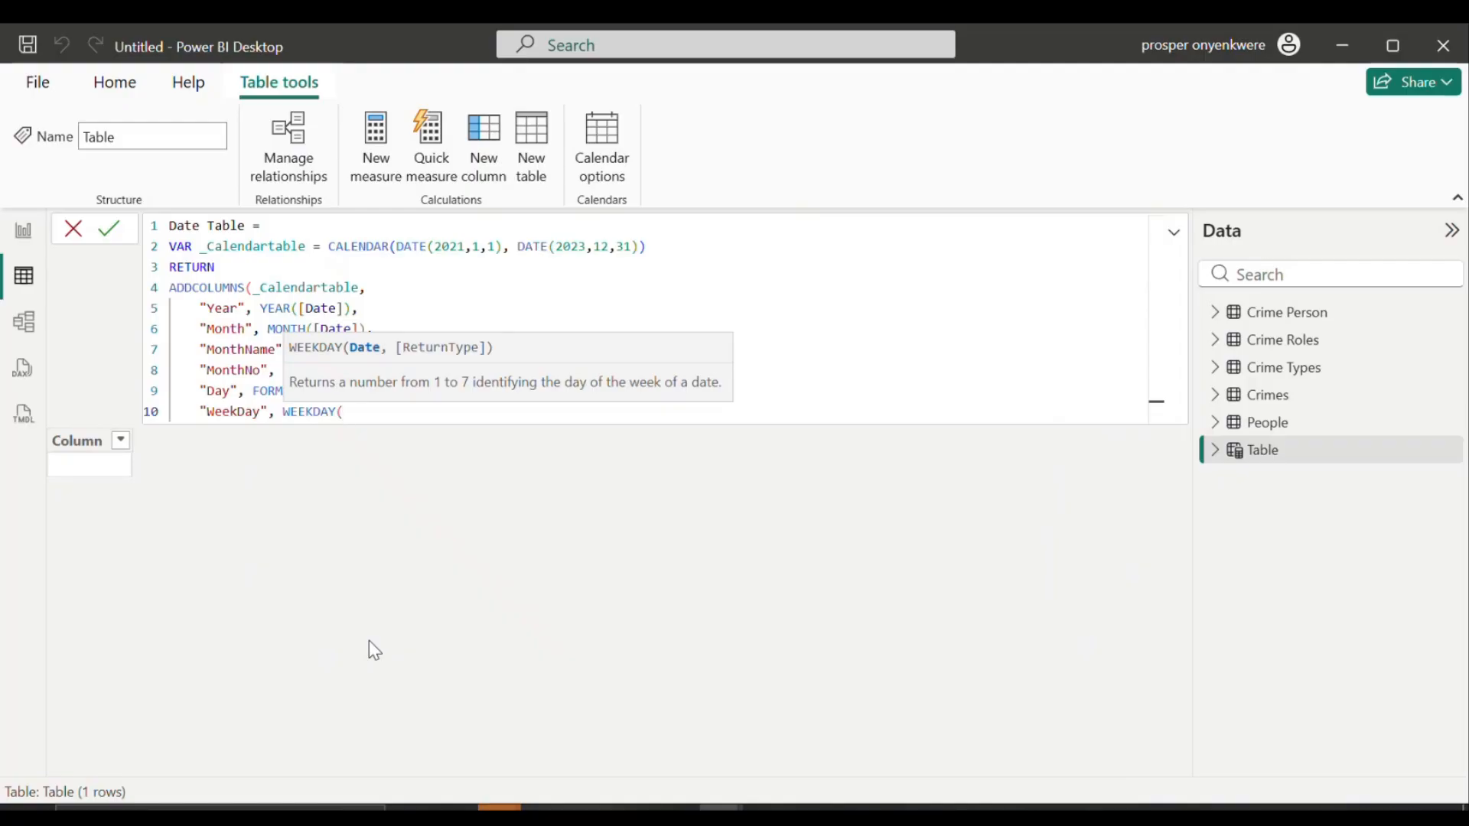
type("[")
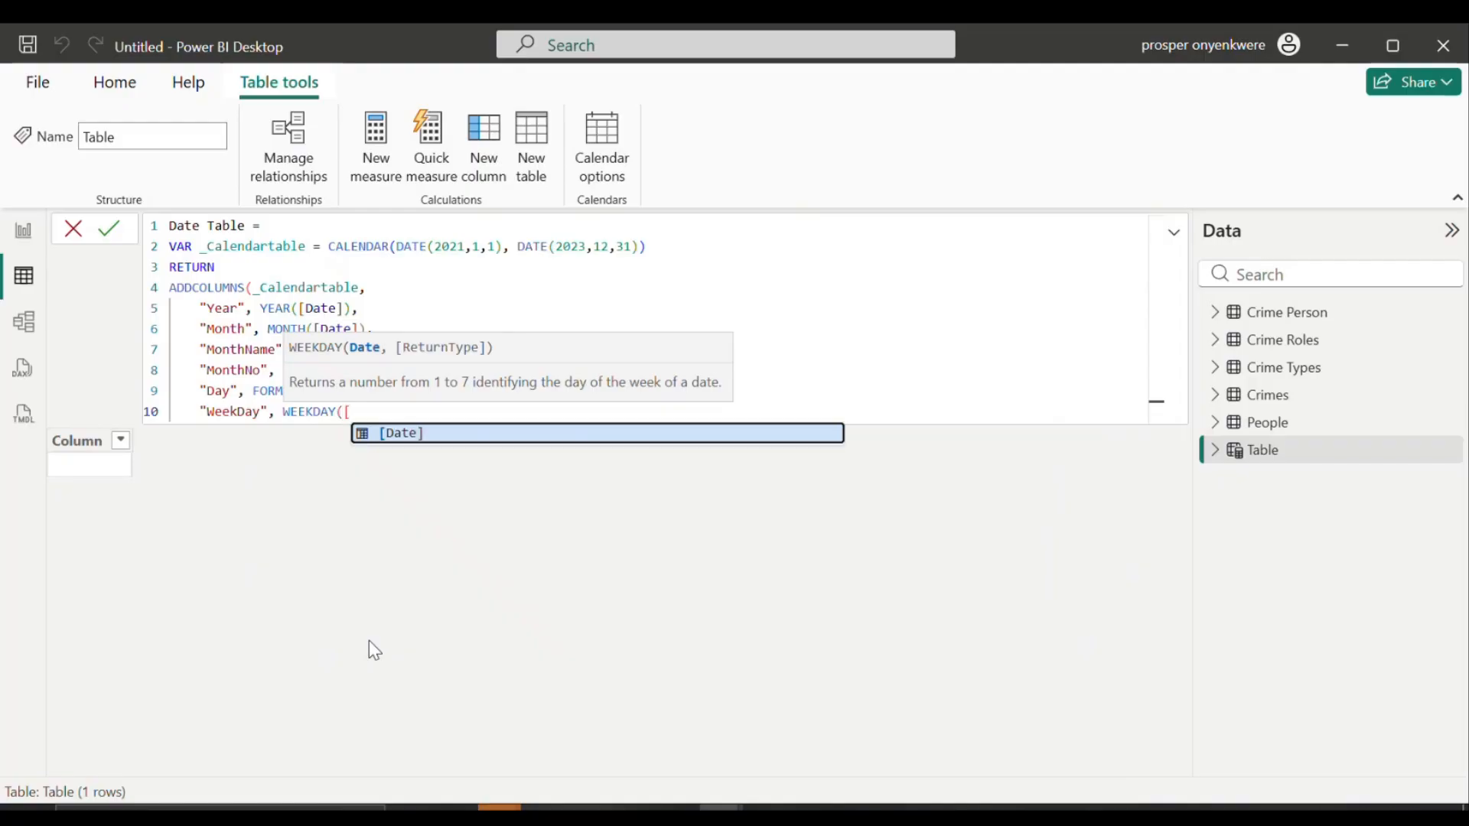
left_click(426, 438)
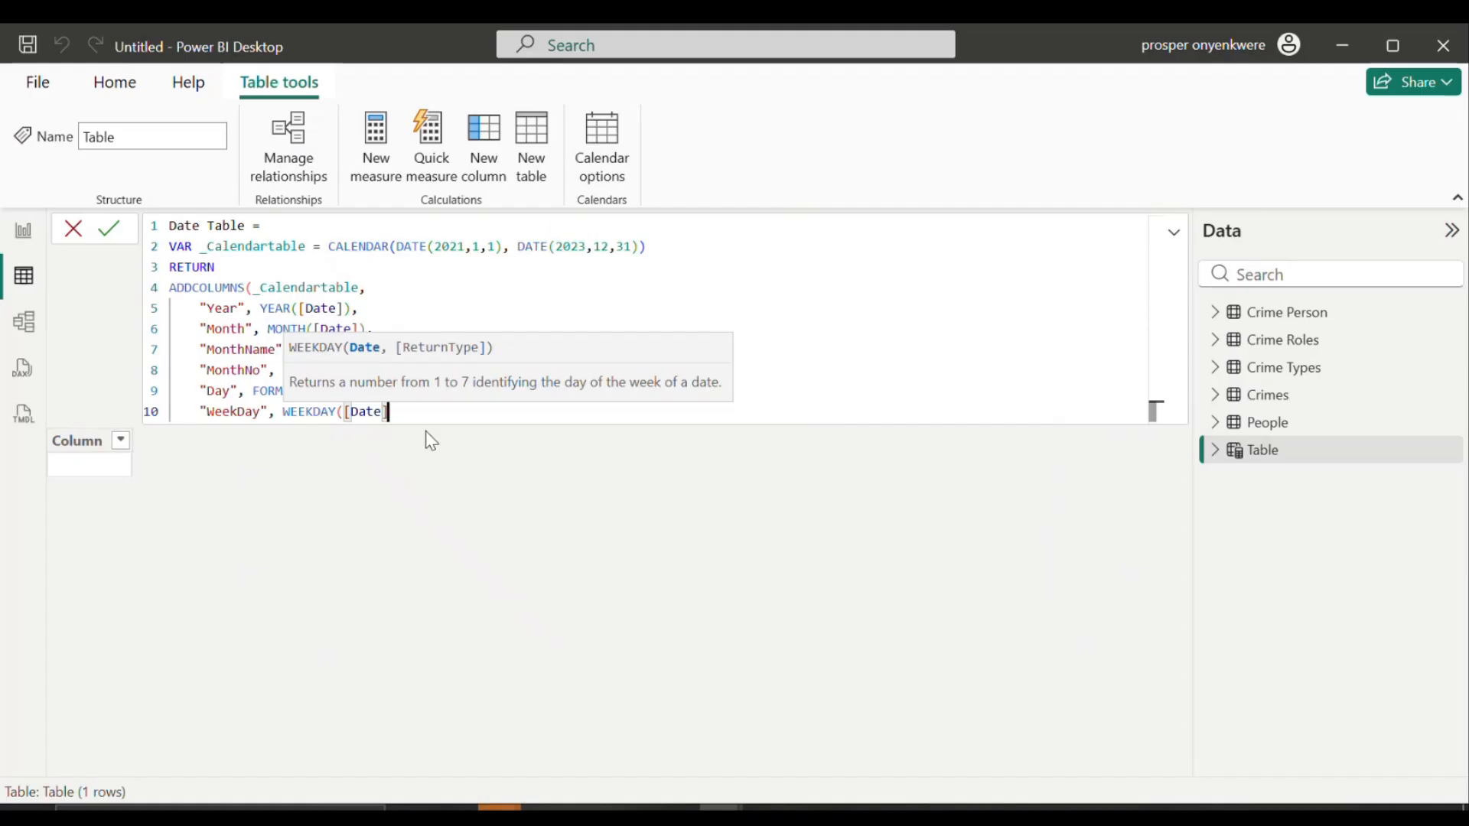
type(")")
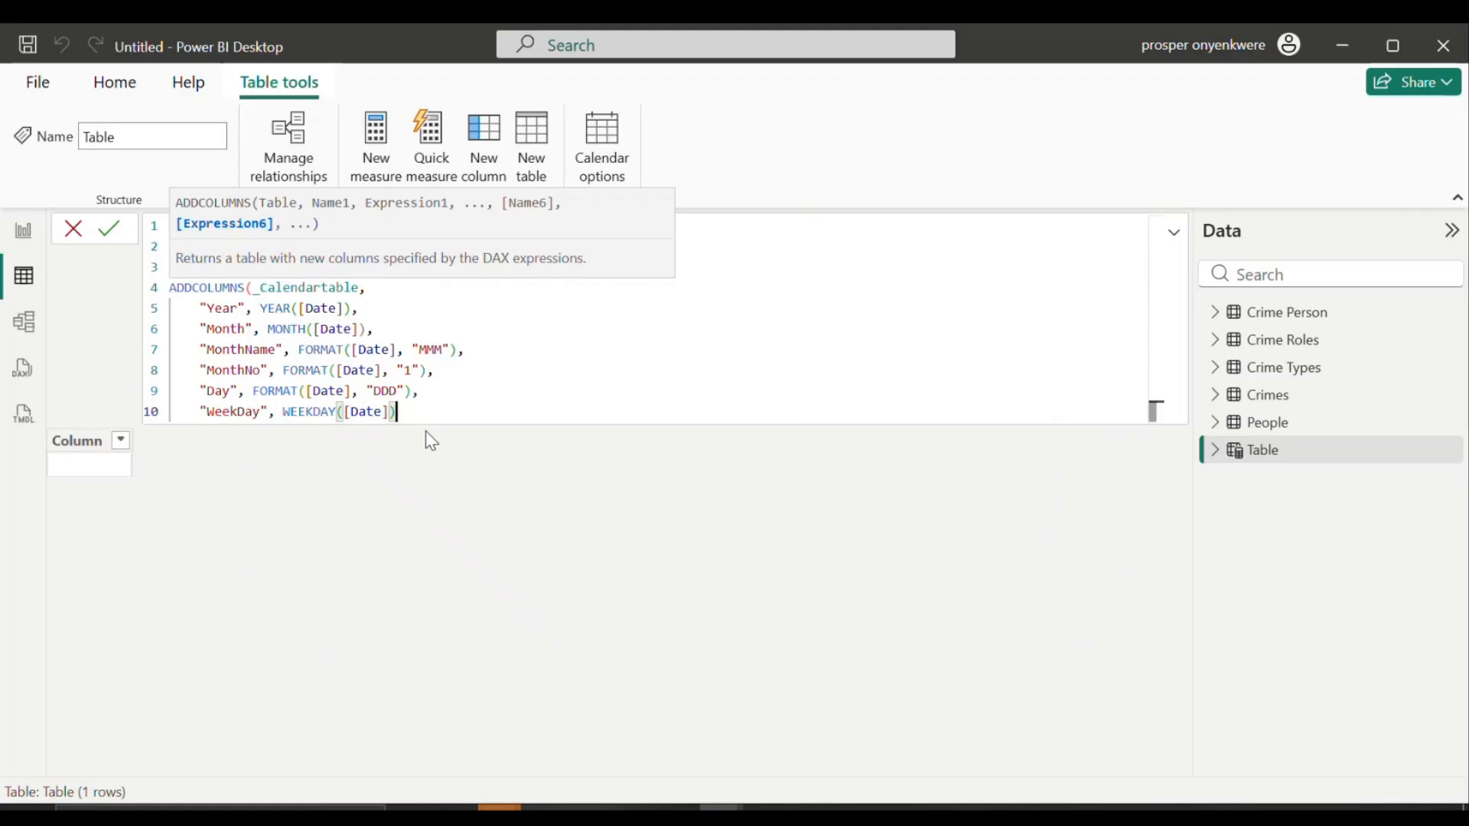
key("Return")
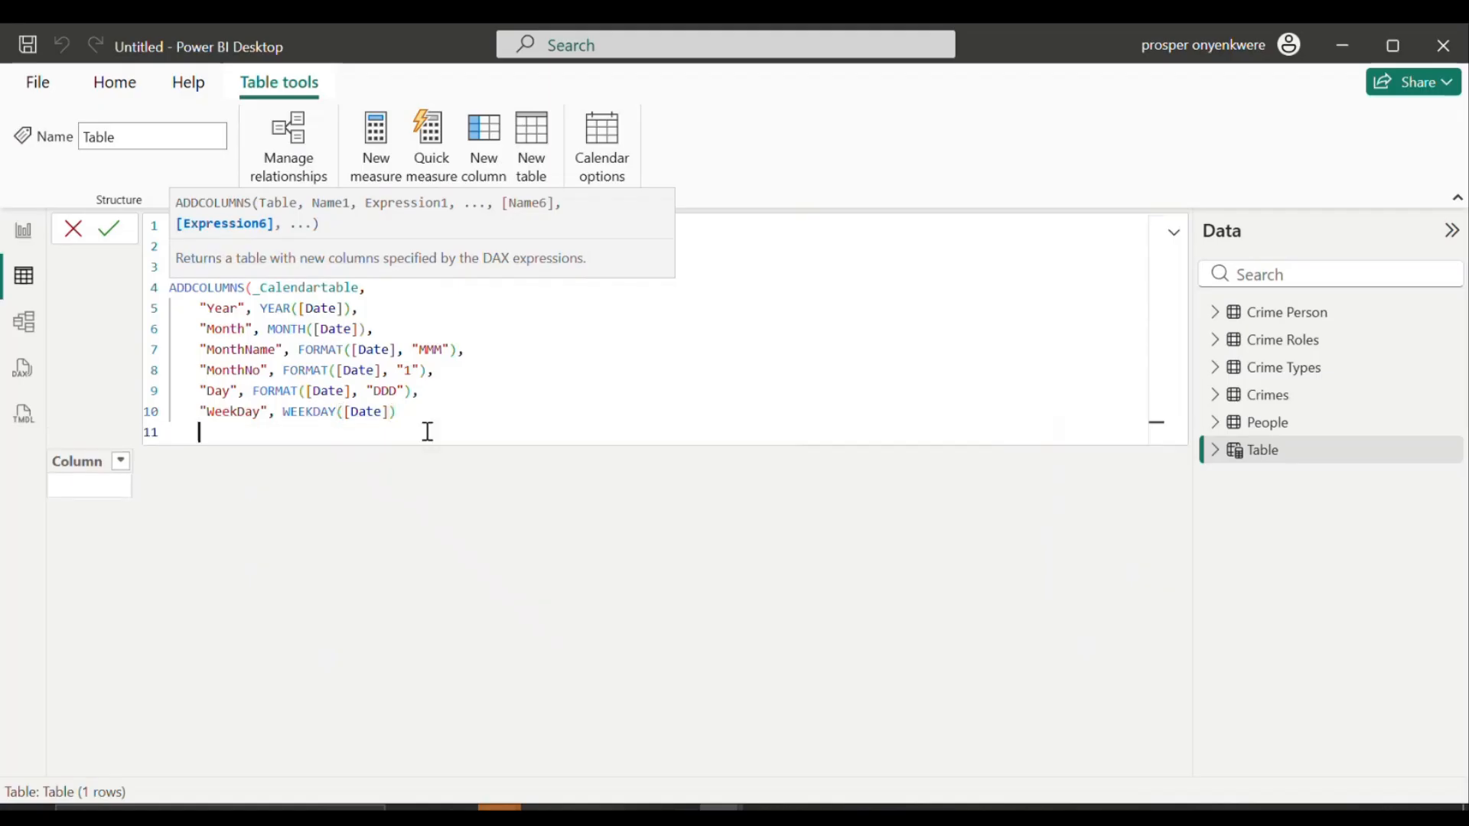
key("BackSpace")
type(")")
key("Return")
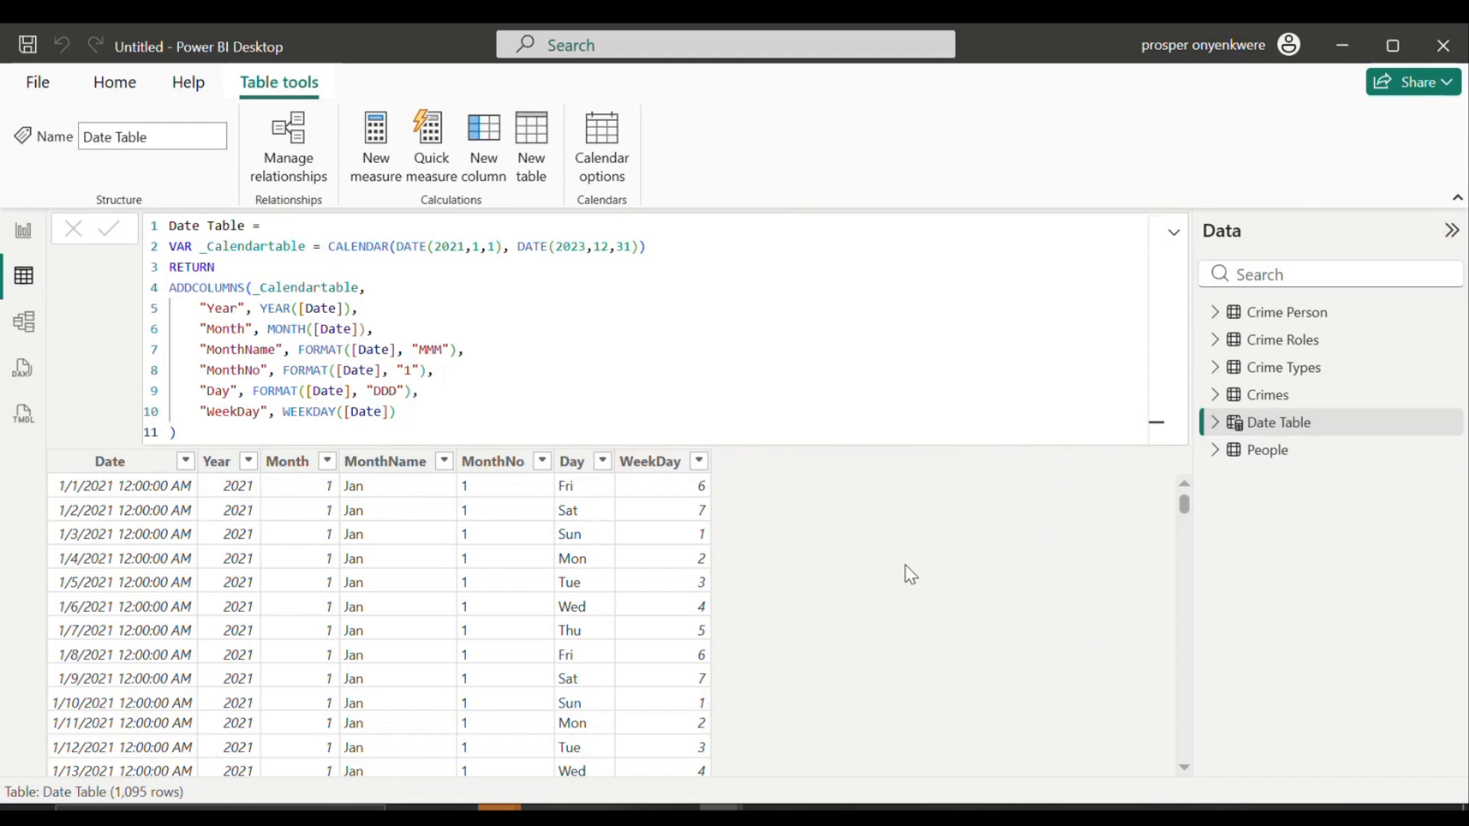
Step: Show the model's relationship diagram and make room for it by collapsing the formula bar, Properties and Data panes
left_click(27, 325)
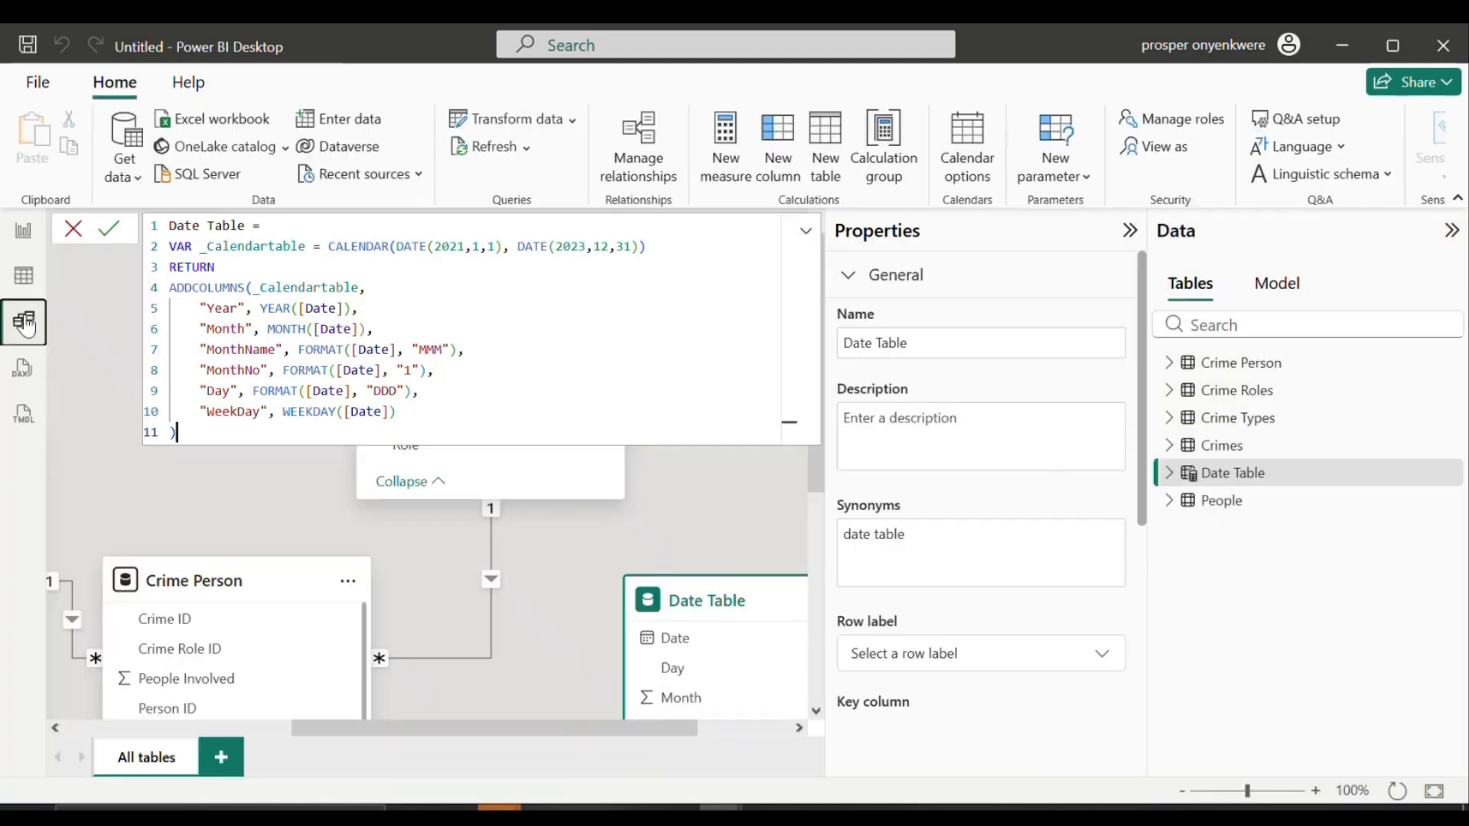
left_click(804, 233)
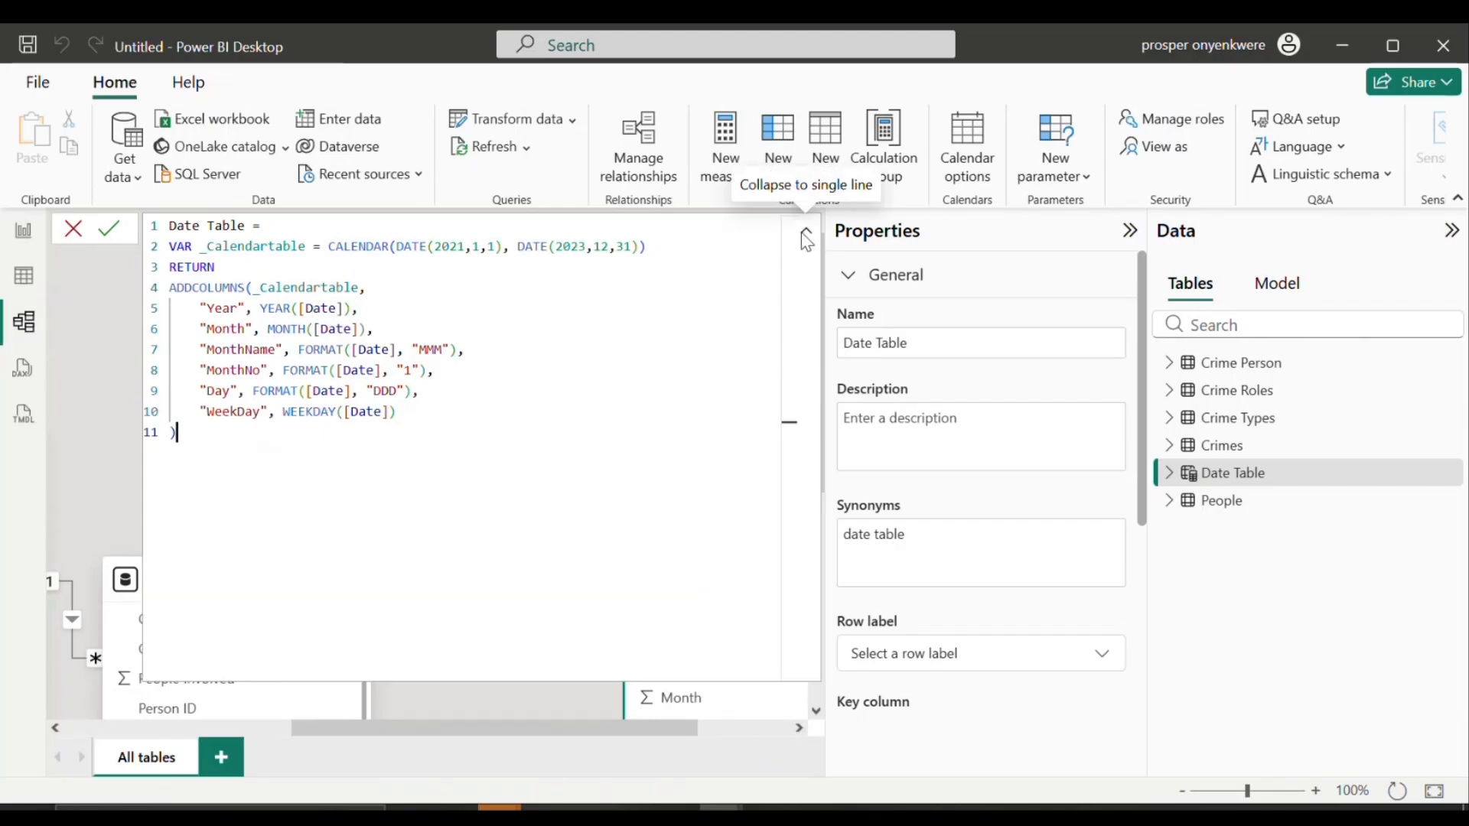
left_click(802, 233)
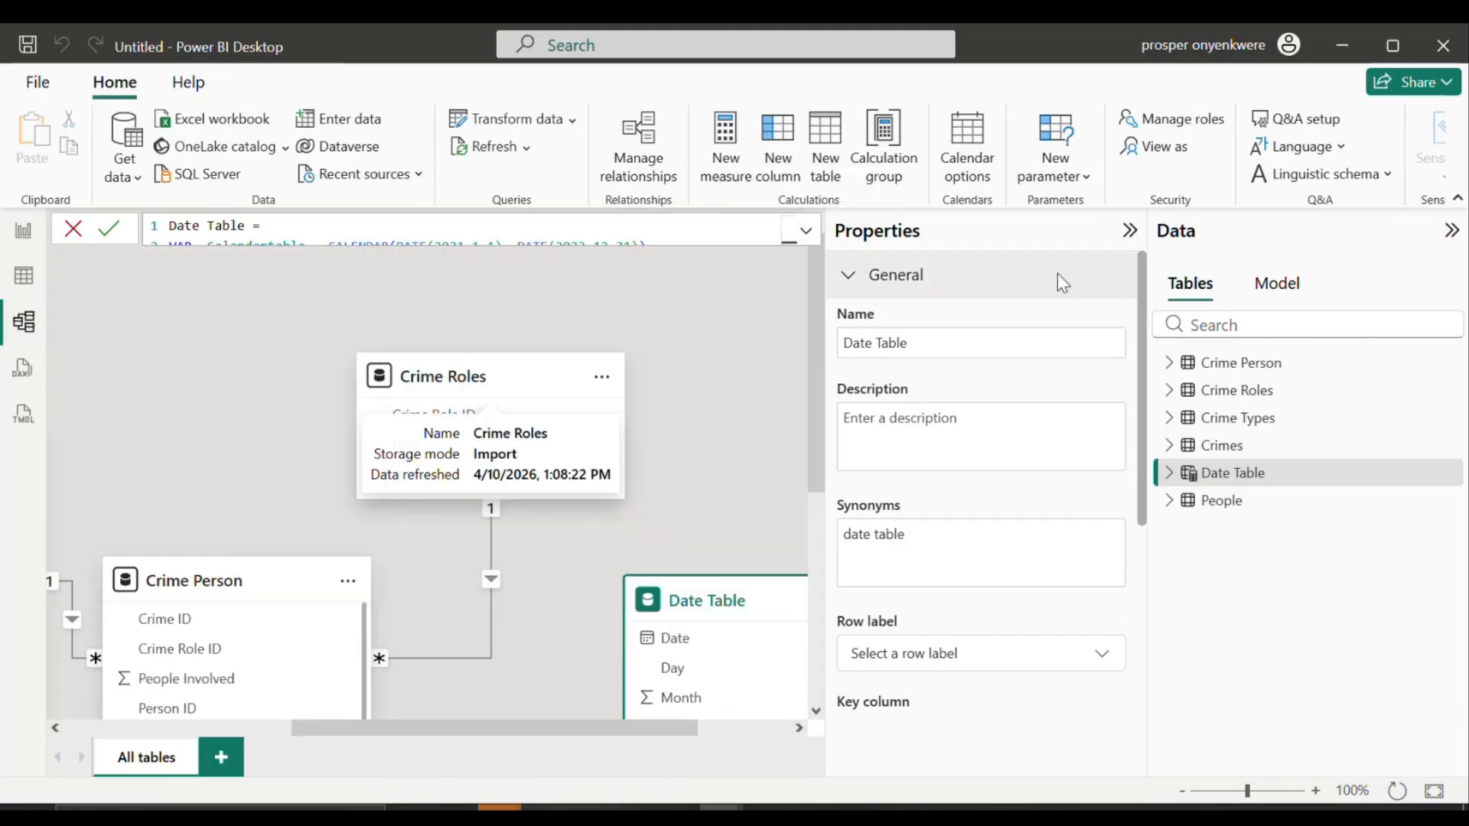
left_click(1129, 231)
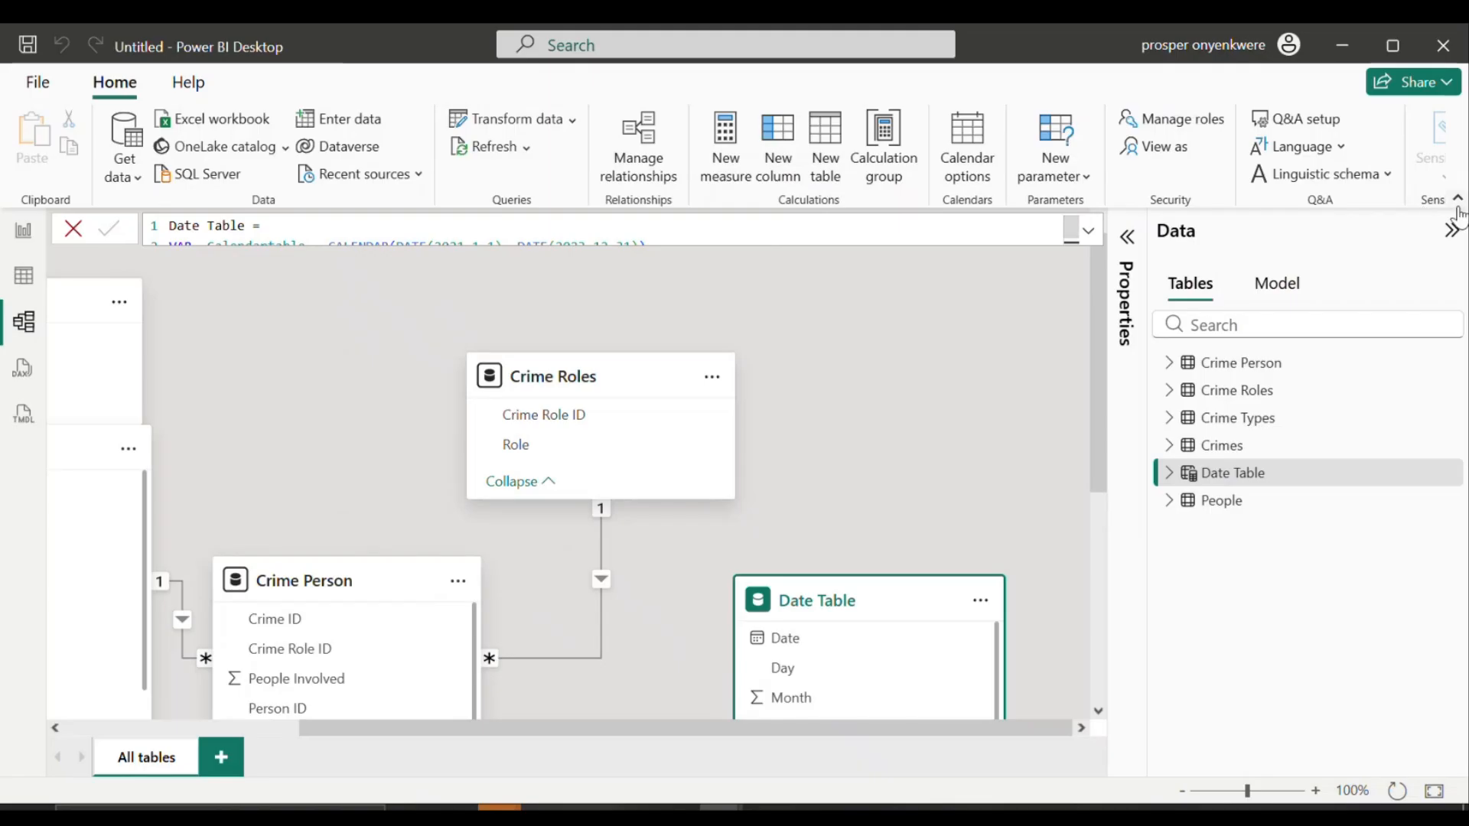
left_click(1450, 232)
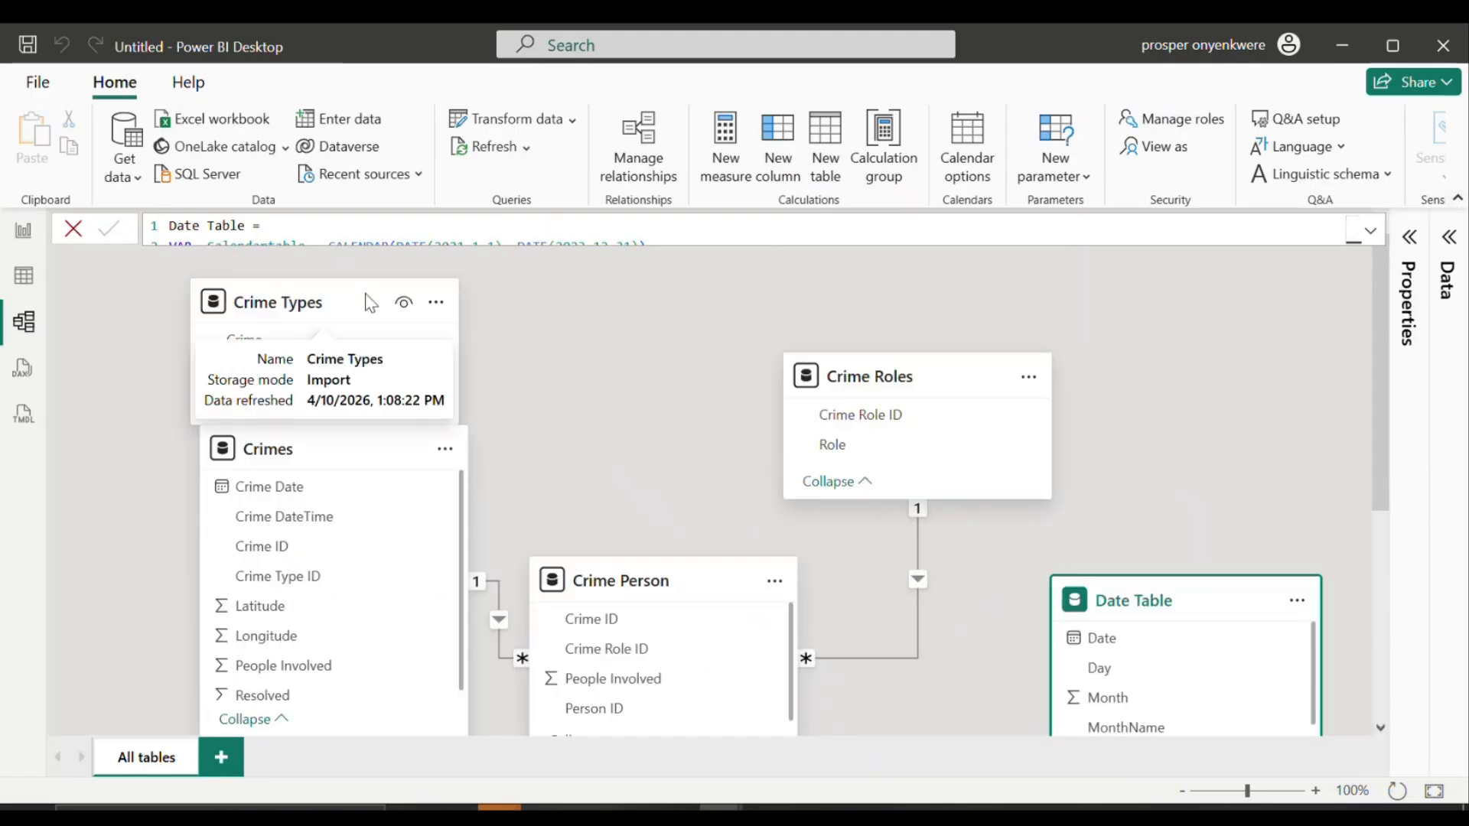
Step: Spread out the overlapping diagram tables, placing Crime Types above Crime Person and People below the Date Table
left_click_drag(371, 304, 590, 309)
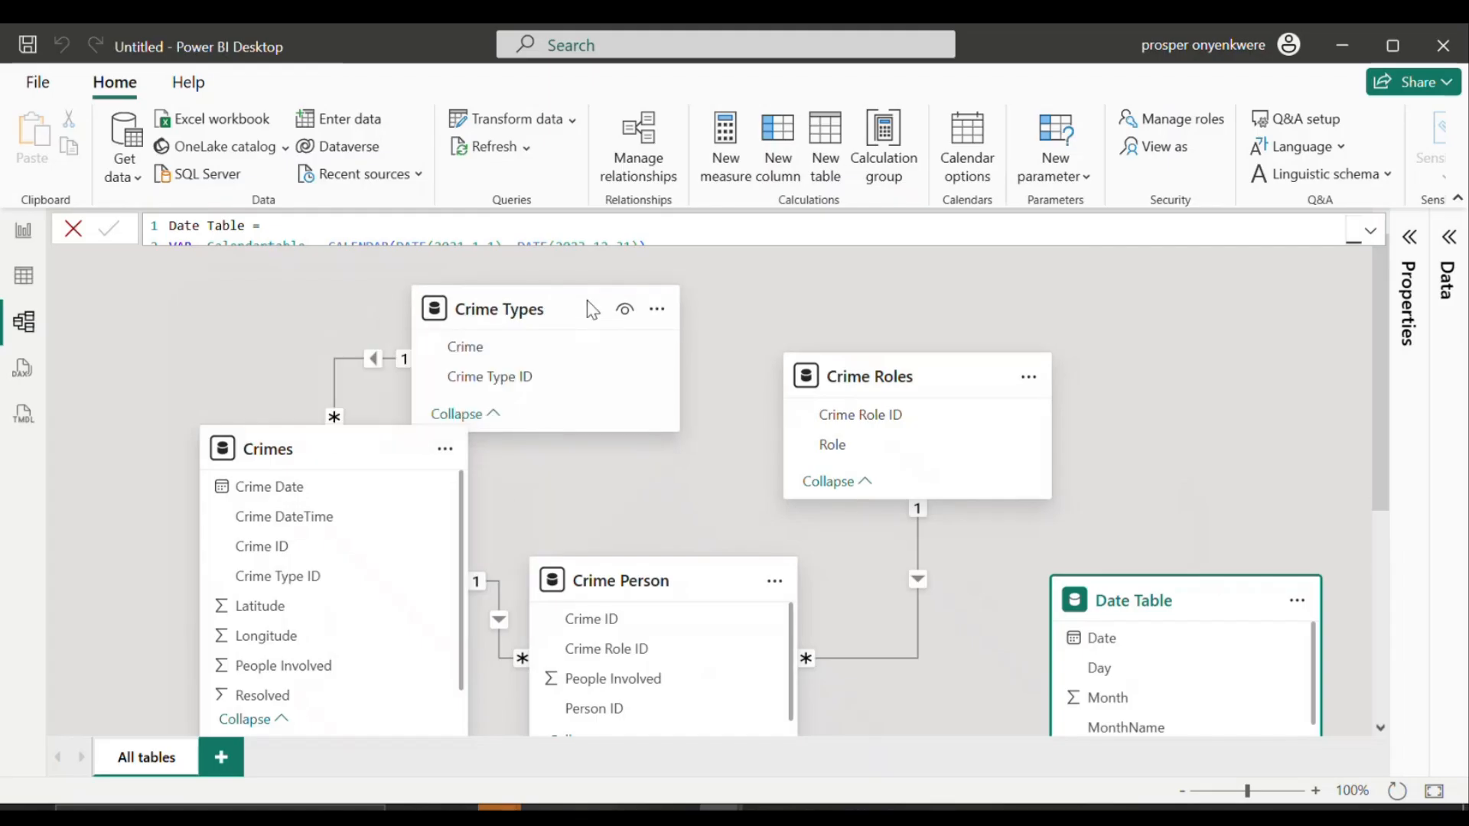
left_click_drag(704, 590, 747, 654)
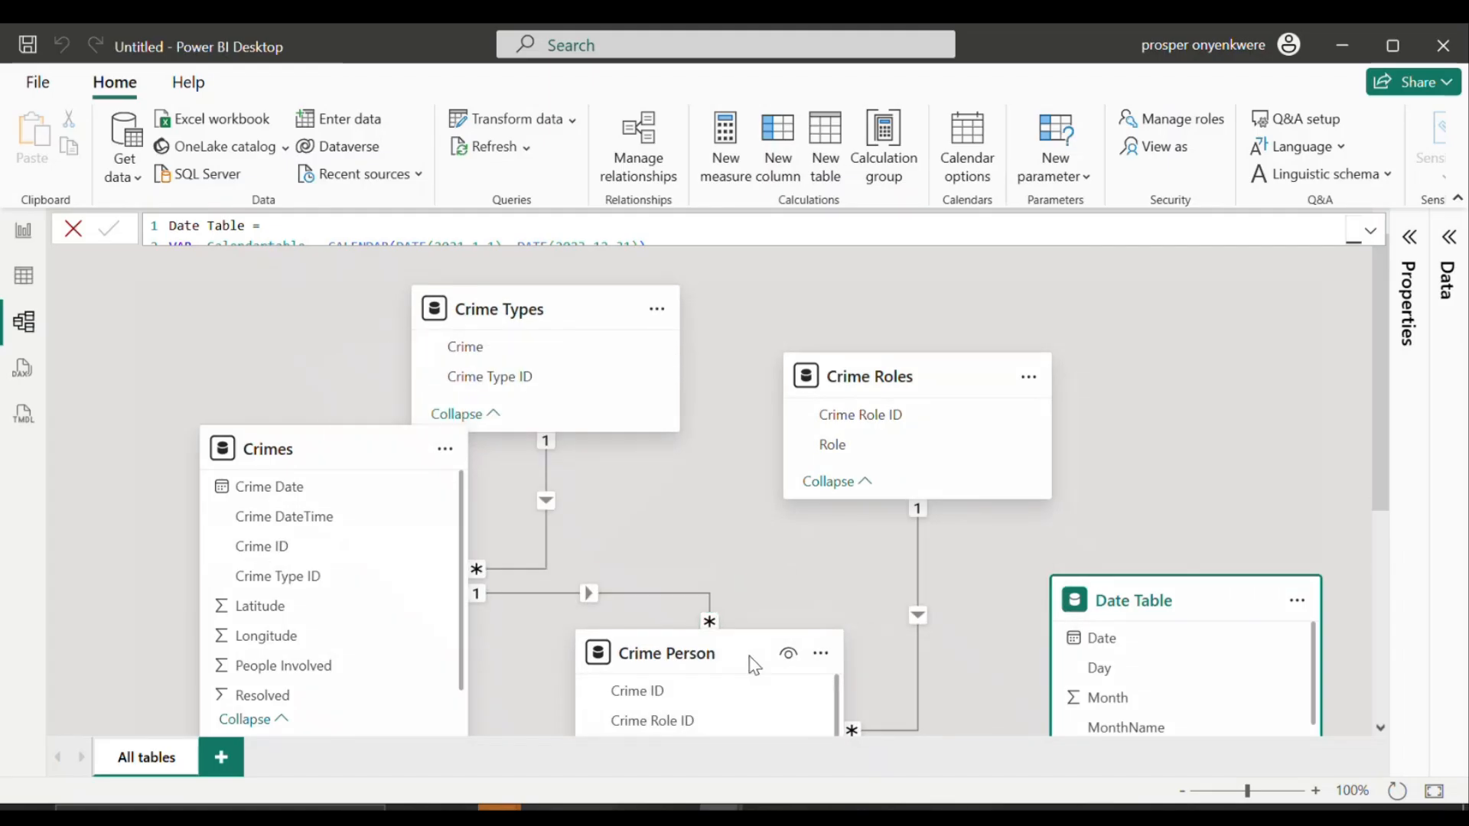
scroll(1369, 398, "up", 1)
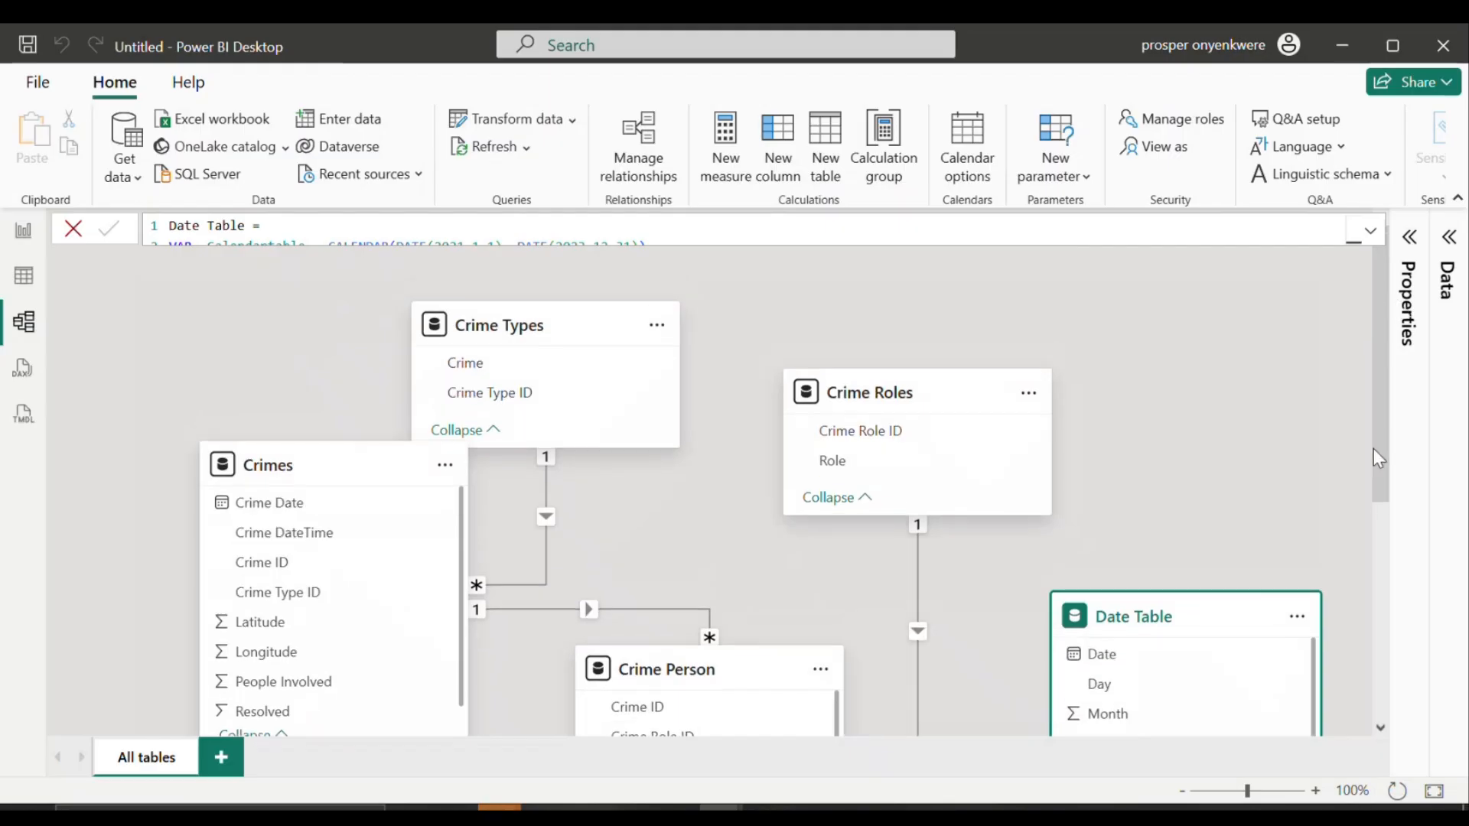
left_click_drag(1377, 446, 1401, 602)
left_click_drag(734, 555, 1078, 652)
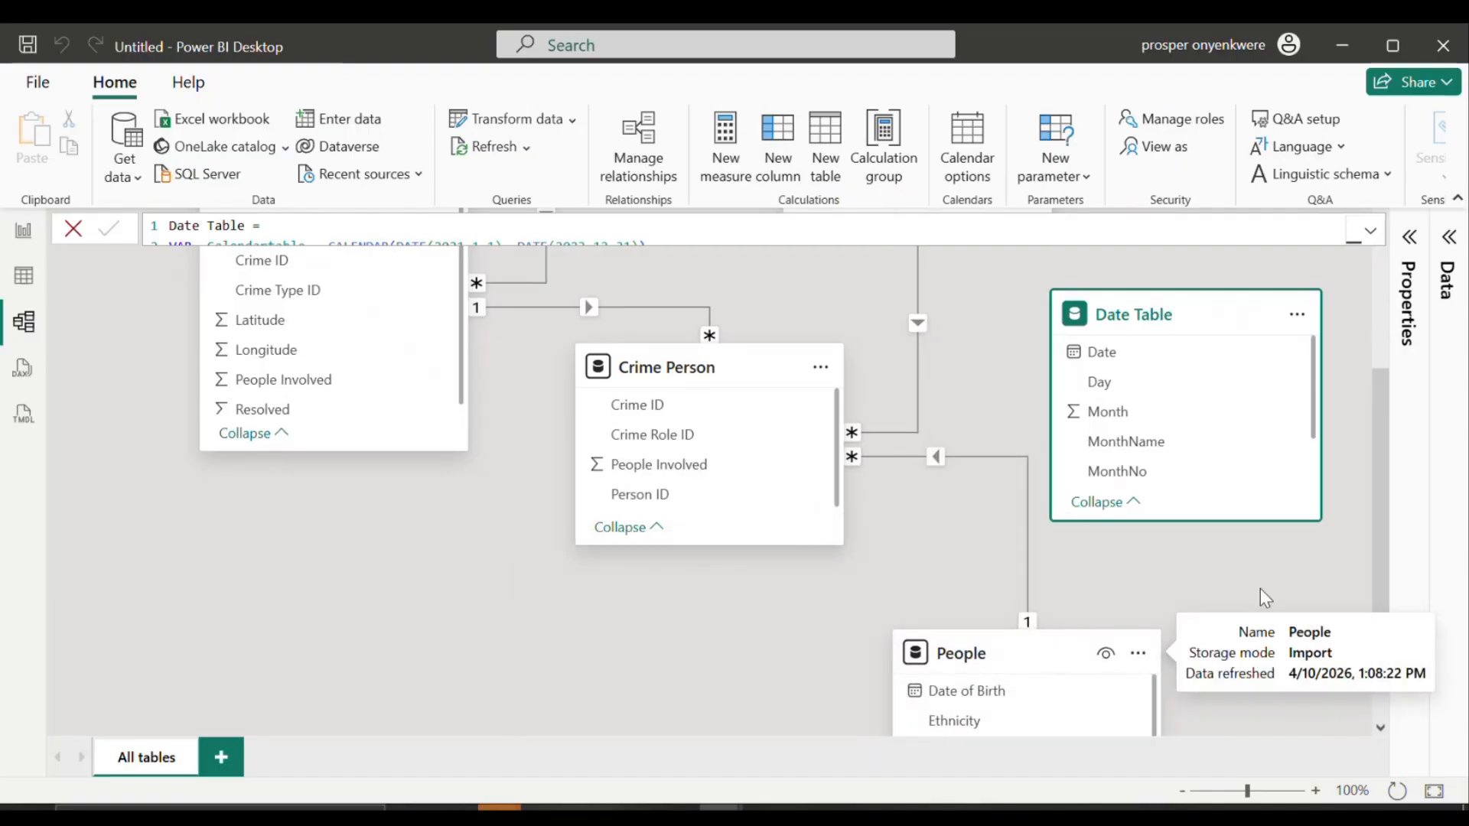
Step: Move the Crimes table down beside Crime Person and place Crime Types above and left of Crimes
left_click(924, 459)
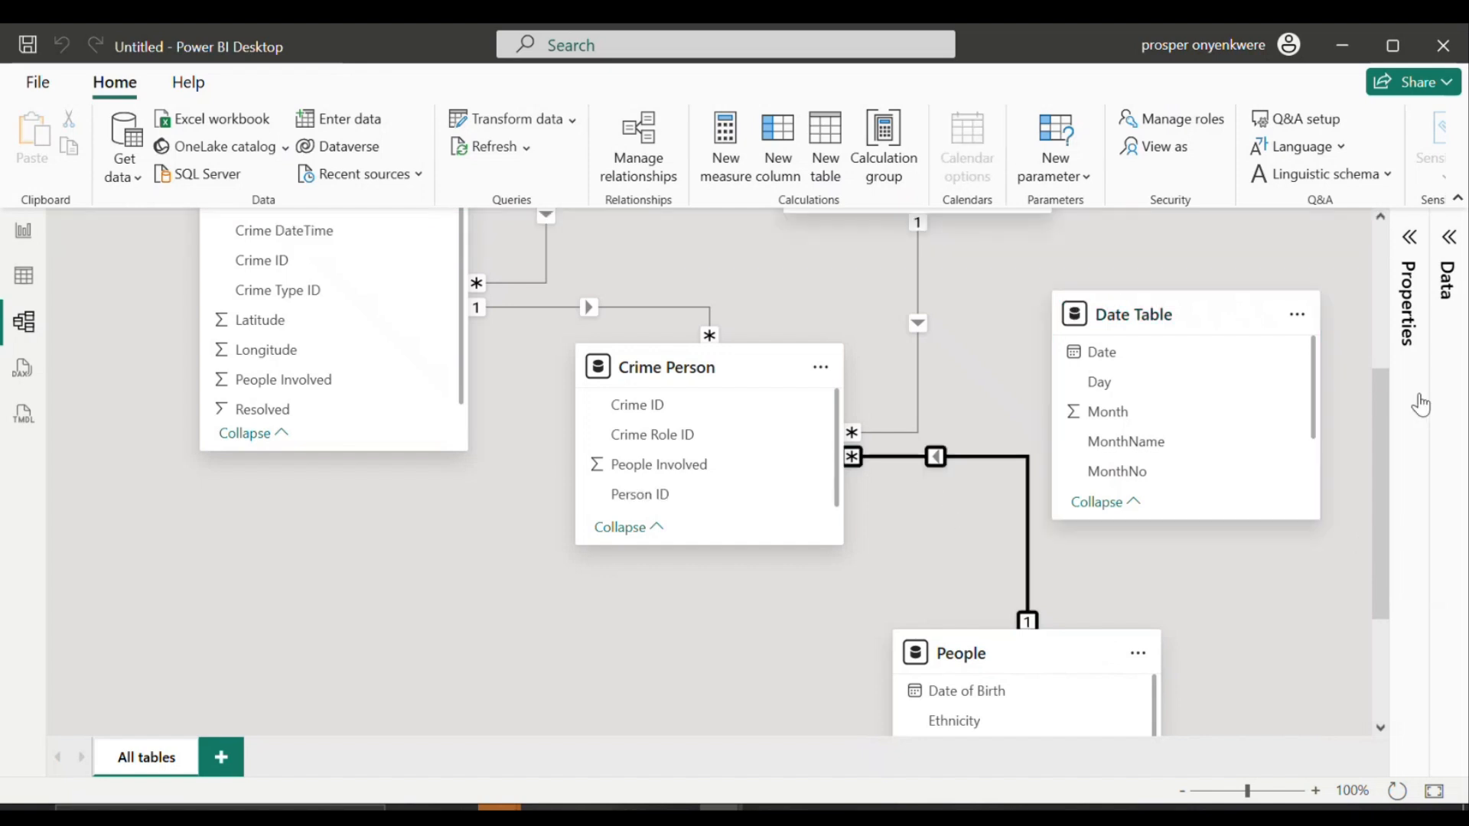
left_click_drag(1377, 390, 1383, 482)
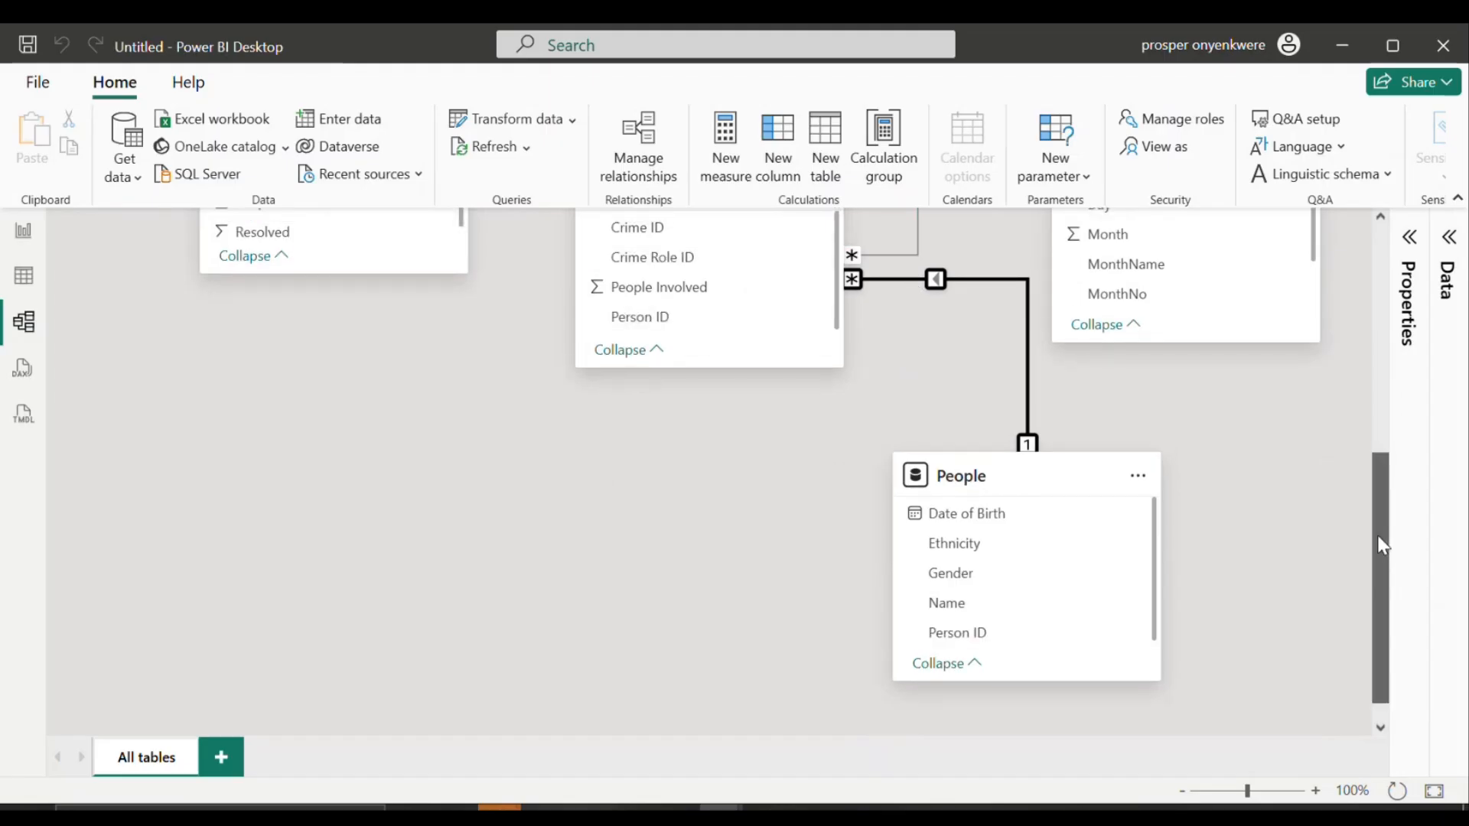
left_click_drag(1377, 536, 1339, 351)
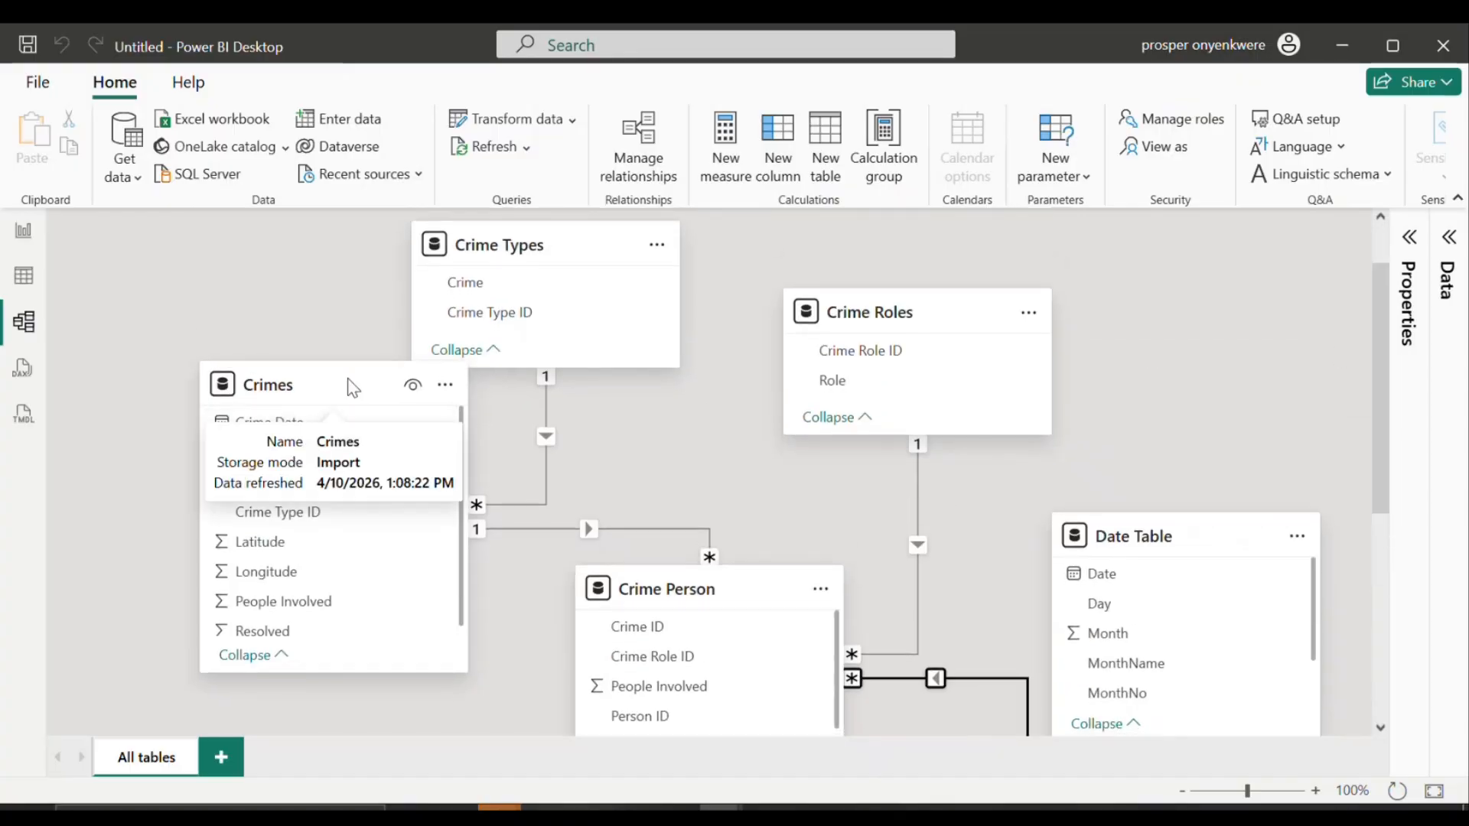
left_click_drag(353, 385, 423, 540)
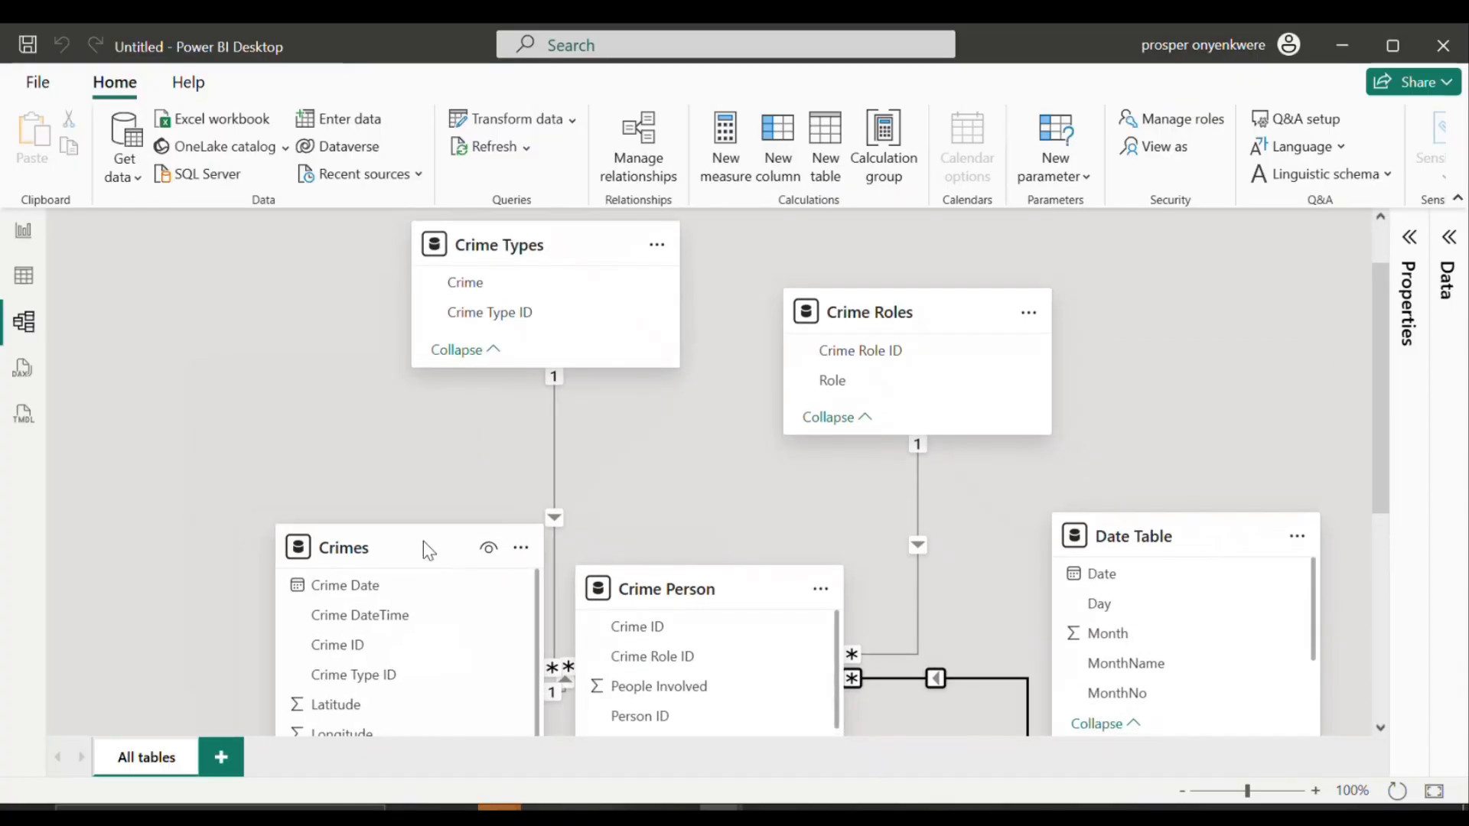
left_click_drag(469, 234, 90, 377)
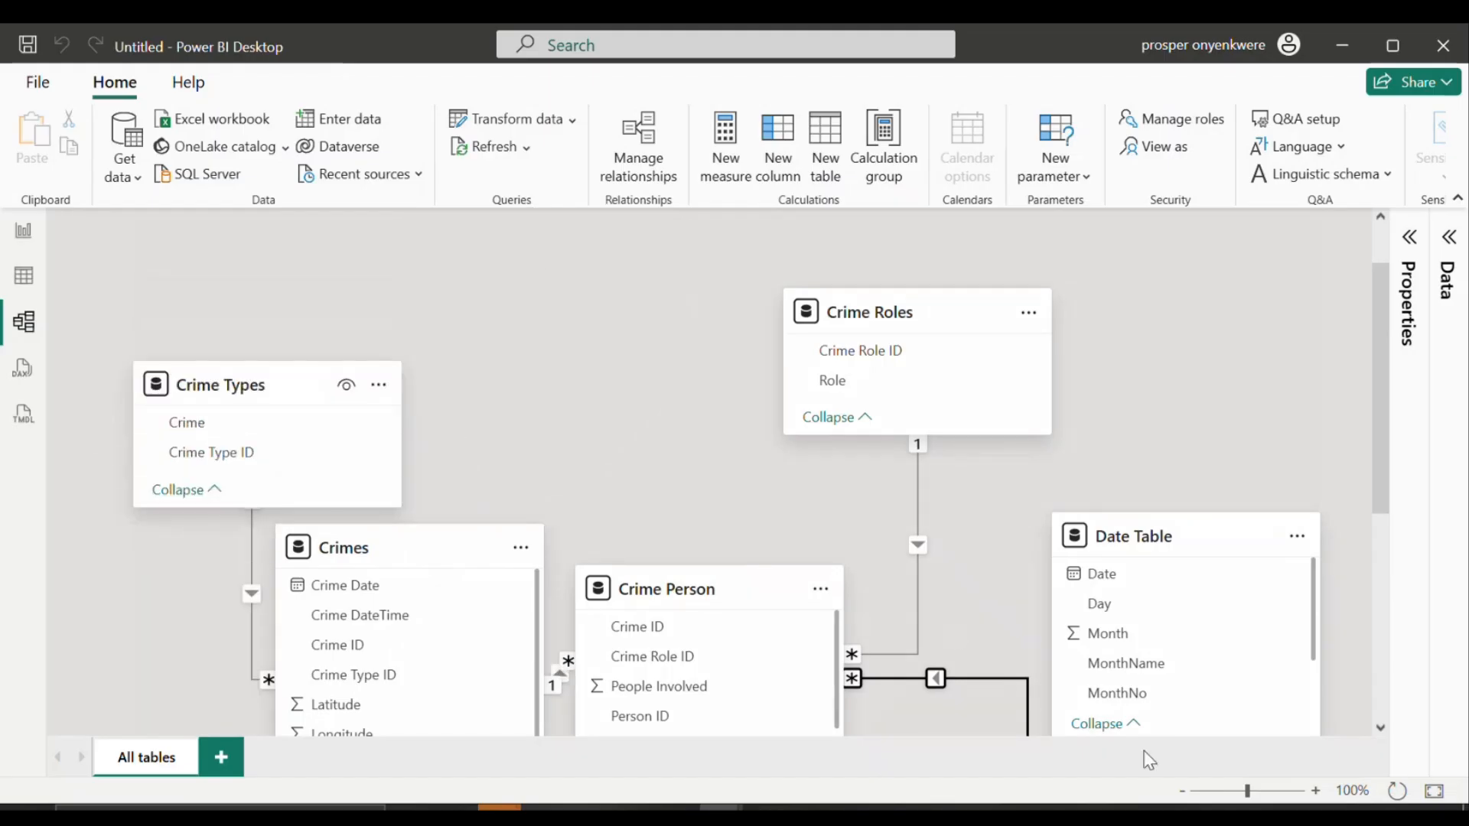
Step: Line up Crimes and Crime Person beside Crime Types, set the Date Table far right, and place Crime Roles left of People
left_click(1220, 791)
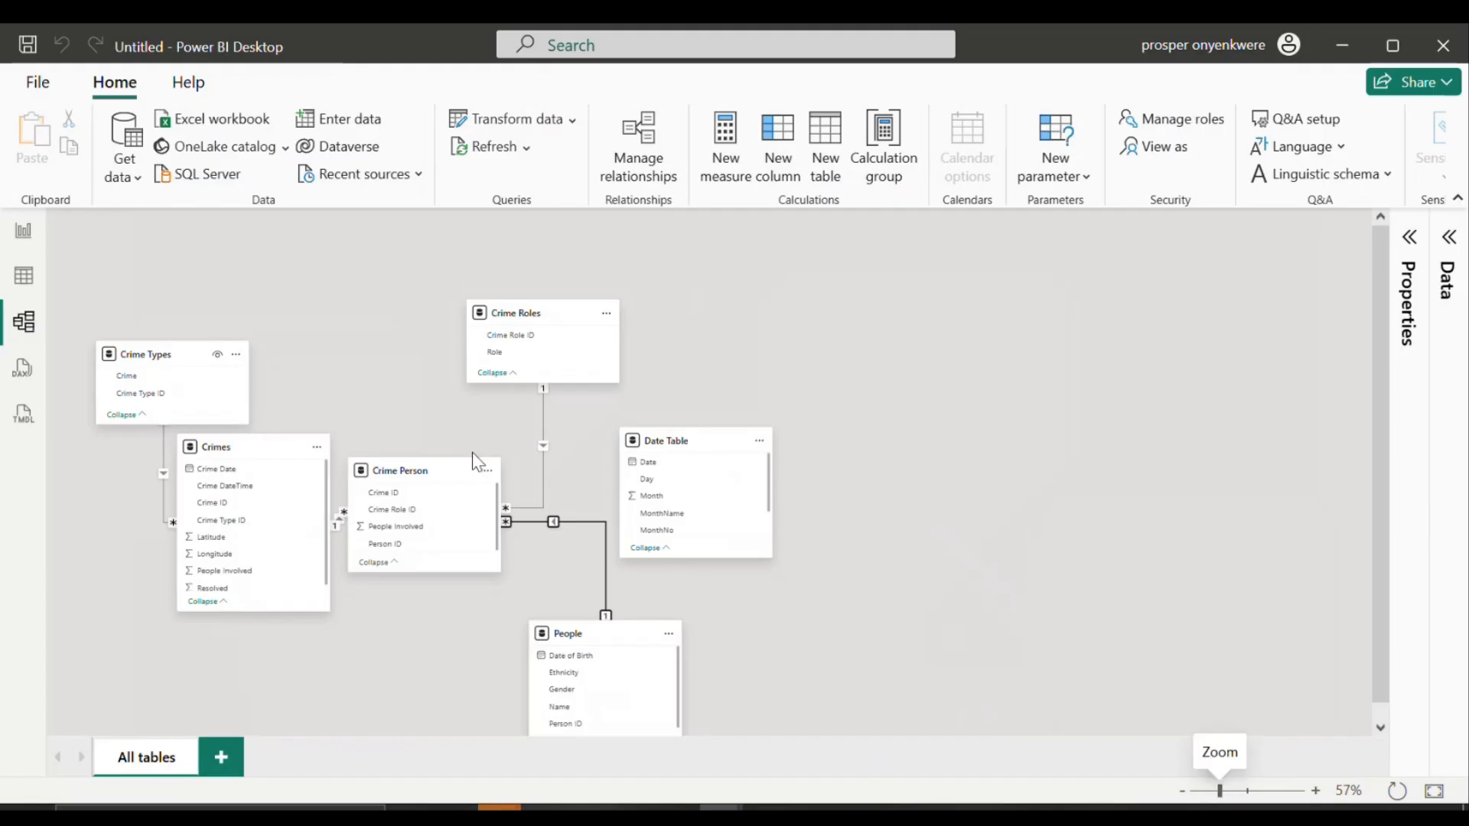
left_click_drag(703, 445, 968, 481)
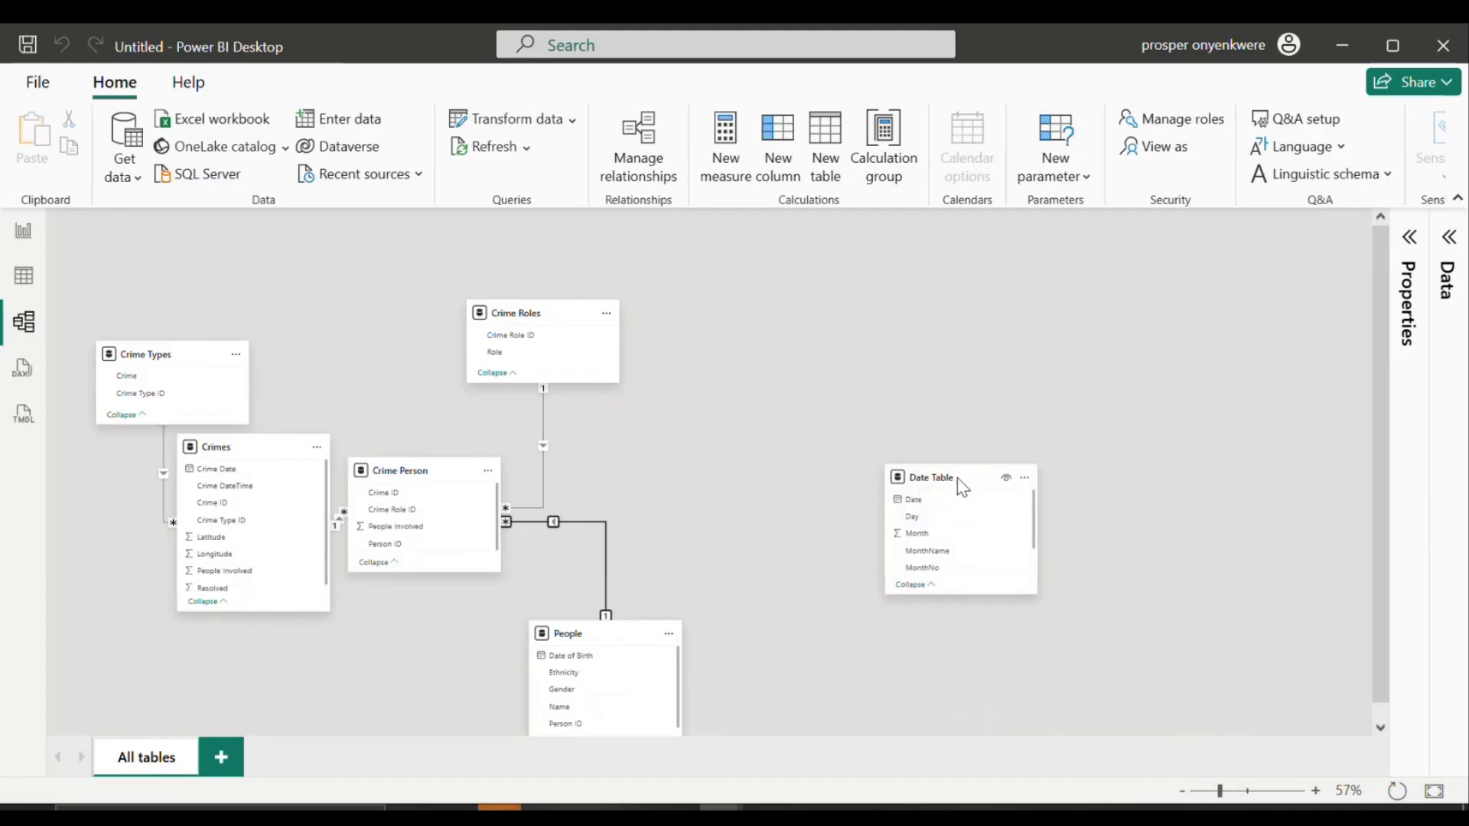
left_click_drag(575, 307, 983, 339)
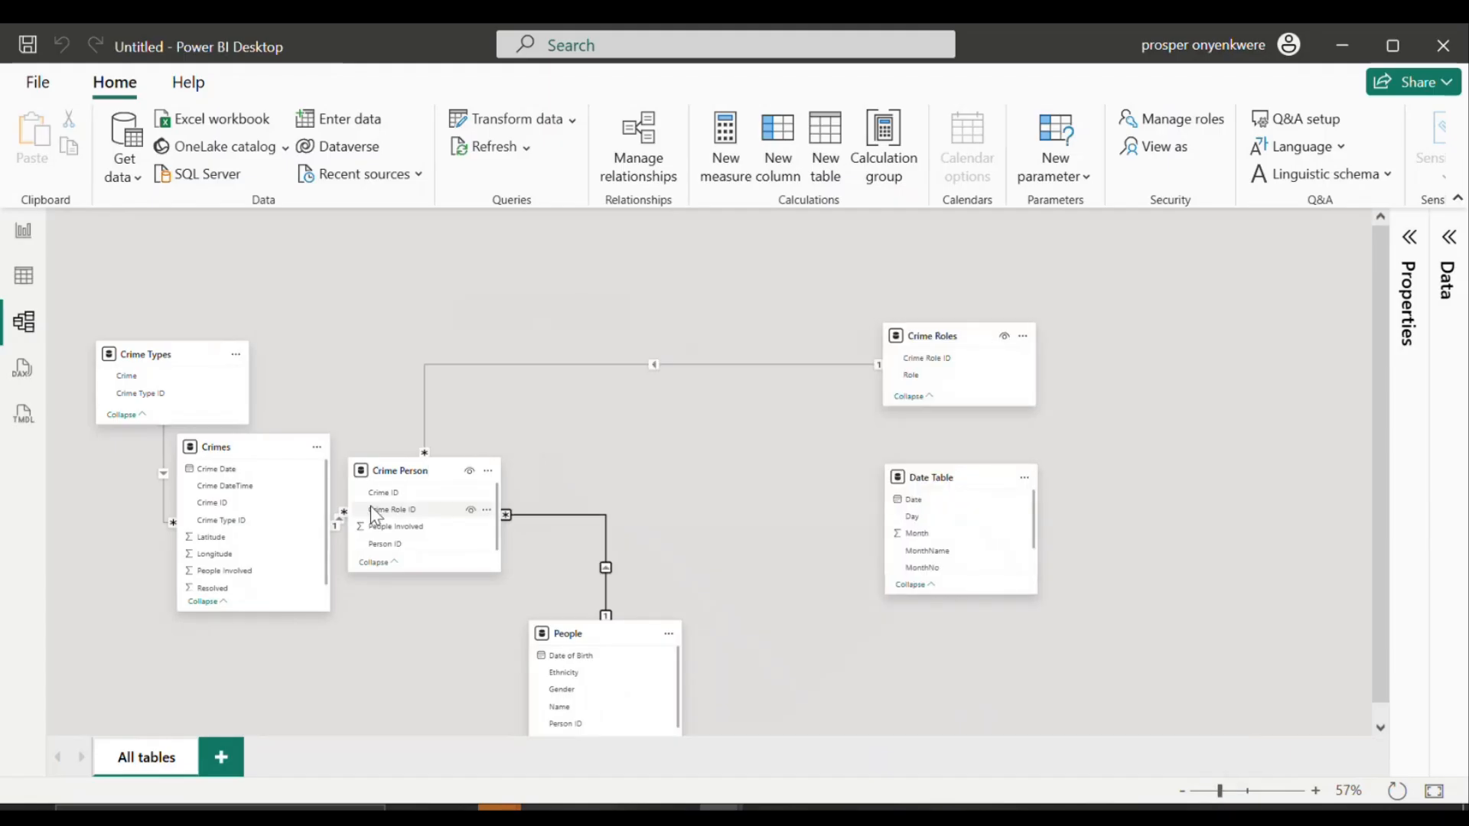
left_click_drag(448, 465, 666, 342)
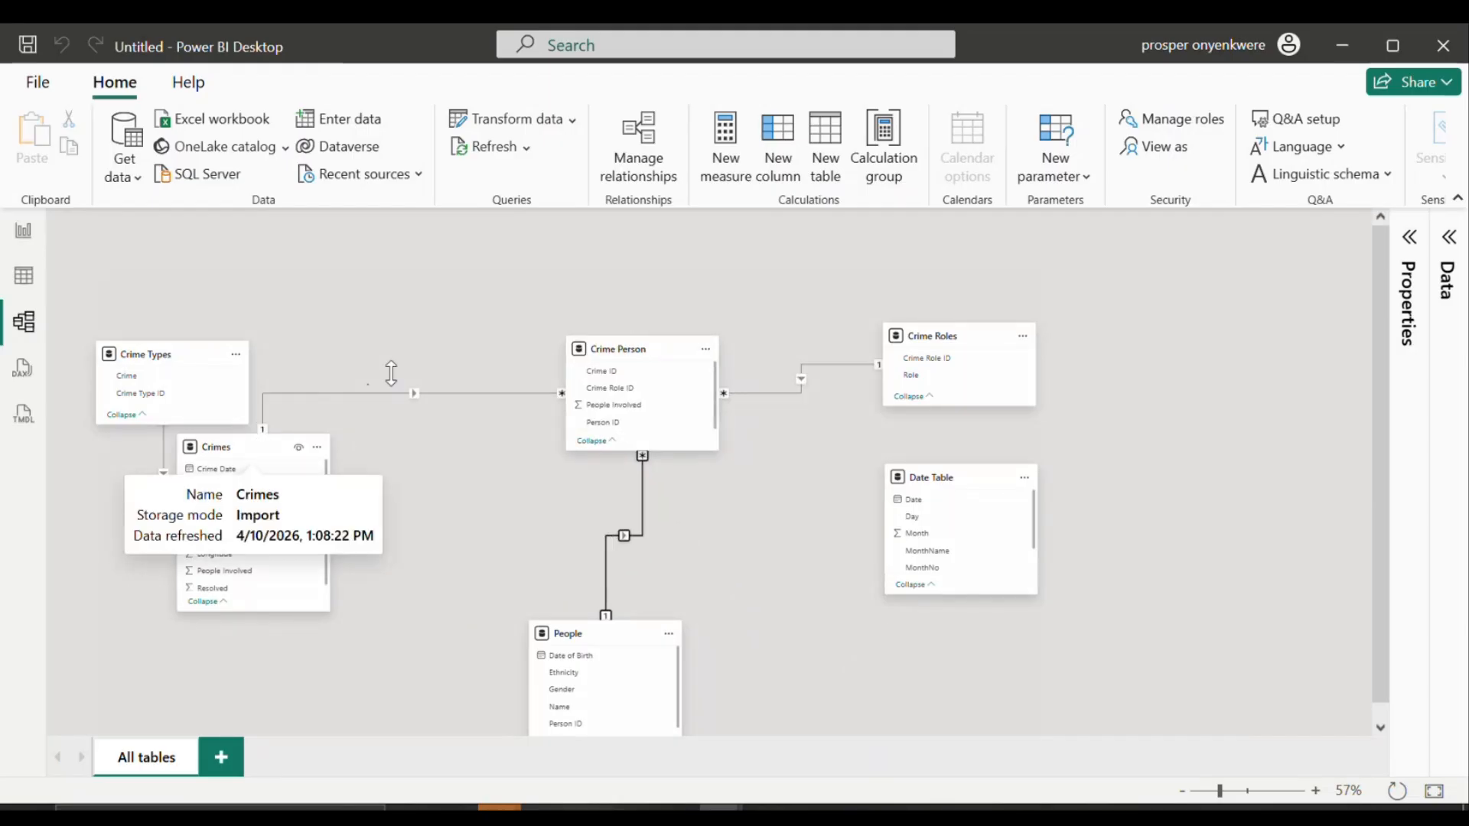
left_click_drag(267, 453, 449, 350)
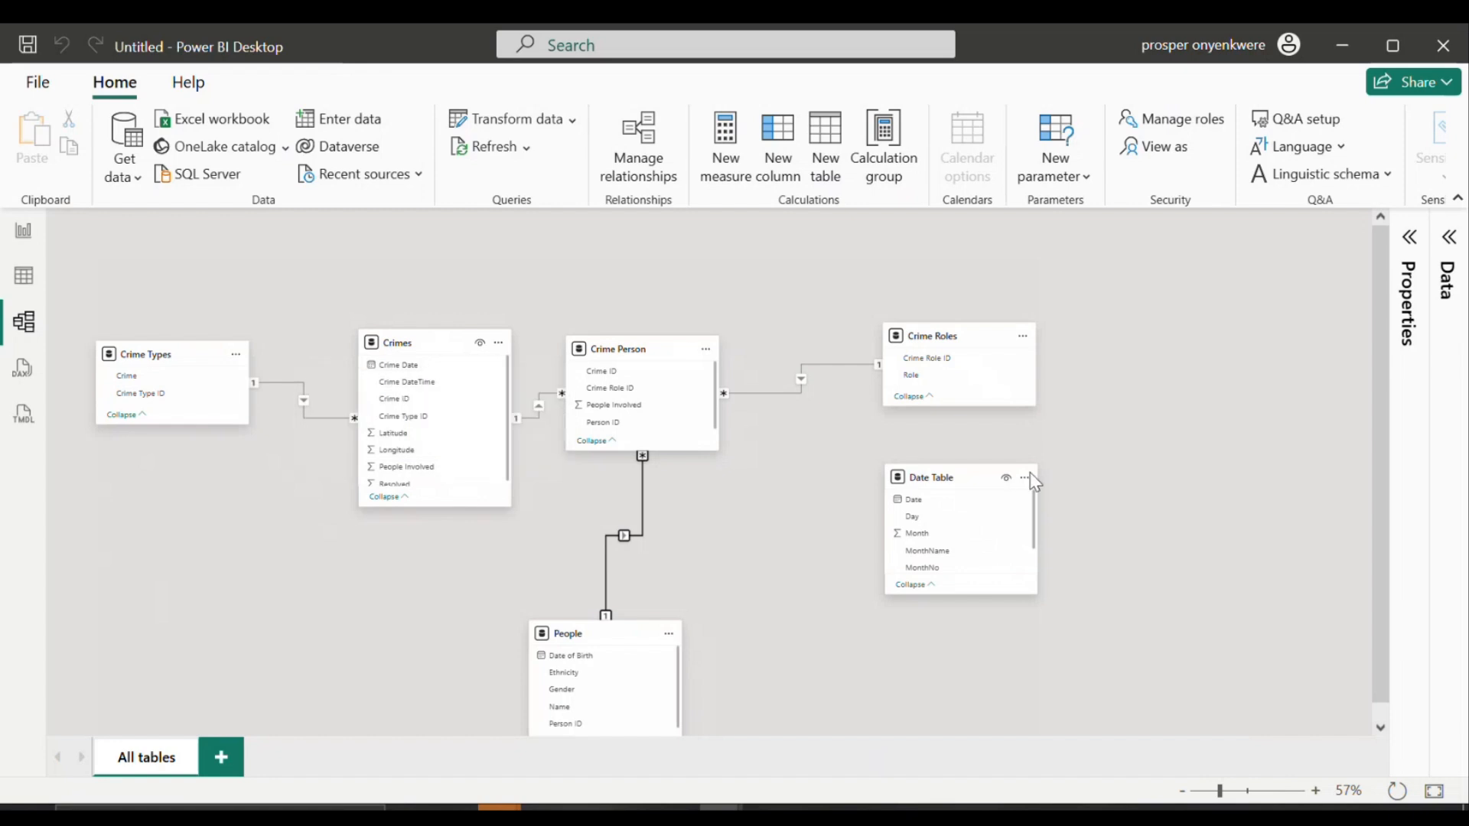
left_click_drag(975, 342, 321, 661)
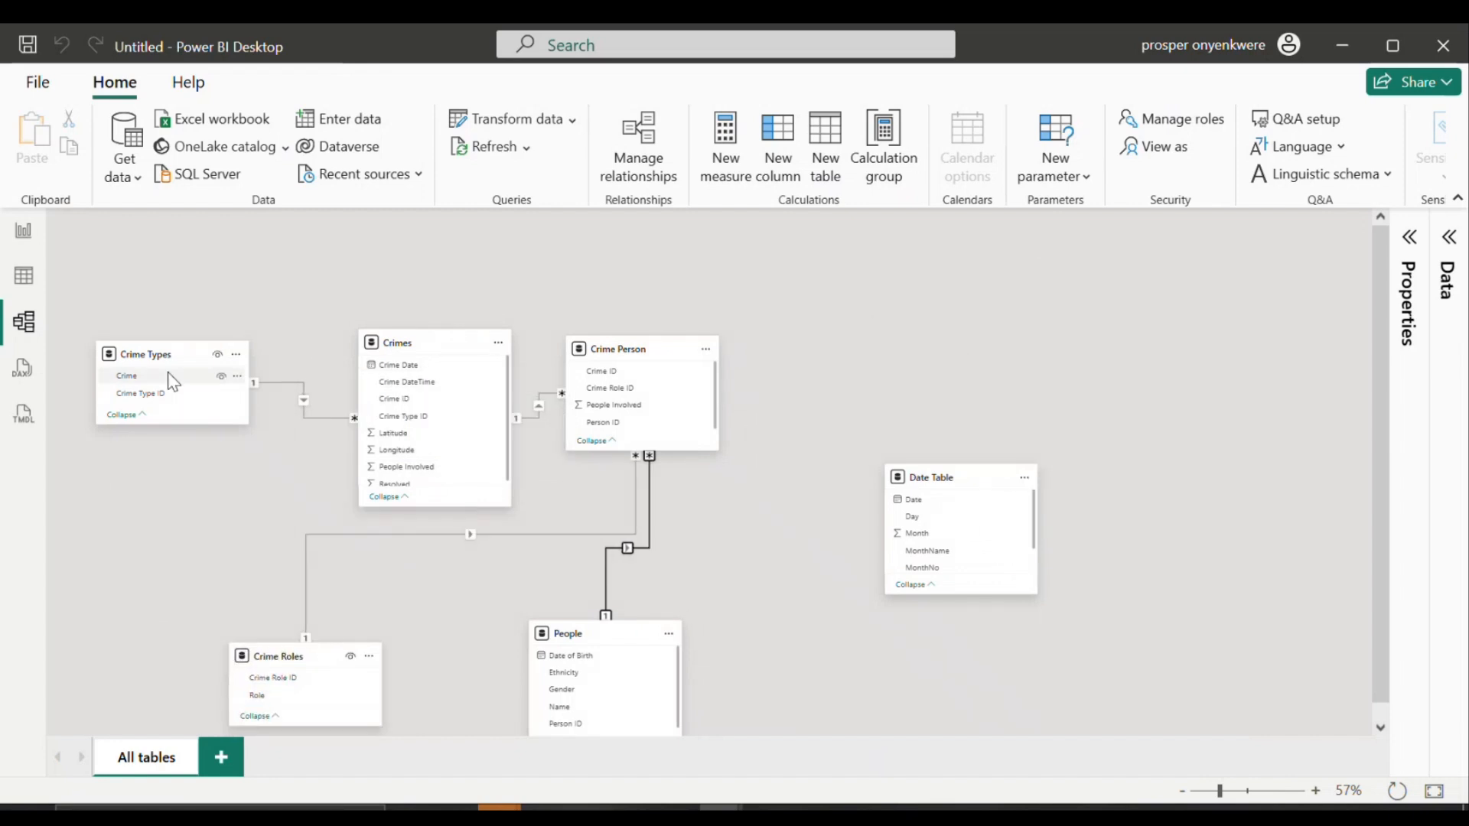
Step: Move Crime Types down below the level of Crimes, People right, and Crime Person right so it sits above People
left_click_drag(138, 359, 138, 509)
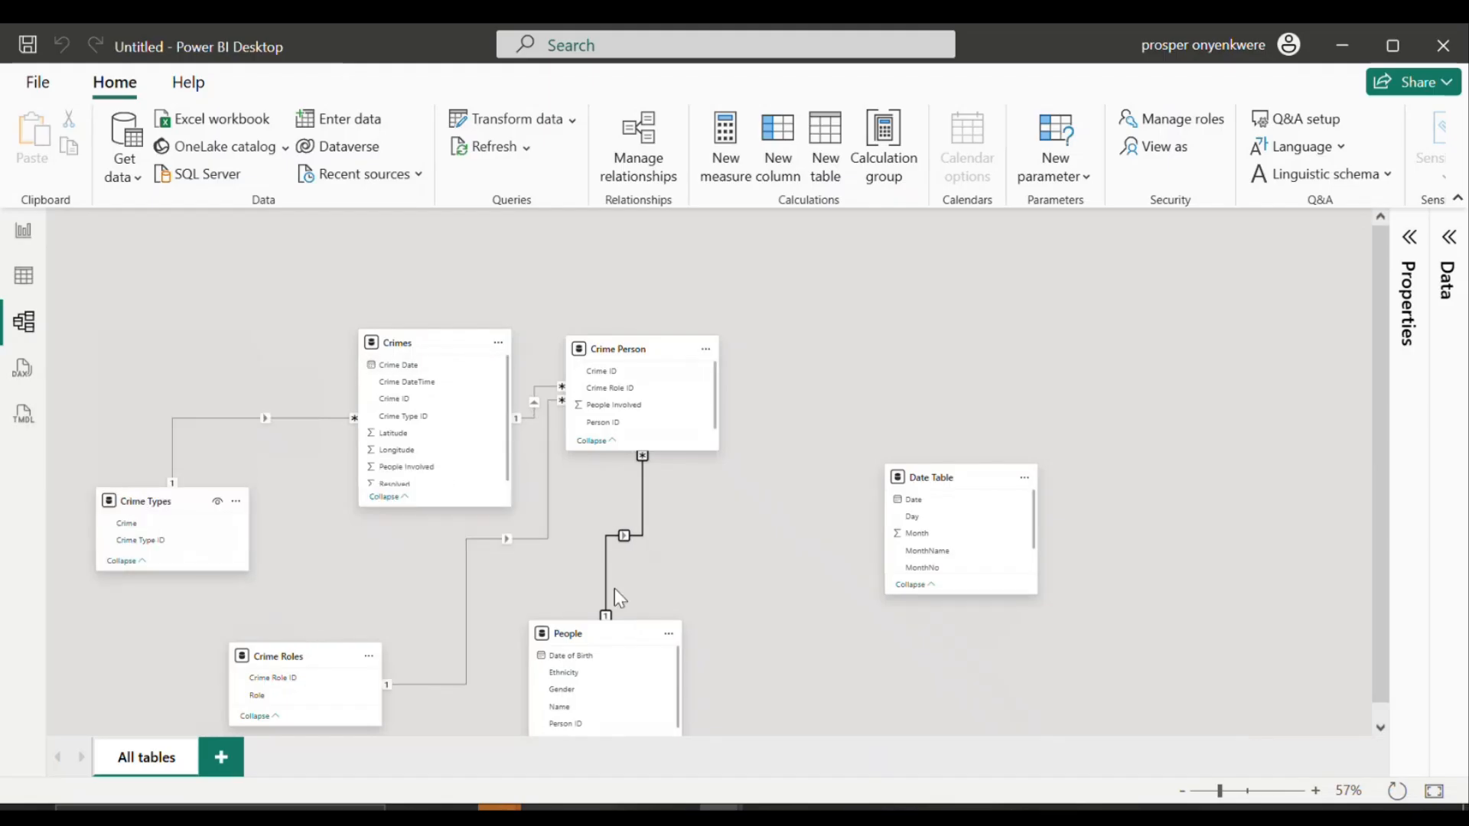
left_click_drag(634, 647, 822, 647)
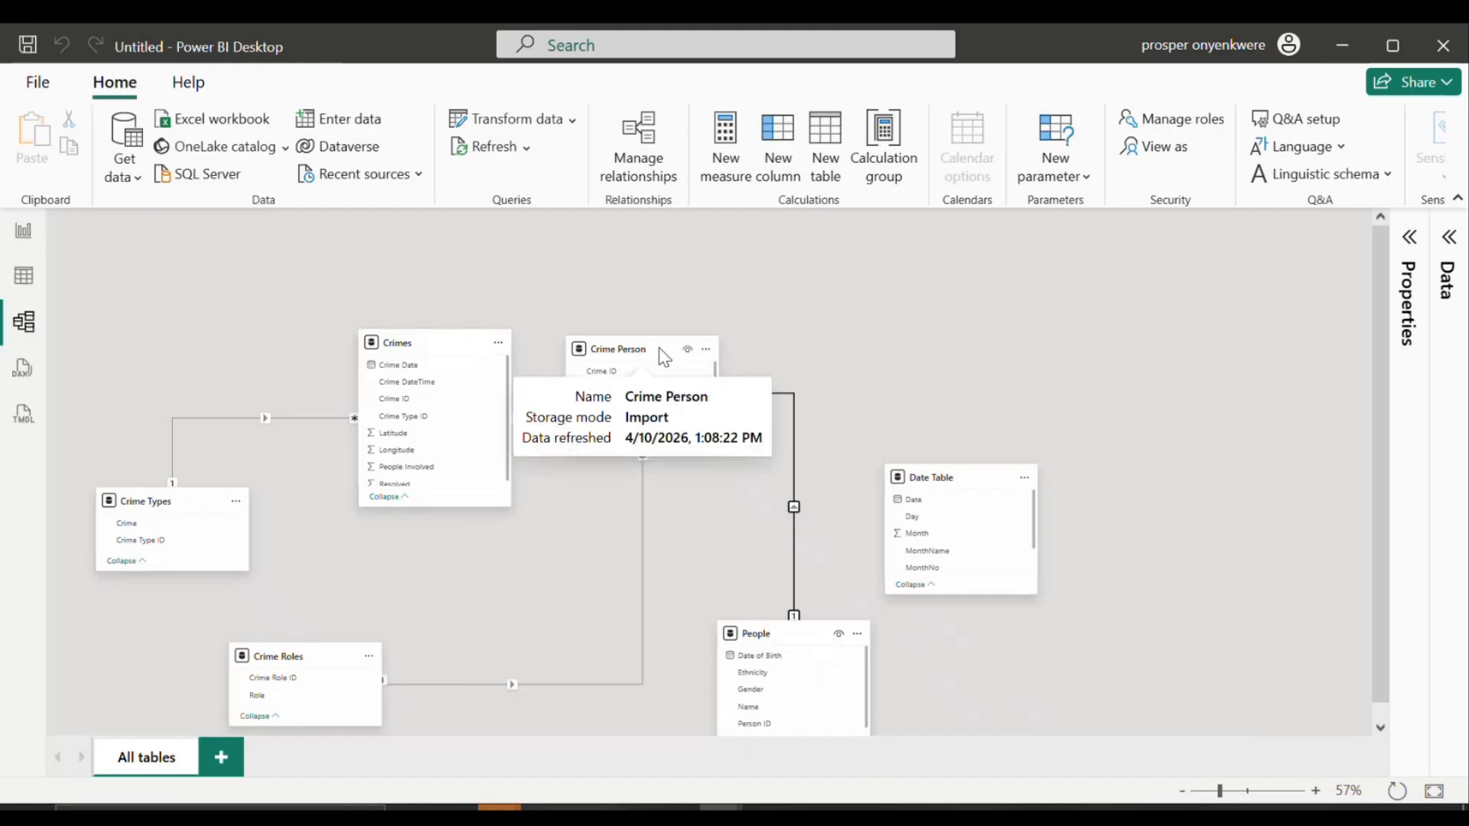
left_click_drag(659, 350, 782, 324)
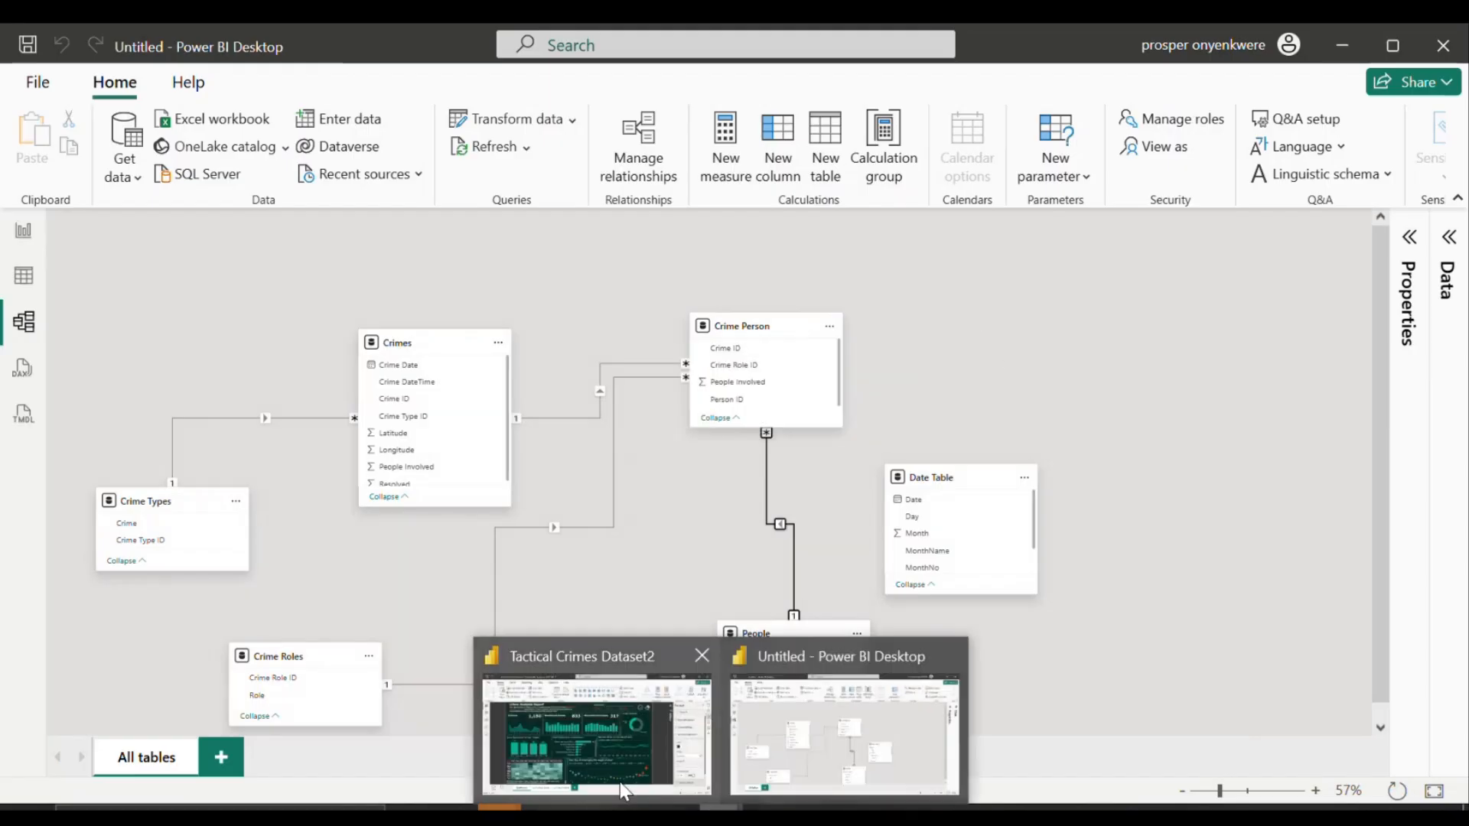
Step: Switch to Tactical Crimes Dataset2 and show its model diagram with the Properties pane and formula bar collapsed, bringing the Crimes tables into view
left_click(620, 782)
left_click(19, 338)
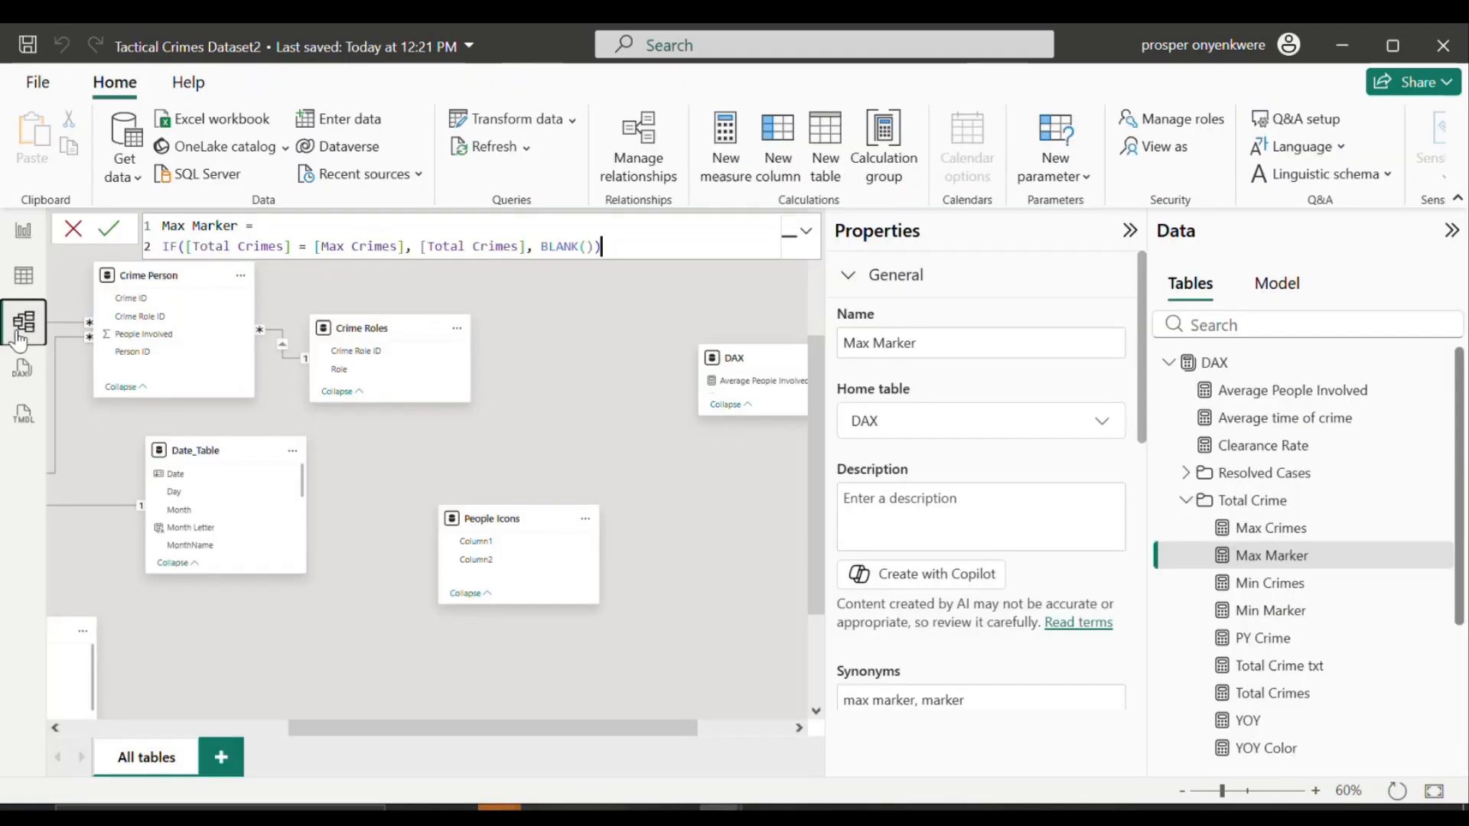
left_click(1130, 230)
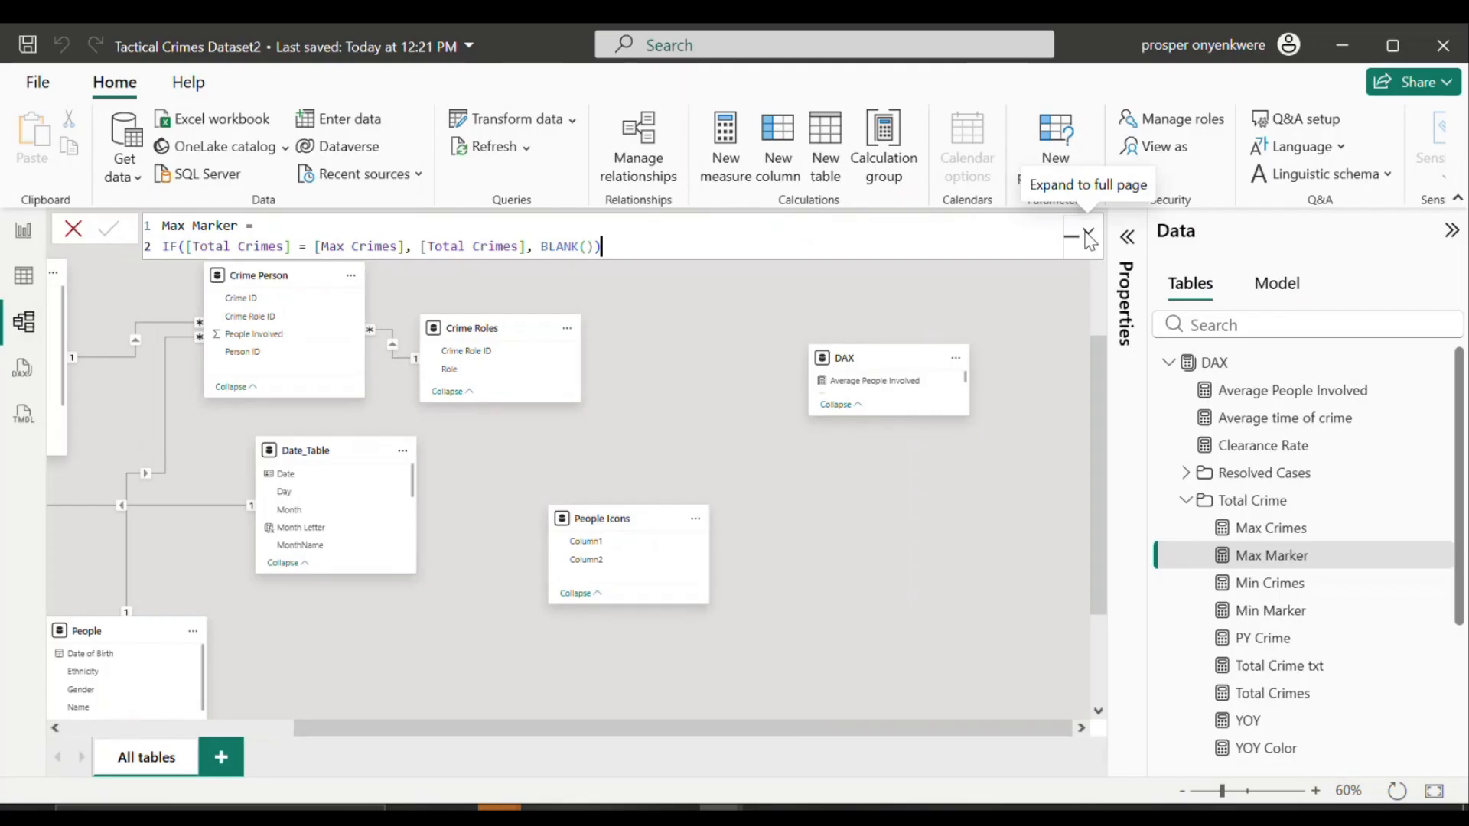
left_click(1074, 242)
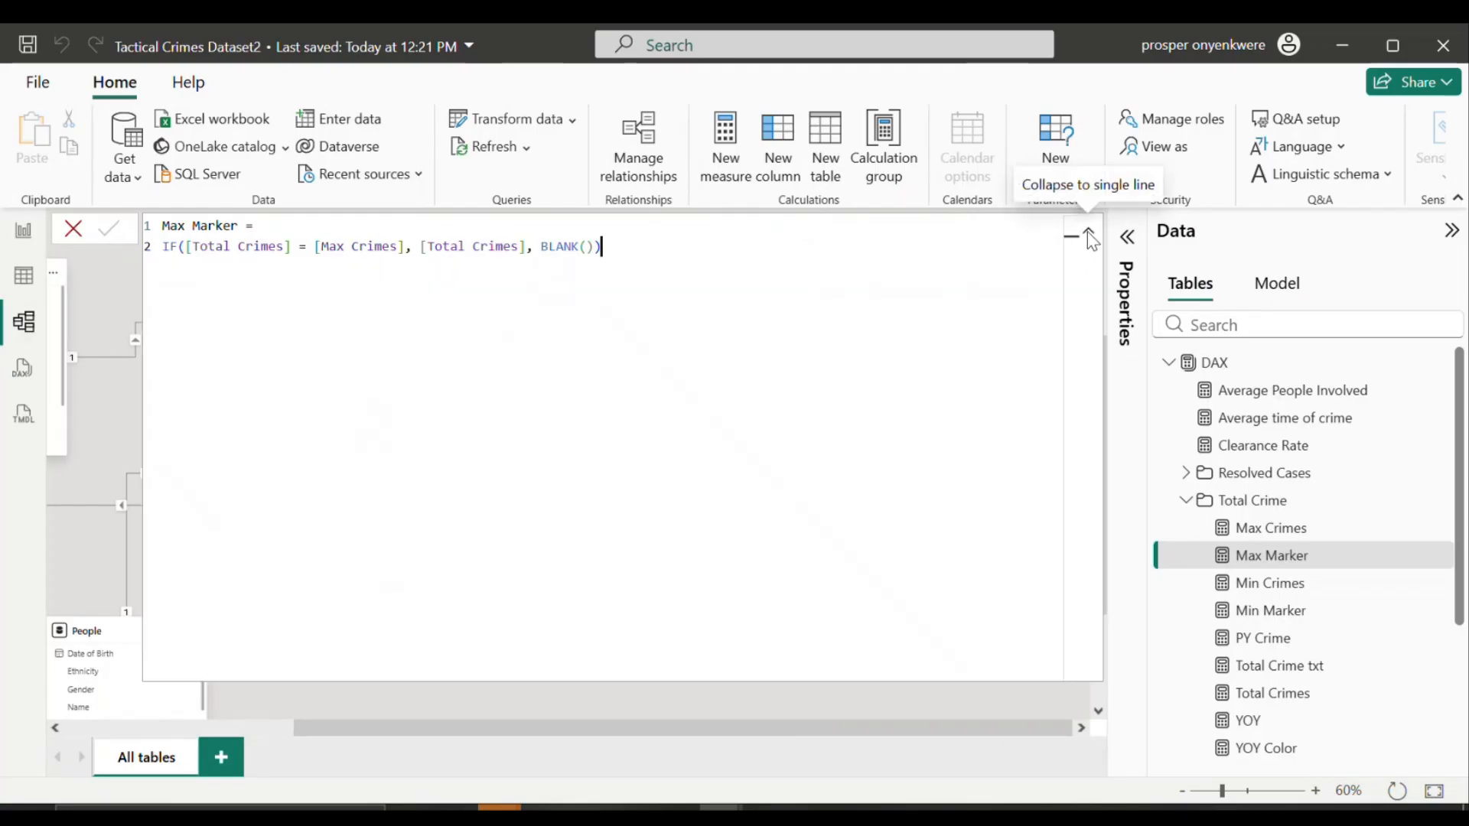
left_click(1086, 232)
left_click(682, 701)
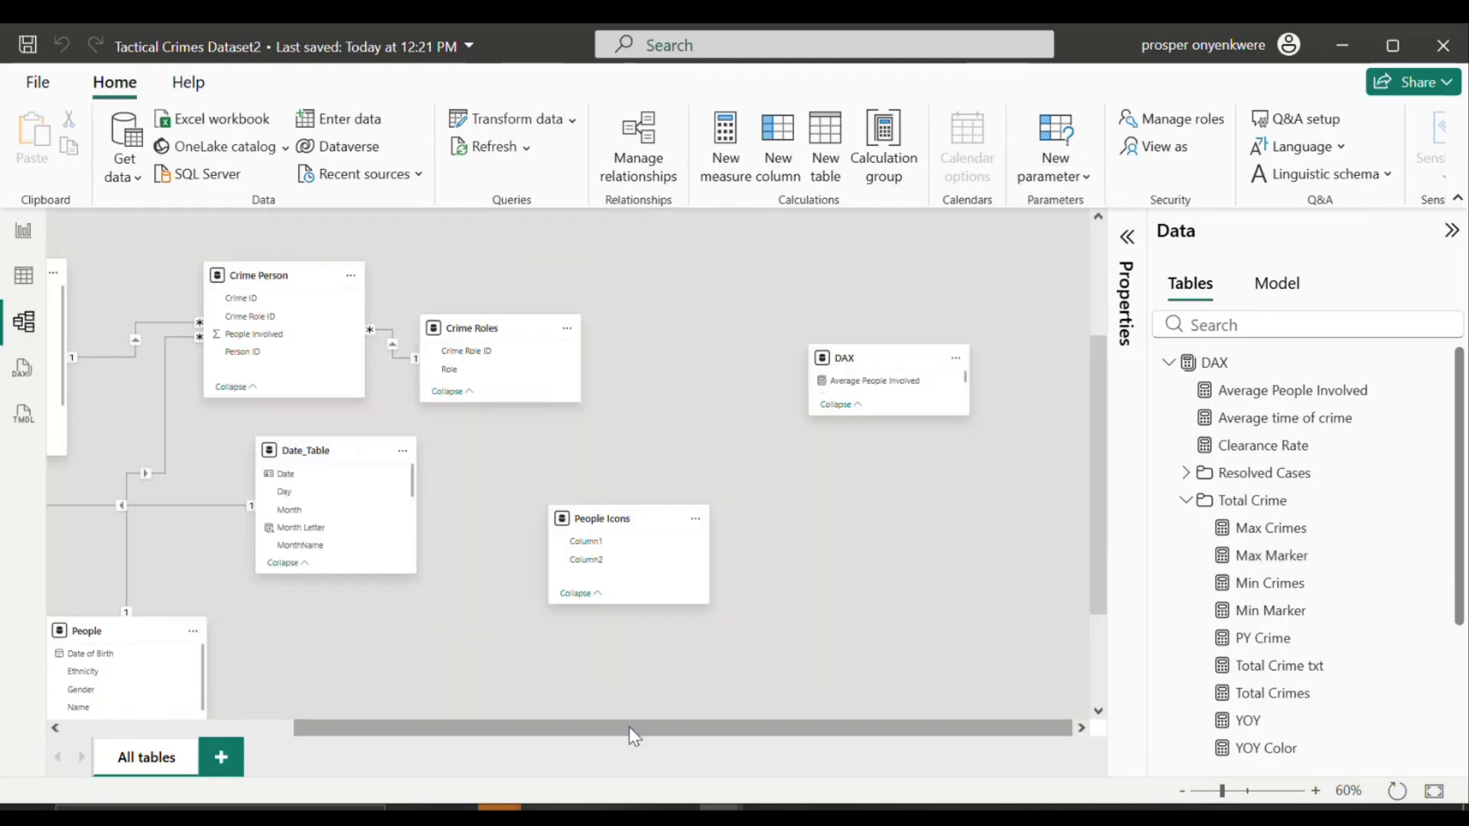
left_click_drag(629, 727, 422, 727)
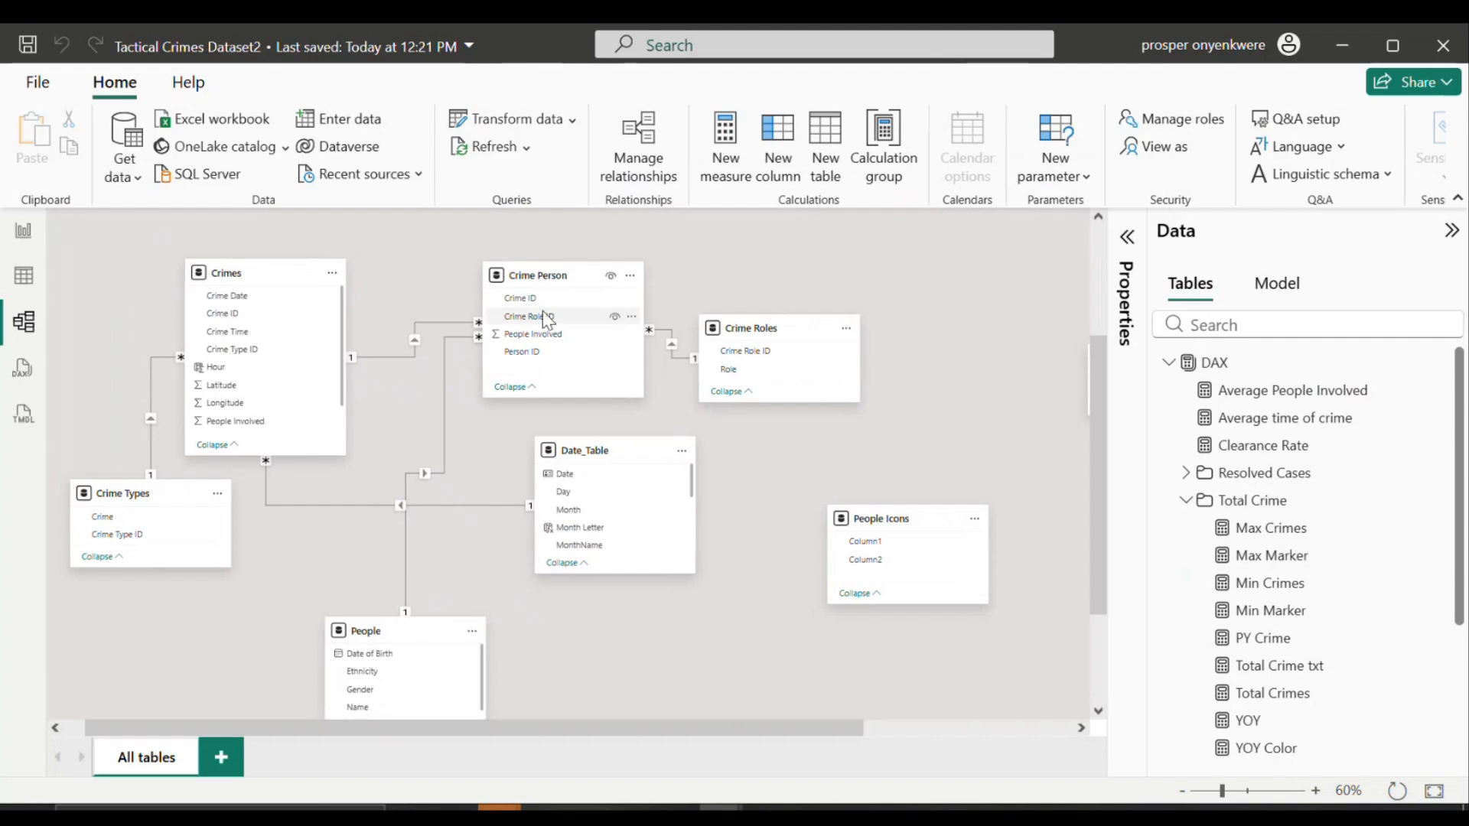
Step: Spread out the reference diagram: shift Crime Person and Crimes slightly right, Crime Roles farther right, Date_Table down, and People up
left_click(557, 274)
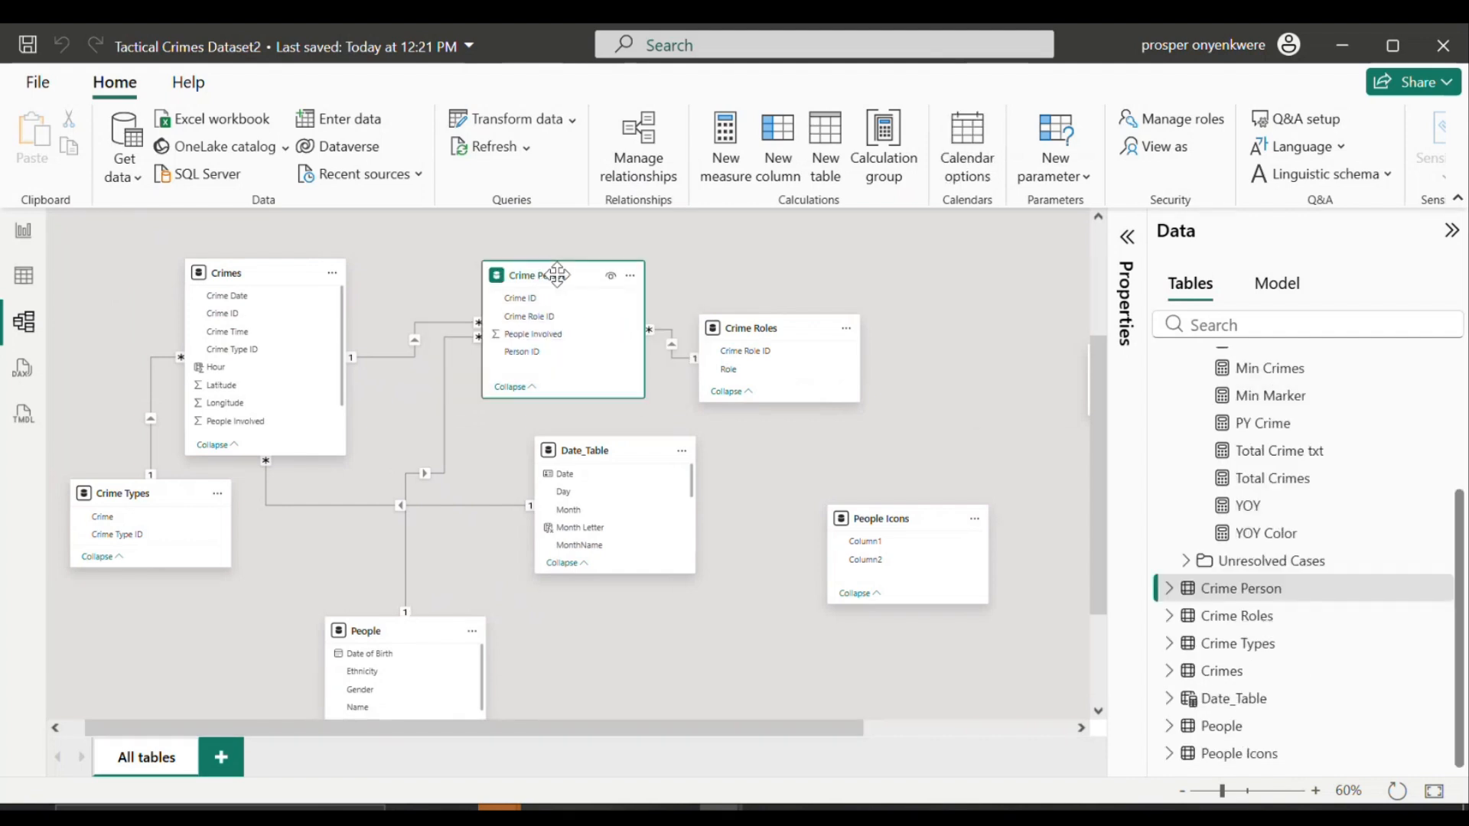
left_click_drag(556, 274, 590, 280)
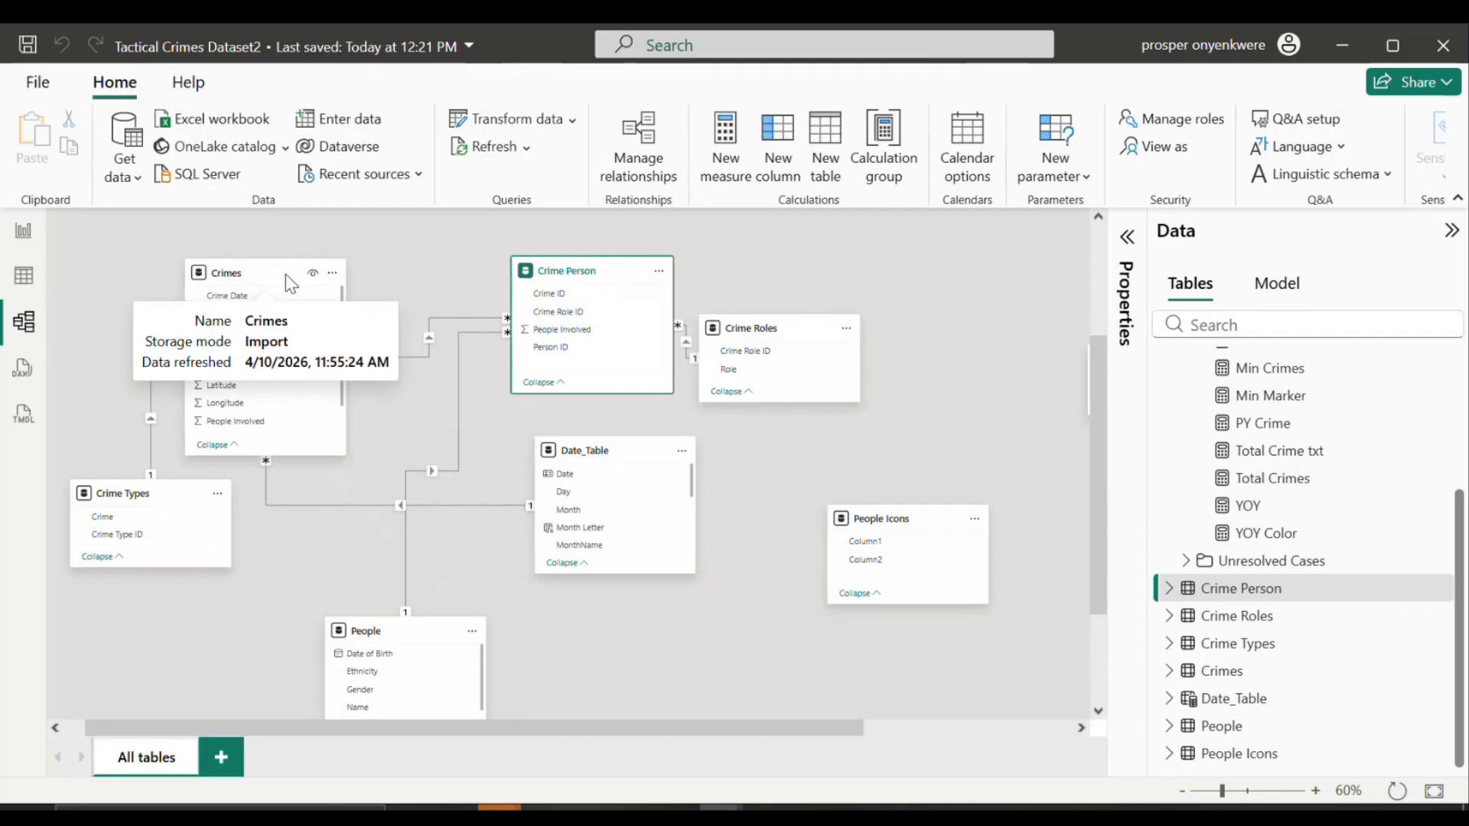
mouse_move(286, 274)
left_mouse_down()
mouse_move(319, 269)
mouse_move(305, 259)
left_mouse_up()
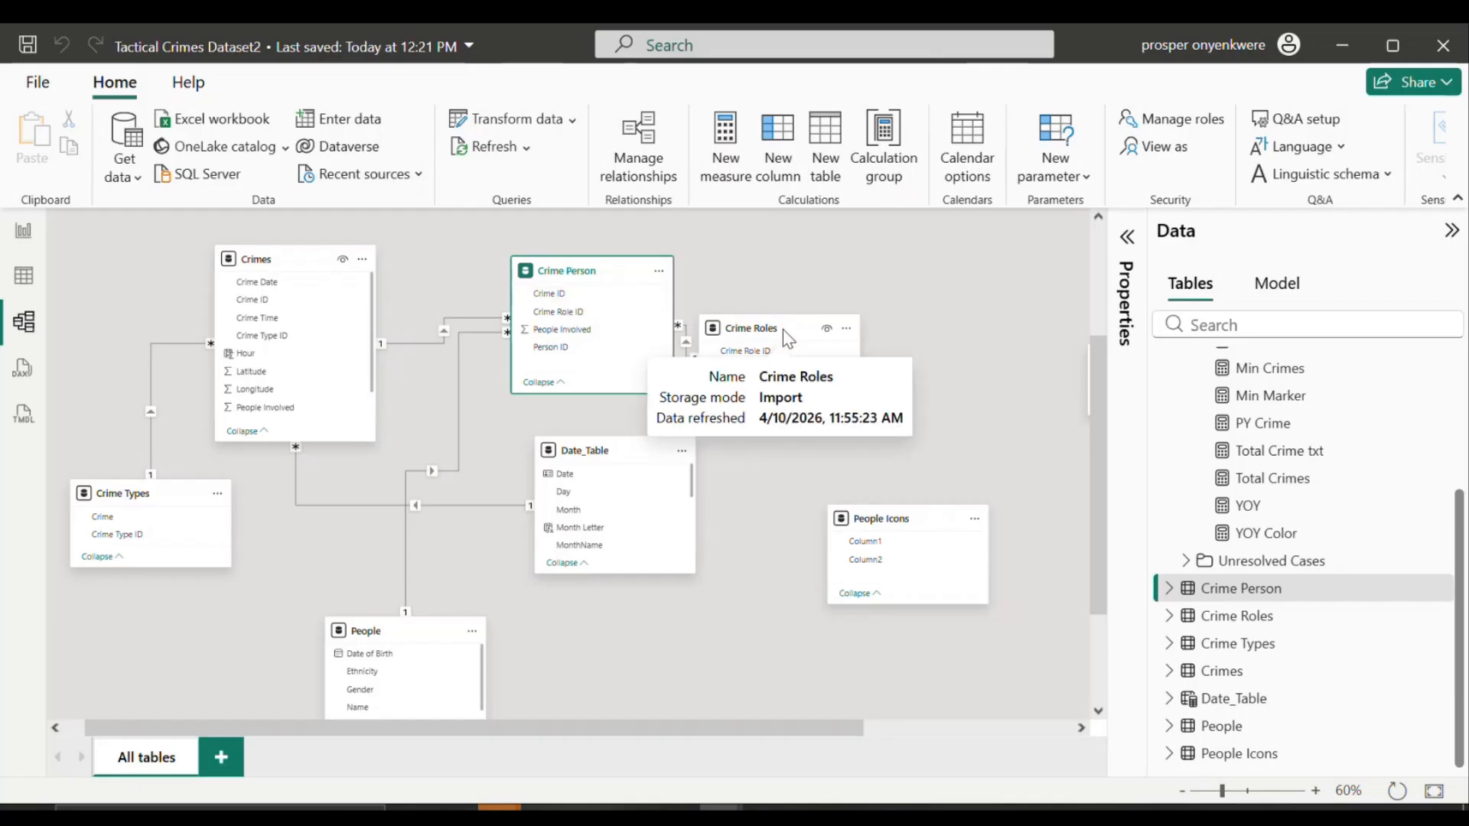
left_click_drag(782, 329, 907, 366)
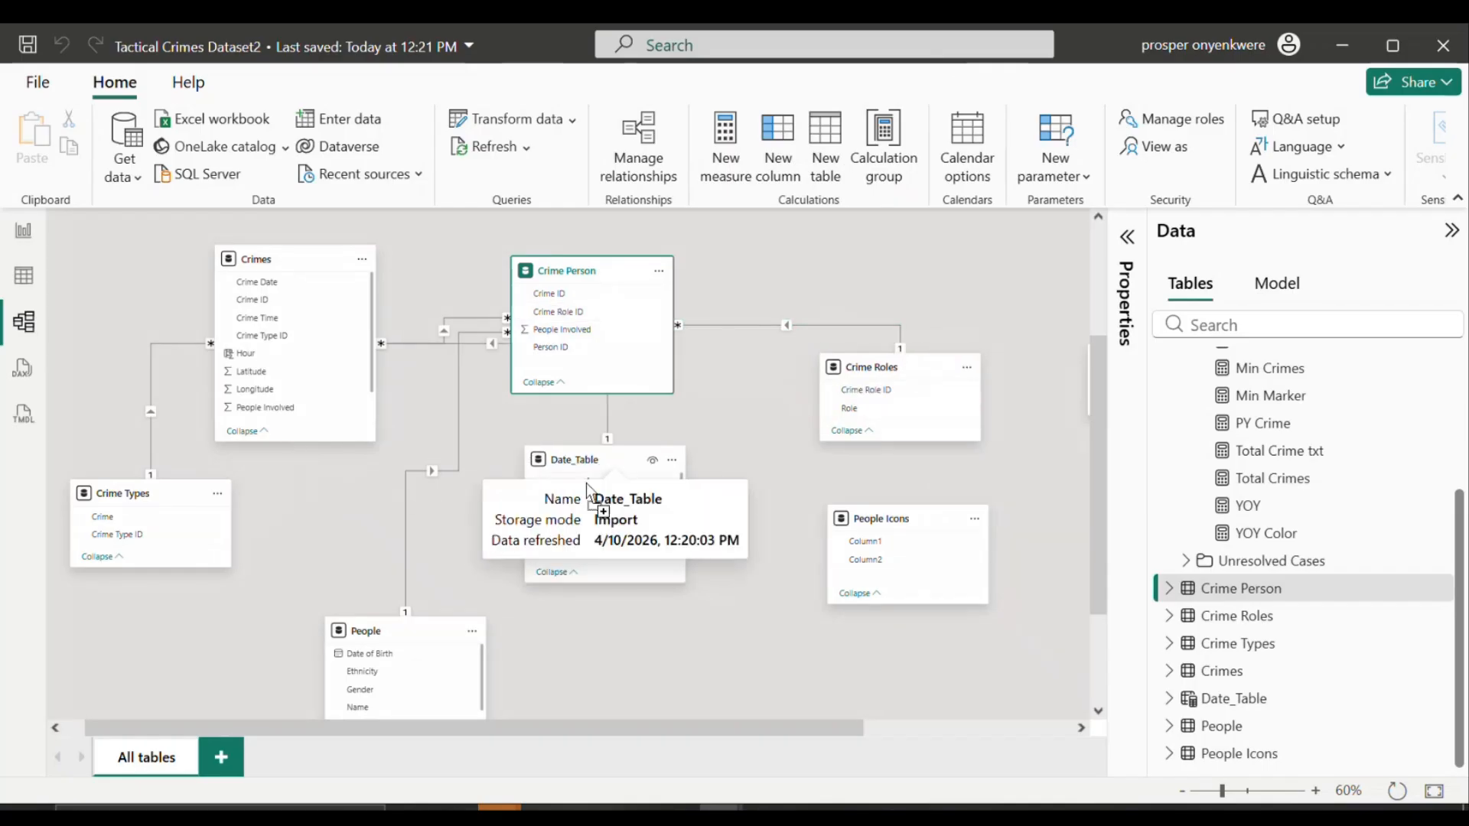
left_click_drag(601, 455, 603, 519)
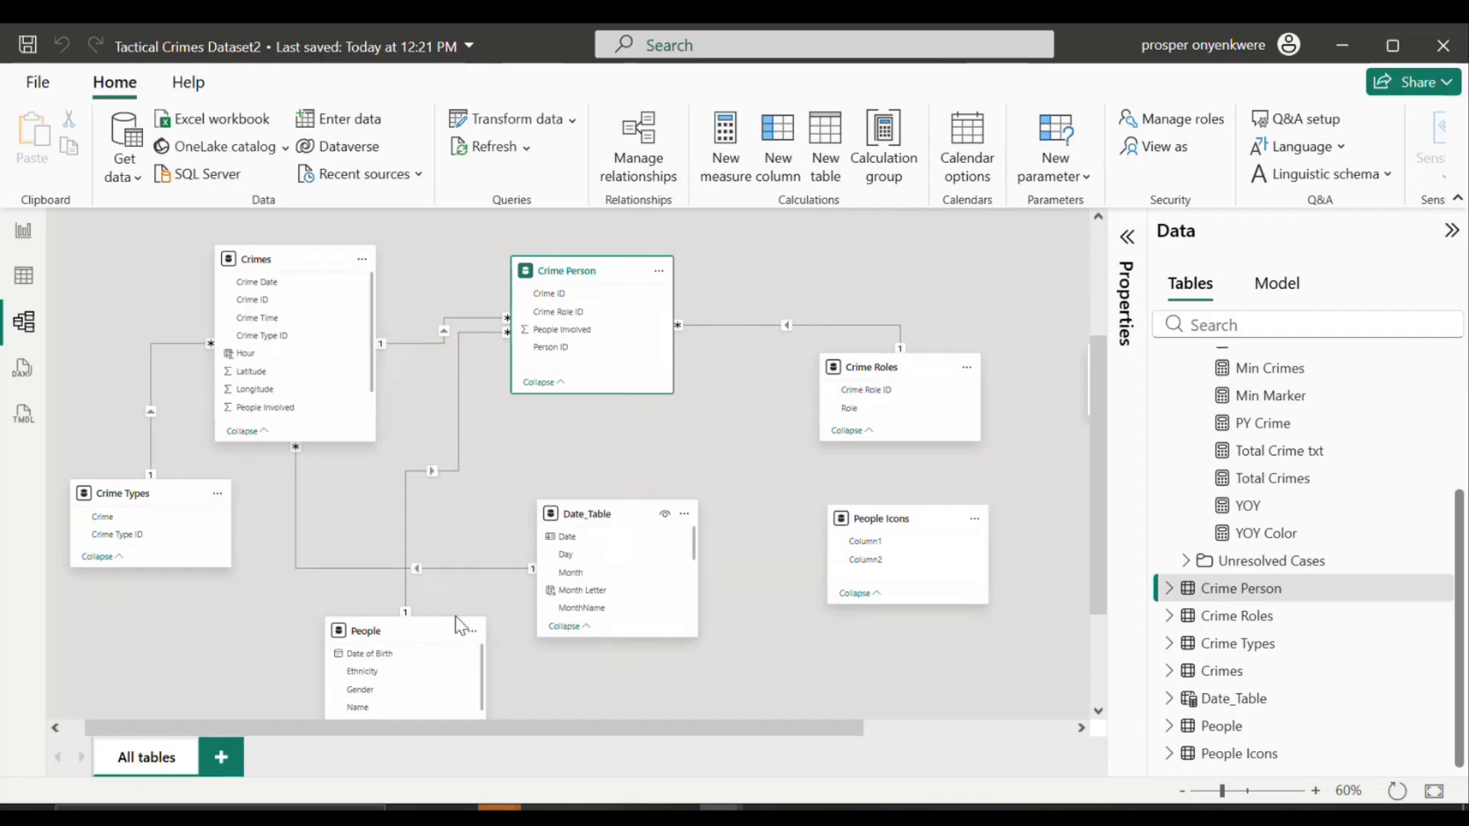
left_click_drag(433, 641, 438, 583)
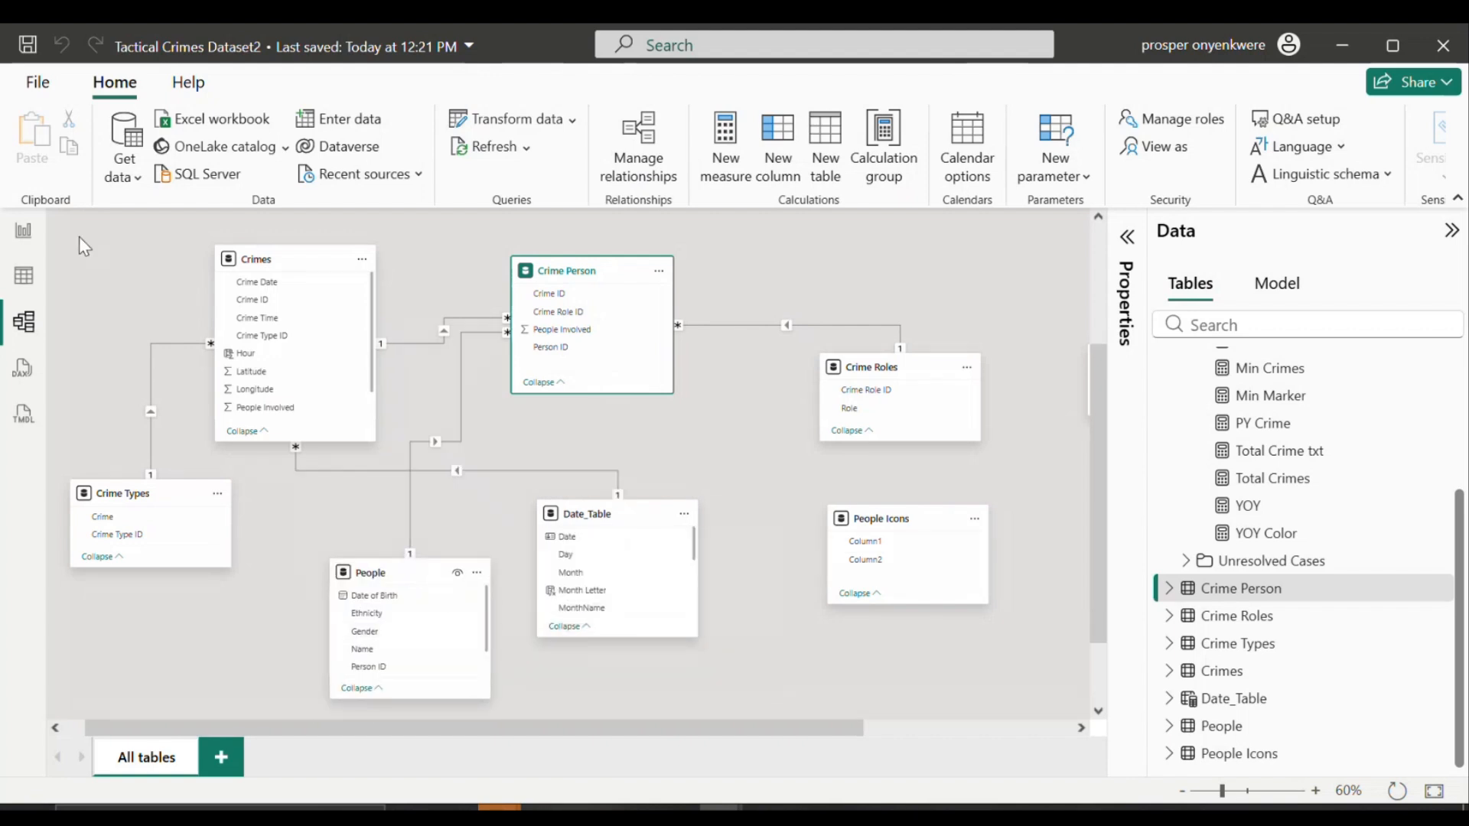
Step: In the untitled report, create an active one-to-many, single-direction relationship from Date Table's Date to Crimes' Crime Date, and place the Date Table right of People
mouse_move(726, 809)
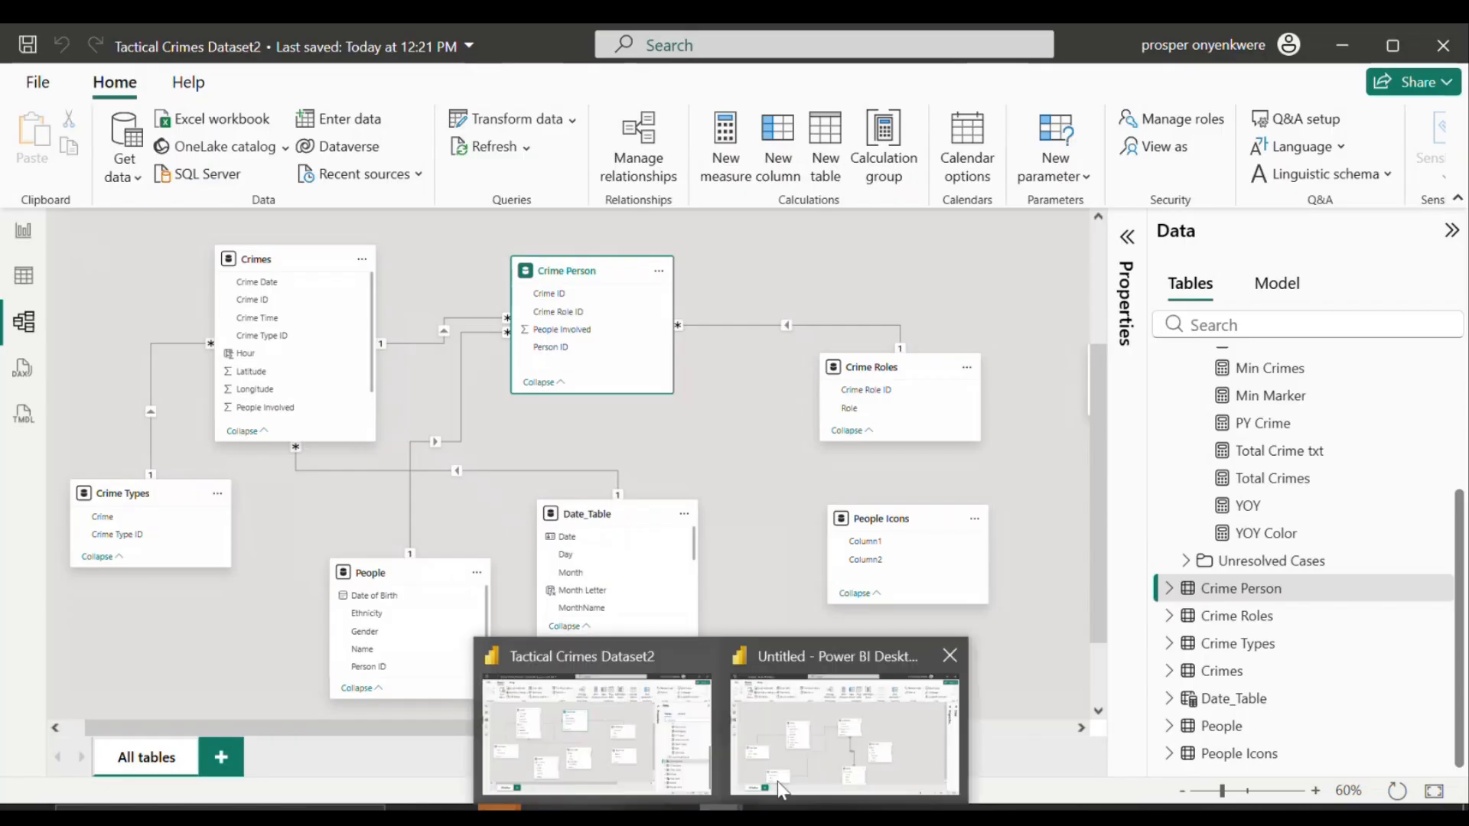
left_click(840, 747)
scroll(1028, 670, "down", 1)
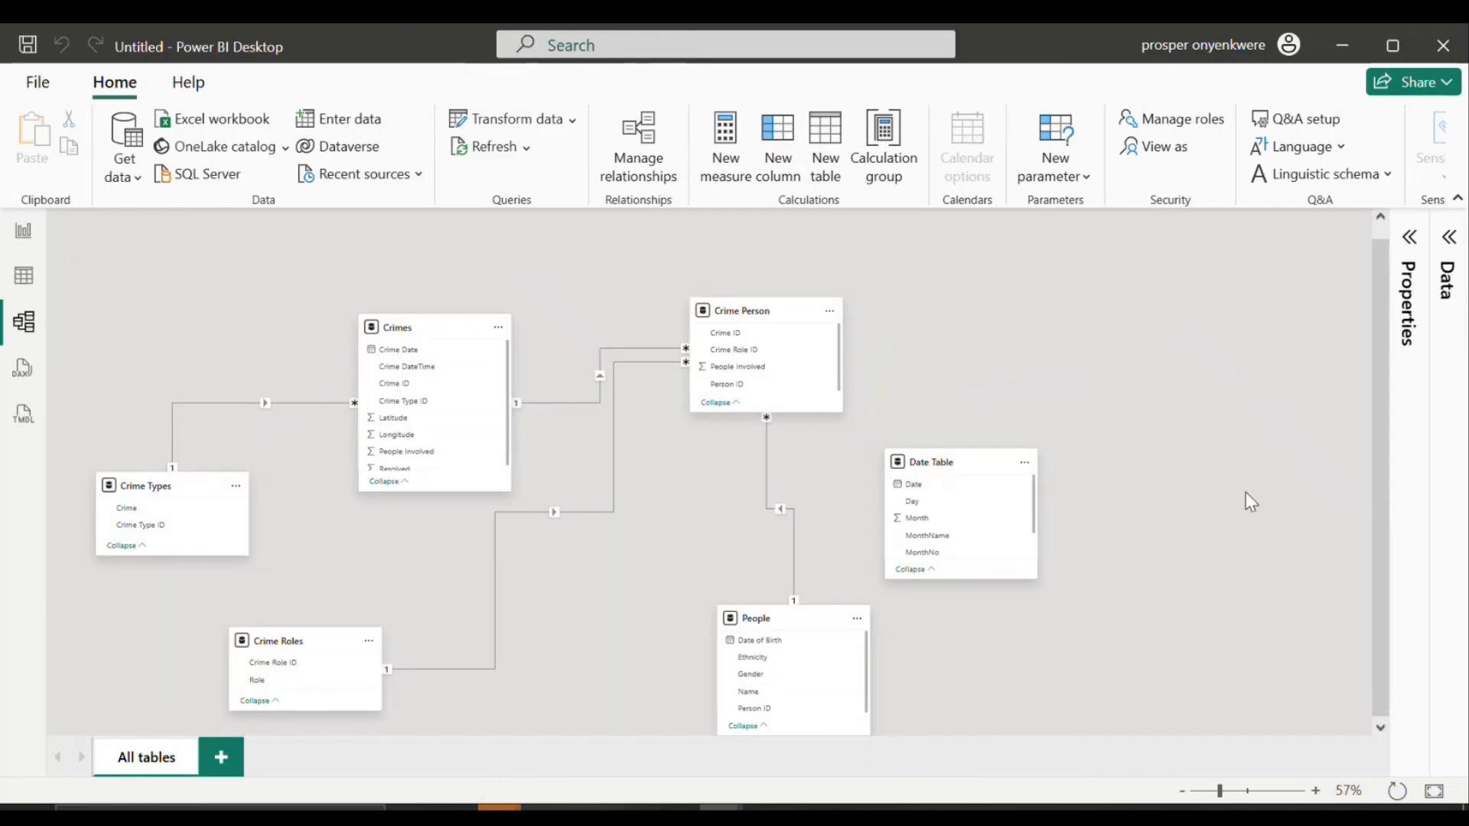
left_click_drag(1377, 413, 1390, 490)
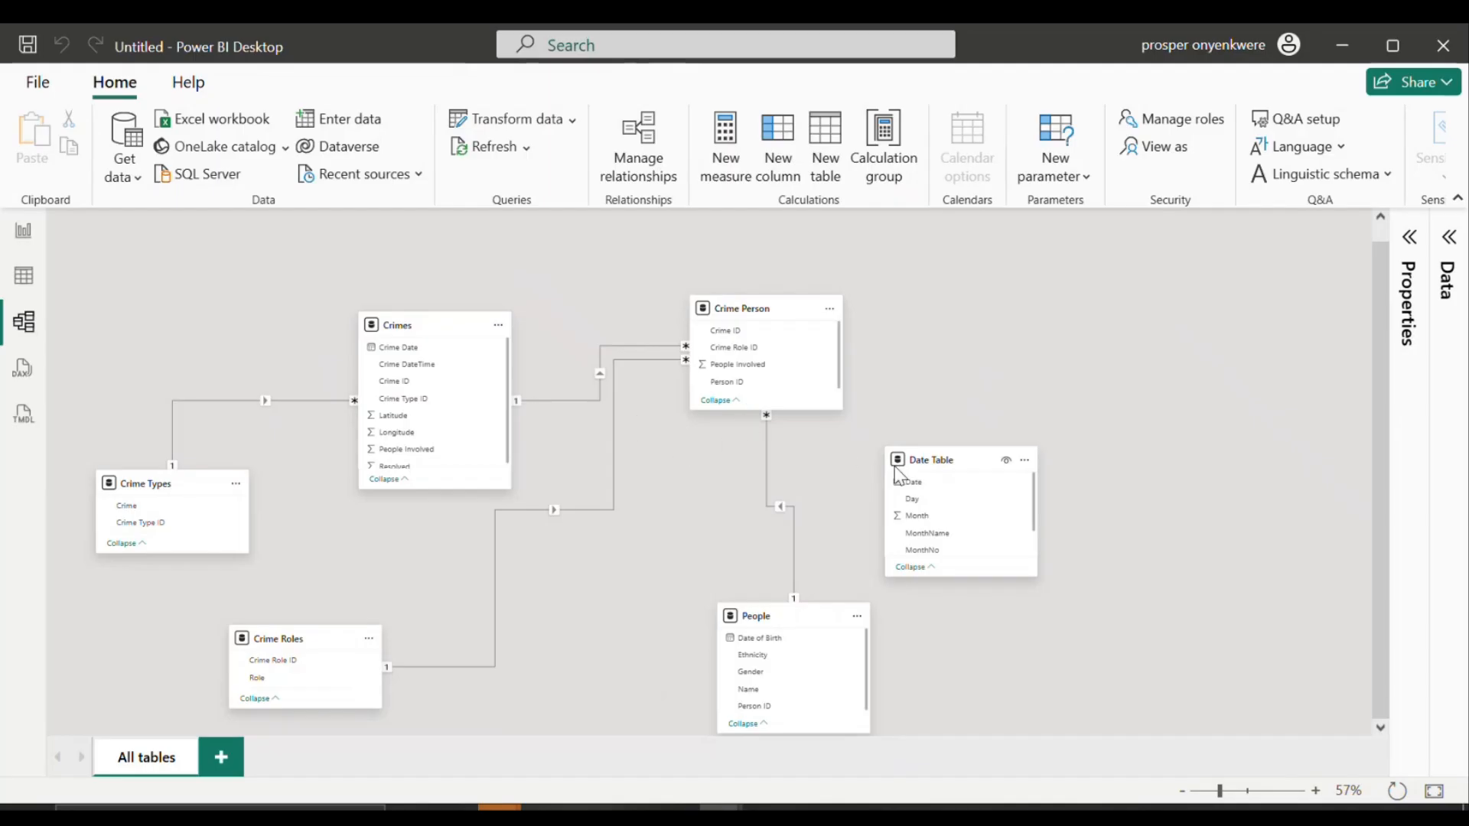
left_click_drag(910, 483, 397, 348)
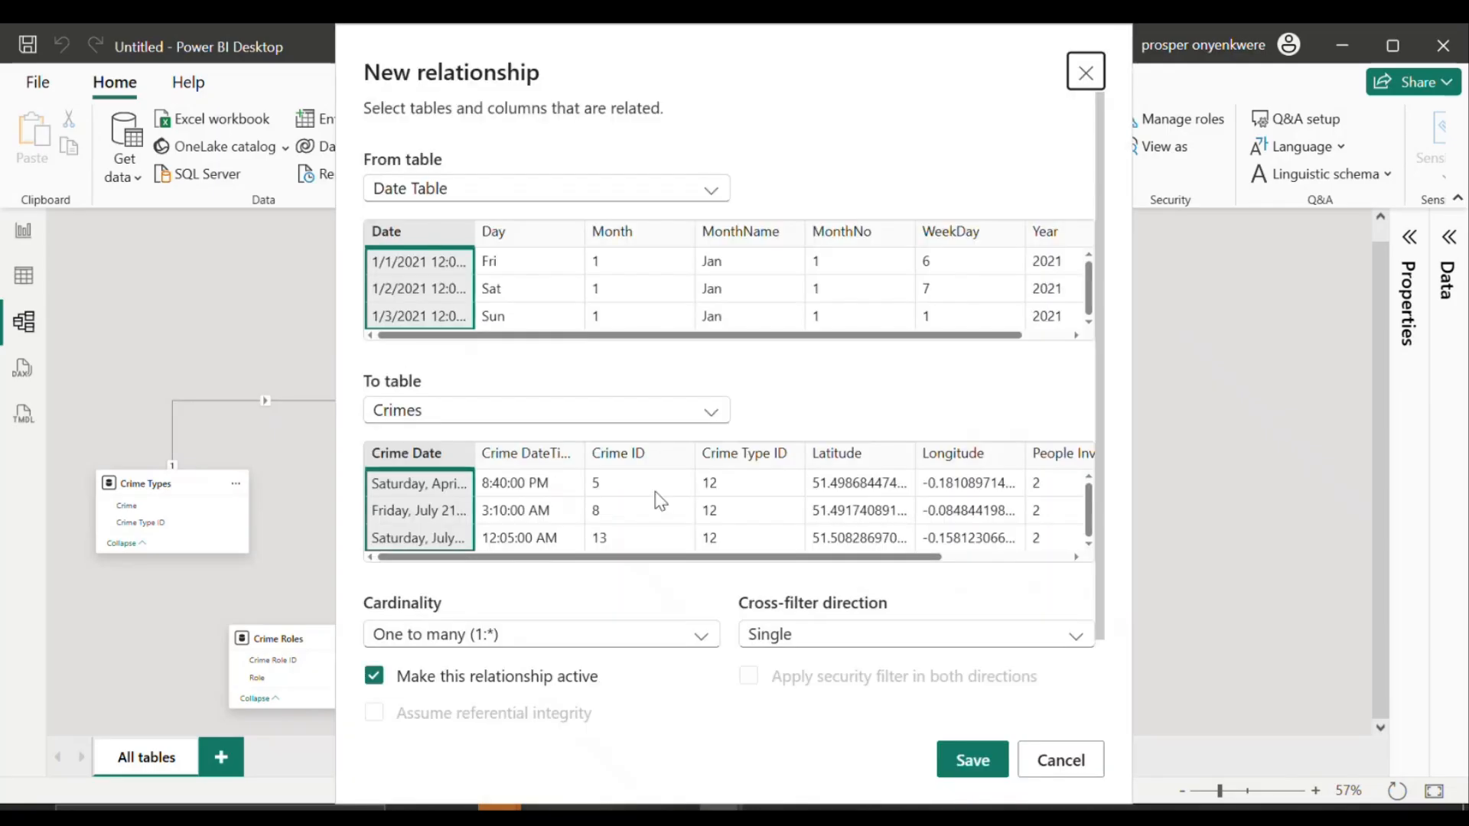
left_click(975, 761)
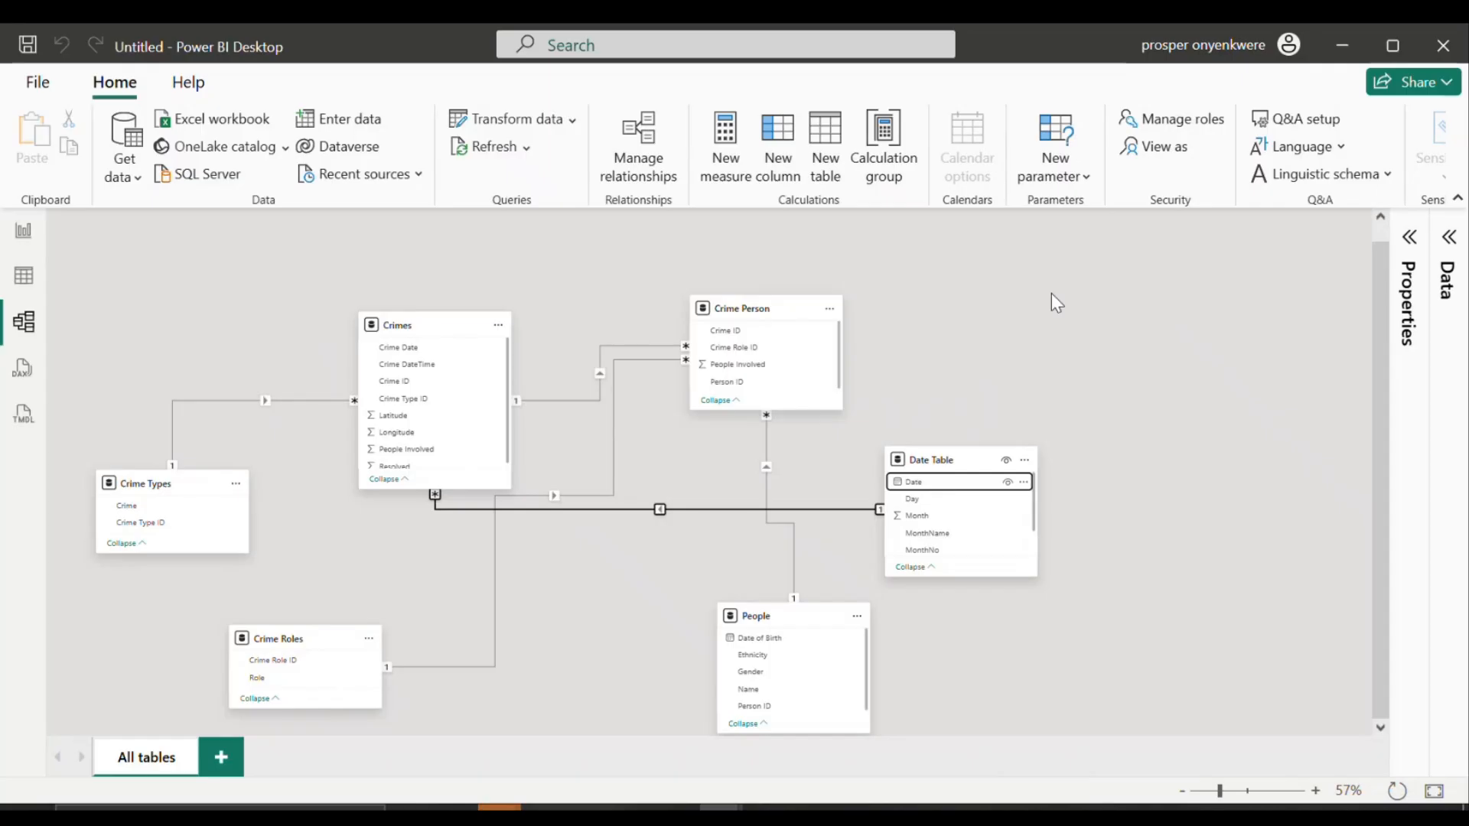
mouse_move(934, 460)
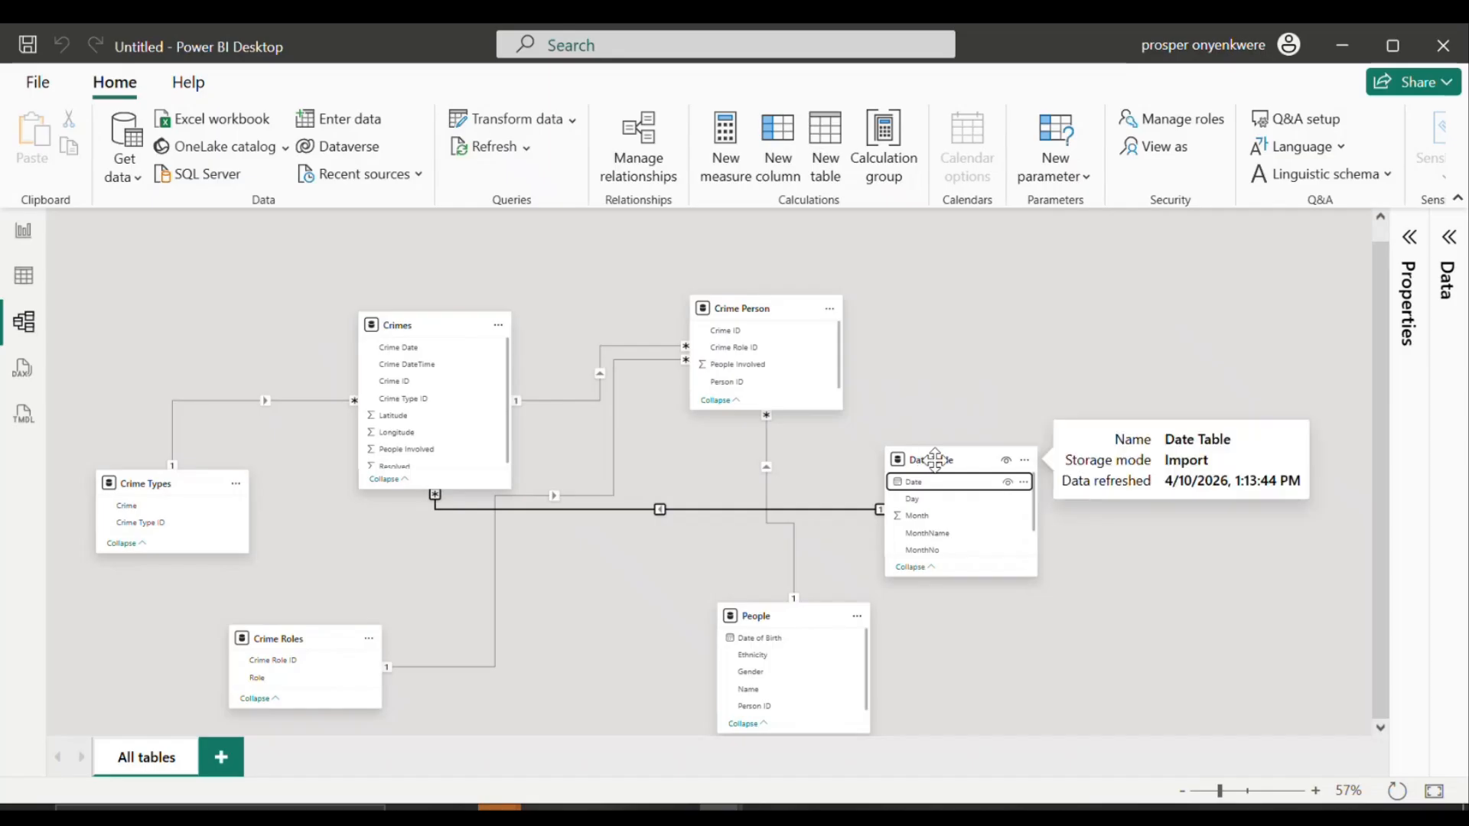
left_click_drag(935, 460, 1085, 547)
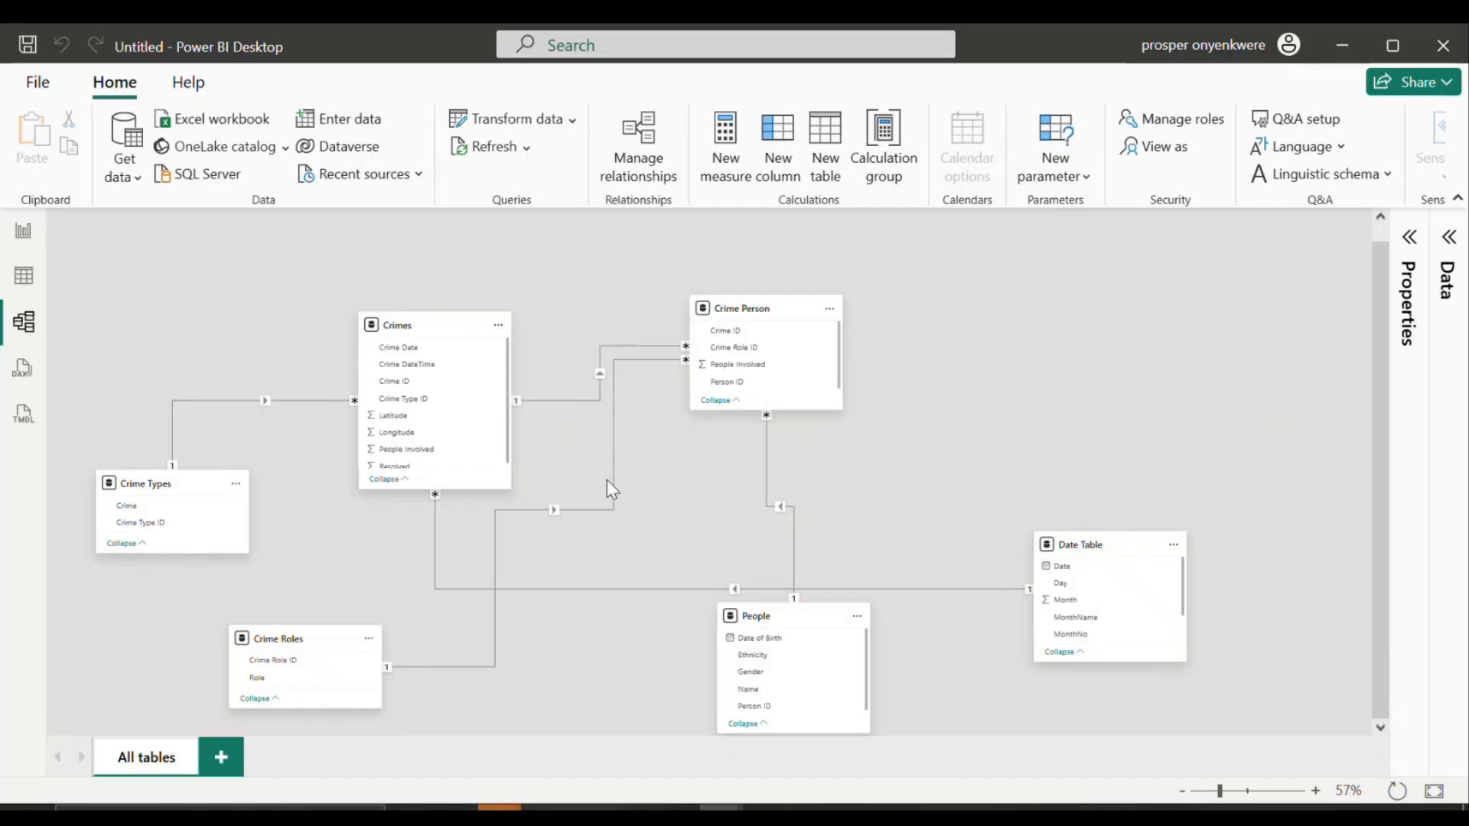
Step: Compare the diagram with the model in Tactical Crimes Dataset2 and return to the untitled report's blank report page
mouse_move(719, 807)
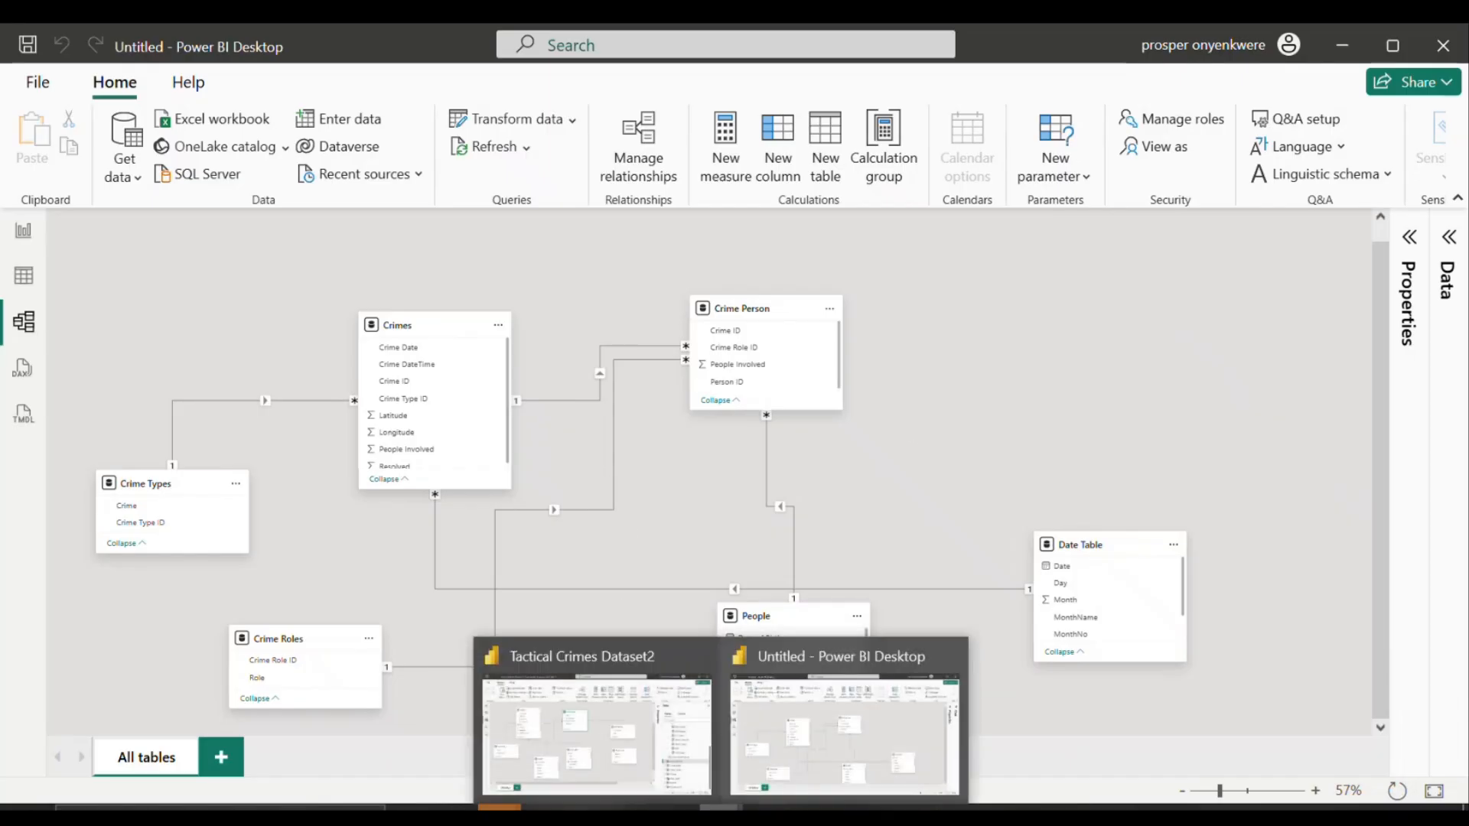
left_click(654, 760)
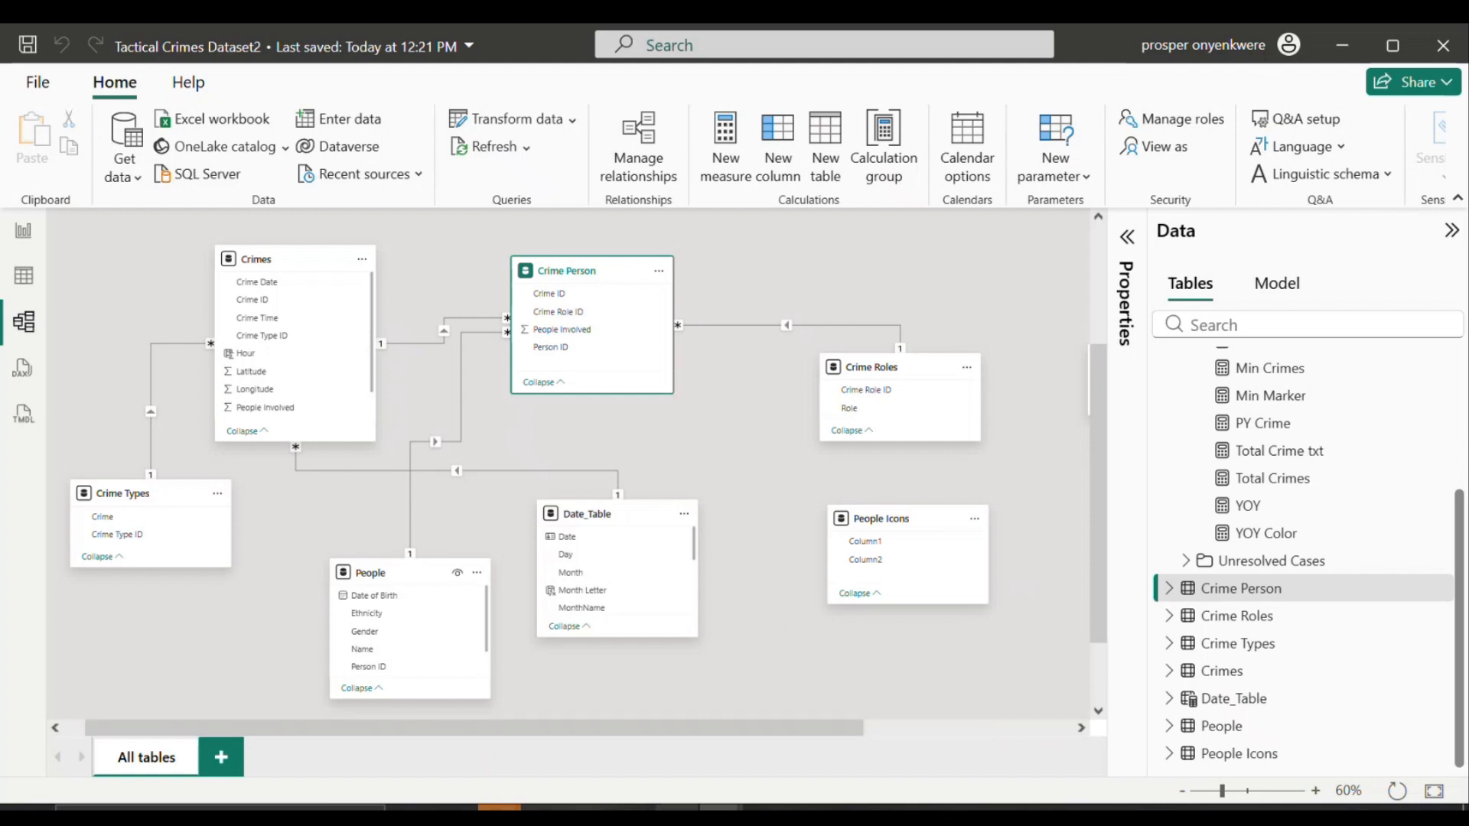
mouse_move(719, 807)
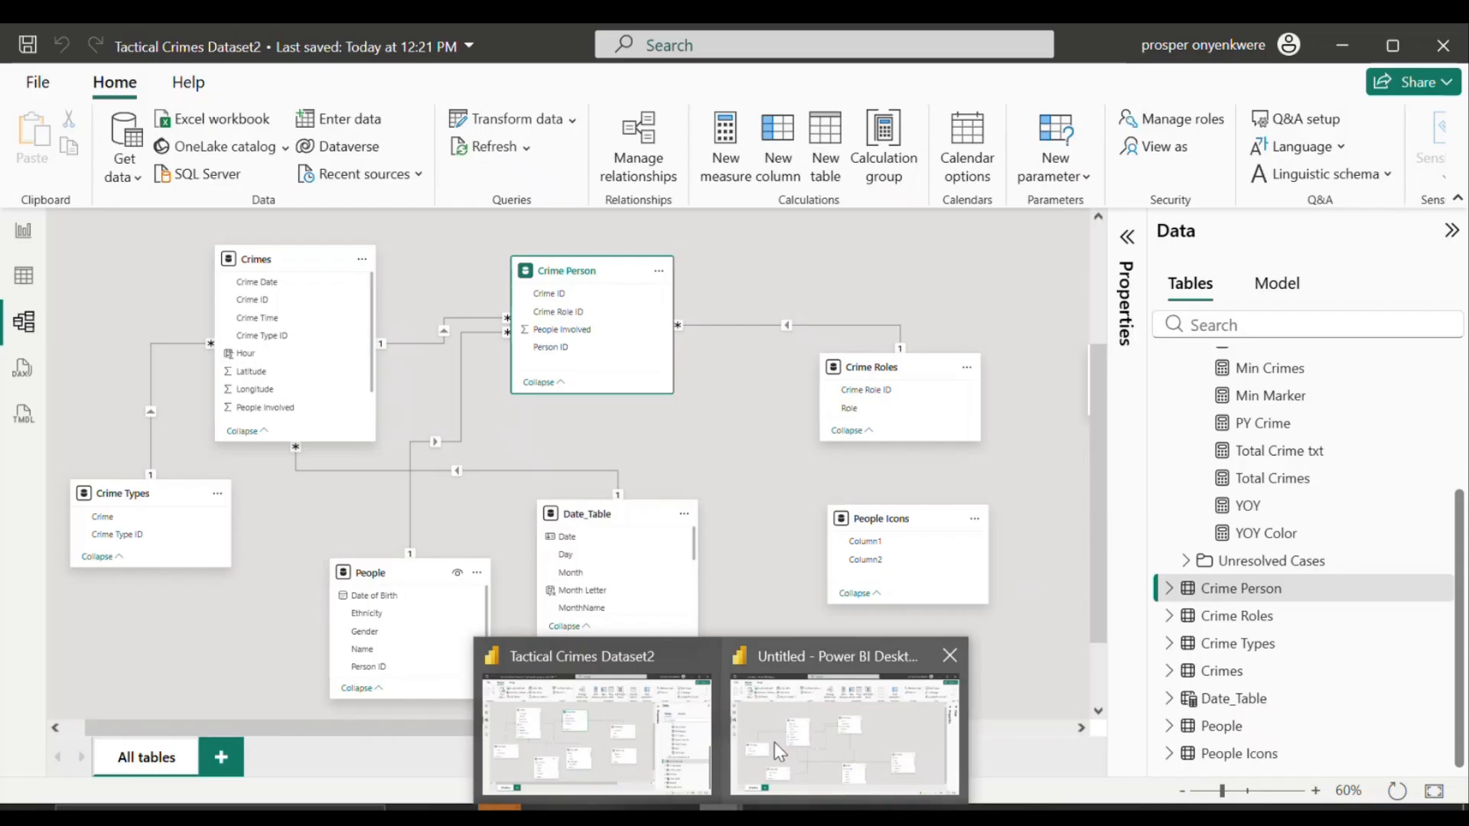
left_click(774, 742)
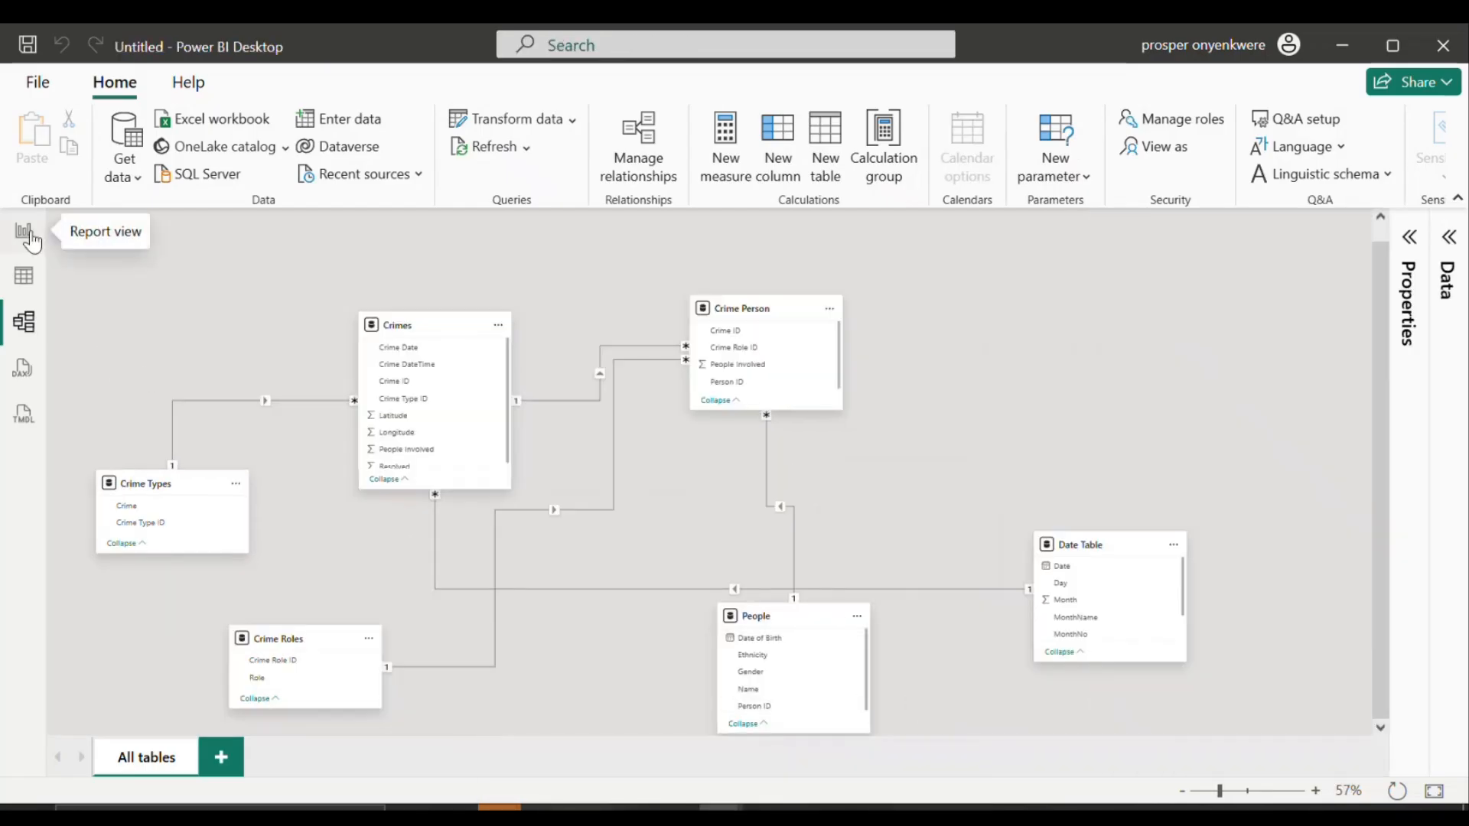
left_click(24, 231)
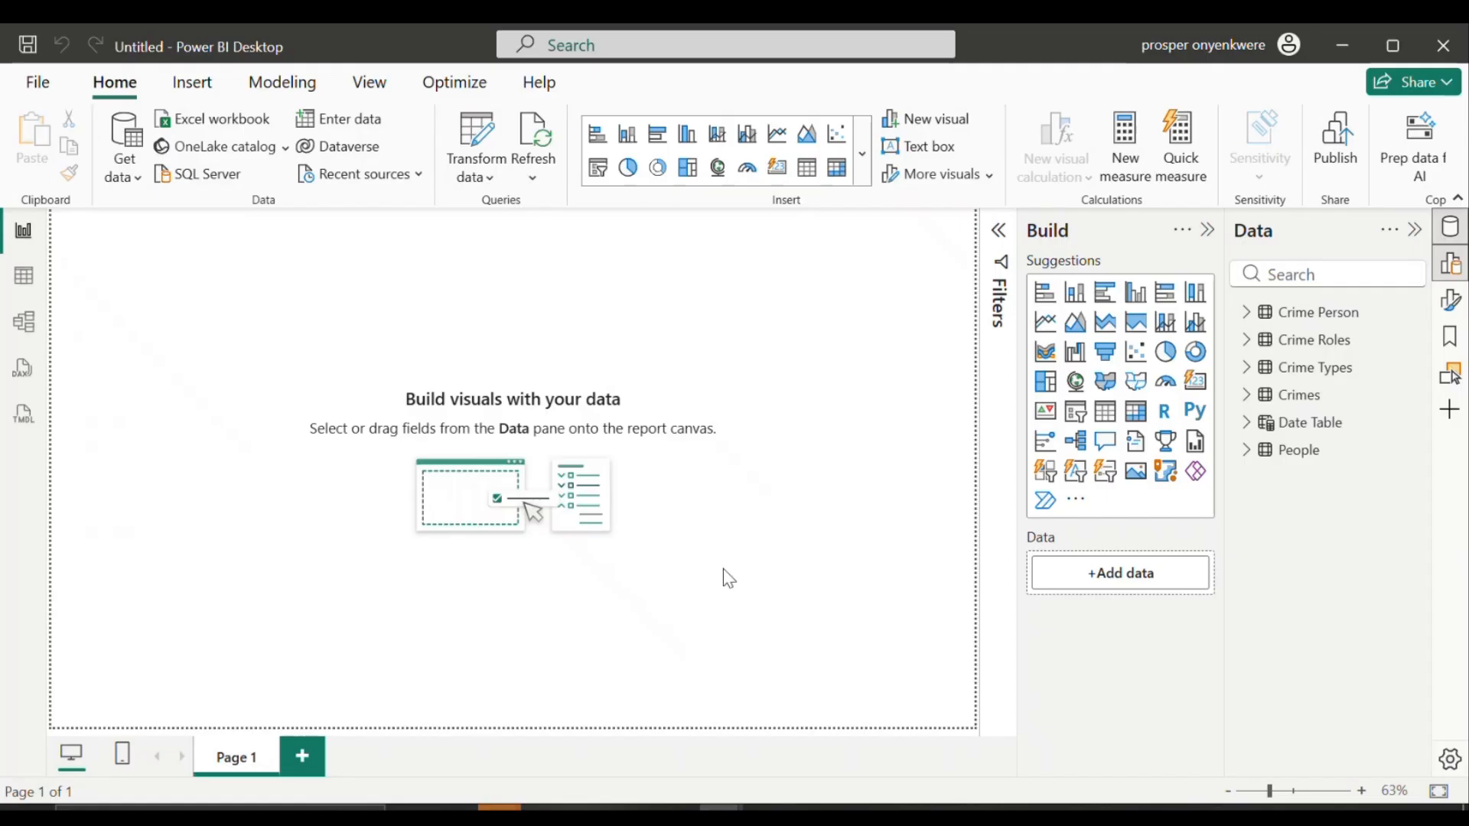
Step: Examine the Crime Analysis Report dashboard in Tactical Crimes Dataset2 as the reference, and return to the untitled report
mouse_move(500, 810)
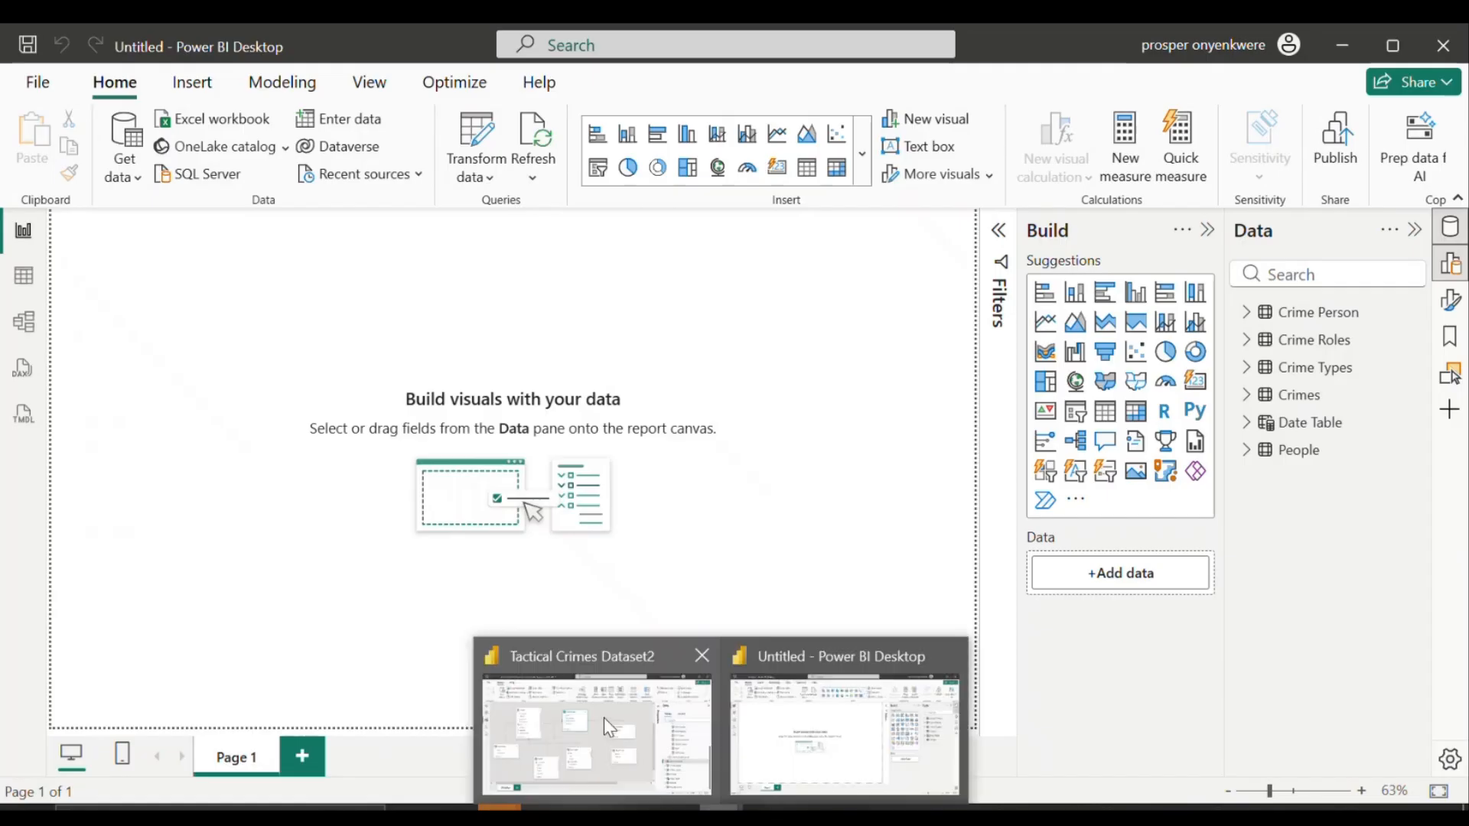
left_click(603, 717)
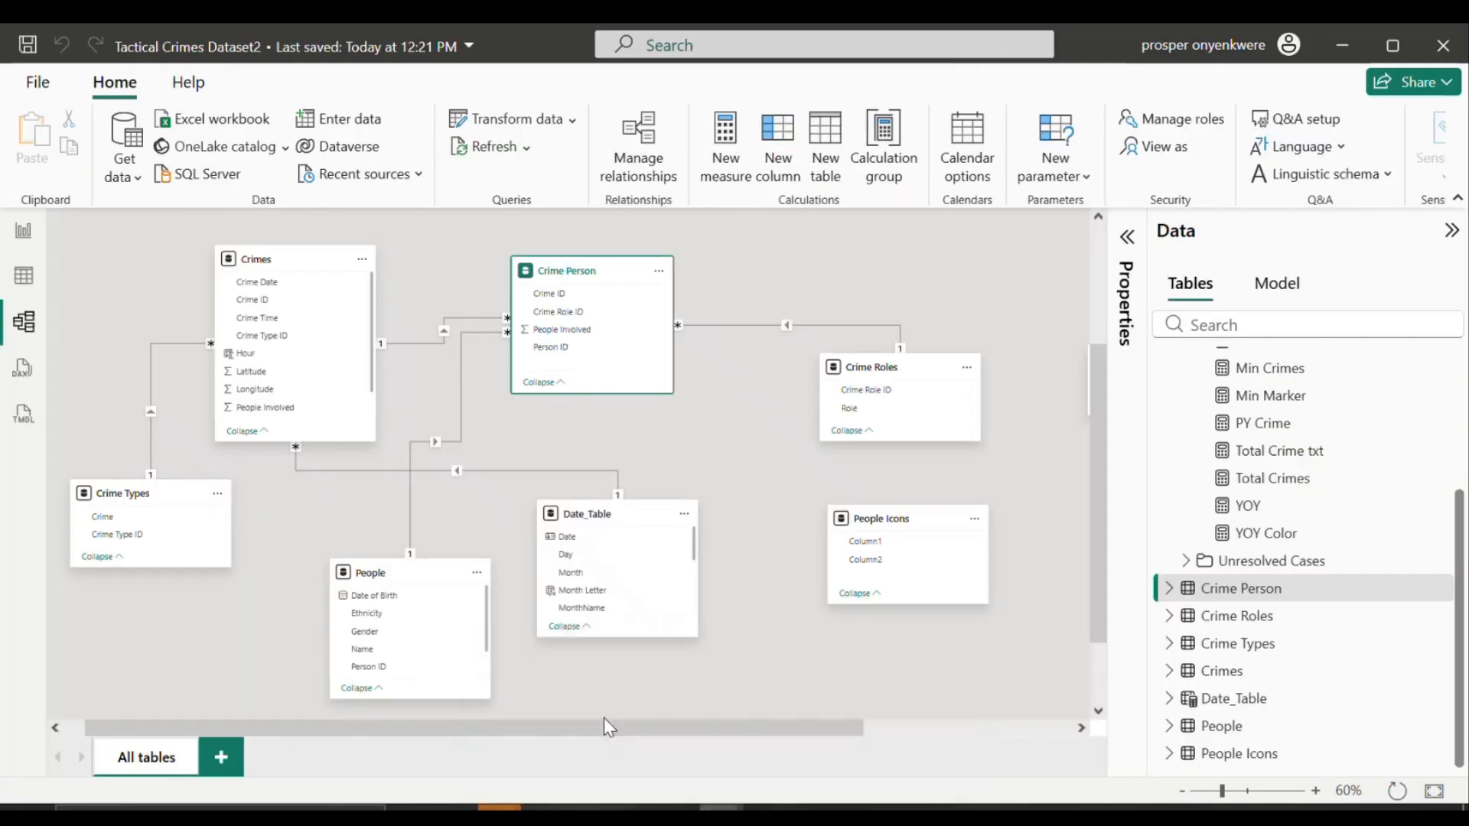
left_click(38, 231)
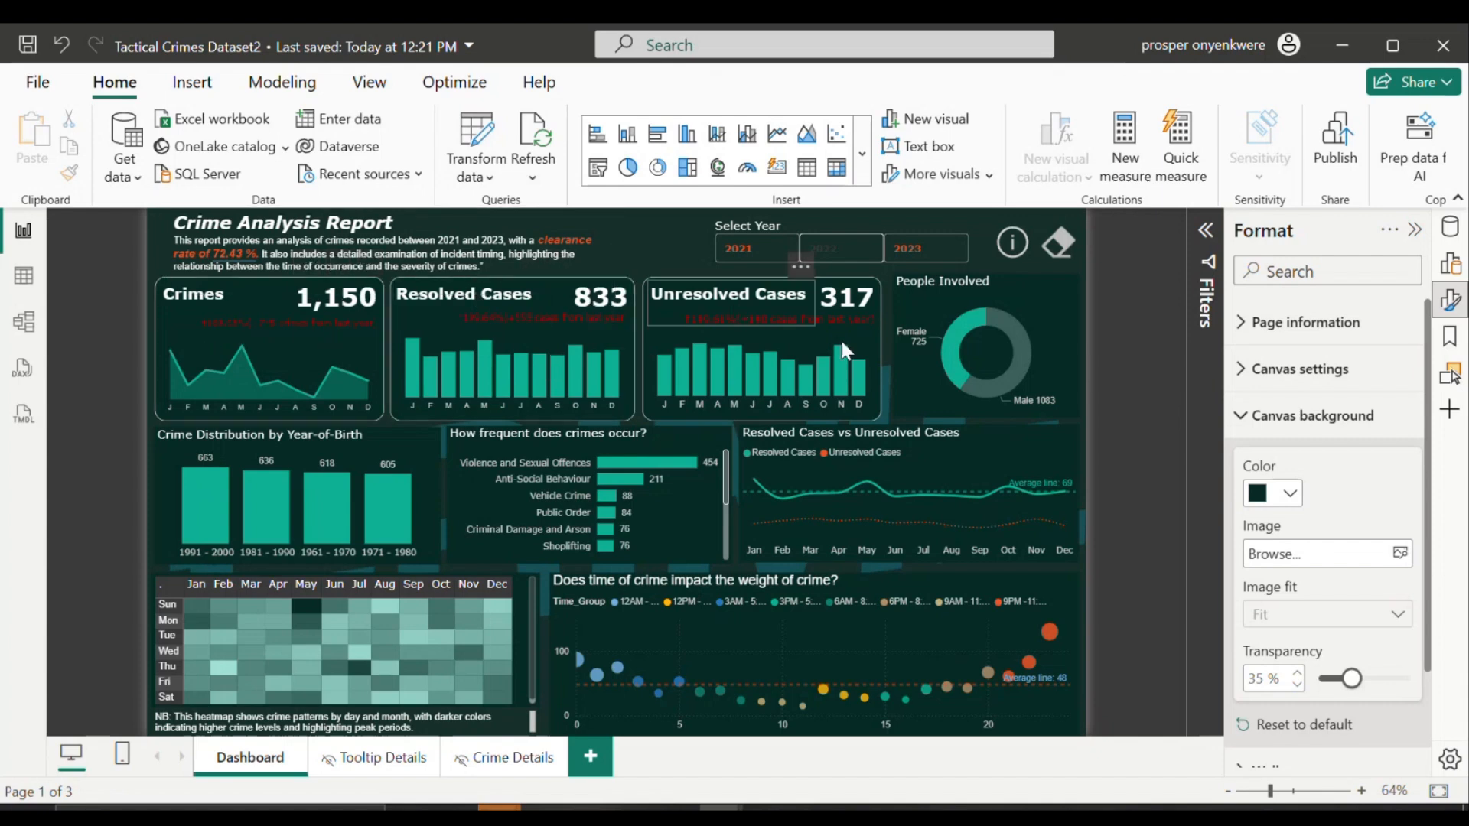
mouse_move(574, 348)
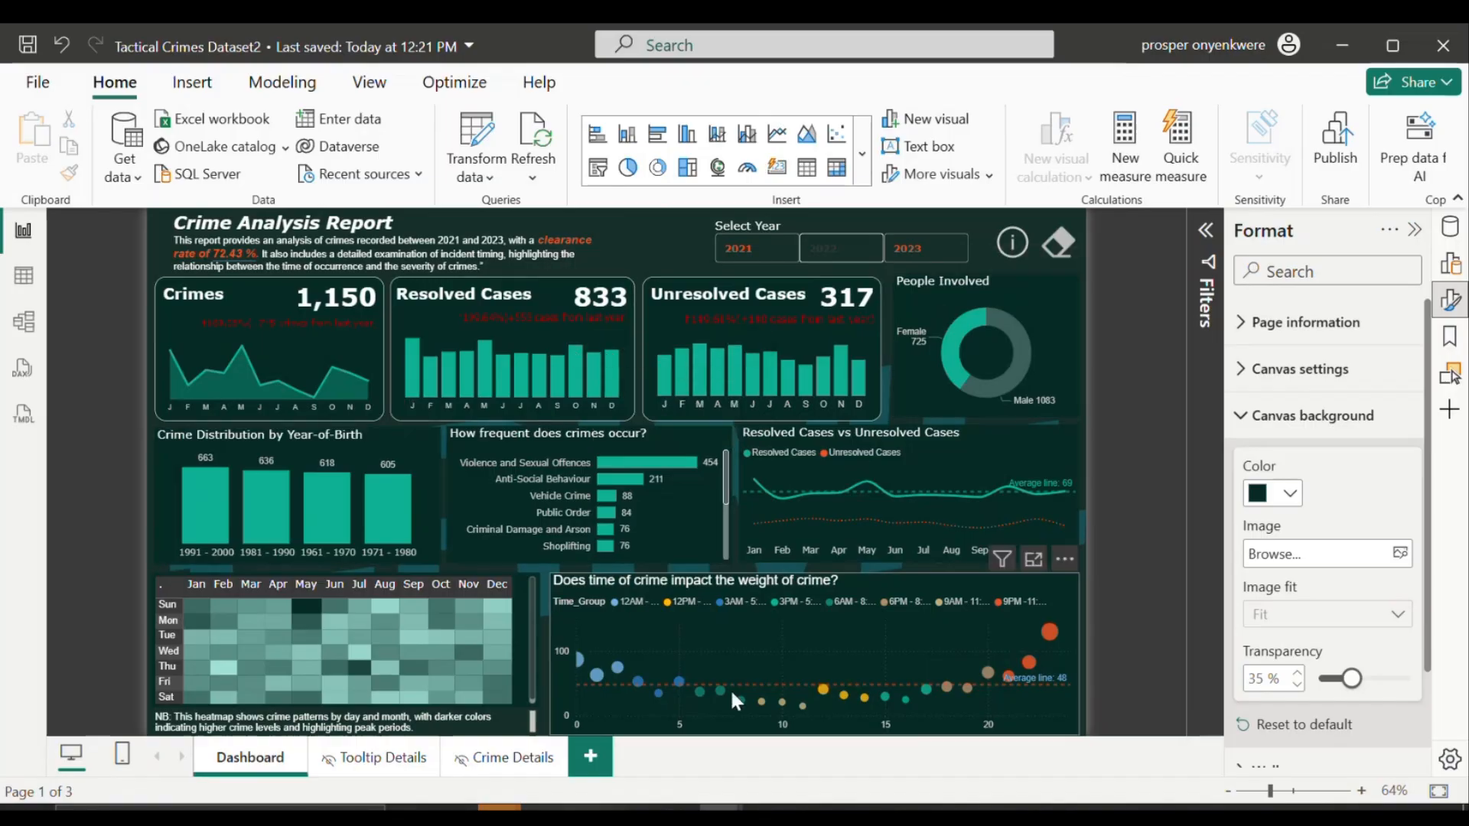
mouse_move(719, 808)
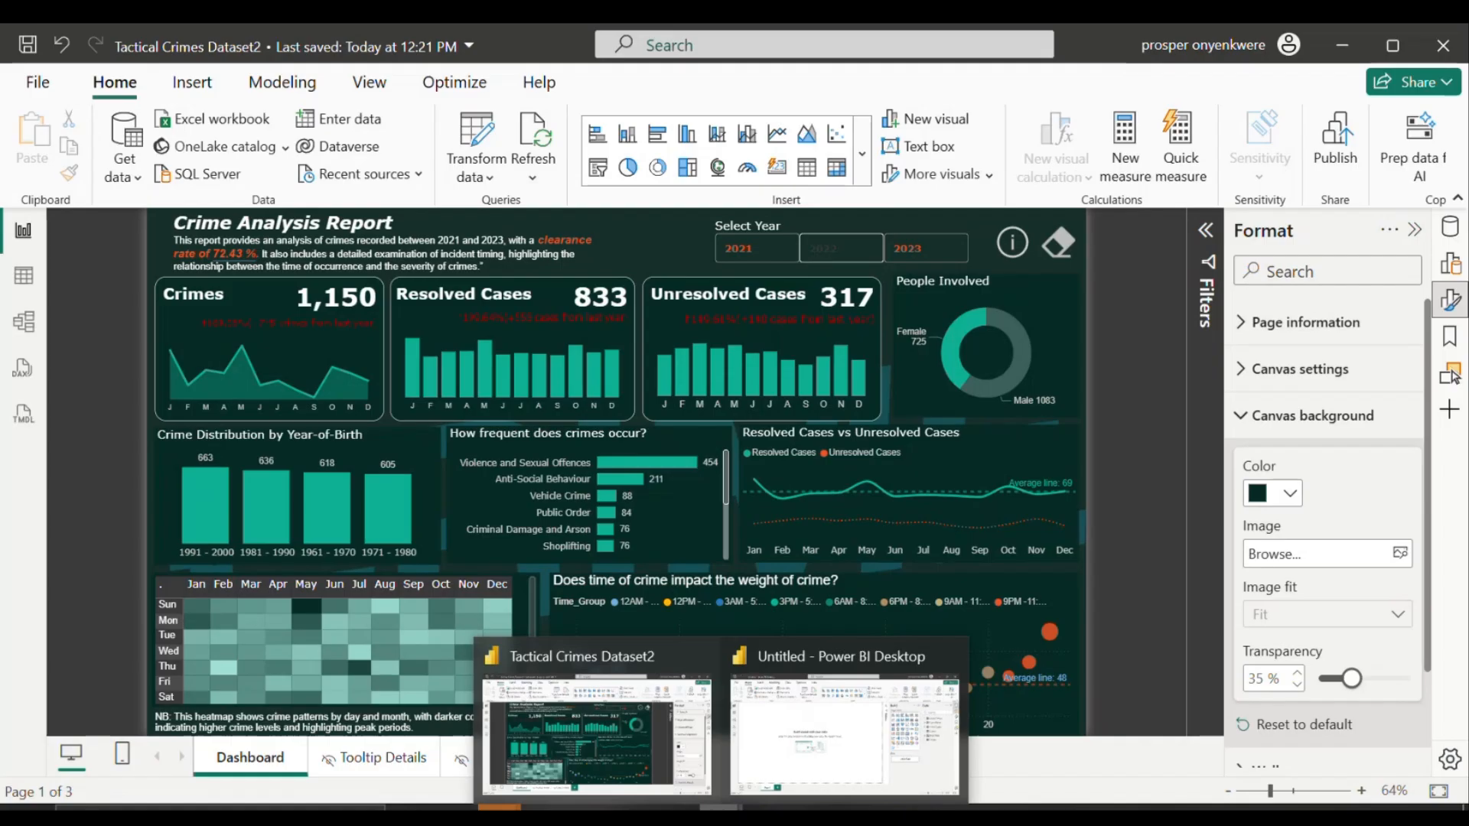
left_click(812, 765)
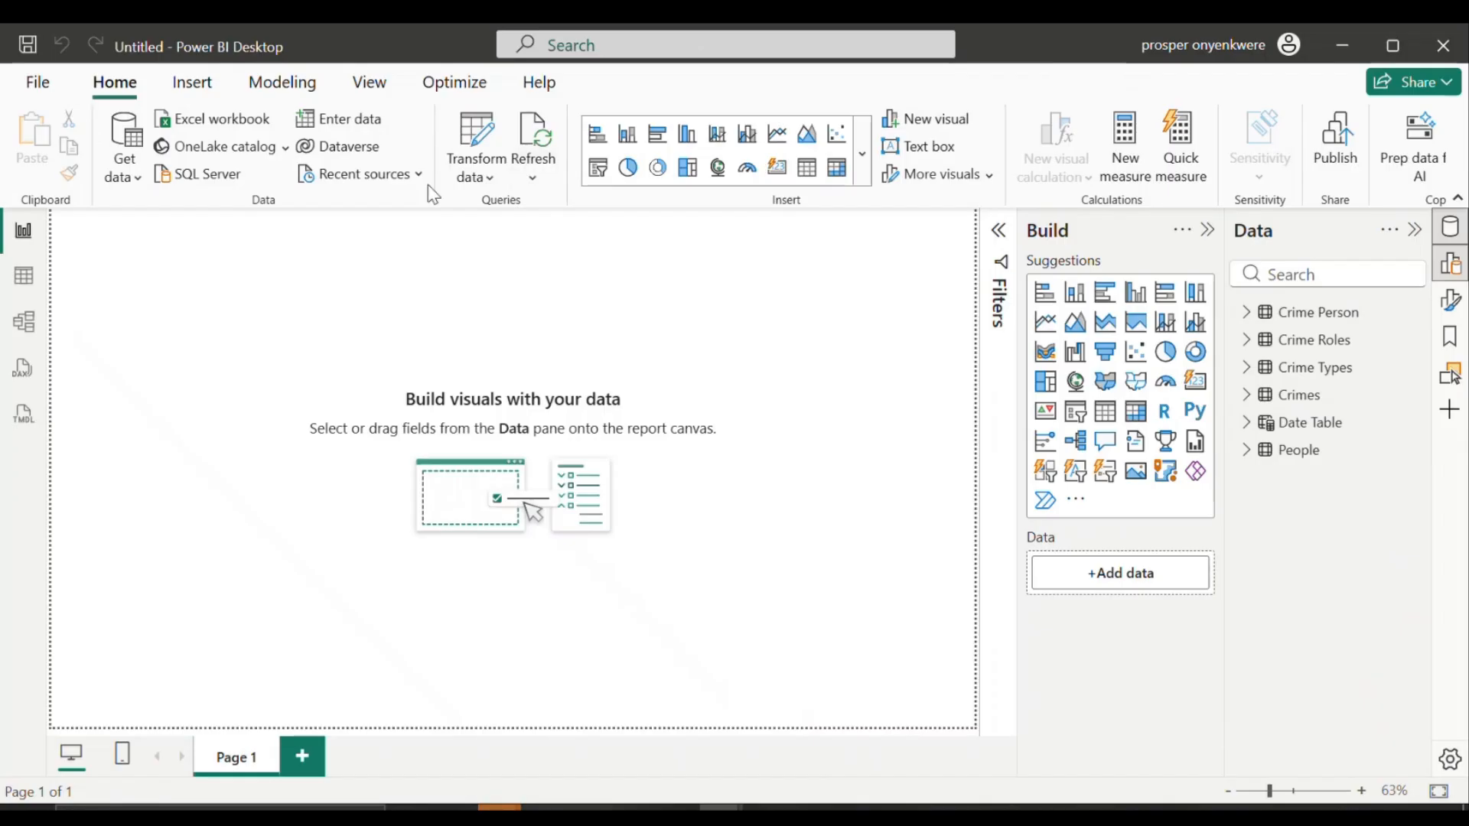
Step: Create an empty manually entered table named Calculation and load it into the model
left_click(357, 125)
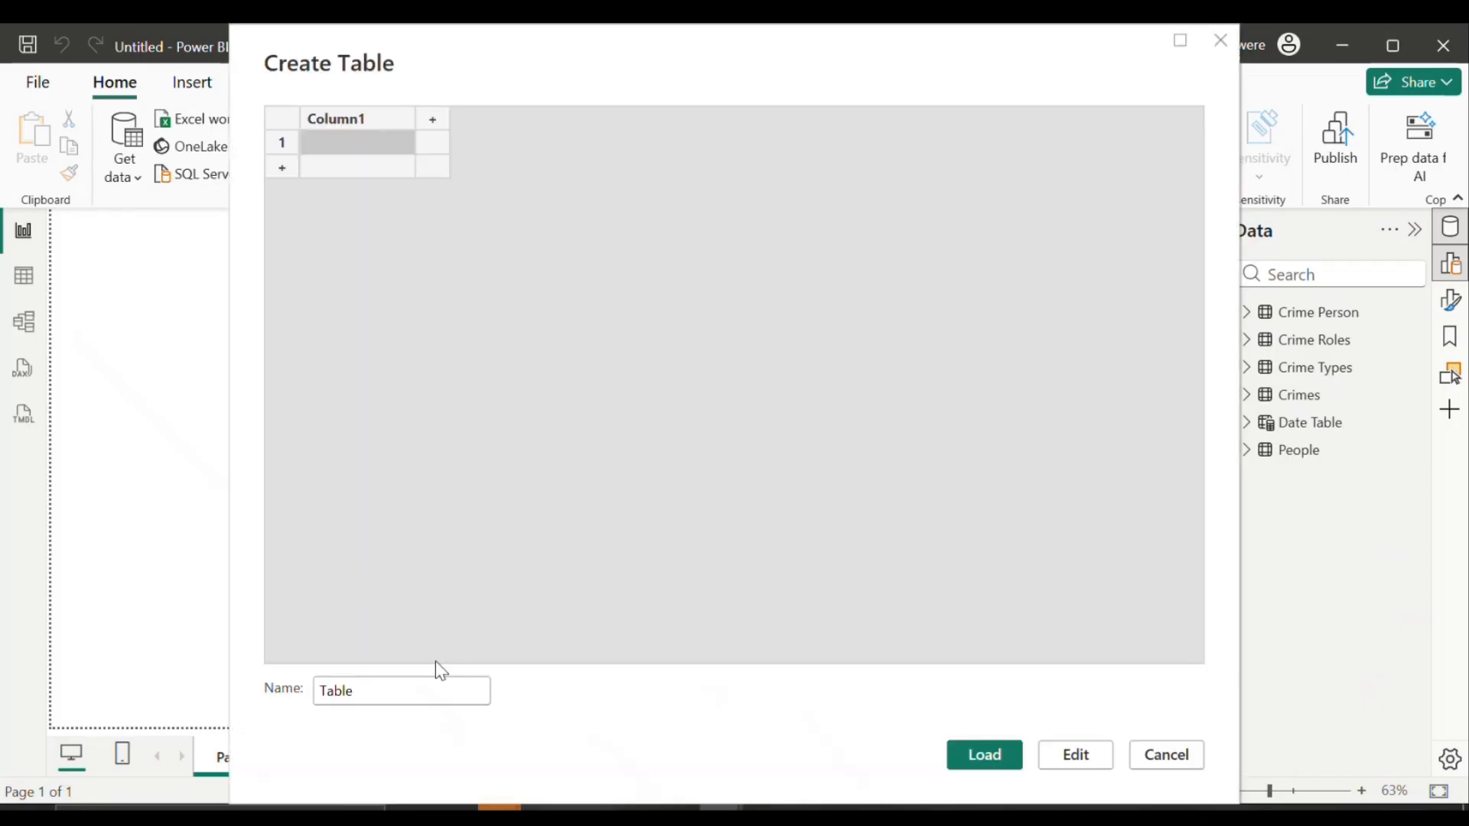
left_click(405, 688)
key("BackSpace")
key("BackSpace")
key("BackSpace")
key("BackSpace")
key("BackSpace")
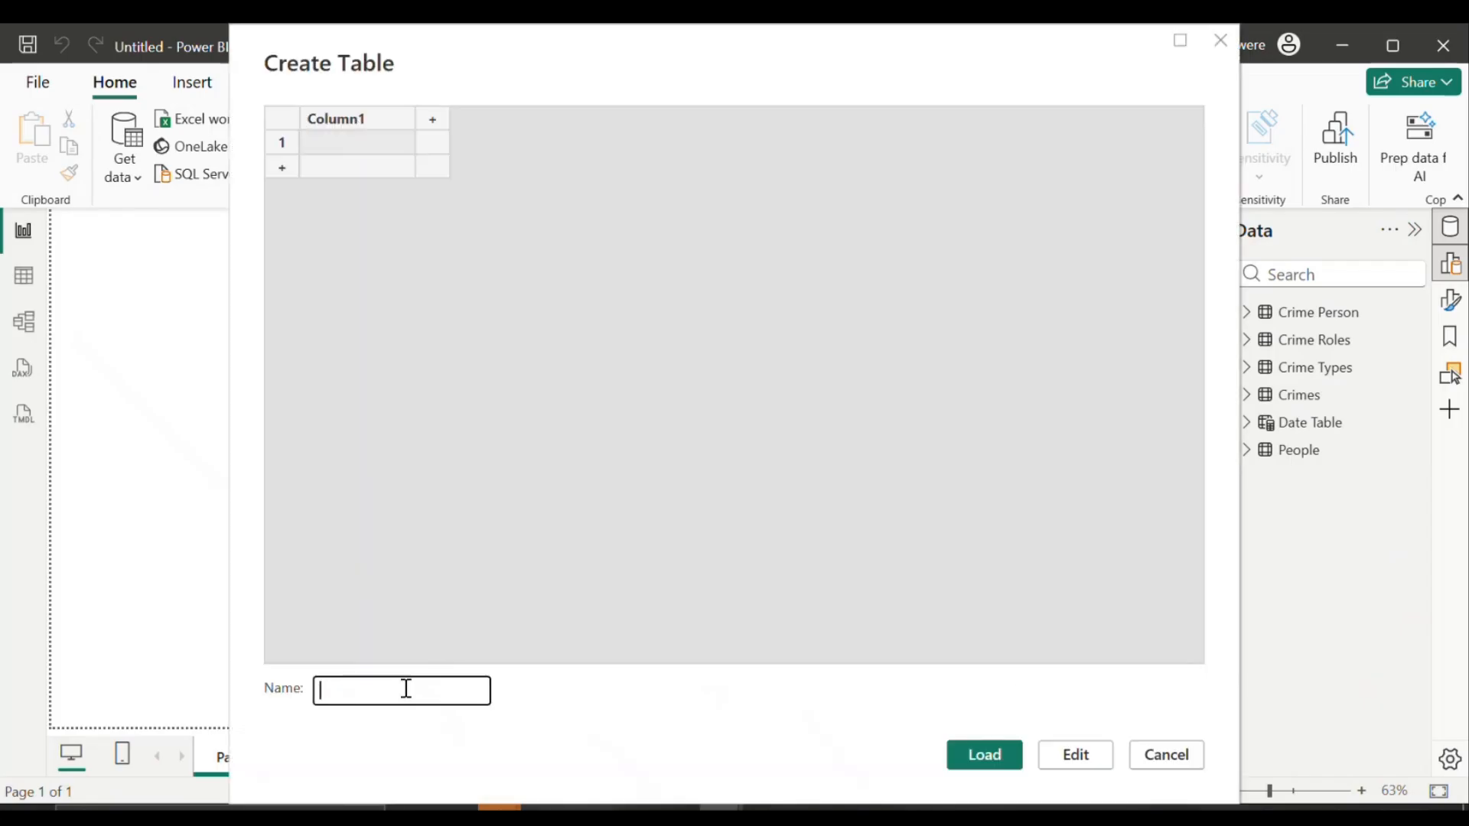
type("Calculation")
left_click(1004, 761)
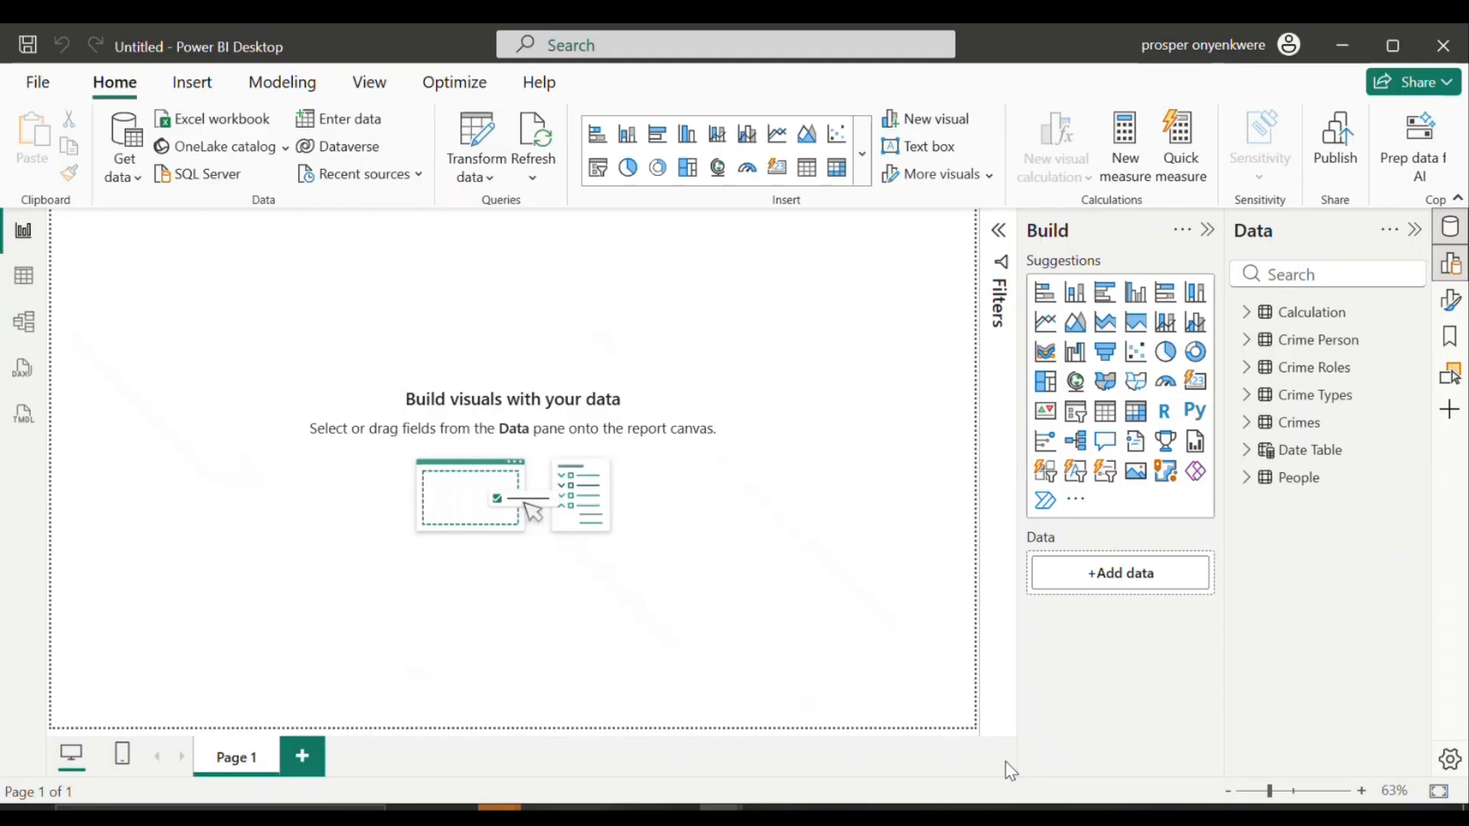
Step: Create a Total Crimes measure in the Calculation table as DISTINCTCOUNT('Crime Person'[Crime ID])
right_click(1292, 321)
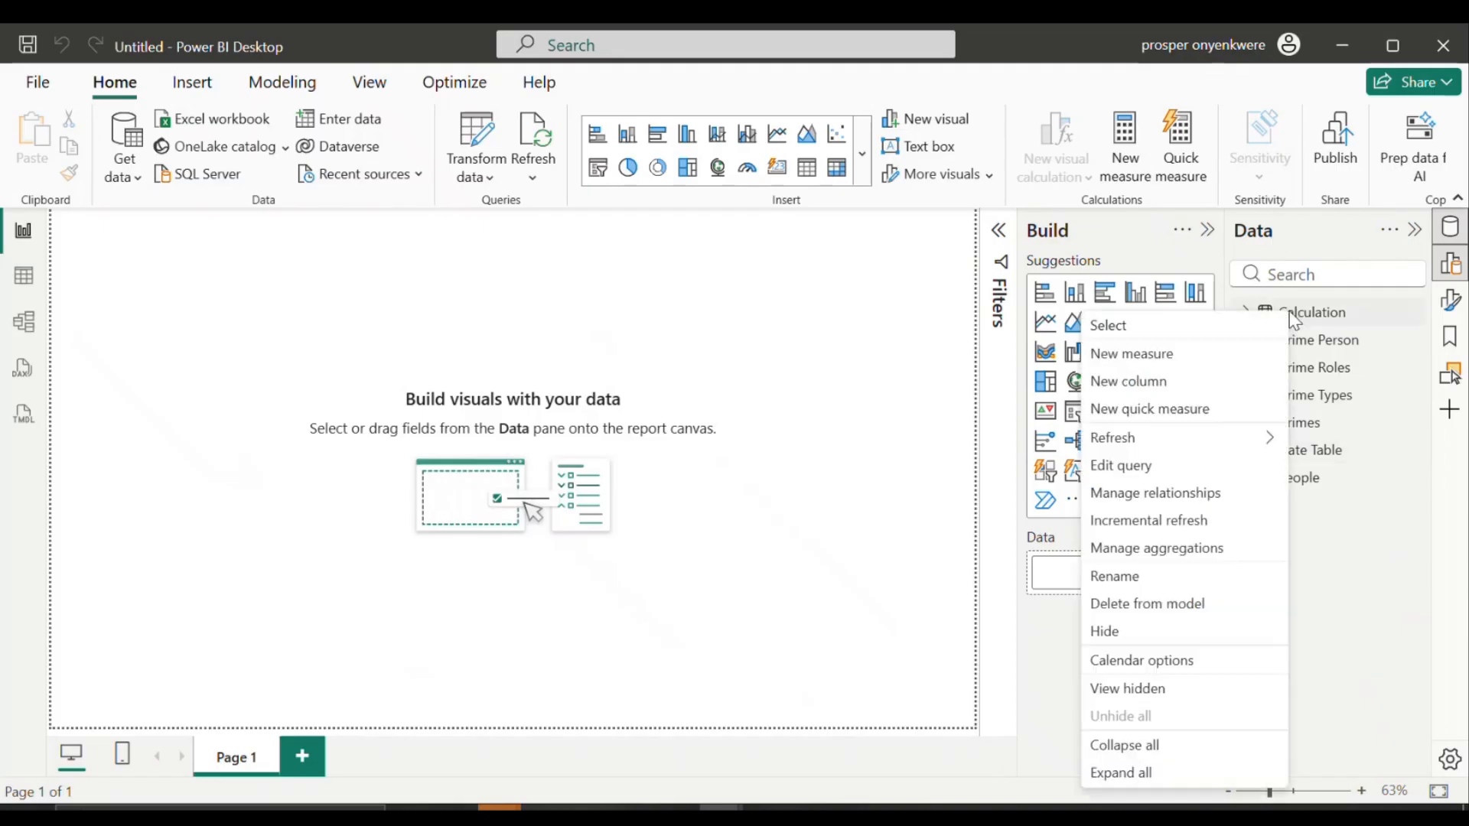
left_click(1137, 356)
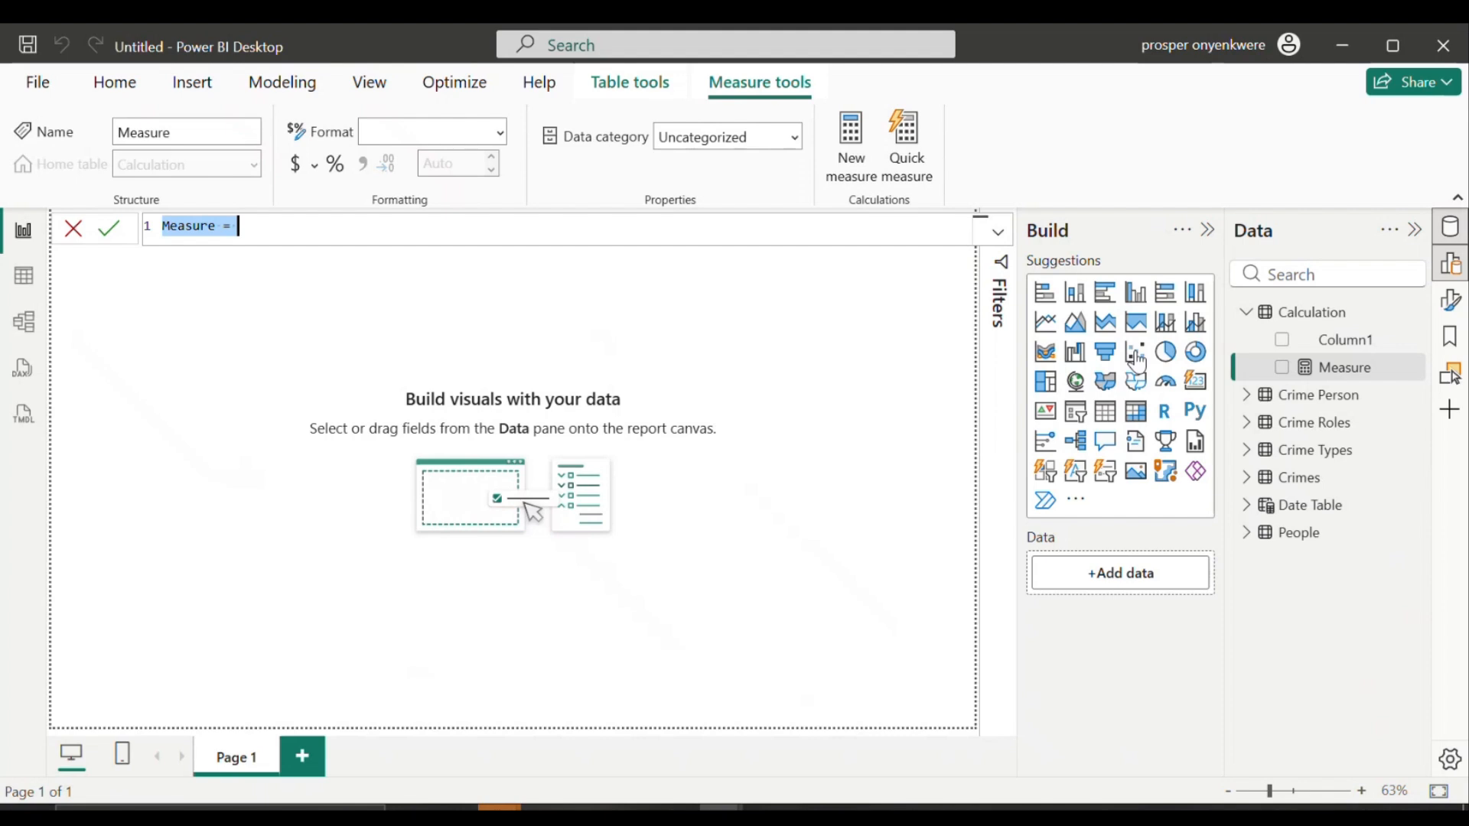
key("BackSpace")
type("t")
key("BackSpace")
type("T")
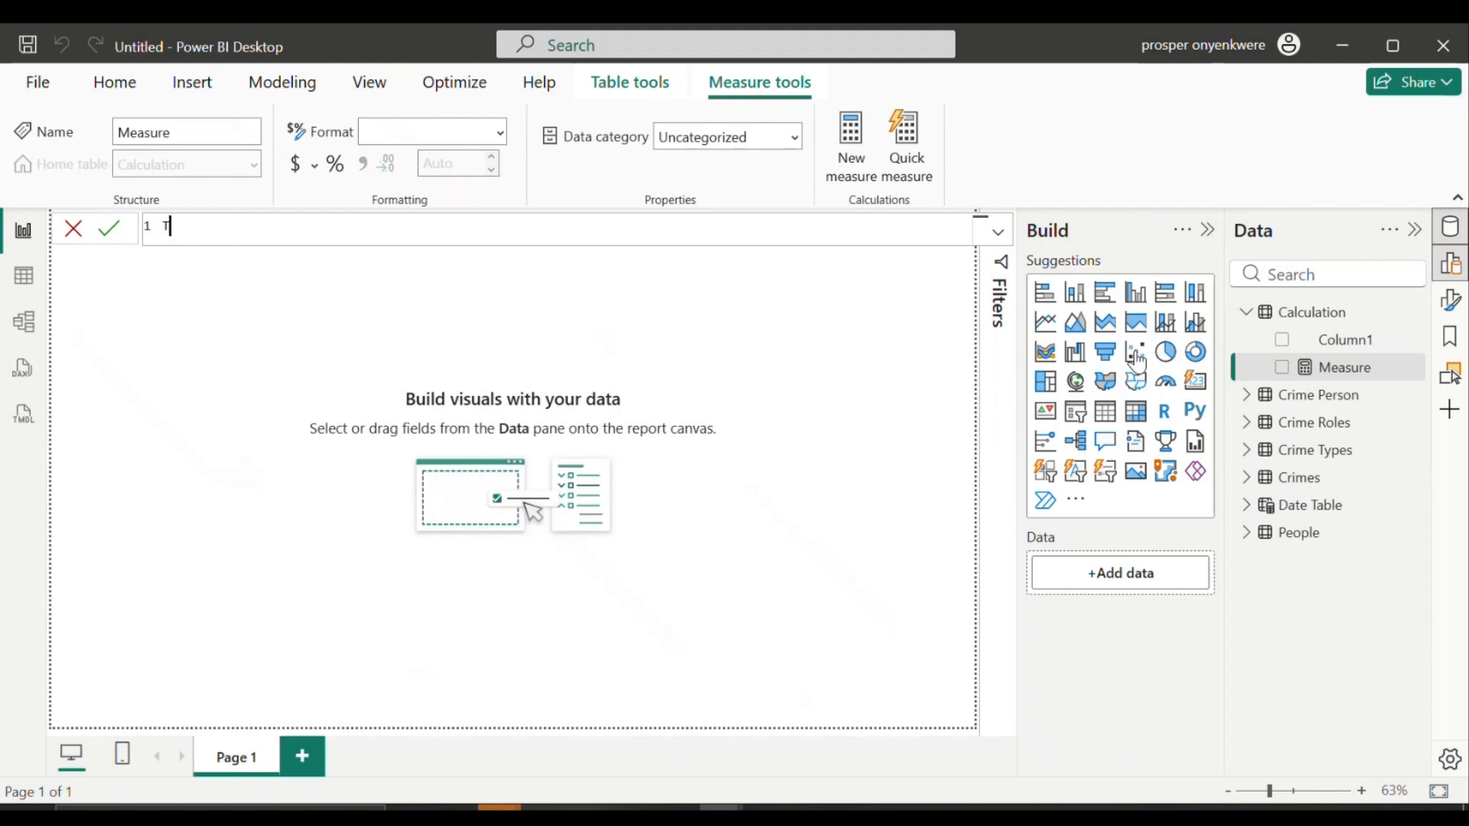
type("otal Crimes = Disc")
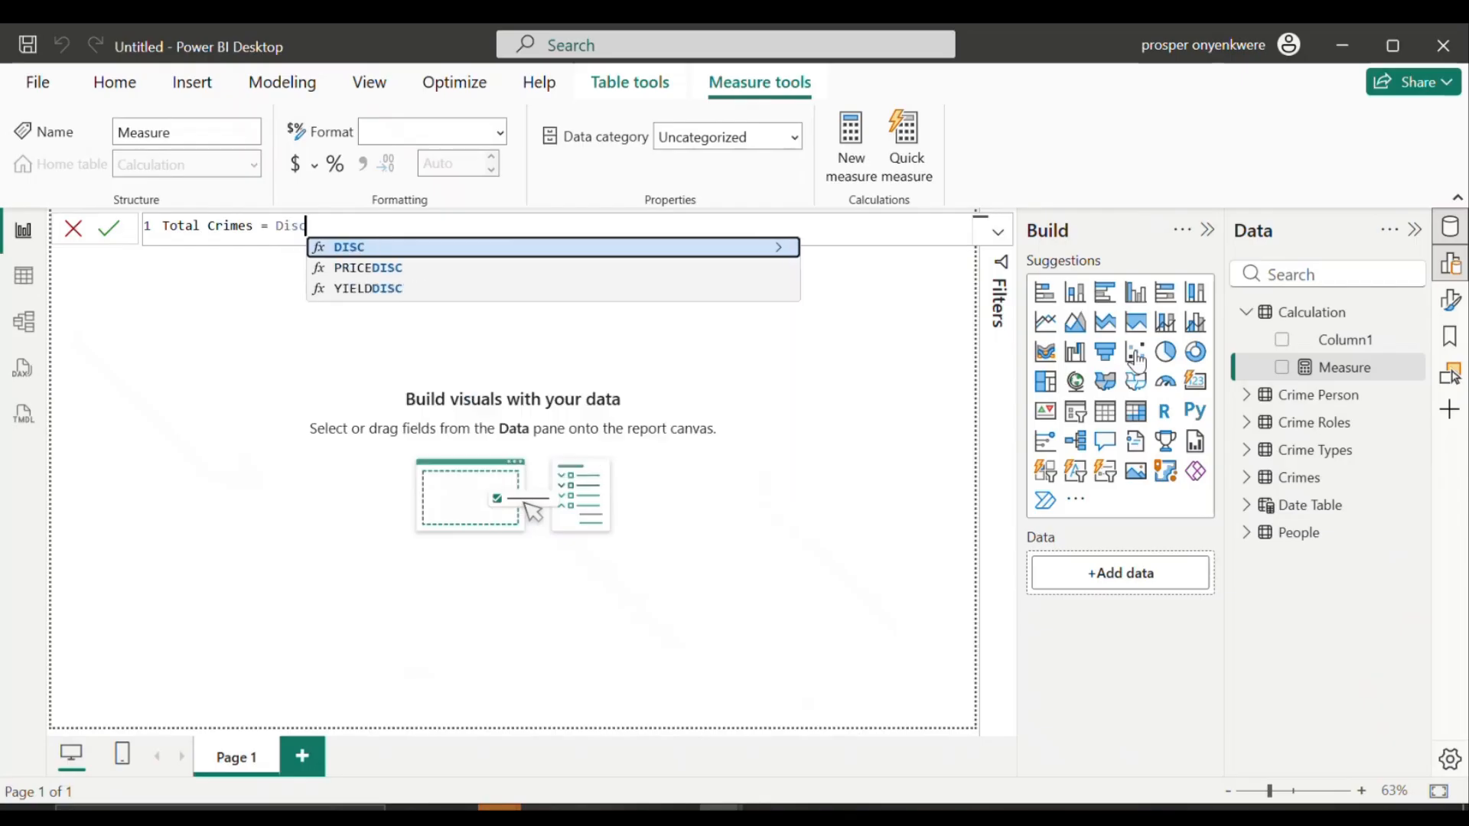
key("BackSpace")
type("t")
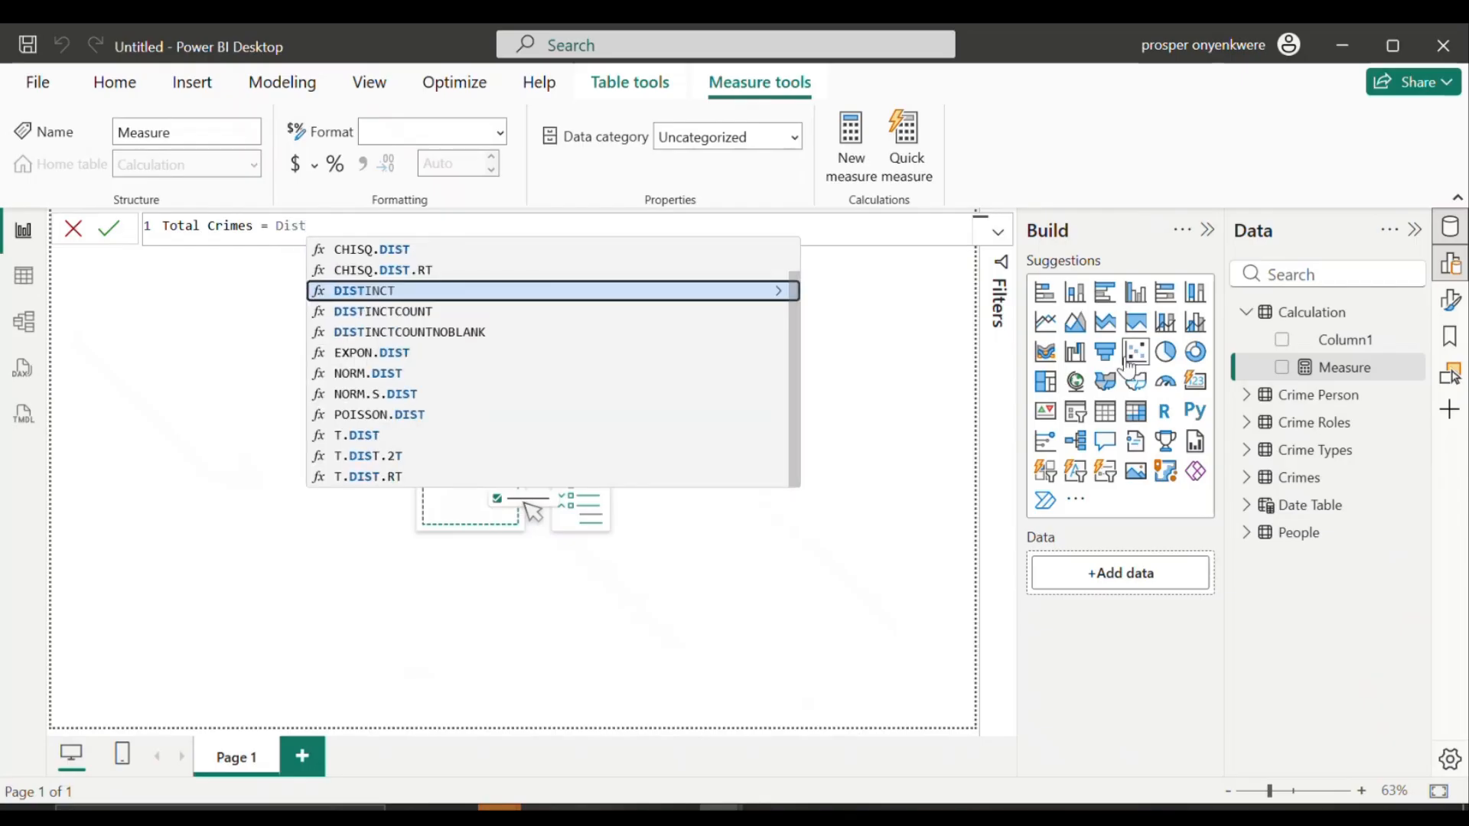
left_click(425, 319)
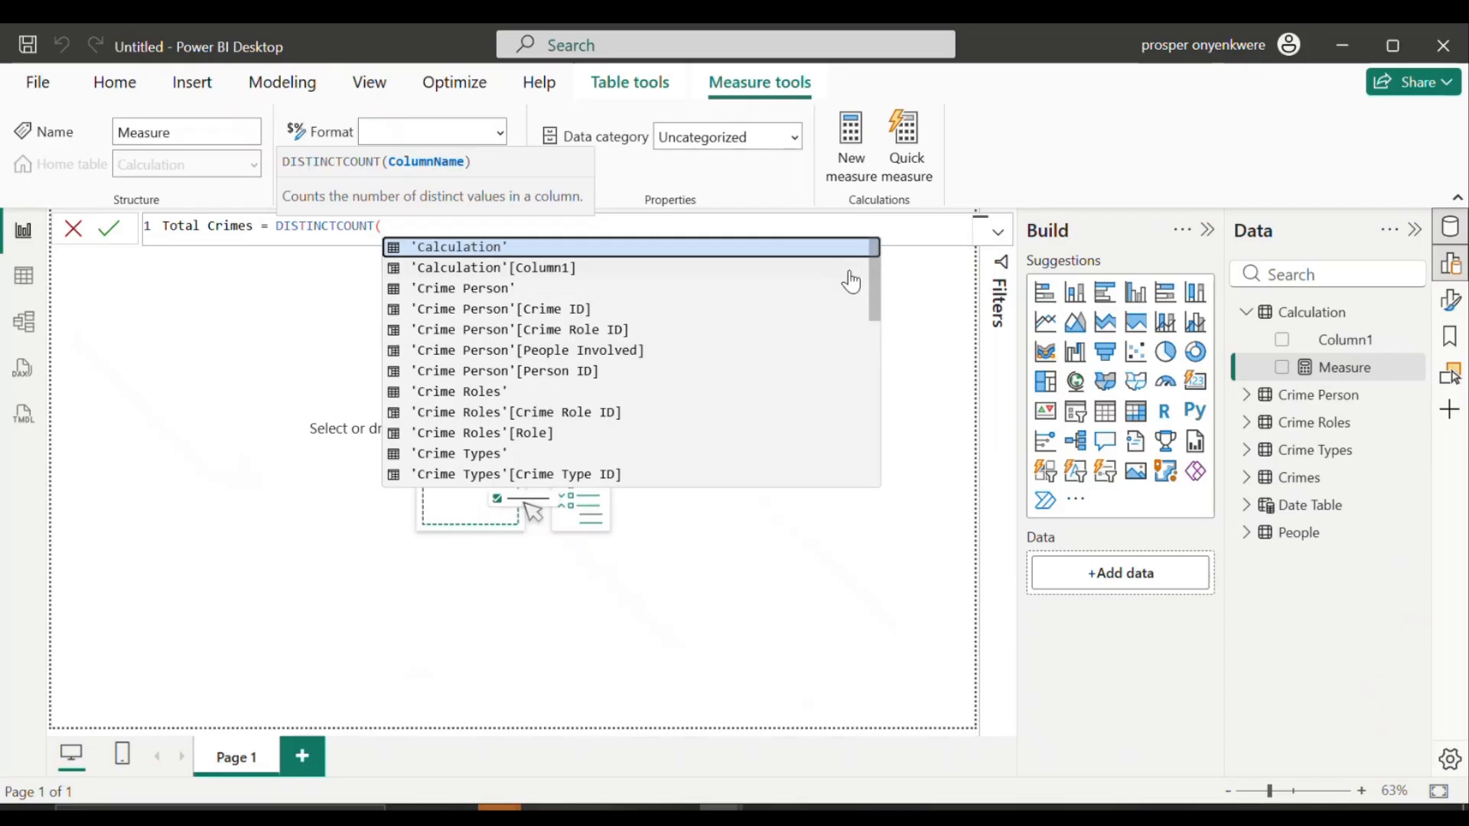
scroll(872, 278, "down", 1)
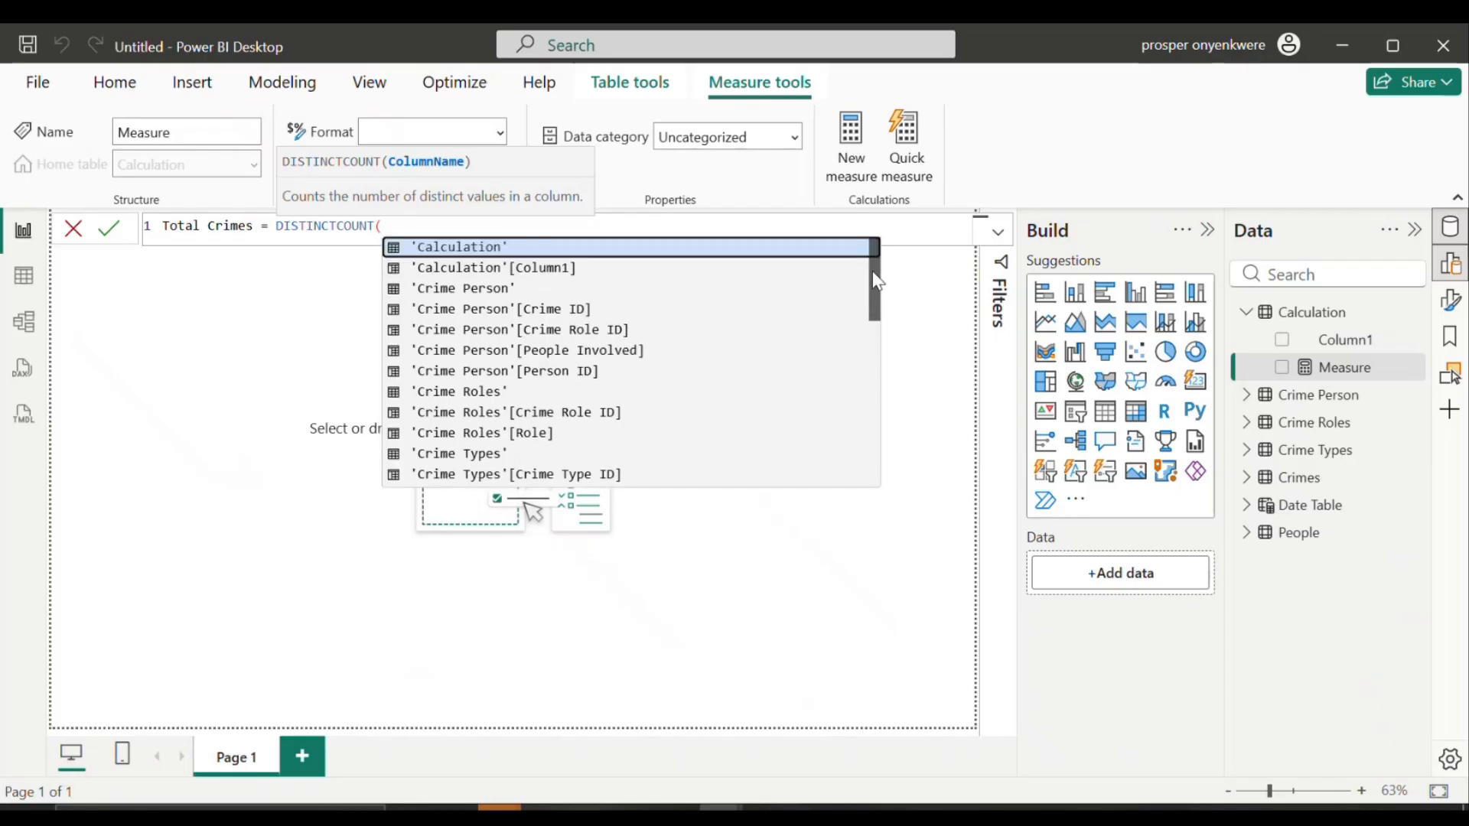
scroll(872, 271, "up", 1)
left_click(543, 310)
type(")")
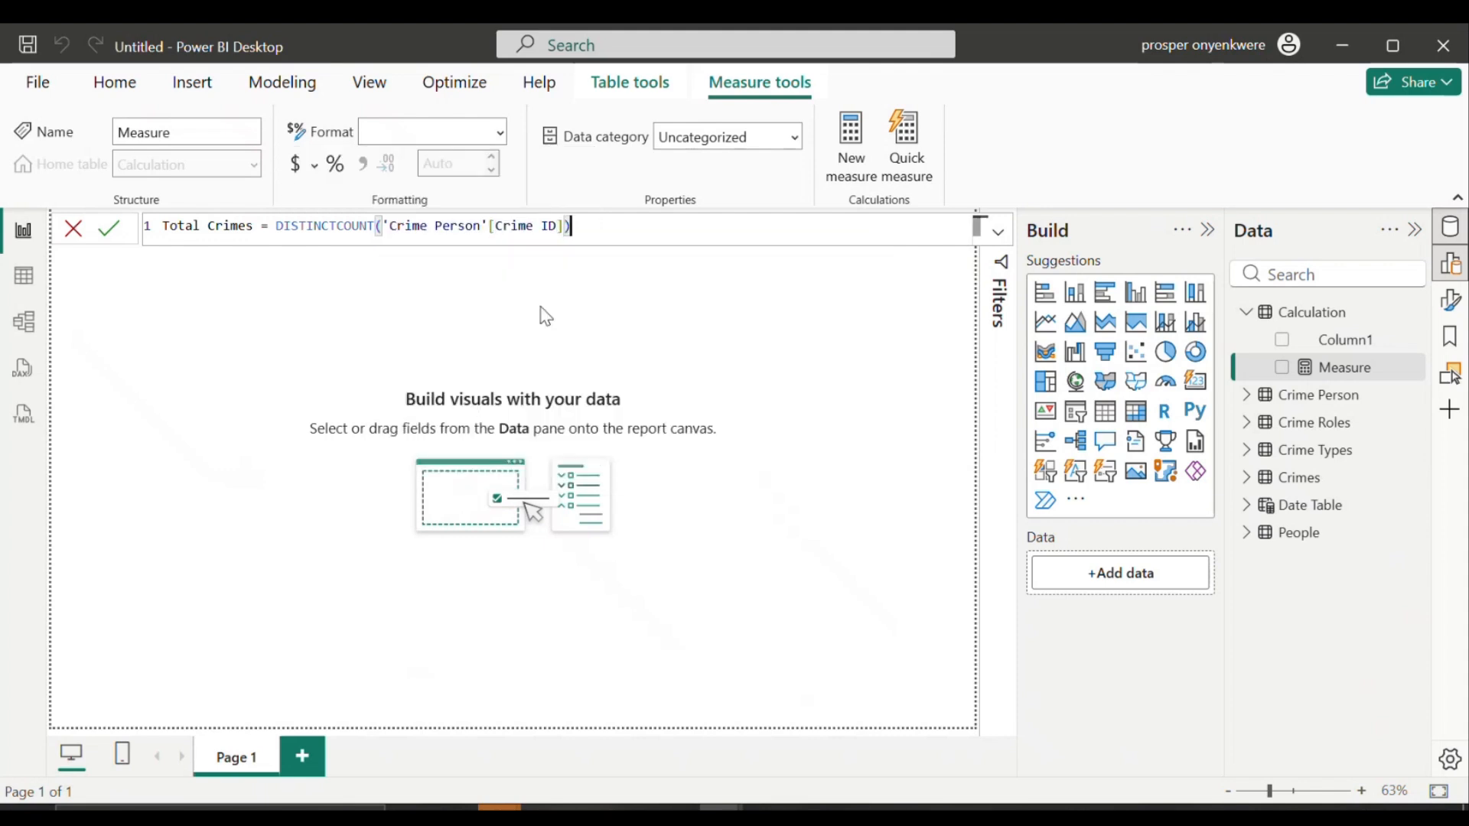
key("Return")
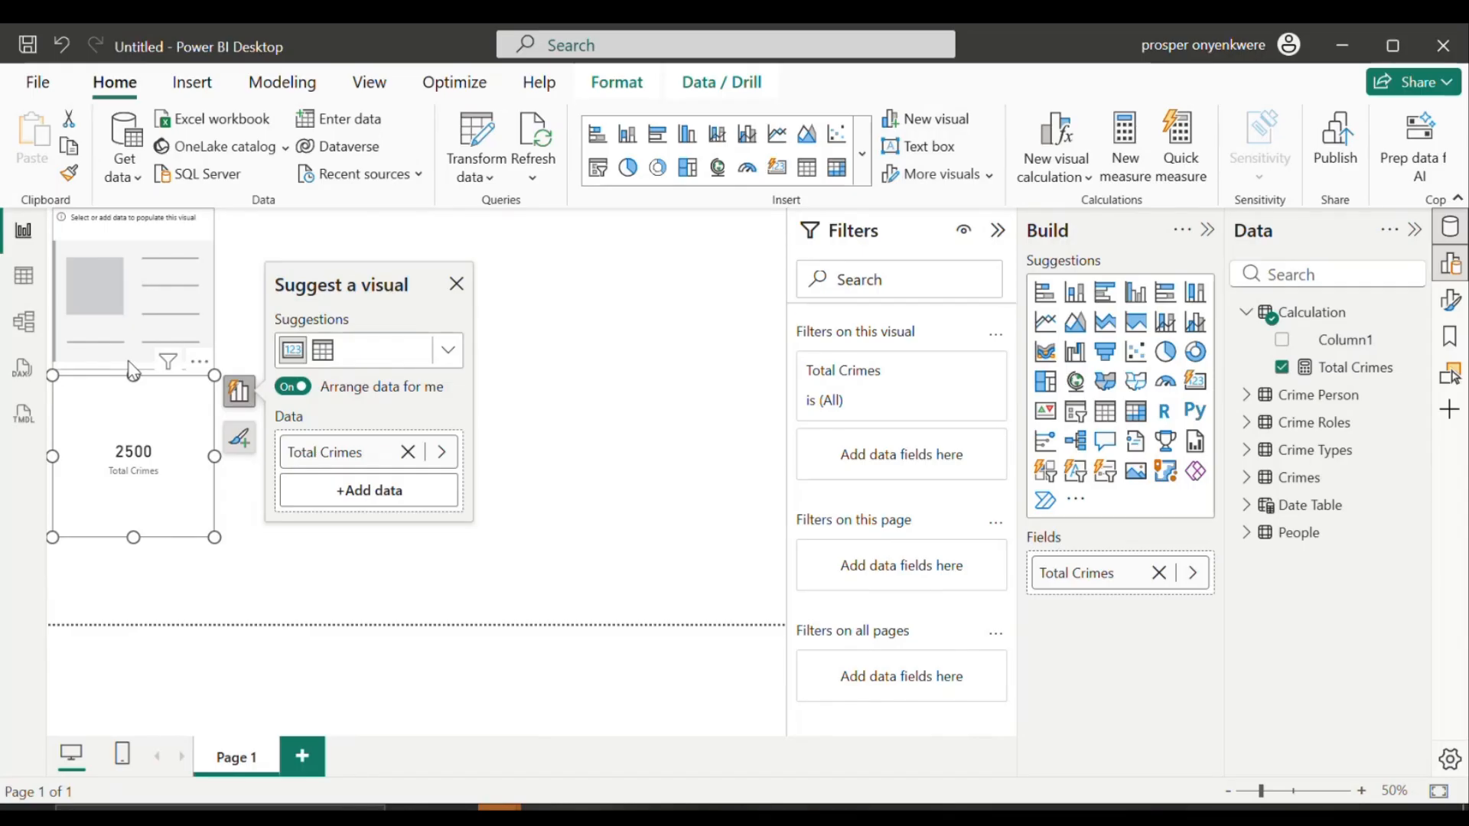
Step: Remove the empty card visual above the Total Crimes card from the report page
left_click(202, 231)
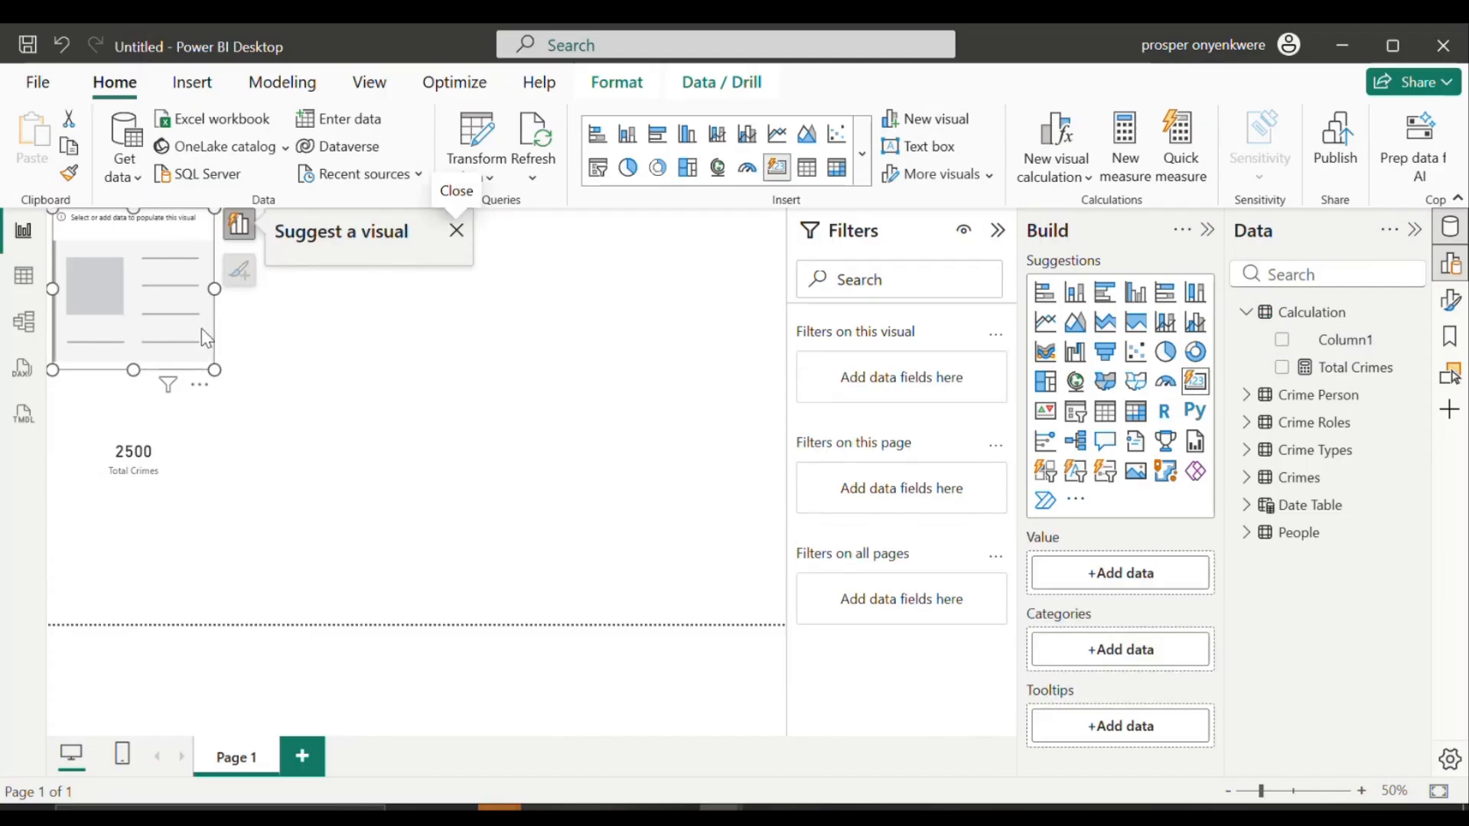
left_click(200, 386)
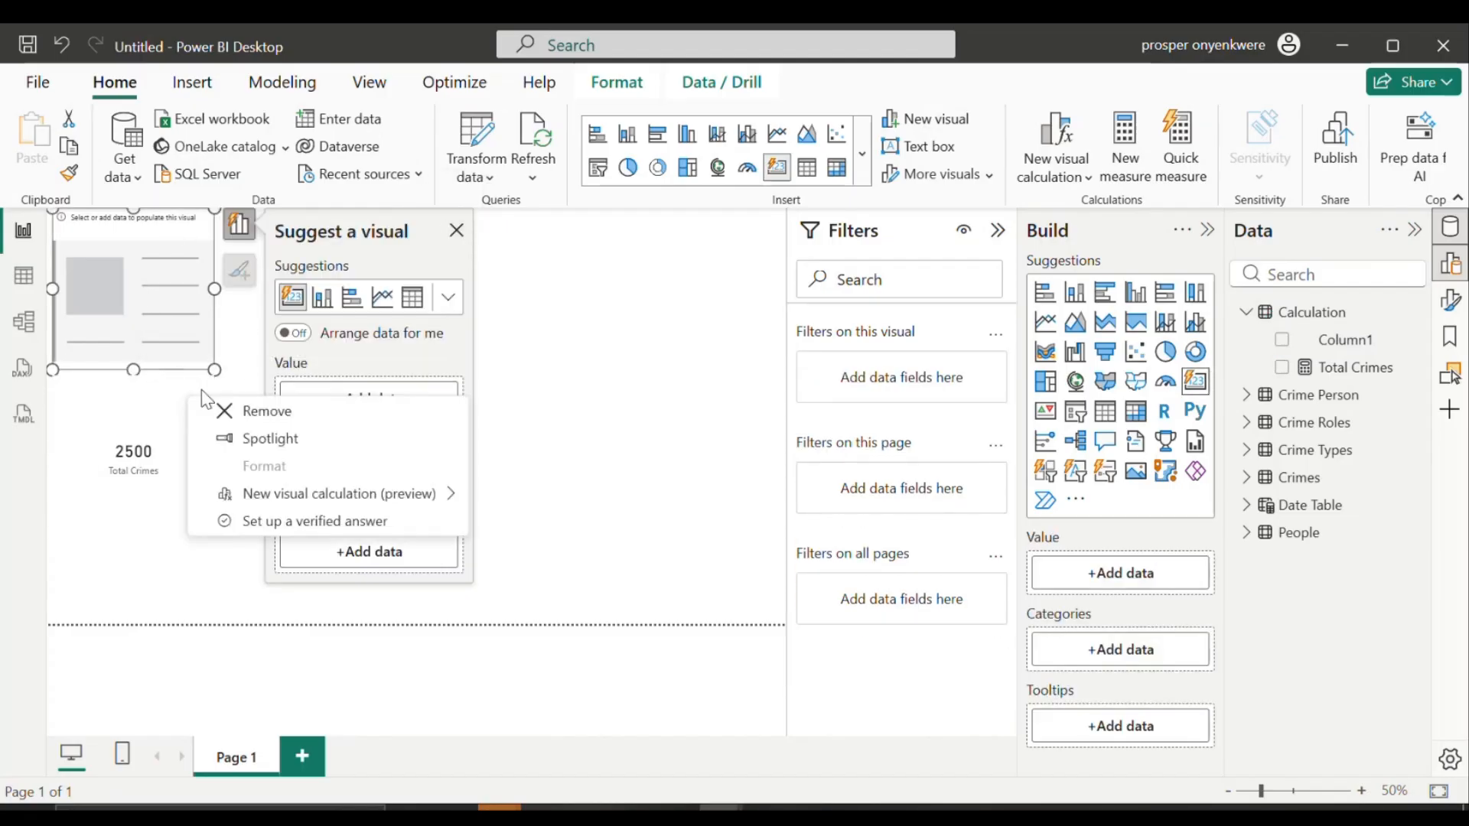
left_click(263, 413)
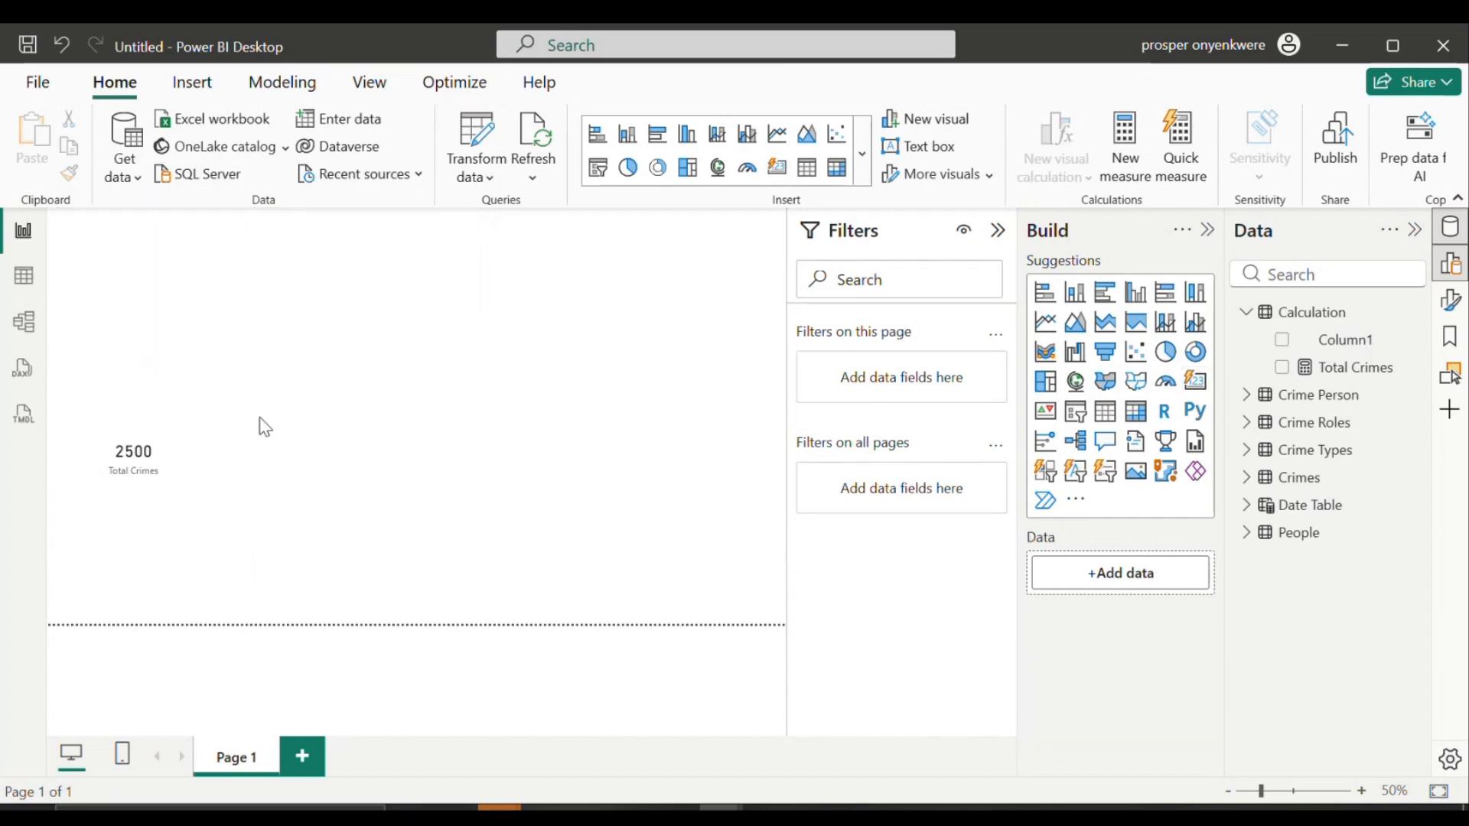
Step: Examine the Crime Person table's rows and Crime ID column, and return to the report page
left_click(26, 293)
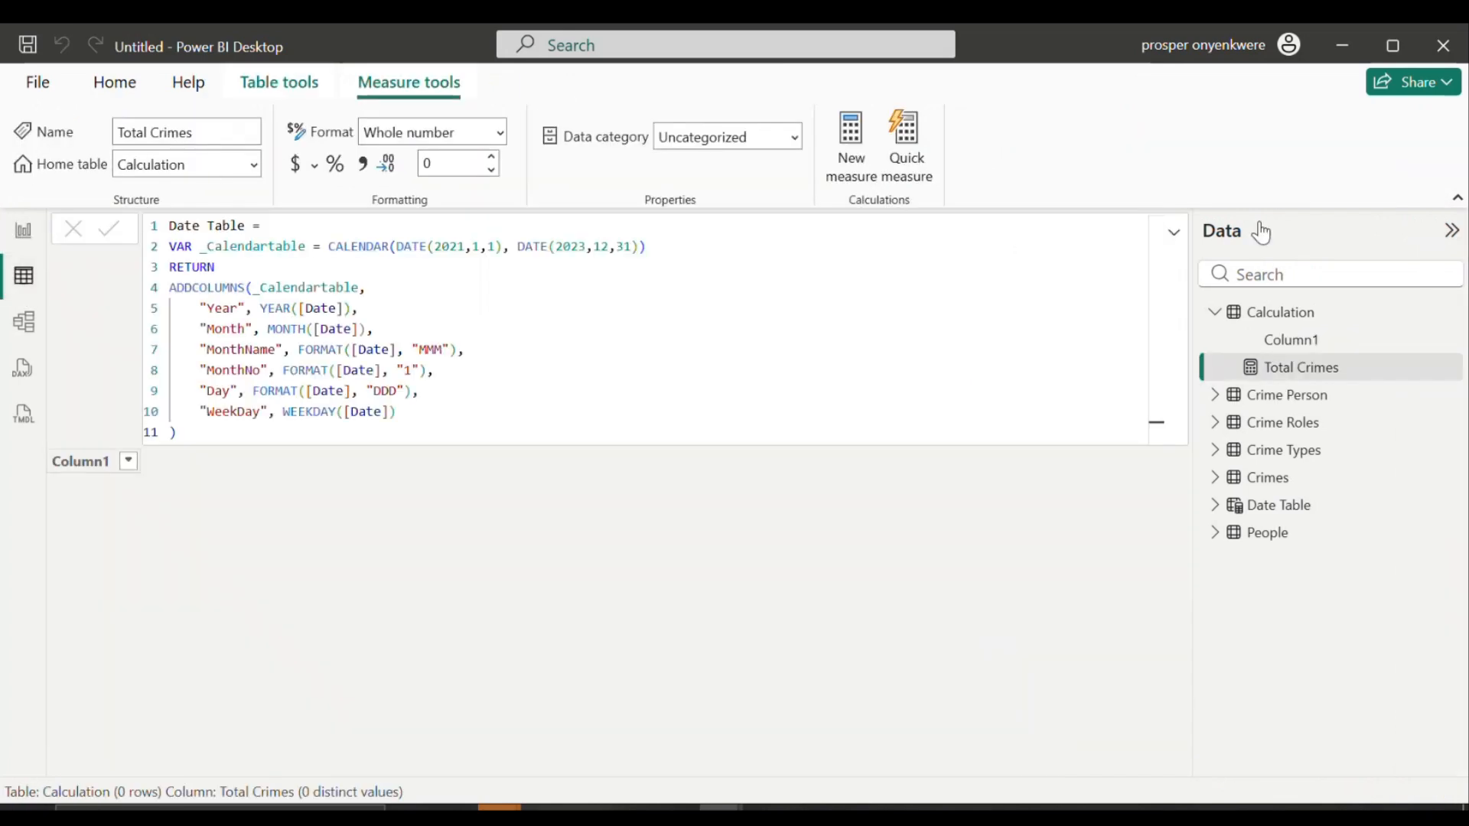
left_click(1294, 396)
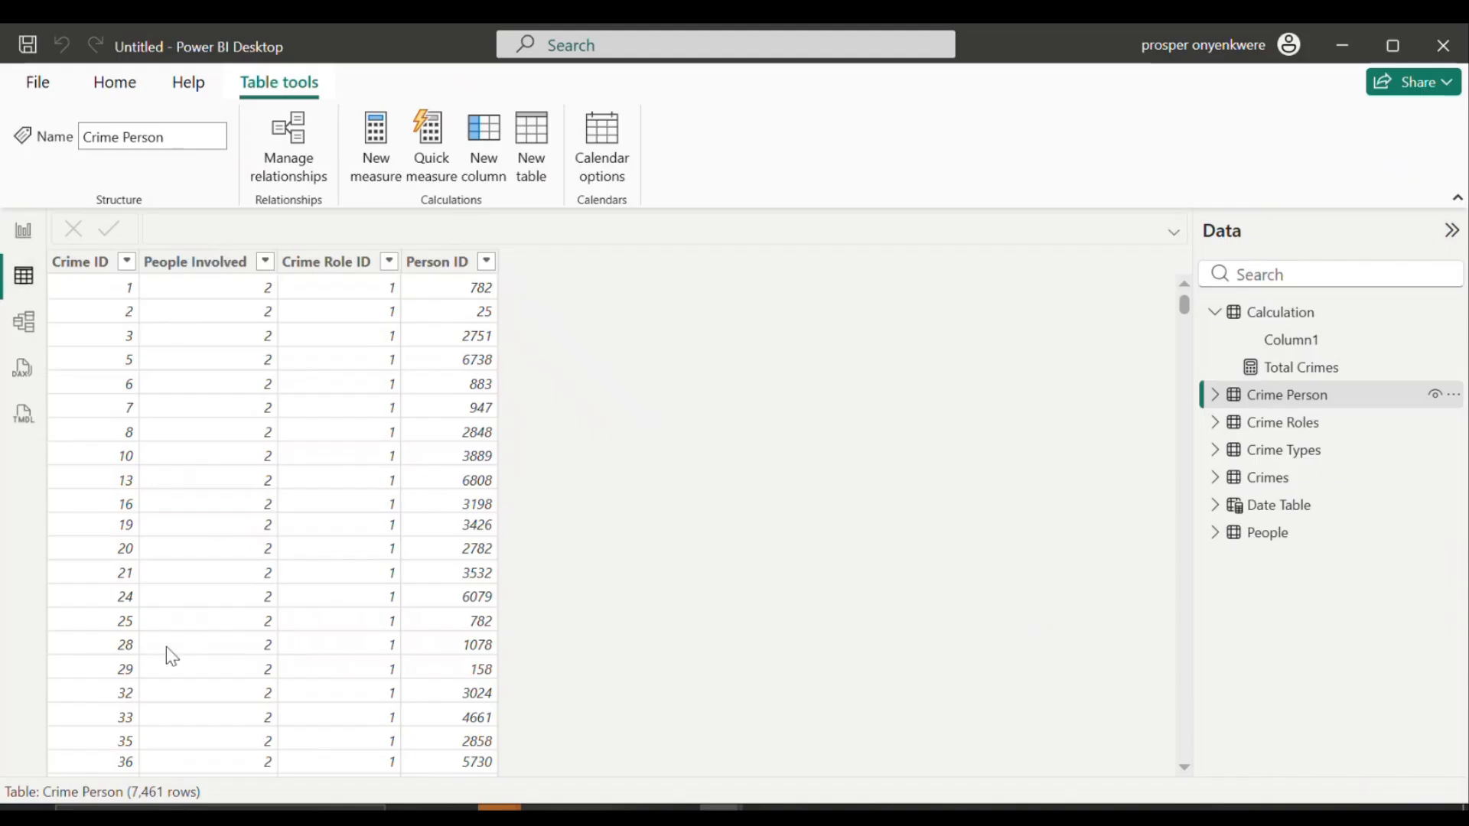
left_click(20, 239)
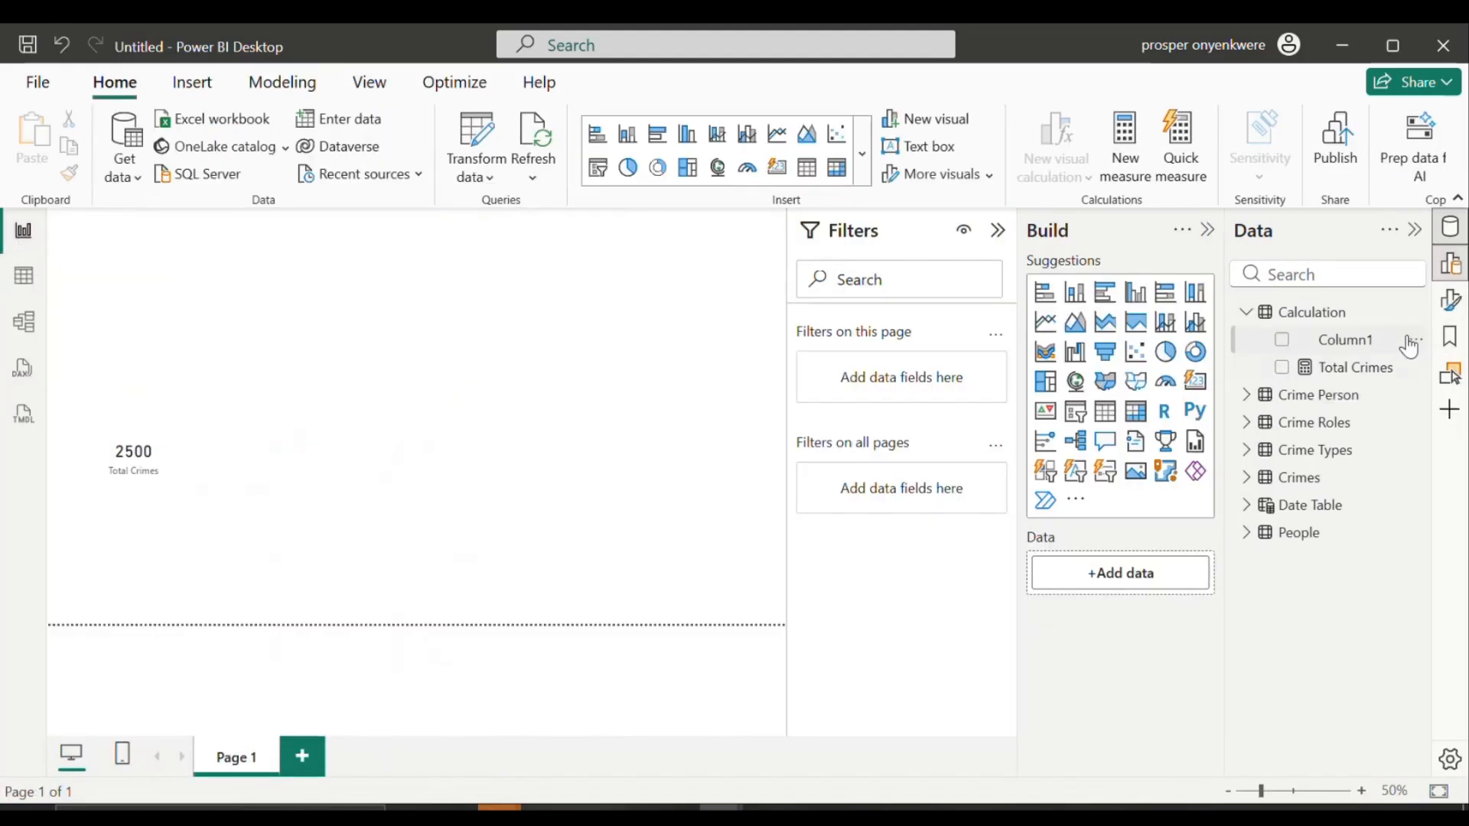
Step: Delete the placeholder Column1 from the Calculation table in the model
left_click(1411, 312)
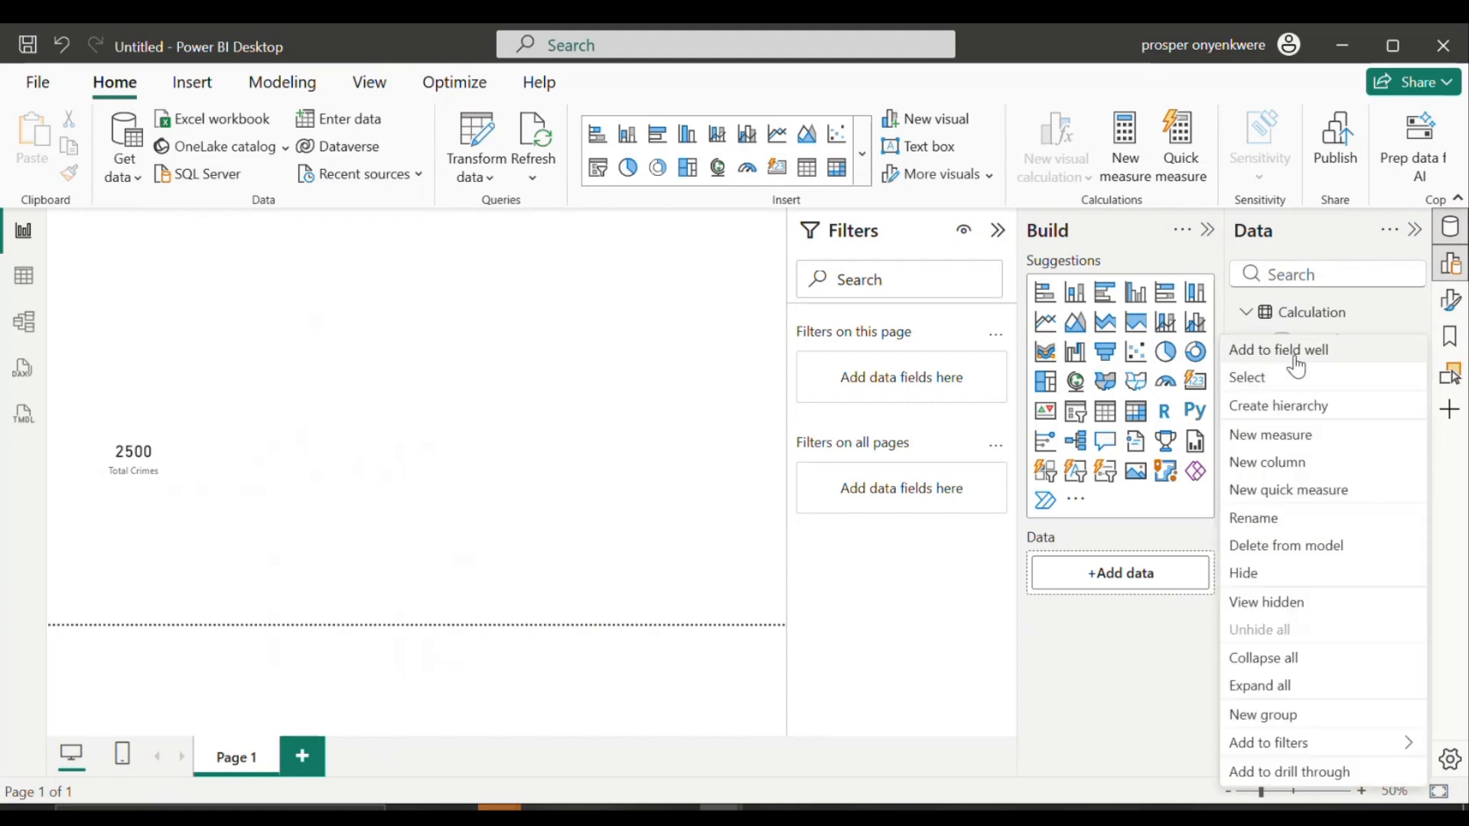
left_click(1268, 550)
left_click(865, 475)
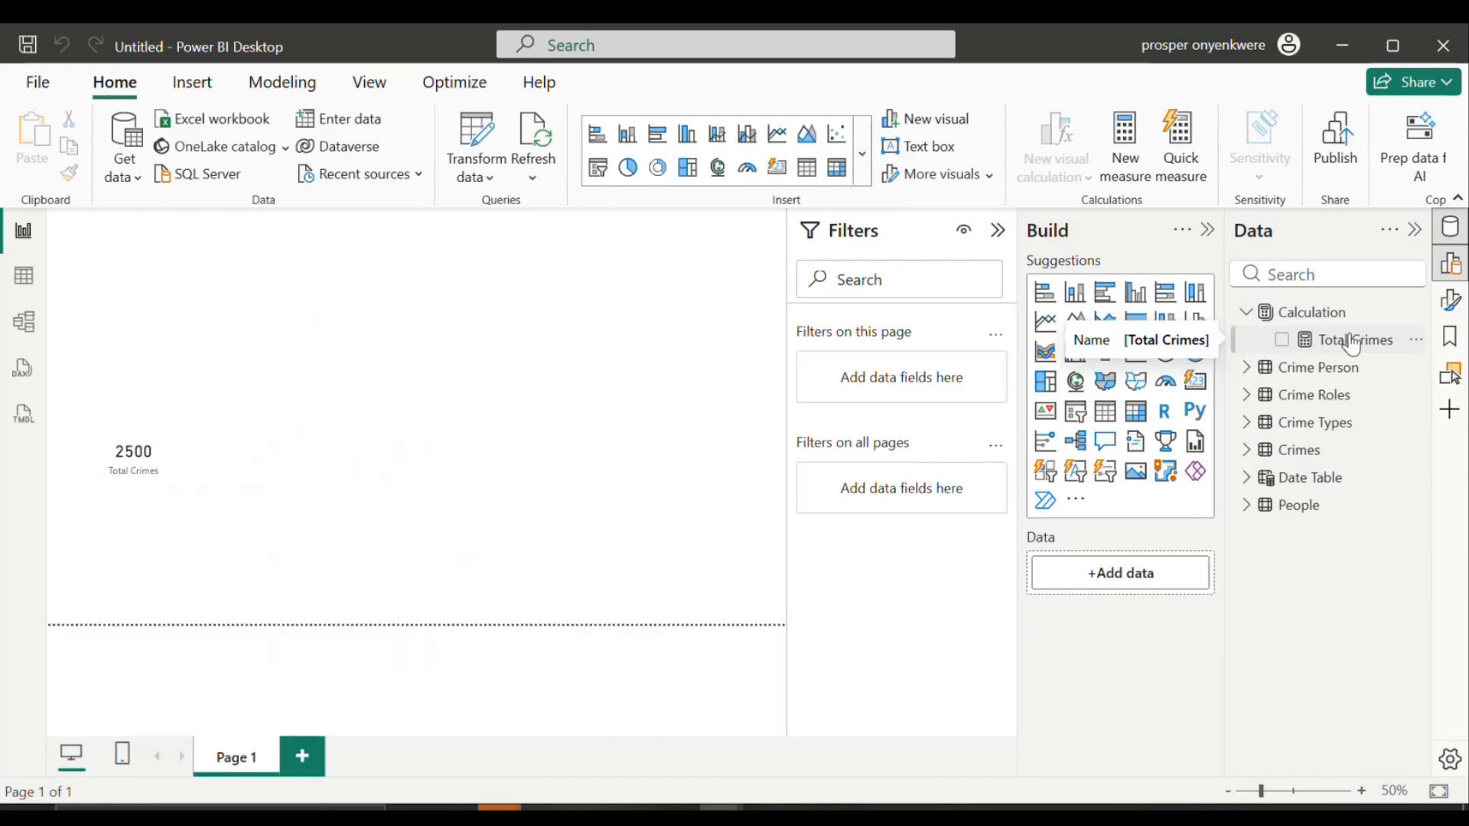
Step: Start a PY Crimes measure in the Calculation table using CALCULATE with [Total Crimes] as its expression
right_click(1340, 322)
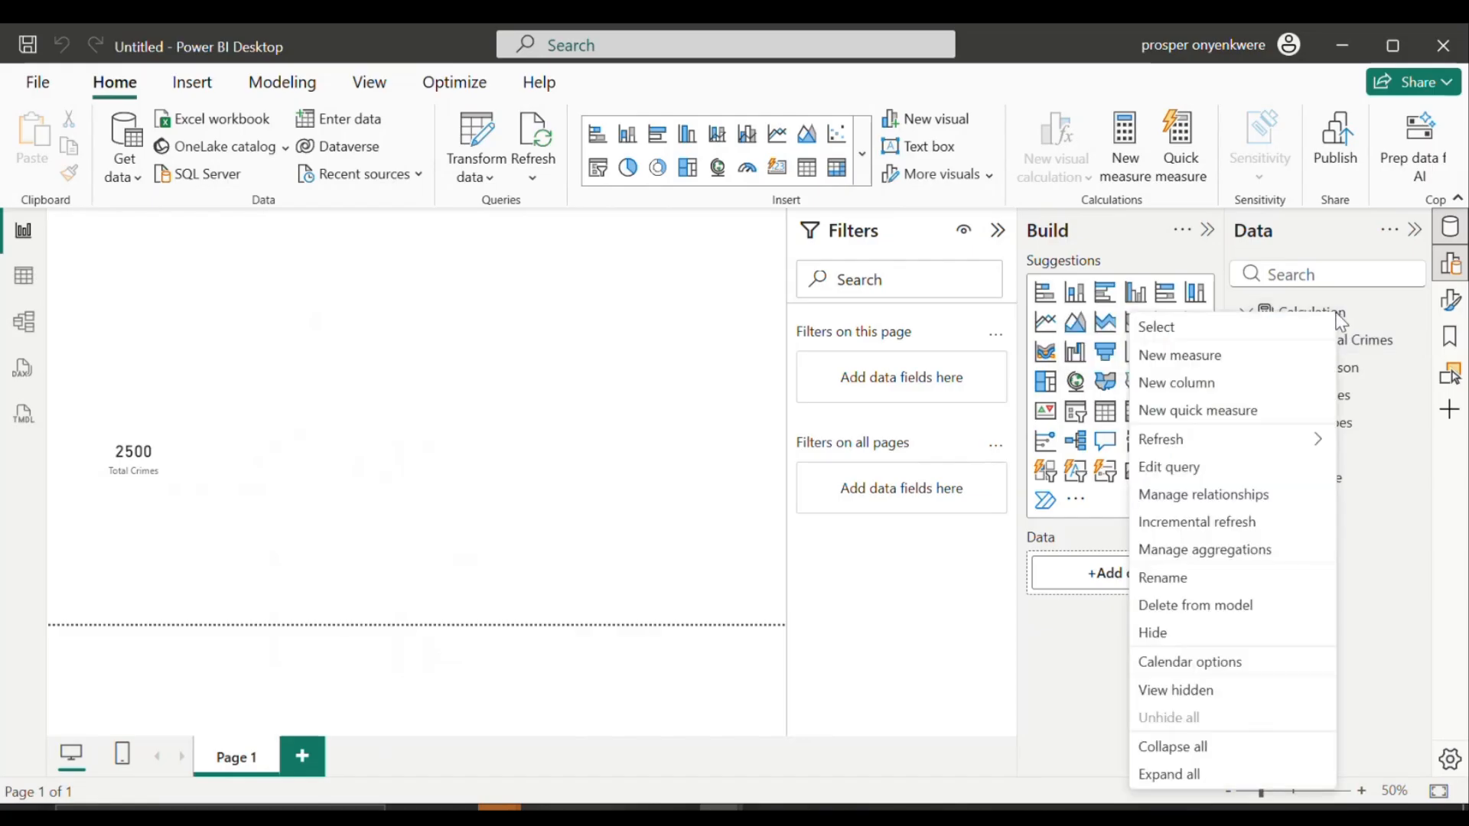
left_click(1221, 356)
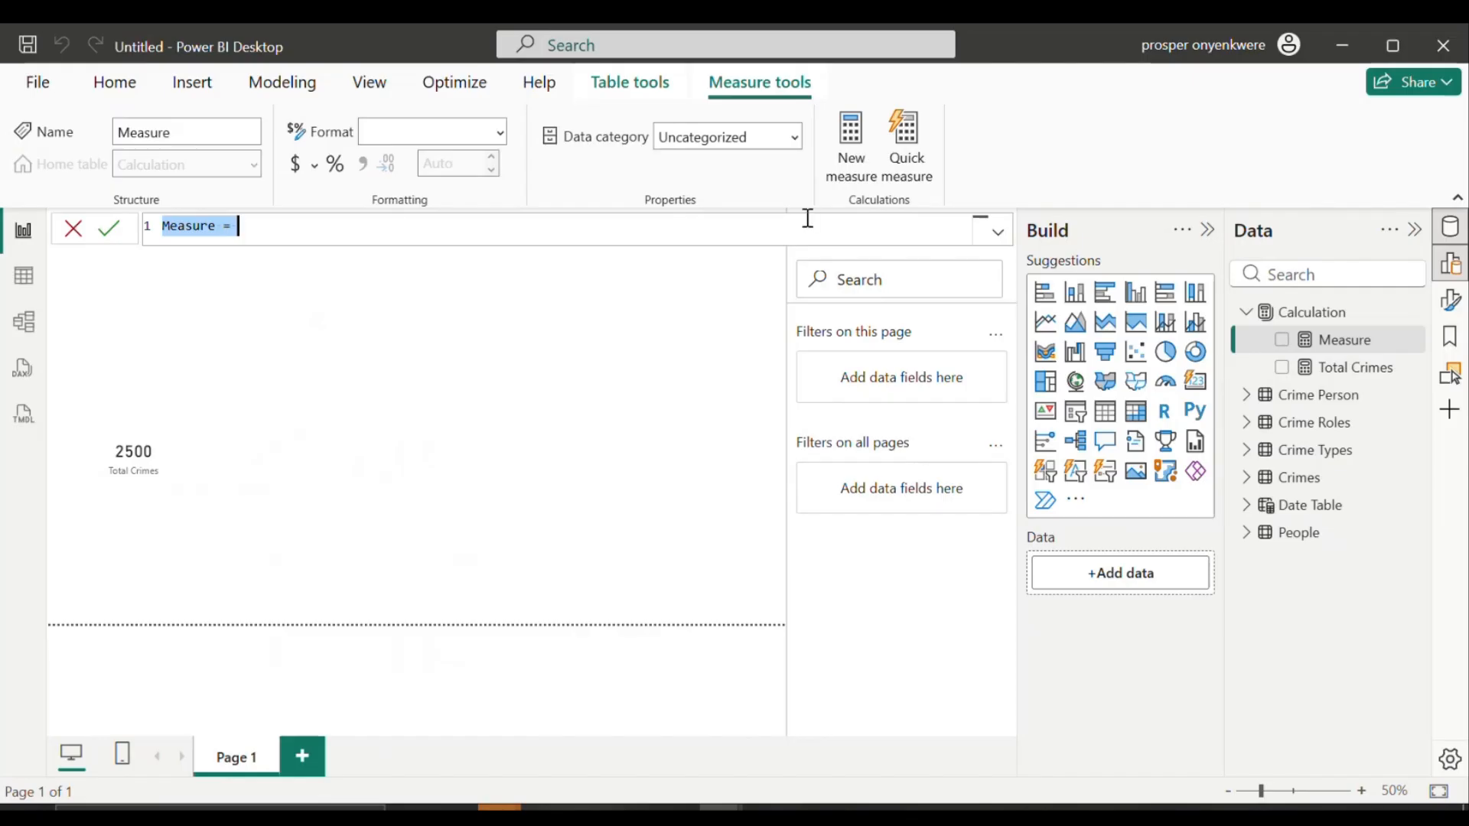
key("BackSpace")
type("P")
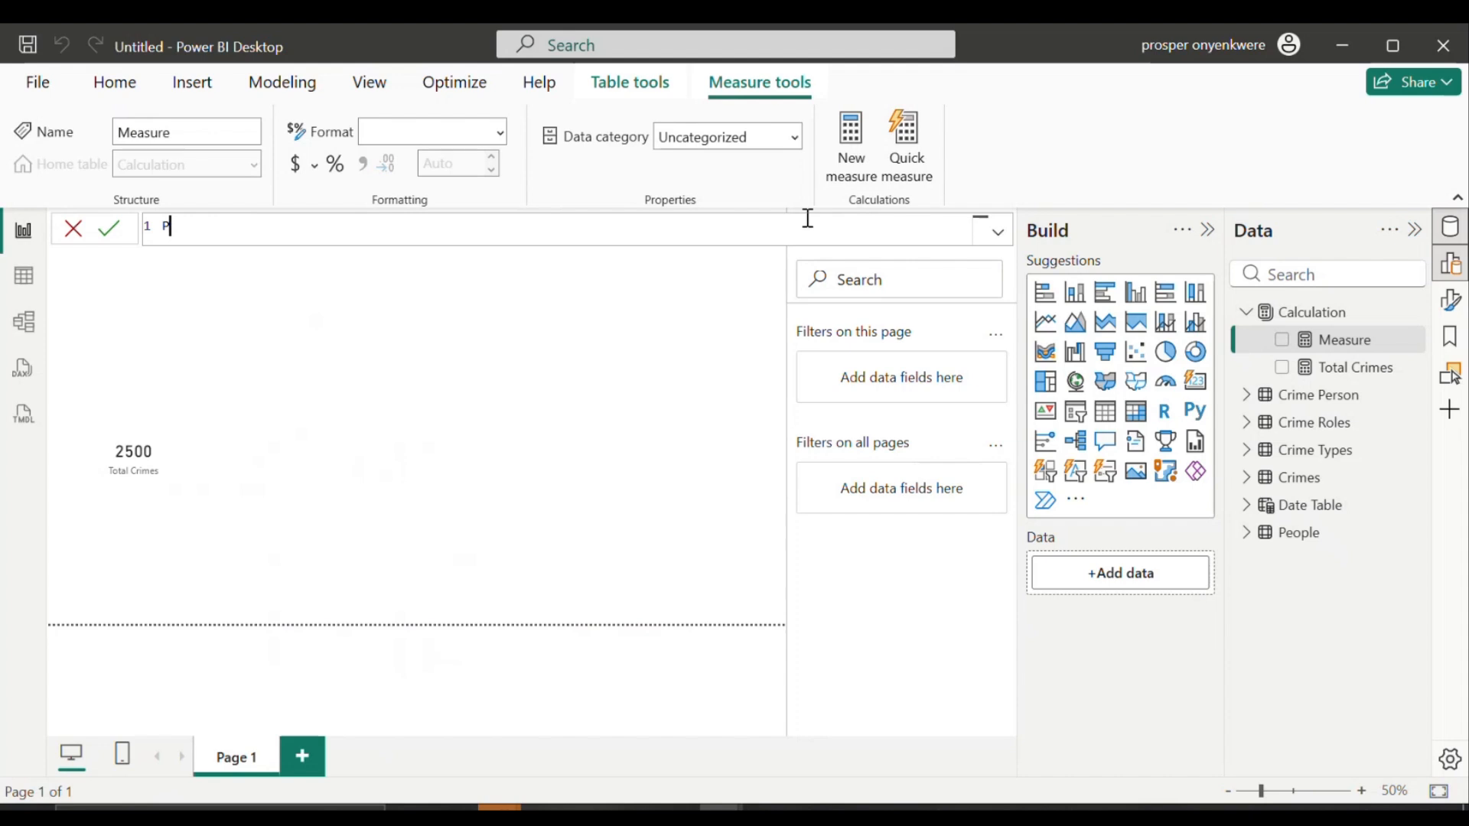
type("Y Crimes = C")
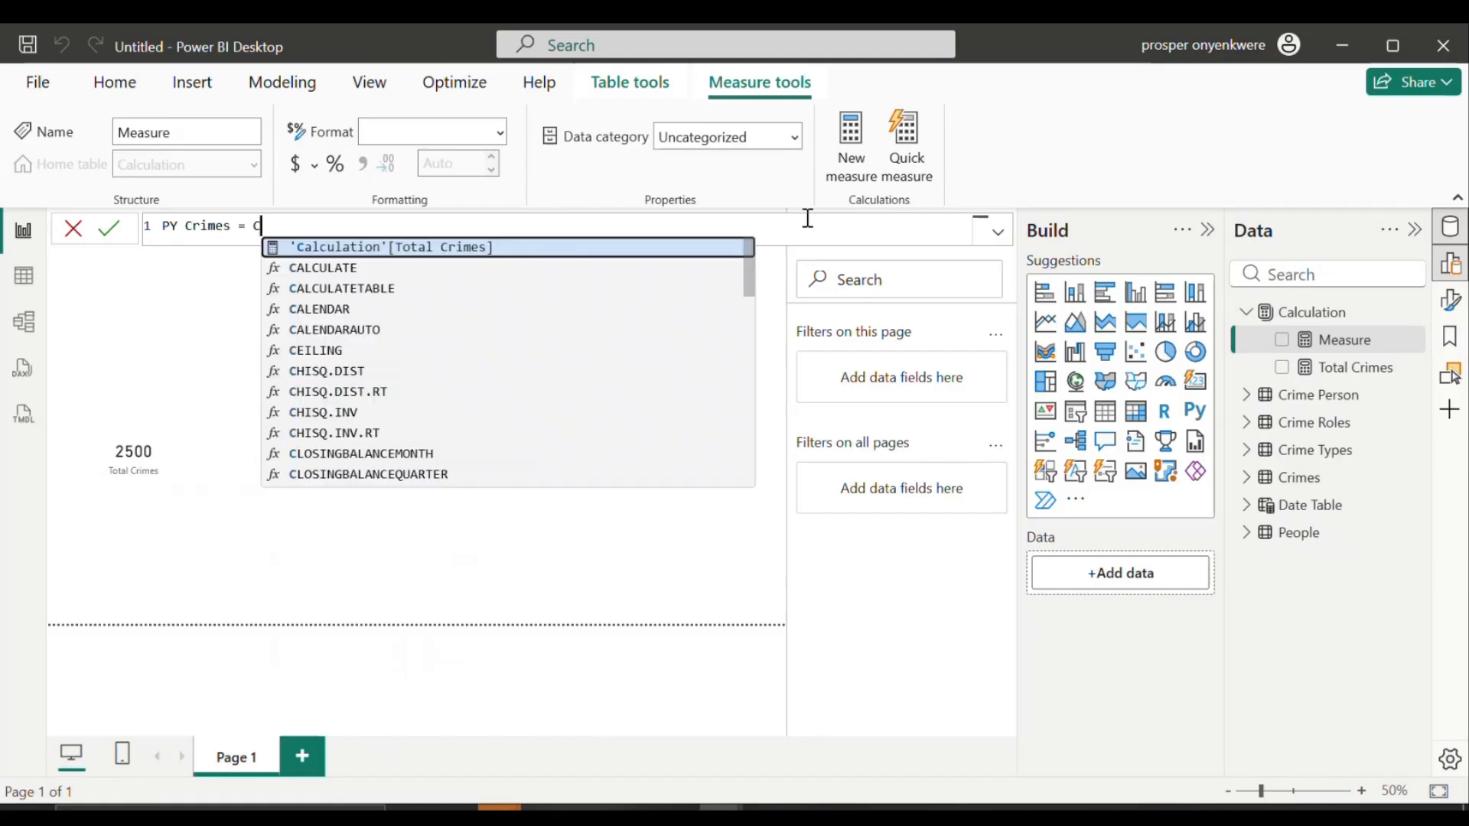
type("al")
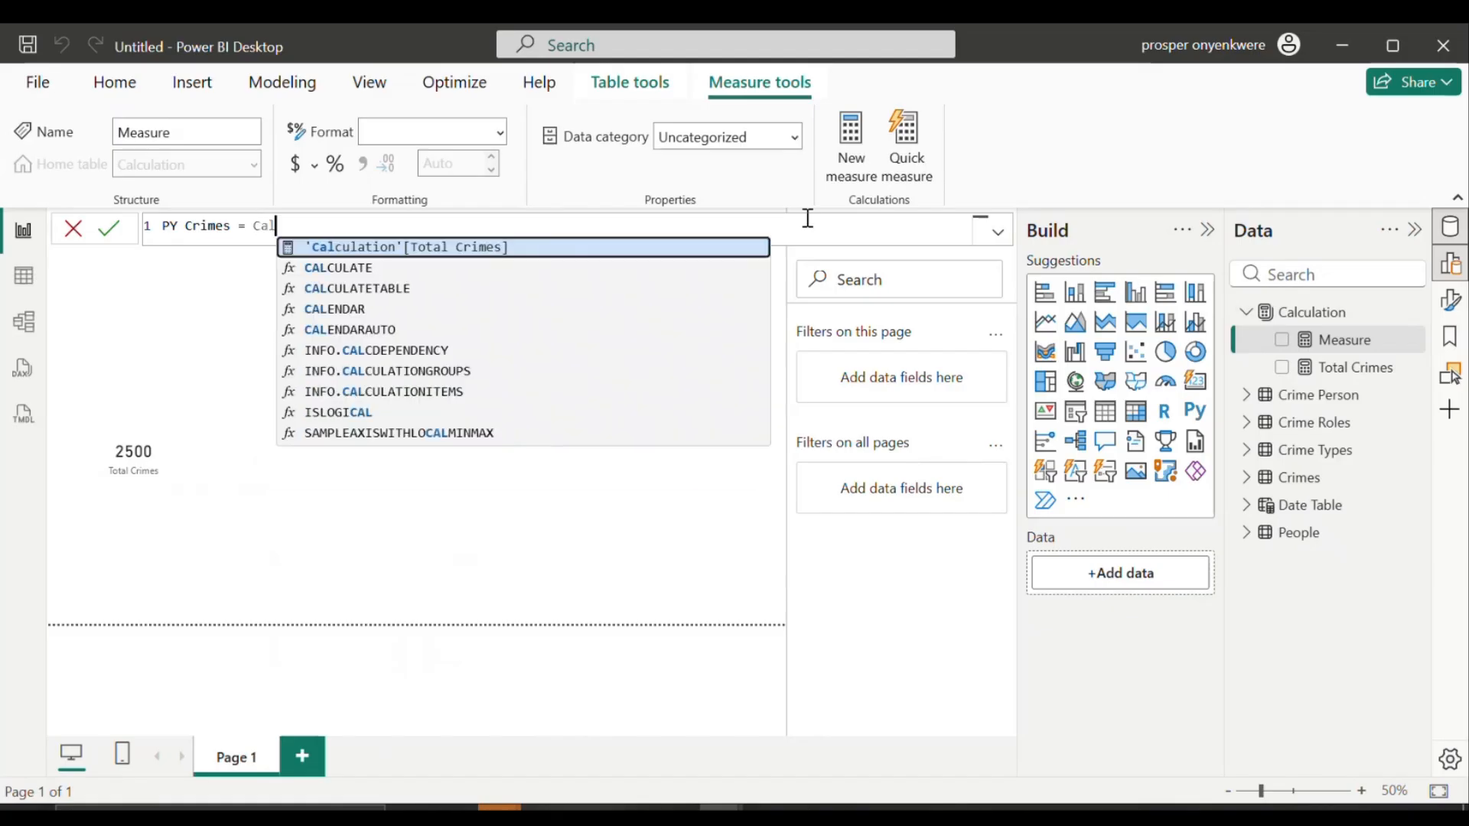
left_click(332, 267)
type("t")
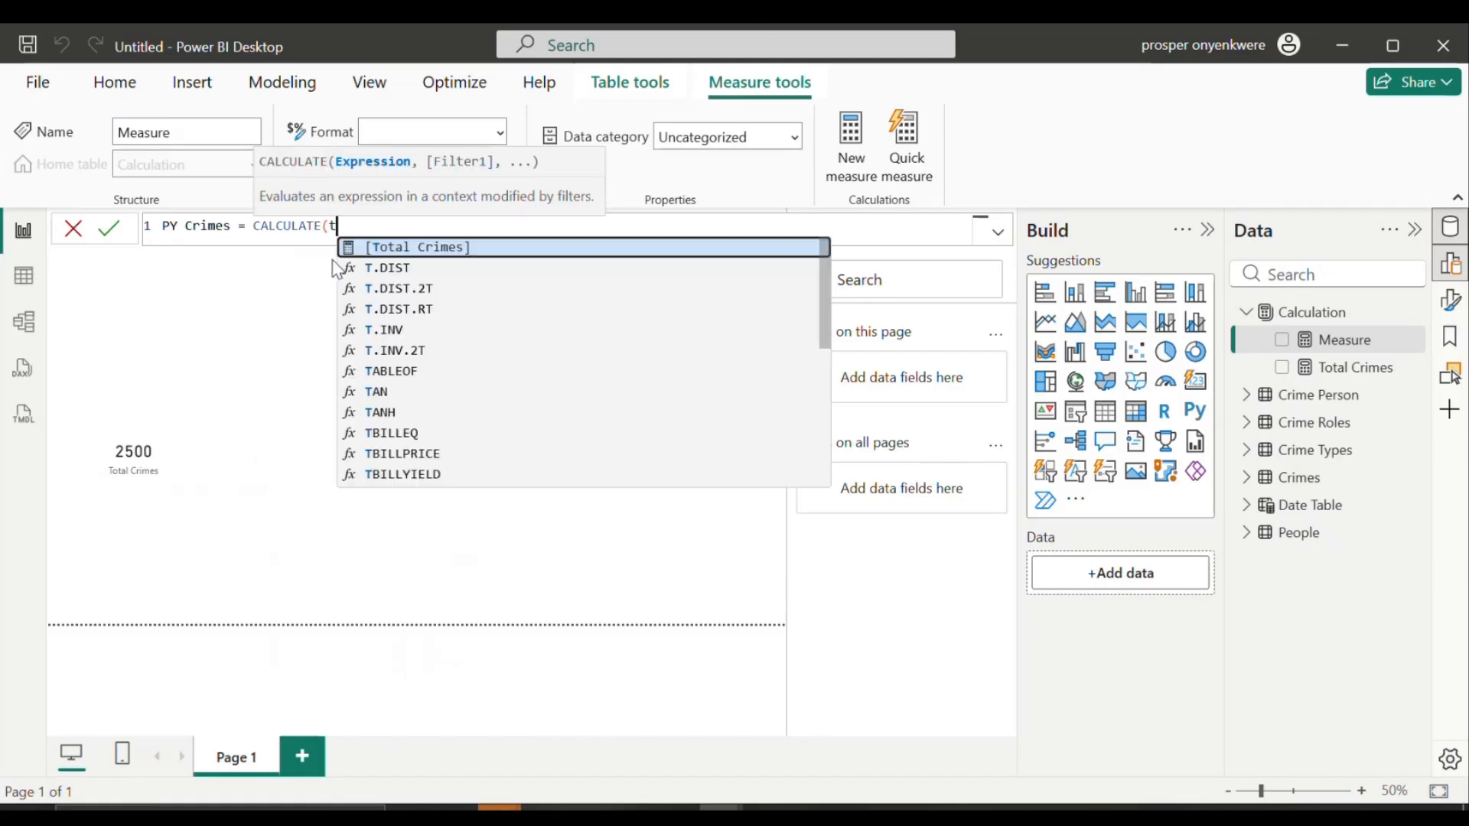
type("ot")
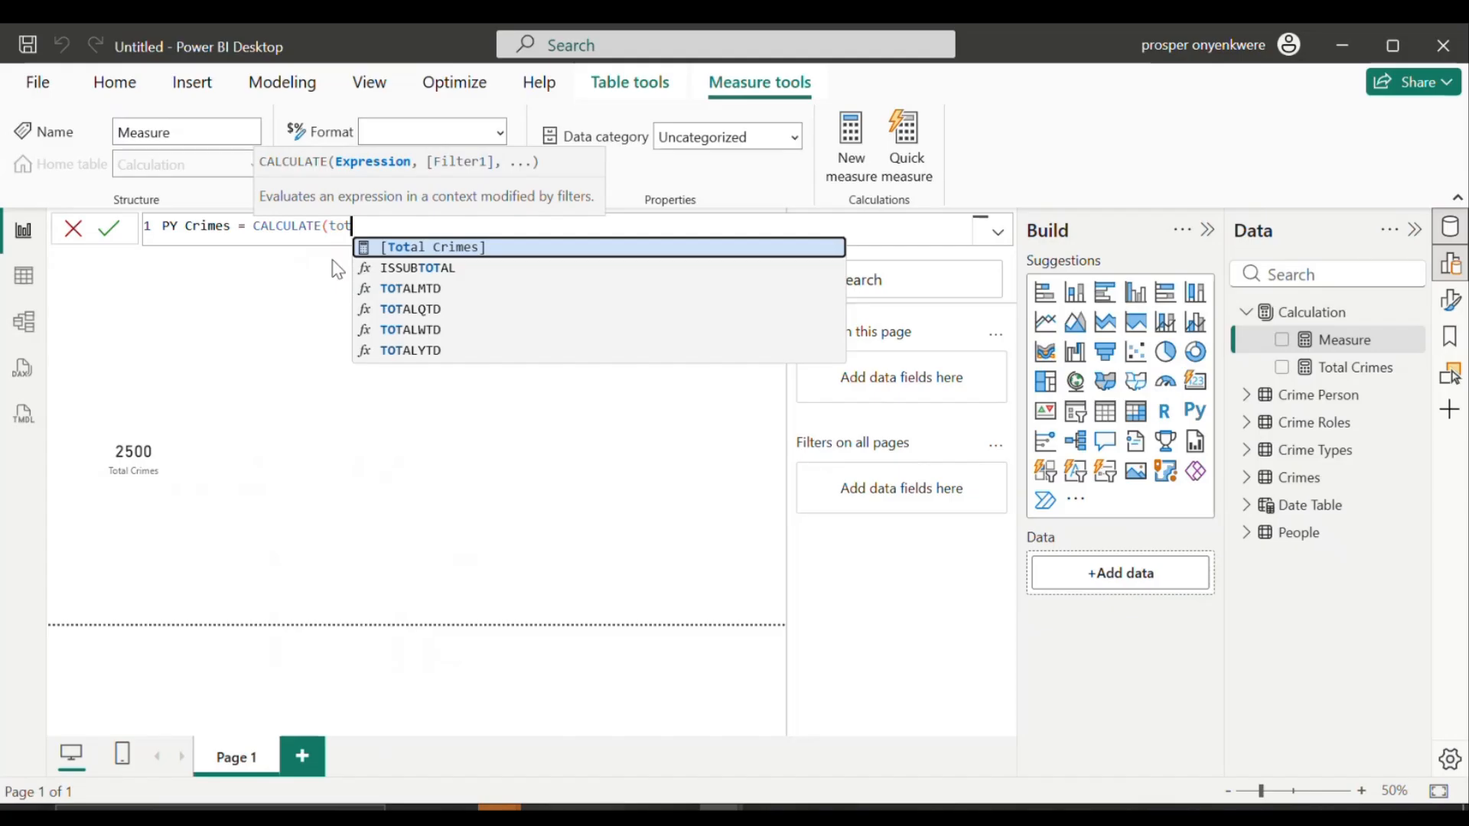
left_click(410, 253)
type(", ")
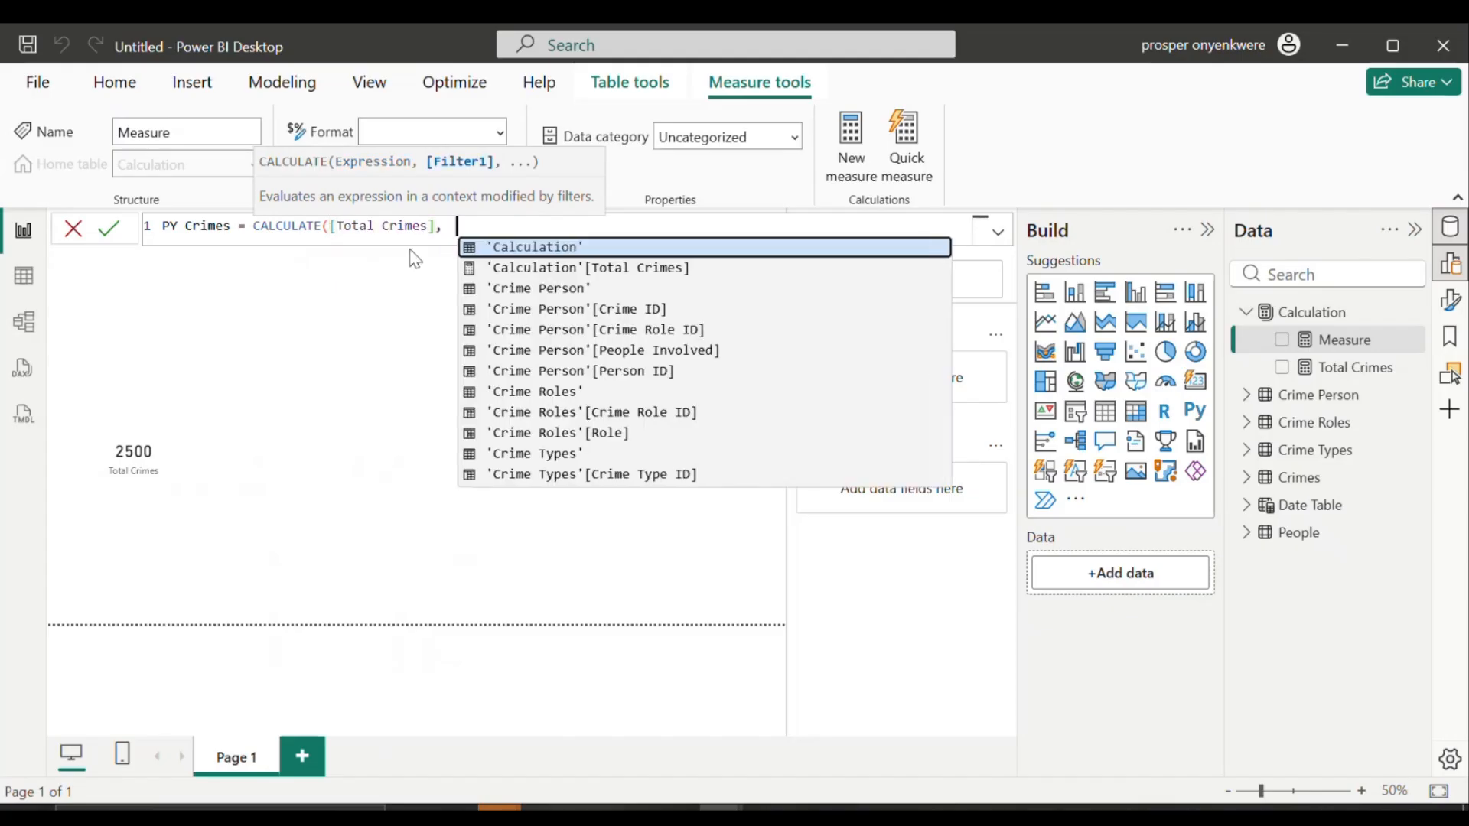
Step: Complete the PY Crimes formula with the filter PREVIOUSYEAR('Date Table'[Date]) and commit the measure
type("p")
key("BackSpace")
type("p")
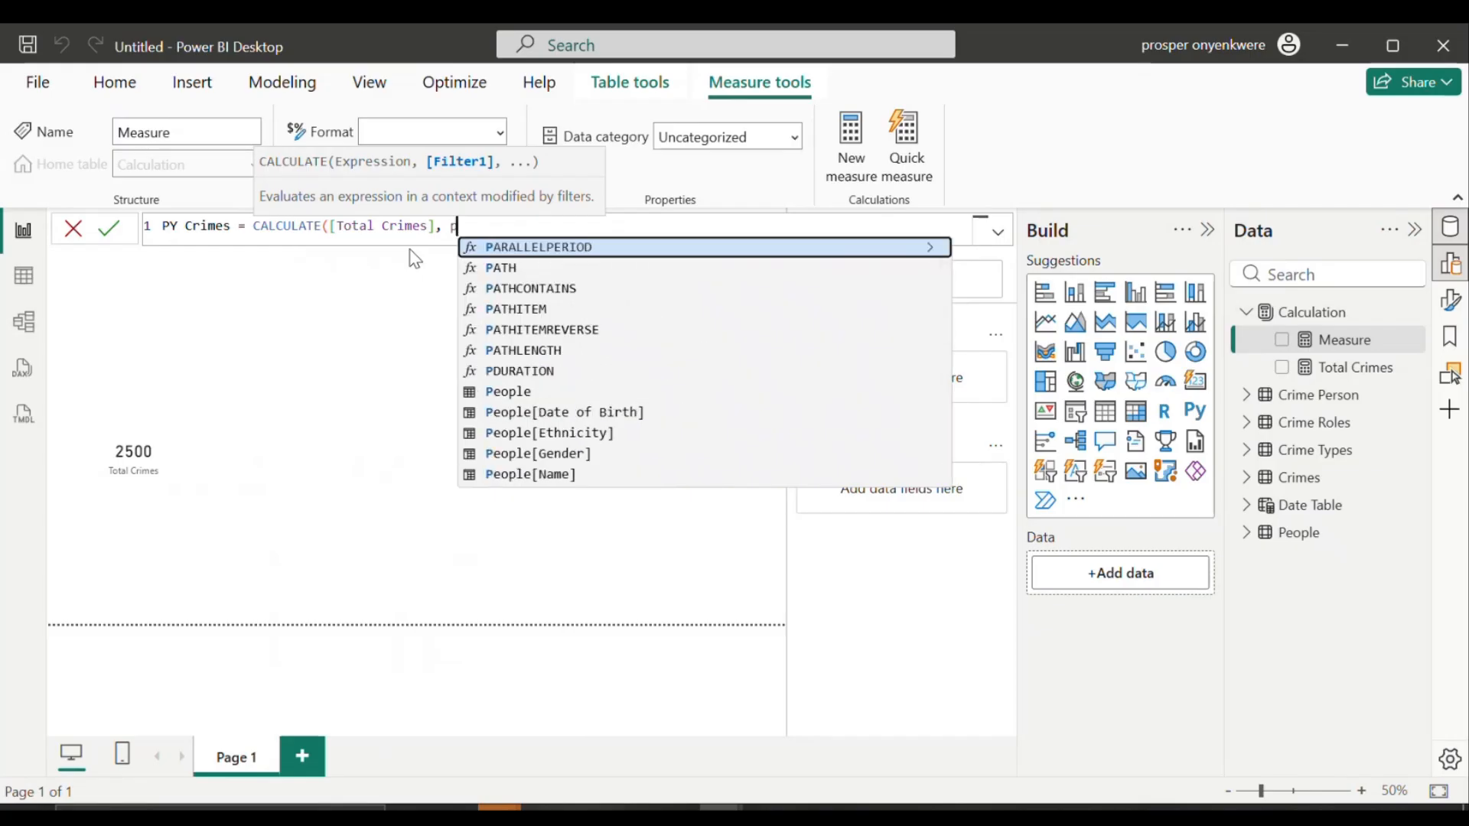
type("re")
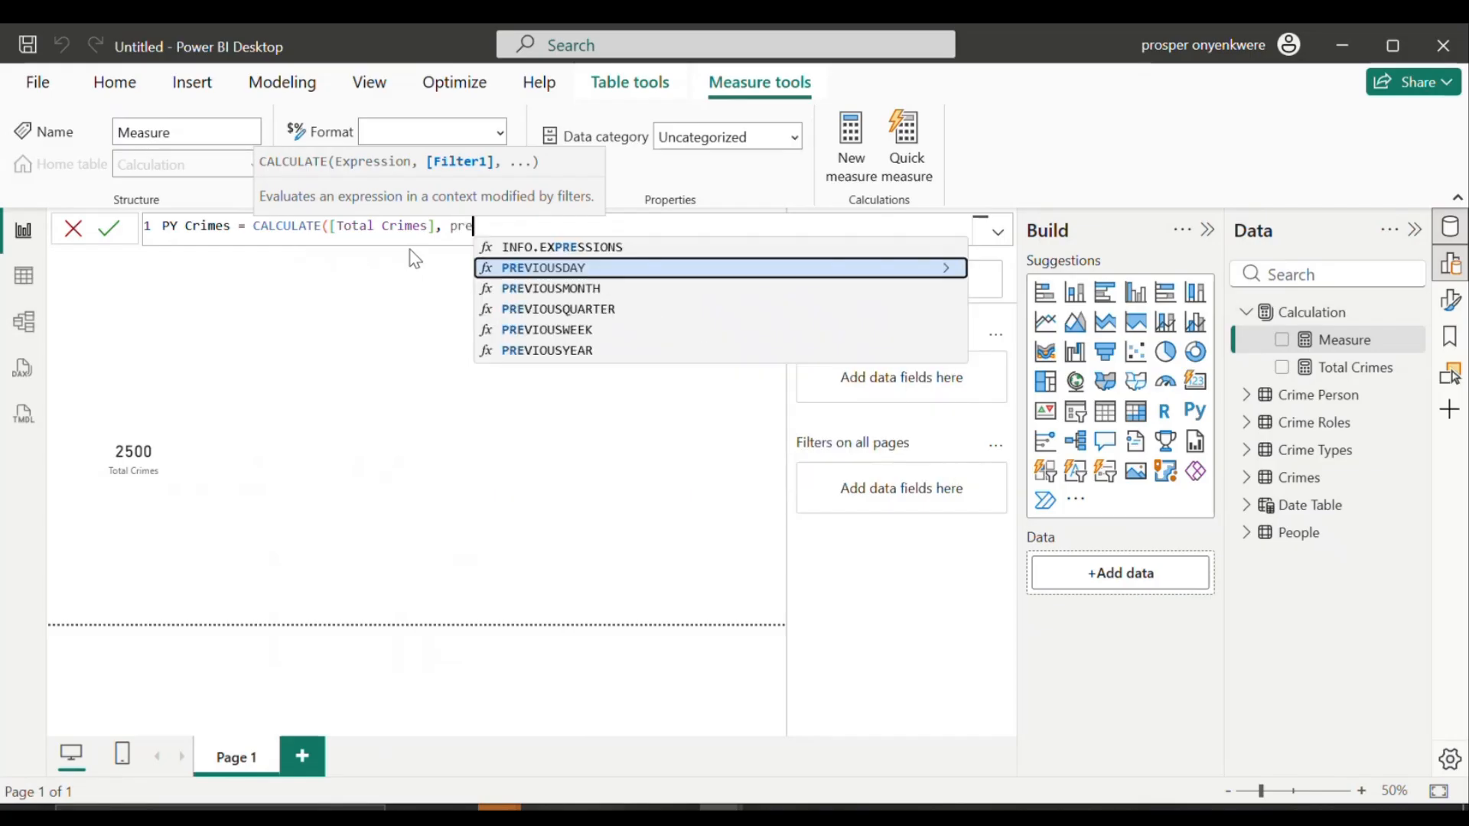
left_click(558, 350)
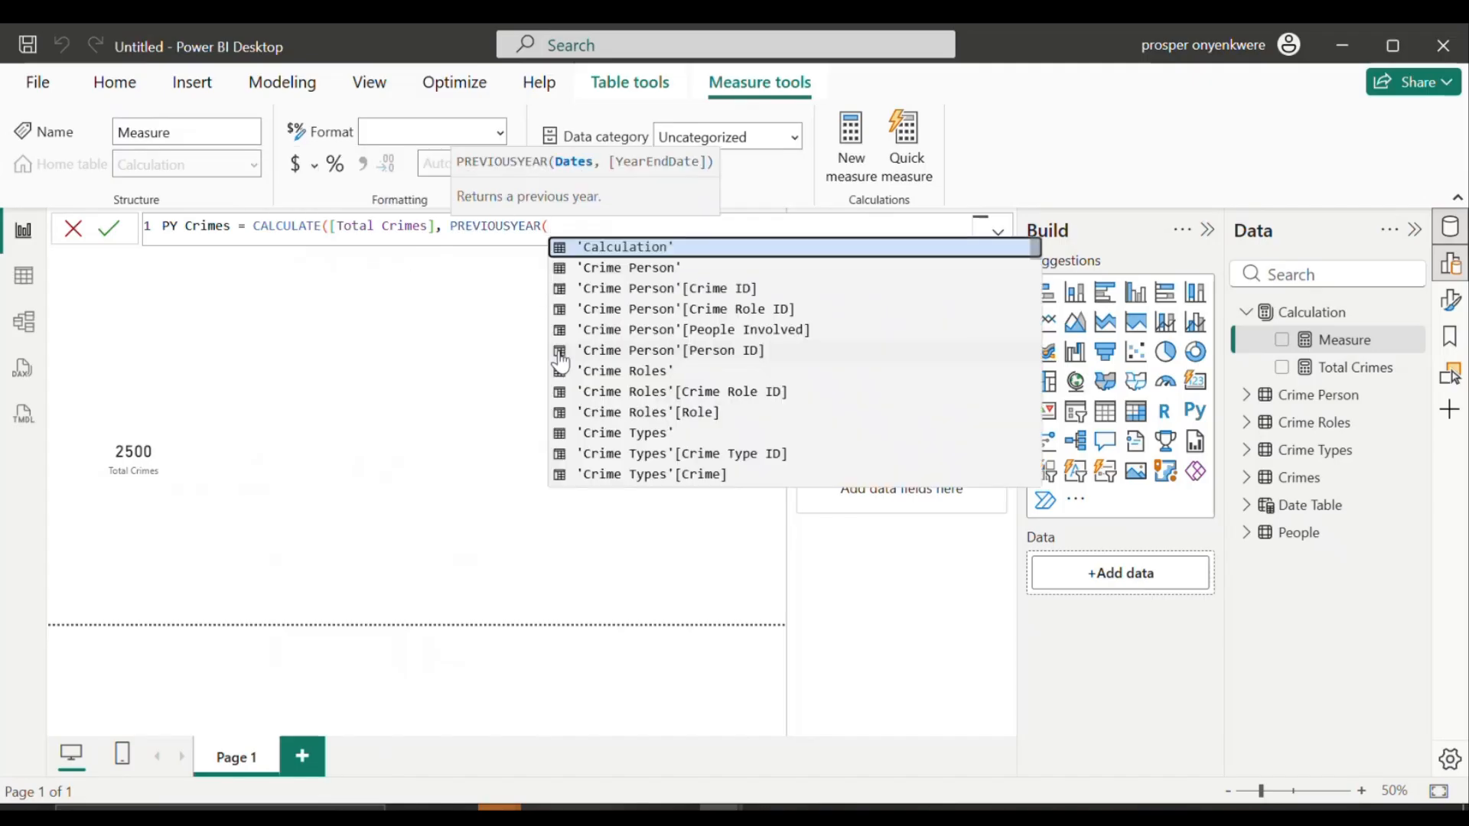
type("d")
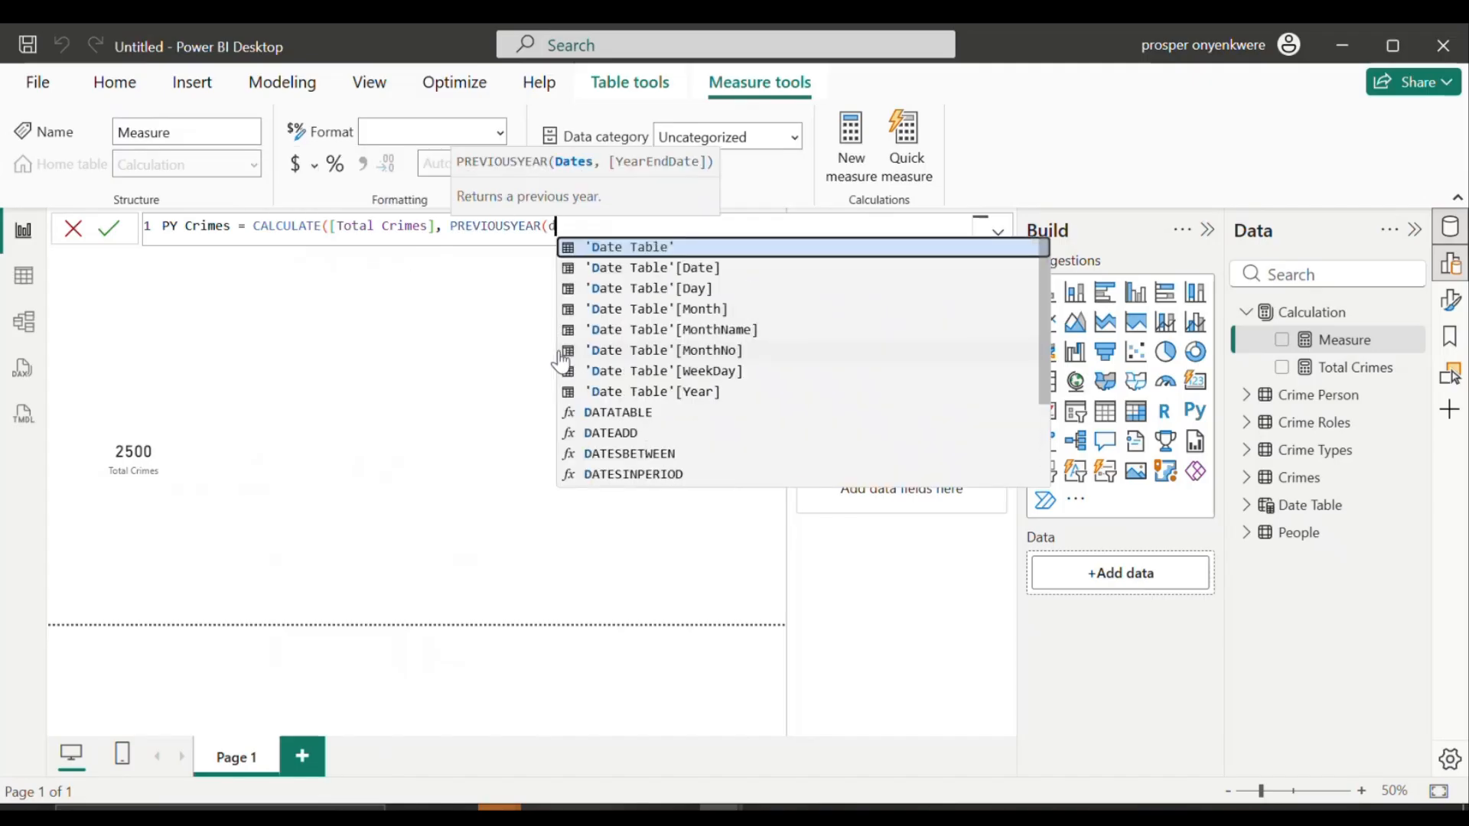
left_click(642, 274)
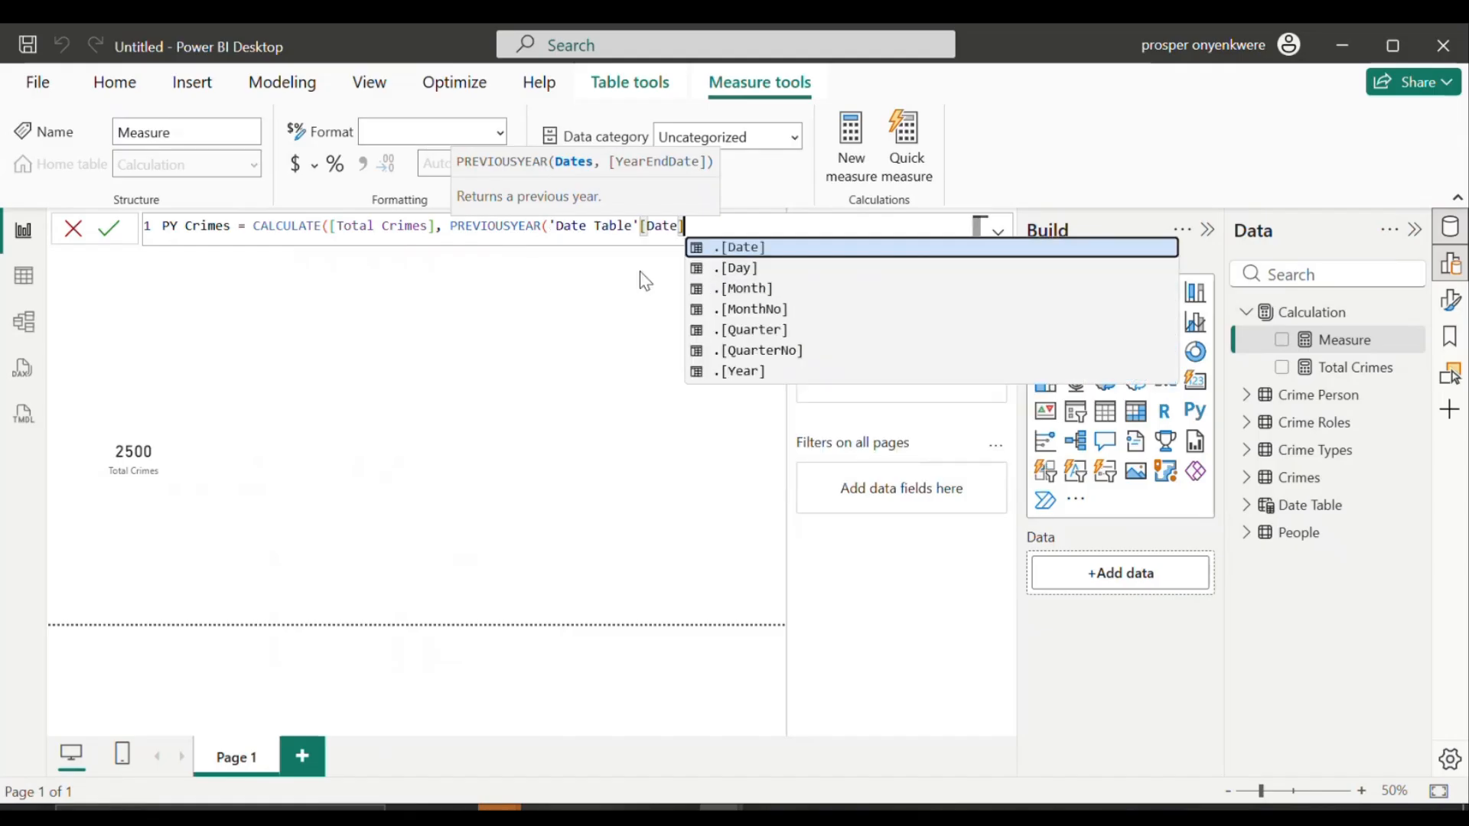
type(")")
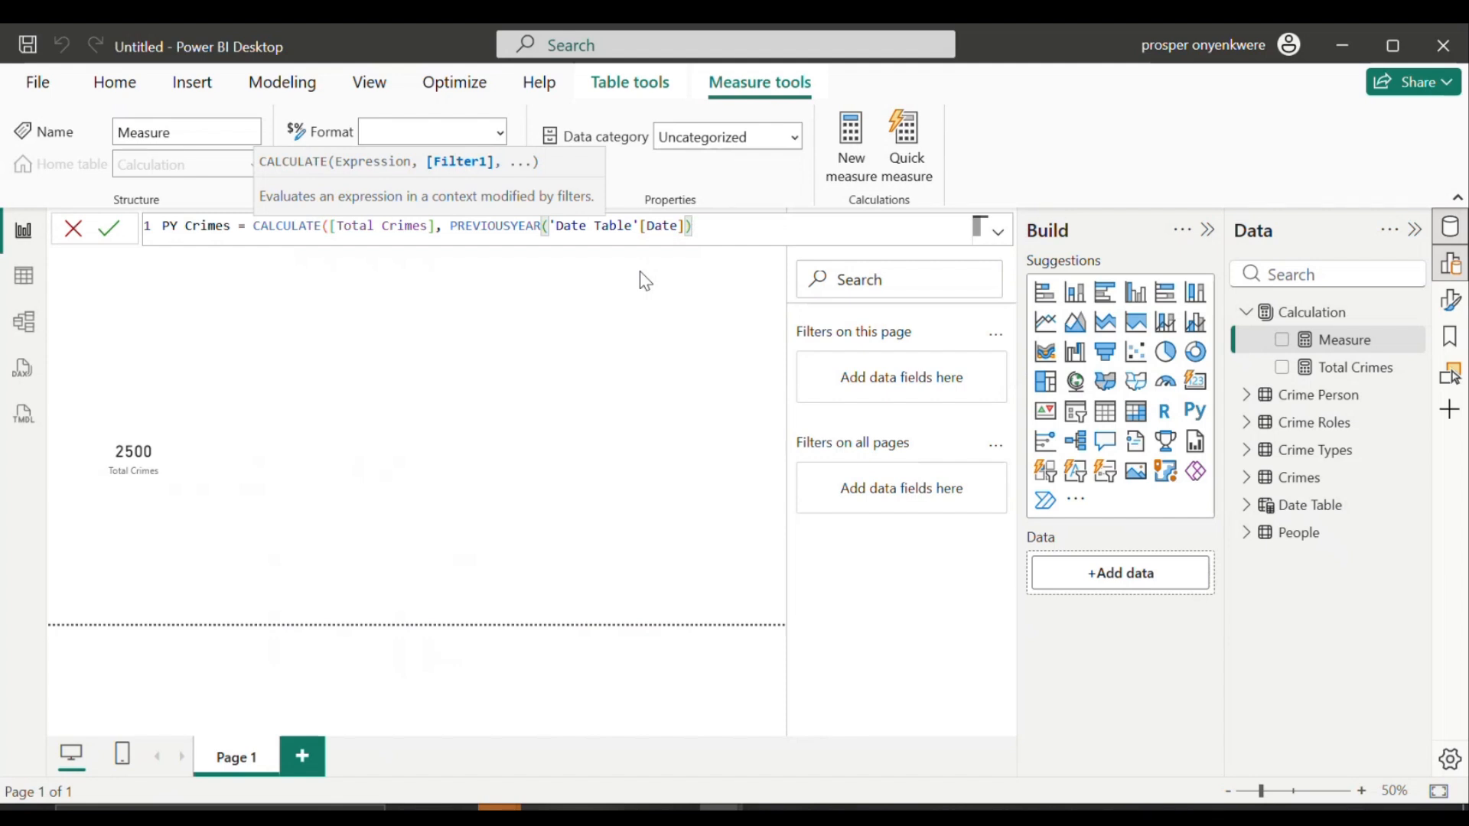
type(")")
key("Return")
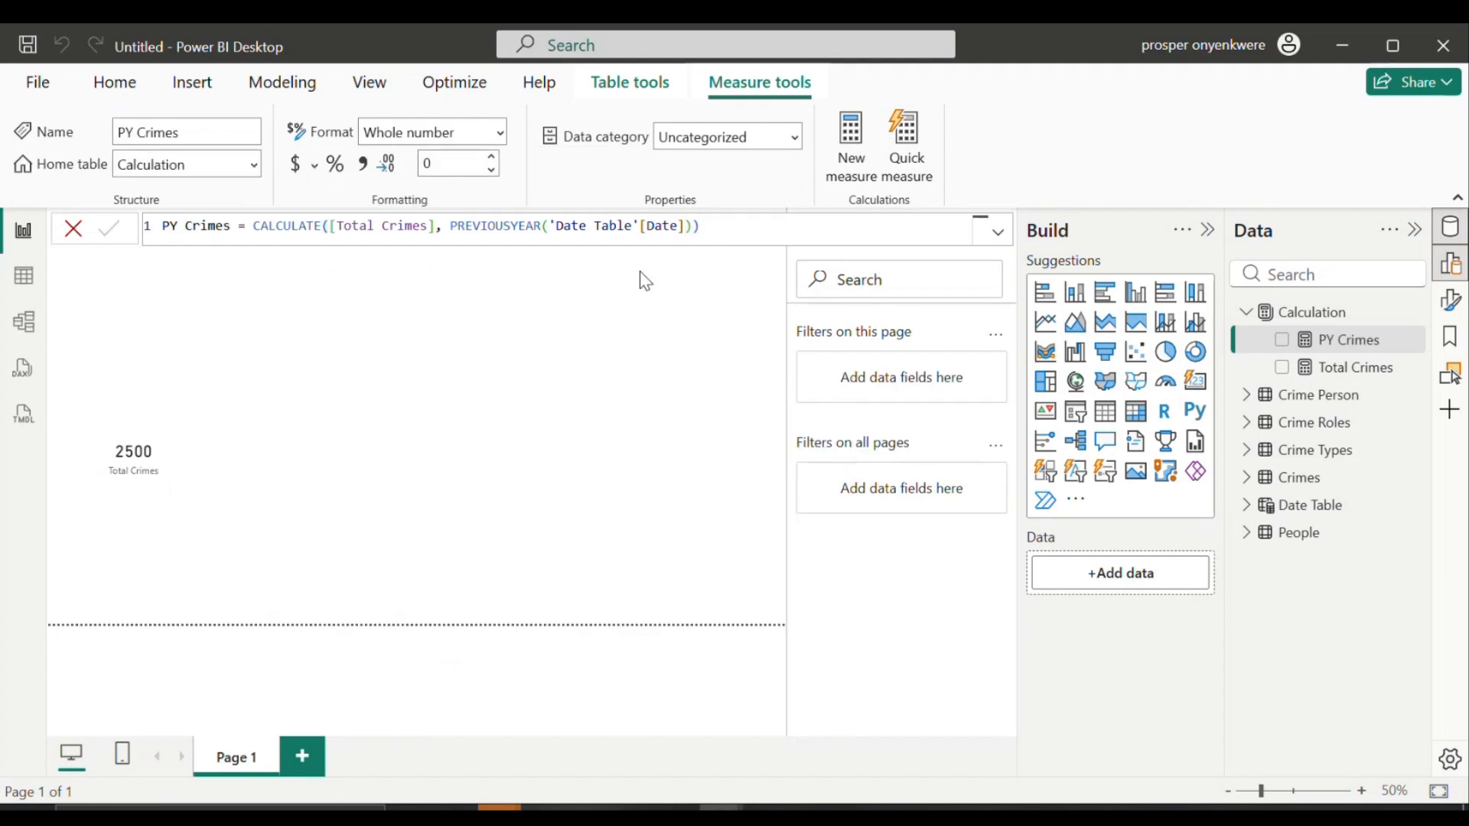
Step: Add a card visual showing the PY Crimes measure to the report page
left_click(782, 364)
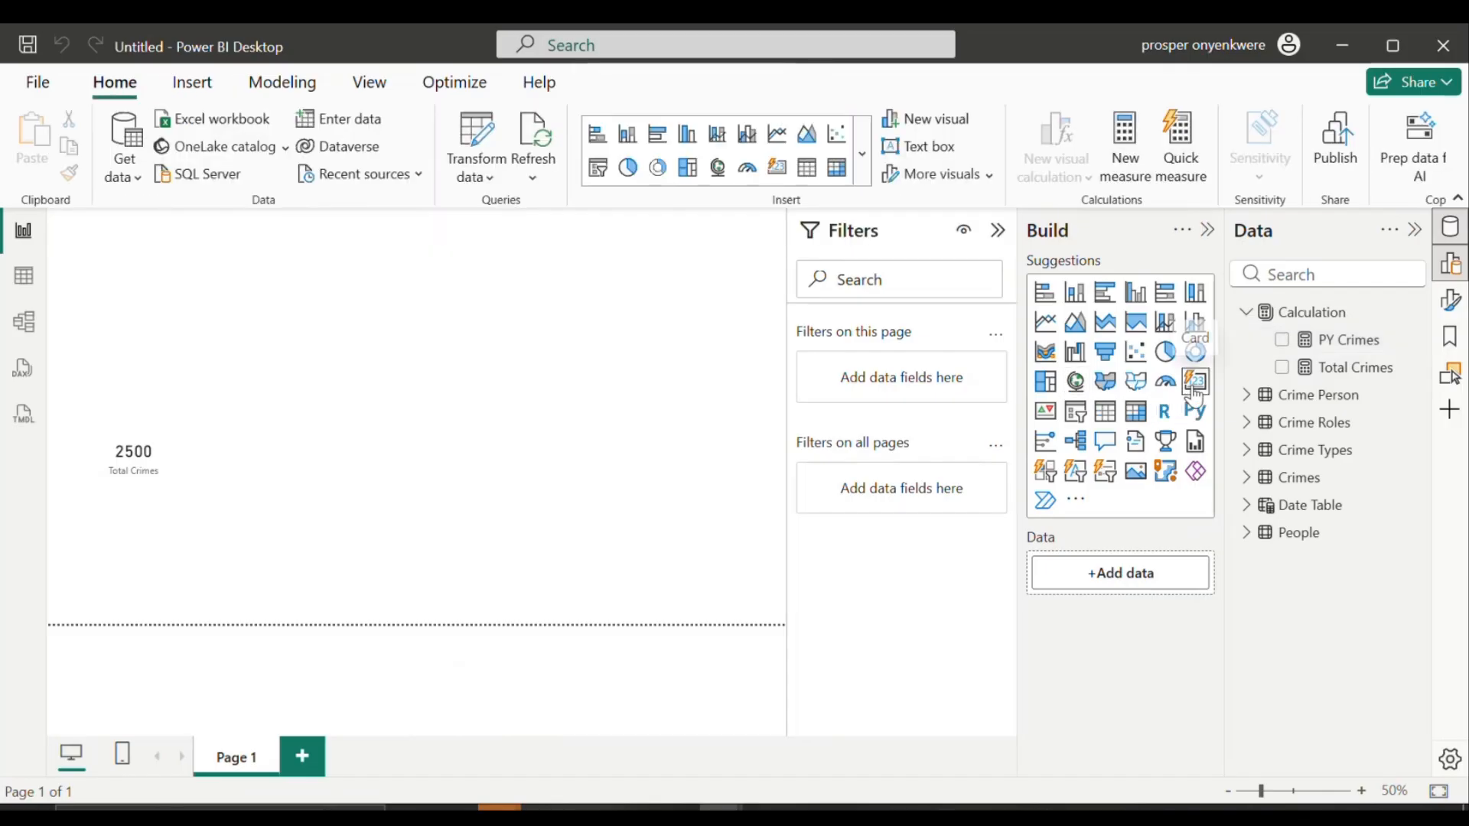
left_click(1282, 340)
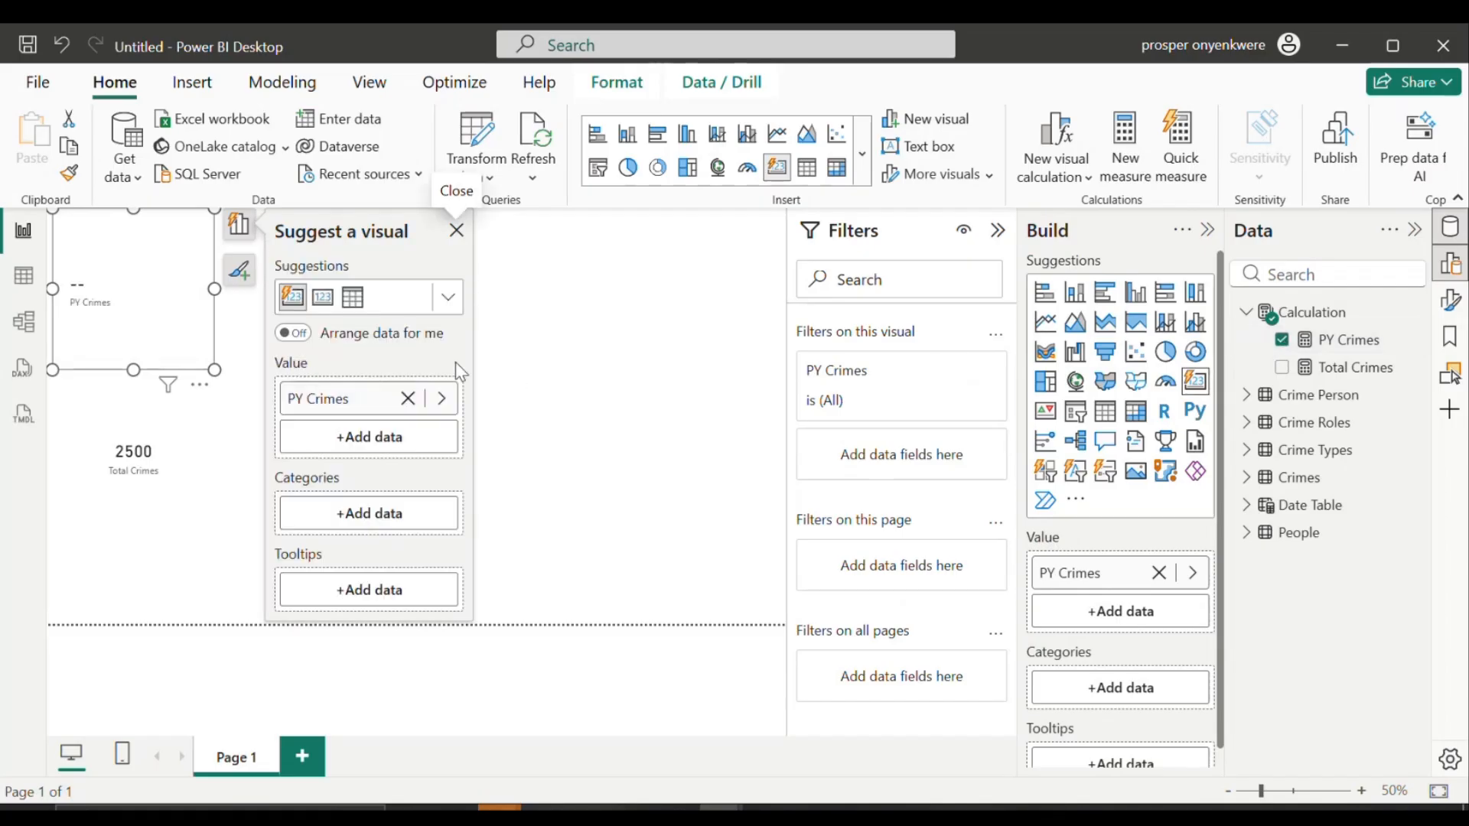
left_click(511, 373)
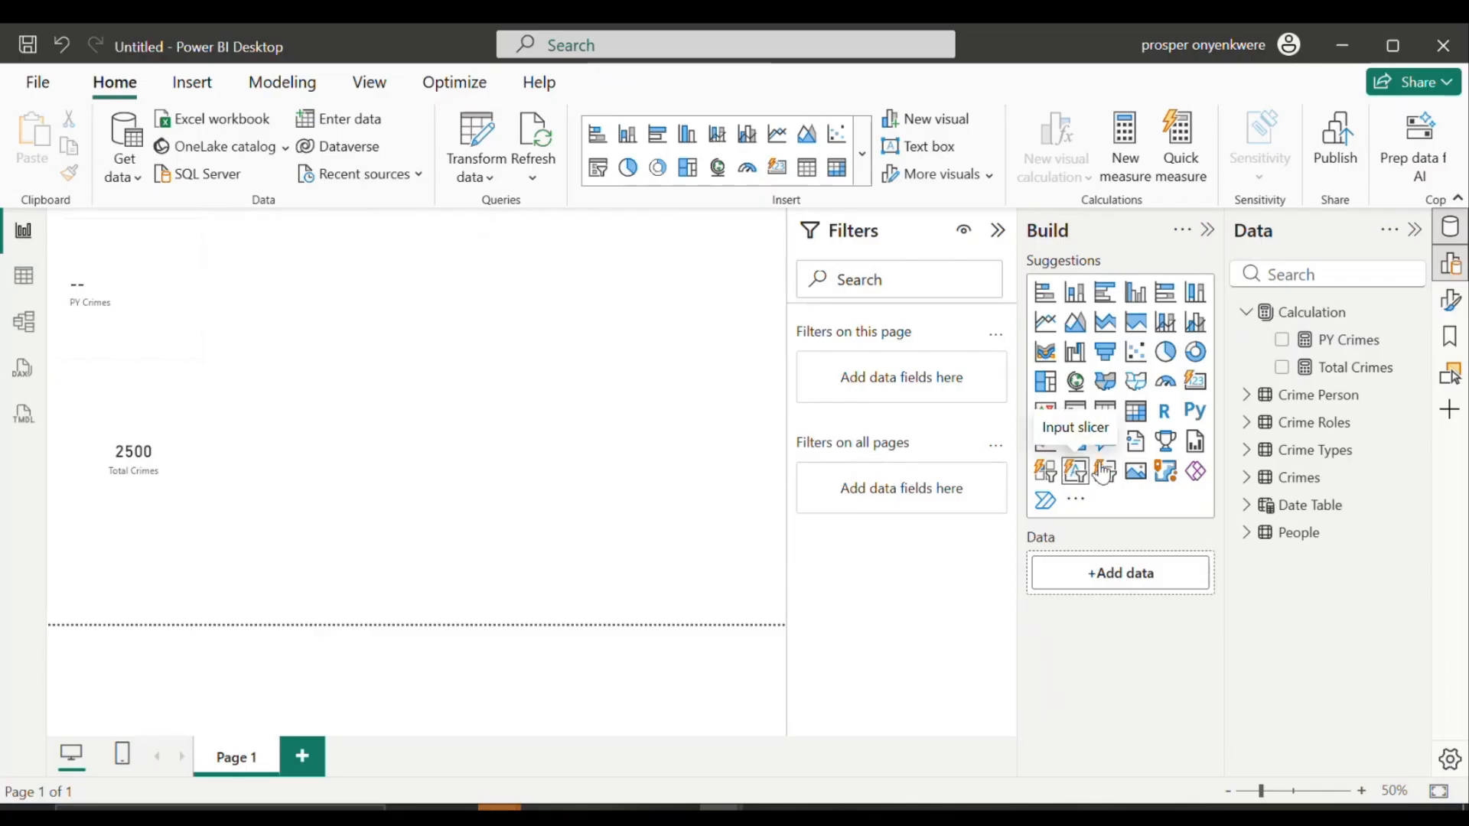
Step: Add a button slicer to the report page with the Date Table's Year field as its value, not summarized
left_click(1047, 476)
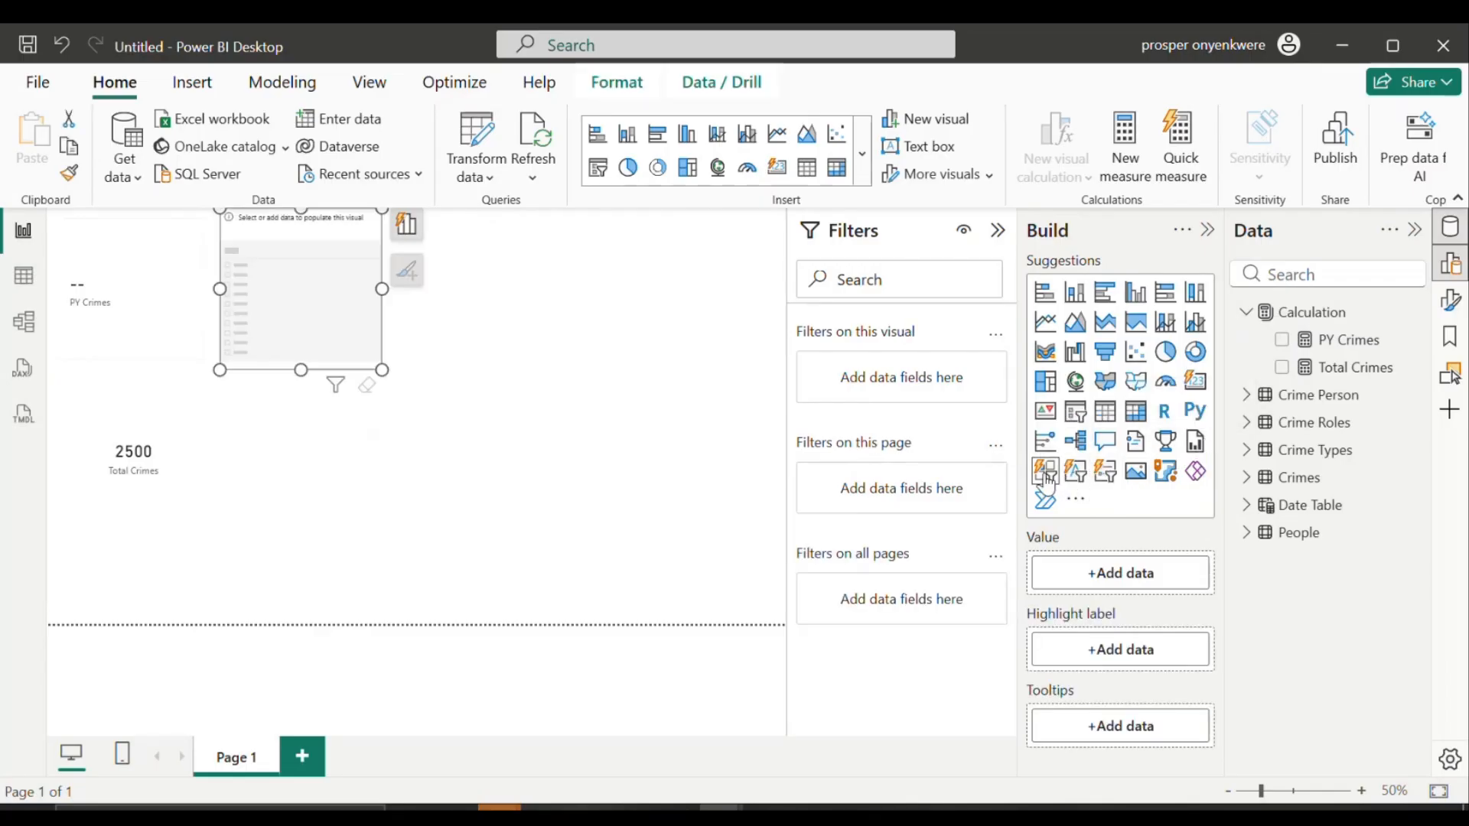
left_click(1244, 511)
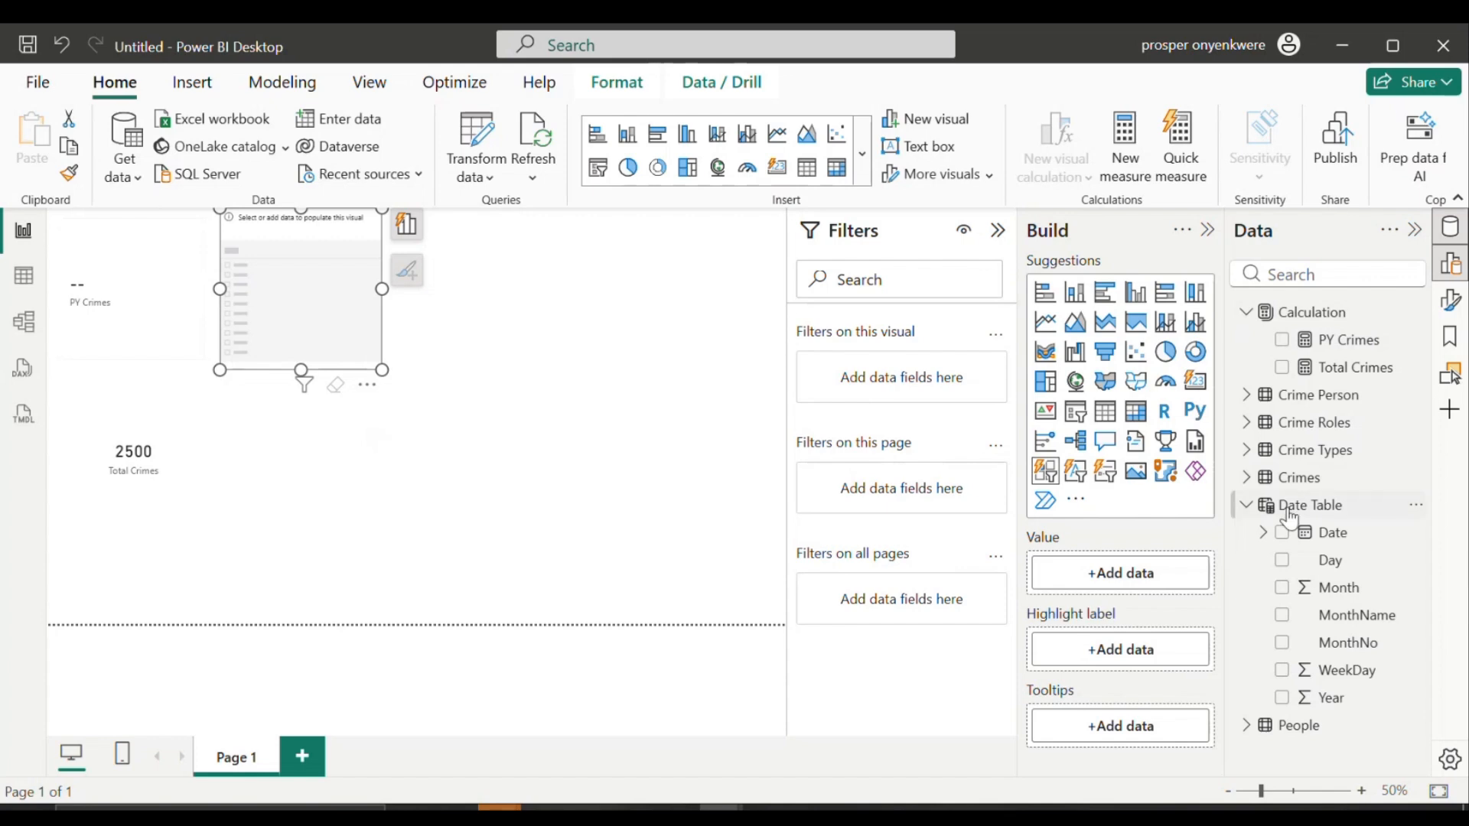
left_click(1281, 698)
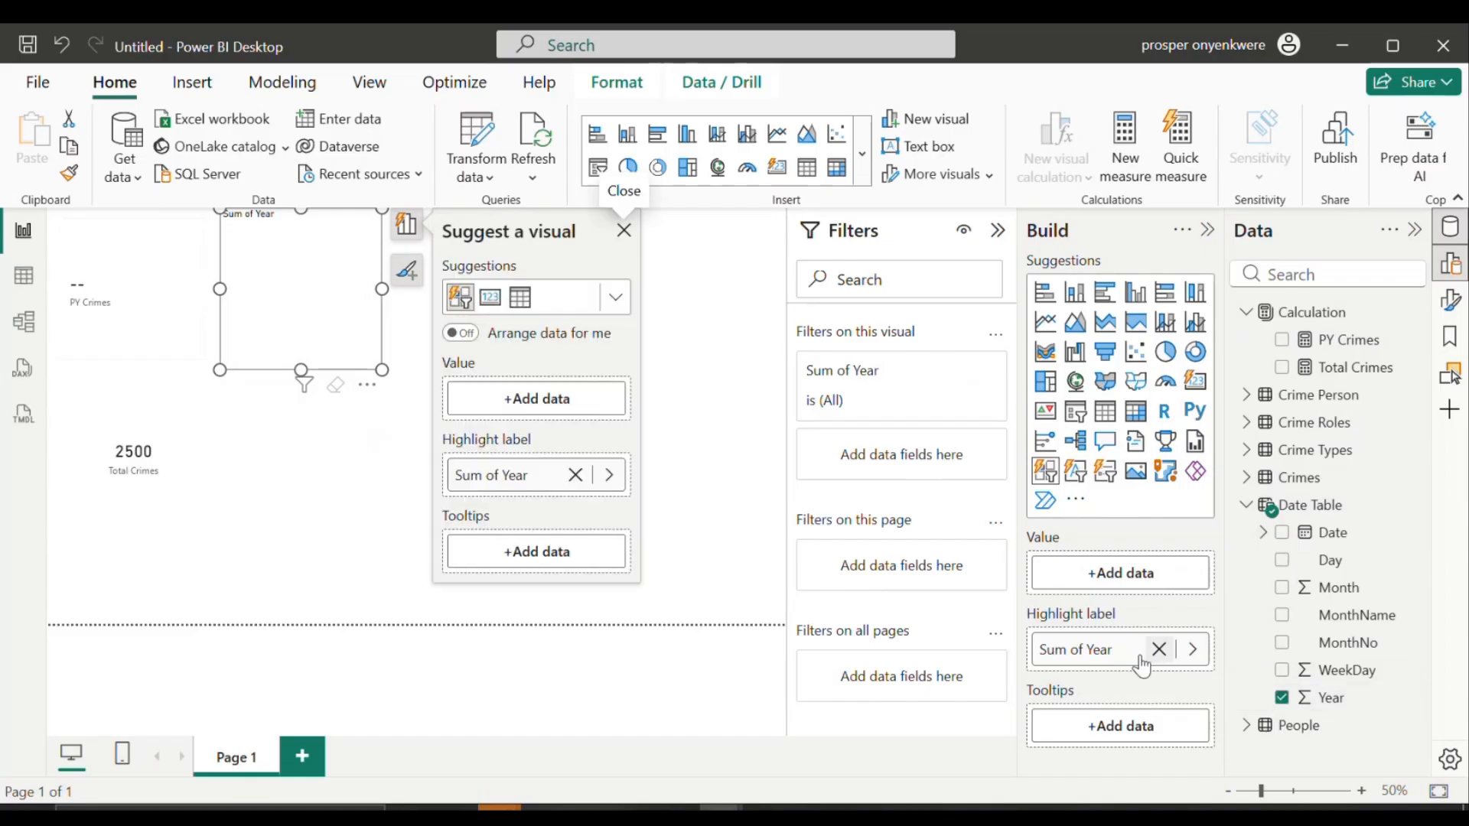
left_click_drag(1145, 652, 1102, 576)
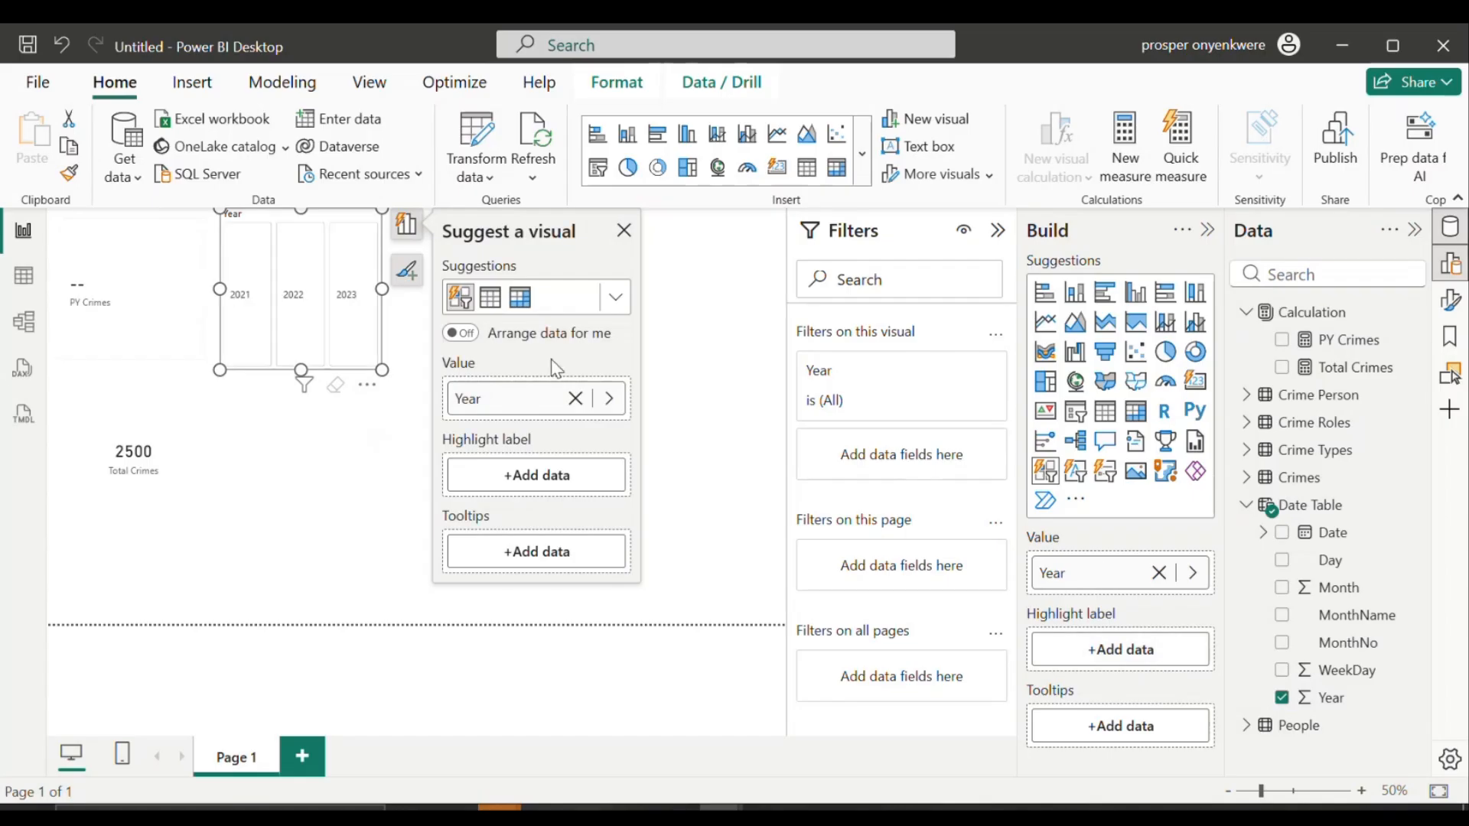
Step: Shrink the Year slicer to one short row of buttons near the page's upper edge and filter the page to 2022
left_click_drag(303, 375, 306, 275)
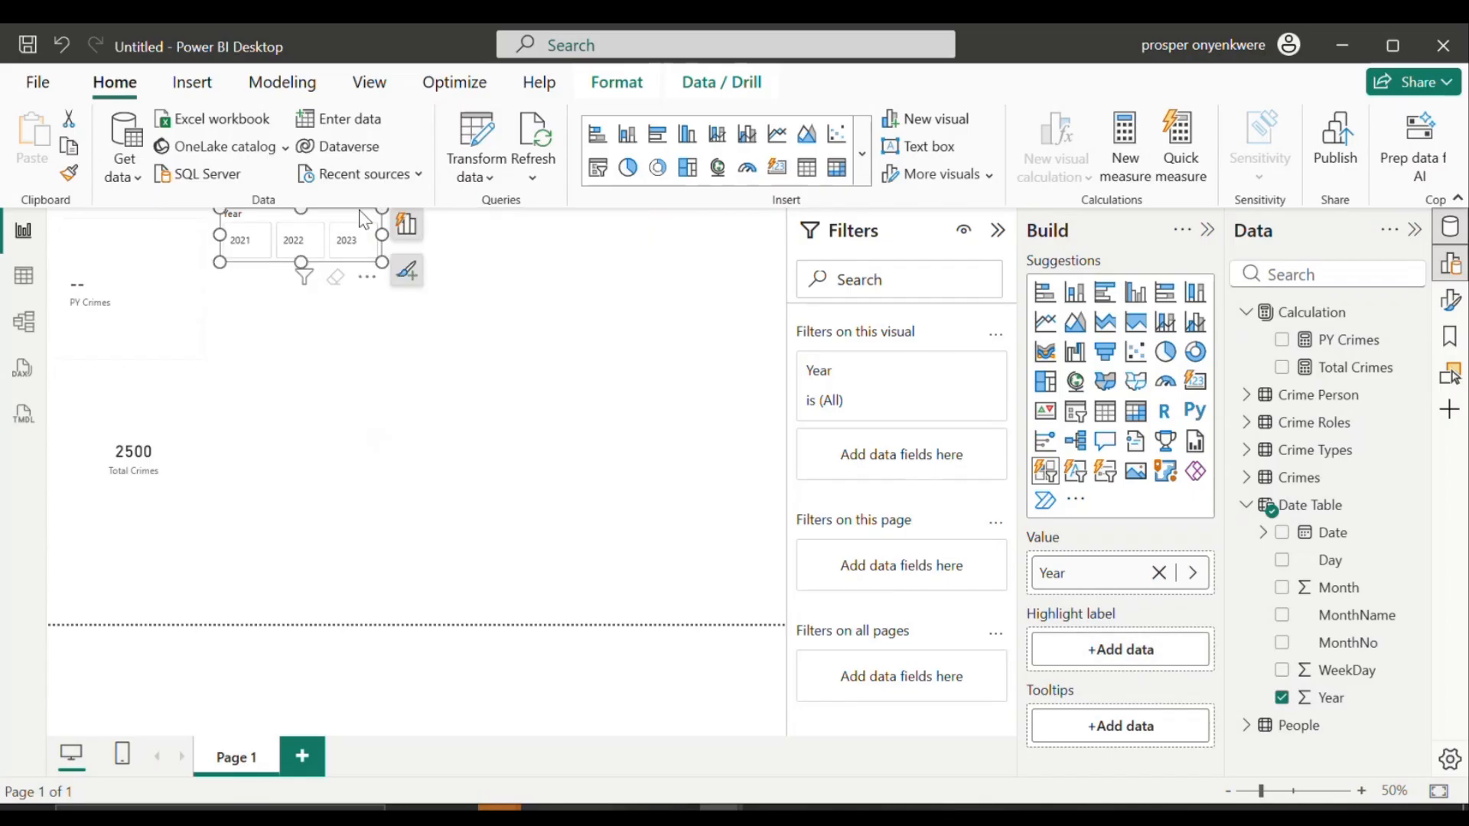
left_click_drag(364, 220, 712, 239)
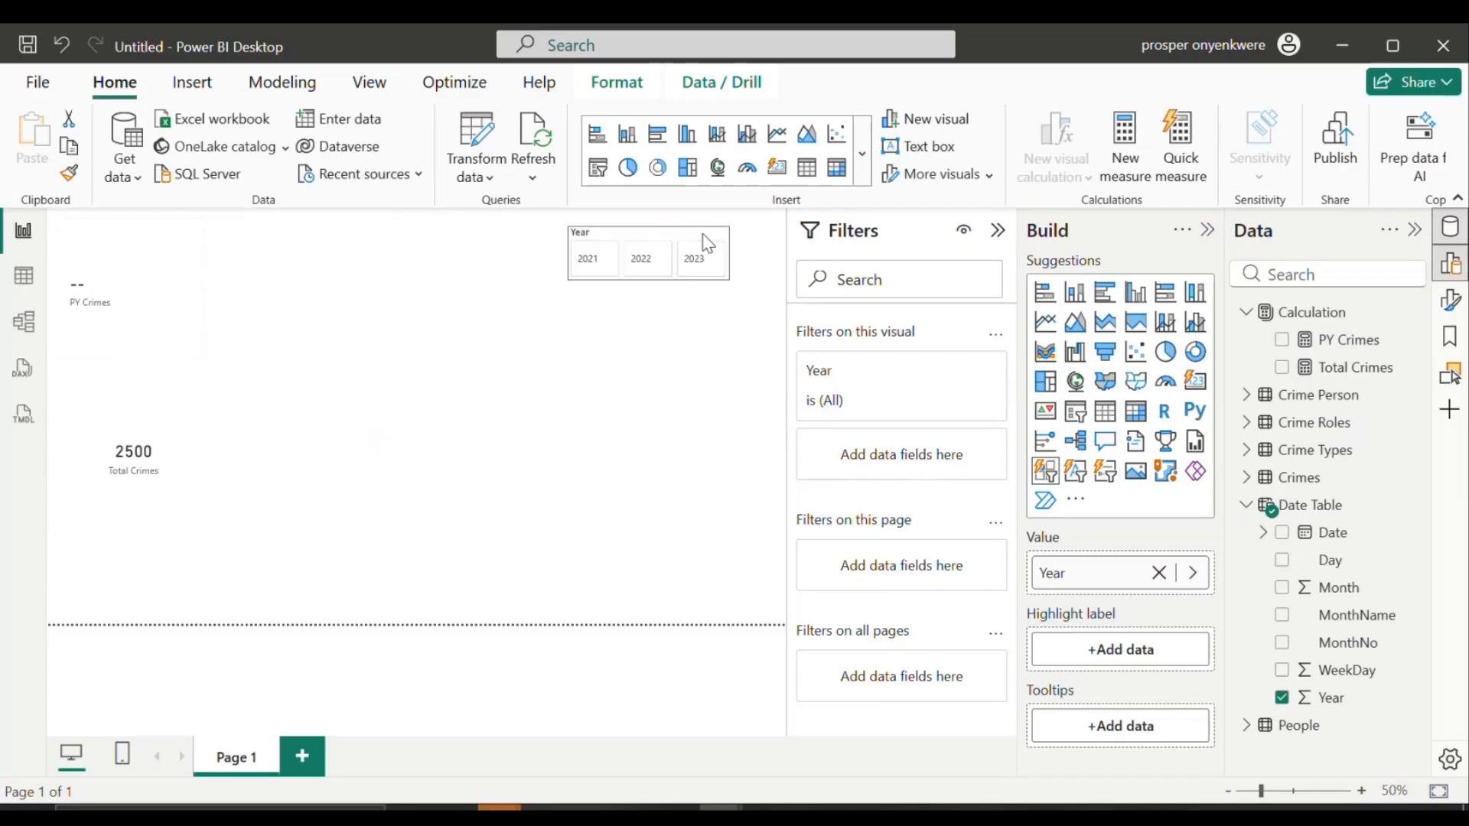
left_click(662, 268)
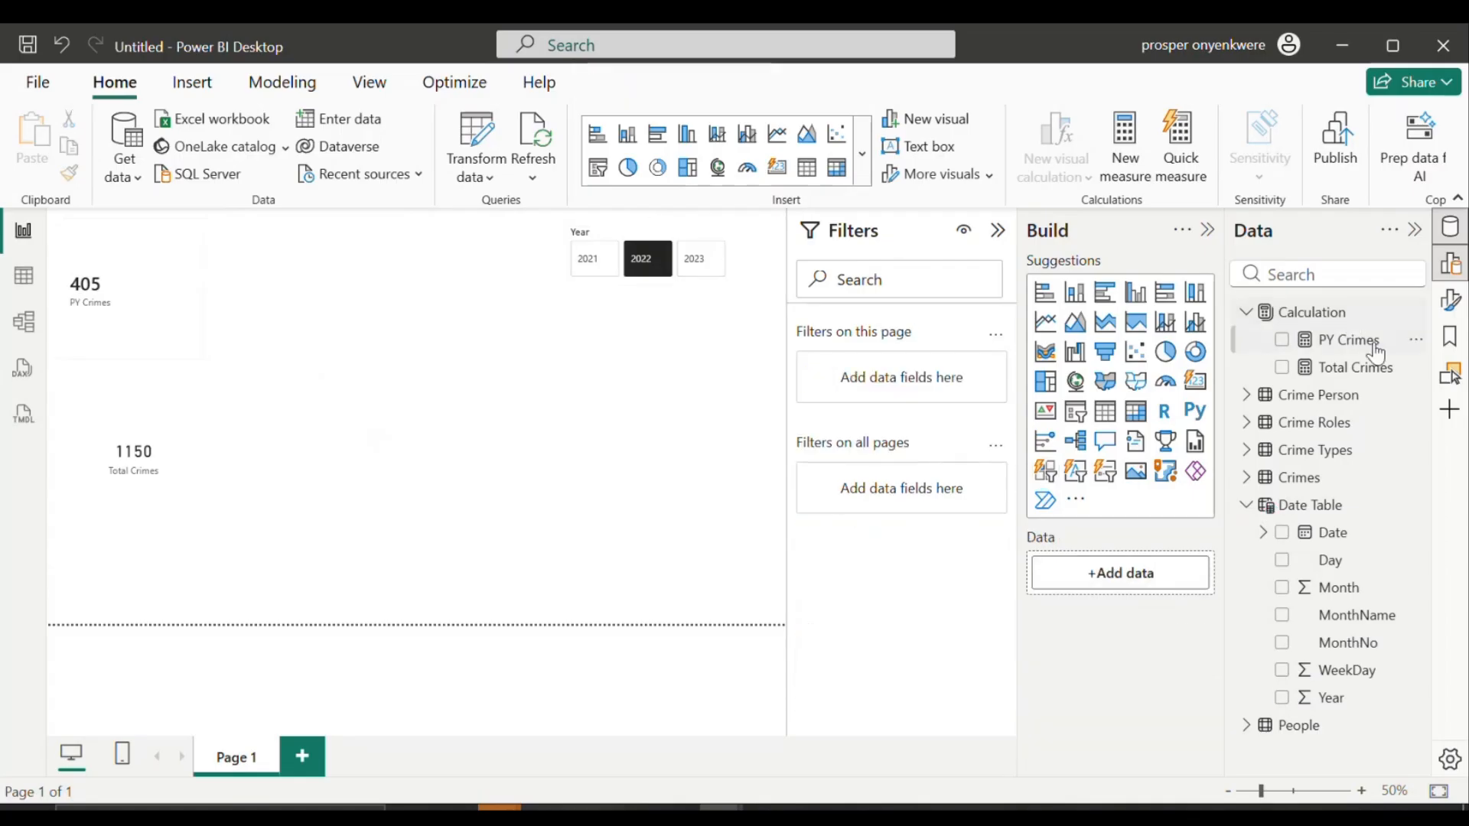
Step: Create a new measure in the Calculation table, name it YOY Crimes, and start a second formula line
right_click(1326, 312)
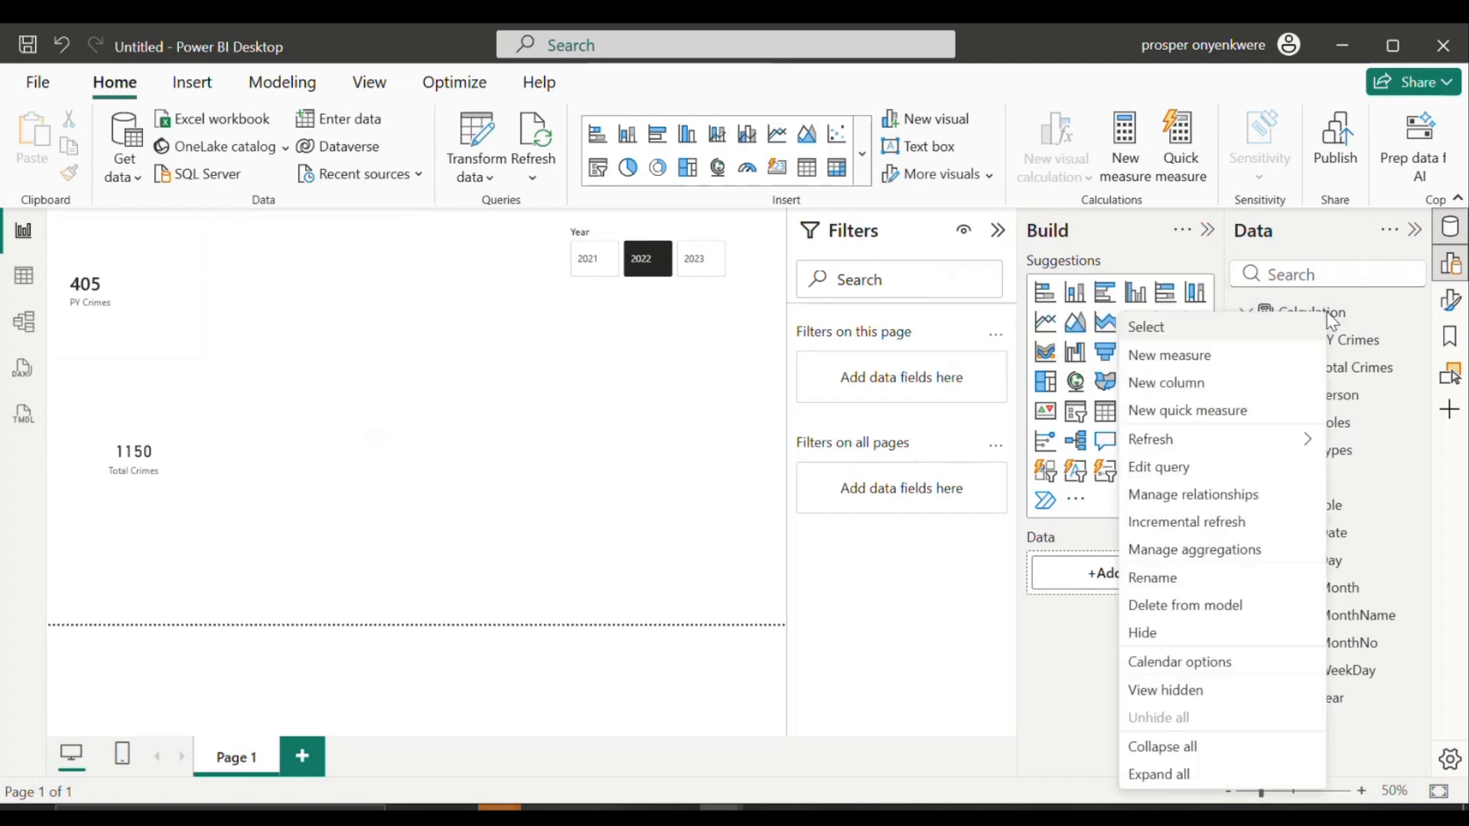
left_click(1204, 355)
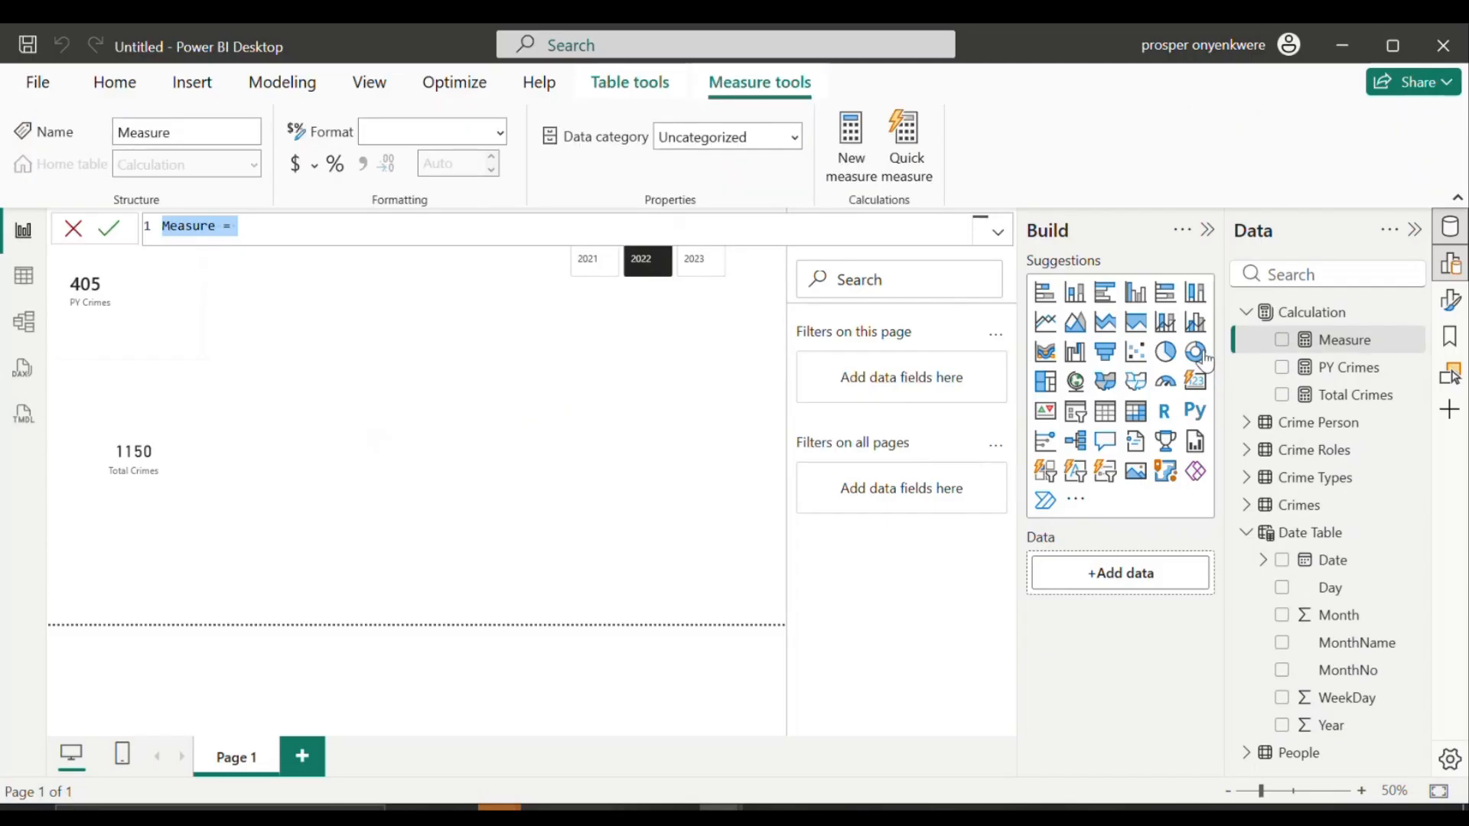
type("YP")
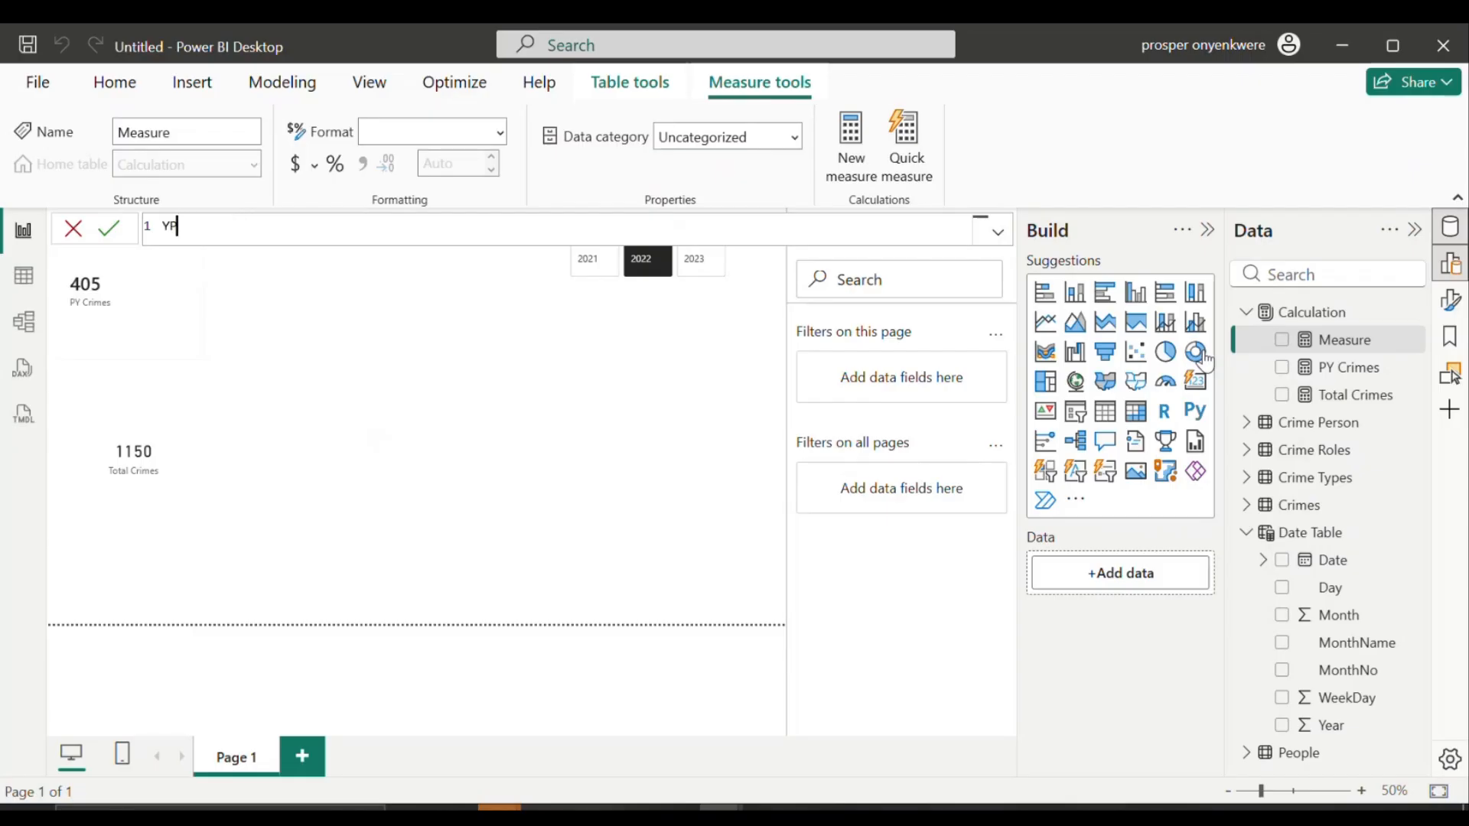
key("BackSpace")
type("OY Crimes =")
key("shift+Return")
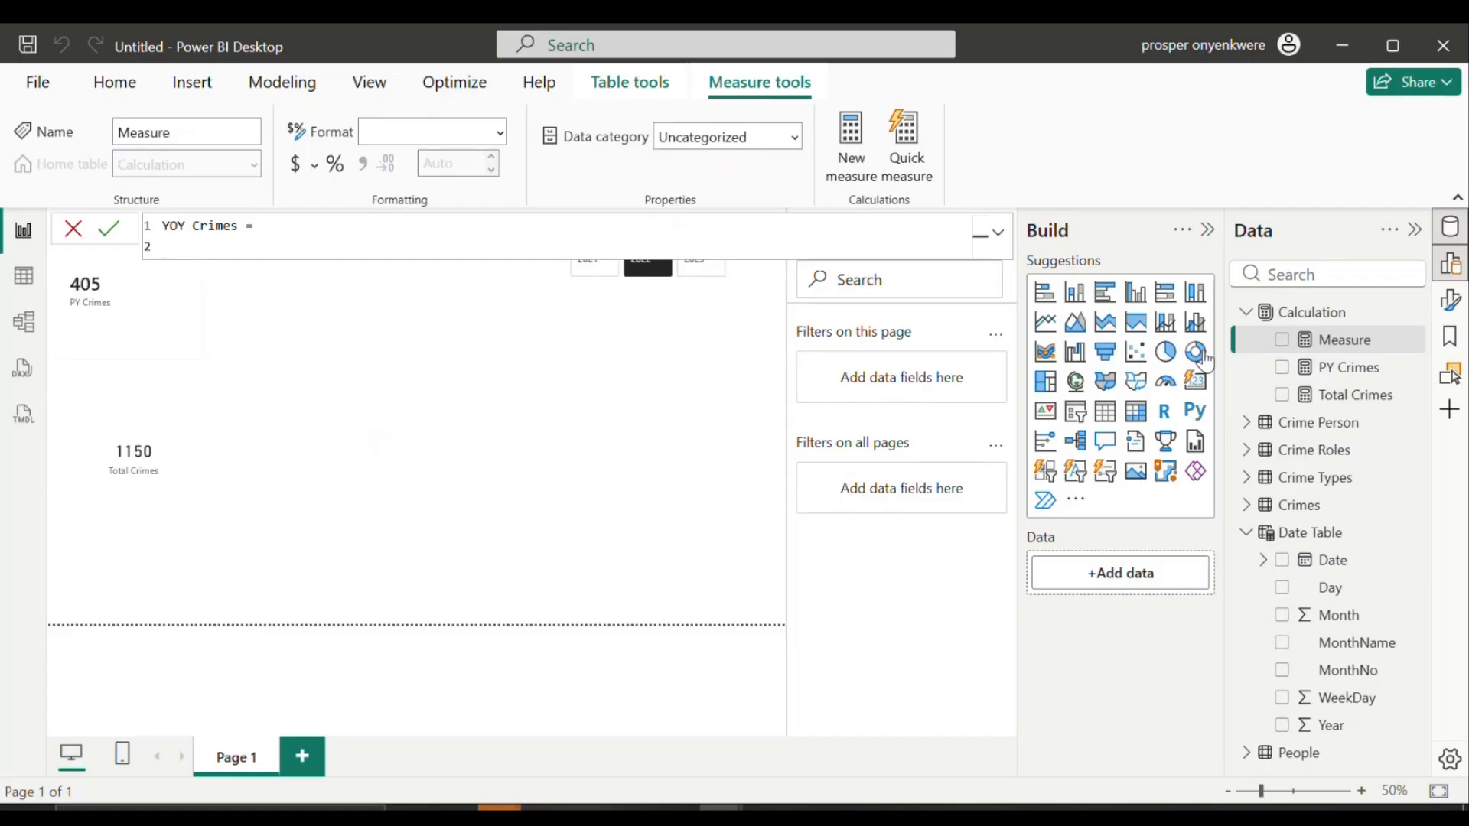
Step: Declare a variable _diff in the YOY Crimes formula, beginning its expression with the FORMAT function
type("var")
key("BackSpace")
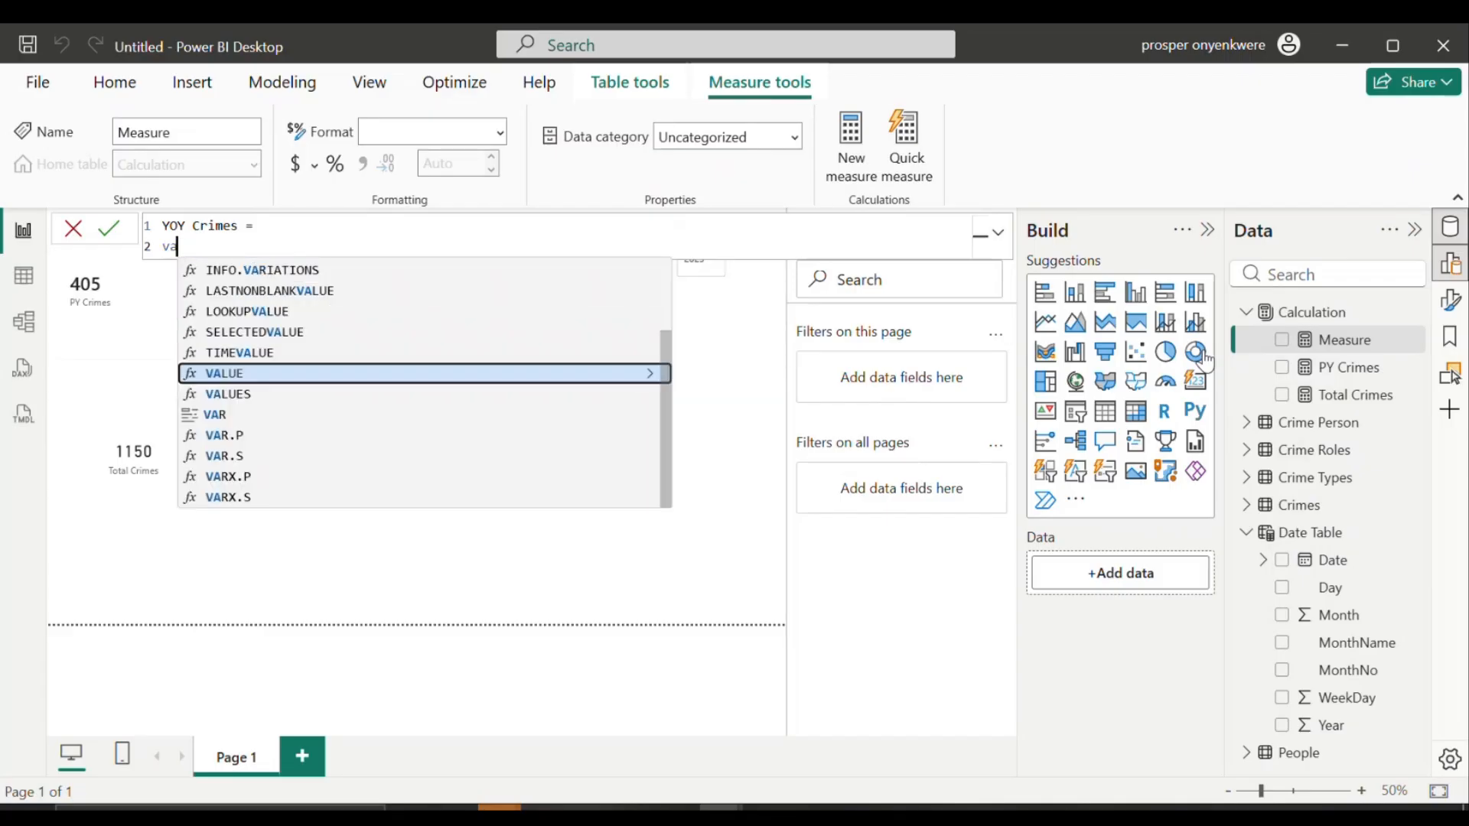
key("BackSpace")
key("BackSpace")
type("vAR ")
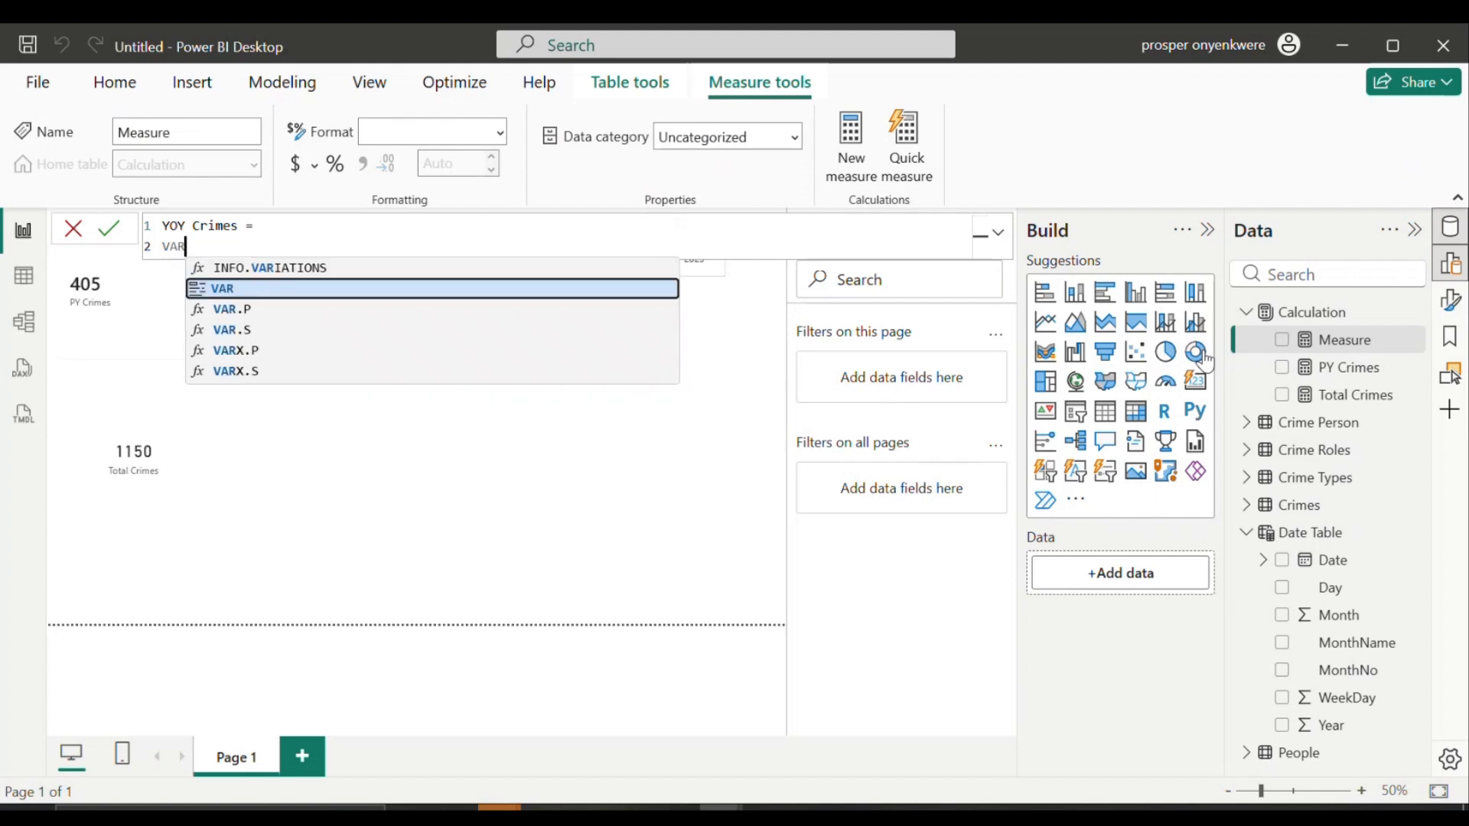
type("_")
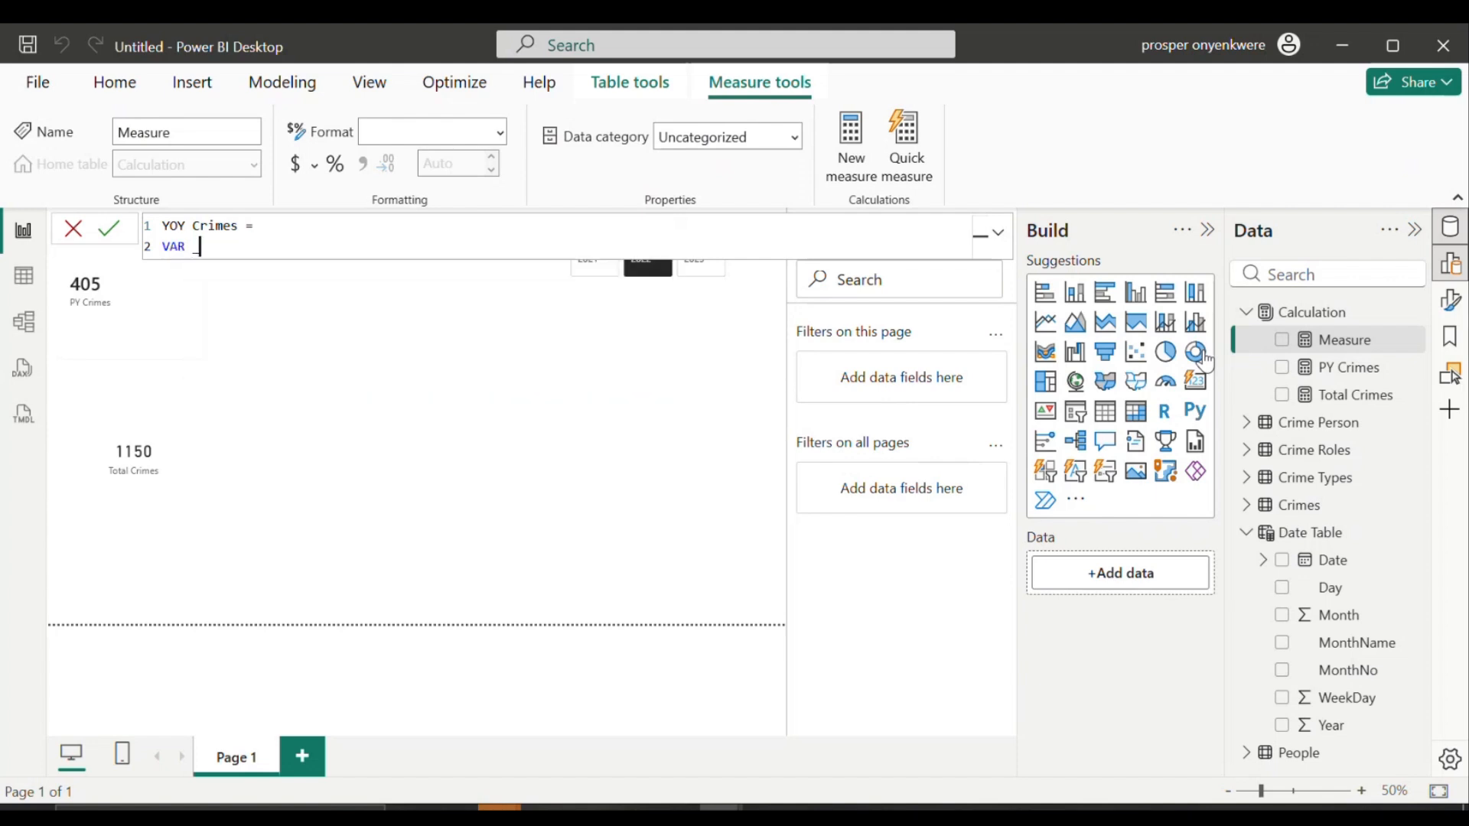
type("diff = FO")
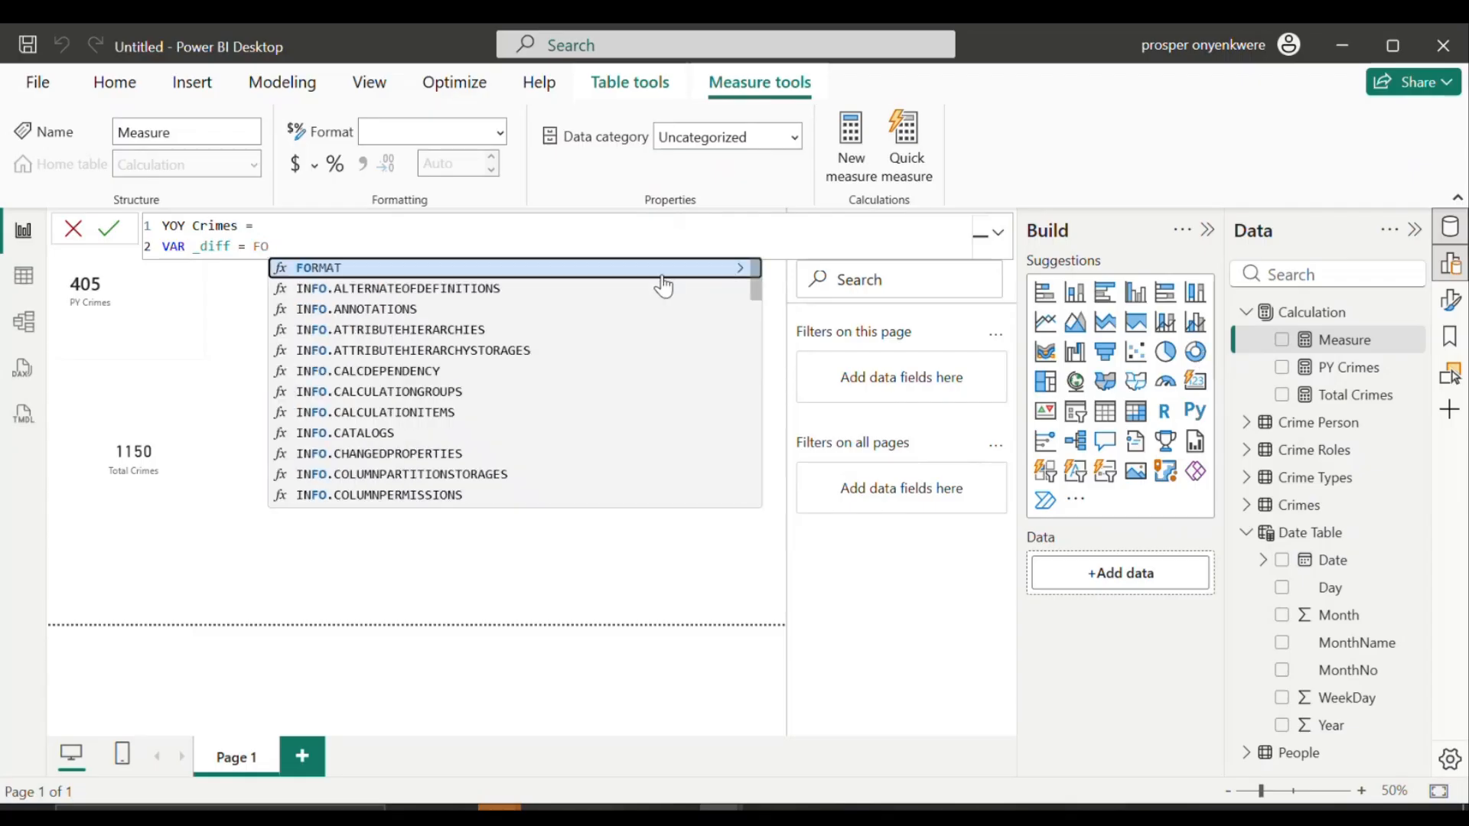
key("Tab")
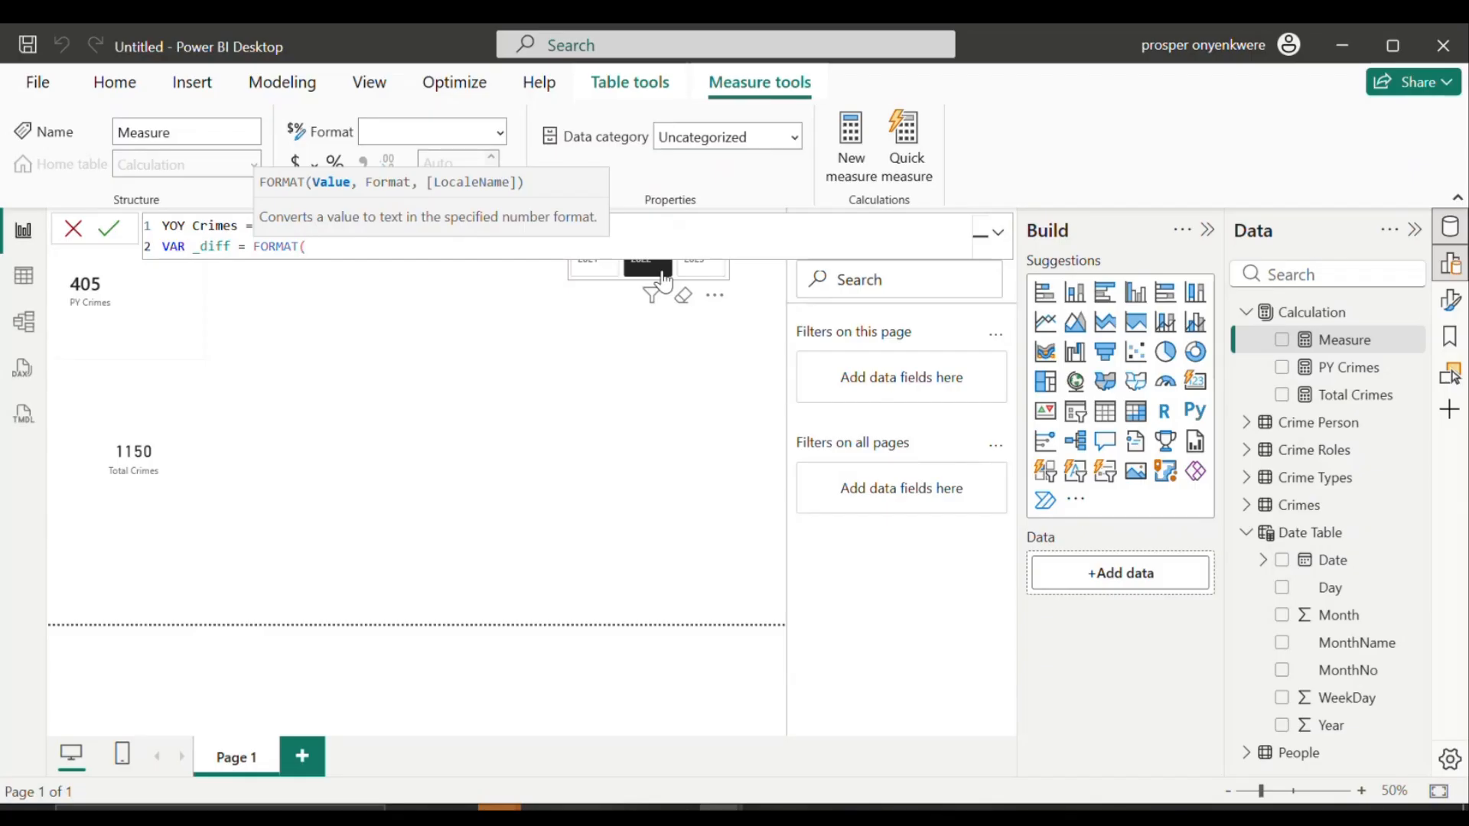
Step: Enter [Total Crimes] - [PY Crimes] as the value to format in the _diff variable
type("T")
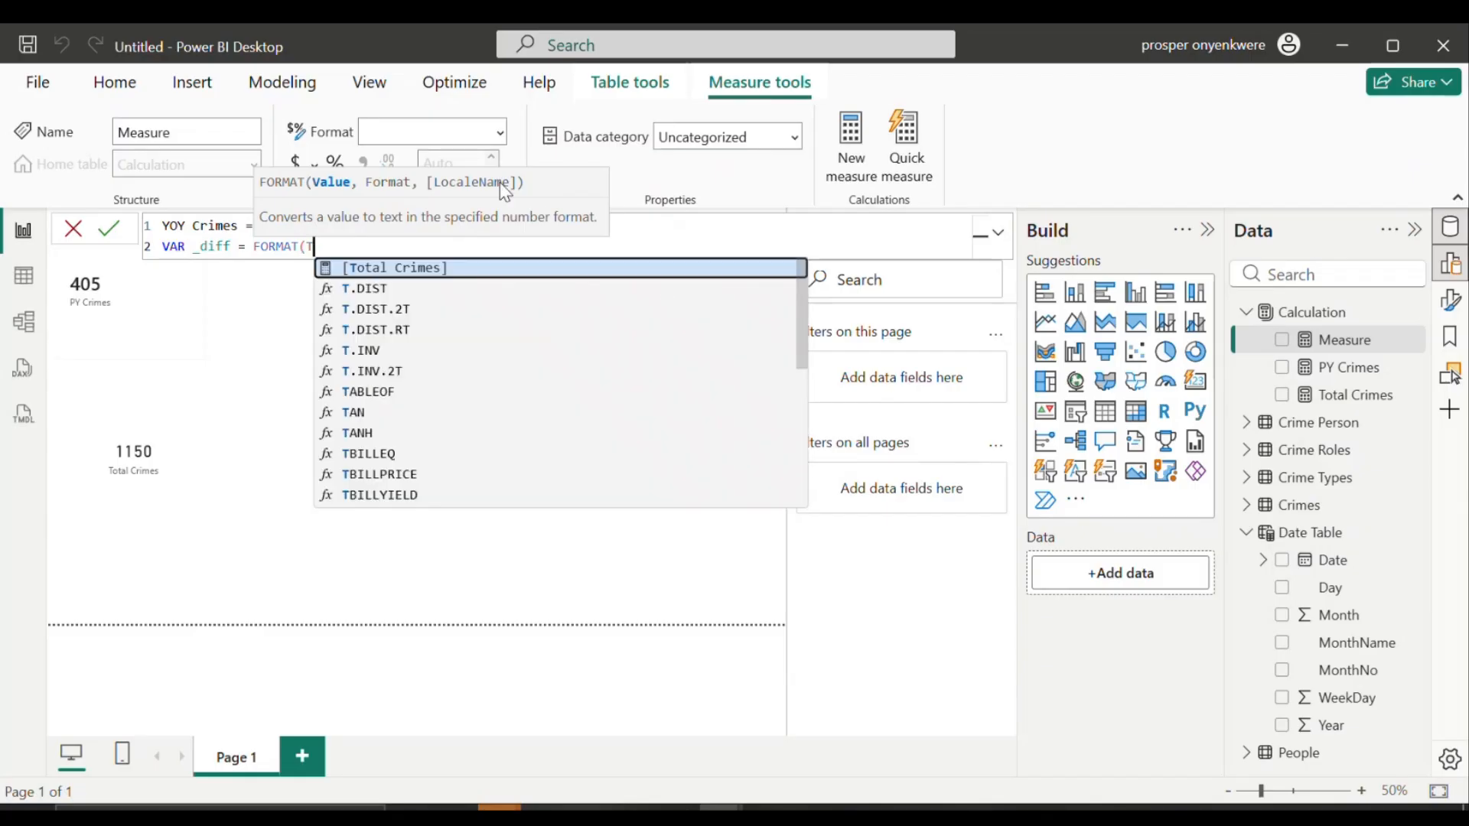
left_click(498, 271)
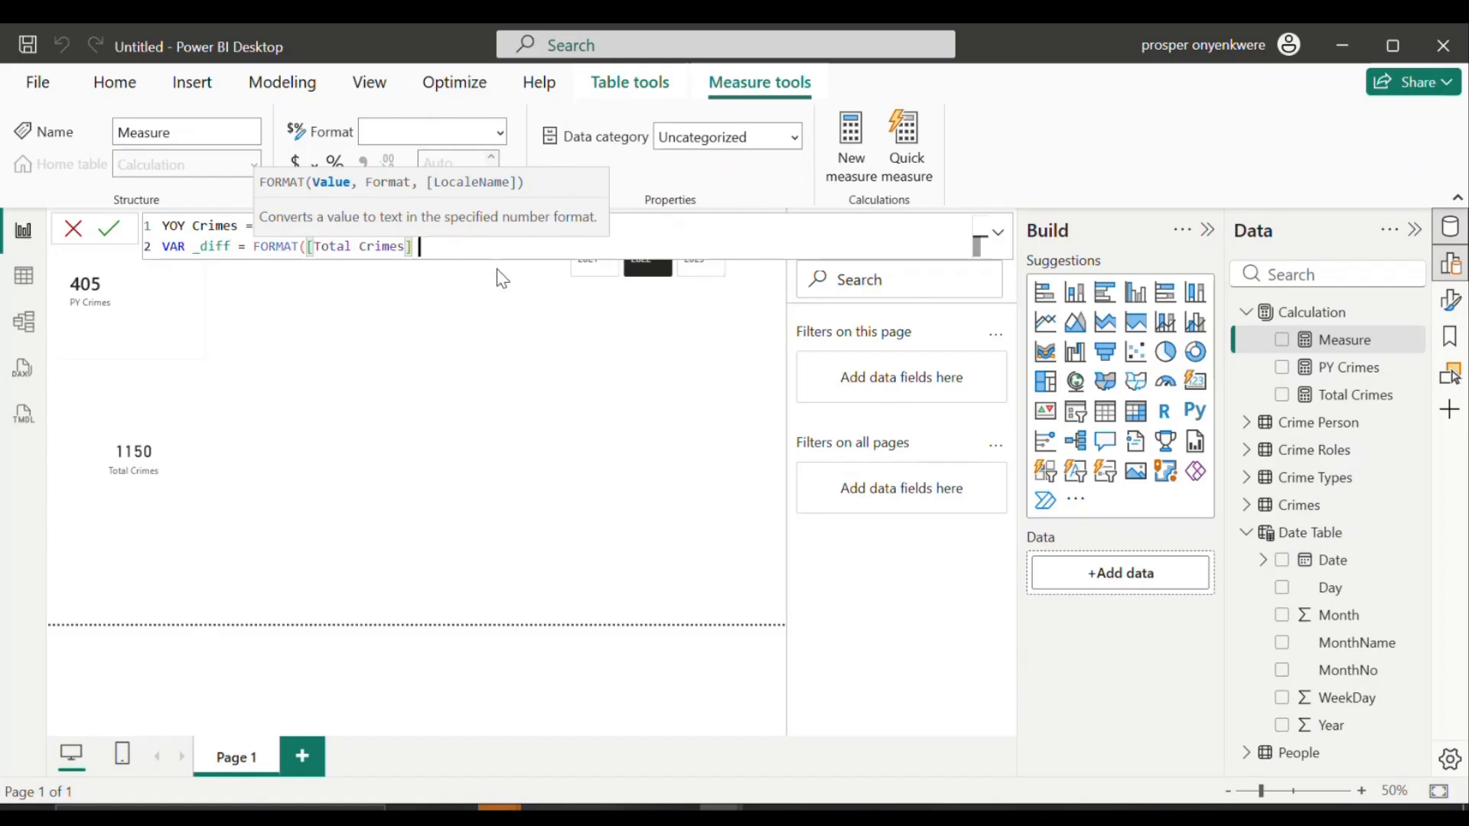
type("-")
type(" [P")
key("Tab")
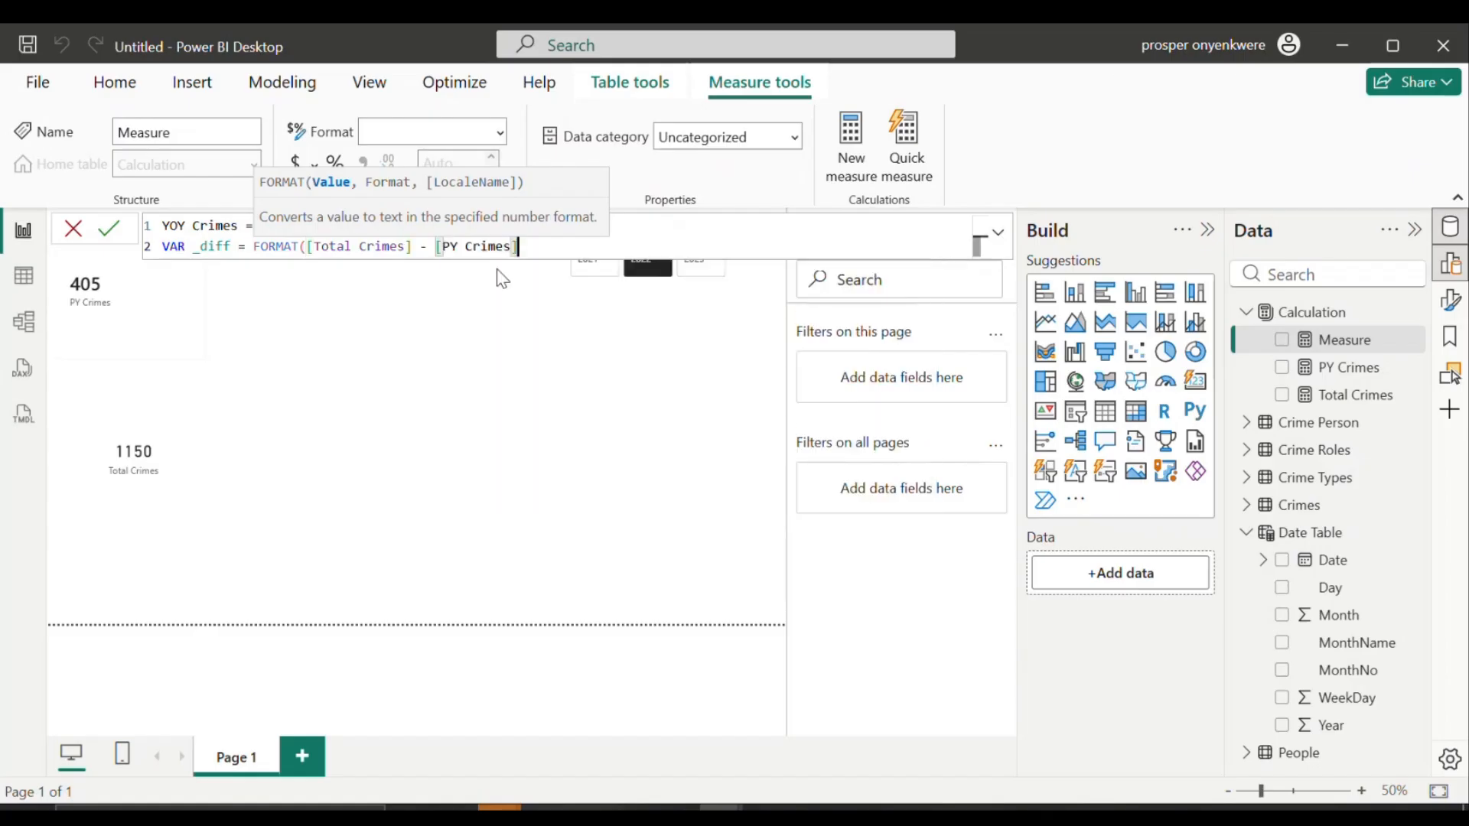
type(")")
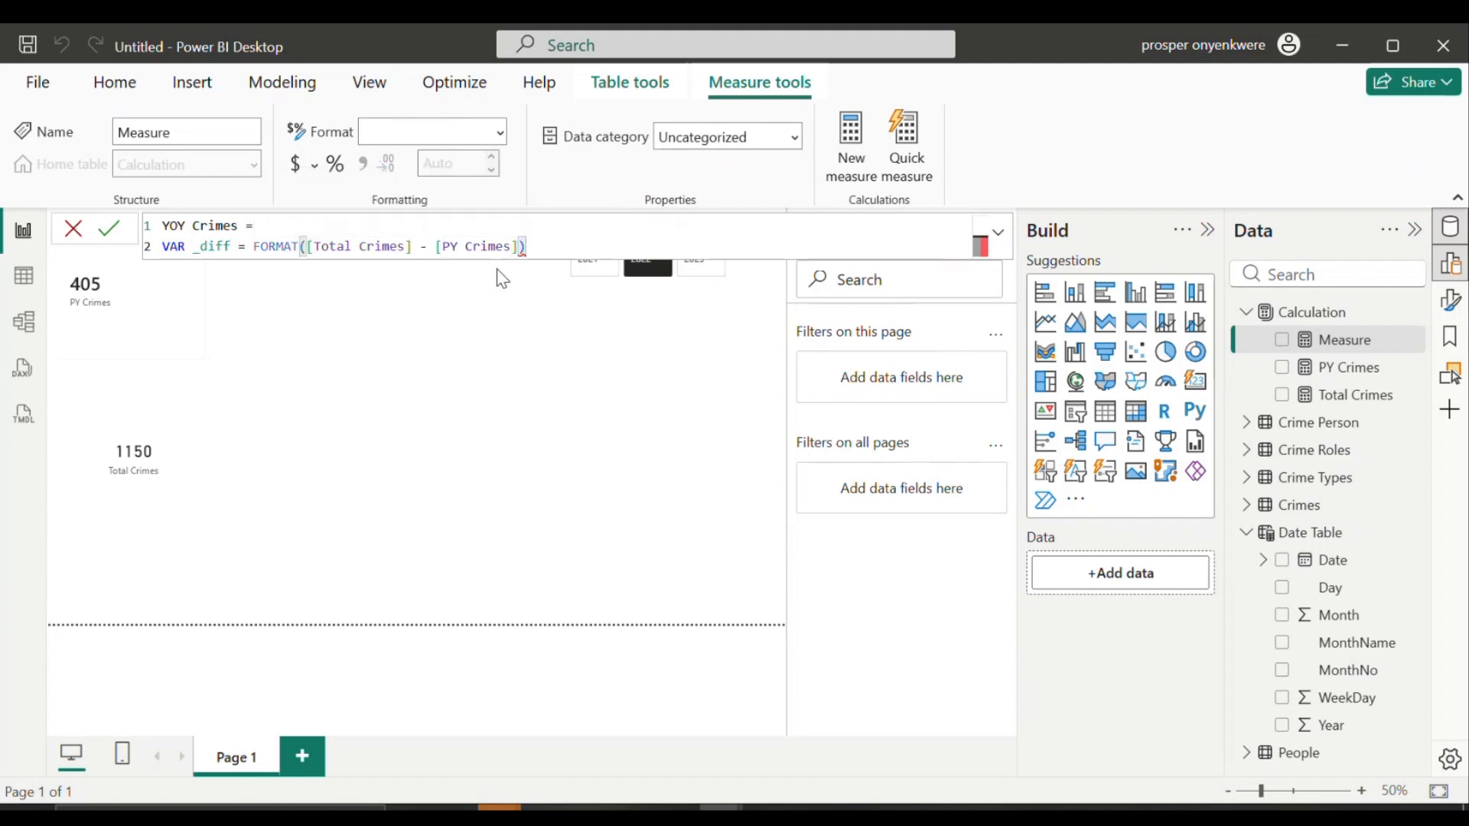
key("BackSpace")
type(", ")
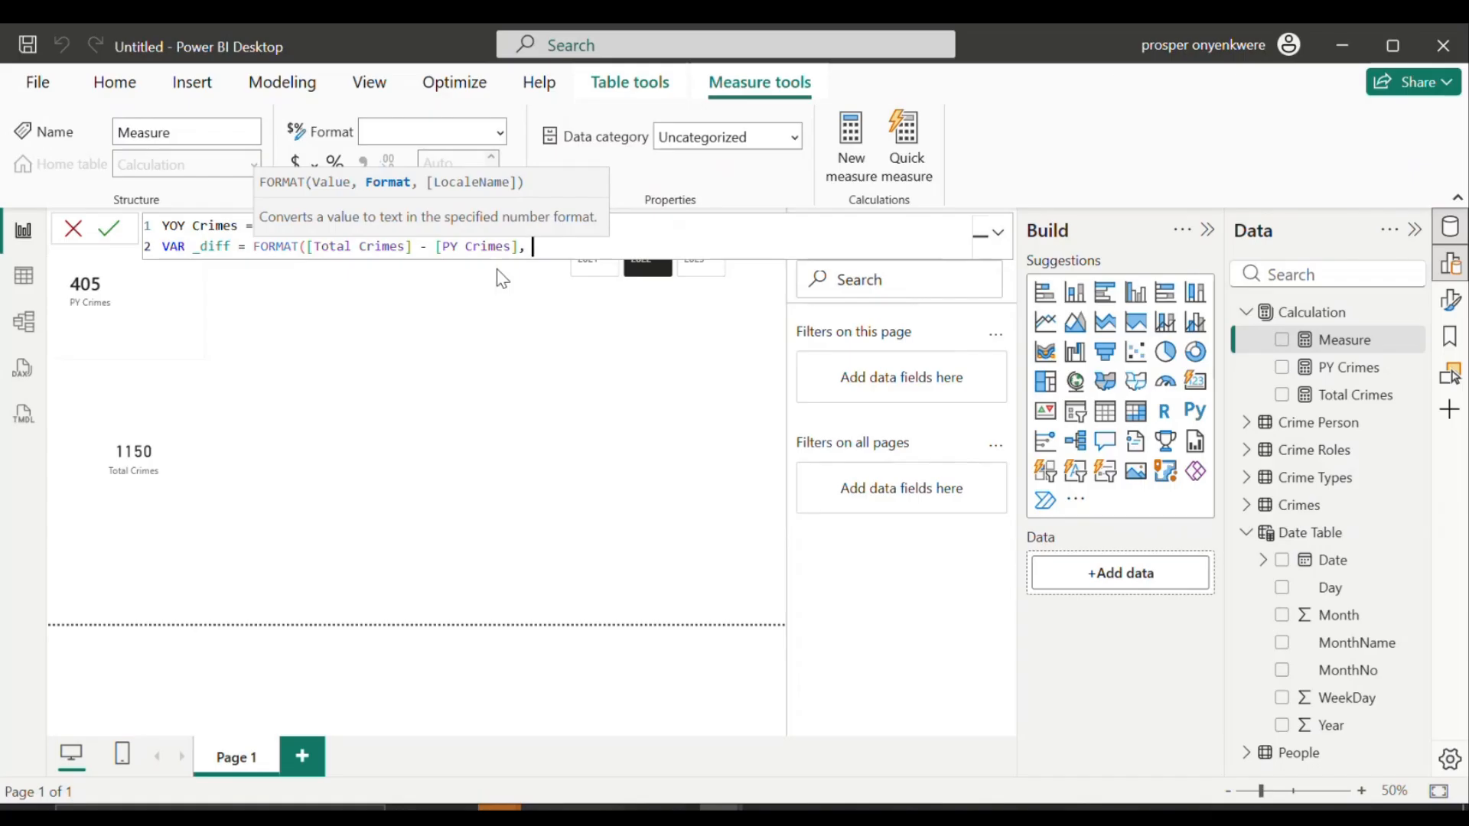
Step: Set the _diff format string to "+#,###; -#,###" and close the FORMAT function
type("\"+#,###;")
type("-")
type("#,")
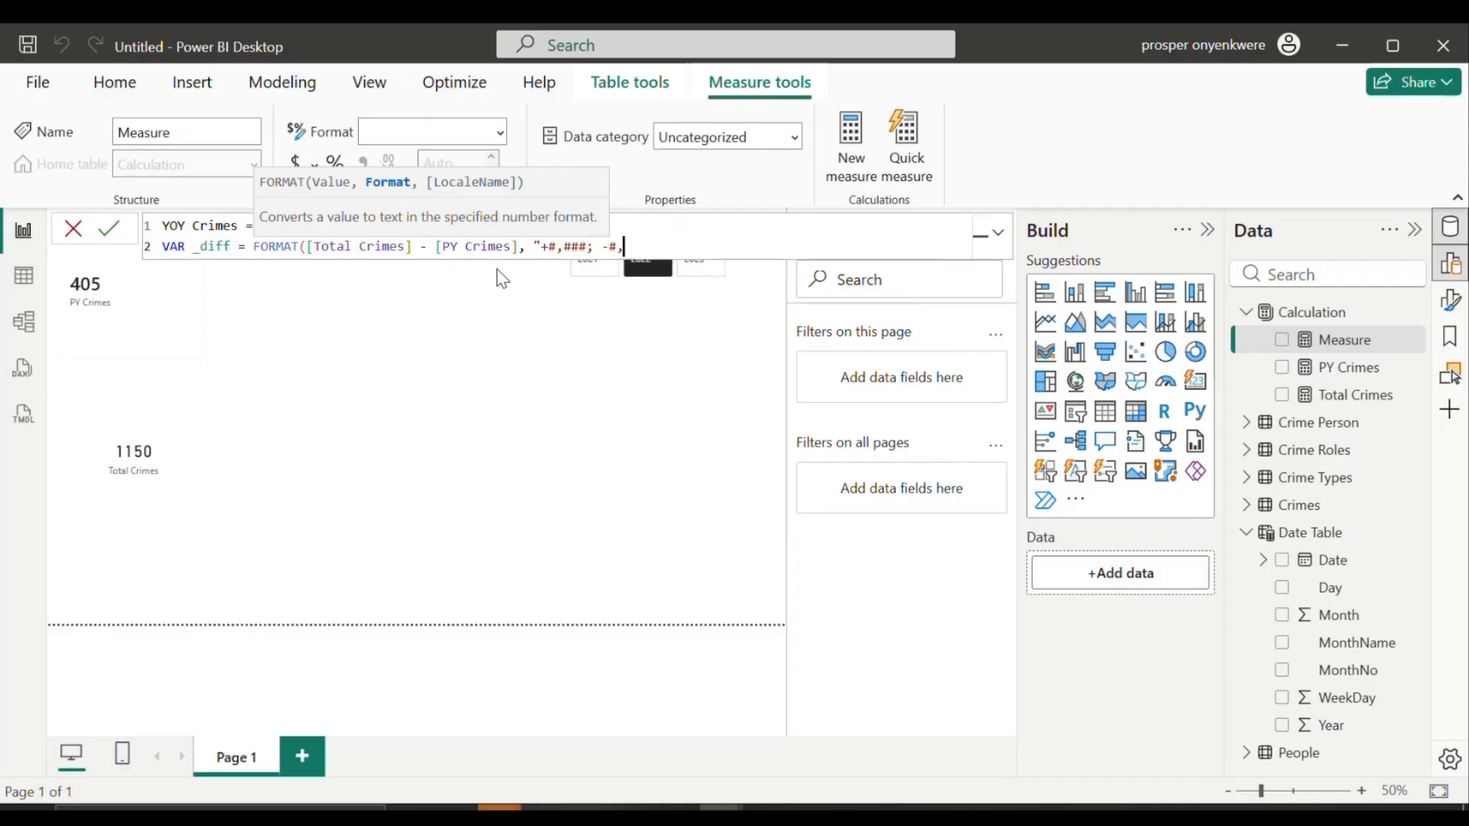
type("###\")")
Step: Declare a variable _Change on a new line of the formula, beginning its expression with the DIVIDE function
key("shift+Return")
type("VAR _Change")
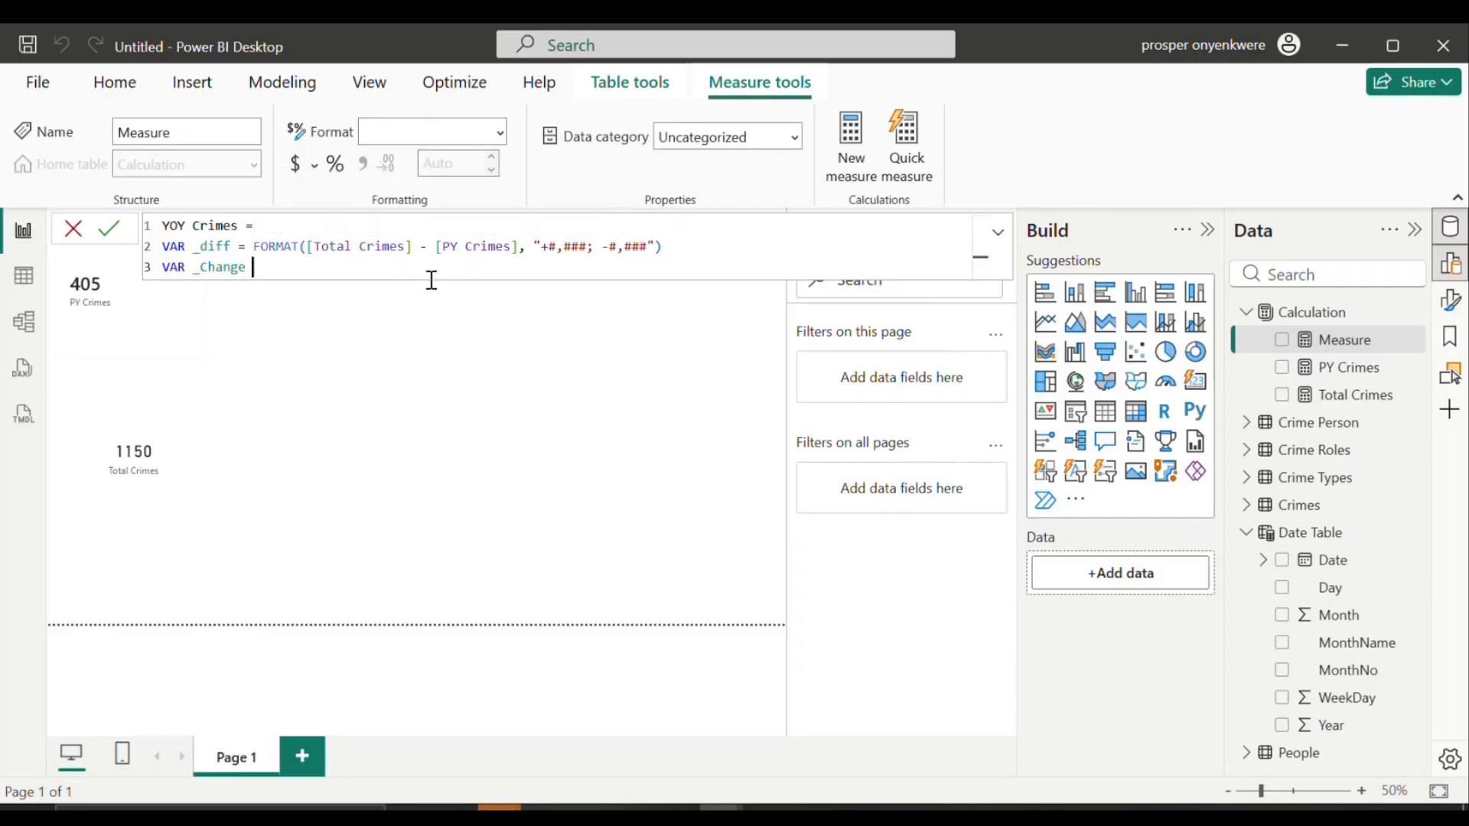
type(" = d")
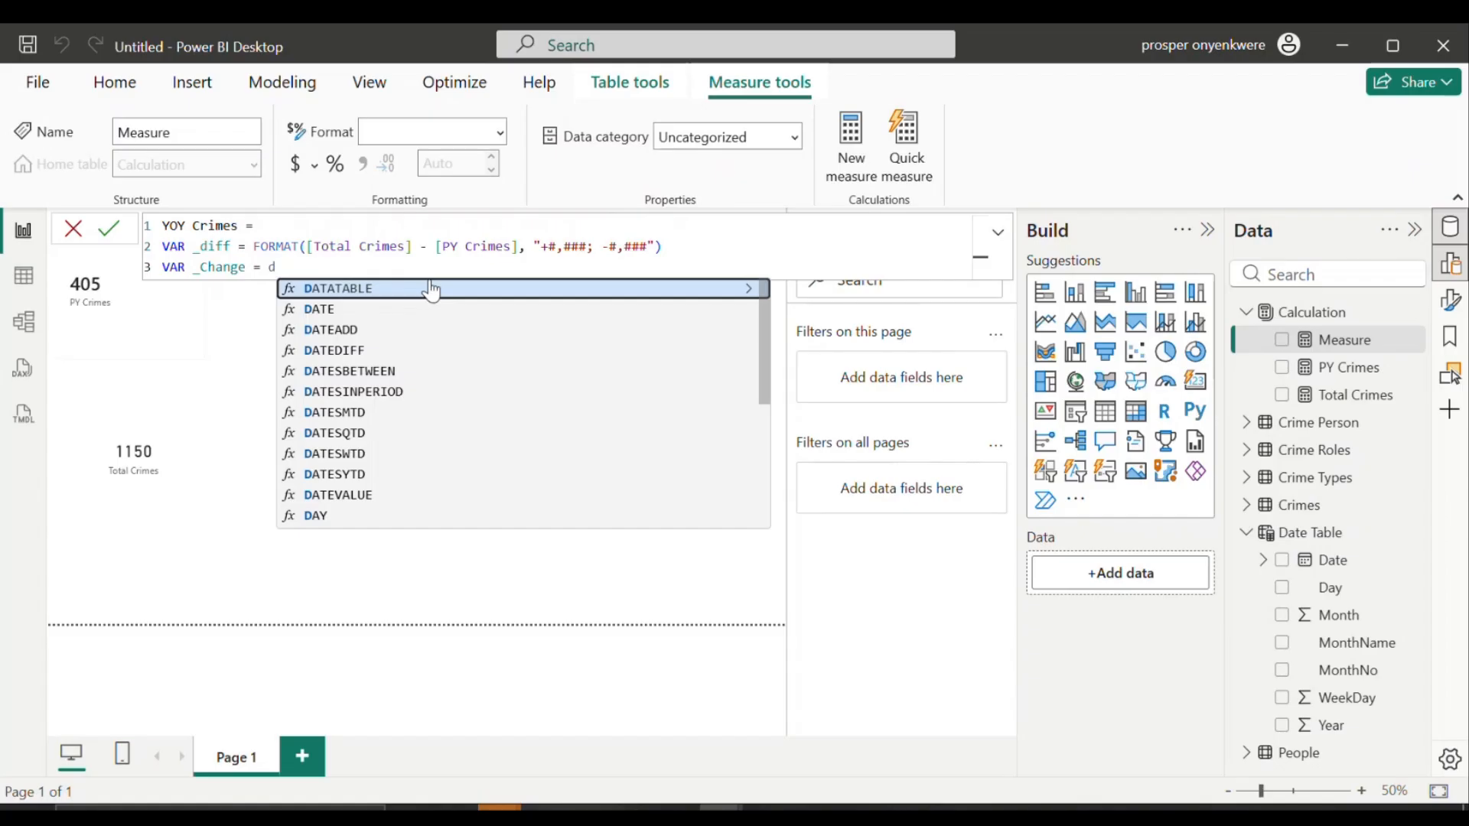
type("i")
left_click(353, 373)
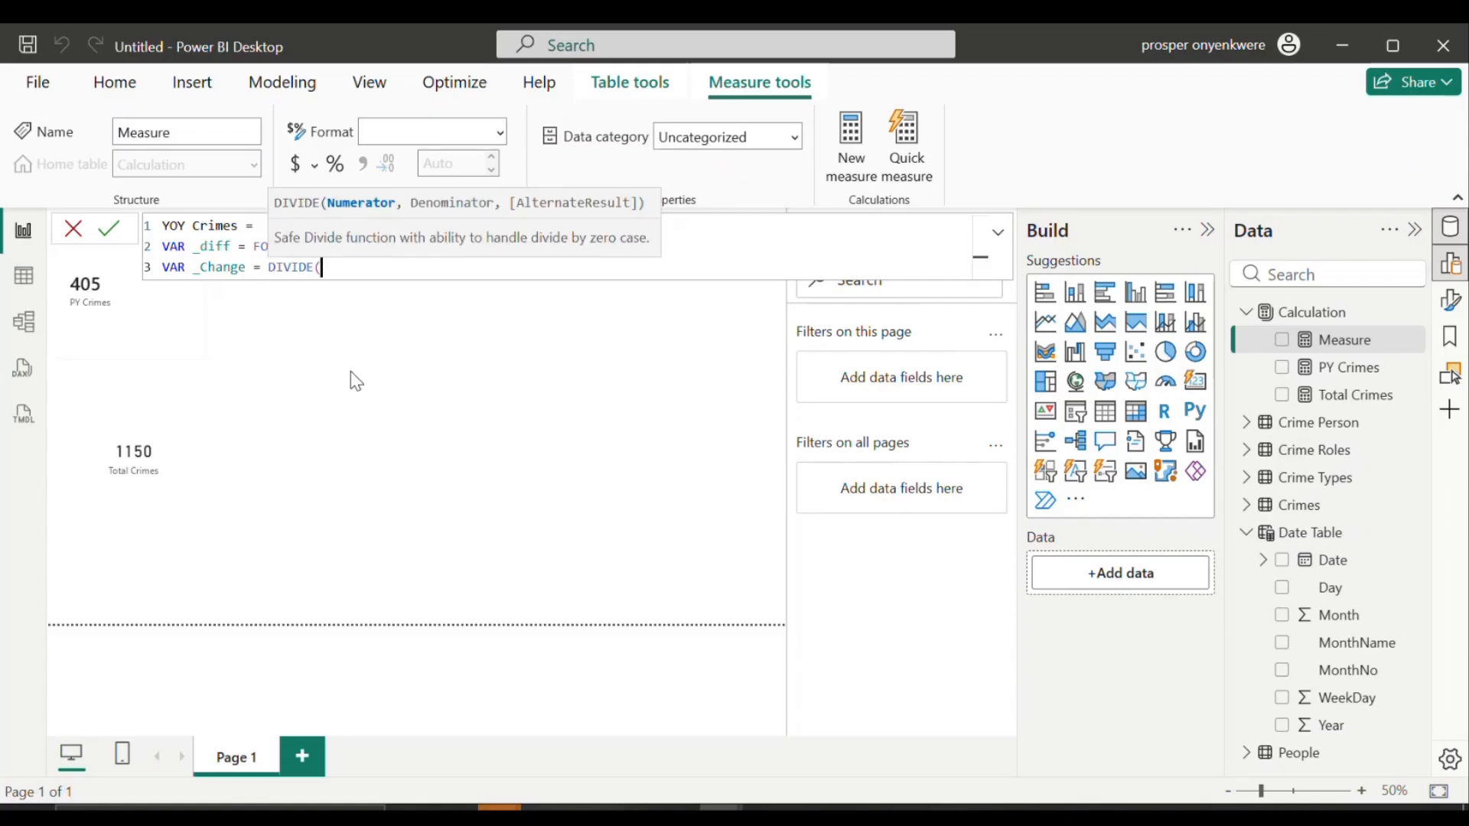
Step: Enter [Total Crimes] - [PY Crimes] as the numerator of the _Change variable's DIVIDE function
type("to")
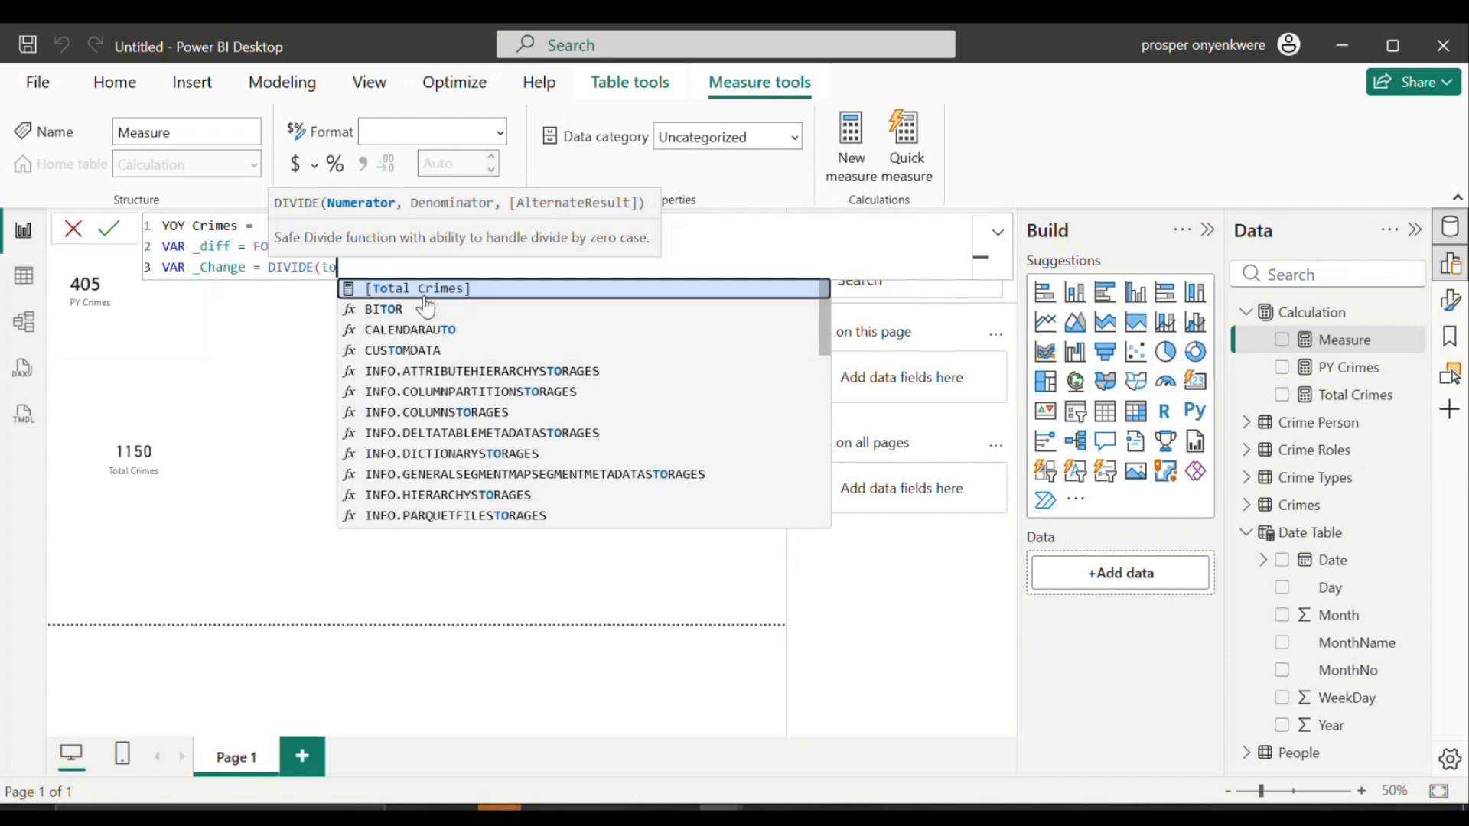
key("Tab")
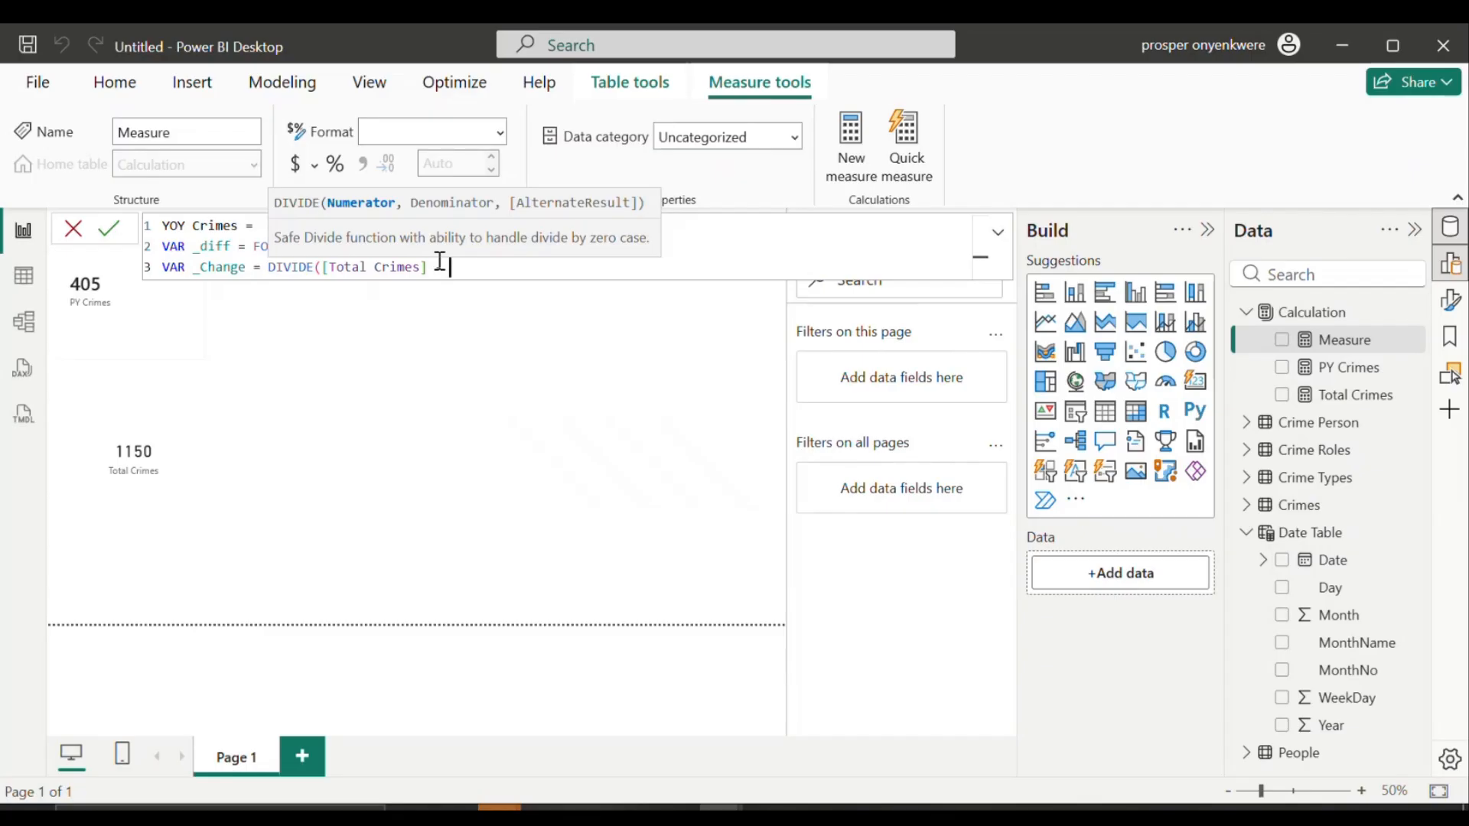
type("p")
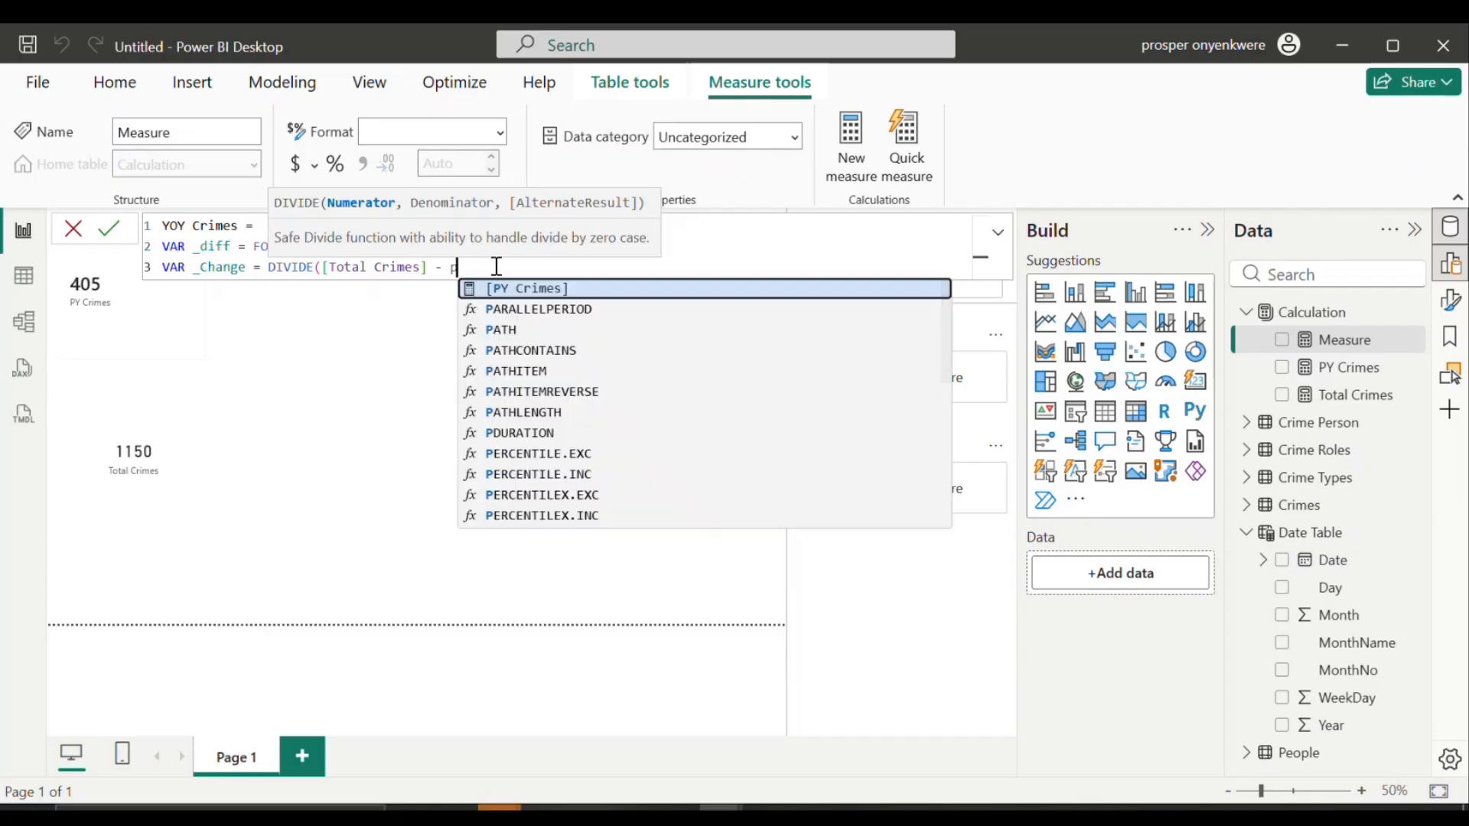
left_click(503, 289)
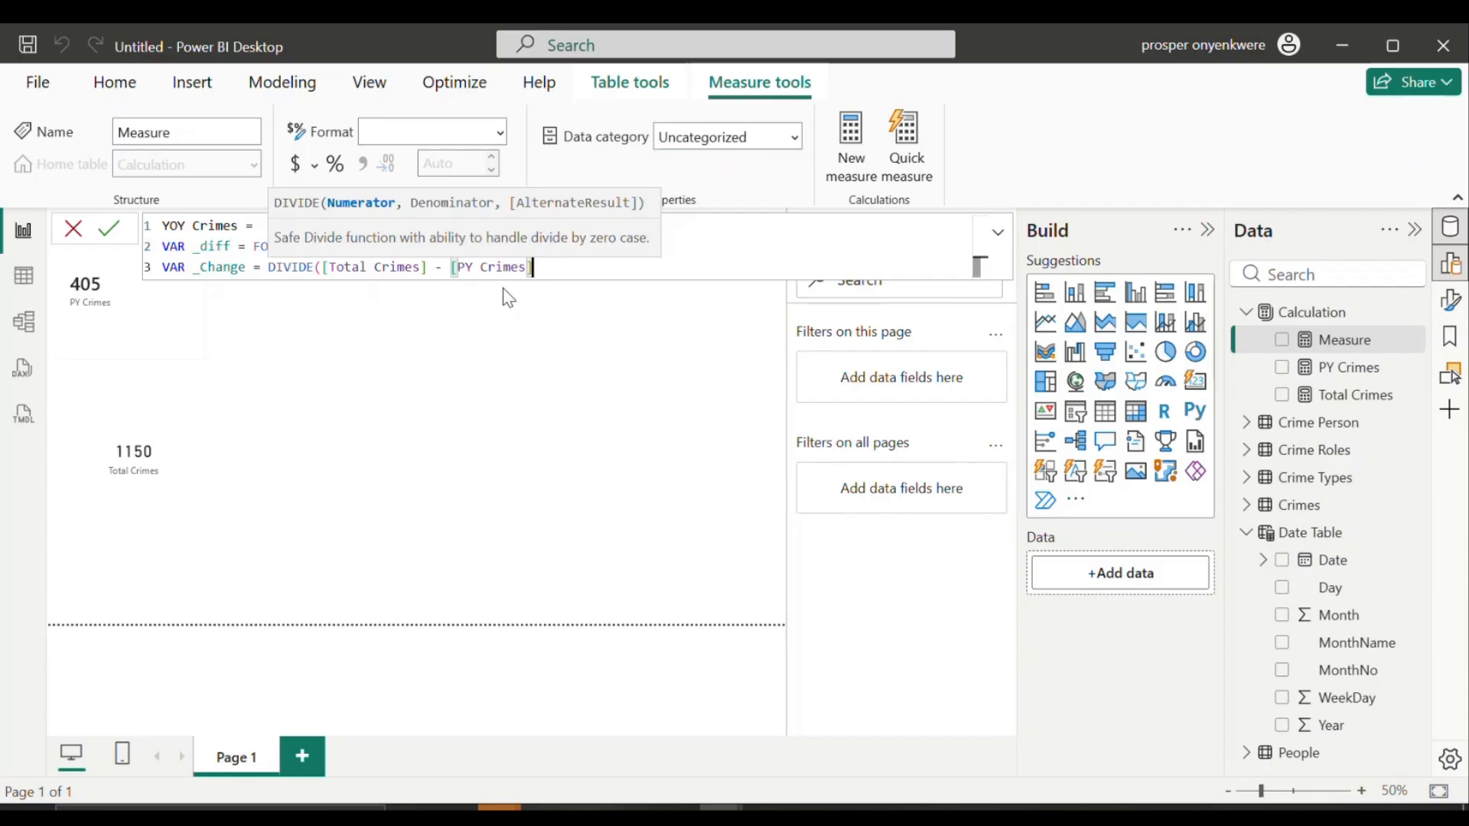
type("),")
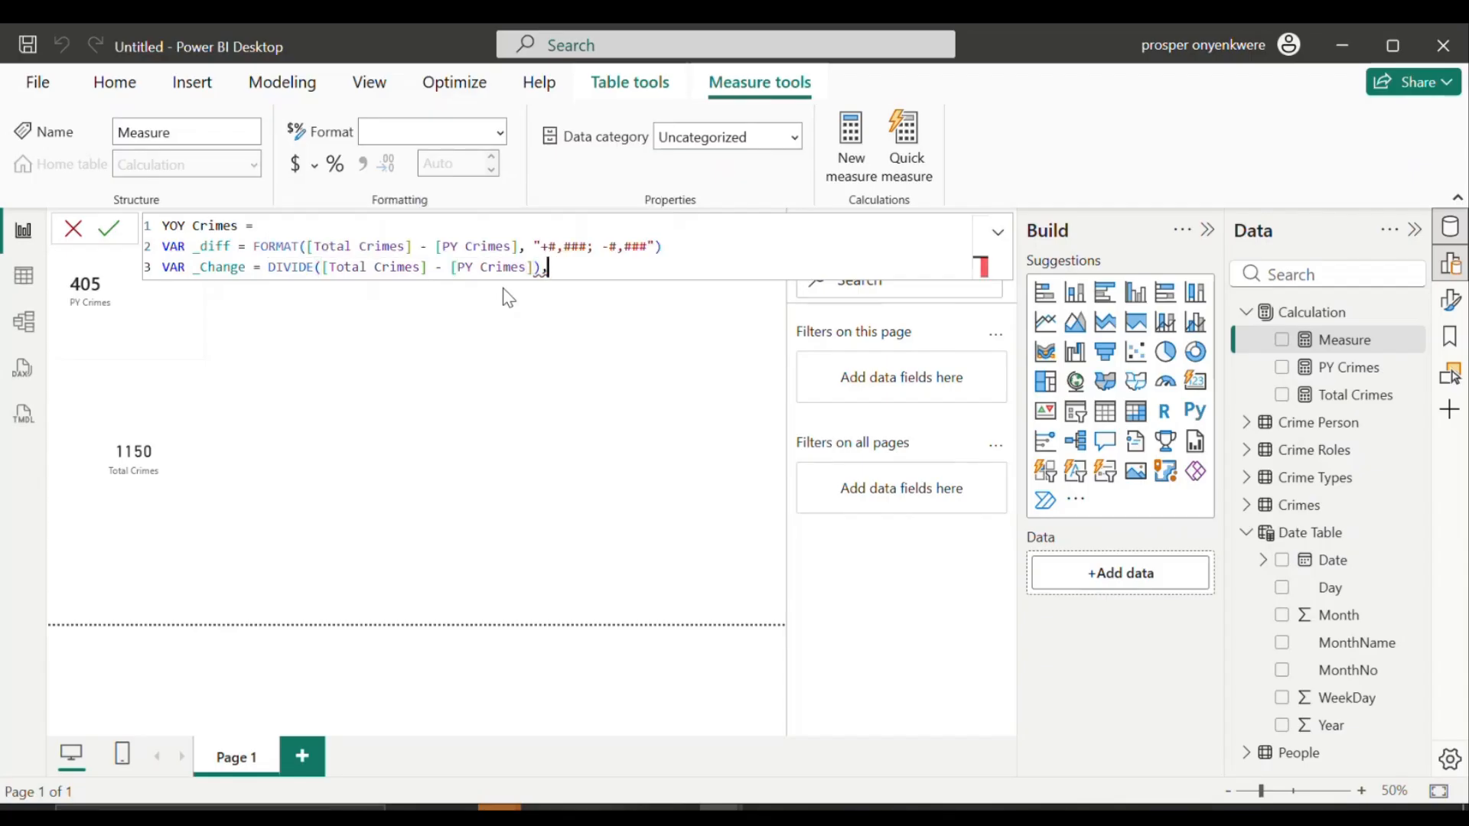
key("BackSpace")
key("BackSpace")
type(",")
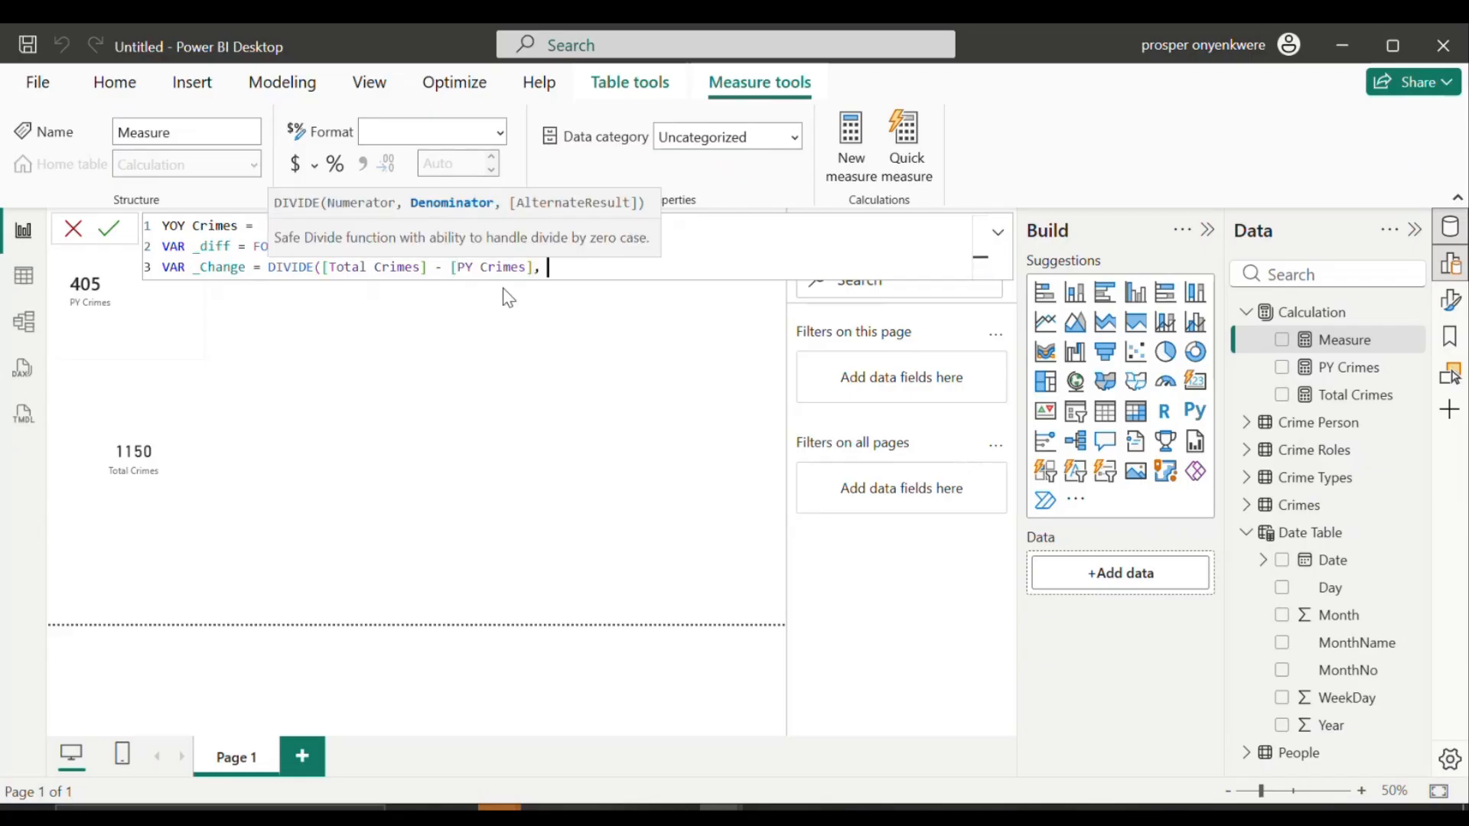
Step: Use [PY Crimes] as the DIVIDE denominator, close the function, and start a new line below _Change
type(" py")
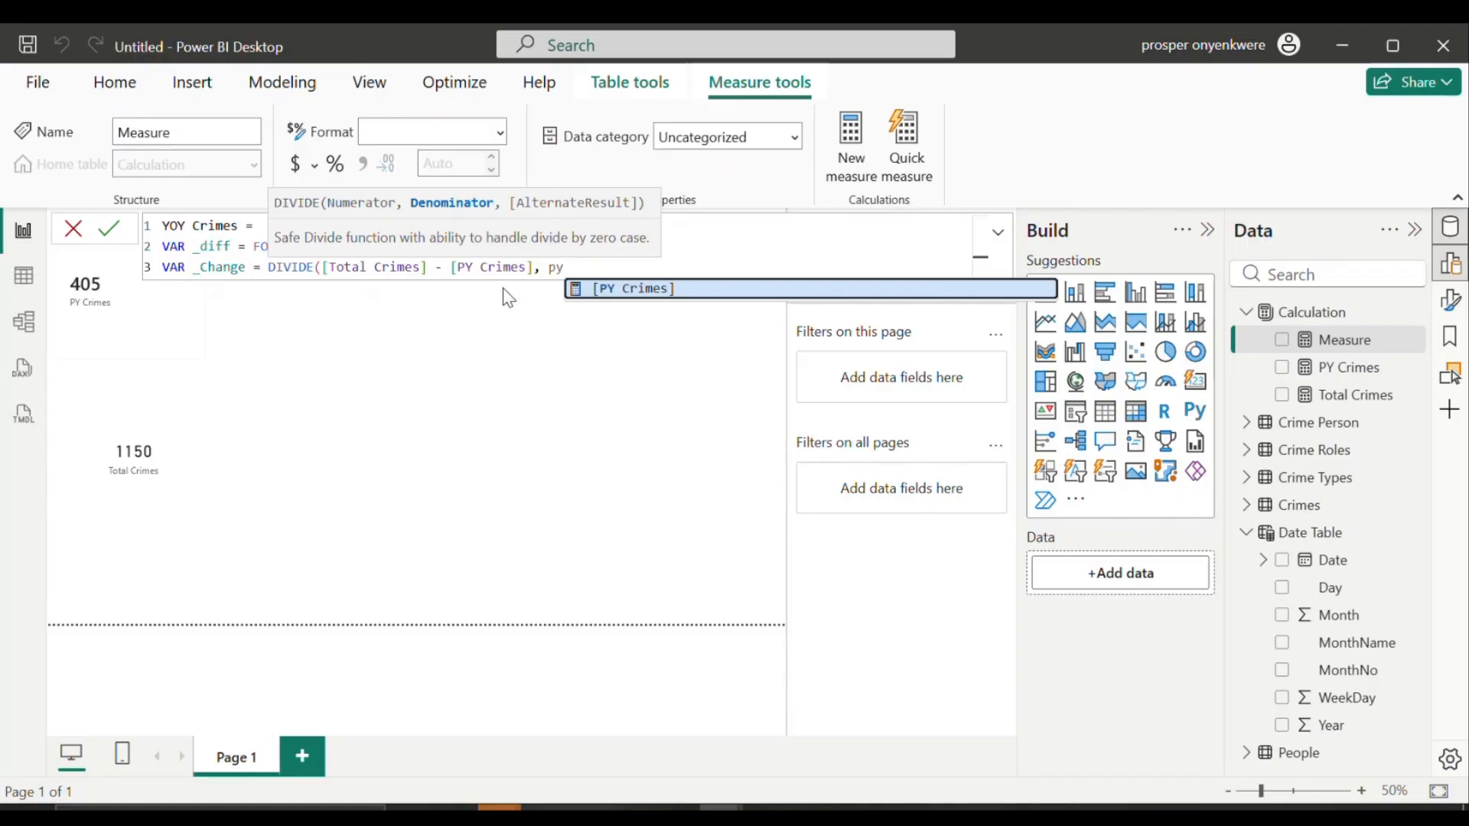
left_click(625, 291)
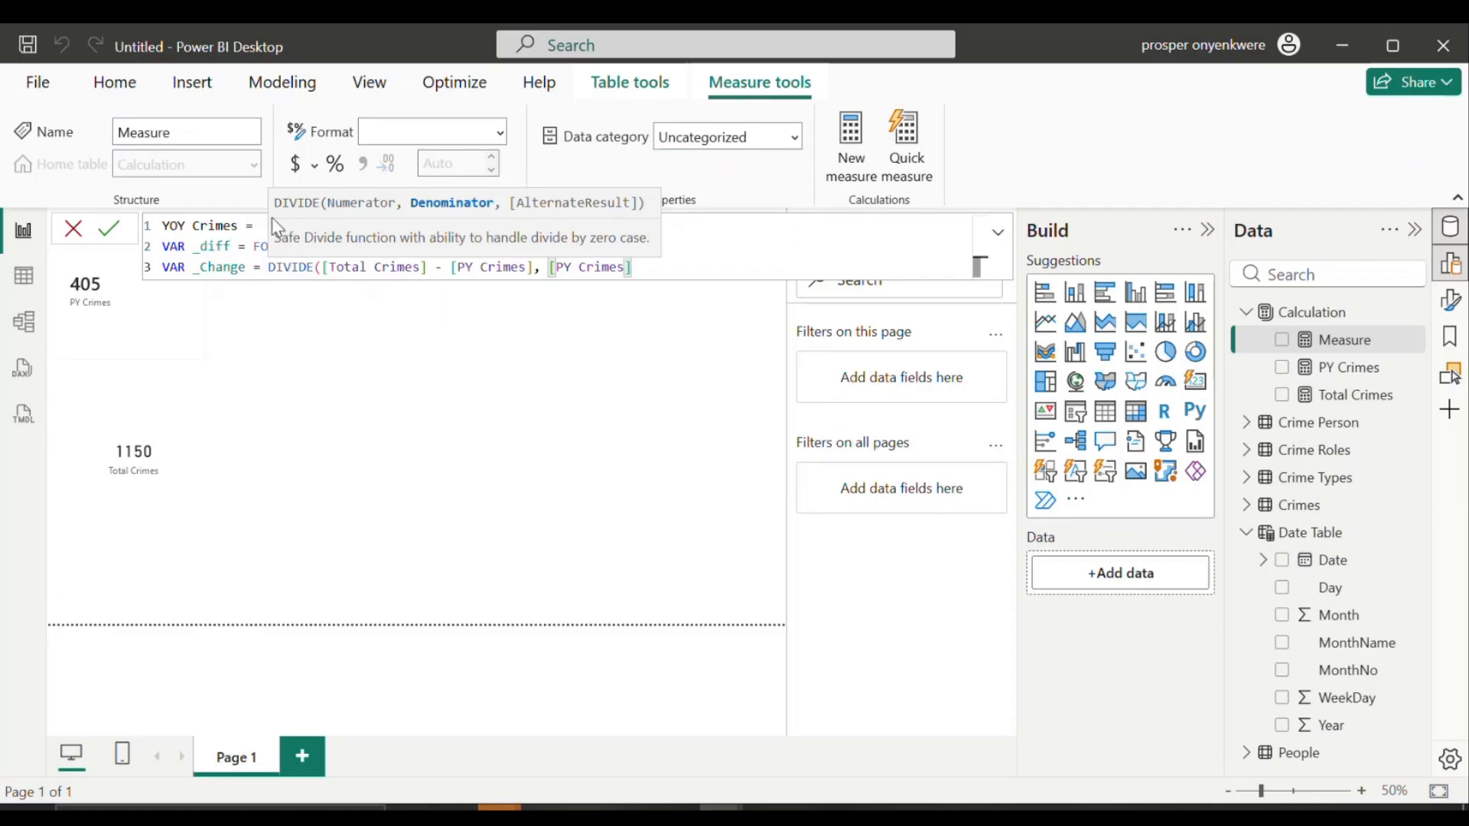
left_click(253, 231)
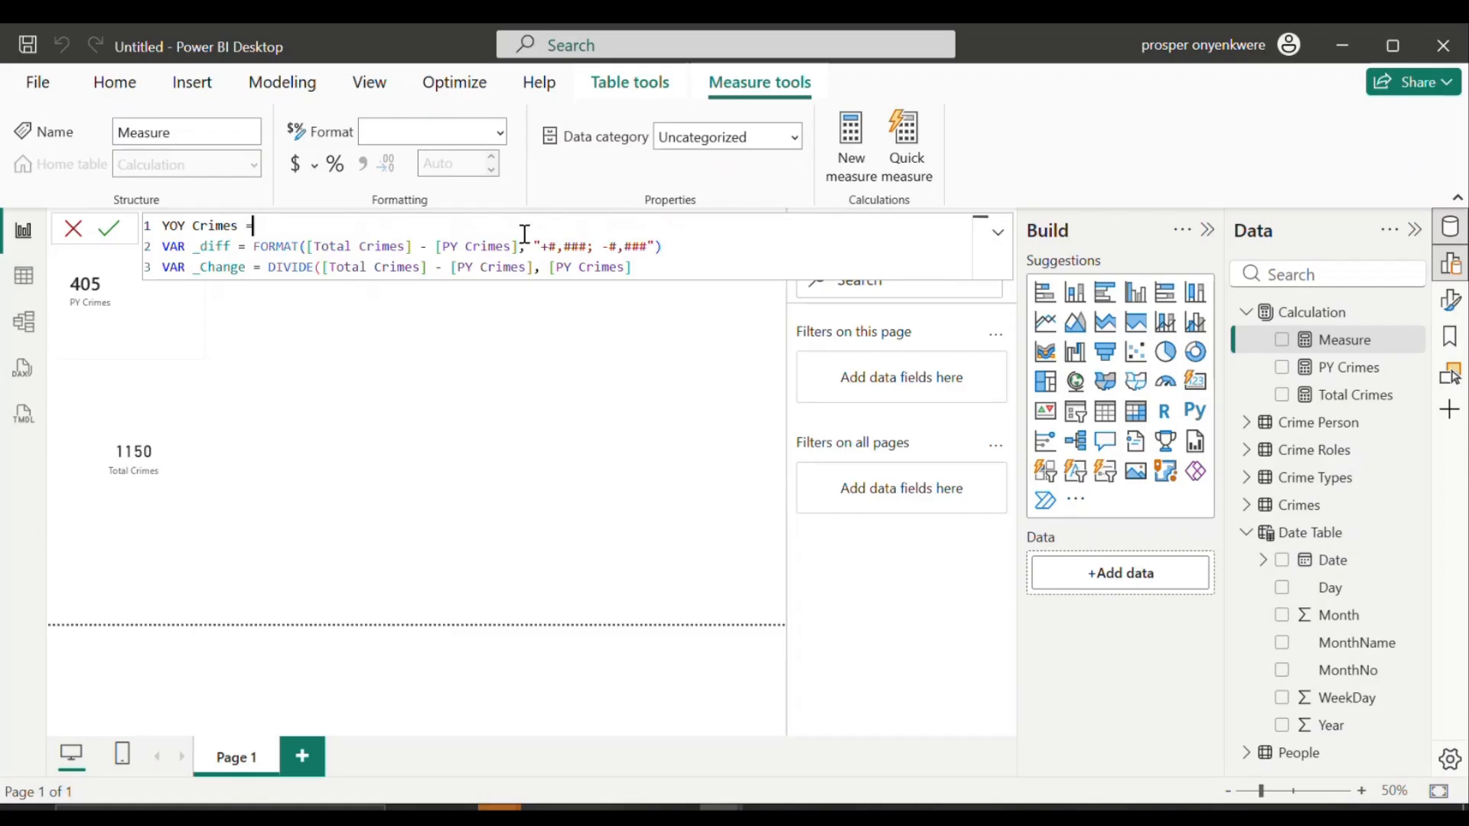
left_click(655, 250)
type(")")
left_click(654, 266)
type(")")
key("shift+Return")
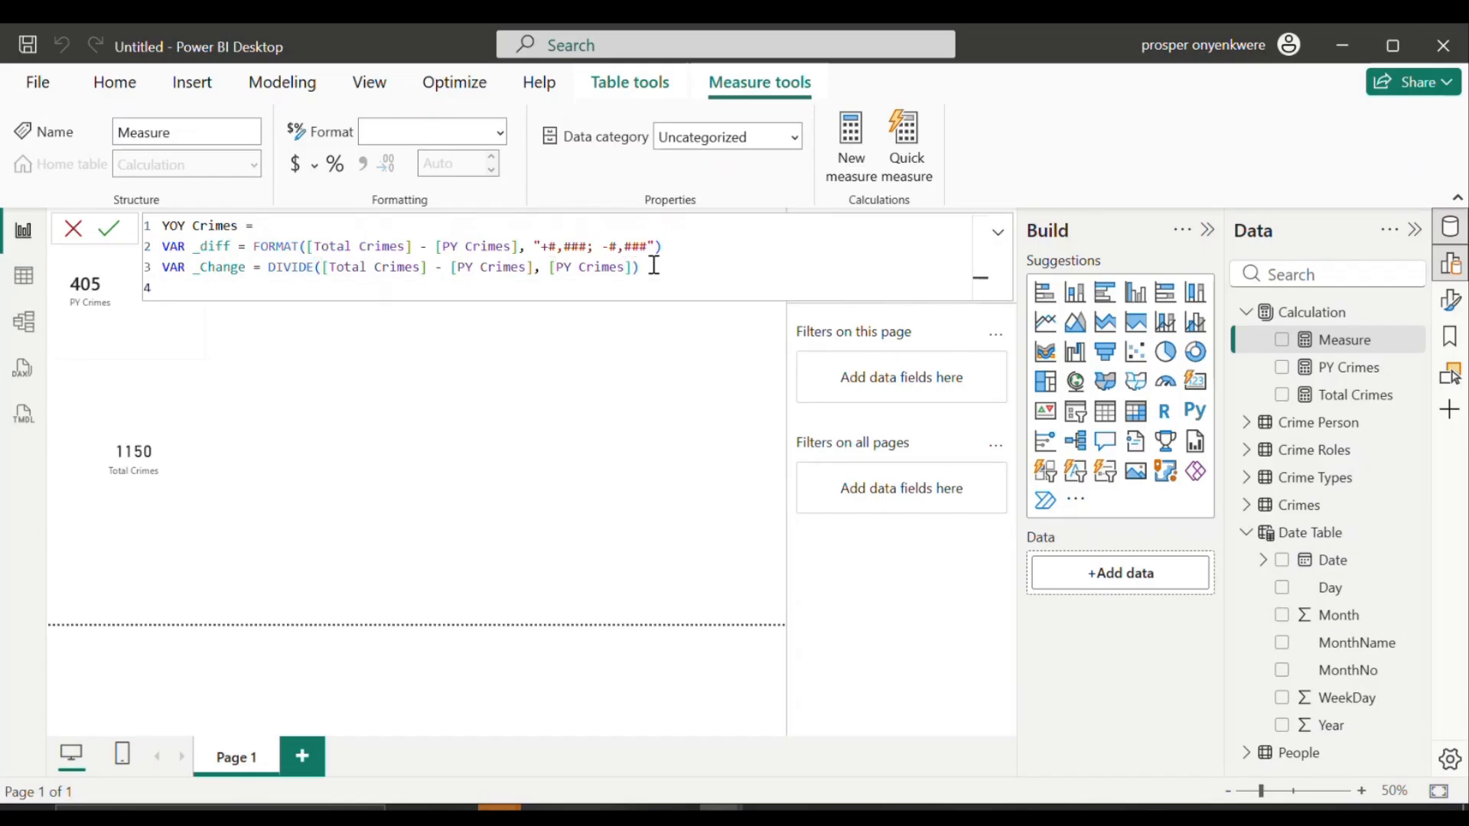
Step: Declare a variable _percent on line 4 as FORMAT(_Change, "0.00; 0.00%")
type("var")
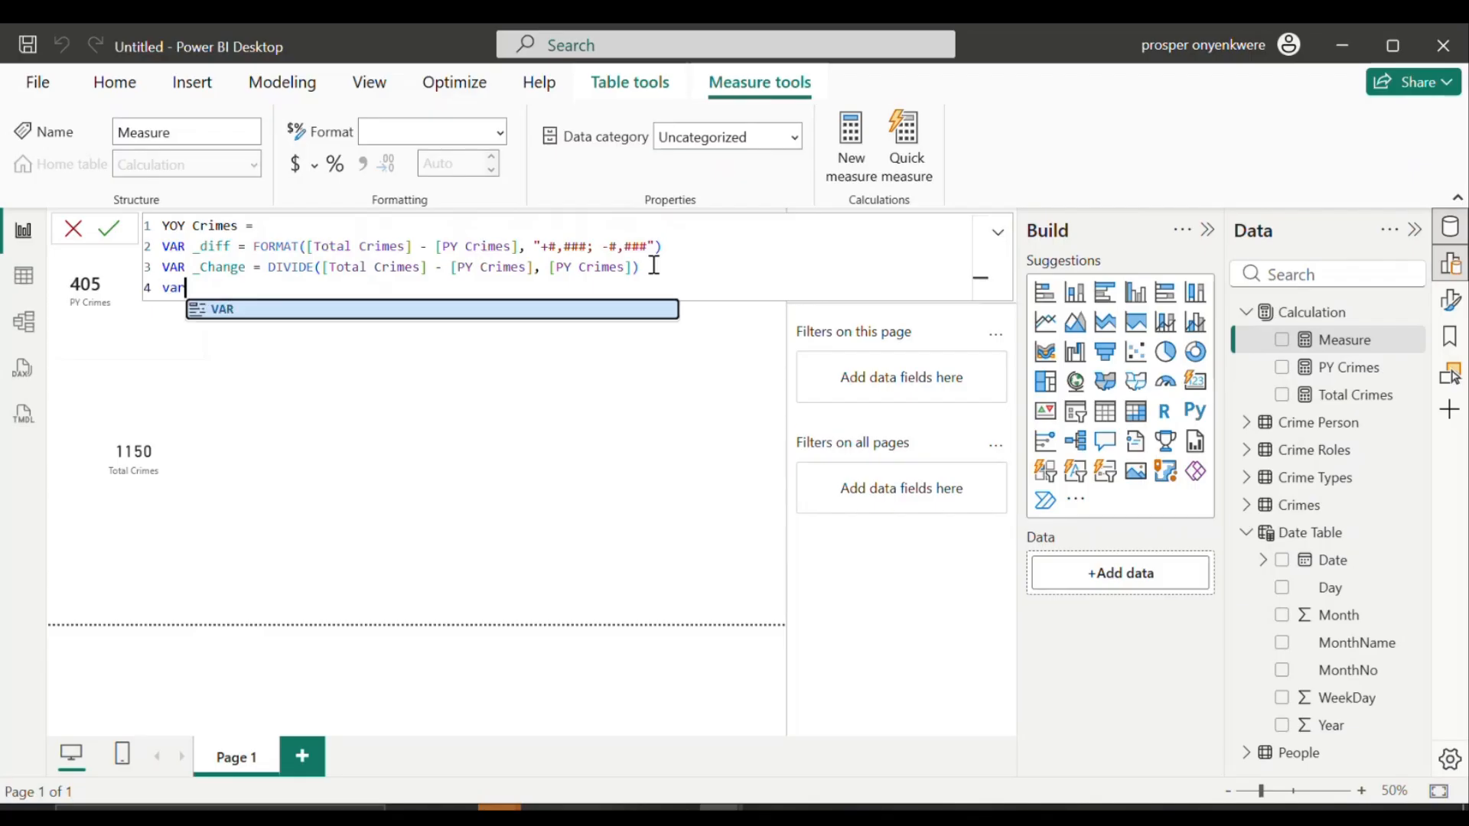
left_click(370, 311)
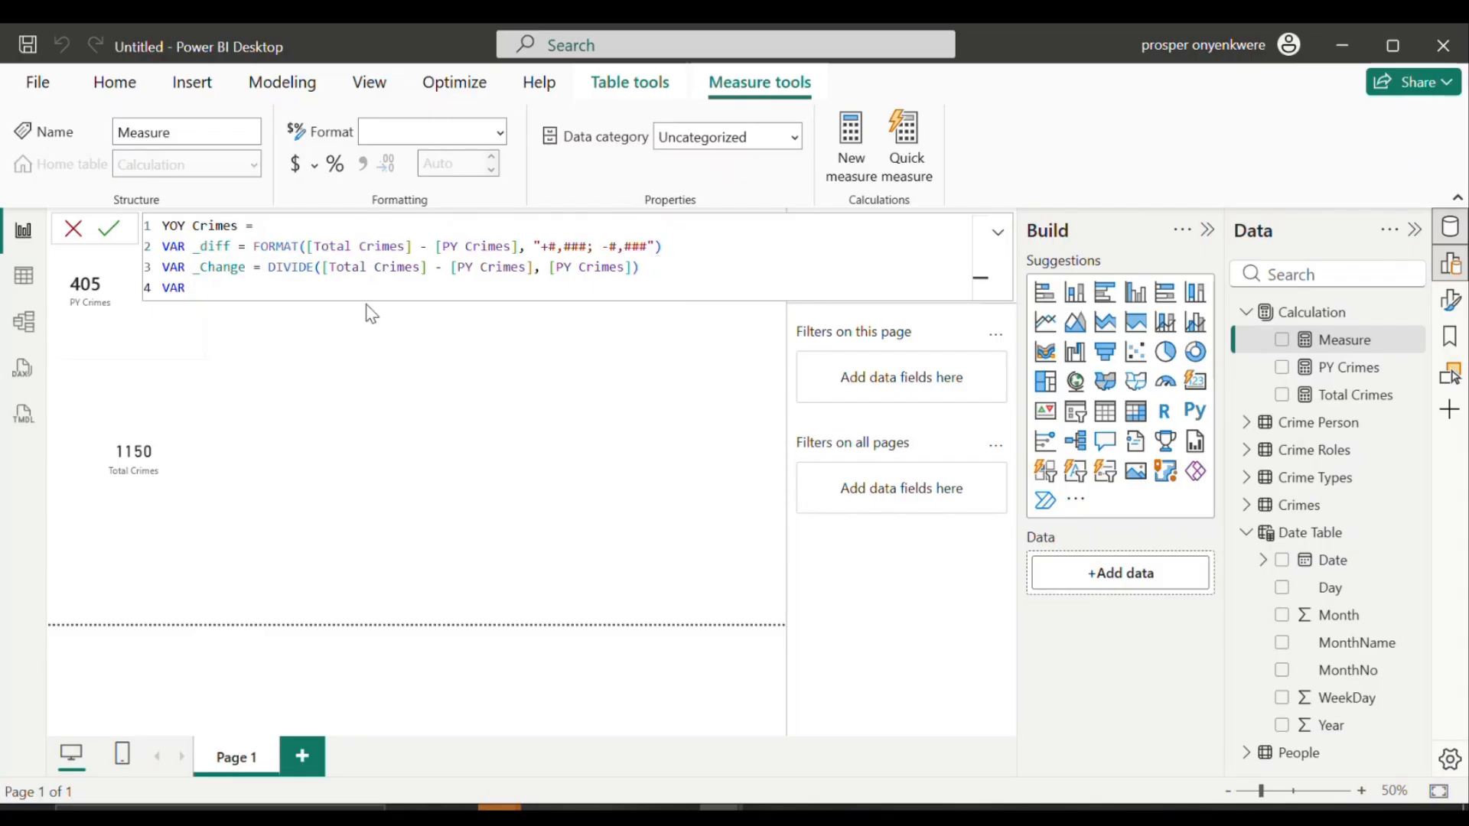
type("_percent = for")
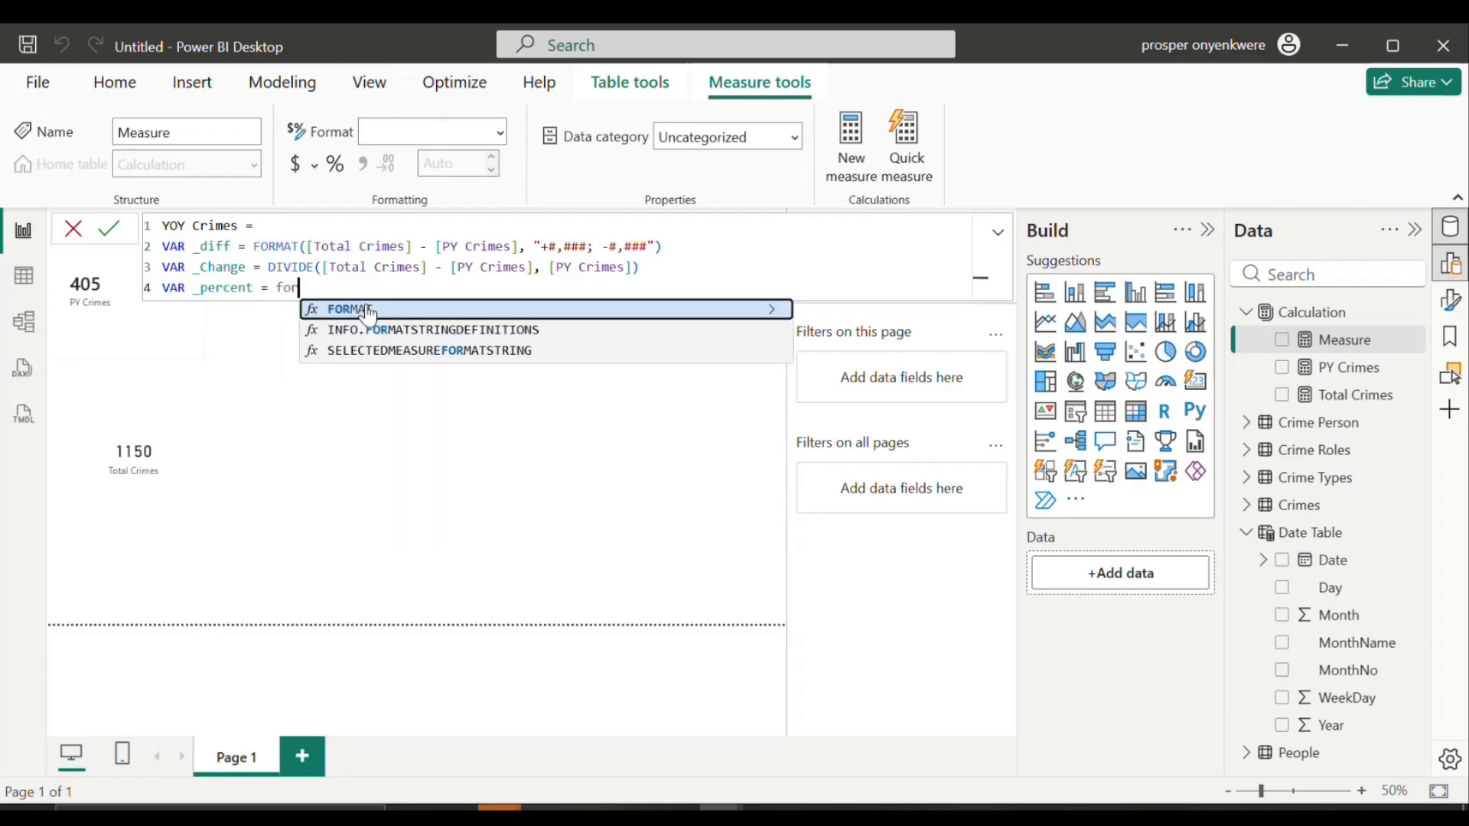
key("Tab")
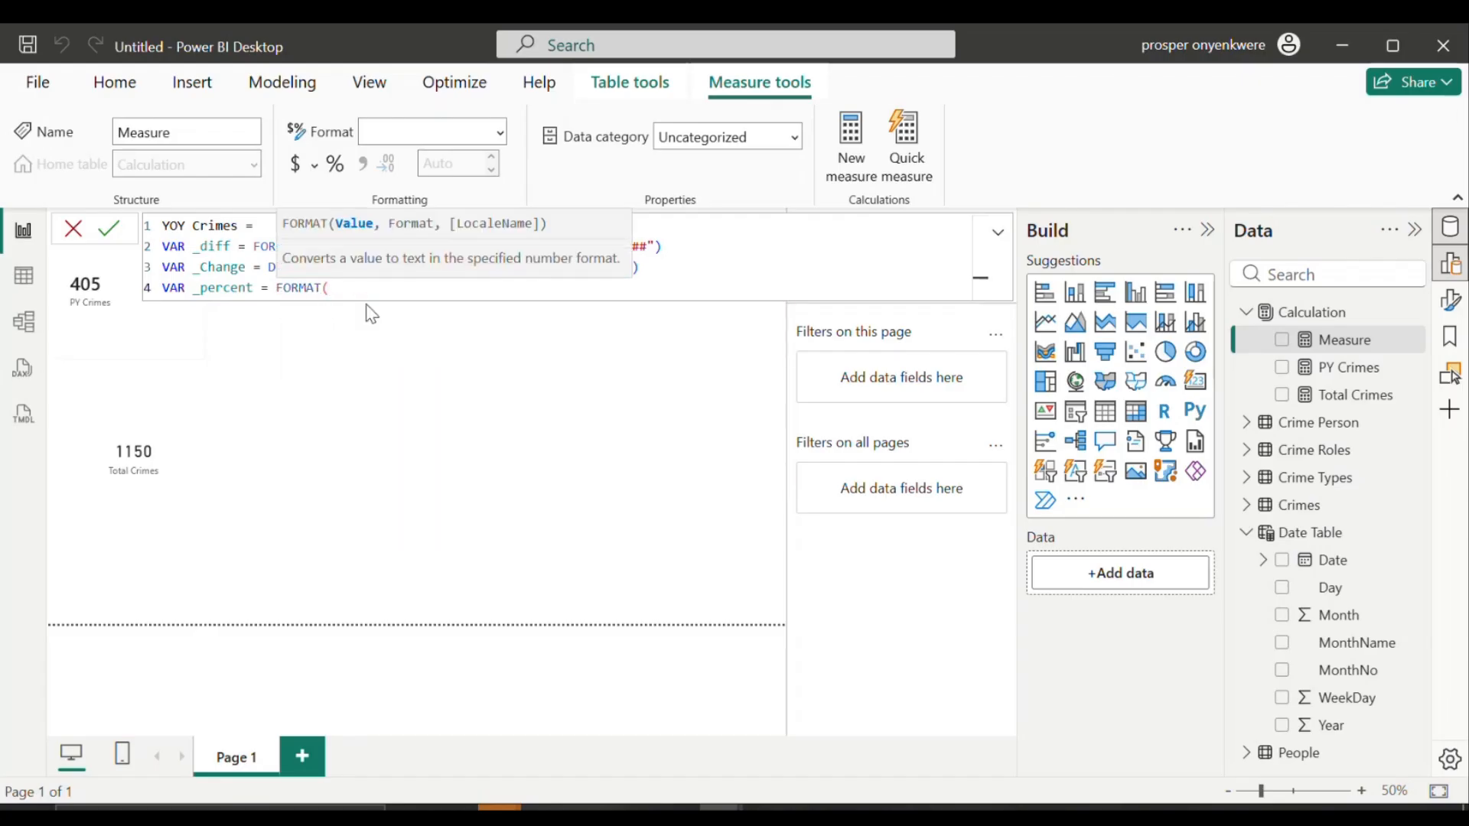
type("_Change, \"0.00")
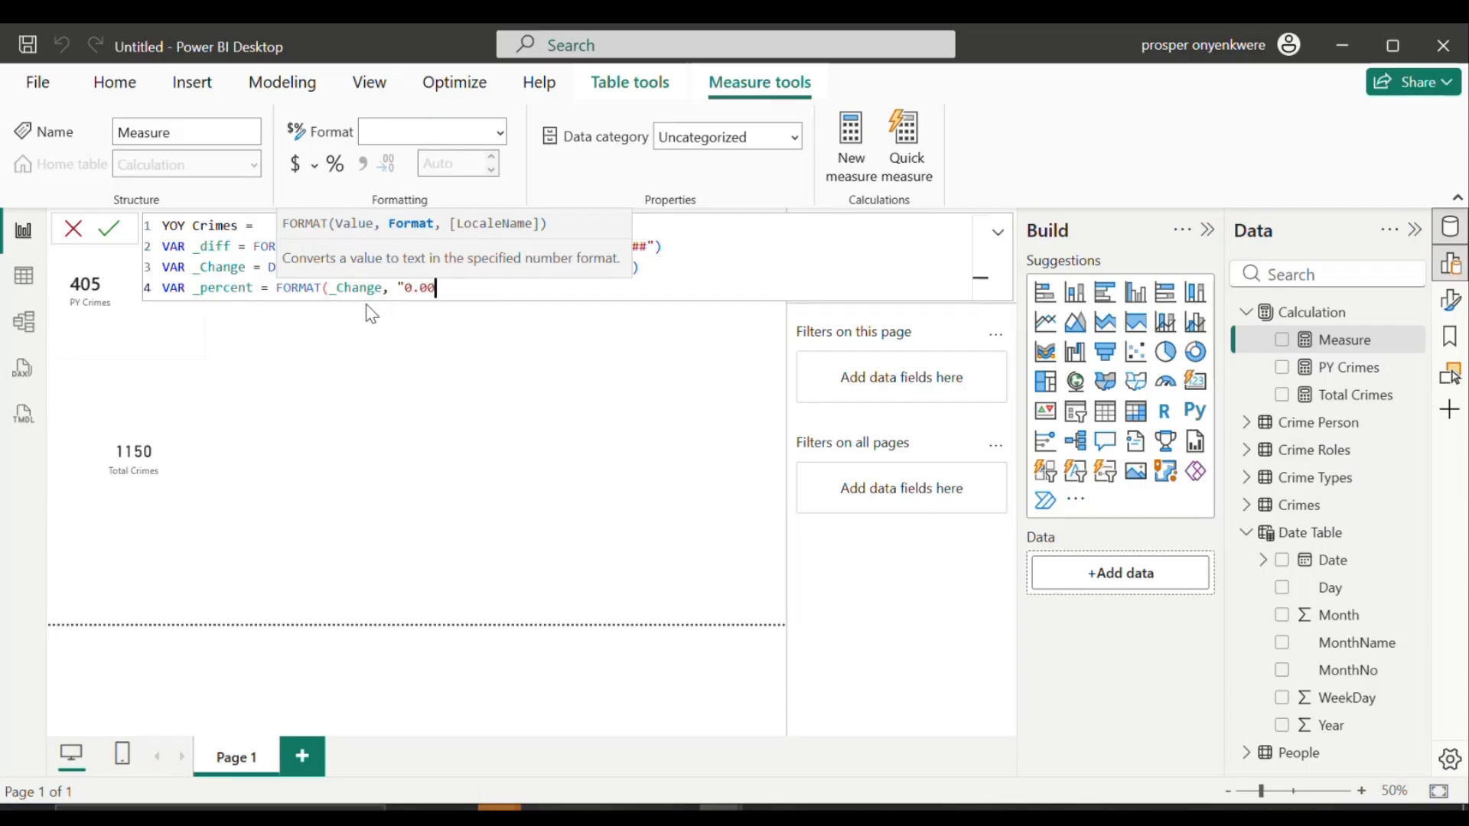
type("%")
key("BackSpace")
type("; 0.00%\"")
type(")")
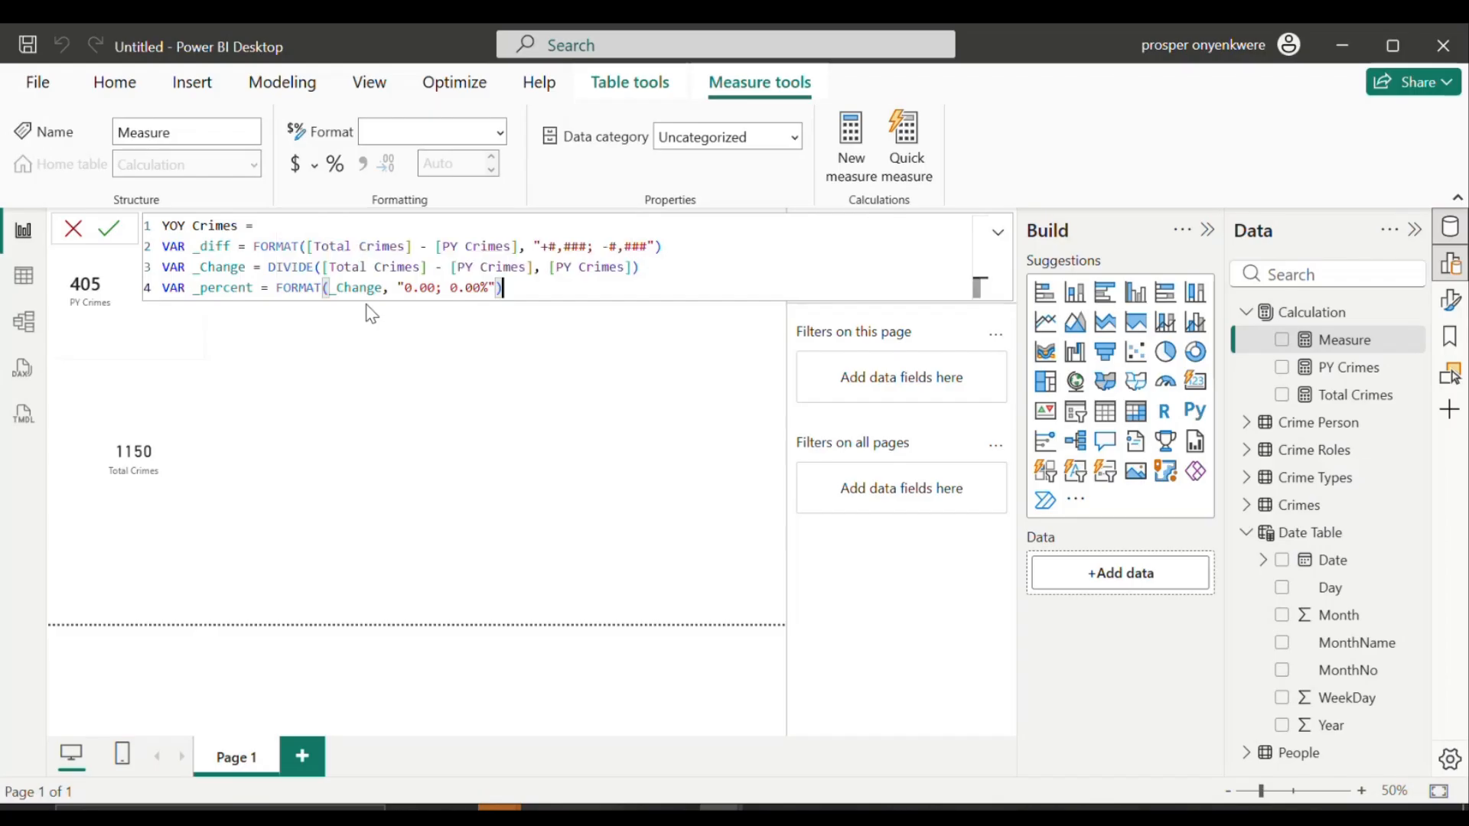
Step: Declare a variable _Condition on a new line and open an IF function on the line below it
key("shift+Return")
type("v")
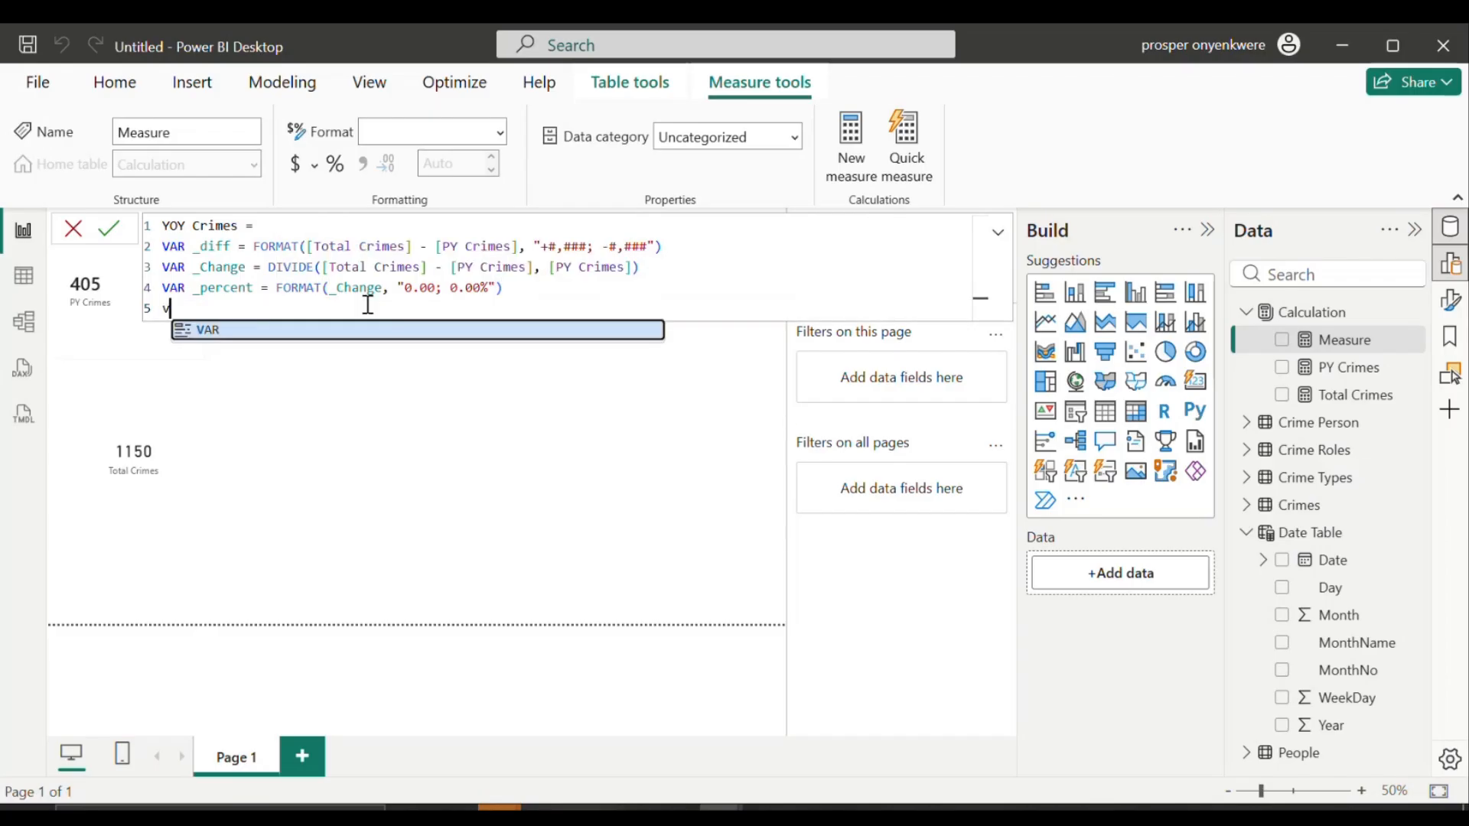
left_click(329, 334)
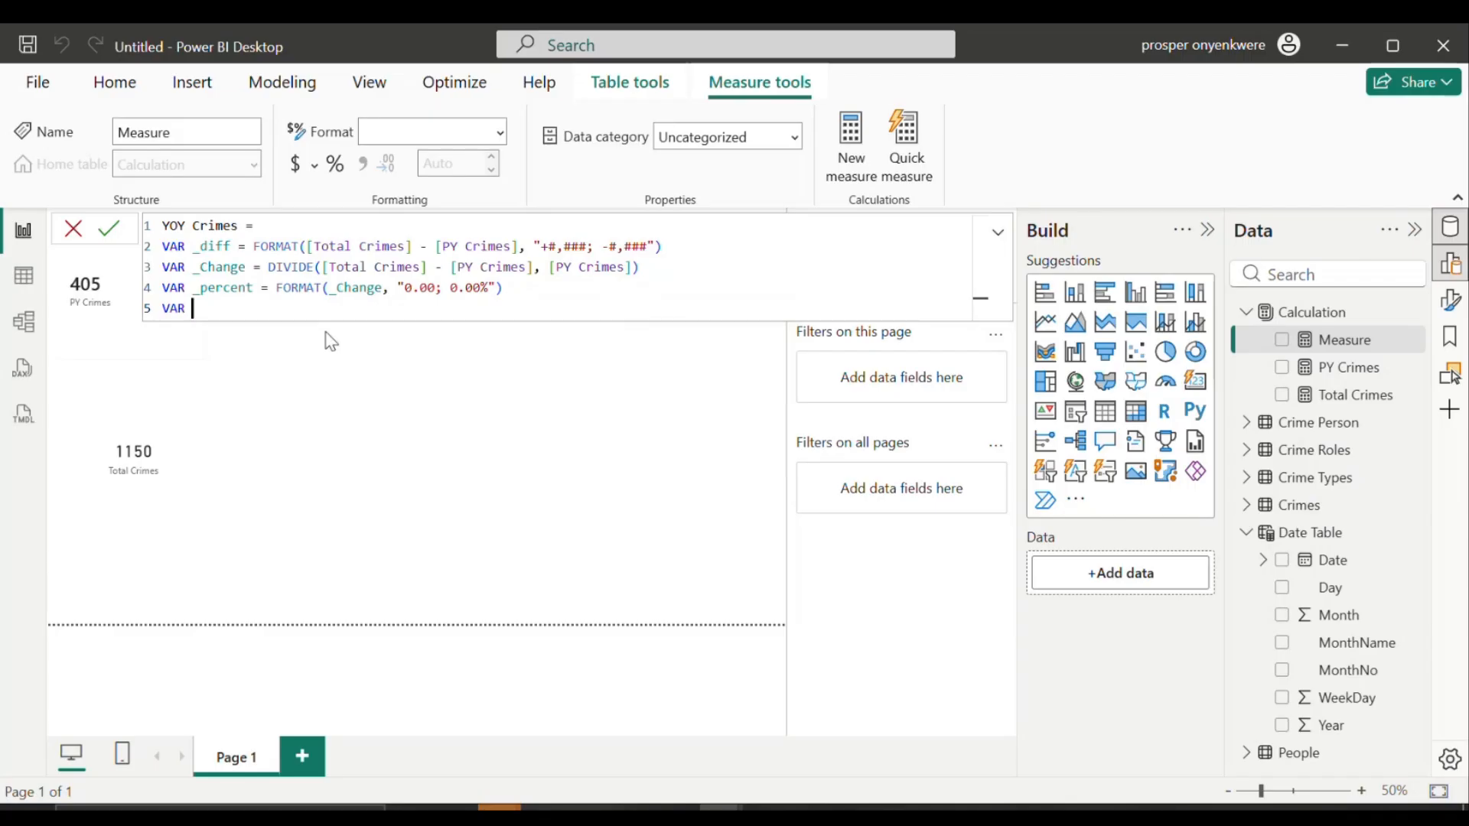
type("_Condition =")
key("shift+Return")
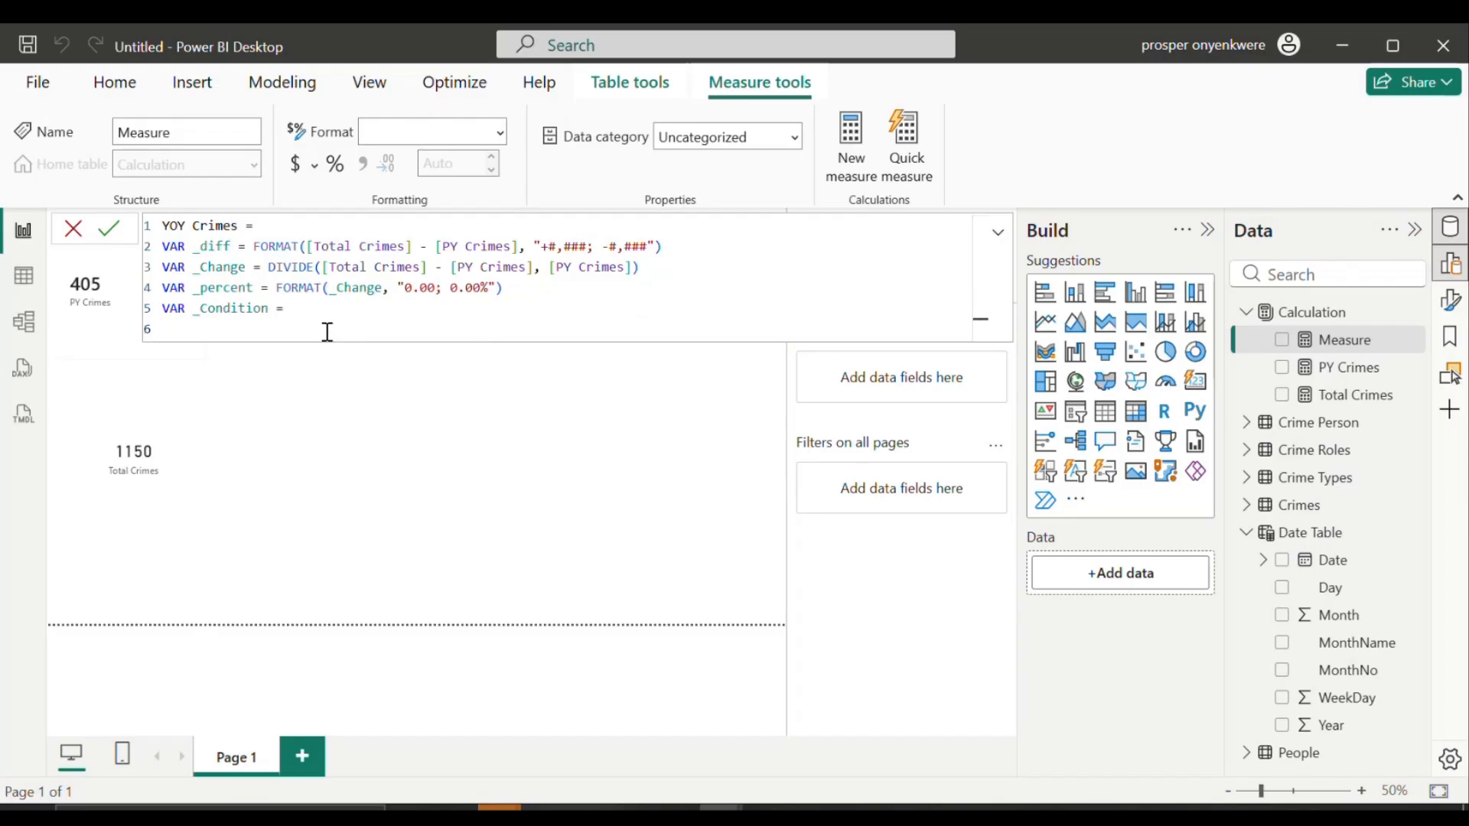
type("IF")
key("shift+Return")
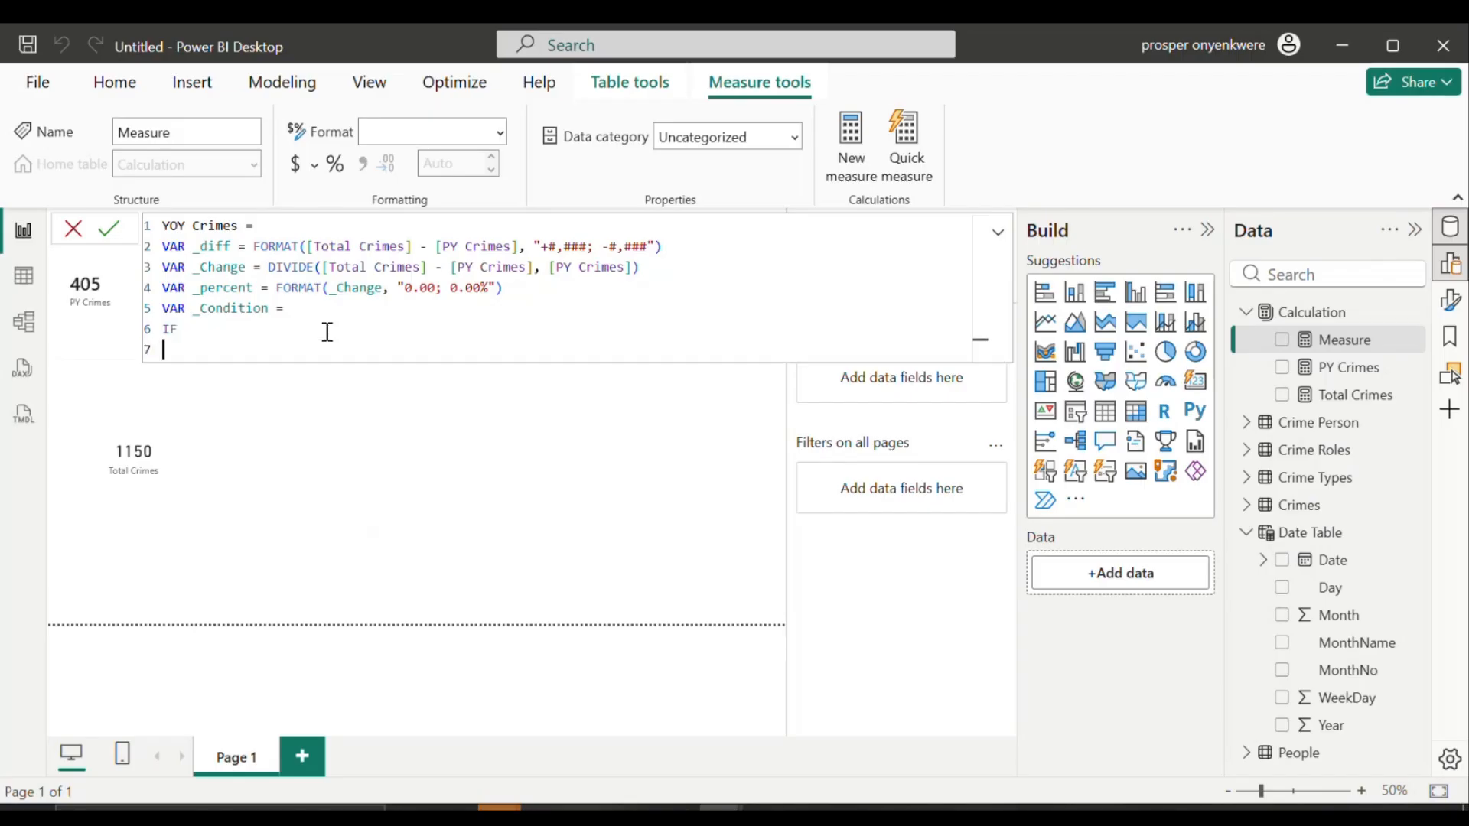
left_click(277, 335)
key("Down")
type("(")
key("BackSpace")
key("BackSpace")
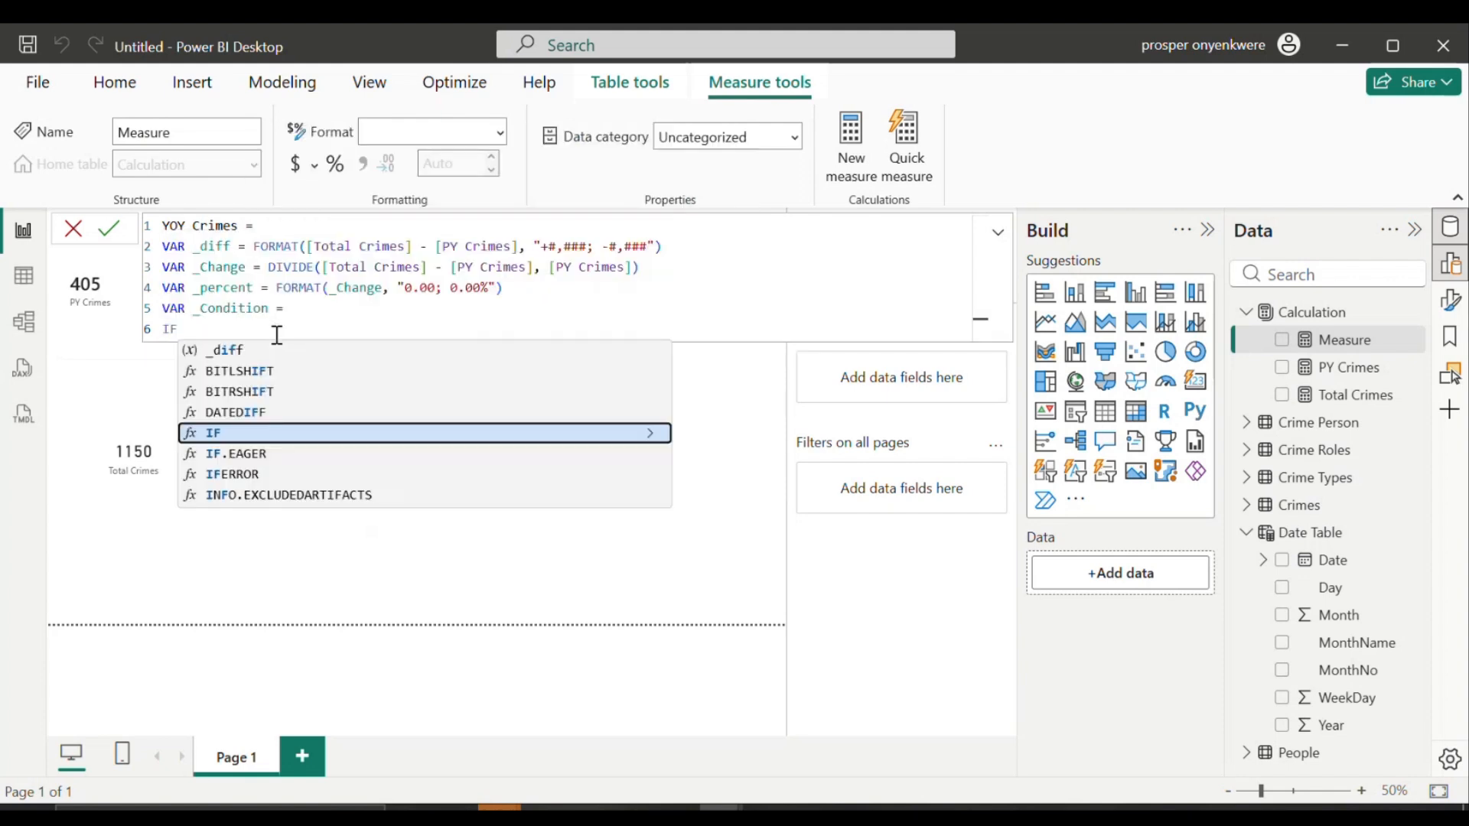
type(")")
key("BackSpace")
type("(")
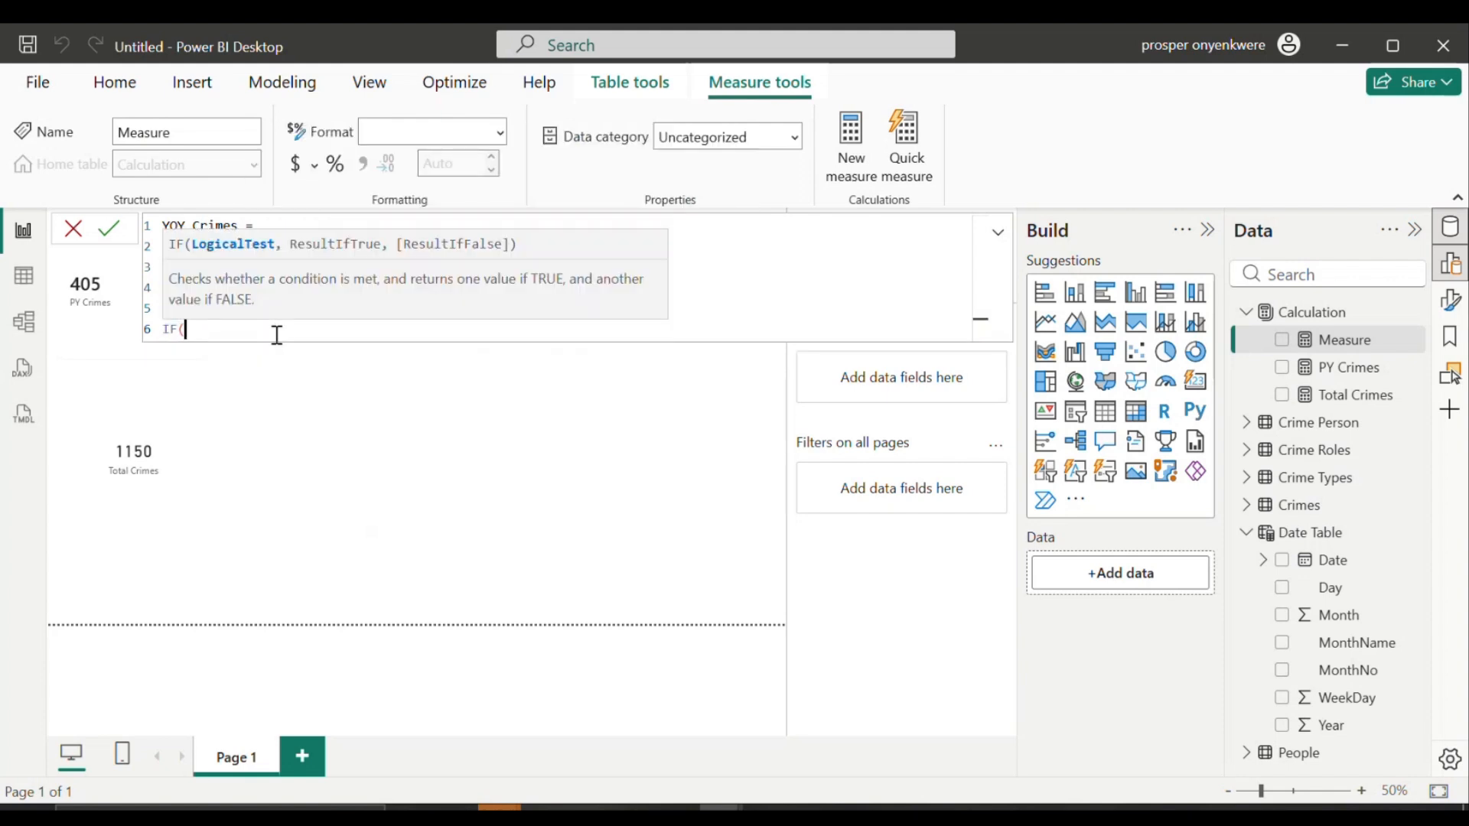
Step: Enter _Change >0 as the IF function's logical test on its own line
key("shift+Return")
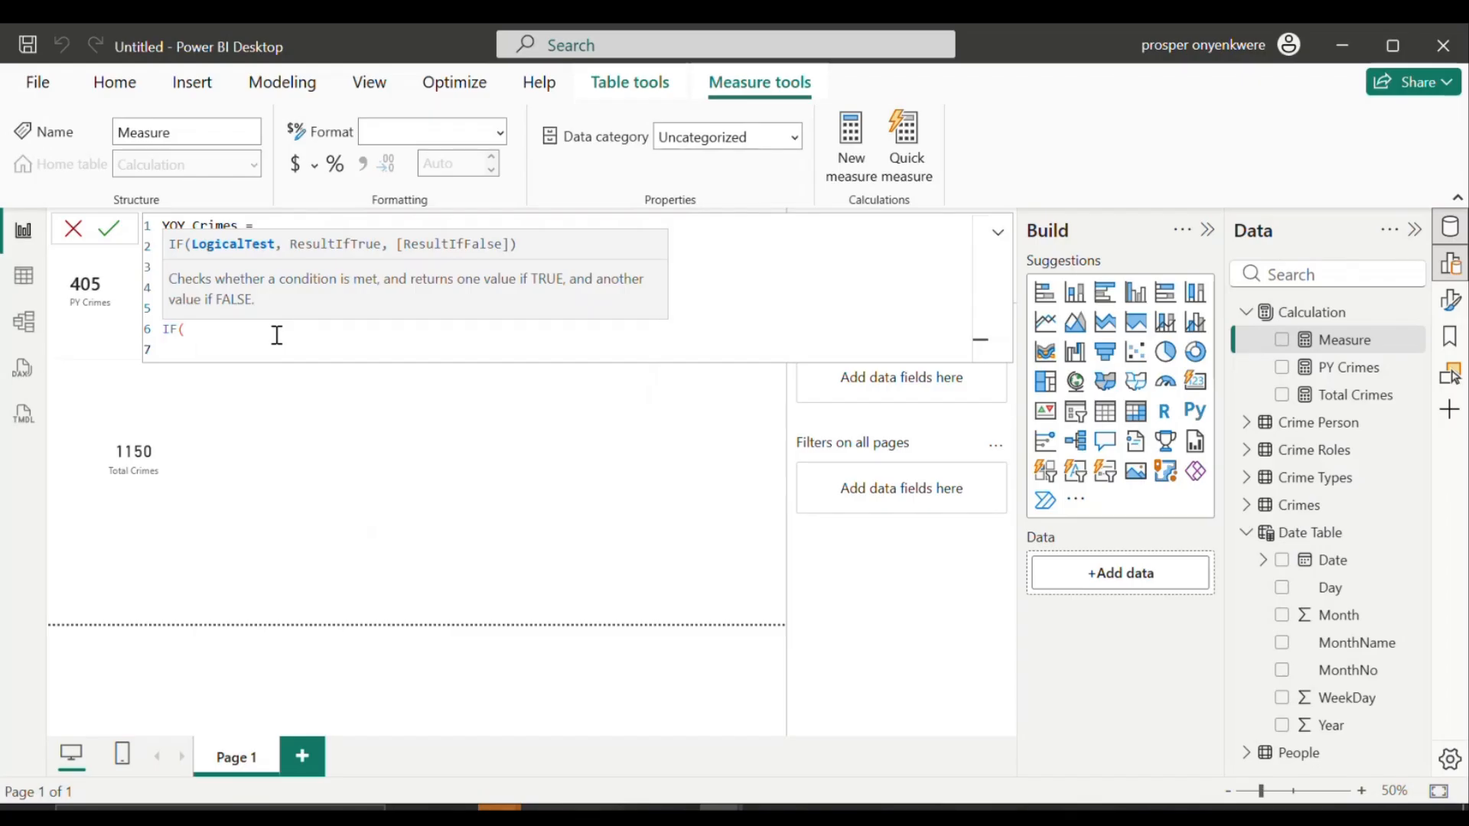
type("_")
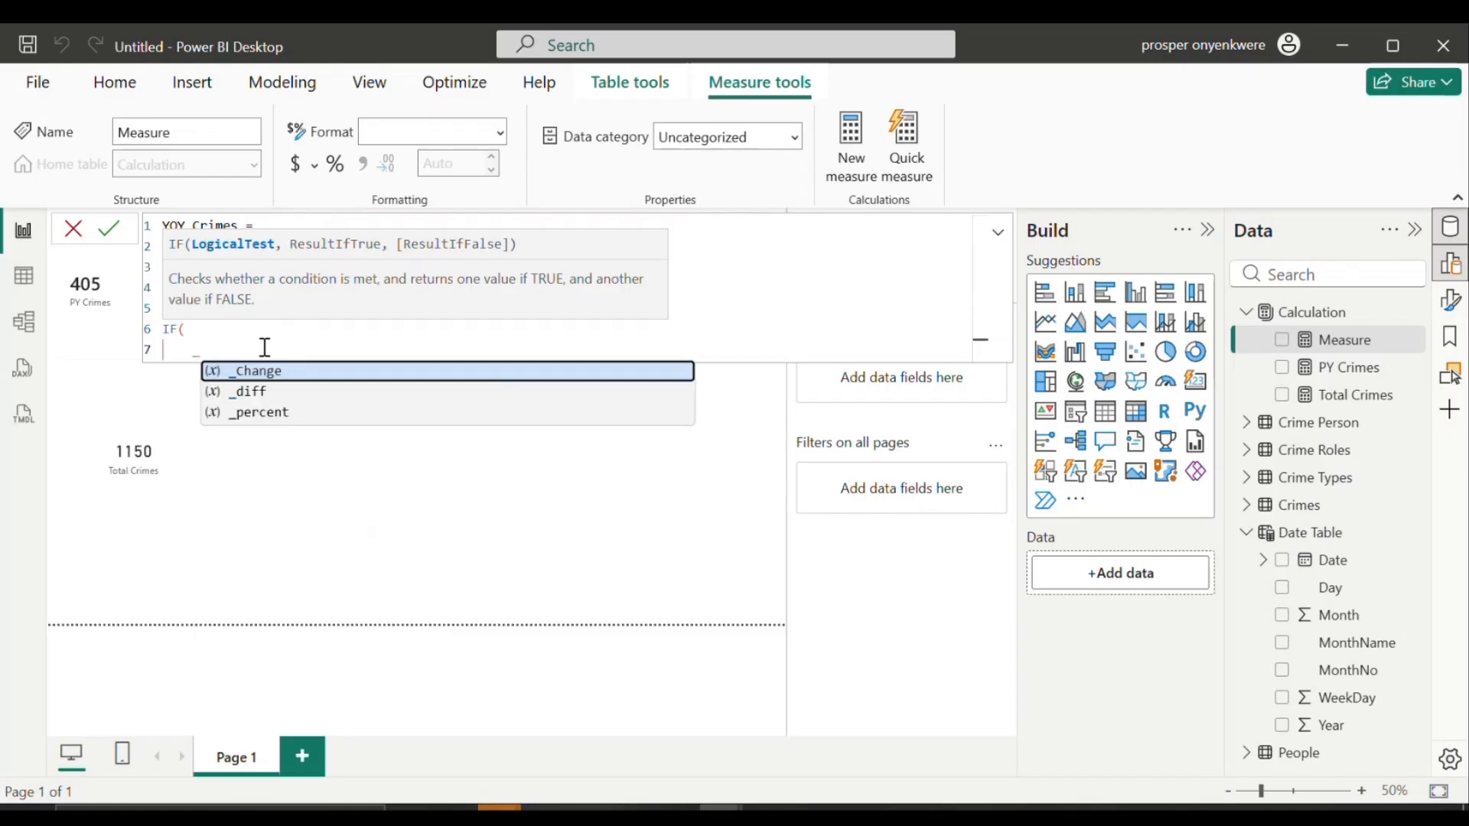
key("Tab")
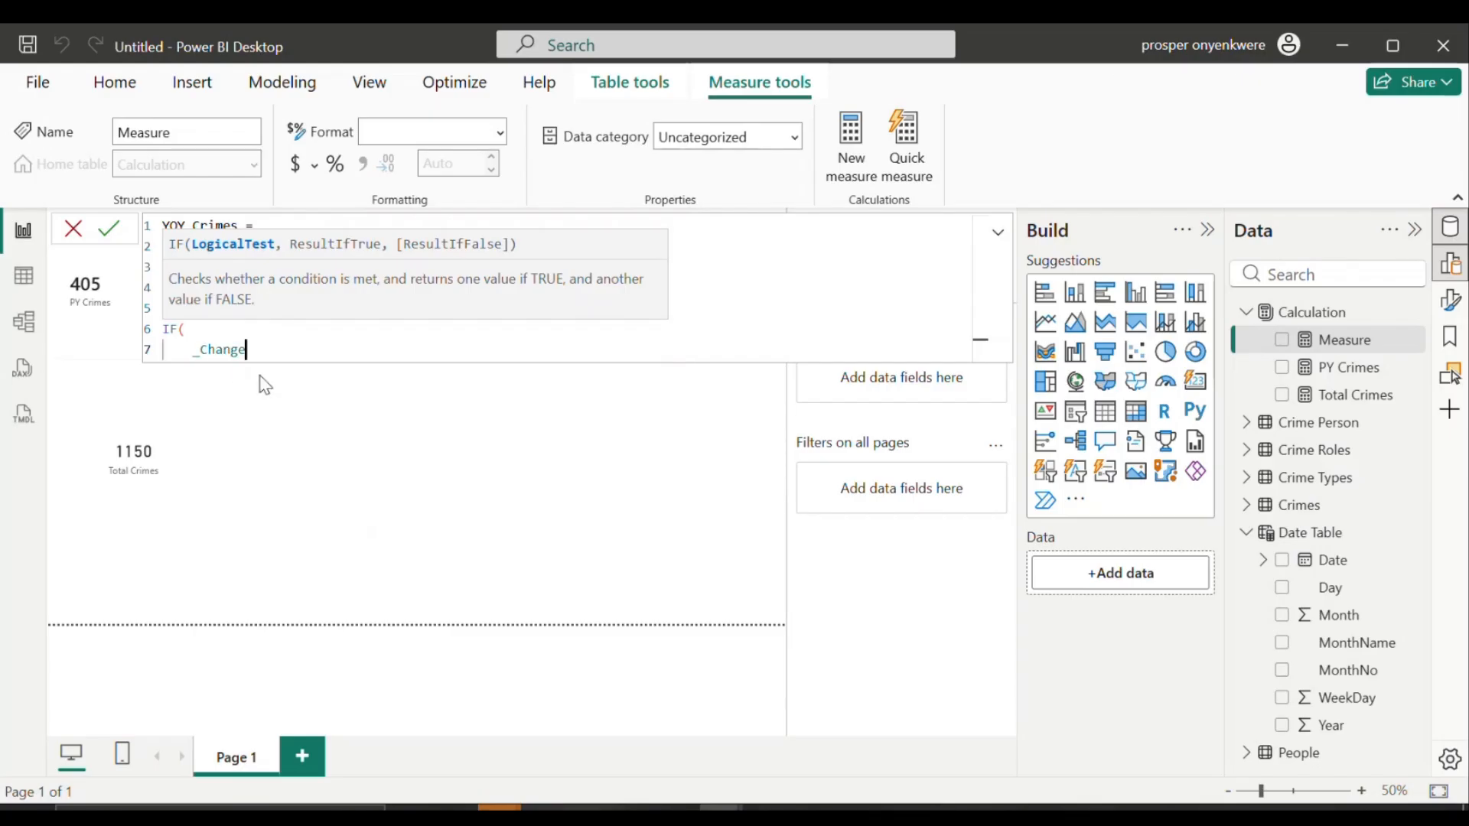
type(">0,")
key("shift+Return")
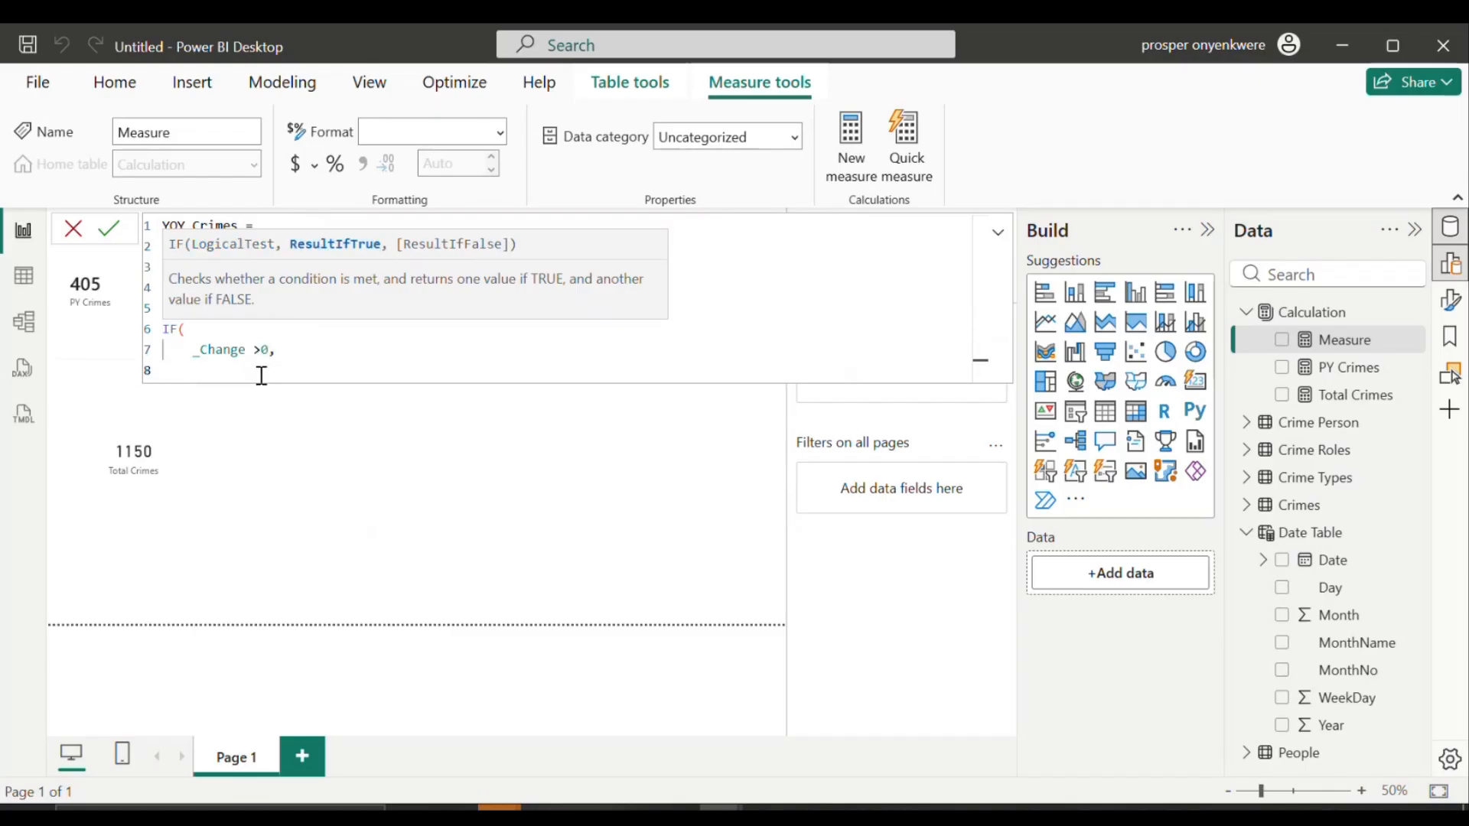
Step: Begin the IF function's true result with UNICHAR(129029) & _percent & "(" & _diff
type("uN")
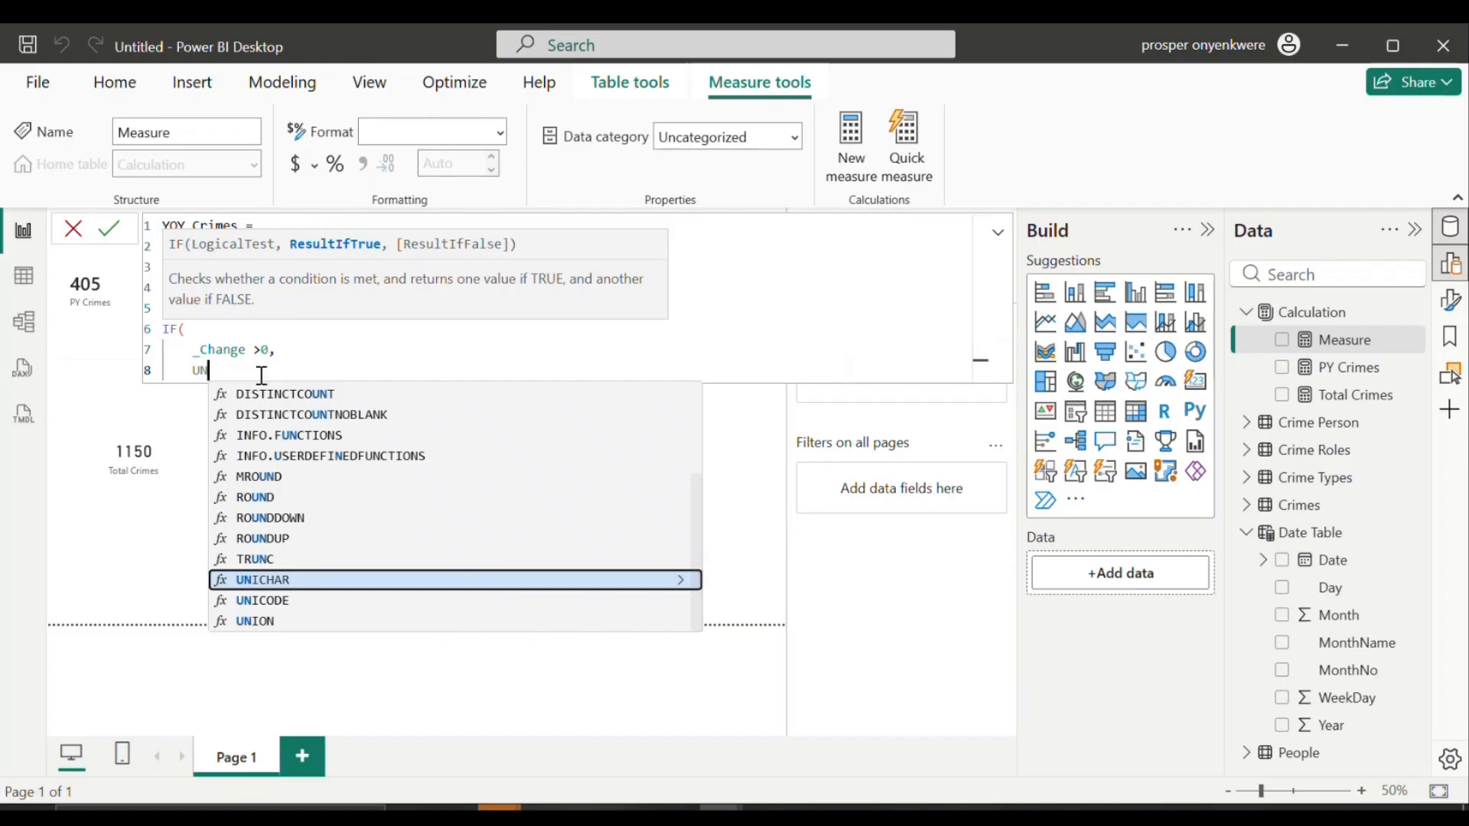
left_click(302, 583)
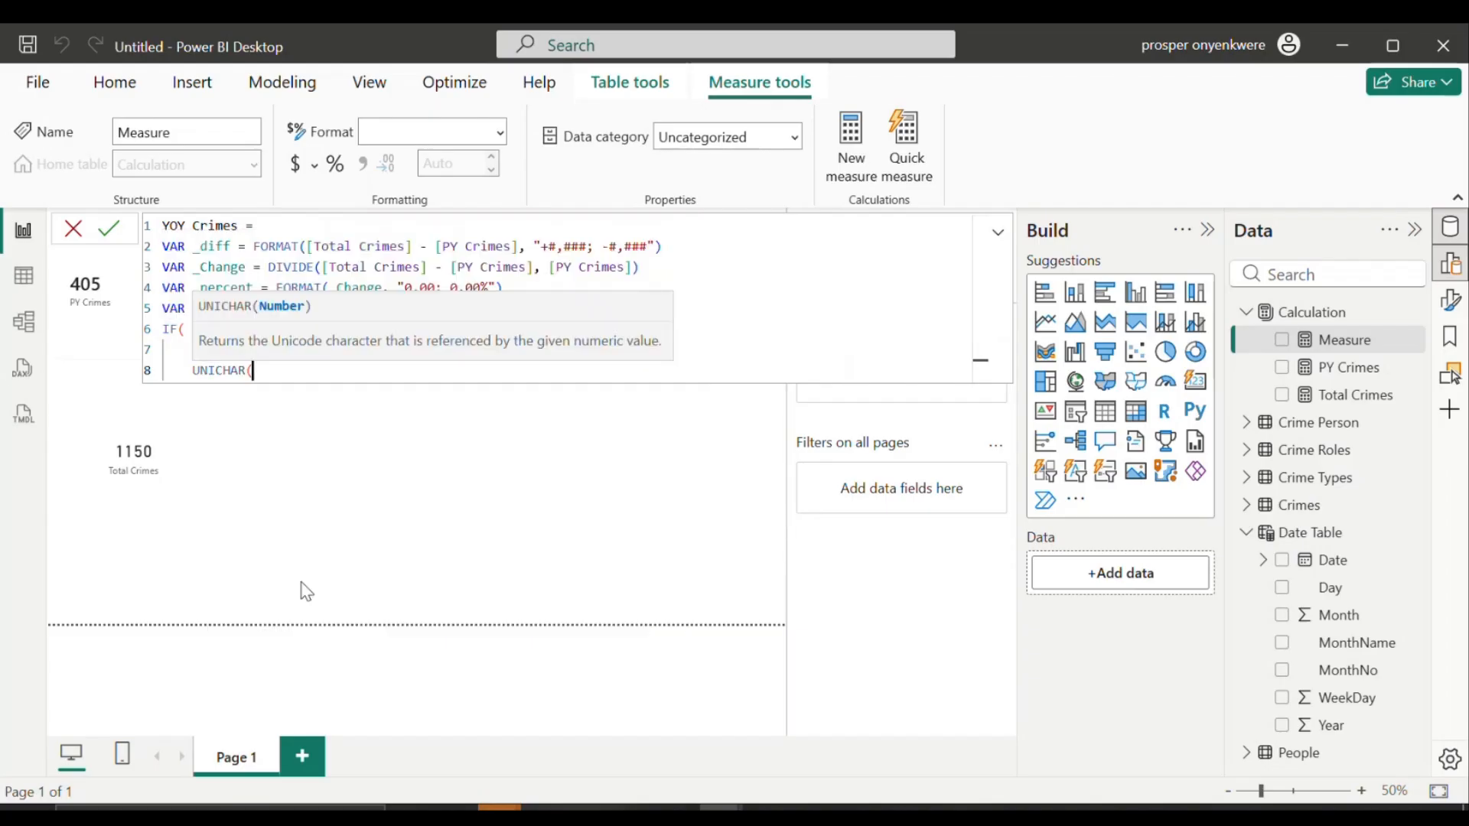
type("129029)")
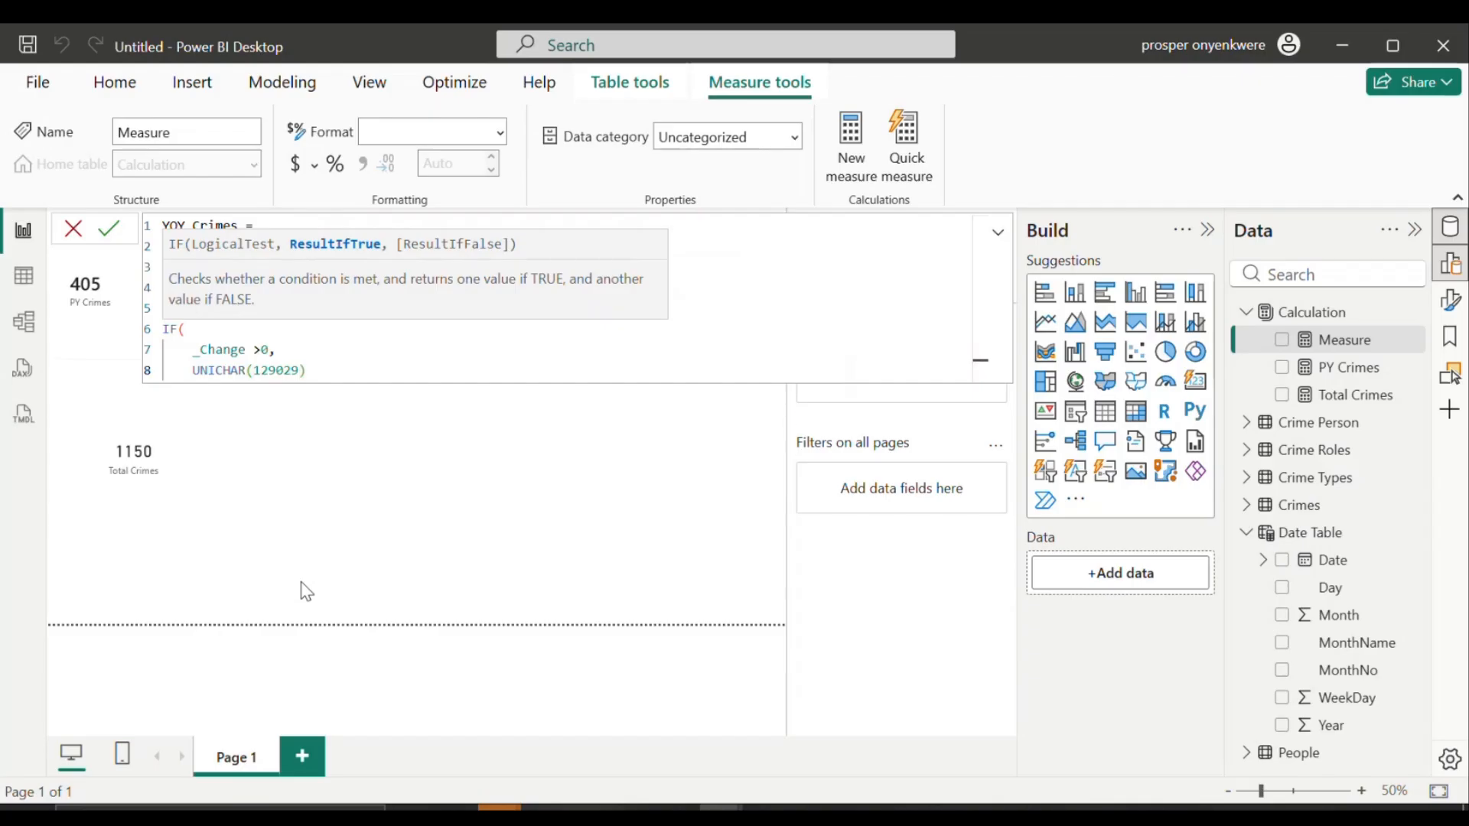
type(" & _")
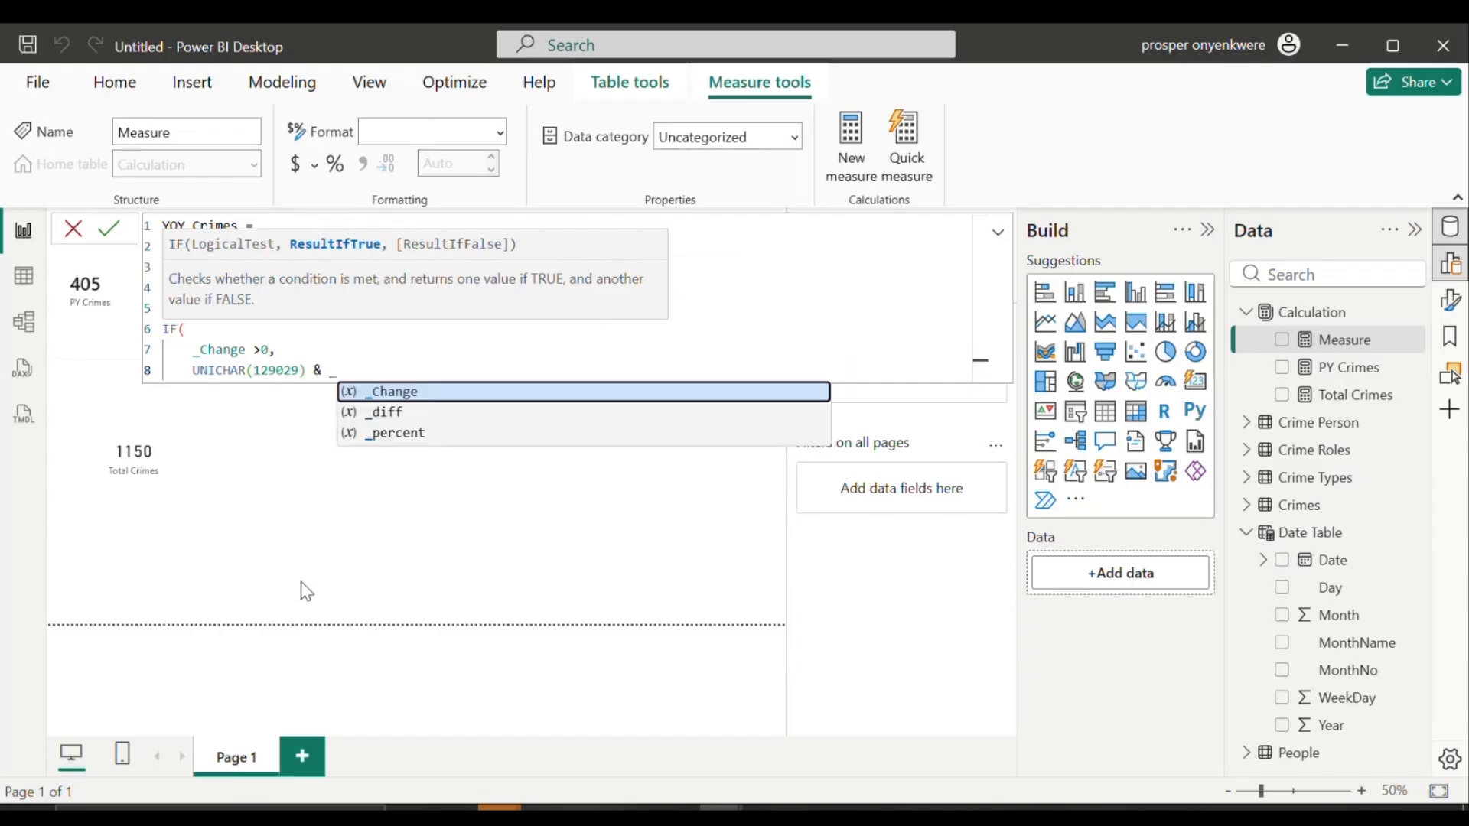
left_click(392, 433)
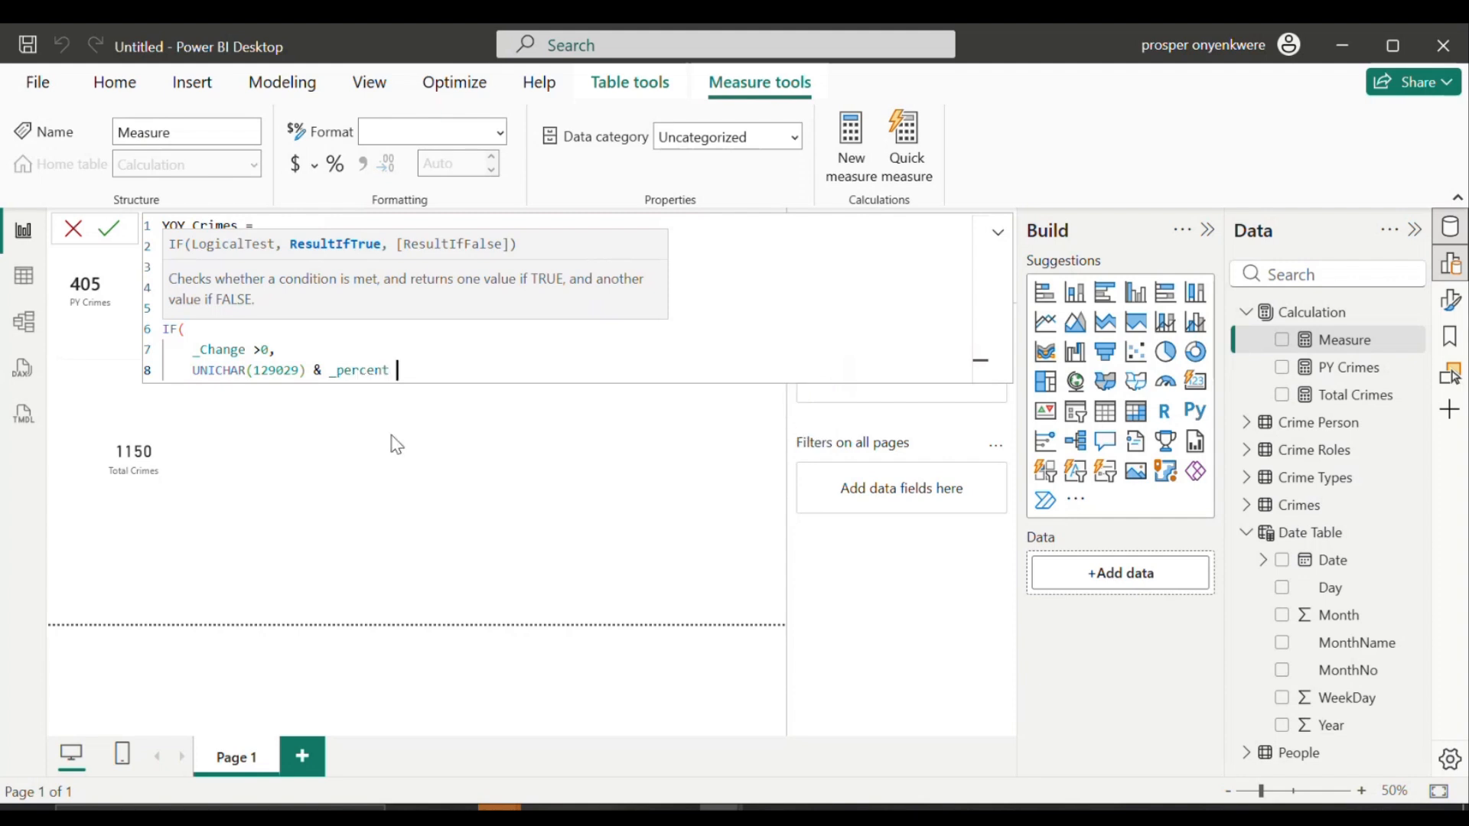
type("& \"(\" & _")
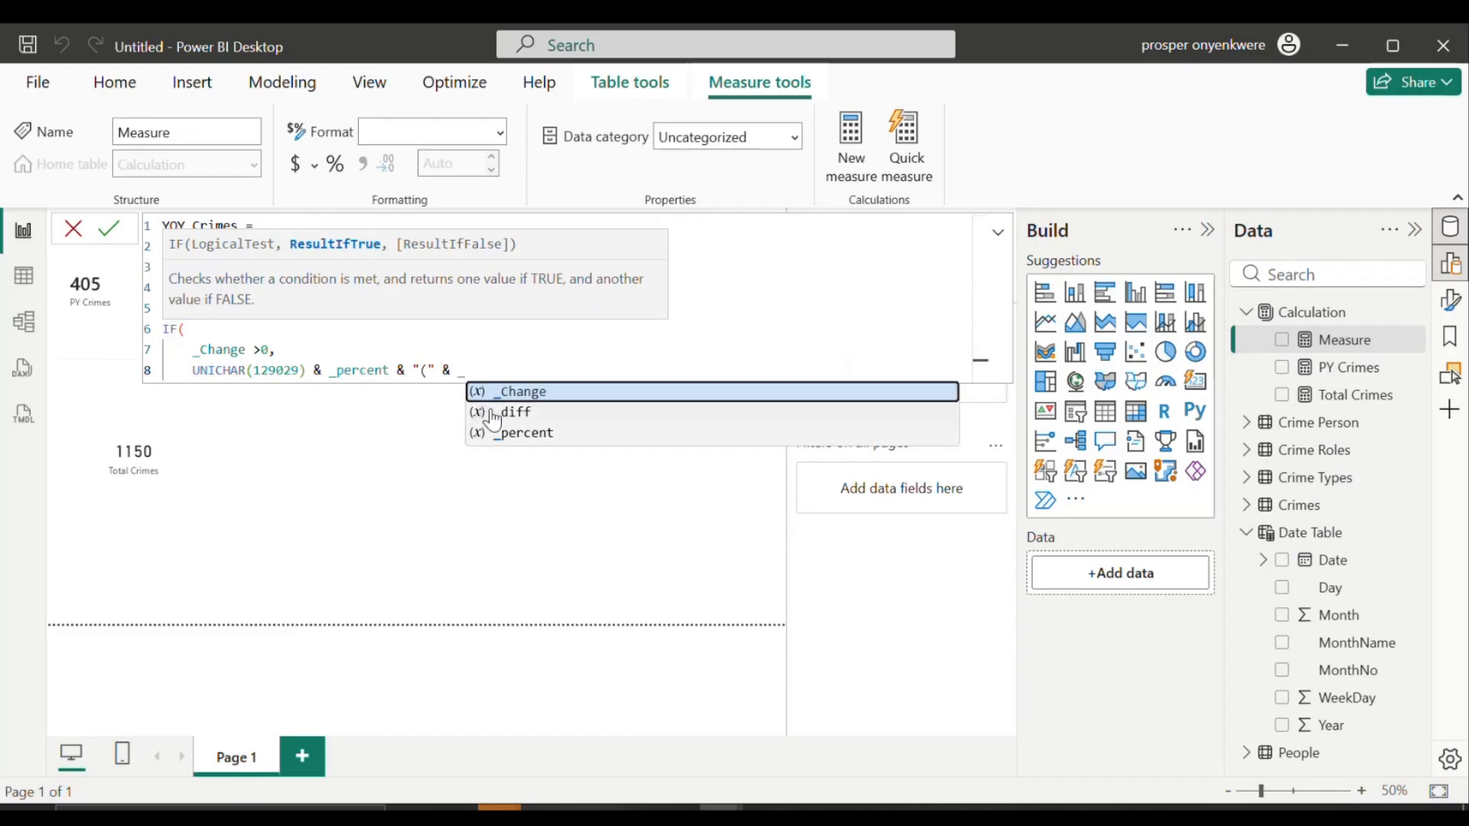
left_click(489, 412)
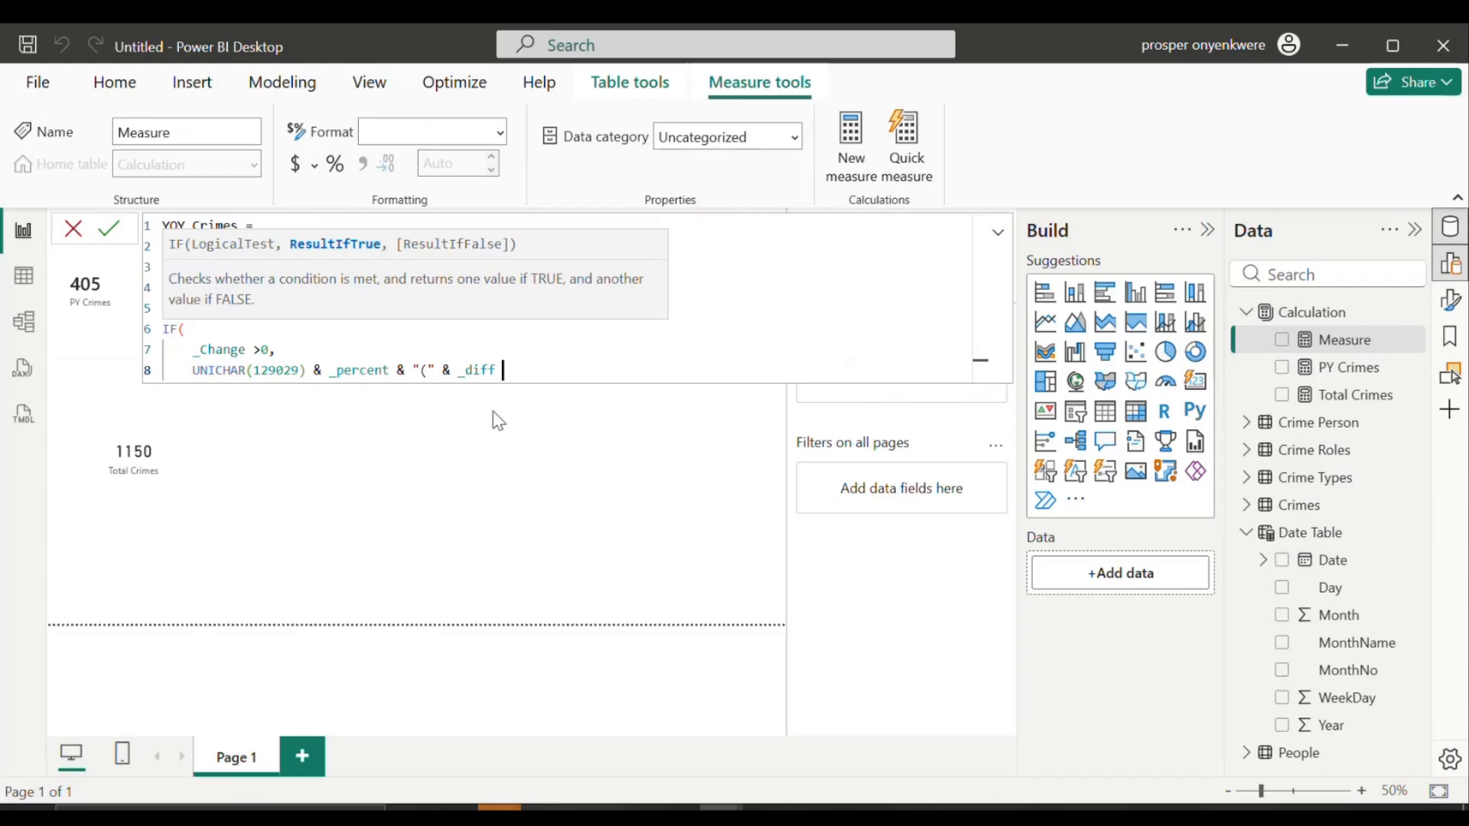
Step: Append & " cases from last year)" to the true result and end the argument with a comma
type("& \" C")
key("BackSpace")
type("cases from last Year")
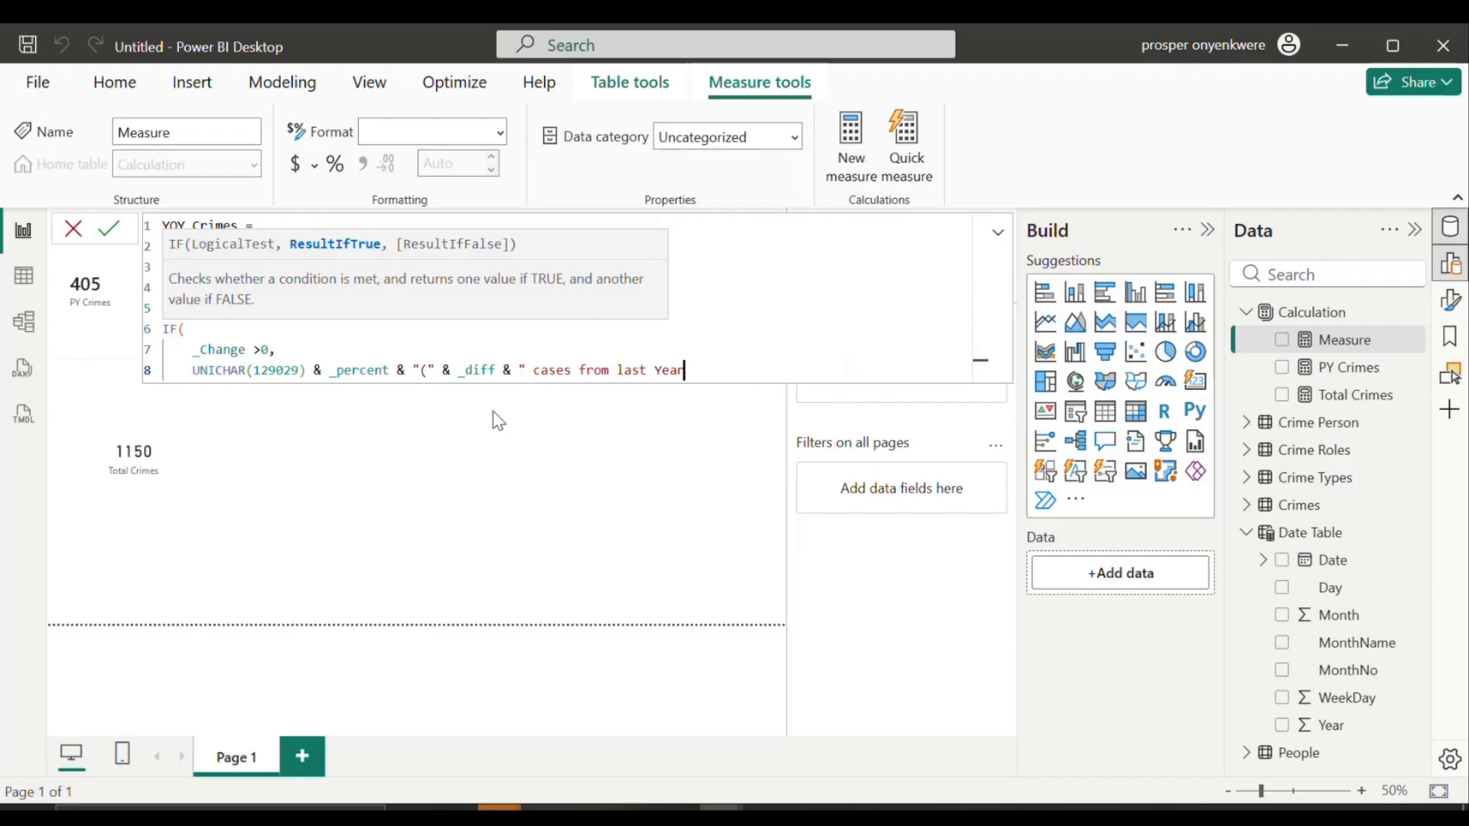
key("BackSpace")
key("BackSpace")
key("BackSpace")
key("BackSpace")
type("year\"")
key("Left")
type(")")
key("Right")
type(",")
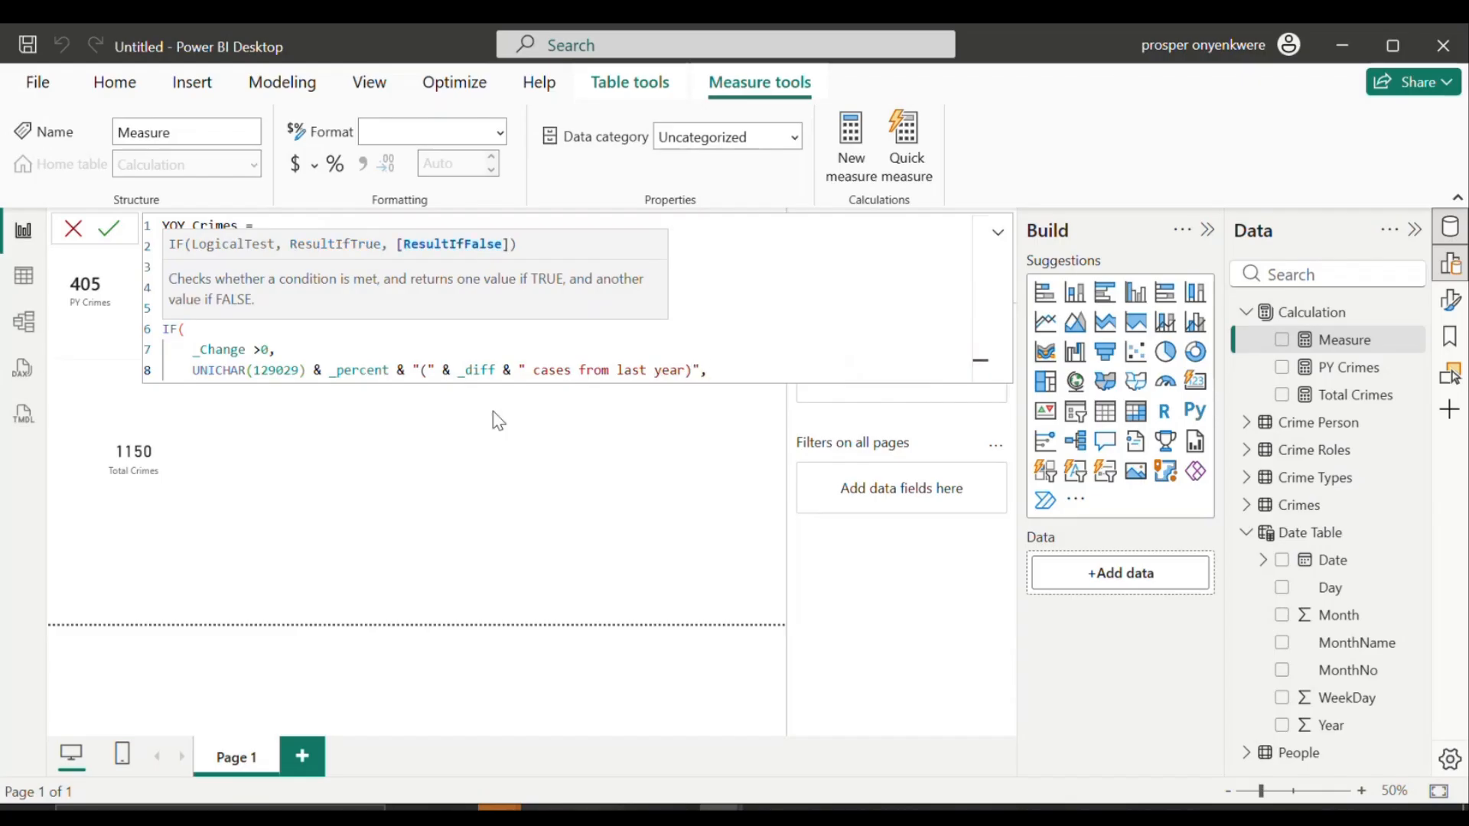
Step: Duplicate the whole UNICHAR(129029) result expression onto a new line as the IF function's false result
key("ctrl+shift+Left")
key("ctrl+shift+Left")
key("ctrl+shift+Left")
key("ctrl+shift+Left")
key("shift+Left")
key("shift+Left")
key("shift+Left")
key("shift+Left")
key("shift+Left")
key("shift+Left")
key("shift+Left")
key("shift+Left")
key("shift+Left")
key("shift+Left")
key("shift+Left")
key("shift+Left")
key("shift+Left")
key("shift+Left")
key("shift+Left")
key("shift+Left")
key("shift+Left")
key("shift+Left")
key("shift+Left")
key("shift+Left")
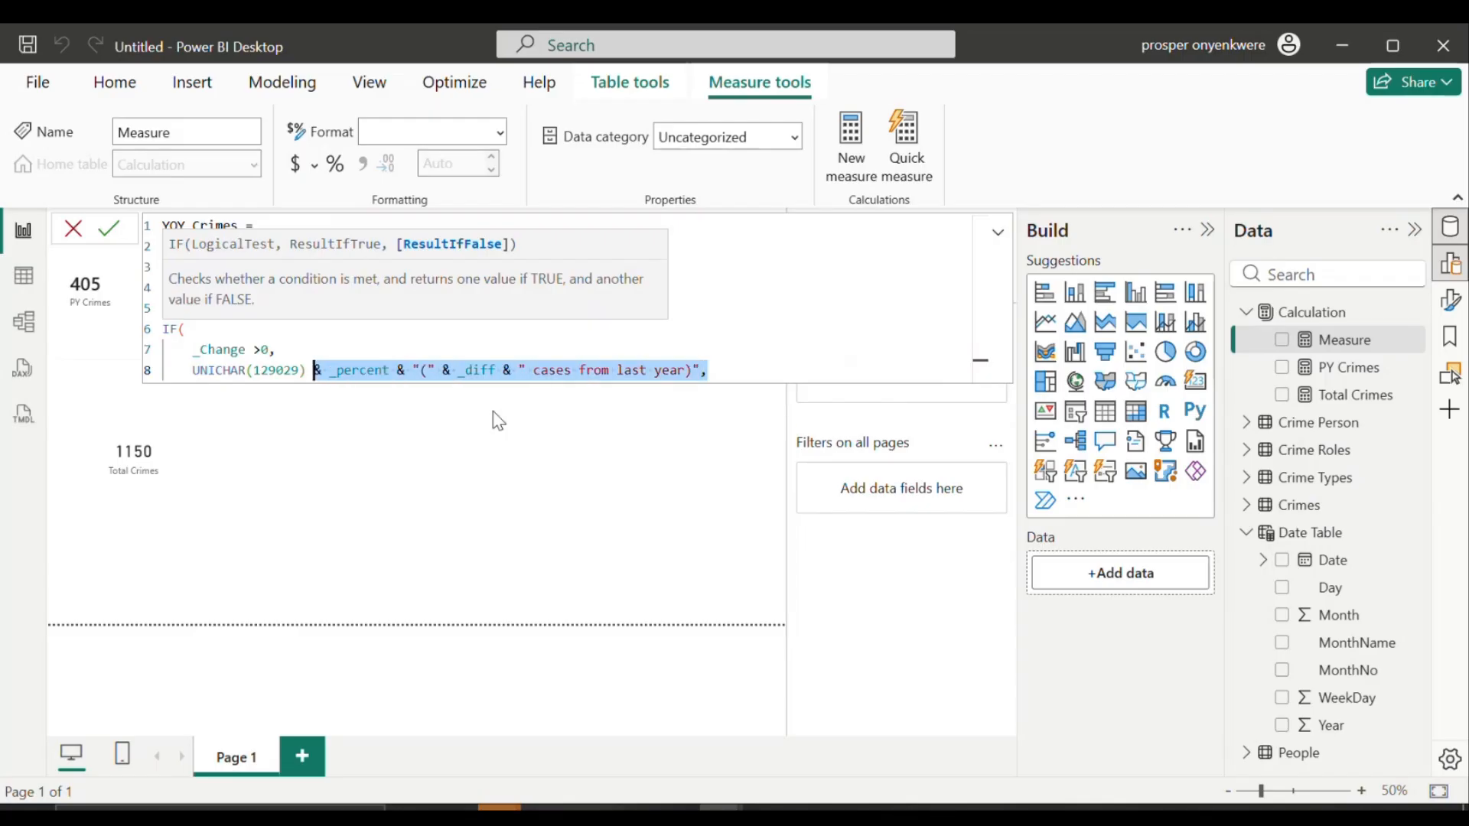
key("shift+Left")
key("shift+Left")
key("shift+Left")
key("shift+Left")
key("ctrl+c")
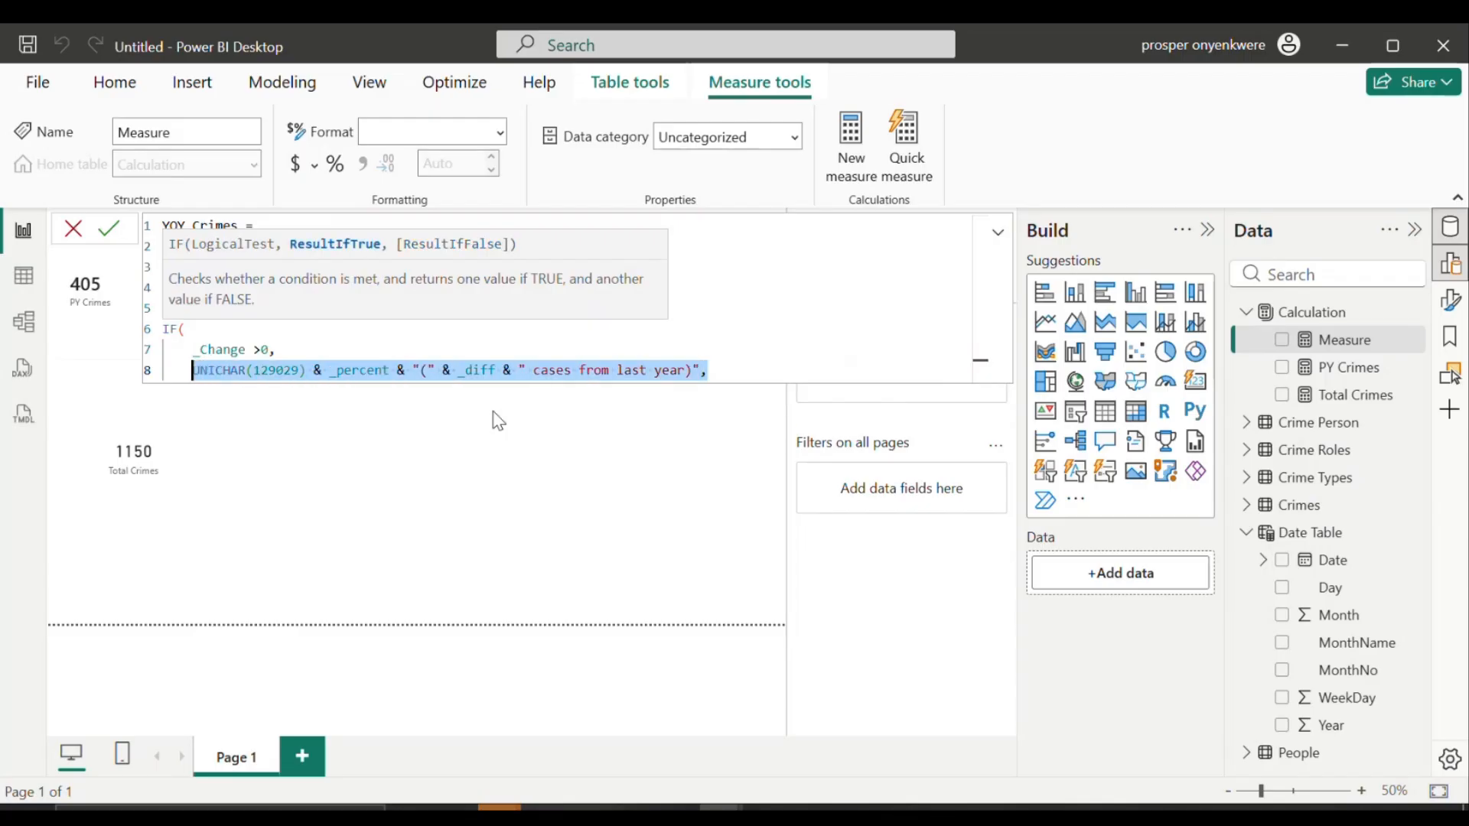
key("End")
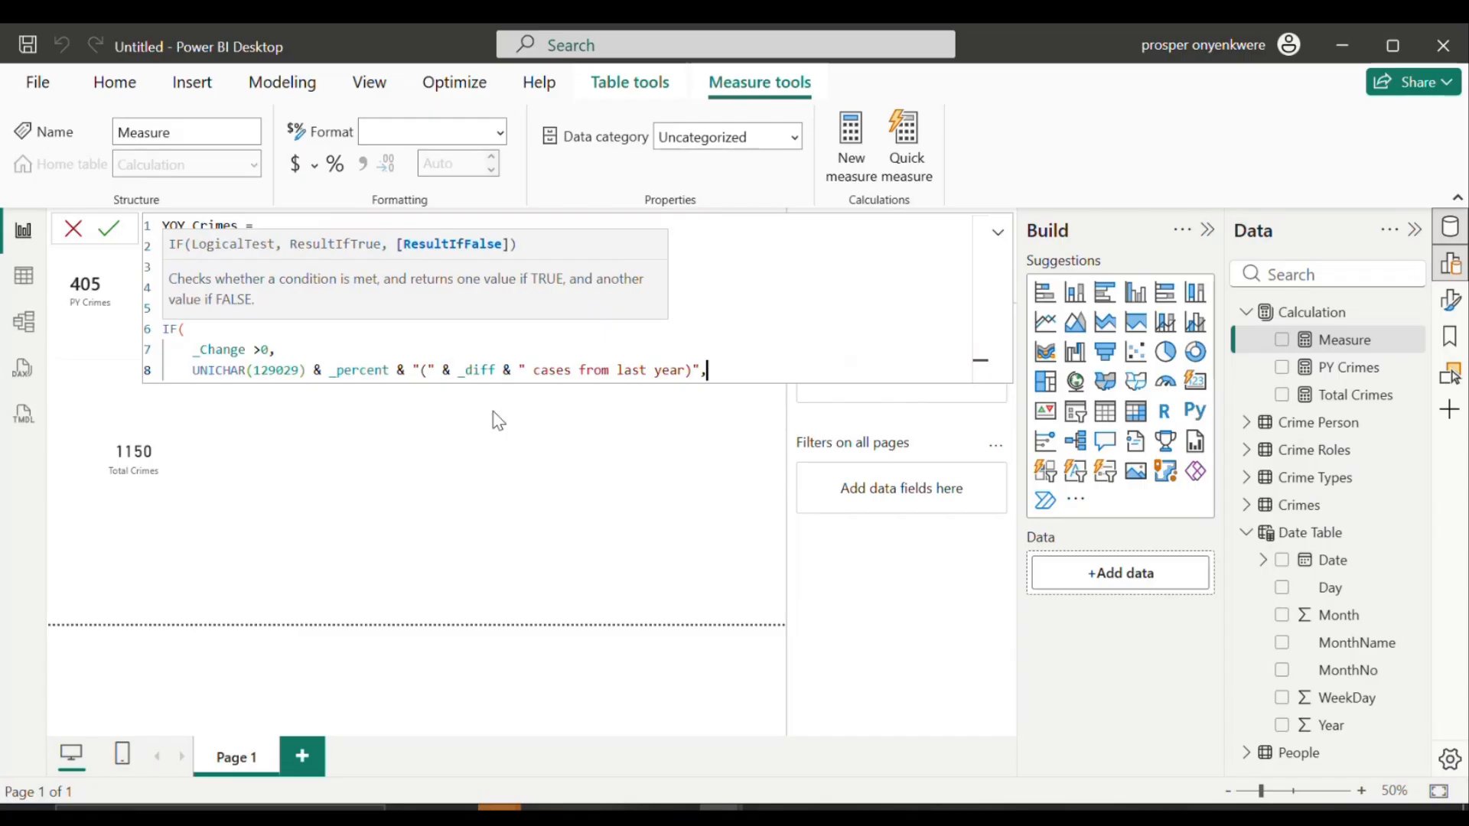
key("Return")
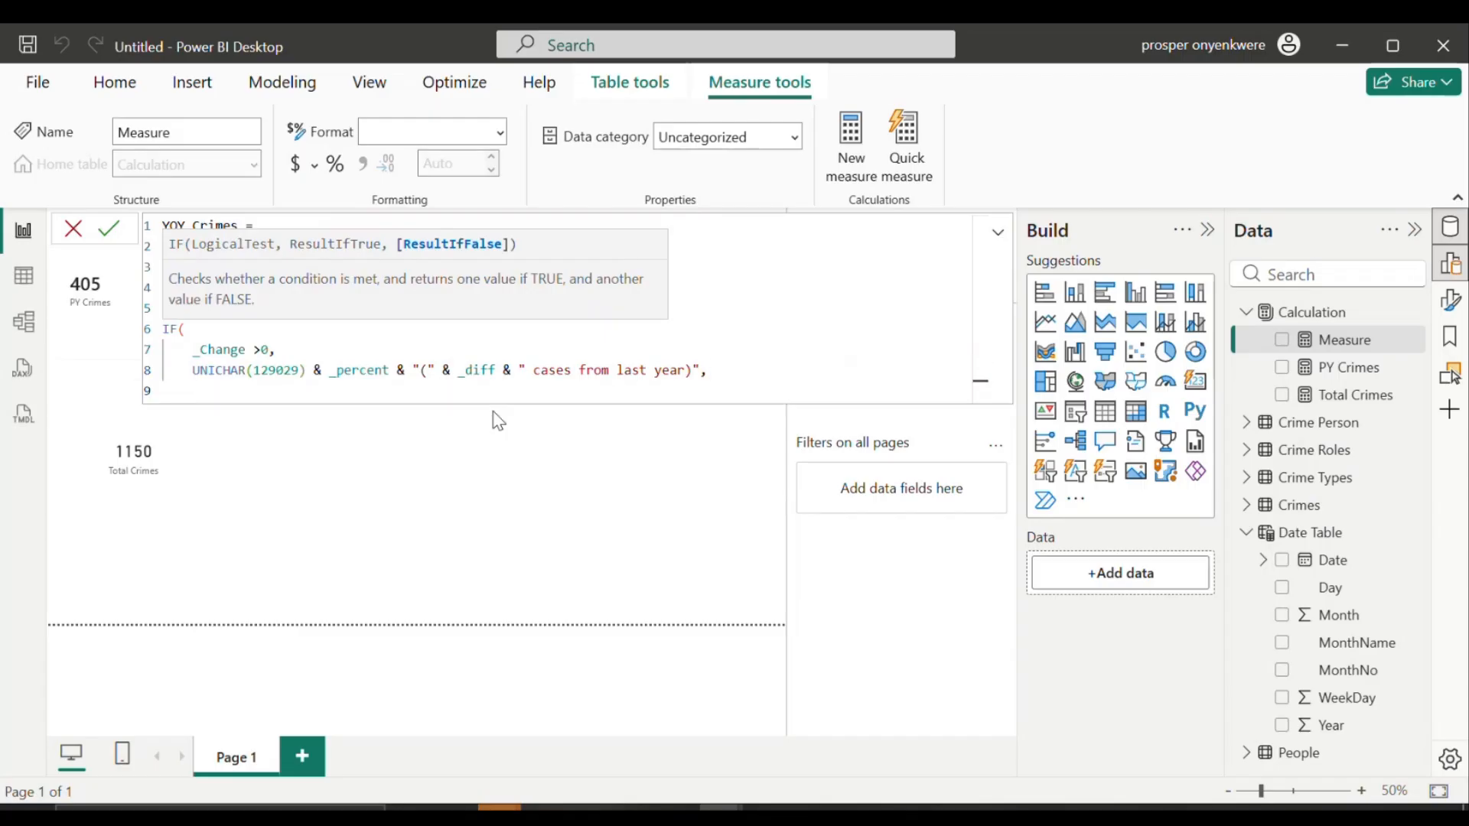
key("ctrl+v")
Step: Change the UNICHAR code in the false result to 129031
left_click(302, 392)
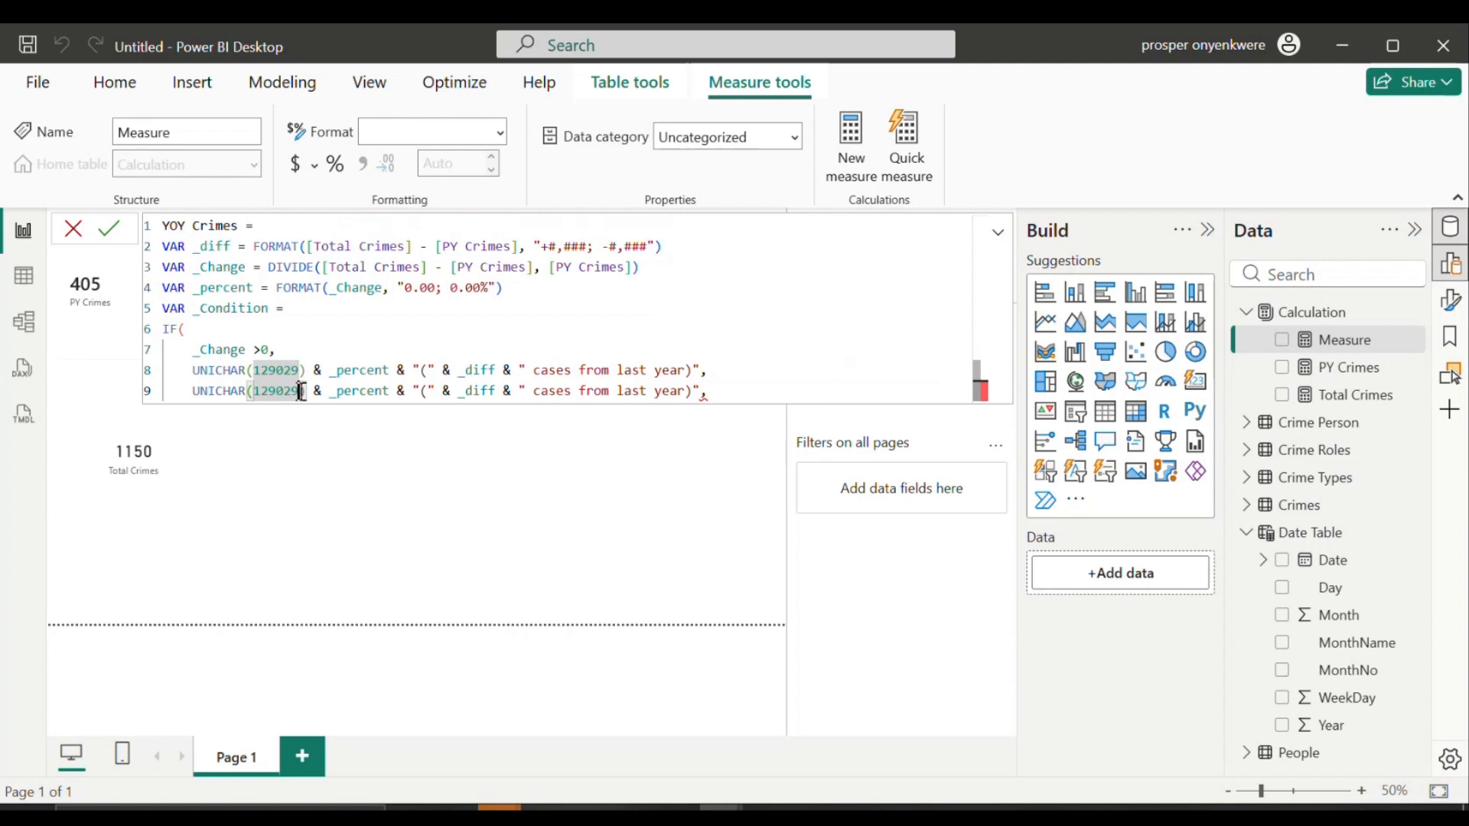
key("BackSpace")
key("BackSpace")
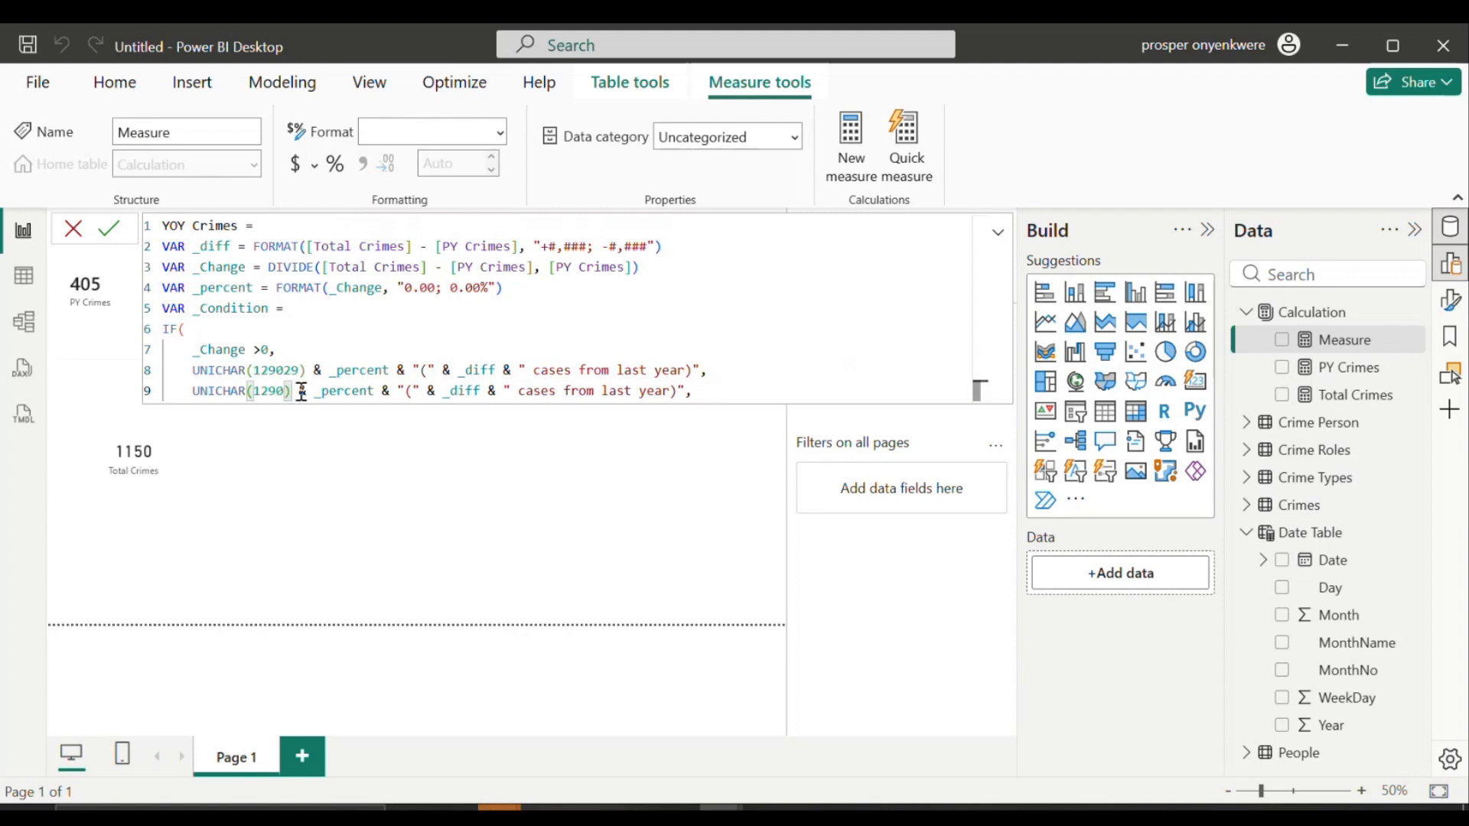
type("31")
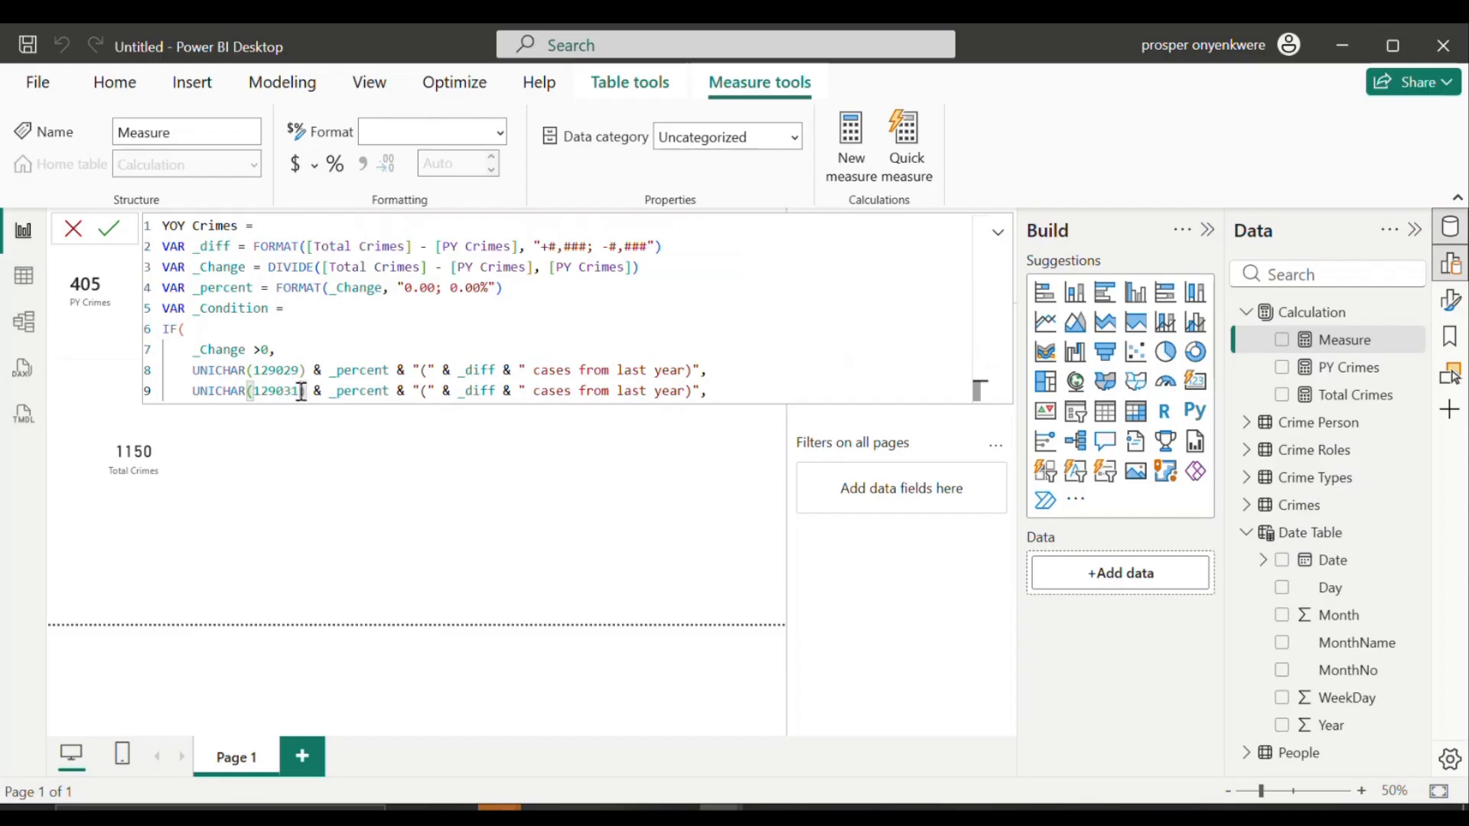
Step: Remove the trailing comma from the false result and close the IF function on a new line
left_click(764, 395)
key("BackSpace")
key("Return")
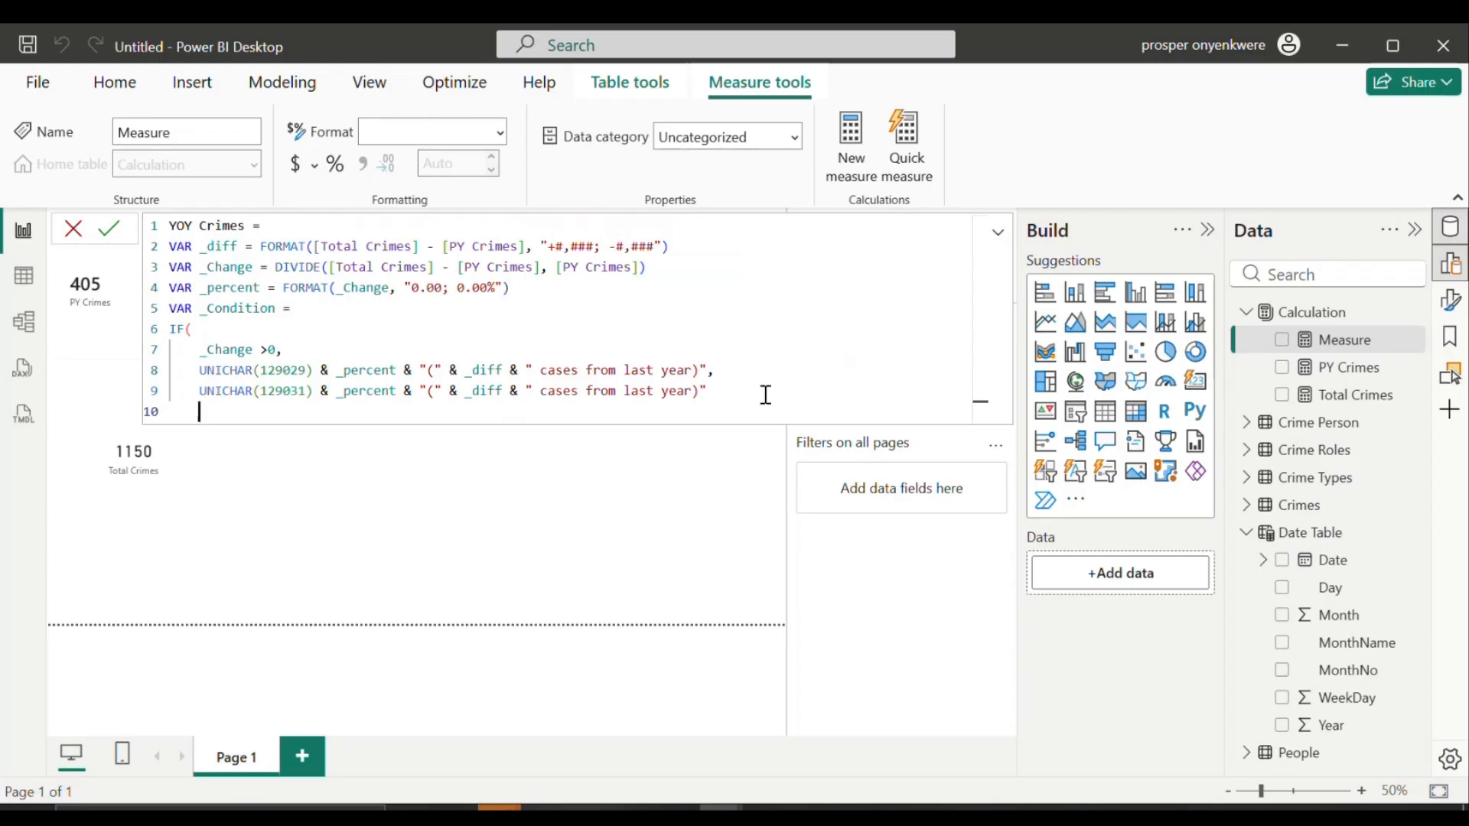
type(")")
Step: Add the RETURN keyword on a new line below the closed IF function
key("Return")
type("re")
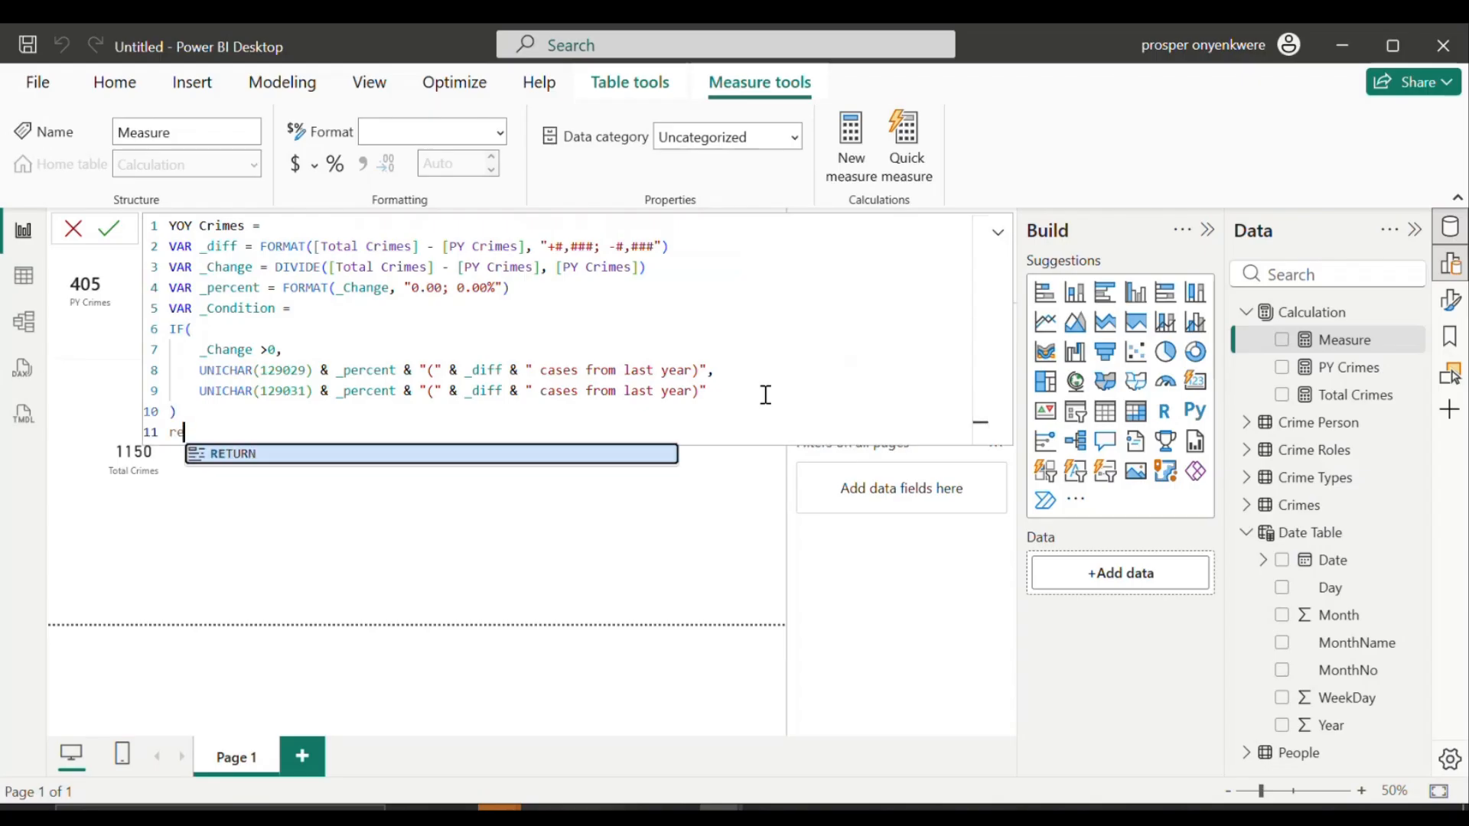
left_click(461, 454)
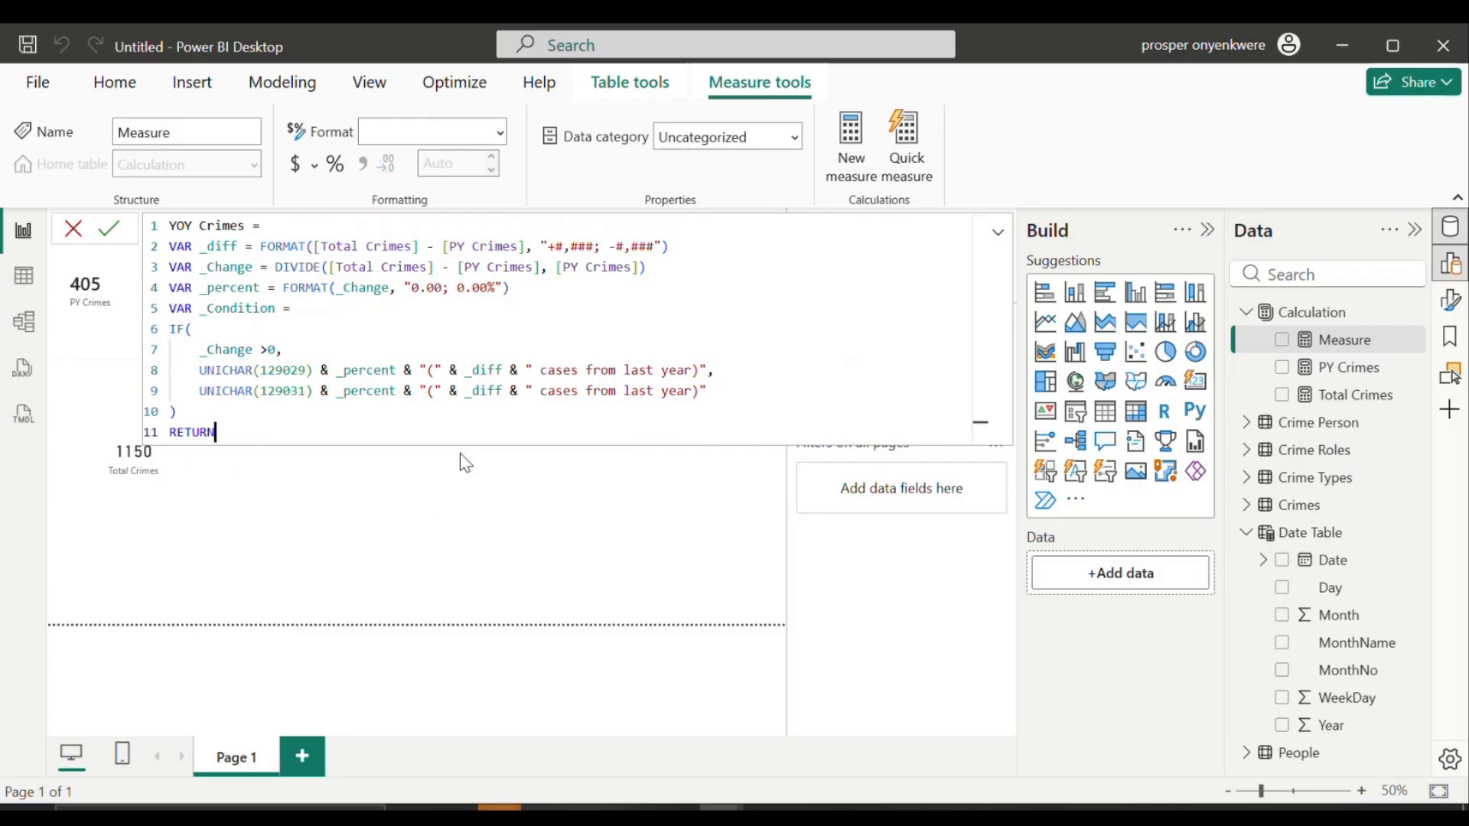
Step: Return the _Condition variable below RETURN and commit the YOY Crimes measure
key("Return")
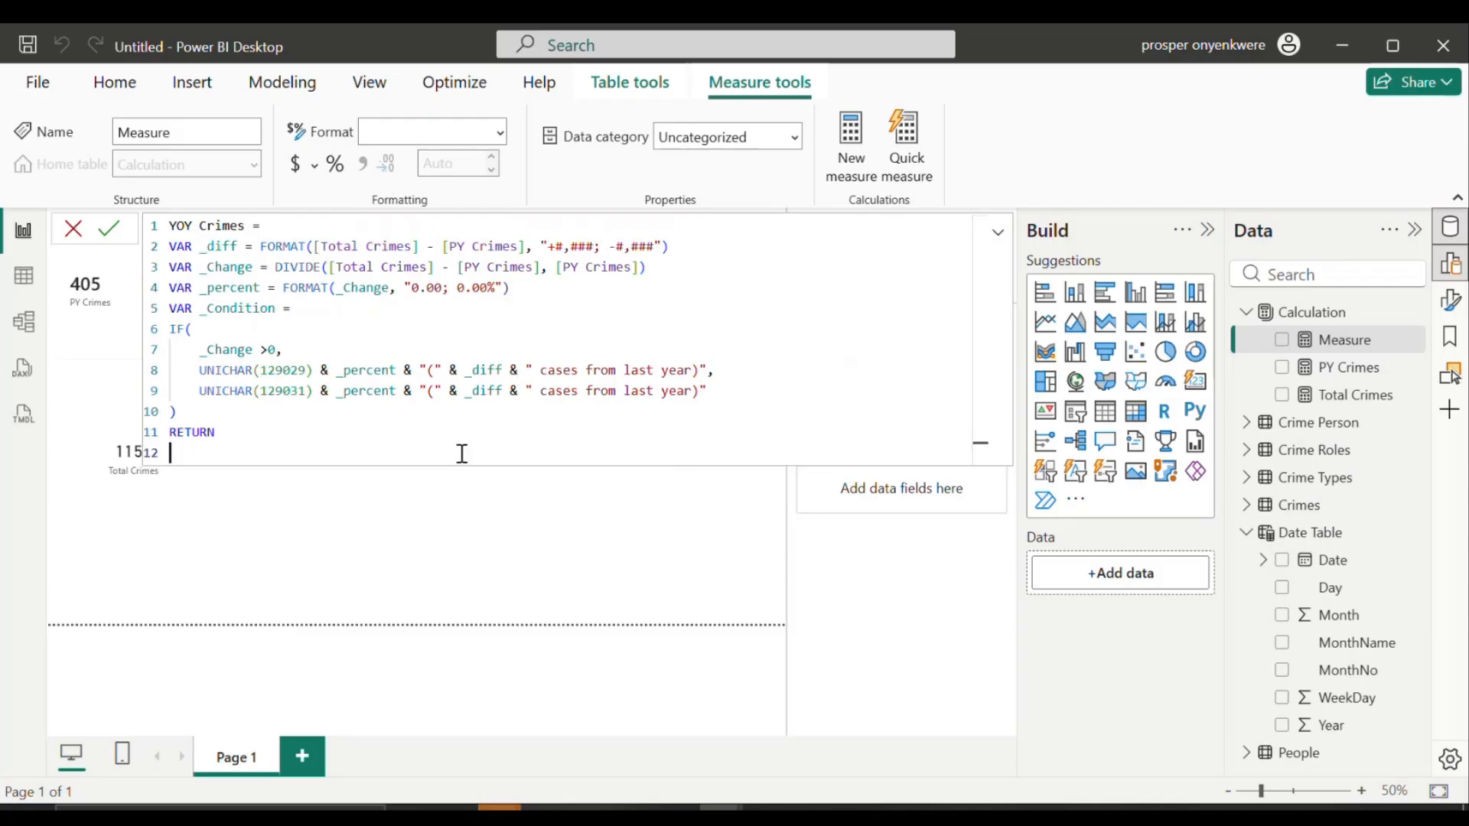
type("_")
left_click(276, 498)
key("Return")
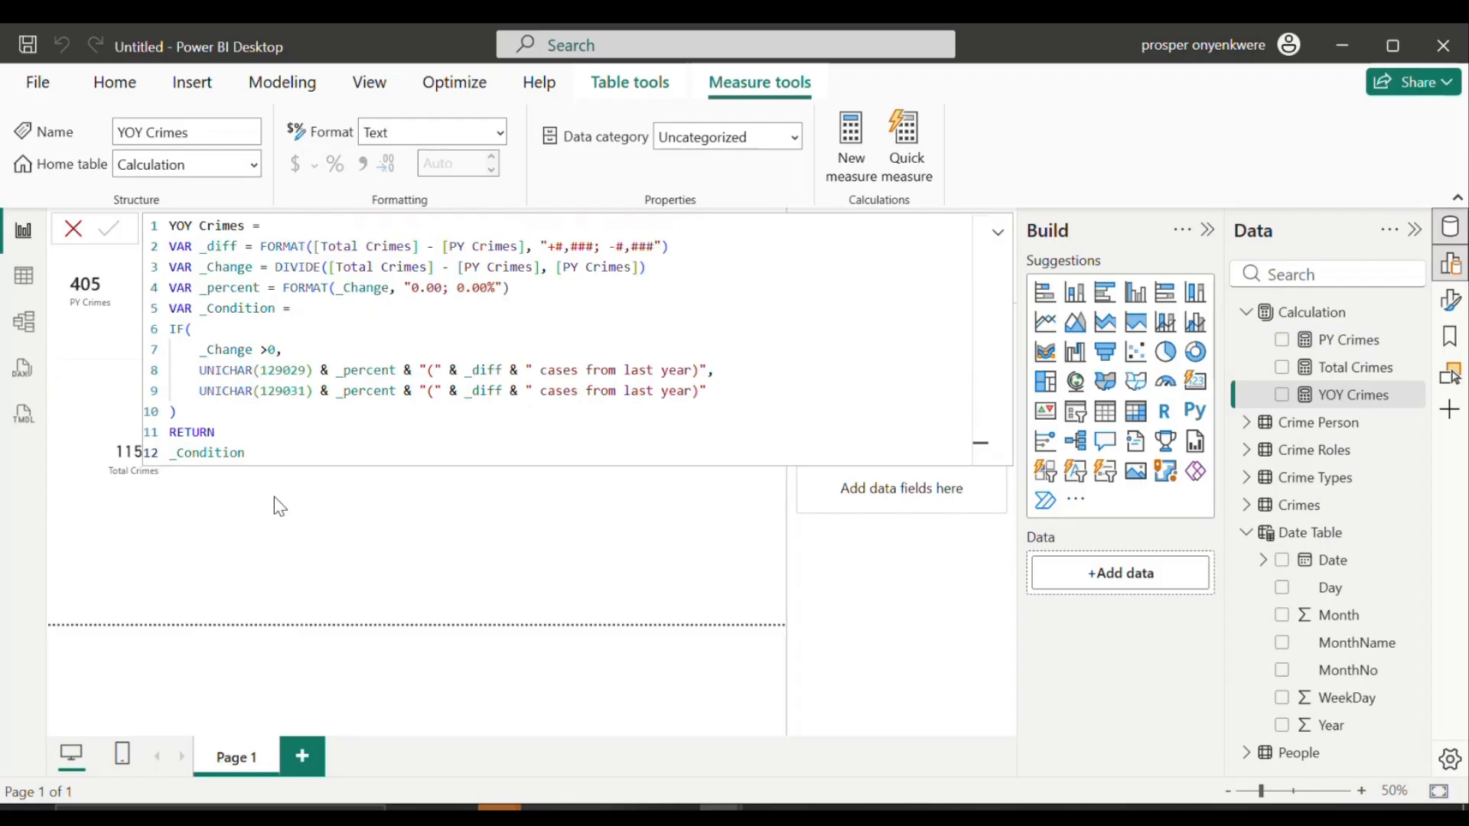
Step: Add a new card visual with YOY Crimes as its value and widen it to fit the full text
left_click(322, 520)
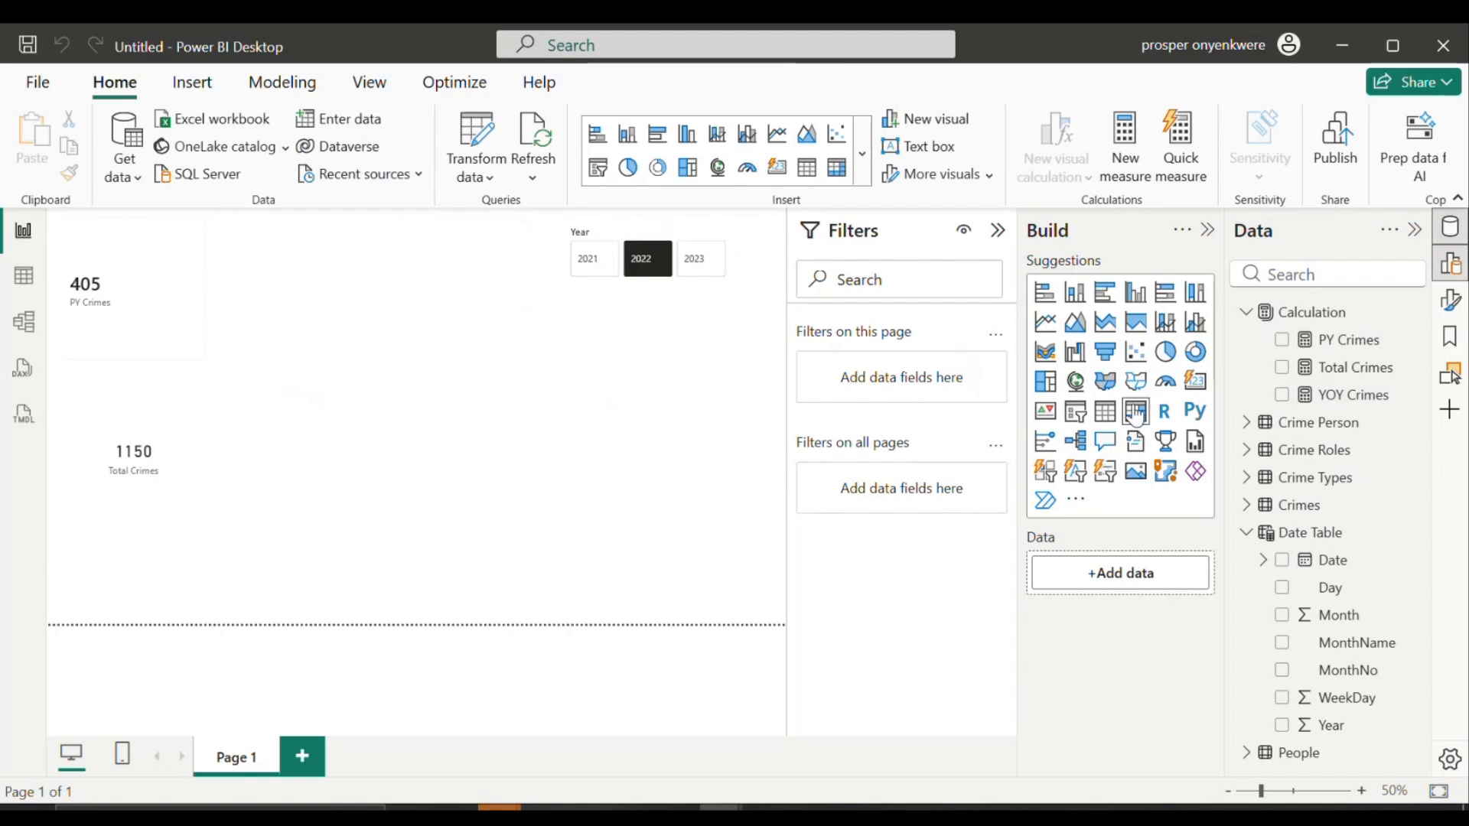
left_click(1196, 382)
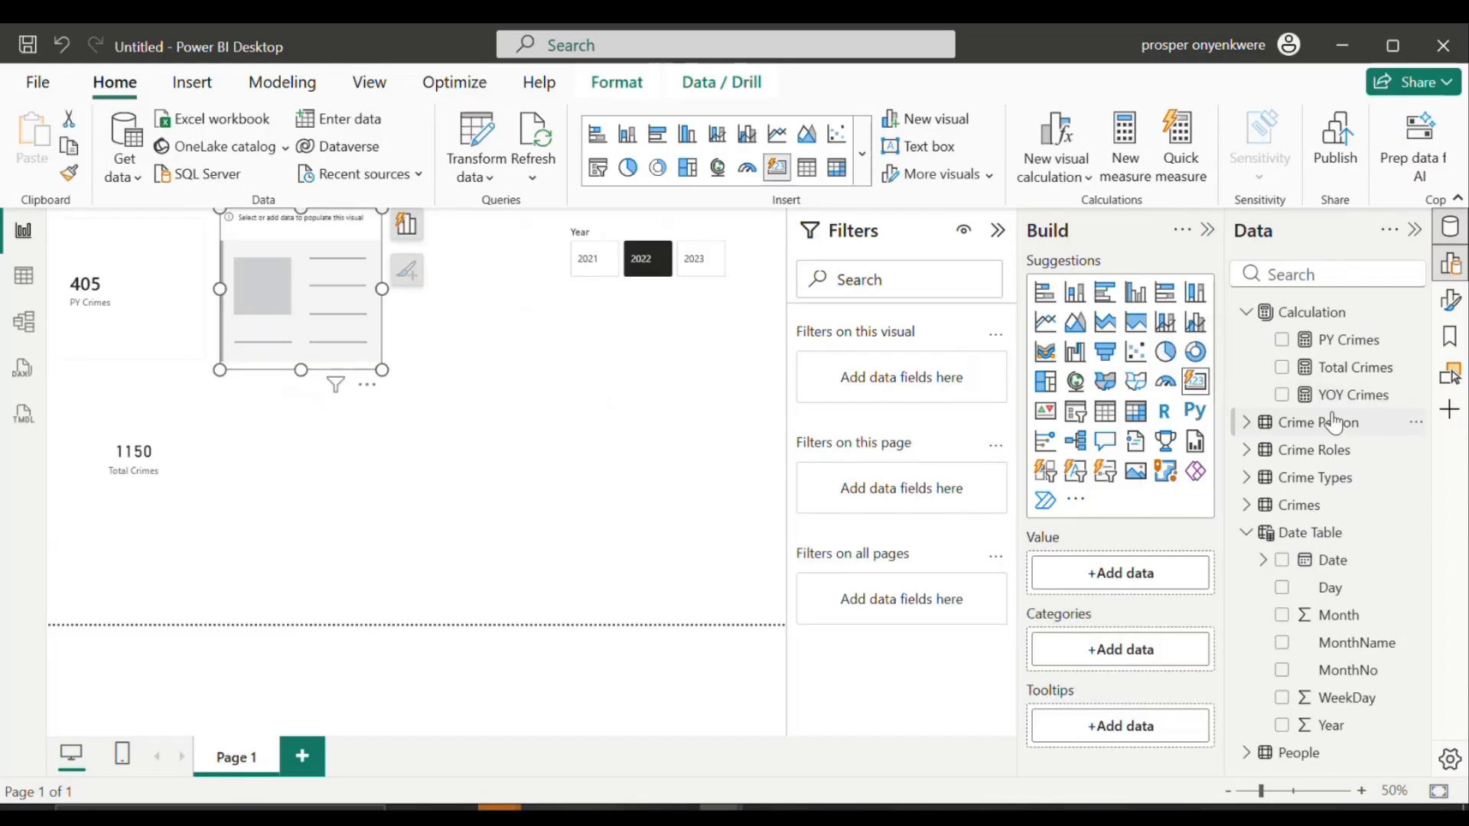
left_click(1282, 395)
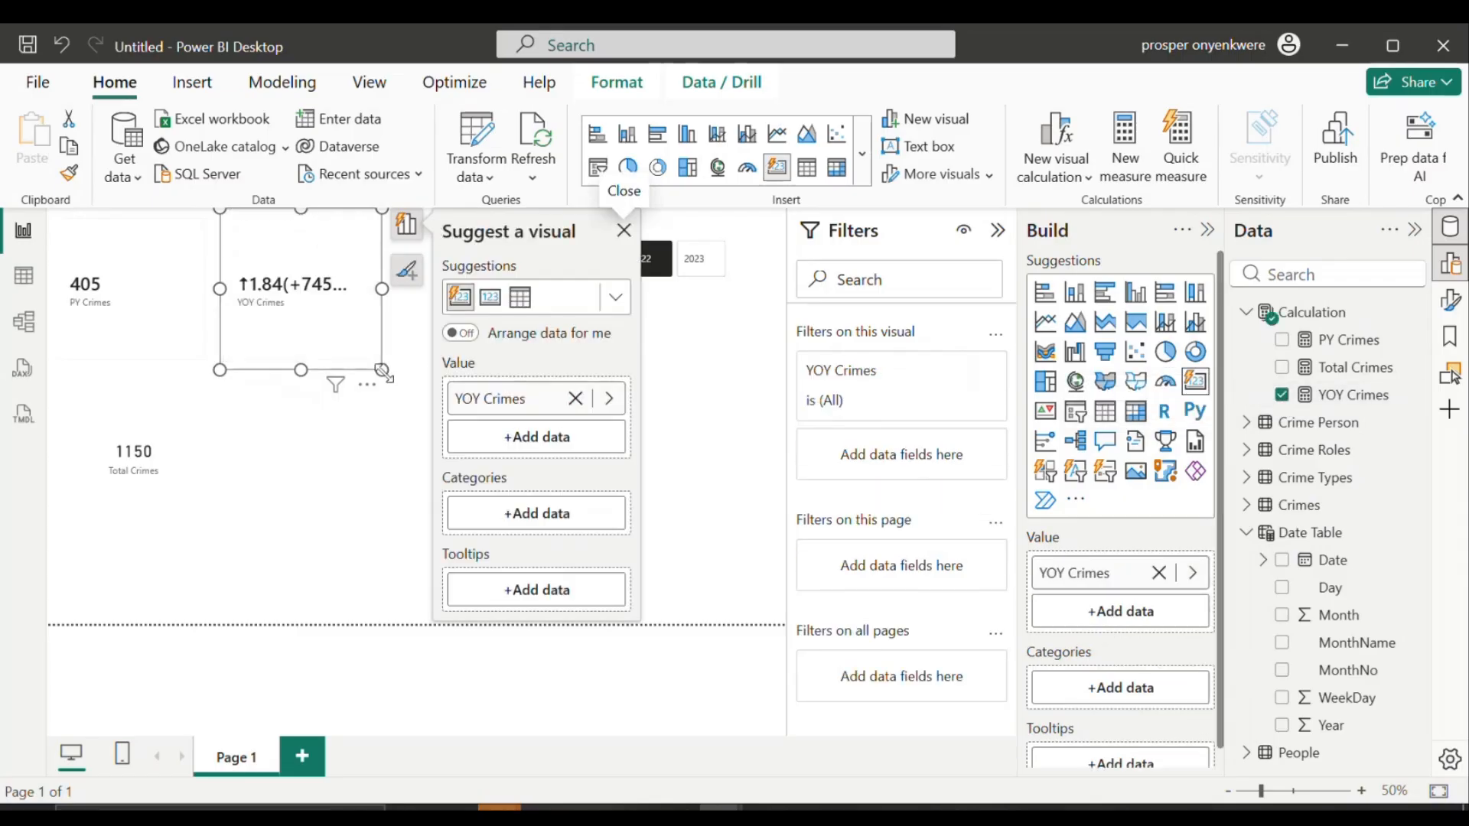
left_click_drag(382, 371, 578, 373)
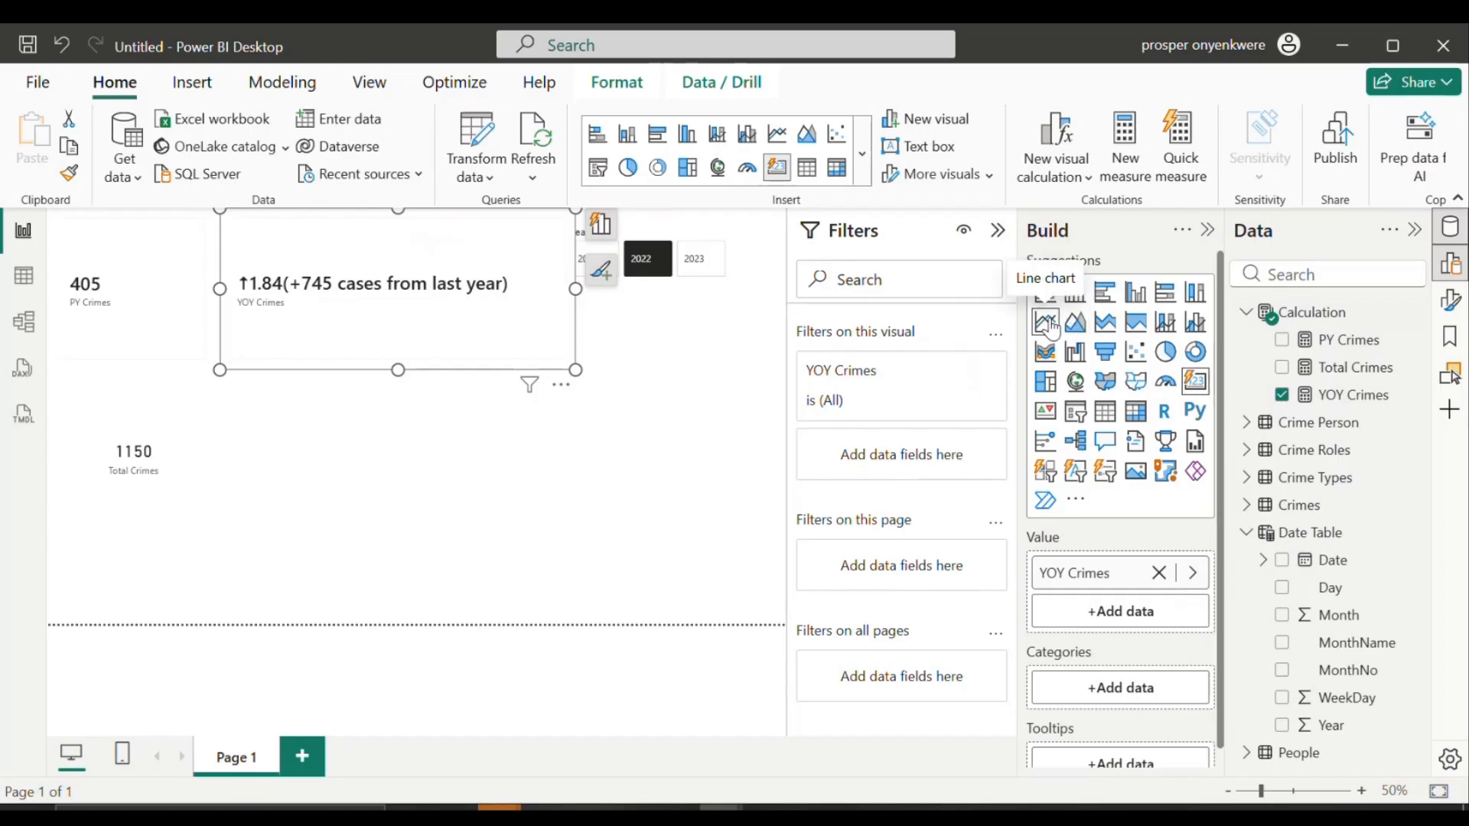
Step: Create a measure in the Calculation table: Total Crime Txt = FORMAT([Total Crimes], "#,###")
right_click(1300, 314)
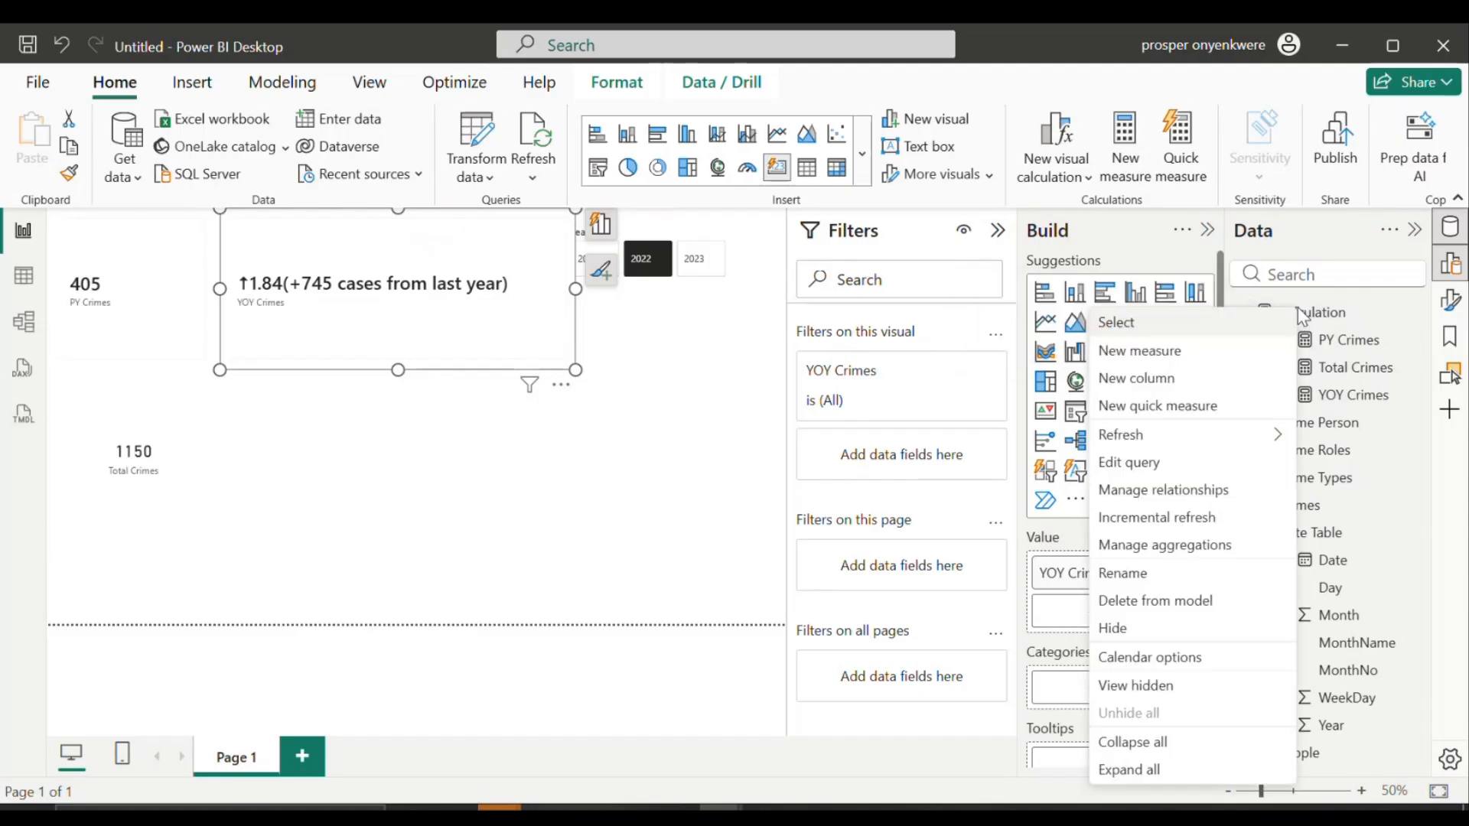
left_click(1214, 350)
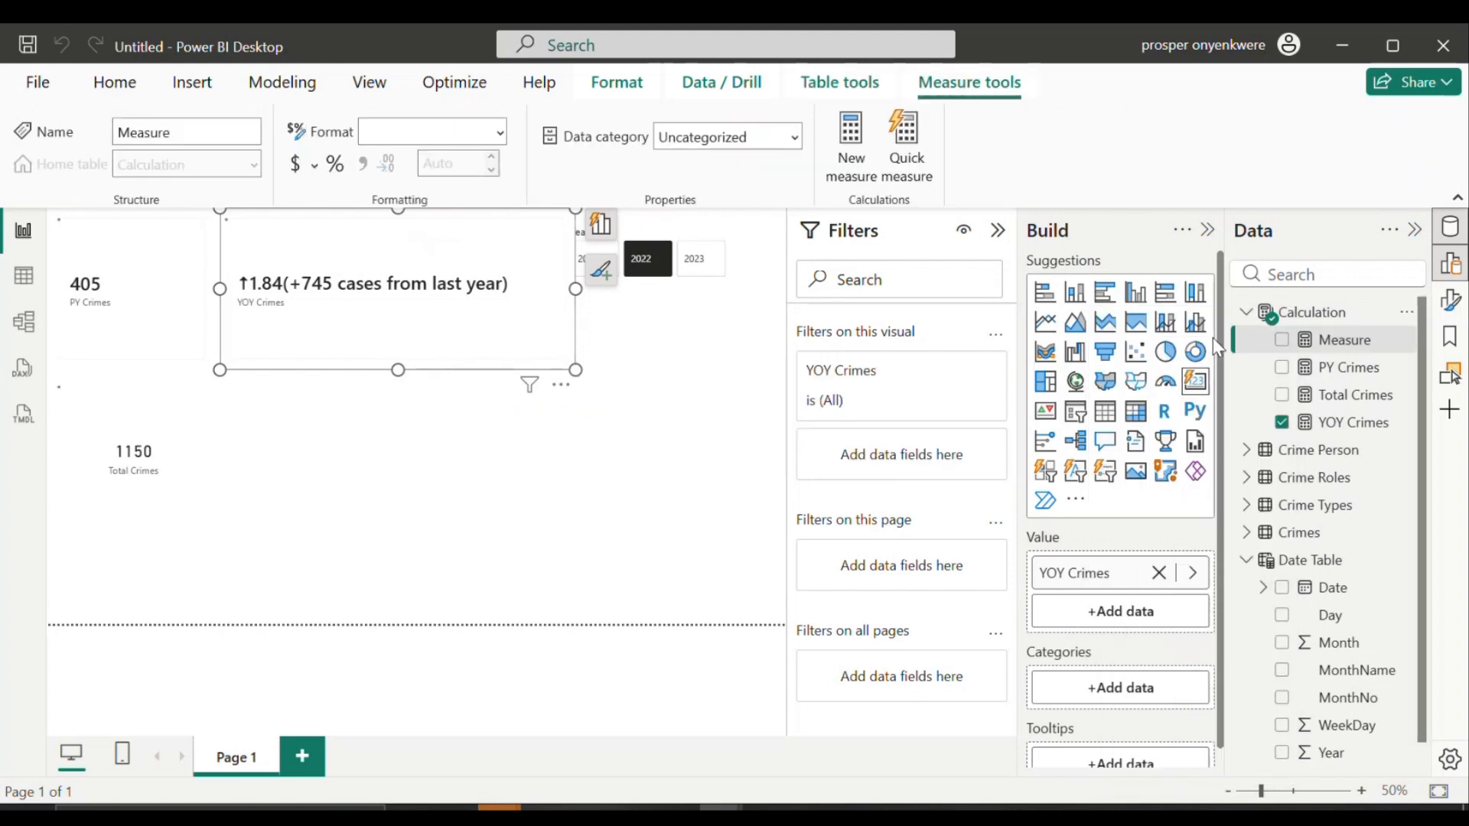
type("T")
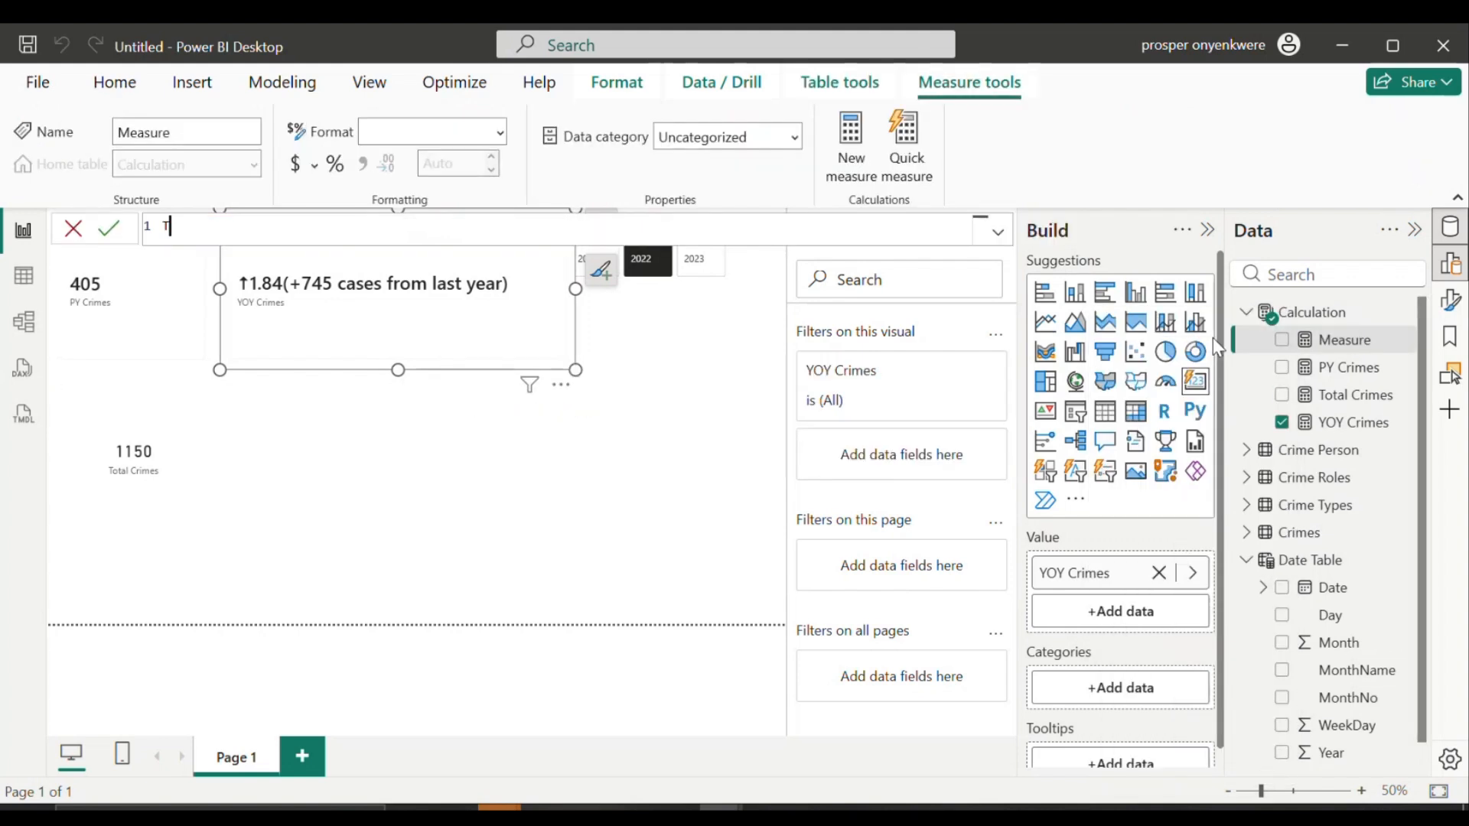
type("otal Crime Txt = for")
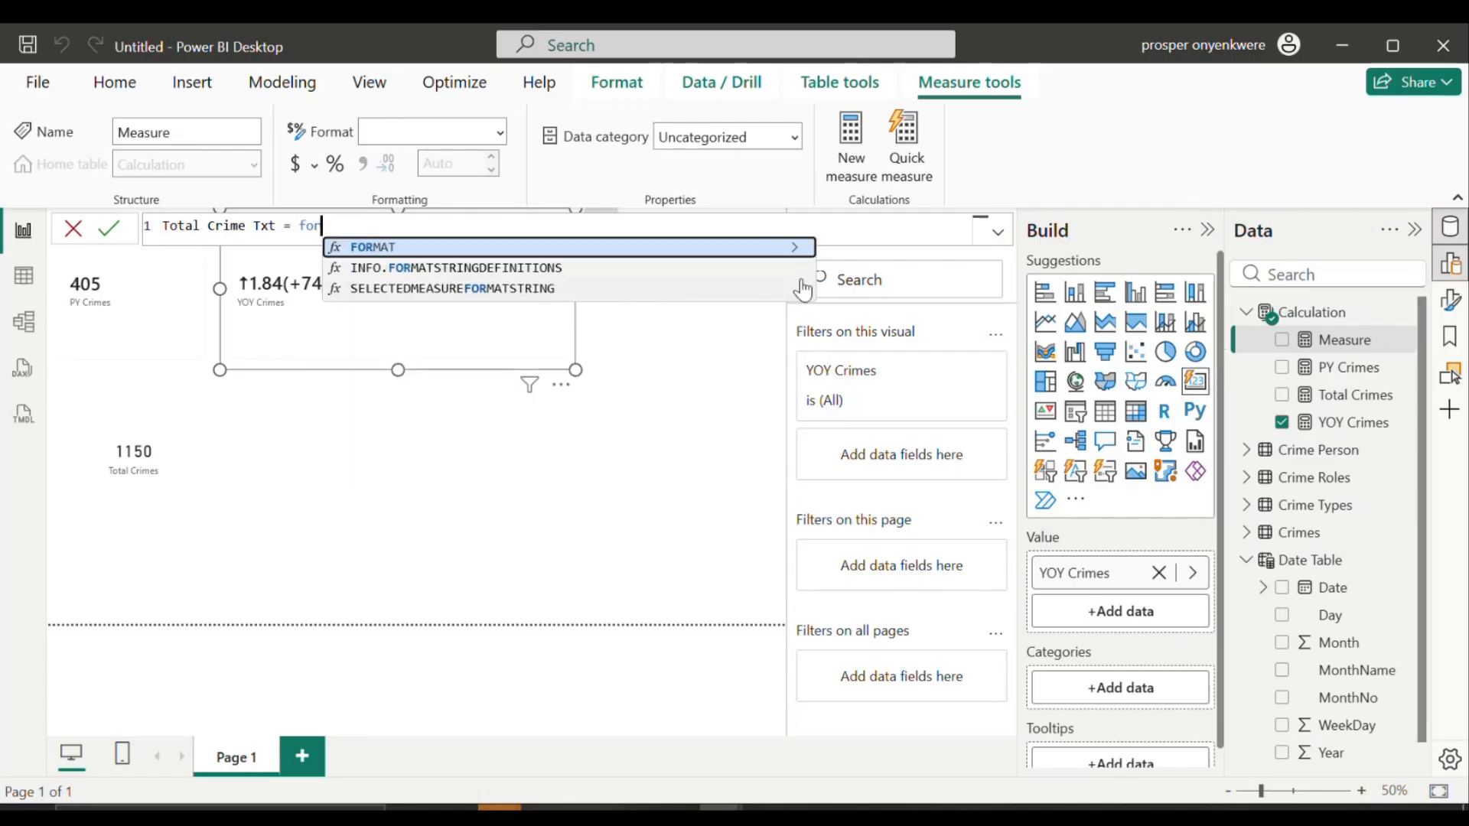
left_click(754, 252)
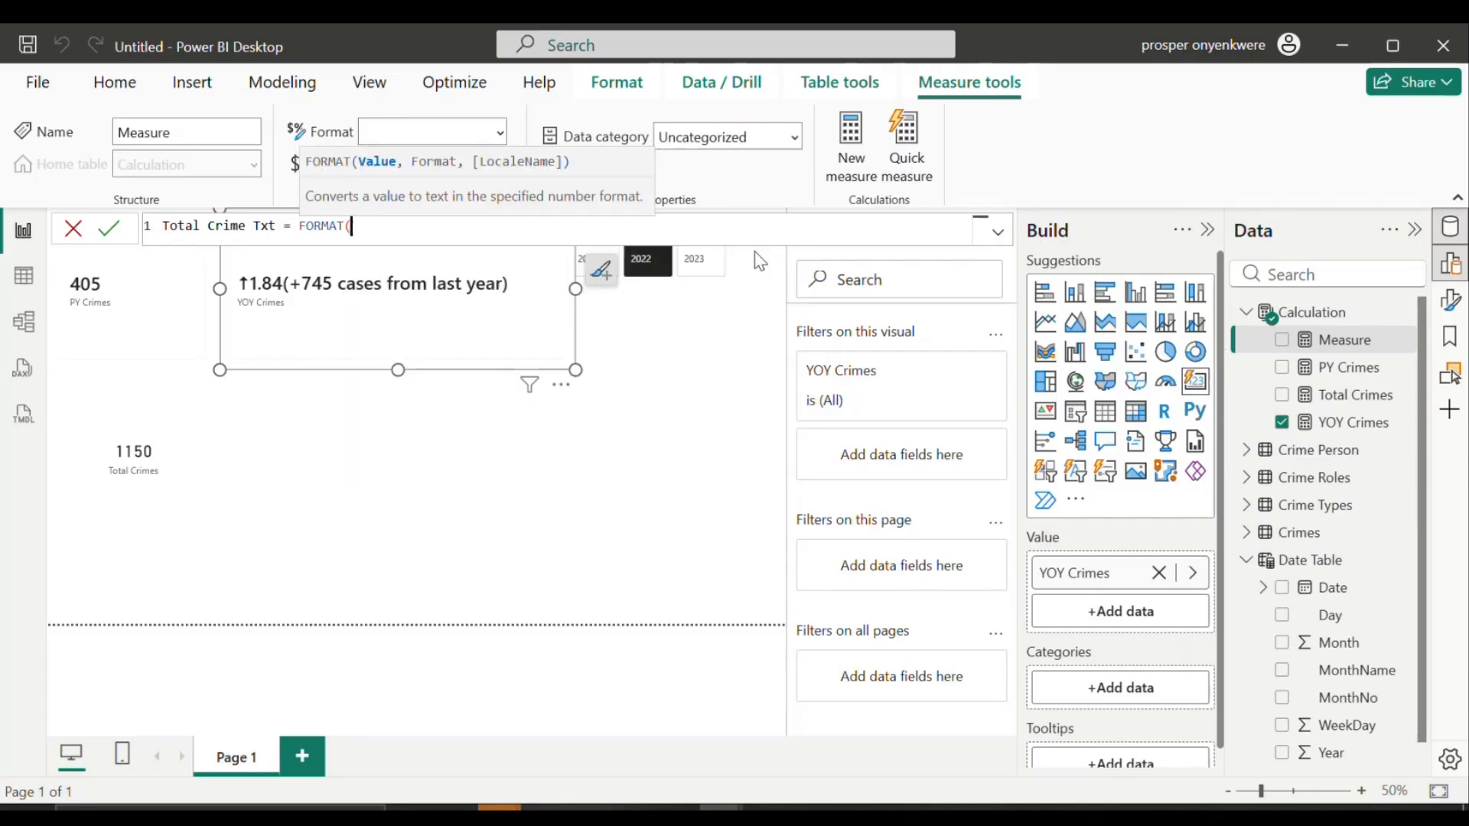
type("T")
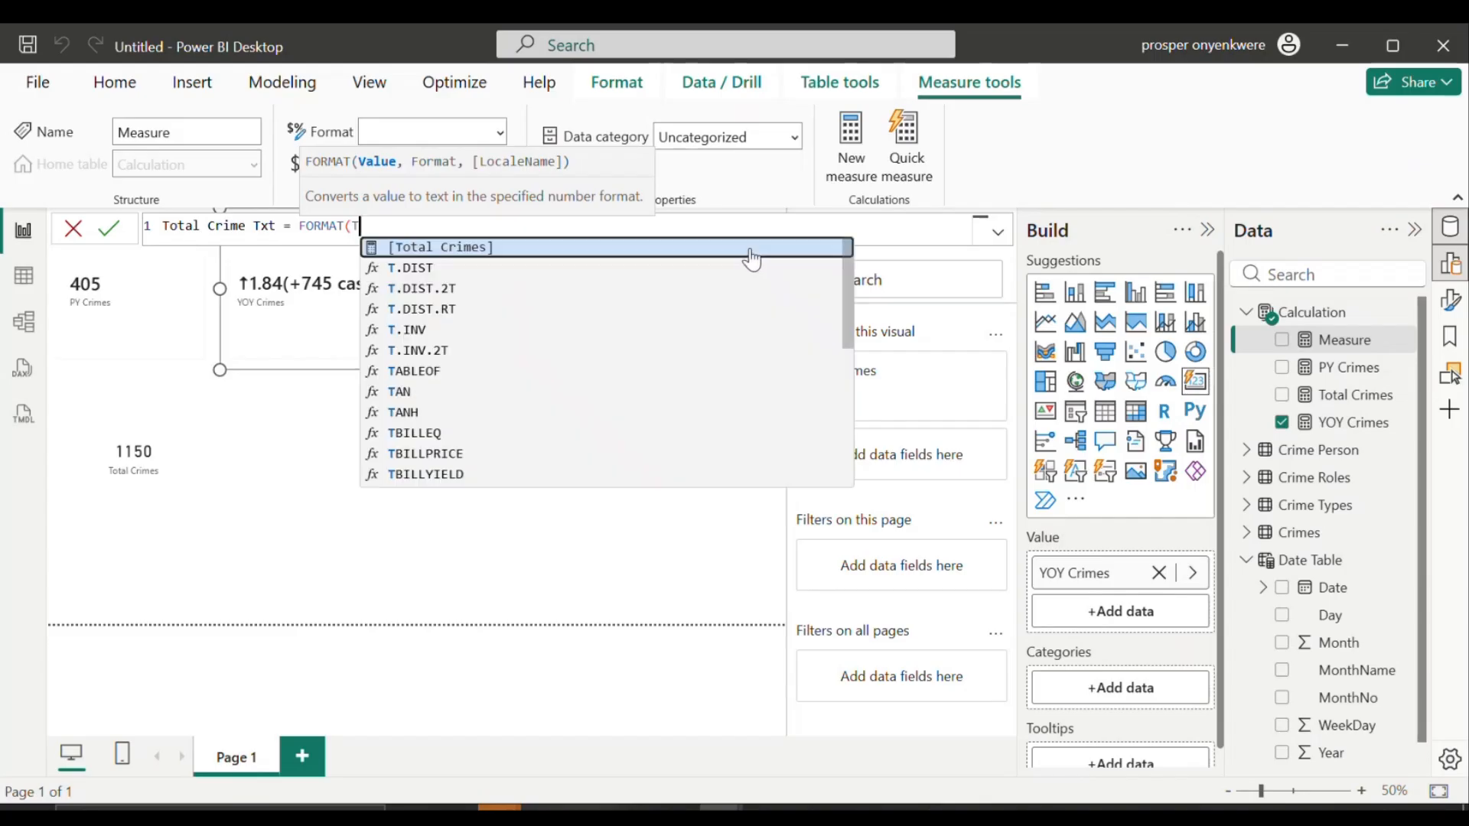
left_click(756, 247)
type(", \"")
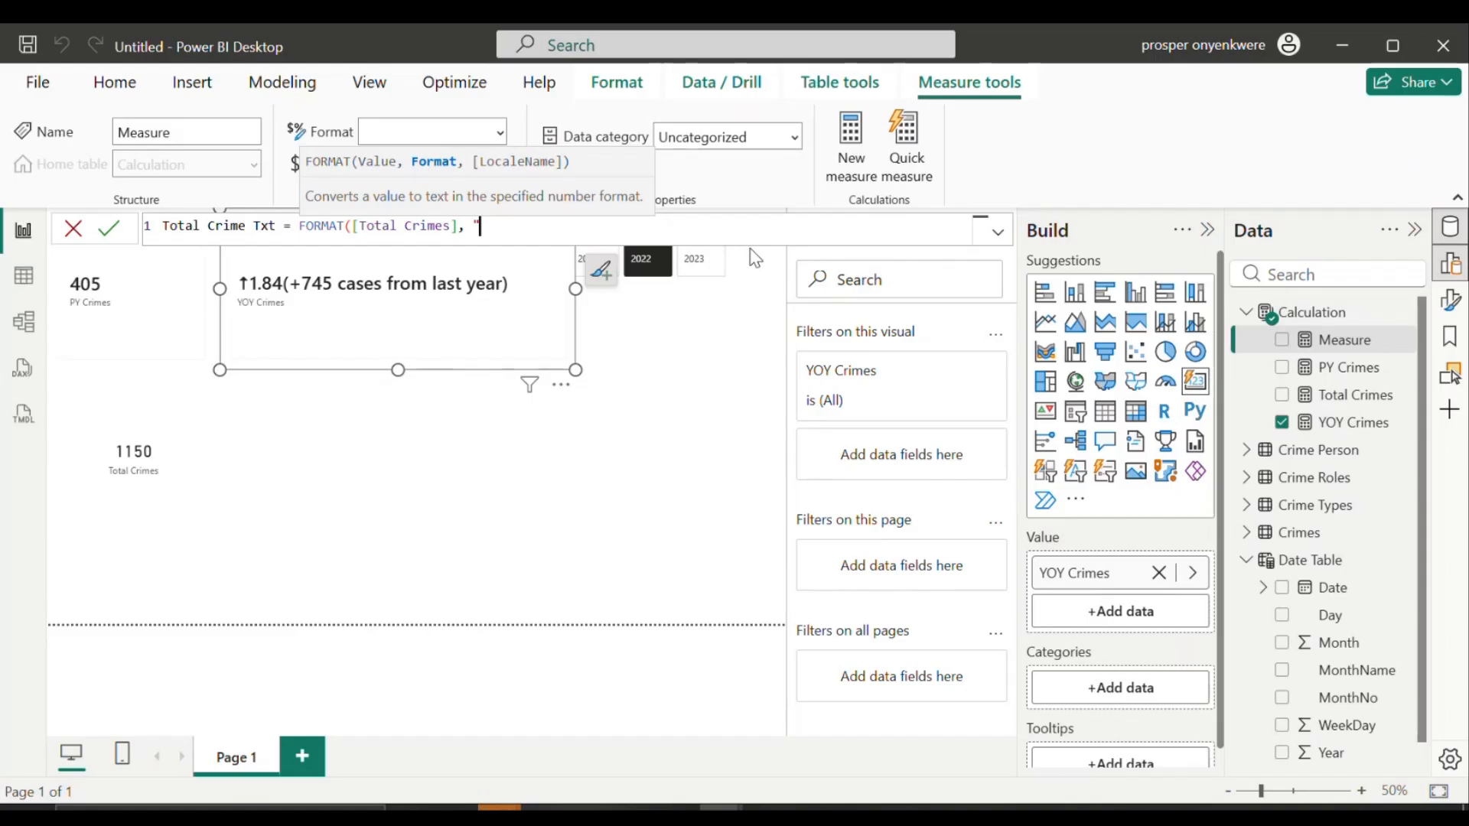
type("#,###\")")
key("Return")
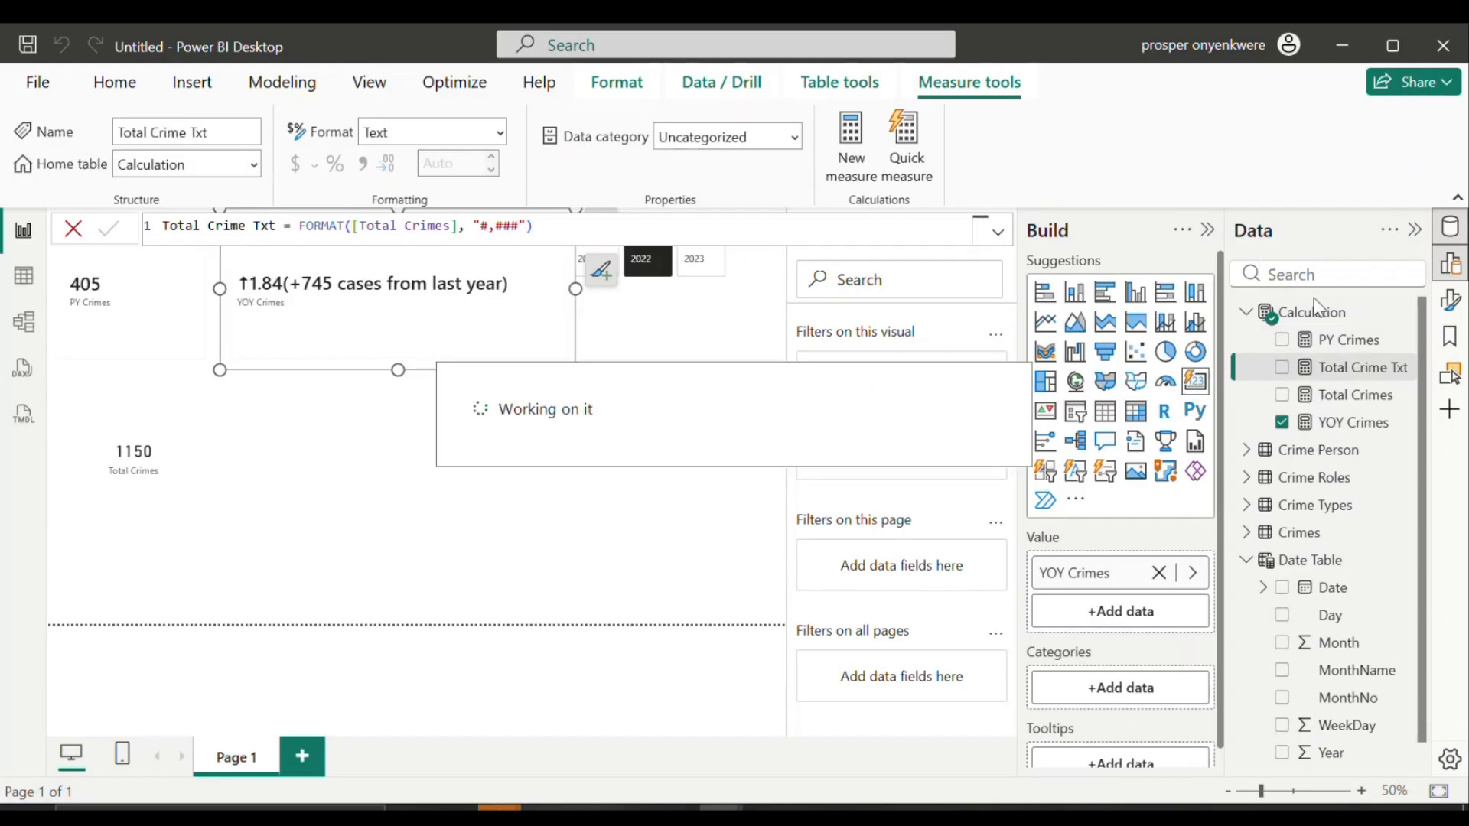
Step: Start a new measure named YOY Total Crime Colour in the Calculation table
right_click(1334, 321)
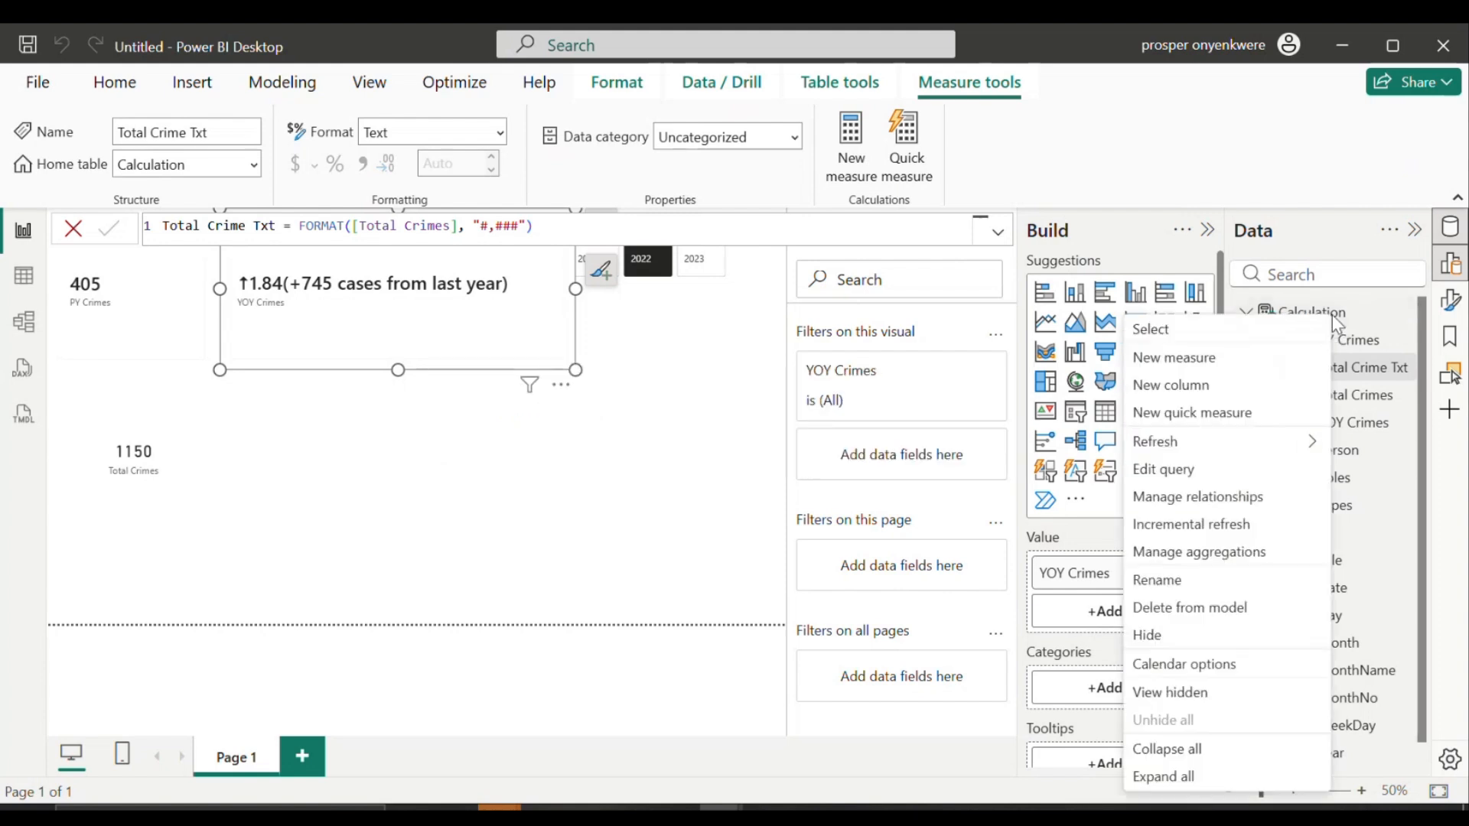
left_click(1185, 358)
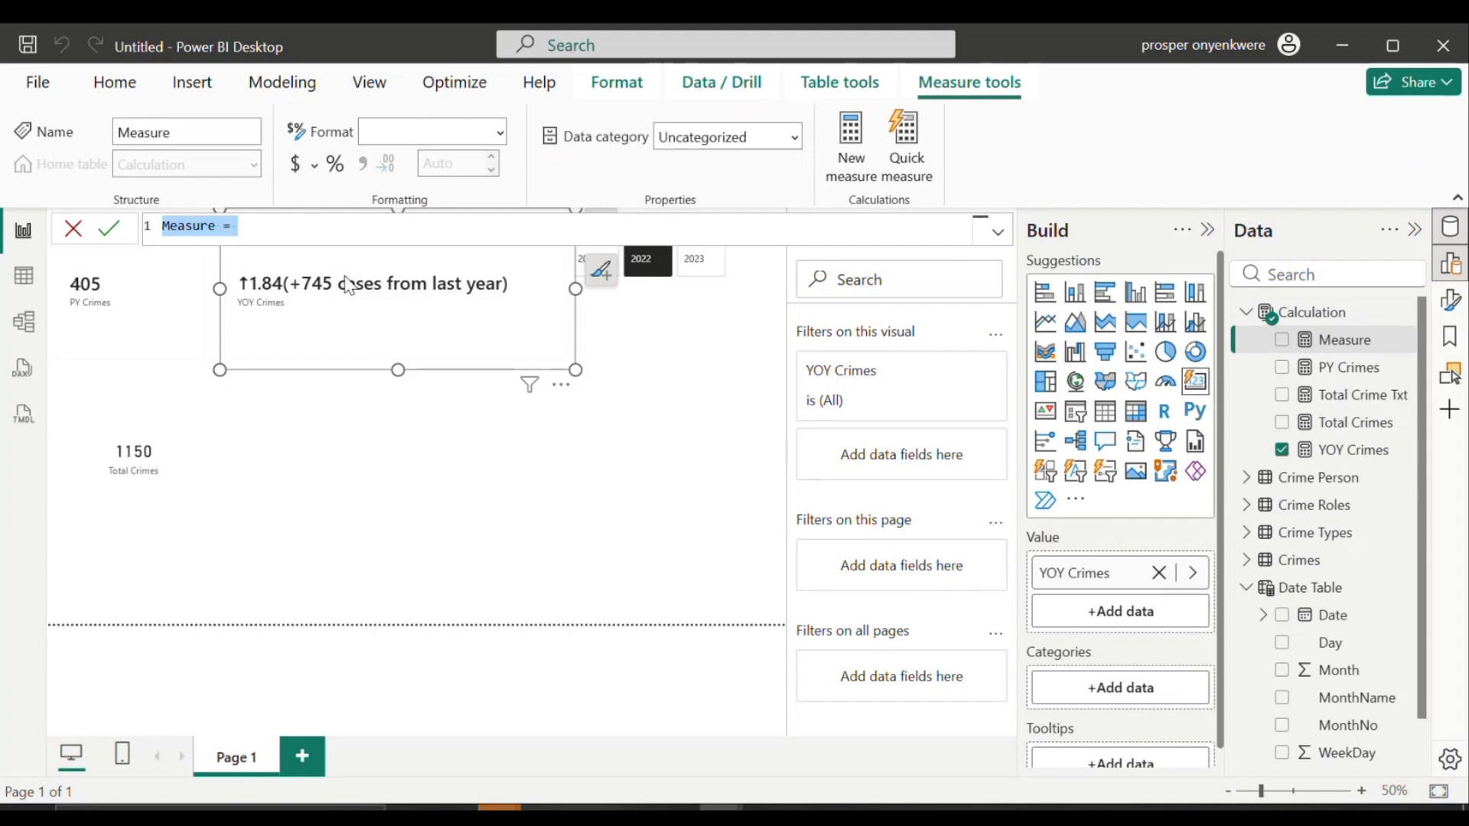
type("Y")
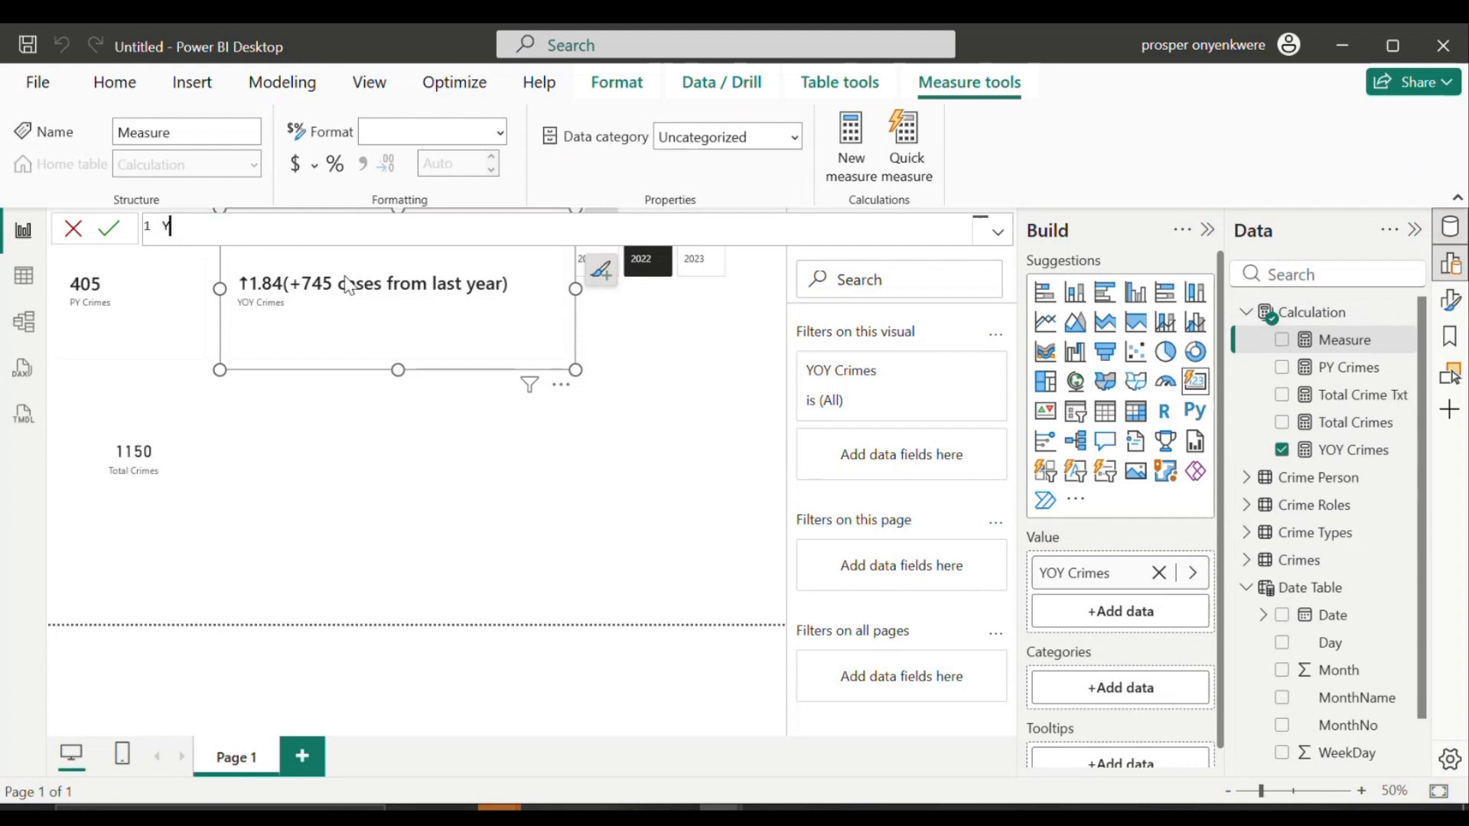
type("OY Total Crime Colour =")
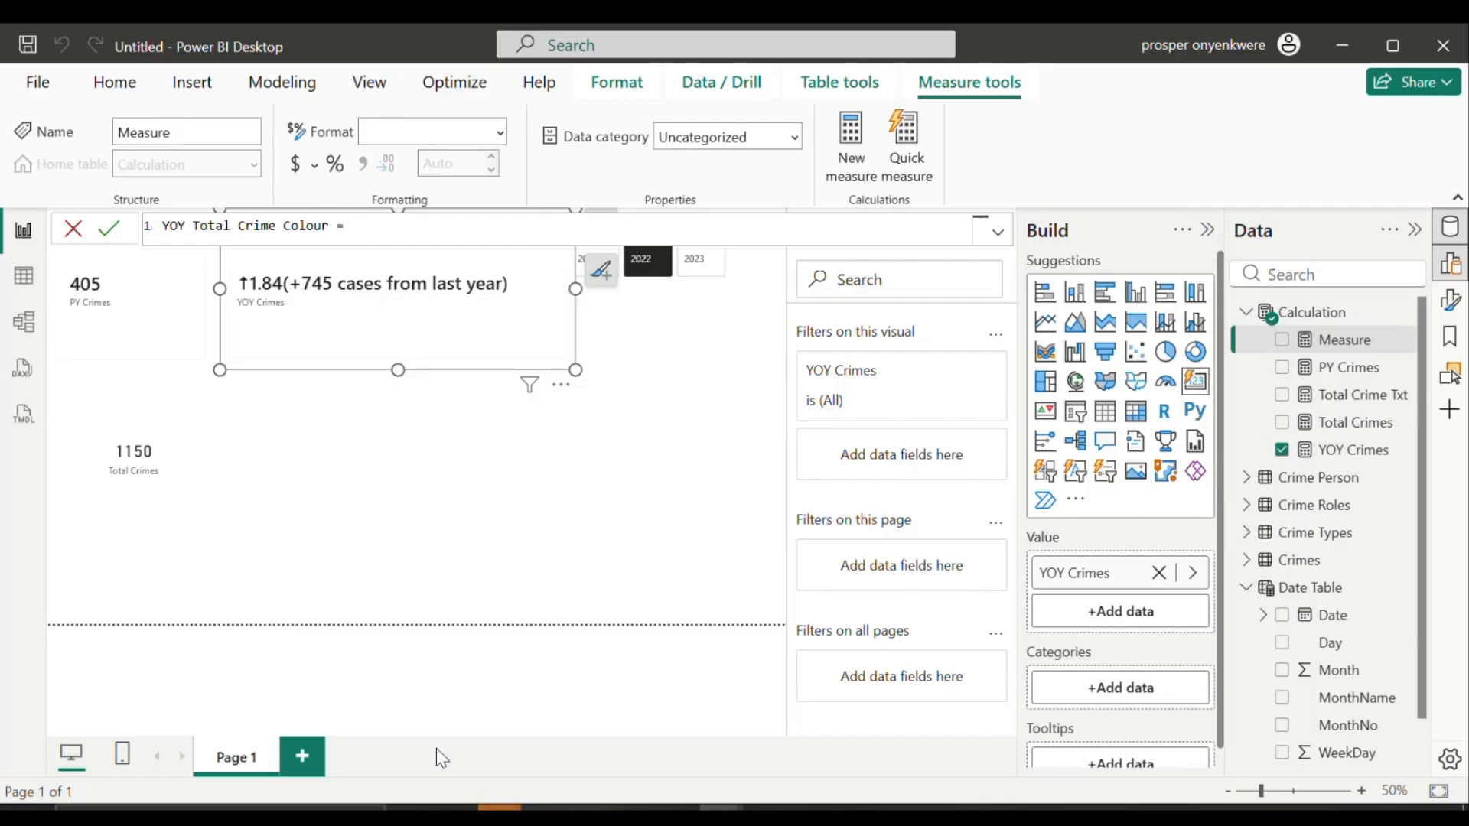
Step: Switch to the Tactical Crimes Dataset2 report and copy the full formula of the YOY Color measure in the Total Crime folder
mouse_move(721, 812)
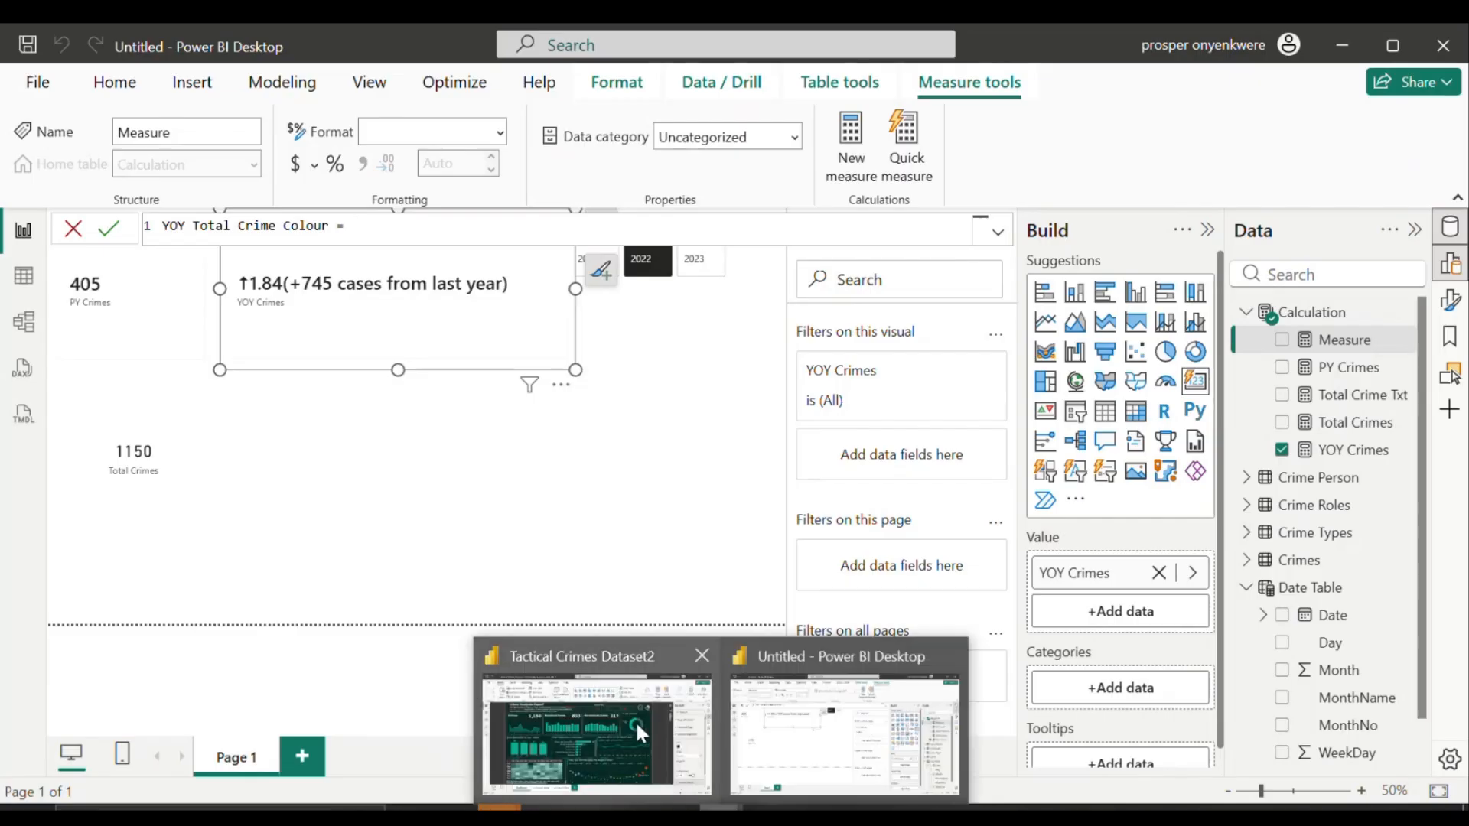
left_click(635, 719)
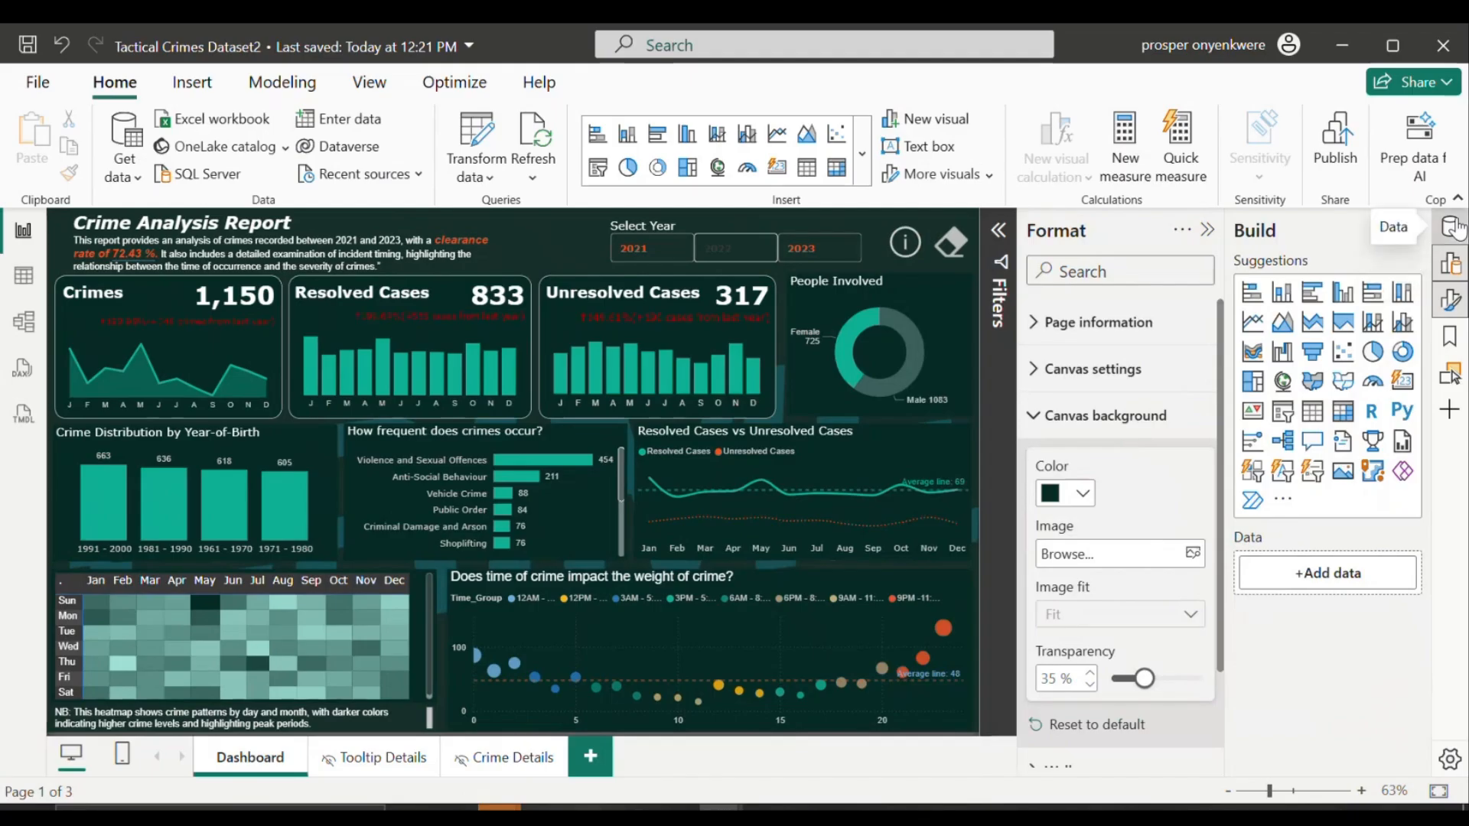
left_click(1453, 228)
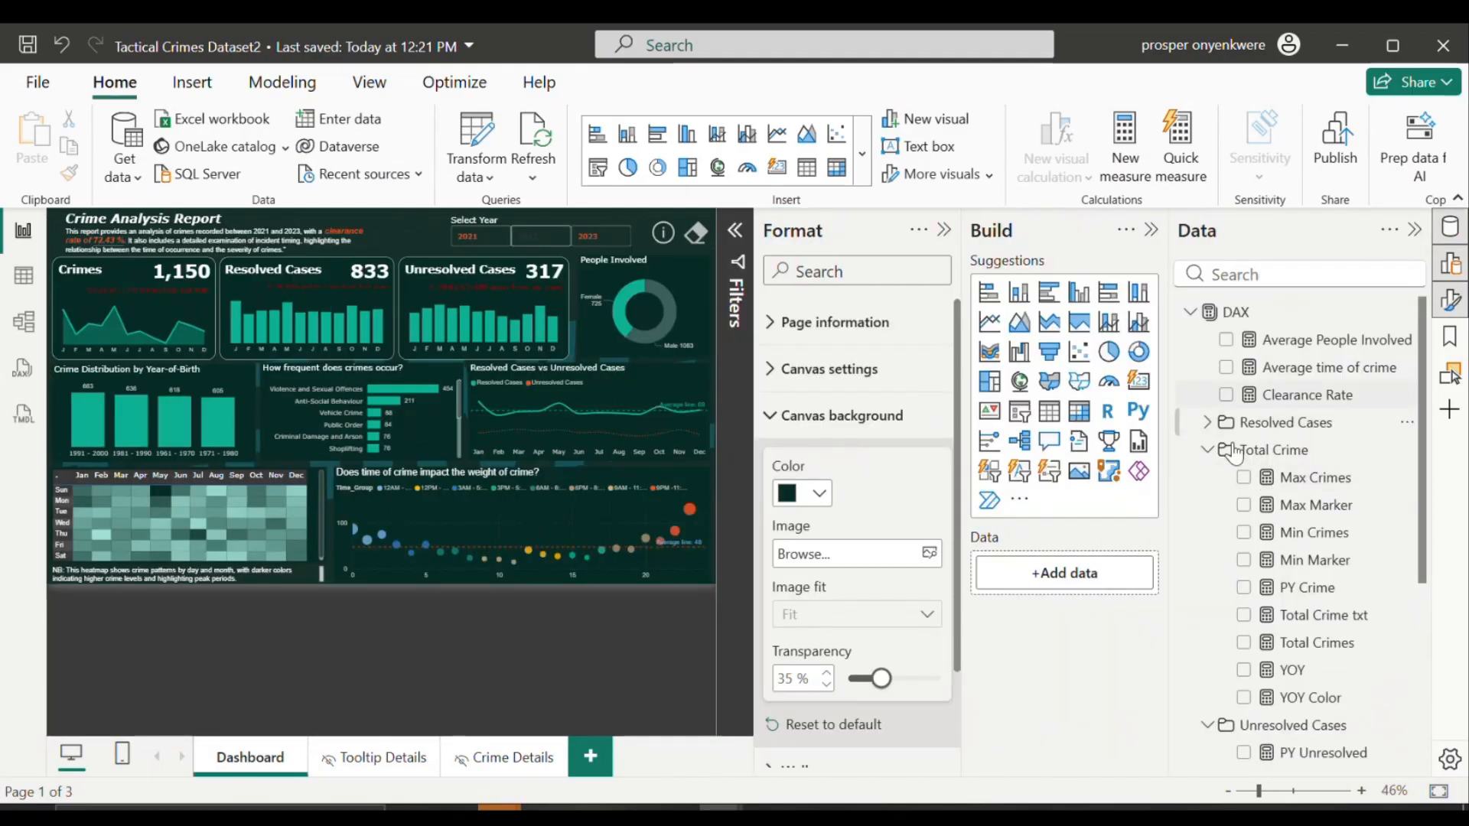
left_click(1316, 698)
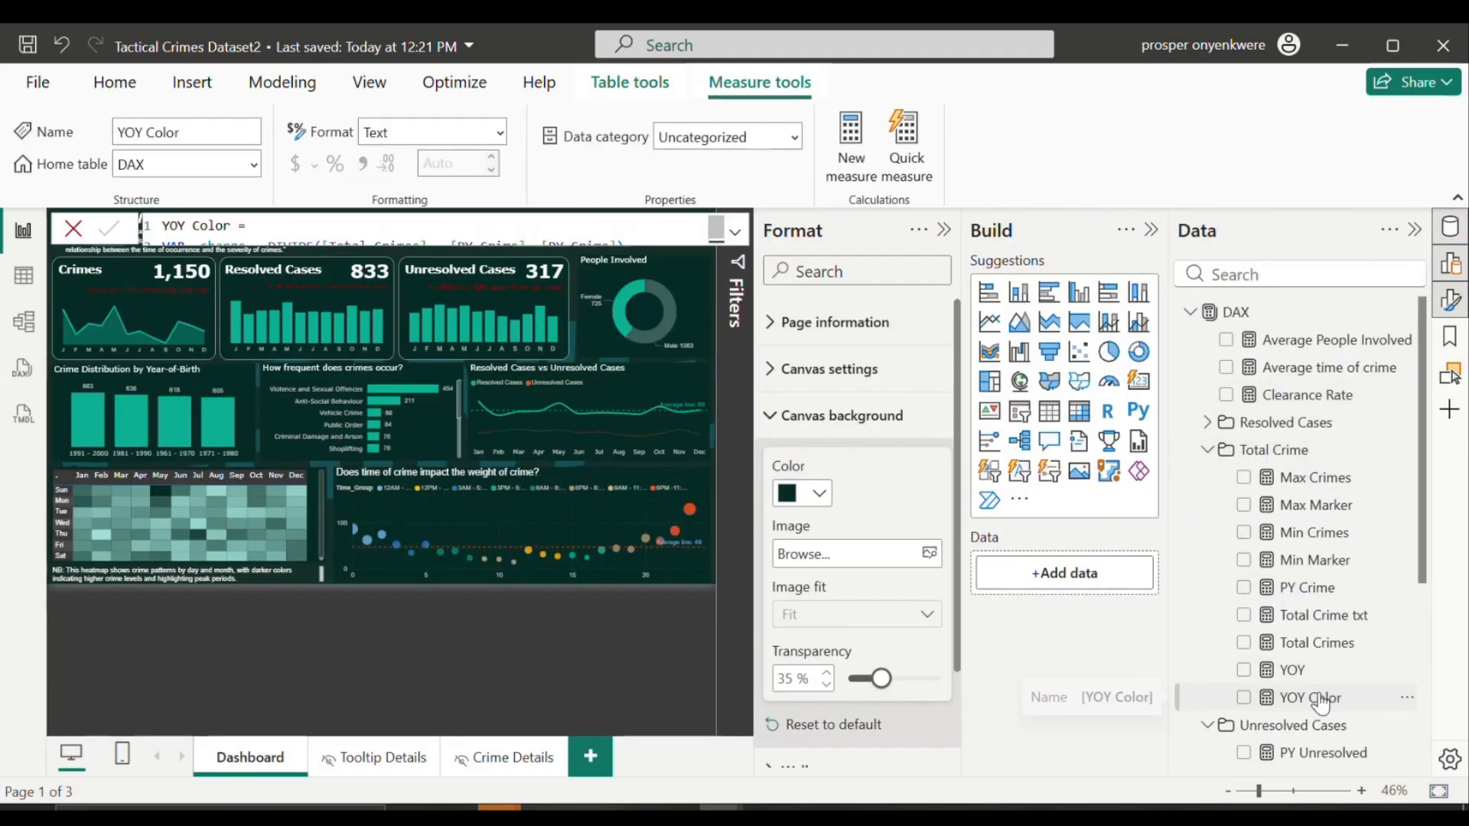
left_click(735, 232)
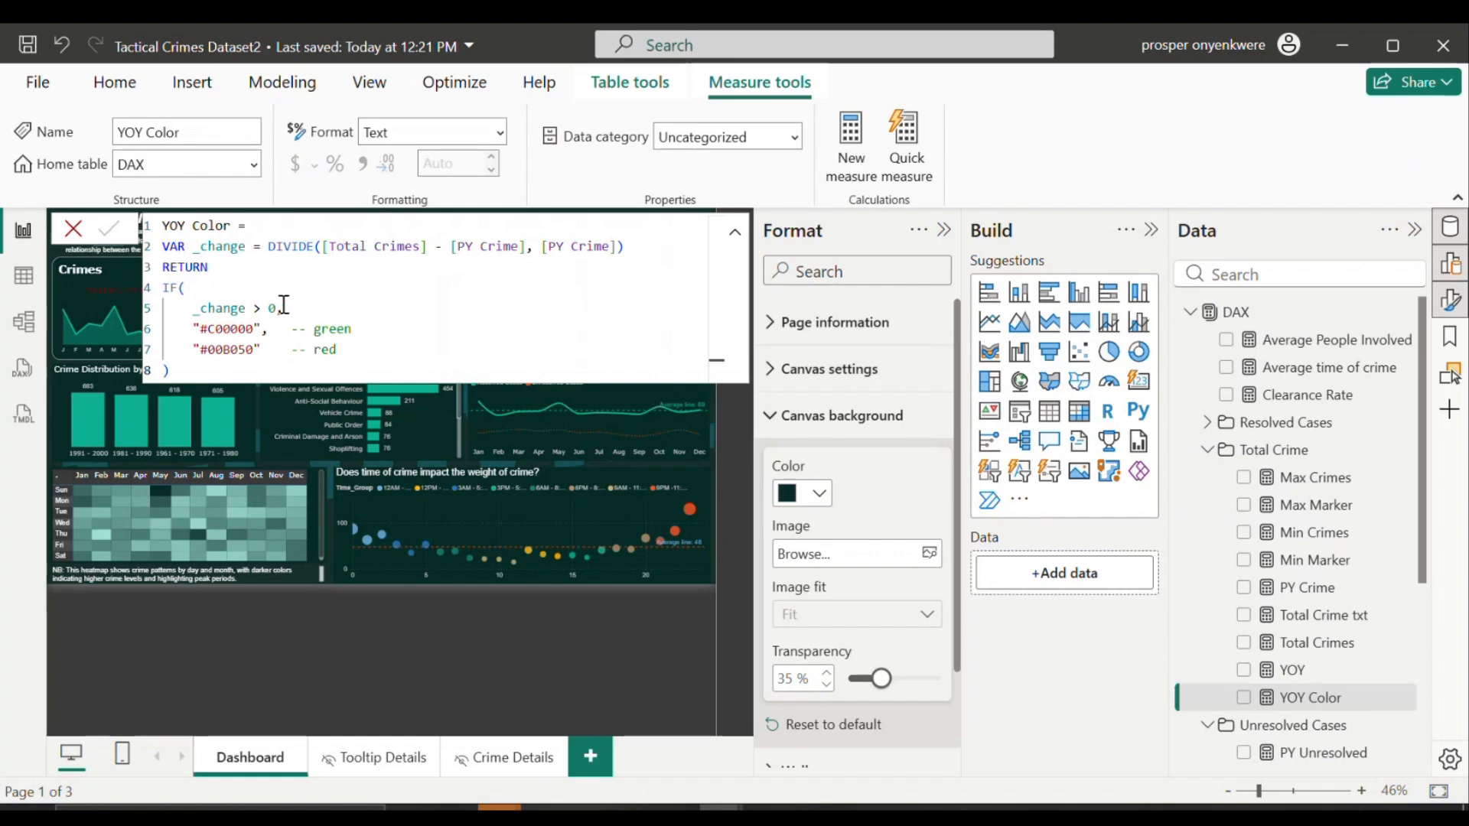
key("ctrl+a")
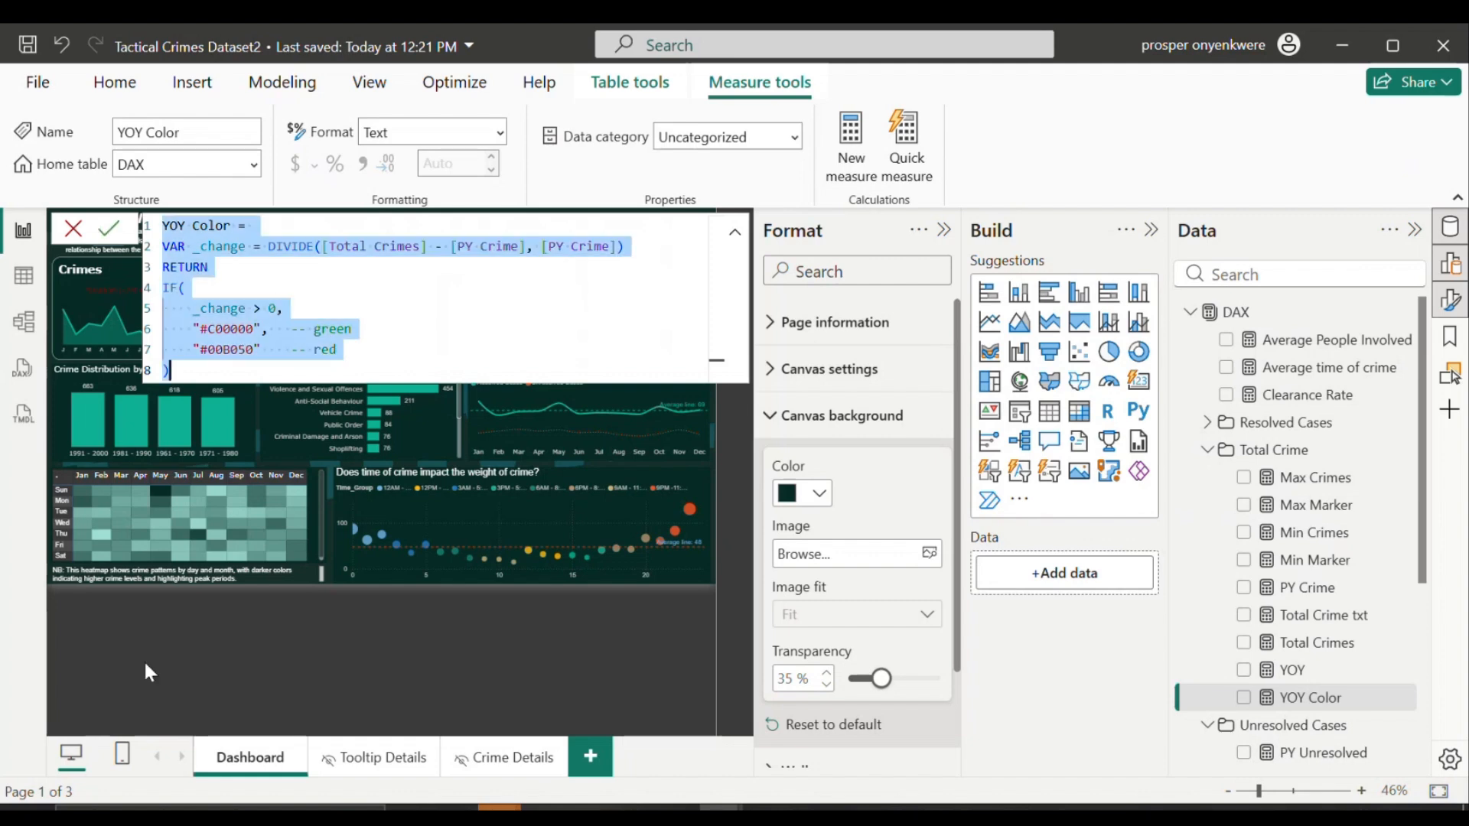
Step: Paste the copied formula into YOY Total Crime Colour in the Untitled report and remove the duplicate YOY Color name
mouse_move(499, 809)
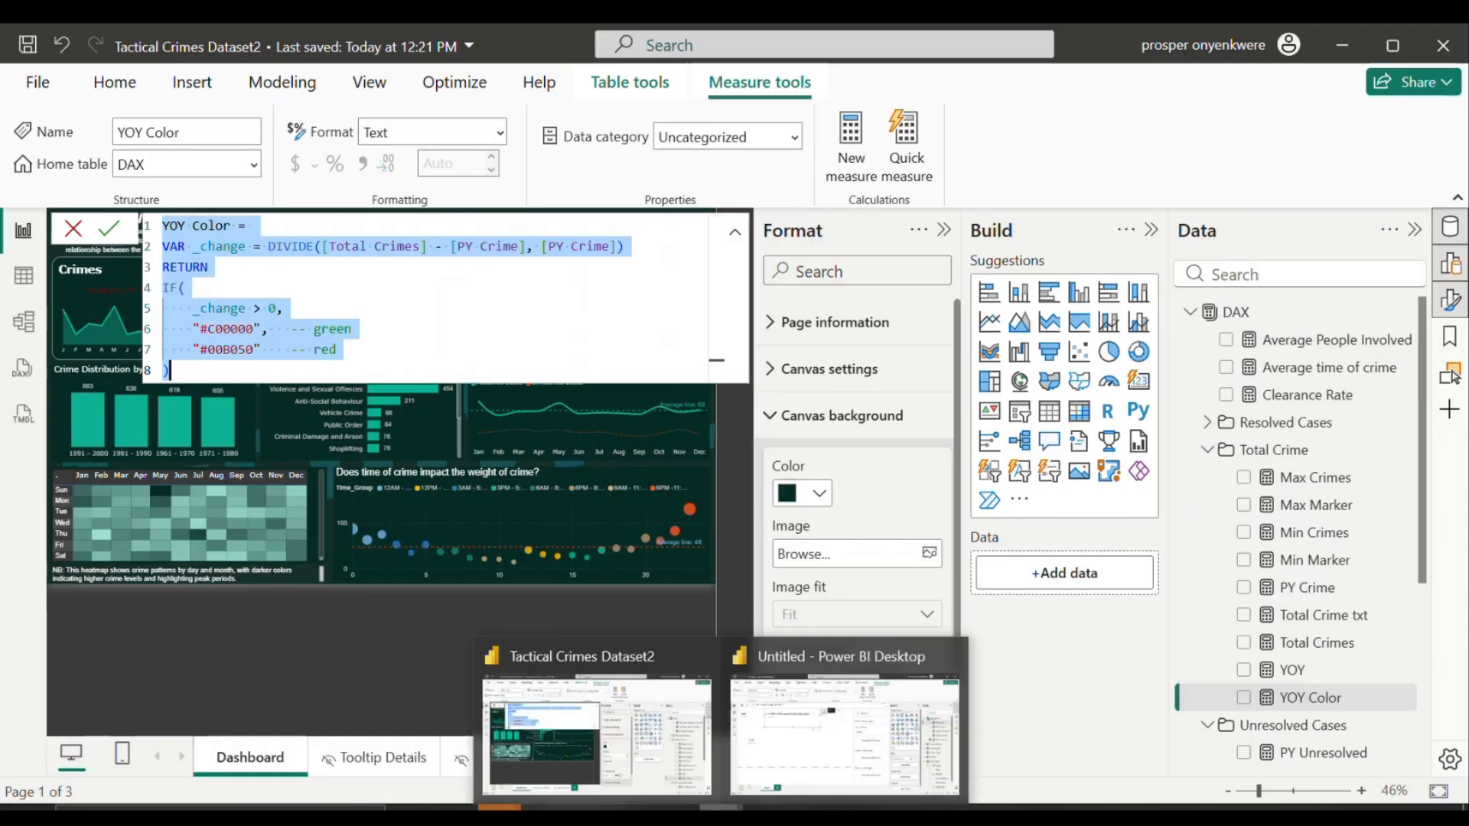
left_click(844, 727)
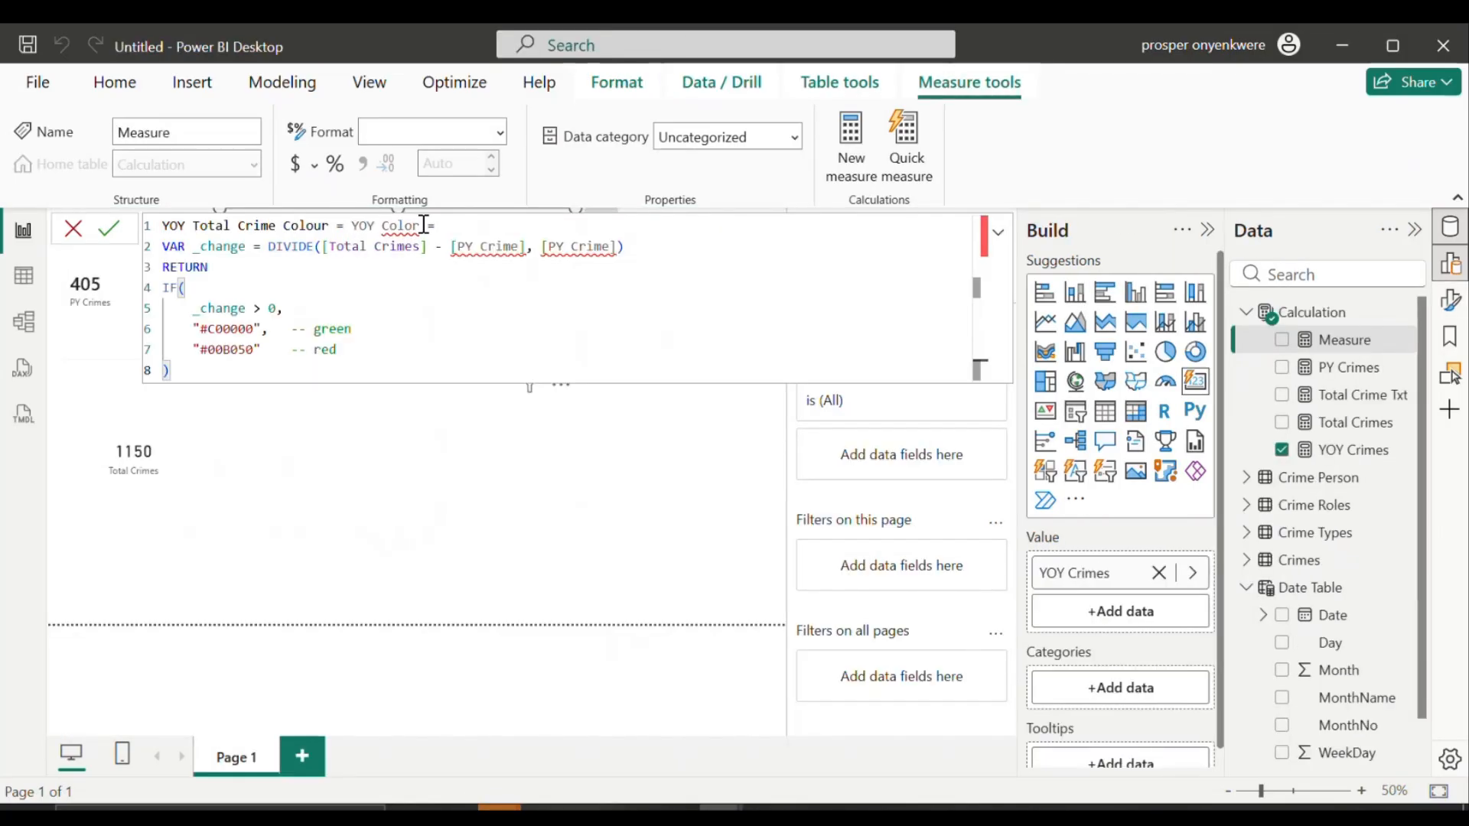
left_click_drag(422, 227, 338, 228)
key("BackSpace")
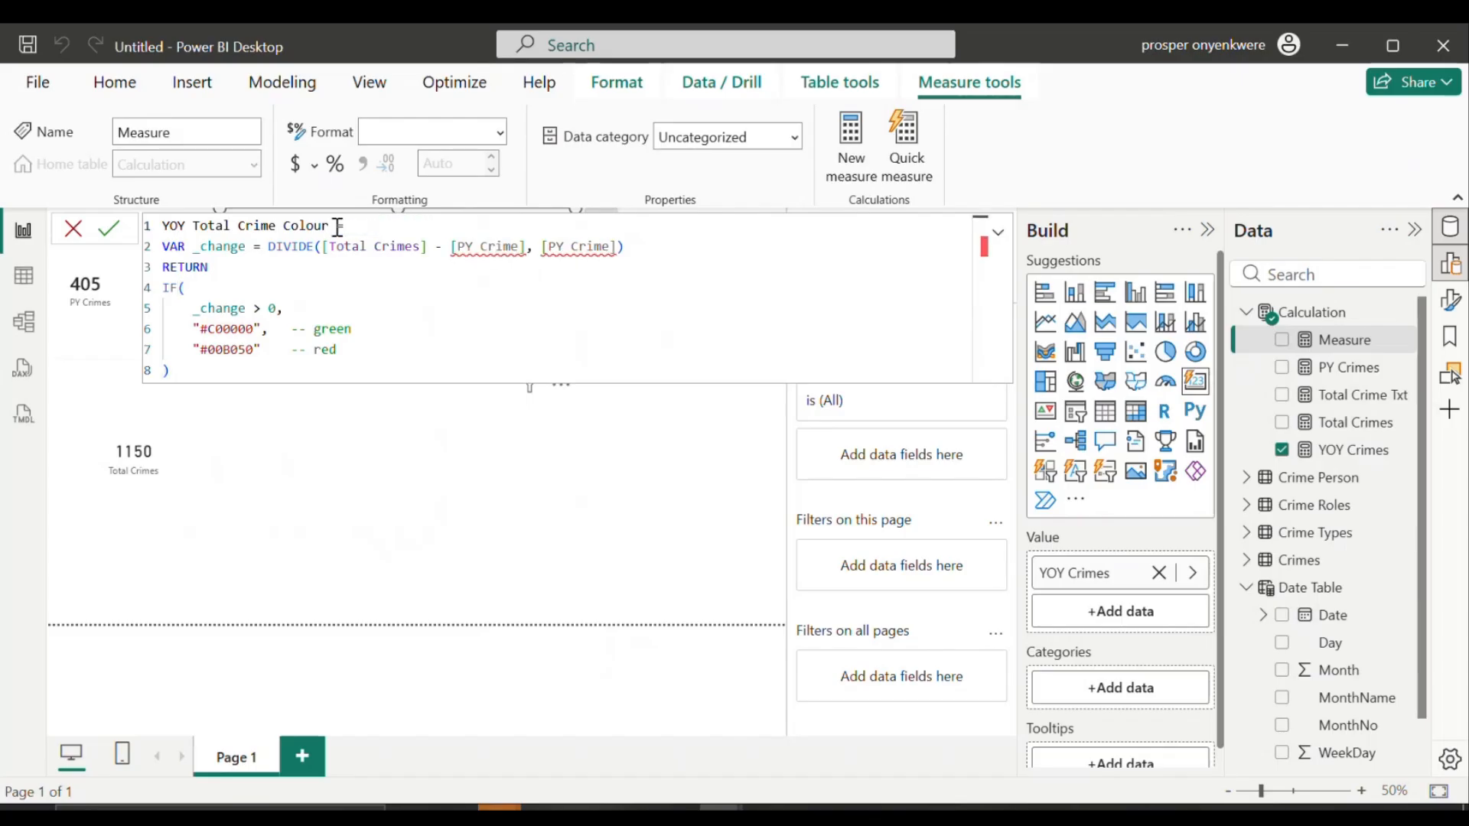
Step: Replace the [PY Crime] reference in the DIVIDE numerator with the [PY Crimes] measure
left_click(511, 247)
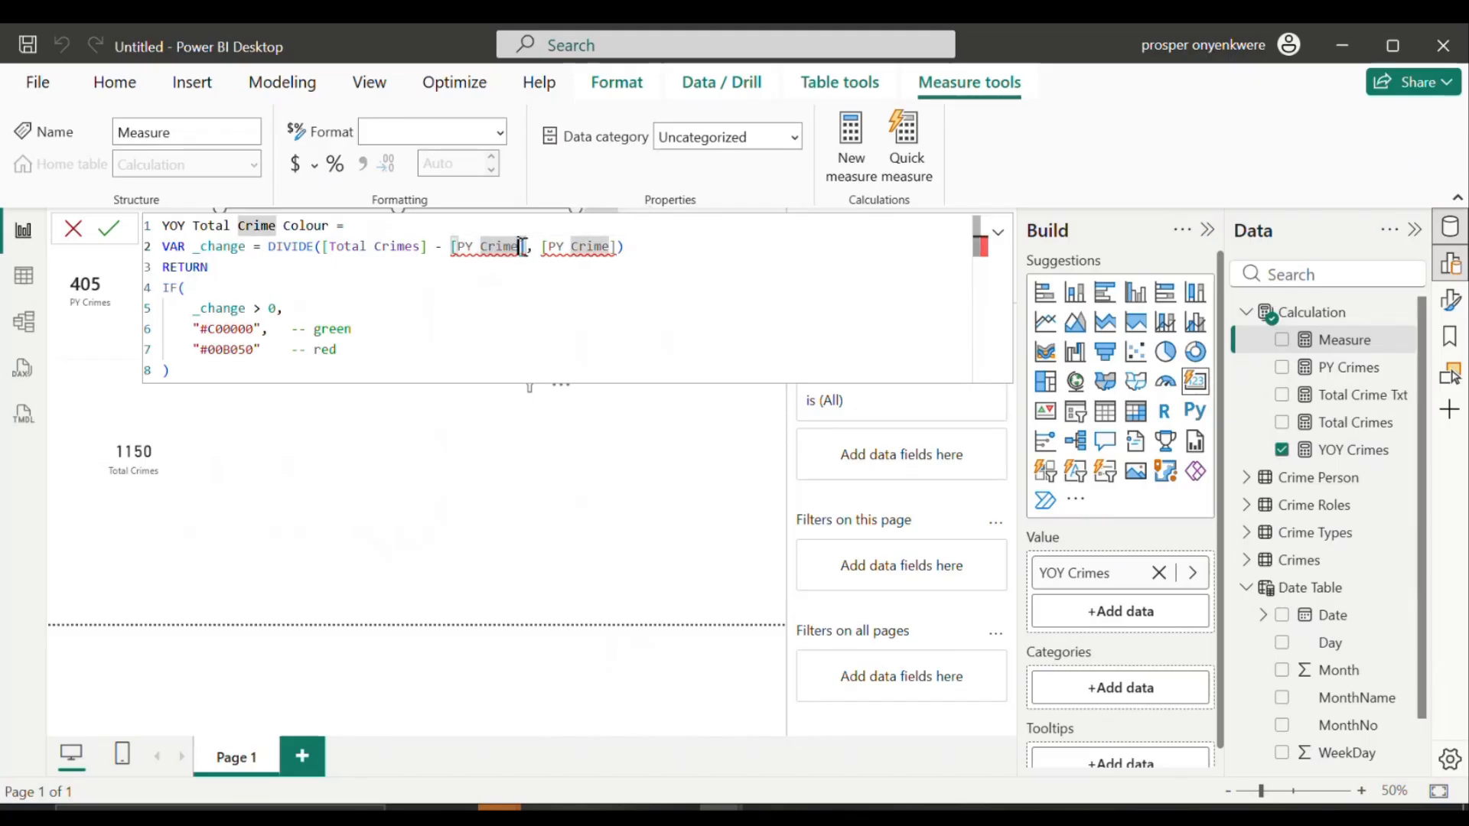
key("BackSpace")
key("BackSpace")
key("BackSpace")
key("BackSpace")
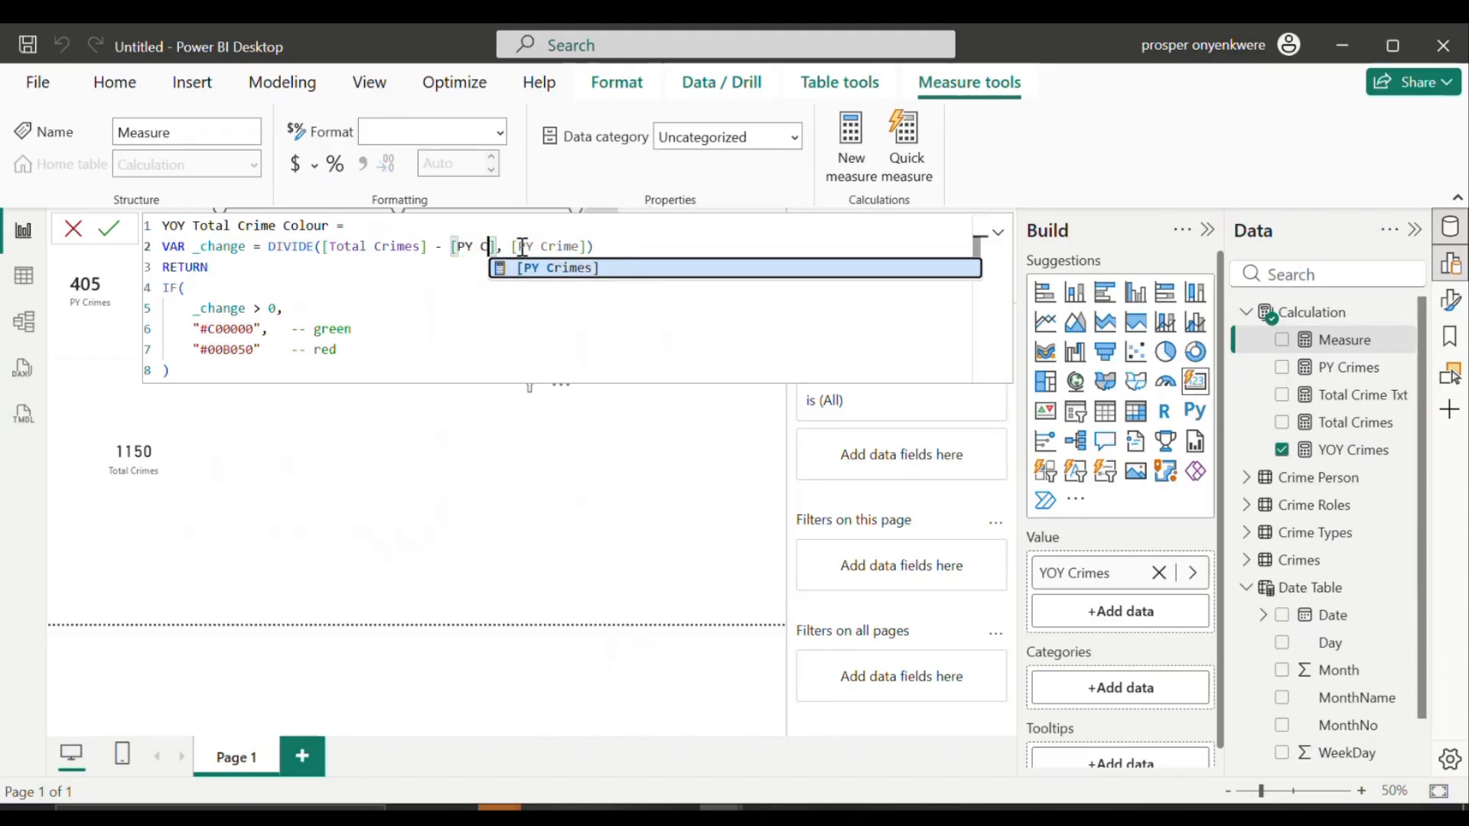
key("BackSpace")
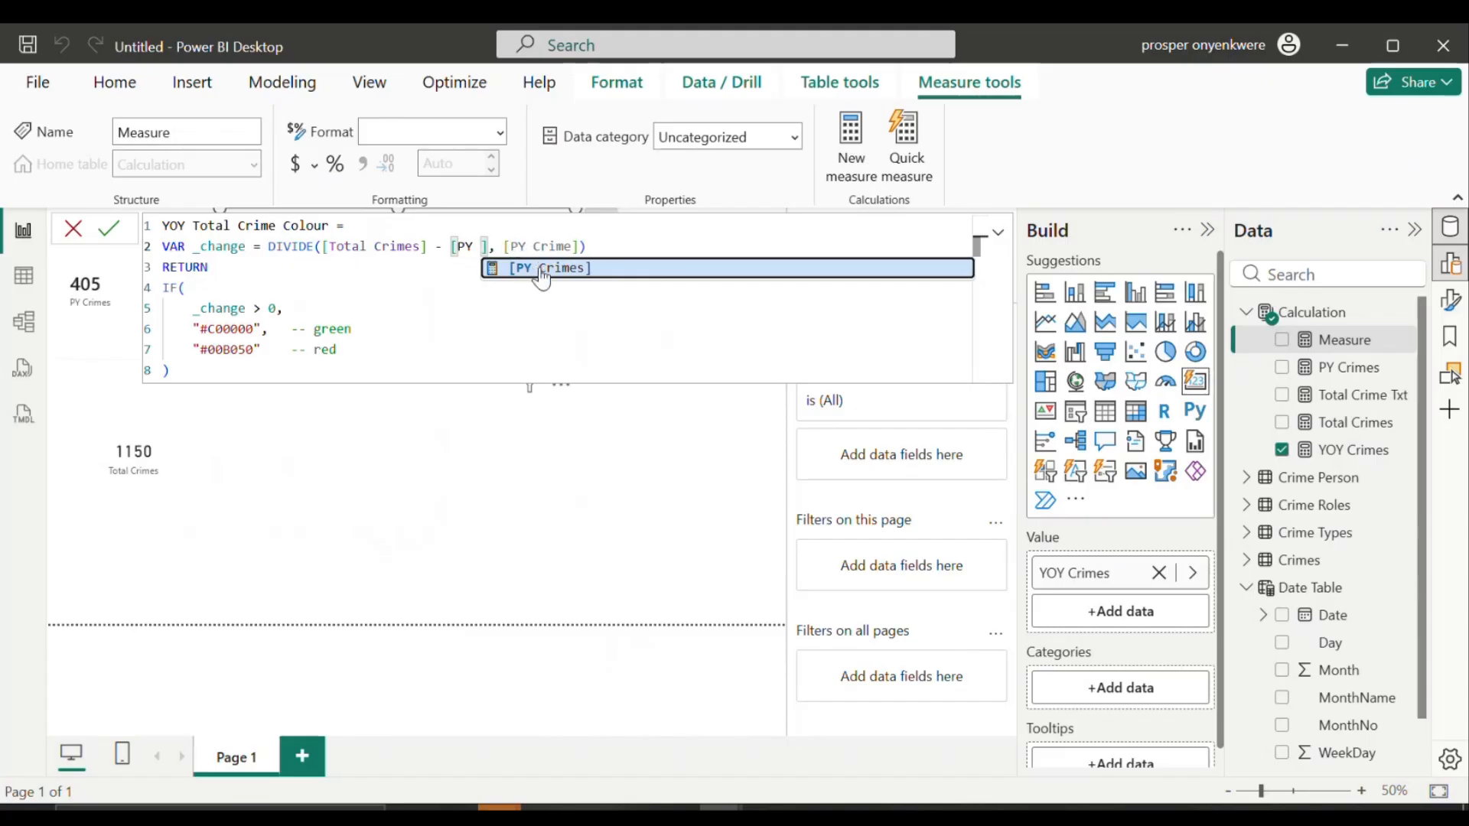
left_click(543, 270)
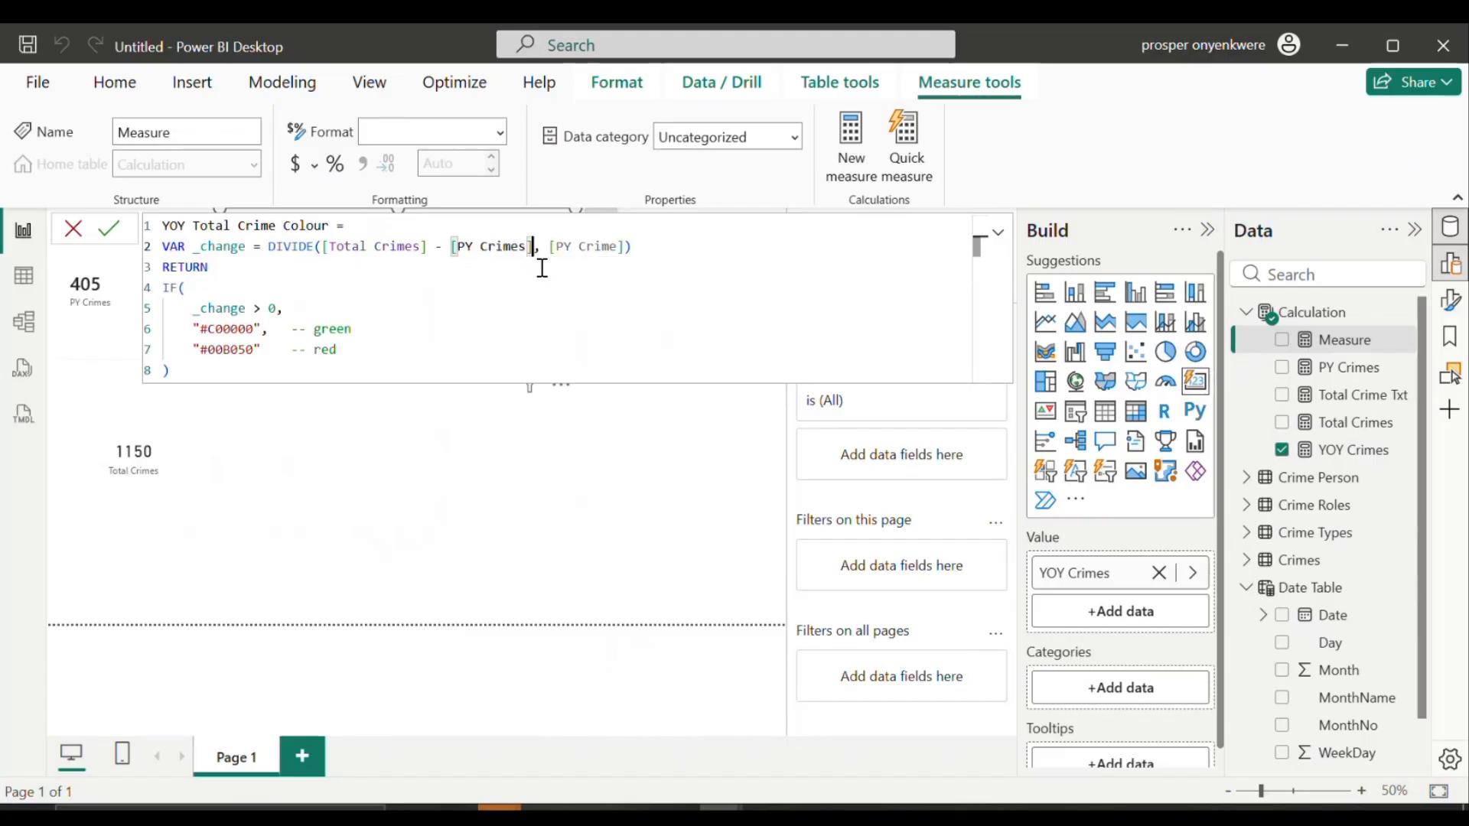
Step: Replace the [PY Crime] reference in the DIVIDE denominator with the [PY Crimes] measure
left_click(604, 246)
double_click(604, 246)
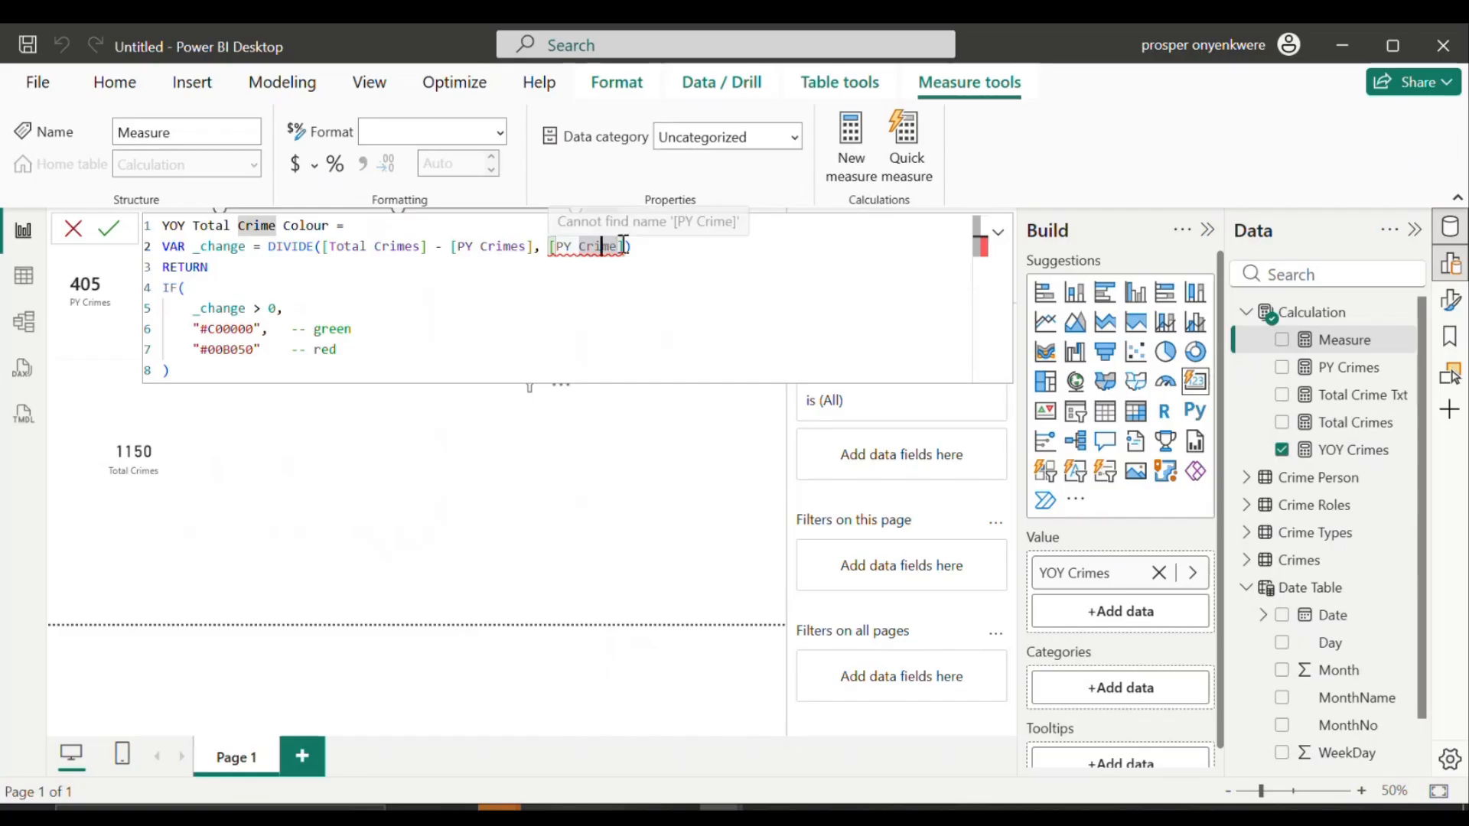
type("Cr")
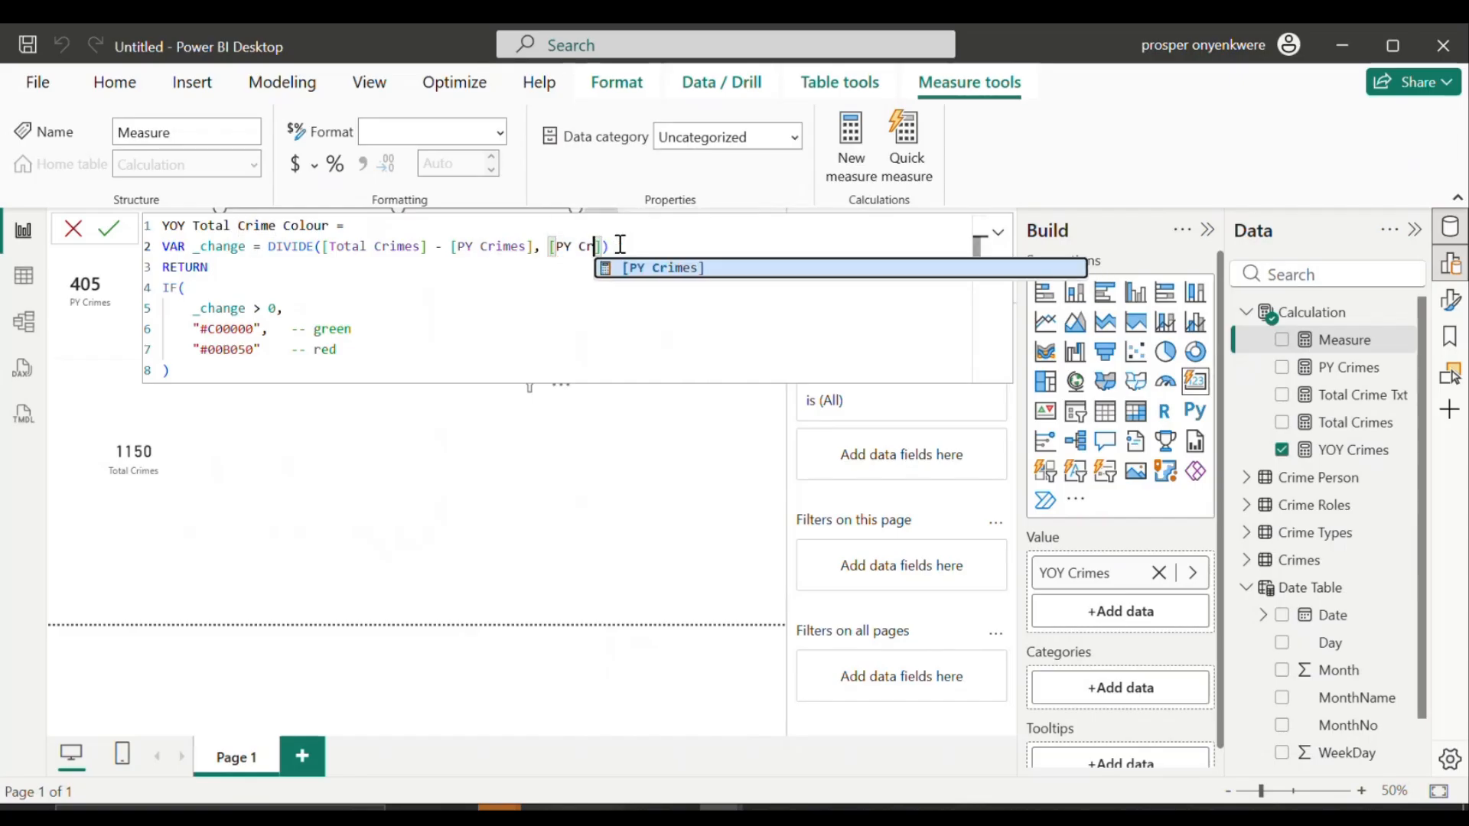
left_click(633, 269)
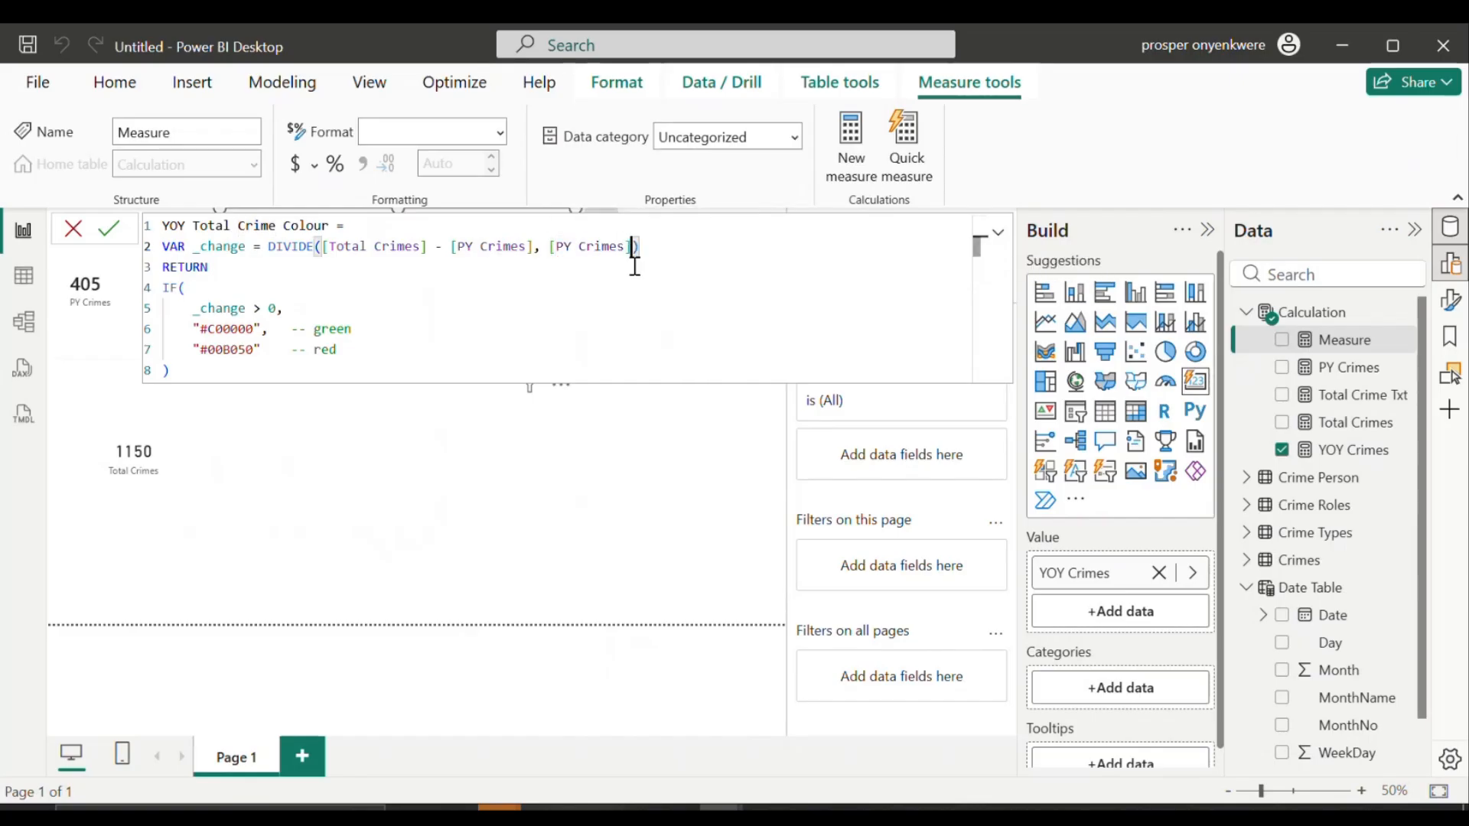
left_click(505, 351)
left_click(523, 329)
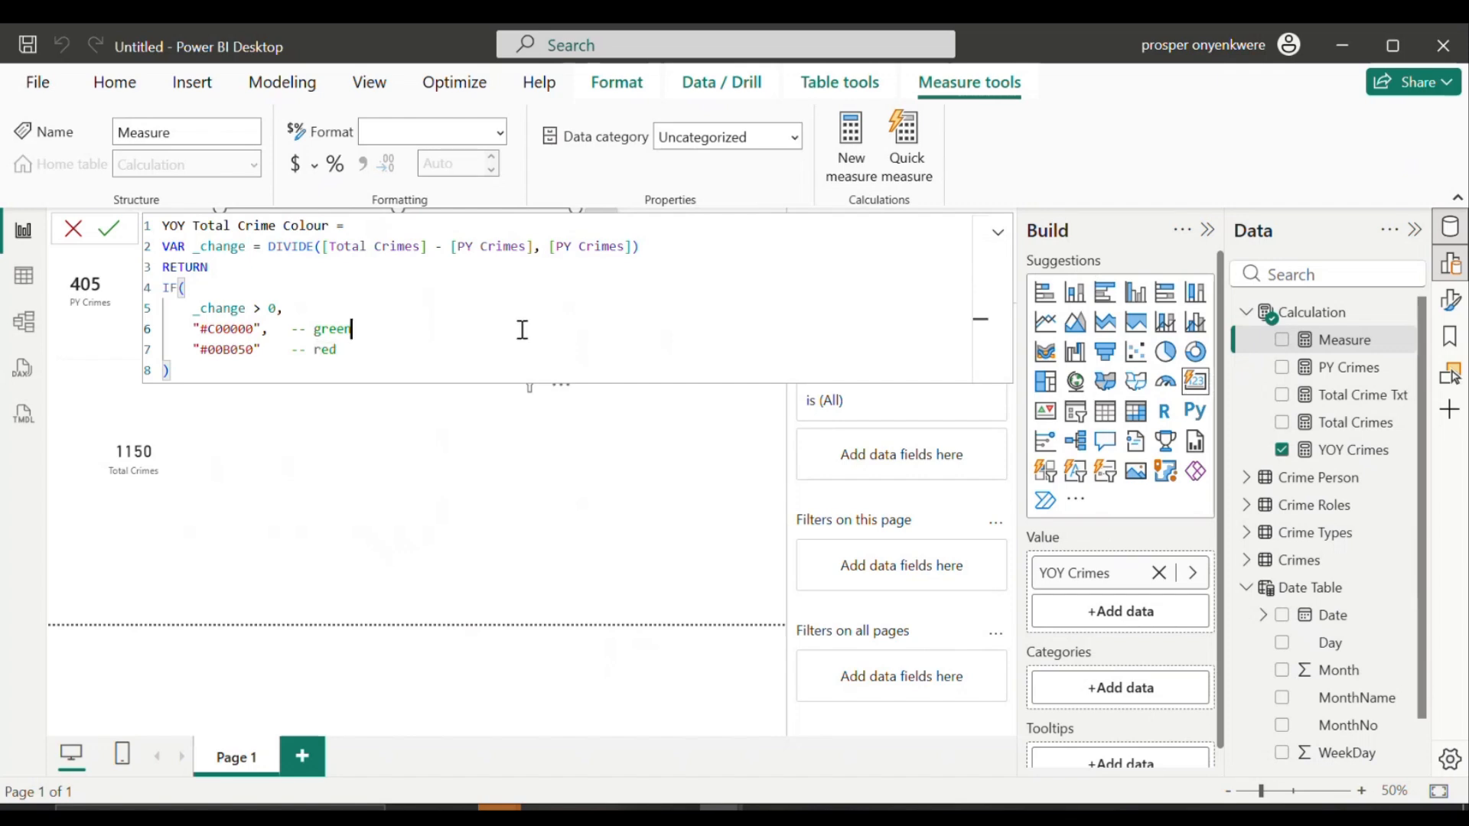
Step: Commit the YOY Total Crime Colour measure and move the YOY Crimes card below the PY Crimes card
key("Return")
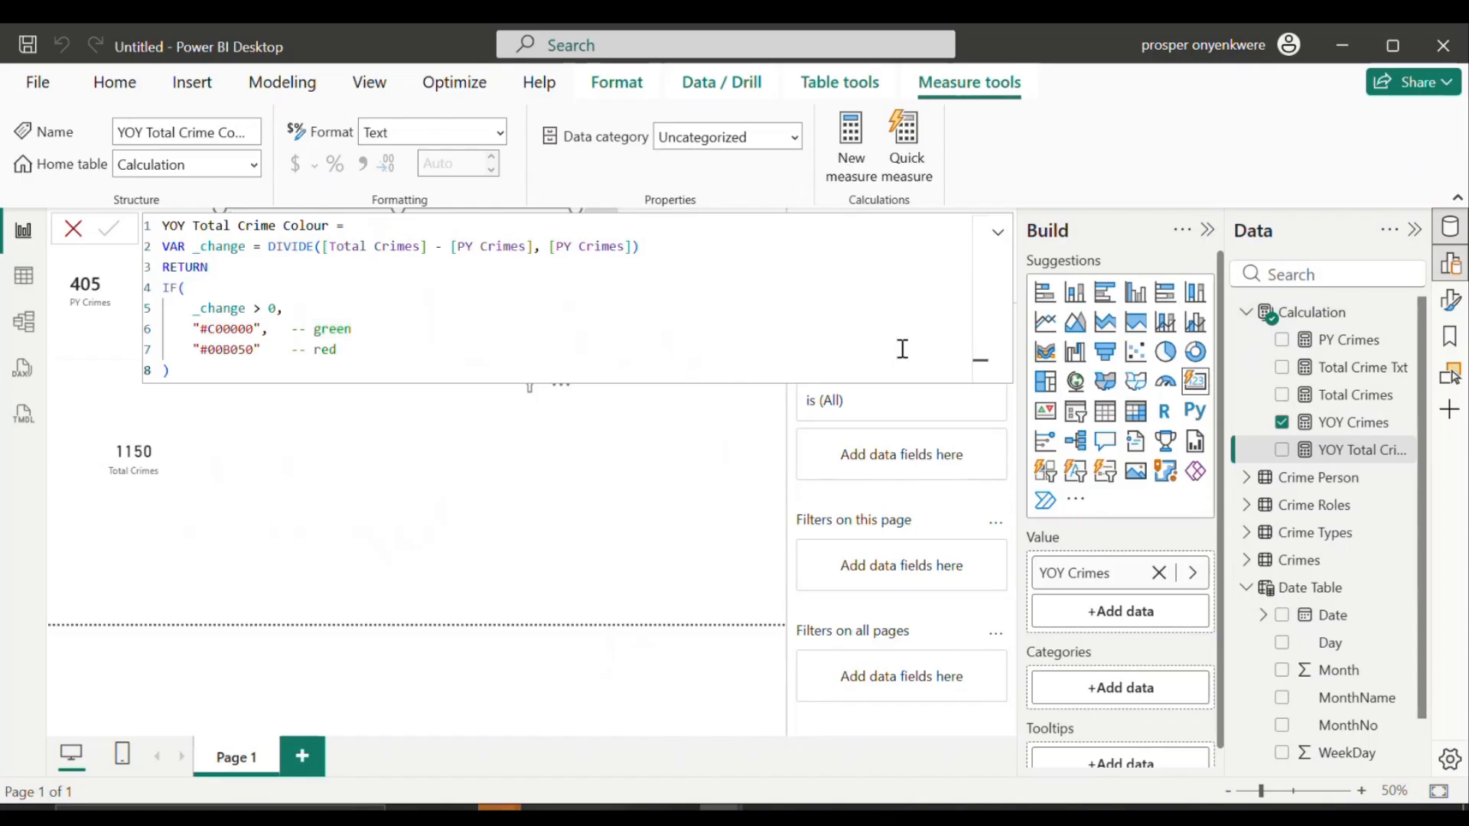
left_click(999, 232)
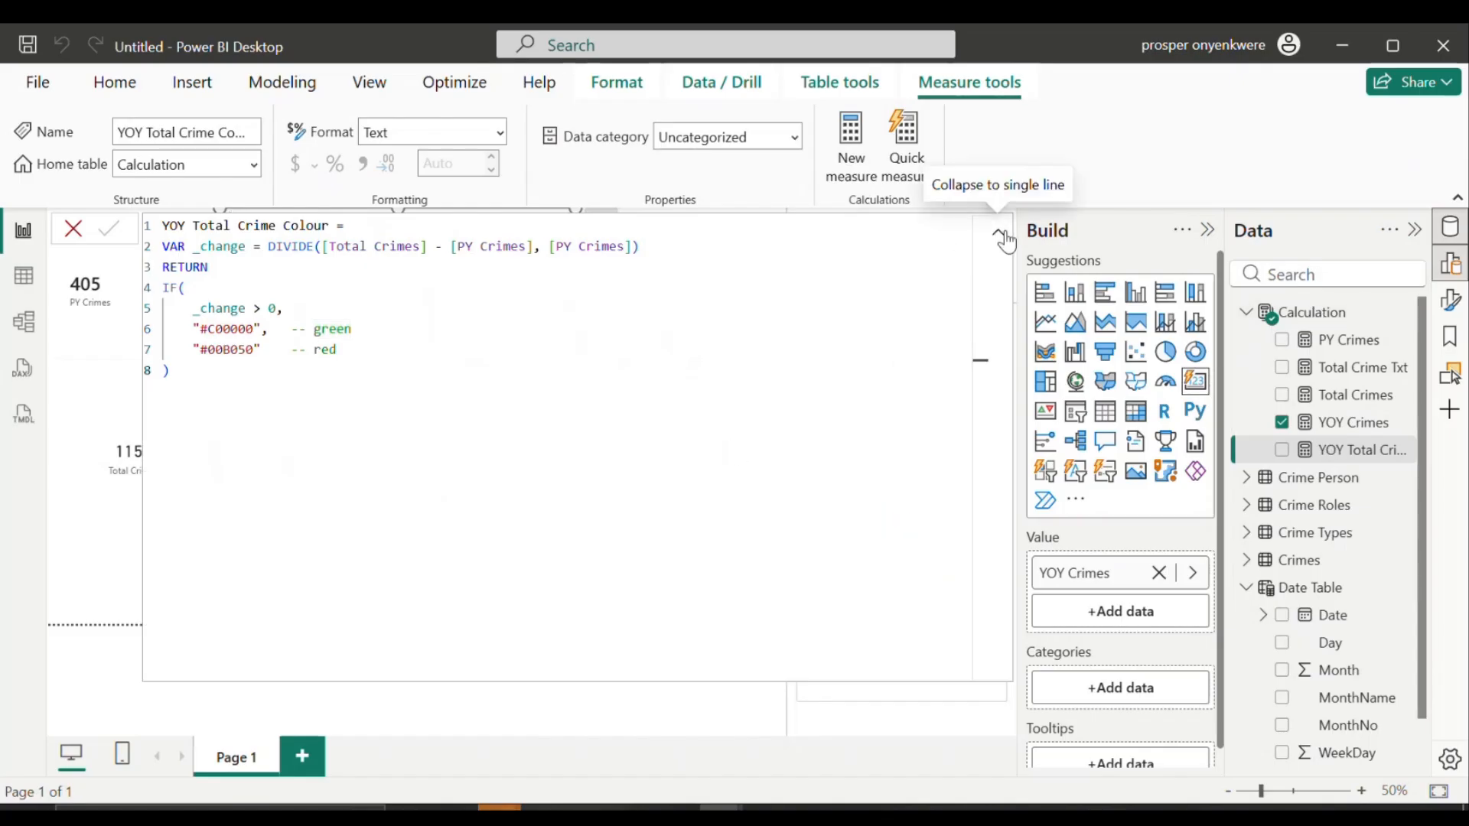
left_click(1003, 235)
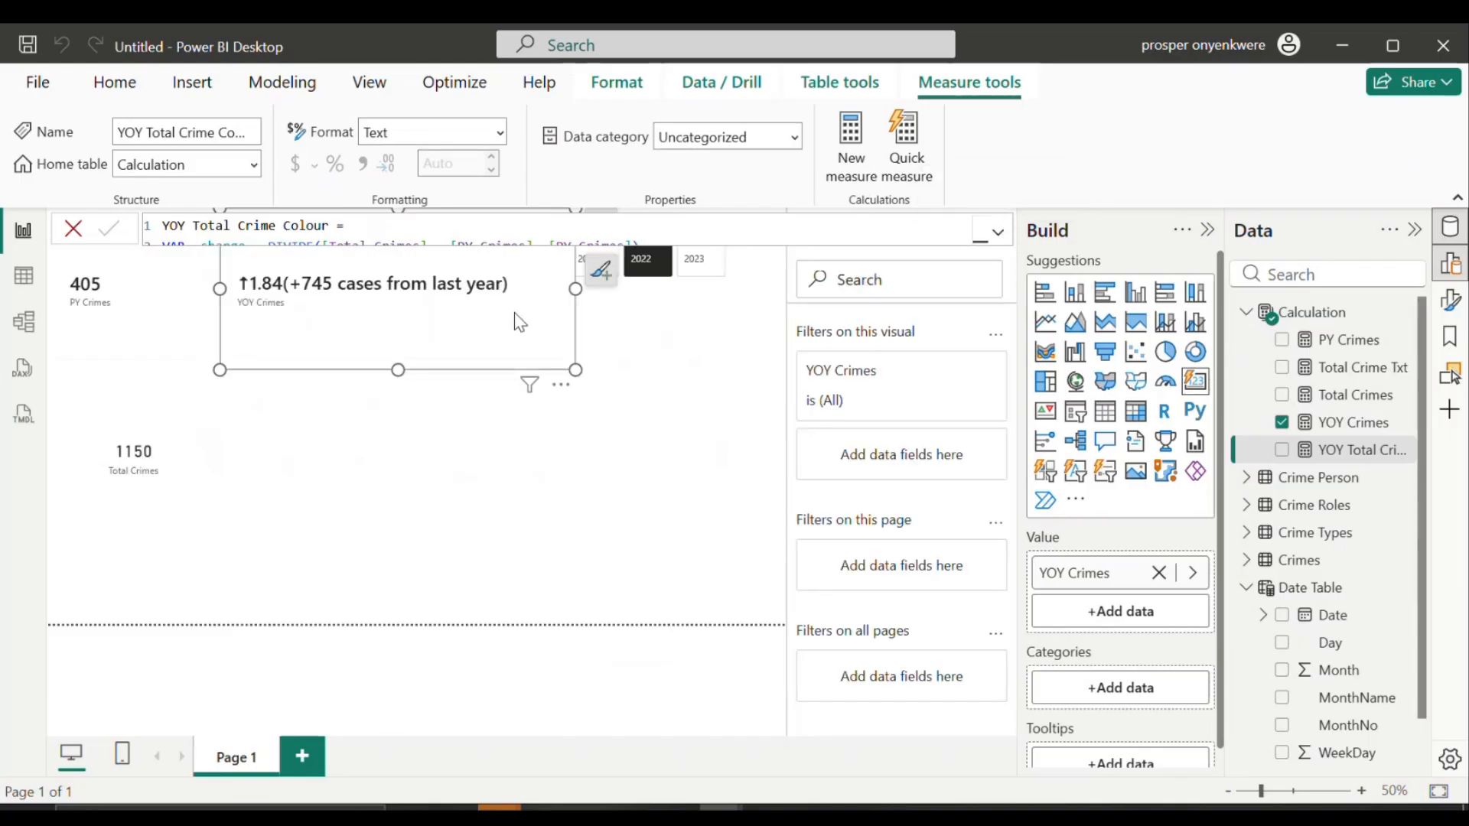
left_click_drag(514, 312, 163, 511)
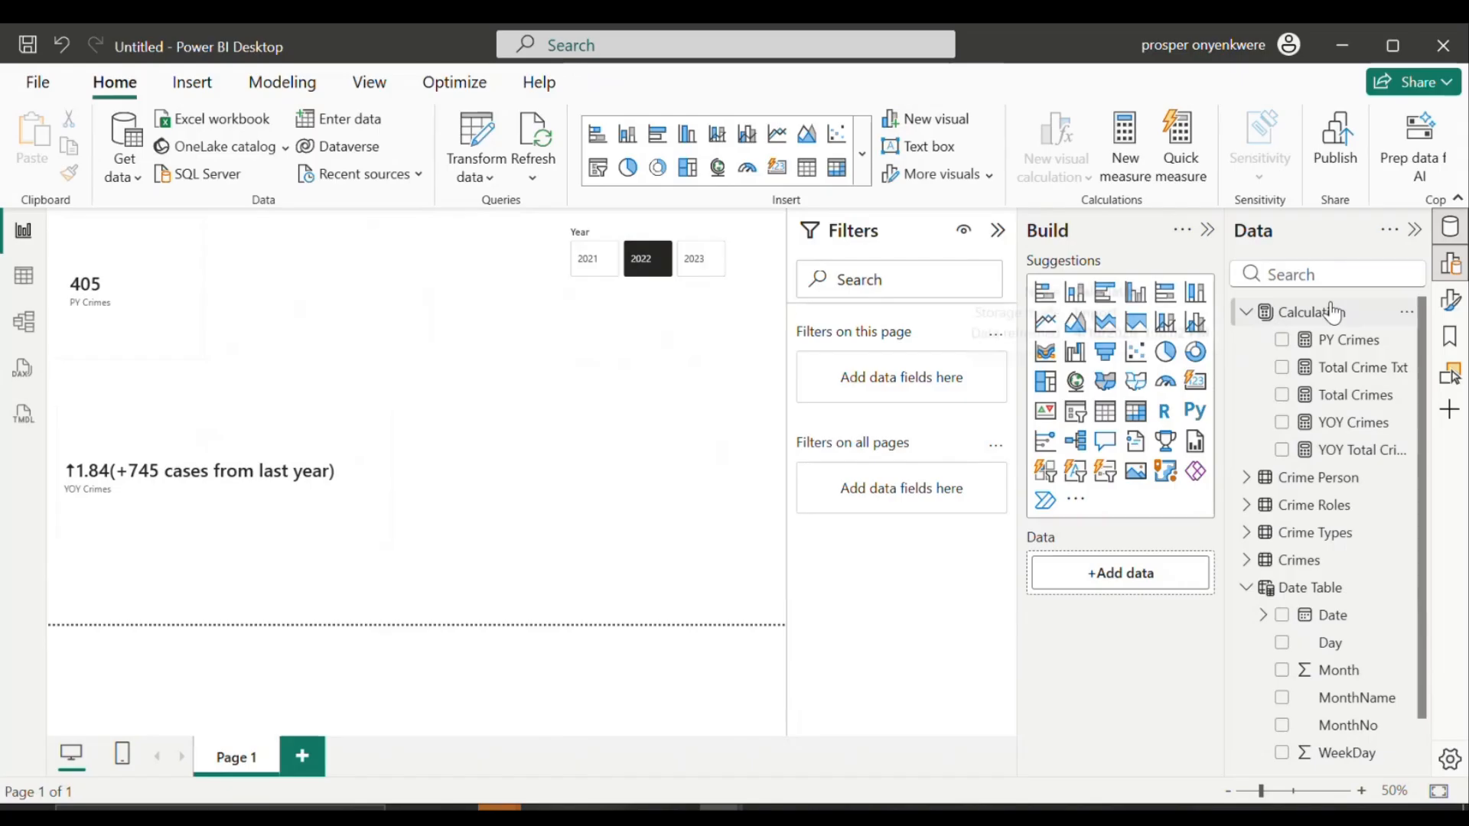
Step: Create a new measure in the Calculation table and name it Resolved Cases
left_click(1333, 313)
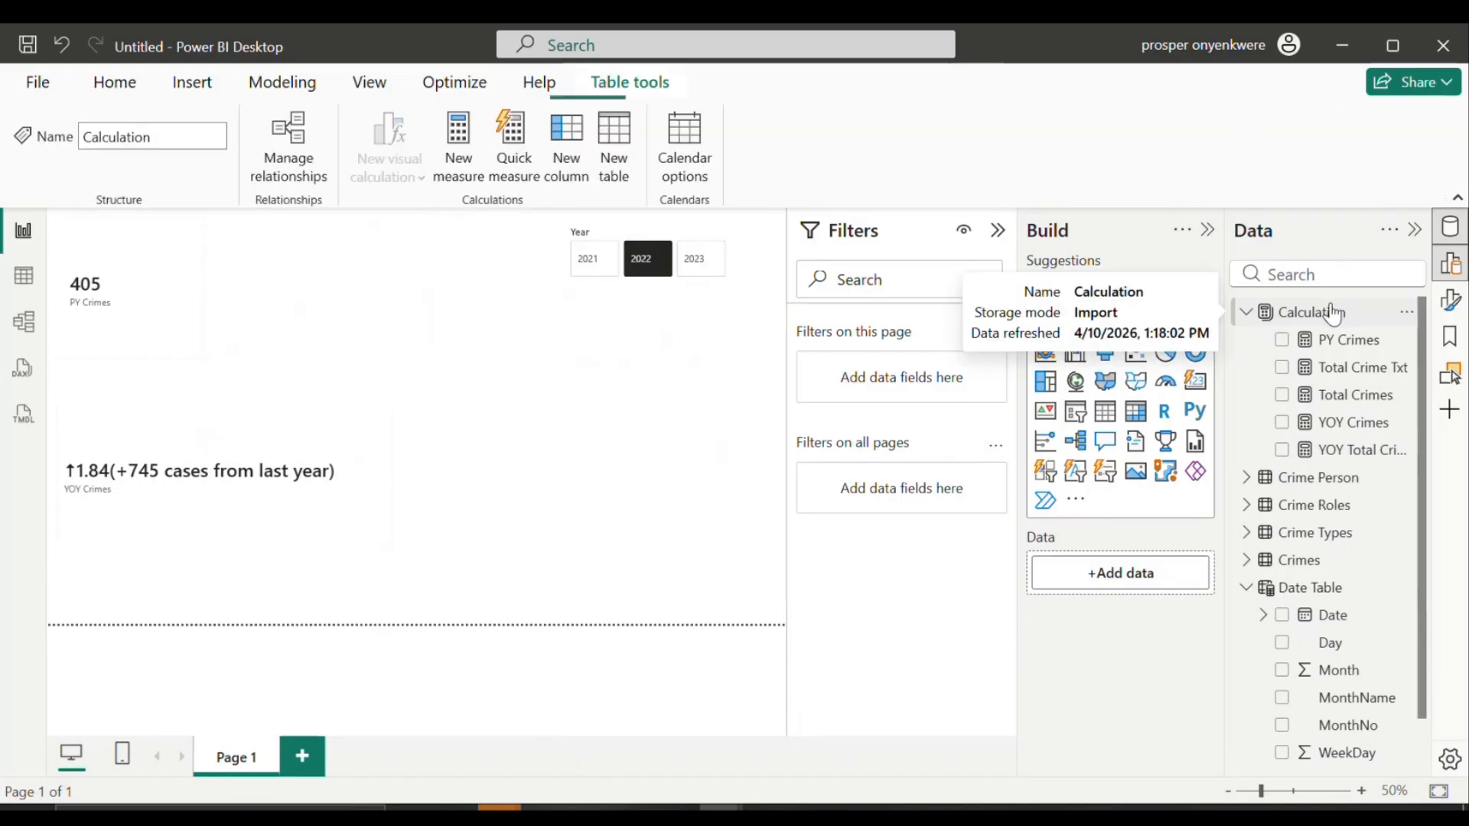
right_click(1331, 312)
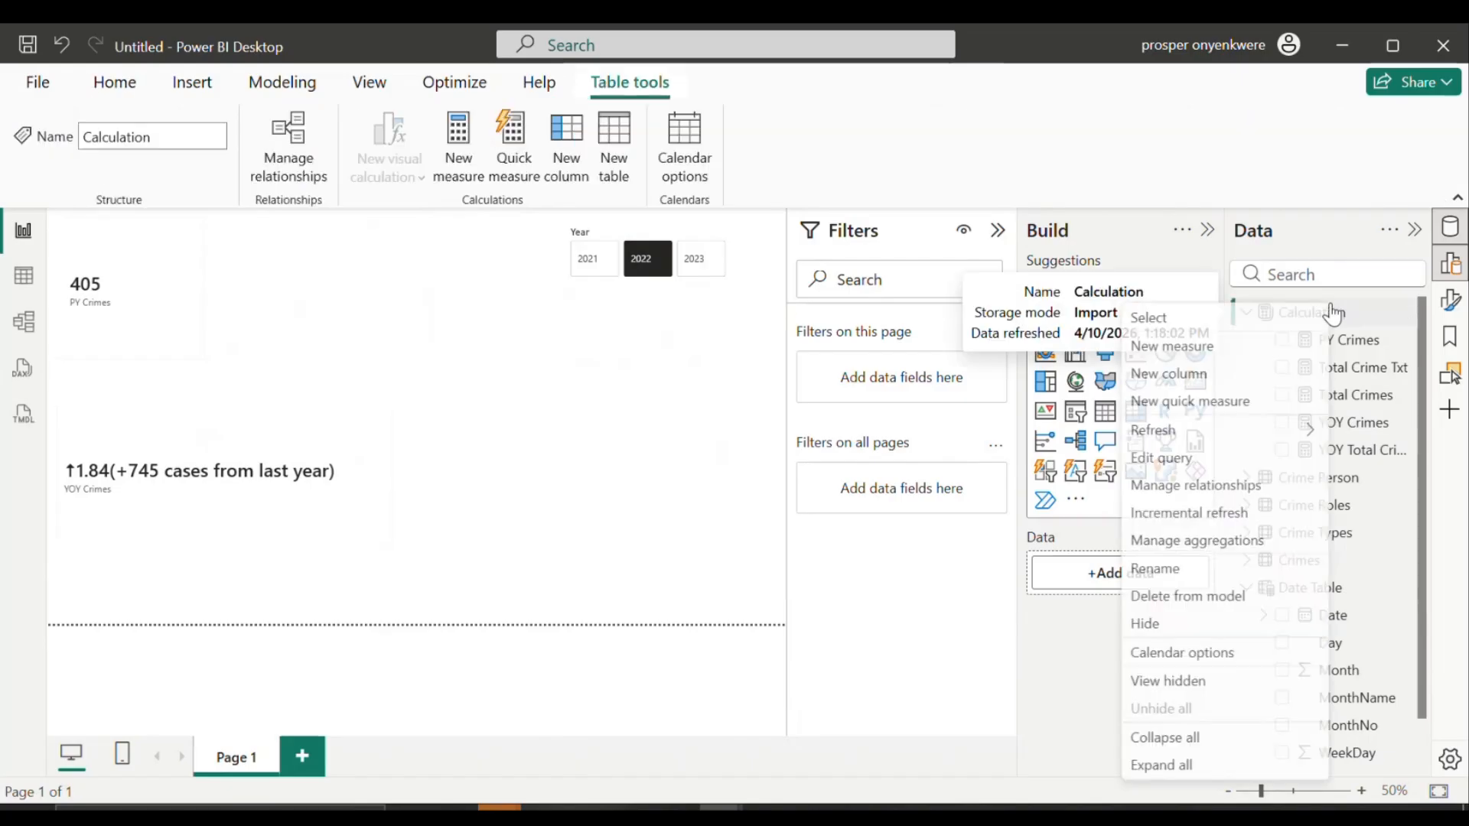
left_click(1250, 344)
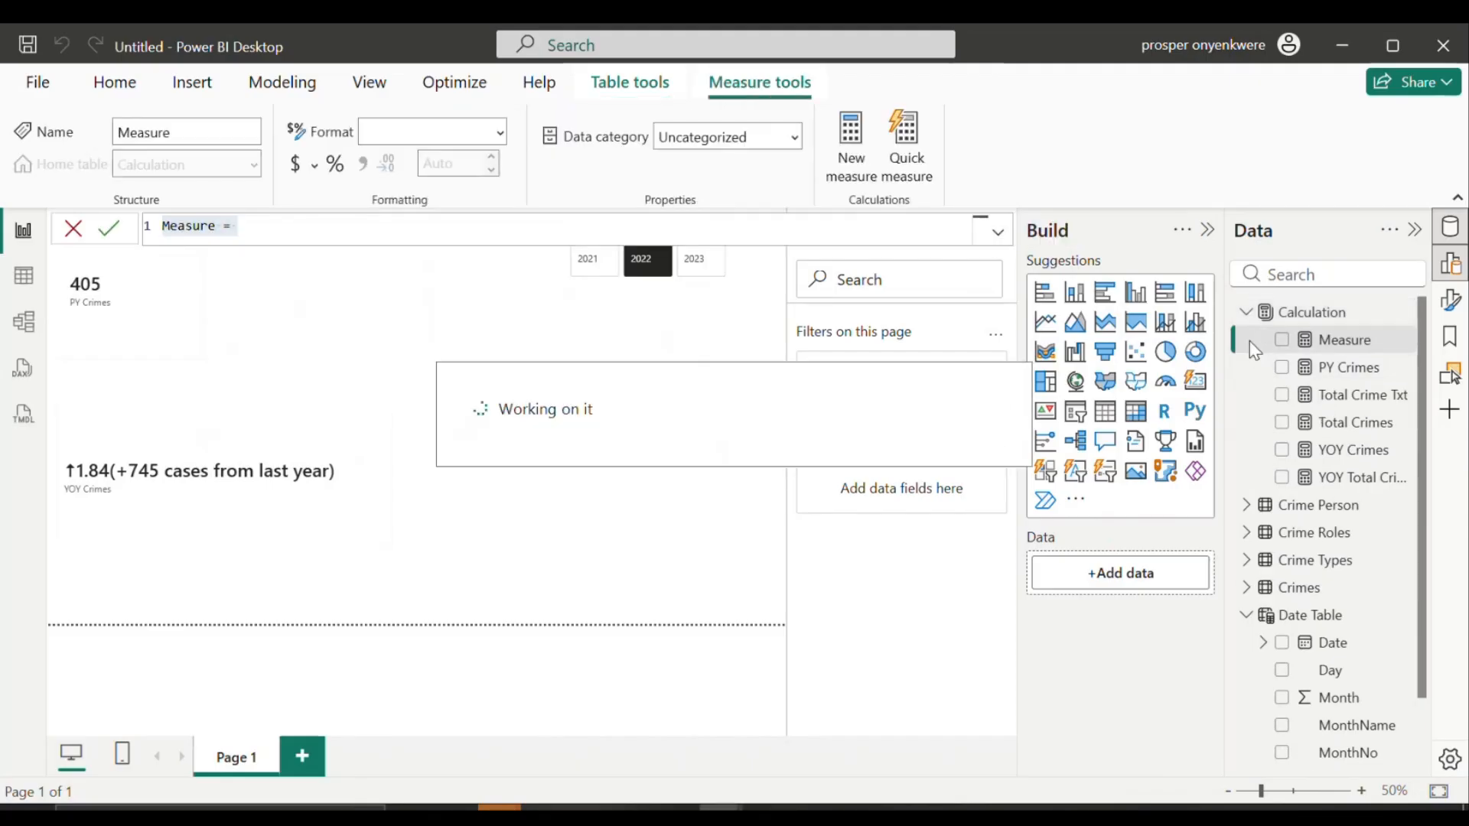
key("BackSpace")
type("r")
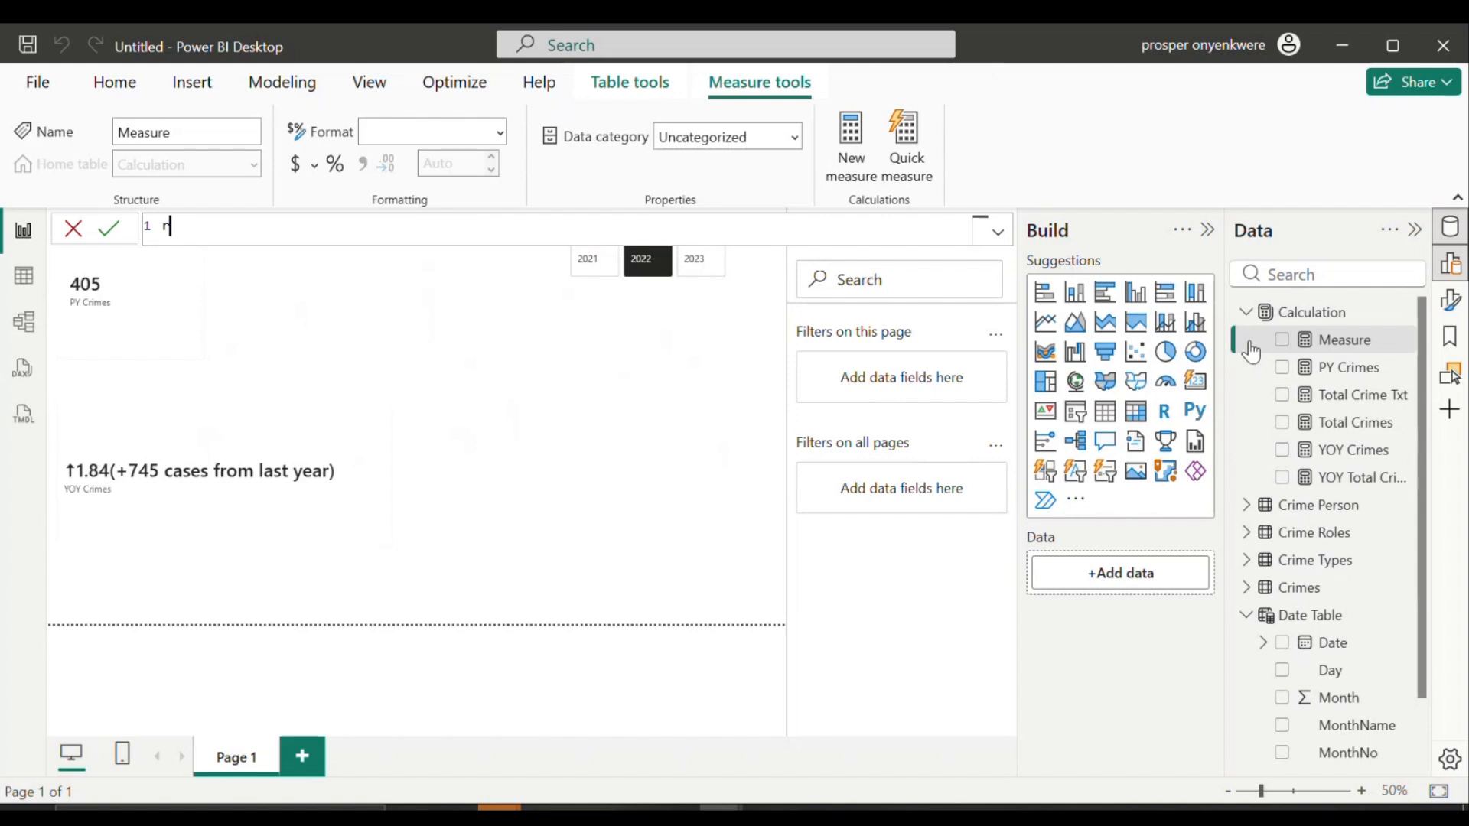
key("BackSpace")
type("RE")
key("BackSpace")
type("esolved Cases = c")
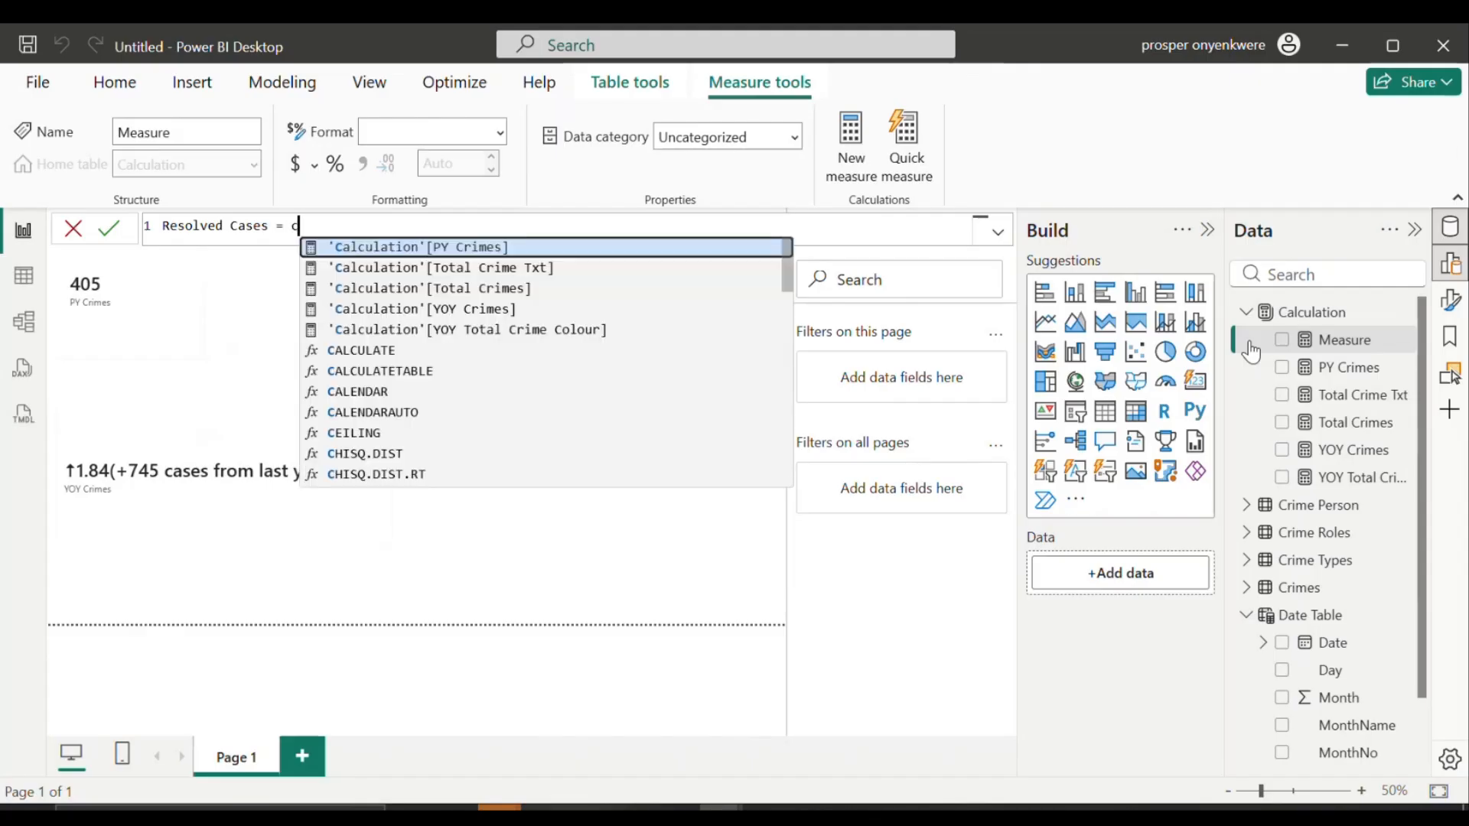
Step: Begin the Resolved Cases formula with COUNTX, using the Crimes table as its table argument
type("oun")
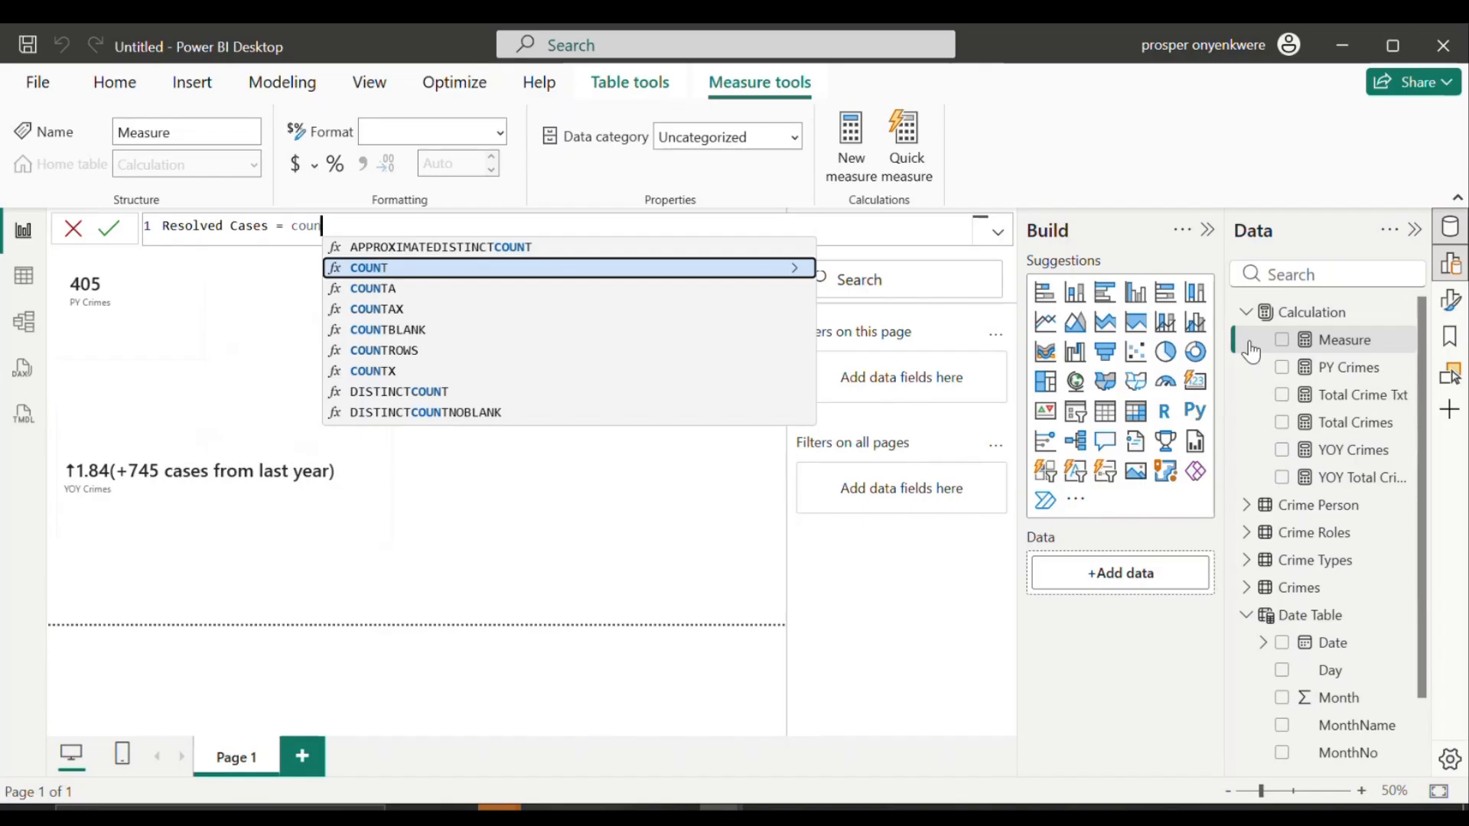
left_click(385, 371)
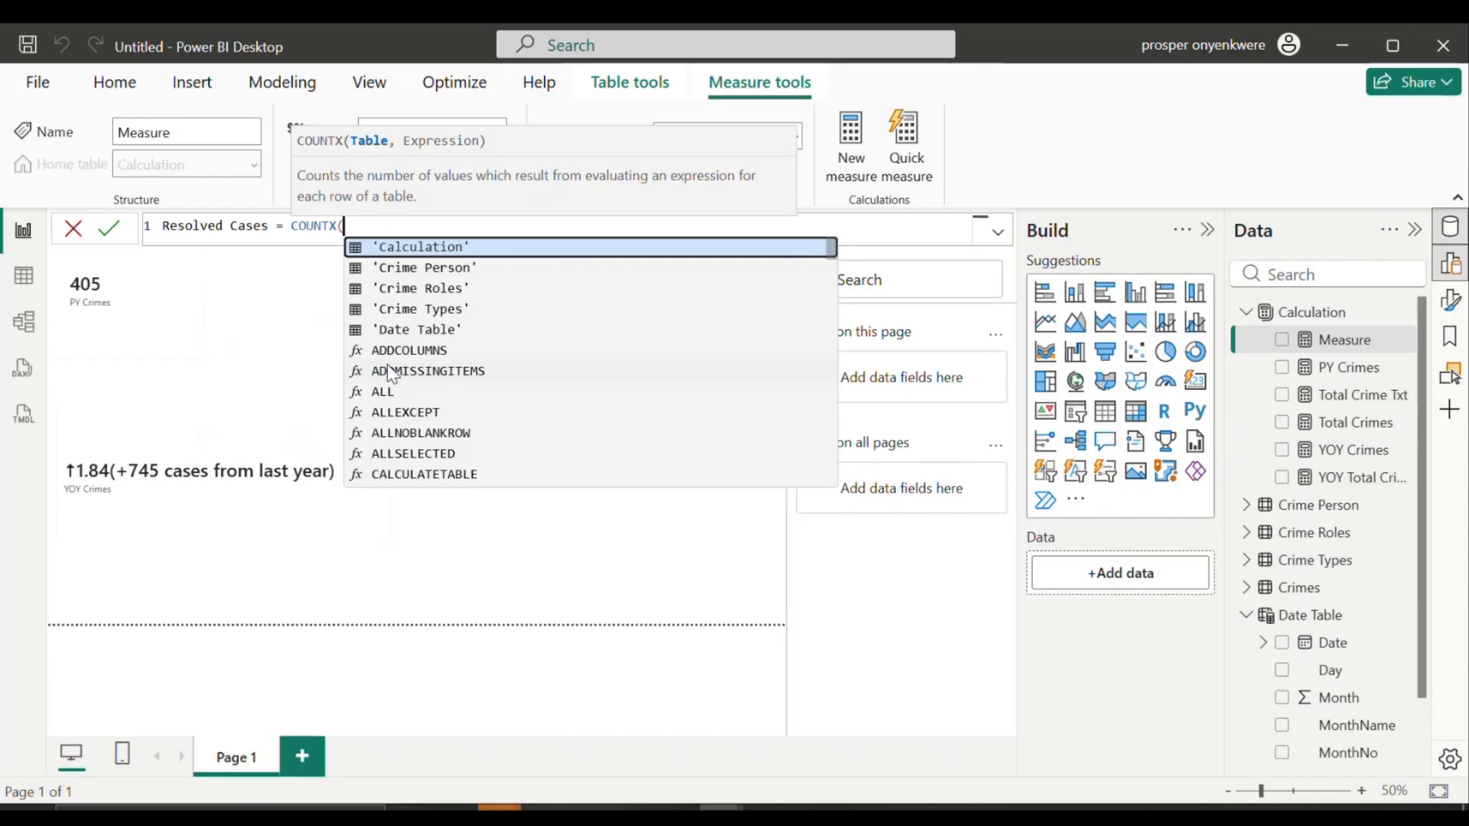
type("cri")
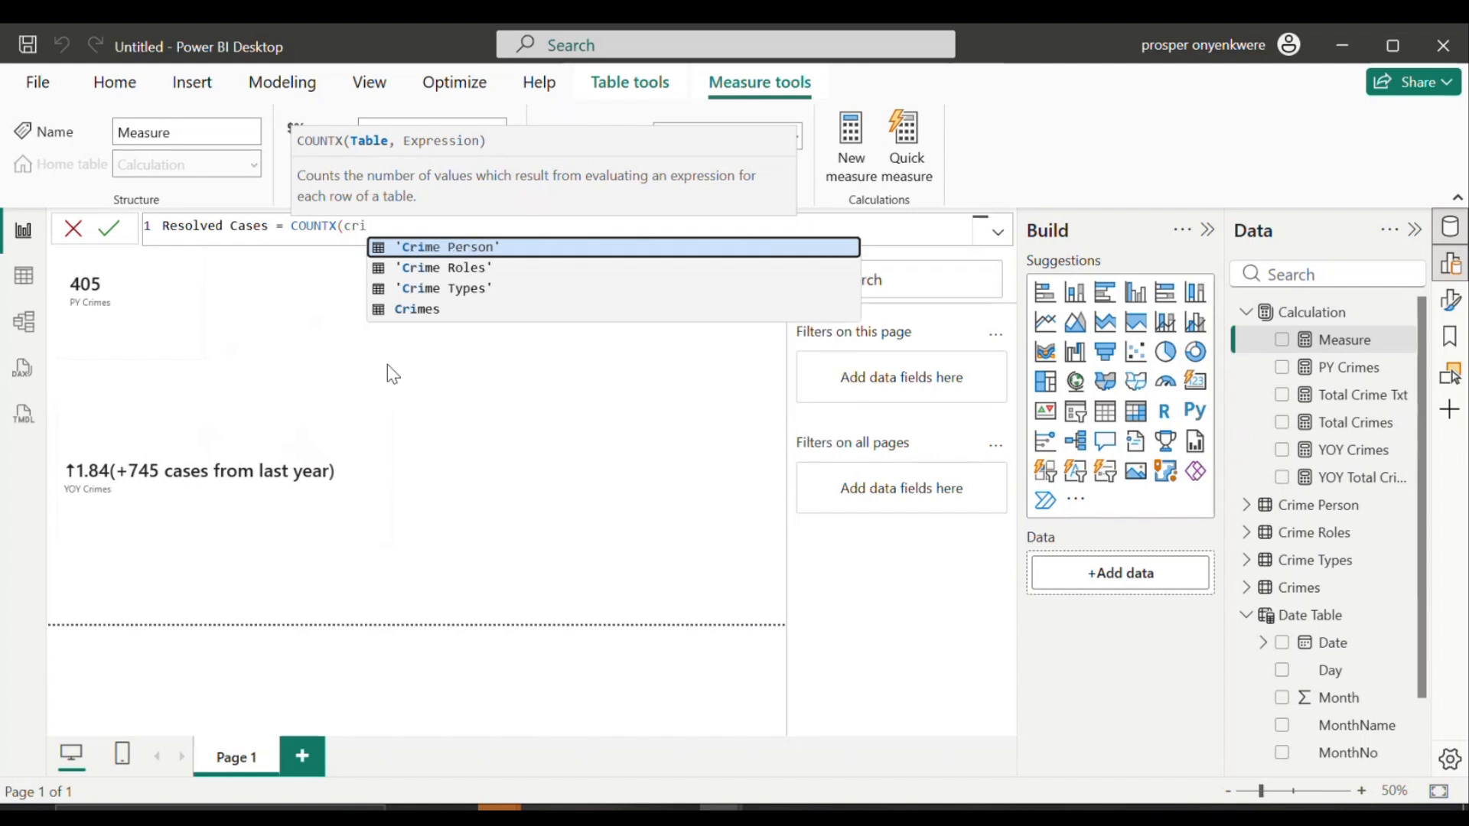
left_click(420, 309)
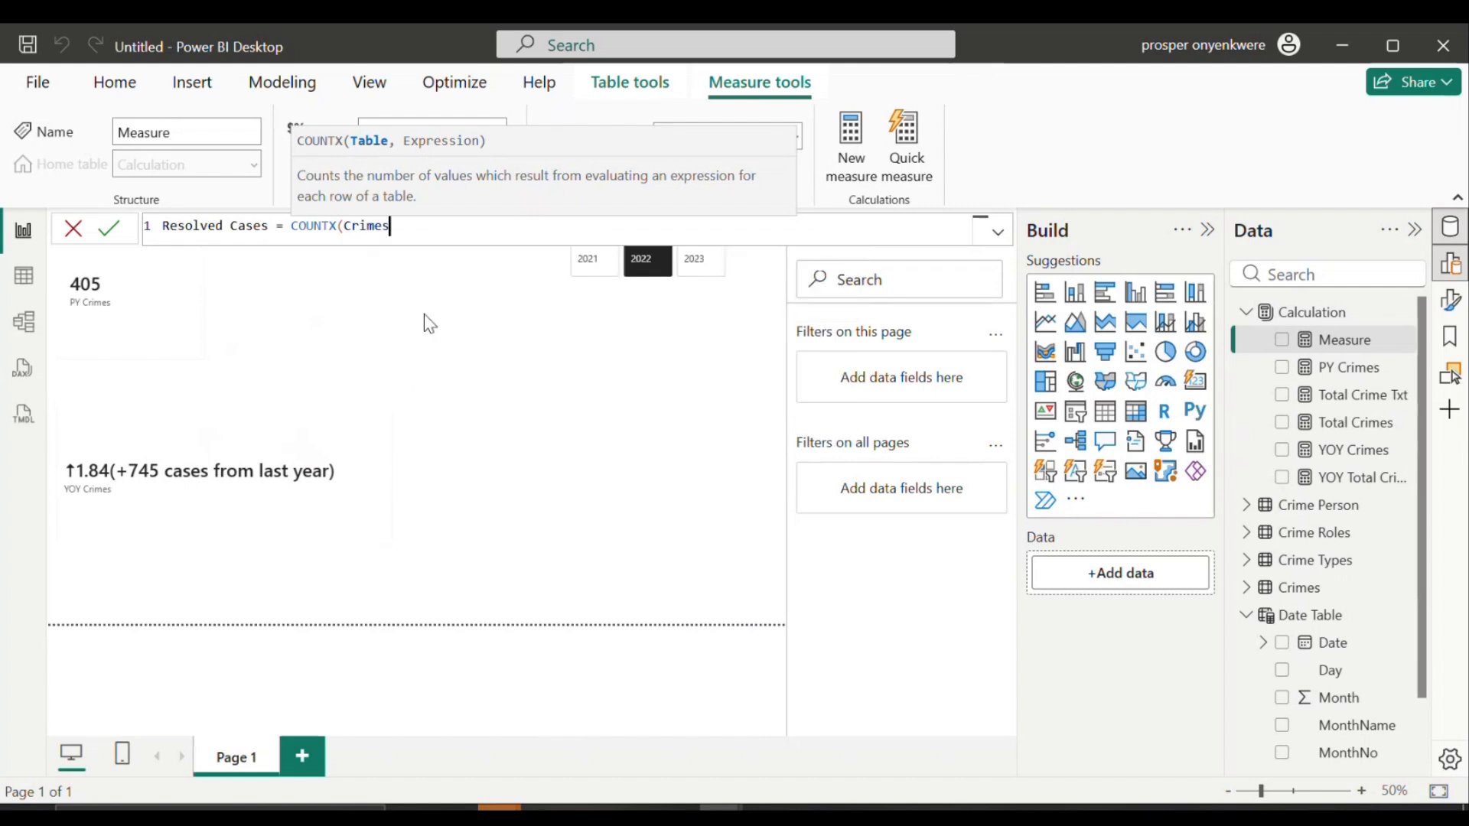
Step: Add the CALCULATE function as the expression argument of COUNTX
type(", C")
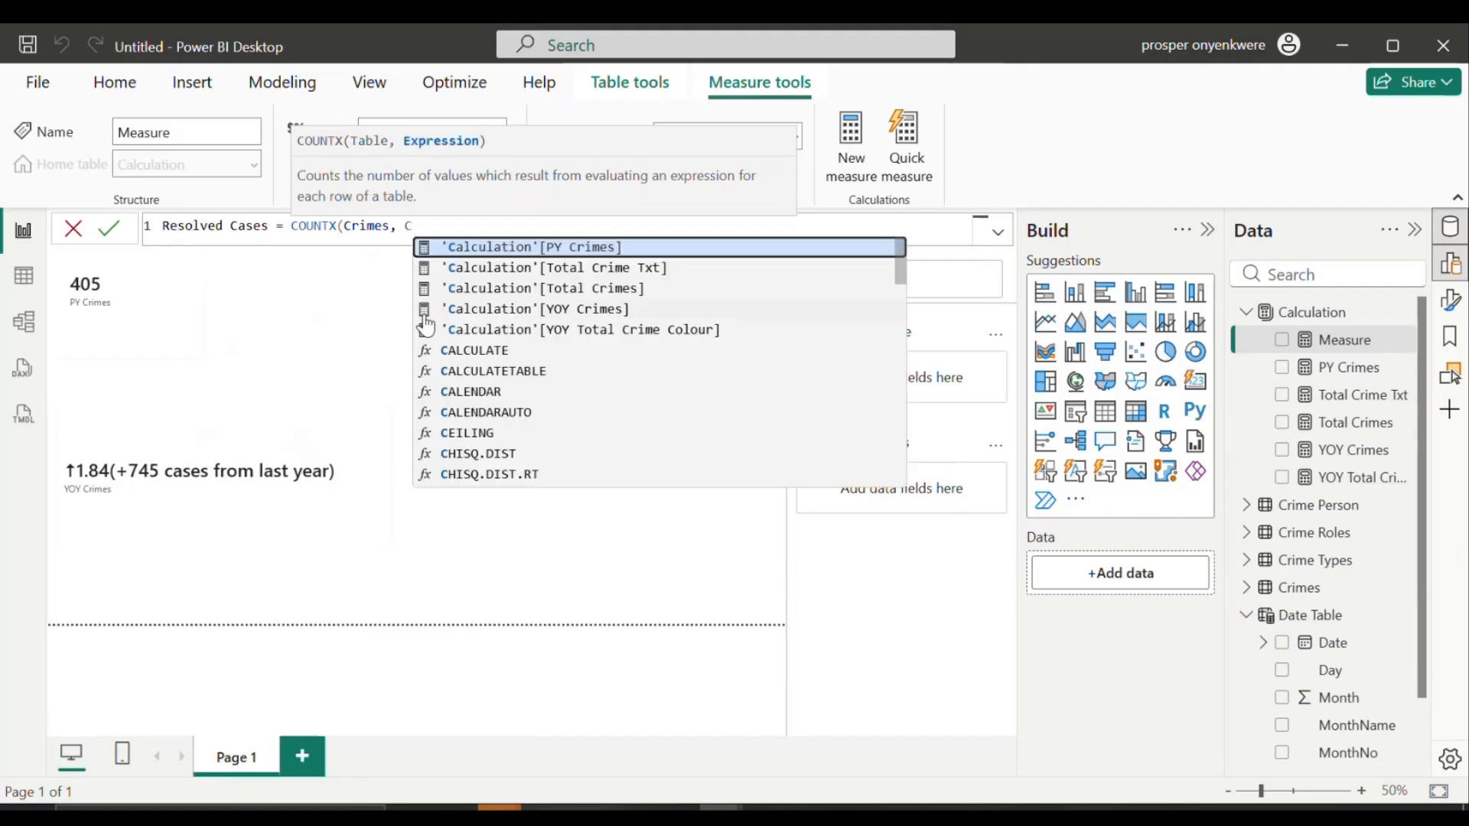
type("A")
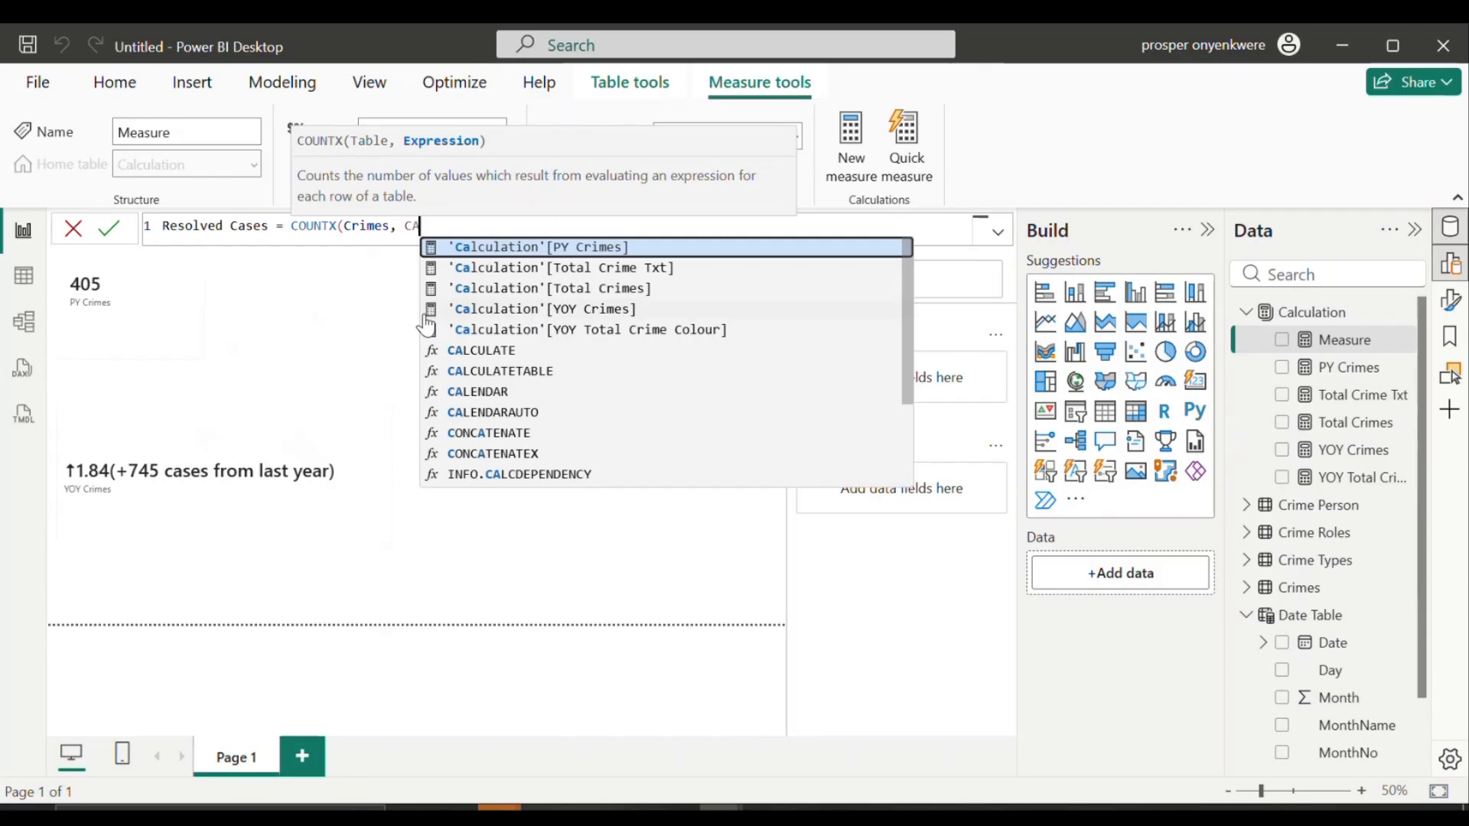
type("L")
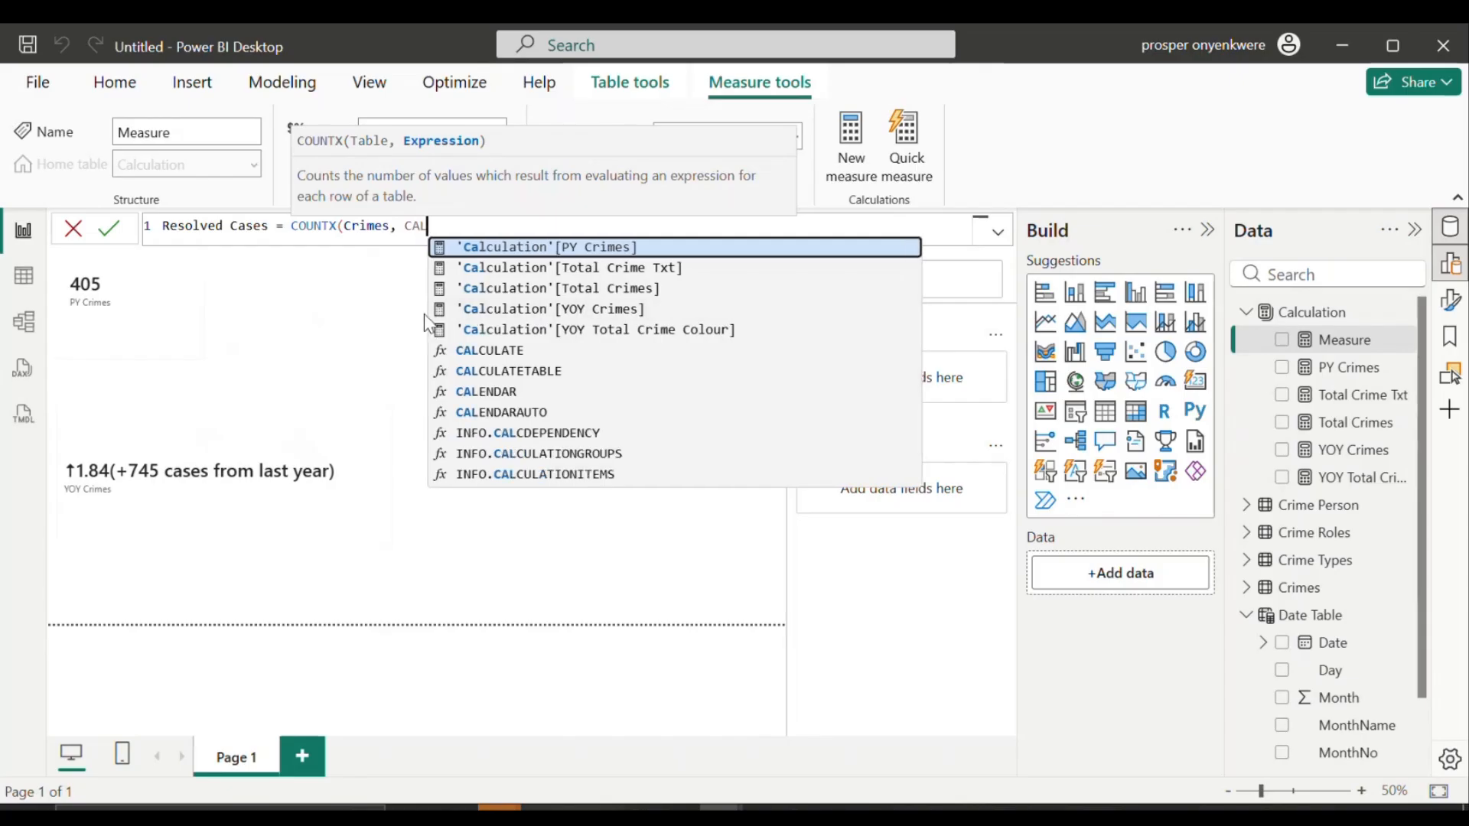
type("CU")
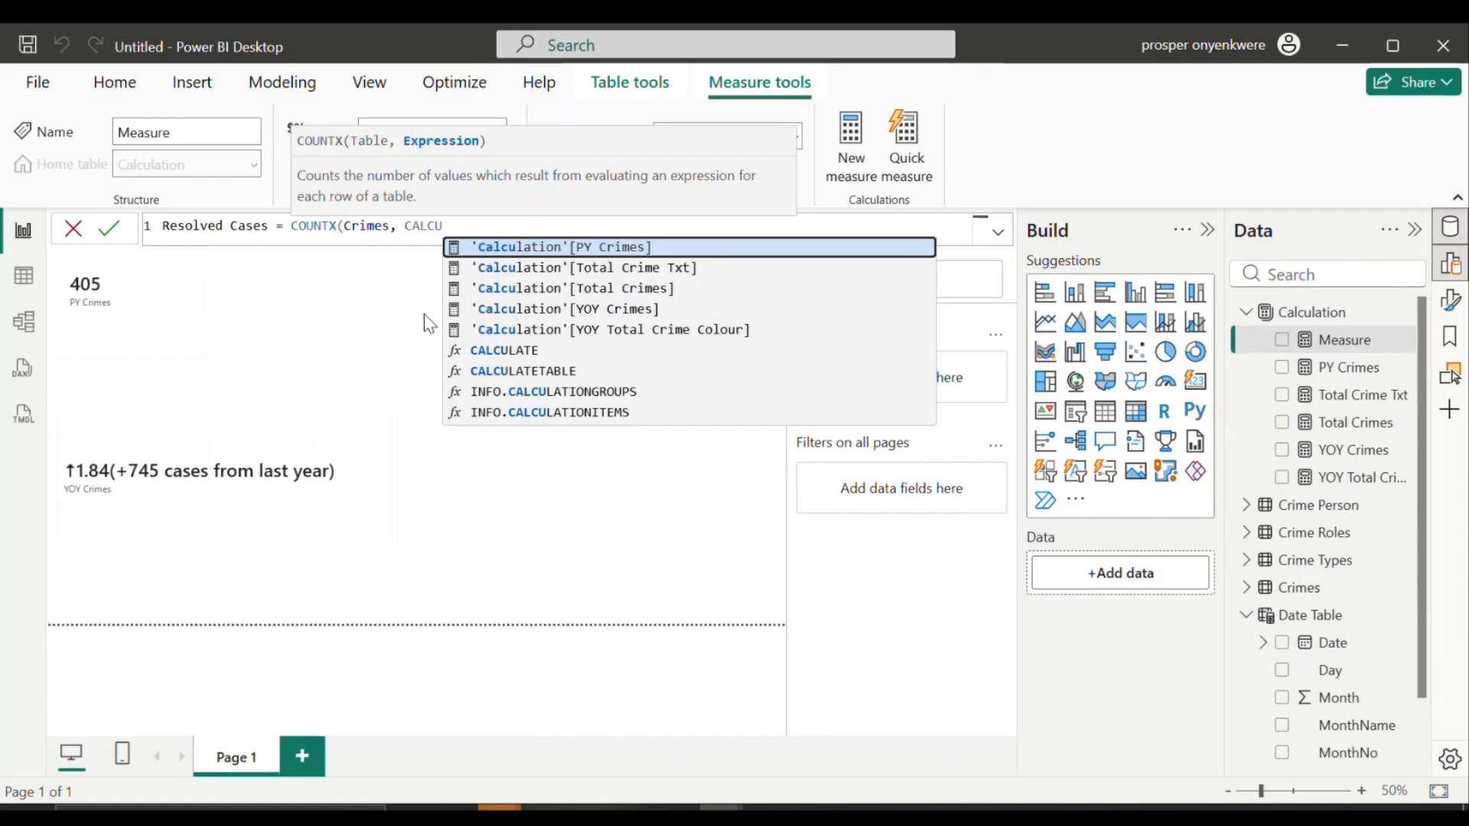
left_click(474, 351)
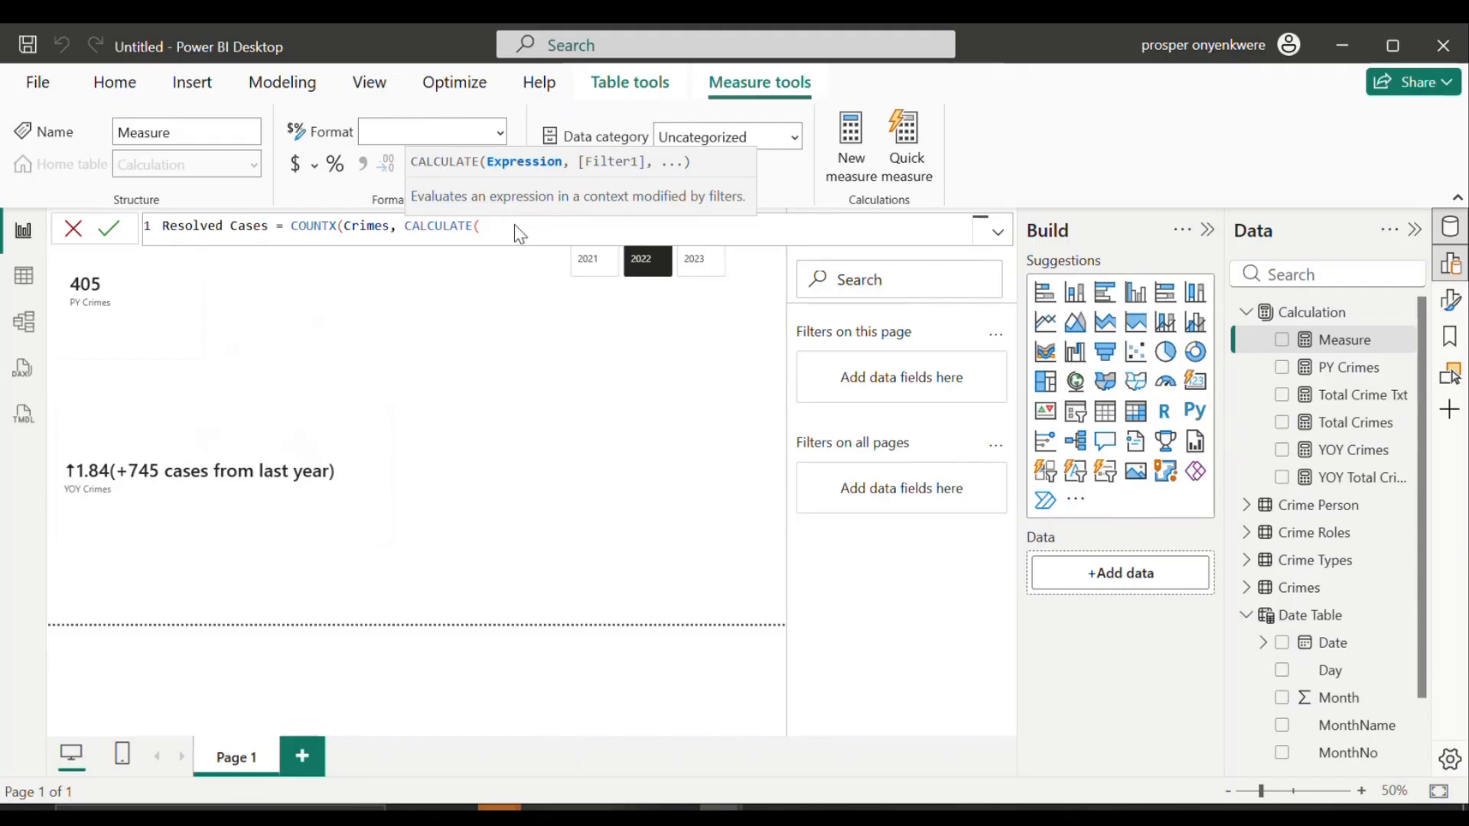
Step: Enter COUNTROWS(Crimes) as the expression evaluated by CALCULATE
type("CC")
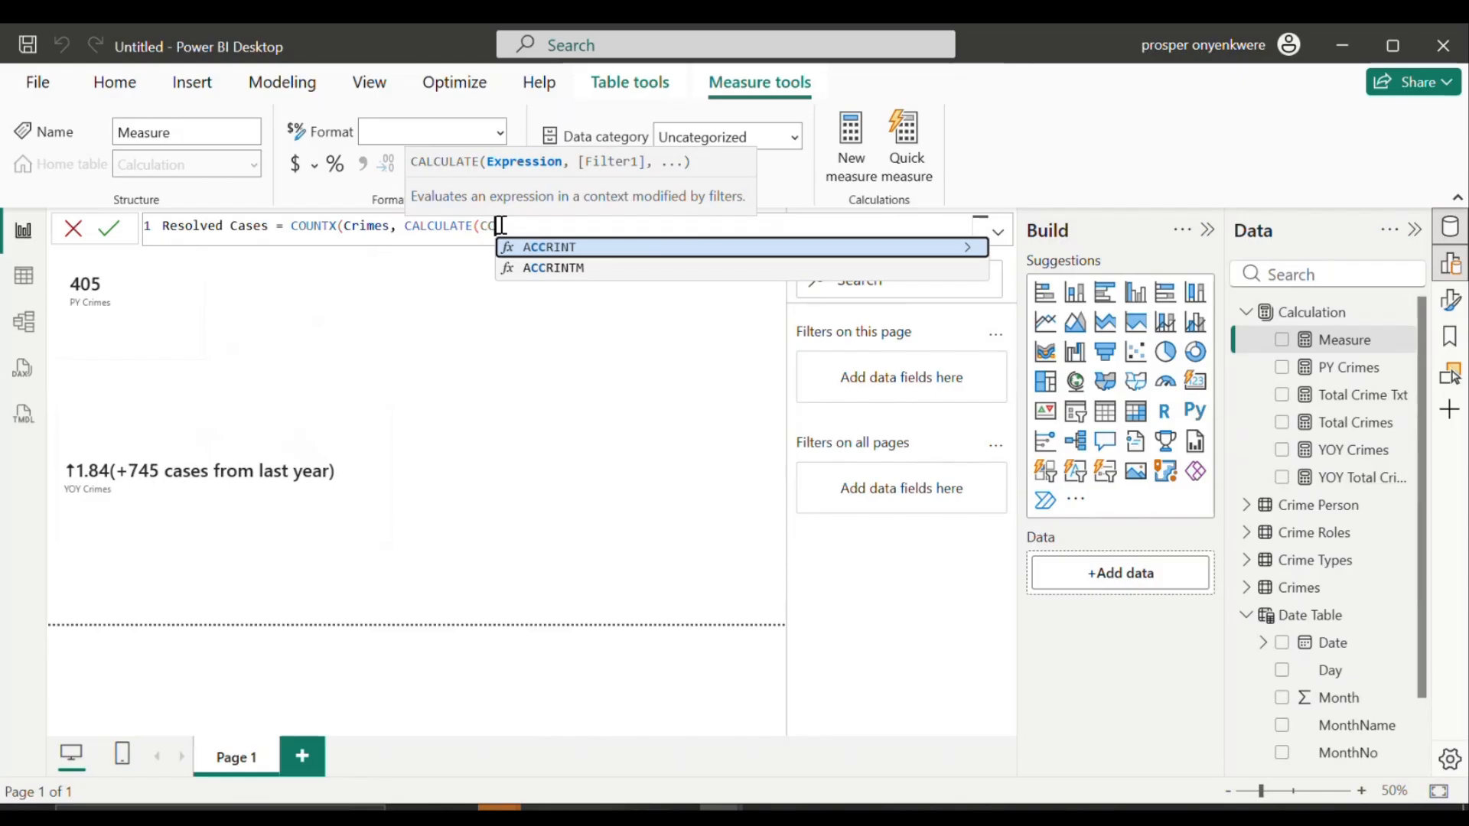
key("BackSpace")
type("OUNTROWS(CR")
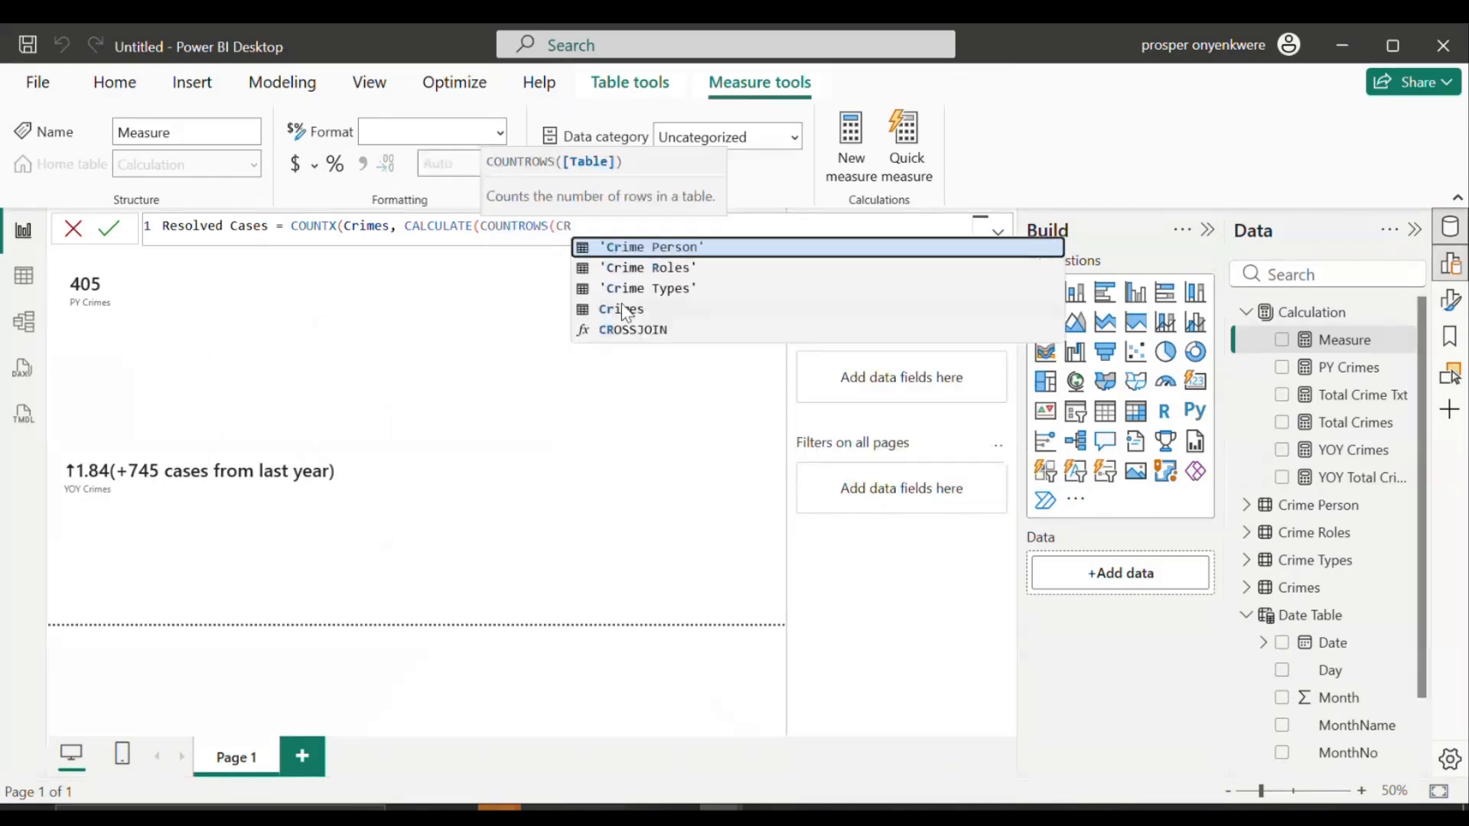
left_click(621, 309)
type(", CR")
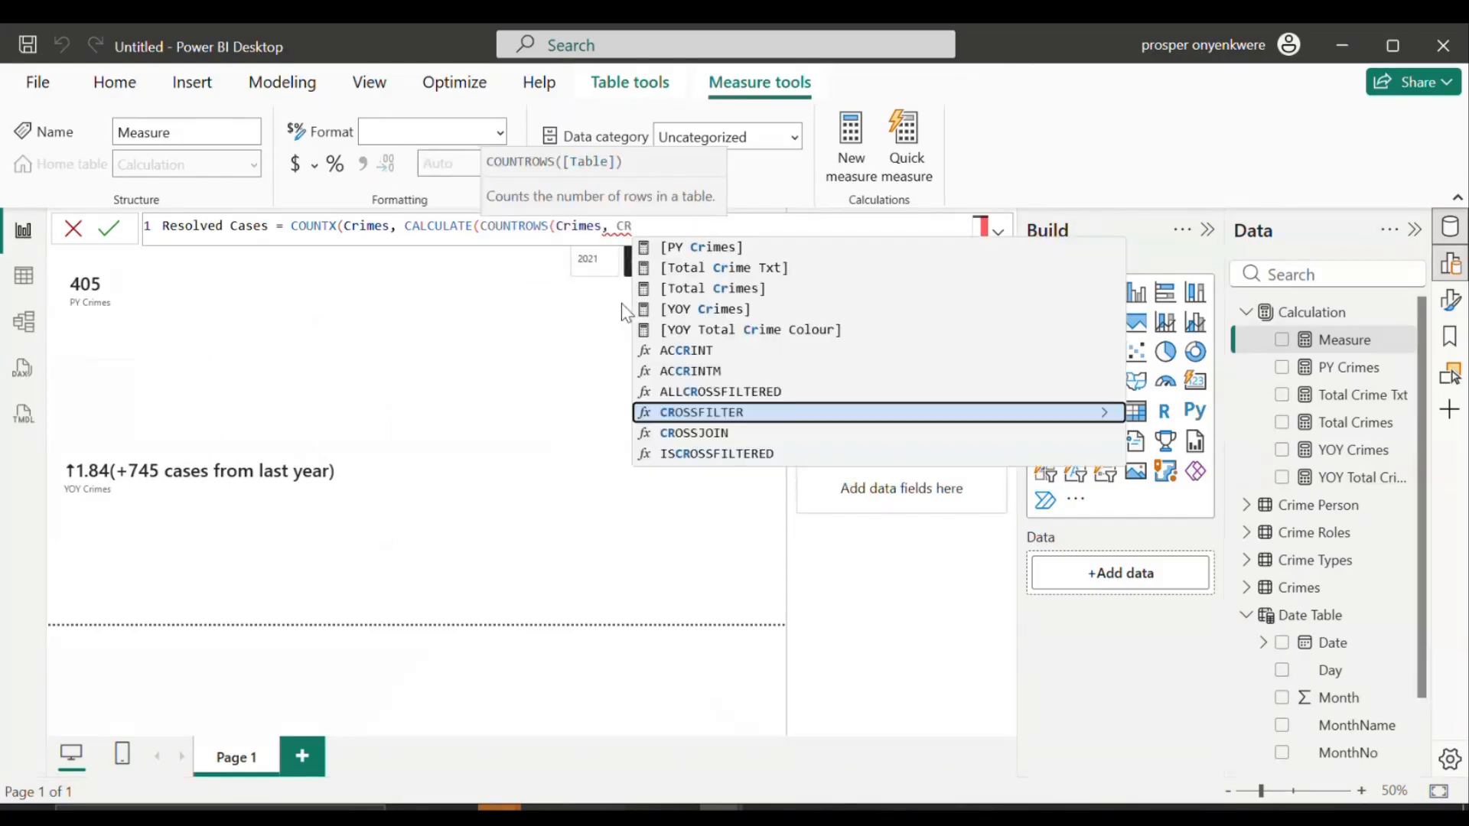
key("BackSpace")
key("BackSpace")
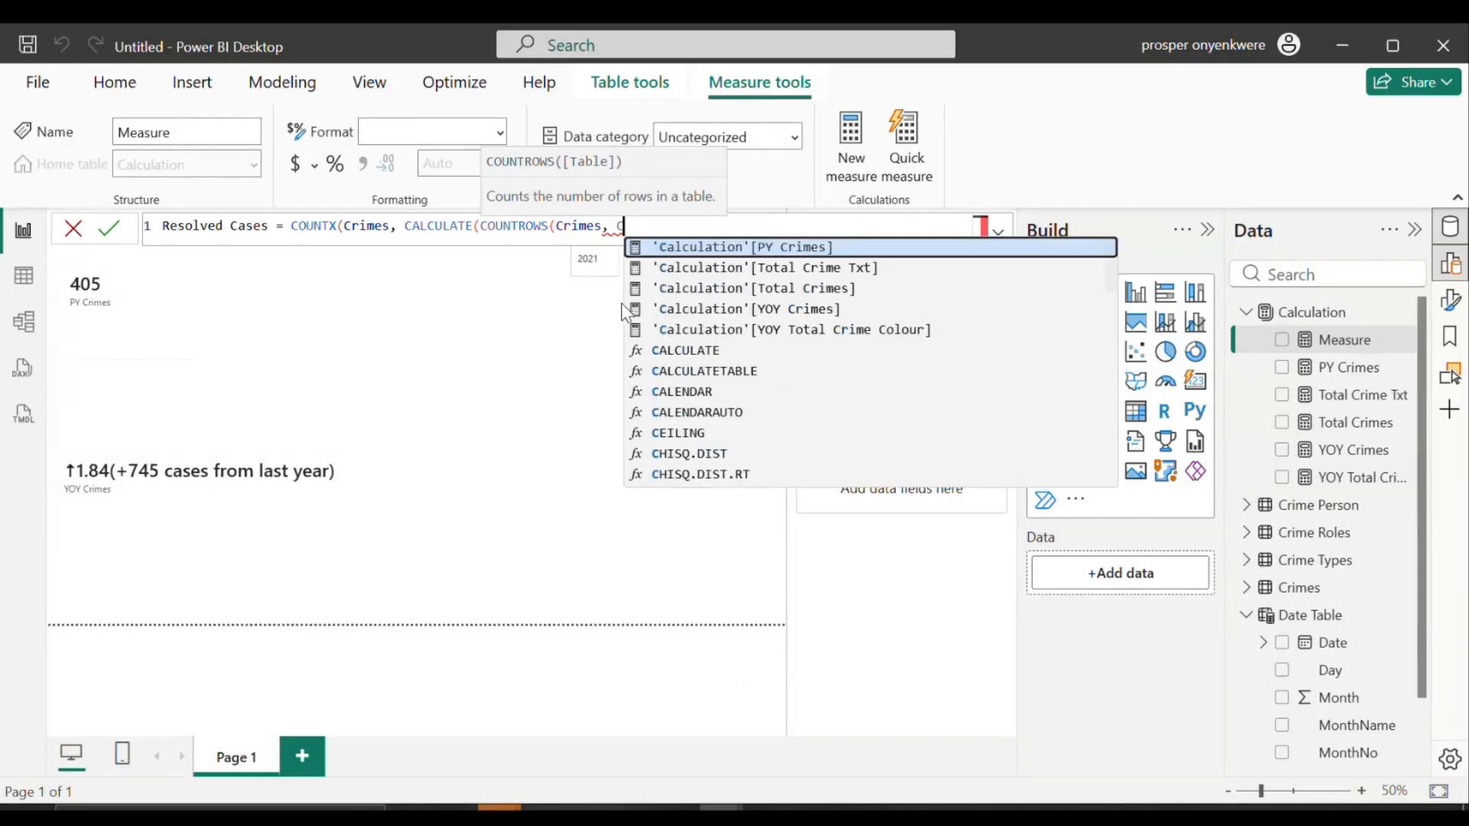
key("BackSpace")
key("BackSpace")
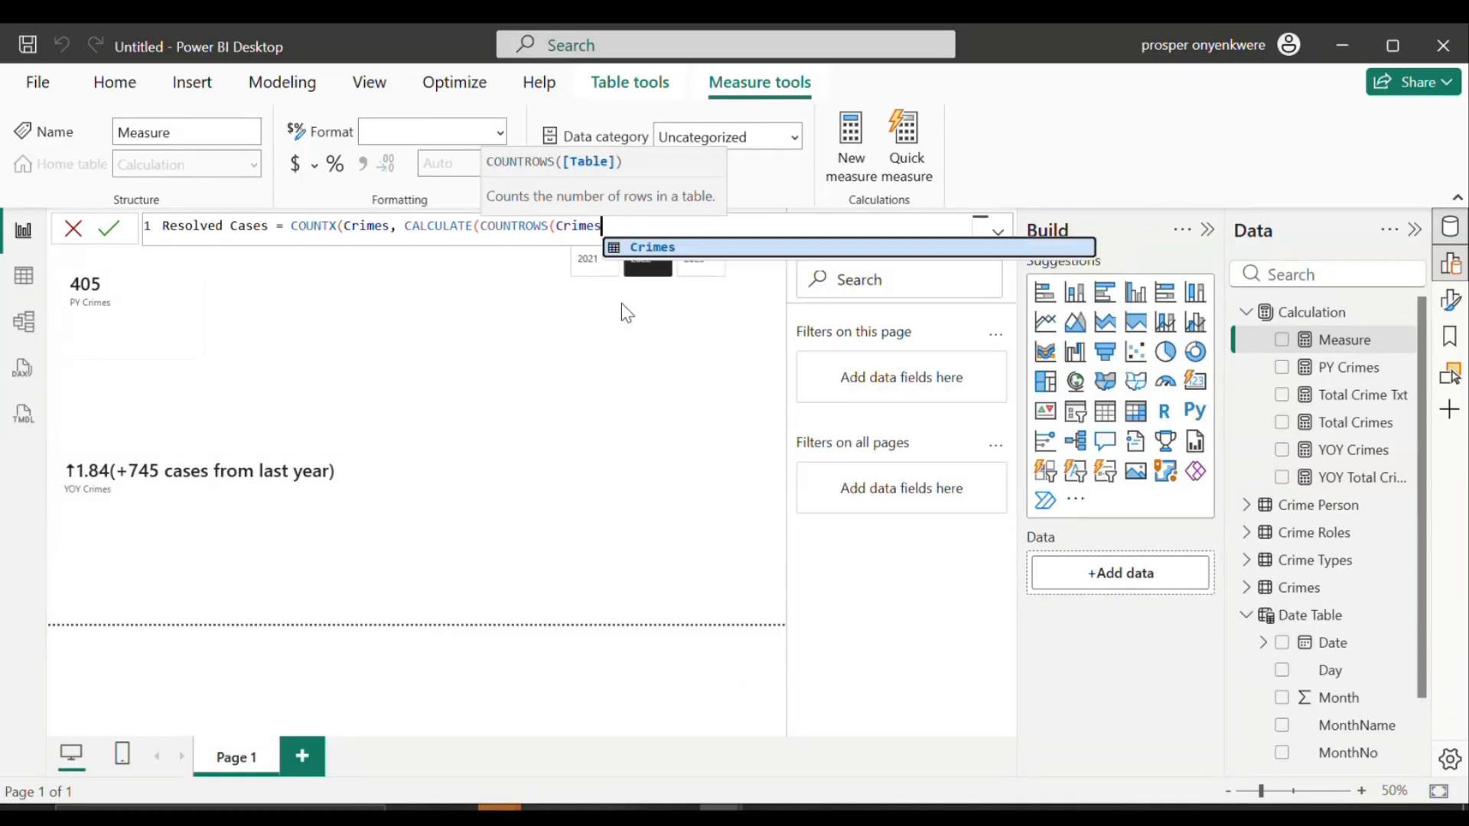
type("),")
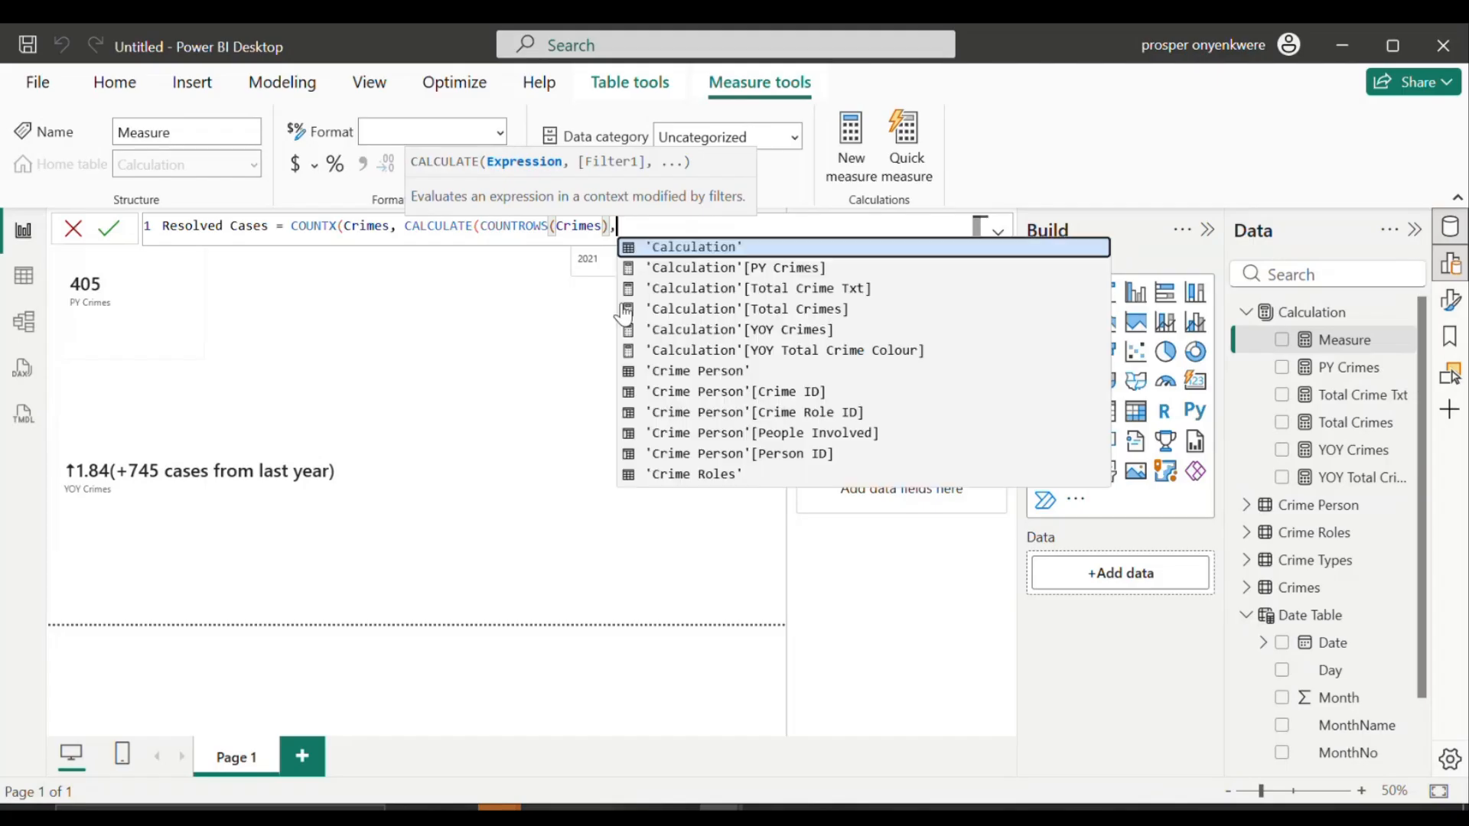
Step: Add the filter Crimes[Resolved] = 1 to CALCULATE and commit the Resolved Cases measure
type(" CR")
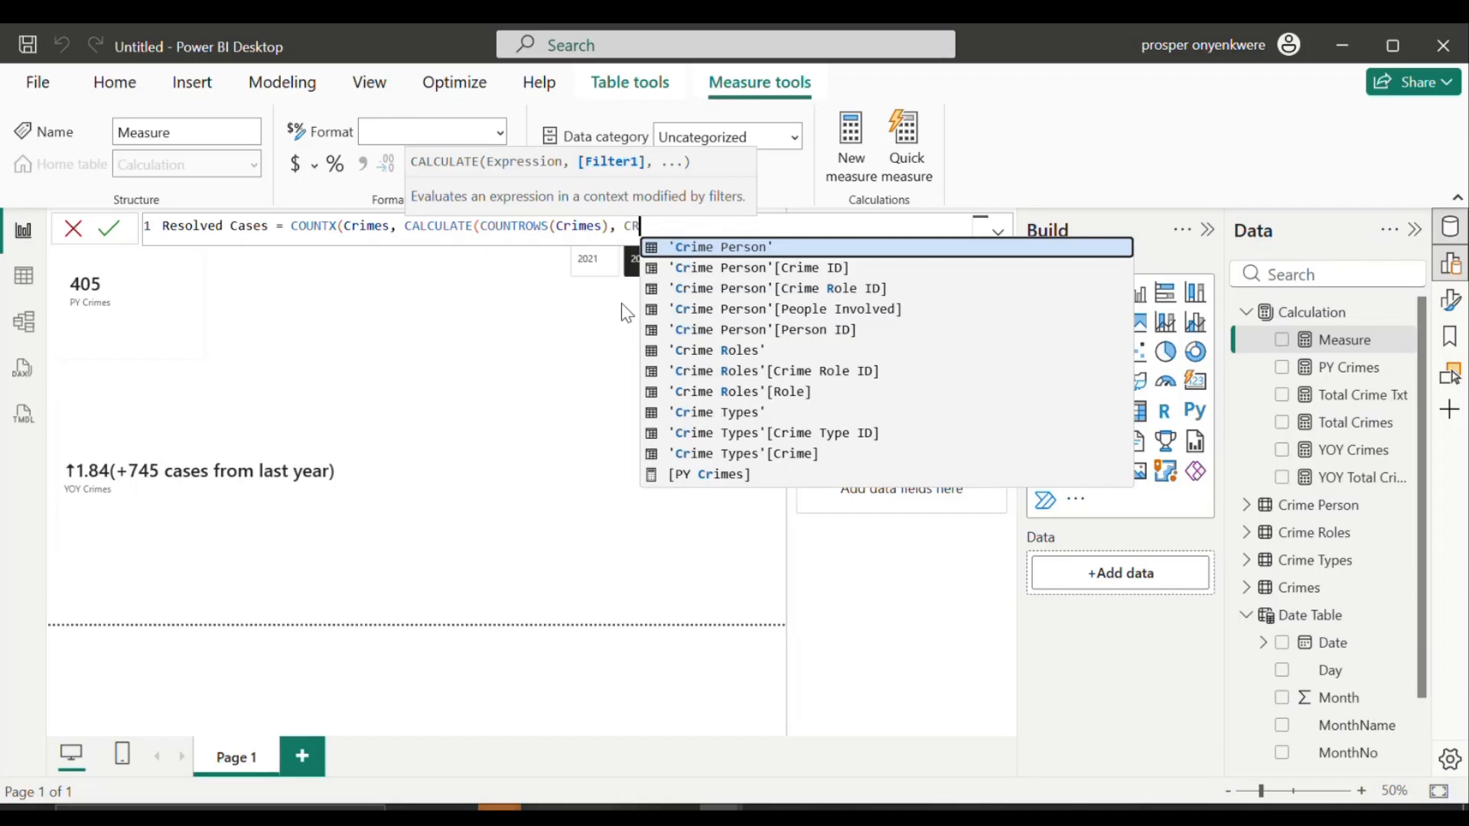
type("IM")
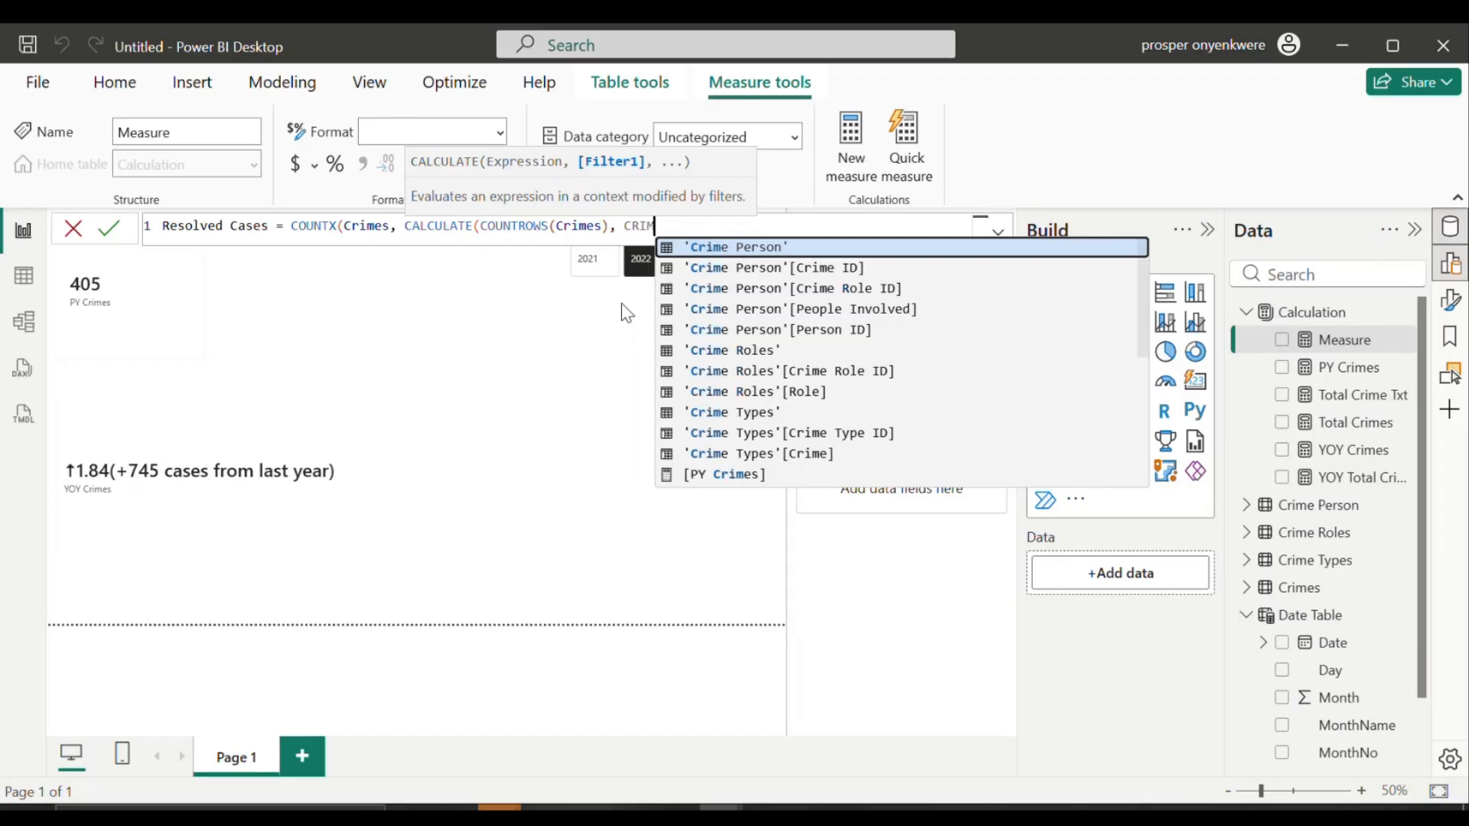
key("BackSpace")
key("BackSpace")
key("BackSpace")
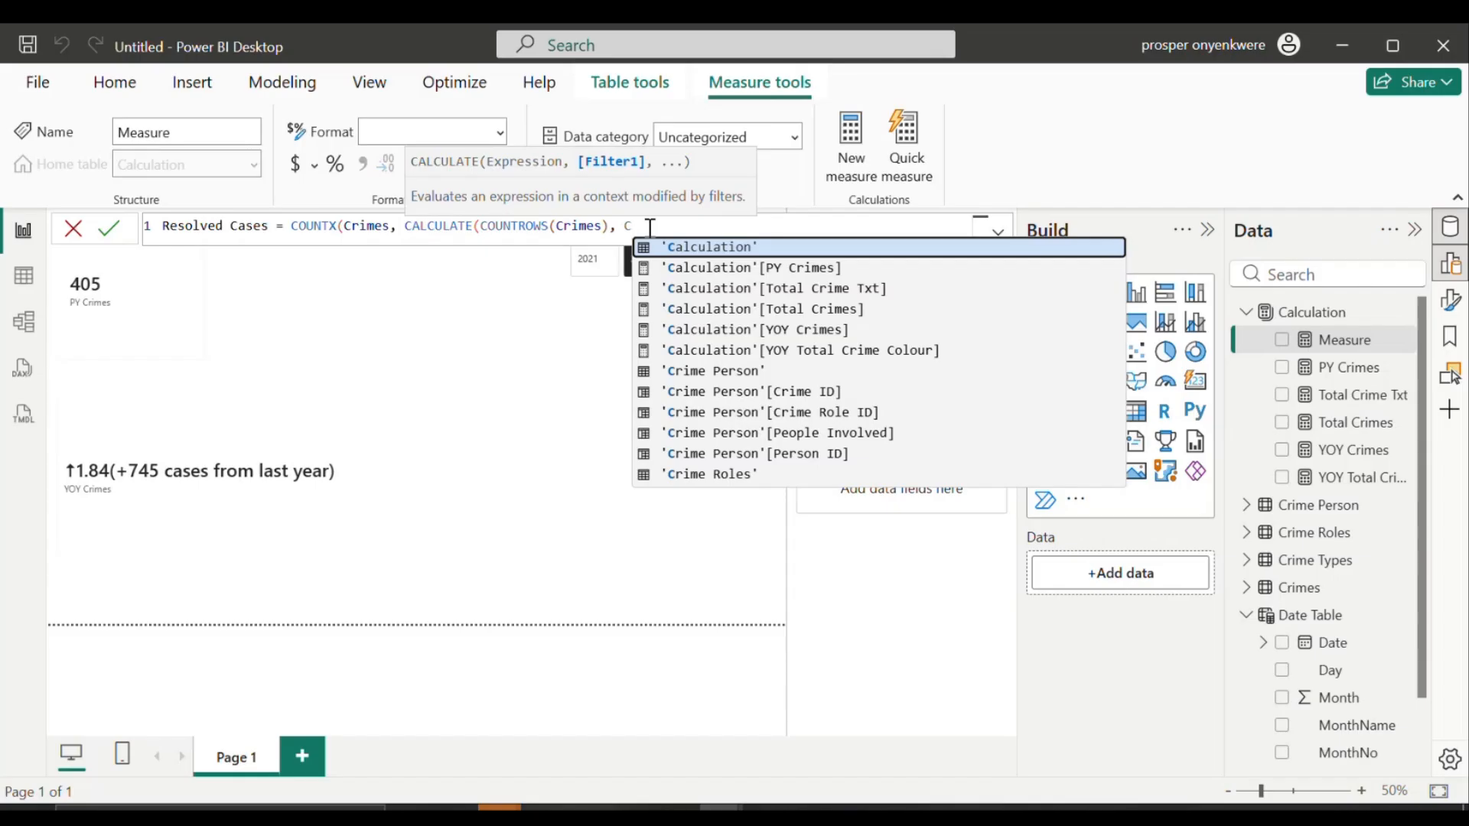
key("BackSpace")
type("cri")
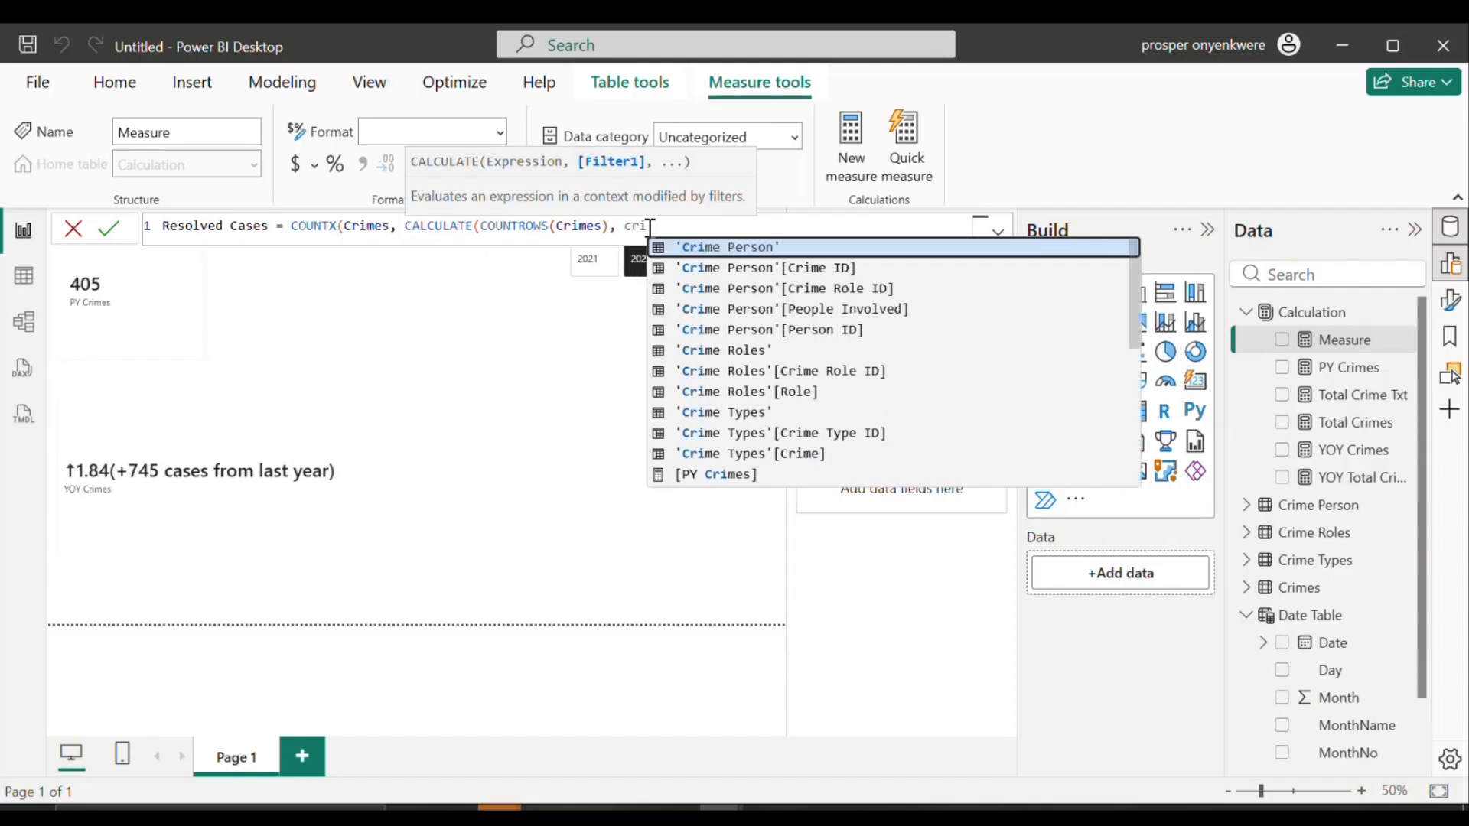
type("mes")
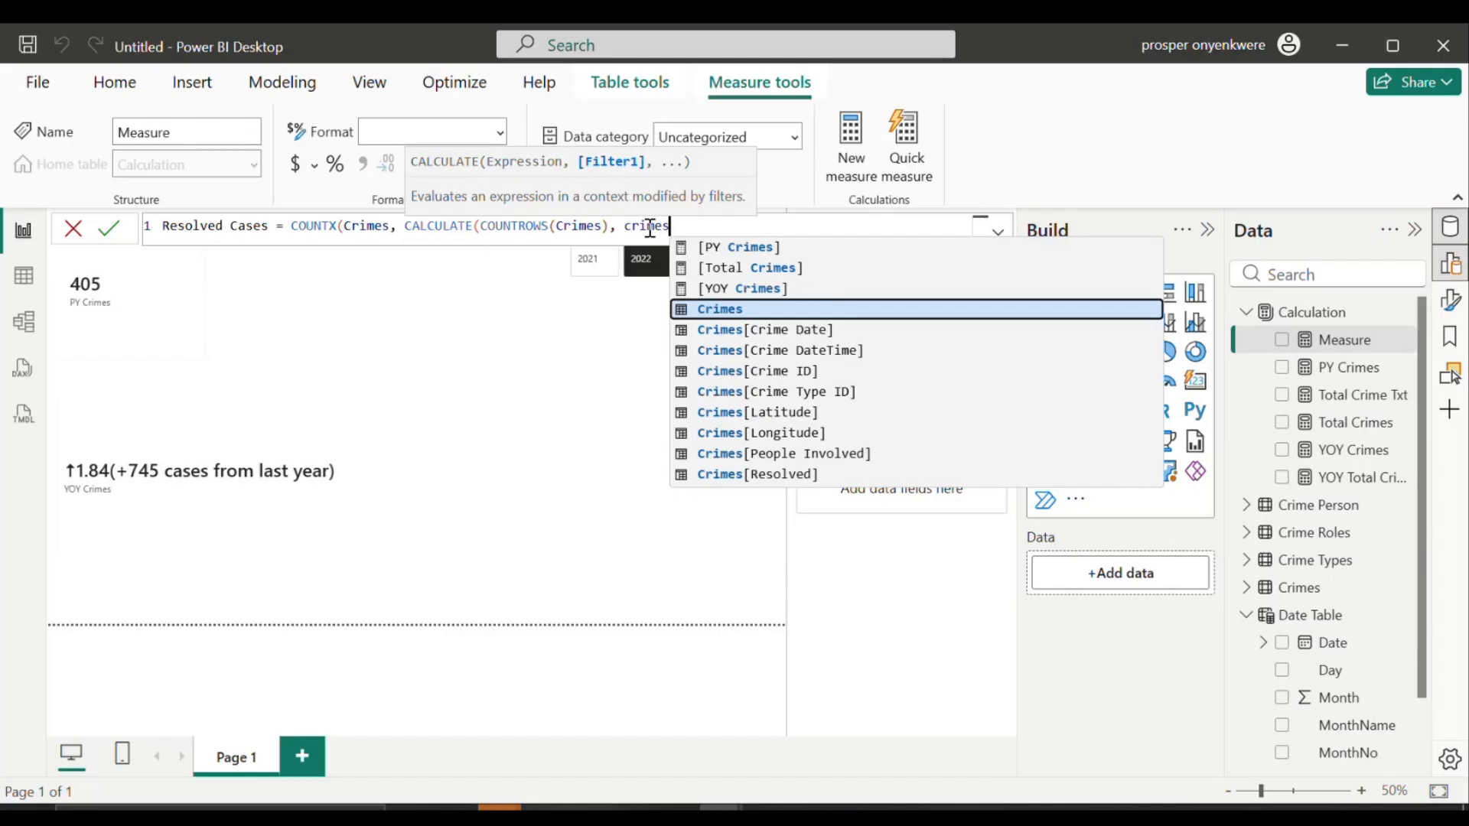
left_click(777, 474)
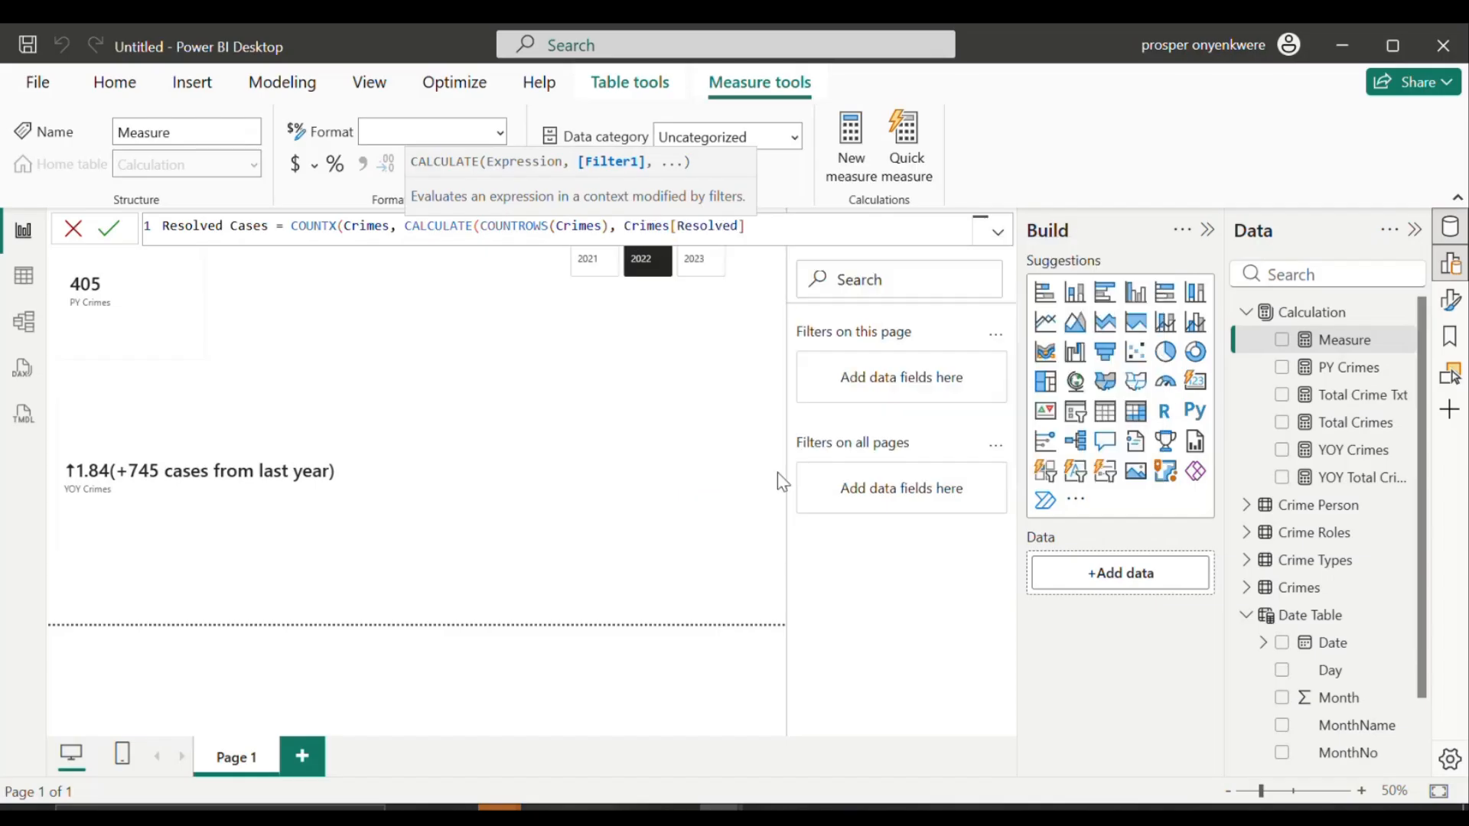
type("= 1)")
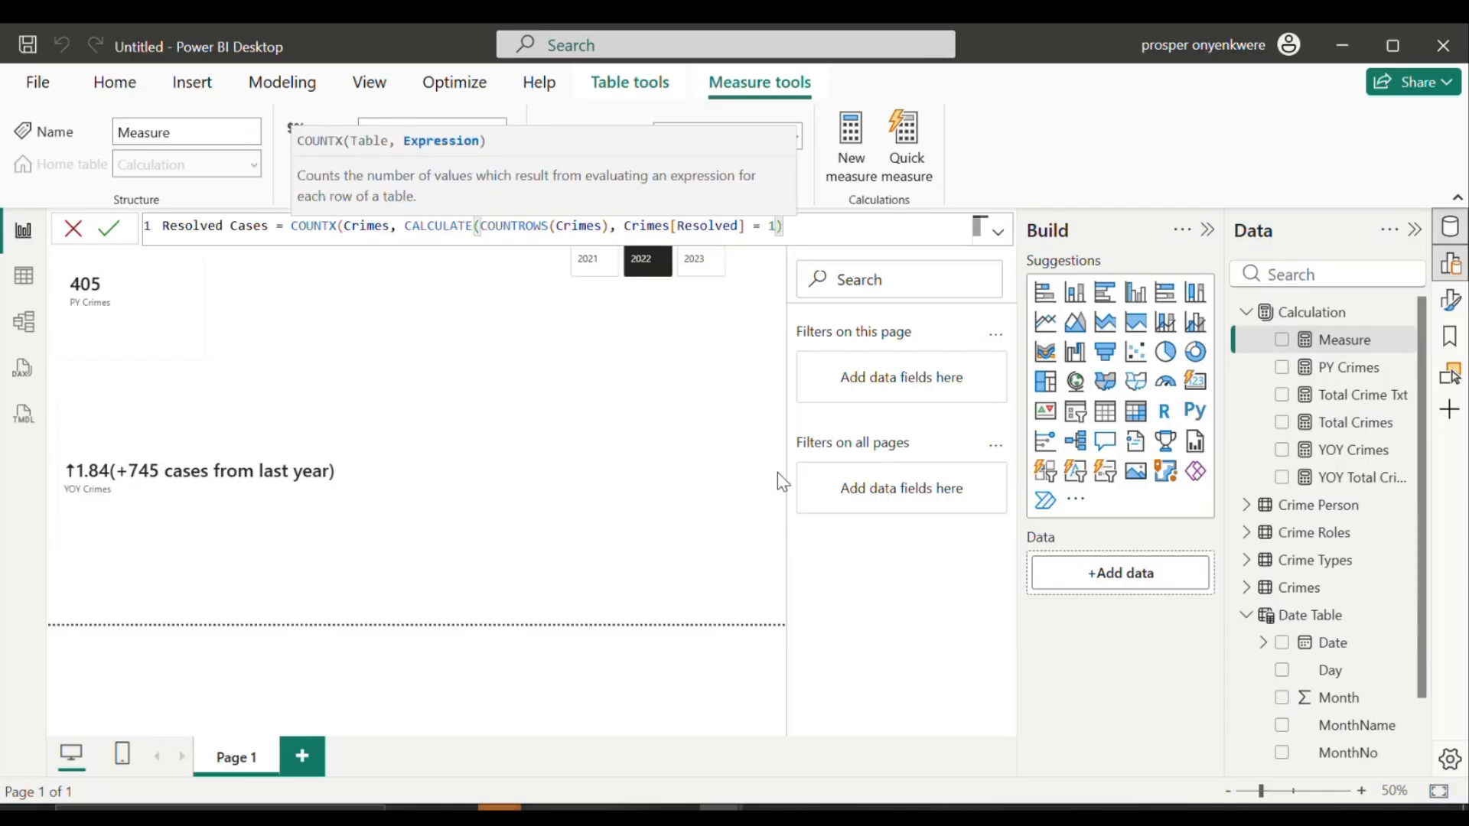
key("Return")
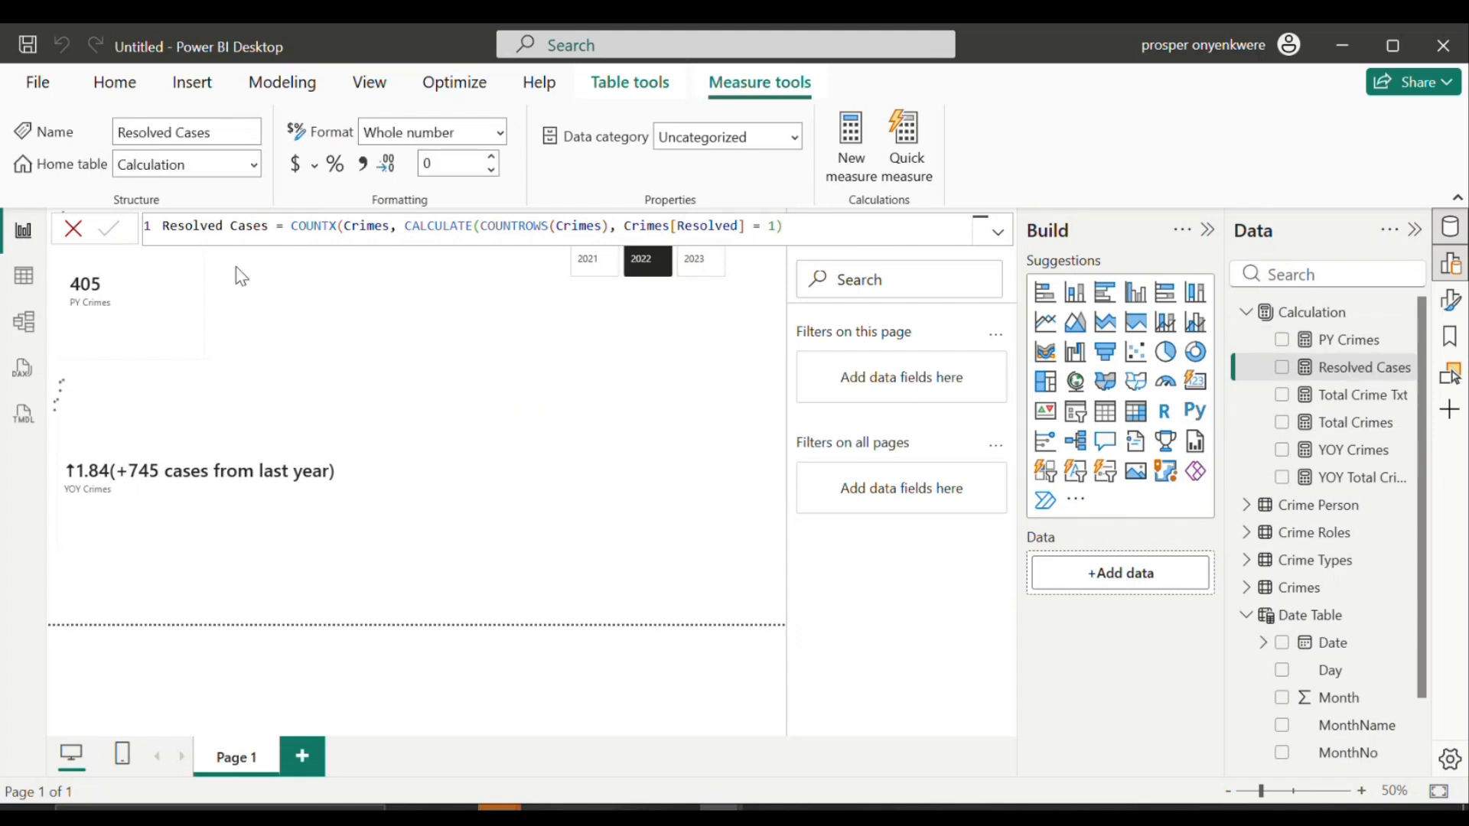
Step: Examine the distinct values of the Resolved column in the Crimes table's data, leaving the column unfiltered
left_click(23, 282)
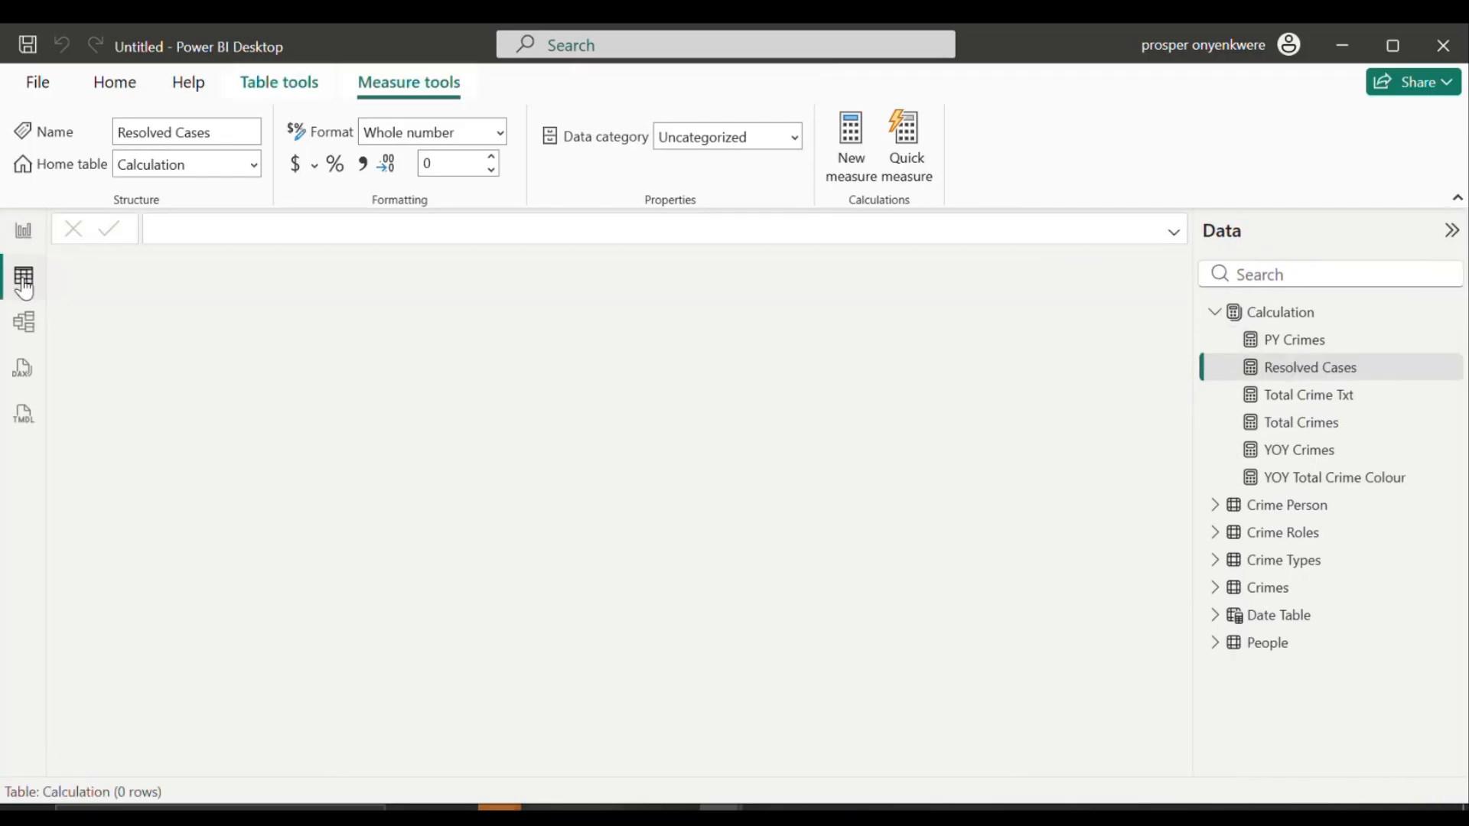
left_click(1262, 589)
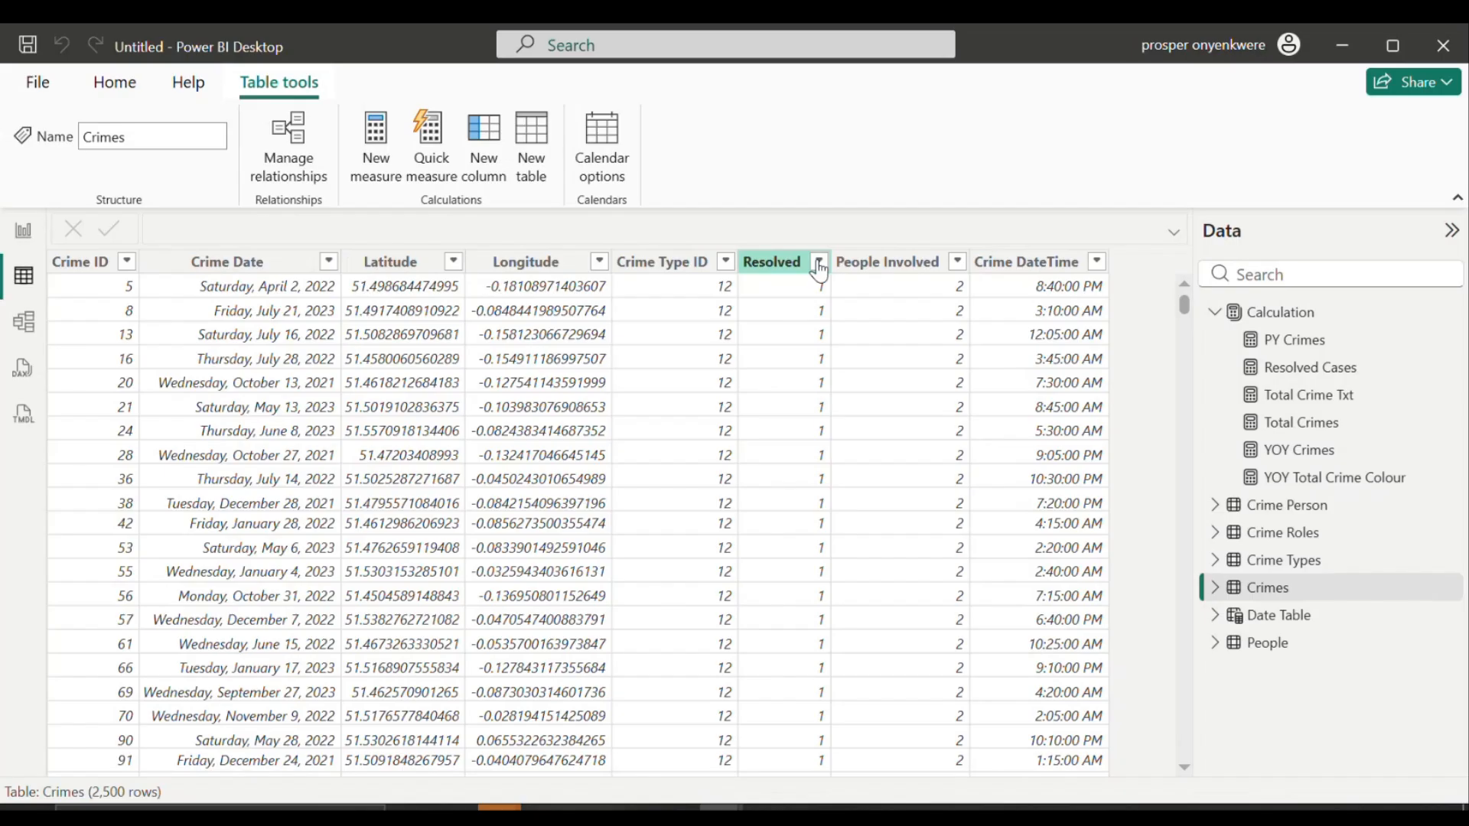
left_click(817, 263)
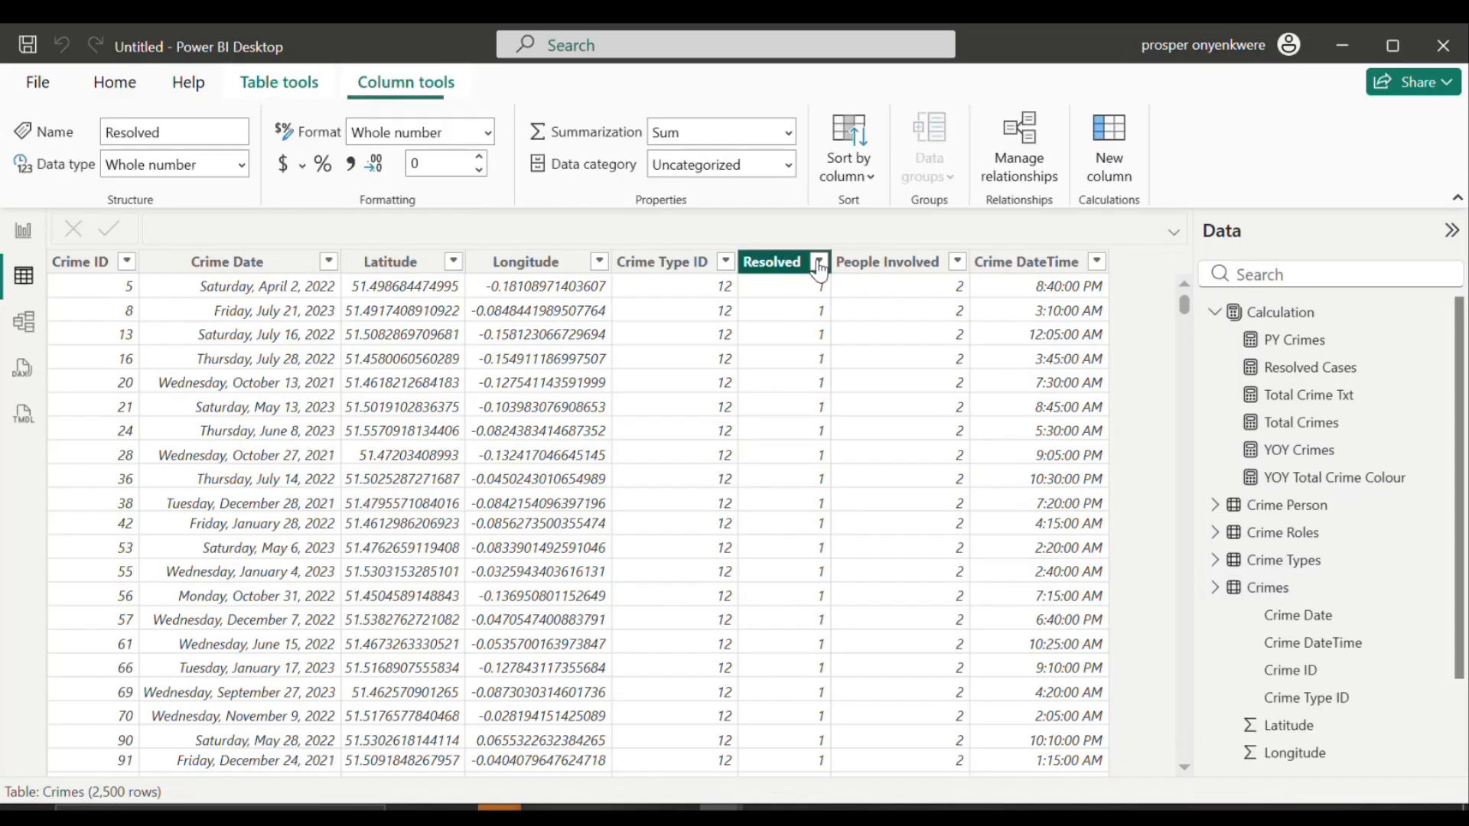
left_click(818, 262)
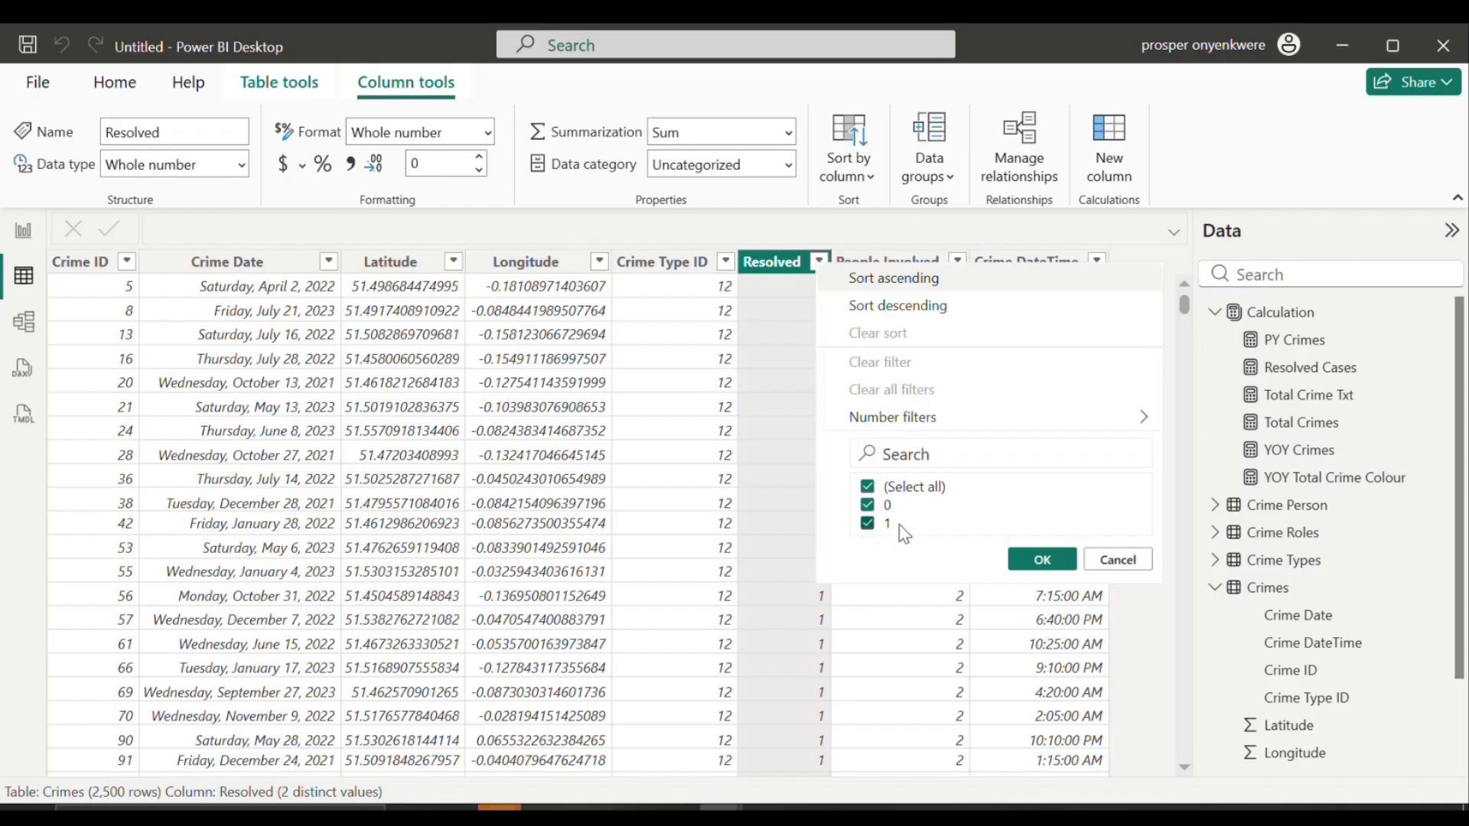
left_click(1118, 560)
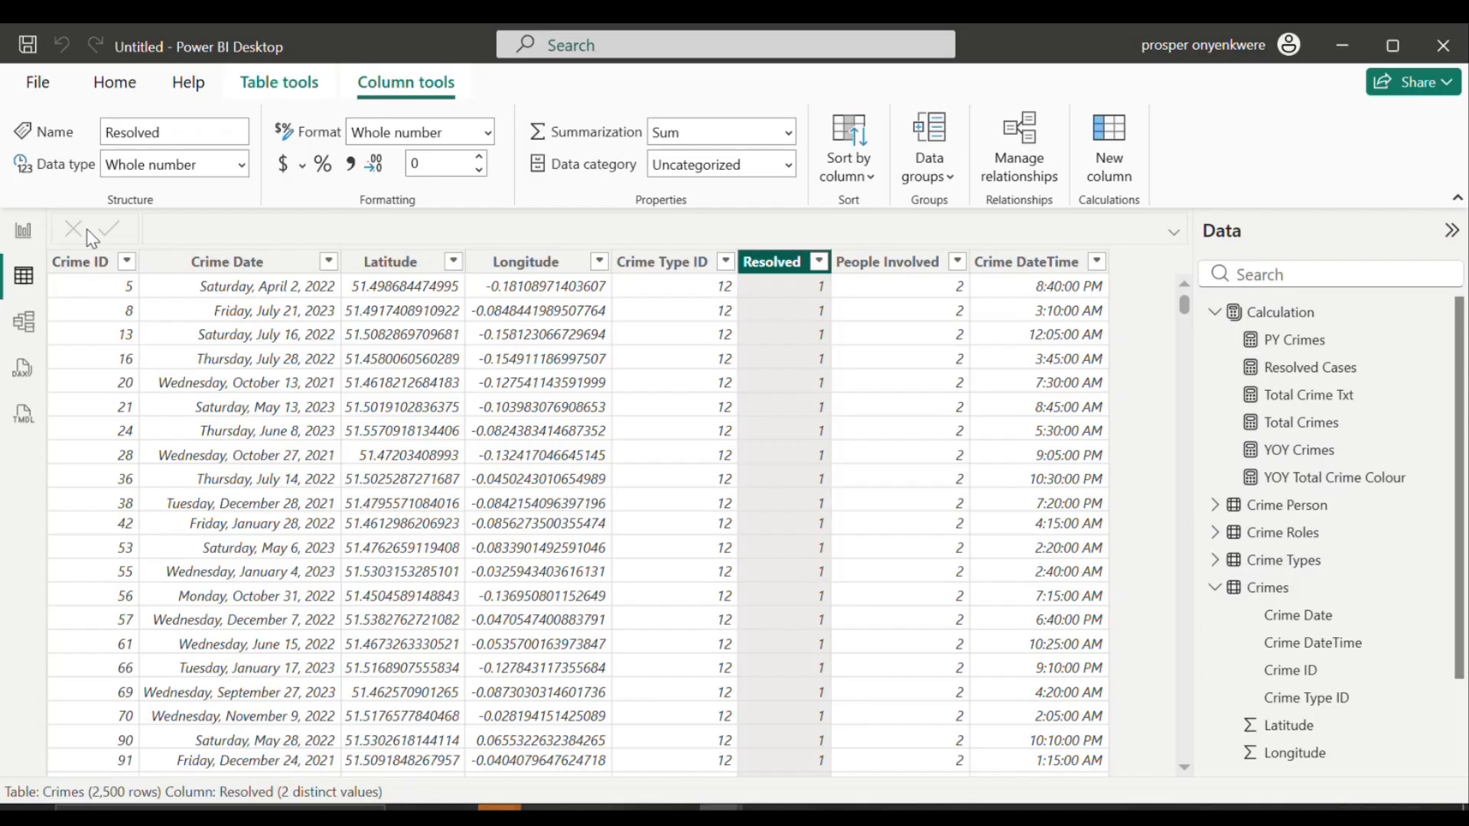
Step: Replace YOY Crimes with the Resolved Cases measure in the lower card on the report page
left_click(27, 234)
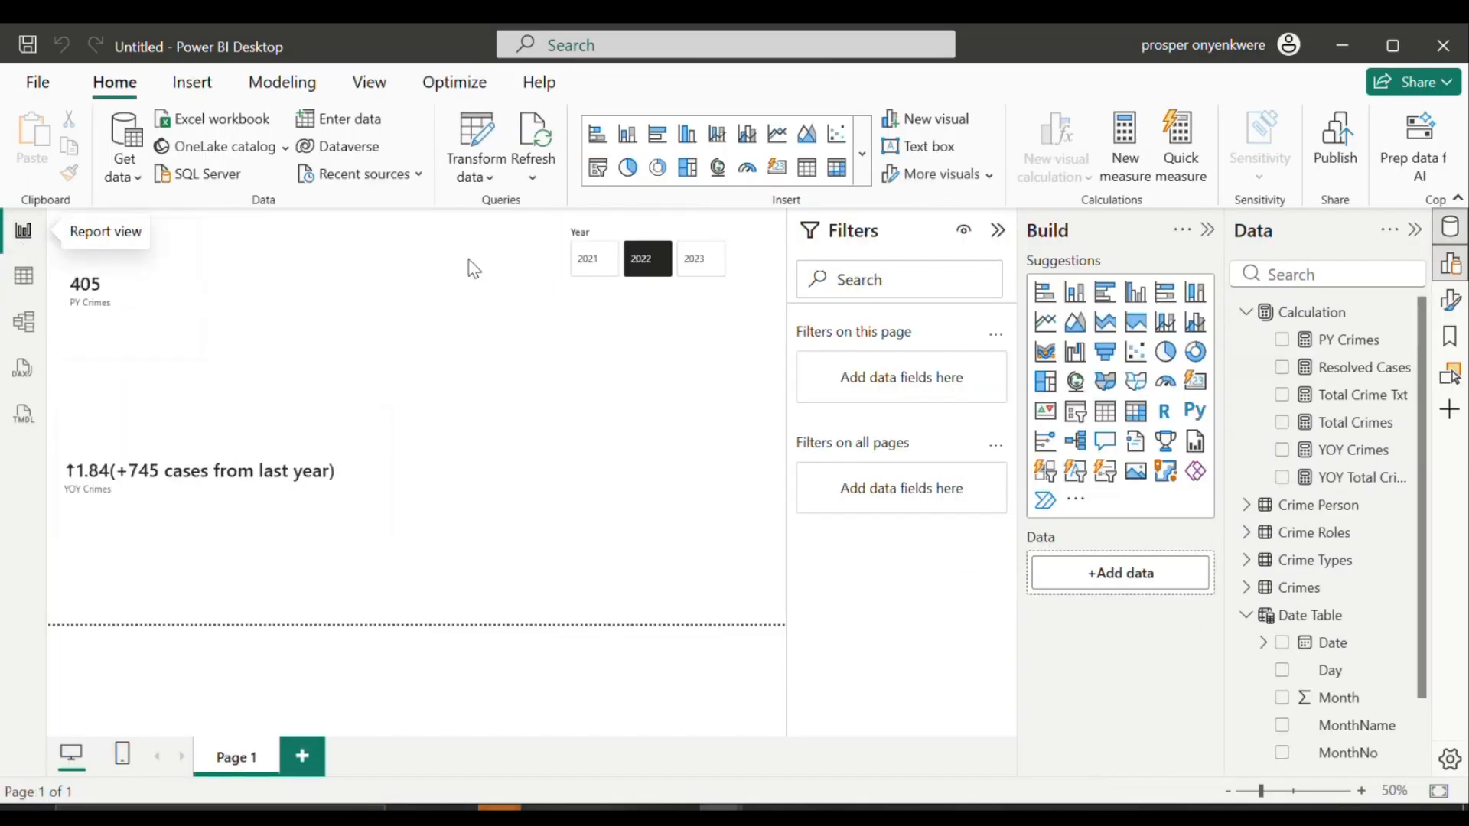
left_click(371, 423)
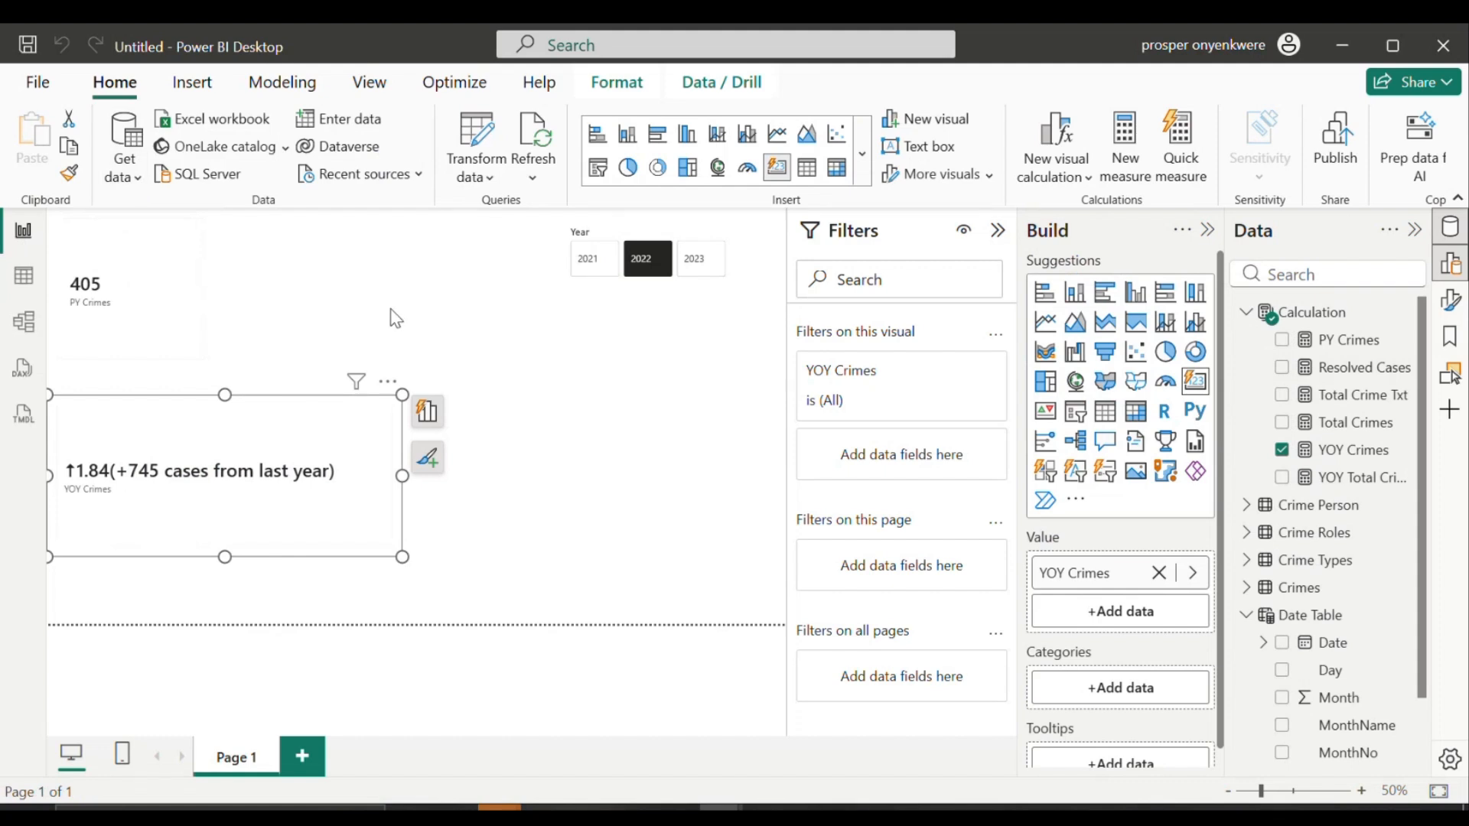
left_click(1282, 450)
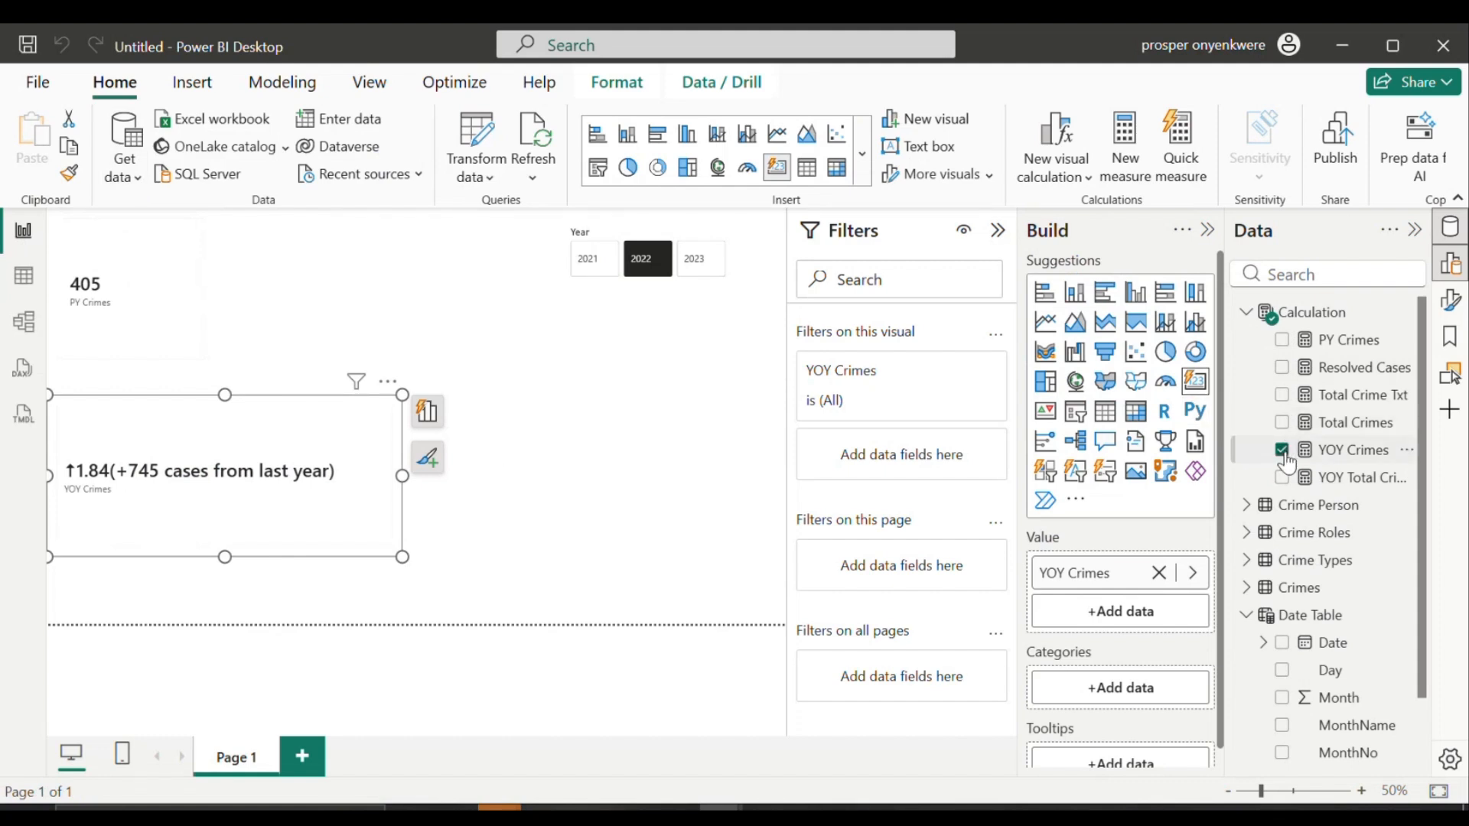
left_click(1283, 369)
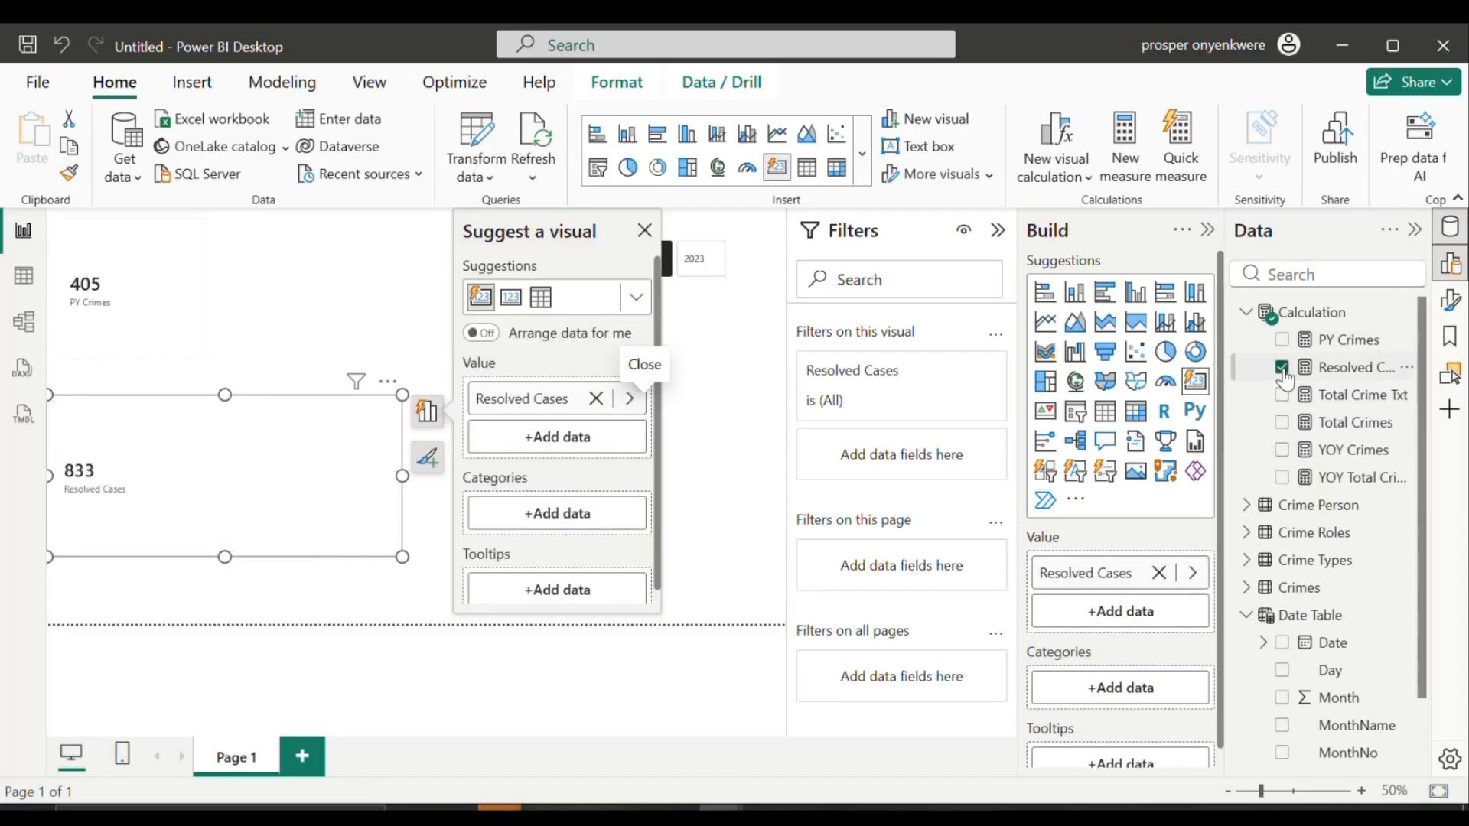
left_click(712, 320)
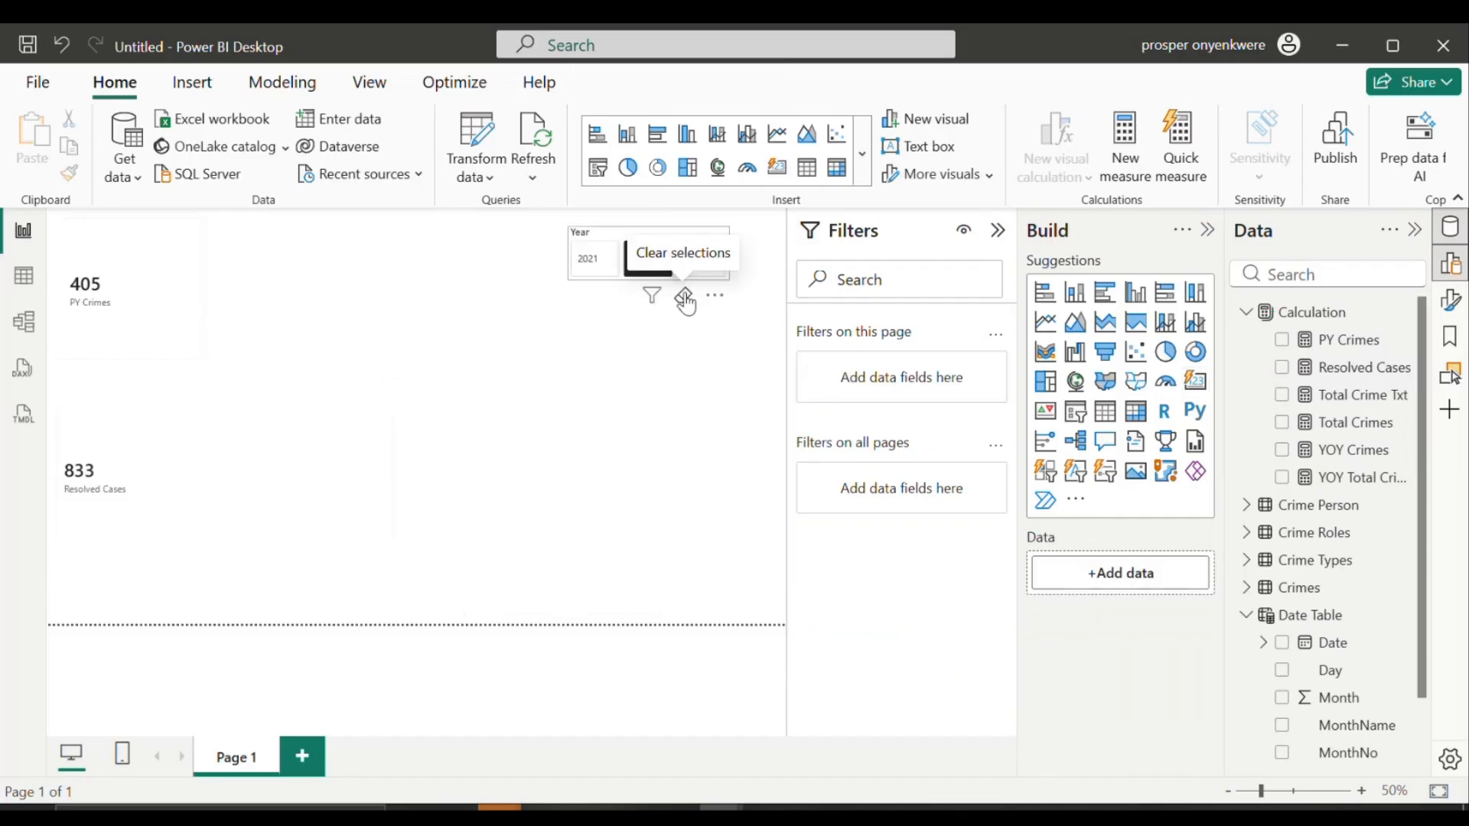
Step: Check the Resolved Cases card with the Year slicer cleared and with 2023, 2021 and 2022 selected
left_click(684, 299)
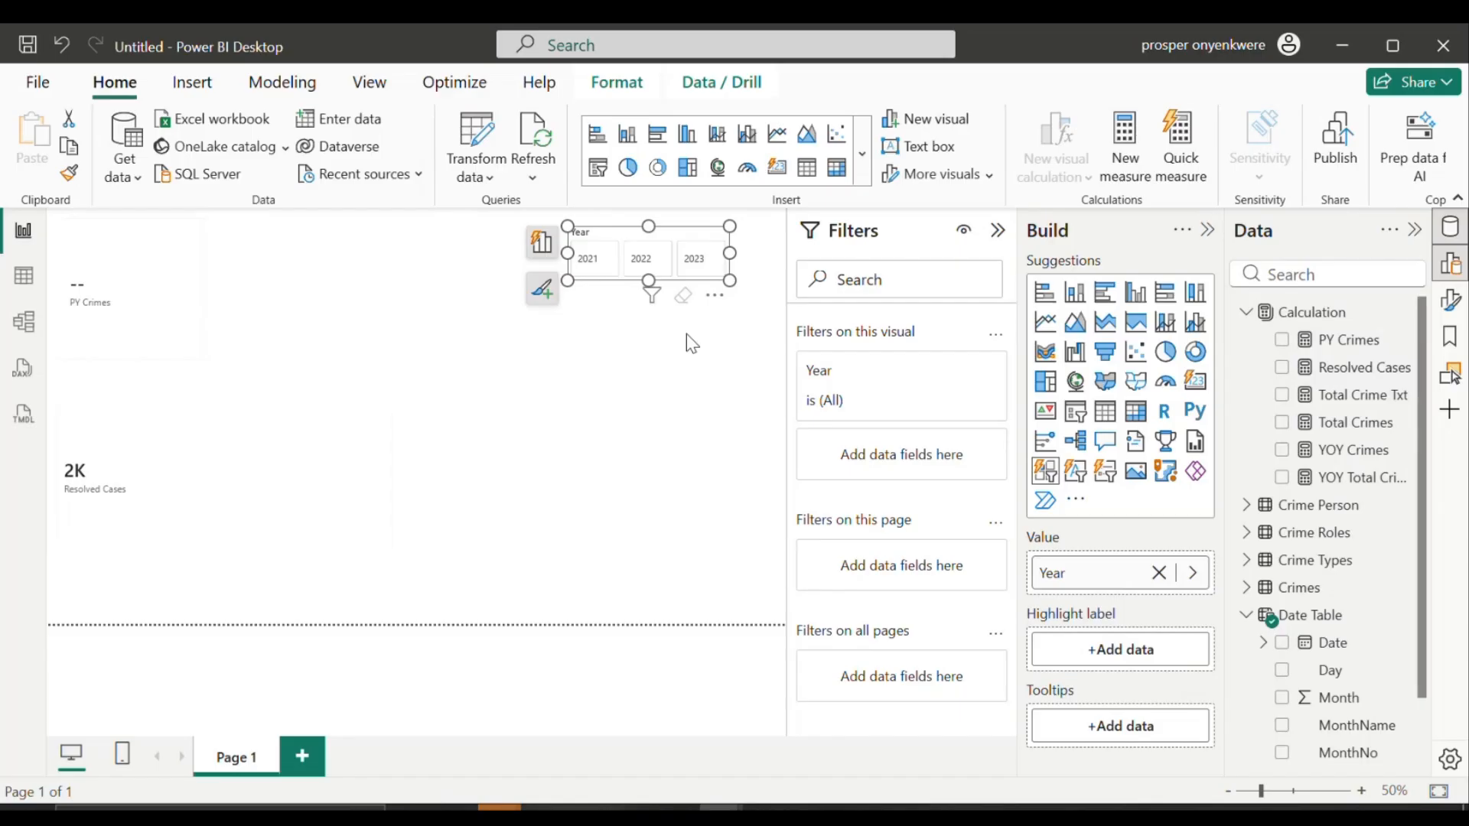
left_click(696, 264)
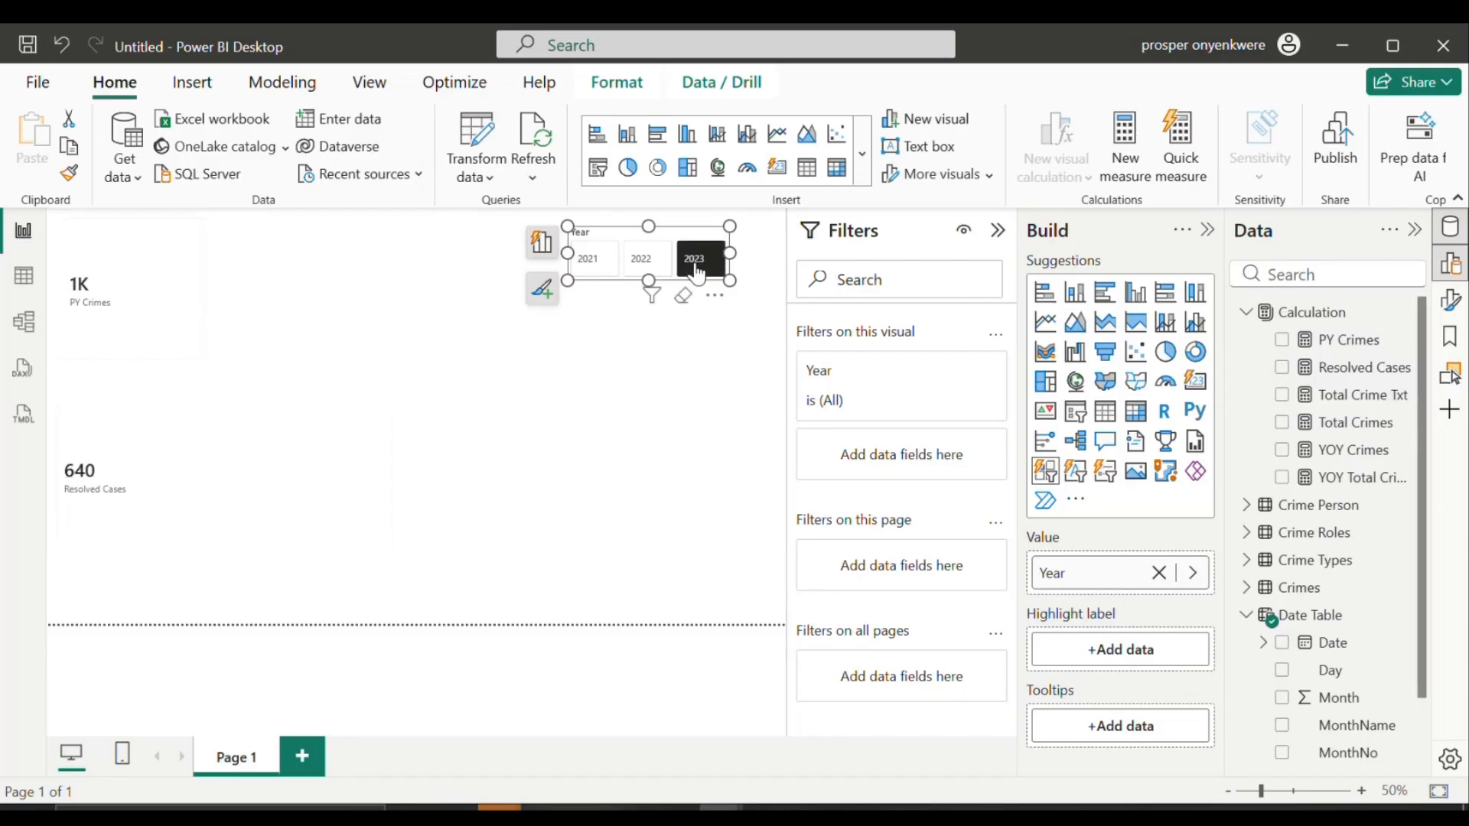
left_click(591, 260)
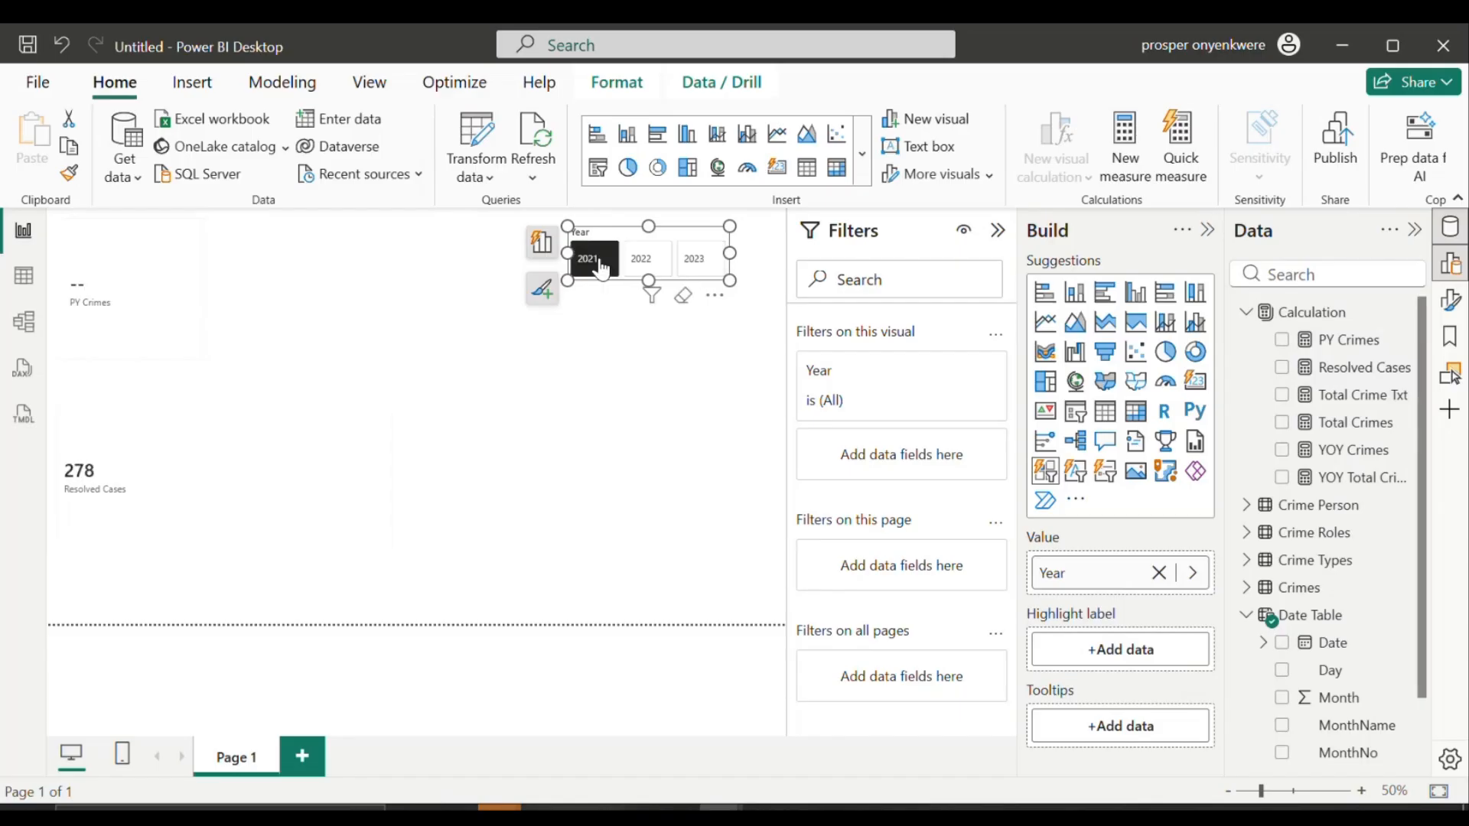
left_click(652, 269)
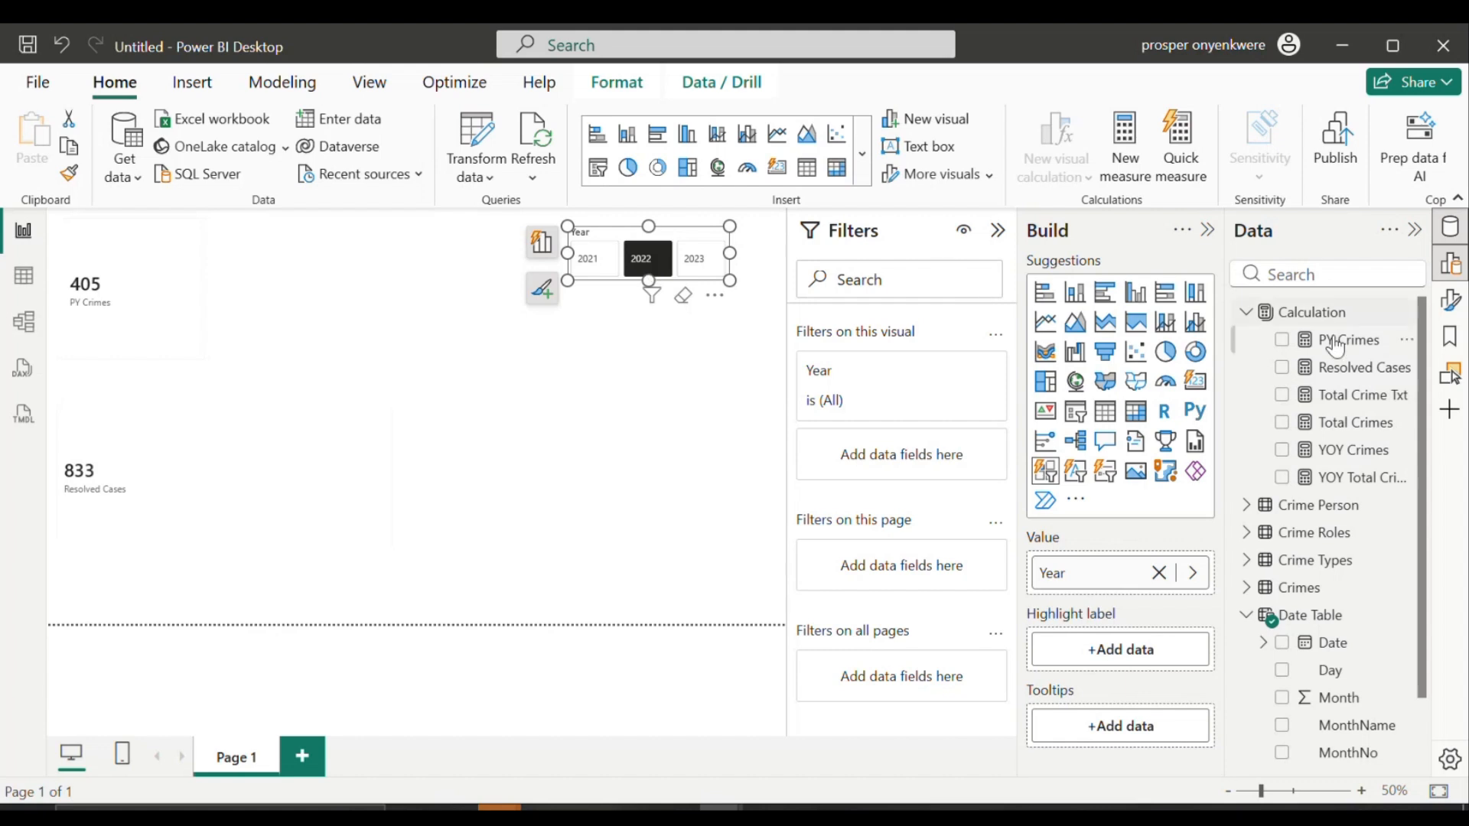
Step: Create a new measure in the Calculation table containing a copy of the complete Resolved Cases formula
left_click(1337, 369)
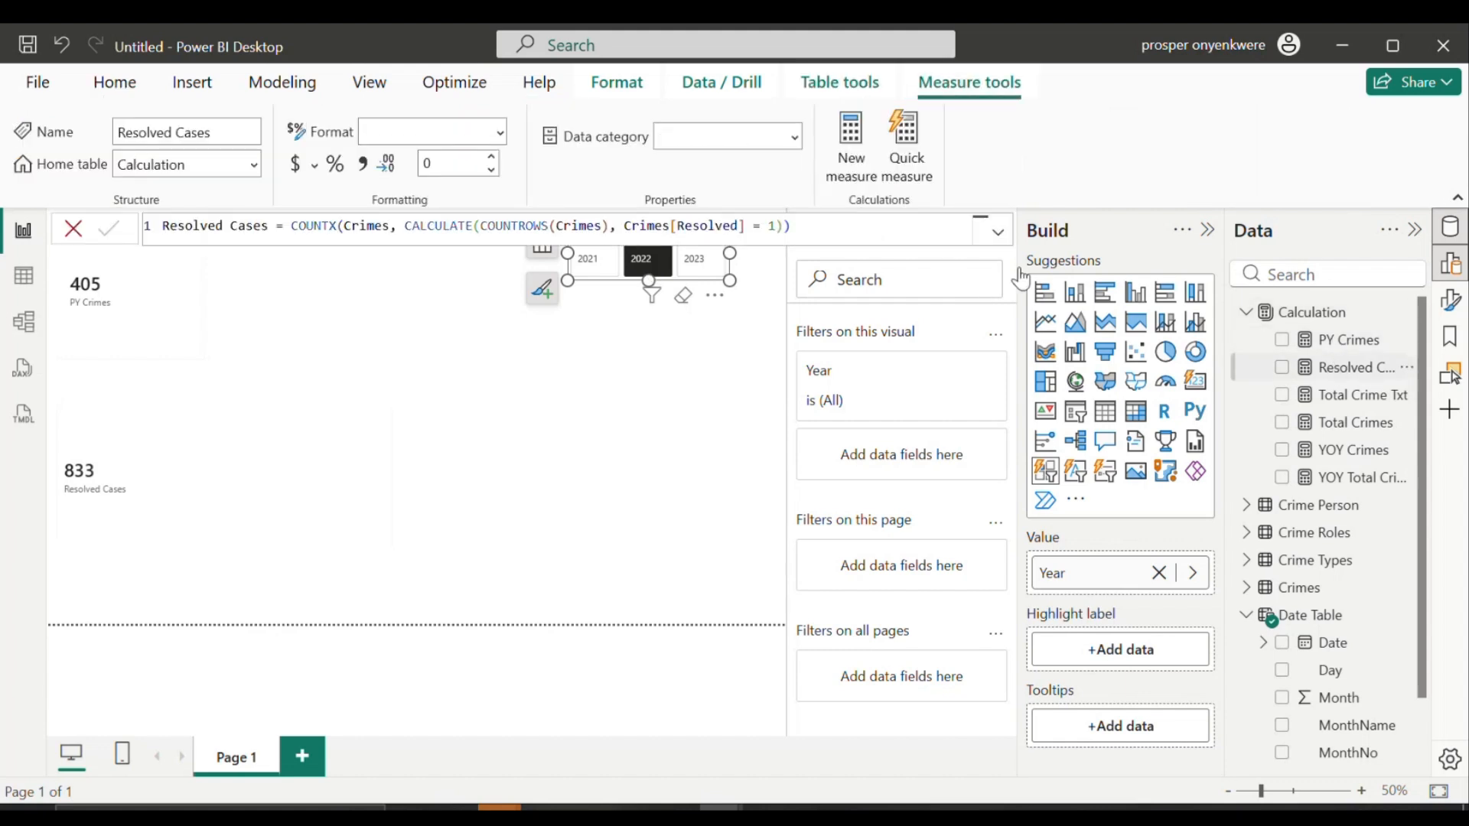
left_click(829, 224)
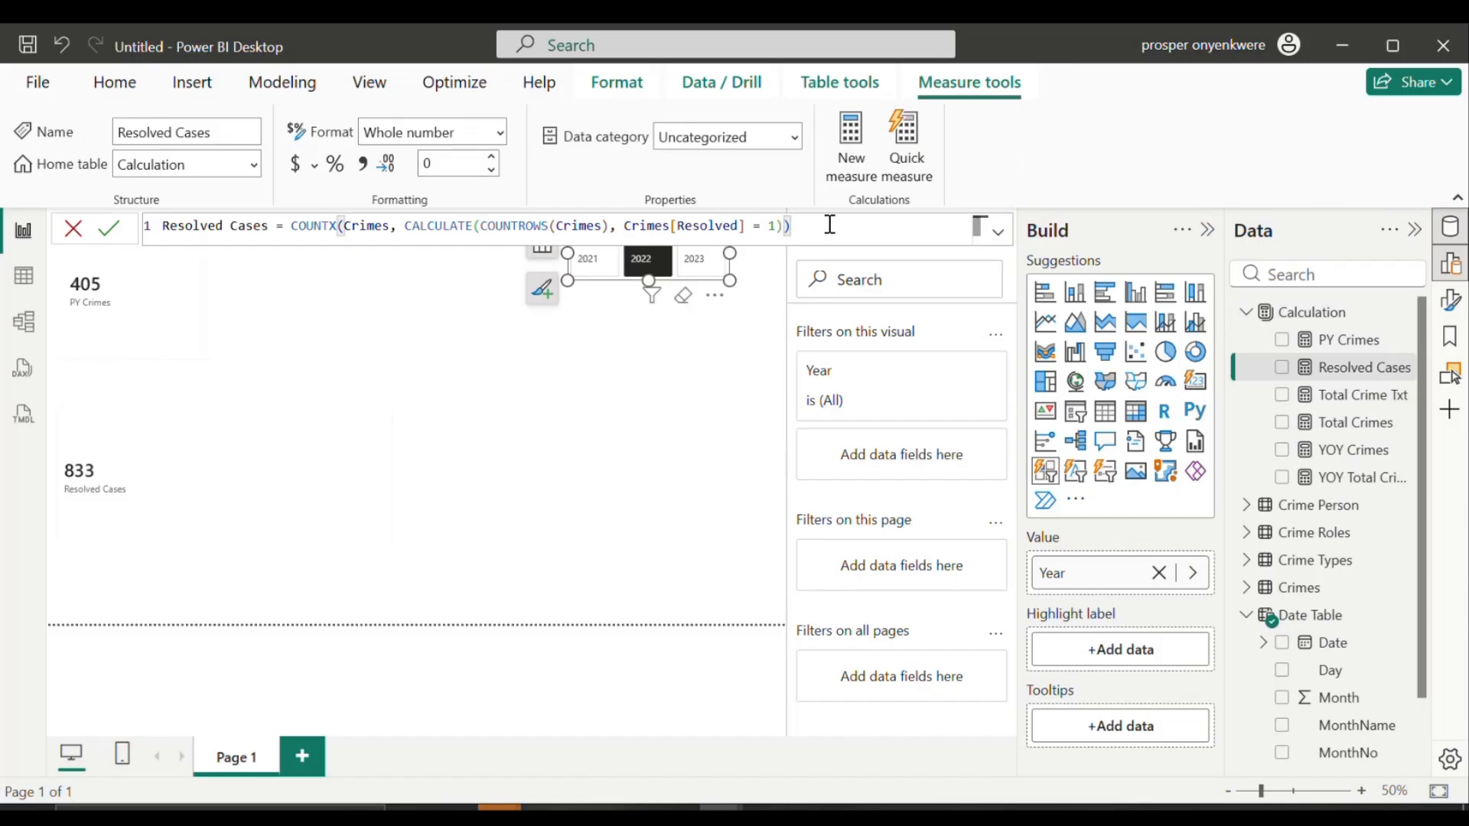
key("ctrl+a")
key("ctrl+c")
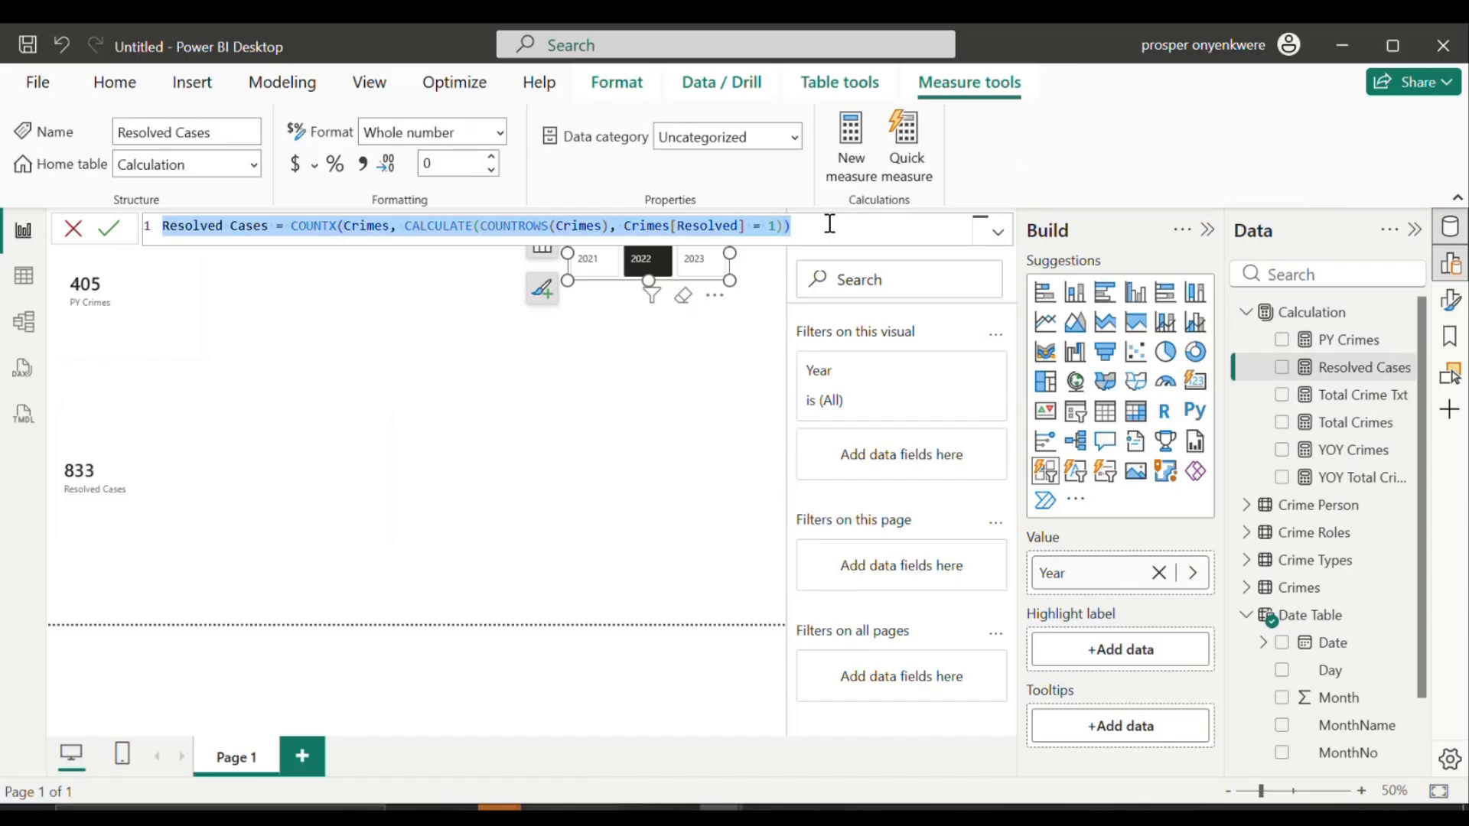
right_click(1309, 316)
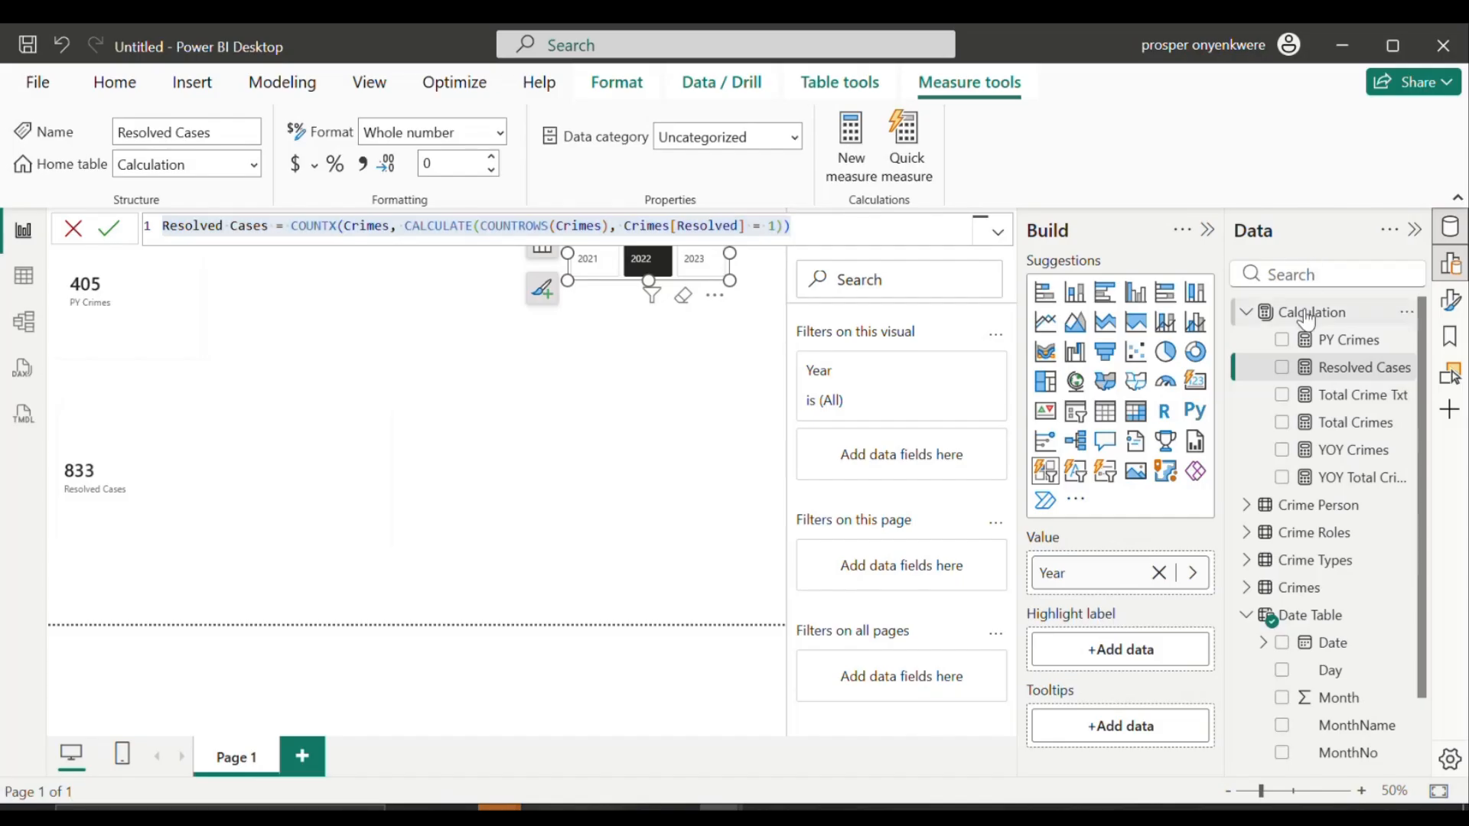
left_click(1168, 350)
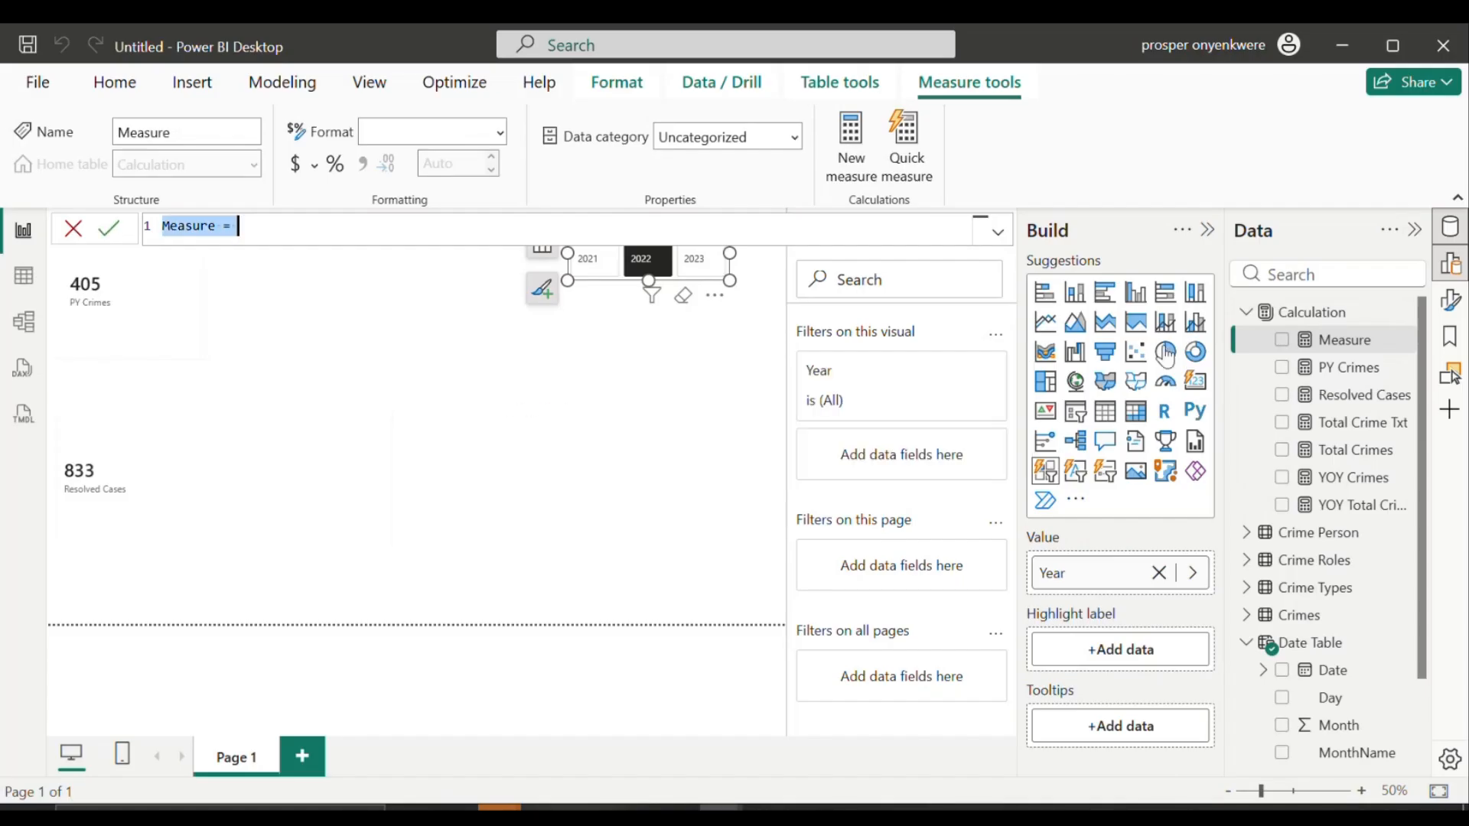
left_click(421, 237)
key("ctrl+a")
key("ctrl+v")
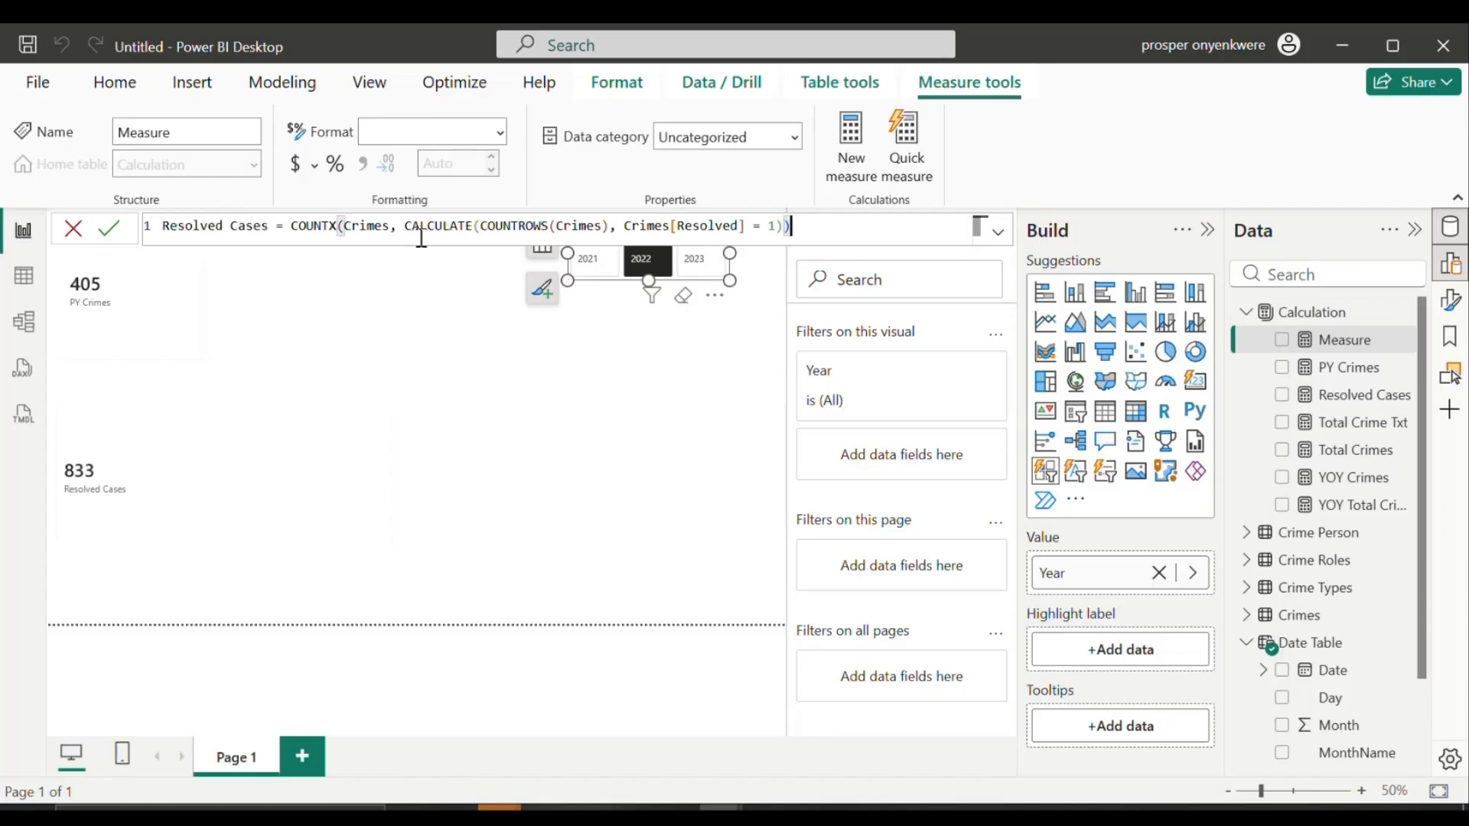
Step: Remove the initial "R" from the measure name in the copied formula
left_click(173, 225)
key("BackSpace")
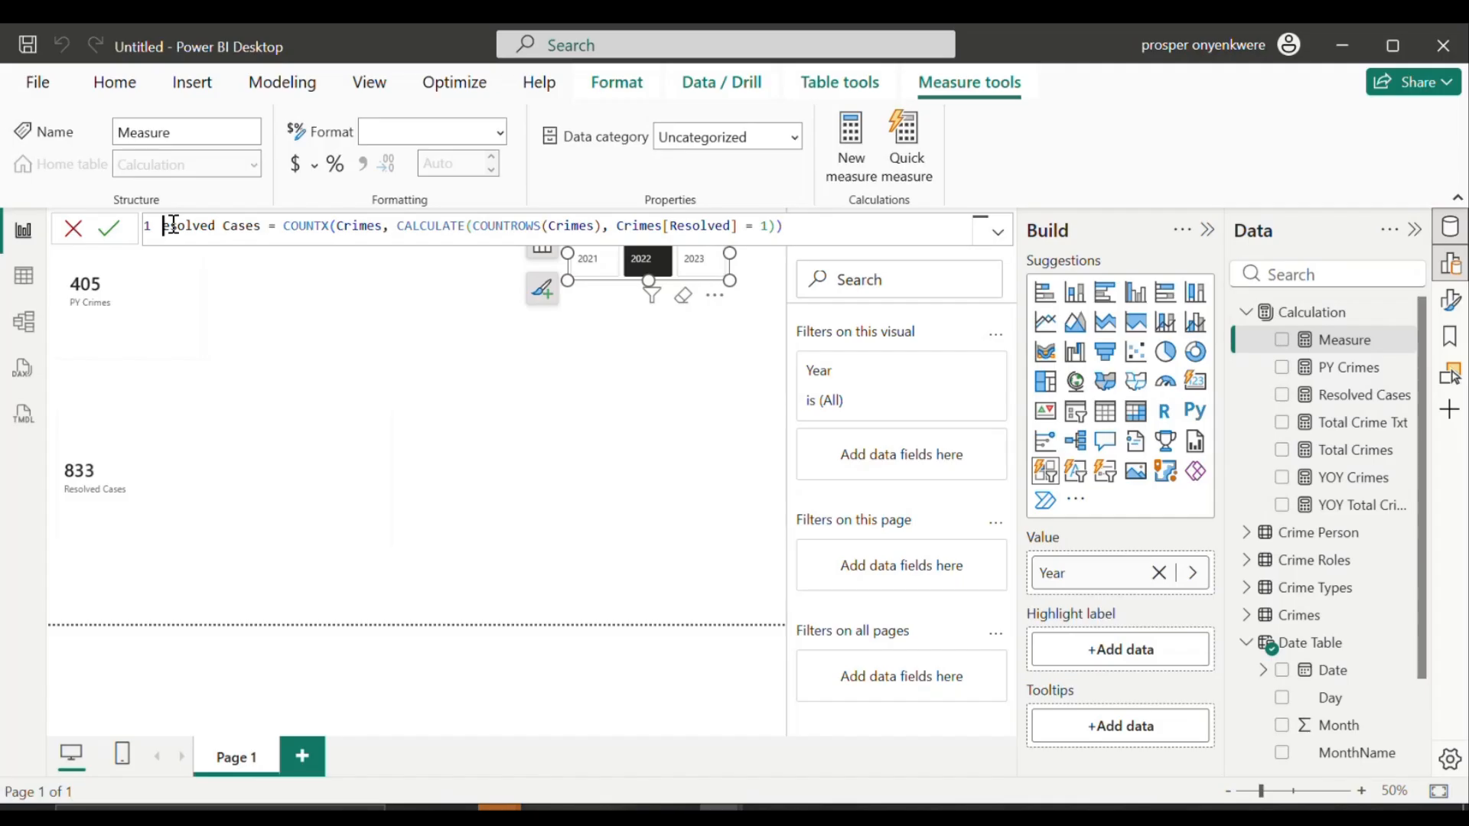
Step: Create the Unresolved Cases measure by renaming the copied Resolved Cases formula and setting its Crimes[Resolved] condition to 0
type("Unr")
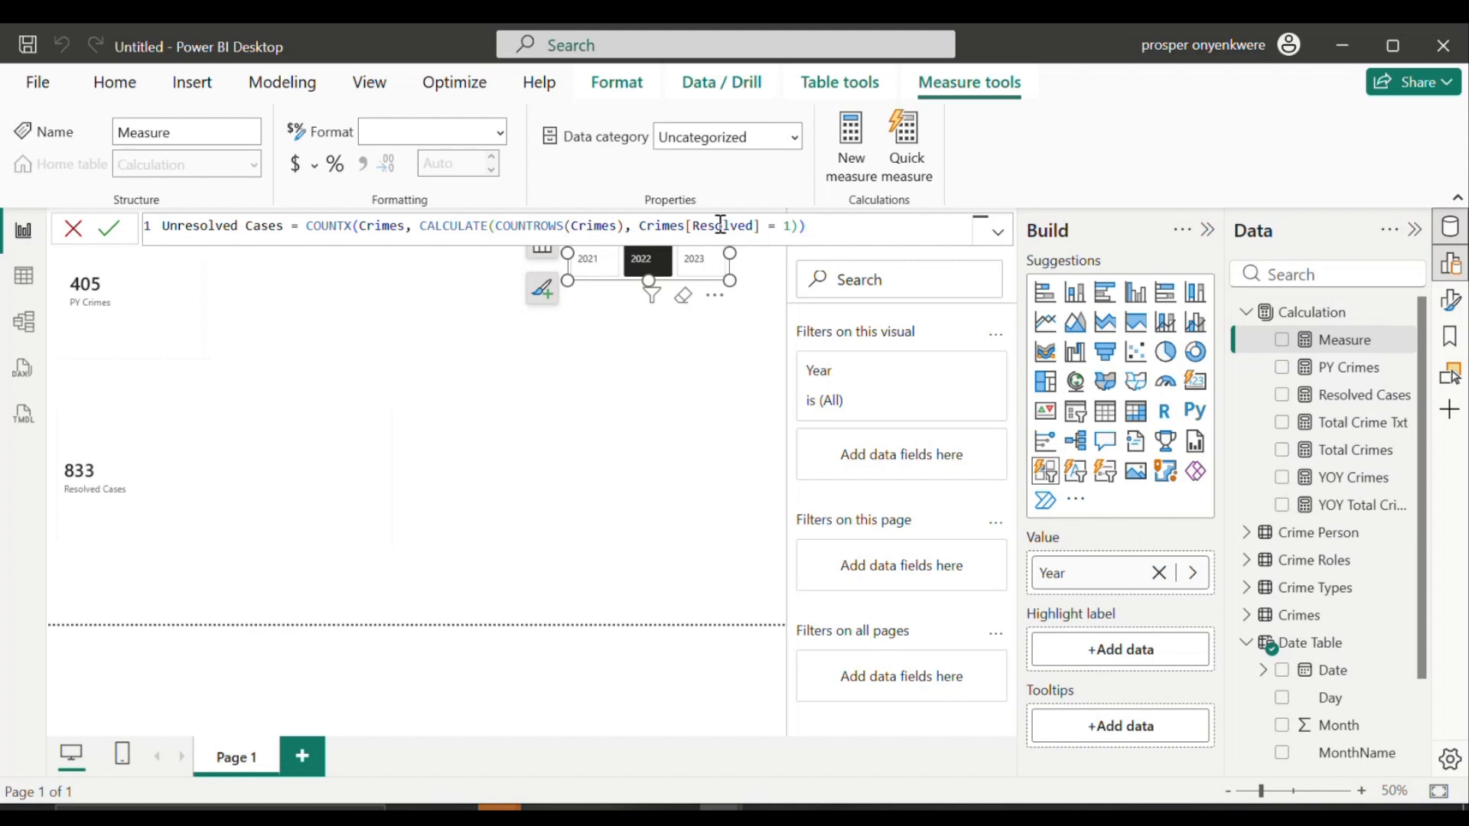
left_click(791, 225)
key("BackSpace")
type("0")
key("Return")
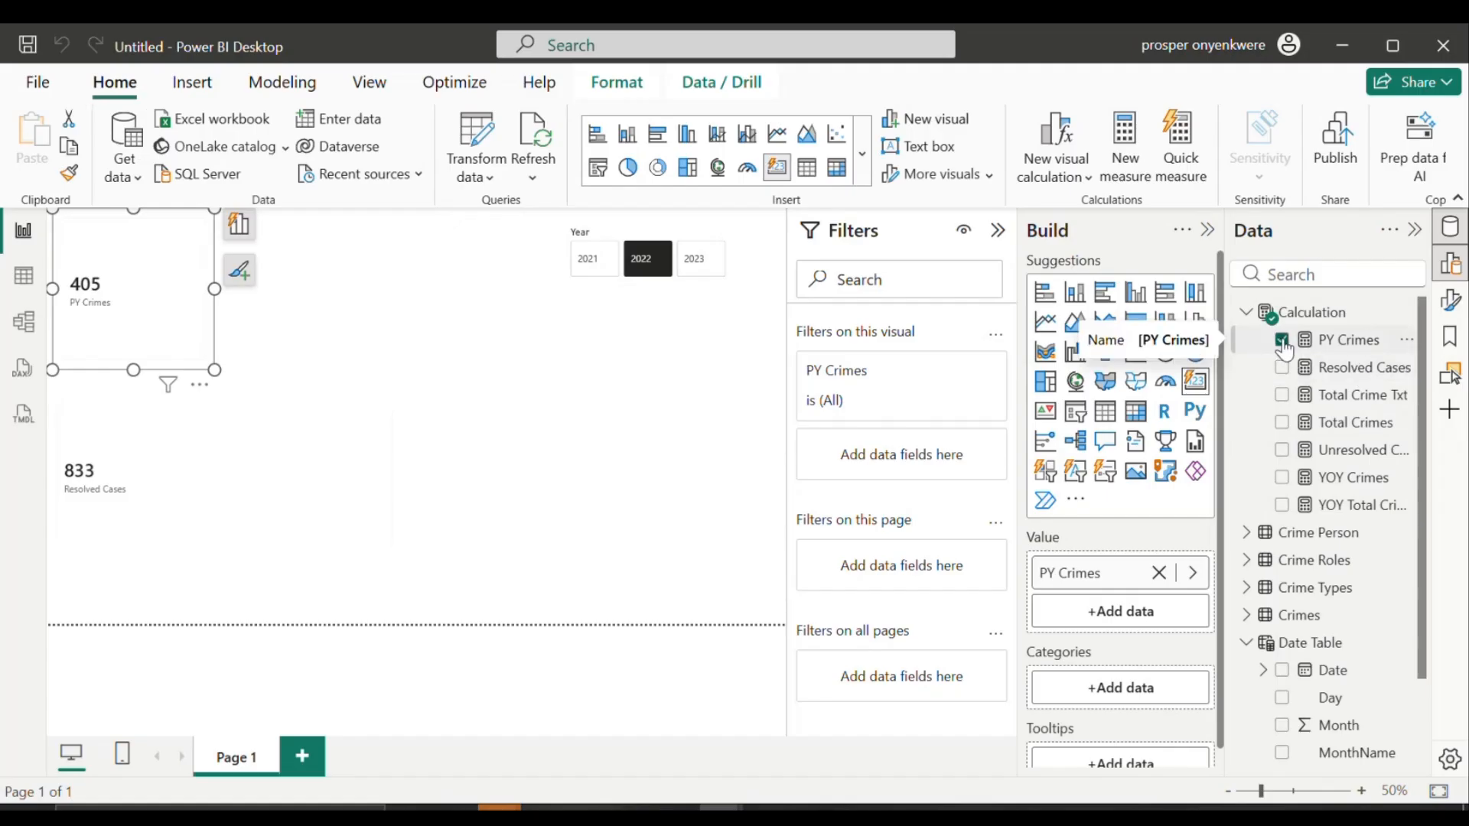
Step: Replace PY Crimes with the Unresolved Cases measure in the upper card visual and deselect the card
left_click(1283, 341)
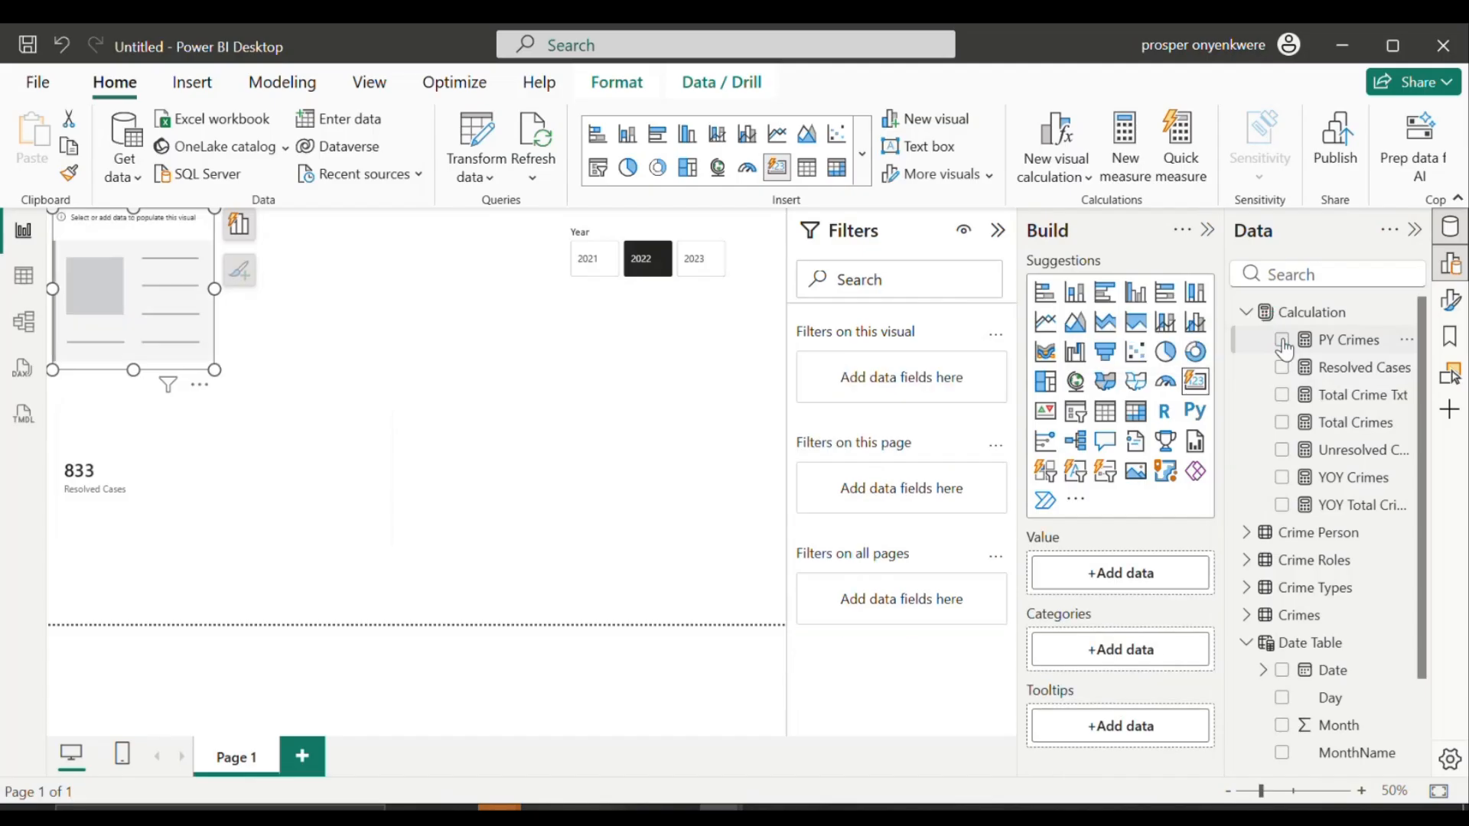
left_click(1281, 449)
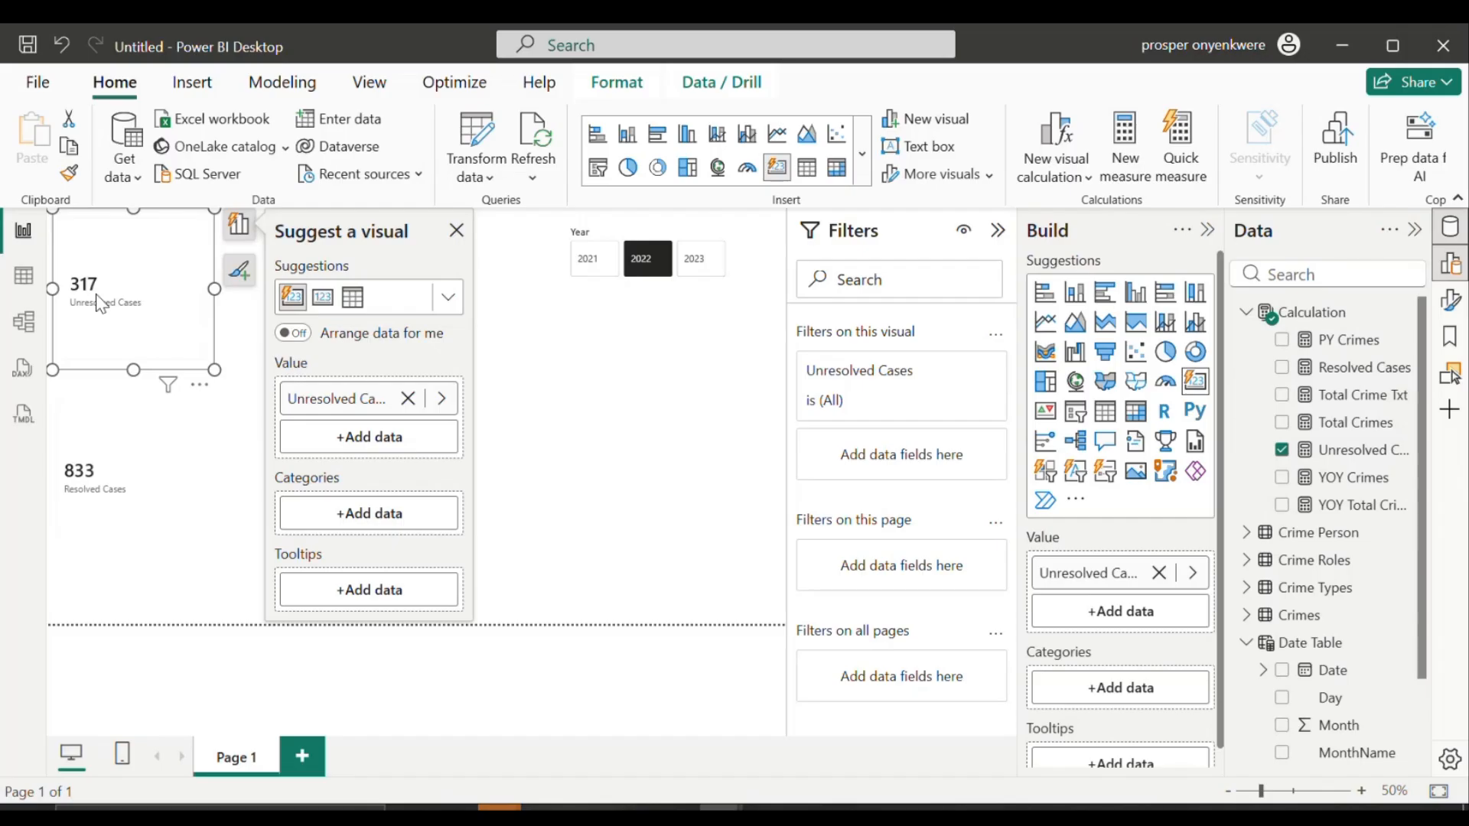
left_click(533, 411)
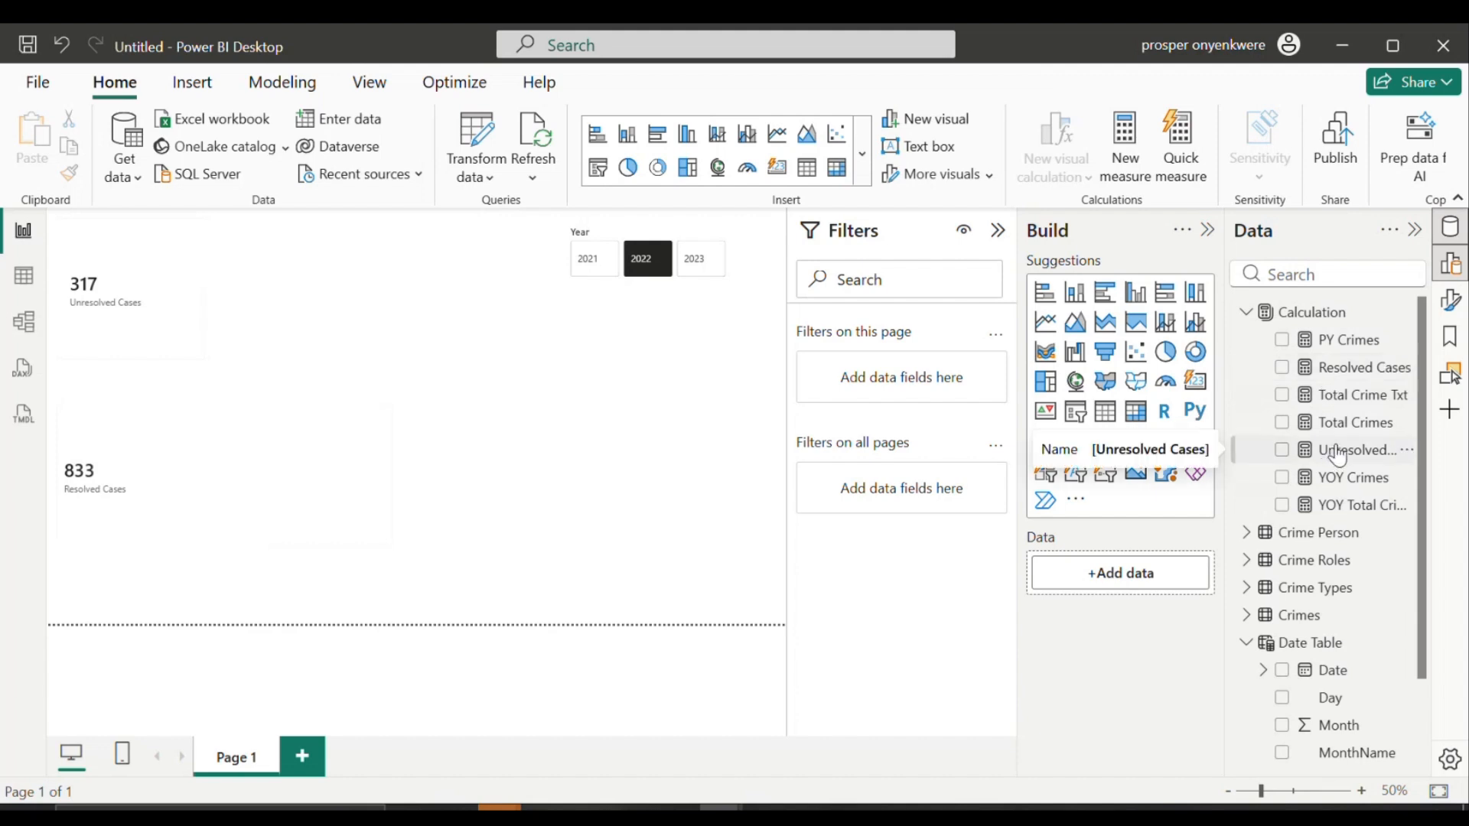
Step: In Model view, assign the Total Crimes measure to a new display folder named Crimes
left_click(22, 330)
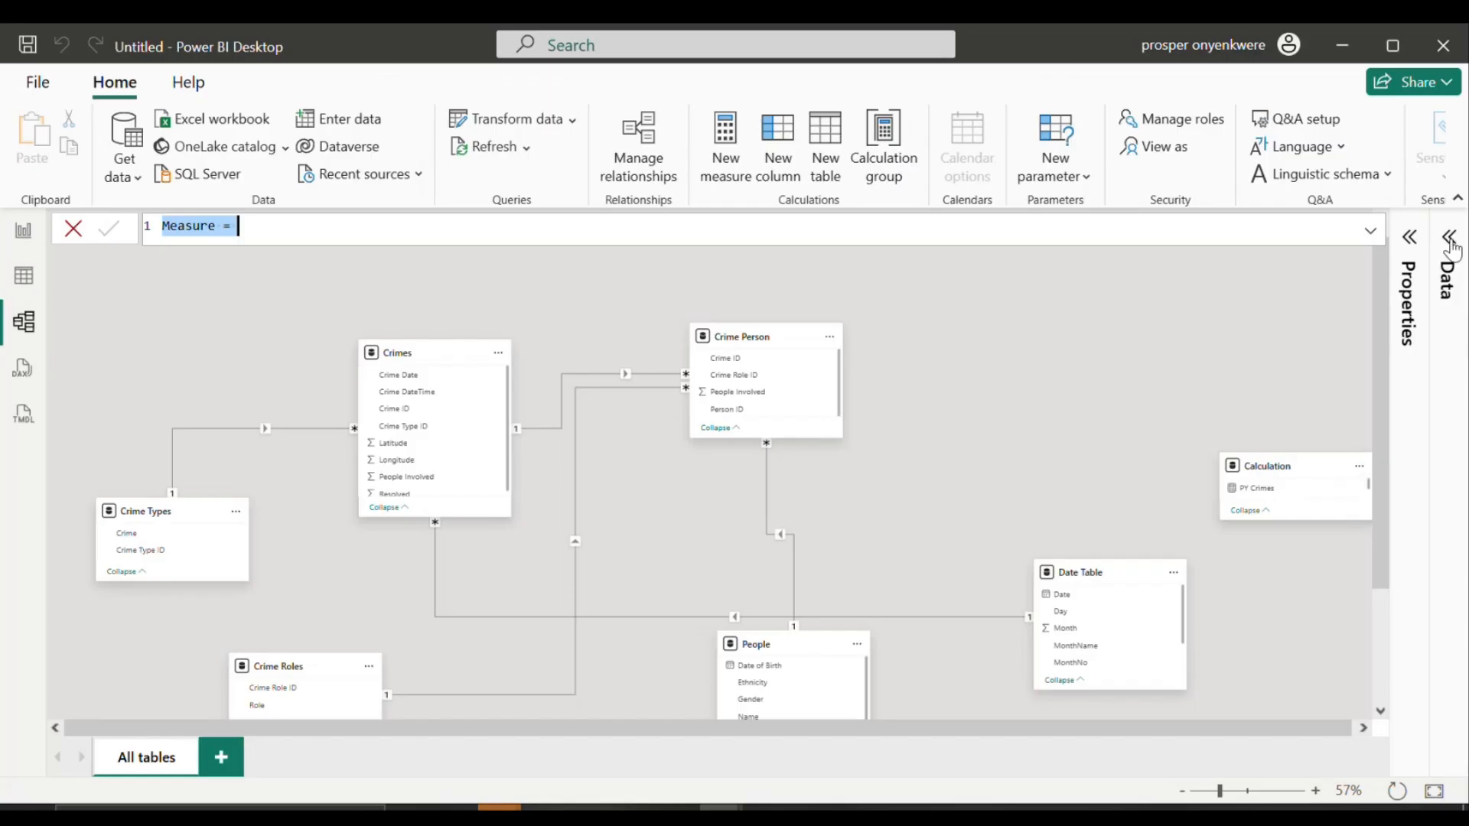
left_click(1451, 241)
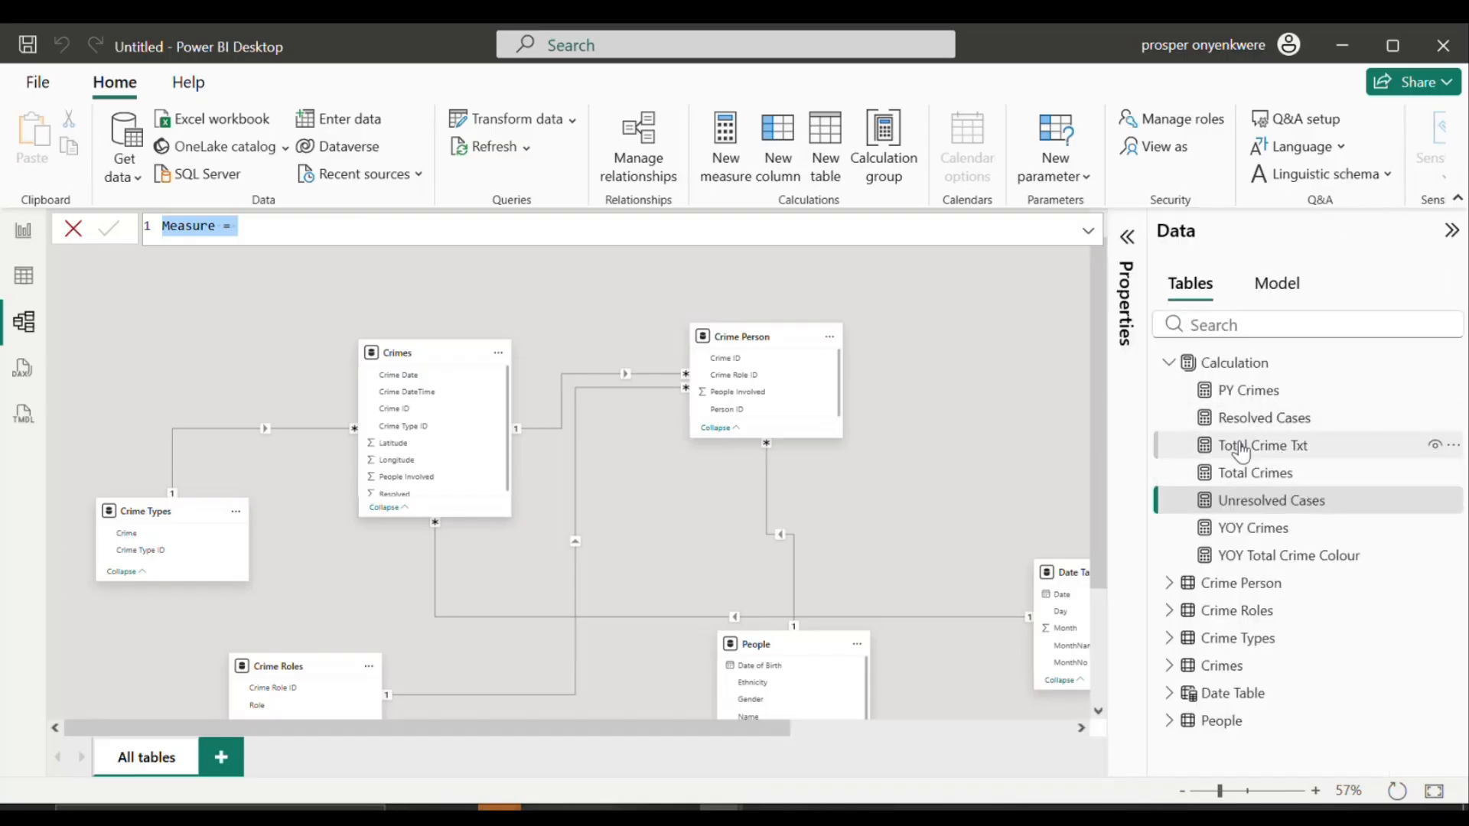
left_click(1248, 484)
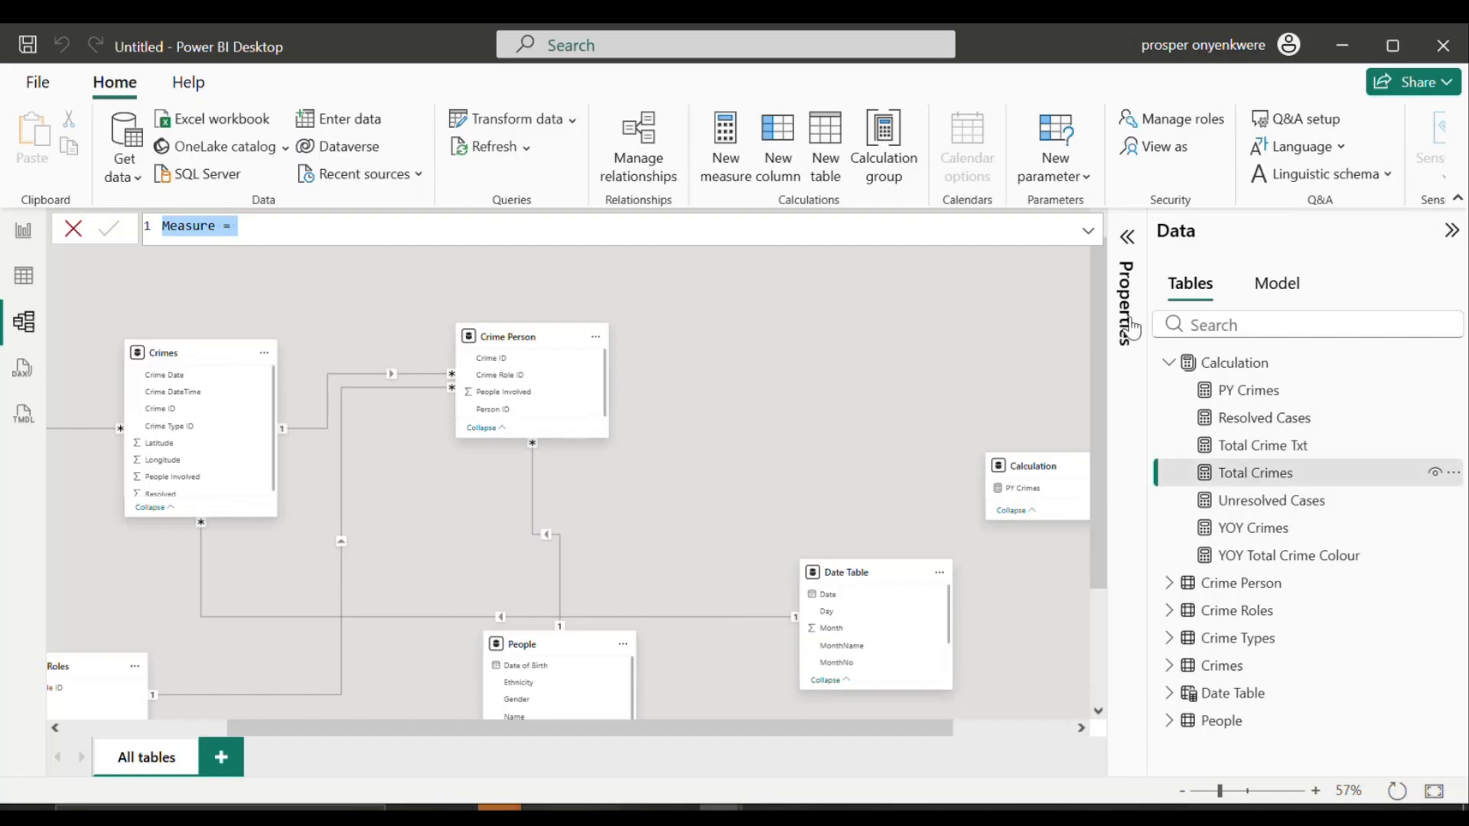
left_click(1127, 237)
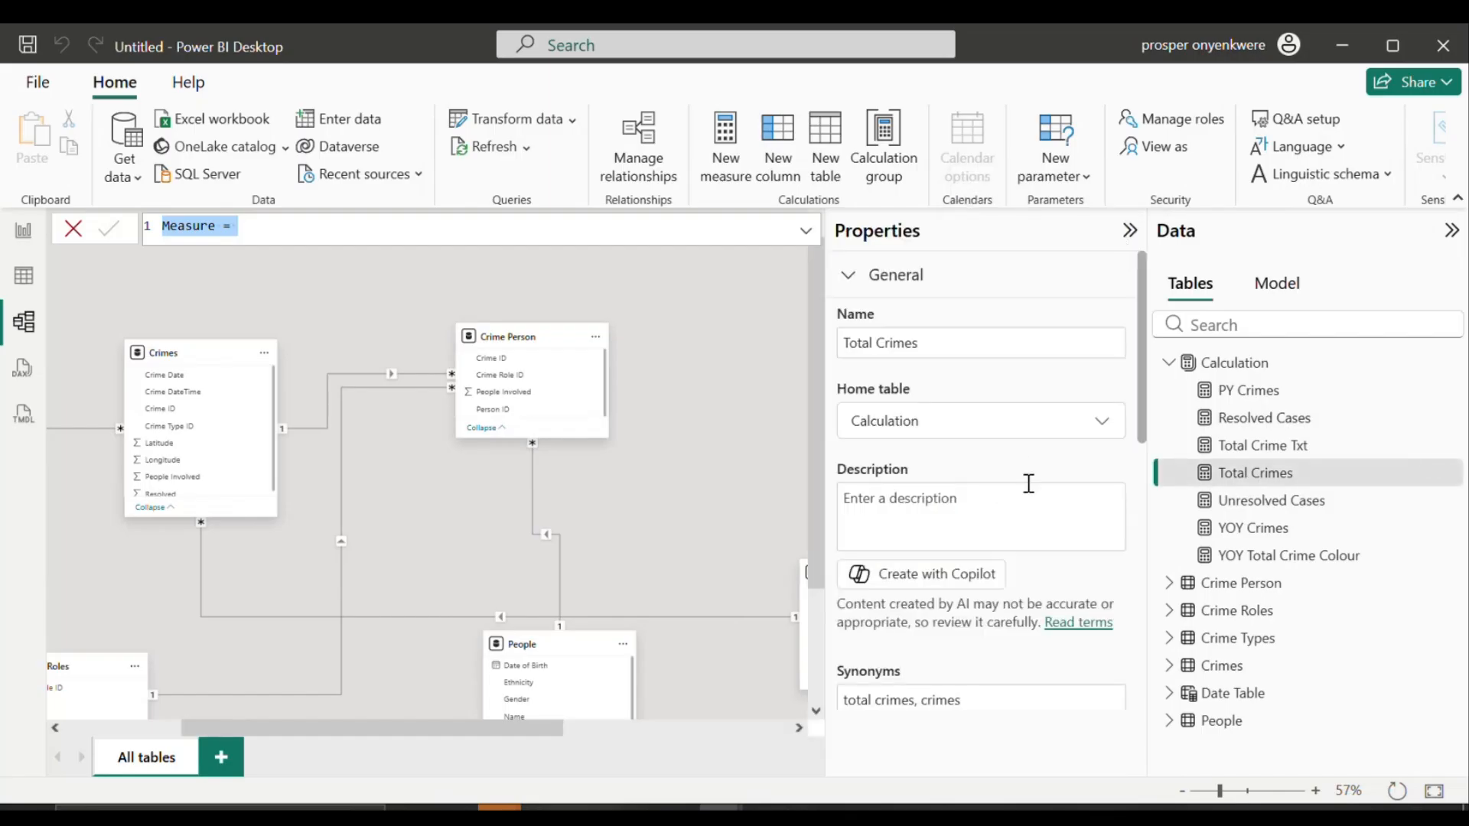
left_click_drag(1141, 388, 1141, 484)
left_click(971, 567)
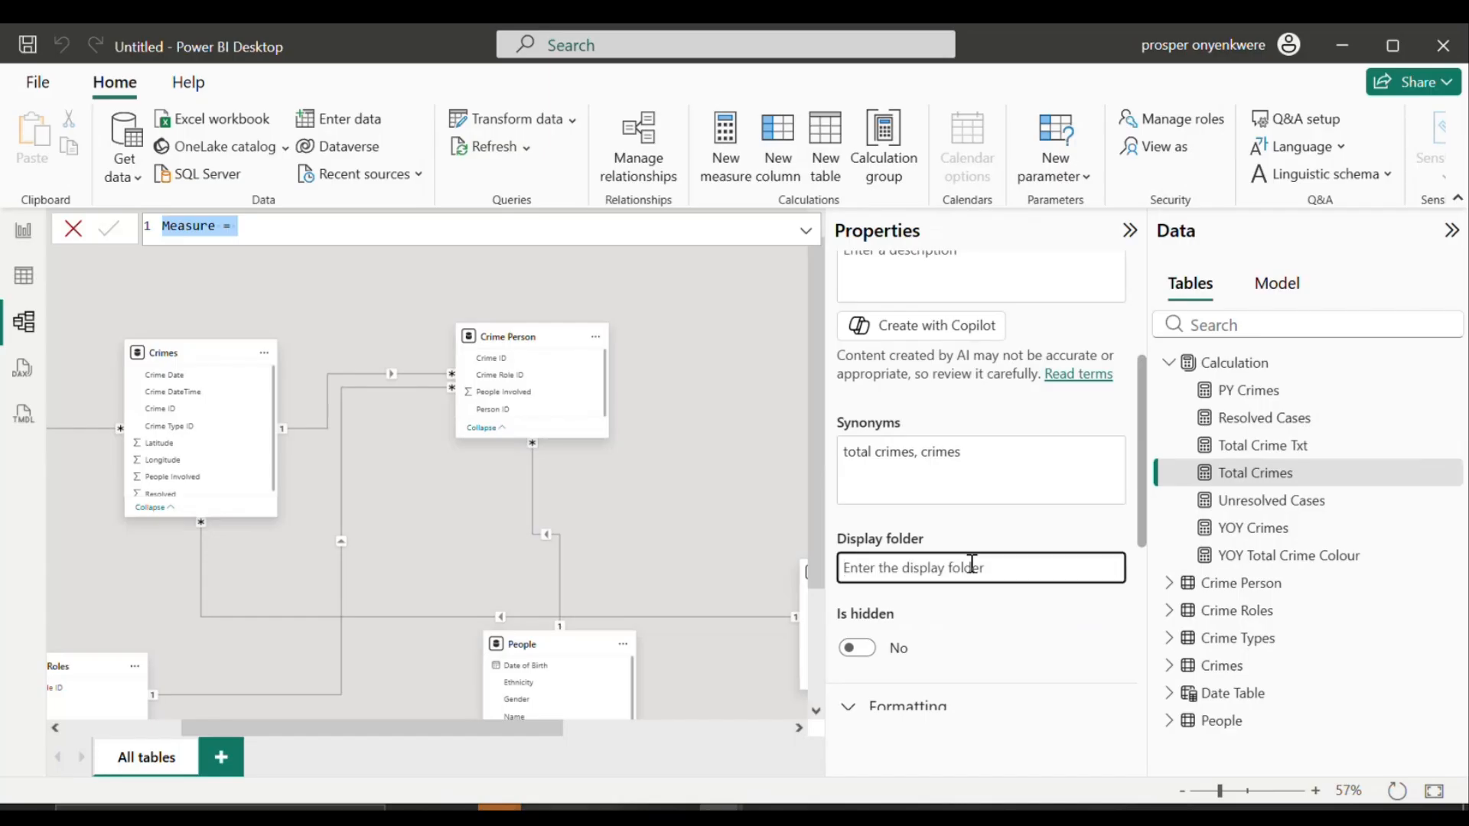
type("Crimes")
key("Return")
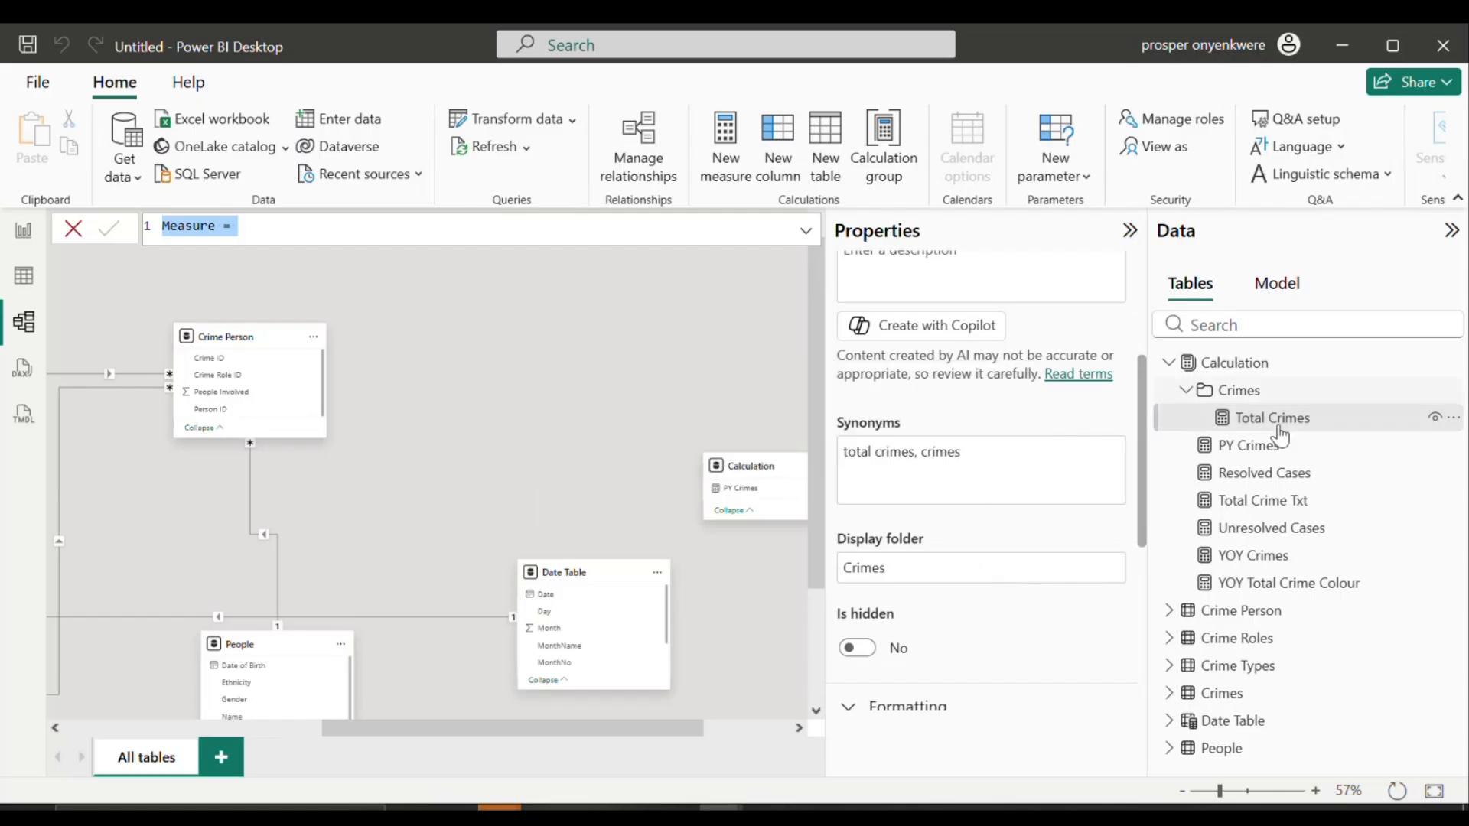
Step: Move the PY Crimes, Total Crime Txt, YOY Crimes and YOY Total Crime Colour measures into the Crimes display folder
left_click_drag(1252, 453, 1250, 394)
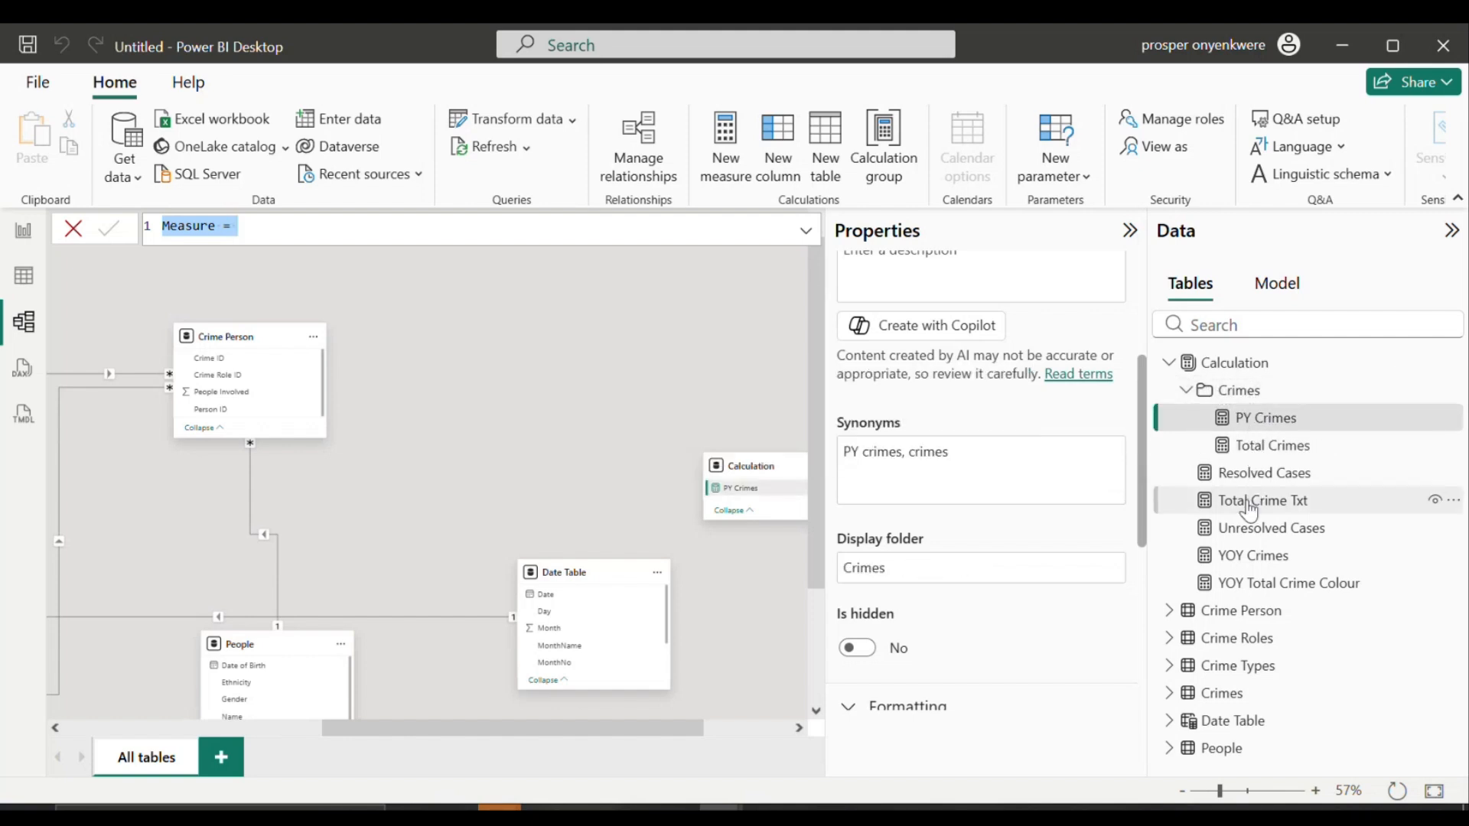
left_click_drag(1249, 494, 1247, 413)
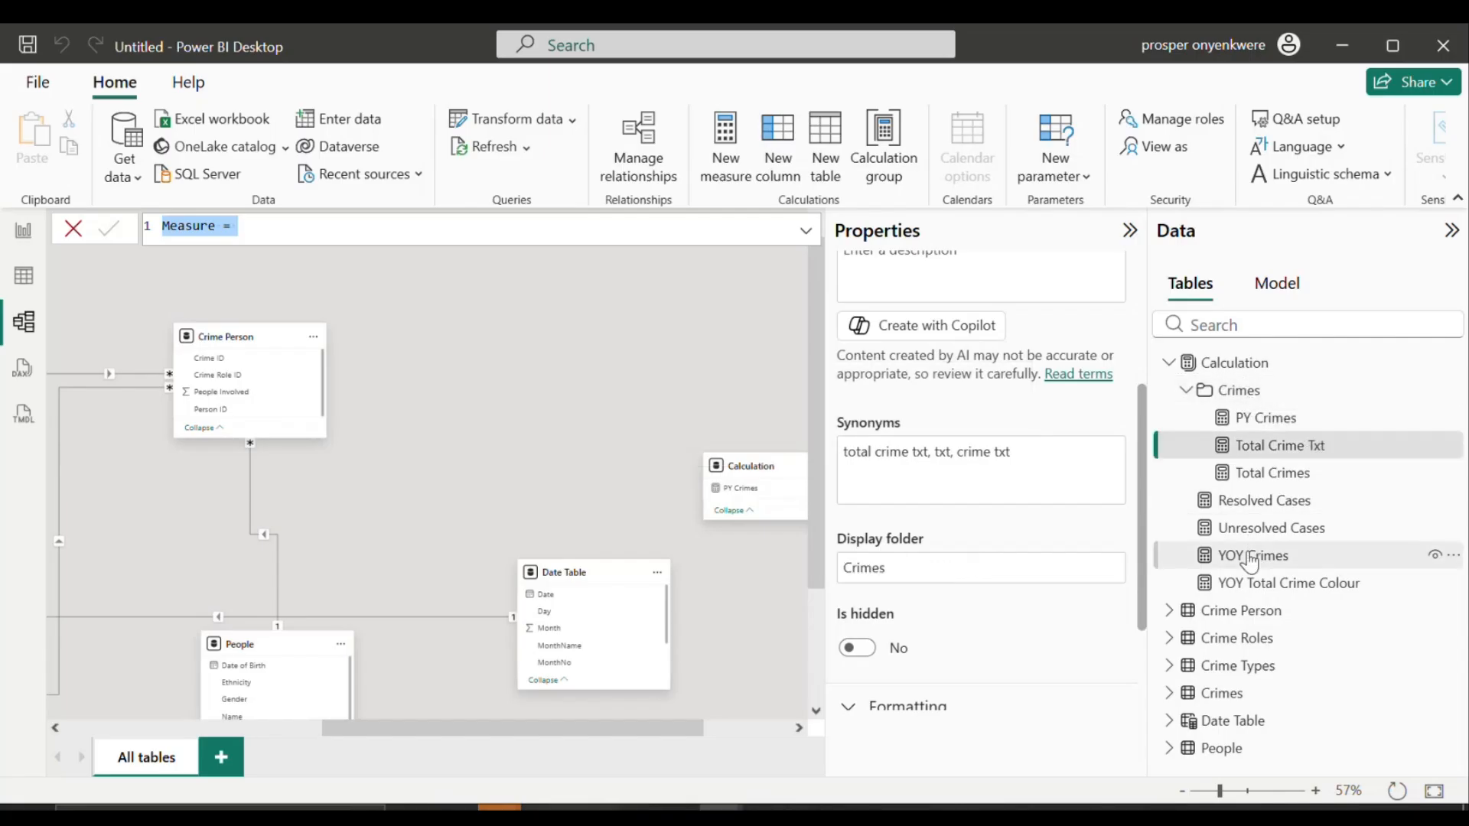
left_click_drag(1249, 549, 1244, 394)
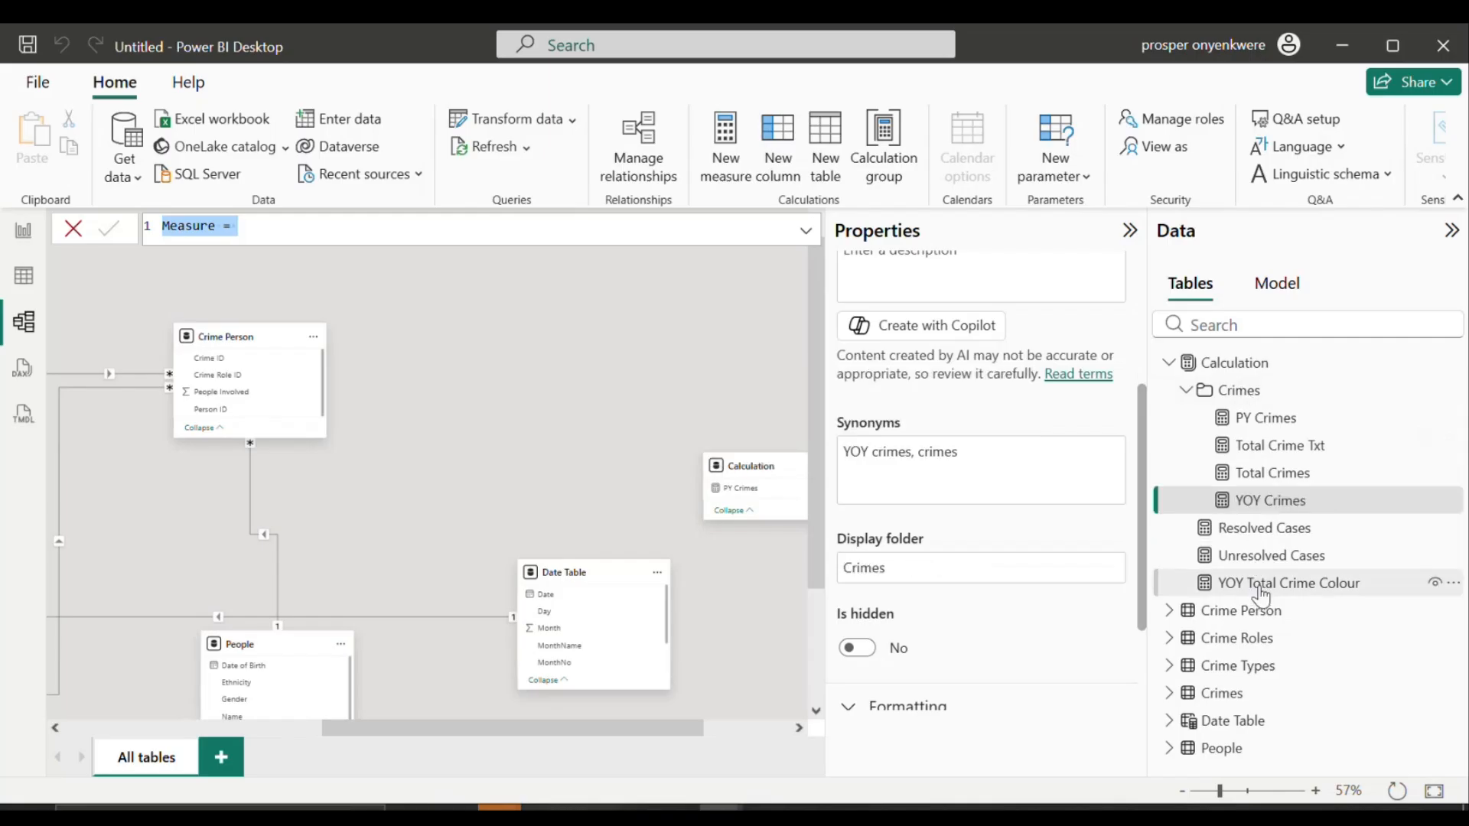
left_click_drag(1261, 593, 1246, 396)
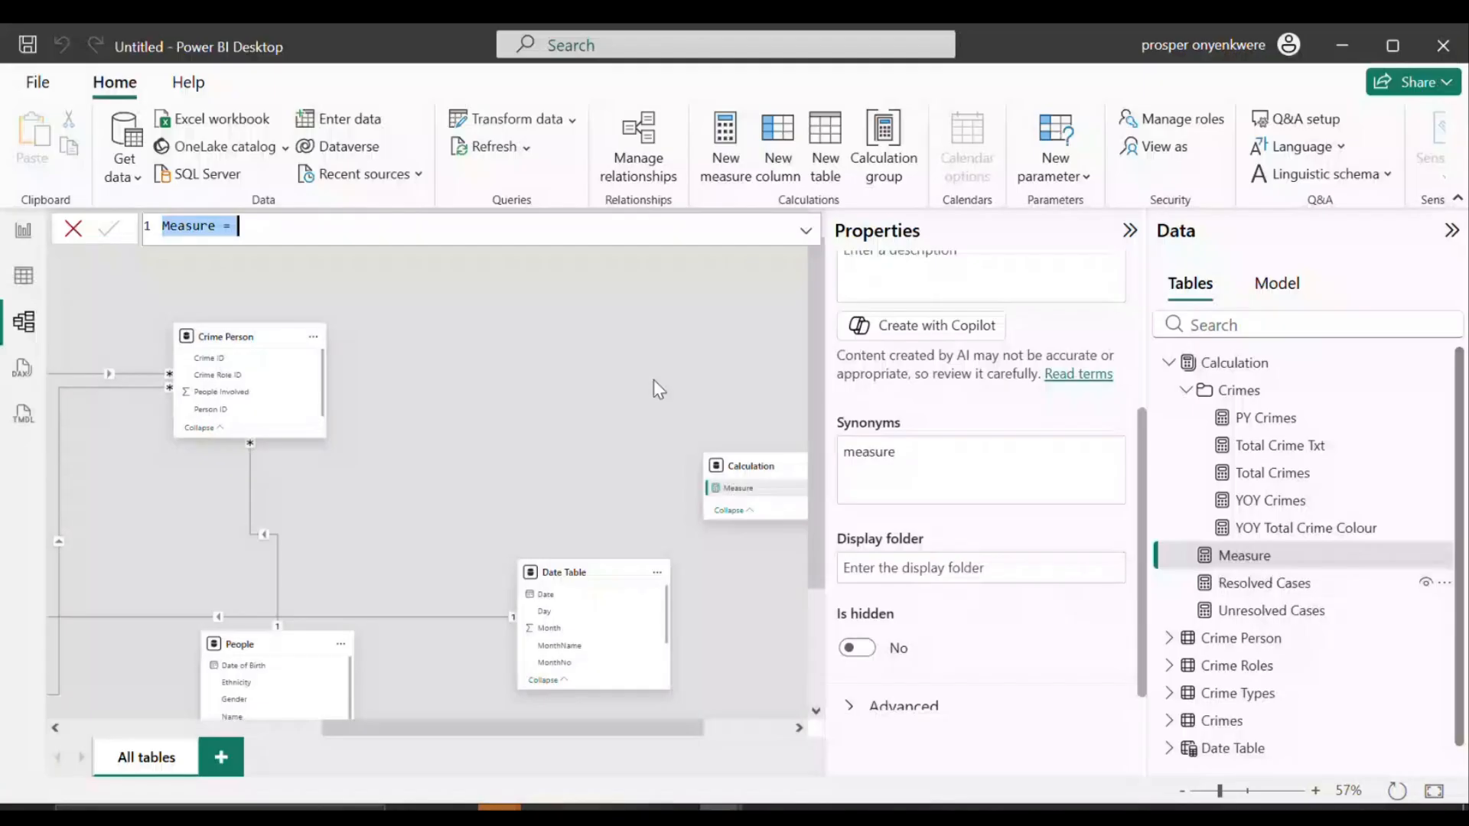
left_click(319, 223)
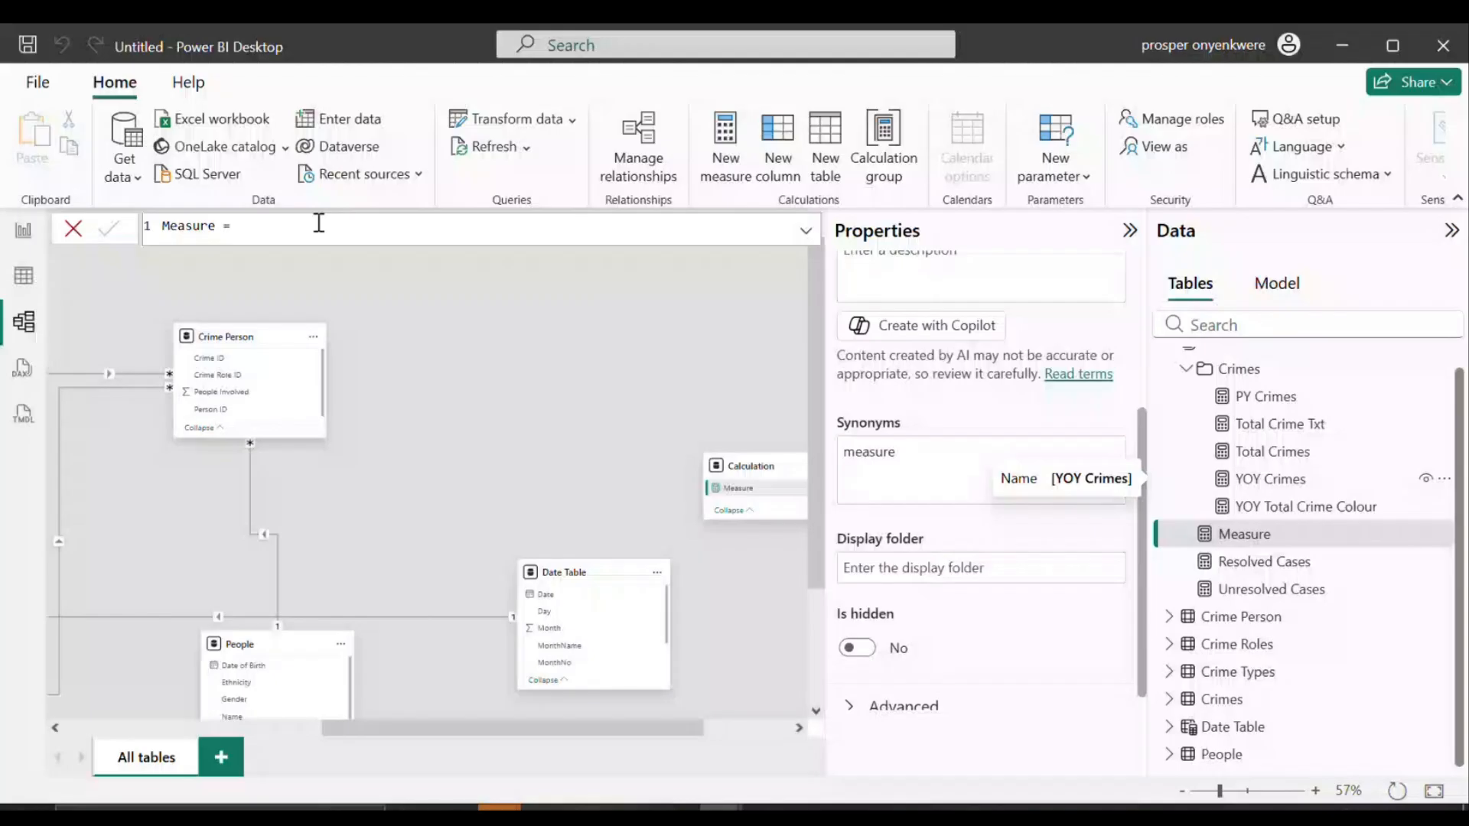
key("BackSpace")
key("BackSpace")
key("BackSpace")
key("BackSpace")
key("BackSpace")
key("BackSpace")
key("BackSpace")
key("BackSpace")
key("BackSpace")
key("BackSpace")
type("PY Resolved = ")
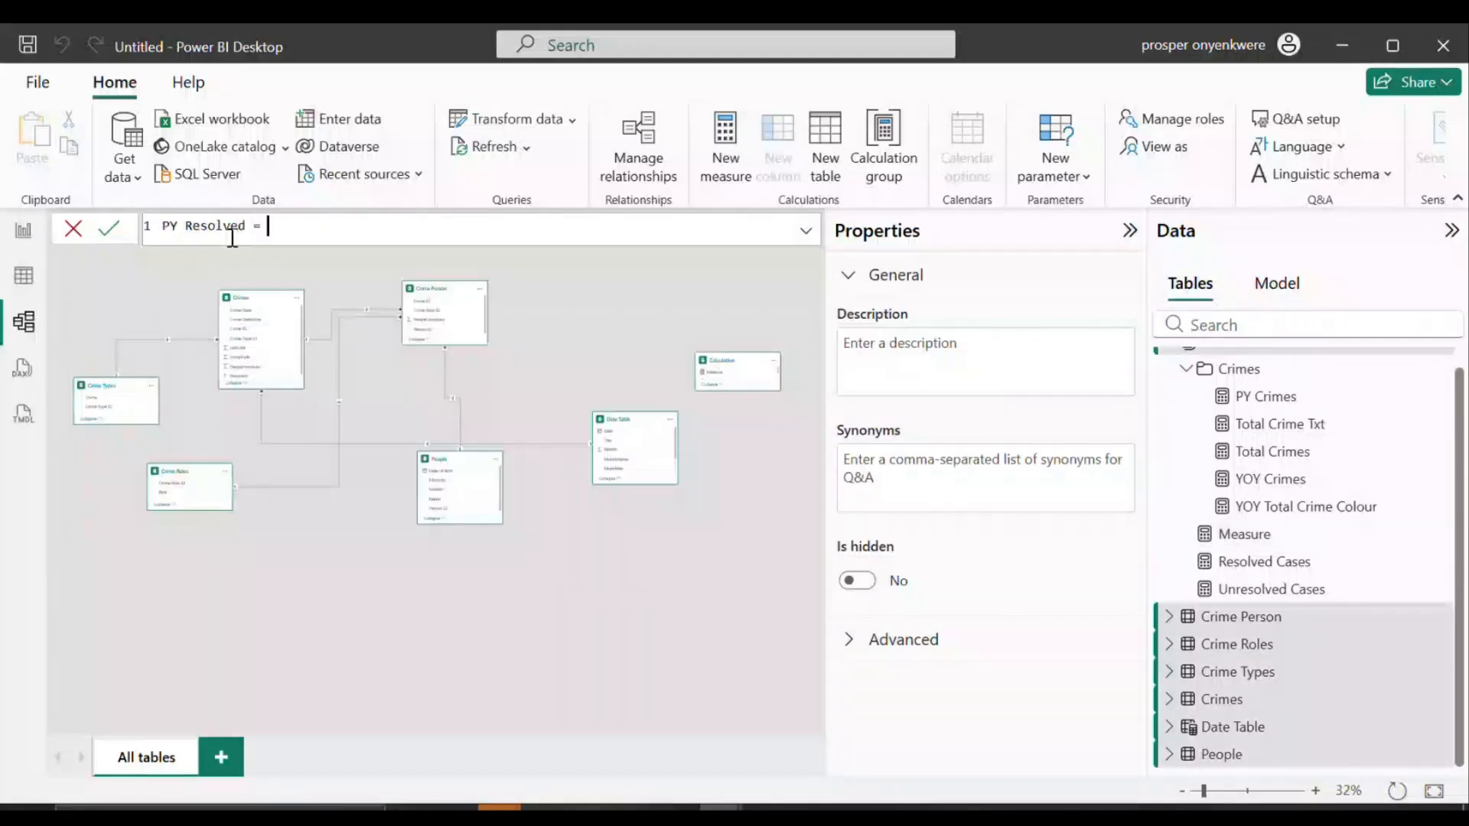
type("c")
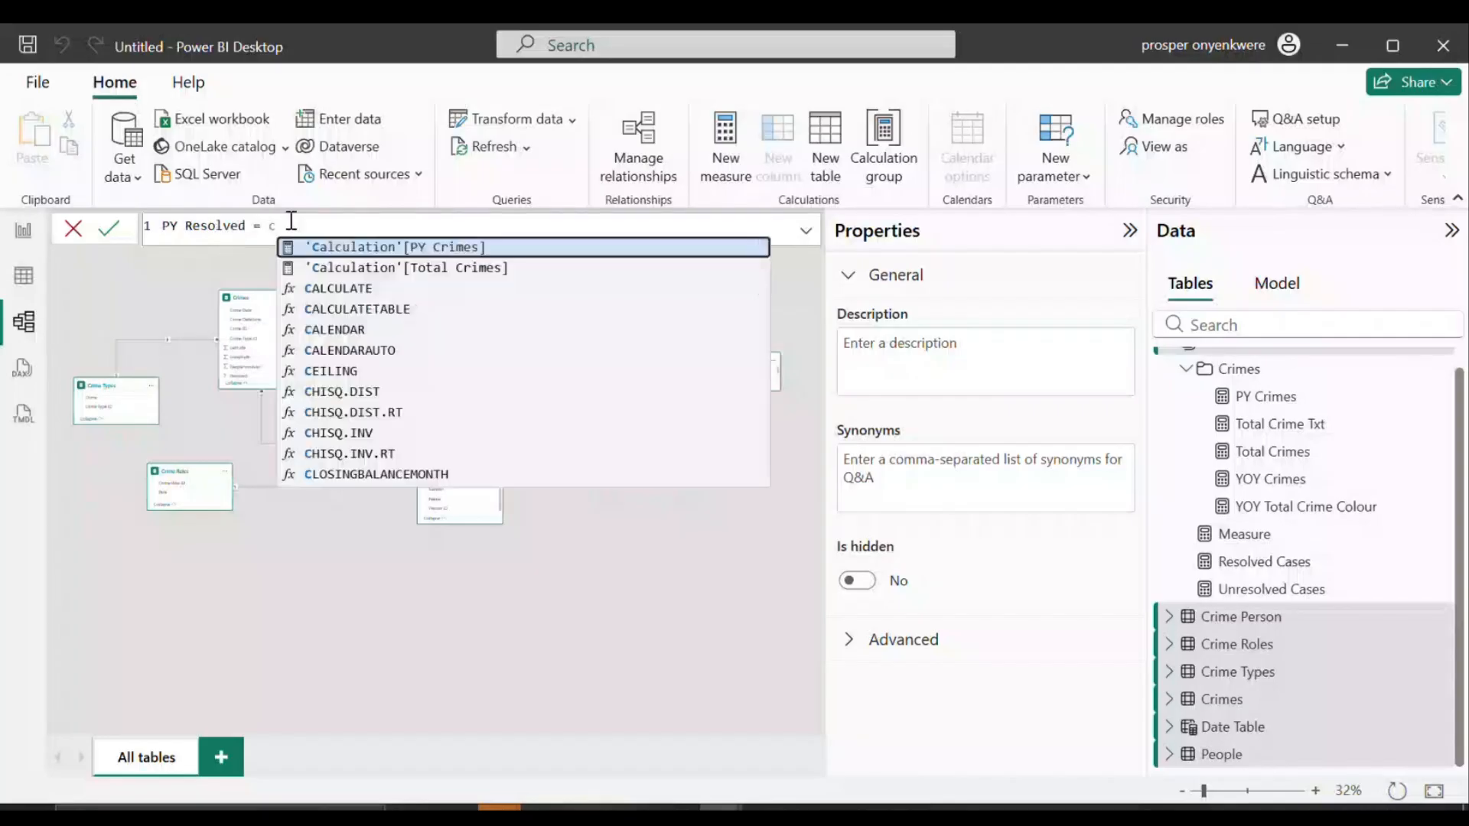
left_click(311, 287)
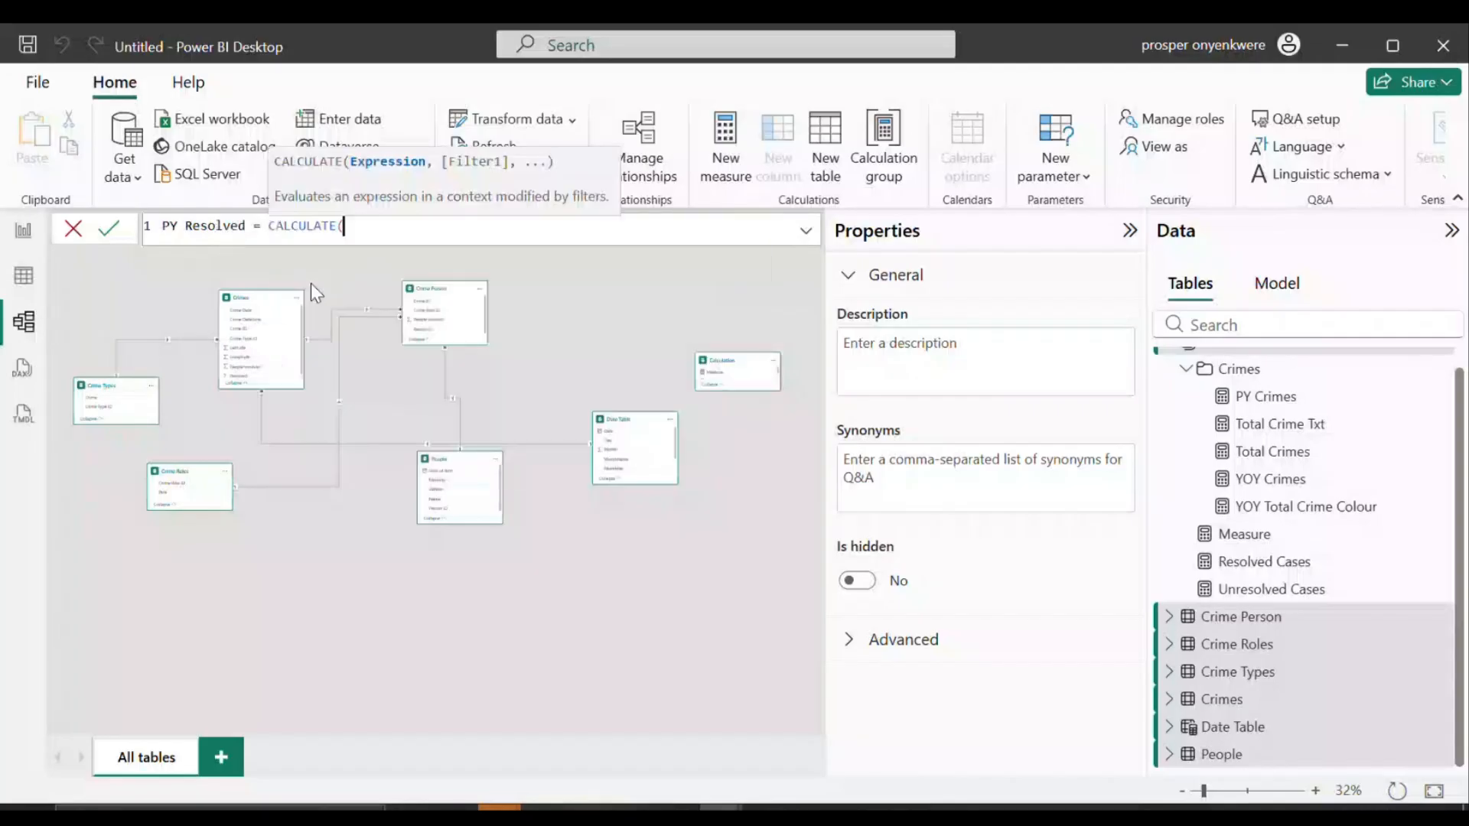
type("res")
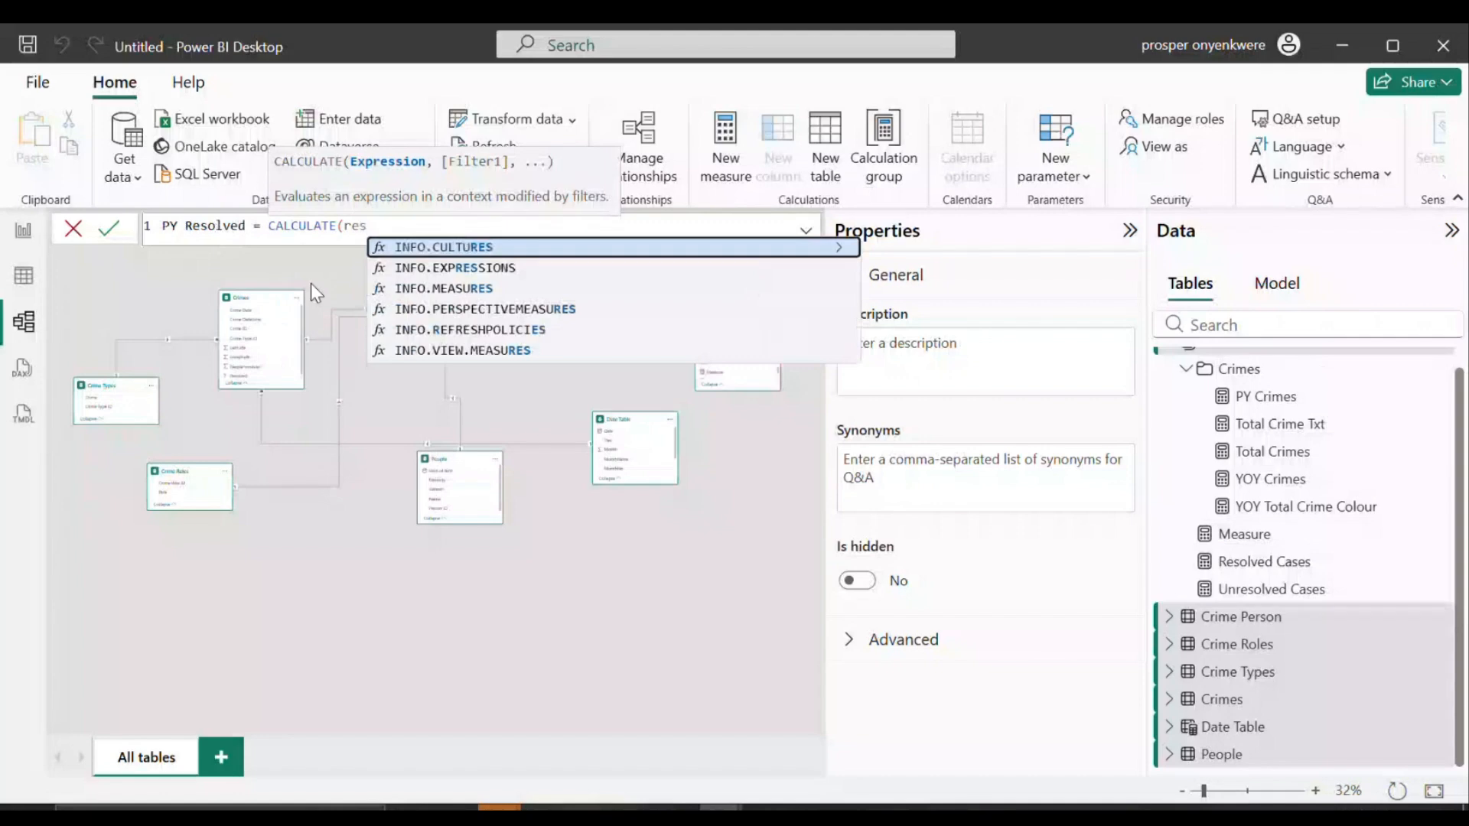
type("o")
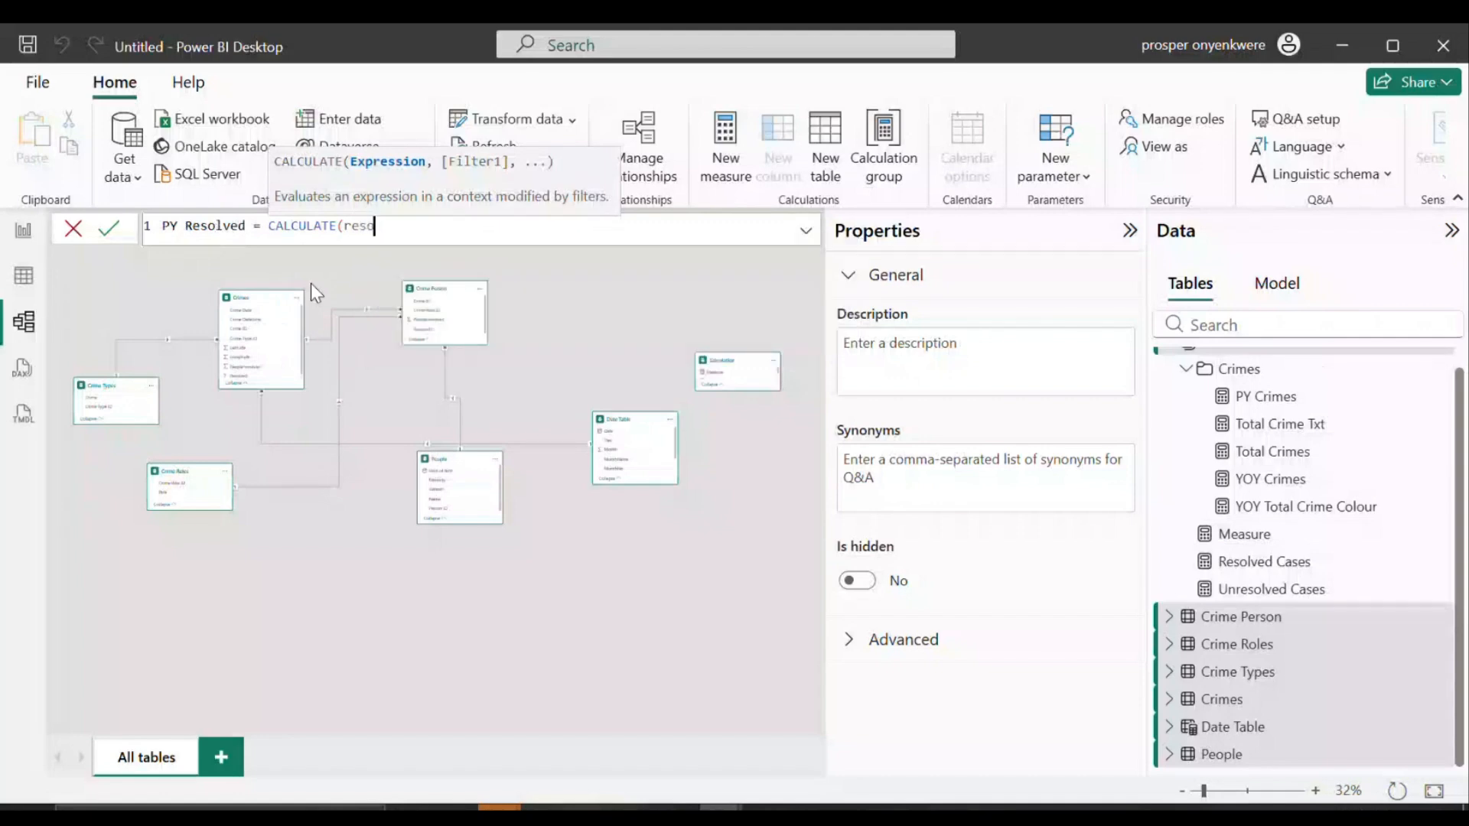
type("l")
key("BackSpace")
key("BackSpace")
key("BackSpace")
key("BackSpace")
key("BackSpace")
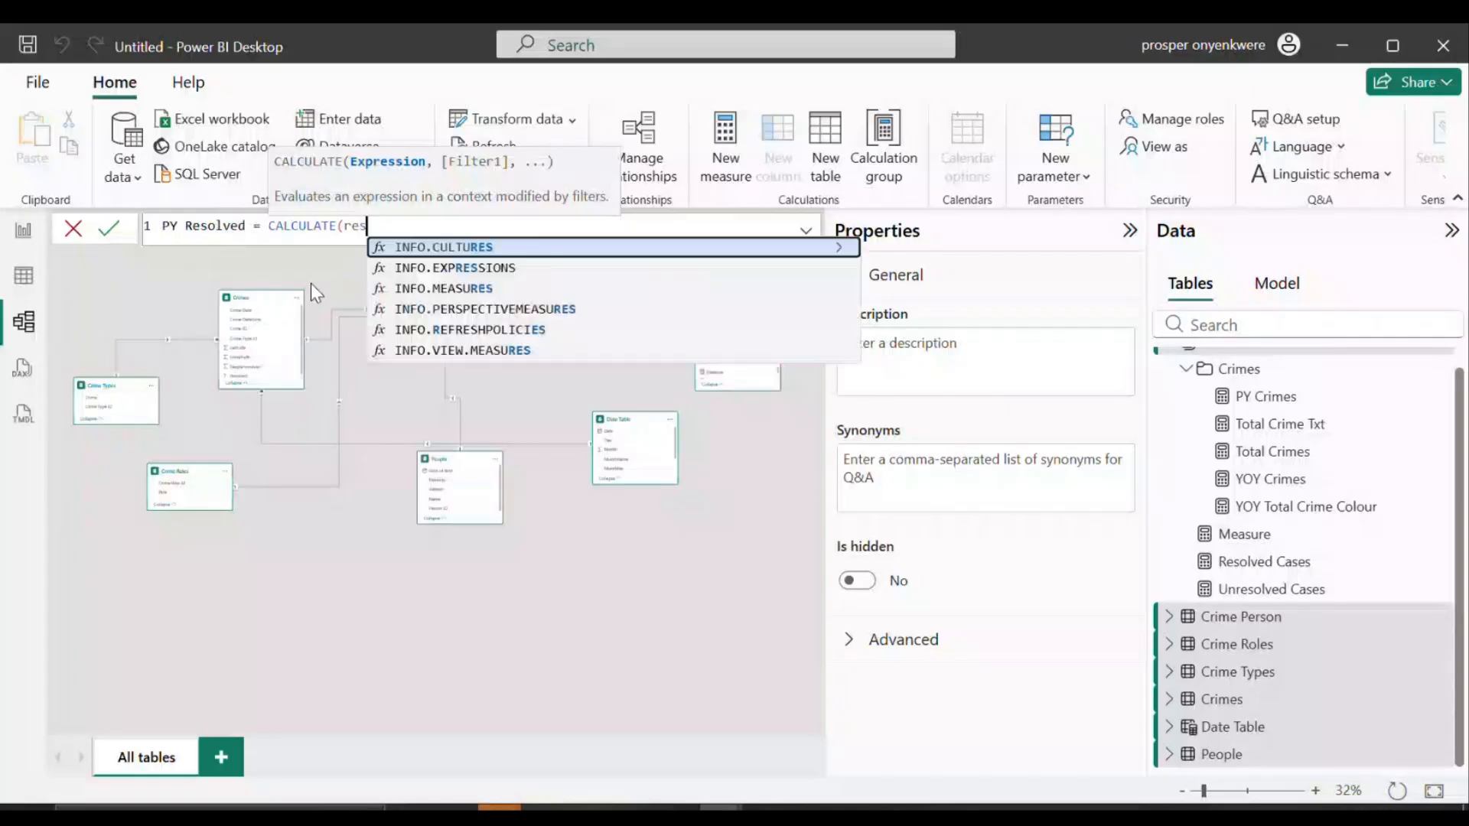
key("BackSpace")
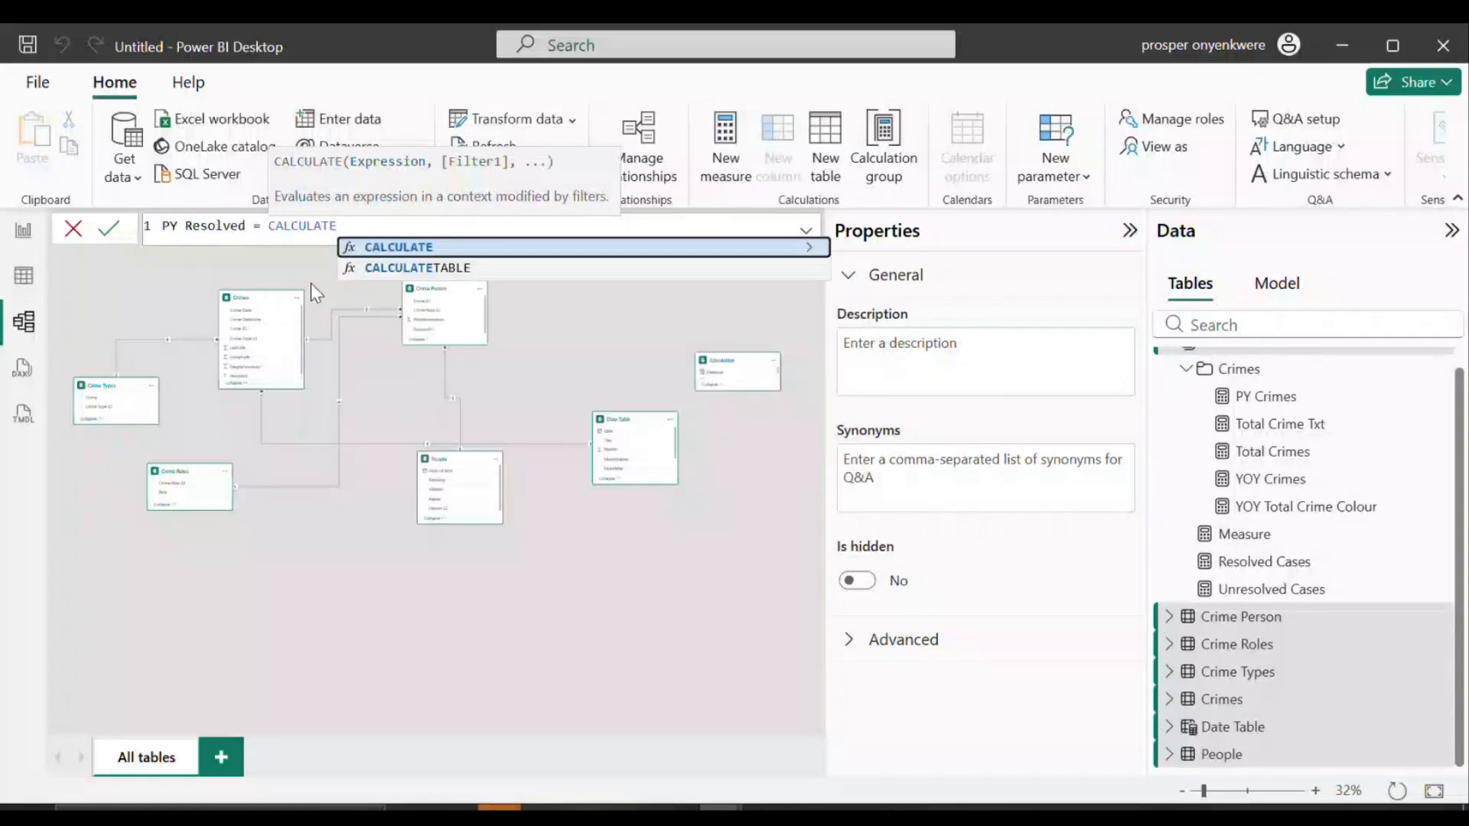
key("BackSpace")
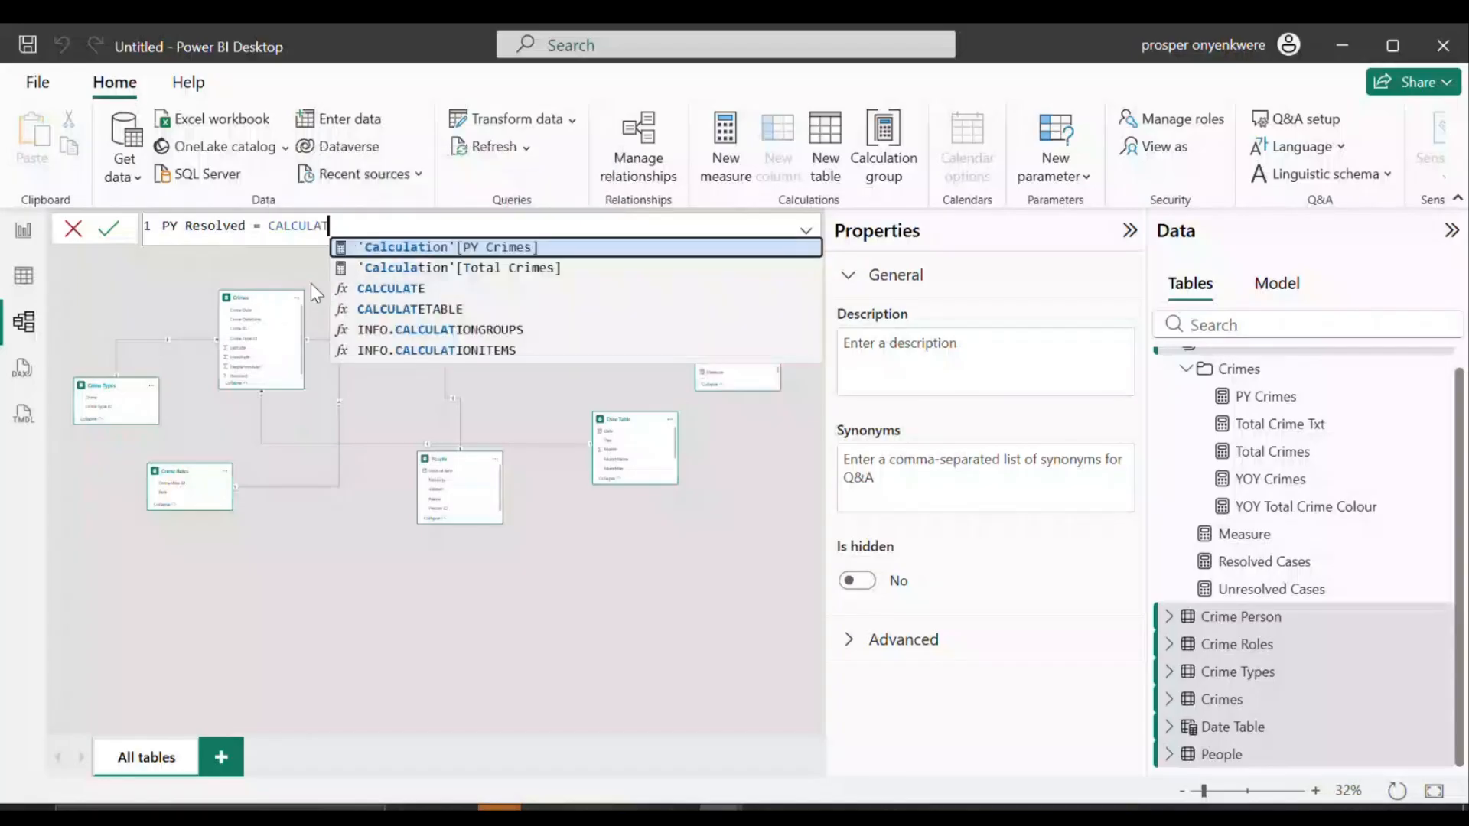
left_click(362, 291)
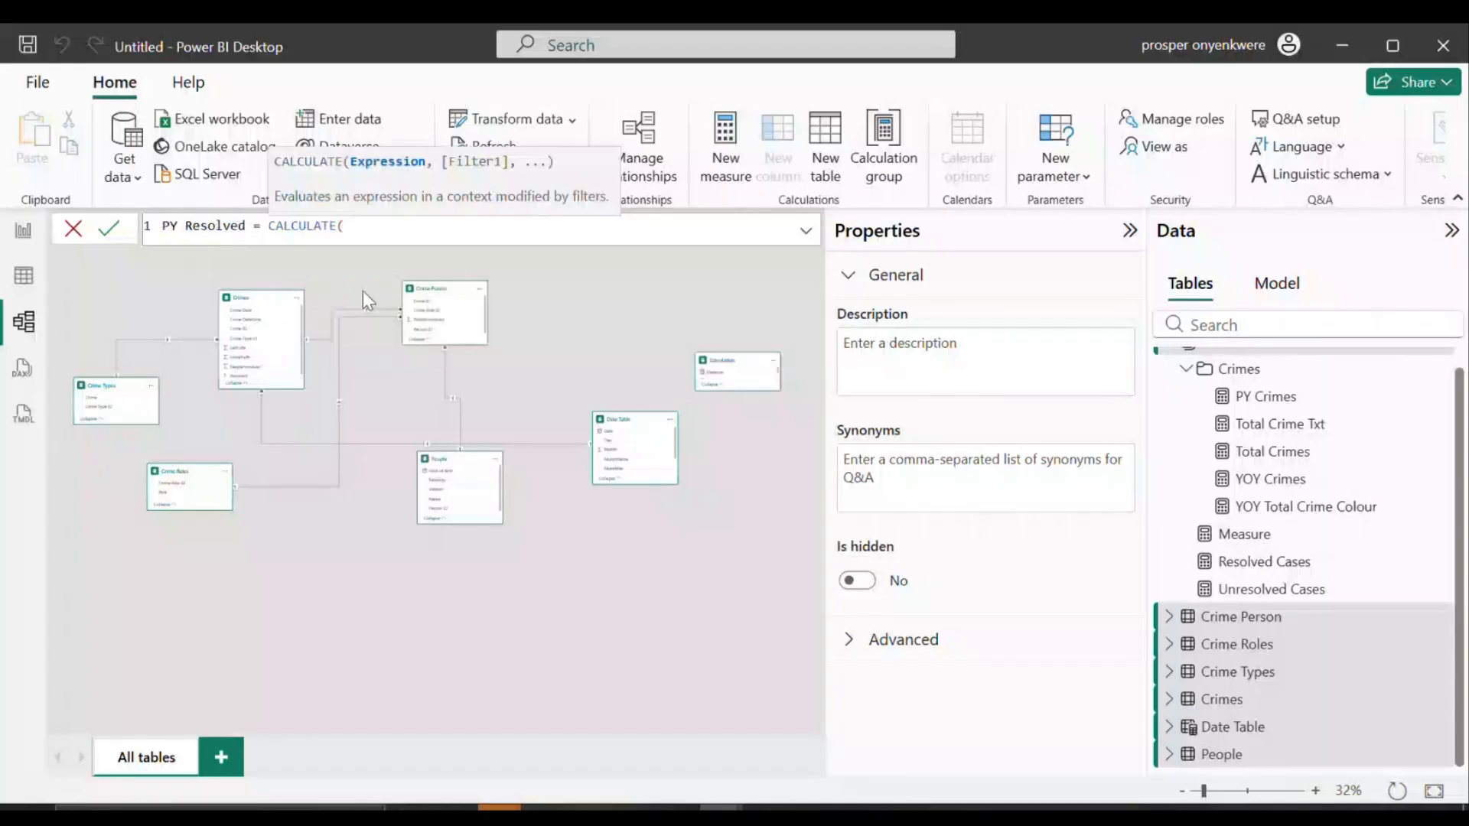
type("R")
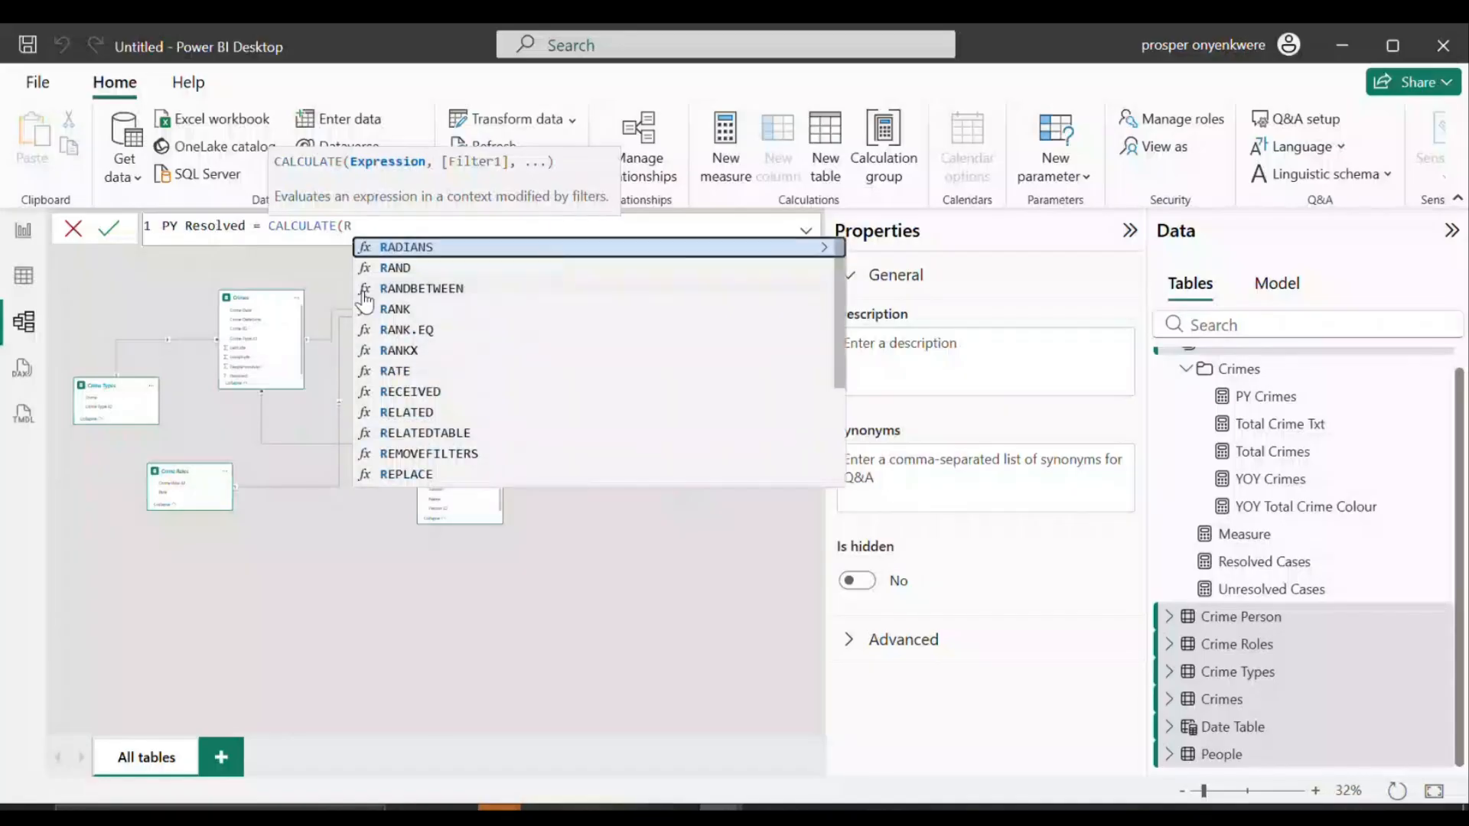
type("e")
key("BackSpace")
key("BackSpace")
key("BackSpace")
key("BackSpace")
key("BackSpace")
key("BackSpace")
key("BackSpace")
key("BackSpace")
key("BackSpace")
key("BackSpace")
key("BackSpace")
key("BackSpace")
key("BackSpace")
key("BackSpace")
key("BackSpace")
key("BackSpace")
key("BackSpace")
key("BackSpace")
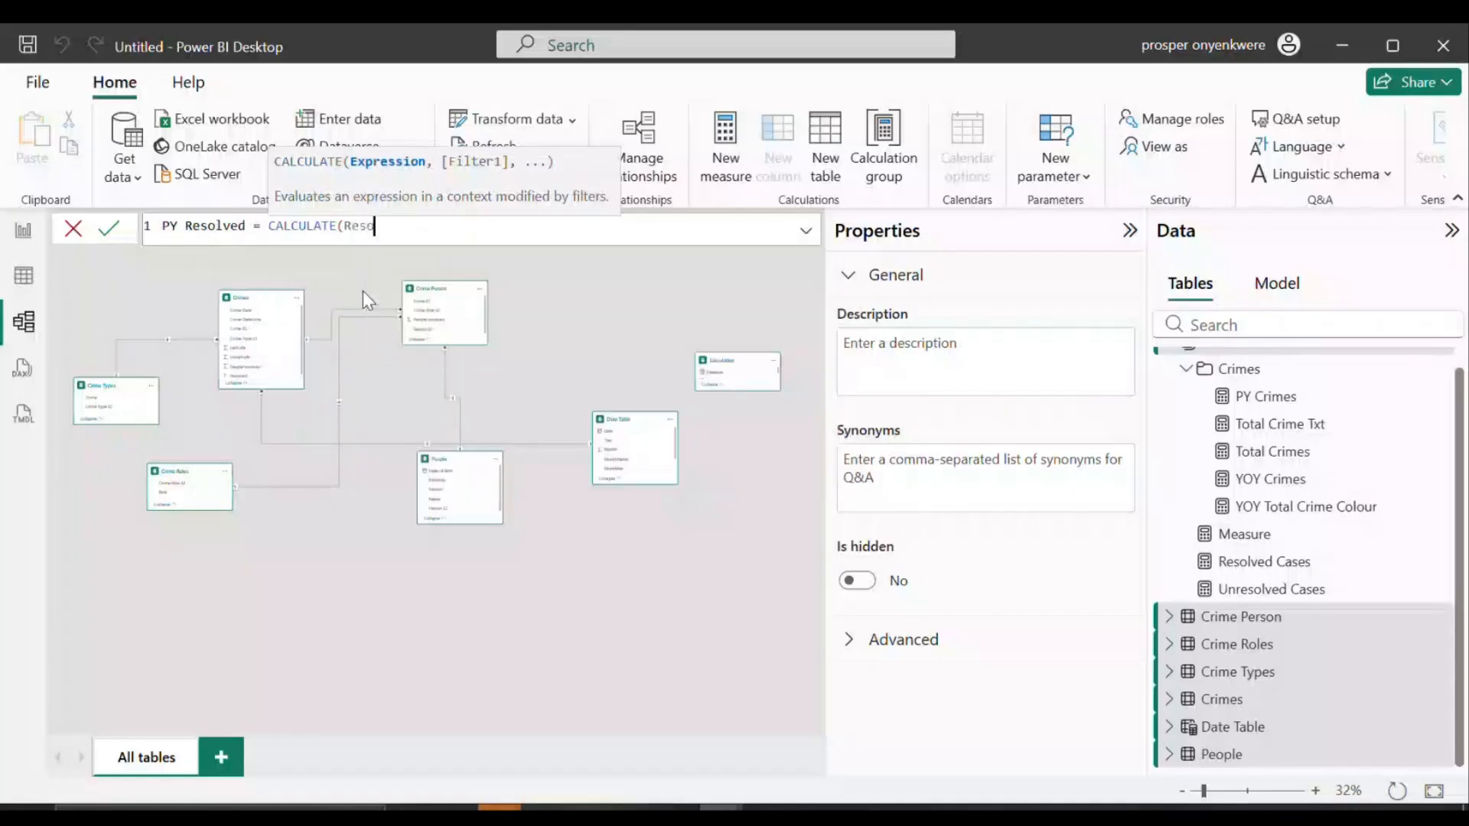
key("BackSpace")
key("BackSpace")
key("BackSpace")
key("BackSpace")
key("BackSpace")
key("BackSpace")
key("BackSpace")
key("BackSpace")
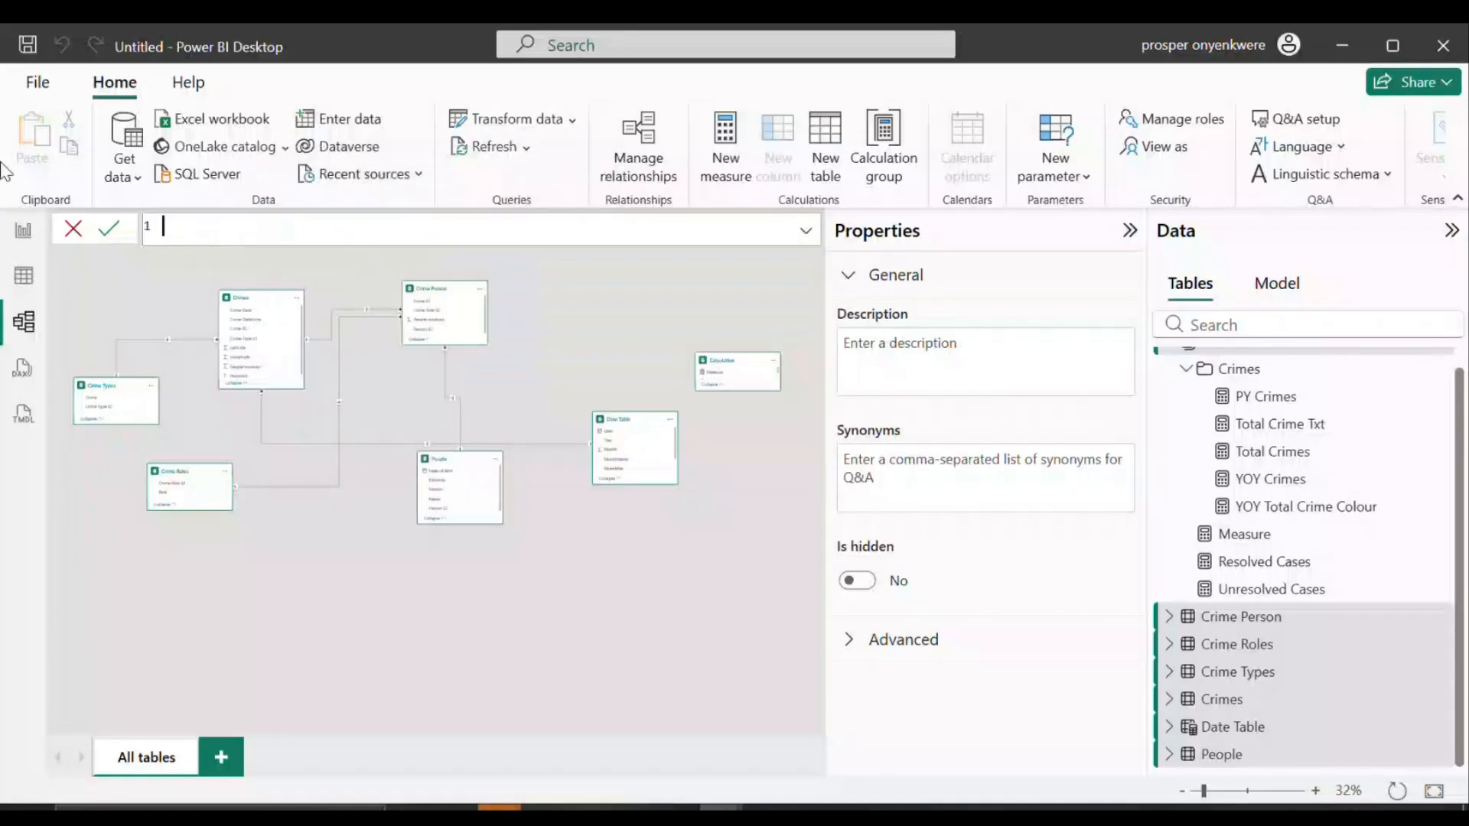
Step: Switch to Report view and name the new blank measure PY Resolved in its formula
left_click(19, 239)
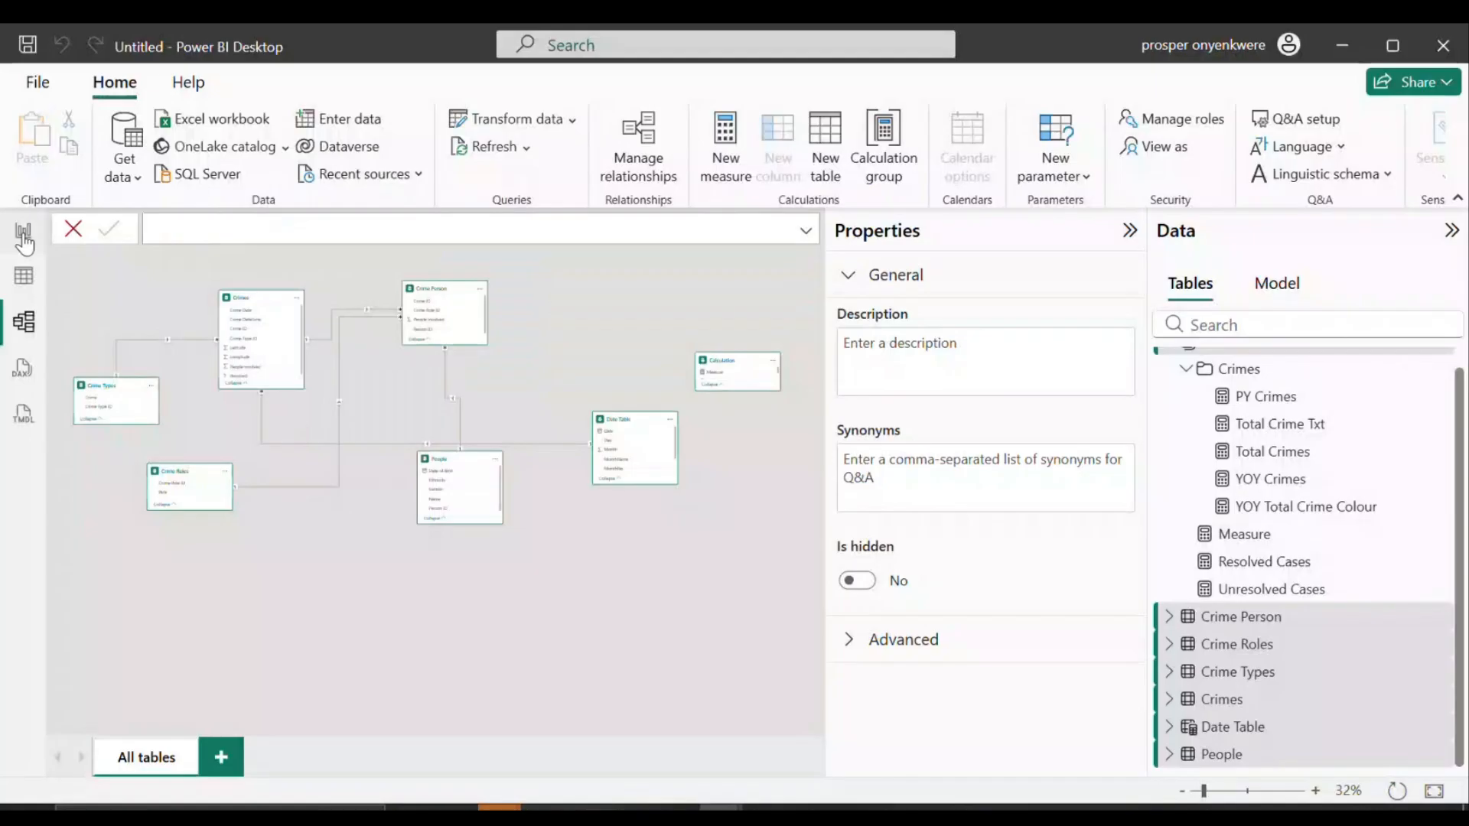
left_click(24, 237)
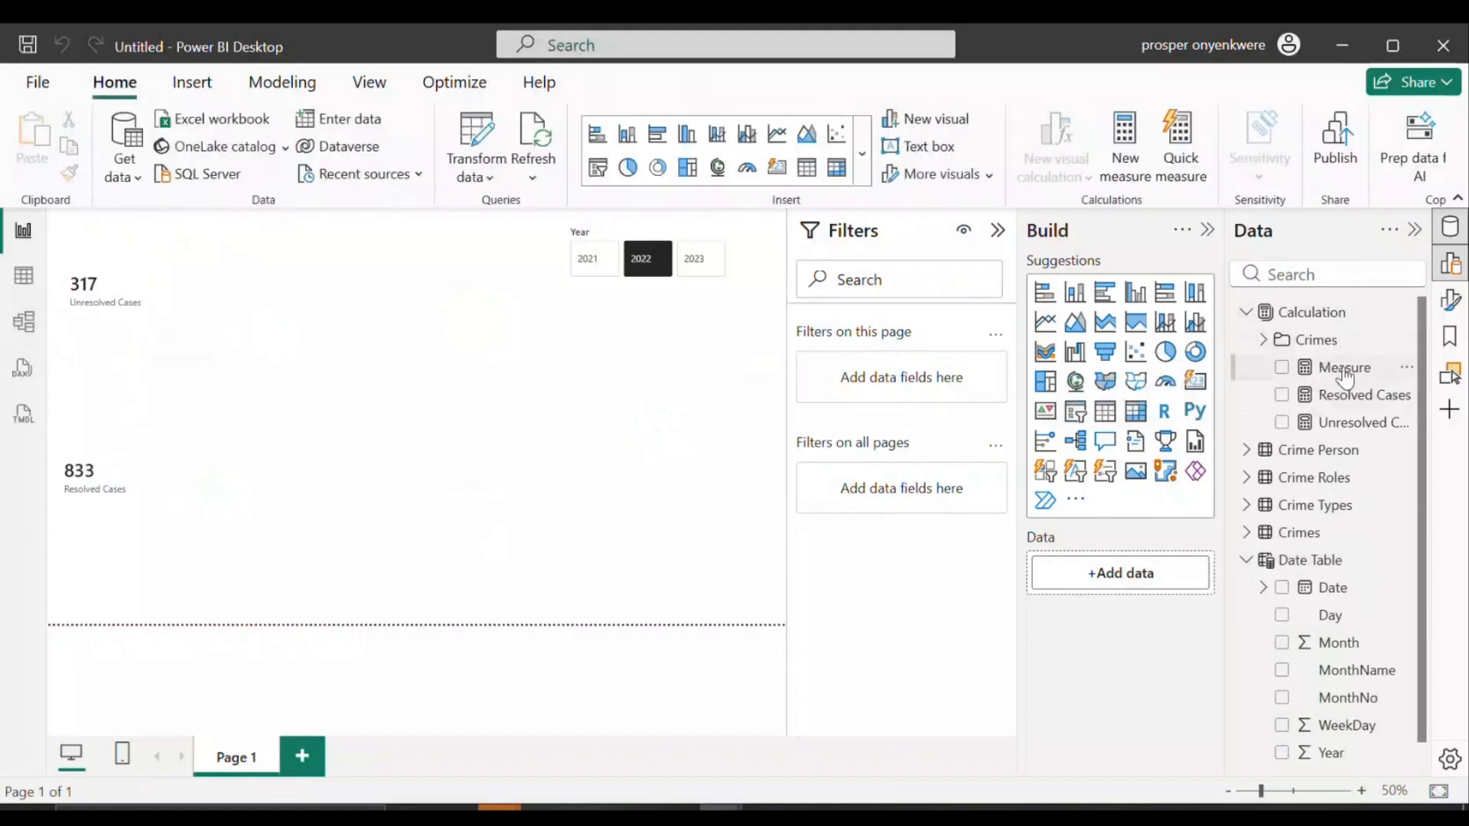
left_click(1344, 367)
key("BackSpace")
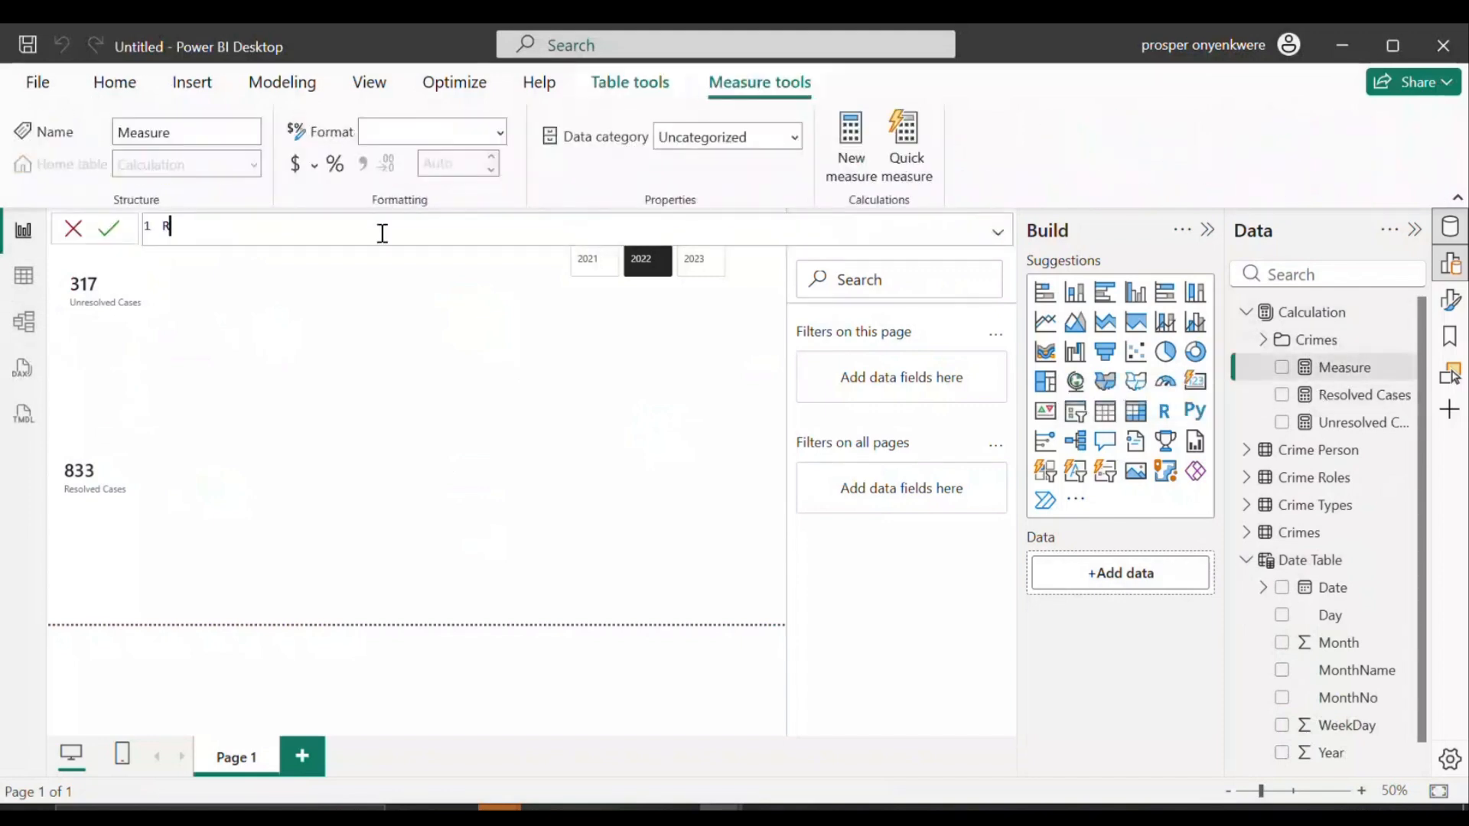
type("PY Re")
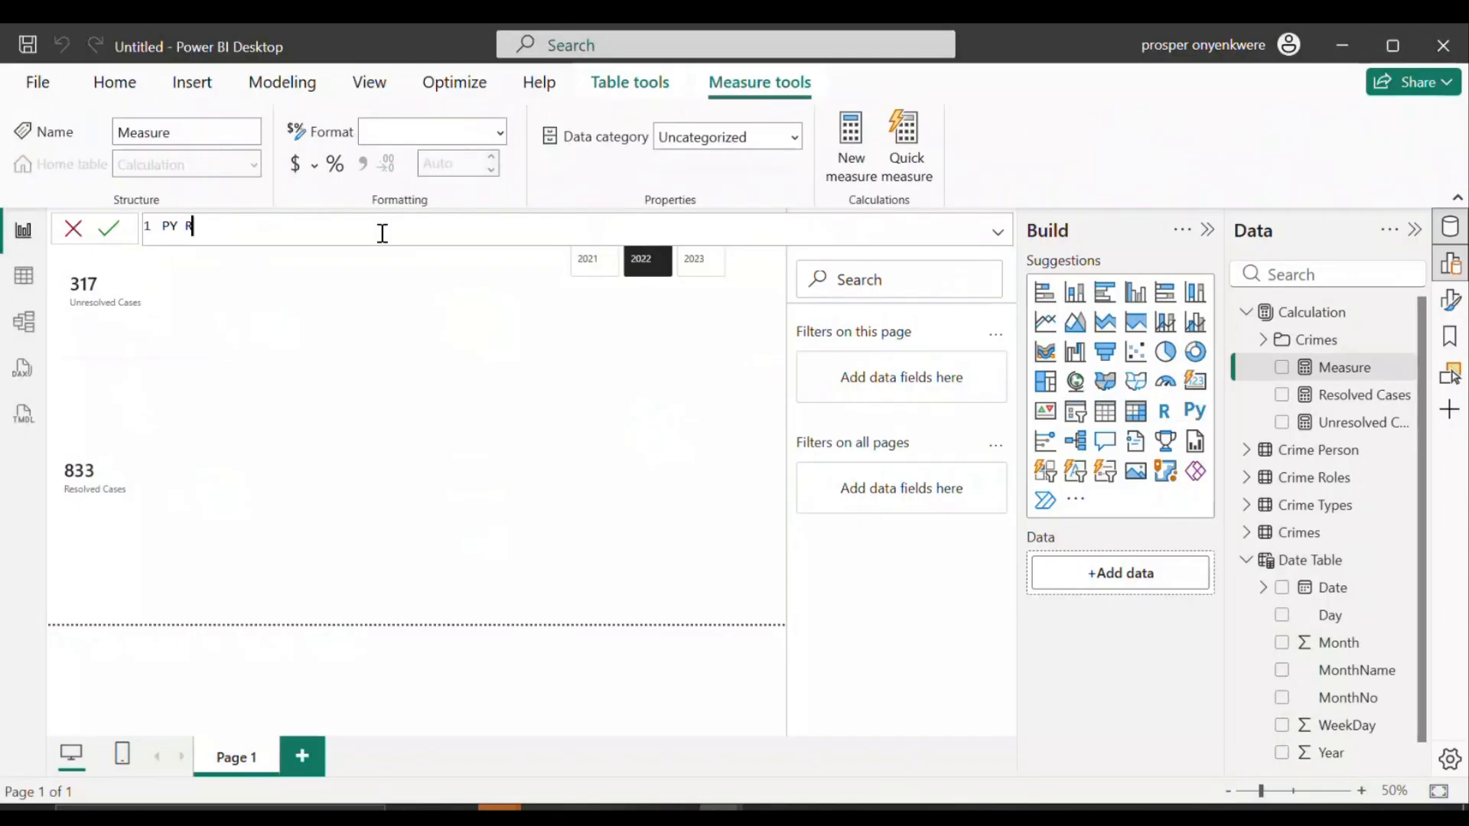
type("solved =")
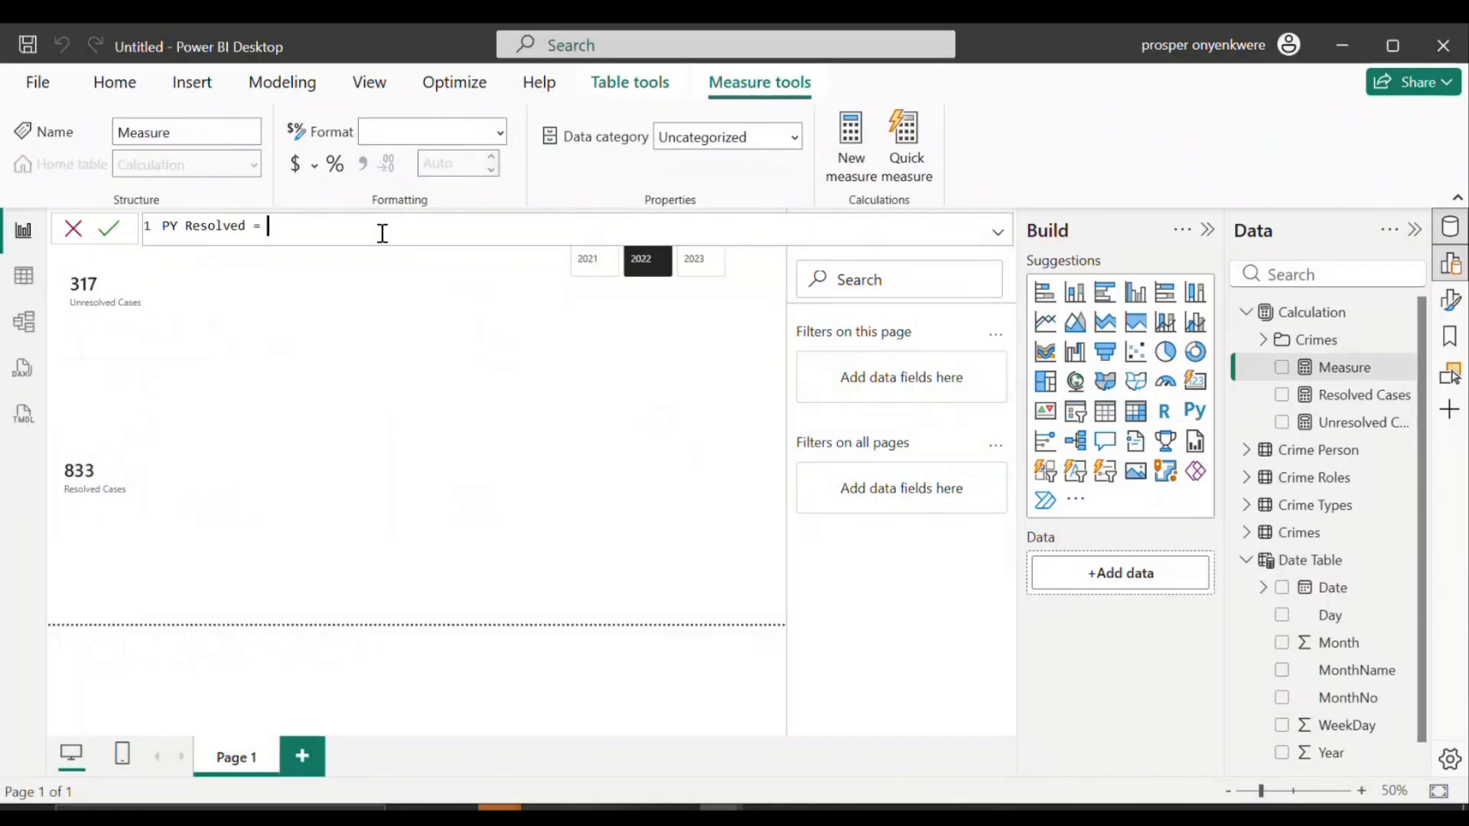
Step: Define PY Resolved as CALCULATE([Resolved Cases], PREVIOUSYEAR('Date Table'[Date])) and commit the measure
type(" ca")
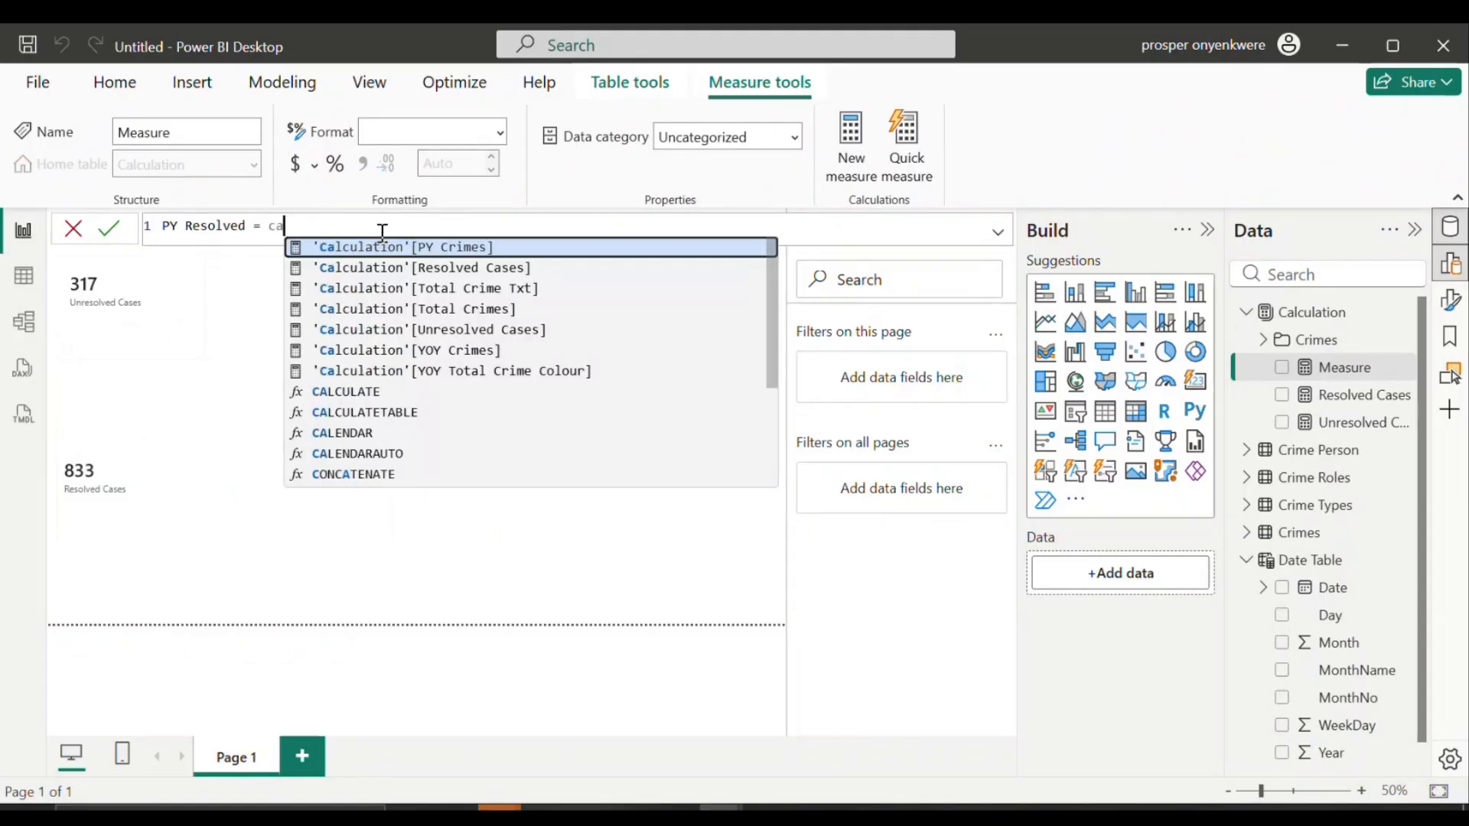
type("l")
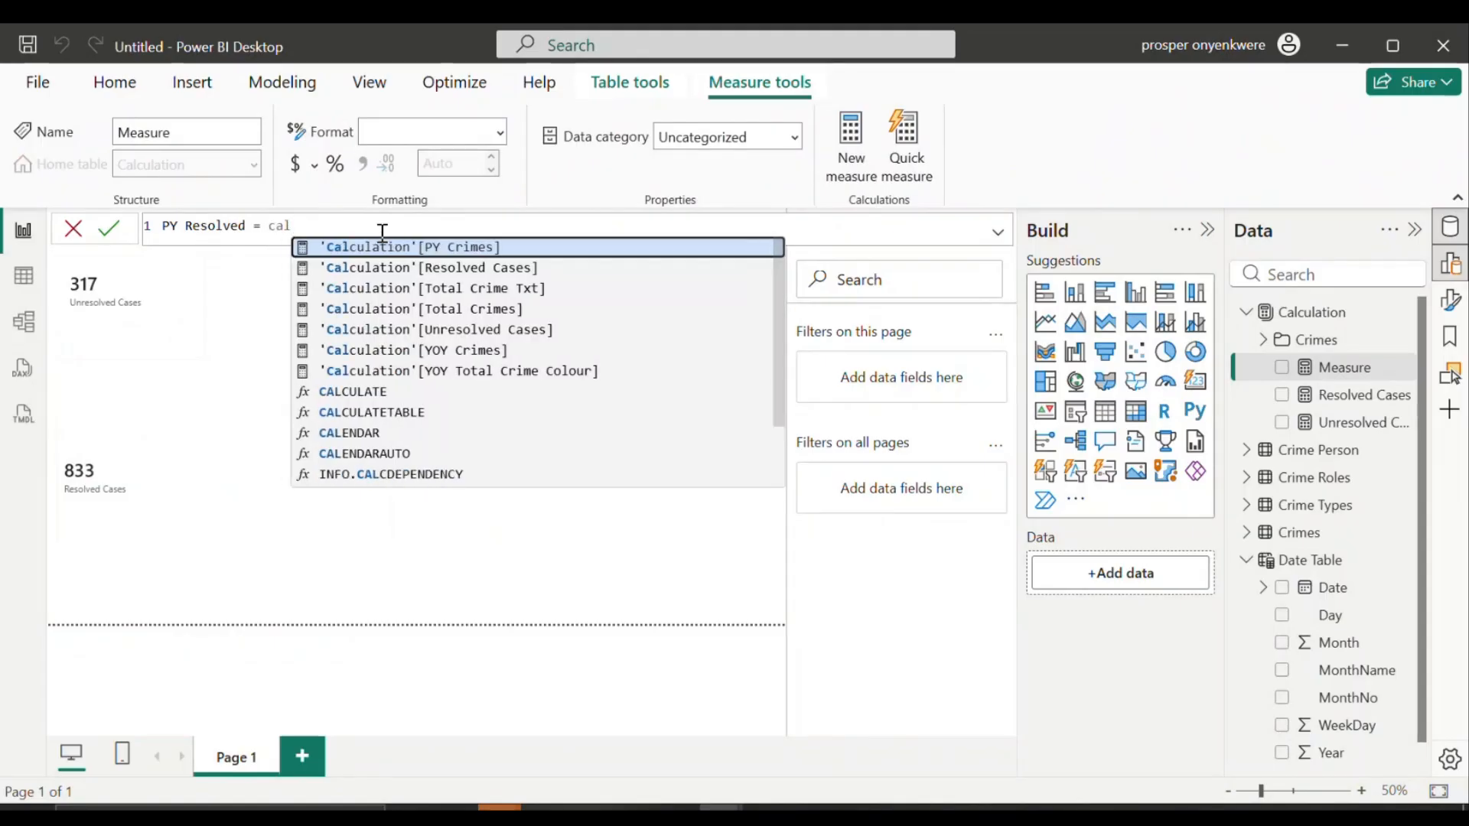
left_click(333, 392)
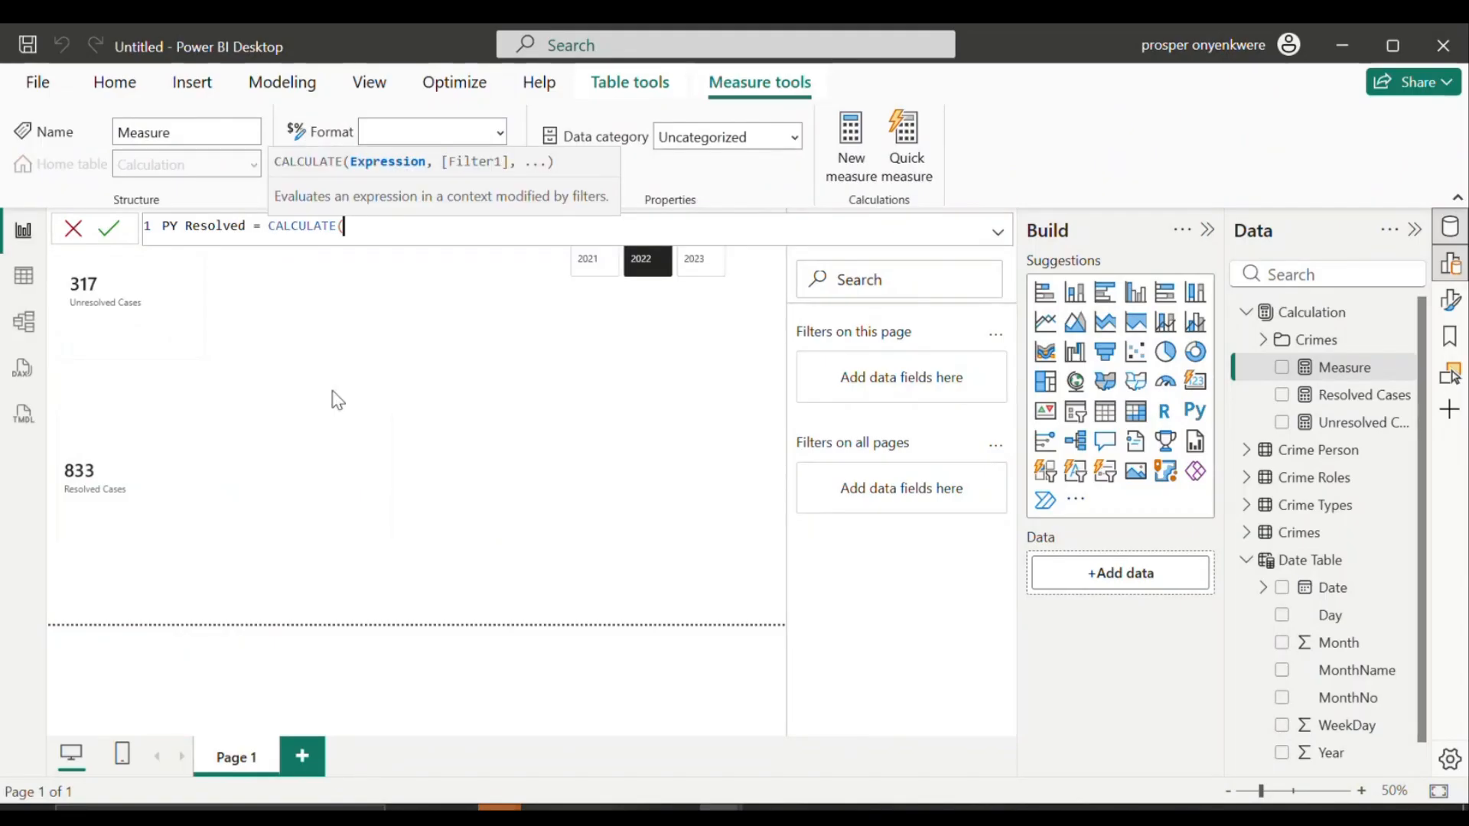
type("re")
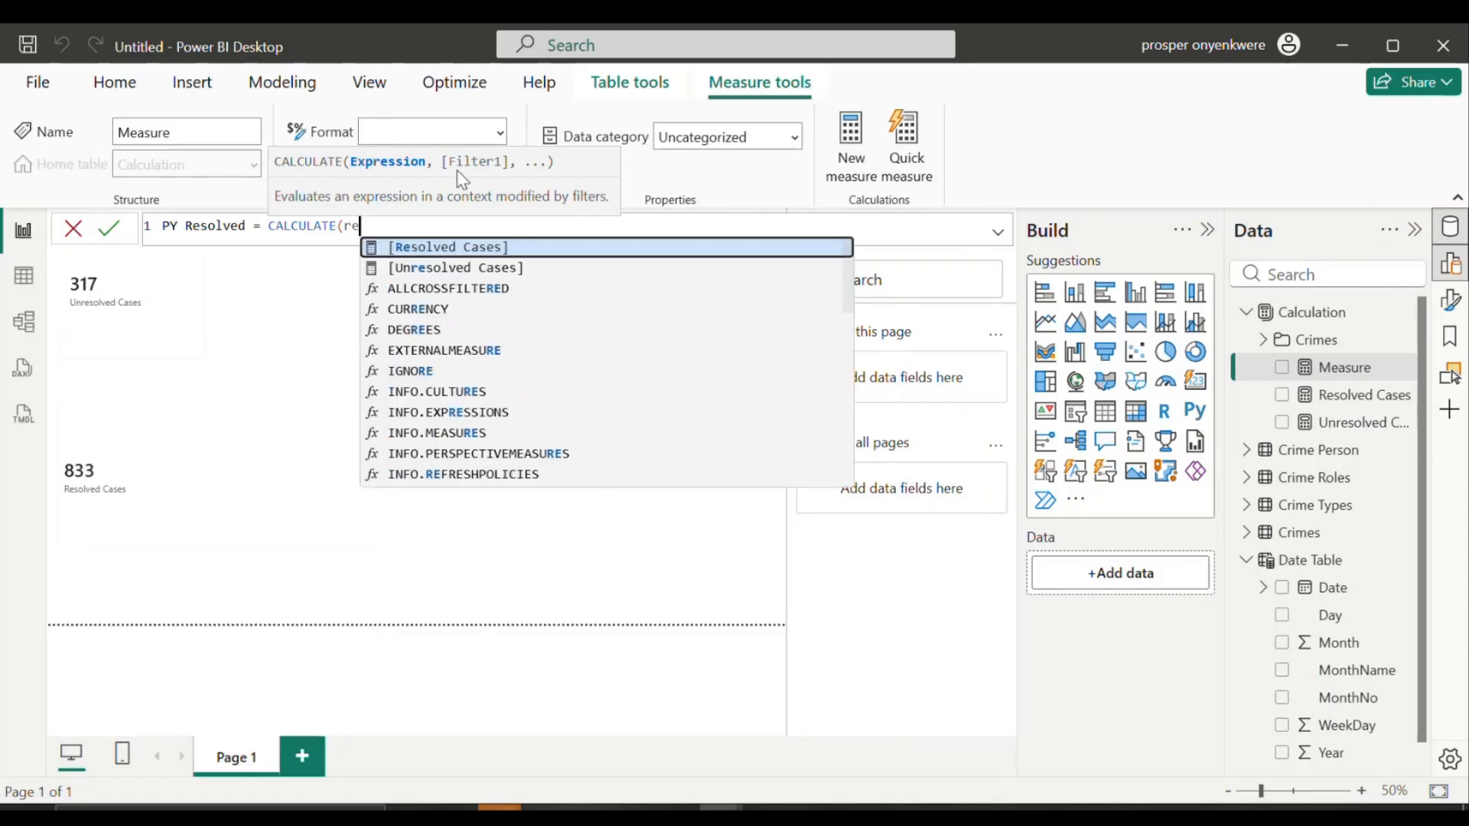
left_click(452, 245)
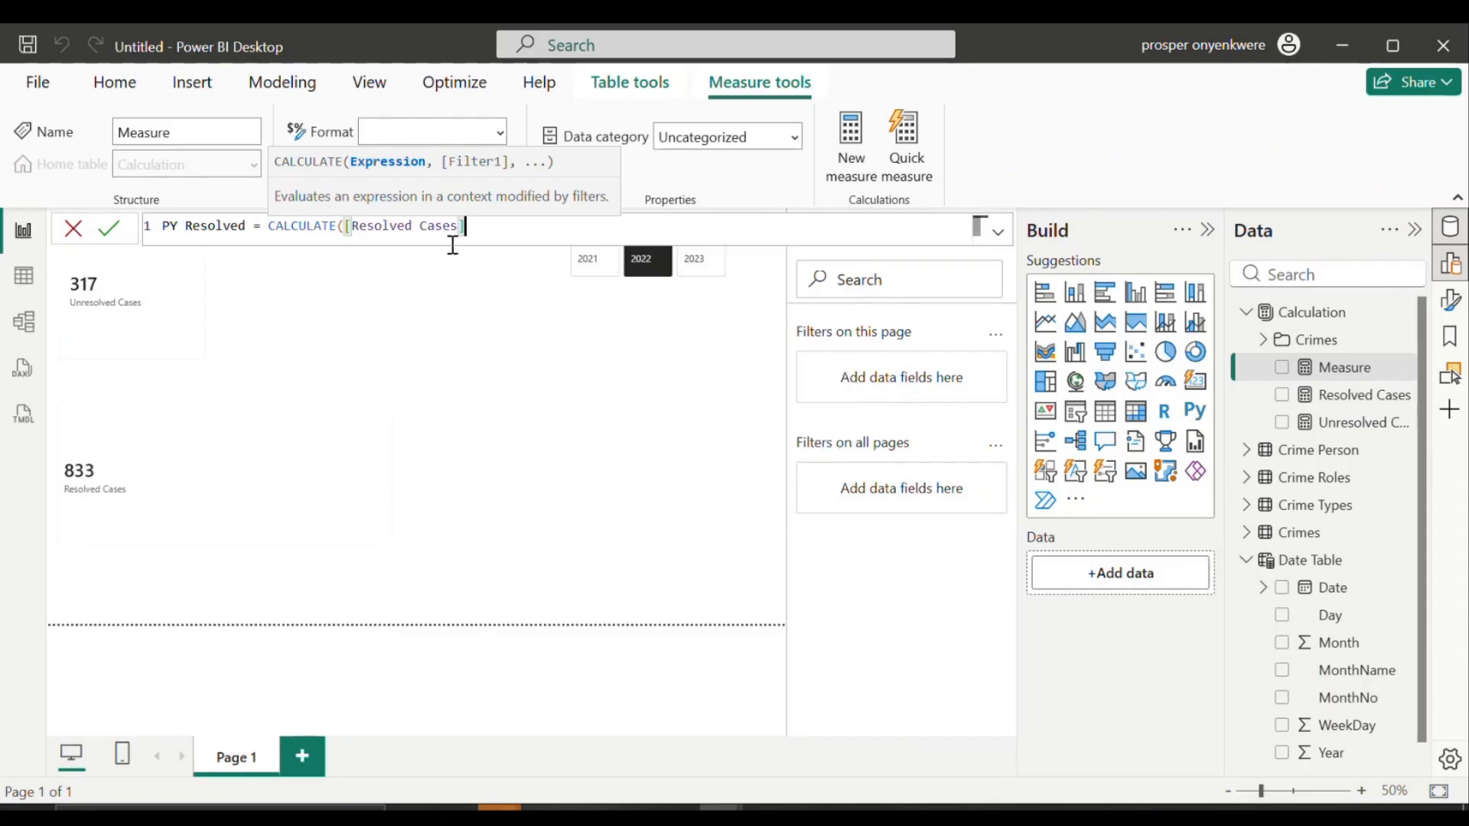
type(", pre")
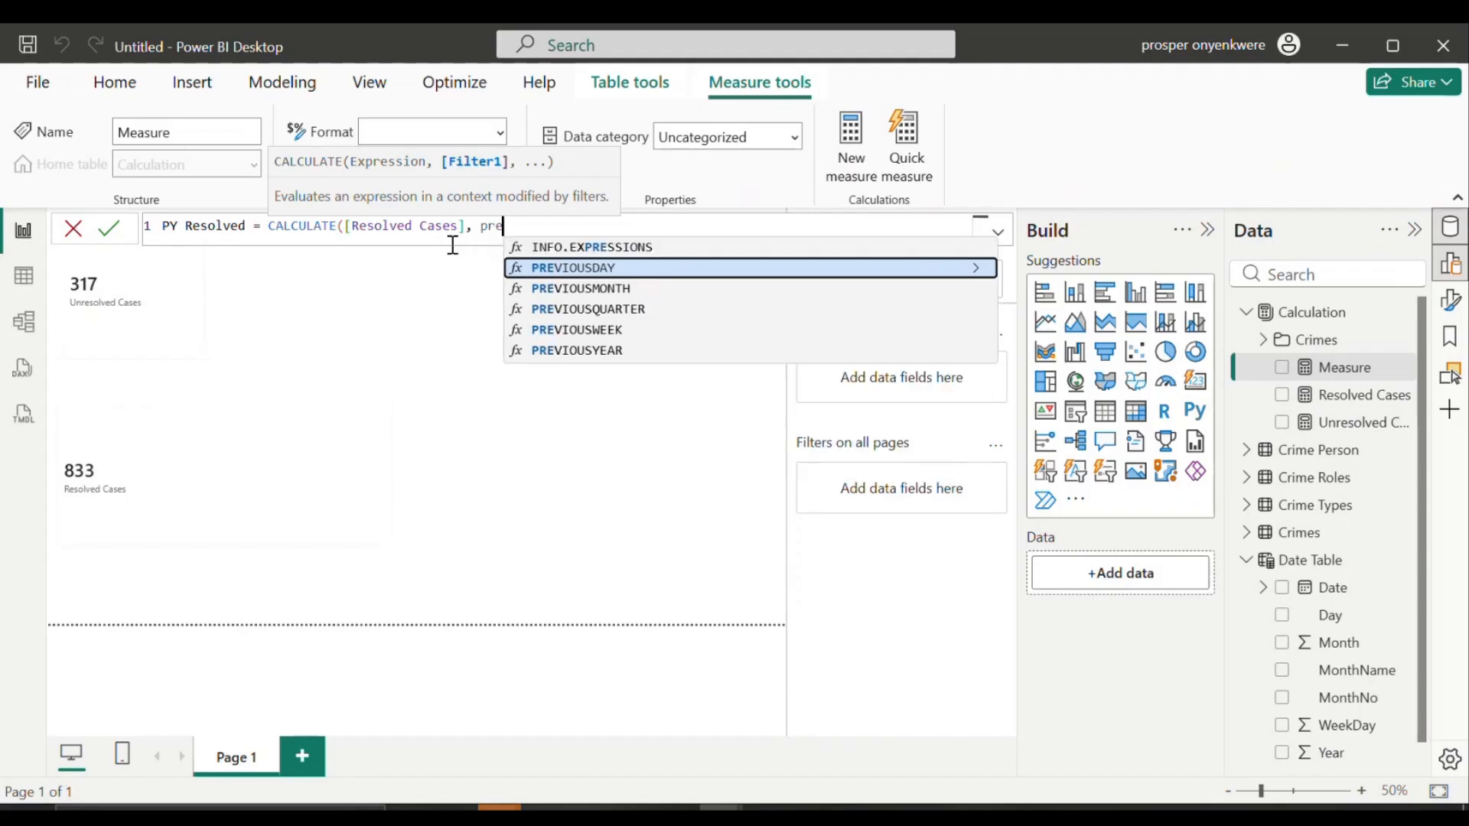
left_click(572, 350)
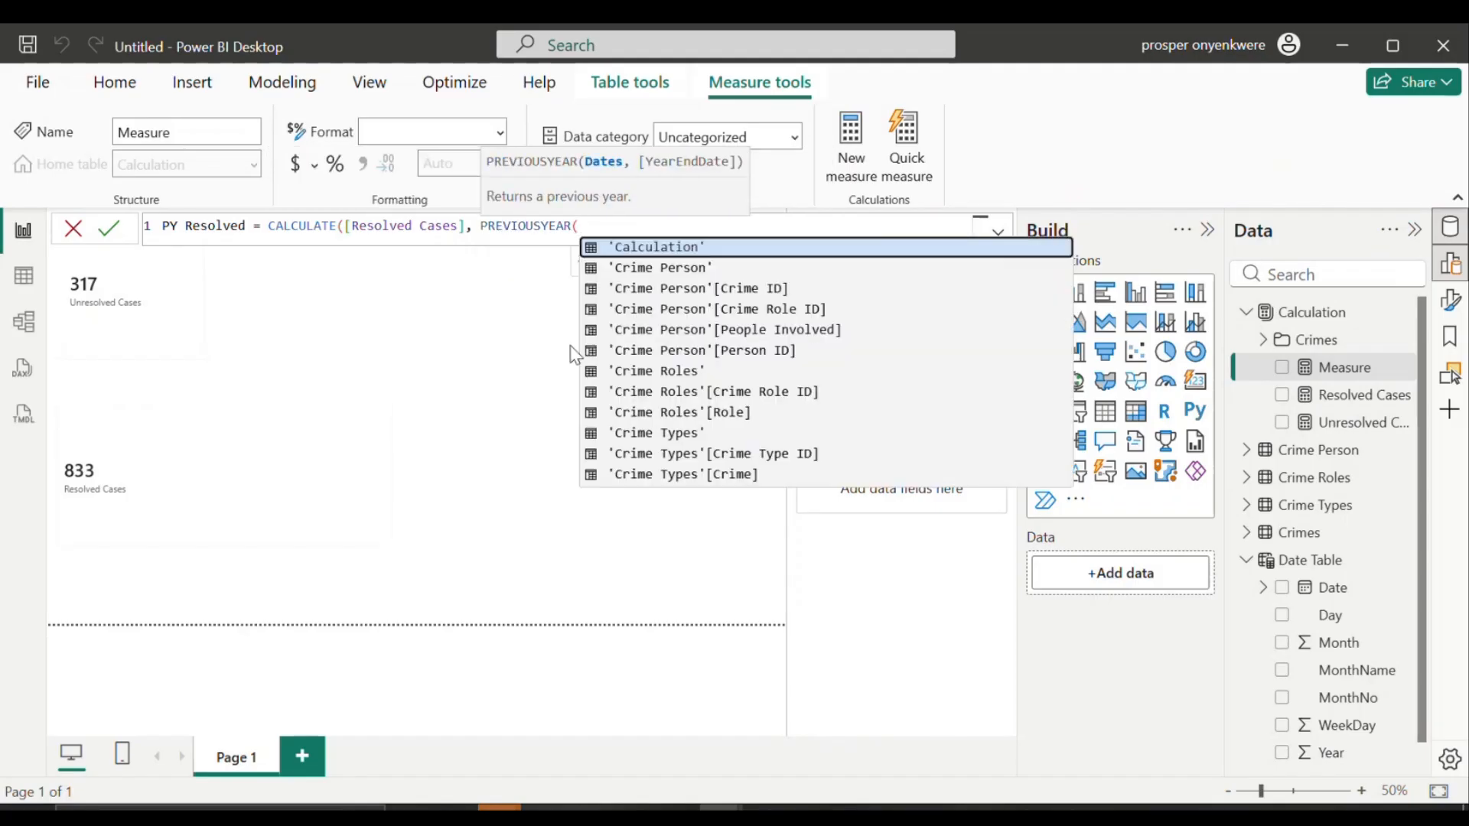
type("dat")
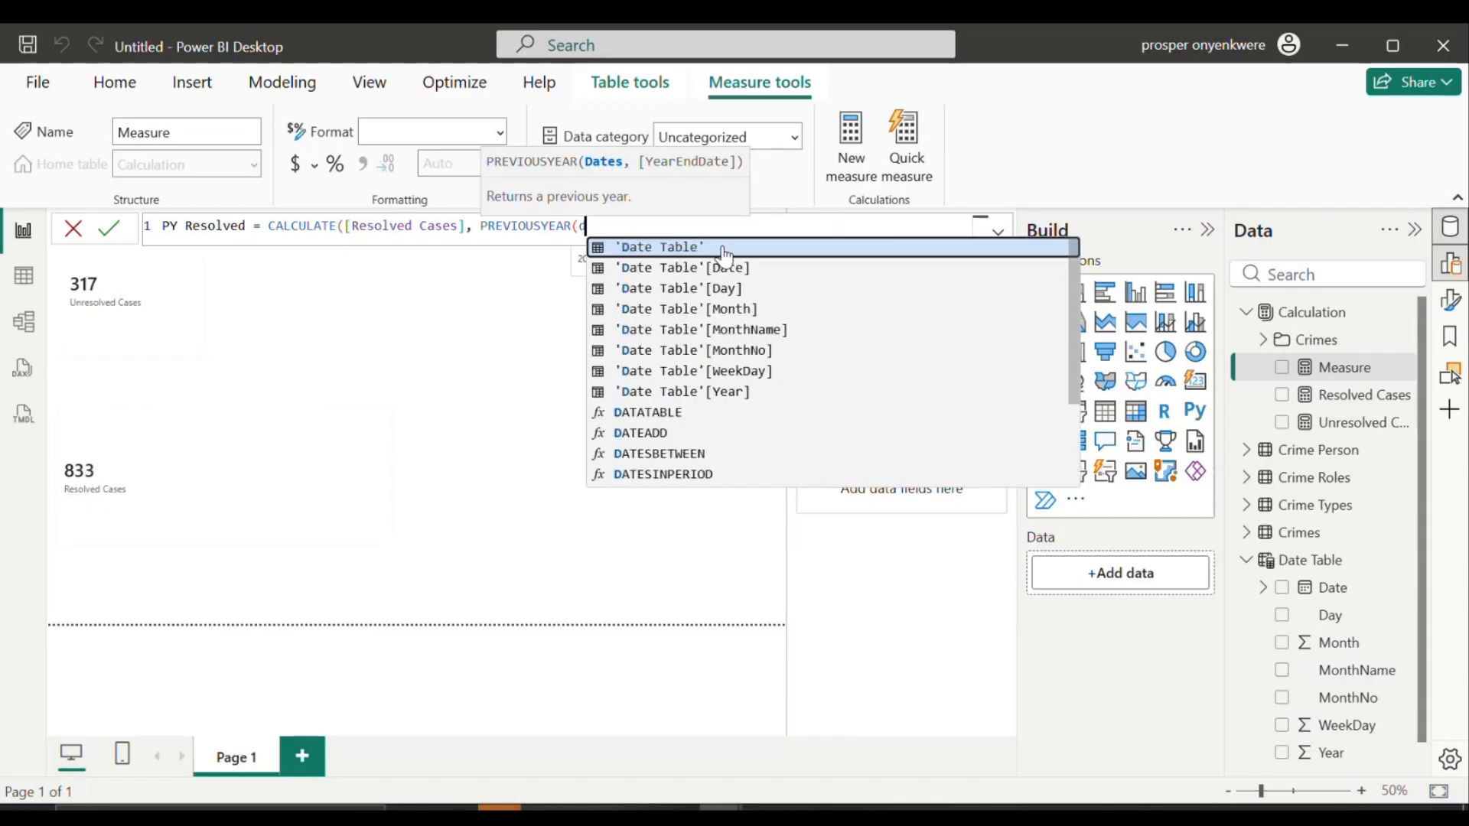
left_click(725, 267)
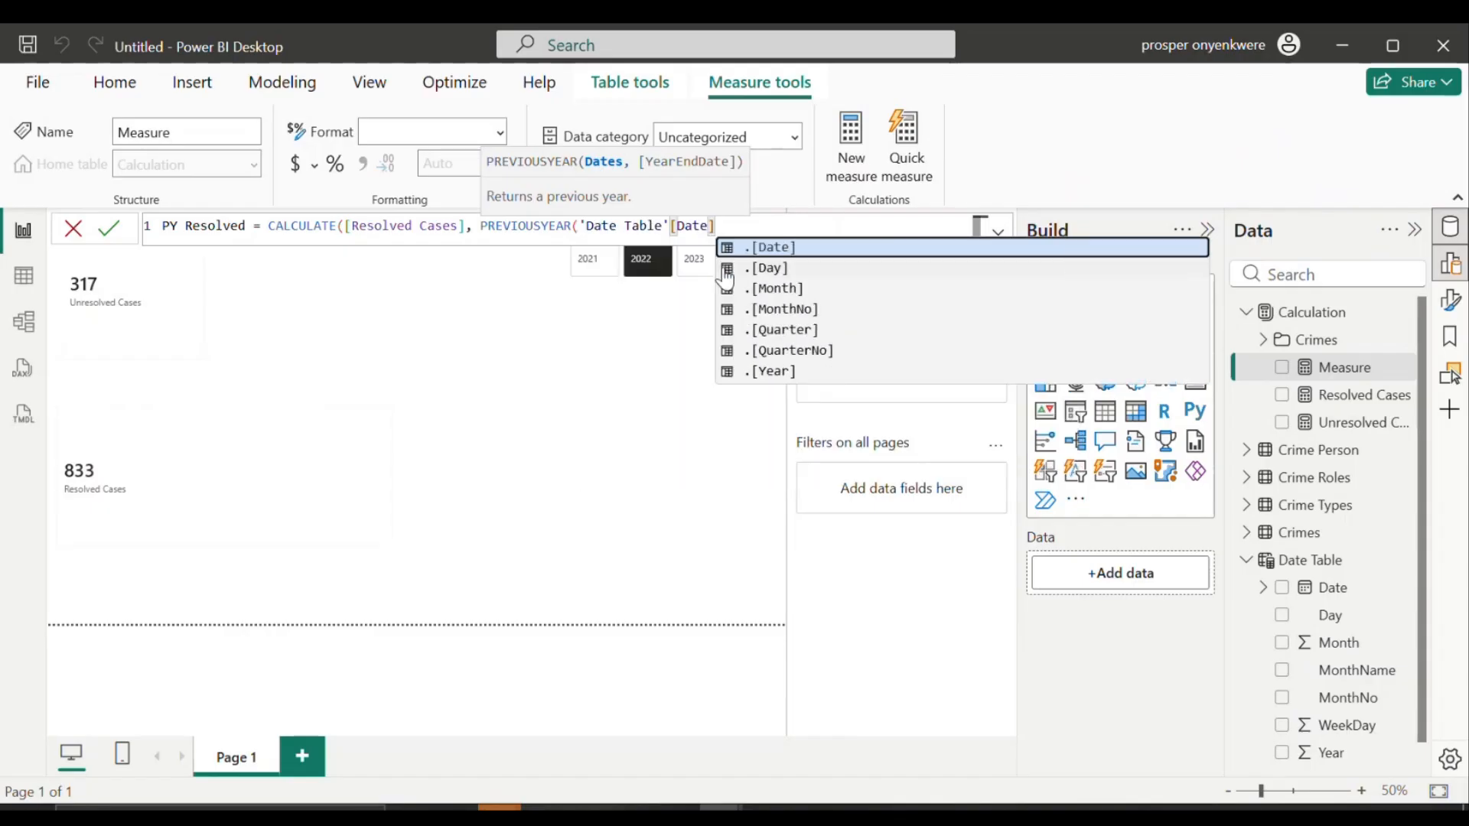
type(")")
type(")")
key("Return")
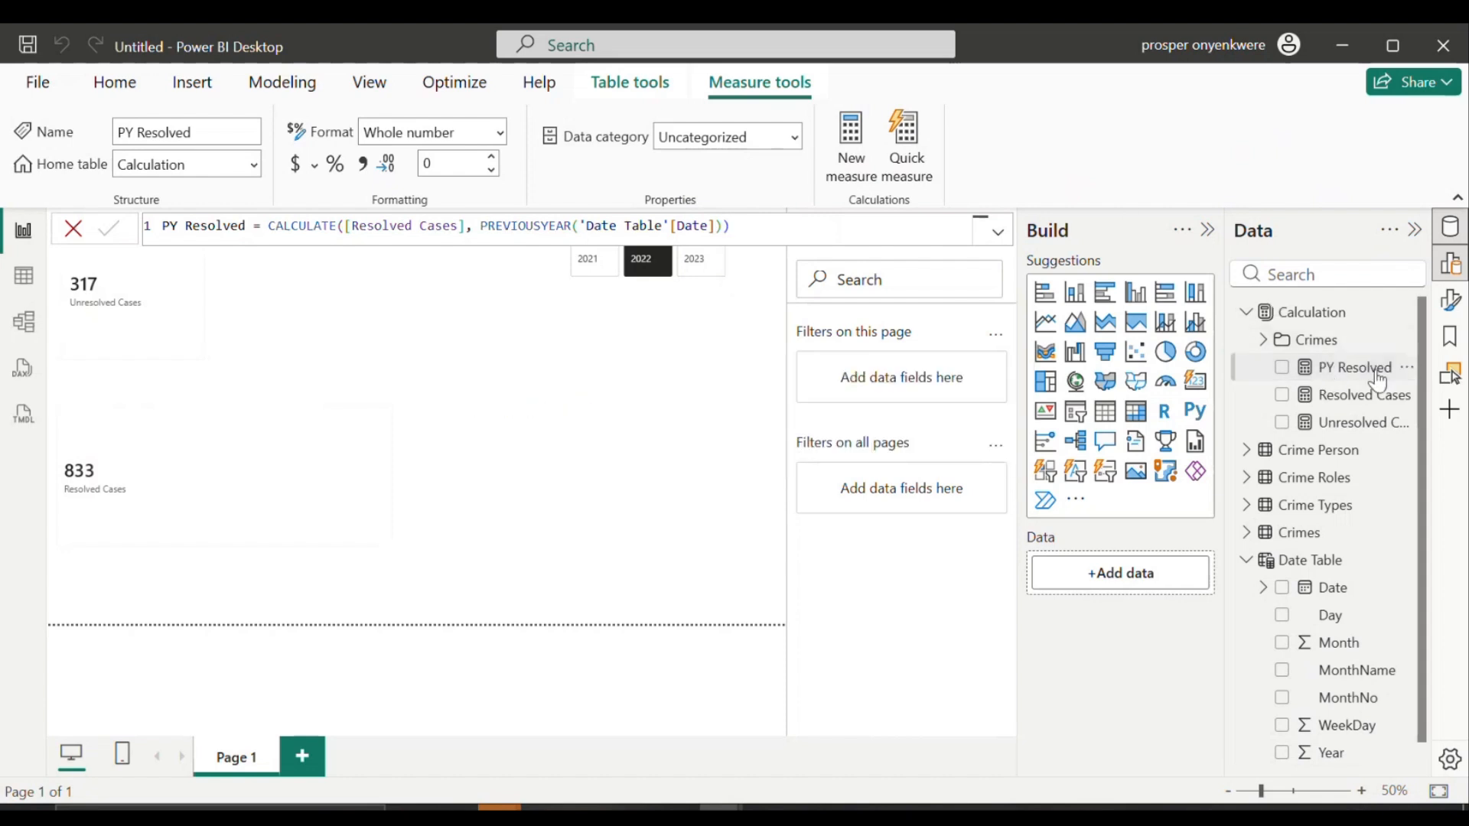
Step: Expand the Crimes display folder, widen the field list and copy the entire YOY Crimes formula
left_click(1259, 341)
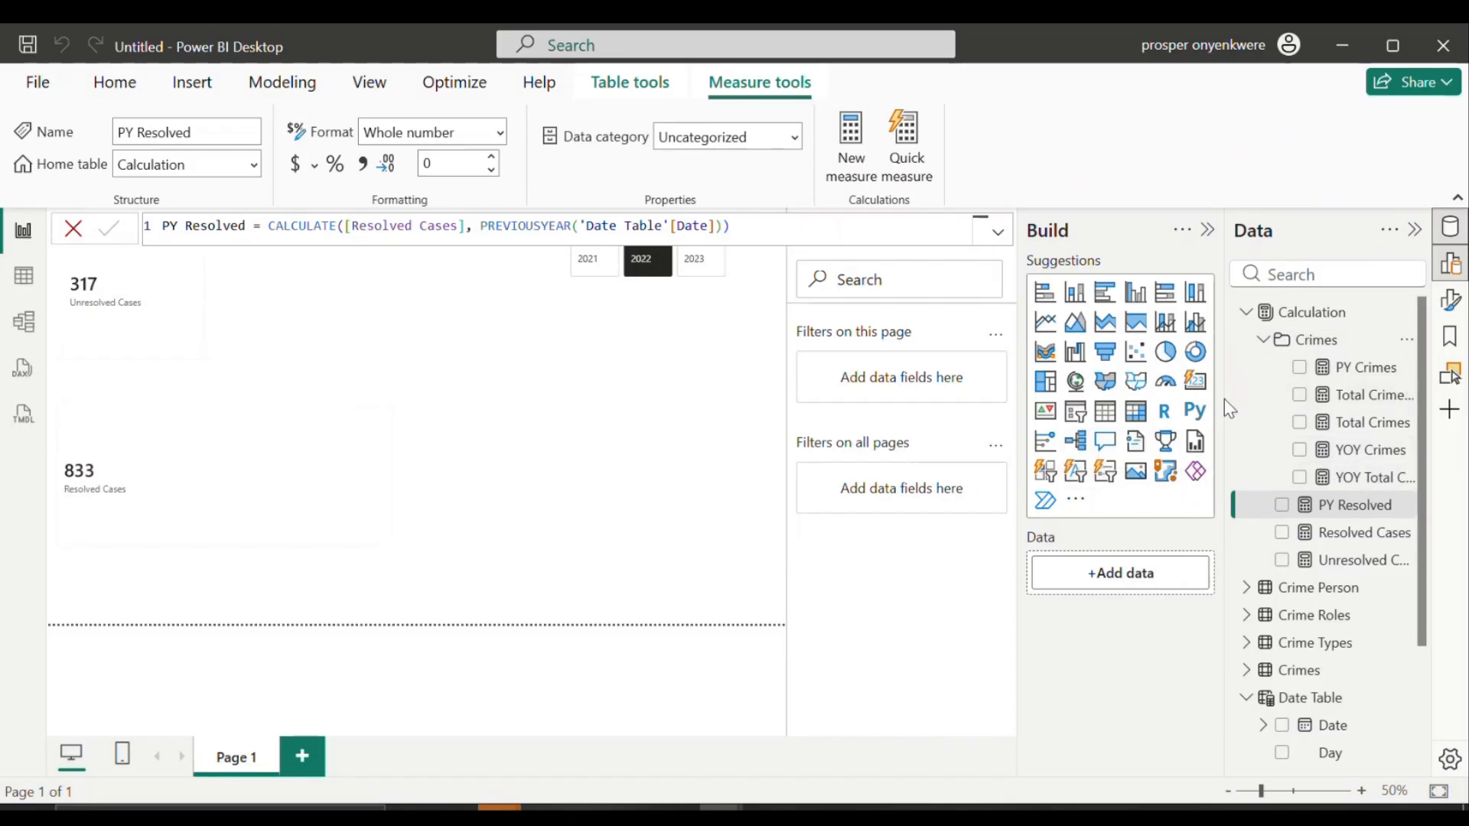
left_click_drag(1224, 401, 1189, 405)
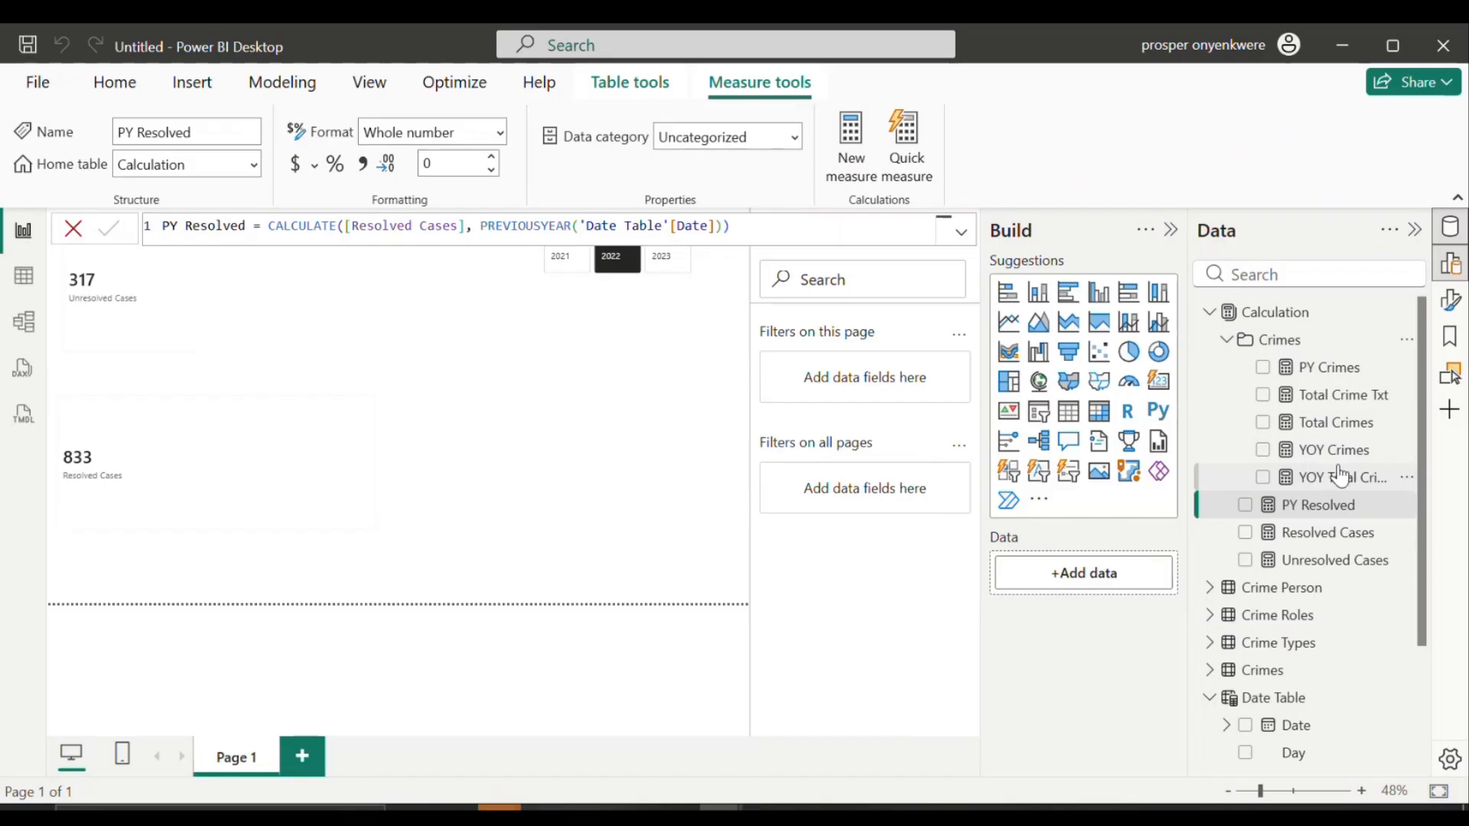
left_click(1338, 476)
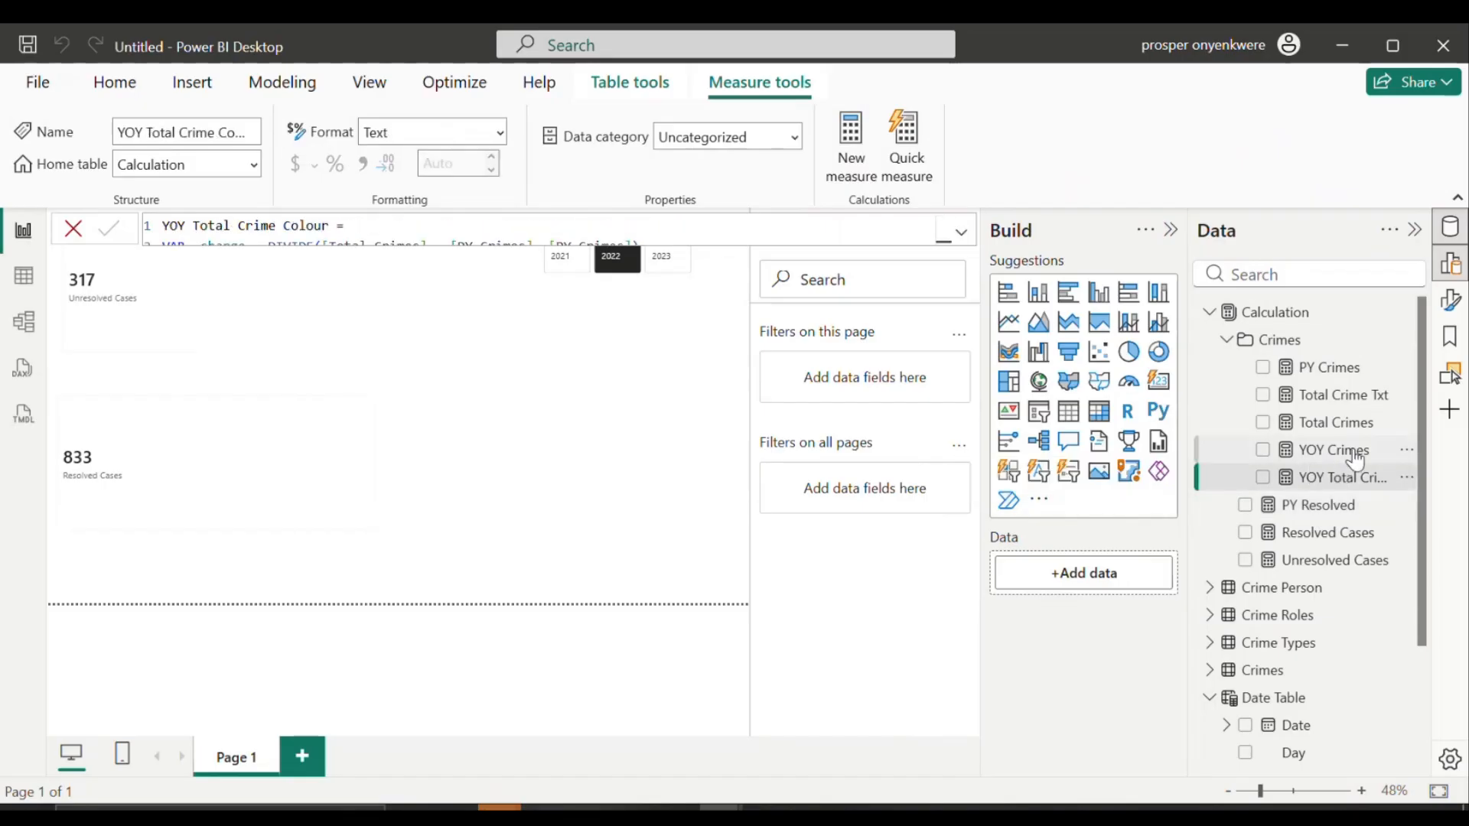
left_click(1354, 458)
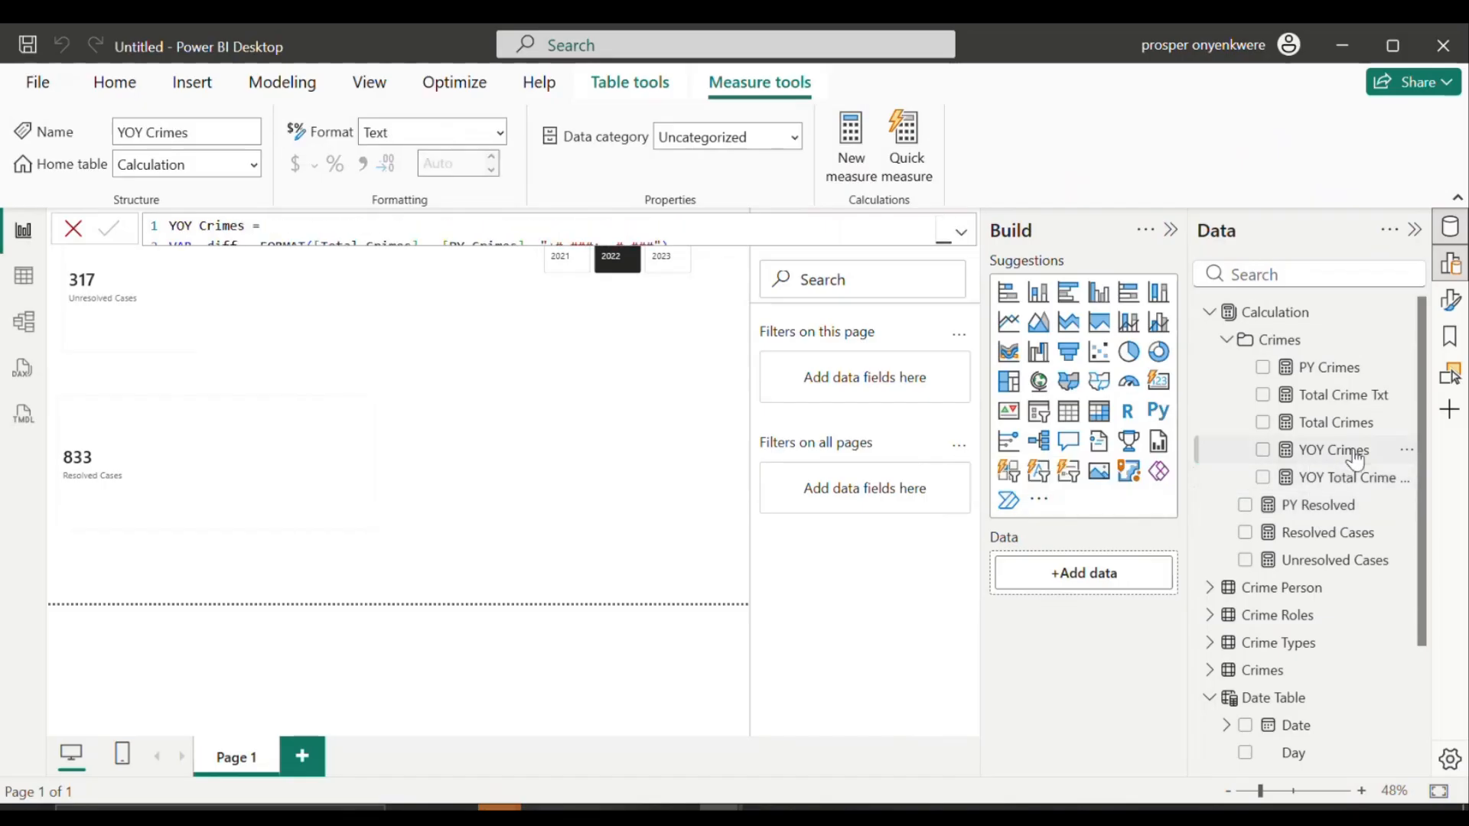
left_click(961, 234)
left_click(842, 302)
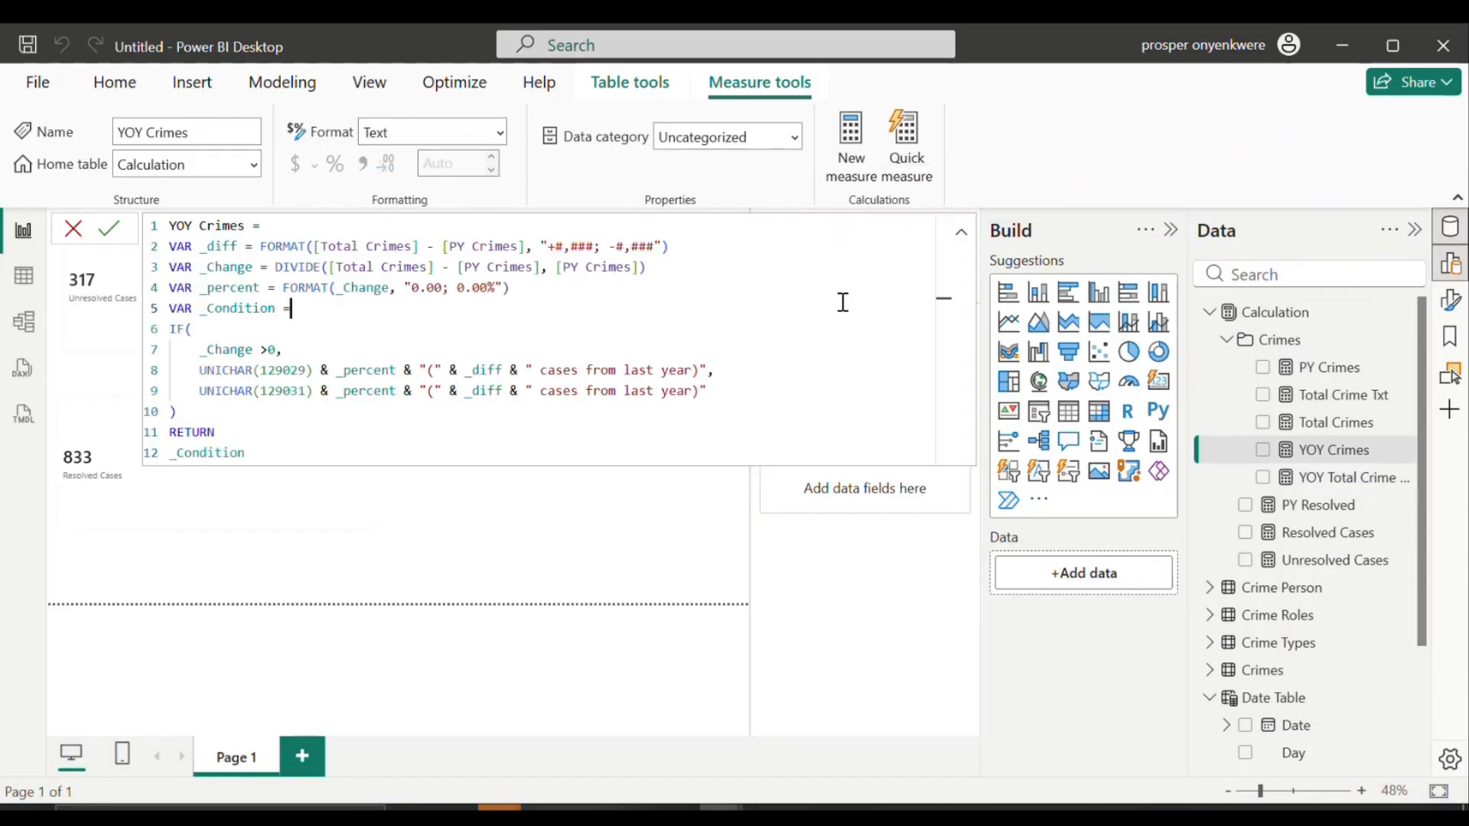
key("ctrl+a")
key("ctrl+c")
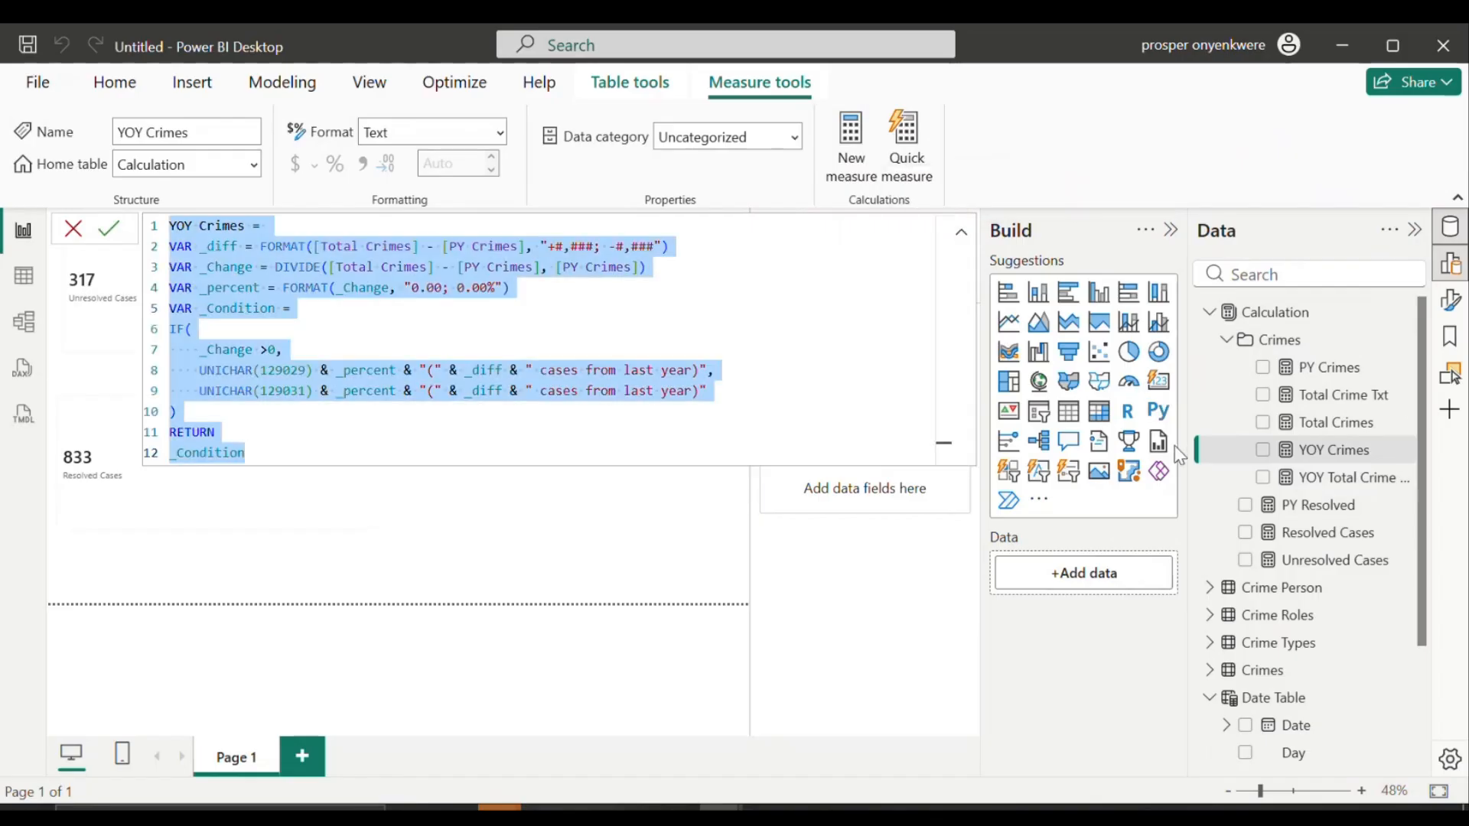
Step: Create a new measure in the Calculation table from the copied formula and rename it YOY Resolved
left_click(1254, 314)
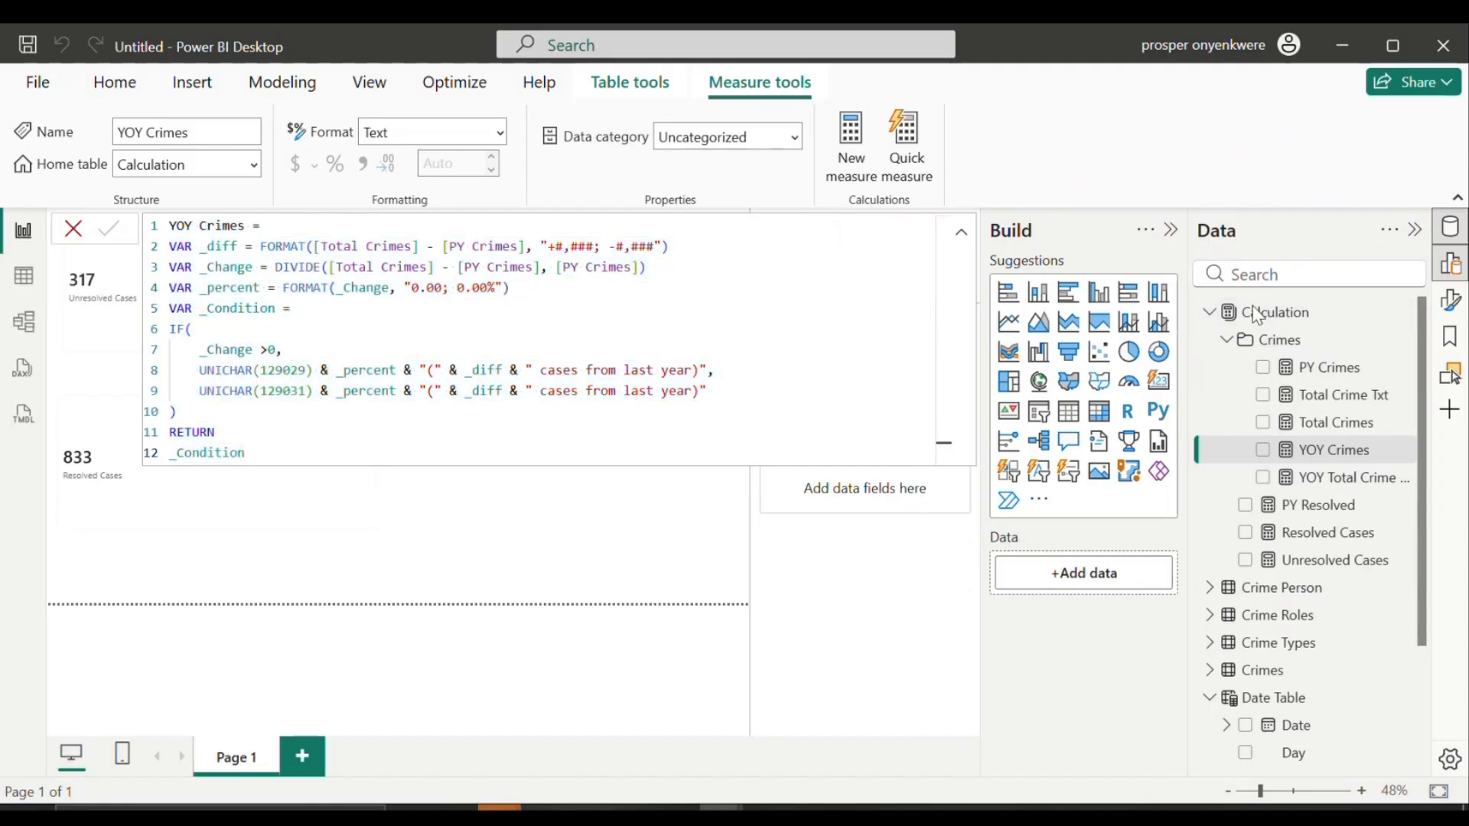
right_click(1270, 315)
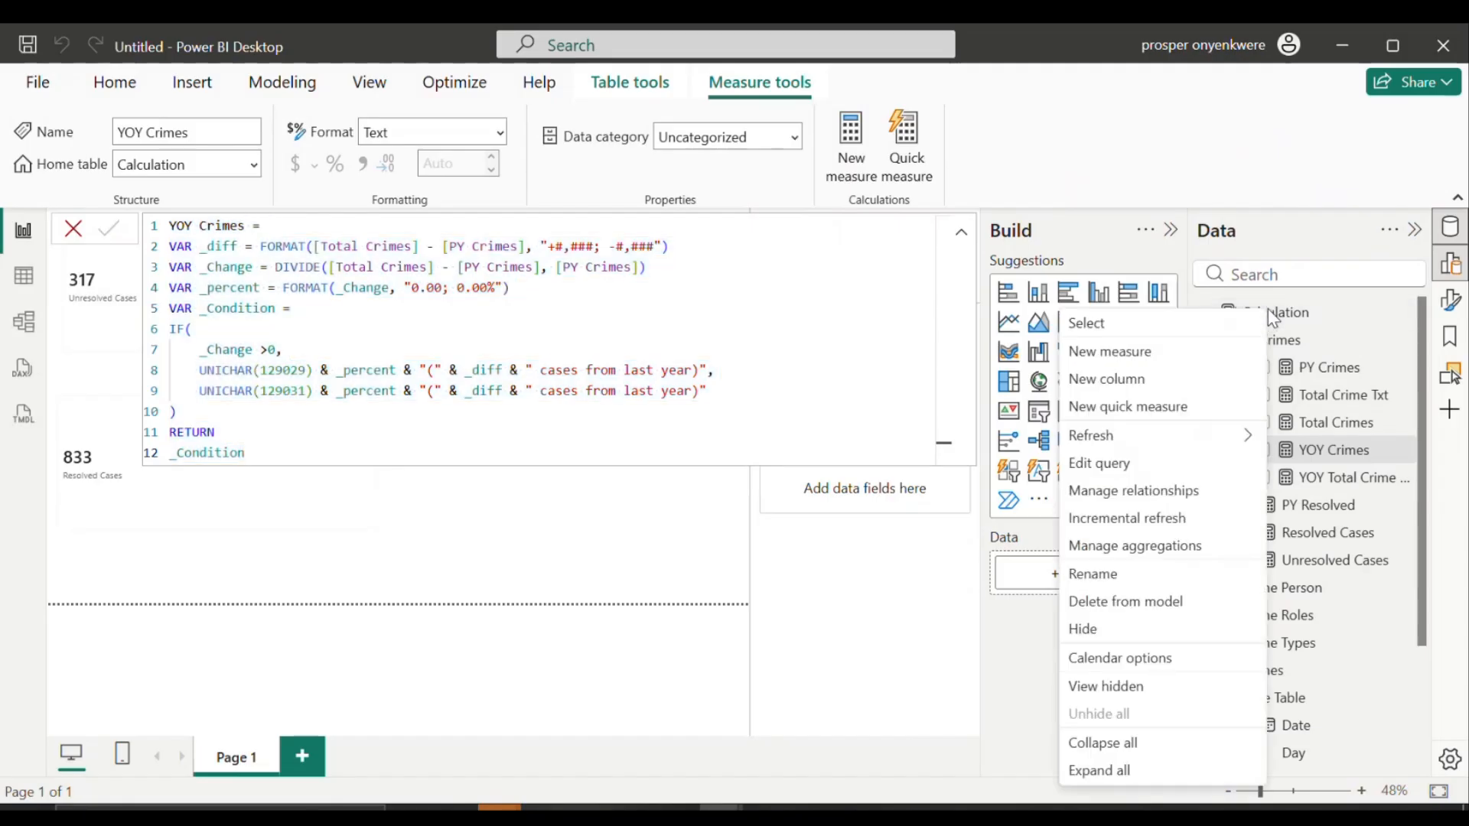
left_click(1141, 353)
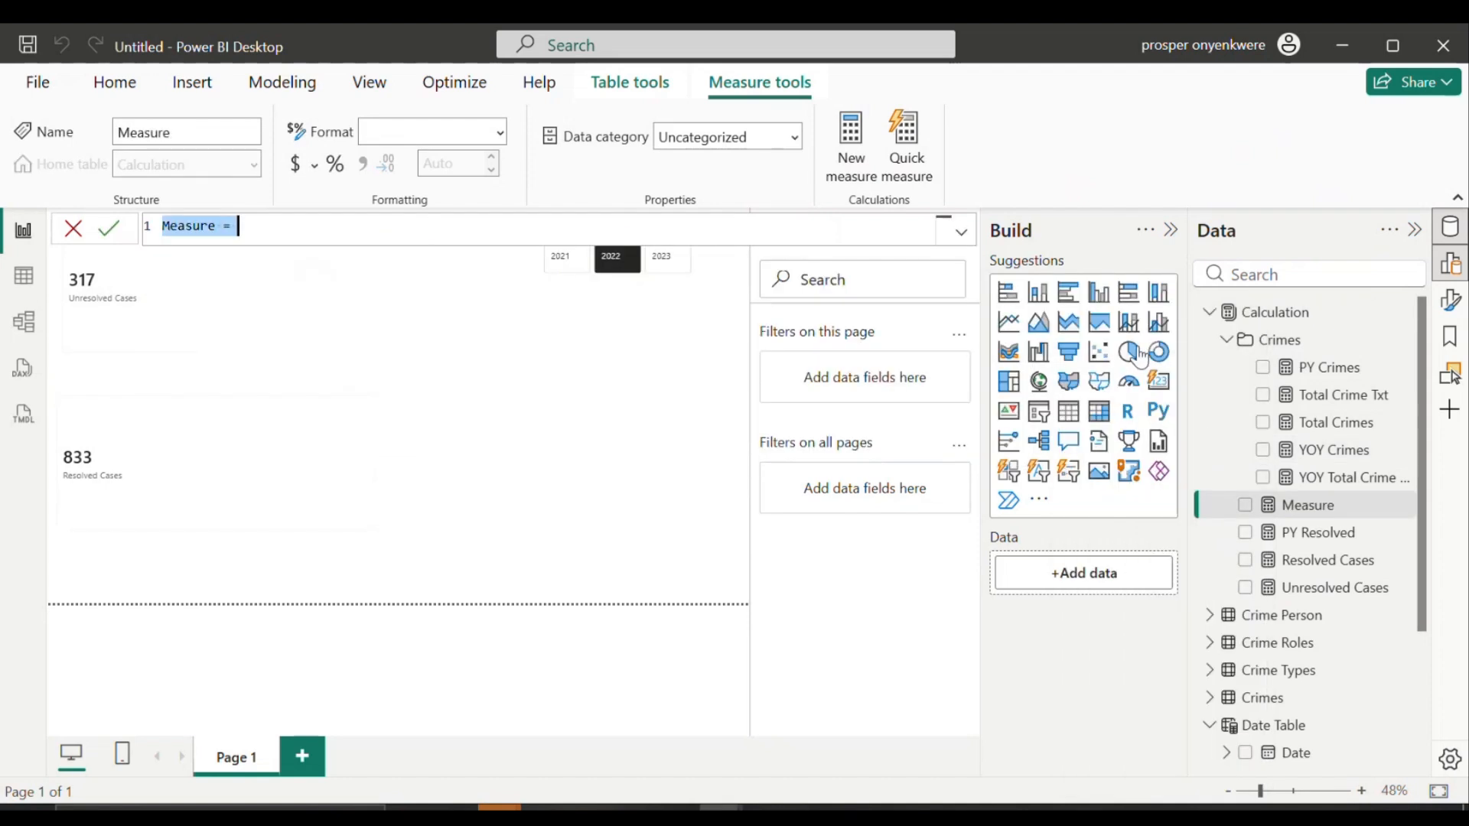
key("ctrl+v")
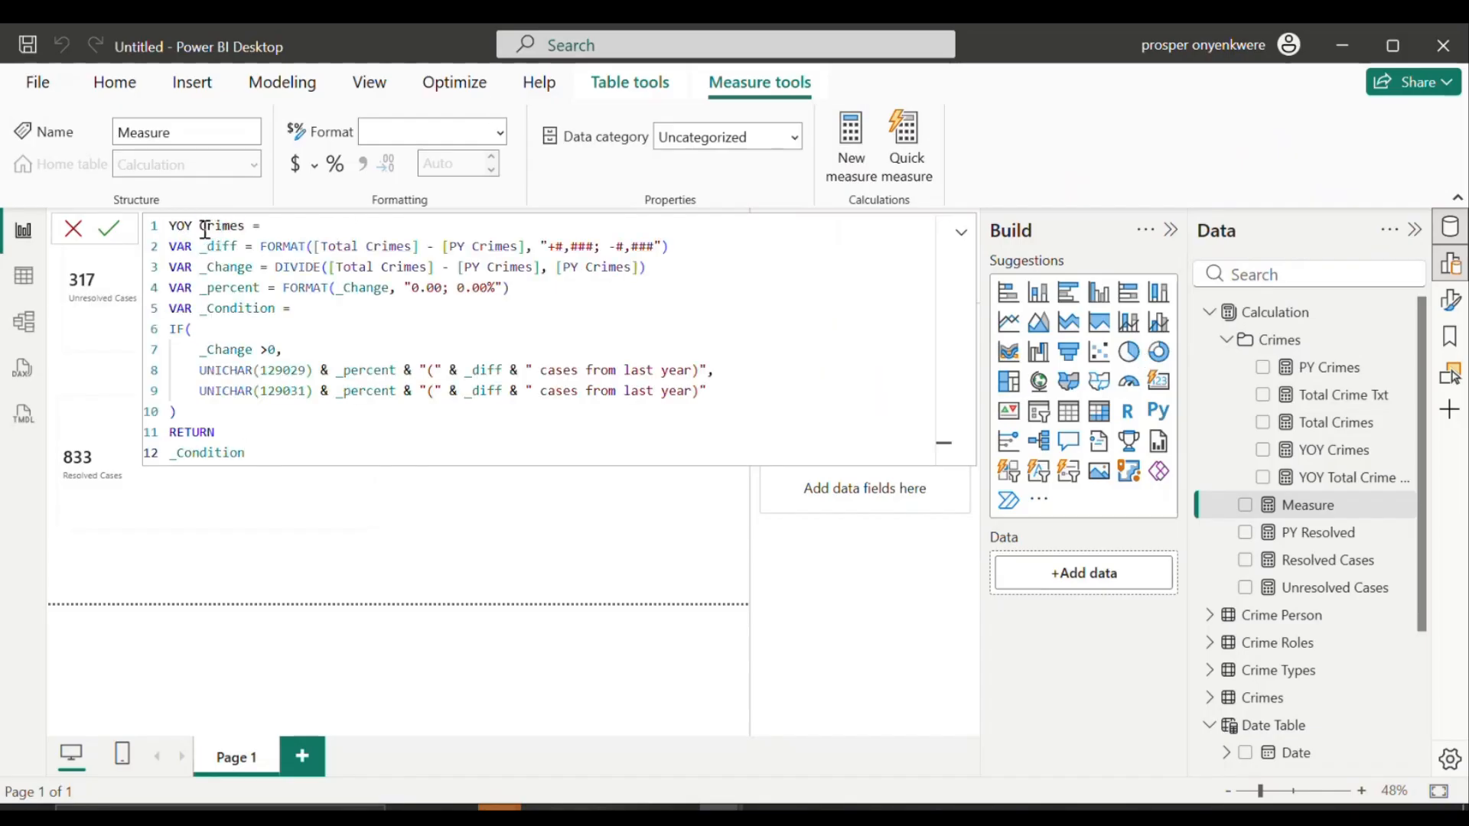
left_click_drag(202, 226, 245, 225)
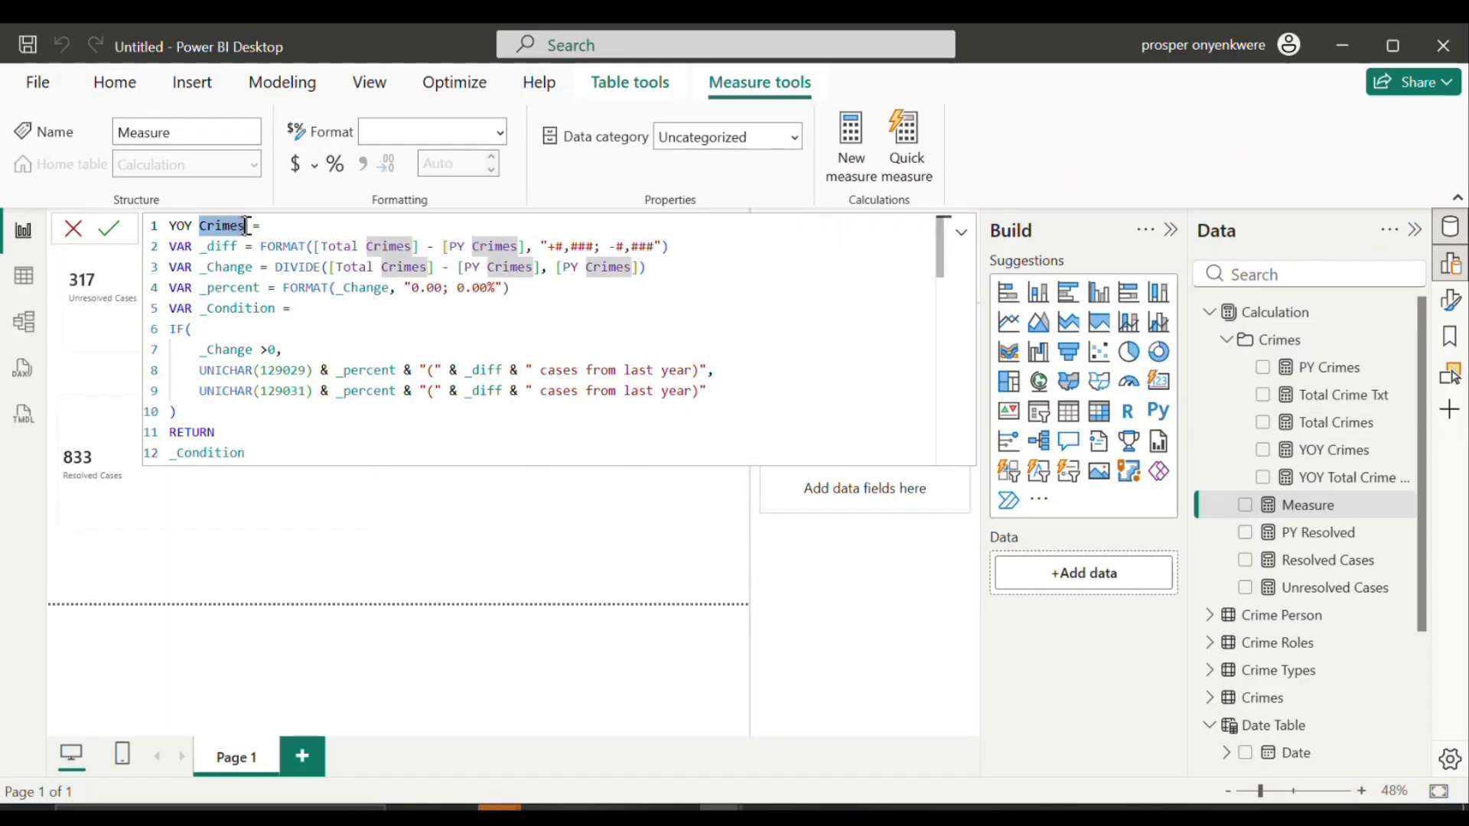
type("Resol")
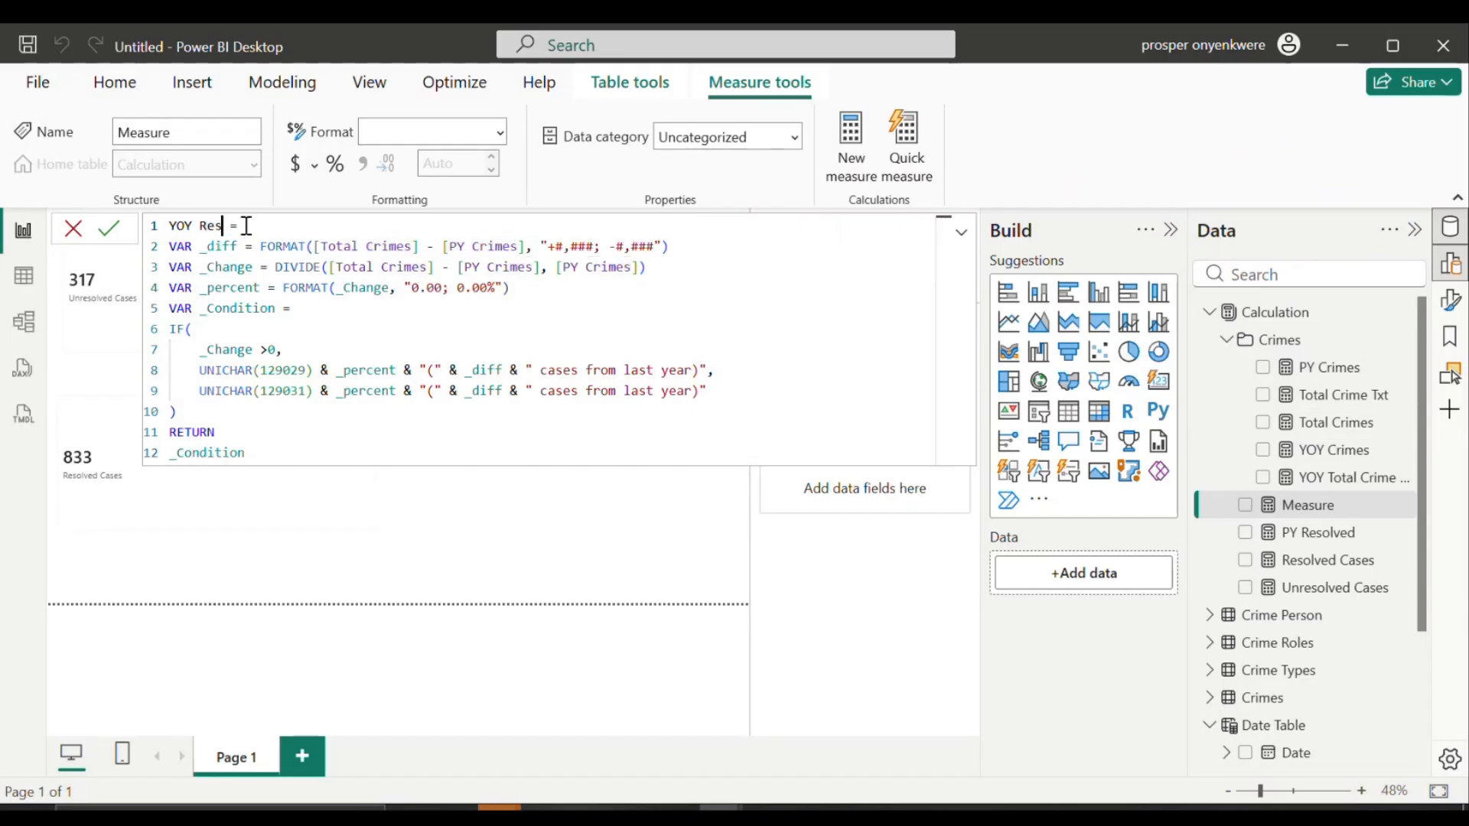
type("ved")
Step: Replace [Total Crimes] with [Resolved Cases] in the _diff variable of the YOY Resolved formula
left_click(322, 249)
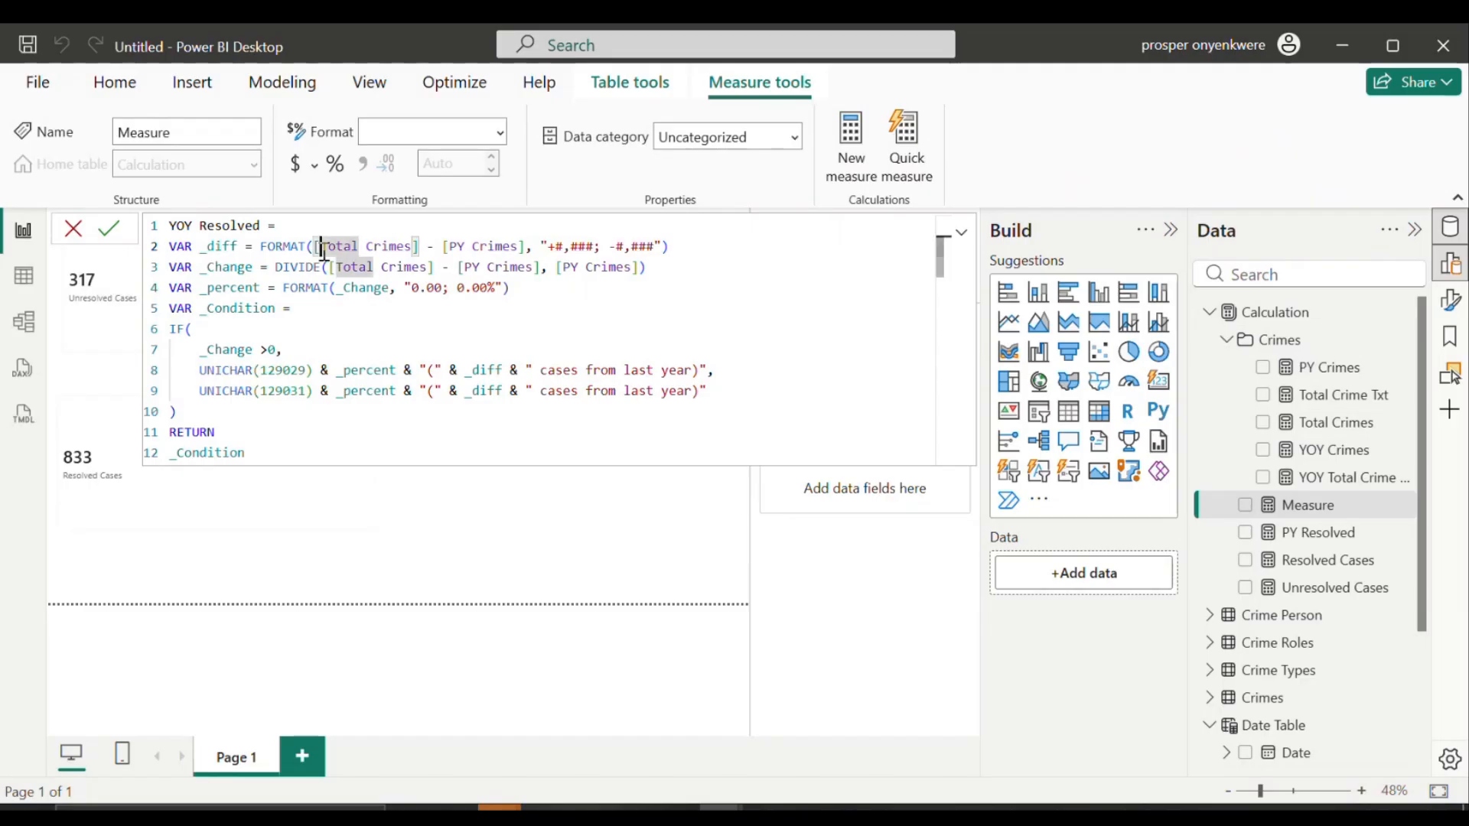
left_click(413, 249)
key("BackSpace")
key("BackSpace")
key("BackSpace")
key("BackSpace")
key("BackSpace")
key("BackSpace")
key("BackSpace")
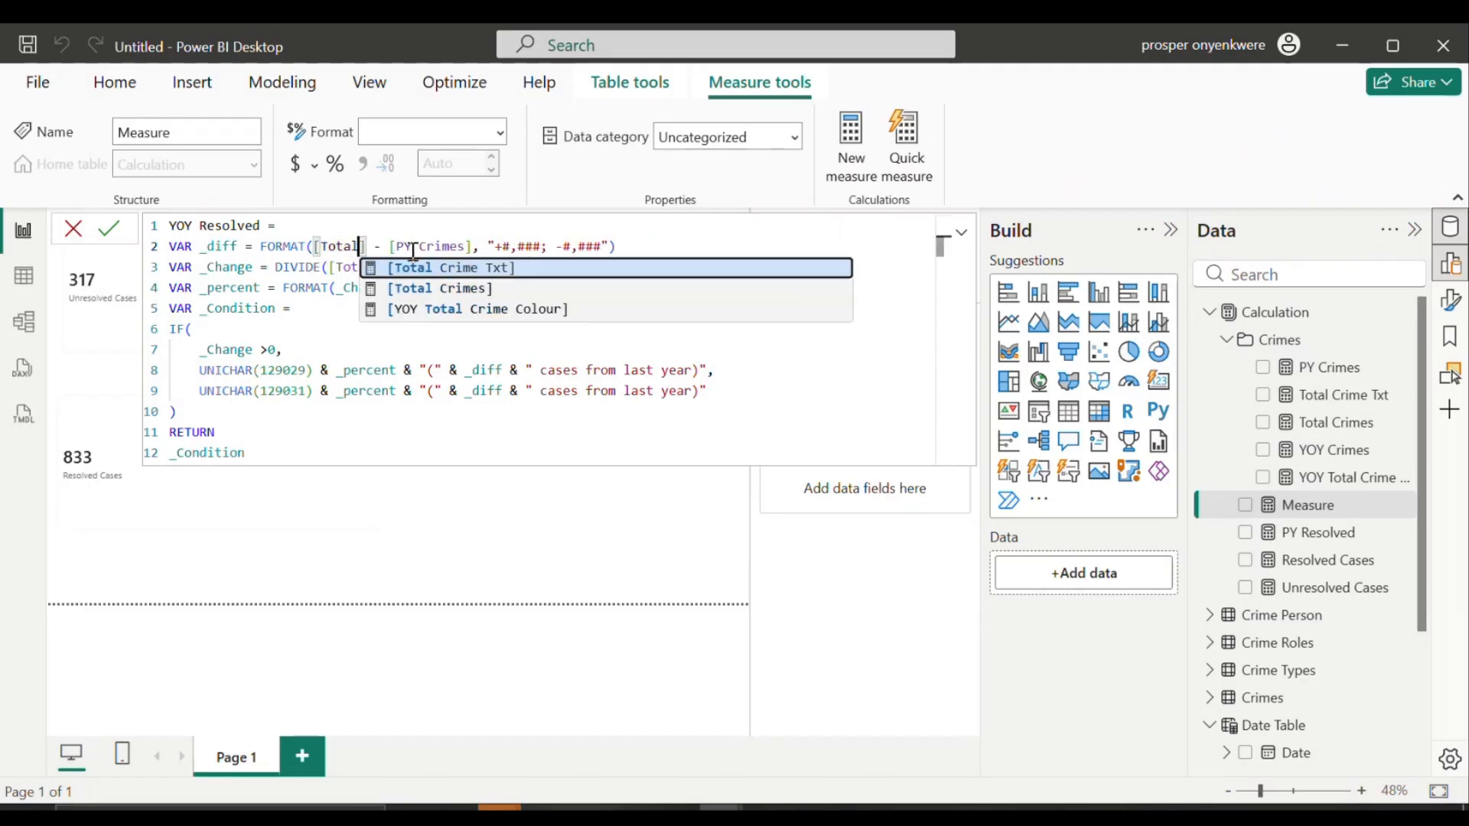
key("BackSpace")
key("BackSpace")
key("BackSpace")
key("BackSpace")
key("BackSpace")
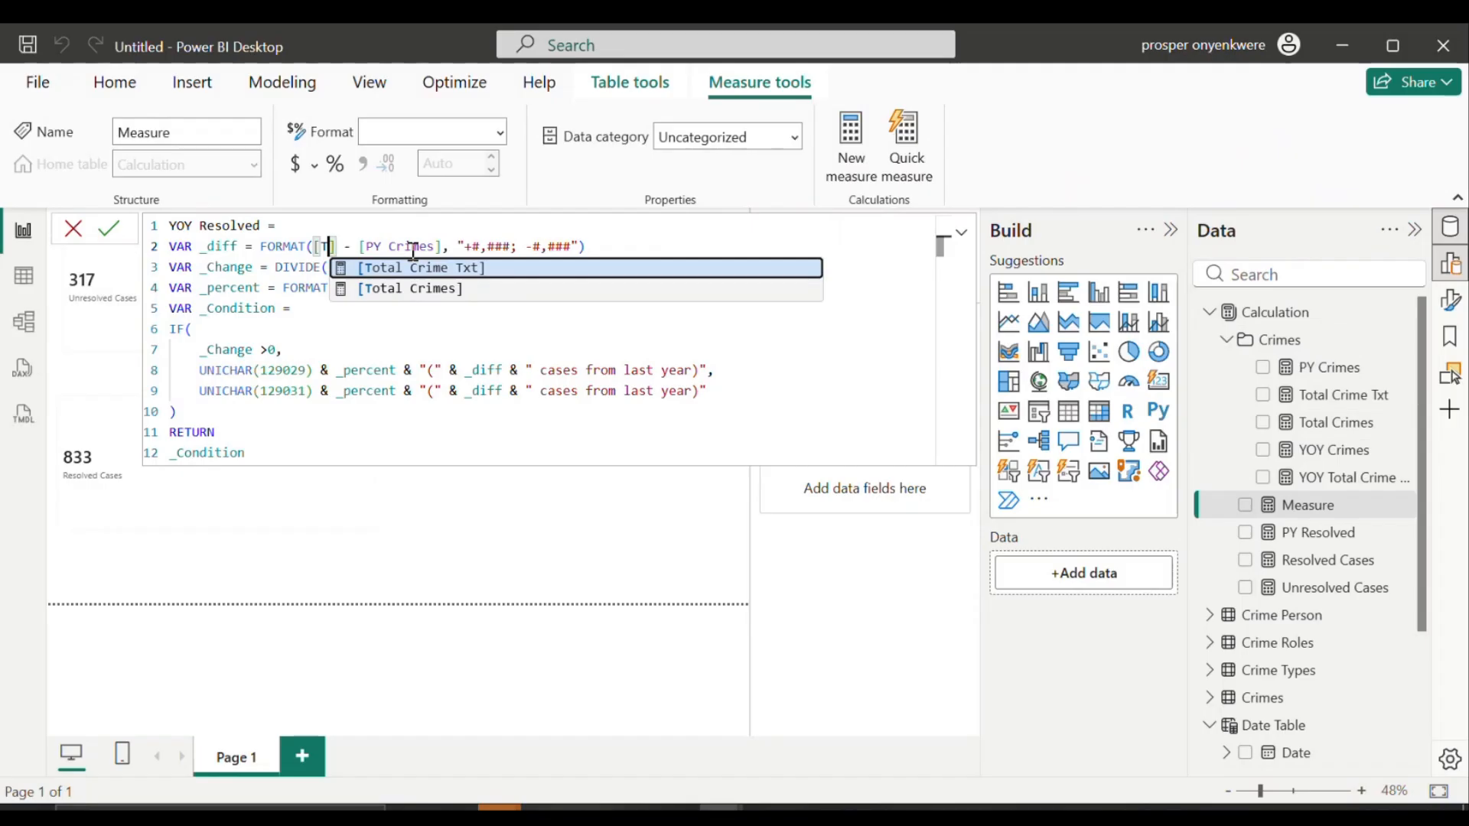
type("r")
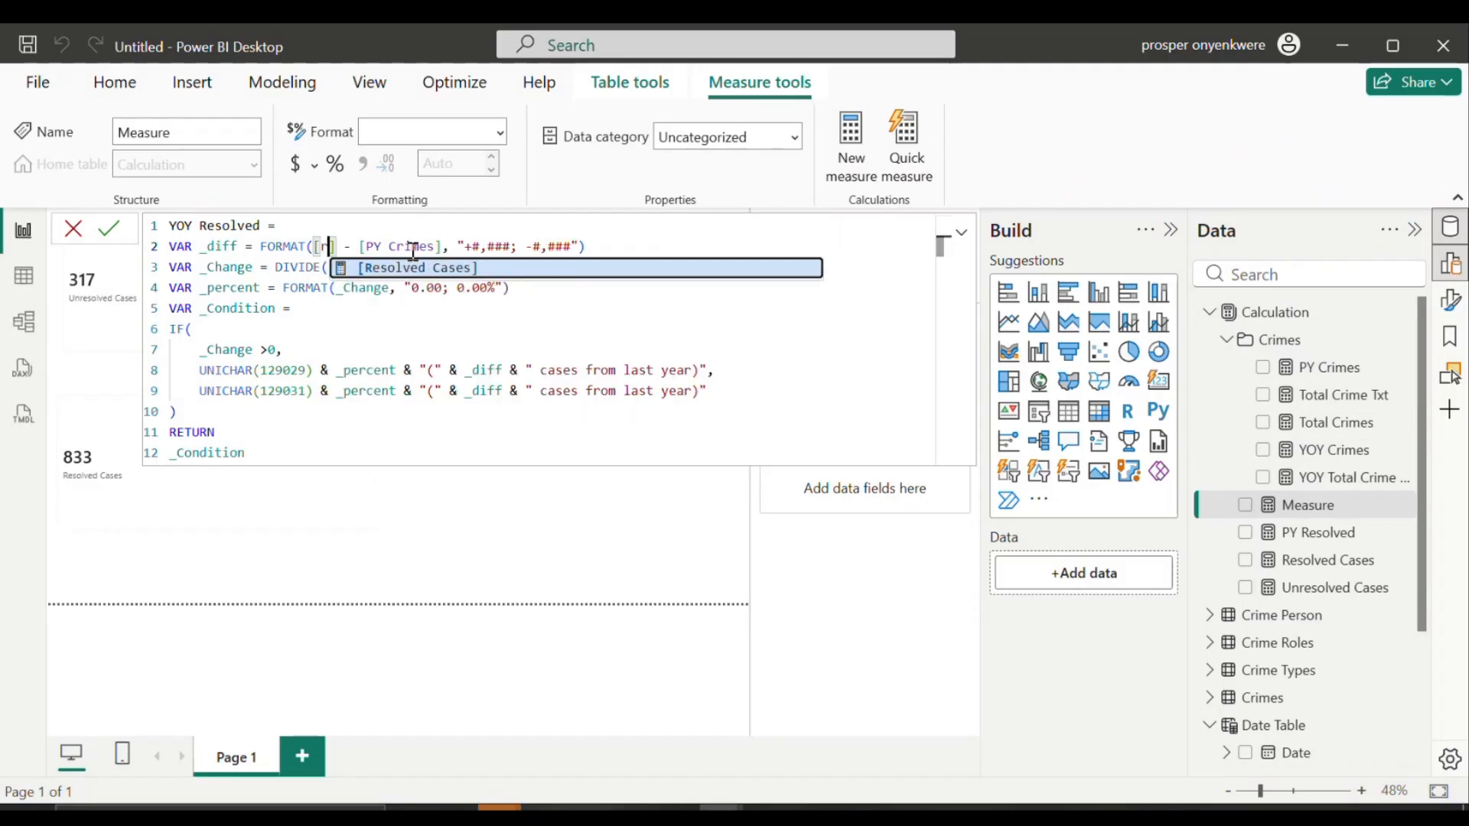
left_click(423, 272)
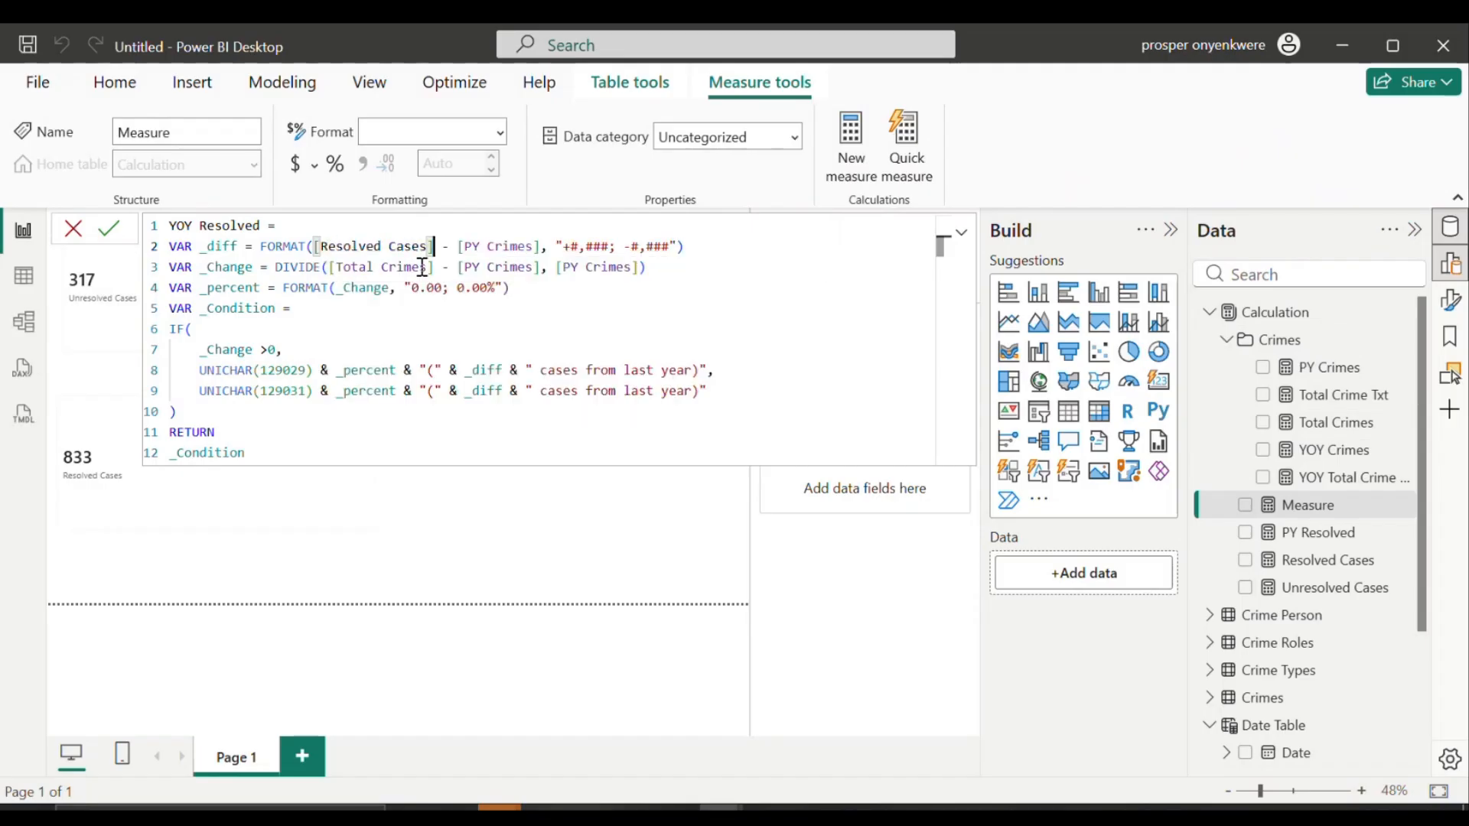
Step: Replace [PY Crimes] with [PY Resolved] in the _diff variable of the YOY Resolved formula
left_click(533, 248)
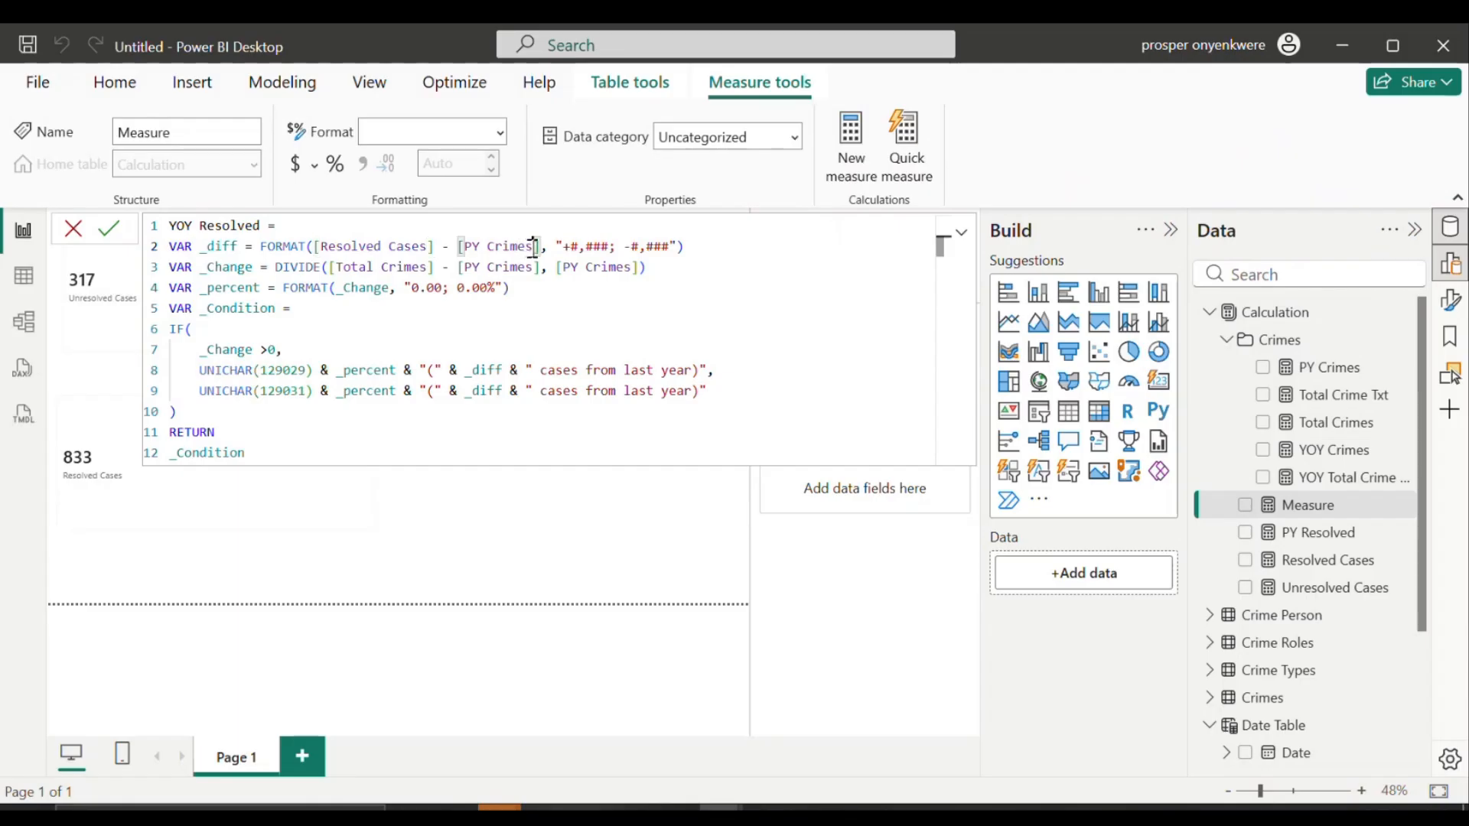
key("BackSpace")
key("BackSpace")
key("BackSpace")
key("BackSpace")
key("BackSpace")
key("BackSpace")
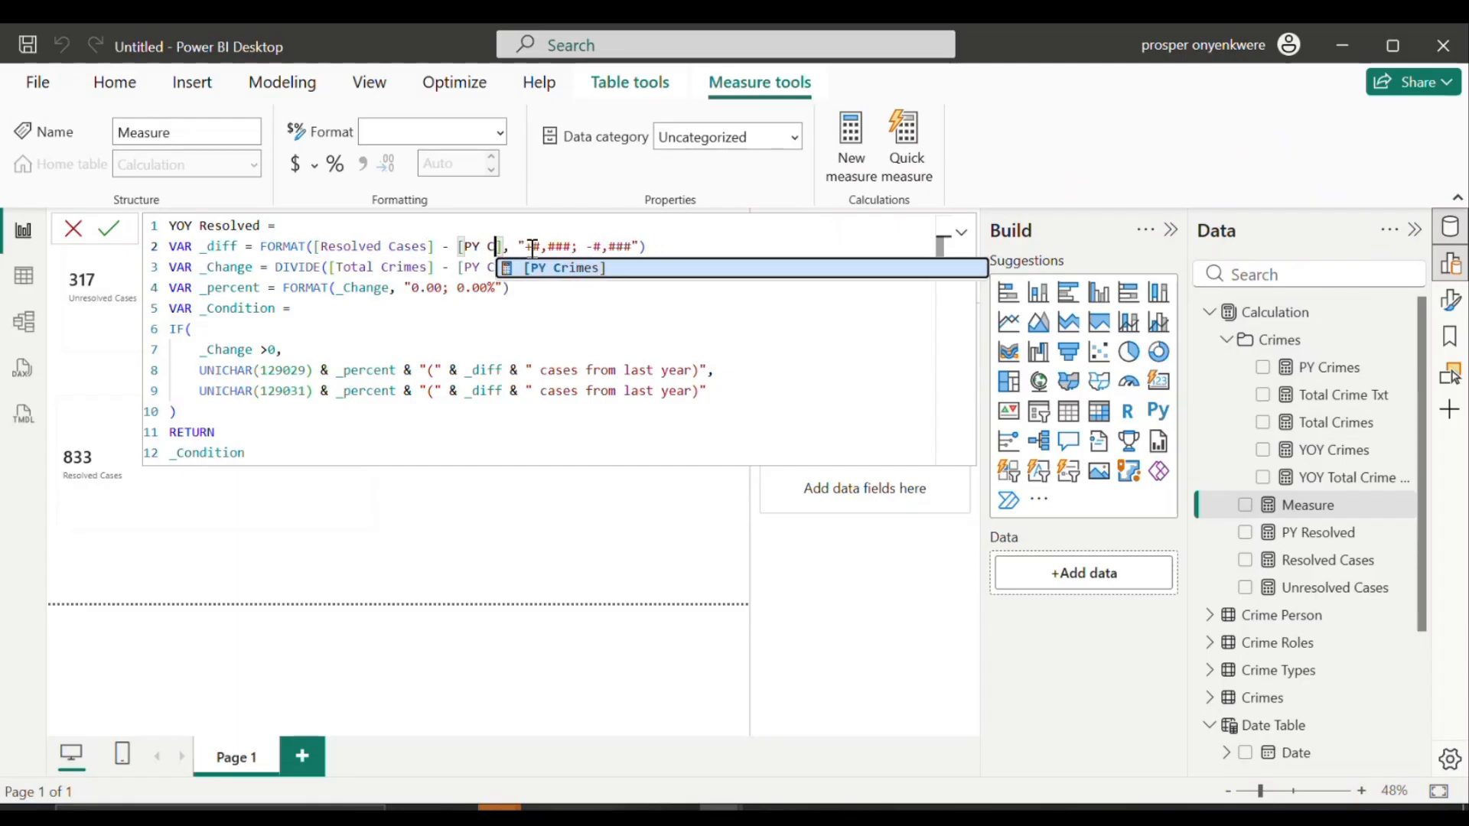
left_click(543, 300)
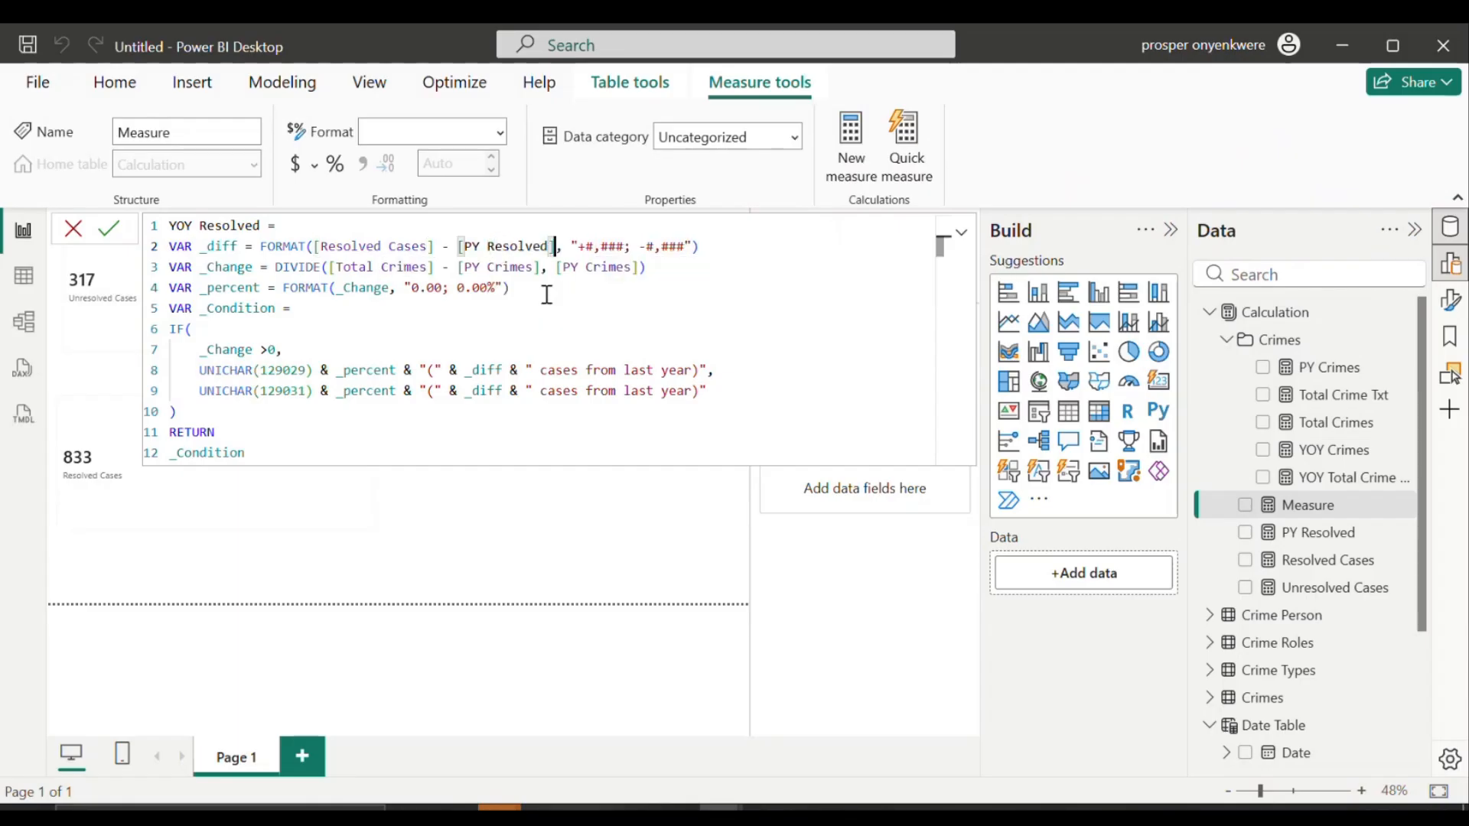
Step: Replace [Total Crimes] with [Resolved Cases] in the _Change variable of the YOY Resolved formula
left_click(427, 265)
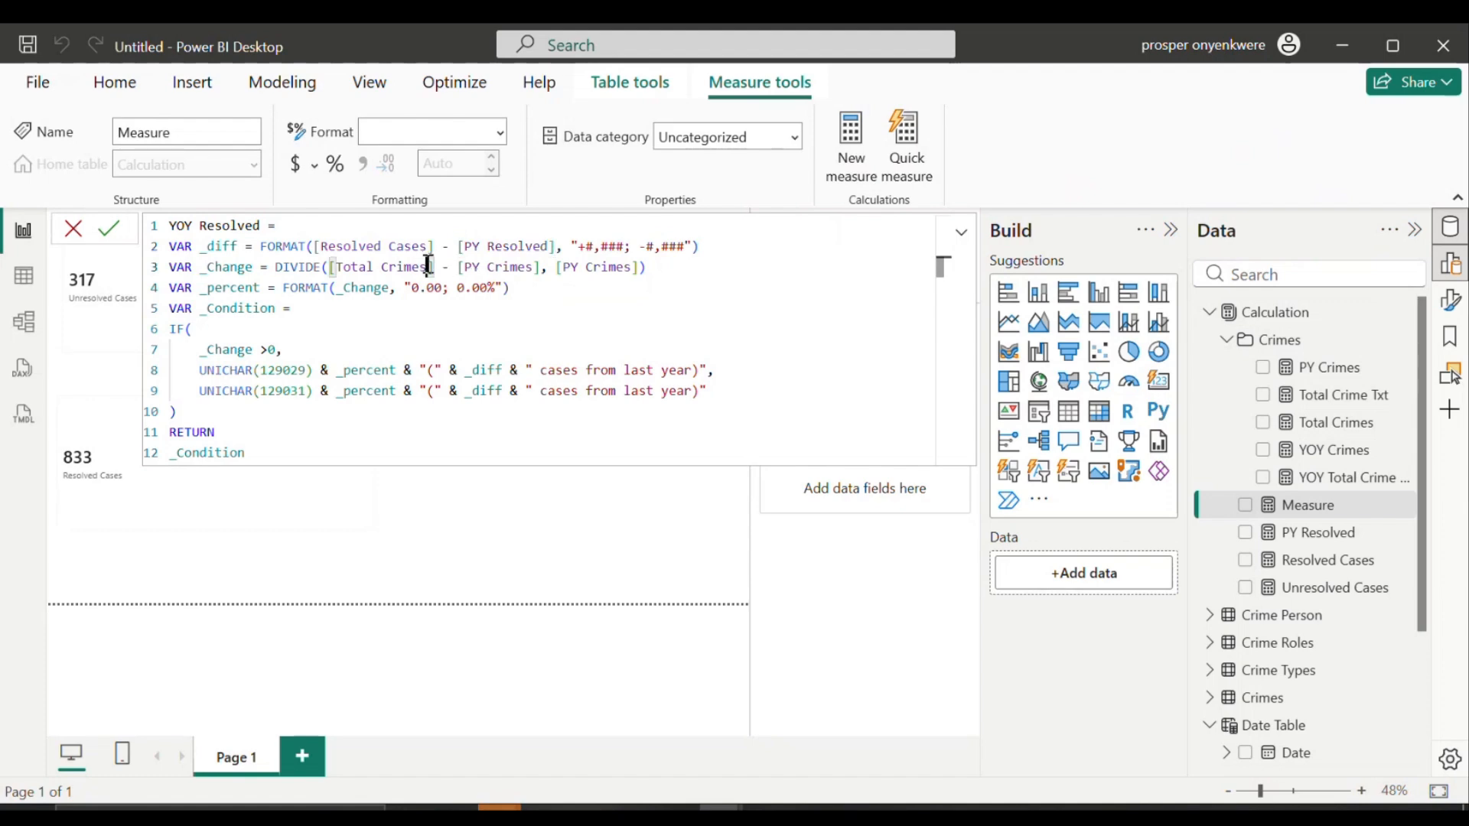
key("BackSpace")
key("BackSpace")
key("BackSpace")
key("BackSpace")
key("BackSpace")
key("BackSpace")
key("BackSpace")
key("BackSpace")
key("BackSpace")
key("BackSpace")
key("BackSpace")
key("BackSpace")
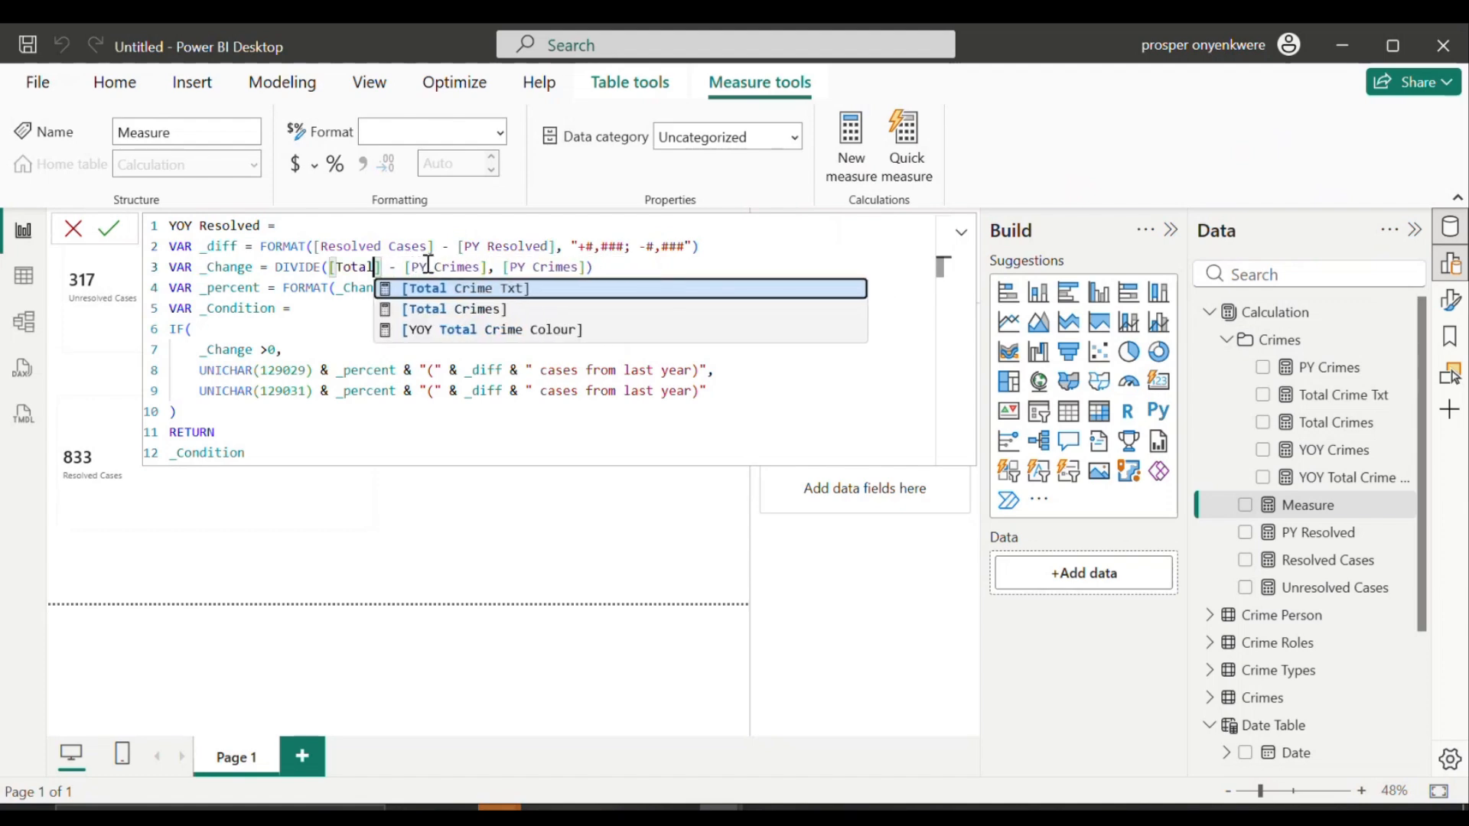
type("r")
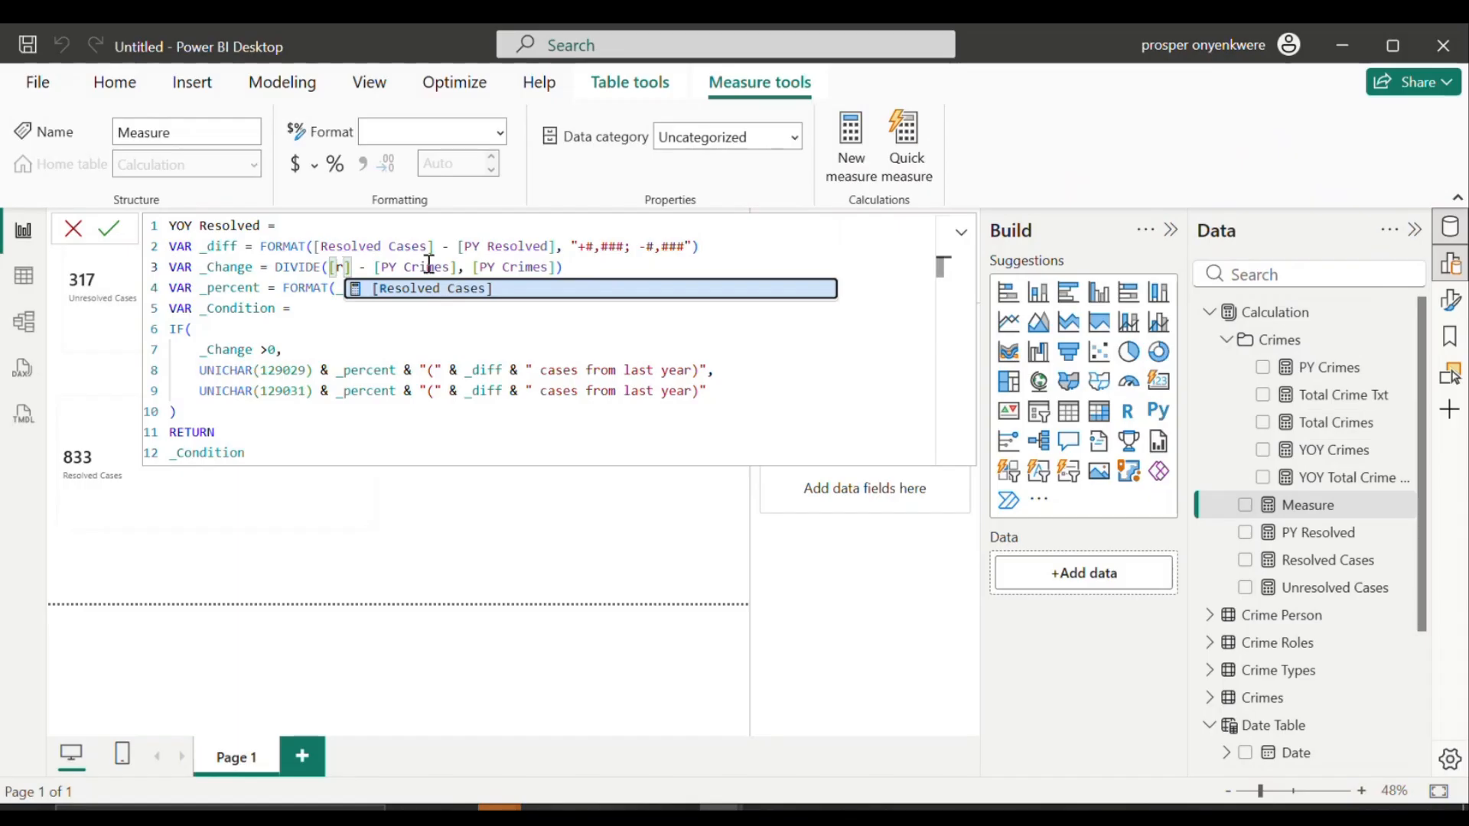
left_click(436, 289)
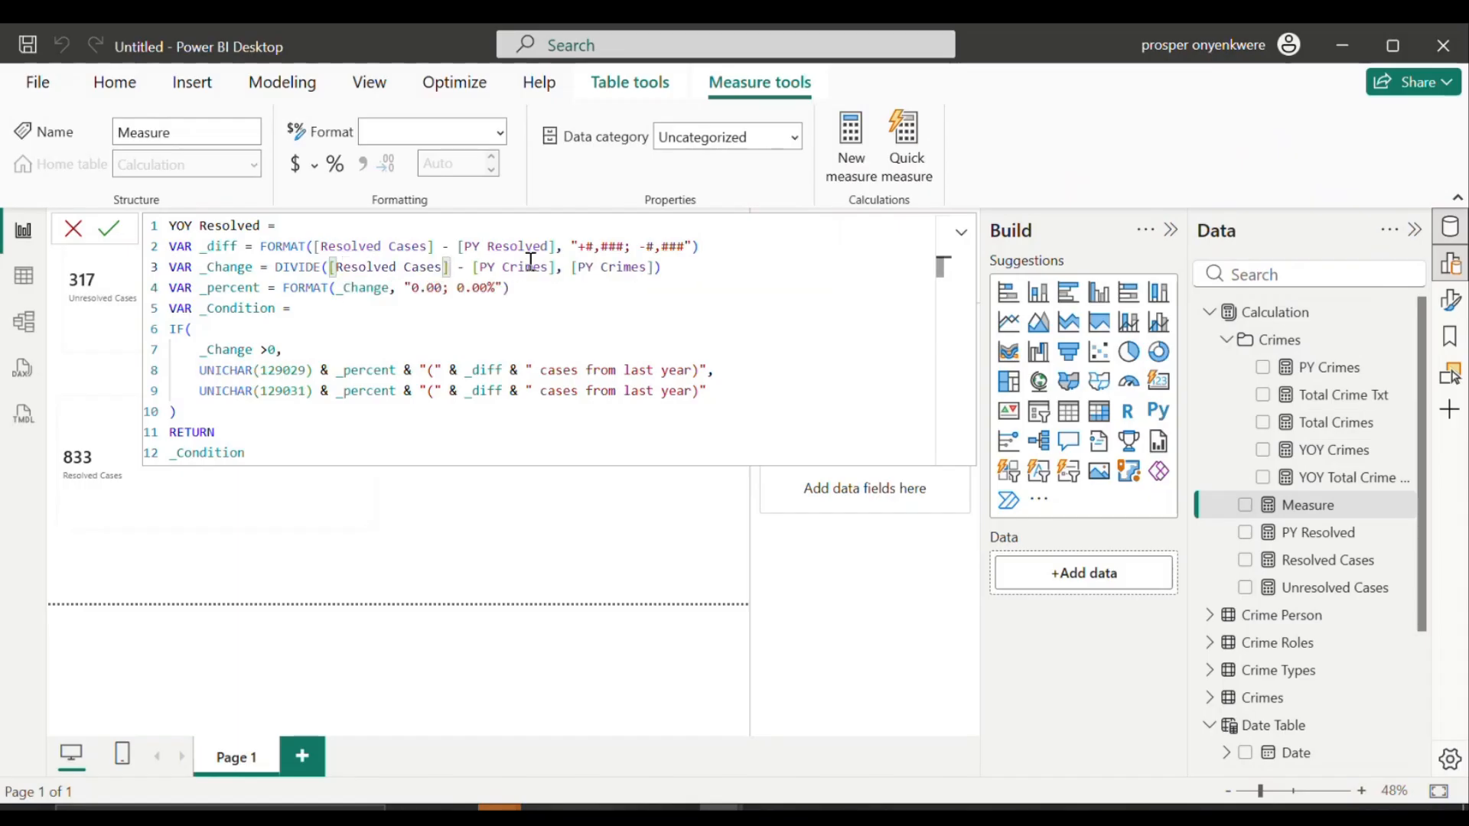
Step: Replace the subtracted [PY Crimes] with [PY Resolved] in the _Change variable of the YOY Resolved formula
left_click(548, 266)
key("BackSpace")
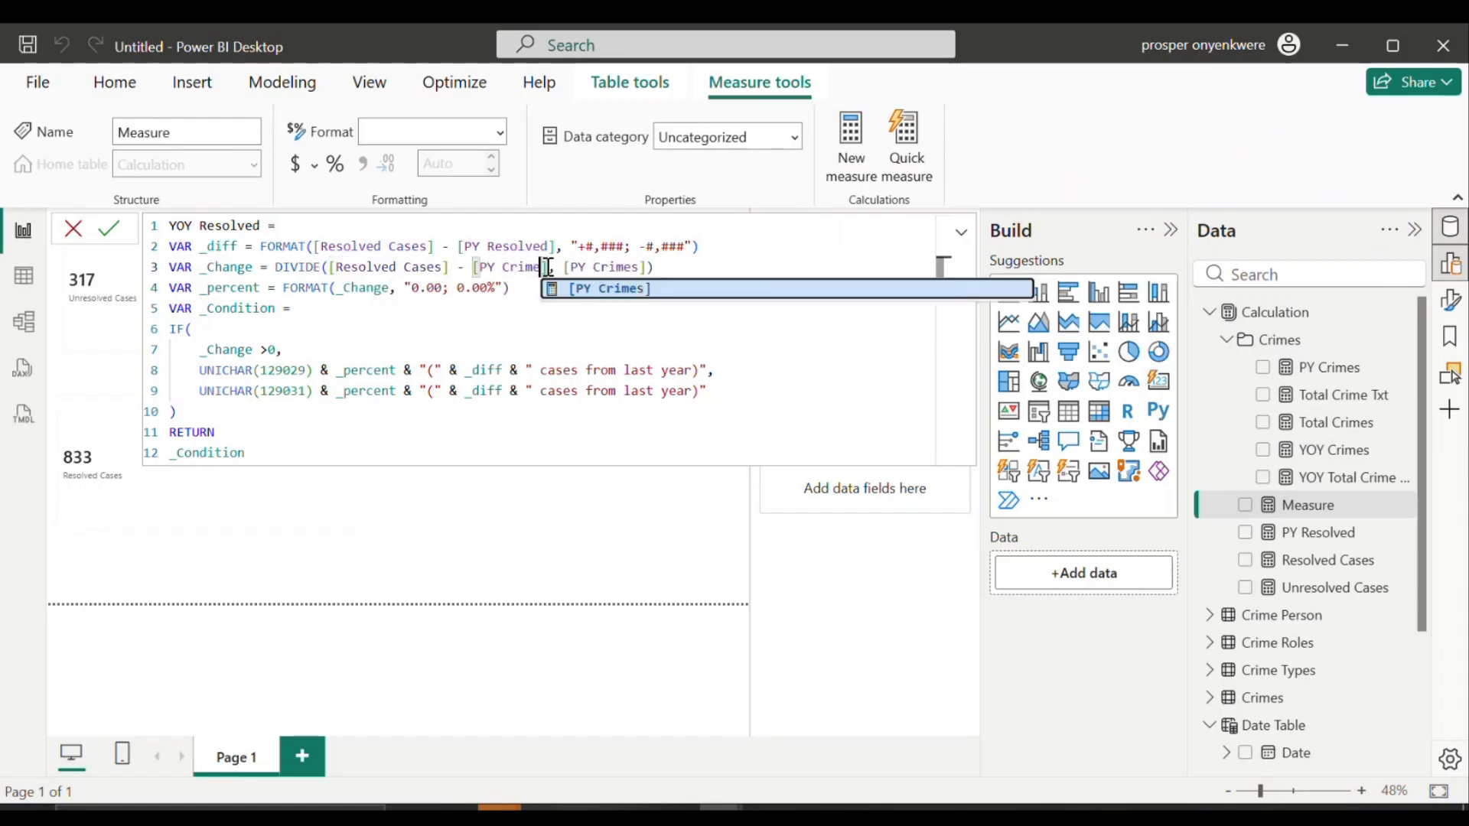
key("BackSpace")
key("BackSpace")
key("BackSpace")
key("BackSpace")
key("BackSpace")
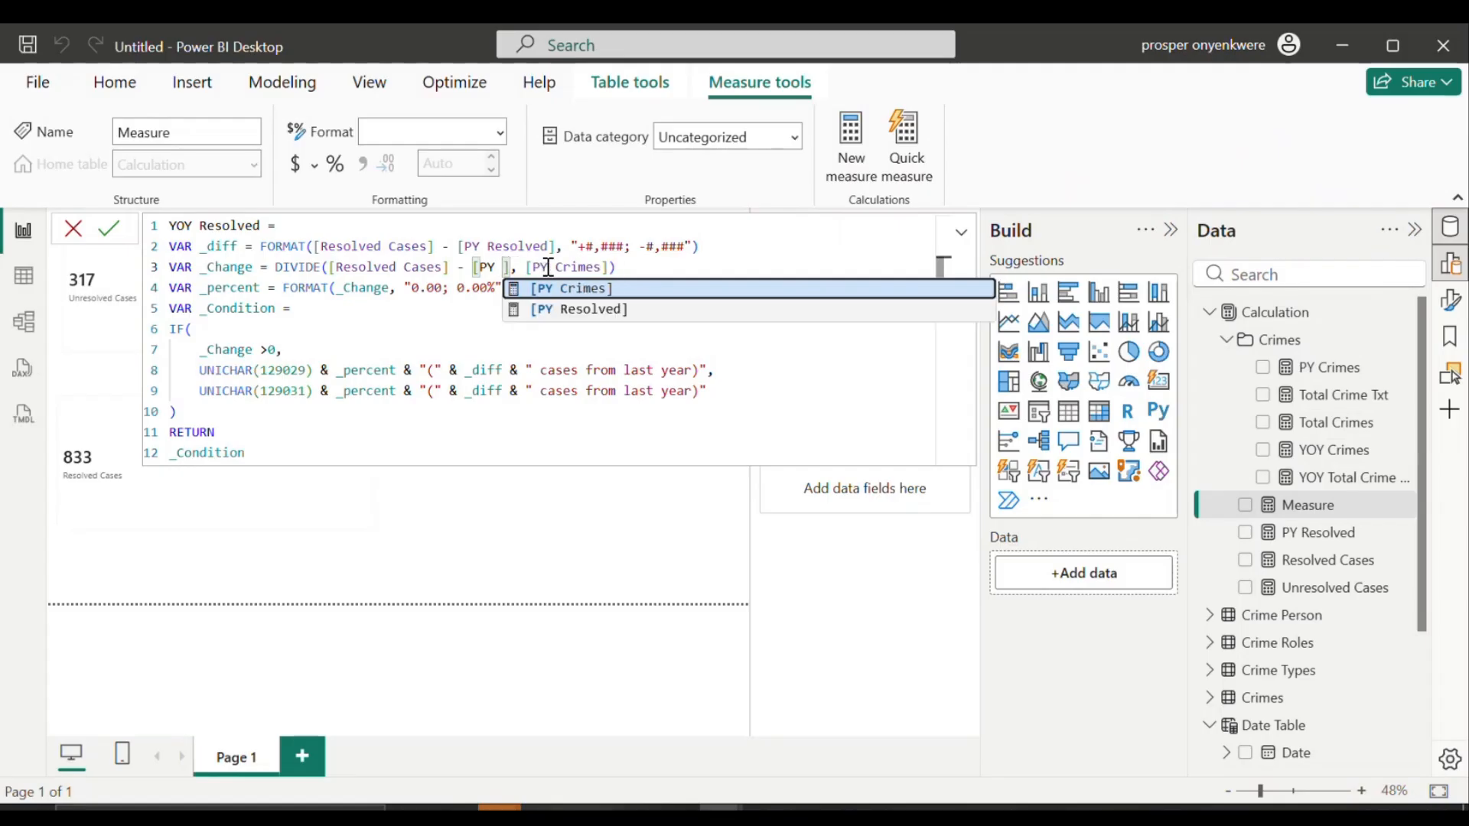
left_click(566, 310)
Step: Replace the divisor [PY Crimes] with [PY Resolved] in the _Change variable and commit the YOY Resolved measure
left_click(659, 273)
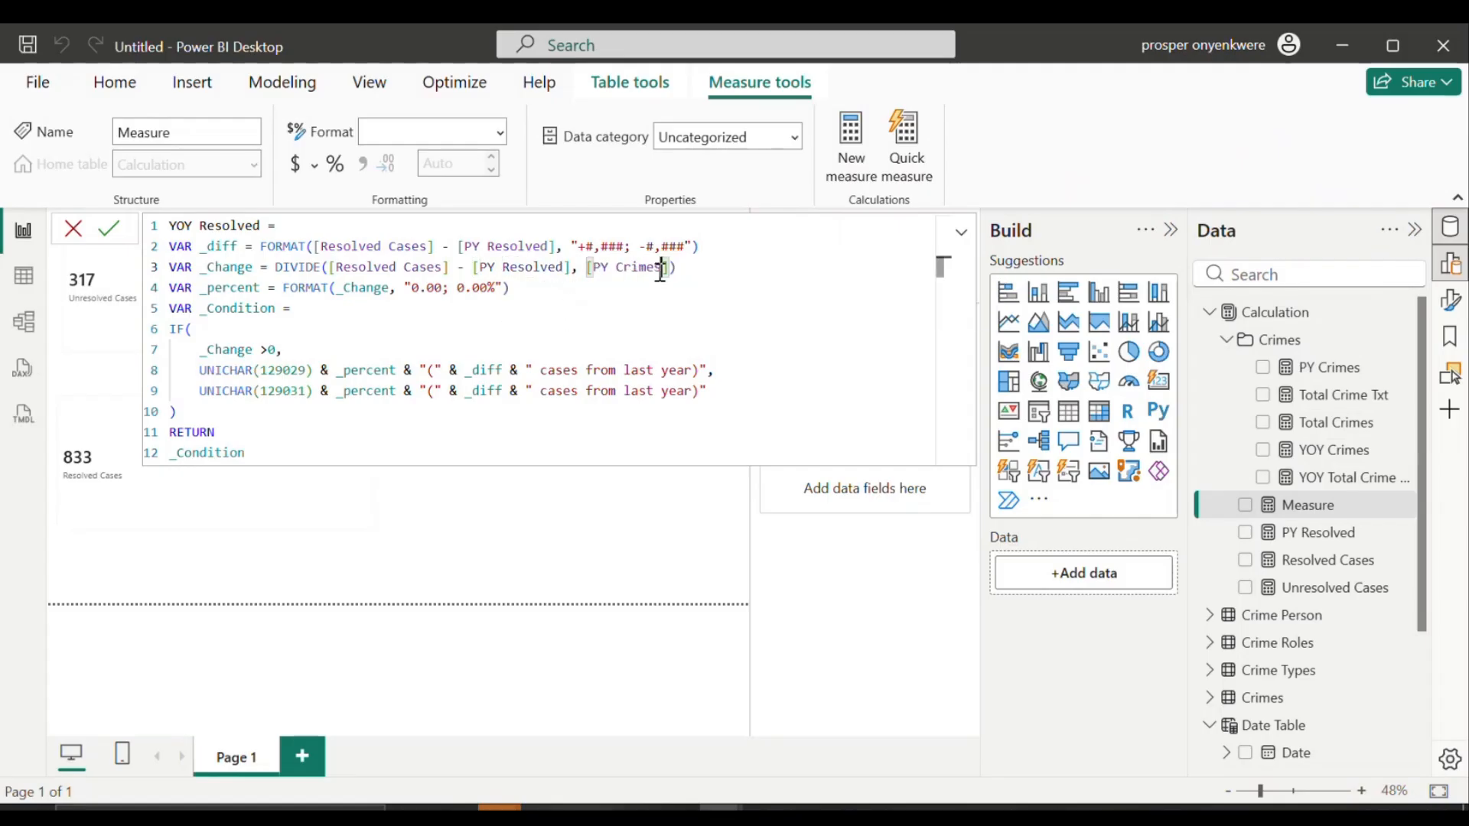
key("BackSpace")
key("BackSpace")
key("BackSpace")
key("BackSpace")
key("BackSpace")
key("BackSpace")
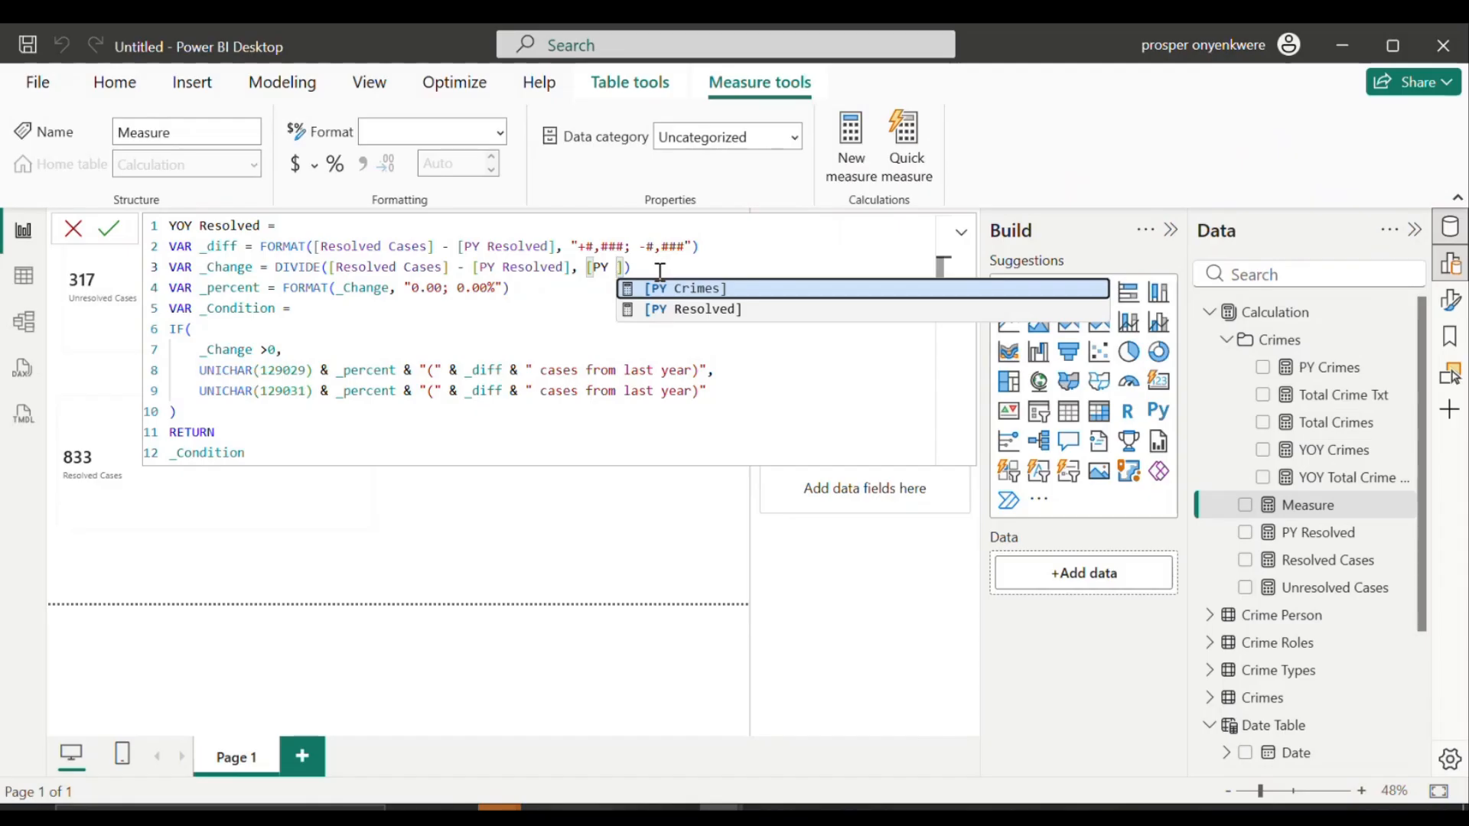
left_click(672, 310)
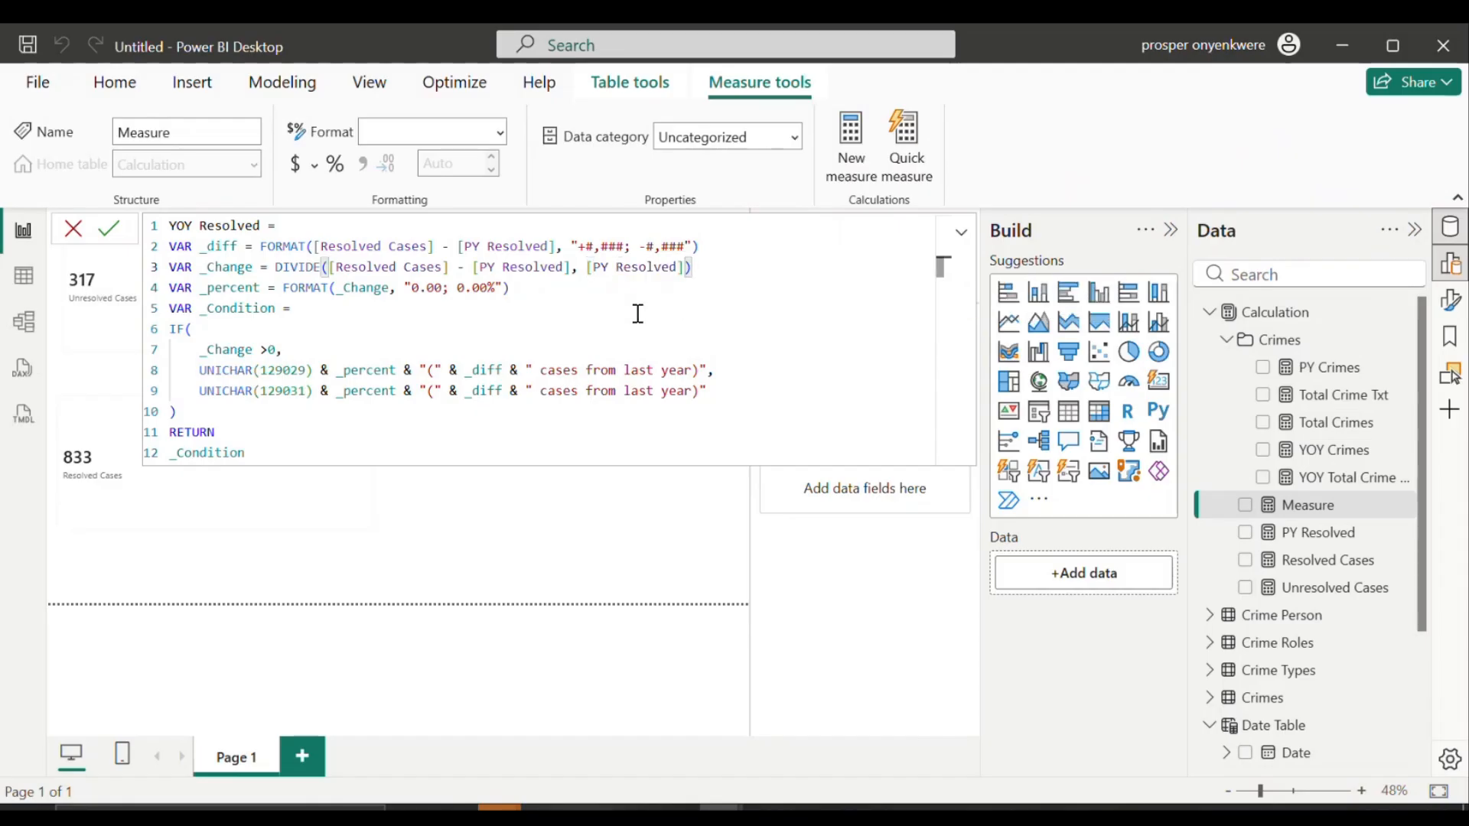
left_click(579, 331)
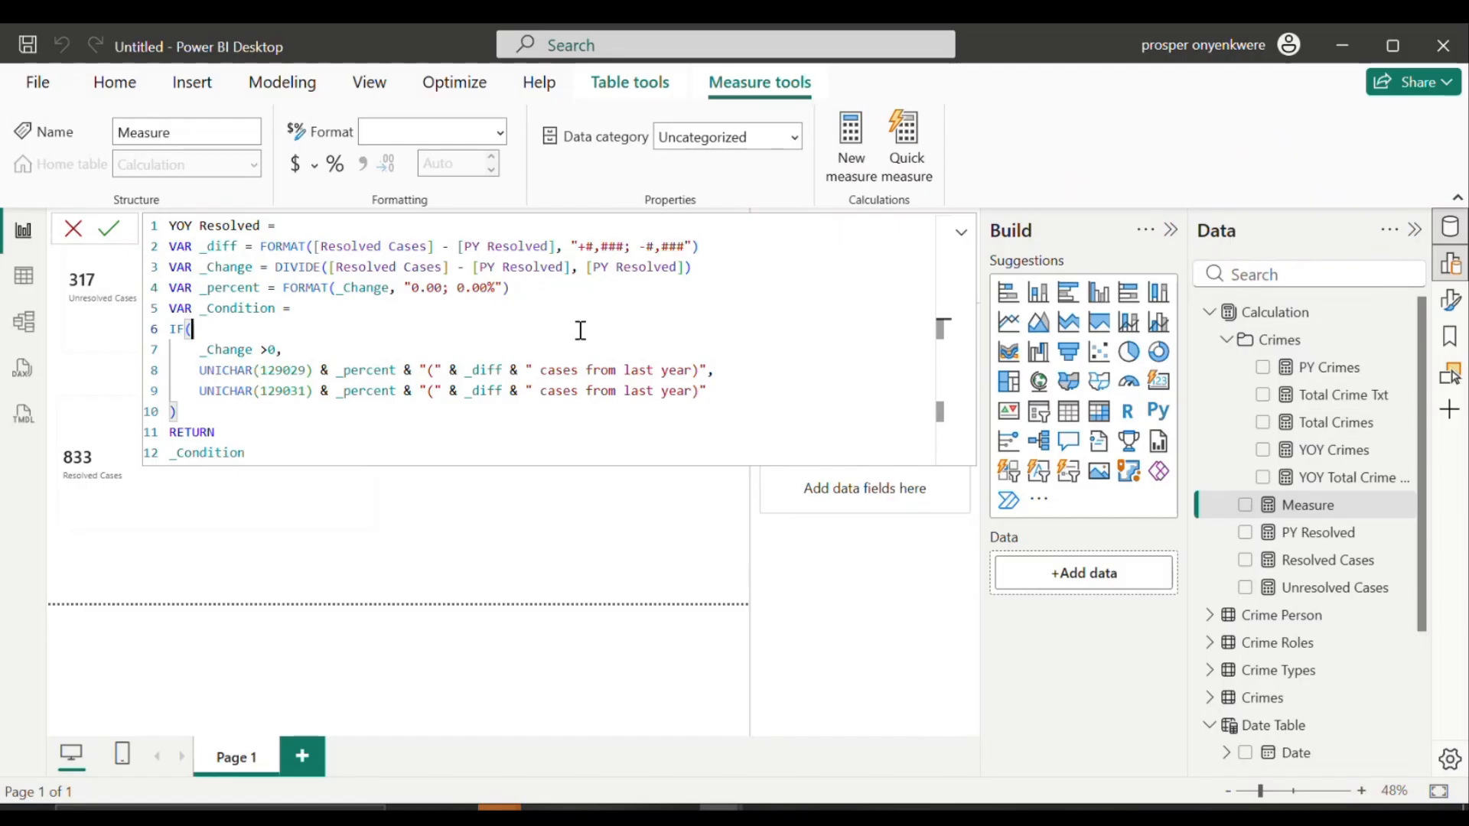
key("Return")
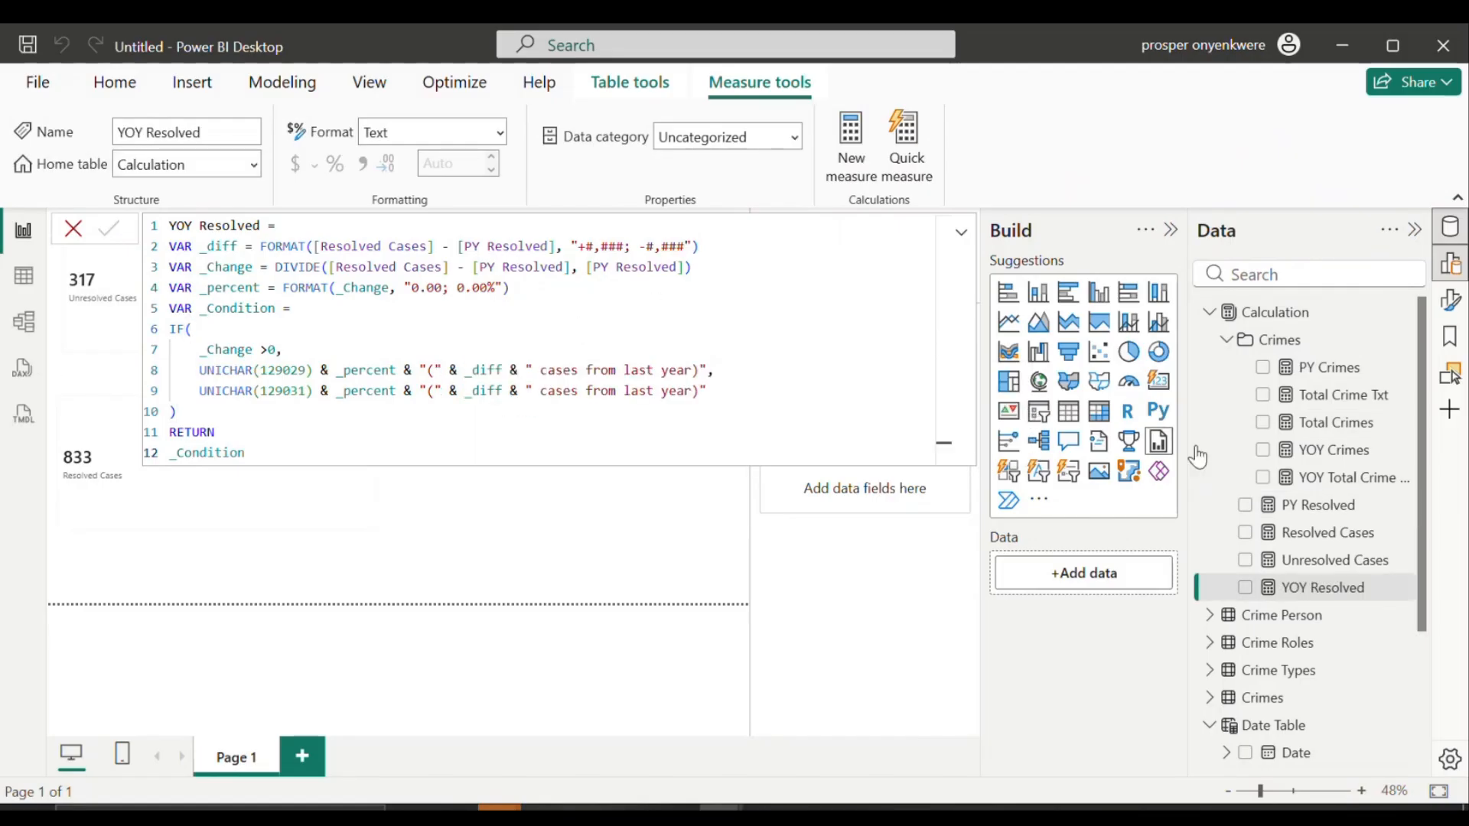
Step: Copy the entire YOY Total Crime Colour formula into a new measure in the Calculation table
left_click(1347, 476)
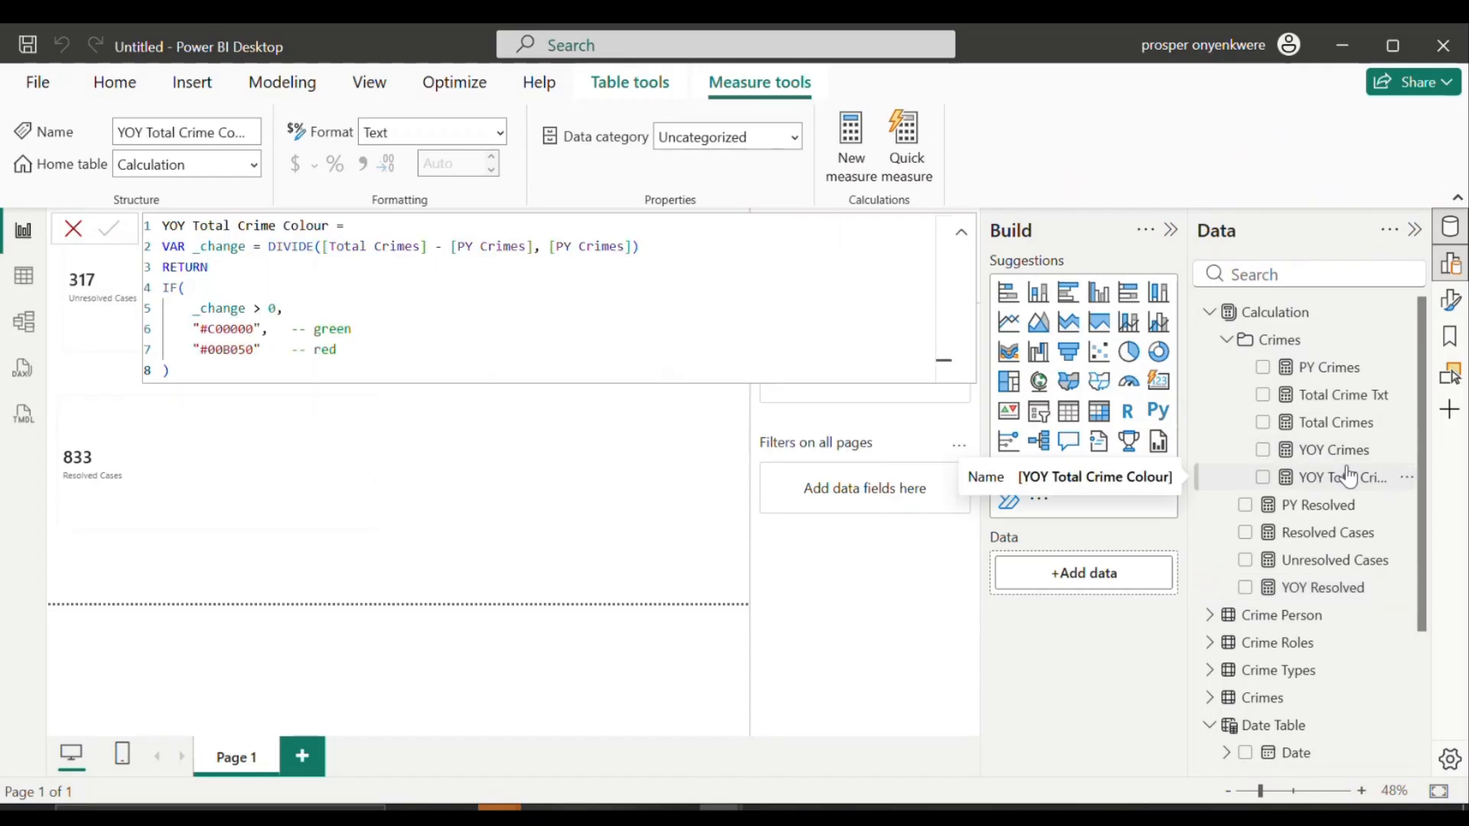
left_click(620, 301)
key("ctrl+a")
key("ctrl+c")
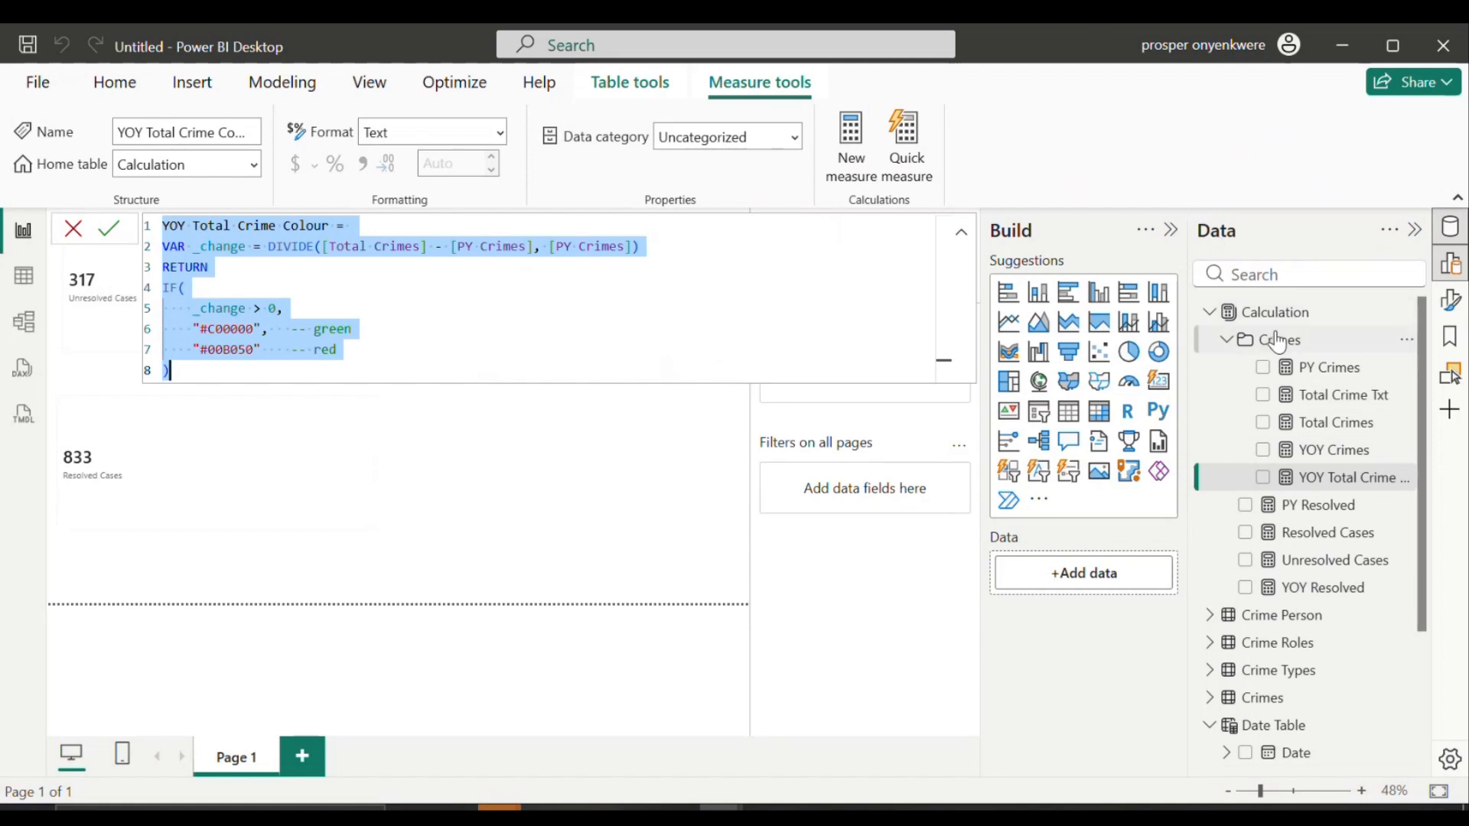
key("Return")
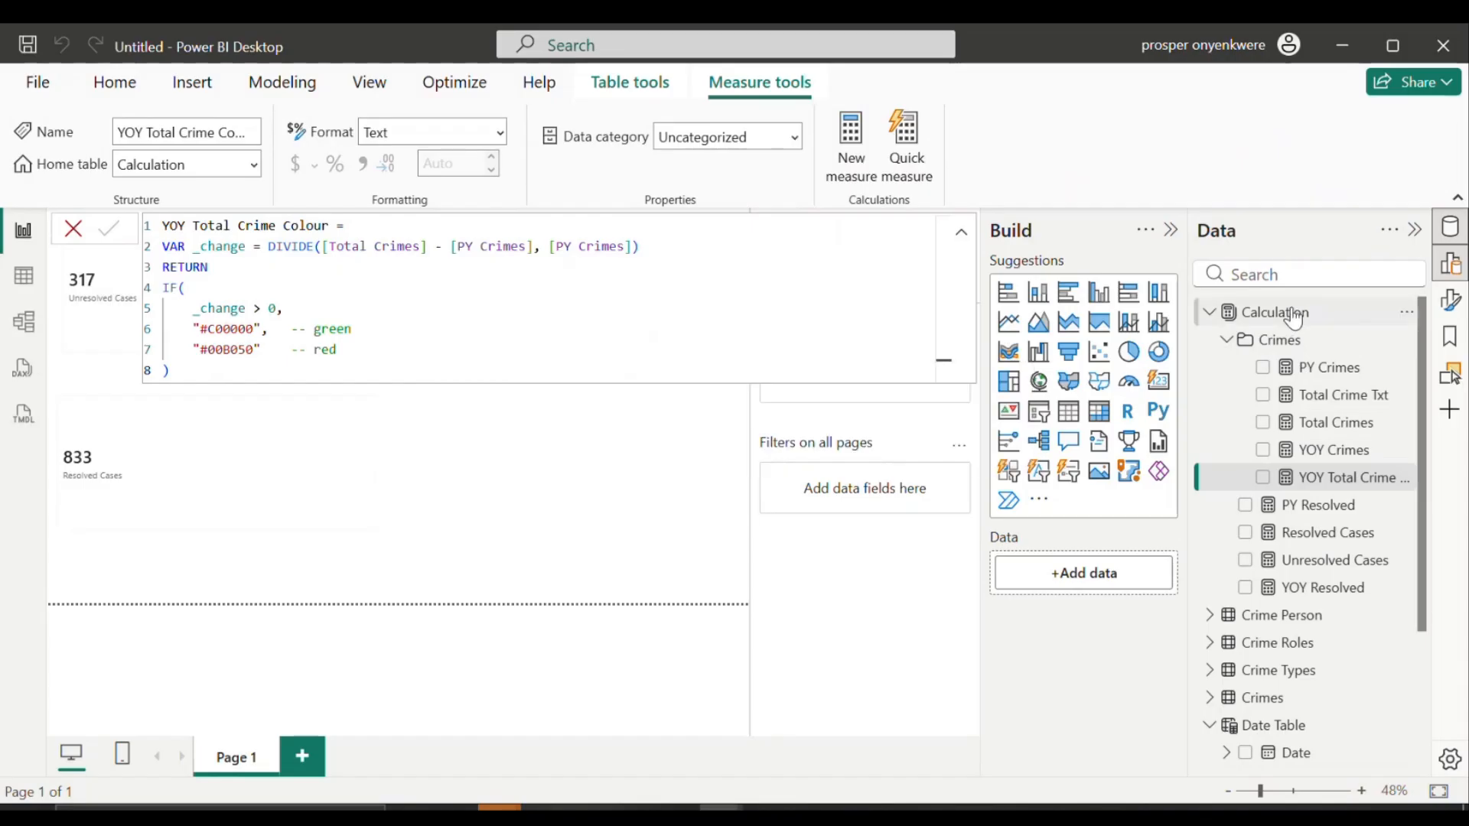
right_click(1293, 317)
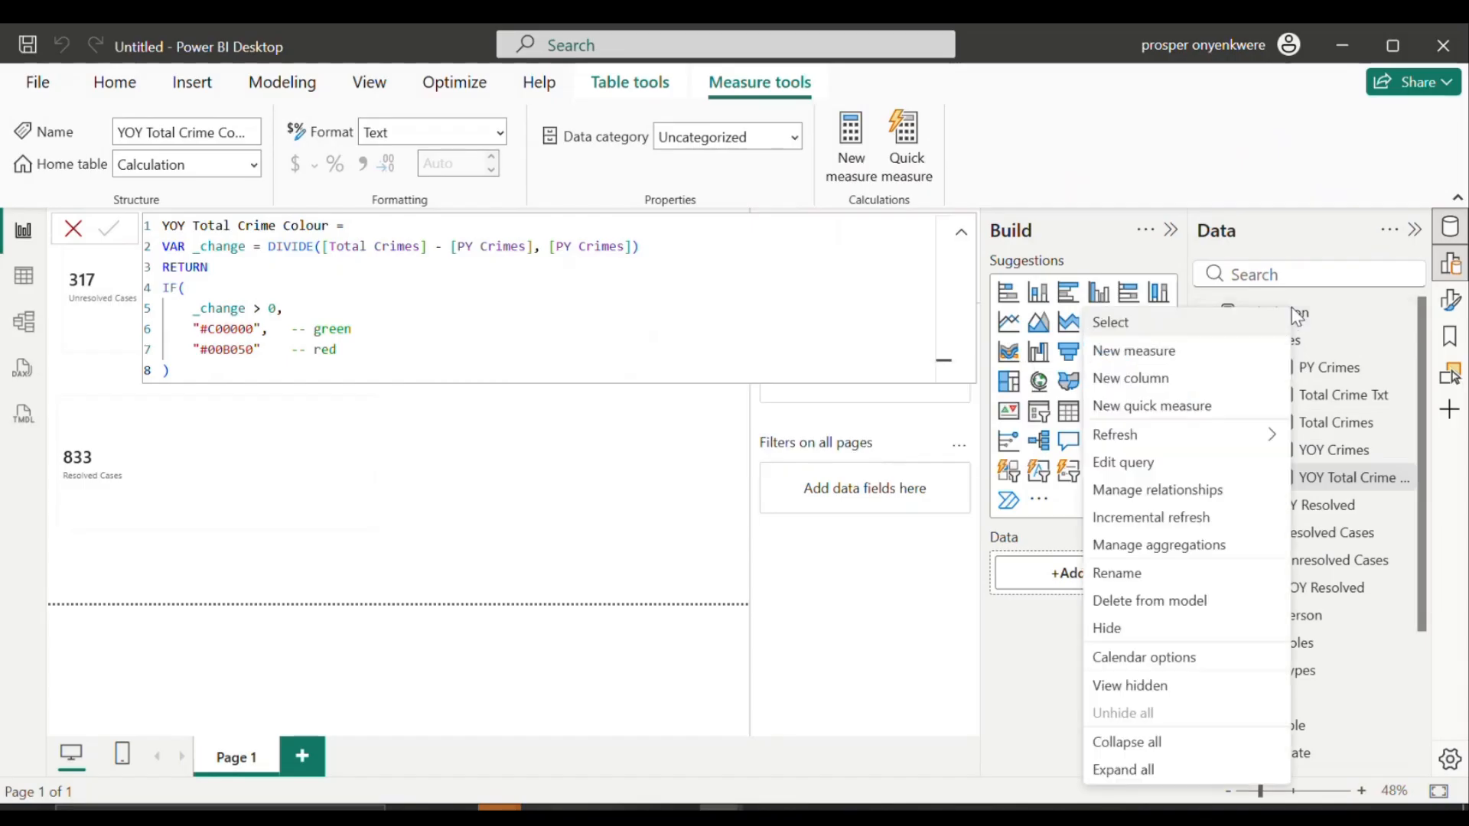
left_click(1215, 358)
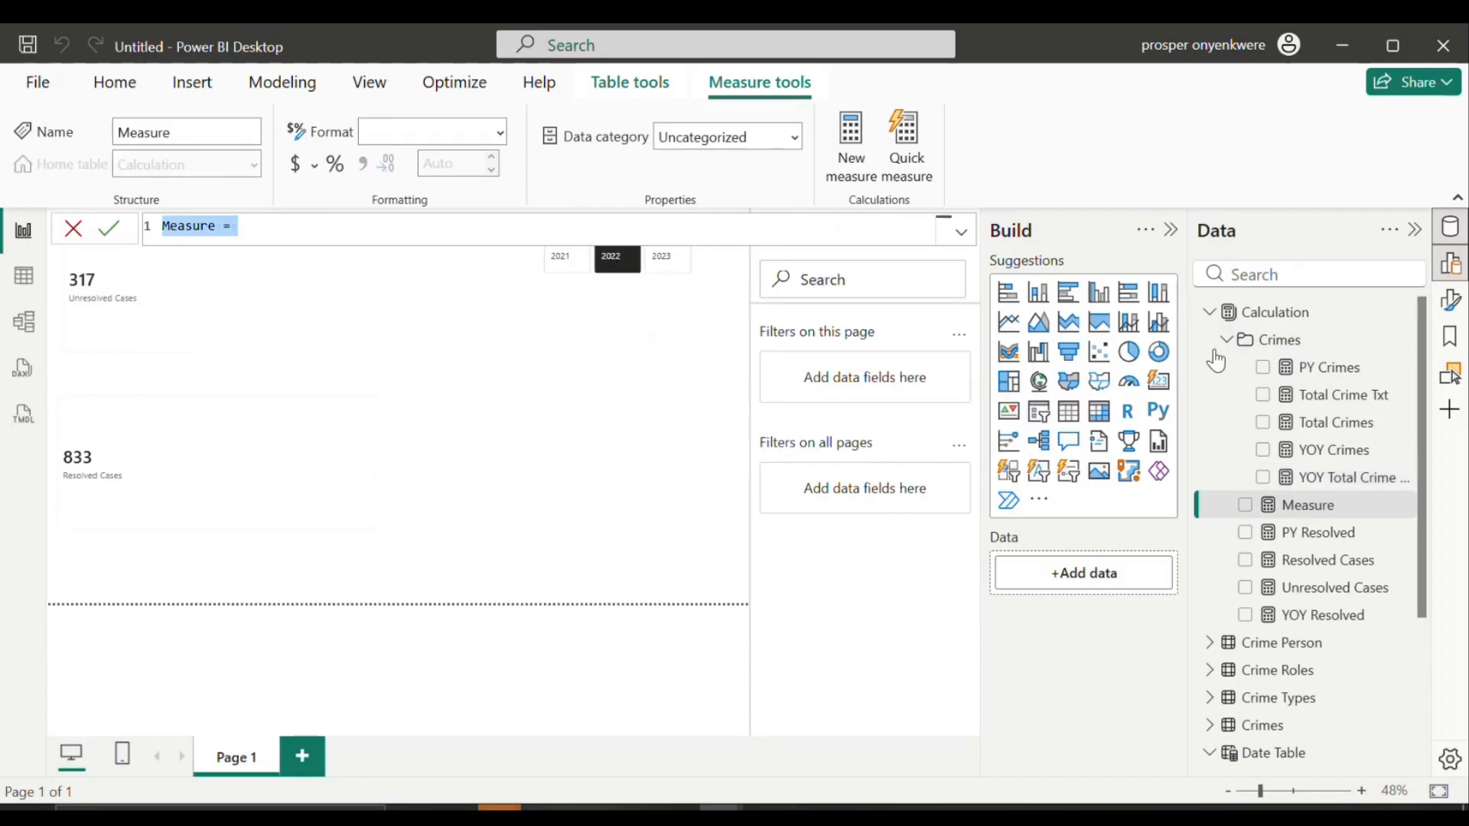
key("ctrl+v")
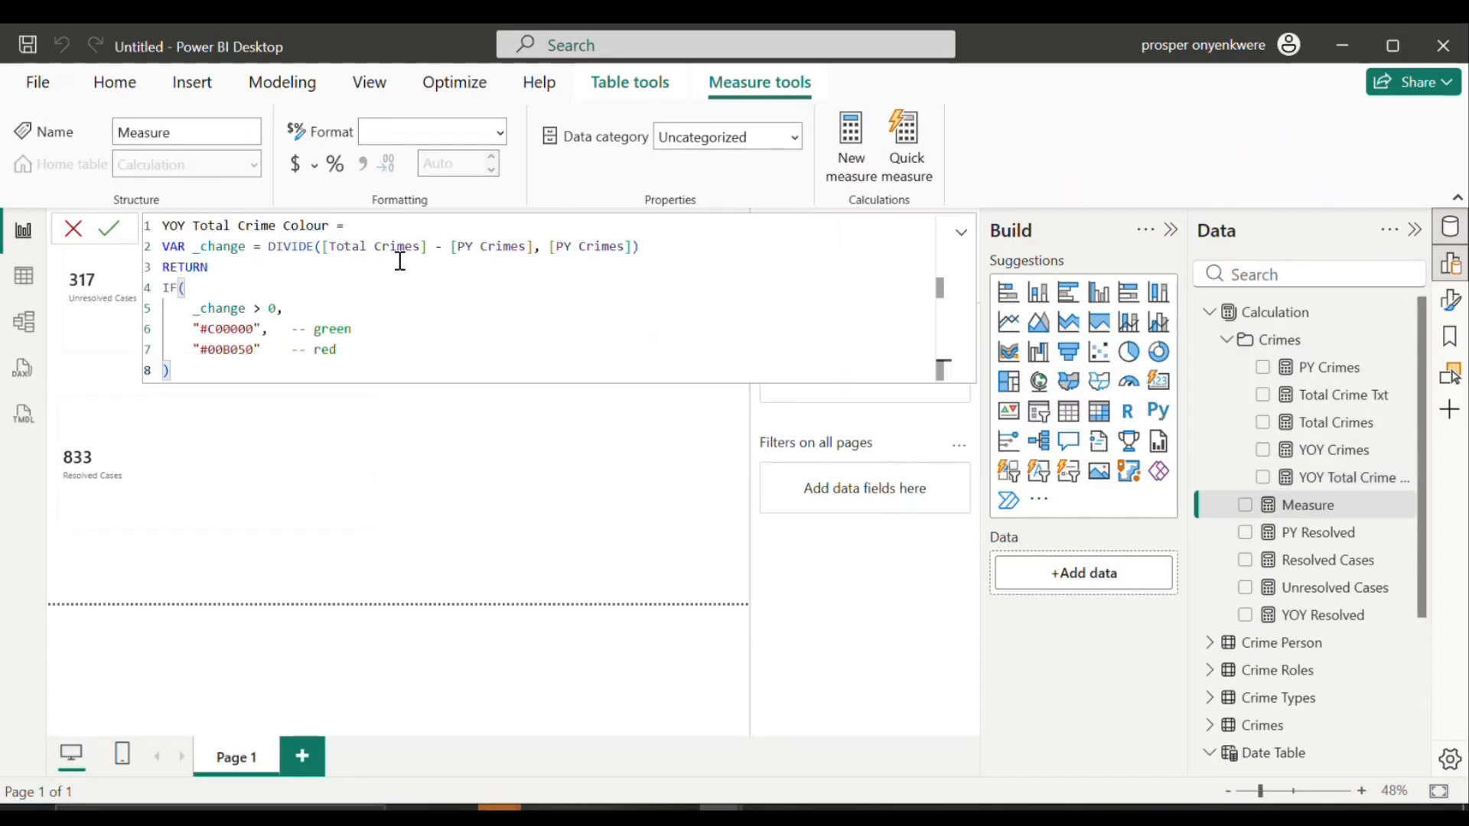
Step: Replace [Total Crimes] with [Resolved Cases] in the _change variable of the new colour measure
left_click(420, 248)
key("BackSpace")
key("BackSpace")
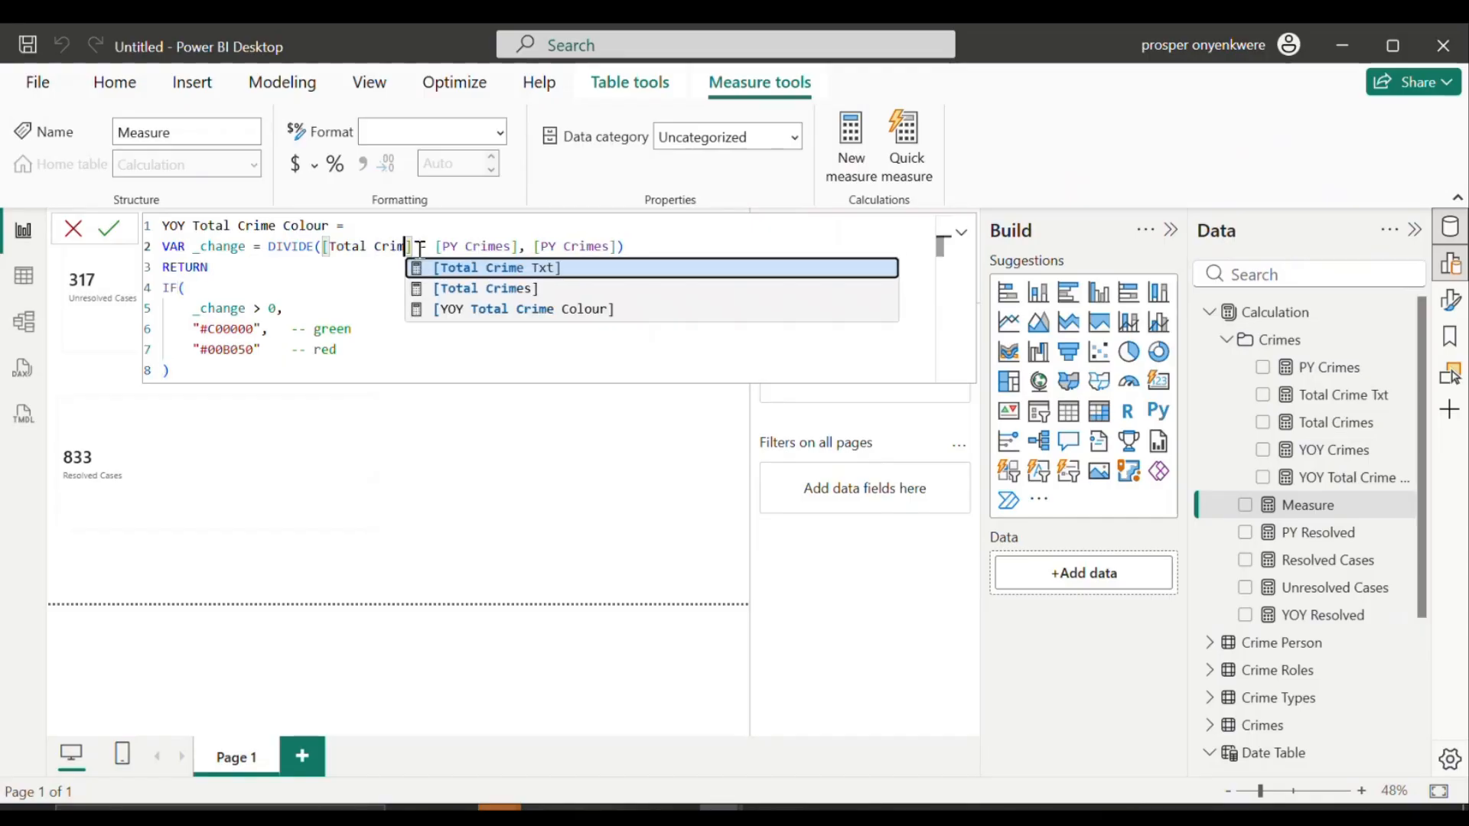
key("BackSpace")
key("BackSpace")
key("BackSpace")
key("BackSpace")
key("BackSpace")
key("BackSpace")
key("BackSpace")
key("BackSpace")
key("BackSpace")
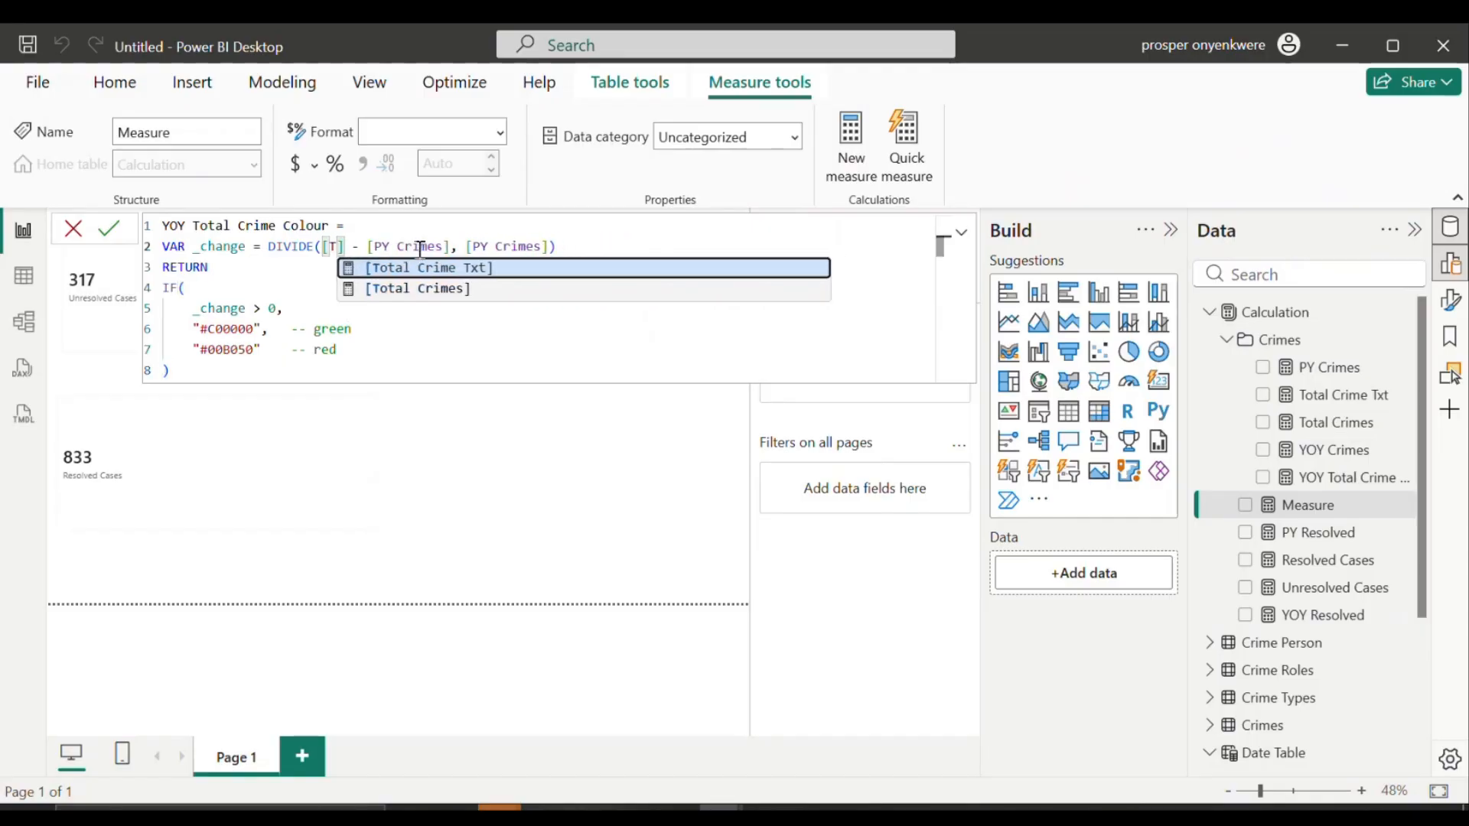
key("BackSpace")
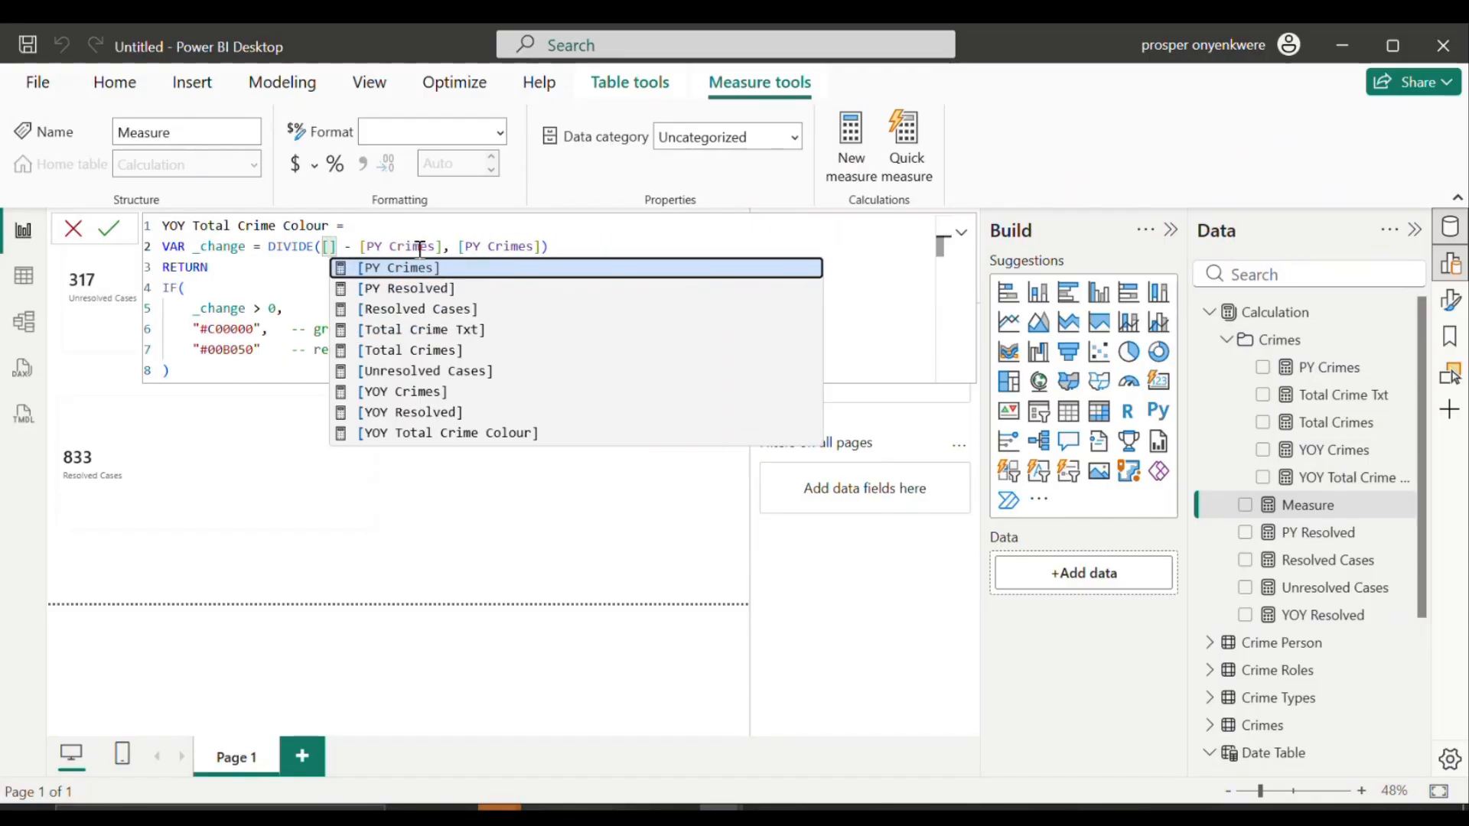
type("R")
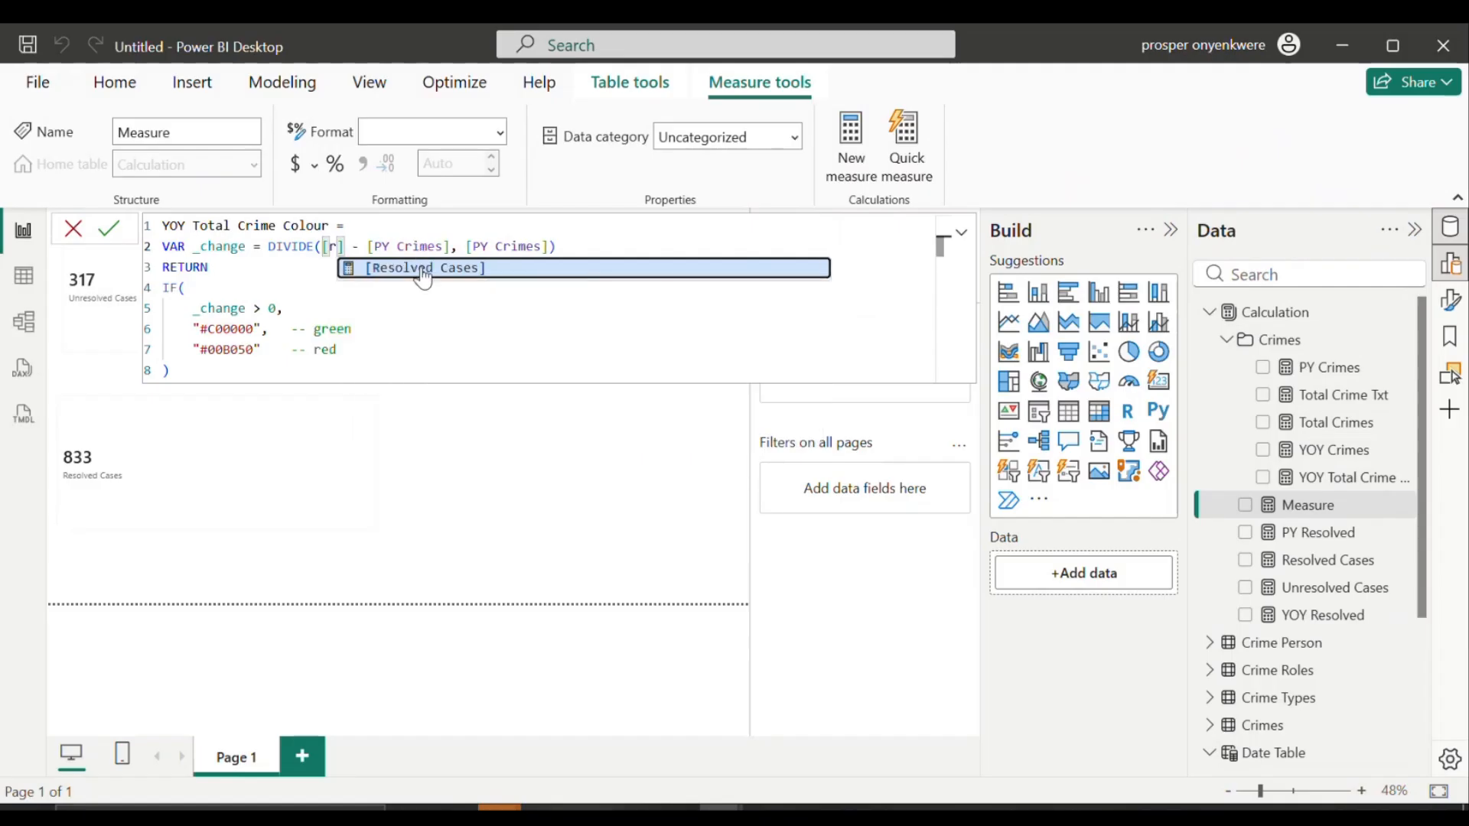
left_click(420, 270)
Step: Replace the subtracted [PY Crimes] with [PY Resolved] in the new colour measure's _change variable
left_click(541, 246)
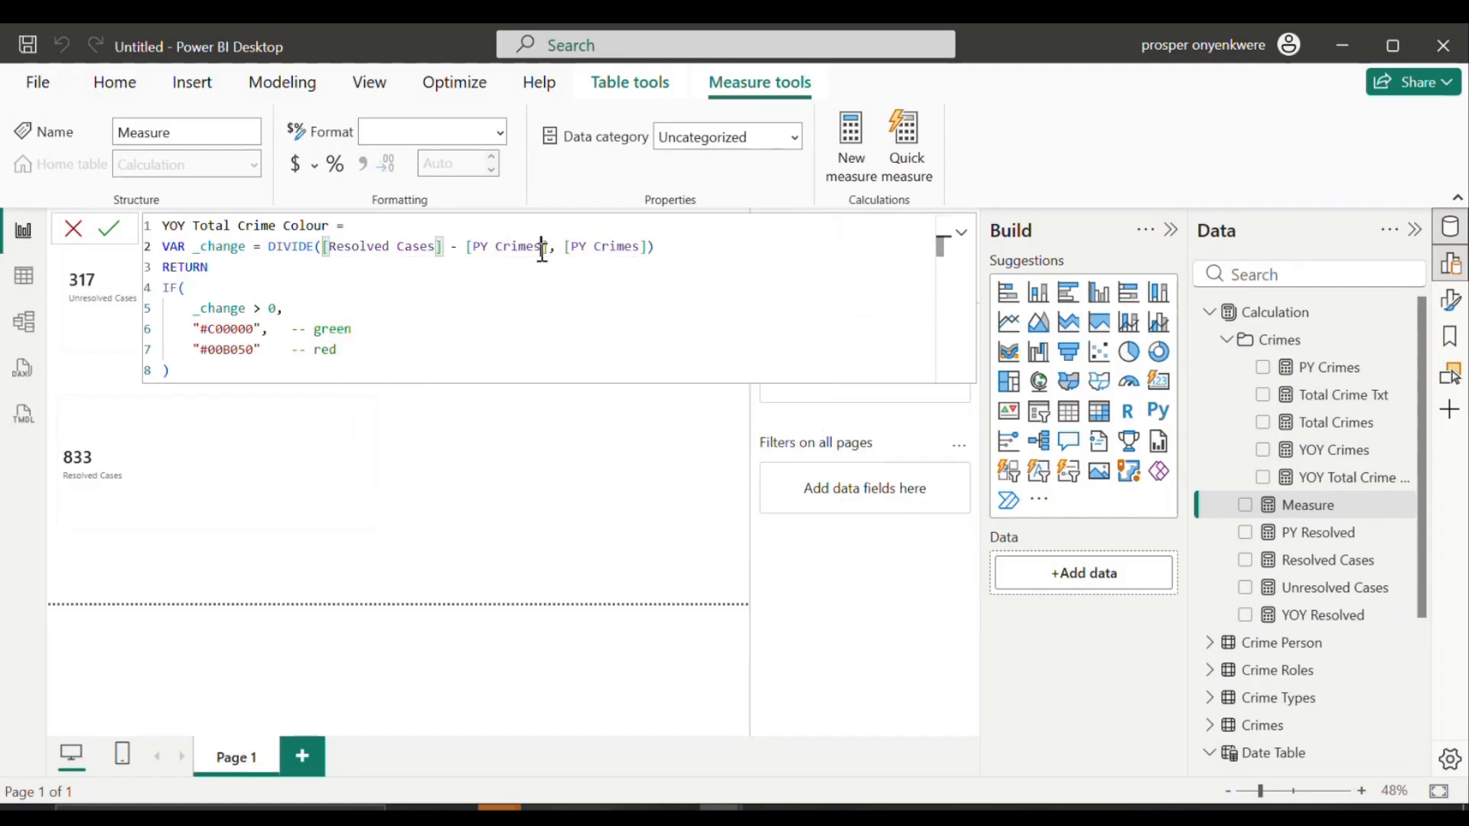
key("BackSpace")
key("BackSpace")
key("BackSpace")
key("BackSpace")
key("BackSpace")
key("BackSpace")
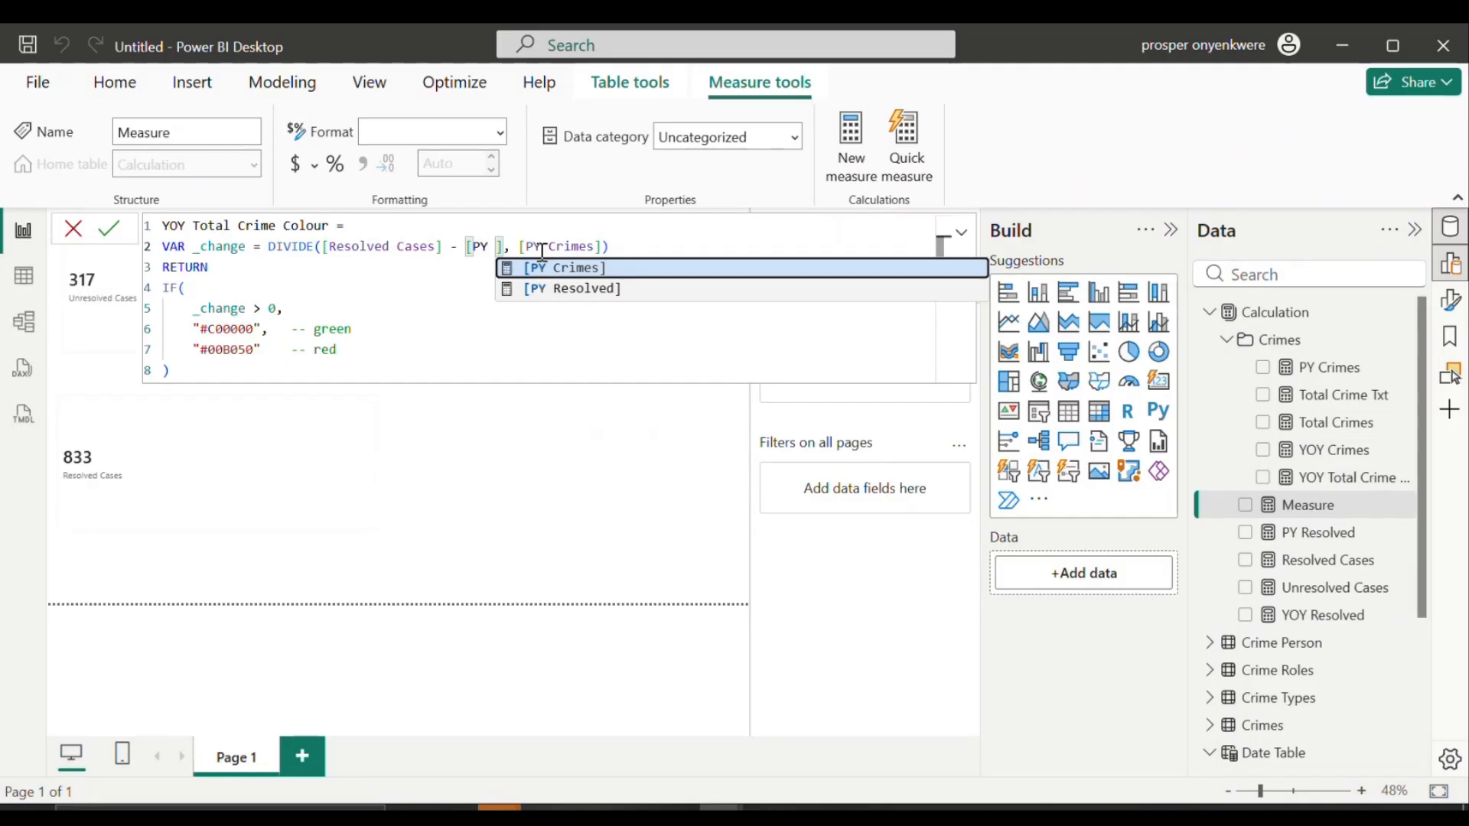
left_click(597, 289)
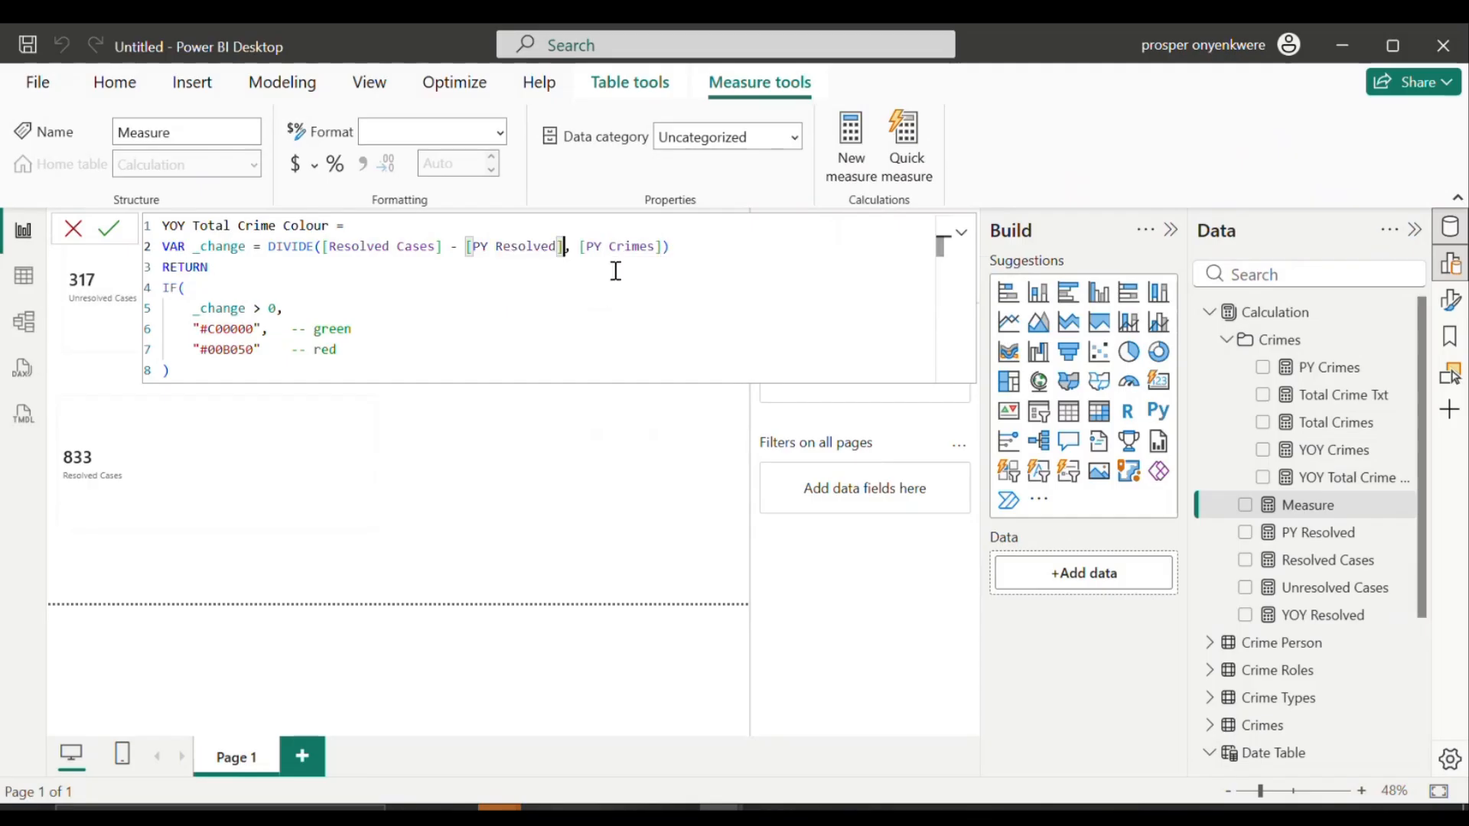
Step: Replace the divisor [PY Crimes] with [PY Resolved] in the new colour measure and try to commit the formula
double_click(655, 247)
key("BackSpace")
key("BackSpace")
key("BackSpace")
key("BackSpace")
key("BackSpace")
key("BackSpace")
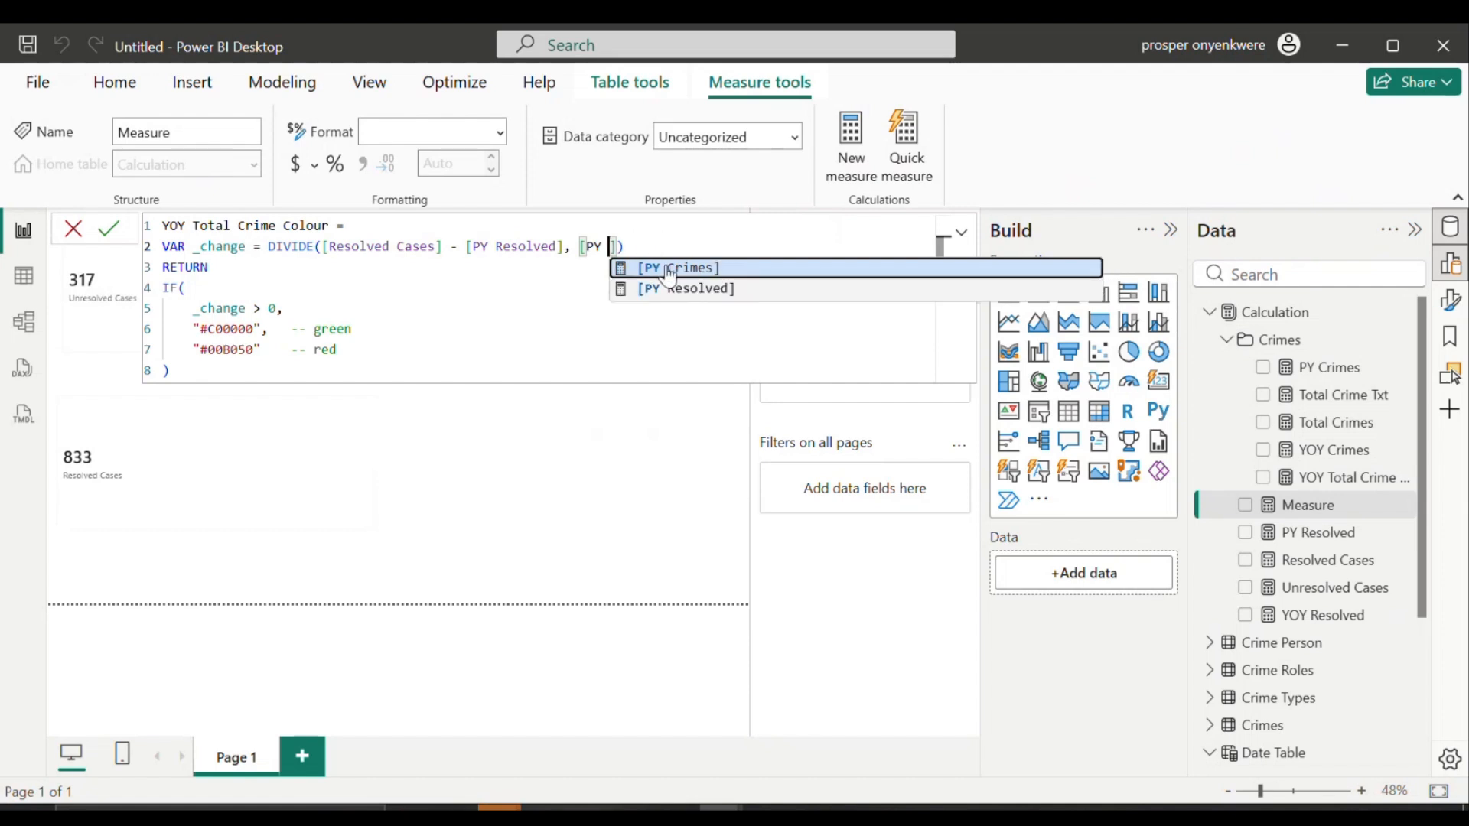
left_click(672, 291)
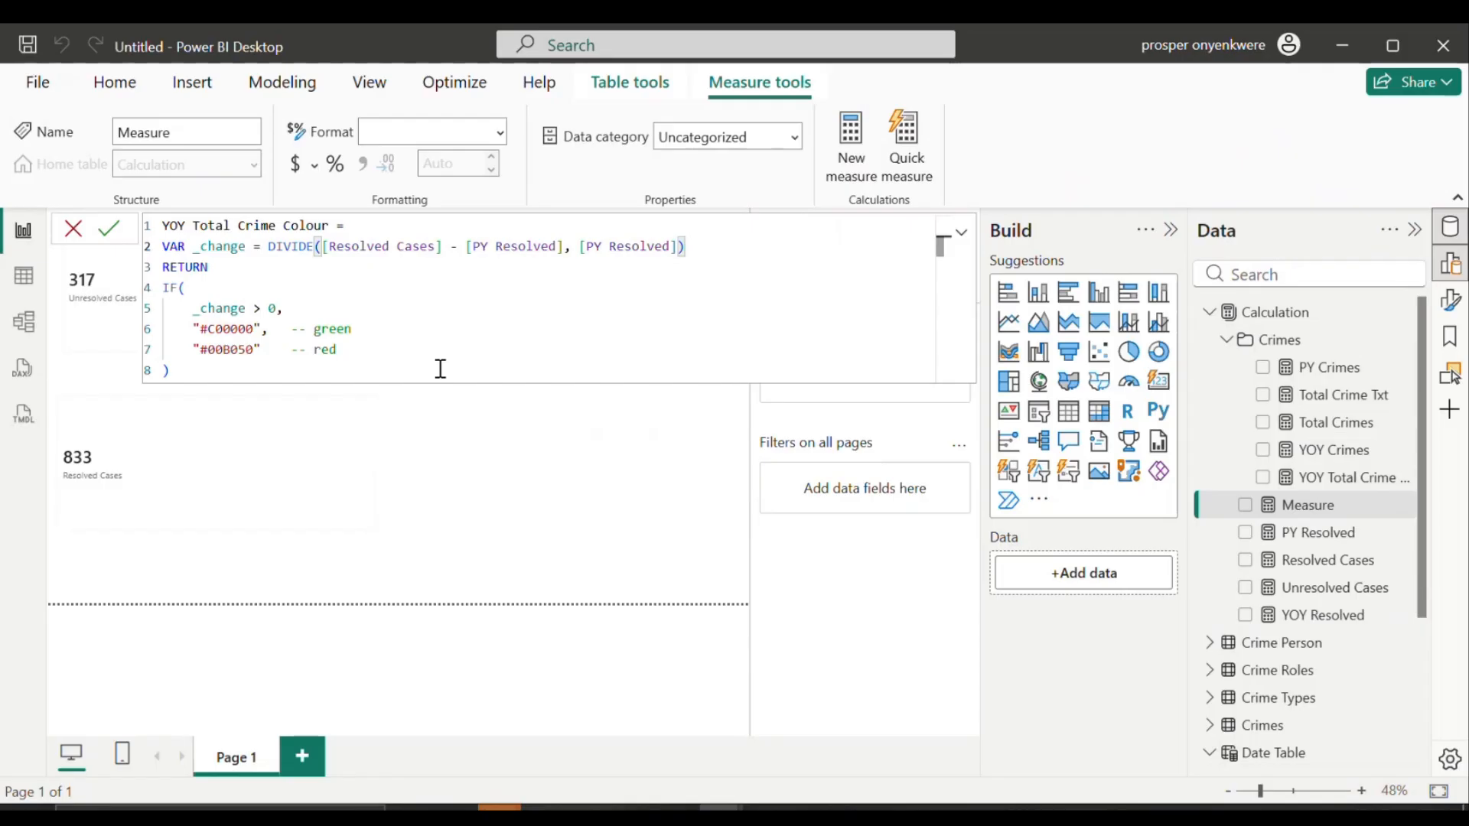
key("Return")
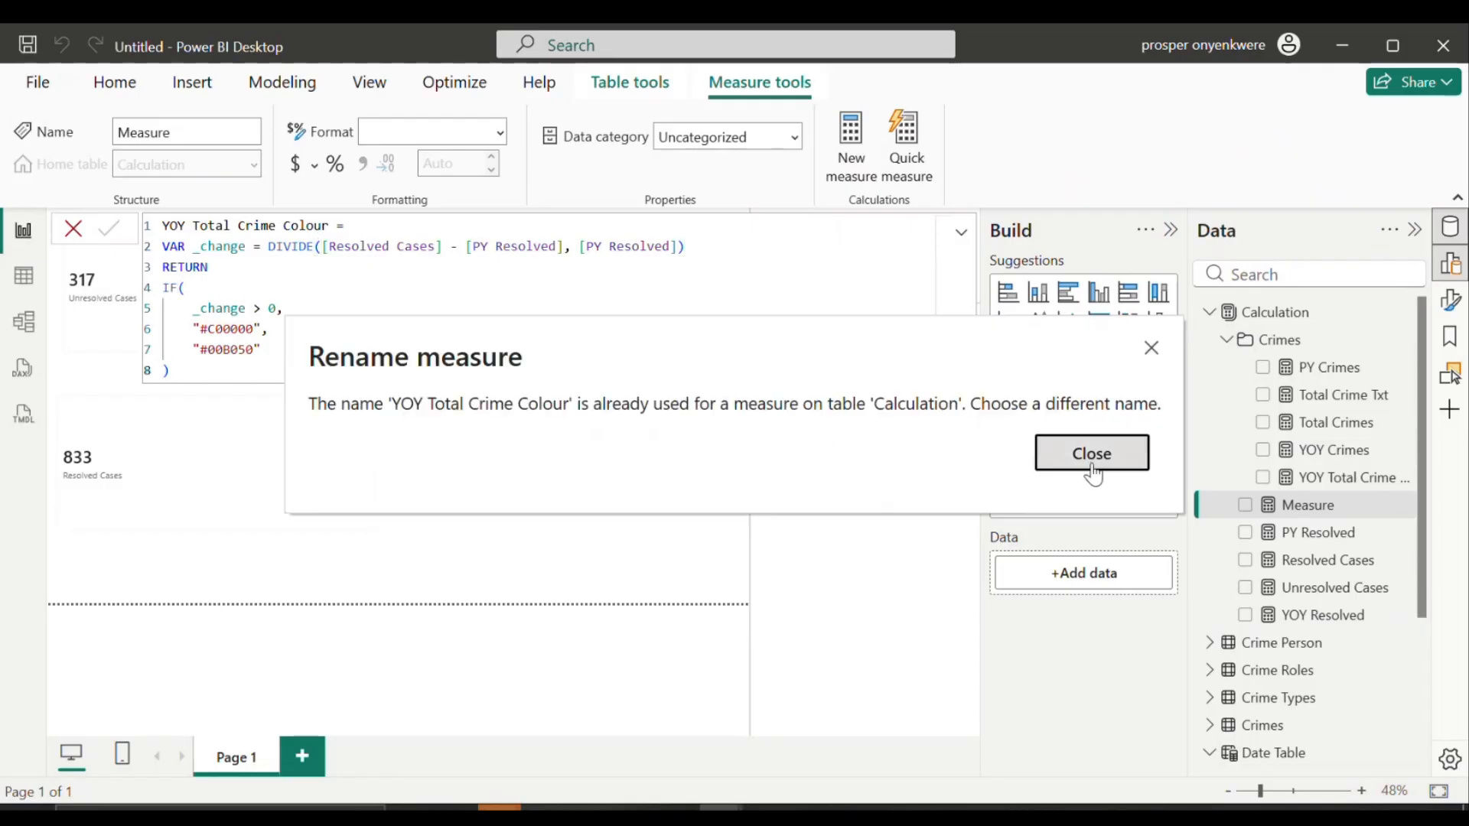
left_click(1148, 354)
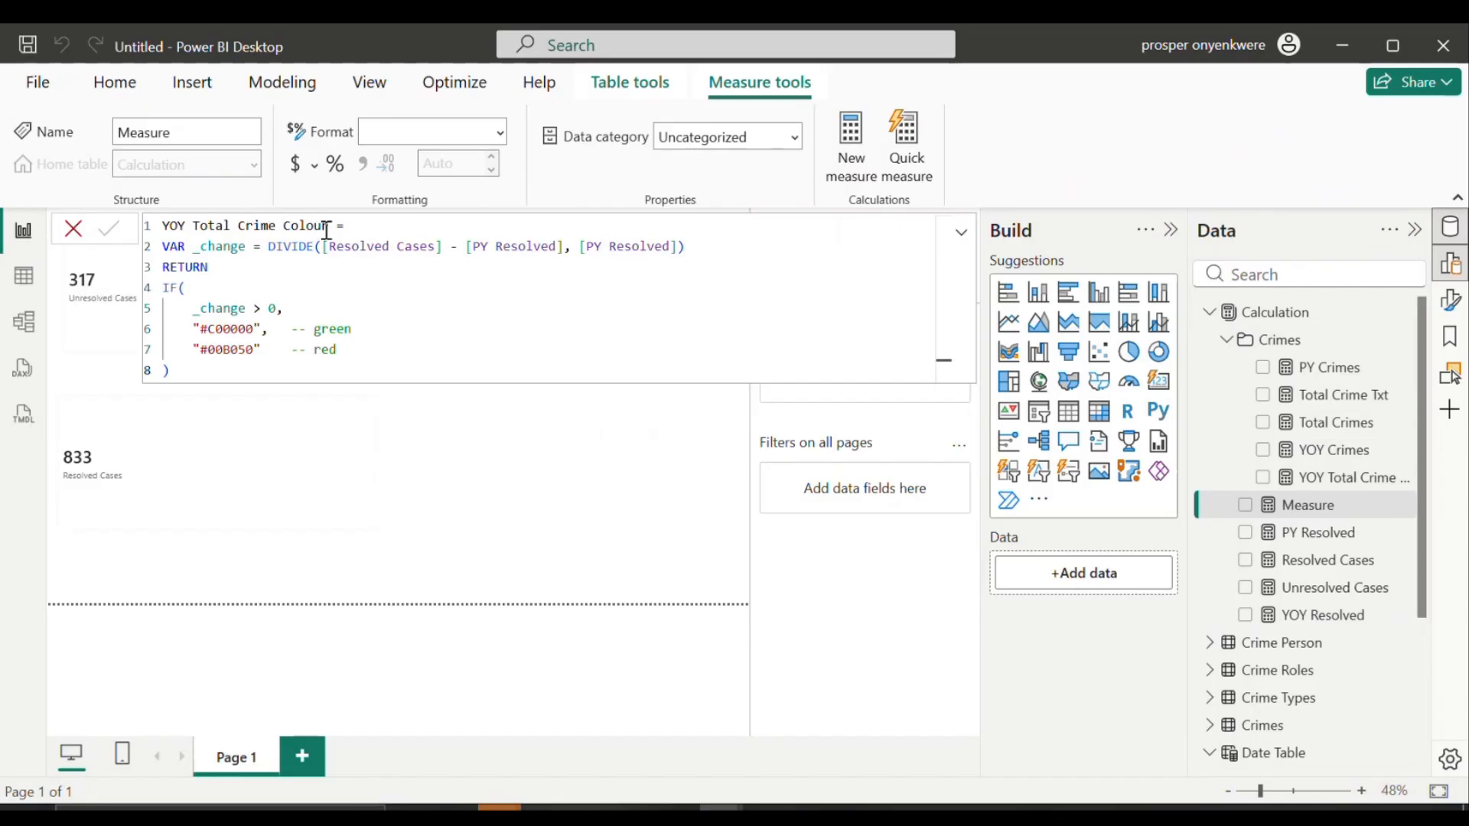
Step: Rename the new colour measure YOY Resolved Cases Colour in its formula and commit it
left_click_drag(276, 227, 187, 228)
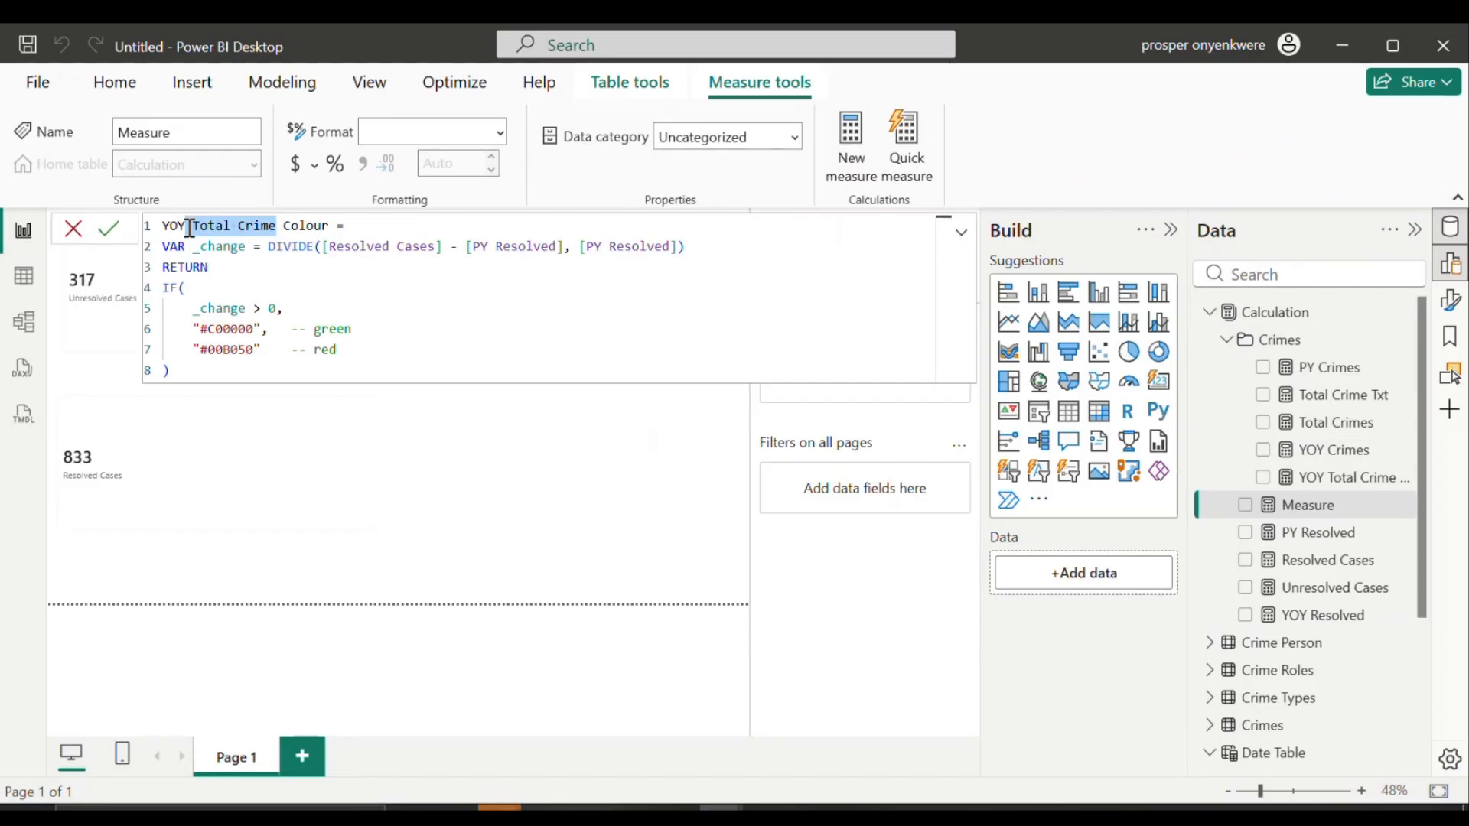
type("Re")
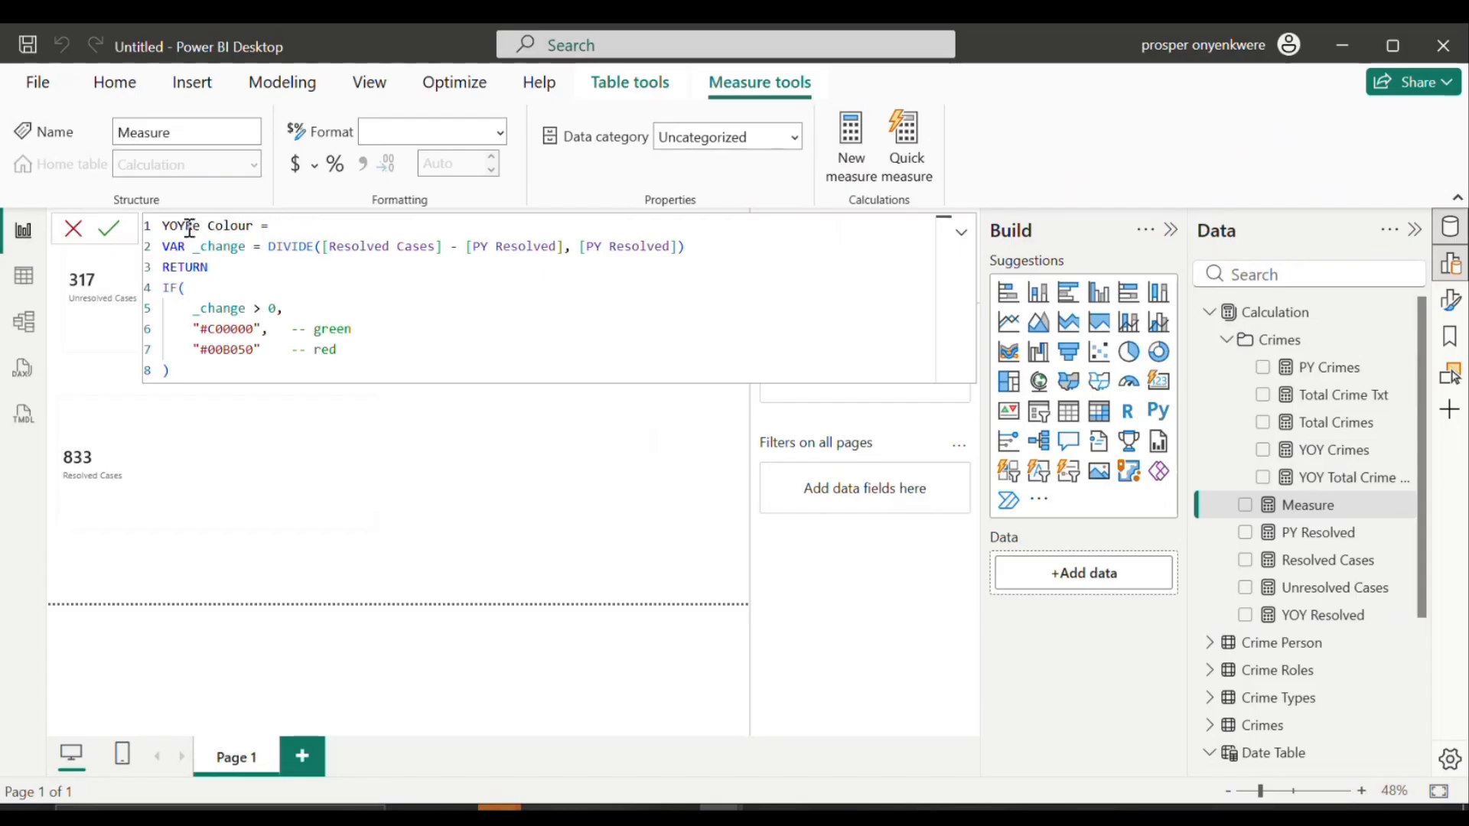
key("BackSpace")
key("BackSpace")
key("BackSpace")
type("R esolved Cases")
key("Return")
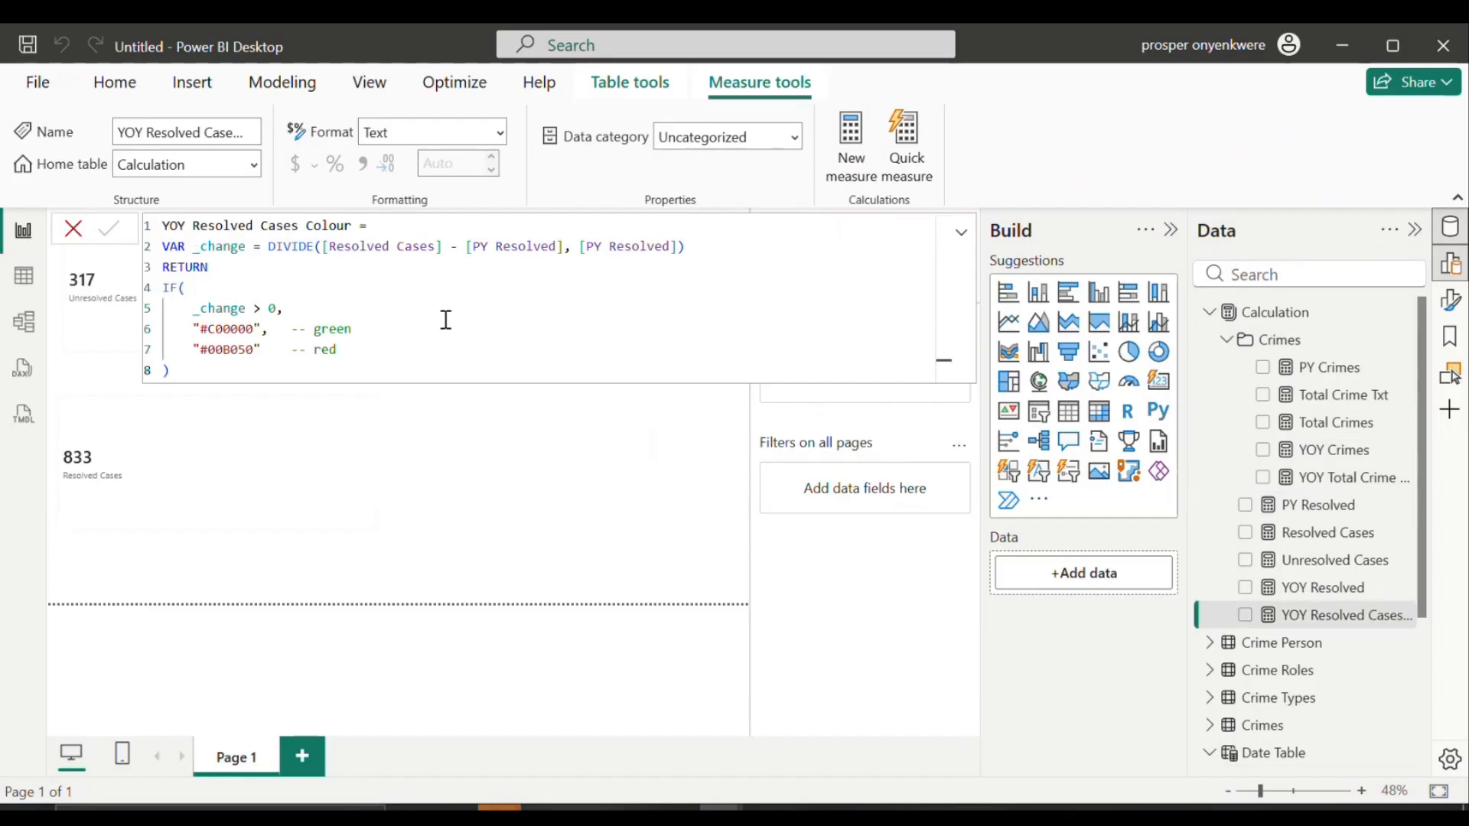
Step: Add a measure to the Calculation table: Resolved Cases Txt = FORMAT([Resolved Cases], "#,###")
left_click(1311, 611)
right_click(1271, 319)
left_click(1182, 357)
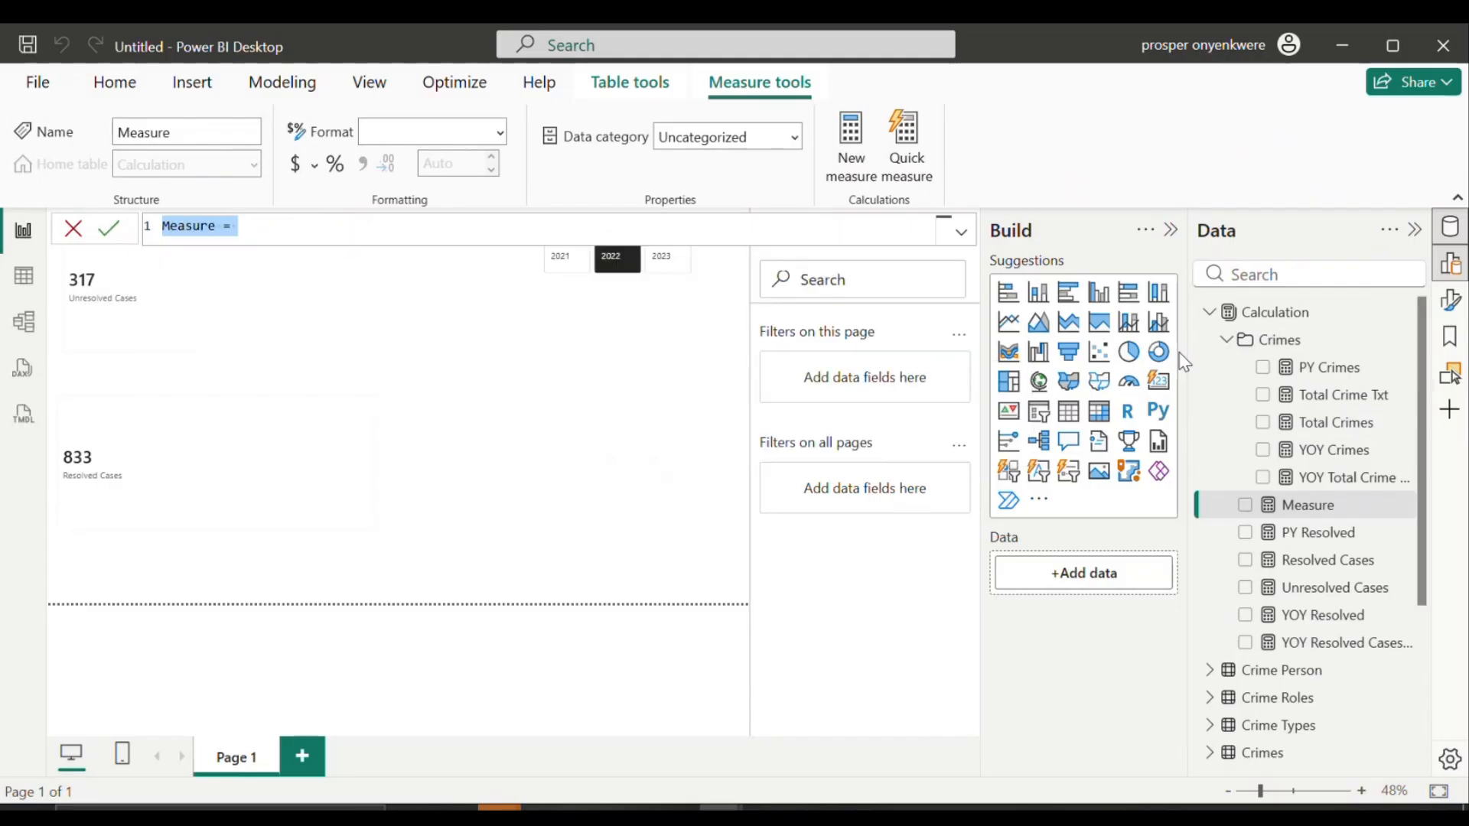
type("r")
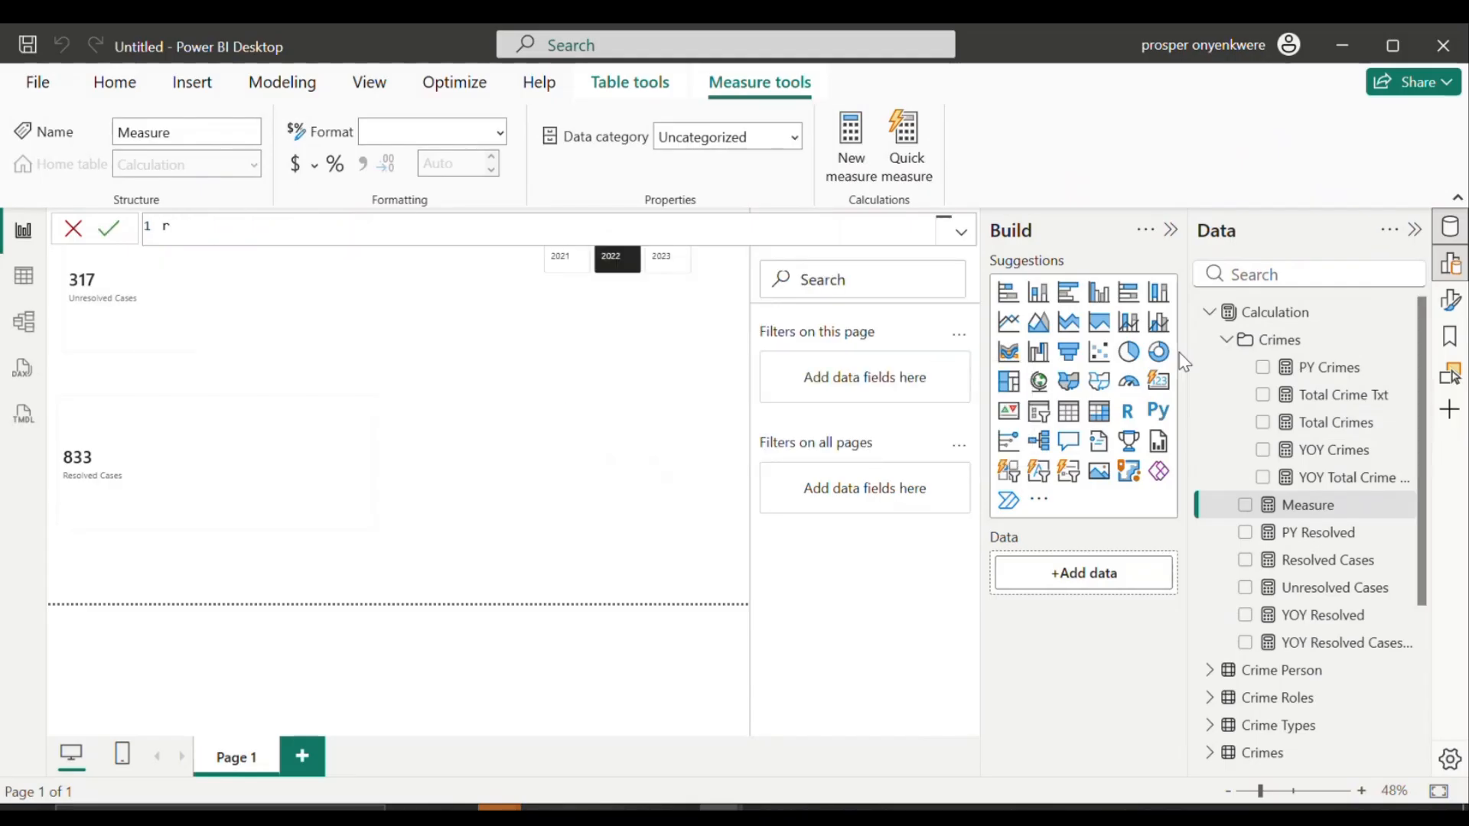
type("esolved Cases Txt = FO")
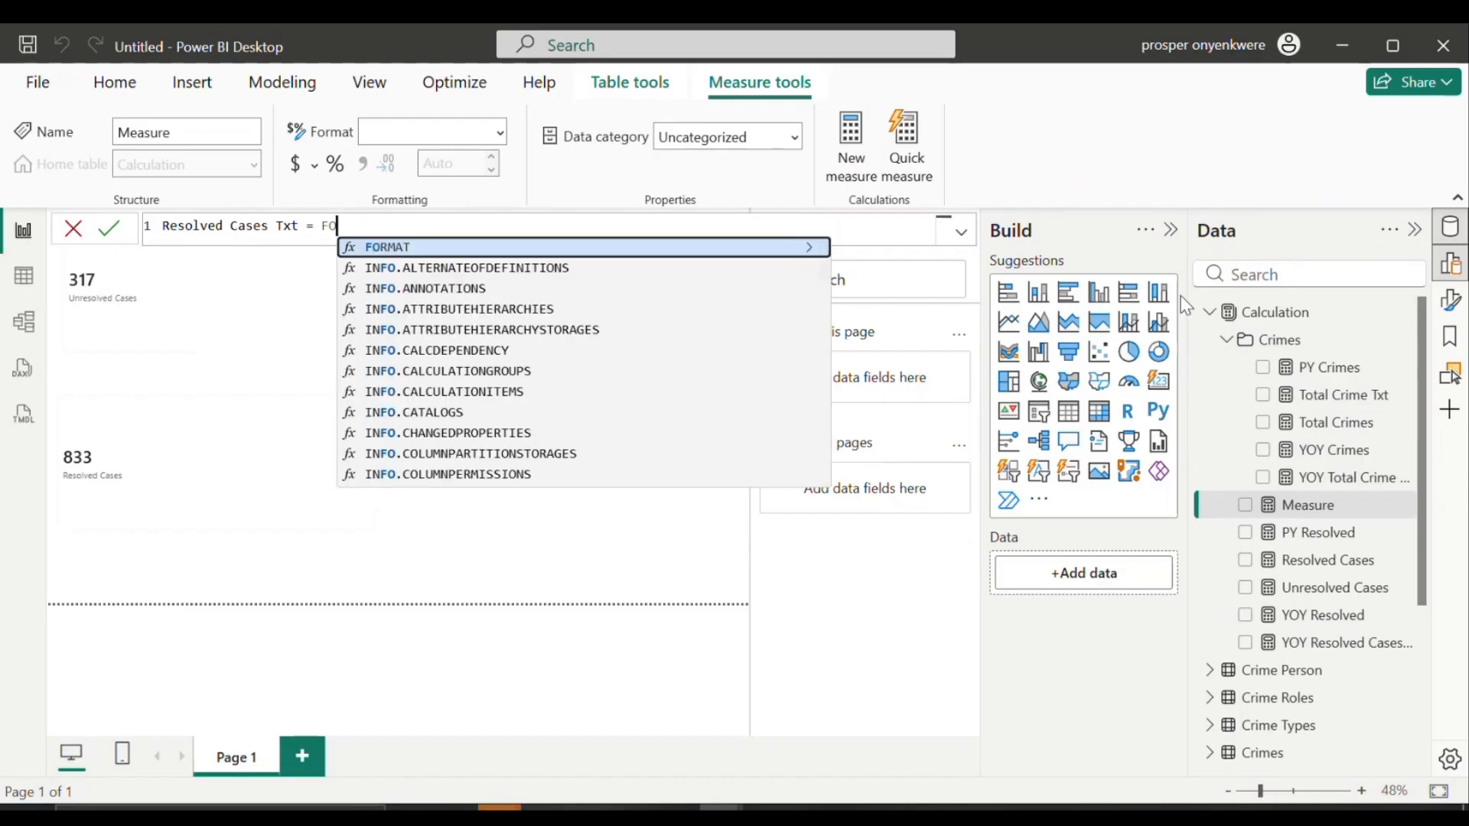
left_click(792, 252)
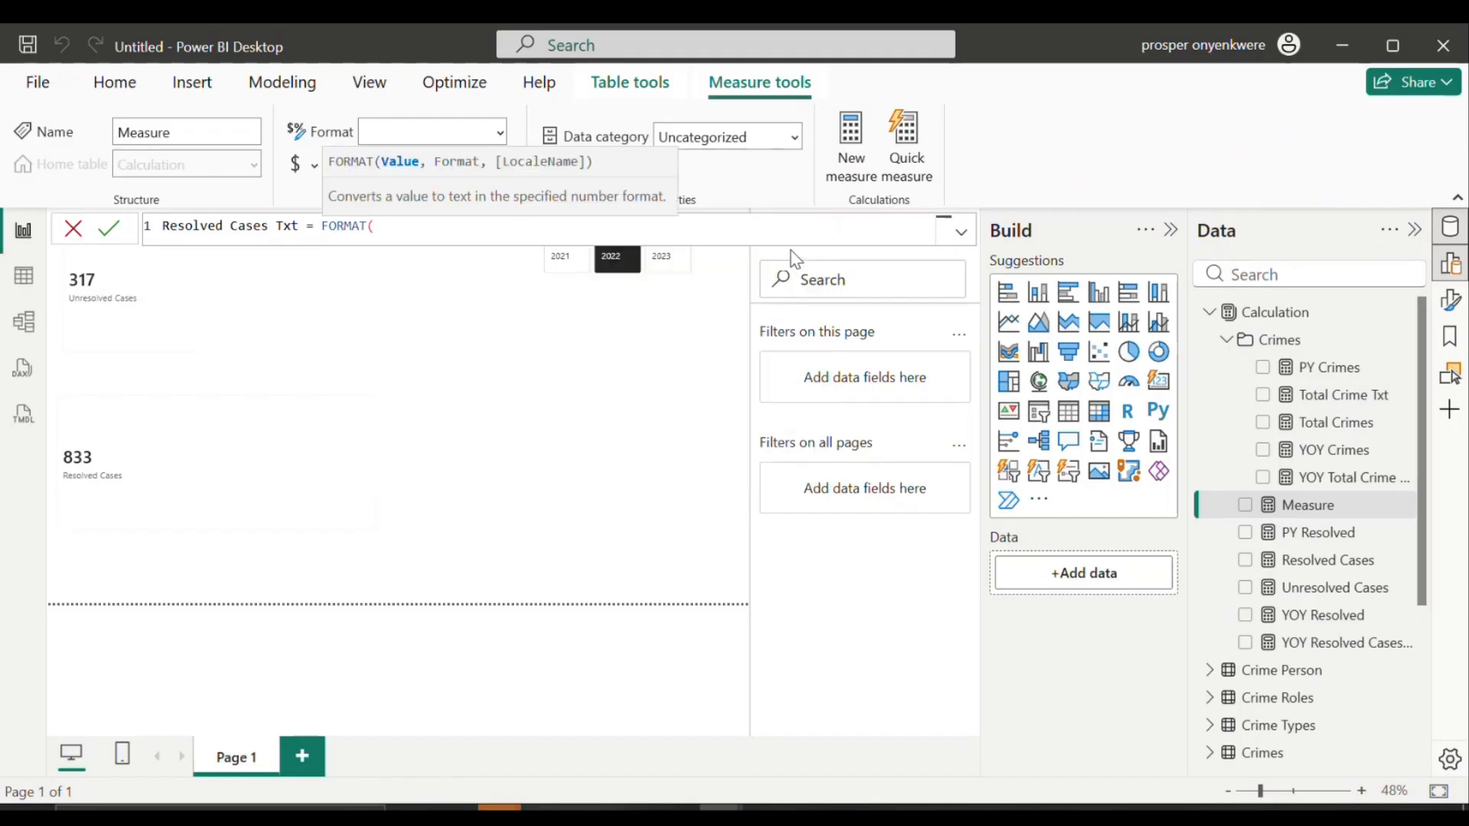
type("re")
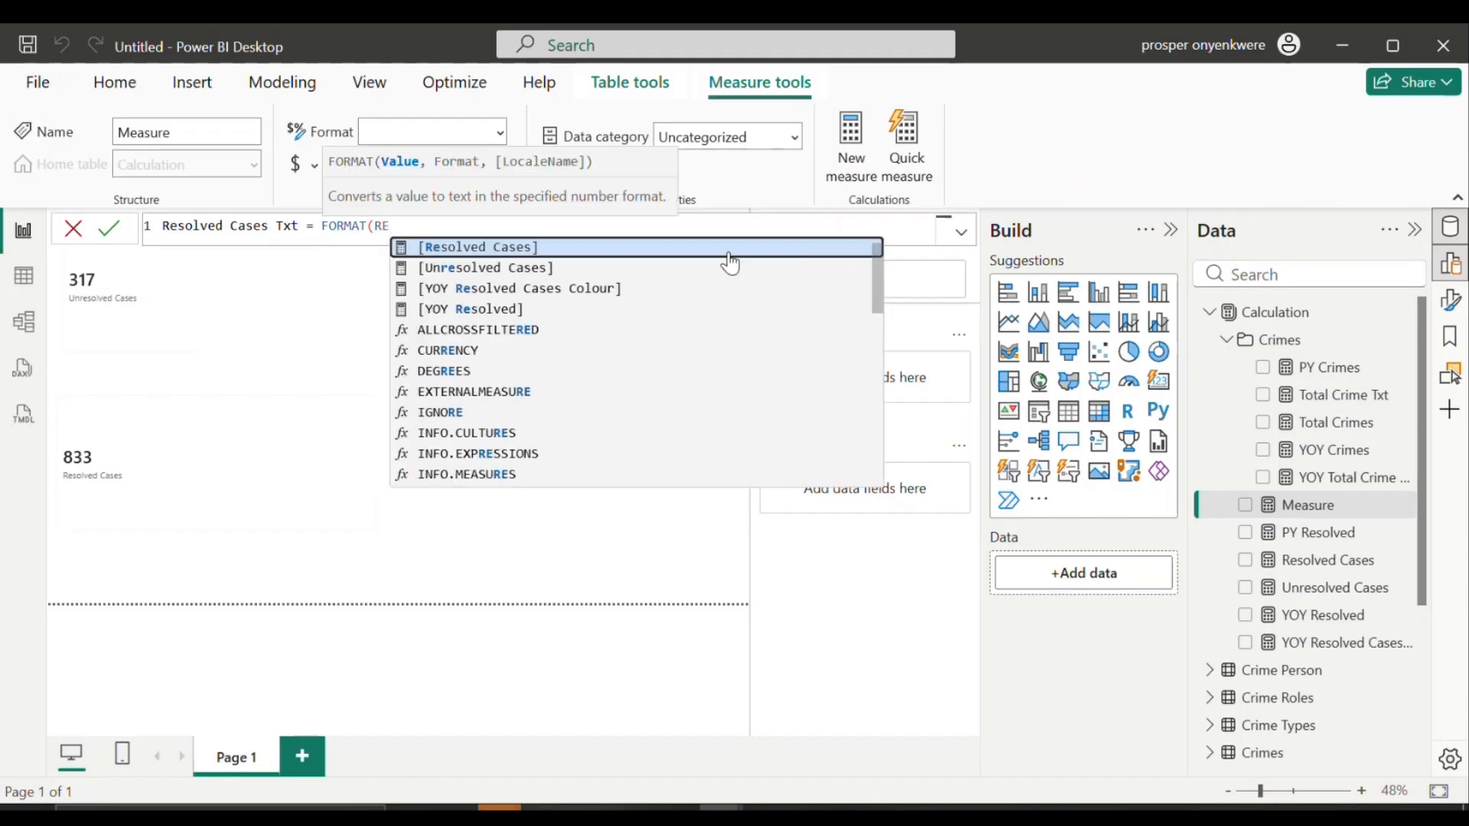
key("Tab")
type(", ")
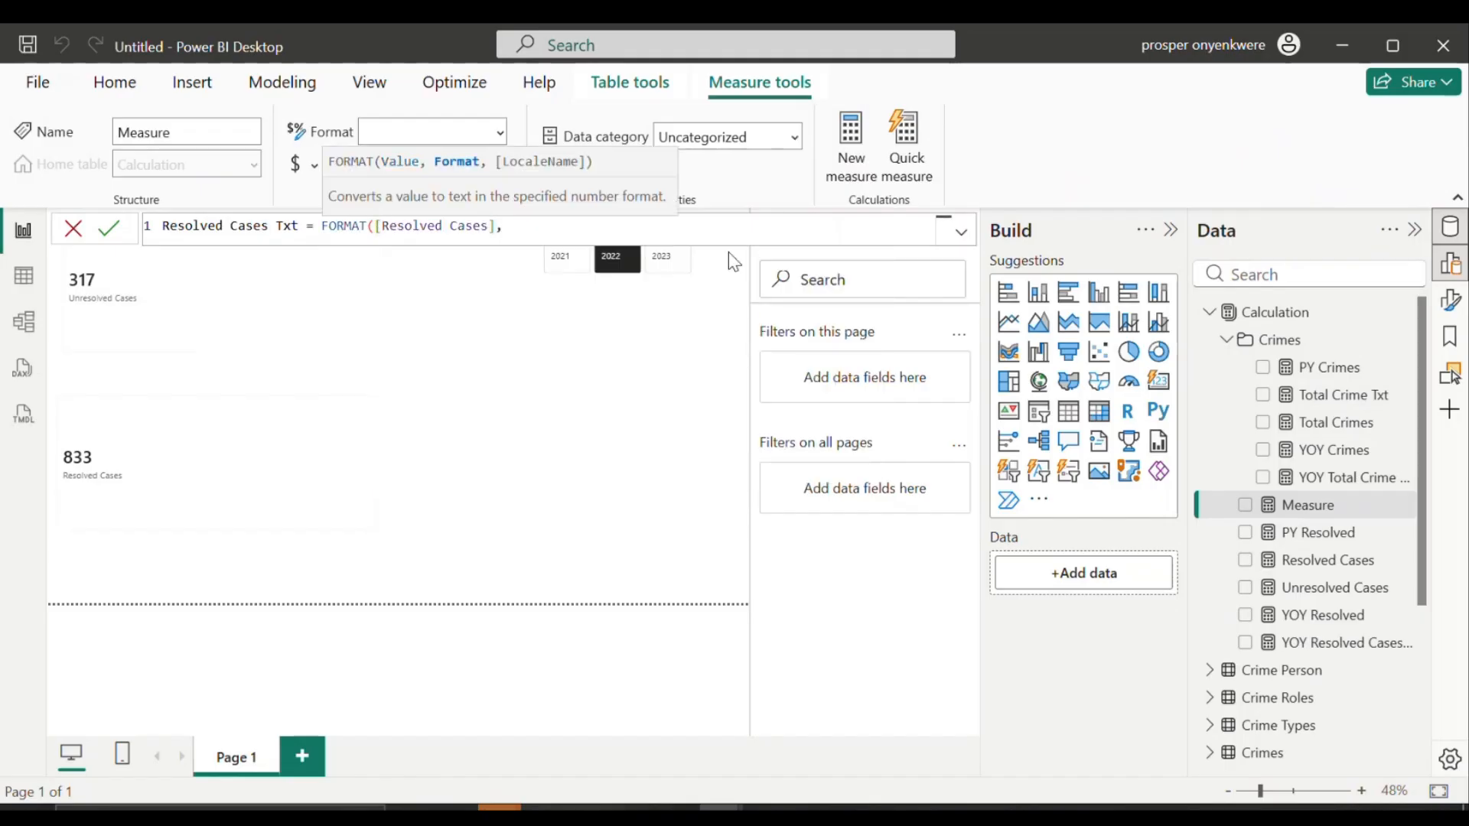
type("\"#,###\")")
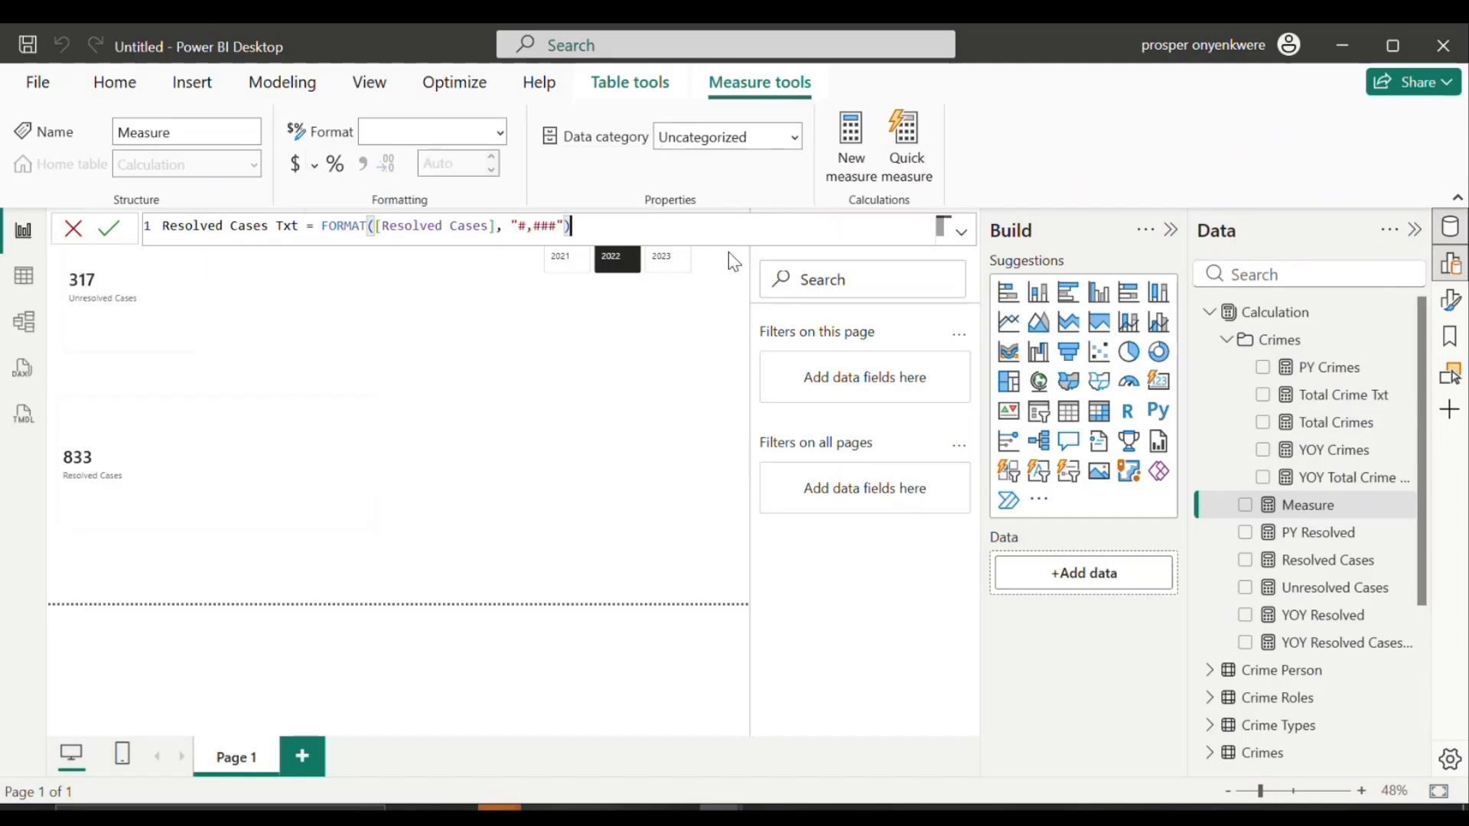
key("Return")
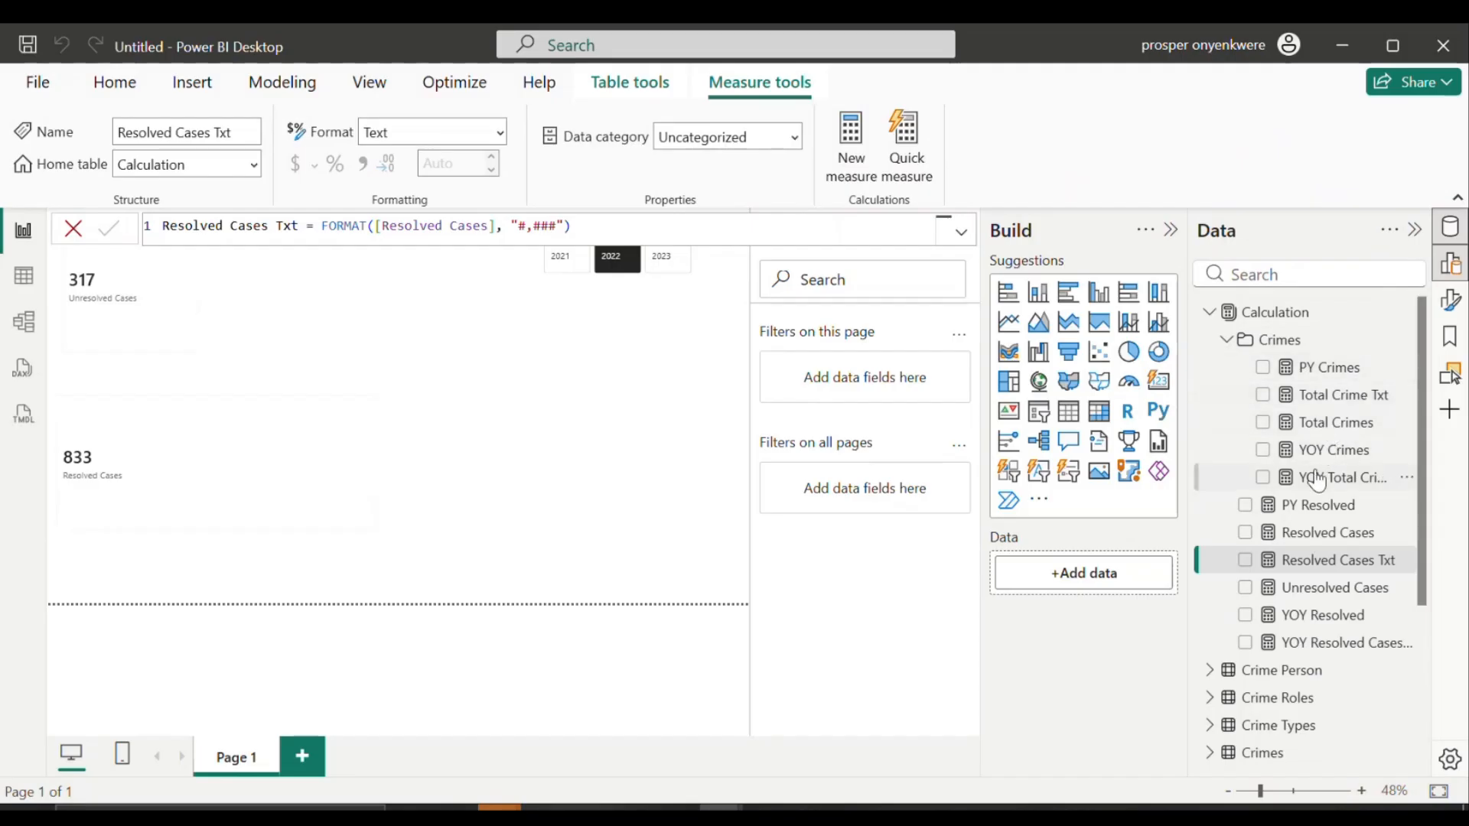
Step: In the model view, assign the Resolved Cases measure to a new display folder named Resolved
left_click(1225, 341)
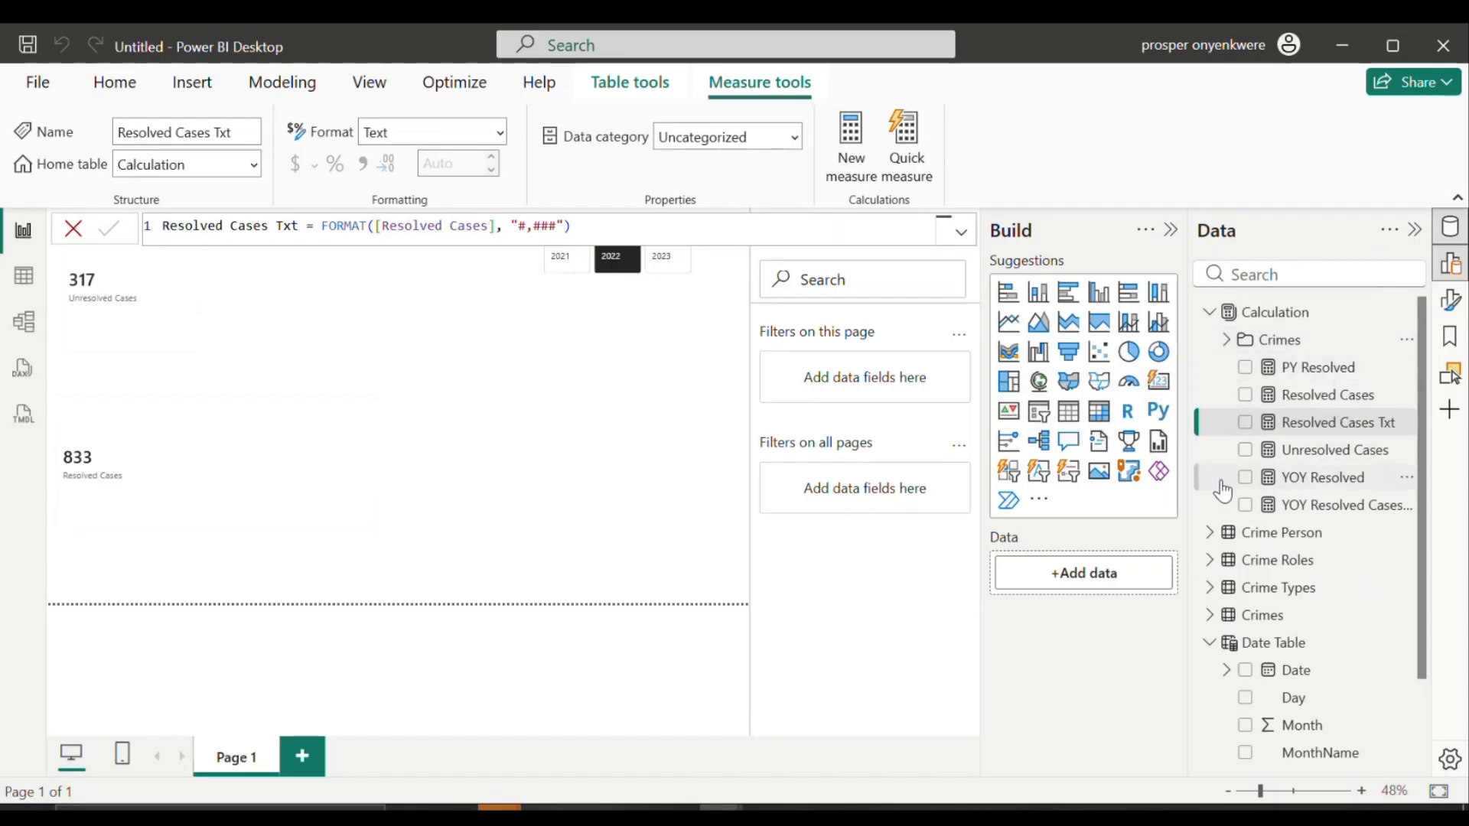
left_click(44, 329)
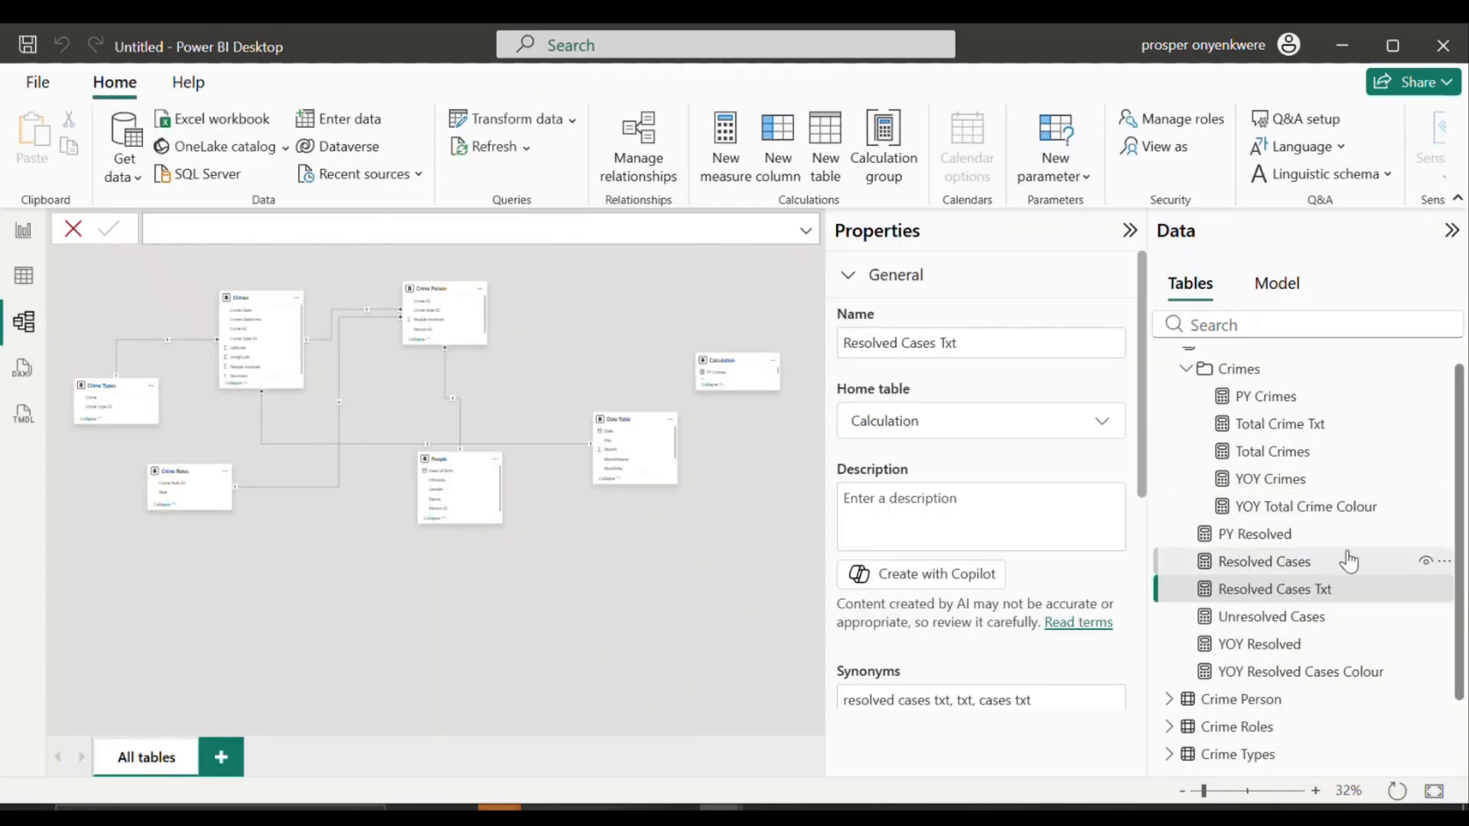
left_click(1266, 565)
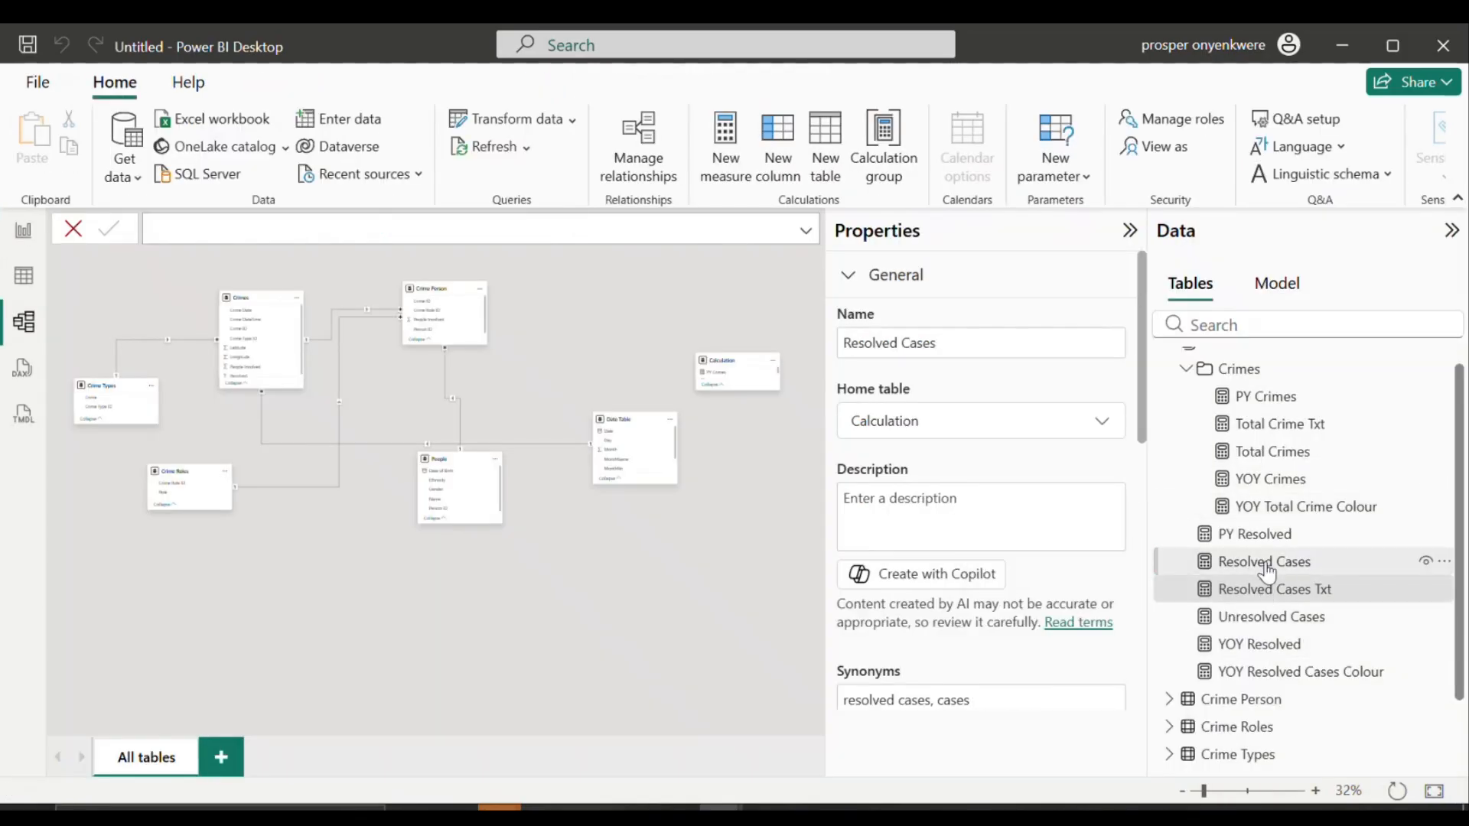
left_click_drag(1141, 398, 1142, 511)
left_click(1012, 545)
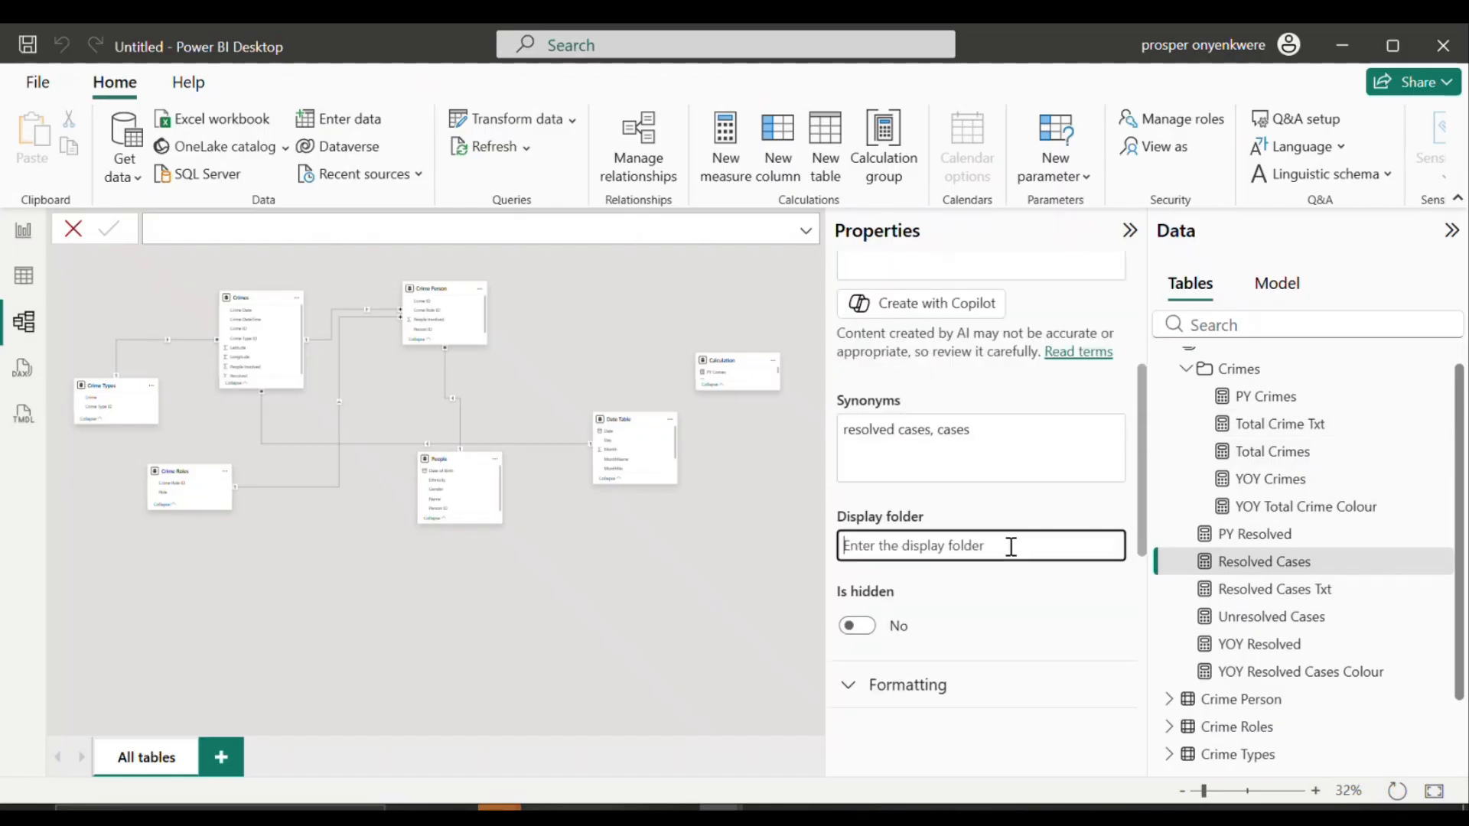
type("R")
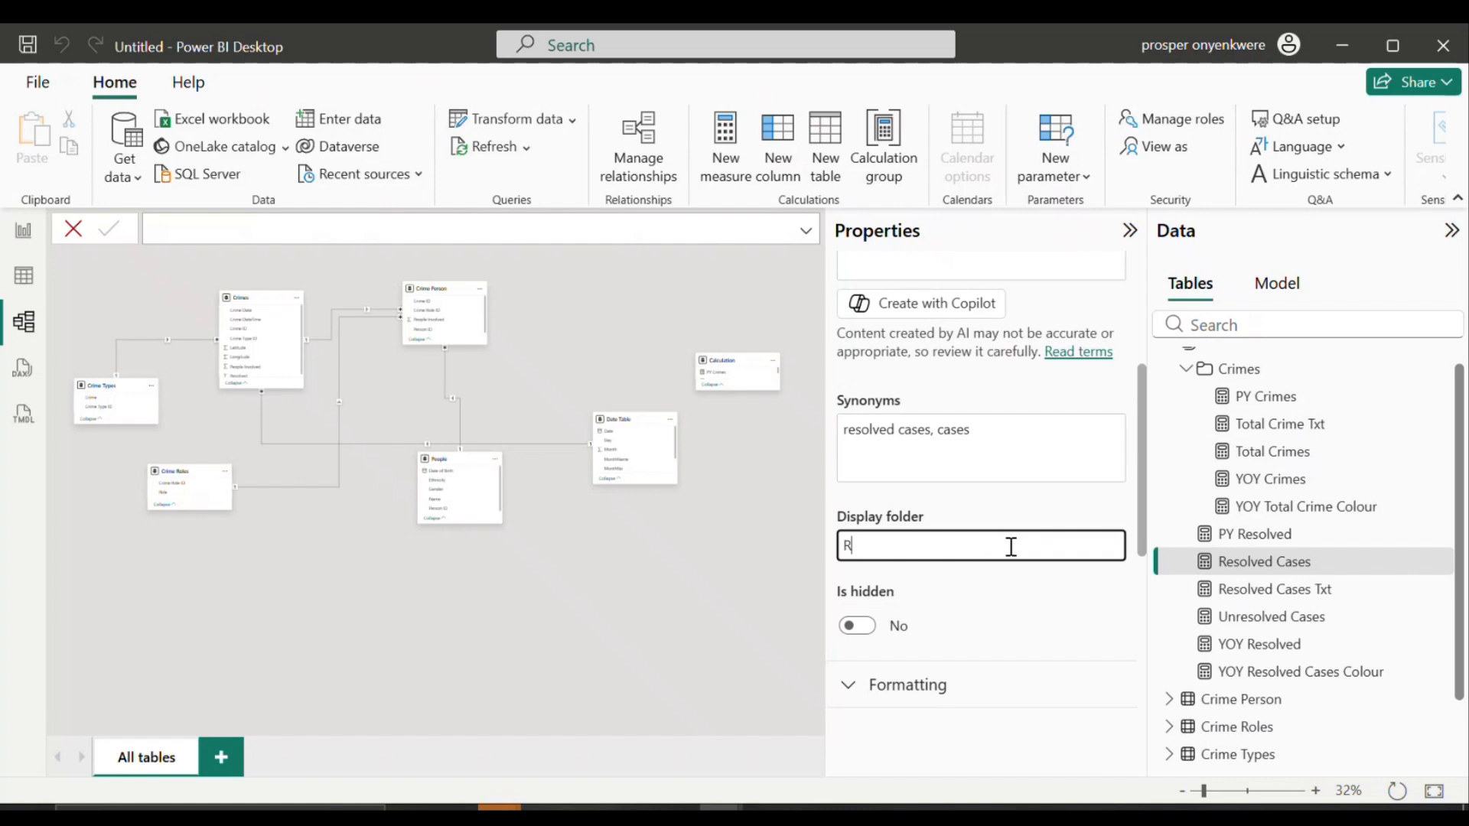
type("esolved")
key("Return")
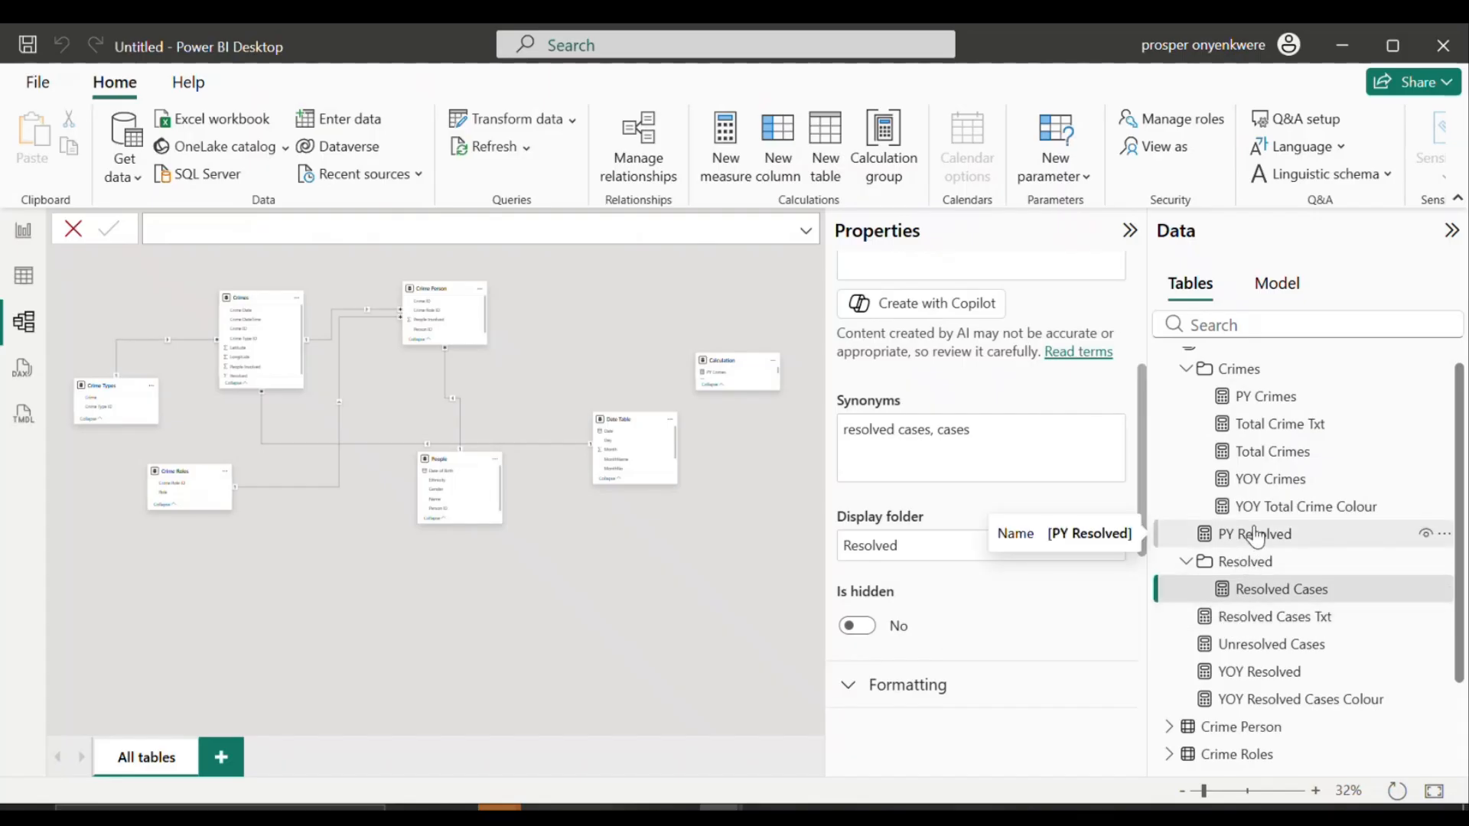
Step: Move PY Resolved, Resolved Cases Txt, YOY Resolved and YOY Resolved Cases Colour into the Resolved folder, and collapse both measure folders
left_click_drag(1255, 536, 1267, 566)
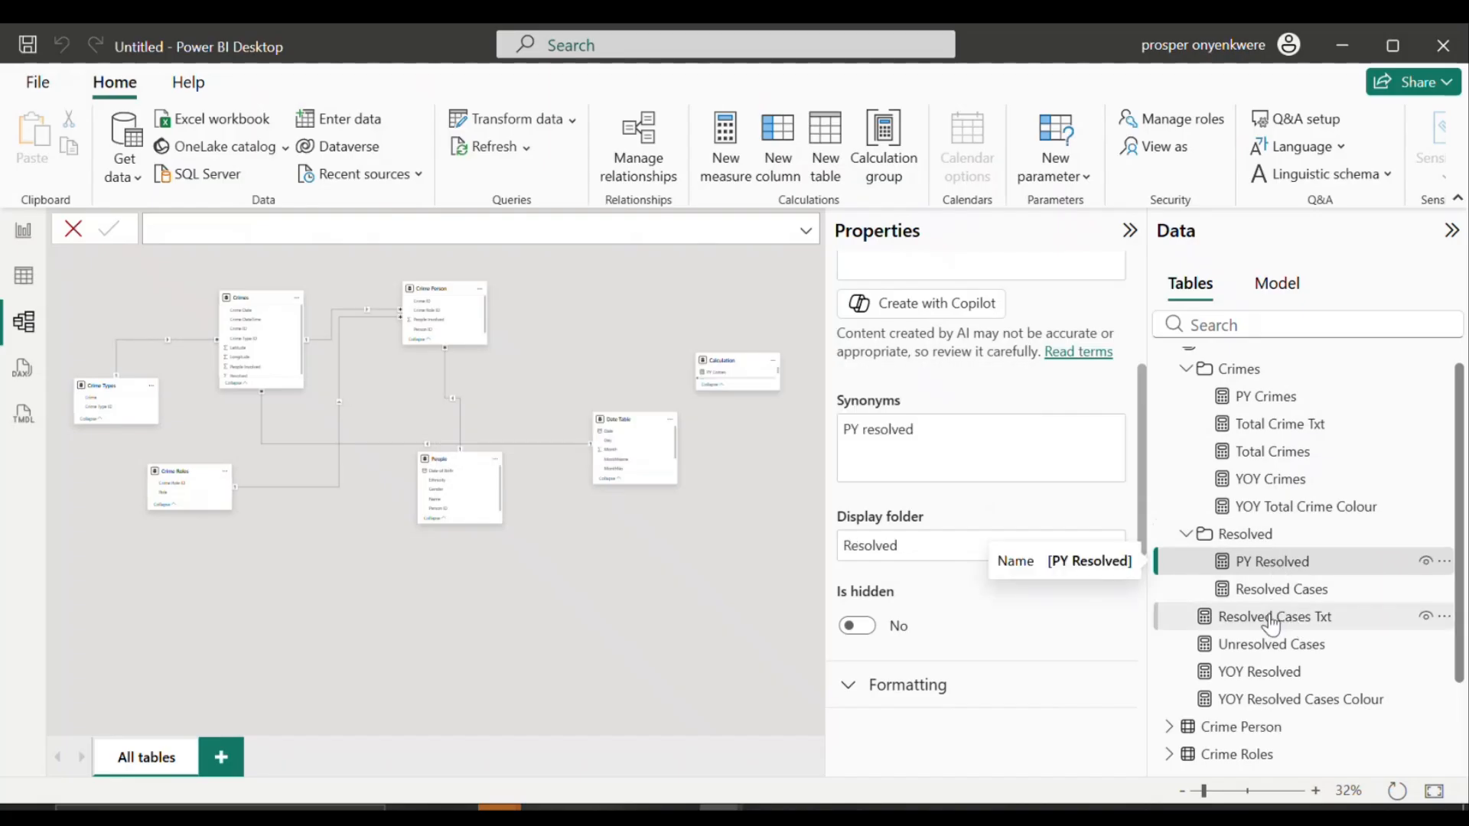
left_click_drag(1267, 616, 1261, 536)
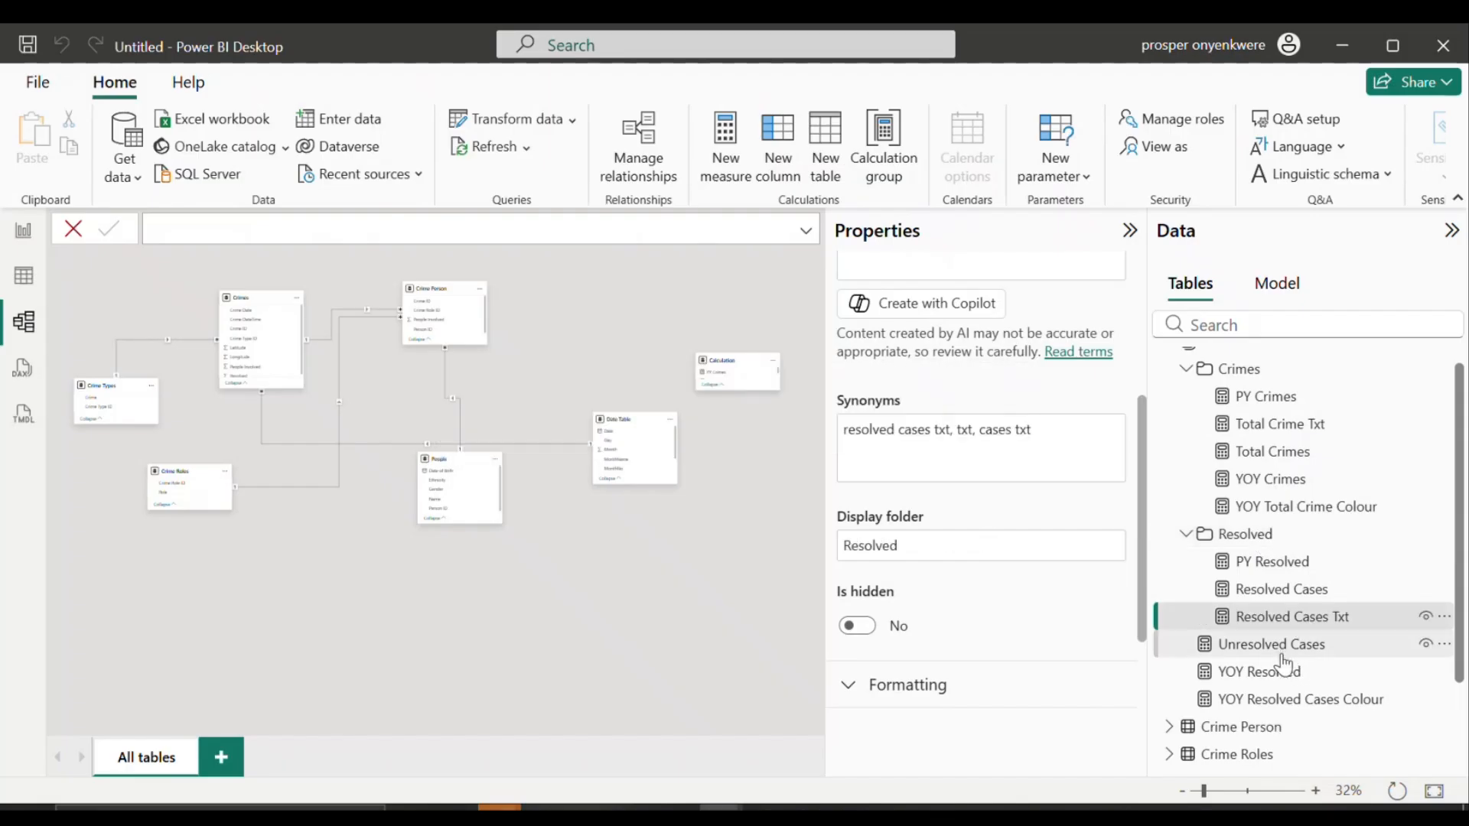
left_click_drag(1272, 681, 1262, 556)
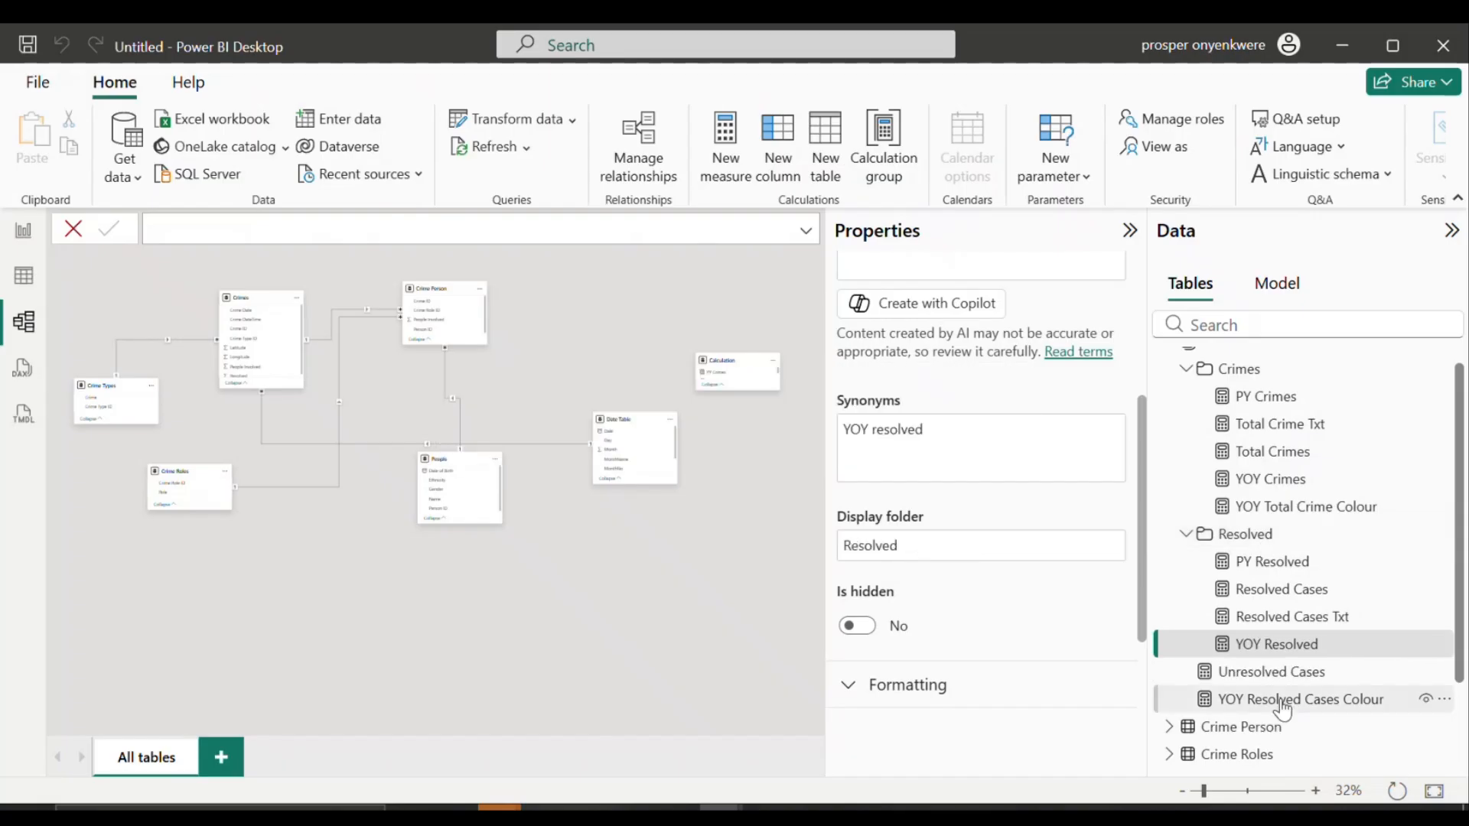
left_click_drag(1283, 702, 1270, 545)
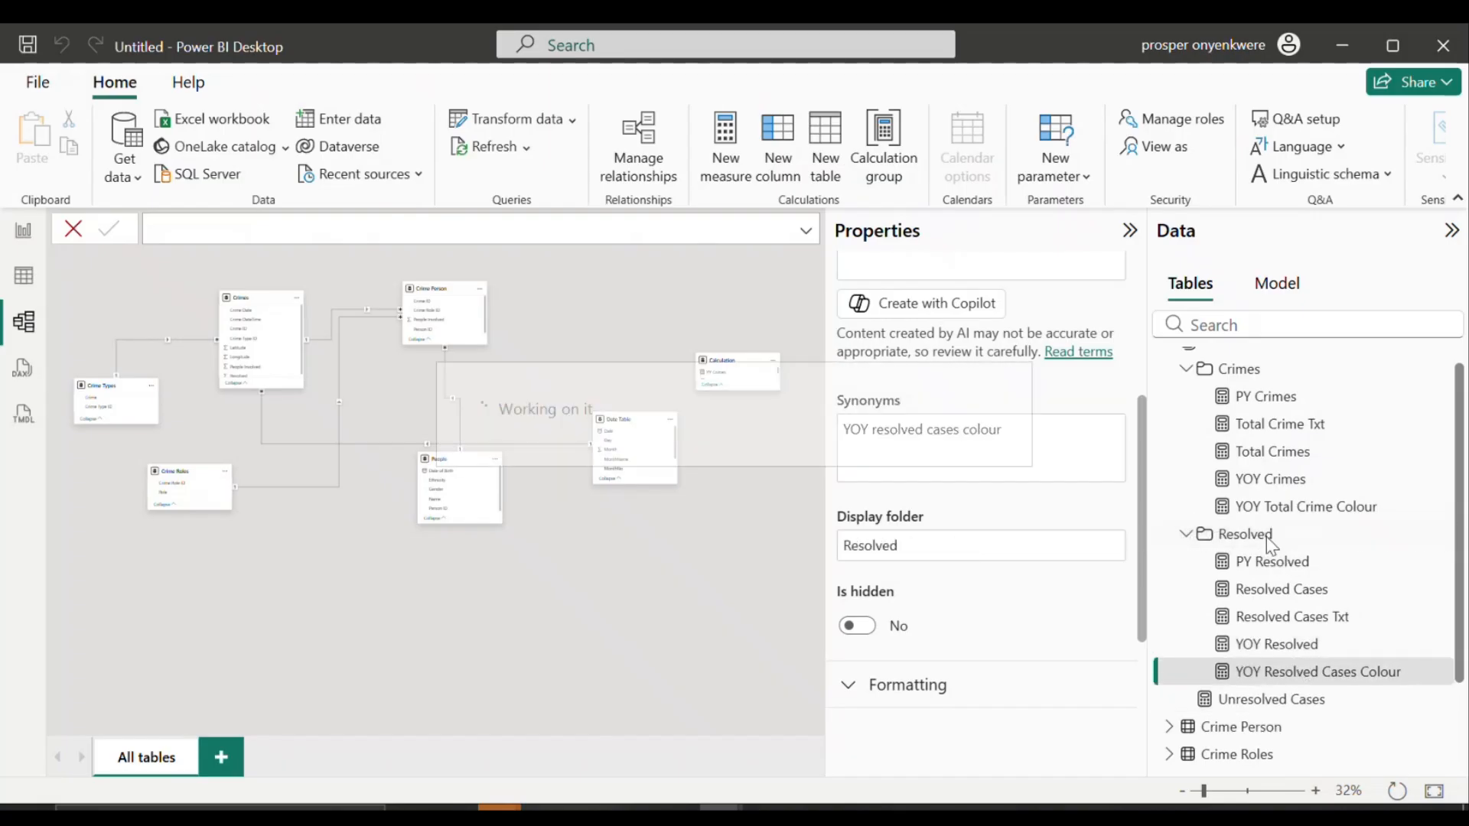
left_click(1184, 537)
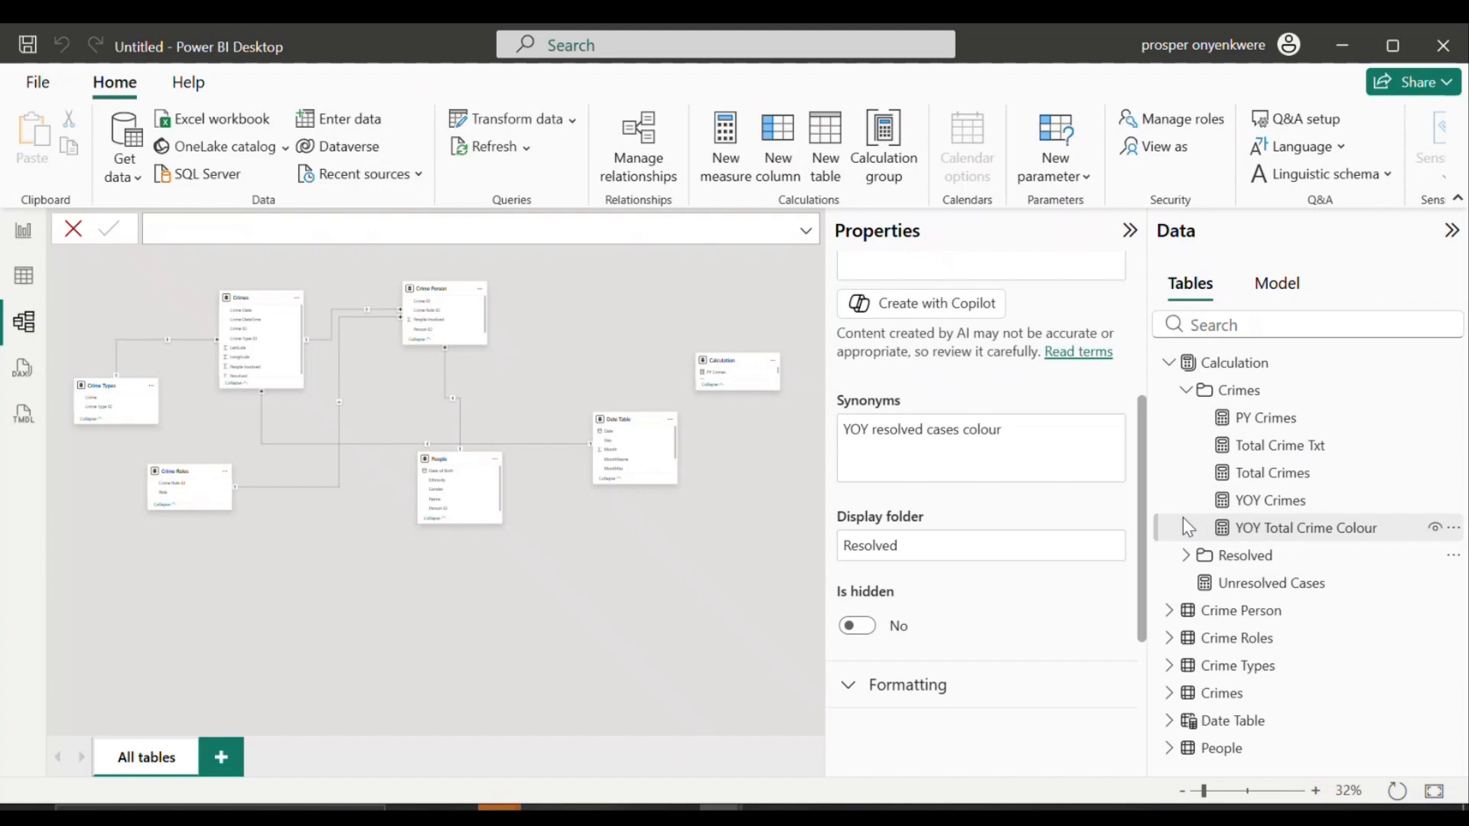
left_click(1186, 391)
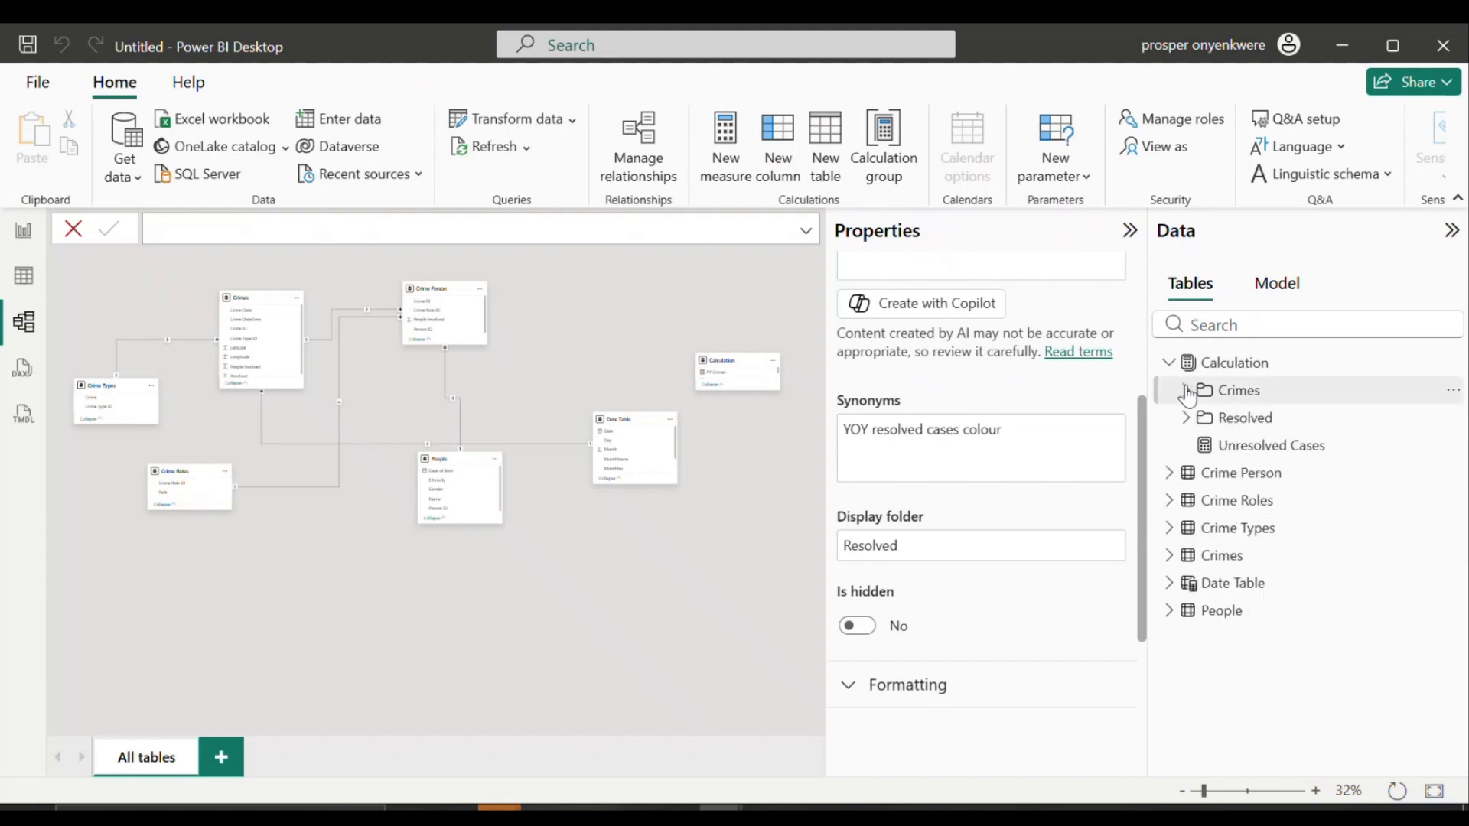
Step: Back in the report view, start a Calculation table measure named PY Unresolved with Calculate and [Unresolved Cases] as its expression
left_click(24, 231)
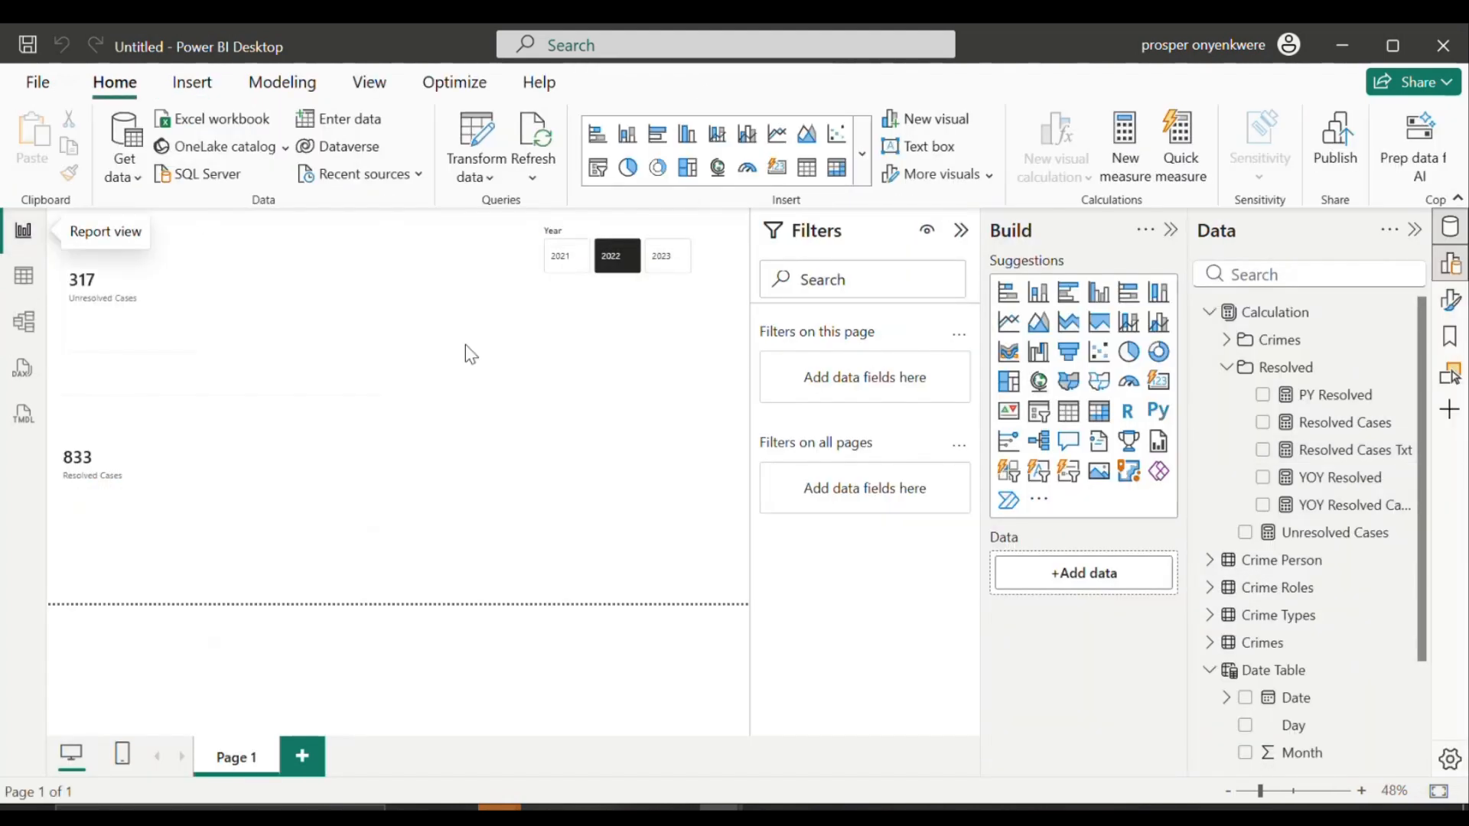
right_click(1335, 538)
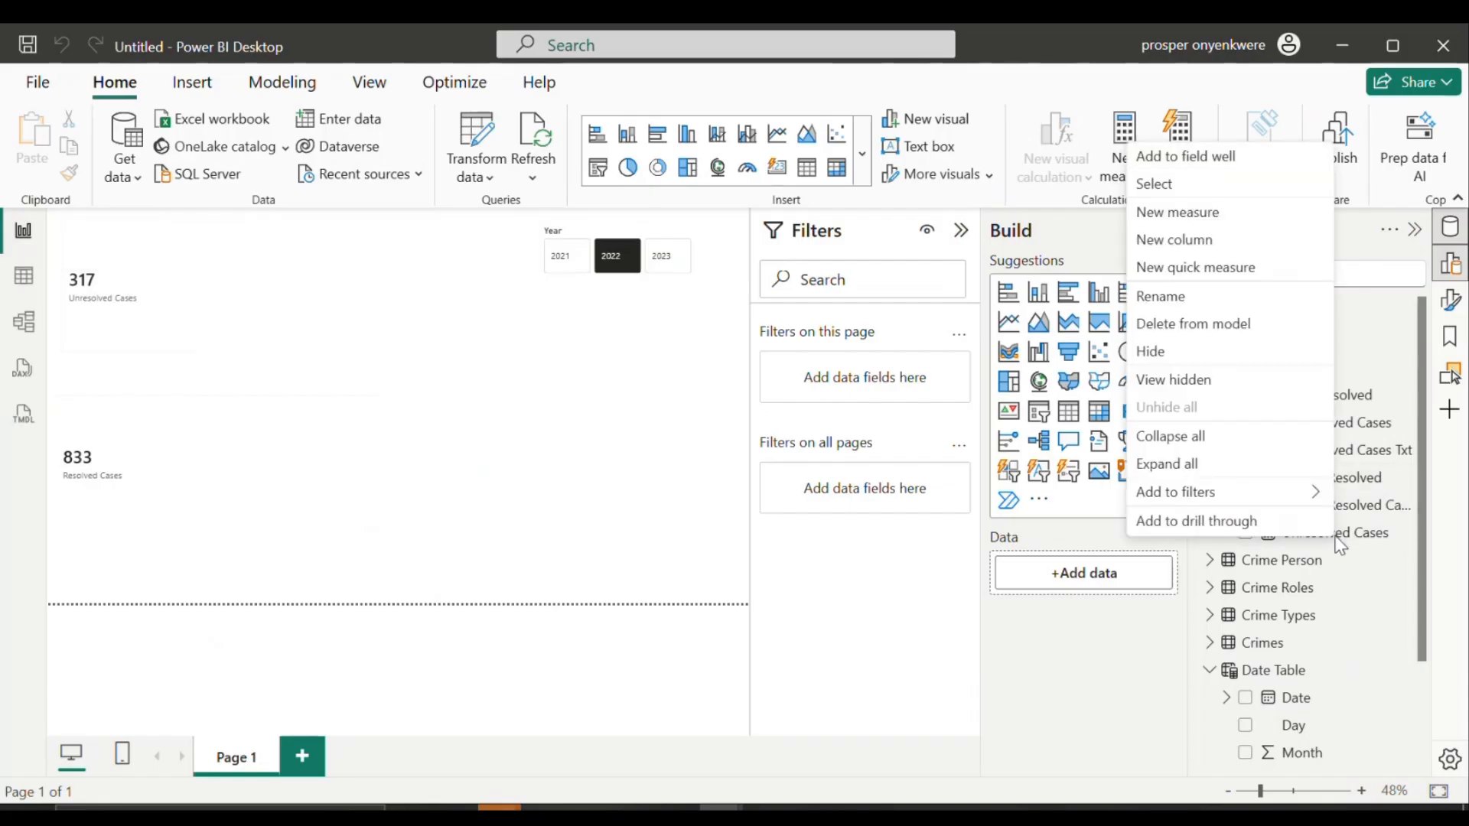
left_click(1184, 207)
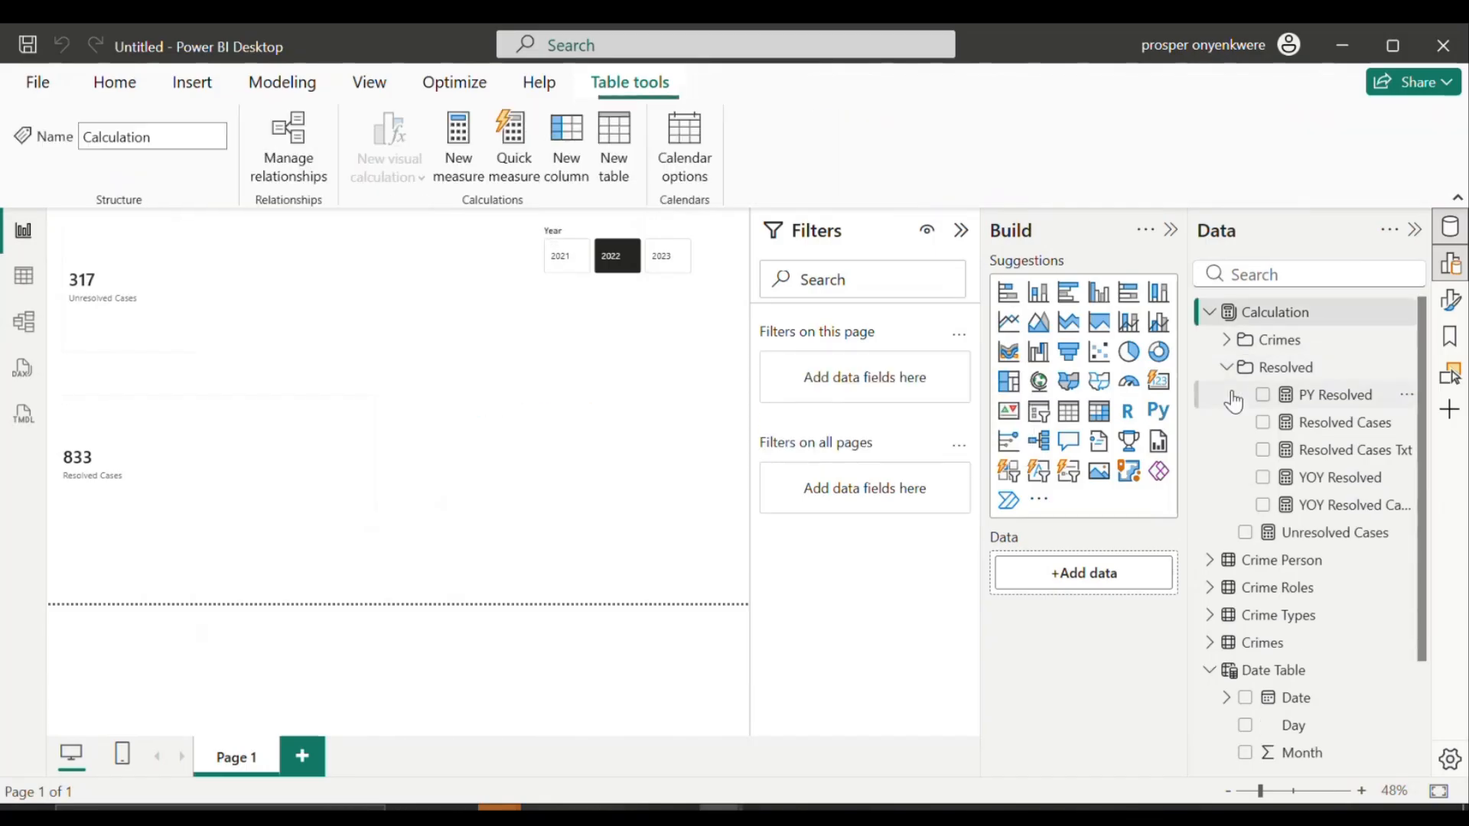
left_click(1227, 368)
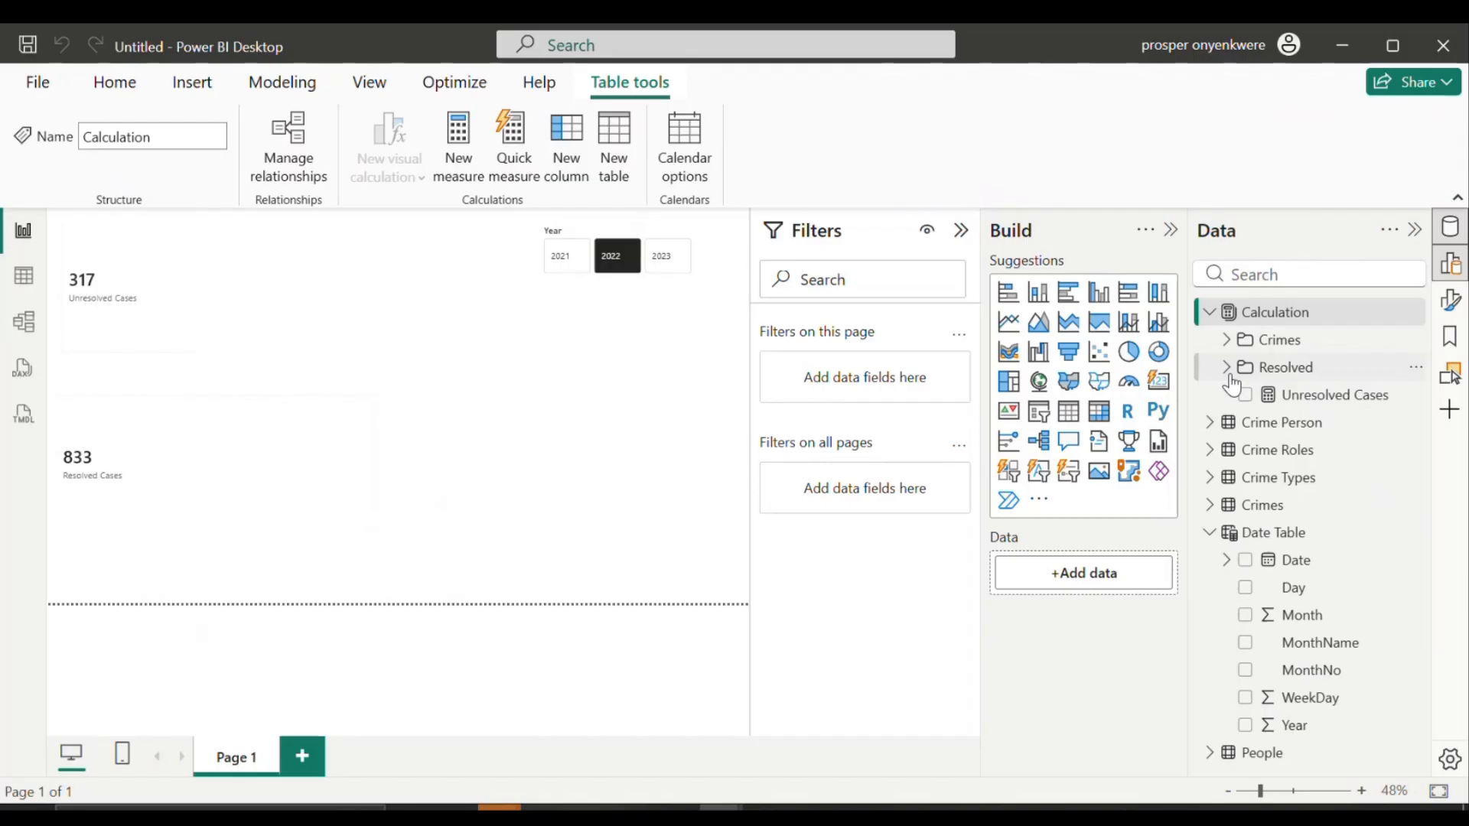
right_click(1279, 312)
left_click(1185, 346)
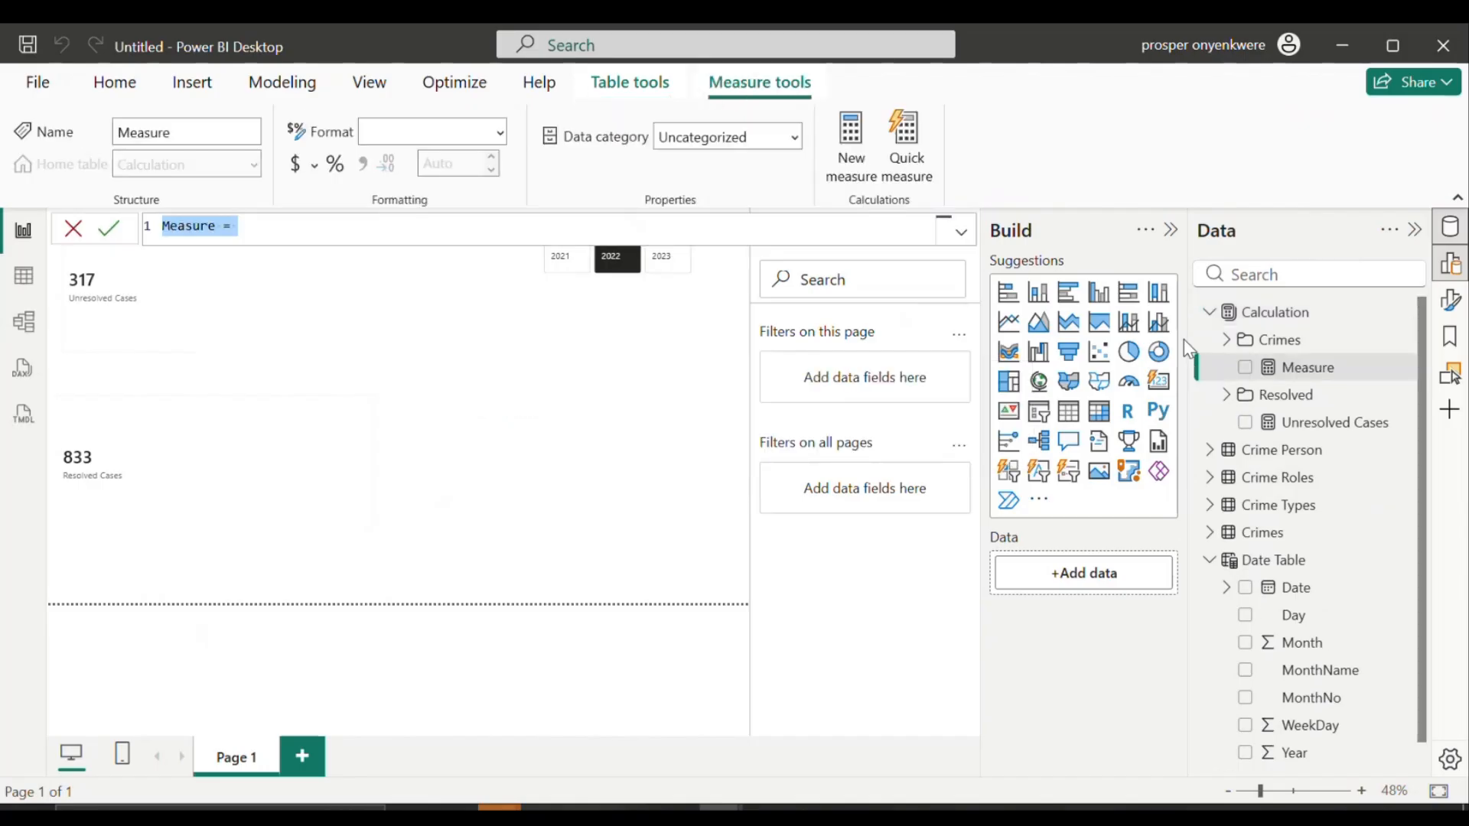
type("PY U")
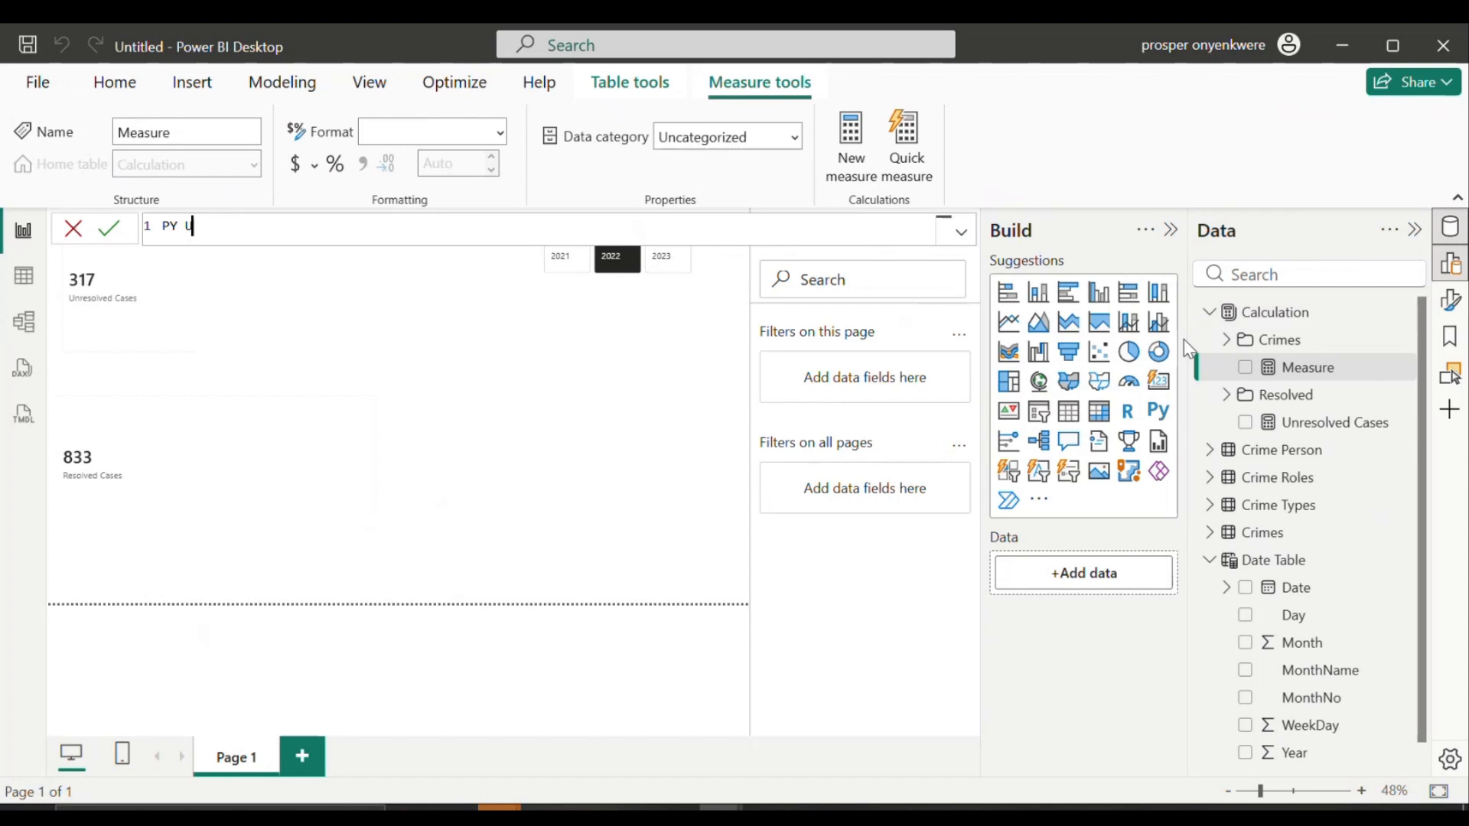
type("nresolved = Calc")
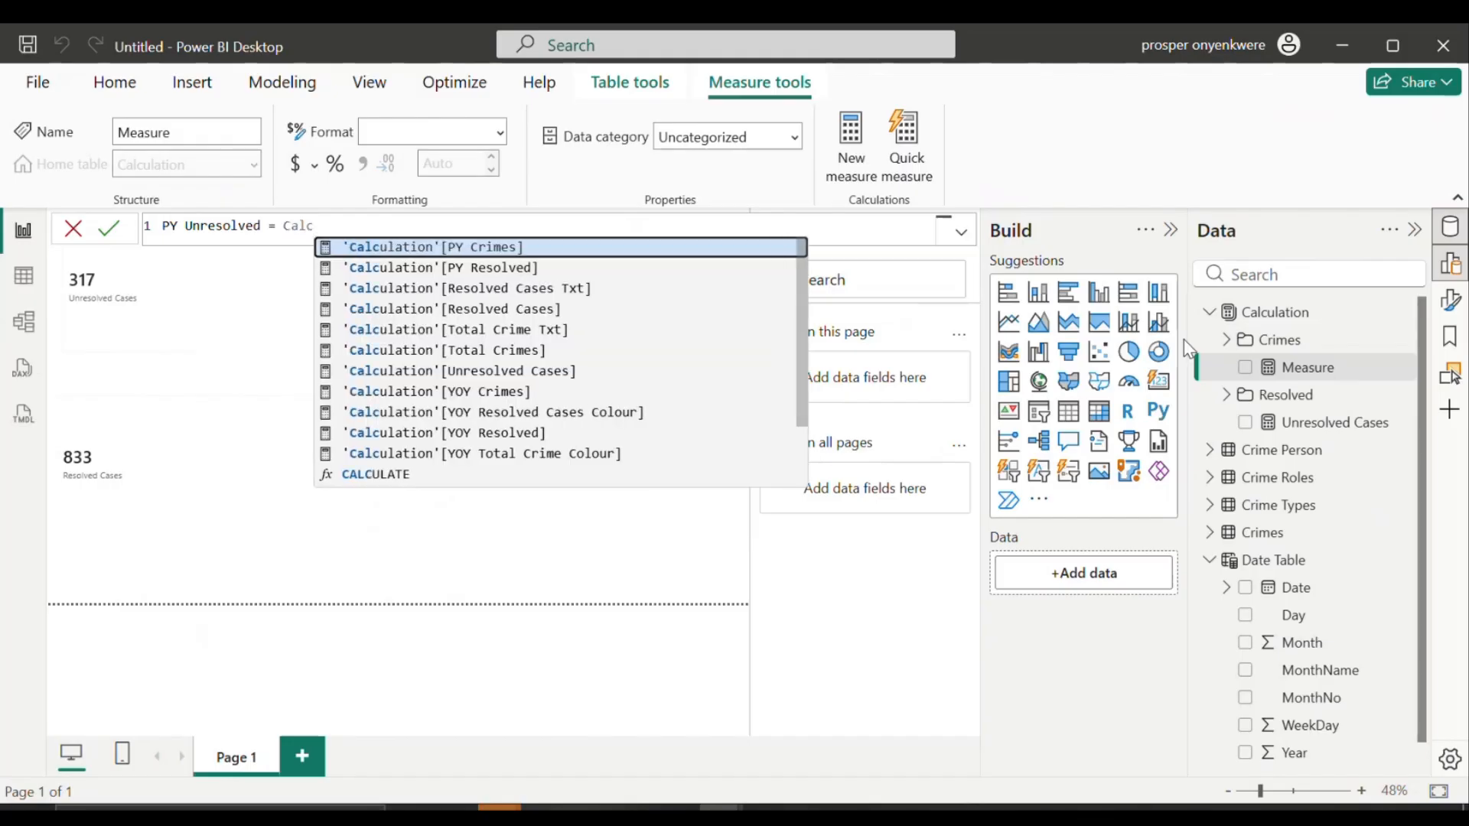
type("ul")
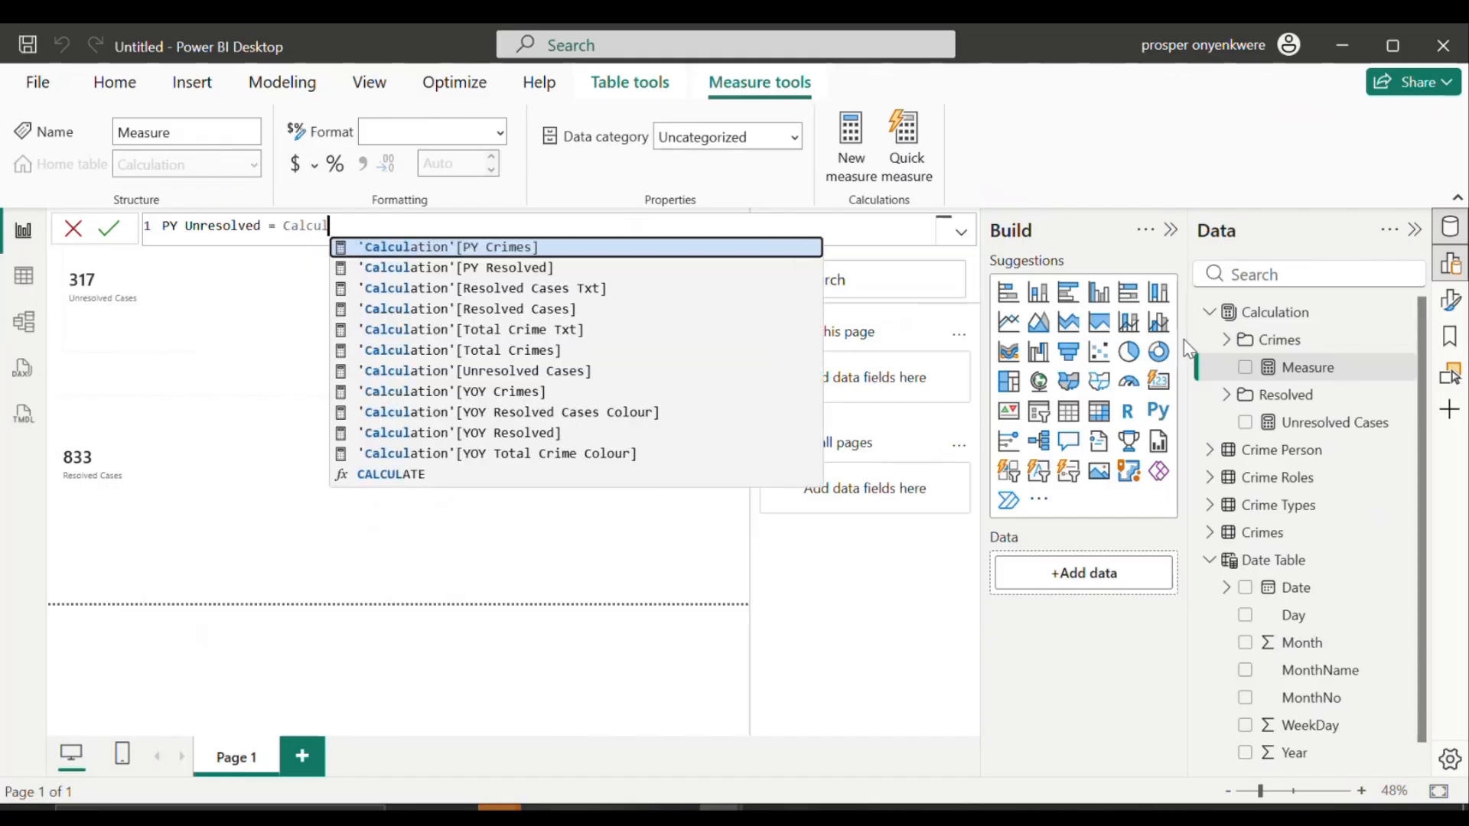
type("ate(")
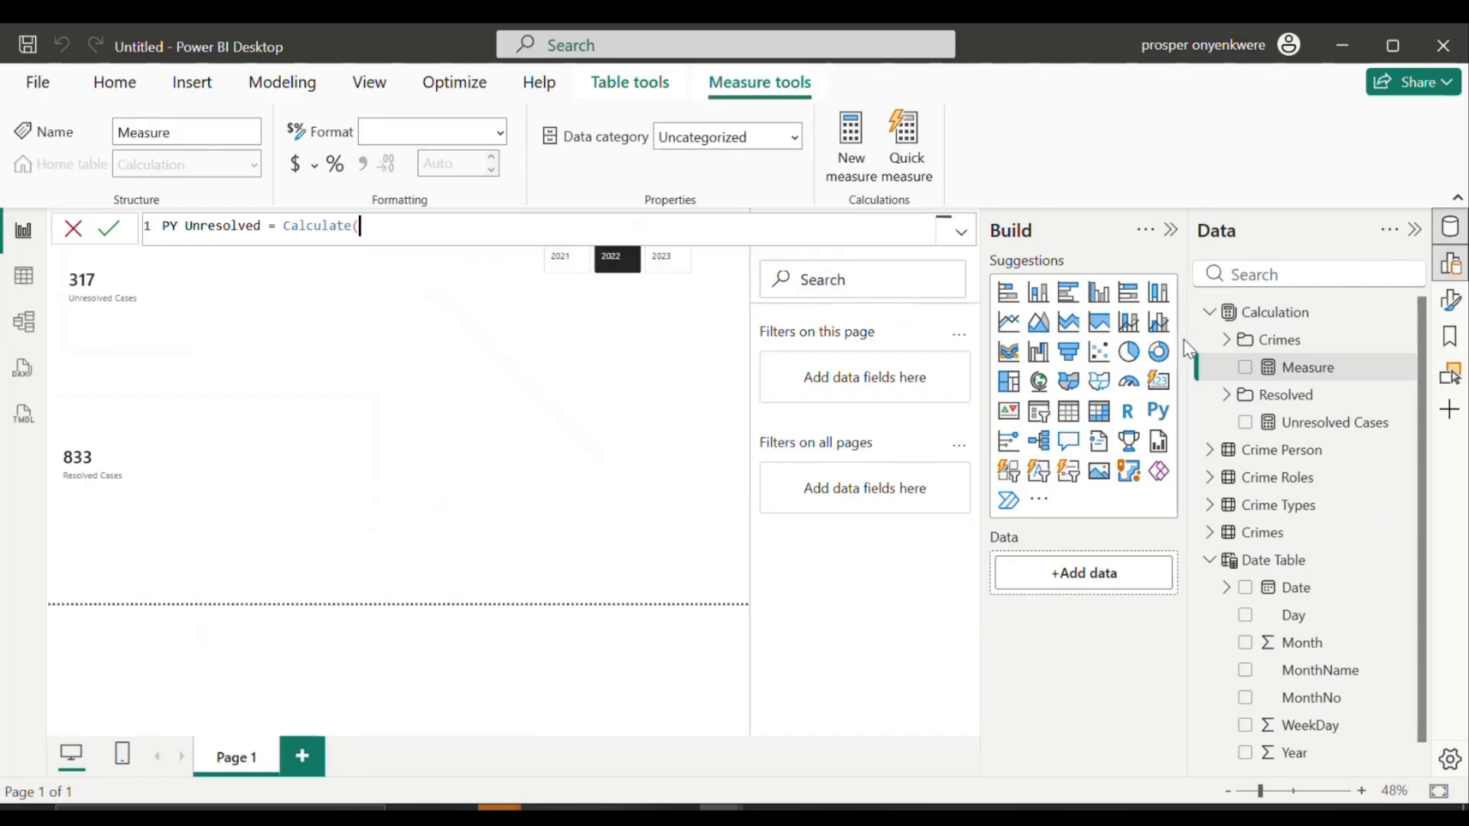
type("[")
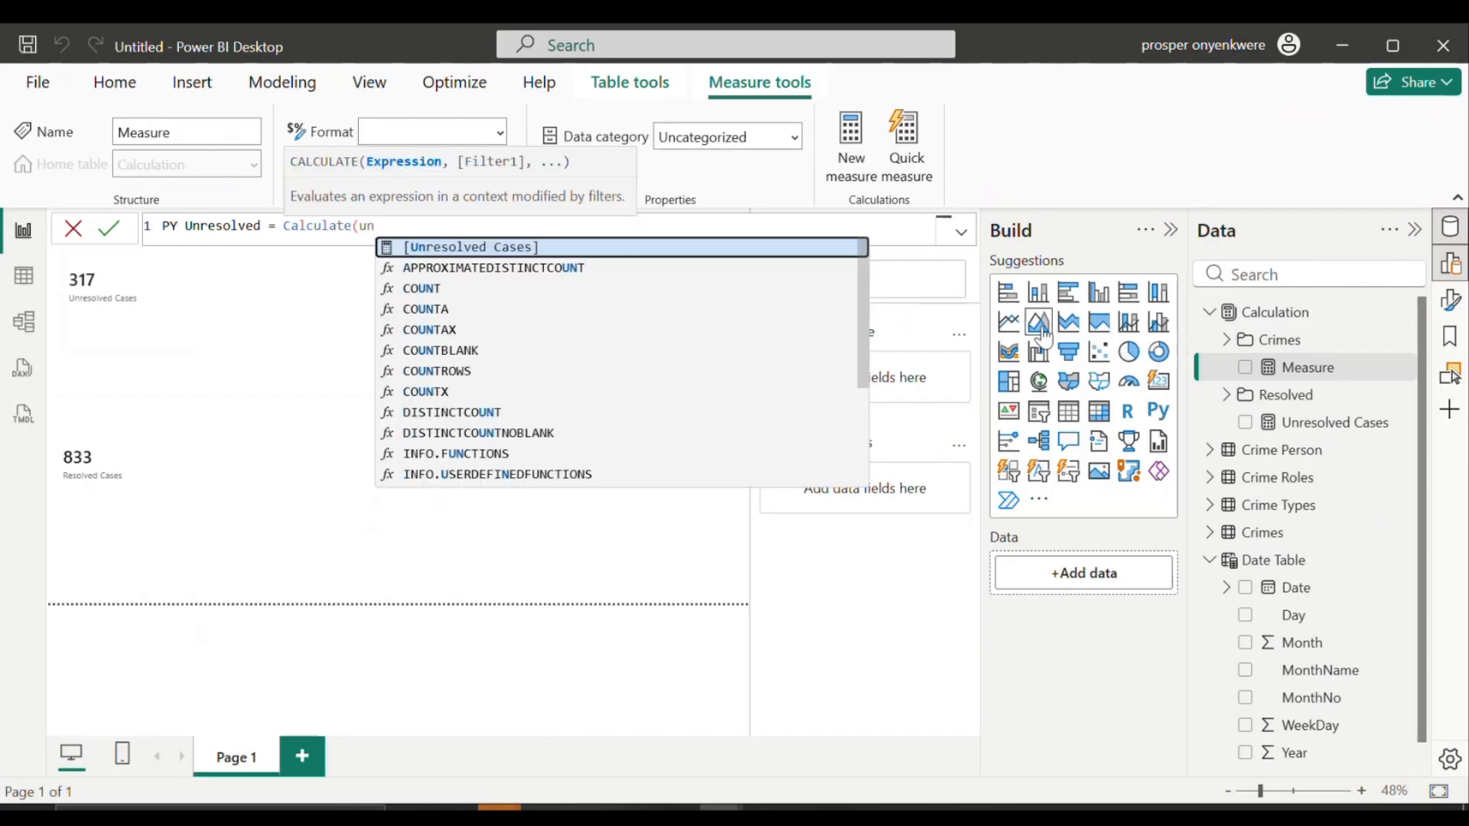
left_click(835, 253)
Step: Complete the PY Unresolved formula with the filter PREVIOUSYEAR('Date Table'[Date]) and commit it
type(", pre")
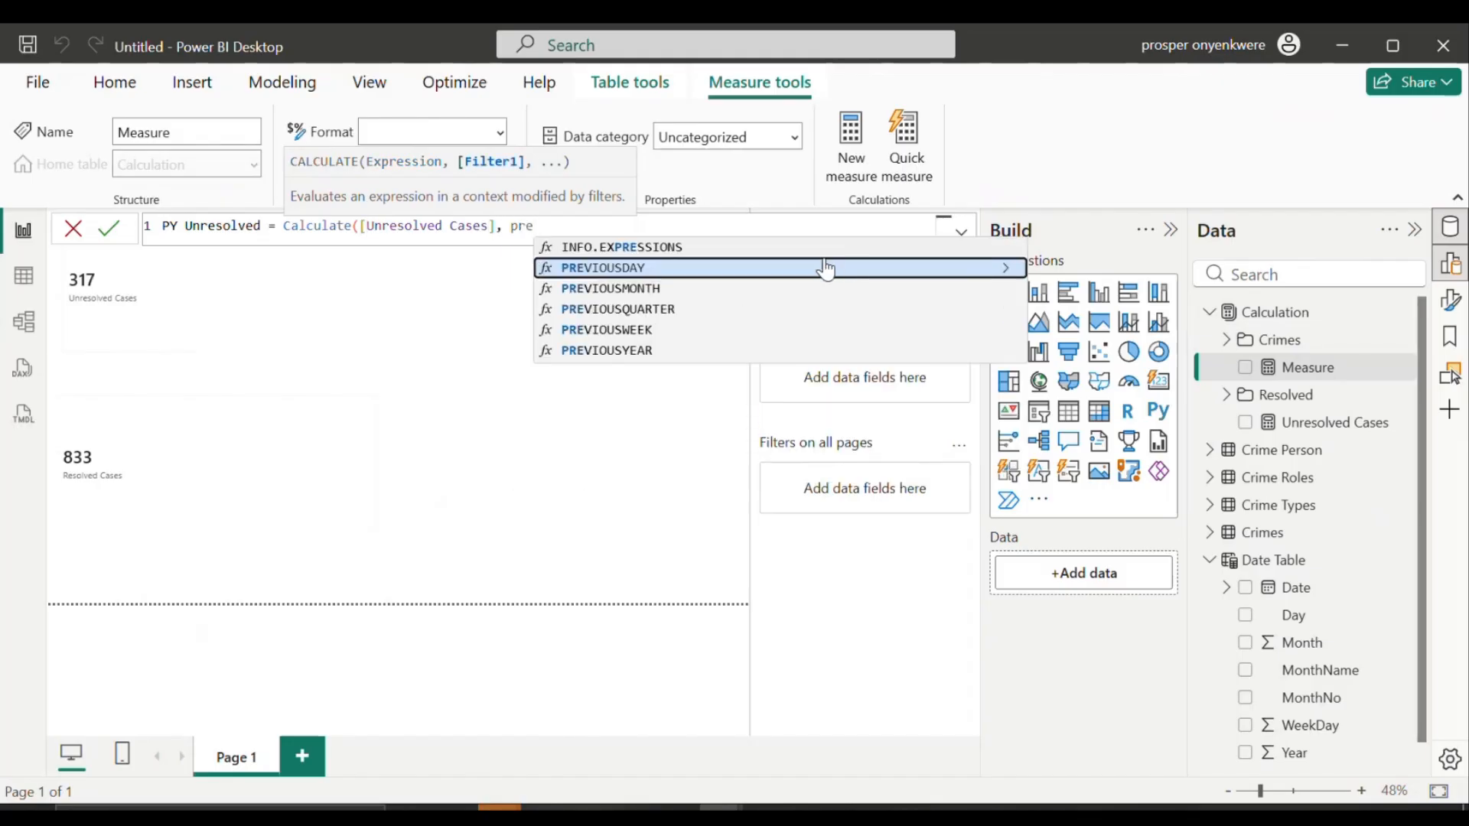
left_click(671, 354)
type("da")
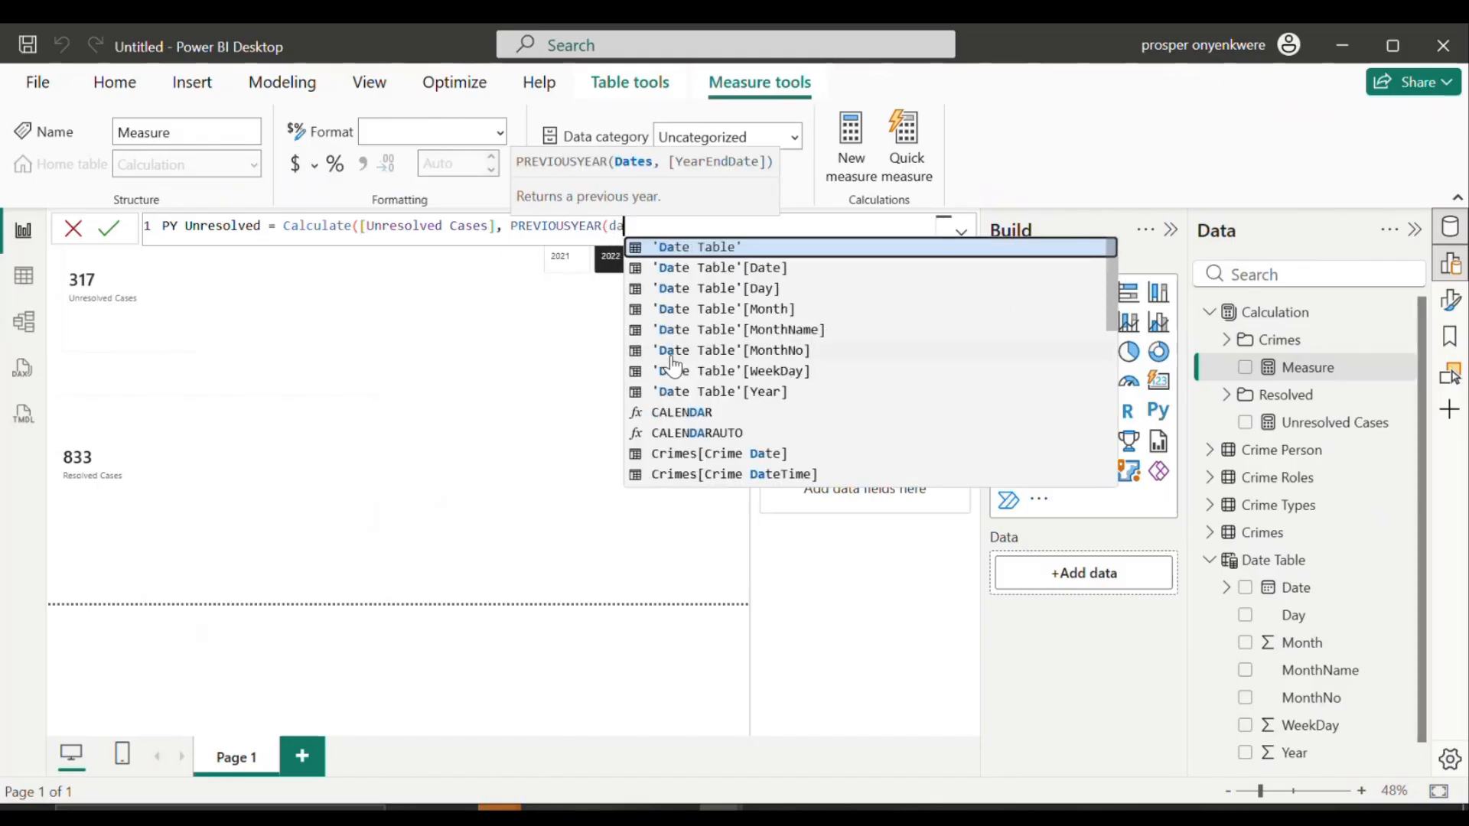
left_click(733, 267)
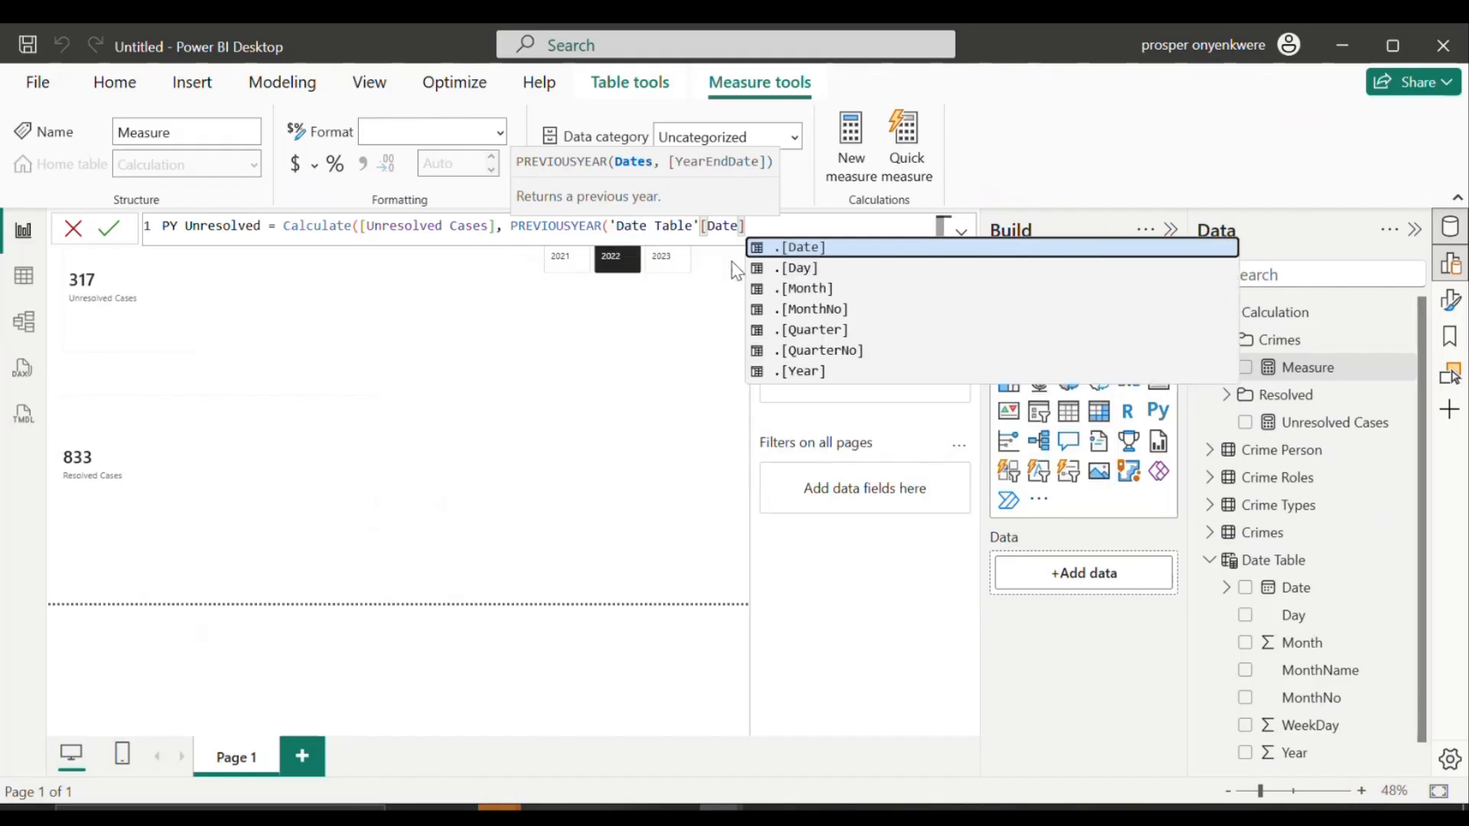
type(")")
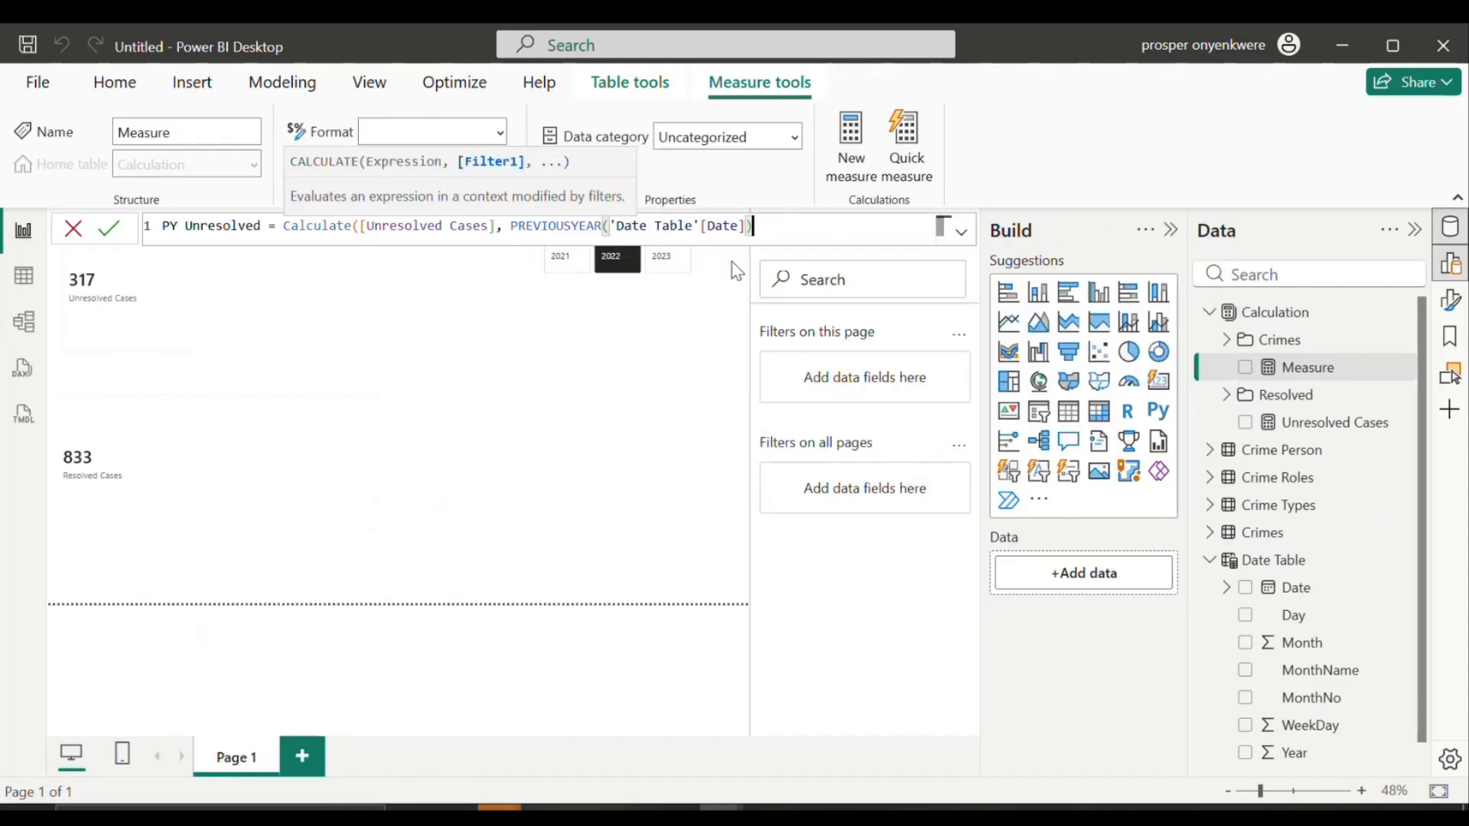
type(")")
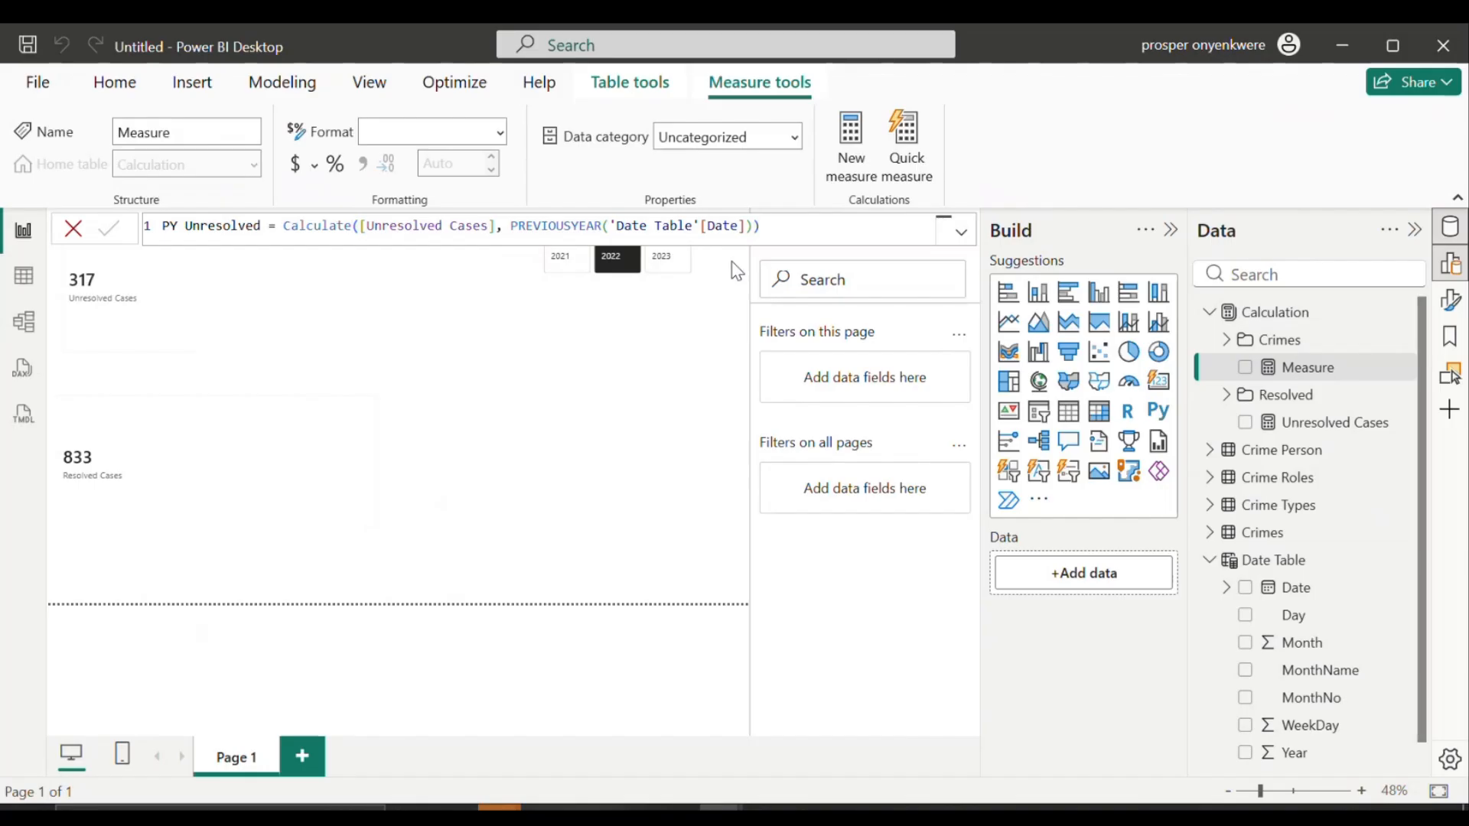
Step: Commit the PY Unresolved measure and expand the Resolved folder in the Calculation table
key("Return")
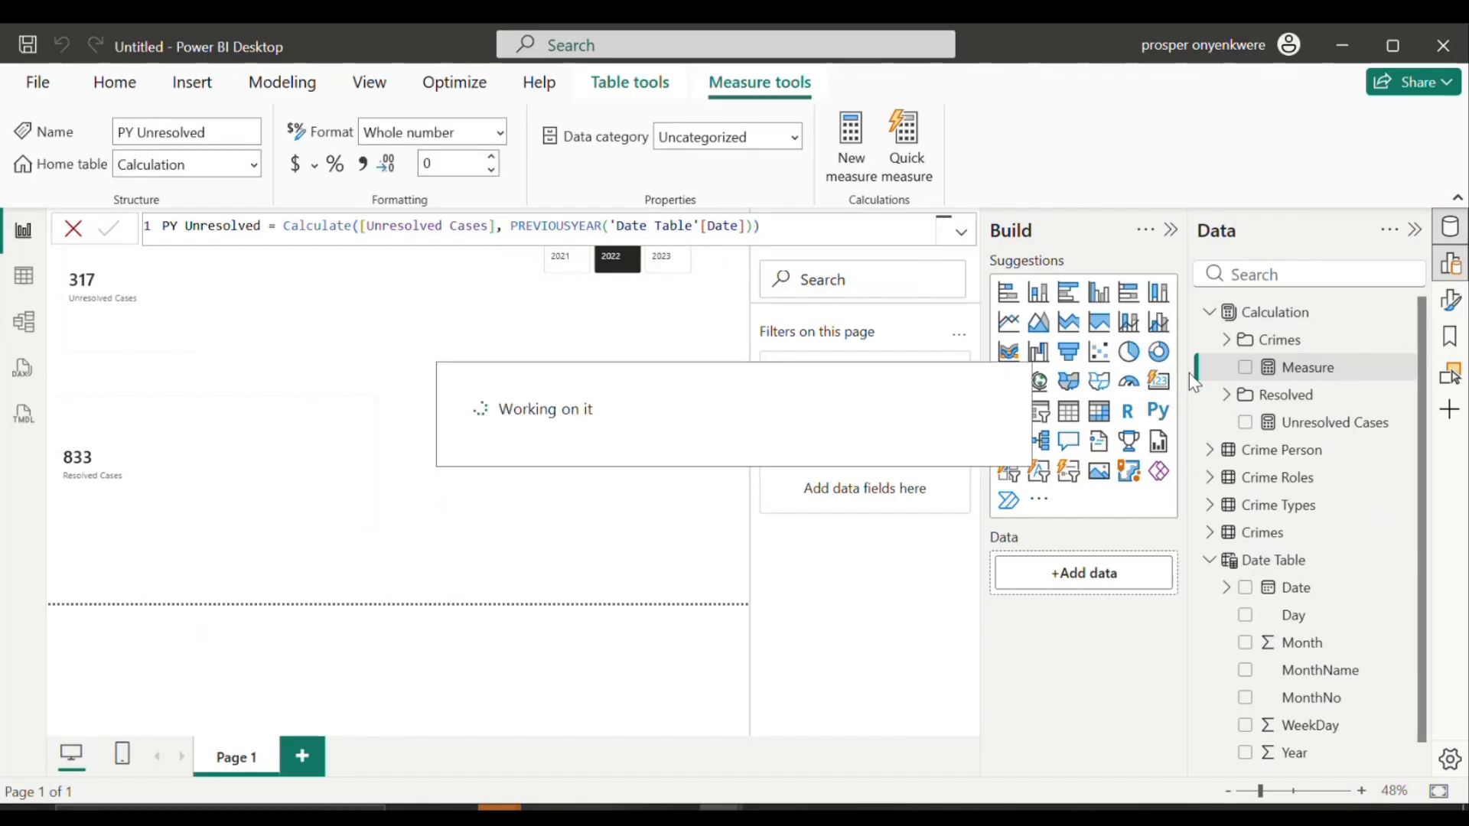
left_click(1232, 399)
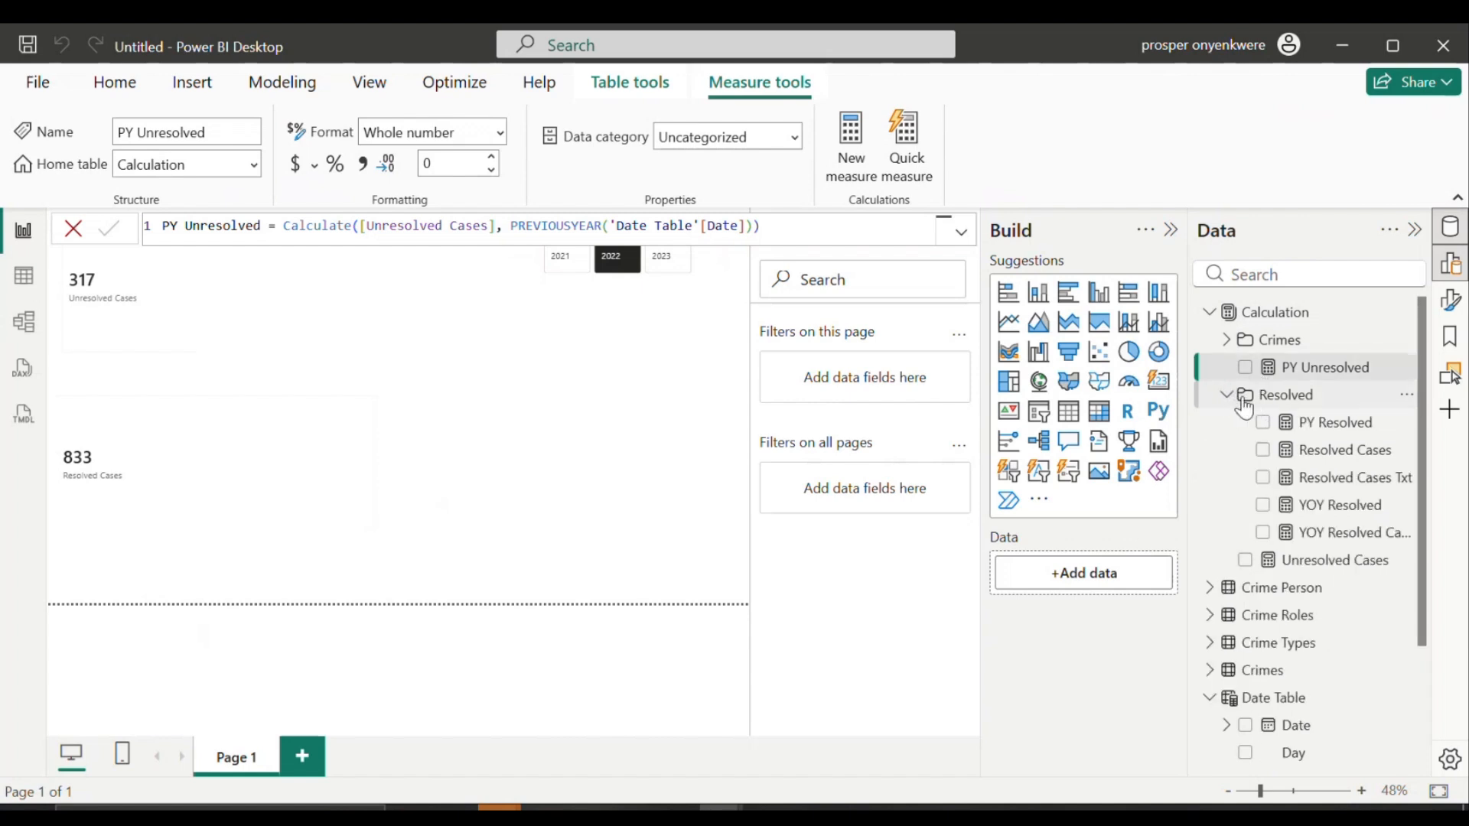
right_click(1270, 313)
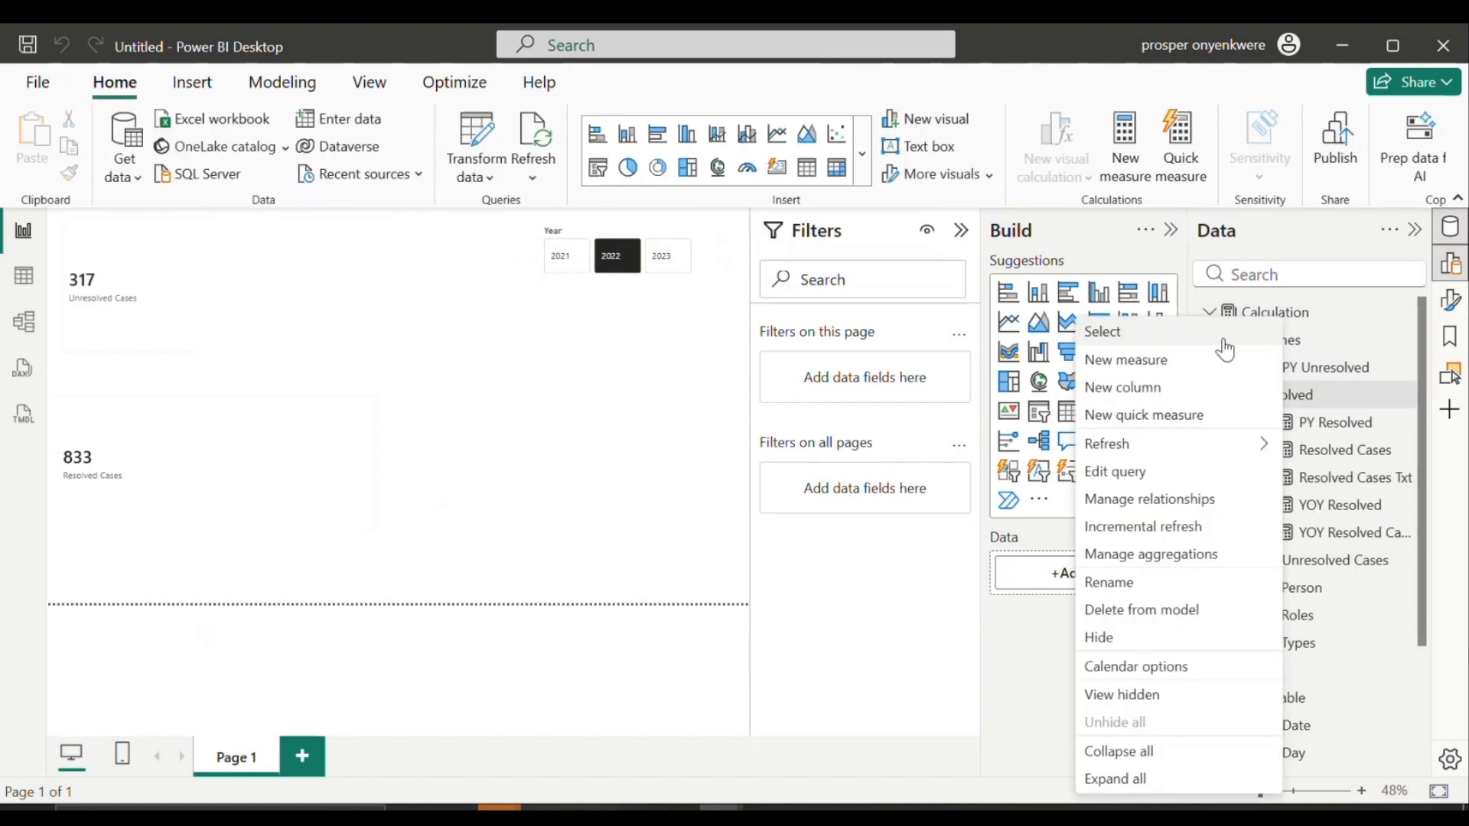
left_click(1185, 364)
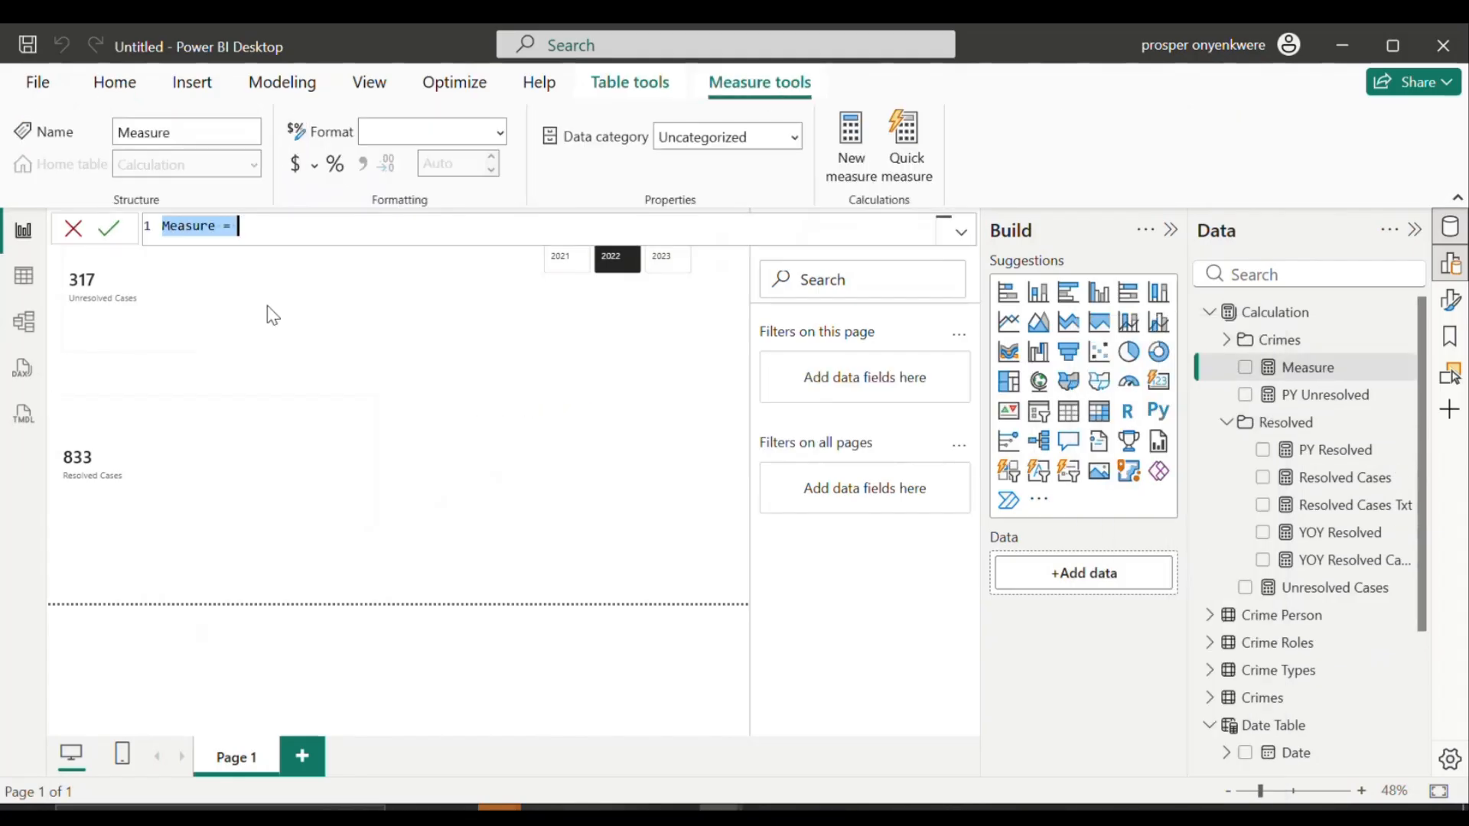
key("ctrl+a")
type("YOY Total Crime Colour = VAR _change = DIVIDE([Total Crimes] - [PY Crimes], [PY Crimes]) RETURN IF(     _change > 0,     \"#C00000\",   -- green     \"#00B050\"    -- red )")
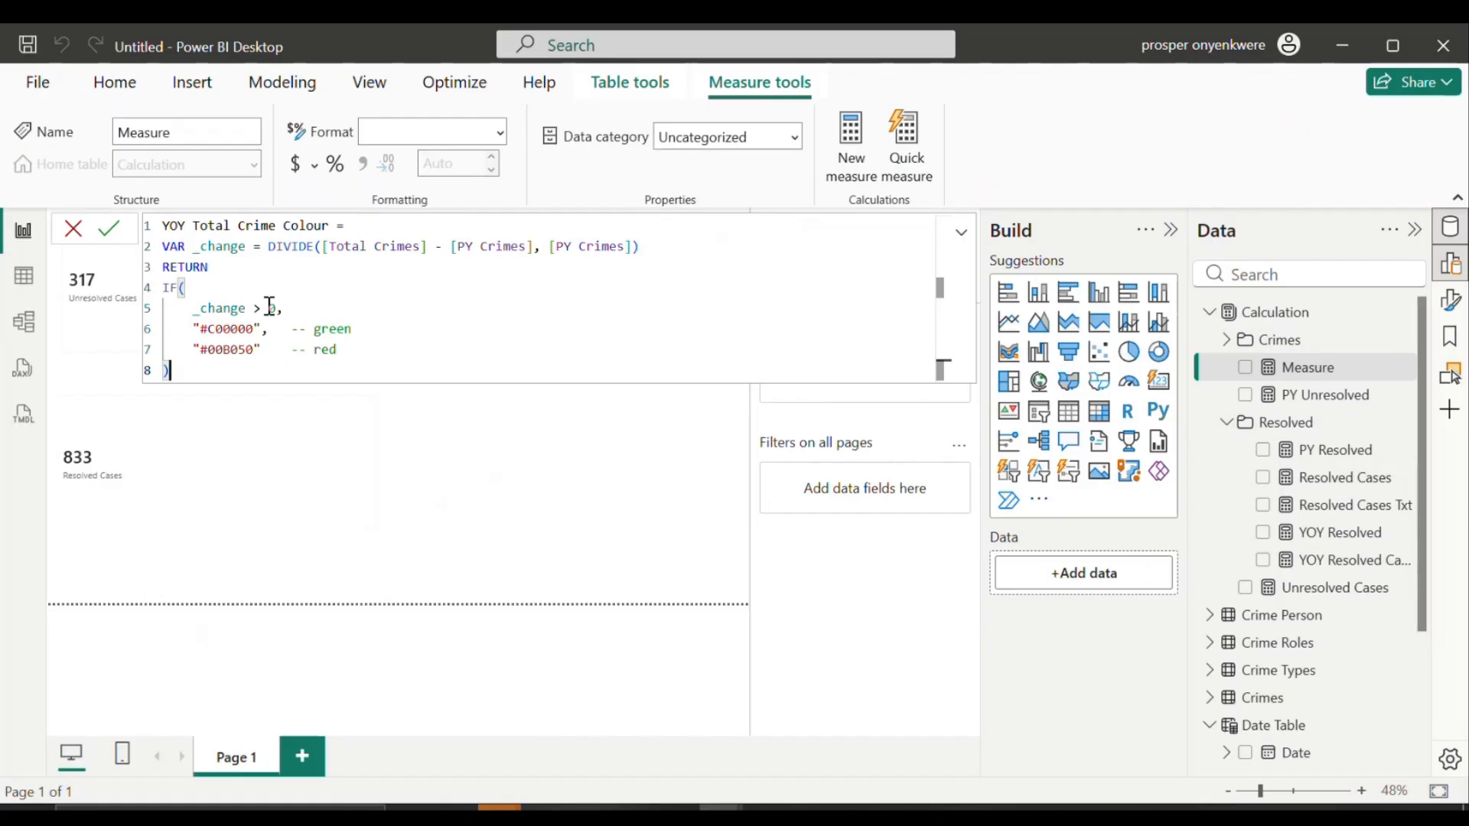
key("ctrl+a")
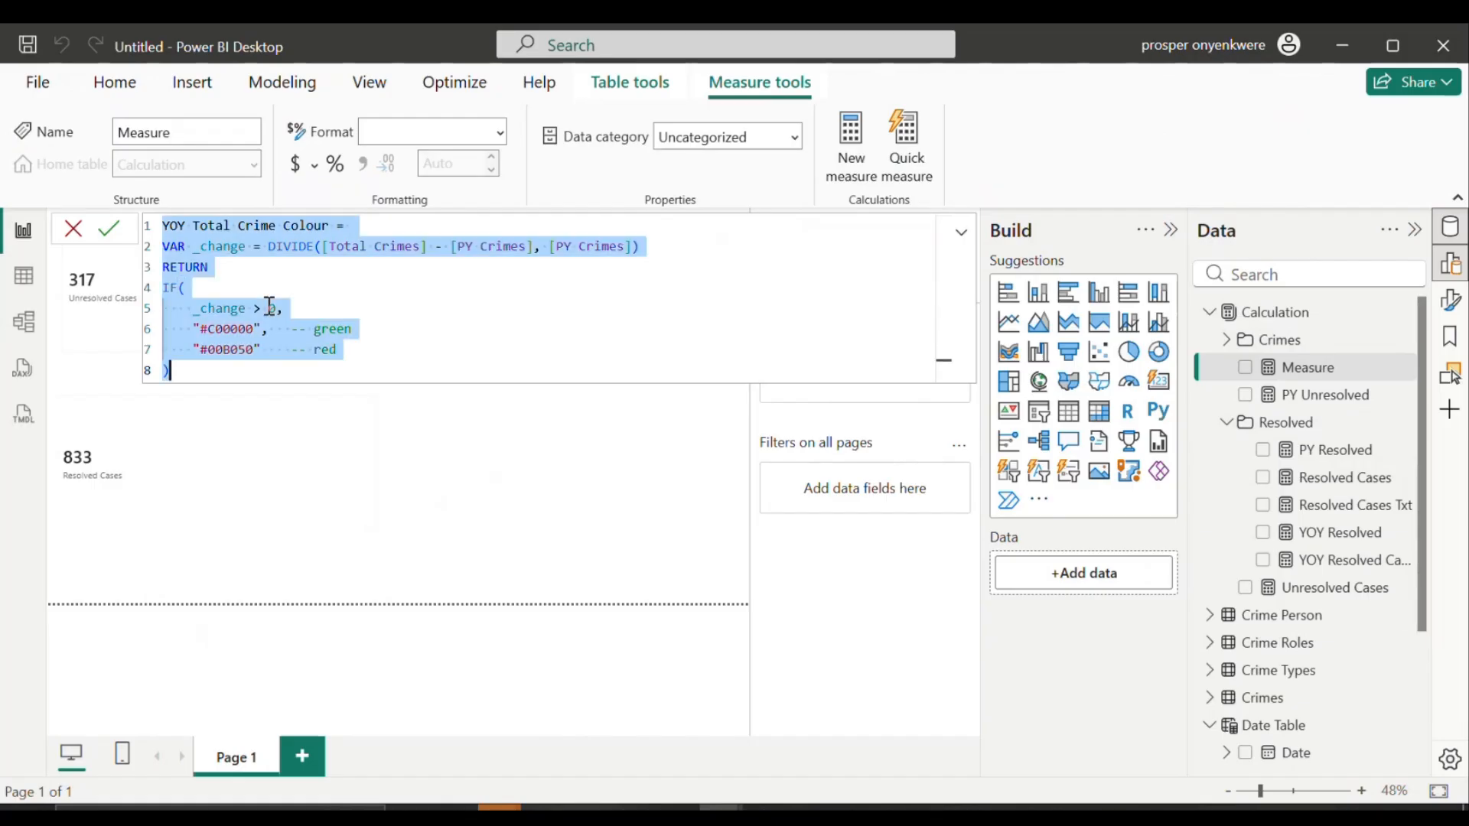
key("ctrl+x")
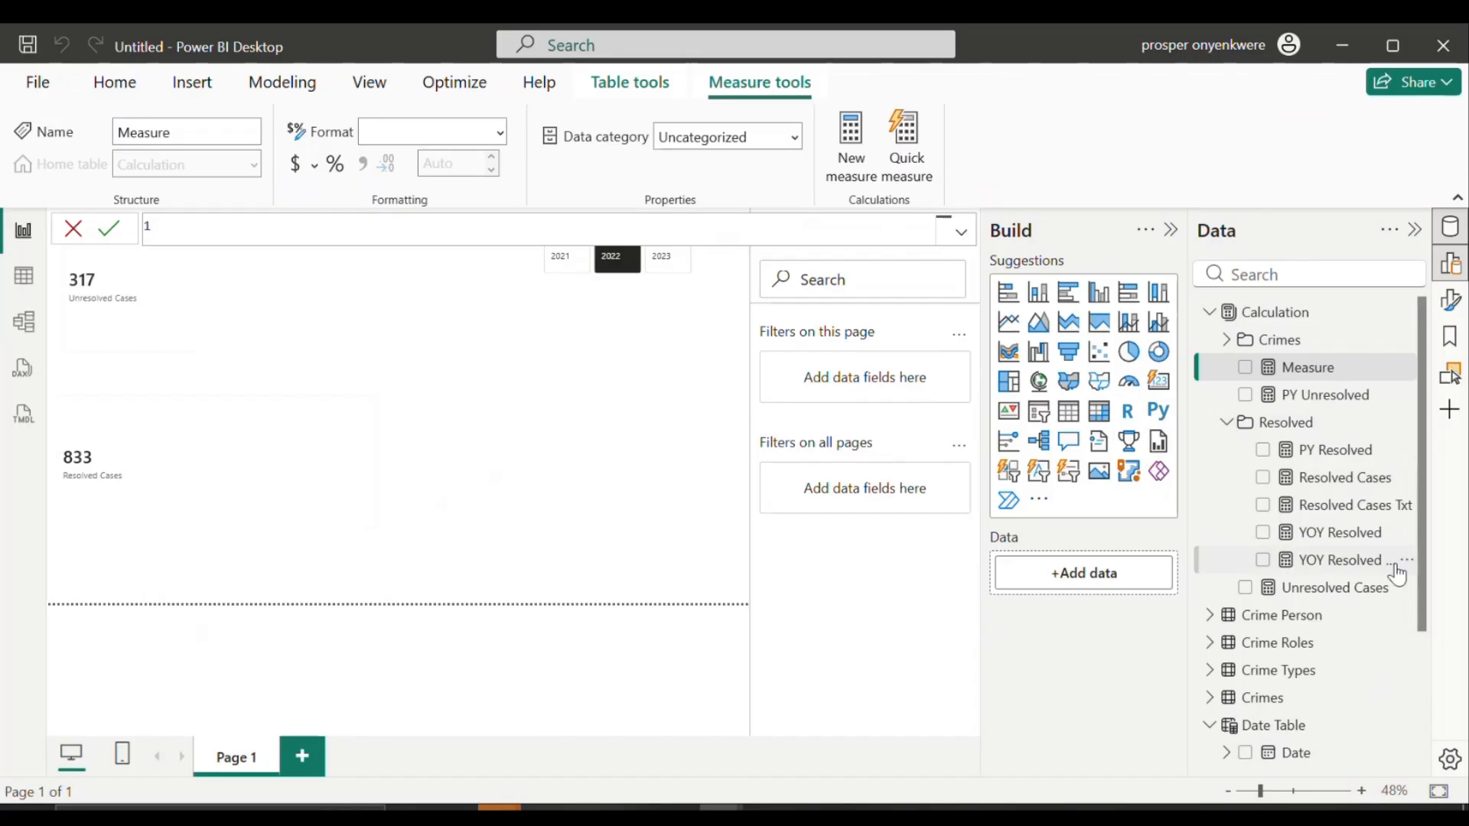
left_click(1332, 534)
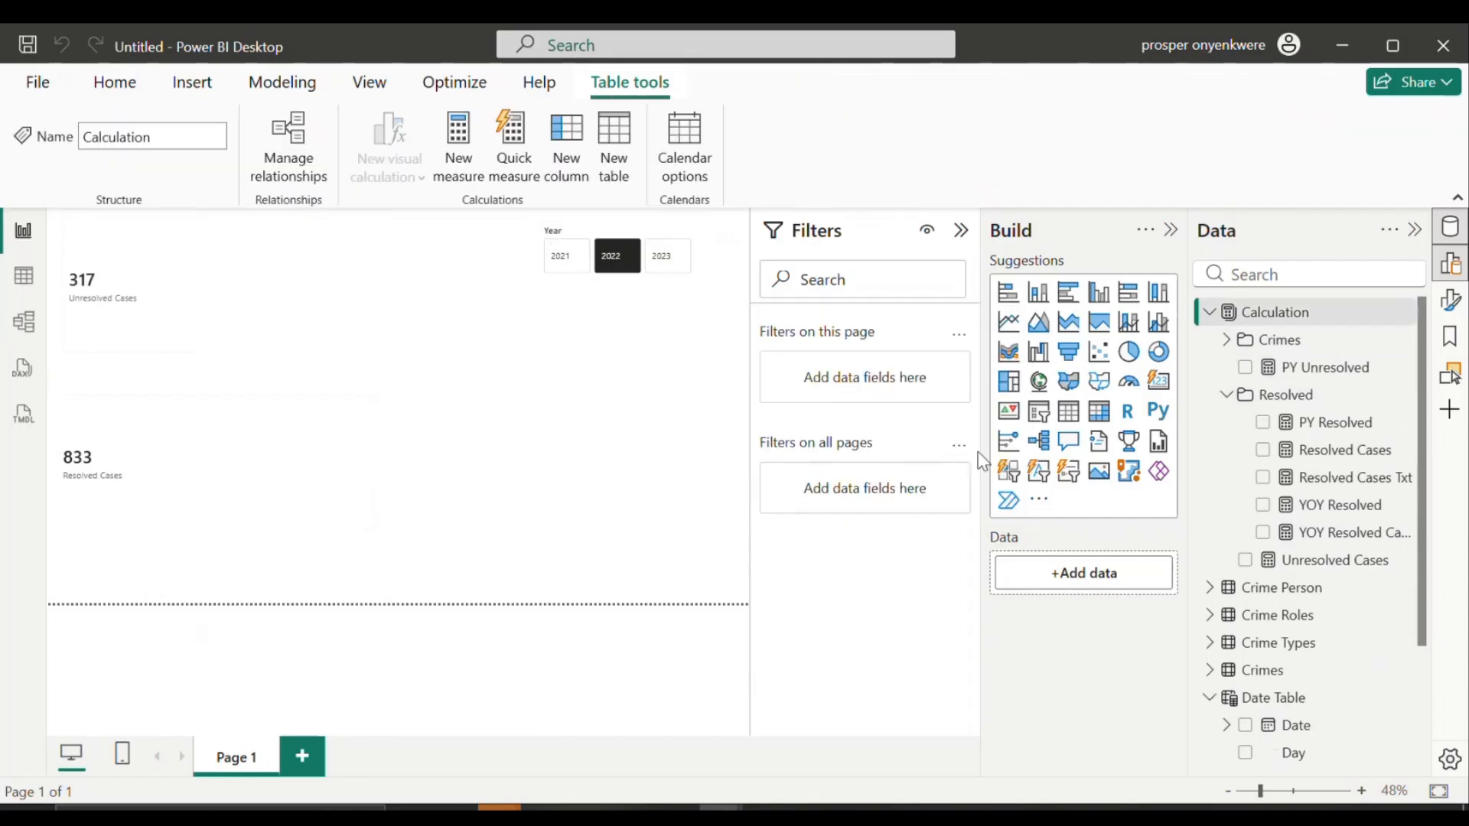
Step: Copy the whole YOY Resolved formula into a new measure in the Calculation table
left_click(1344, 509)
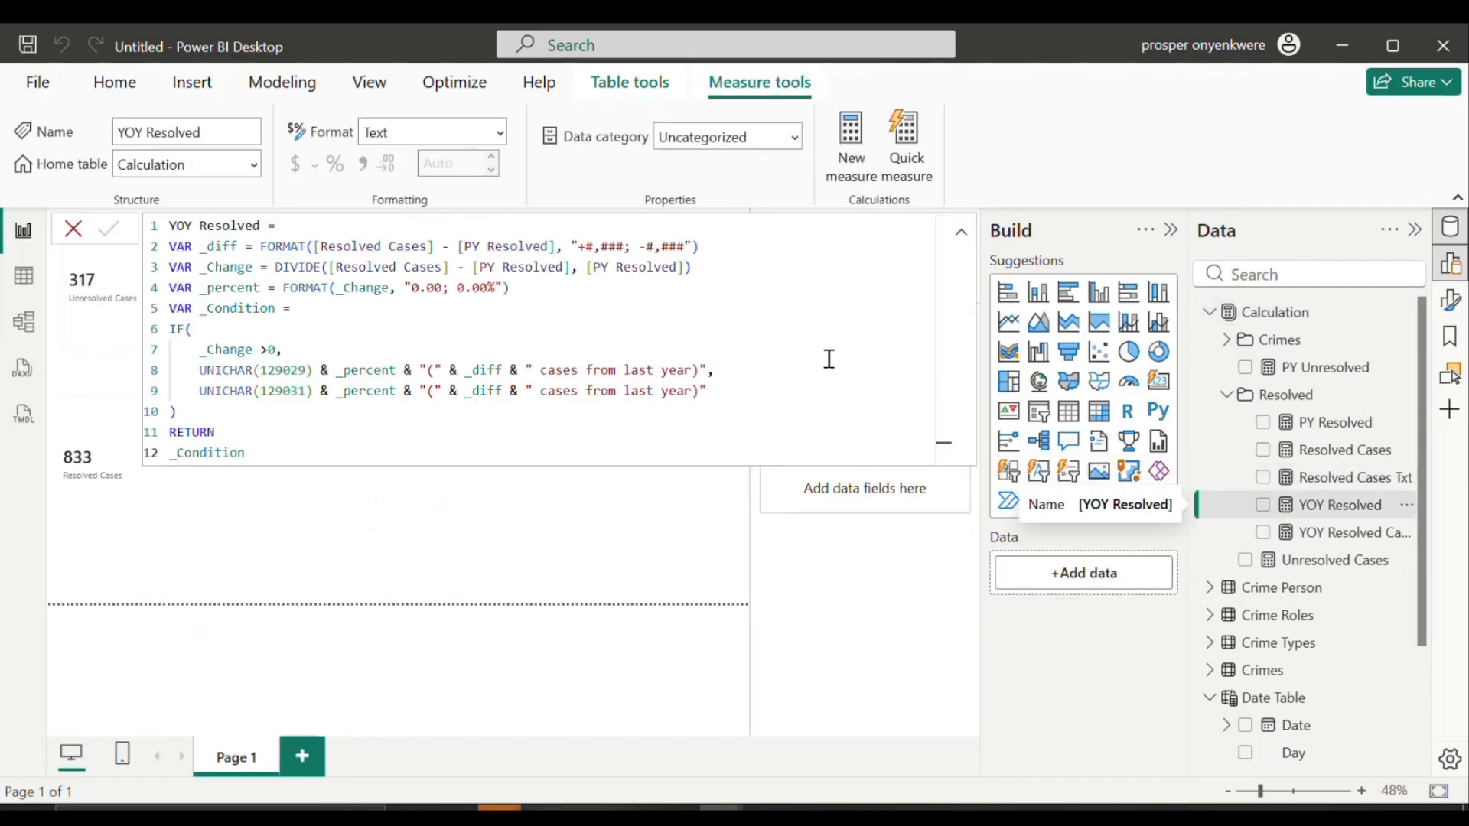
left_click(828, 358)
key("ctrl+a")
key("ctrl+c")
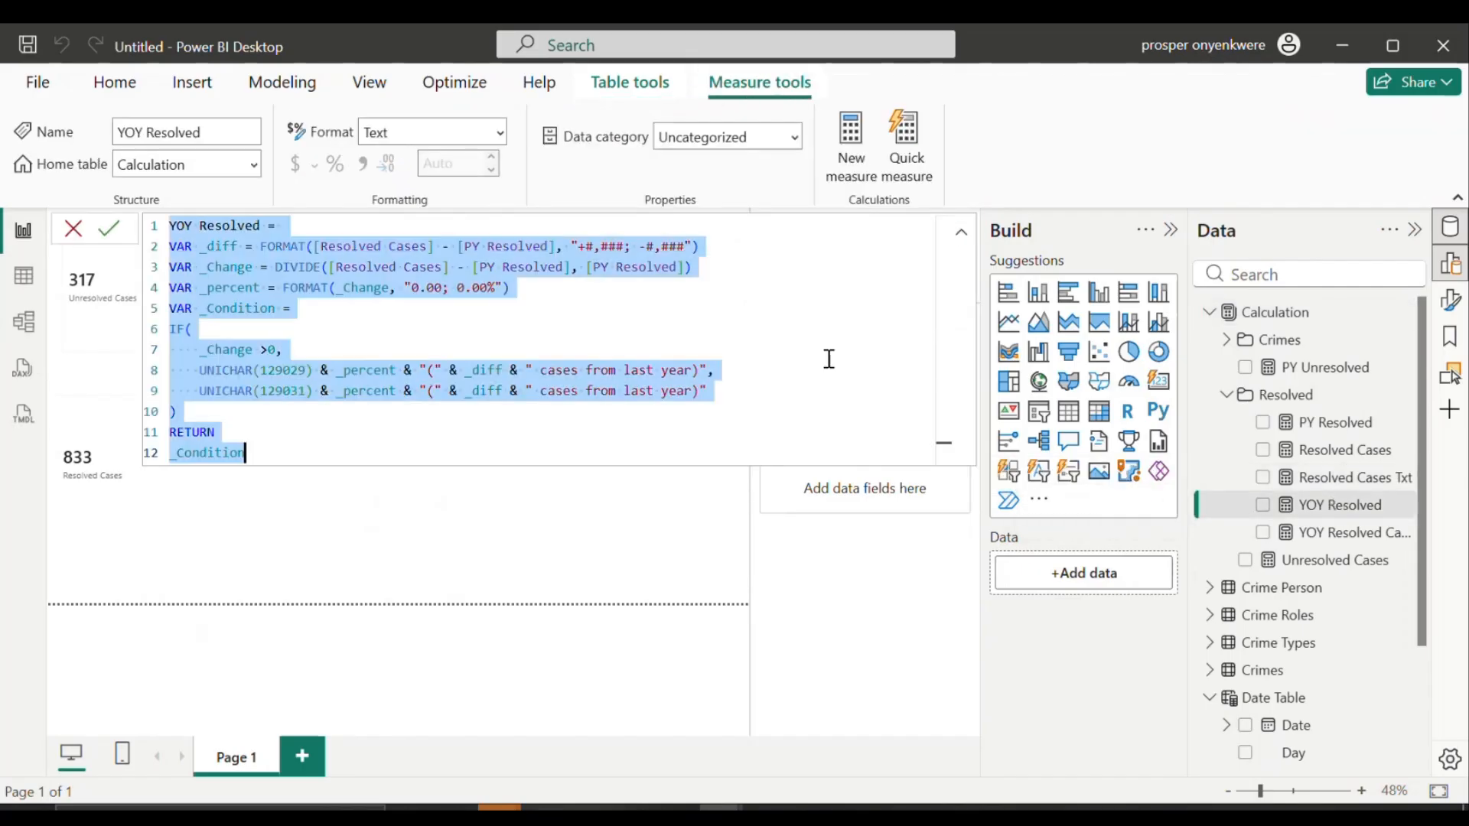
left_click(1302, 313)
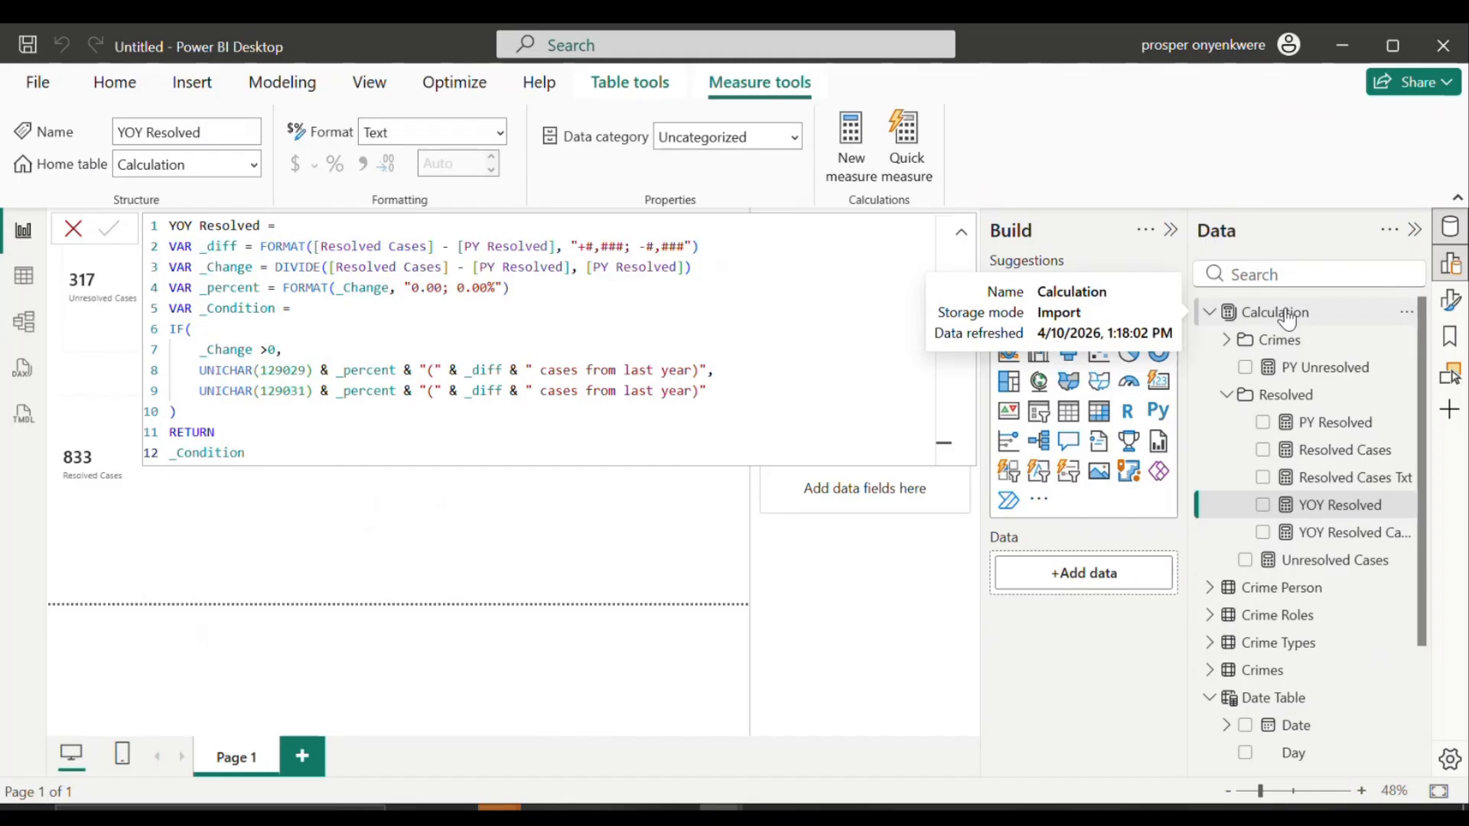
right_click(1287, 318)
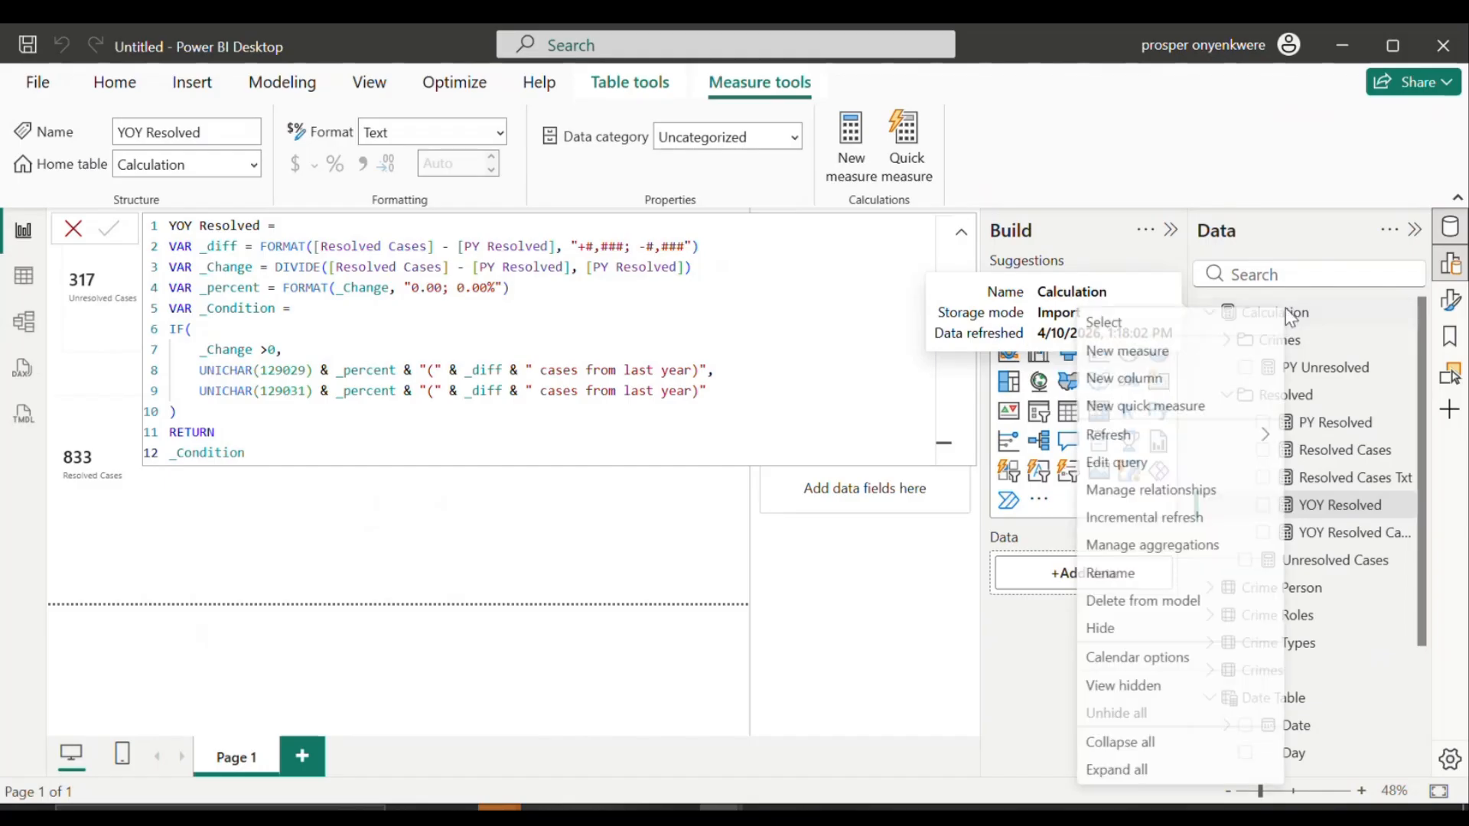
left_click(1164, 351)
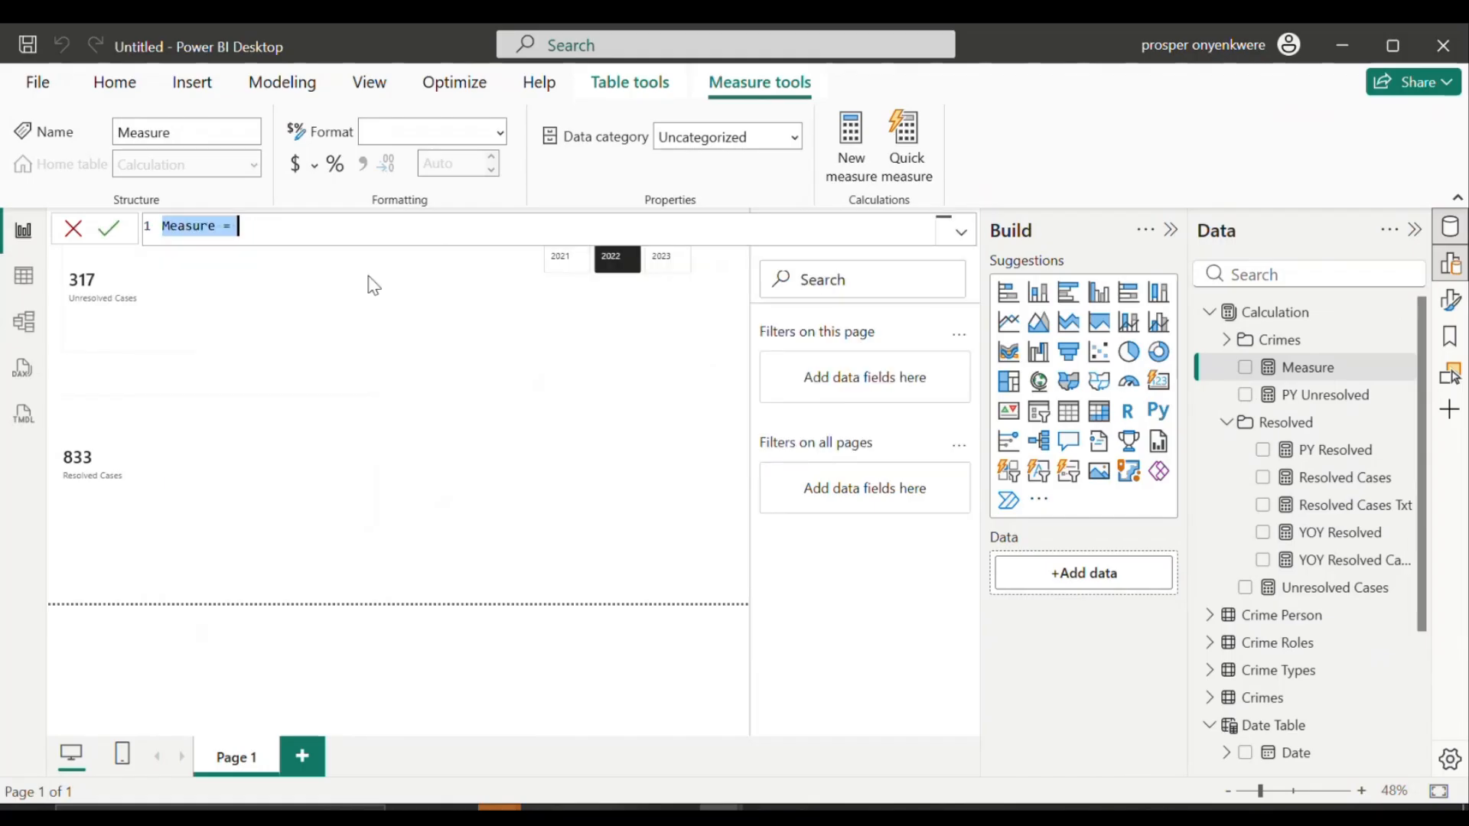
key("ctrl+v")
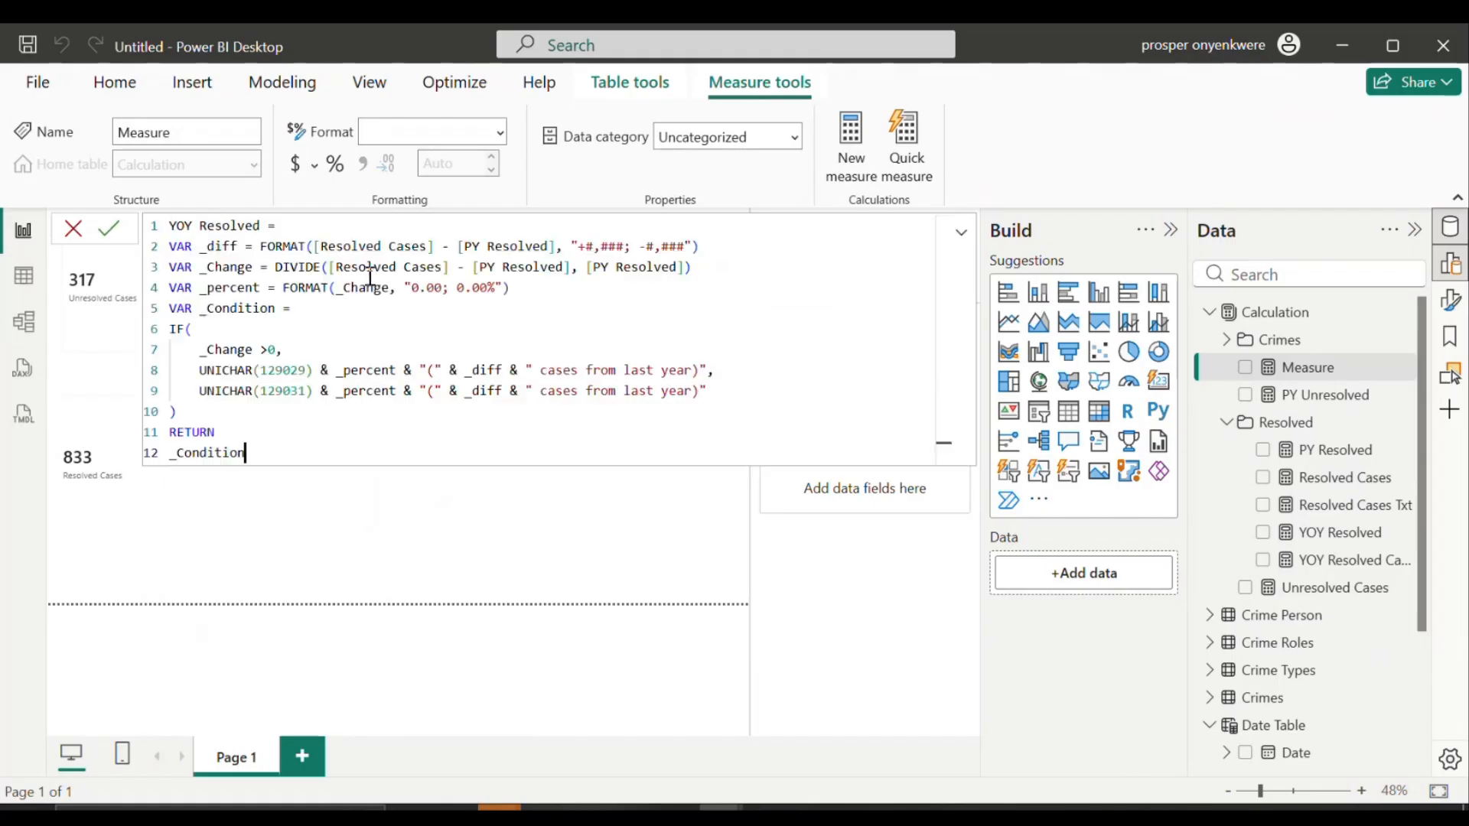
Step: Change the copied measure's name in the formula to YOY Unresolved
double_click(207, 227)
key("BackSpace")
type("unr")
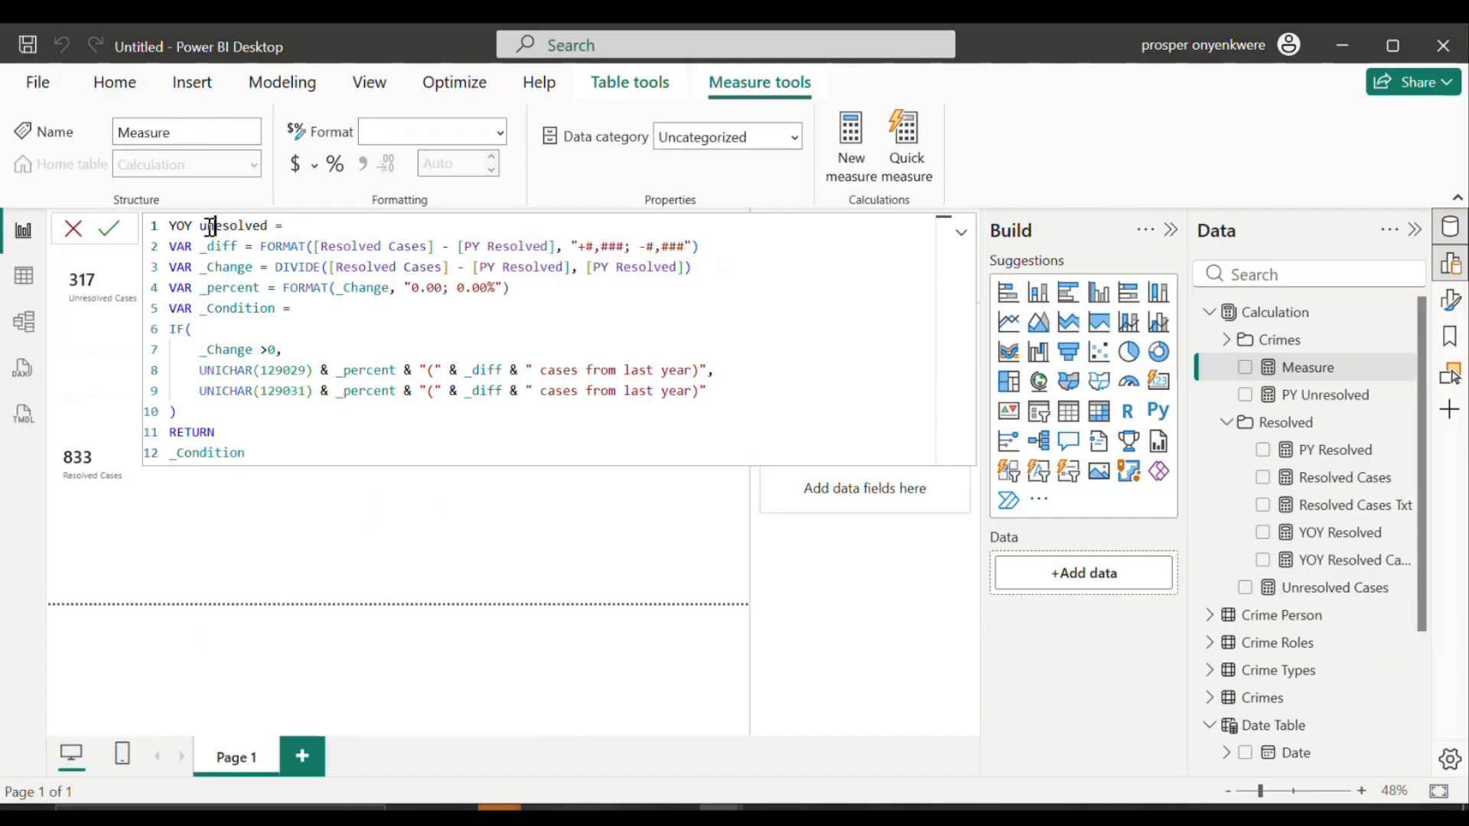
key("BackSpace")
key("BackSpace")
key("BackSpace")
type("Unr")
Step: In the _diff variable, replace the resolved references so the subtraction is [Unresolved Cases] - [PY Unresolved]
left_click(328, 247)
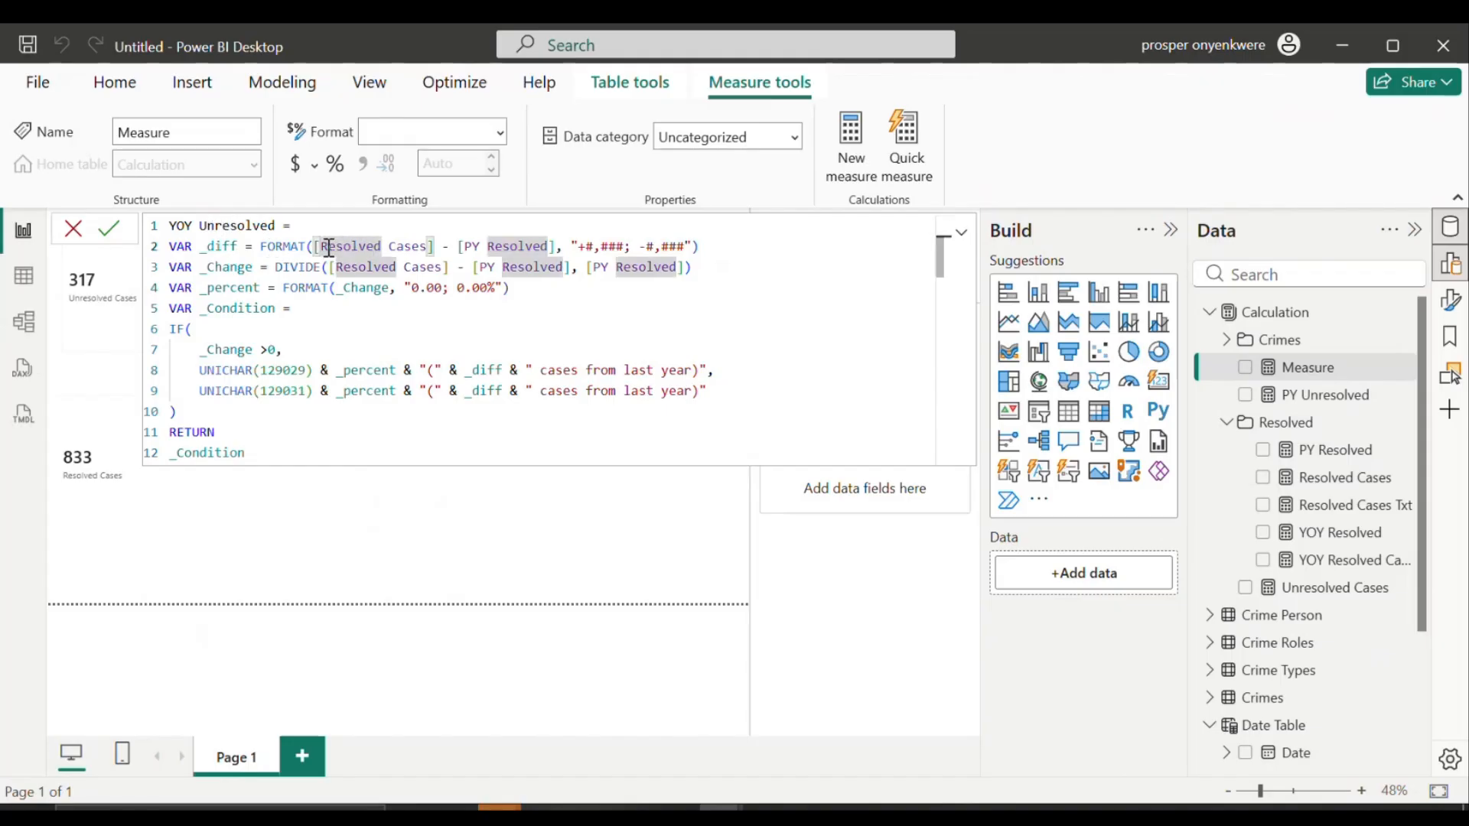
key("BackSpace")
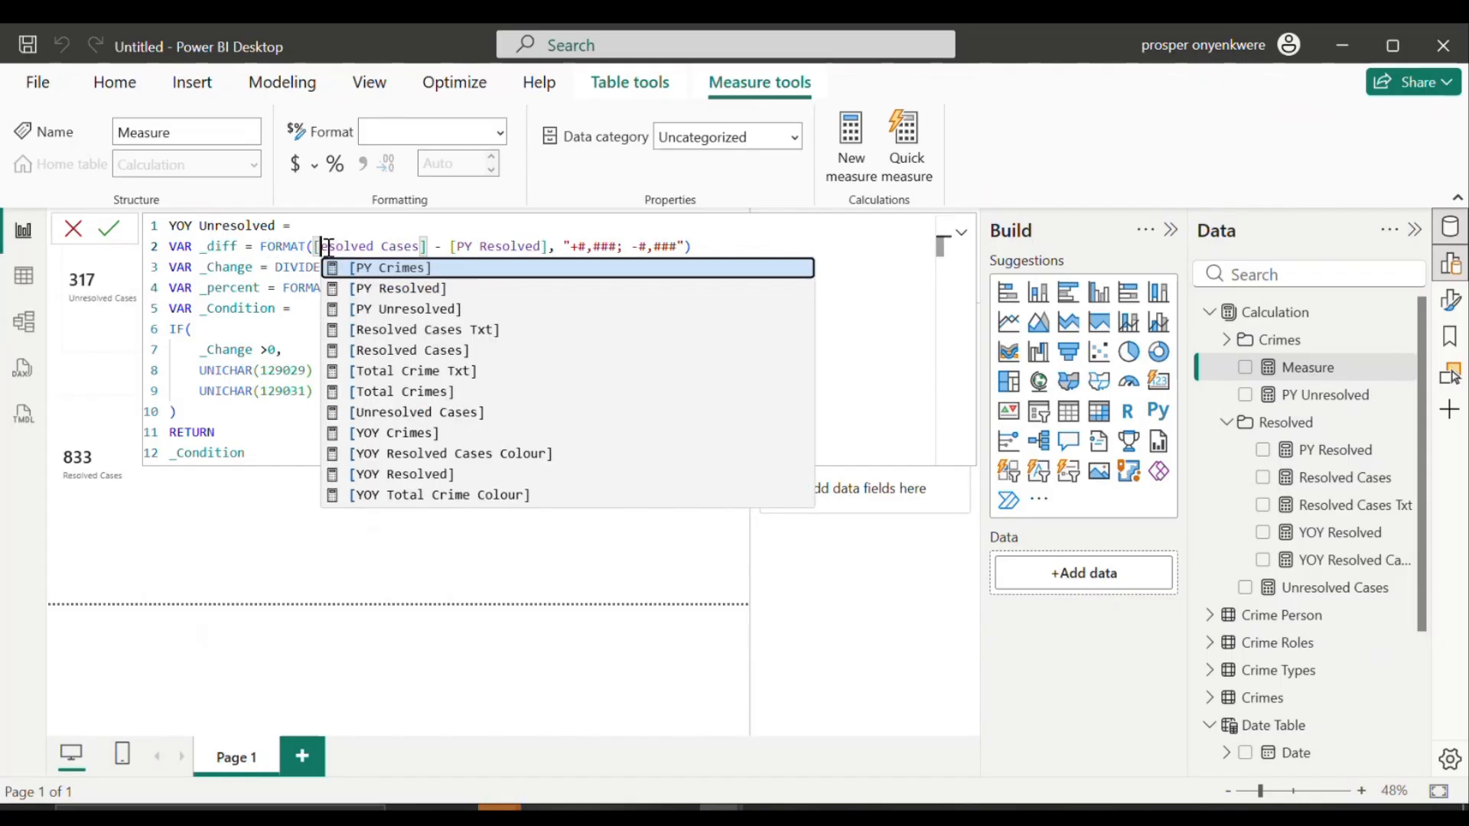
left_click(371, 309)
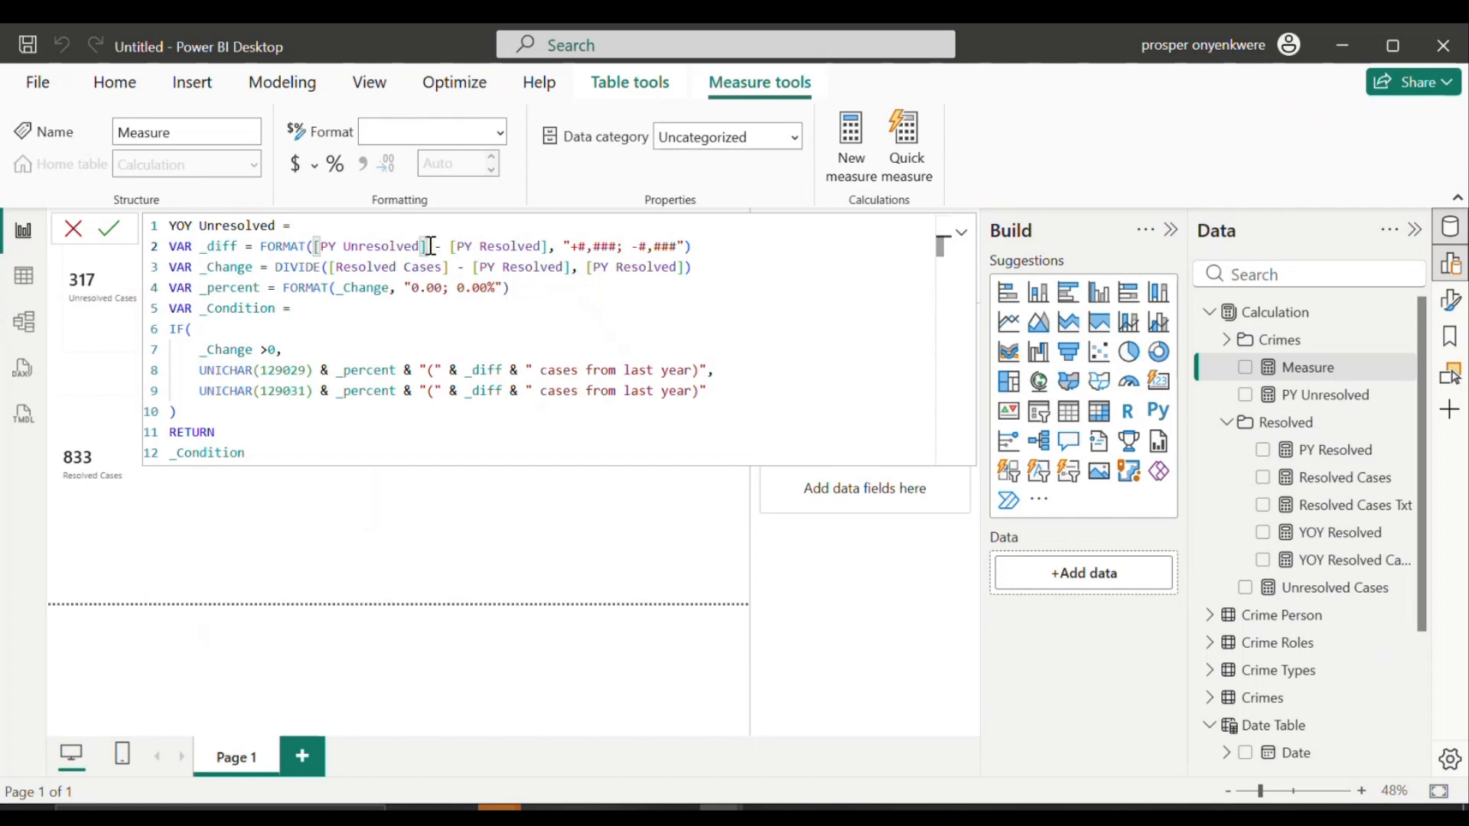
left_click(342, 246)
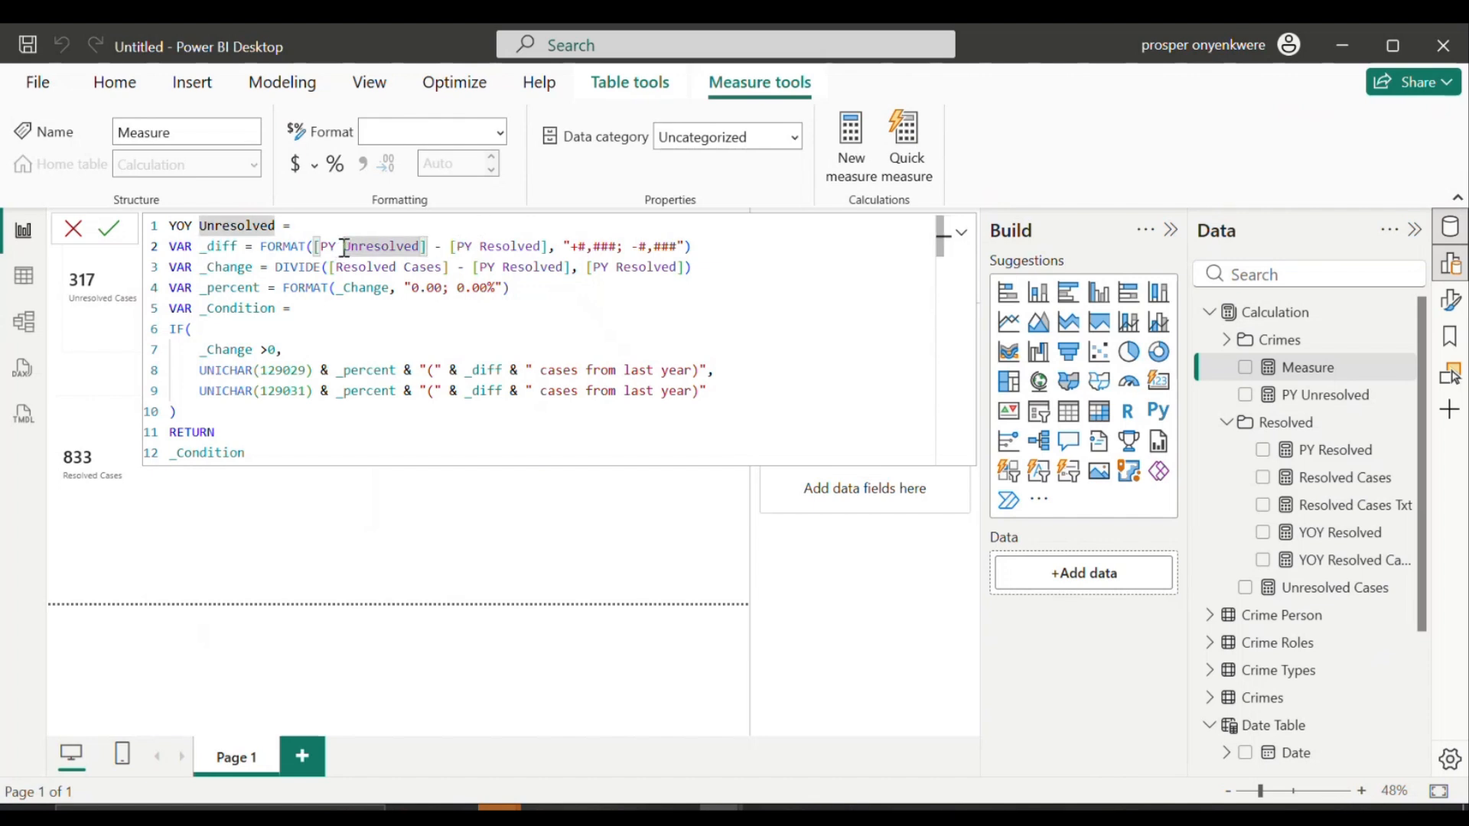
key("BackSpace")
key("BackSpace")
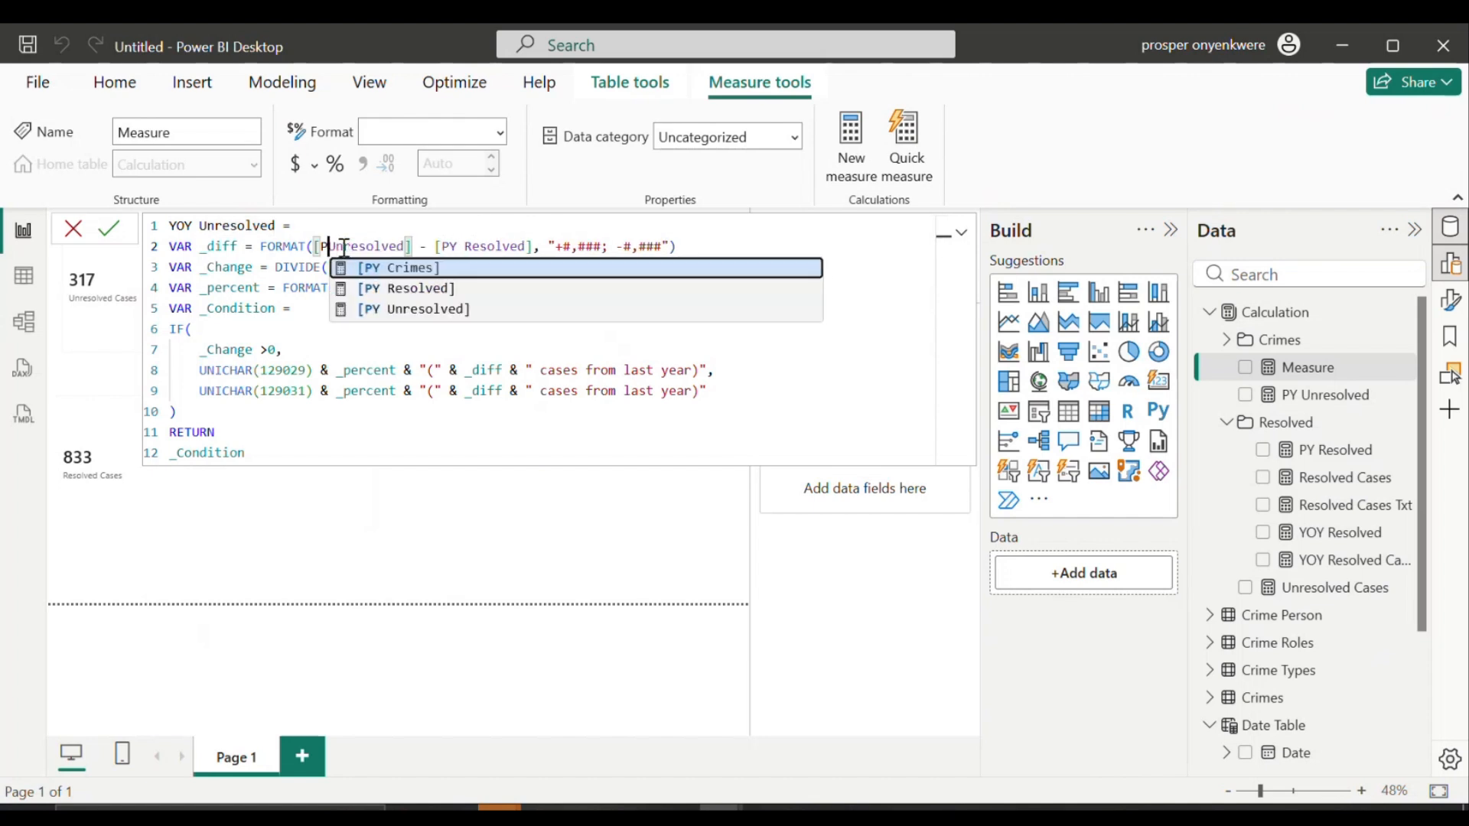
key("BackSpace")
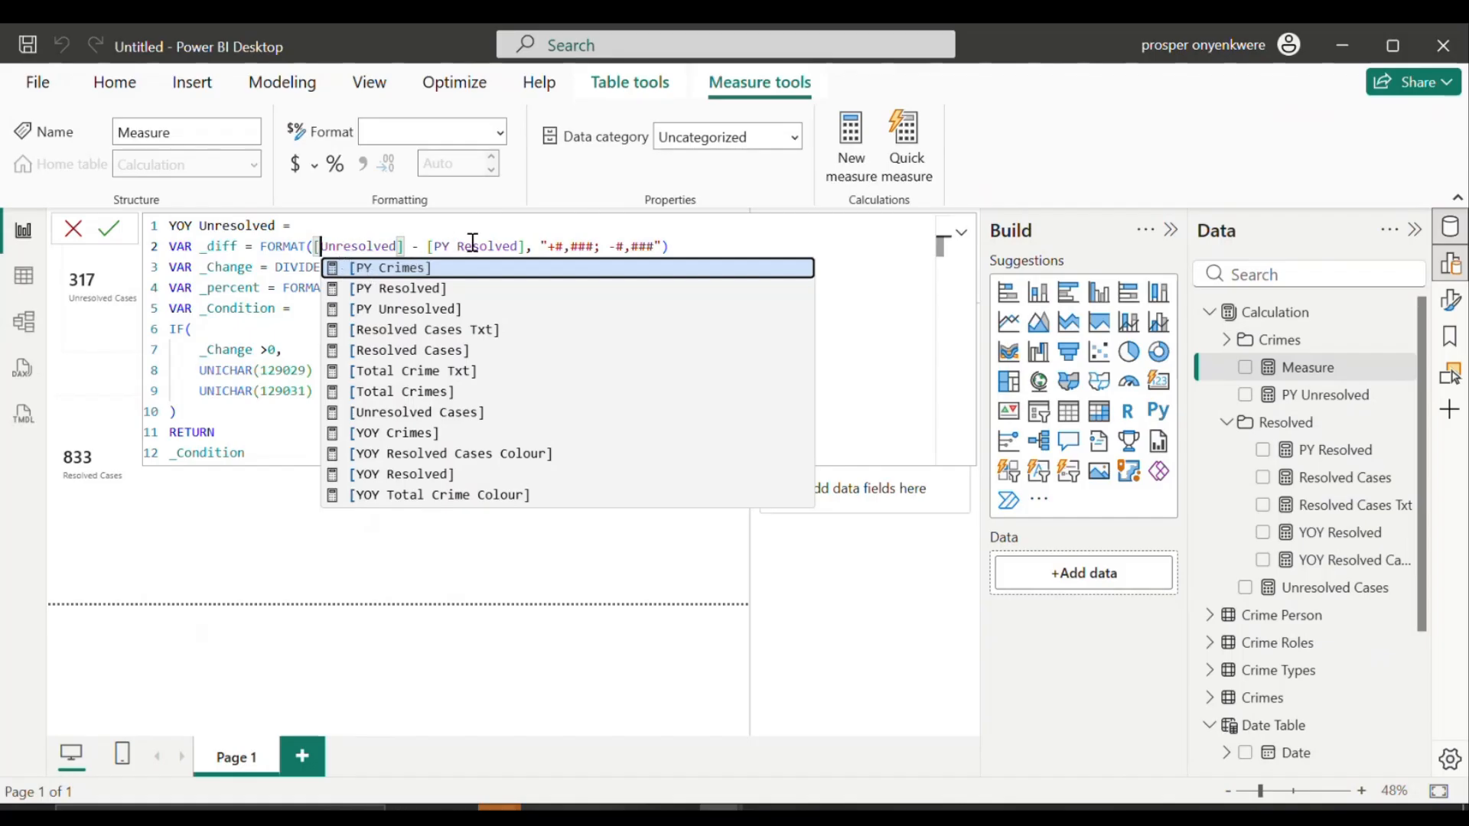
left_click(449, 410)
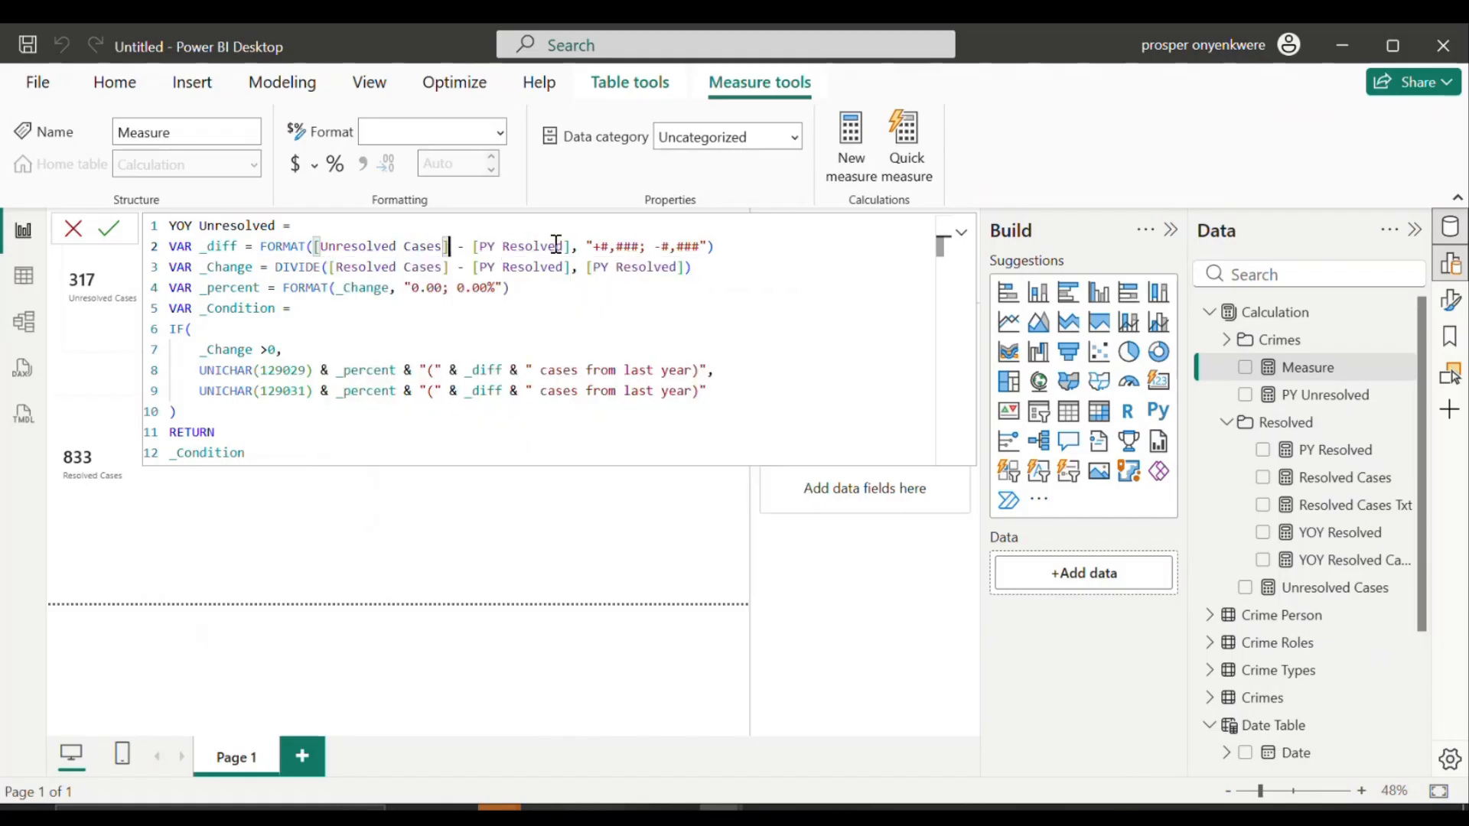
left_click(509, 246)
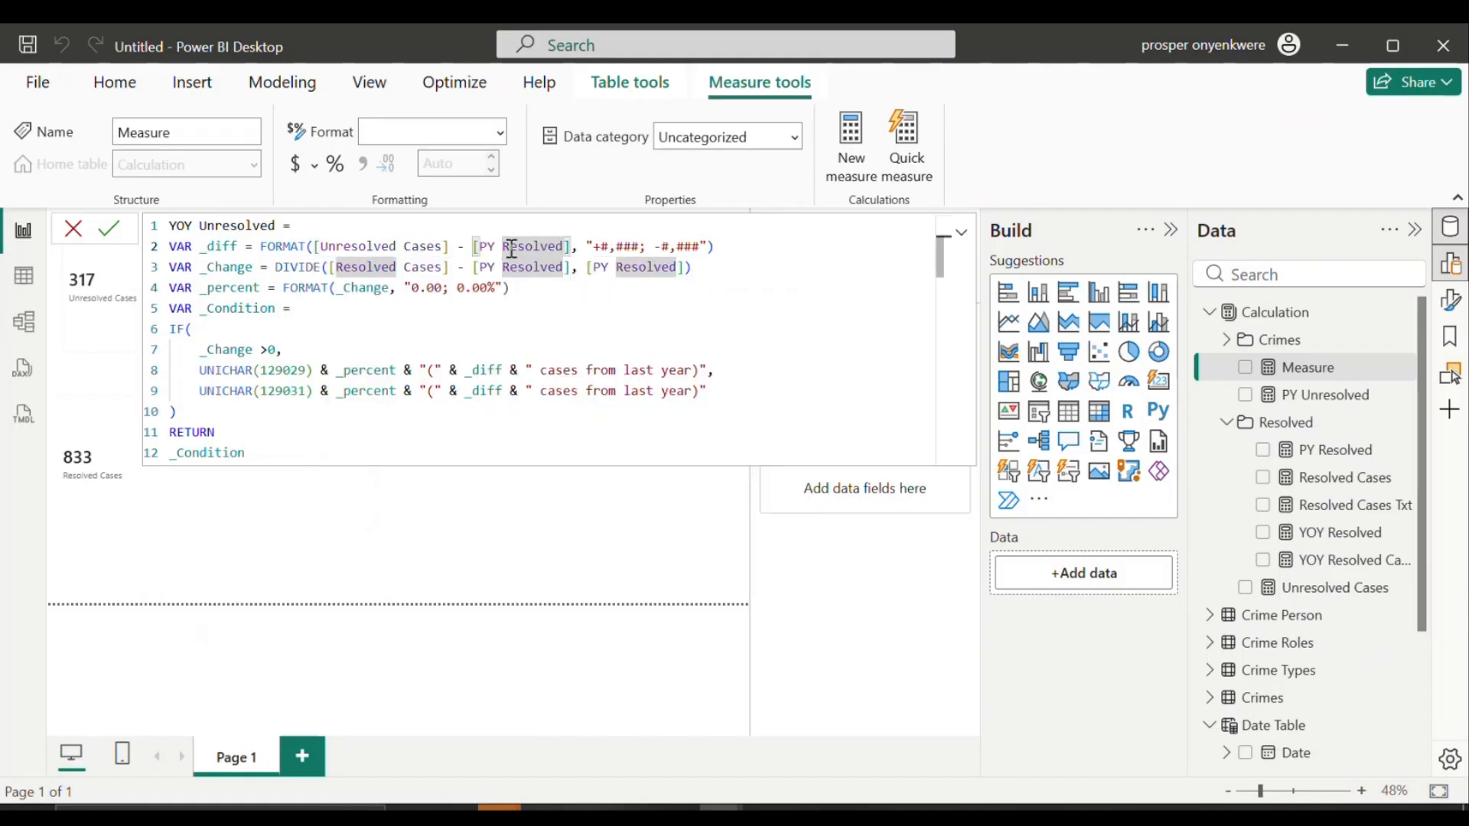
key("BackSpace")
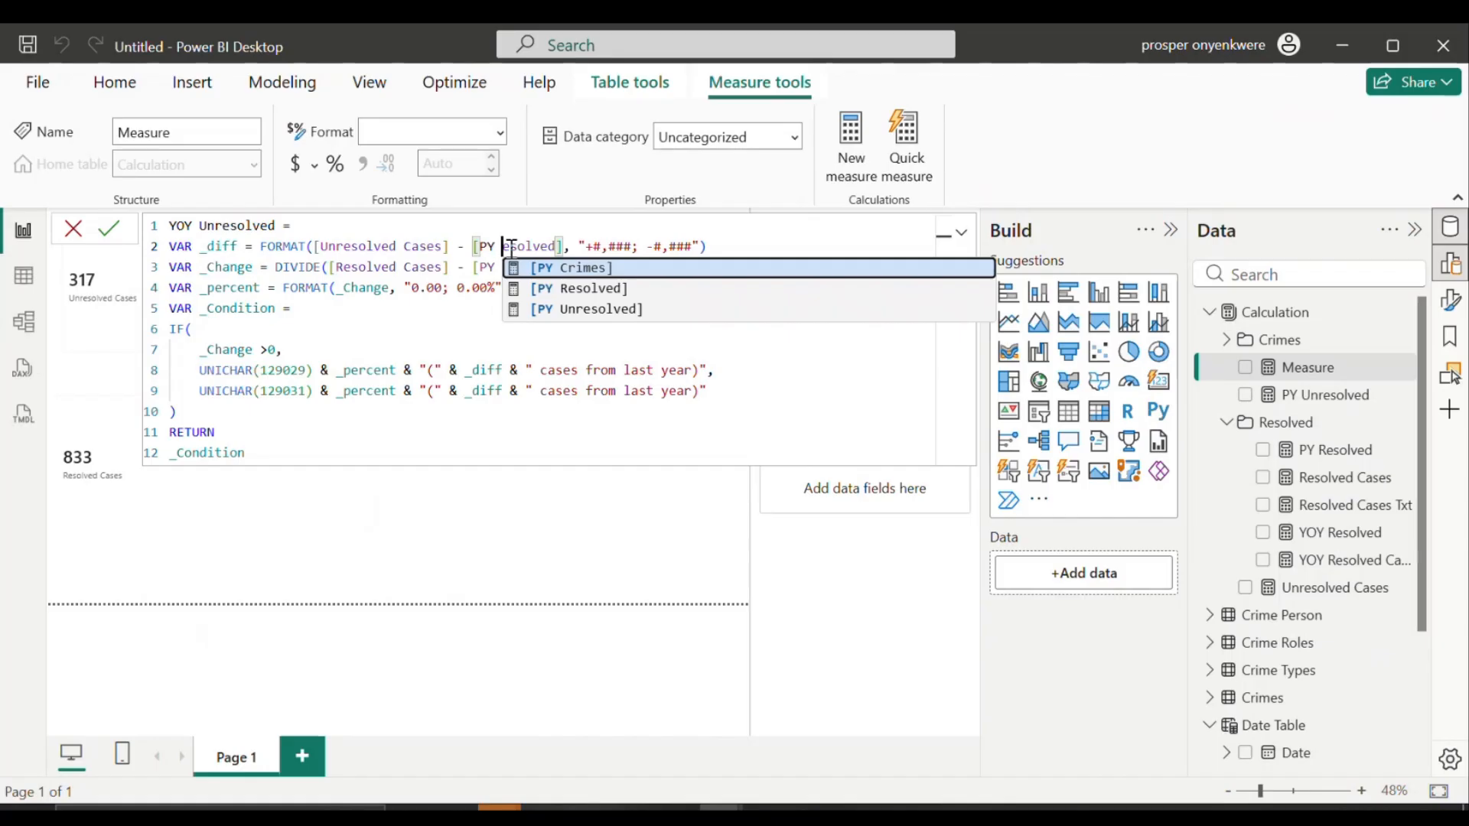
left_click(555, 309)
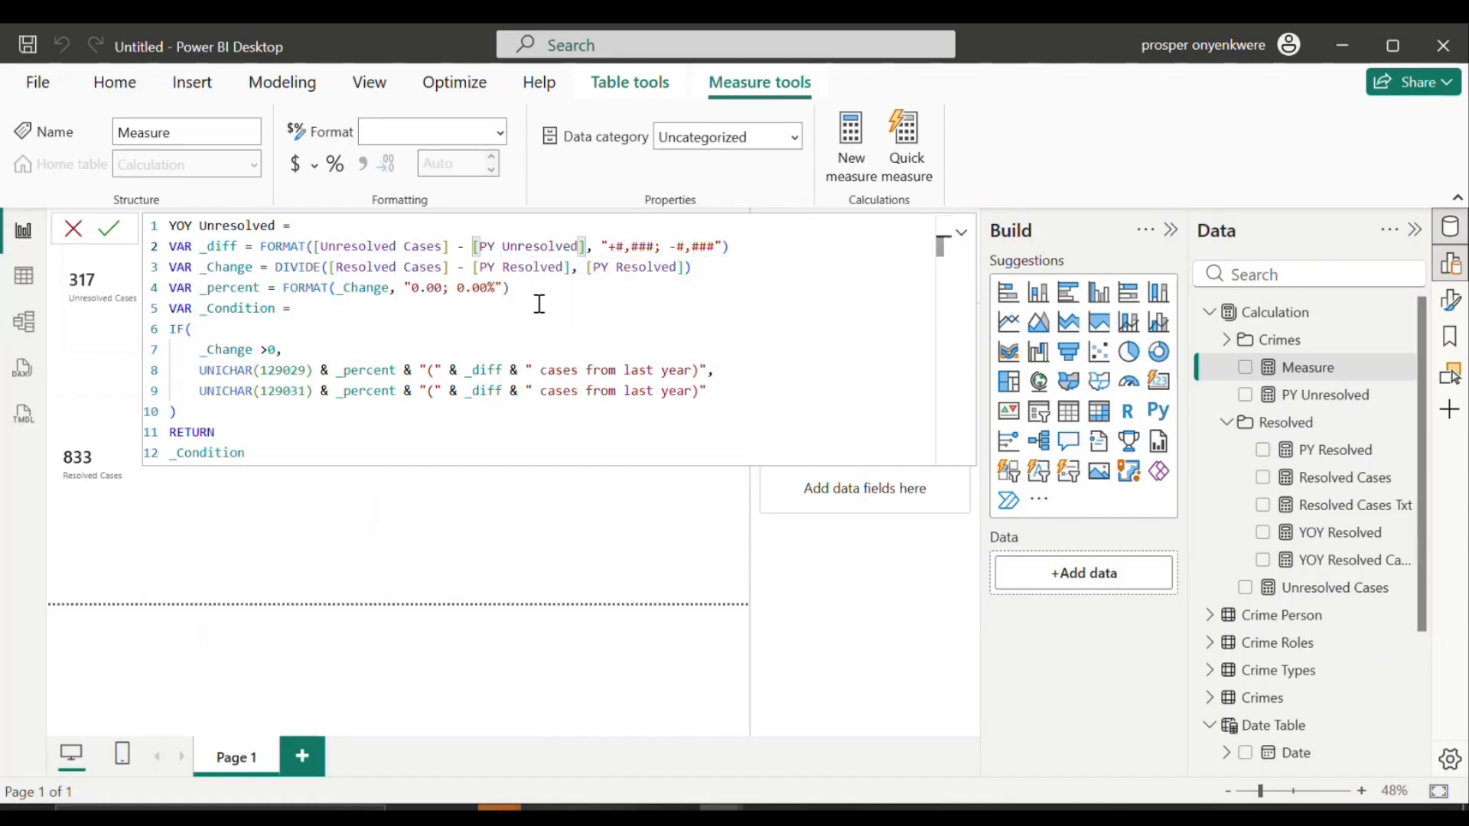
Step: Copy the [Unresolved Cases] - [PY Unresolved] subtraction from _diff over the resolved subtraction in the _Change variable
left_click(320, 246)
key("shift+Up")
left_click(573, 246, "shift")
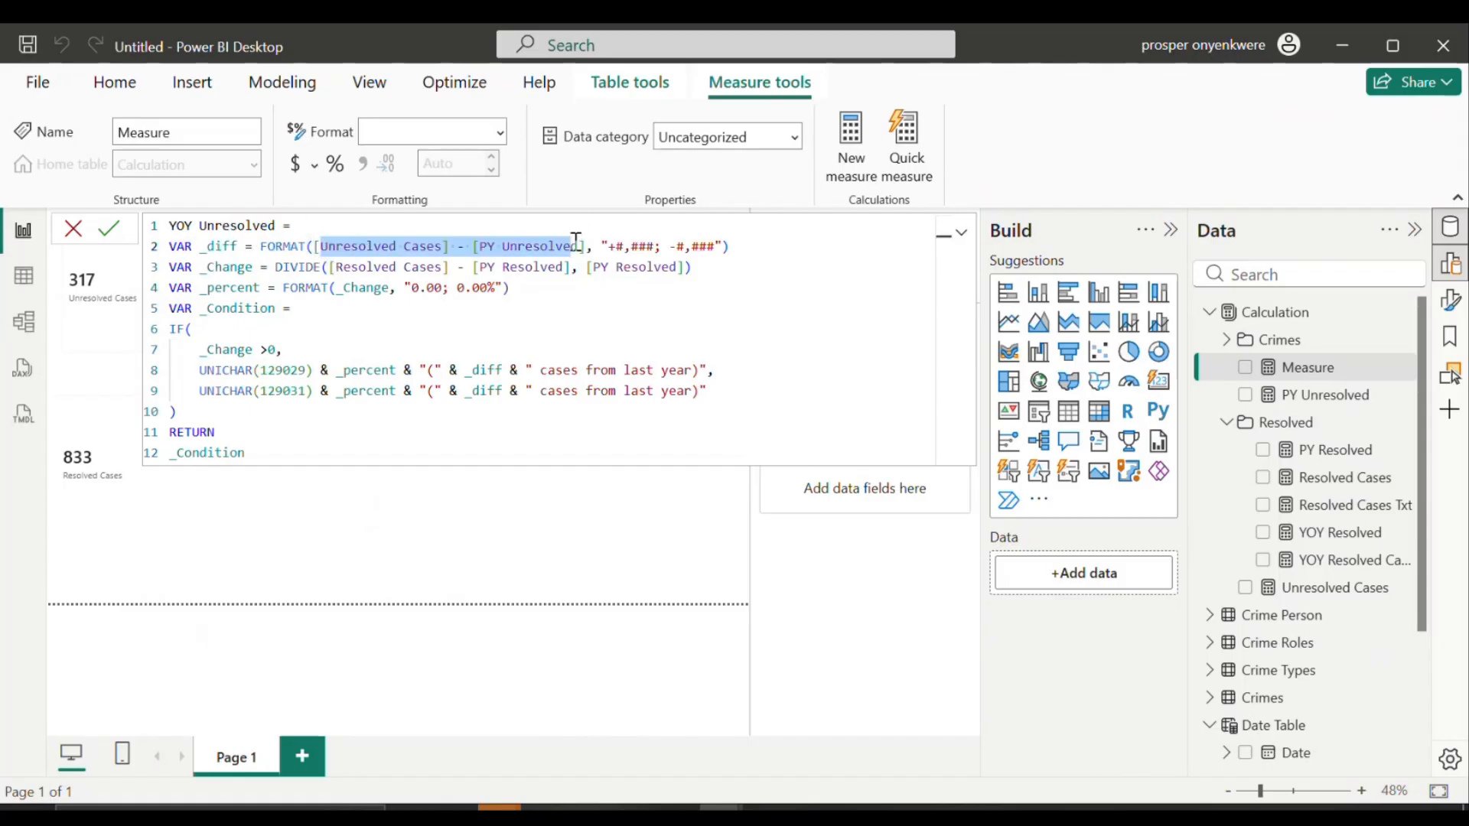
left_click_drag(573, 245, 586, 245)
key("ctrl+c")
left_click_drag(570, 266, 337, 264)
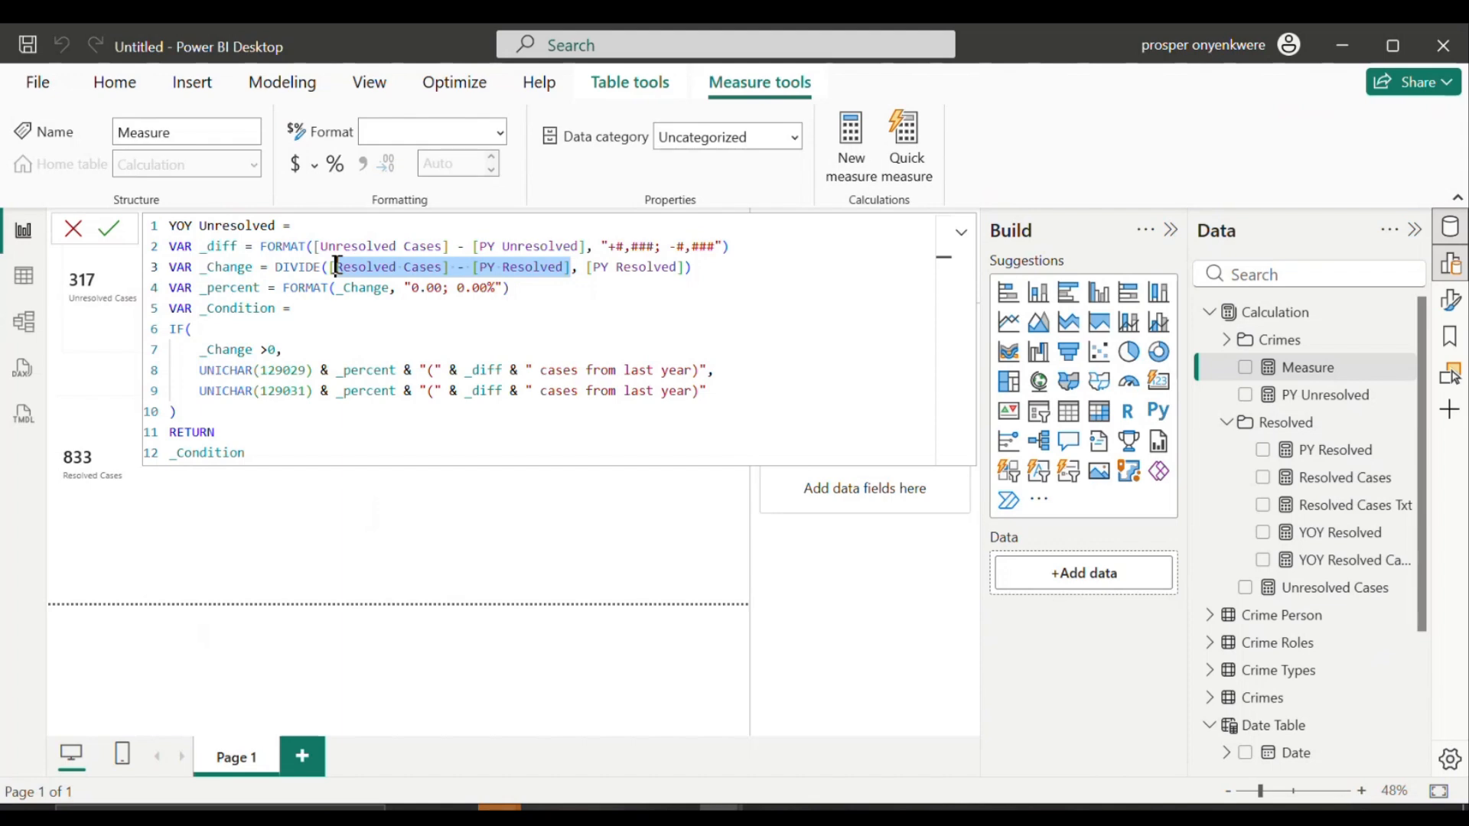
key("ctrl+v")
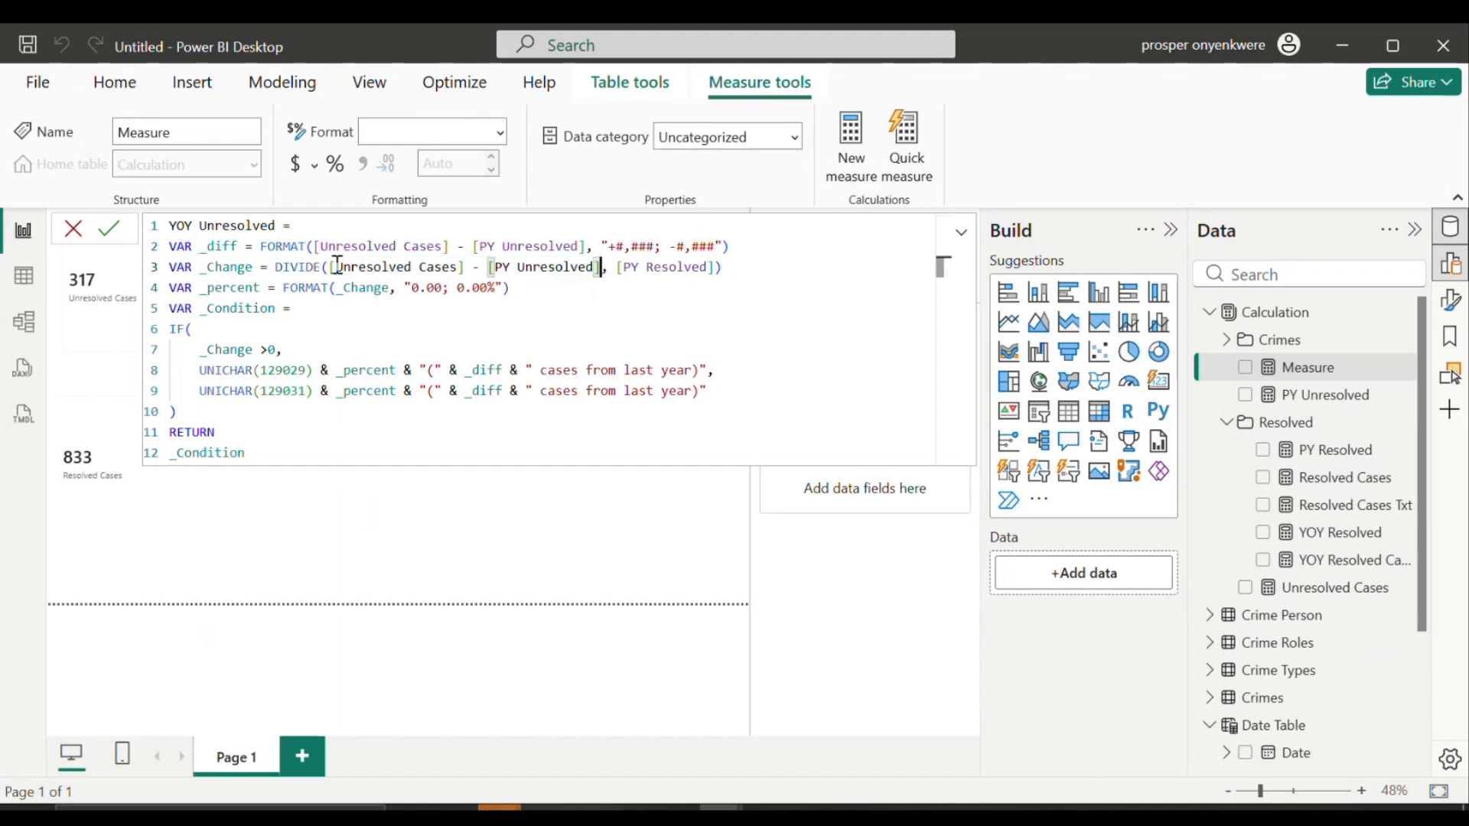
Step: Replace the DIVIDE denominator in _Change with [PY Unresolved] and commit the YOY Unresolved measure
double_click(653, 267)
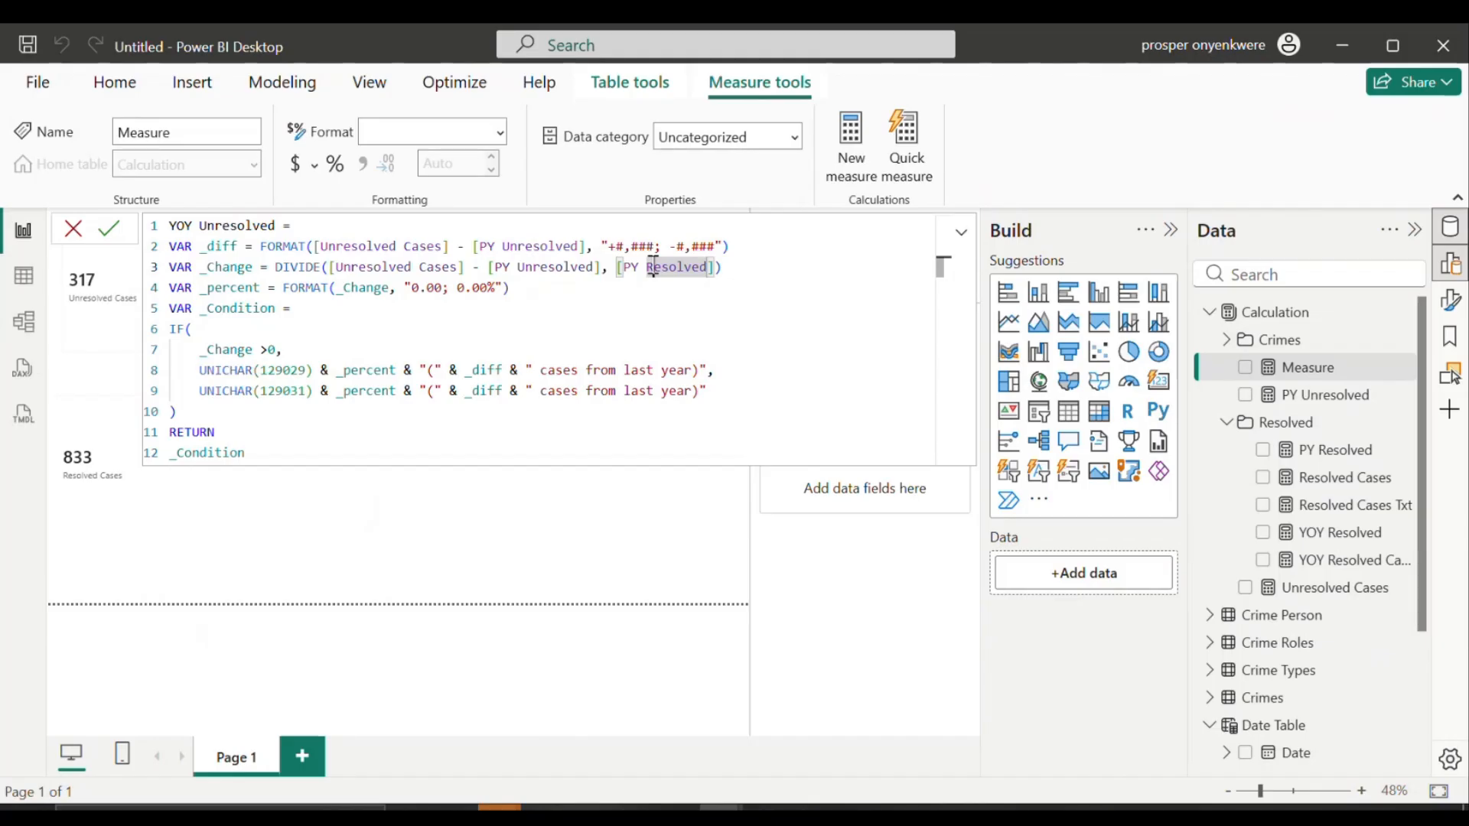
key("BackSpace")
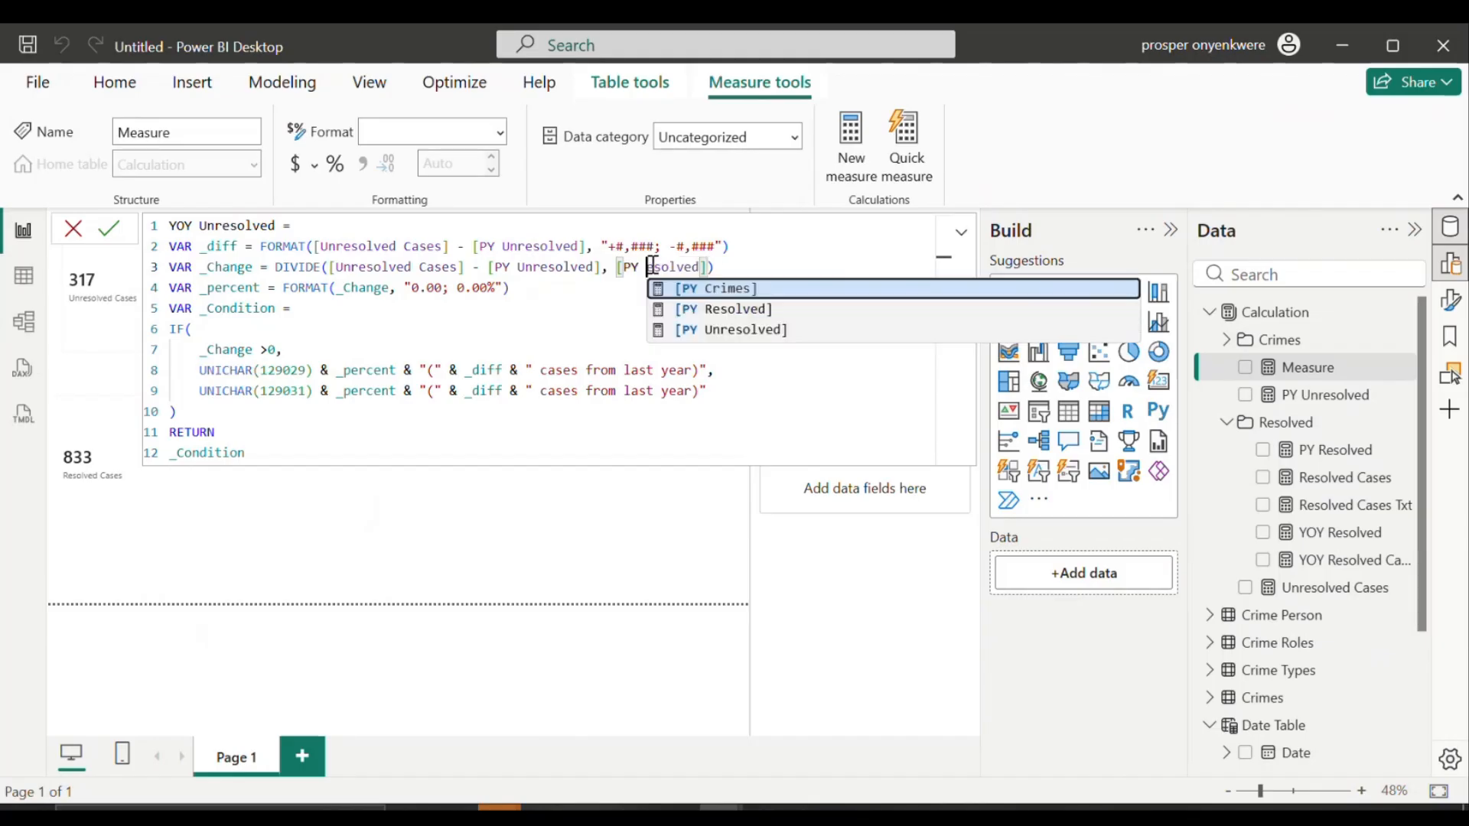
left_click(688, 329)
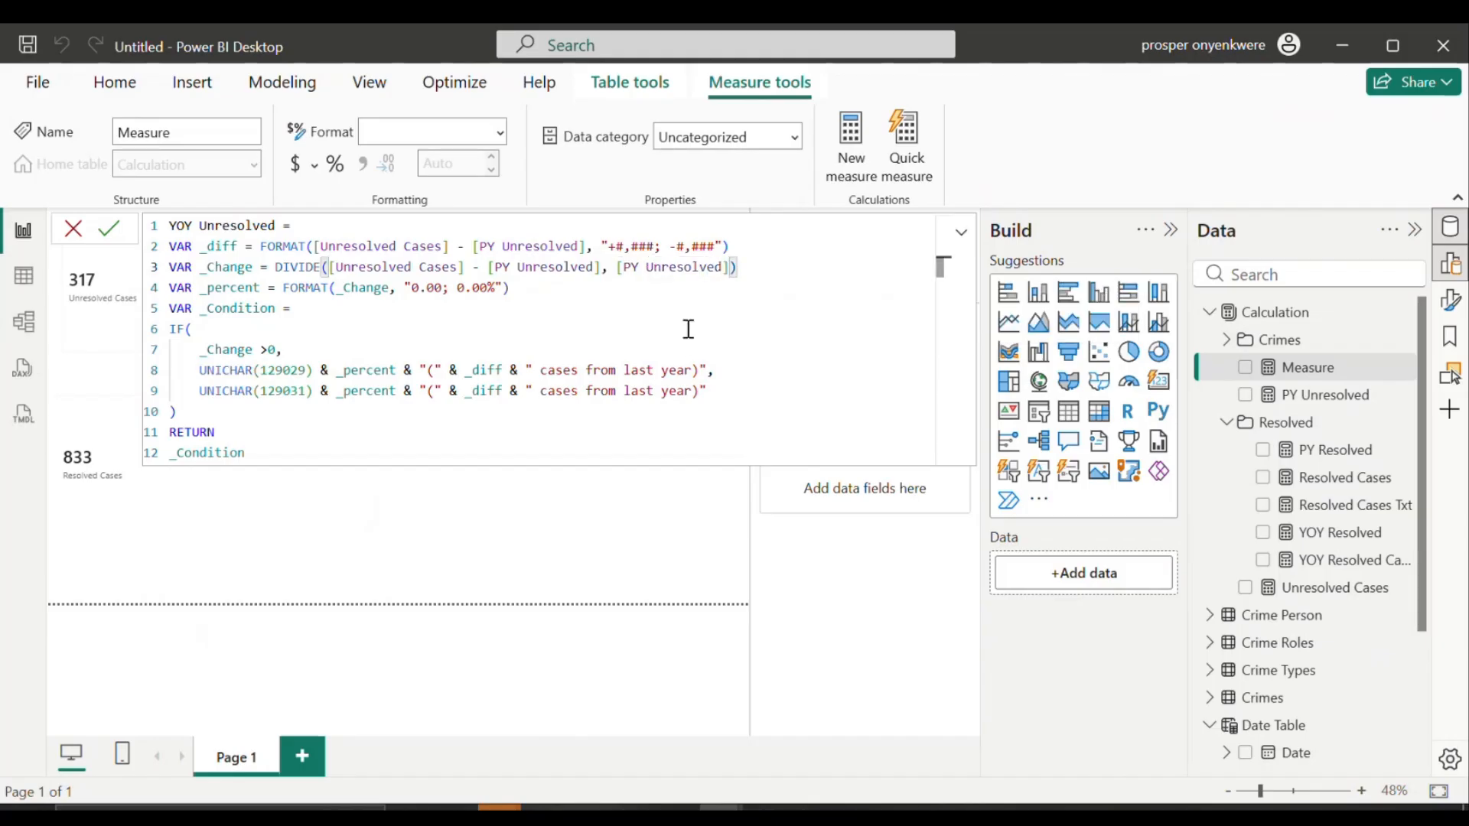
left_click(370, 307)
key("Return")
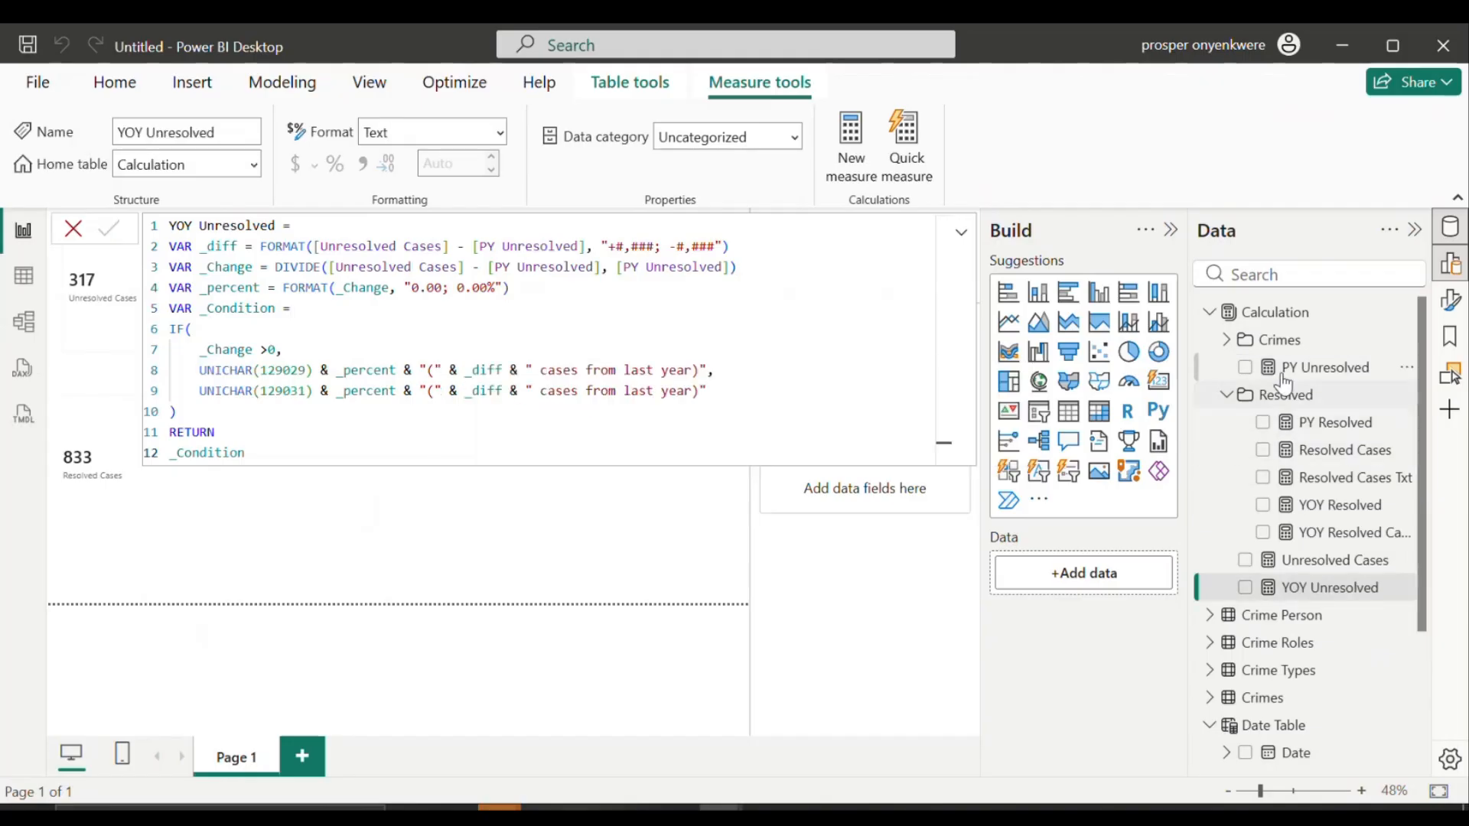
Step: Copy the full YOY Resolved Cases Colour formula into a new measure in the Calculation table
left_click(1338, 535)
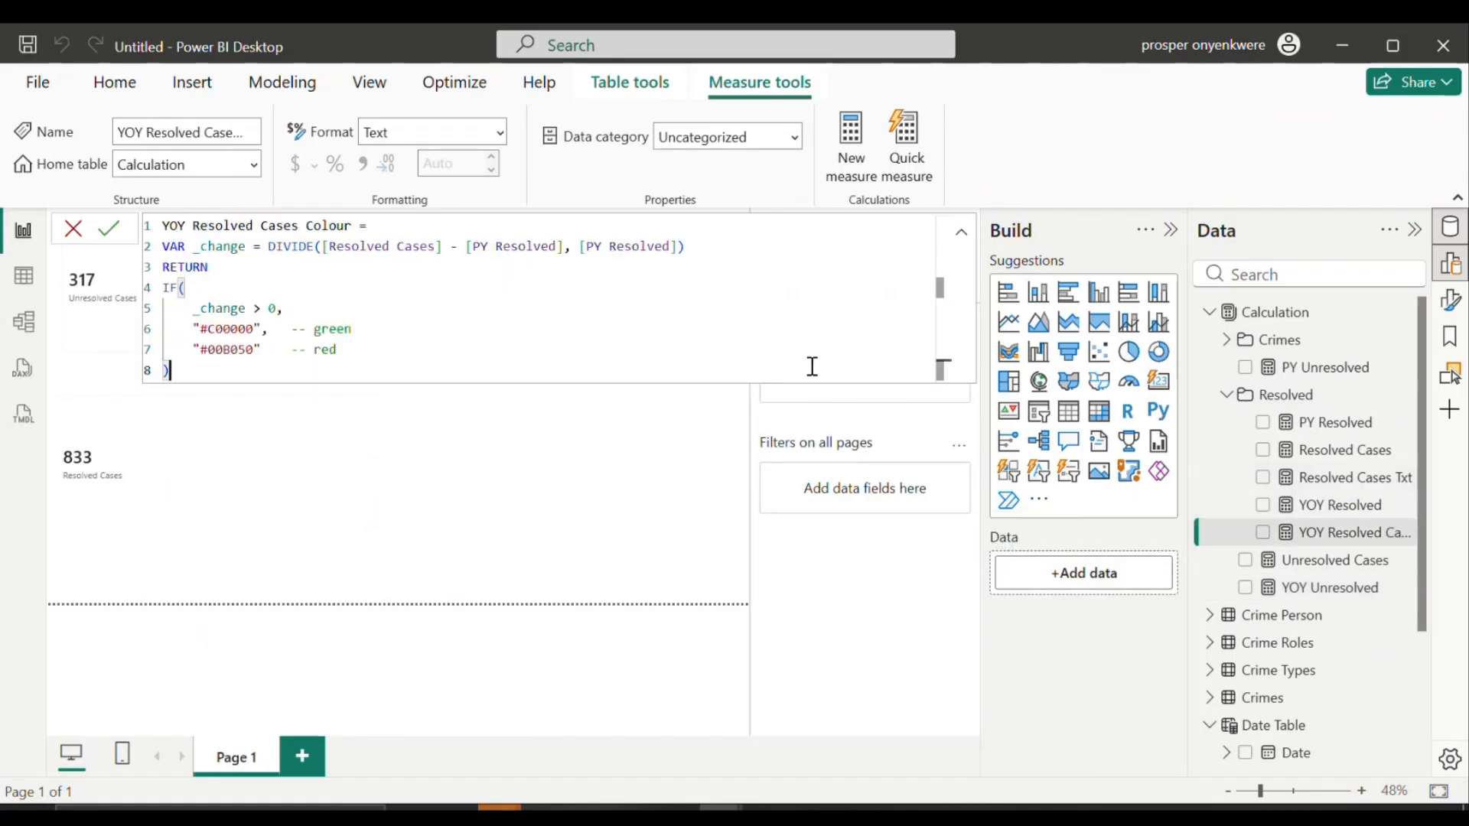
key("ctrl+a")
key("ctrl+c")
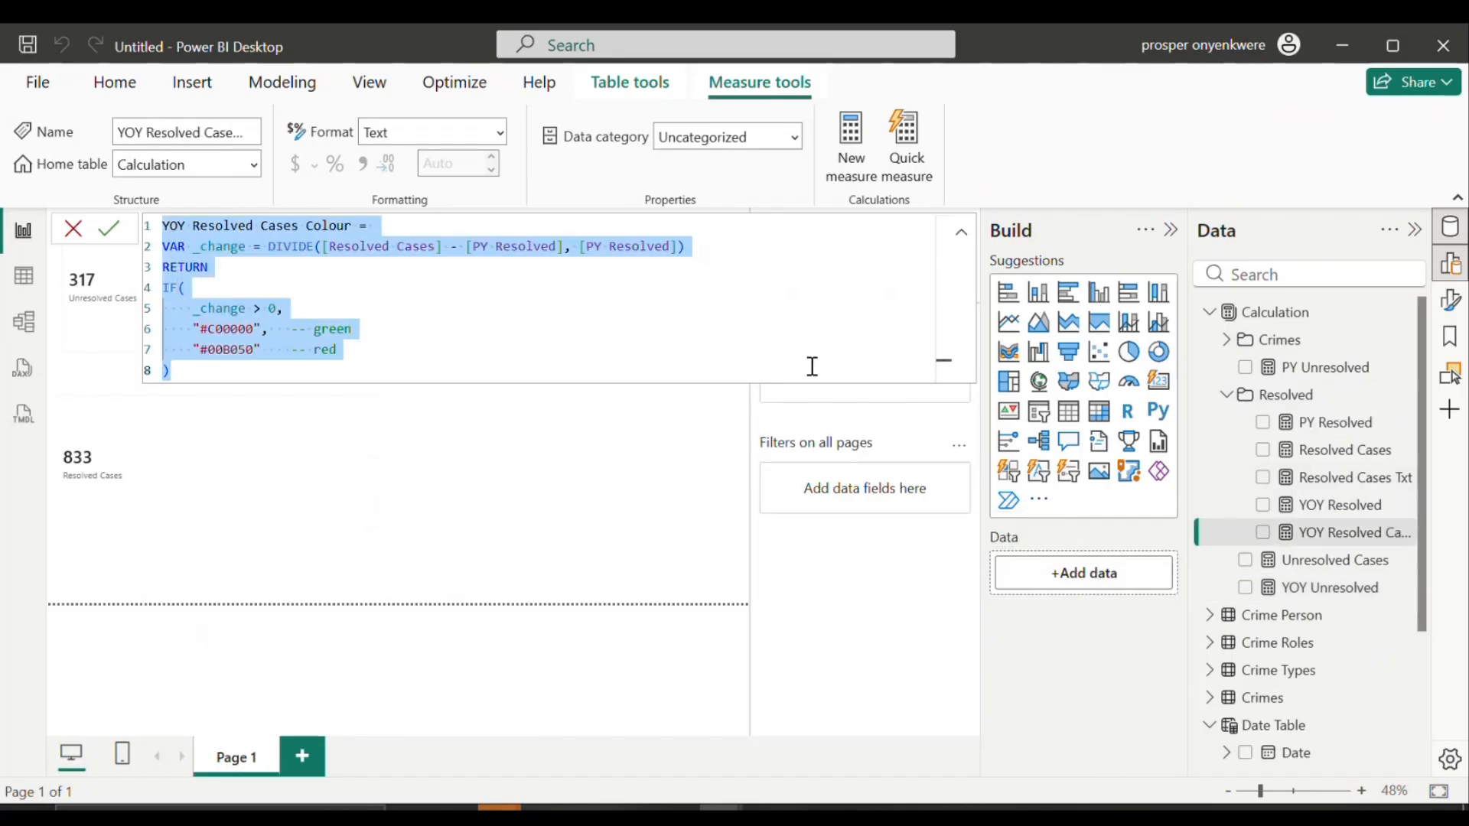
right_click(1257, 318)
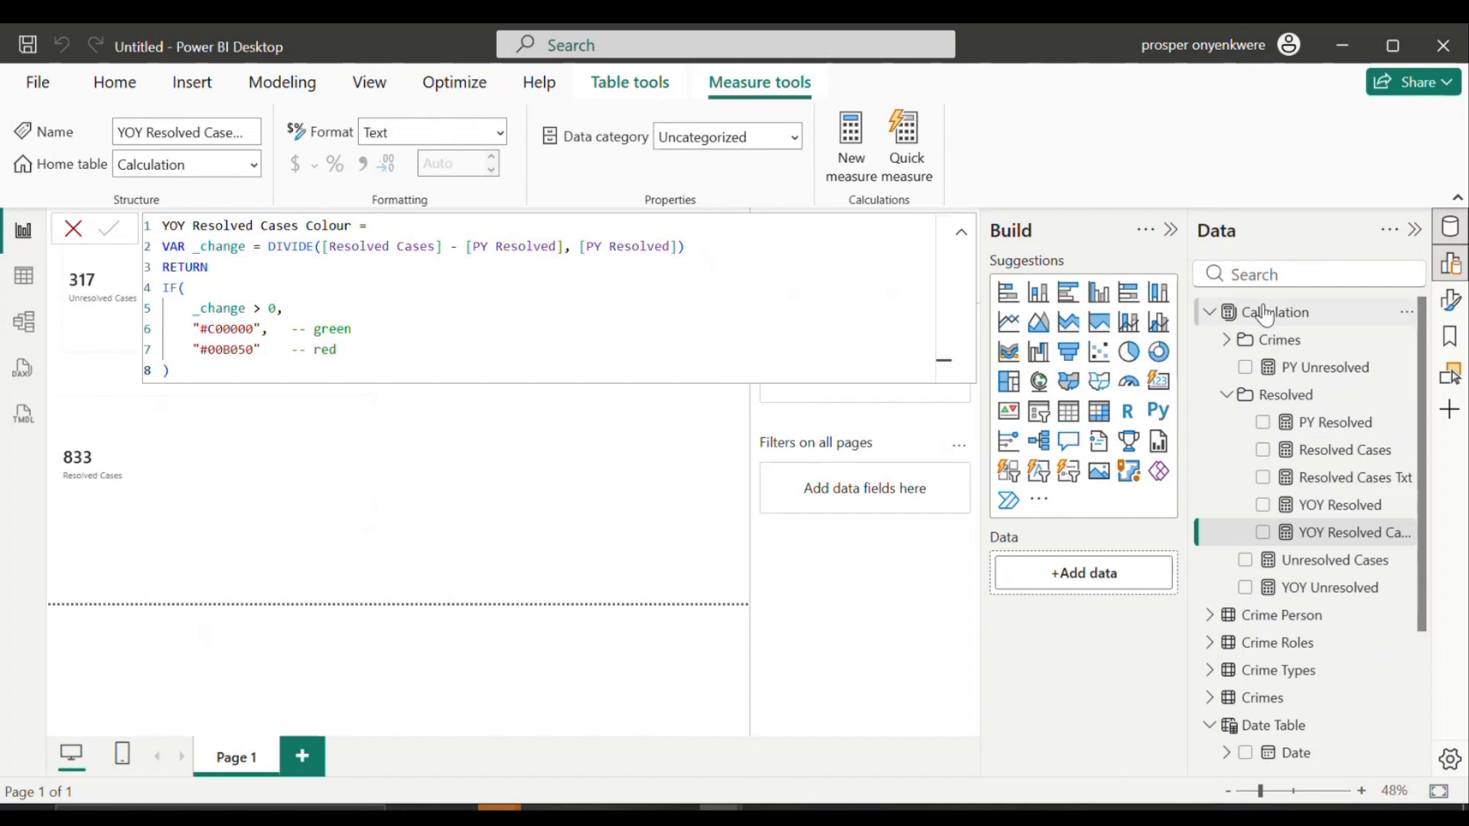
right_click(1263, 306)
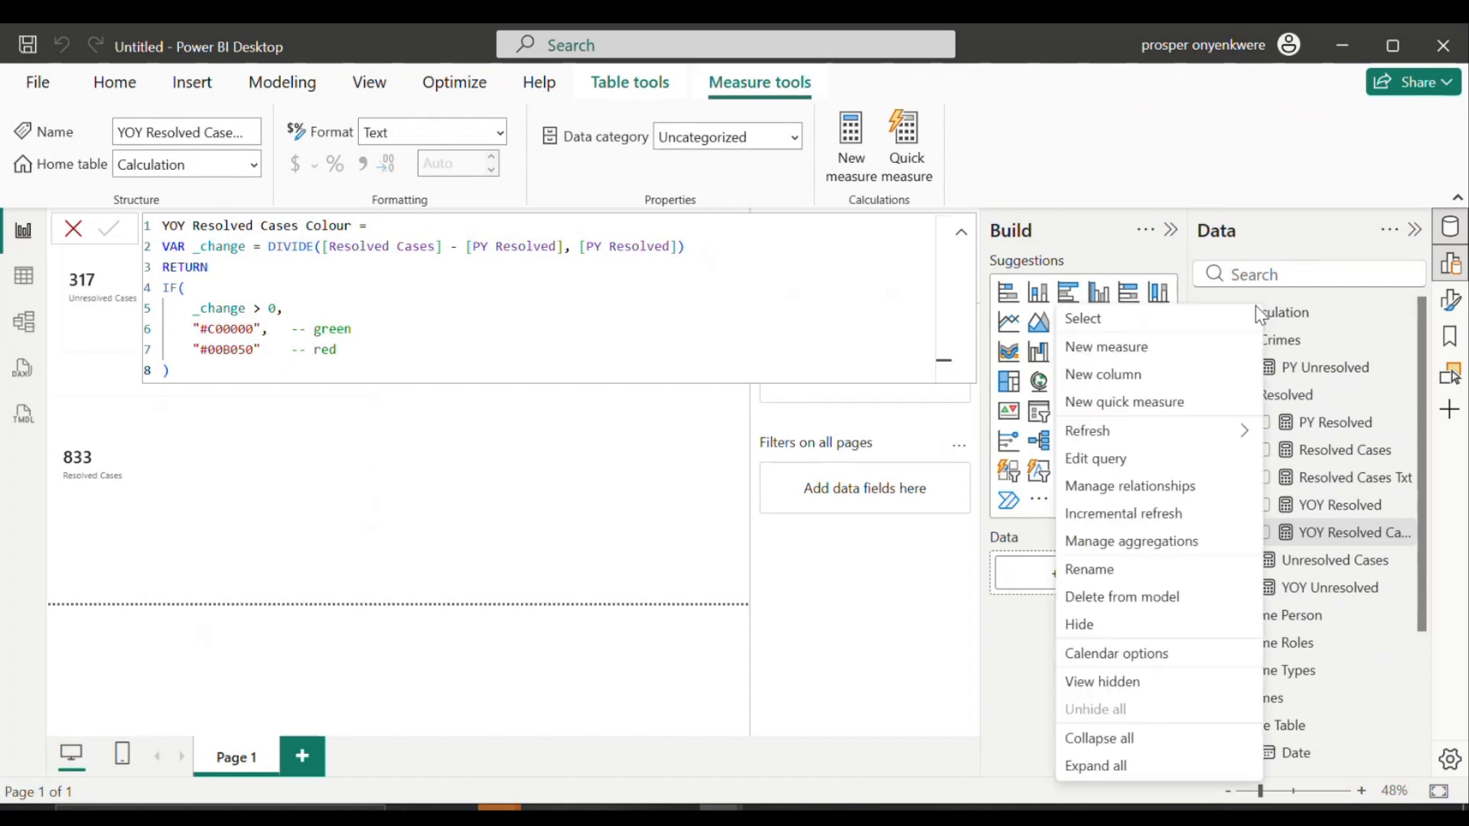
left_click(1145, 353)
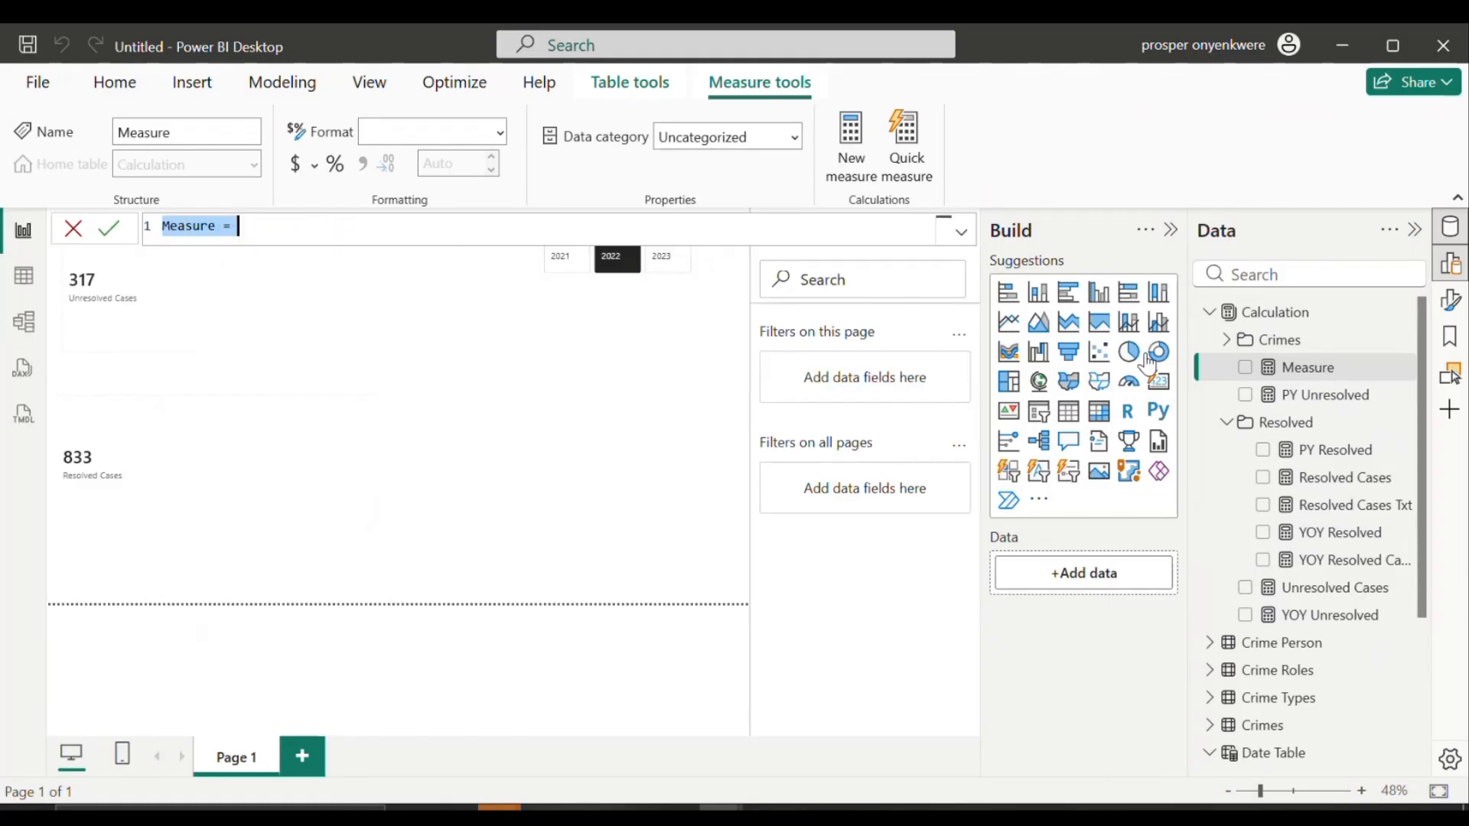
key("ctrl+v")
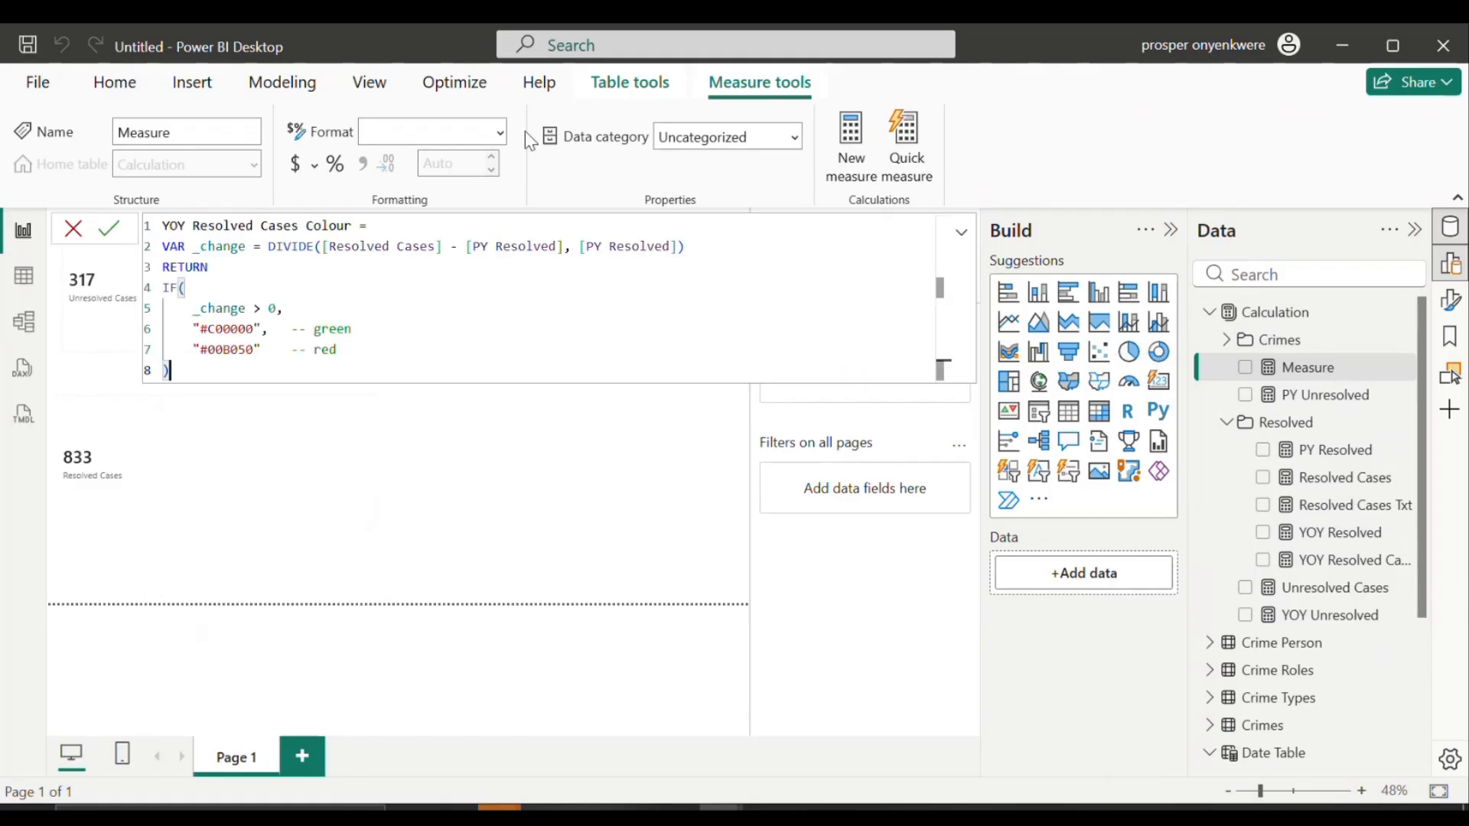
Step: Change the copied measure's name in the formula to YOY Unresolved Cases Colour
double_click(201, 225)
type("Unresolved")
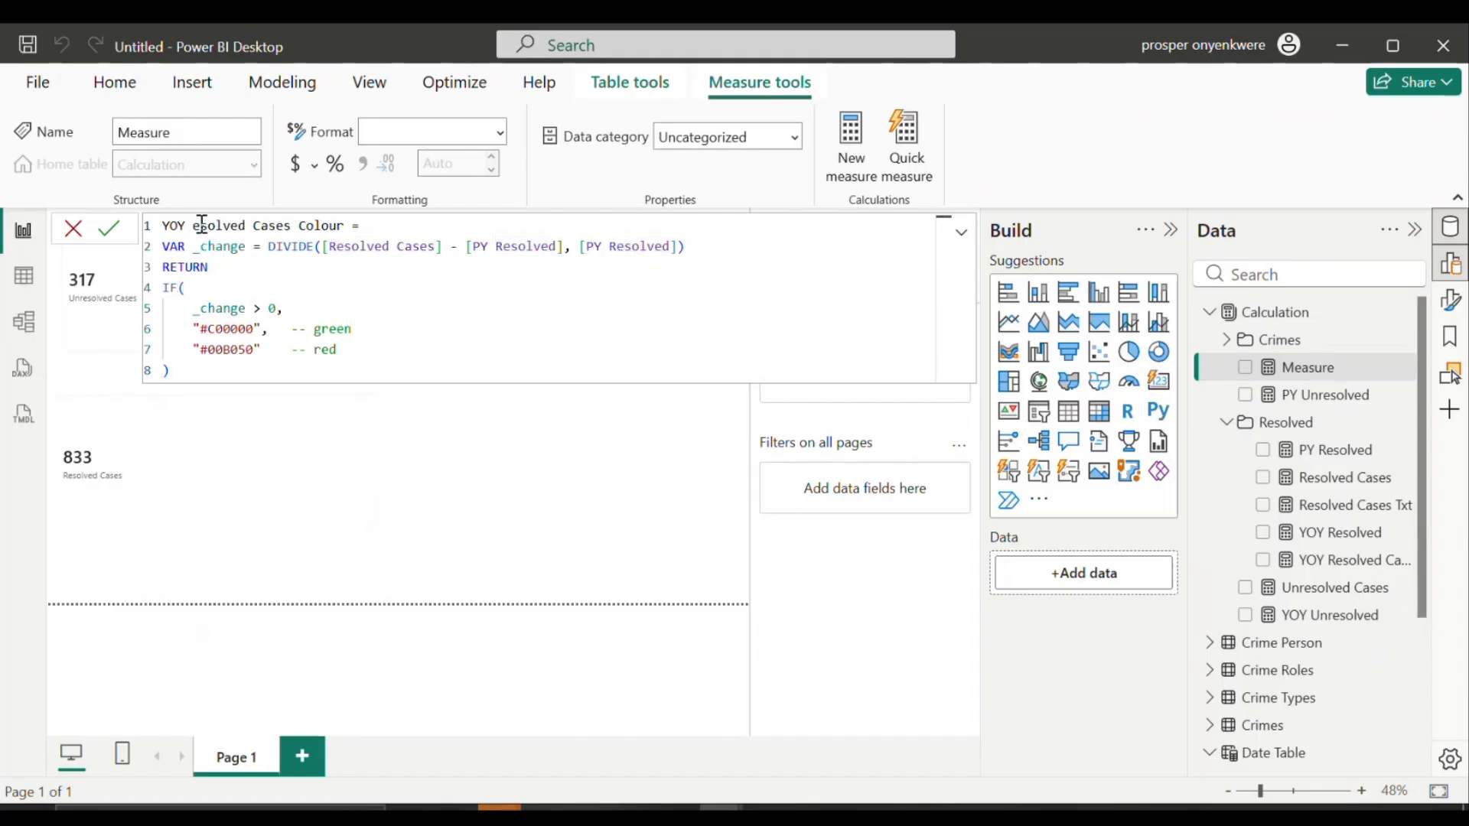
type("r")
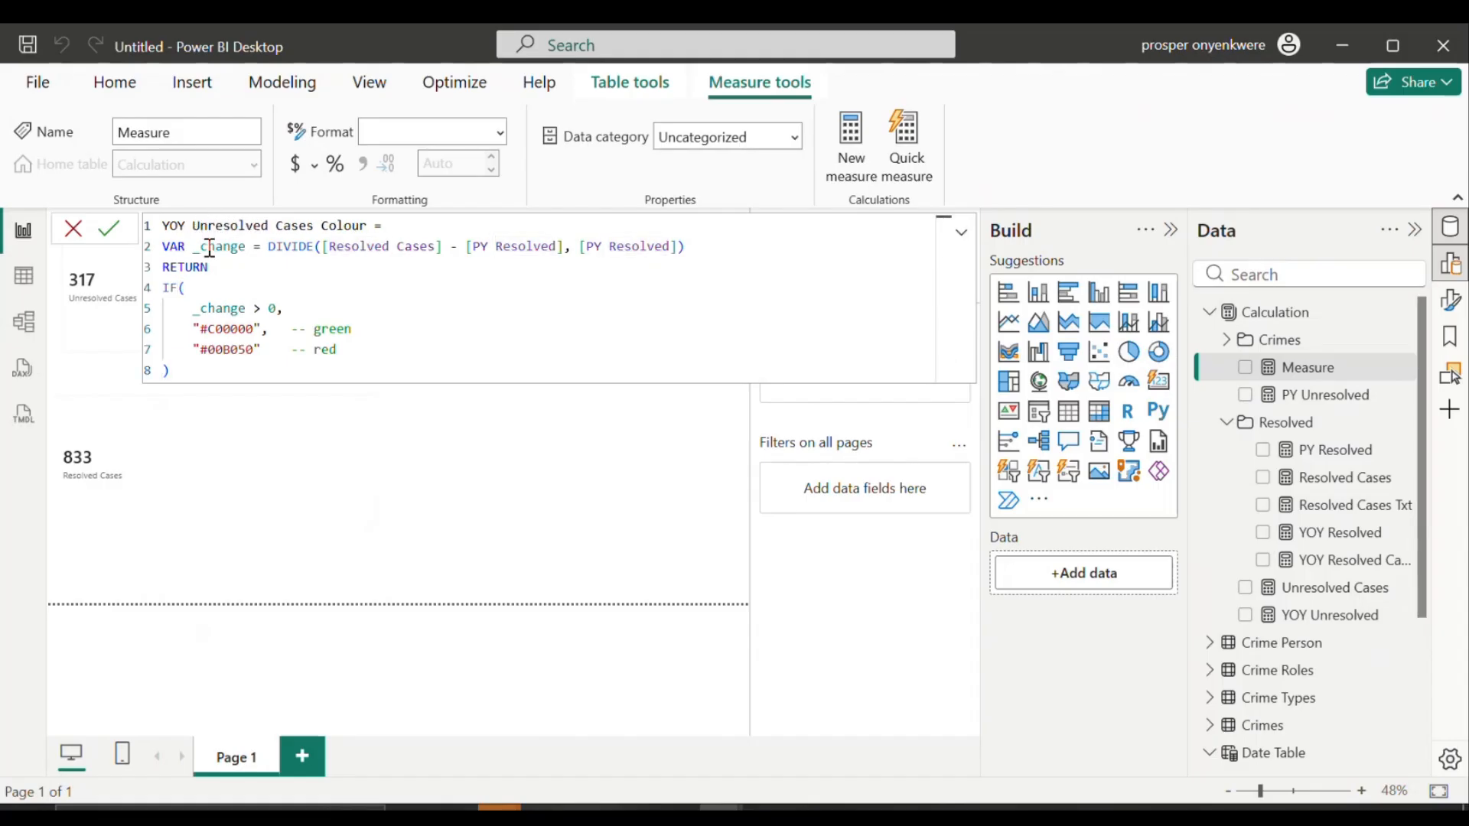
Step: Replace the resolved references in _change to give DIVIDE([Unresolved Cases] - [PY Unresolved], [PY Unresolved]) and commit the colour measure
left_click(335, 247)
key("BackSpace")
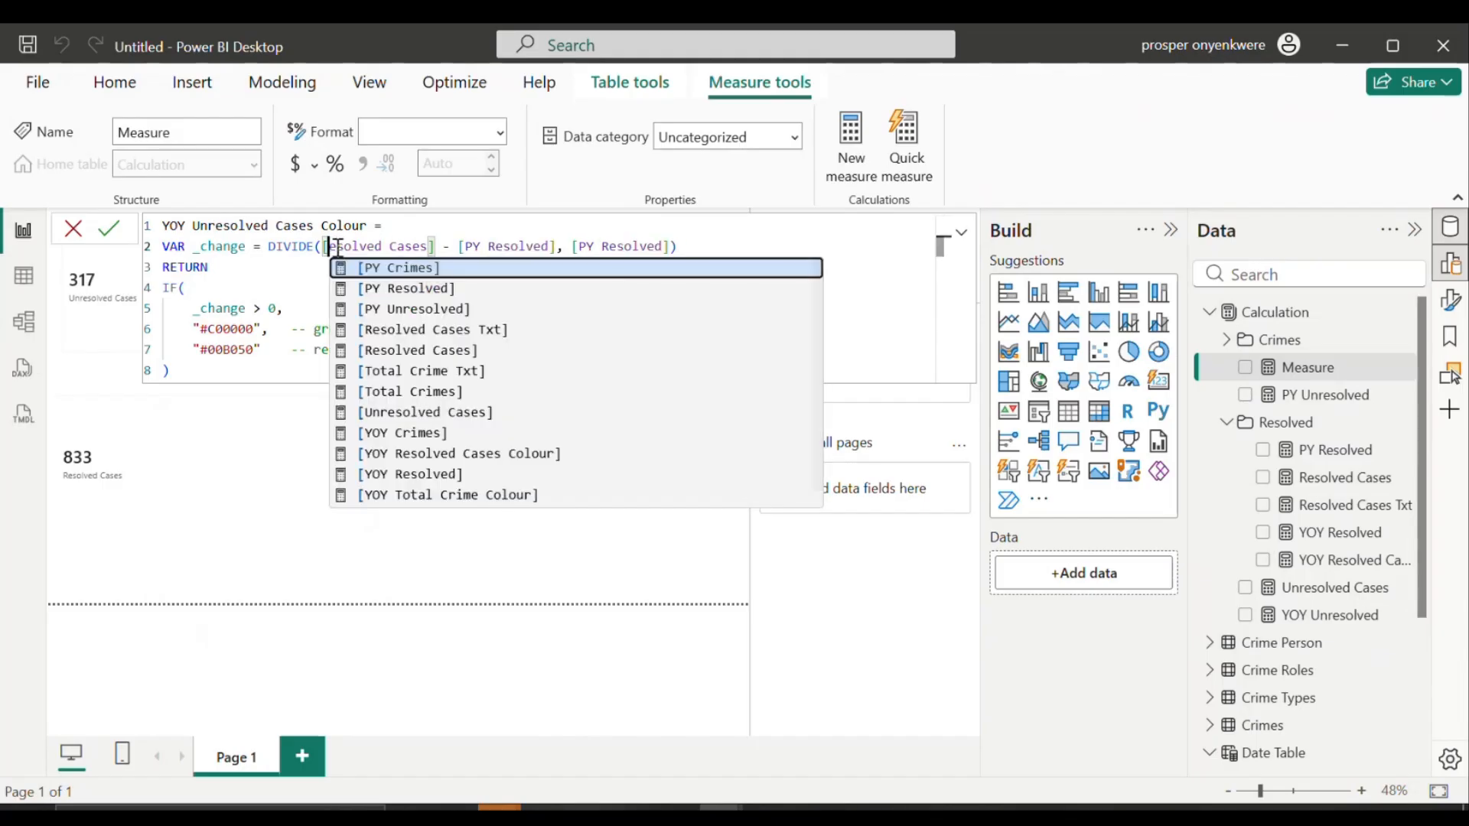
type("Unr")
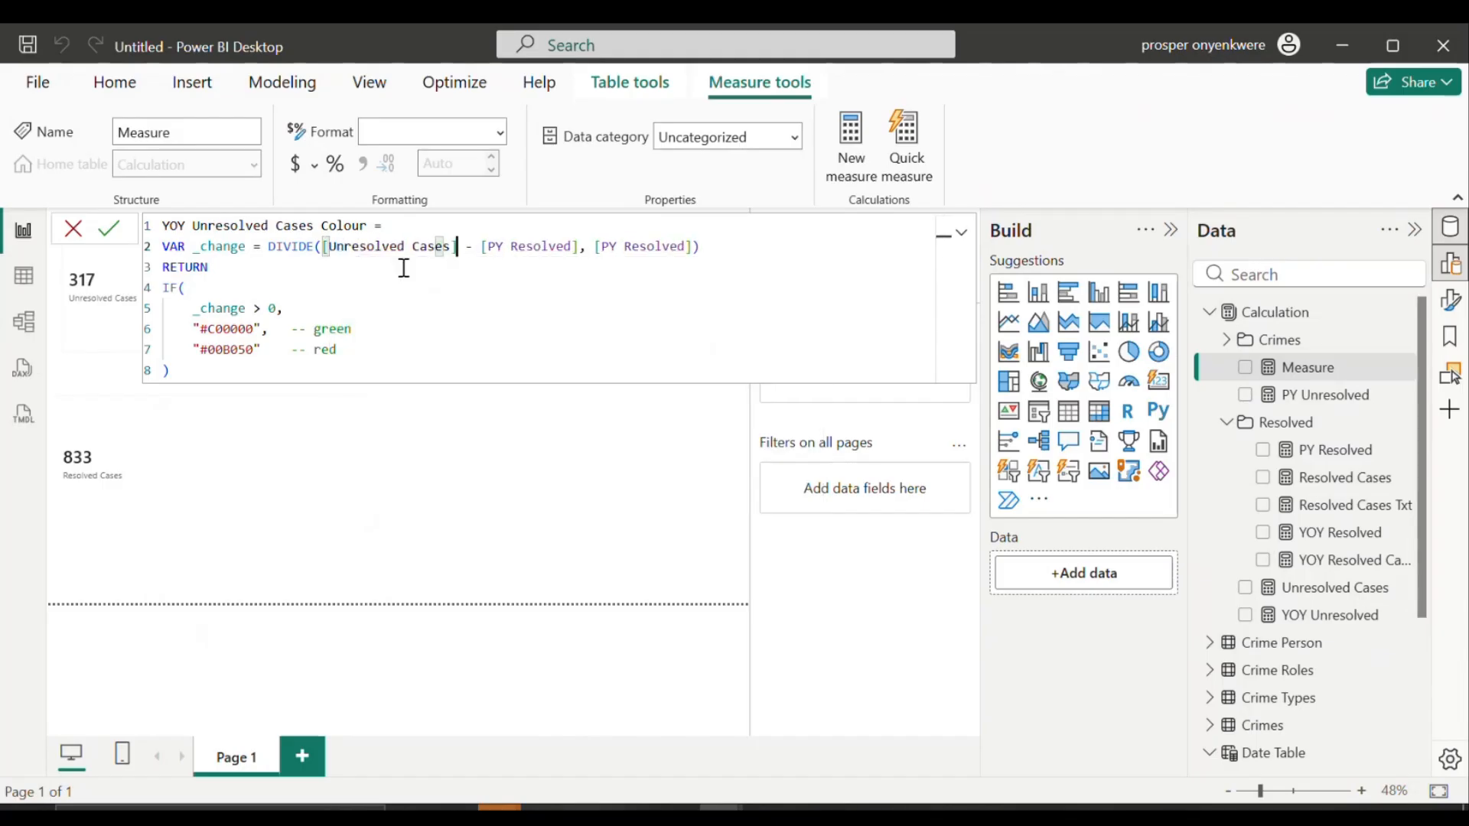
left_click(519, 244)
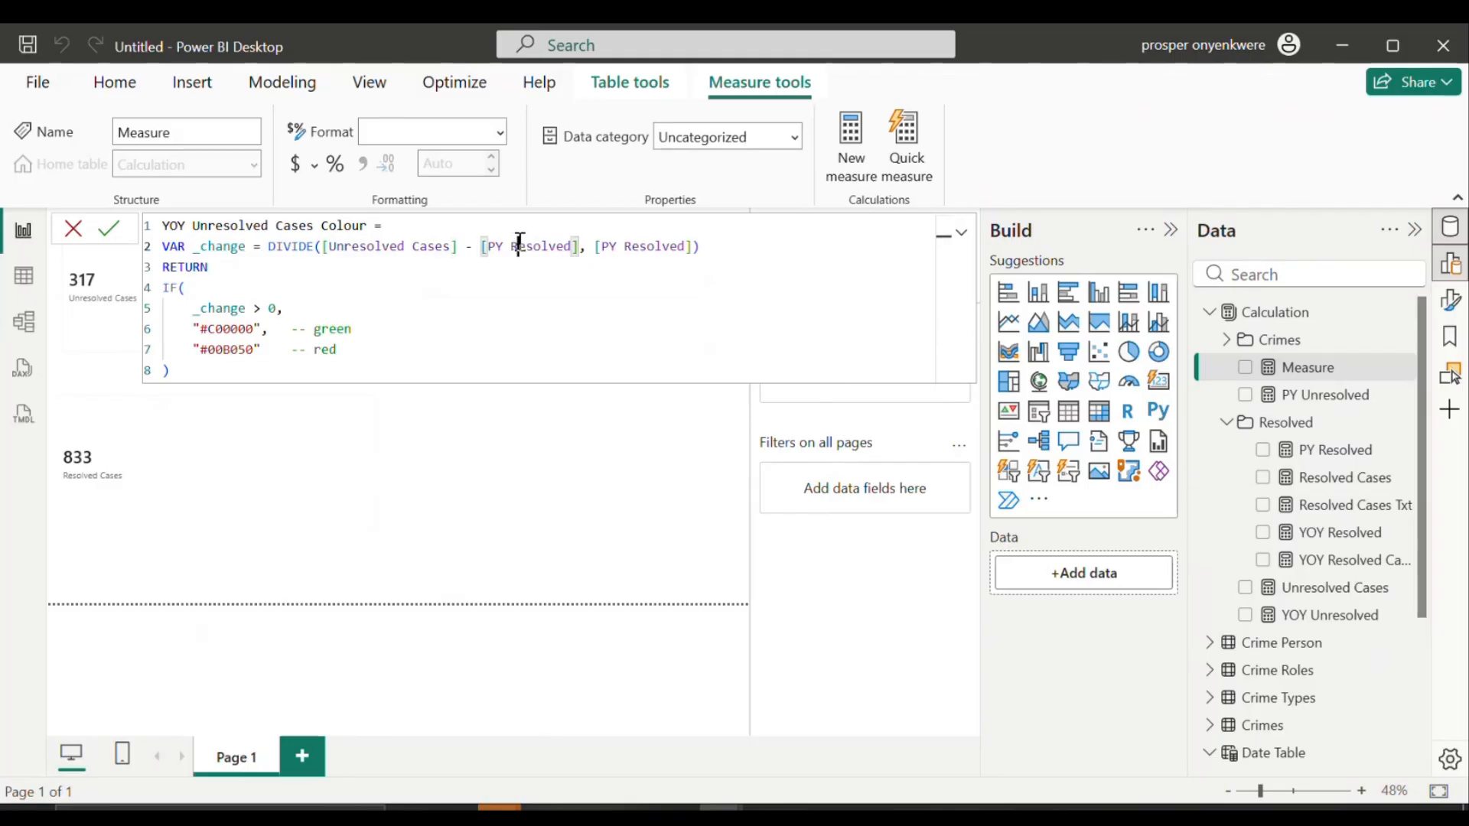
key("BackSpace")
left_click(582, 310)
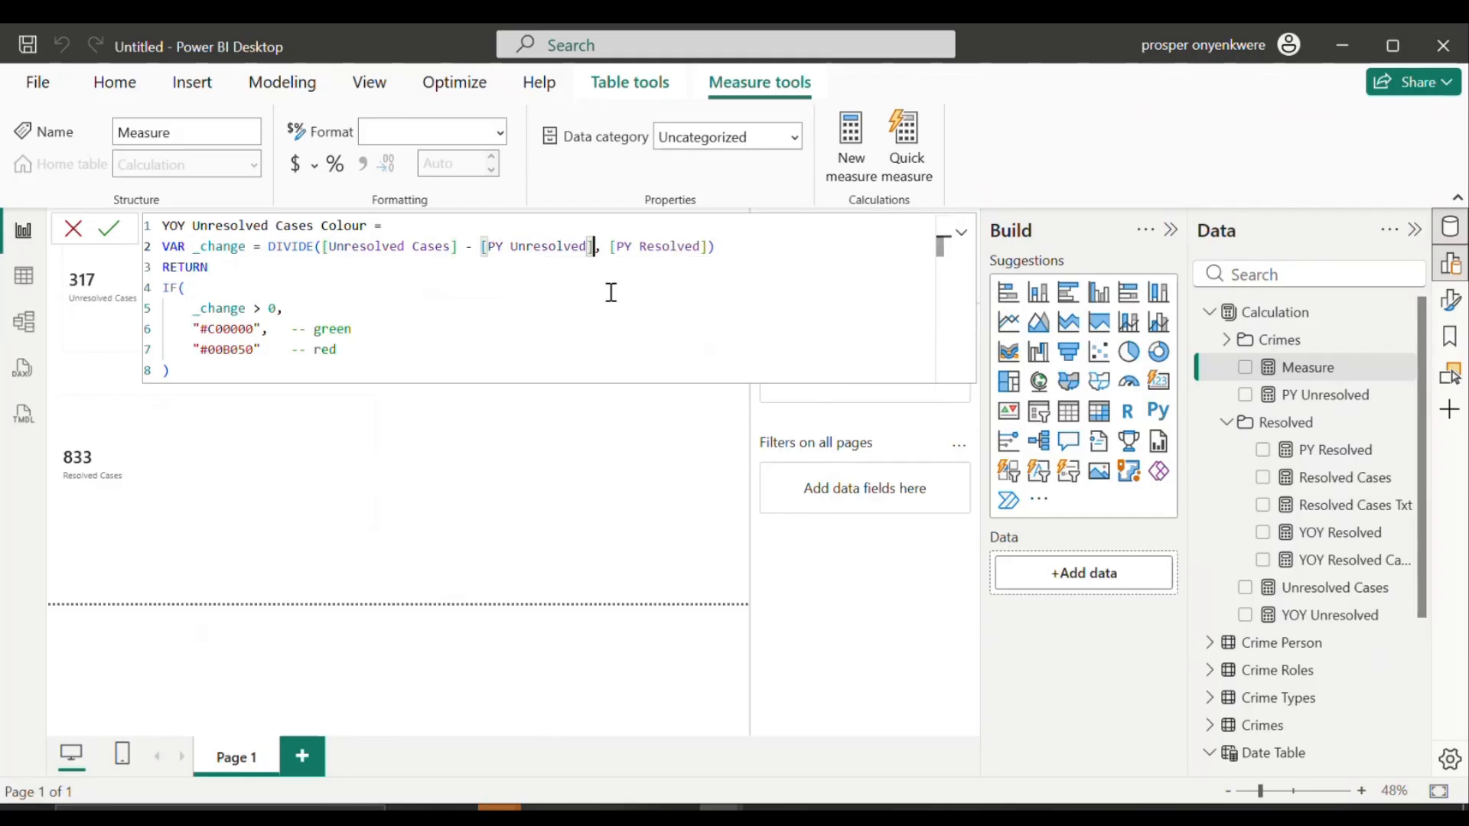
left_click(648, 251)
key("BackSpace")
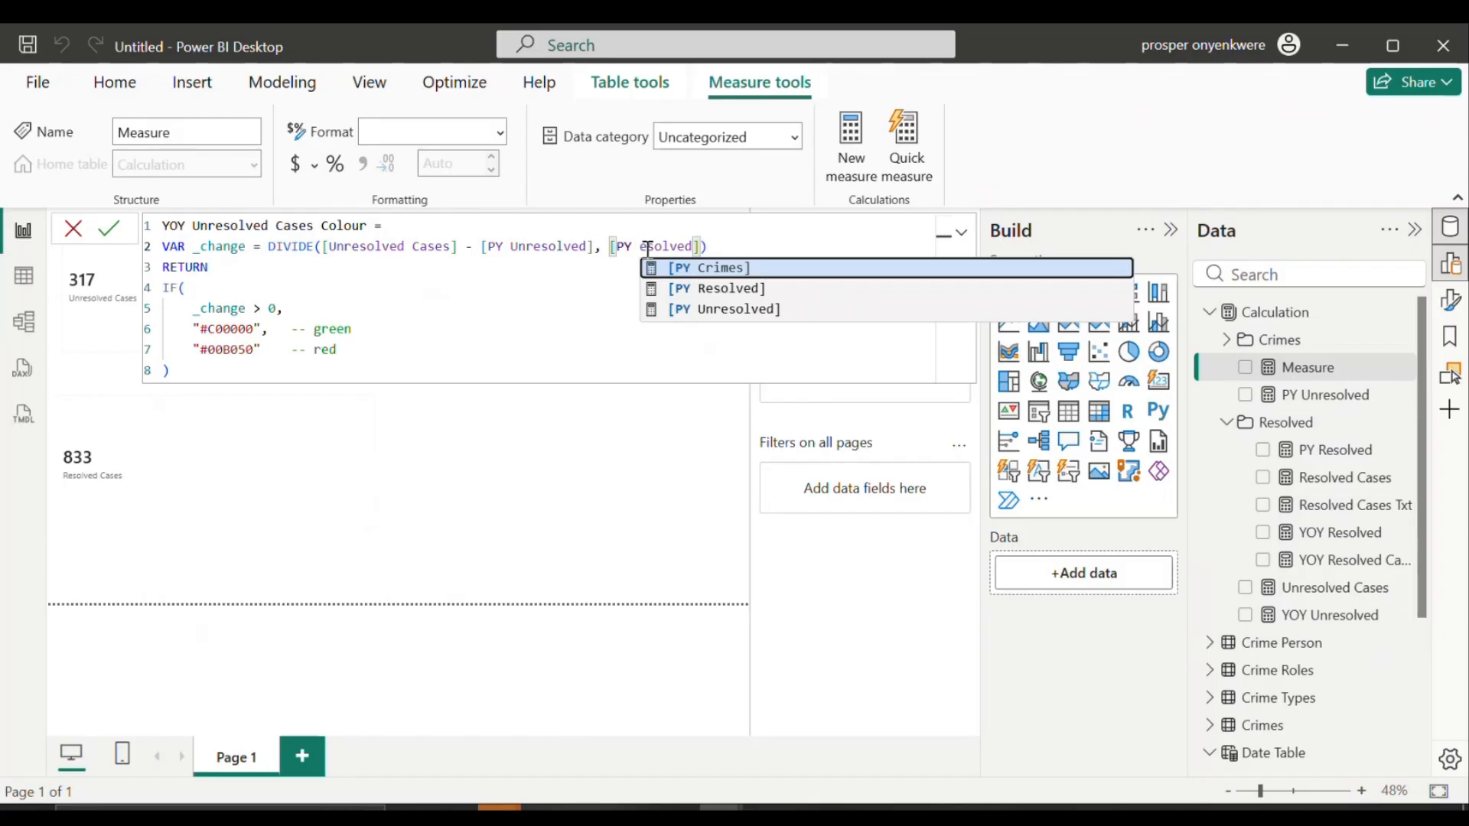
left_click(673, 303)
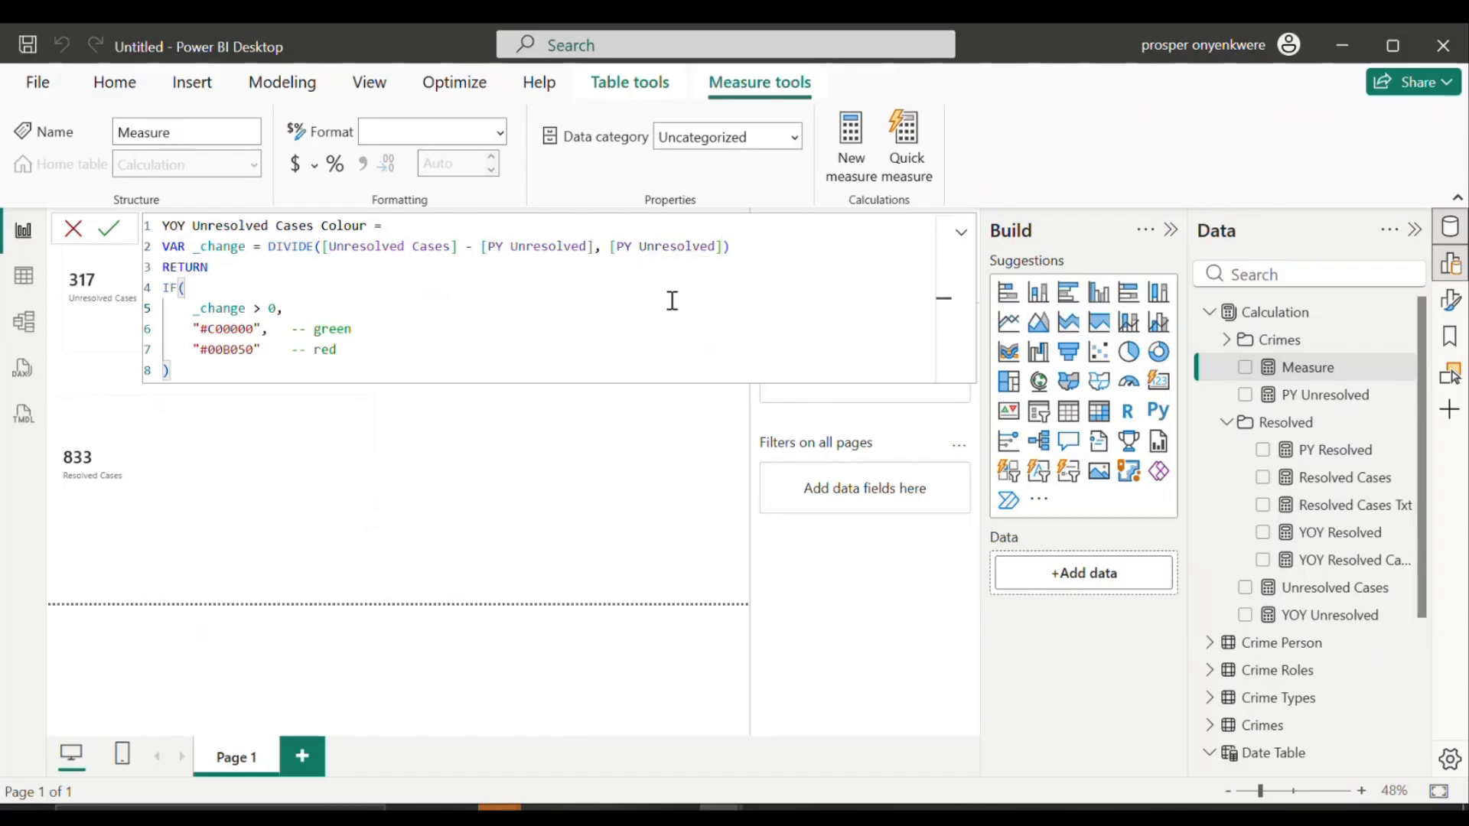
key("Return")
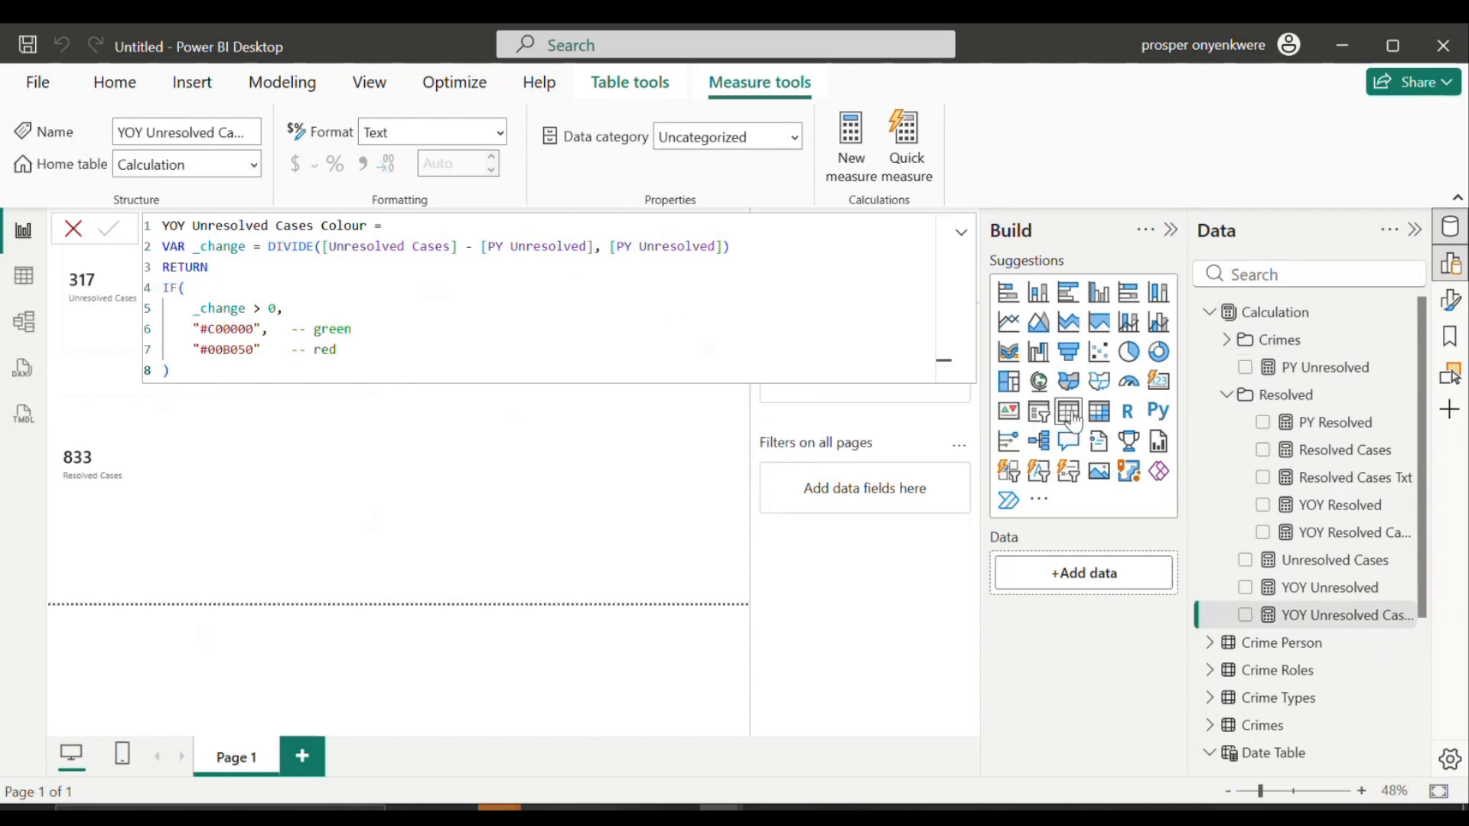
Step: Create the Calculation measure Unresolved Cases Txt = FORMAT([Unresolved Cases], "#,###")
right_click(1291, 313)
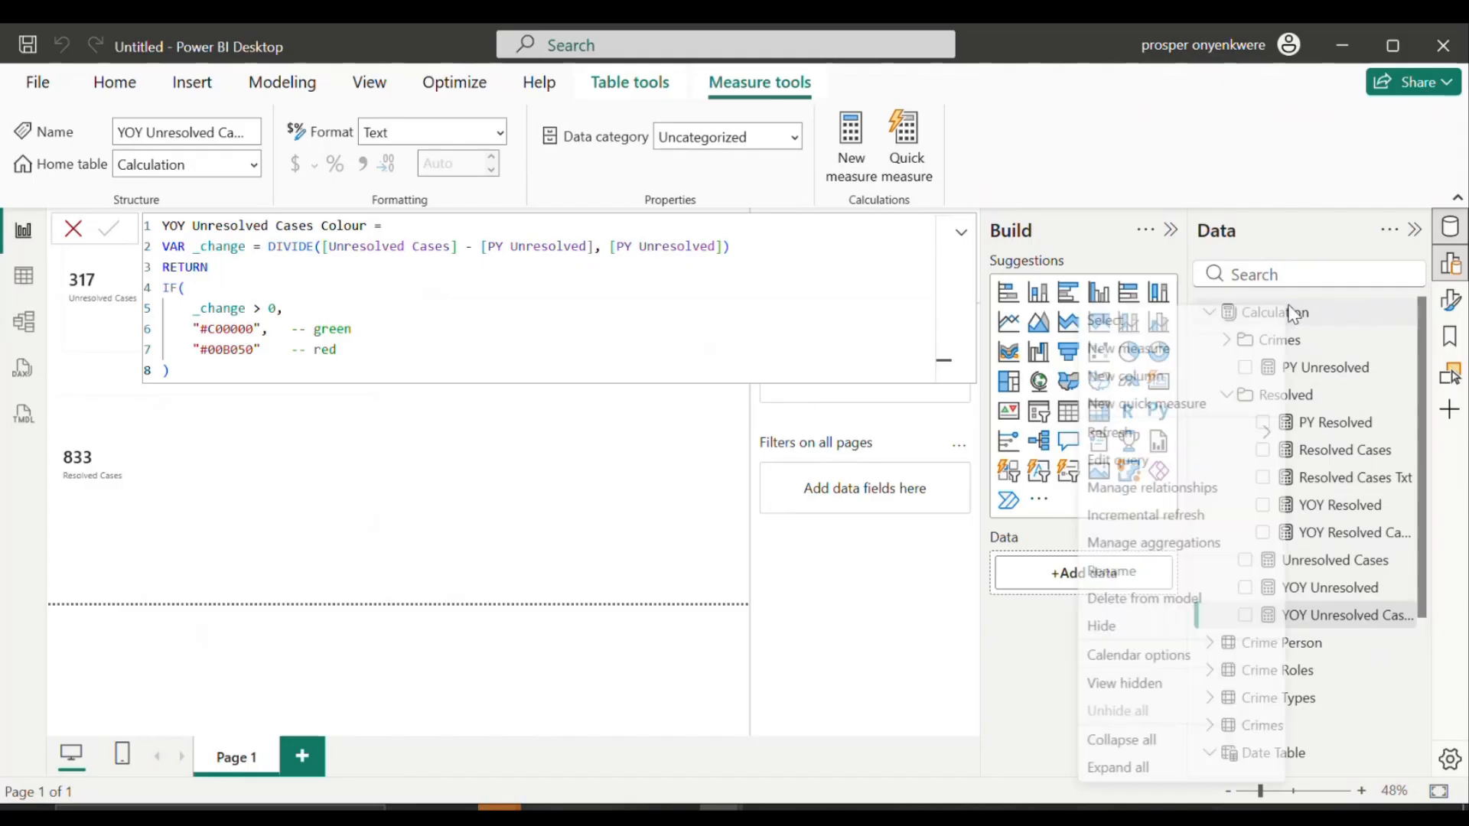
left_click(1187, 357)
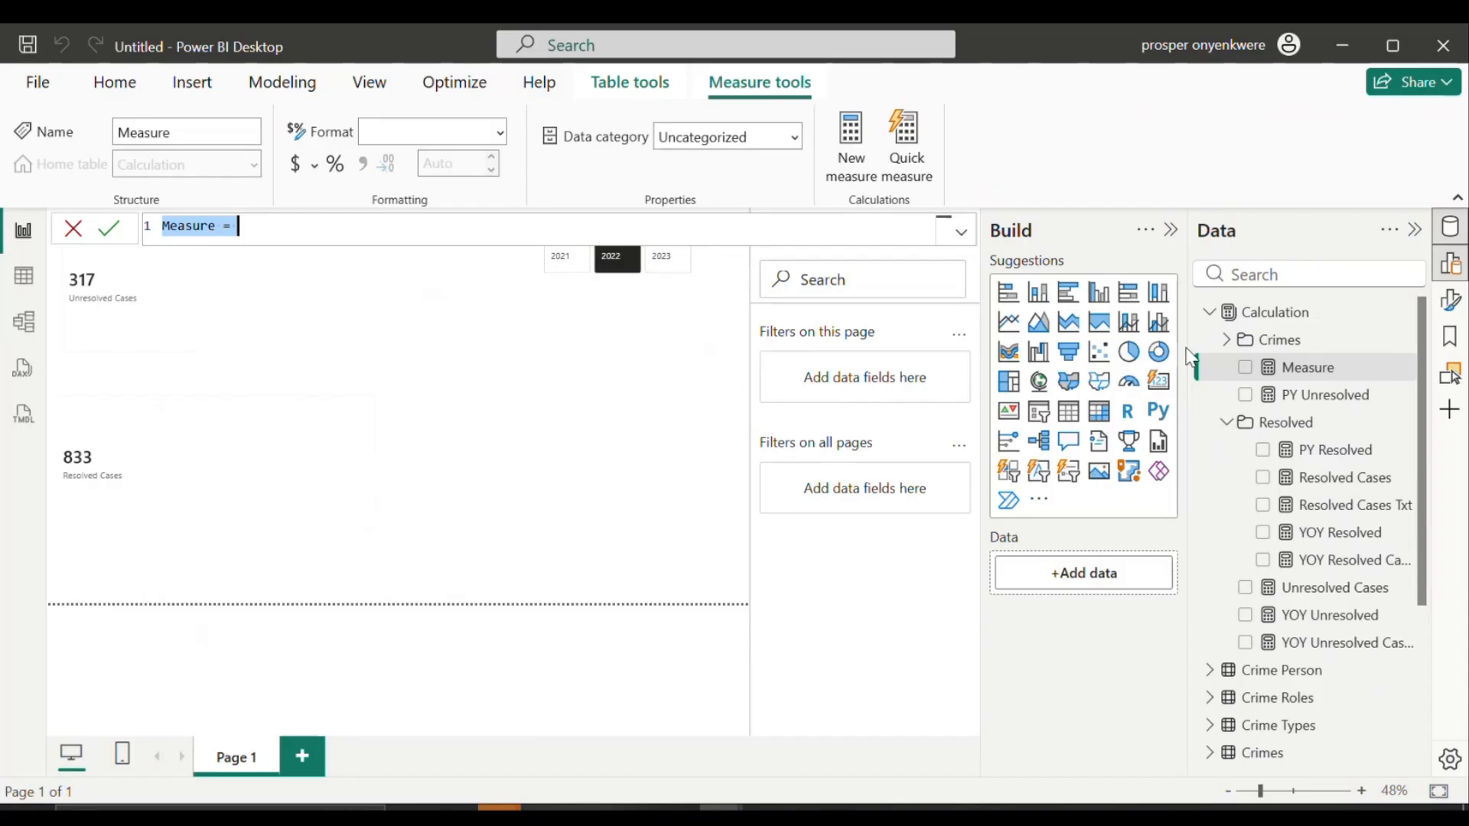
type("U")
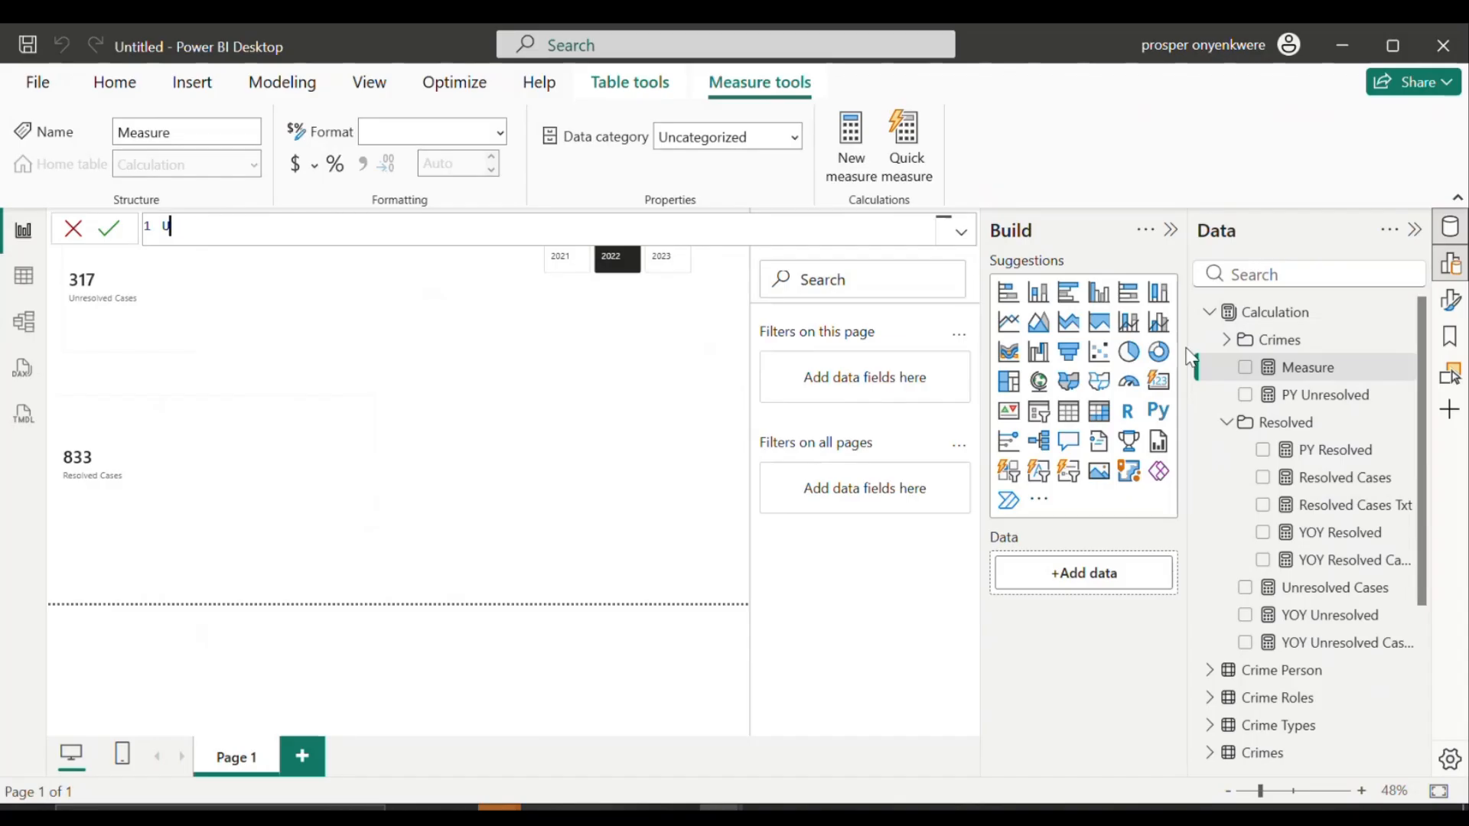
type("nr")
type("e")
type("solved Cases Txt =")
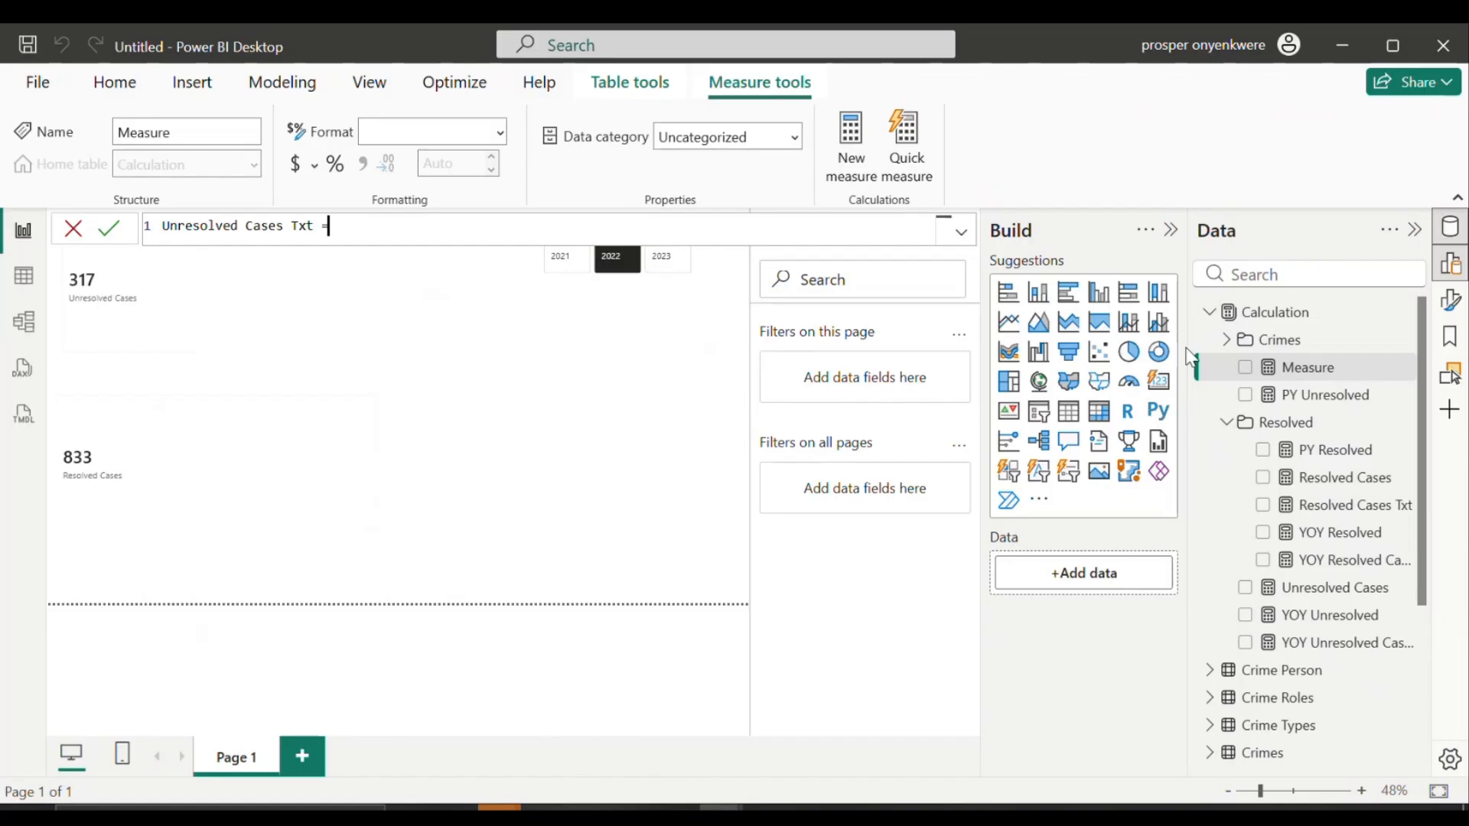
type(" FORMAT([Unresolved Cases], \"#,###\")")
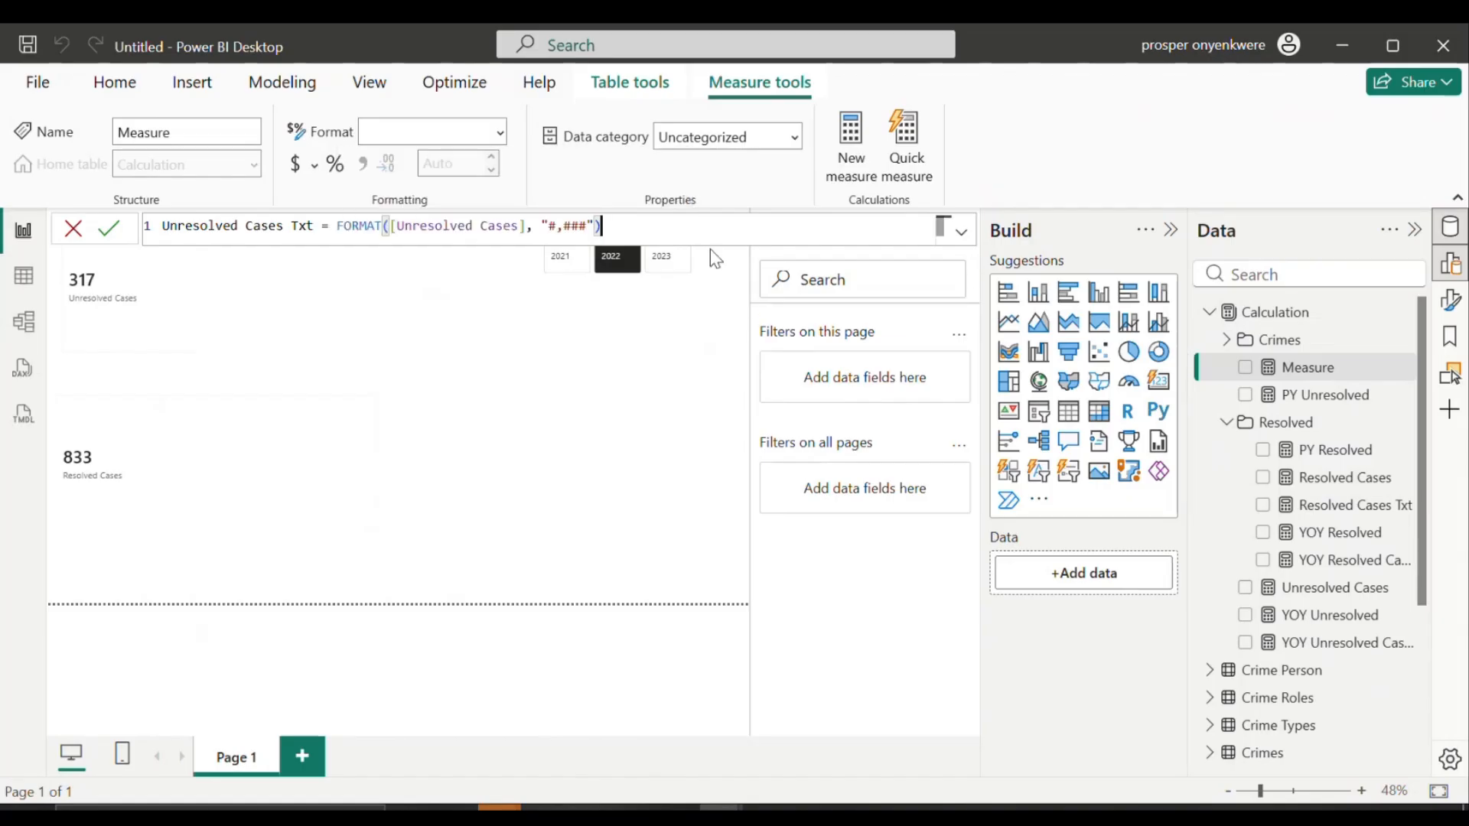
key("Return")
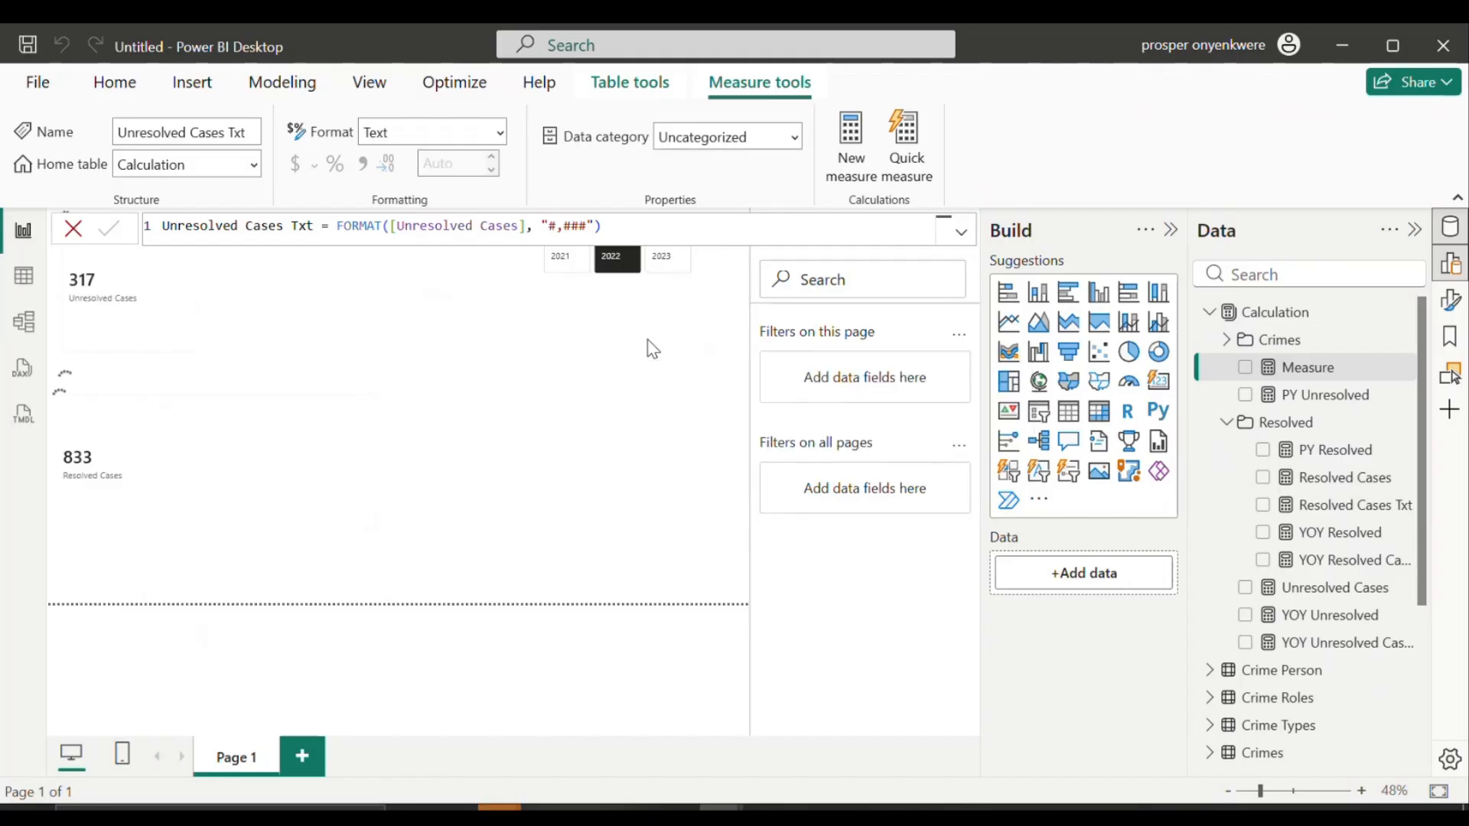
Step: In the model view, assign the Unresolved Cases measure to a new display folder named Unresolved
left_click(24, 323)
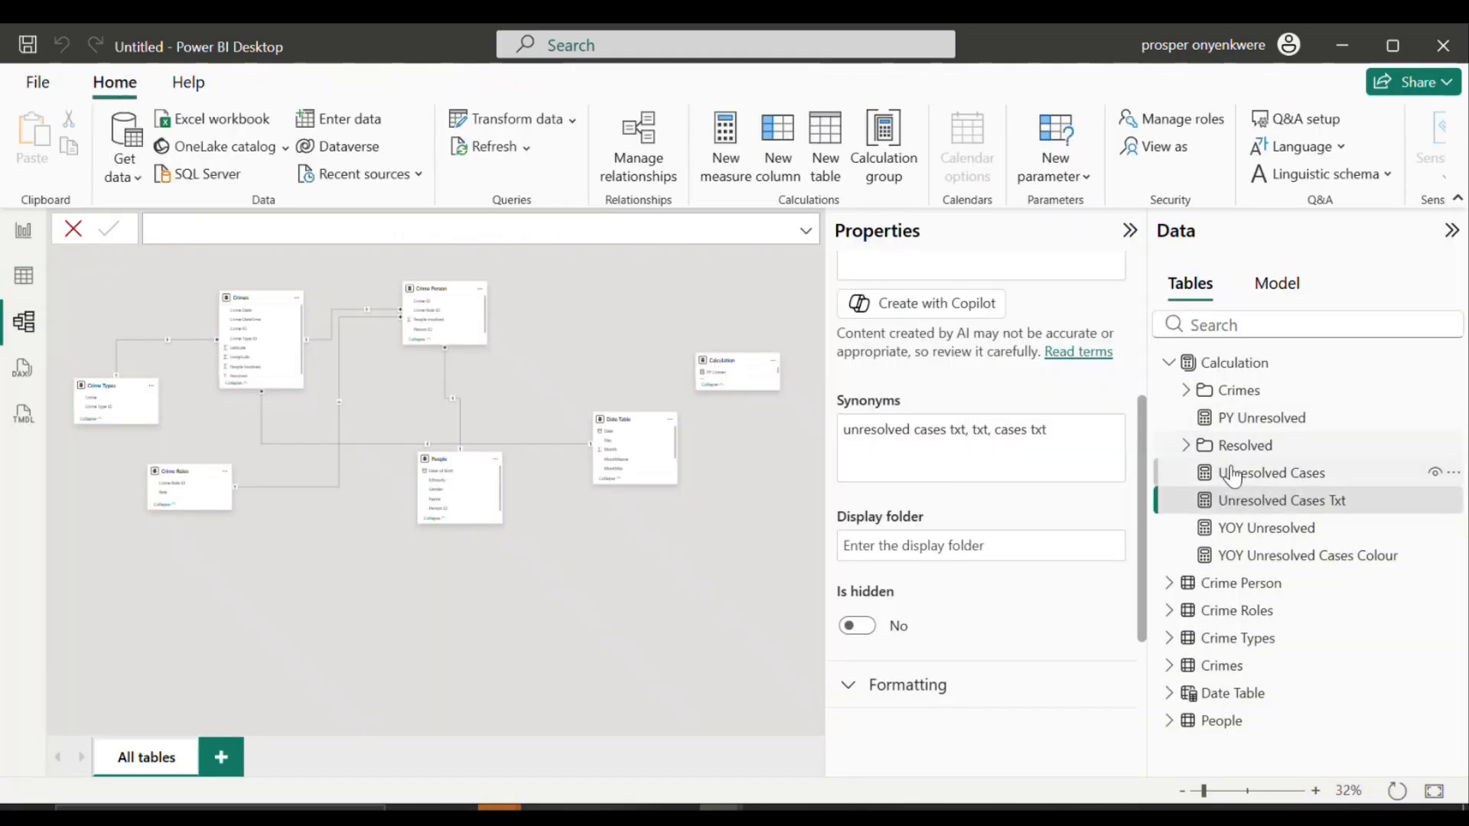
left_click(1296, 476)
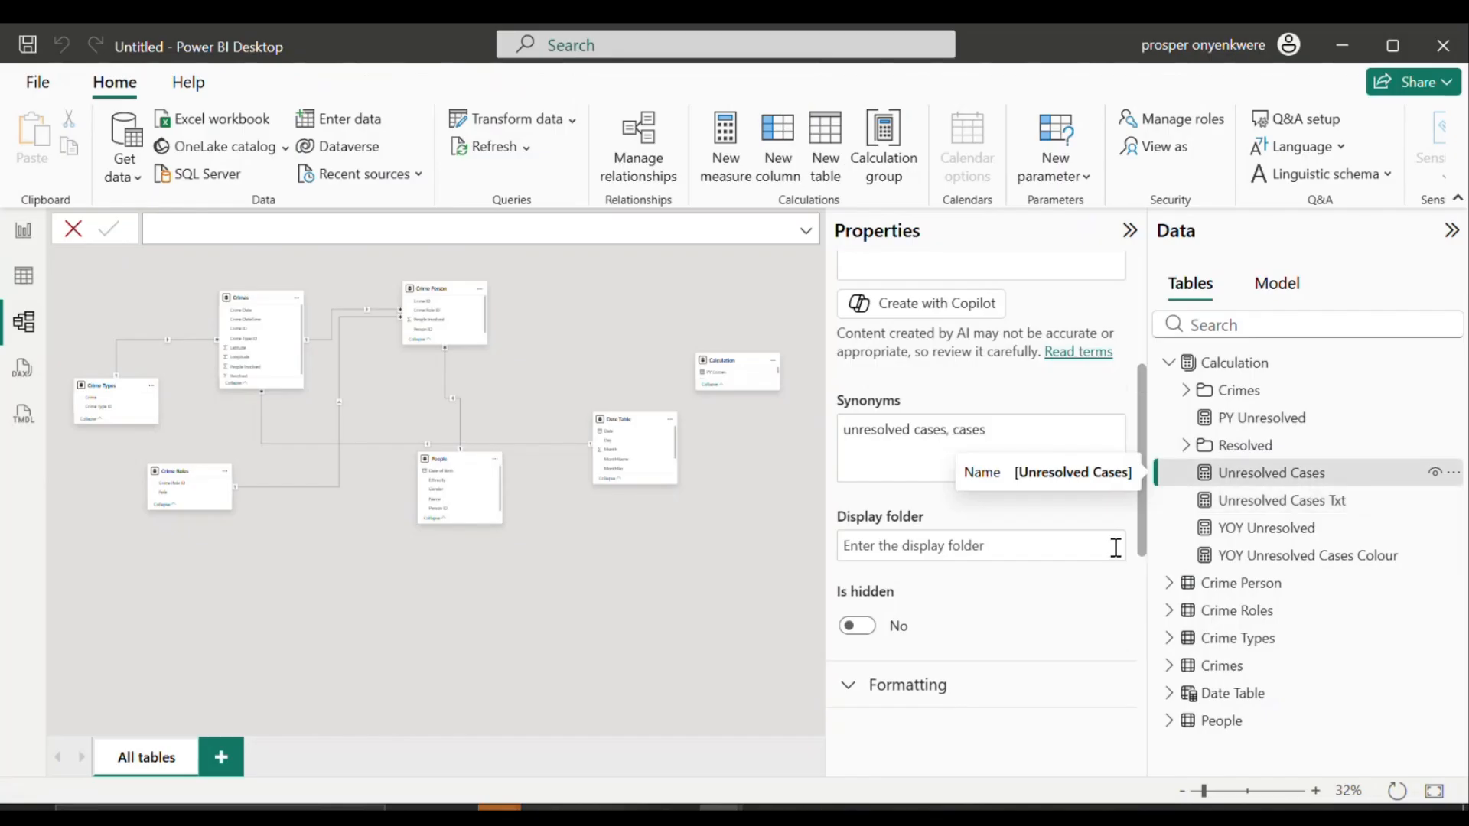
left_click(1041, 541)
type("Un")
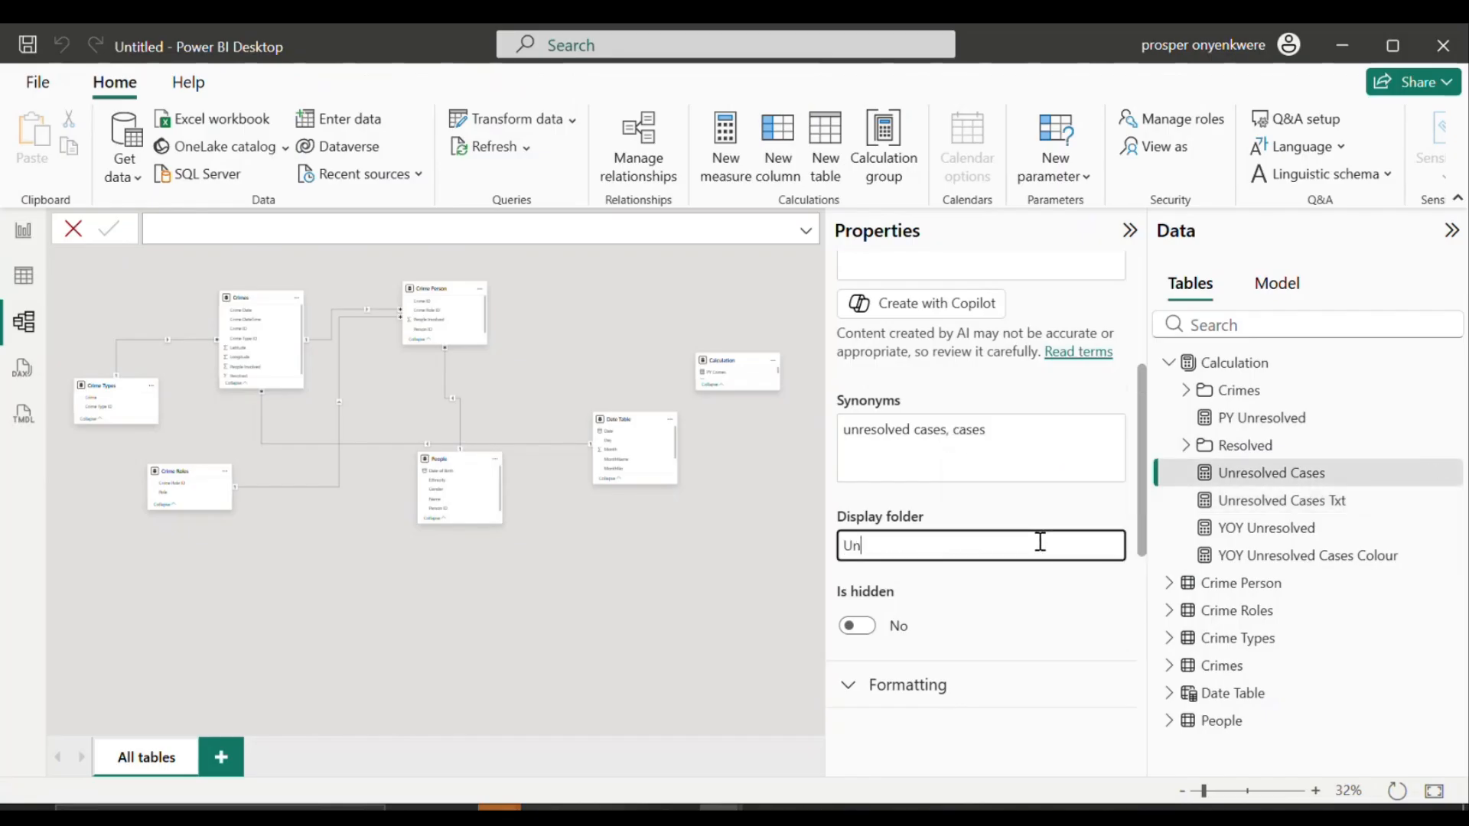
type("resolved")
key("Return")
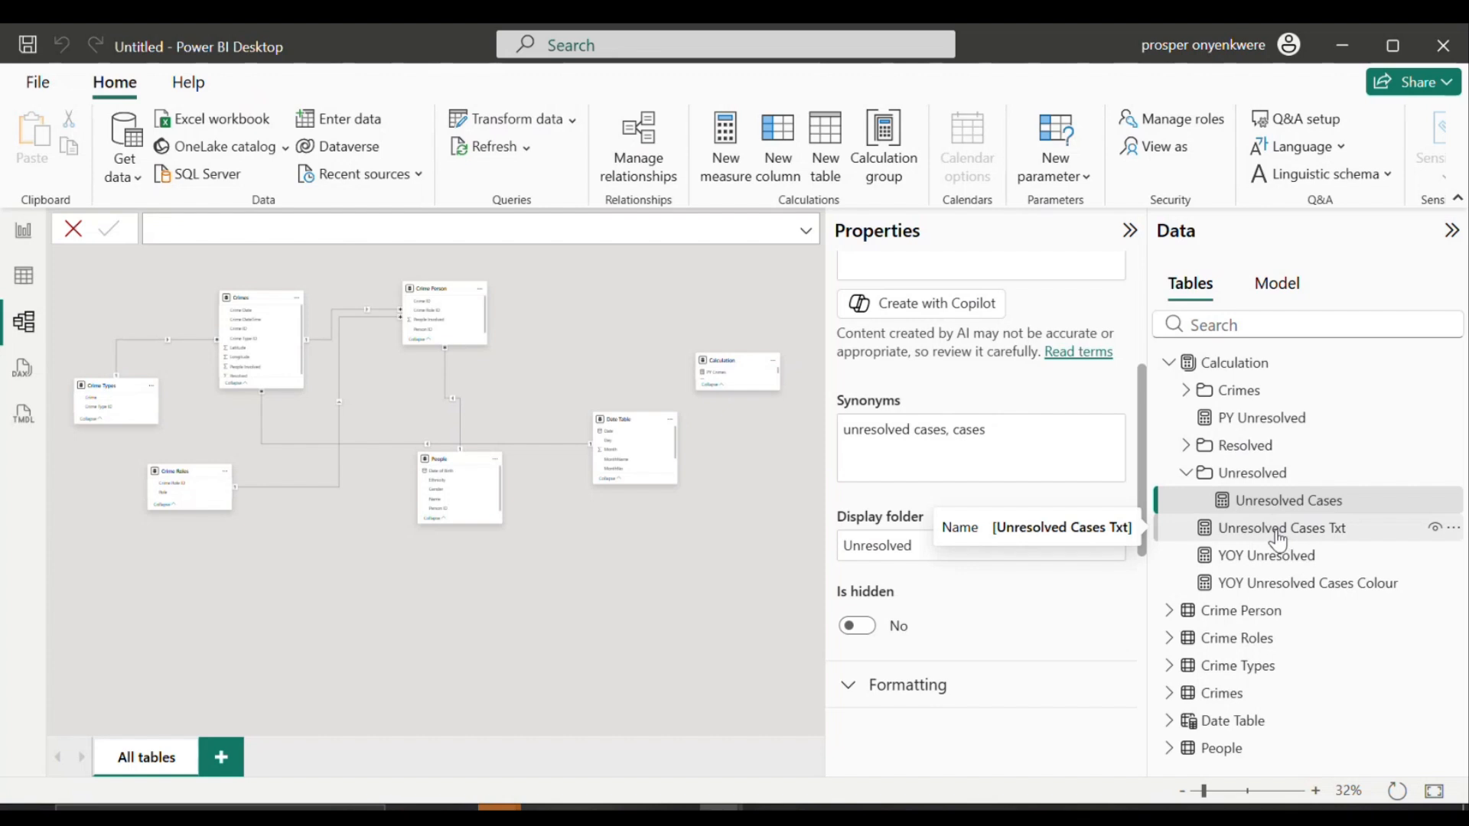
Step: Move Unresolved Cases Txt, YOY Unresolved, YOY Unresolved Cases Colour and PY Unresolved into the Unresolved display folder and collapse it
left_click_drag(1278, 536, 1255, 476)
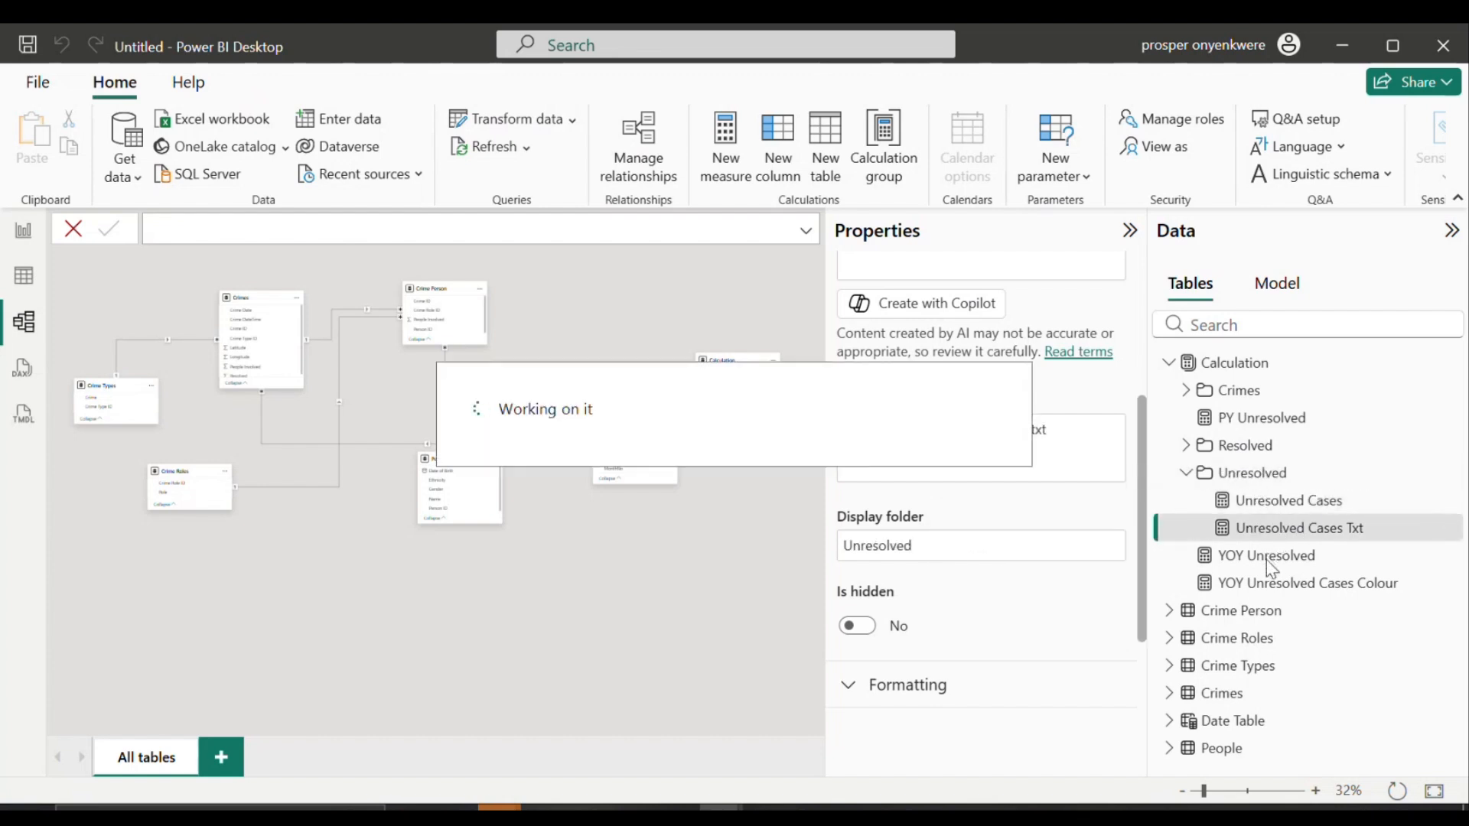
left_click(1267, 556)
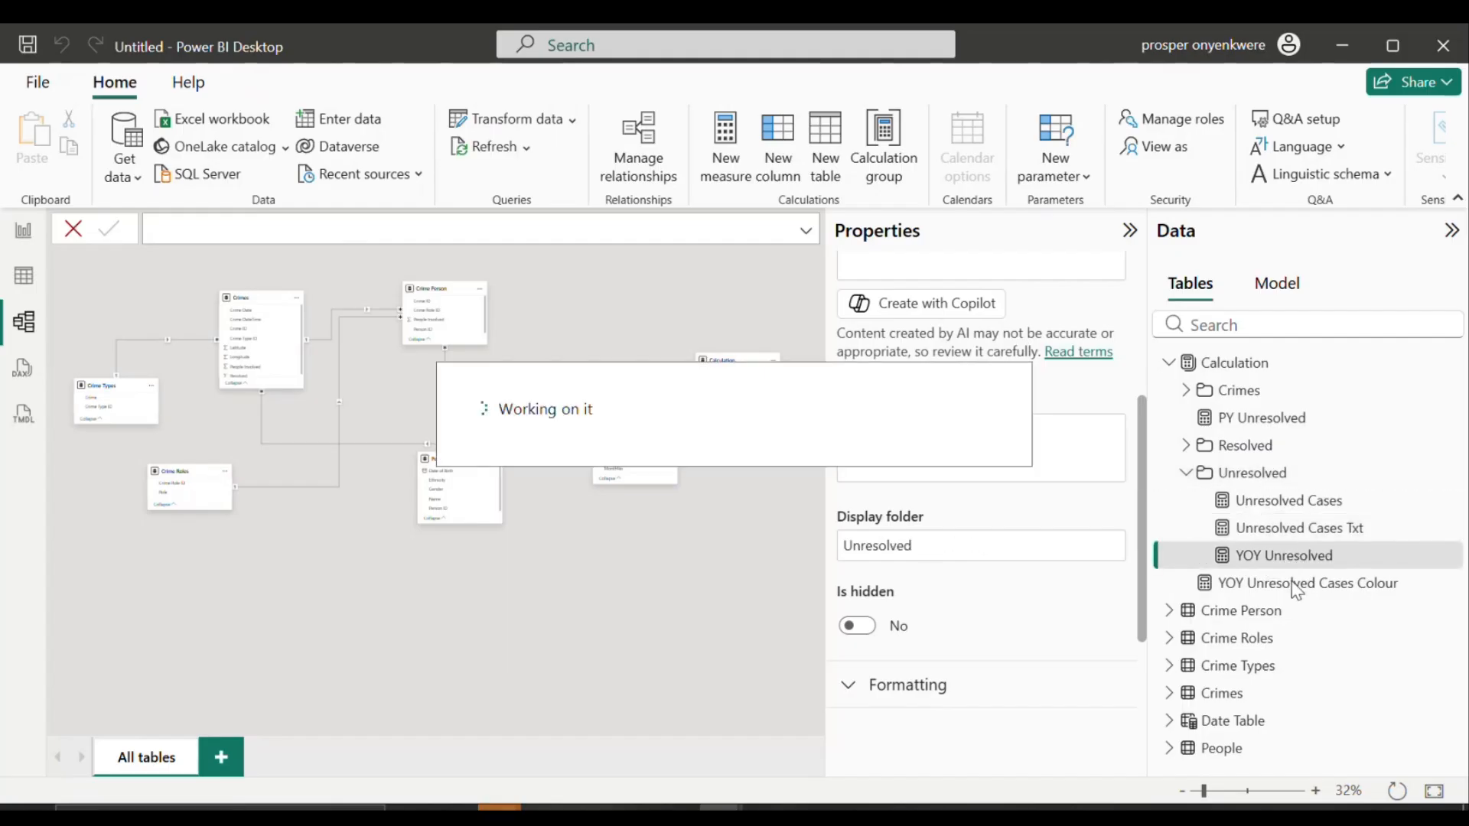
left_click_drag(1293, 596, 1254, 483)
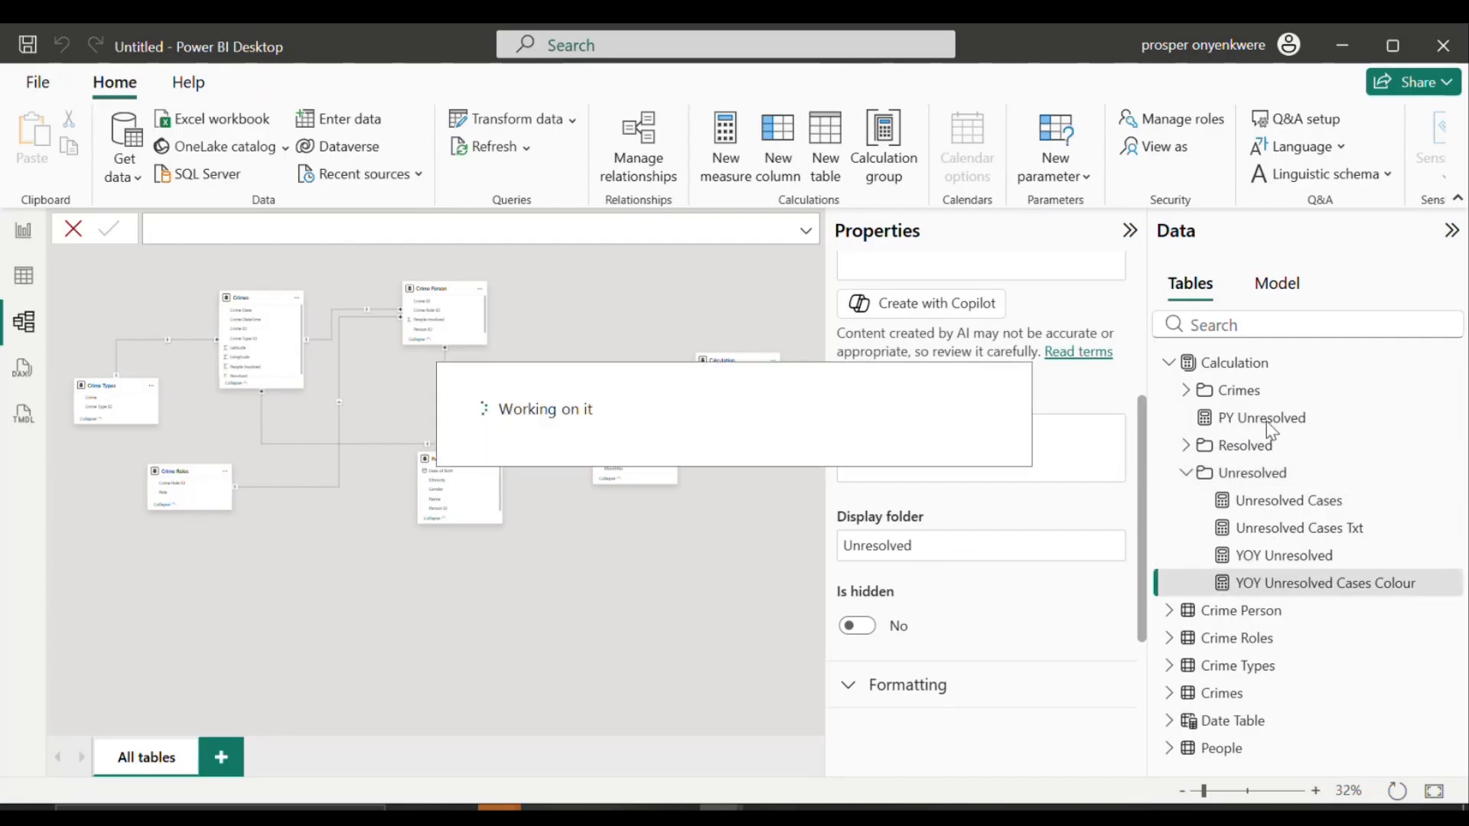
left_click_drag(1265, 421, 1261, 481)
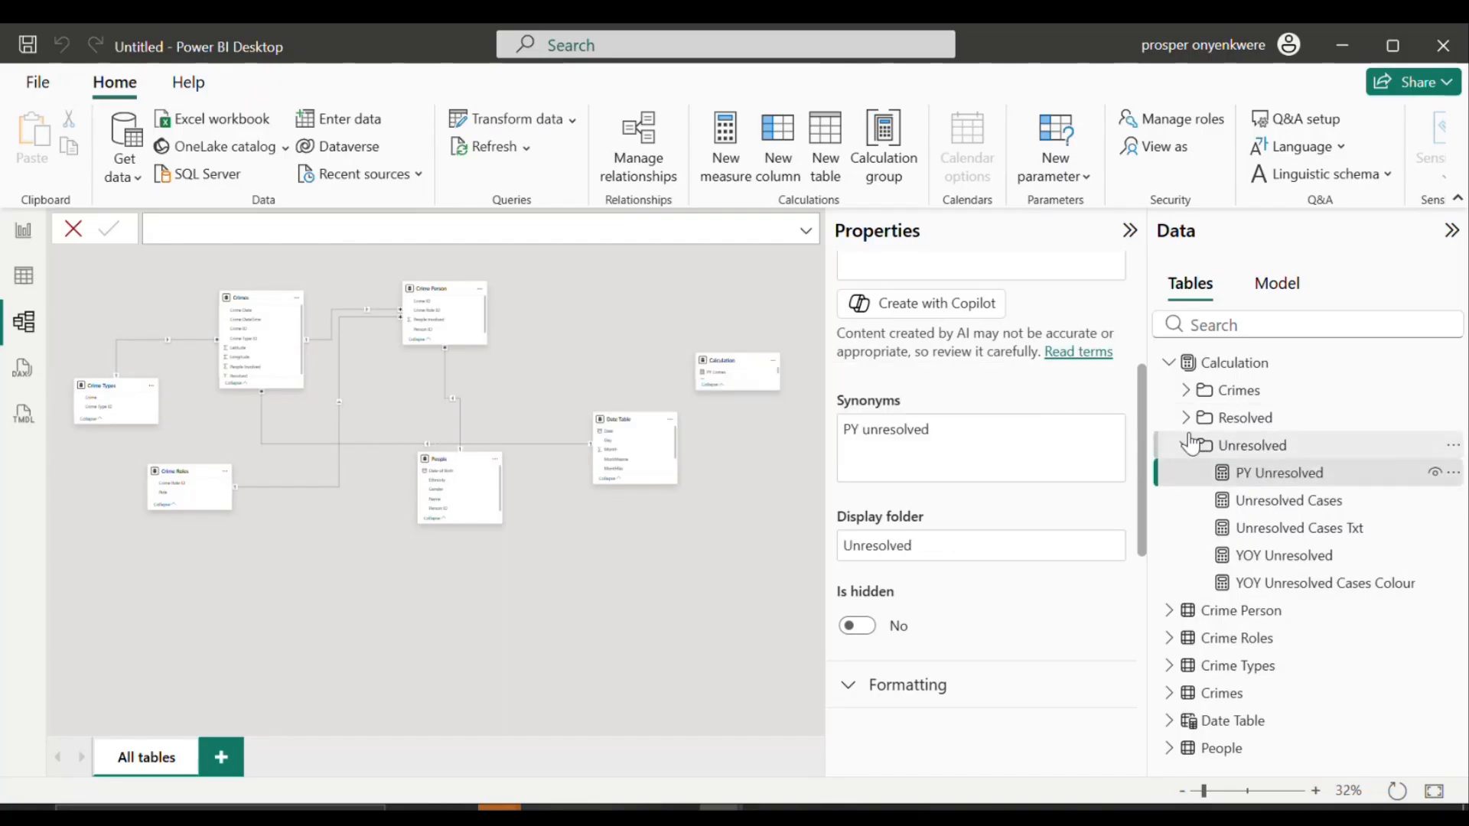
left_click(1186, 445)
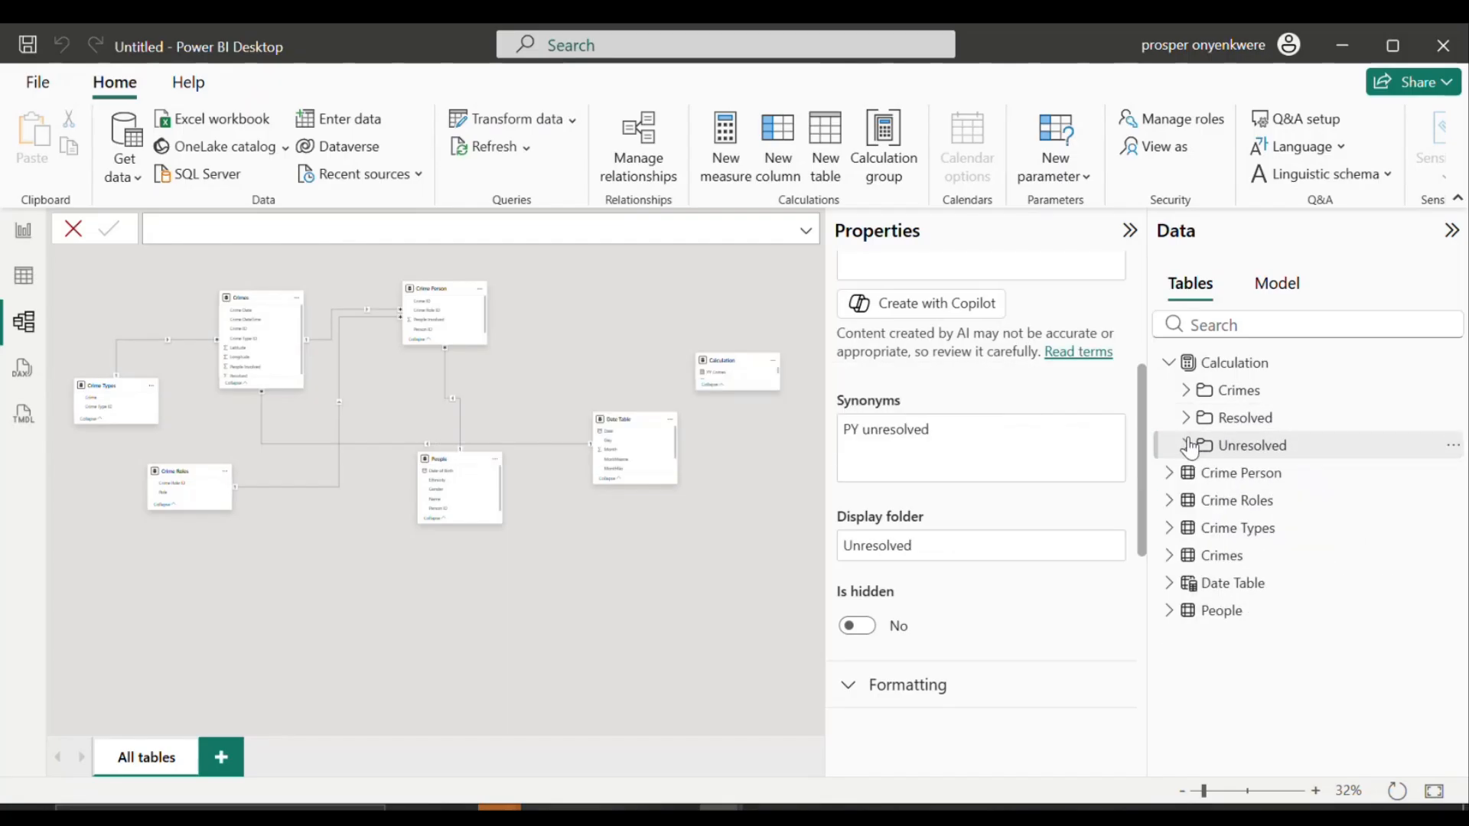
Step: In the table view, collapse the Resolved and Unresolved folders and examine the Crime Roles table's data
left_click(28, 283)
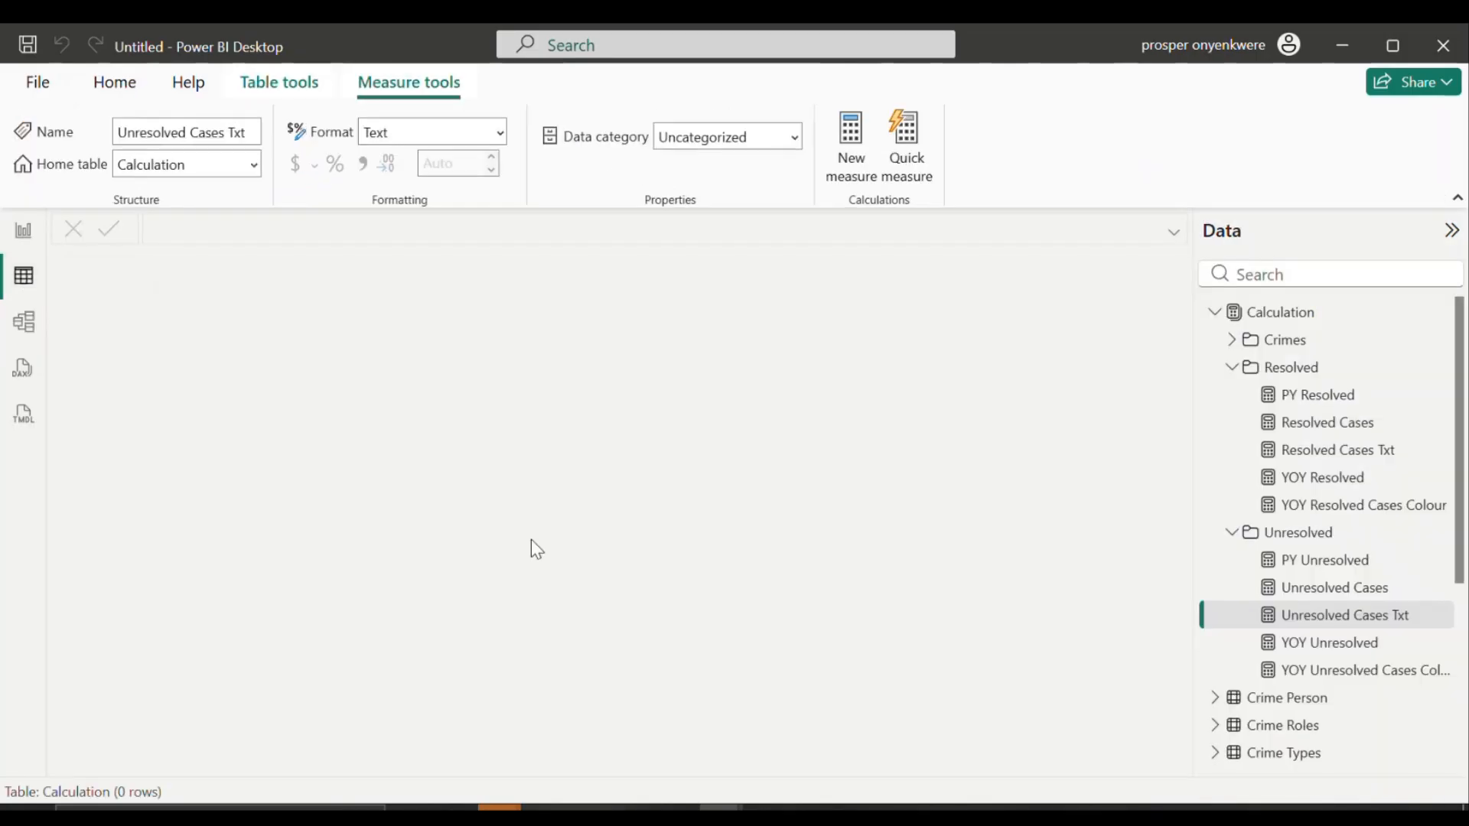
left_click(1244, 379)
left_click(1232, 369)
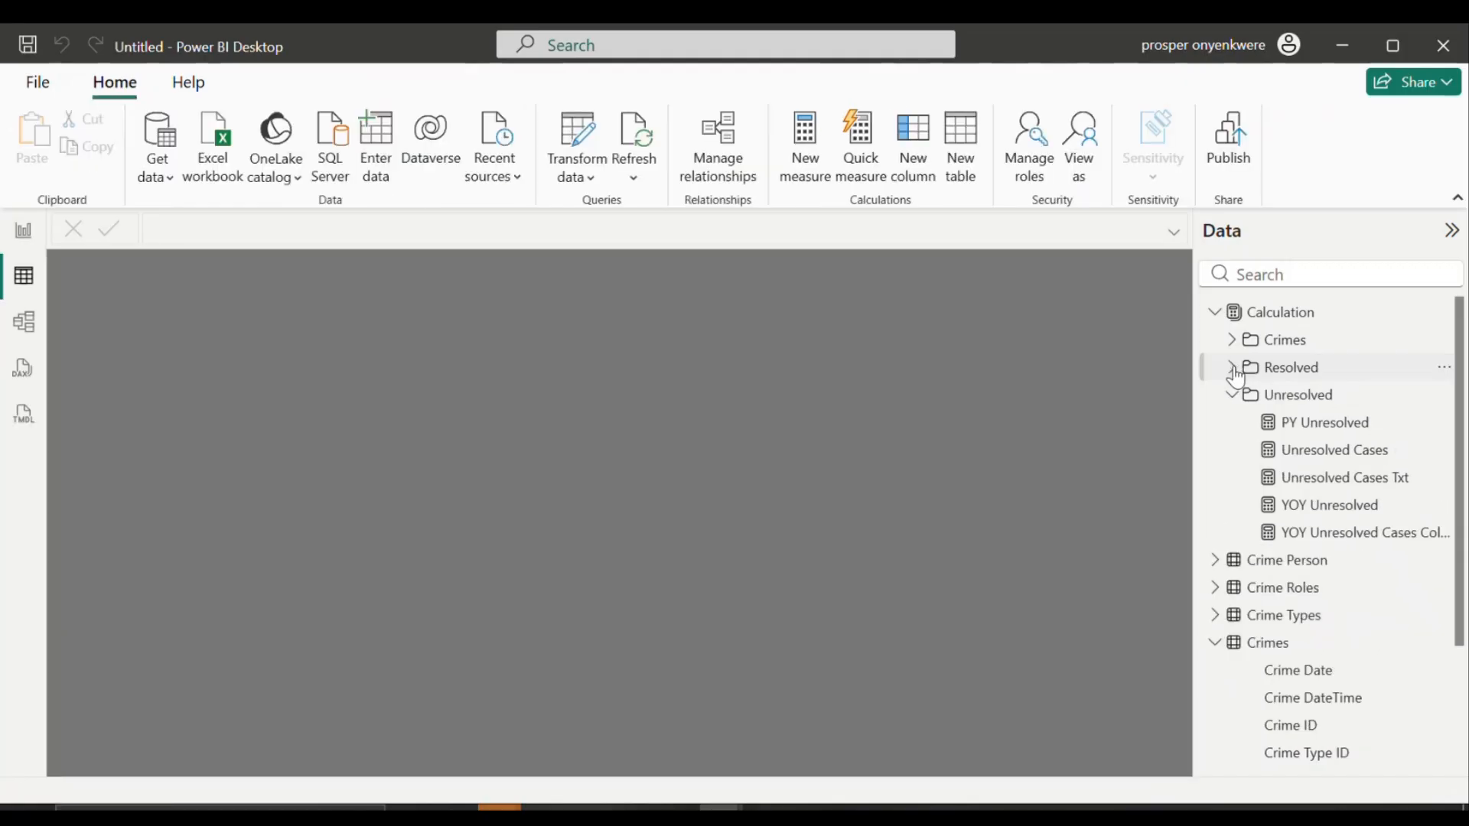
left_click(1233, 396)
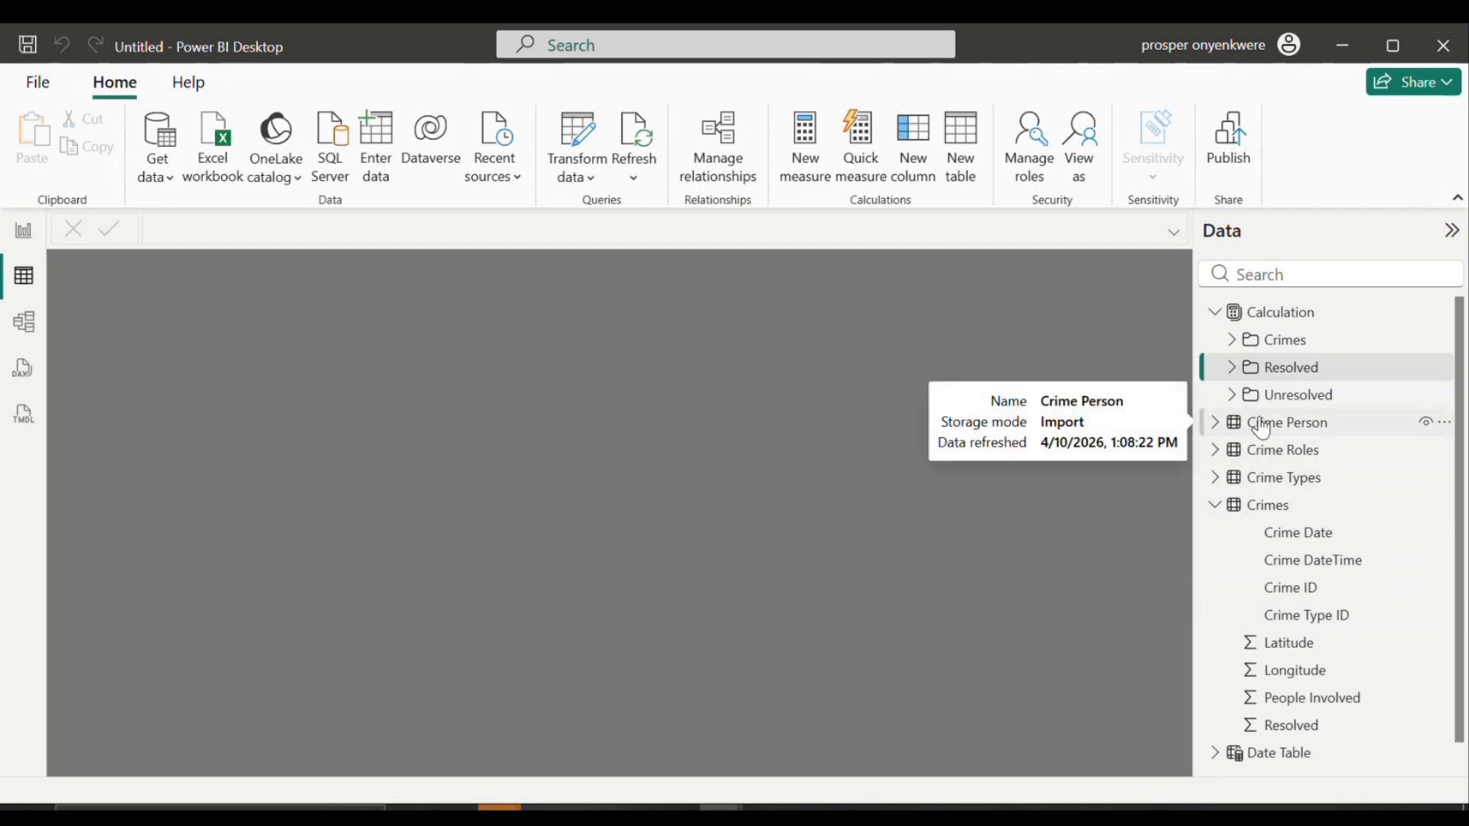
left_click(1262, 431)
left_click(1279, 459)
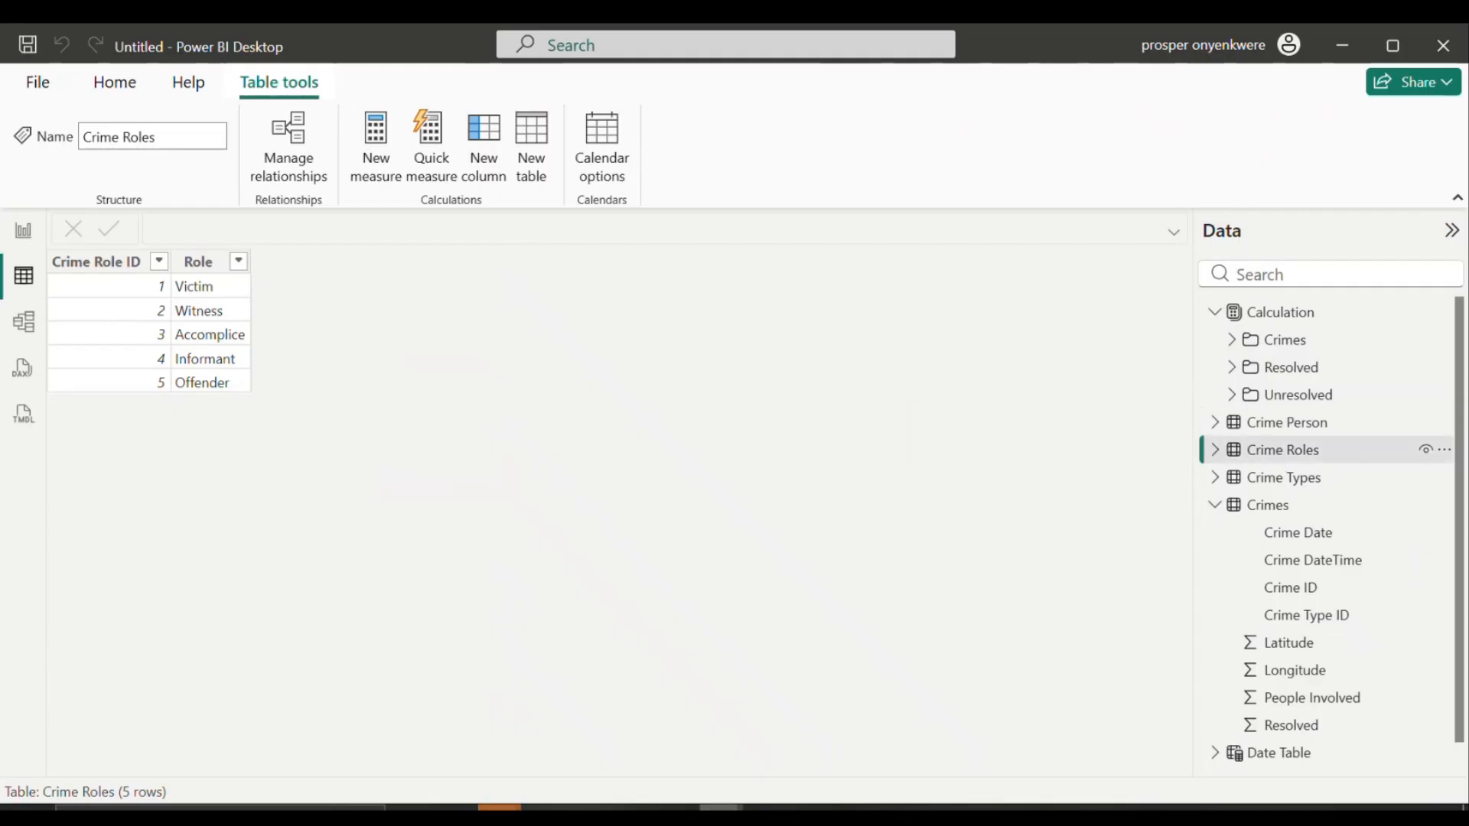
mouse_move(721, 810)
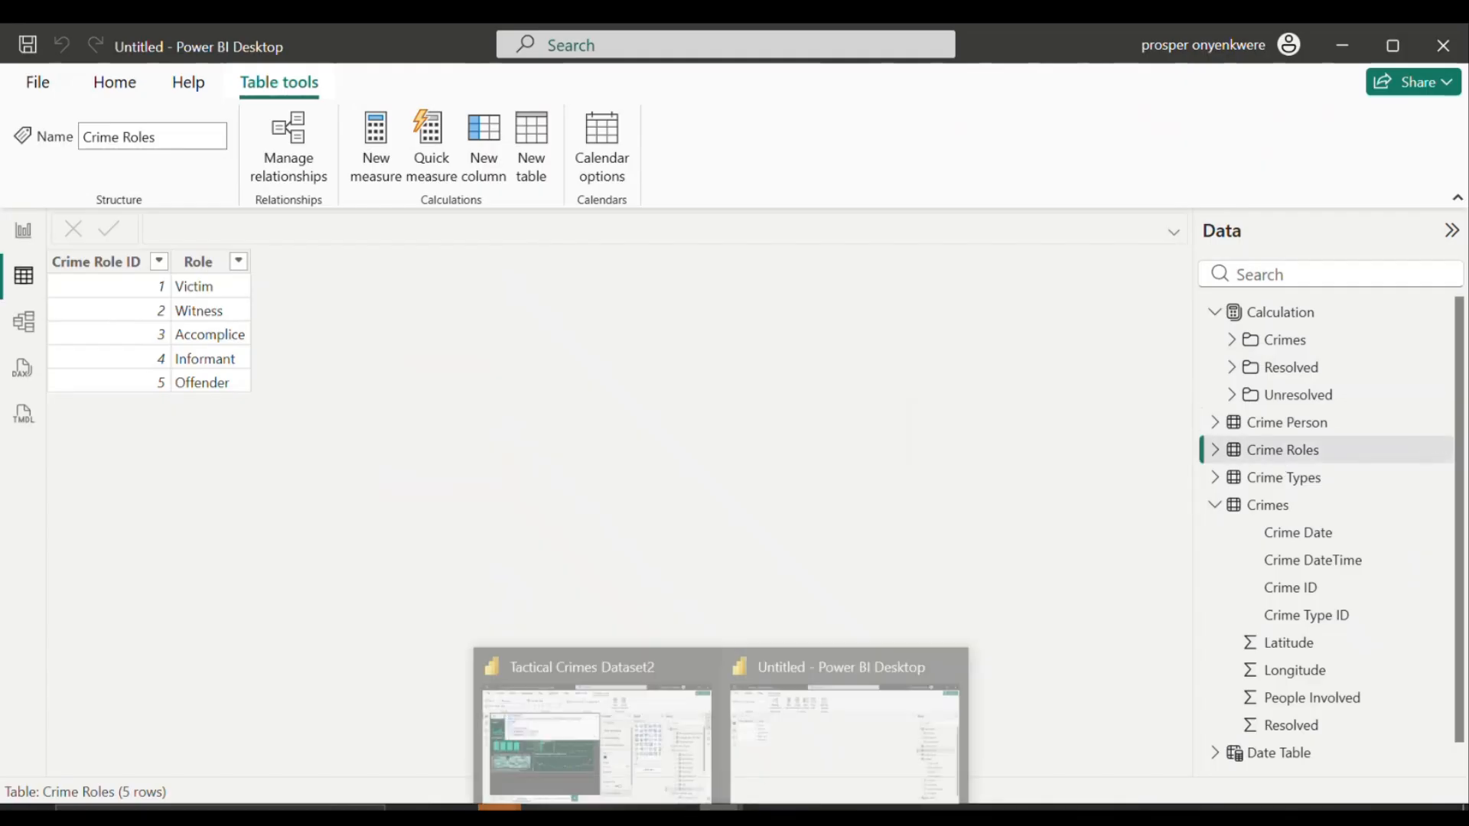
Step: Examine the Crime Distribution by Year-of-Birth chart in the Tactical Crimes Dataset2 report, then return to the Untitled report
left_click(627, 767)
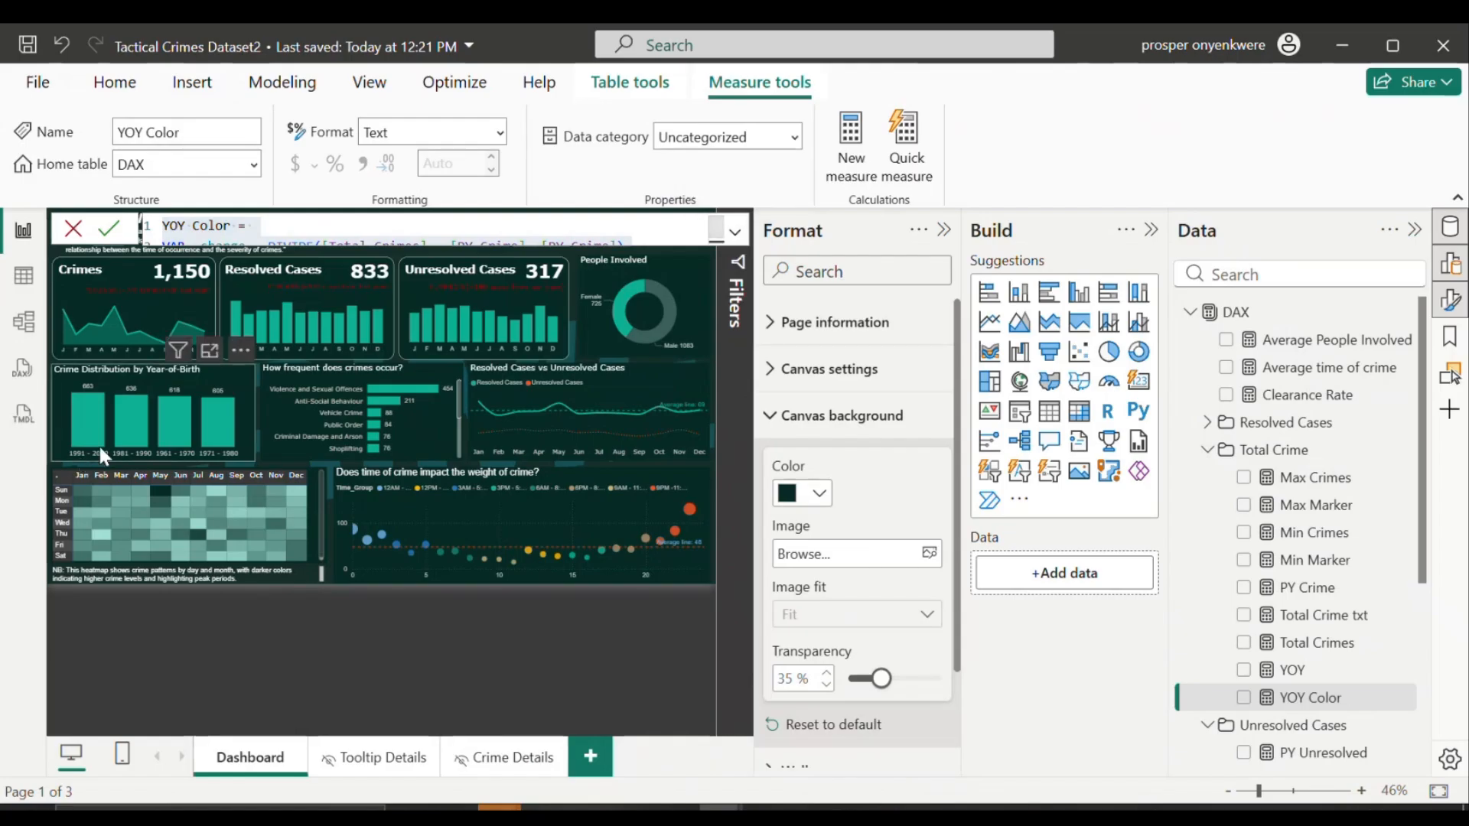
mouse_move(85, 433)
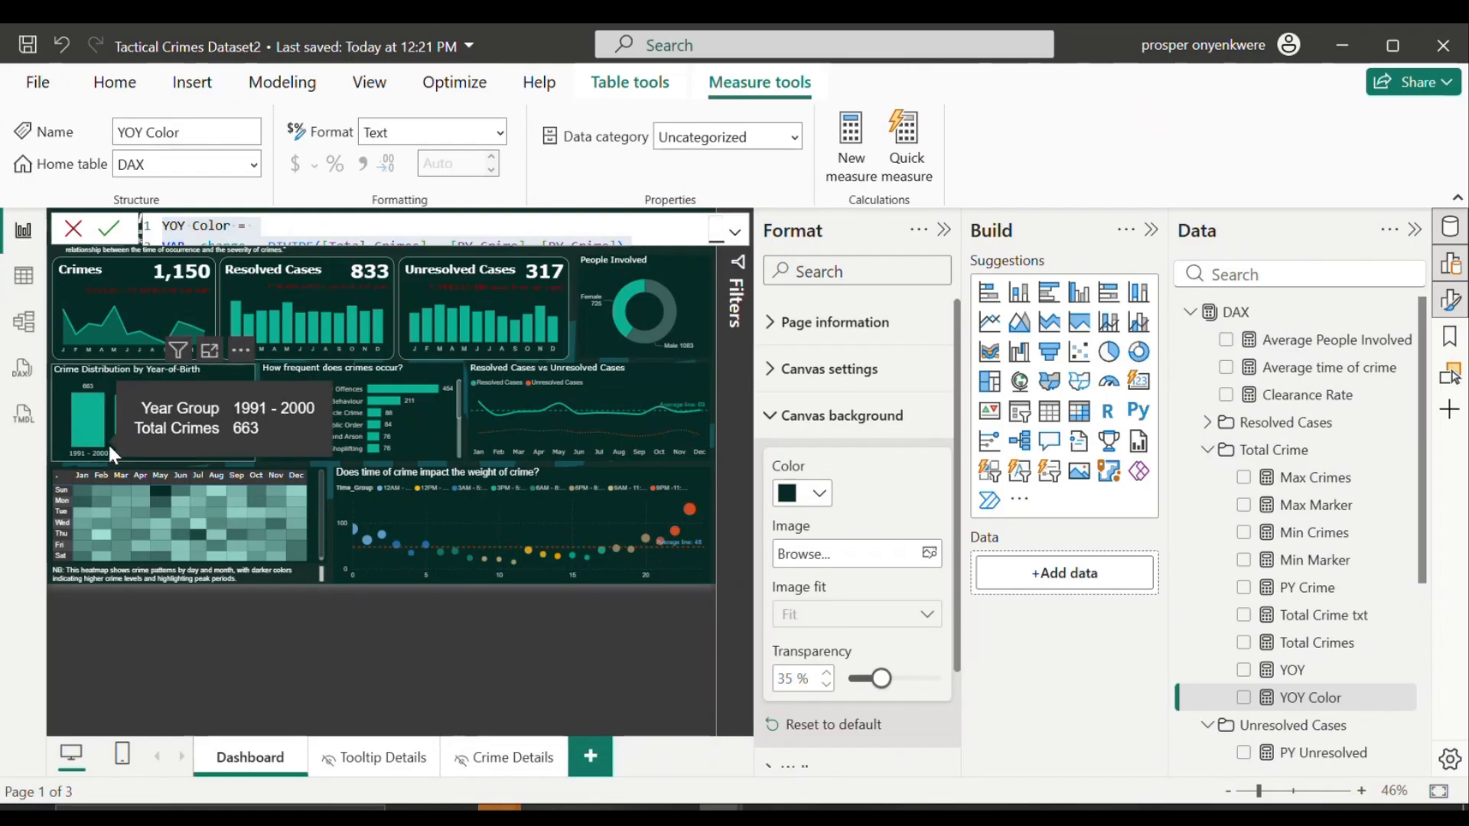
mouse_move(107, 392)
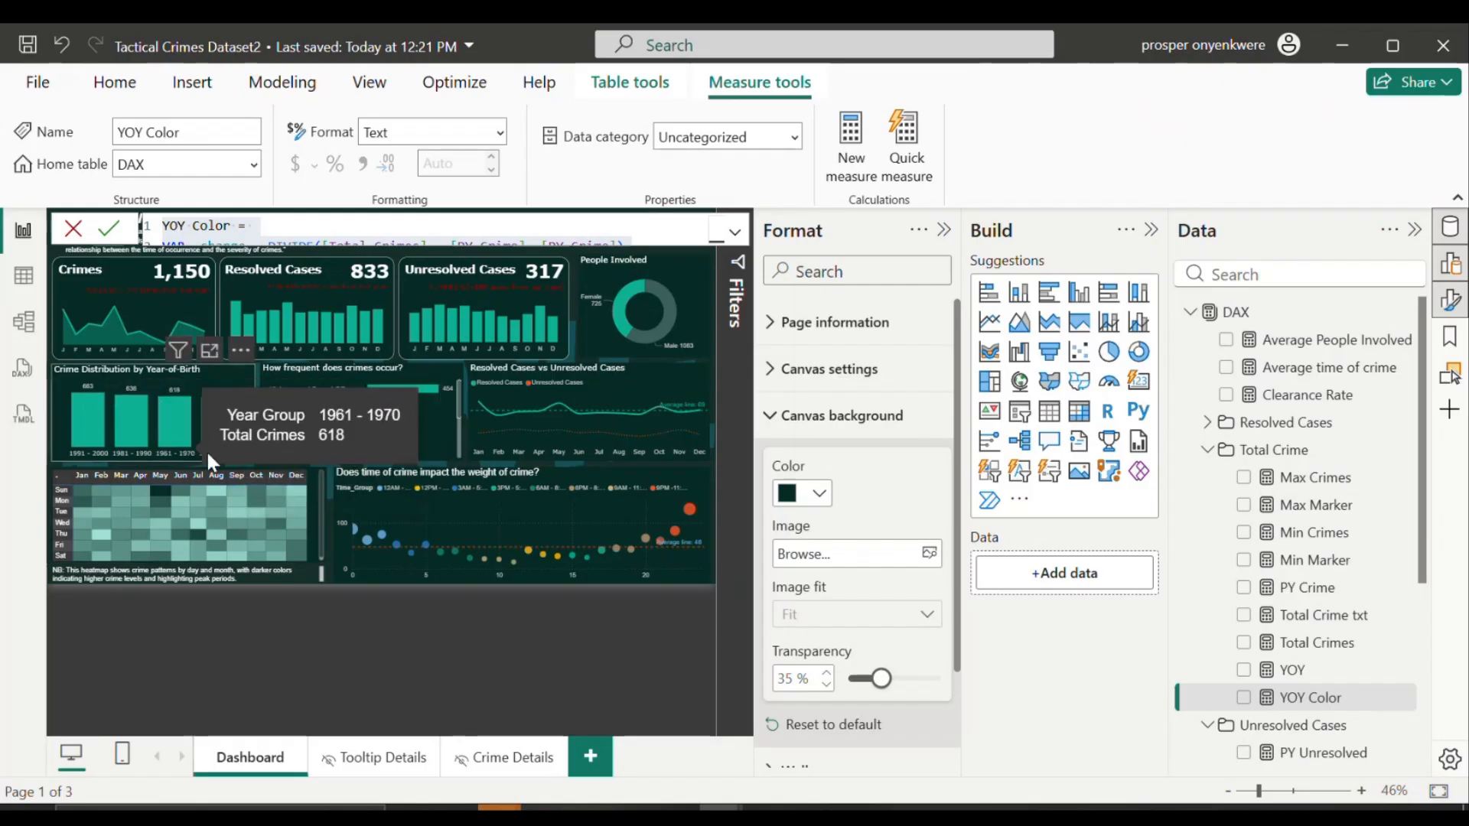
mouse_move(227, 428)
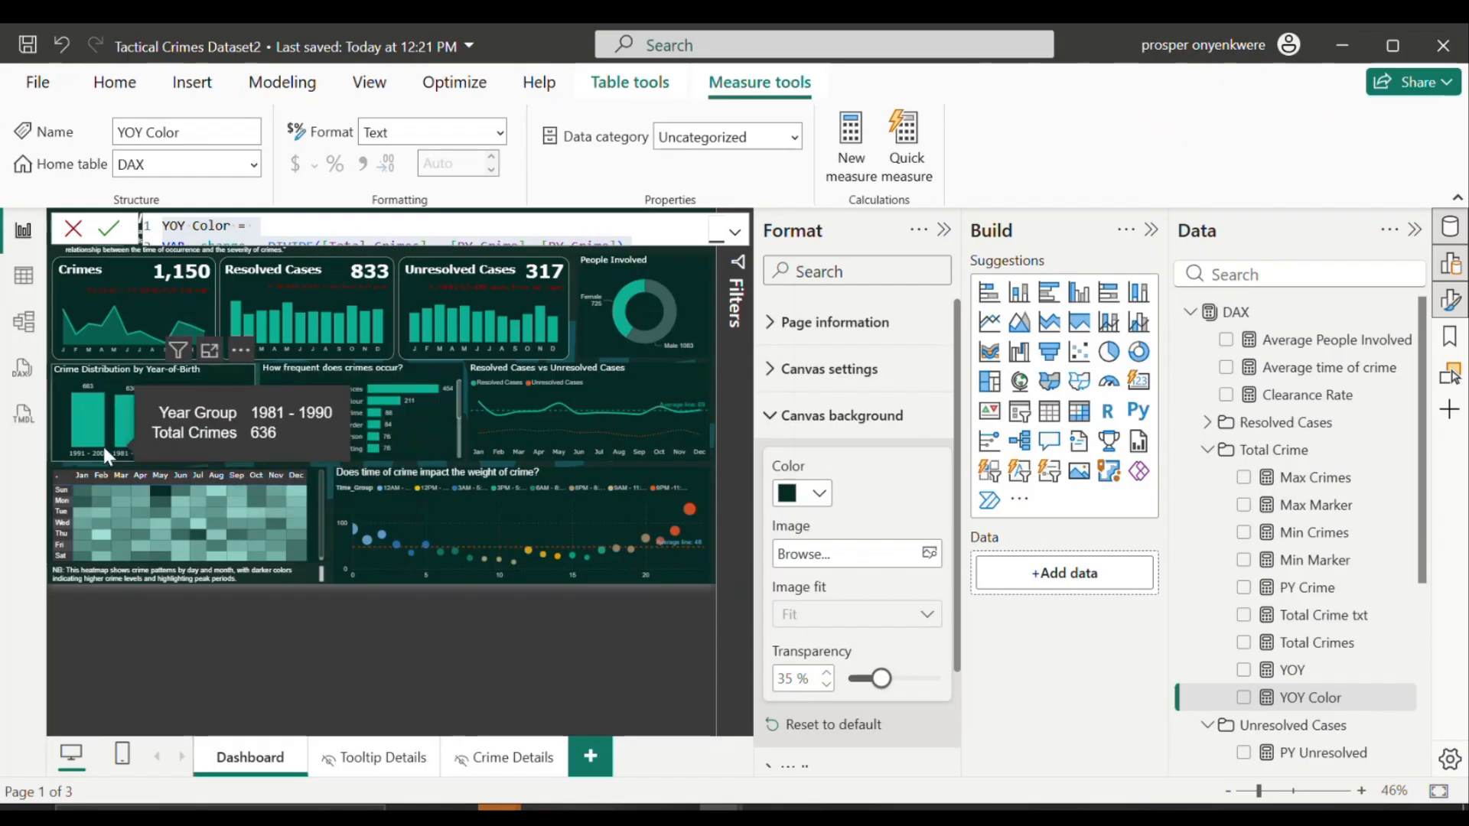
mouse_move(341, 501)
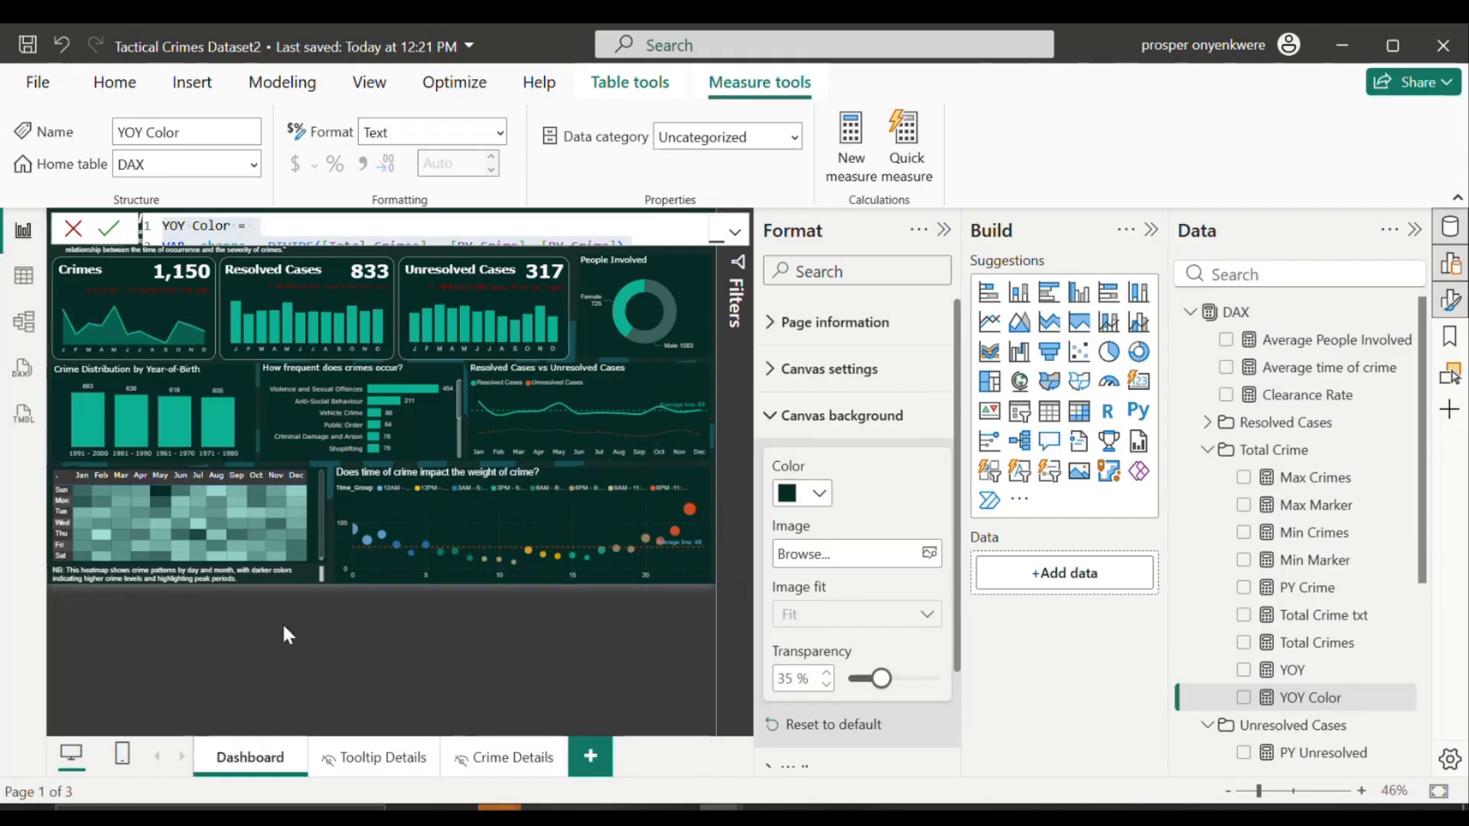
mouse_move(721, 807)
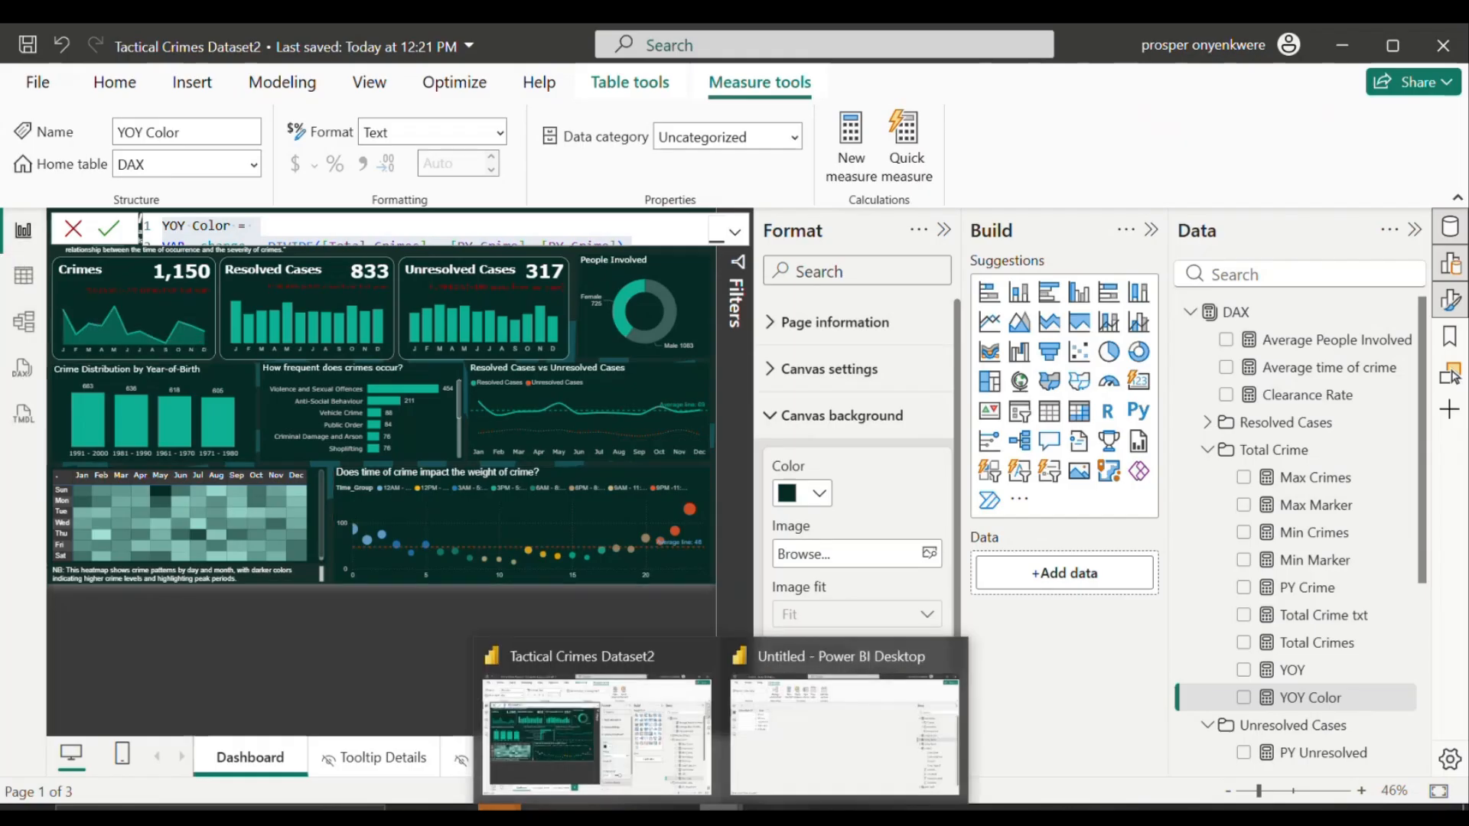
left_click(807, 736)
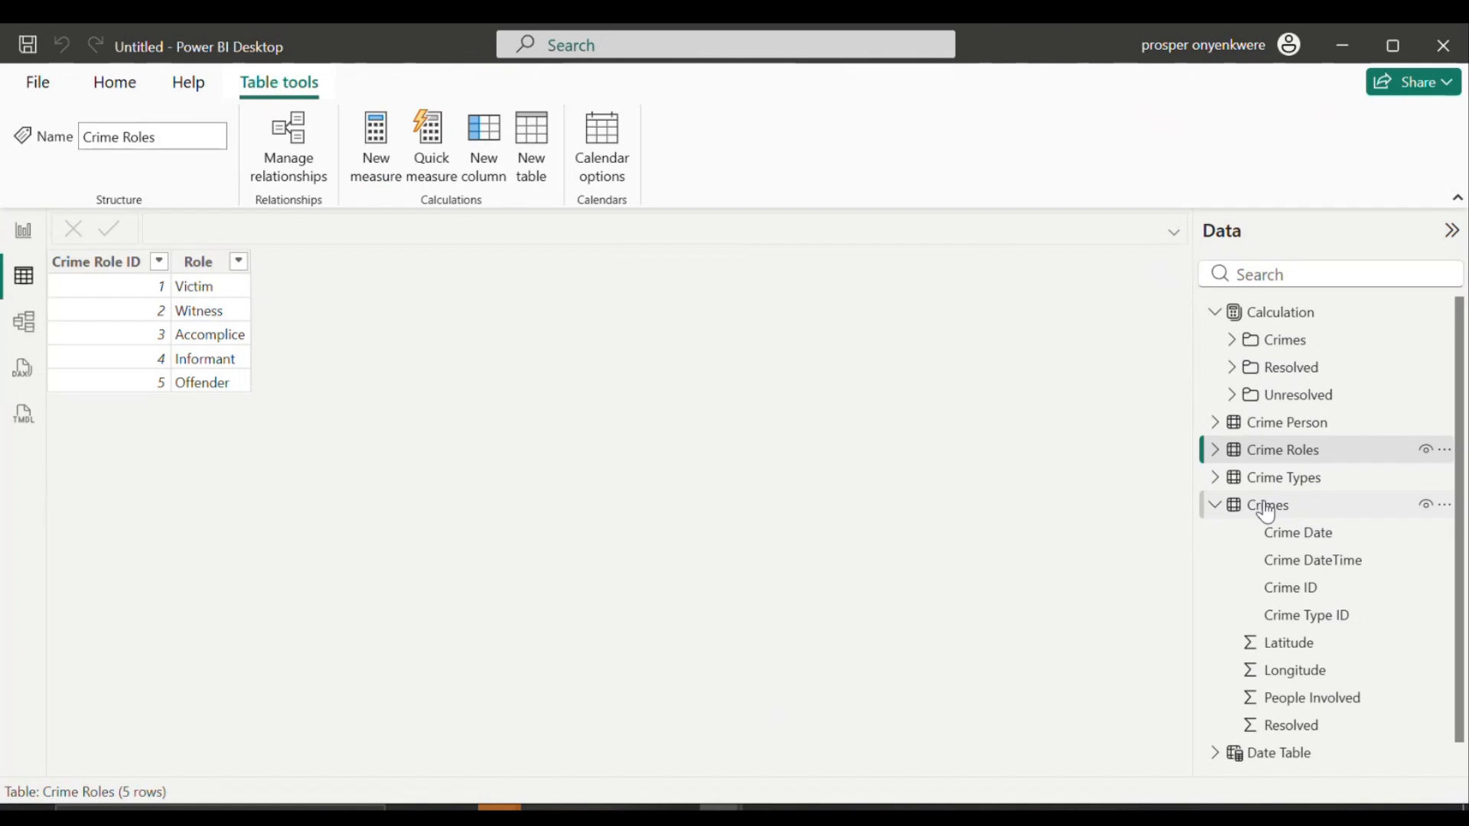
Step: Collapse the Crimes table's fields and examine the Crime Types table and the People table's Date of Birth column
left_click(1280, 482)
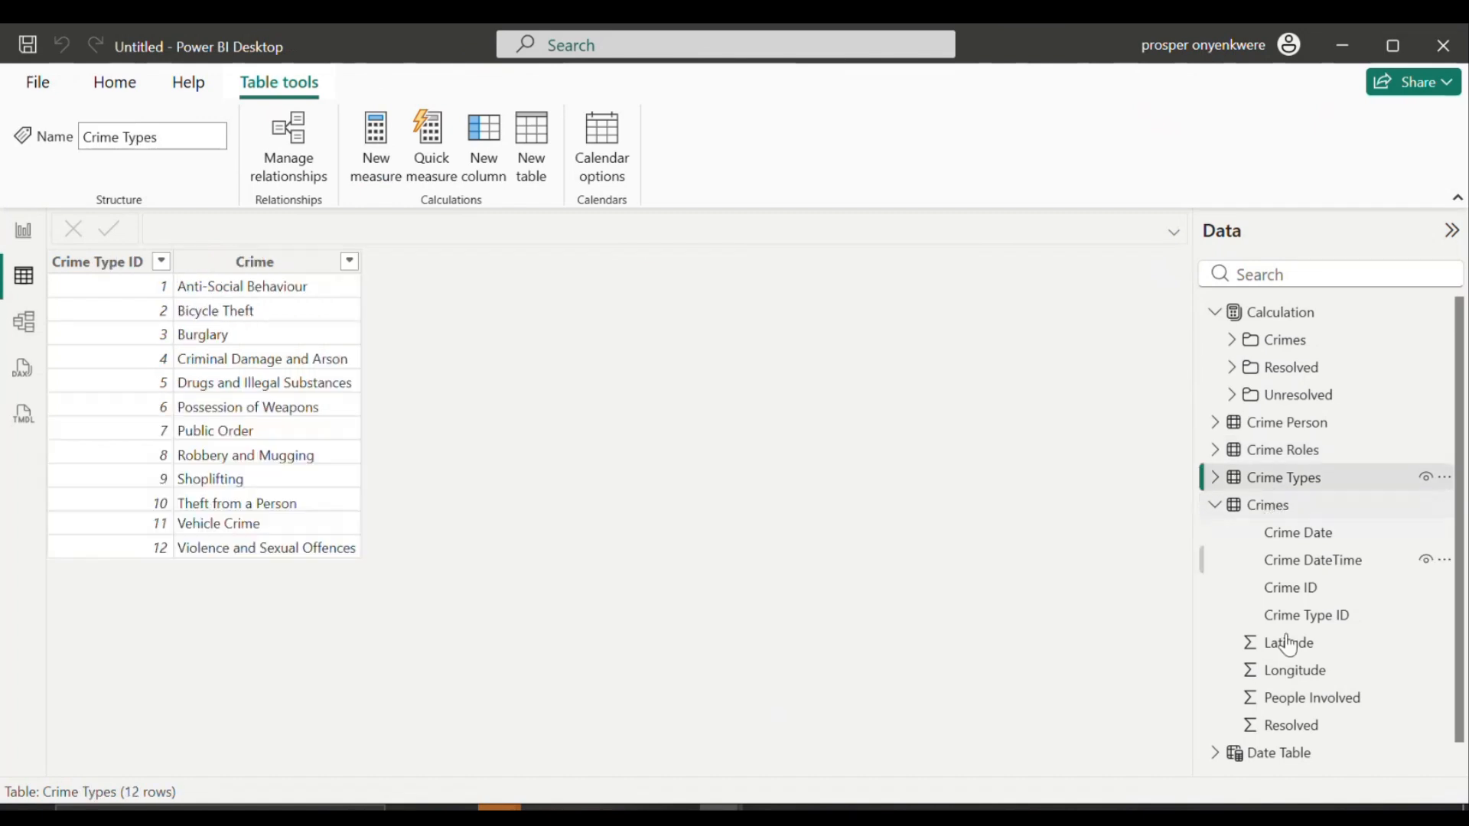
left_click(1216, 506)
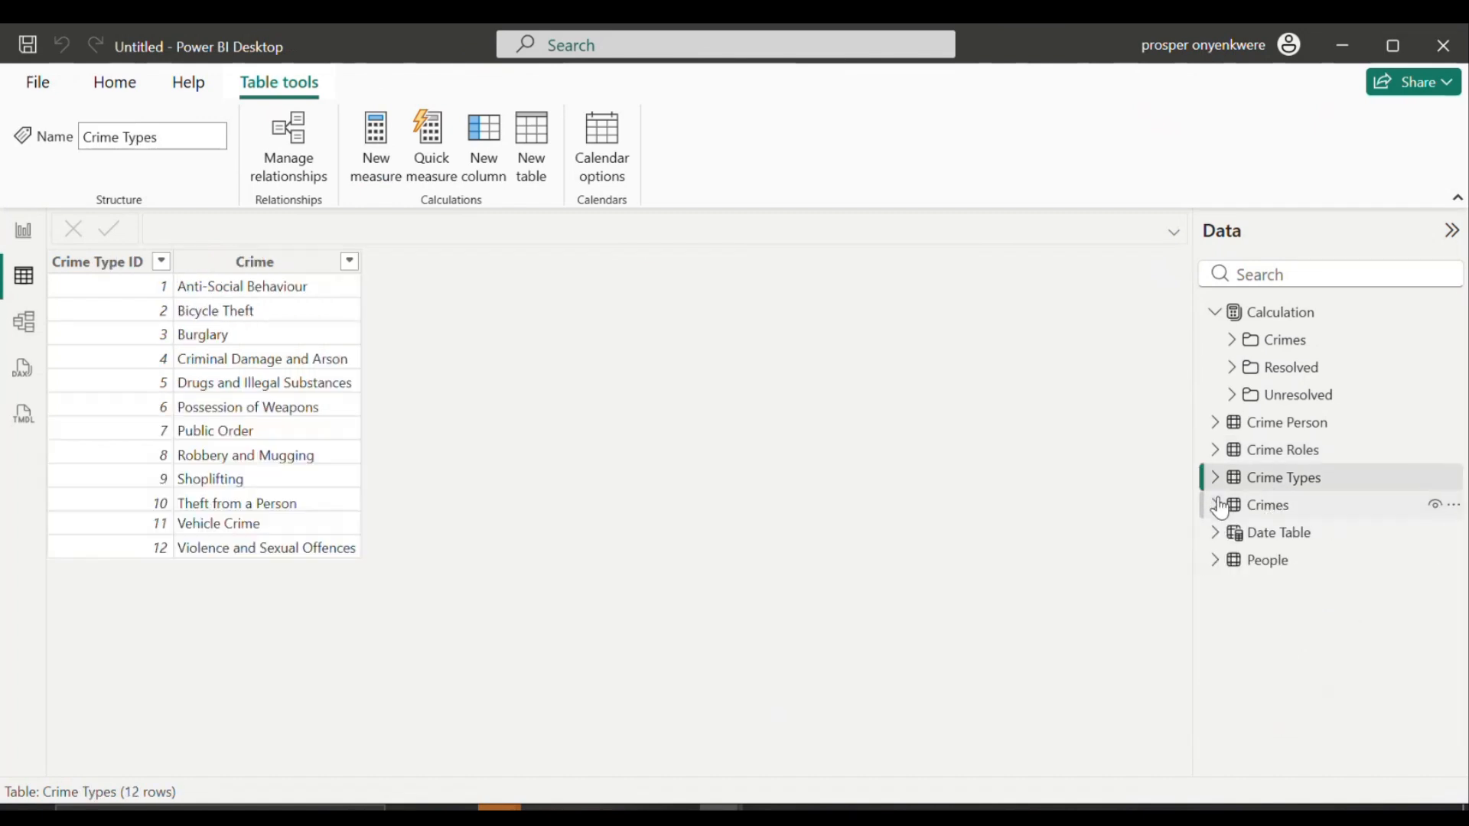
left_click(1260, 564)
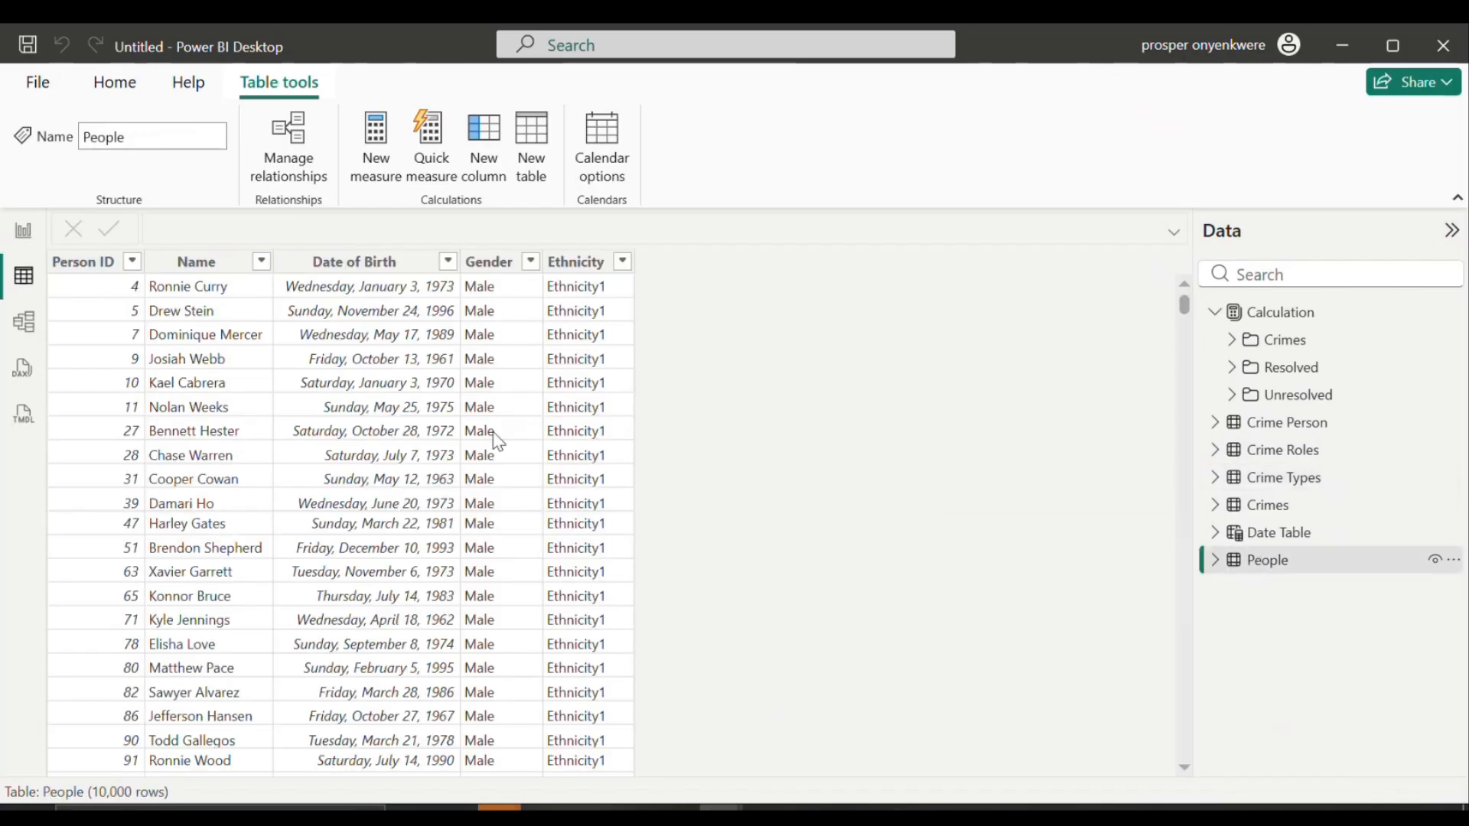
left_click(431, 266)
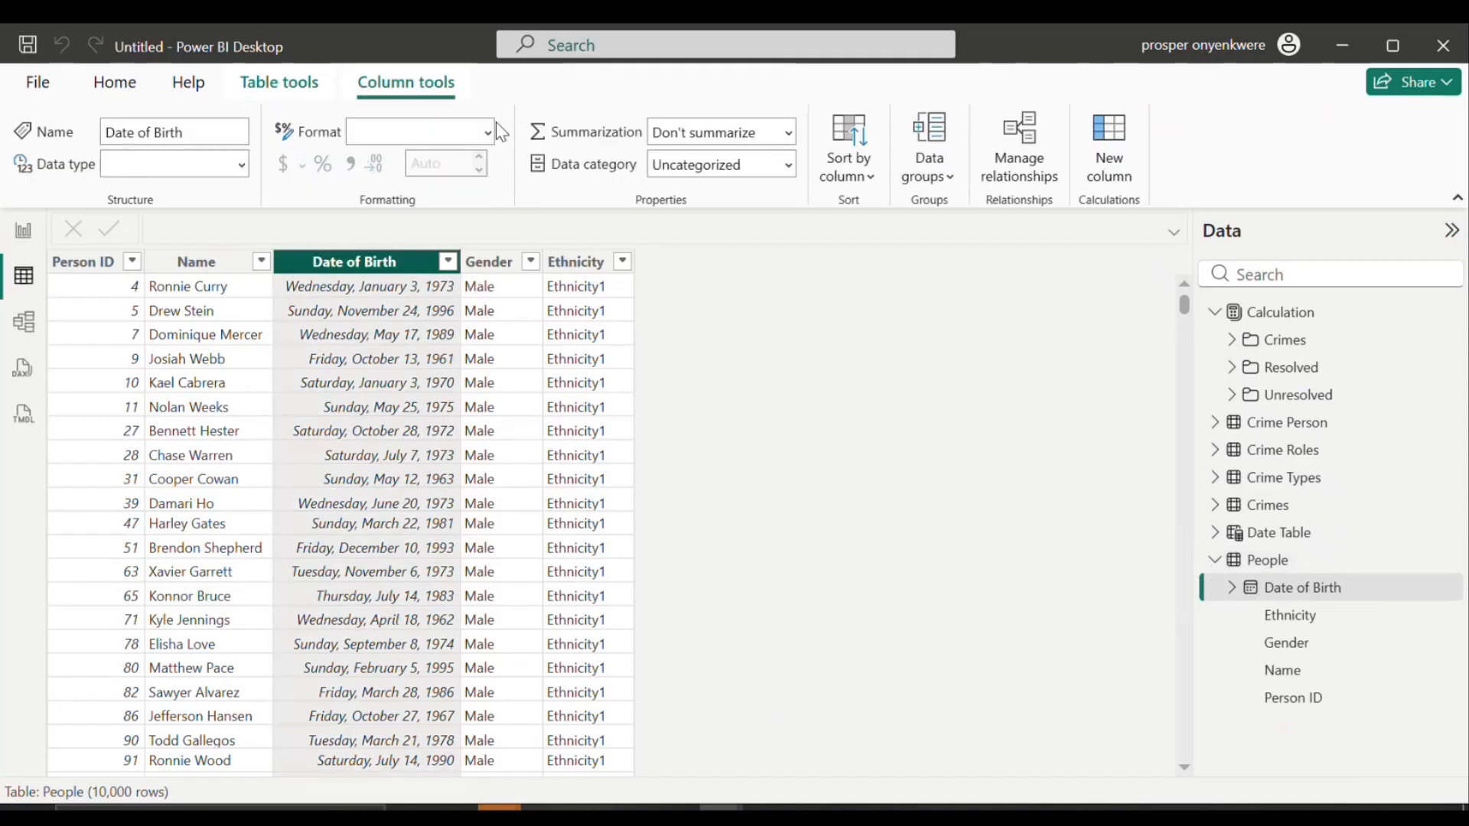
left_click(1123, 138)
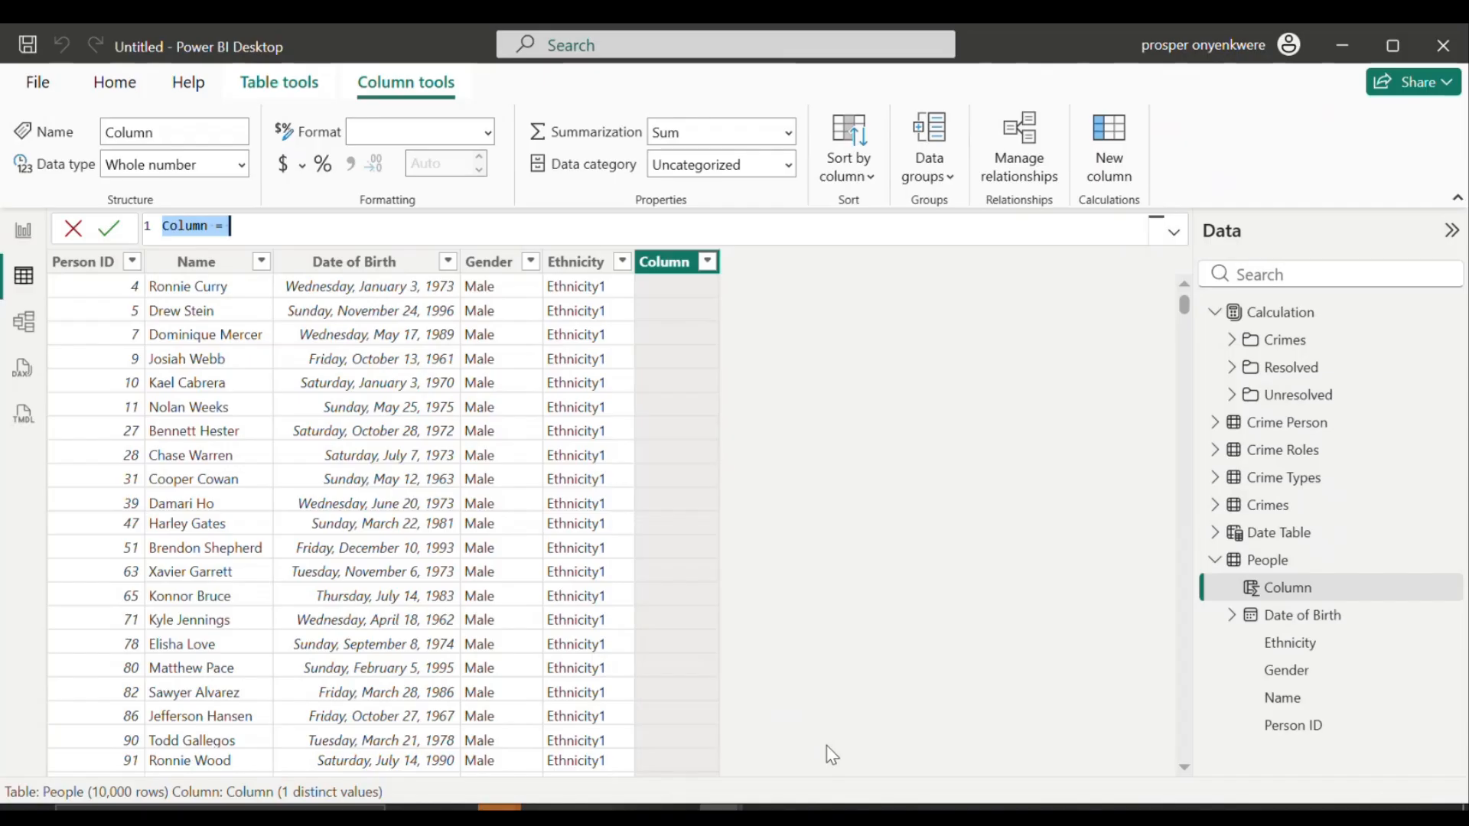
key("BackSpace")
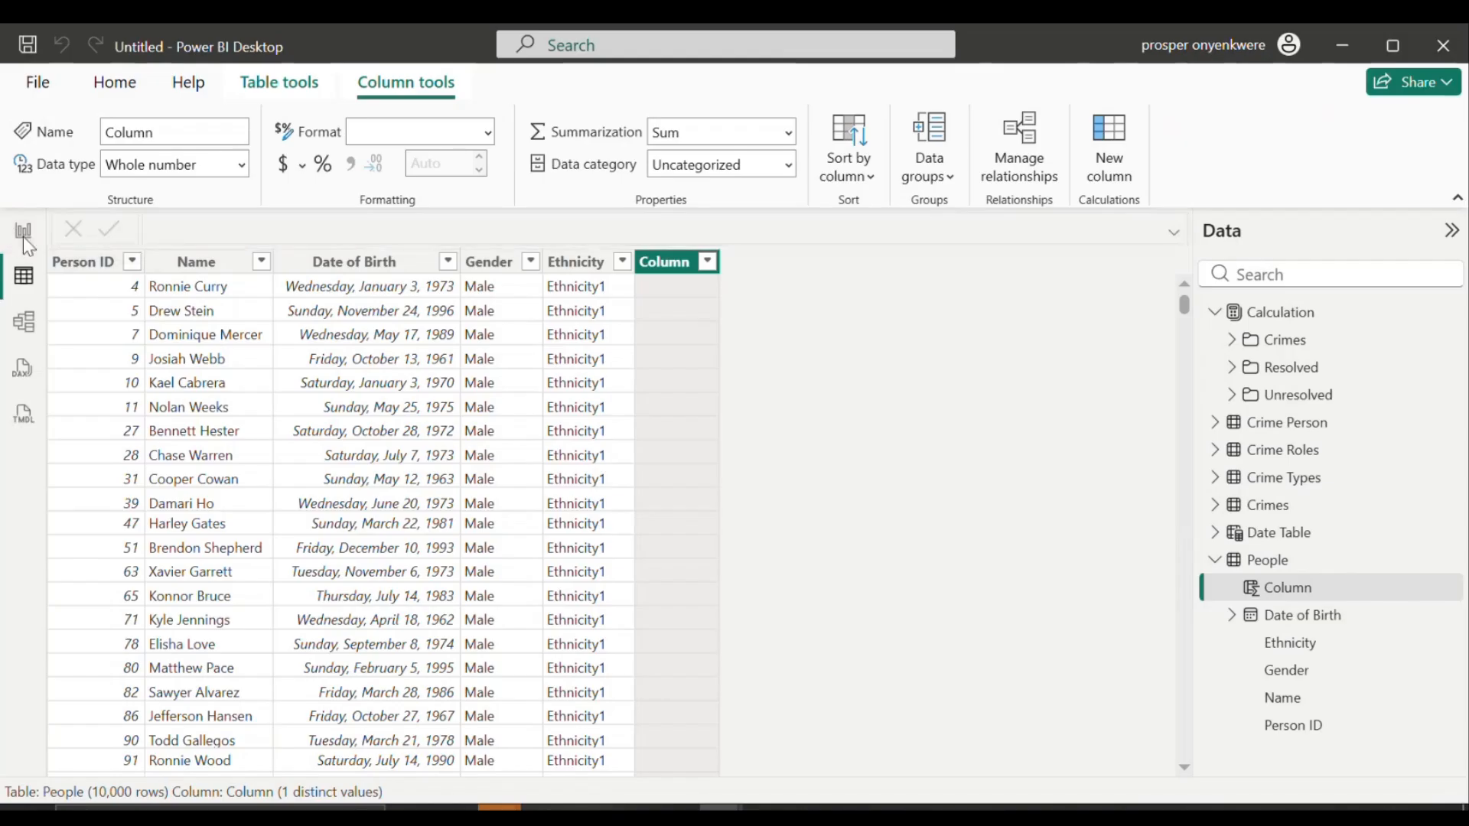
left_click(23, 236)
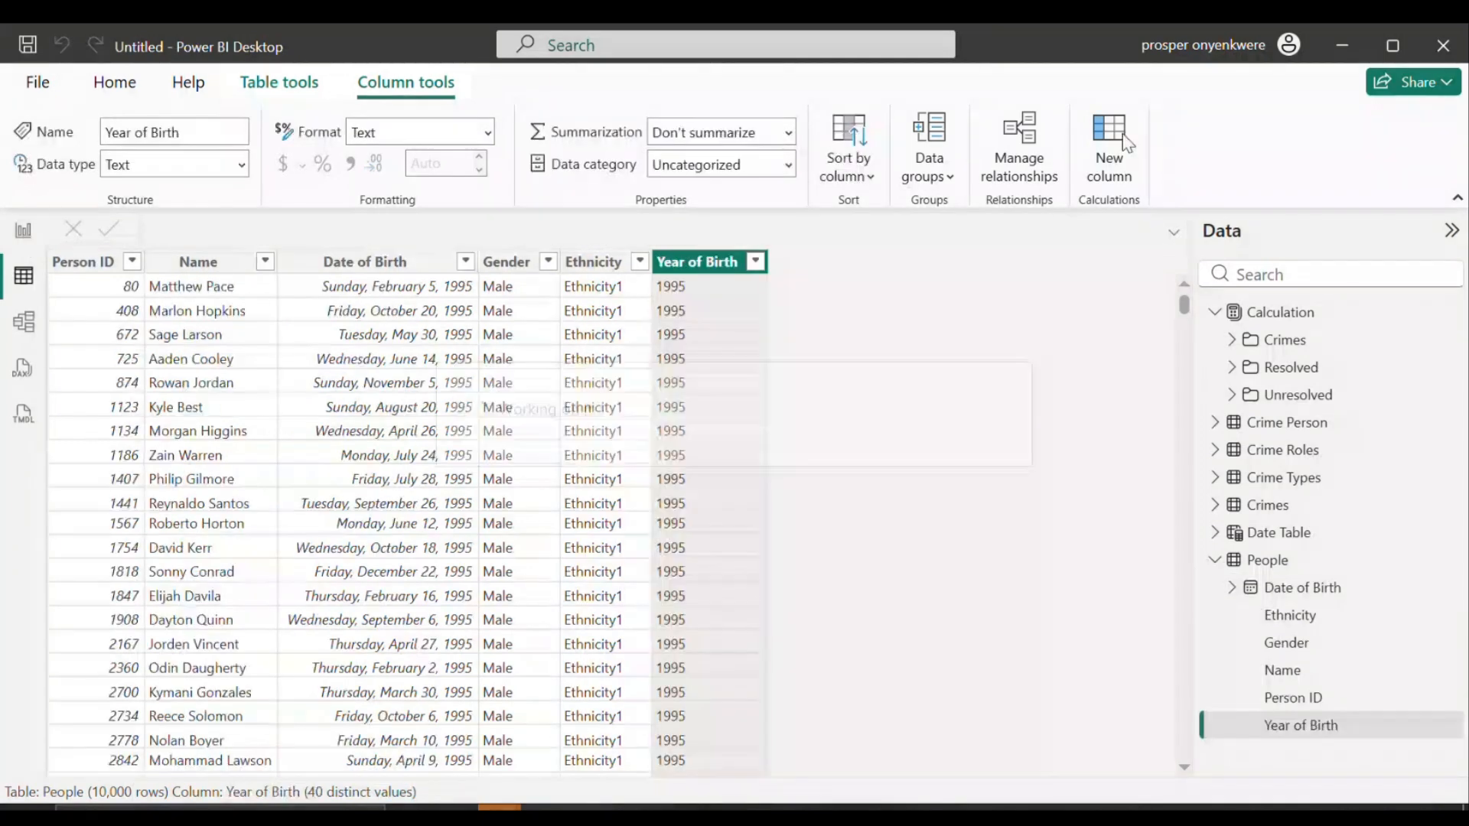
Step: Add a calculated column to the People table and start its formula with the name Age Group
left_click(1123, 135)
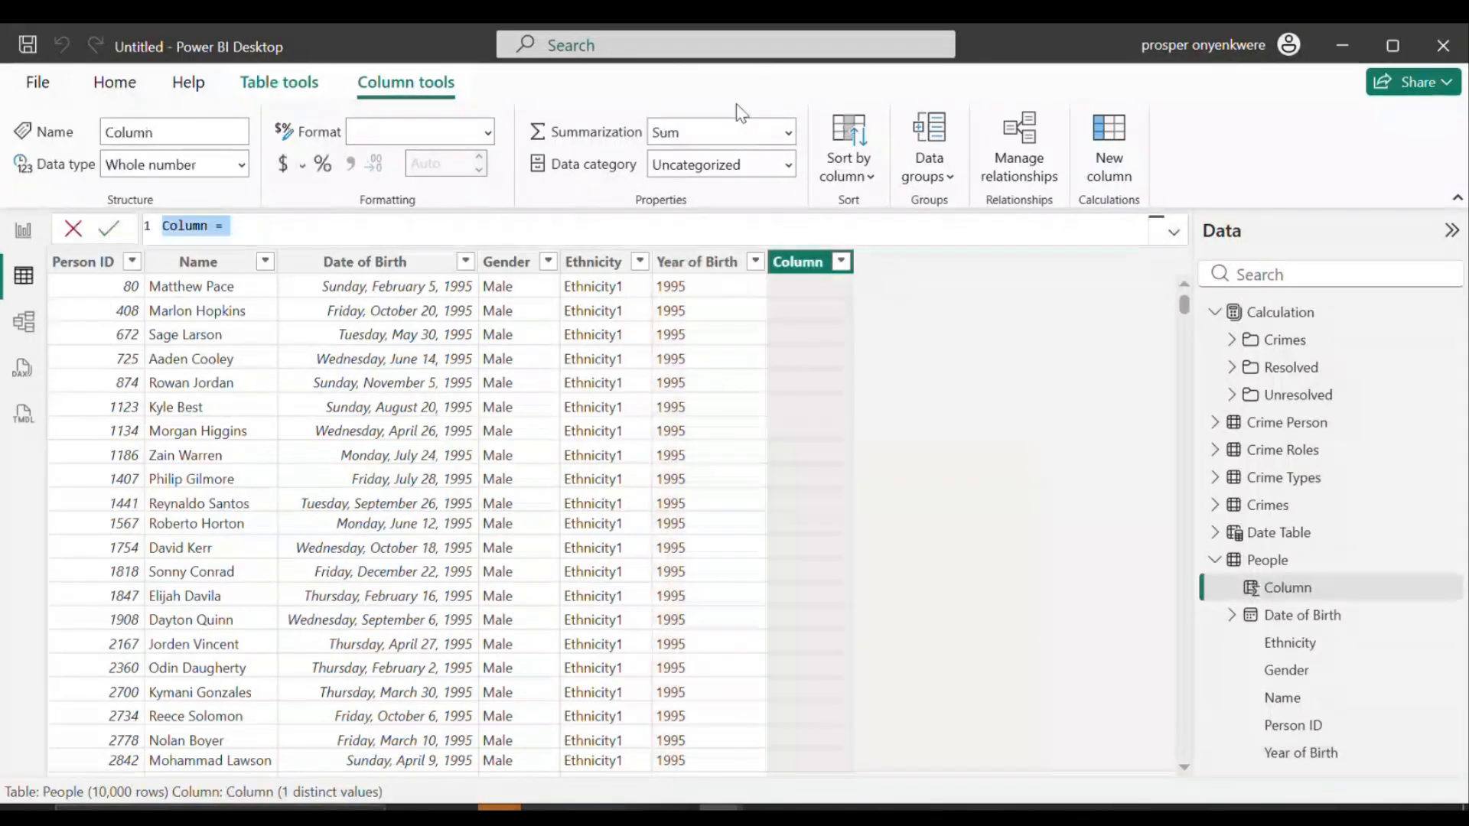
type("Age Gr")
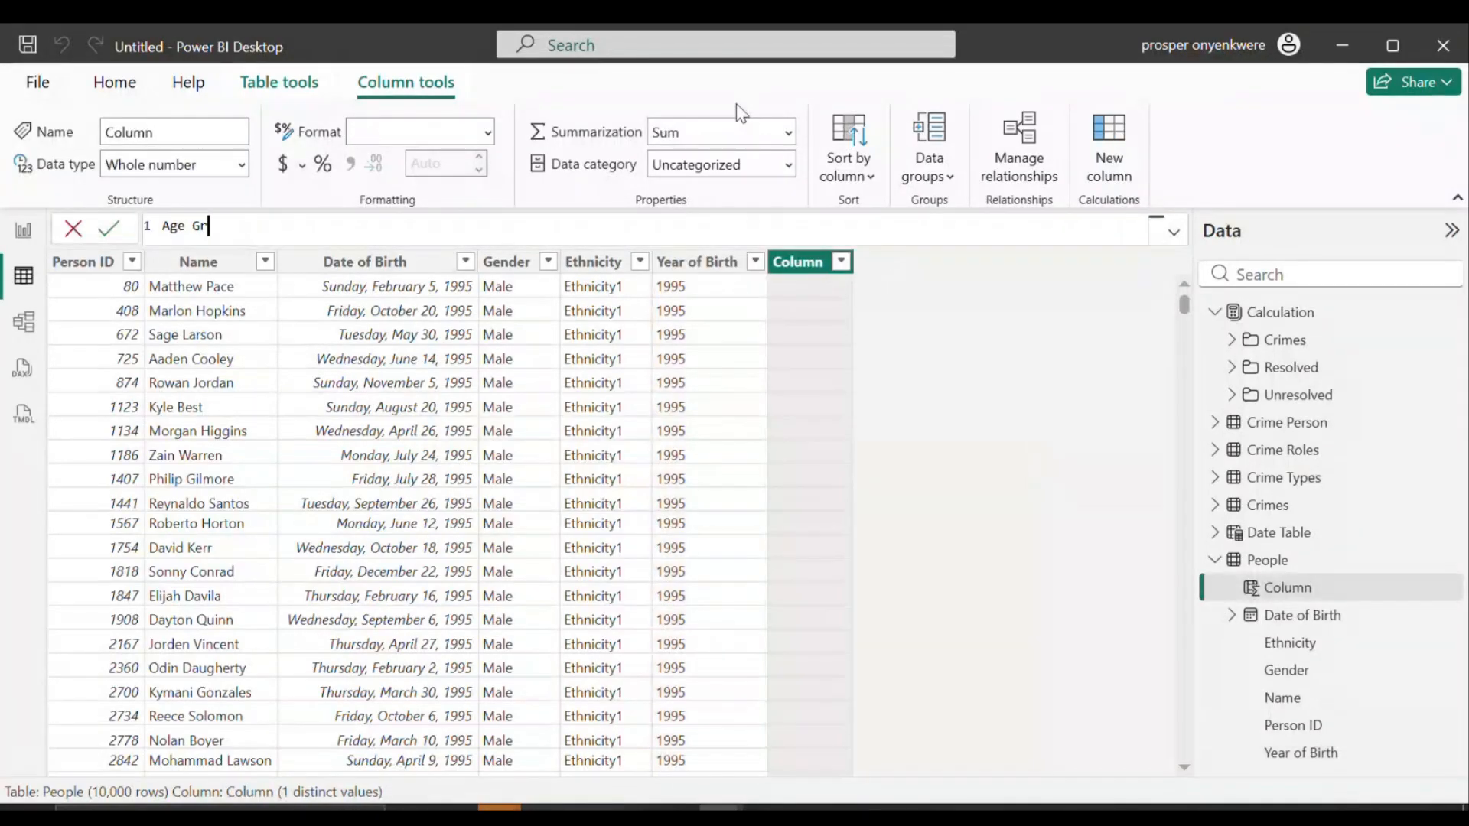
type("oup =")
key("shift+Return")
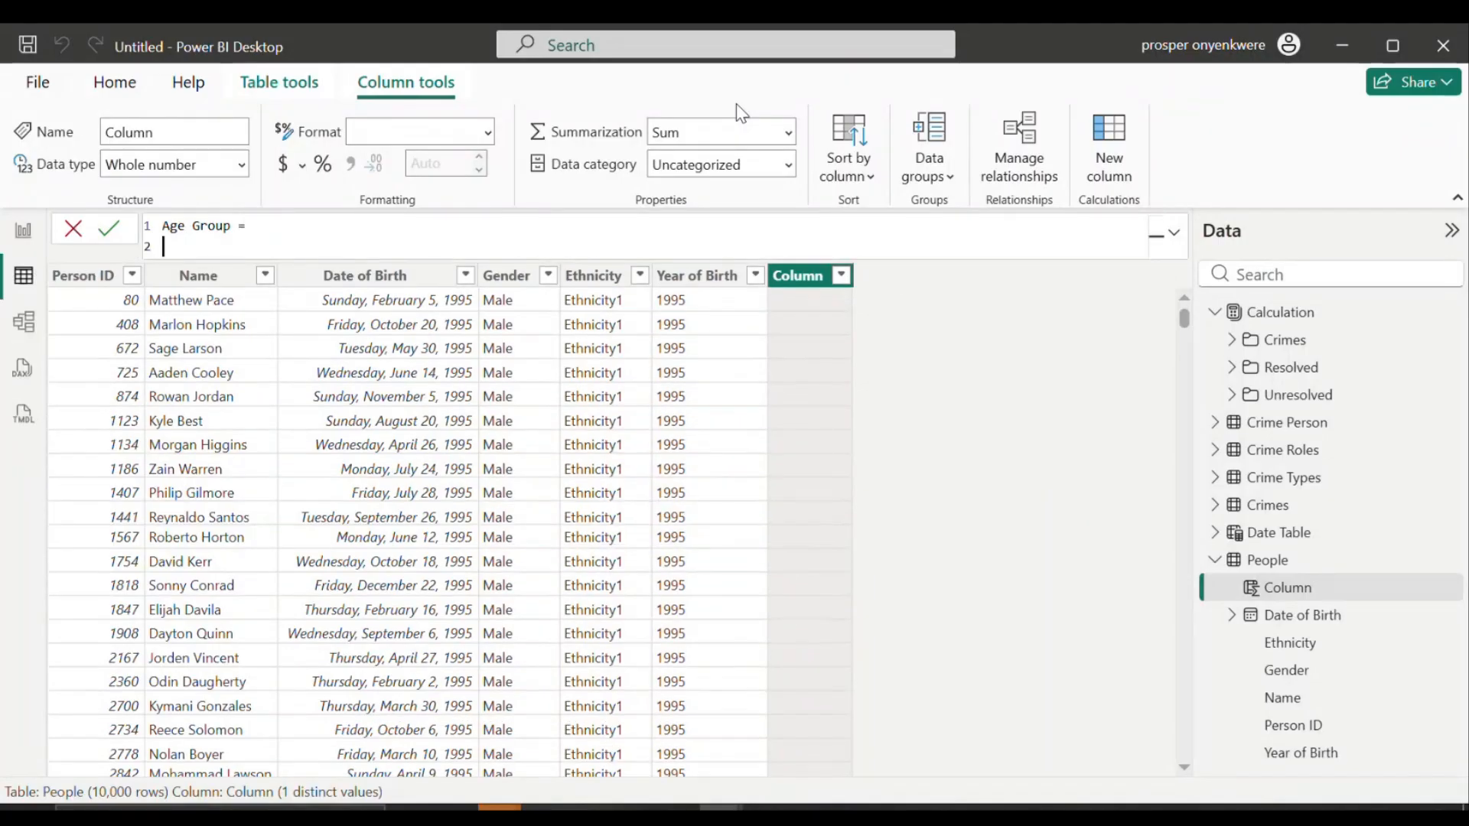
Step: Start the Age Group formula with a SWITCH function that uses TRUE() as its expression
type("Sw")
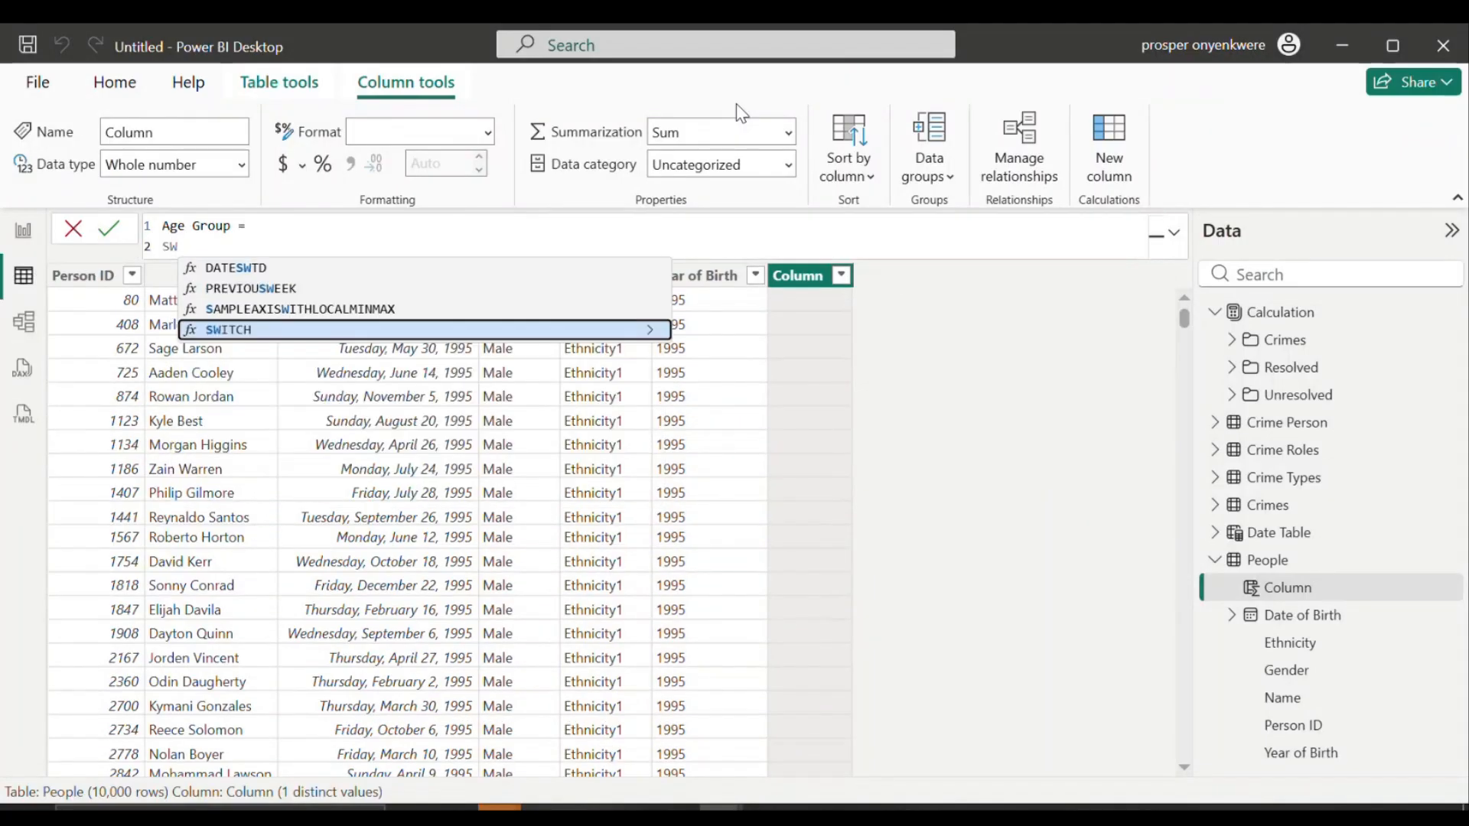
left_click(512, 329)
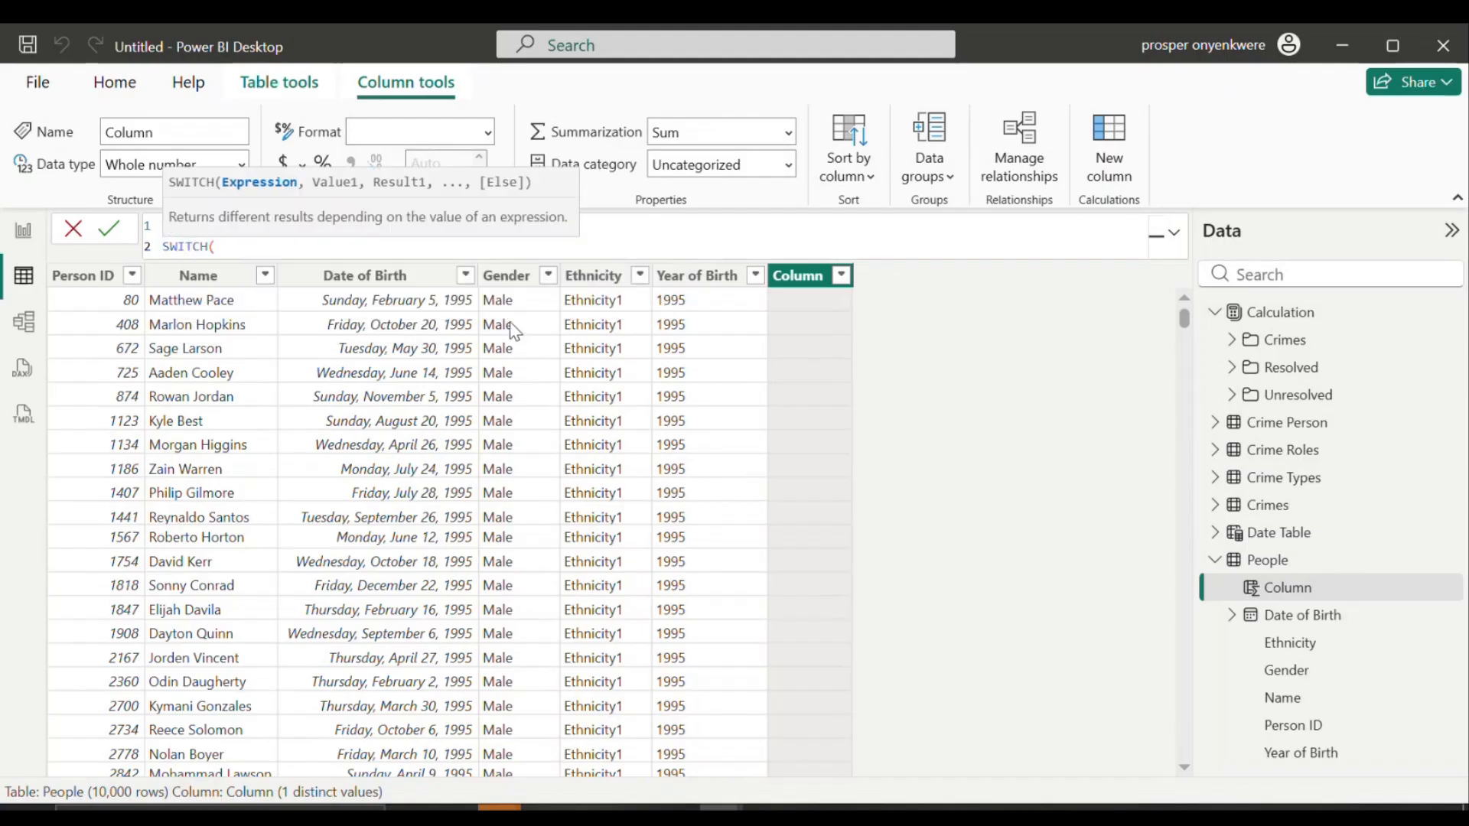
key("shift+Return")
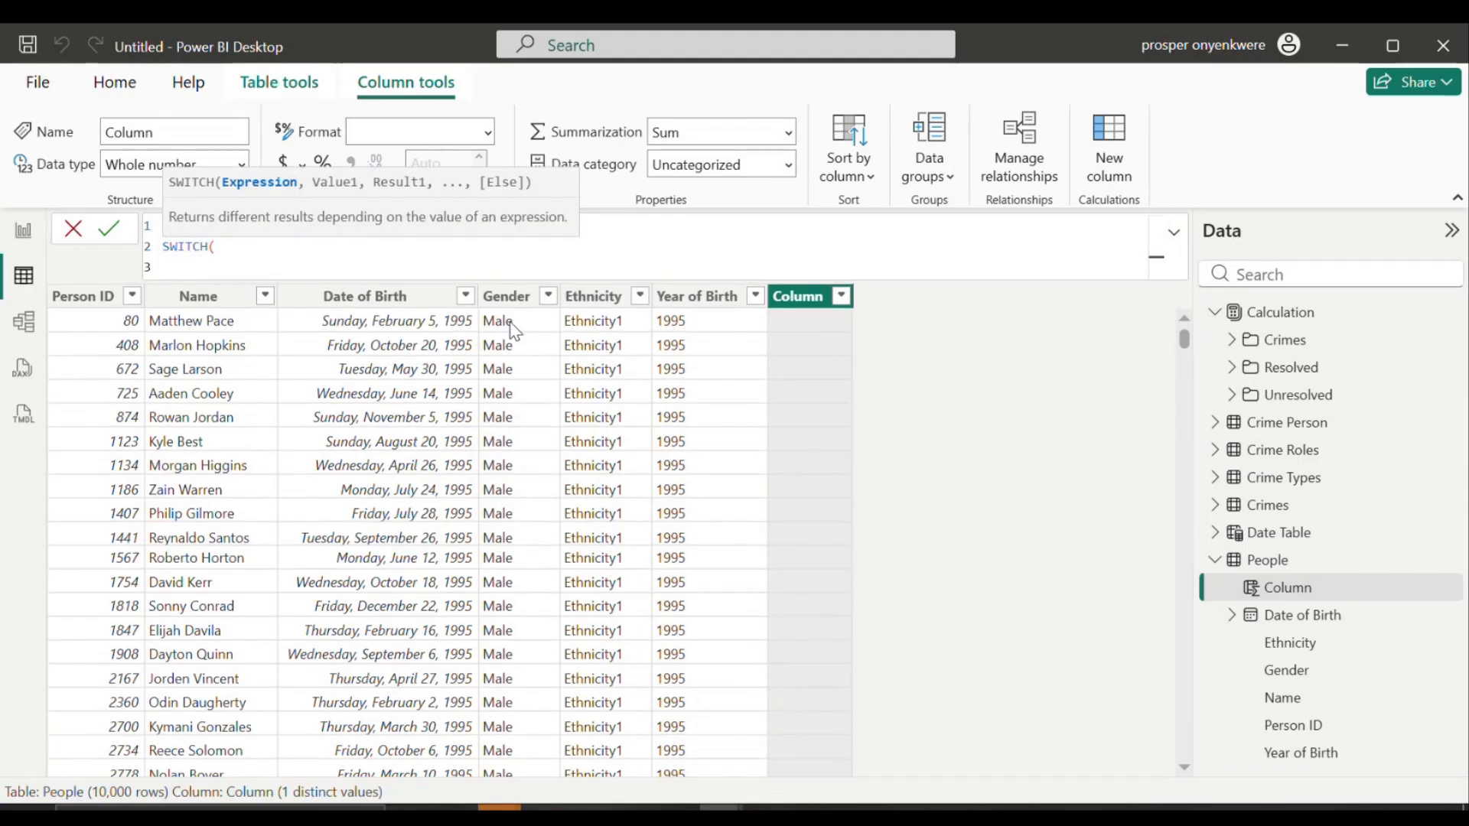
type("T")
type("R")
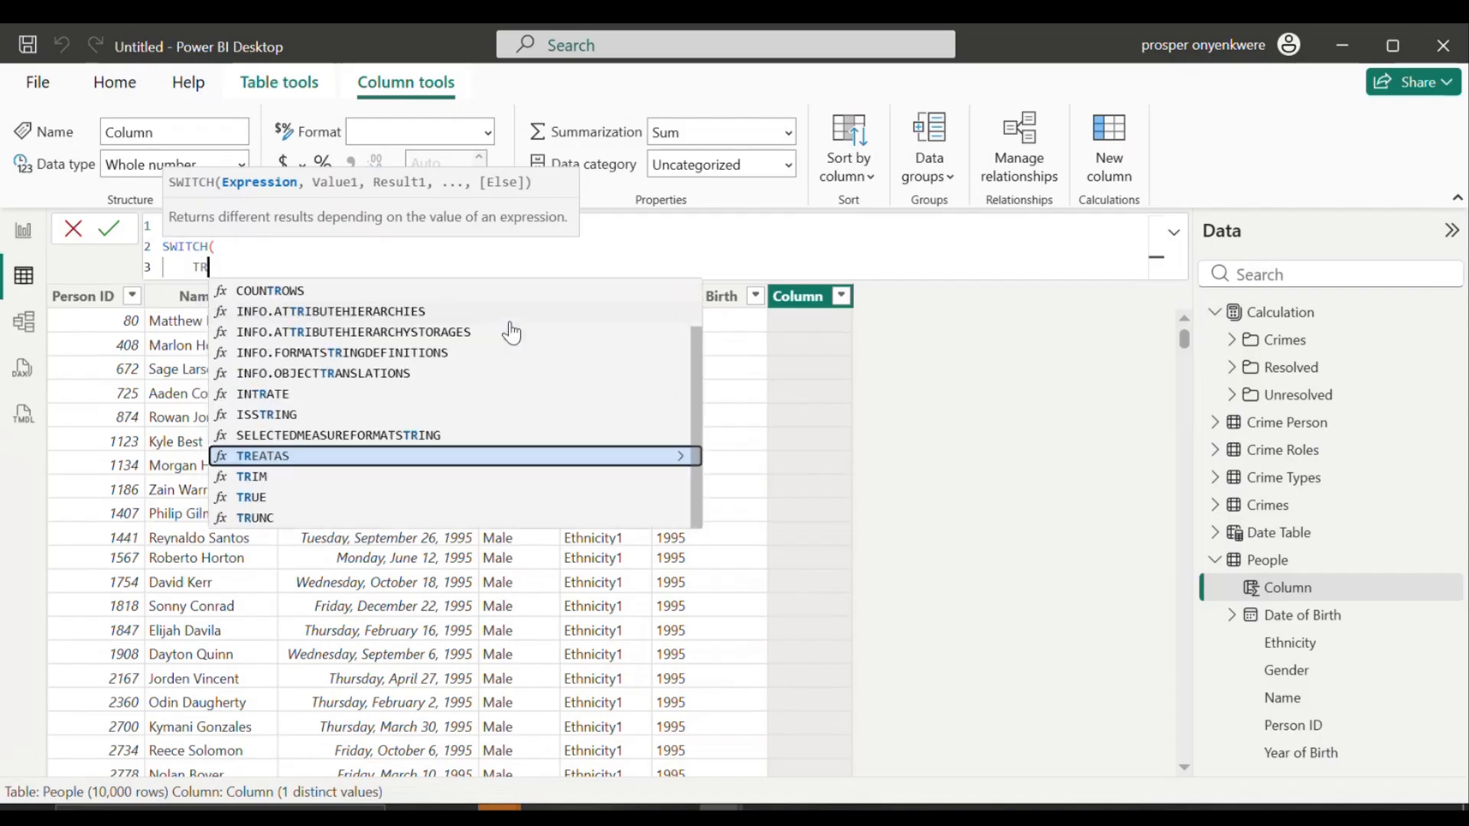
type("UE,")
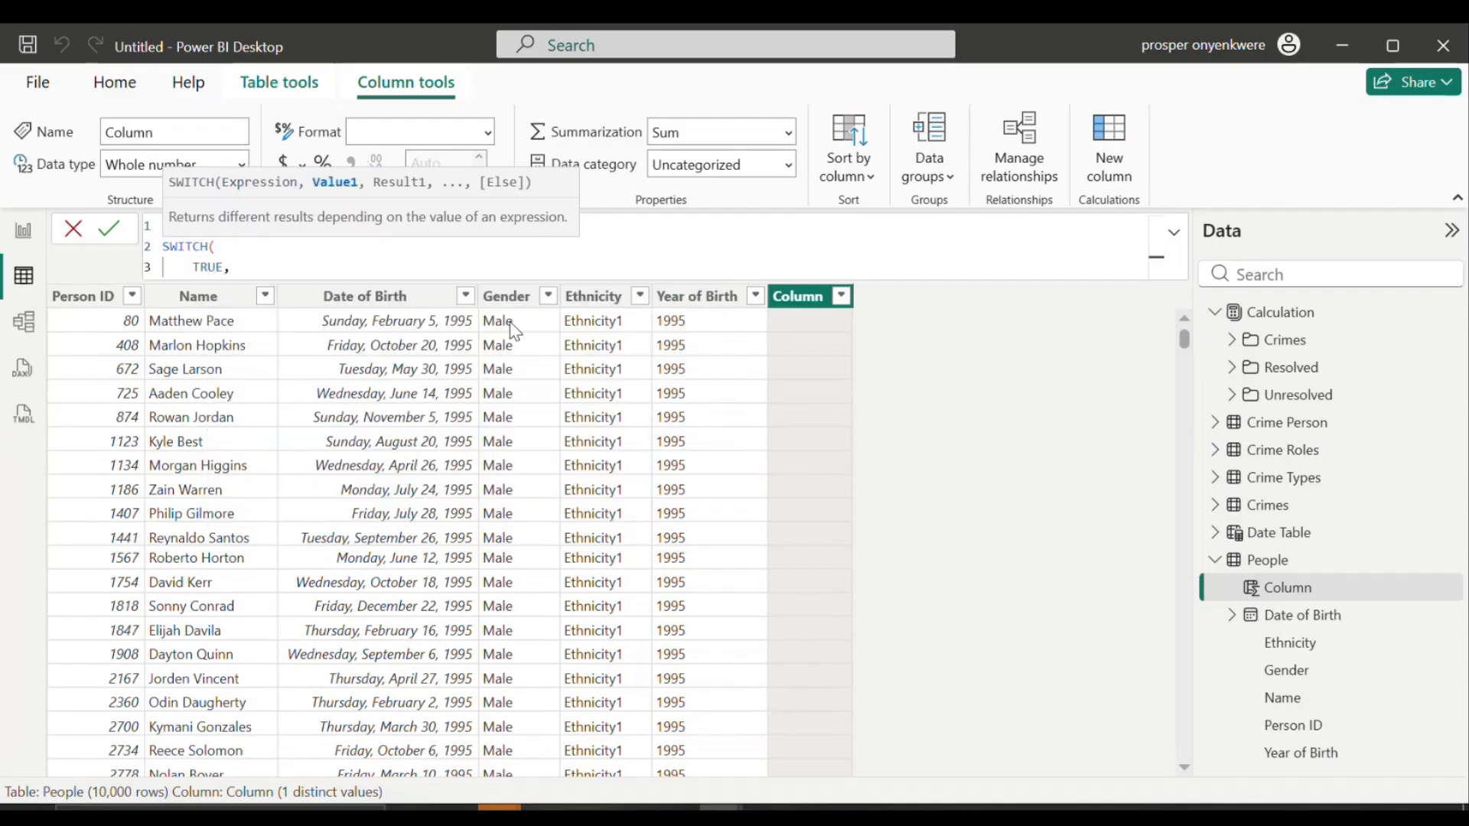
key("BackSpace")
key("Tab")
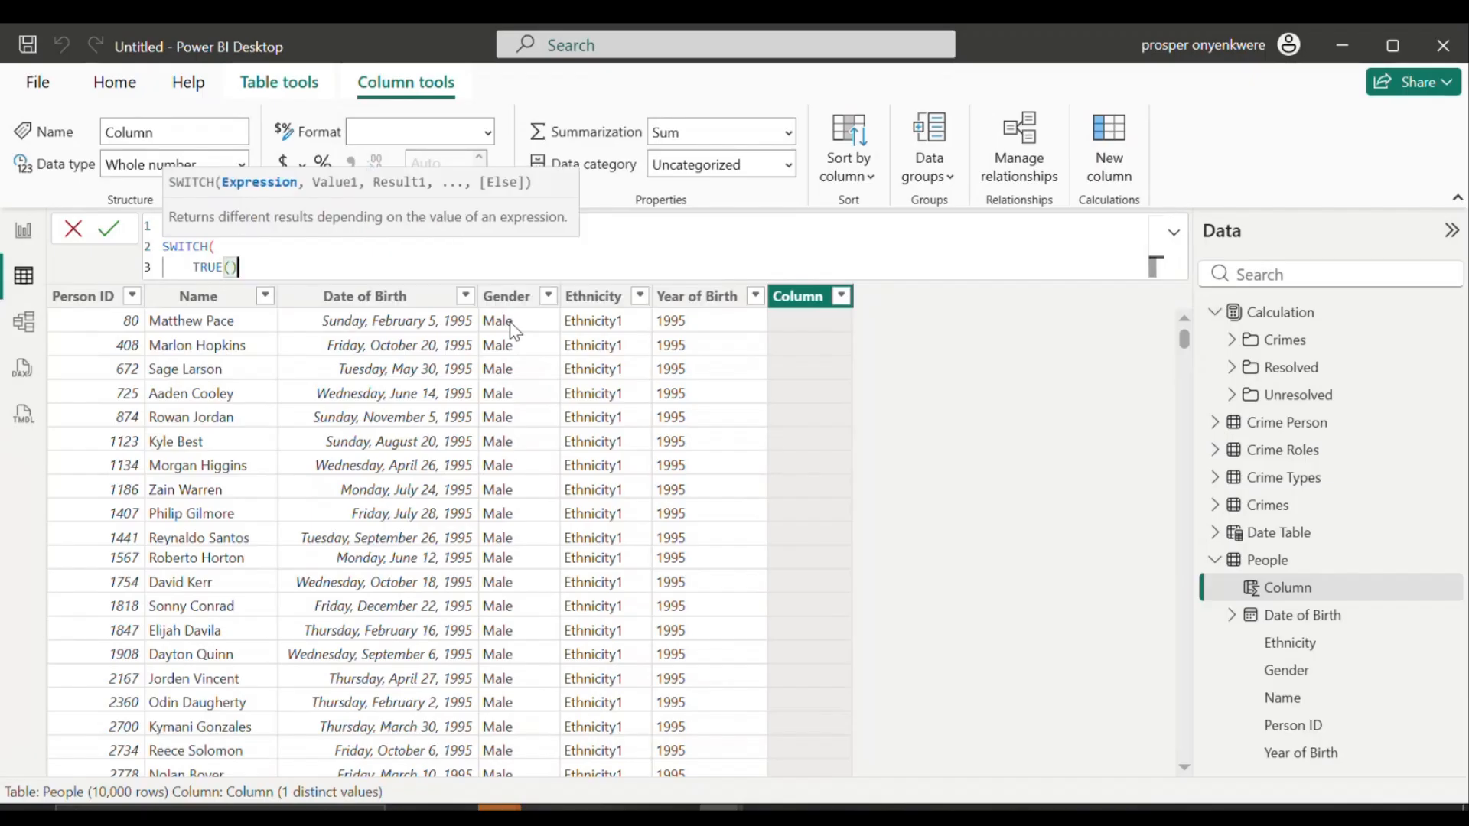
type(",")
key("shift+Return")
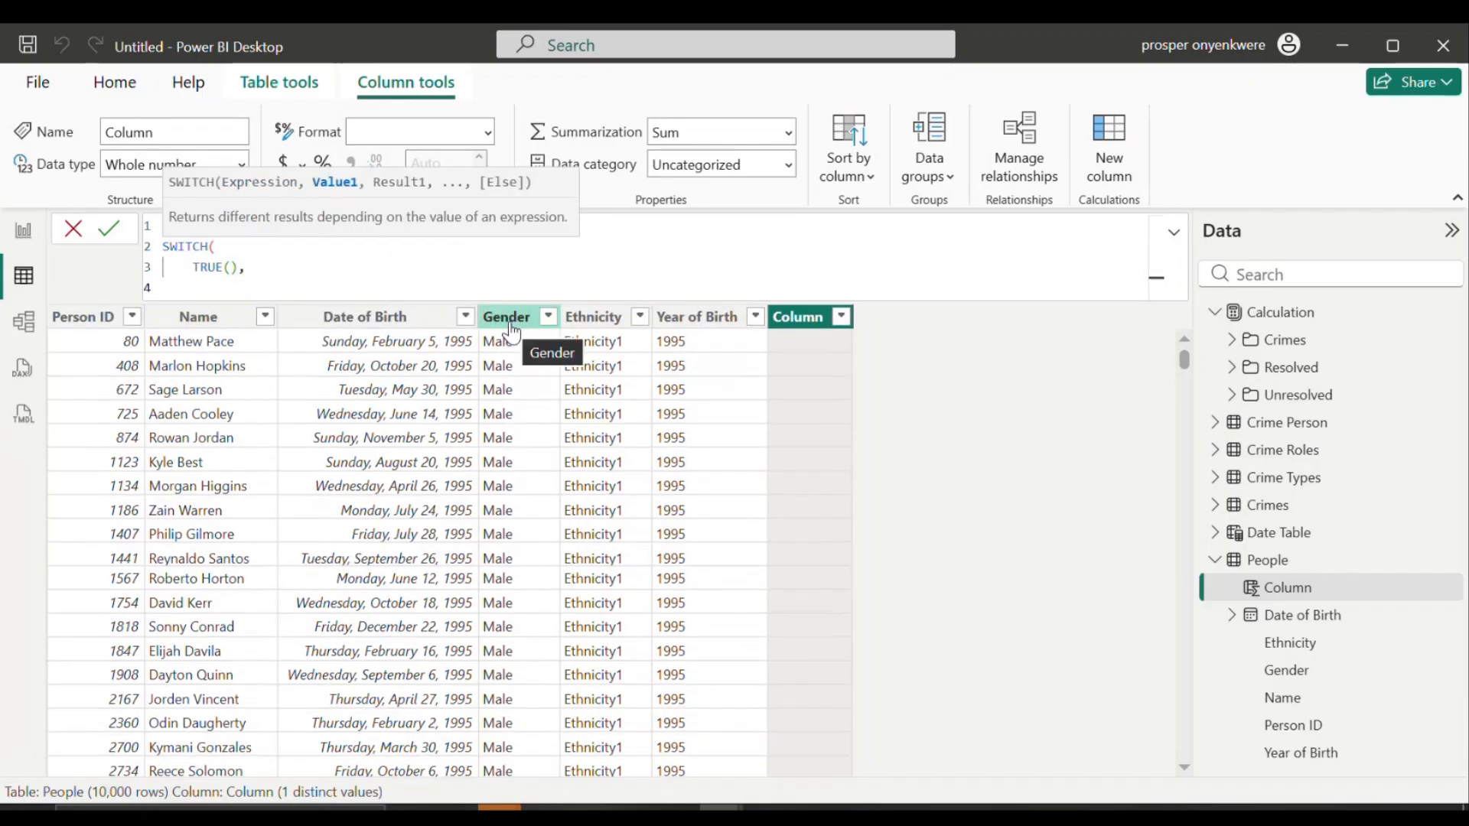
Step: Add the first SWITCH condition People[Year of Birth] >= 1991 with the result "1991 - 2000"
type("P")
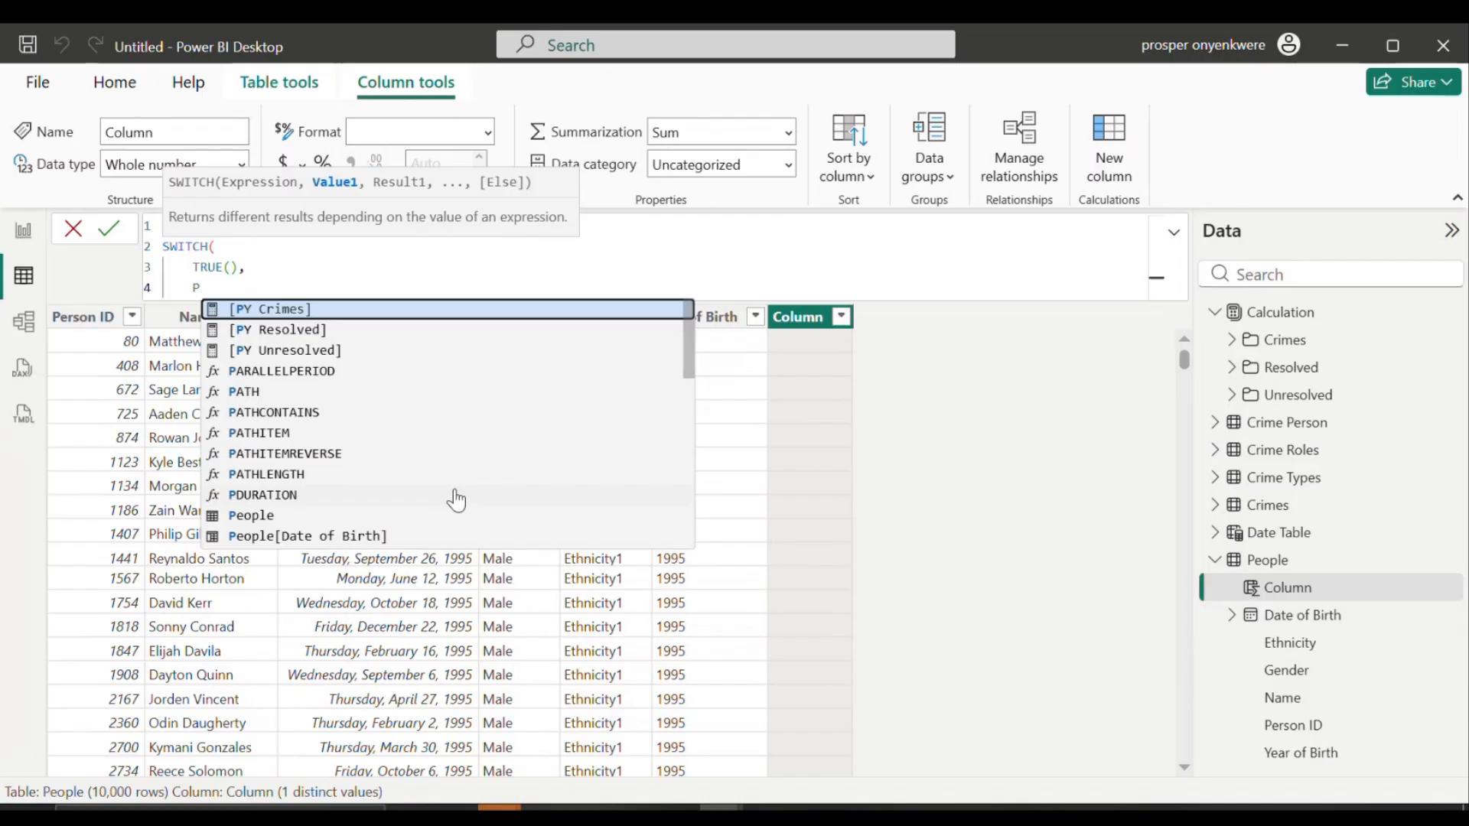
type("eople")
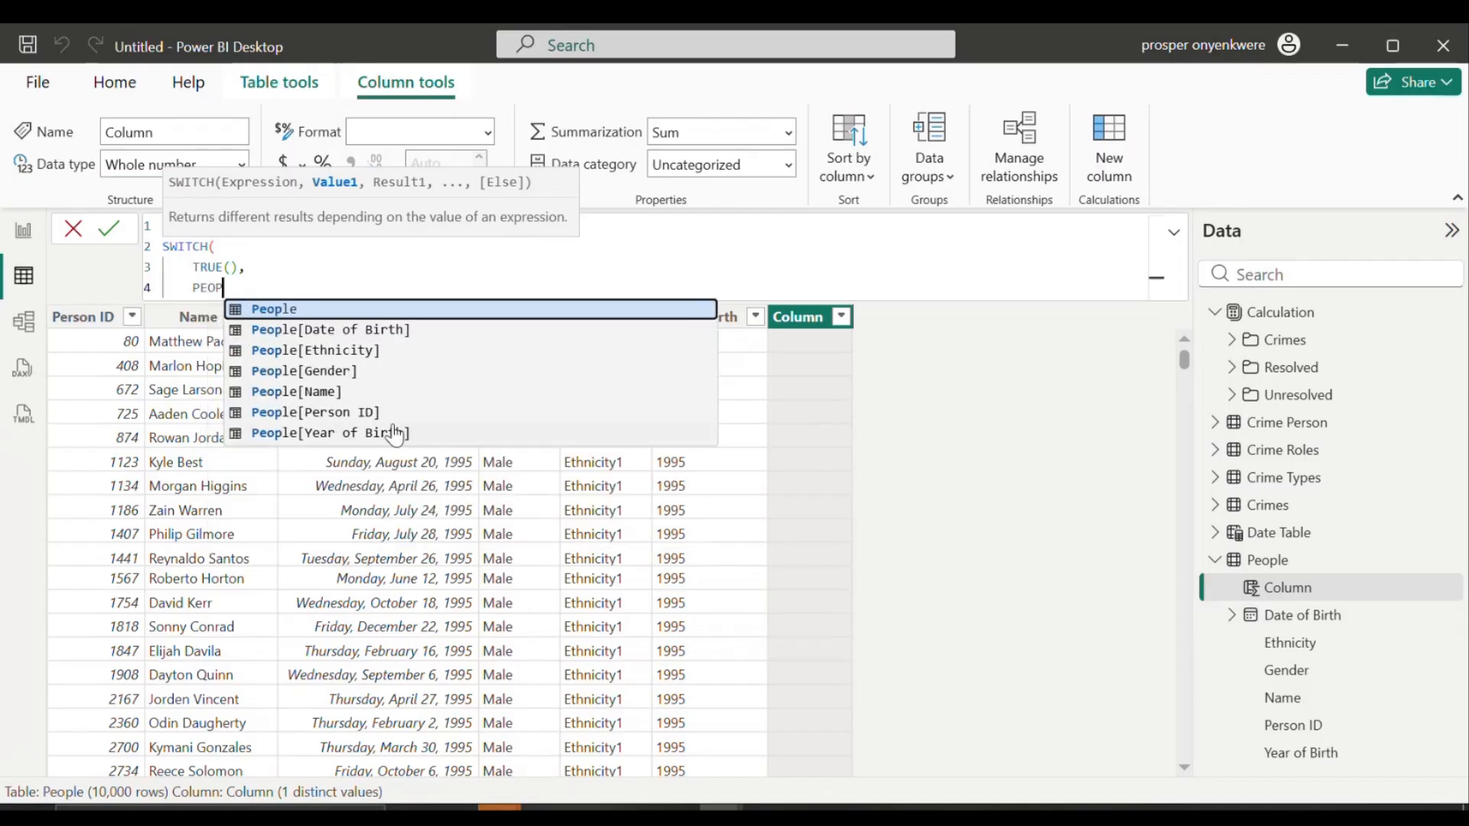
left_click(394, 430)
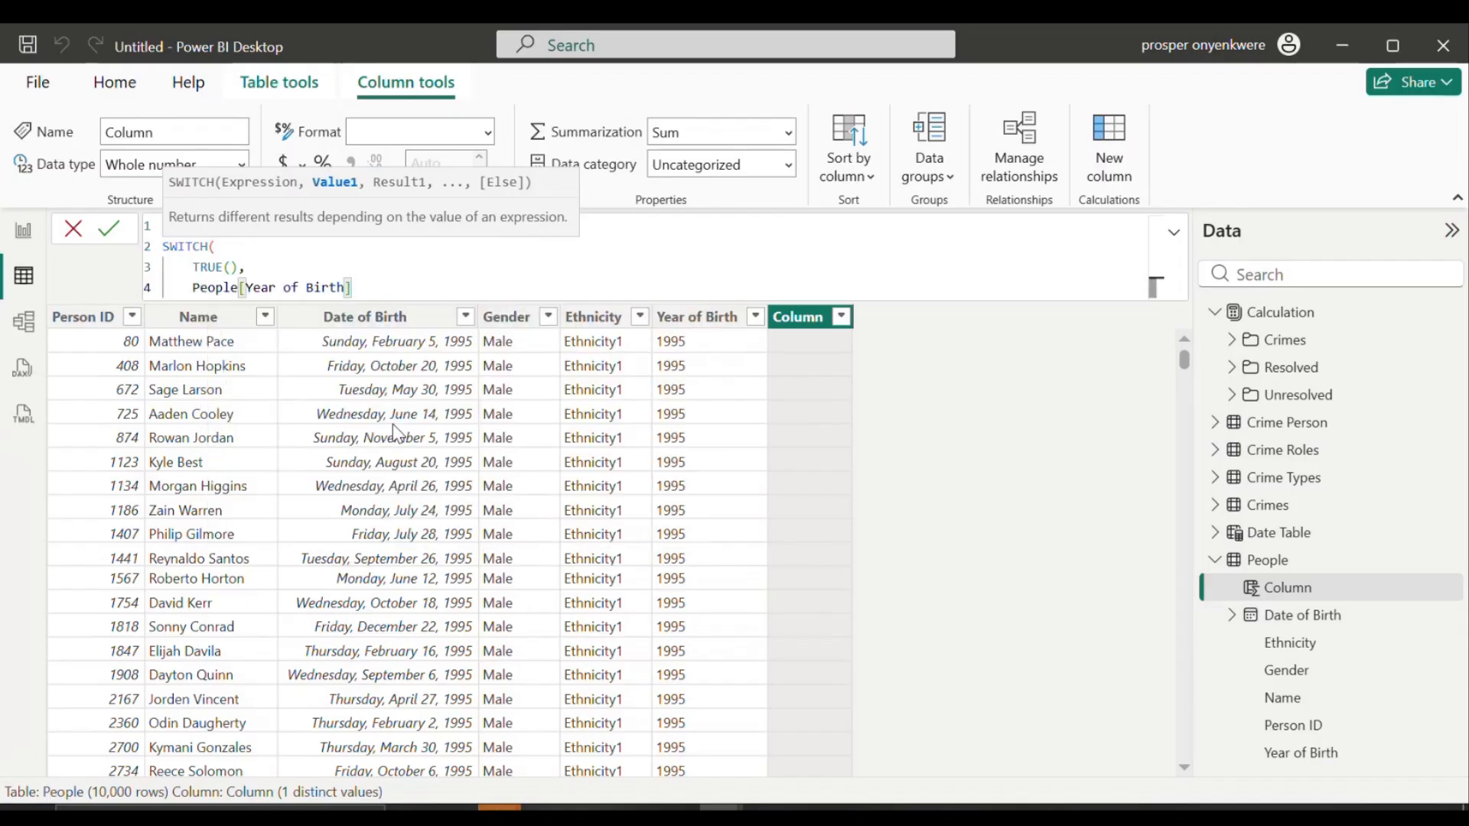
type(">= 1991, ")
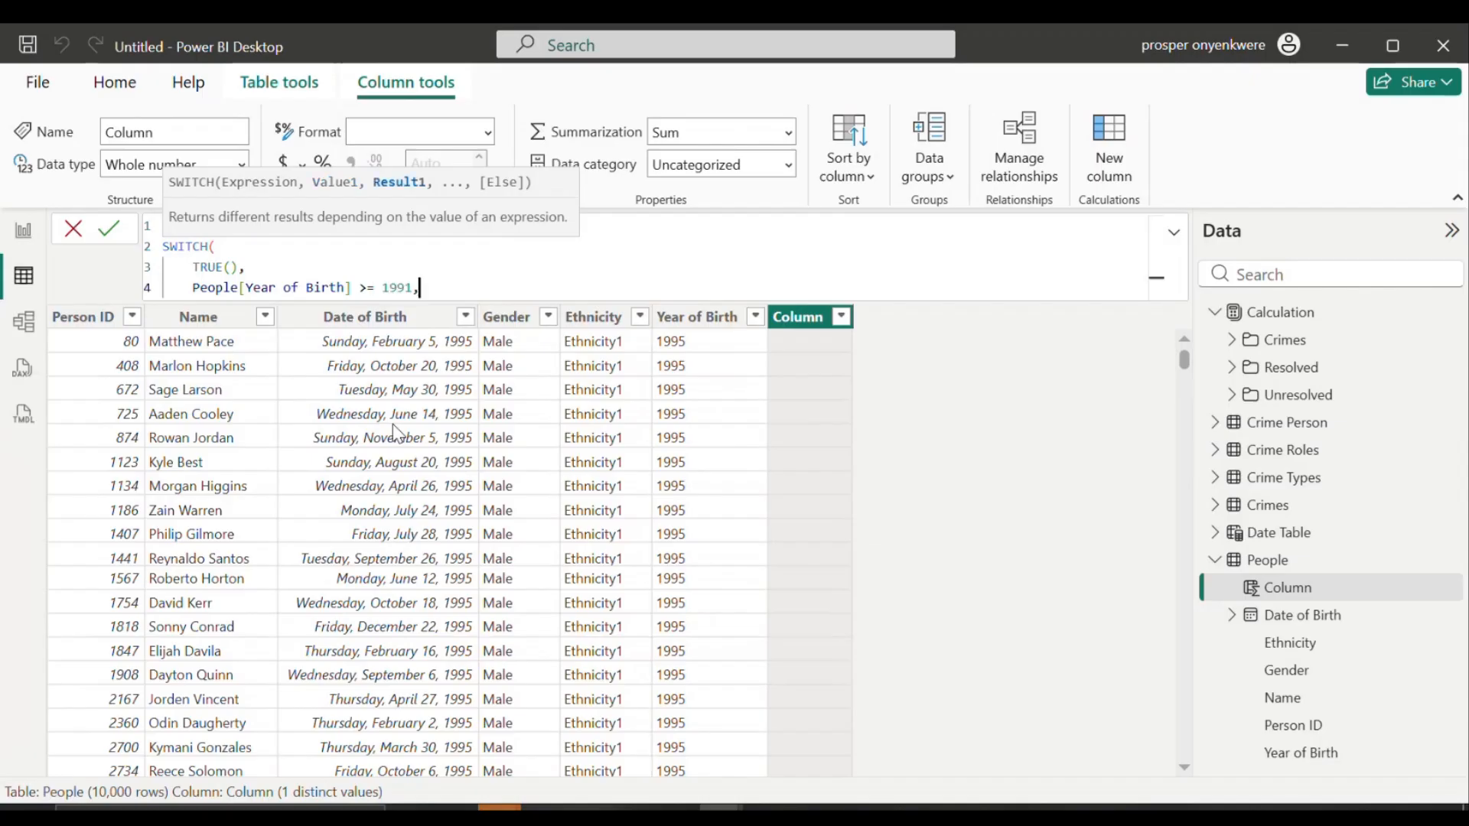
type("\"1991 - 2000\"")
Step: Copy the 1991 - 2000 condition, end its line with a comma, and paste the copy as a second condition line
key("shift+Left")
key("shift+Left")
key("shift+Left")
key("shift+Left")
key("shift+Left")
key("shift+Left")
key("shift+Left")
key("shift+Left")
key("shift+Left")
key("shift+Left")
key("shift+Left")
key("shift+Left")
key("shift+Left")
key("shift+Left")
key("shift+Left")
key("shift+Left")
key("shift+Left")
key("shift+Left")
key("shift+Left")
key("shift+Left")
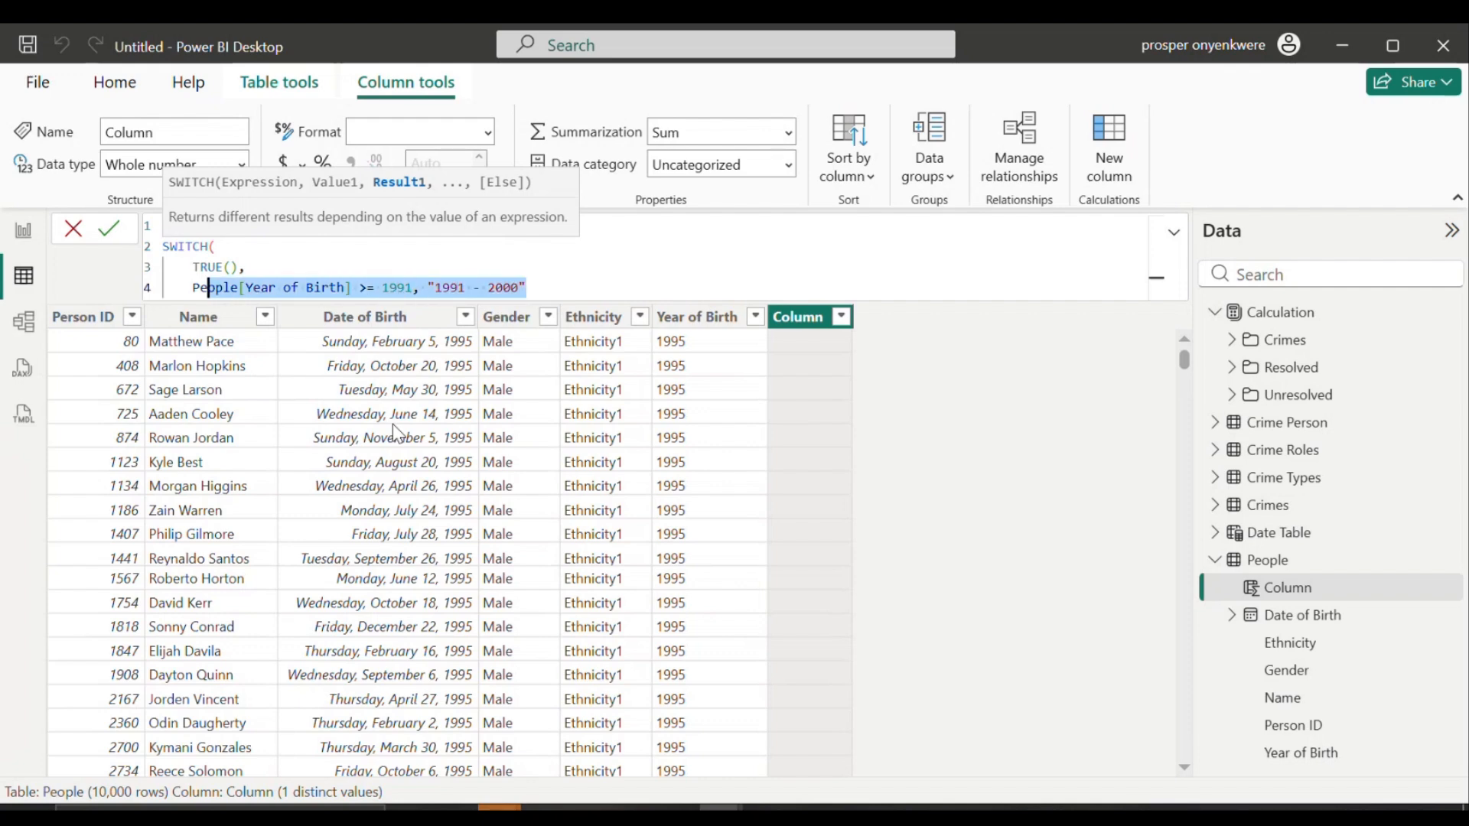
key("shift+Left")
key("shift+Left")
key("ctrl+c")
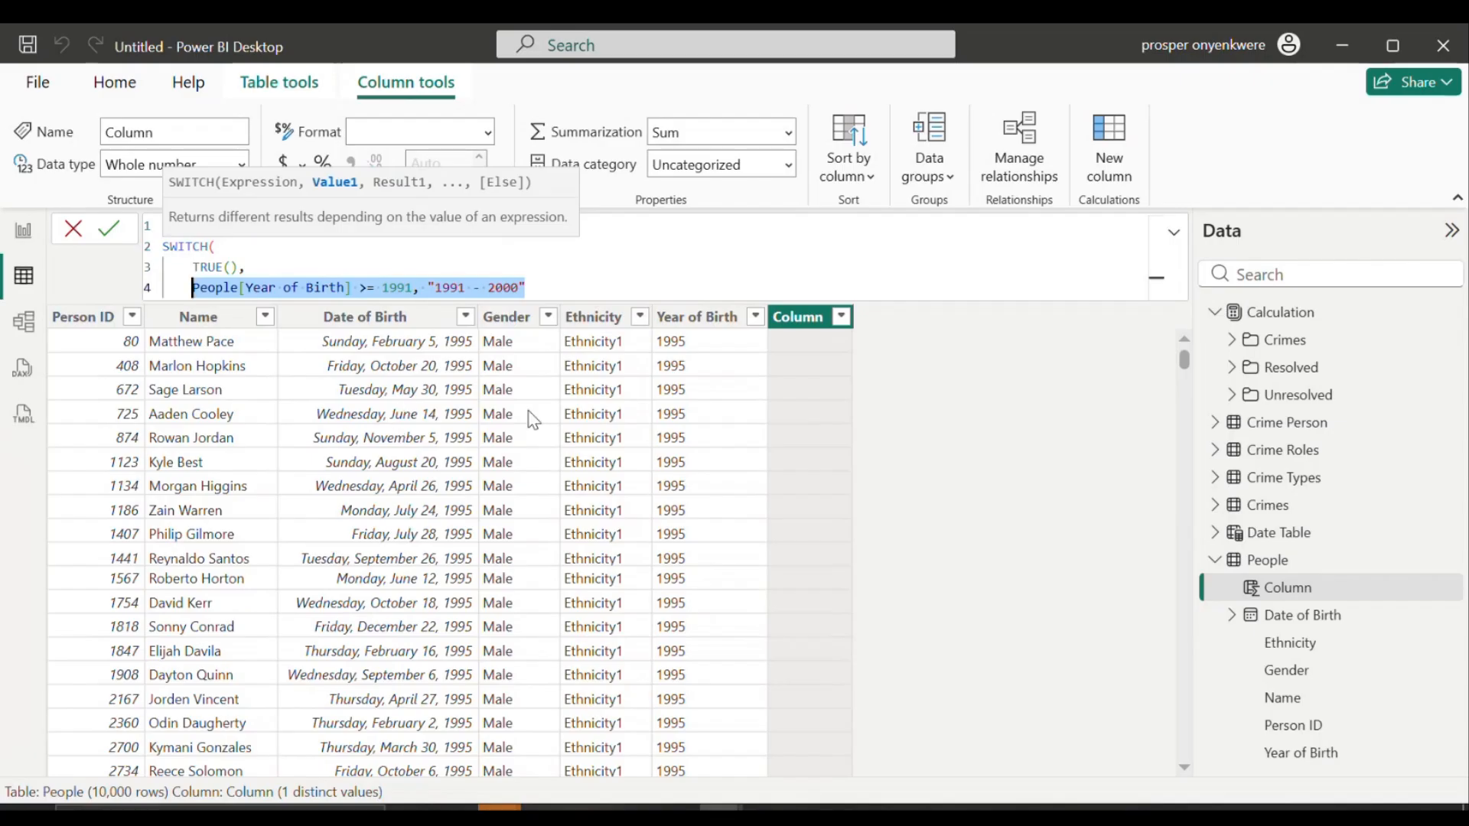
left_click(551, 281)
type(",")
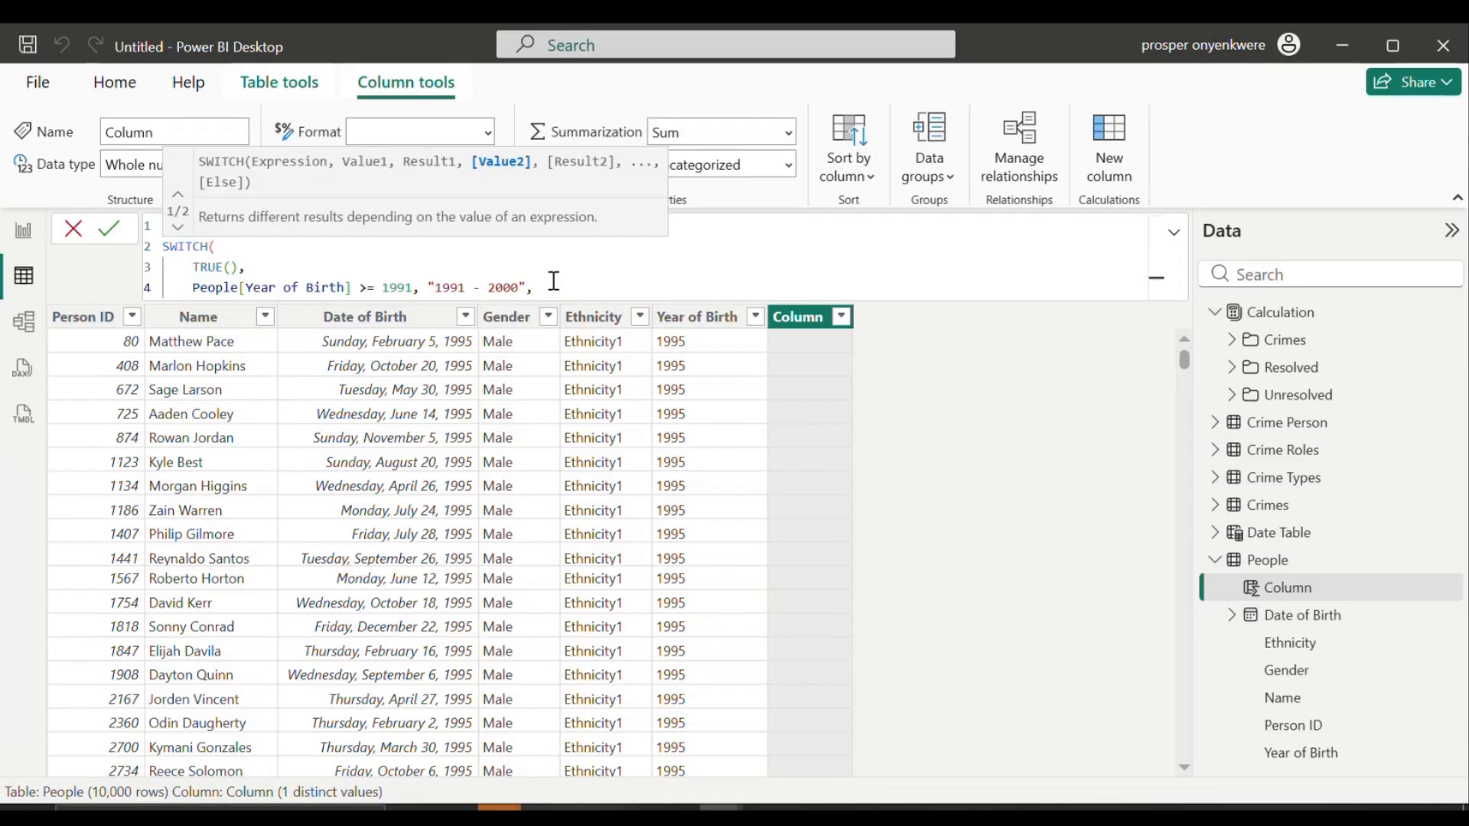
key("shift+Return")
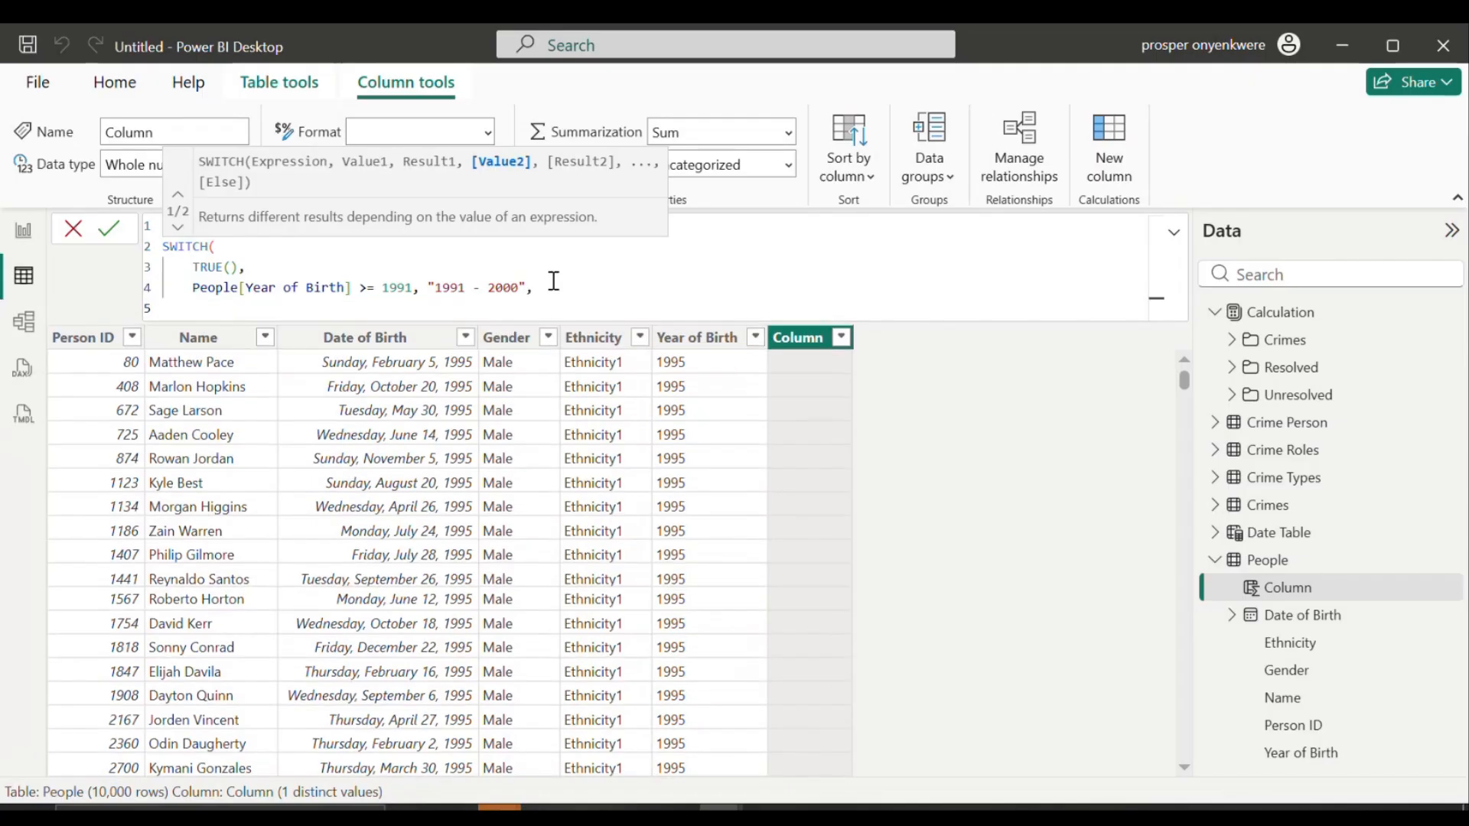
key("ctrl+v")
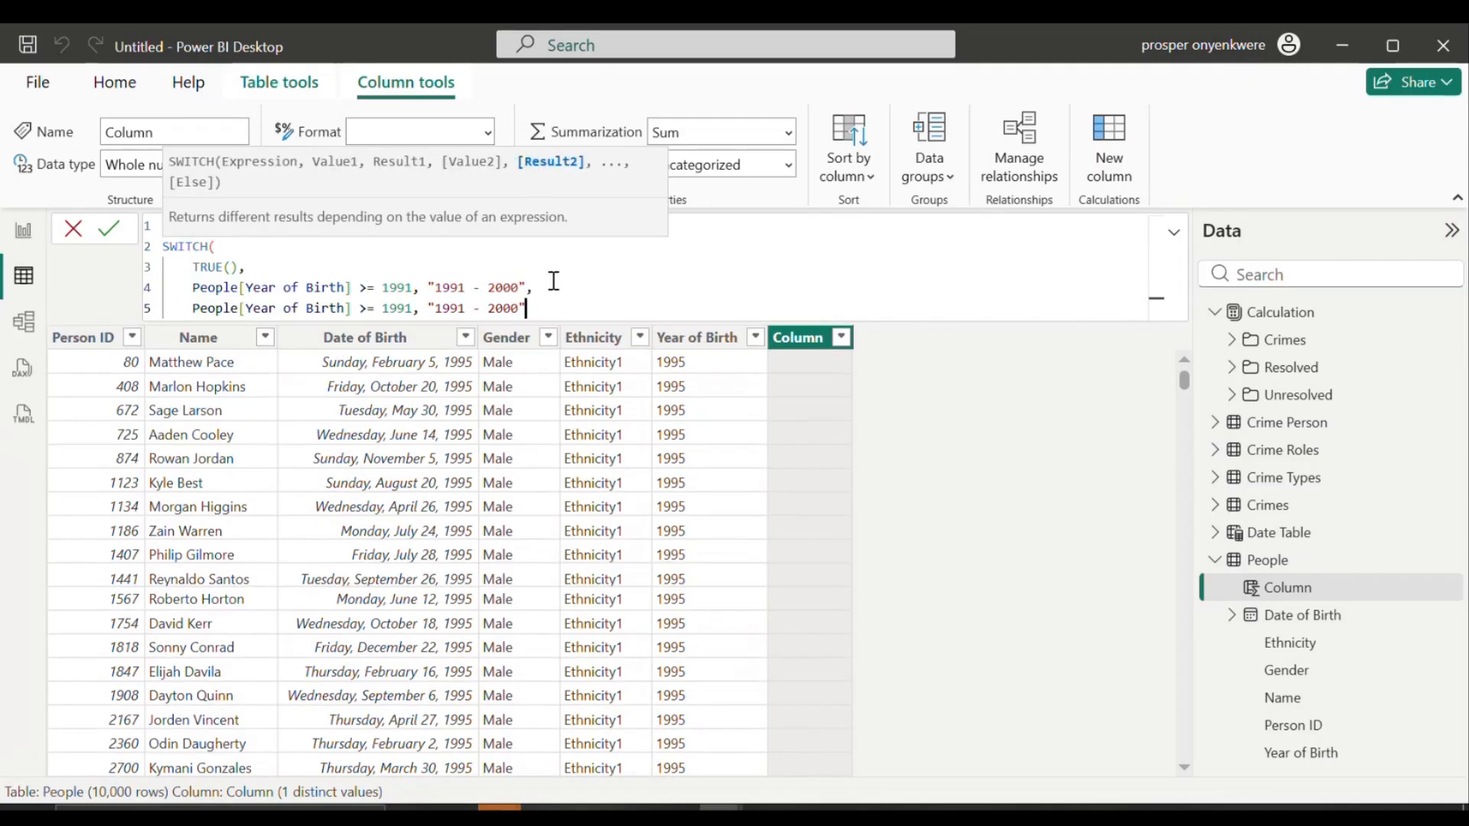
Step: Try to commit the Age Group formula and remove the closing parenthesis from its last line
key("Return")
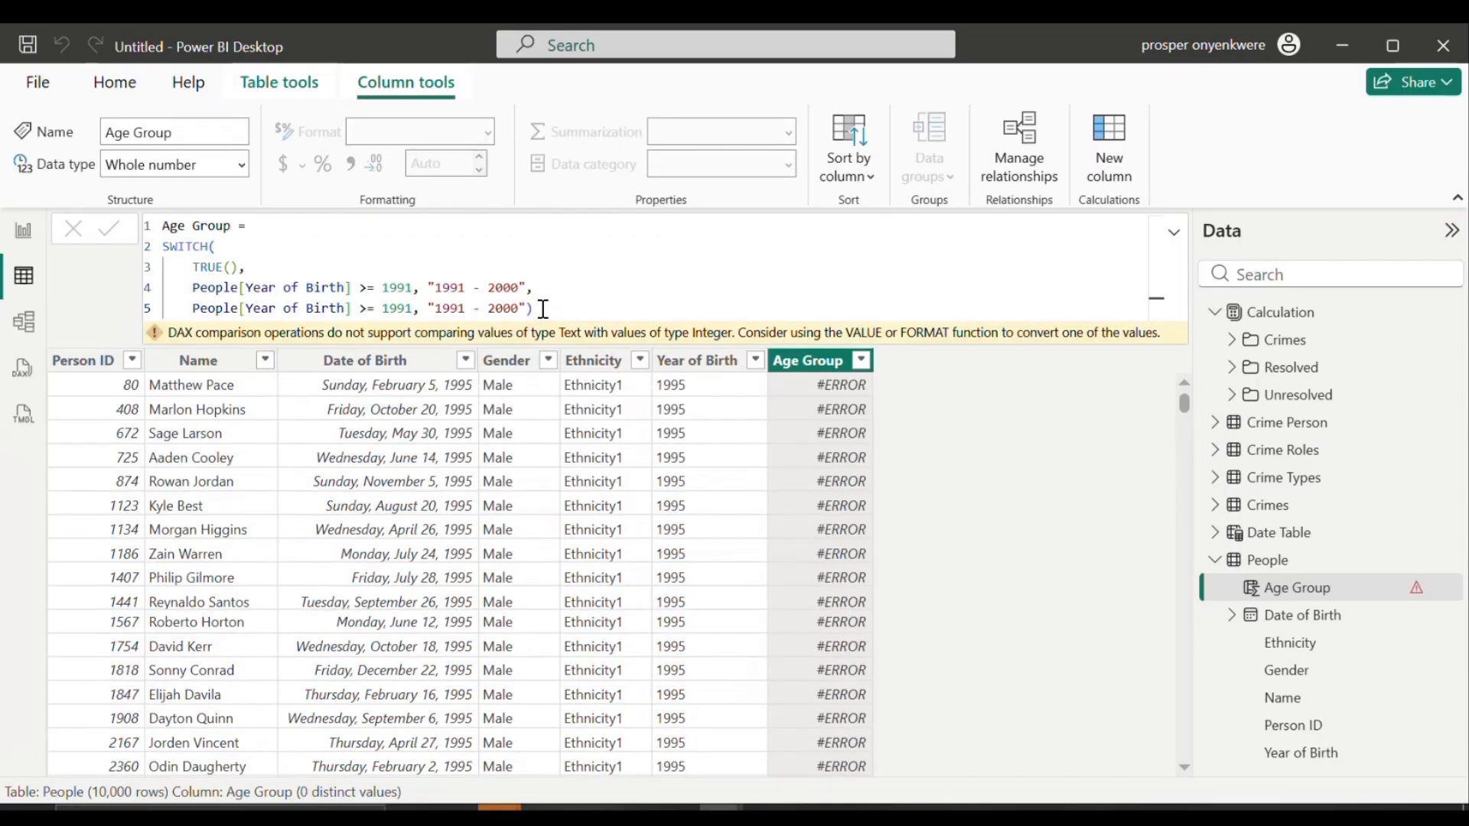
left_click(540, 308)
key("BackSpace")
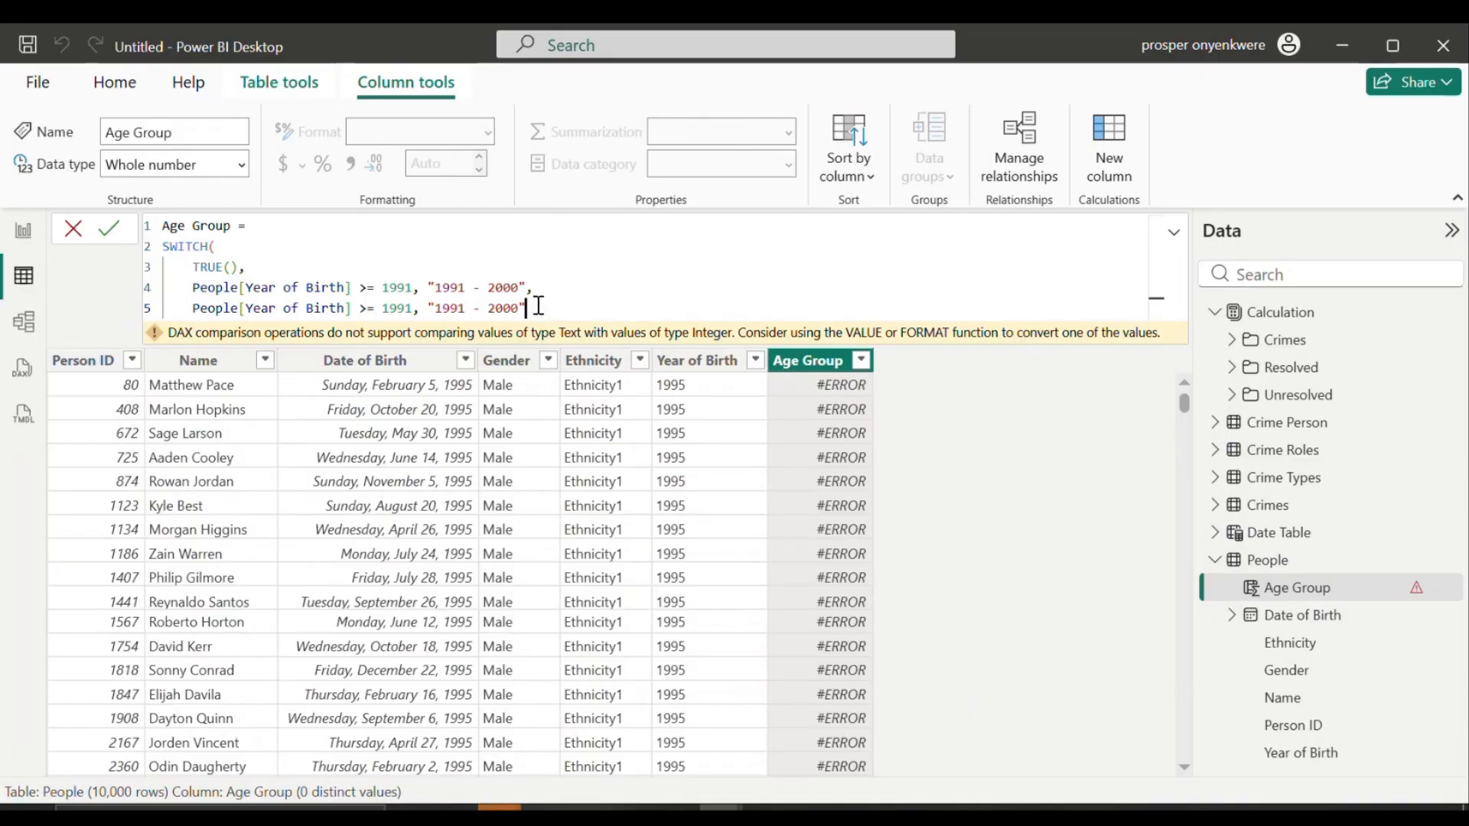
Step: Paste two more copies of the 1991 - 2000 condition and end the second and third condition lines with commas
key("shift+Return")
type("People[Year of Birth] >= 1991, \"1991 - 2000\"")
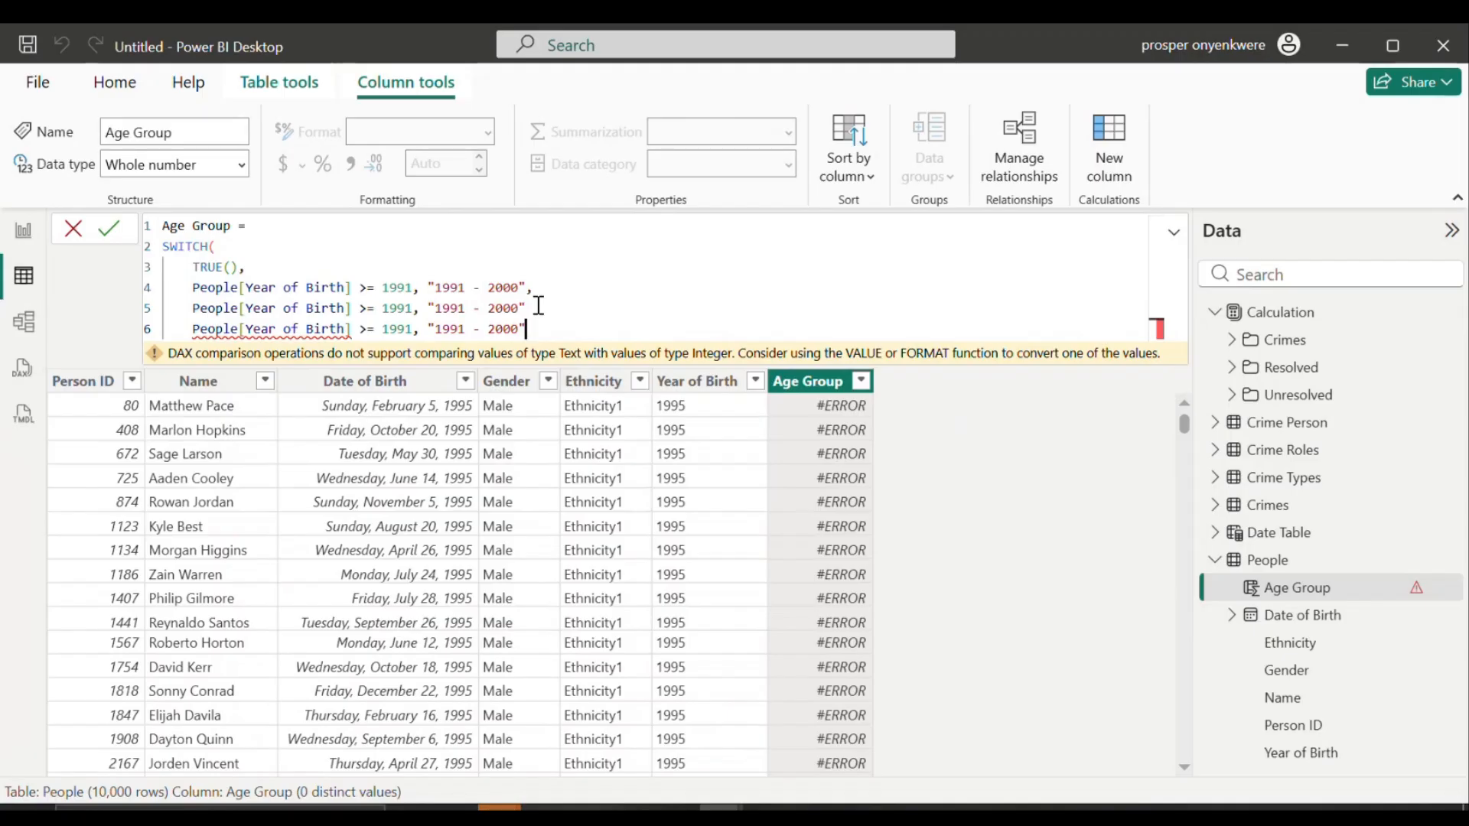
key("shift+Return")
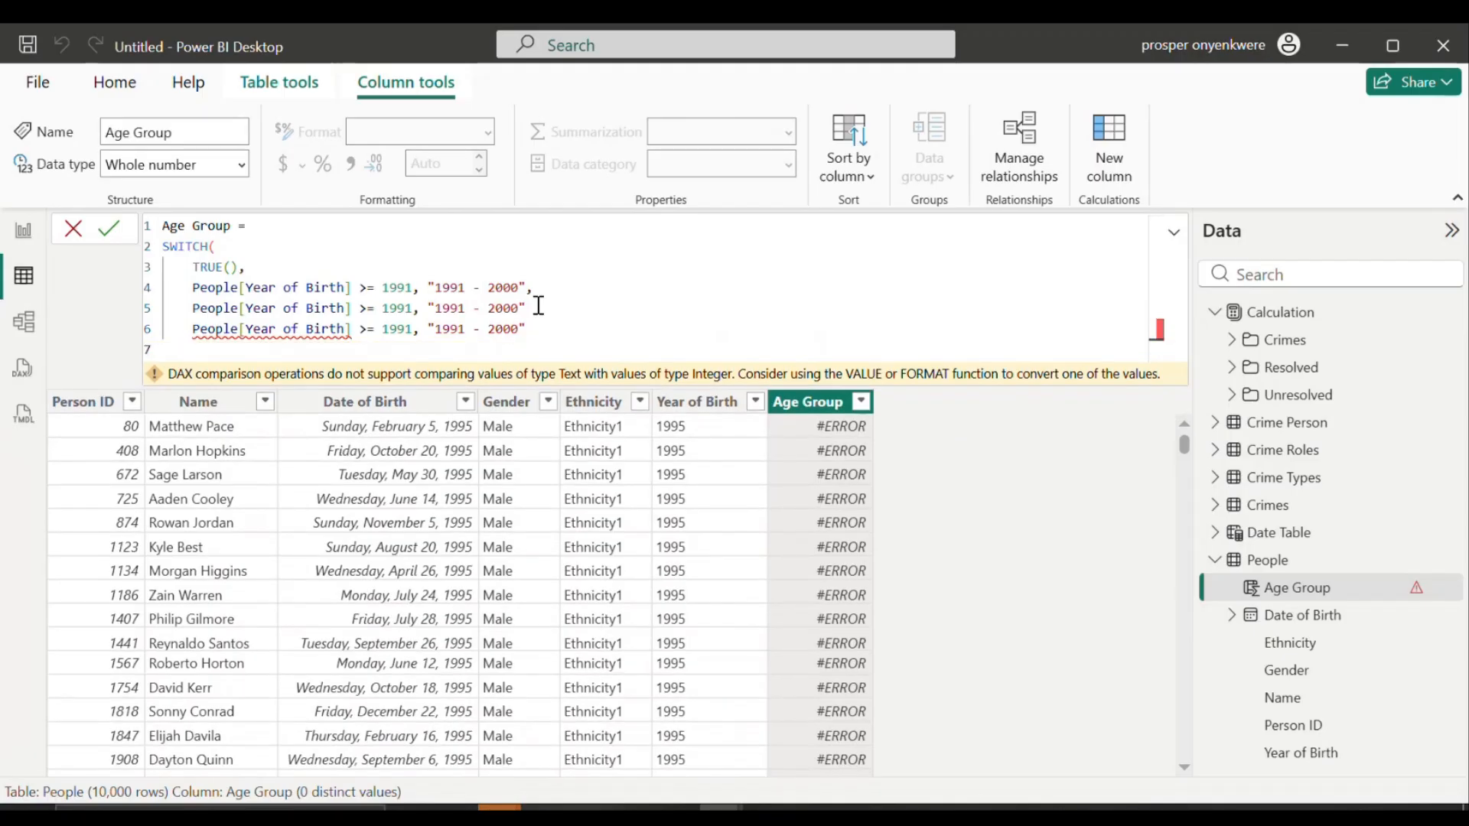
type("People[Year of Birth] >= 1991, \"1991 - 2000\"")
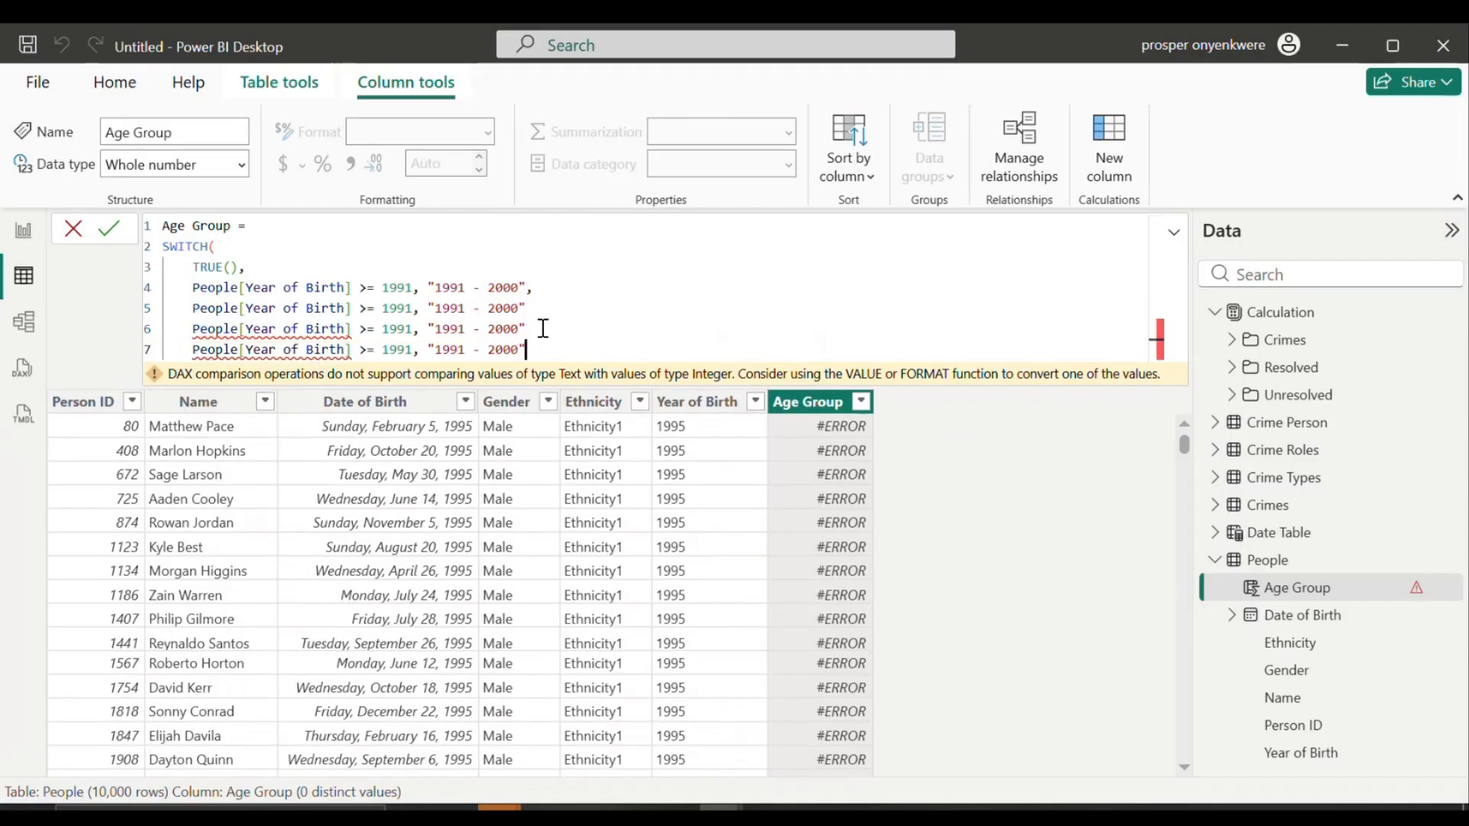
left_click(540, 317)
type(",")
left_click(533, 331)
type(",")
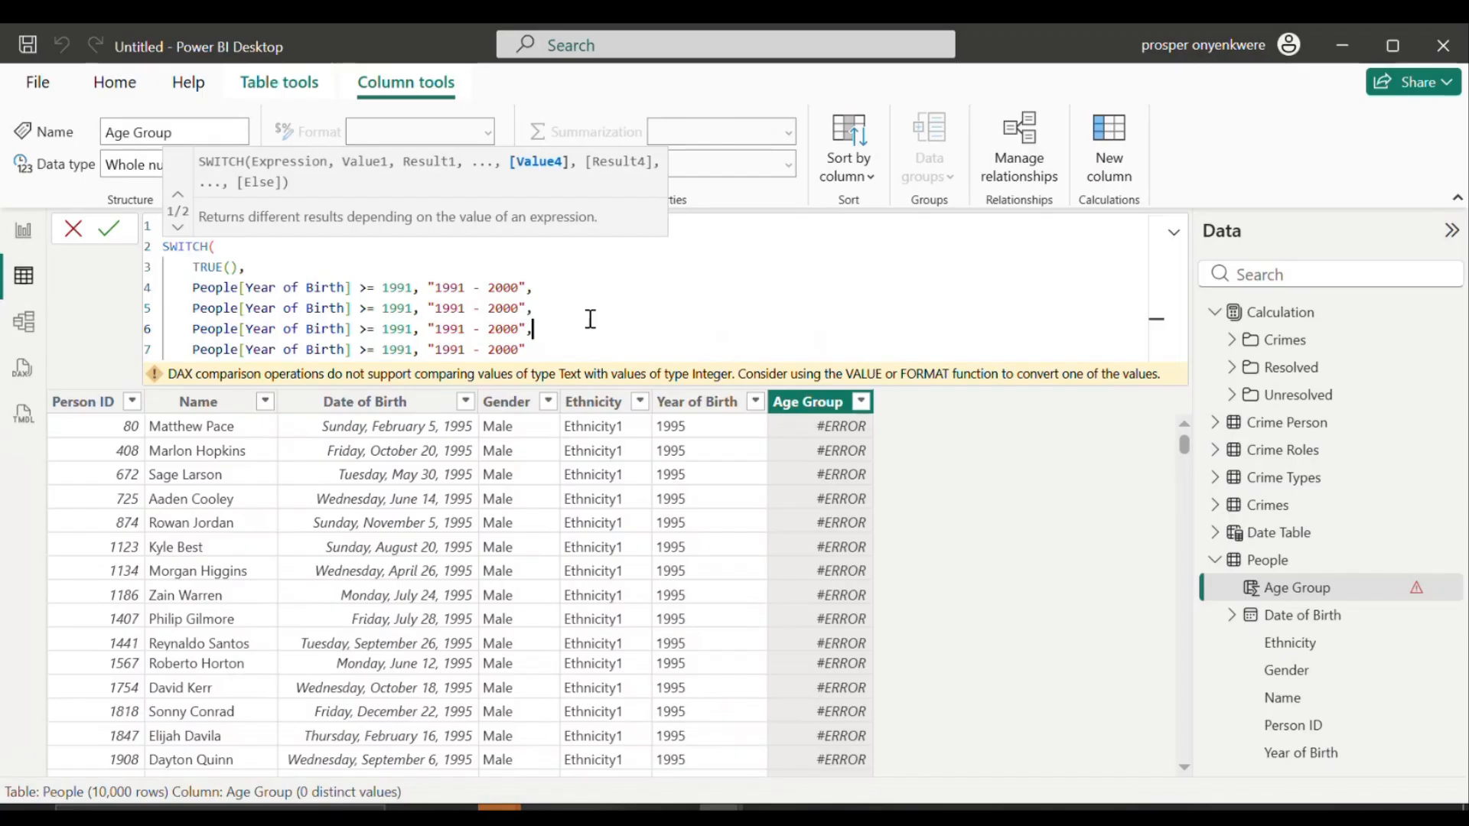
Step: Change the second SWITCH condition to >= 1981 with the result "1981 - 1990"
double_click(459, 308)
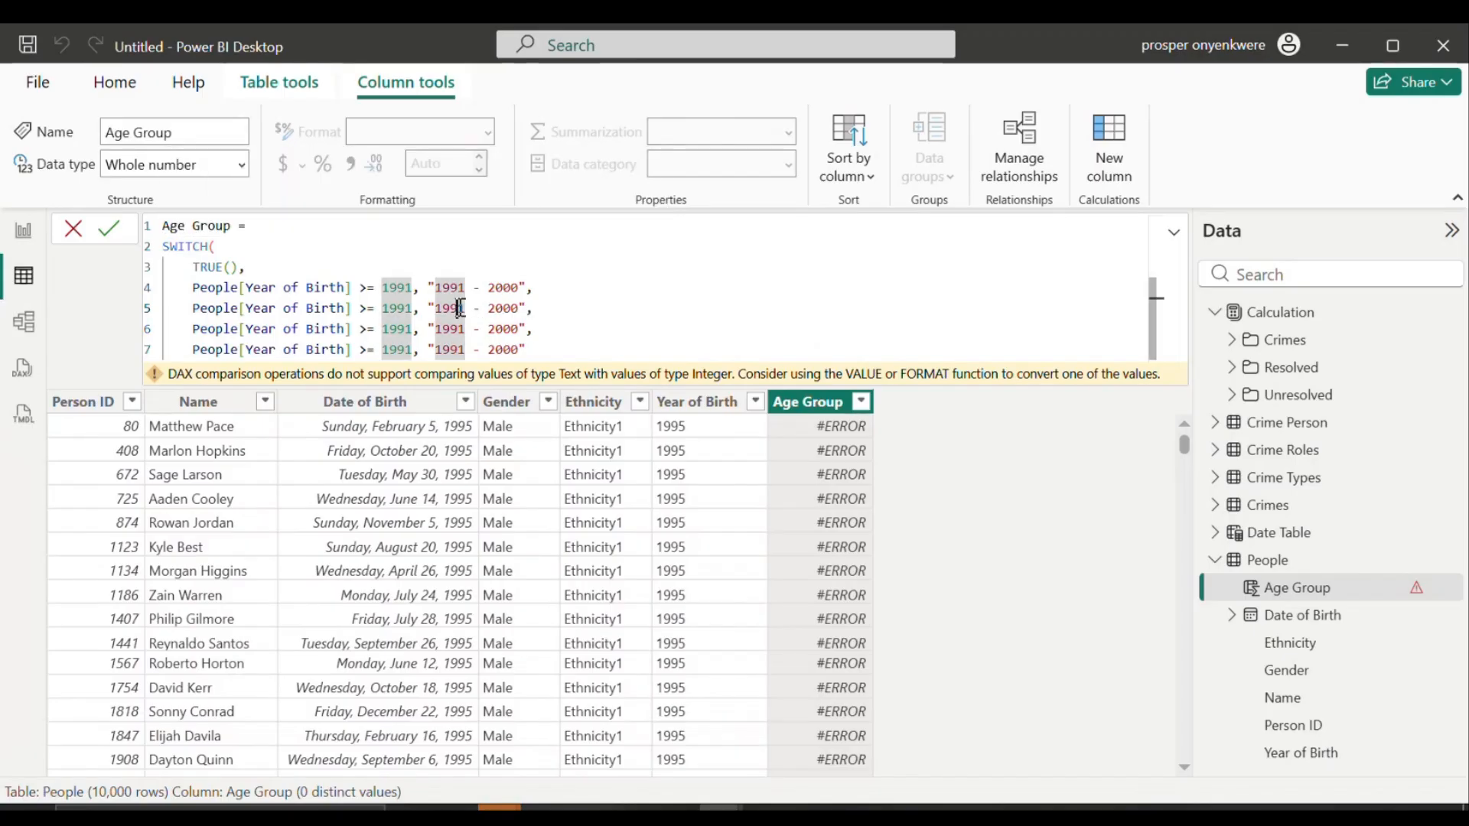
type("198")
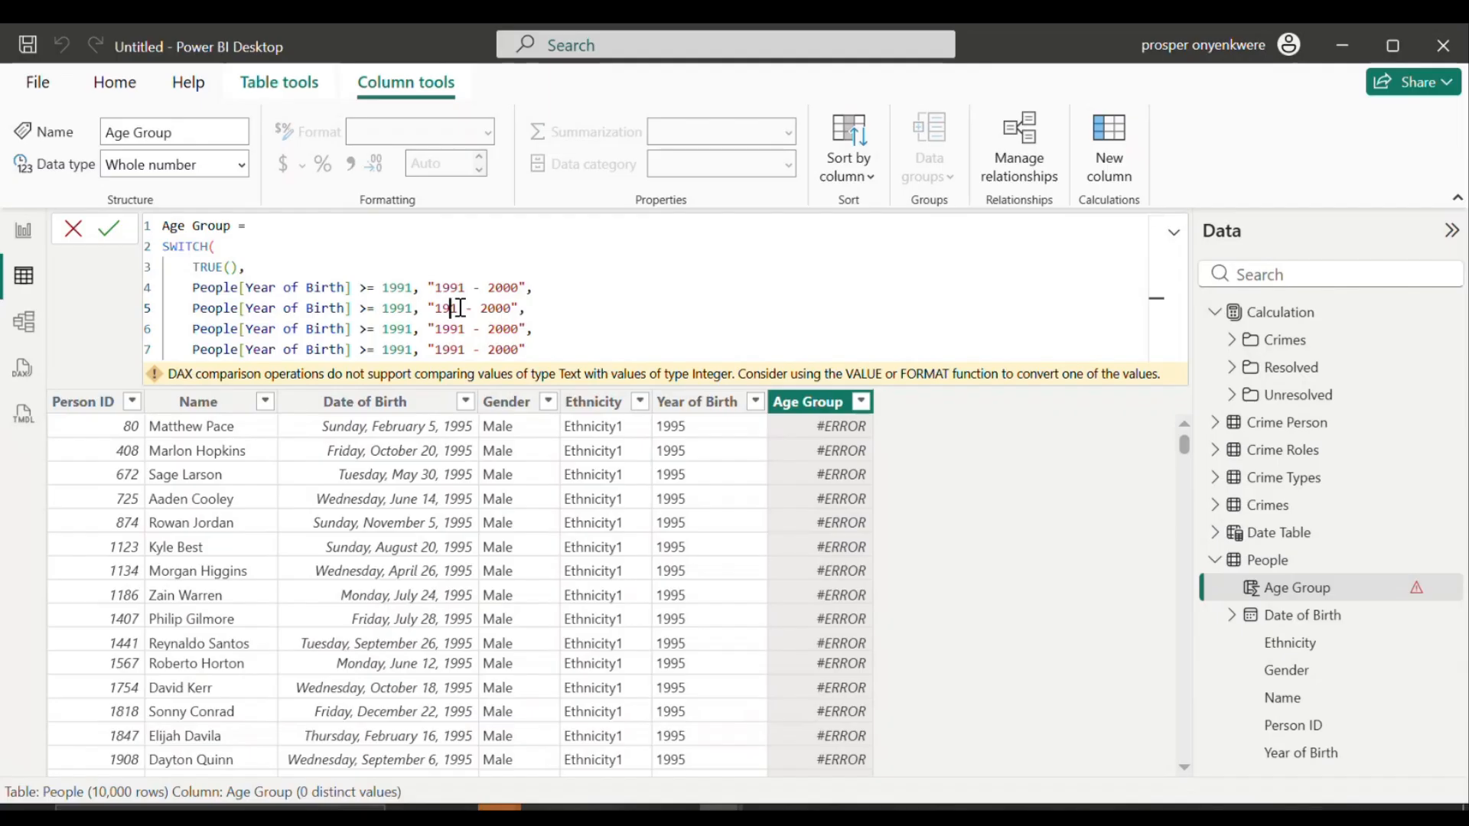
type("1")
left_click(404, 306)
key("BackSpace")
type("8")
double_click(511, 307)
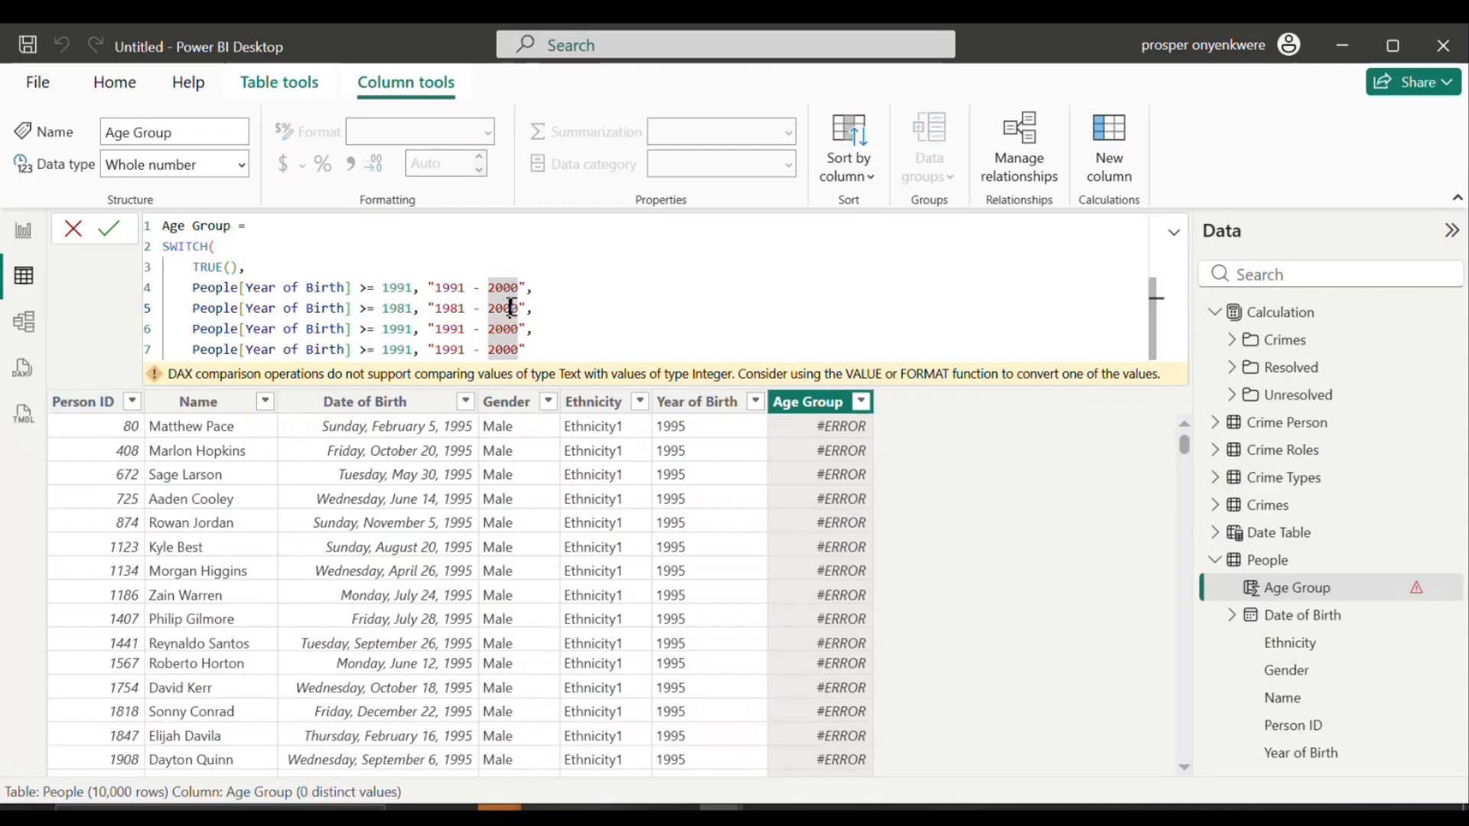
type("1990")
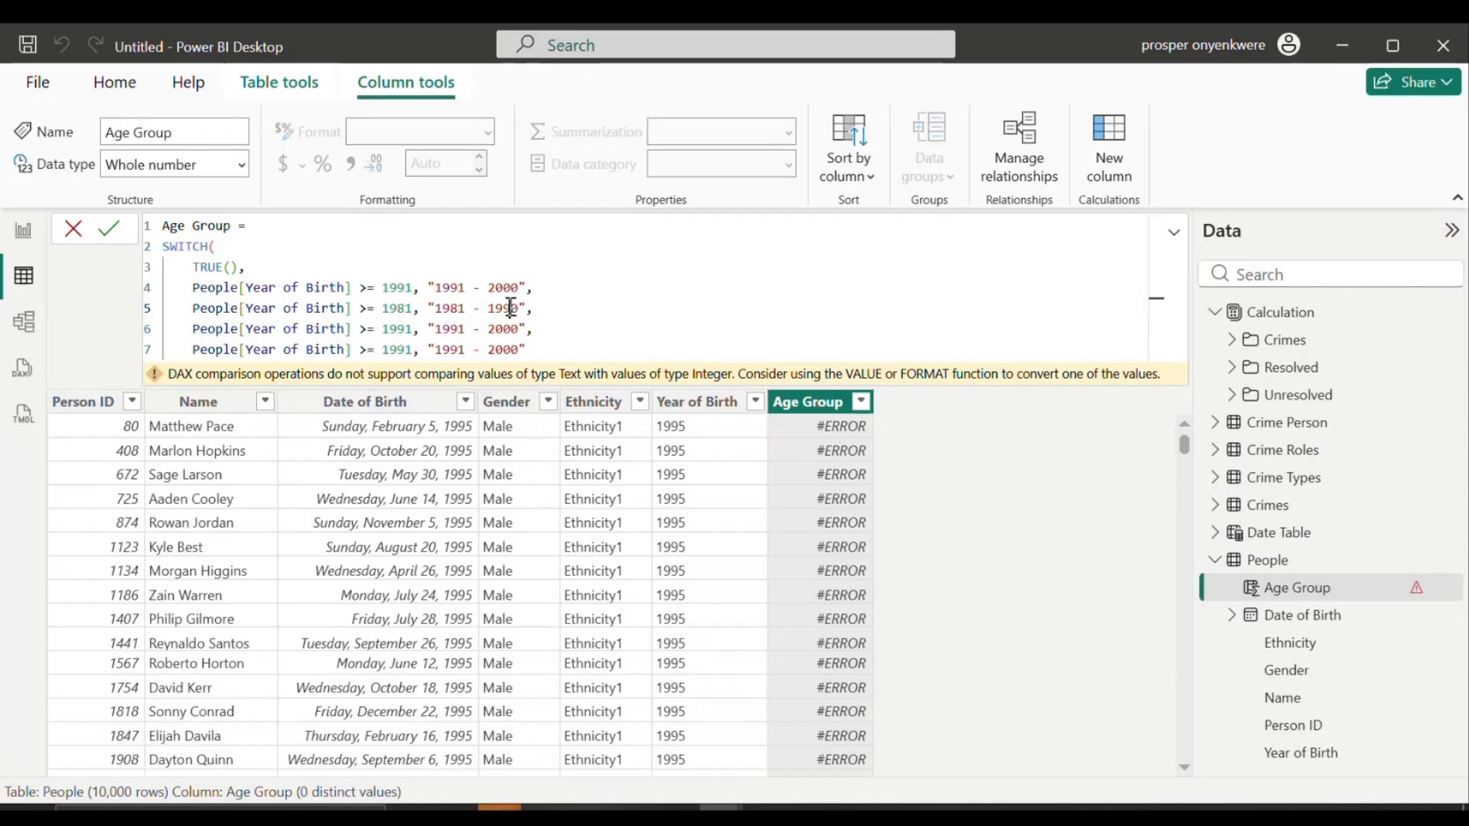
Step: Change the third SWITCH condition to >= 1971 with the result "1971 - 1980"
left_click(406, 328)
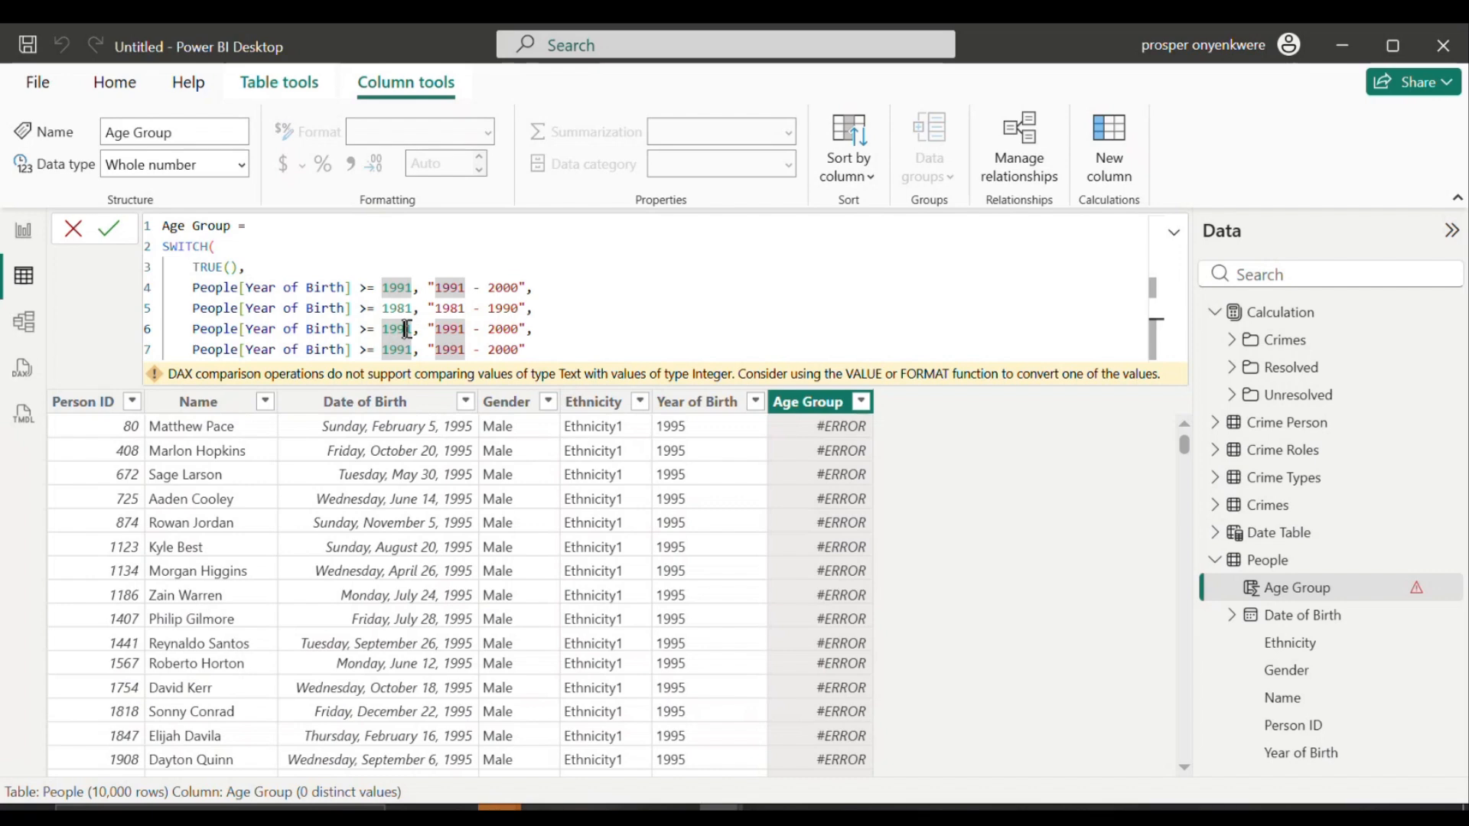
key("BackSpace")
type("7")
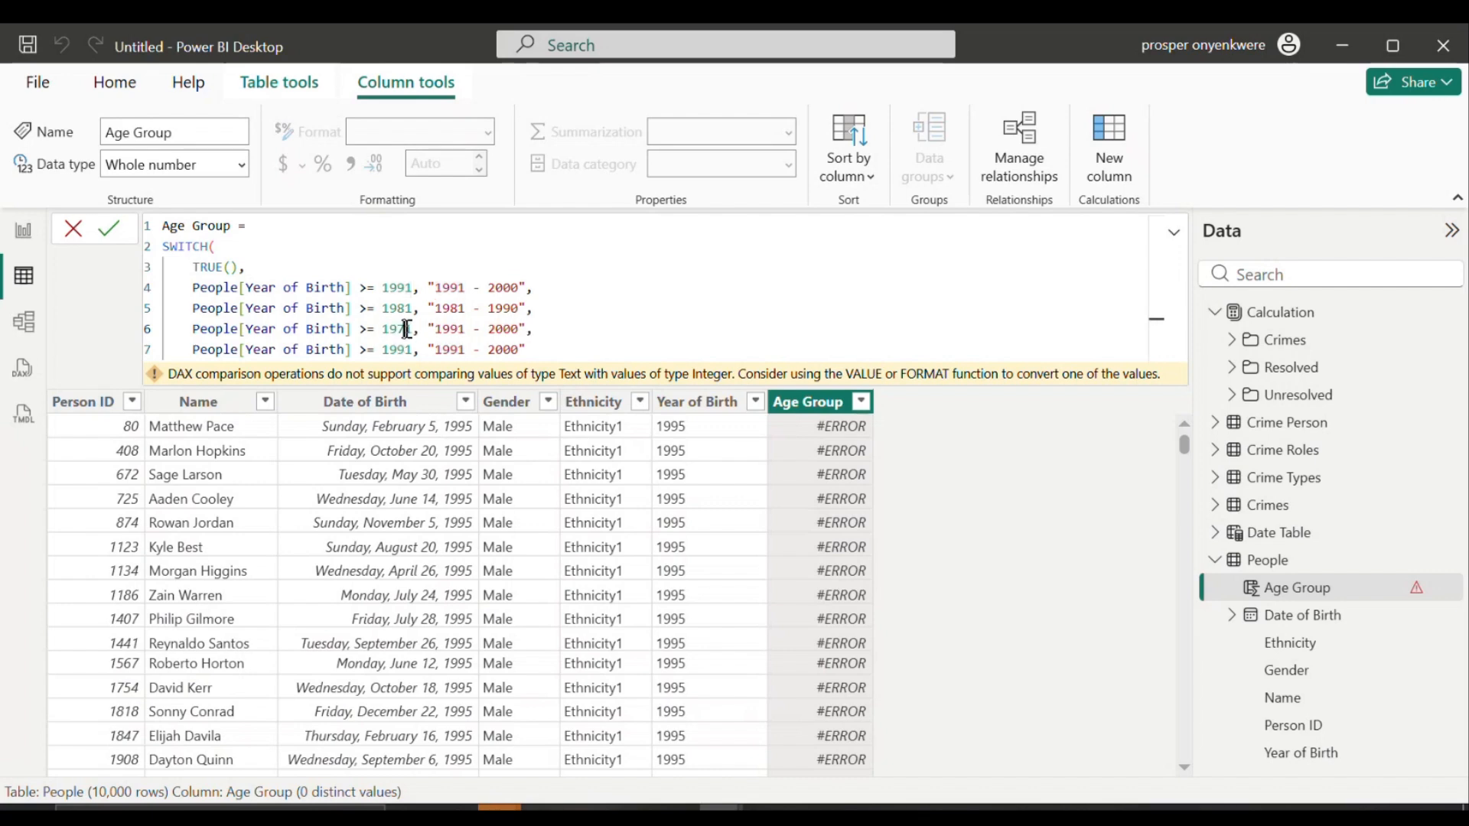
left_click(457, 329)
key("BackSpace")
type("7")
left_click(518, 327)
key("BackSpace")
key("BackSpace")
key("BackSpace")
key("BackSpace")
type("1980")
Step: Change the fourth SWITCH condition to >= 1961 with the result "1961 - 1970"
left_click(404, 349)
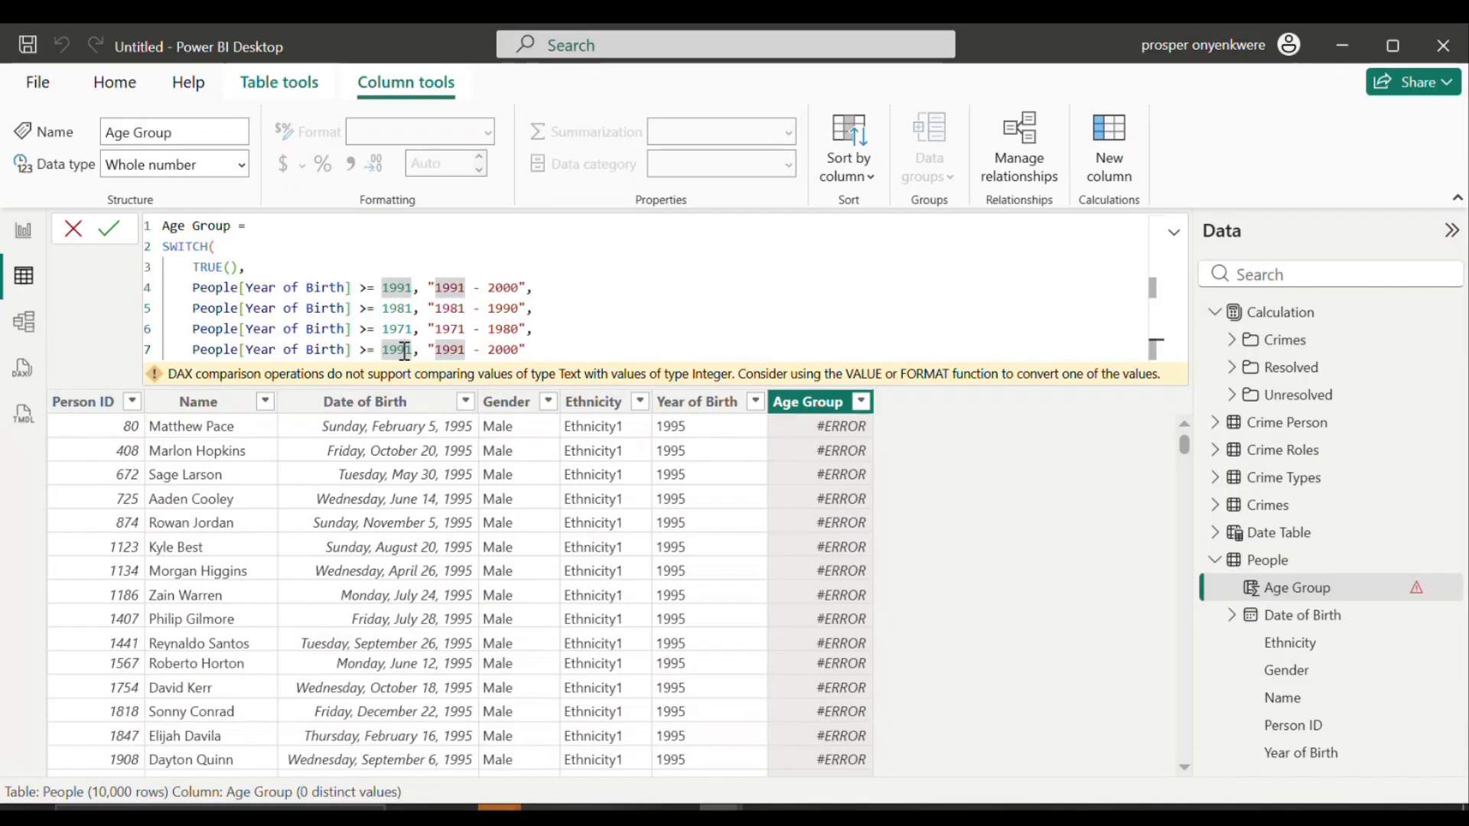
key("BackSpace")
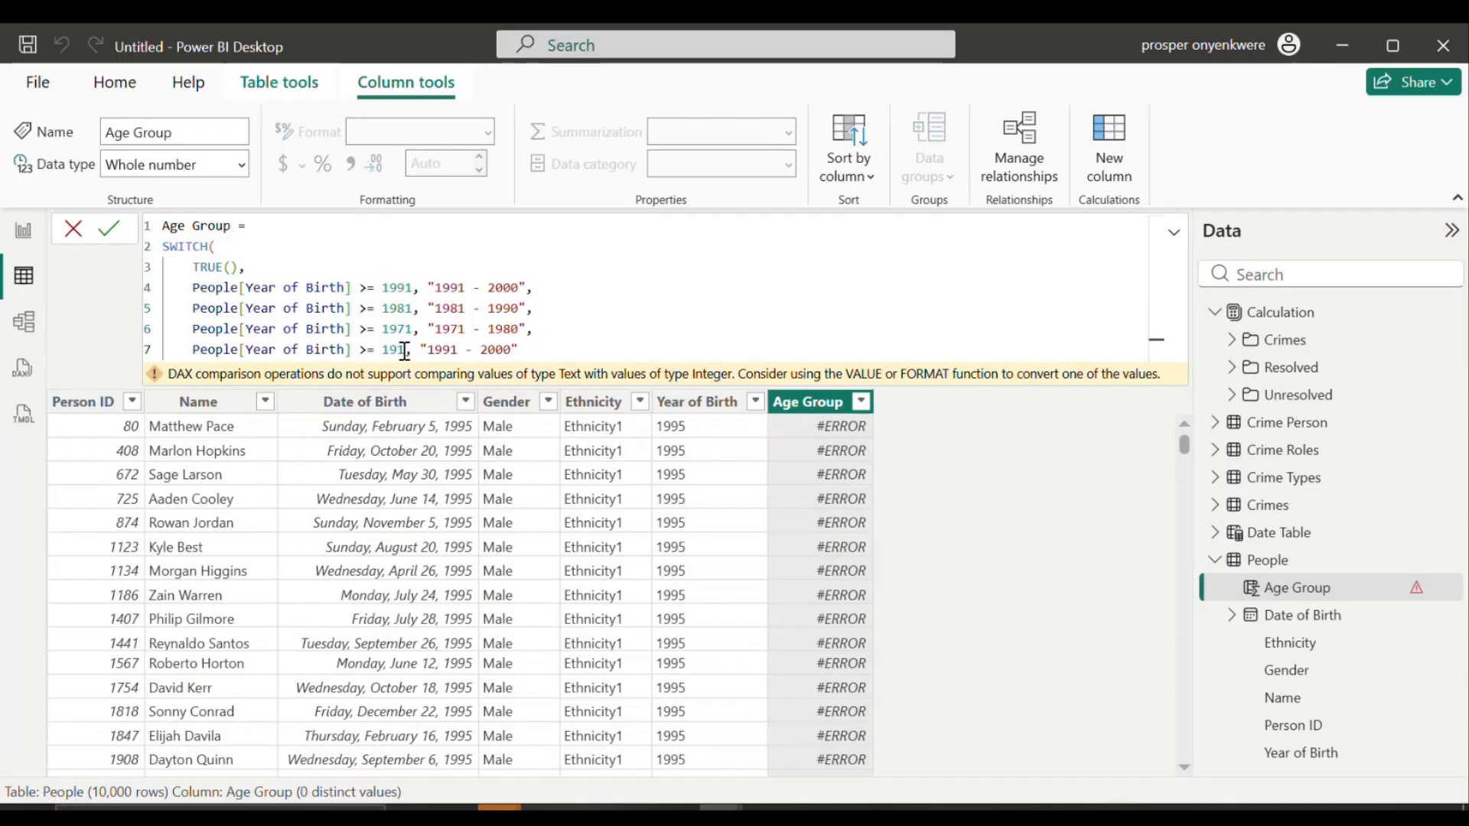
type("6")
left_click(460, 351)
key("BackSpace")
type("6")
left_click(519, 349)
key("BackSpace")
key("BackSpace")
key("BackSpace")
key("BackSpace")
type("1970")
Step: Add "Other" as the SWITCH fallback result, close the function with a parenthesis and commit the Age Group formula
left_click(546, 348)
key("Return")
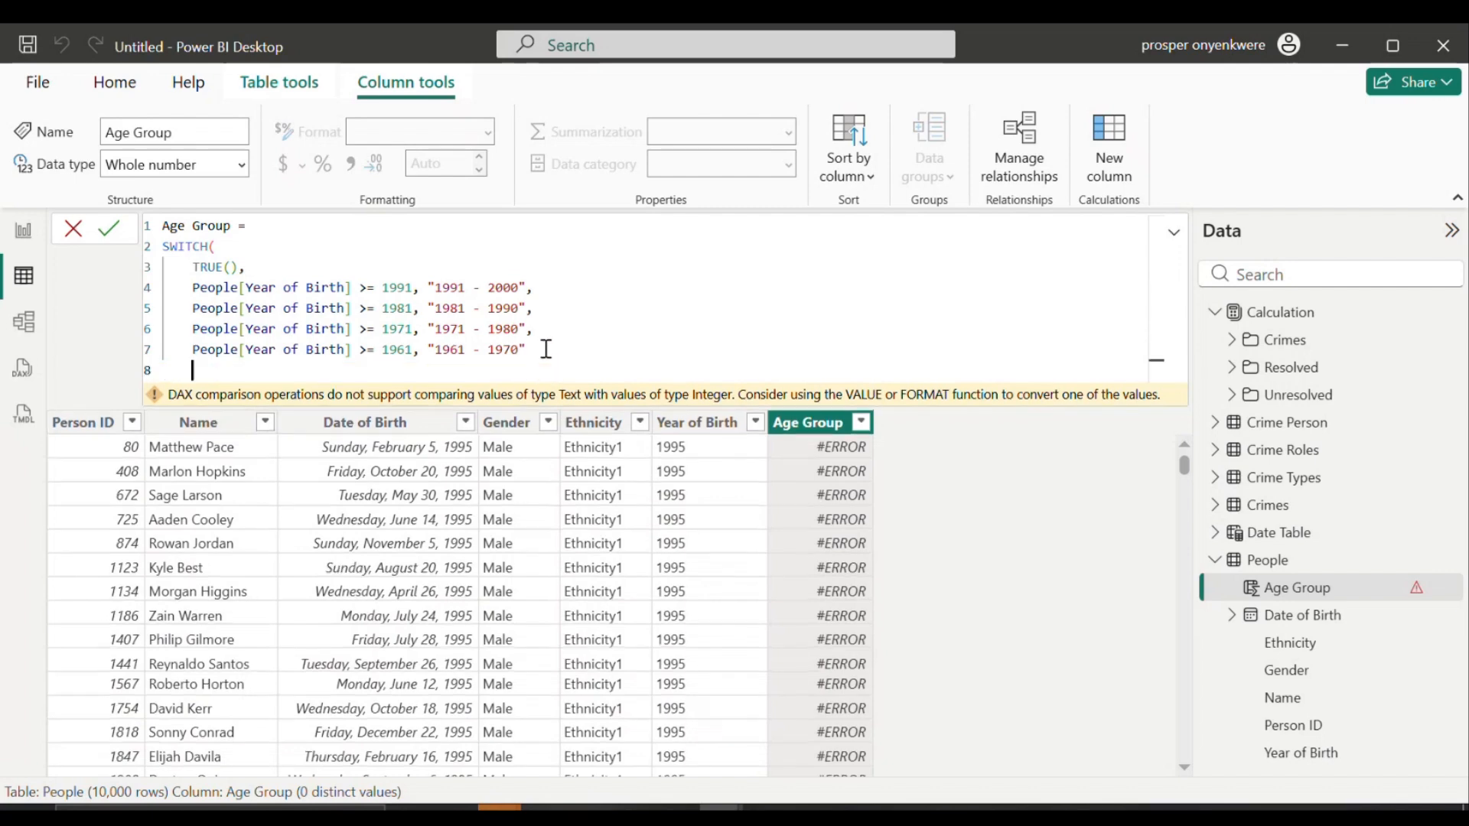
type("\"Other\"")
left_click(546, 348)
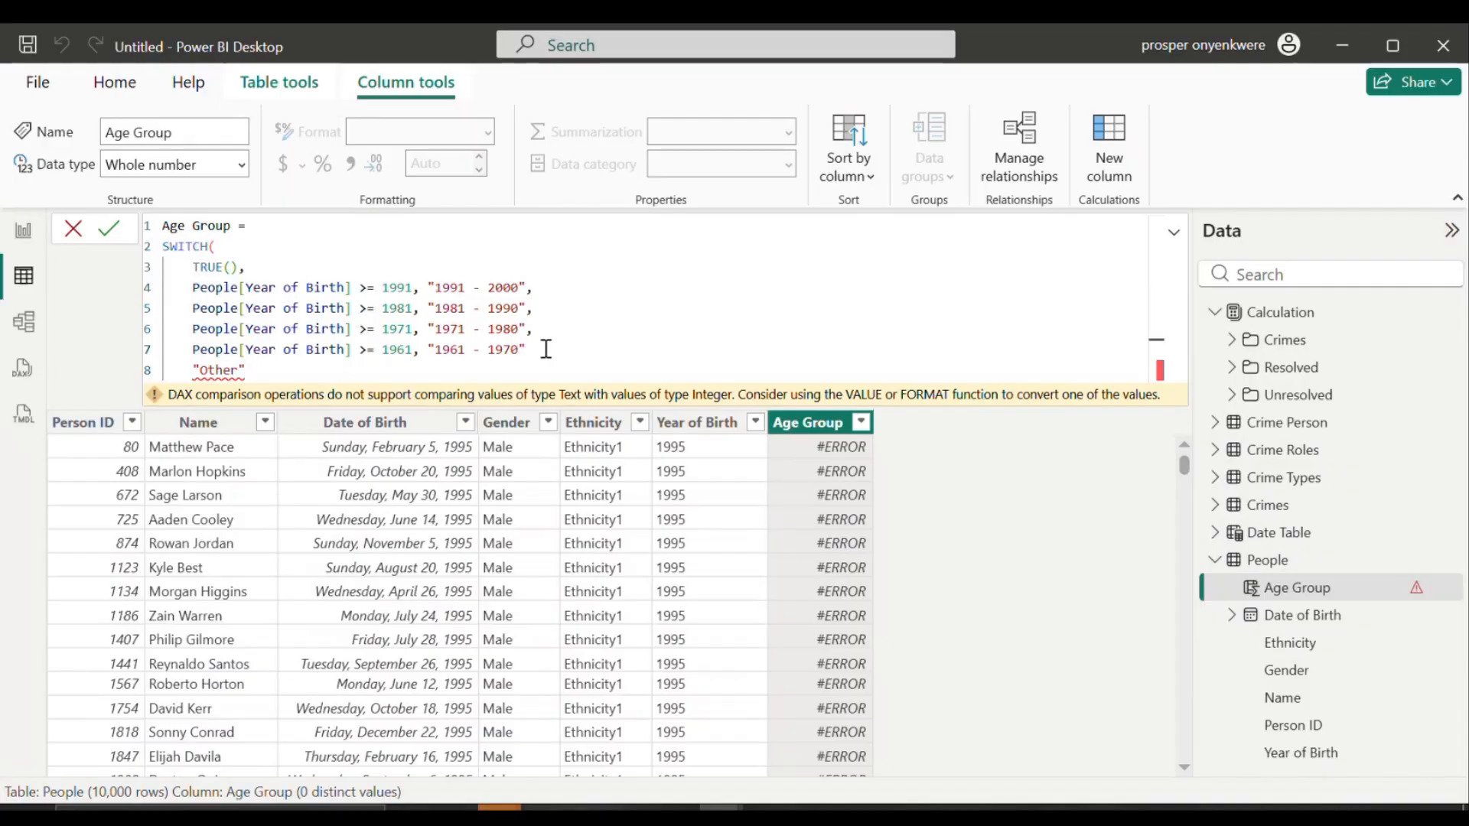
type(",")
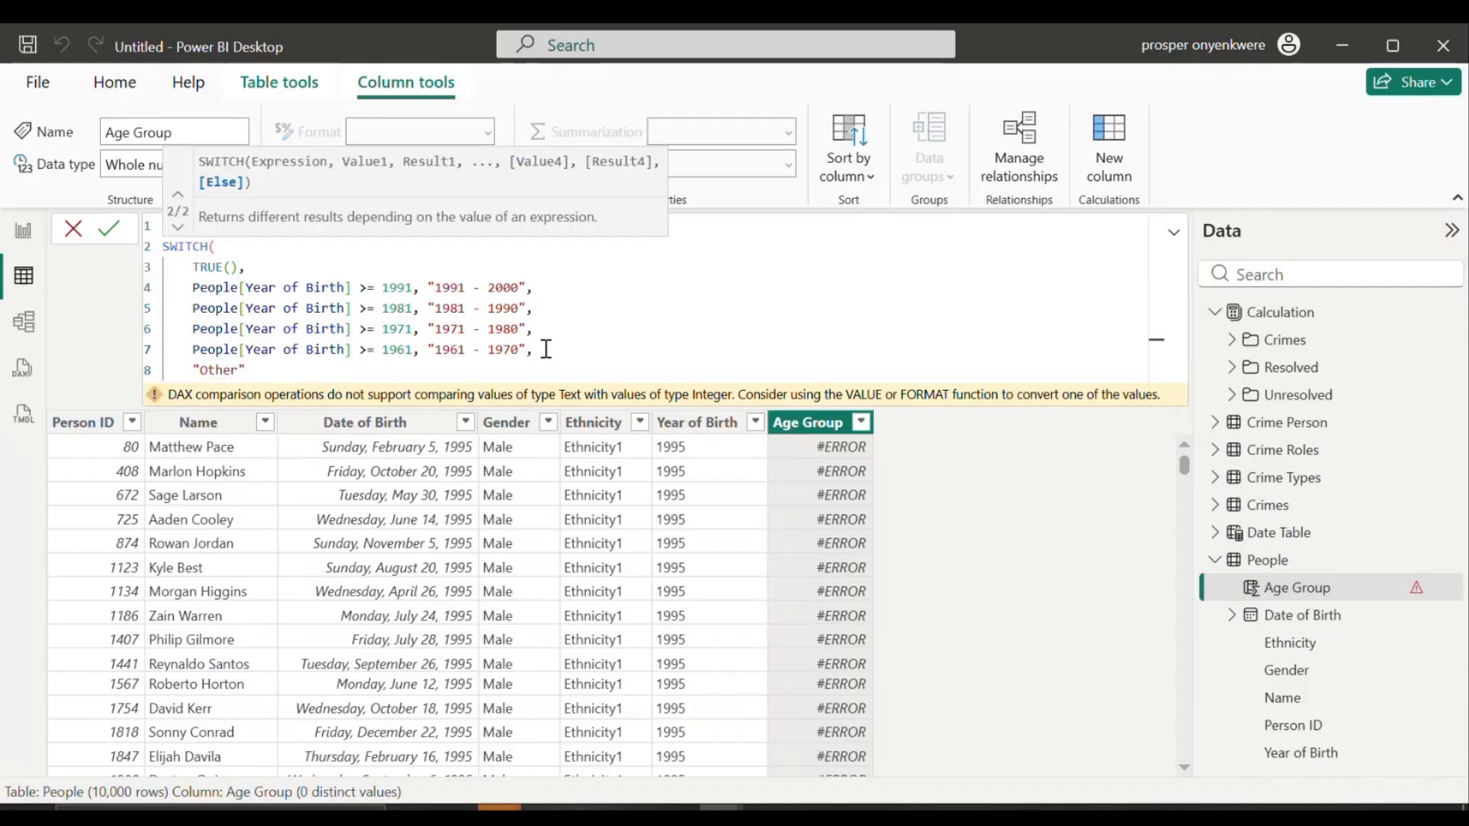
left_click(405, 376)
key("Return")
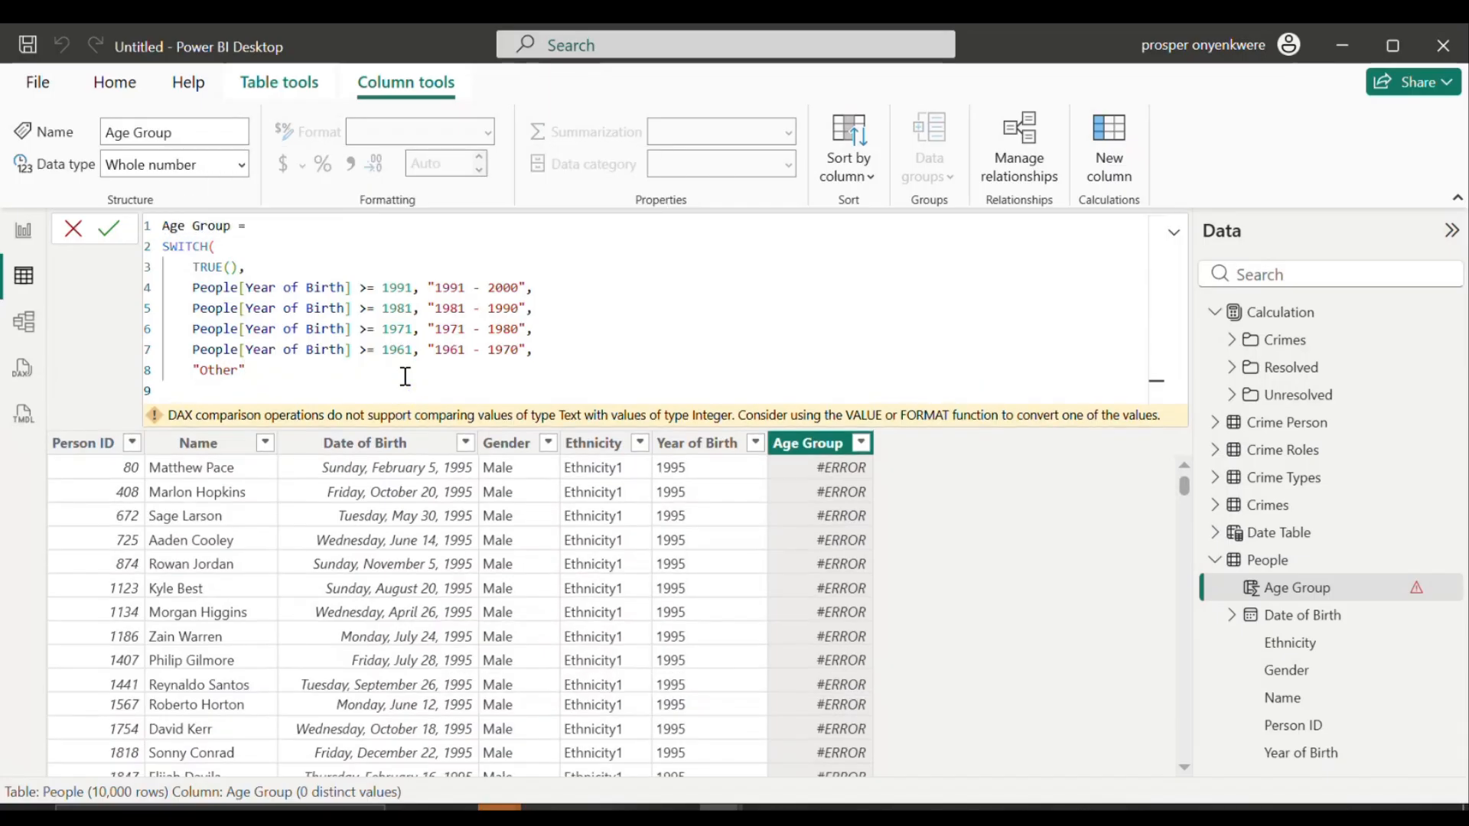
type(")")
key("Return")
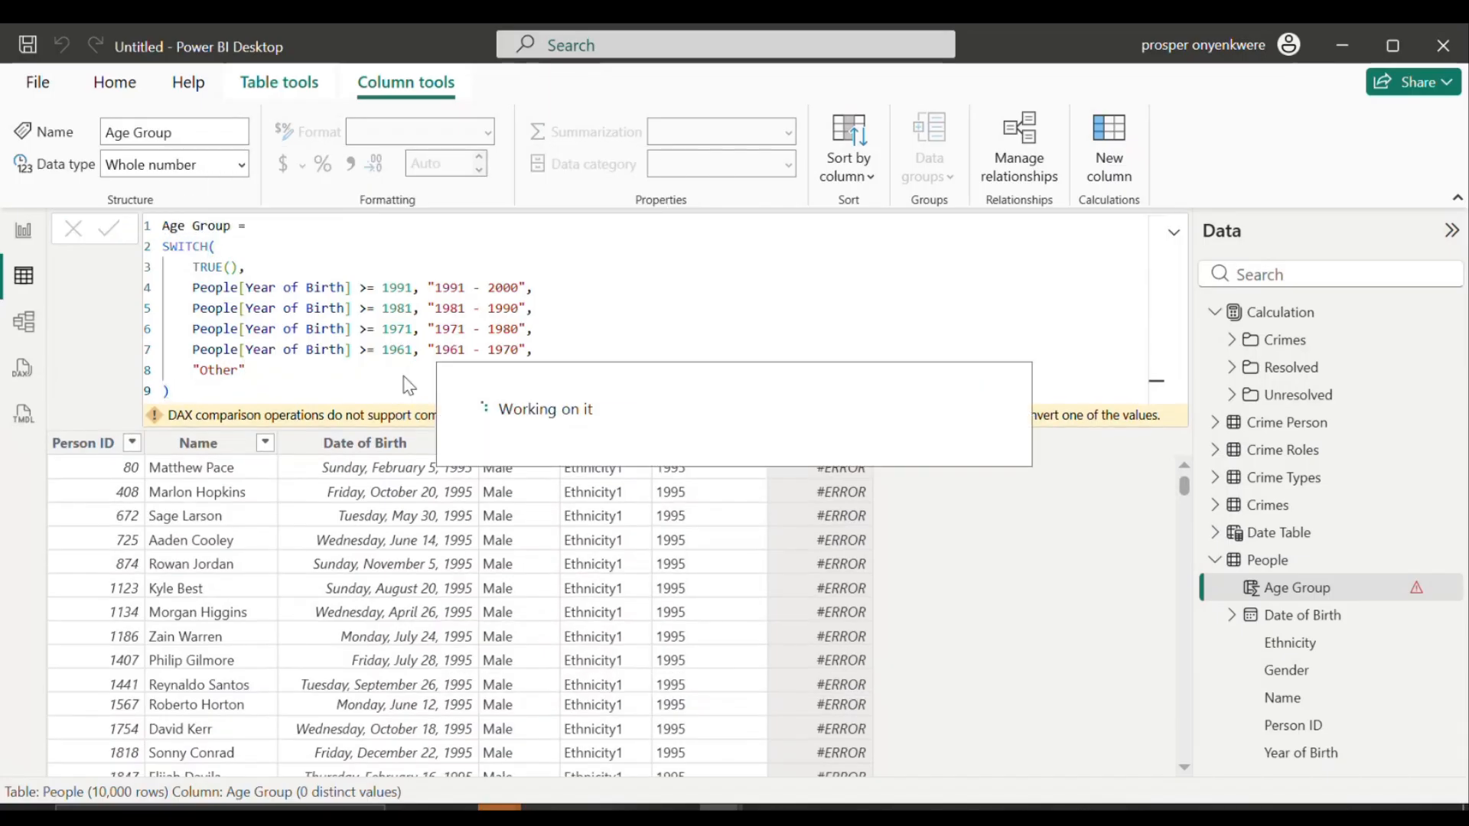
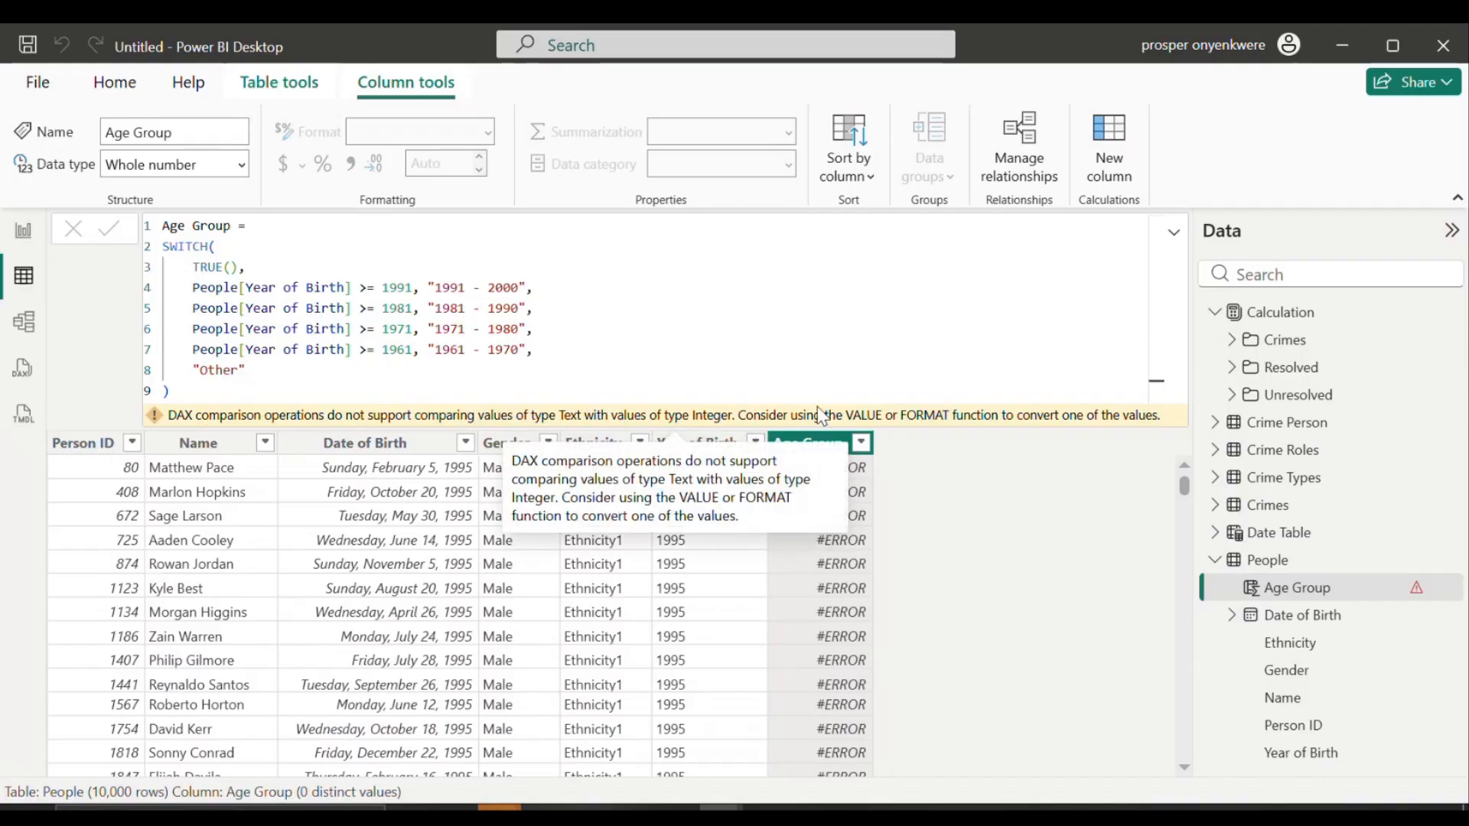
left_click(594, 381)
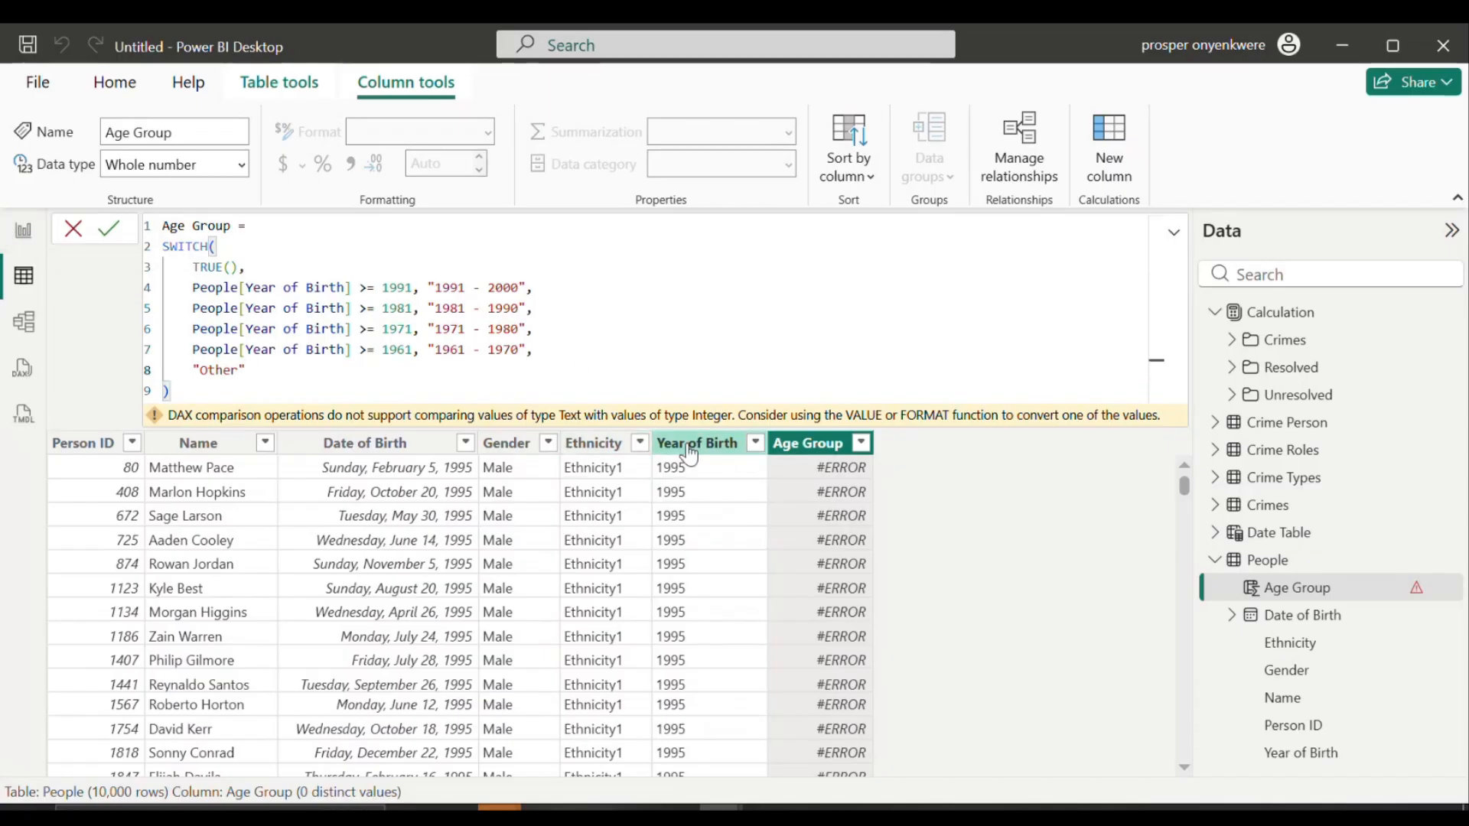
Step: Change the People query's Year of Birth column to whole number in Power Query Editor and apply the changes
left_click(24, 233)
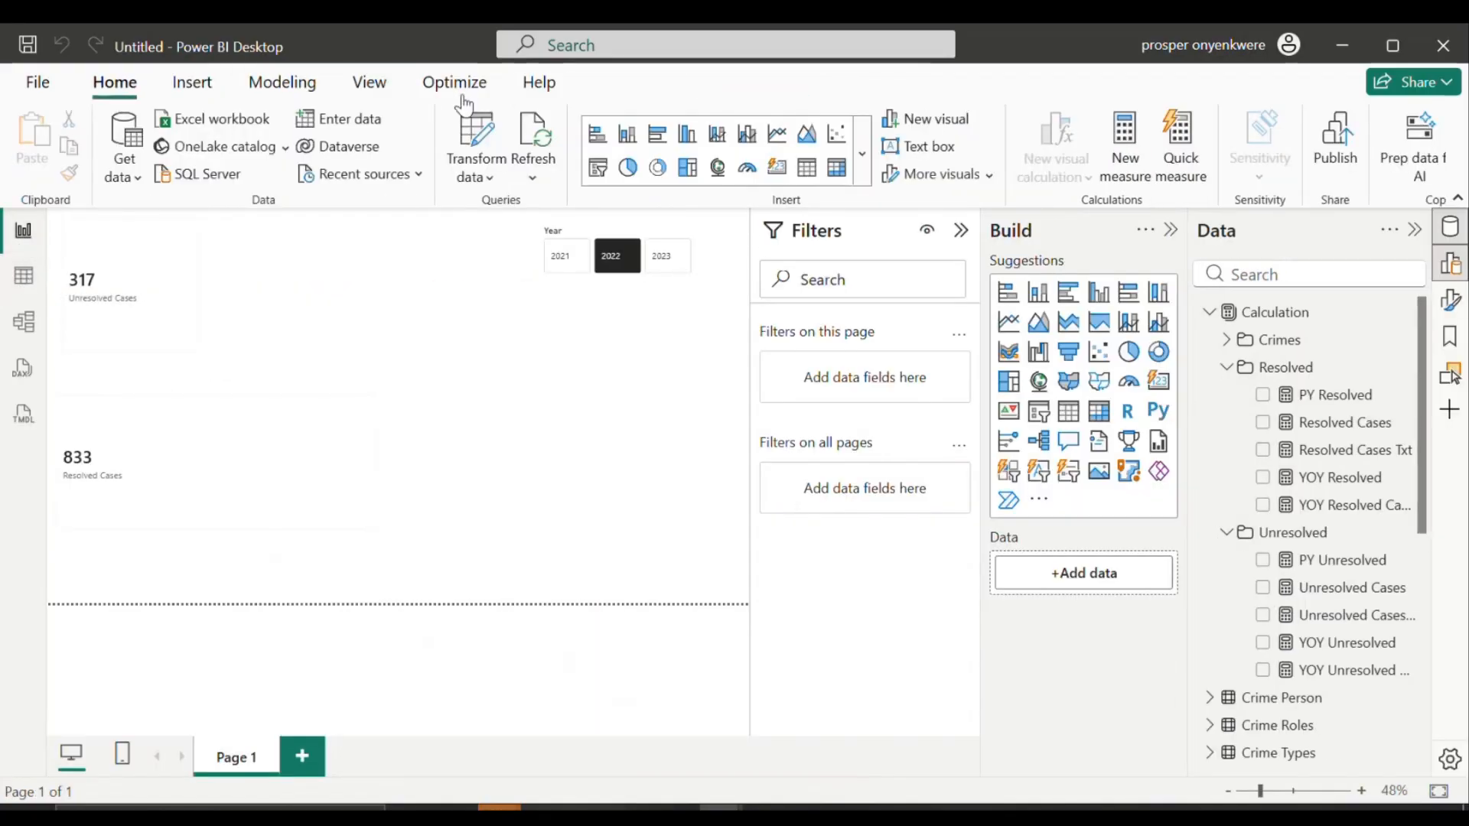
left_click(480, 144)
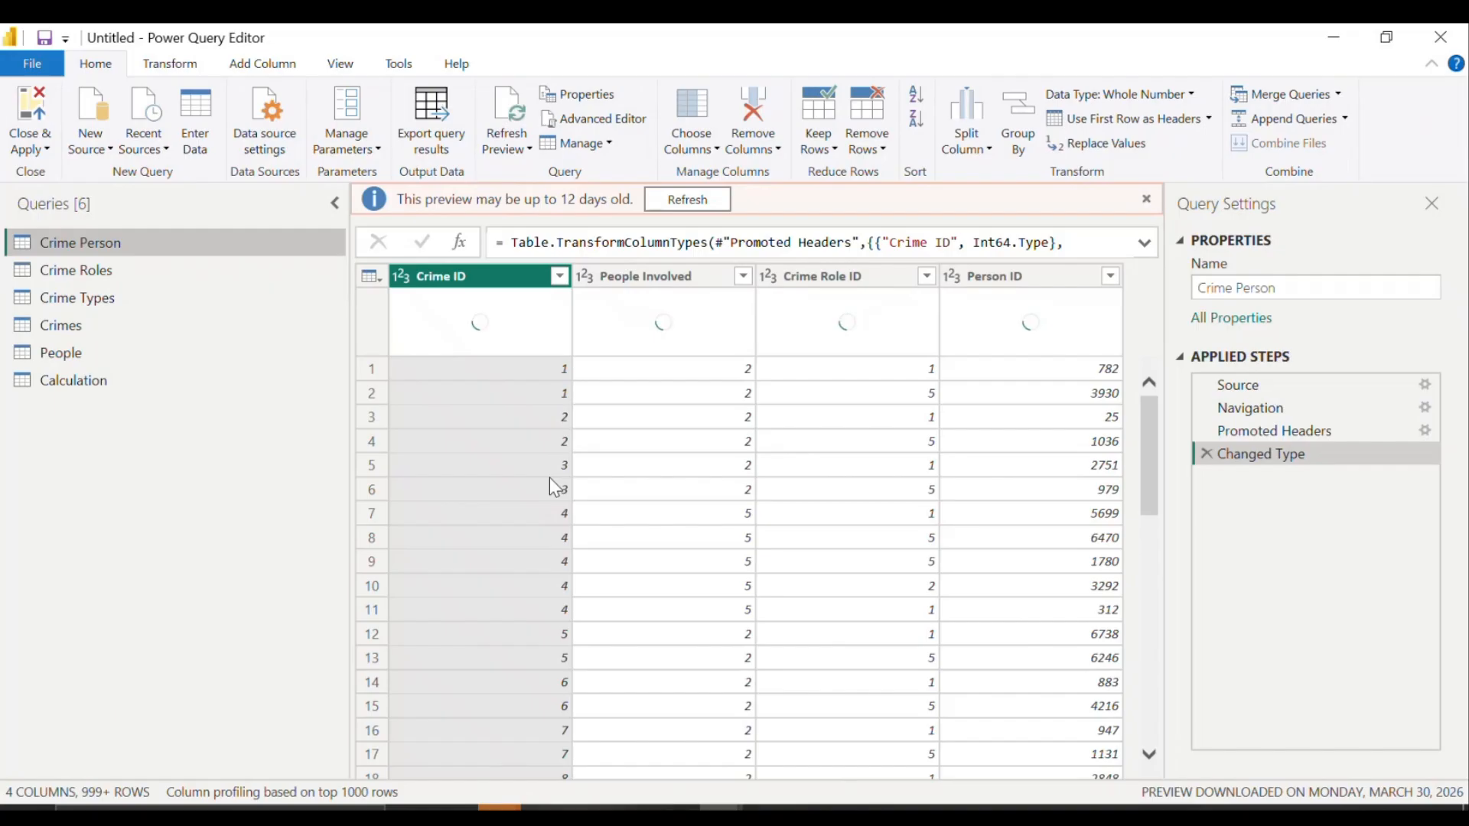
left_click(49, 353)
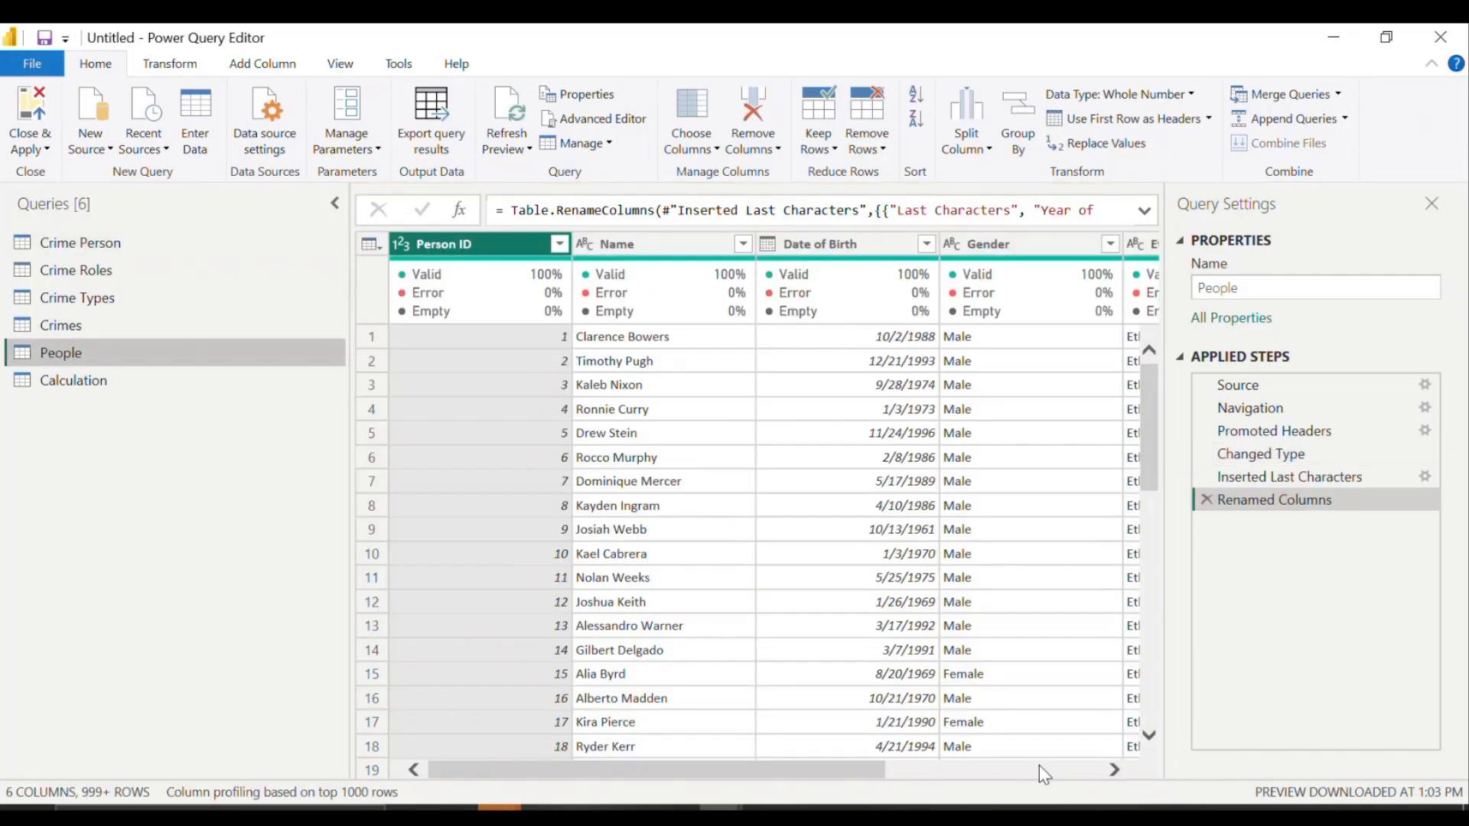
left_click(1051, 768)
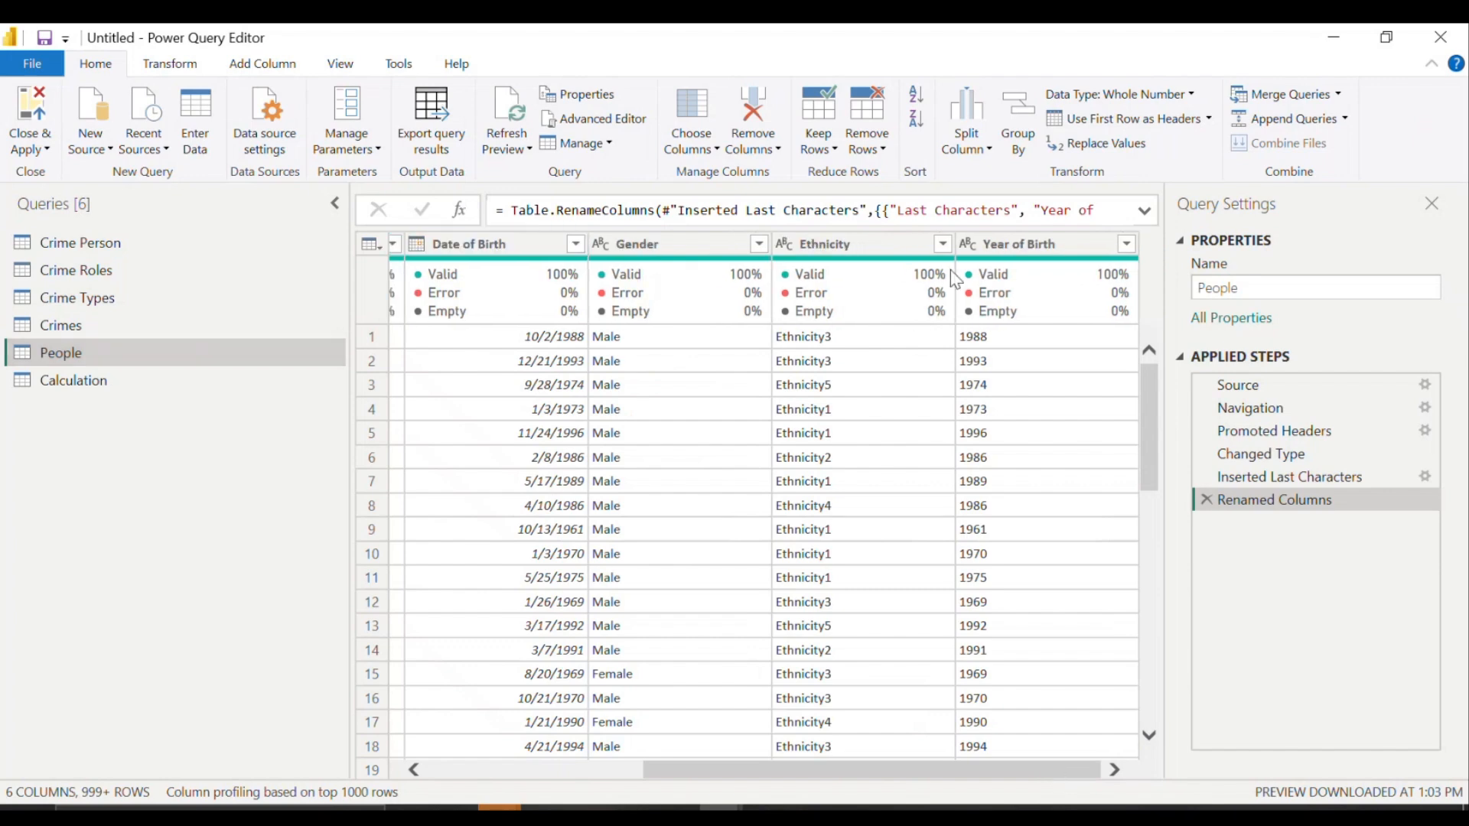
left_click(968, 253)
left_click(968, 245)
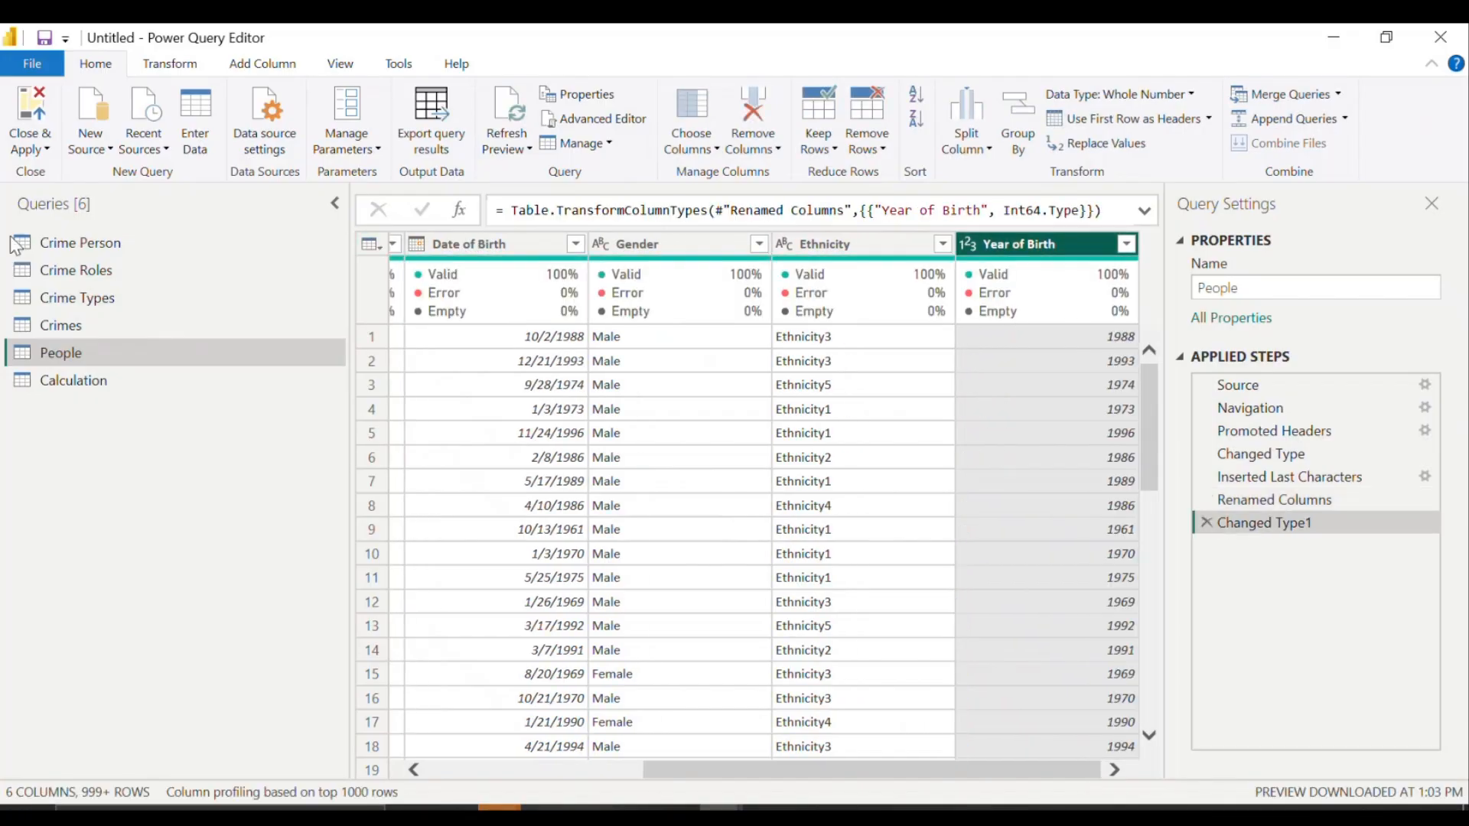
left_click(28, 116)
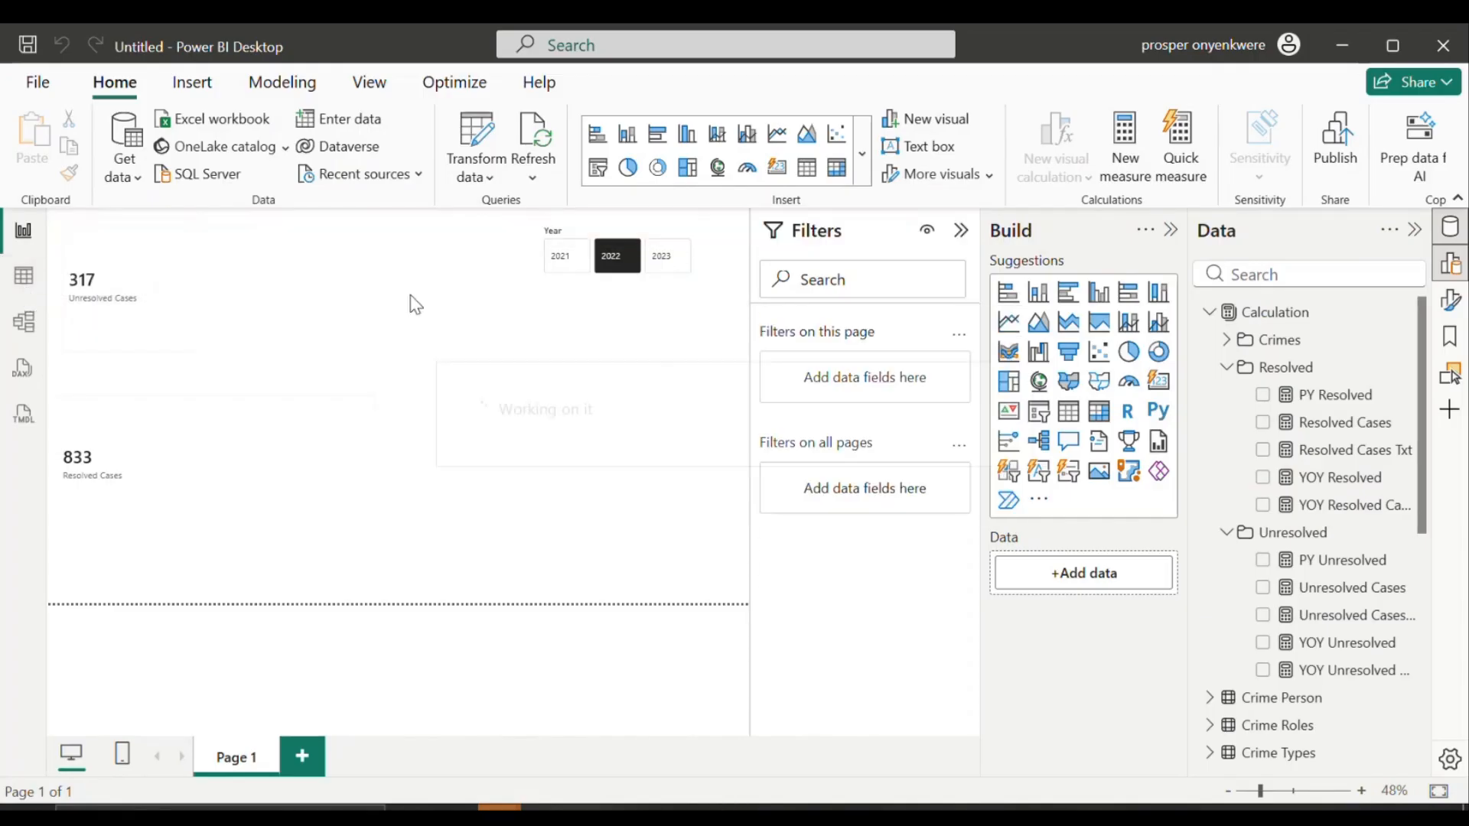
Step: Return to the People table's data and collapse the Age Group formula to a single line
left_click(26, 278)
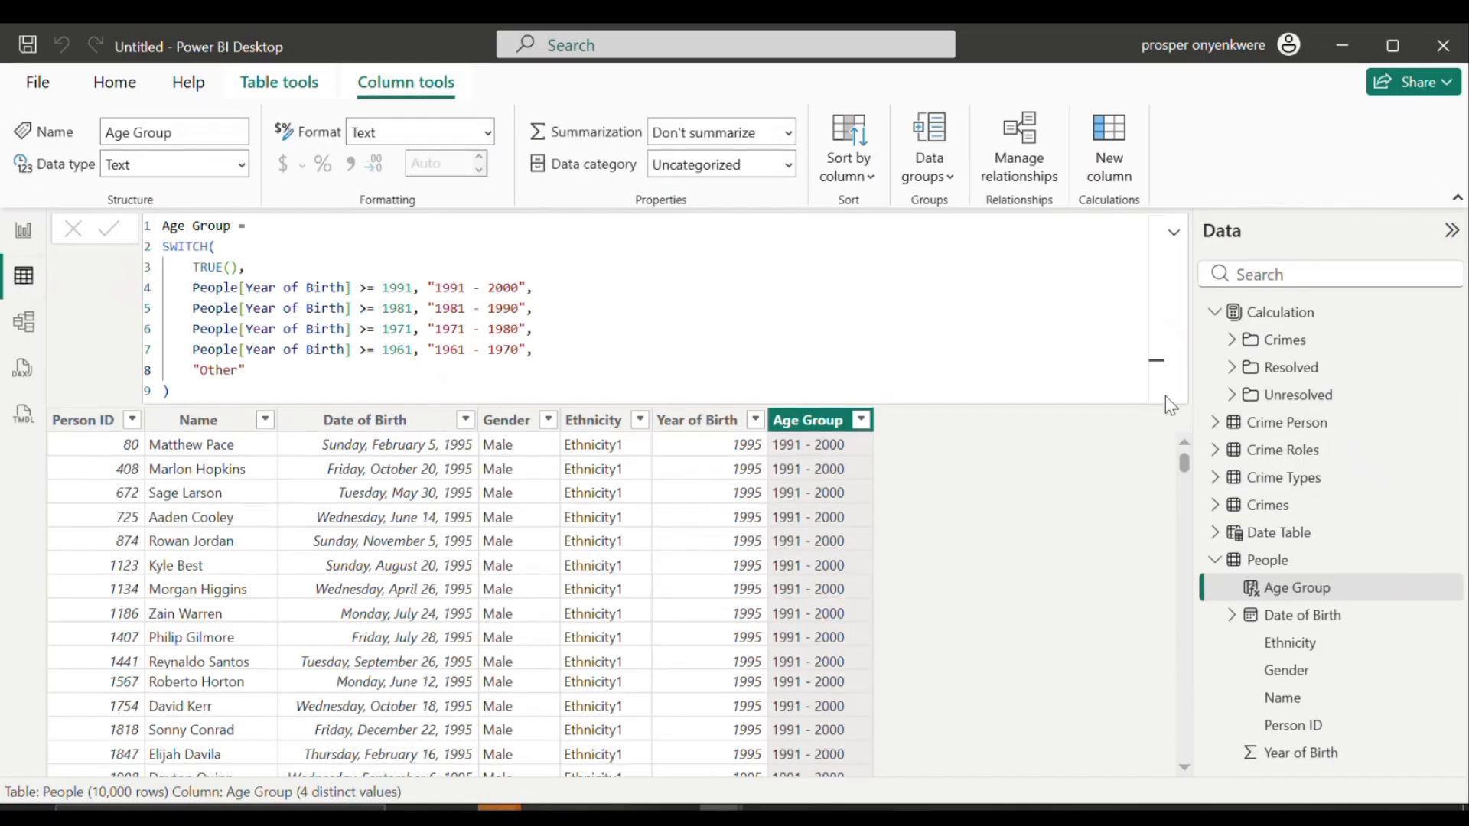
left_click(1173, 233)
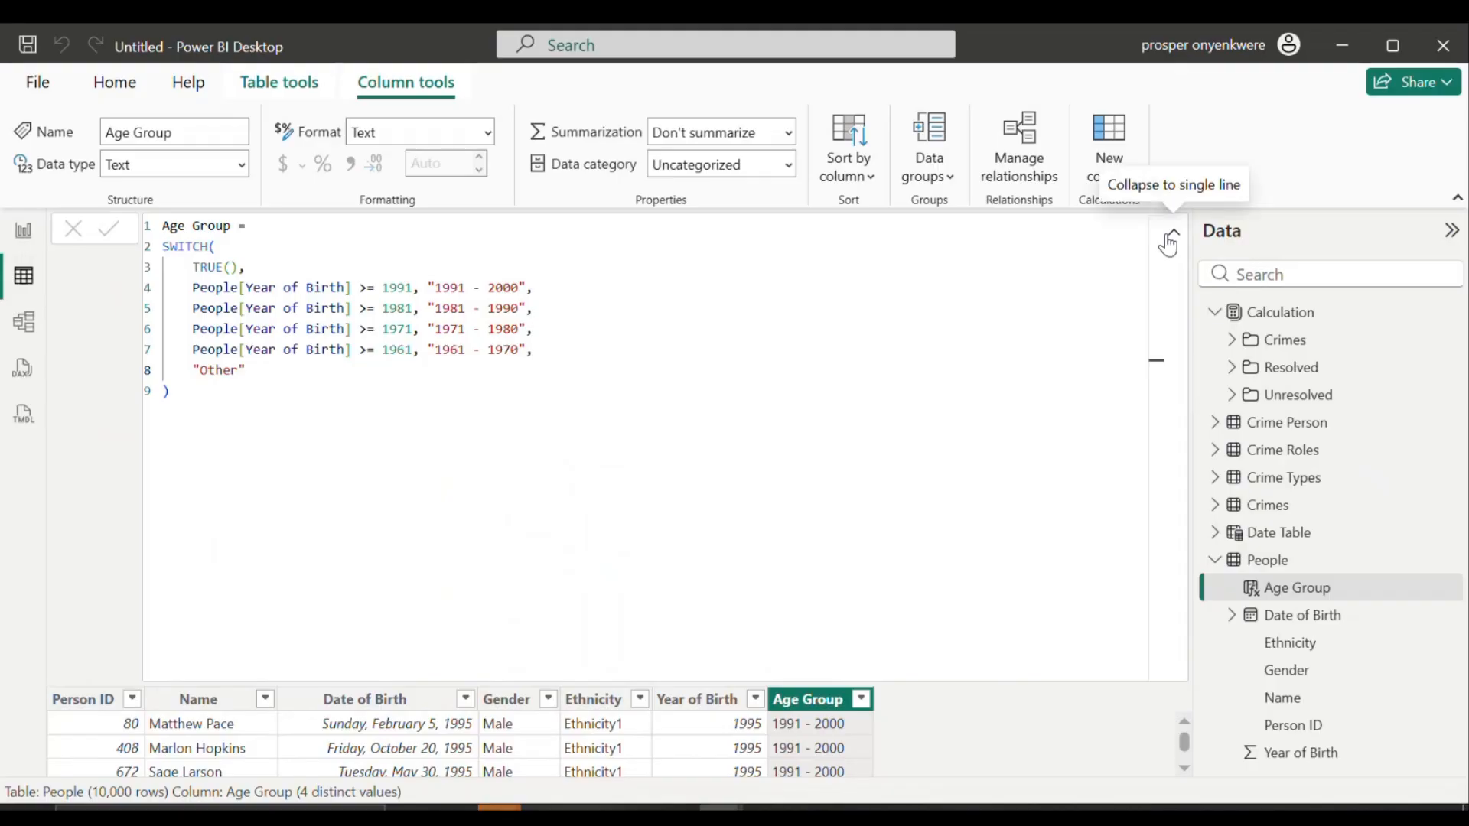
left_click(1175, 239)
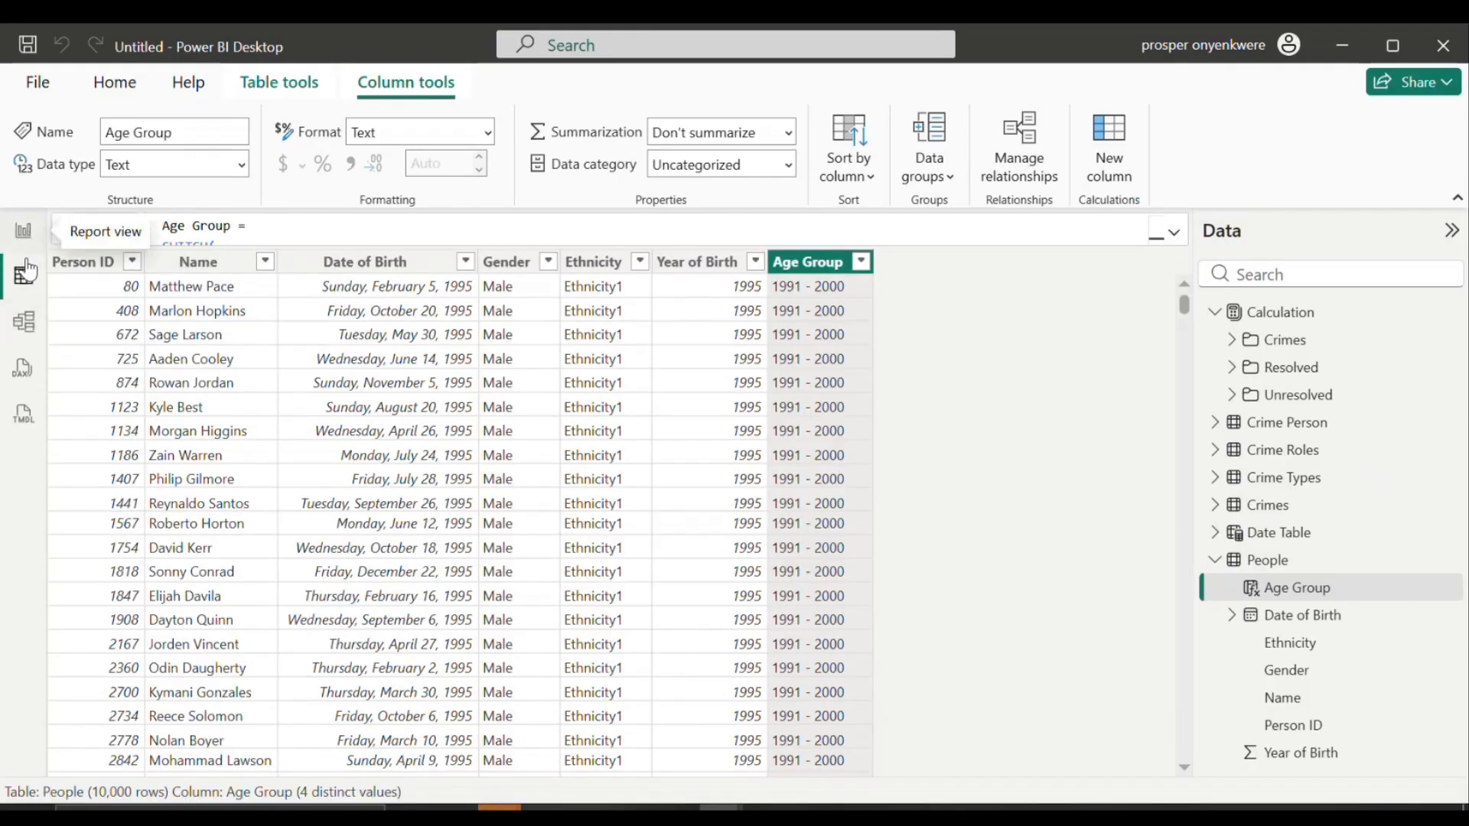
Step: Collapse the People table's fields, show the Crimes table's data and select its Crime DateTime column
left_click(1229, 595)
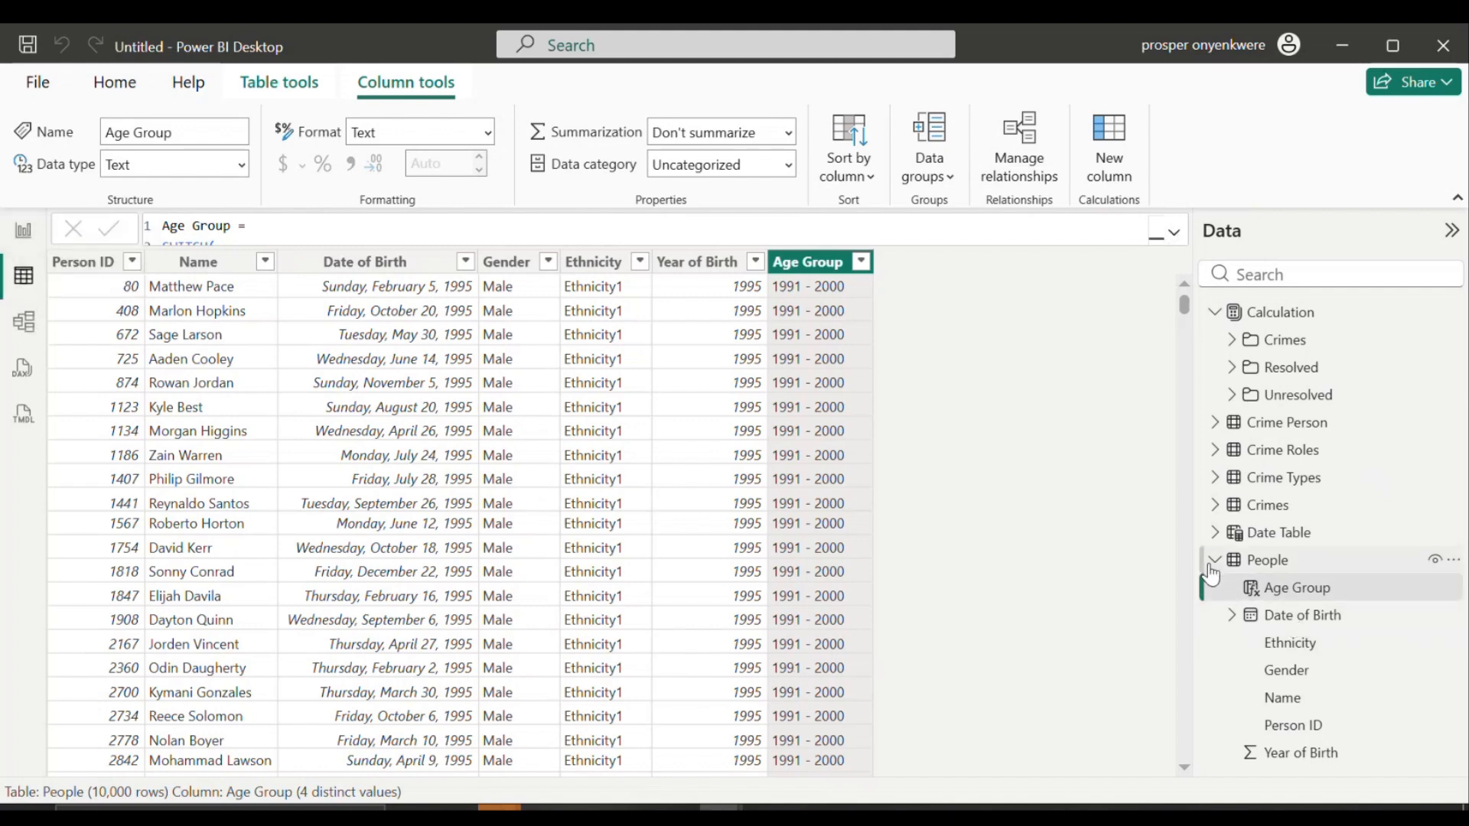
left_click(1214, 559)
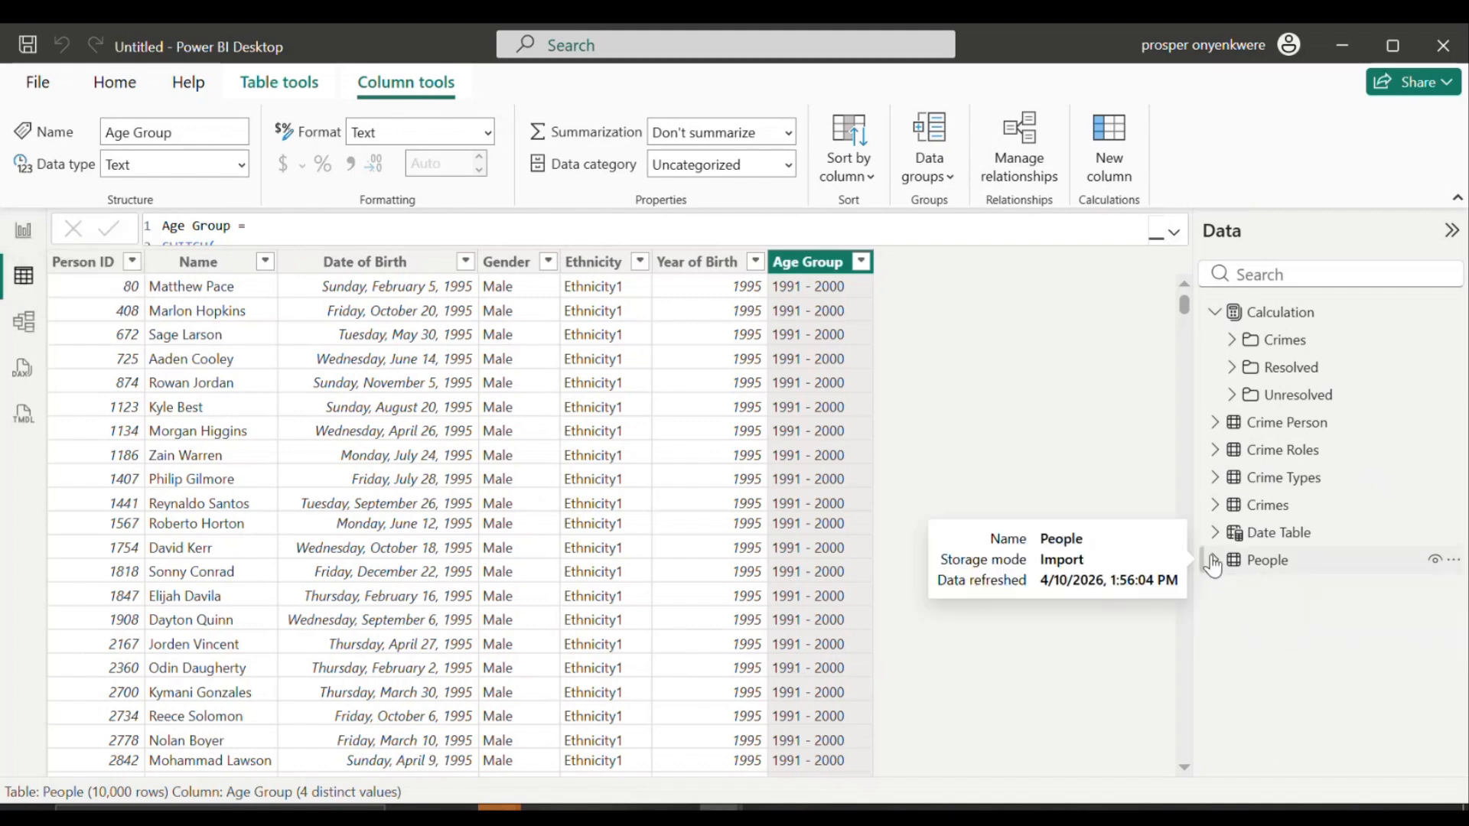
left_click(1217, 506)
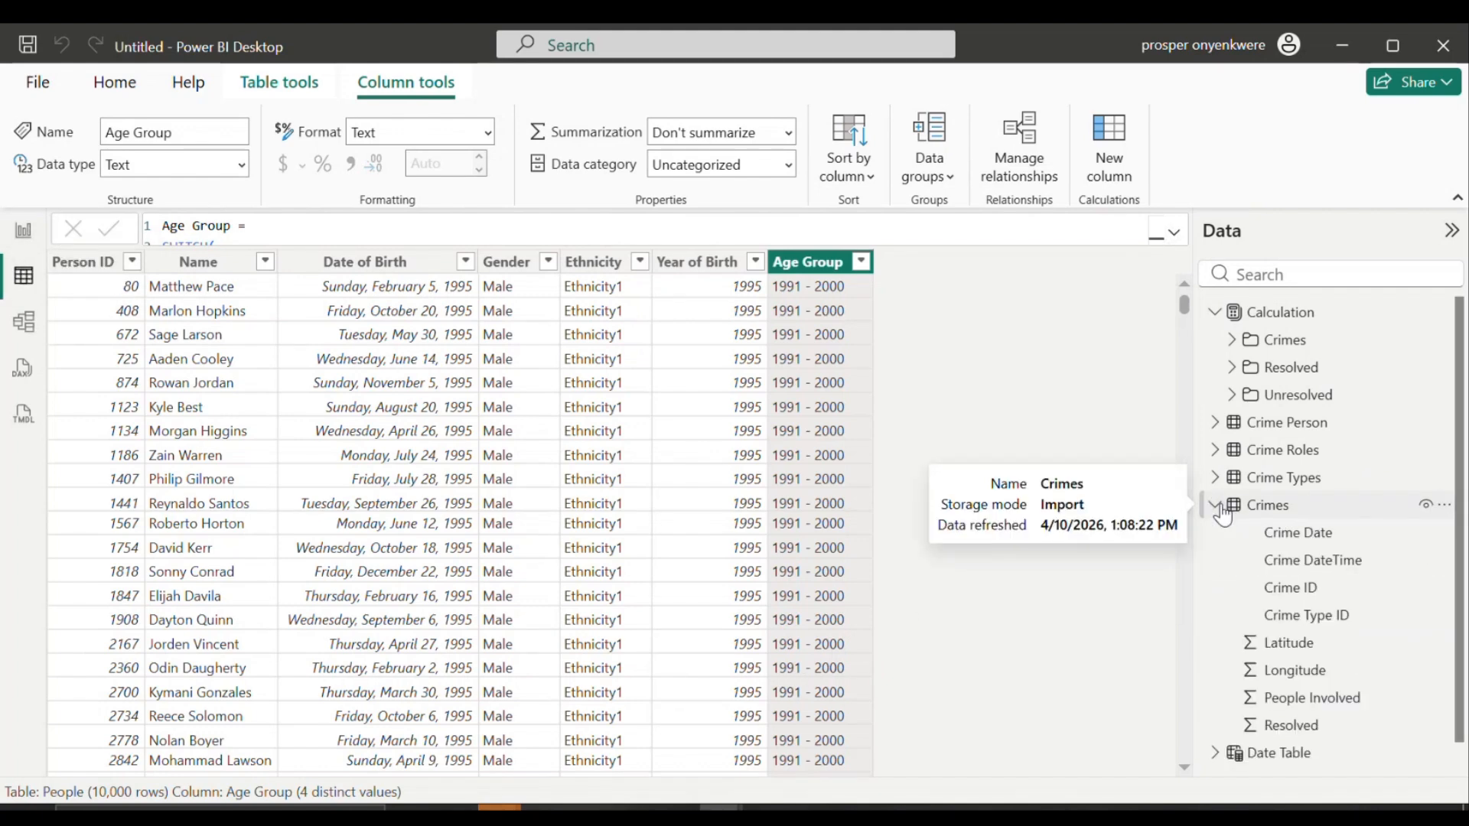
left_click(1263, 511)
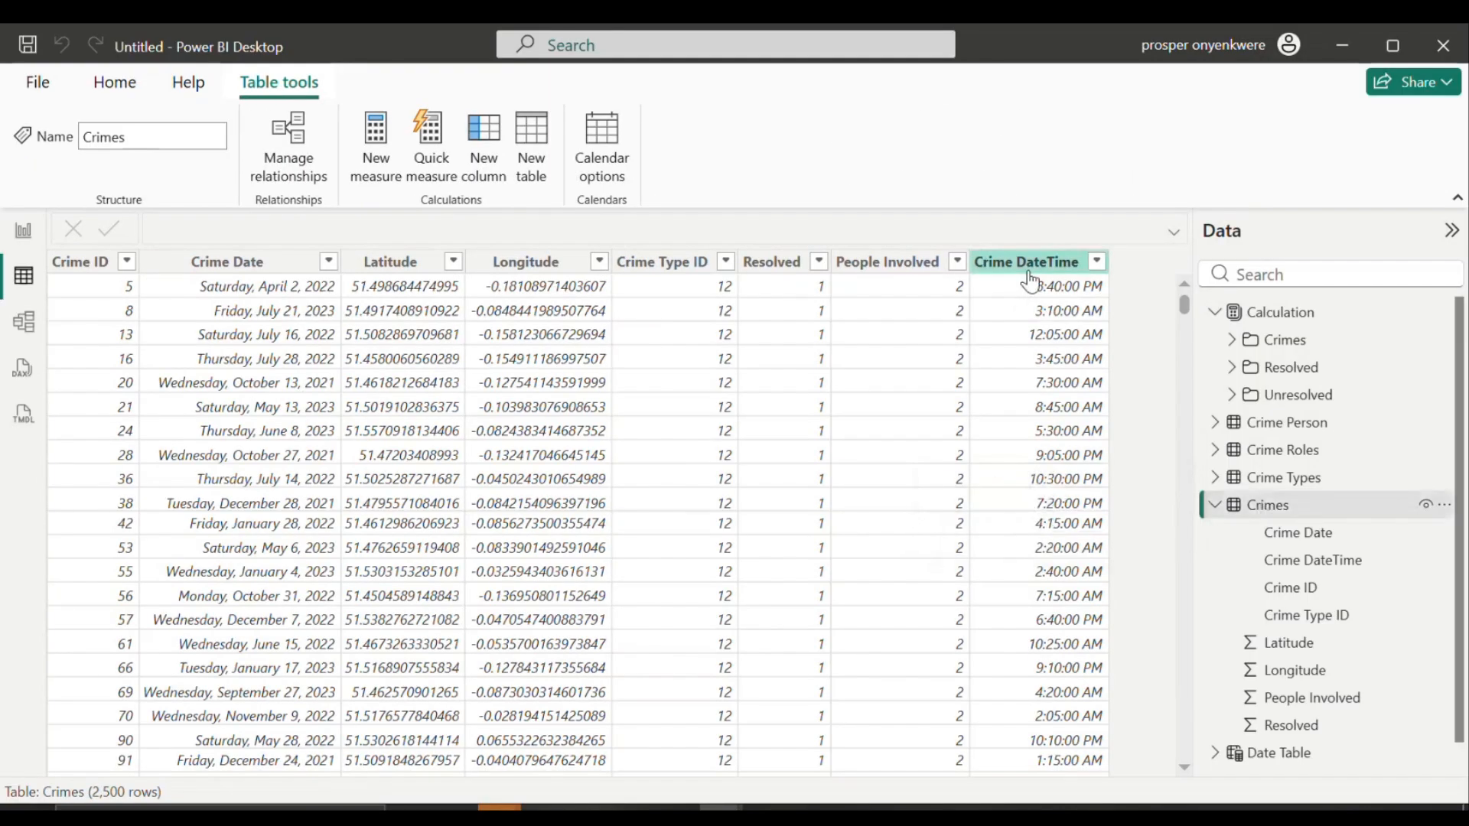
left_click(1028, 277)
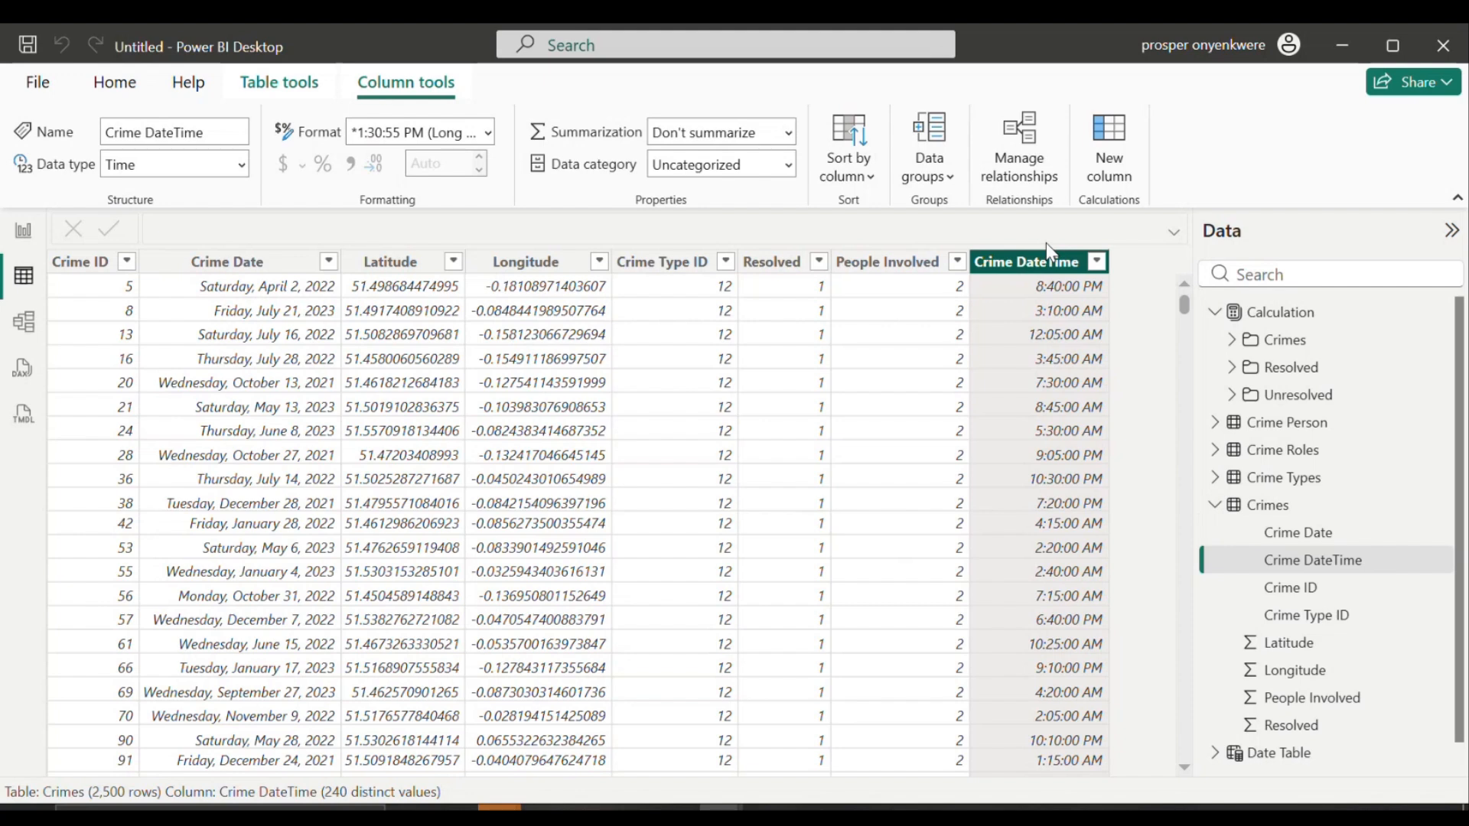
Step: Add a calculated column to the Crimes table and begin its formula with the name "Time Groupn =" on the first line
left_click(1113, 146)
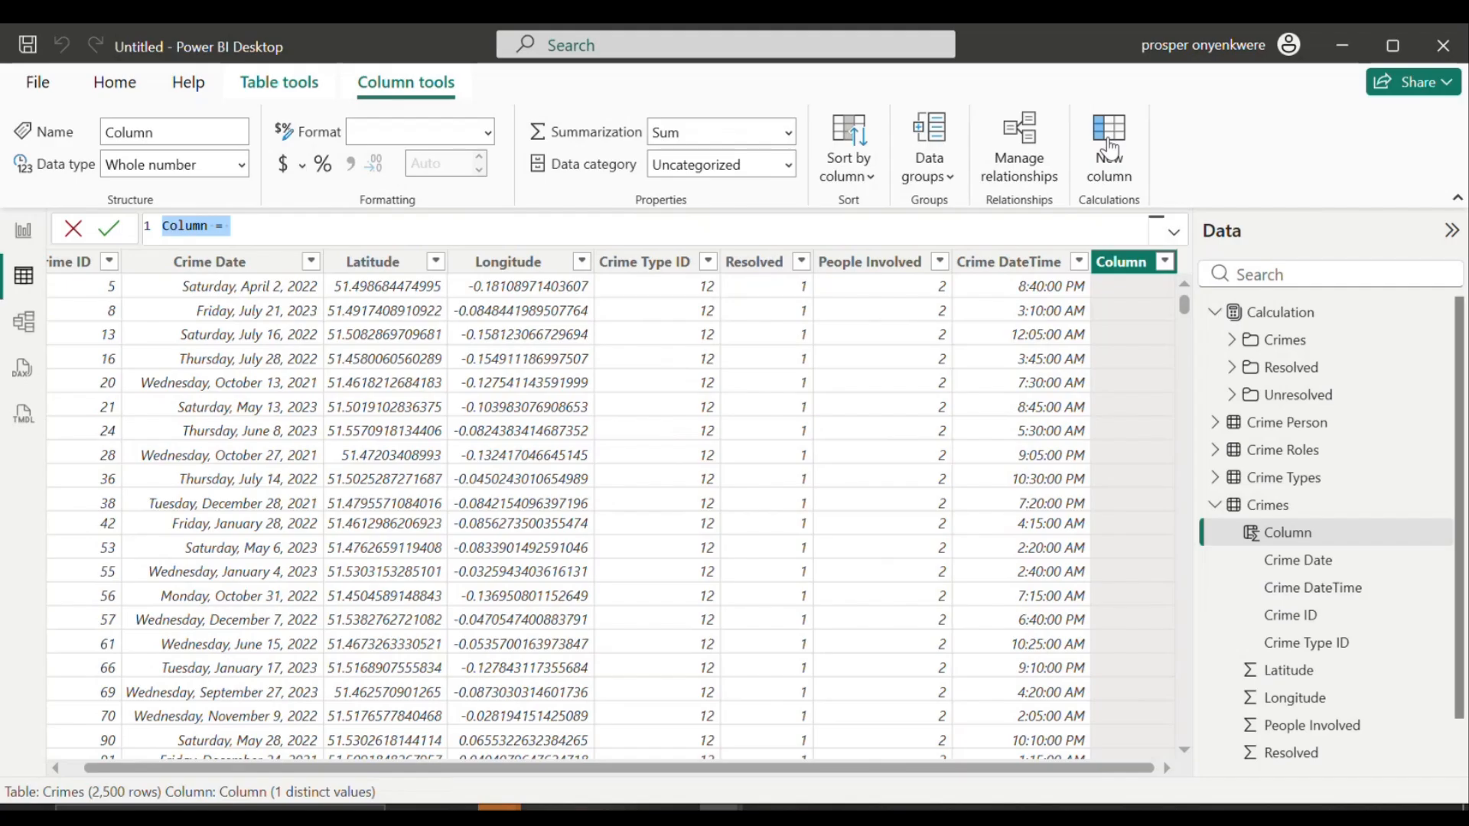
type("T")
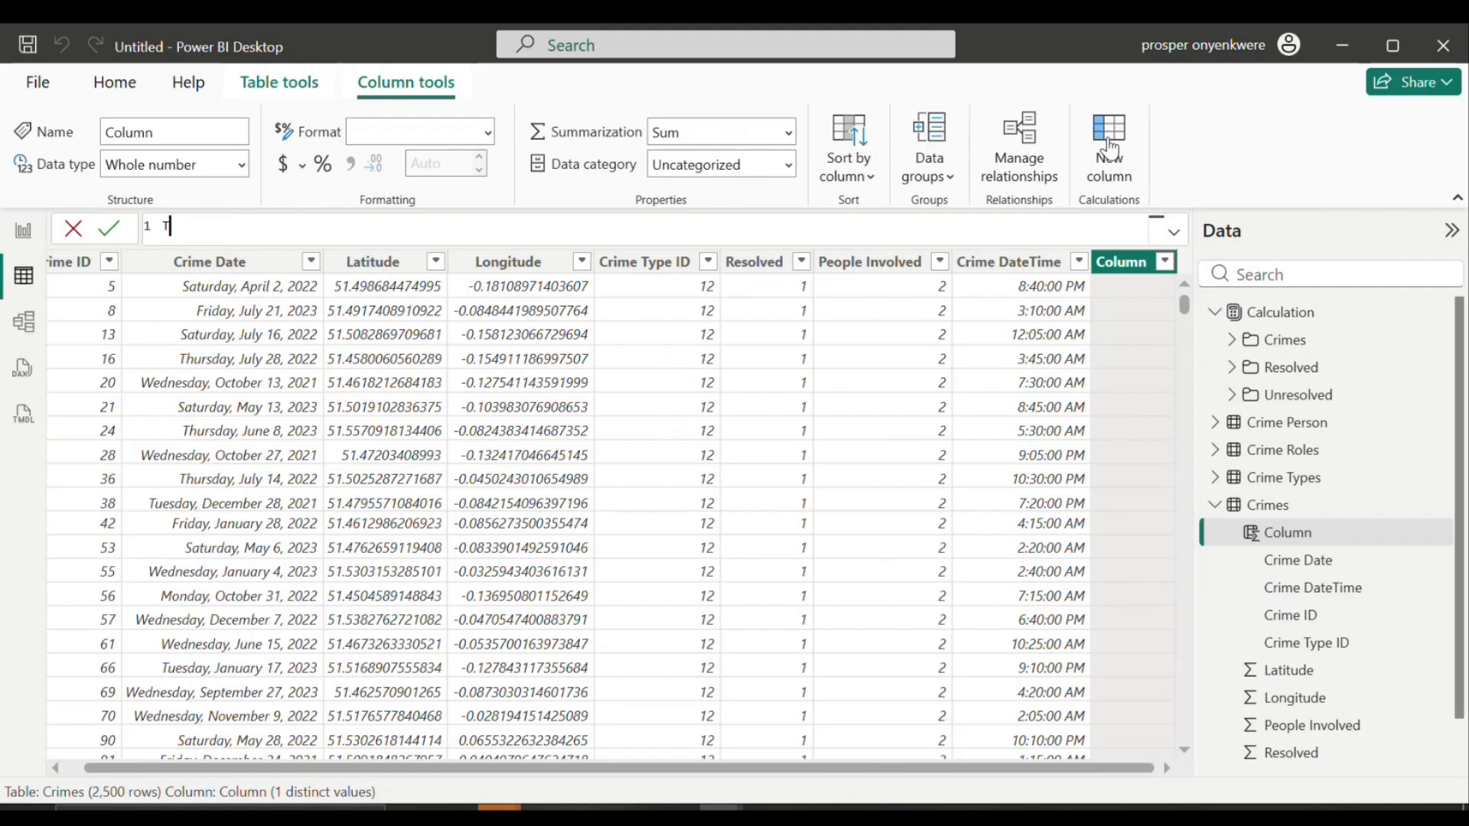
type("ime Groupn")
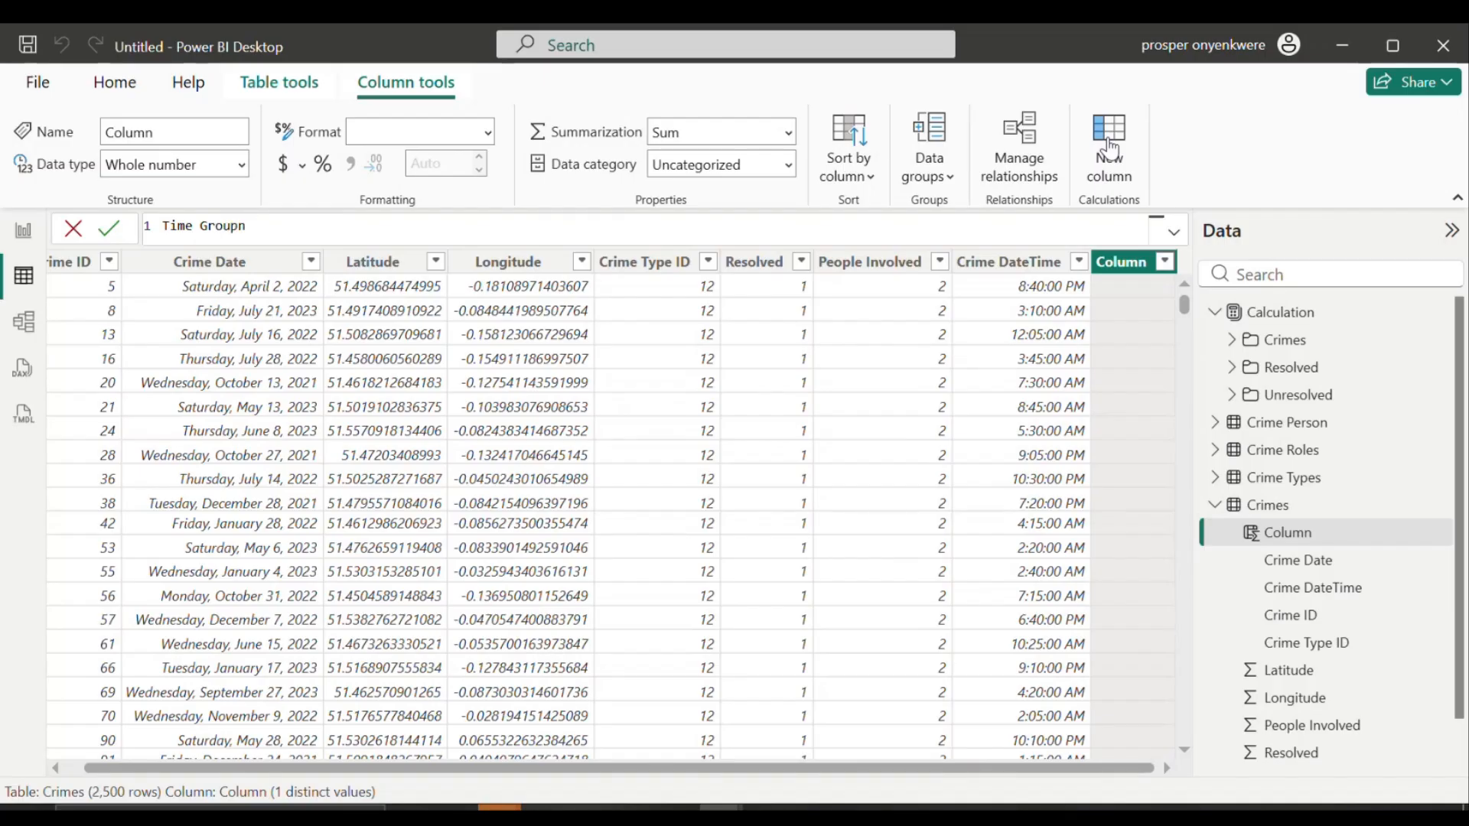
type(" =")
key("shift+Return")
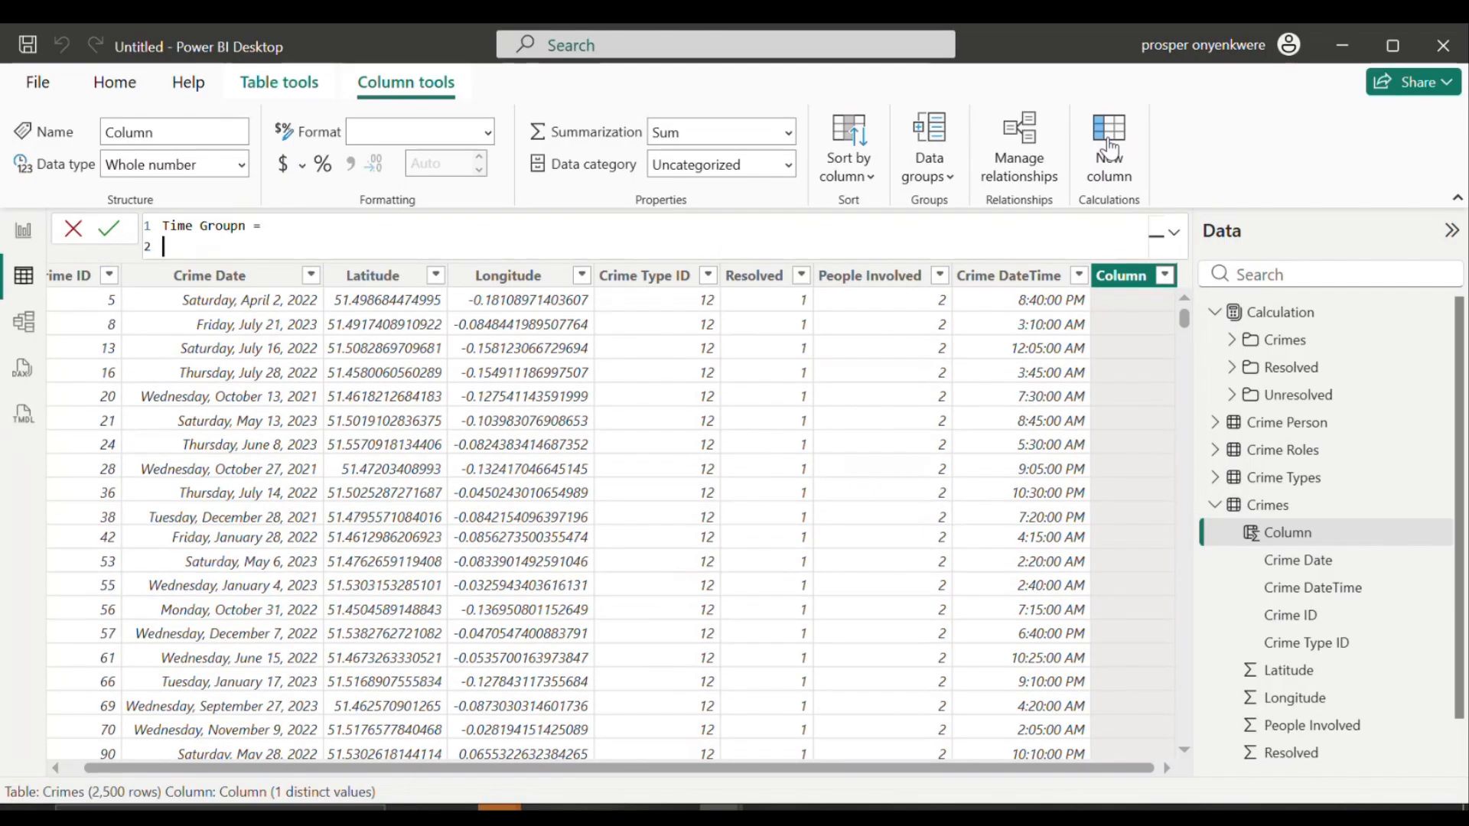
Step: Define the variable _hour as HOUR(Crimes[Crime DateTime]) and add a RETURN line below it
type("VAR _hour = Hou")
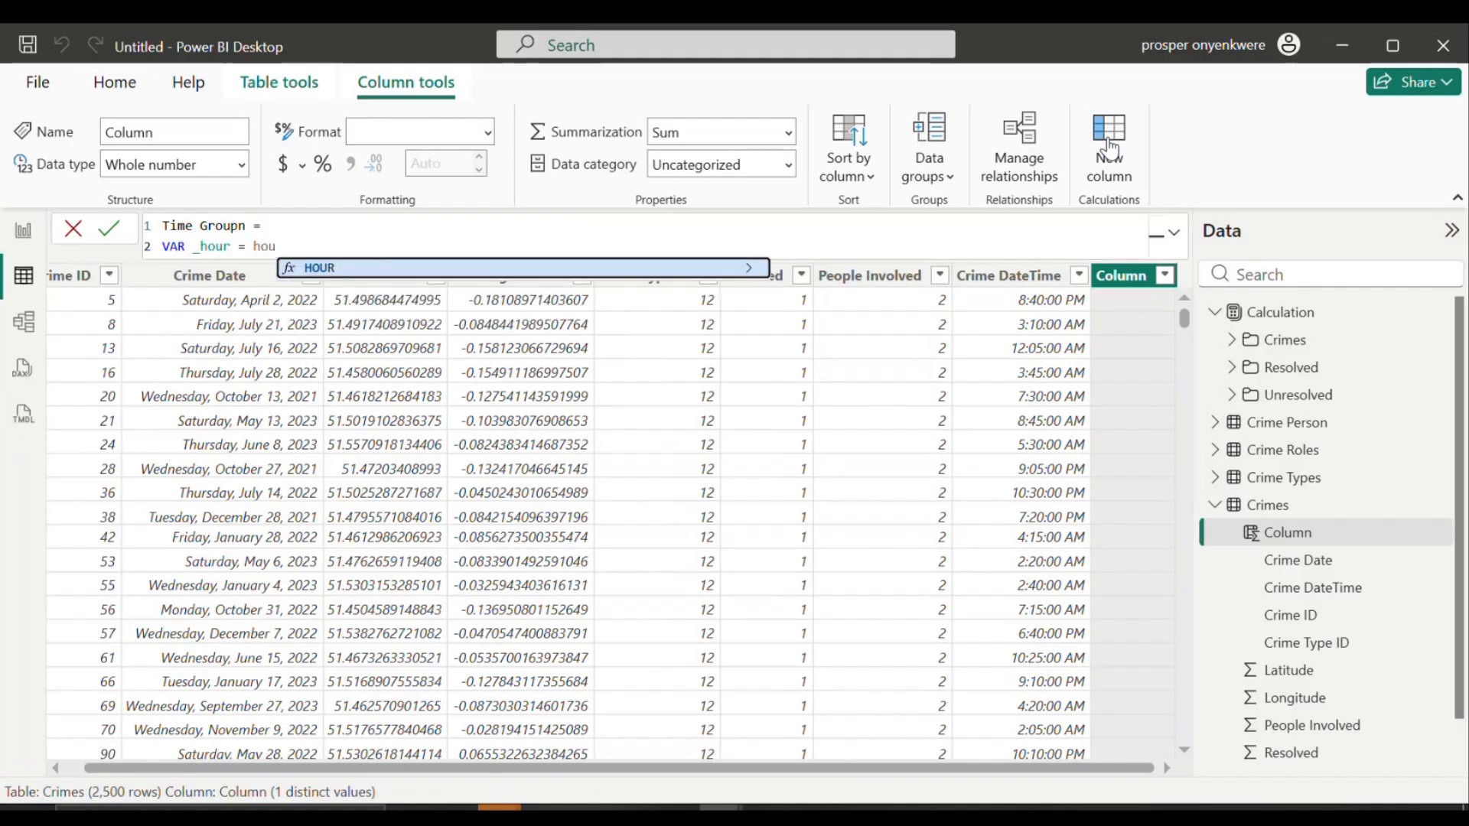
left_click(668, 268)
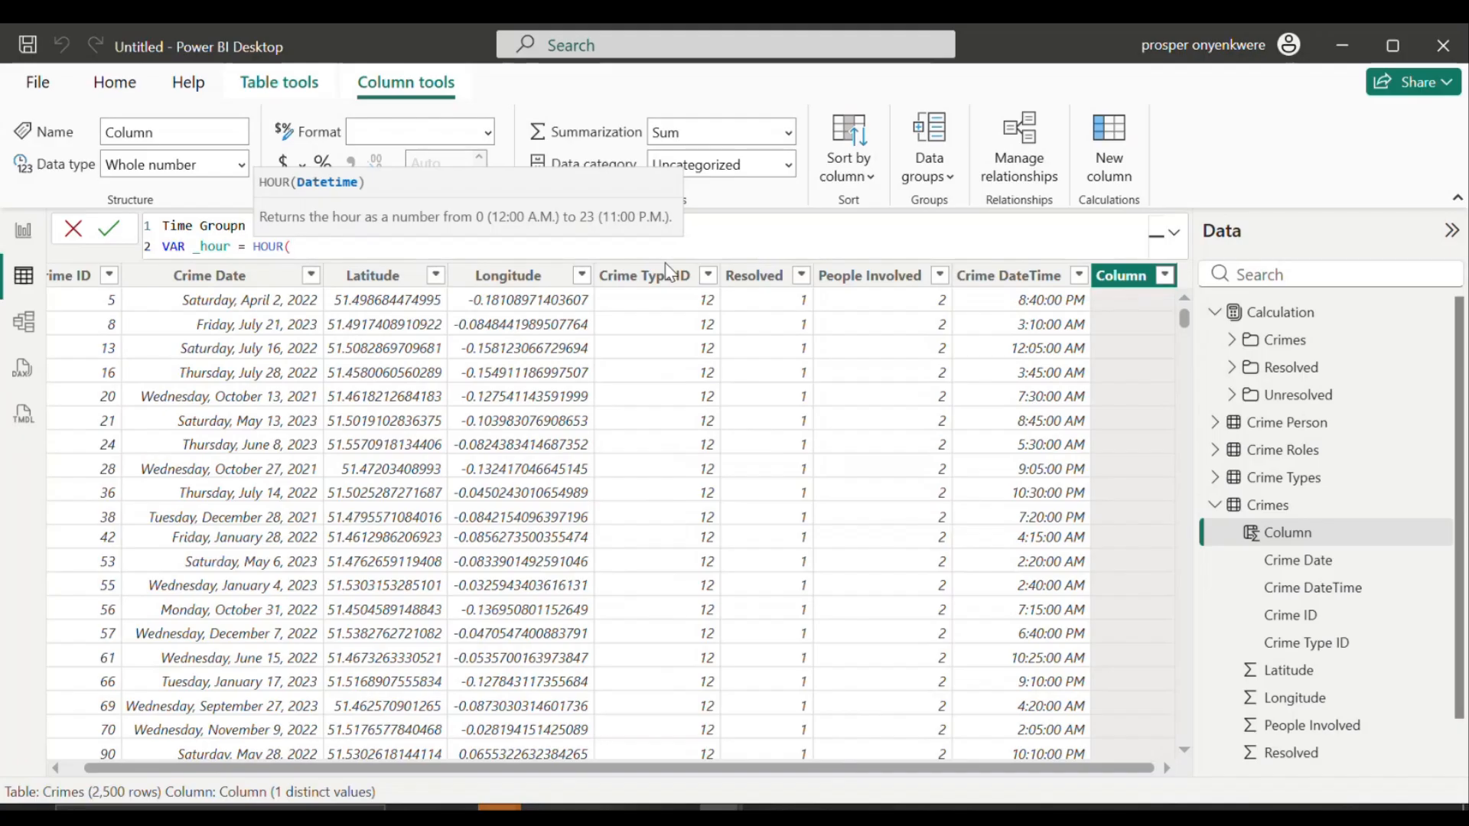
type("crim")
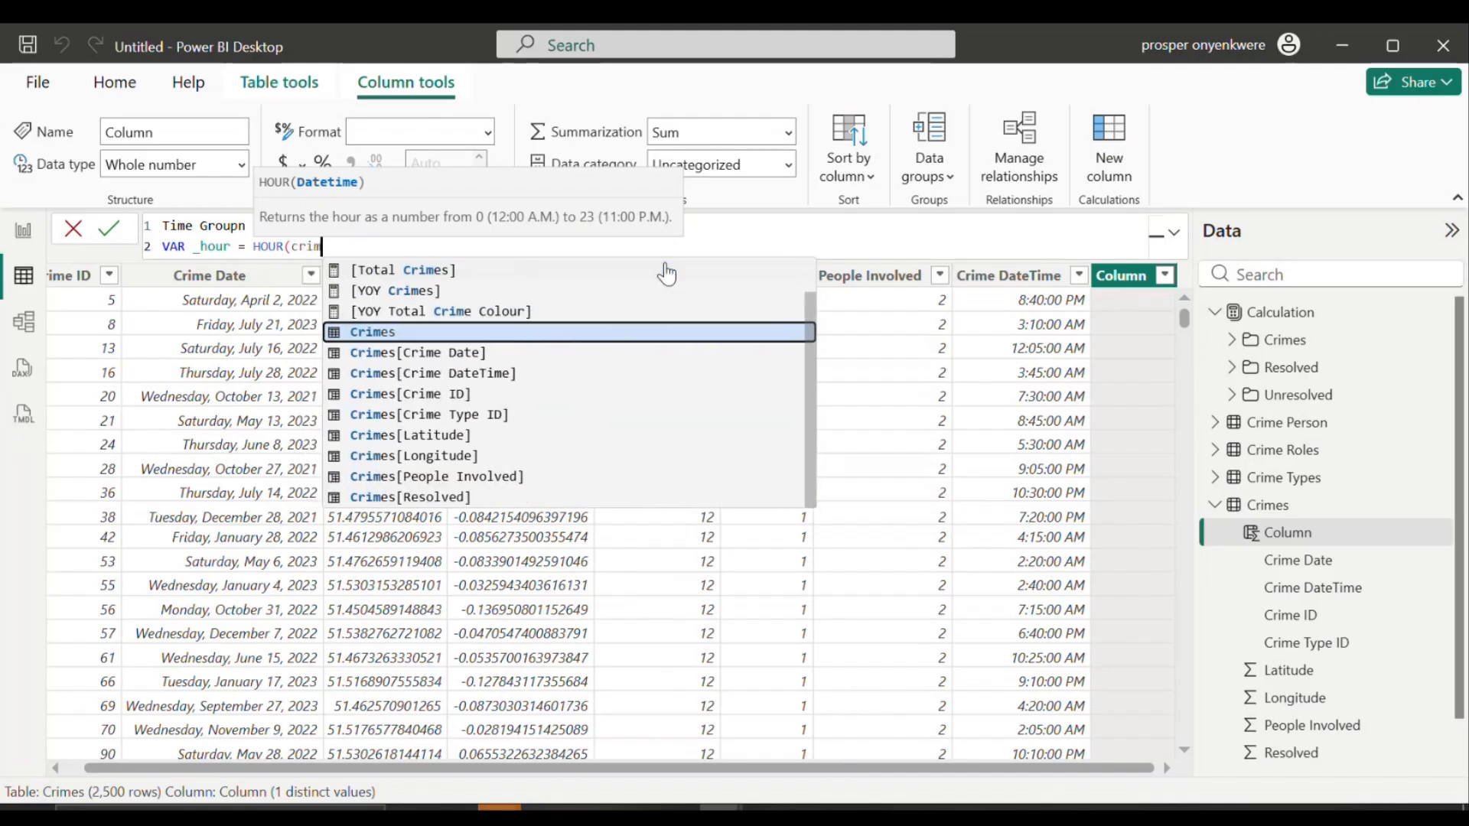
left_click(499, 381)
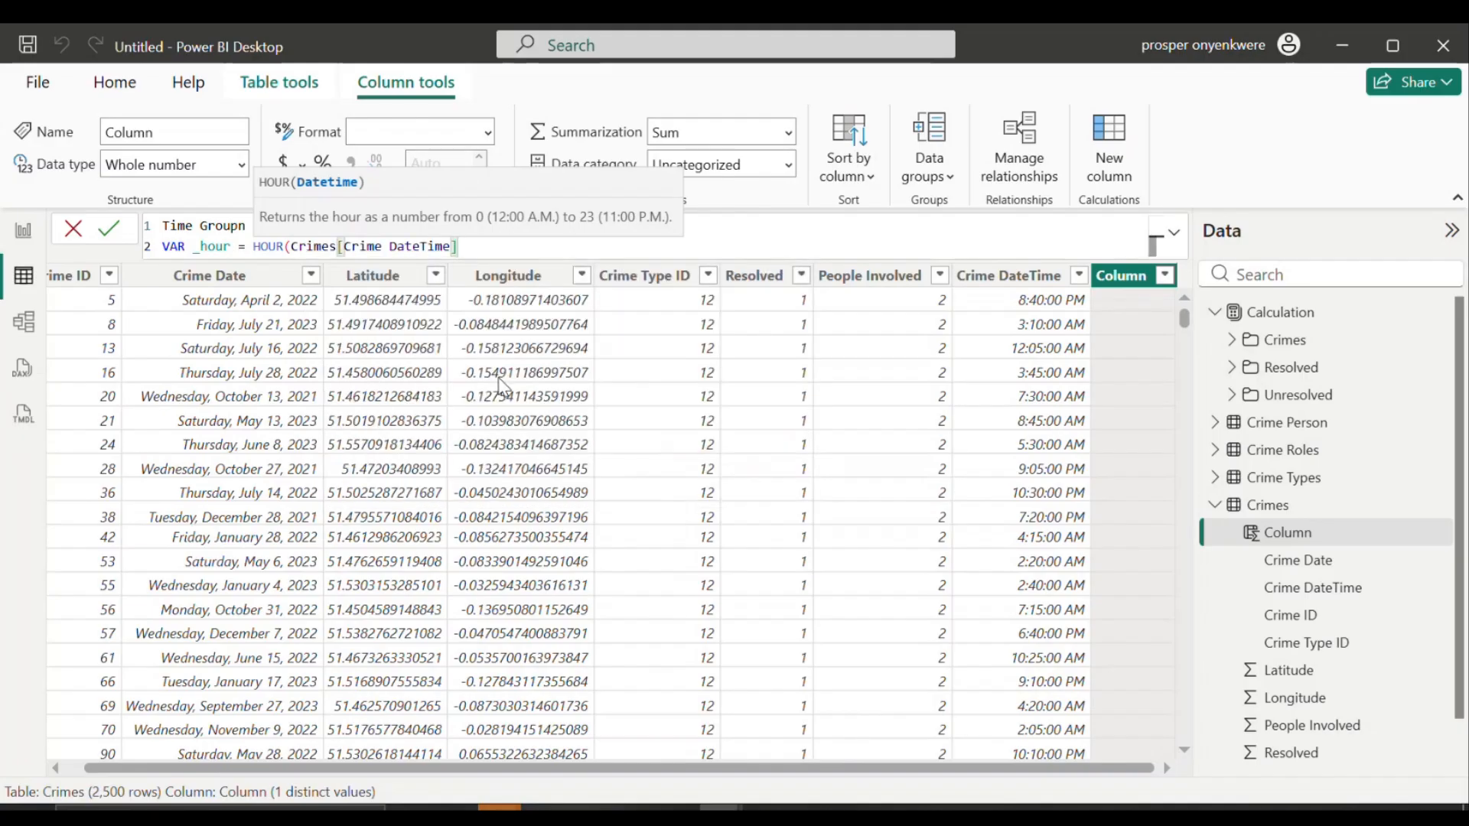
type(")")
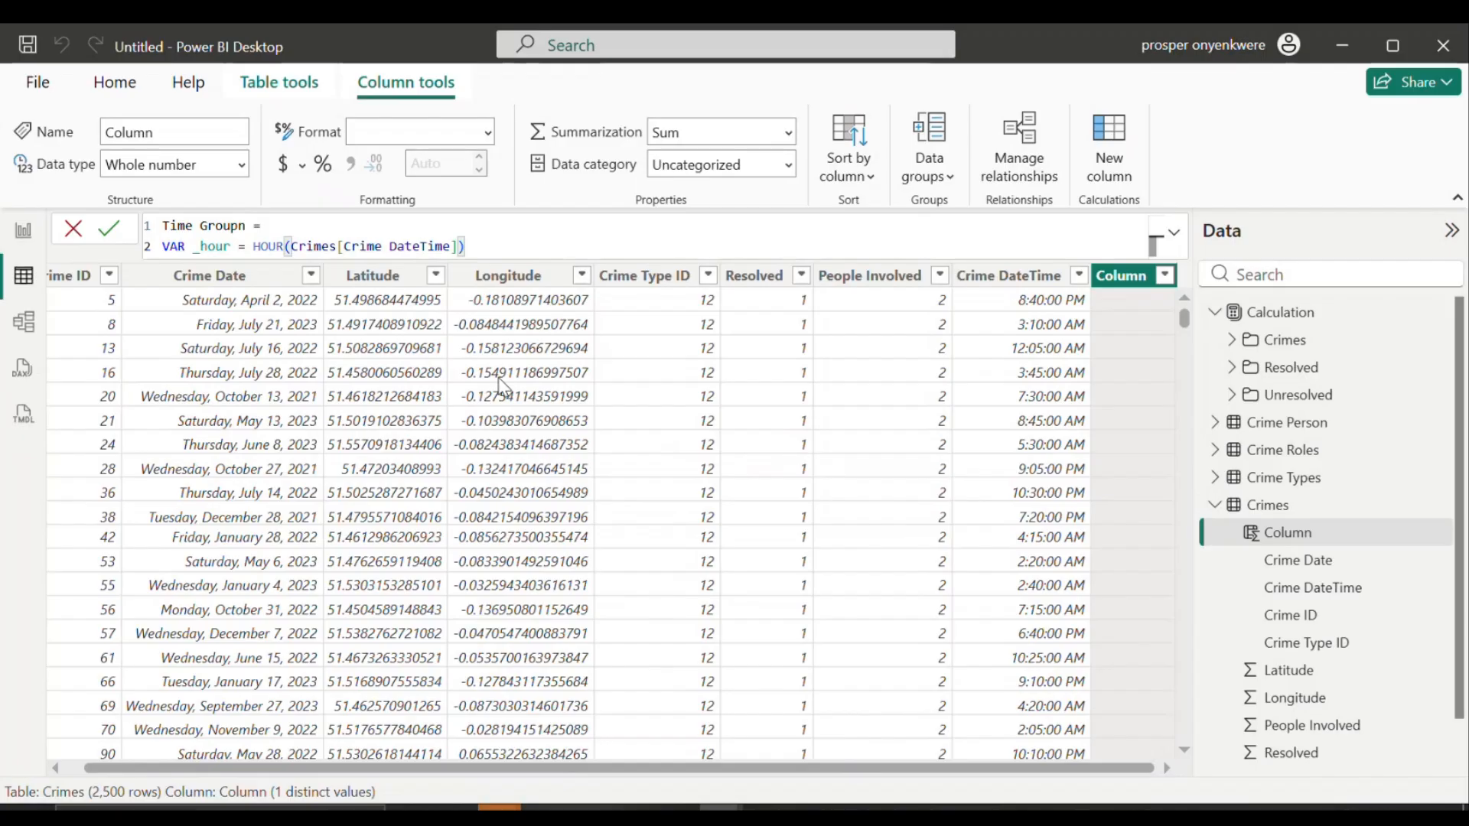
key("shift+Return")
type("RETURN")
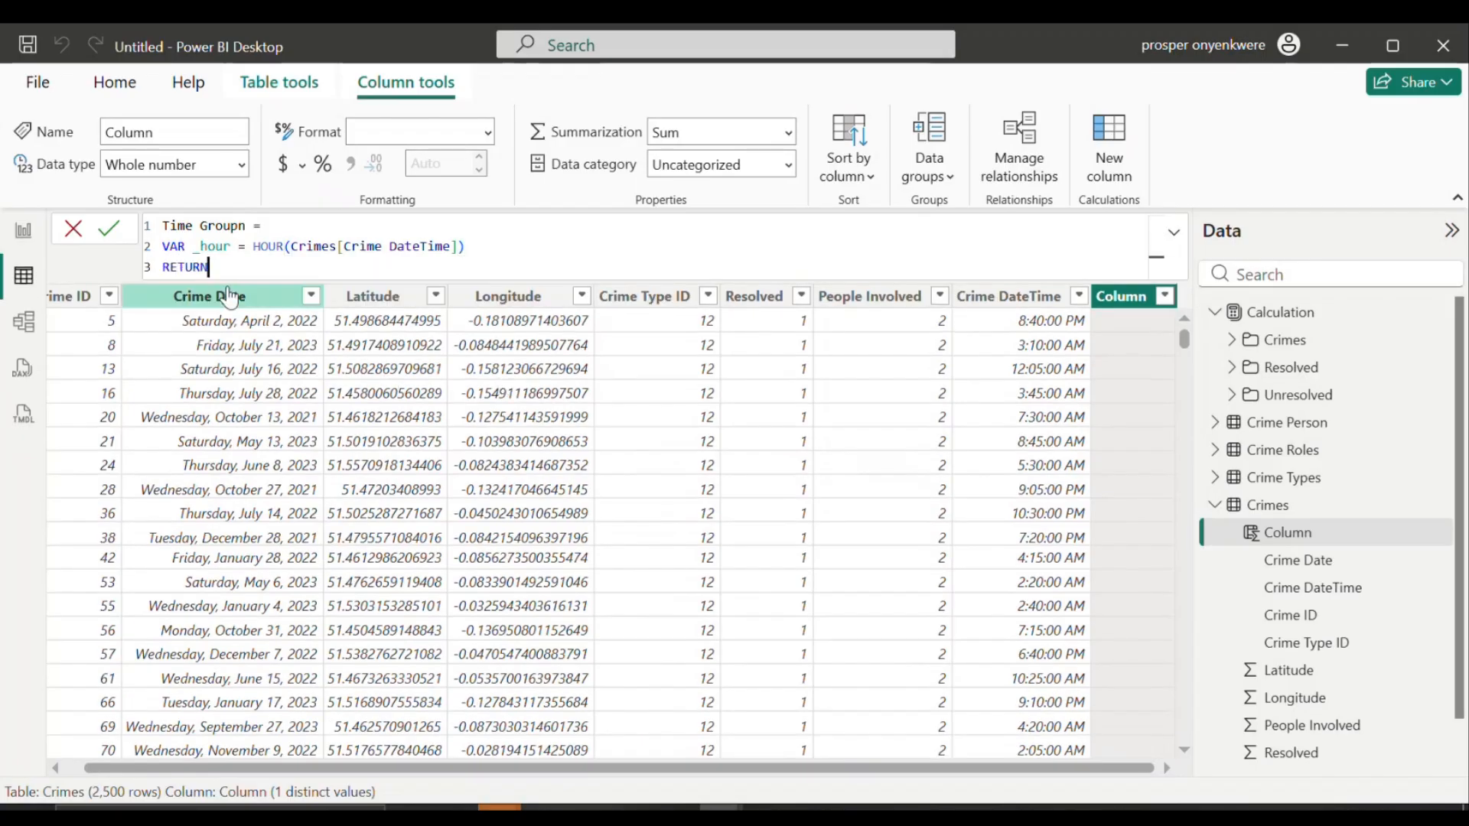
left_click(223, 289)
key("shift+Return")
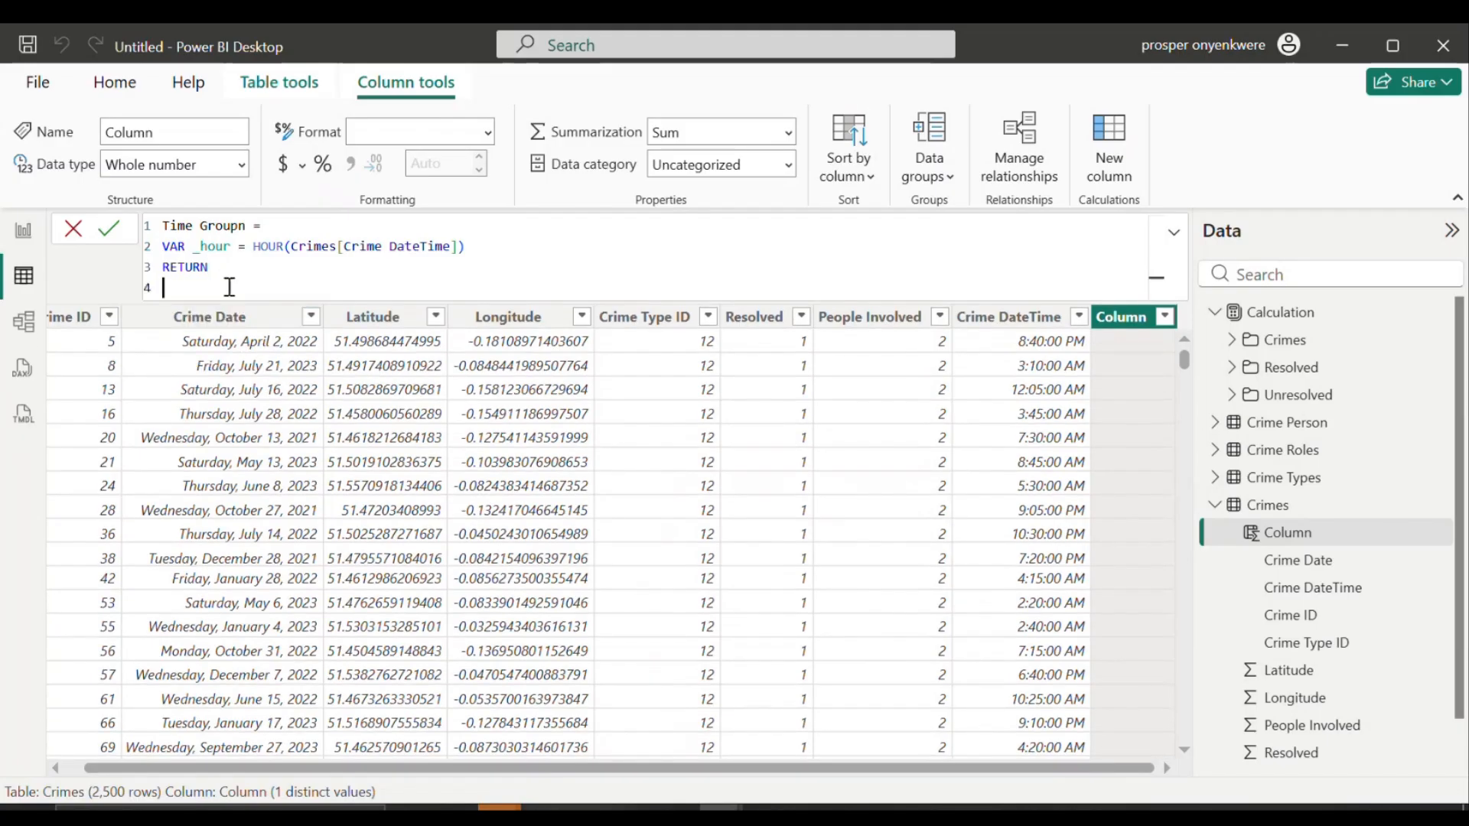
Step: Start a SWITCH function after RETURN with TRUE() as its expression on a separate line
type("Sw")
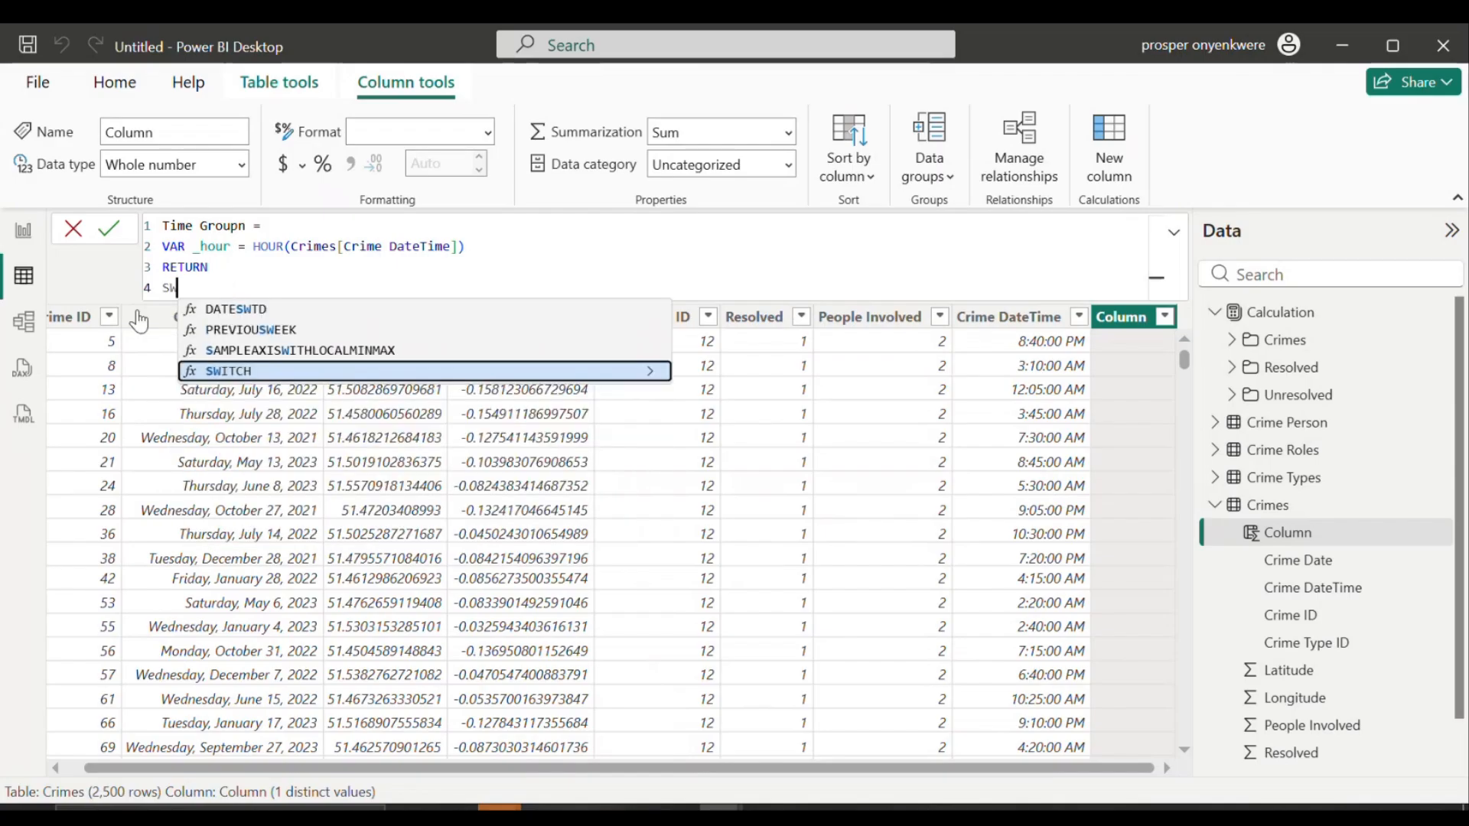
left_click(265, 374)
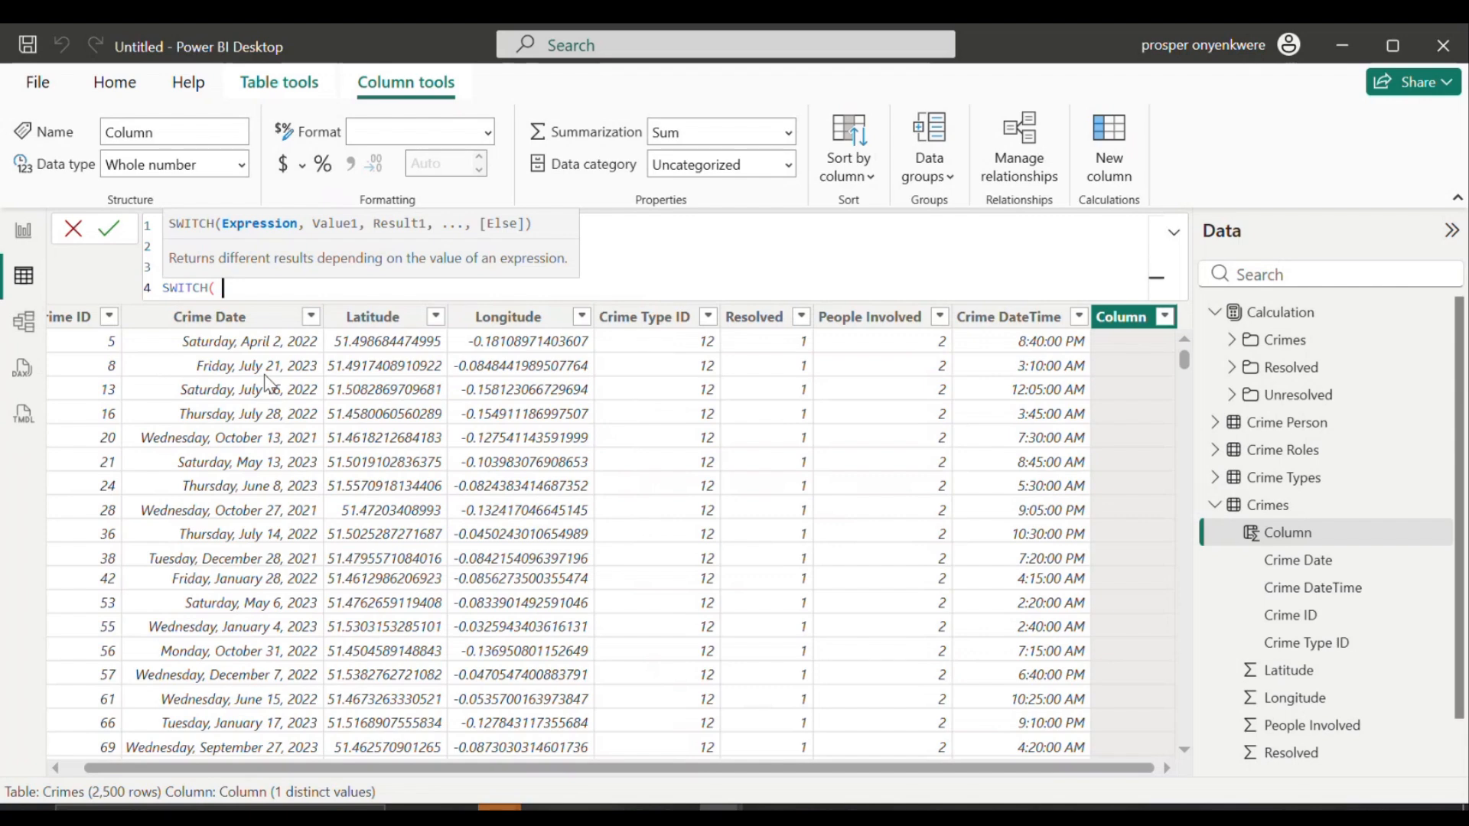
key("shift+Return")
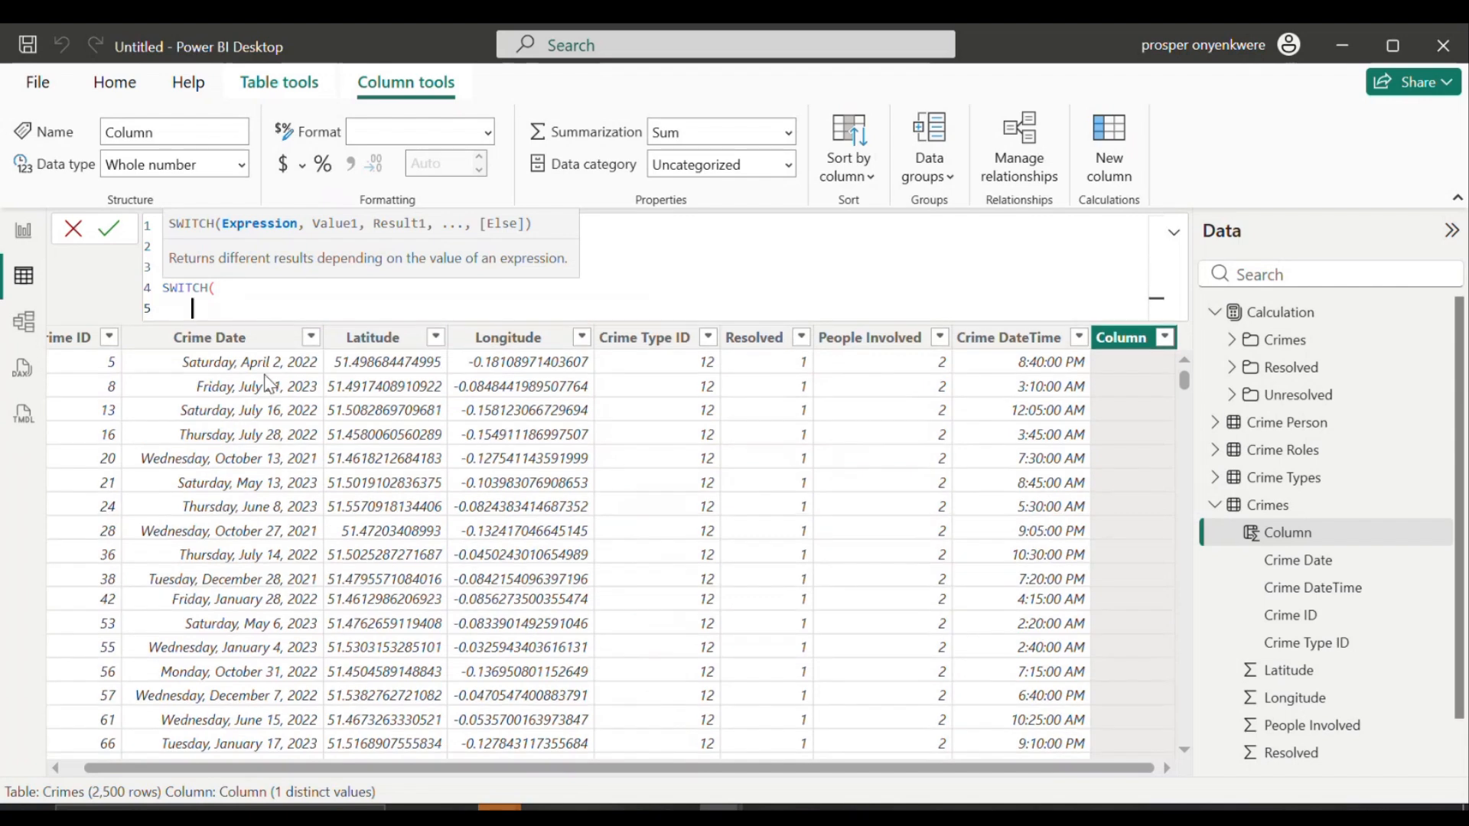
type("TR")
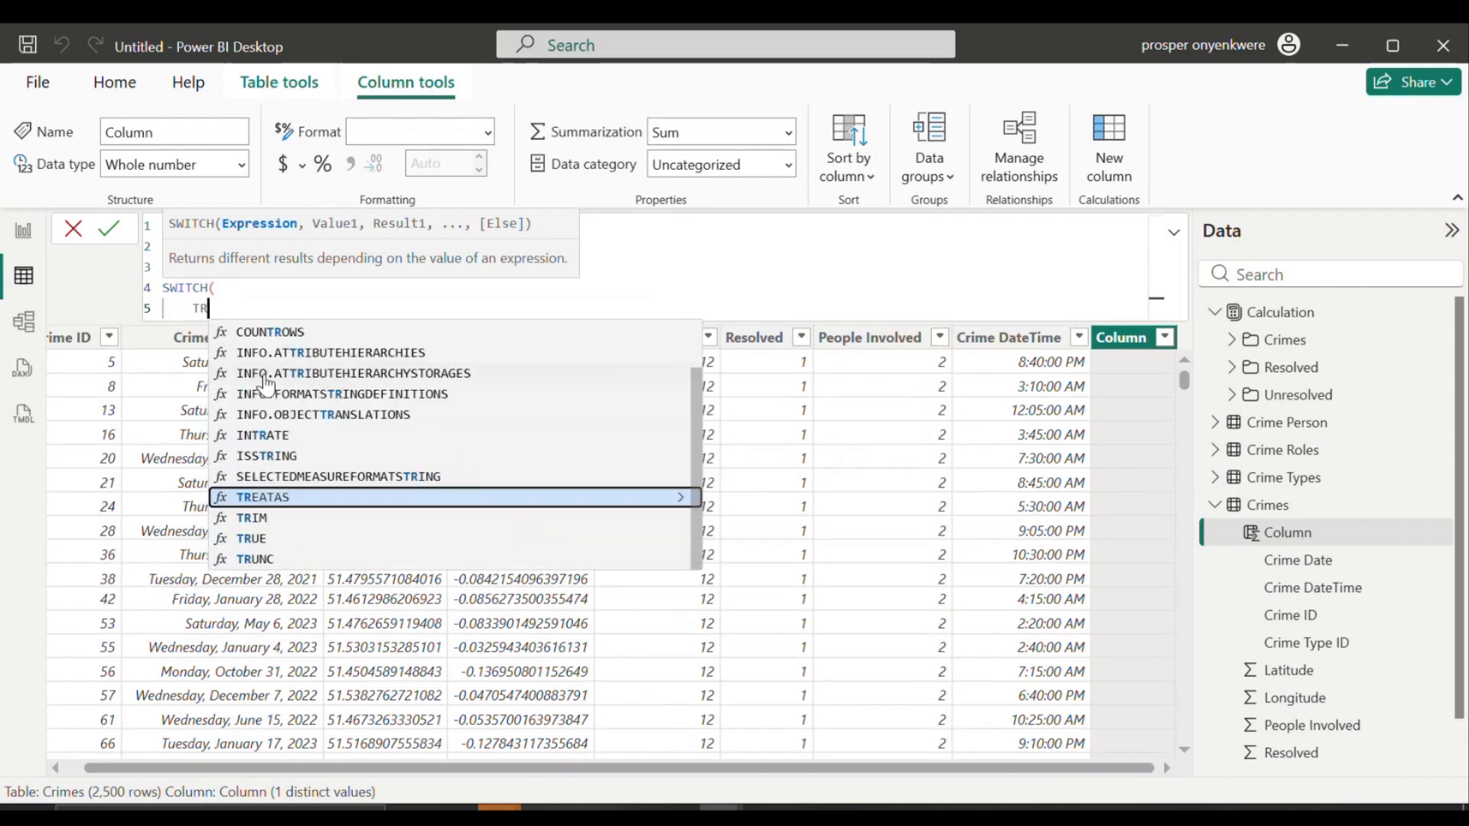
type("UE")
key("Tab")
type(")")
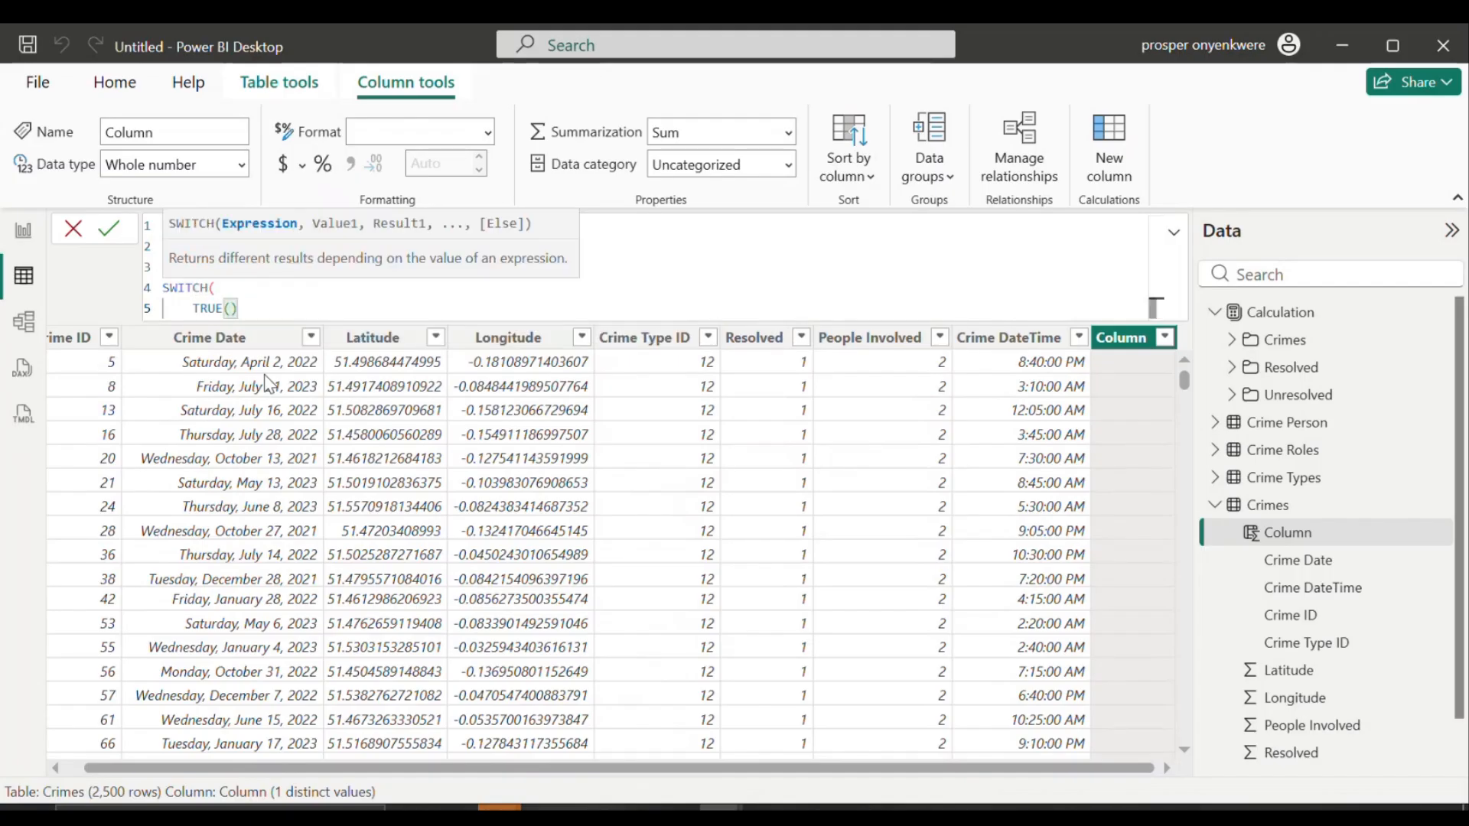
type(",")
key("shift+Return")
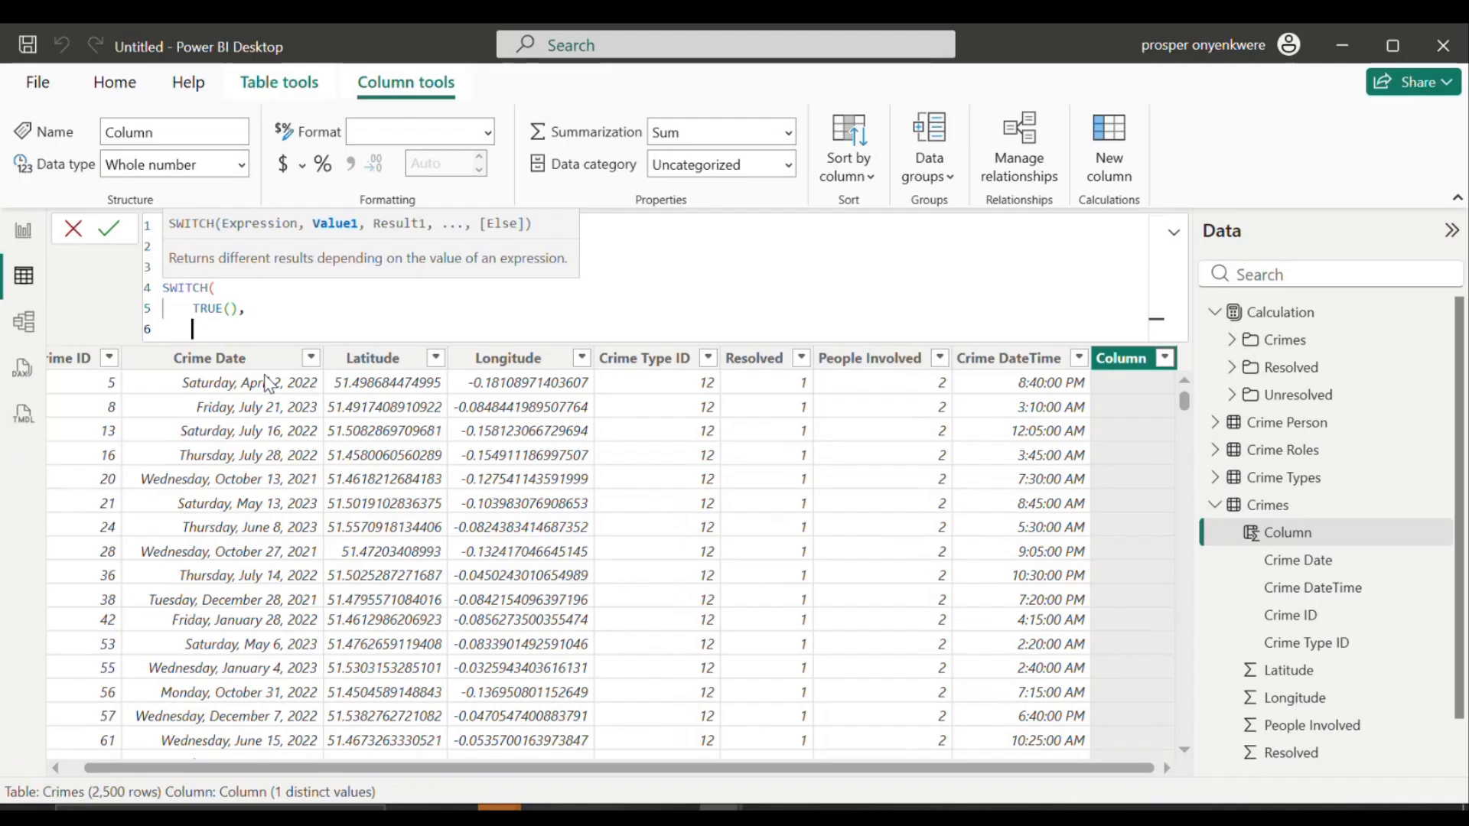
Step: Add the first SWITCH condition _hour <3 with the result "12AM - 2:59AM"
type("_")
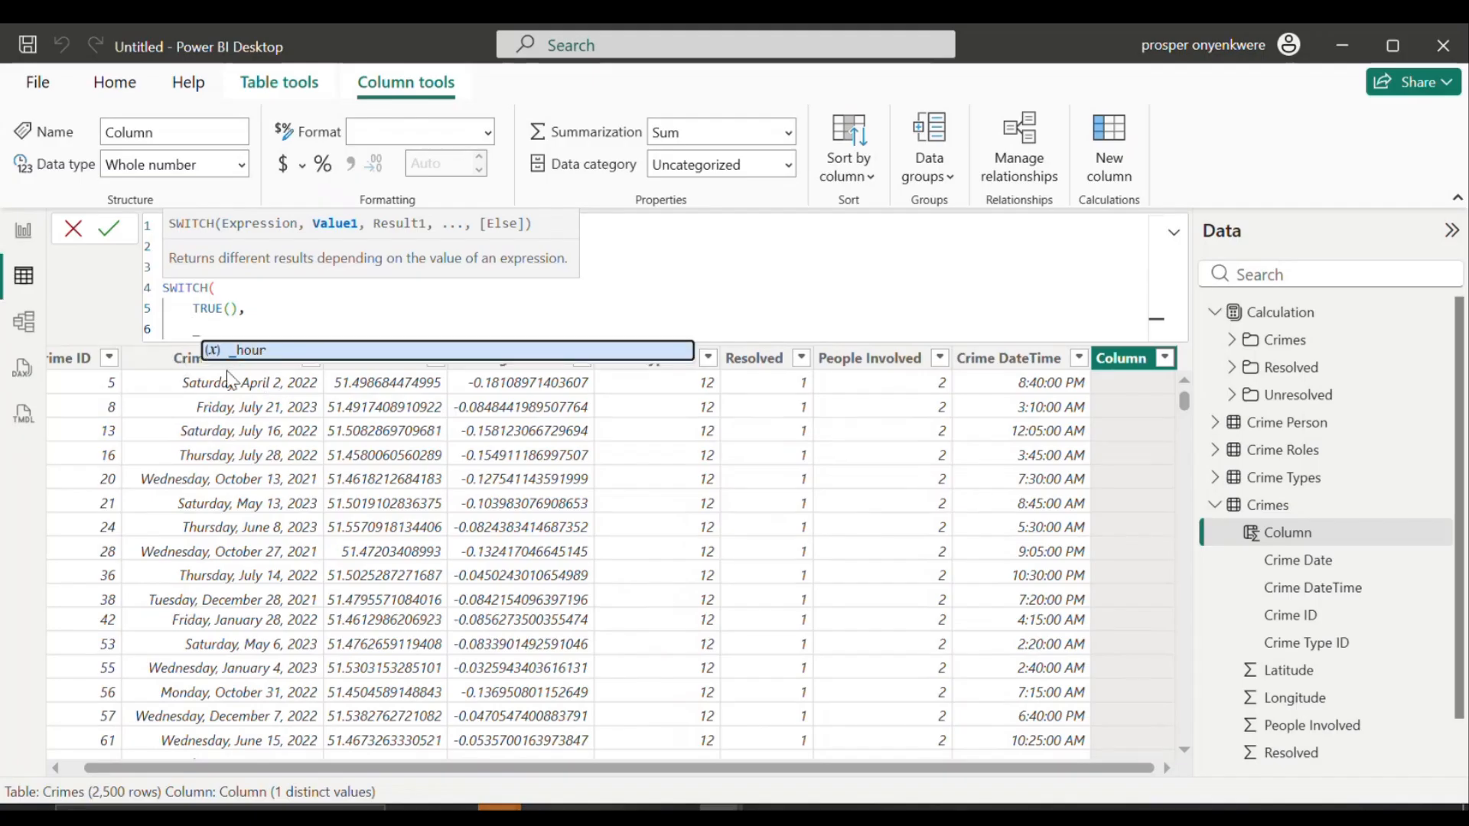
key("Tab")
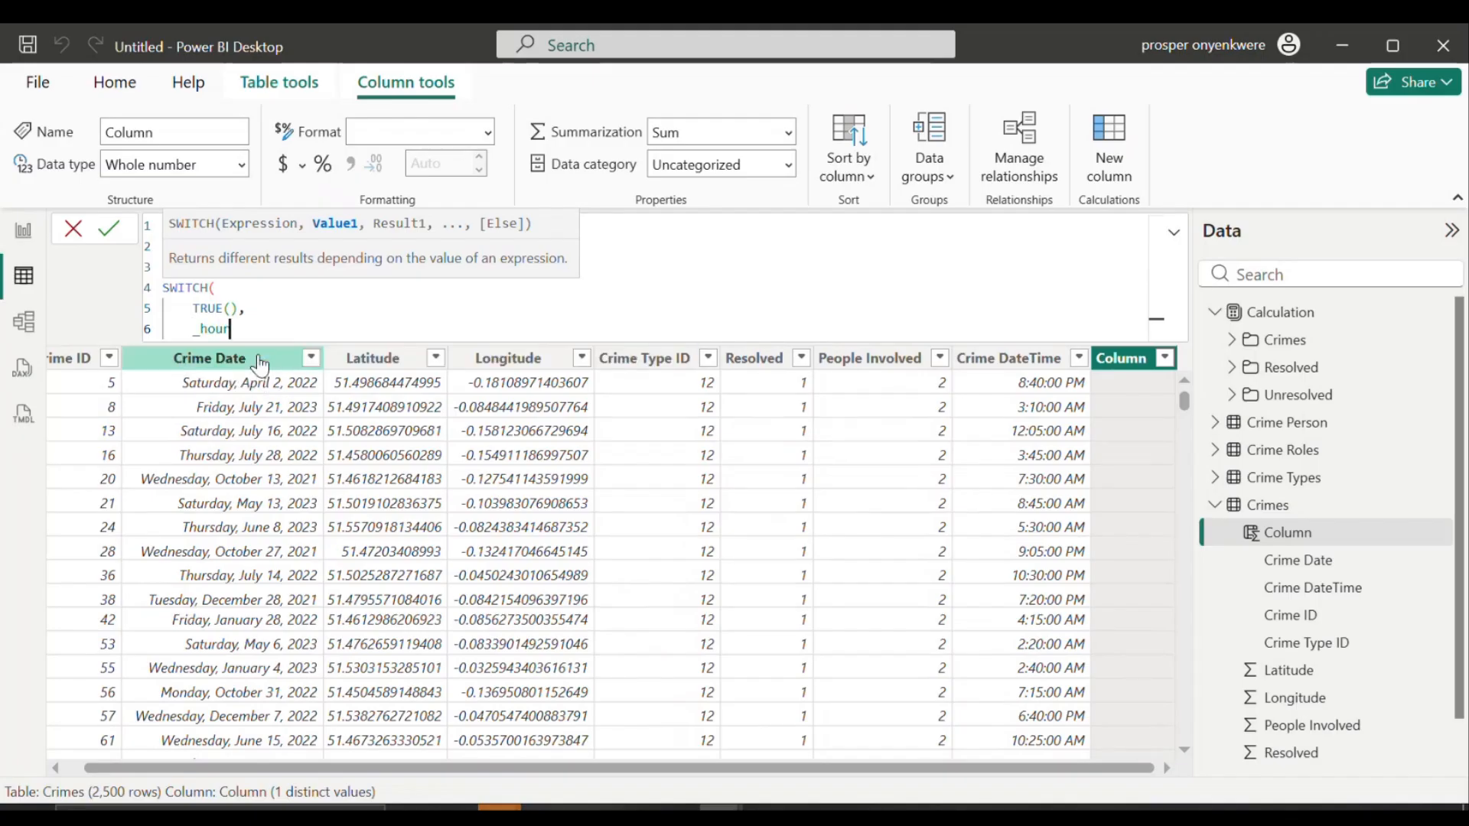
type("<3")
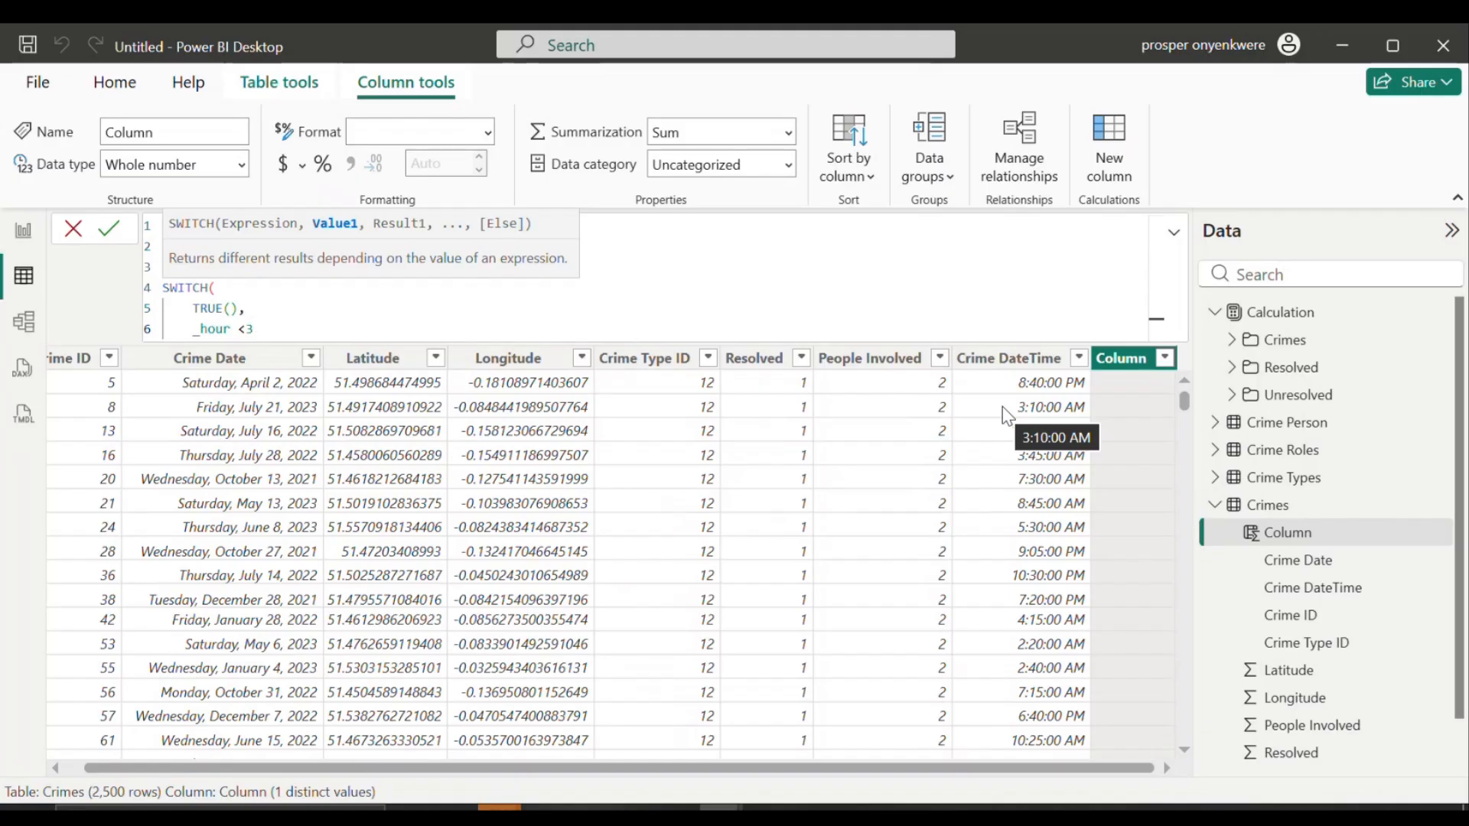
type(",")
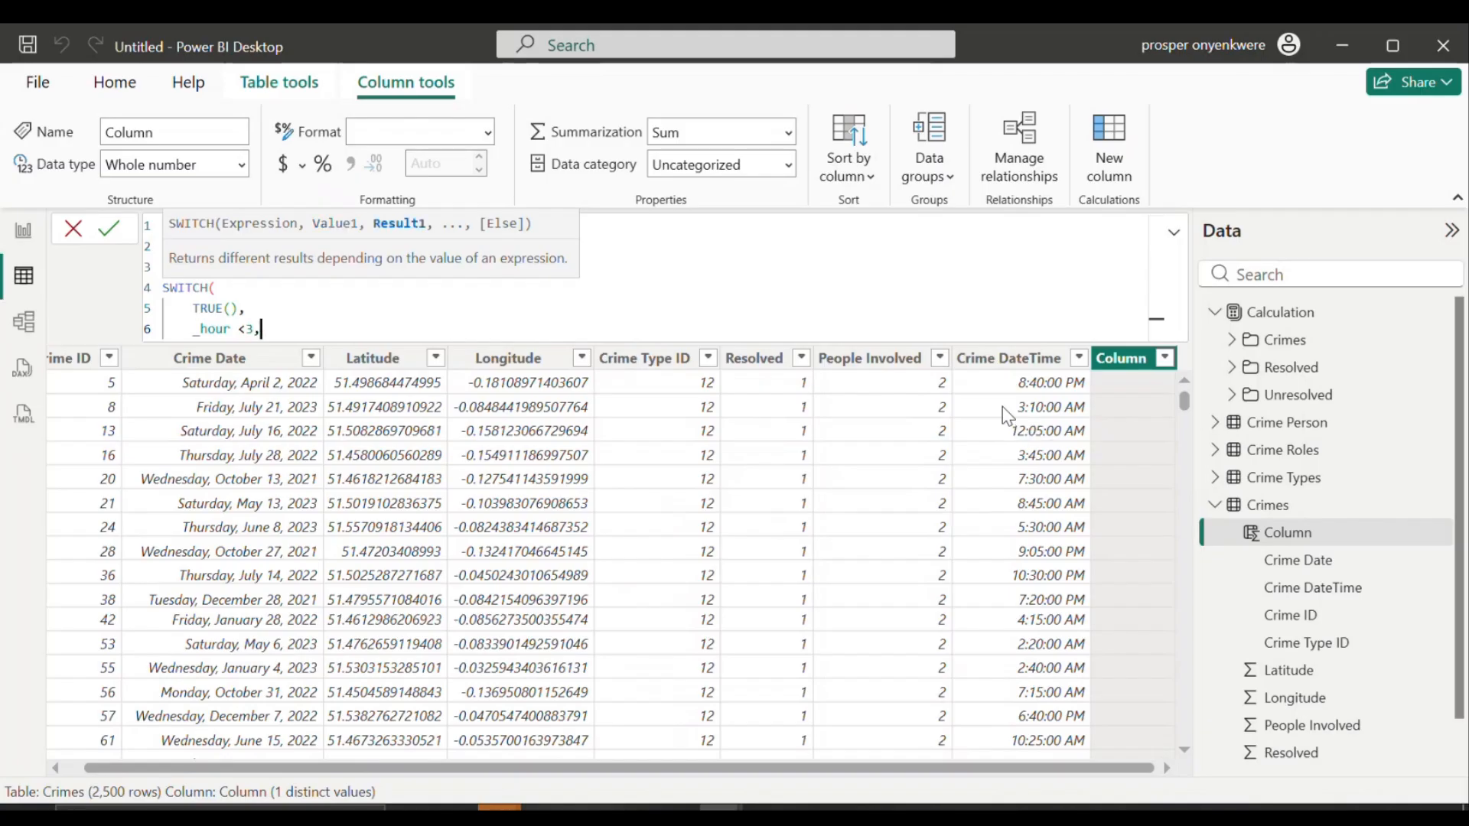
type(" \"12AM - 2:59AM\",")
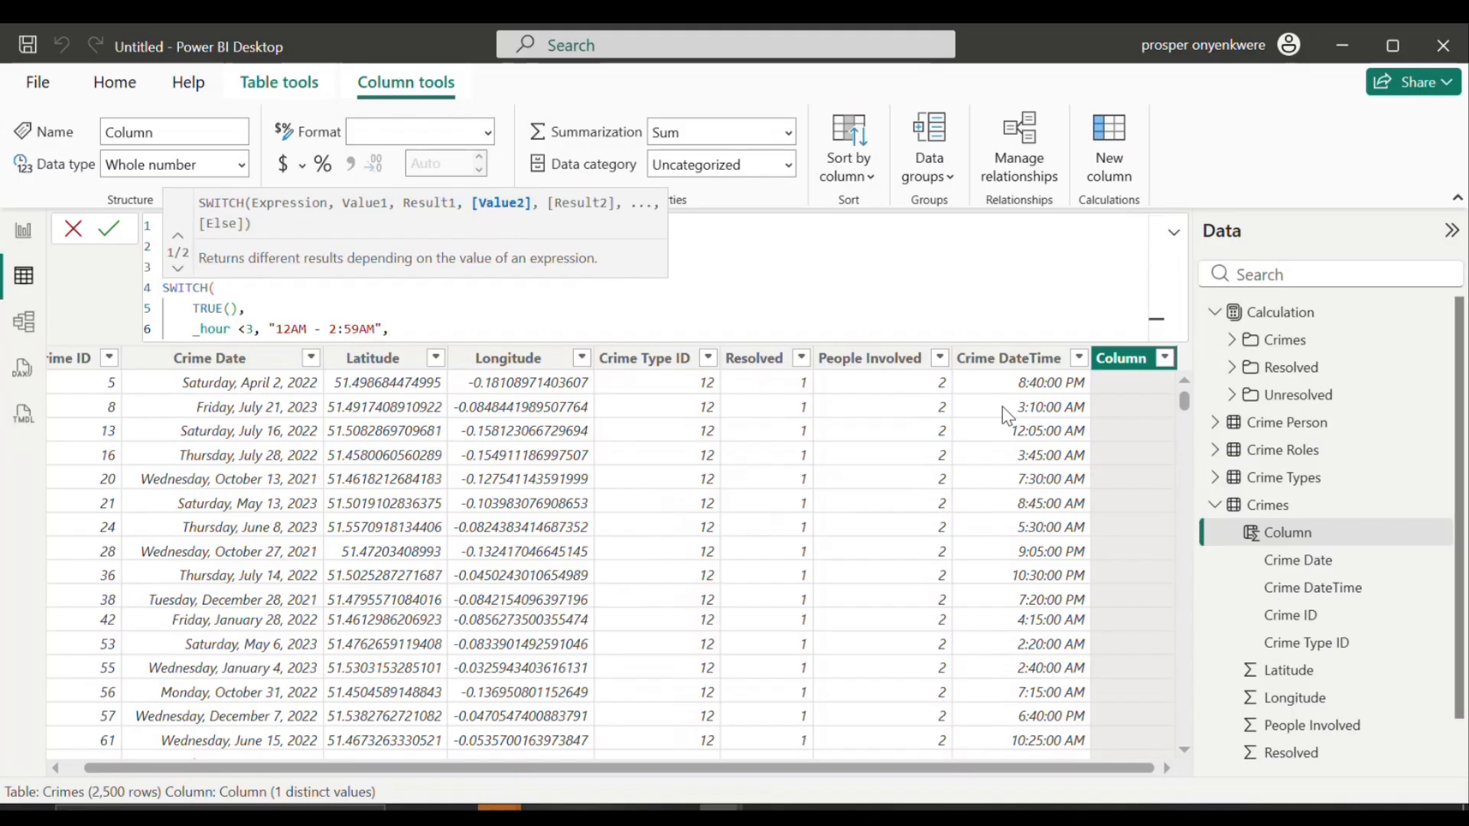
Step: Add the second SWITCH condition _hour <6 with the result "3AM - 5:59AM" on a new line
key("shift+Return")
type("_")
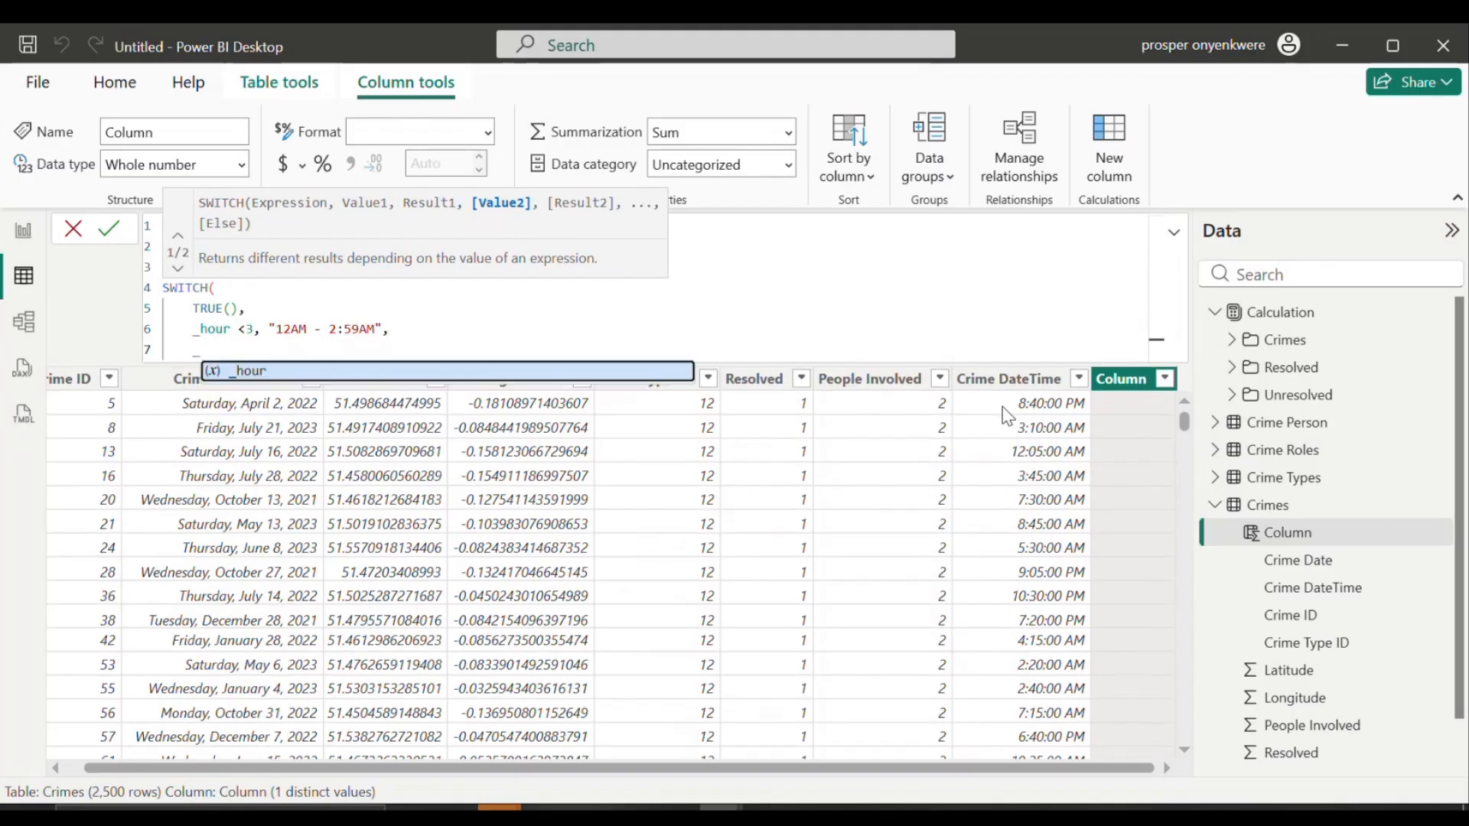
left_click(494, 382)
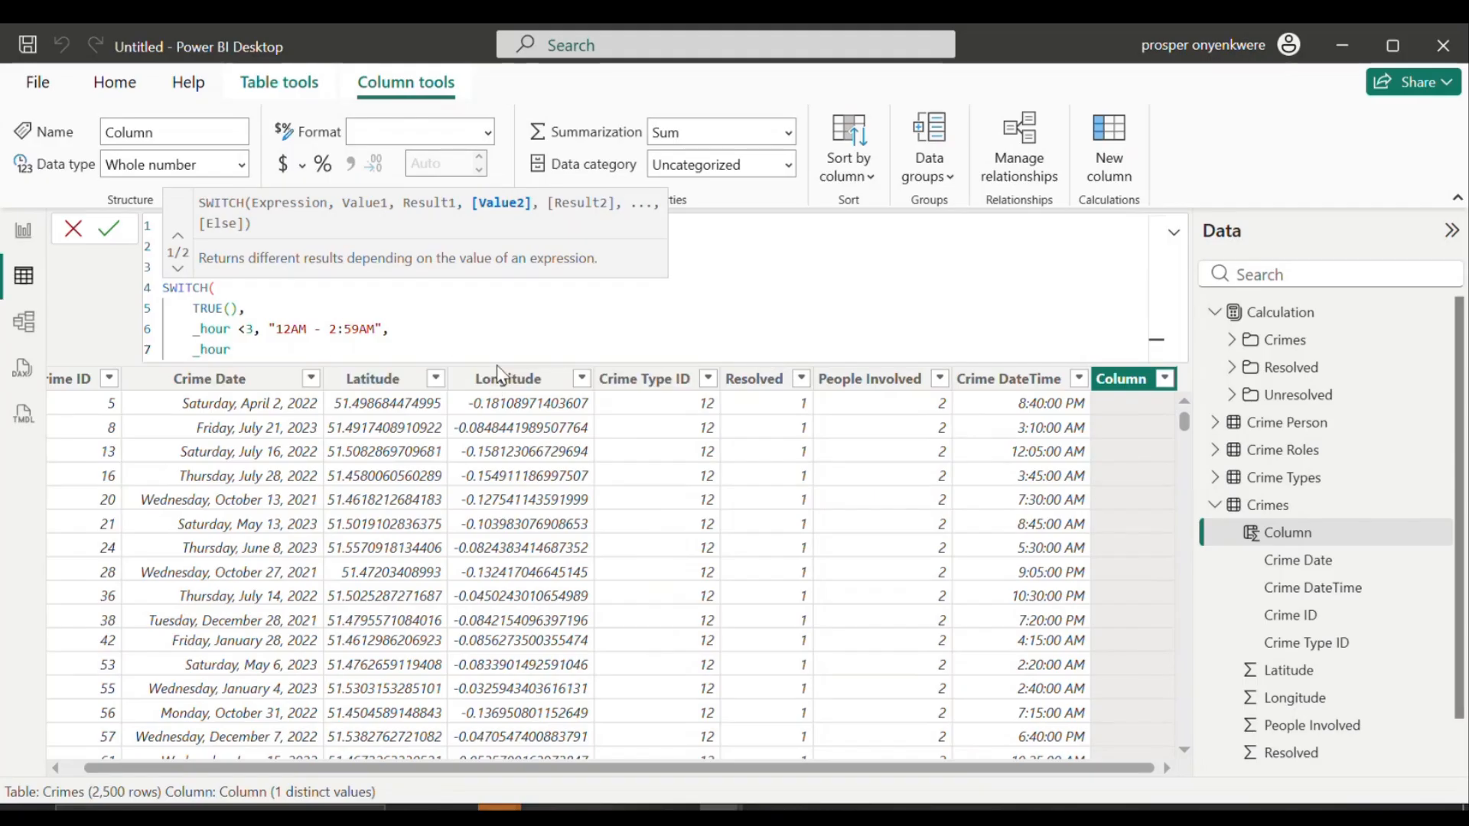
type("<6, \"")
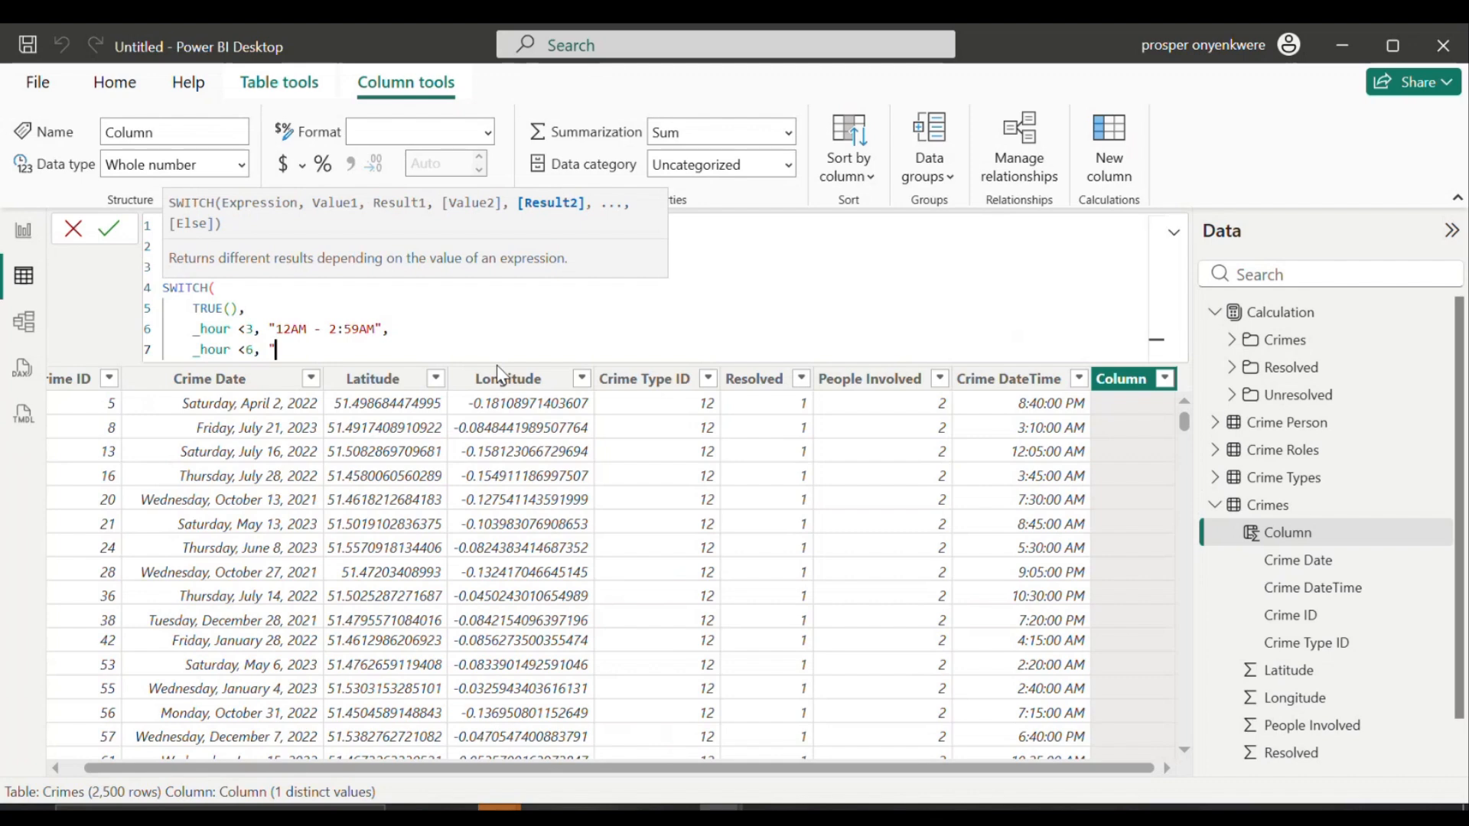
type("3AM - 5:59AM\",")
Step: Duplicate the _hour <6, "3AM - 5:59AM" condition four times on new lines below the original
key("shift+Left")
key("shift+Left")
key("shift+Left")
key("shift+Left")
key("shift+Left")
key("shift+Left")
key("shift+Left")
key("shift+Left")
key("shift+Left")
key("shift+Left")
key("shift+Left")
key("shift+Left")
key("shift+Left")
key("shift+Left")
key("shift+Left")
key("shift+Left")
key("shift+Left")
key("shift+Left")
key("shift+Left")
key("shift+Left")
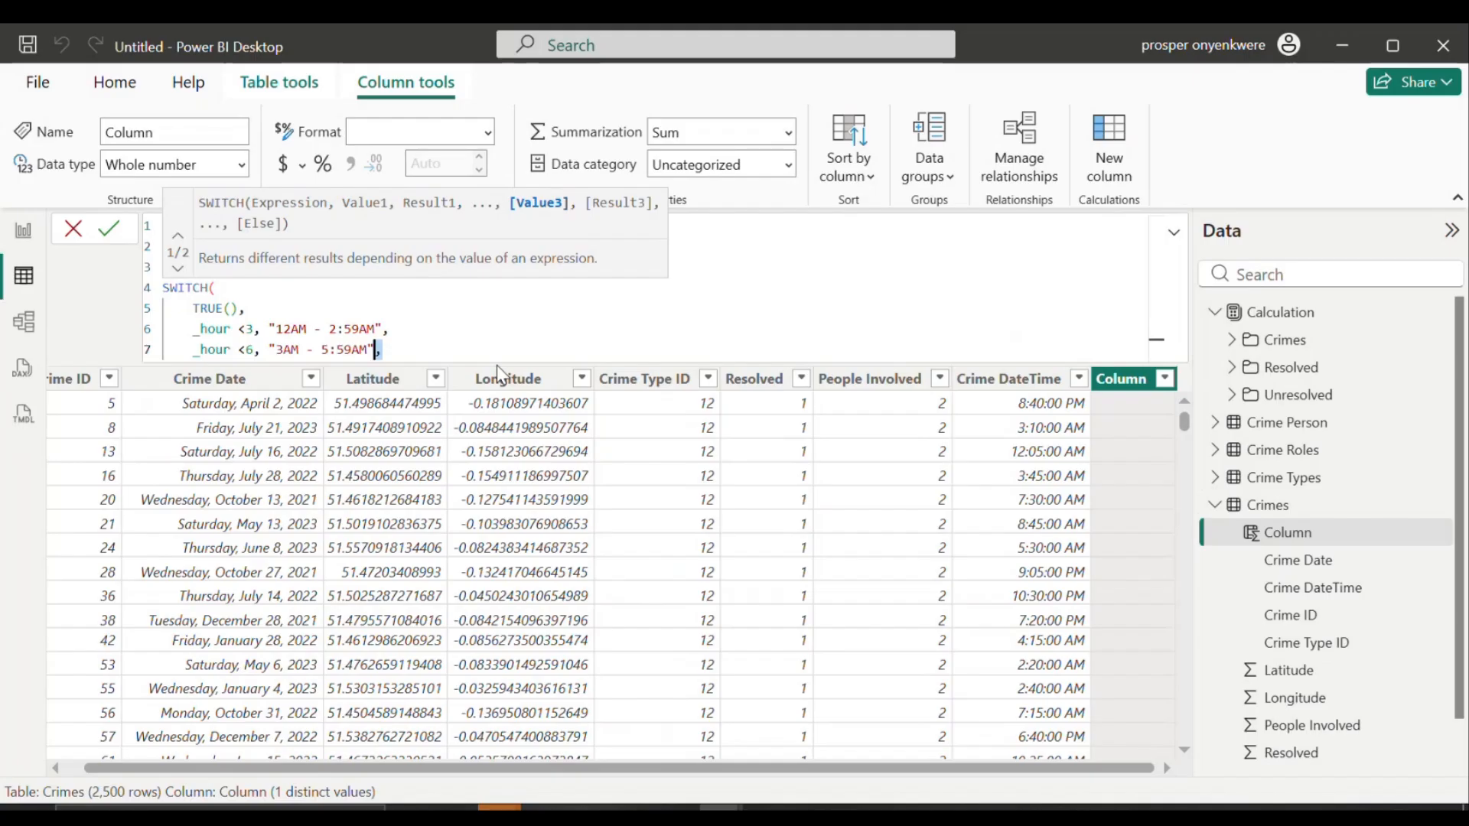
key("shift+Left")
key("ctrl+c")
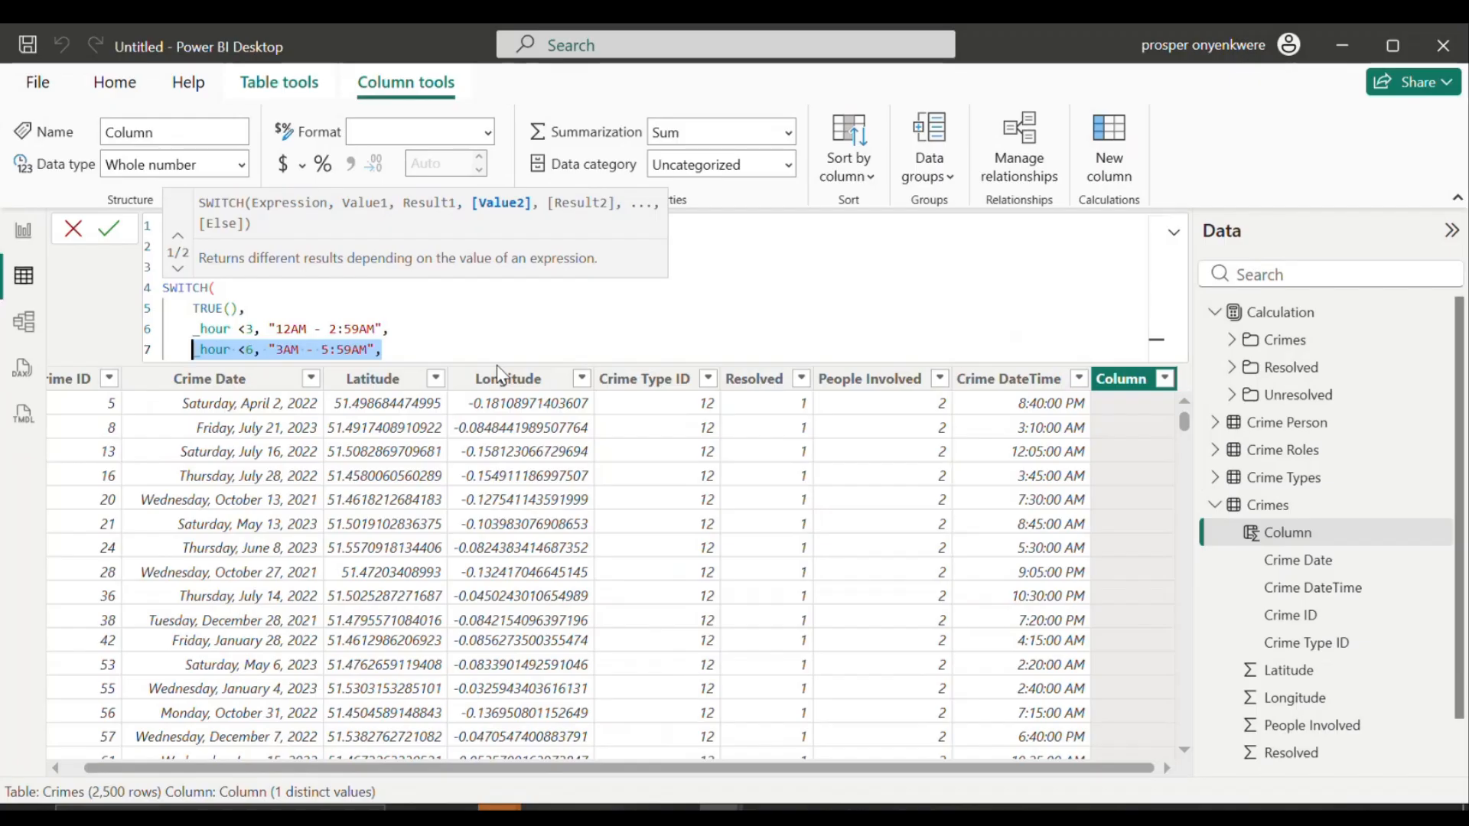
key("End")
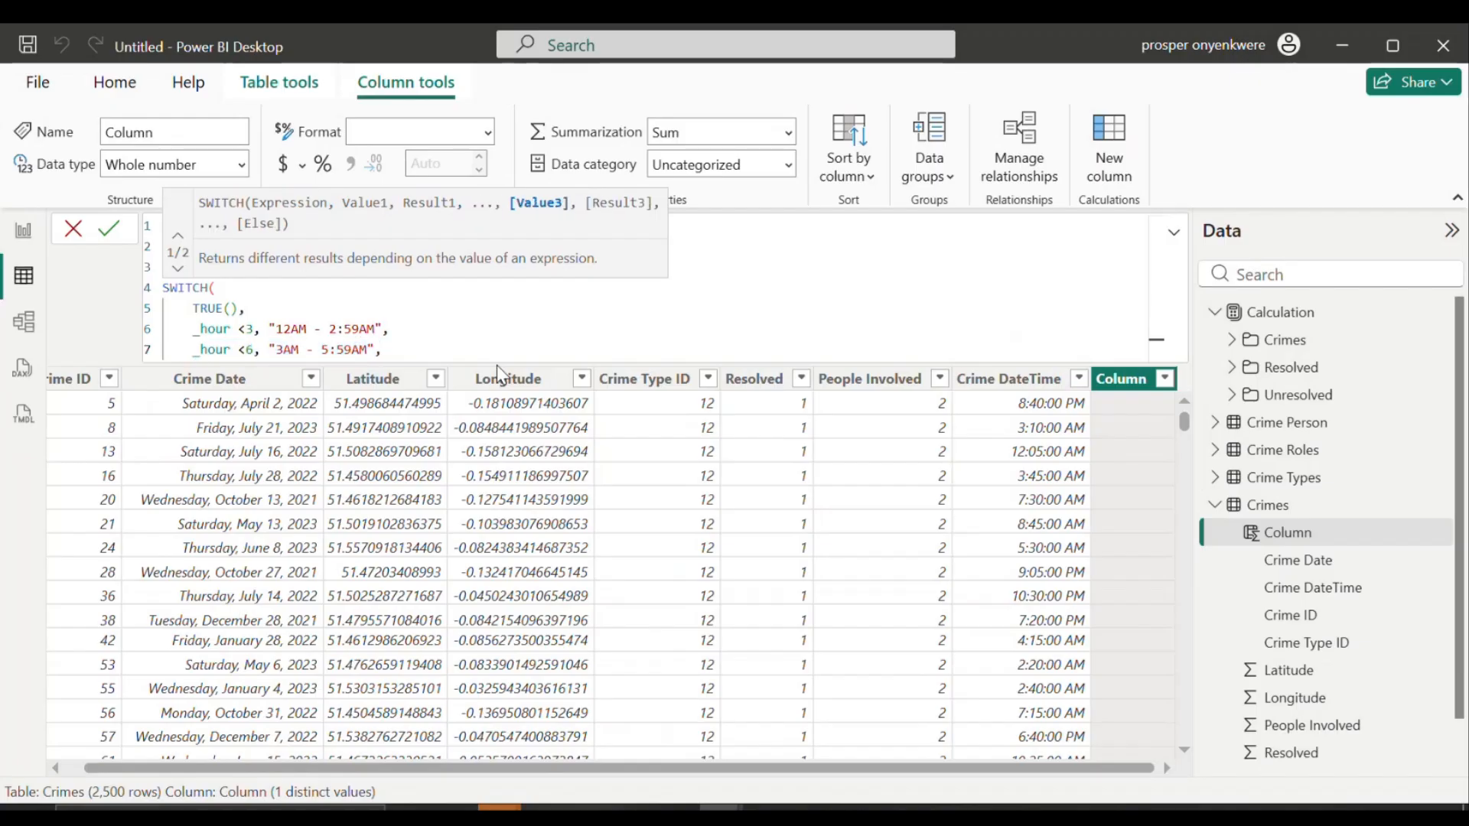
key("shift+Return")
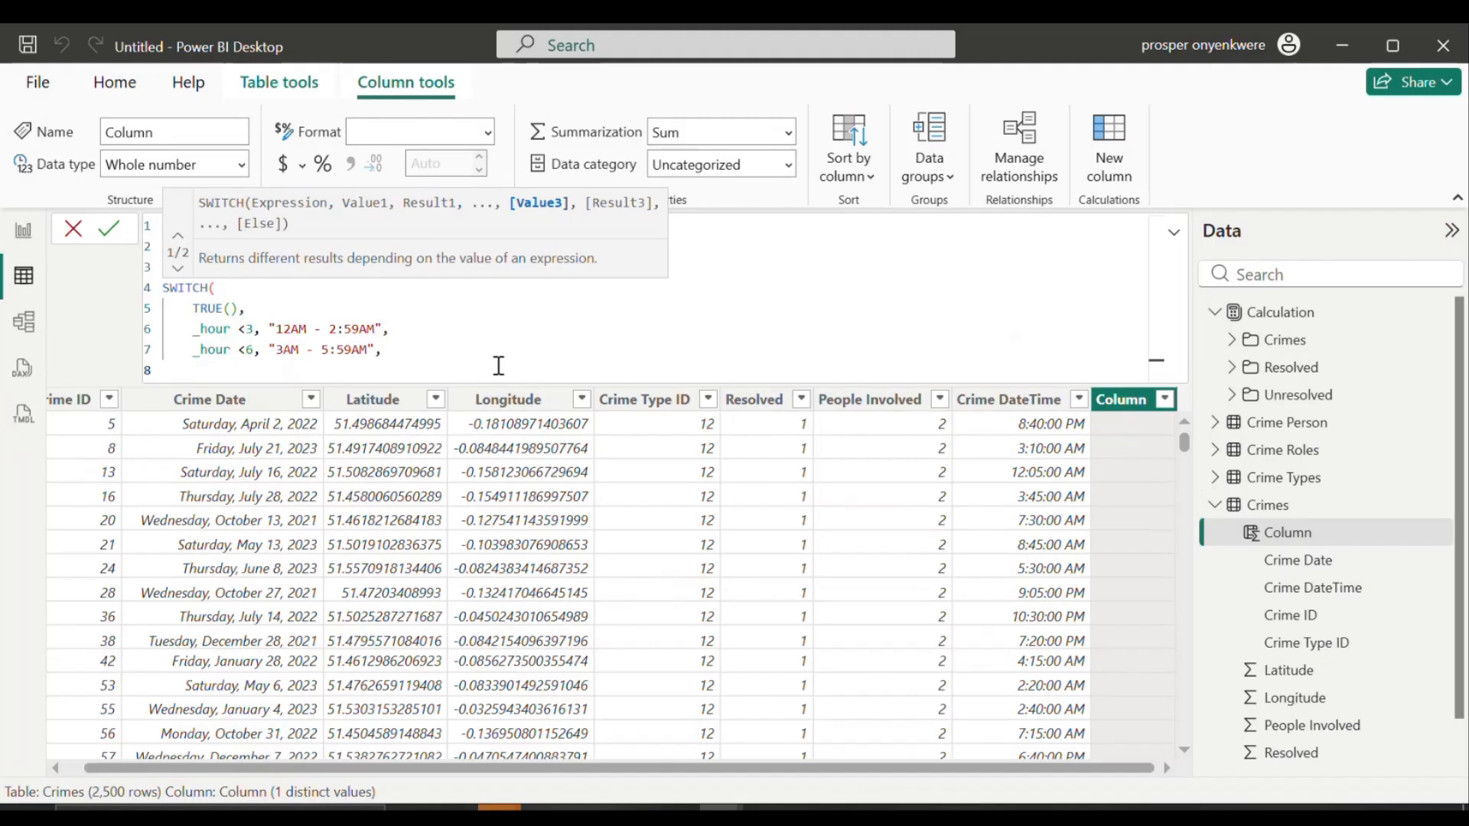
key("ctrl+v")
key("shift+Return")
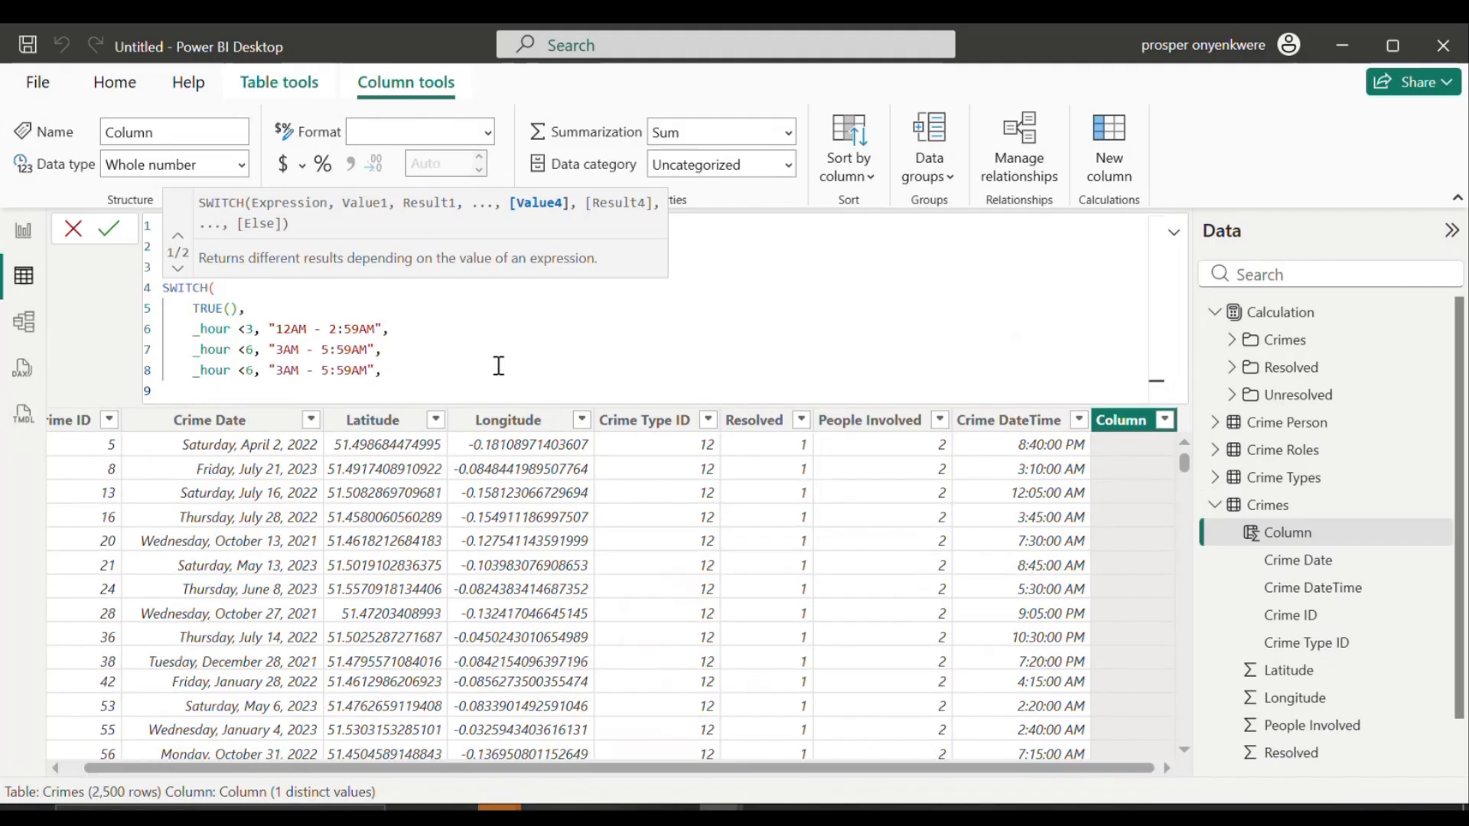
key("ctrl+v")
key("shift+Return")
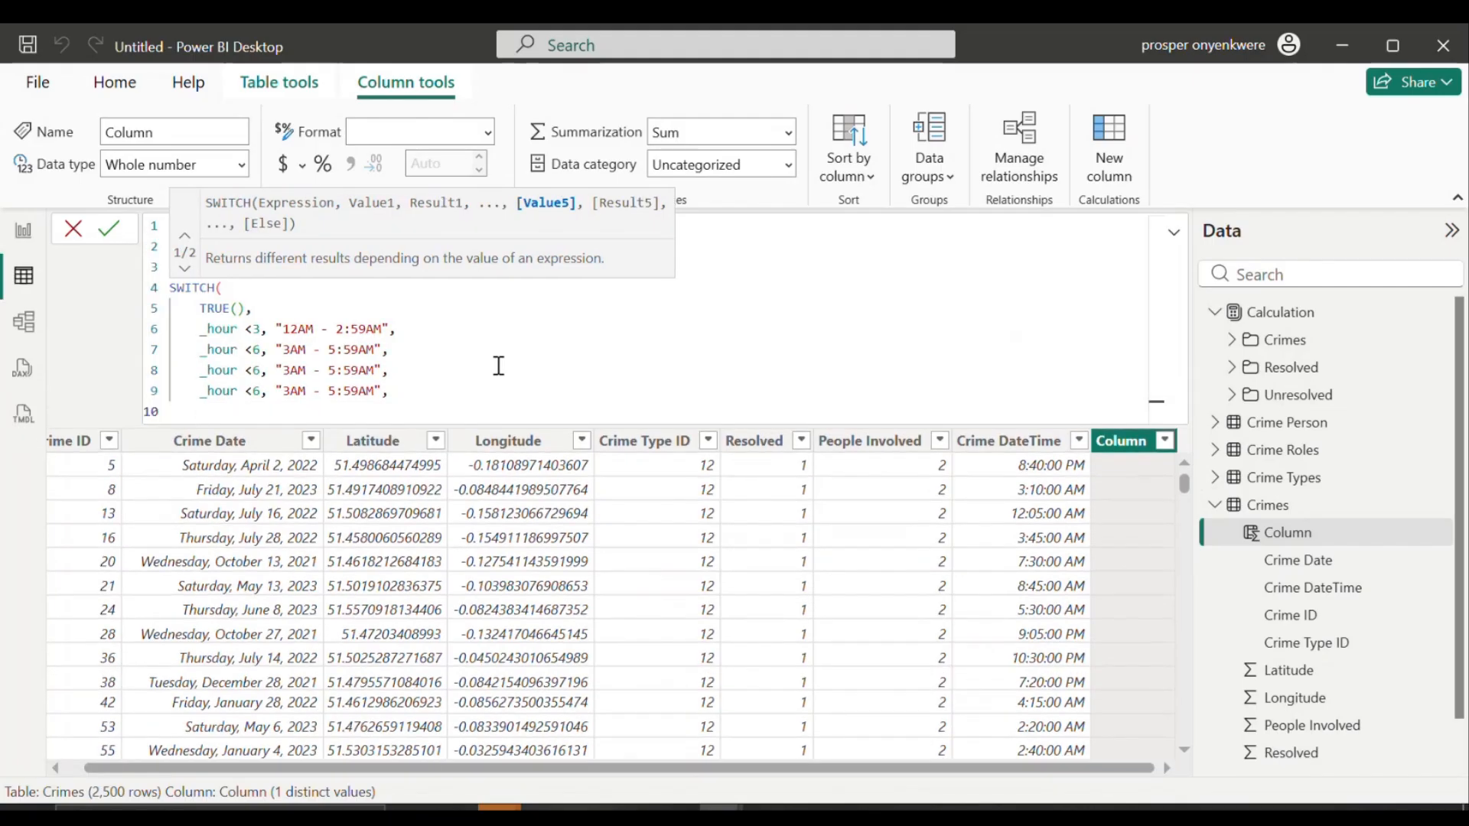
key("ctrl+v")
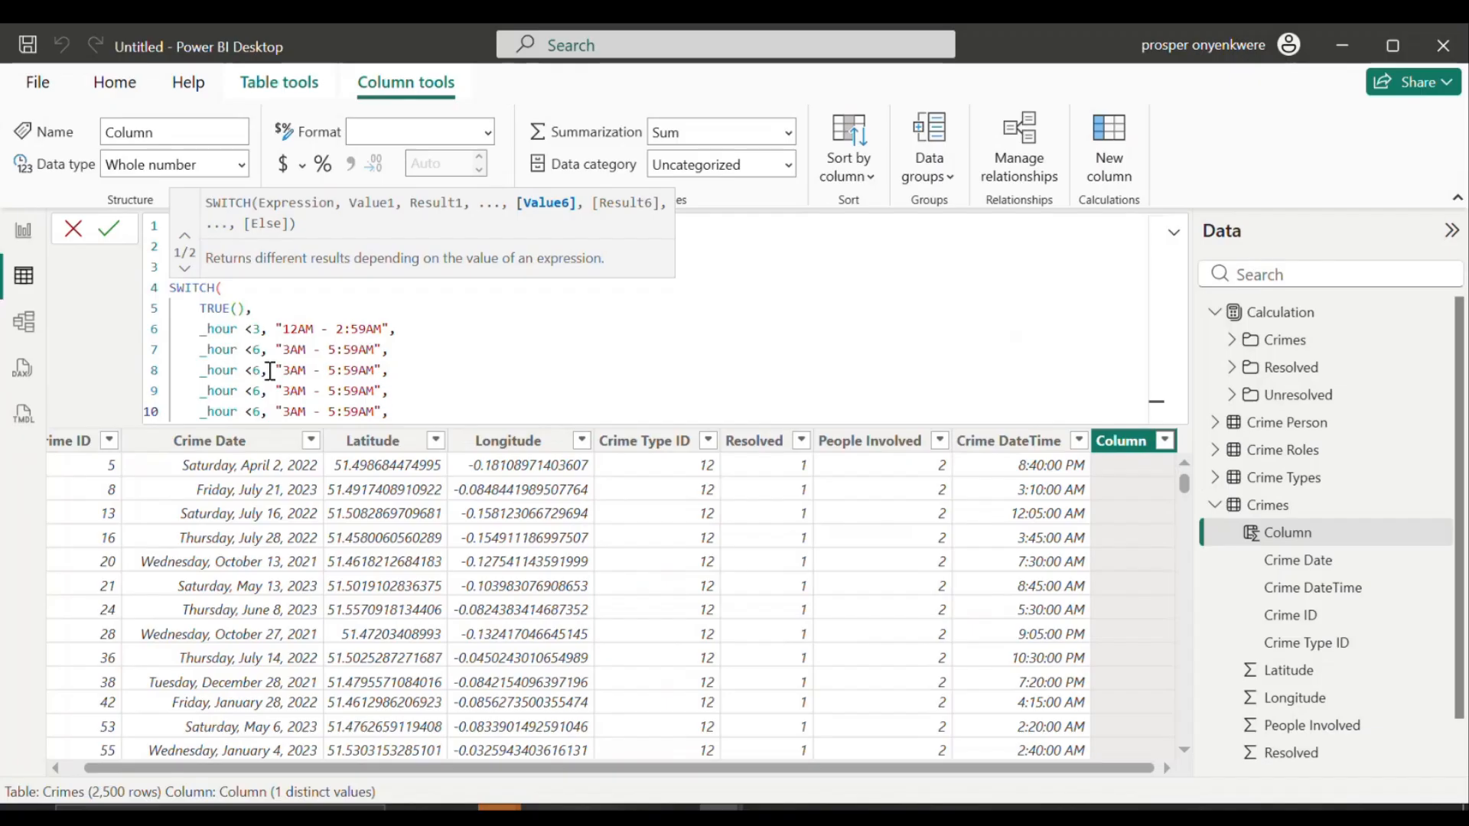
key("Return")
type("_hour <6, \"3AM - 5:59AM\",")
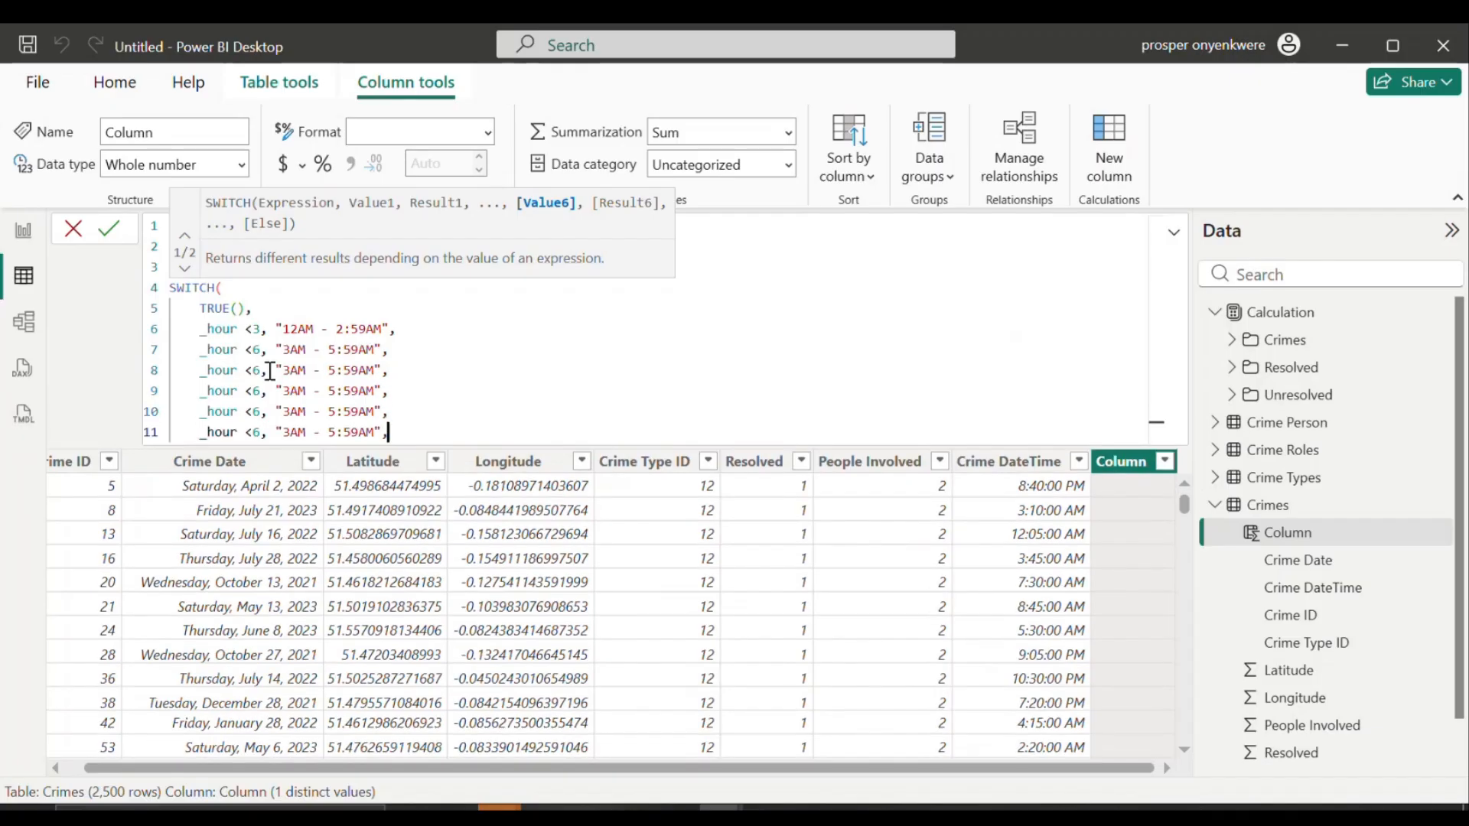
Step: Change the first duplicated condition to _hour <9 with the result "6AM - 8:59AM"
left_click(261, 371)
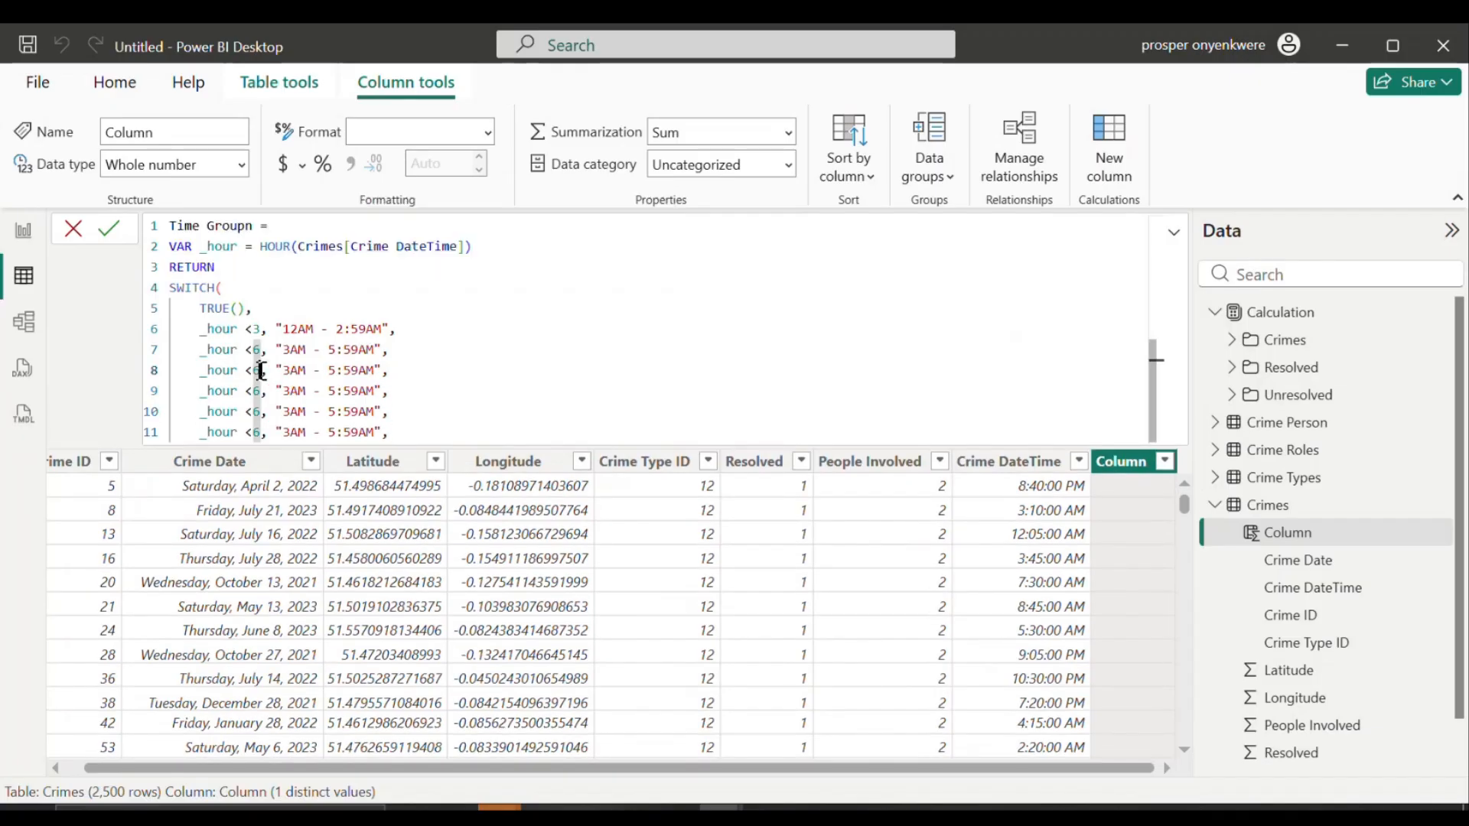
key("BackSpace")
type("9")
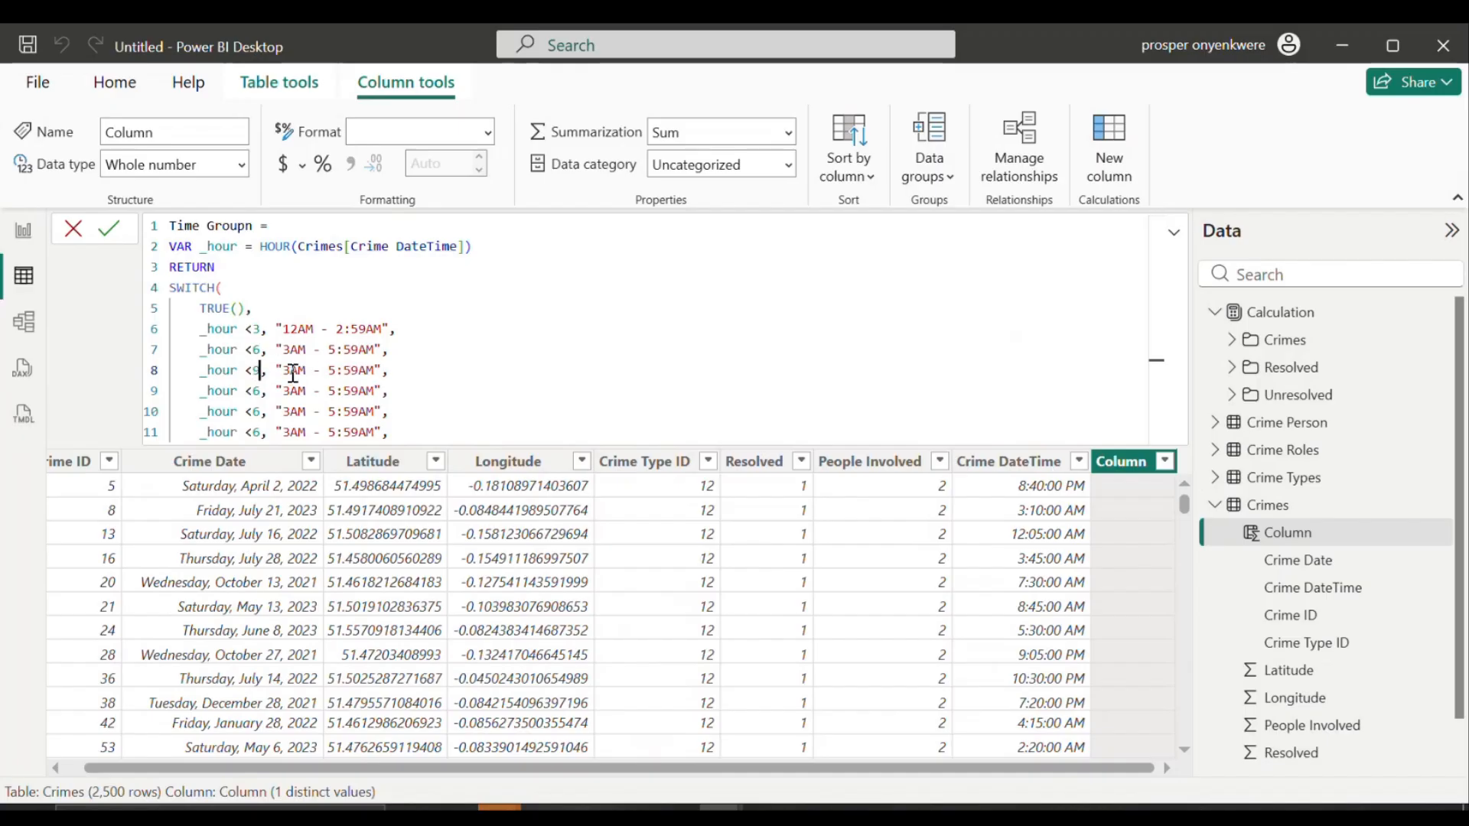
double_click(291, 372)
left_click(292, 372)
key("BackSpace")
type("6")
left_click(335, 371)
key("BackSpace")
type("8")
Step: Change the second duplicated condition to _hour <12 with the result "9AM - 11:59AM"
left_click(260, 390)
key("BackSpace")
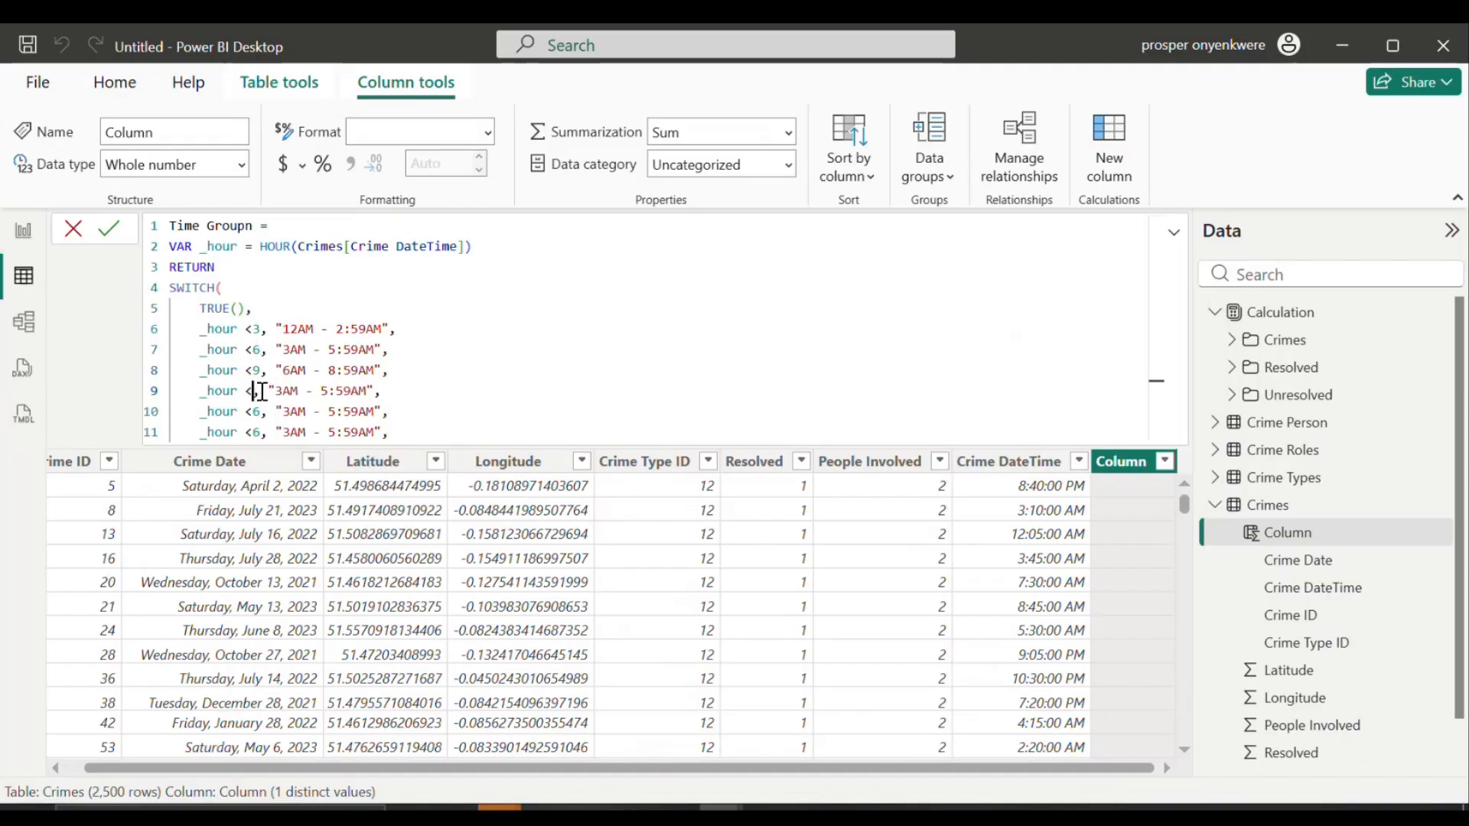
type("12")
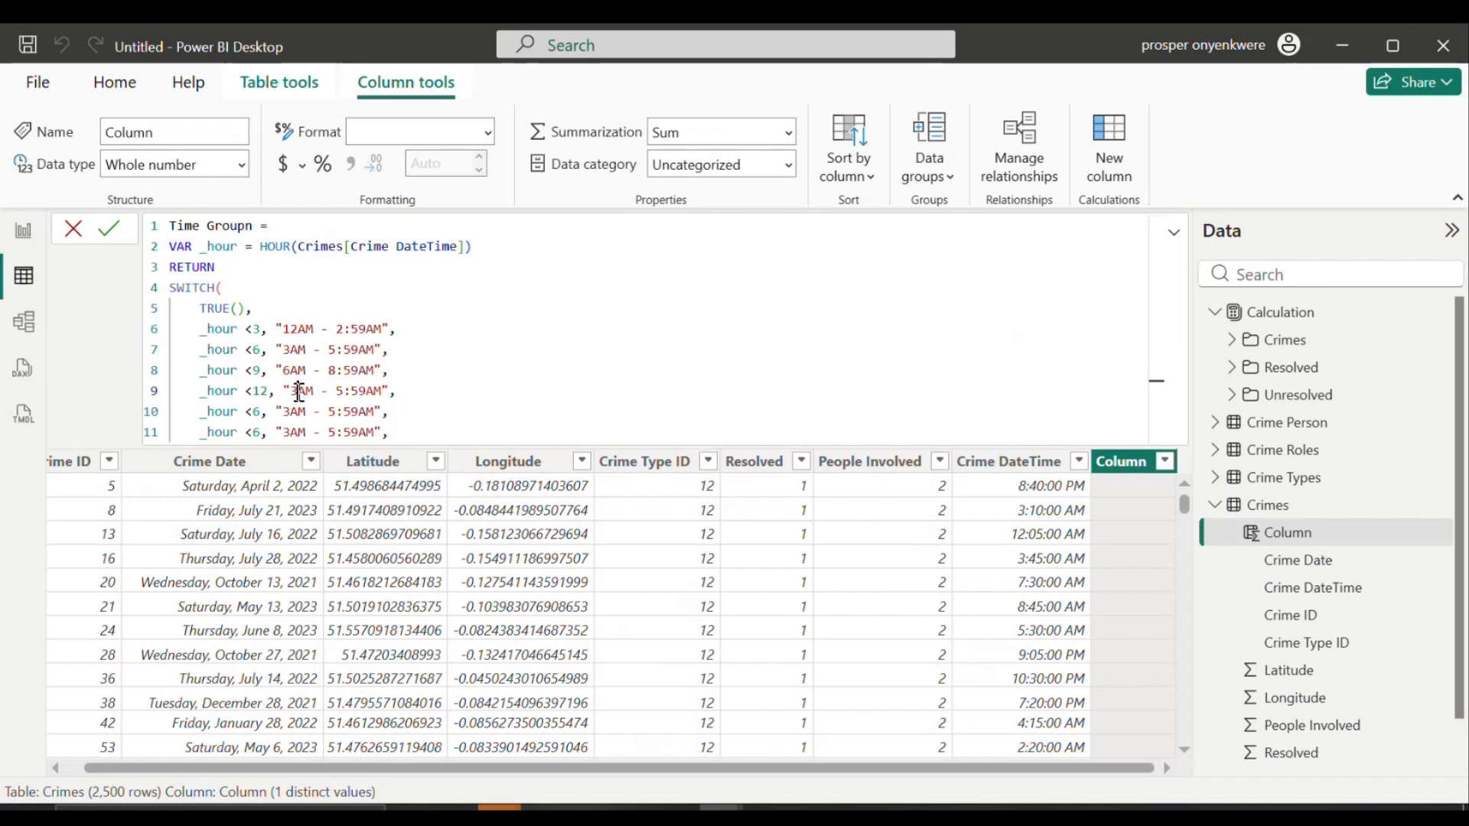
double_click(299, 391)
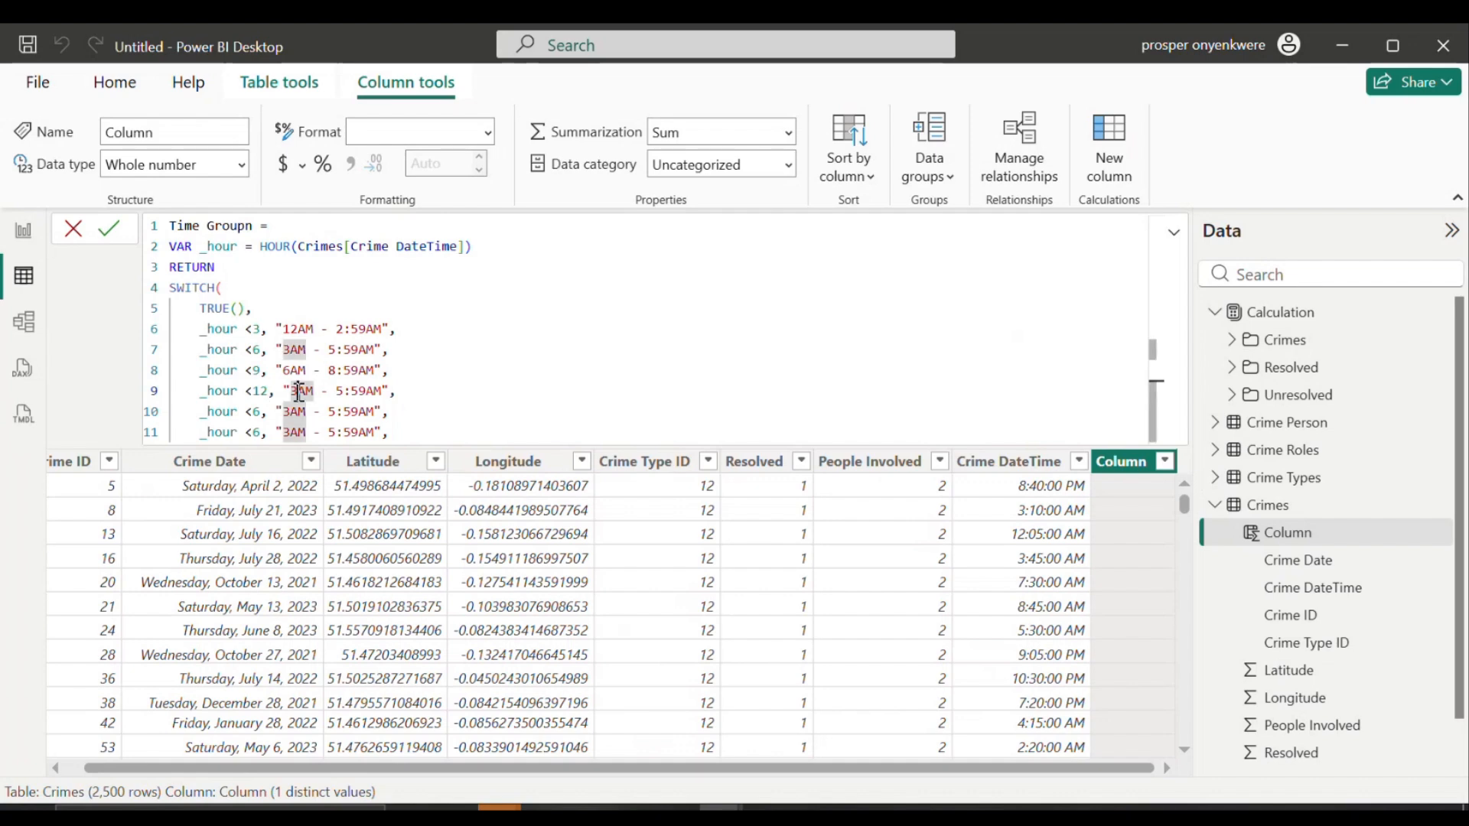
type("9AM")
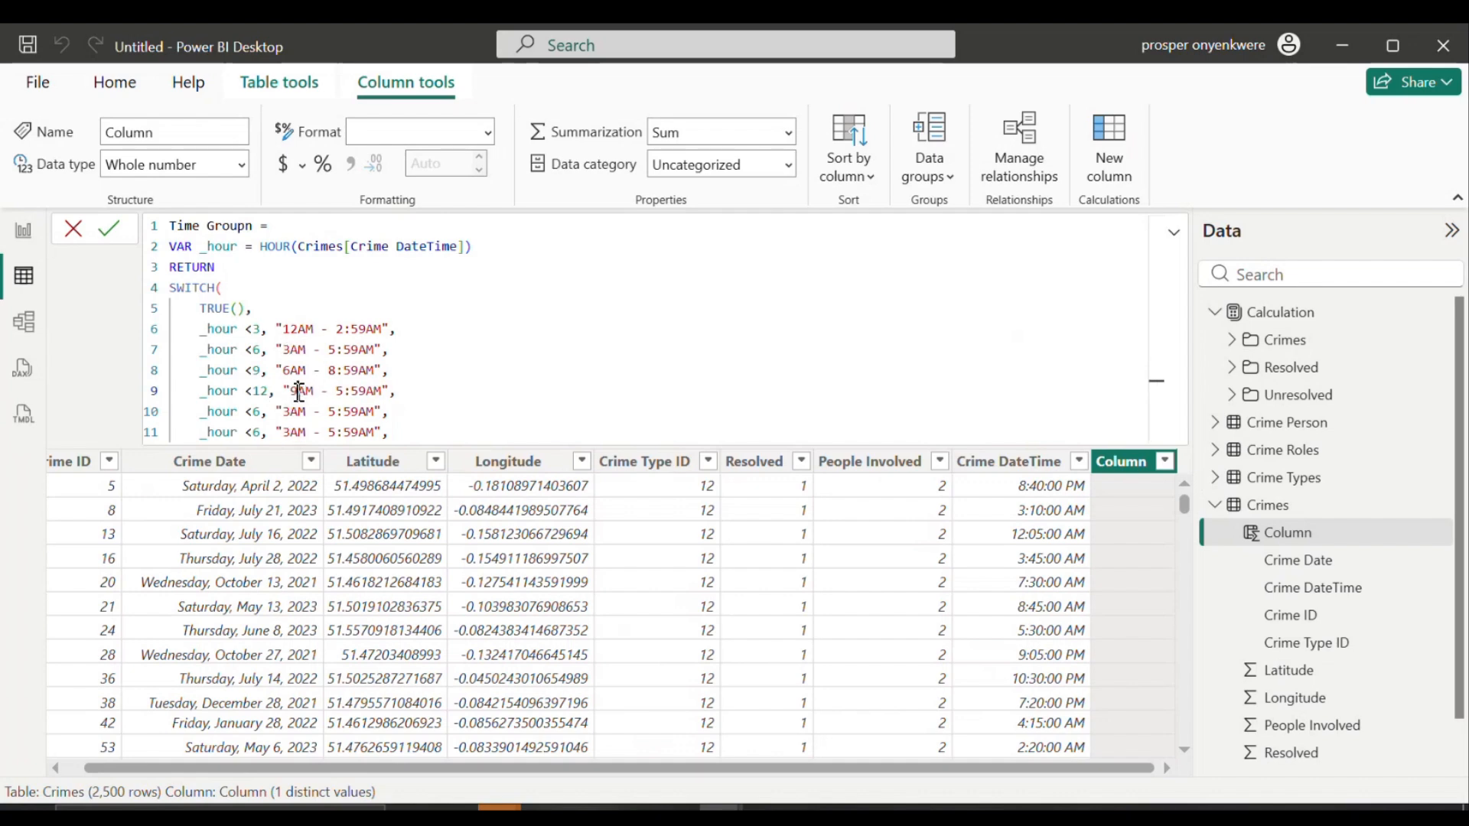
double_click(341, 391)
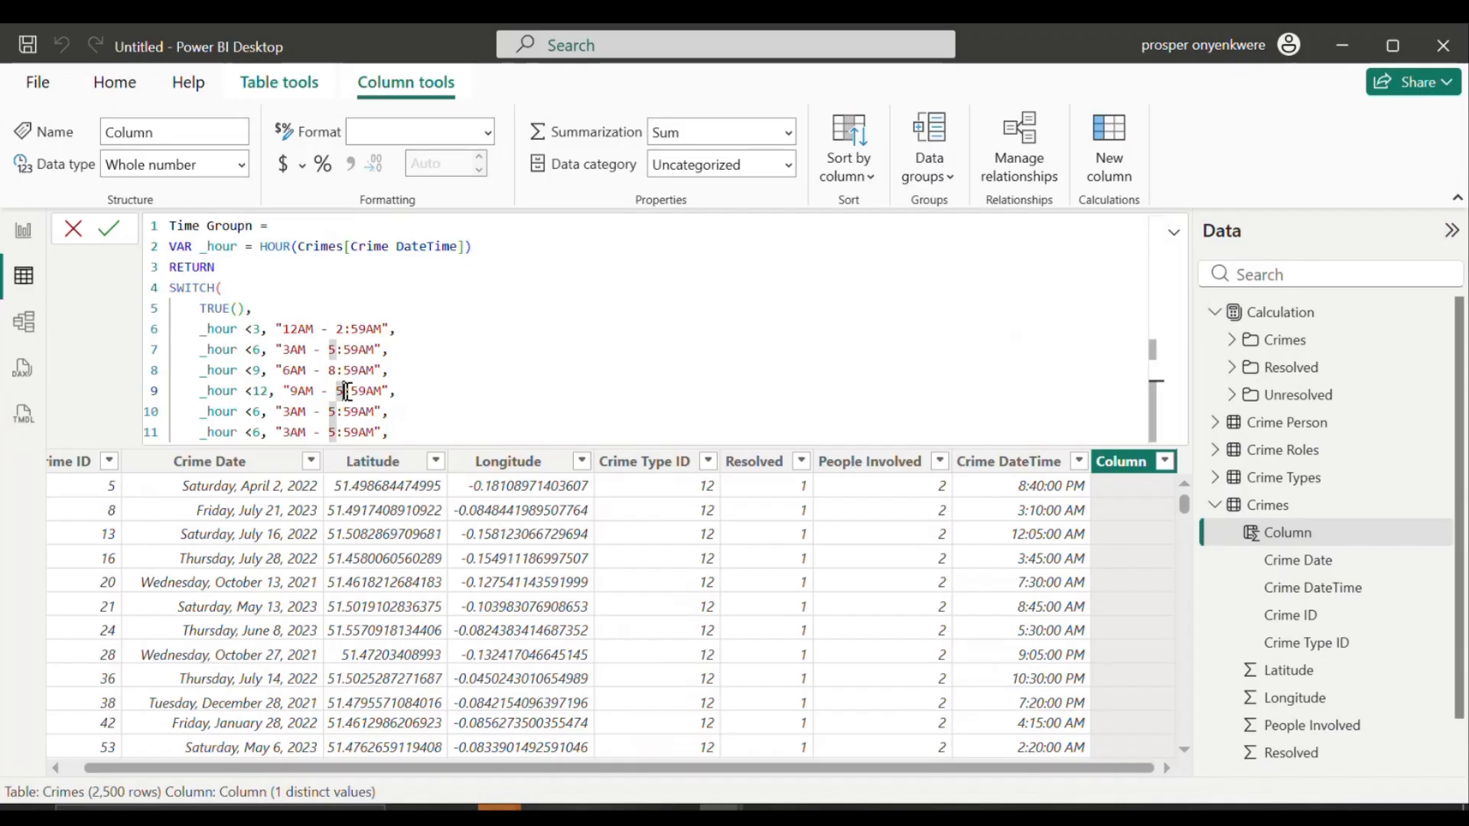
type("11")
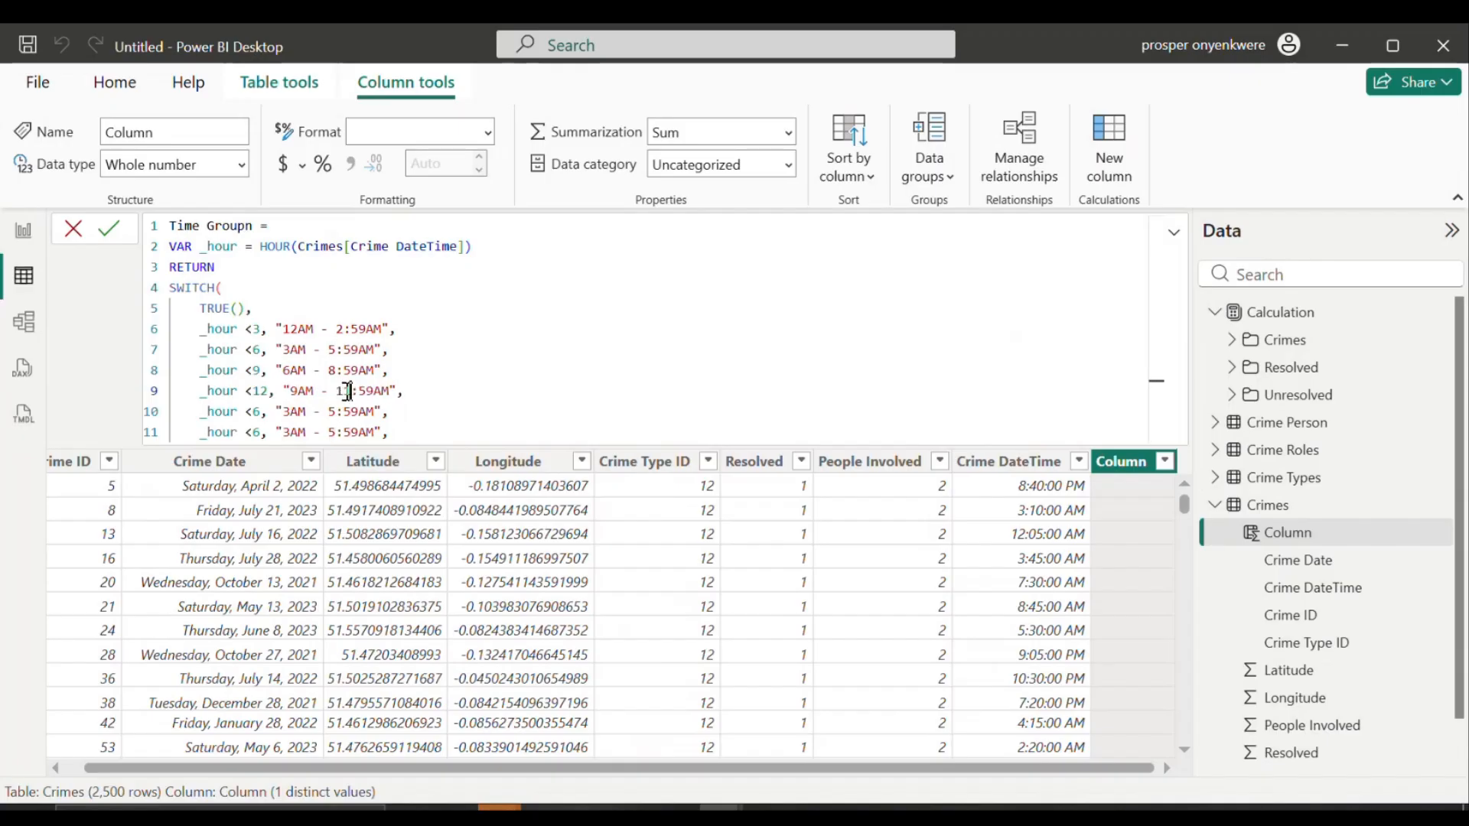
Step: Change the comparison in the third duplicated condition on line 10 to _hour <15
double_click(255, 411)
key("BackSpace")
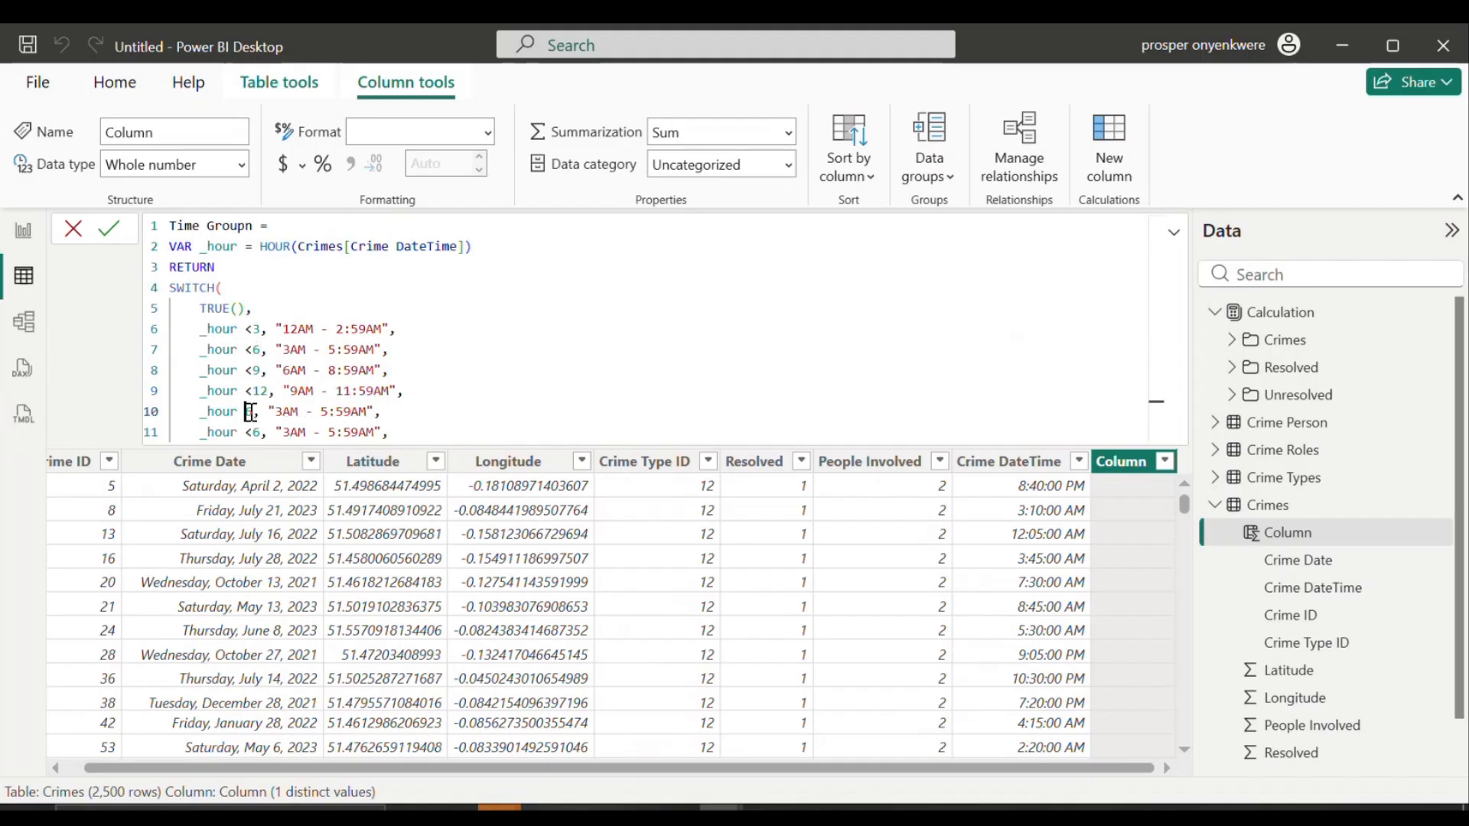
type("1")
key("Delete")
type("5")
left_click(246, 413)
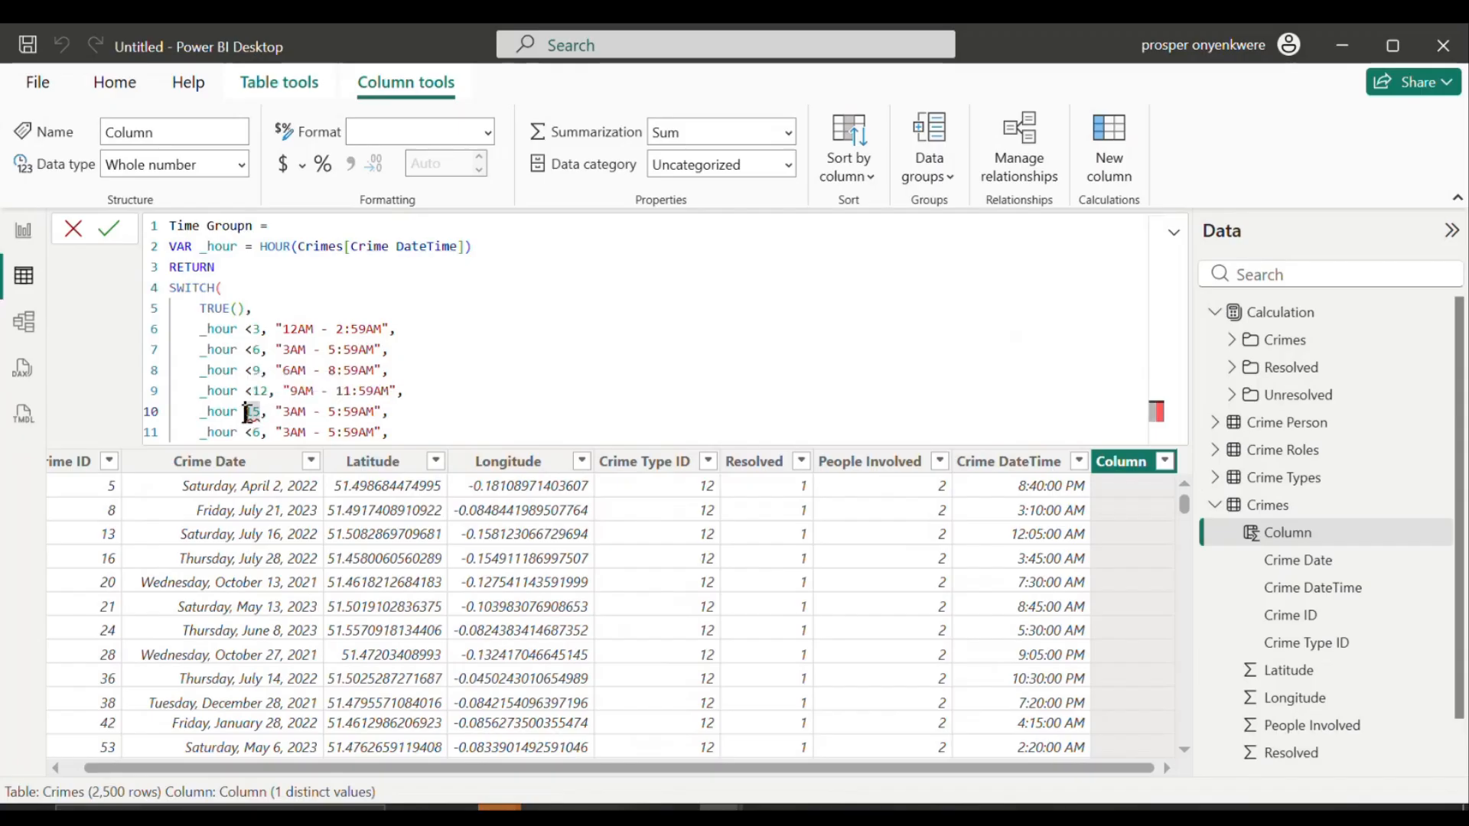
type(",15")
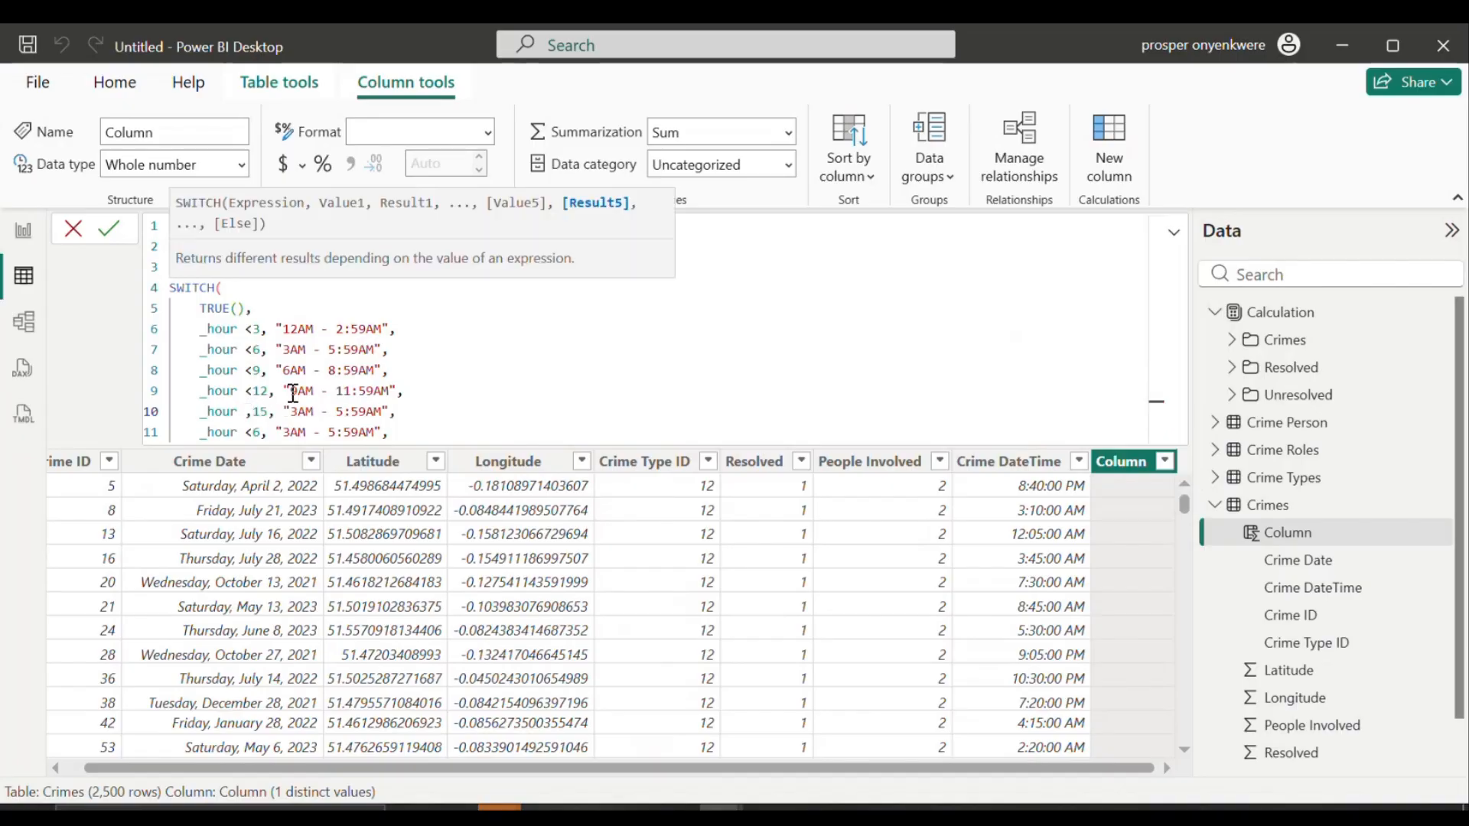
key("BackSpace")
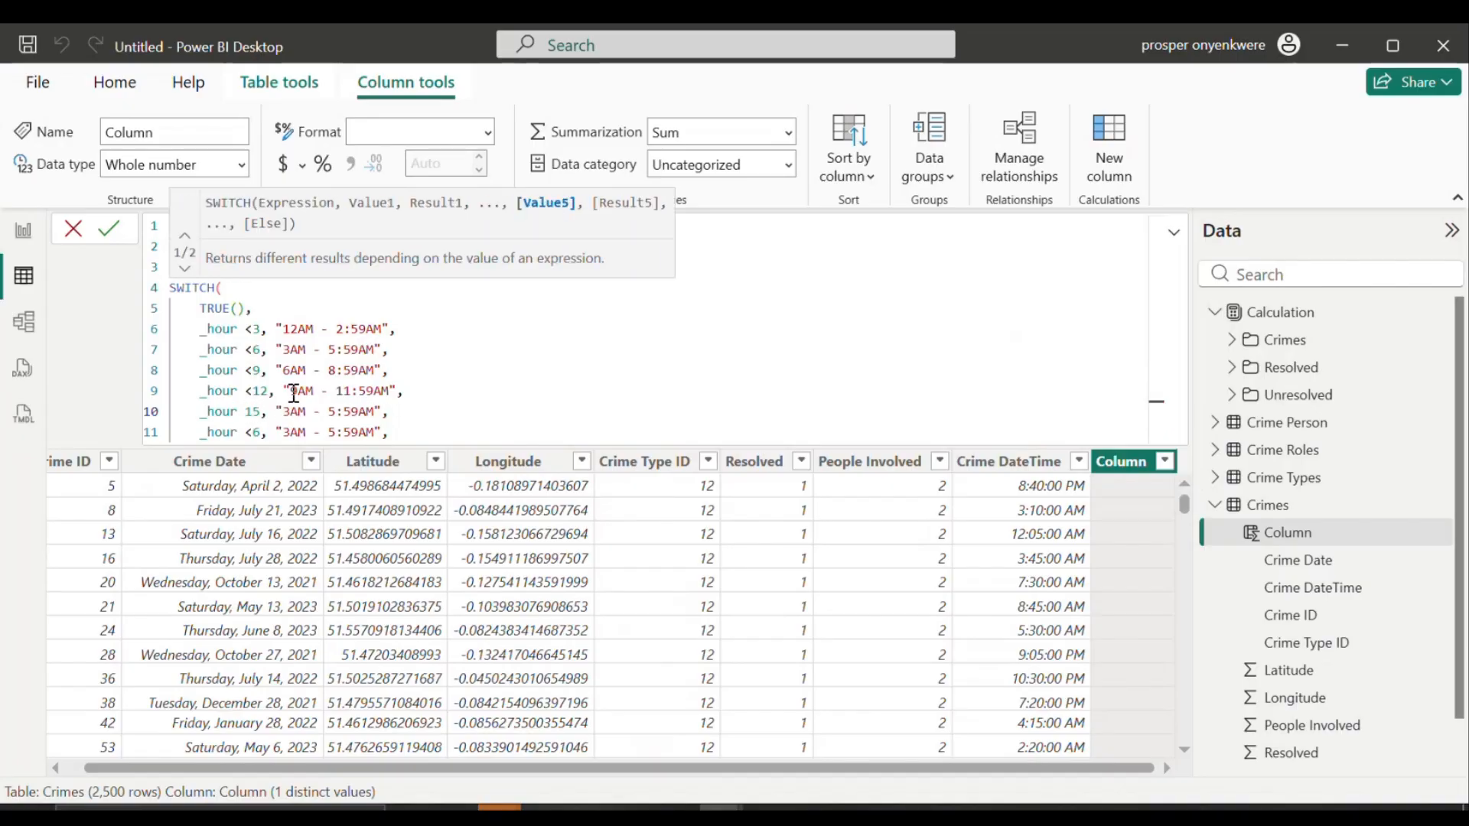
type("<")
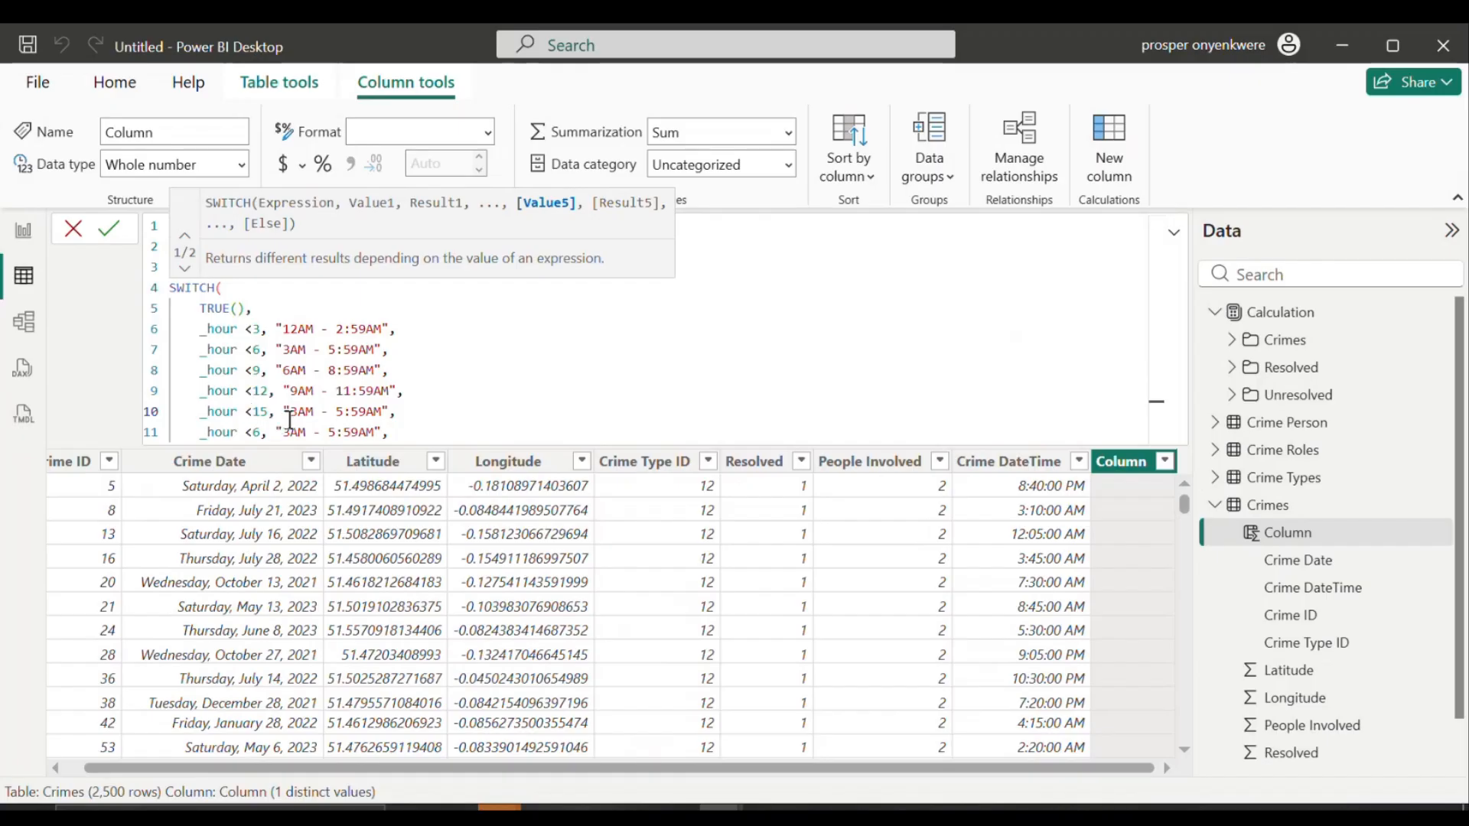
Step: Set the result text of the _hour <15 condition to "12PM - 2:59PM"
double_click(297, 412)
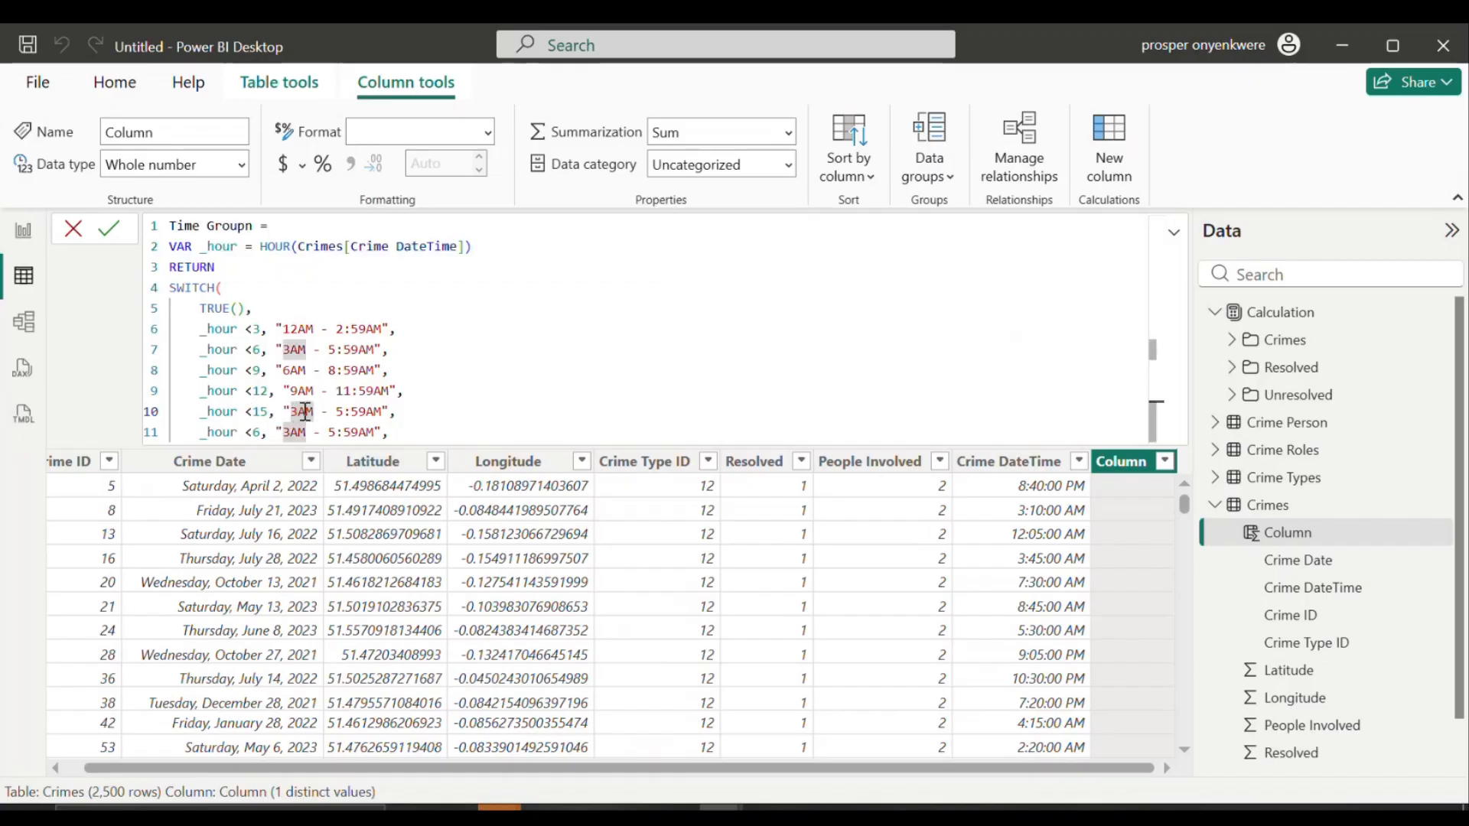
left_click(303, 412)
type("P")
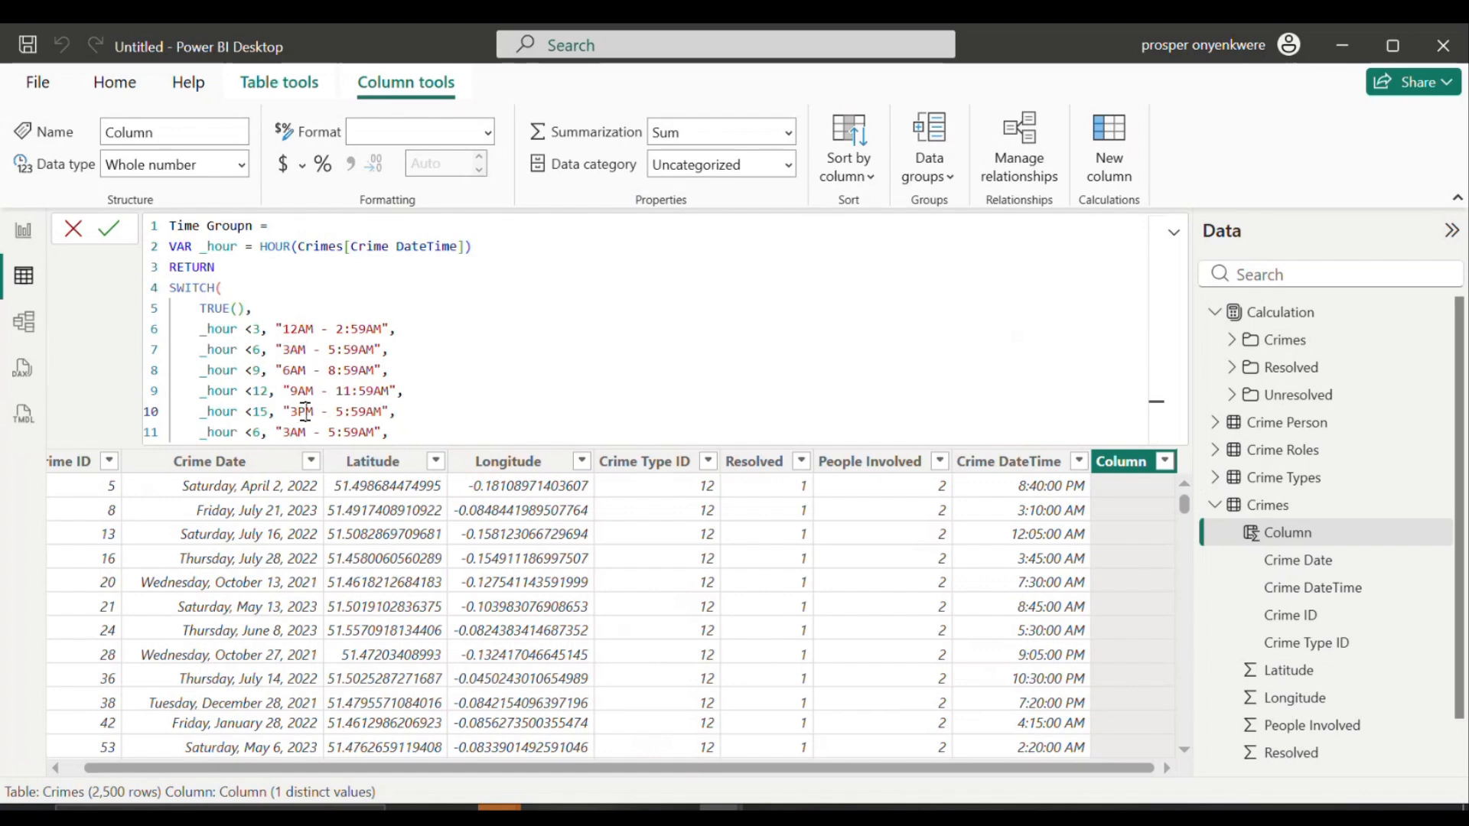
double_click(375, 414)
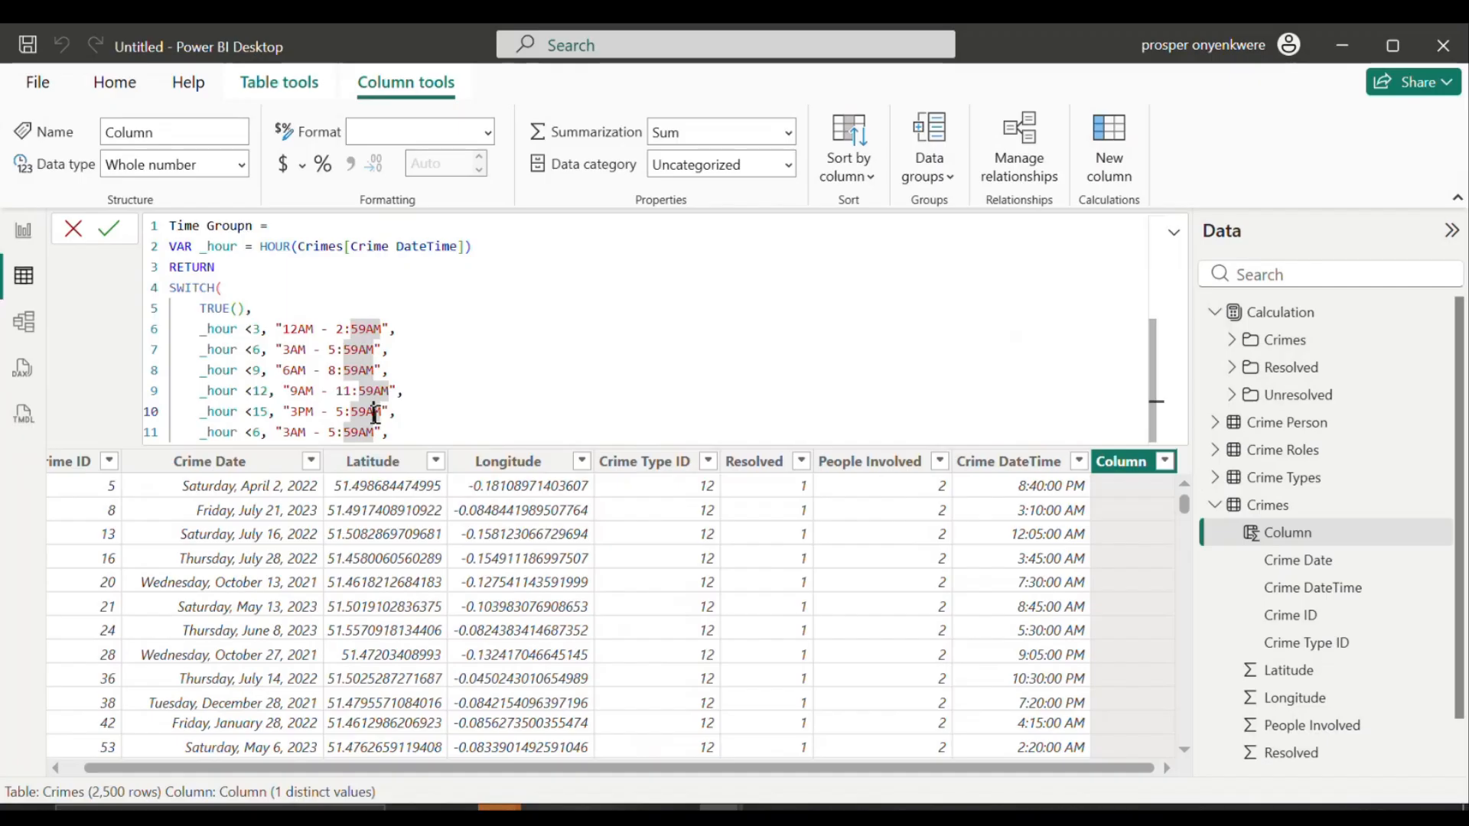
left_click(375, 414)
left_click(300, 412)
key("BackSpace")
type("12")
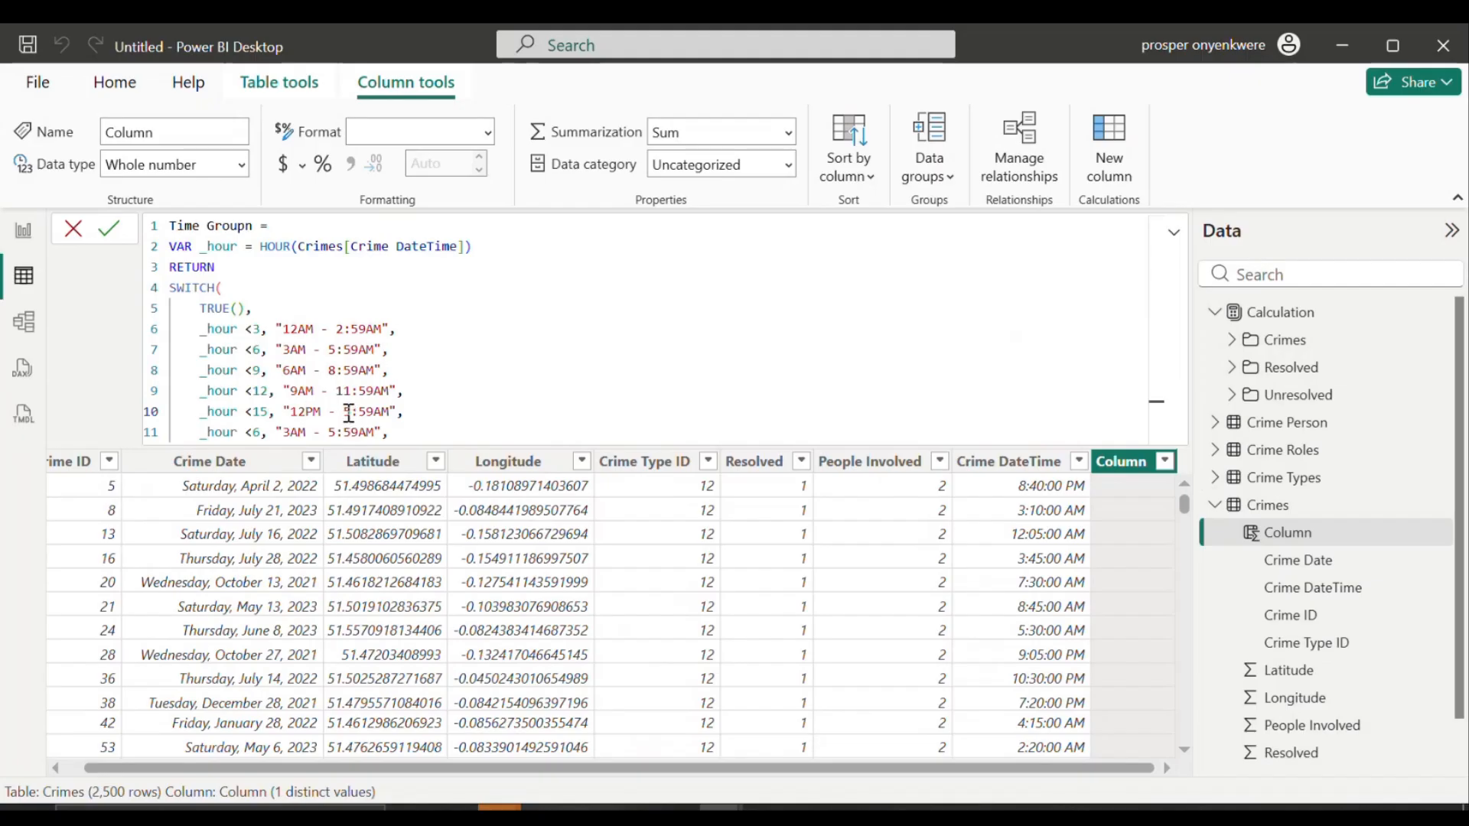
left_click(350, 413)
key("Delete")
type("2")
double_click(366, 412)
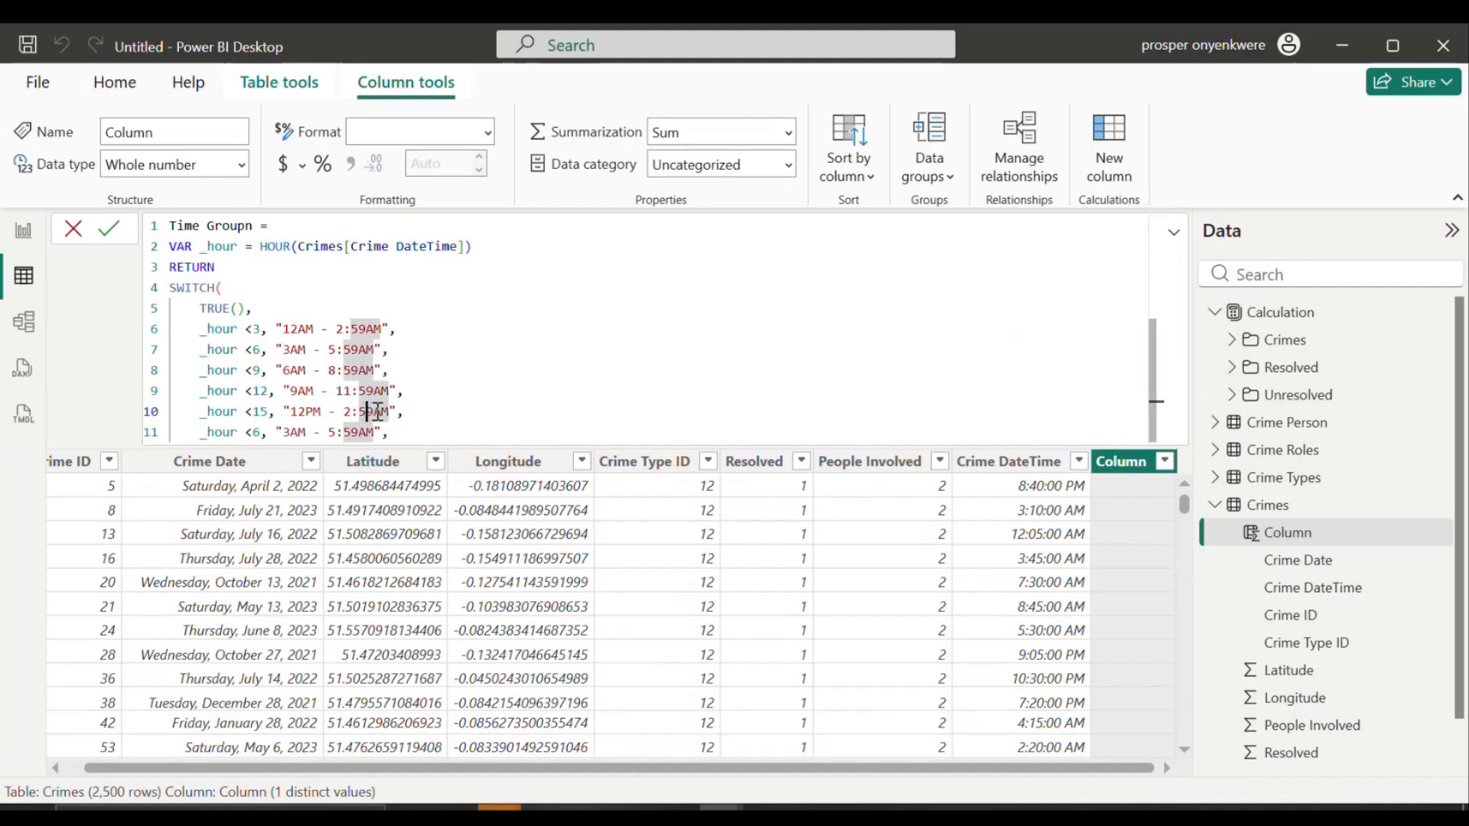
type("59P")
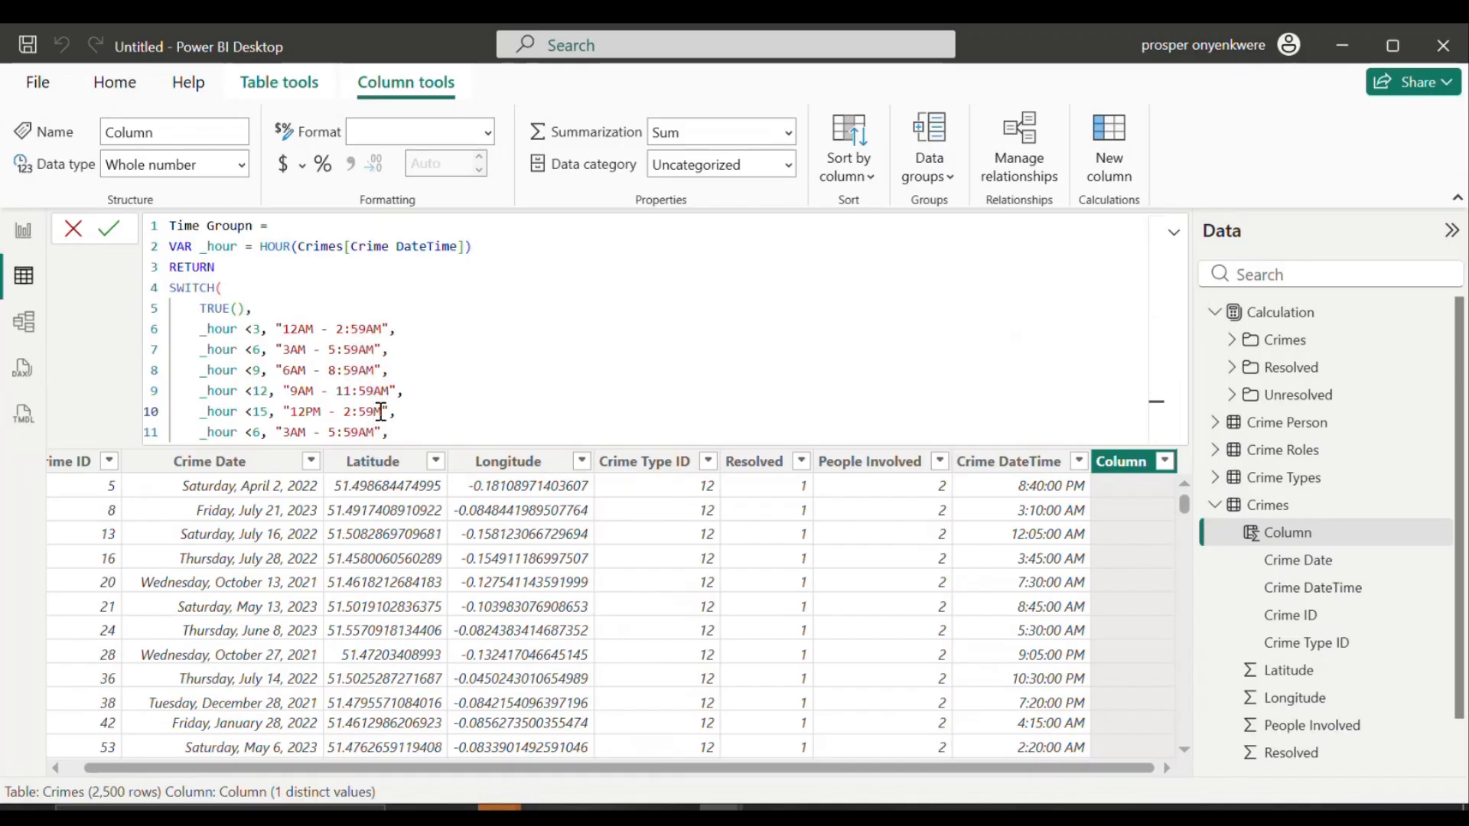
type("M")
Step: Change the fourth duplicated condition to _hour <18 with the result "39M - 5:59PM"
left_click(260, 433)
key("BackSpace")
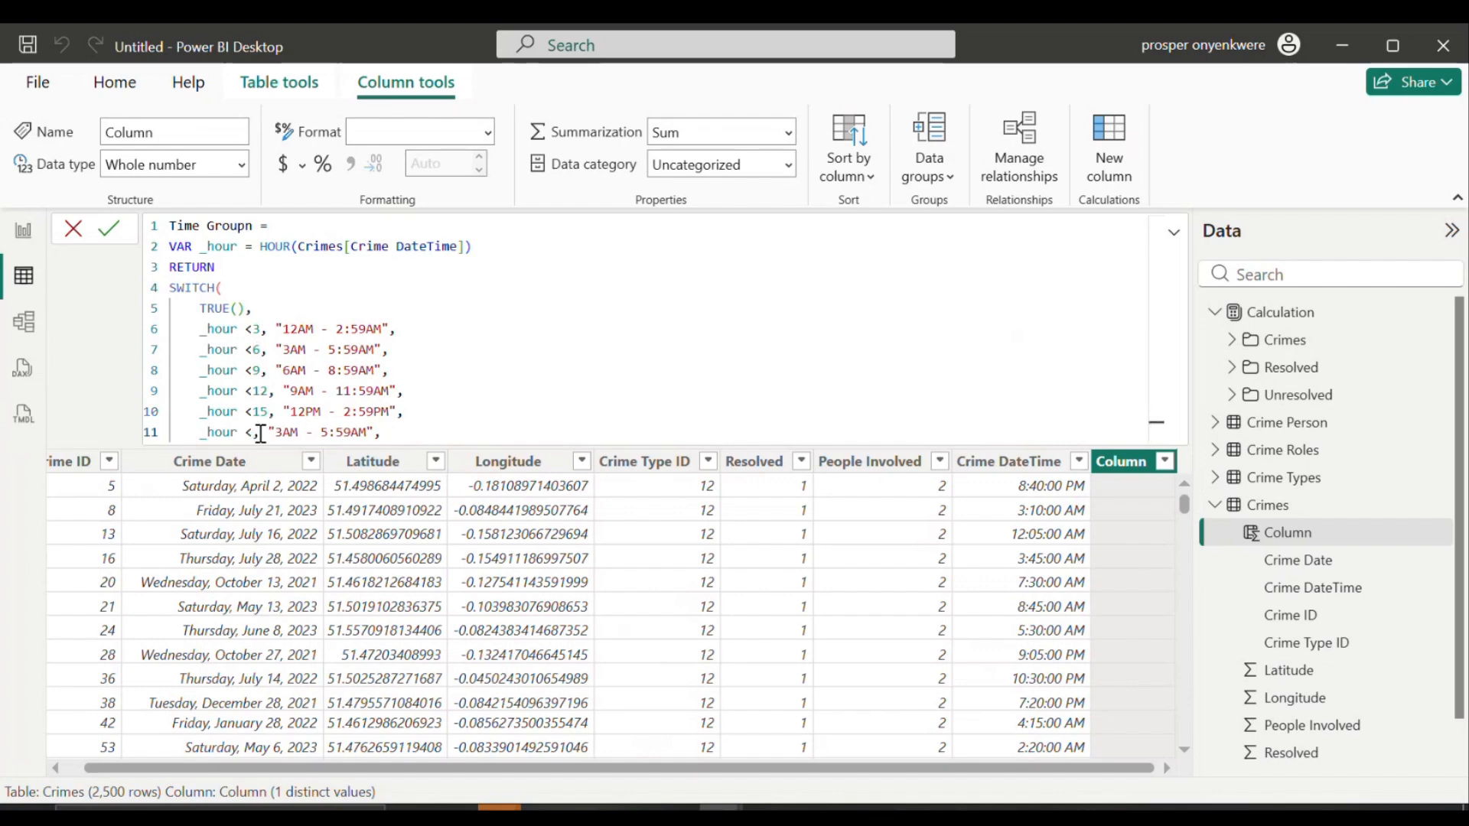
type("18")
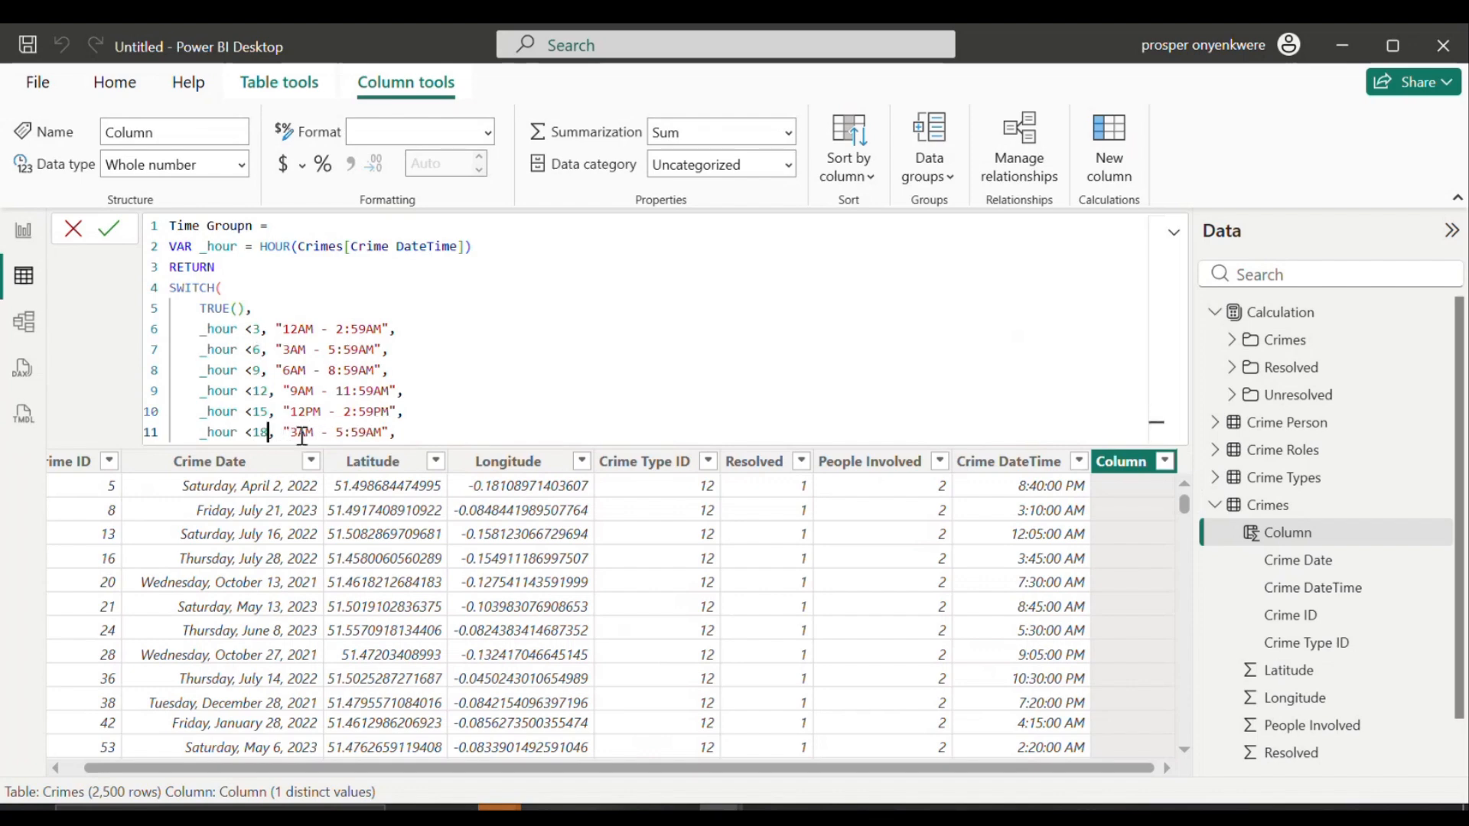
double_click(299, 433)
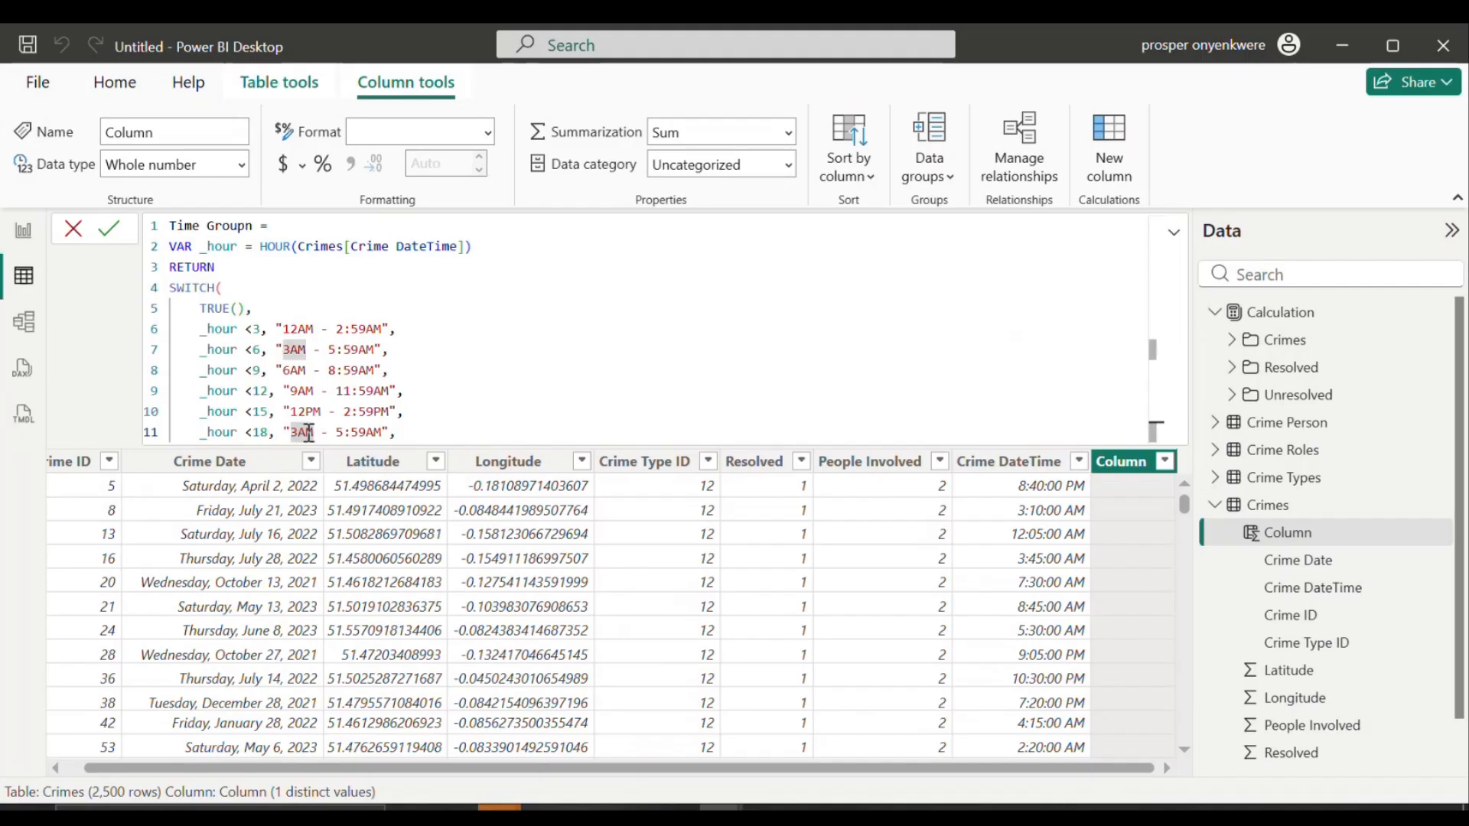
type("39M")
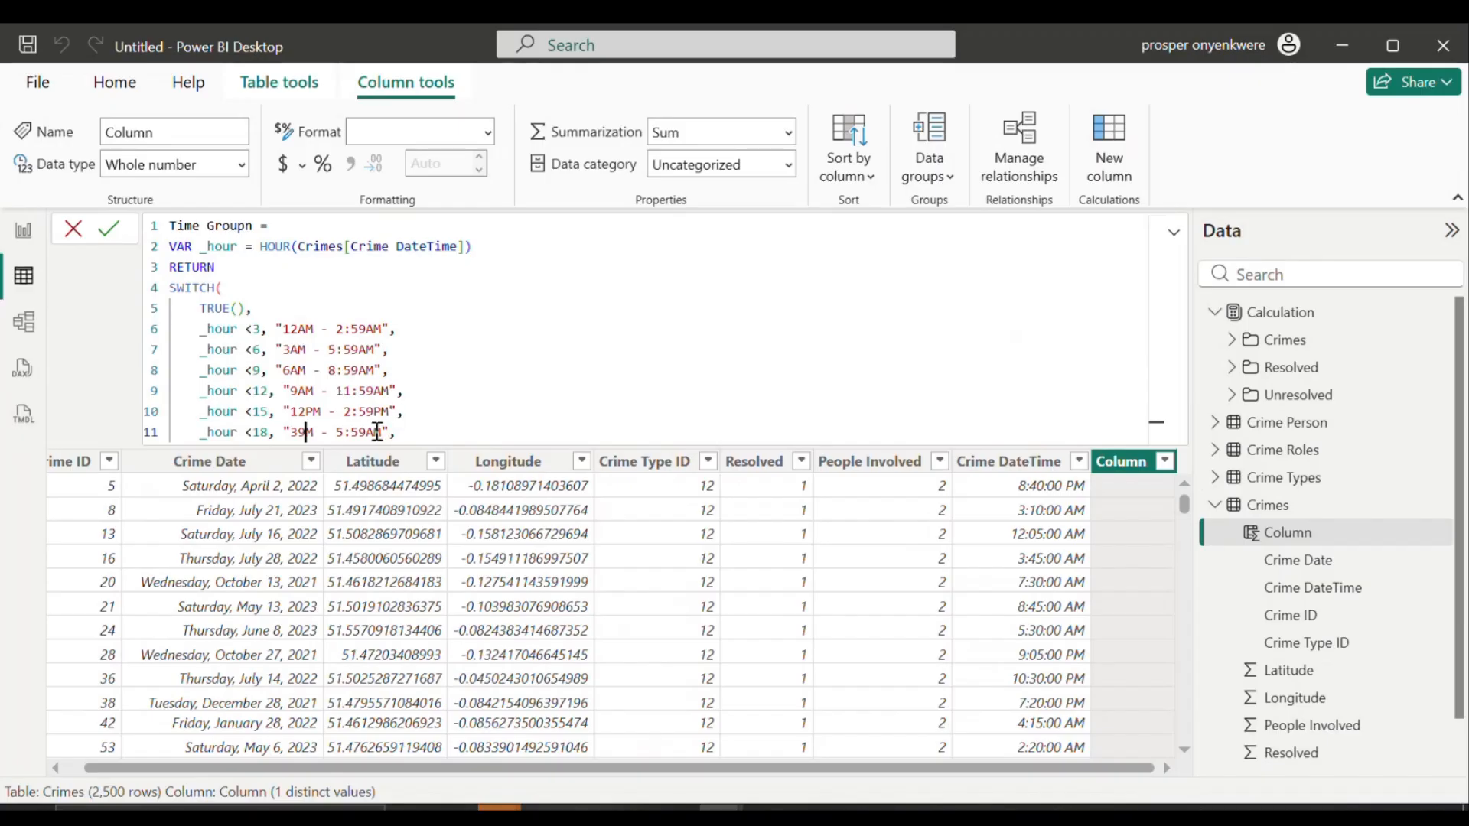
double_click(374, 433)
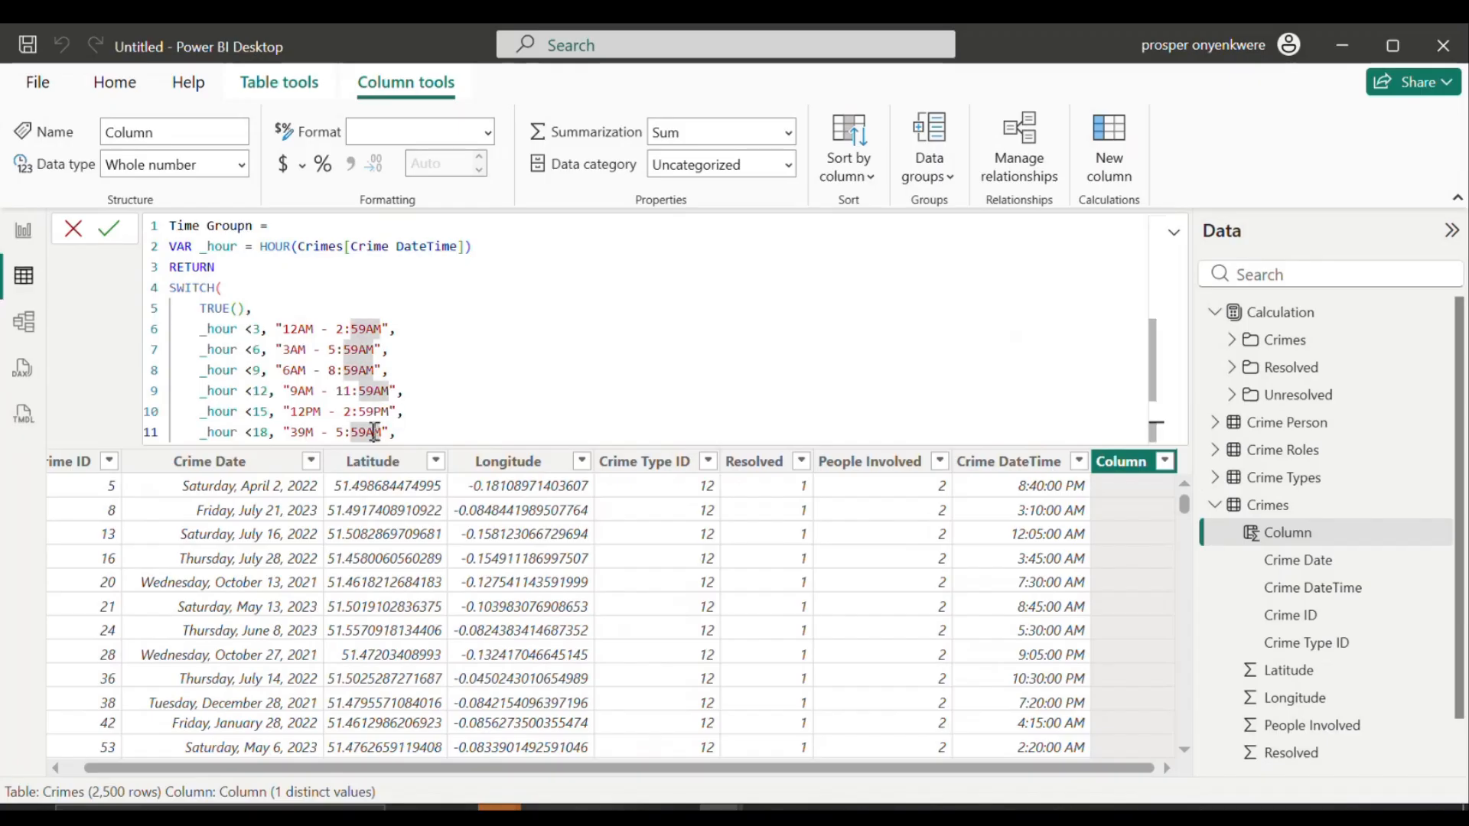
left_click(375, 432)
key("BackSpace")
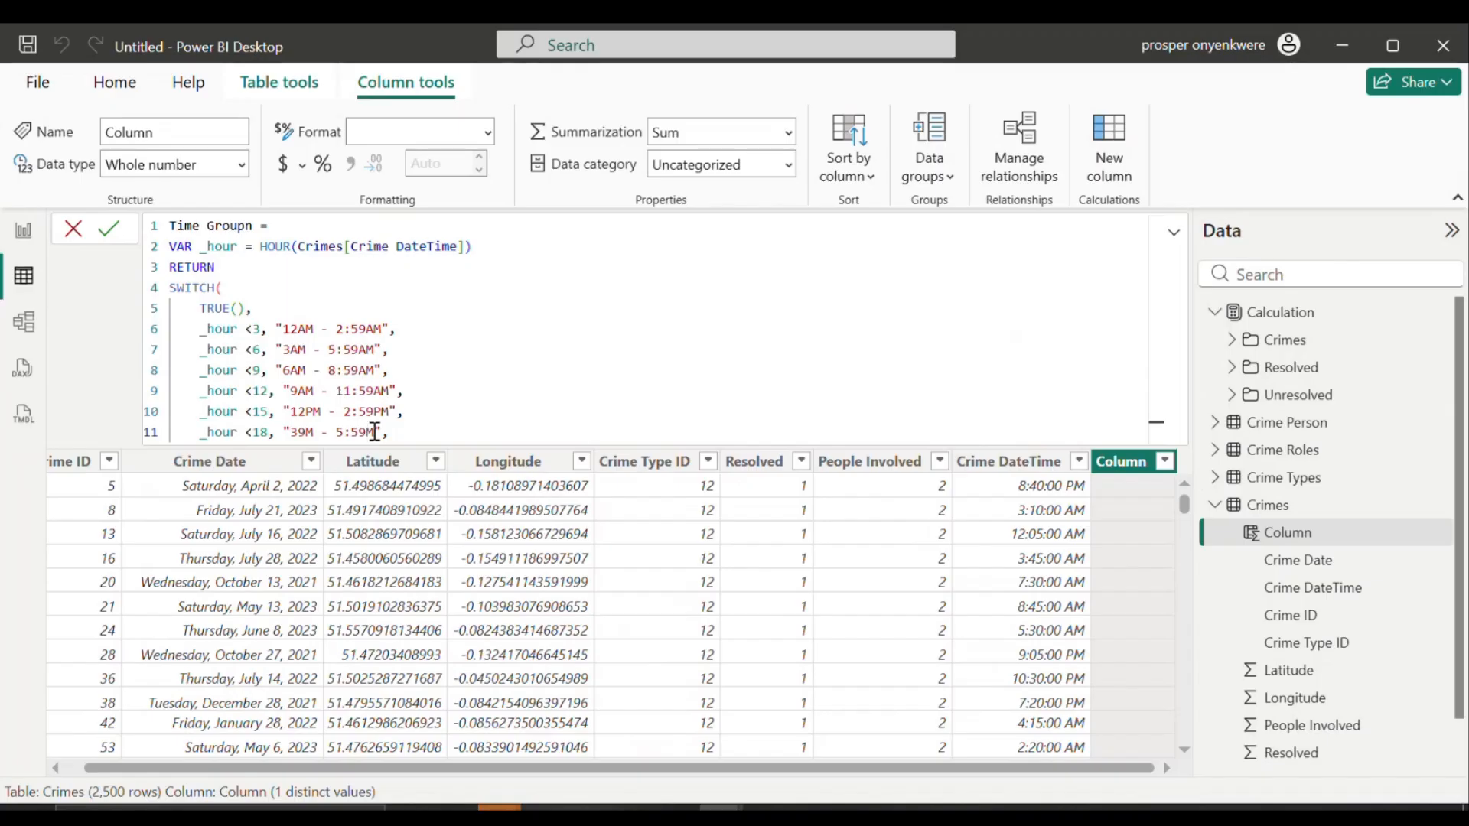
type("P")
Step: Duplicate the _hour <6 condition onto line 12 and change its comparison to _hour <21
key("Return")
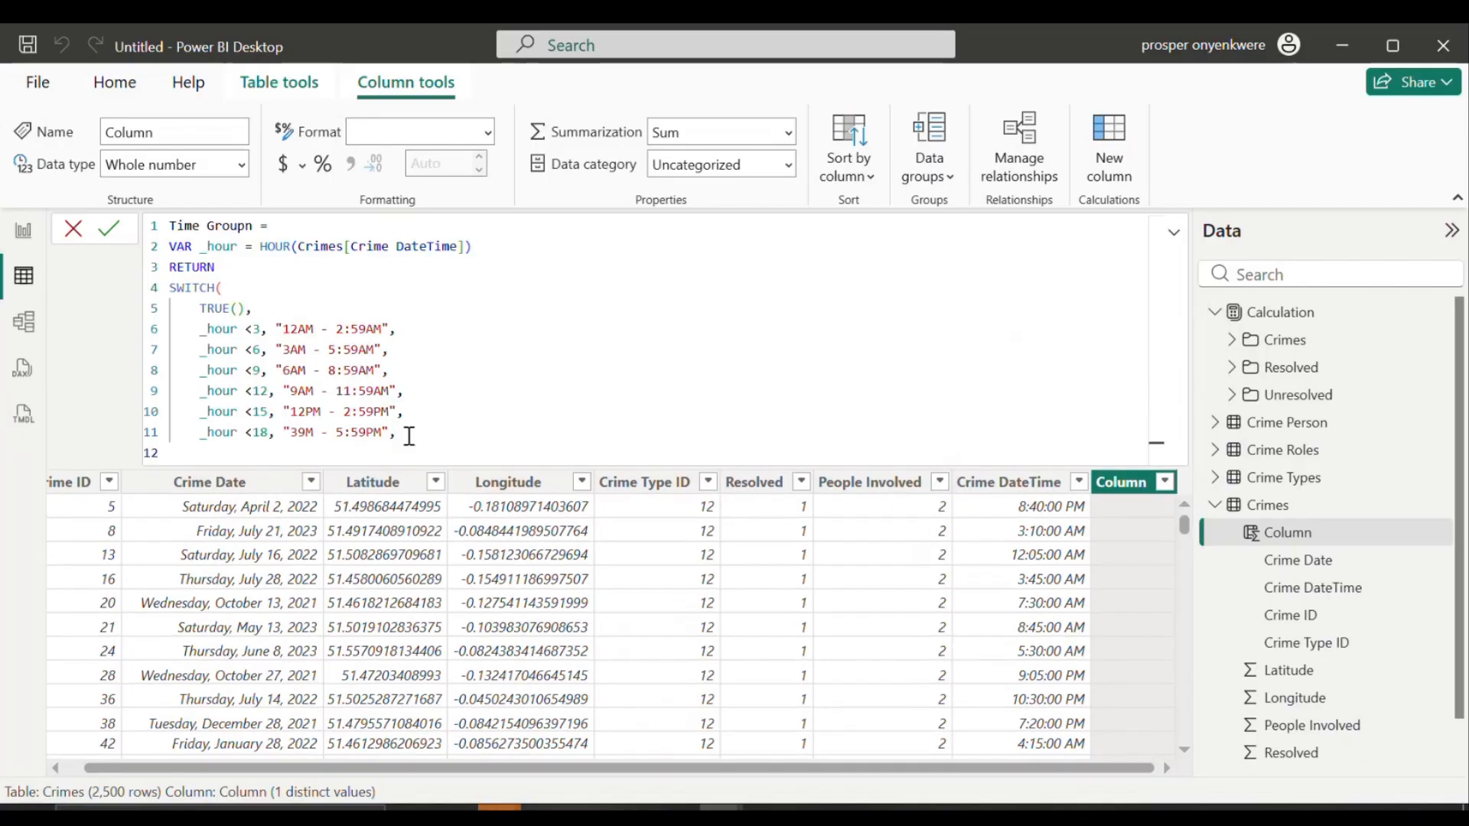
type("_hour <6, \"3AM - 5:59AM\",")
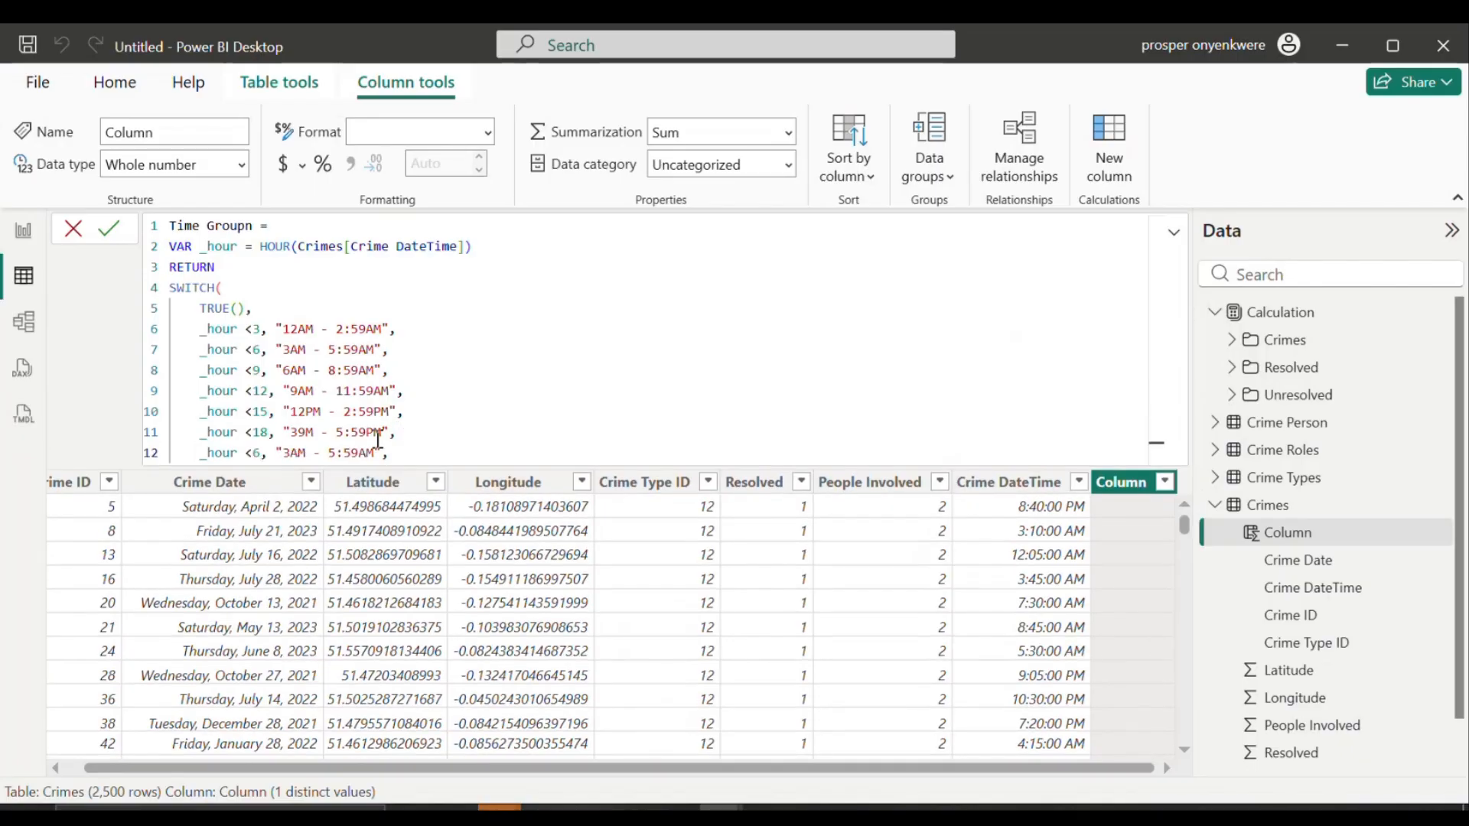
left_click(253, 452)
key("BackSpace")
type("<")
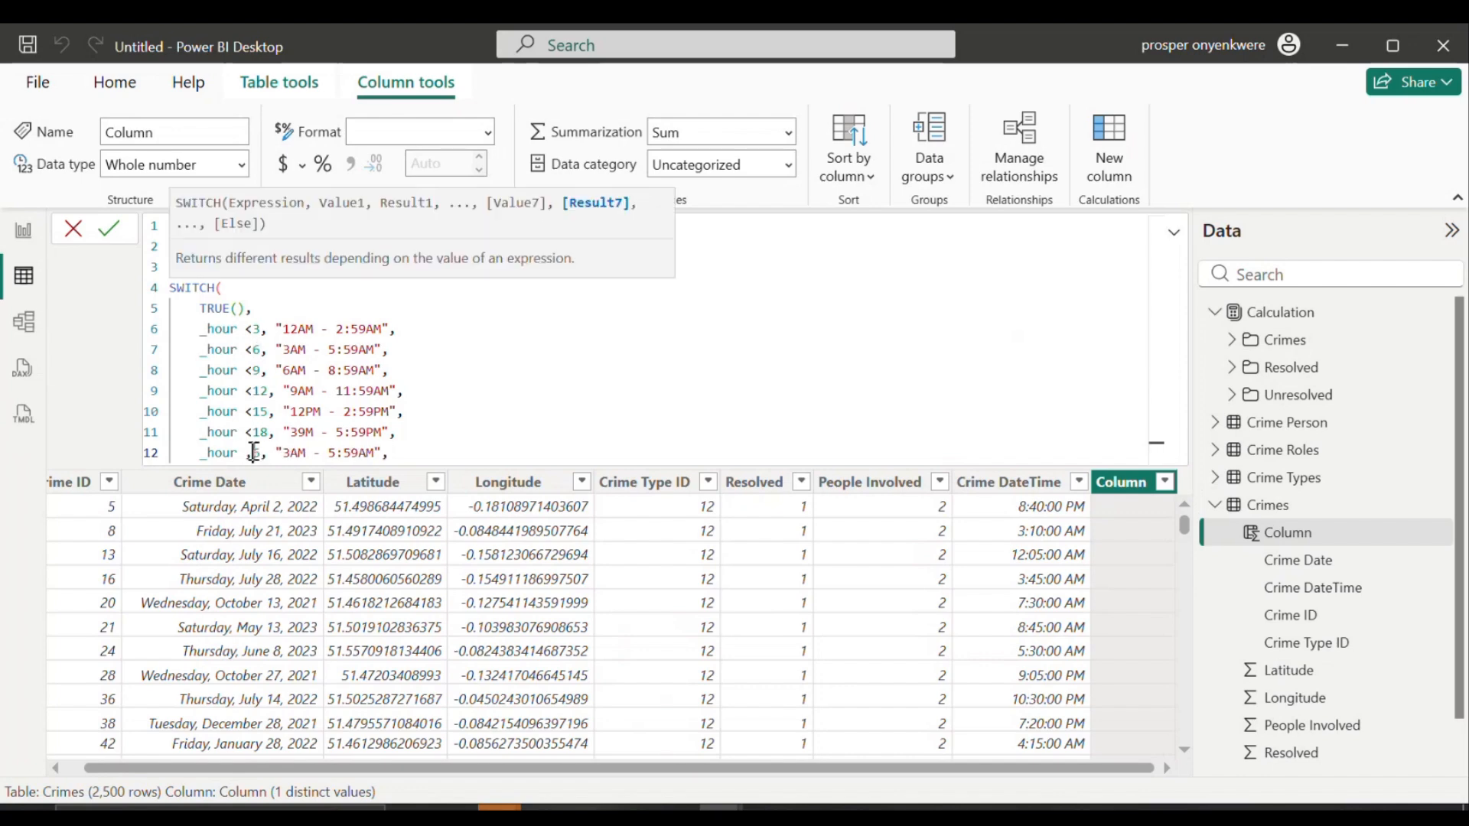
key("Delete")
key("Delete")
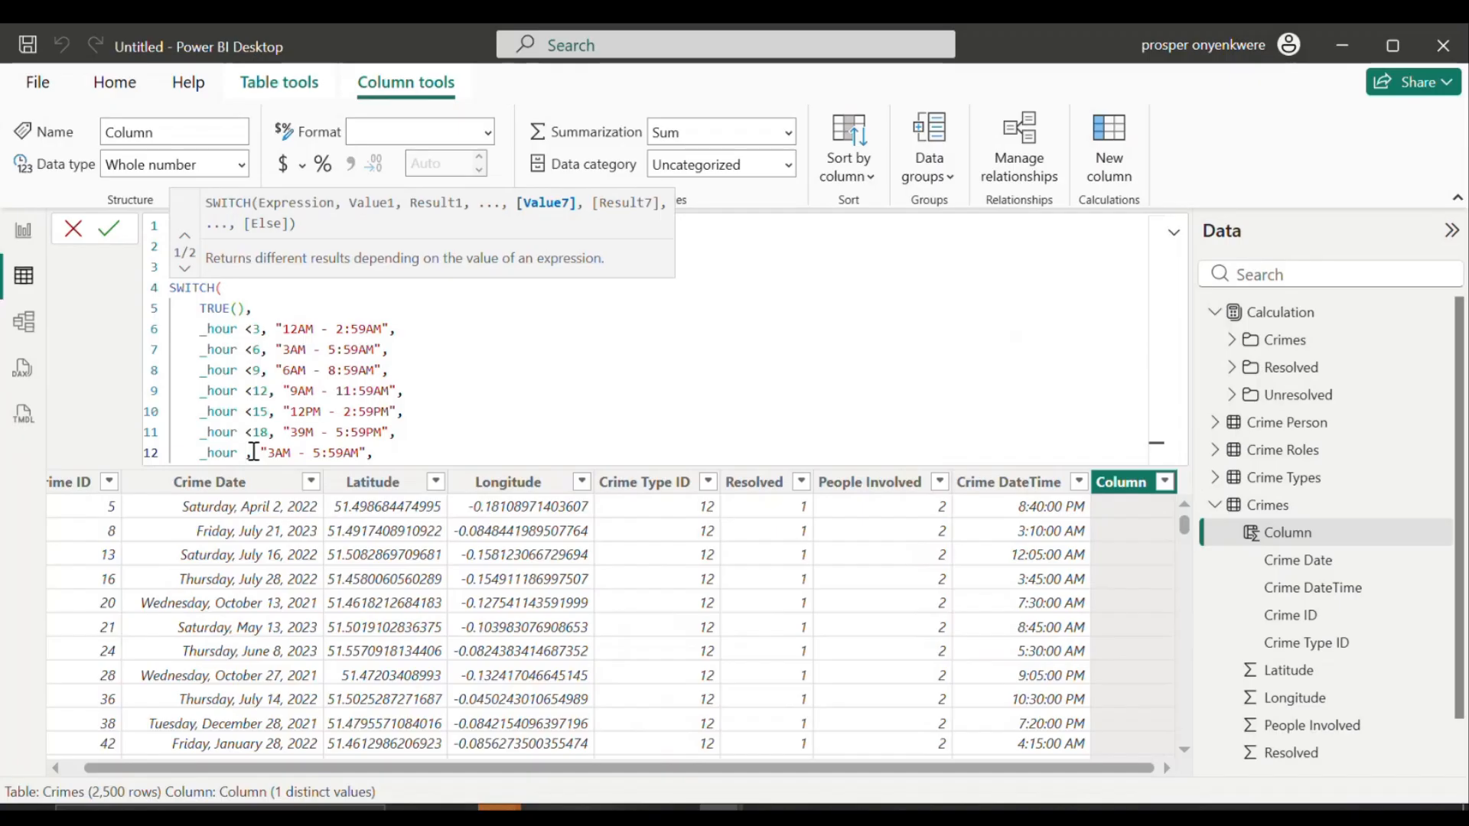
type("<21,")
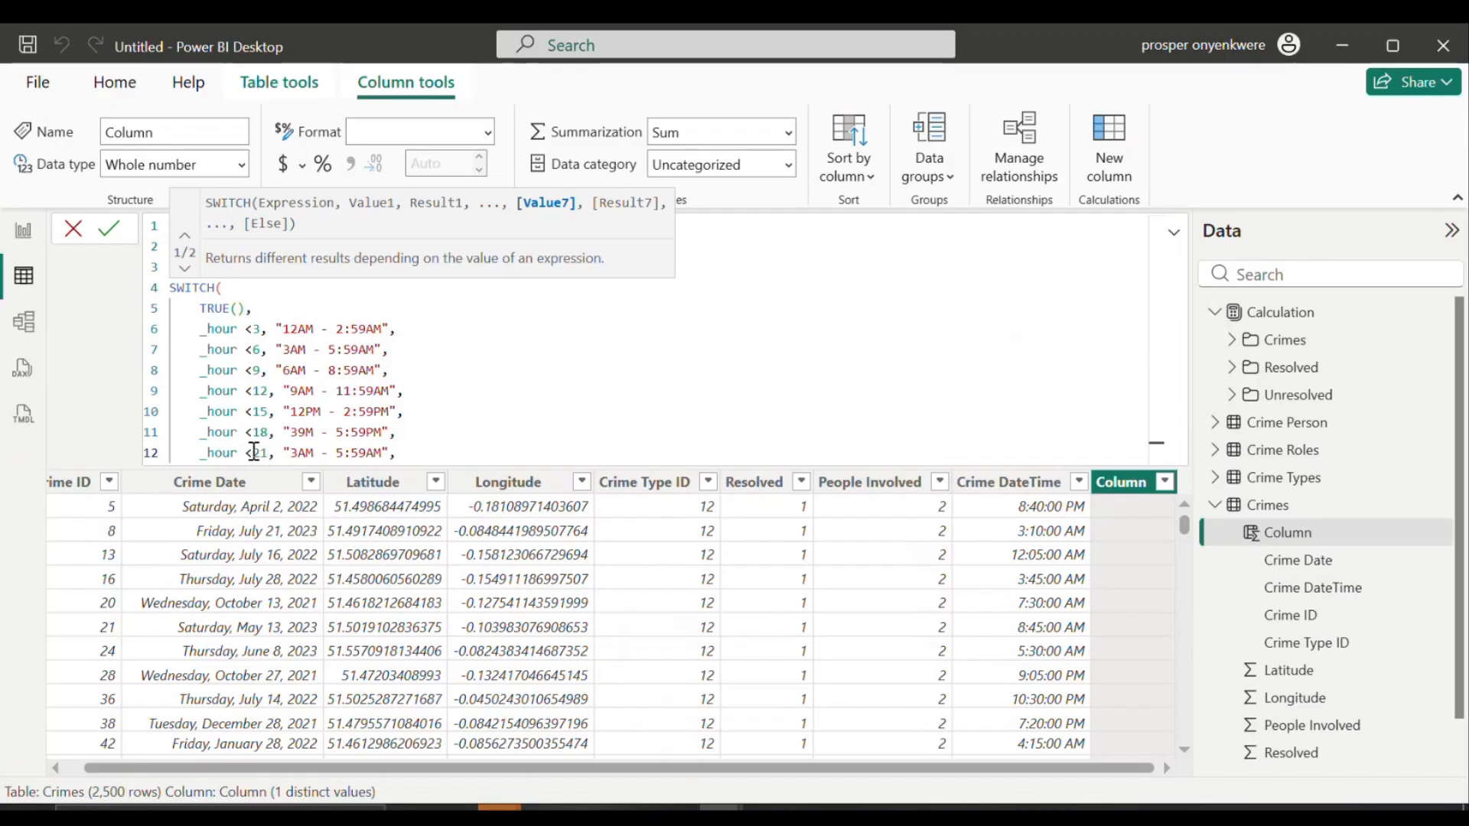
Step: Set the result text of the _hour <21 condition to "6PM - 8:59PM"
double_click(305, 452)
key("BackSpace")
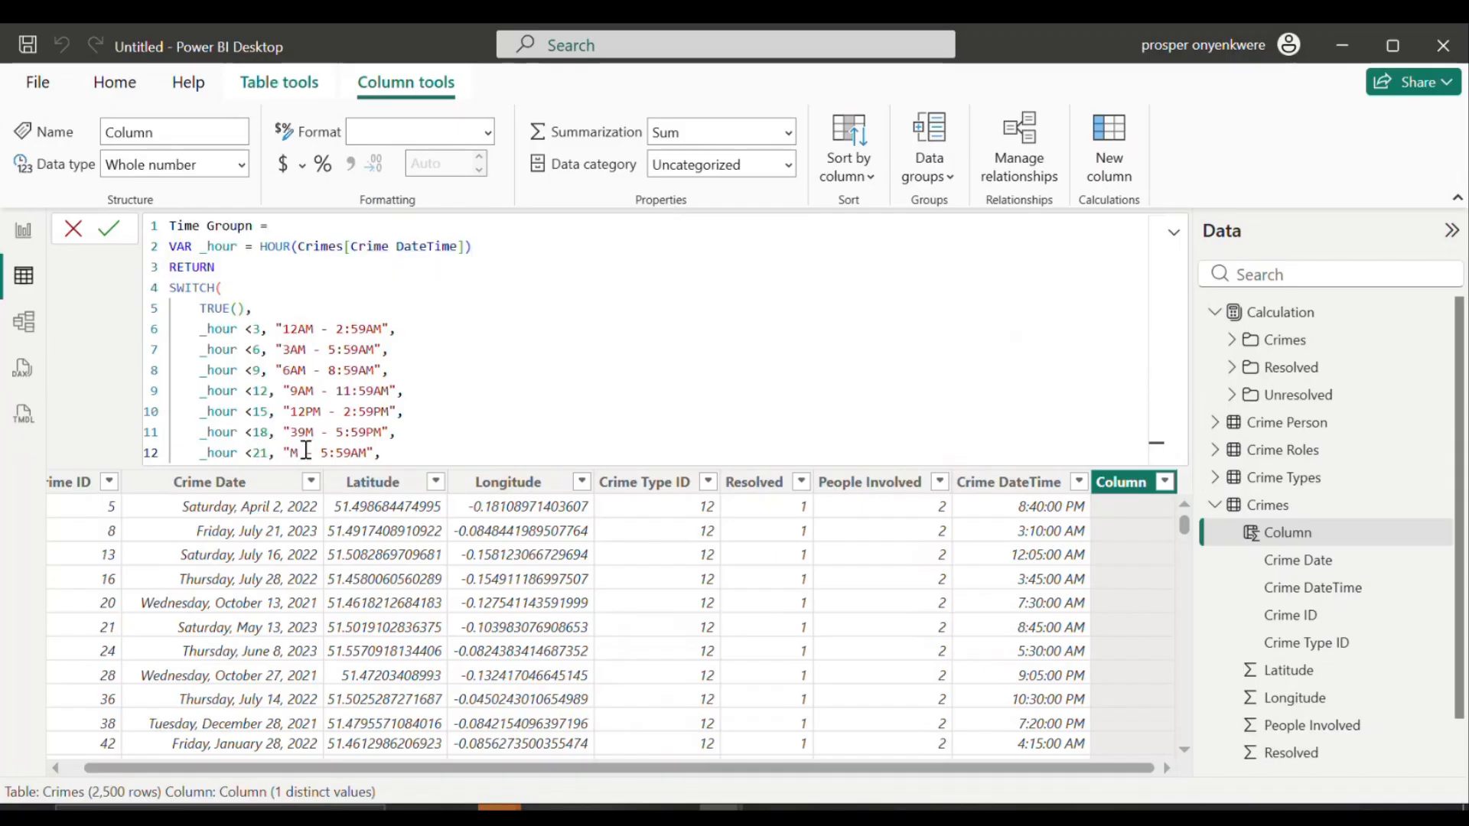
type("6P")
left_click(344, 448)
key("BackSpace")
type("8")
left_click(380, 449)
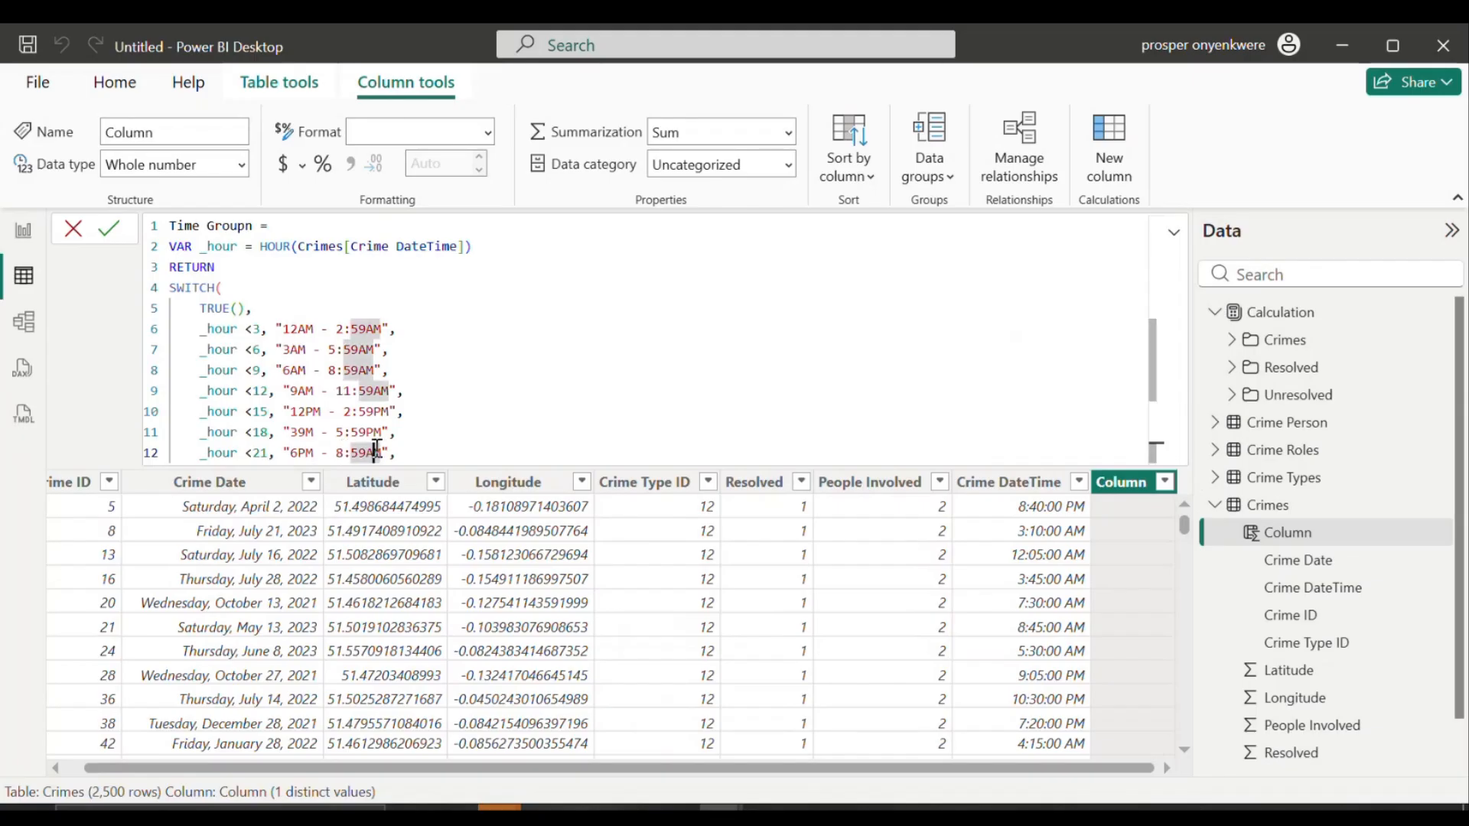
key("BackSpace")
type("P")
key("Right")
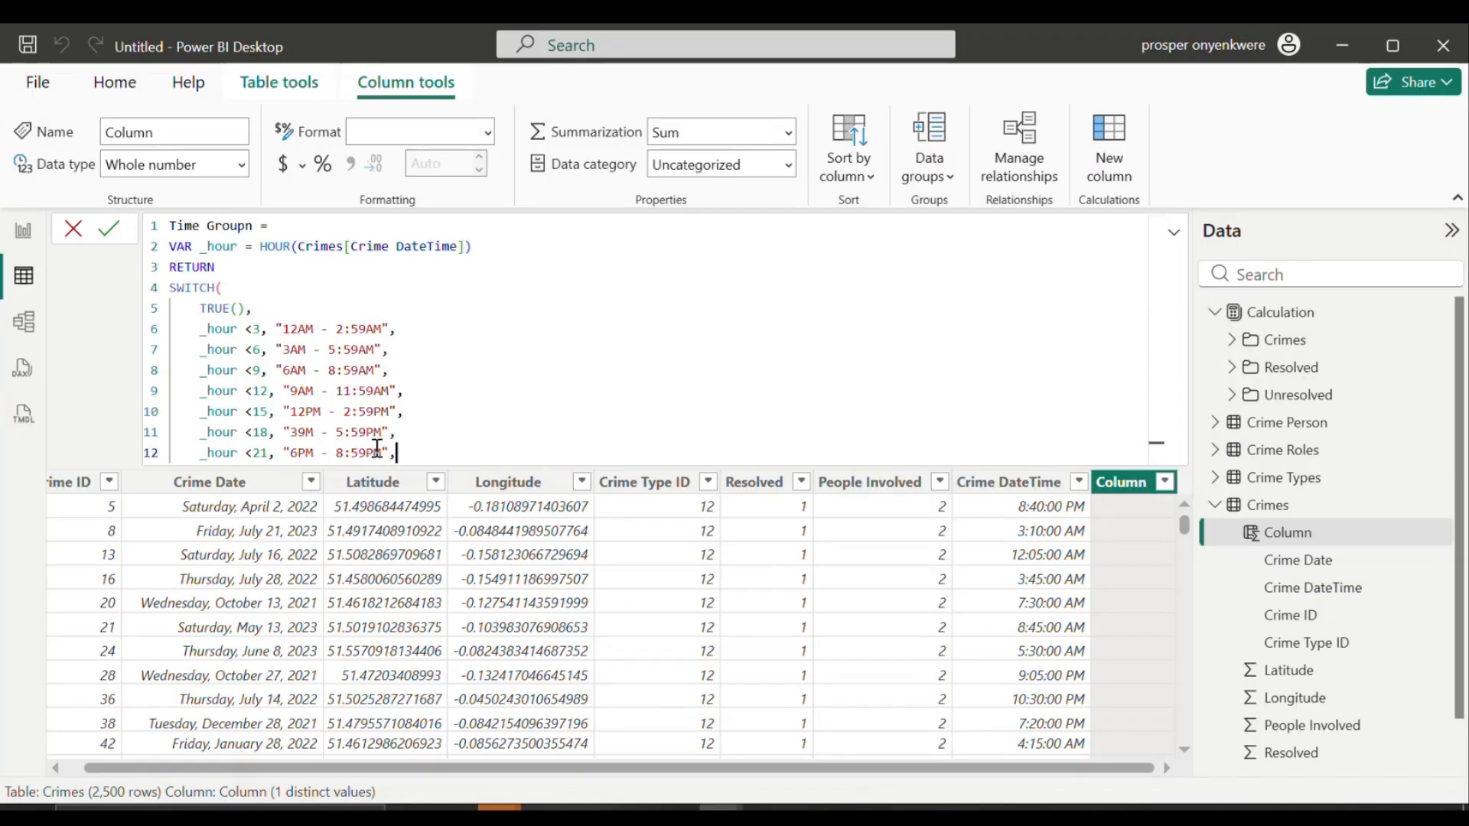
Step: Add 9PM - 11:59PM as the default result on line 13, then close the SWITCH function and commit the column formula
key("Return")
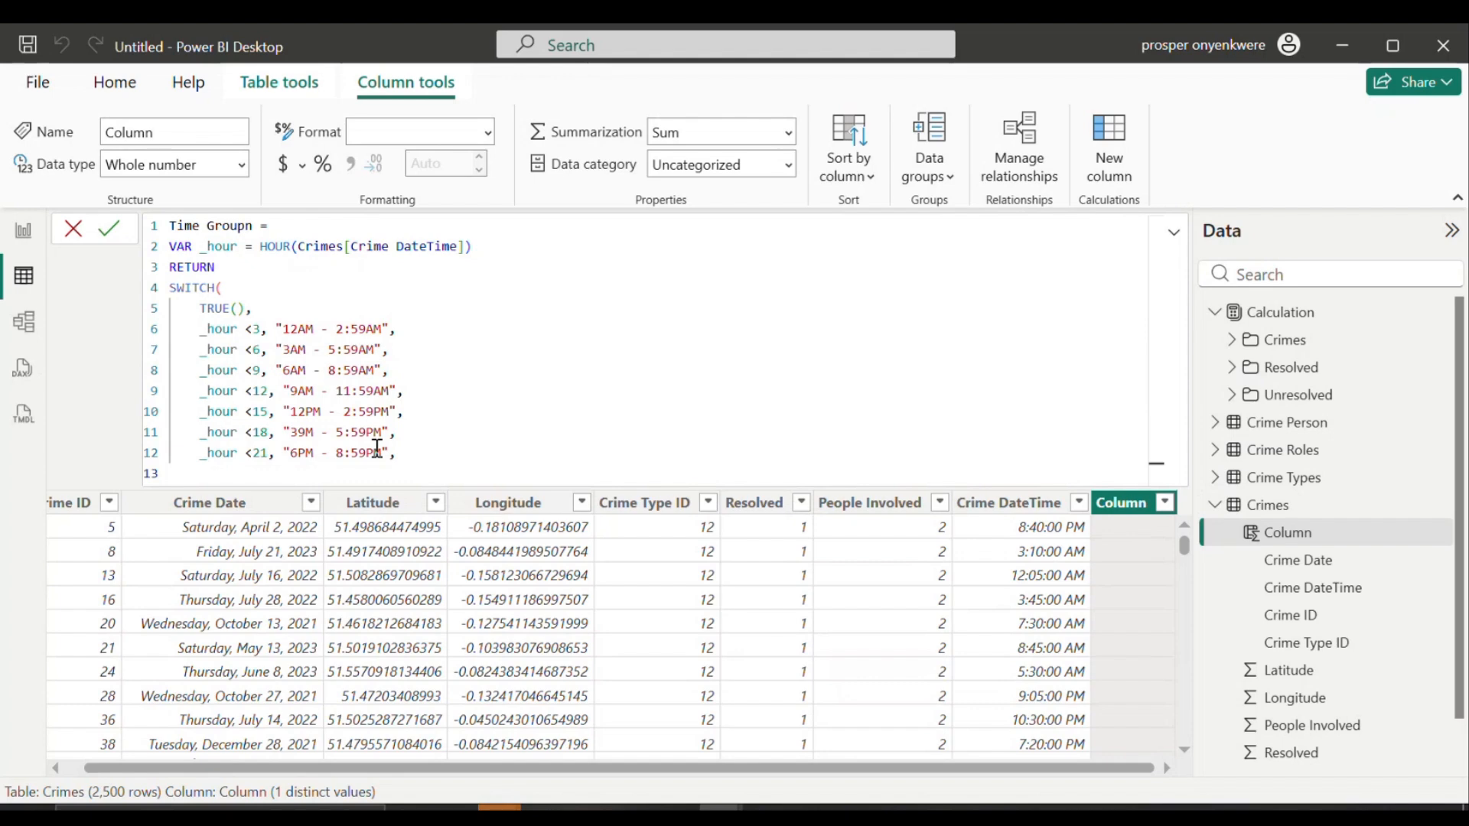
type("\"9PM - 11:59PM")
key("shift+Return")
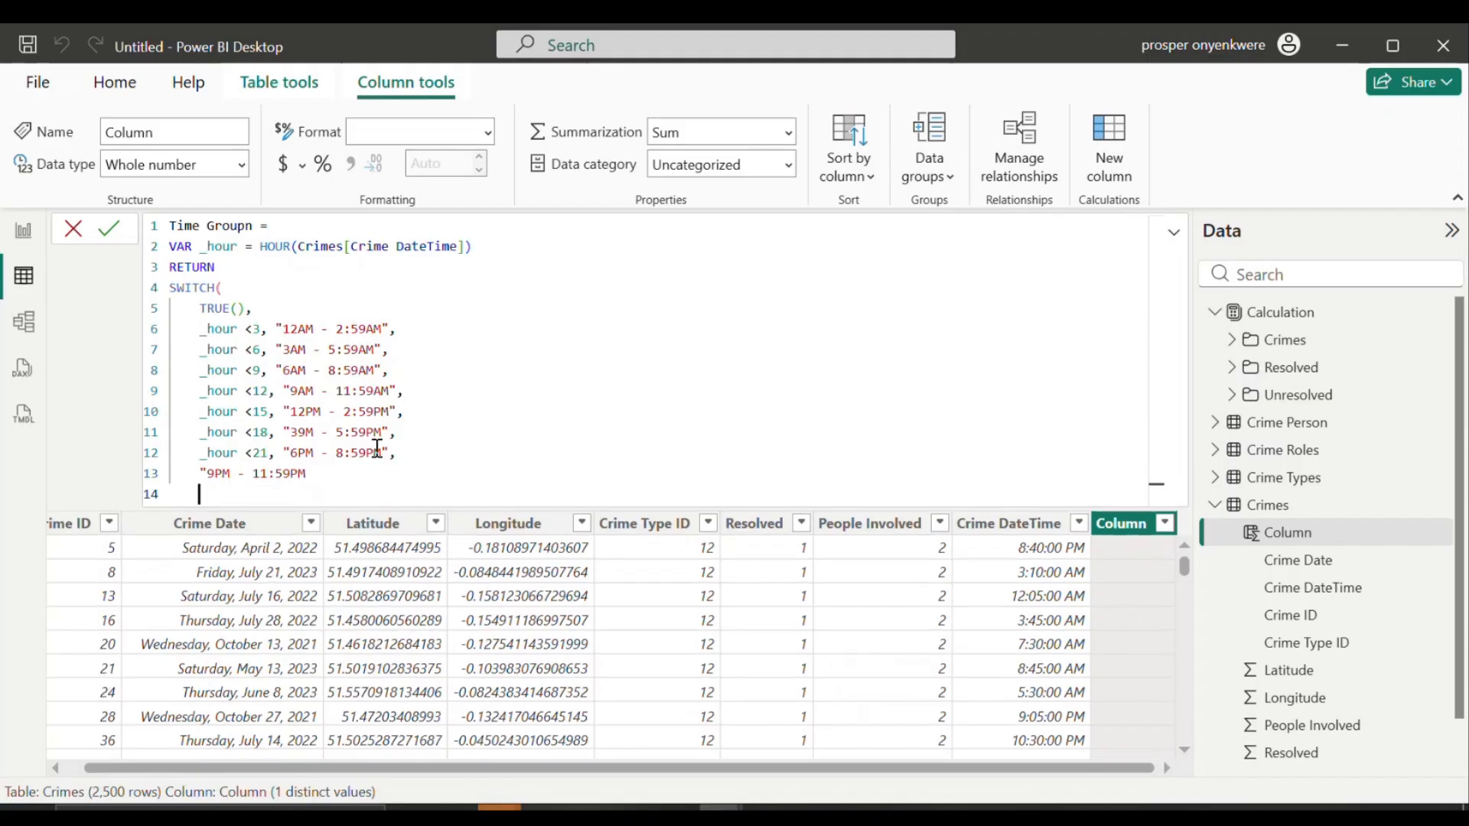
type(")")
key("Return")
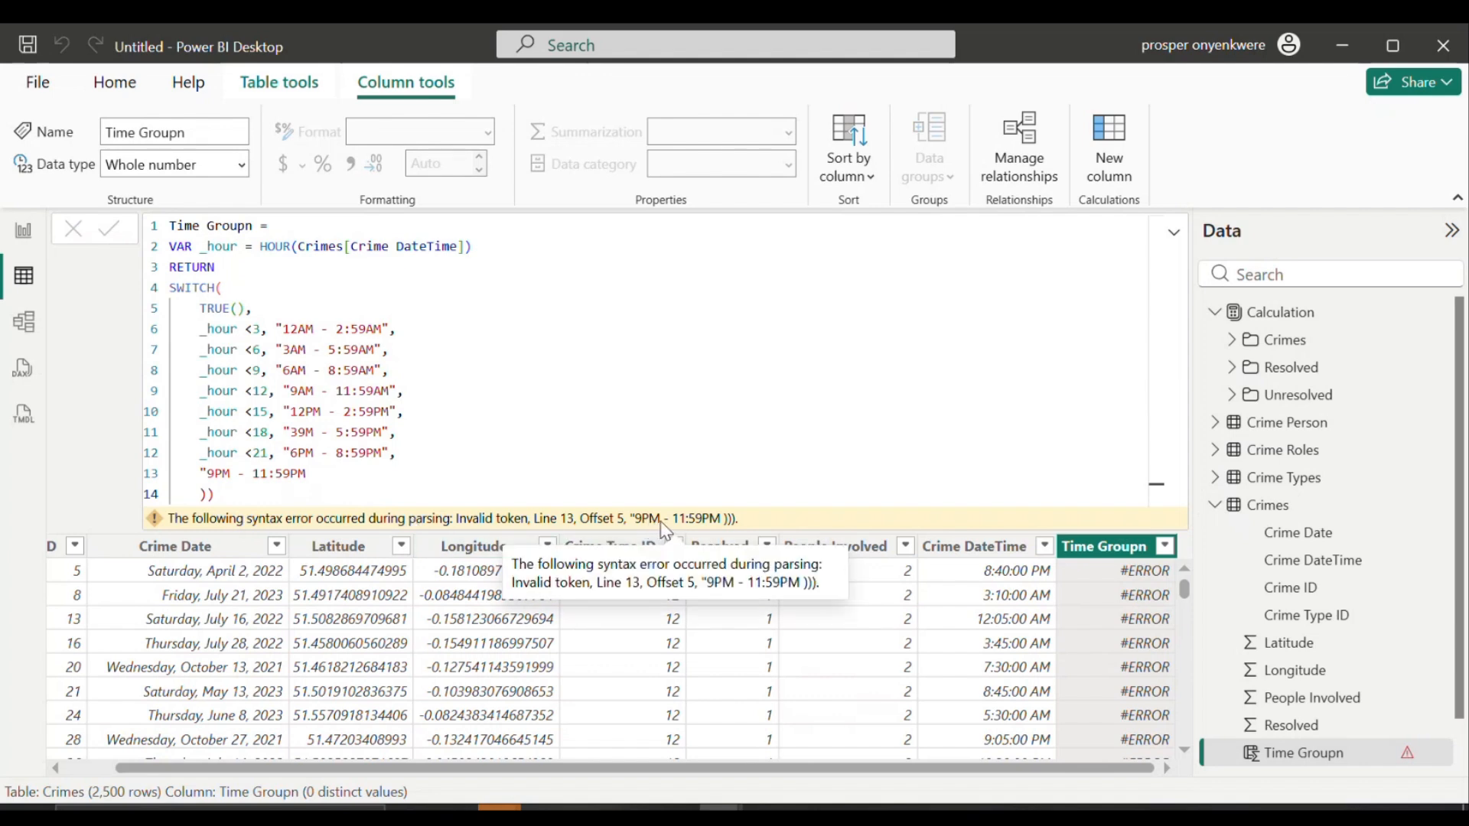
Step: Add the closing quotation mark after 9PM - 11:59PM, remove the extra closing parenthesis on line 14 and commit the formula
left_click(312, 472)
type("\"")
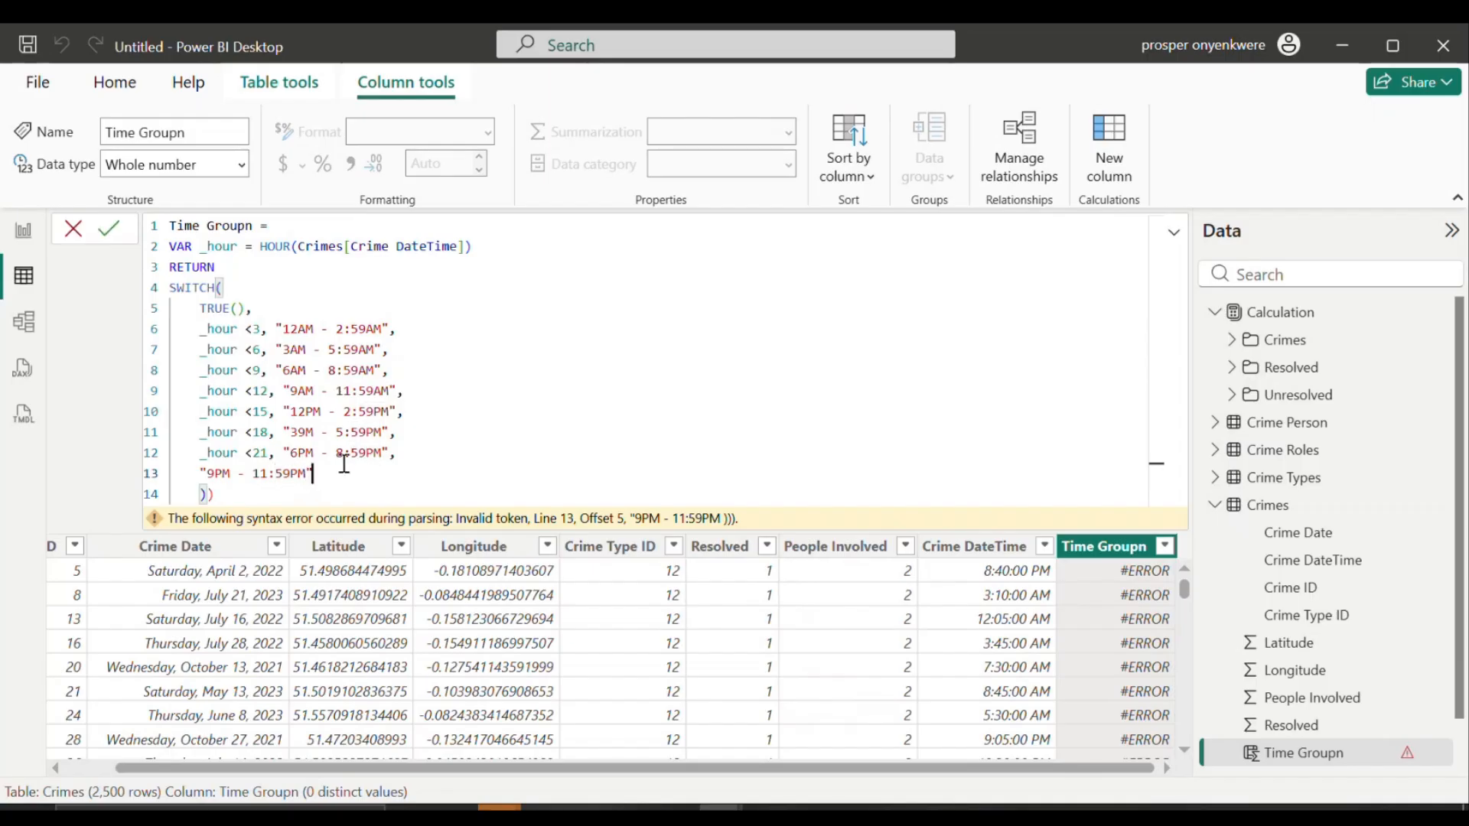
key("Return")
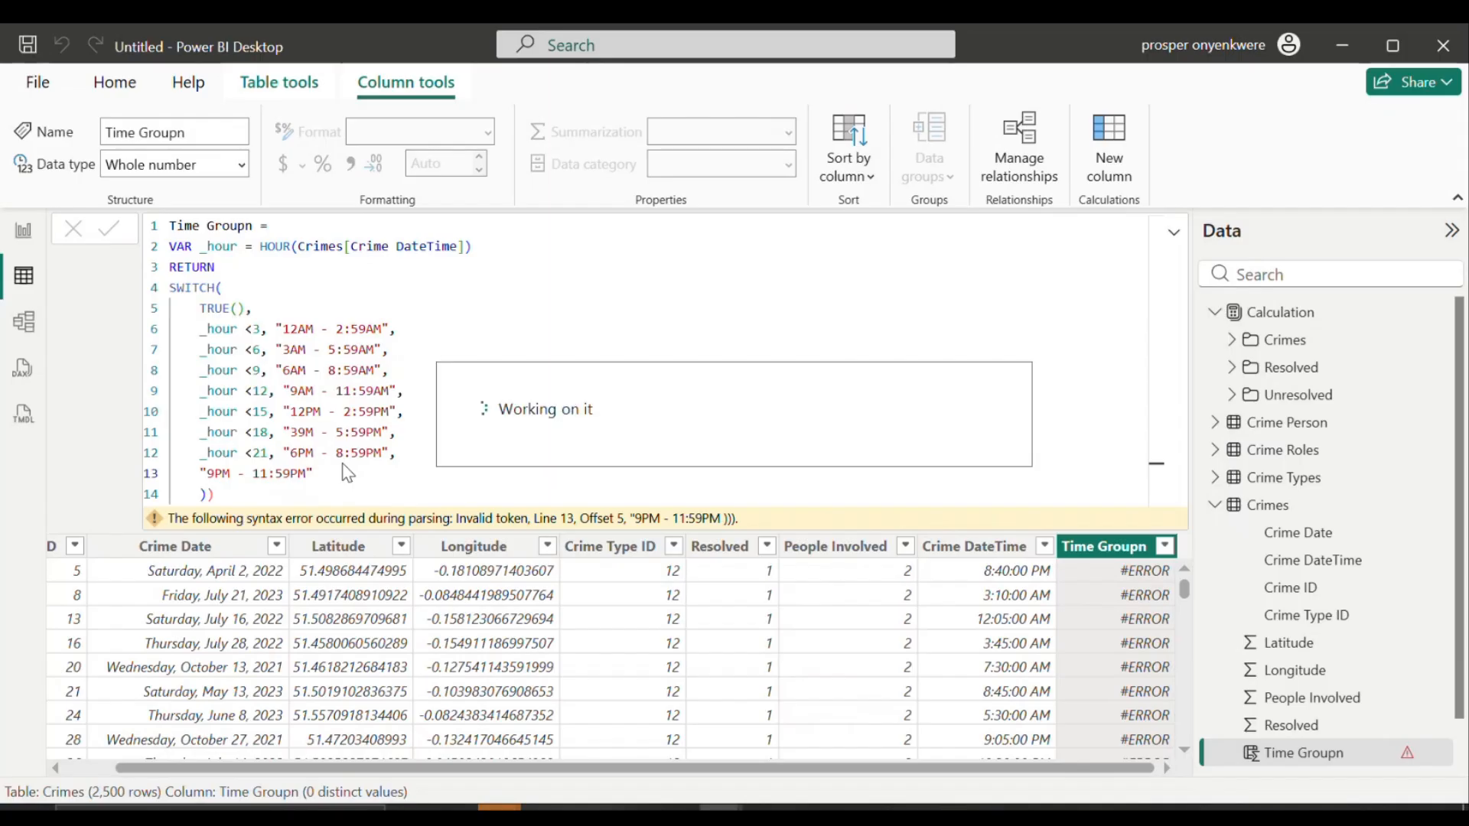
left_click(288, 498)
key("BackSpace")
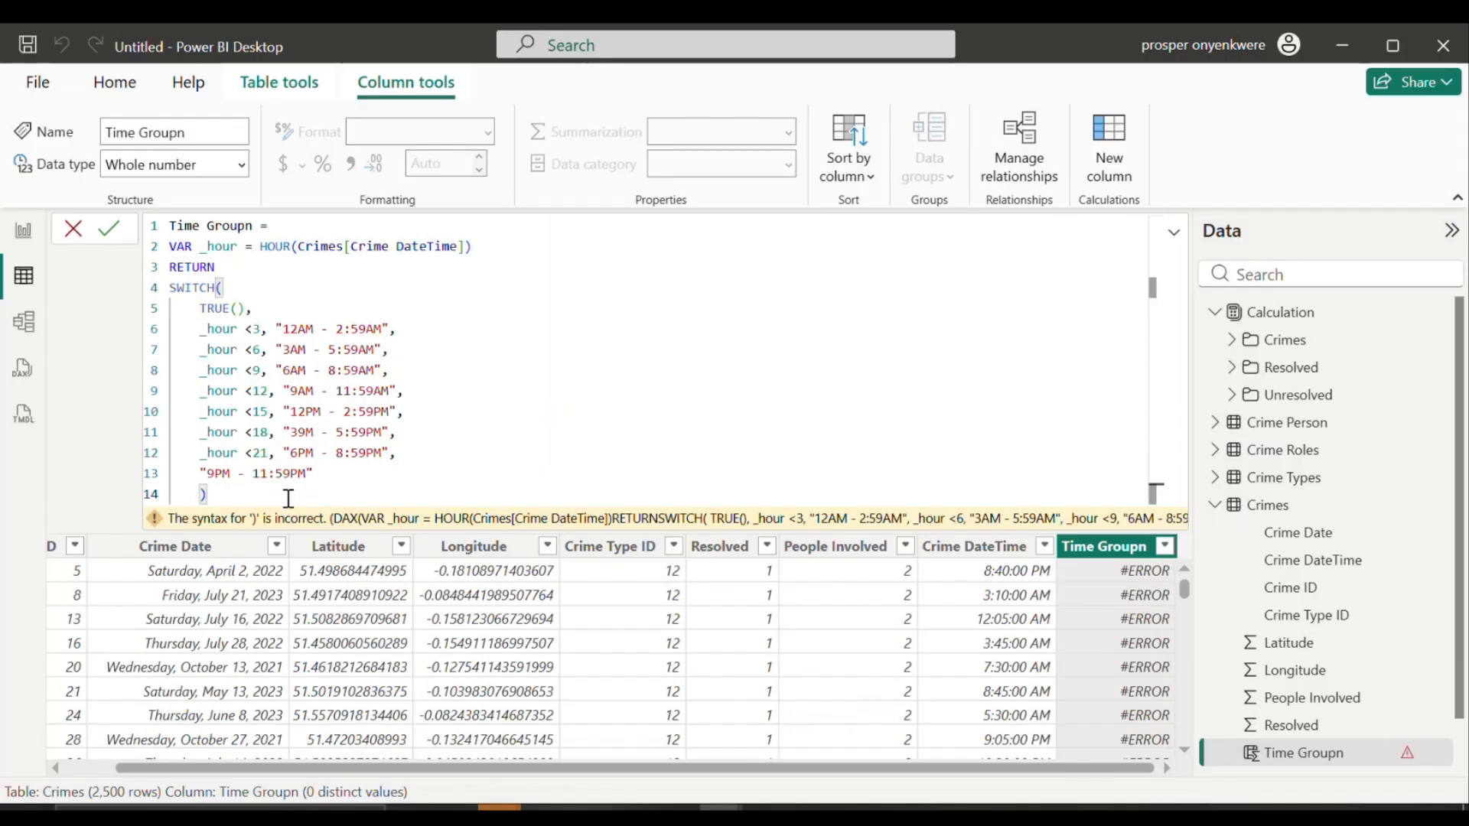
key("Return")
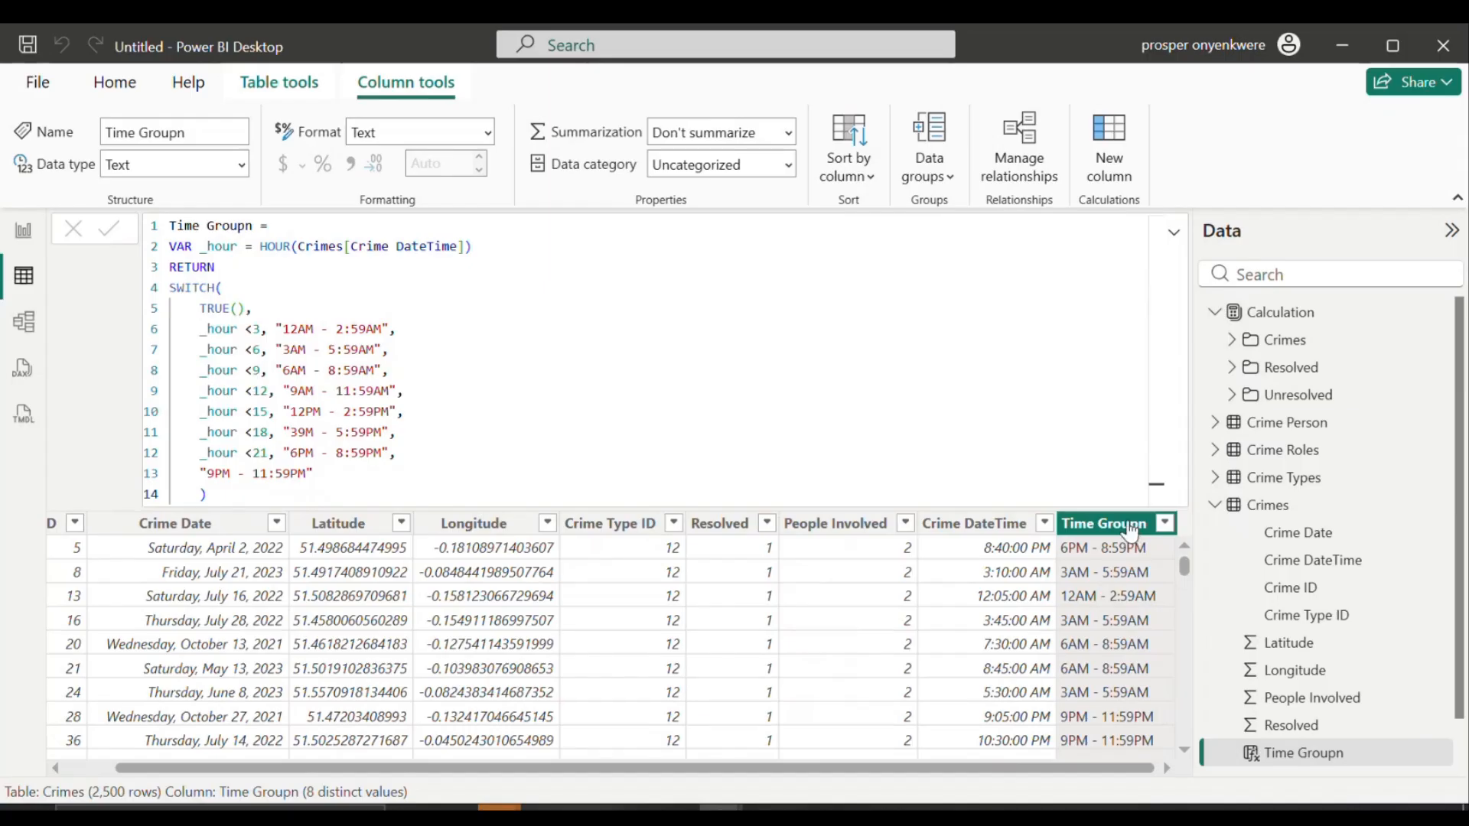
Step: Correct the calculated column's name to Time Group in its formula and commit it
left_click(253, 225)
key("BackSpace")
key("Return")
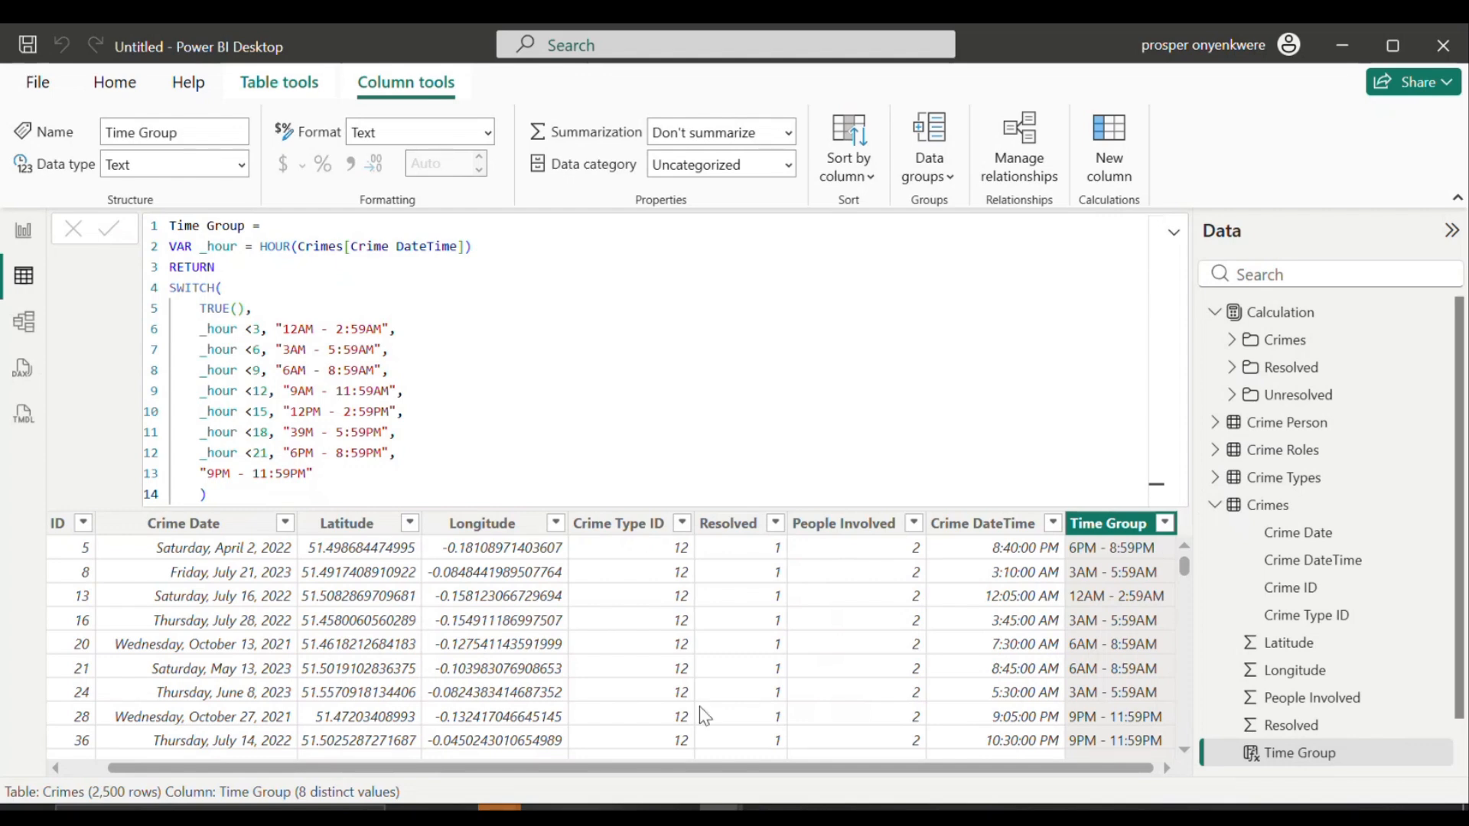
Step: Switch to the Tactical Crimes Dataset2 report and collapse its side panes to examine the full Dashboard page
mouse_move(719, 810)
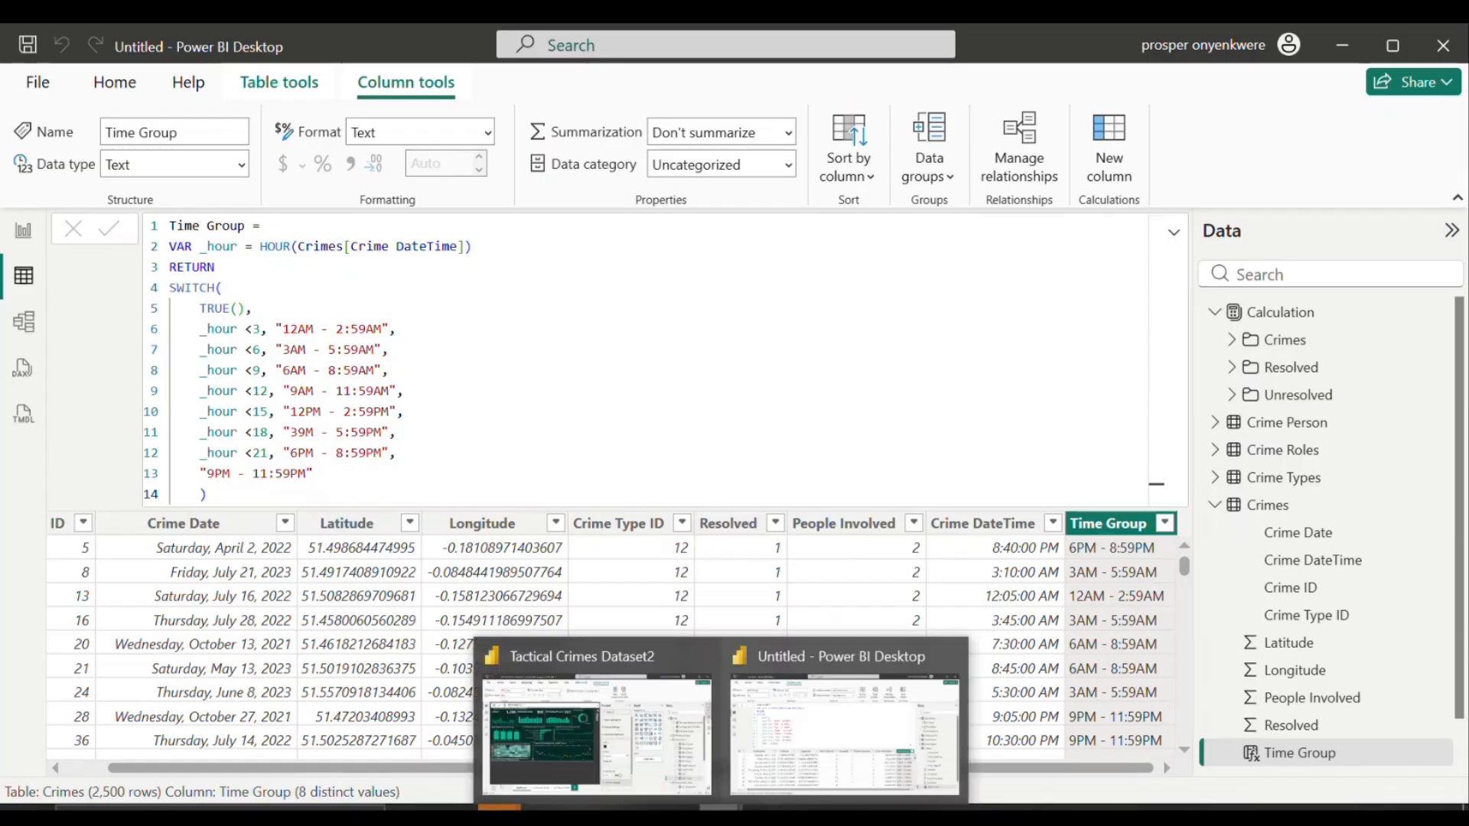
left_click(652, 772)
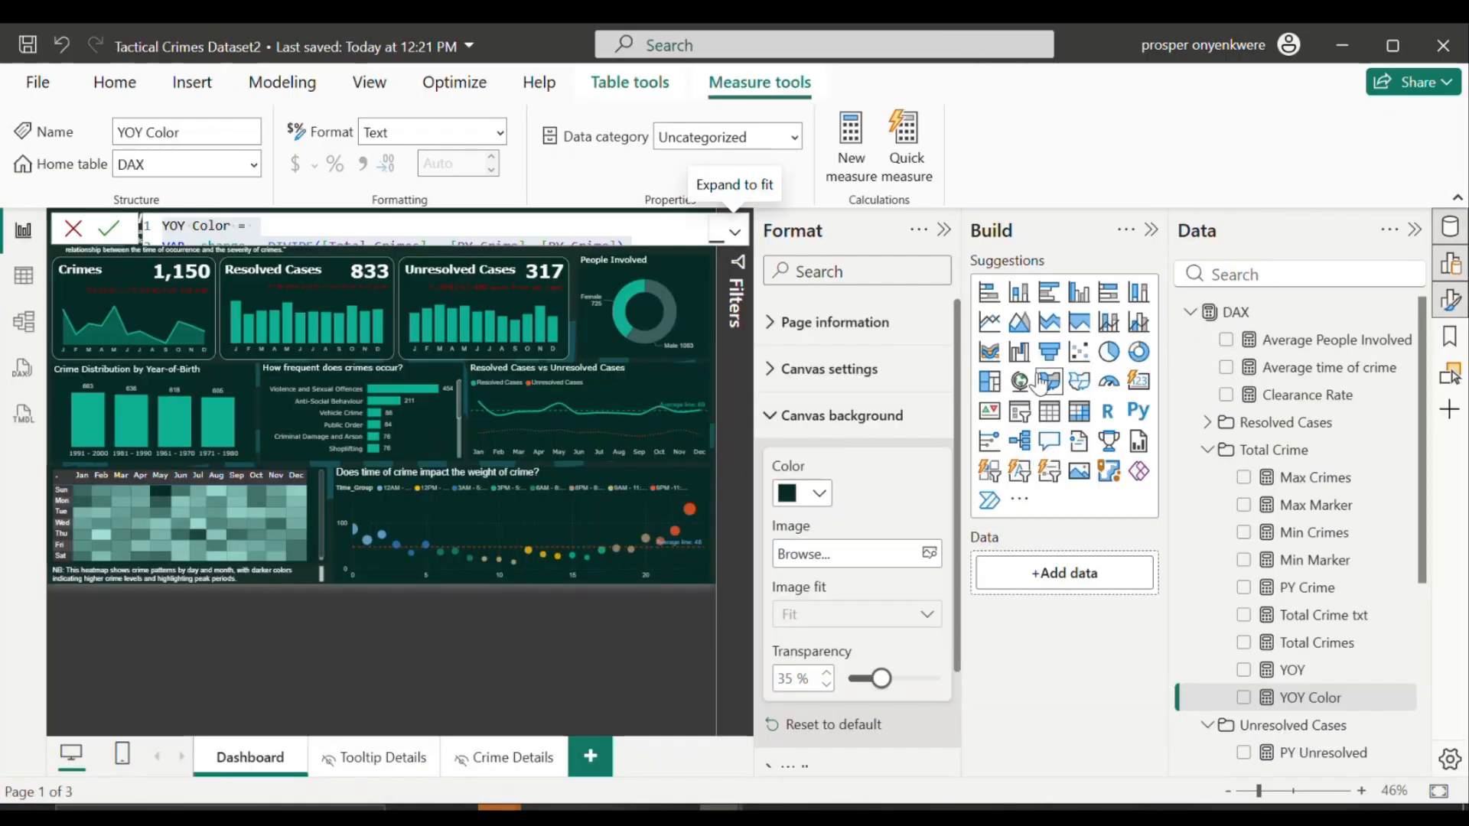
left_click(1151, 230)
left_click(1151, 229)
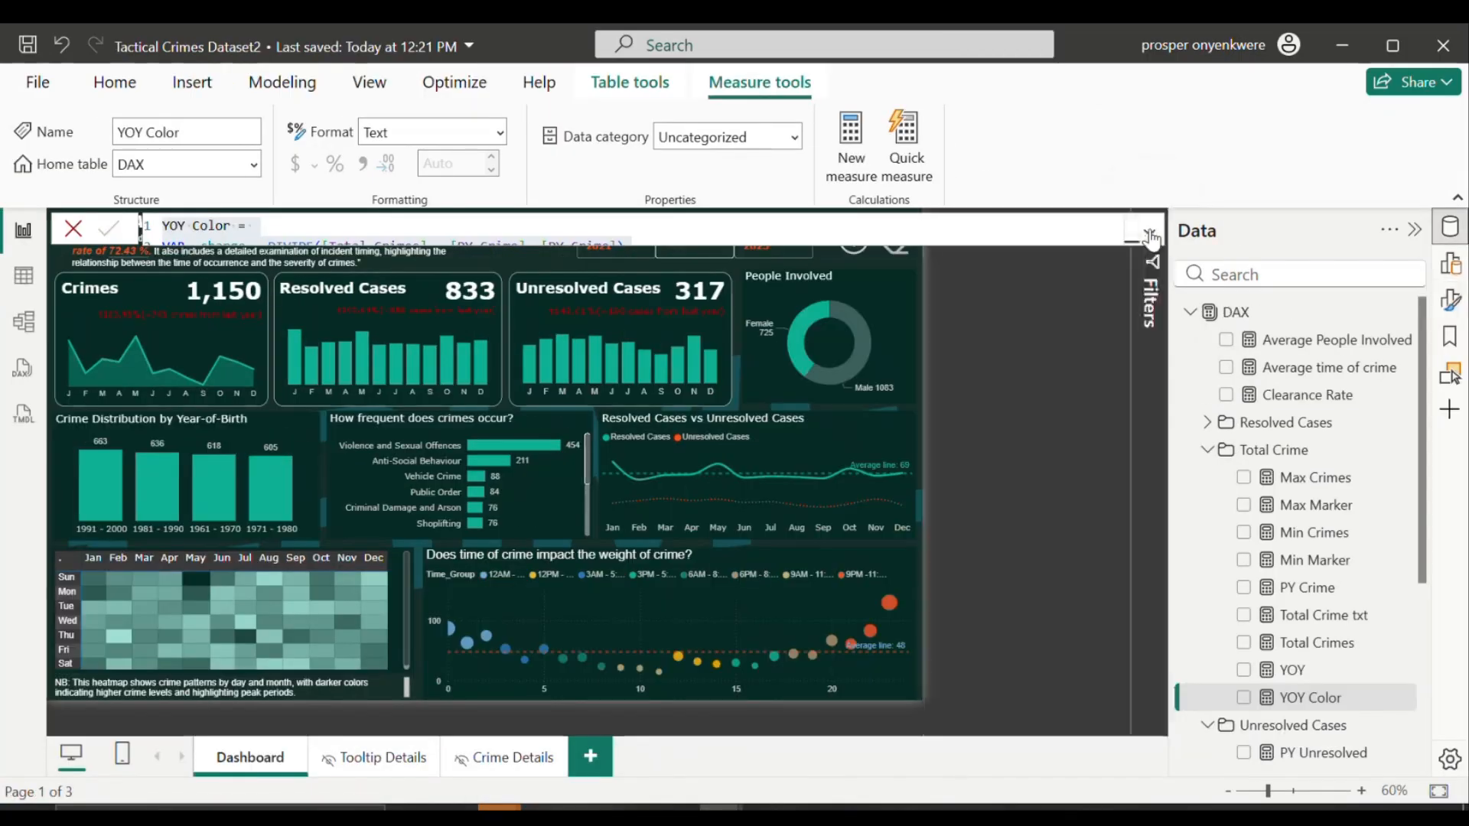
left_click(1413, 229)
left_click(1261, 348)
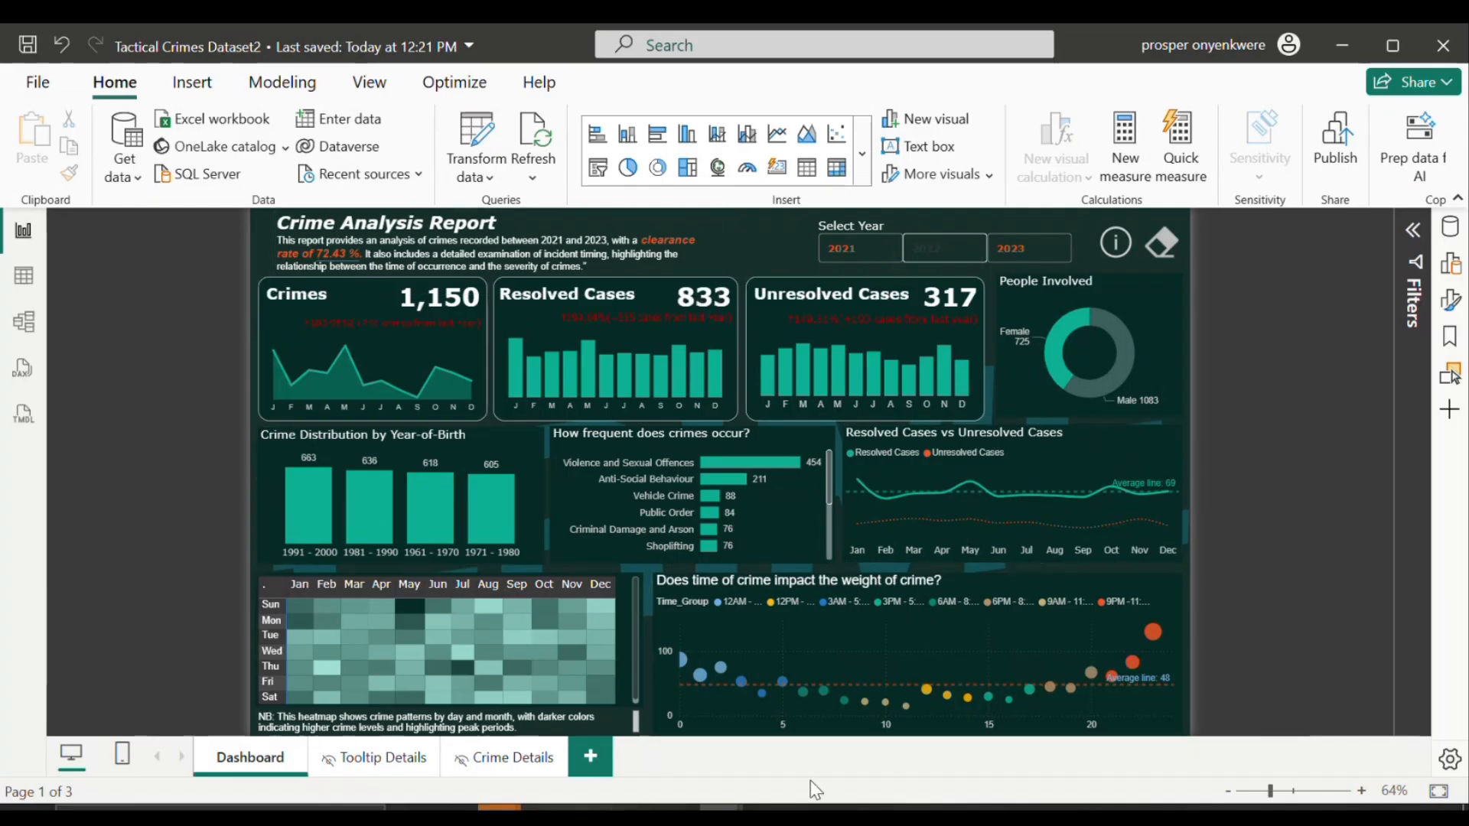
Step: Return to the Untitled report, show its report page and open the canvas background formatting settings
mouse_move(726, 810)
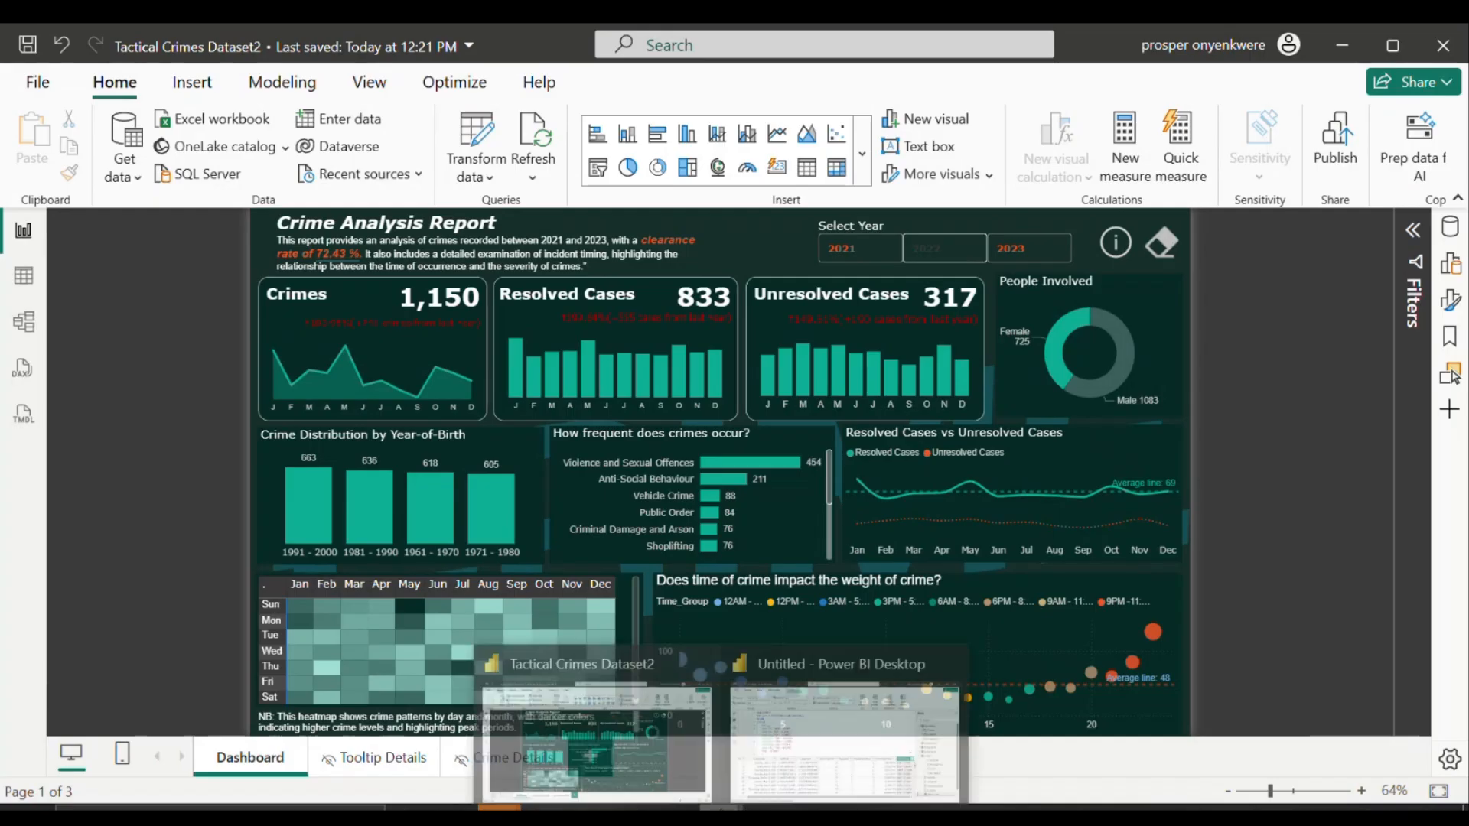
left_click(794, 716)
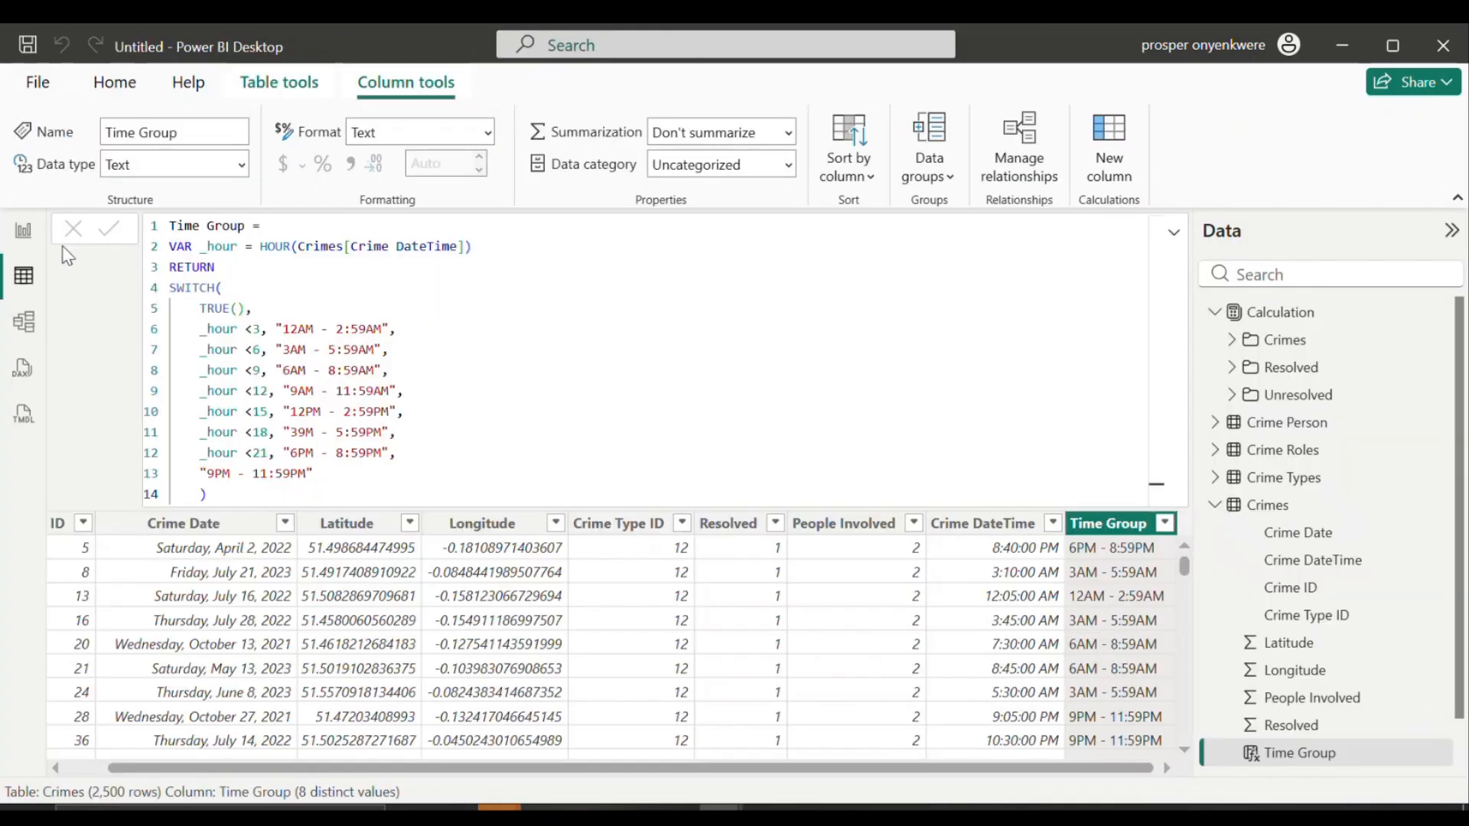
left_click(23, 230)
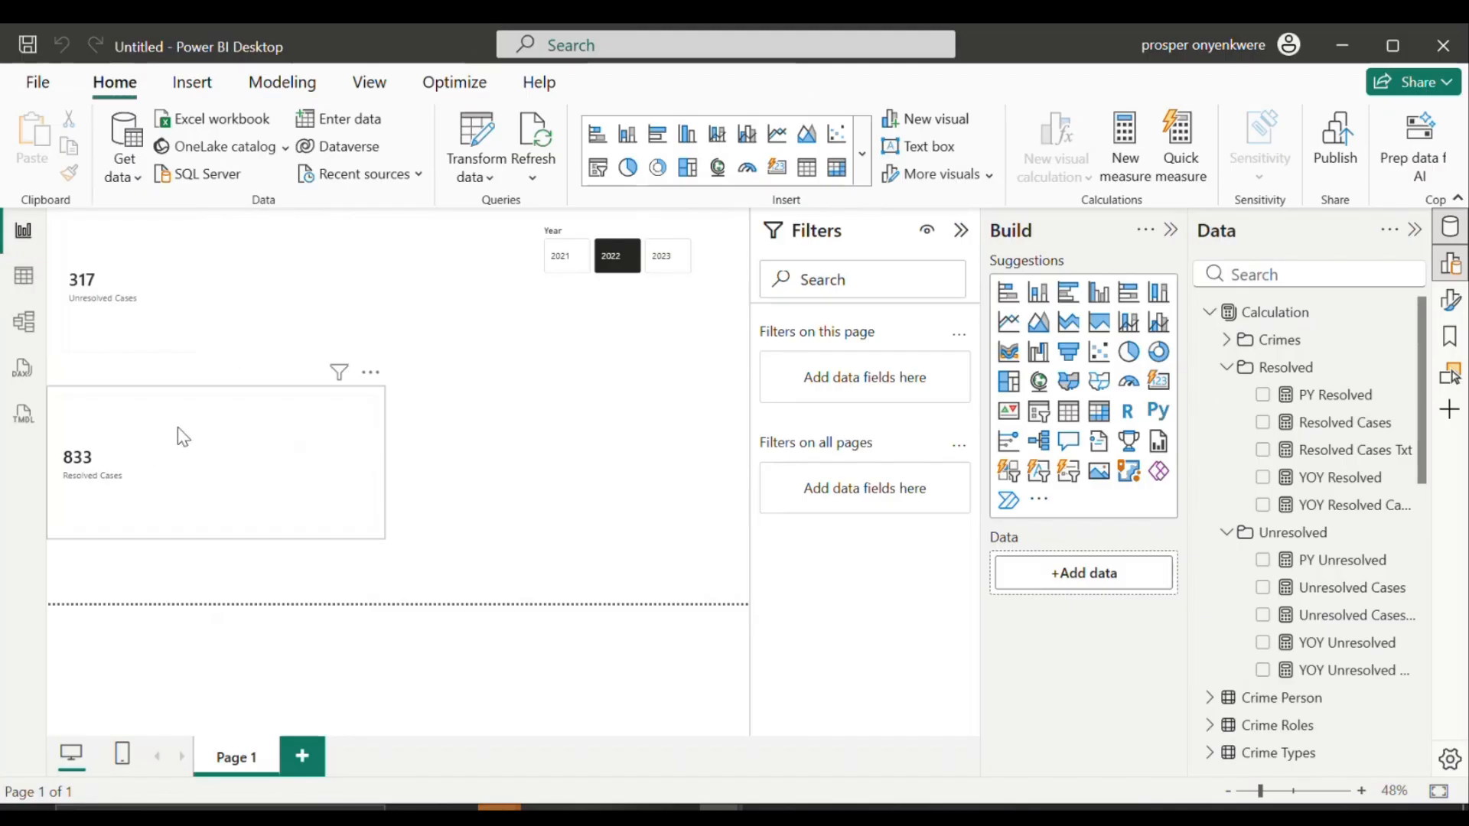
left_click(1450, 301)
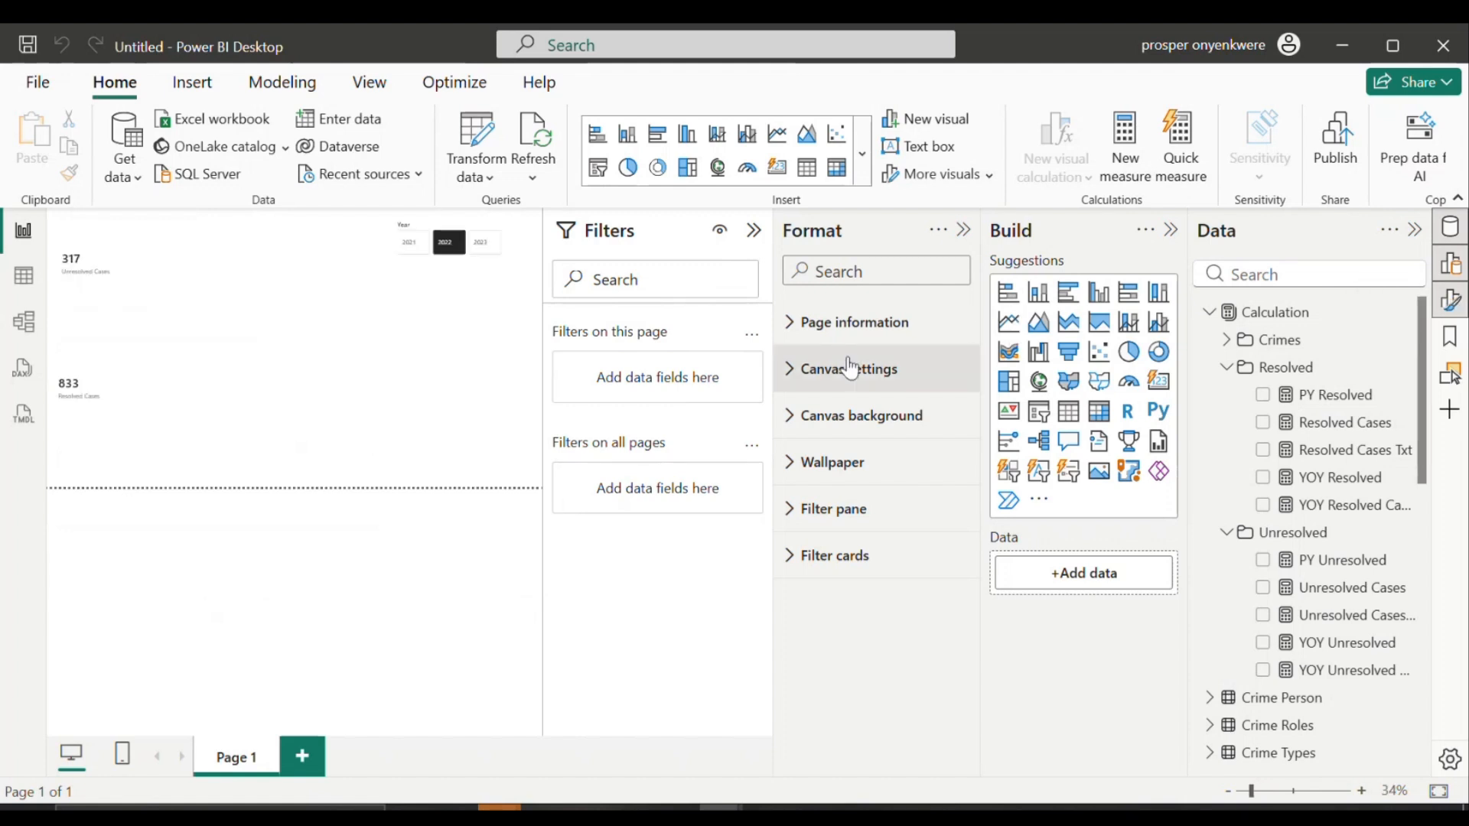
left_click(796, 413)
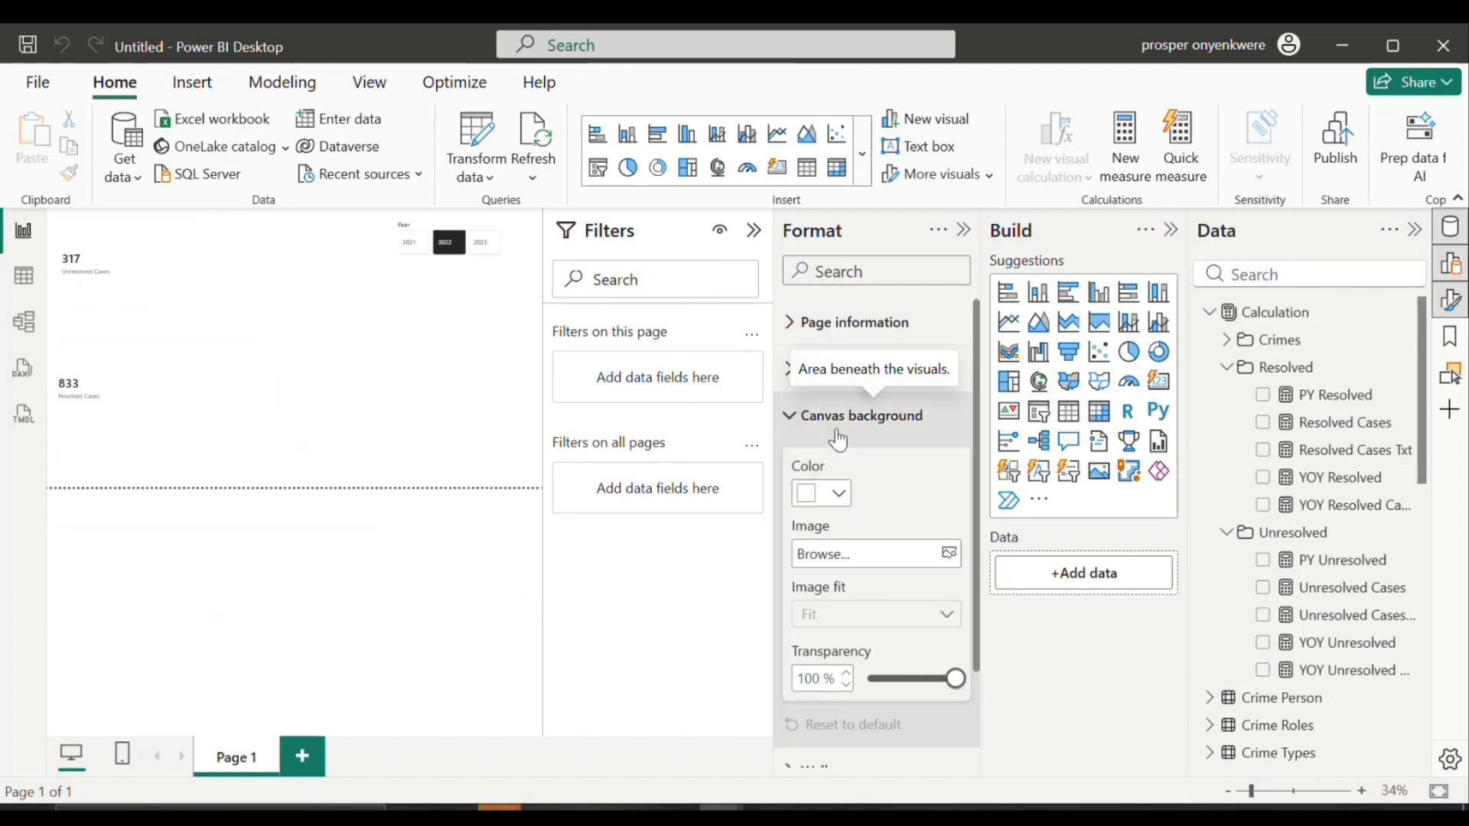
left_click(842, 496)
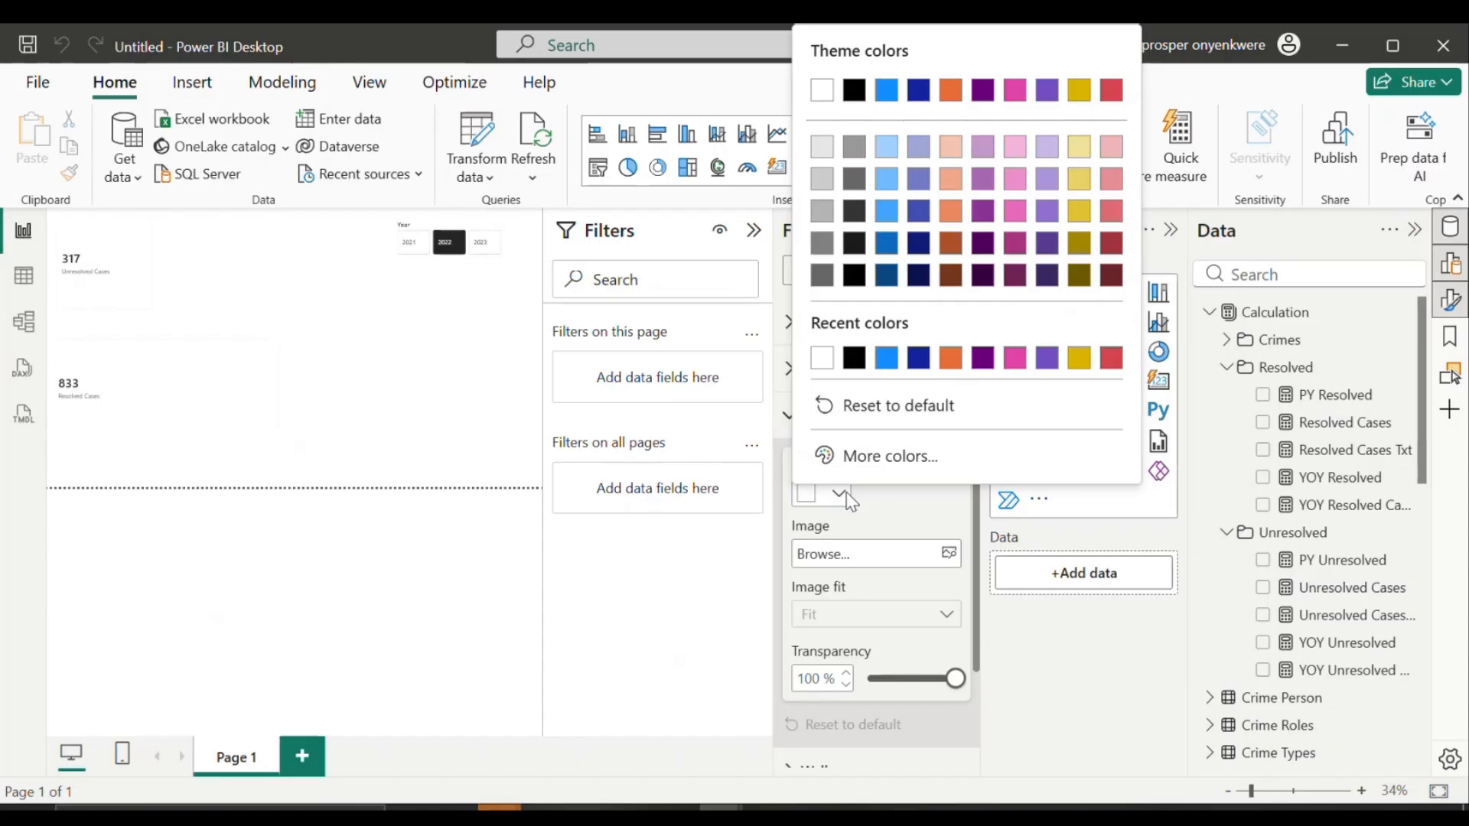
left_click(865, 457)
left_click(610, 555)
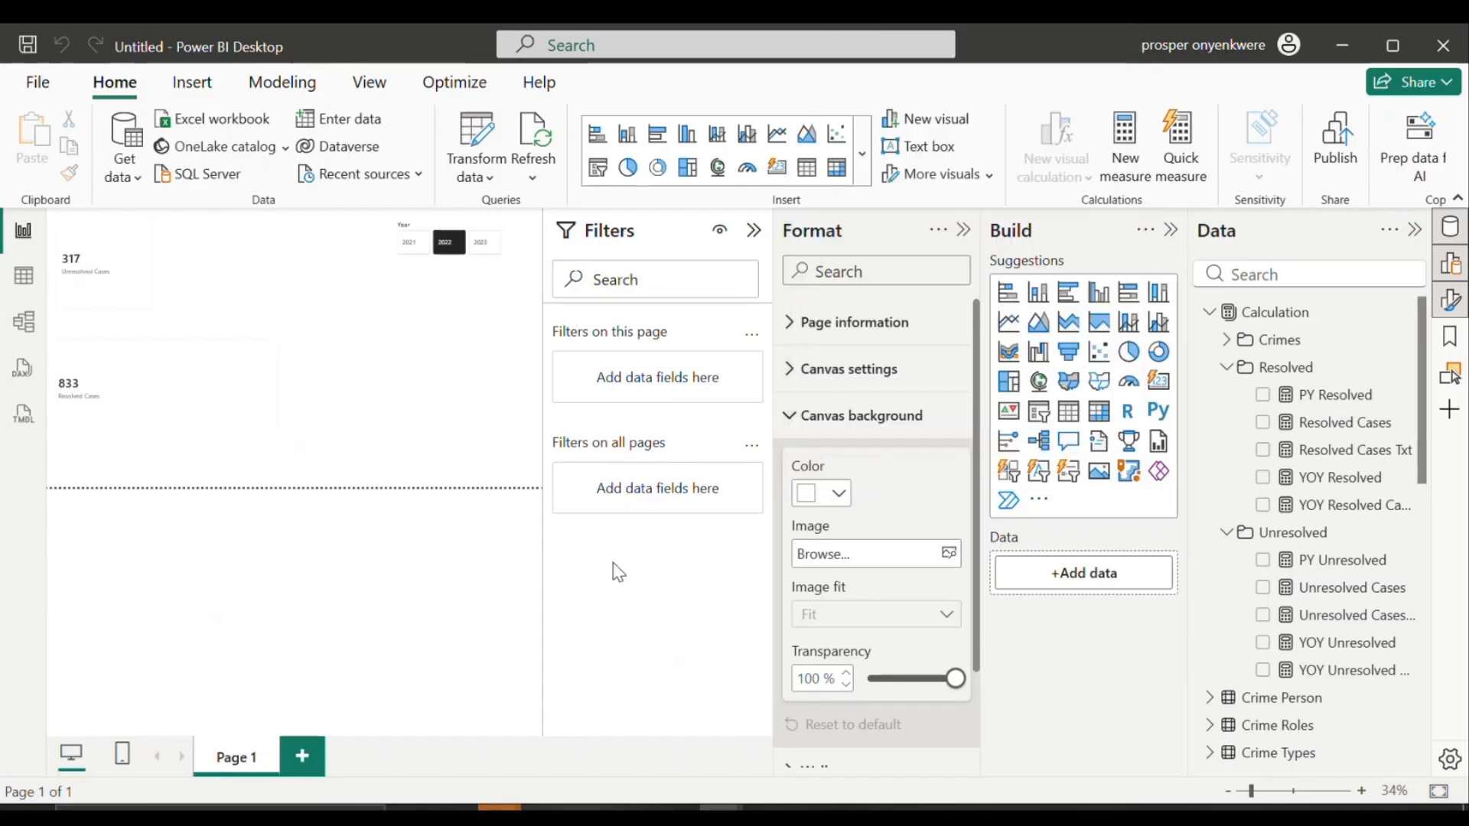
Step: Switch to the Tactical Crimes Dataset2 report and open the canvas background color choices of its Dashboard page
mouse_move(720, 808)
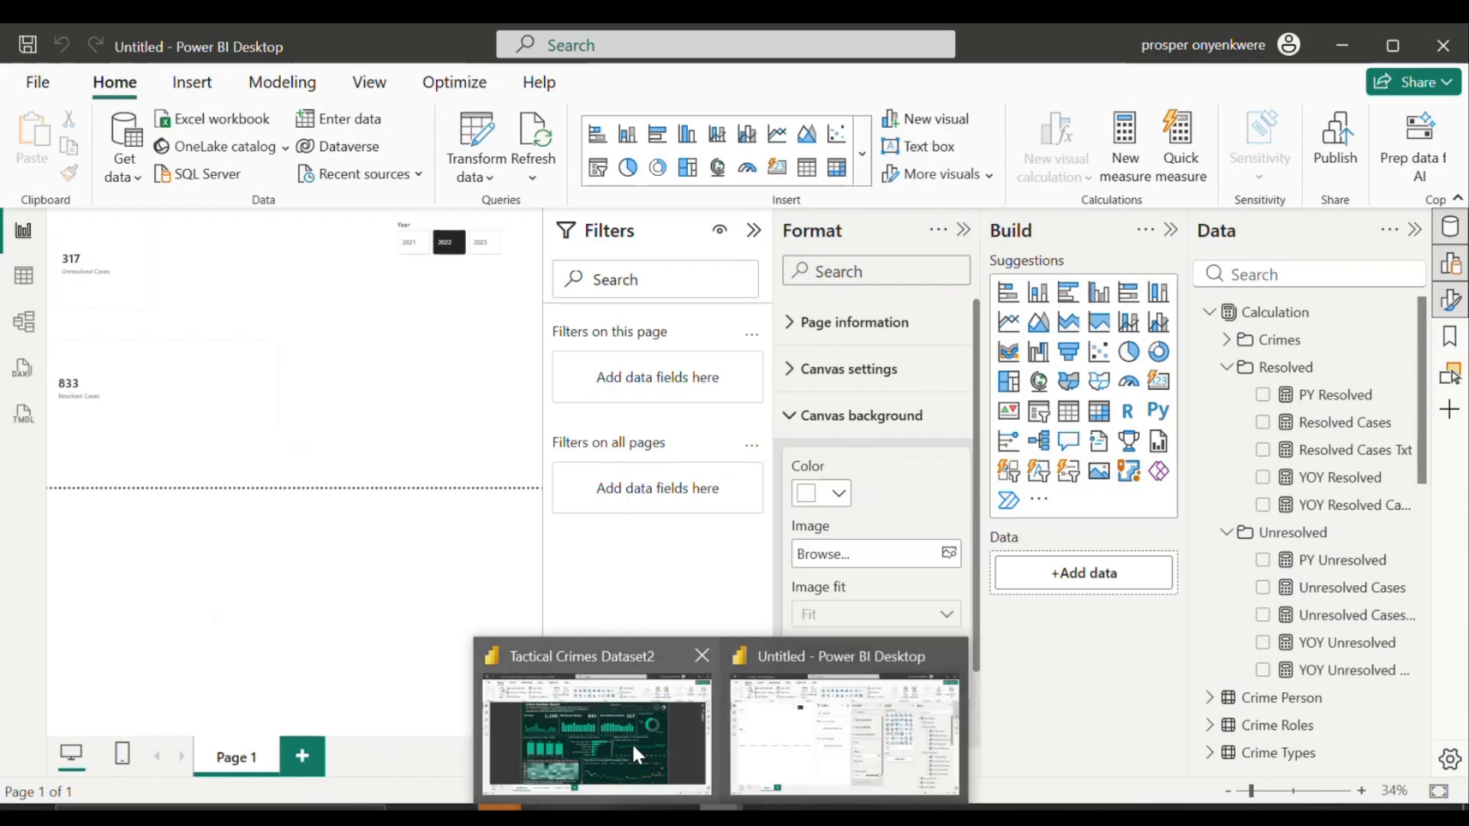
left_click(631, 741)
left_click(1451, 300)
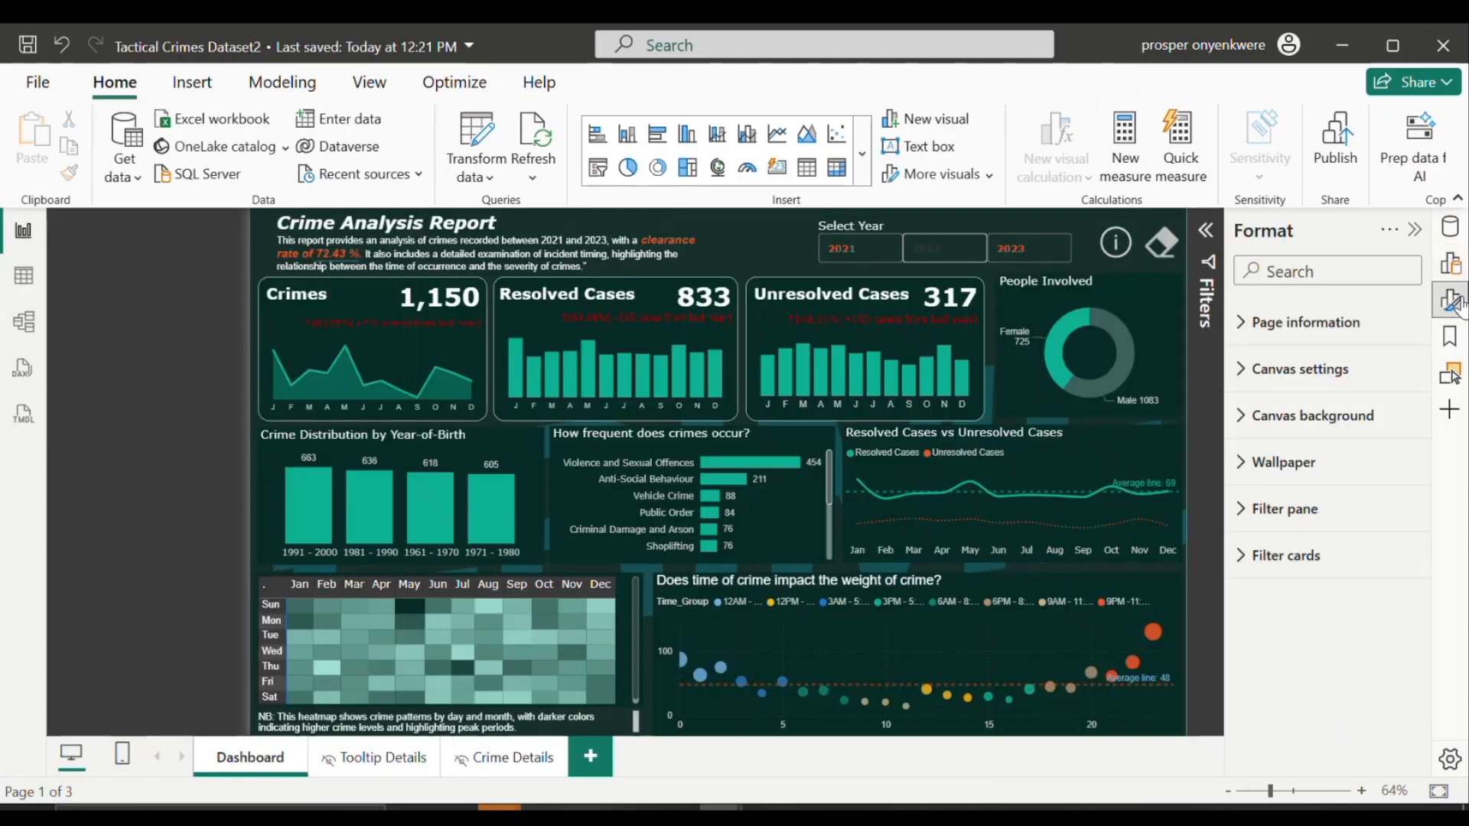
left_click(1254, 417)
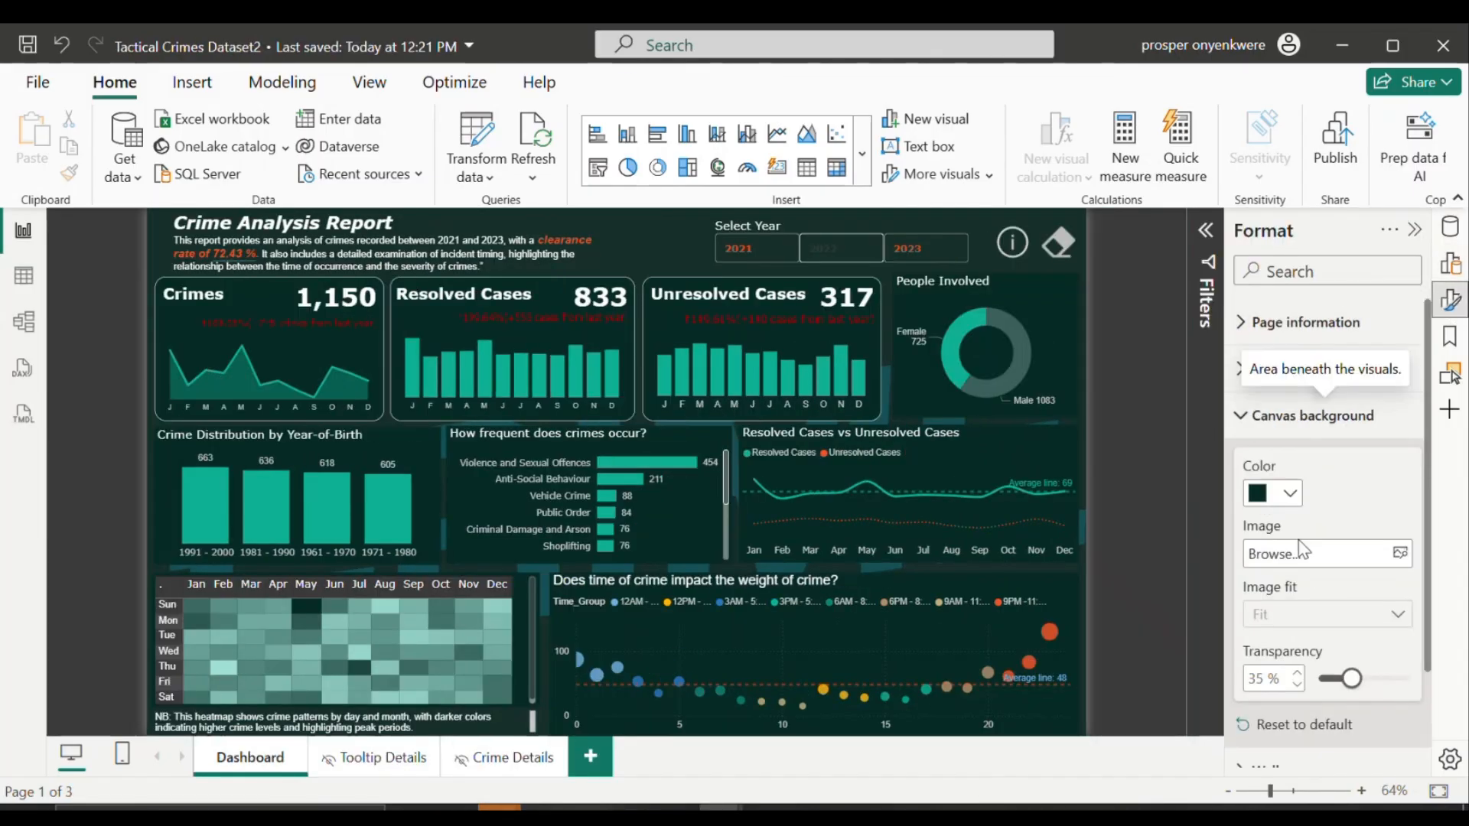
left_click(1290, 494)
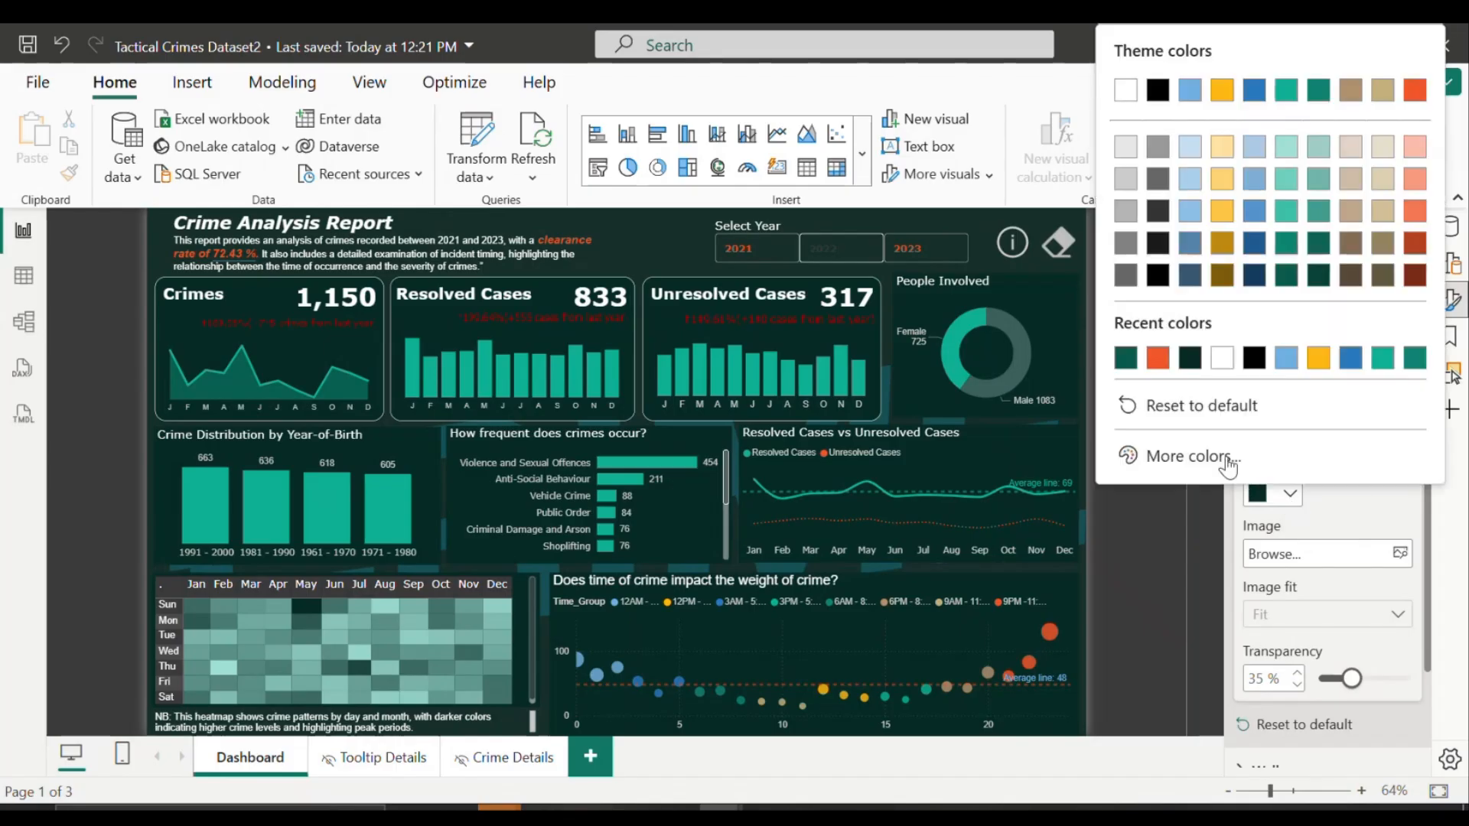
Step: Copy the hex code #052B24 of the Tactical Crimes Dataset2 canvas background and switch to the untitled report
left_click(1228, 459)
left_click(1147, 413)
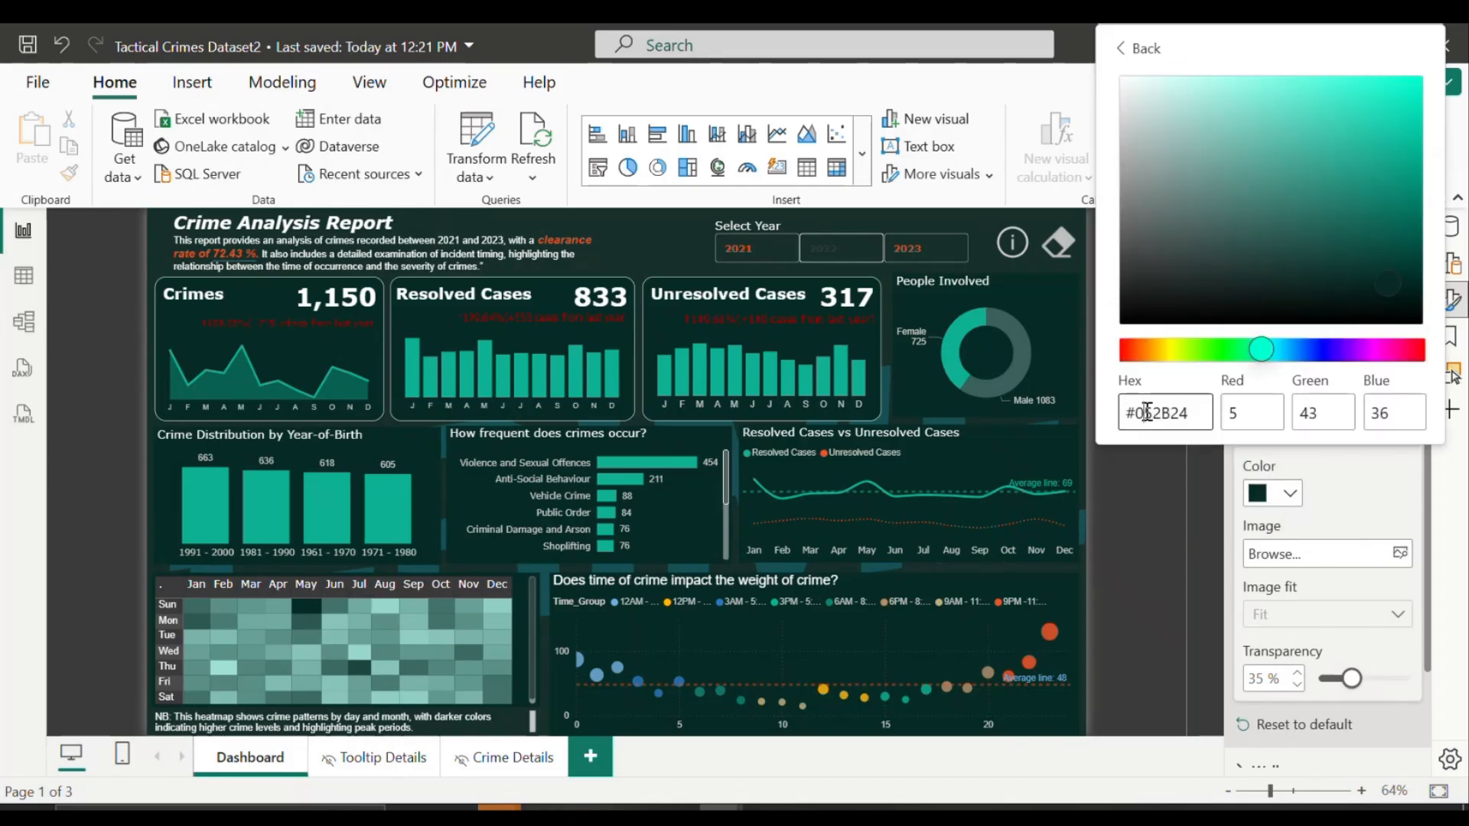
key("ctrl+a")
key("ctrl+c")
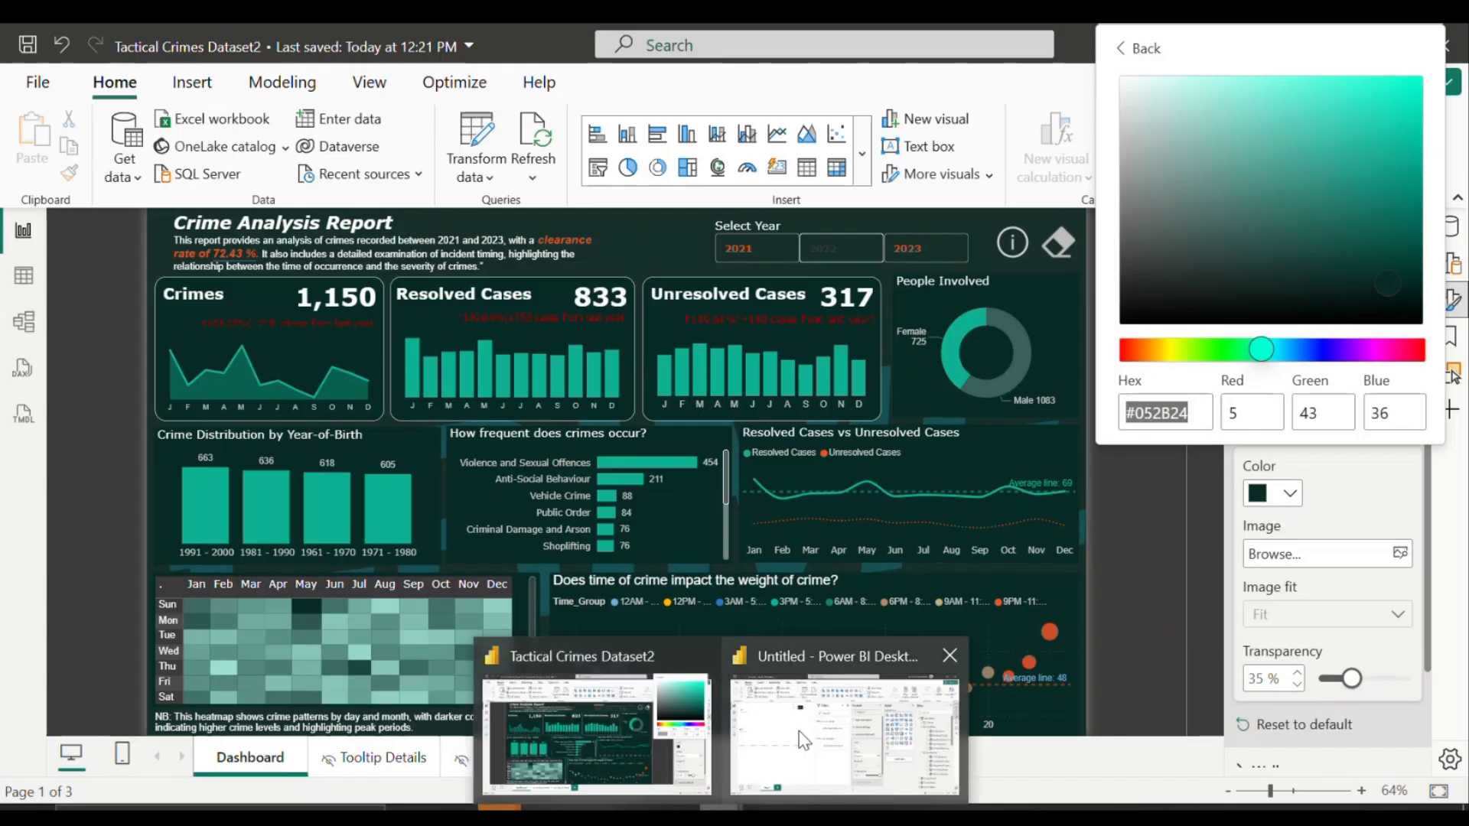
left_click(834, 734)
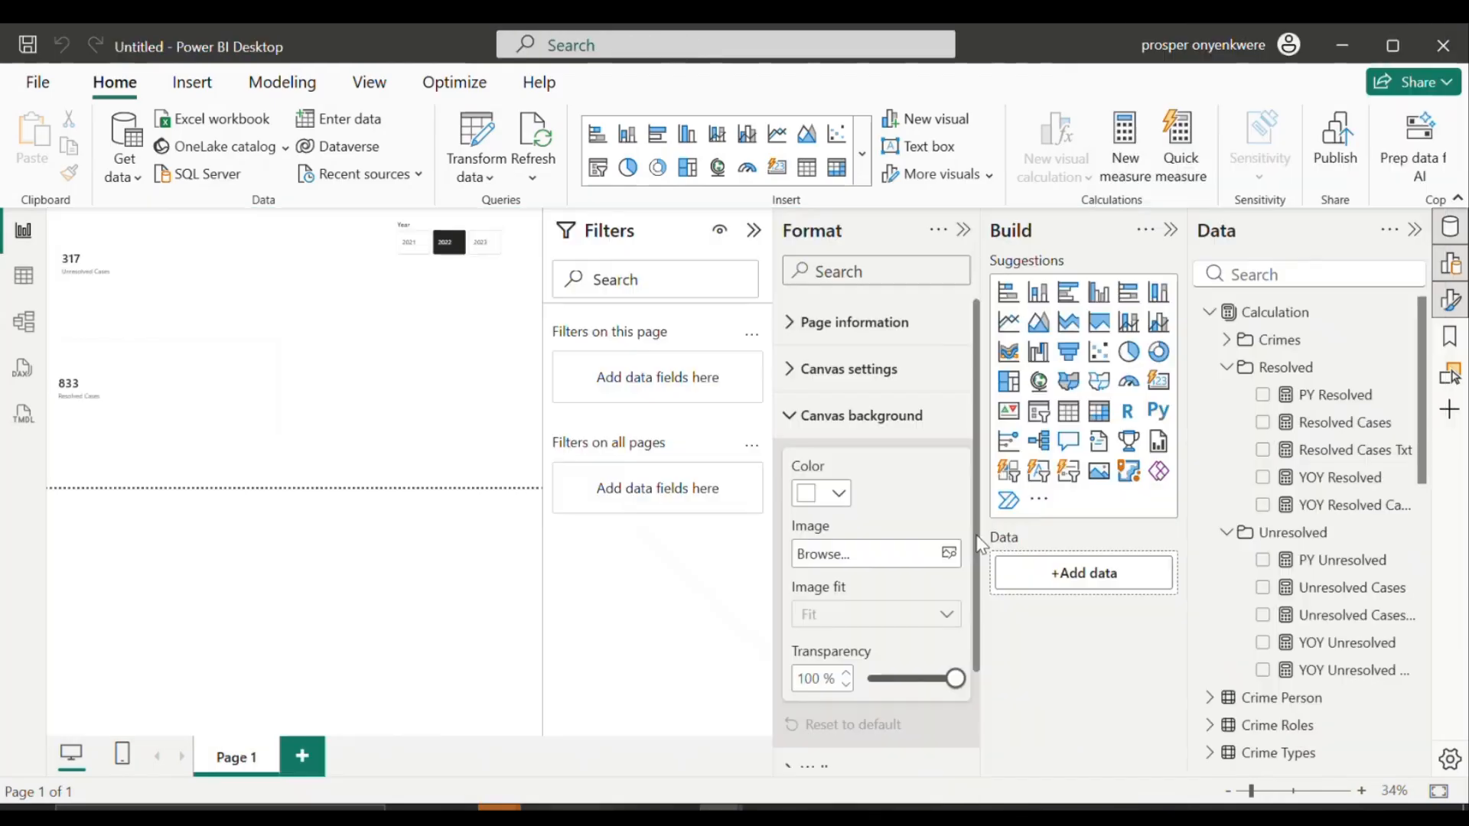
Step: Set the page's canvas background colour to #052B24 with 1% transparency and collapse the Format and Build panes
left_click(839, 494)
left_click(857, 459)
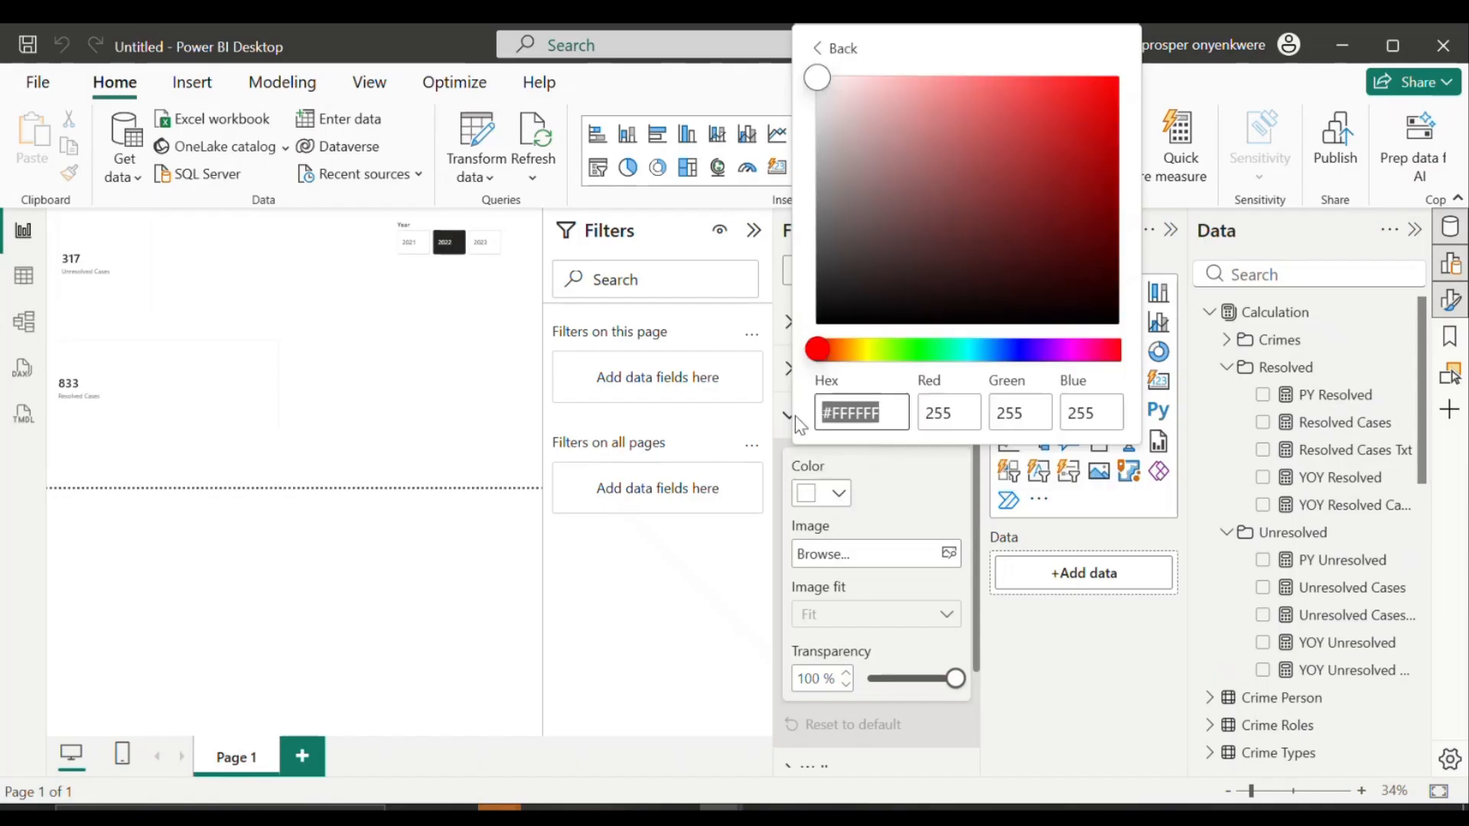
key("ctrl+v")
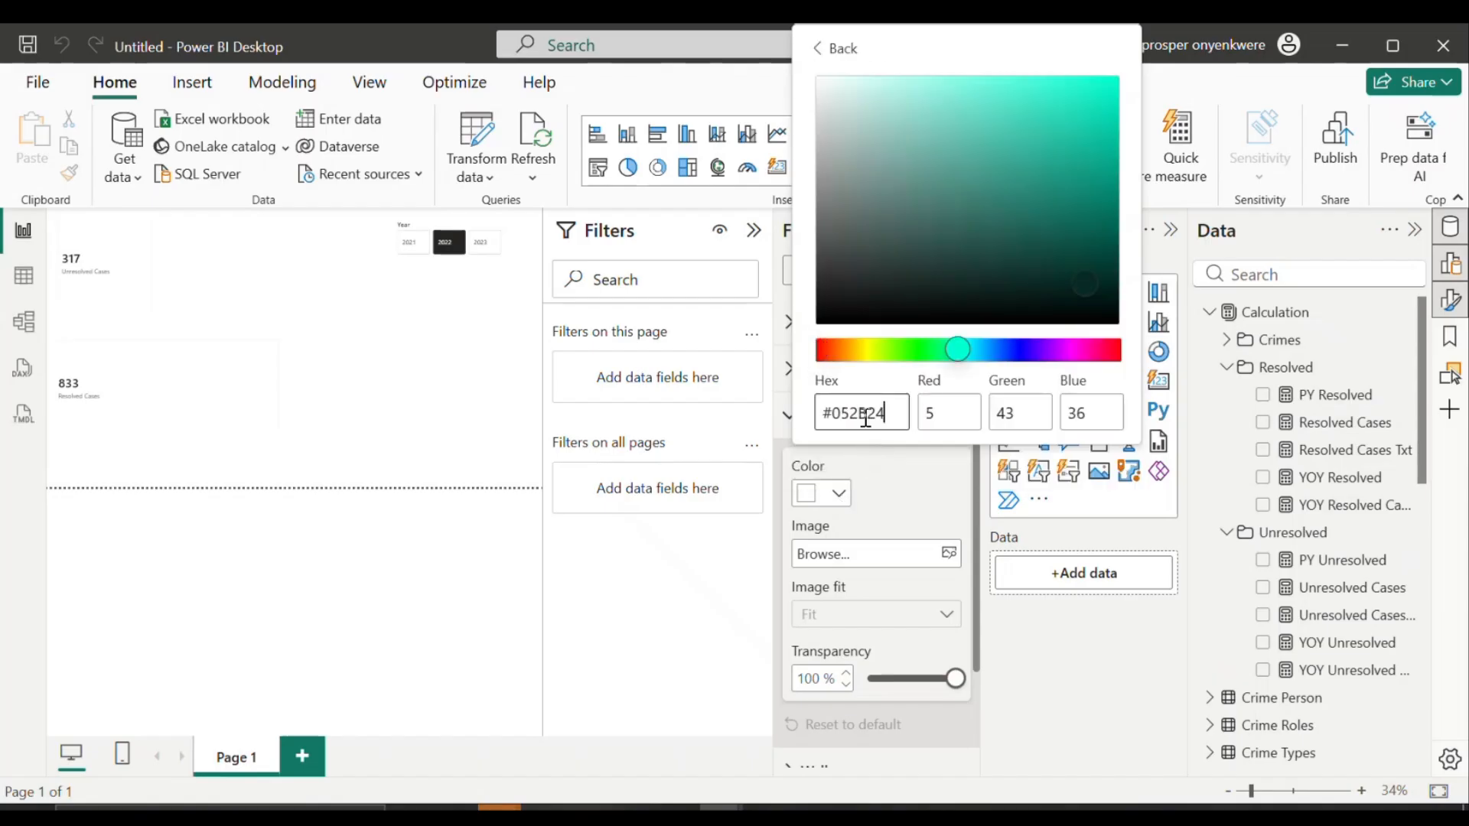
left_click(924, 512)
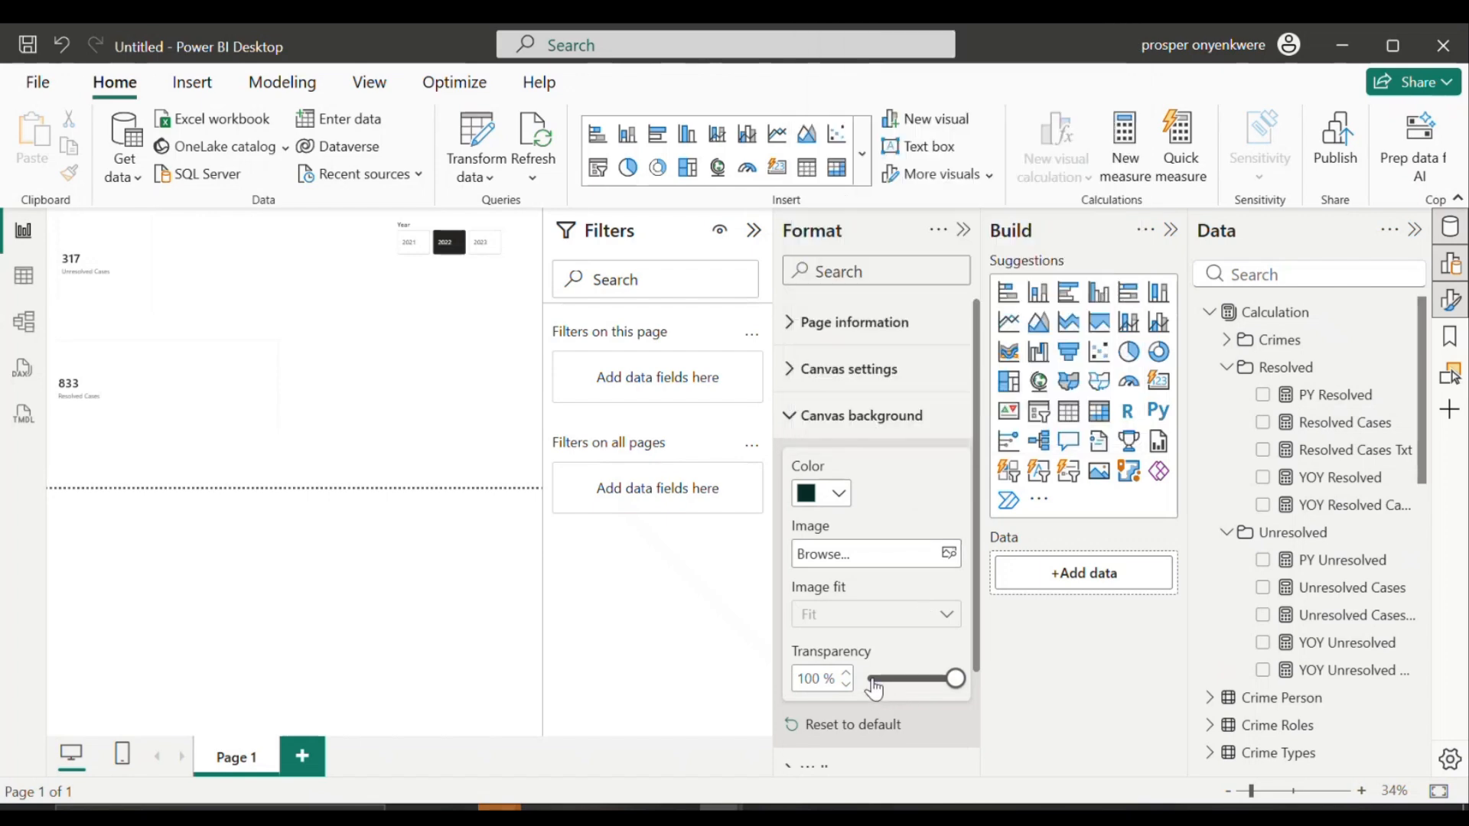
left_click(871, 678)
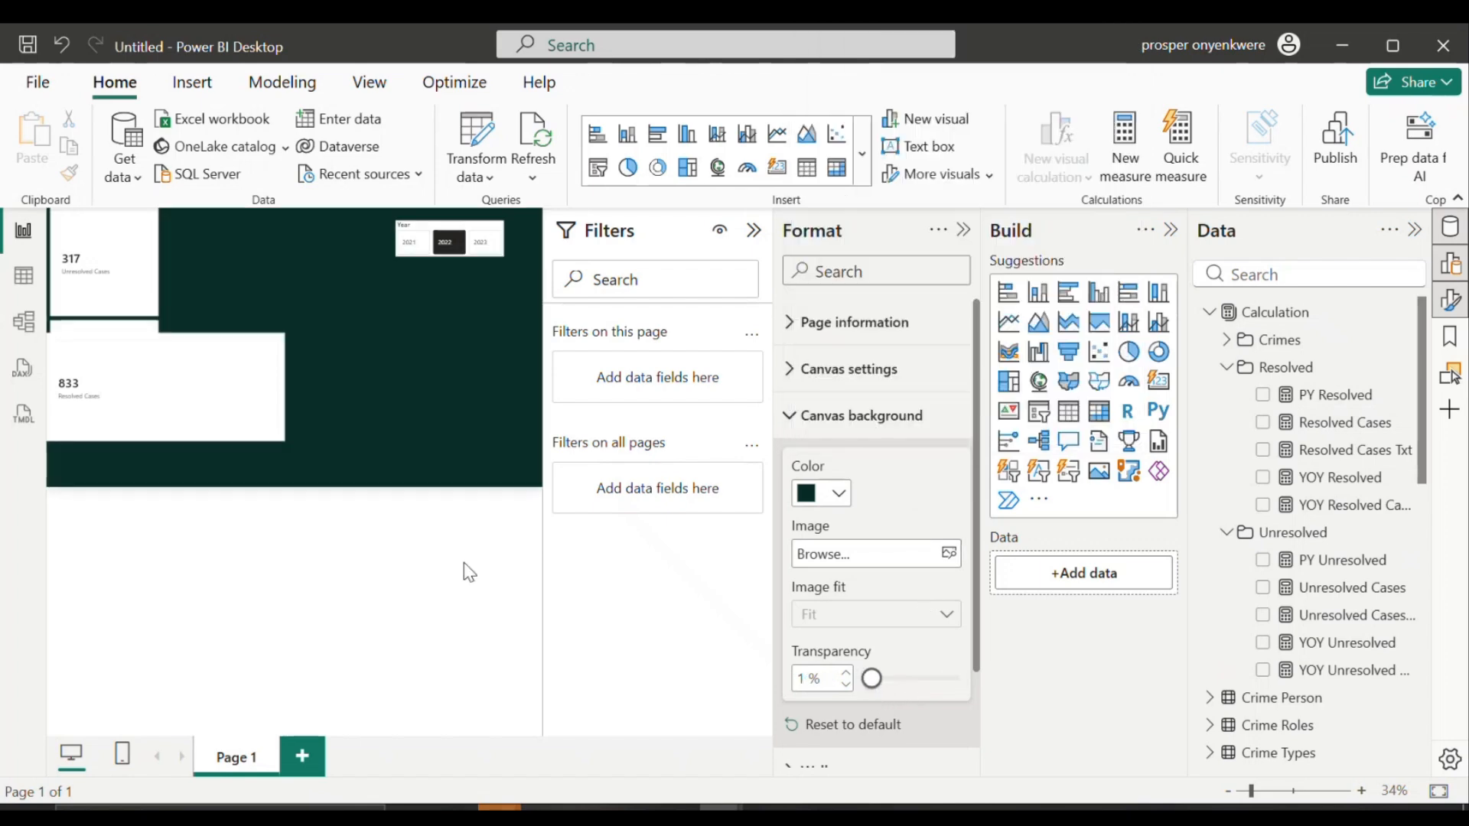
left_click(965, 232)
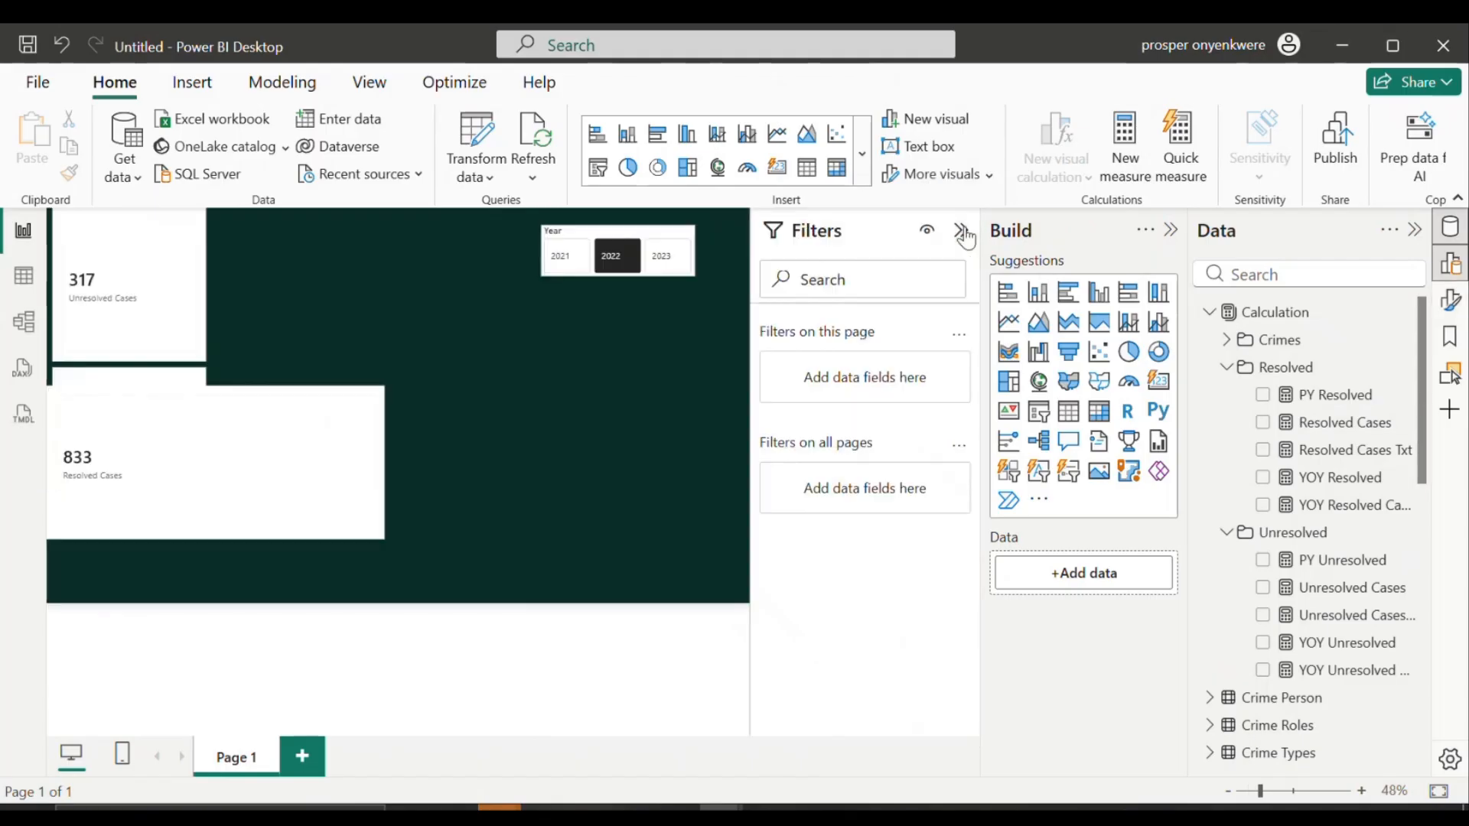
left_click(1170, 232)
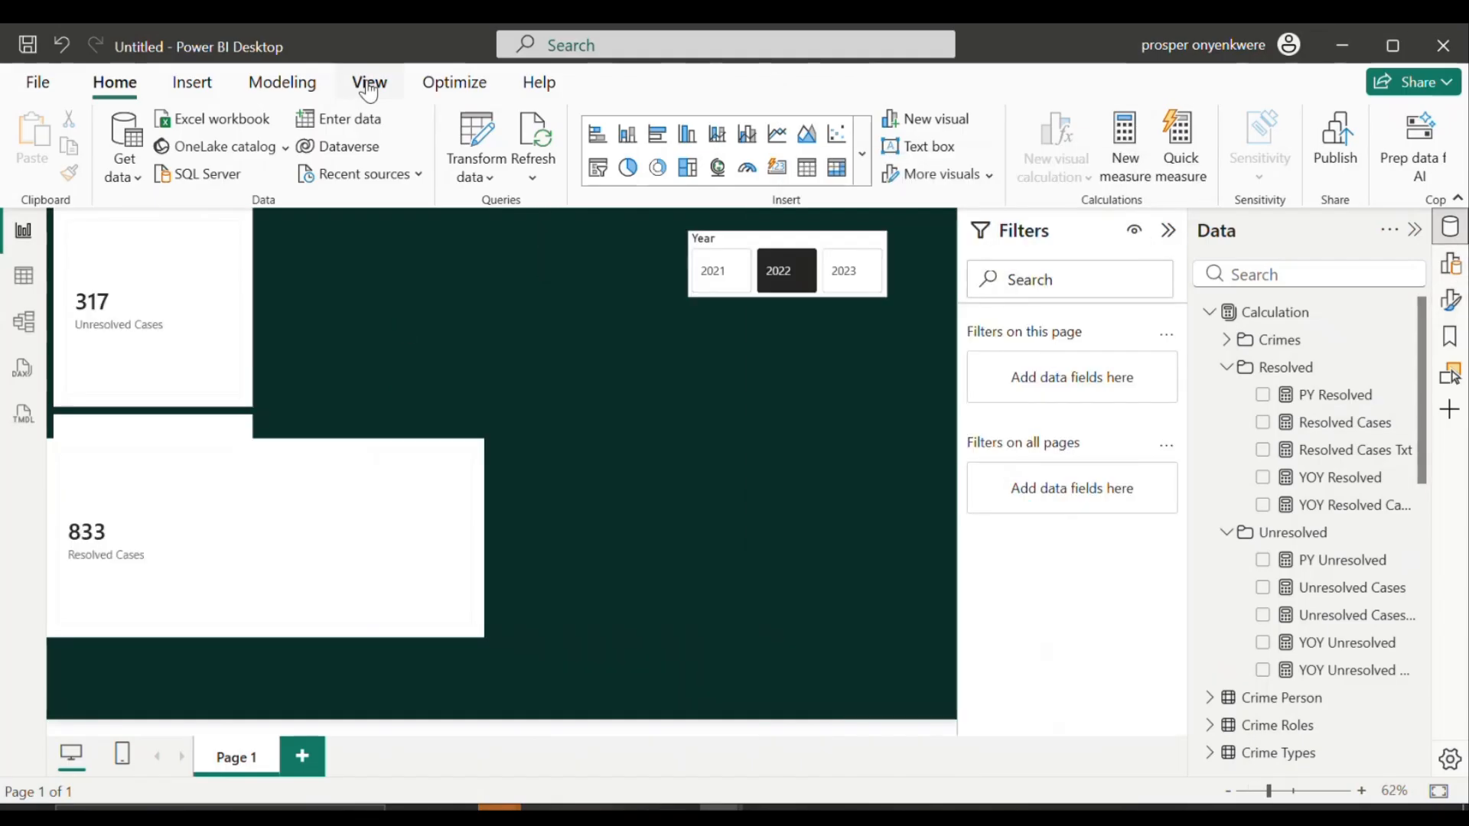
Step: Try the Innovate theme on the report and undo the theme change
left_click(368, 84)
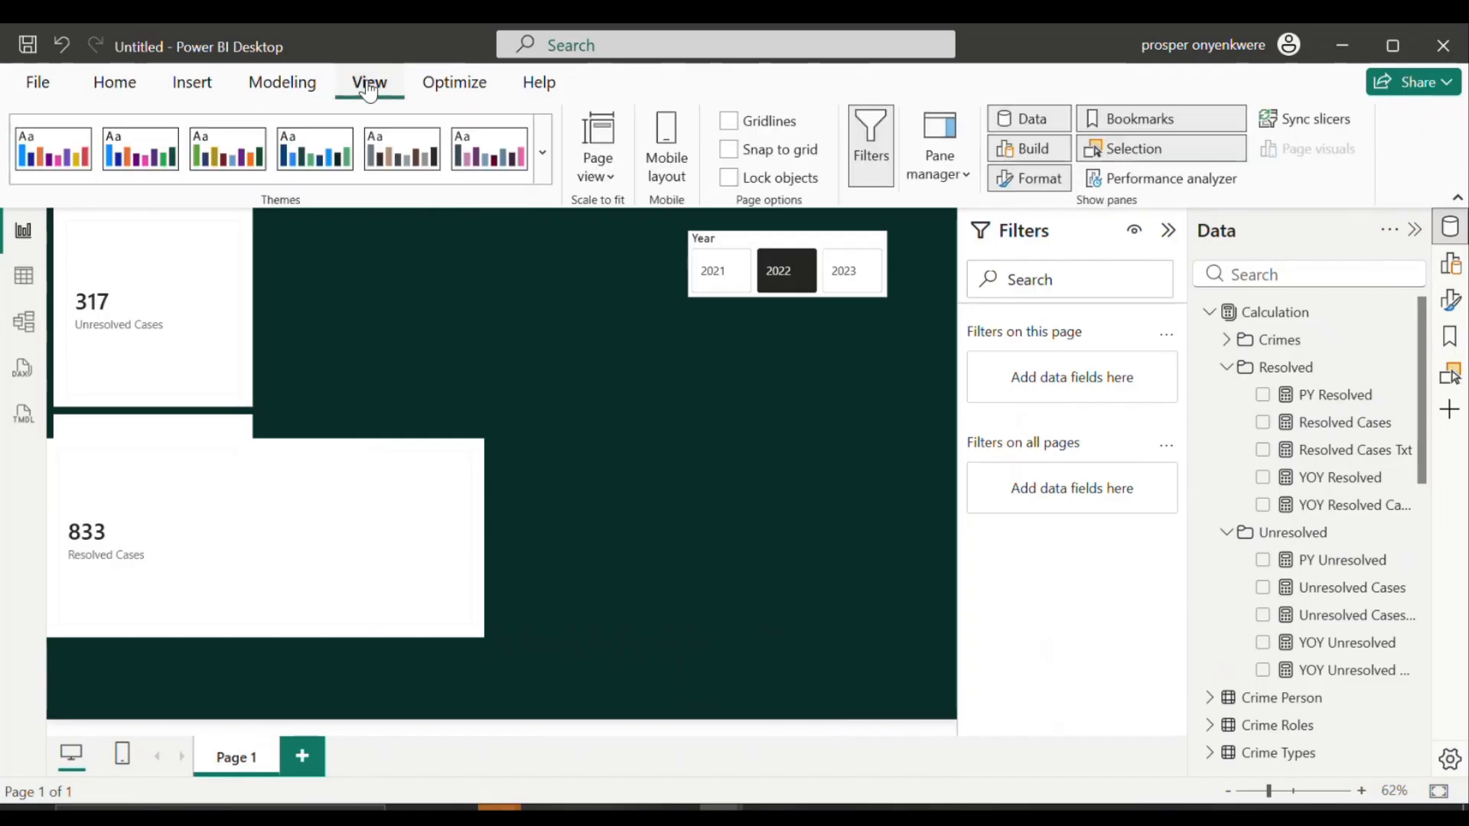
left_click(544, 162)
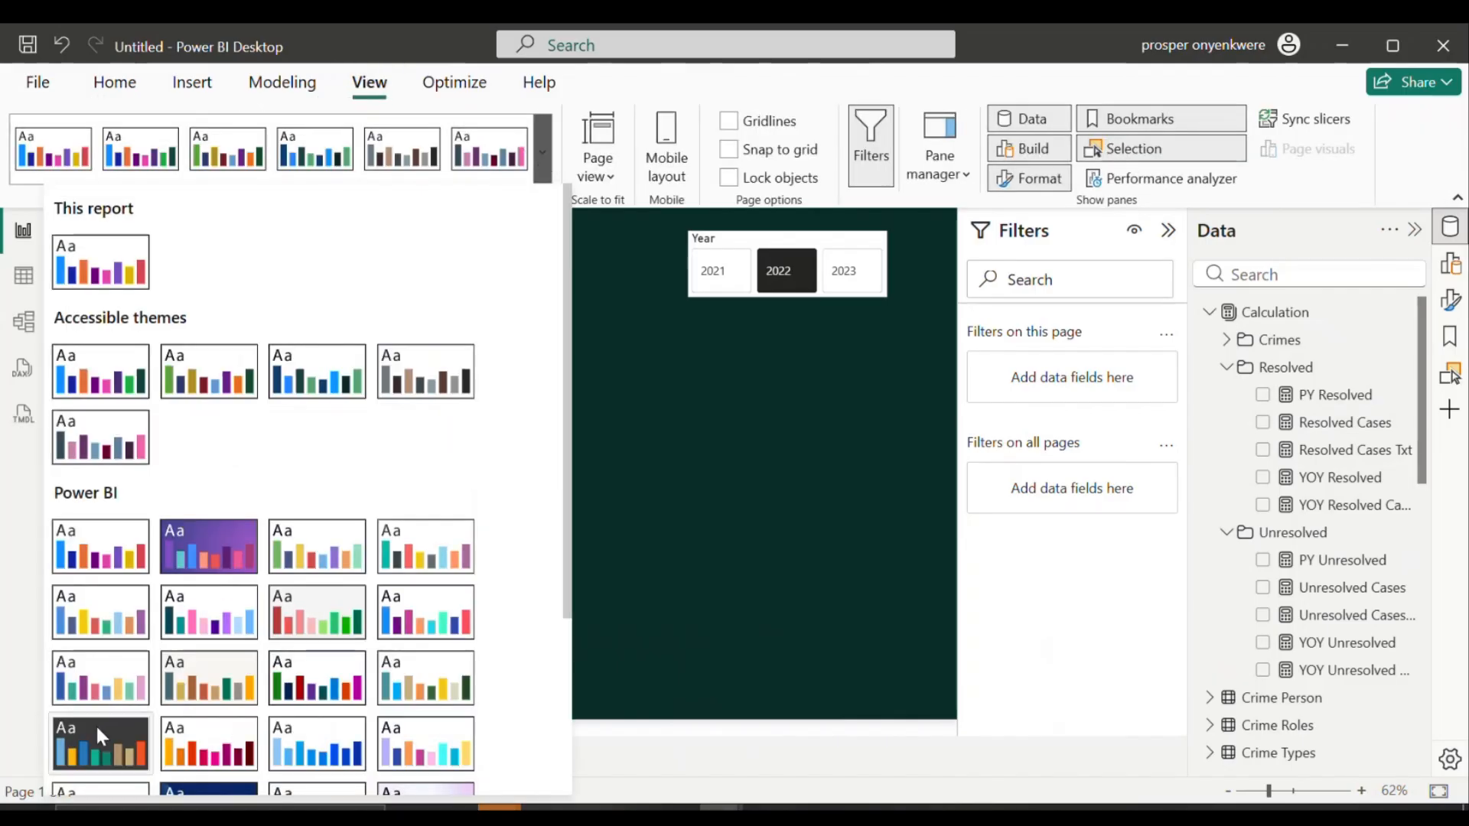
left_click(98, 728)
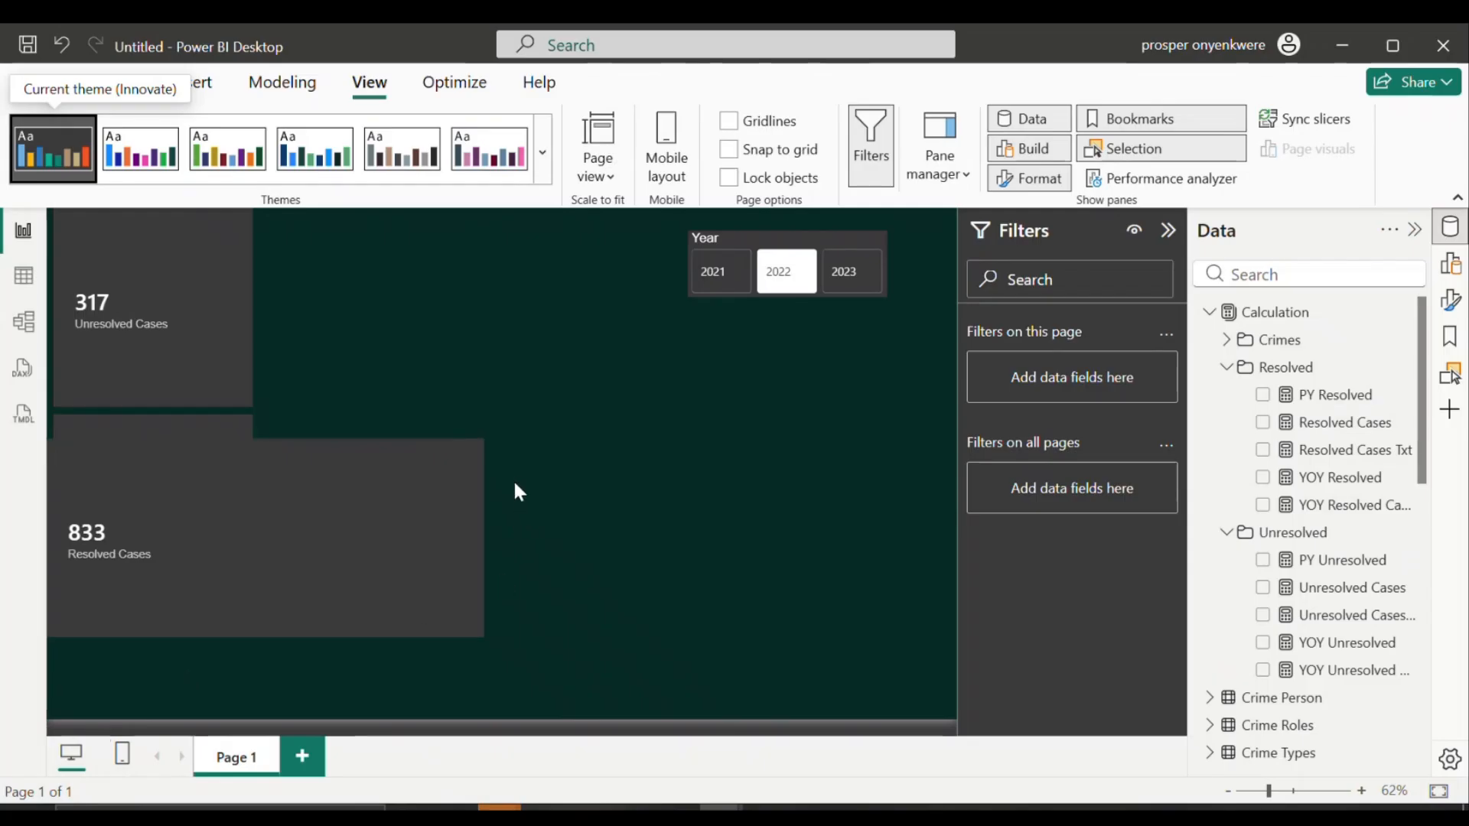
left_click(61, 63)
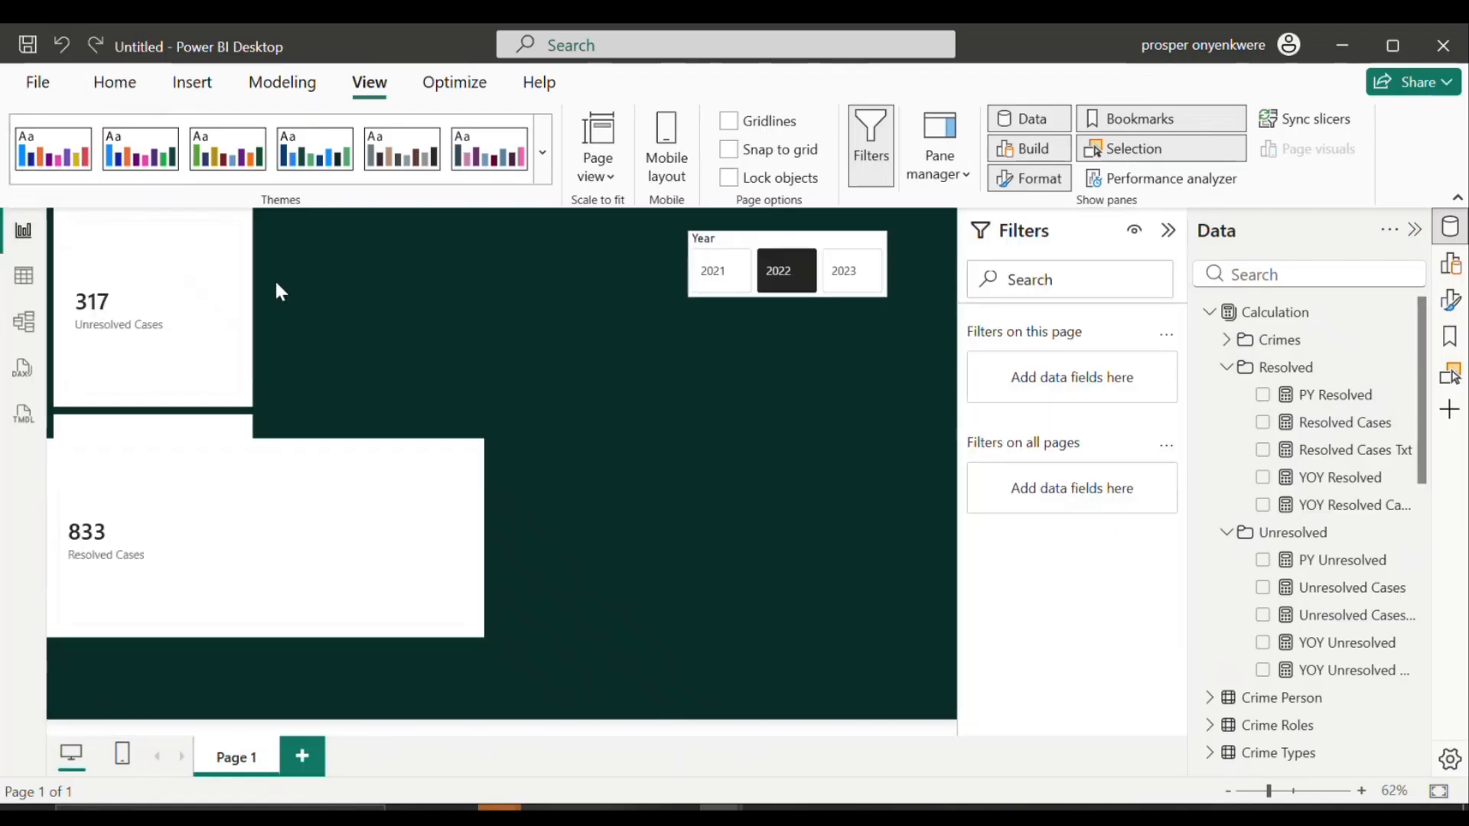
Step: Remove the Resolved Cases, Unresolved Cases and Total Crimes cards from the page, moving overlapping cards apart to reach them
left_click_drag(198, 286, 727, 500)
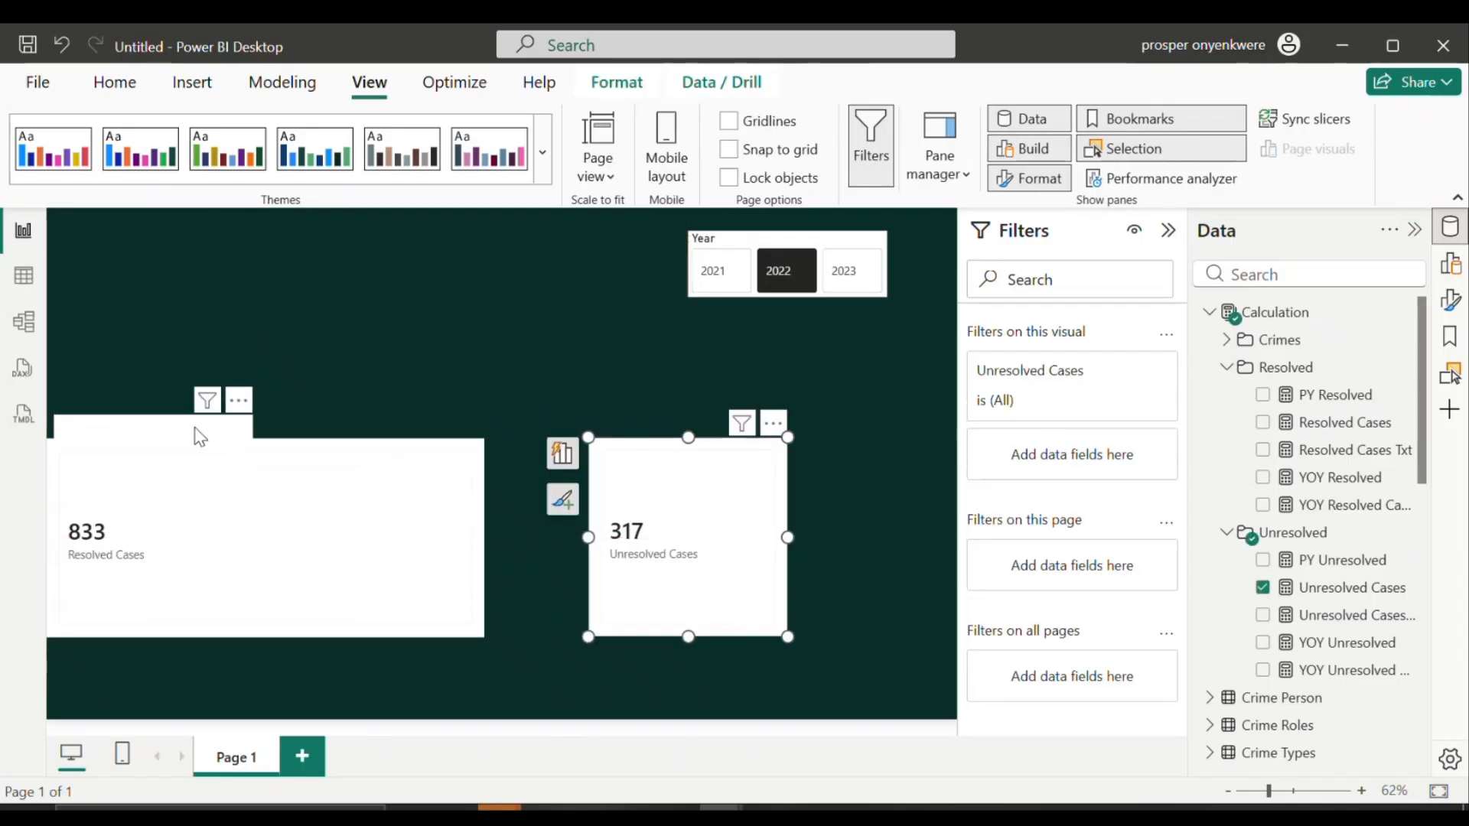
left_click_drag(194, 428, 465, 202)
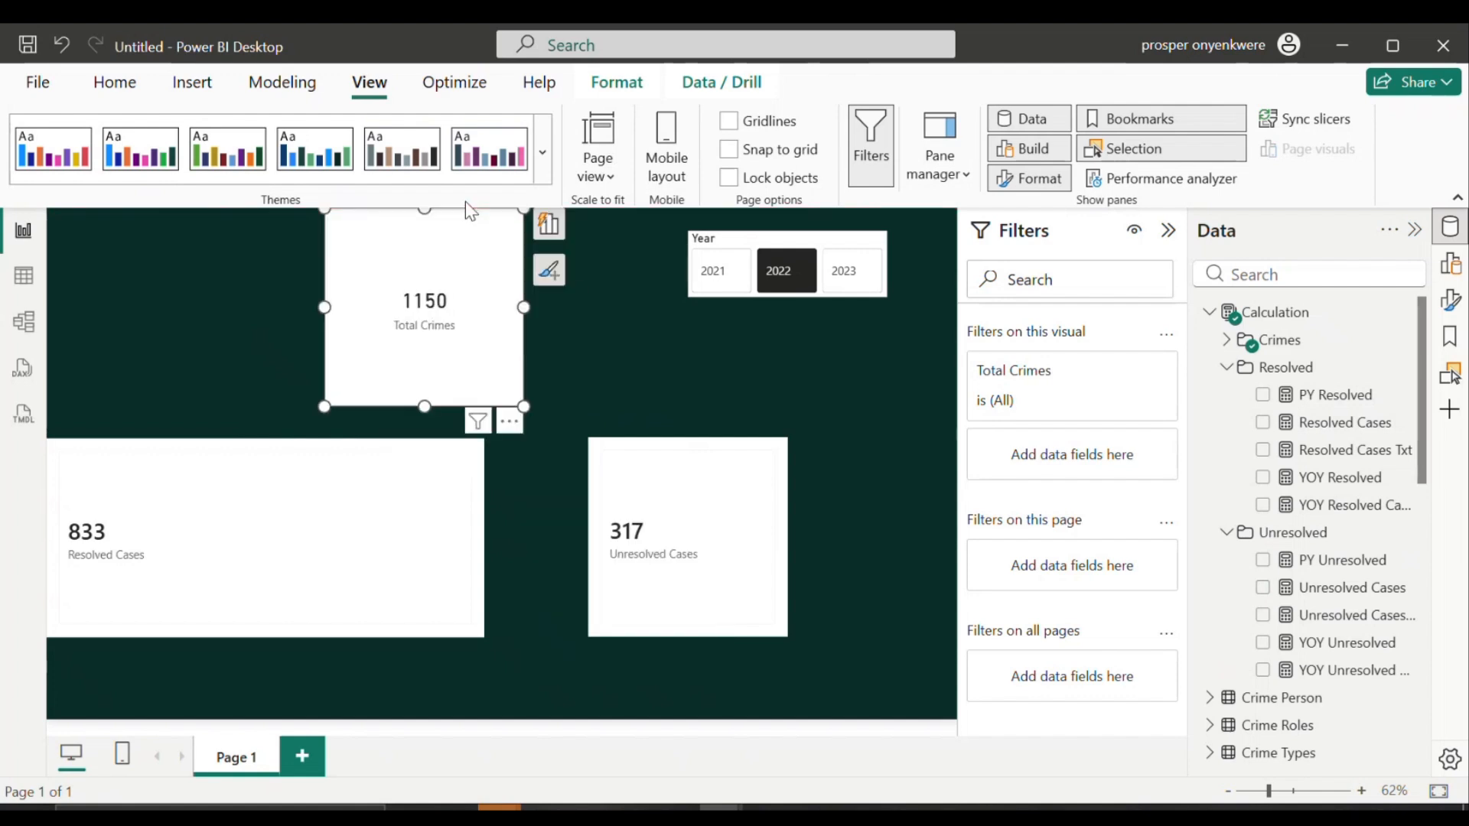
left_click(294, 493)
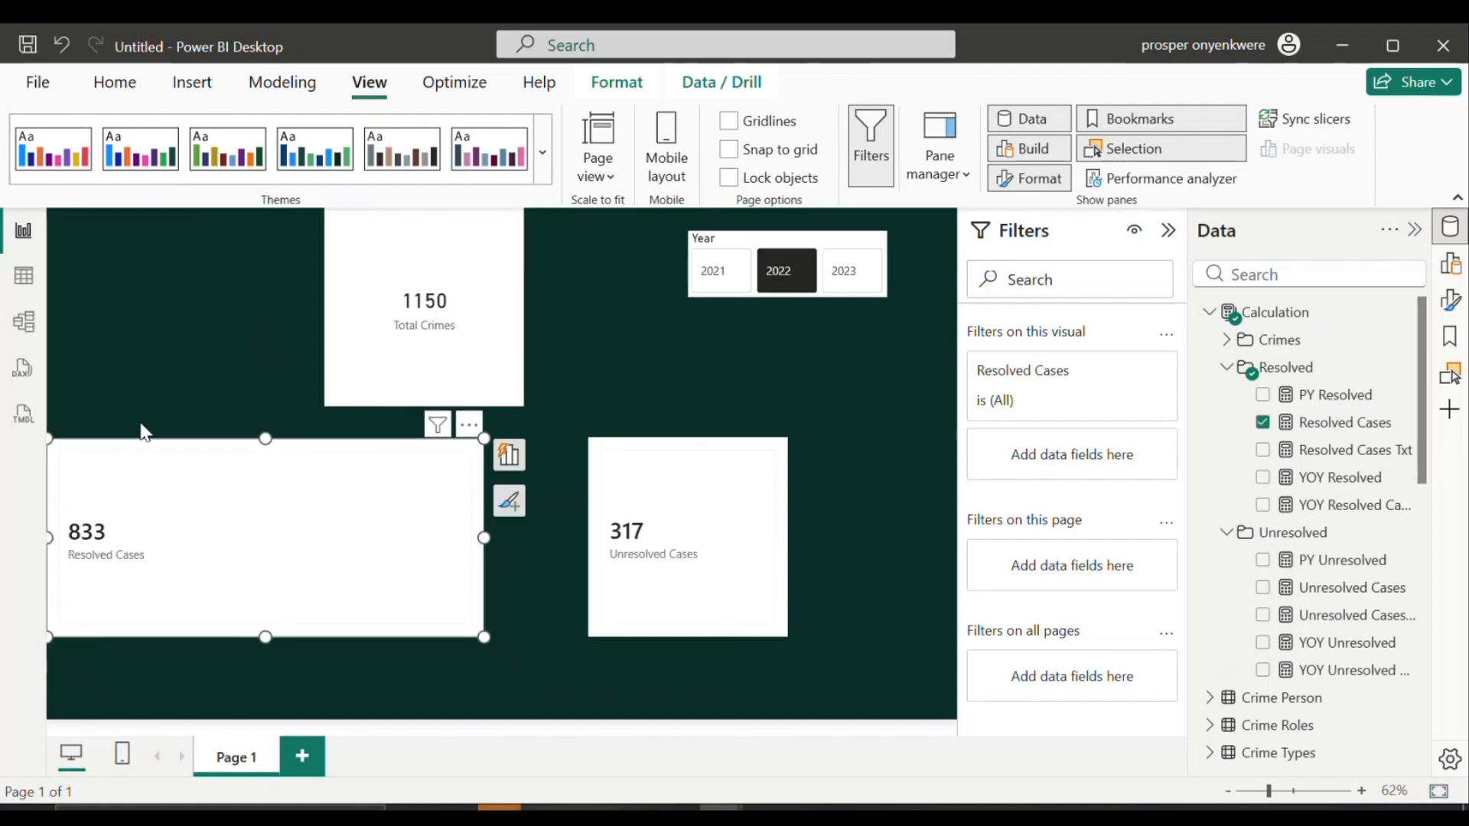
left_click(468, 427)
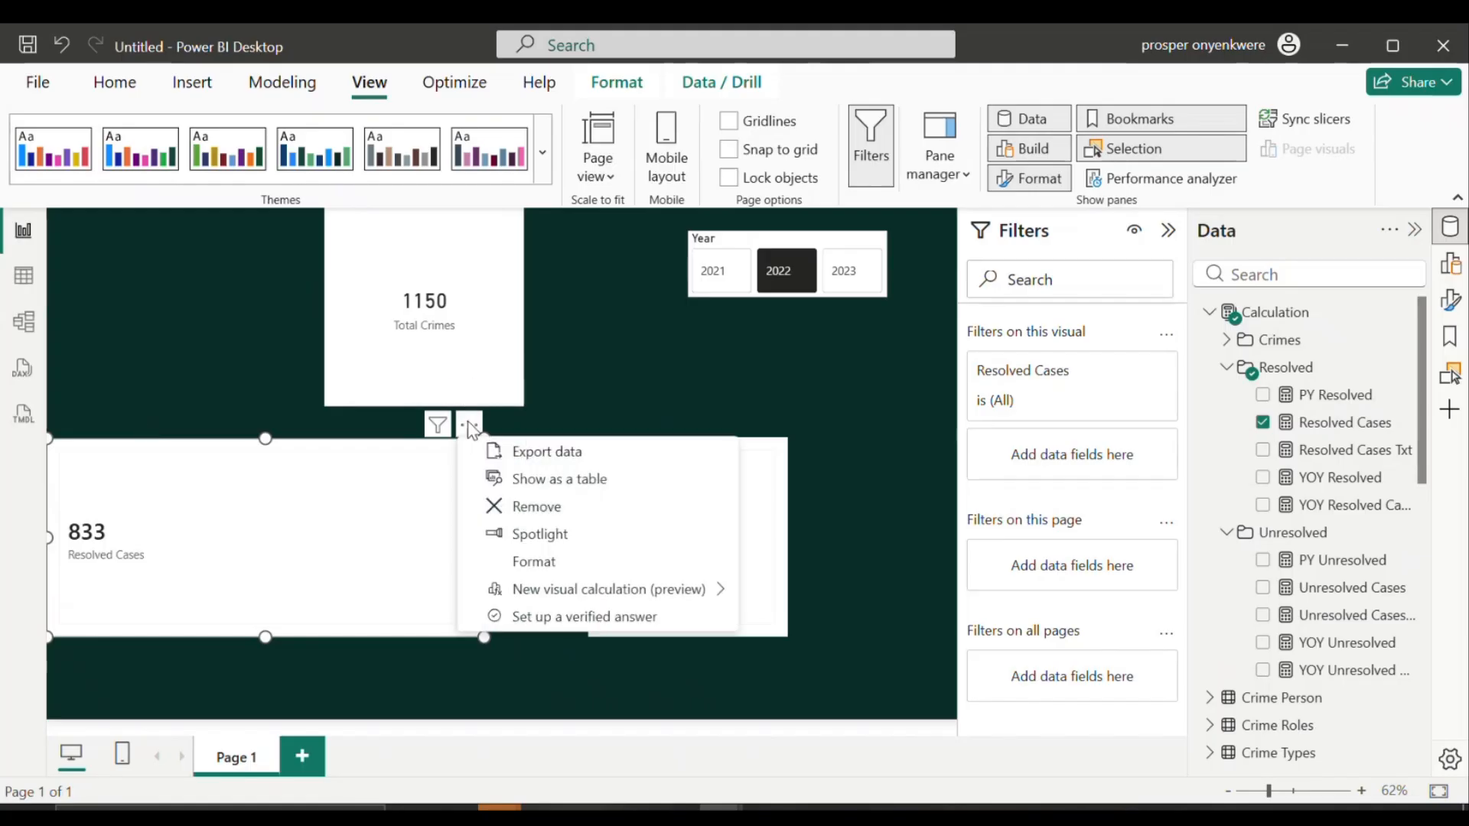
left_click(538, 506)
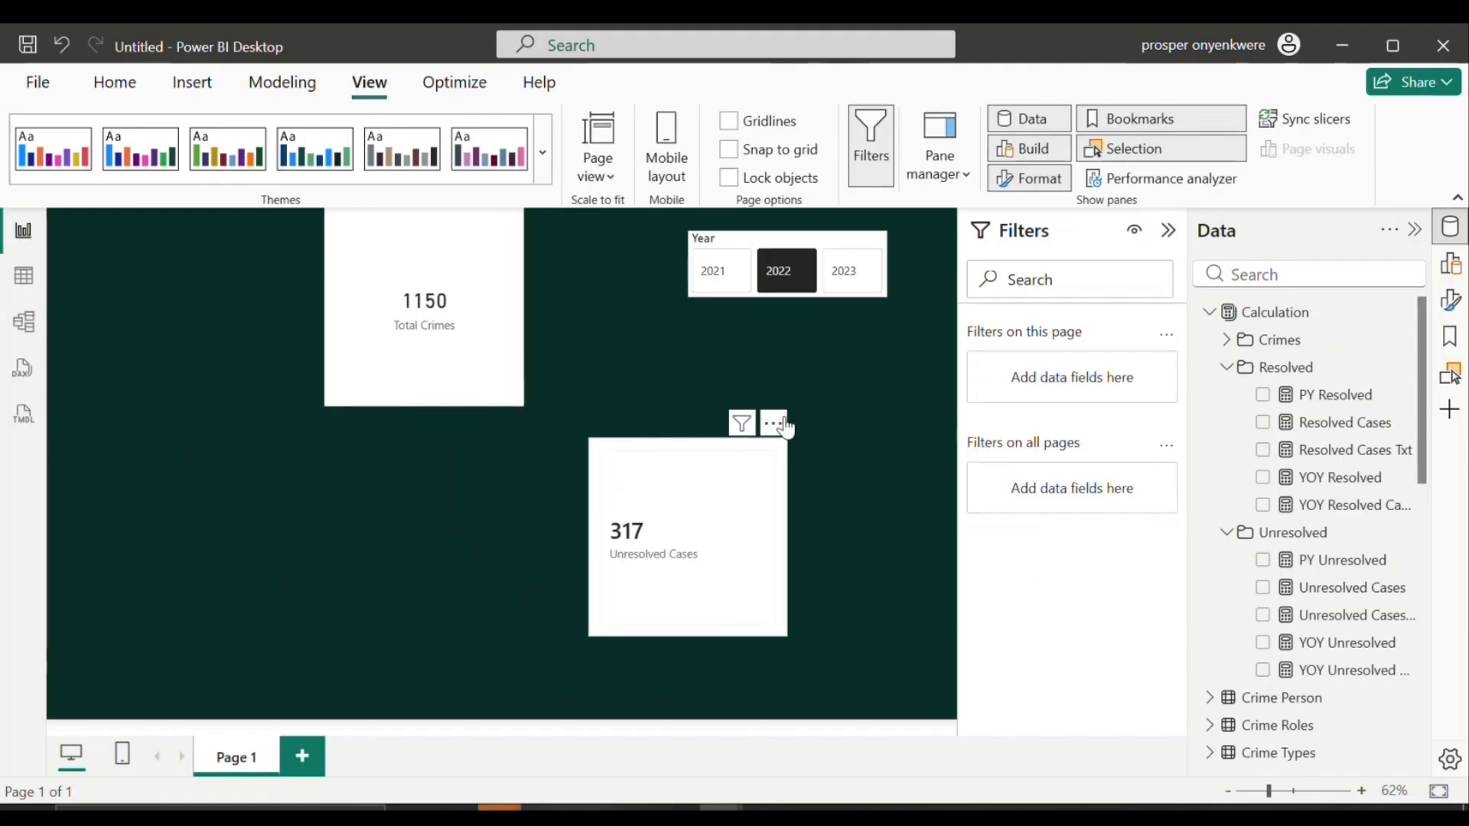
left_click(788, 424)
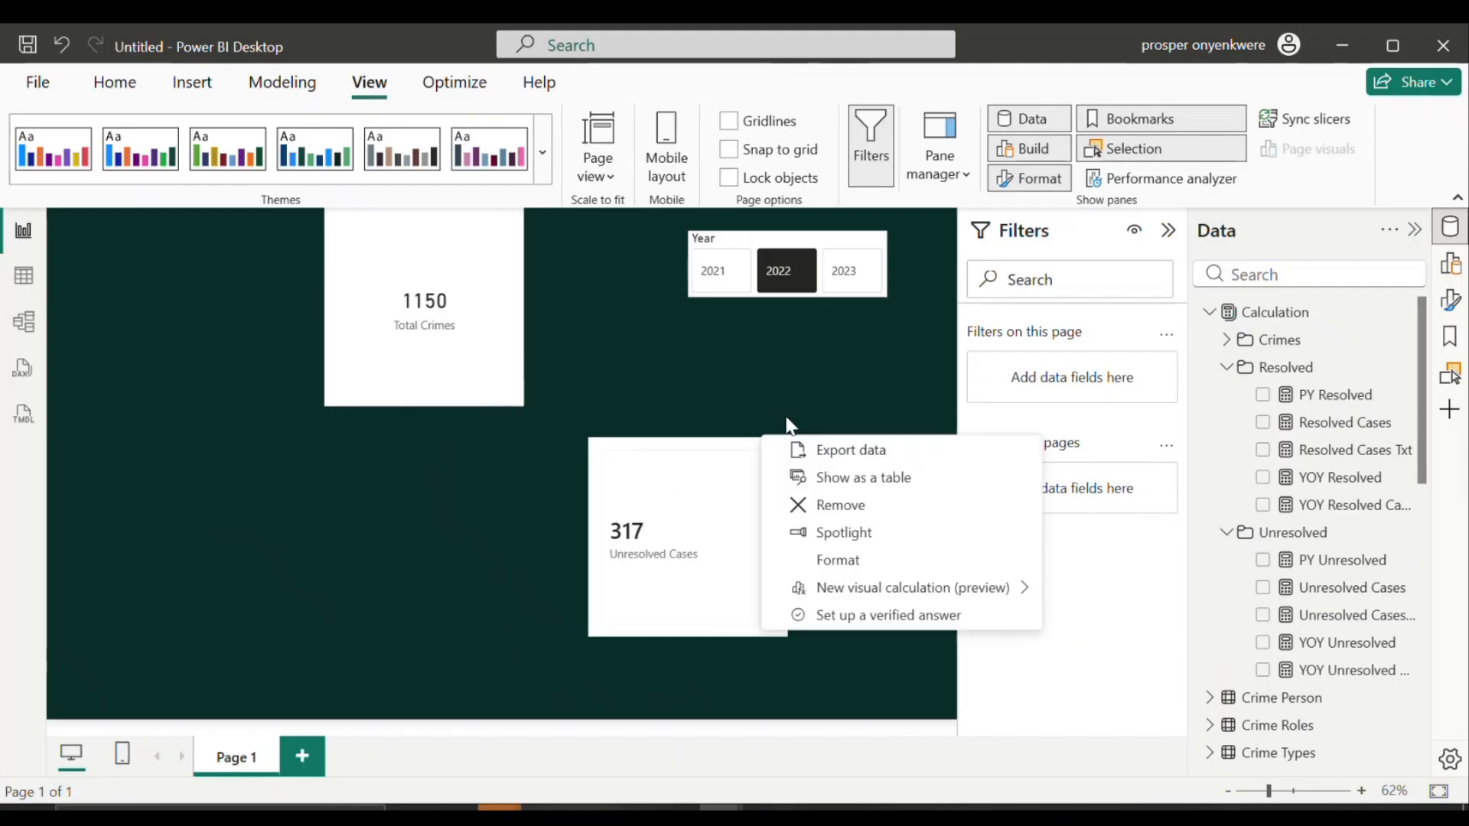
left_click(845, 507)
left_click_drag(523, 391, 535, 518)
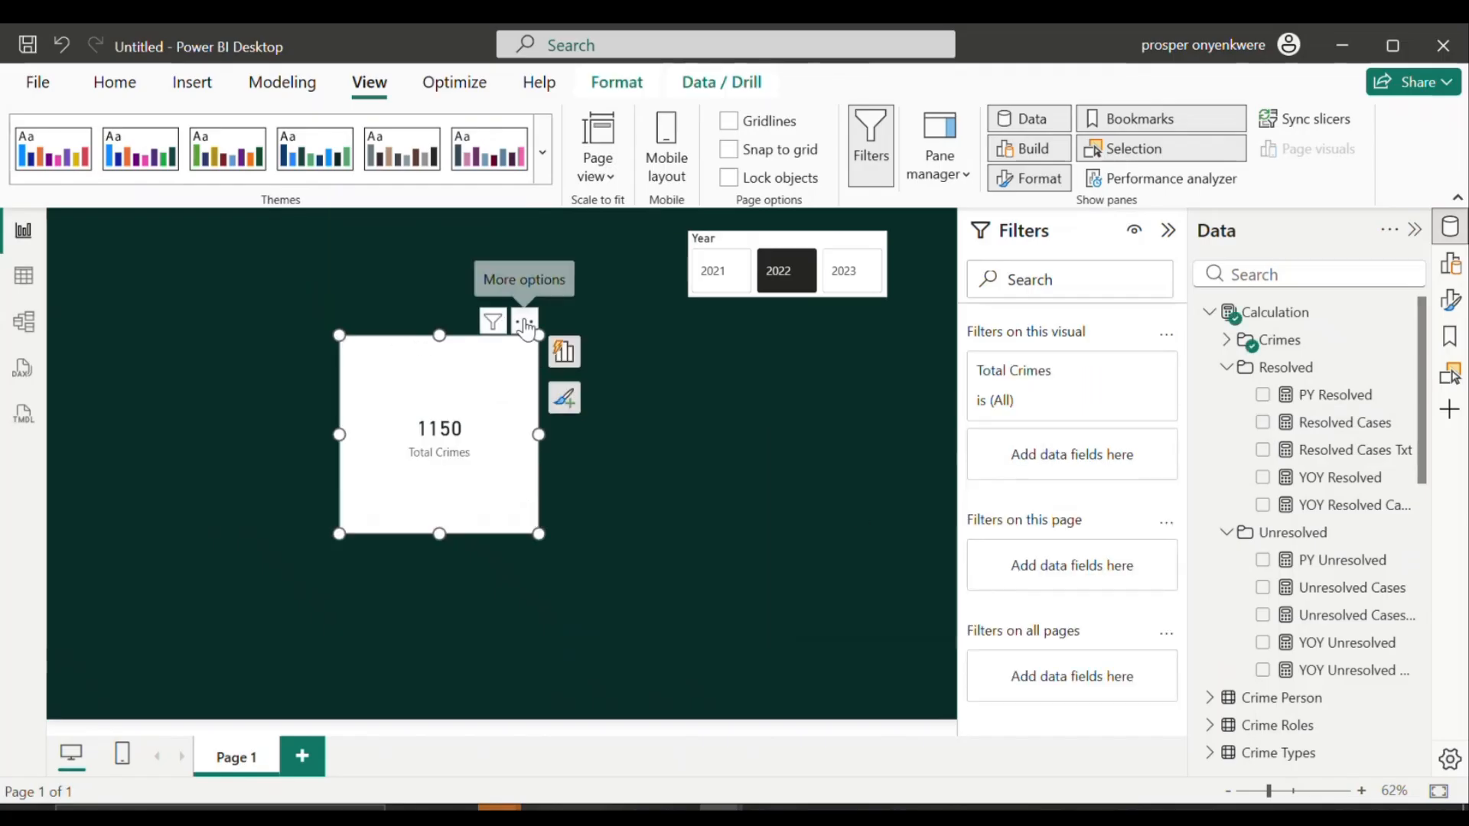
left_click(524, 321)
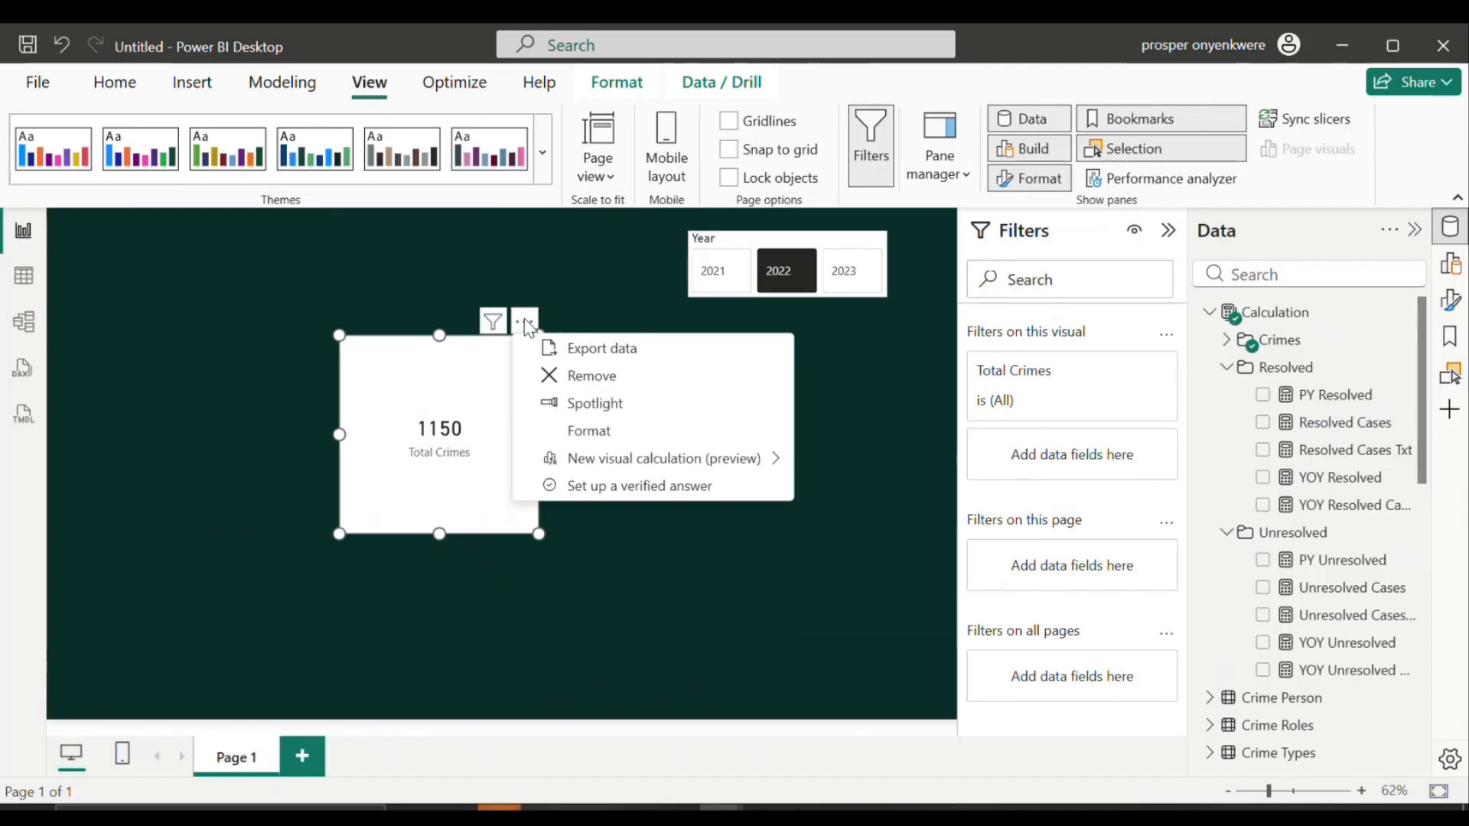
left_click(591, 375)
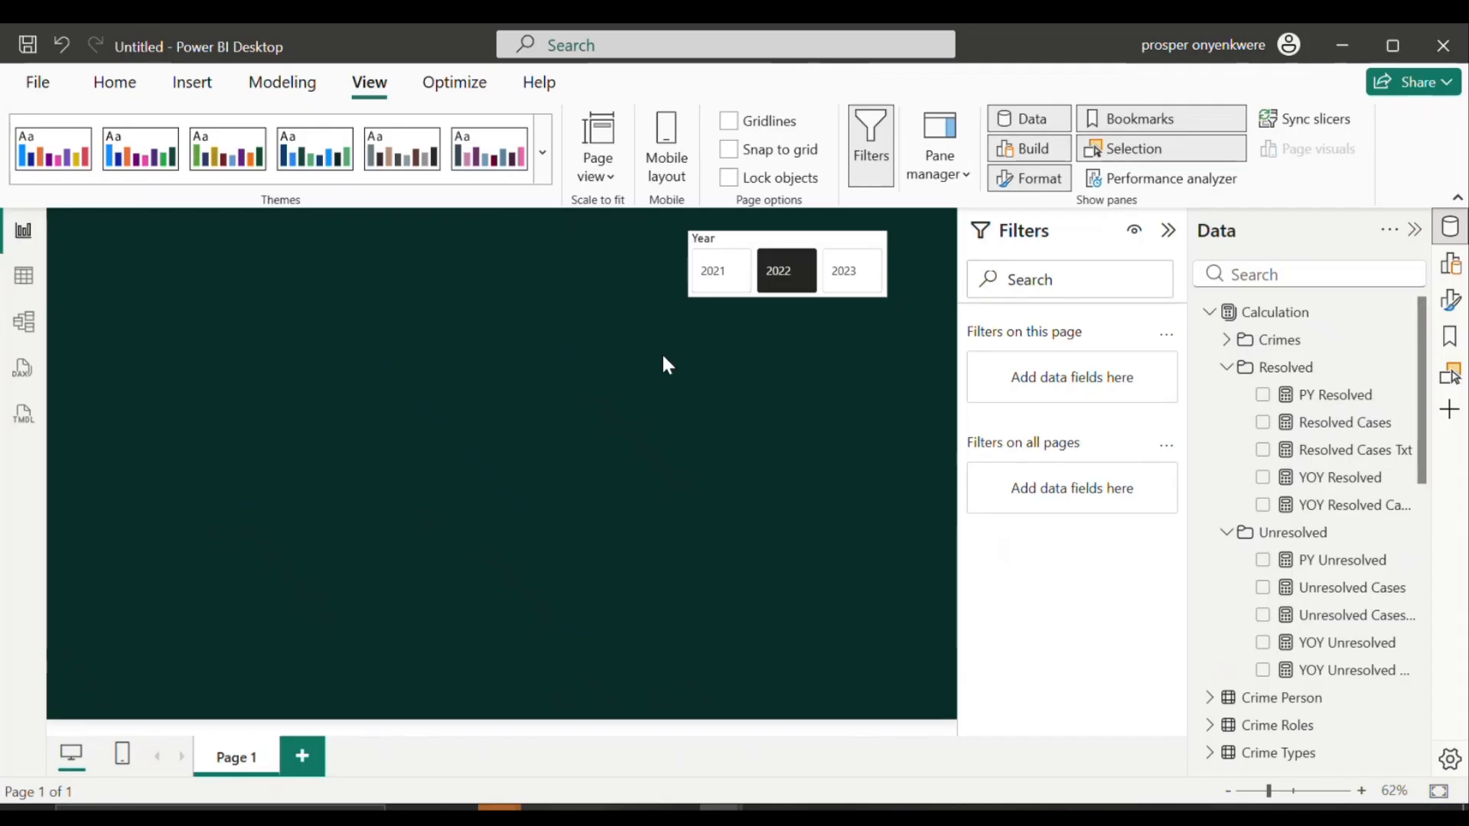
mouse_move(719, 808)
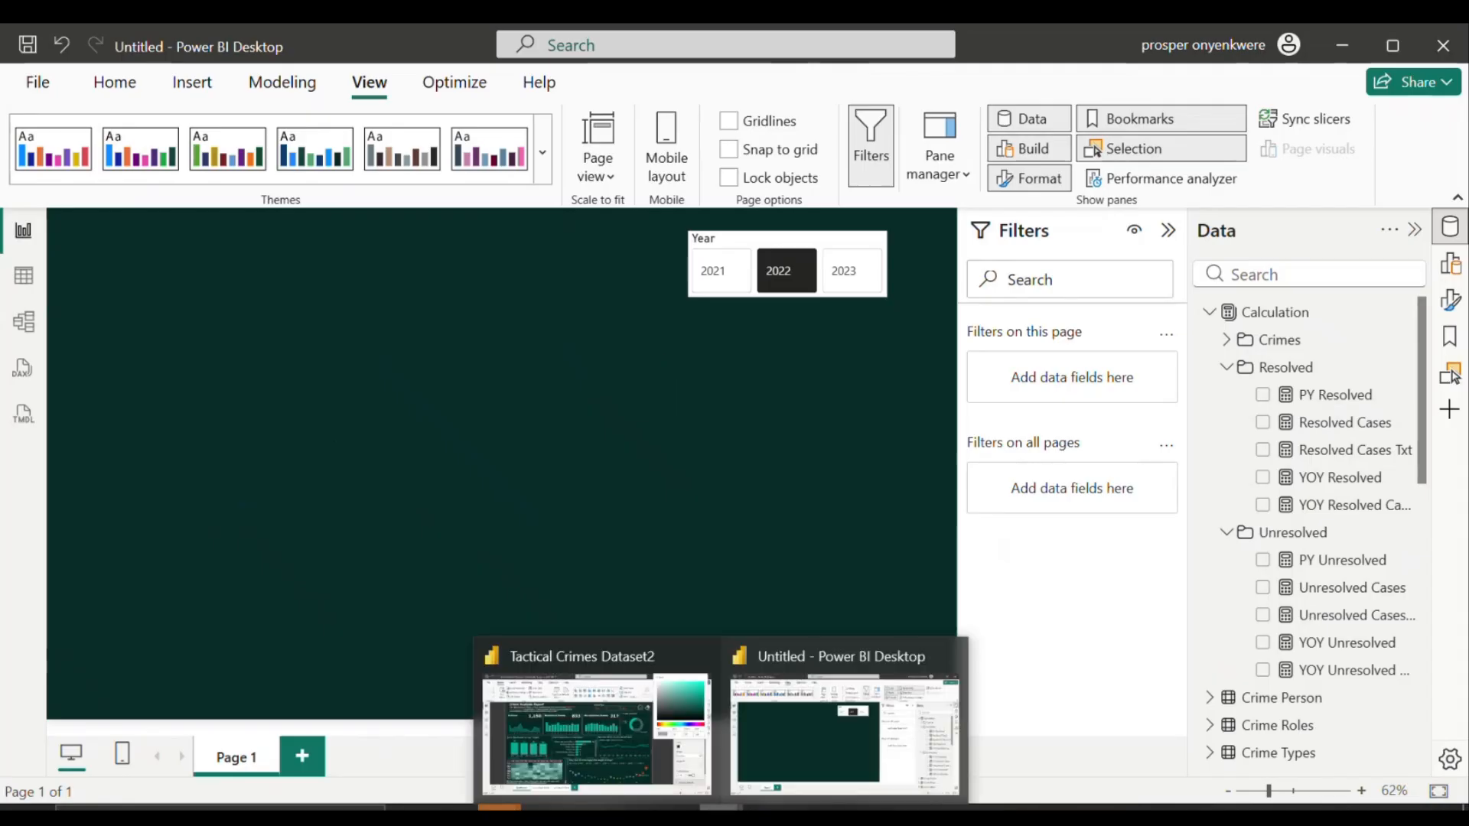
mouse_move(604, 763)
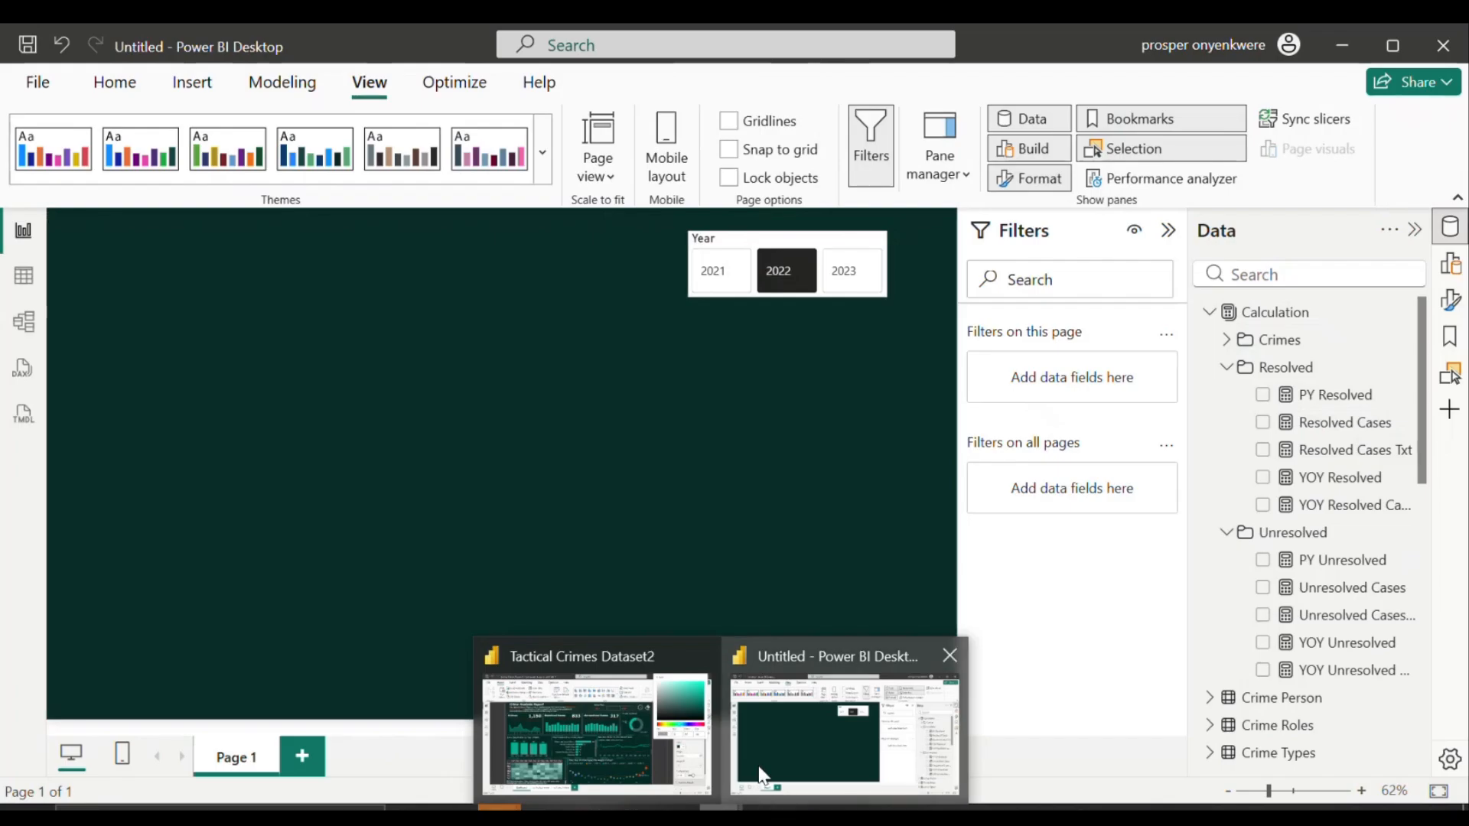
left_click(759, 765)
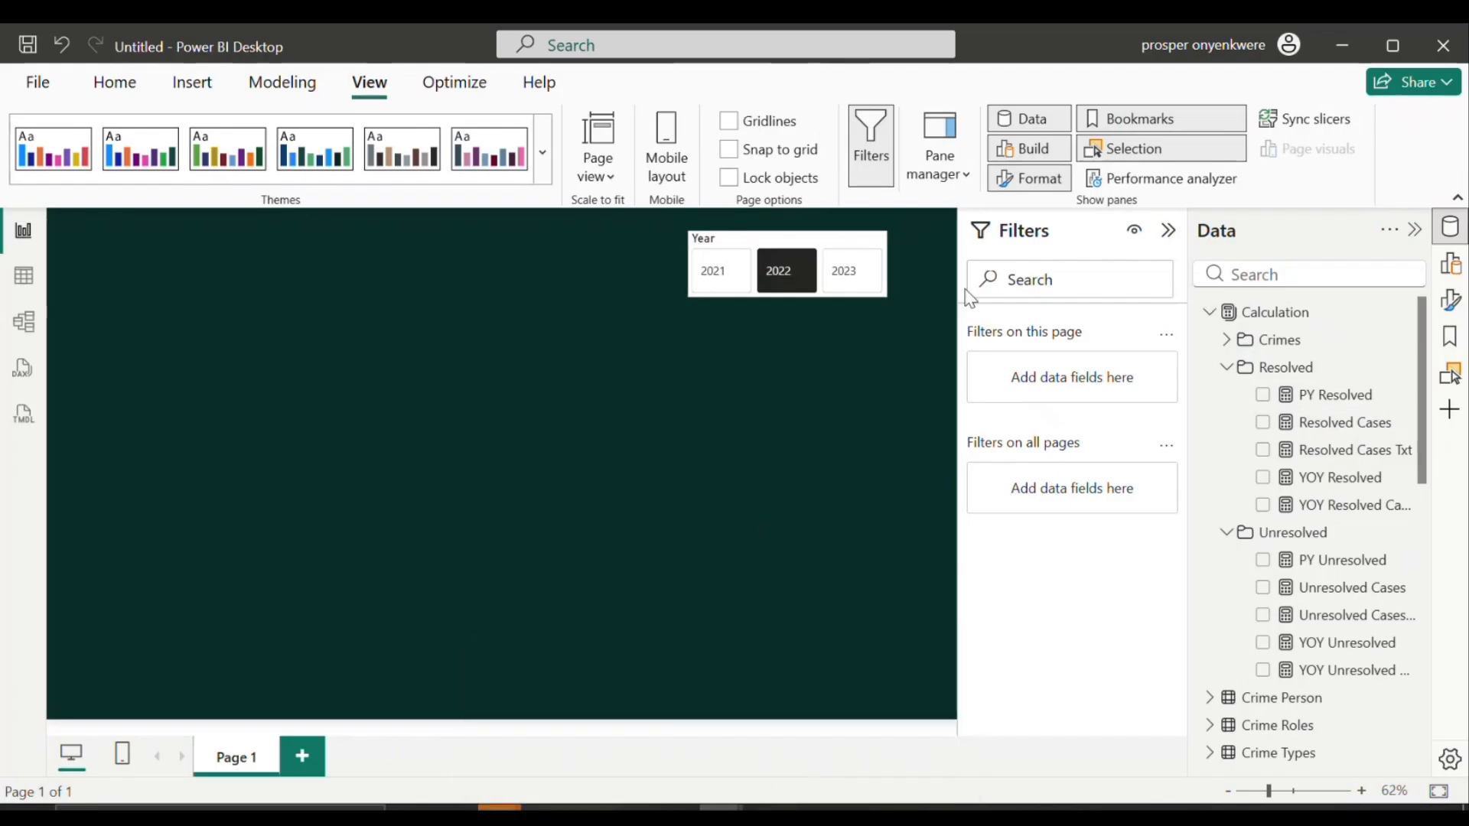
Step: Add a line chart to the page and put the Total Crimes measure on its Y-axis
left_click(1449, 264)
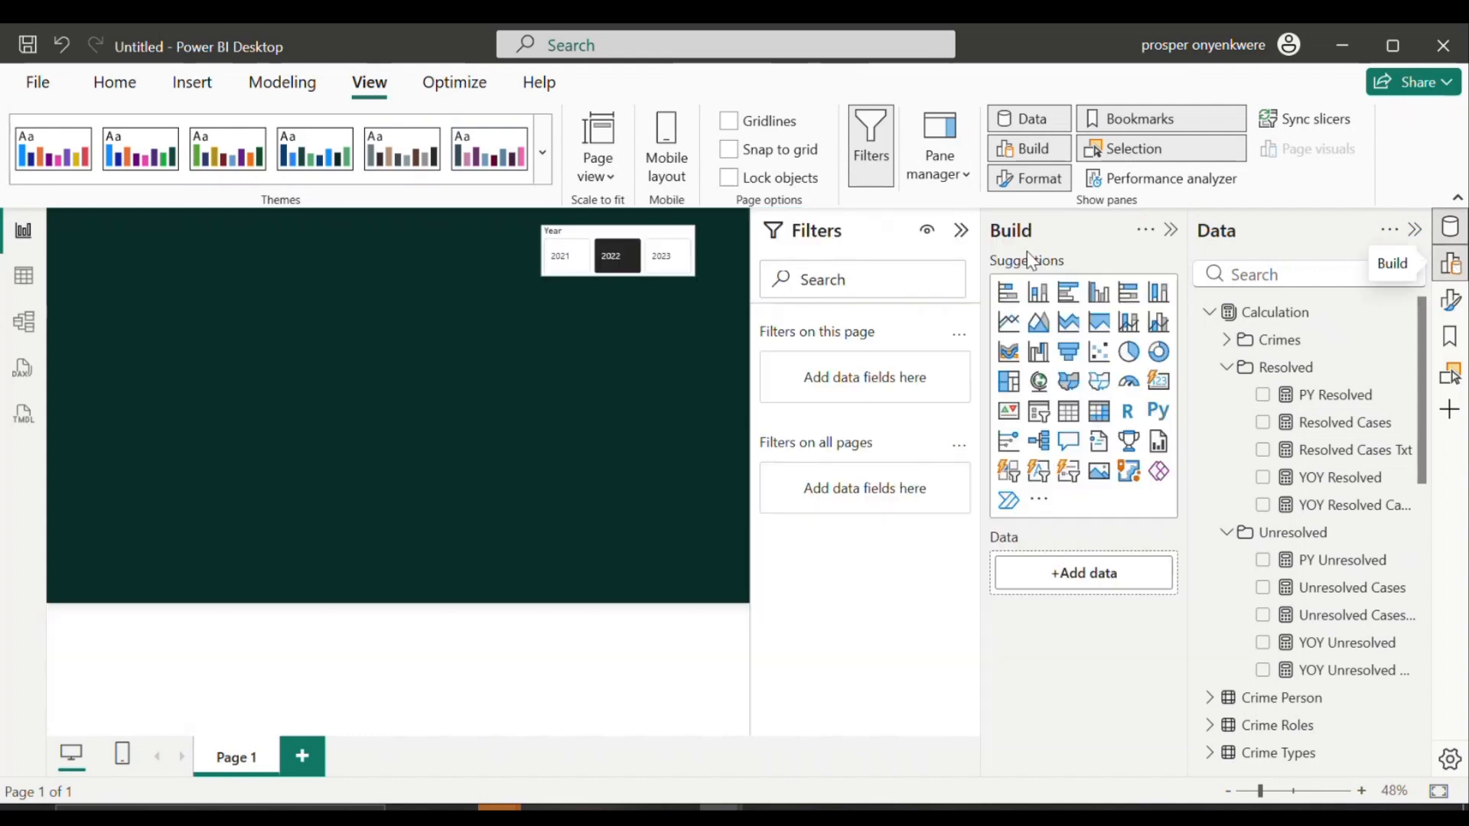
left_click(1008, 325)
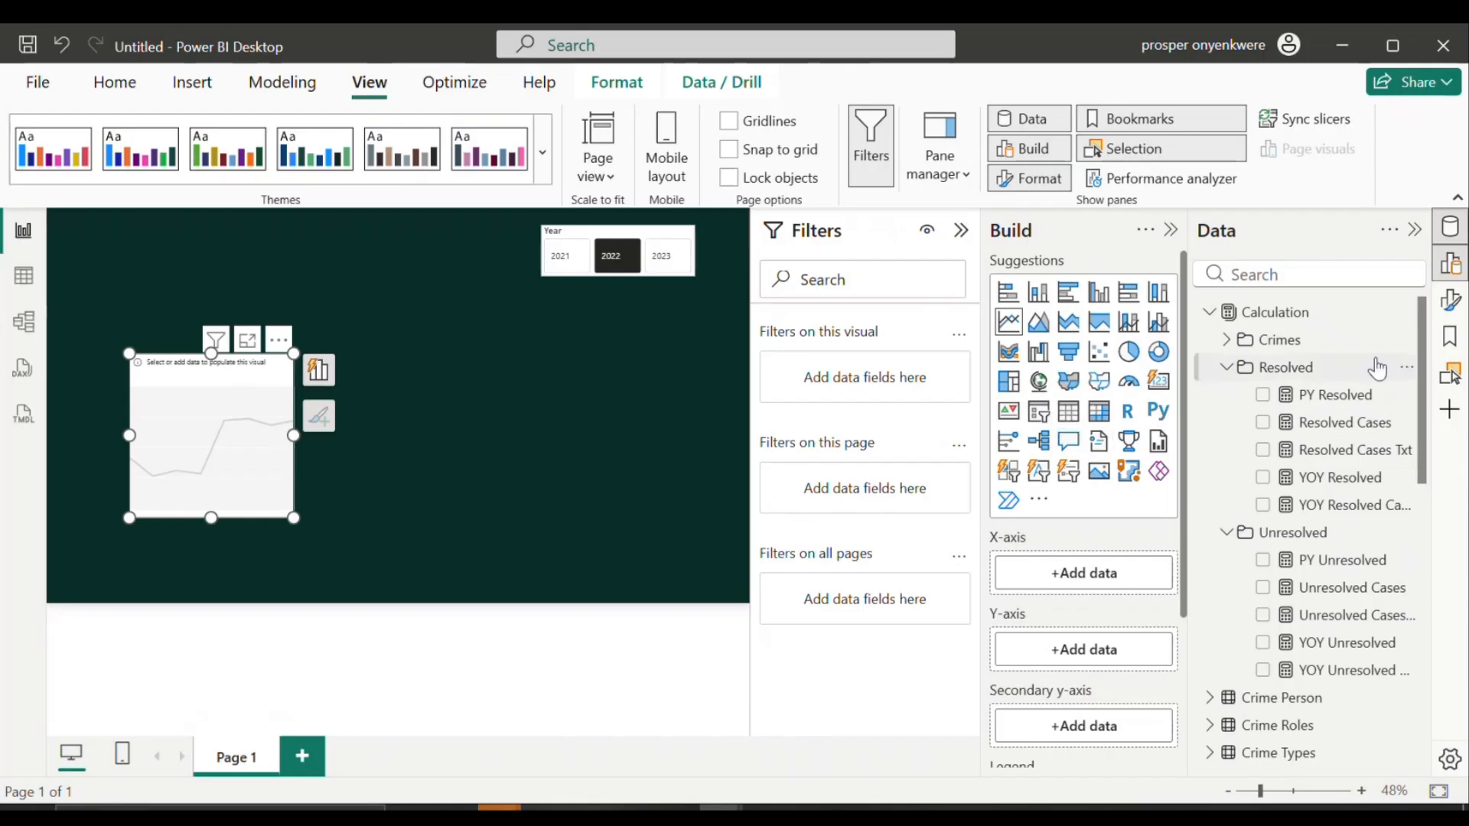
left_click(1452, 302)
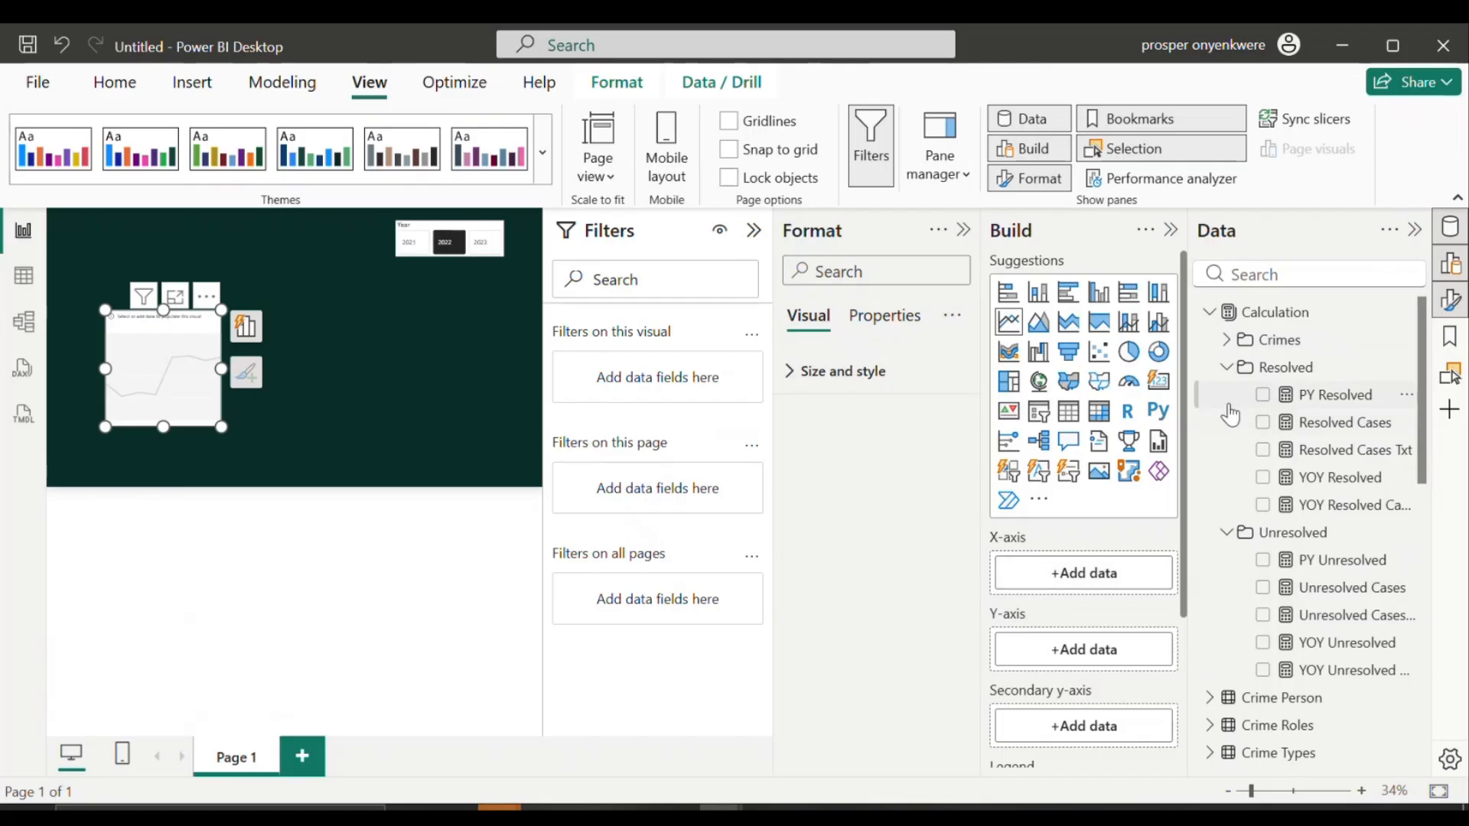
left_click(1226, 370)
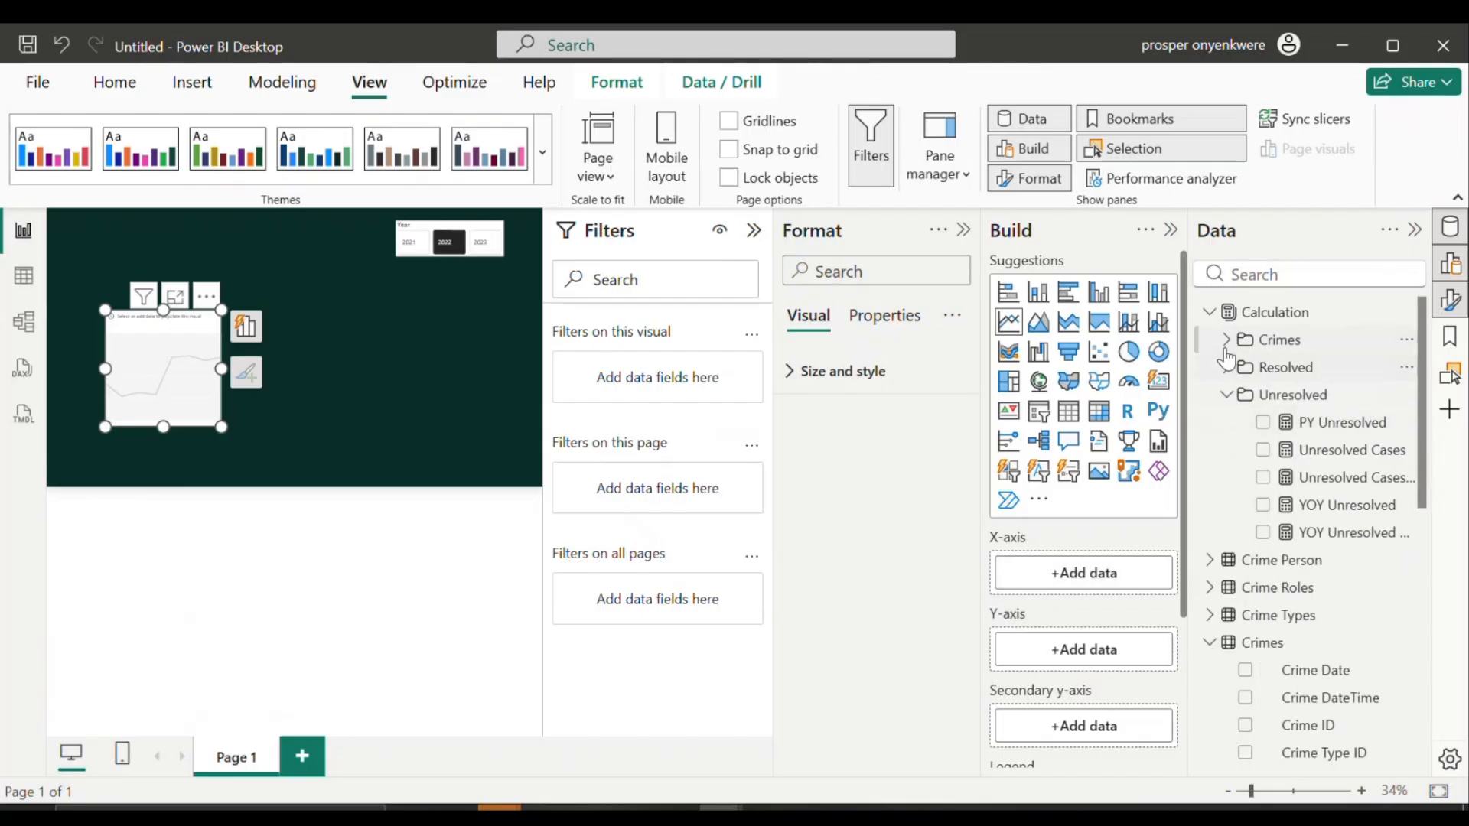
left_click(1226, 346)
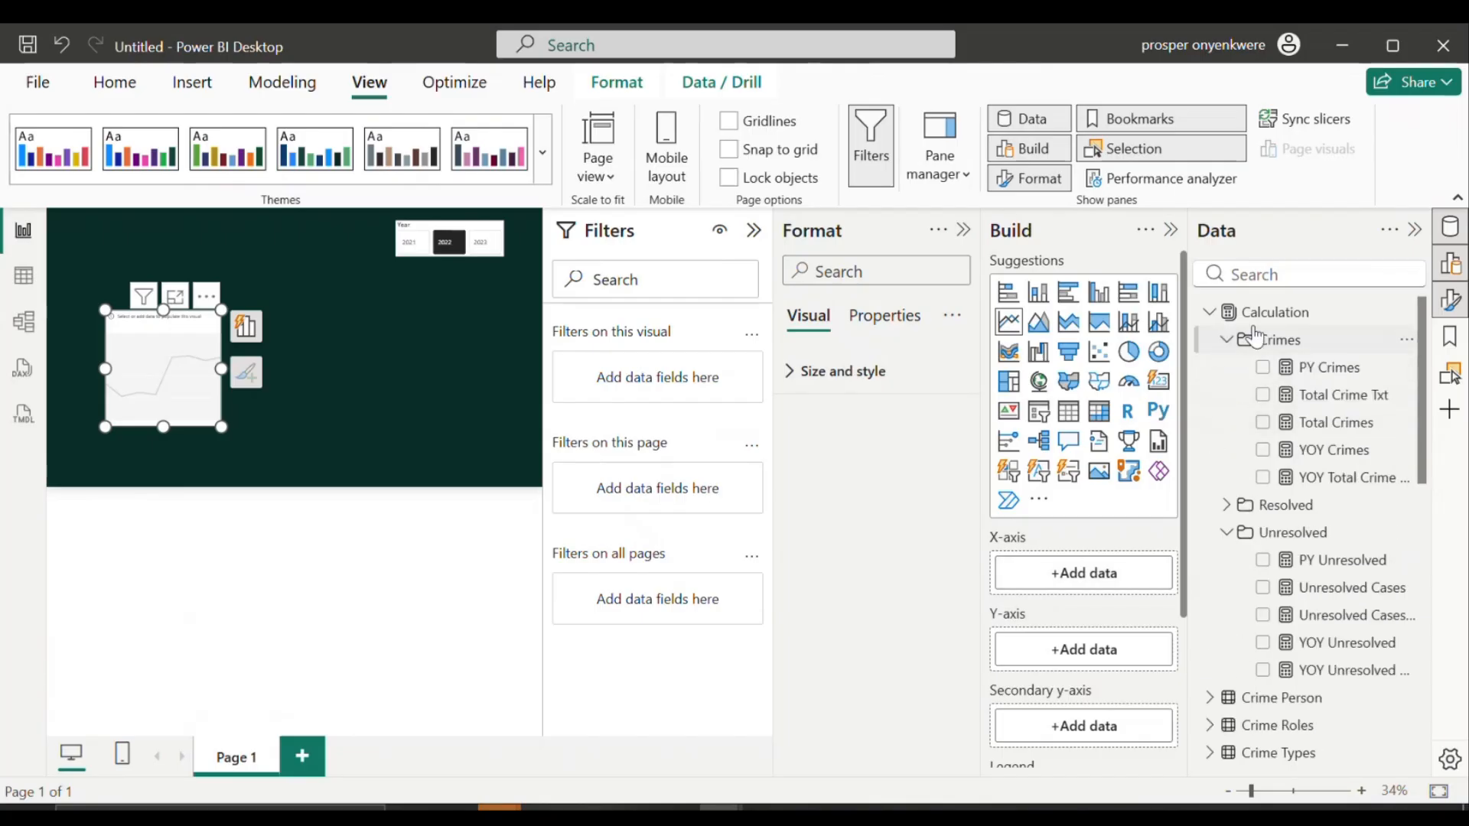
left_click(1262, 423)
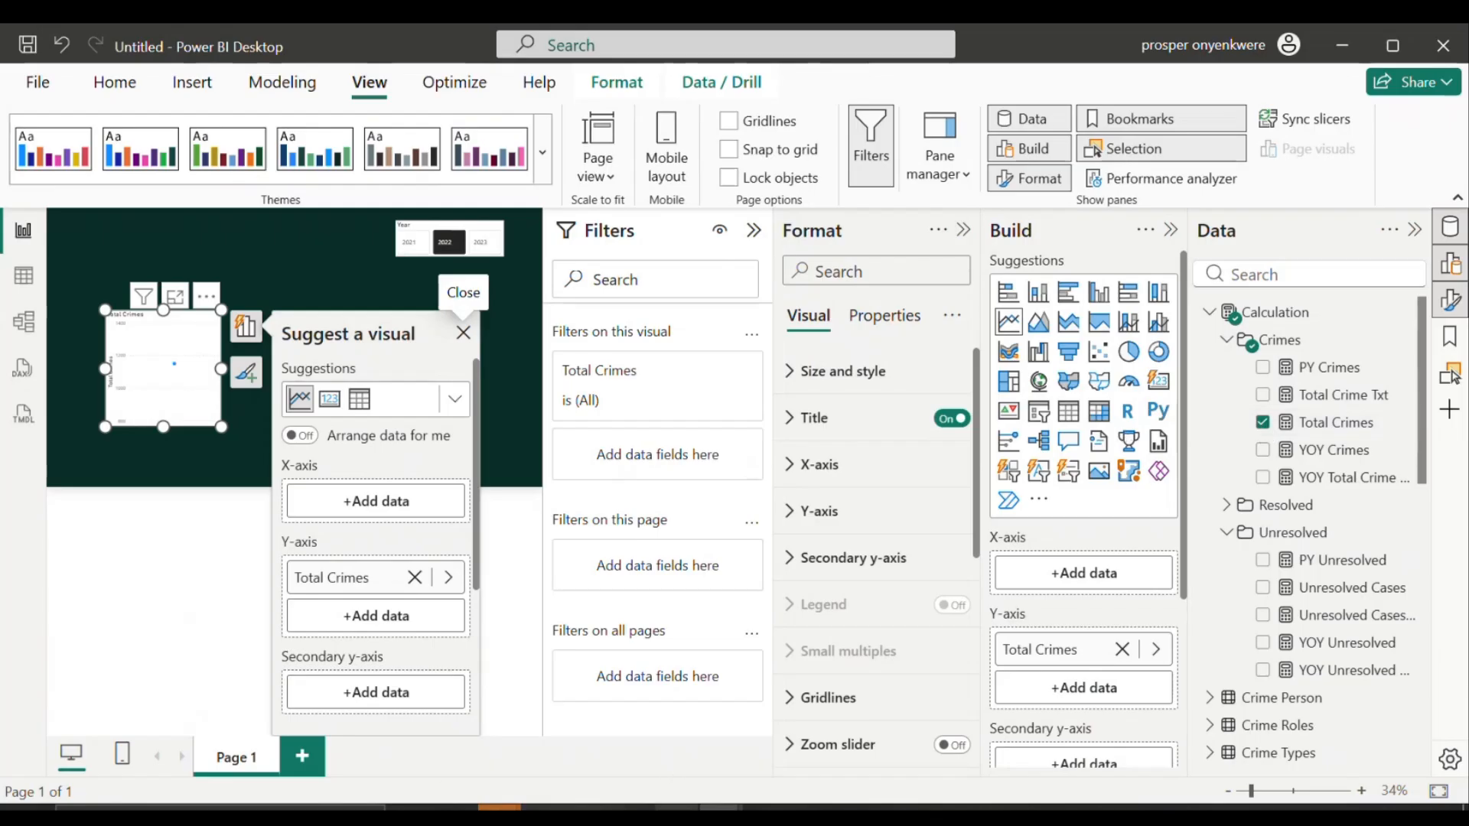
Step: Switch to the Tactical Crimes Dataset2 report, dismiss its colour picker and open the table view
mouse_move(633, 803)
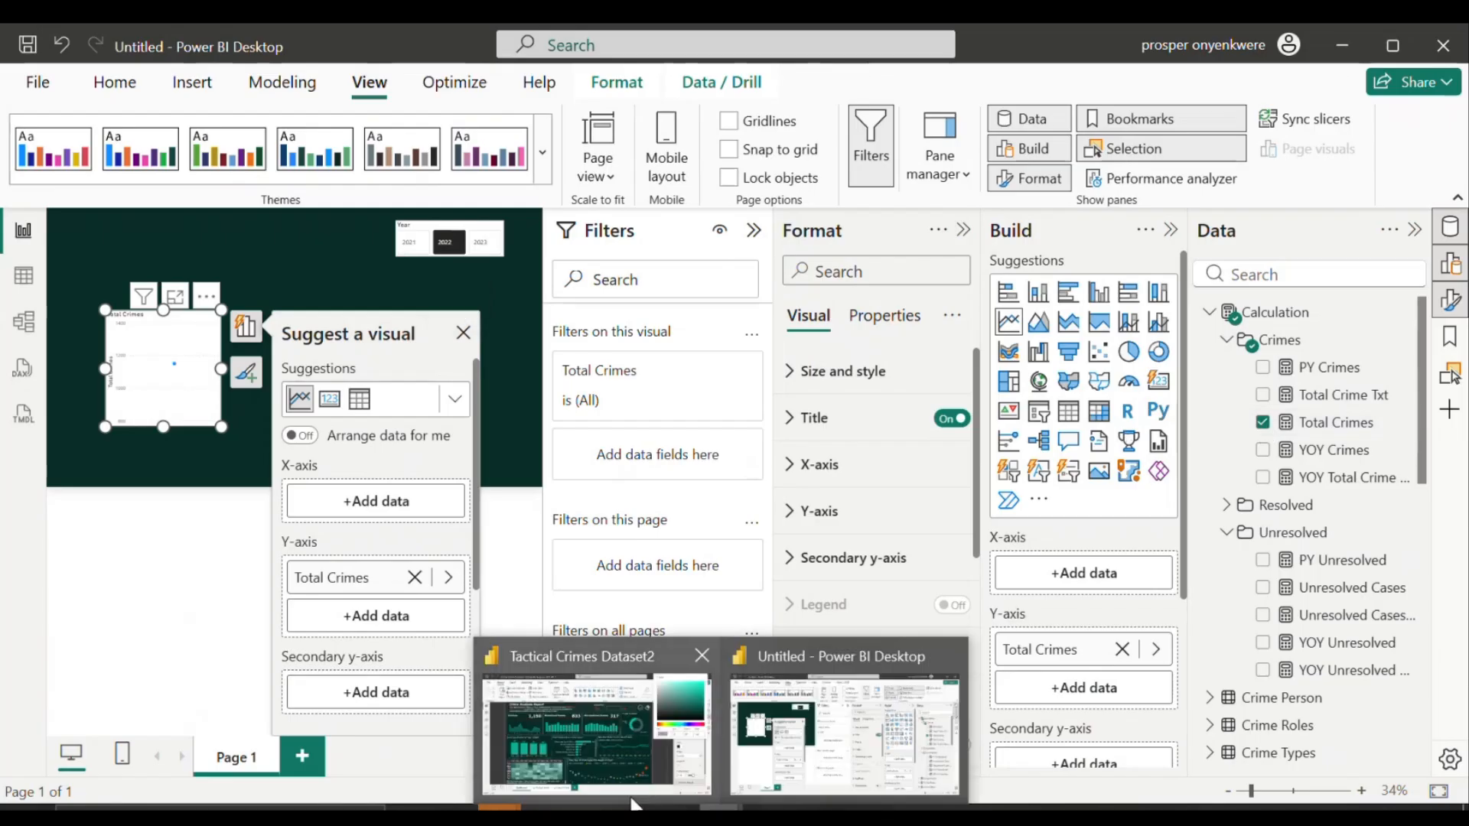
left_click(612, 754)
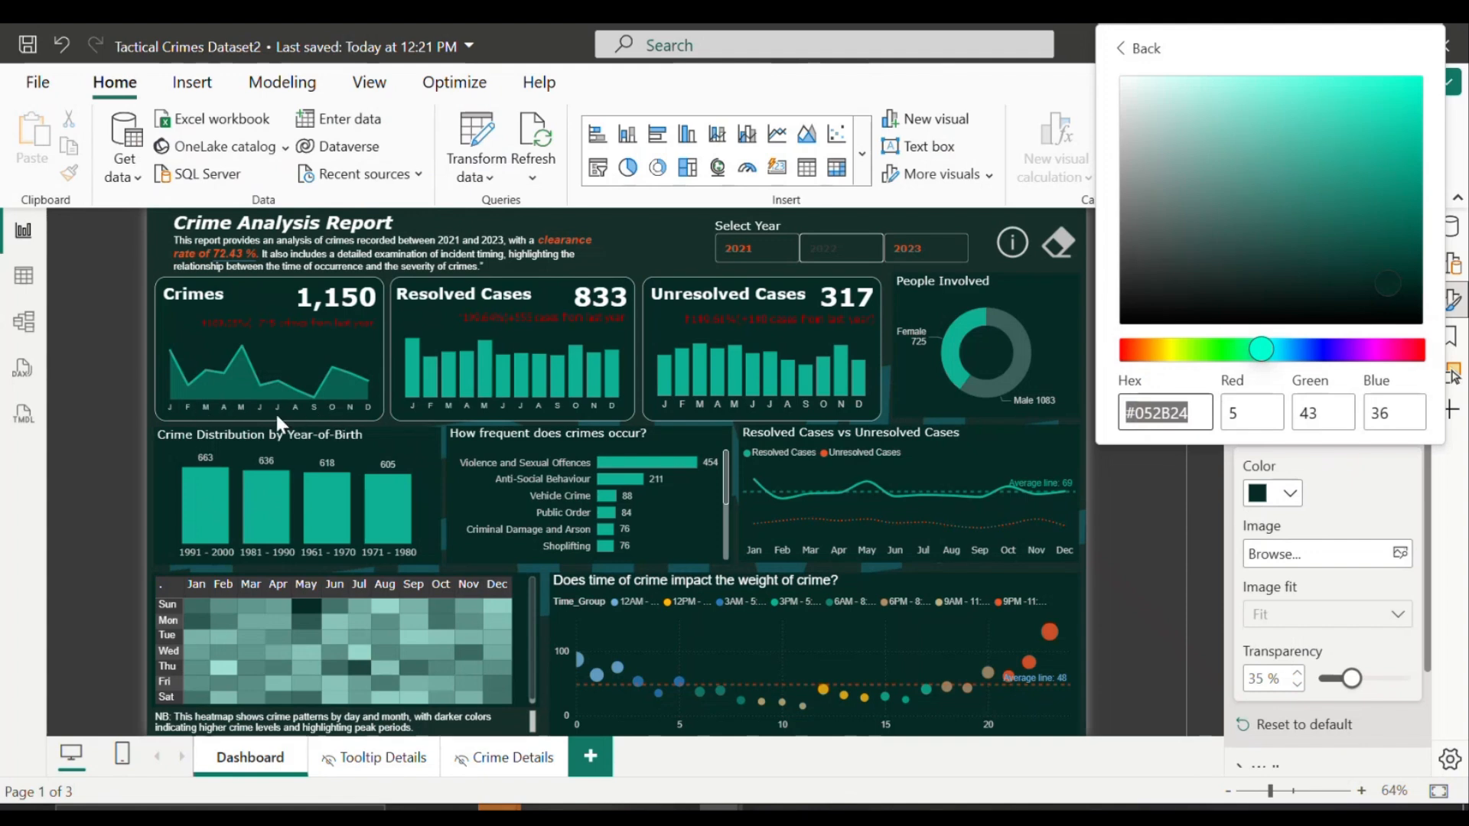
left_click(1172, 525)
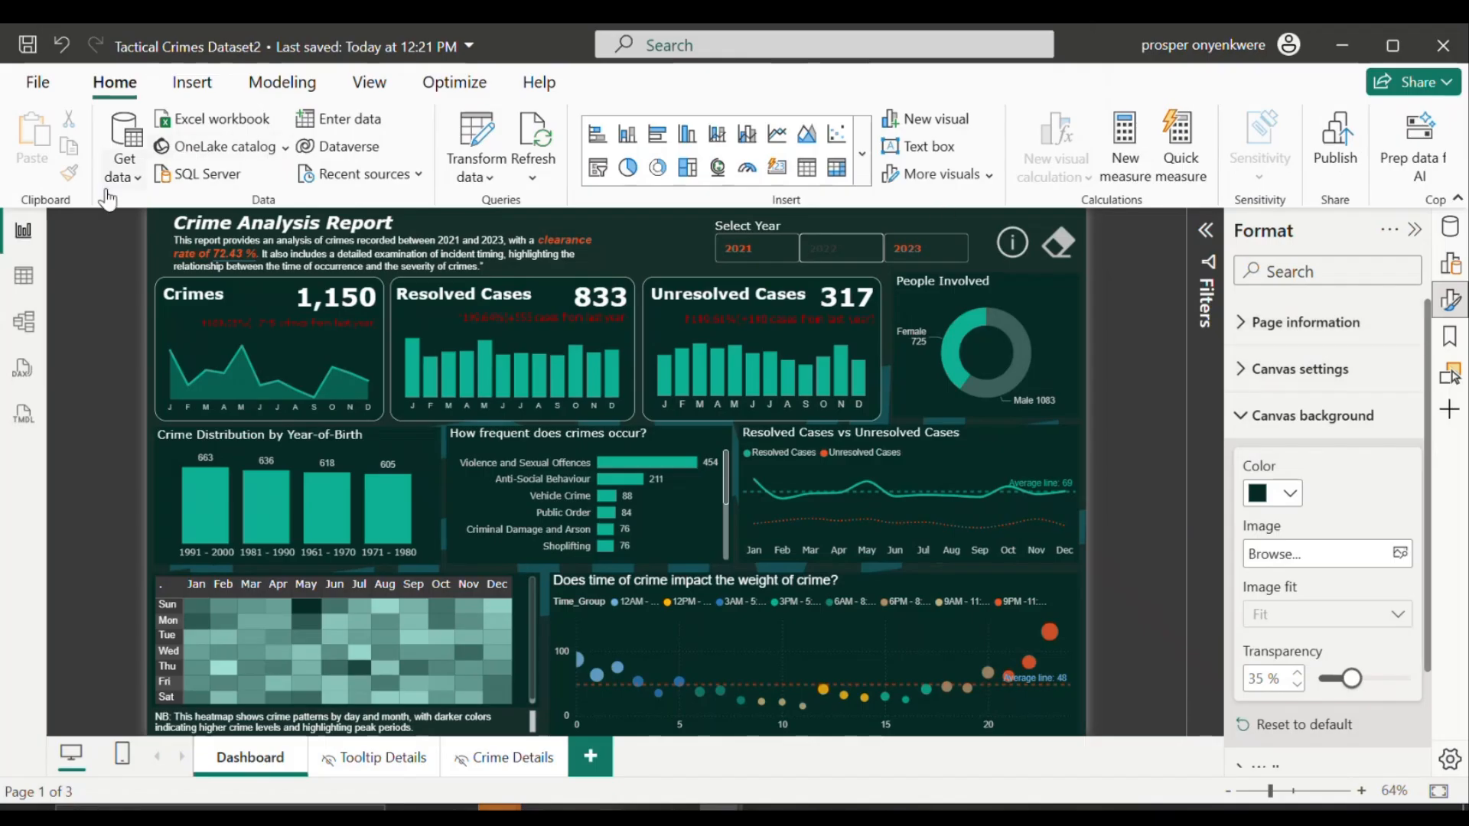
left_click(25, 277)
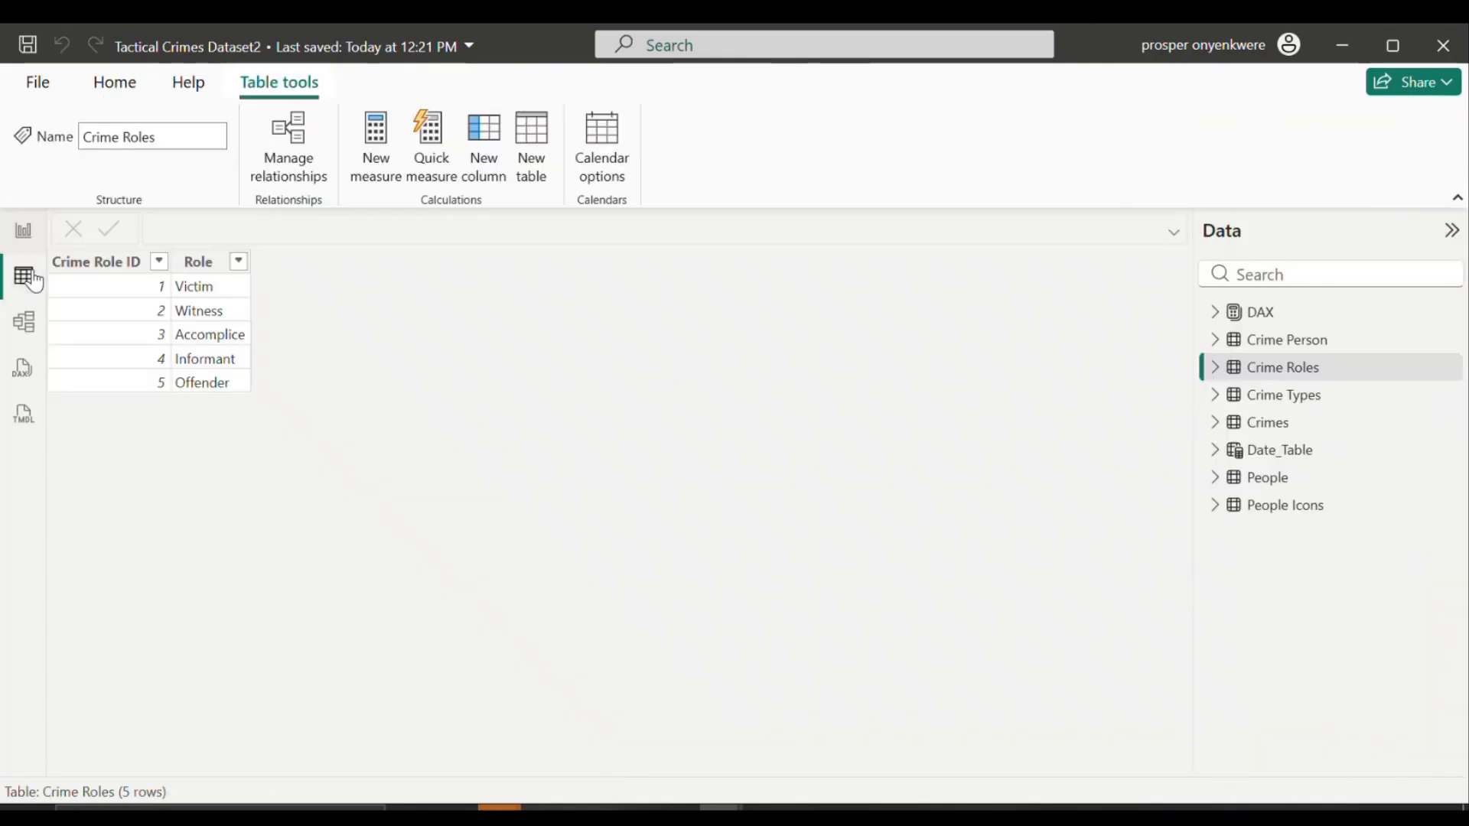
Step: Open the Month Letter column of Date_Table, expand its formula and select the whole formula for copying
left_click(1215, 312)
left_click(1270, 457)
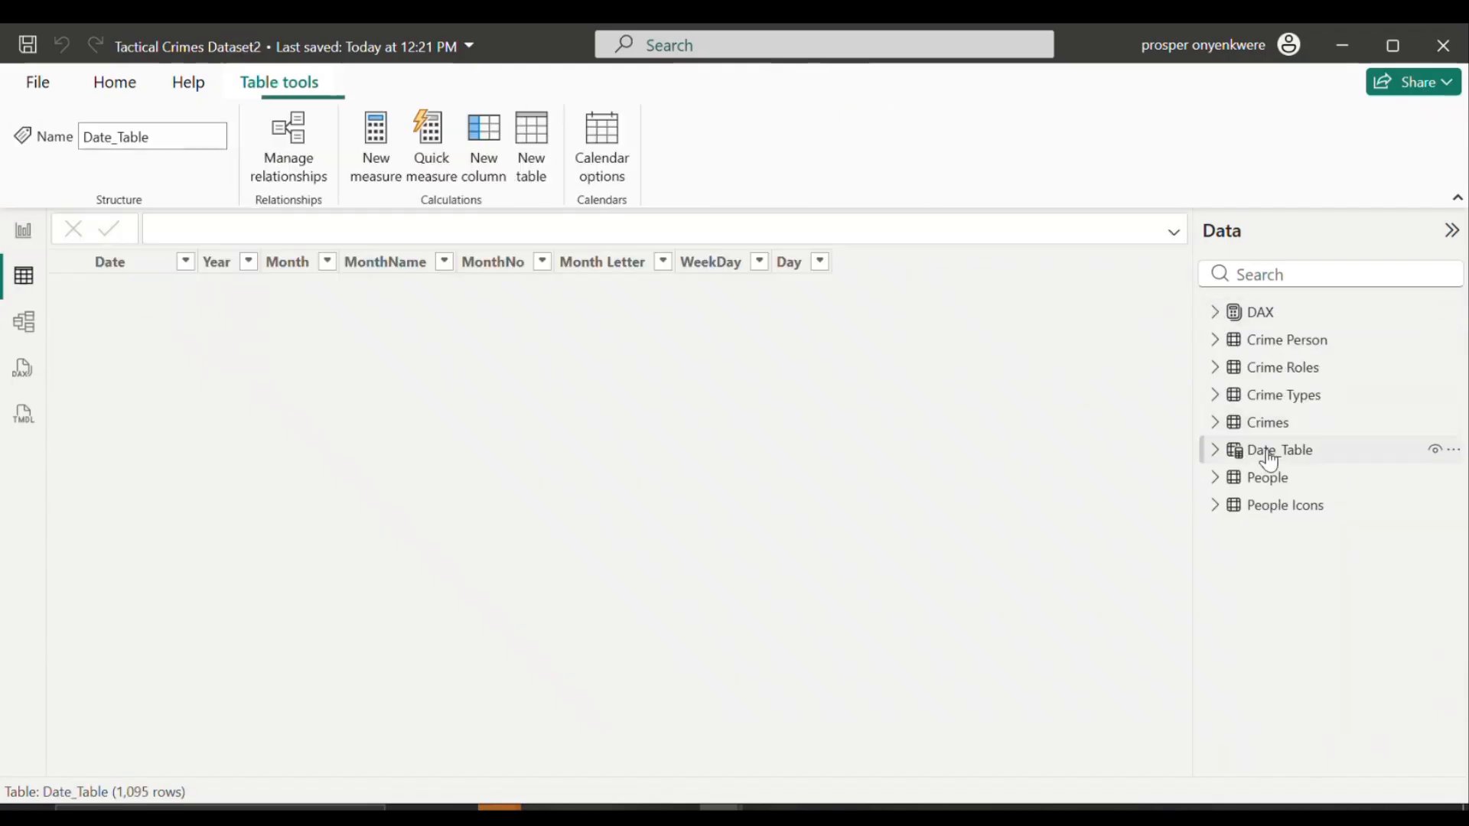
left_click(567, 265)
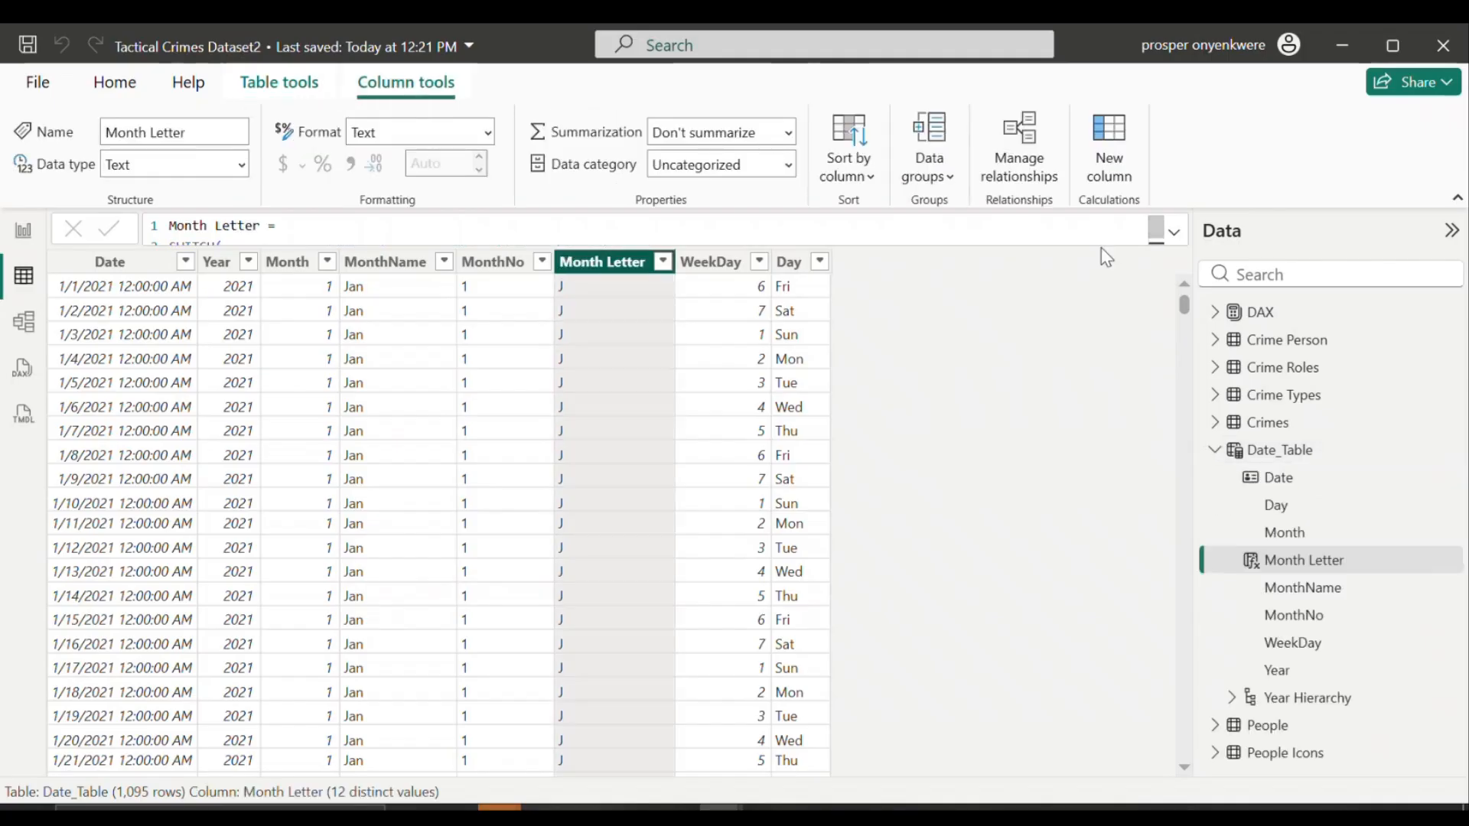
left_click(1170, 239)
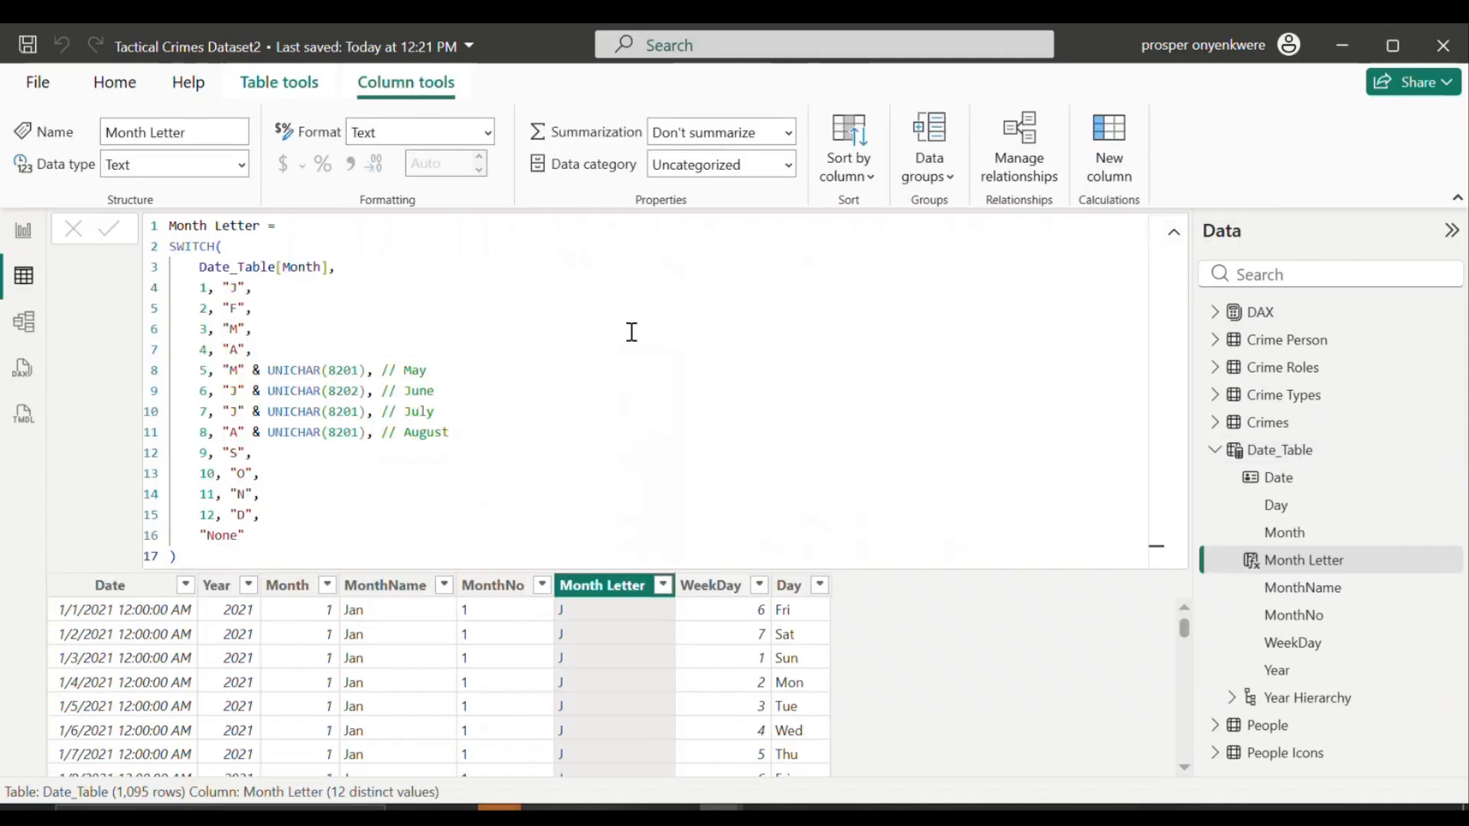
left_click(632, 332)
key("ctrl+a")
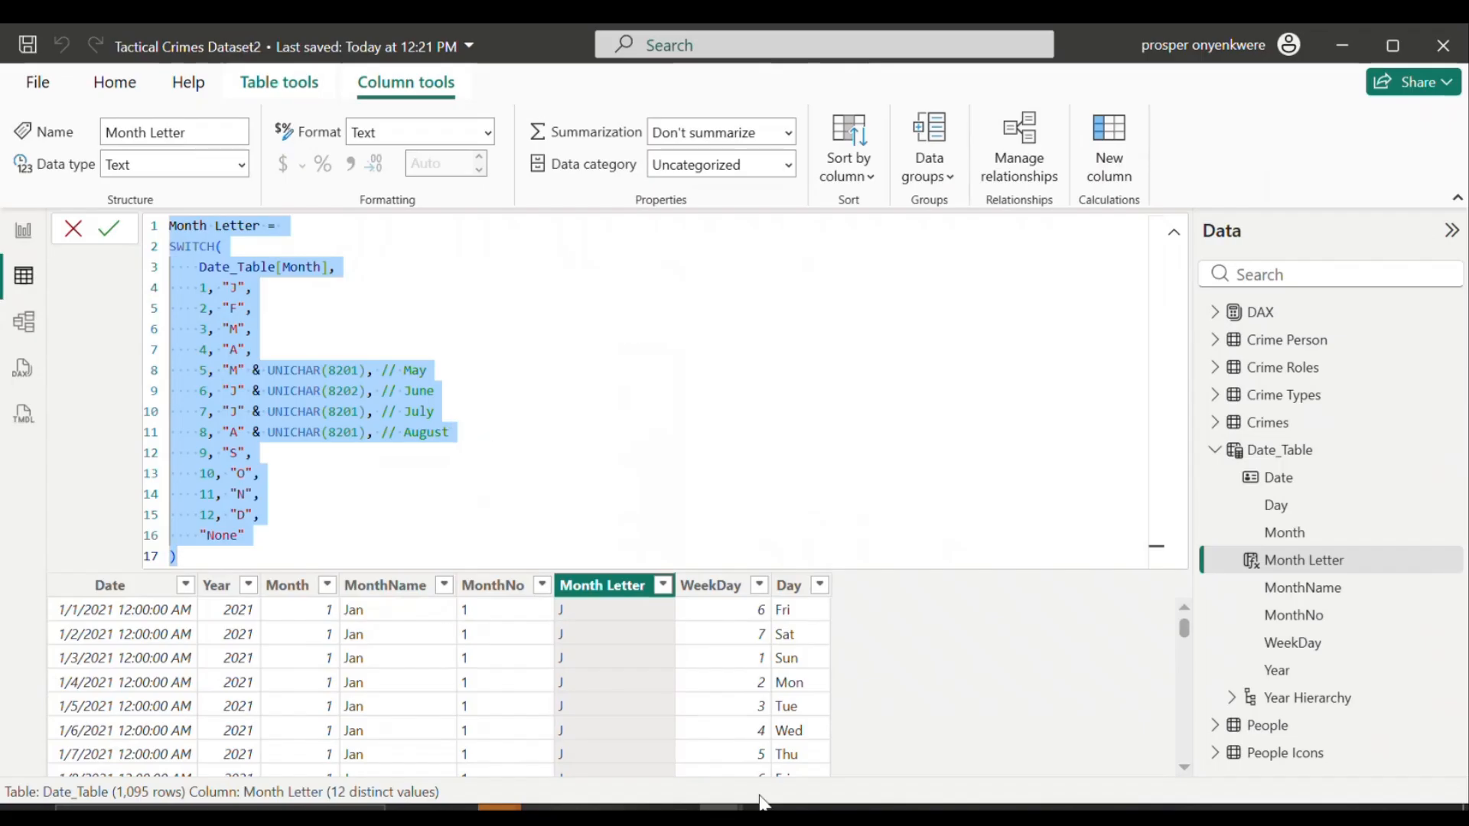
Step: Switch to the untitled report and add a calculated column to Date Table using the copied Month Letter SWITCH formula
left_click(721, 808)
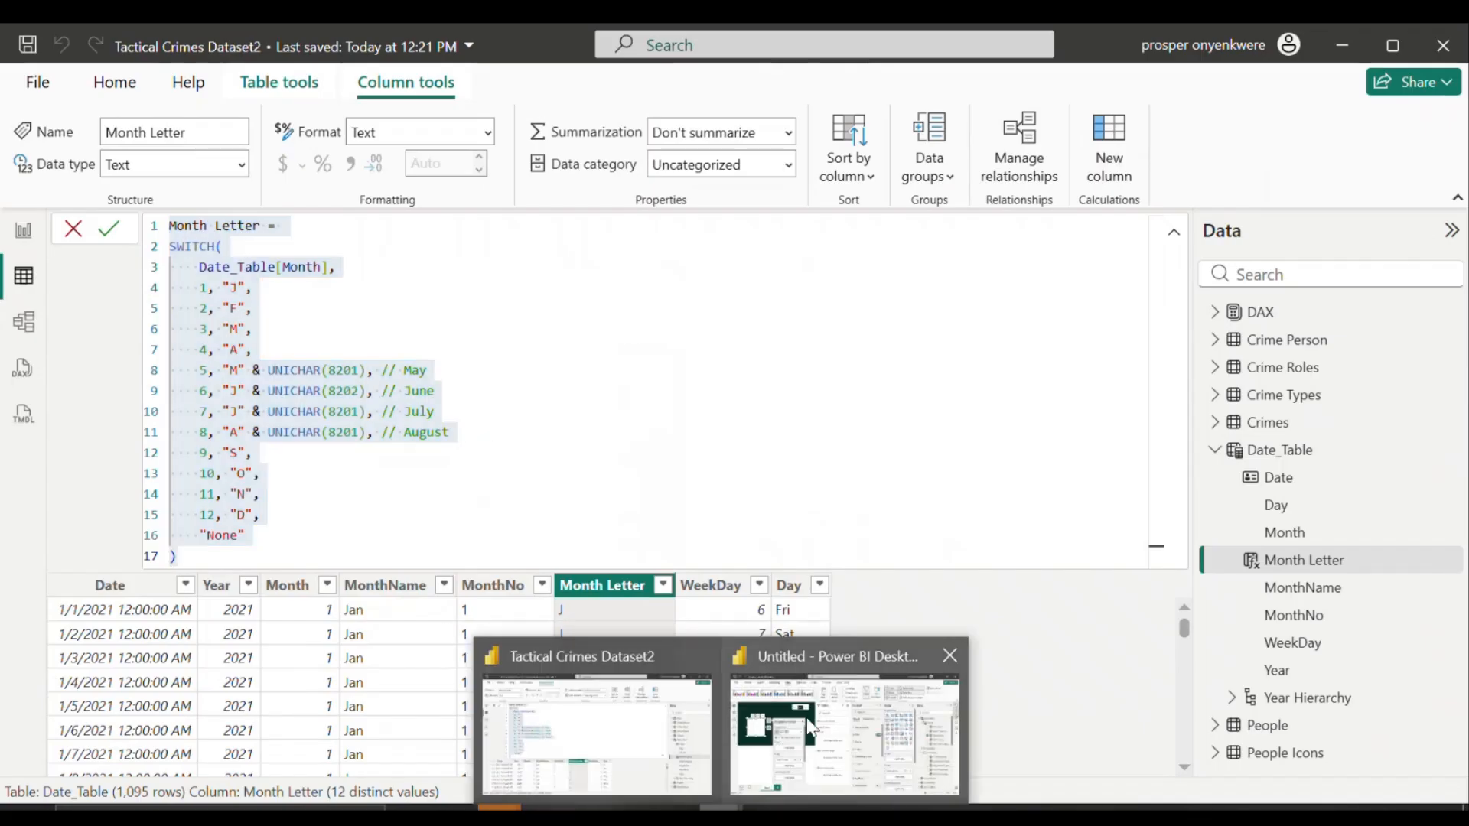
left_click(811, 727)
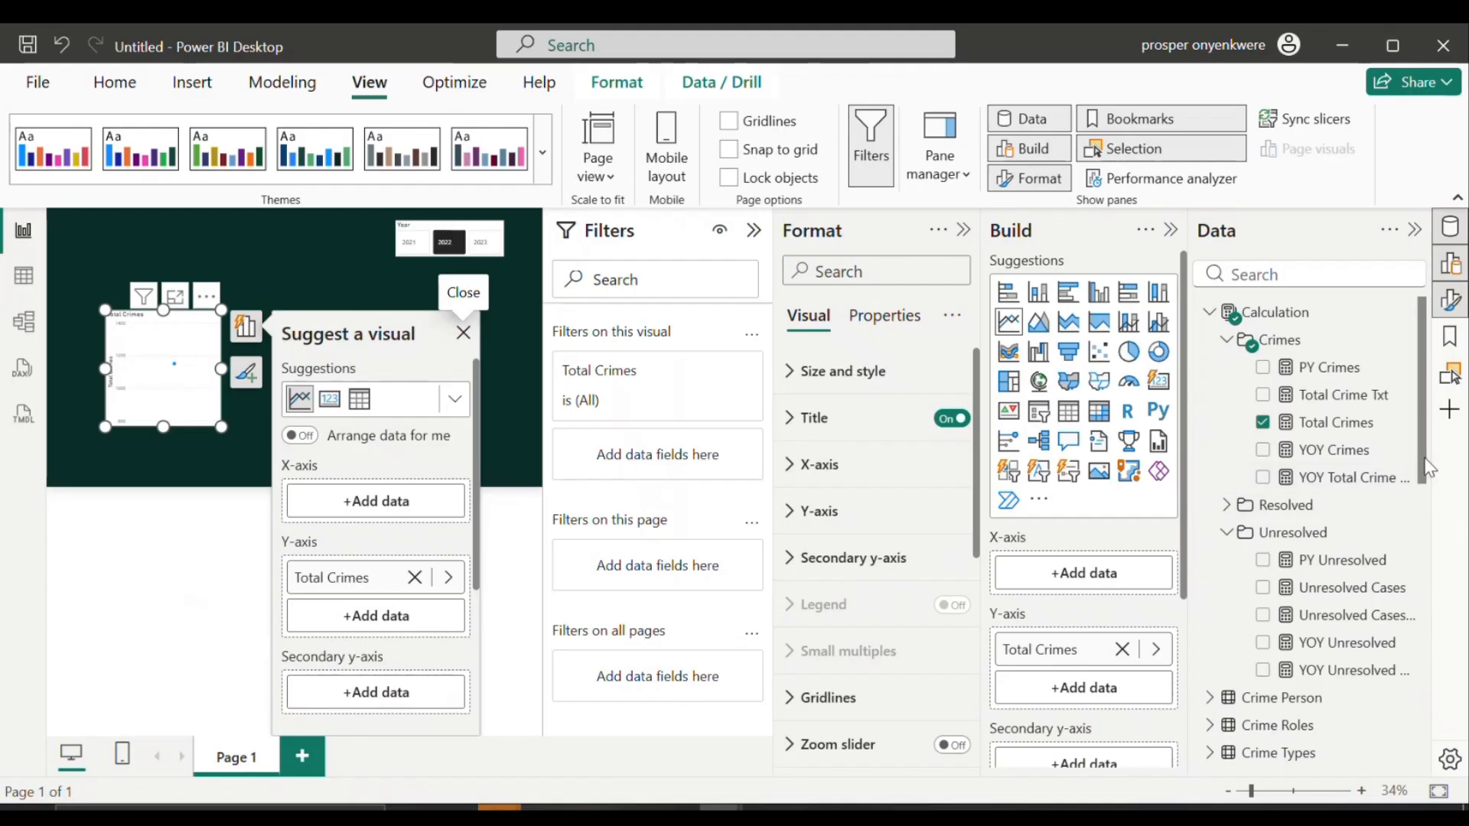
left_click_drag(1428, 468, 1423, 680)
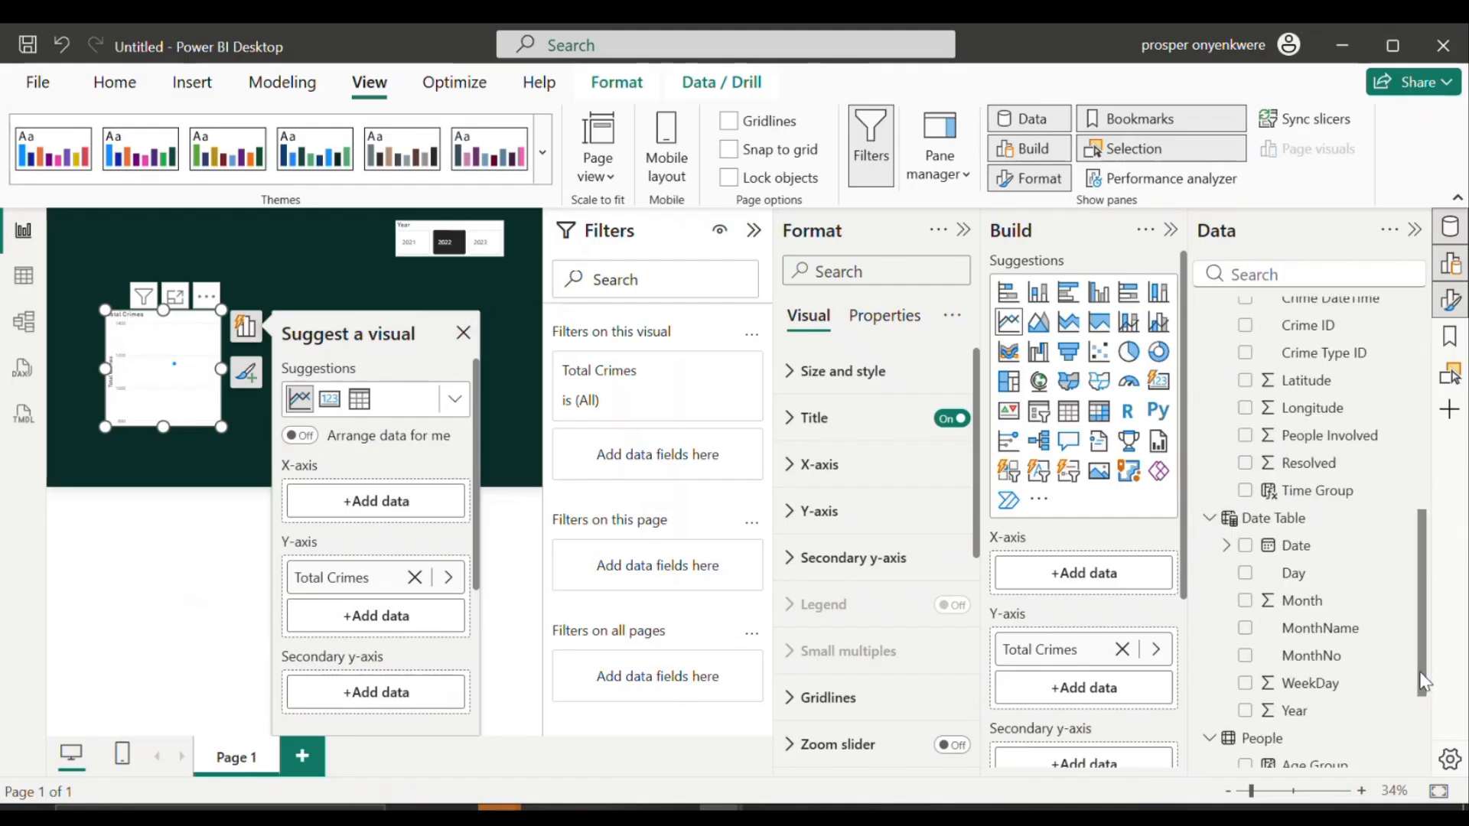
left_click(1259, 517)
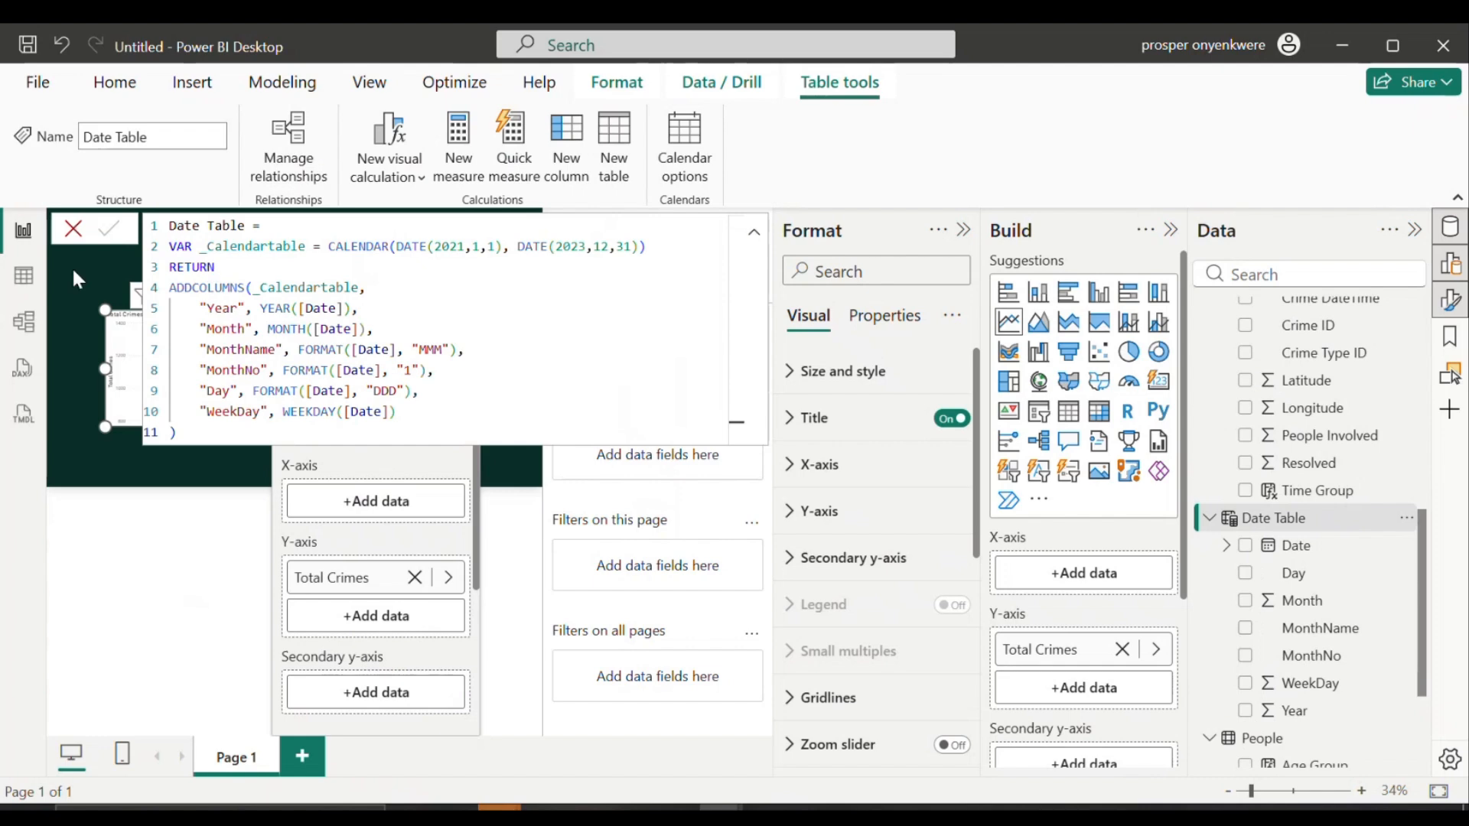
left_click(25, 276)
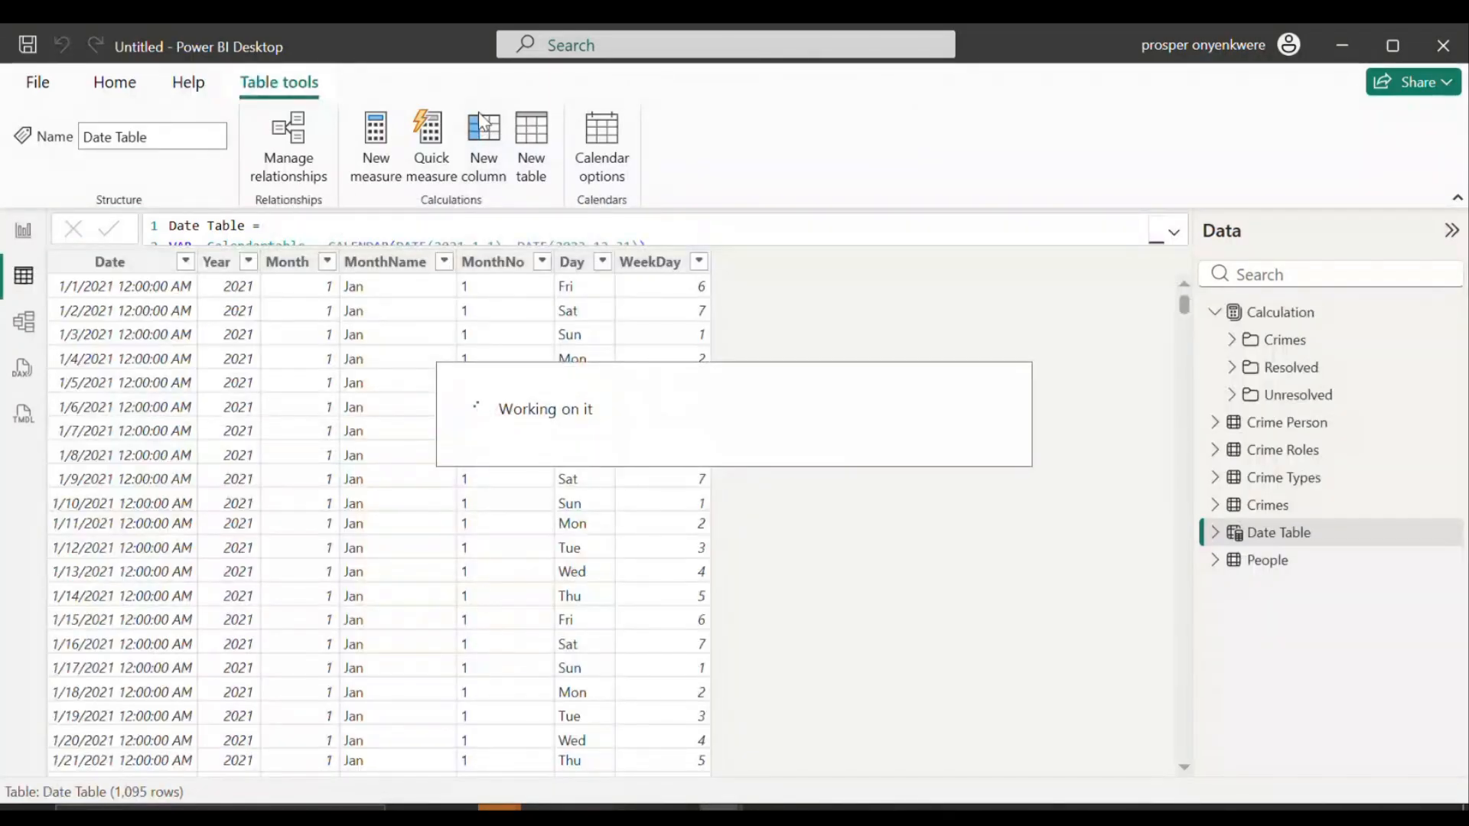
left_click(482, 126)
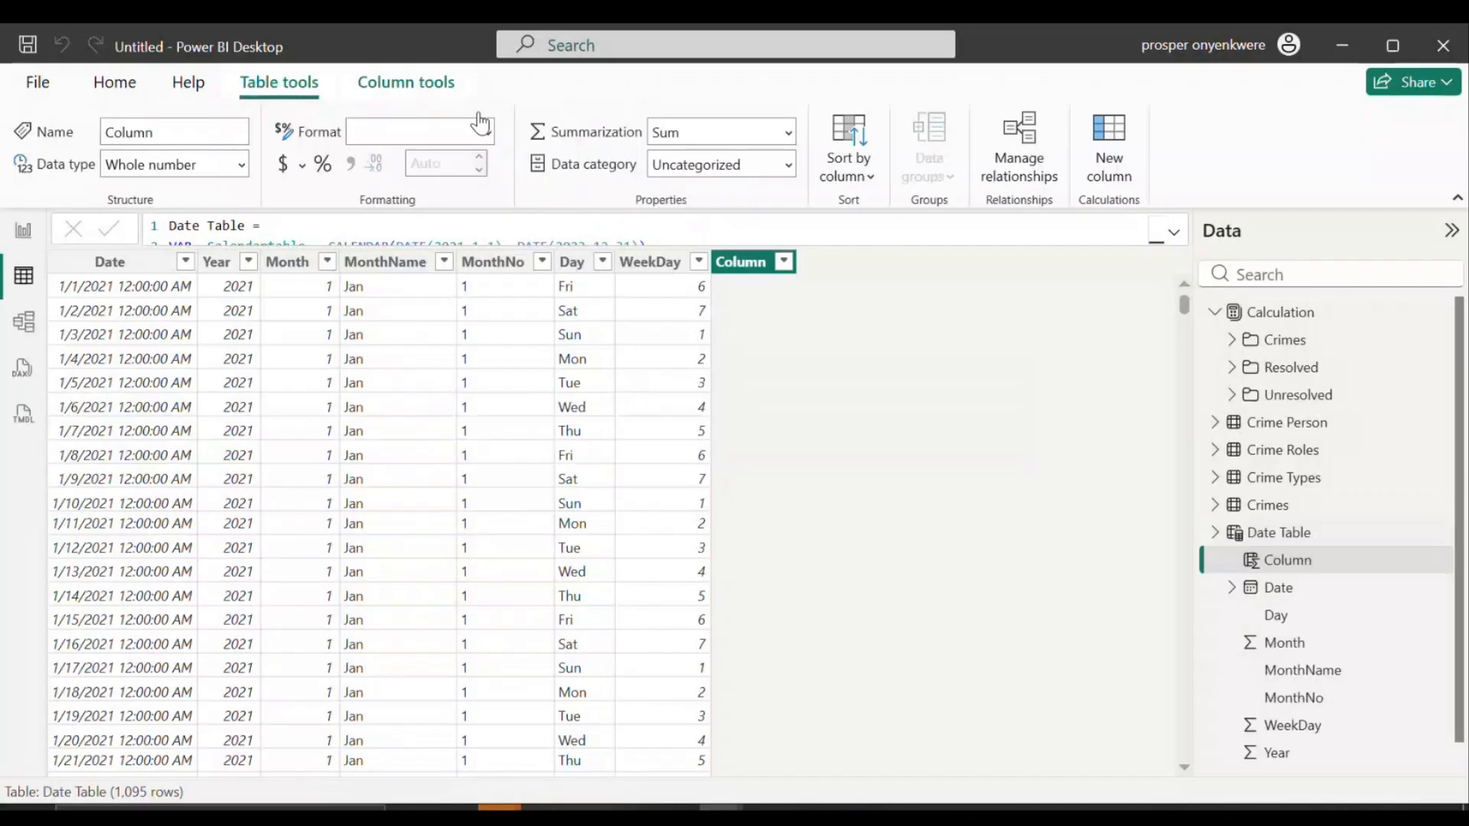
type("Month Letter = SWITCH(     Date_Table[Month],     1, \"J\",     2, \"F\",     3, \"M\",     4, \"A\",     5, \"M\" & UNICHAR(8201), // May     6, \"J\" & UNICHAR(8202), // June     7, \"J\" & UNICHAR(8201), // July     8, \"A\" & UNICHAR(8201), // August     9, \"S\",     10, \"O\",     11, \"N\",     12, \"D\",     \"None\" )")
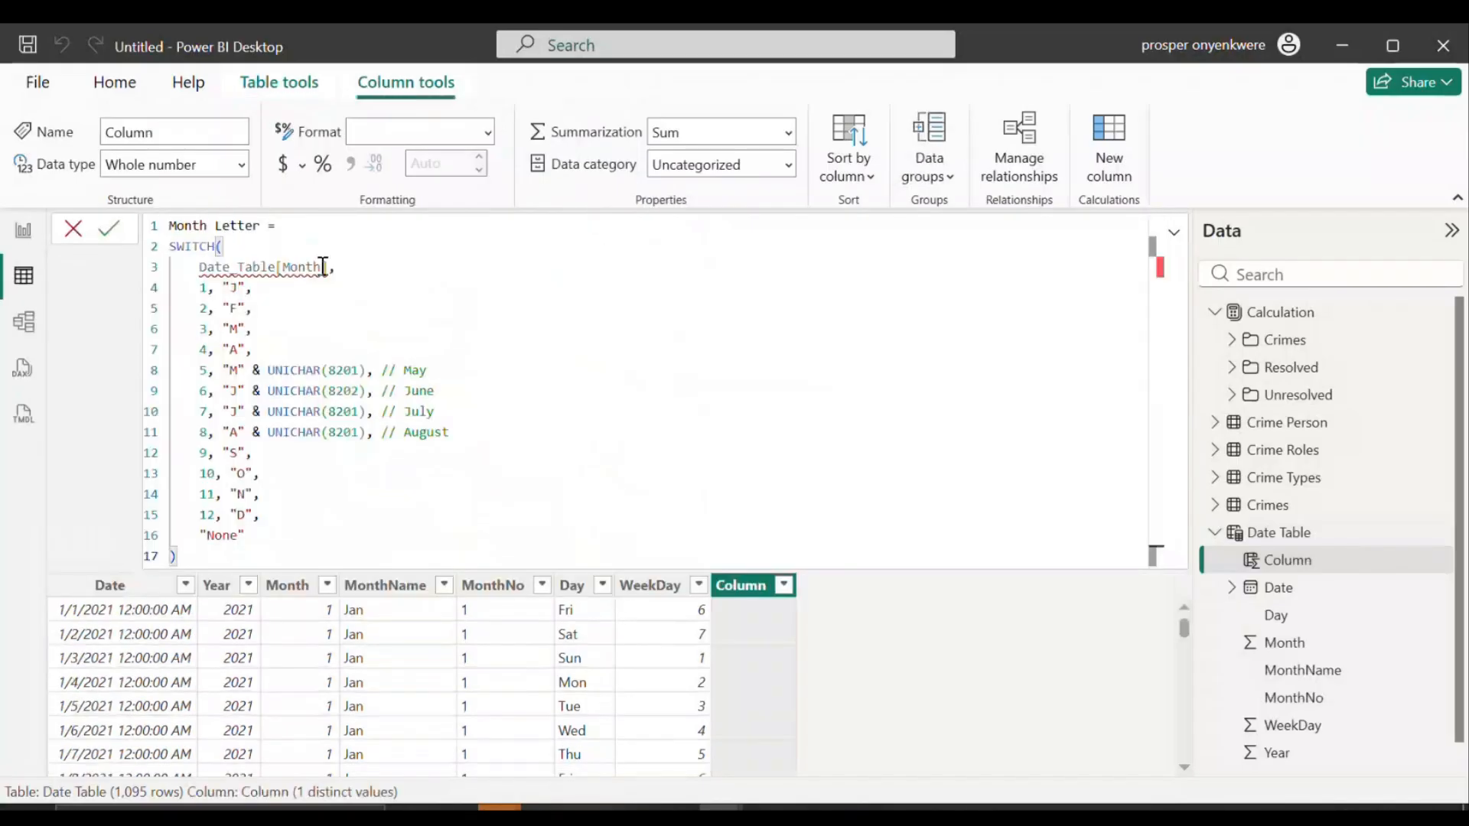
left_click(327, 267)
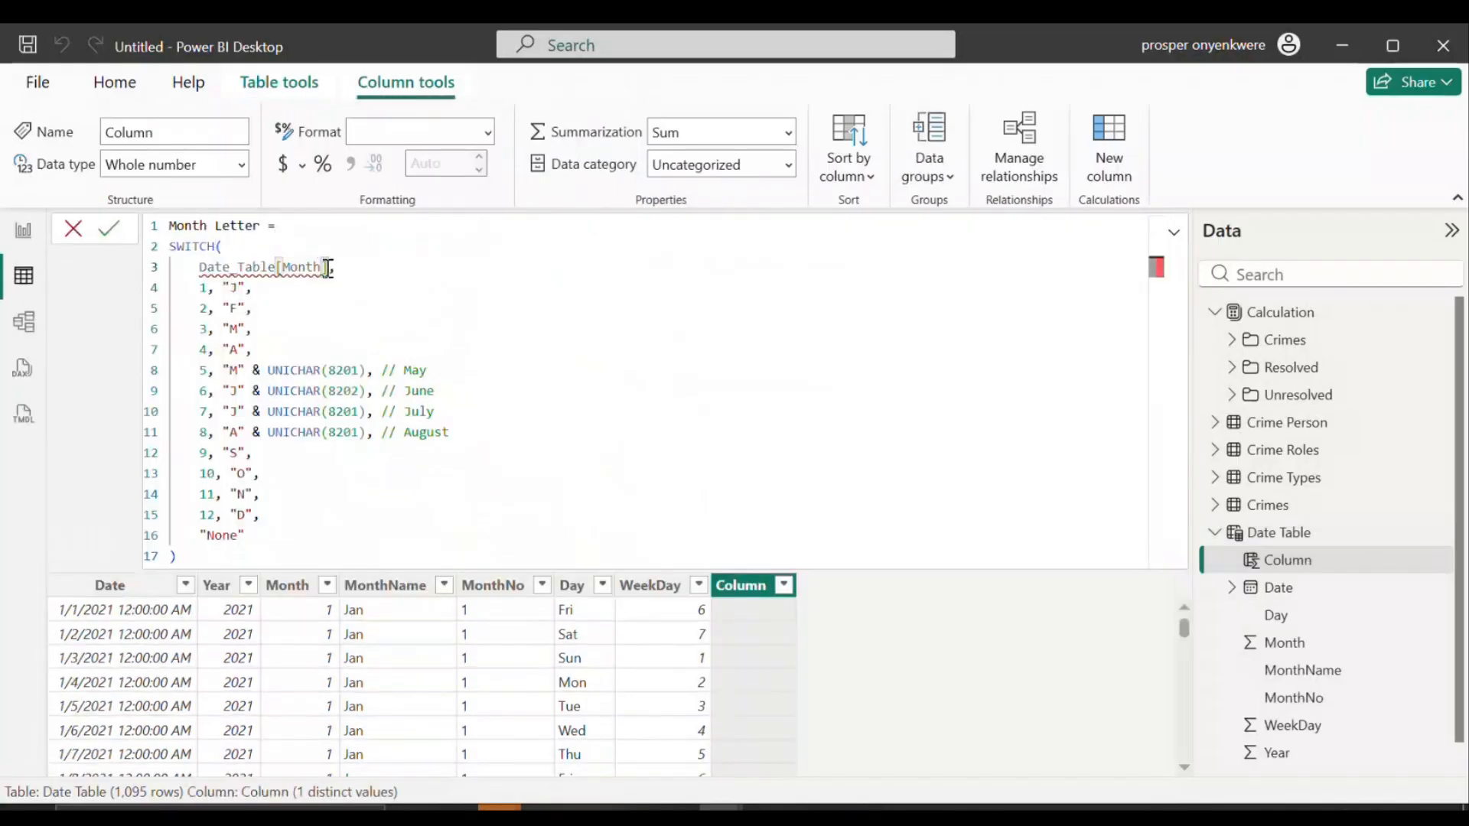
key("BackSpace")
key("BackSpace")
key("BackSpace")
key("BackSpace")
key("BackSpace")
key("BackSpace")
key("BackSpace")
key("BackSpace")
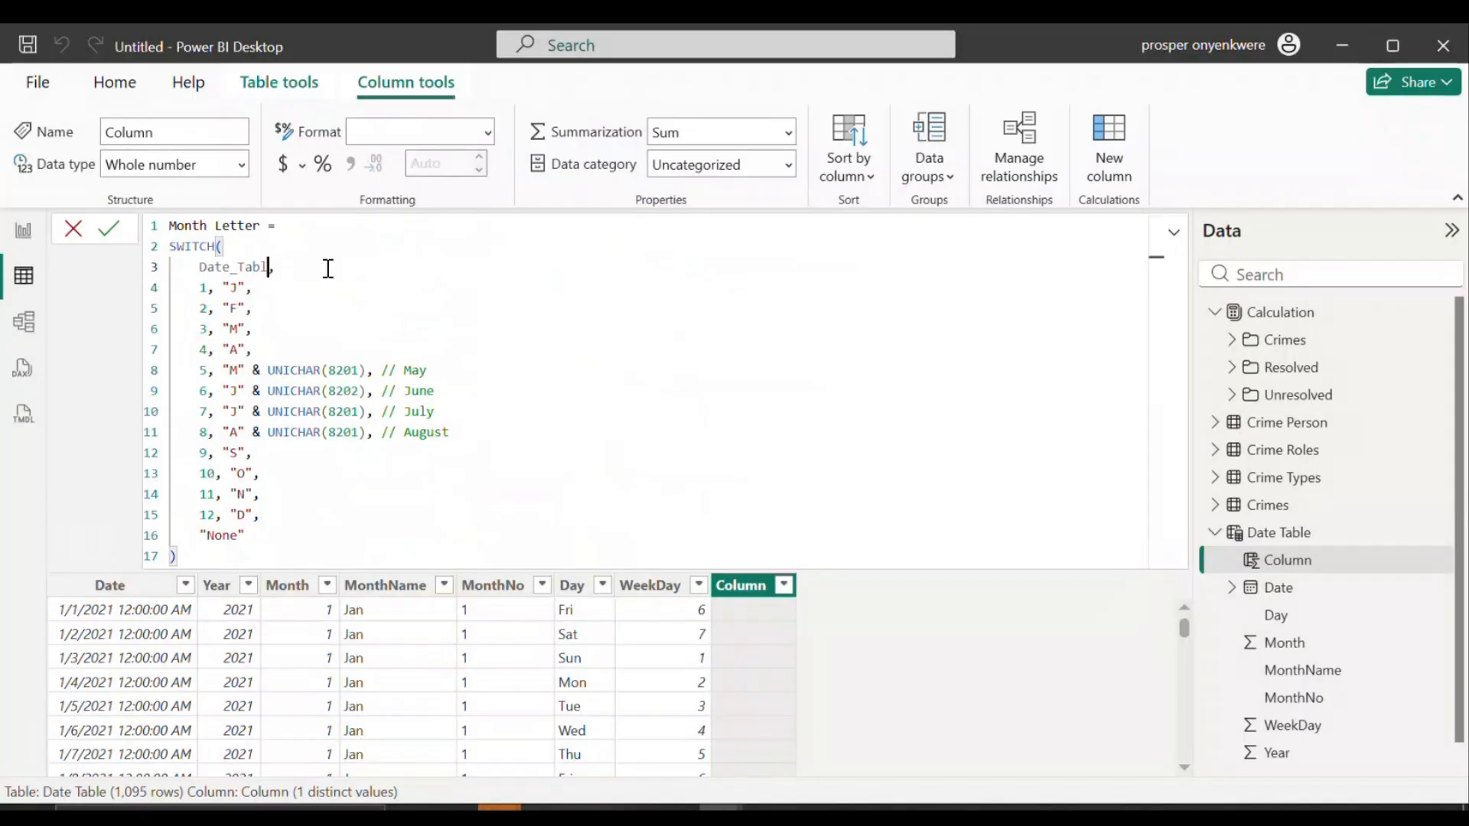
key("BackSpace")
key("BackSpace")
key("BackSpace")
key("BackSpace")
key("BackSpace")
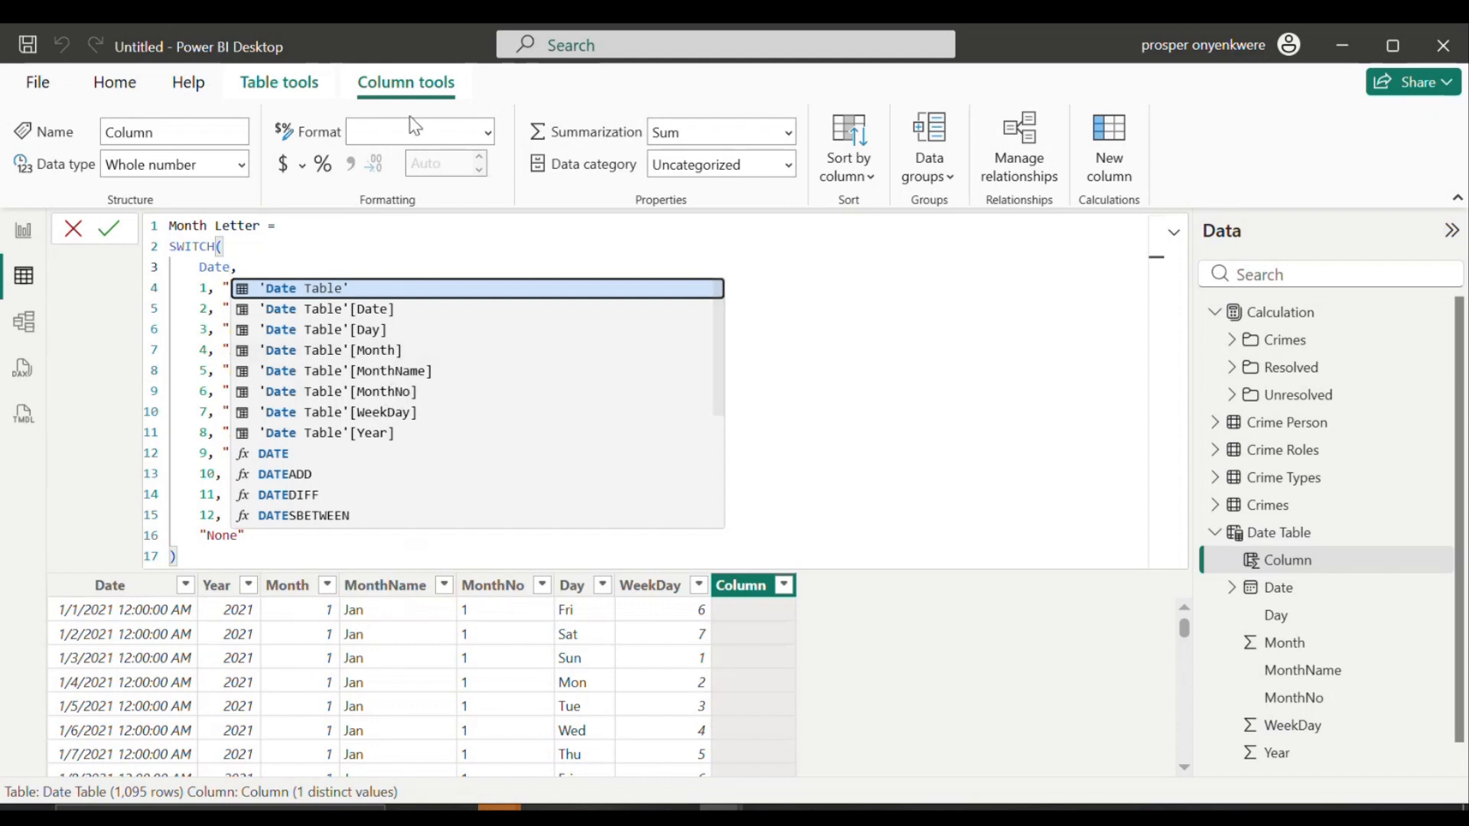
key("ctrl+z")
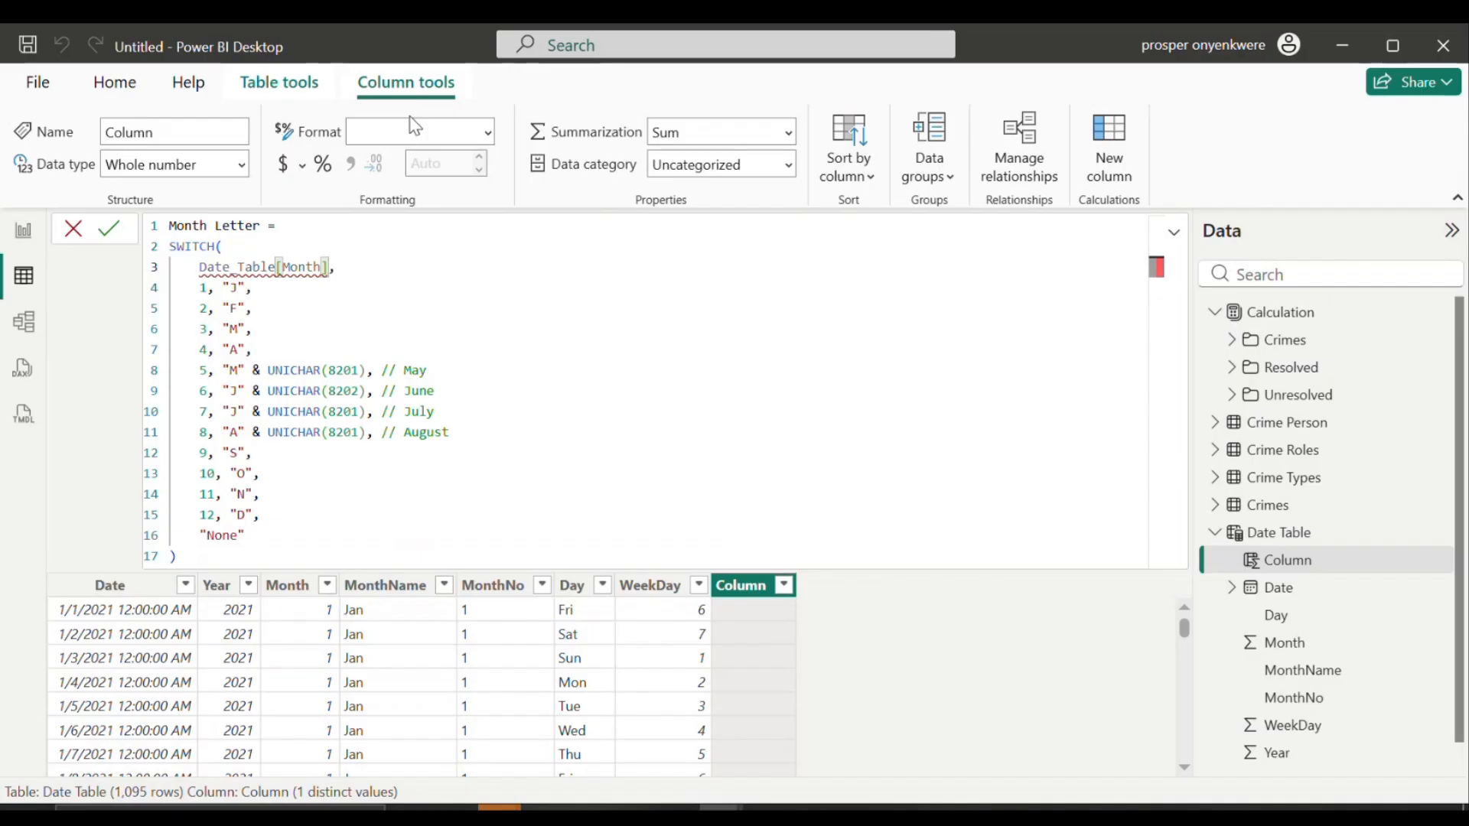
Step: Replace the formula's Date_Table[Month] reference with 'Date Table'[Month], commit the column and sort Month Letter by Month
key("BackSpace")
key("BackSpace")
key("BackSpace")
key("BackSpace")
key("BackSpace")
key("BackSpace")
key("BackSpace")
key("BackSpace")
key("BackSpace")
key("BackSpace")
key("BackSpace")
key("BackSpace")
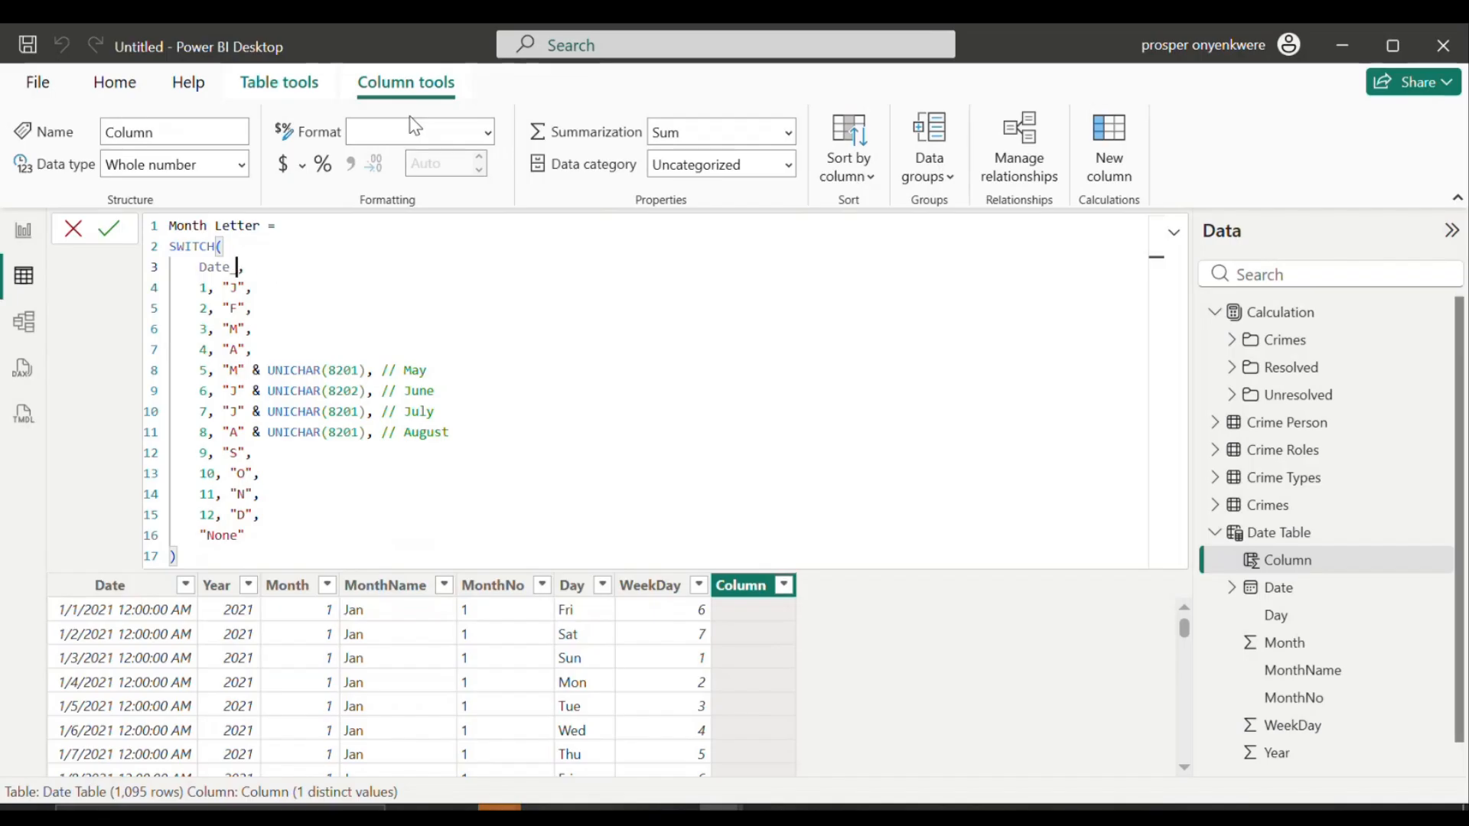
key("BackSpace")
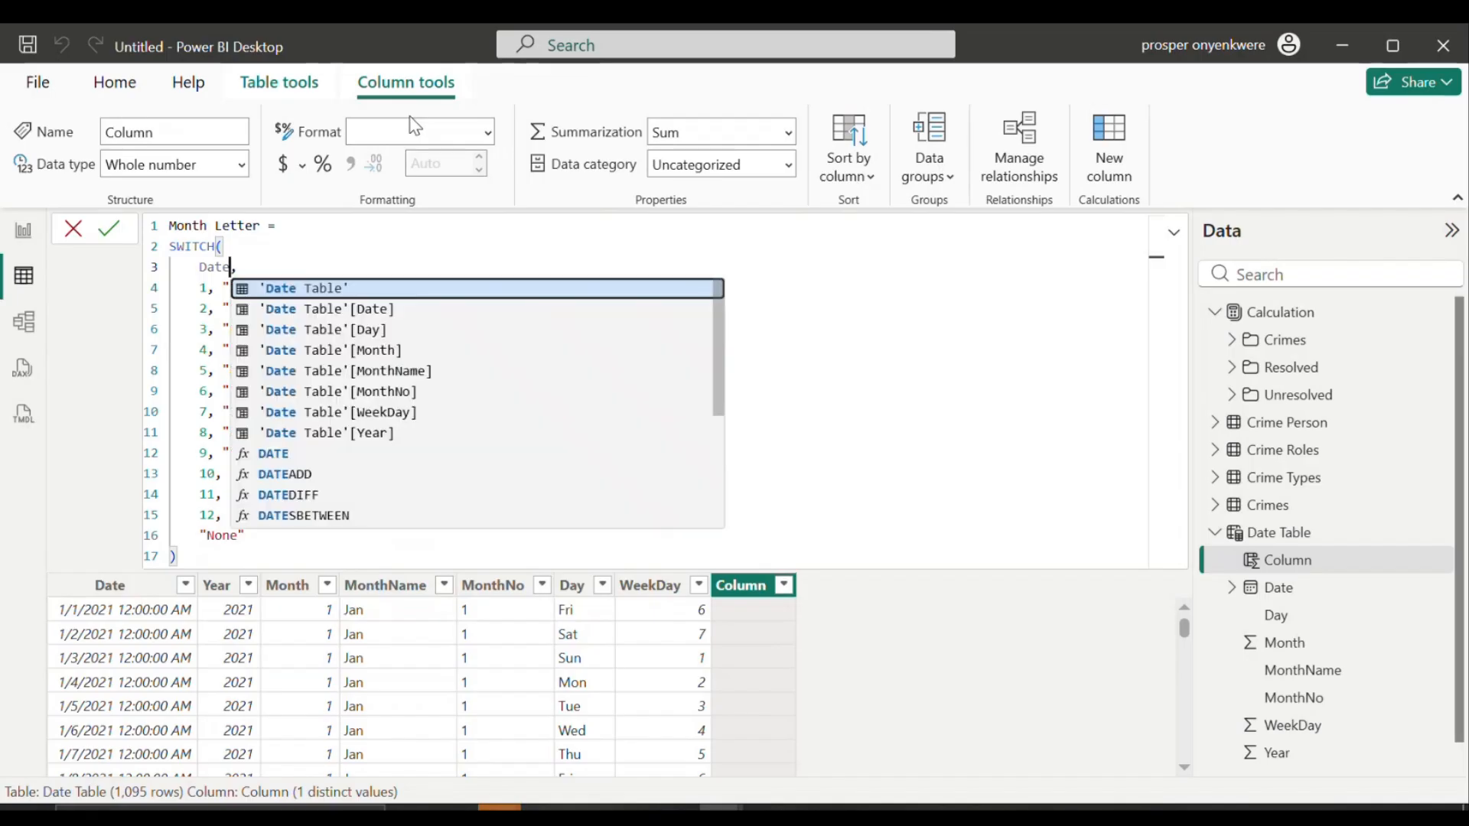
left_click(306, 353)
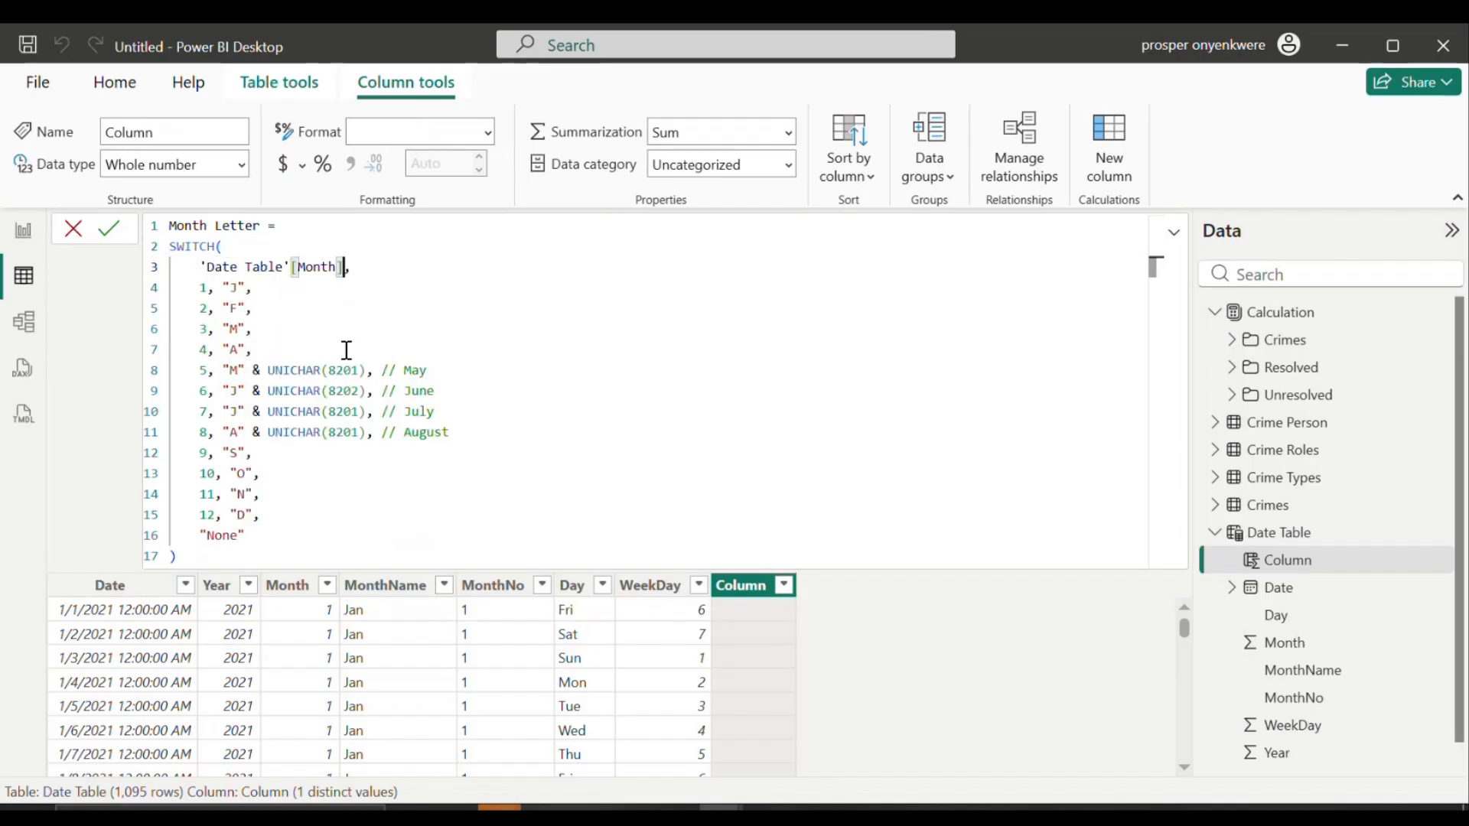
key("Return")
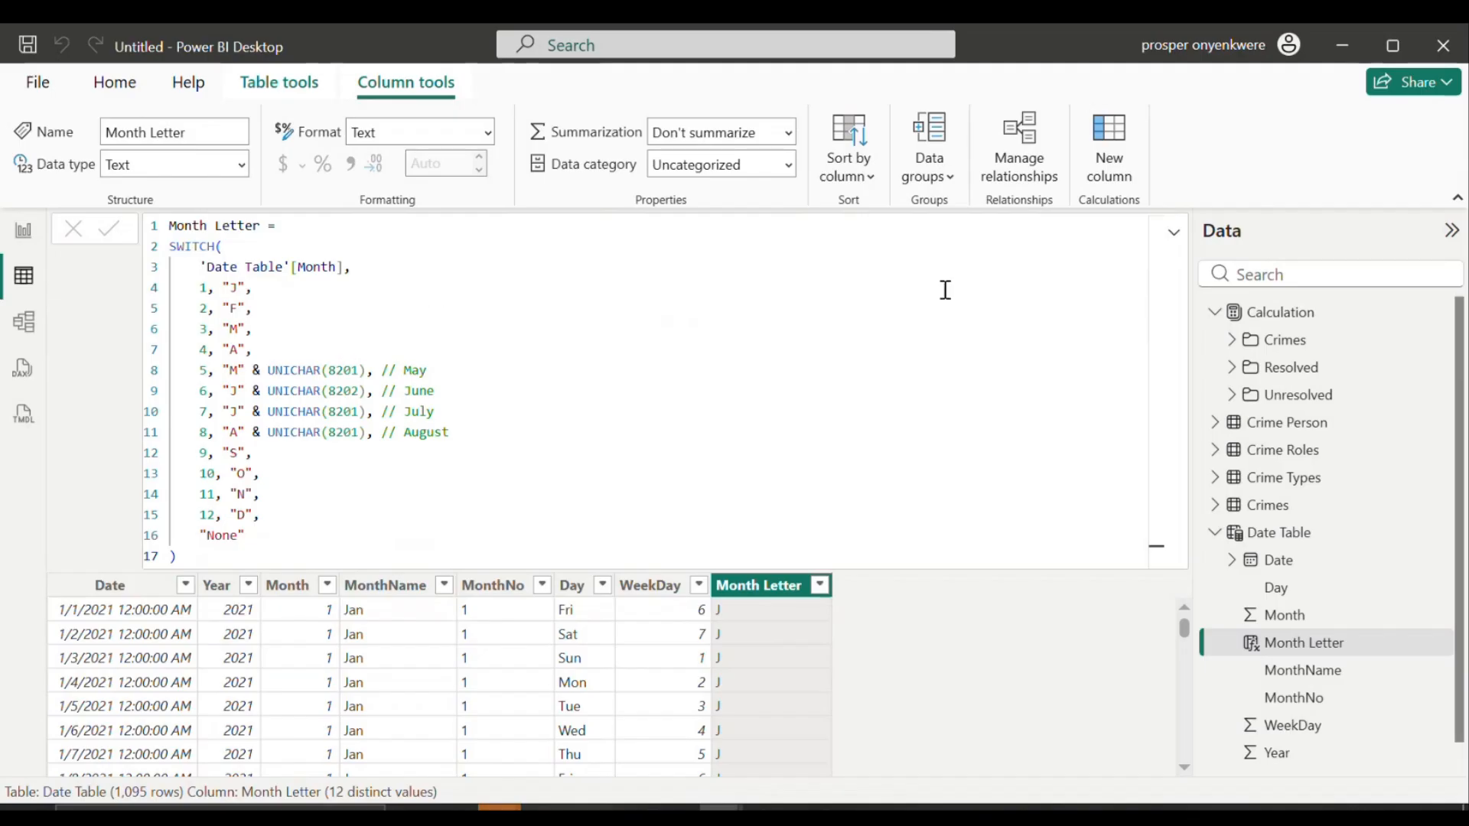
left_click(872, 177)
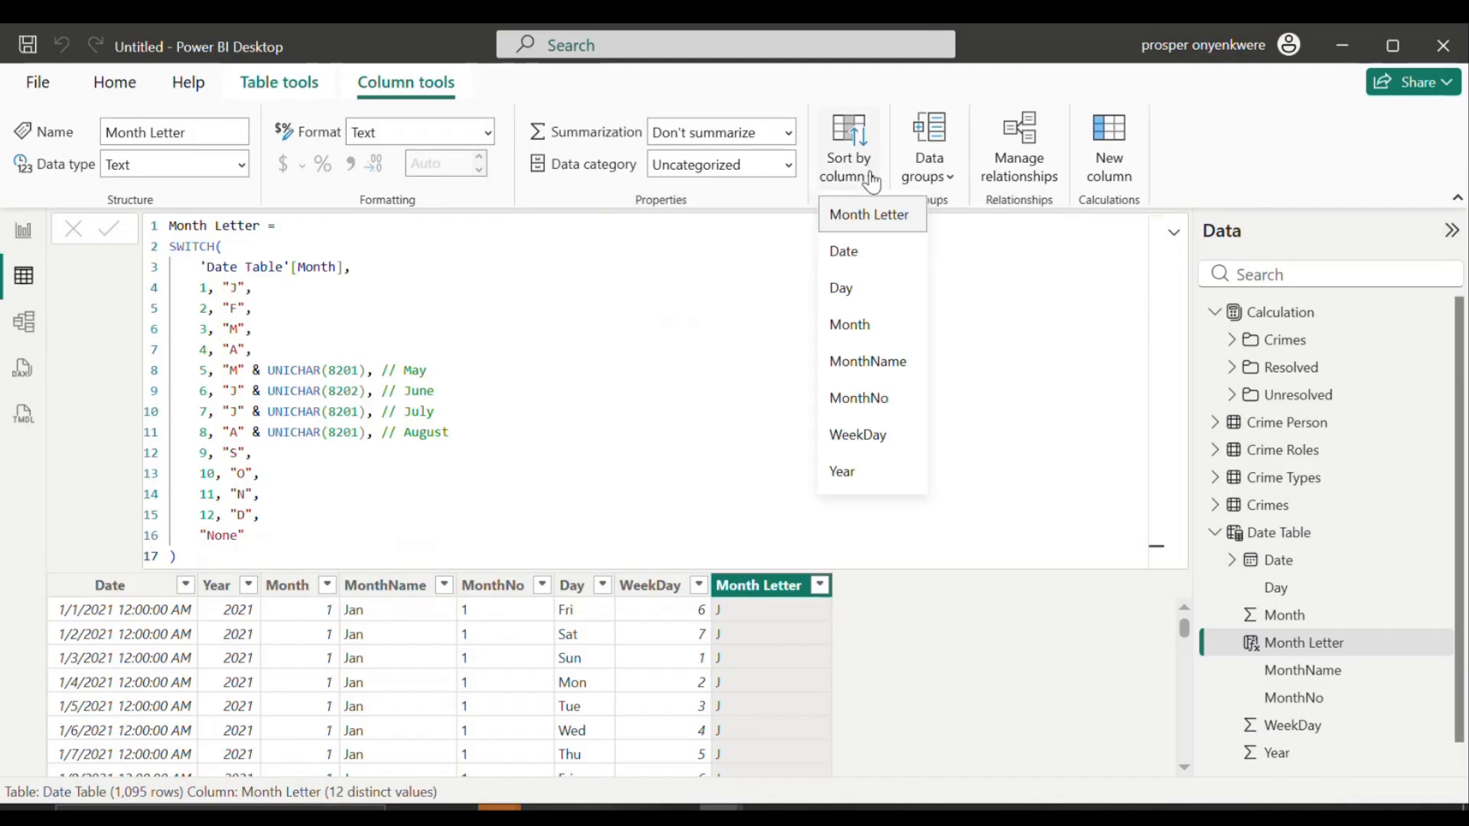
left_click(861, 334)
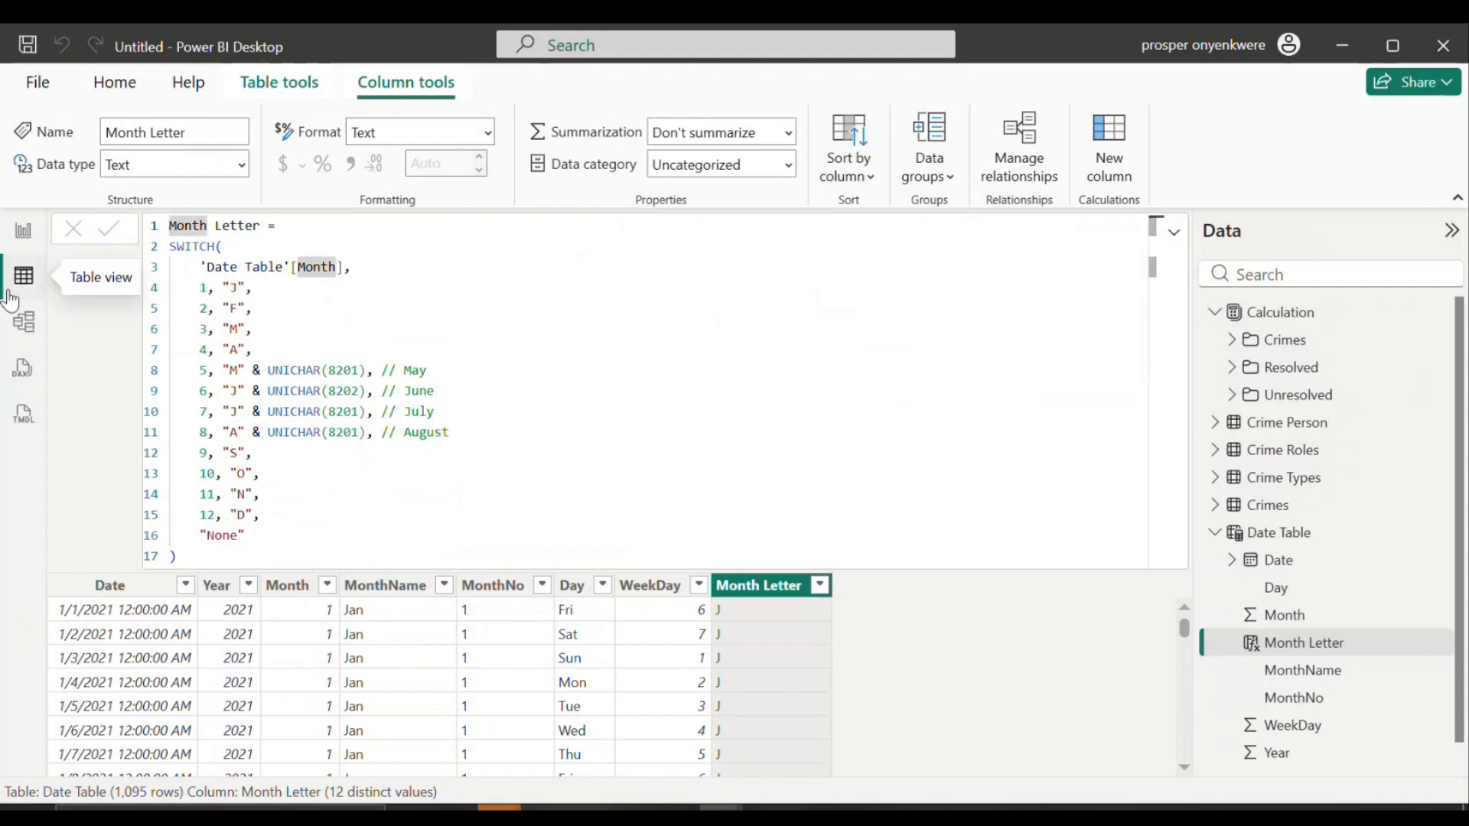
Step: In the model view, mark Date Table as a date table with Date as its date column
left_click(15, 329)
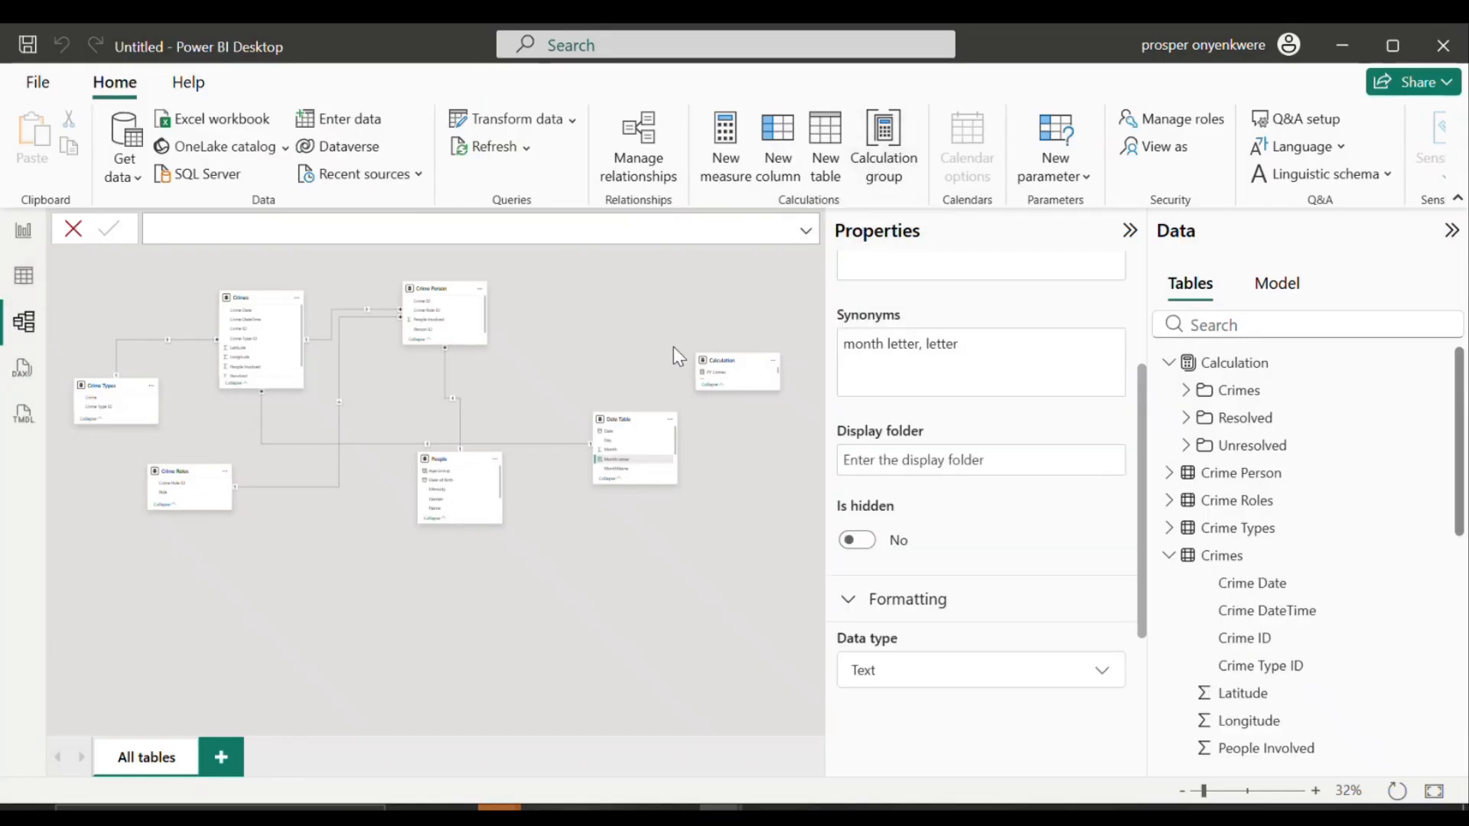
left_click(1169, 555)
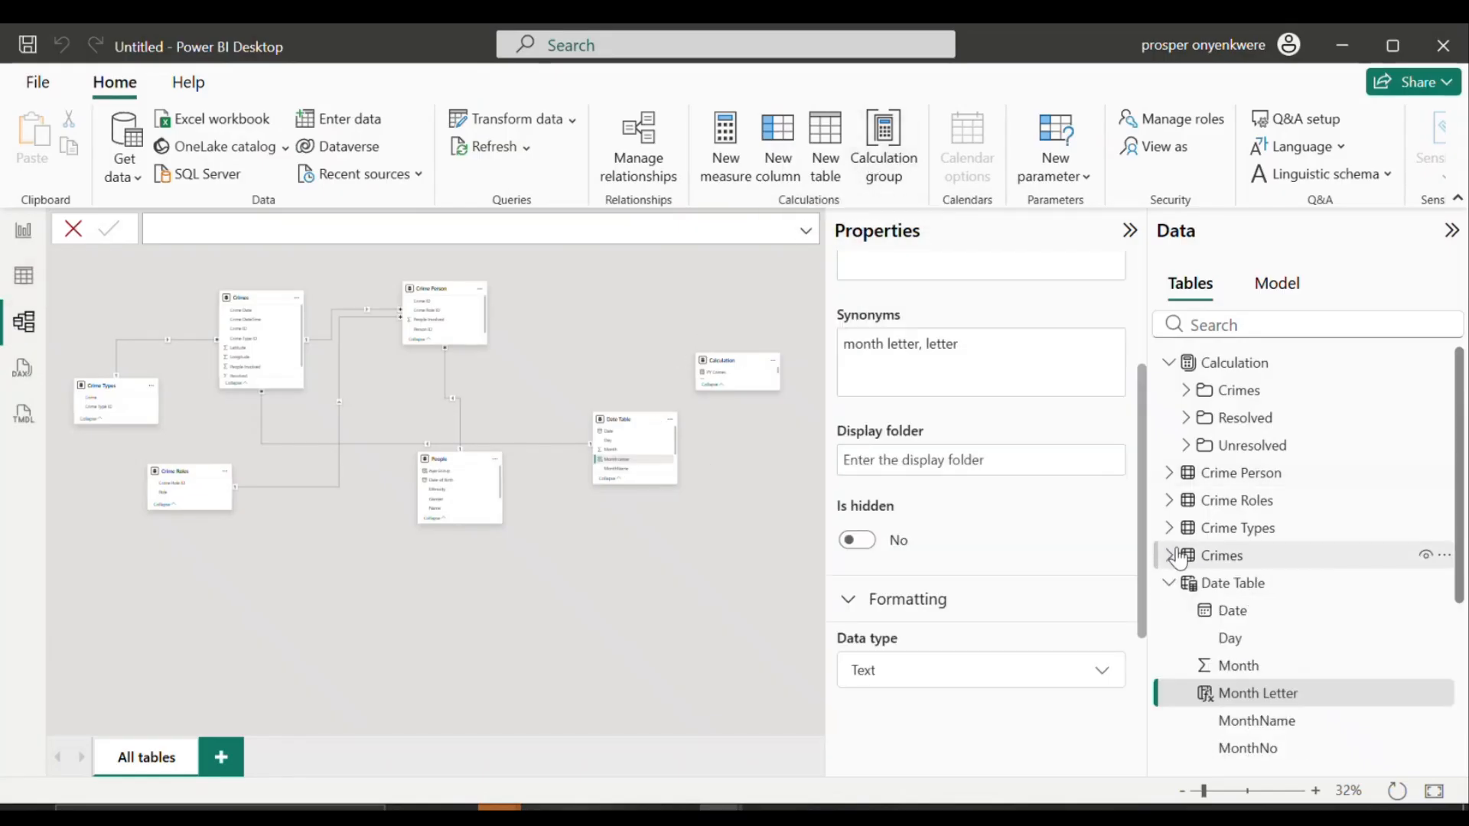
left_click(1207, 586)
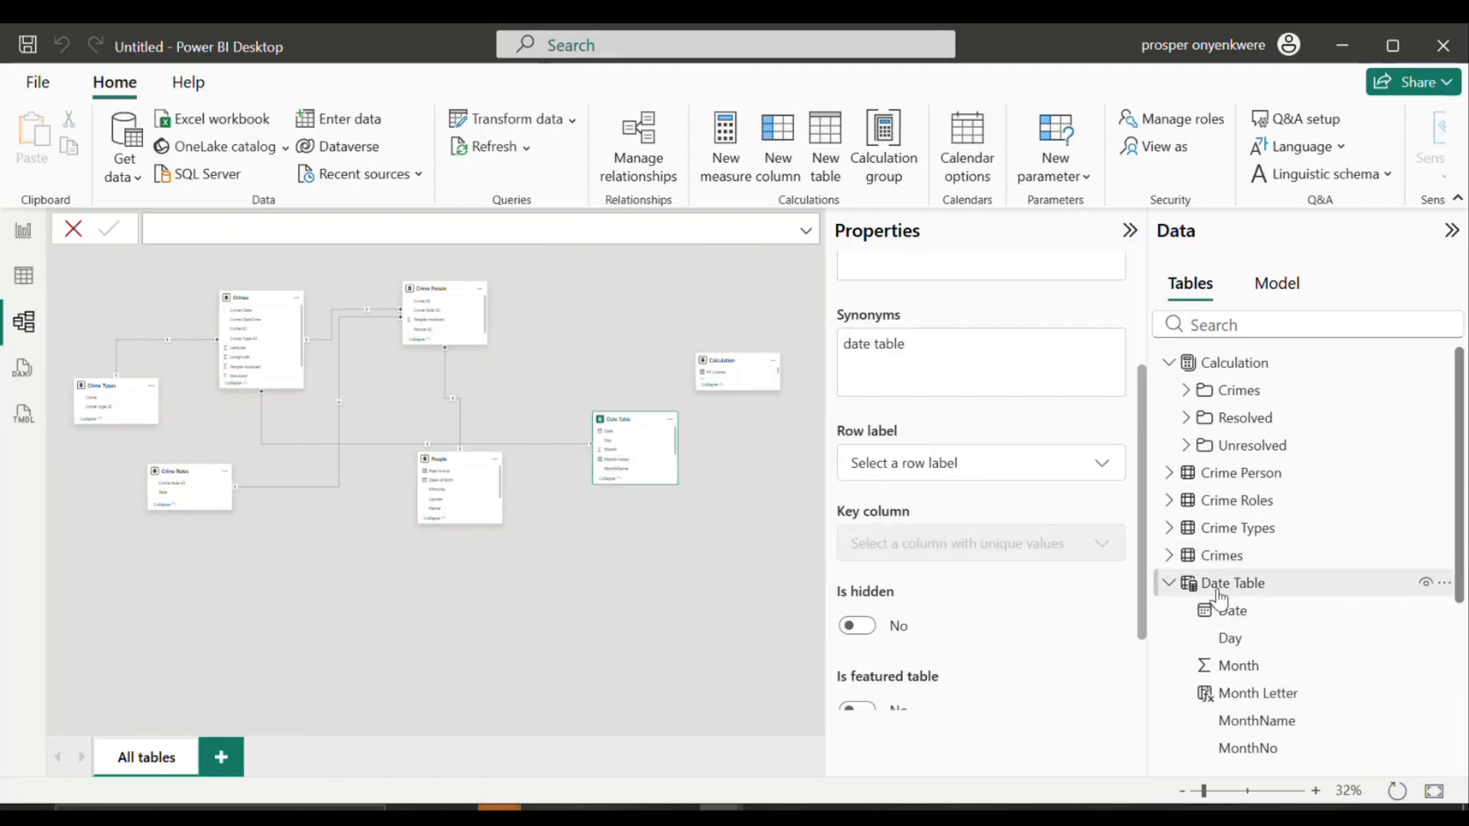
left_click(965, 141)
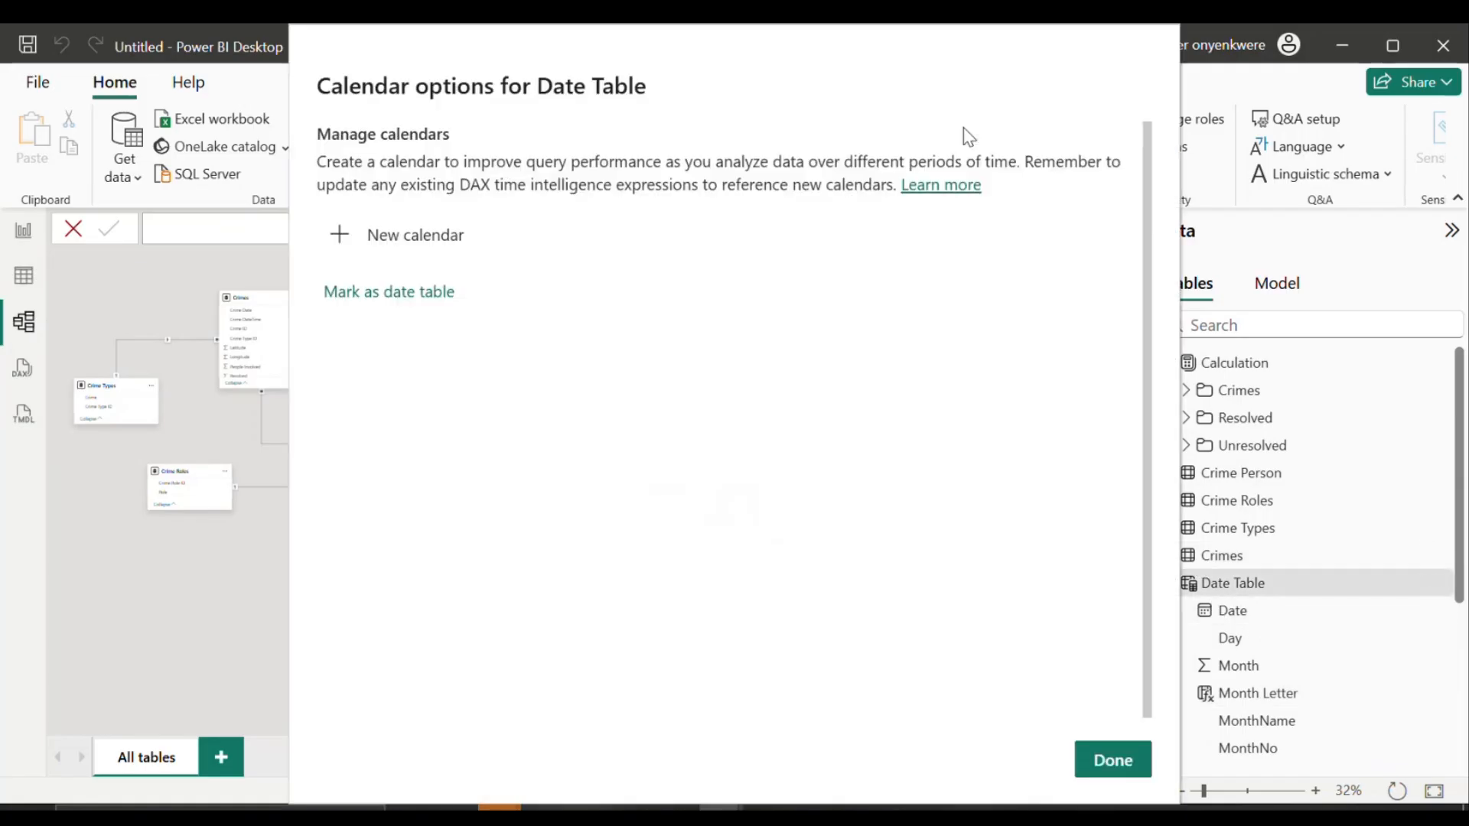
left_click(436, 300)
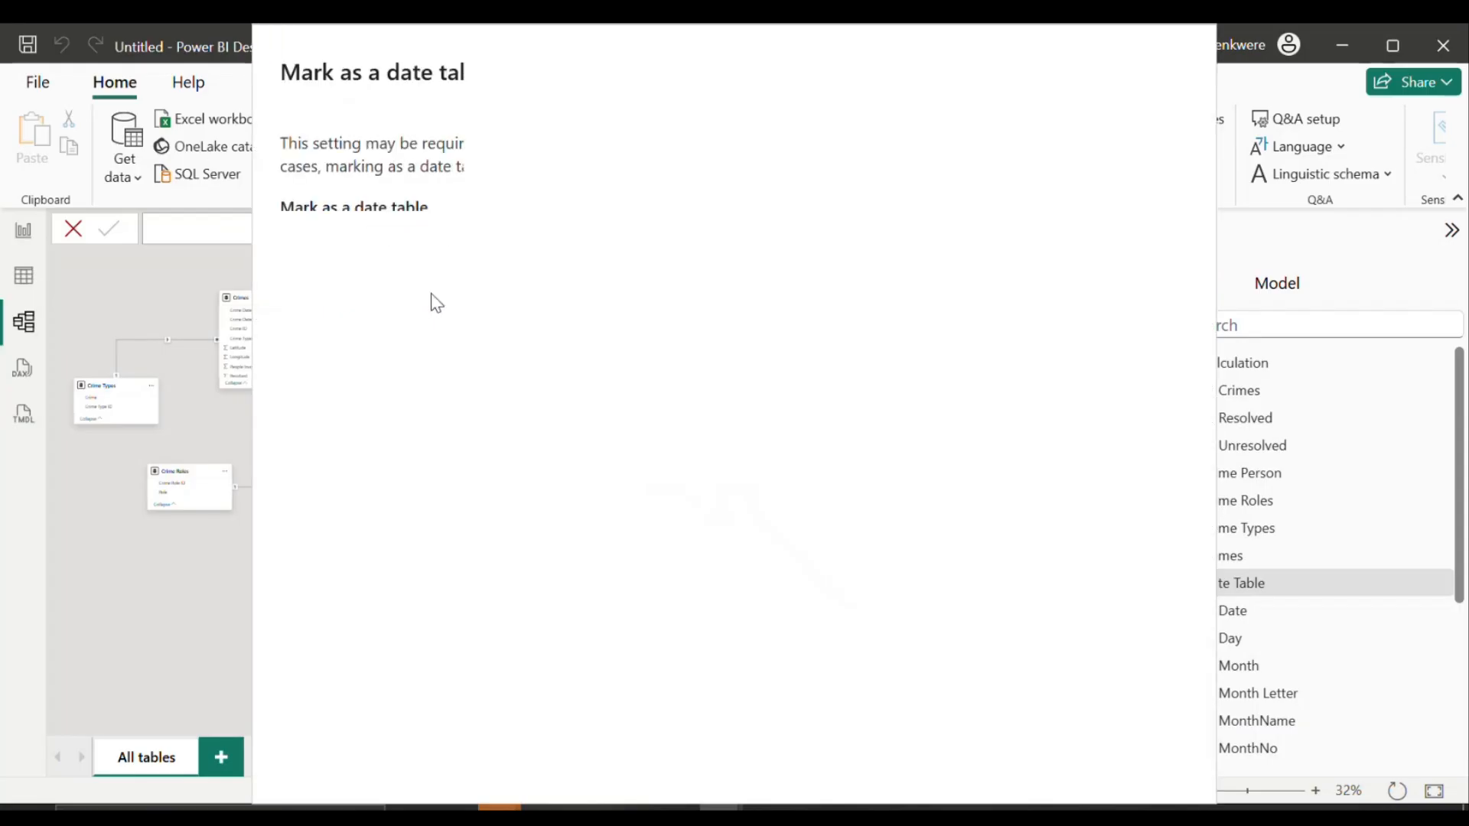
left_click(331, 243)
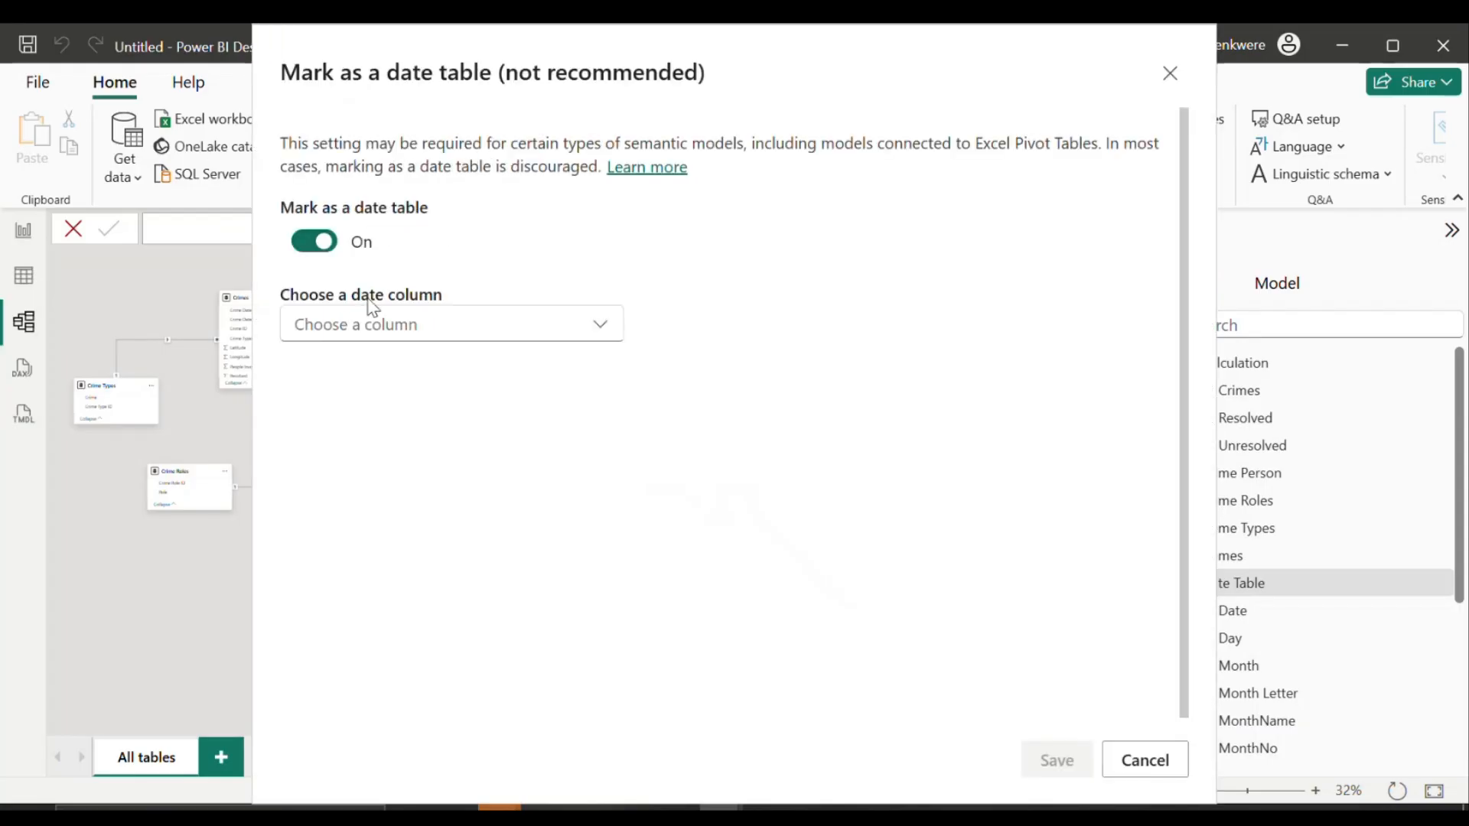
left_click(370, 325)
left_click(354, 371)
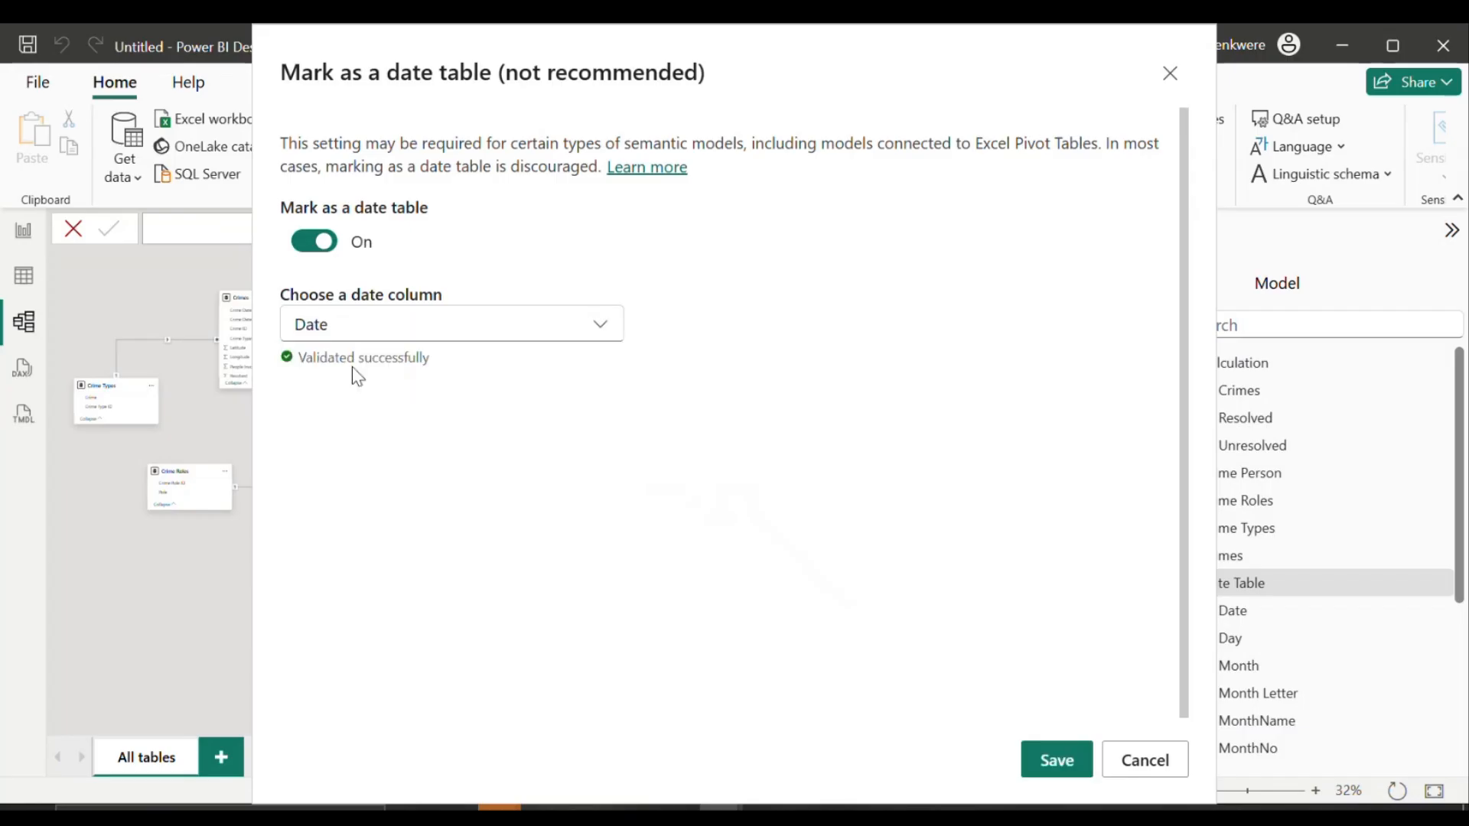
left_click(1055, 758)
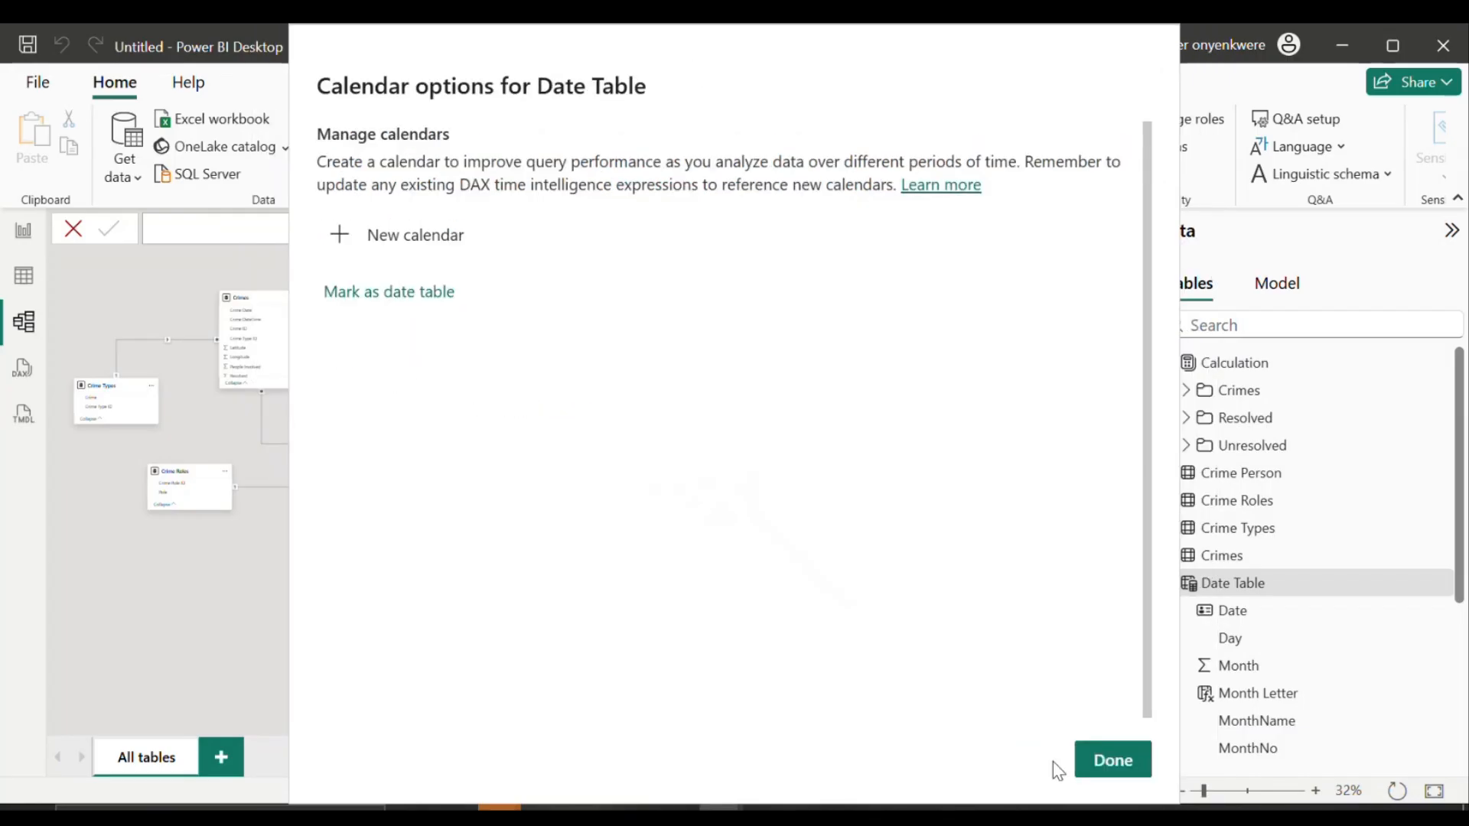
left_click(1113, 760)
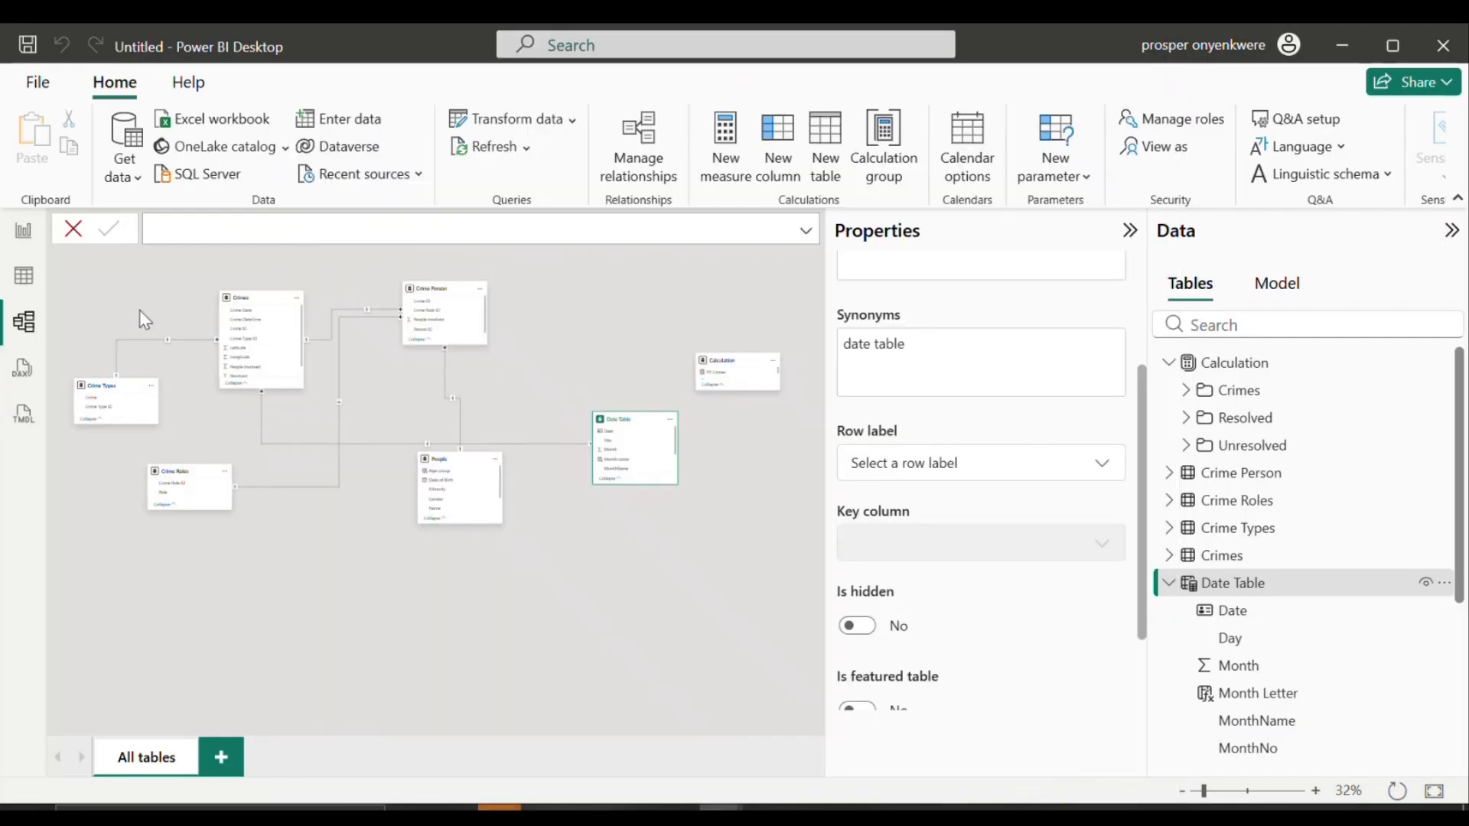
Step: Return to the report page, put Month Letter from Date Table on the line chart's X-axis and widen the chart to about double
left_click(24, 234)
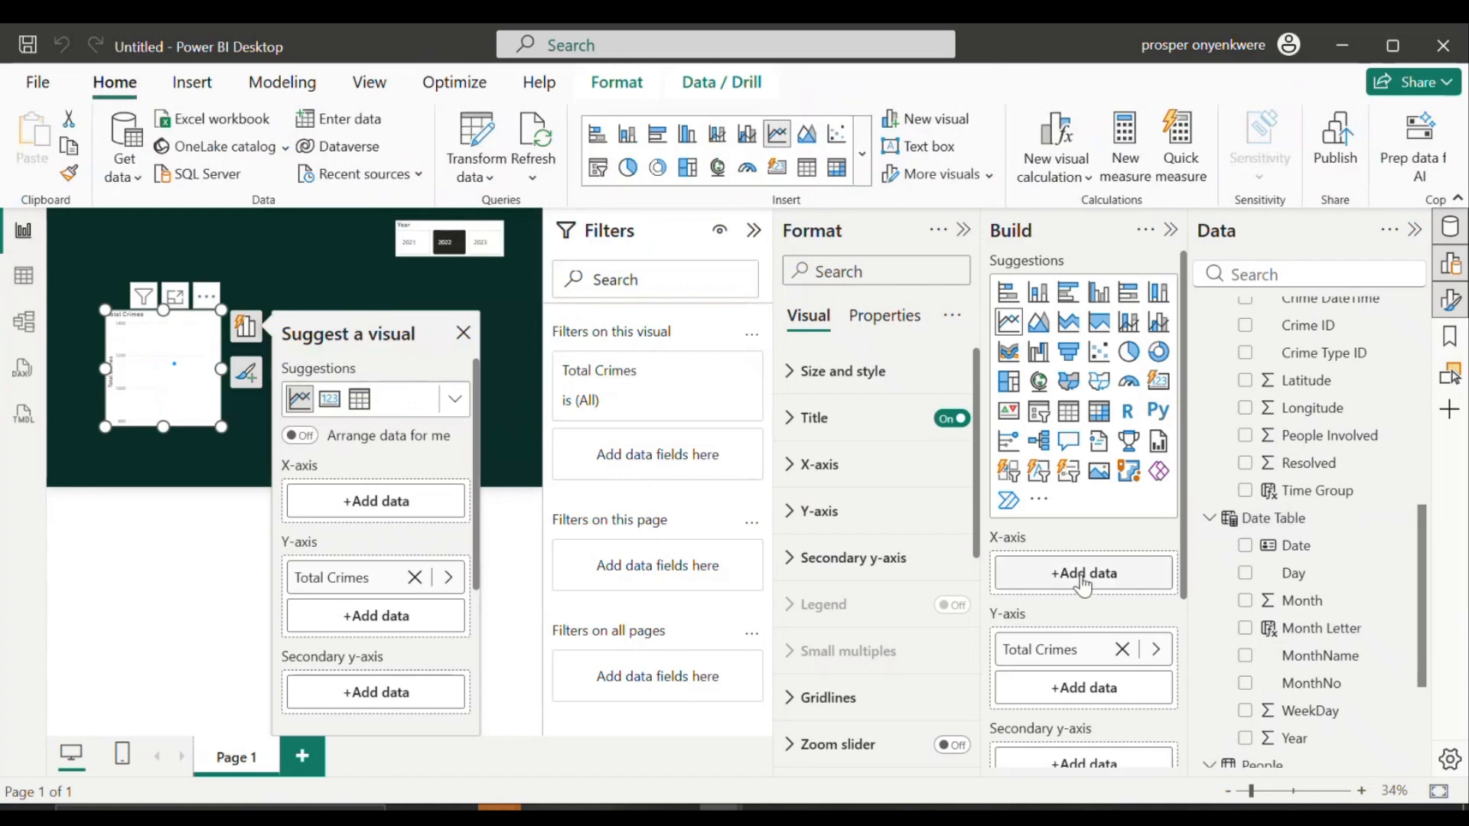
left_click(1082, 578)
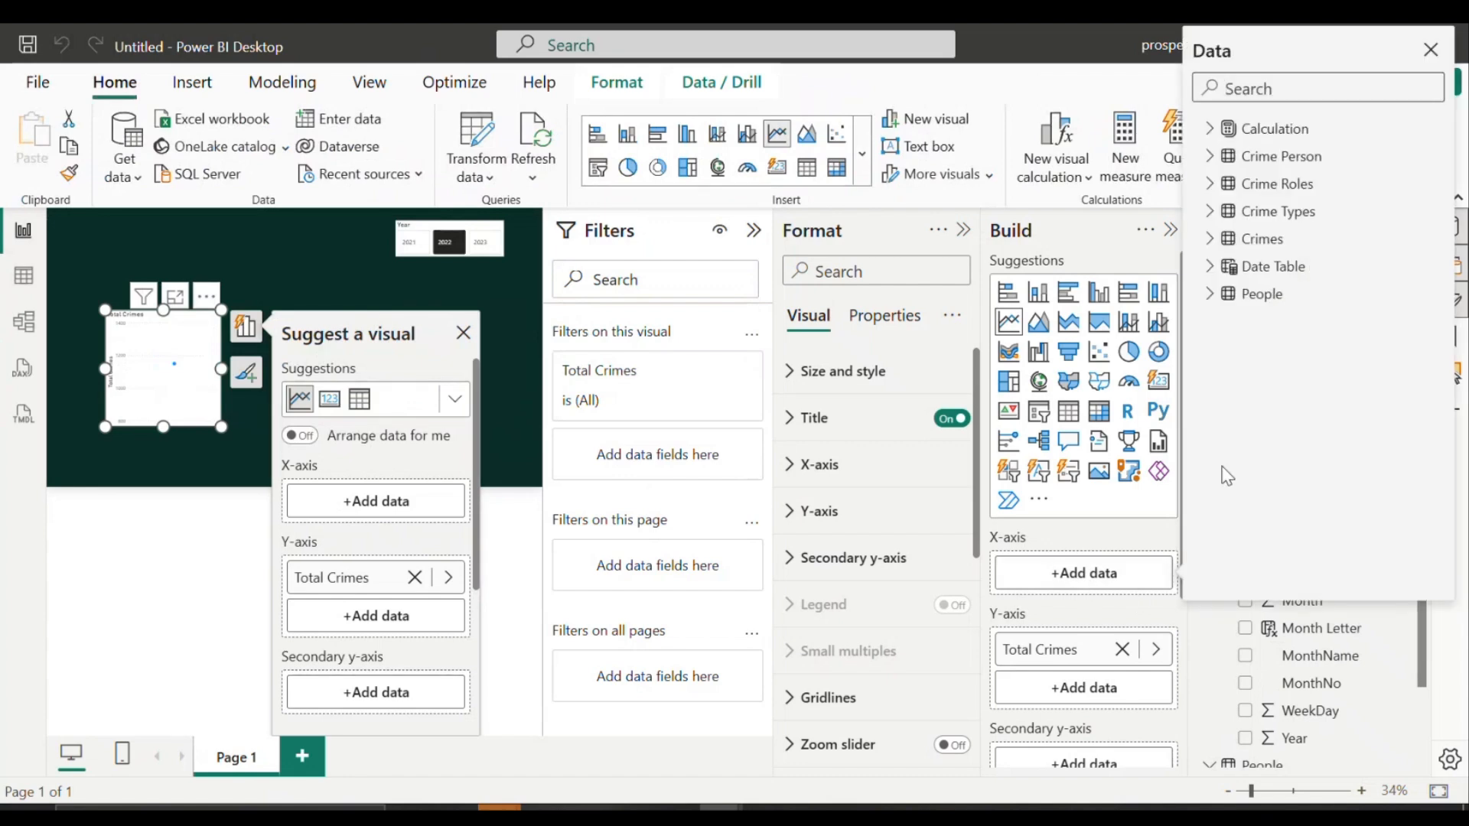
left_click(1210, 266)
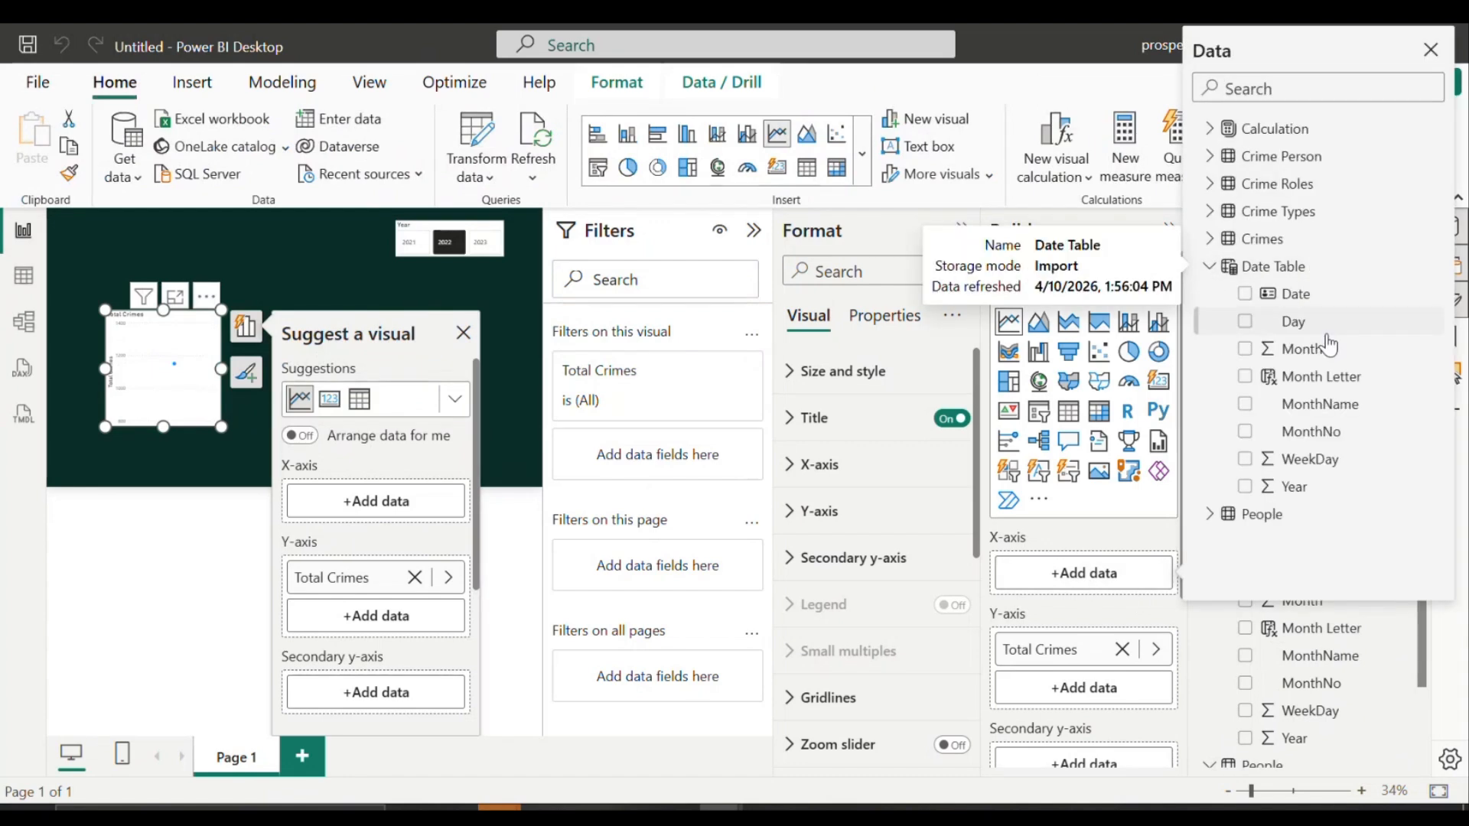
left_click(1313, 378)
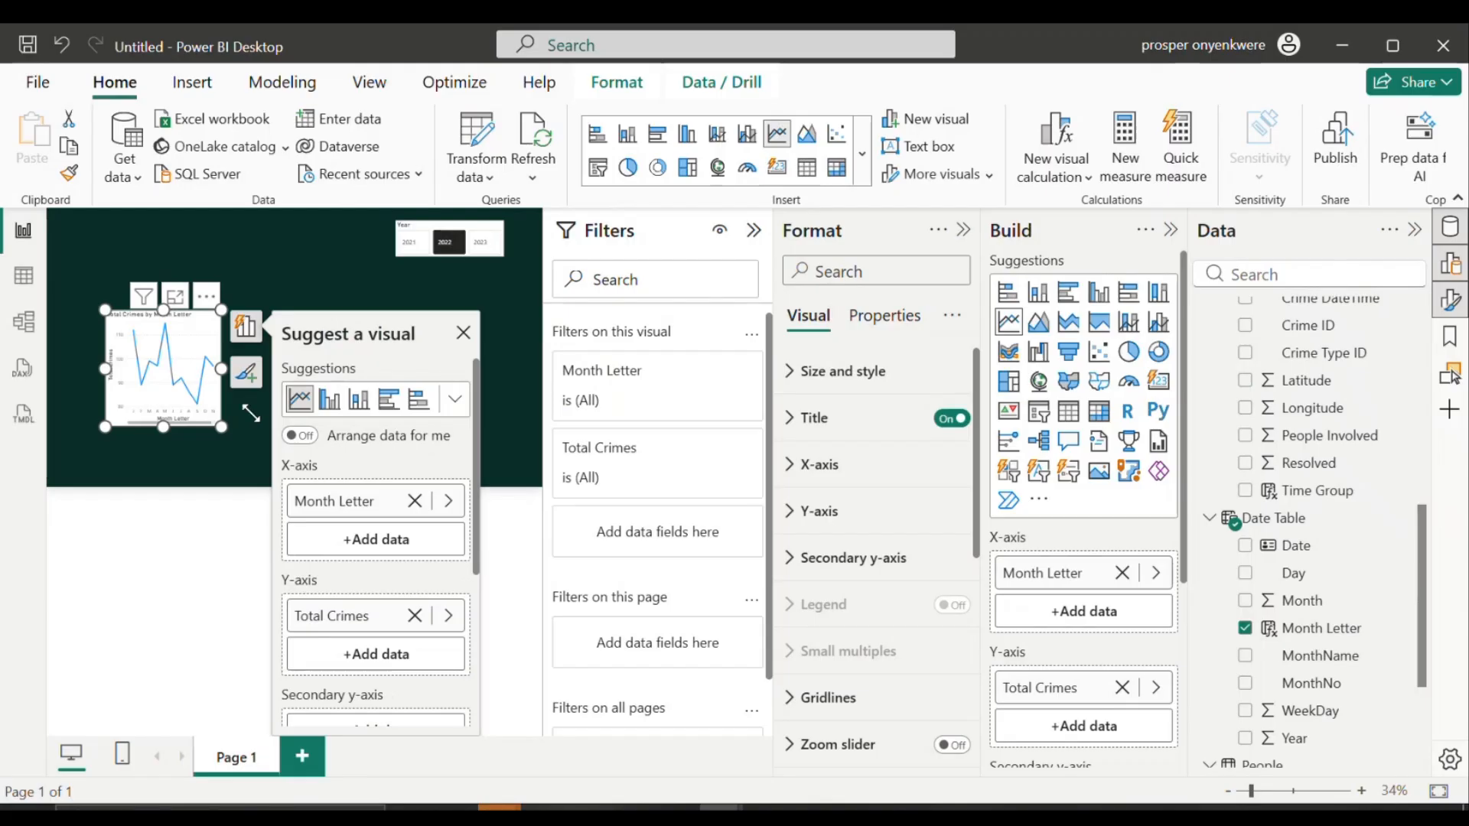
left_click_drag(221, 427, 349, 416)
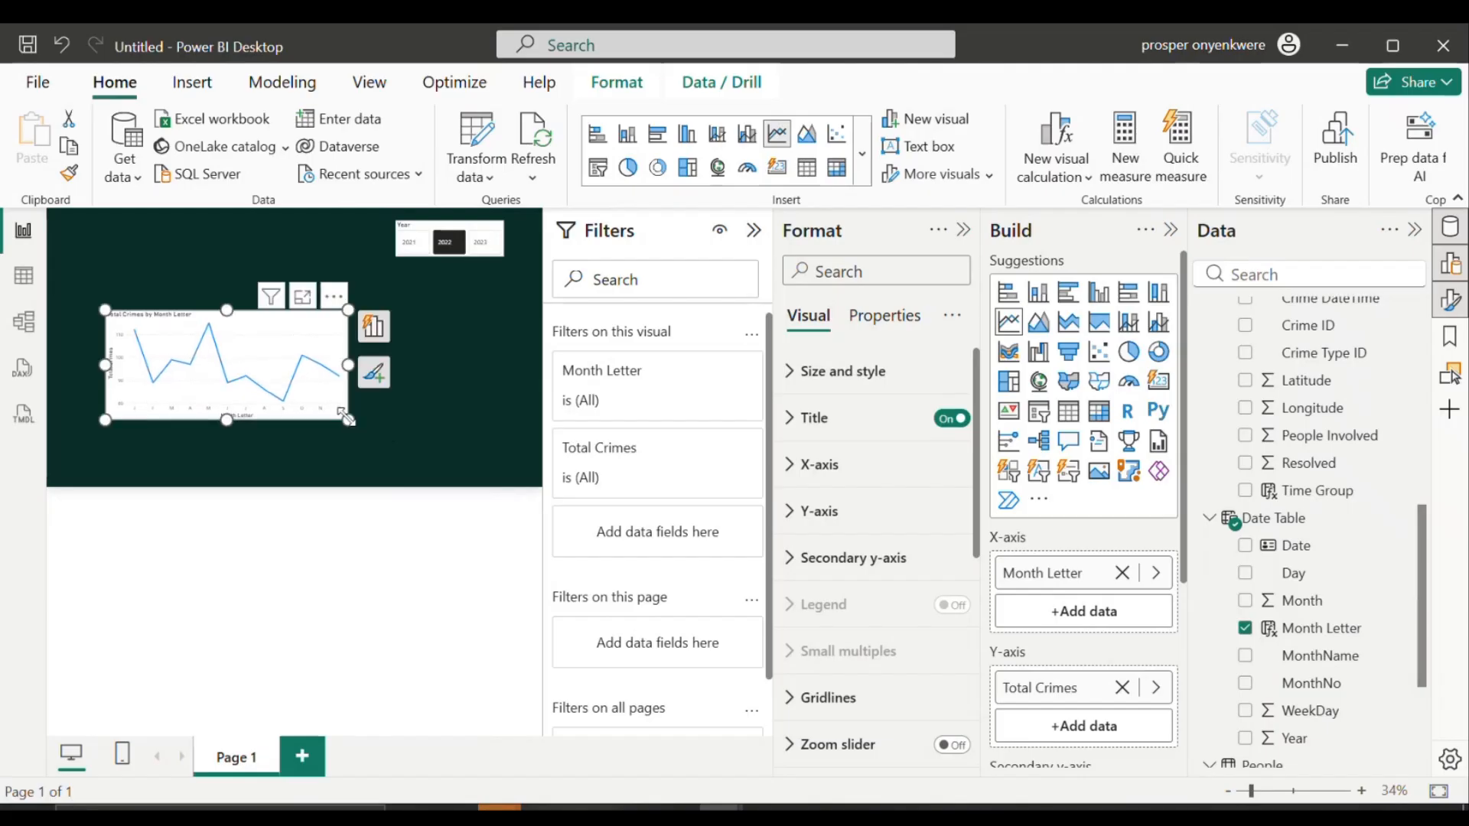
Step: Base the line chart's title text on the Total Crime Txt measure from the Calculation table's Crimes folder
left_click(795, 417)
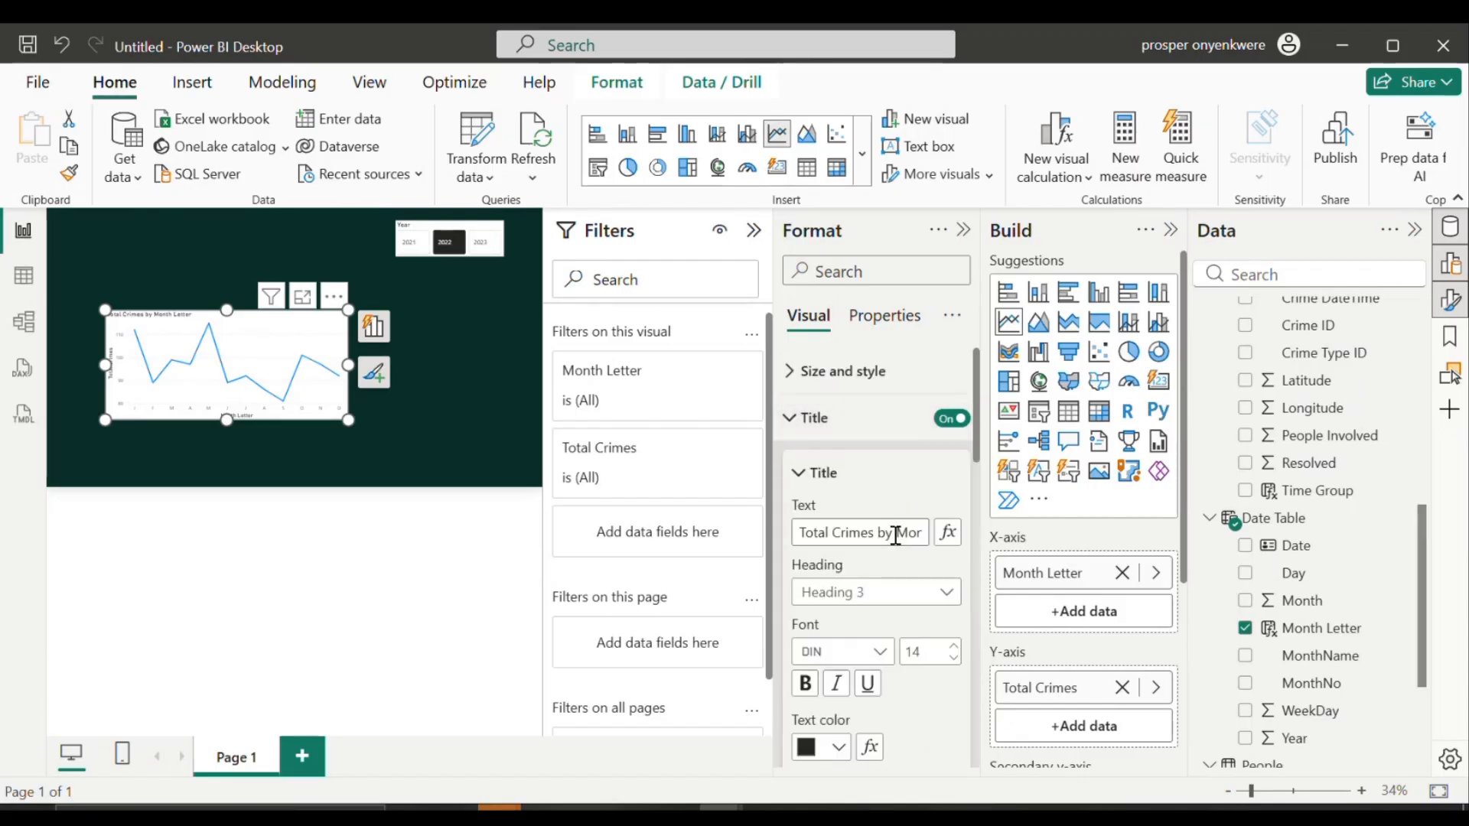
left_click(949, 536)
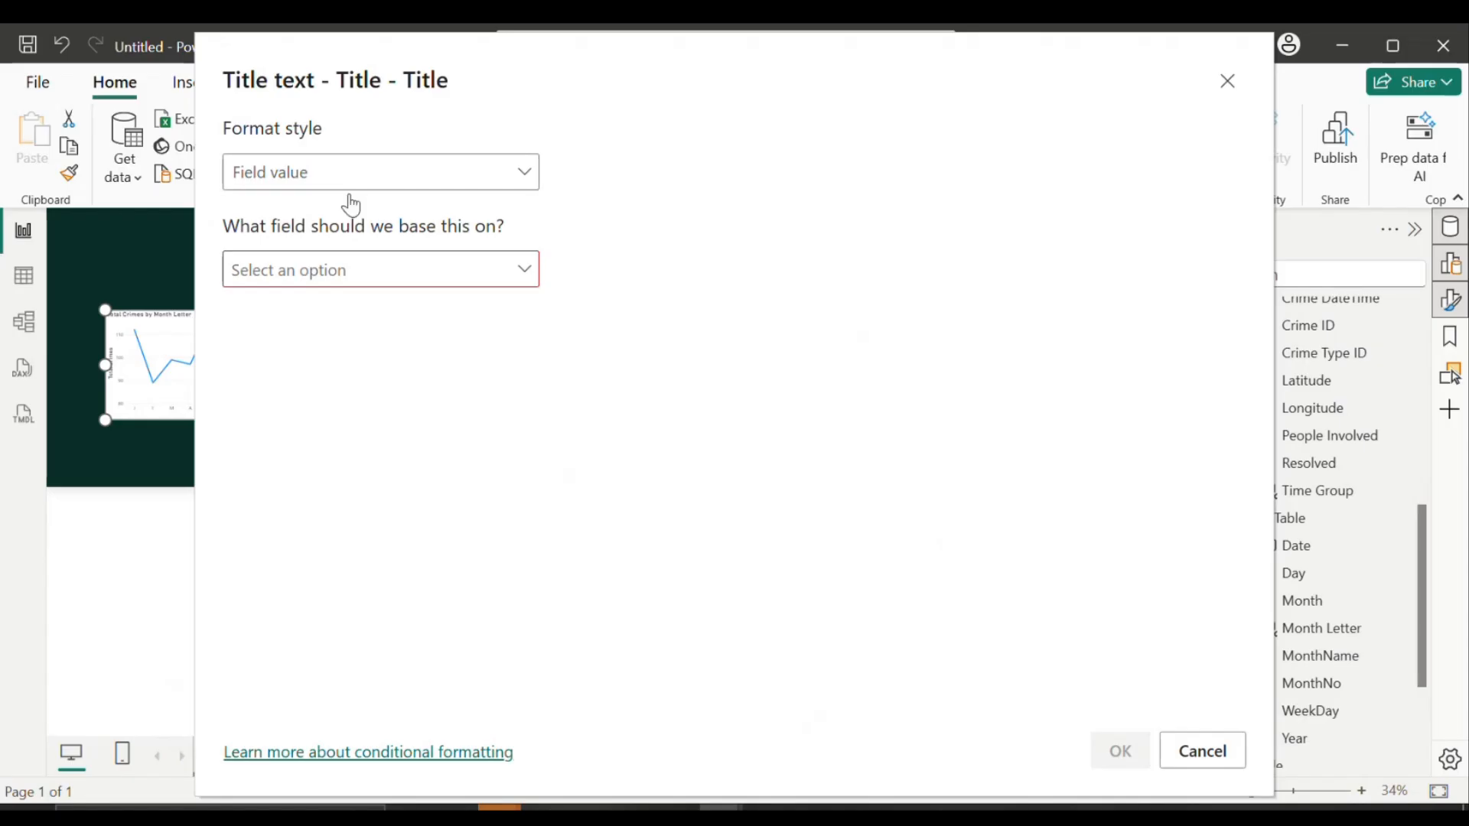
left_click(396, 274)
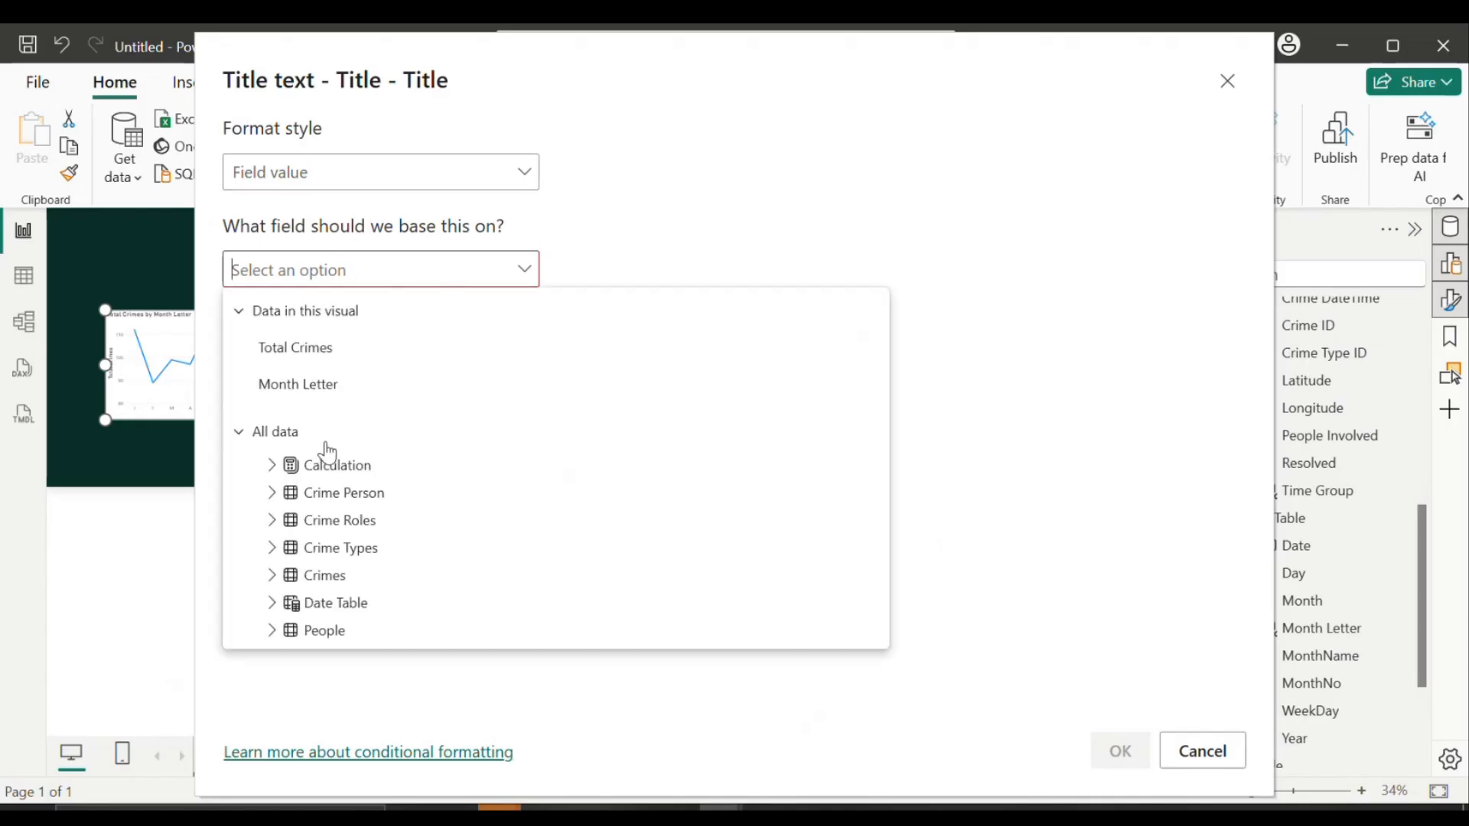
left_click(314, 466)
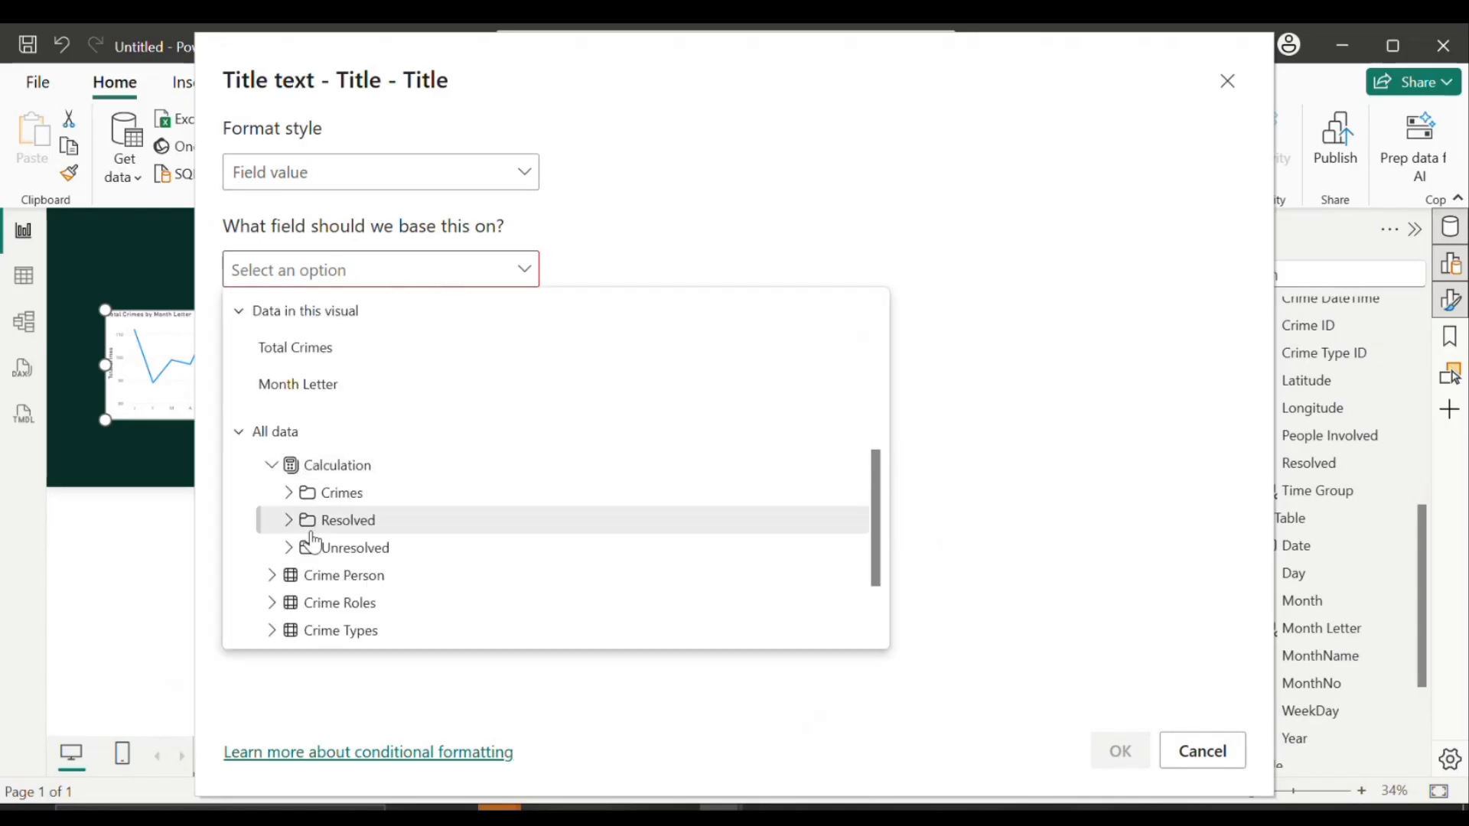
left_click(295, 497)
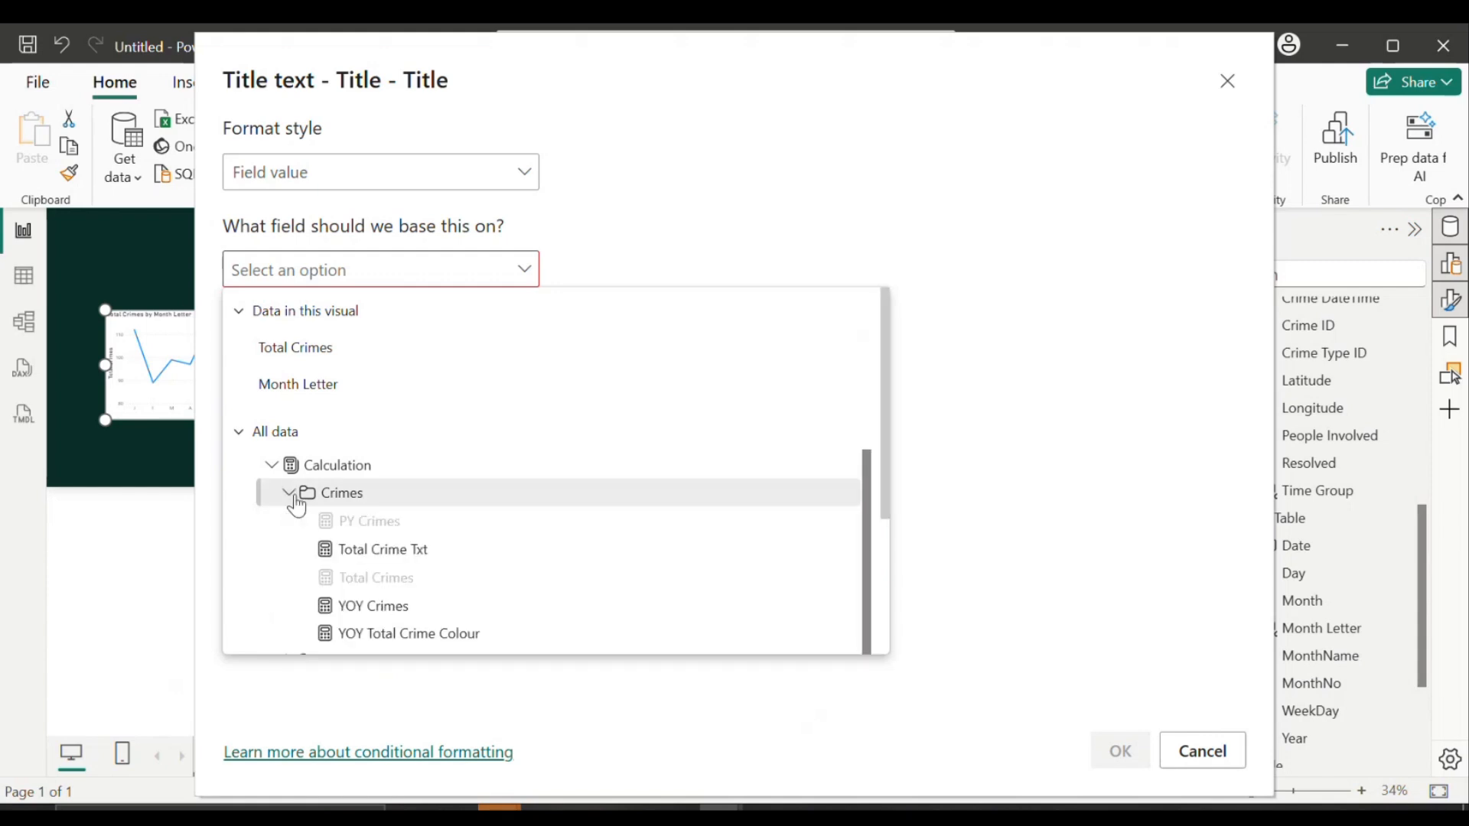
left_click(361, 559)
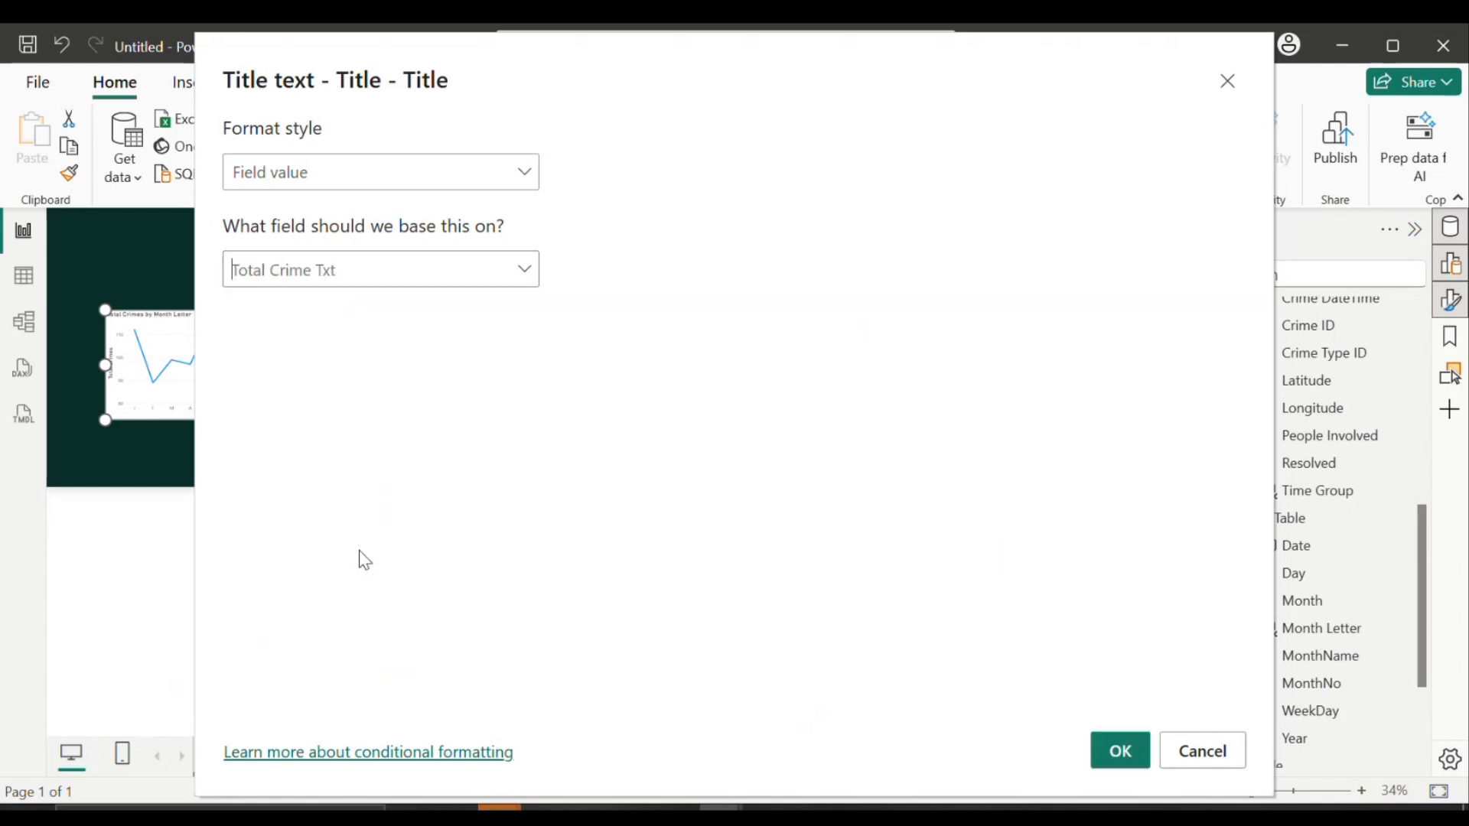
left_click(1107, 759)
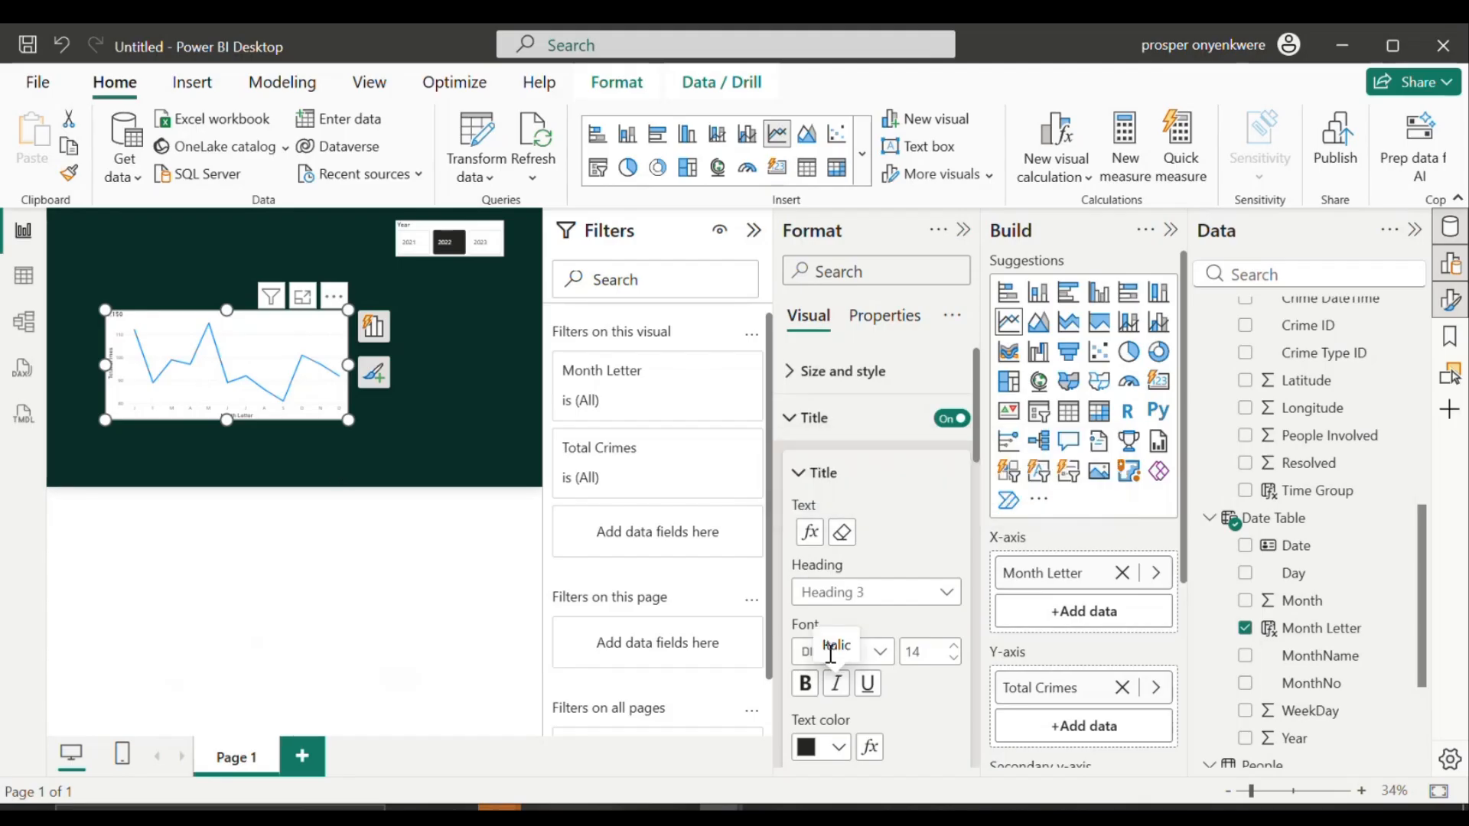
Step: Format the line chart's title in Verdana, size 25, bold, with right horizontal alignment
left_click(802, 651)
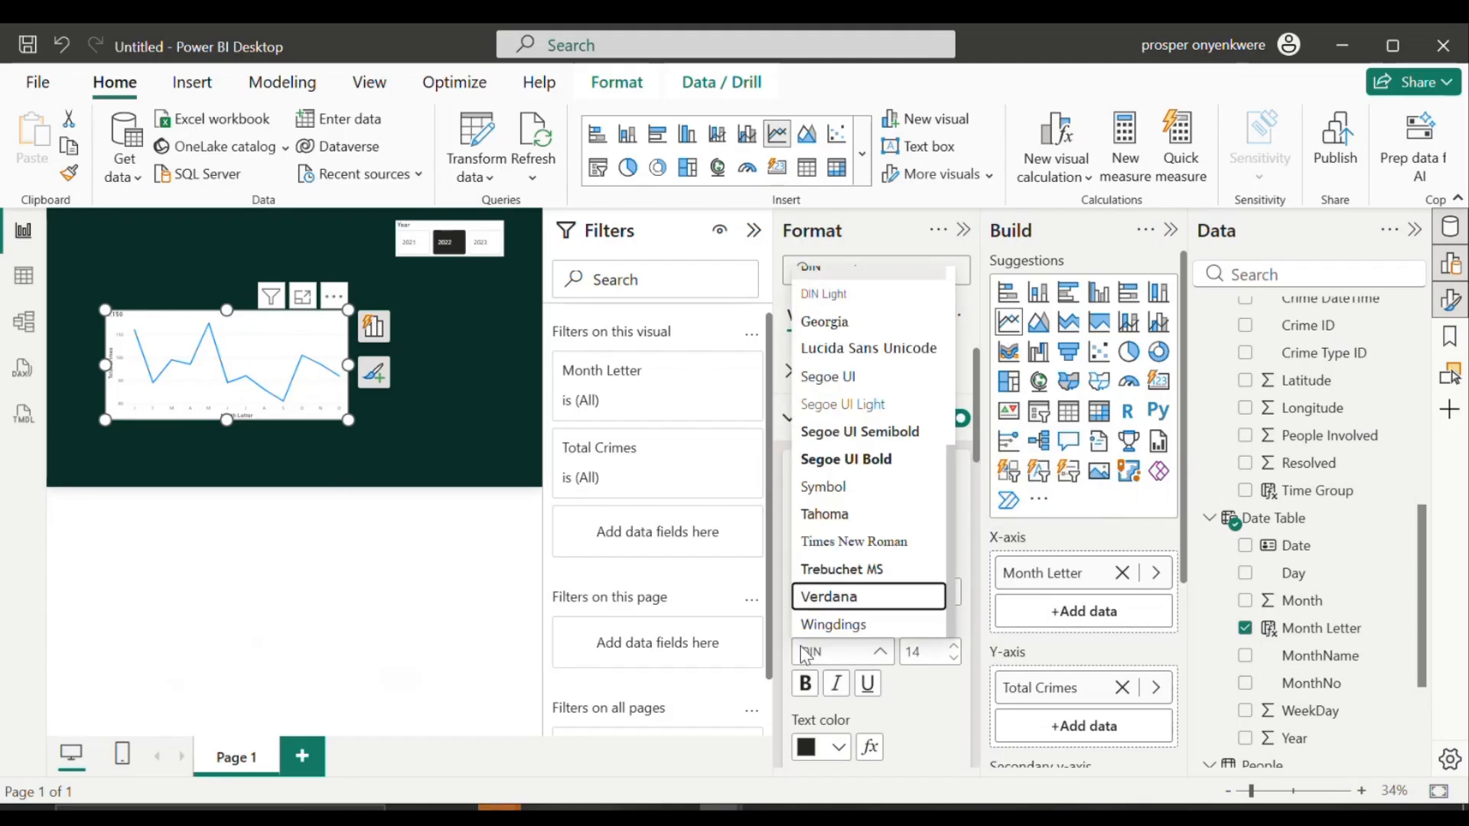
left_click(830, 594)
left_click(921, 653)
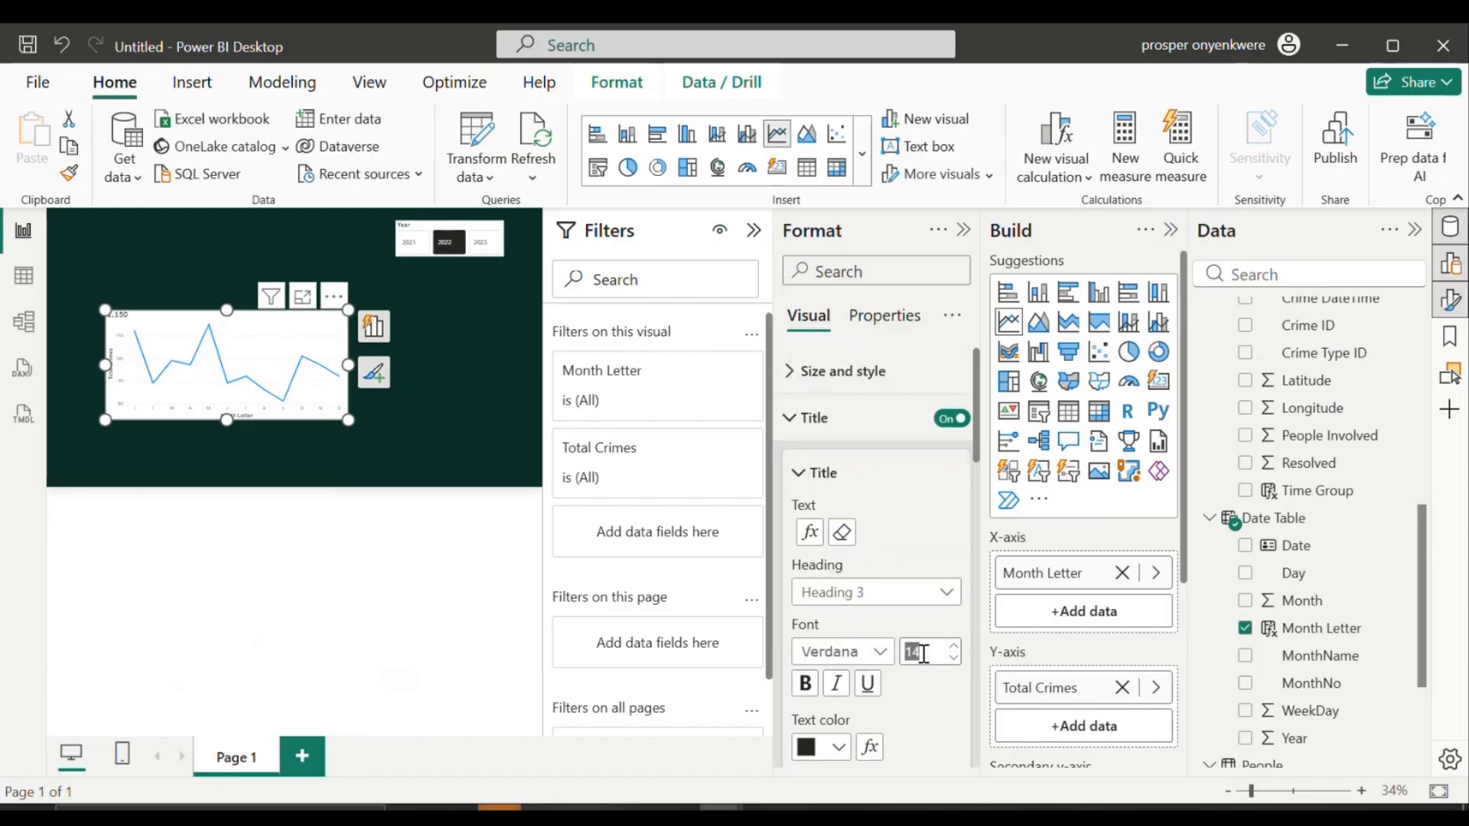
type("25")
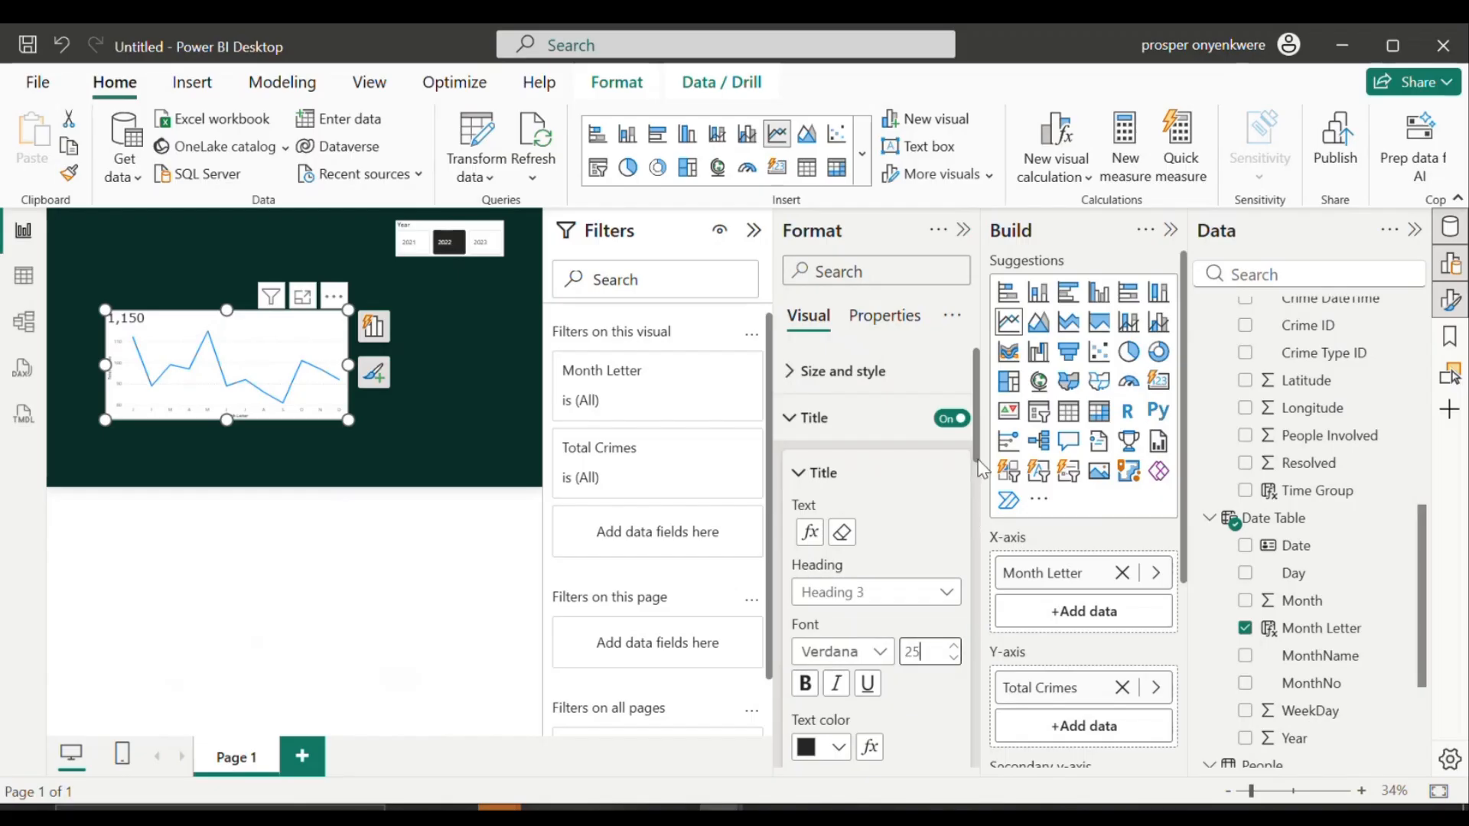
left_click_drag(980, 464, 979, 537)
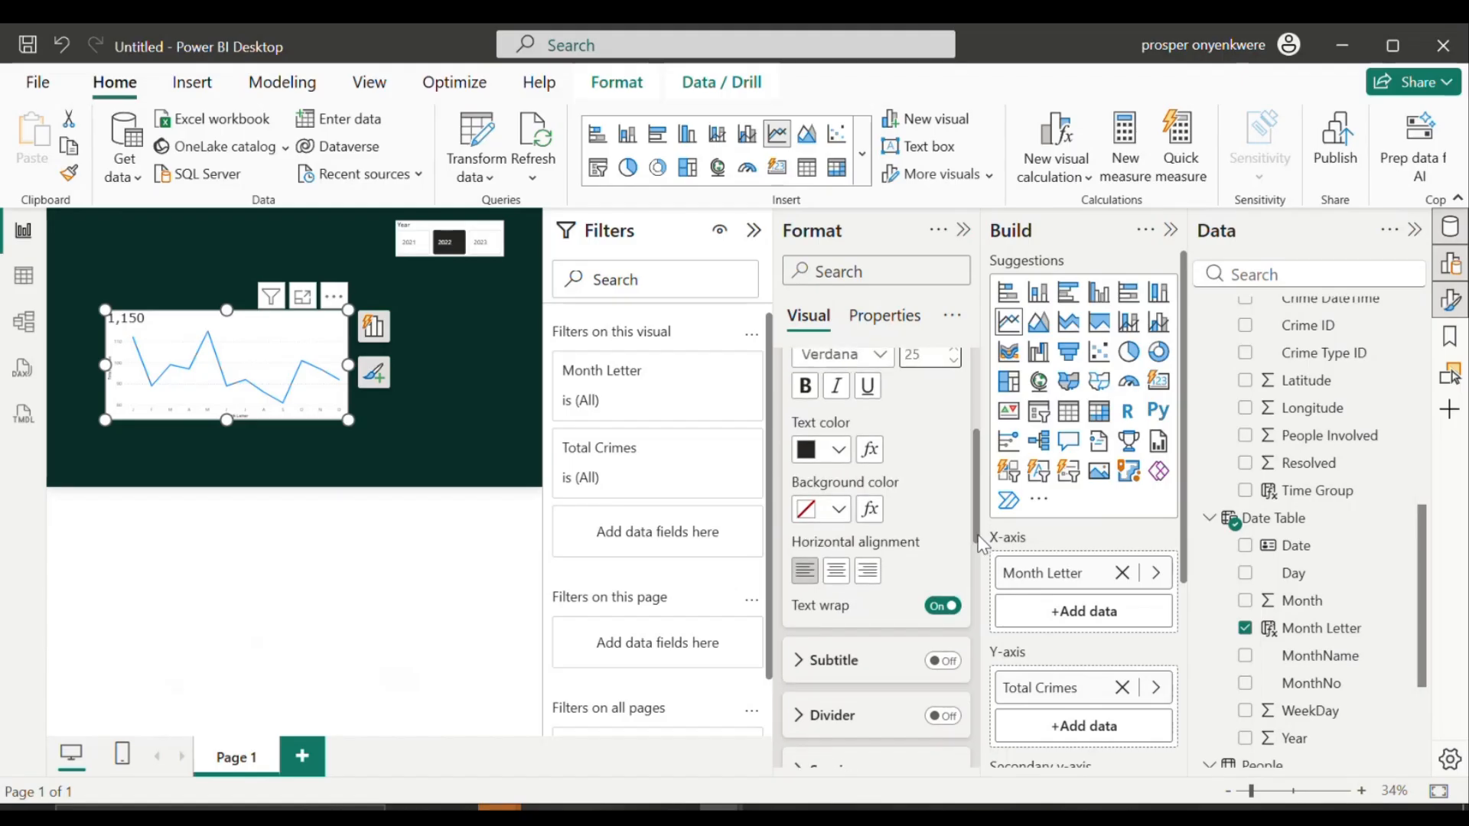
left_click(807, 390)
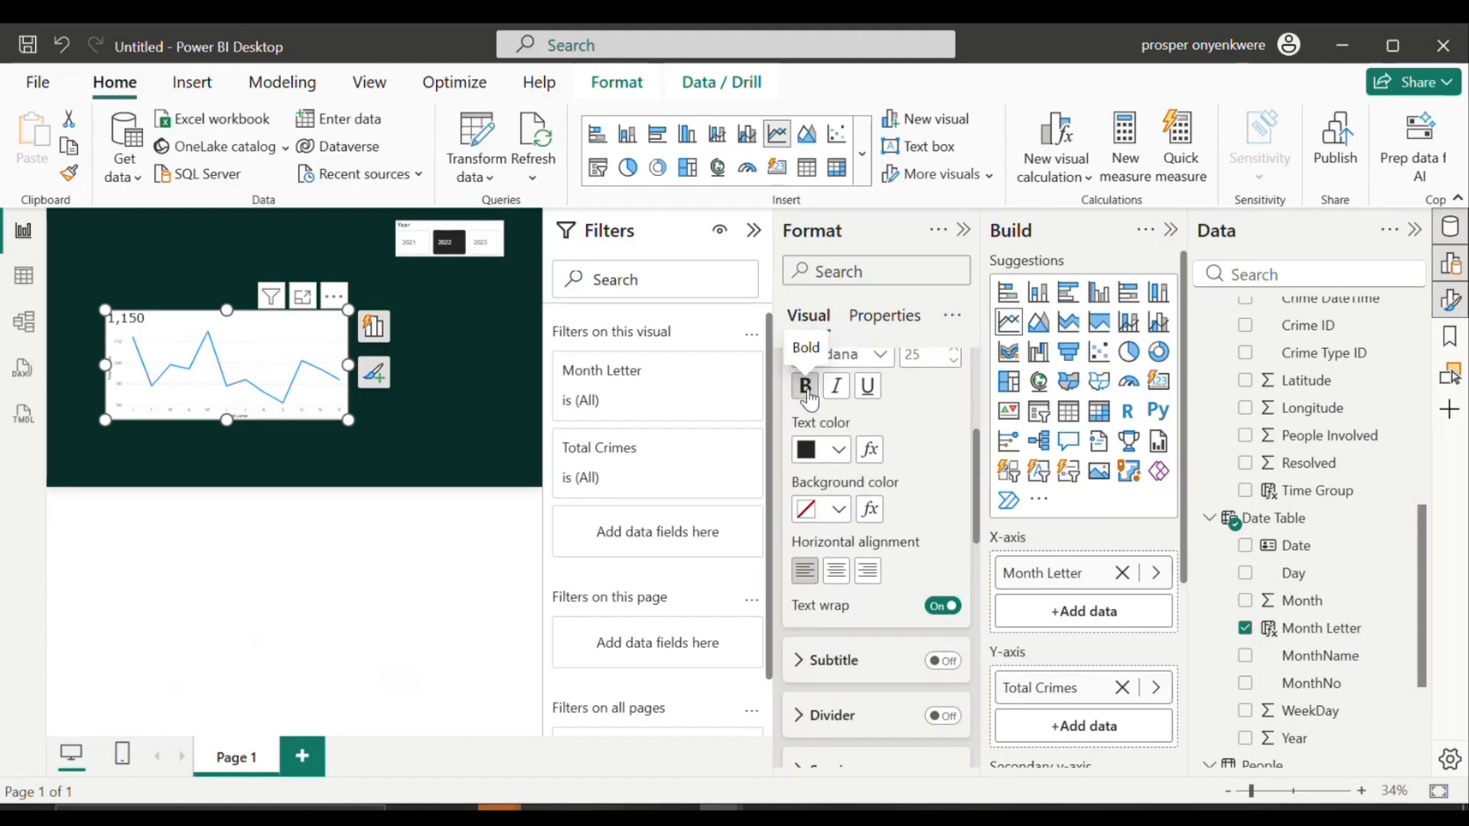
left_click(868, 573)
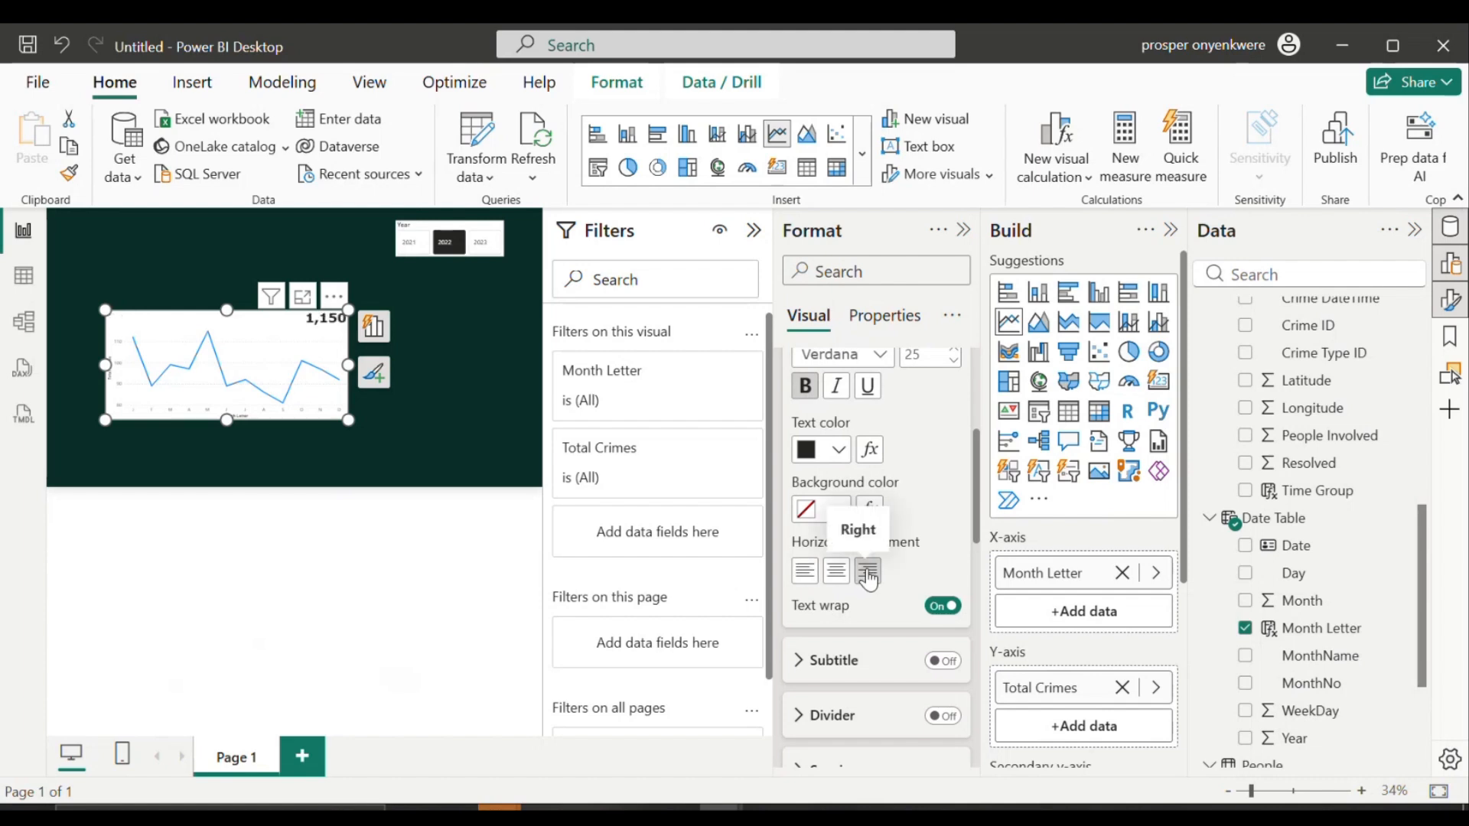
Step: Turn on the line chart's subtitle and base its text on the YOY Crimes measure
left_click(942, 661)
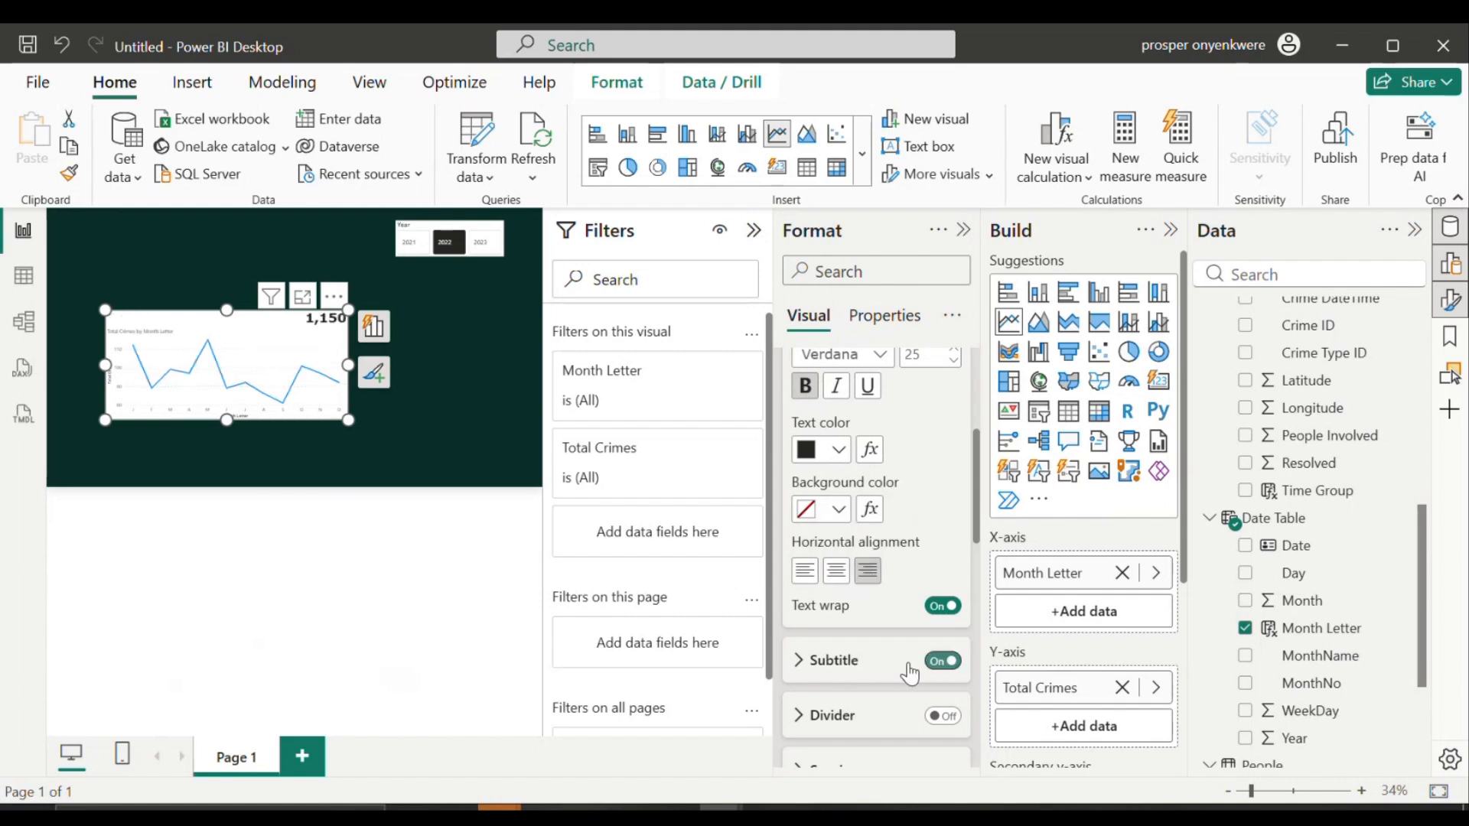
left_click(812, 671)
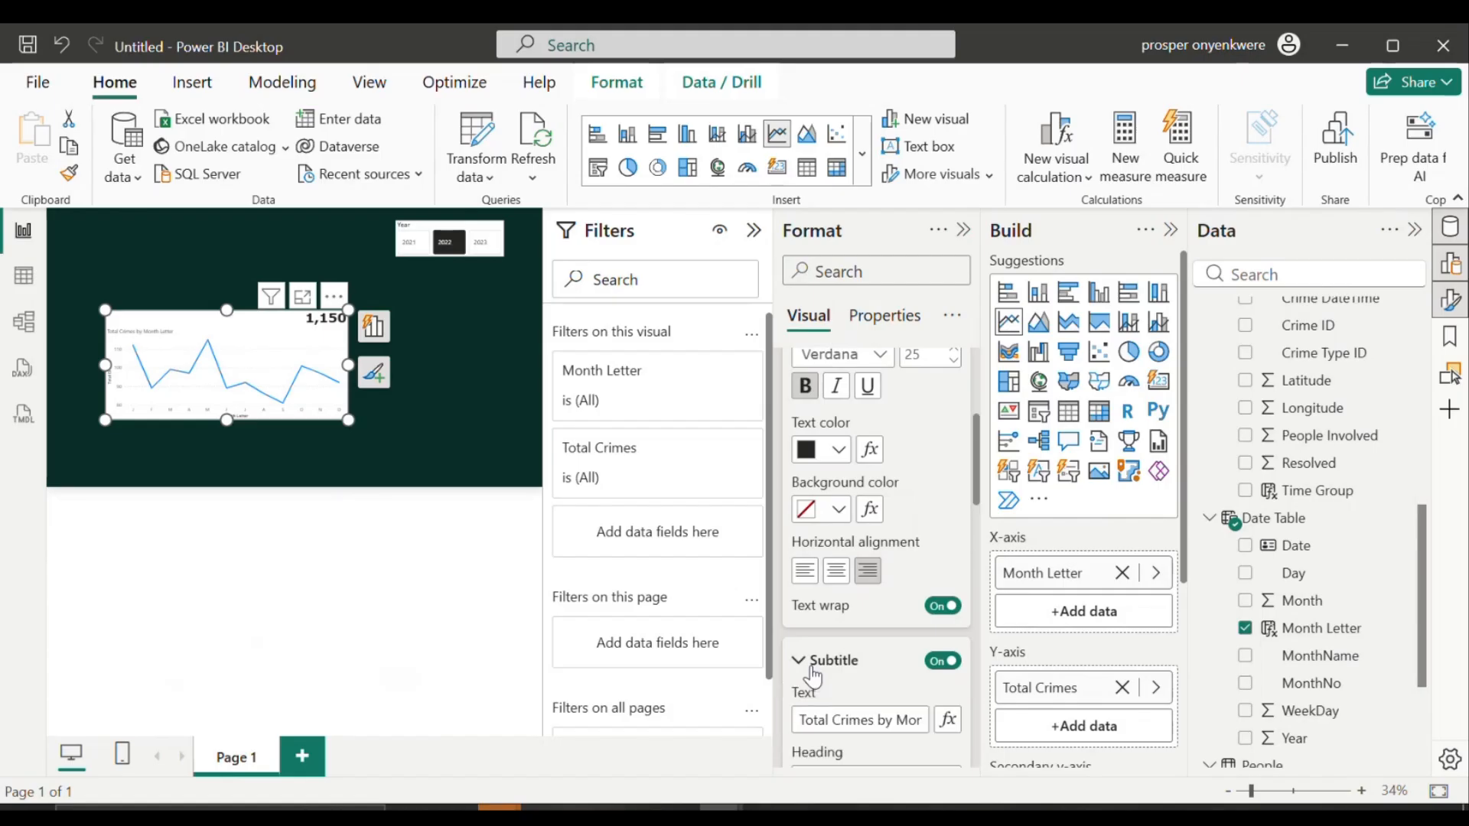
left_click(949, 721)
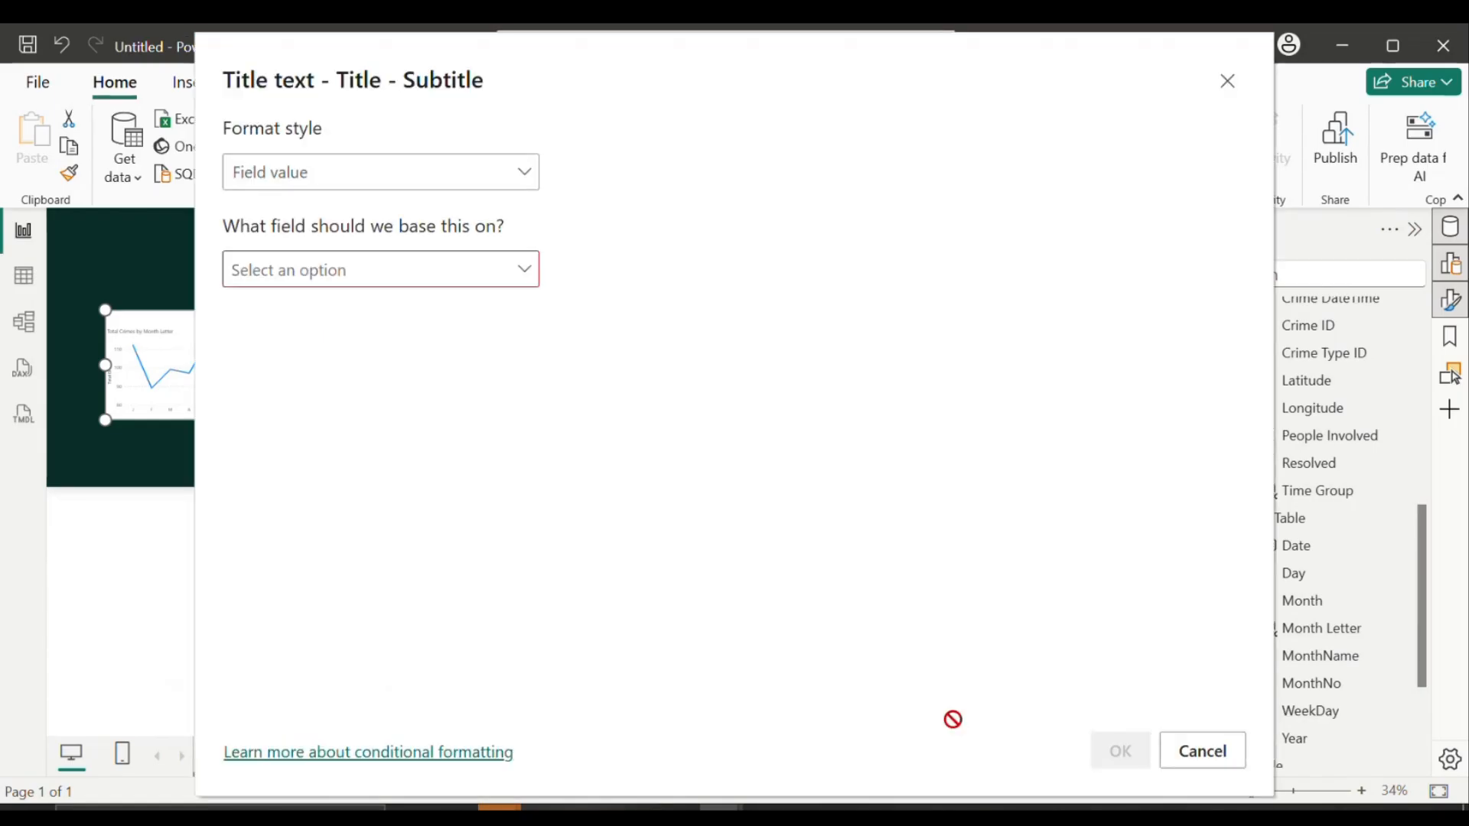
left_click(530, 273)
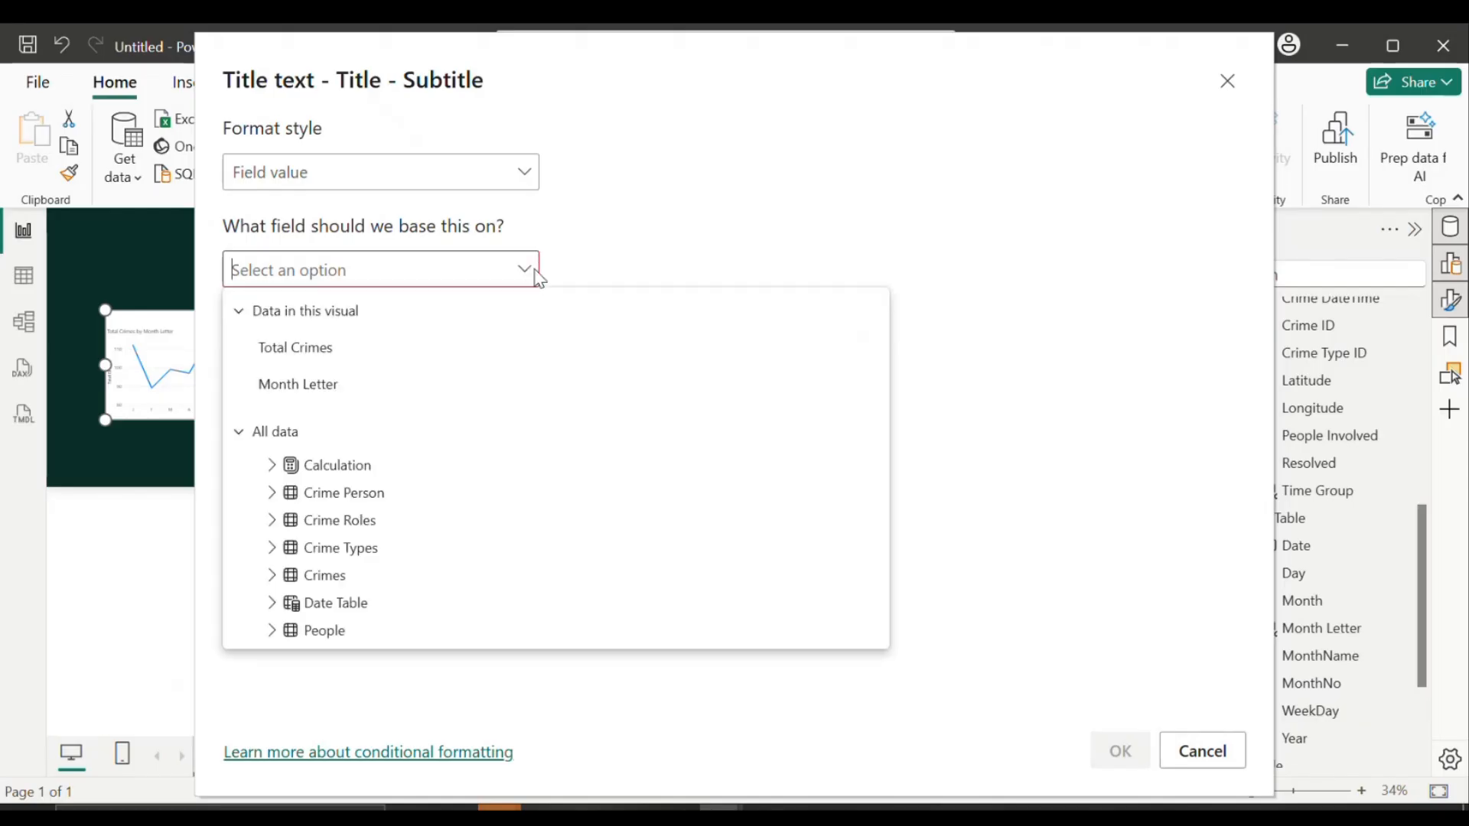
left_click(277, 469)
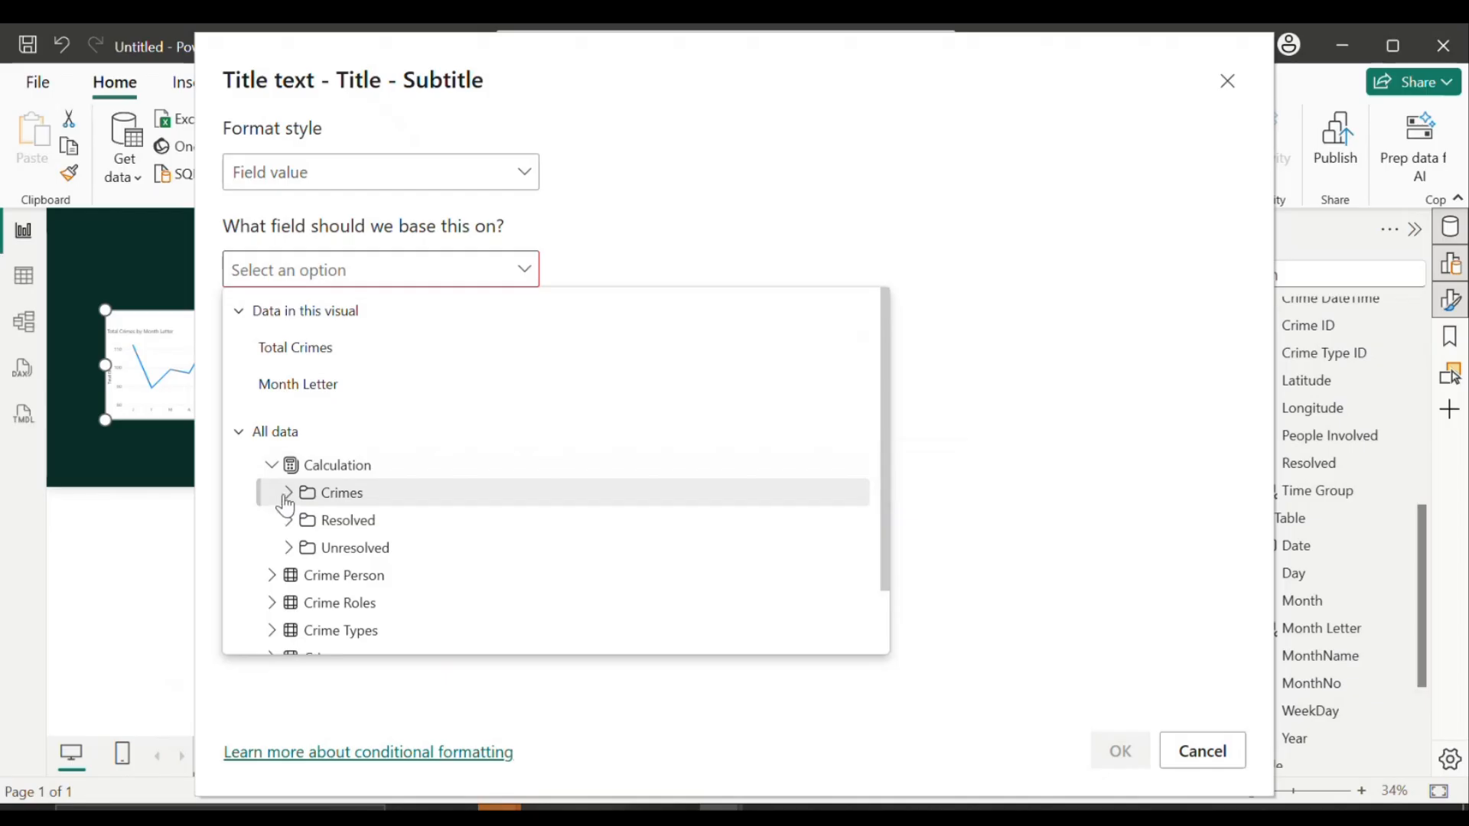
left_click(285, 497)
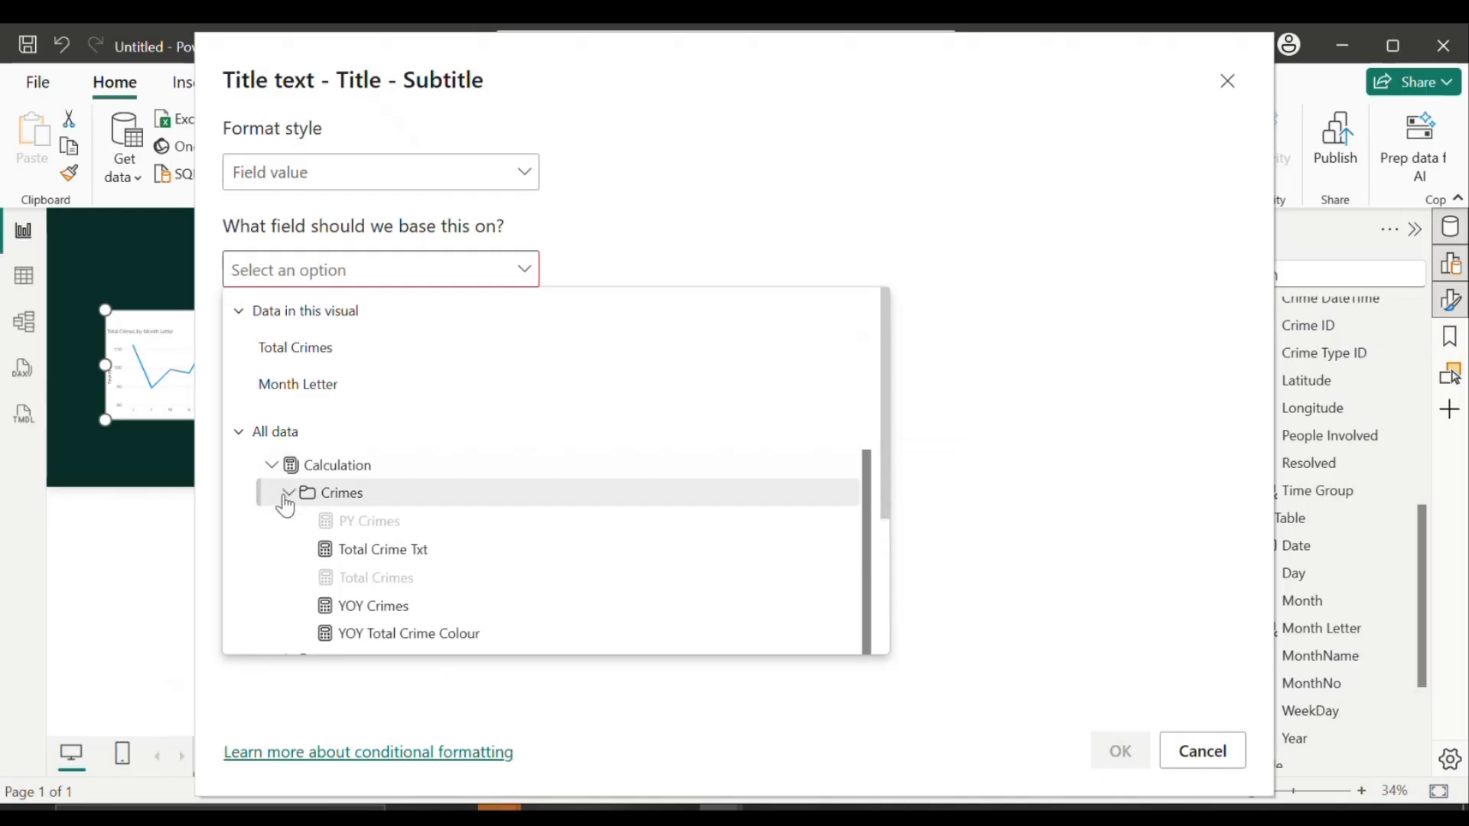
left_click(371, 608)
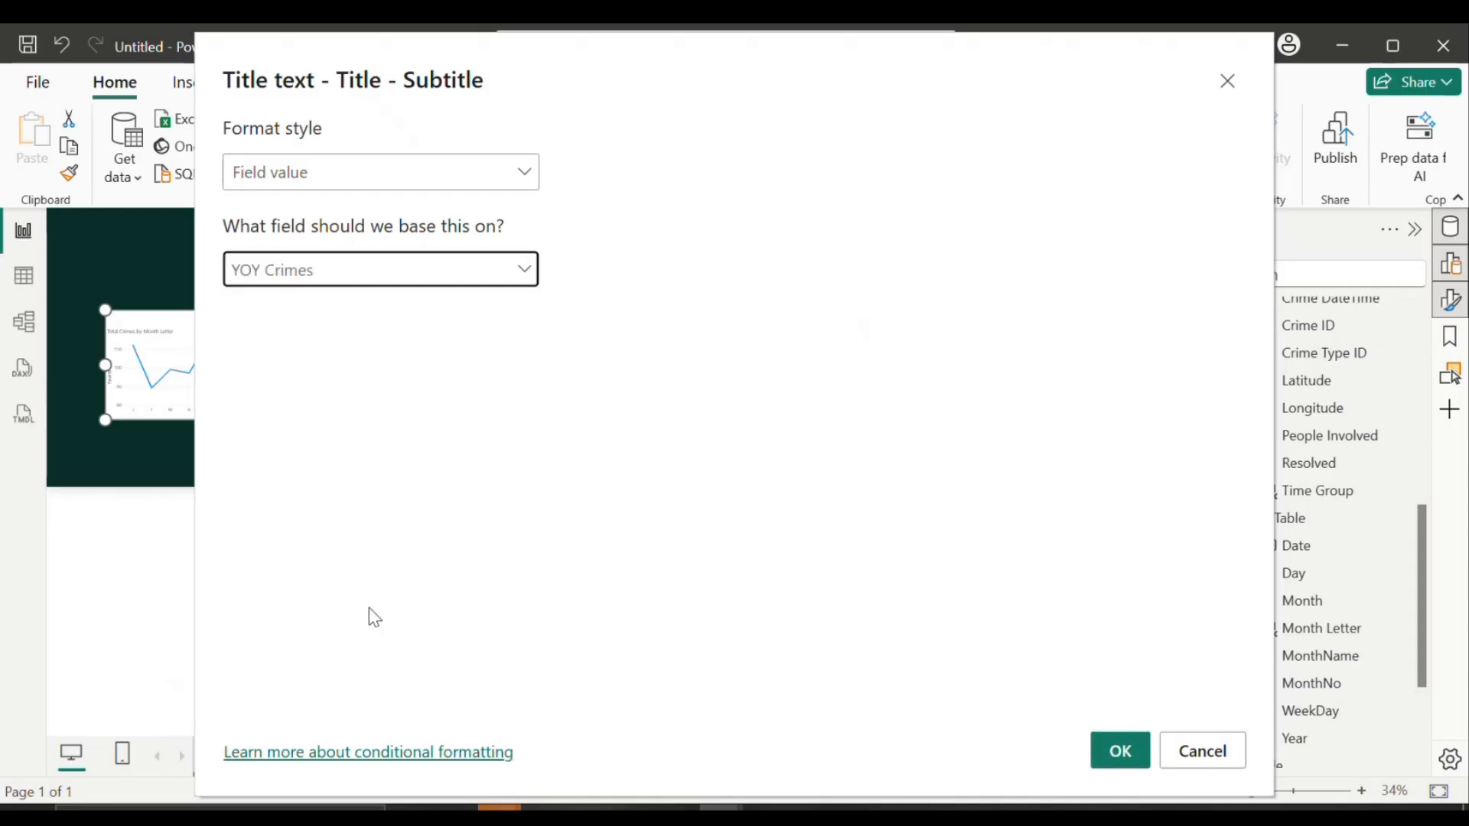
left_click(1123, 752)
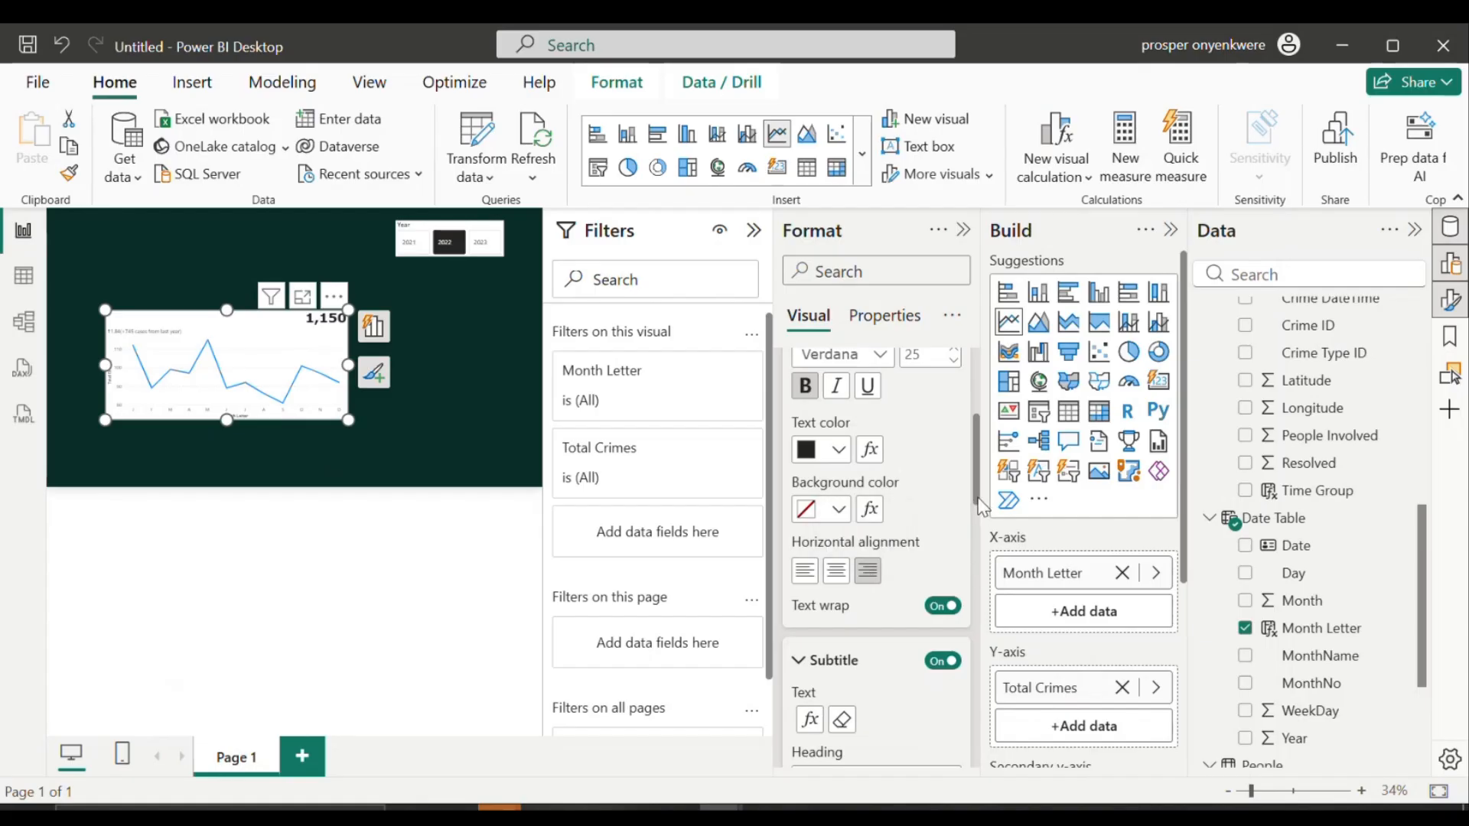
Step: Format the line chart's subtitle in Verdana, size 14, with right horizontal alignment
left_click_drag(980, 499, 979, 580)
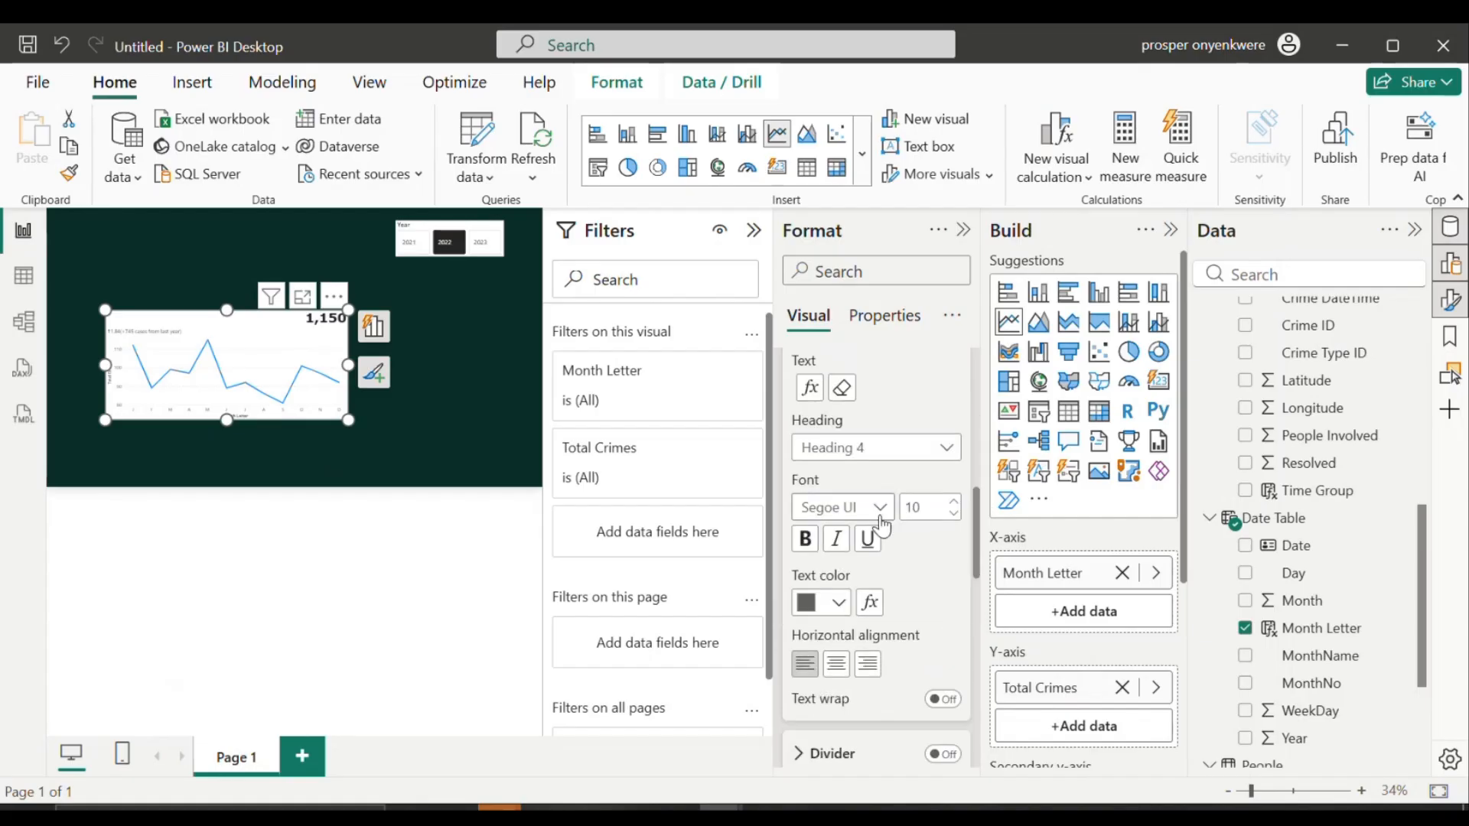
left_click(849, 509)
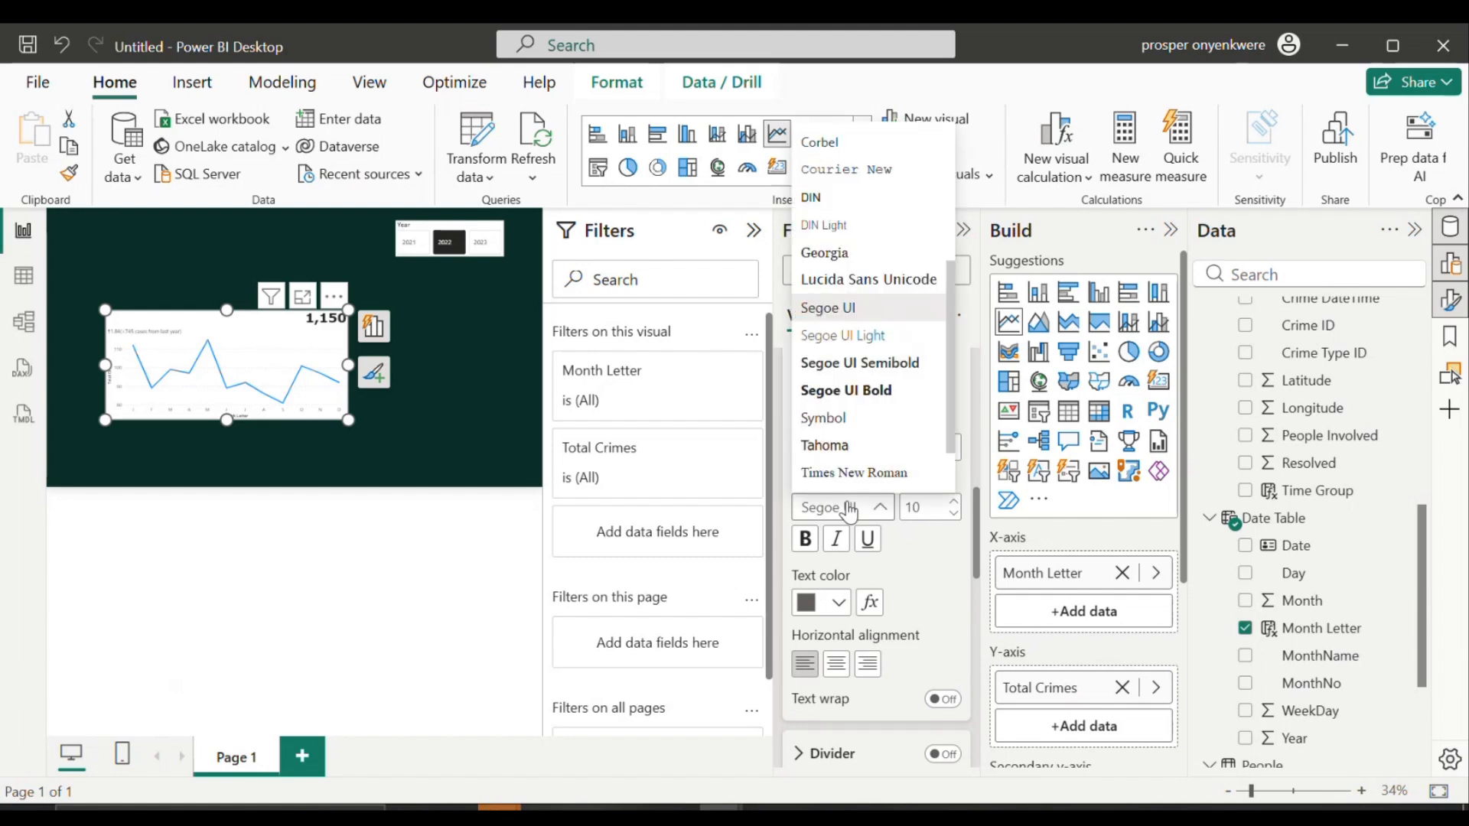
key("v")
key("Return")
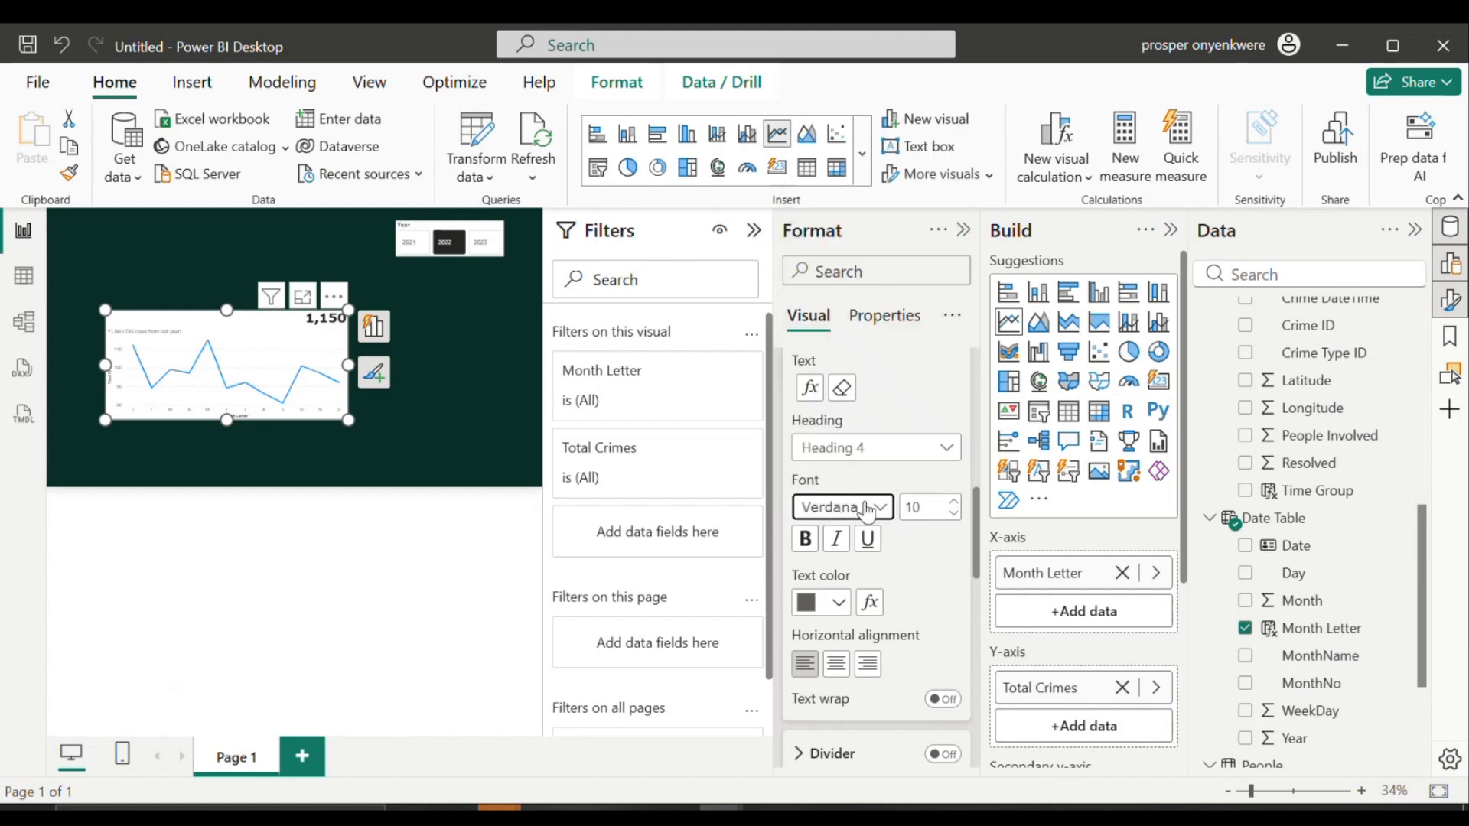
left_click(921, 512)
type("14")
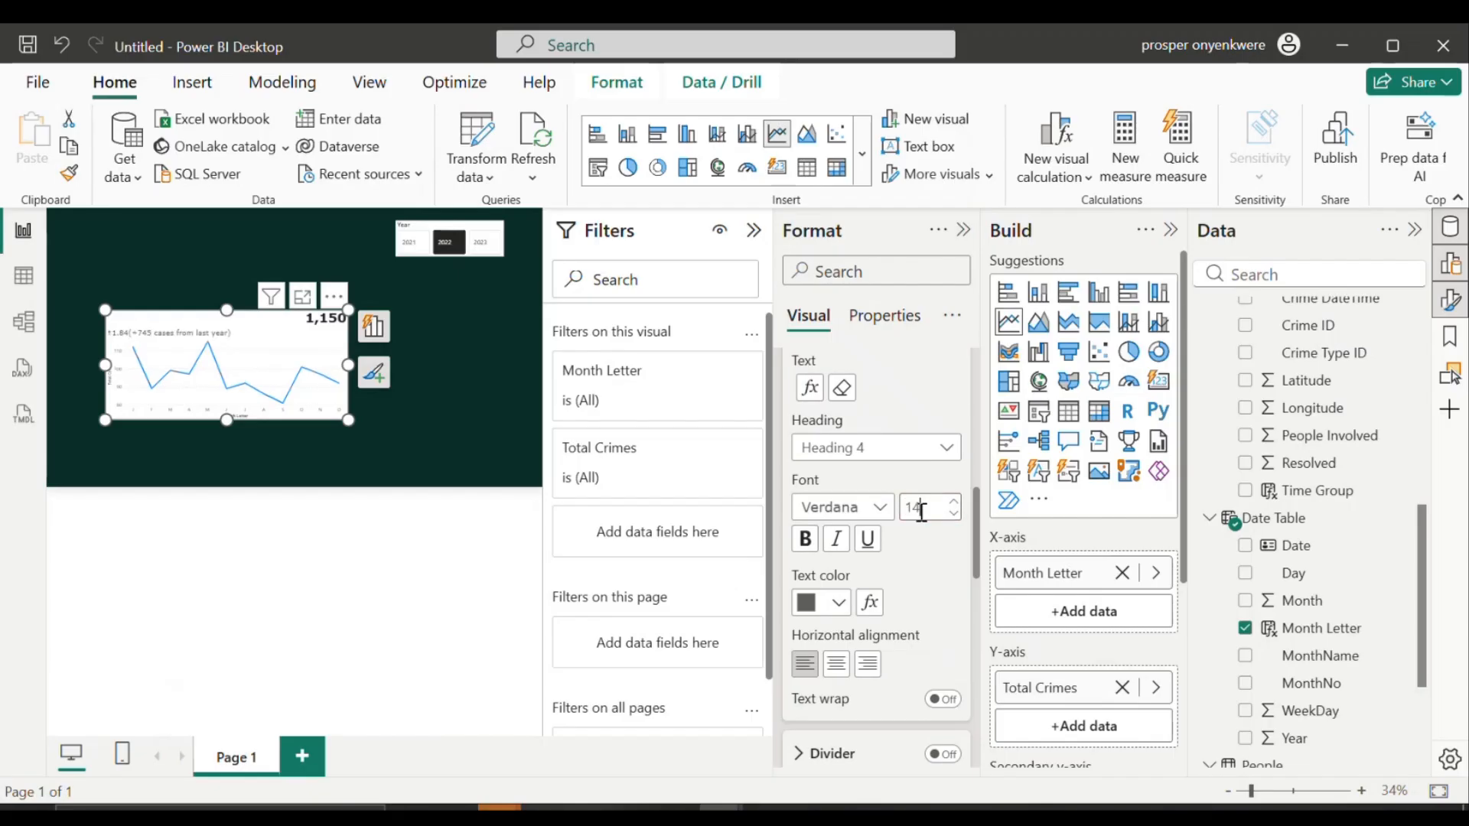
left_click(866, 665)
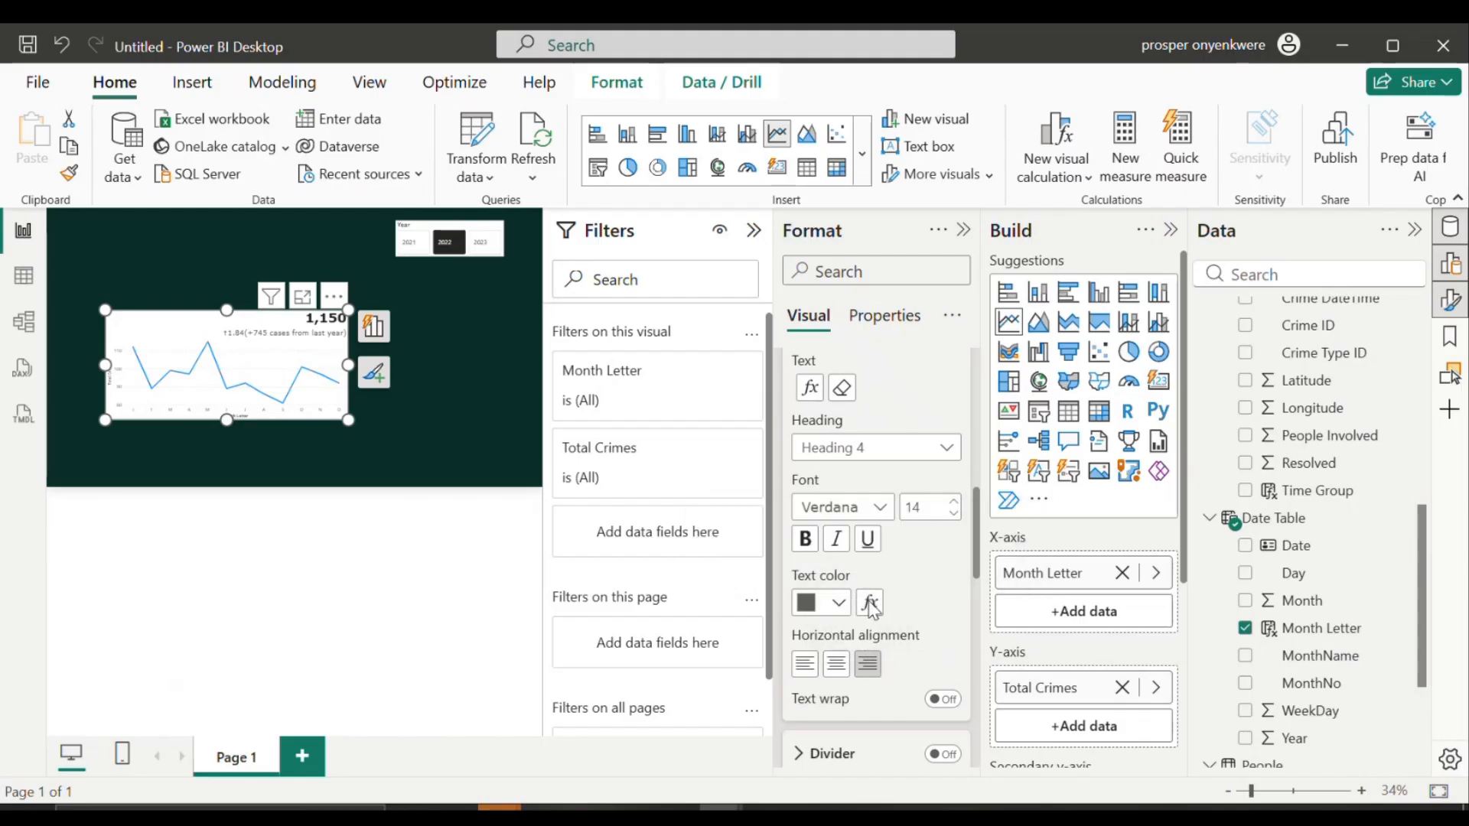
Step: Set the subtitle's text color by field value, based on the YOY Total Crime Colour measure
left_click(870, 605)
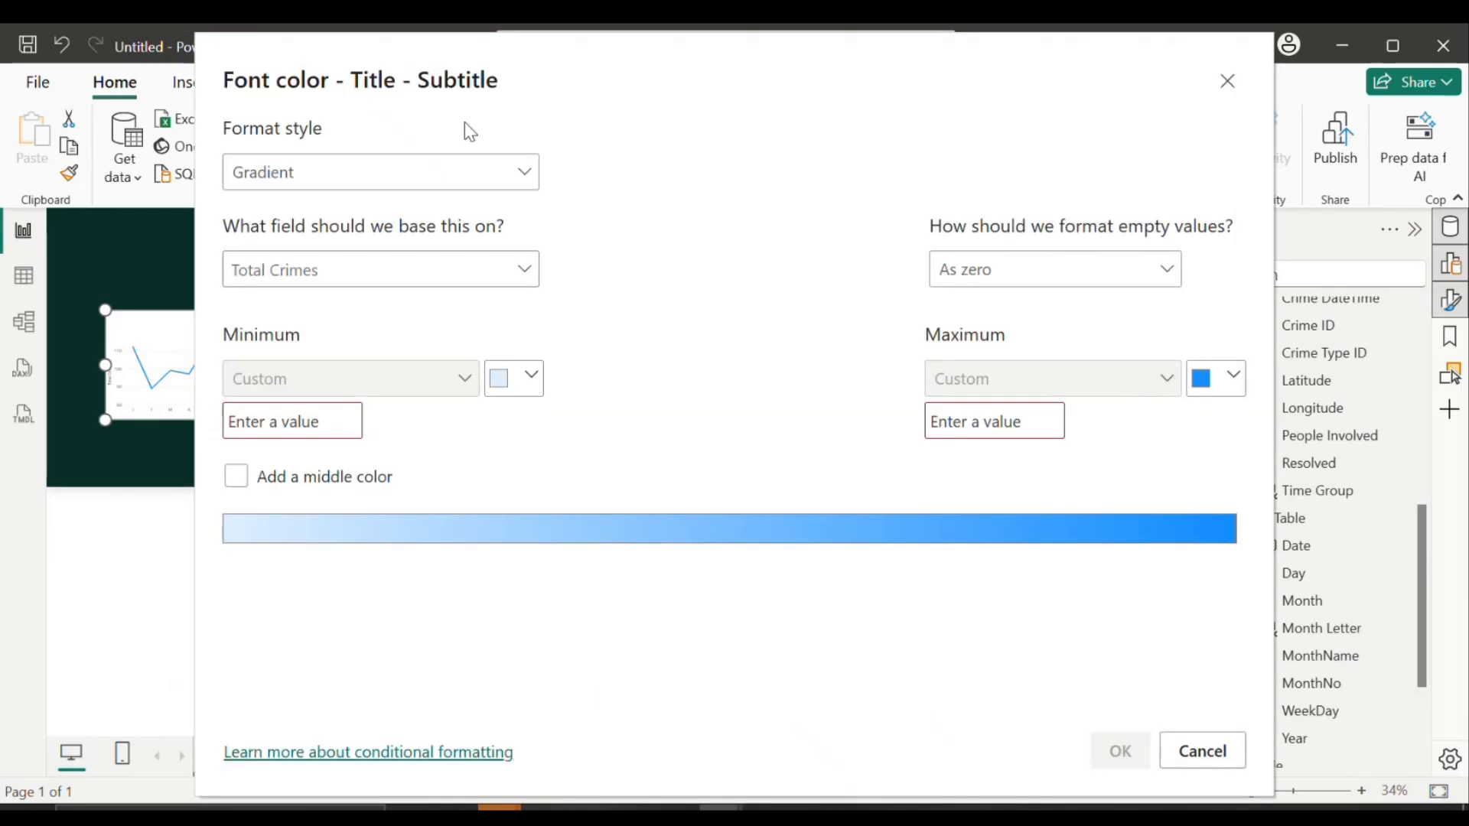
left_click(515, 171)
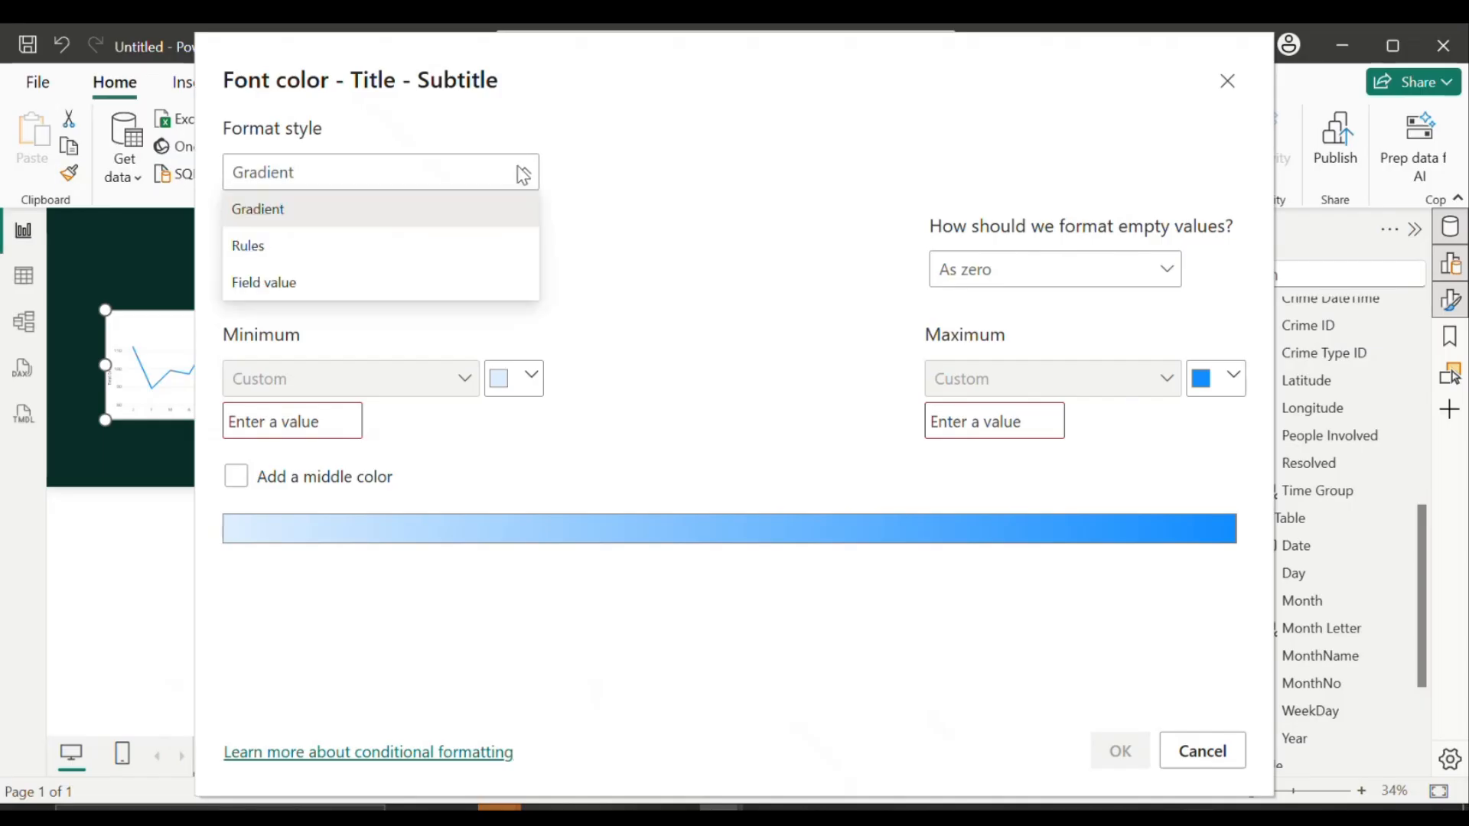
left_click(324, 280)
left_click(526, 272)
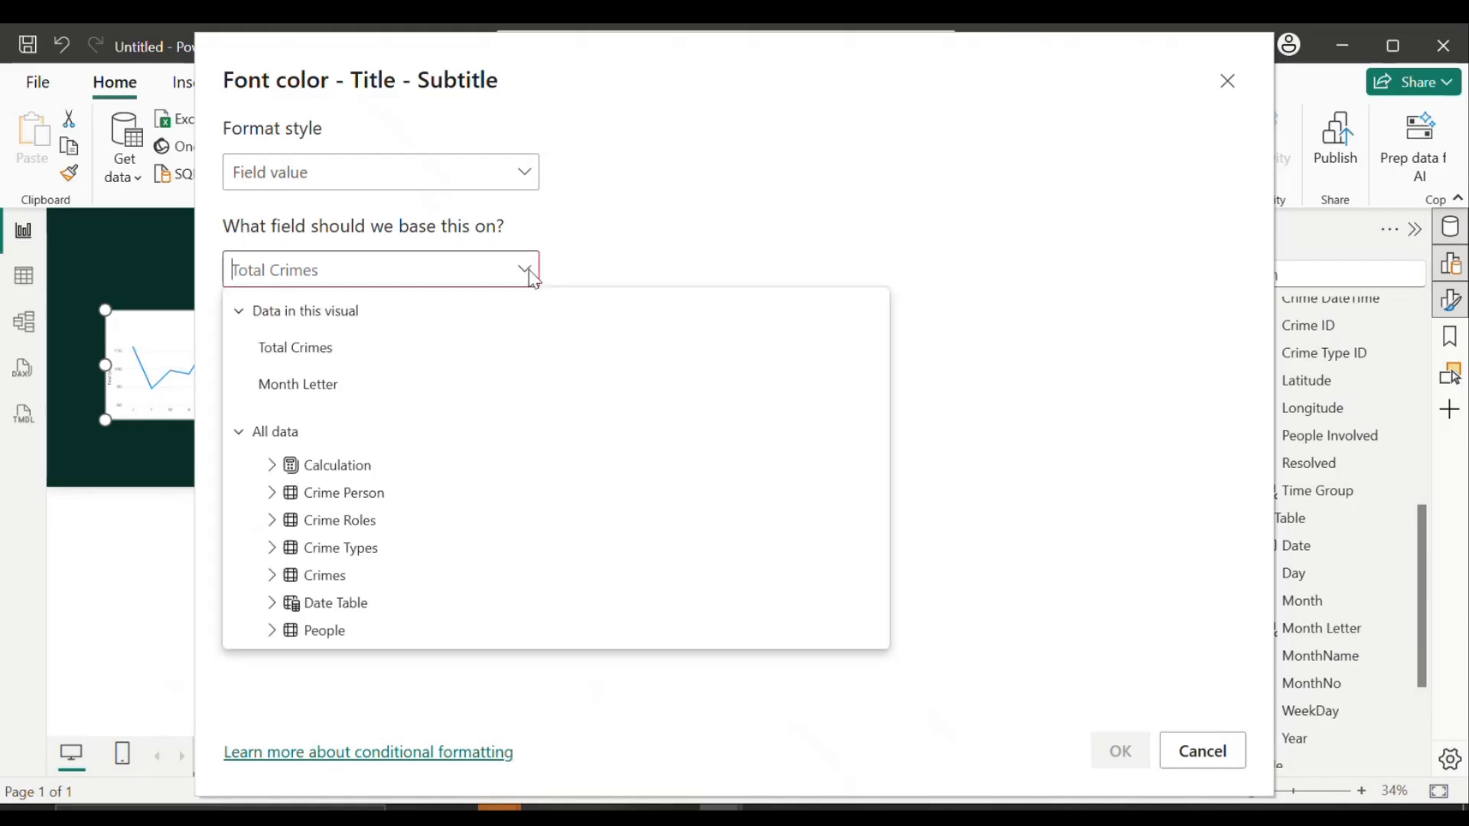
left_click(270, 465)
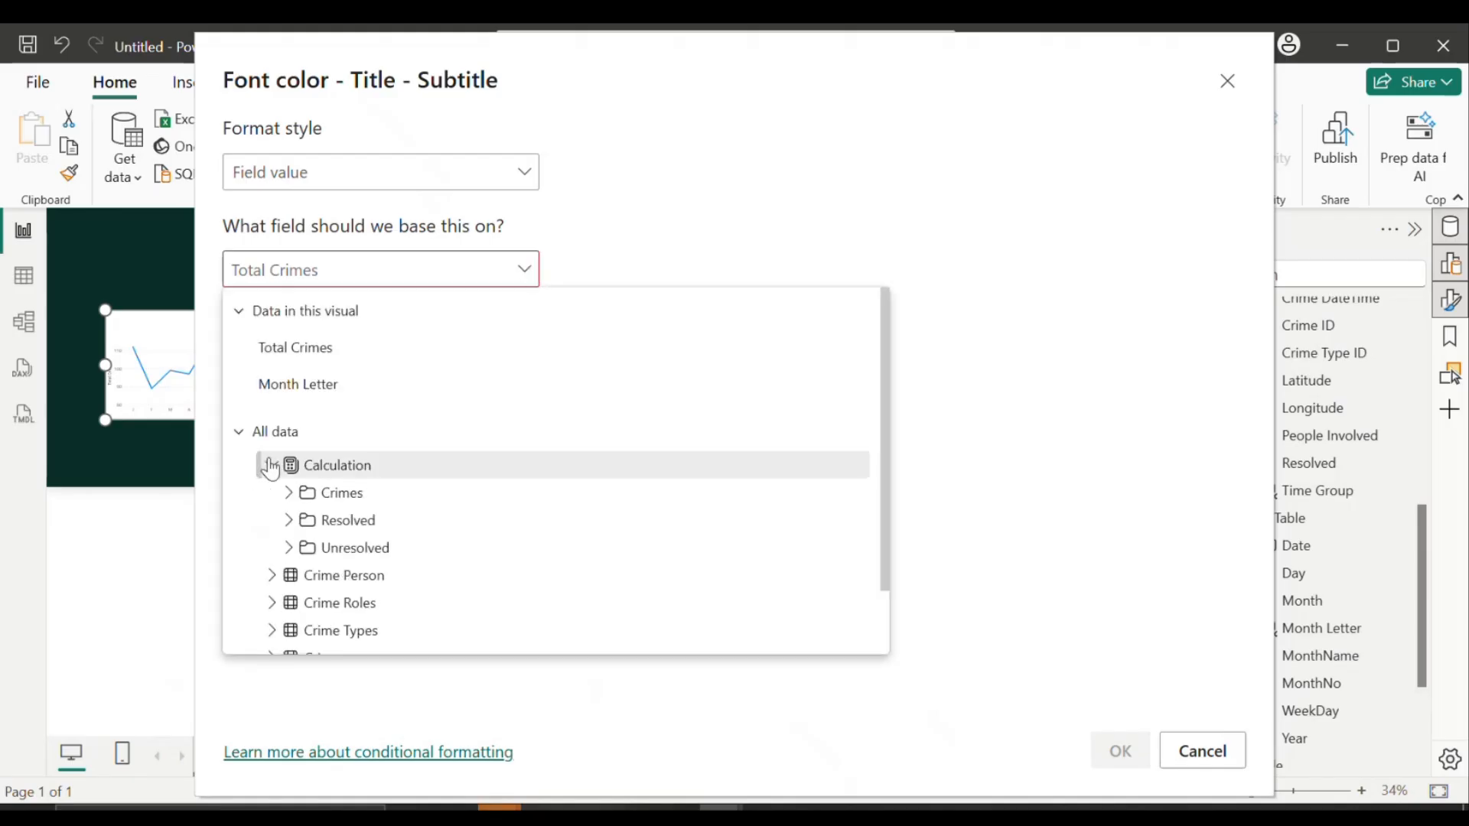
left_click(289, 493)
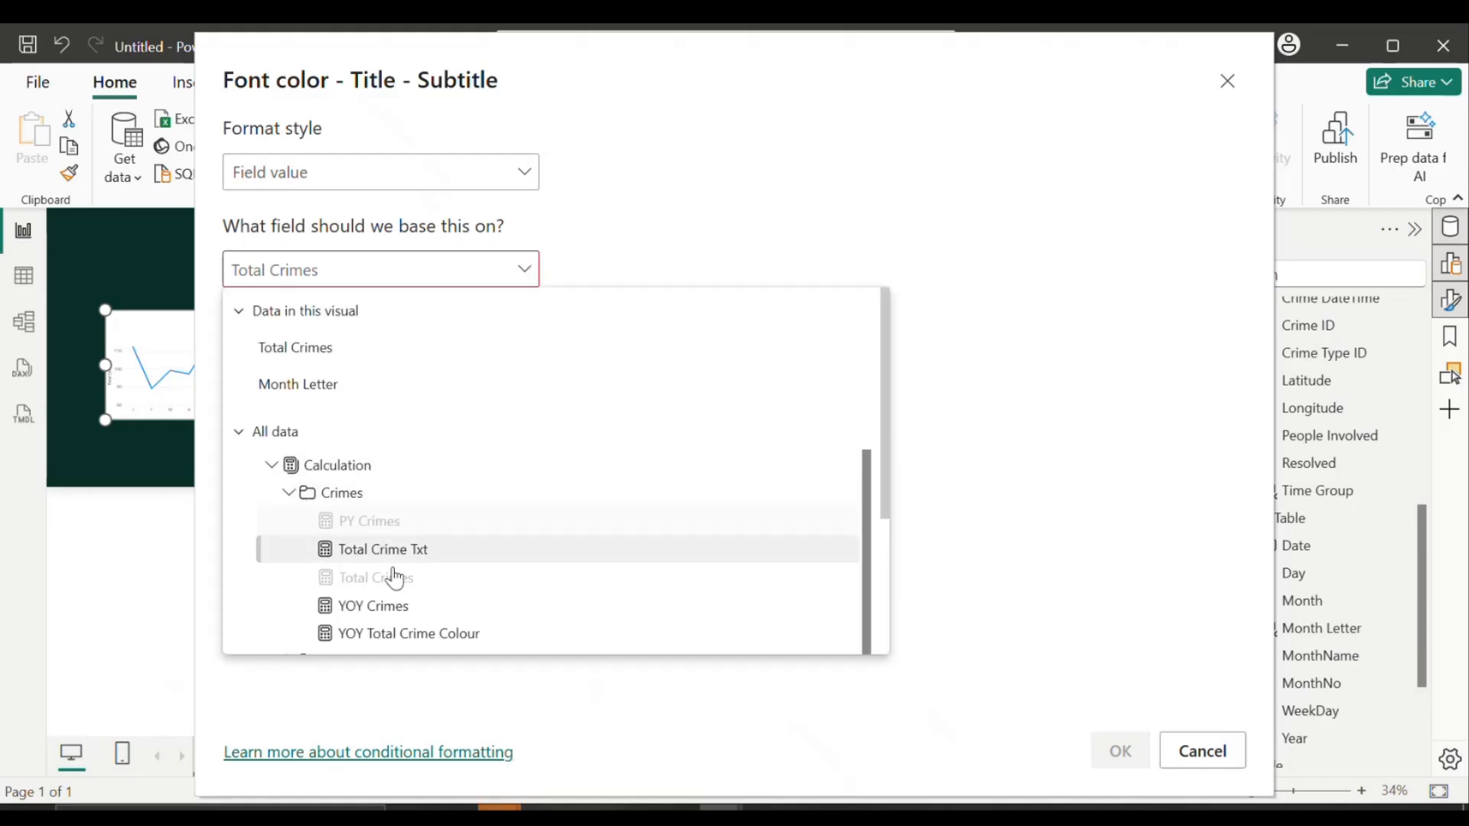
left_click(397, 634)
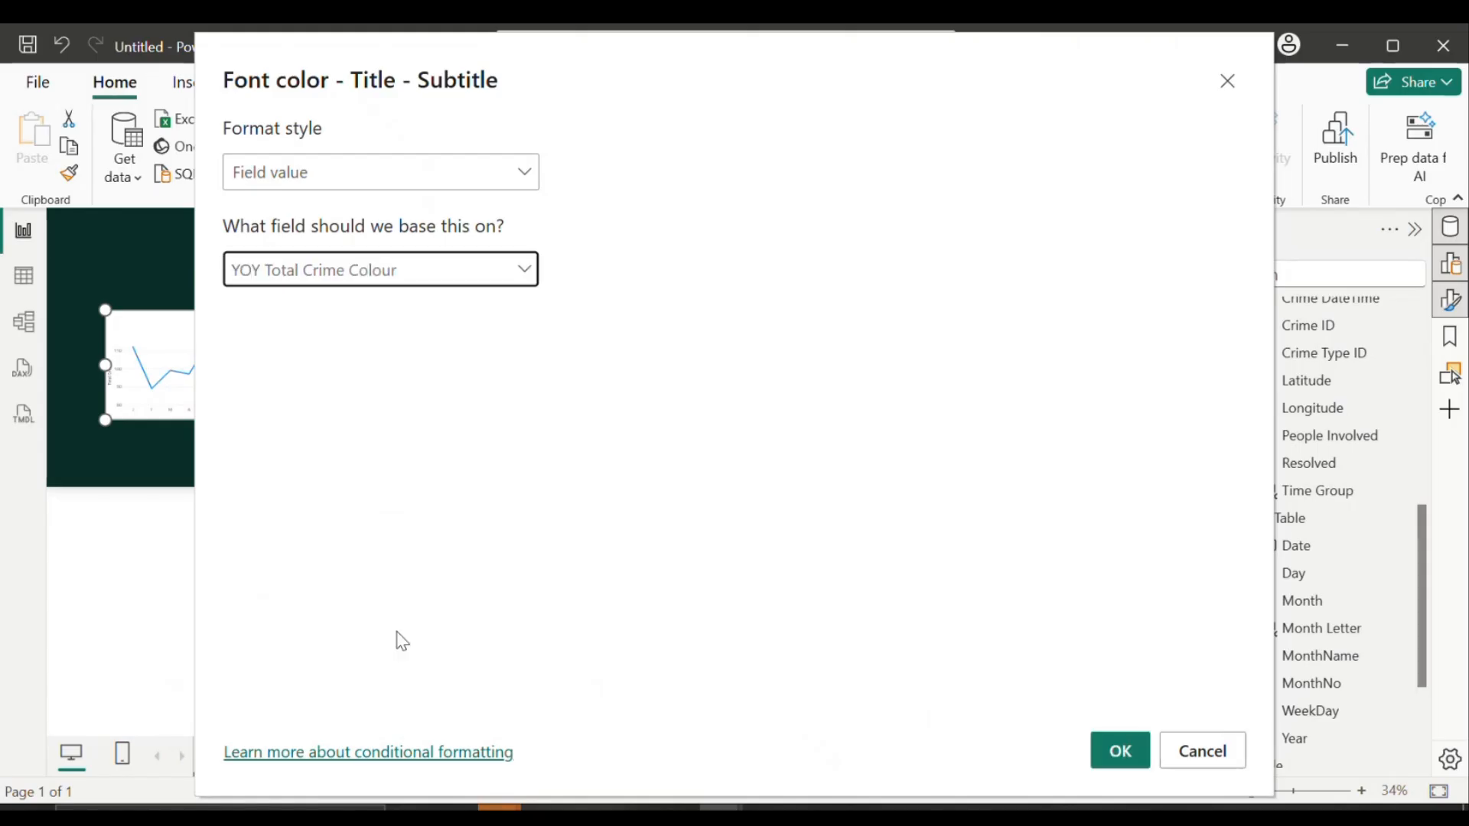
left_click(1119, 750)
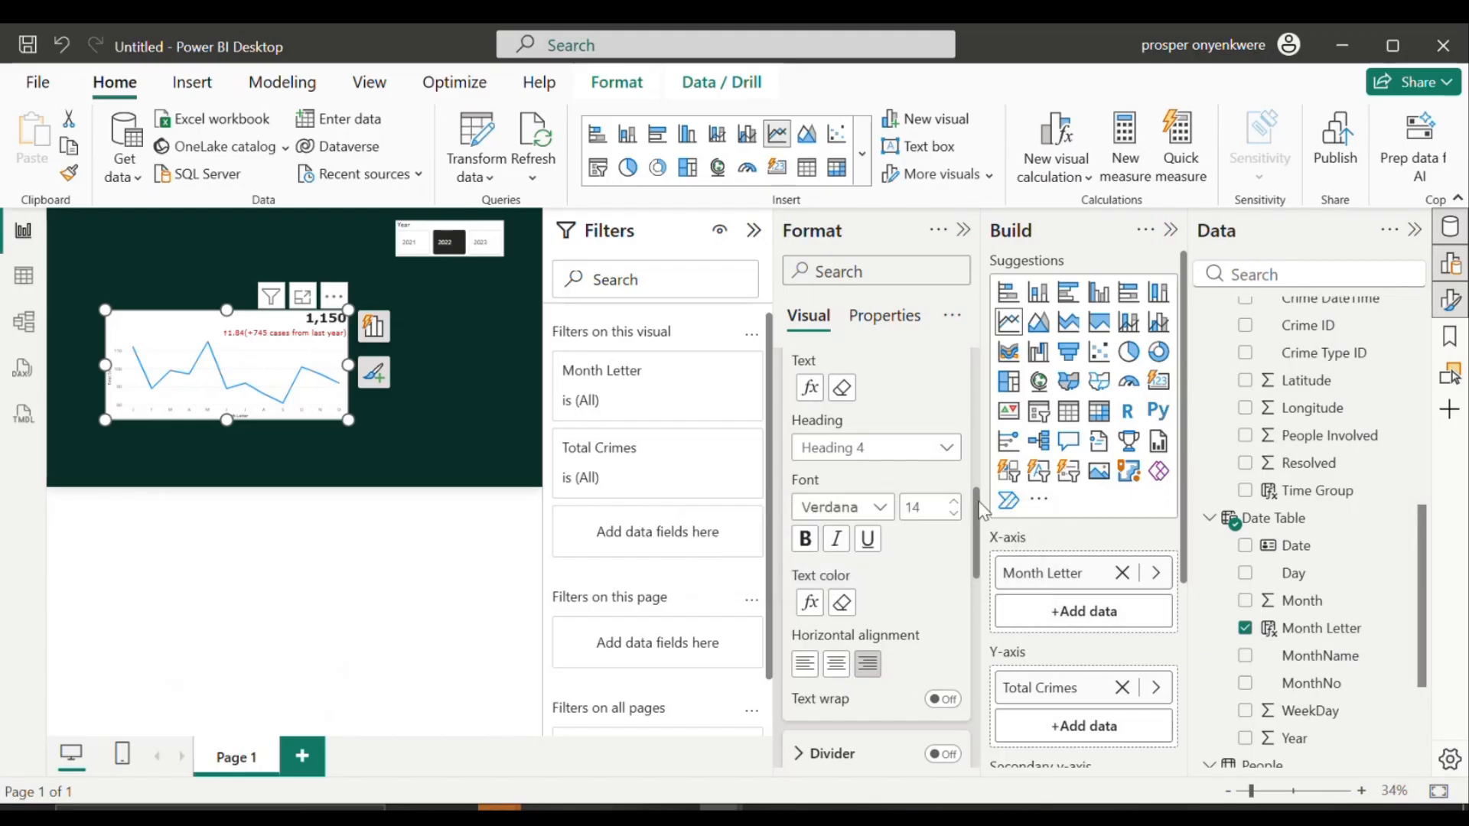
Step: Set the label spacing in the line chart's title settings to 2 px
left_click_drag(971, 488, 974, 568)
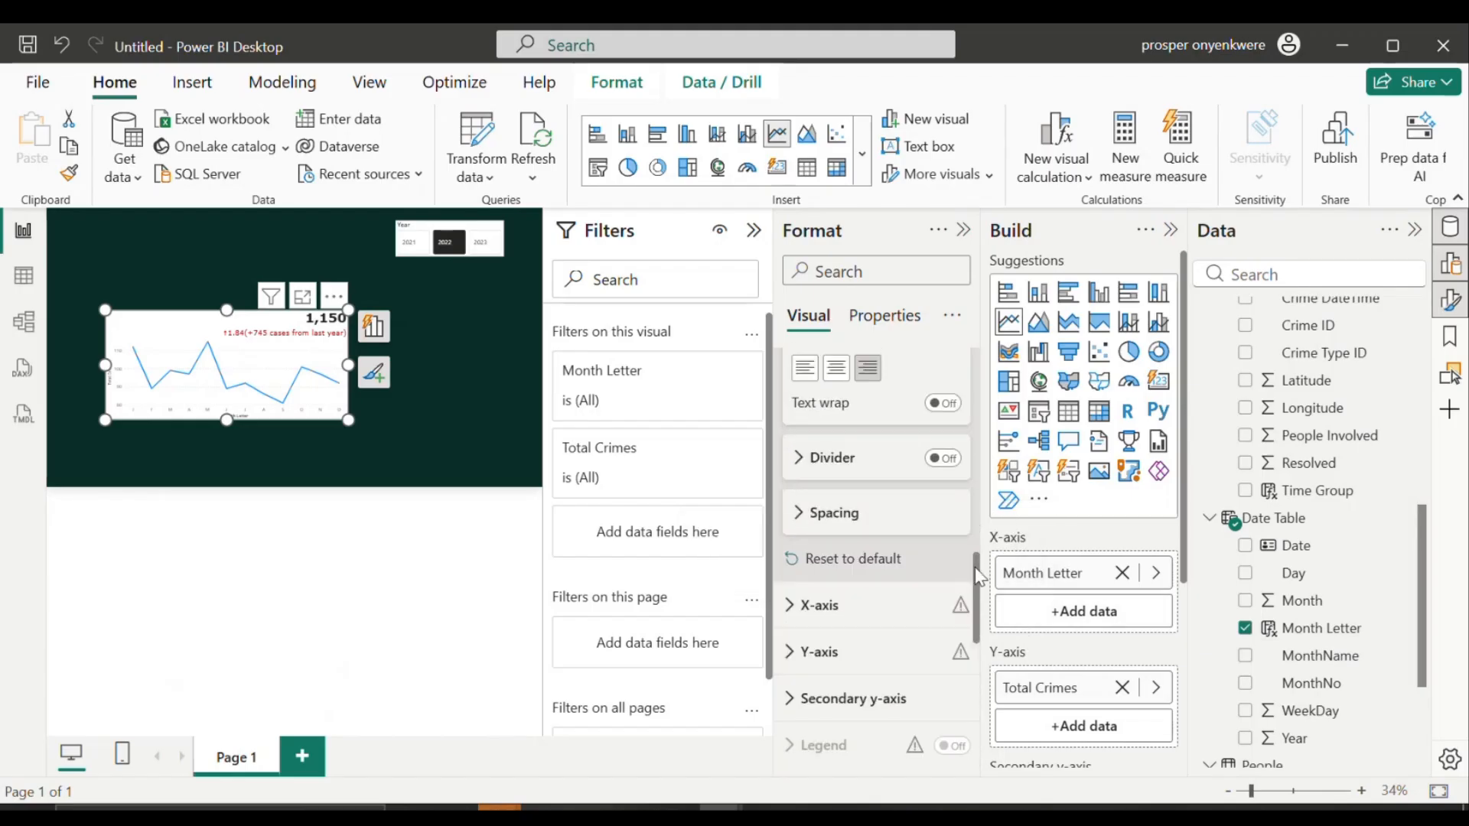
left_click(814, 526)
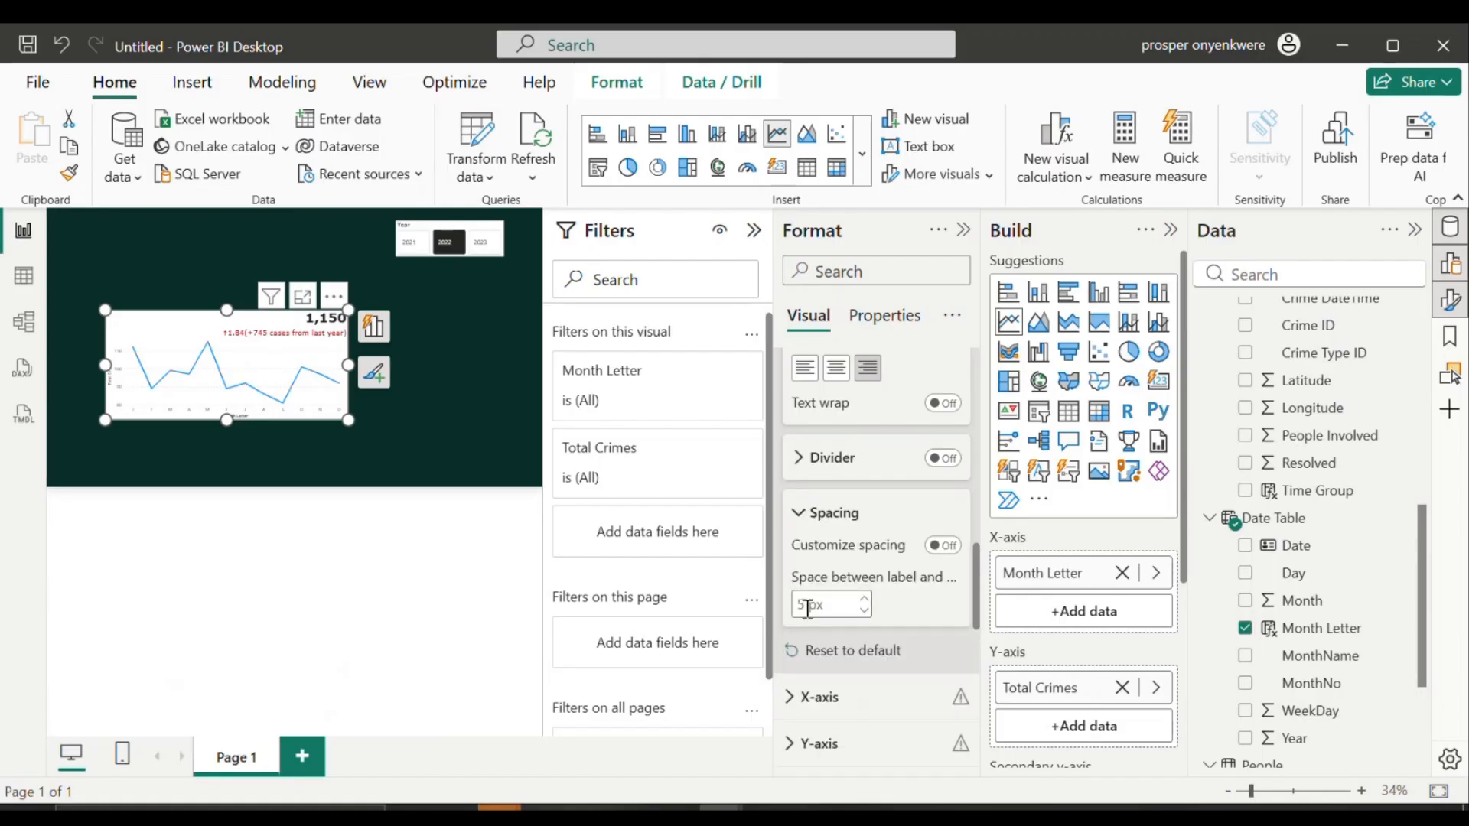
left_click(865, 610)
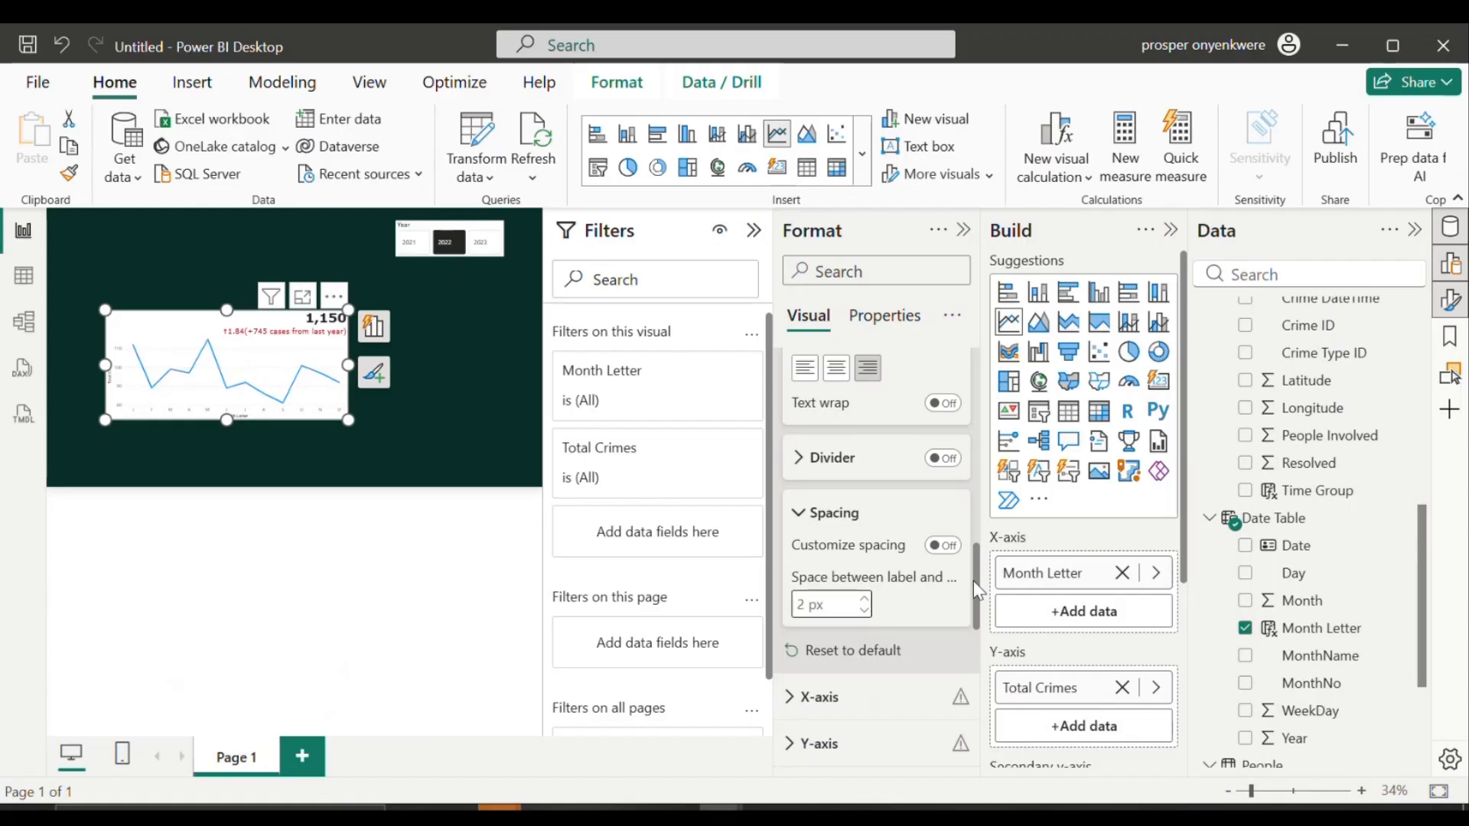
Step: Turn off the line chart's background
left_click_drag(974, 577, 968, 371)
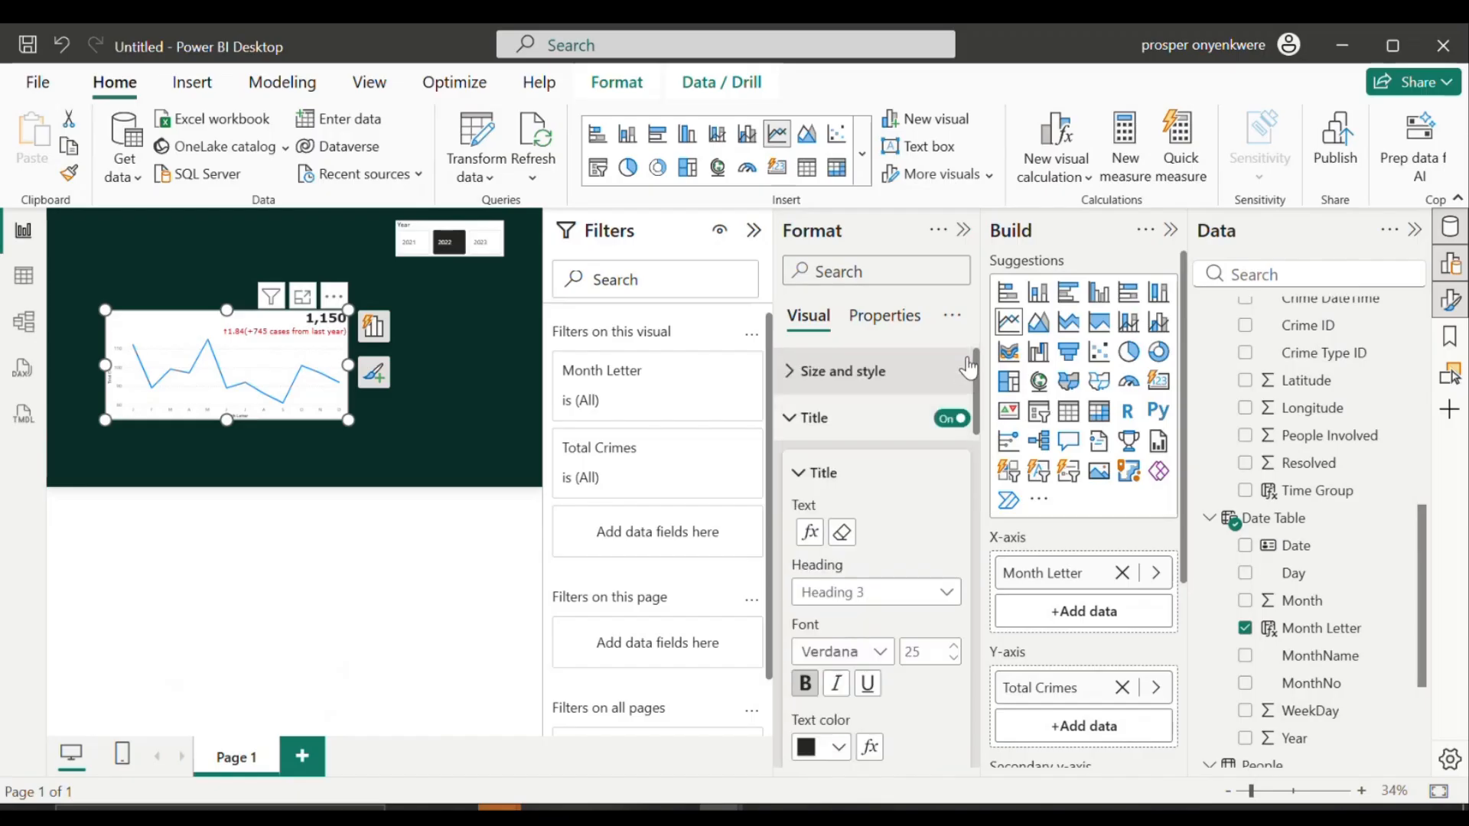
left_click(792, 414)
left_click(792, 371)
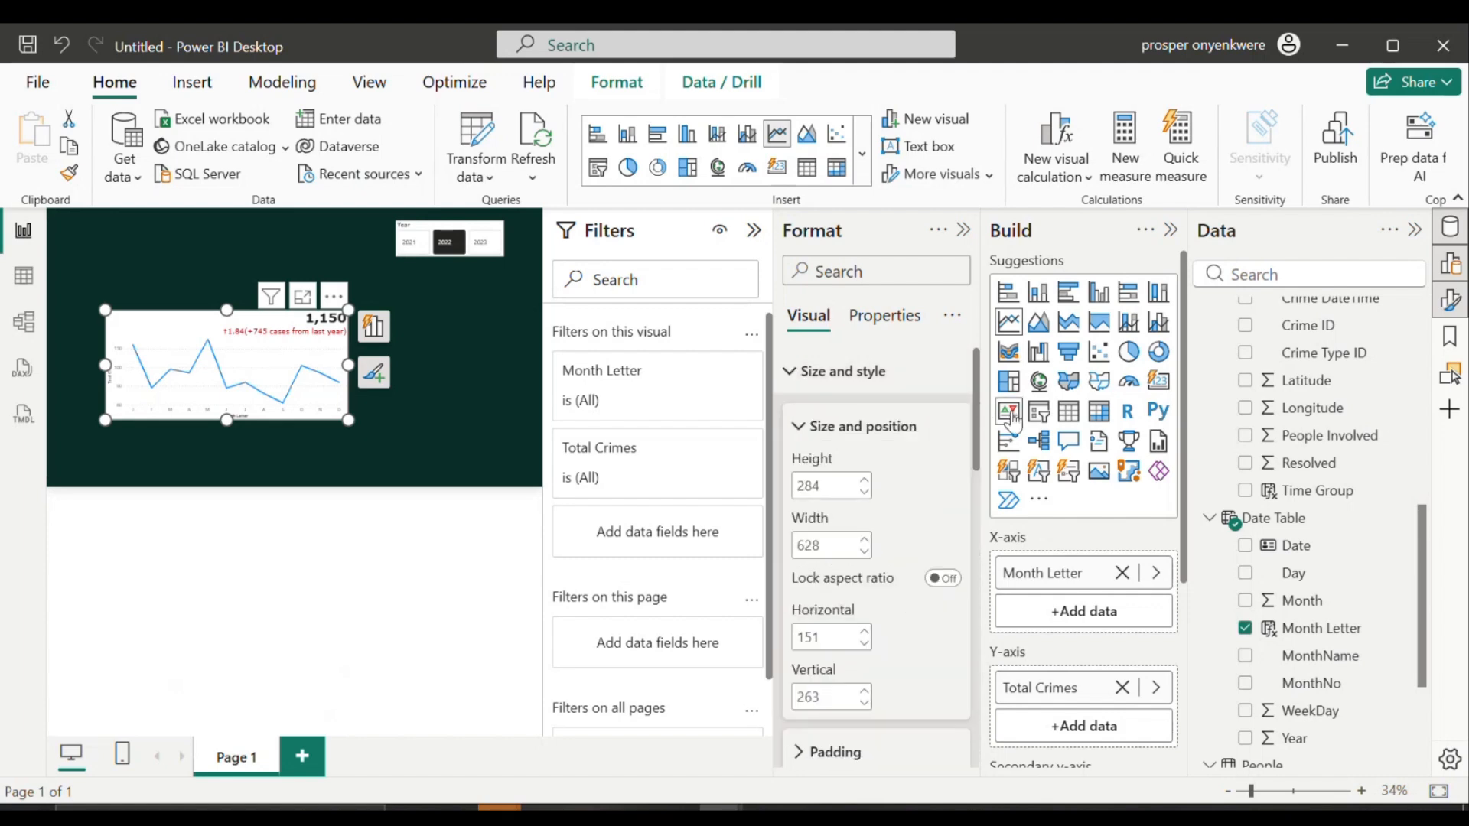
left_click_drag(973, 396, 955, 480)
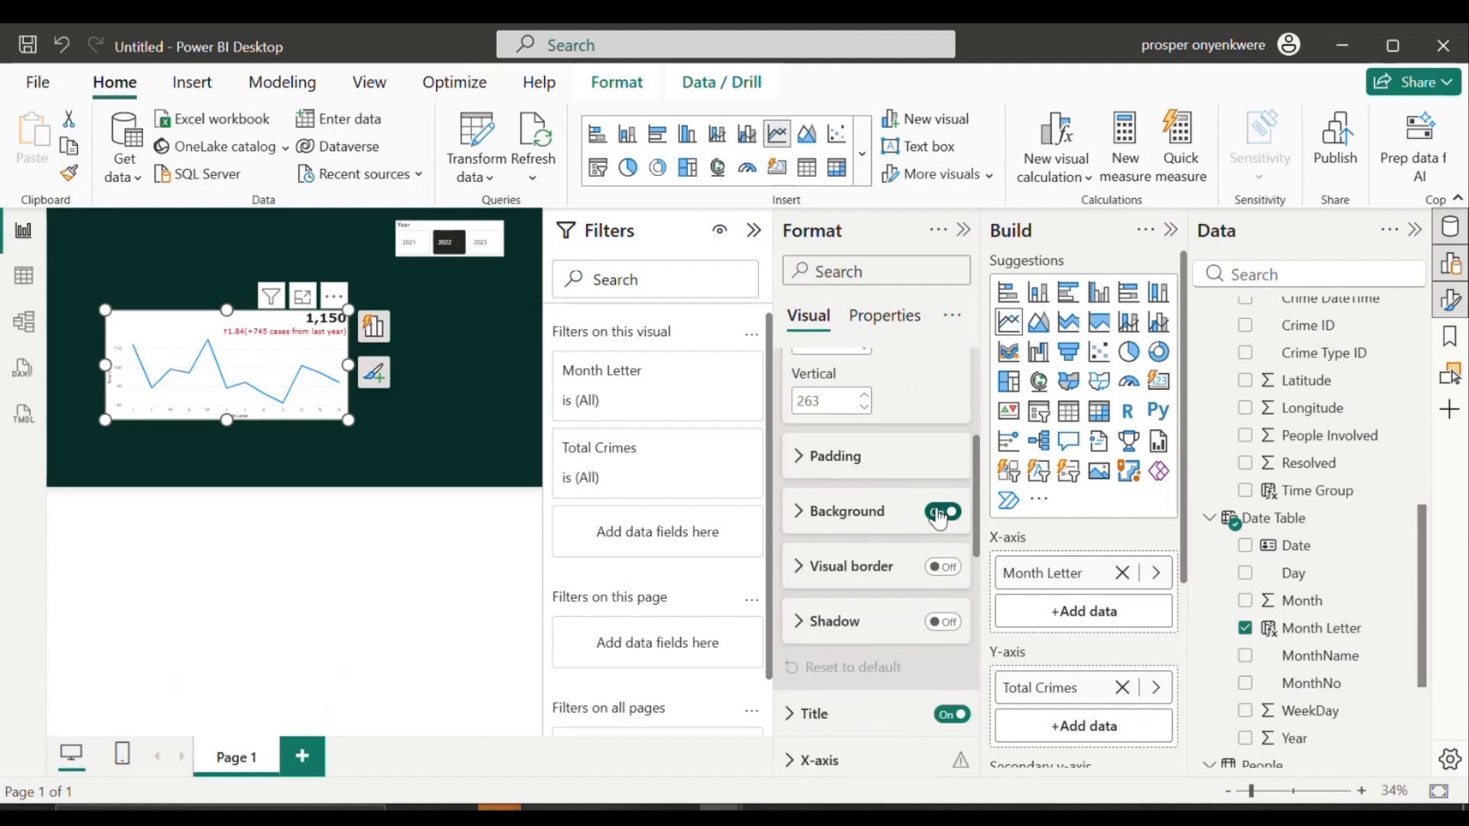
left_click(941, 513)
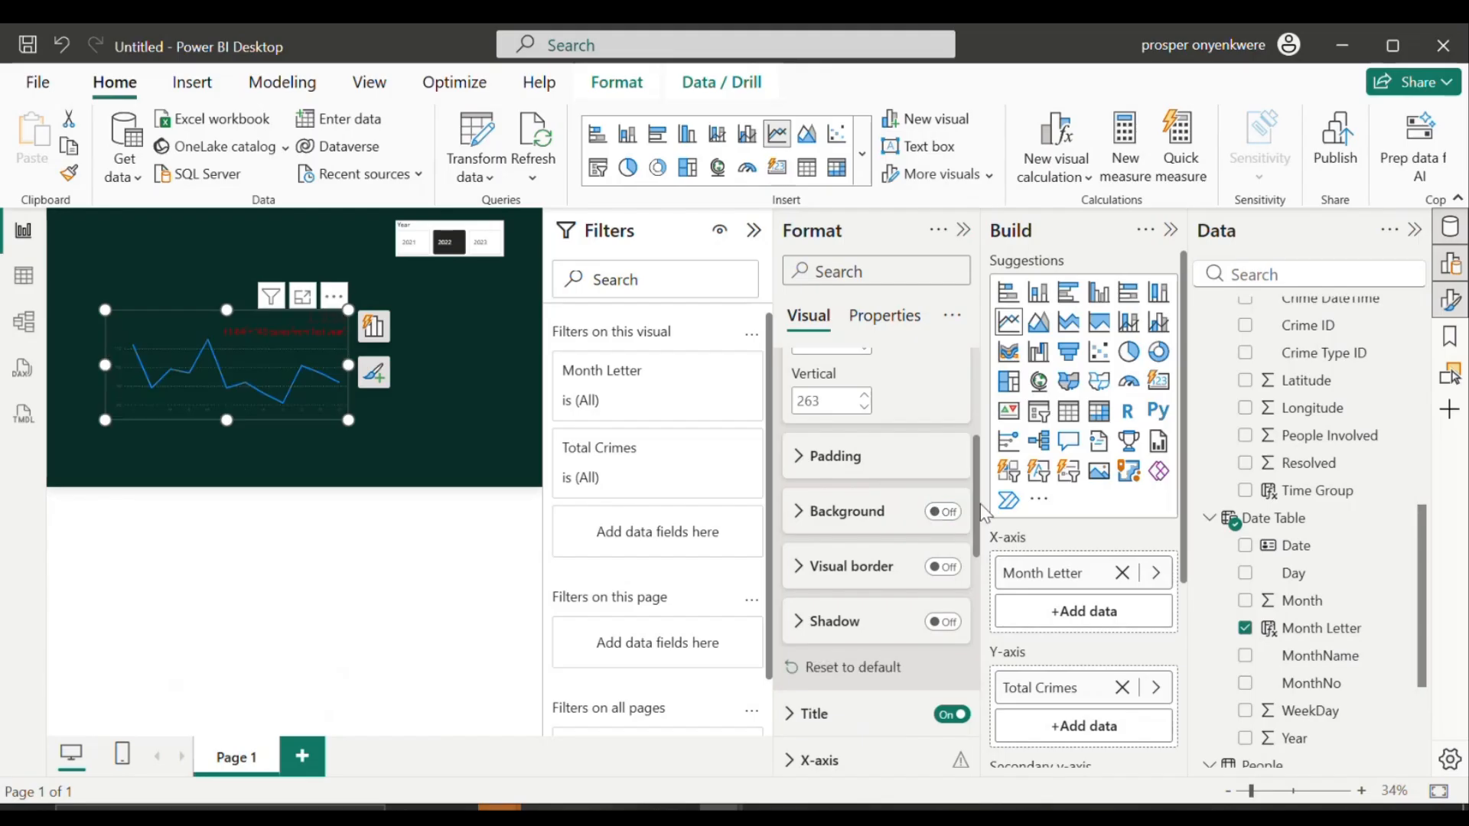
Step: Turn on the line chart's visual border and expand its settings
left_click_drag(981, 504, 983, 524)
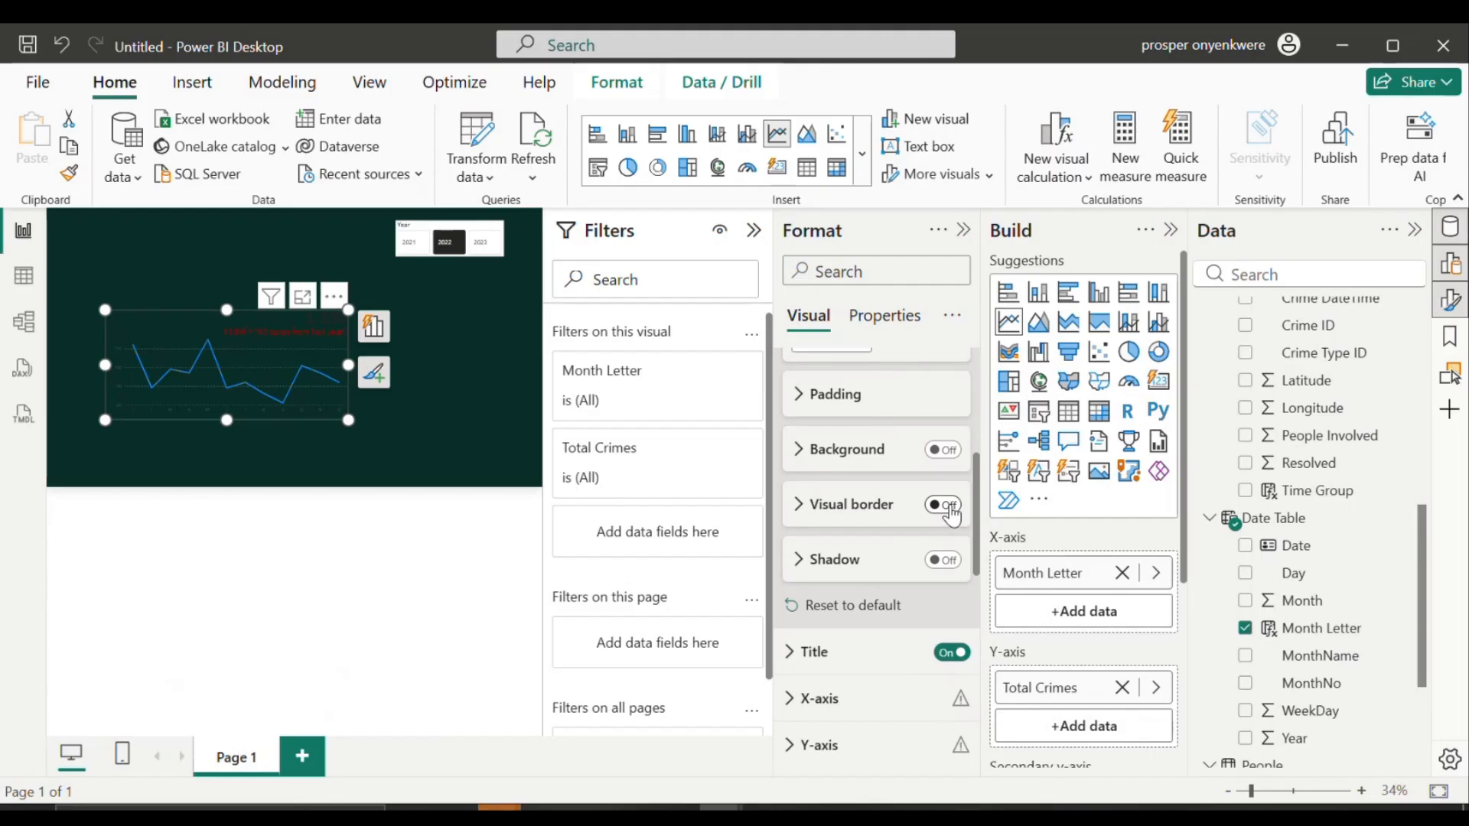
left_click(945, 507)
left_click(799, 506)
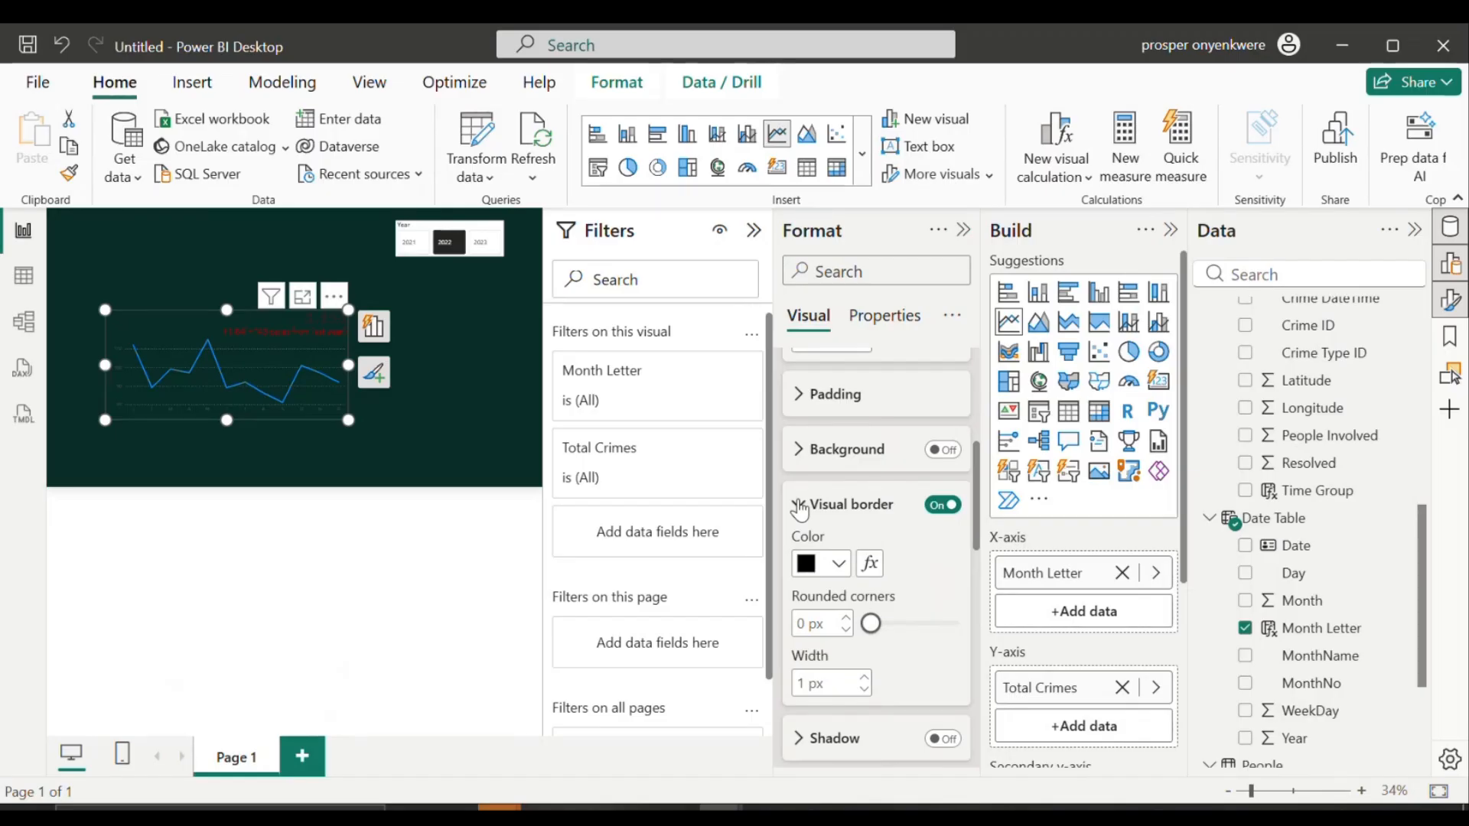
Step: Turn the line chart's background on and open the custom color picker for its color
left_click(953, 451)
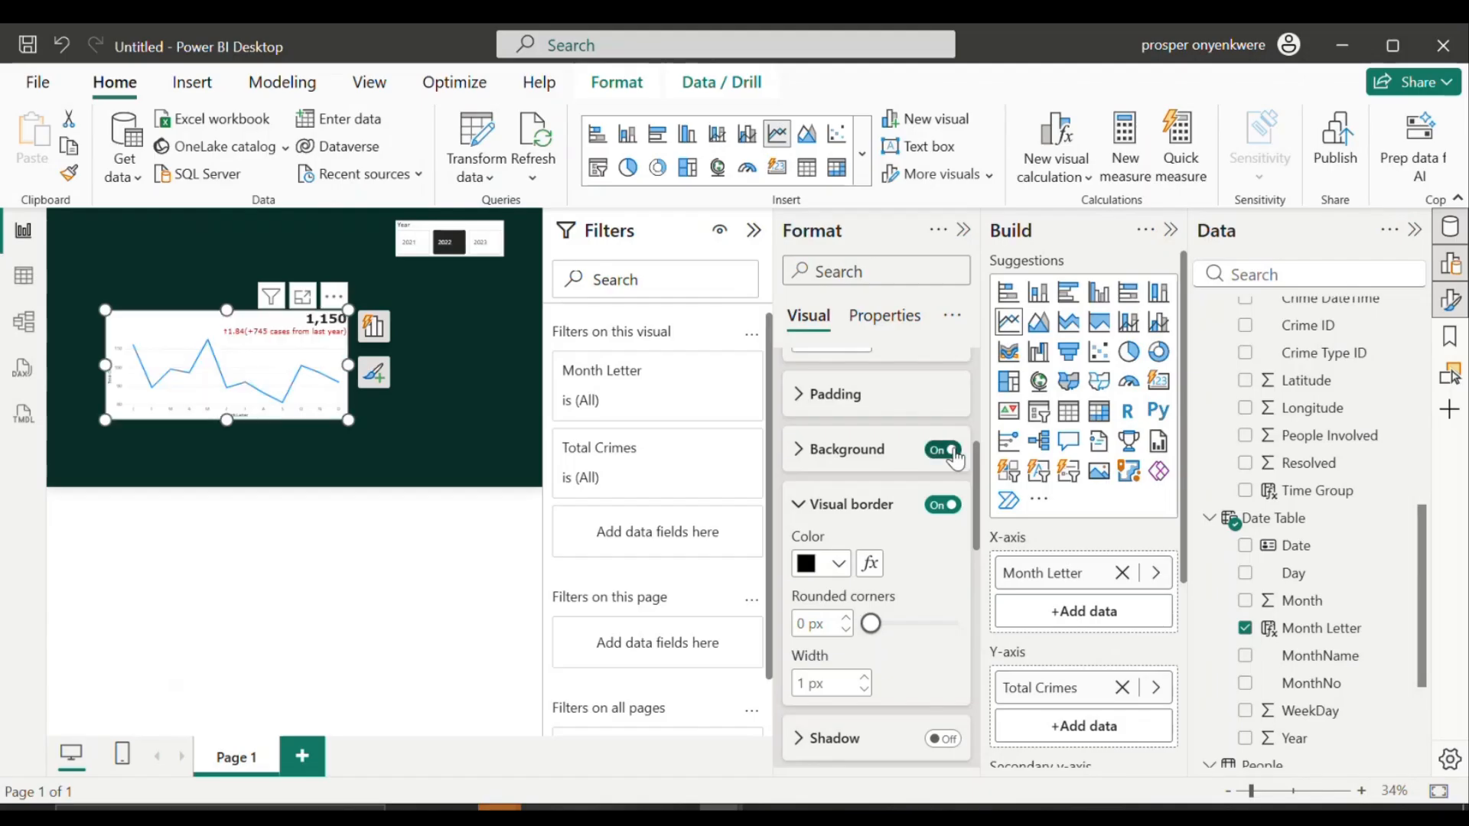
left_click(830, 456)
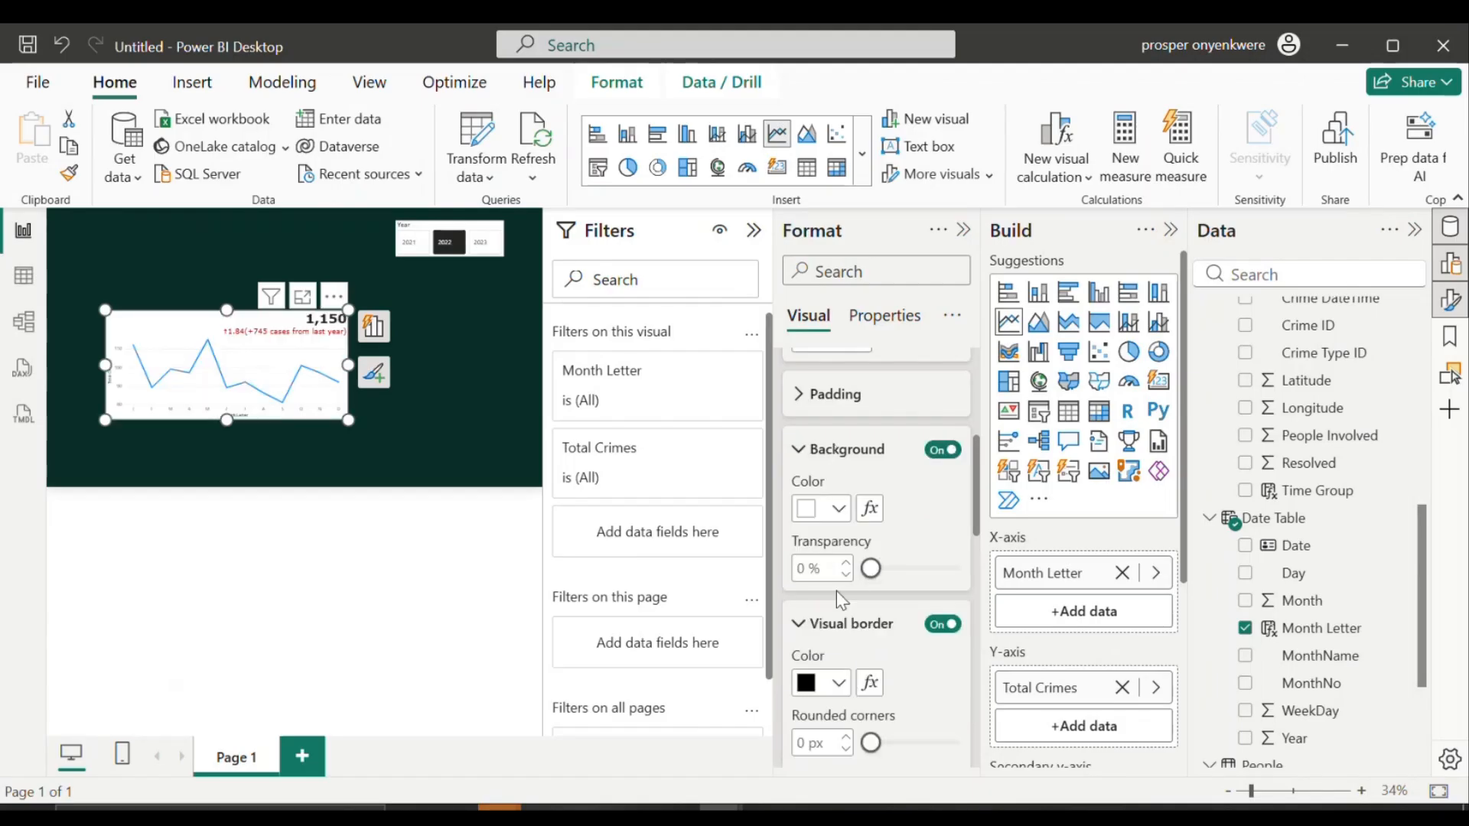
left_click(836, 510)
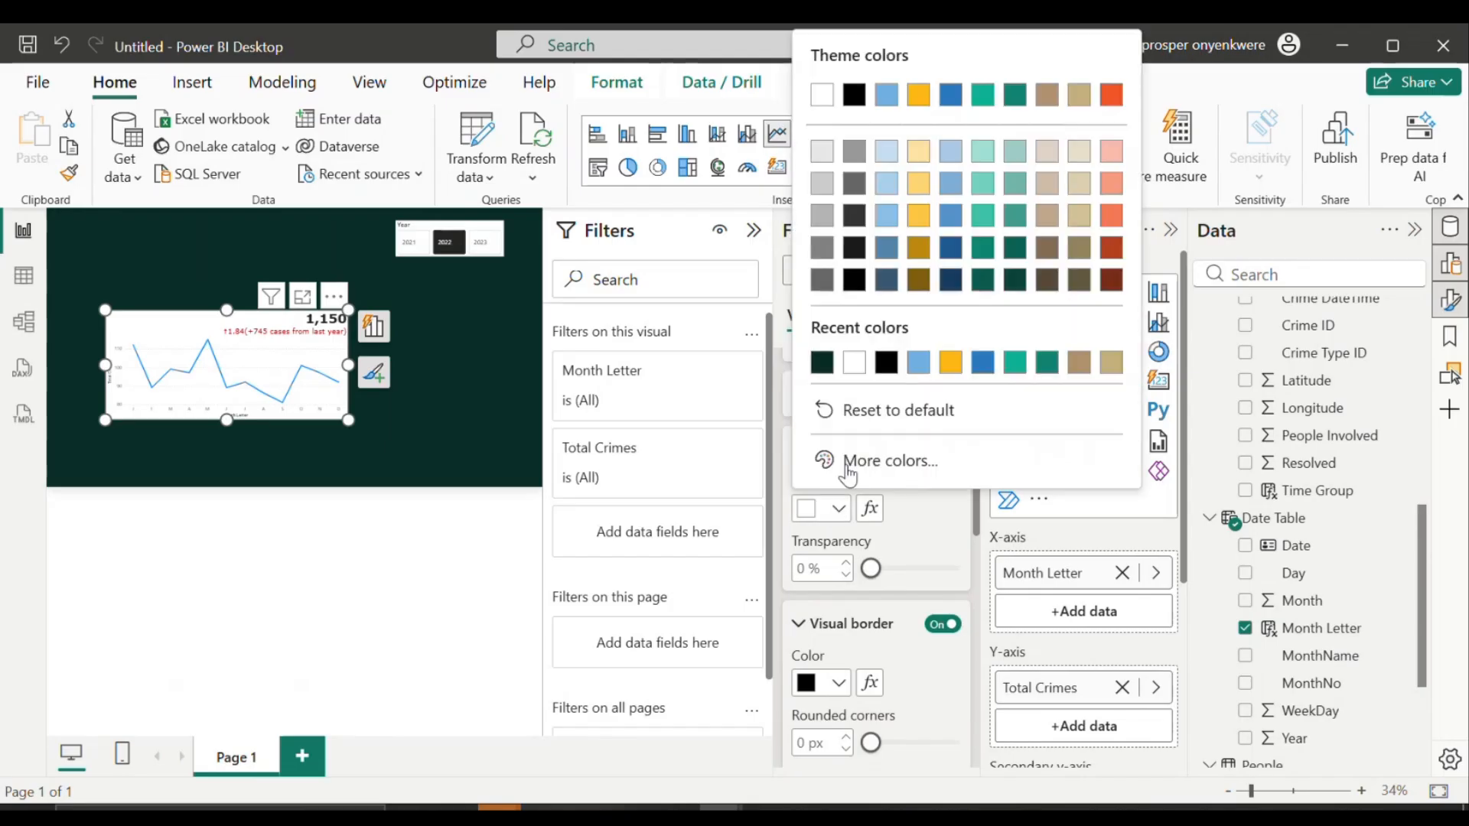
left_click(889, 461)
key("alt+Tab")
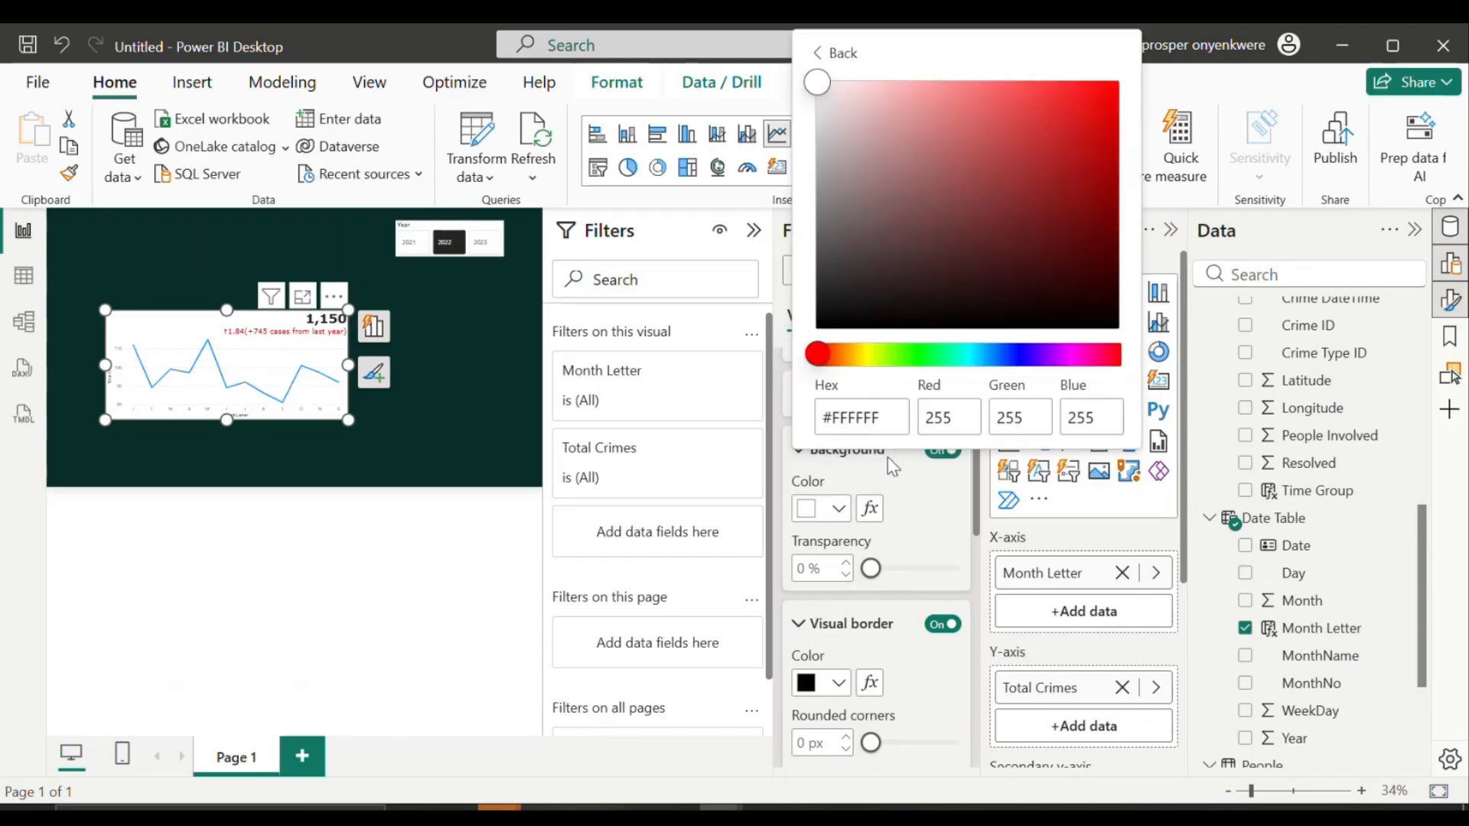
left_click(879, 418)
left_click(503, 451)
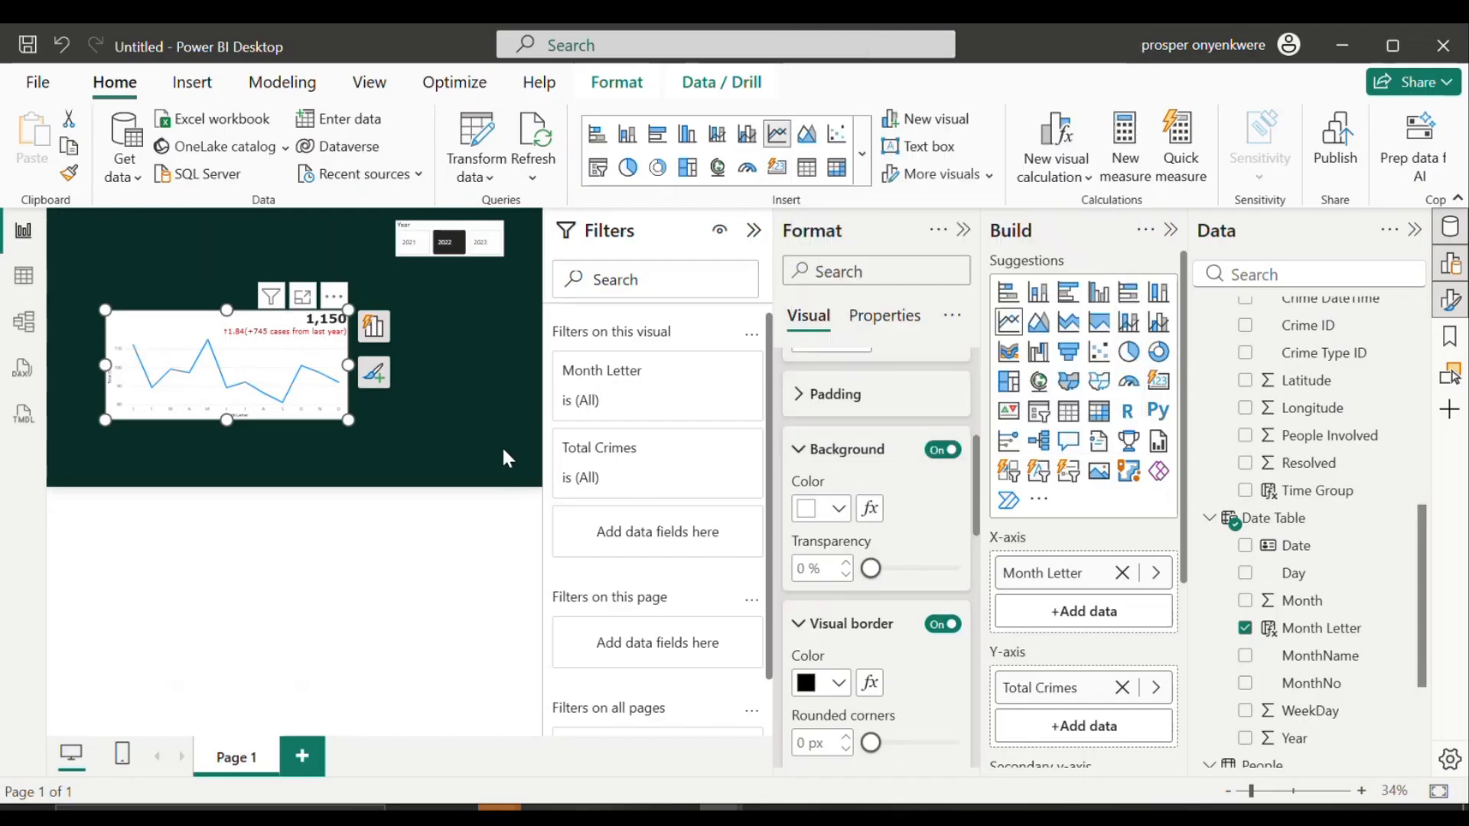
Step: Copy the hex code of the page's canvas background color
left_click(504, 458)
left_click(857, 420)
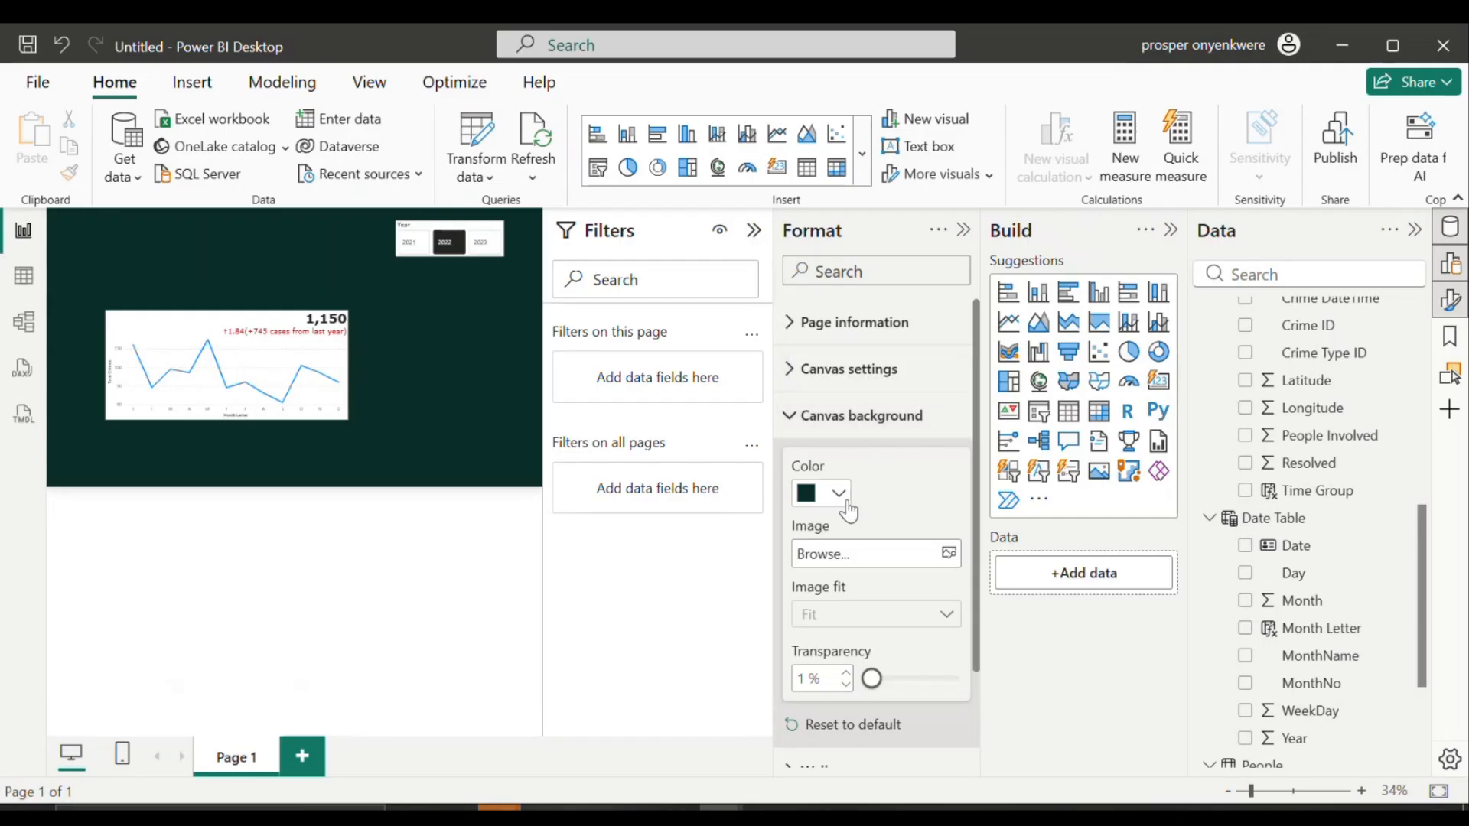
left_click(846, 499)
left_click(867, 454)
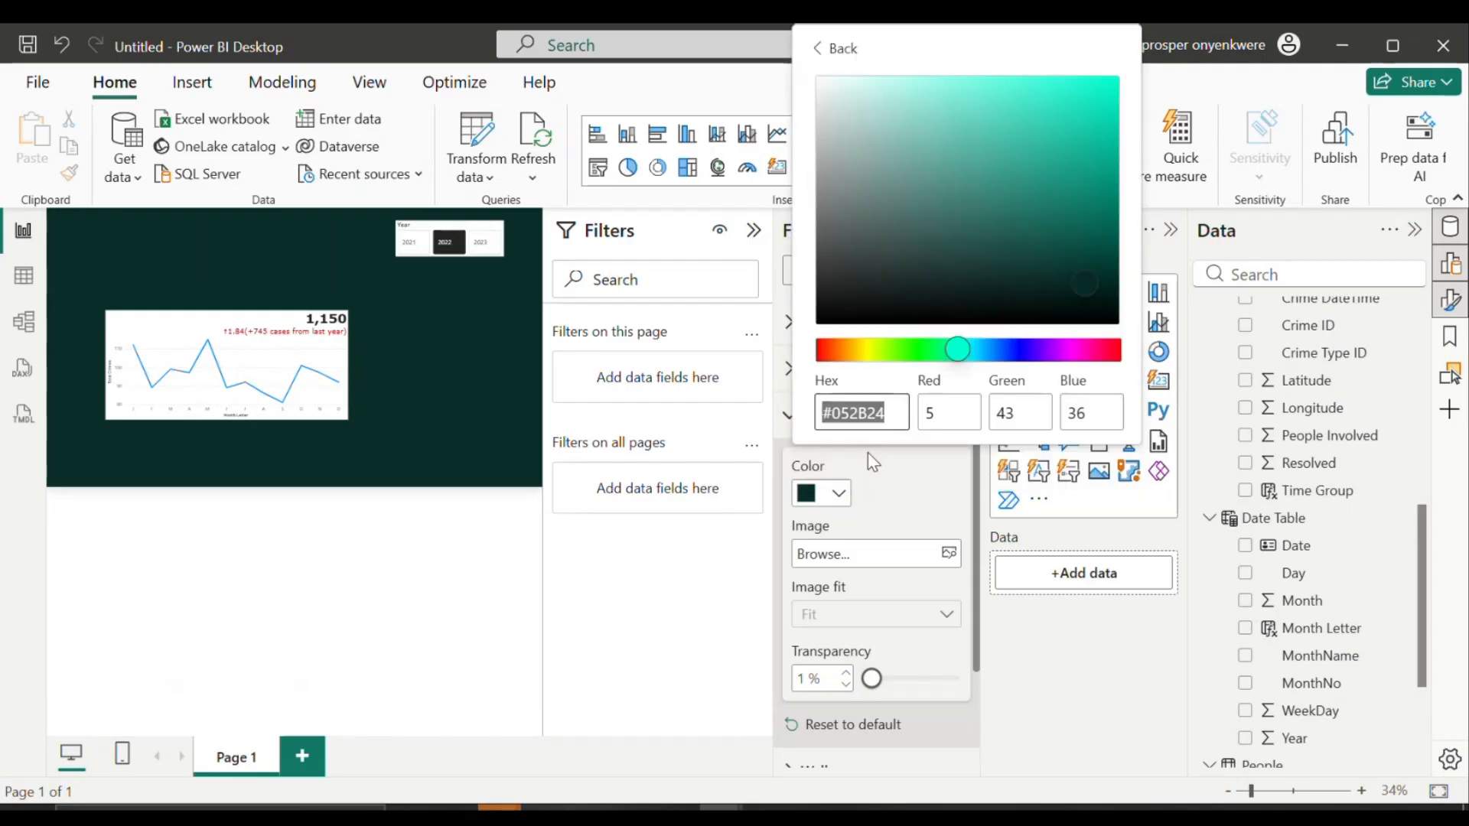
left_click(894, 408)
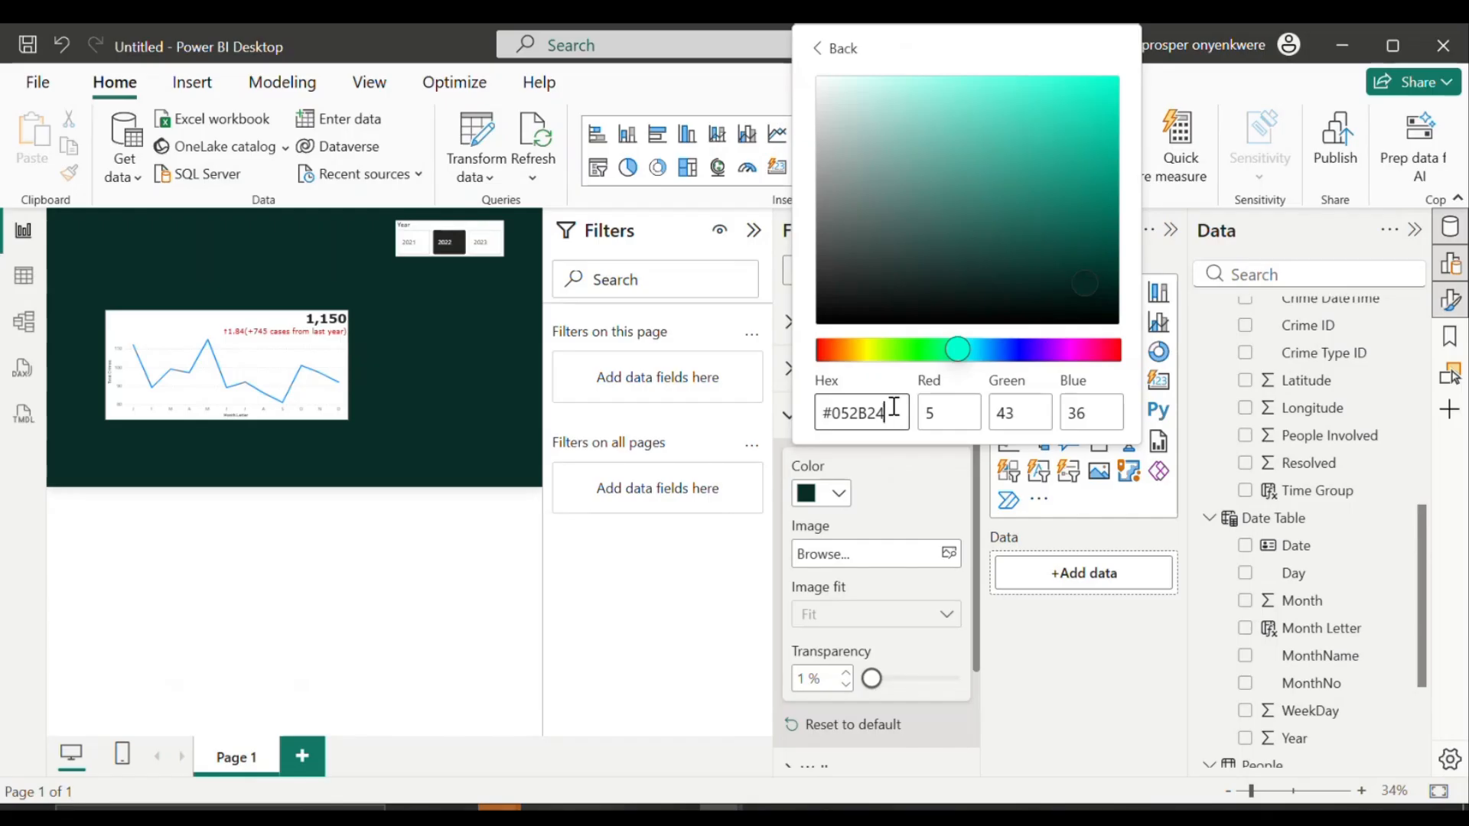
key("ctrl+a")
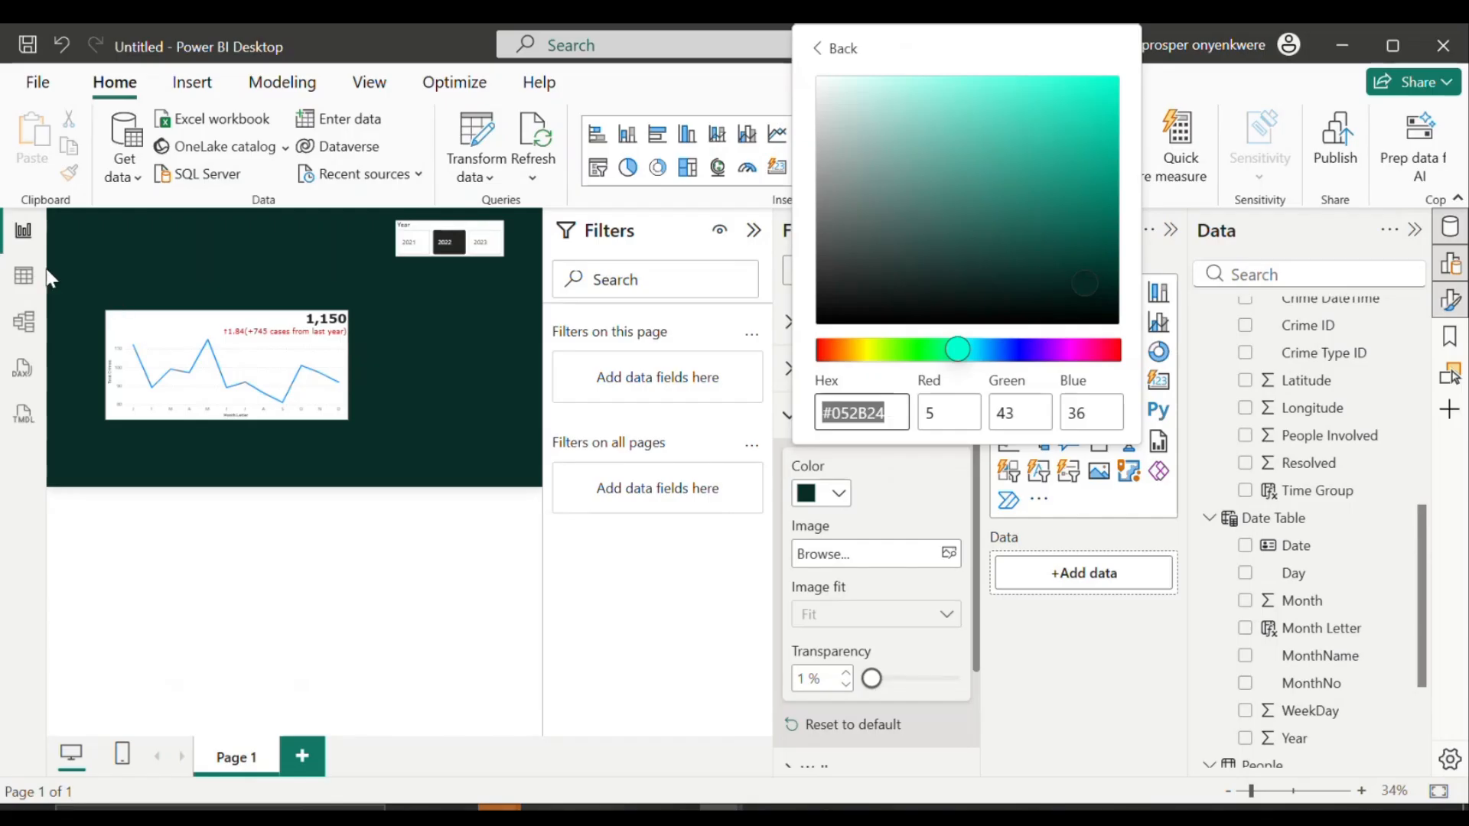
Step: Set the line chart's background color to #052B24 and adjust it to the slightly lighter green #044035
left_click(335, 357)
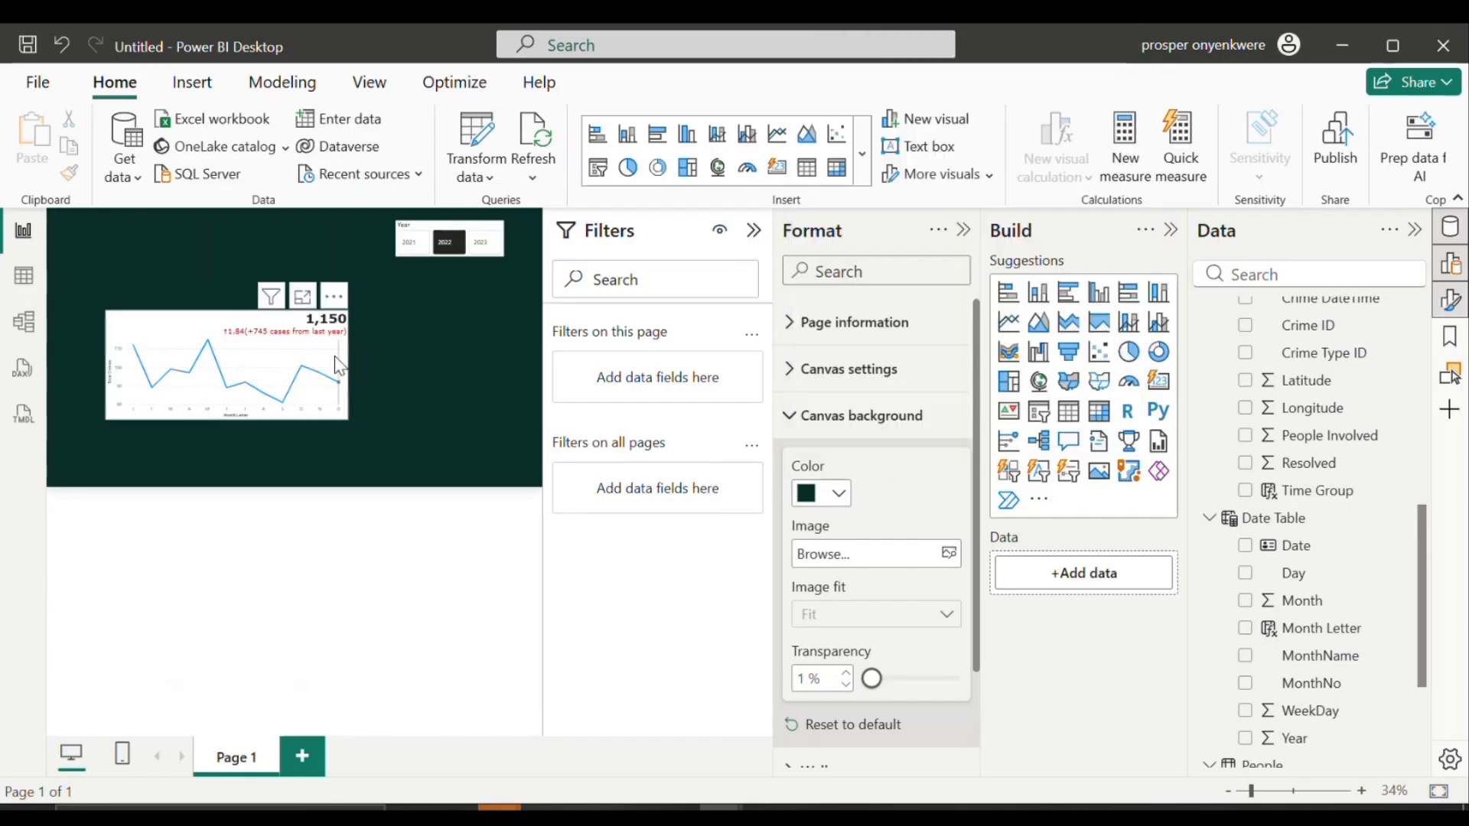
left_click(345, 427)
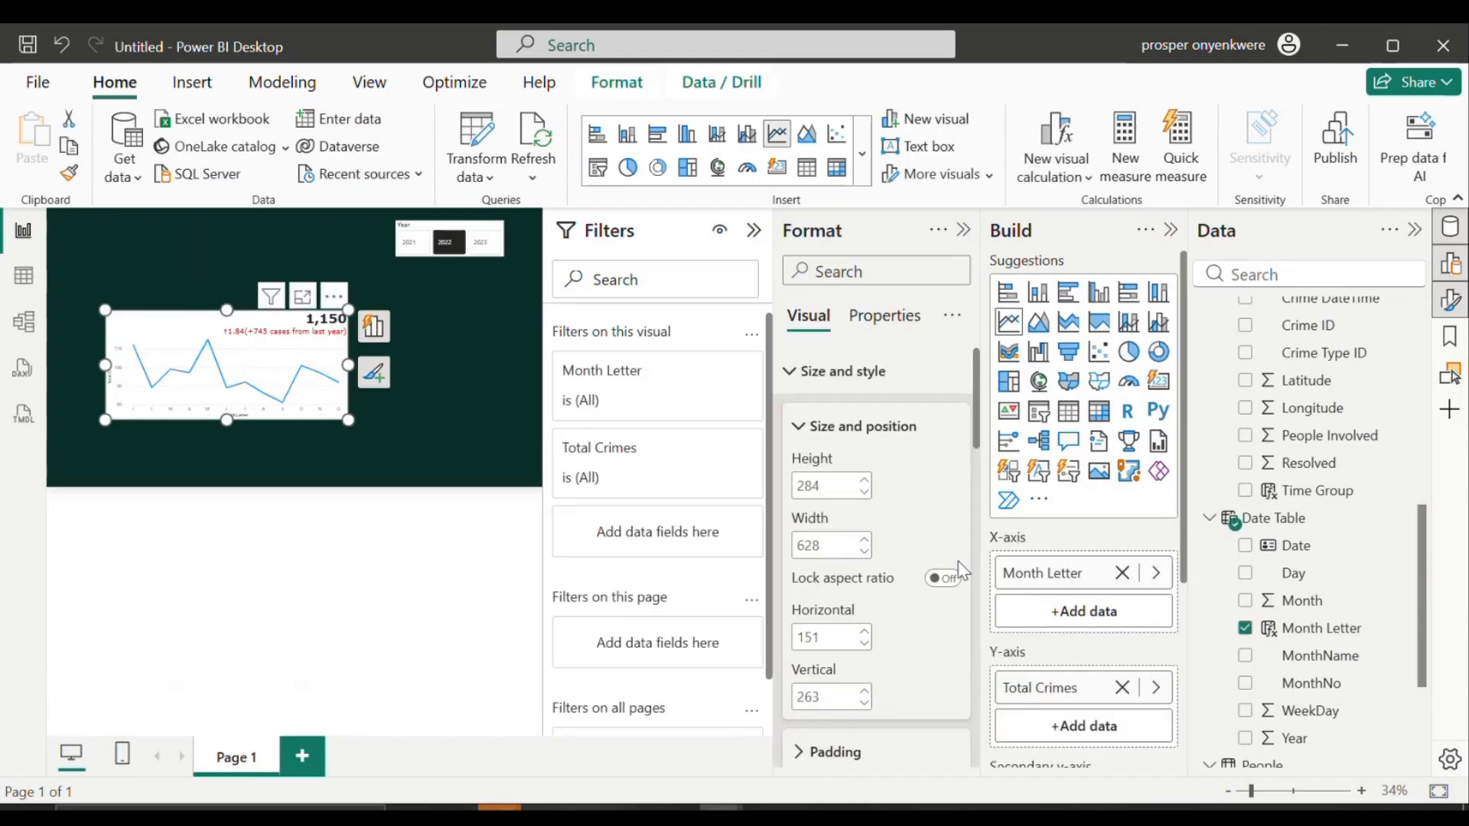
scroll(979, 443, "down", 5)
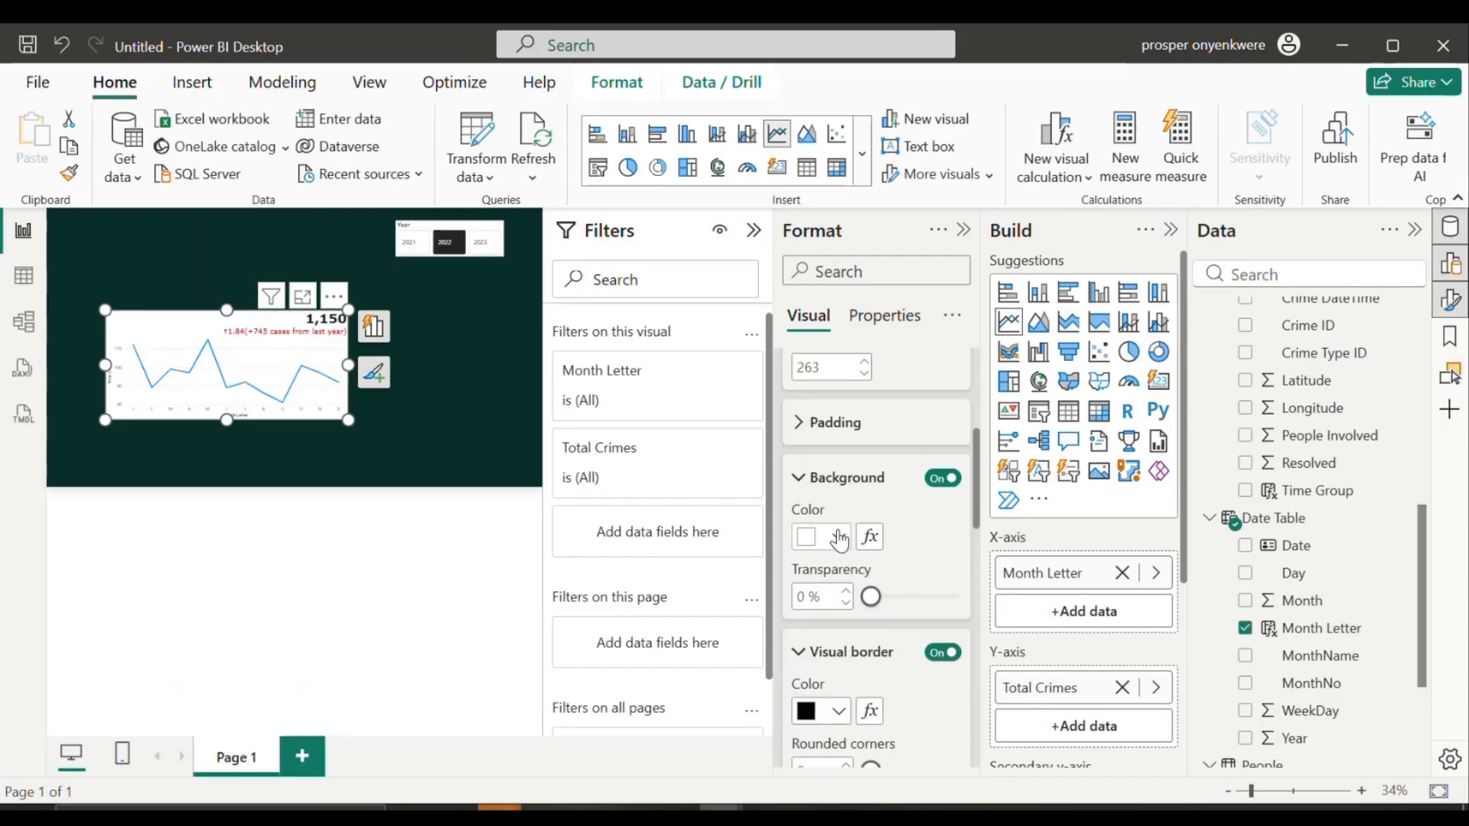
left_click(840, 537)
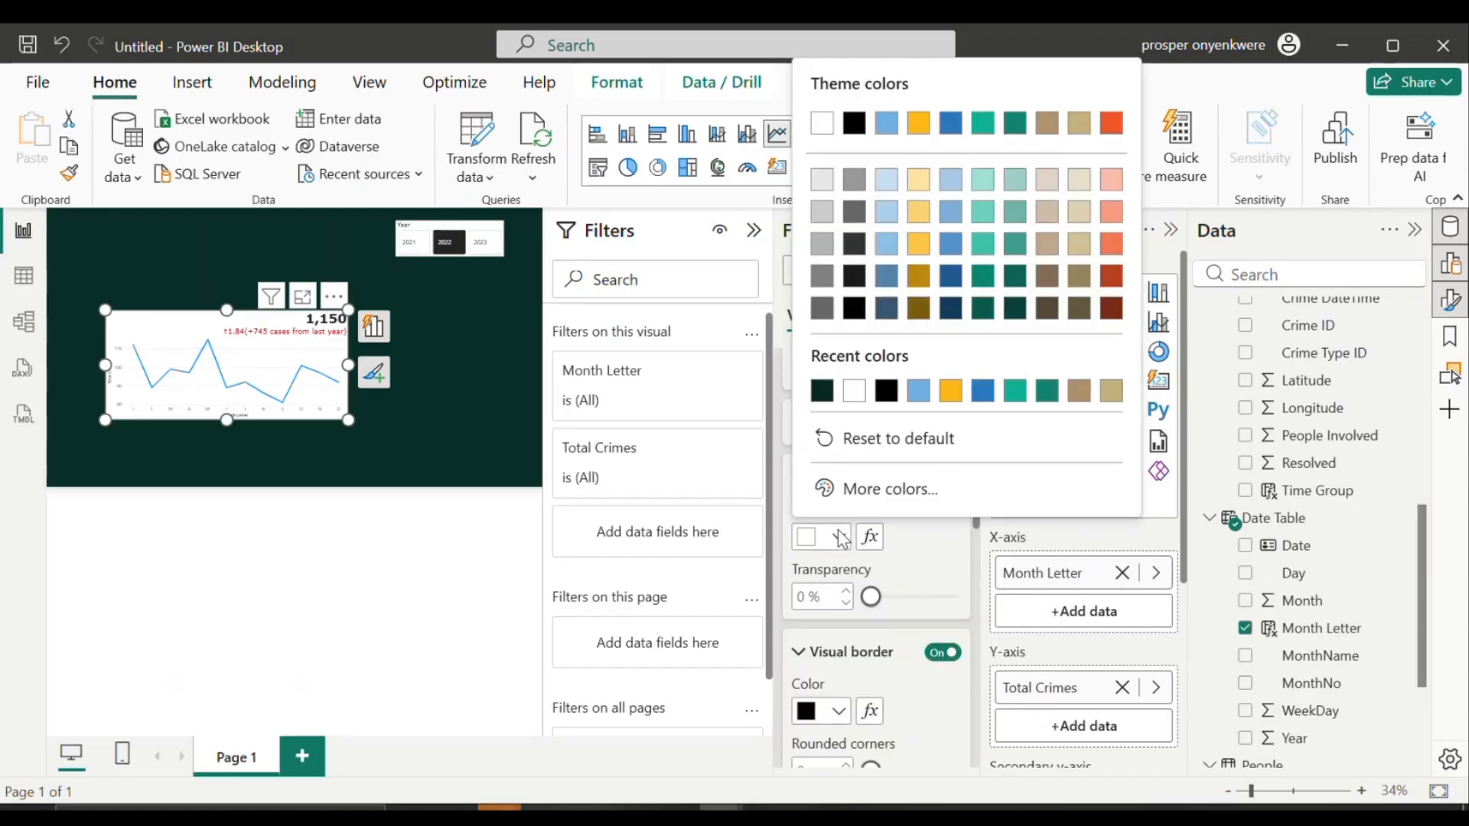
left_click(854, 493)
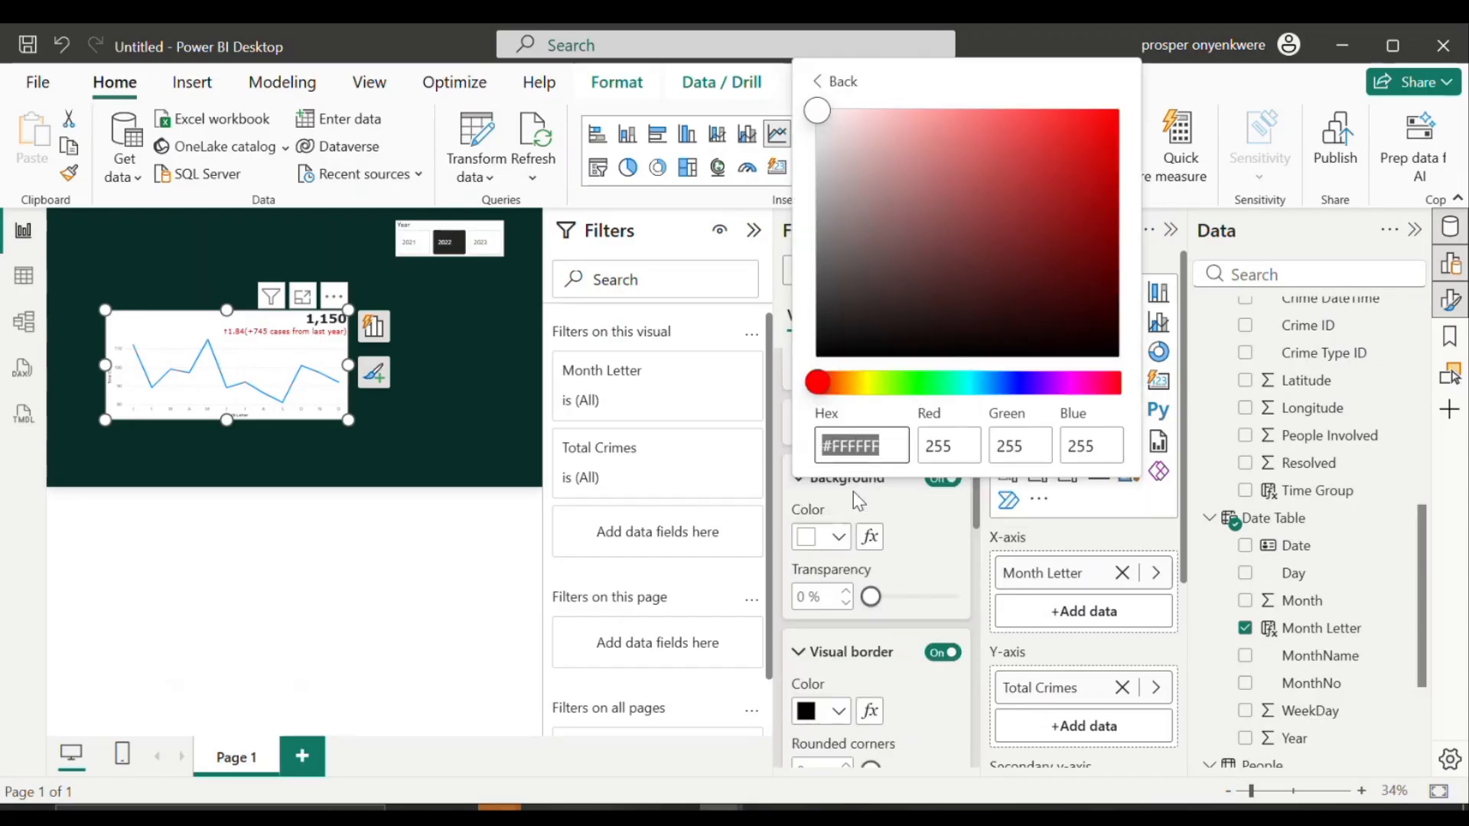
left_click(895, 444)
key("ctrl+a")
type("#052B24")
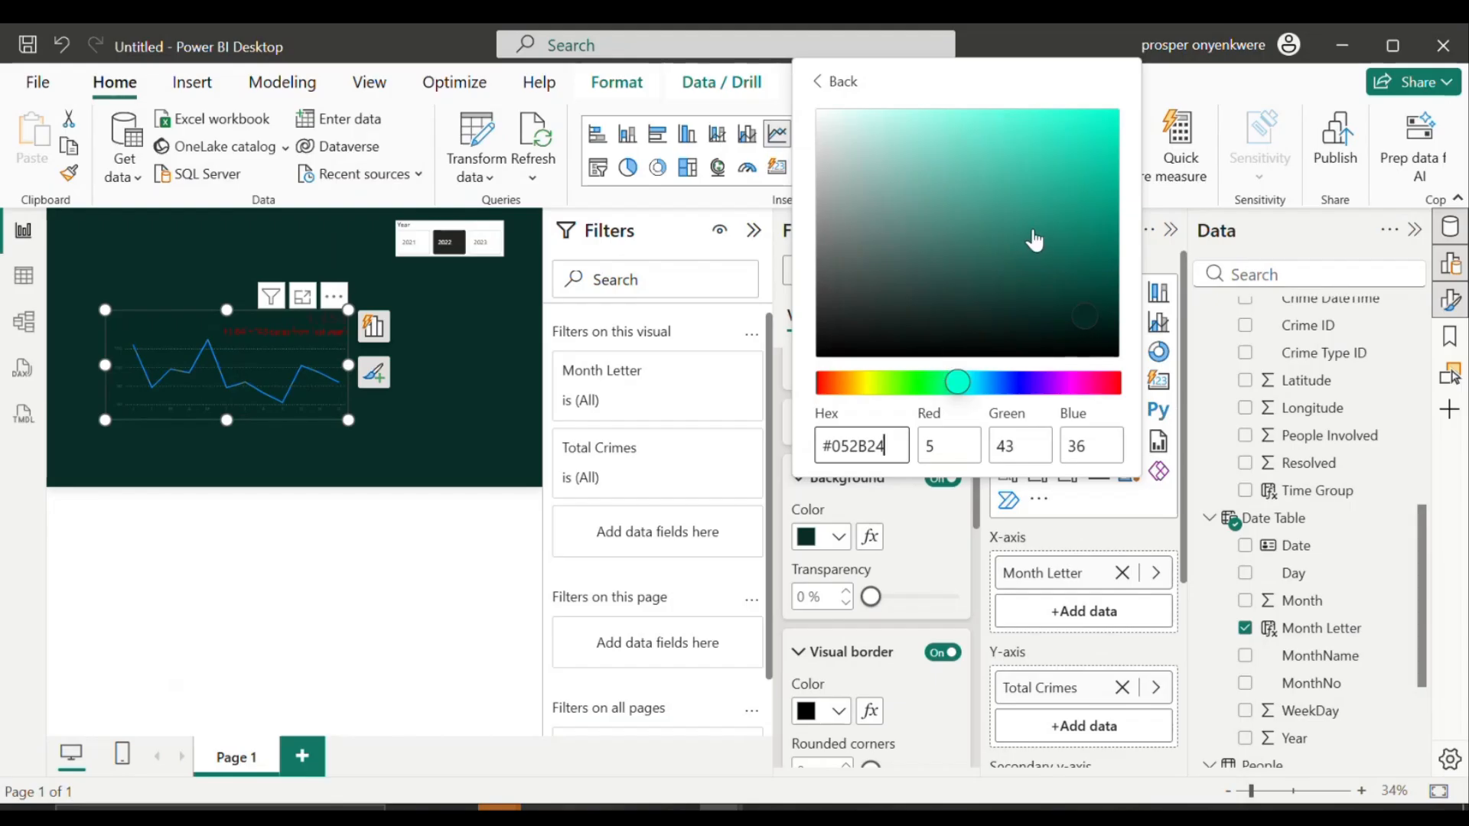
left_click(1100, 296)
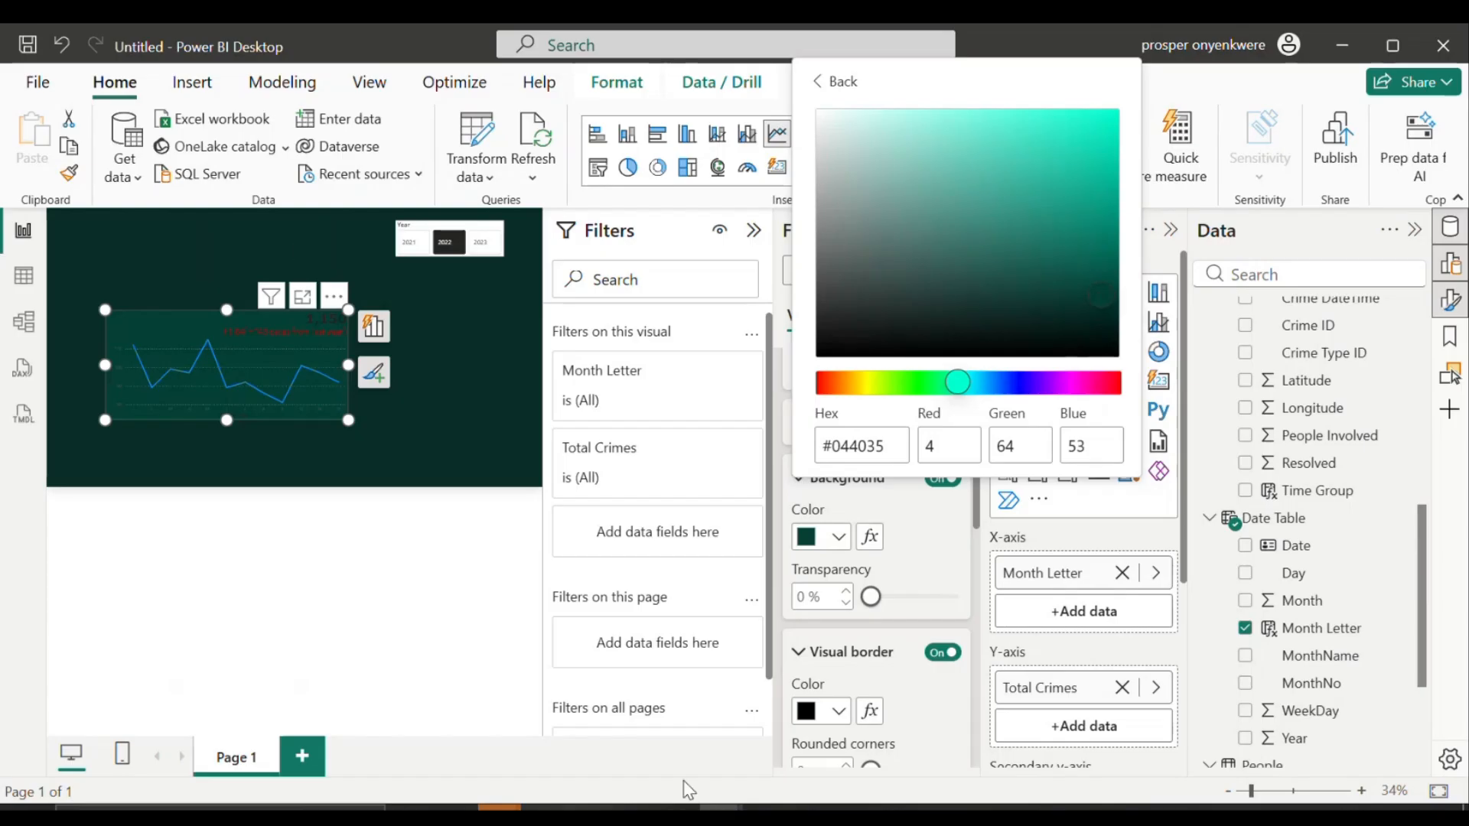
mouse_move(719, 813)
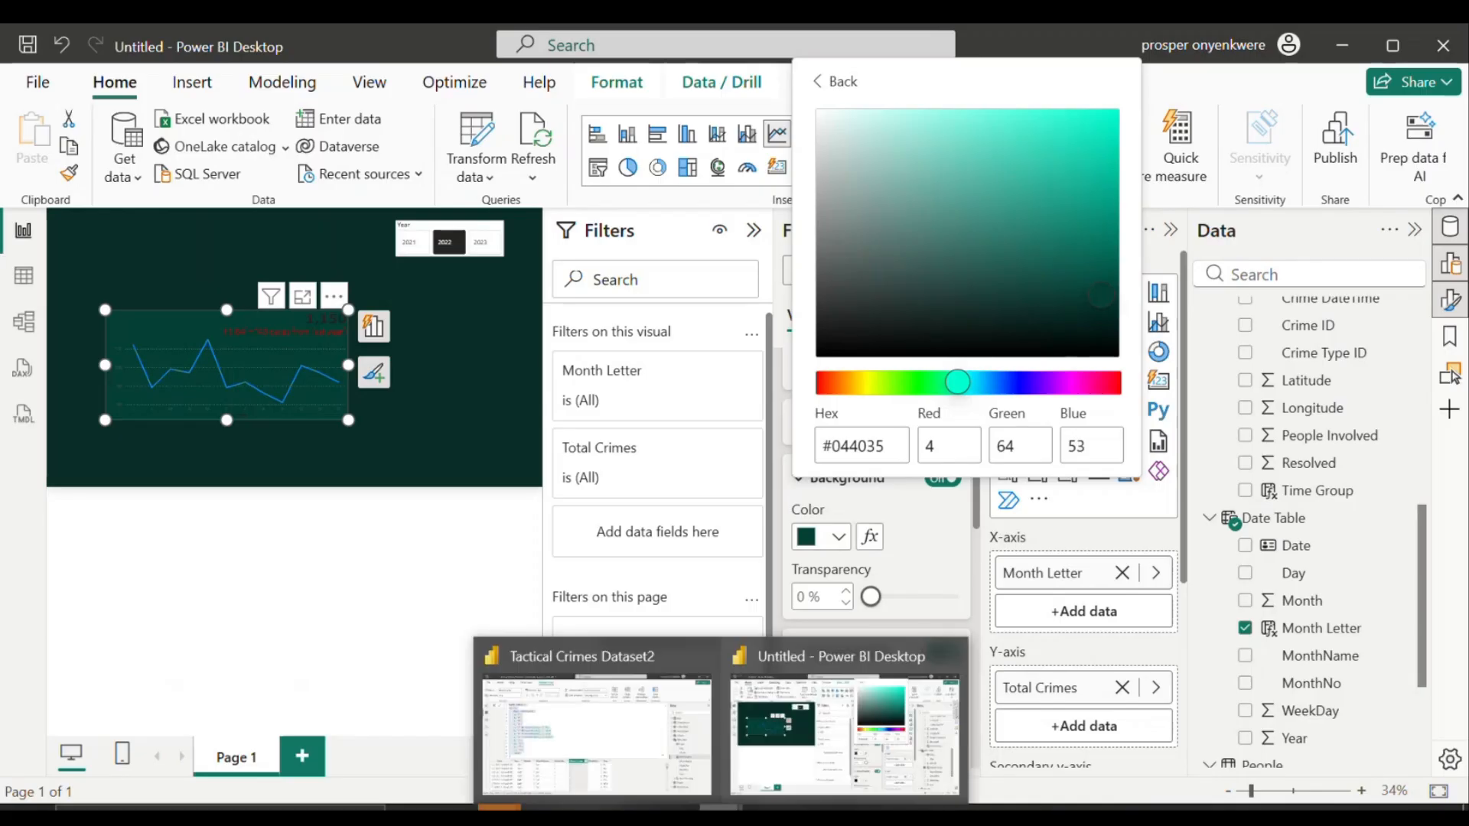
left_click(651, 771)
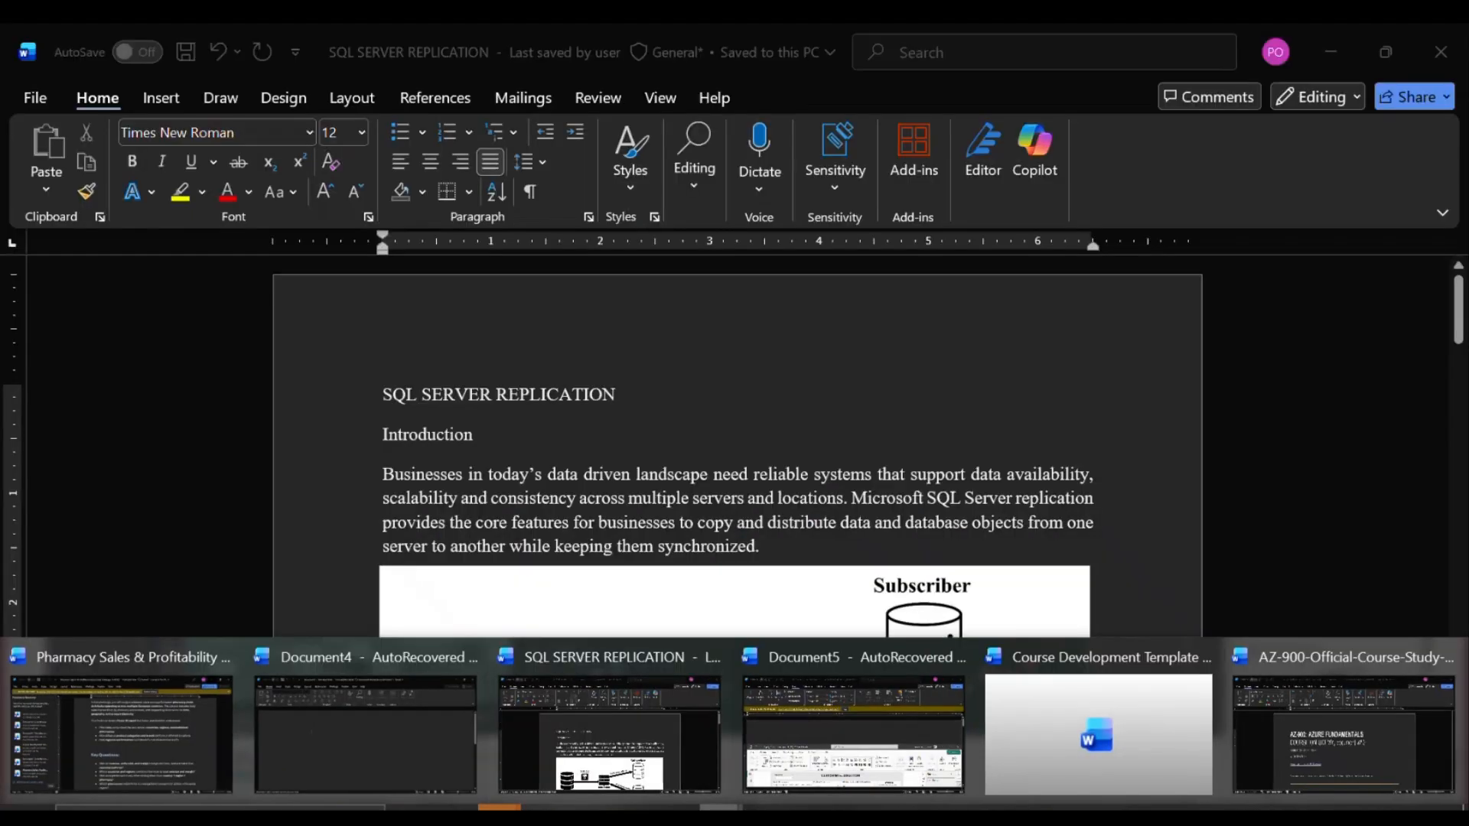
mouse_move(719, 808)
left_click(826, 778)
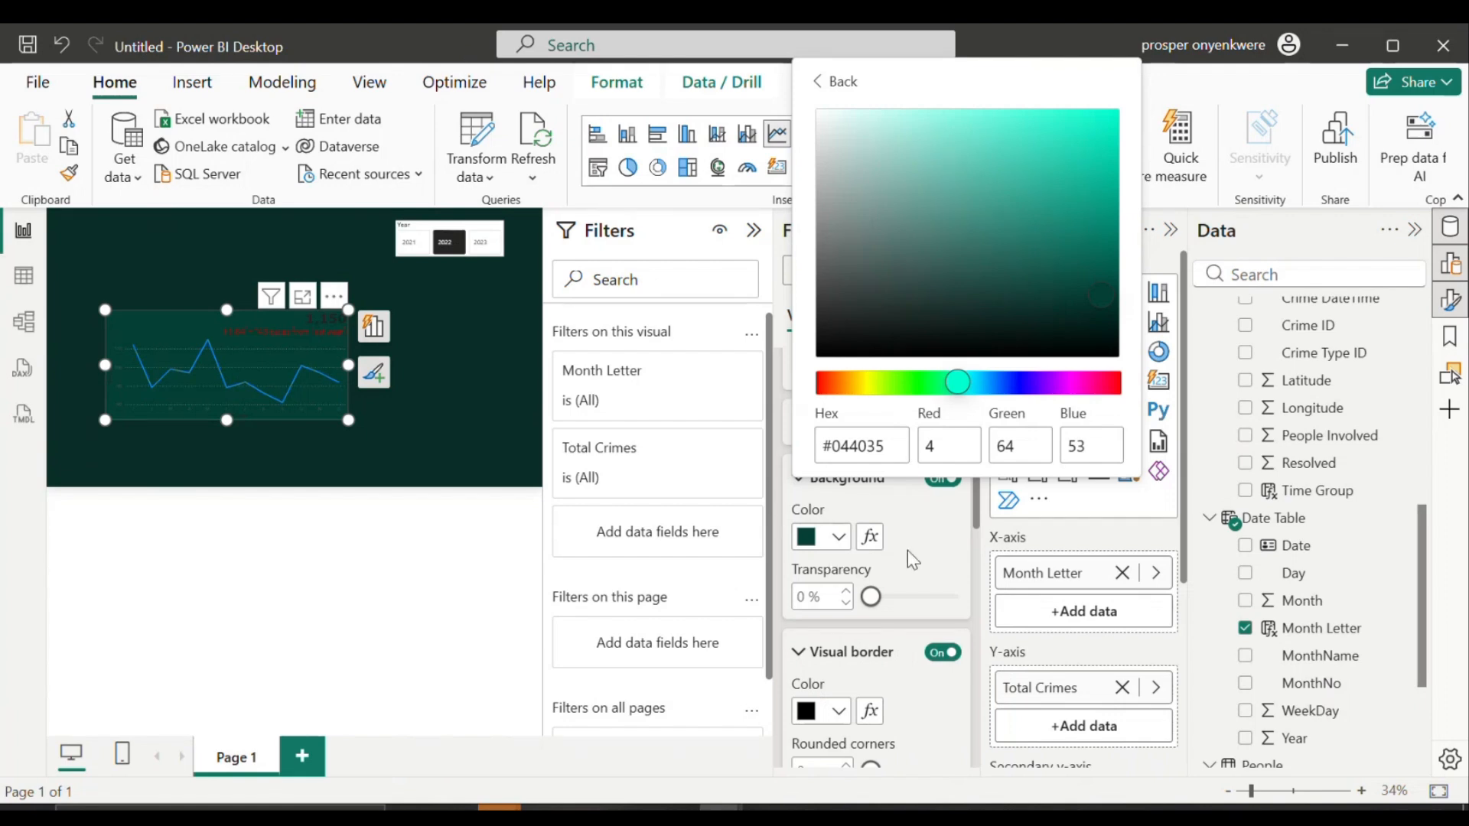
Step: Set the line chart's visual border to the light gray theme color with rounded corners of 15 px
left_click(843, 708)
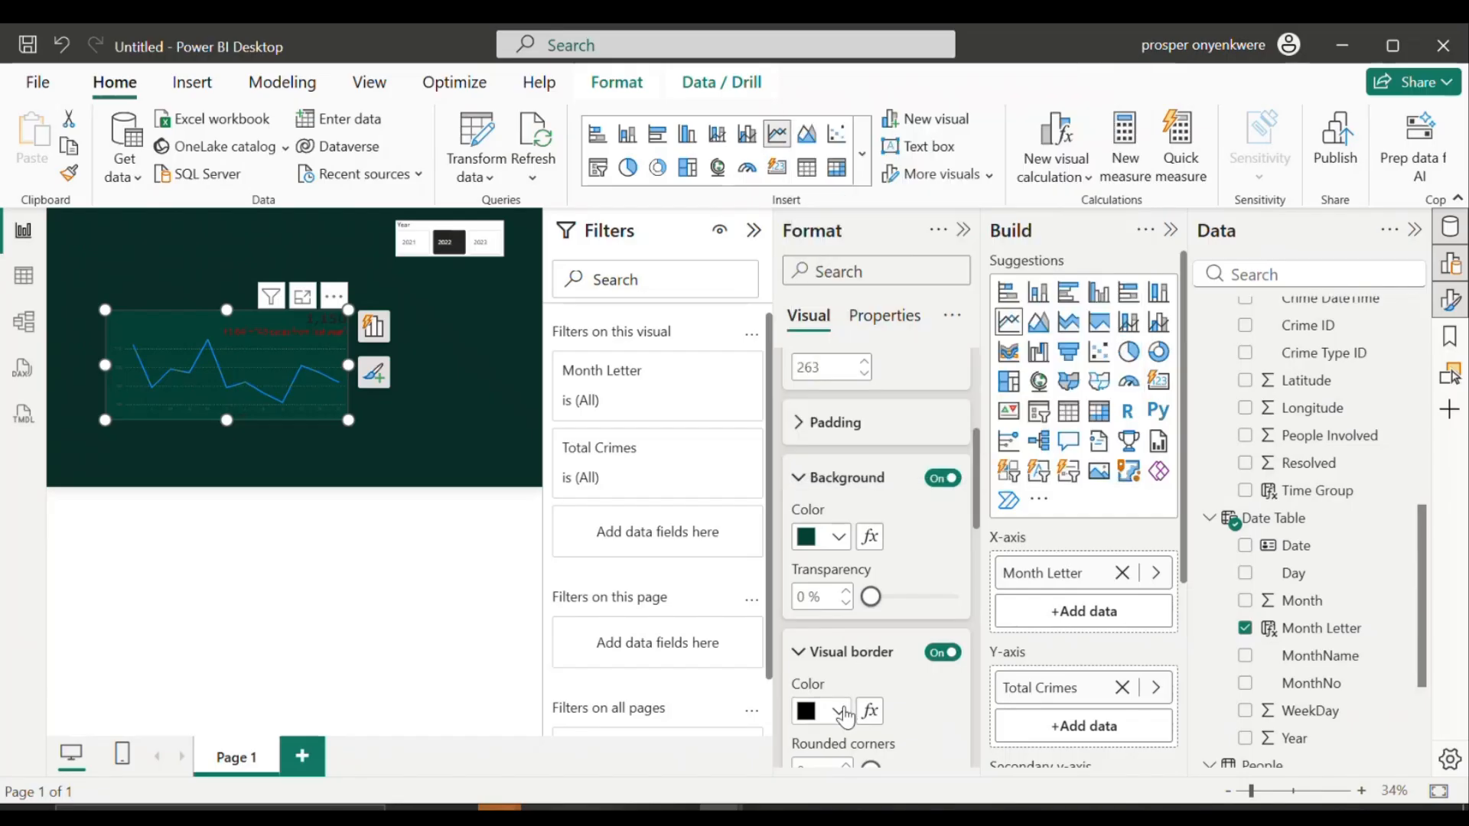
left_click(842, 709)
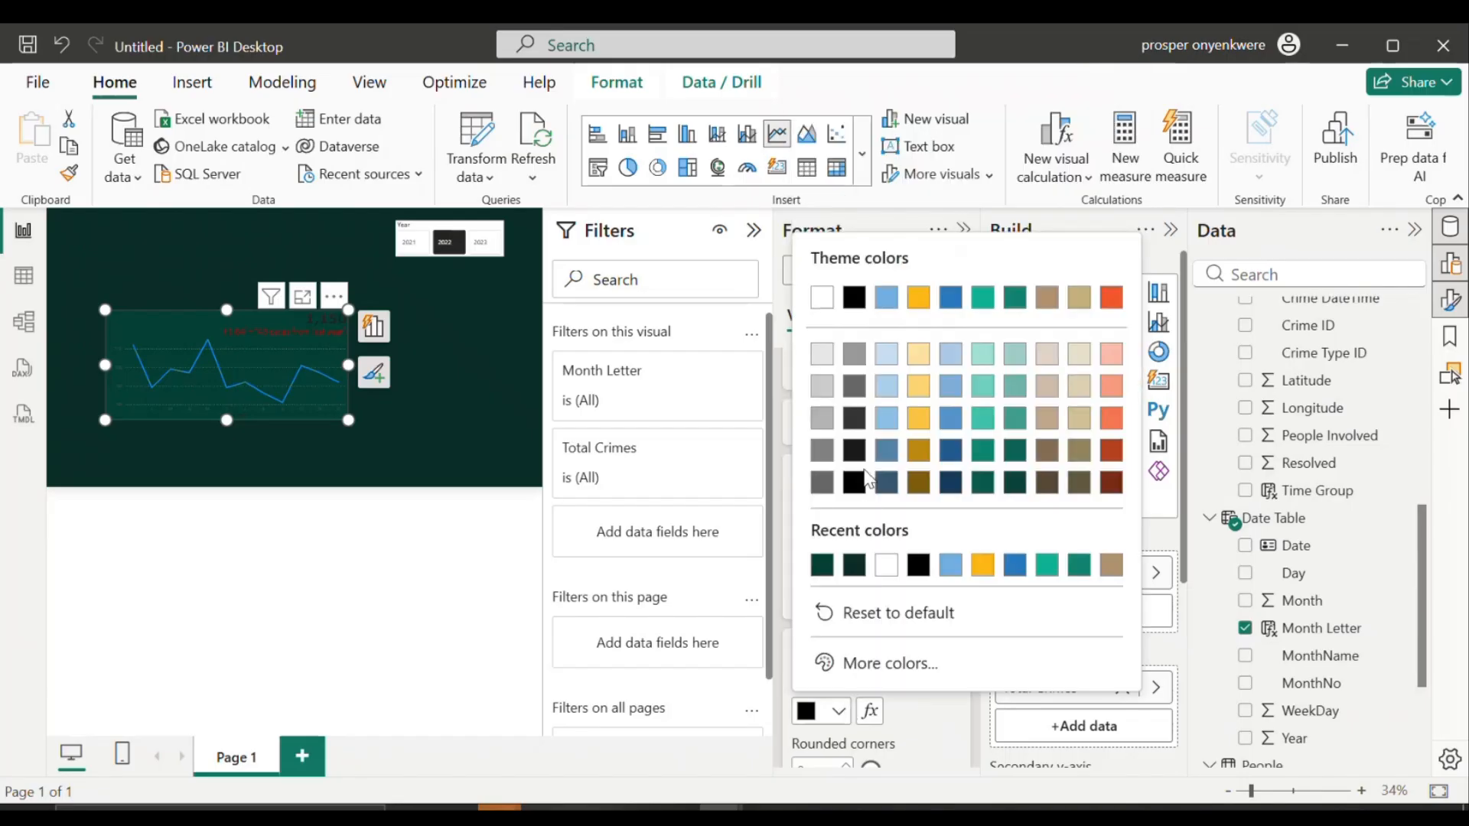
left_click(823, 355)
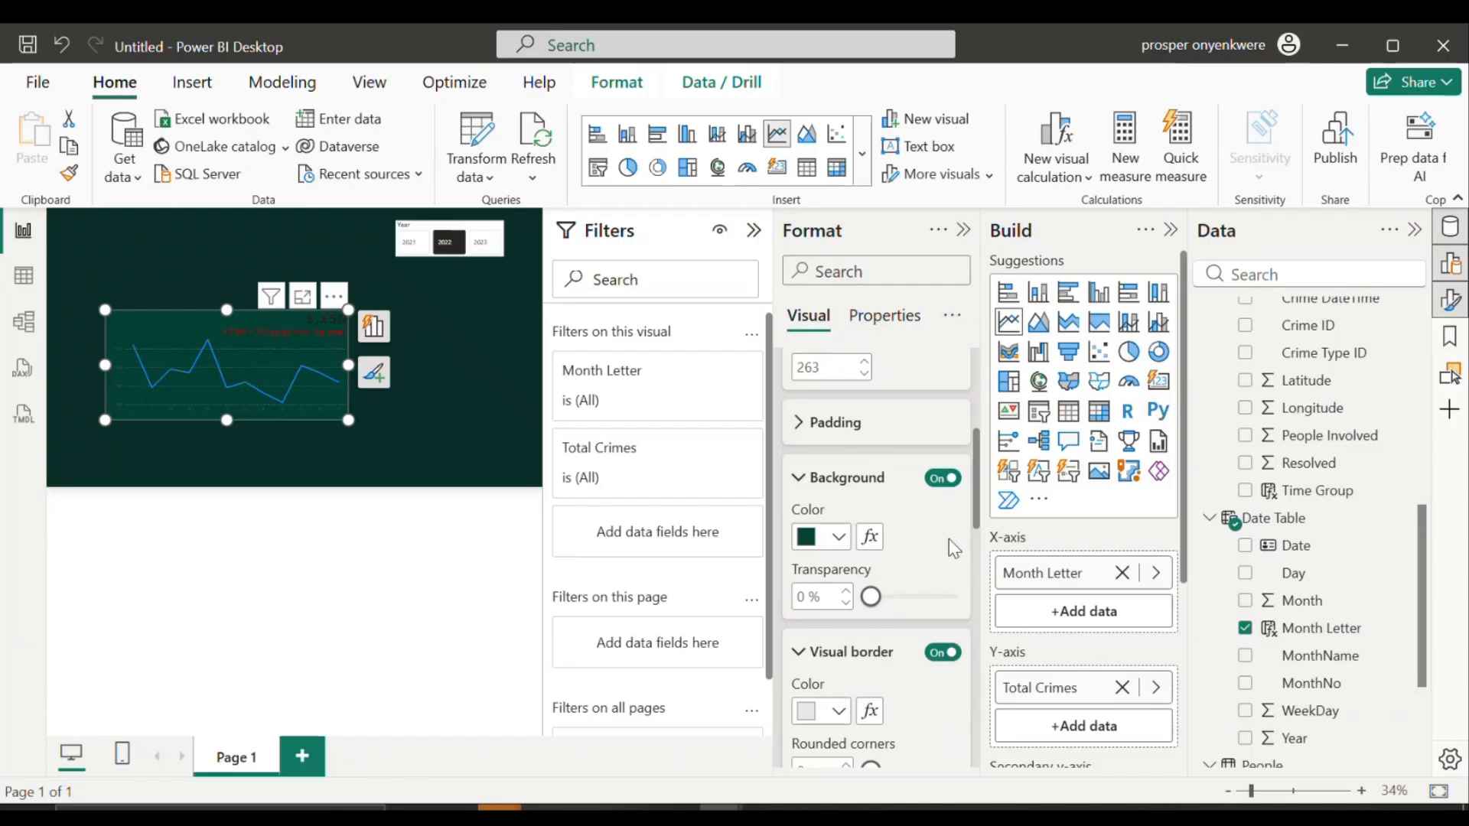
scroll(973, 516, "down", 3)
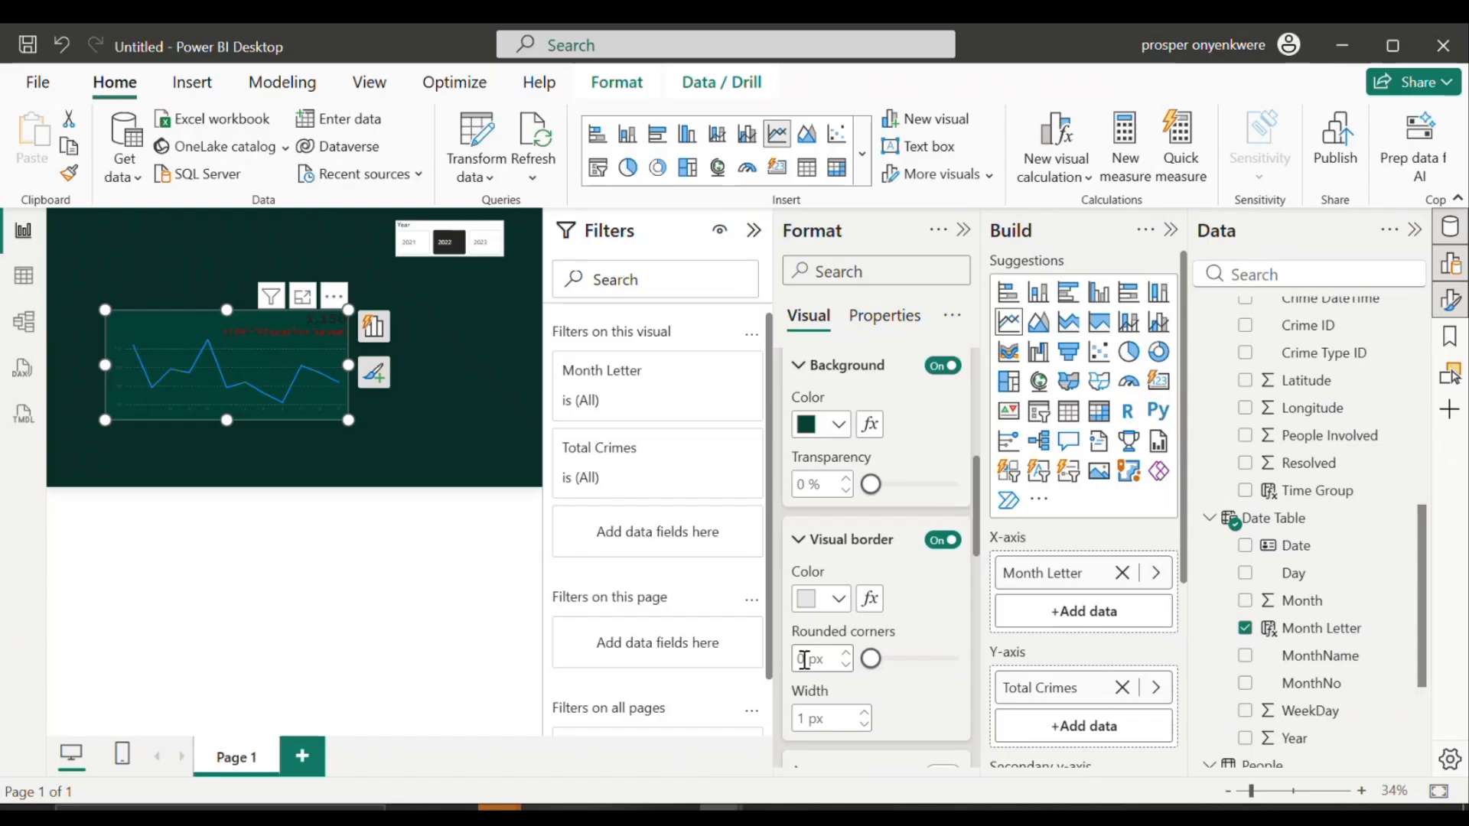
double_click(804, 659)
type("15")
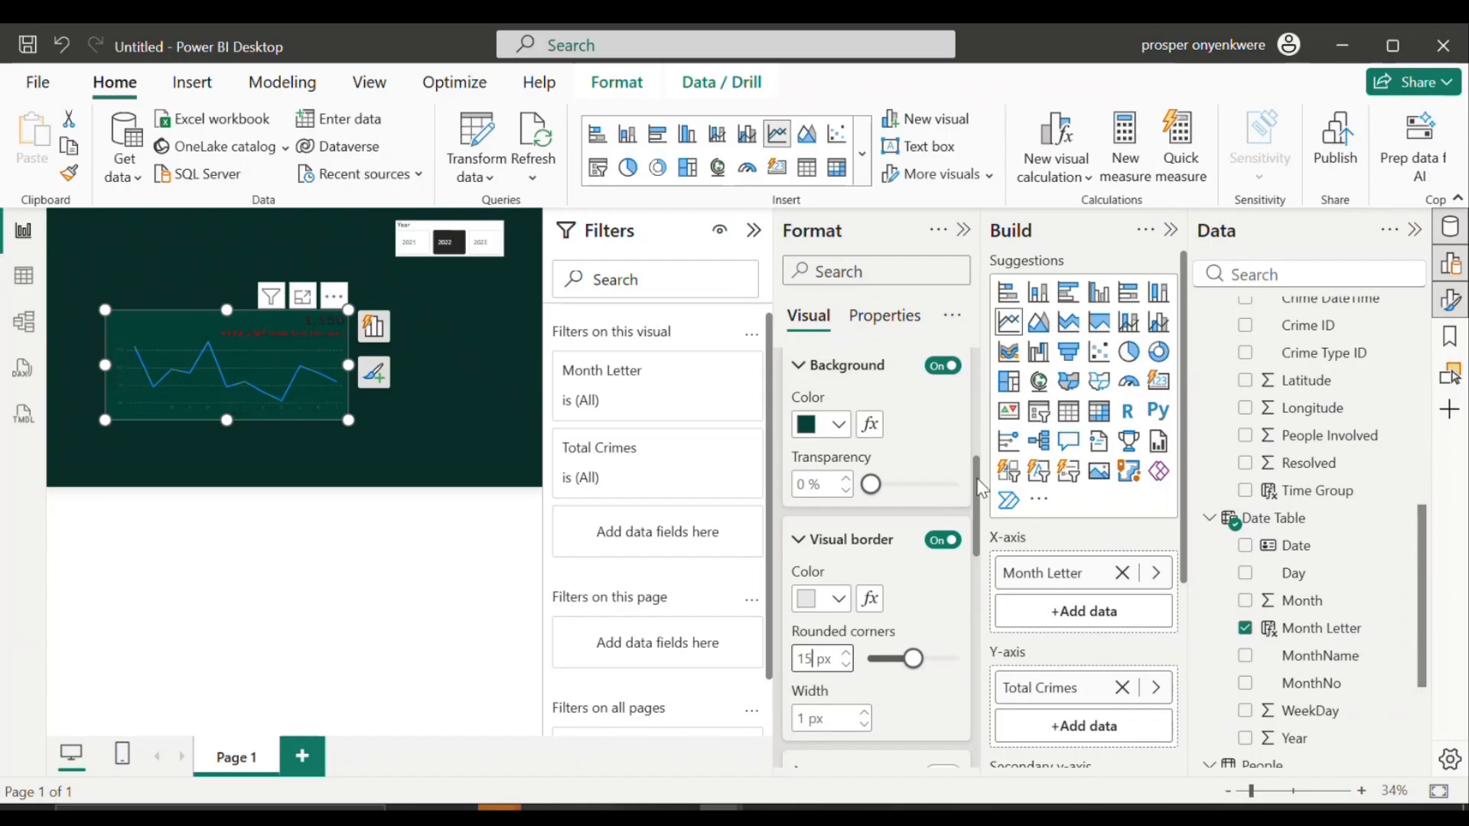
left_click_drag(980, 488, 941, 370)
scroll(931, 359, "down", 3)
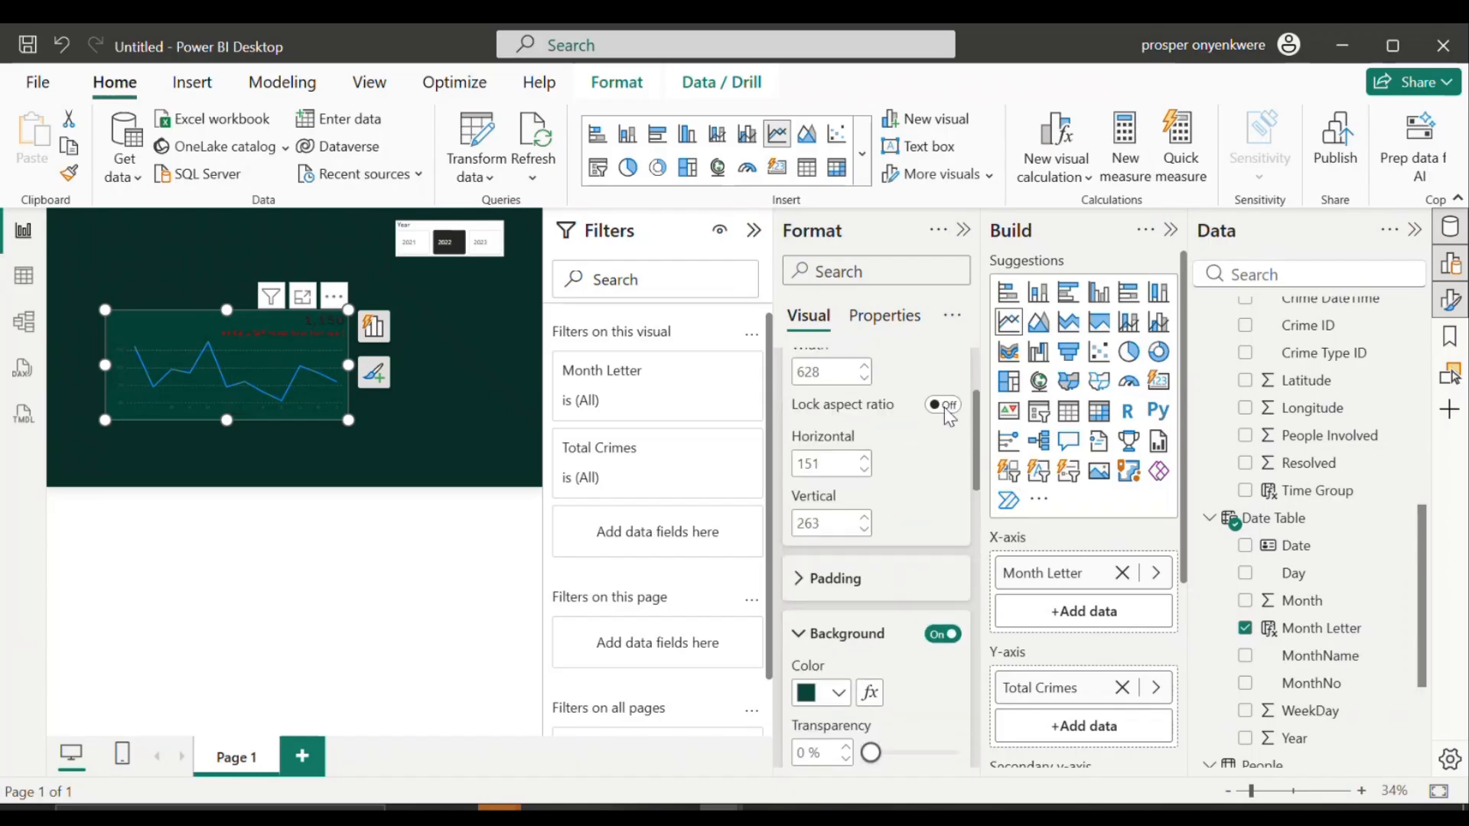
scroll(934, 403, "up", 3)
left_click(794, 370)
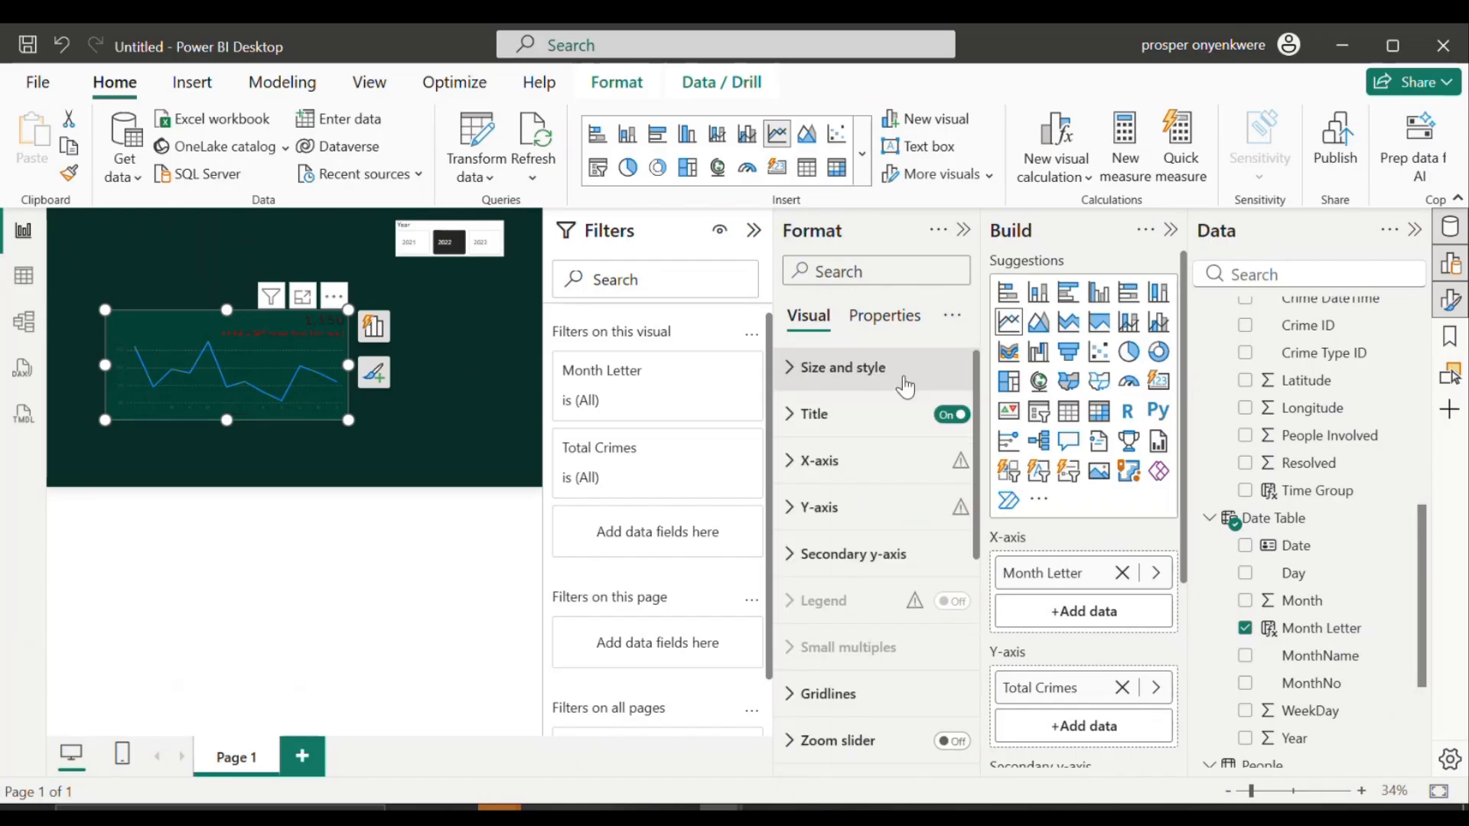
Step: Set the line chart's title text color to white (#FFFFFF) and collapse the Filters pane
left_click(798, 421)
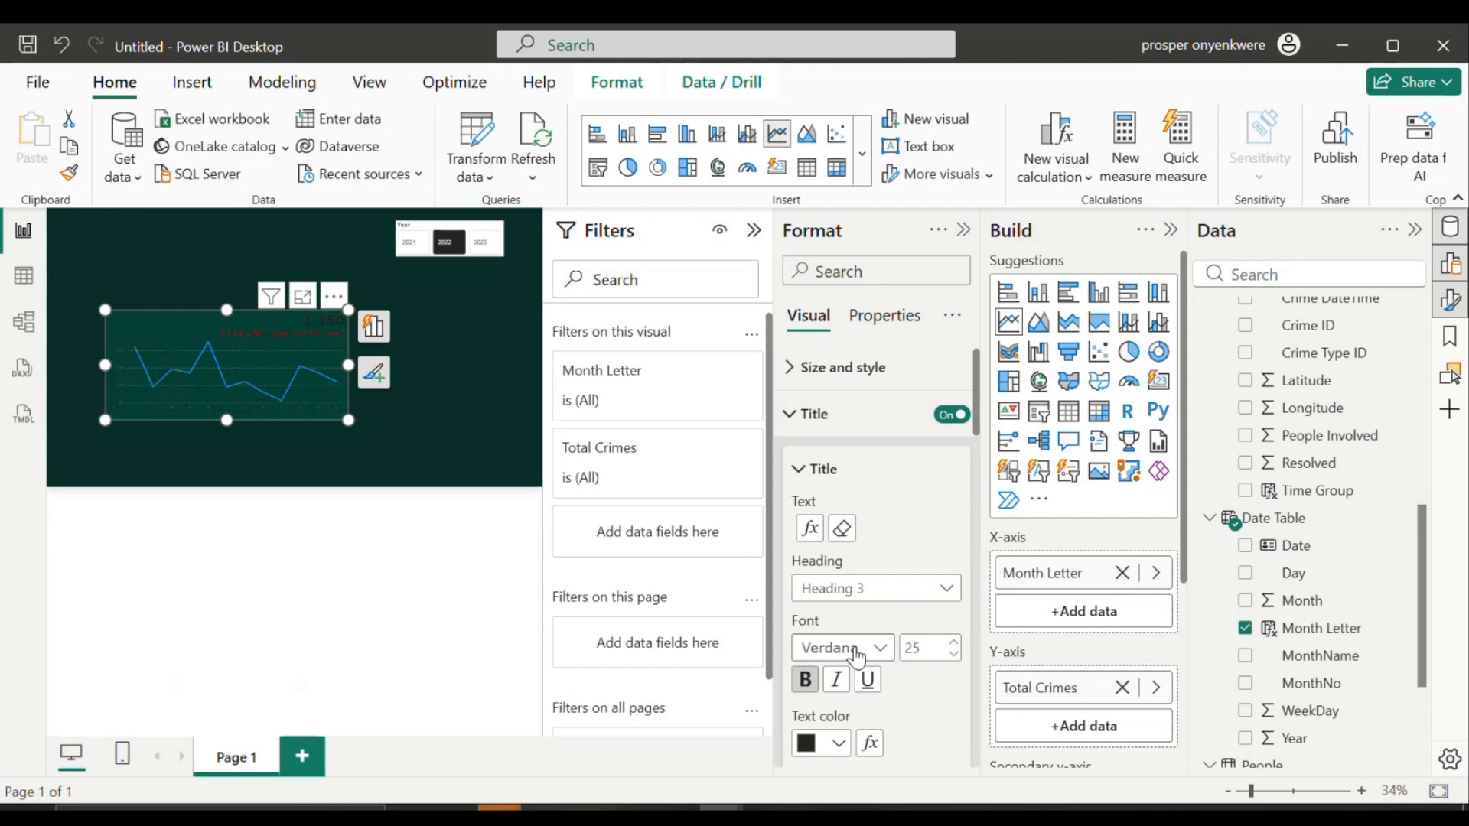
left_click(838, 743)
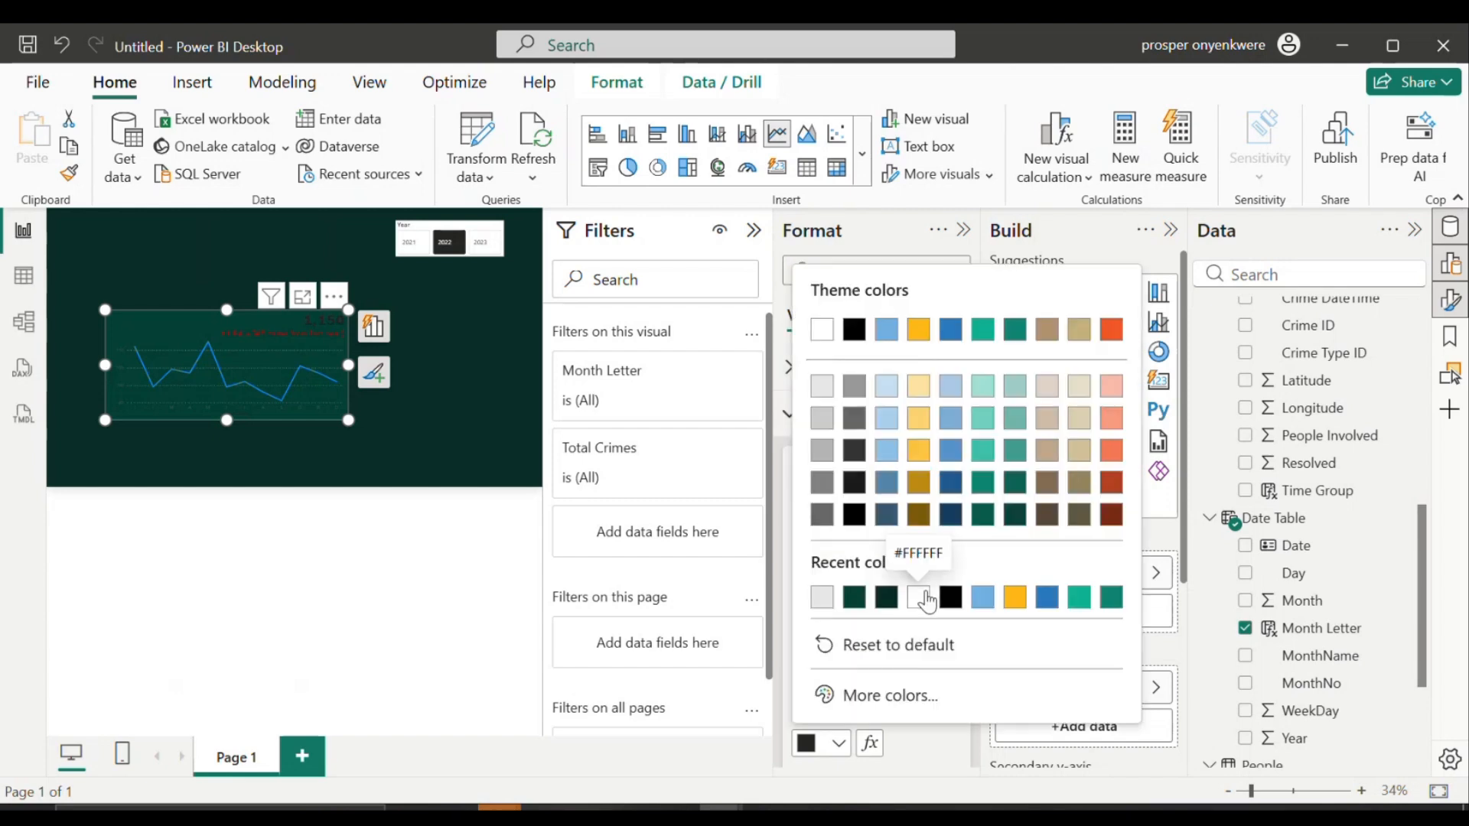
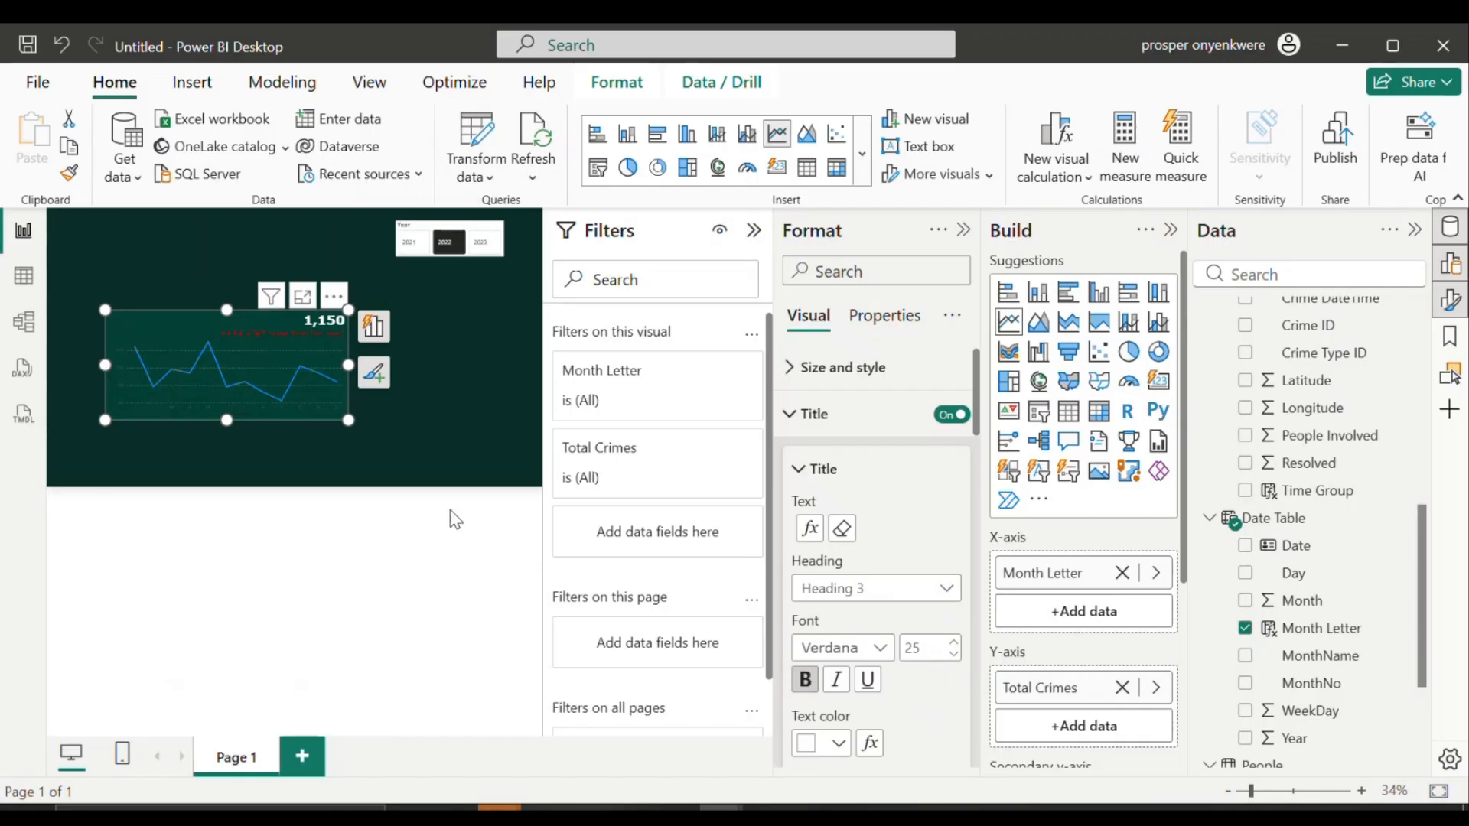
left_click_drag(1431, 406, 1432, 533)
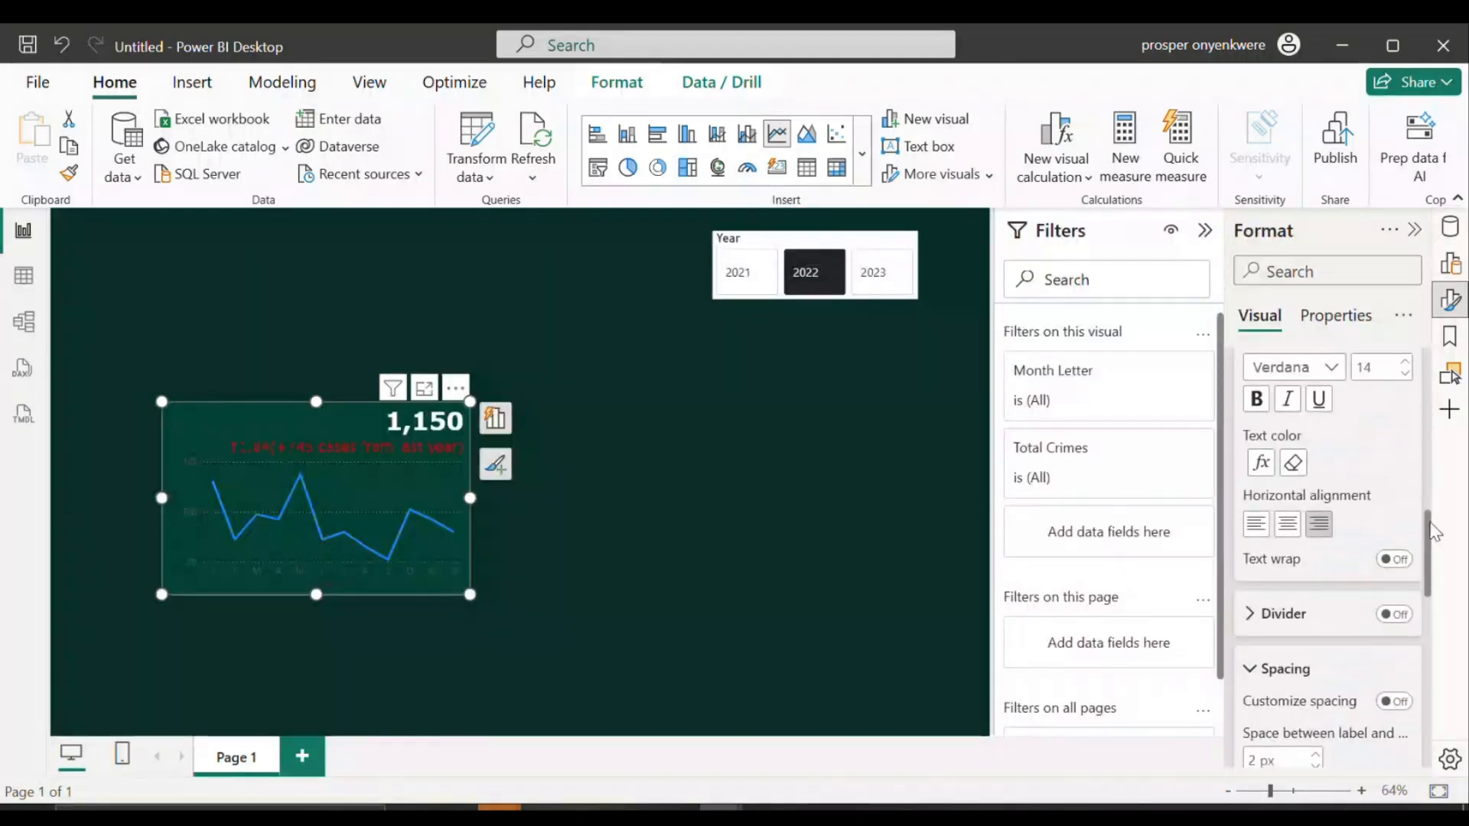
left_click(1206, 231)
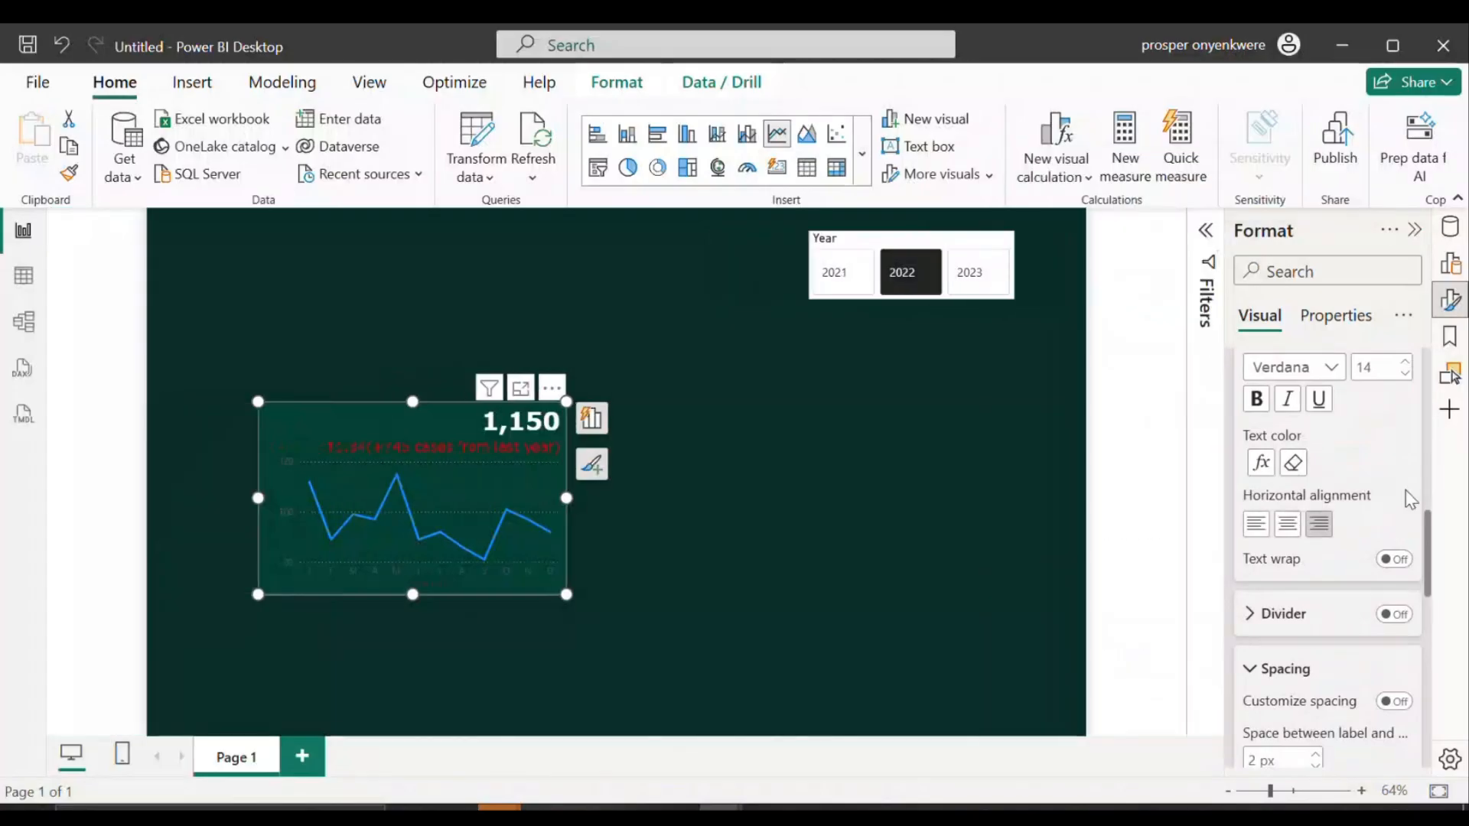
Step: Format the line chart's X-axis values in Verdana with white text
left_click_drag(1432, 533, 1431, 618)
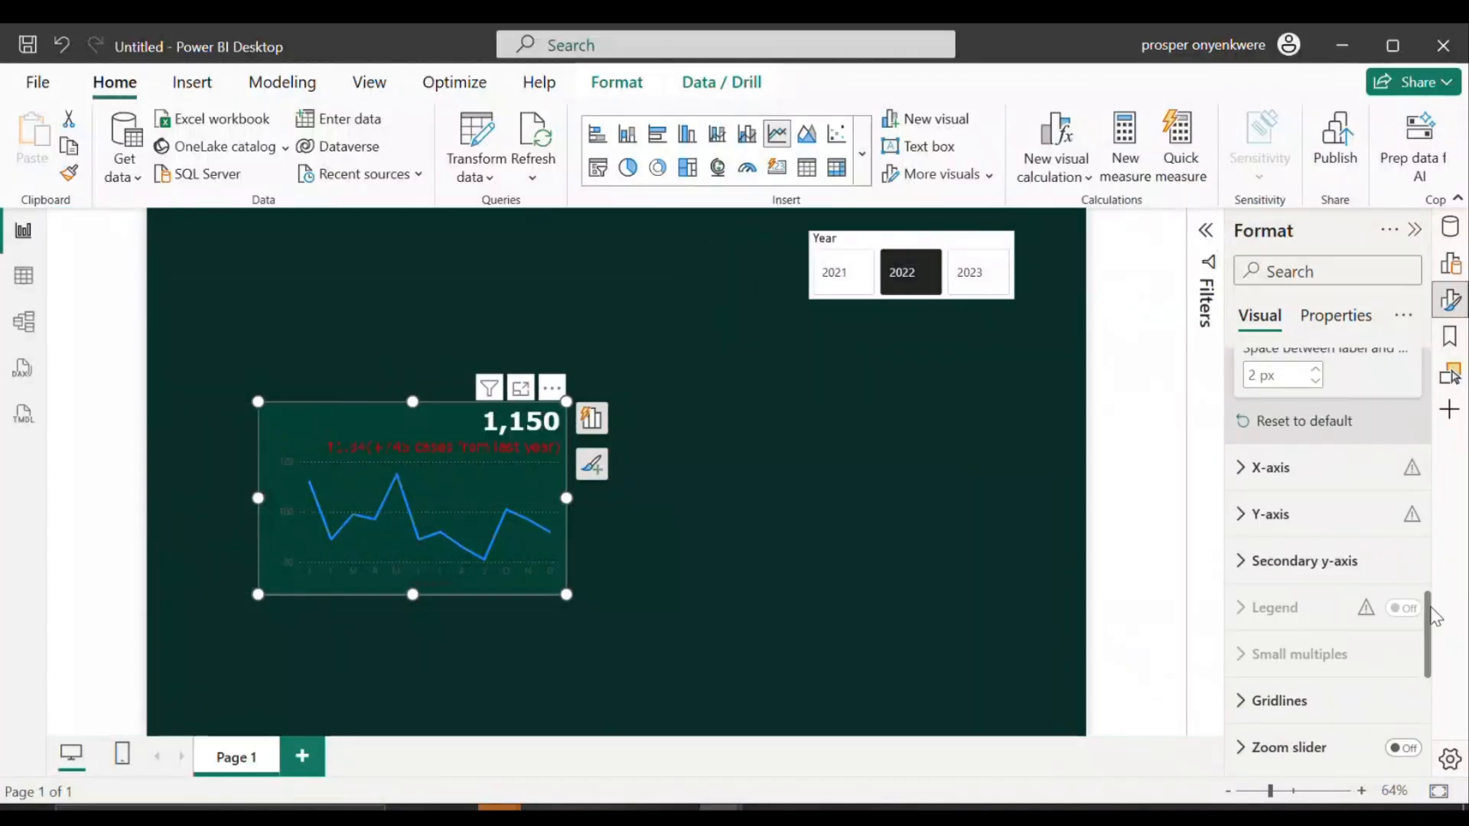
left_click(1246, 472)
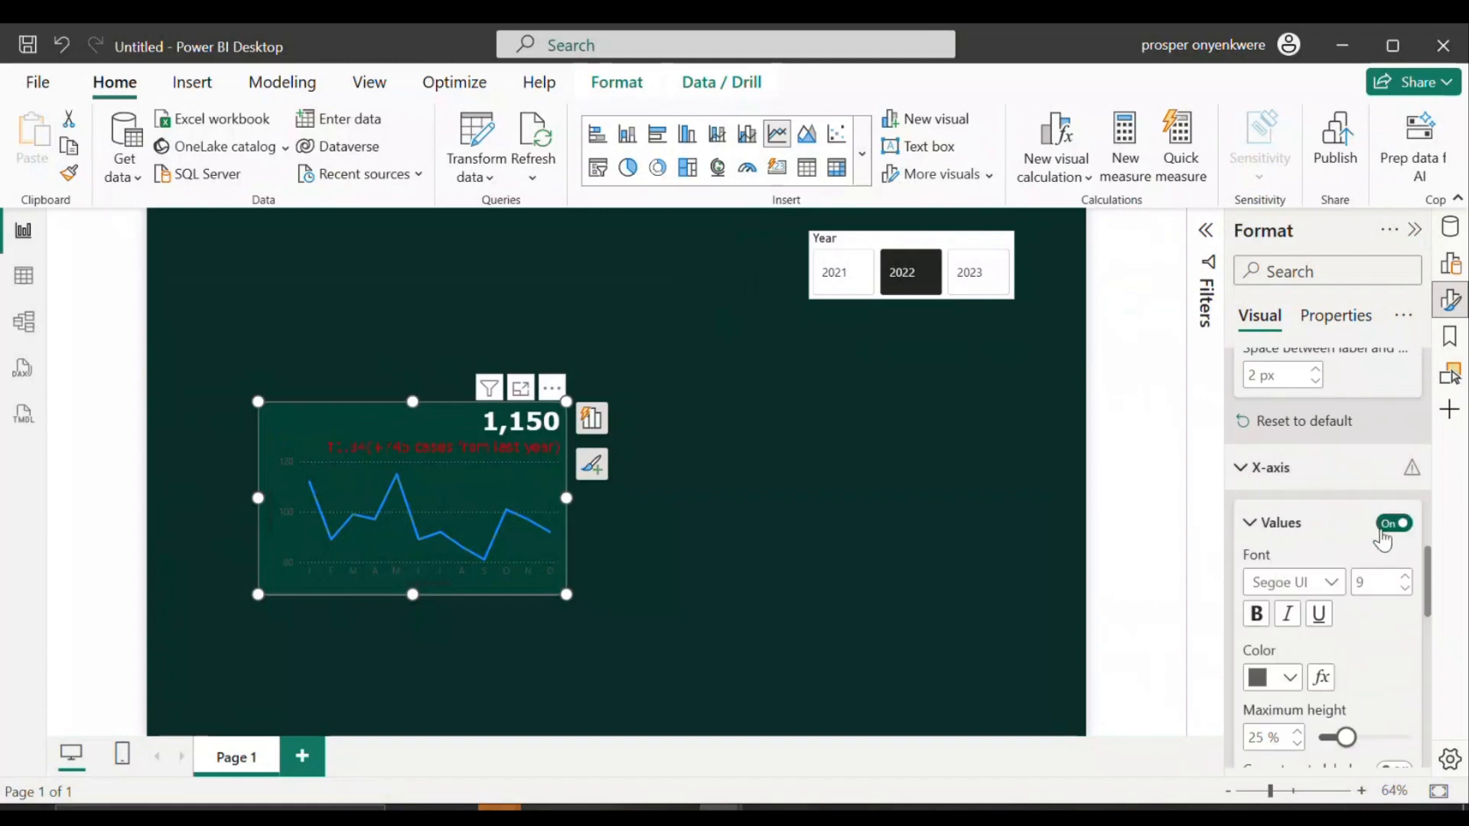
left_click(1306, 585)
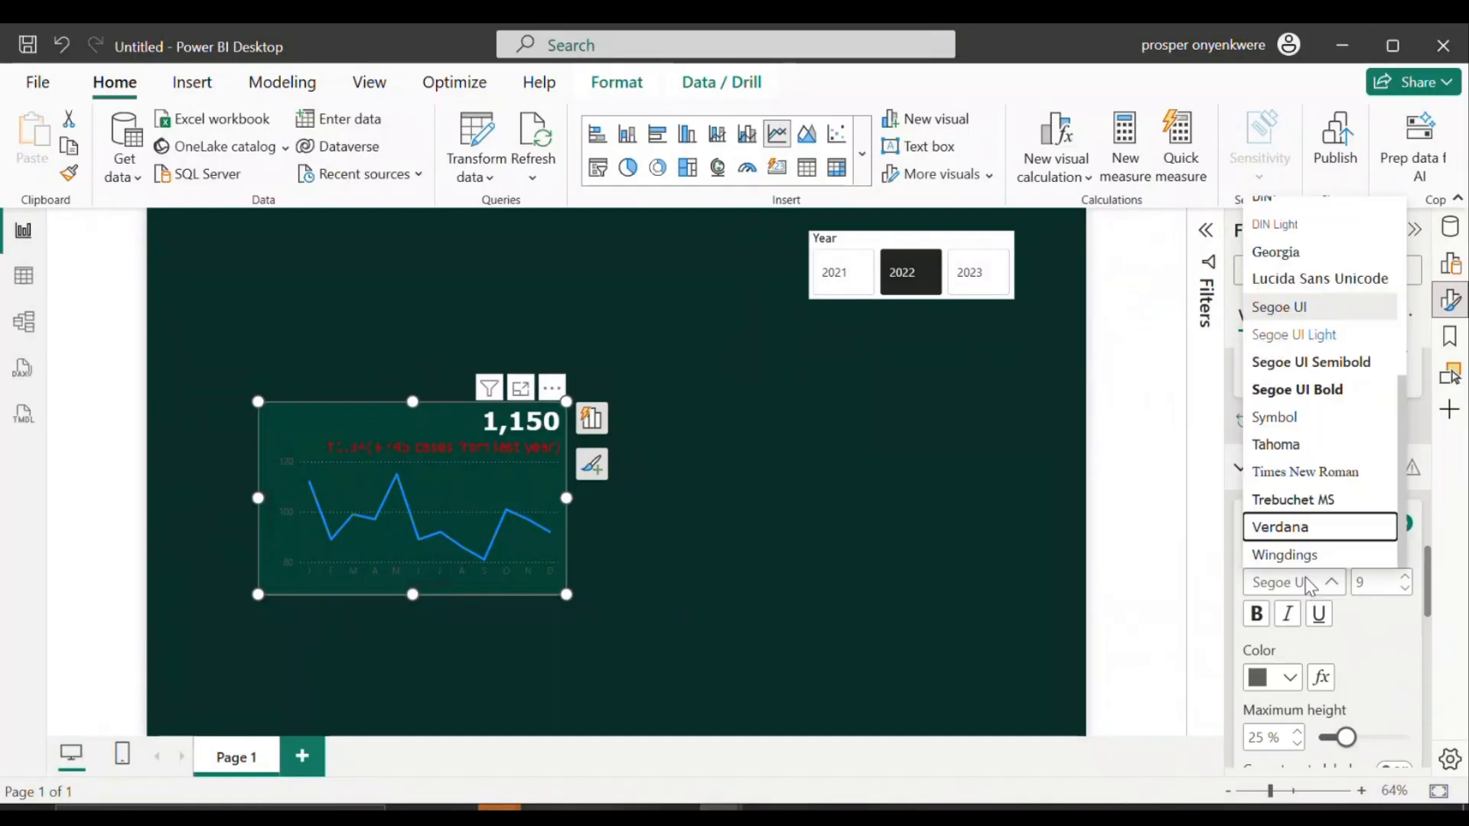
left_click(1278, 525)
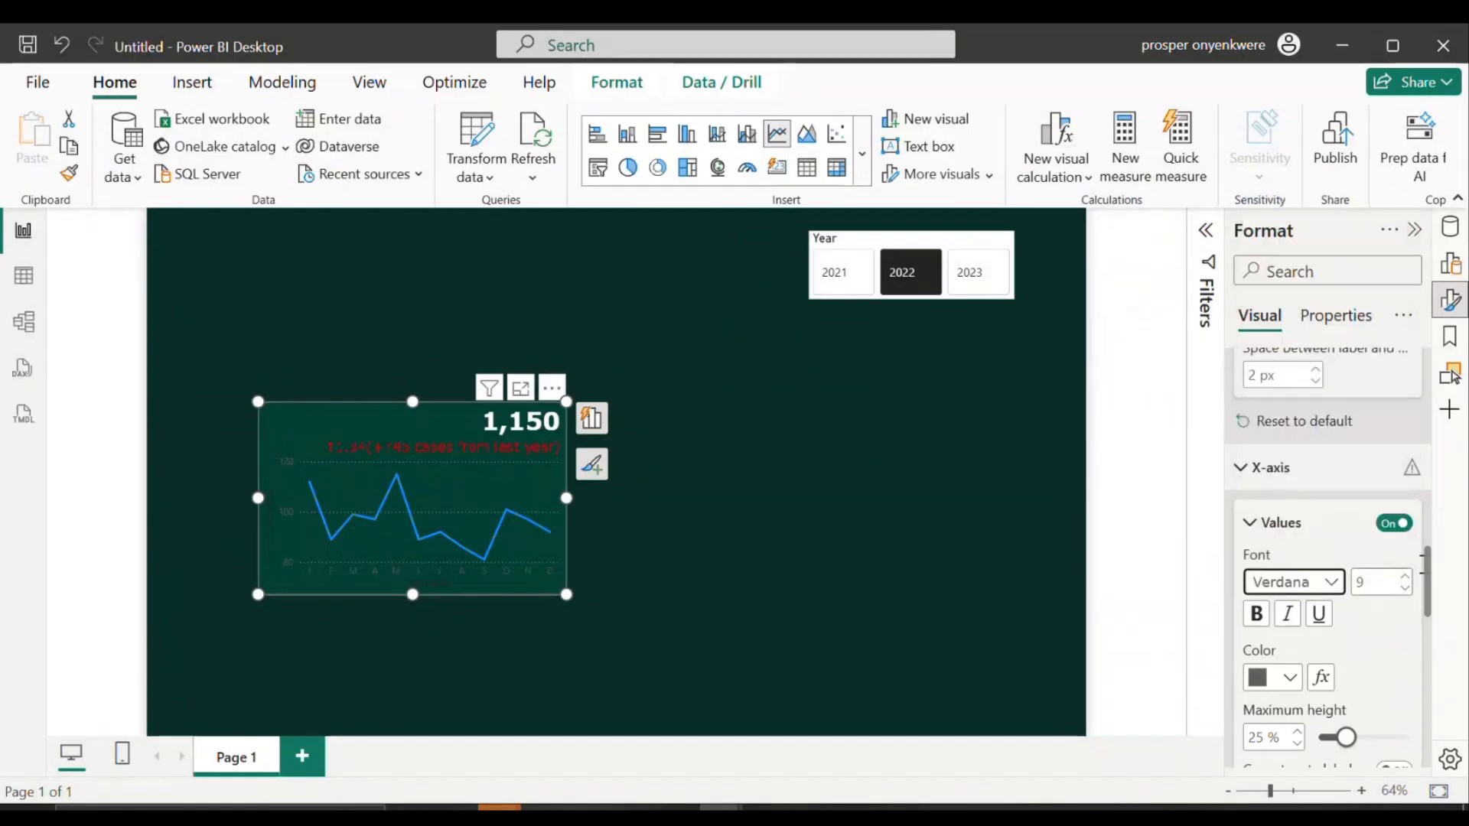
left_click(1285, 680)
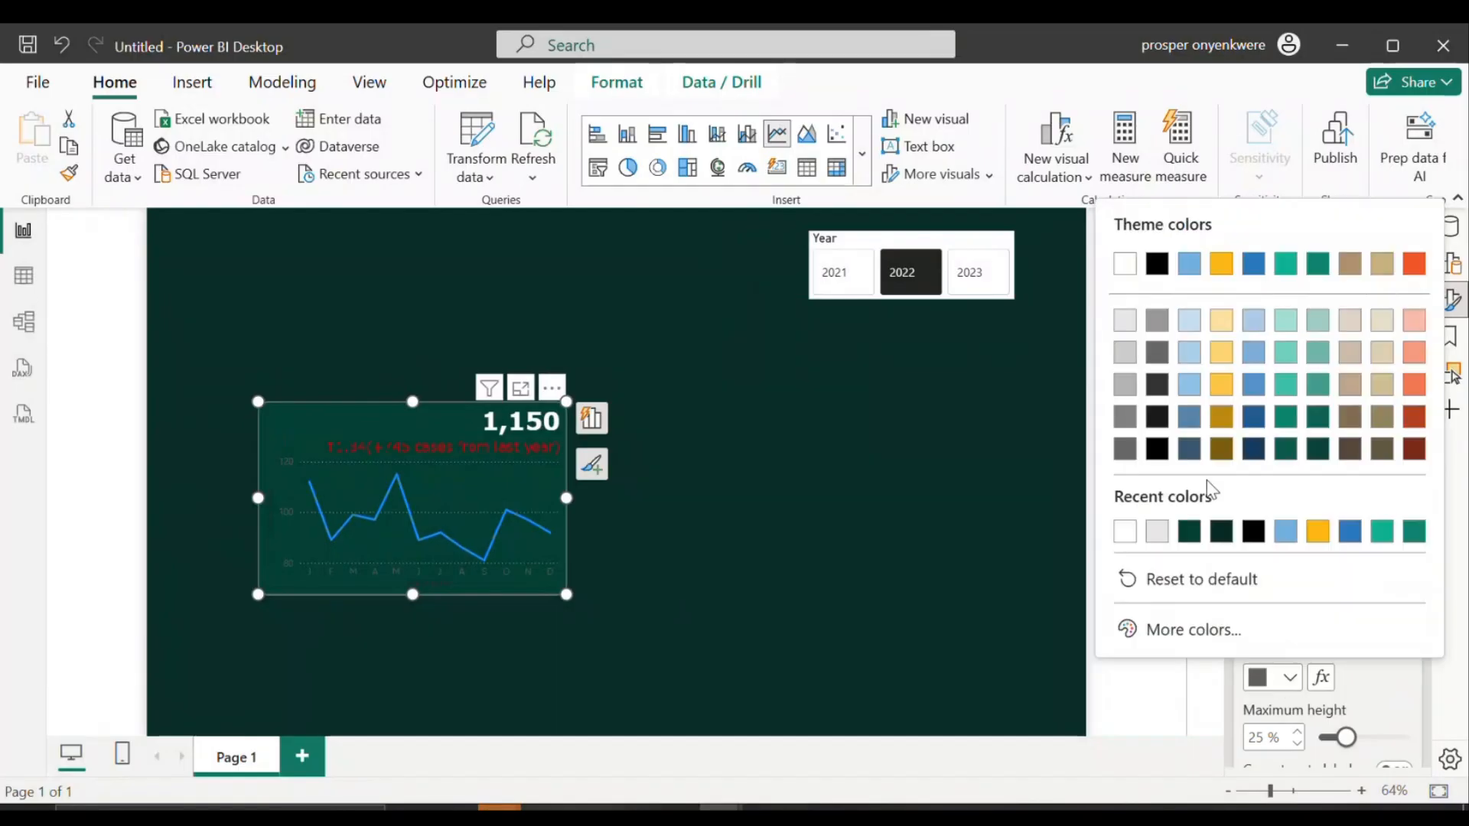
left_click(1158, 450)
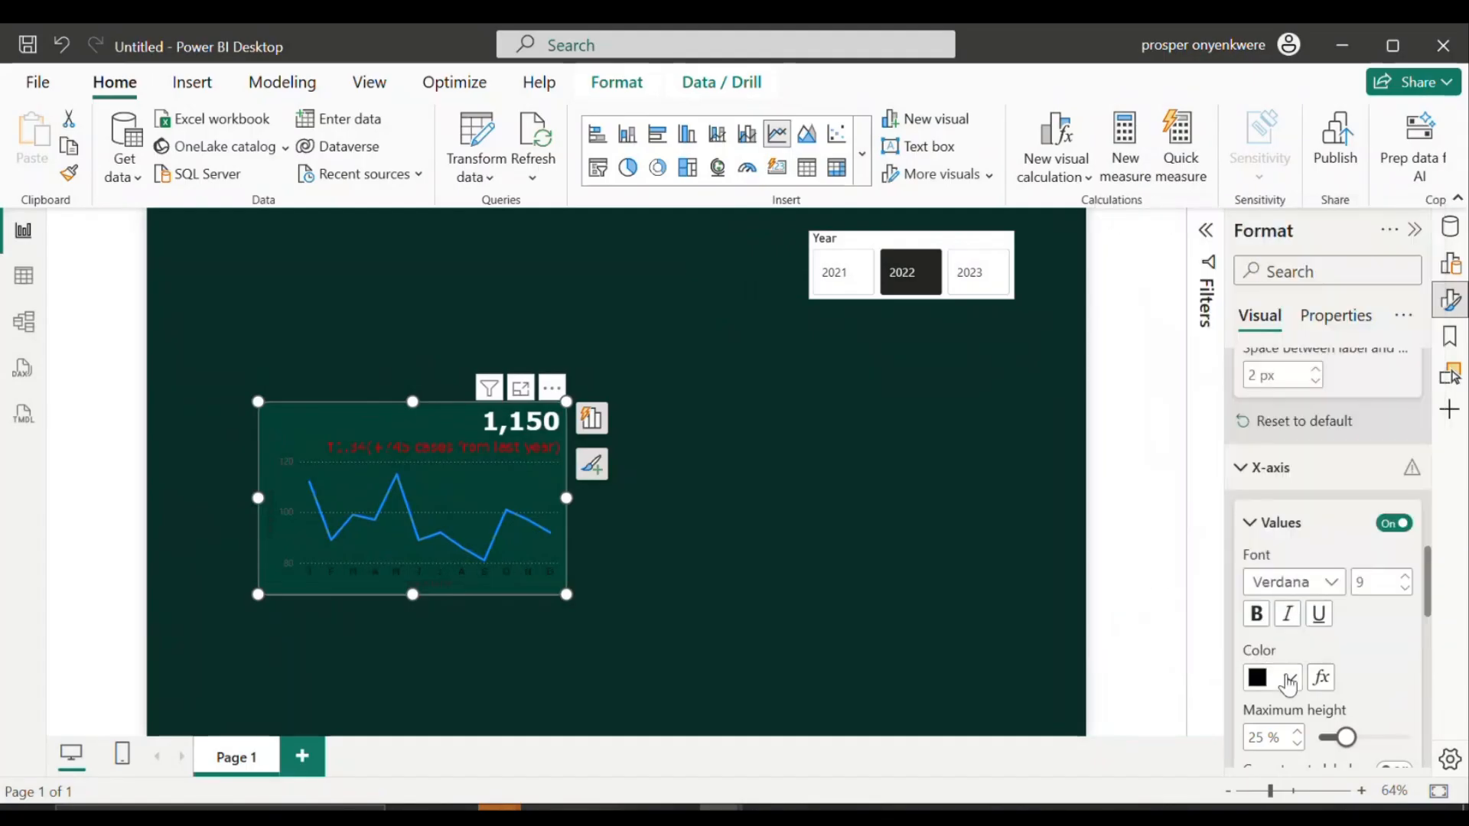
left_click(1287, 680)
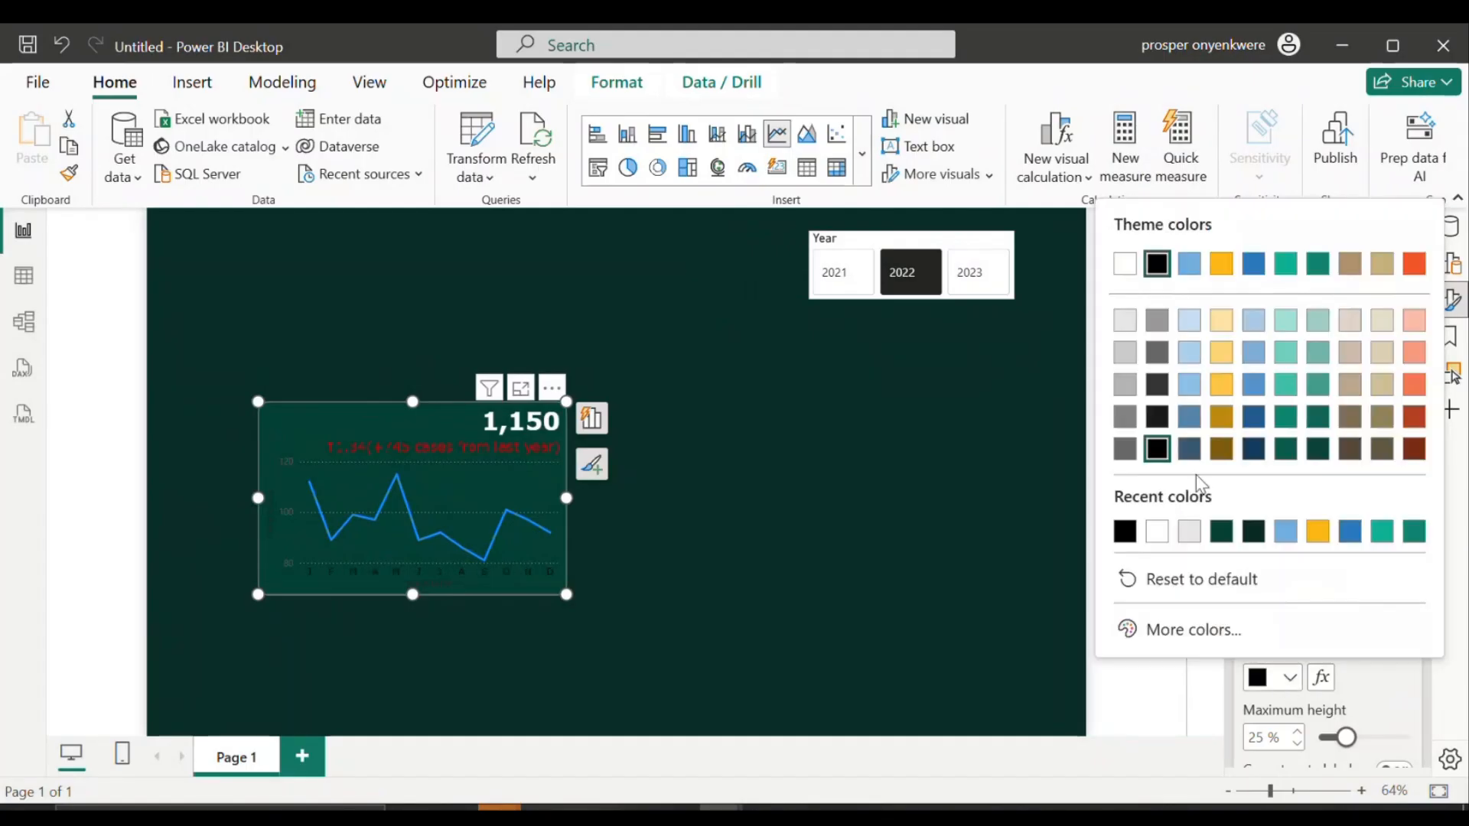
left_click(1157, 533)
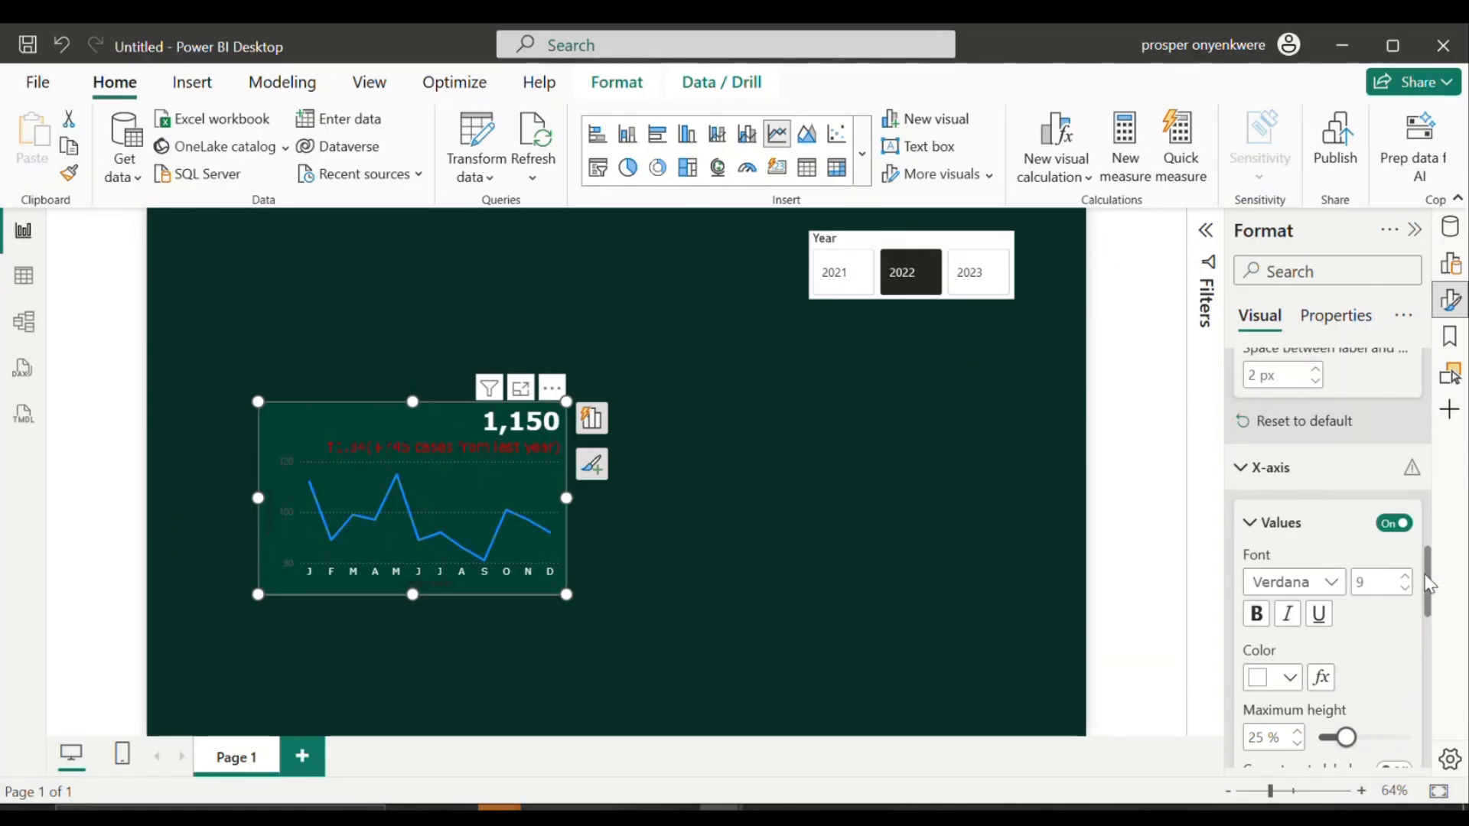
Step: Turn off the line chart's X-axis title and both the title and values of its Y-axis
left_click_drag(1429, 583, 1432, 626)
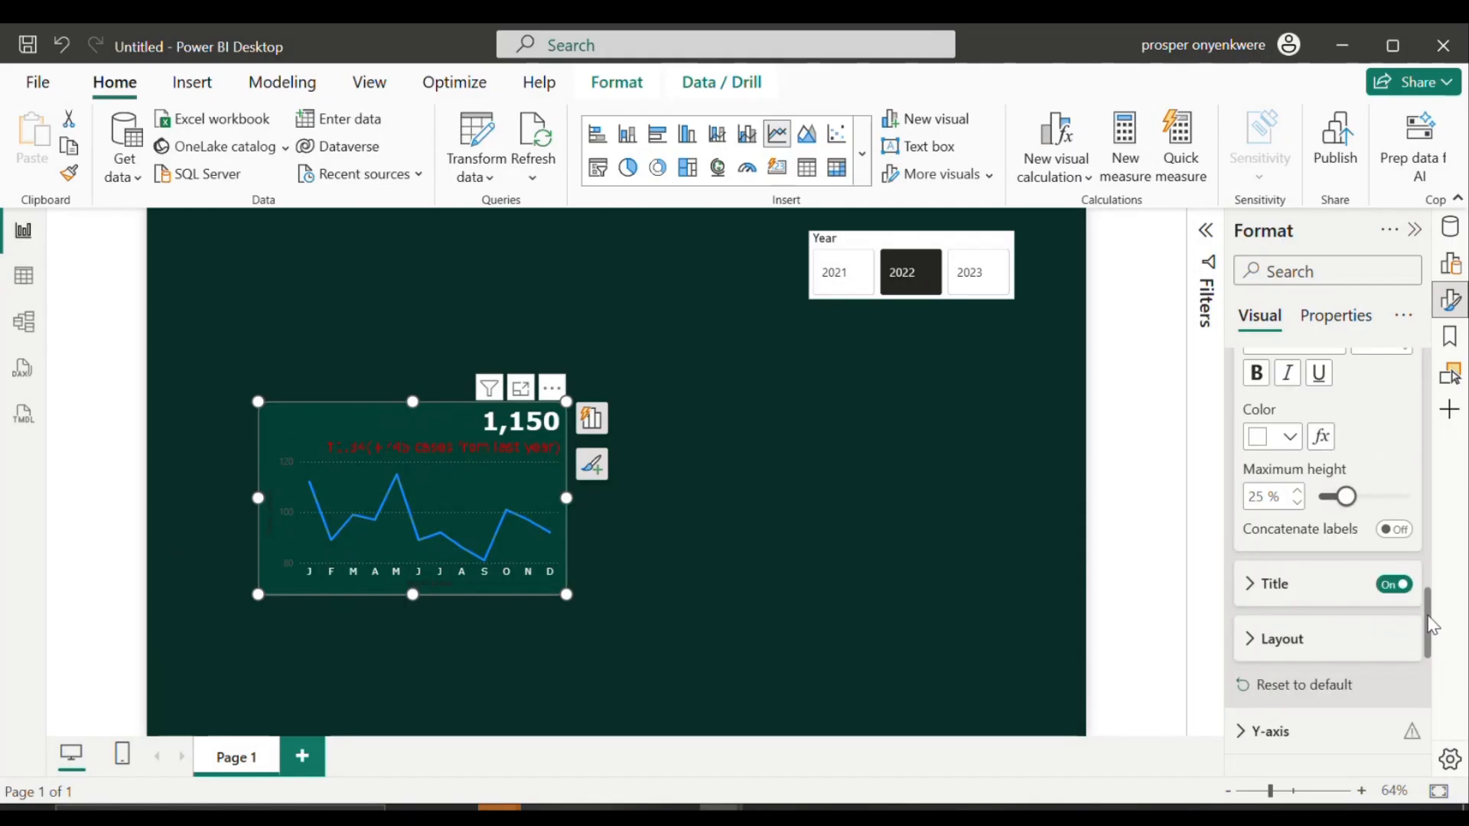
left_click(1393, 584)
left_click_drag(1423, 594, 1433, 680)
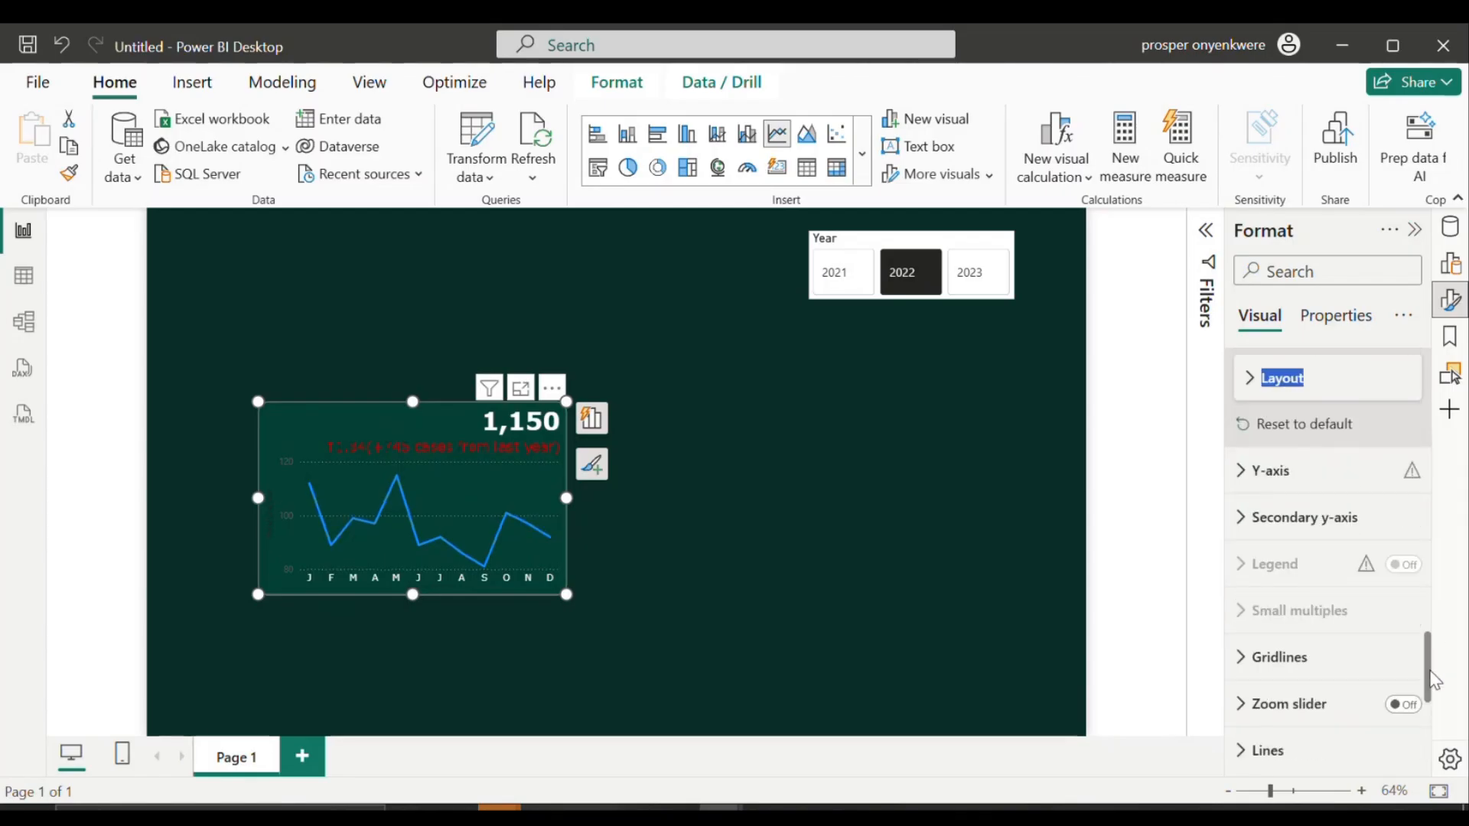
left_click(1262, 473)
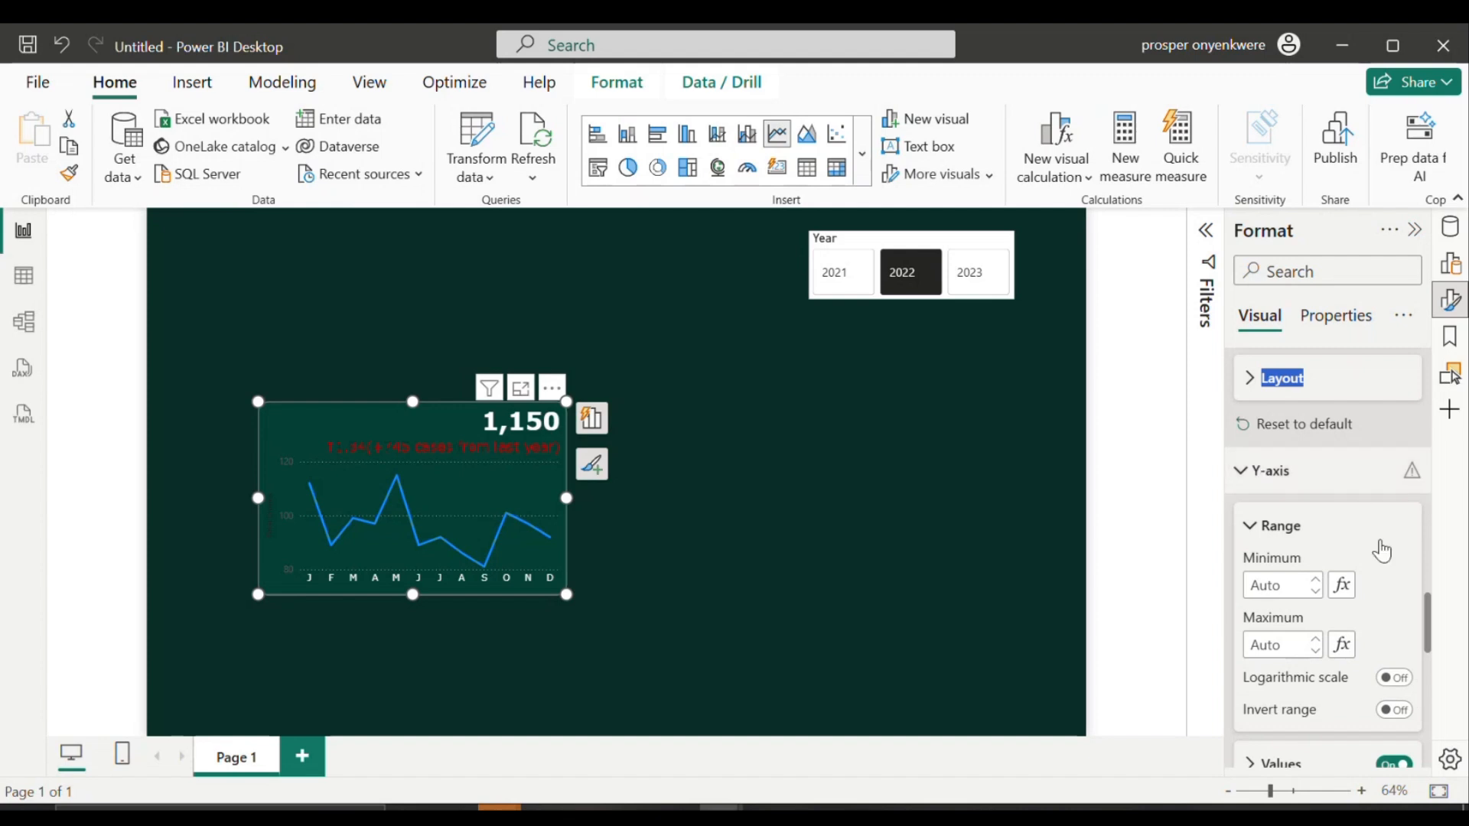
left_click_drag(1431, 610, 1430, 636)
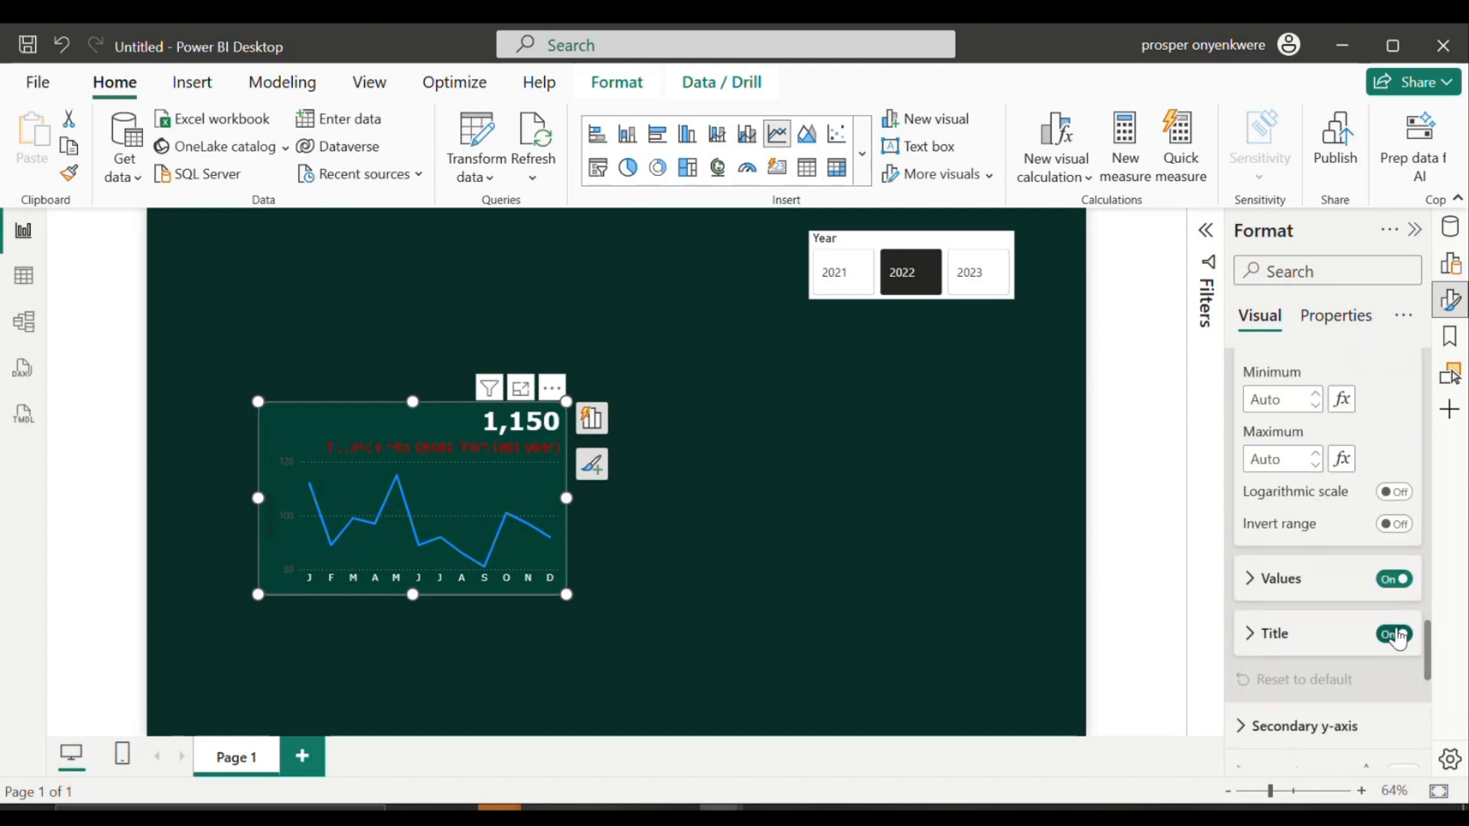
left_click(1395, 635)
left_click(1395, 580)
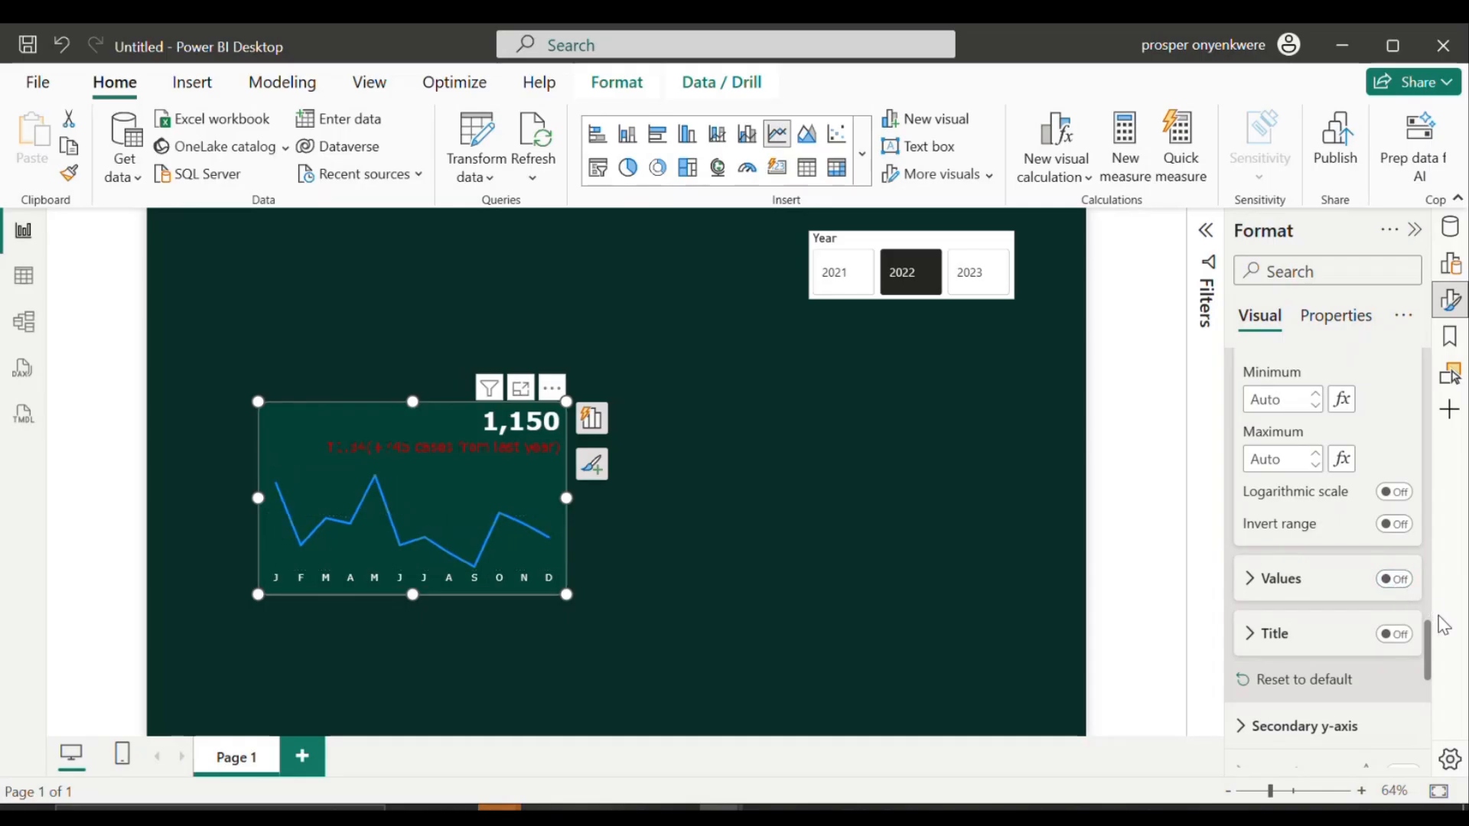
Step: Set the interpolation type of the chart's line to Smooth
left_click_drag(1430, 641, 1434, 687)
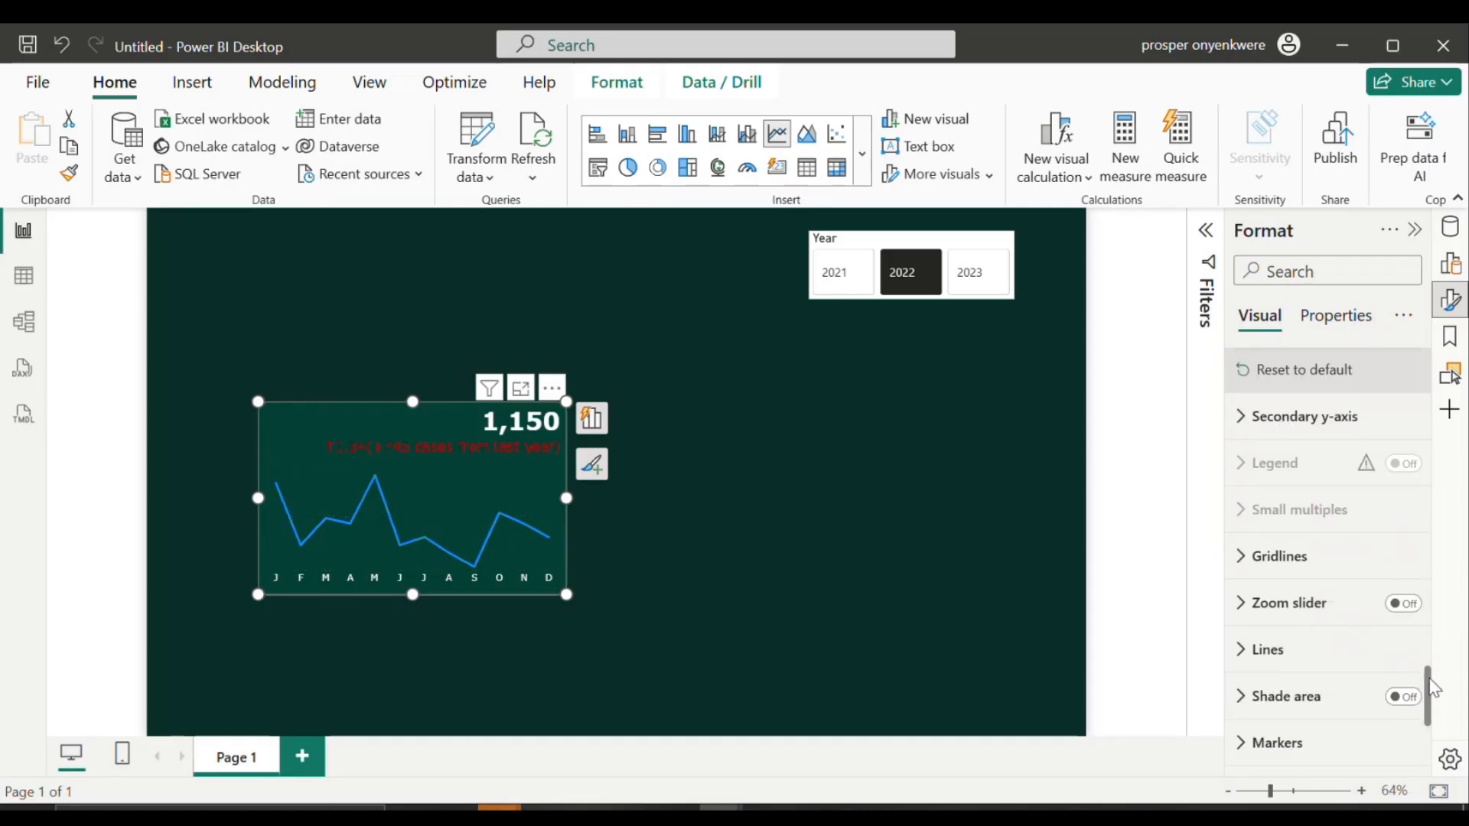
left_click(1270, 658)
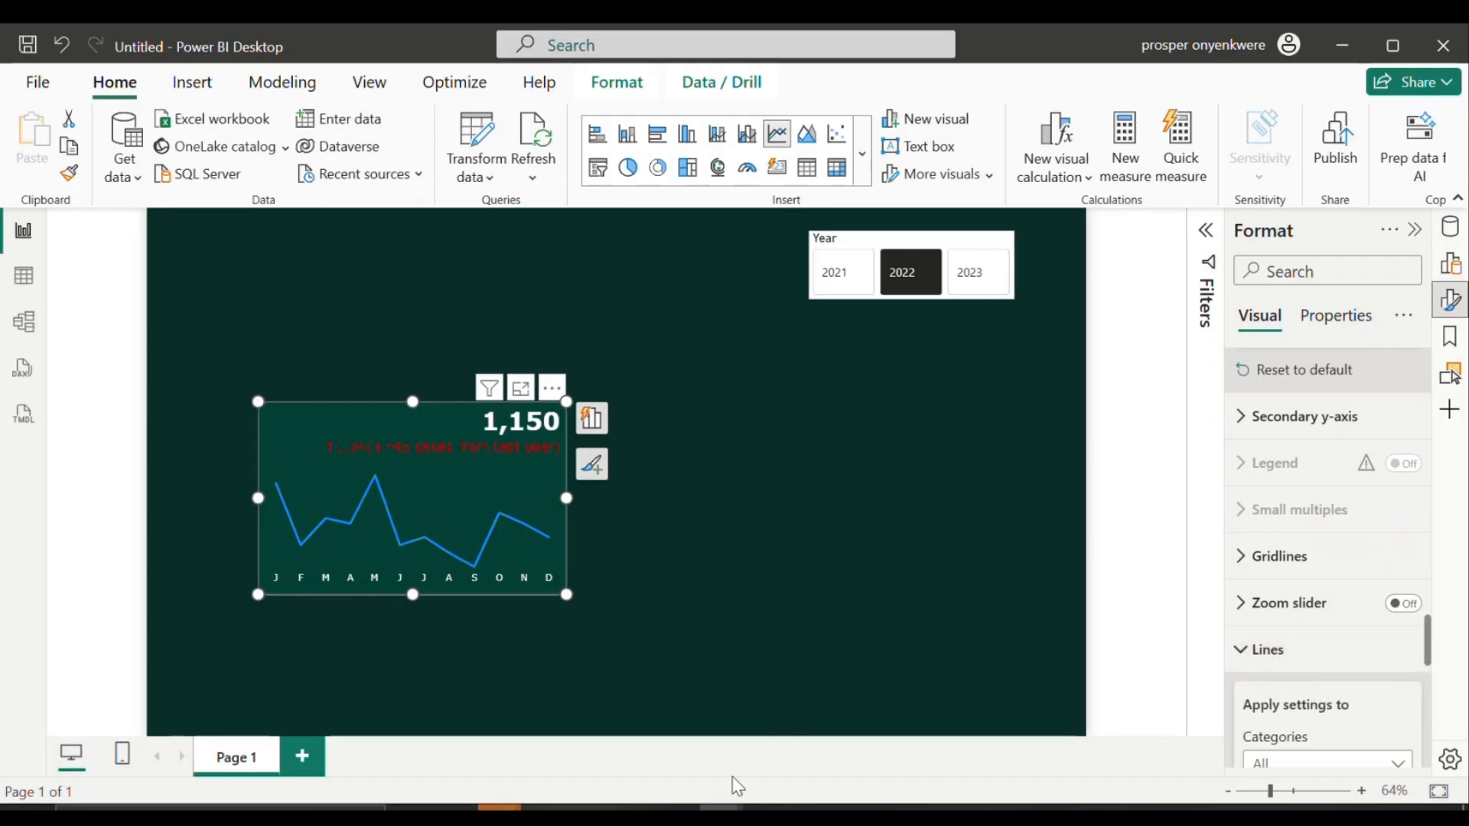
mouse_move(720, 807)
left_click_drag(1432, 651, 1433, 705)
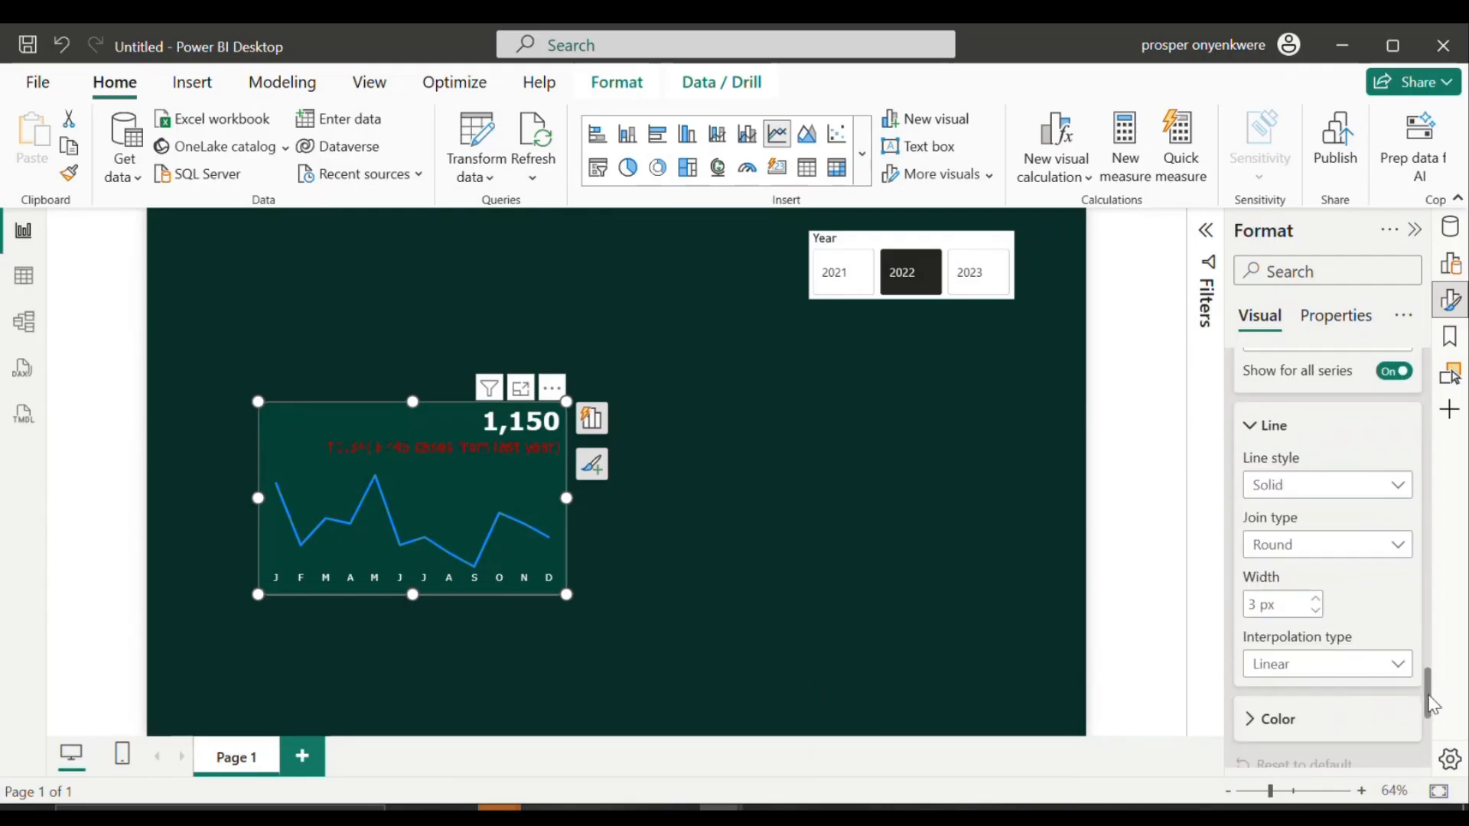
left_click(1391, 665)
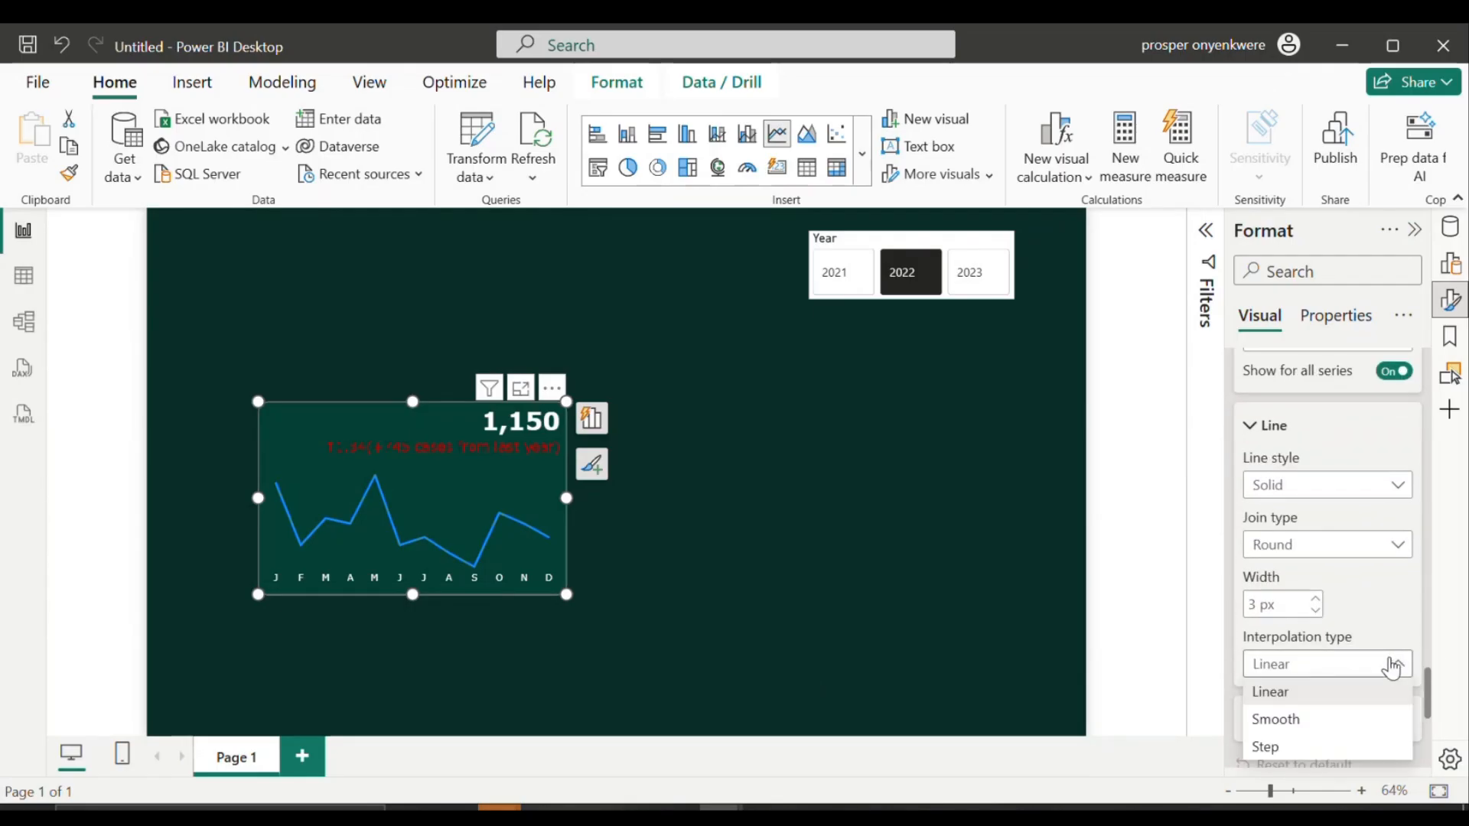
left_click(1298, 719)
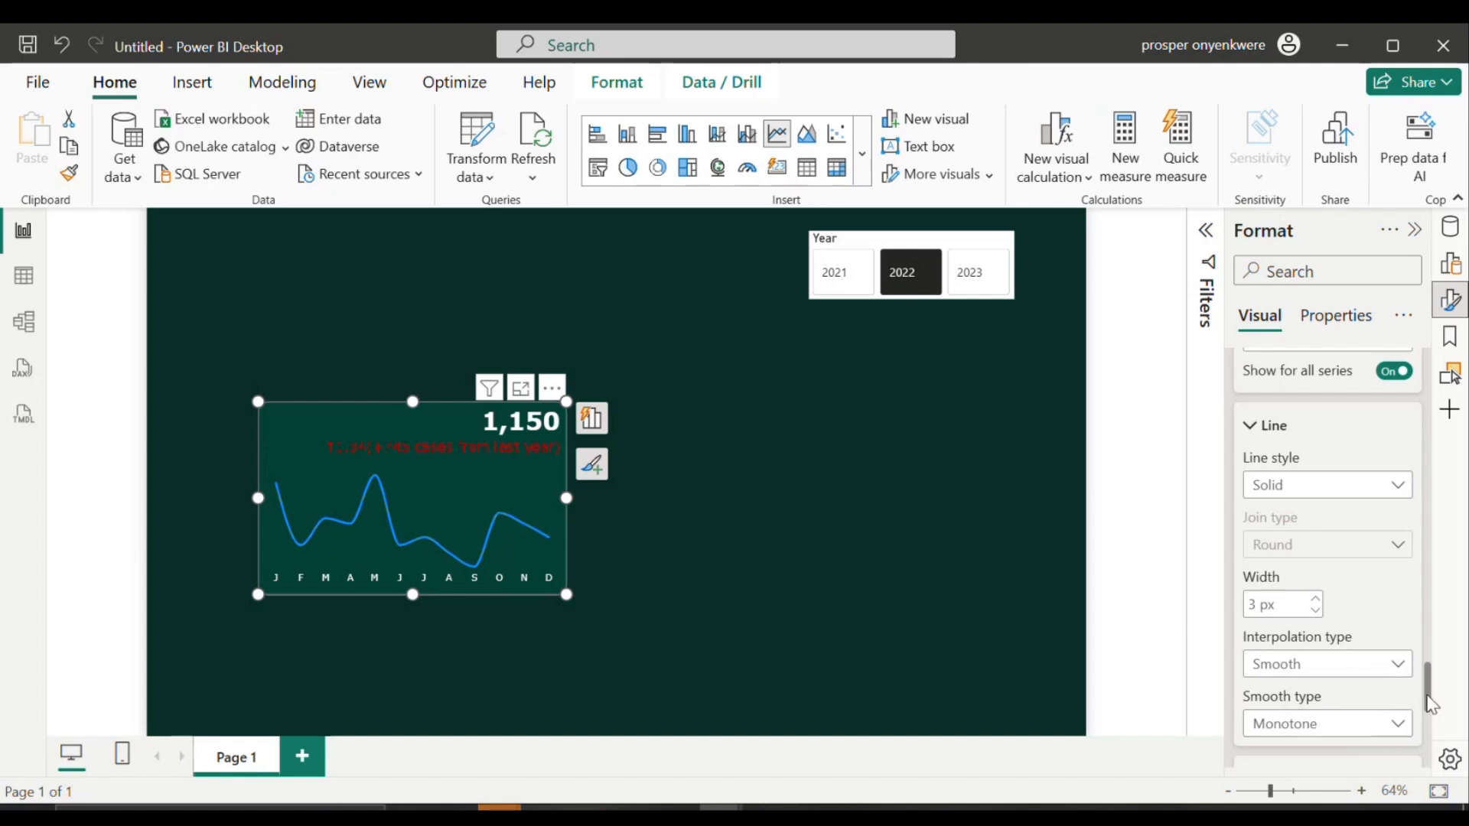
Step: Try to apply the light teal theme color to the chart's line
scroll(1430, 704, "down", 3)
left_click(1286, 575)
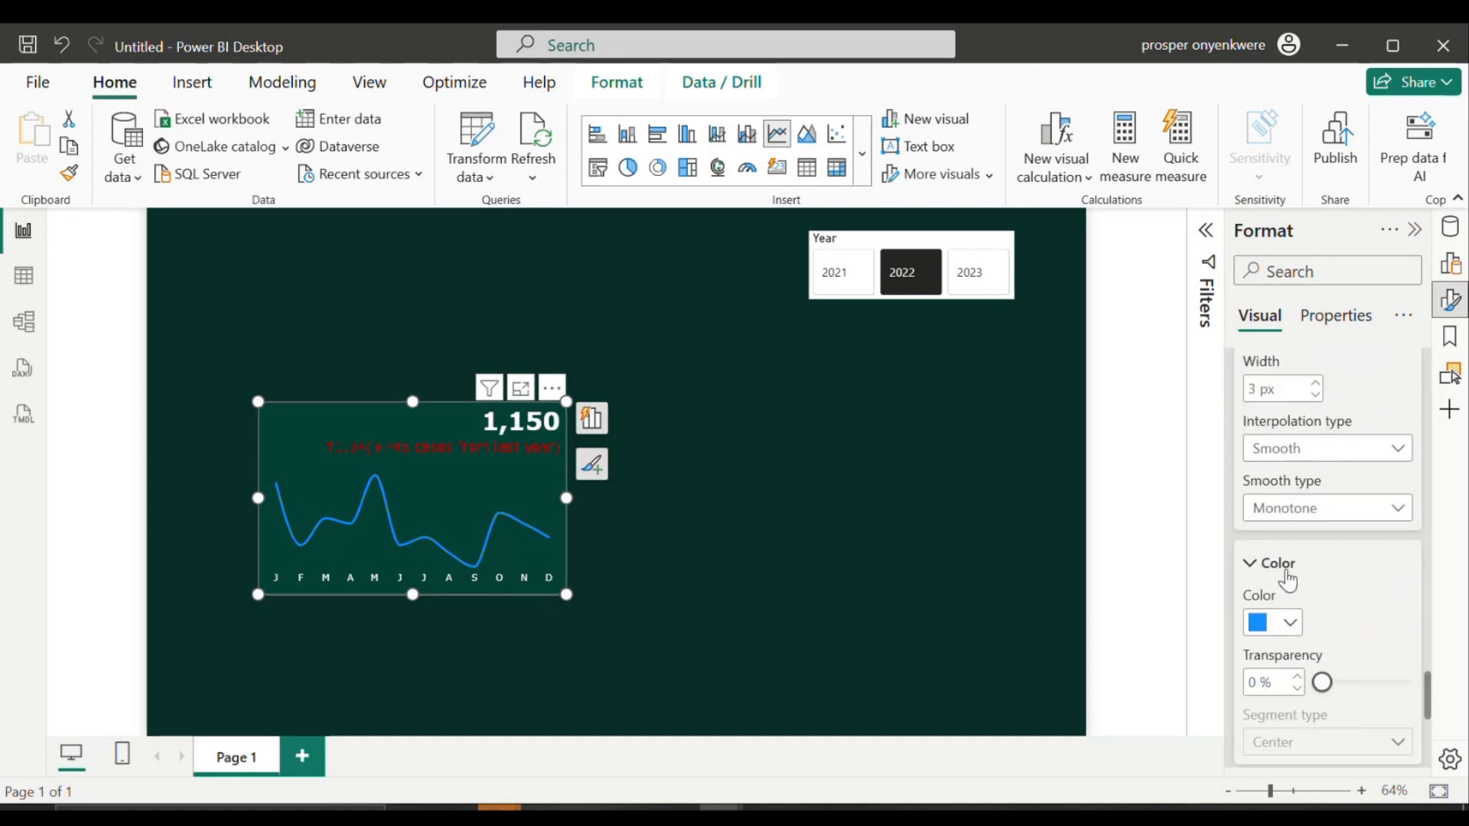
left_click(1290, 618)
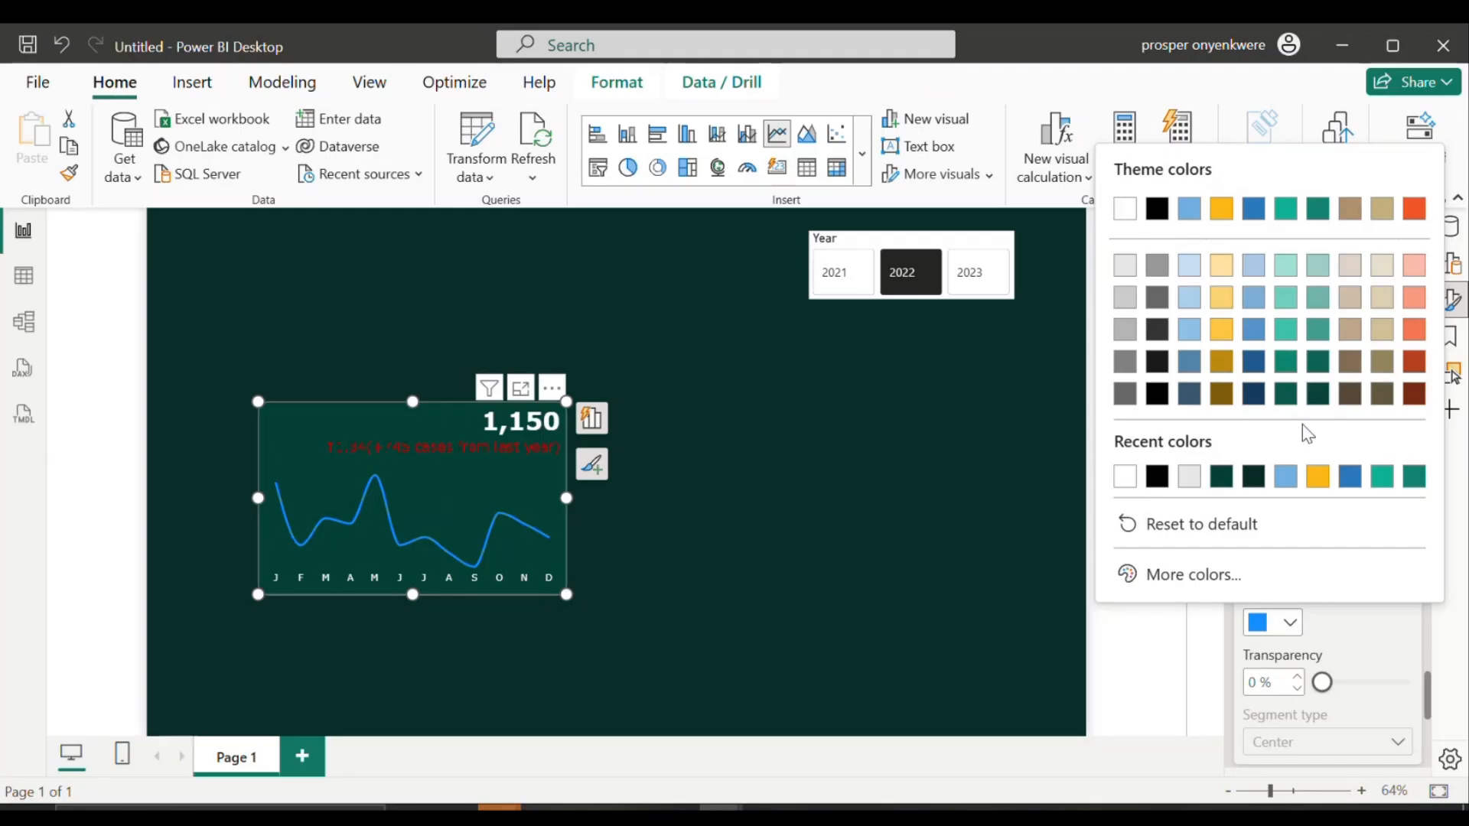
left_click(1288, 302)
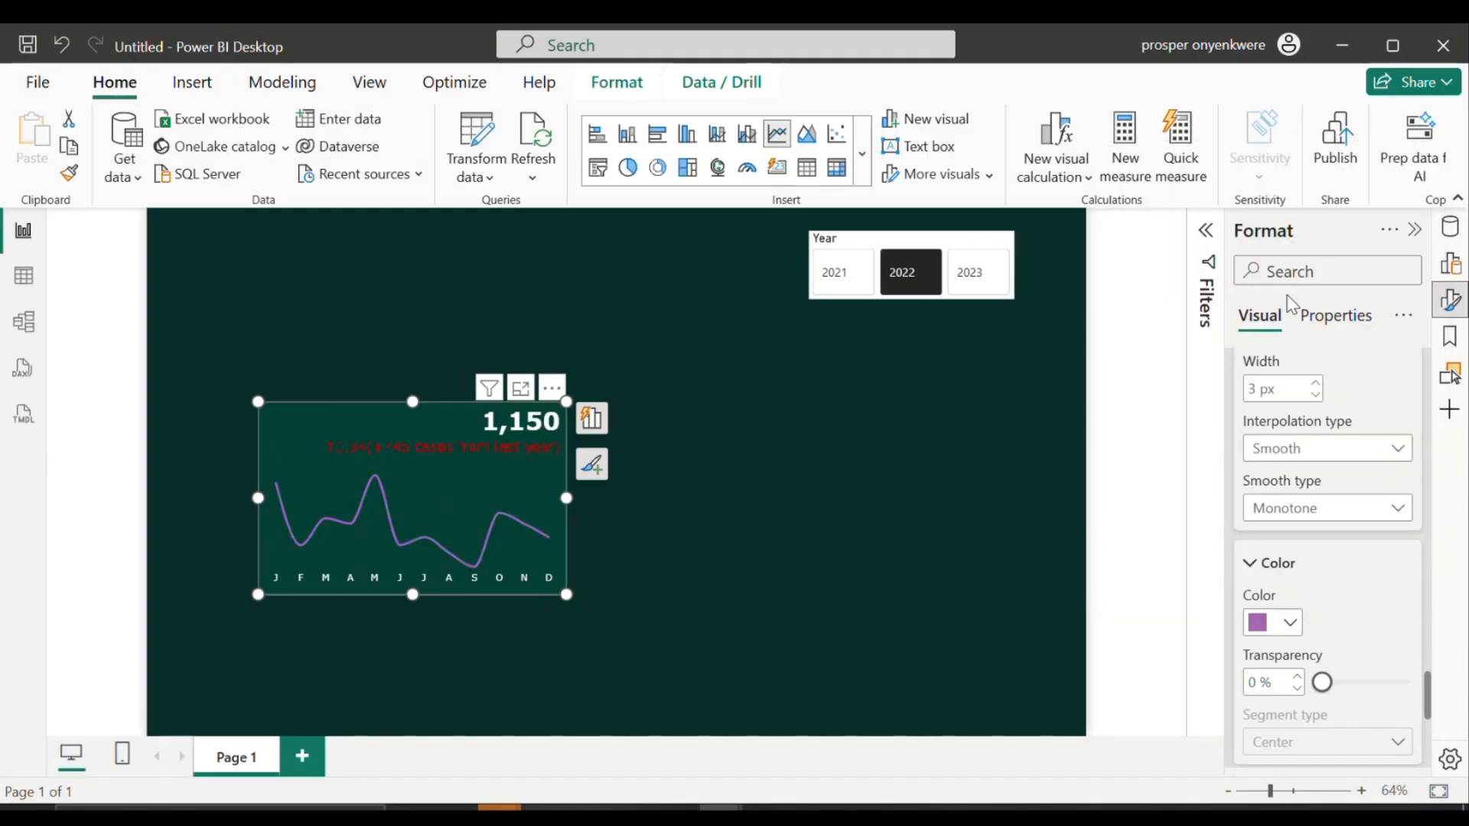
left_click(1290, 622)
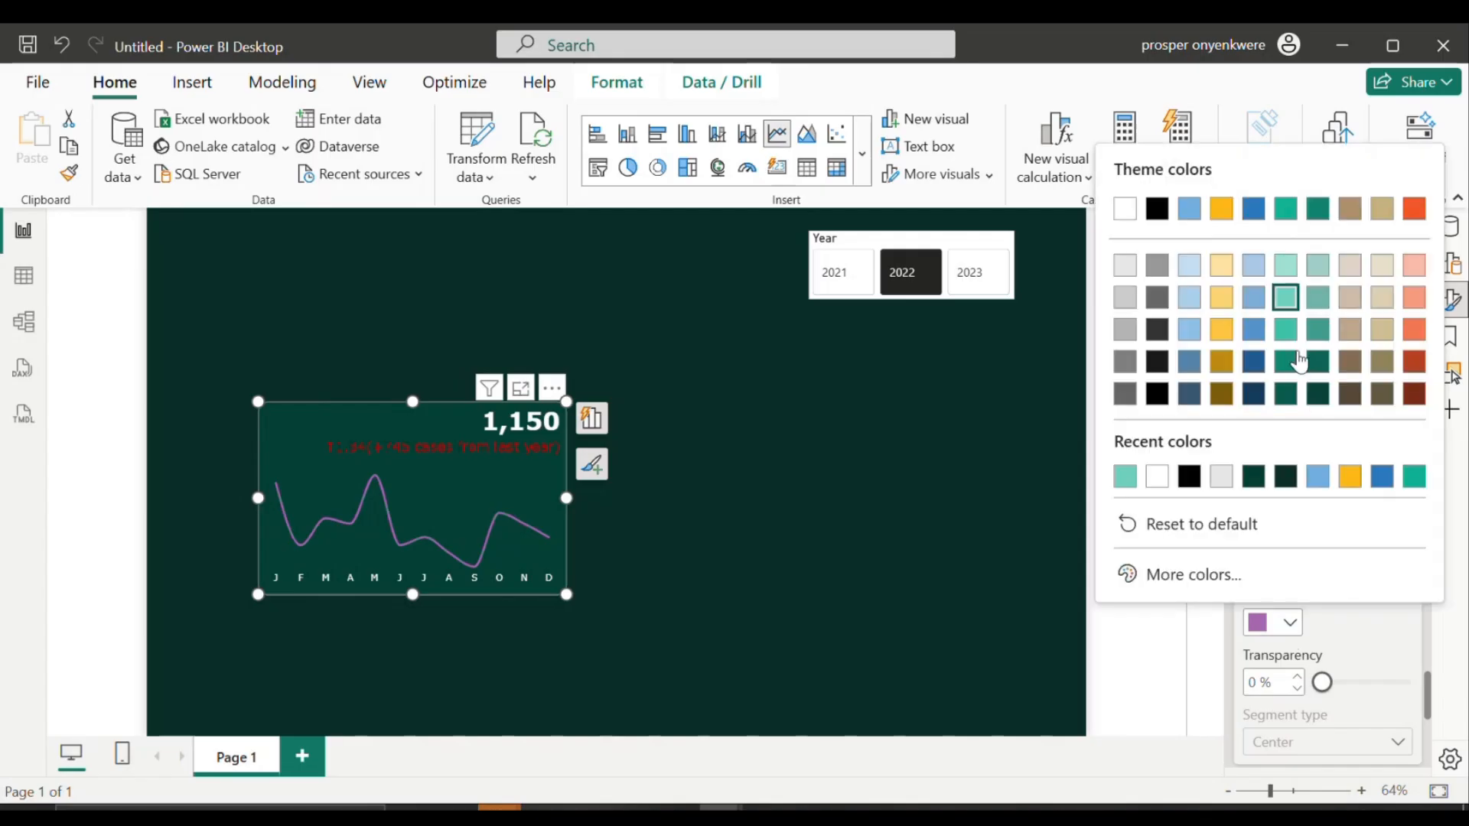
left_click(1136, 478)
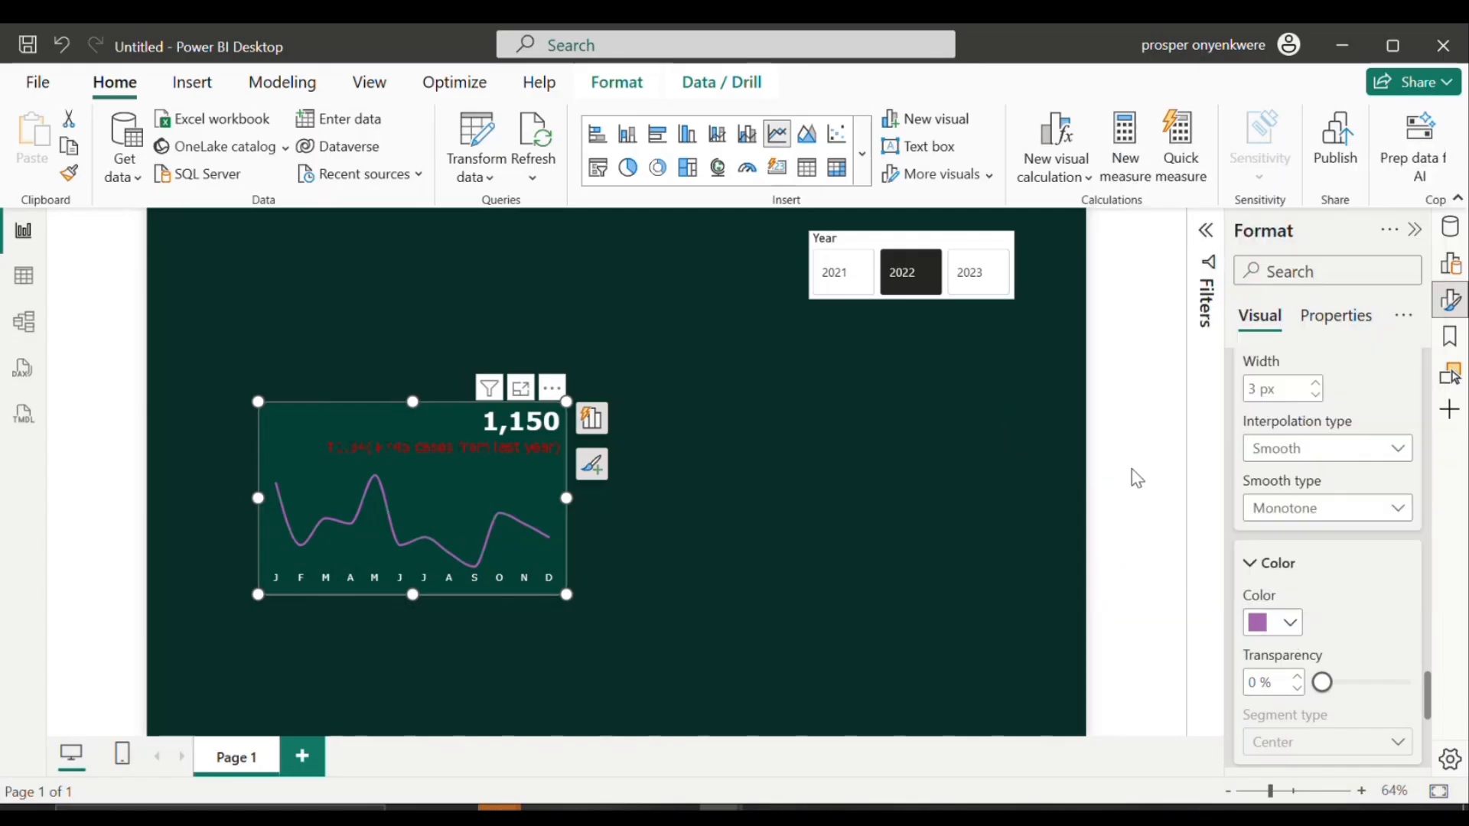
left_click(1292, 622)
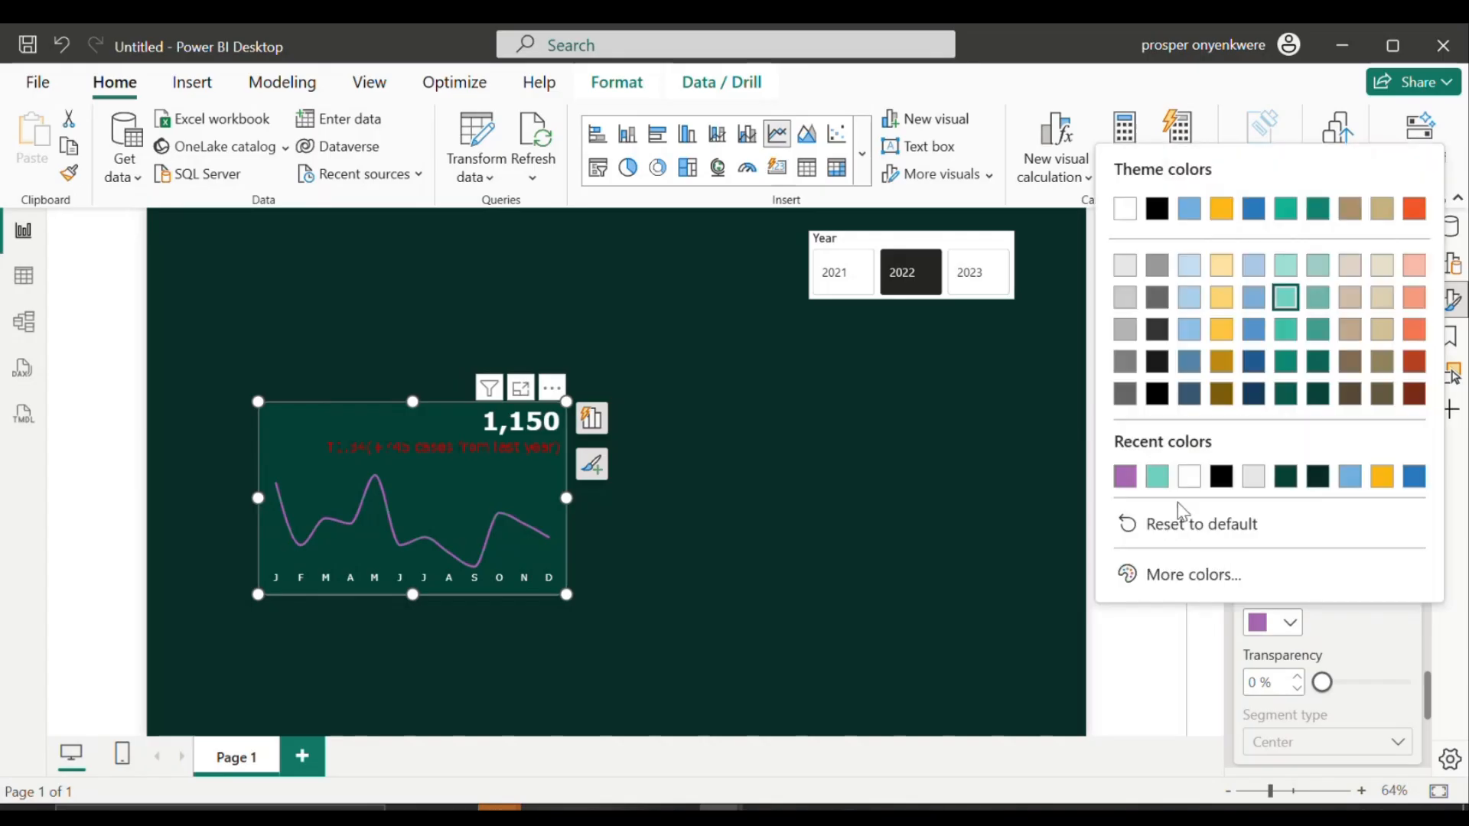
left_click(1159, 481)
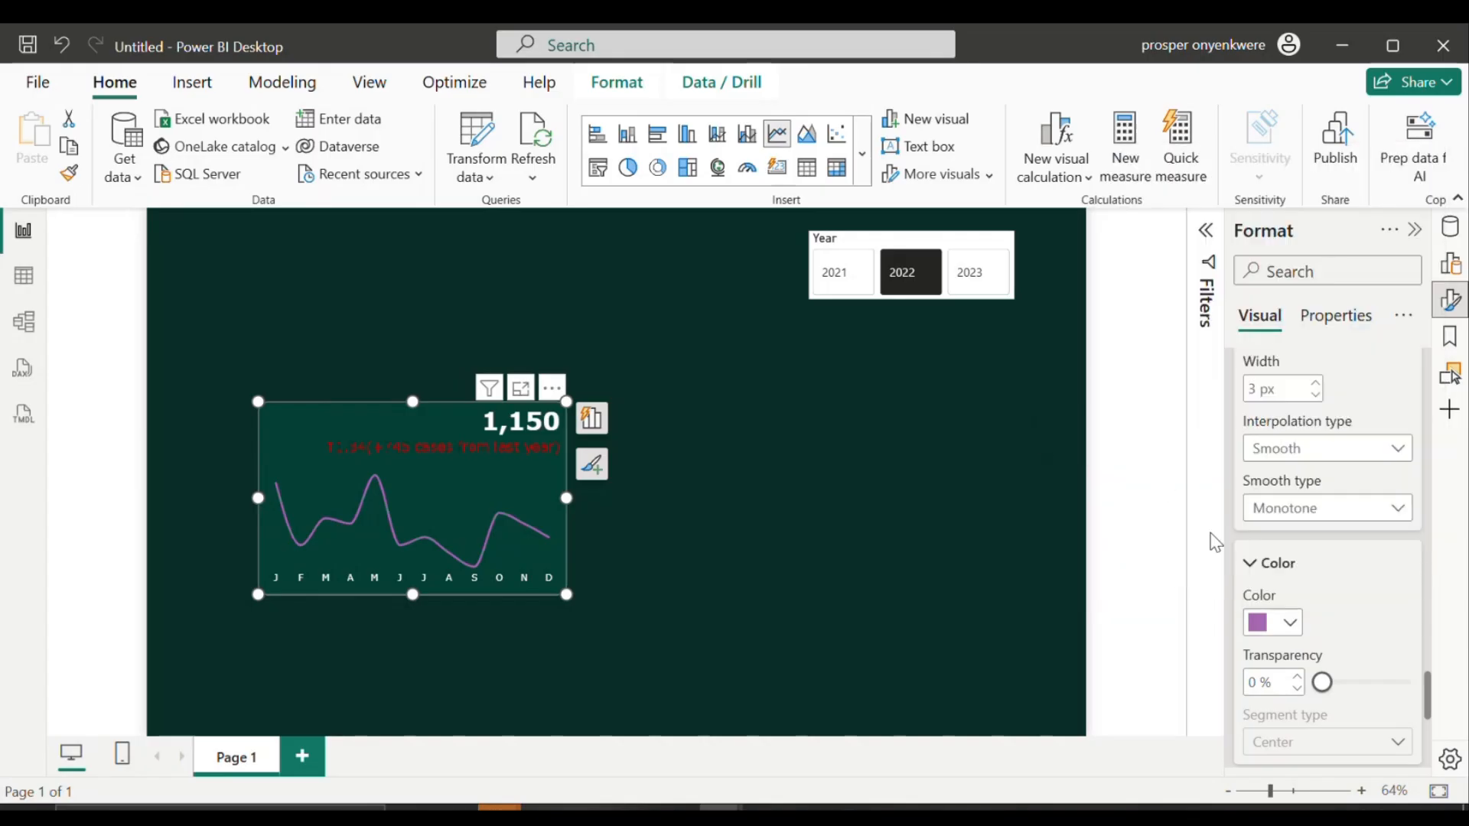
Step: Give the chart's line the custom muted green color #397456
left_click(1290, 633)
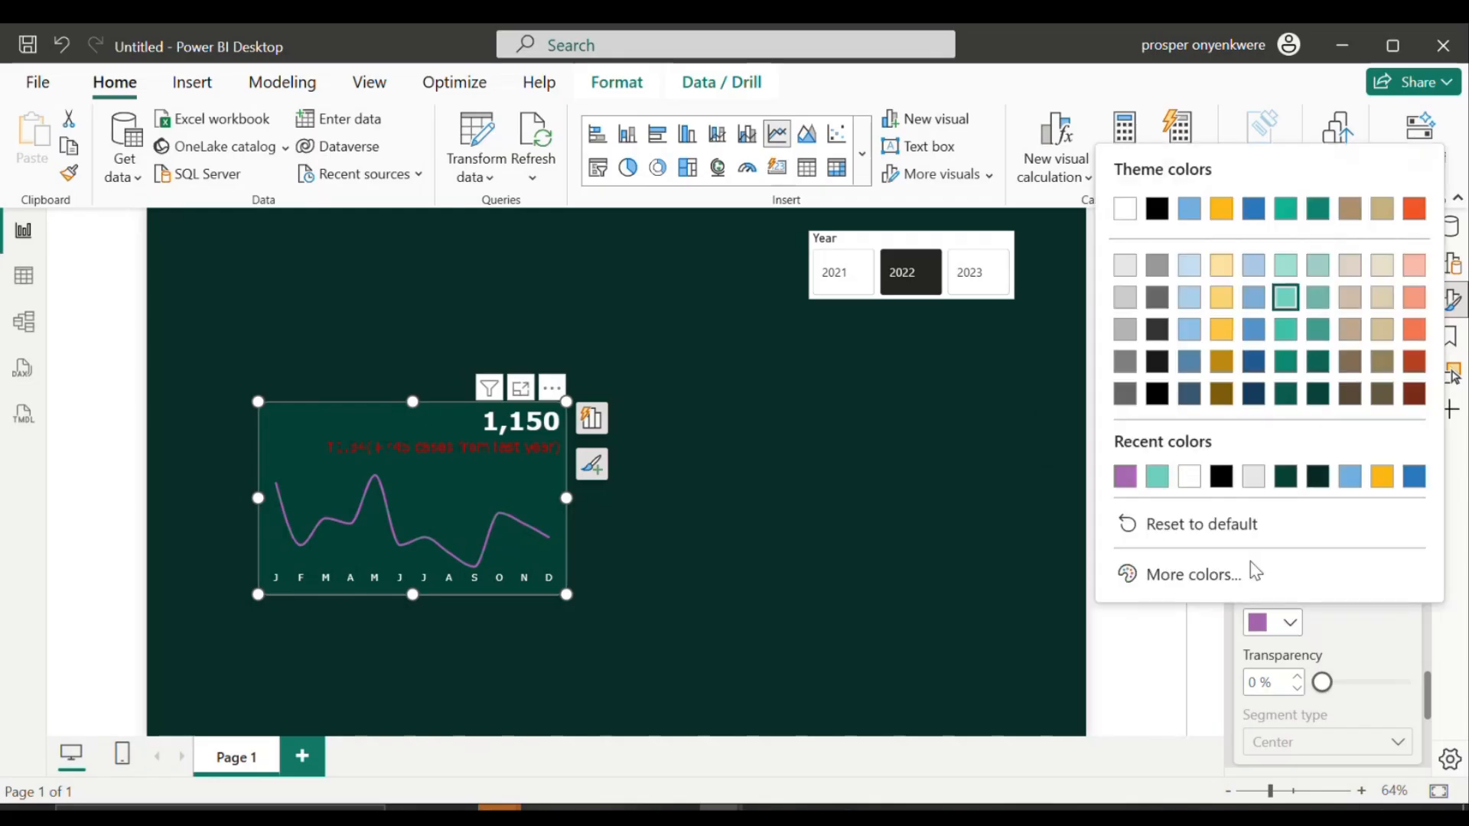
left_click(1217, 575)
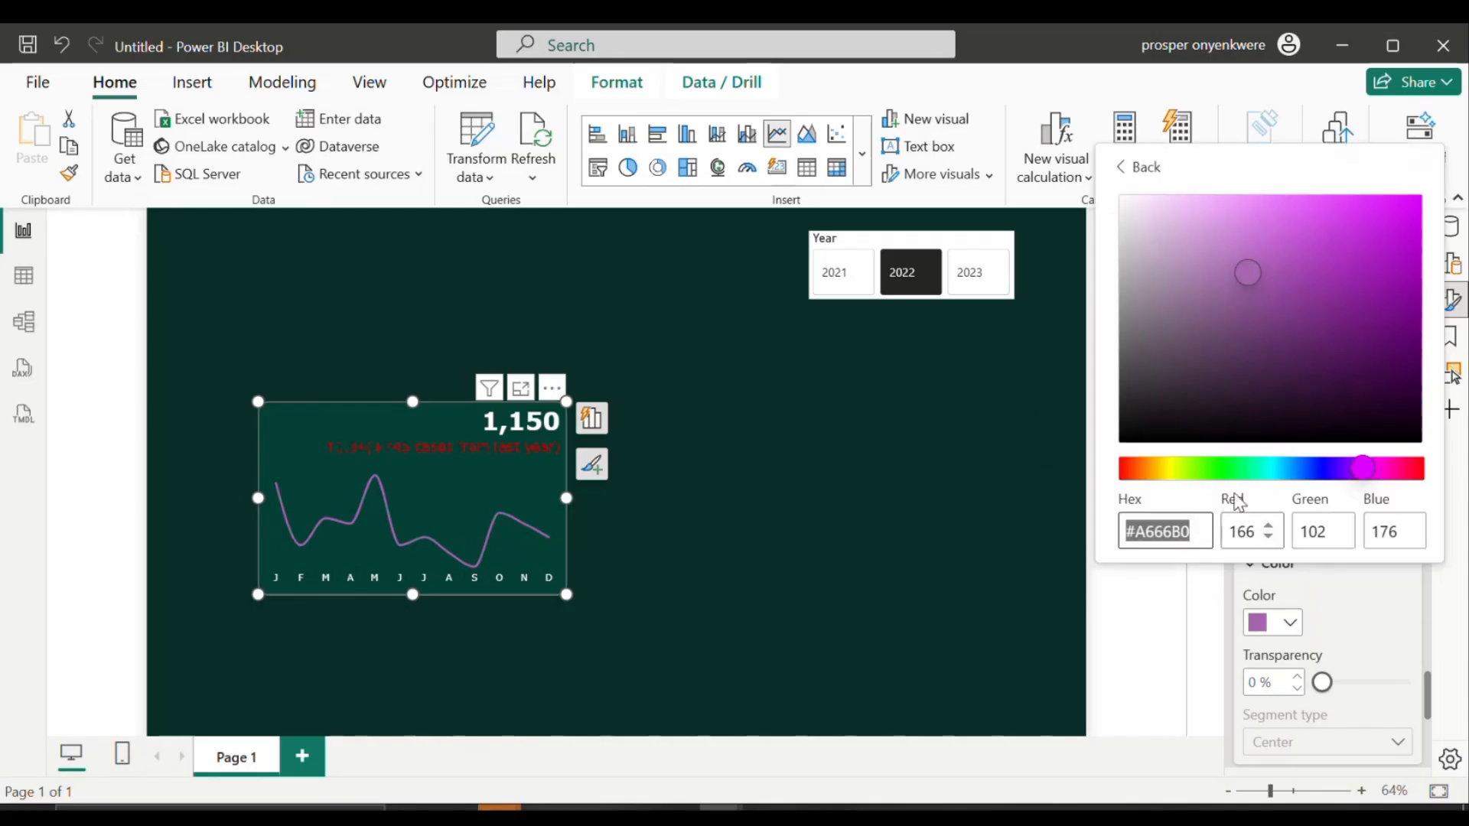
left_click(1243, 468)
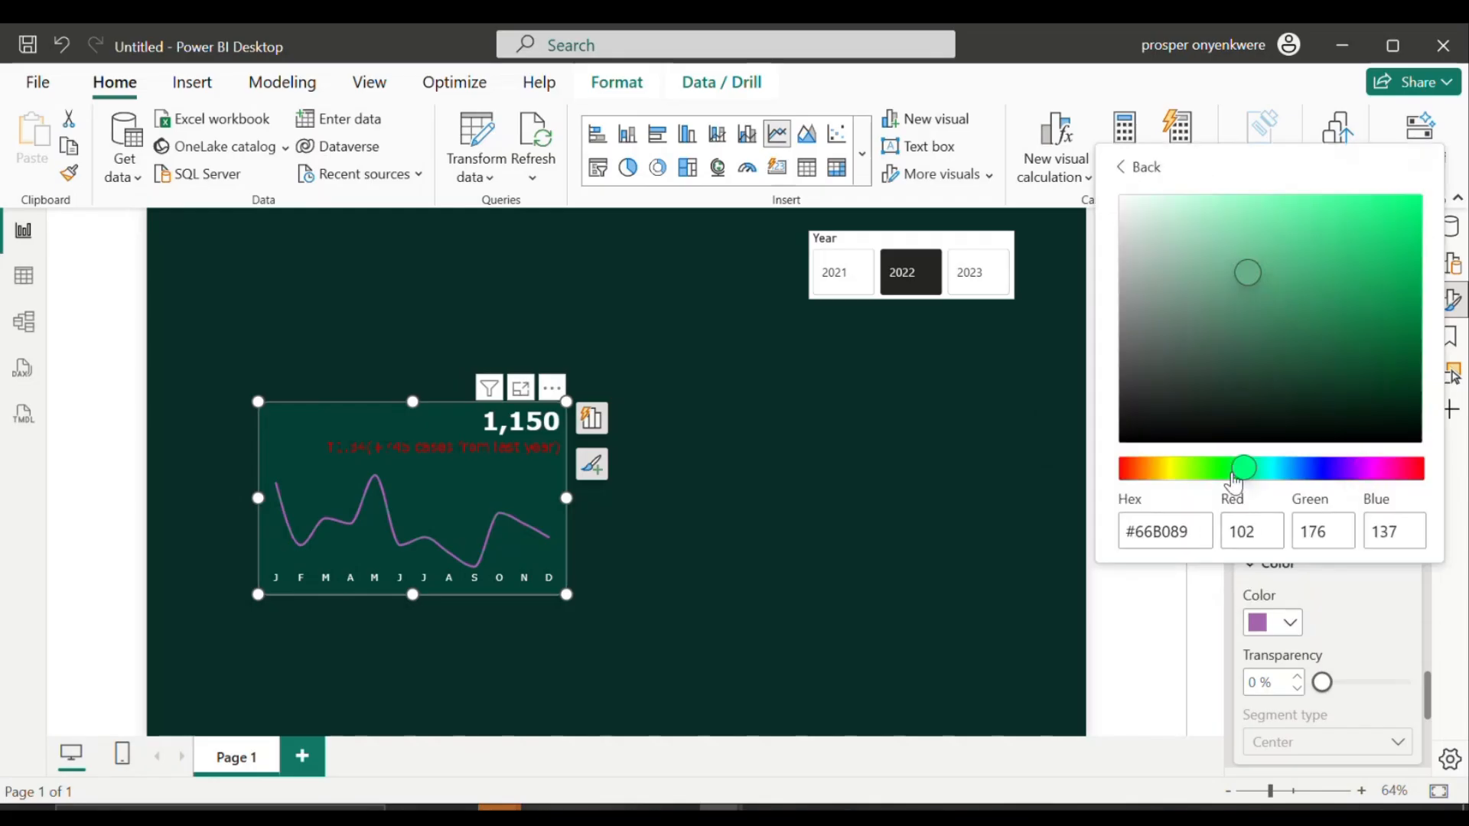
left_click(1273, 379)
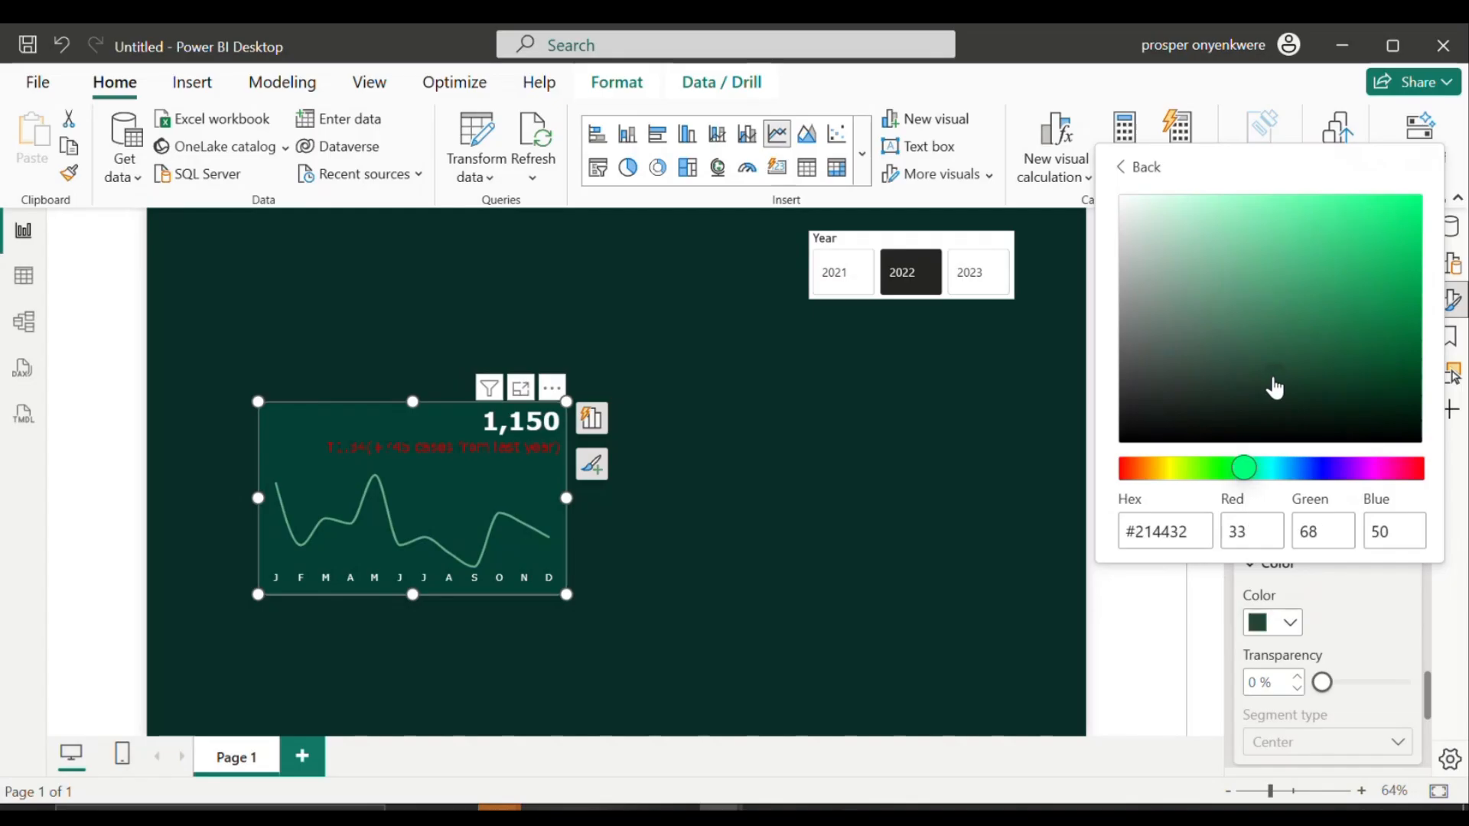
left_click(1273, 331)
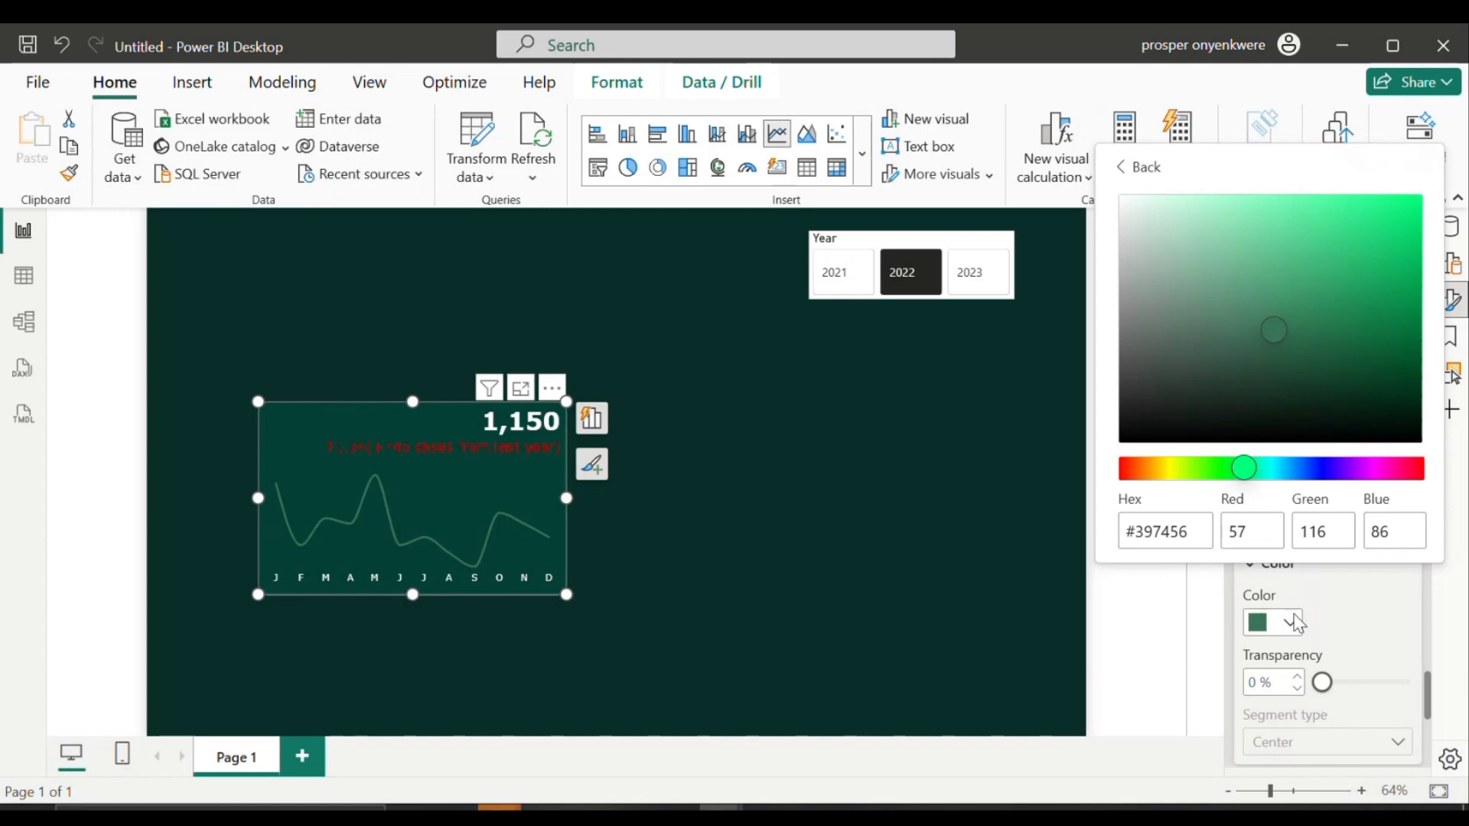
Step: Try the recent light teal and the medium teal theme color on the chart's line
left_click(1312, 631)
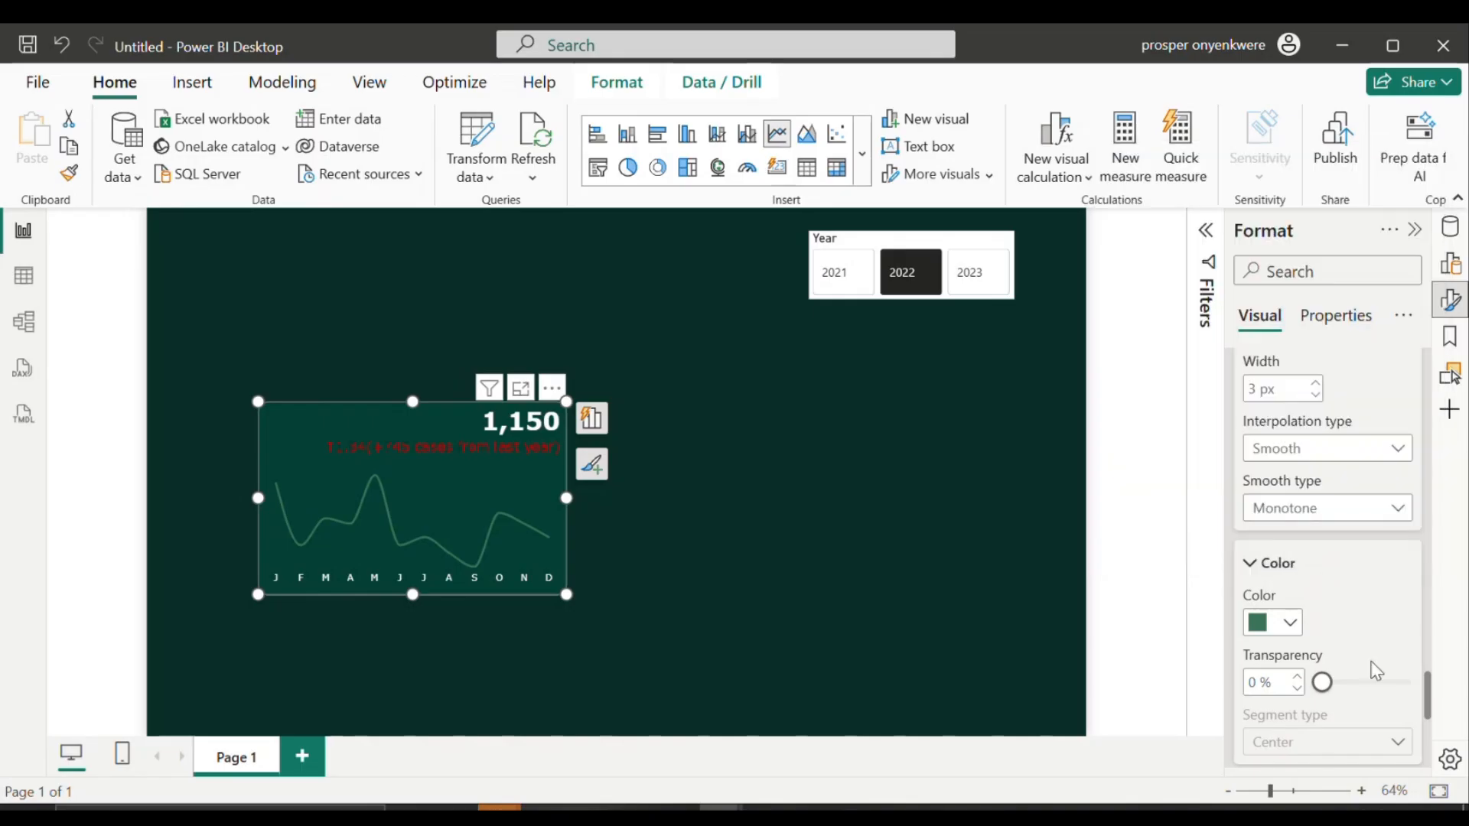
left_click(1291, 623)
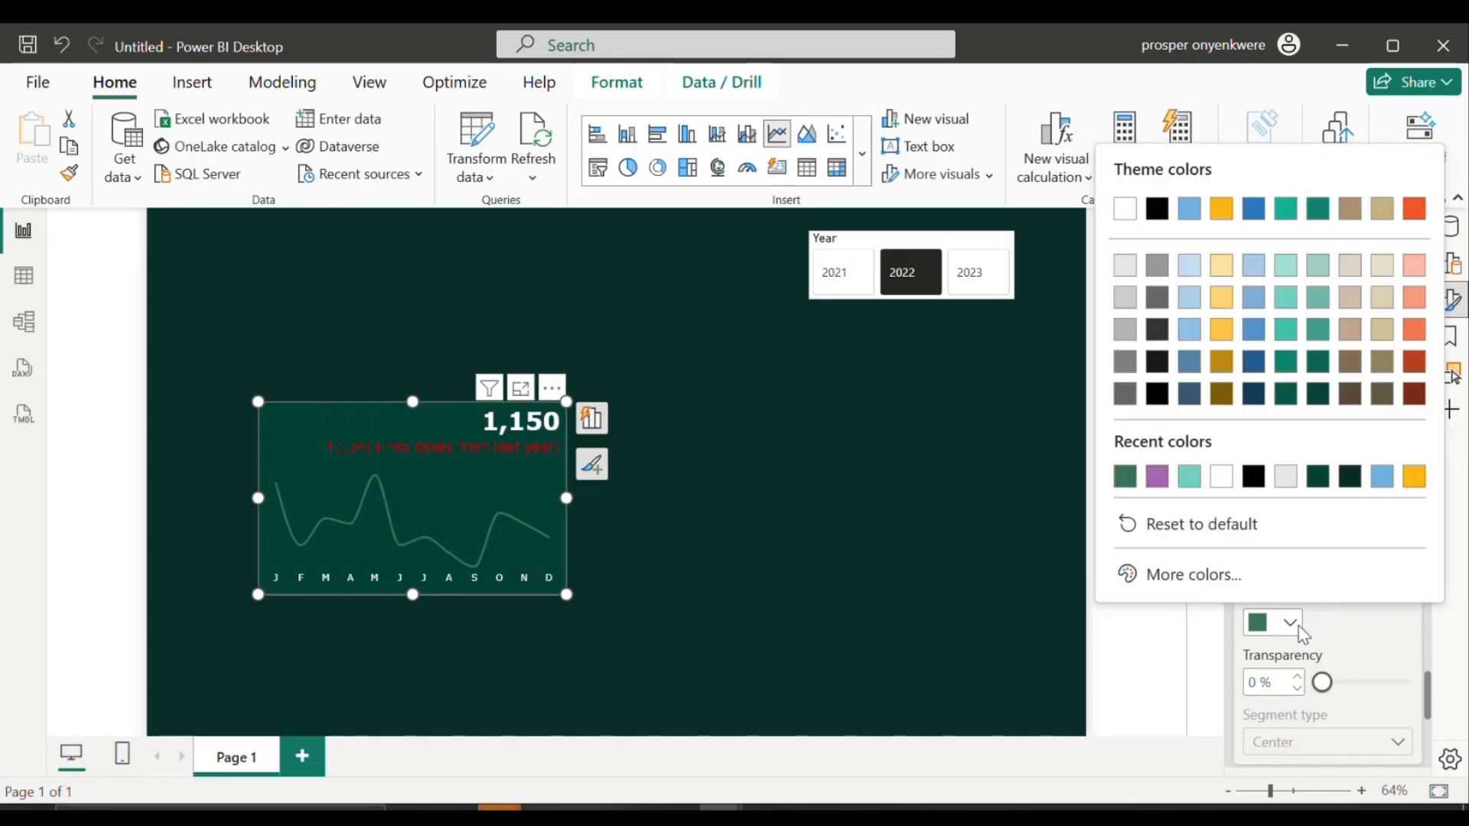
left_click(1195, 478)
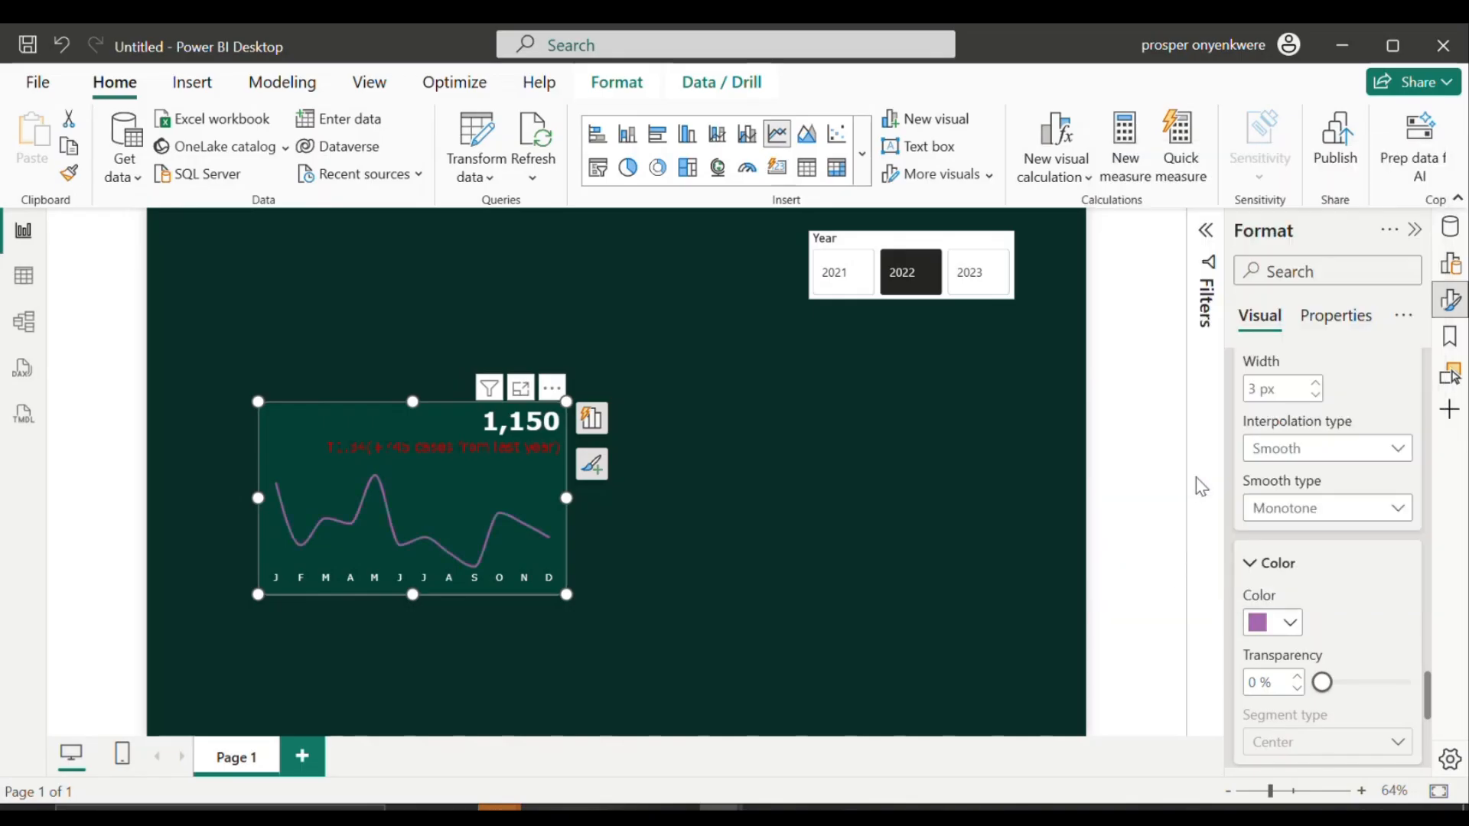
left_click(1290, 627)
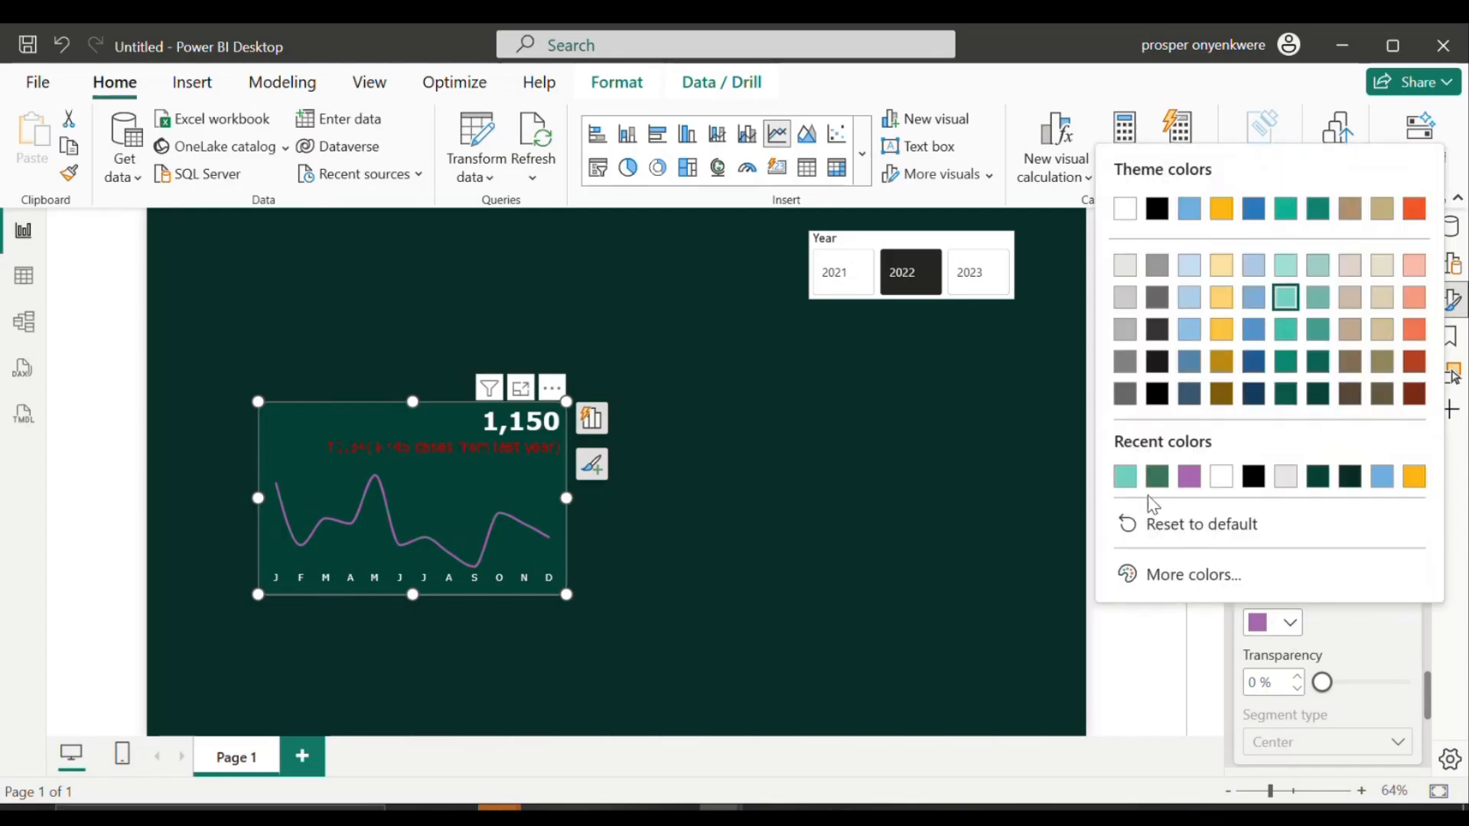
left_click(1285, 330)
key("ctrl+z")
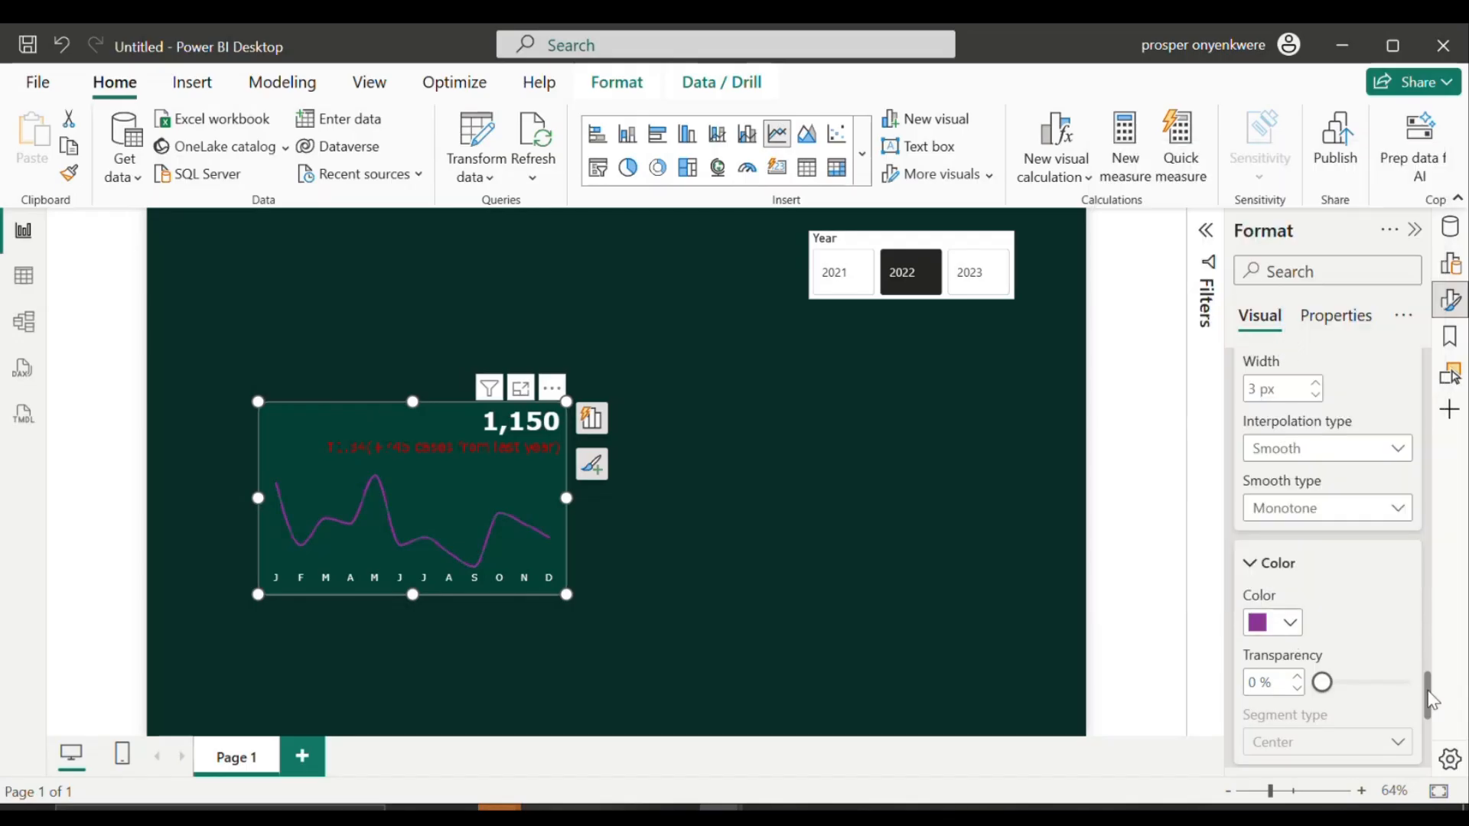
scroll(1438, 725, "down", 3)
scroll(1442, 732, "up", 3)
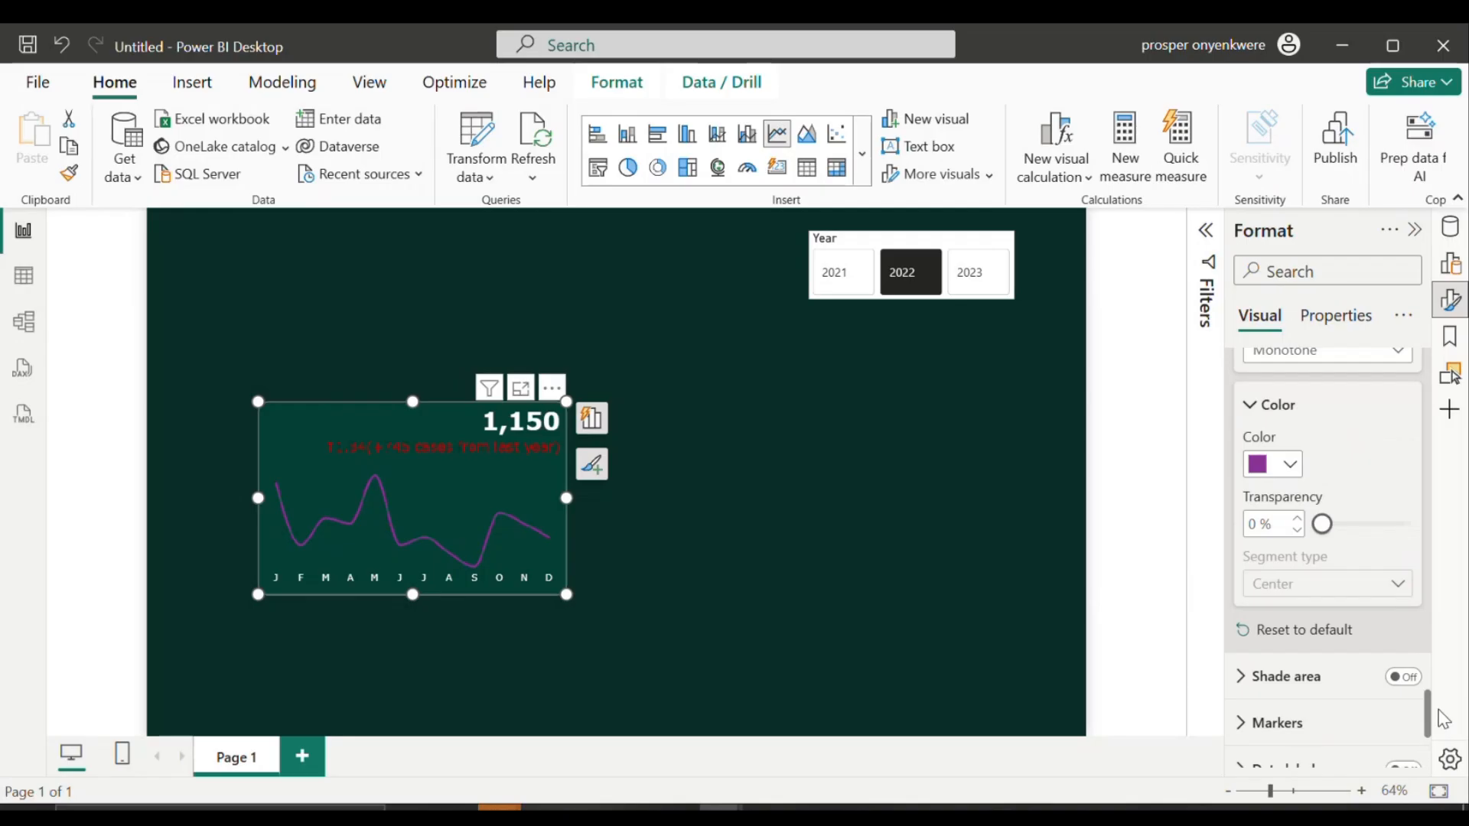
left_click(1293, 463)
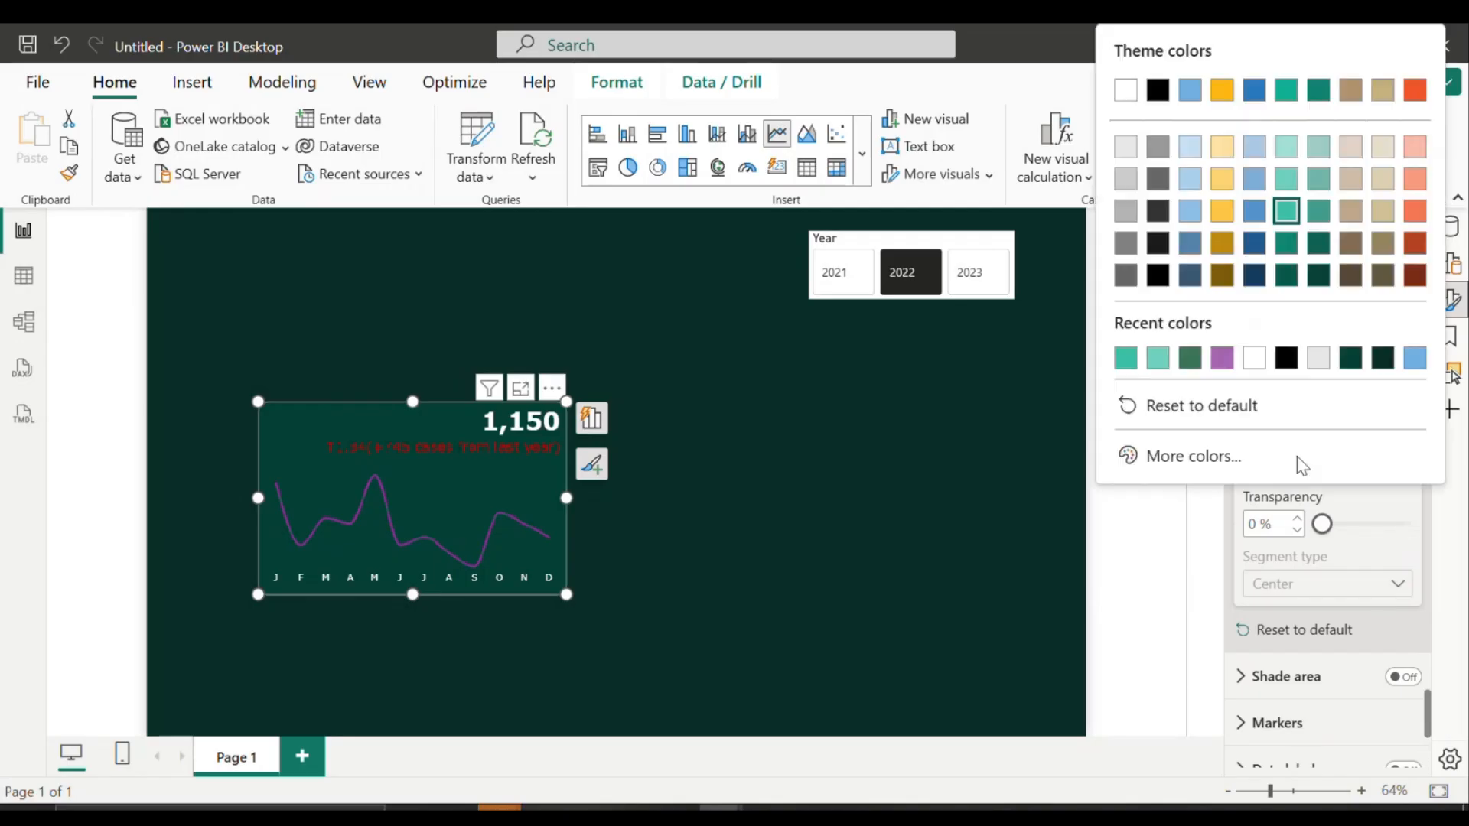
left_click(1130, 364)
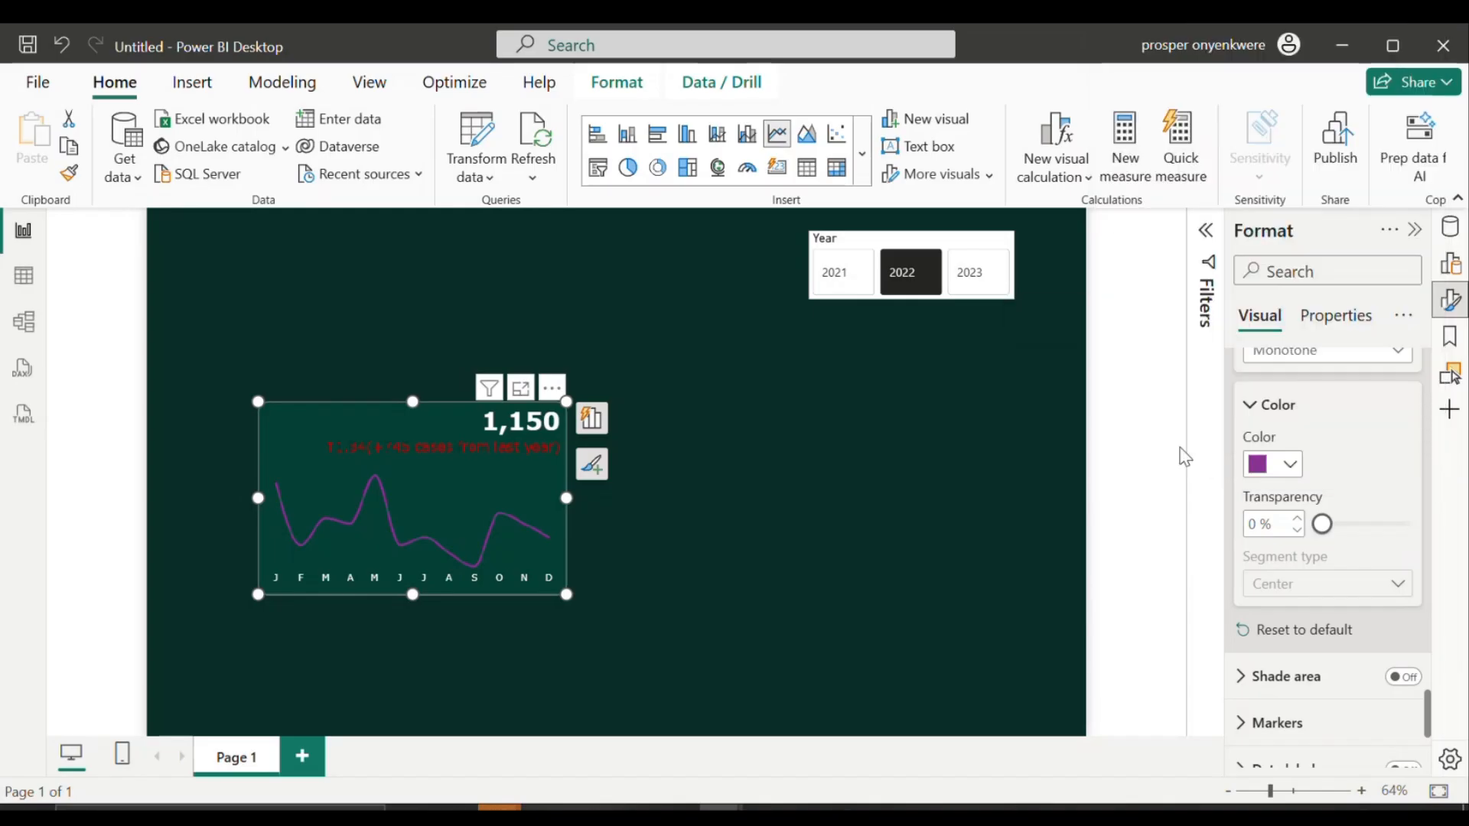
Step: Give the chart's line the custom teal color #3DB9A8
left_click(1292, 465)
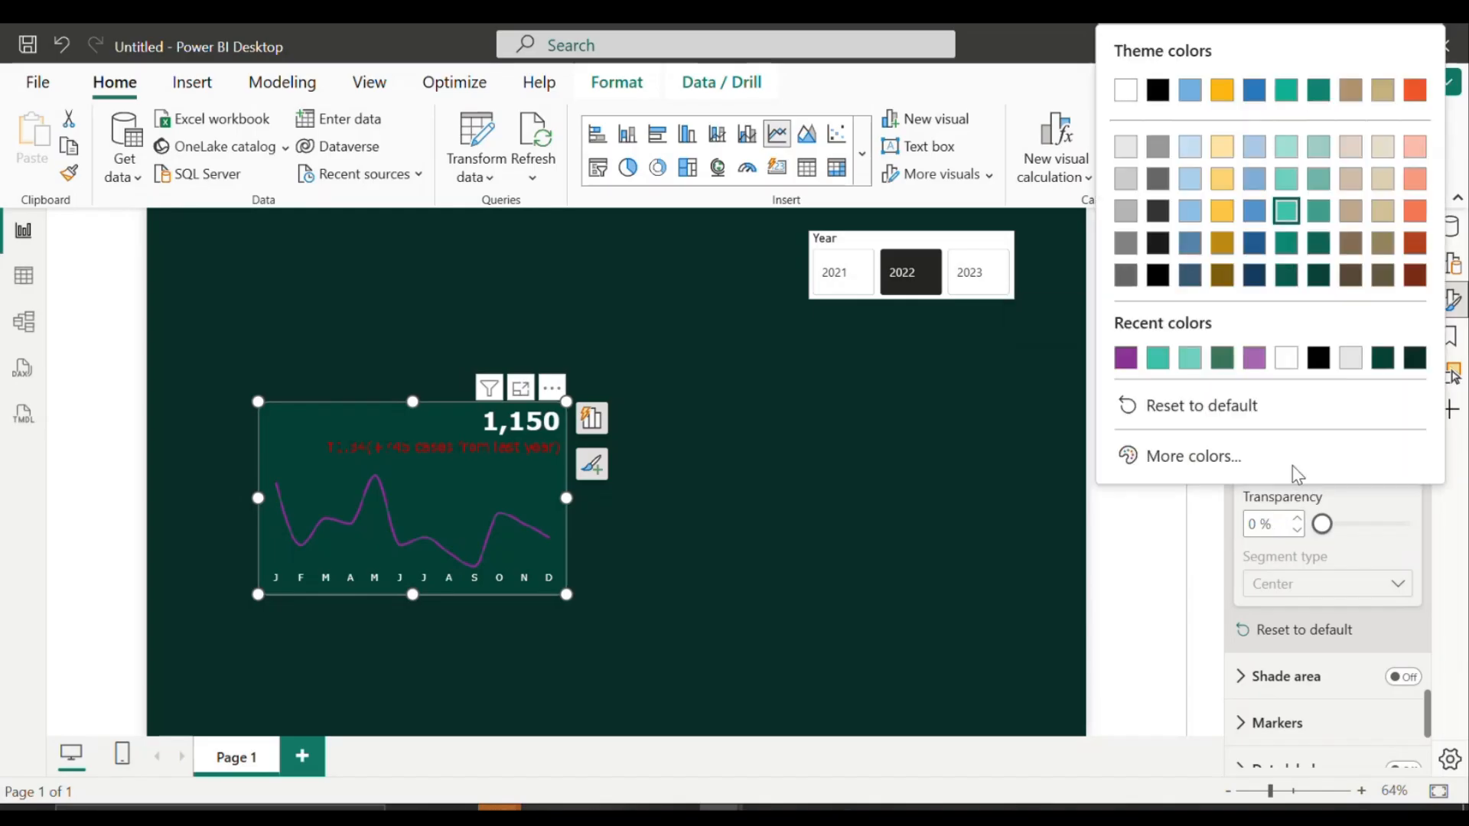
left_click(1216, 456)
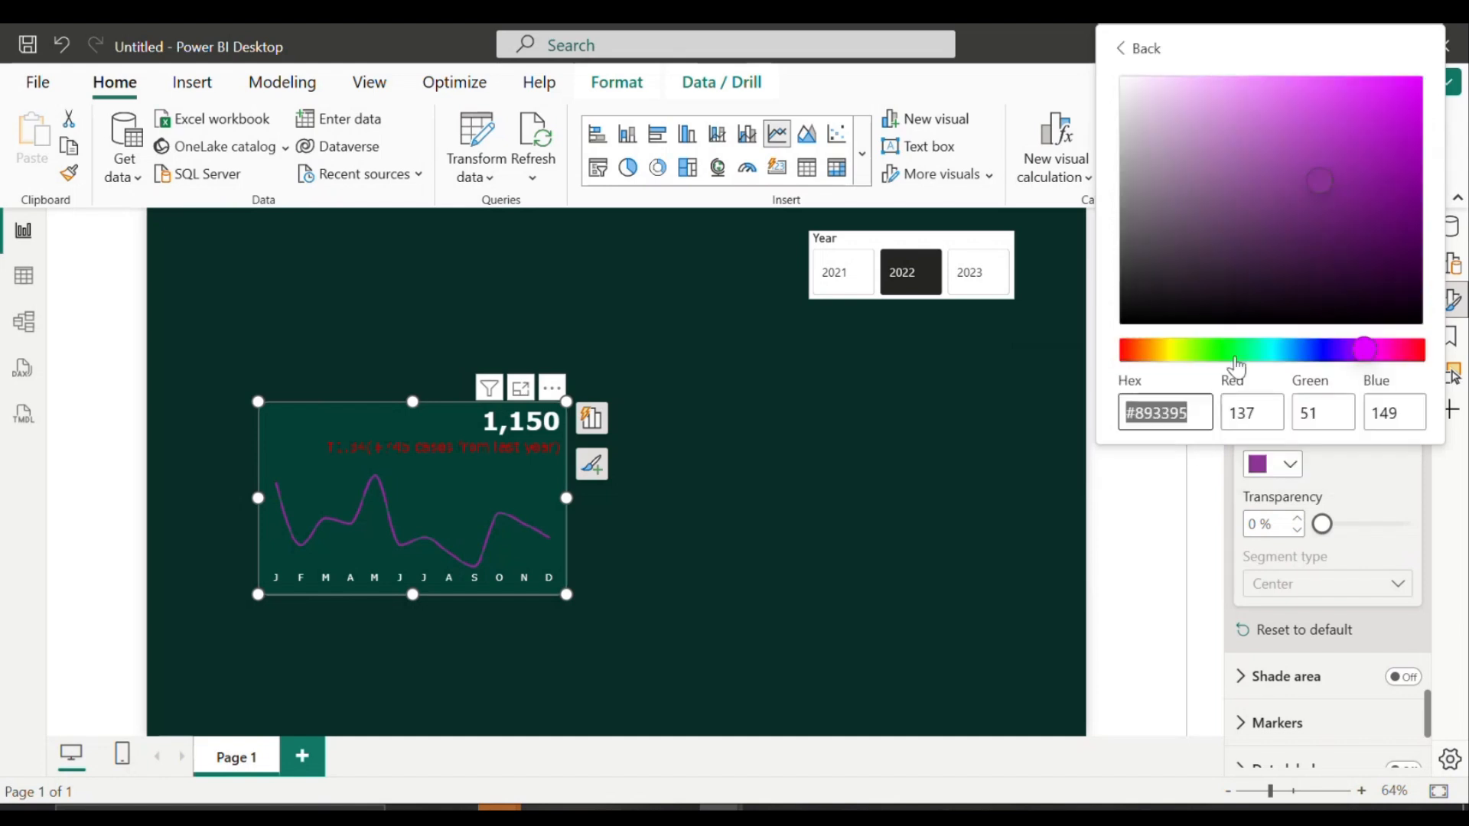
mouse_move(1245, 352)
left_mouse_down()
mouse_move(1211, 359)
mouse_move(1253, 353)
left_mouse_up()
left_click(1322, 146)
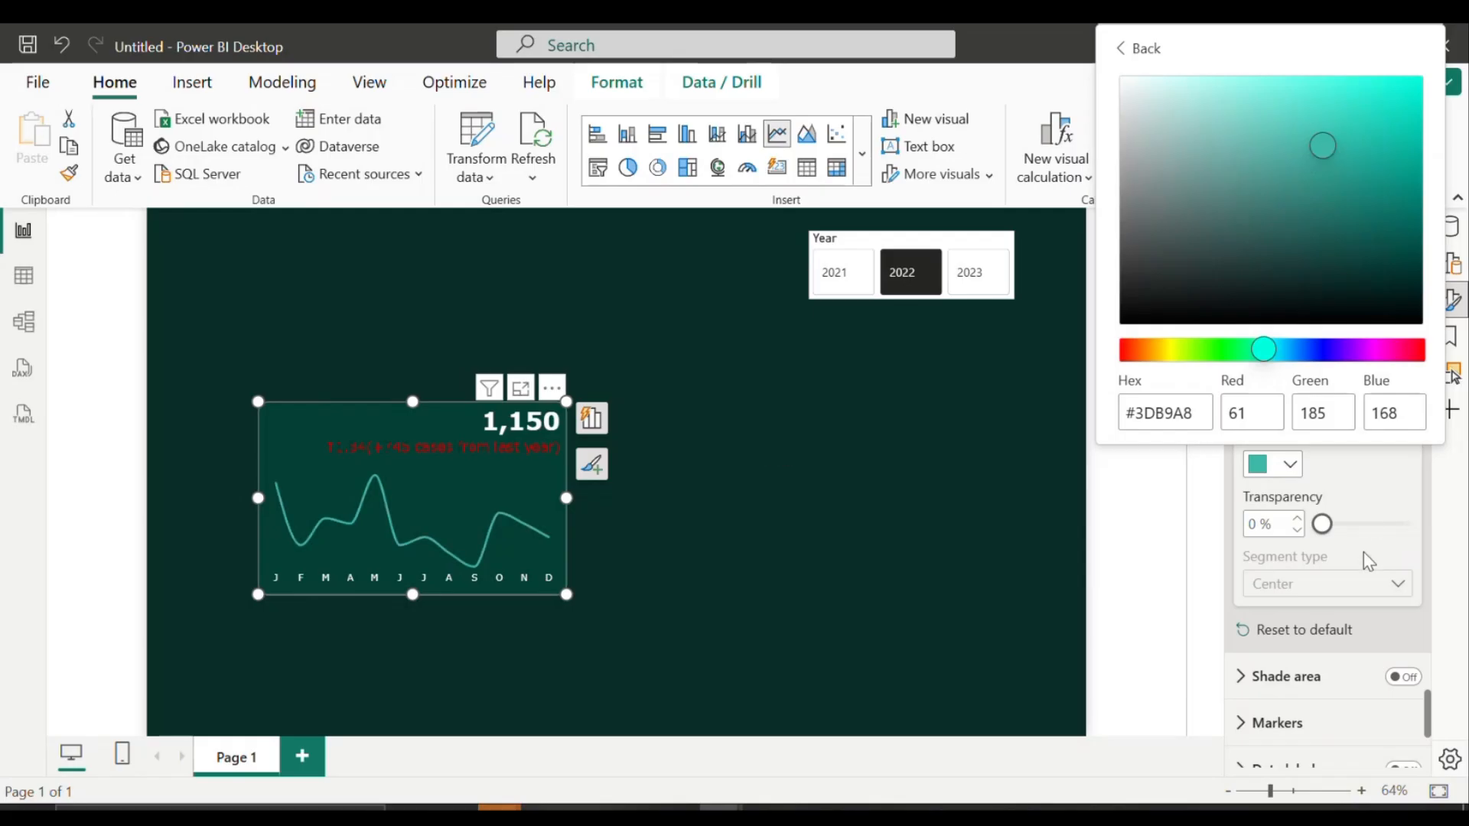
left_click(1402, 681)
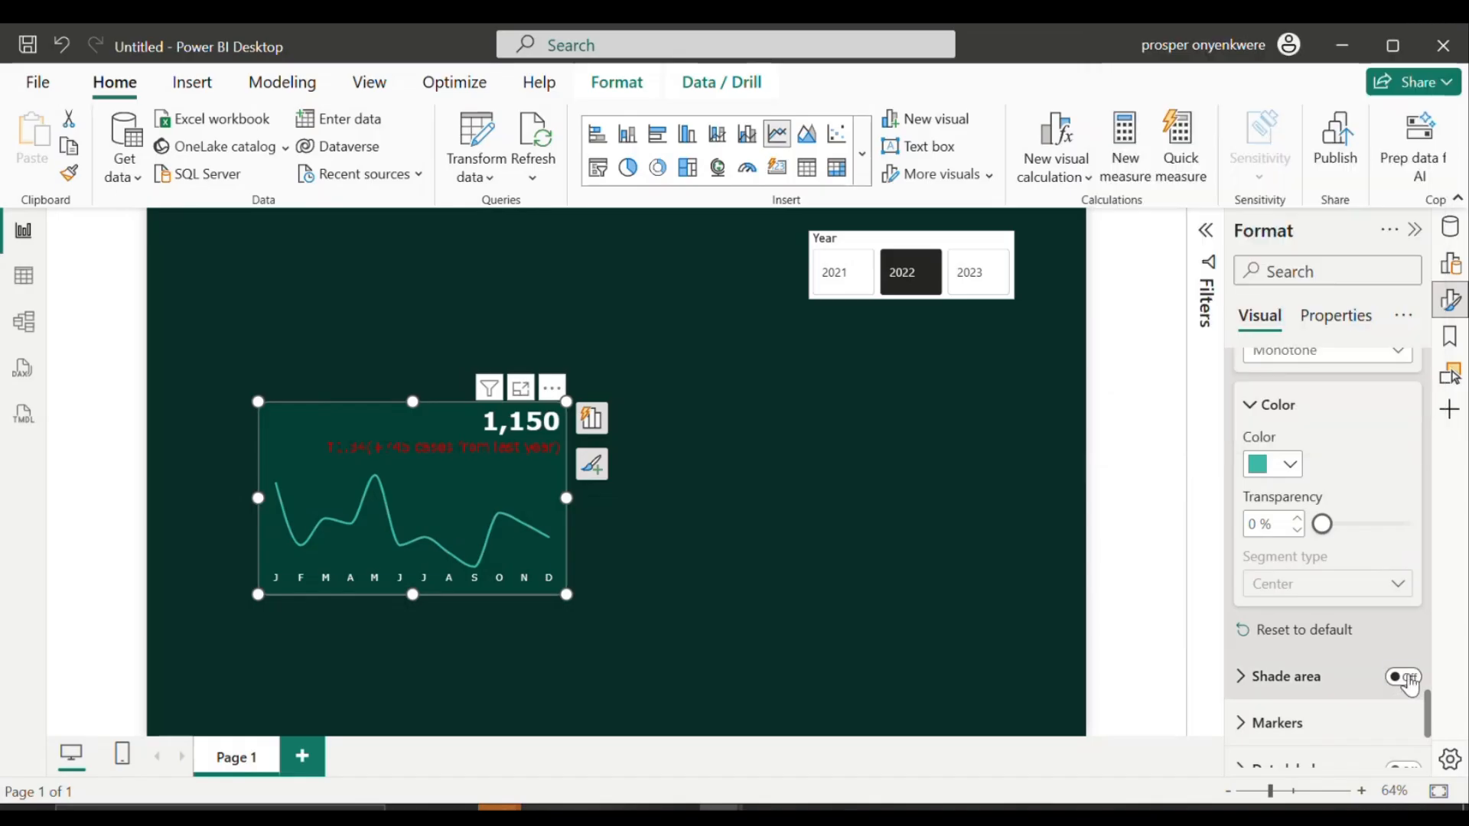
Step: Turn on the line chart's shade area and set its area transparency to 70%
left_click(1406, 678)
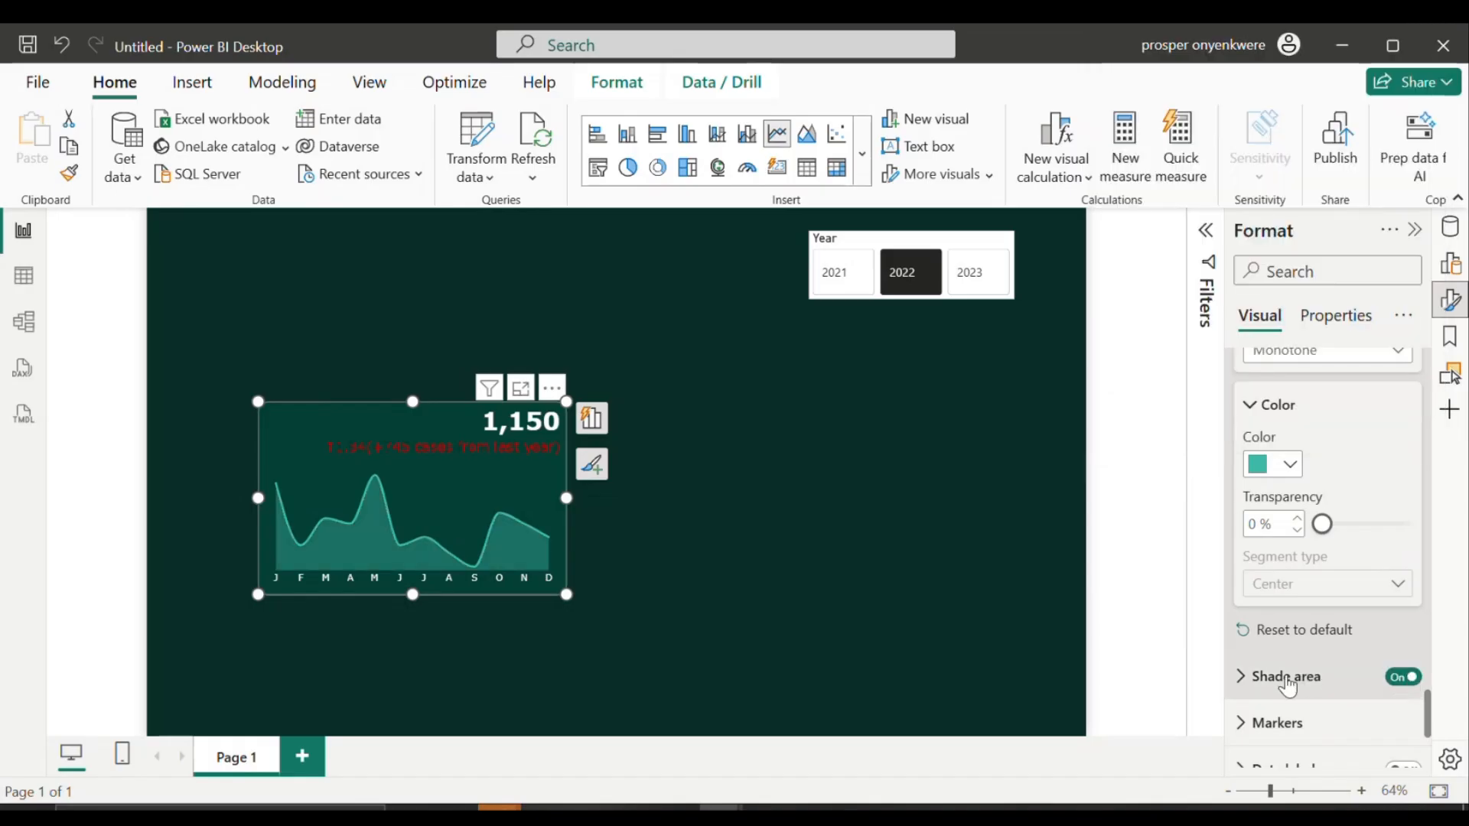
left_click(1422, 672)
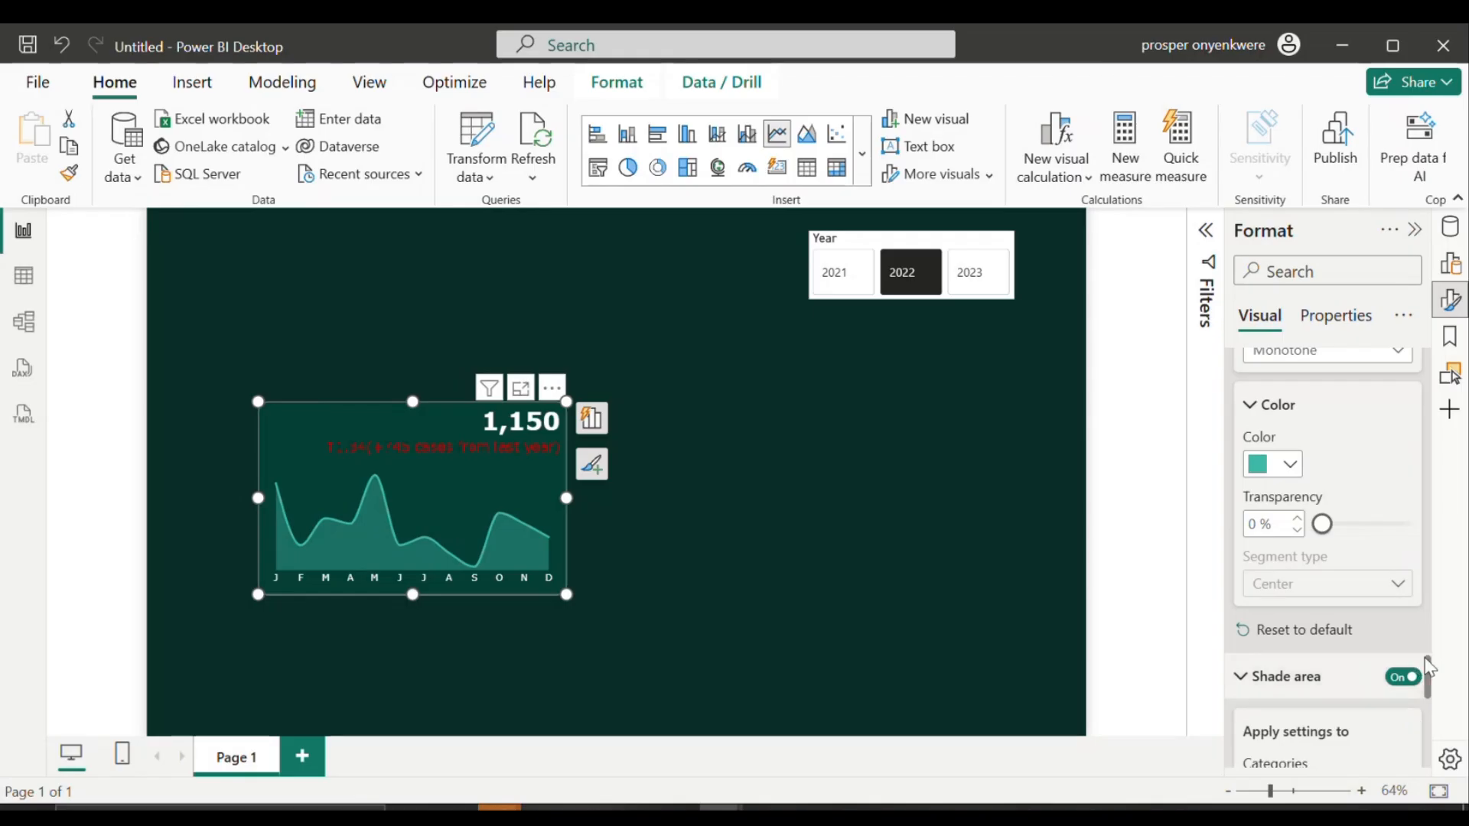
left_click_drag(1425, 670, 1432, 712)
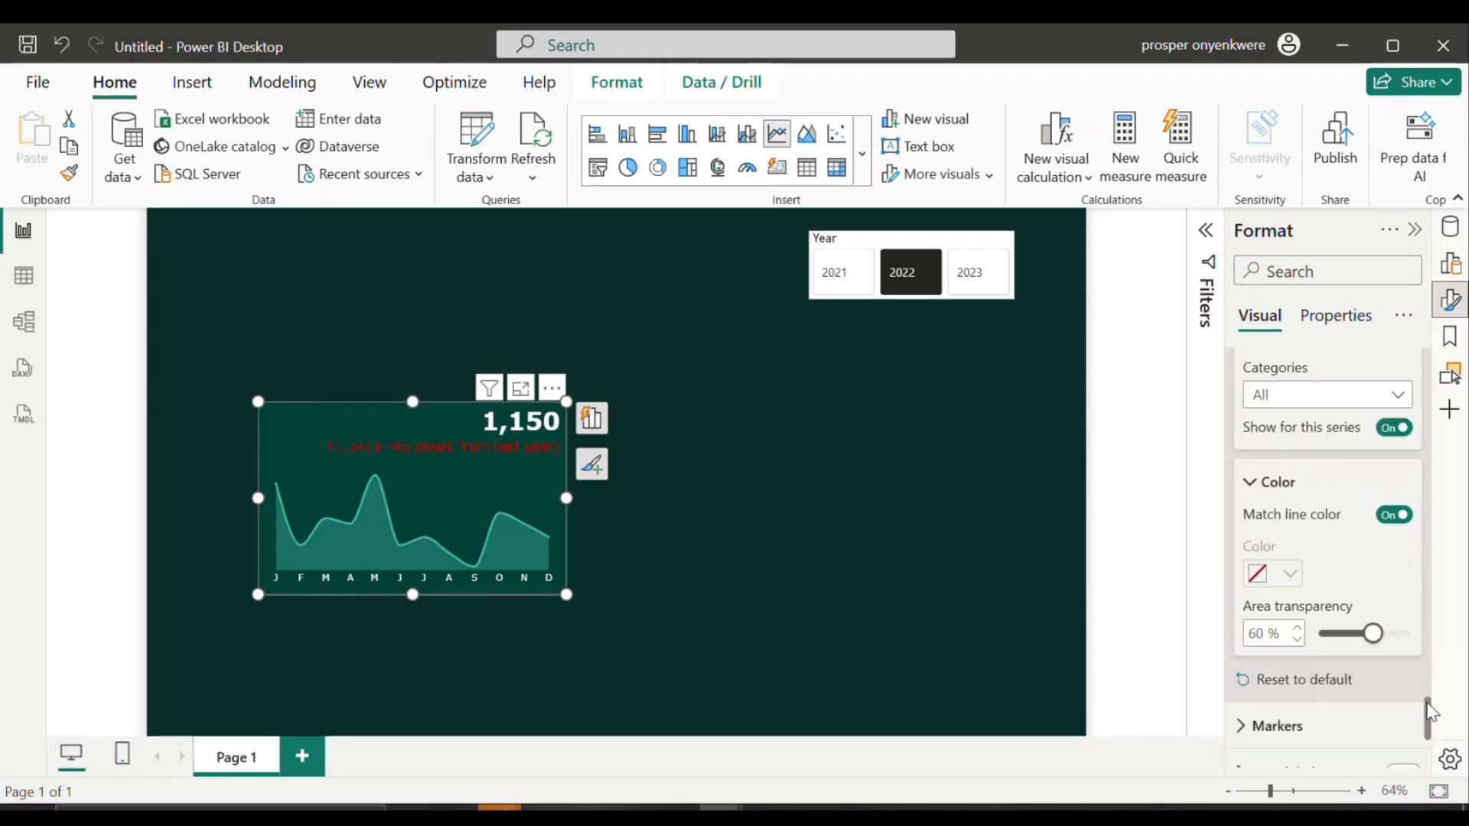
left_click(1346, 635)
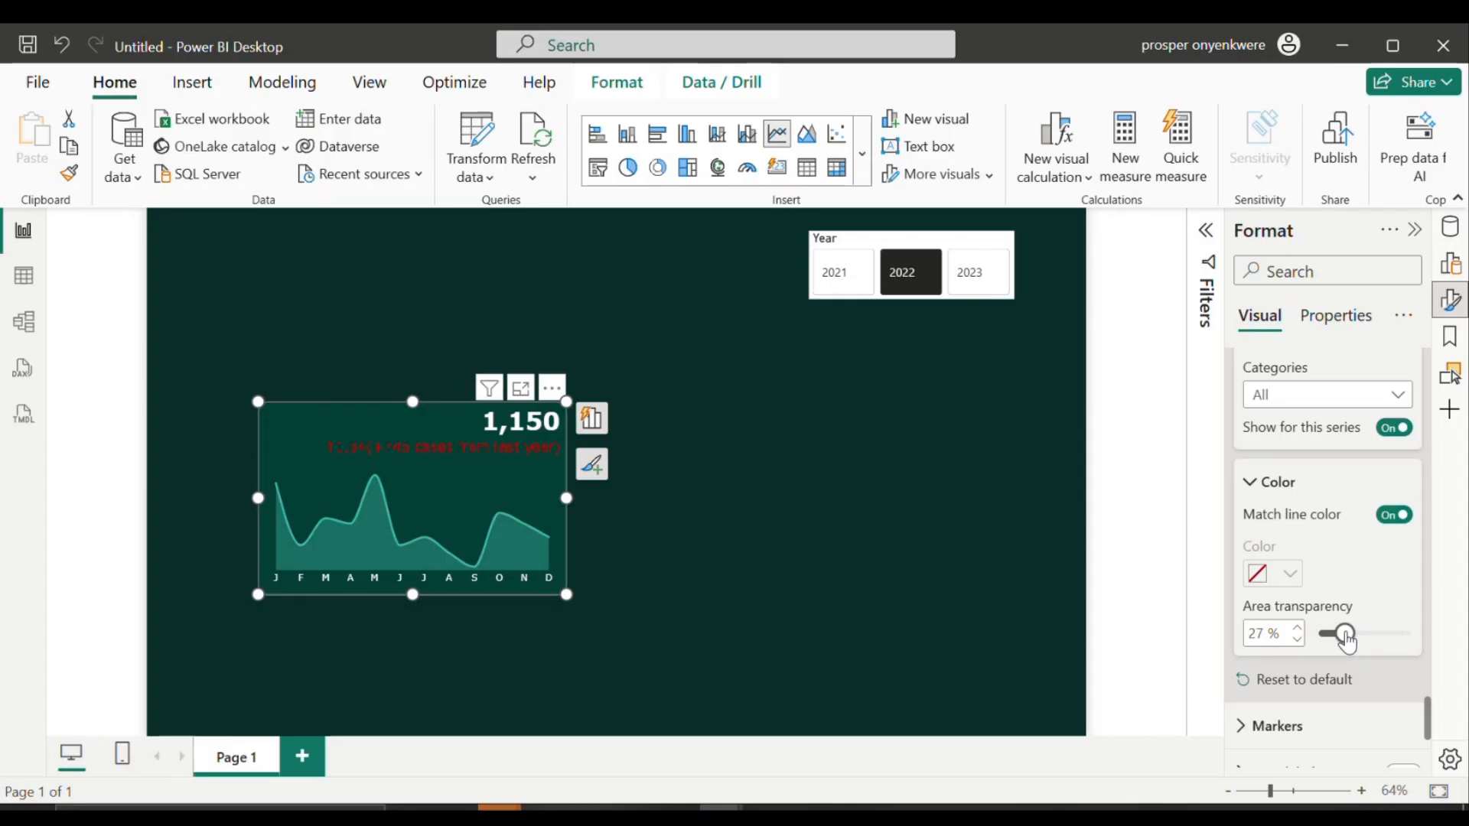
left_click(1390, 634)
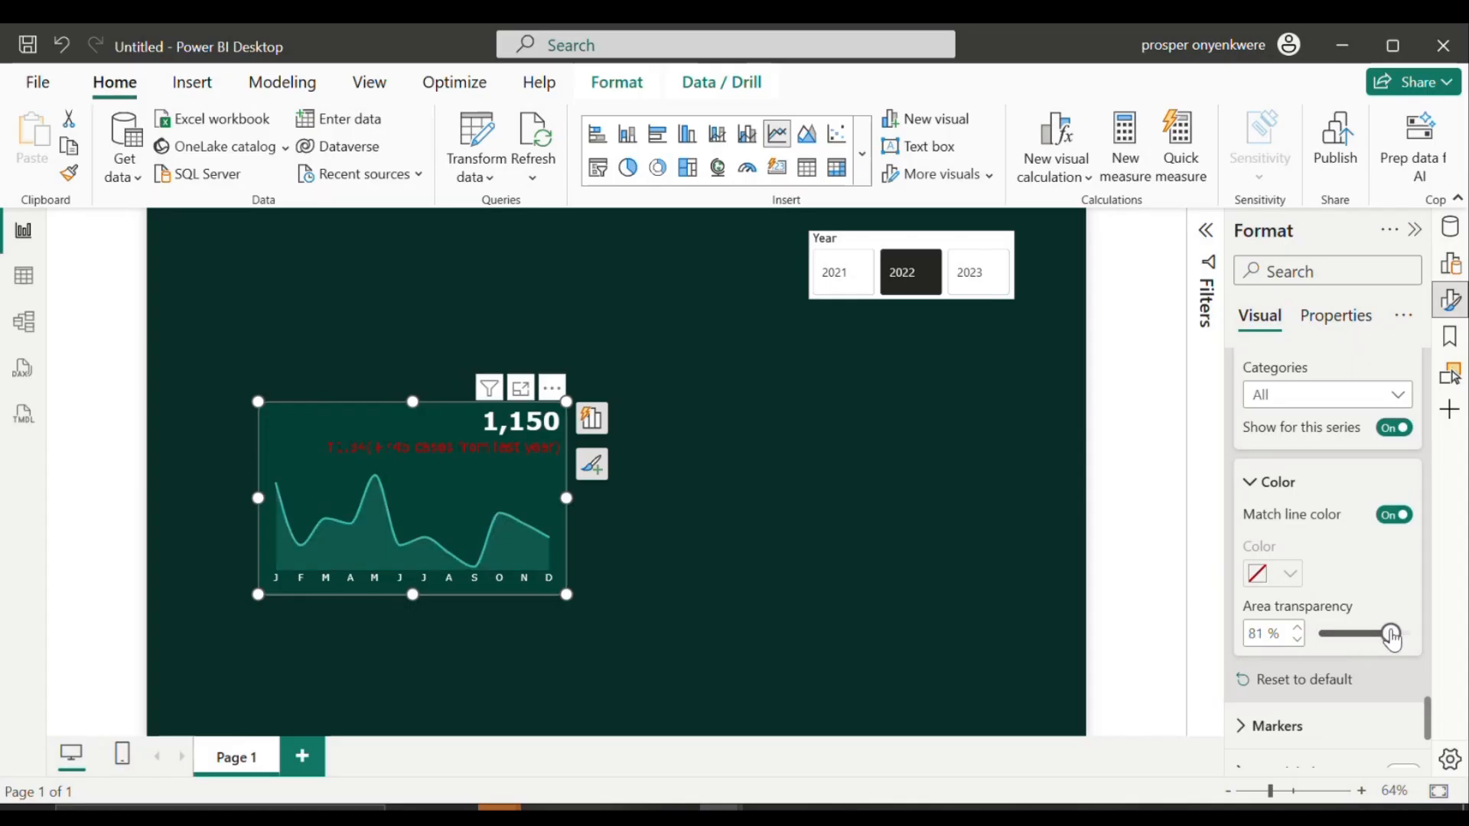
left_click_drag(1391, 636, 1382, 637)
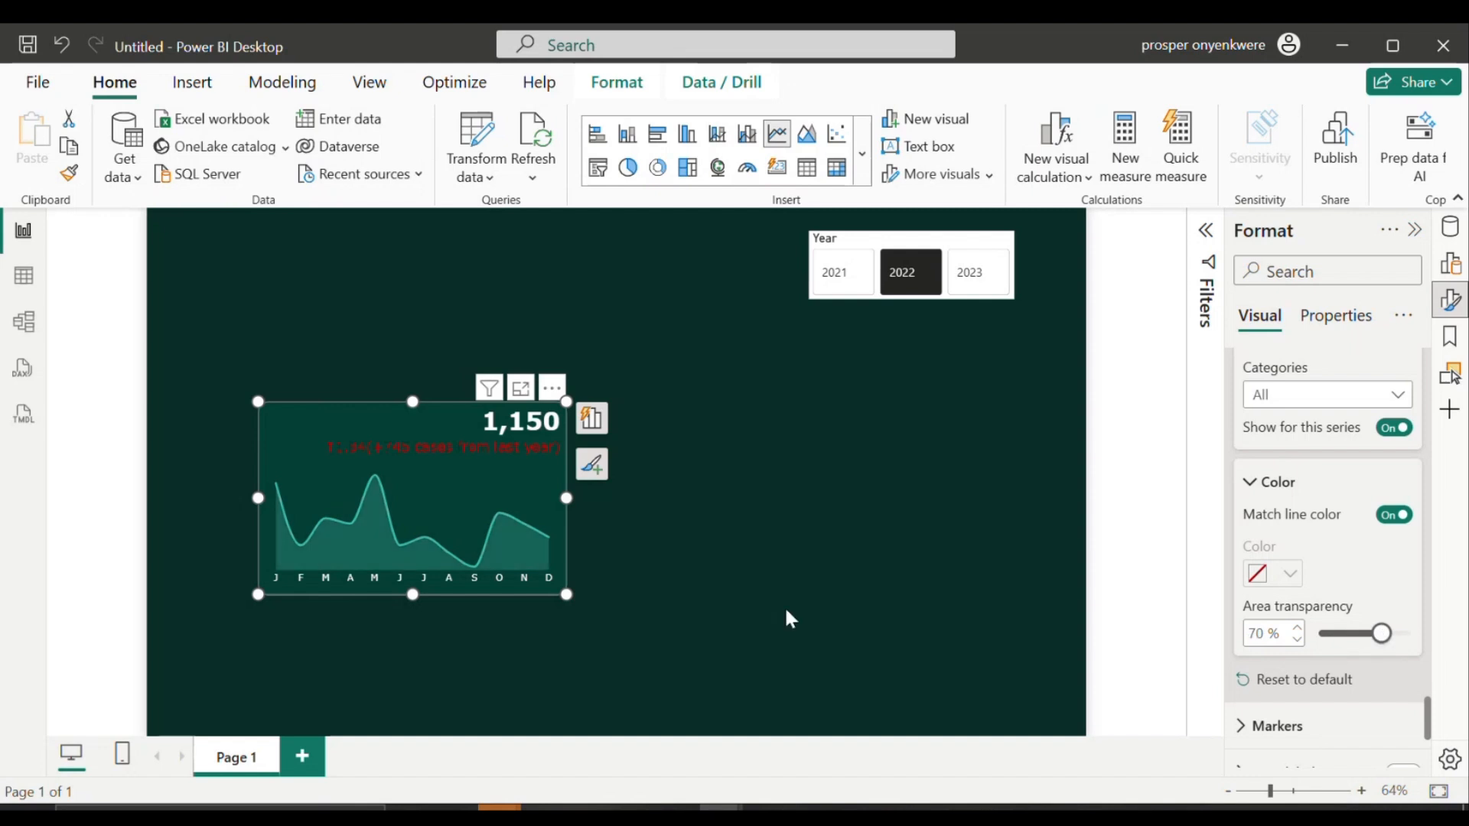
Step: Check the chart with the Year slicer on 2023, and return the slicer to 2022
left_click(982, 281)
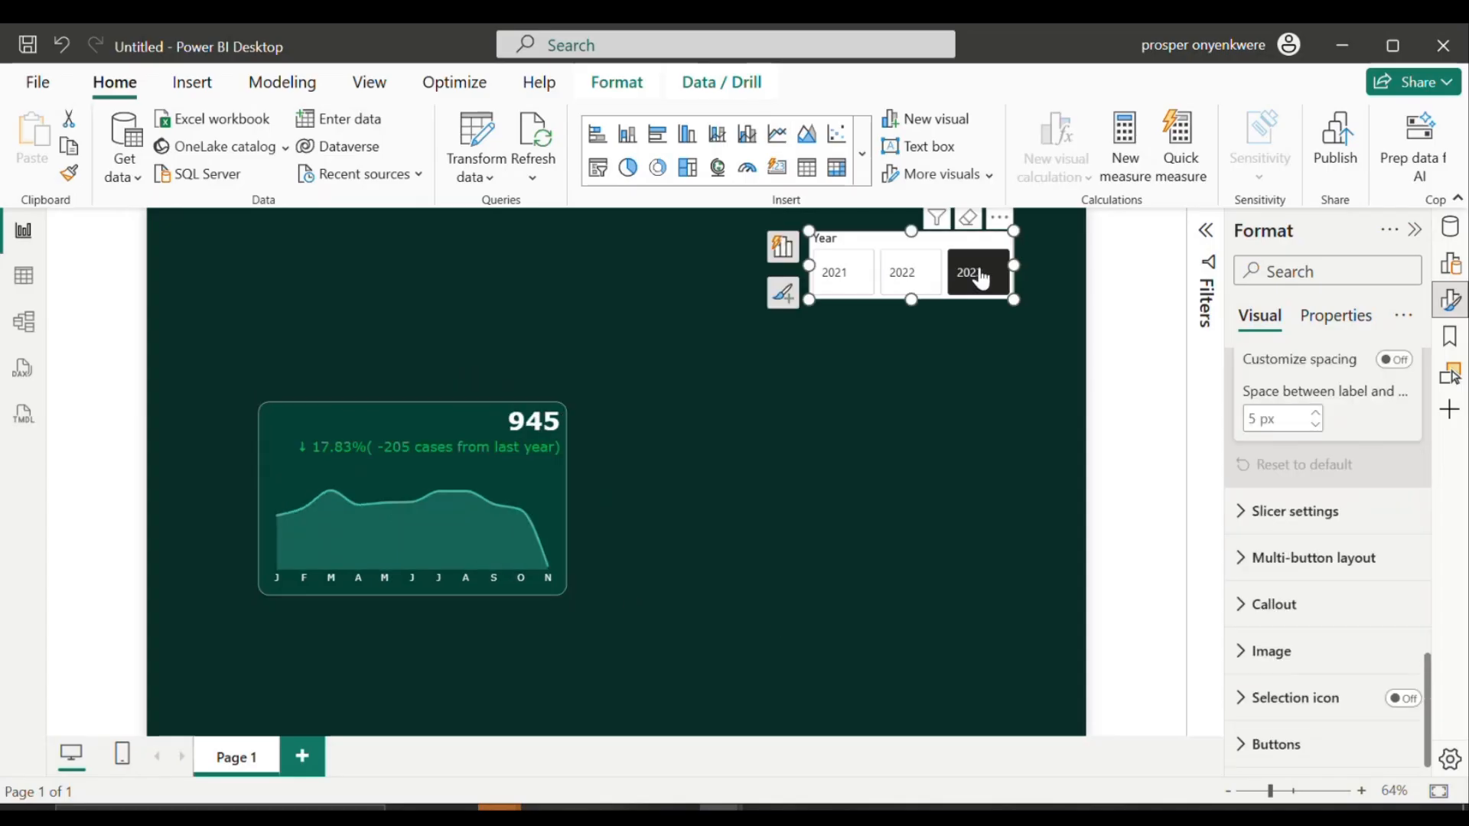
left_click(913, 284)
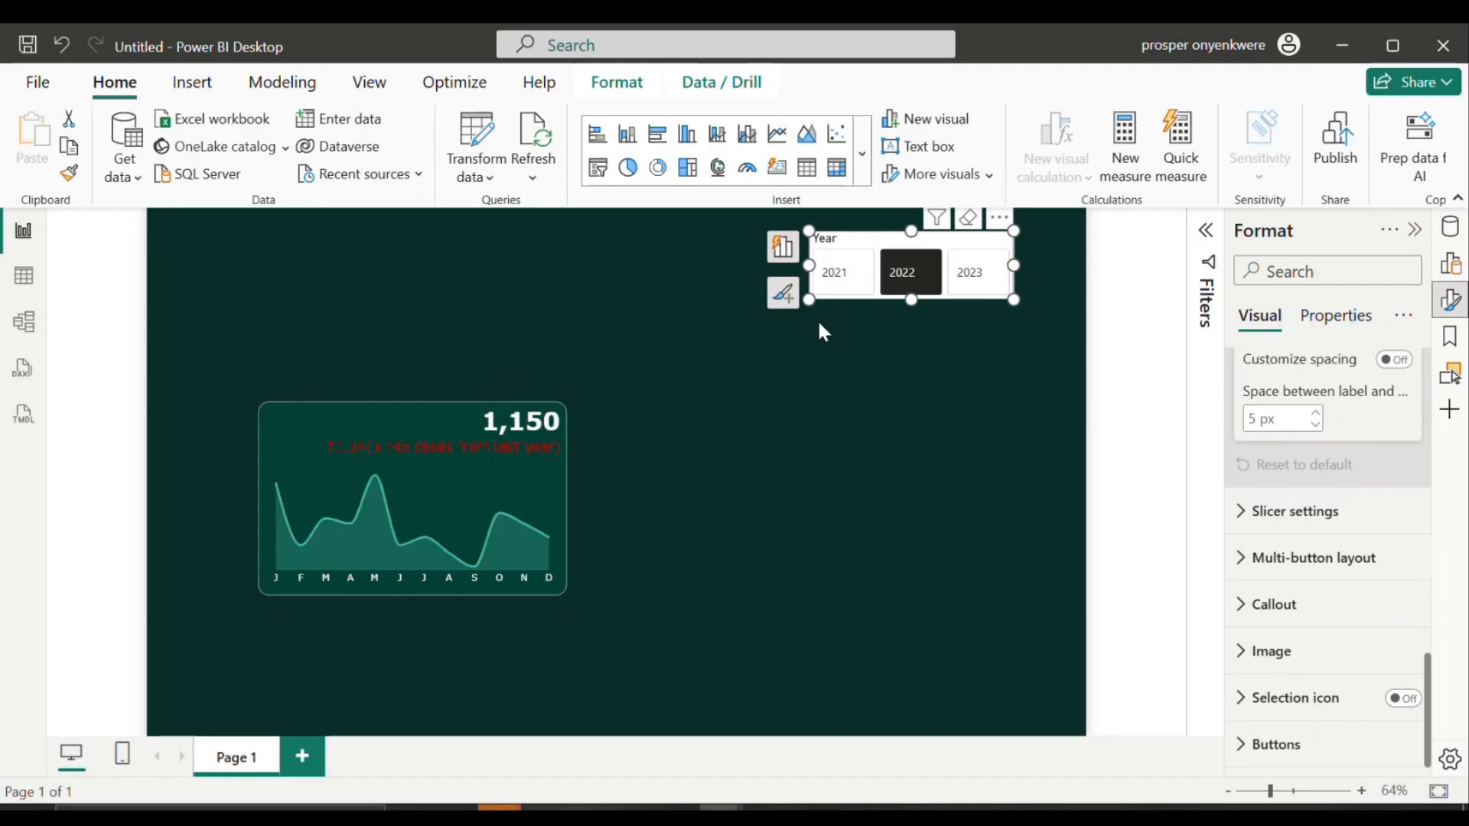
Step: Shrink the line chart in width and height and set its subtitle font size to 11
left_click(561, 498)
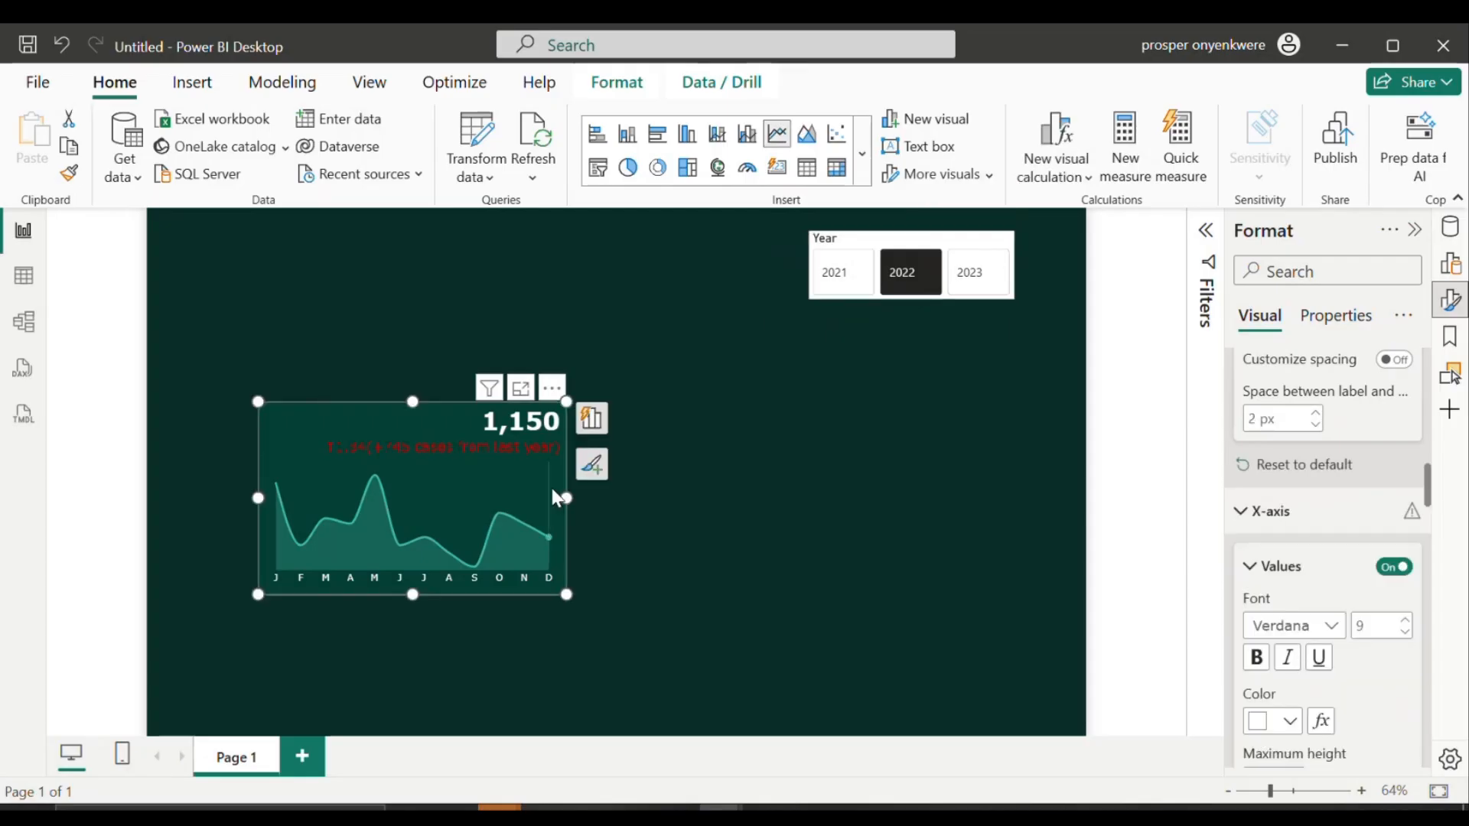
left_click_drag(554, 491, 516, 560)
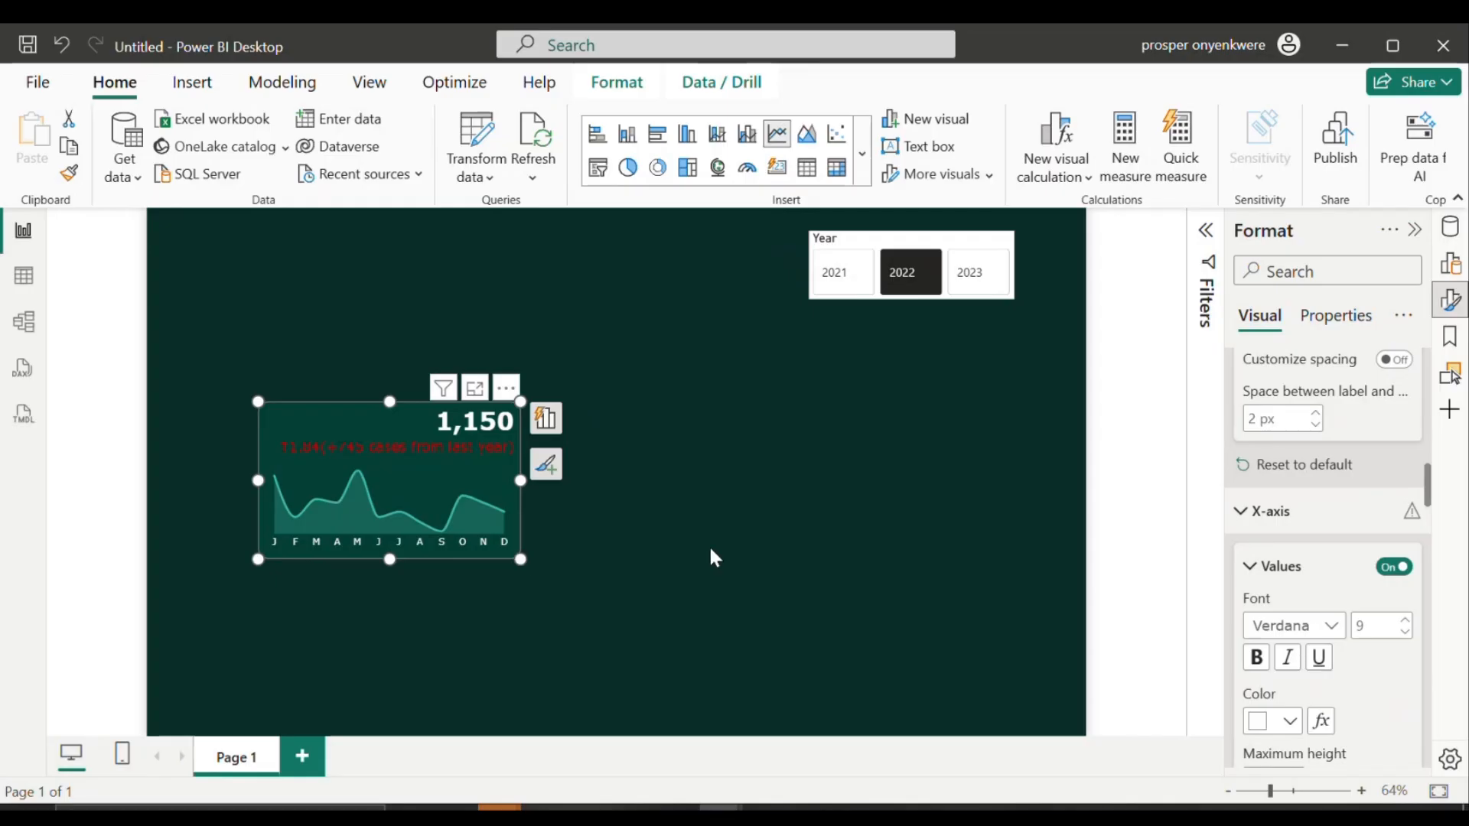
left_click_drag(1428, 490, 1442, 434)
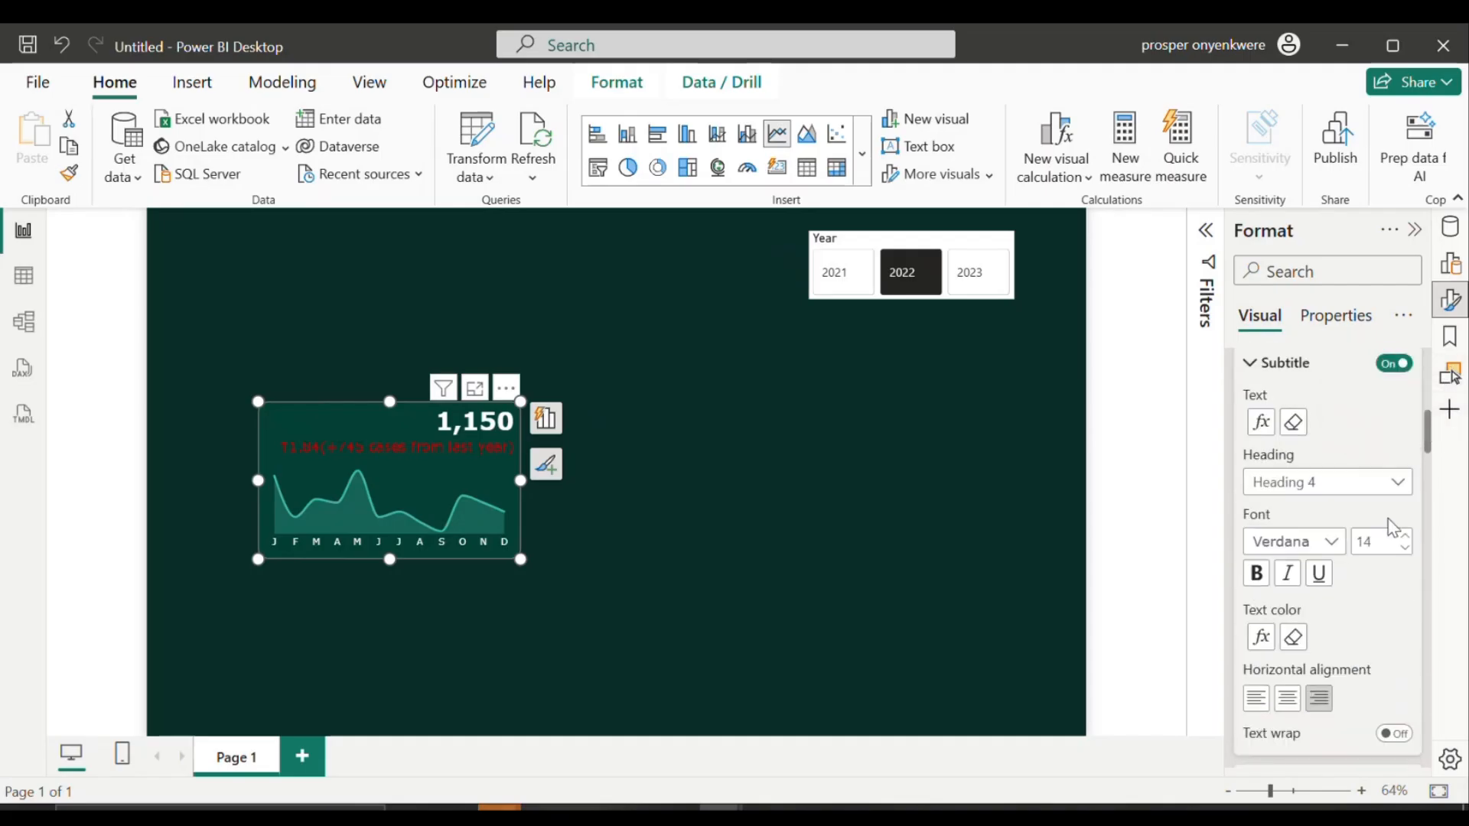
double_click(1378, 539)
type("11")
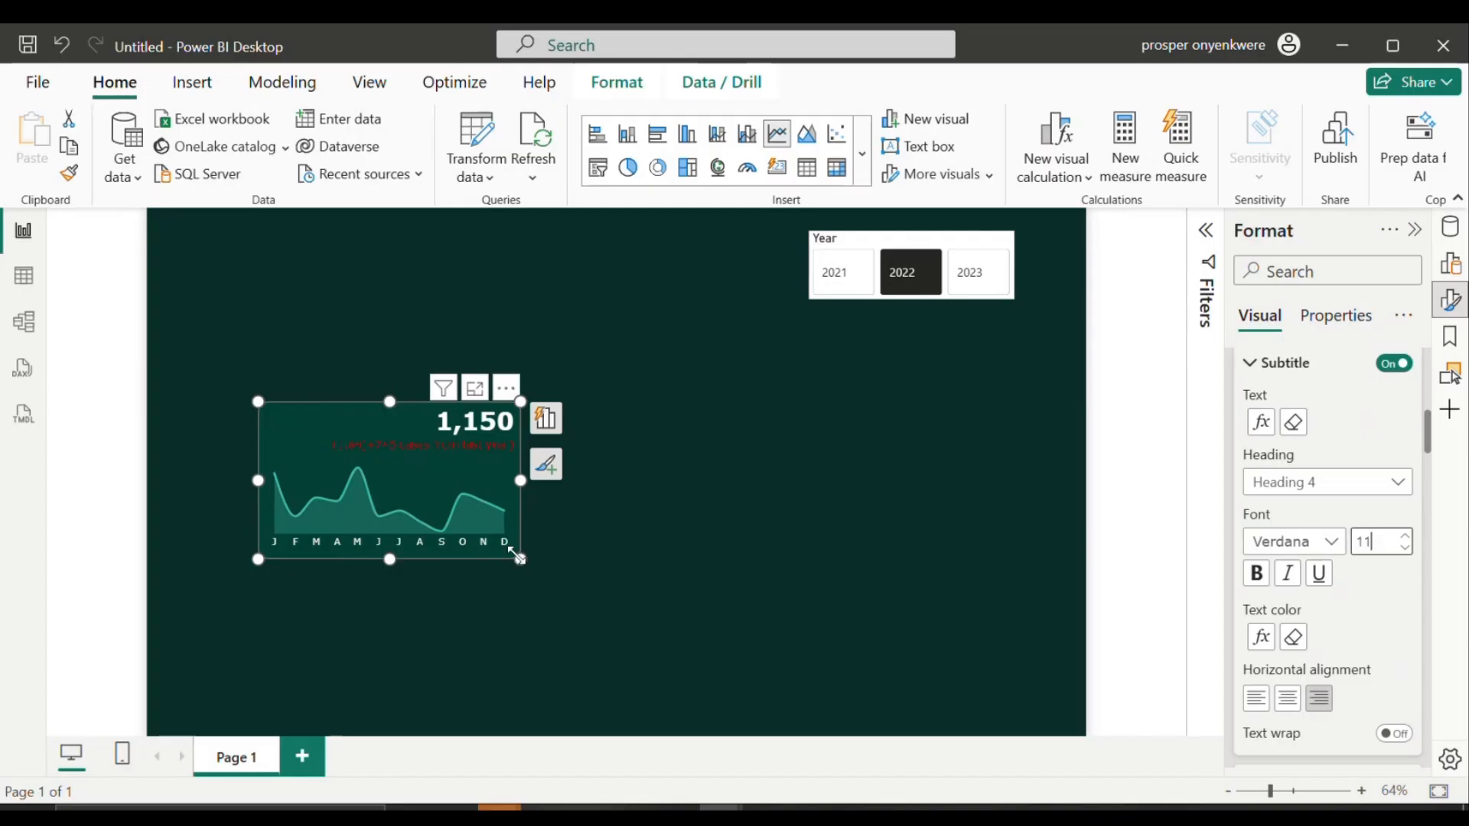
left_click_drag(517, 554, 497, 556)
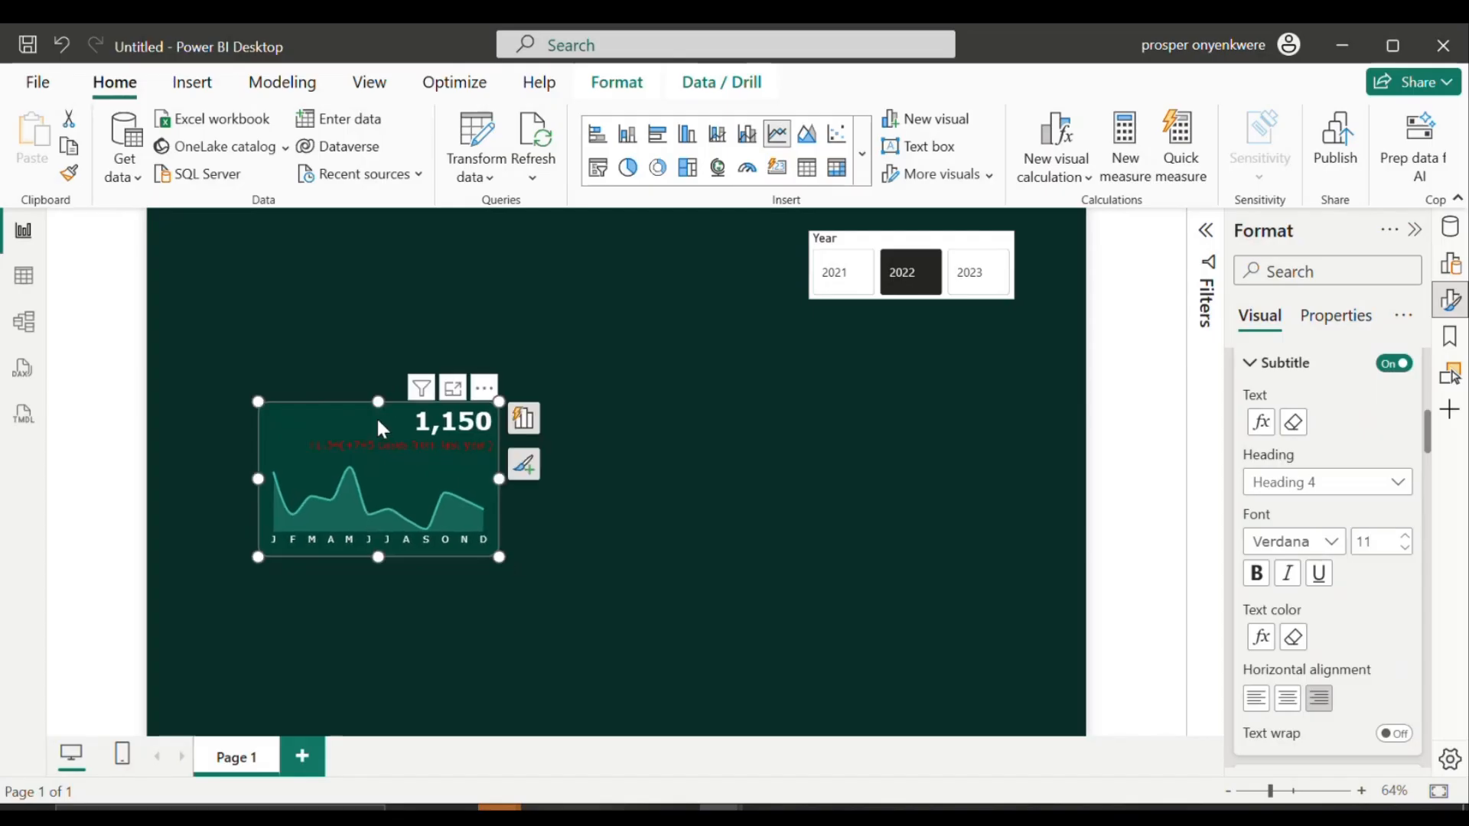
Step: Move the line chart to the left edge of the page, leaving room above it
left_click_drag(379, 424, 348, 296)
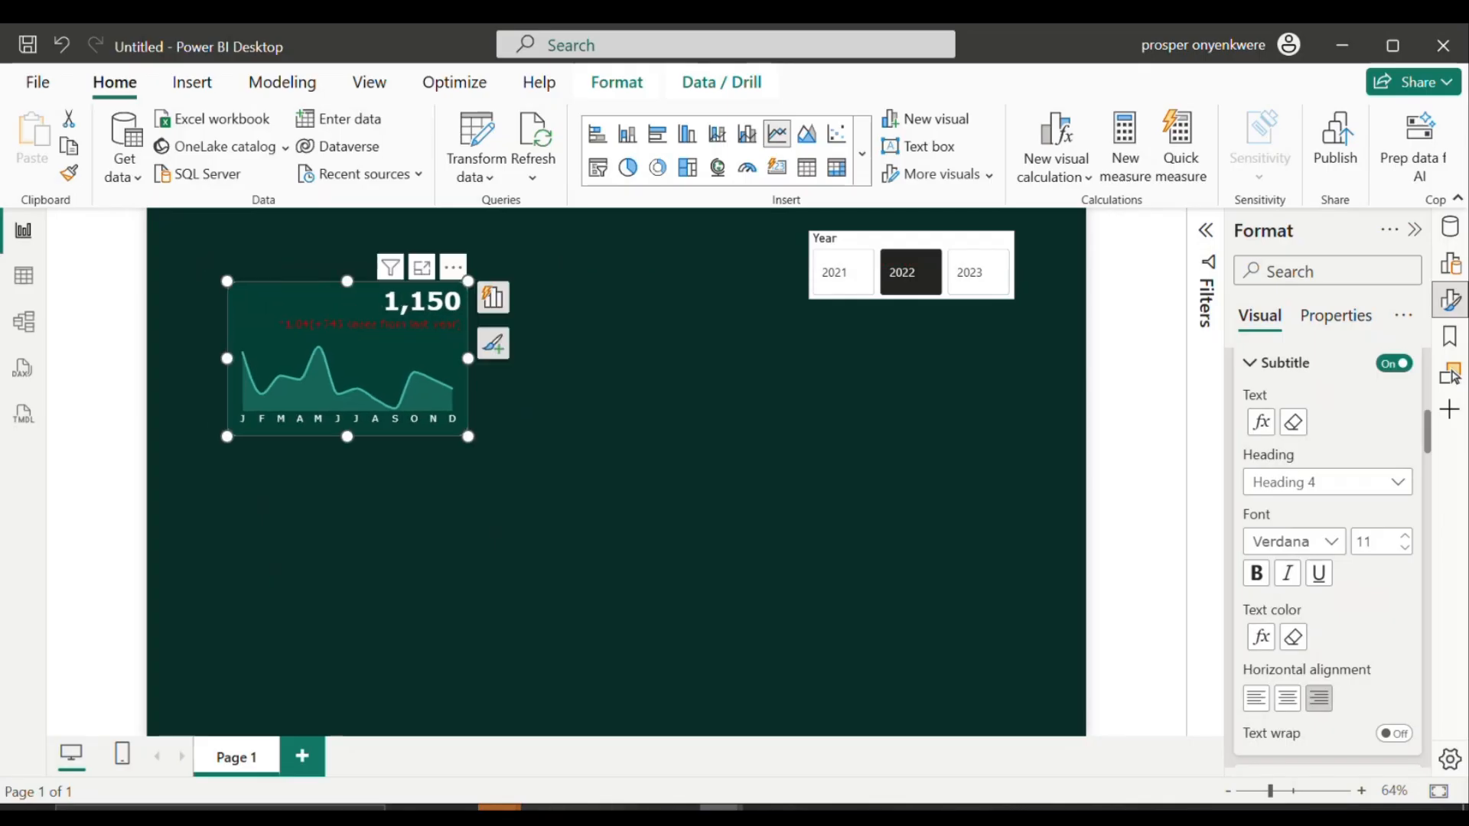
mouse_move(719, 807)
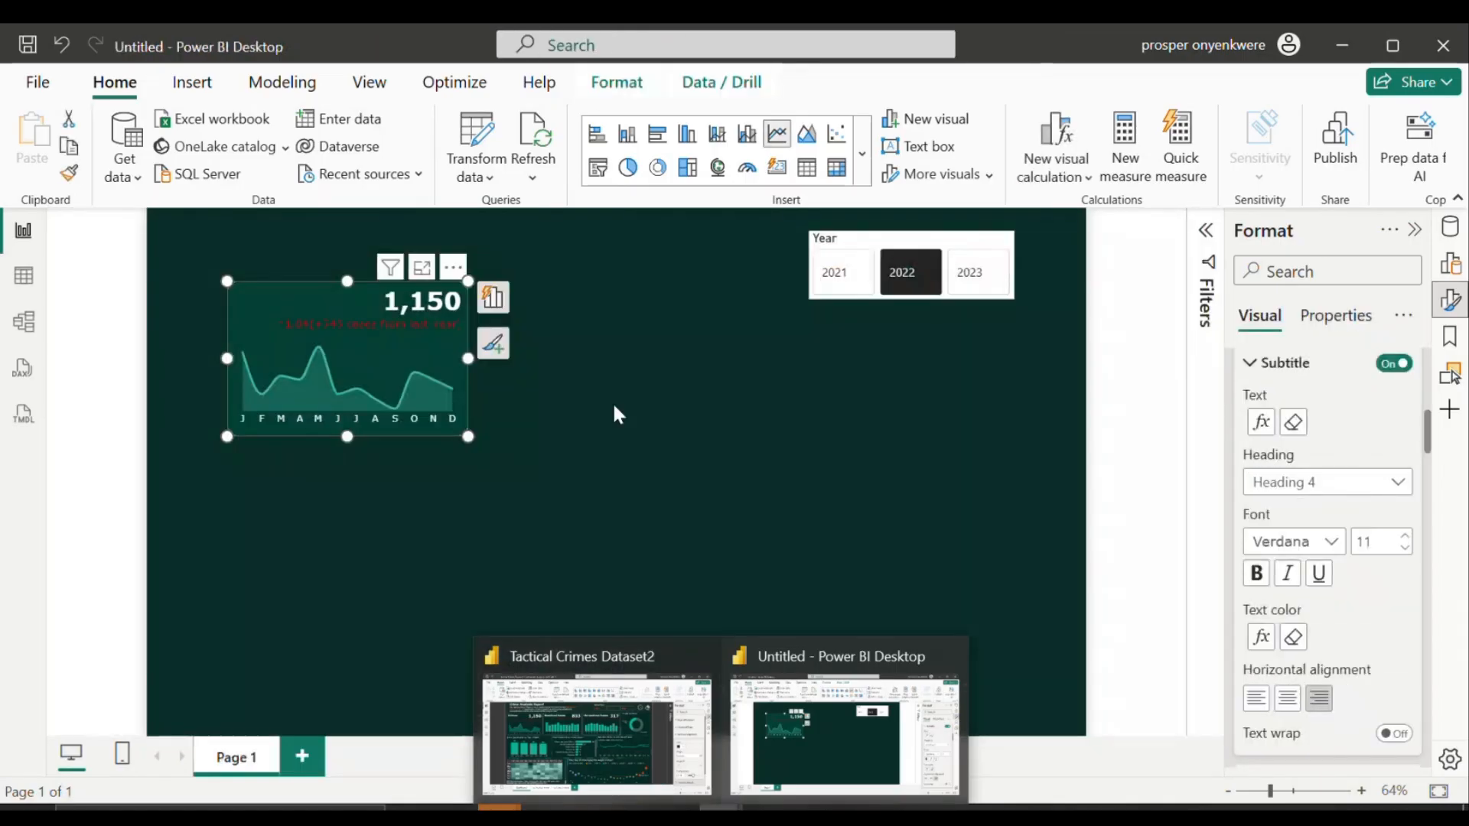
key("Escape")
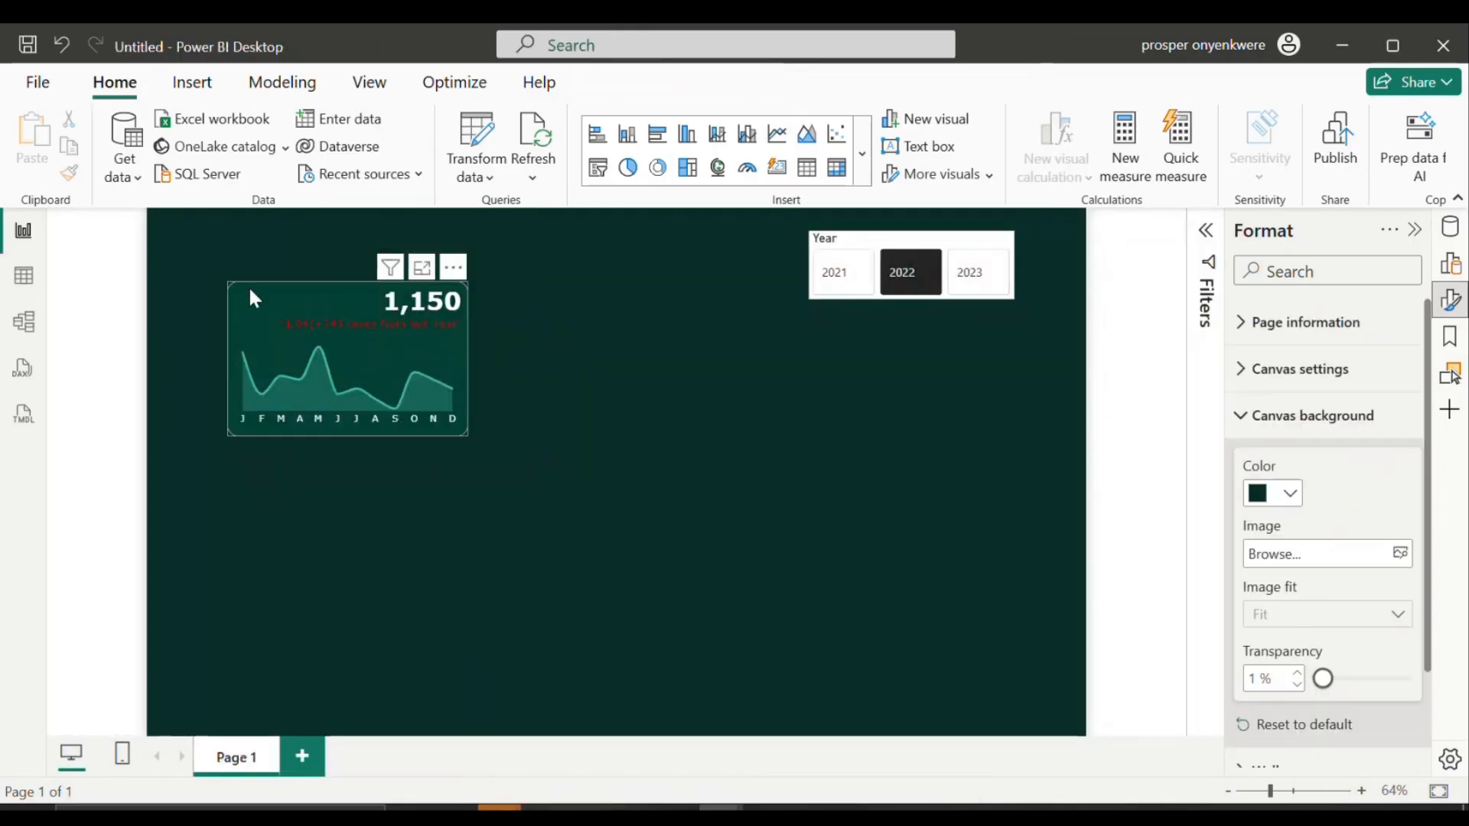
key("ctrl+z")
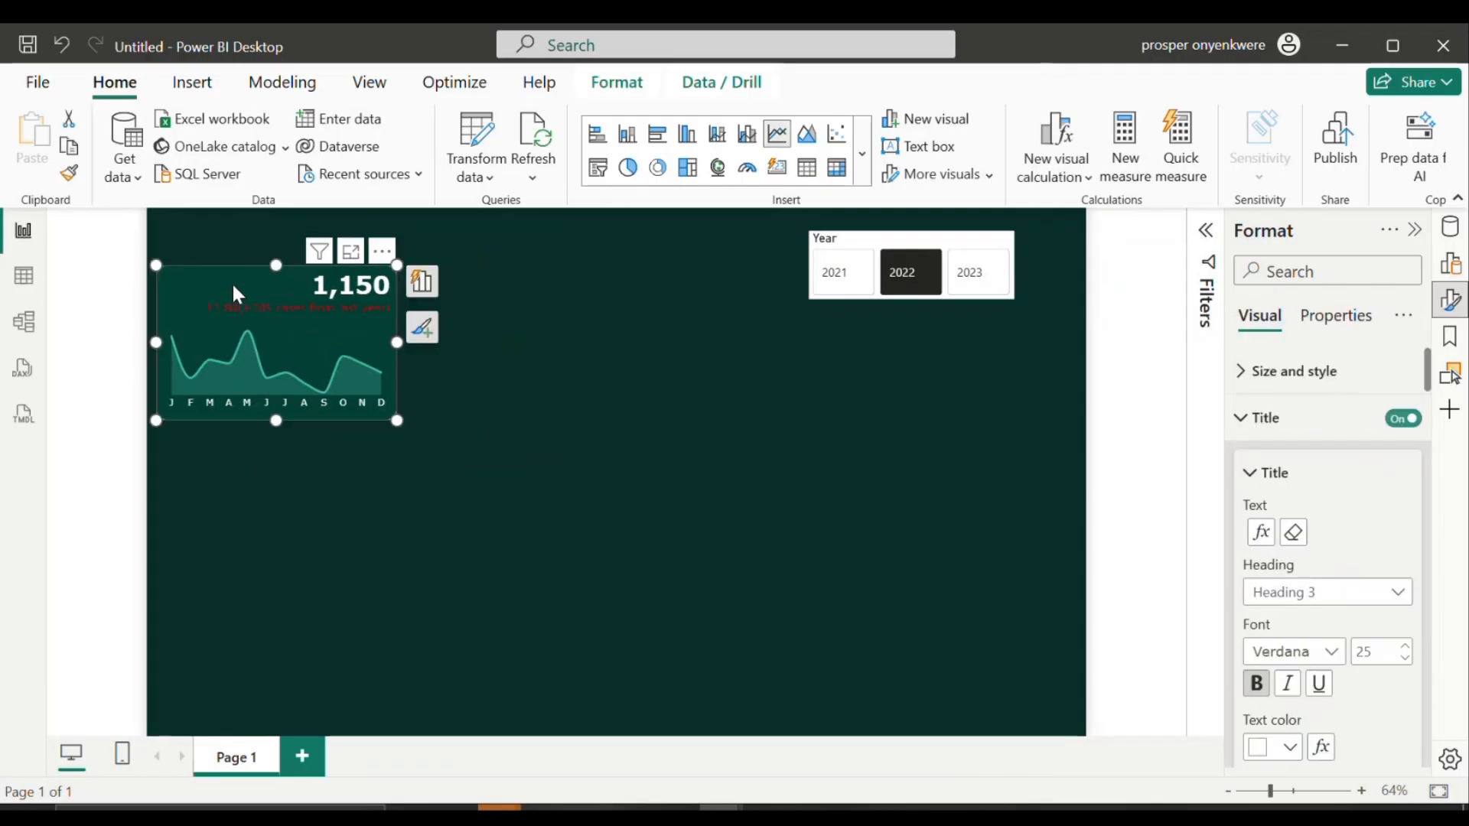
left_click_drag(232, 286, 232, 303)
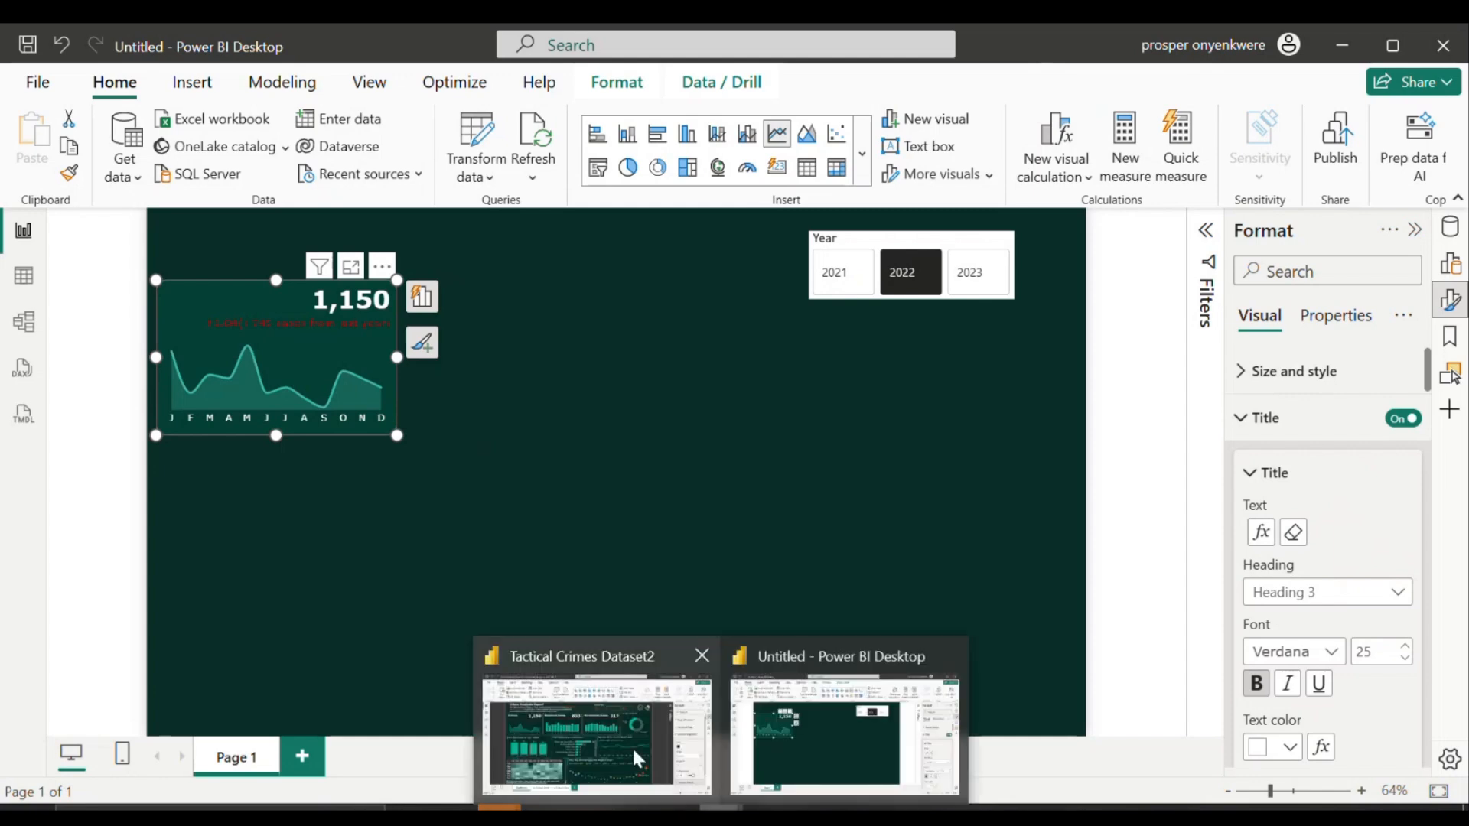
Step: Shrink the line chart slightly further and set the font size of its X-axis values to 8
mouse_move(632, 745)
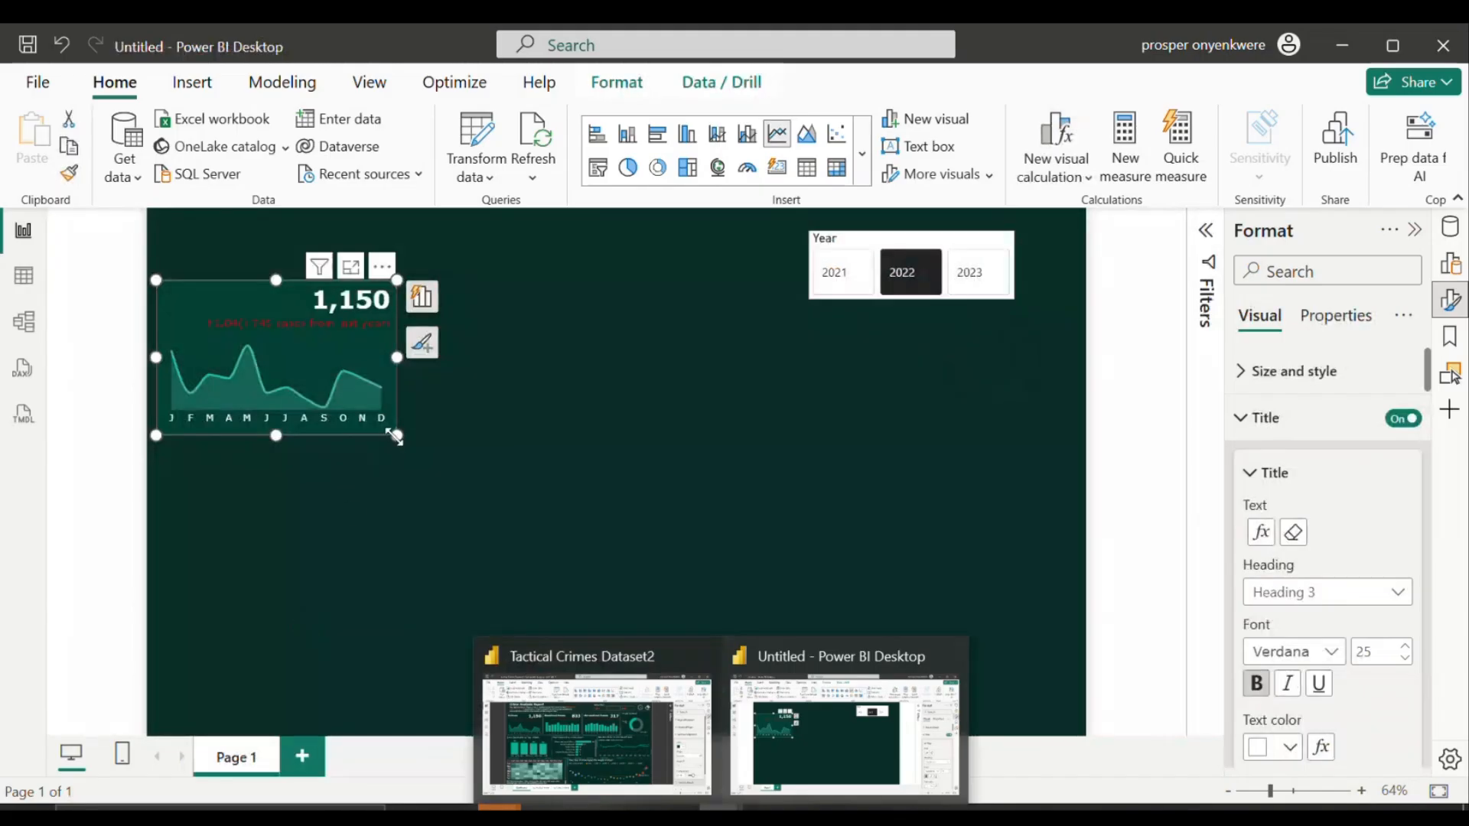
left_click_drag(397, 435, 386, 421)
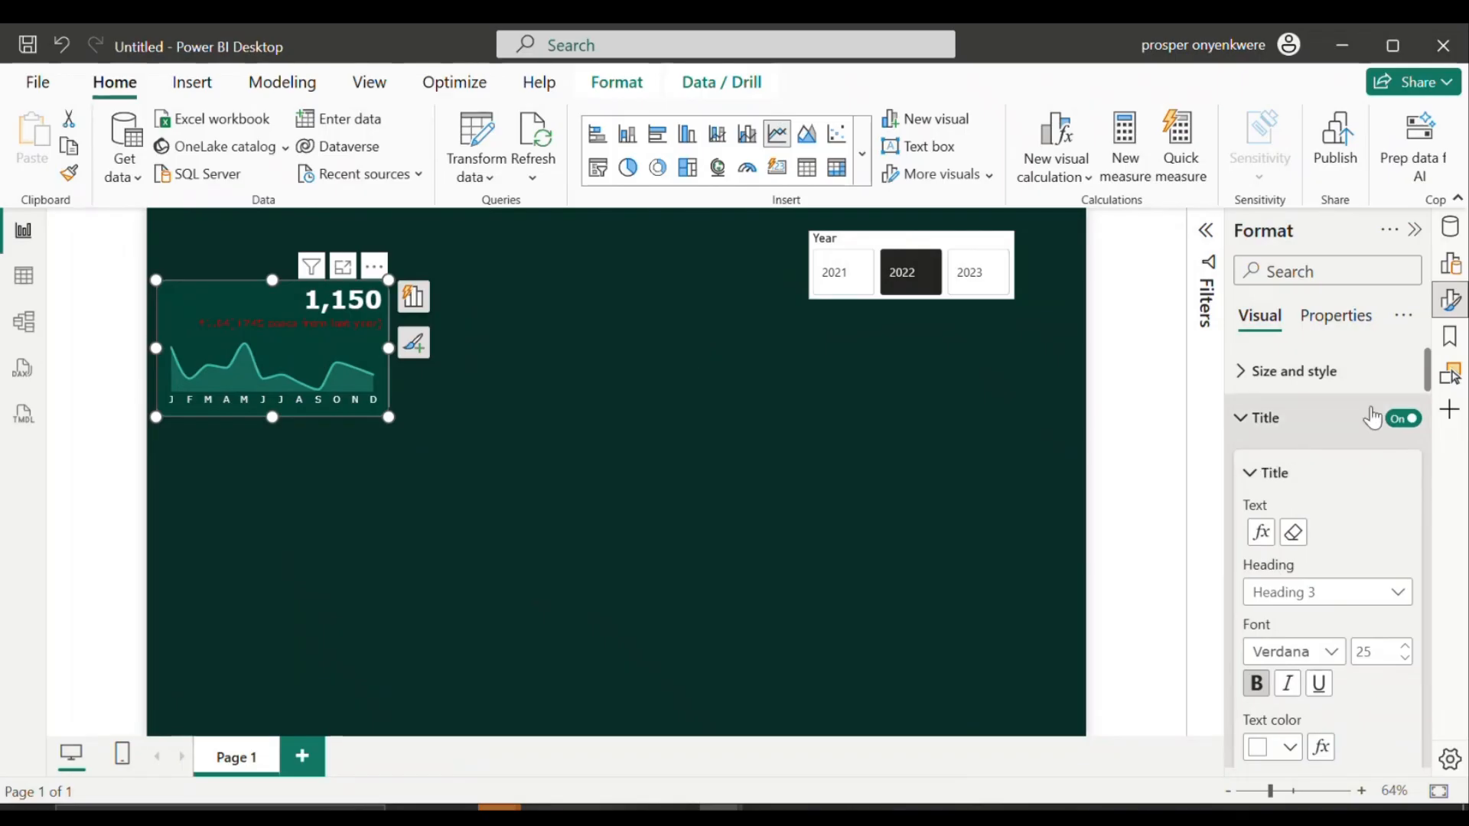
left_click_drag(1433, 373, 1454, 501)
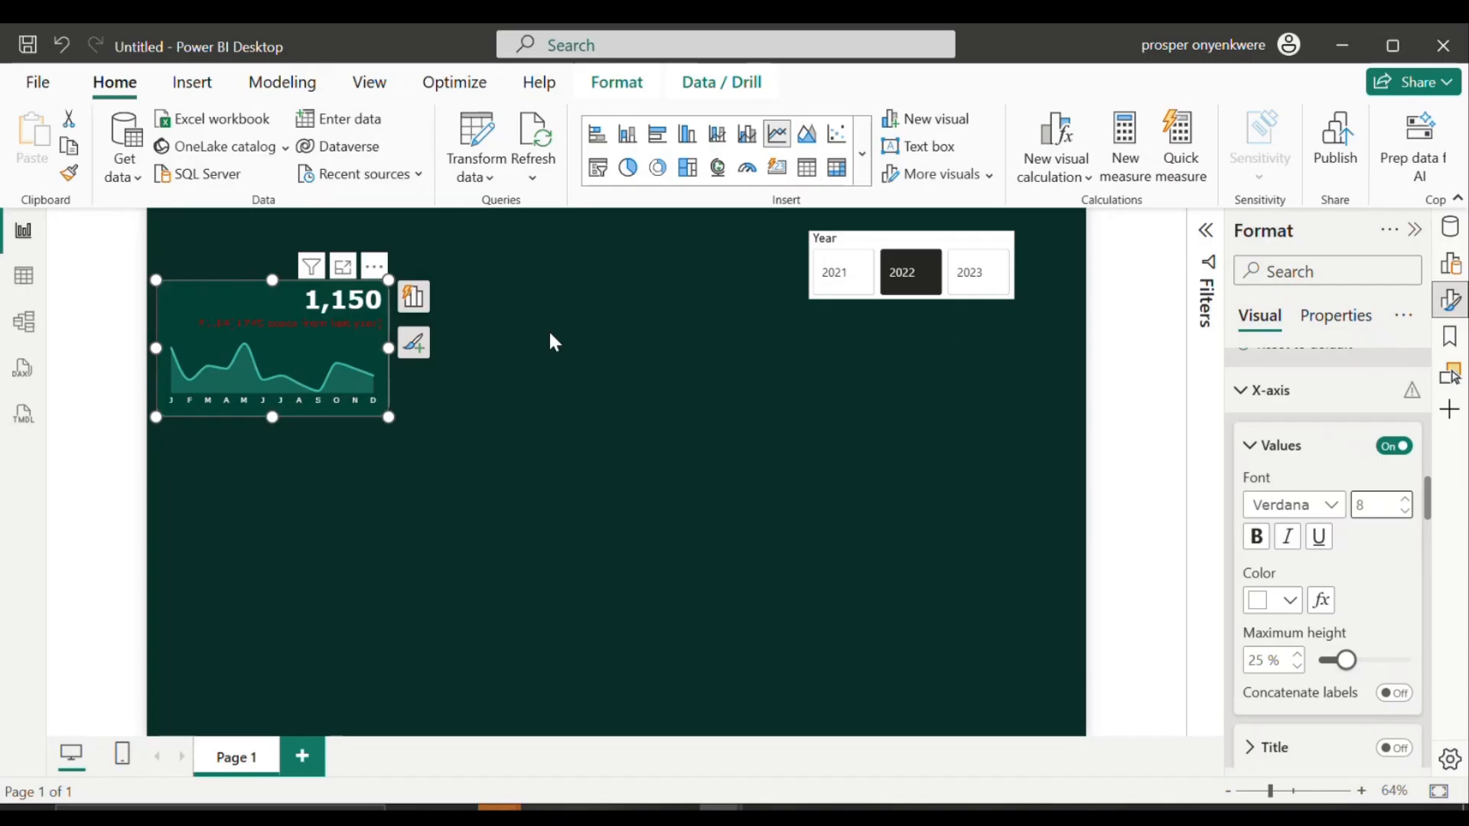
Step: Insert a blank text box on the report page
left_click(503, 313)
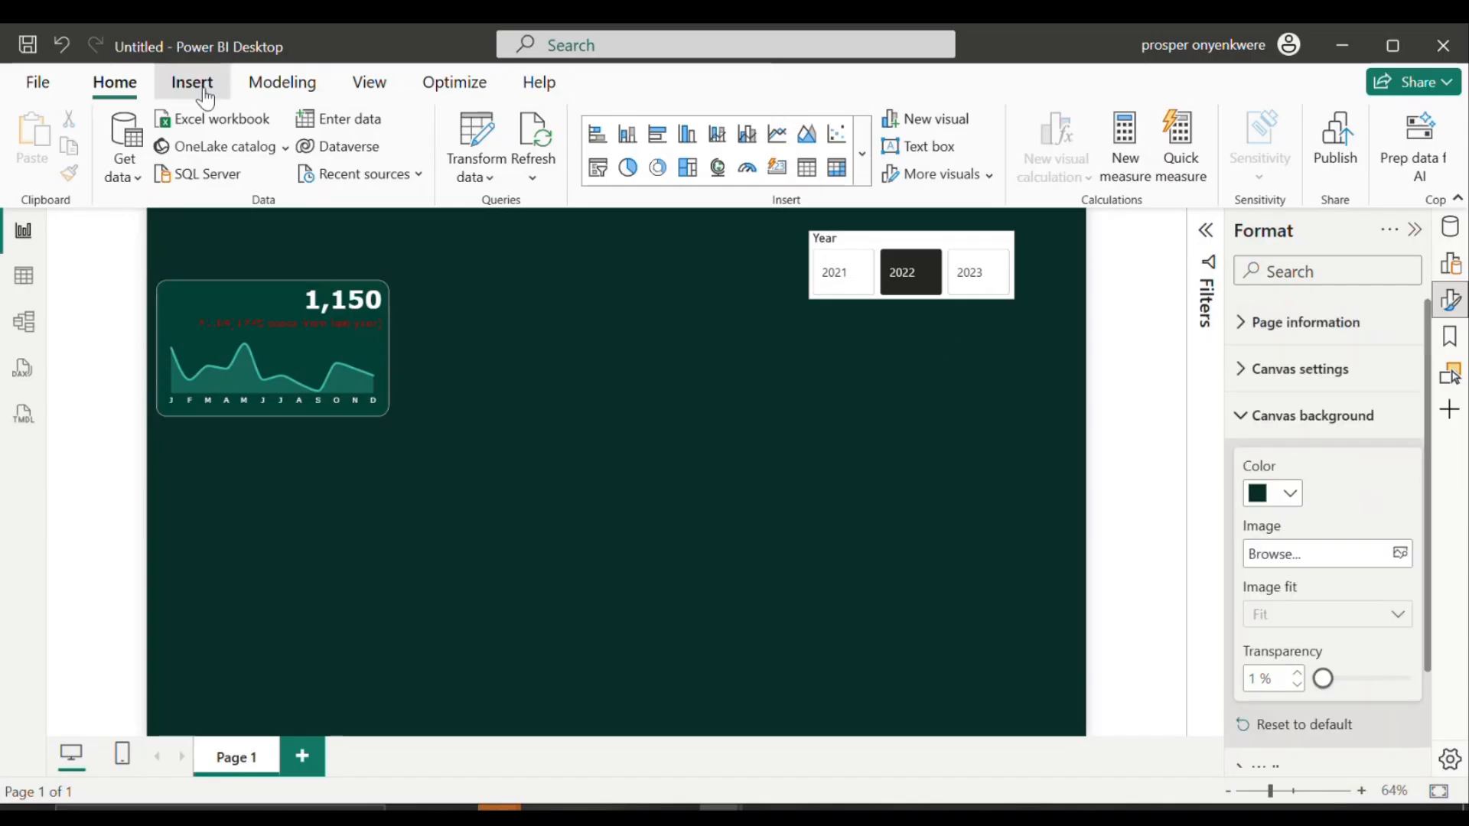
left_click(192, 83)
left_click(965, 134)
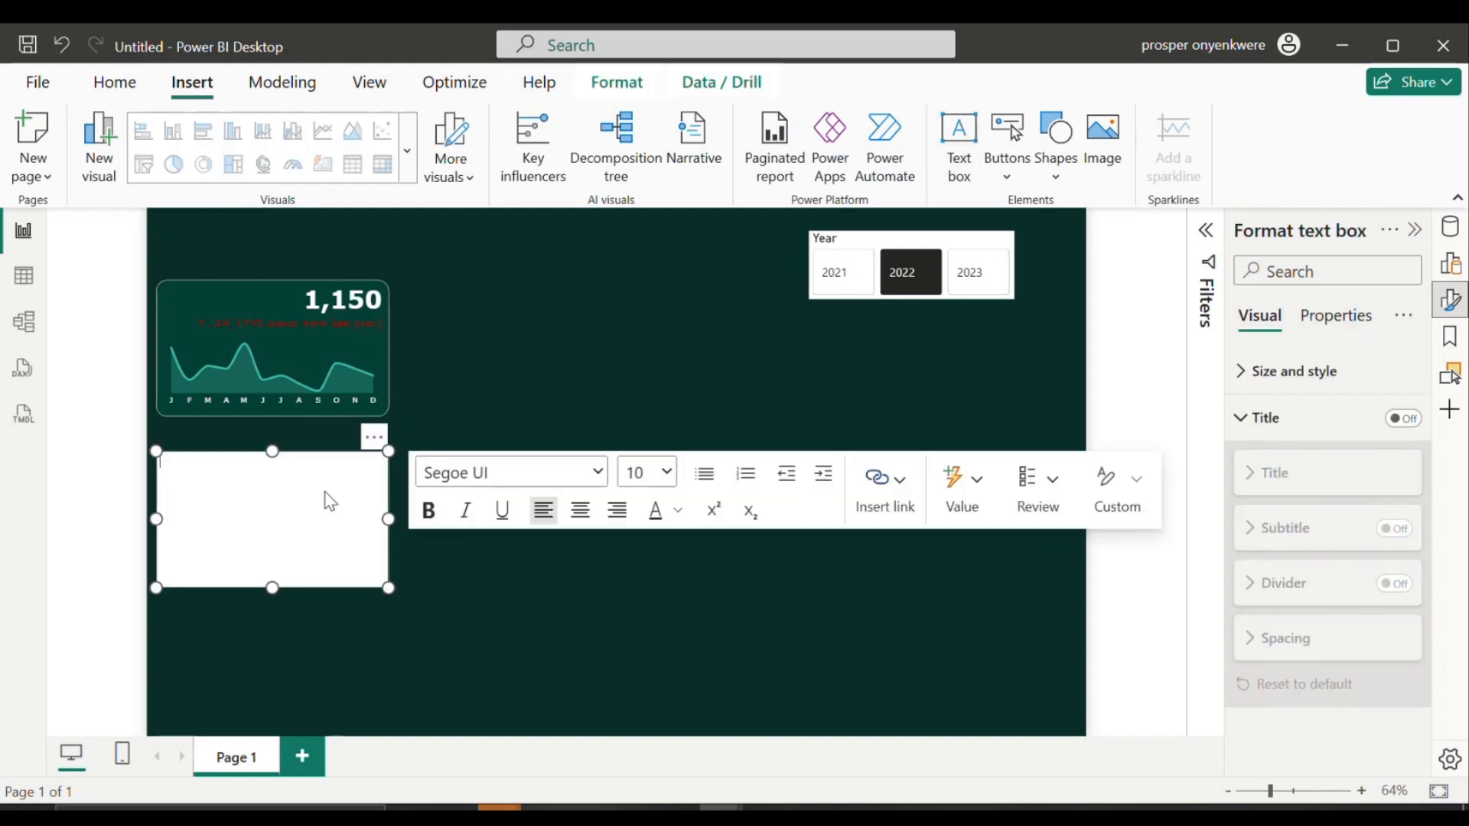
Step: Enter the label Crimes in the blank text box
type("Crimes")
left_click(482, 472)
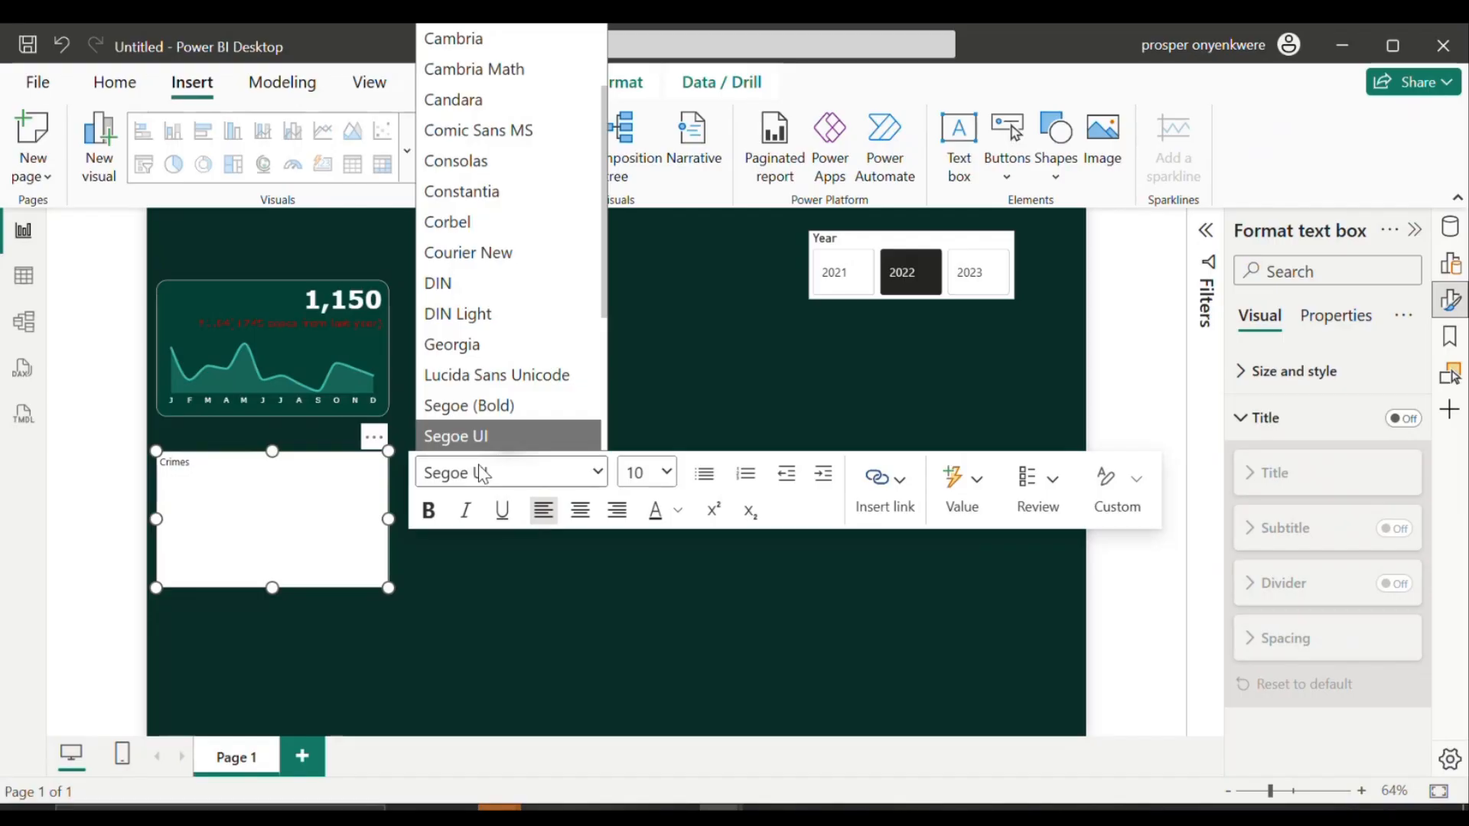
key("v")
key("Return")
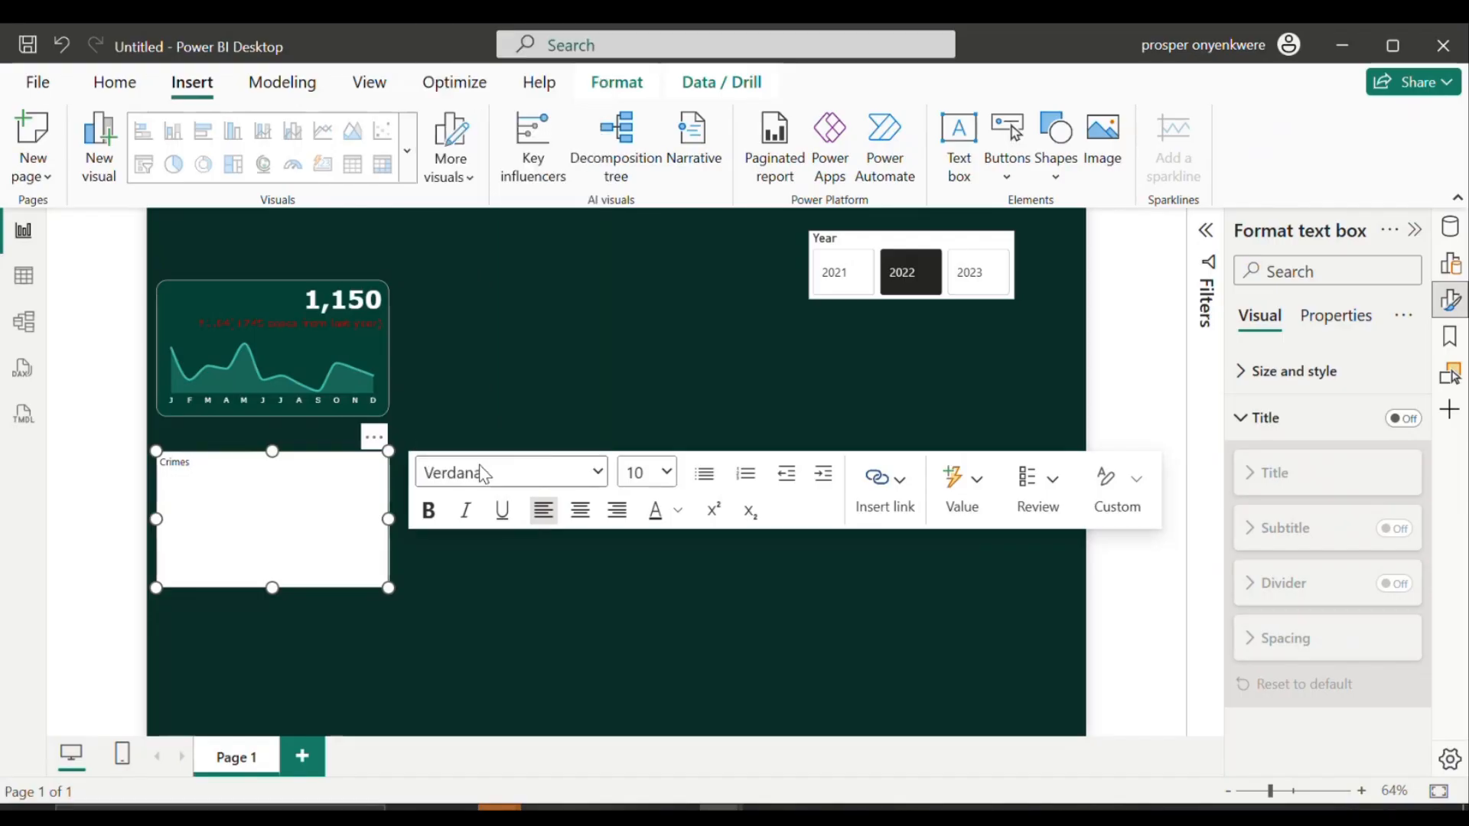
left_click(647, 478)
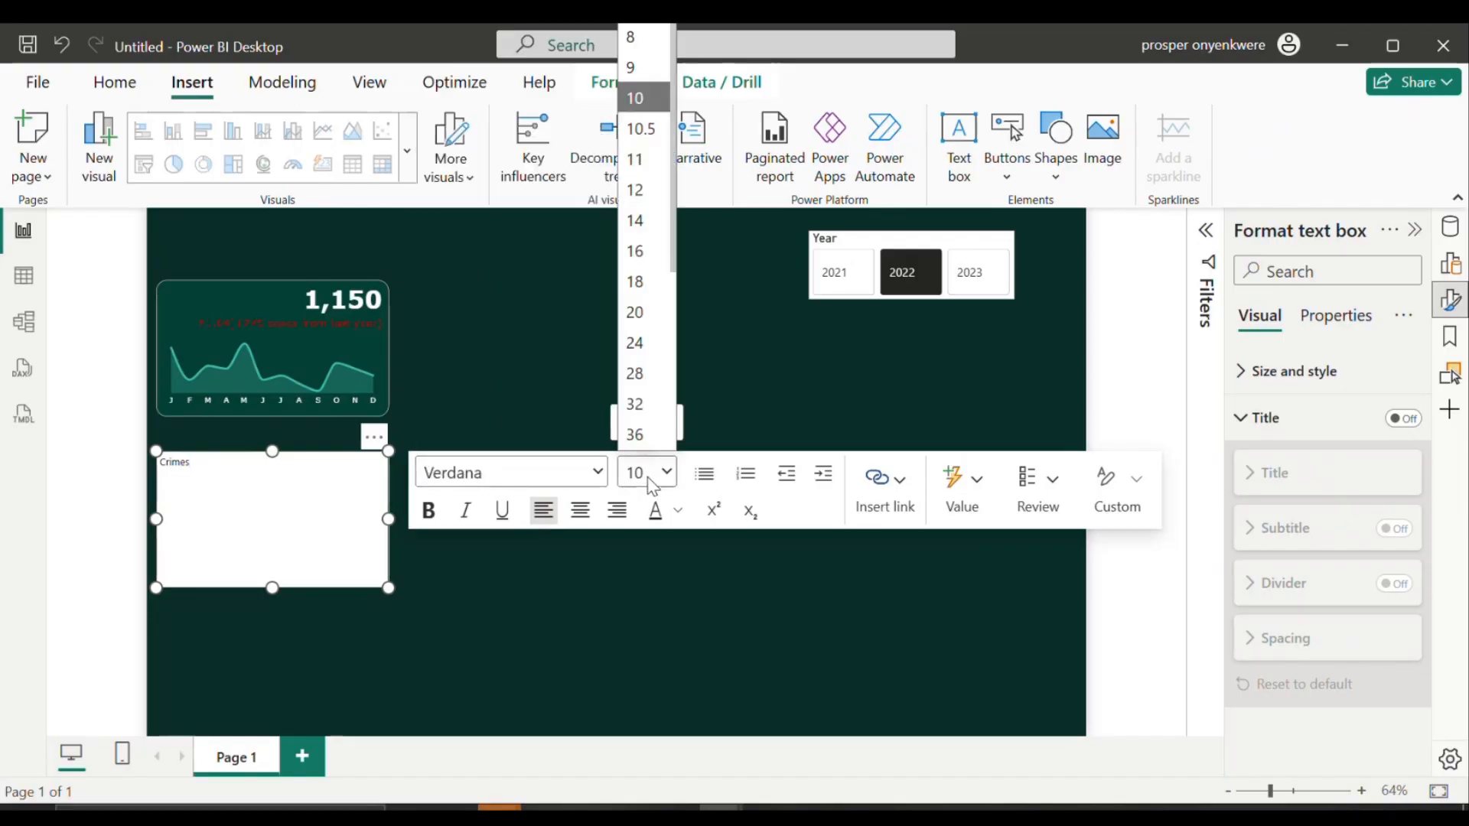
left_click(636, 249)
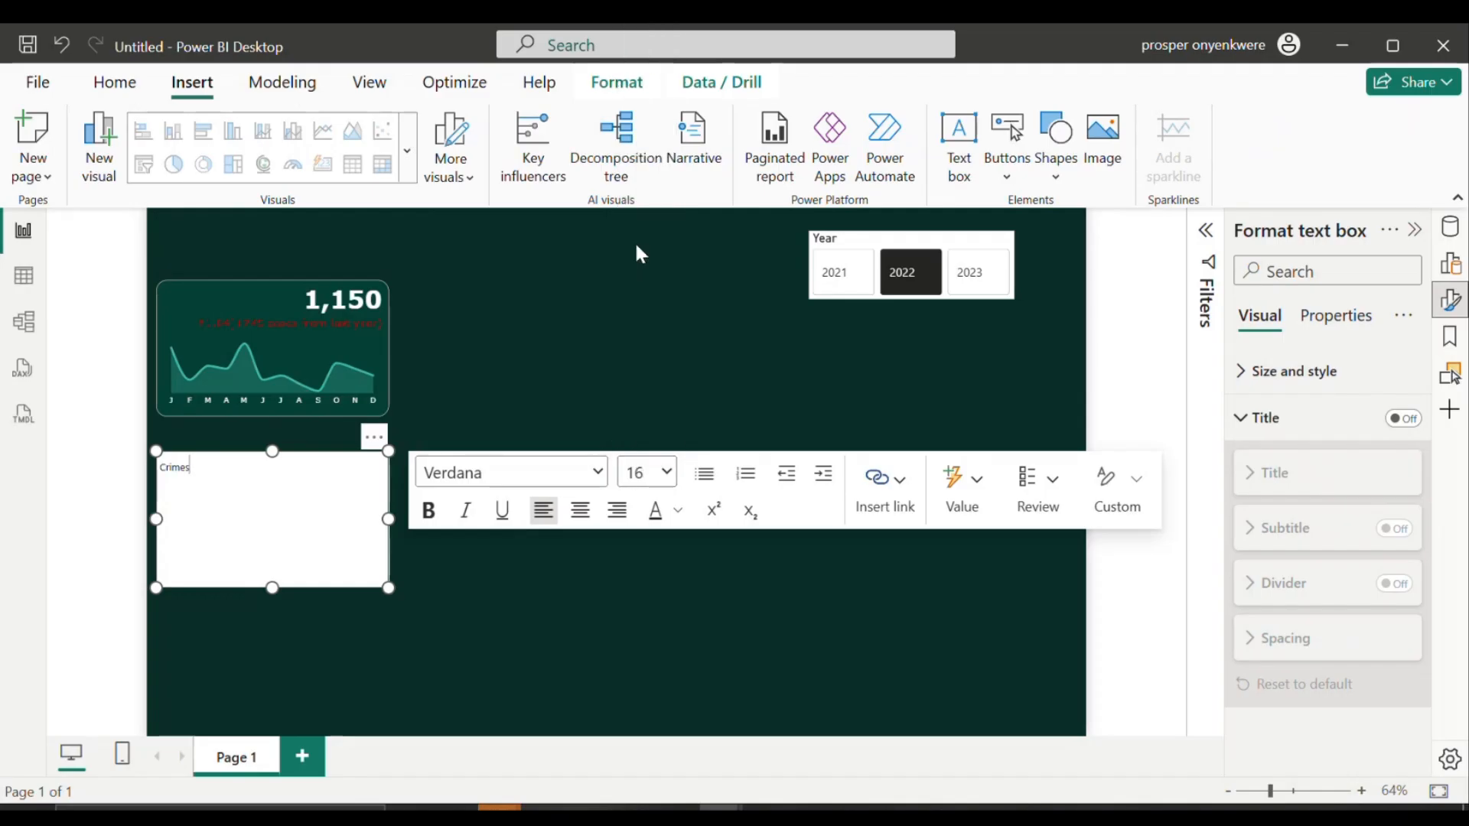
Step: Format the whole Crimes label as bold white Verdana text at size 16
key("ctrl+a")
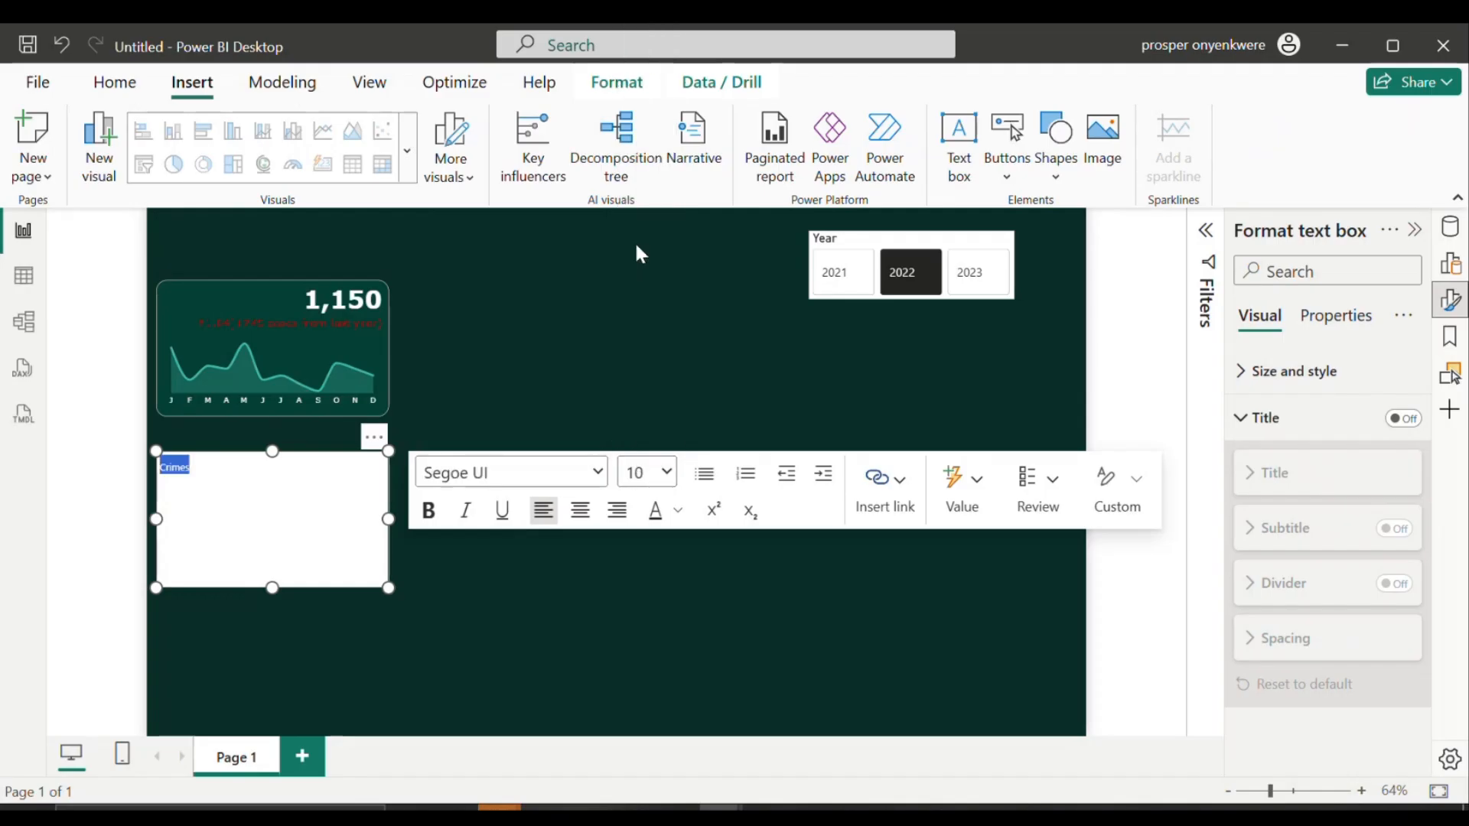
left_click(569, 475)
key("v")
key("Return")
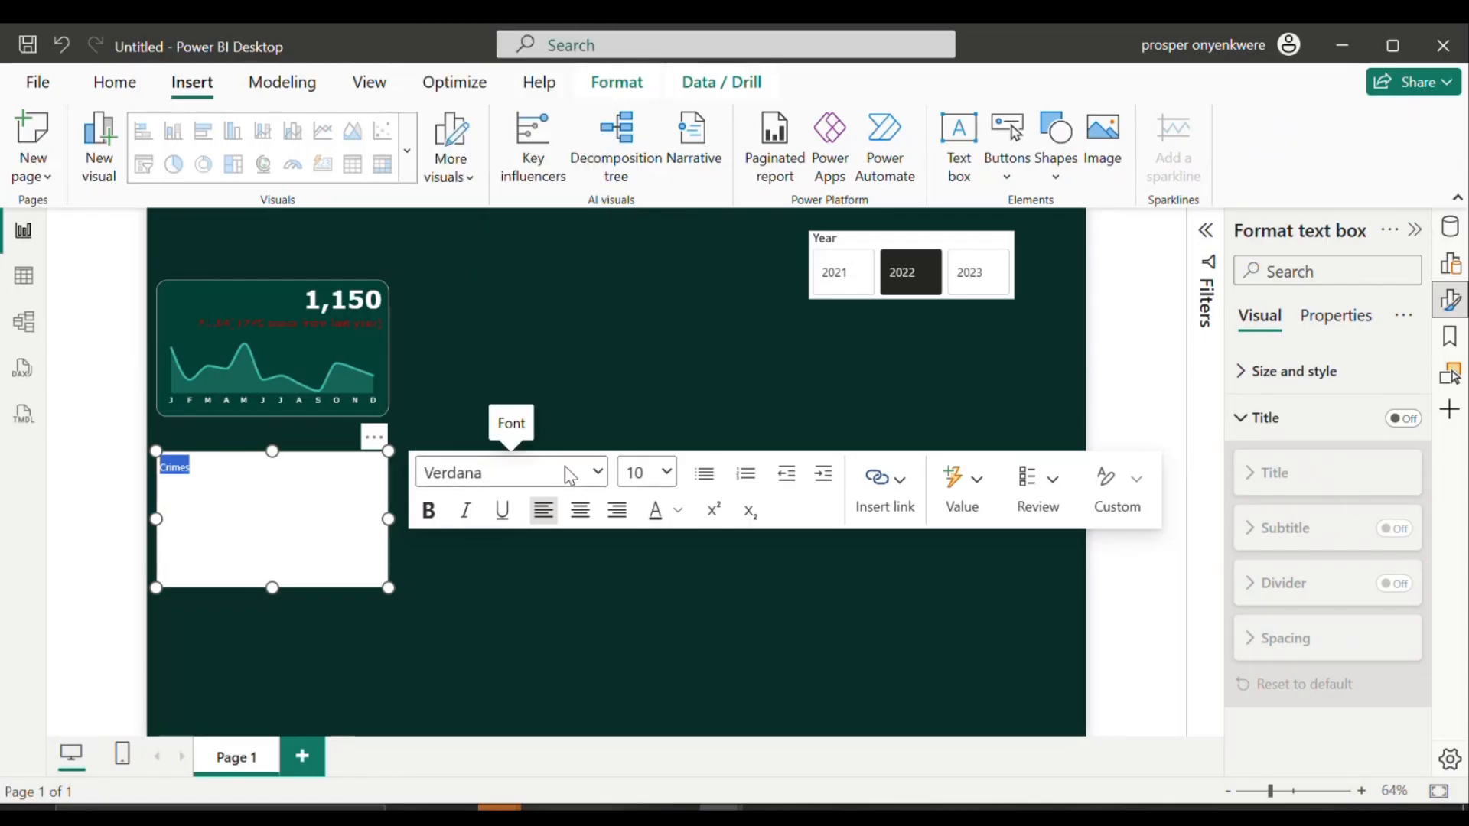
left_click(667, 474)
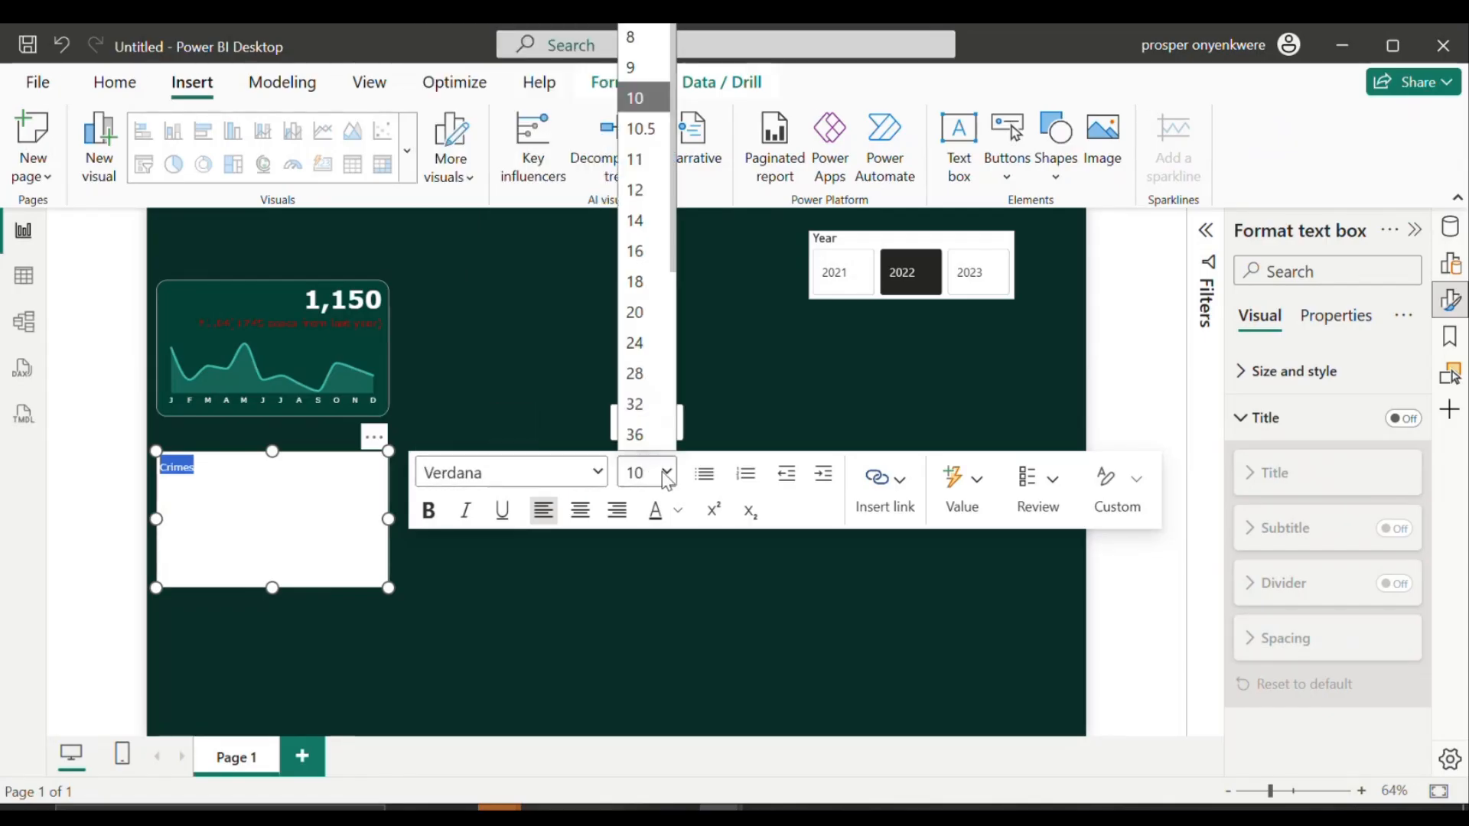
left_click(636, 251)
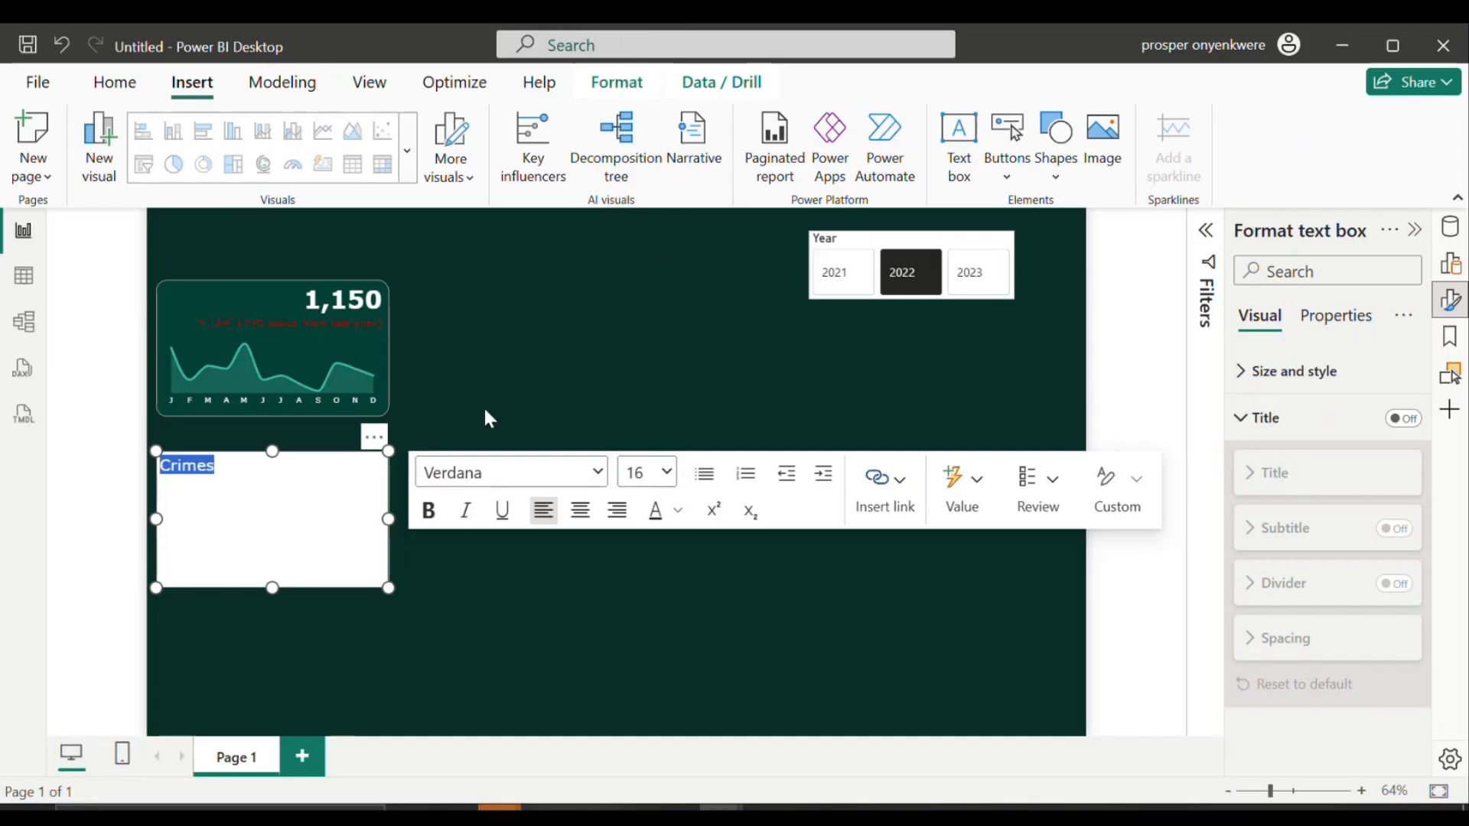
left_click(428, 510)
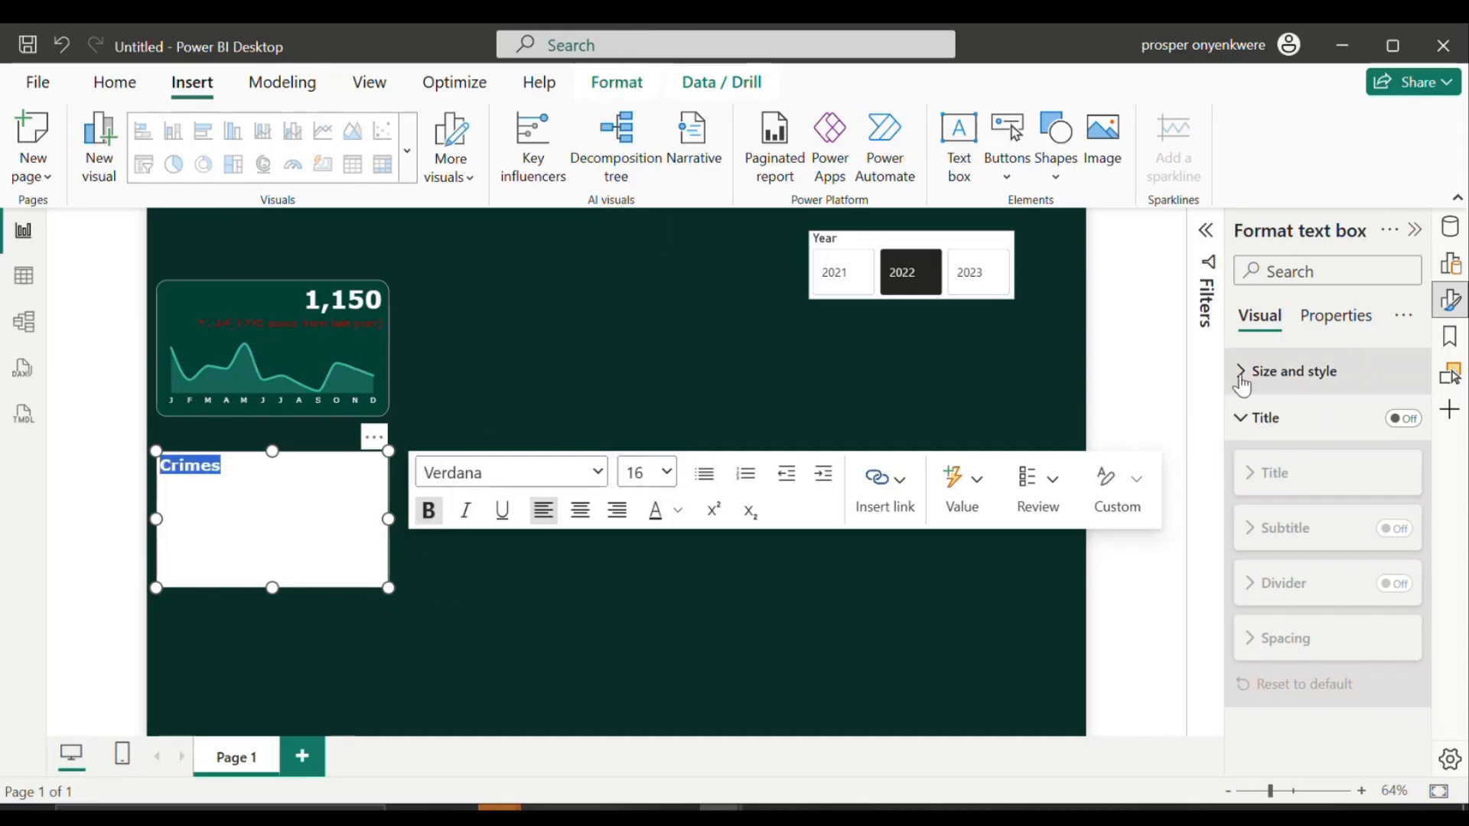
left_click(677, 510)
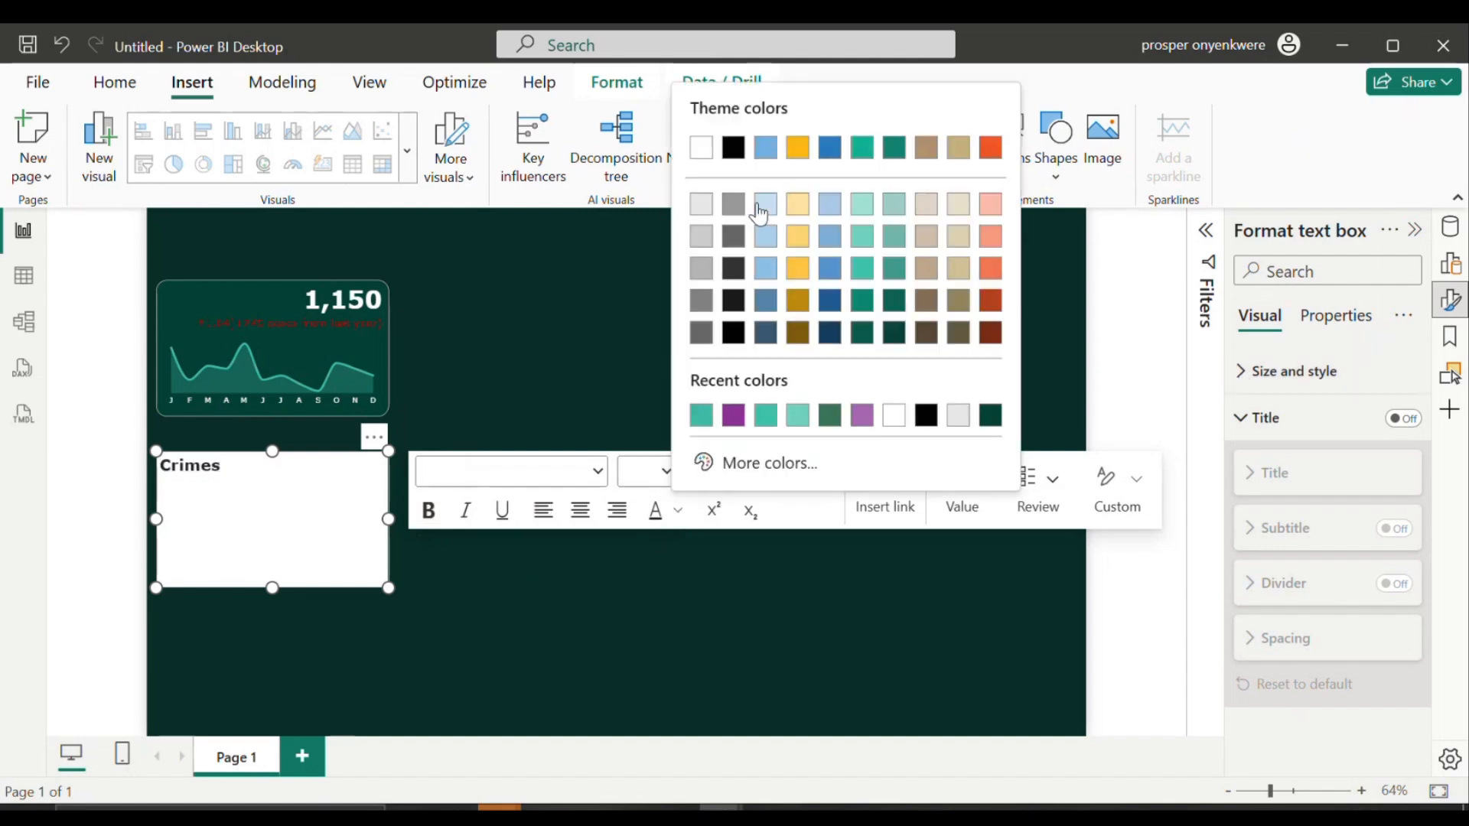
left_click(701, 146)
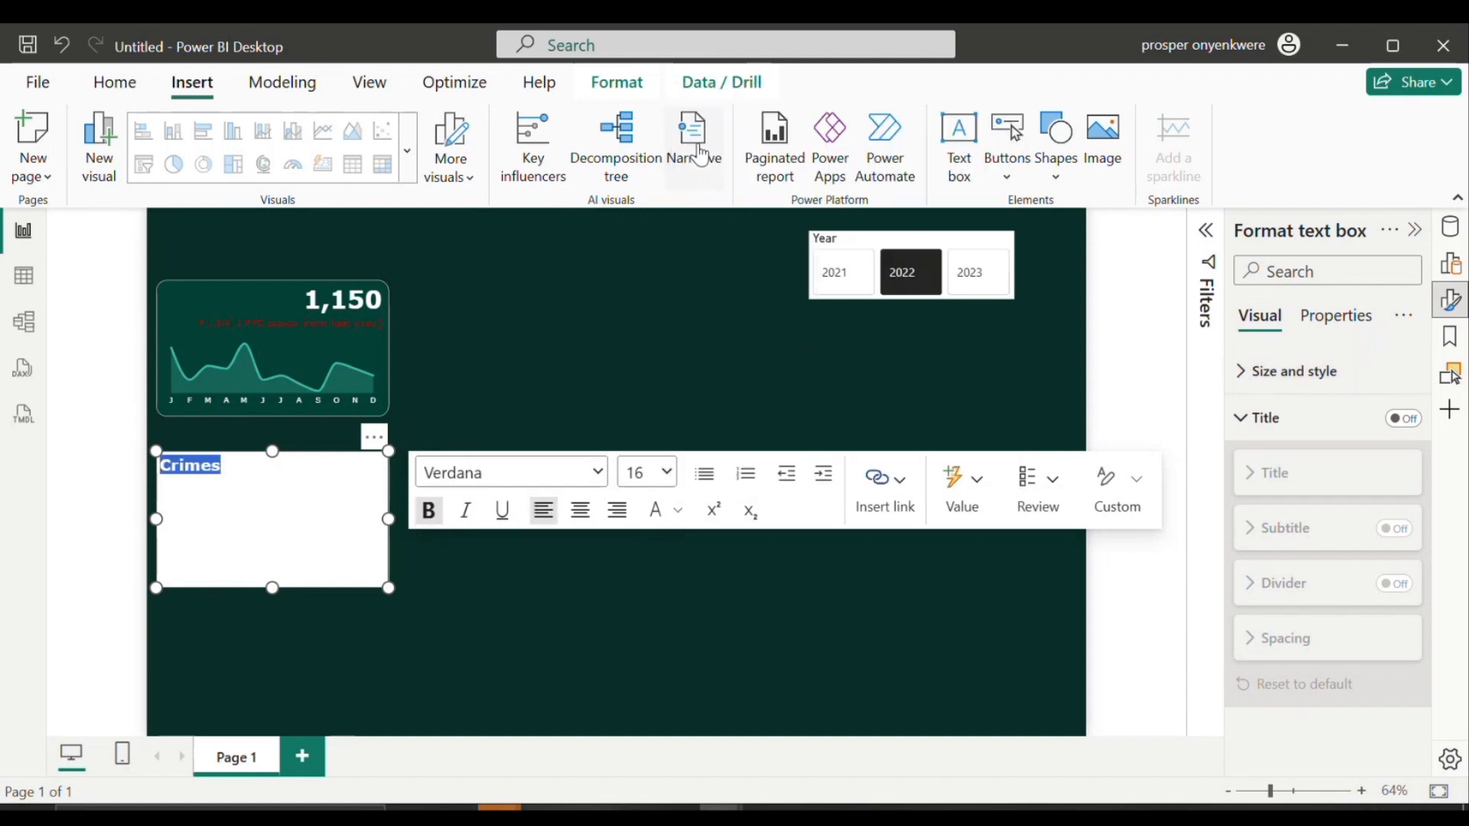
Step: Turn off the background of the Crimes text box
left_click(1239, 371)
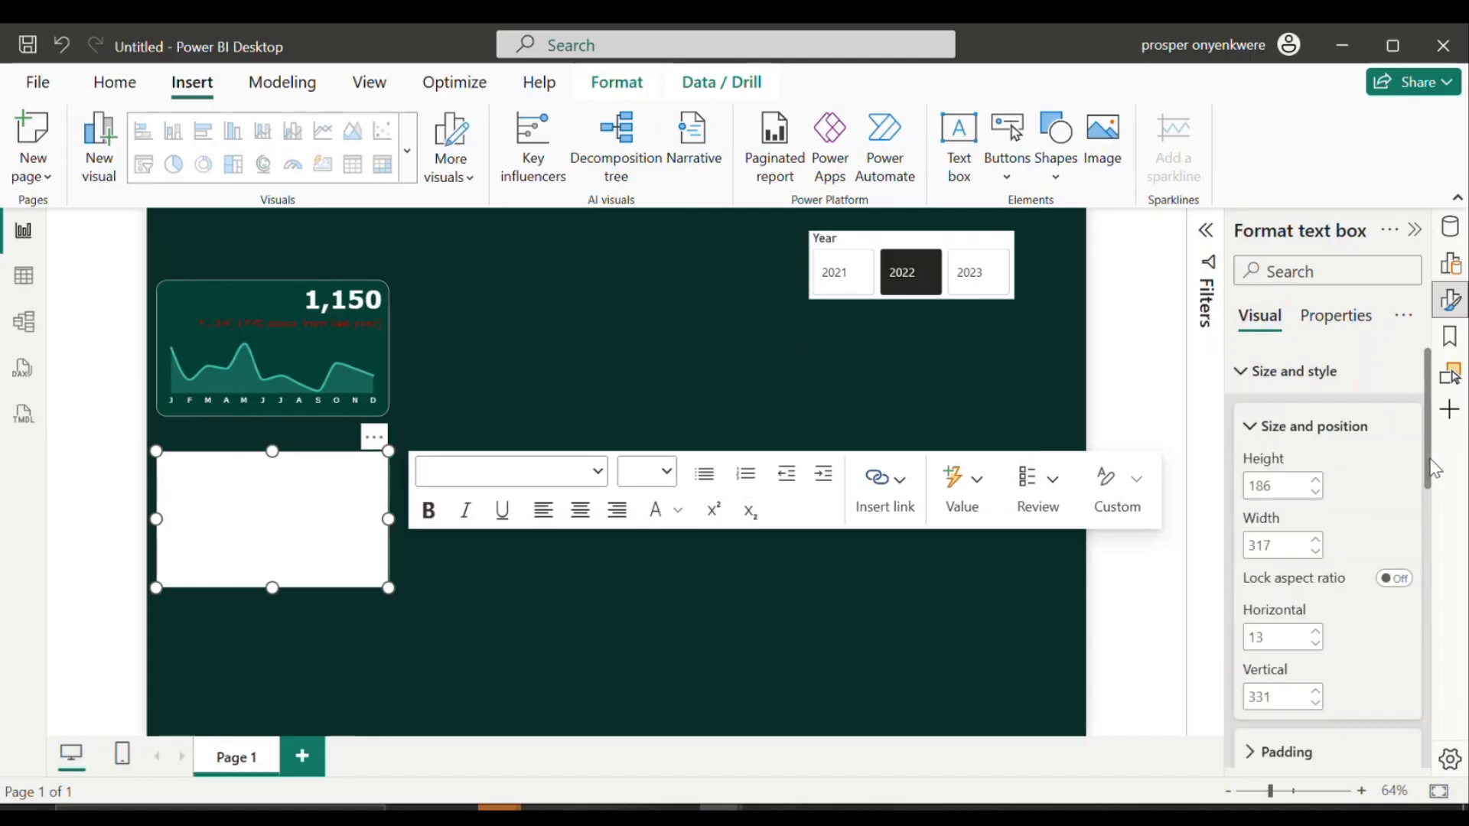
left_click_drag(1429, 468, 1427, 556)
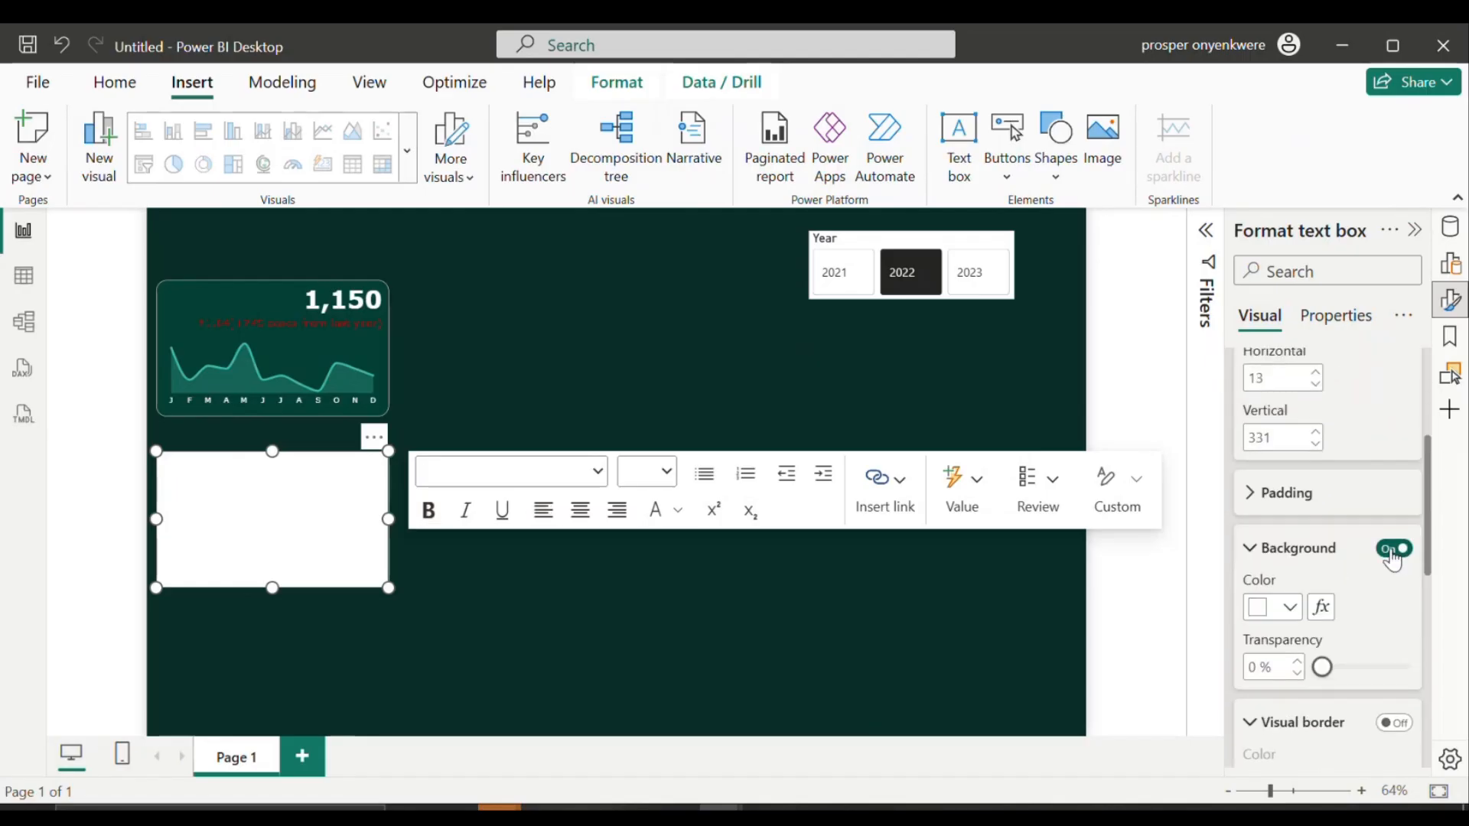
left_click(1394, 549)
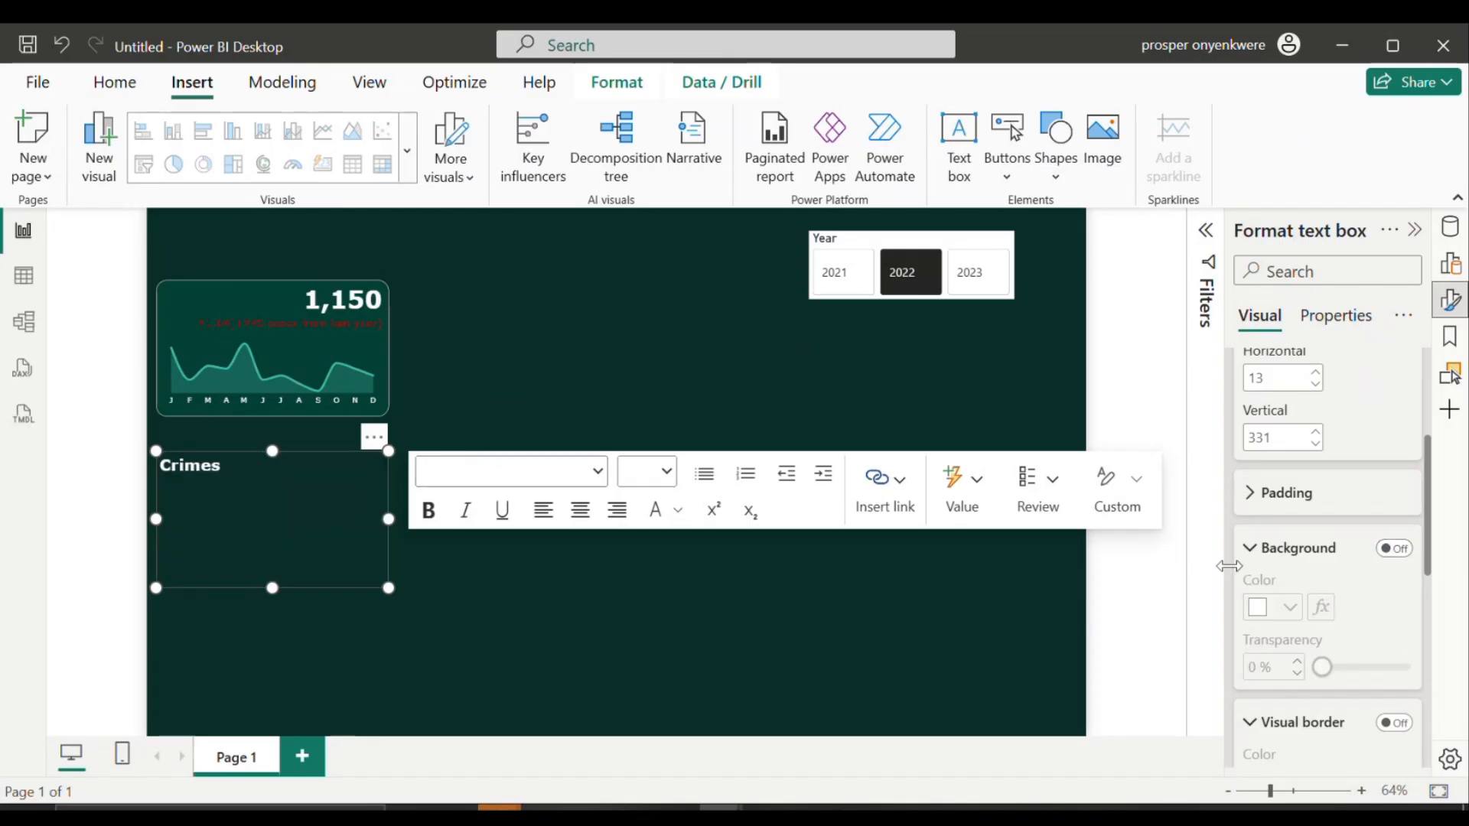
Step: Shrink the Crimes text box to fit its label and place it in the line chart's upper-left corner
left_click_drag(386, 586, 267, 301)
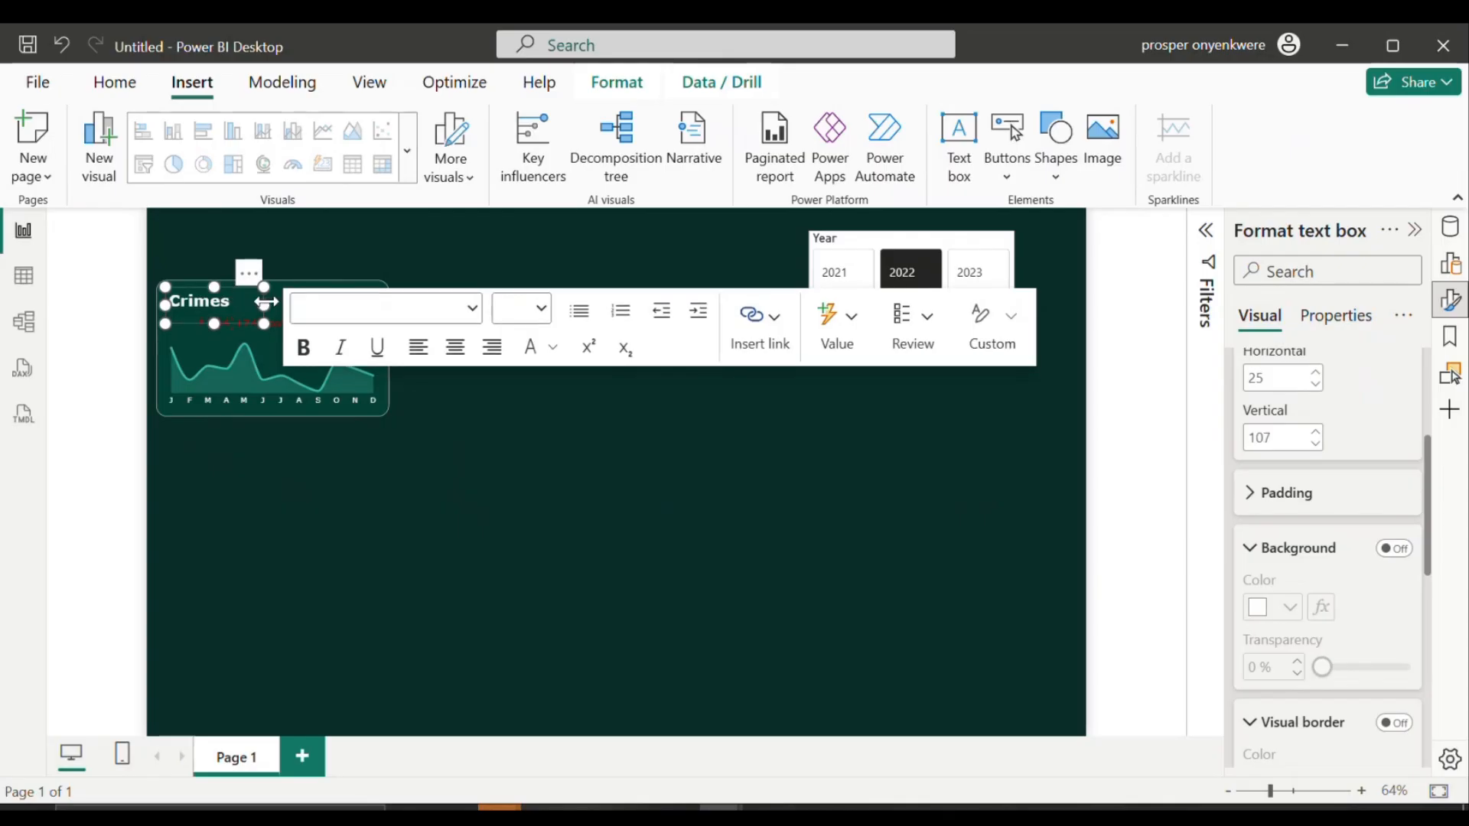
left_click(597, 484)
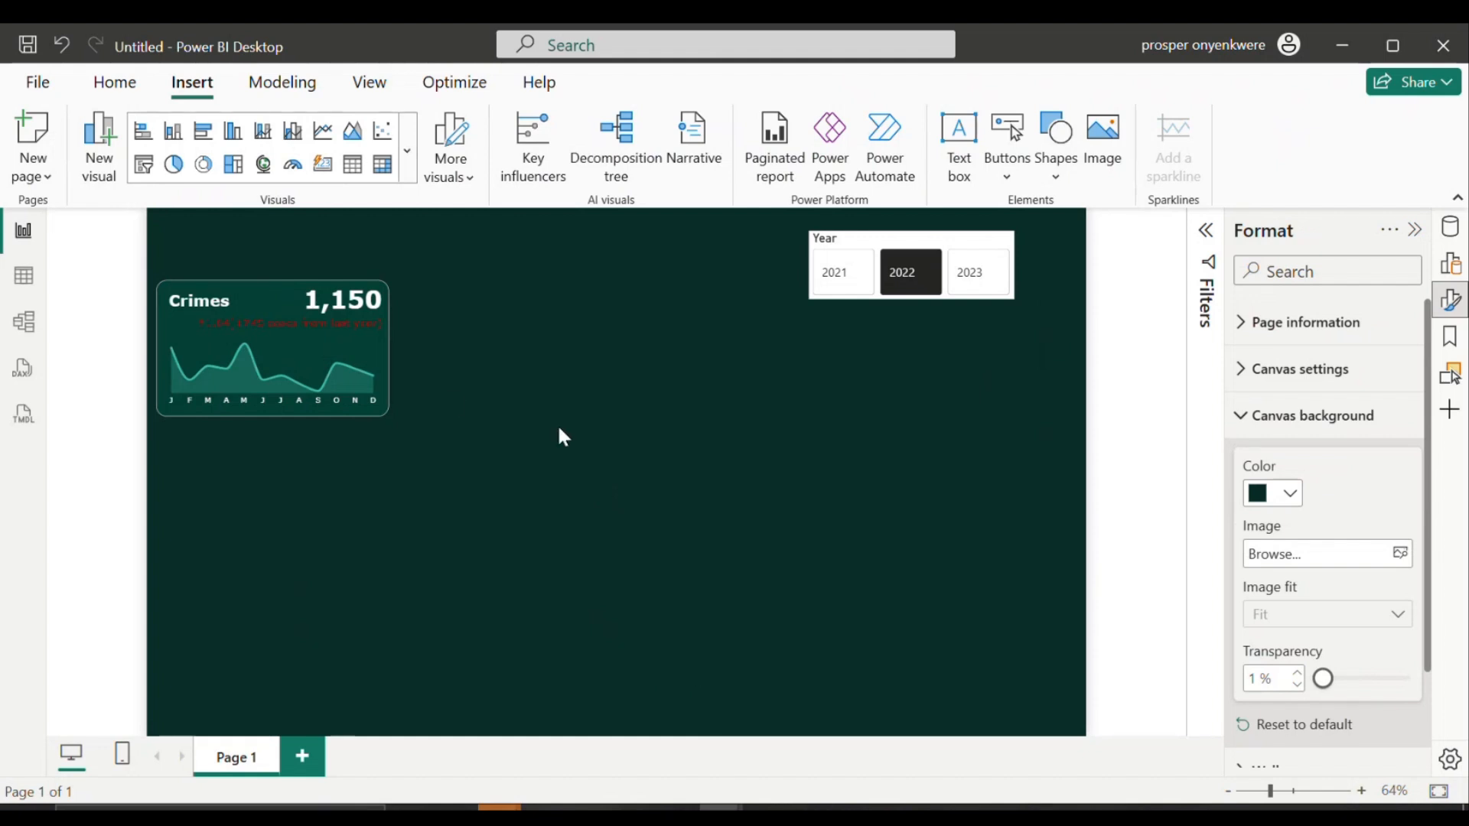
Step: Duplicate the line chart together with its Crimes label twice and line up the copies in a row beside the original
left_click_drag(435, 469, 130, 261)
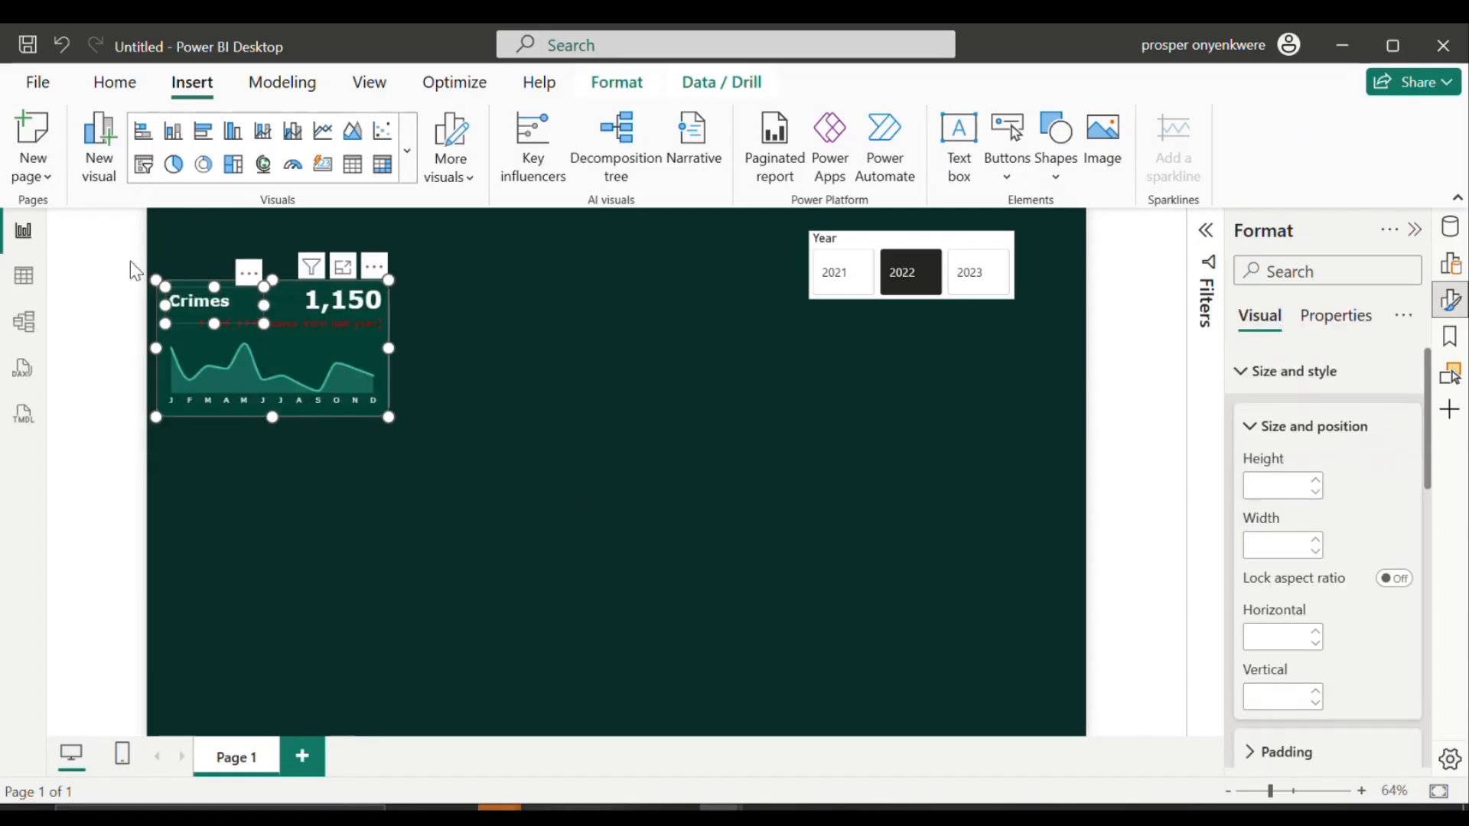
left_click(115, 83)
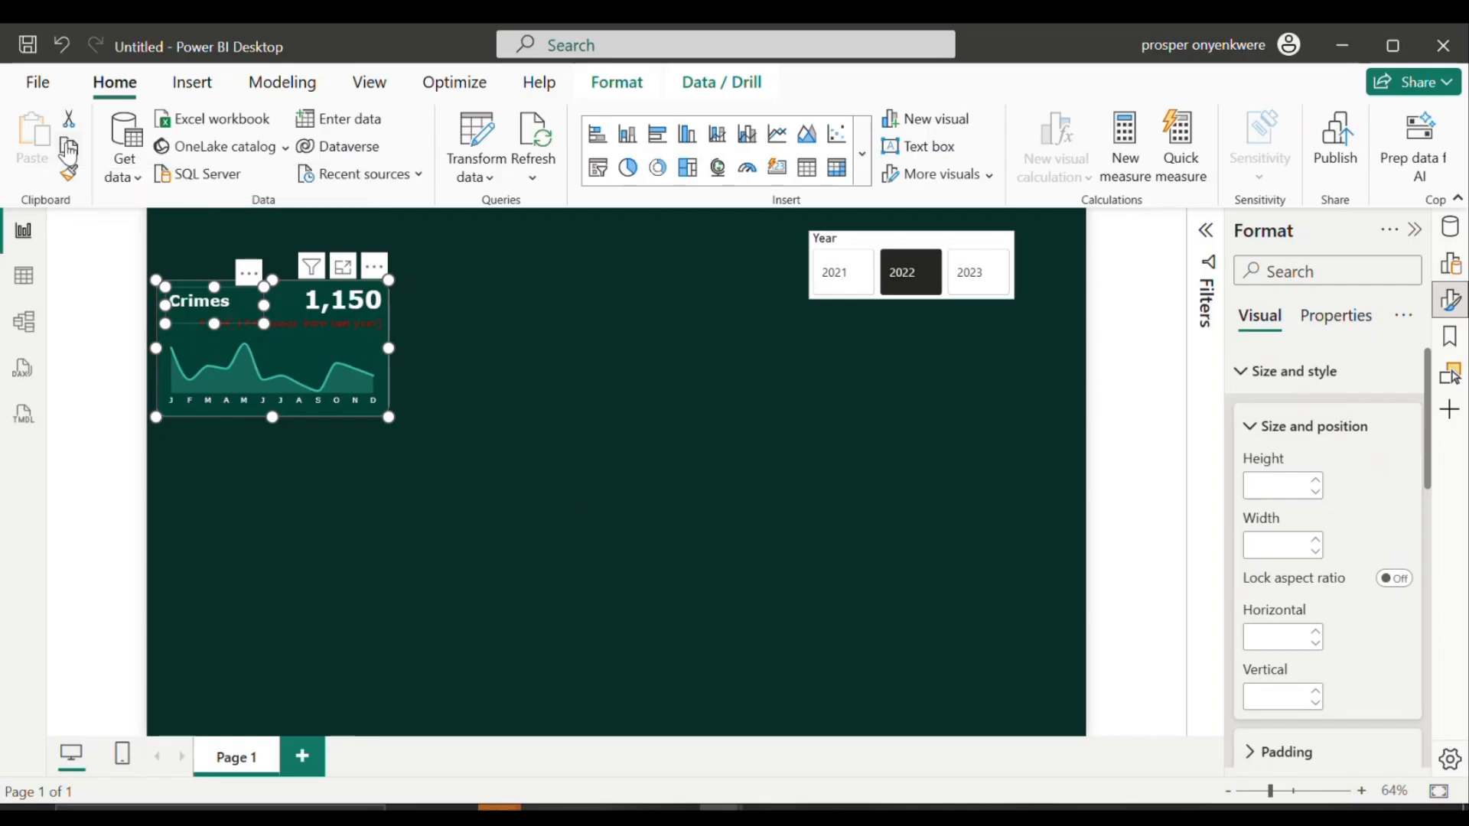
left_click(68, 150)
key("ctrl+v")
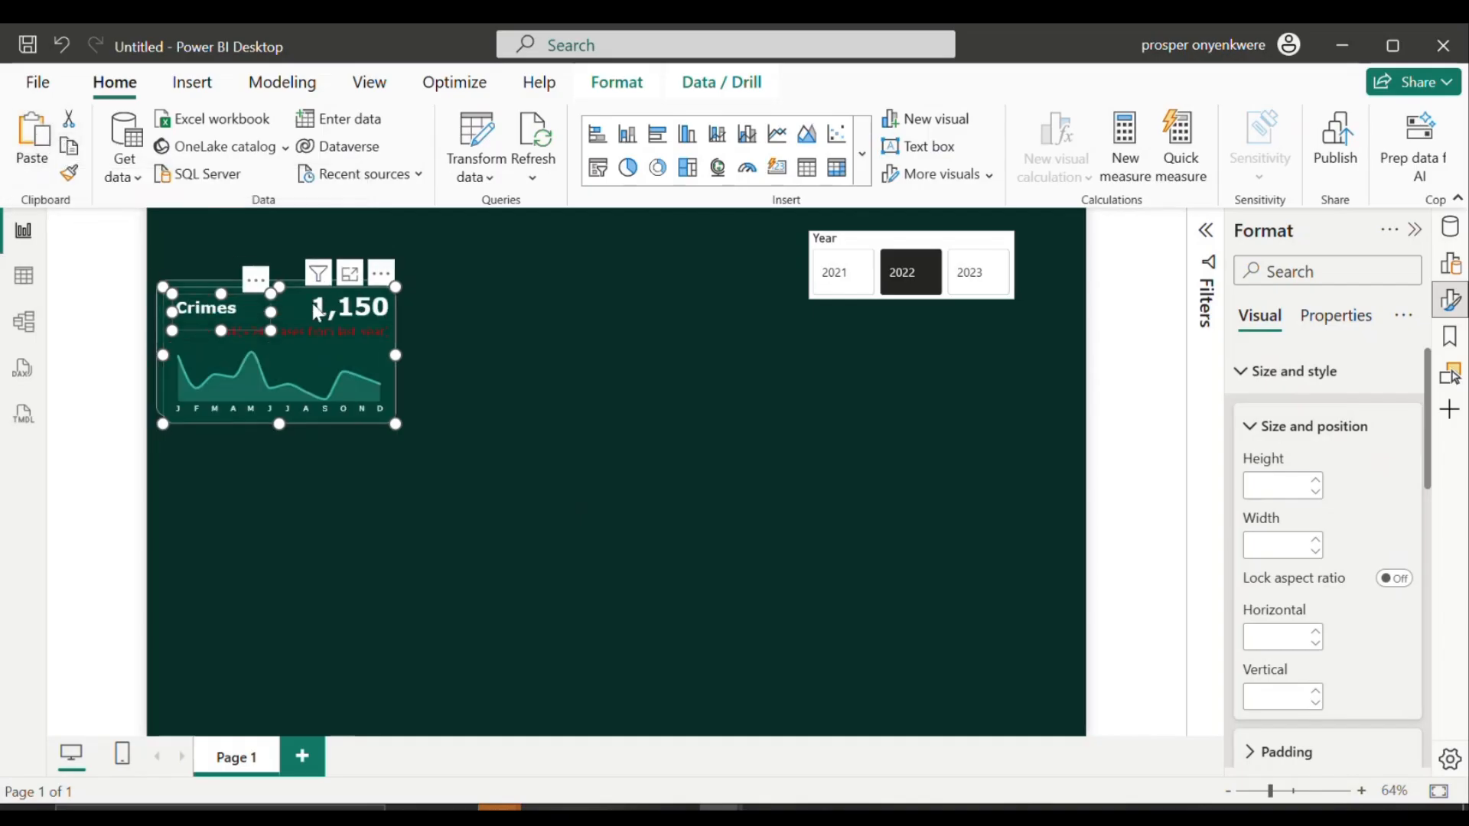
left_click_drag(295, 300, 534, 301)
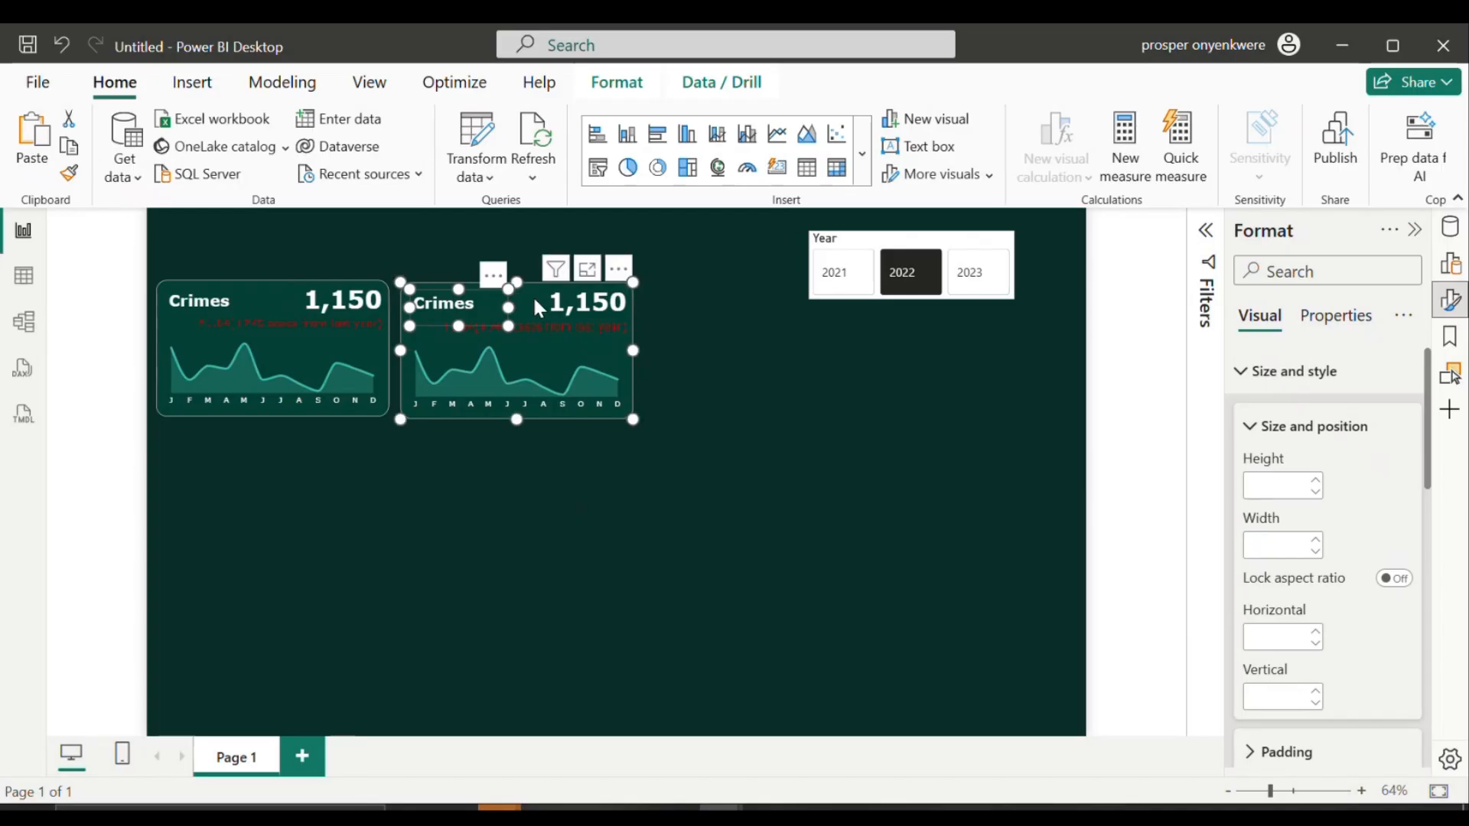
left_click(42, 140)
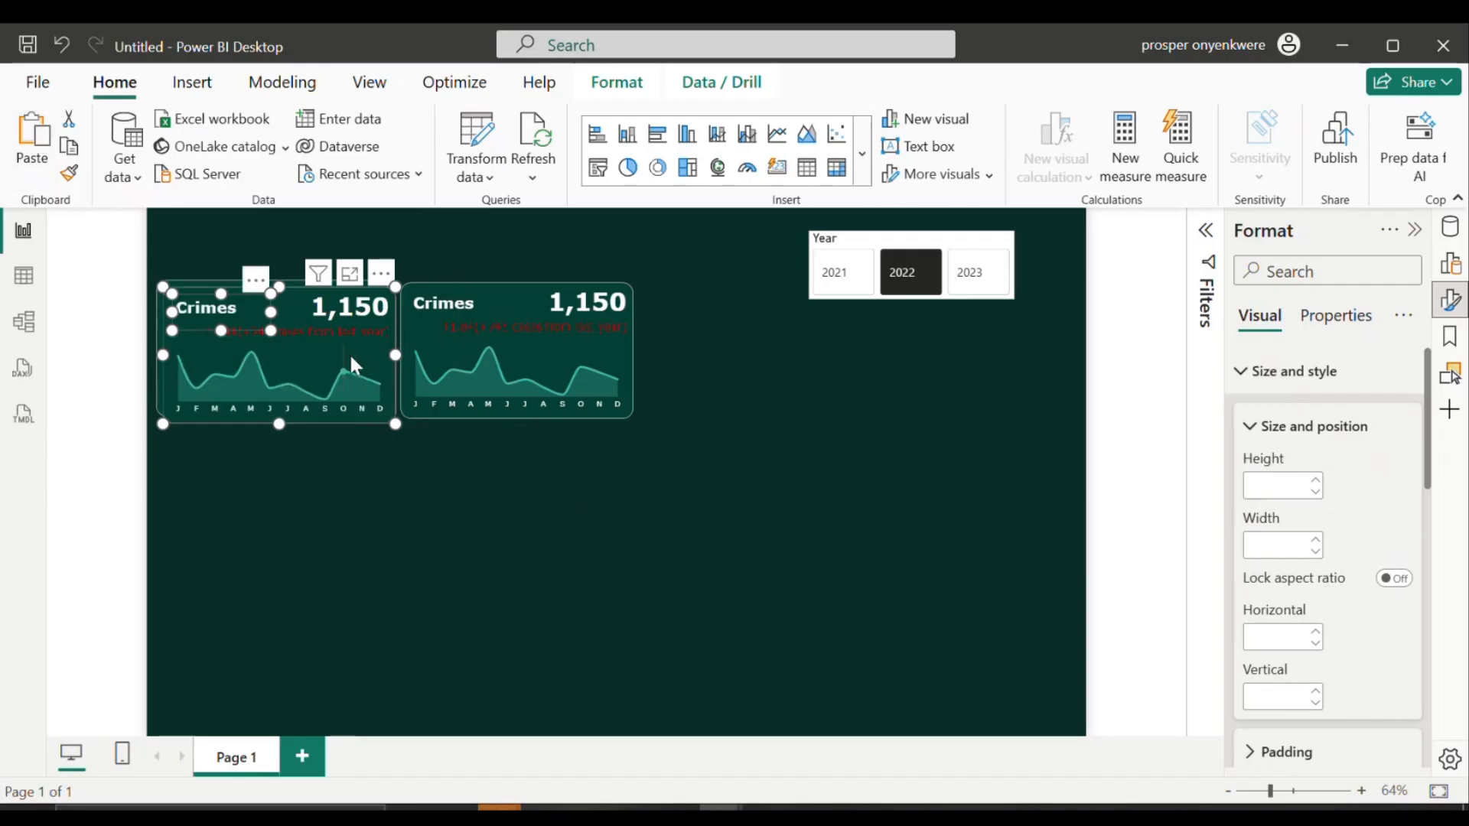
left_click_drag(298, 314, 775, 287)
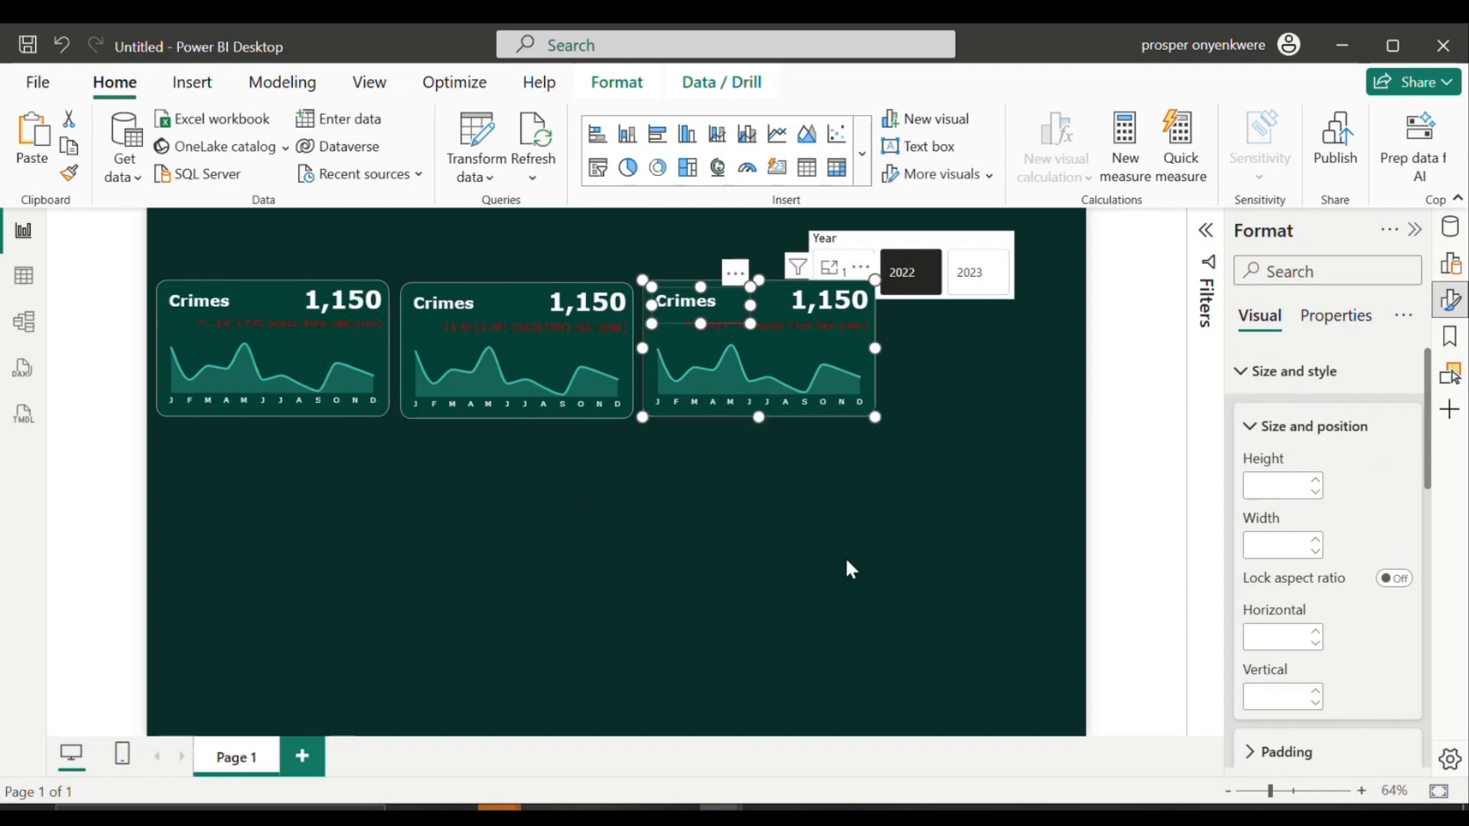
Step: Preview the finished dashboard in the Tactical Crimes Dataset2 report to check the charts beside Crimes
mouse_move(746, 807)
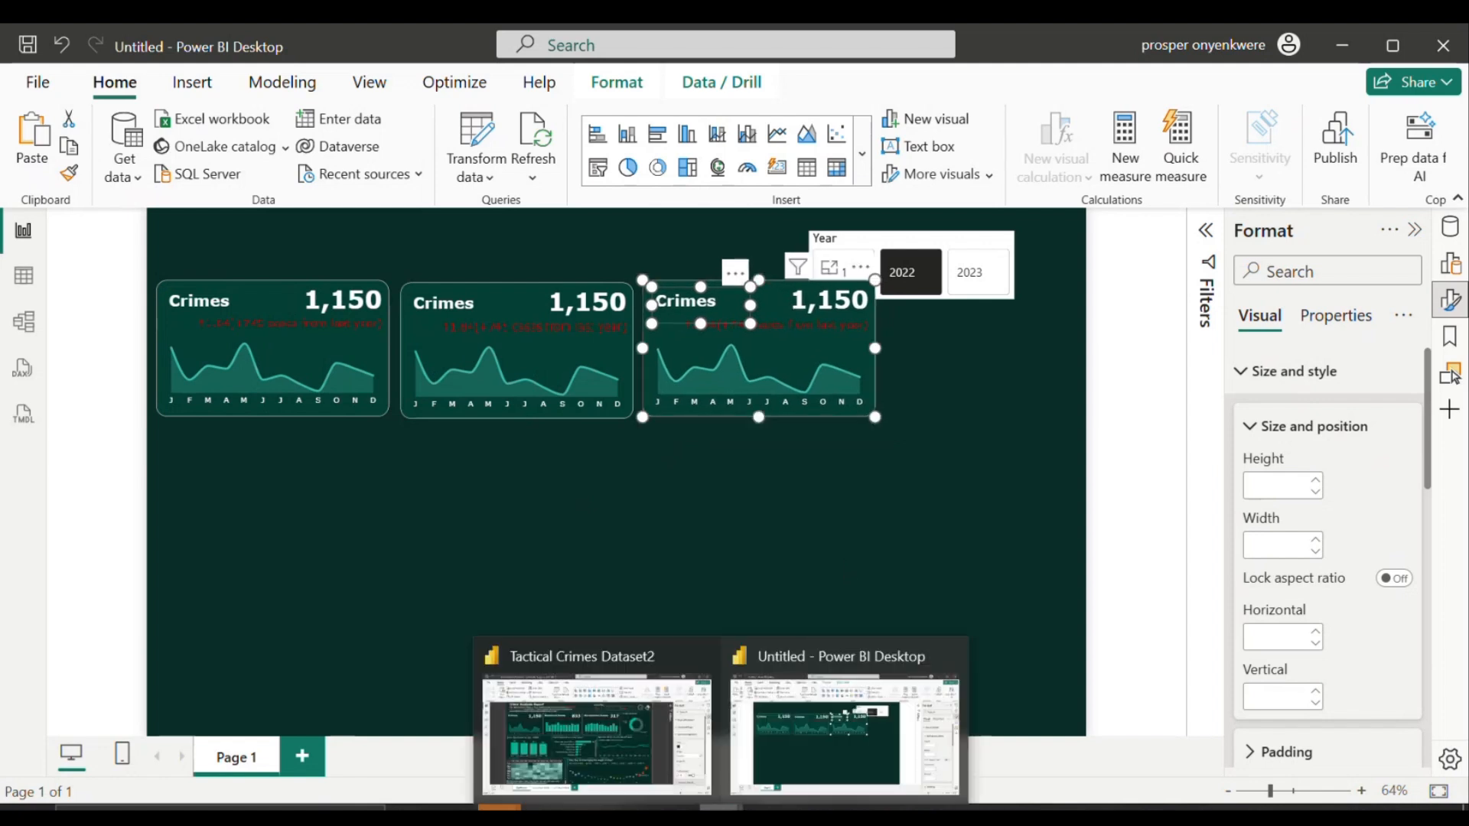
mouse_move(656, 782)
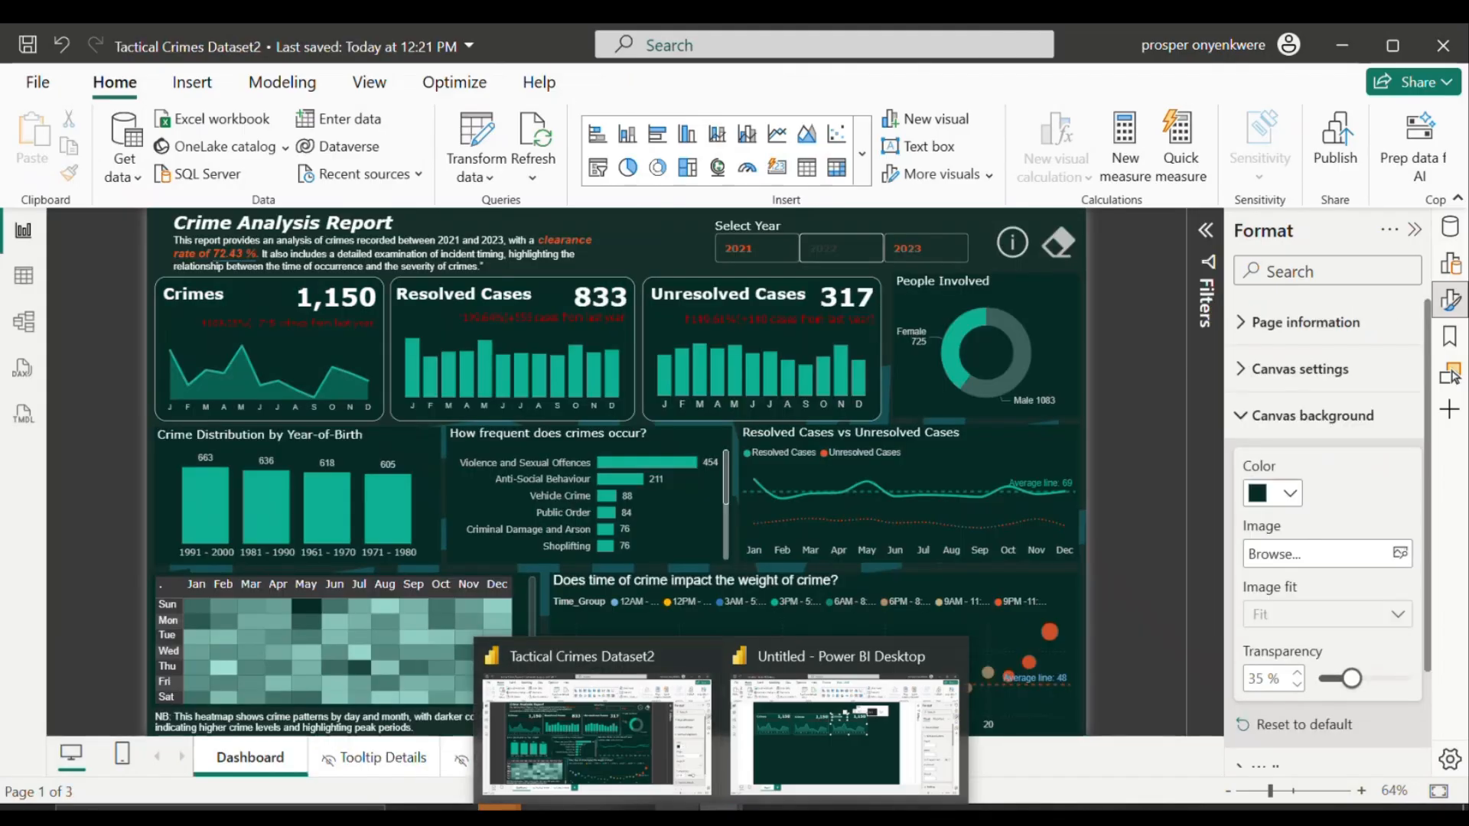
left_click(842, 734)
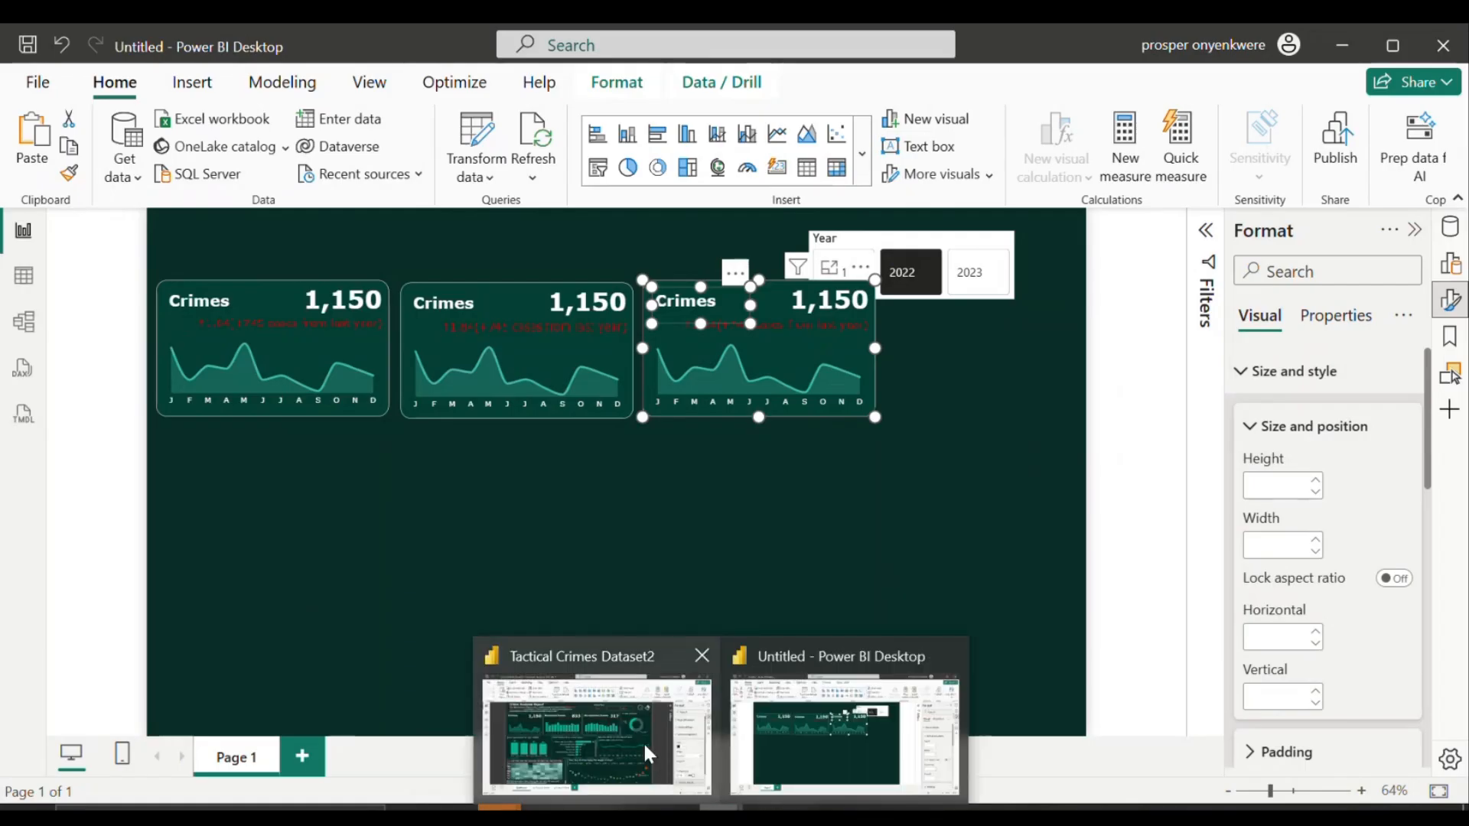
mouse_move(642, 741)
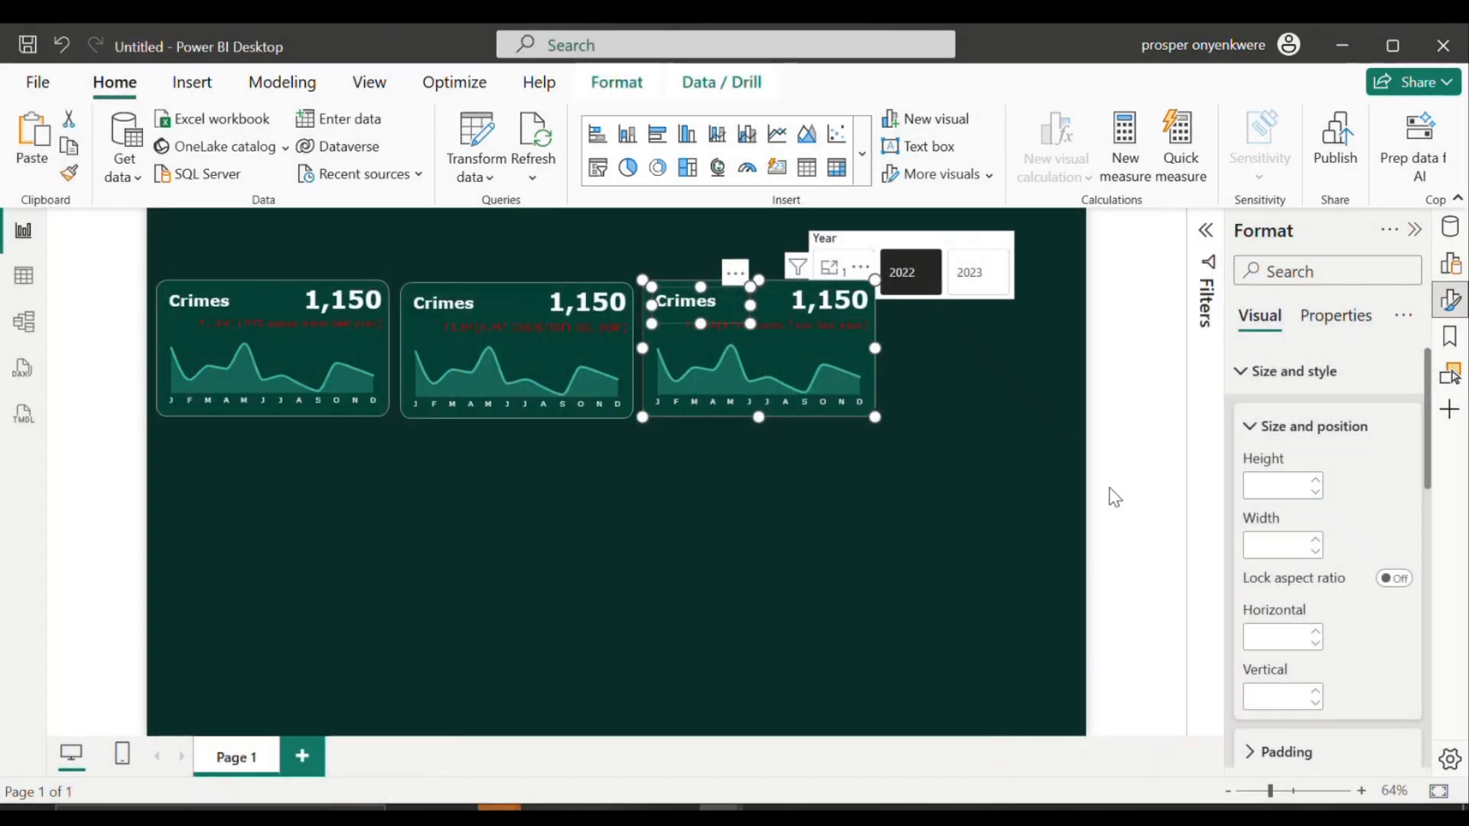
Step: Replace the middle line chart's Y-axis measure with Resolved Cases from the Resolved folder
left_click(460, 428)
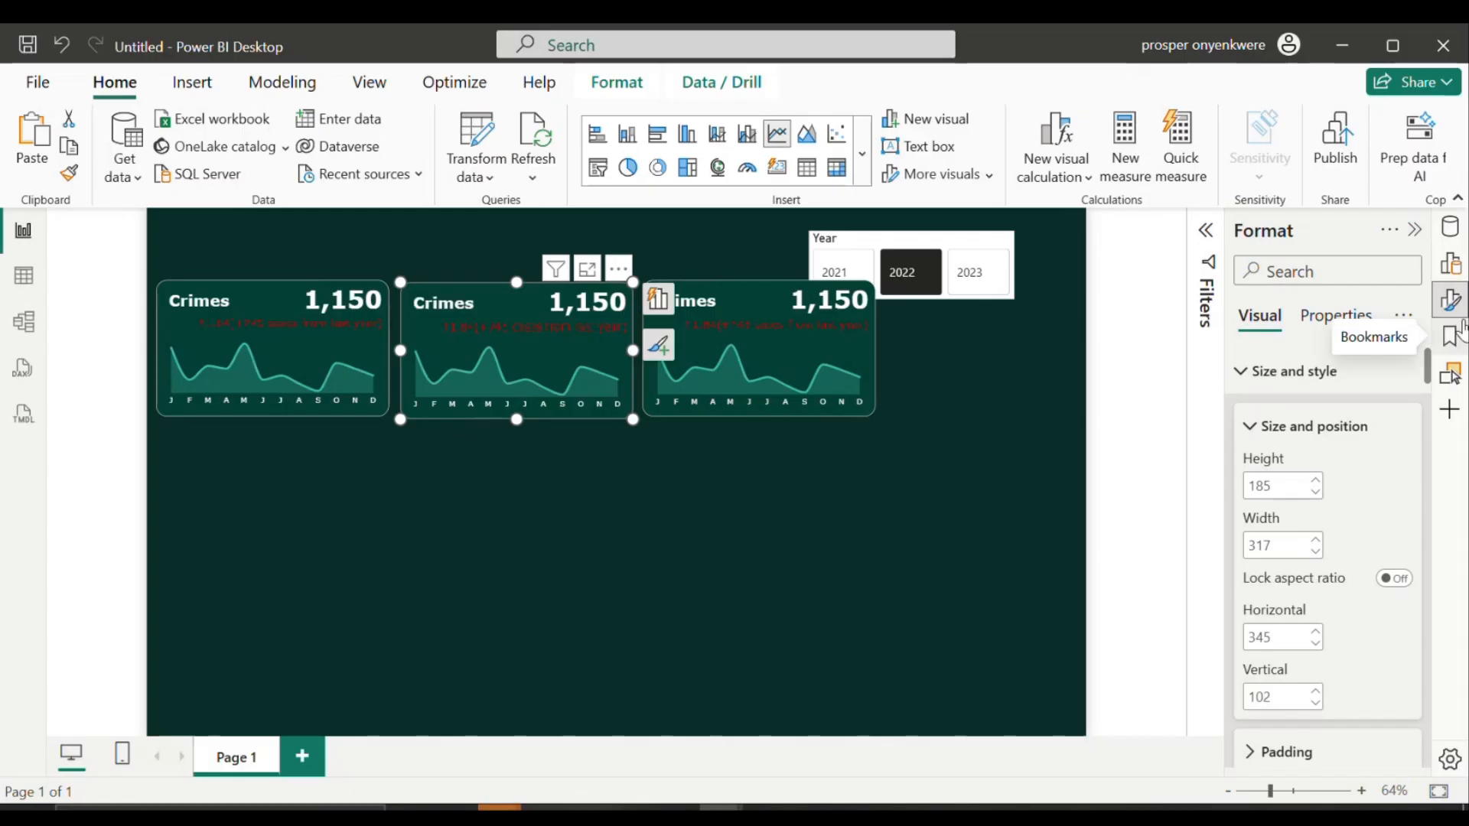
left_click(1450, 264)
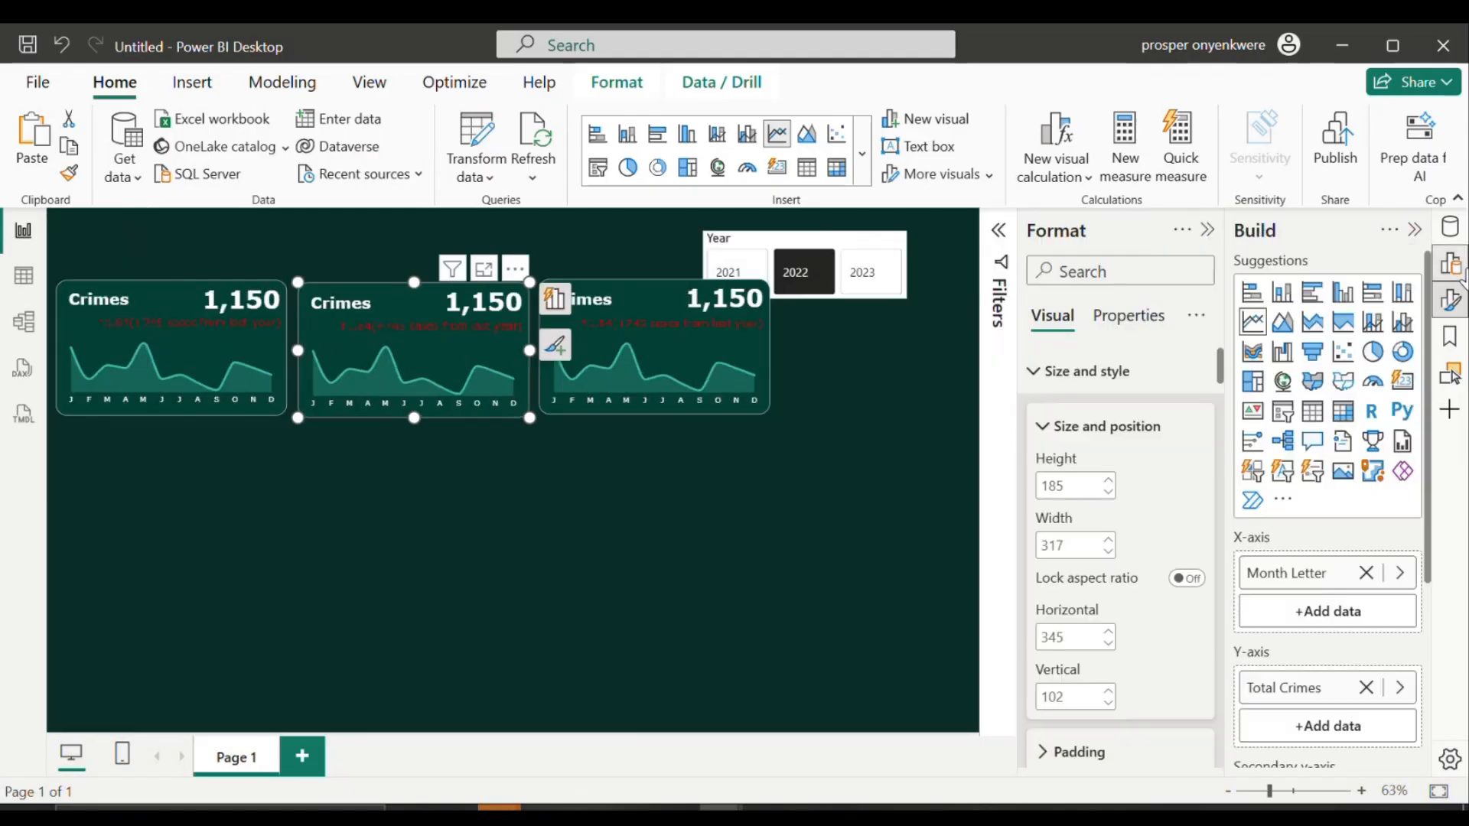
left_click(1399, 688)
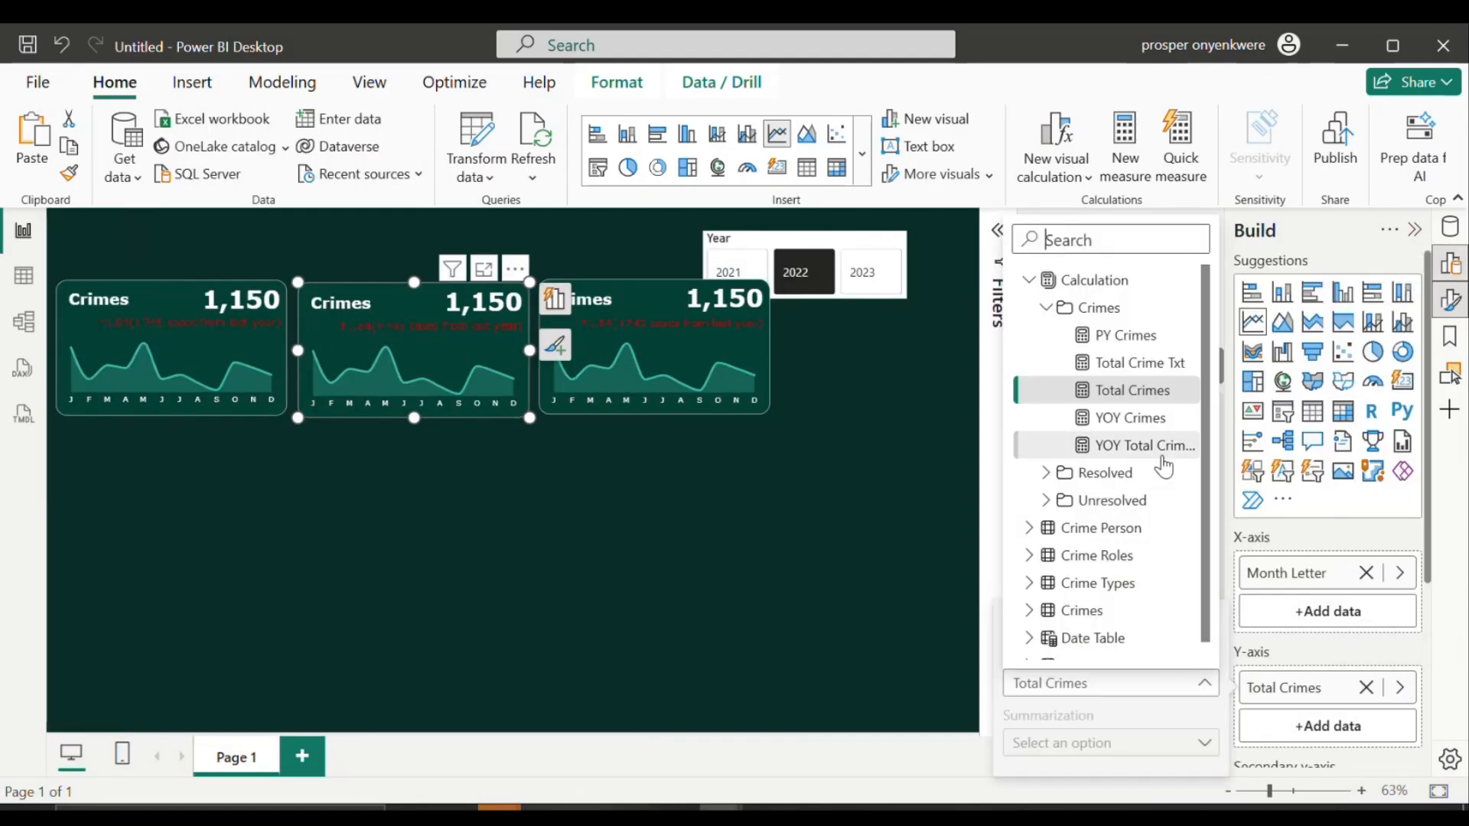
left_click(1046, 309)
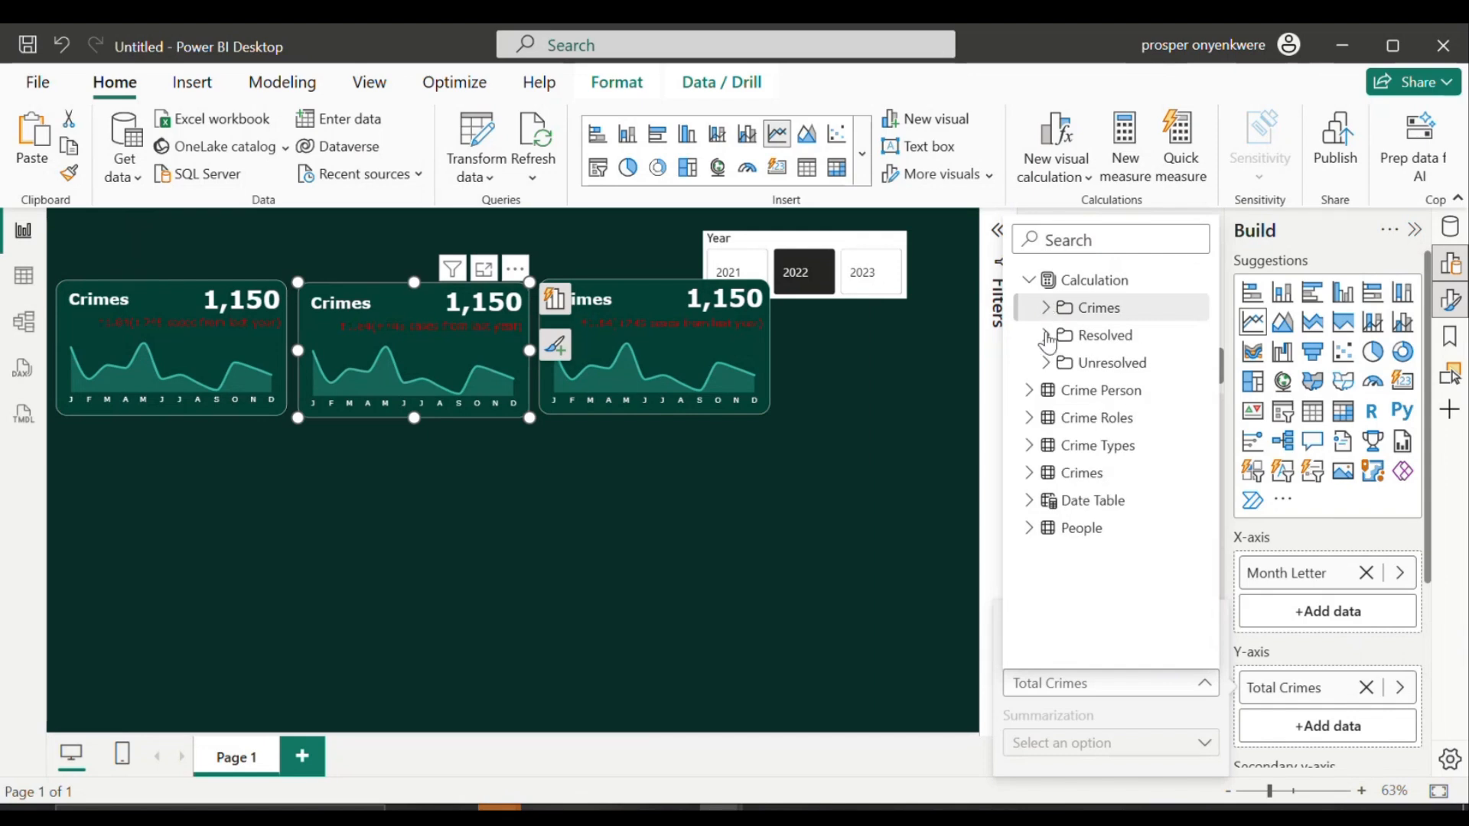
left_click(1046, 337)
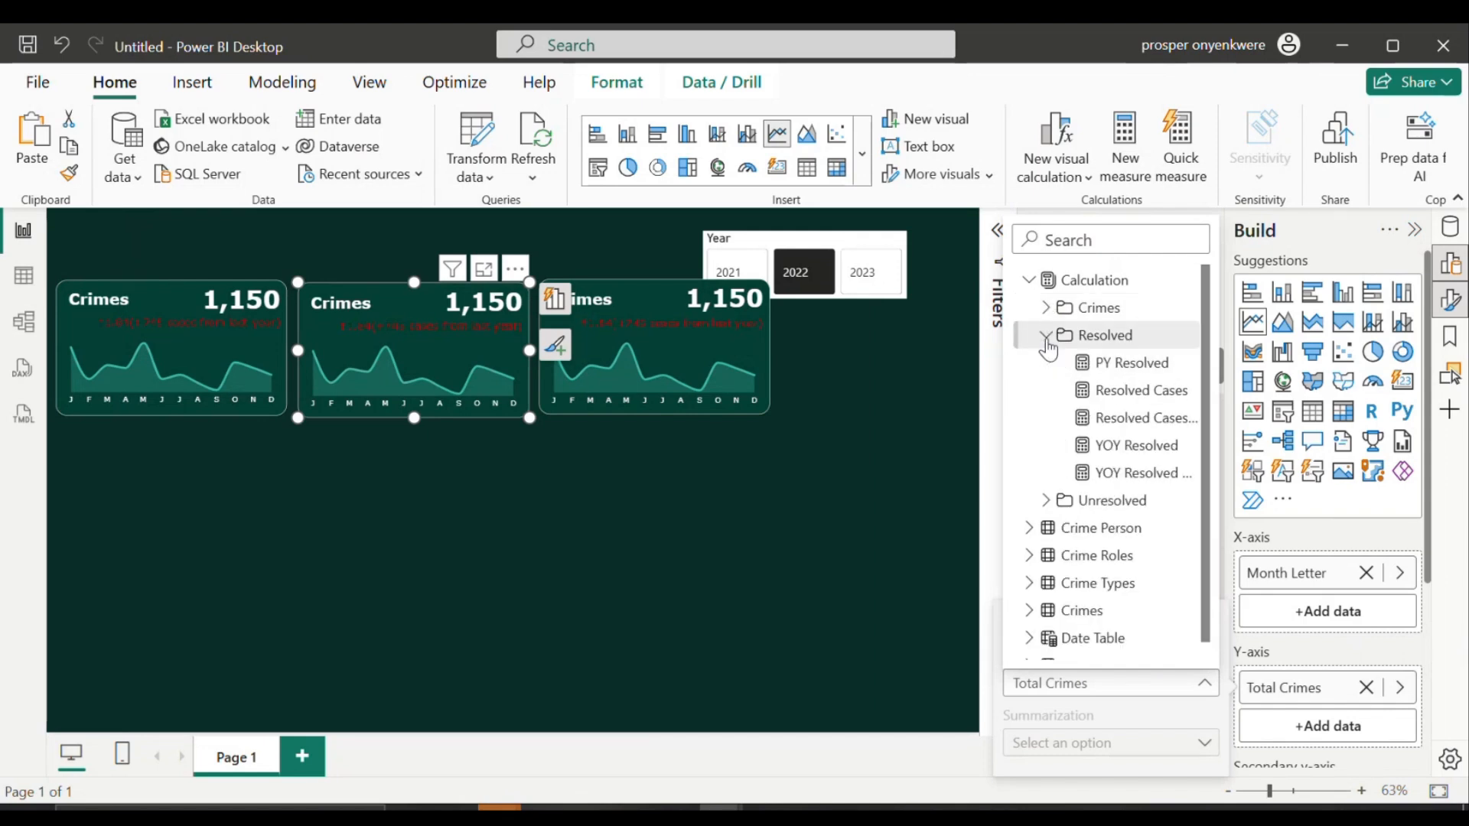
left_click(1102, 391)
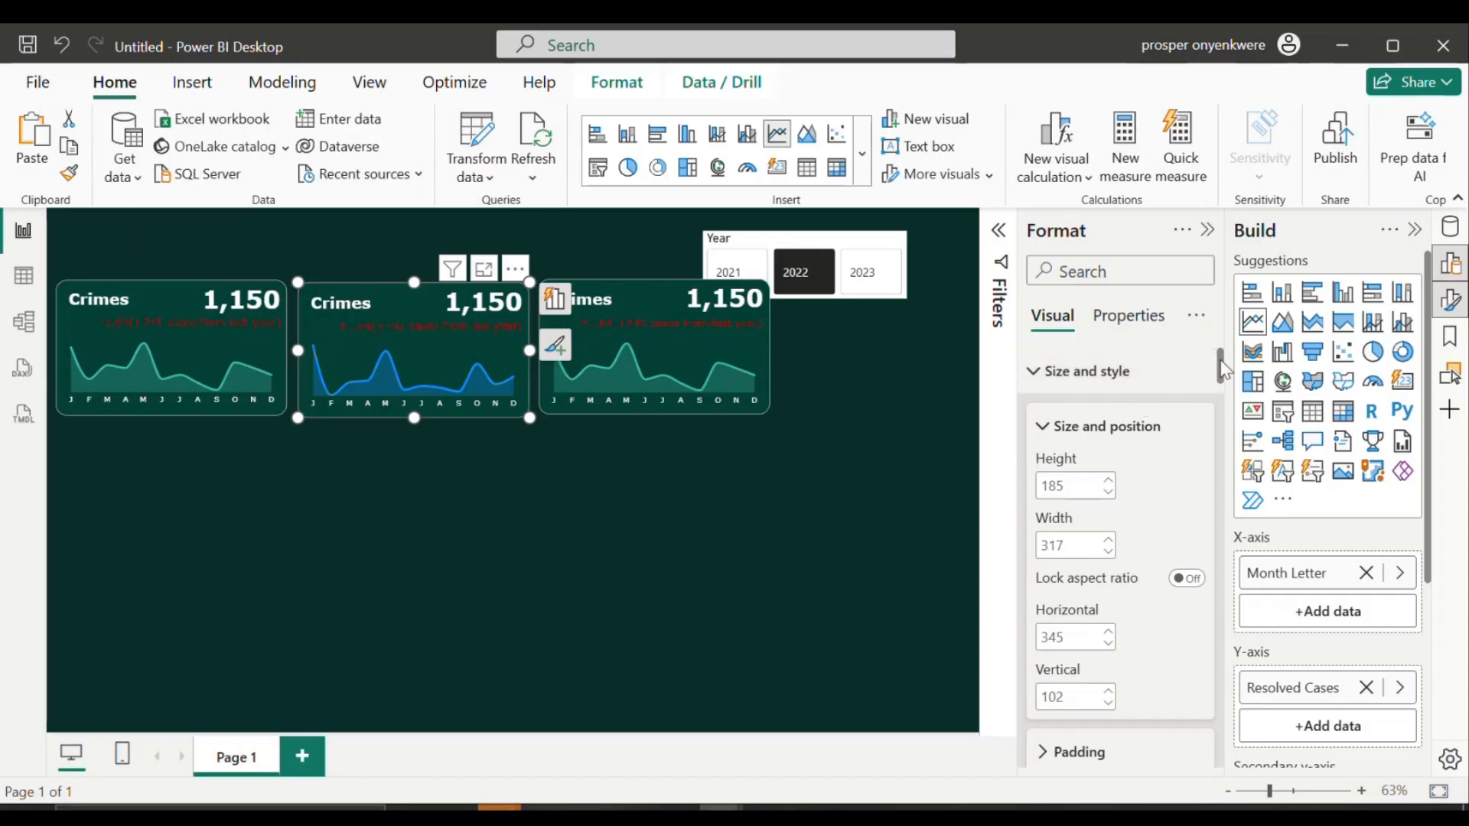
Step: Base the middle line chart's title text on the Resolved Cases Txt measure from the Calculation table's Resolved folder
left_click_drag(1222, 371, 1223, 447)
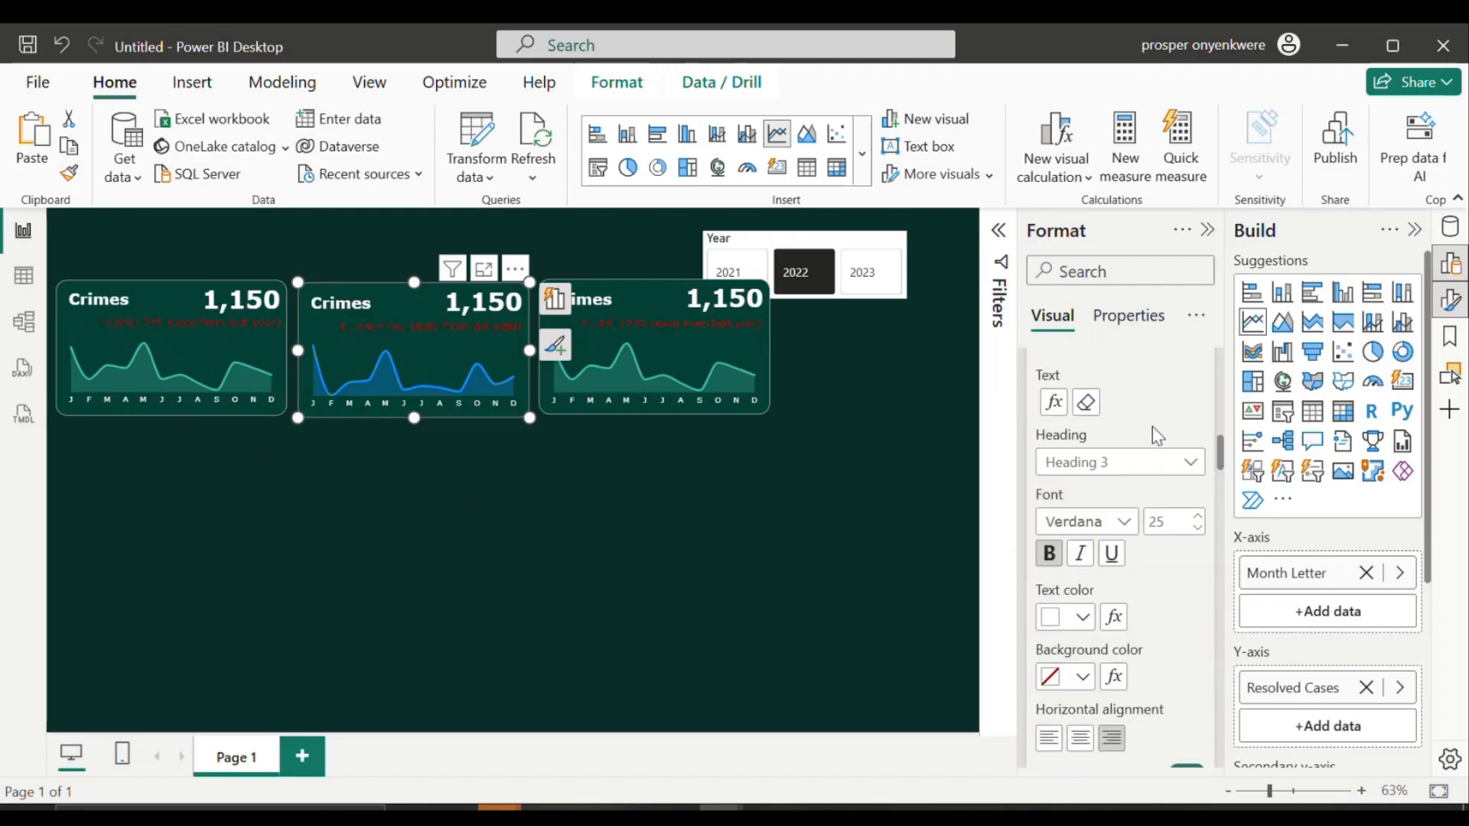
left_click(1058, 404)
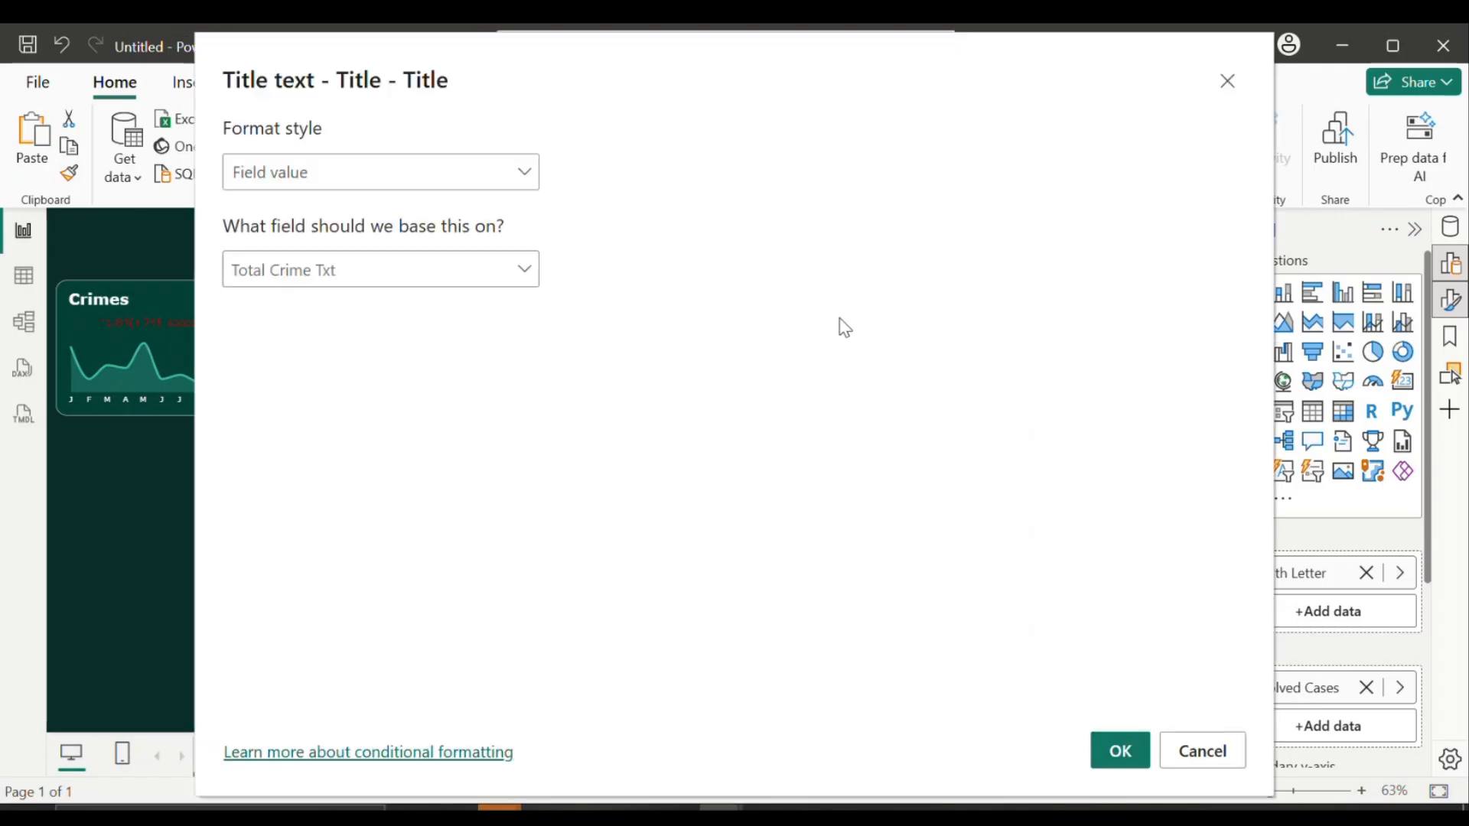
left_click(525, 275)
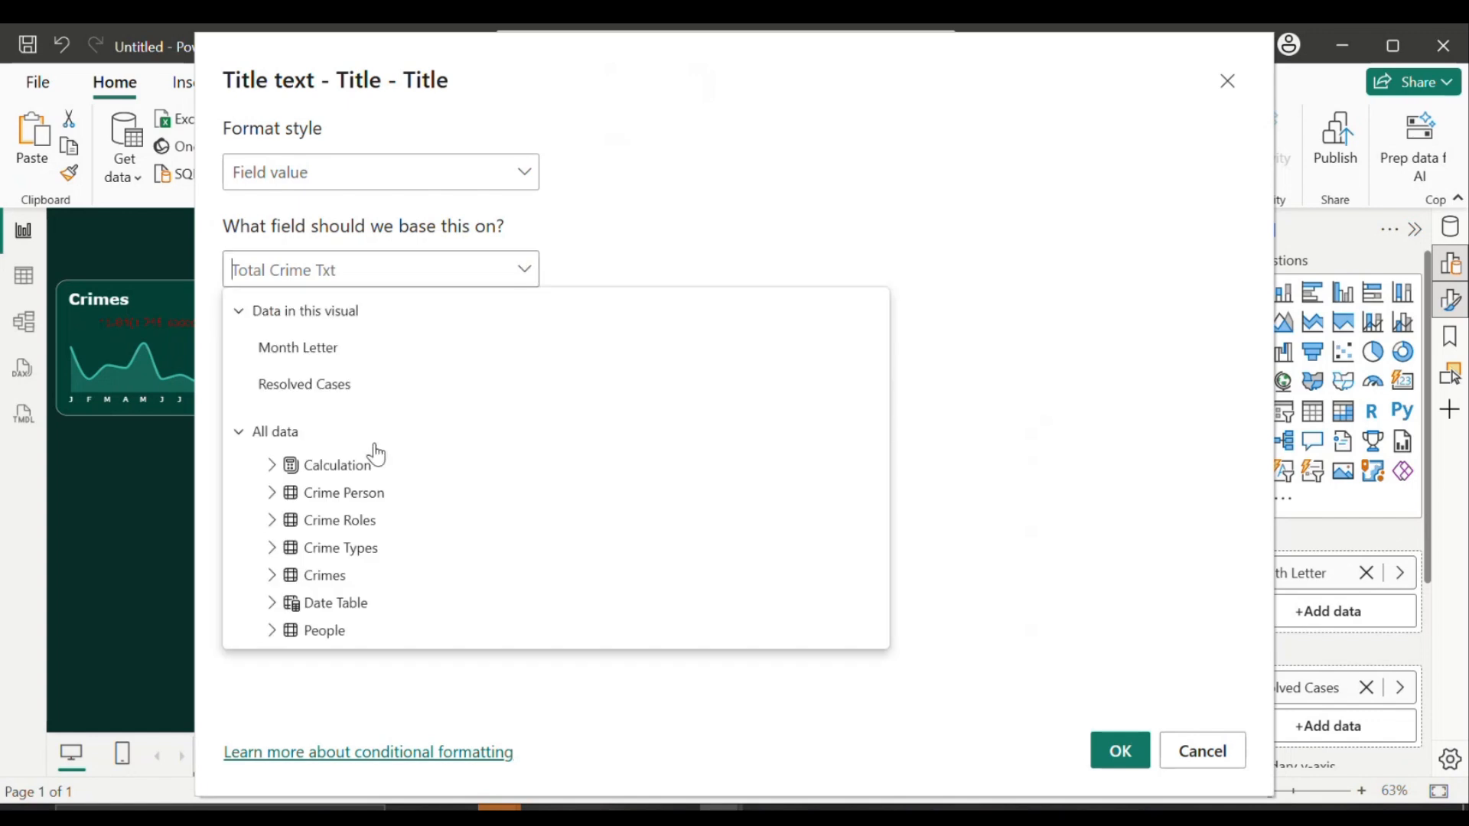
left_click(272, 466)
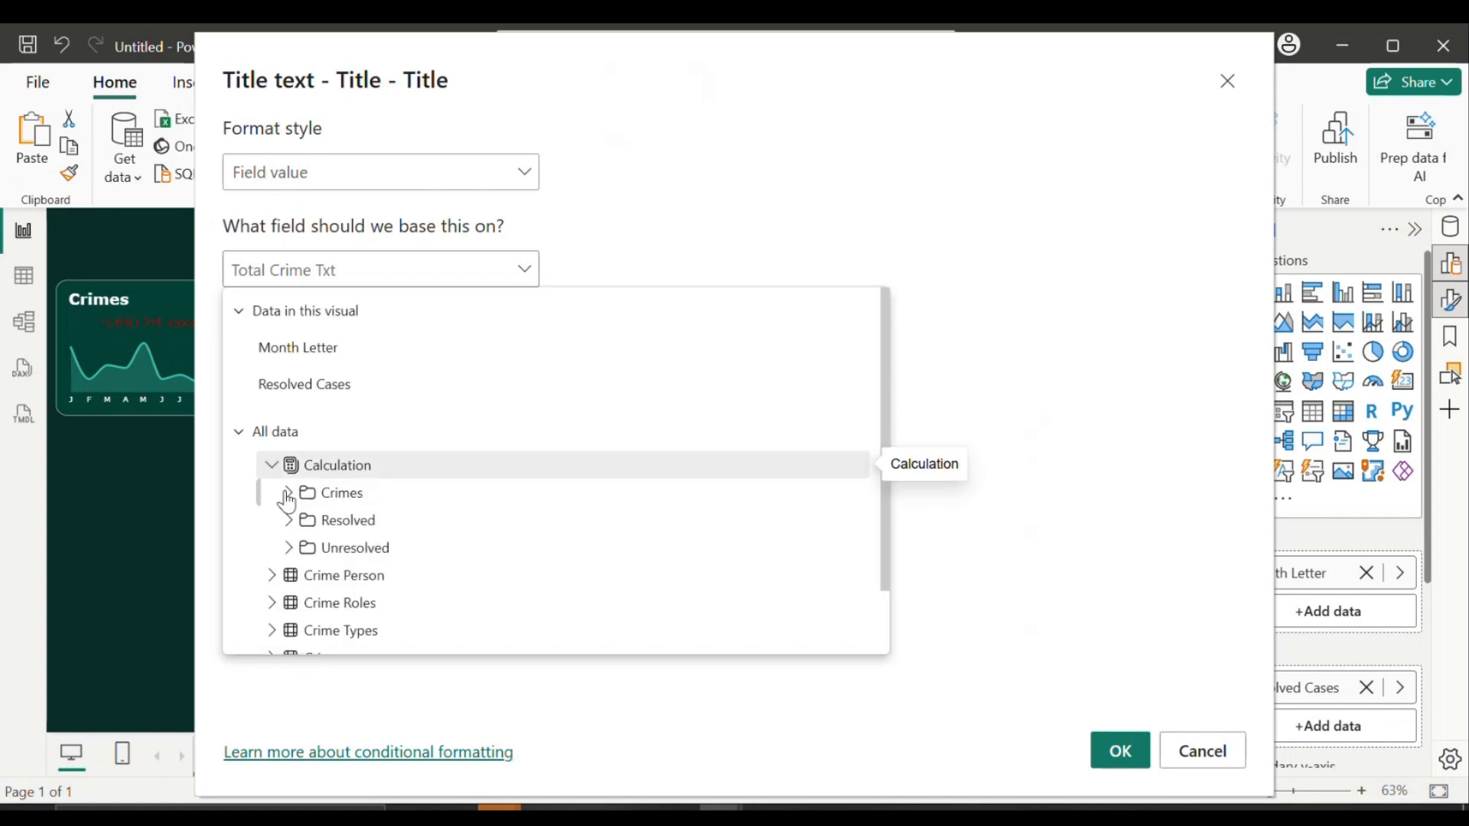
left_click(289, 520)
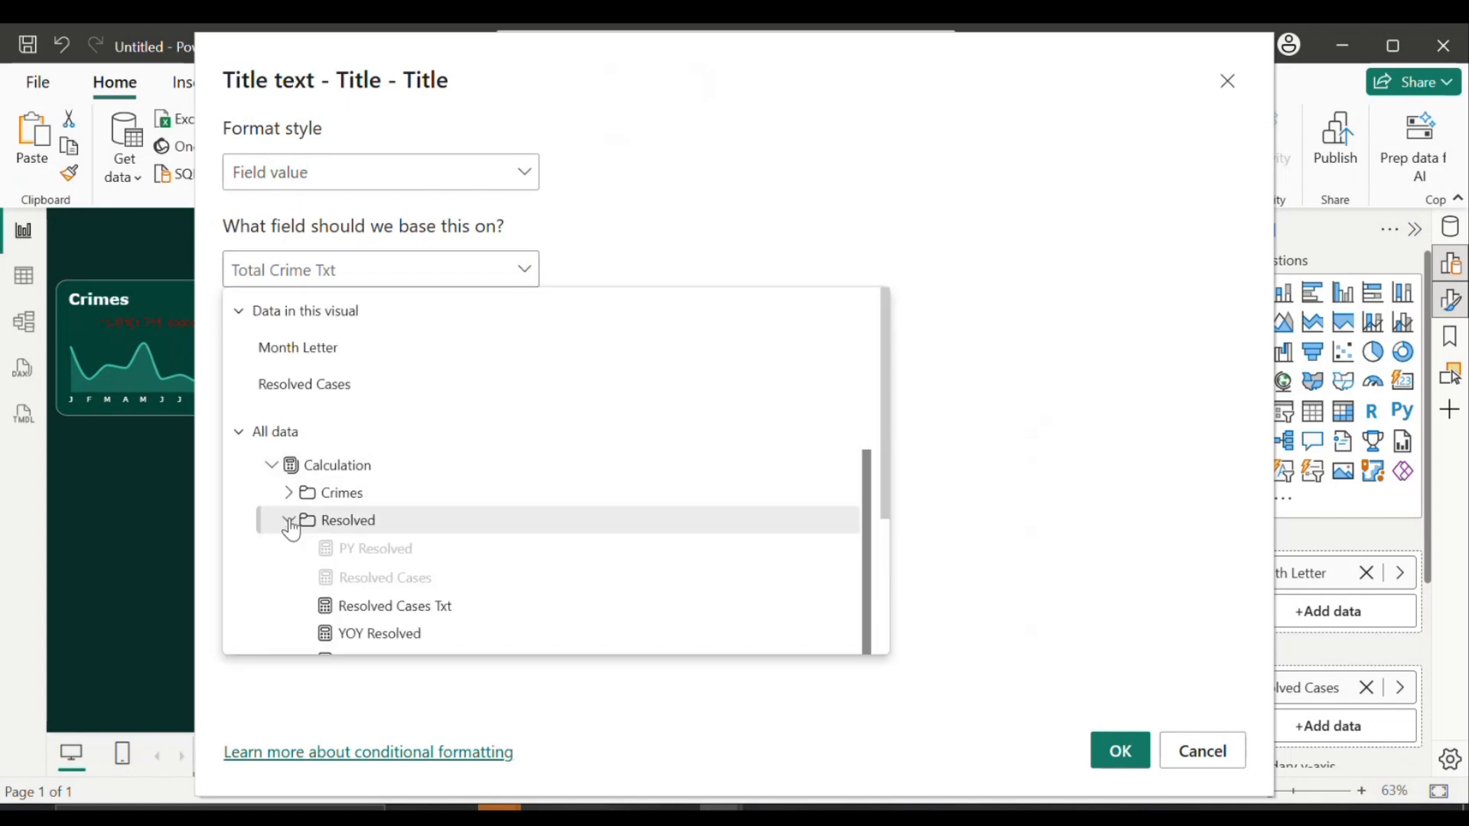
left_click(350, 612)
left_click(1139, 752)
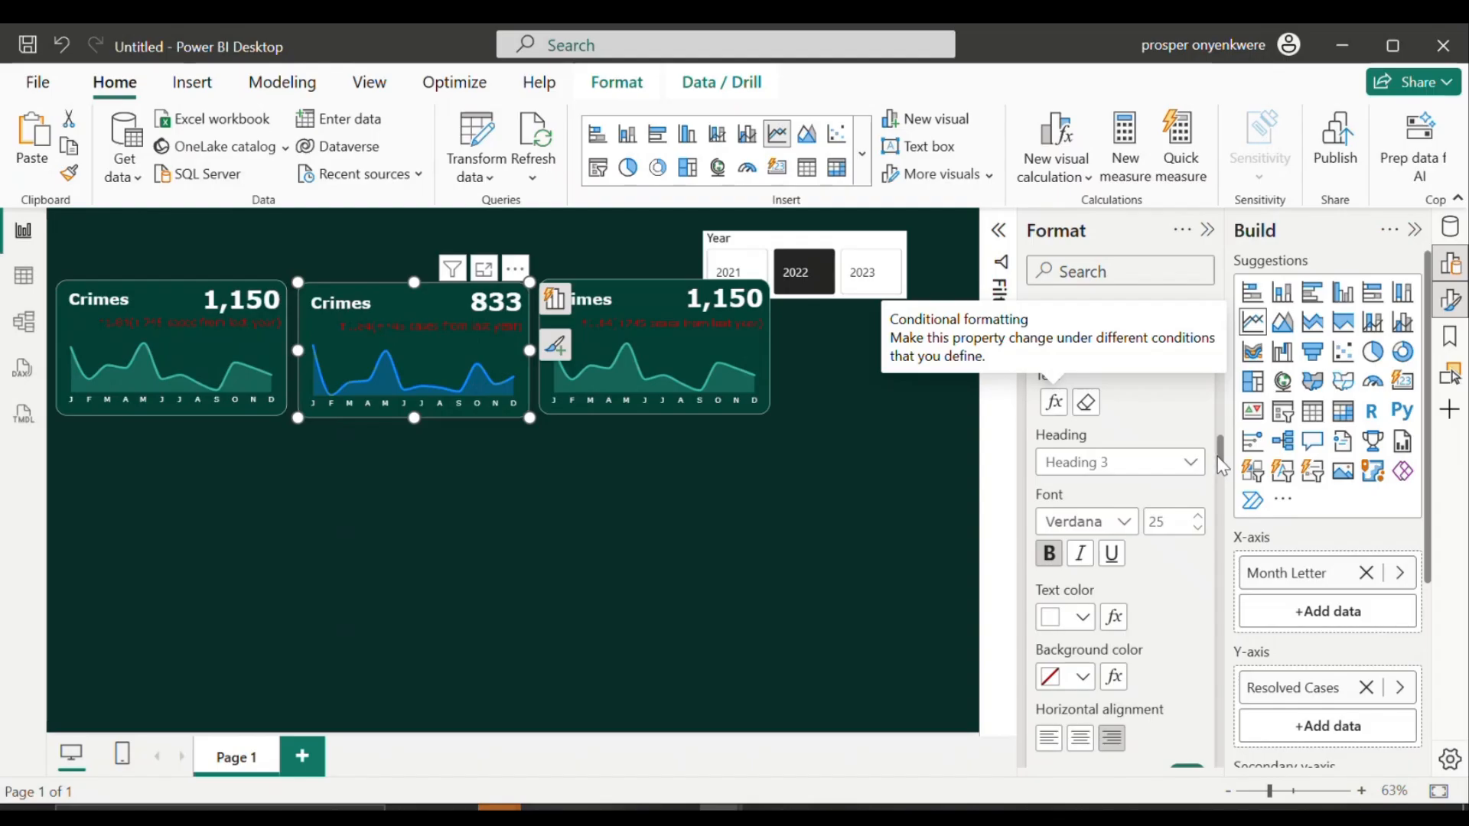
Step: Base the middle line chart's subtitle text on the YOY Resolved measure from the Resolved folder
left_click_drag(1214, 457, 1220, 496)
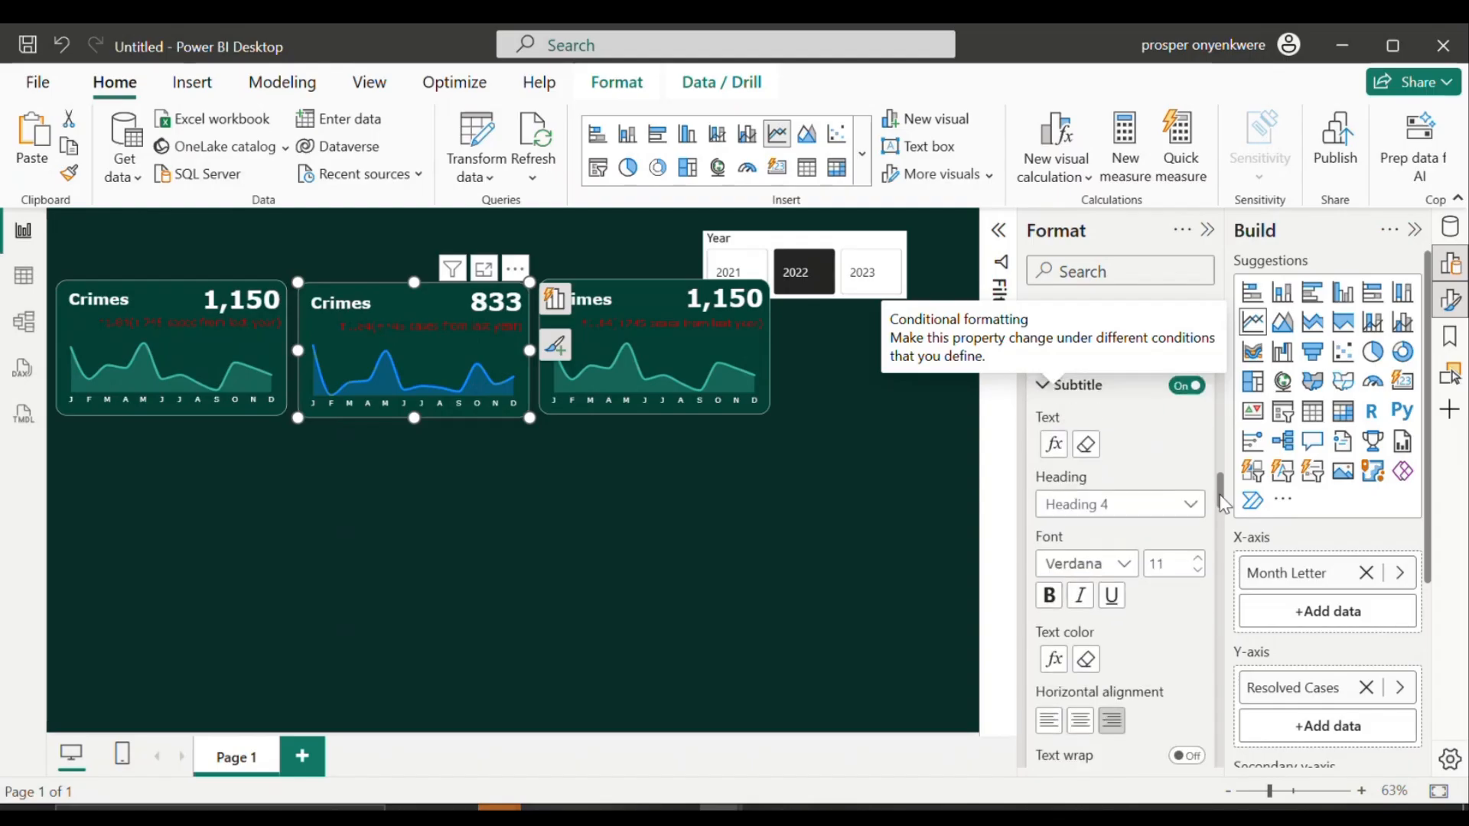
left_click(1054, 445)
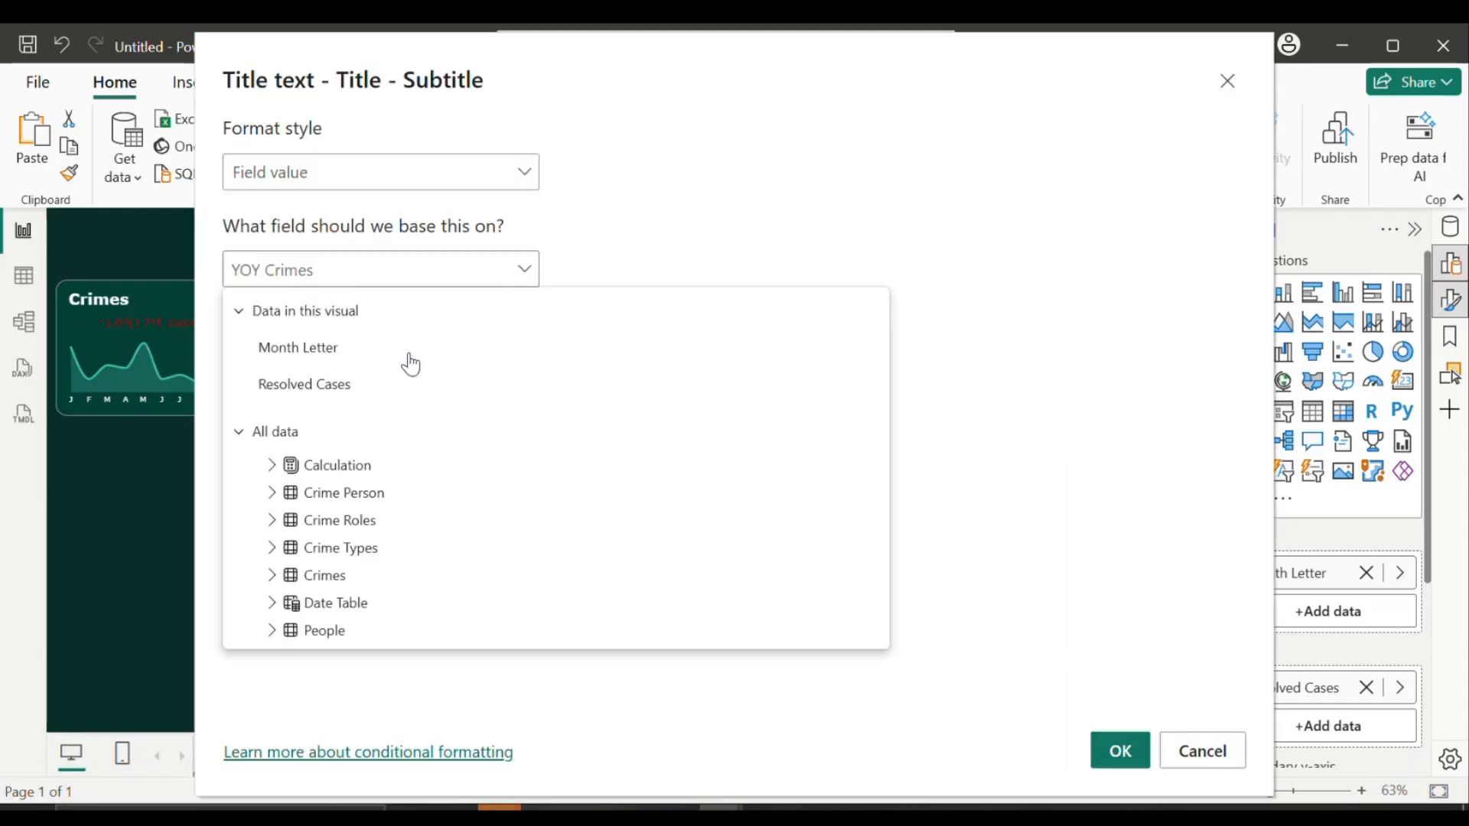
left_click(271, 465)
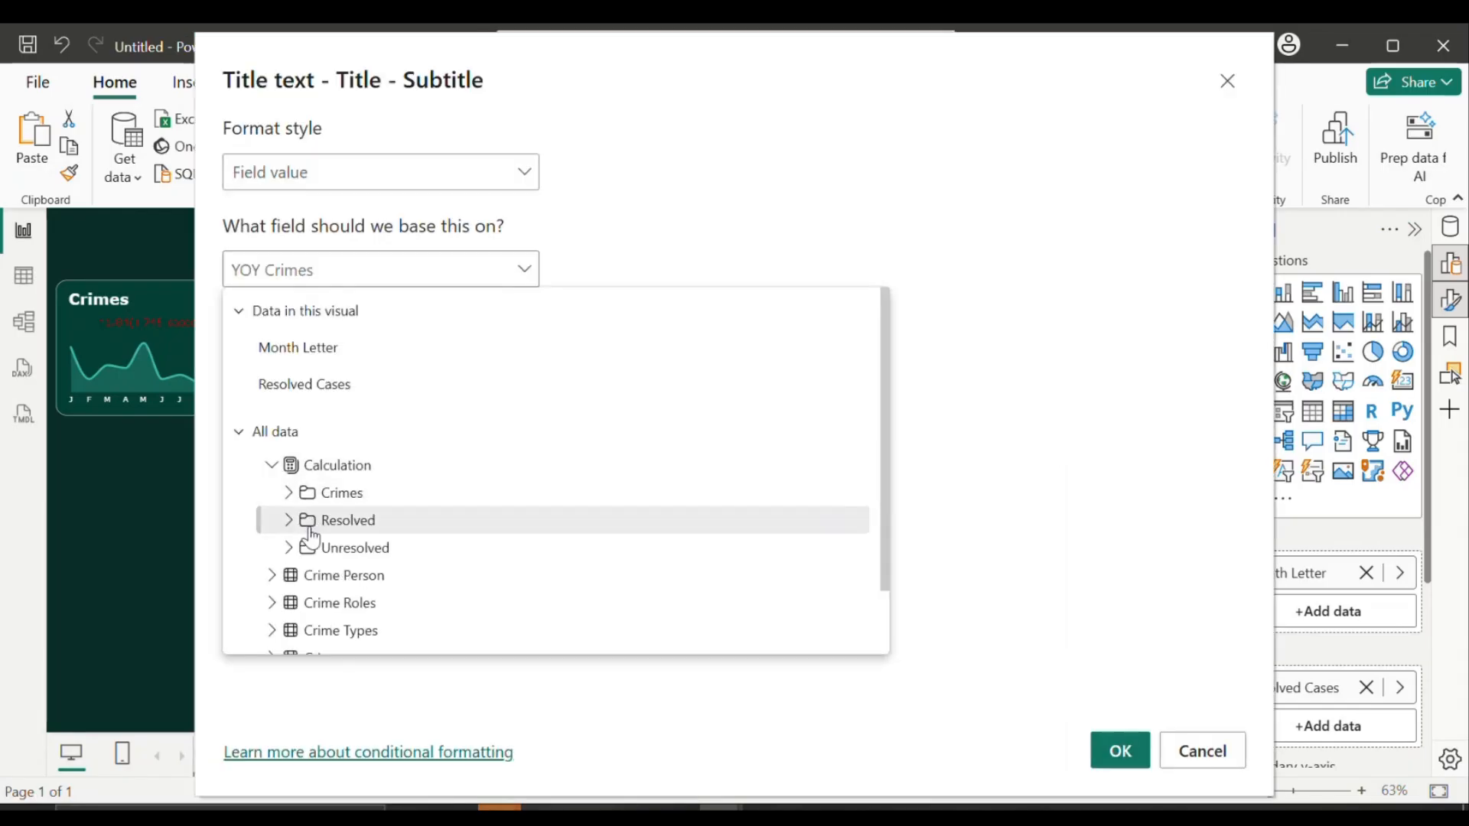
left_click(306, 522)
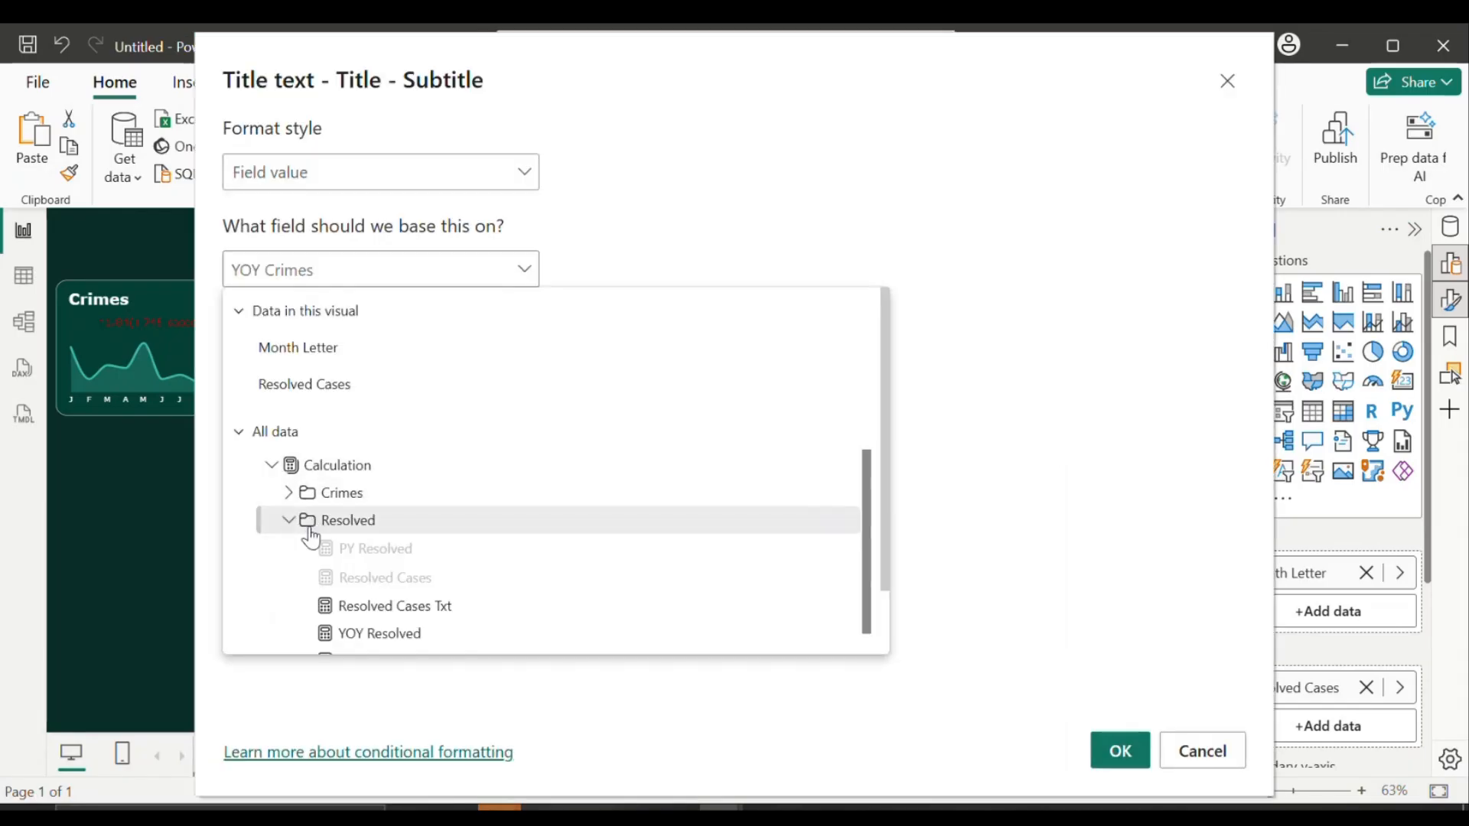
left_click(373, 634)
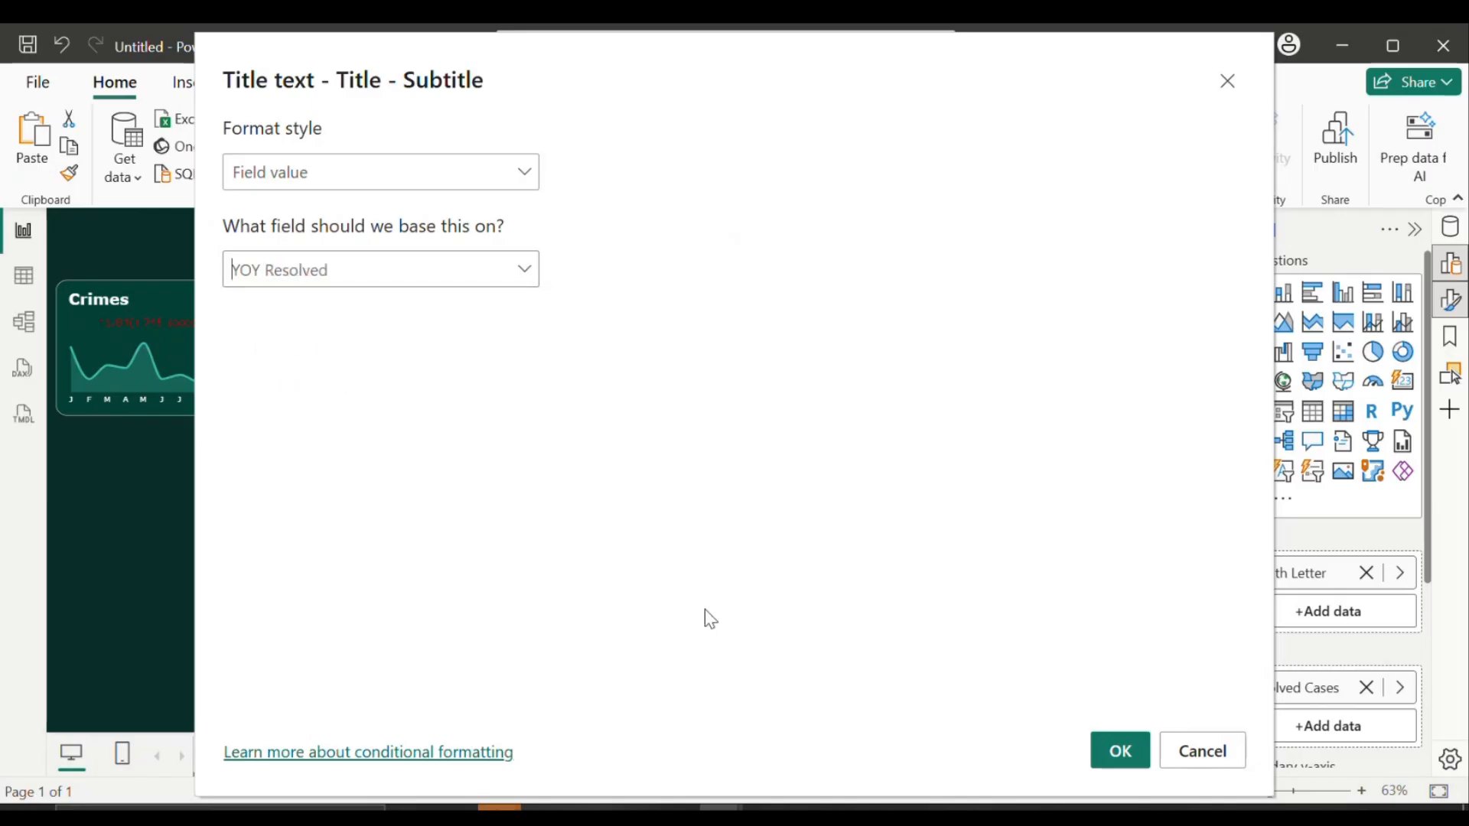
left_click(1116, 751)
left_click(1115, 752)
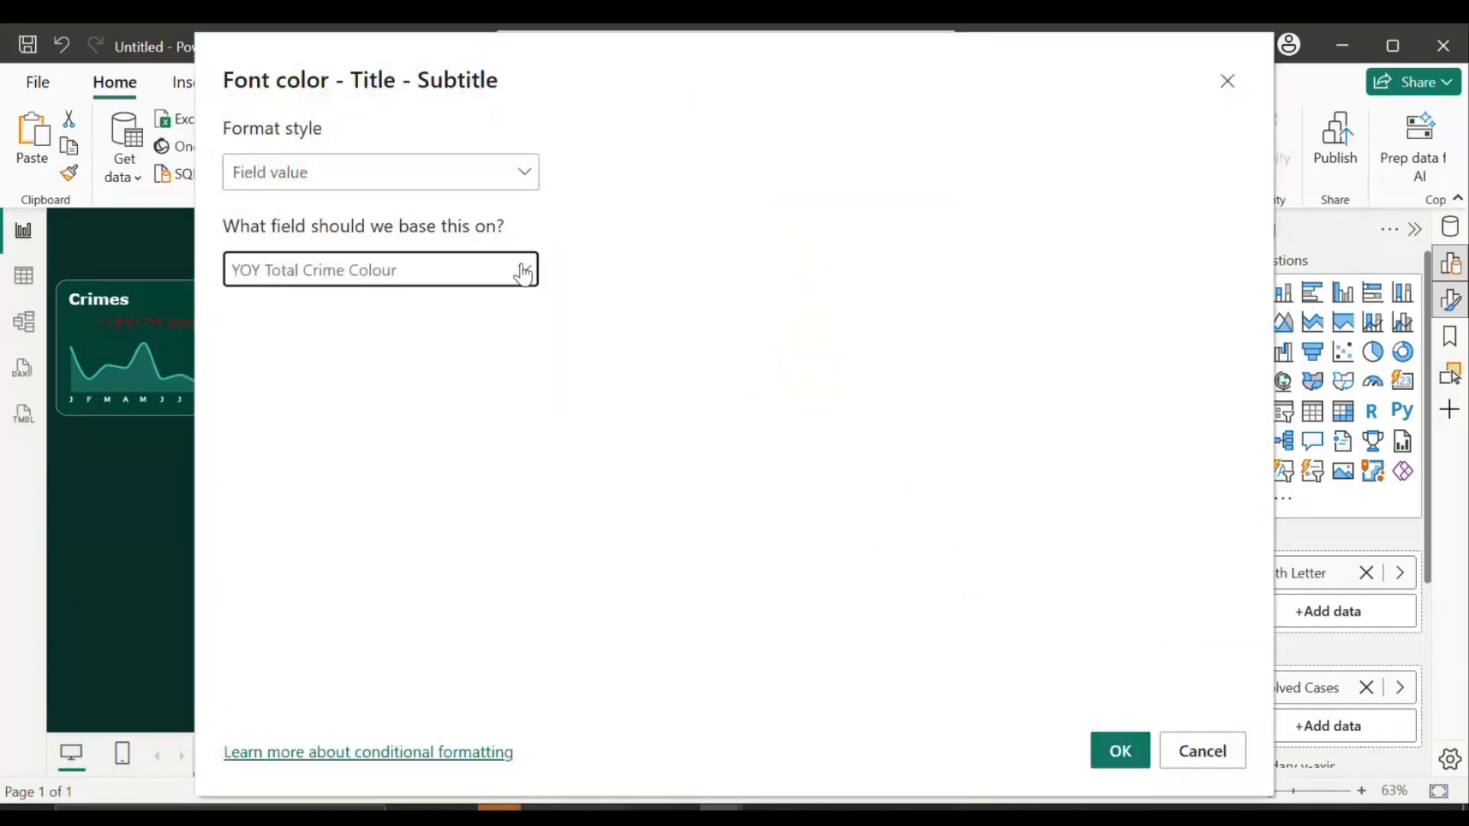
Step: Base the middle chart's subtitle font color on the YOY Resolved Cases Colour measure from the Resolved folder
left_click(517, 268)
left_click(273, 466)
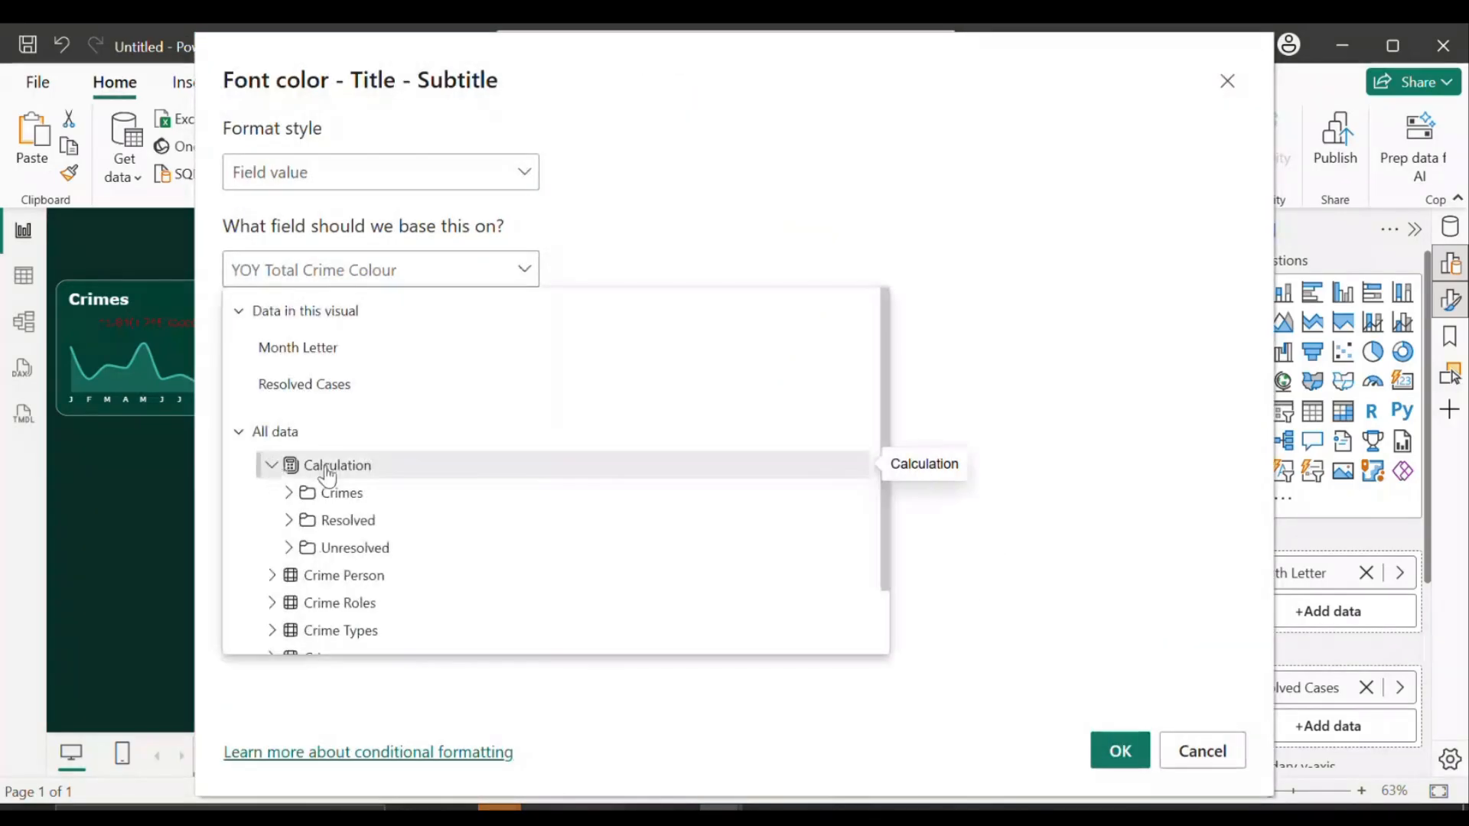
left_click(289, 521)
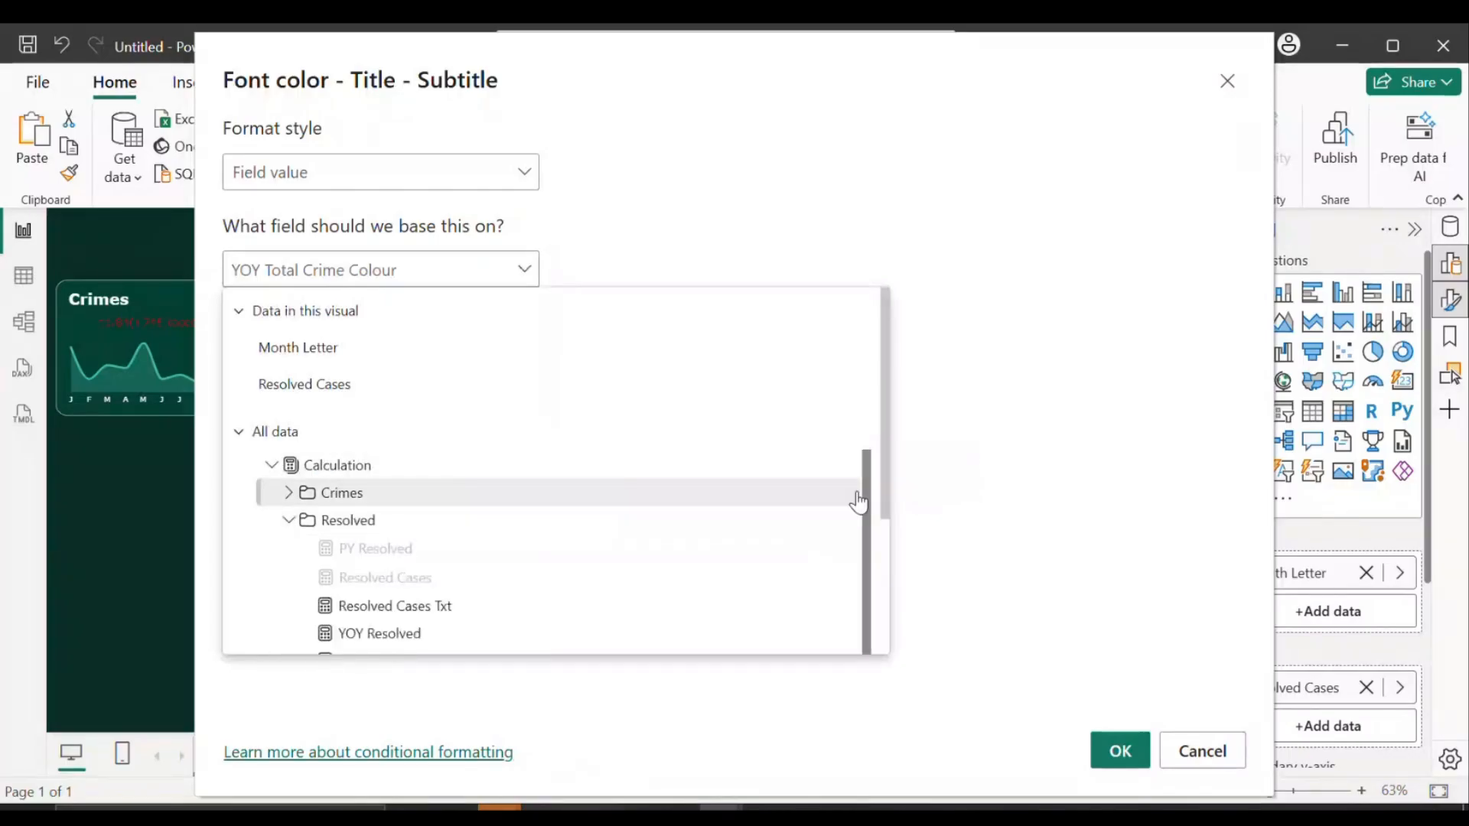
left_click_drag(884, 494, 869, 547)
left_click(408, 581)
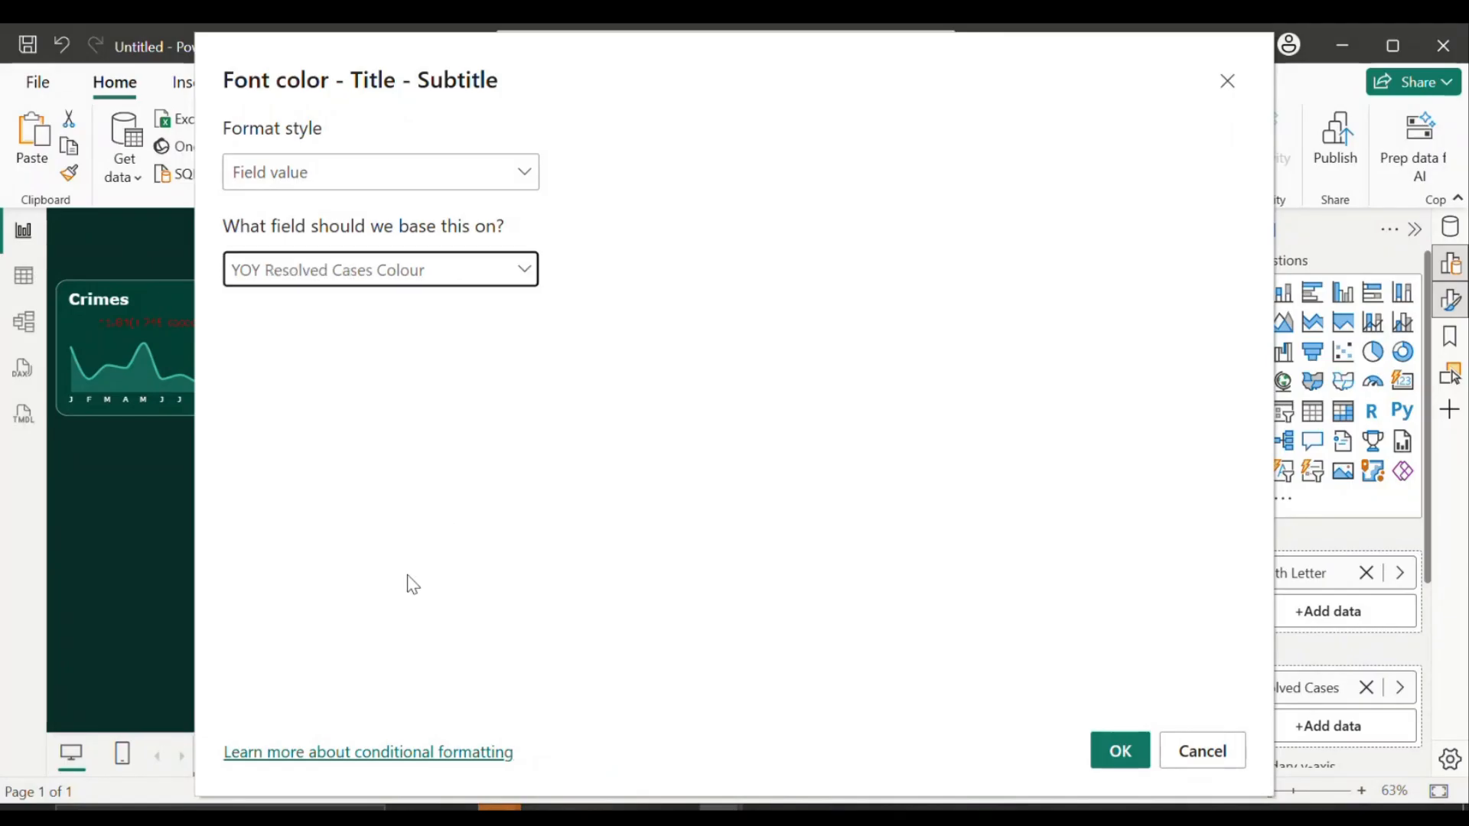
left_click(1116, 748)
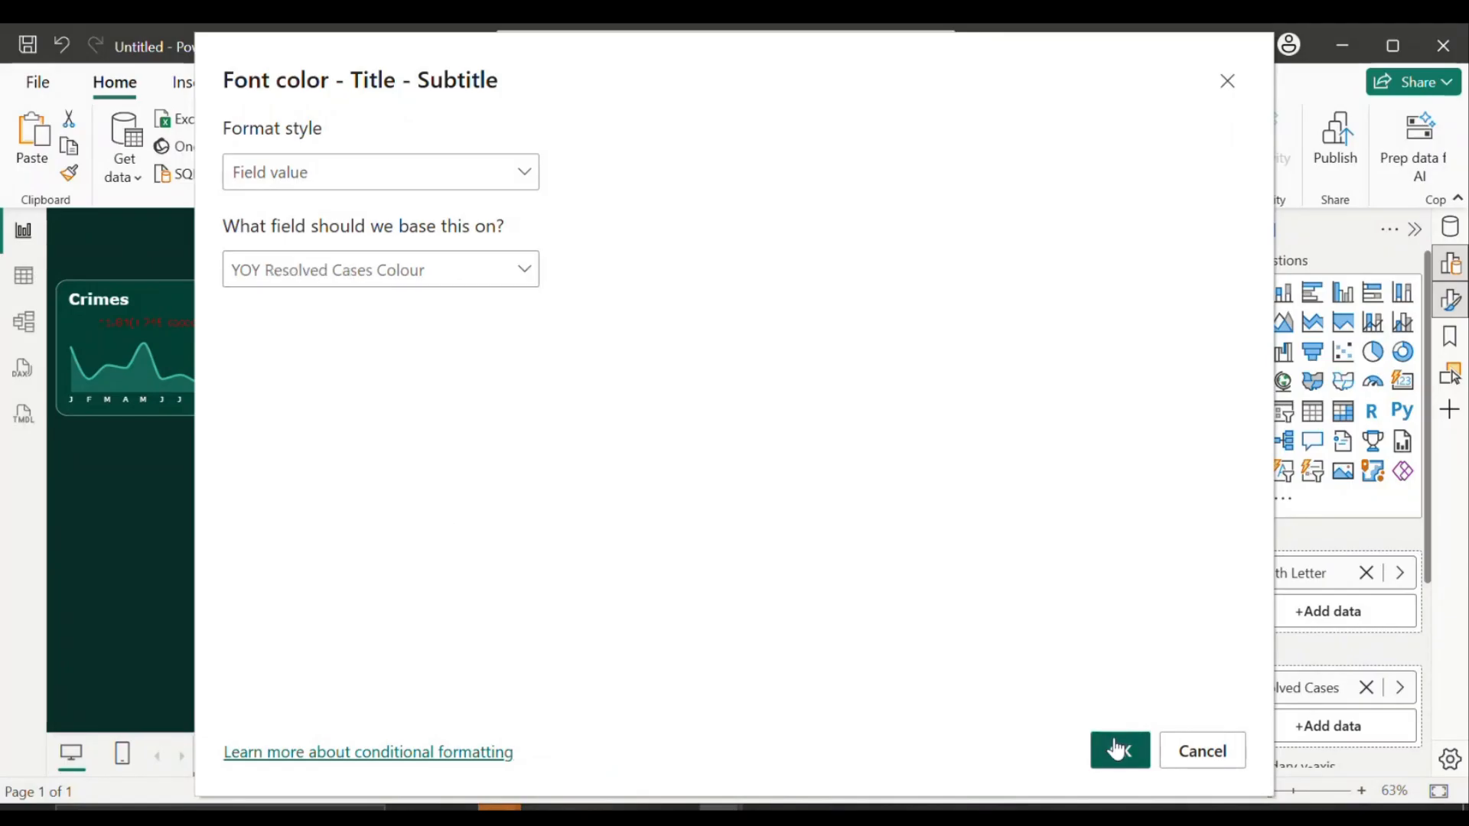
left_click(1117, 748)
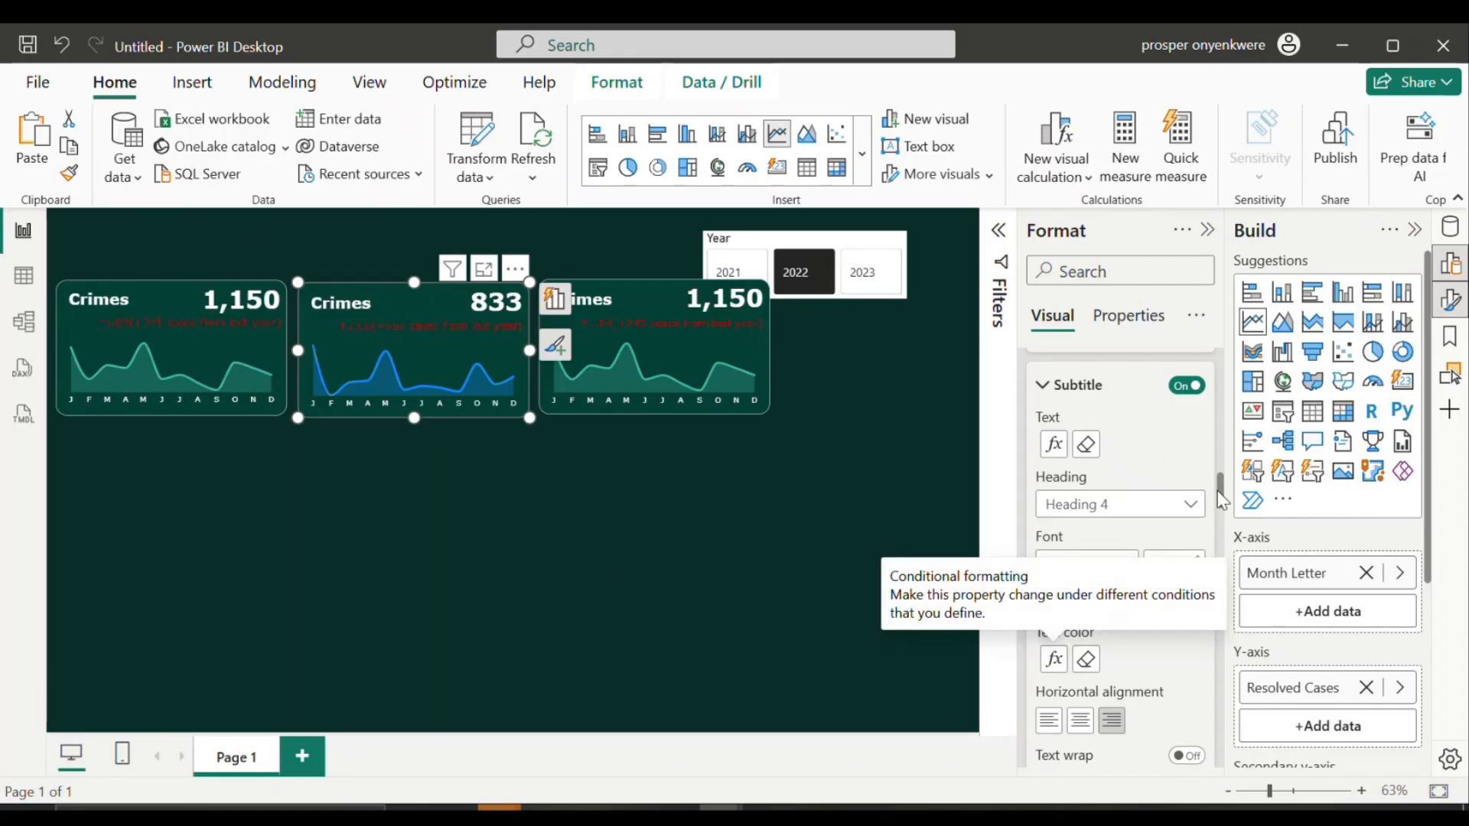
Step: Set the middle chart's line color to the recently used teal
left_click_drag(1220, 498, 1208, 682)
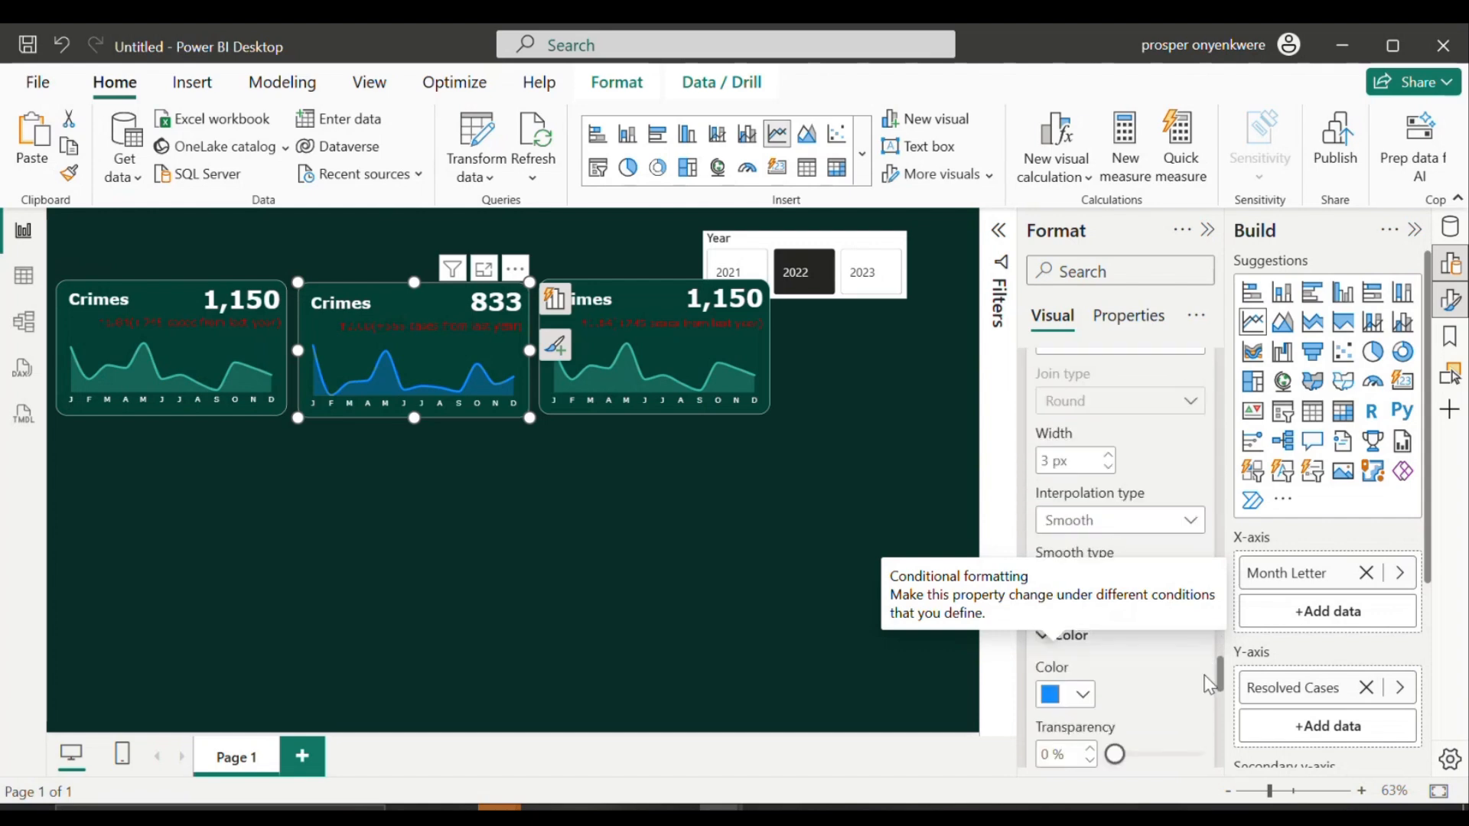
left_click(1092, 698)
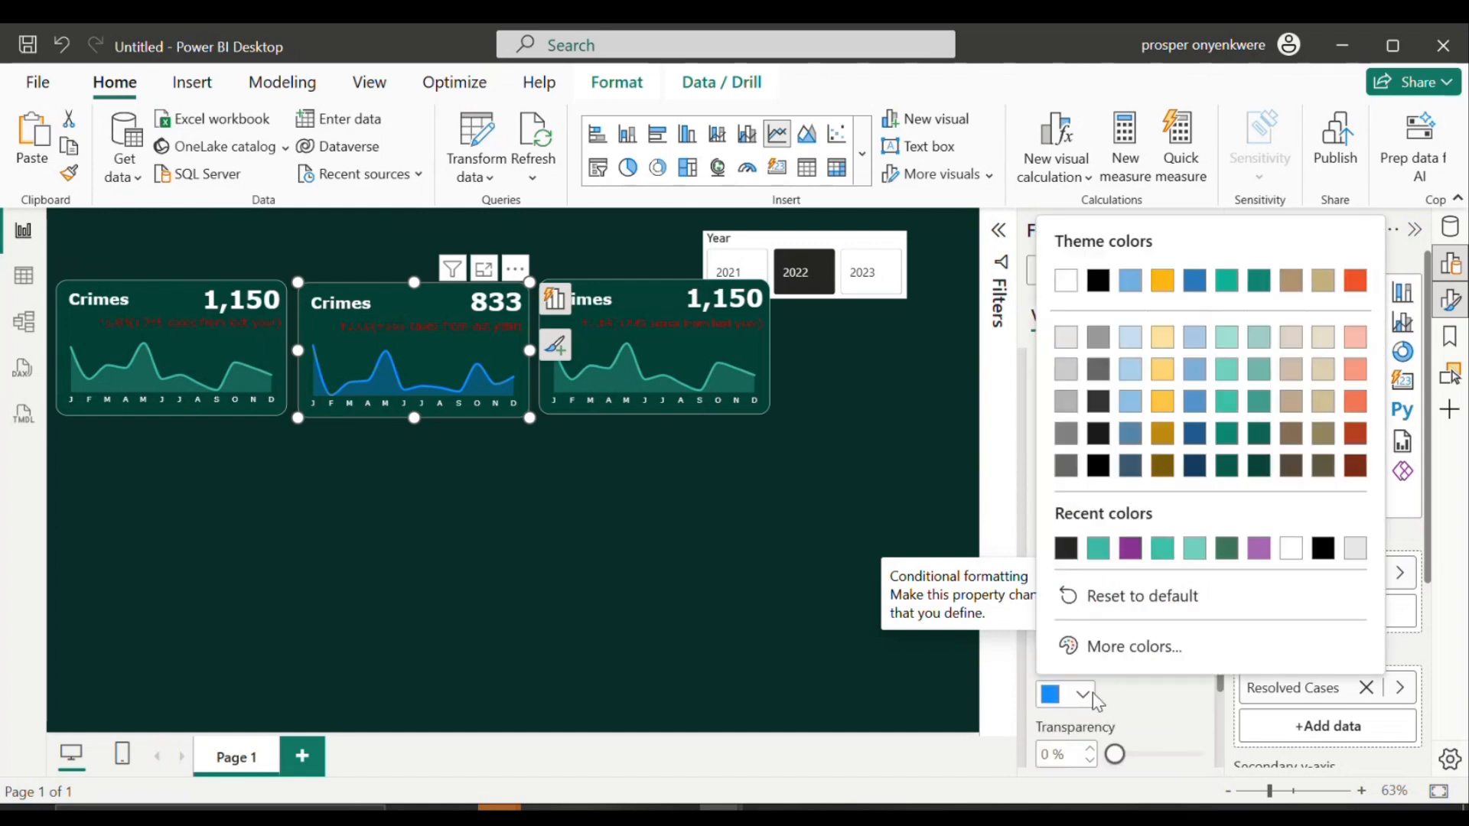
left_click(1098, 547)
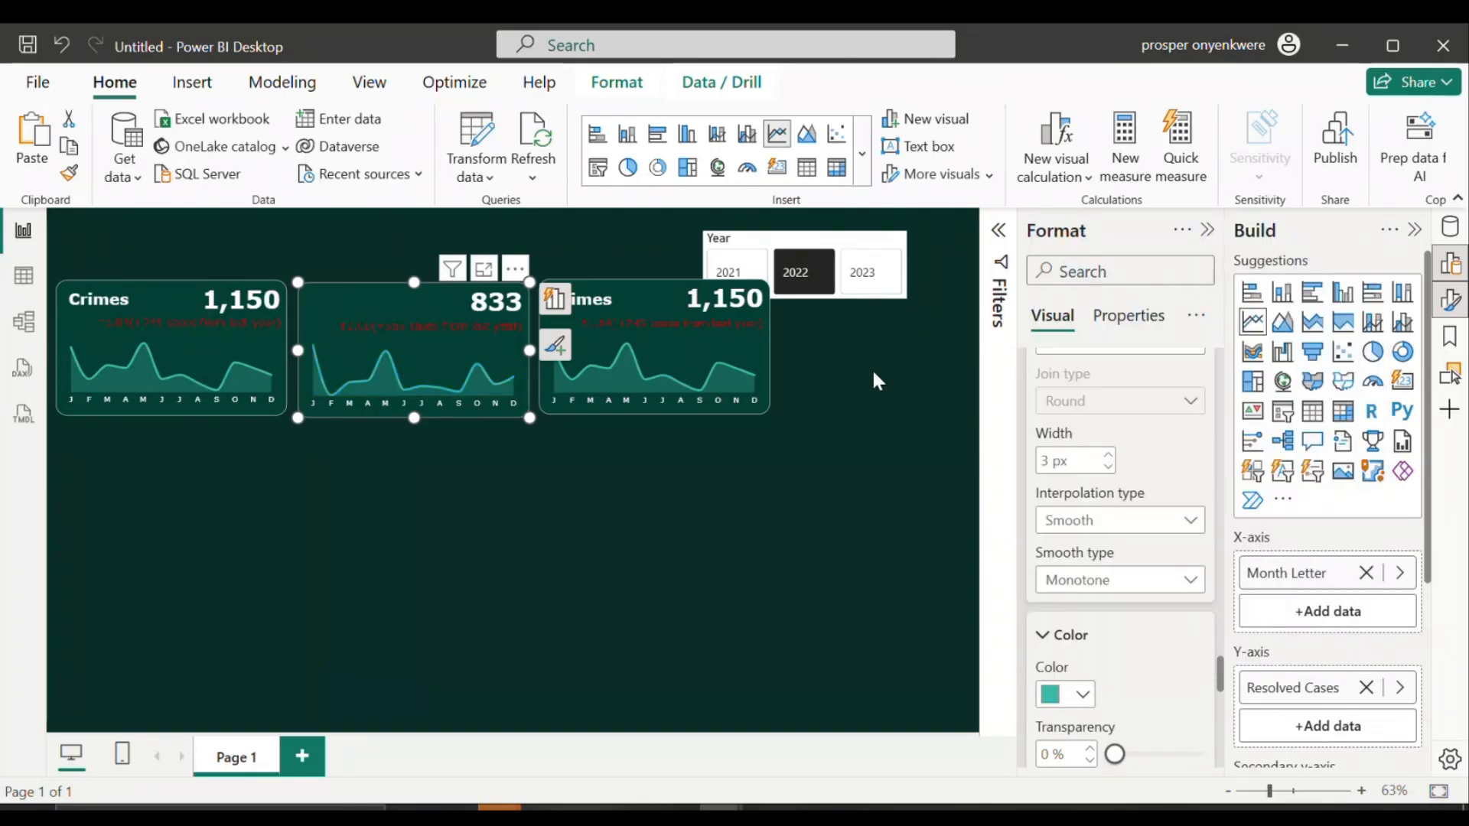
Step: Change the middle chart's label text to Resolved Cases and widen its text box to 225 so the label fits
left_click(440, 475)
double_click(357, 306)
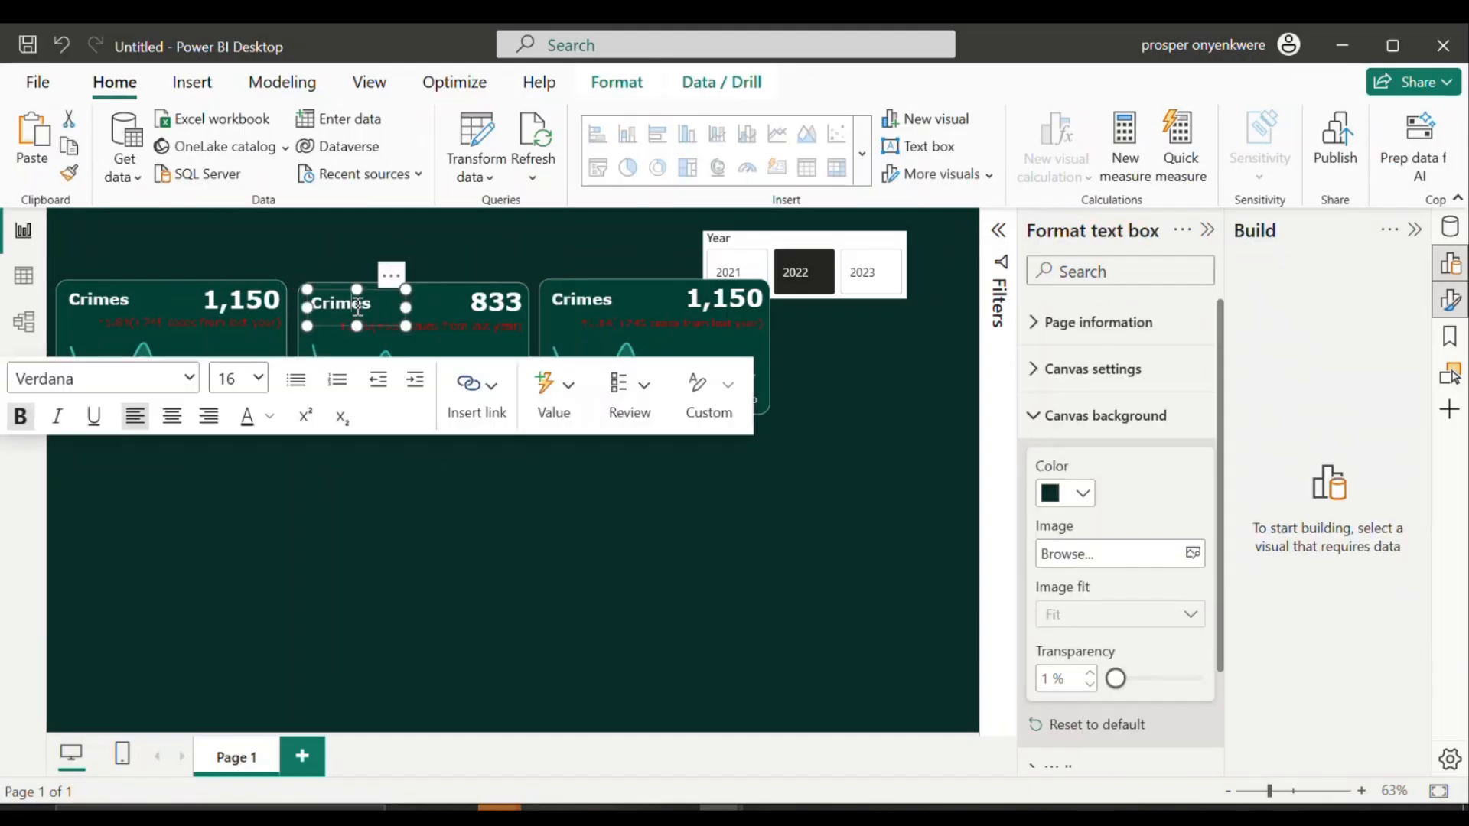
type("Re")
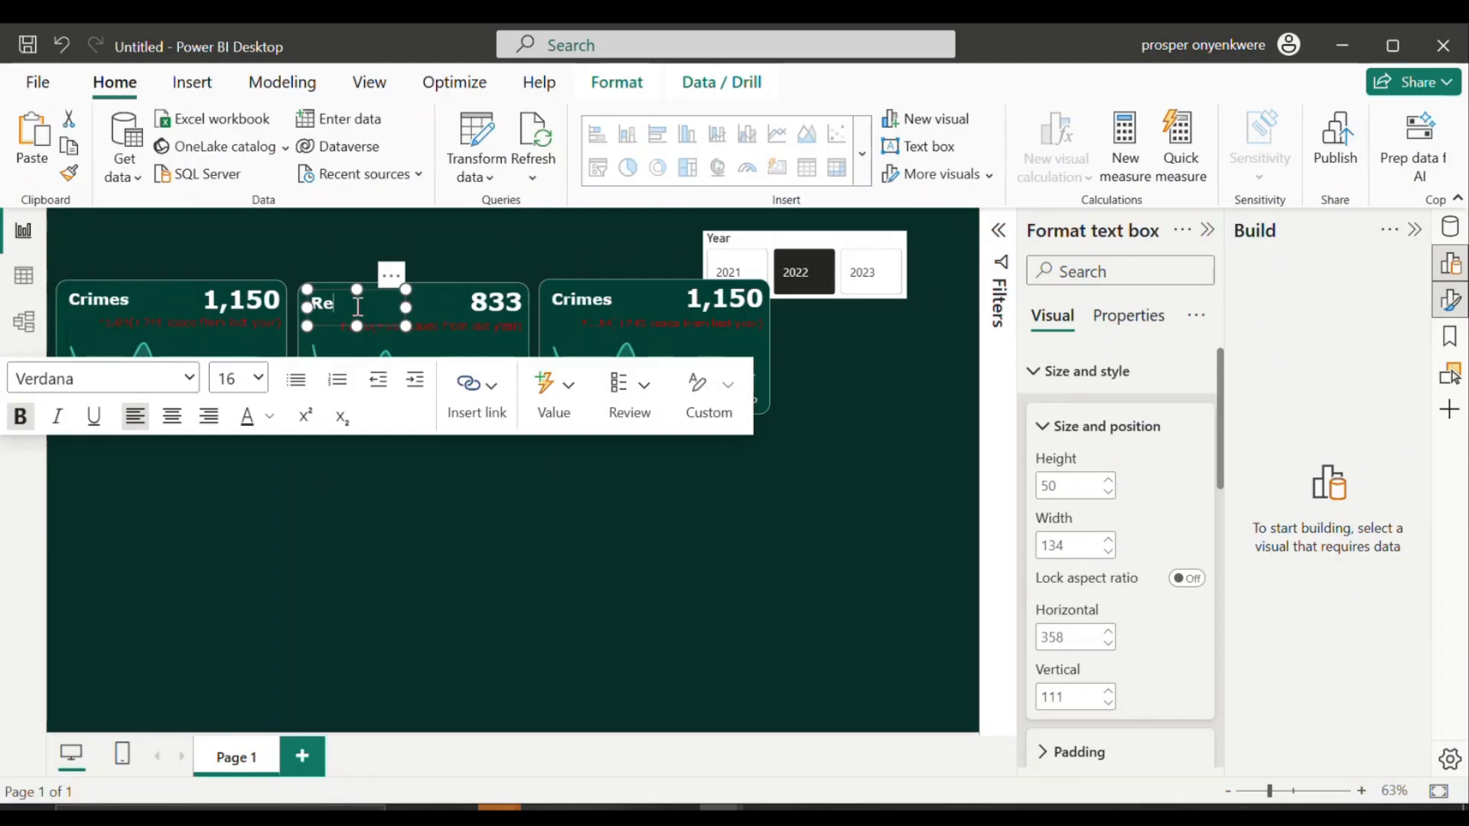
type("solved Cases")
left_click_drag(418, 322, 469, 323)
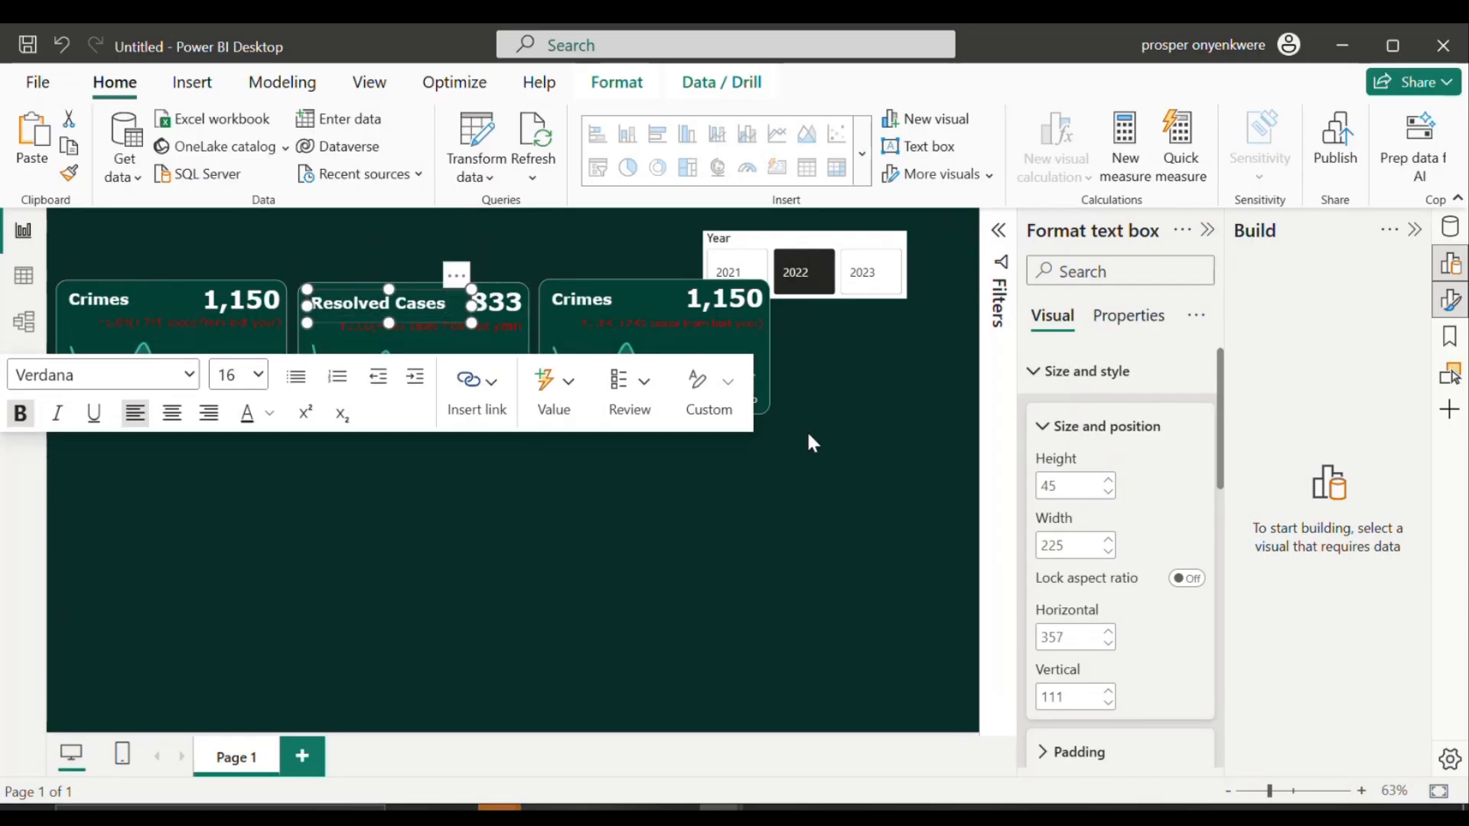
left_click(812, 437)
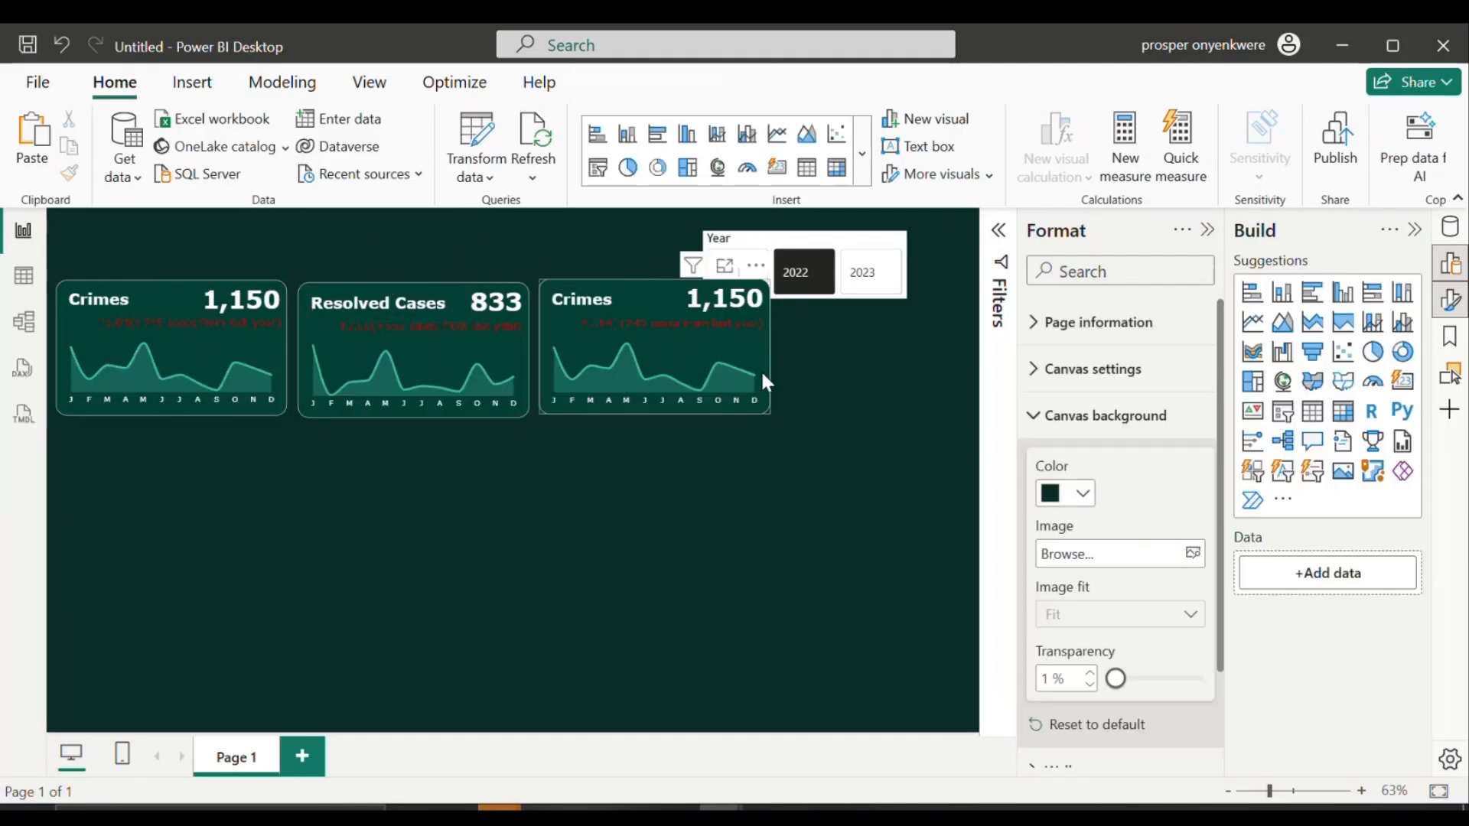
Step: Convert the Resolved Cases line chart to a clustered column chart and set its column color to teal #3DB9A8
left_click(492, 416)
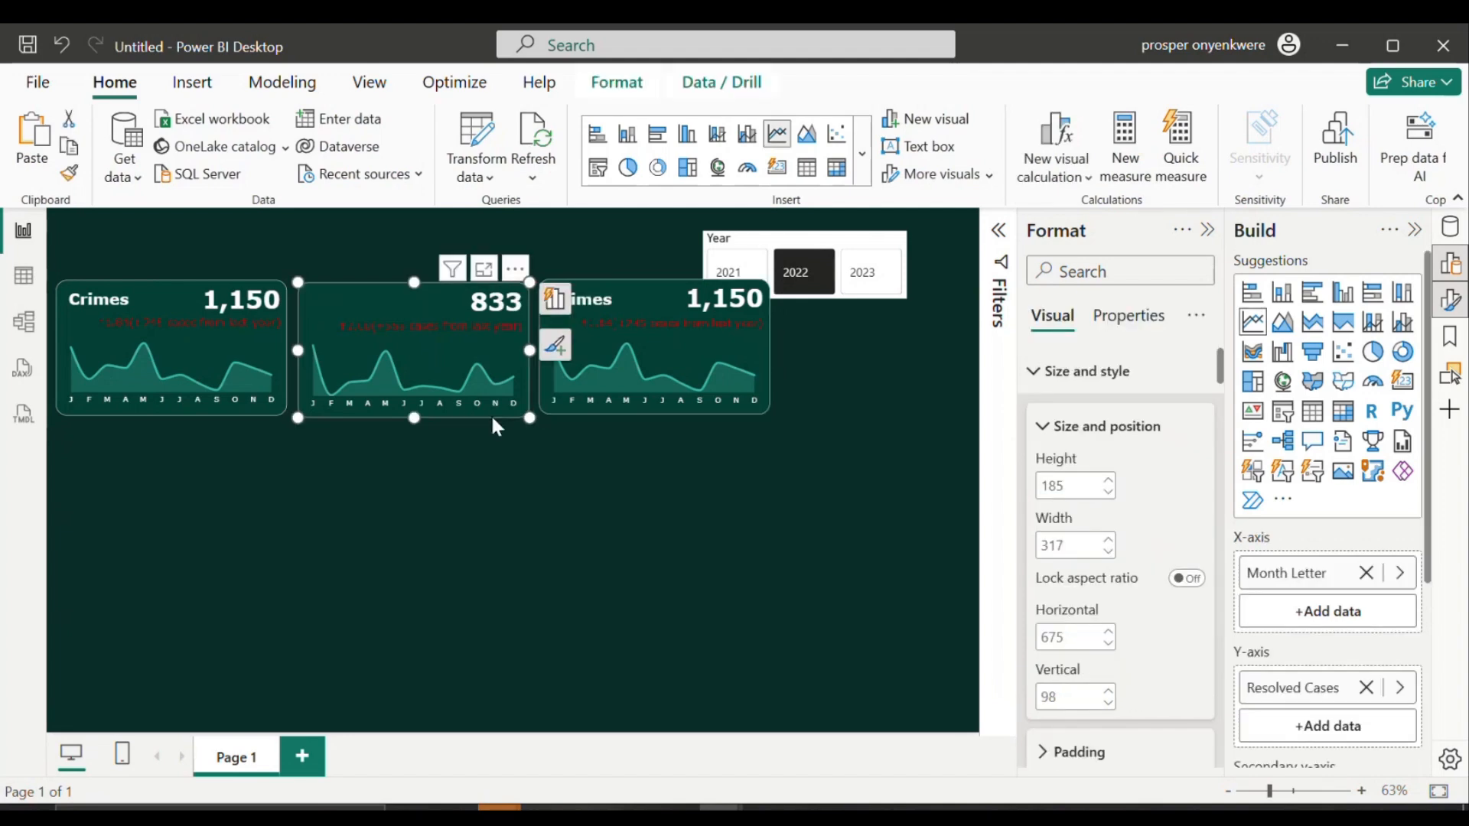
left_click(686, 138)
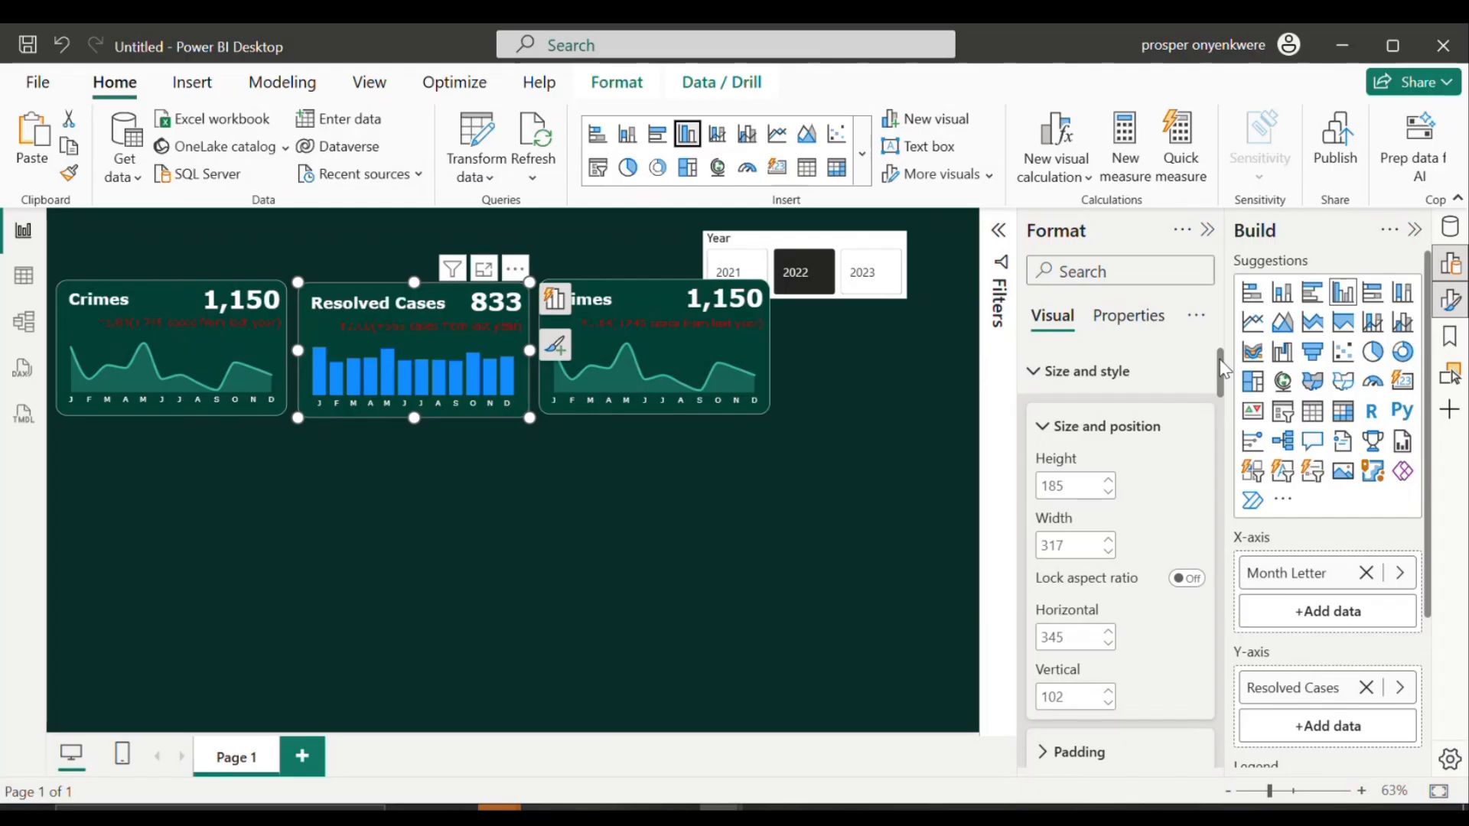
left_click_drag(1222, 368, 1211, 738)
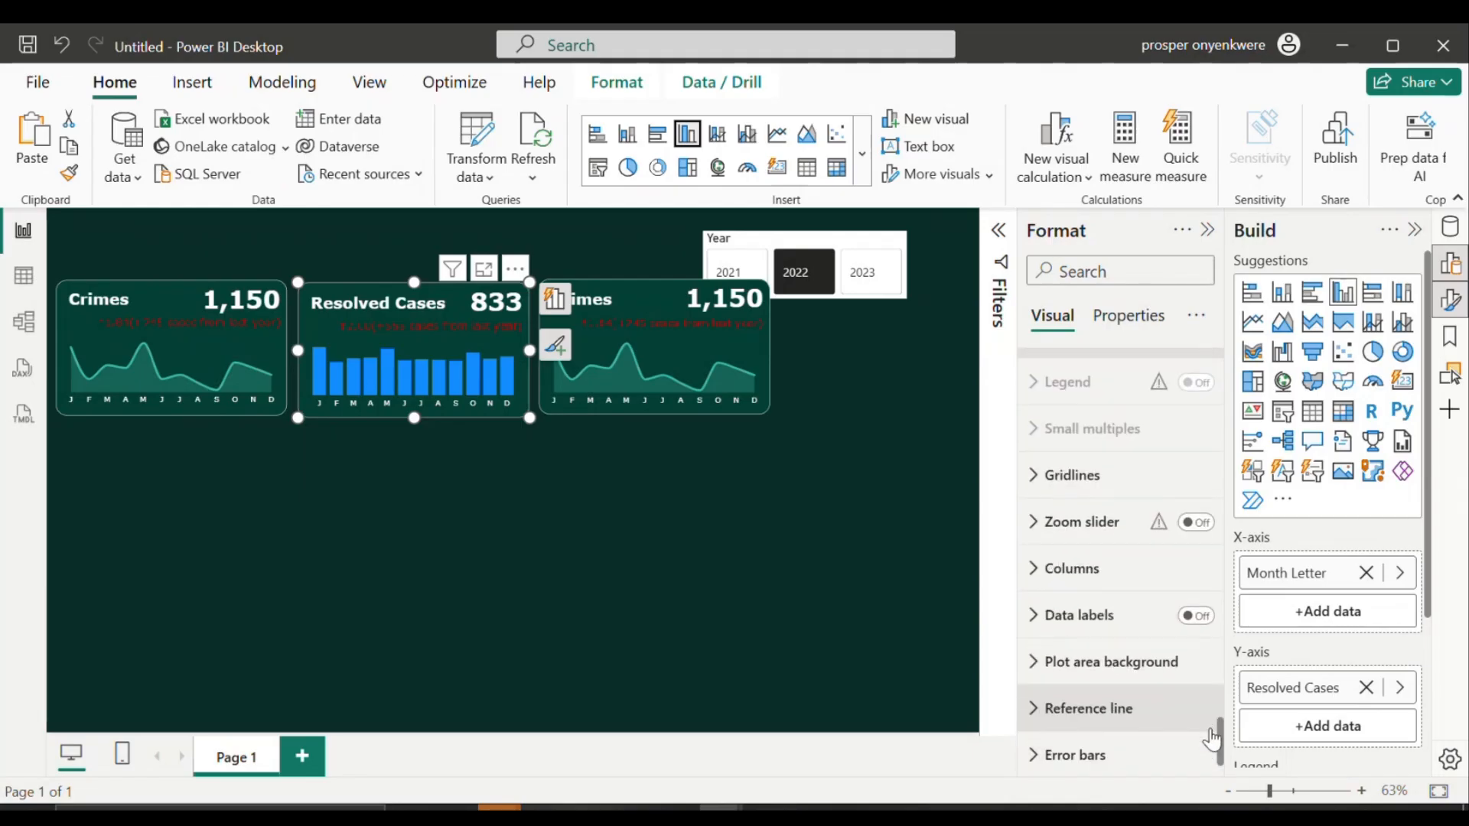
left_click(1054, 567)
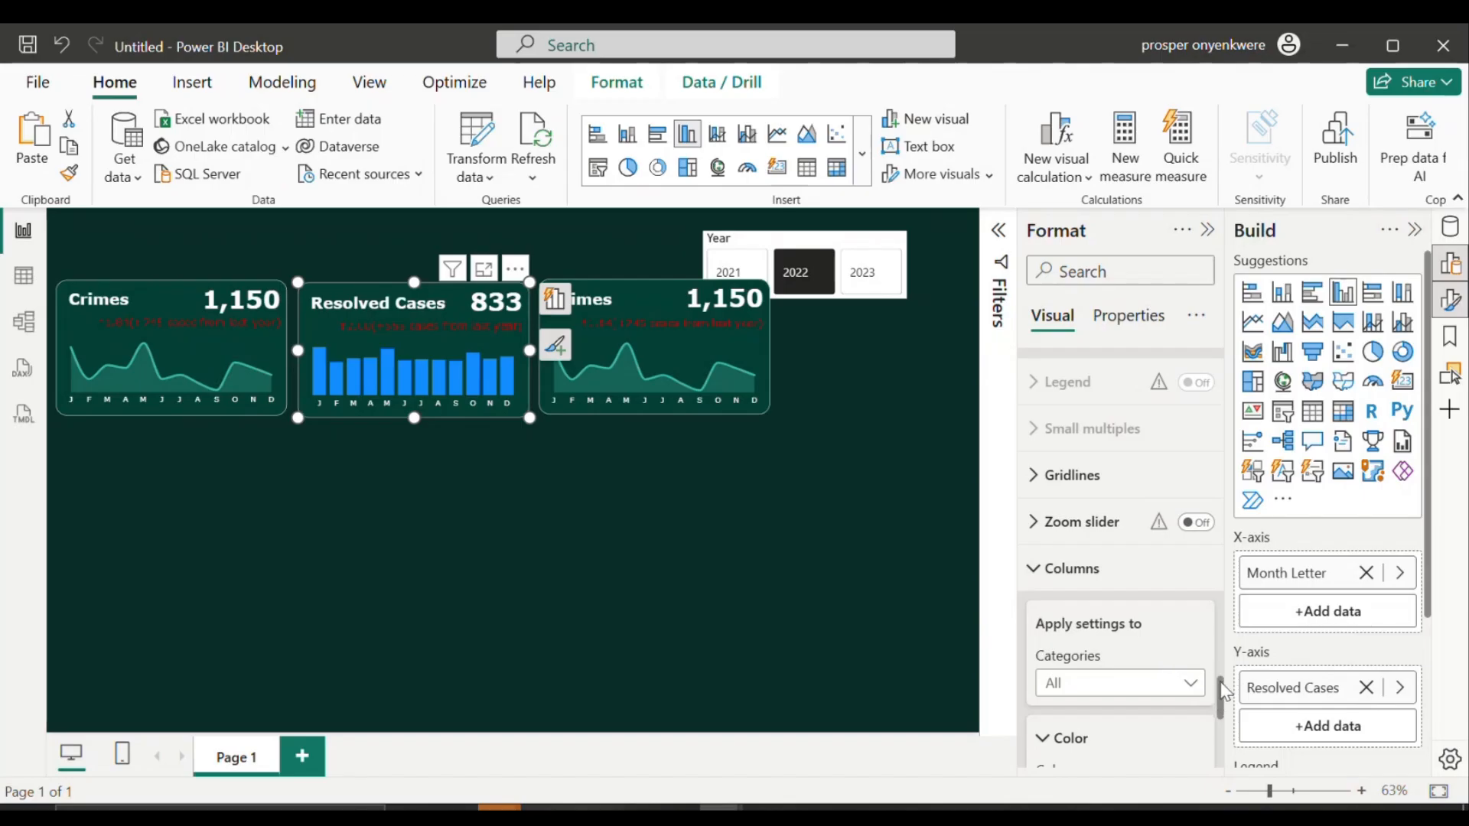
left_click_drag(1222, 691, 1222, 705)
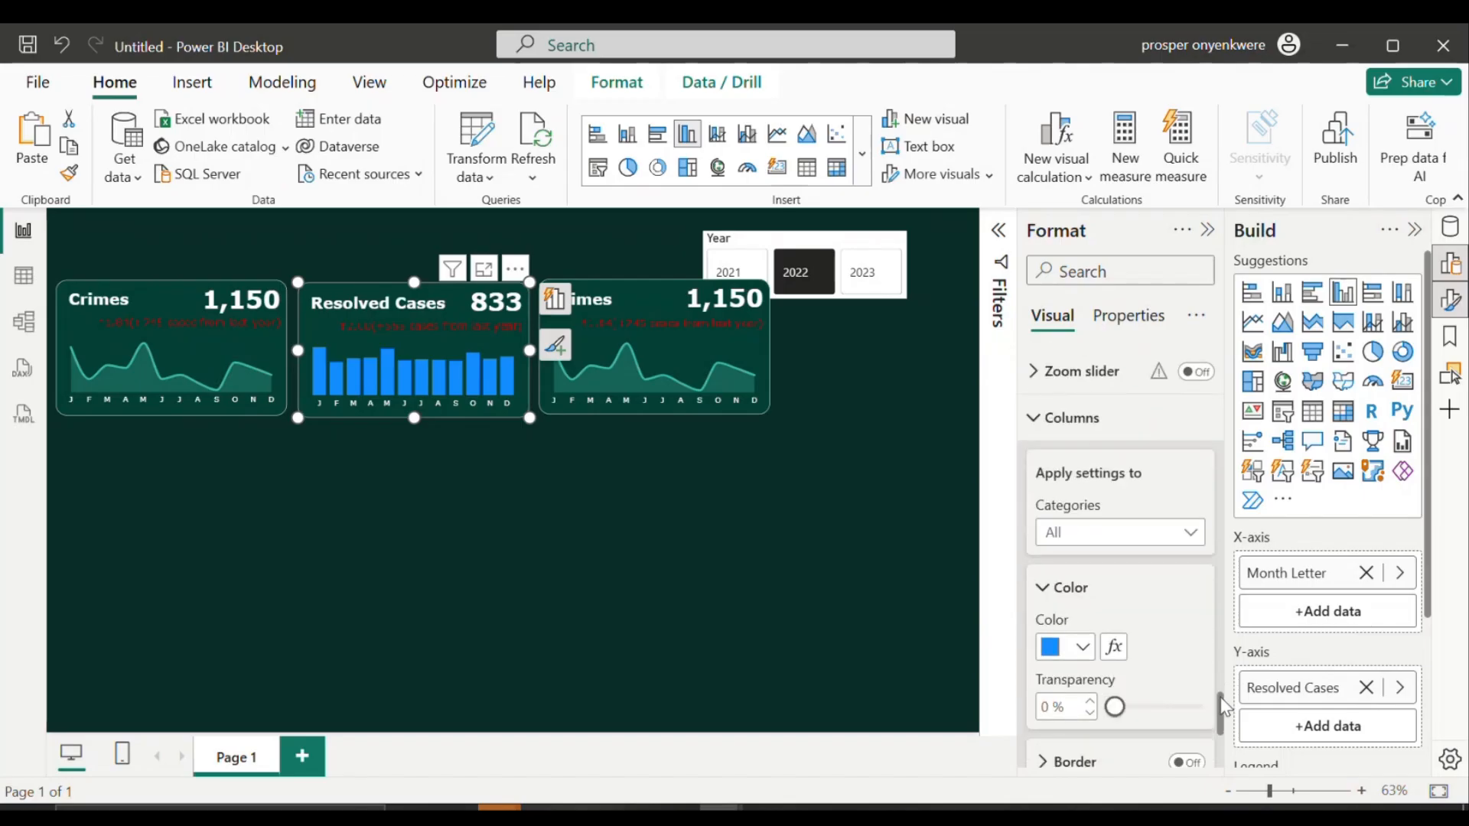
left_click(1083, 651)
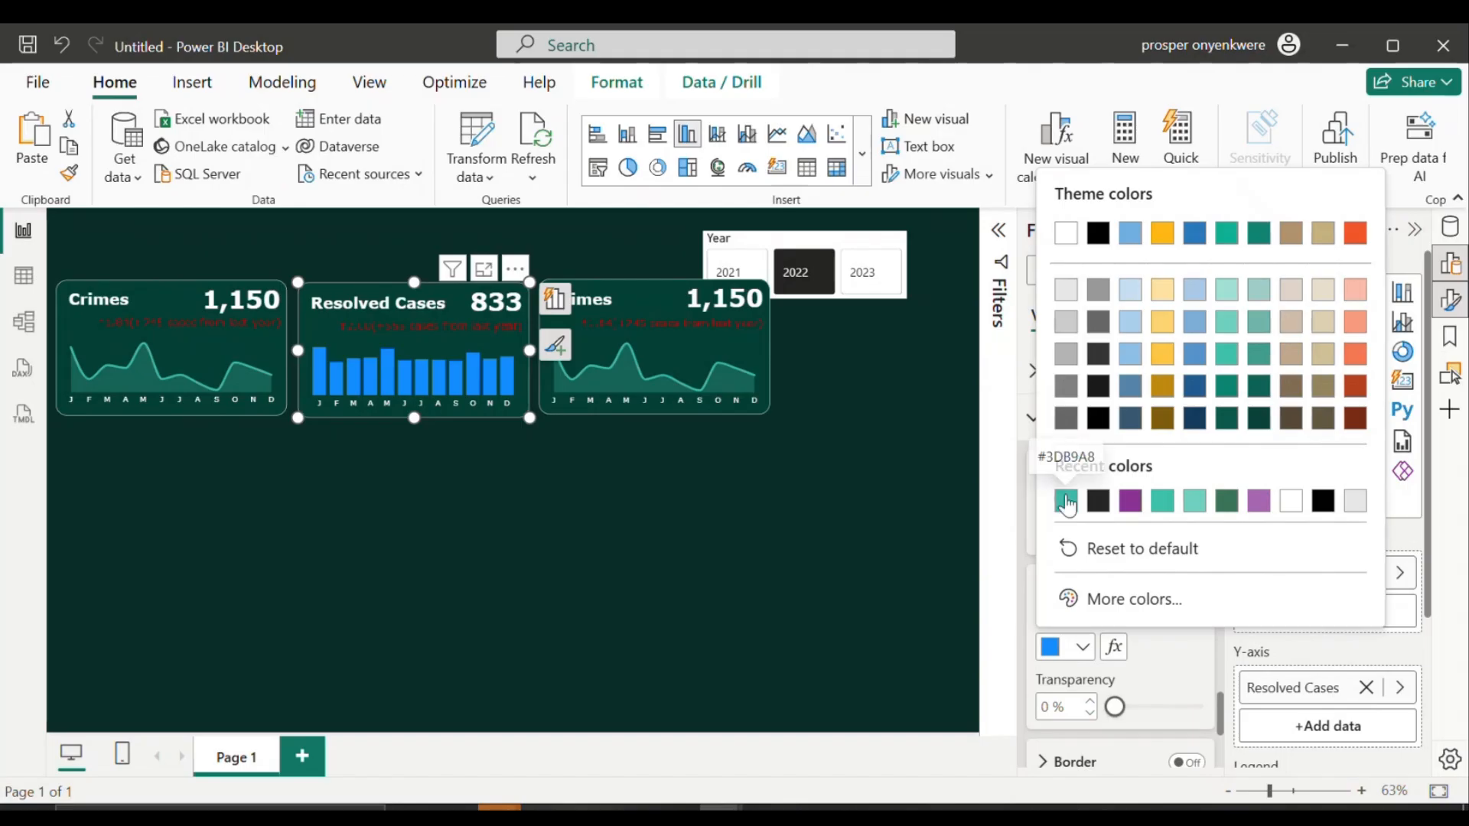
left_click(1067, 503)
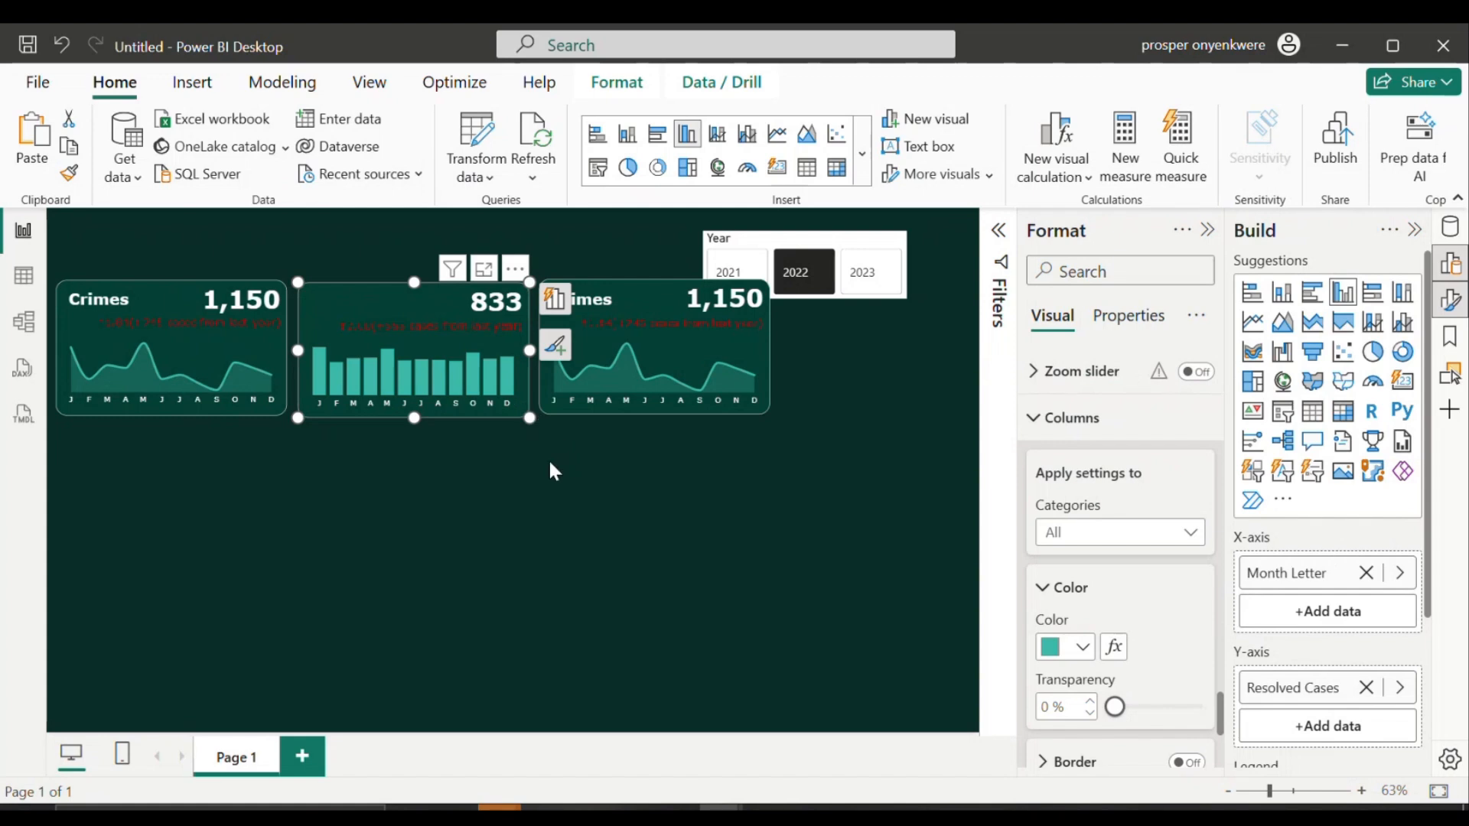
left_click(468, 254)
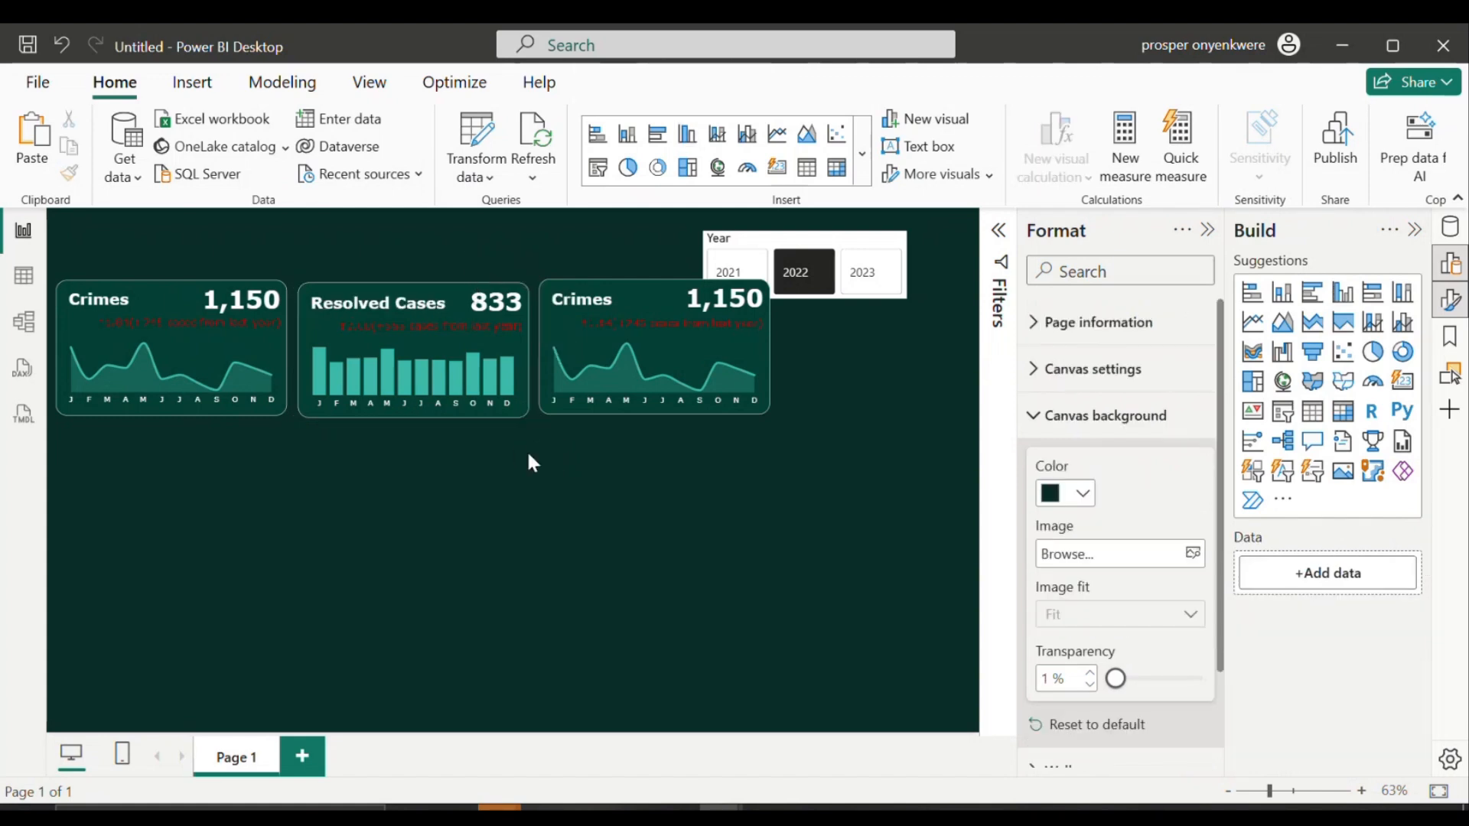
Step: Remove the third Crimes line chart and its Crimes text label from the report page
left_click_drag(528, 453, 292, 212)
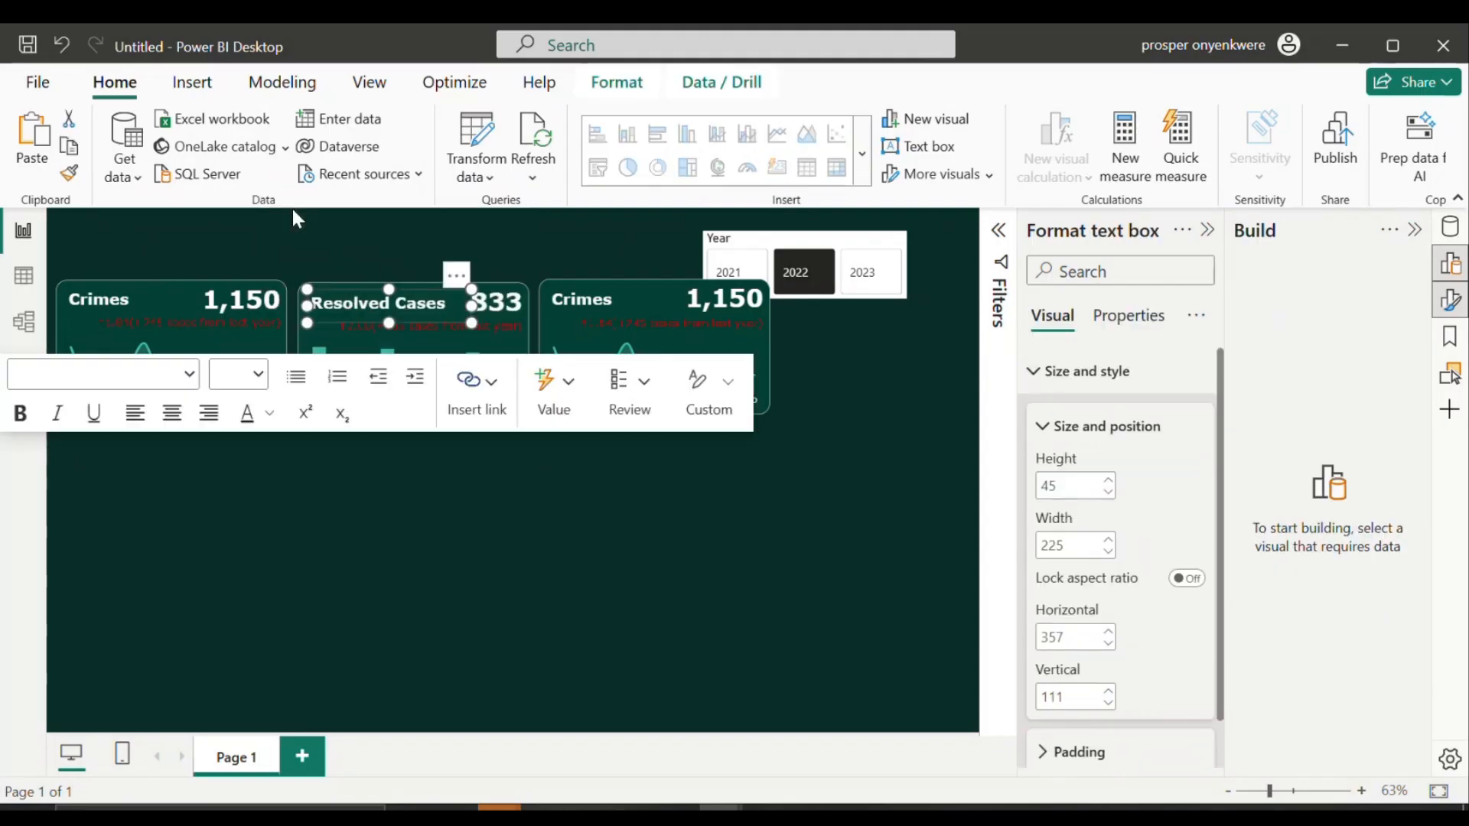
left_click(533, 507)
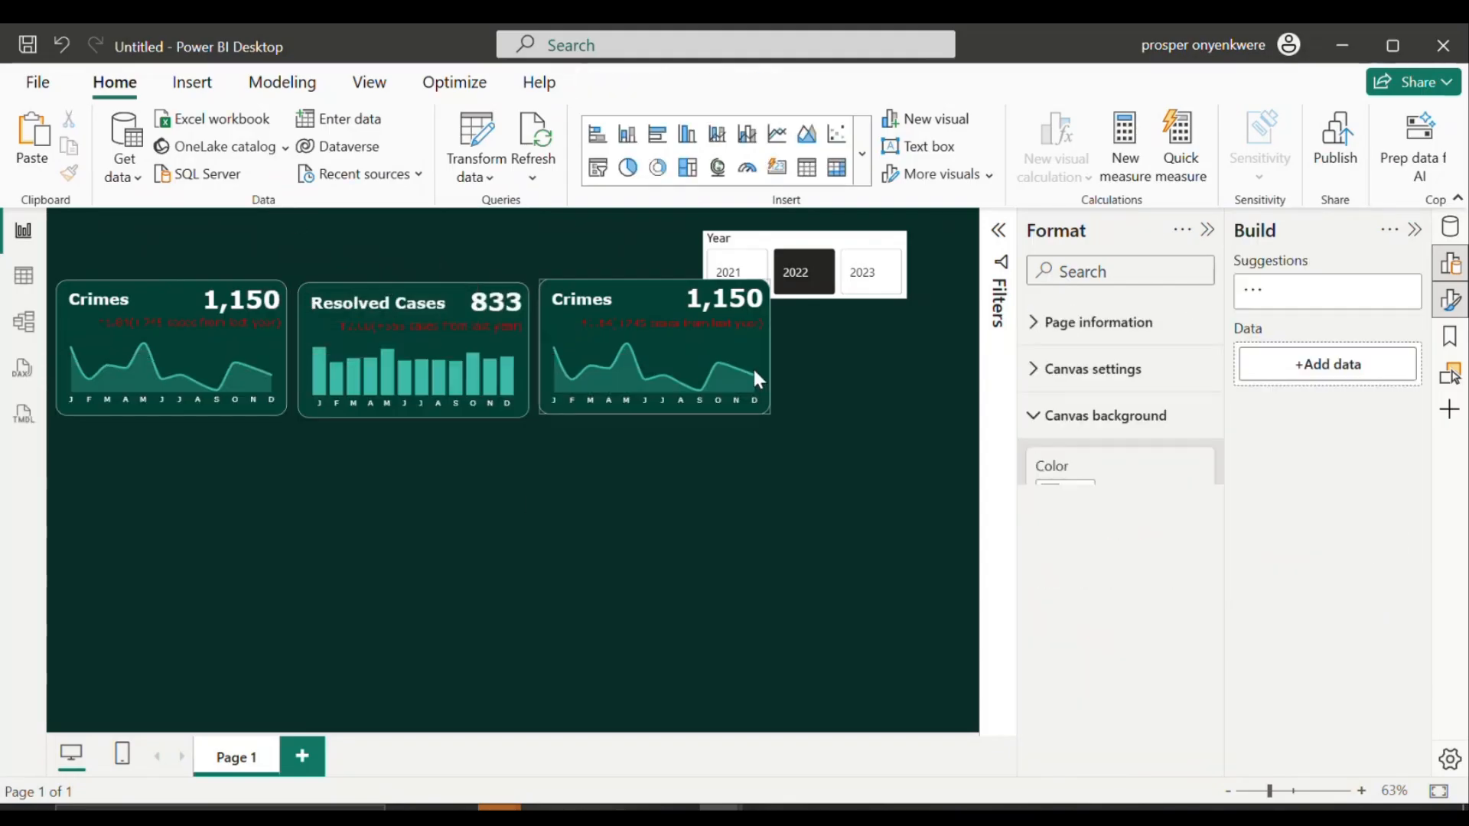
left_click(756, 269)
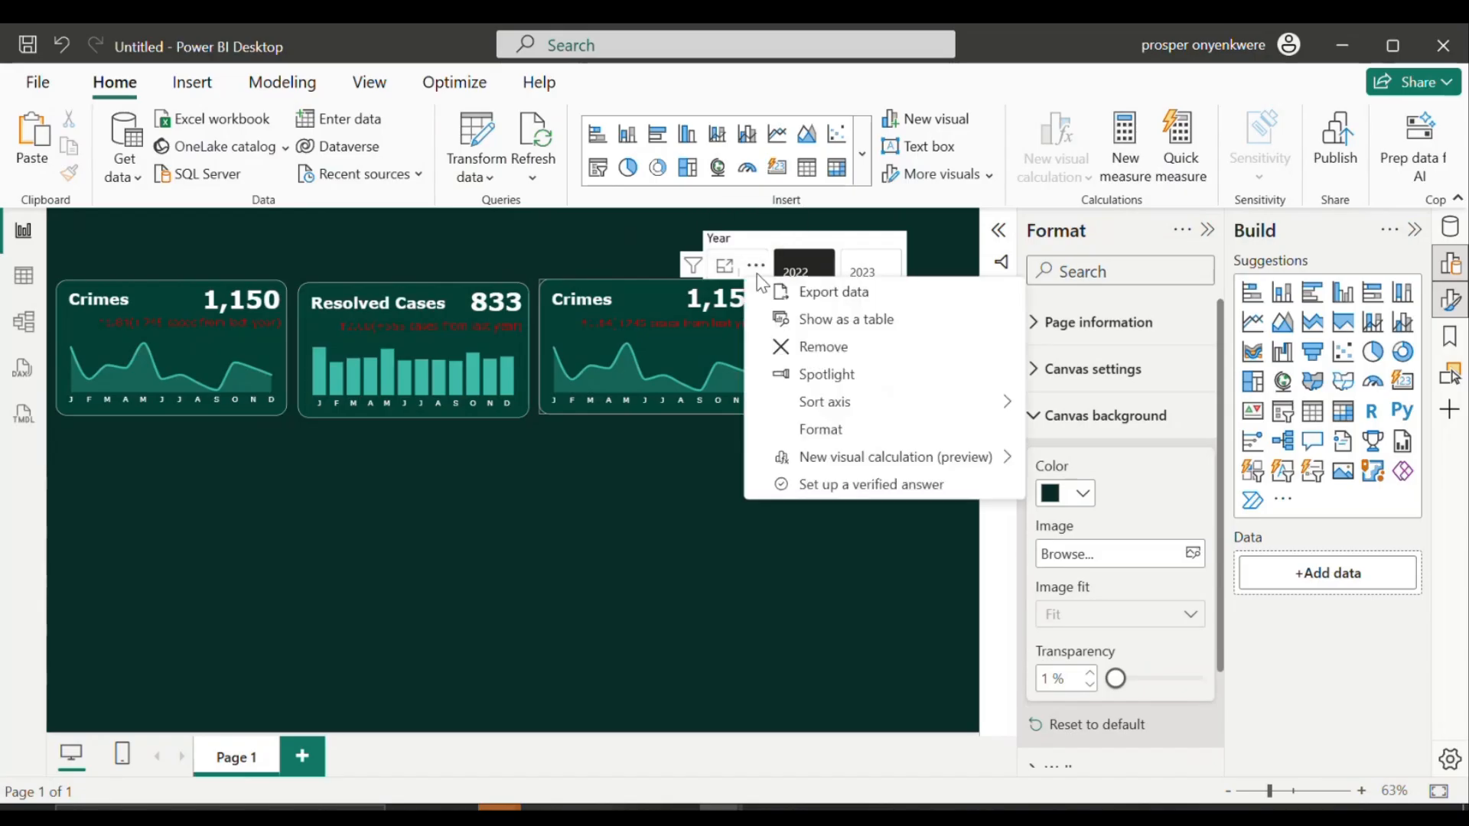
left_click(824, 349)
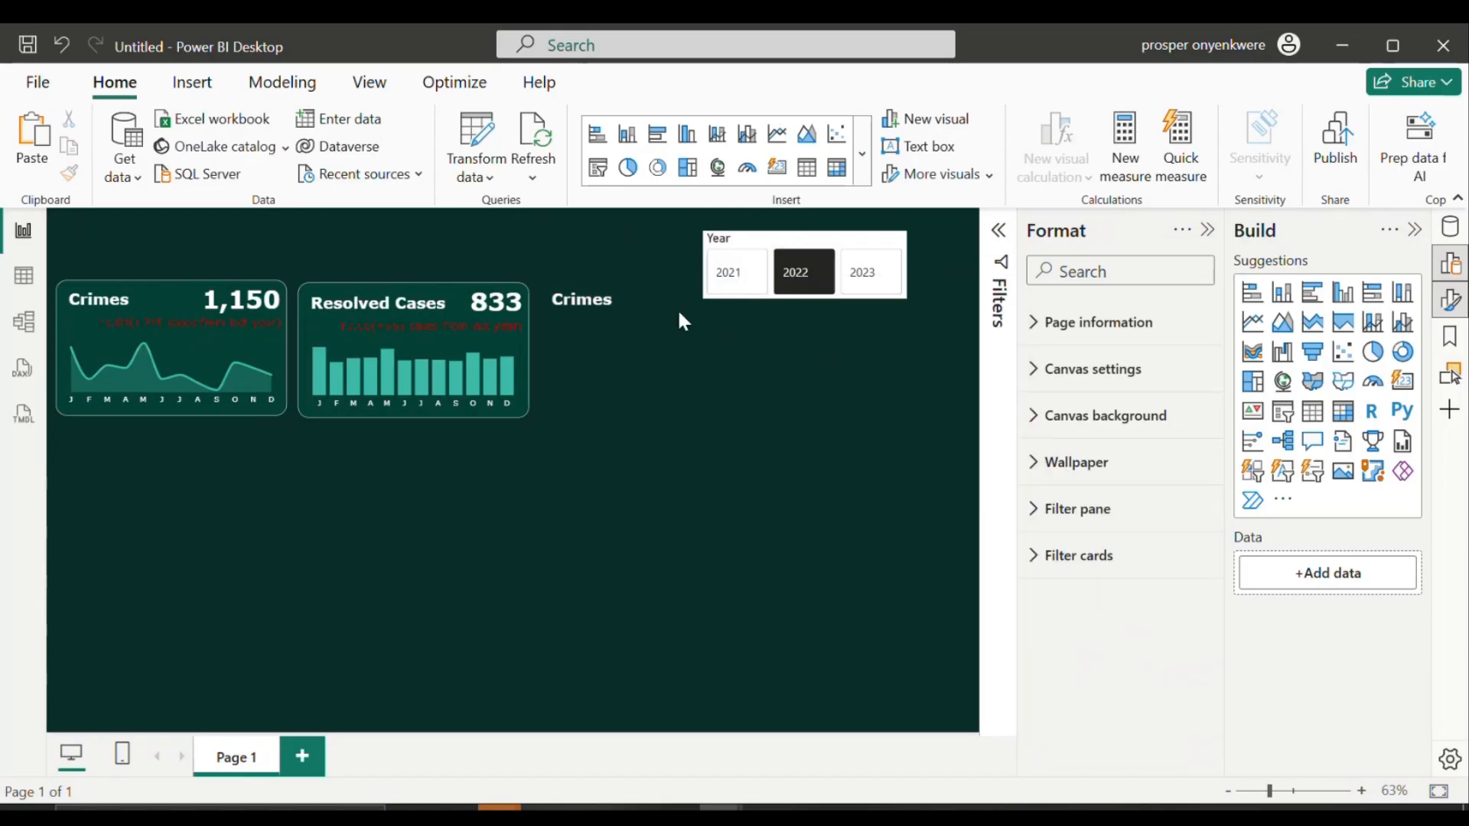
left_click(639, 274)
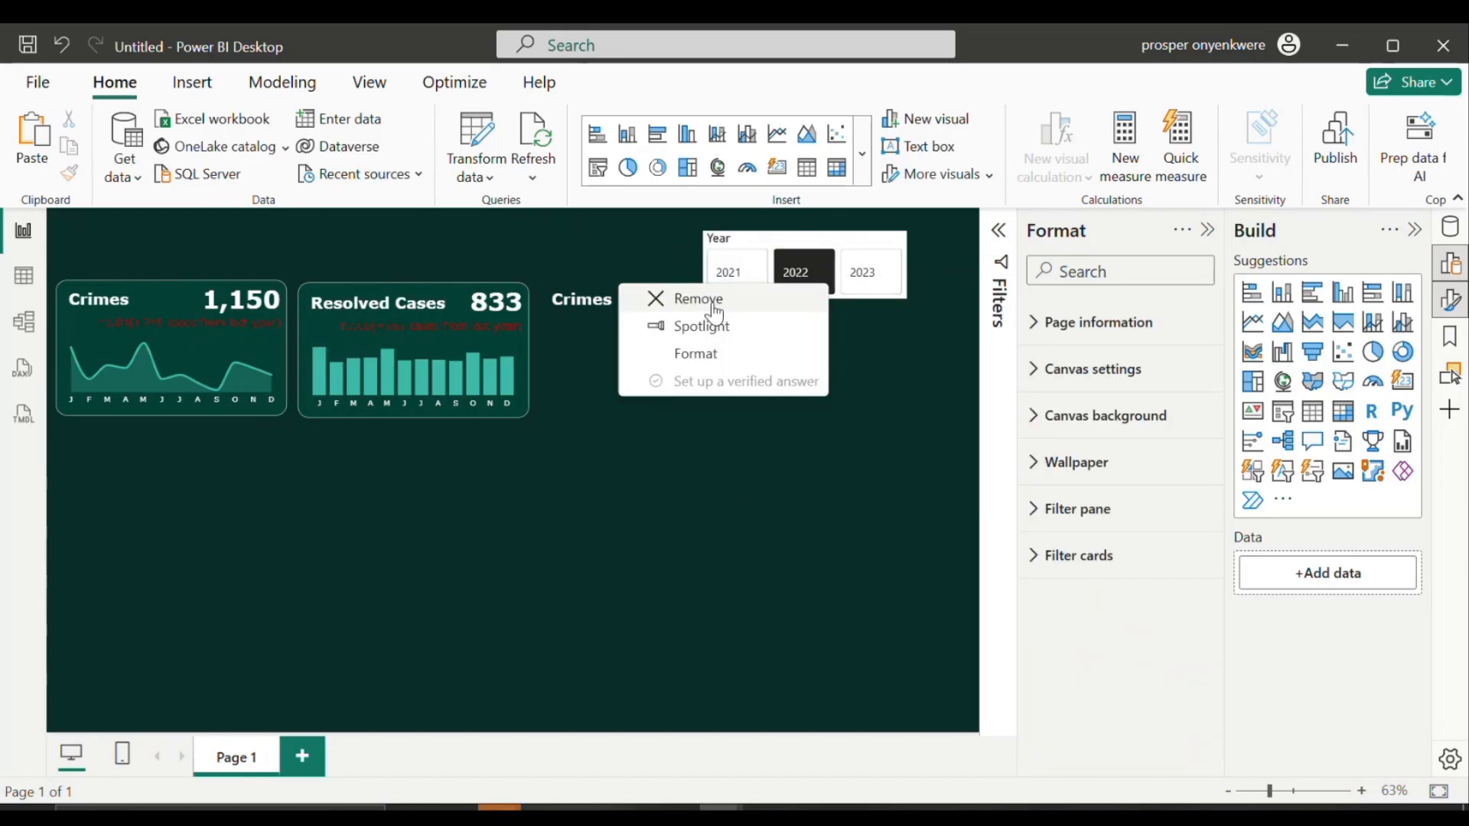
left_click(720, 301)
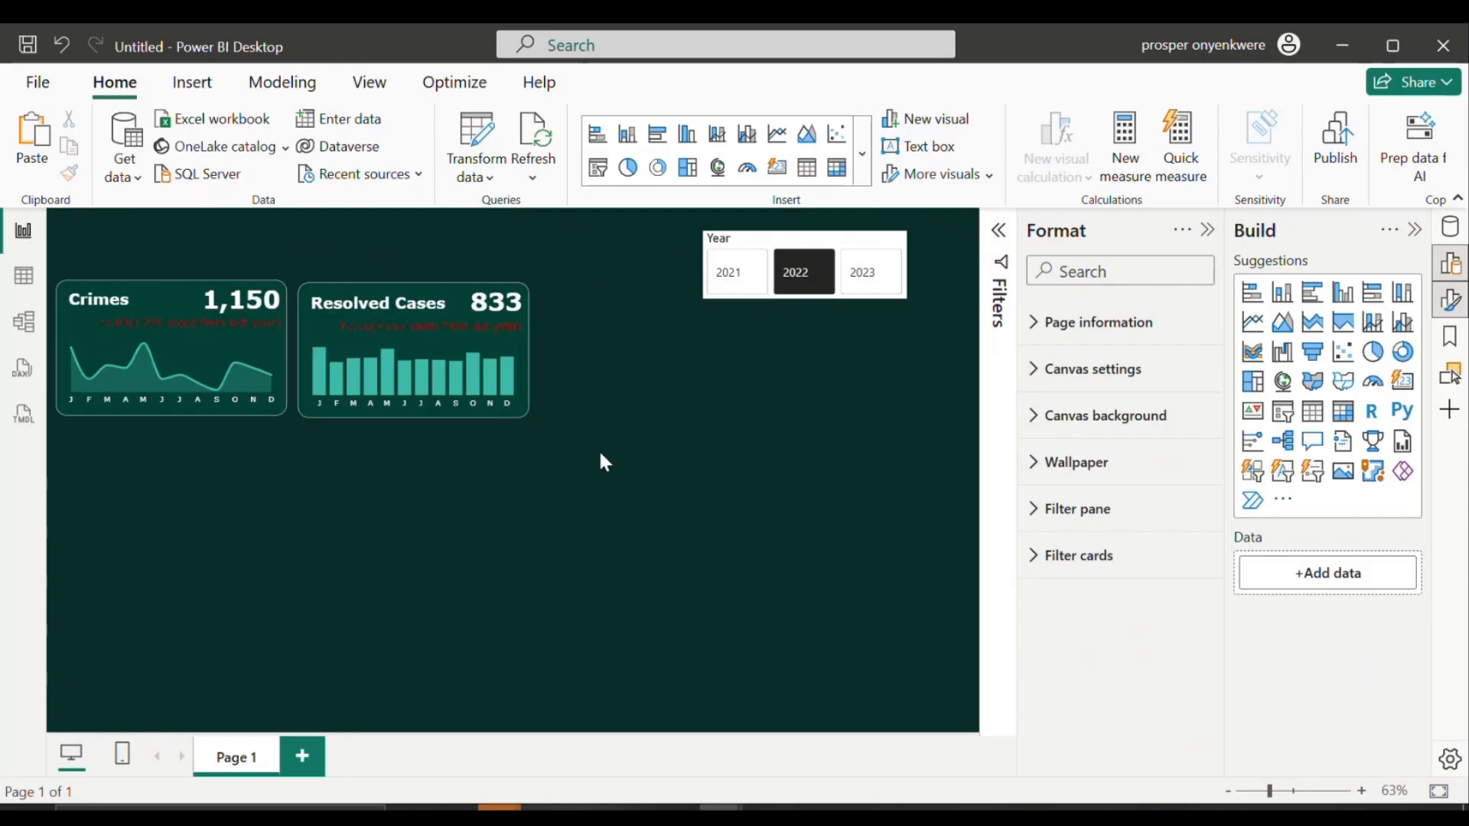
Step: Duplicate the Resolved Cases column chart together with its label and place the copy beside the original as the third card
left_click_drag(600, 454, 276, 243)
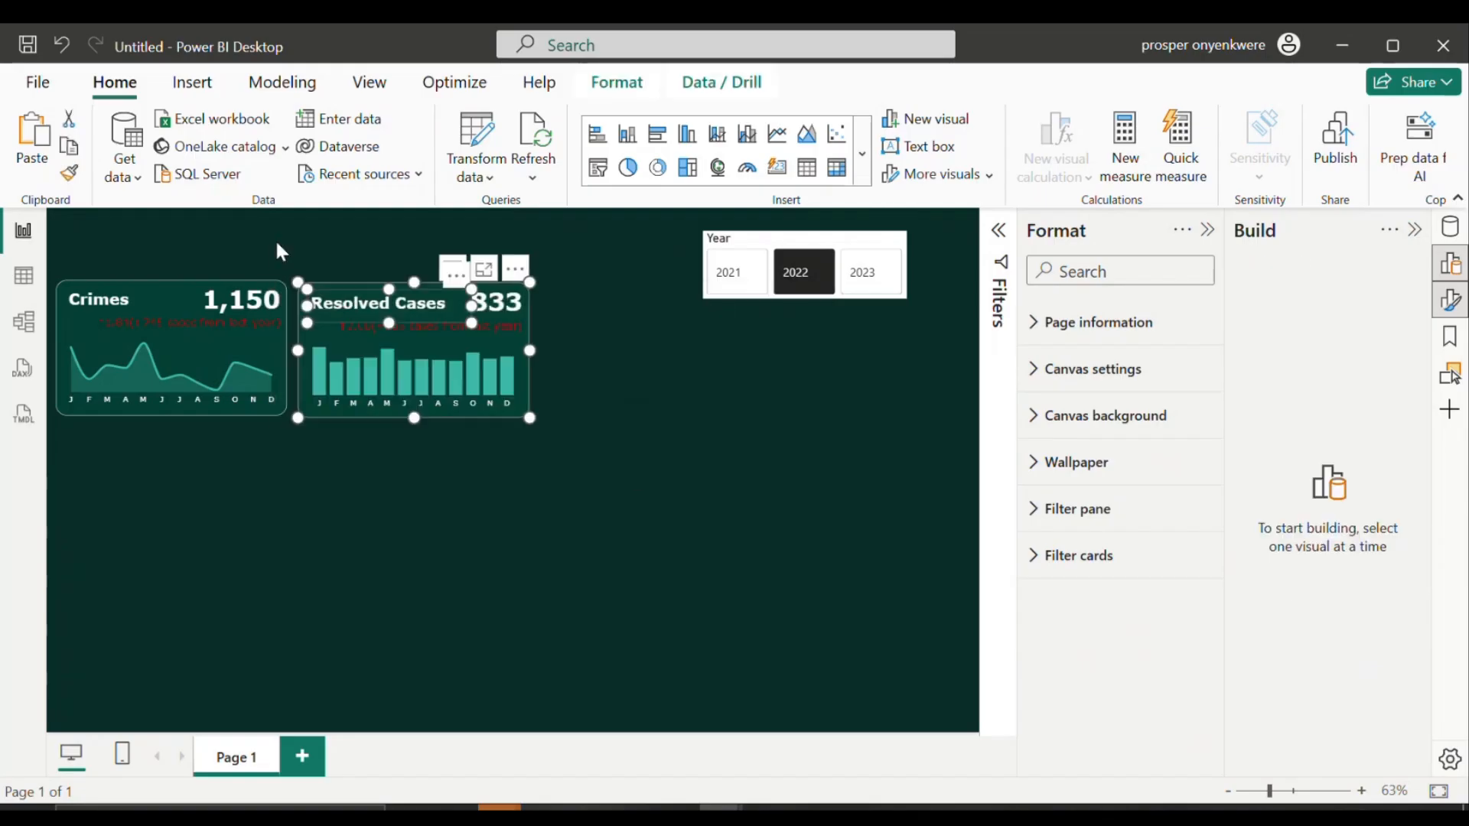
left_click(68, 151)
left_click(35, 138)
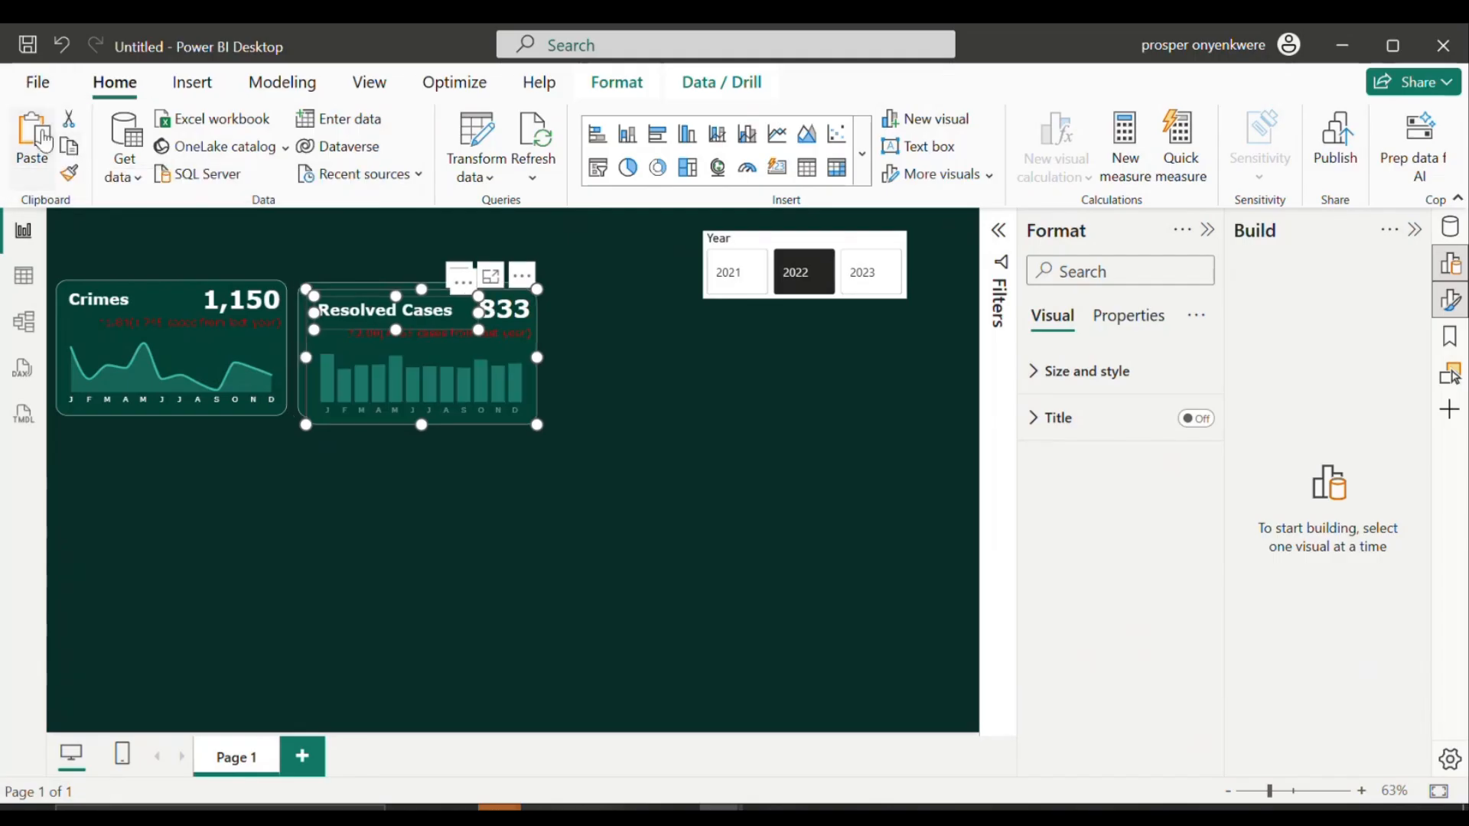
left_click_drag(504, 302, 739, 295)
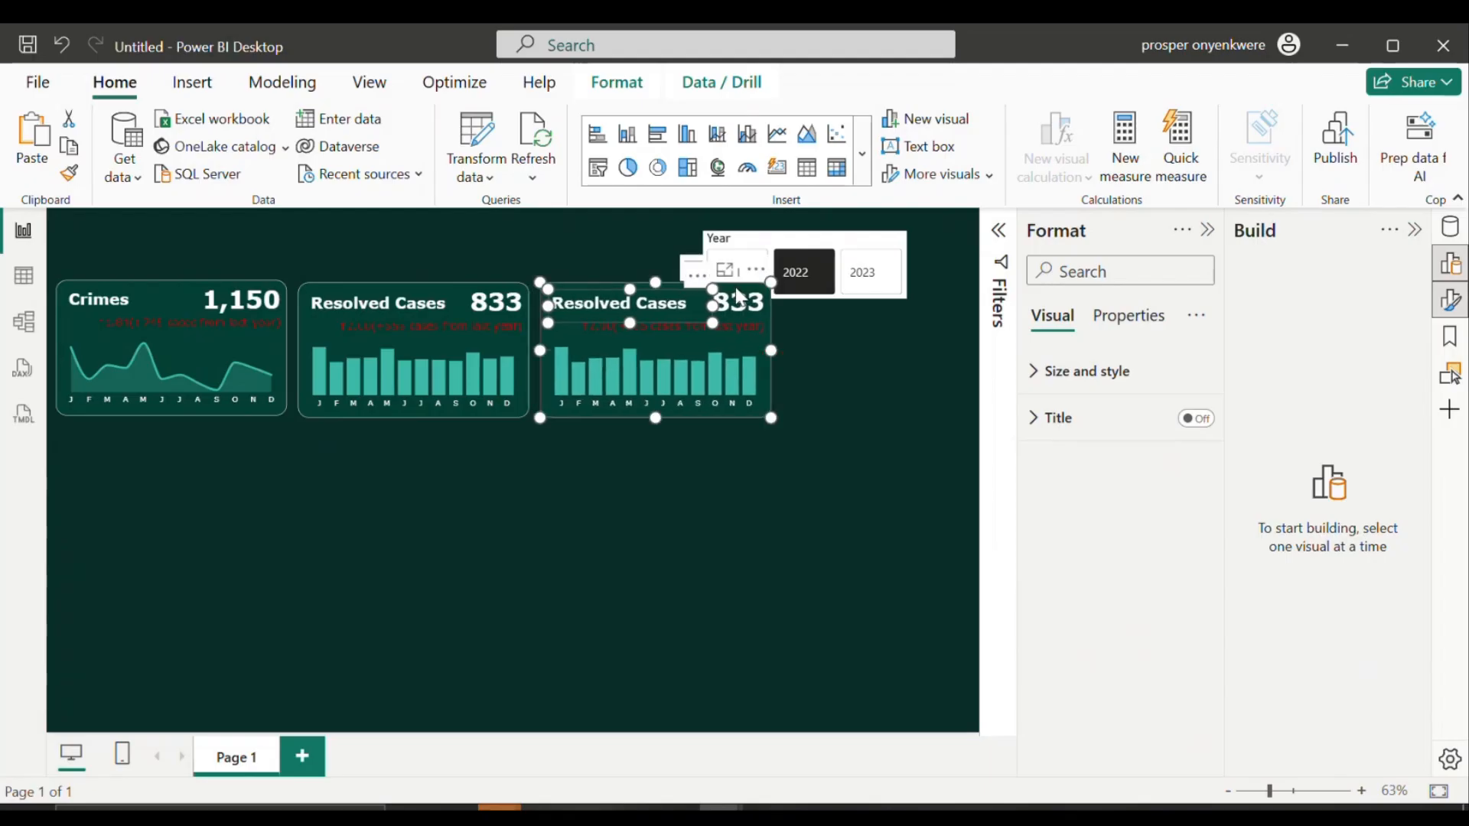
left_click(741, 453)
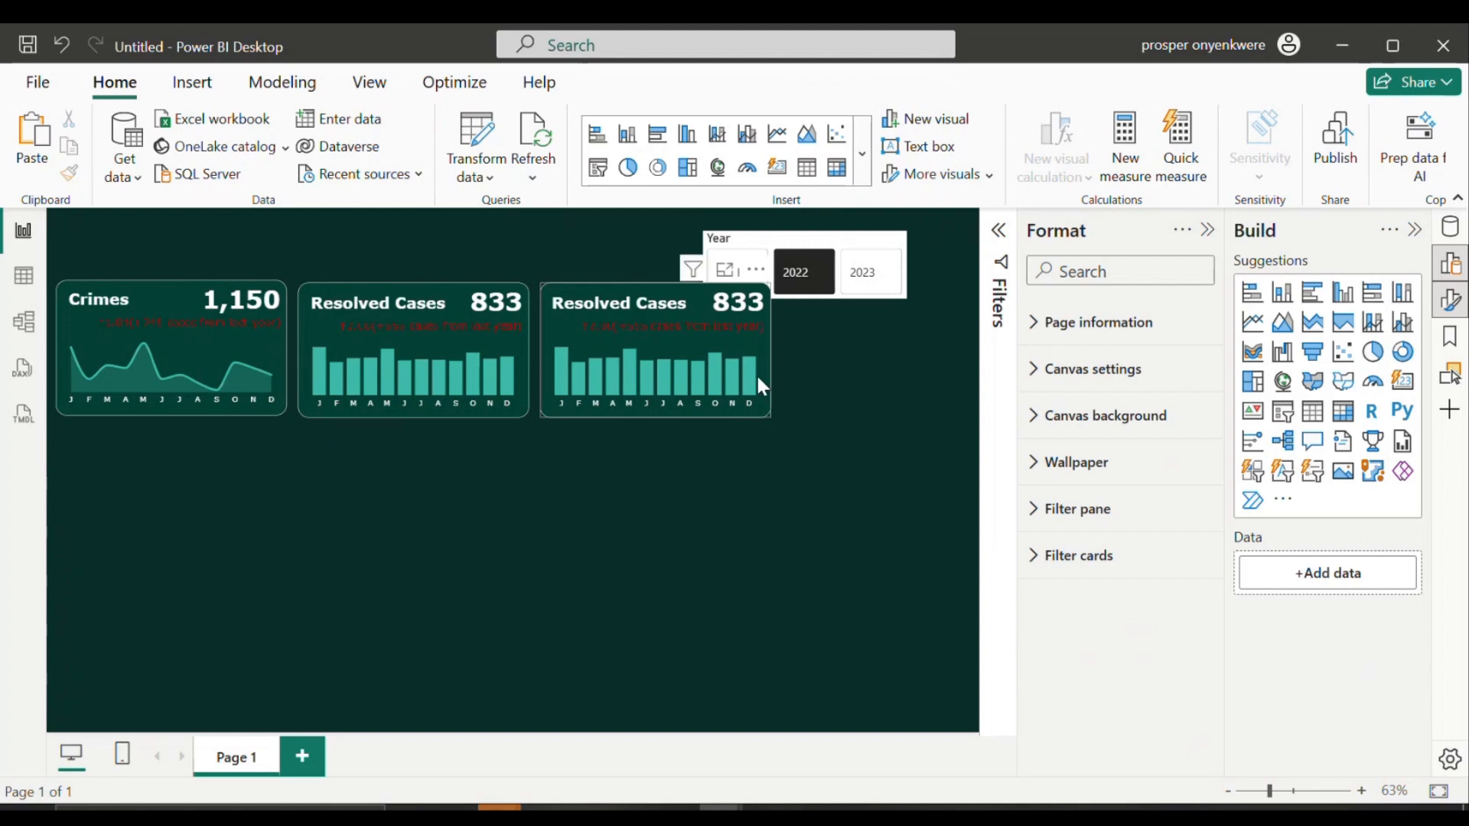
Step: Change the third card's label text to Unresolved Cases
left_click(565, 301)
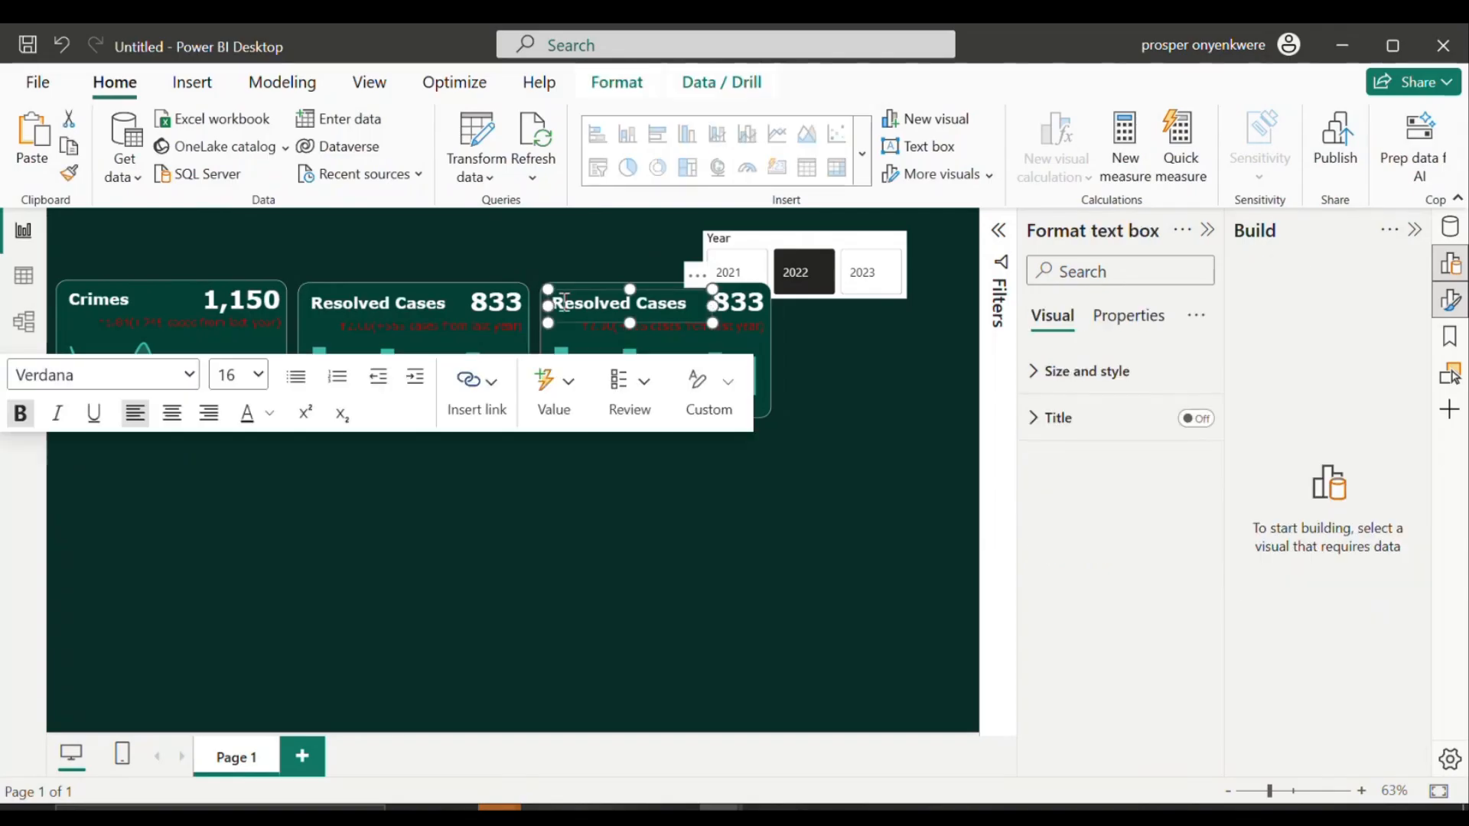
key("BackSpace")
type("Unr")
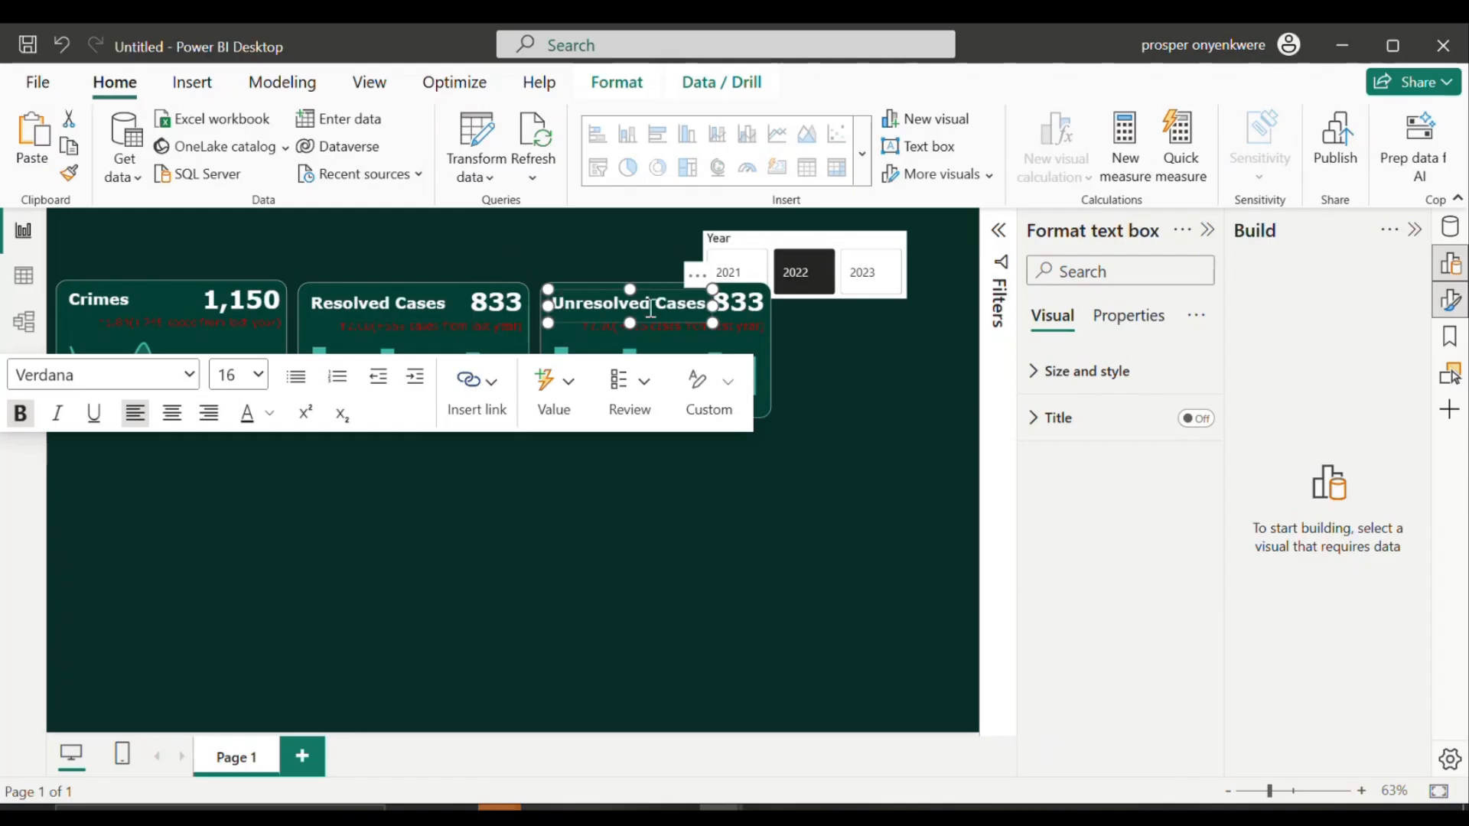
left_click(810, 387)
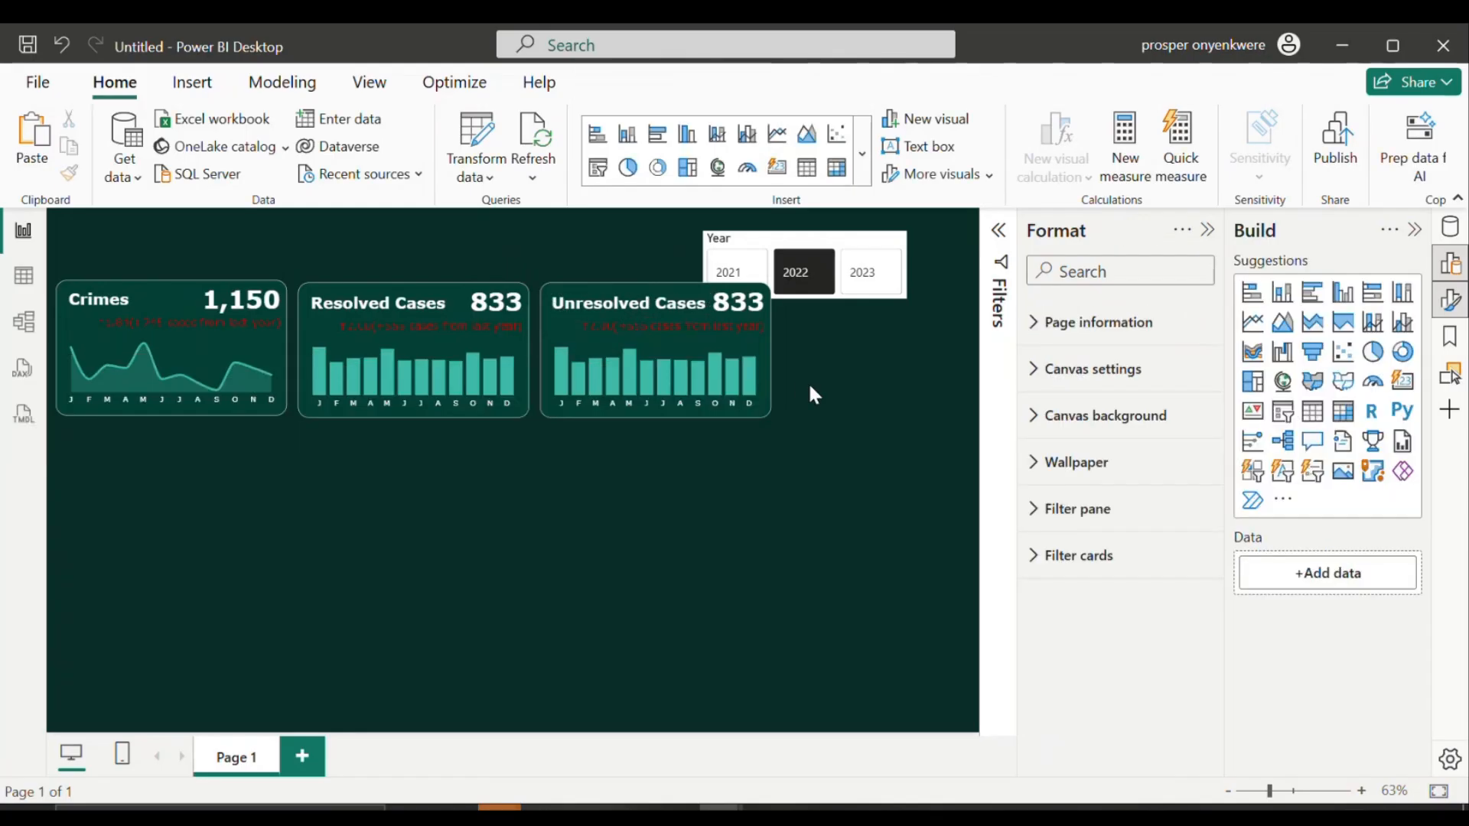
Step: Replace the third chart's Y-axis measure with Unresolved Cases from the Unresolved folder of the Calculation table
left_click(768, 354)
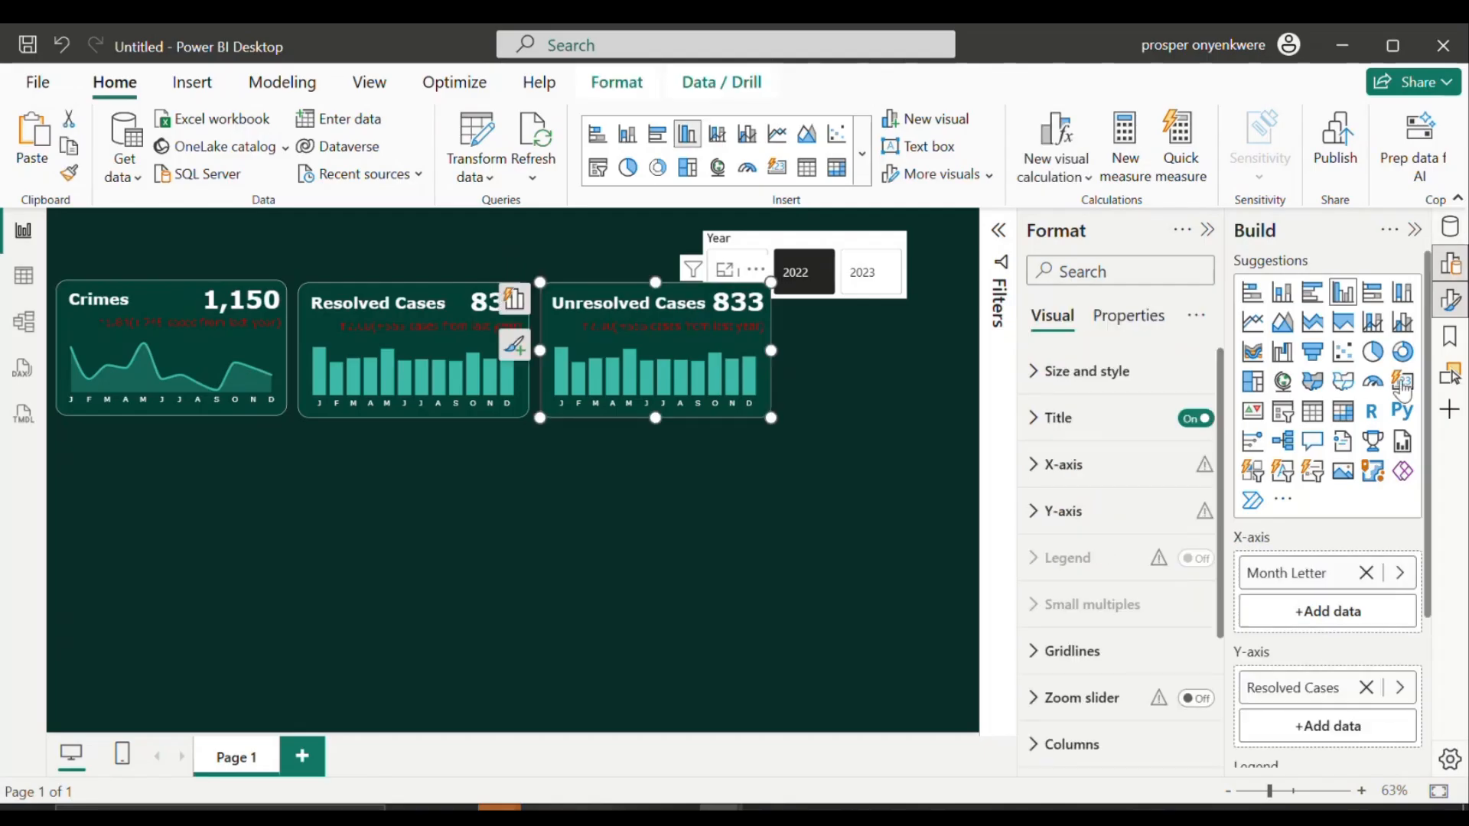
left_click(1400, 689)
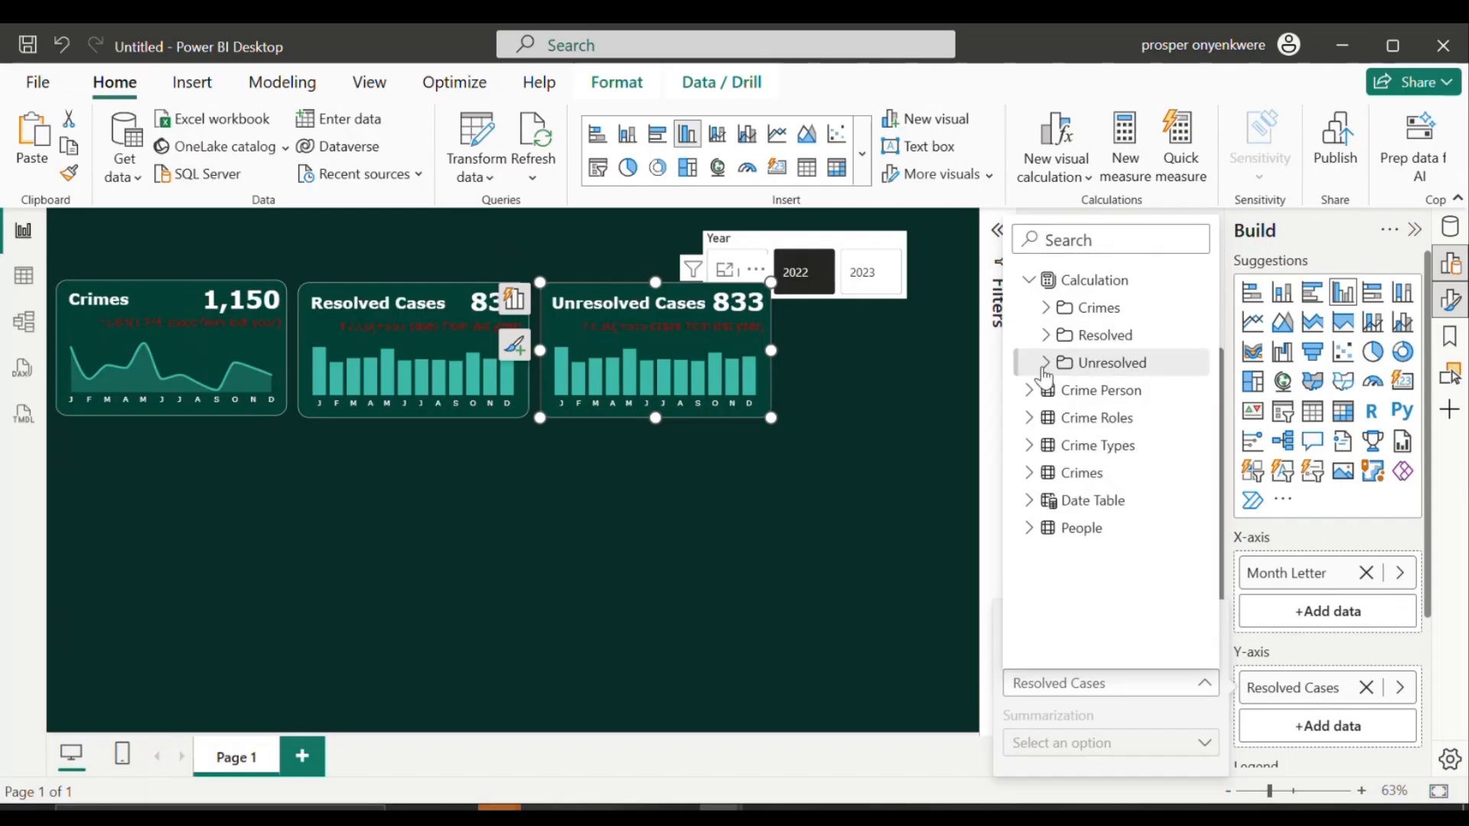
left_click(1068, 366)
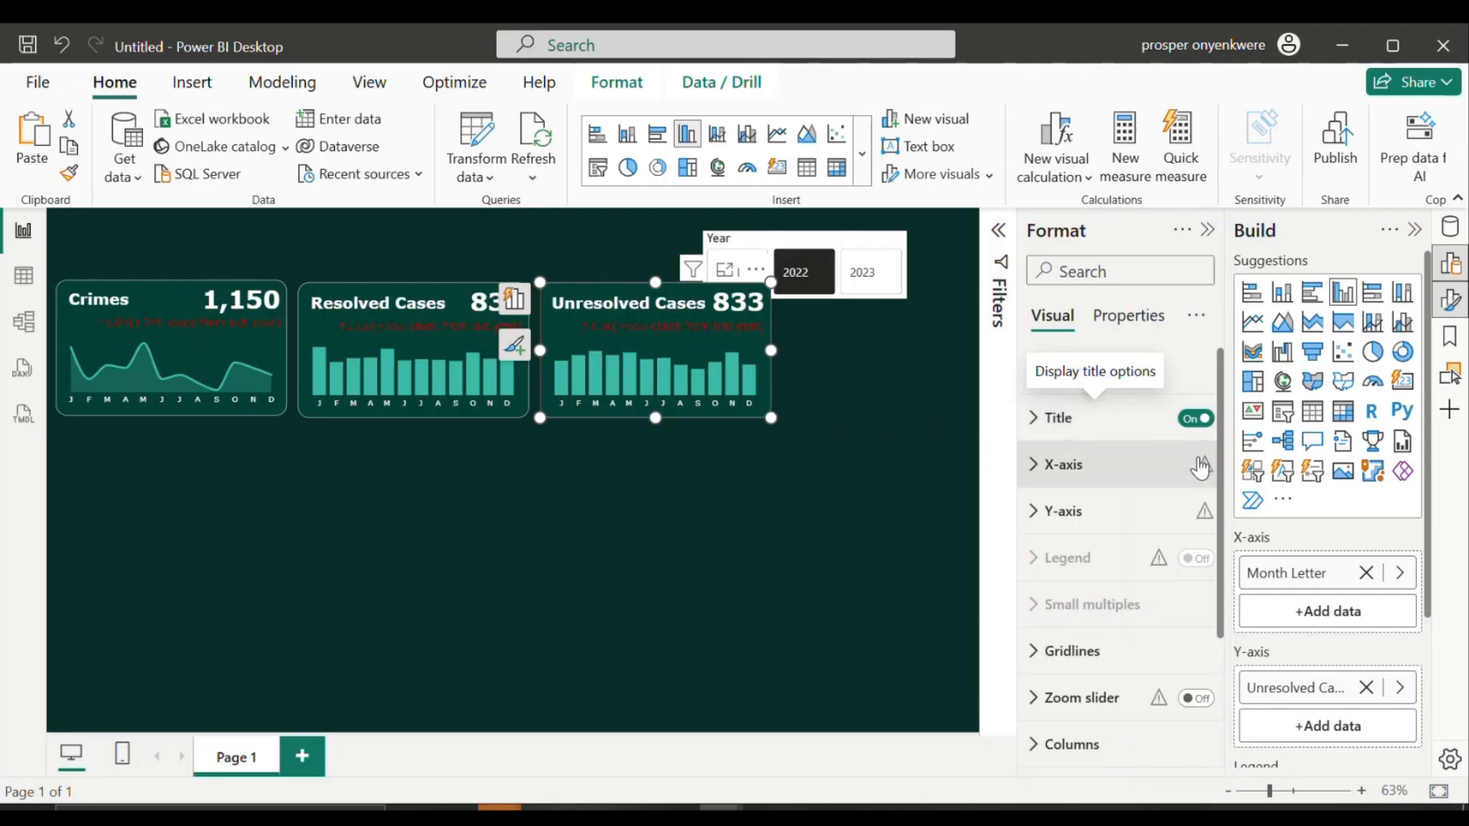
Step: Base the third chart's title text on the Unresolved Cases Txt measure from the Unresolved folder
scroll(1224, 446, "down", 3)
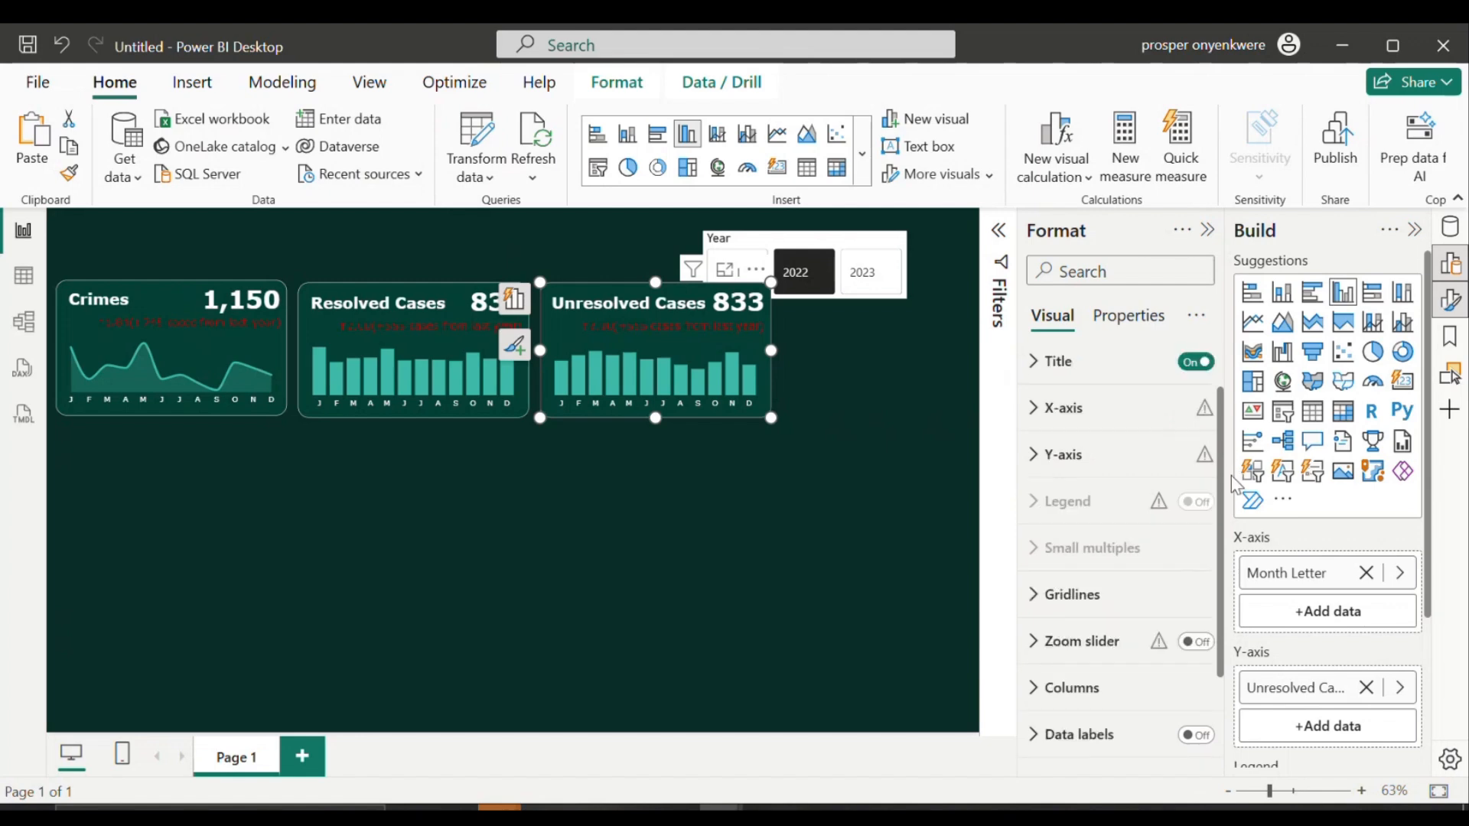
scroll(1220, 447, "up", 3)
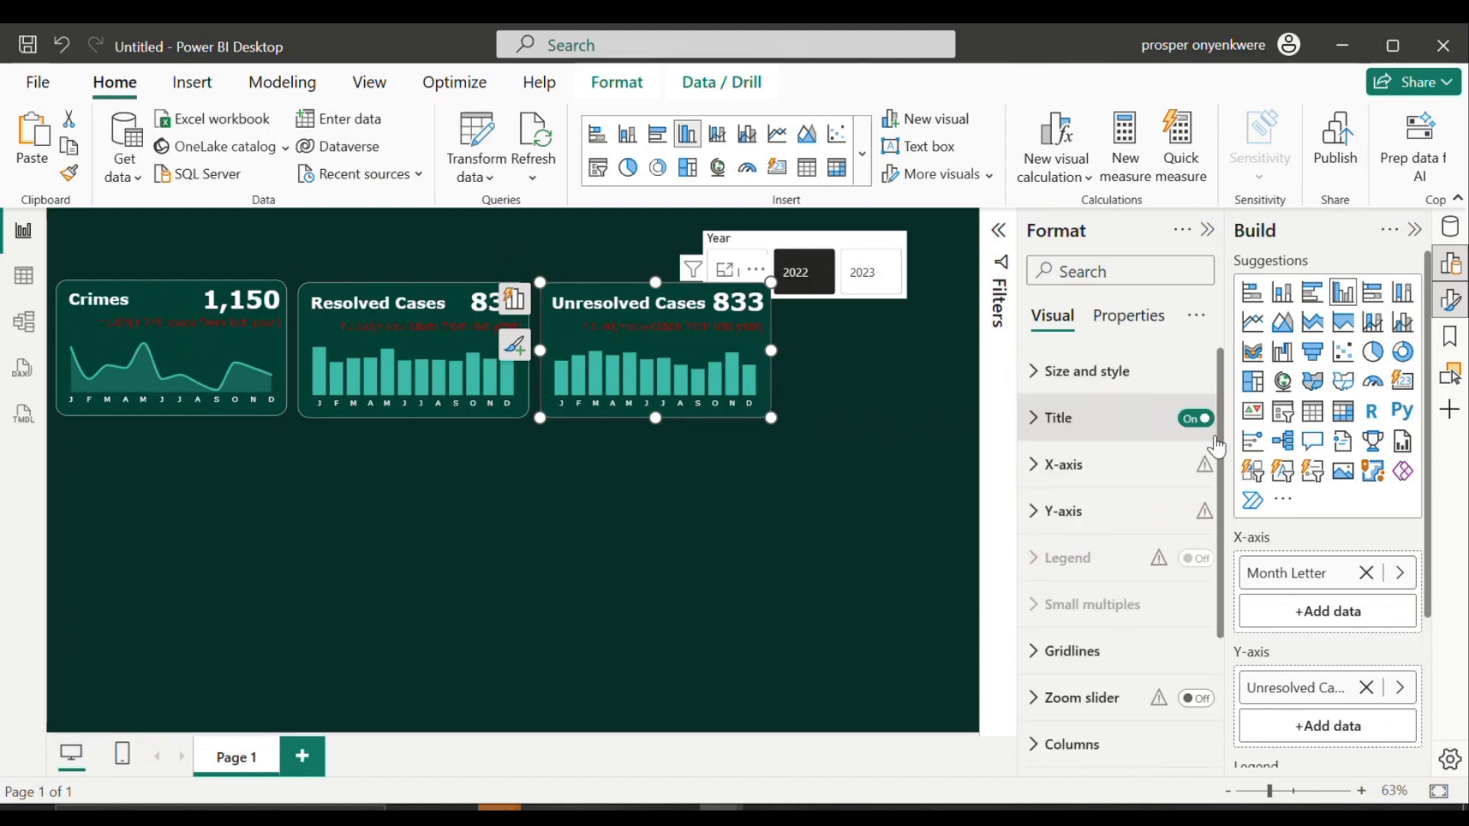
left_click(1042, 429)
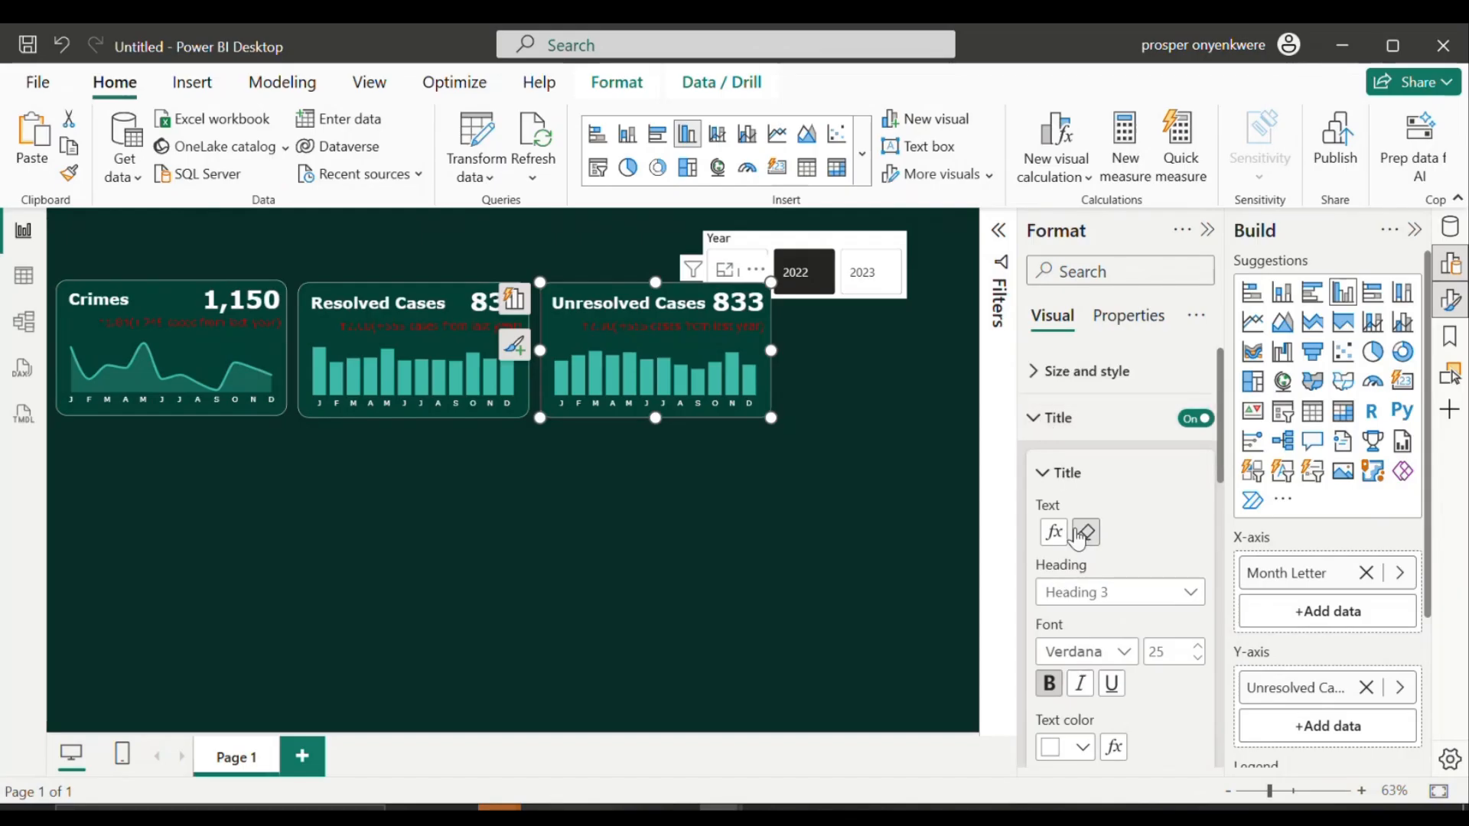
left_click(1054, 534)
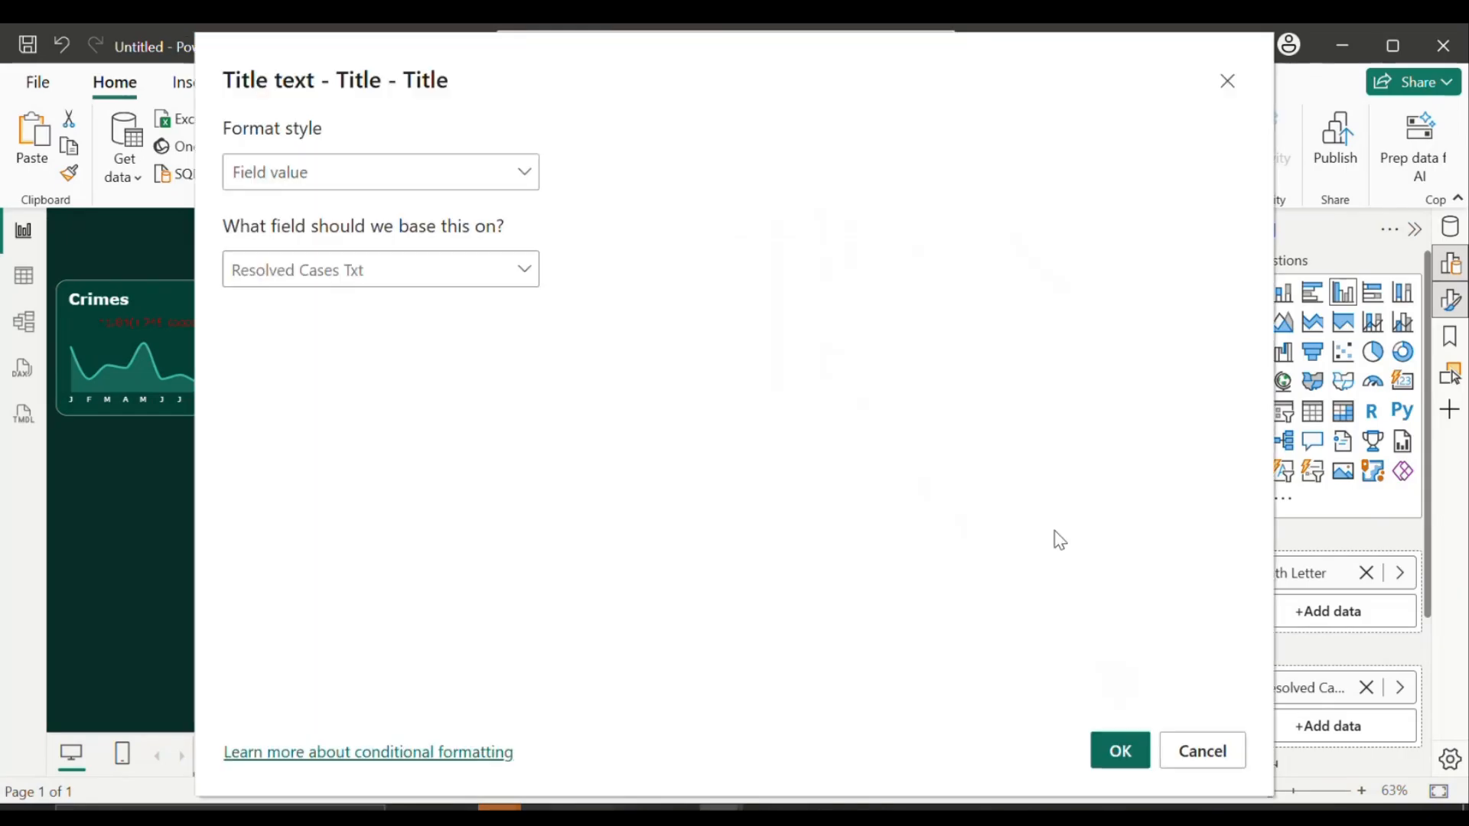
left_click(518, 274)
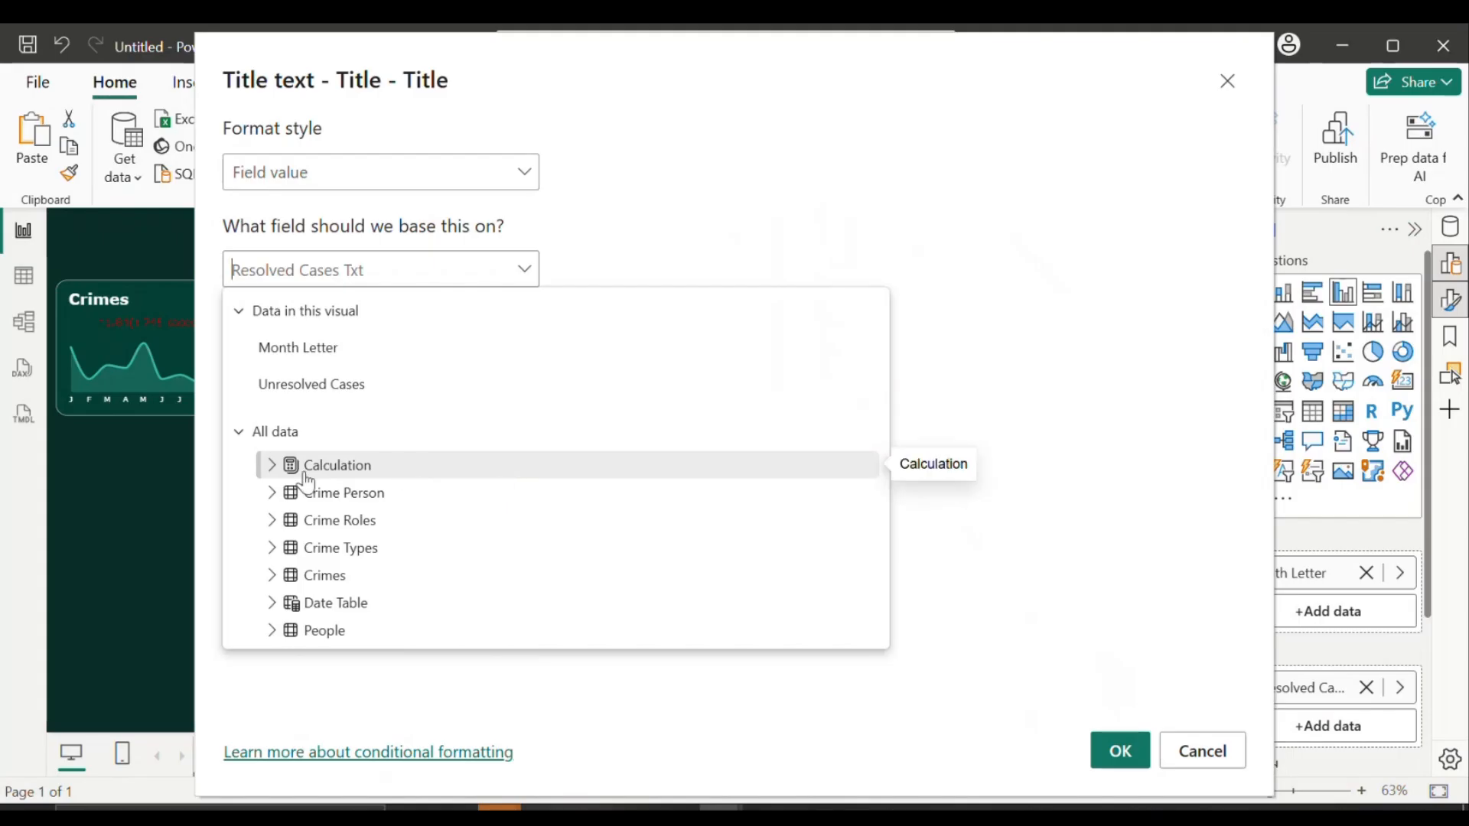
left_click(273, 467)
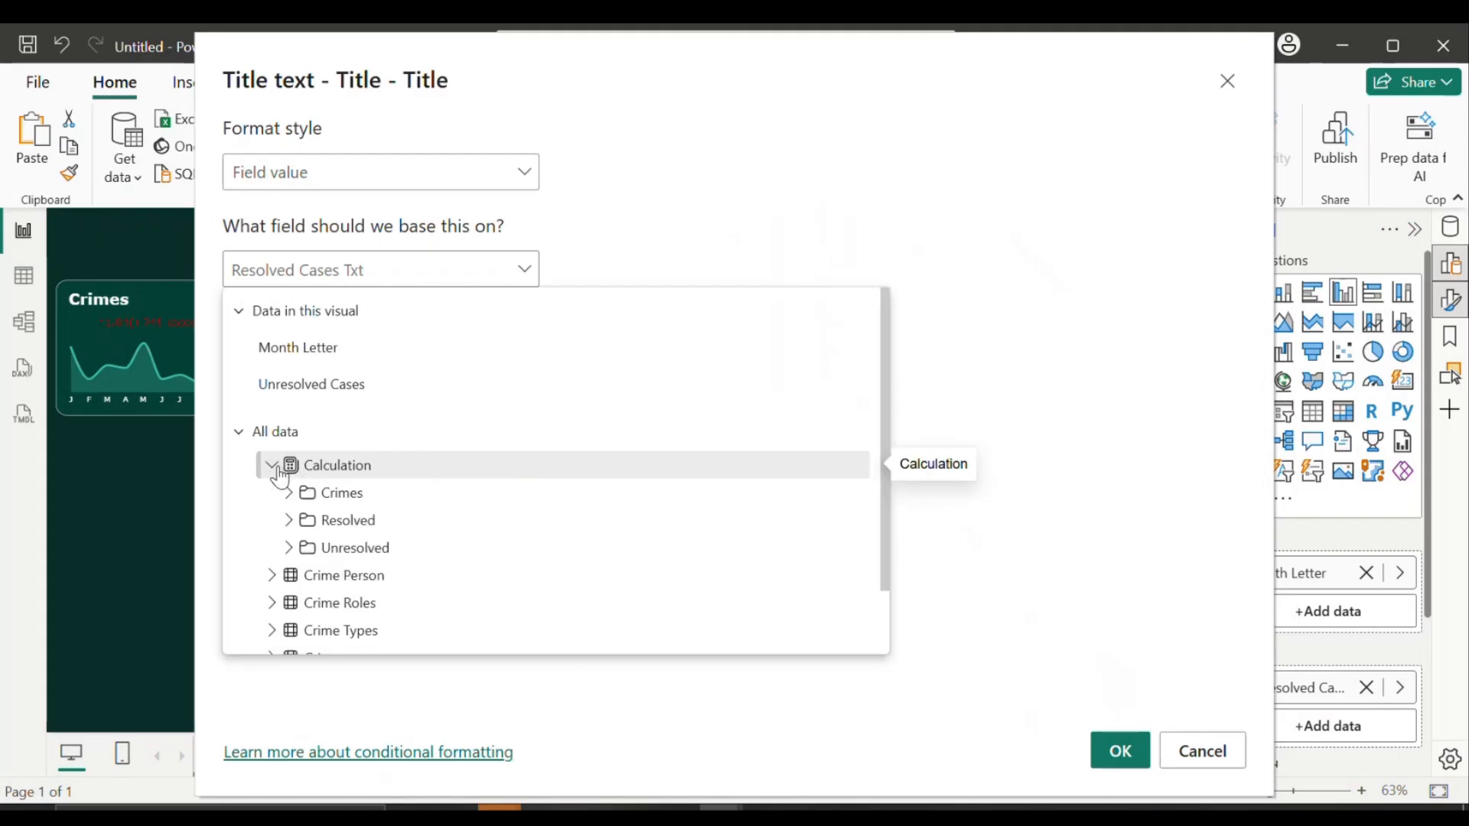
left_click(293, 554)
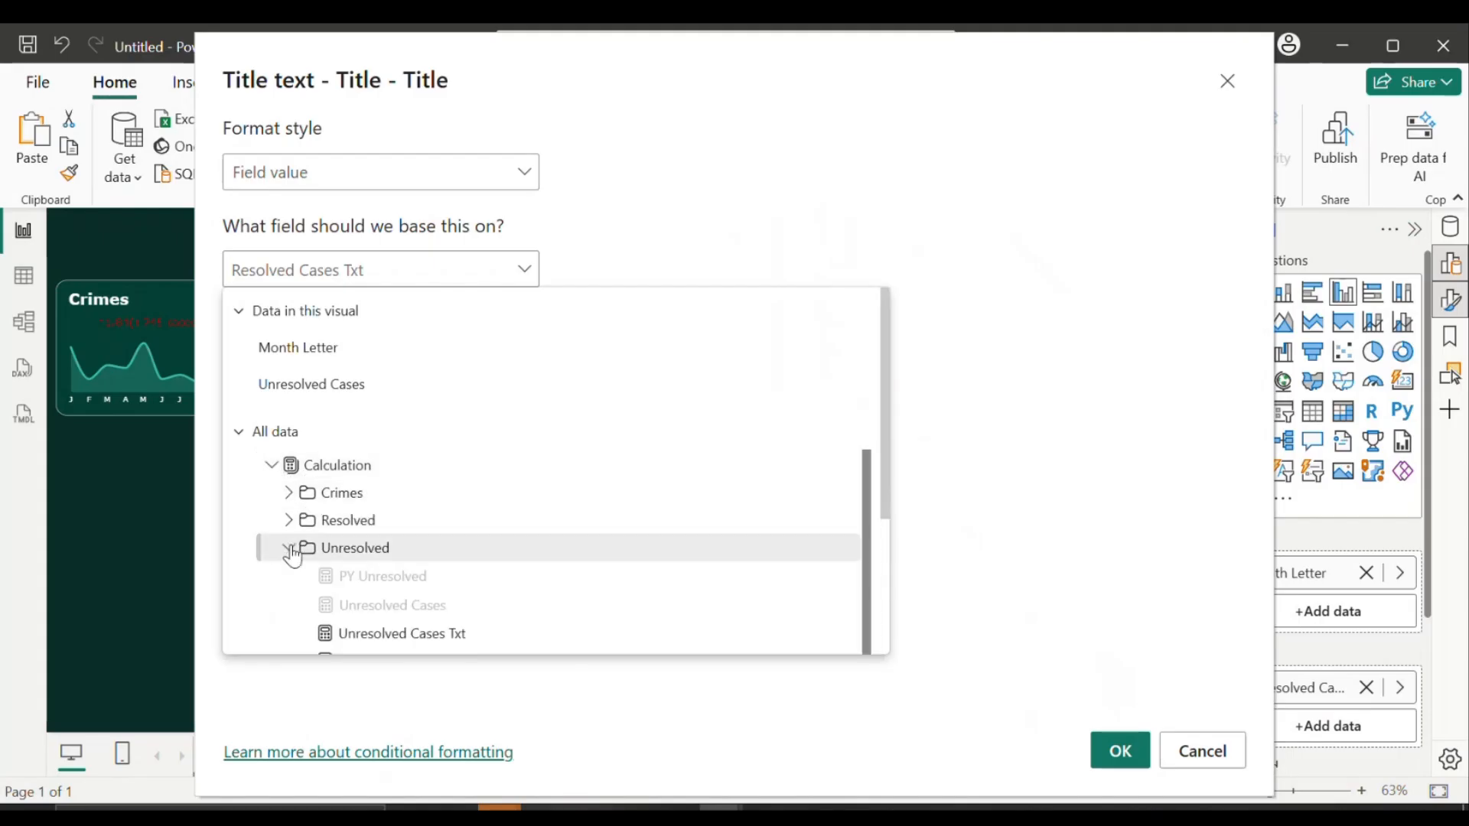
left_click(367, 632)
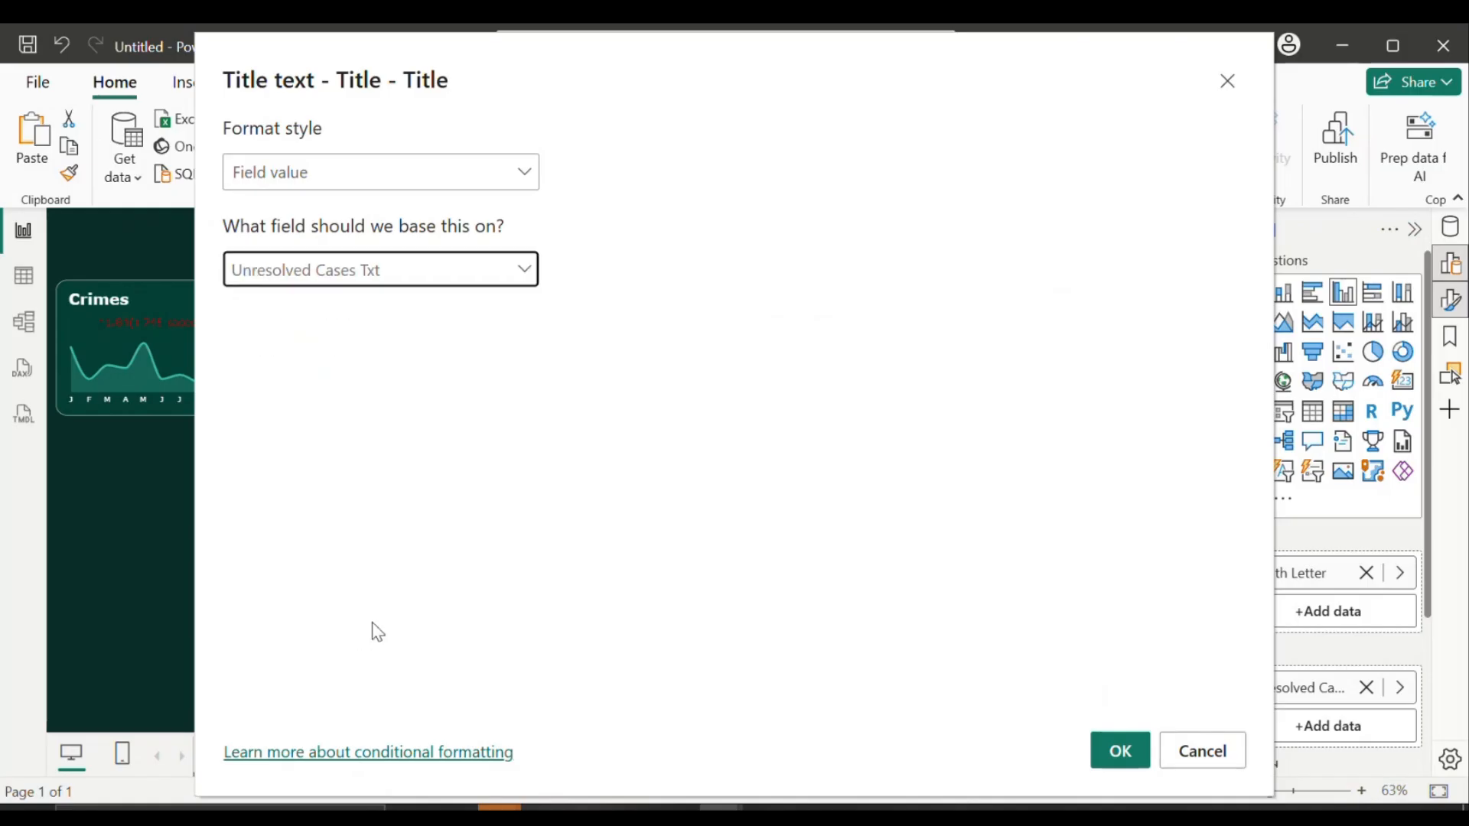
left_click(1118, 751)
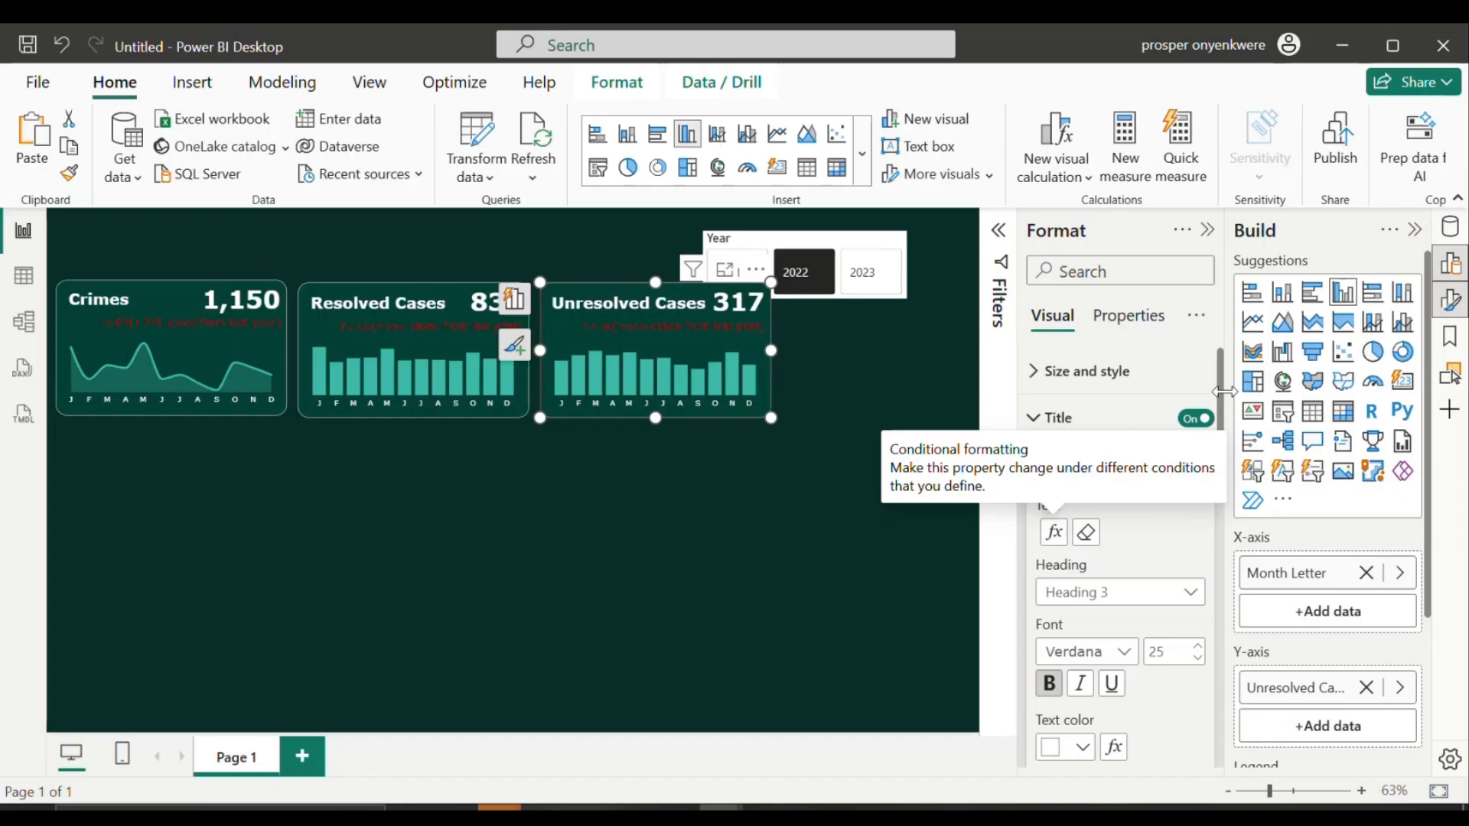
Step: Base the third chart's subtitle text on the YOY Unresolved measure from the Unresolved folder
left_click_drag(1225, 401, 1222, 516)
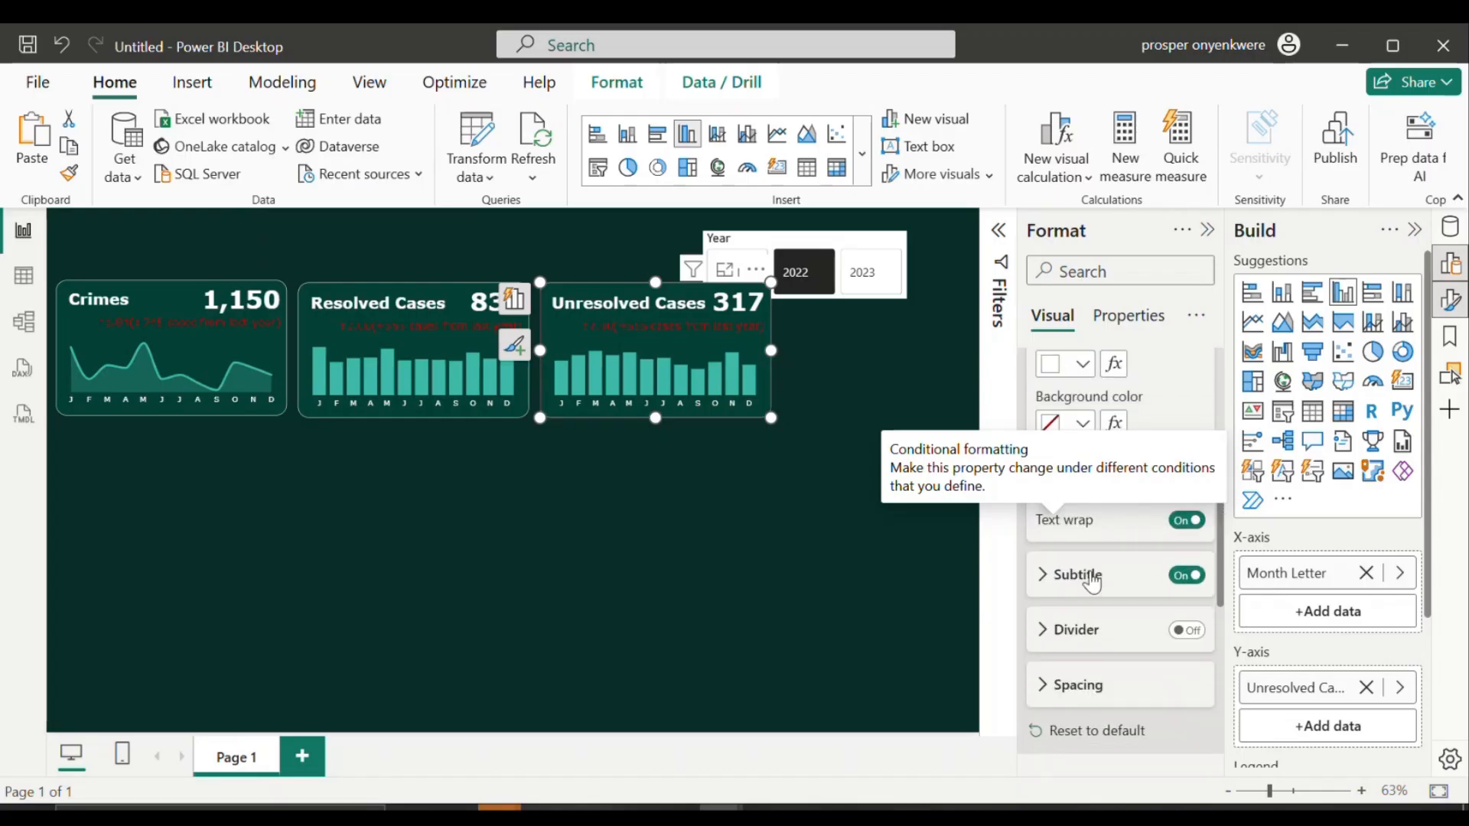
left_click(1042, 584)
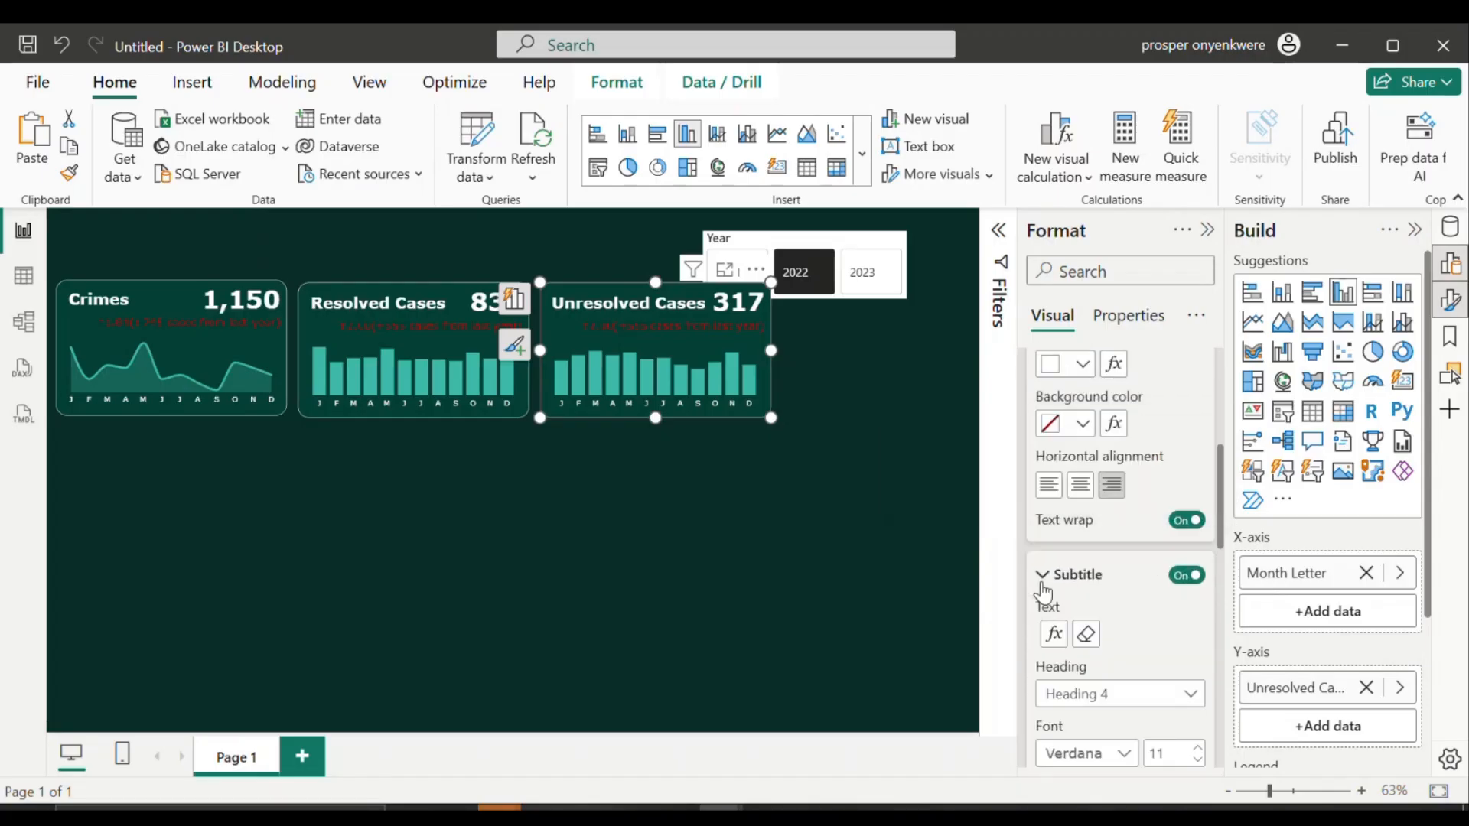
left_click(1053, 634)
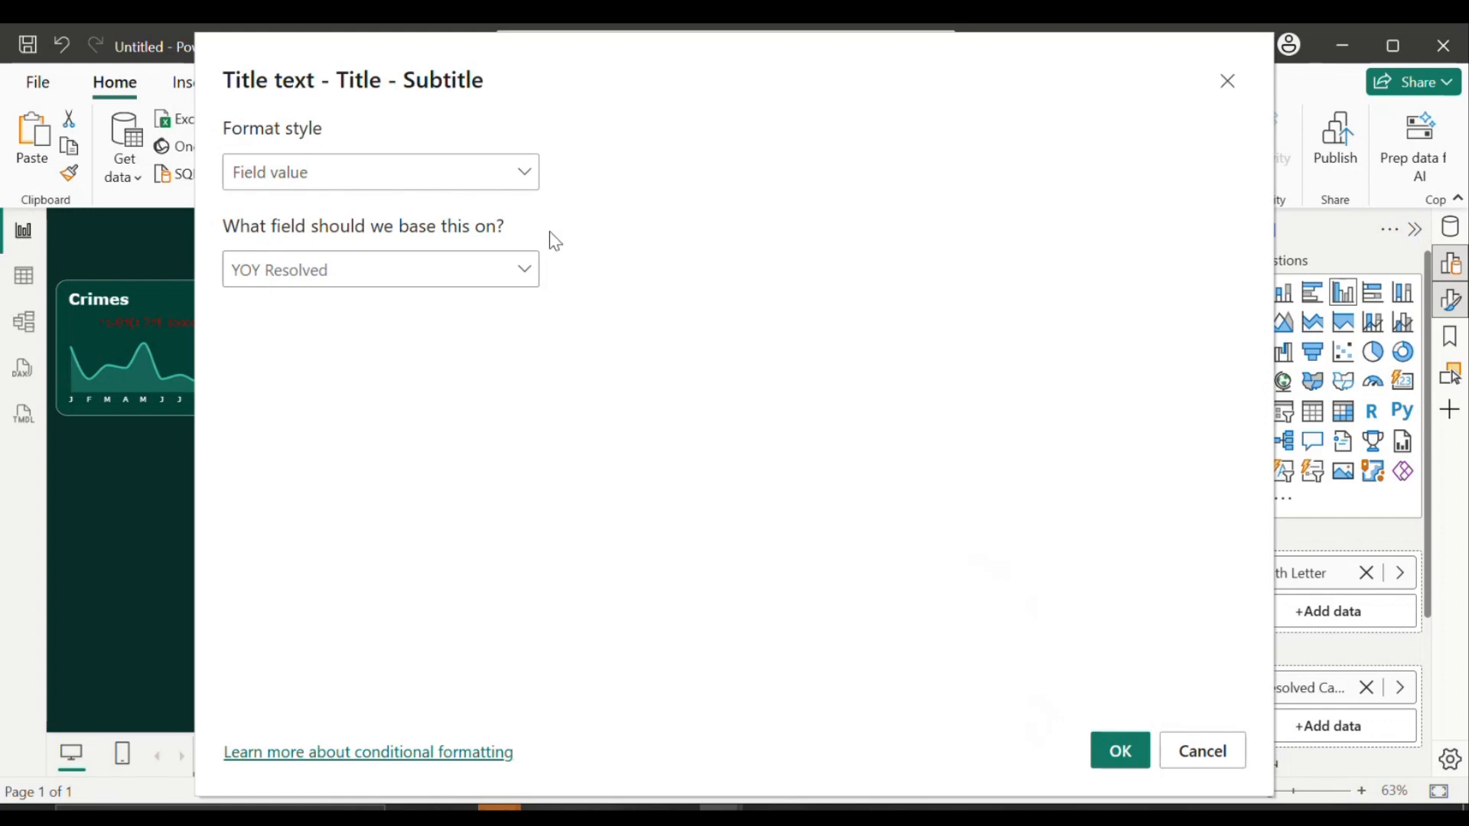
left_click(526, 271)
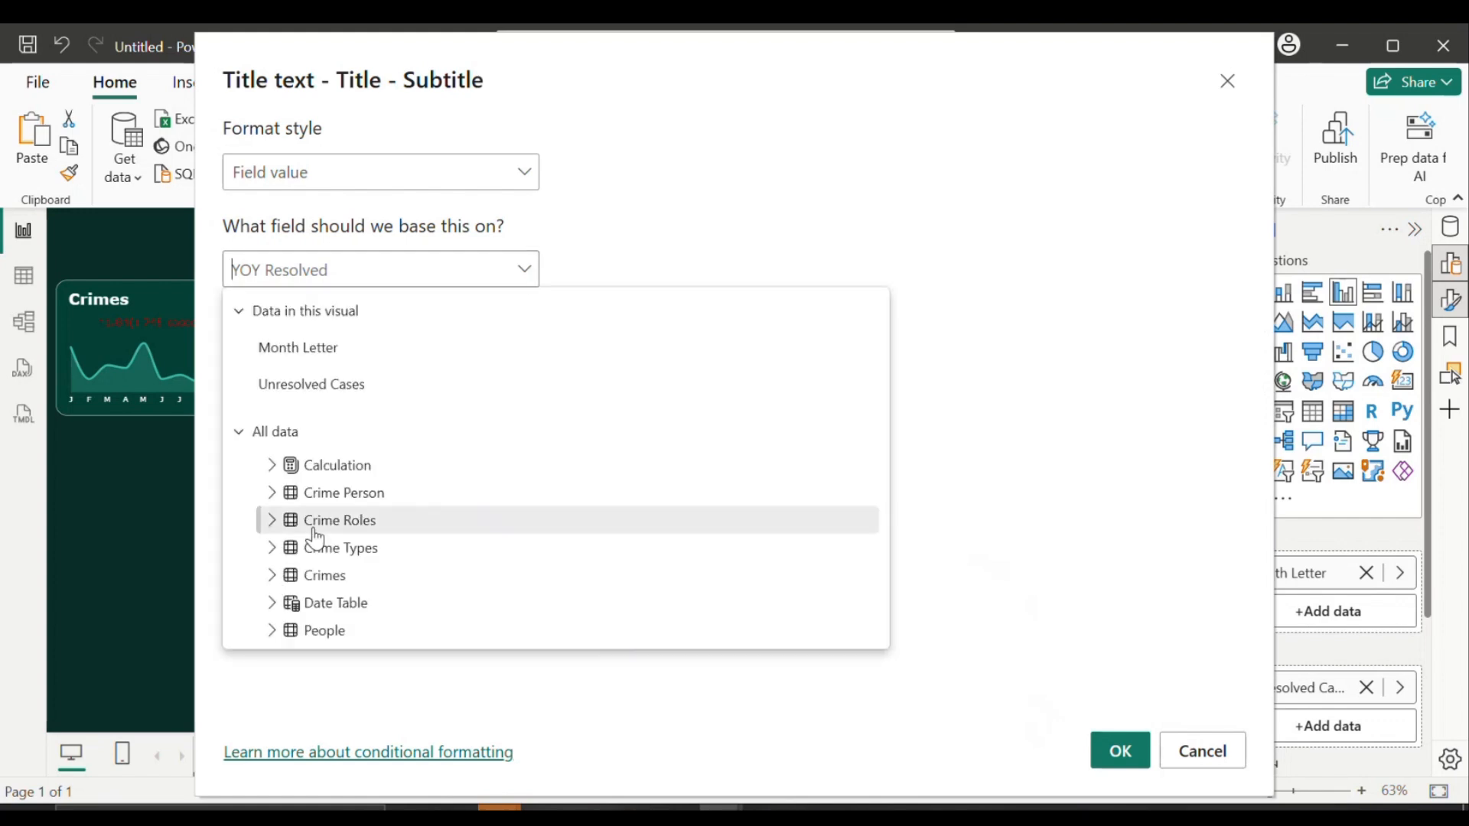
left_click(271, 465)
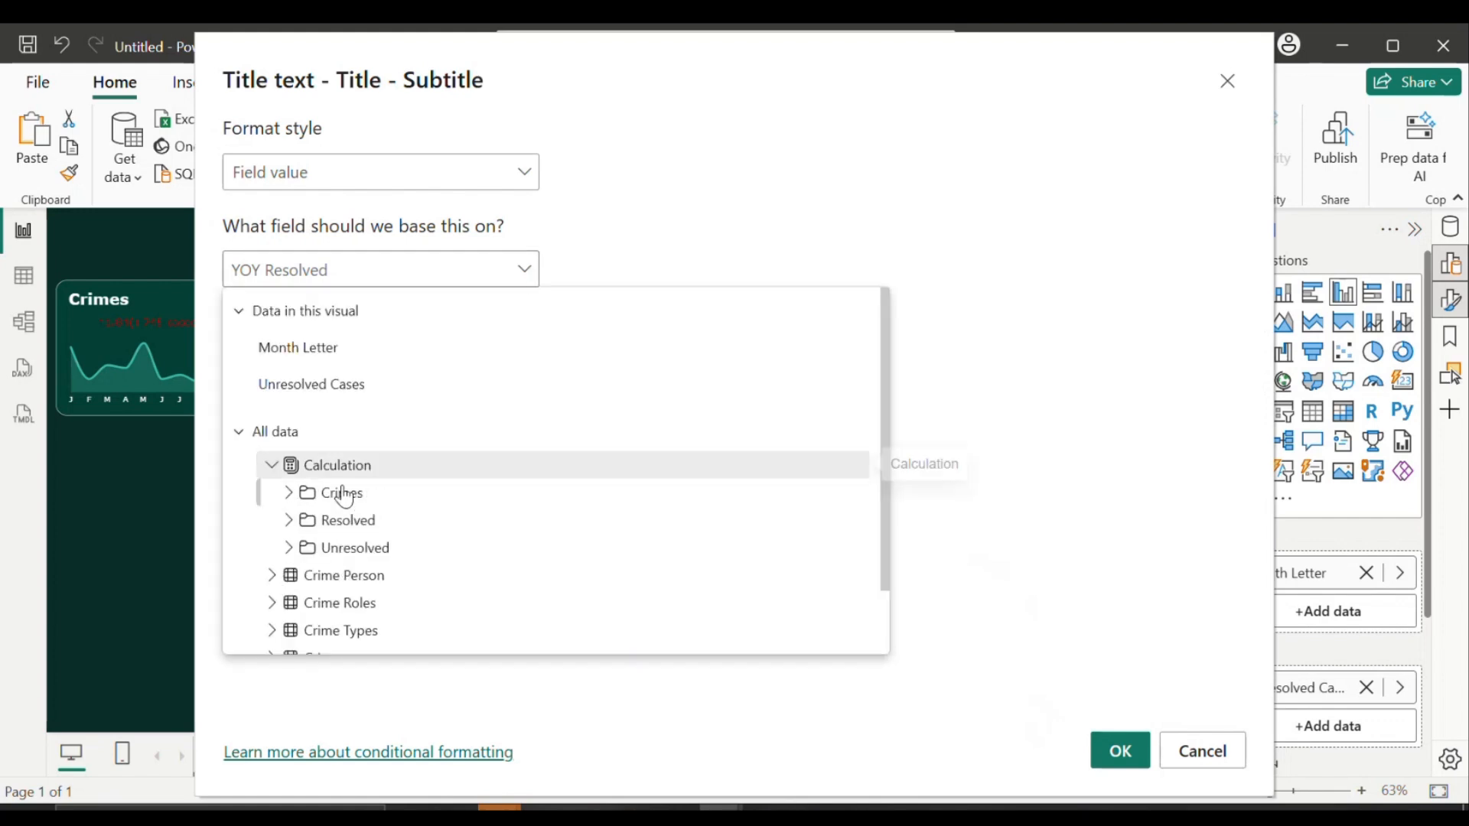
left_click(290, 547)
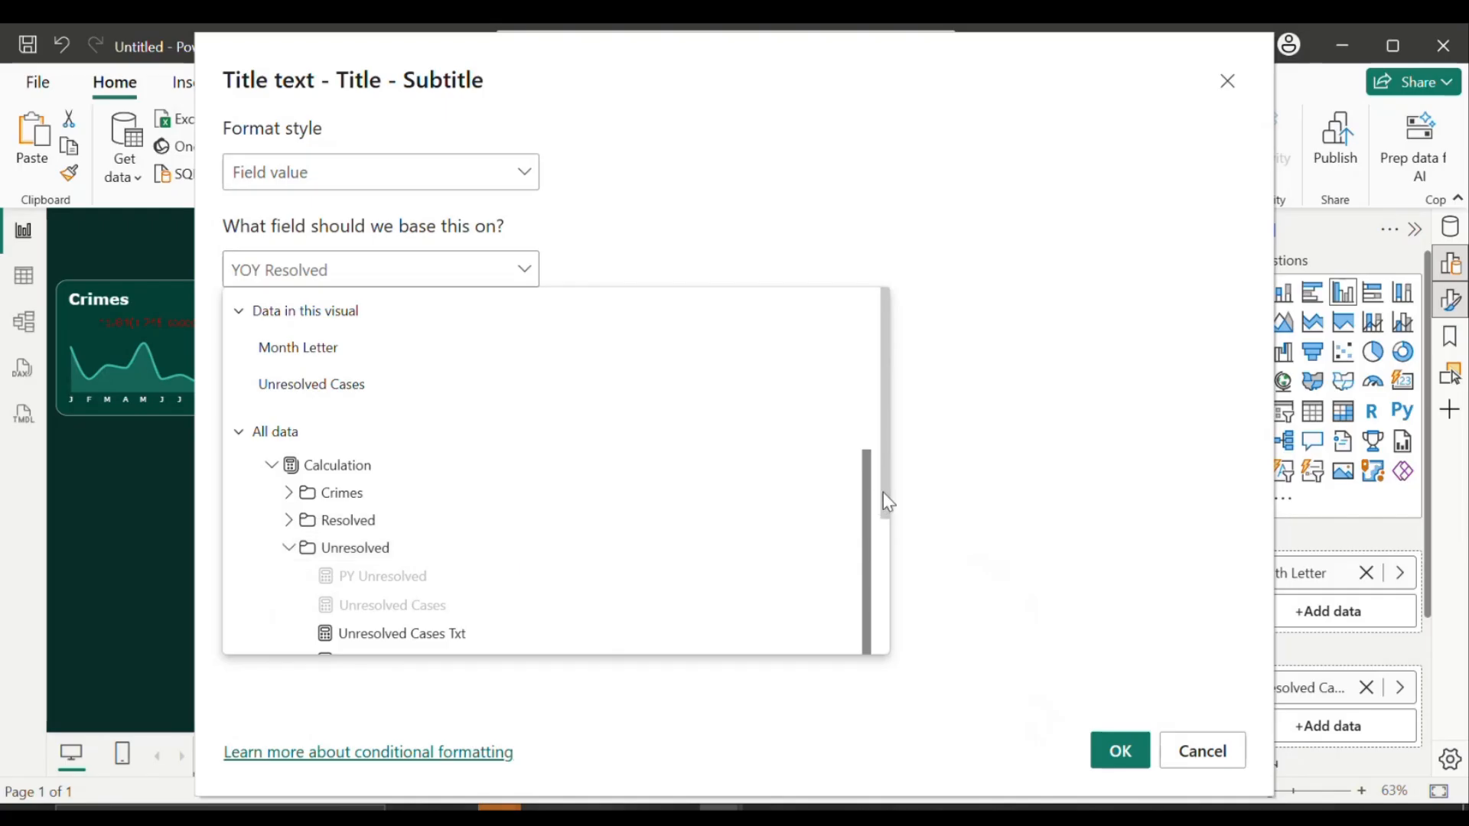
left_click_drag(884, 493, 872, 566)
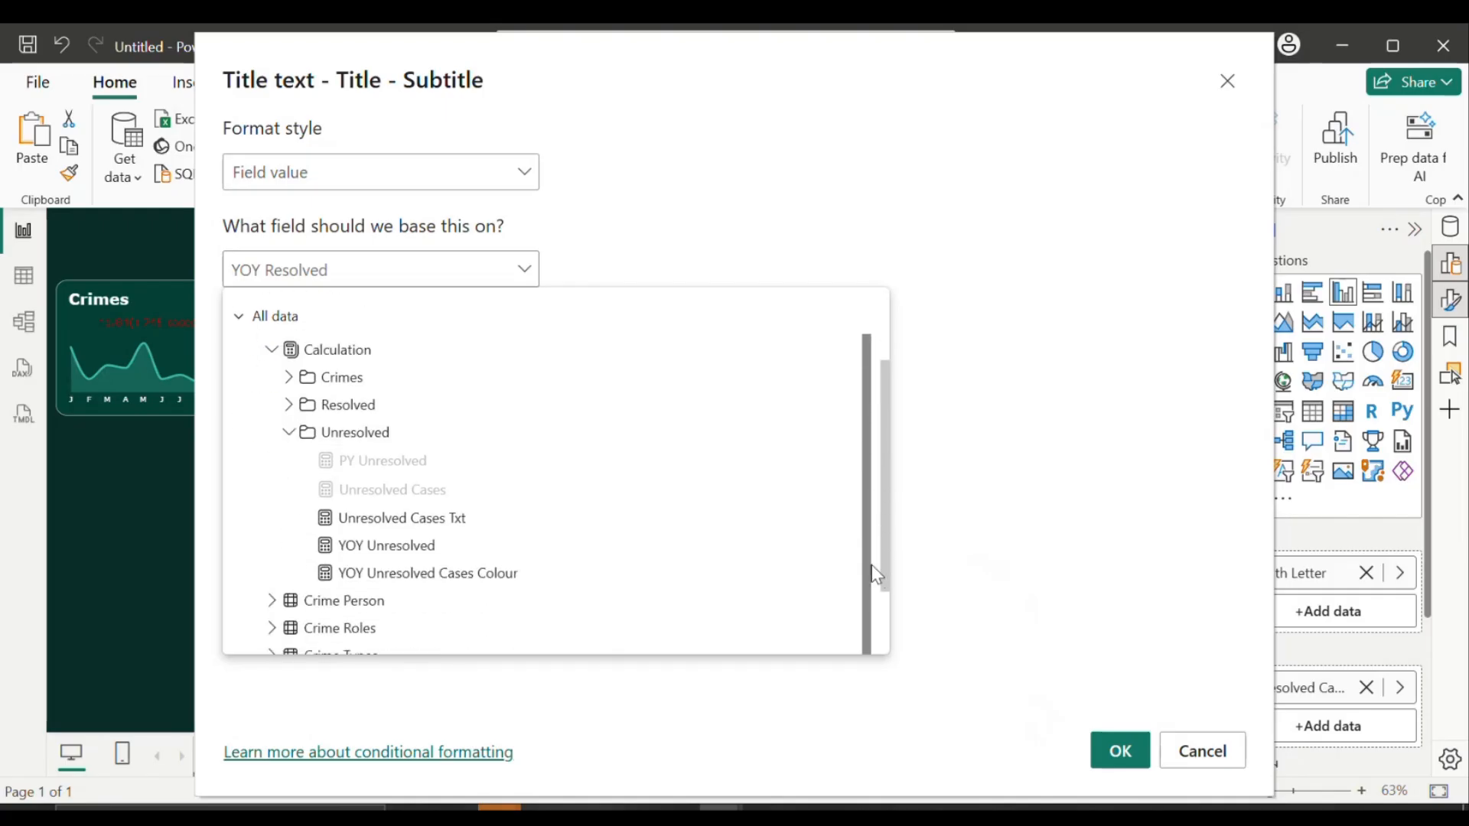
left_click(386, 546)
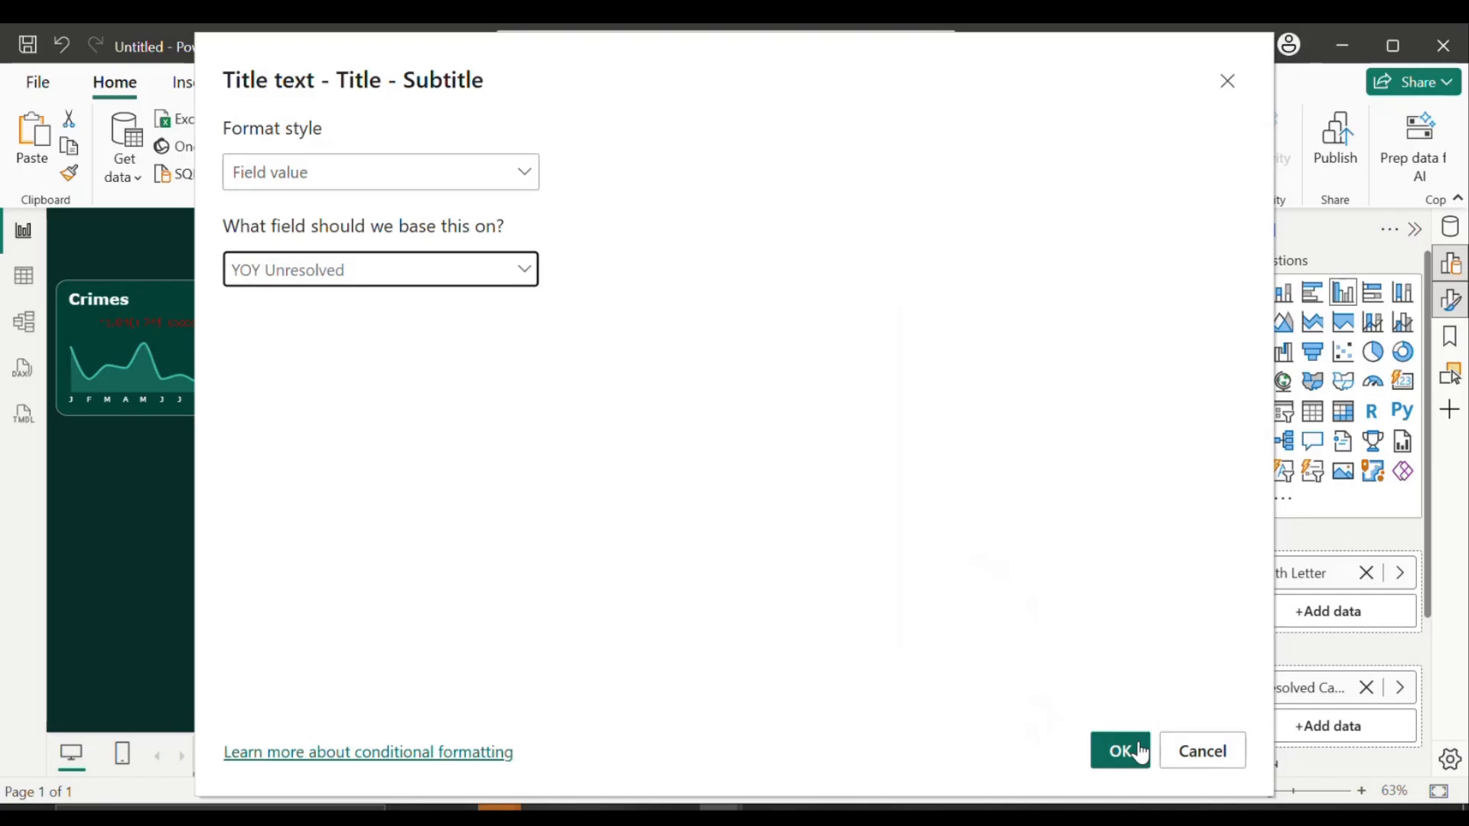
left_click(1123, 766)
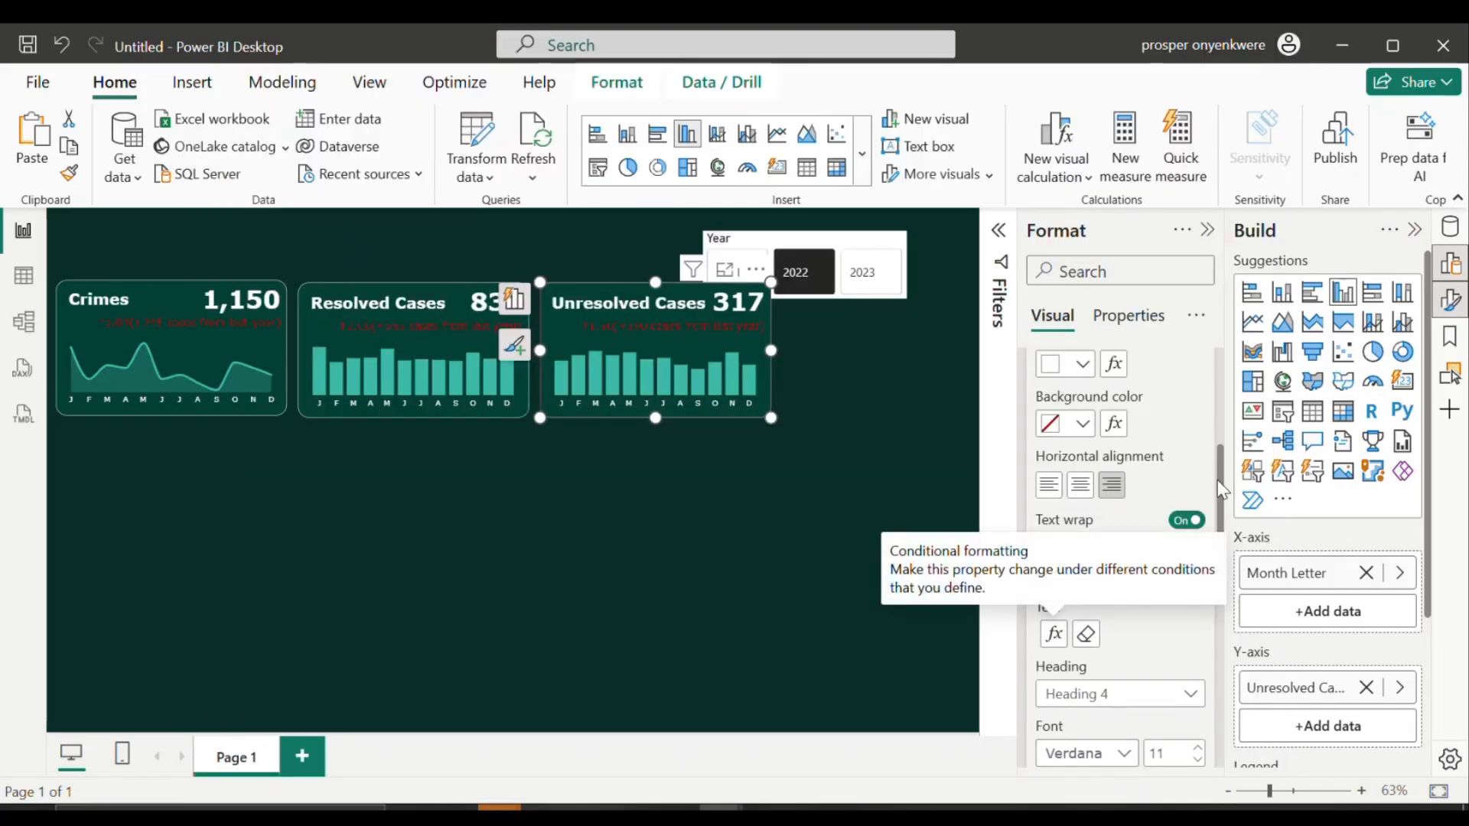
scroll(1222, 487, "down", 3)
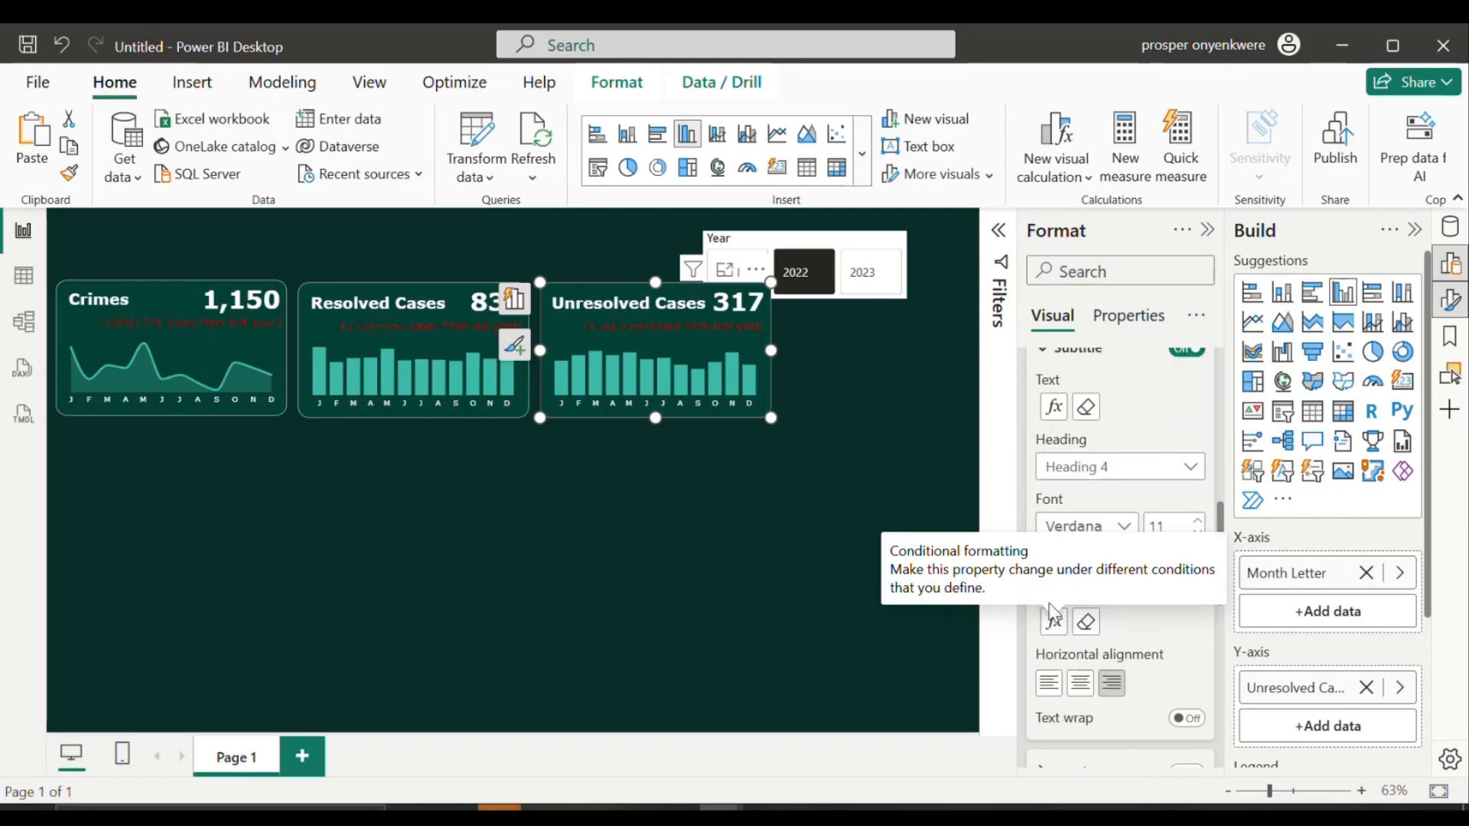
Step: Base the third chart's subtitle font colour on the YOY Unresolved Cases Colour measure from the Calculation table's Unresolved folder
left_click(1053, 622)
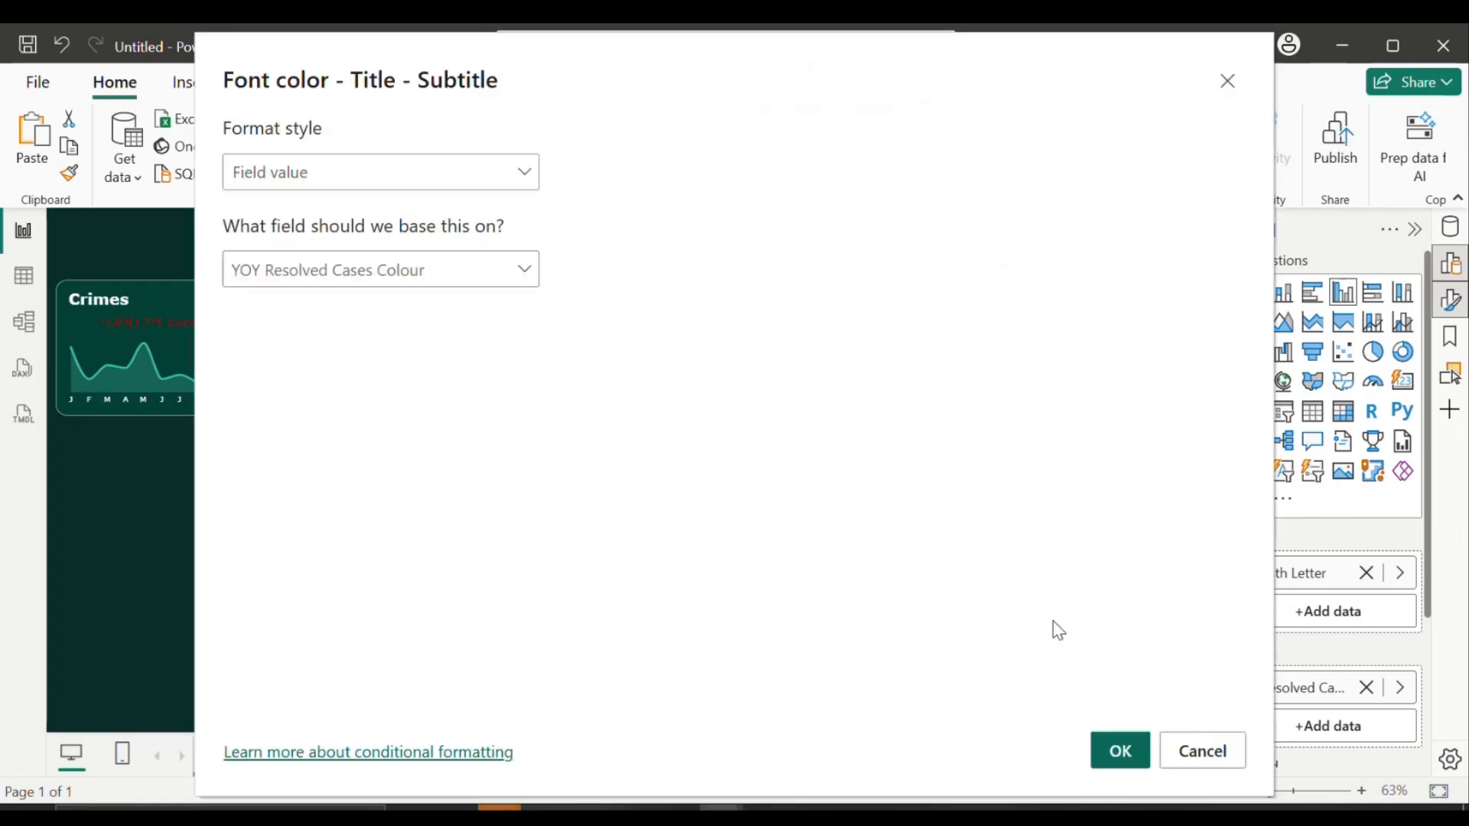
left_click(521, 281)
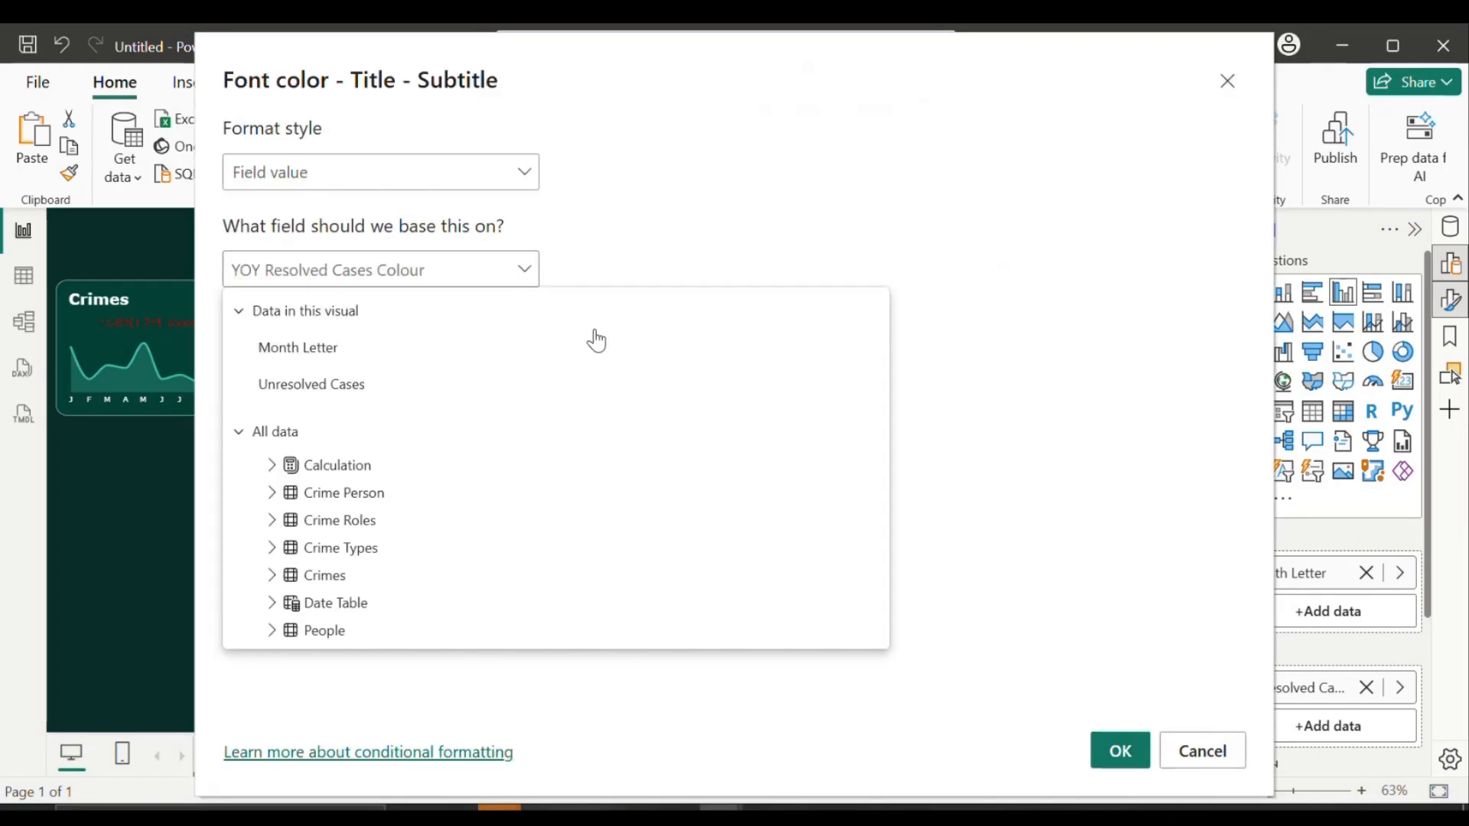
left_click(357, 465)
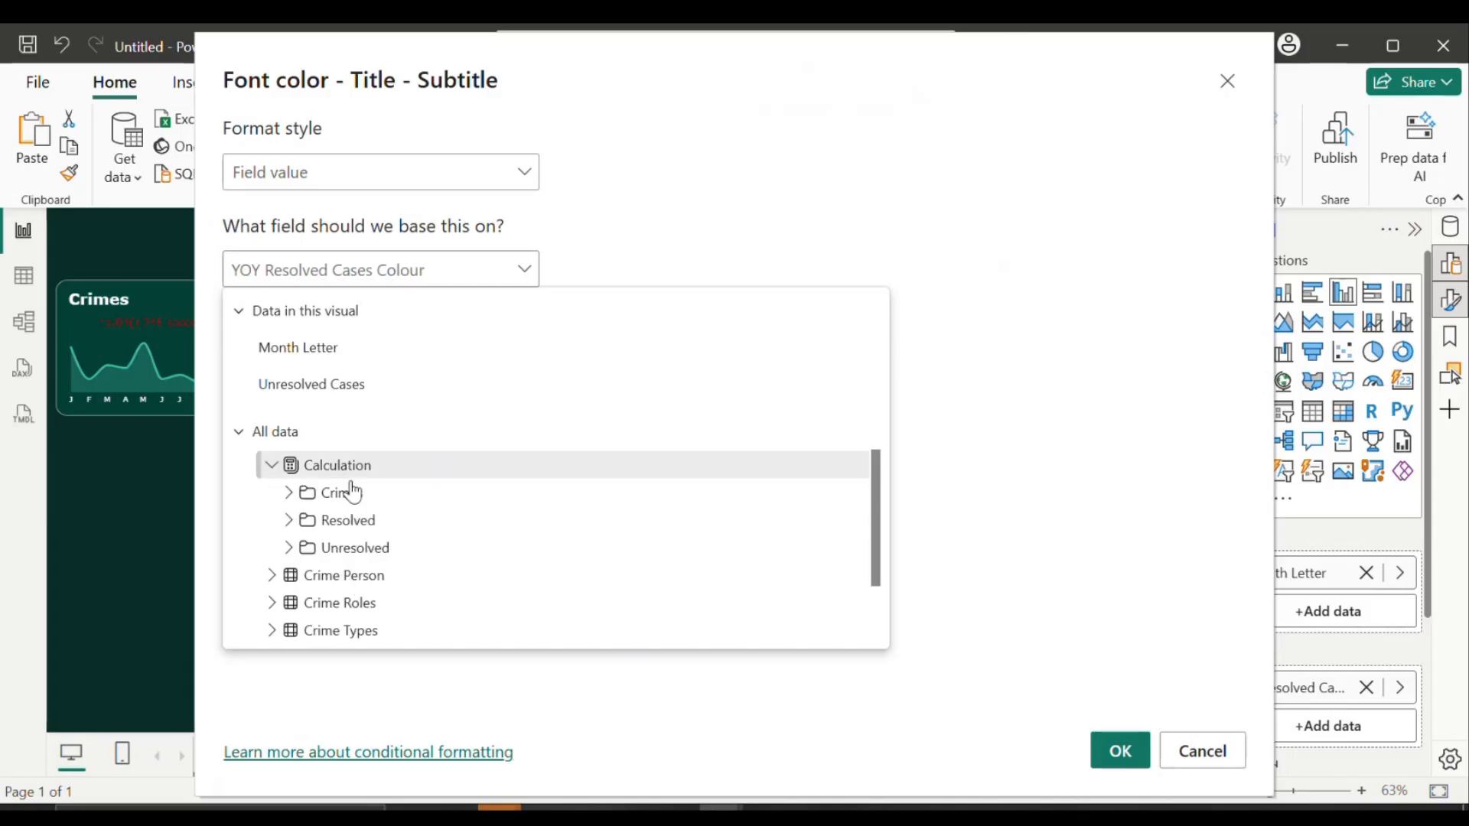
left_click(339, 547)
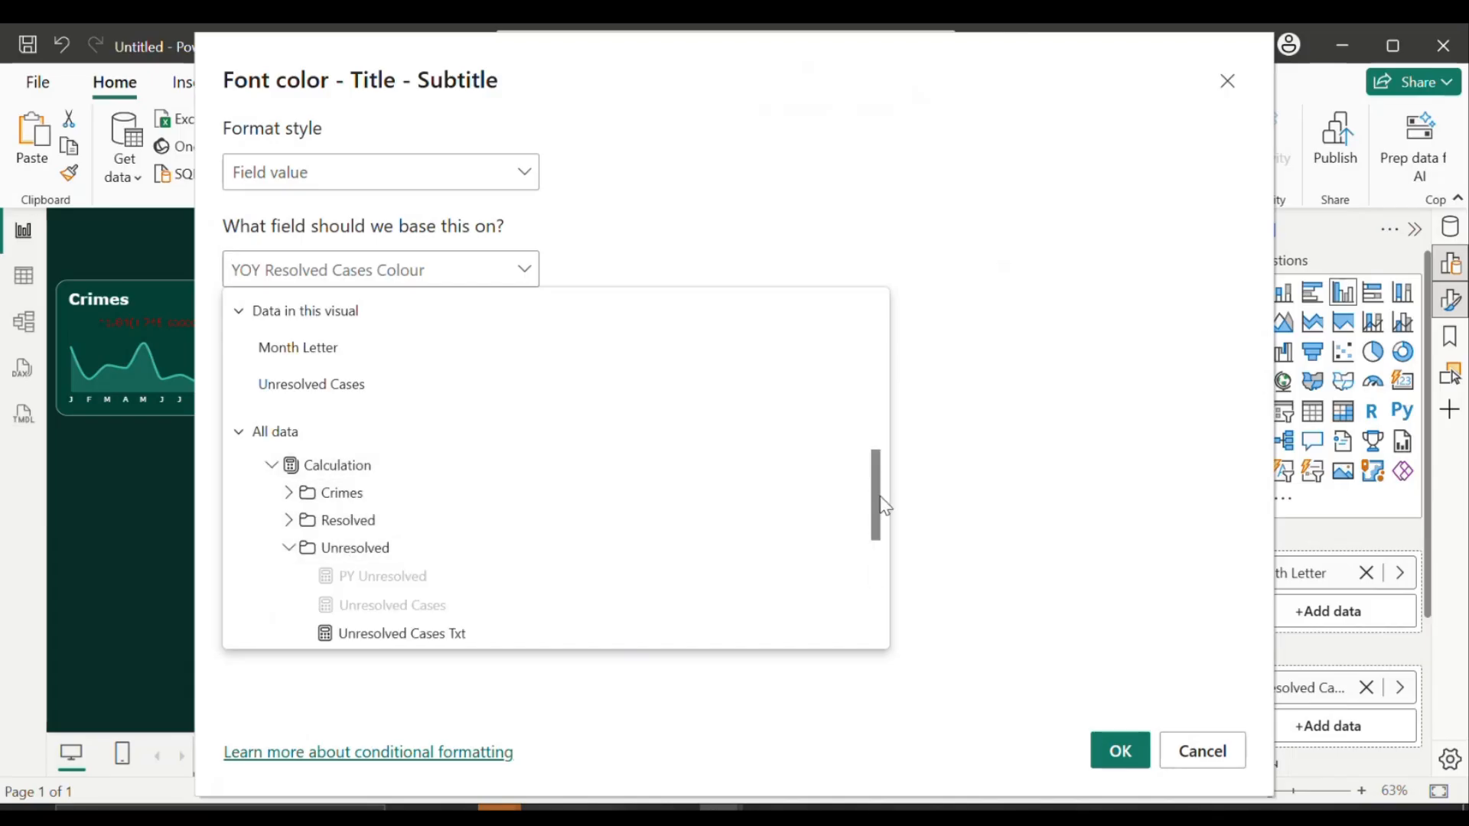
scroll(880, 520, "down", 1)
scroll(879, 520, "down", 3)
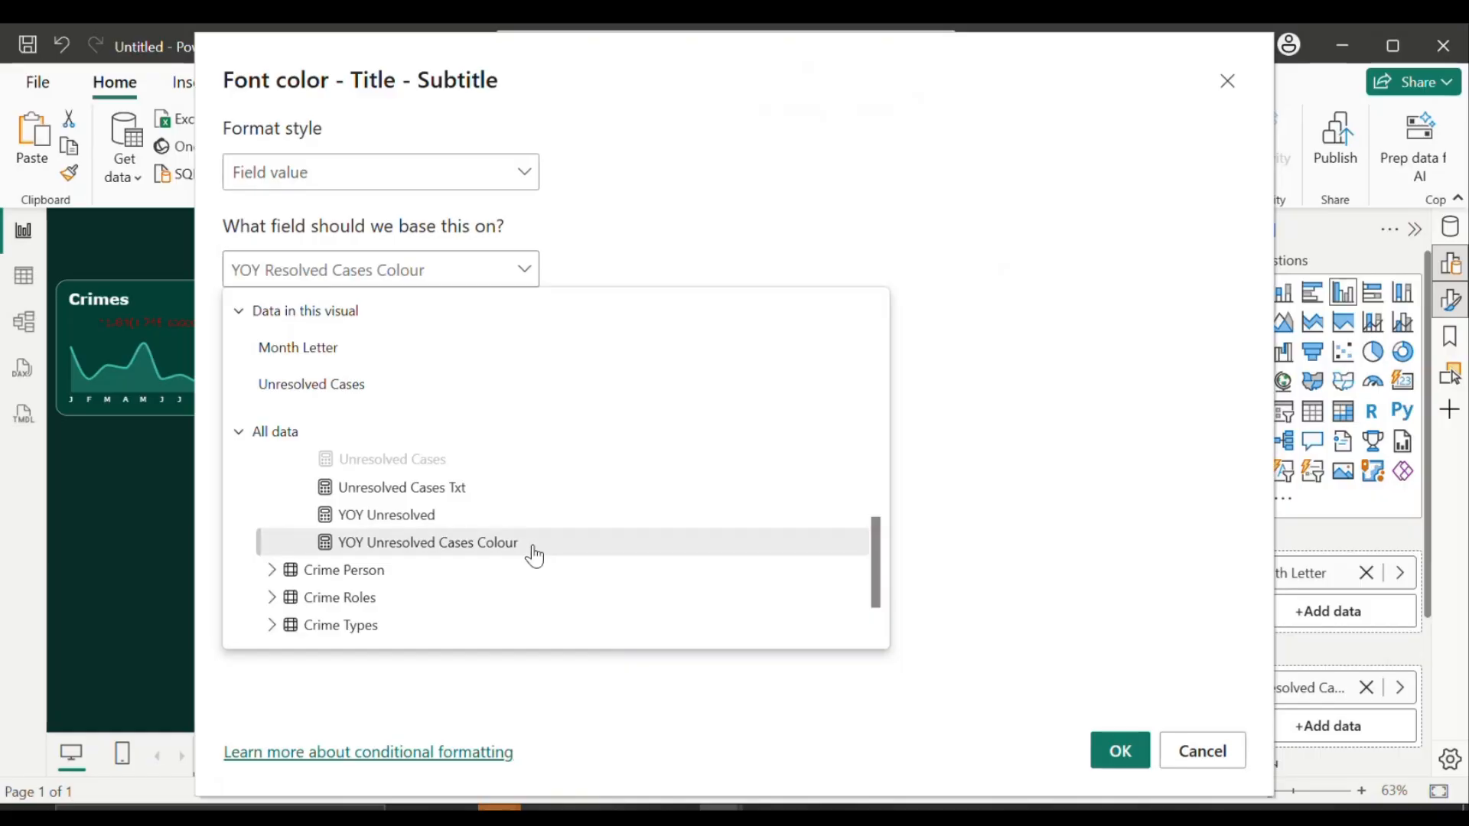
left_click(531, 543)
left_click(1121, 750)
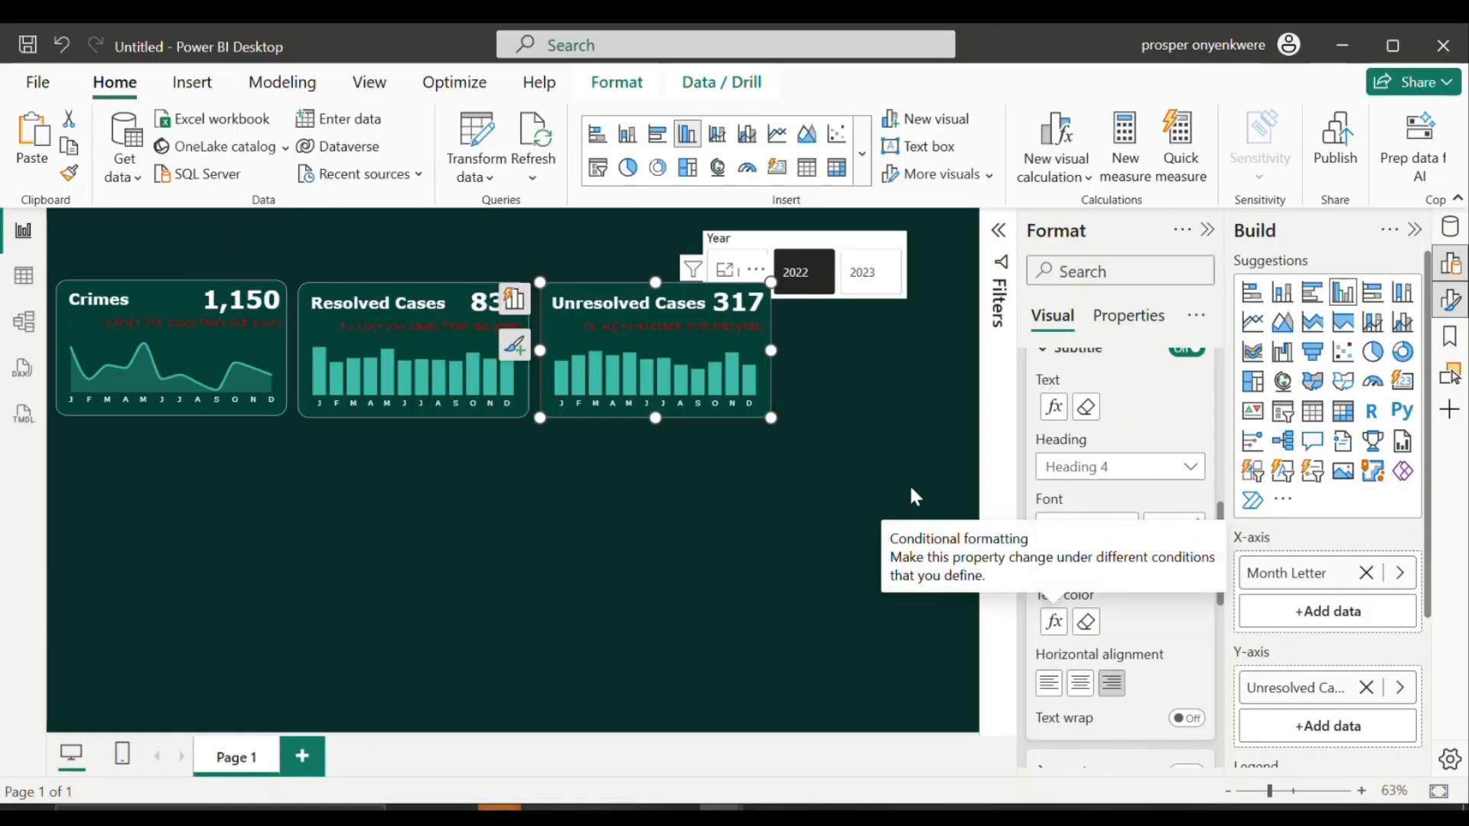
Step: Filter the page by 2023, 2021 and again 2023 with the Year slicer to check the three cards
left_click(869, 283)
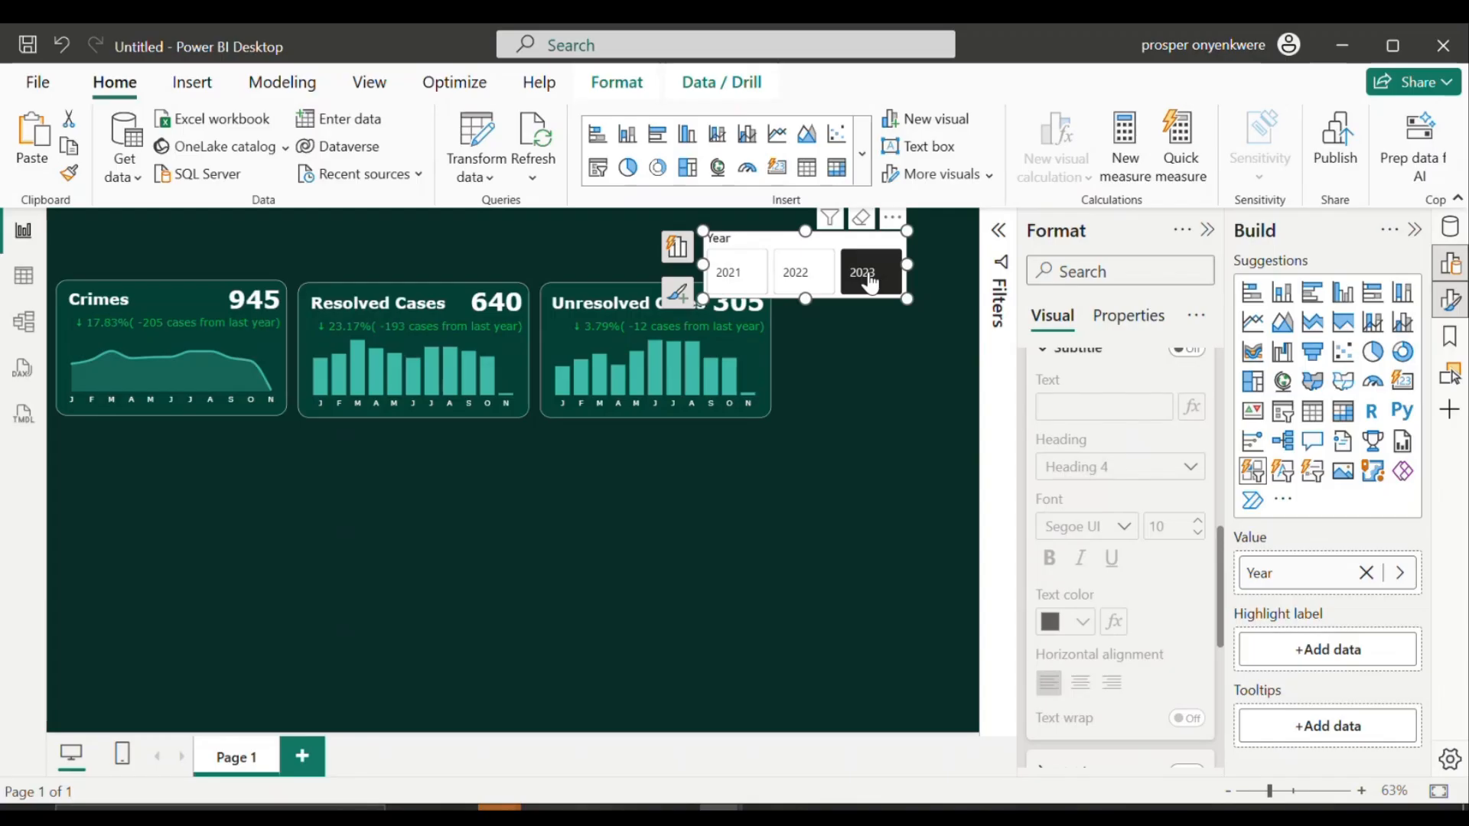
left_click(723, 273)
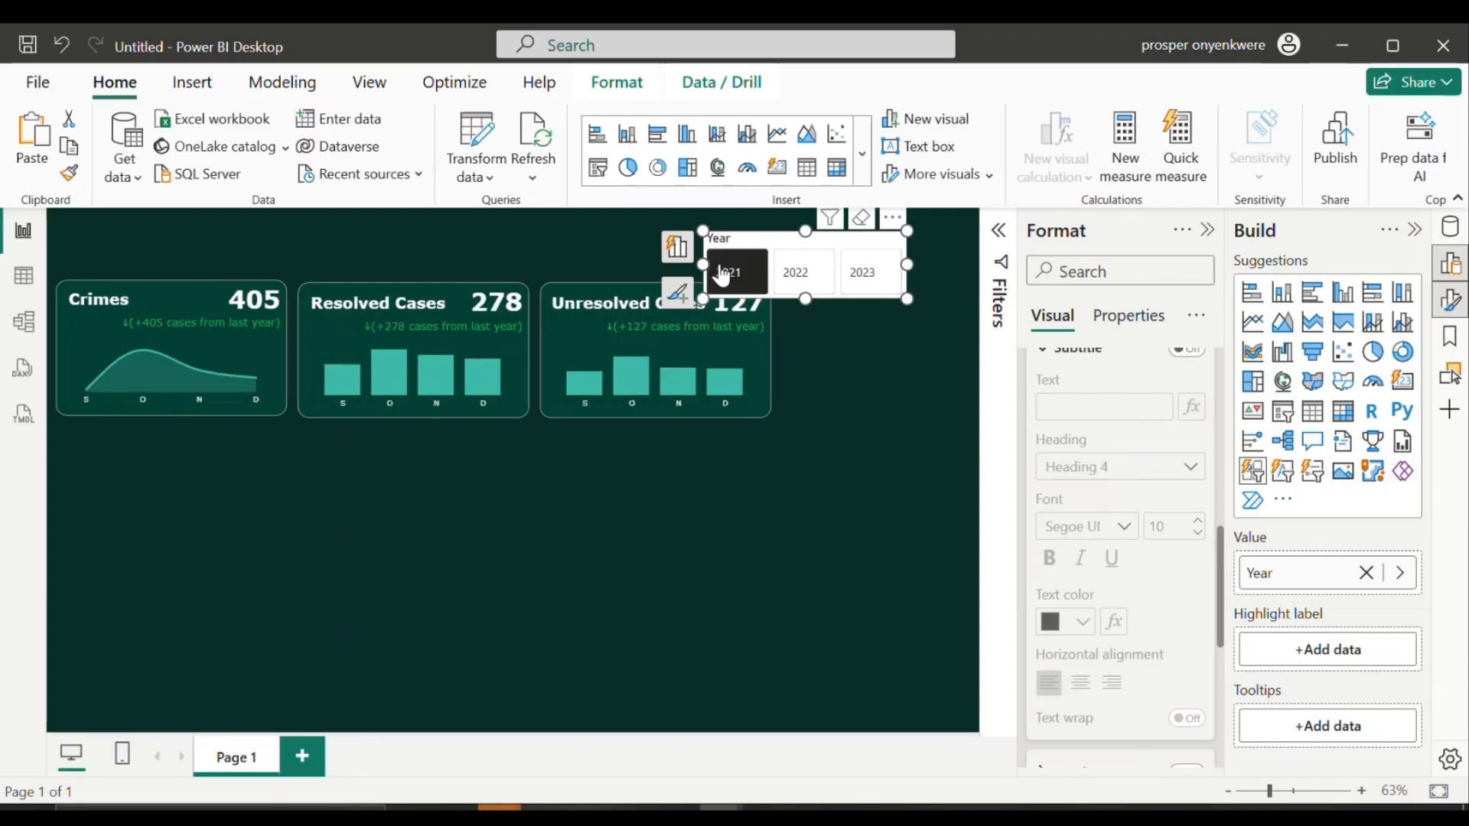
left_click(858, 281)
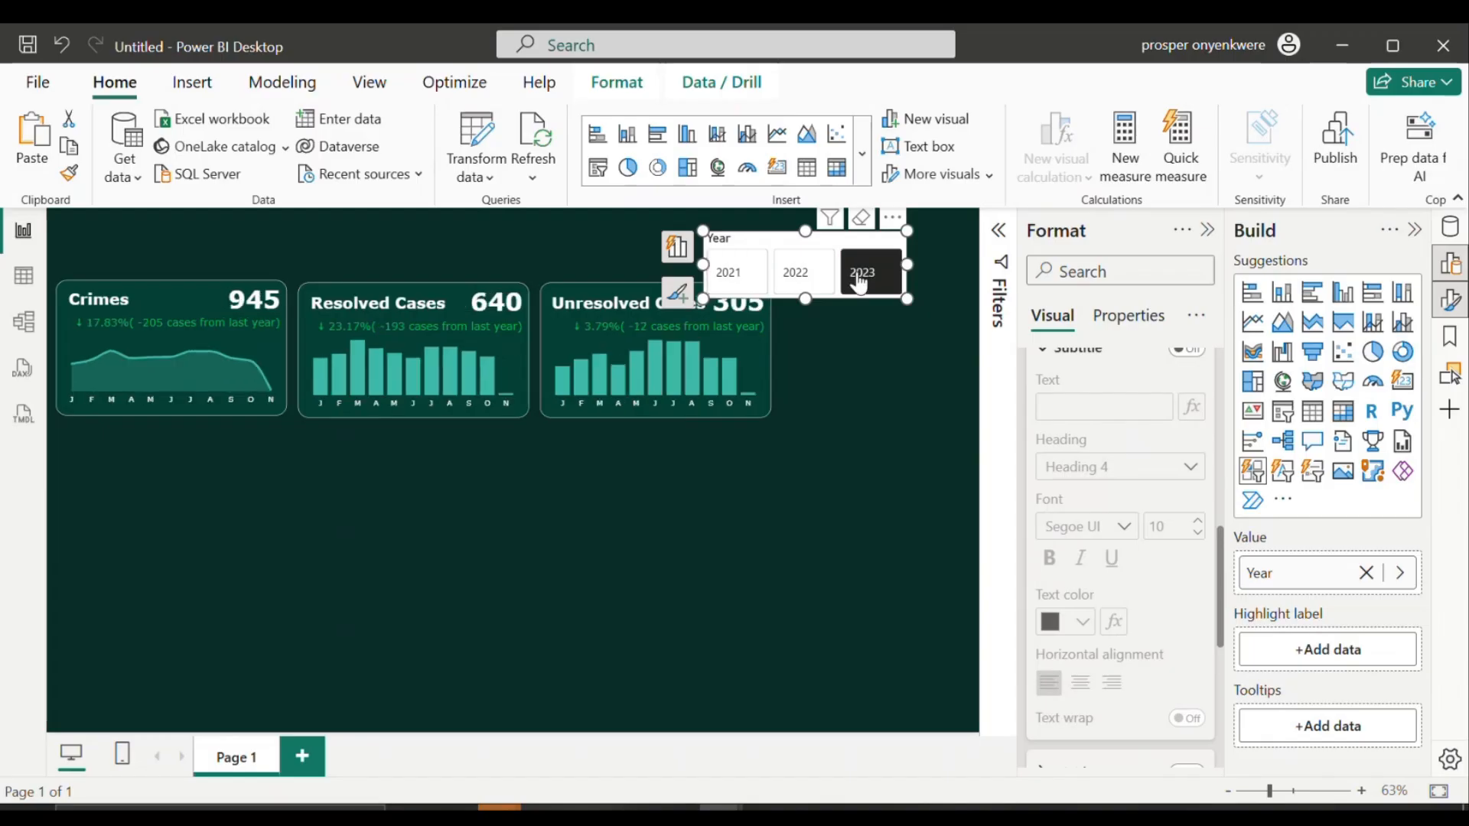
Step: Switch to the Tactical Crimes Dataset2 report, filter its dashboard to 2023 for comparison, and return to the untitled report
mouse_move(720, 807)
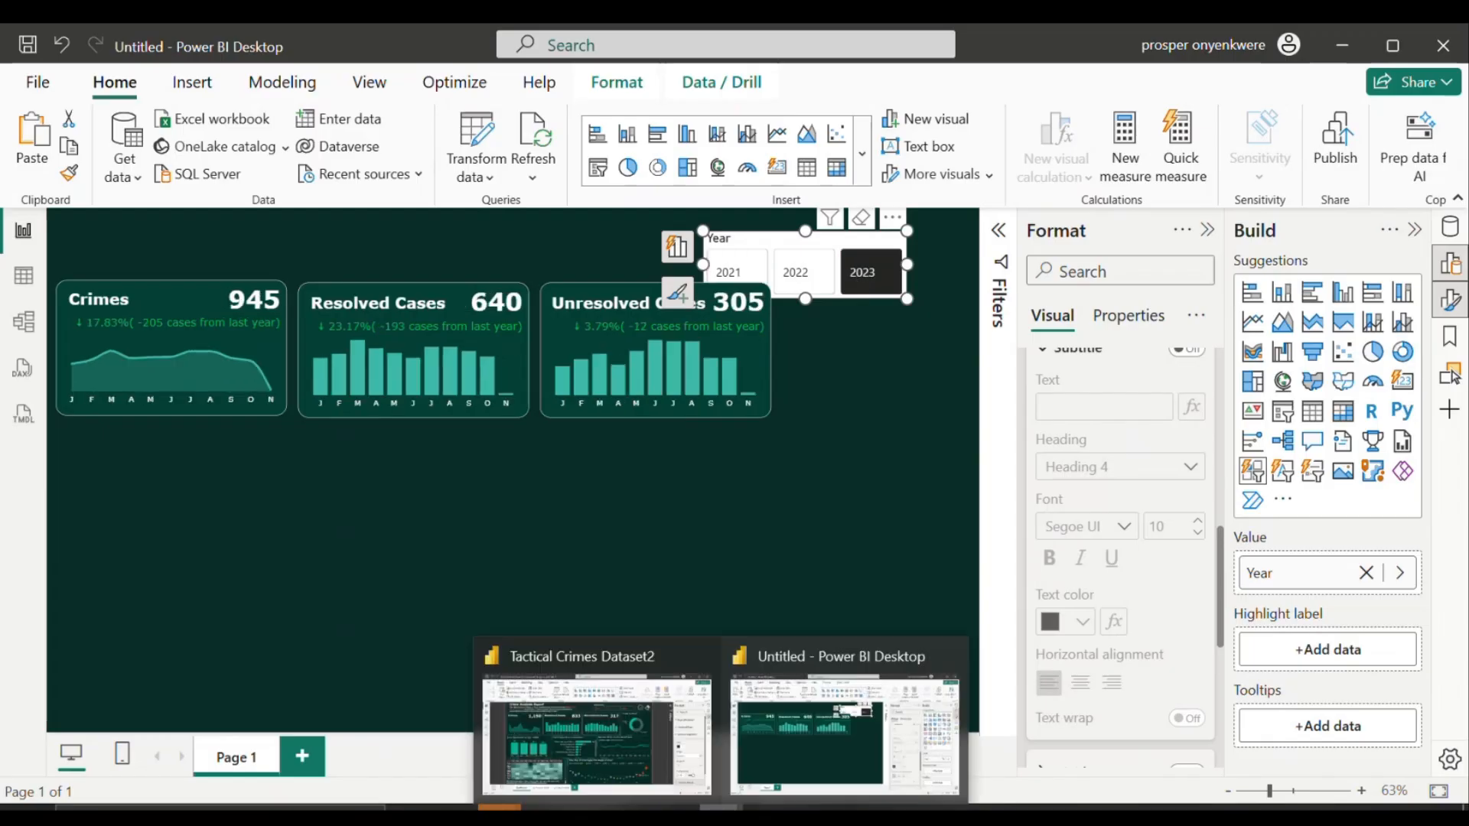
left_click(639, 779)
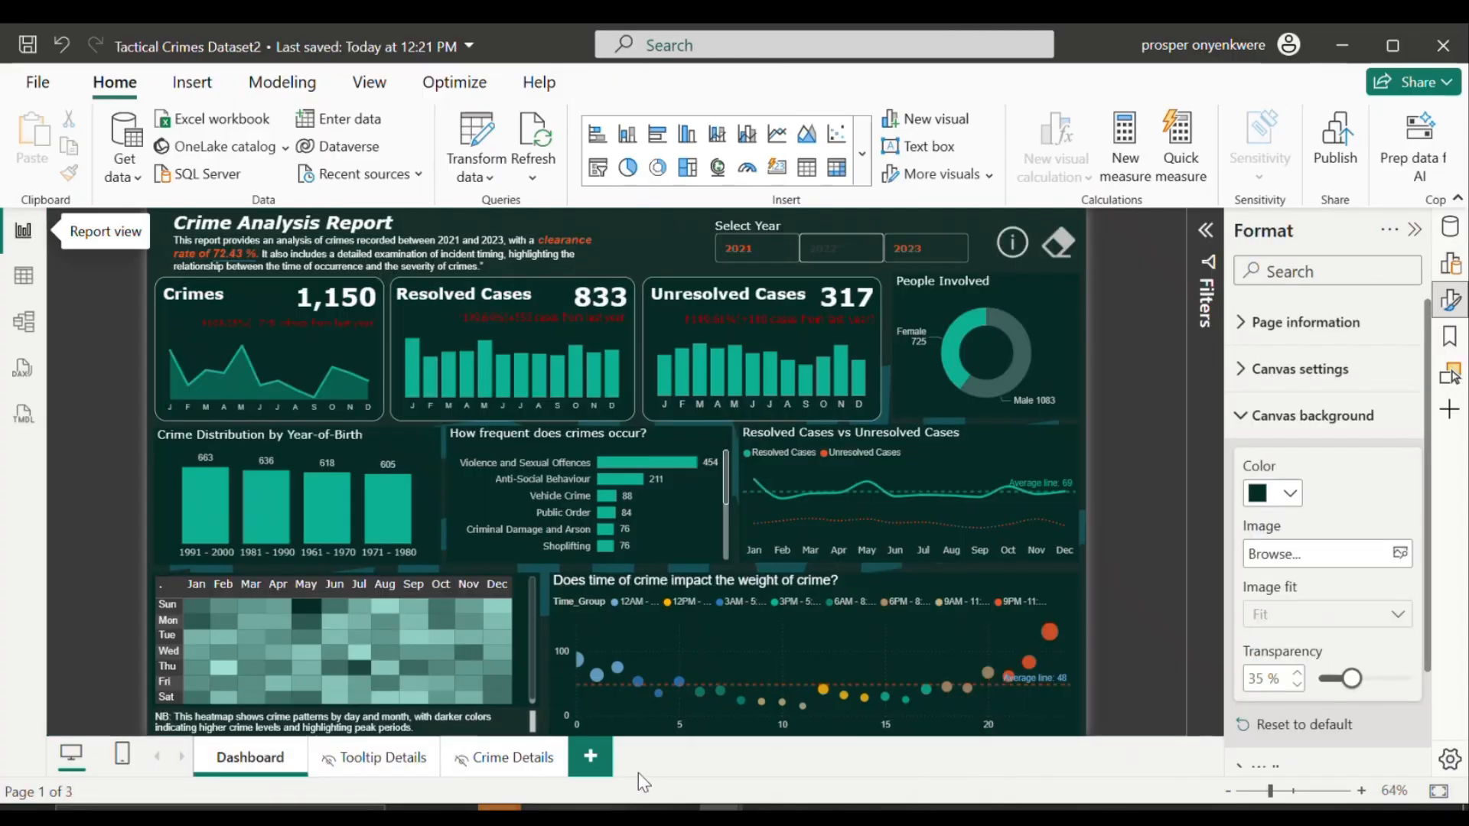
left_click(937, 250)
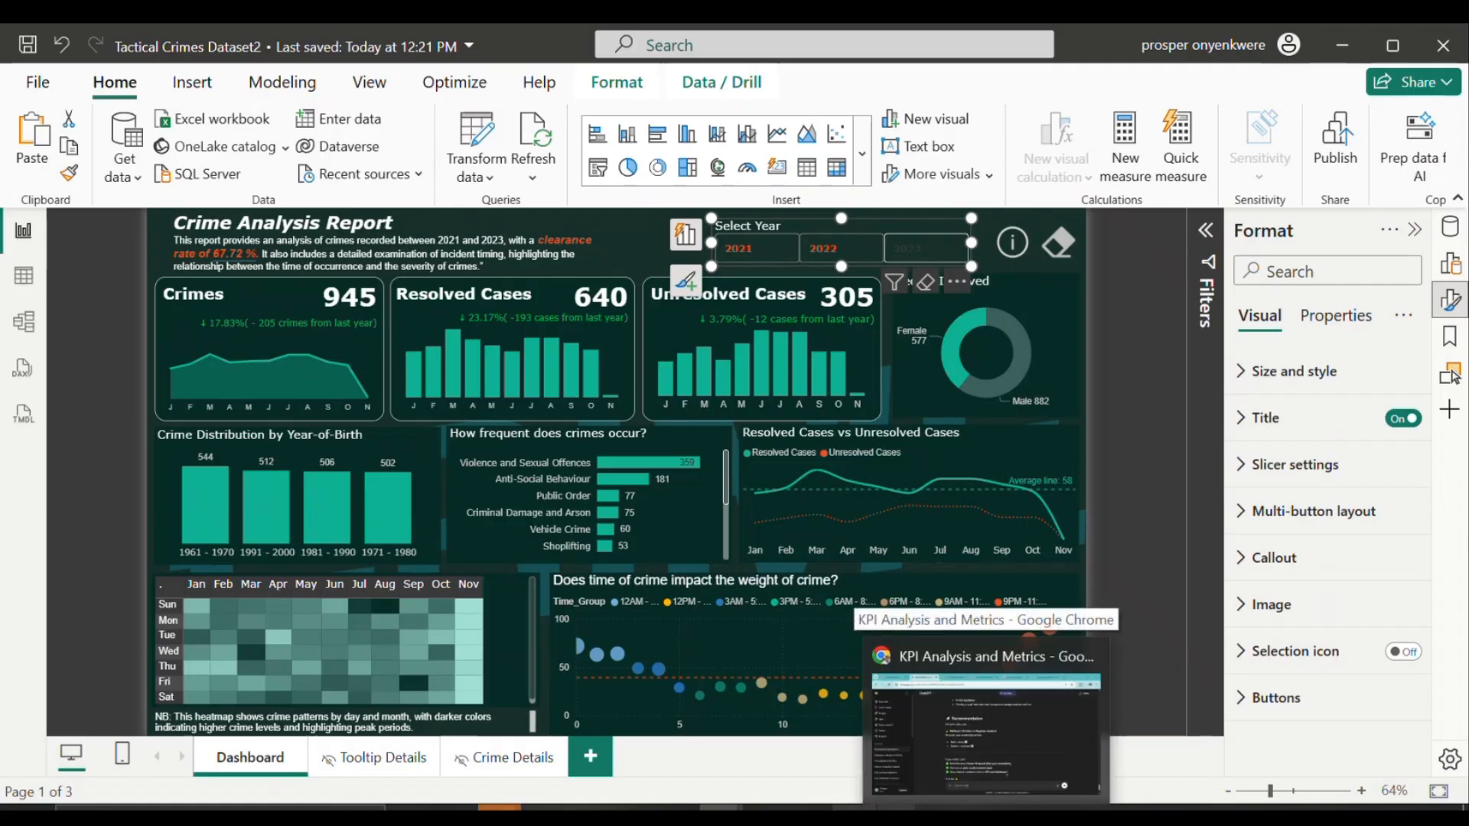
mouse_move(720, 807)
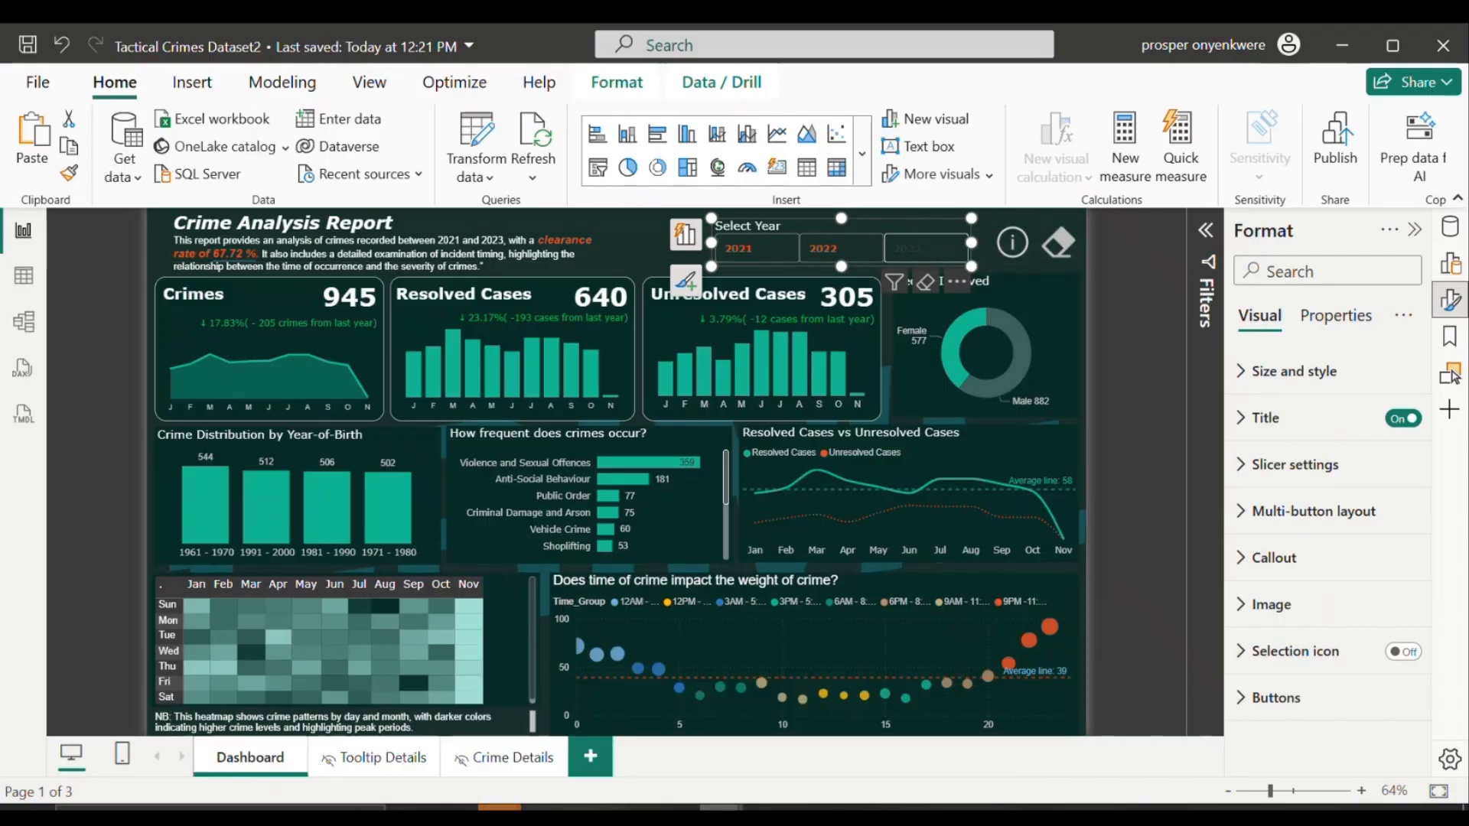
left_click(770, 755)
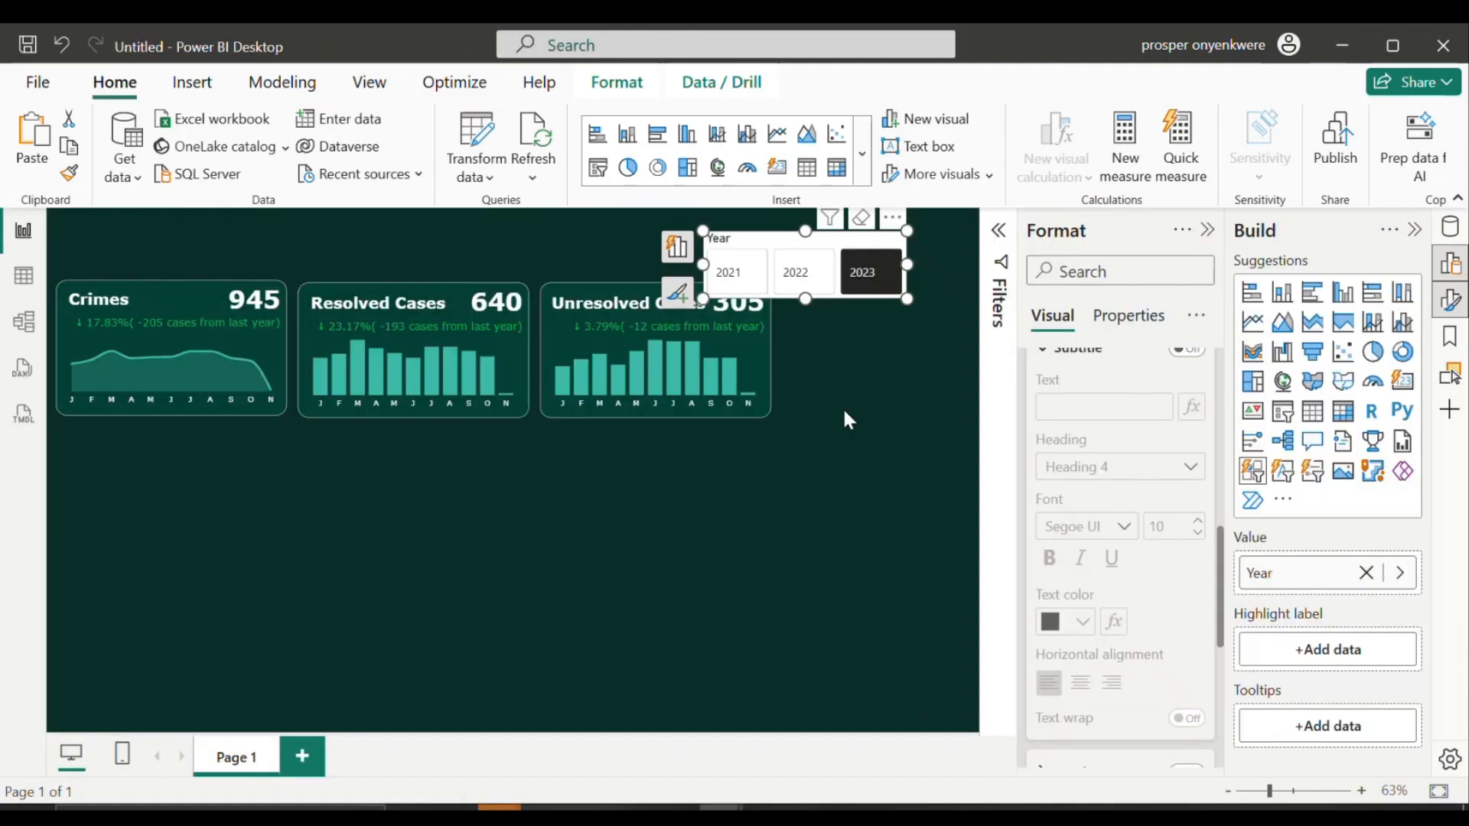
Step: Move the Year slicer up clear of the Unresolved Cases card and reduce its height
left_click(845, 416)
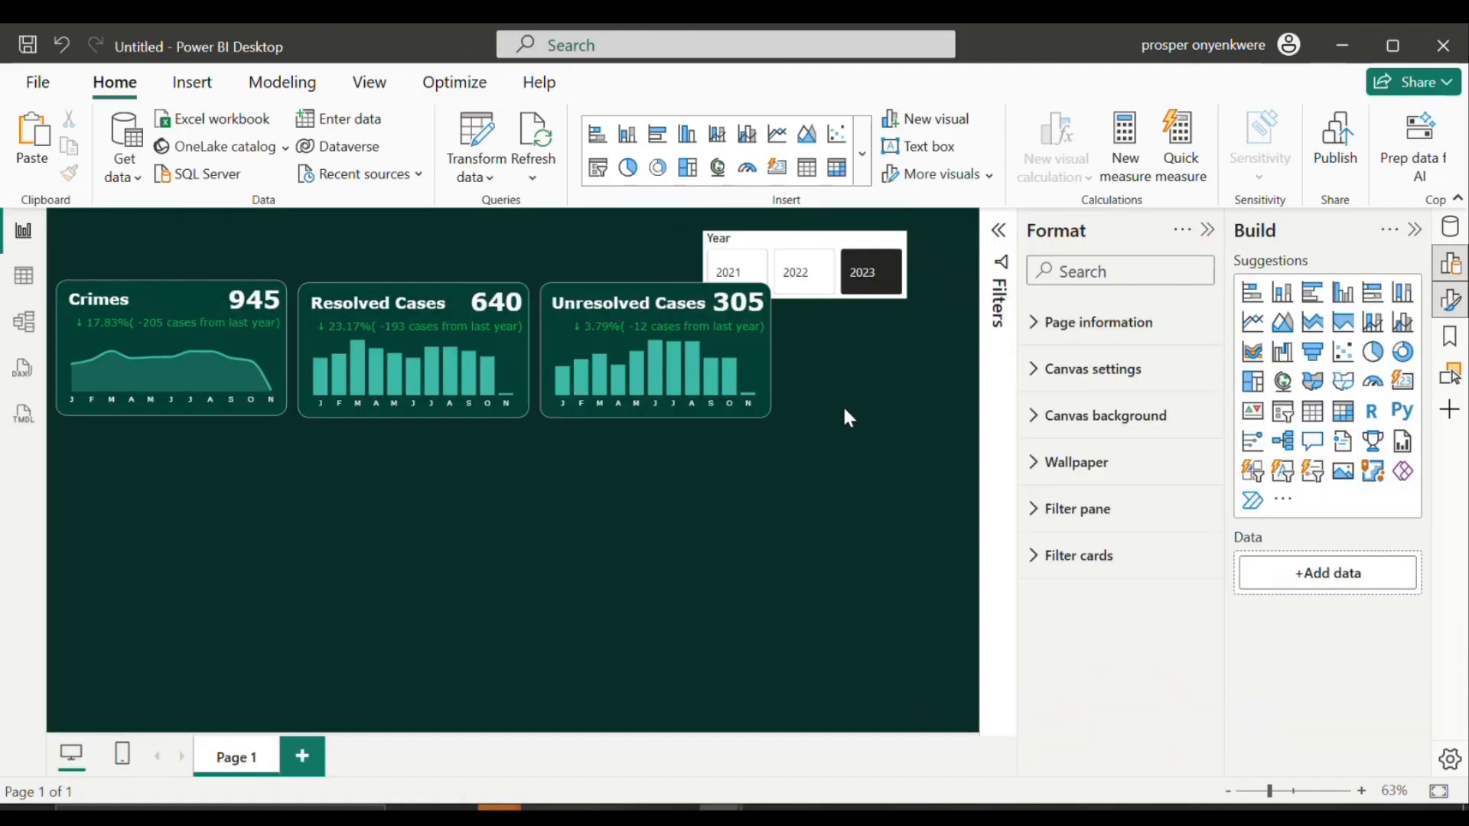
left_click(907, 299)
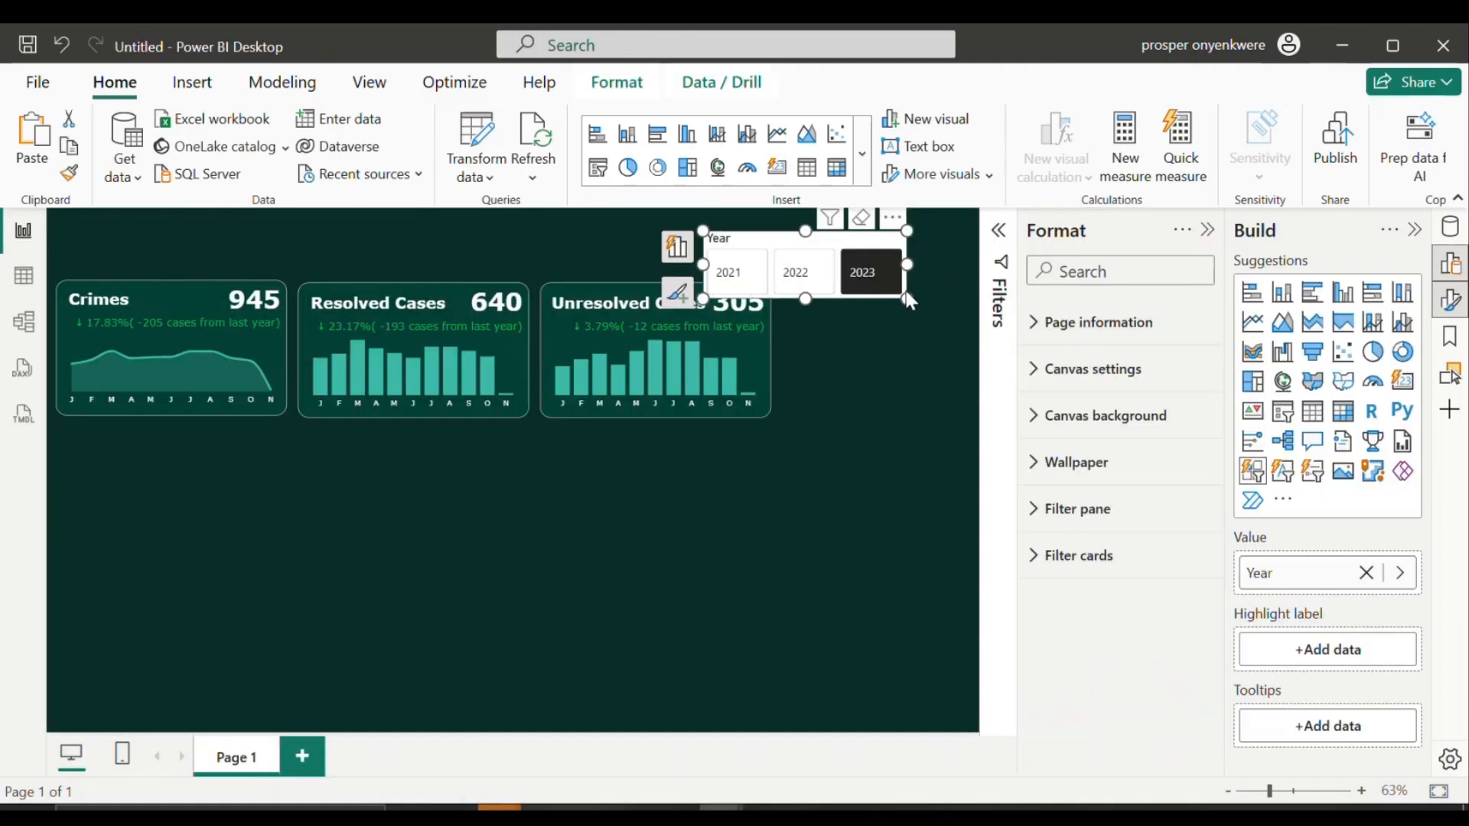
left_click_drag(908, 286, 874, 230)
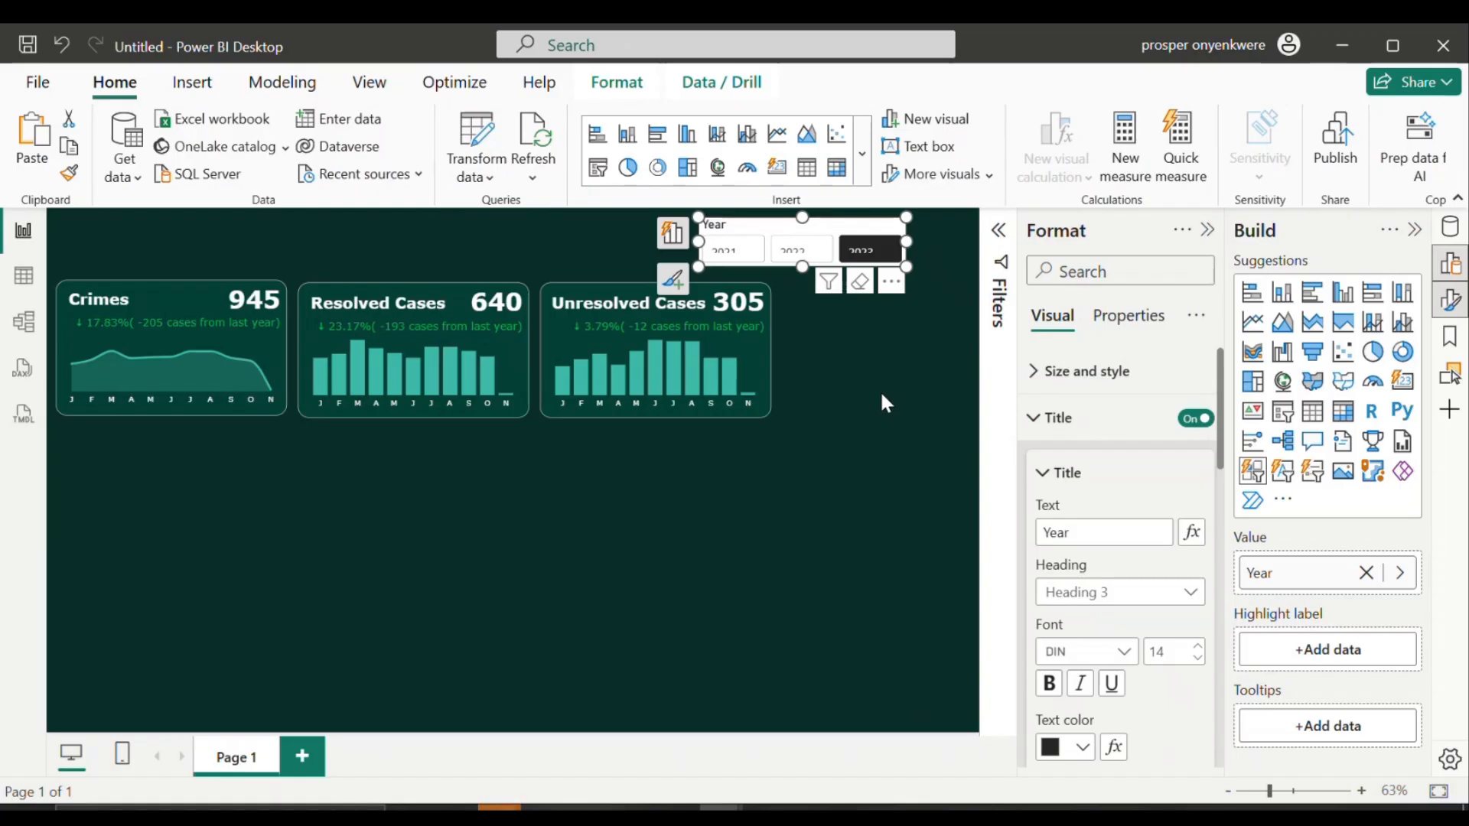
left_click(881, 396)
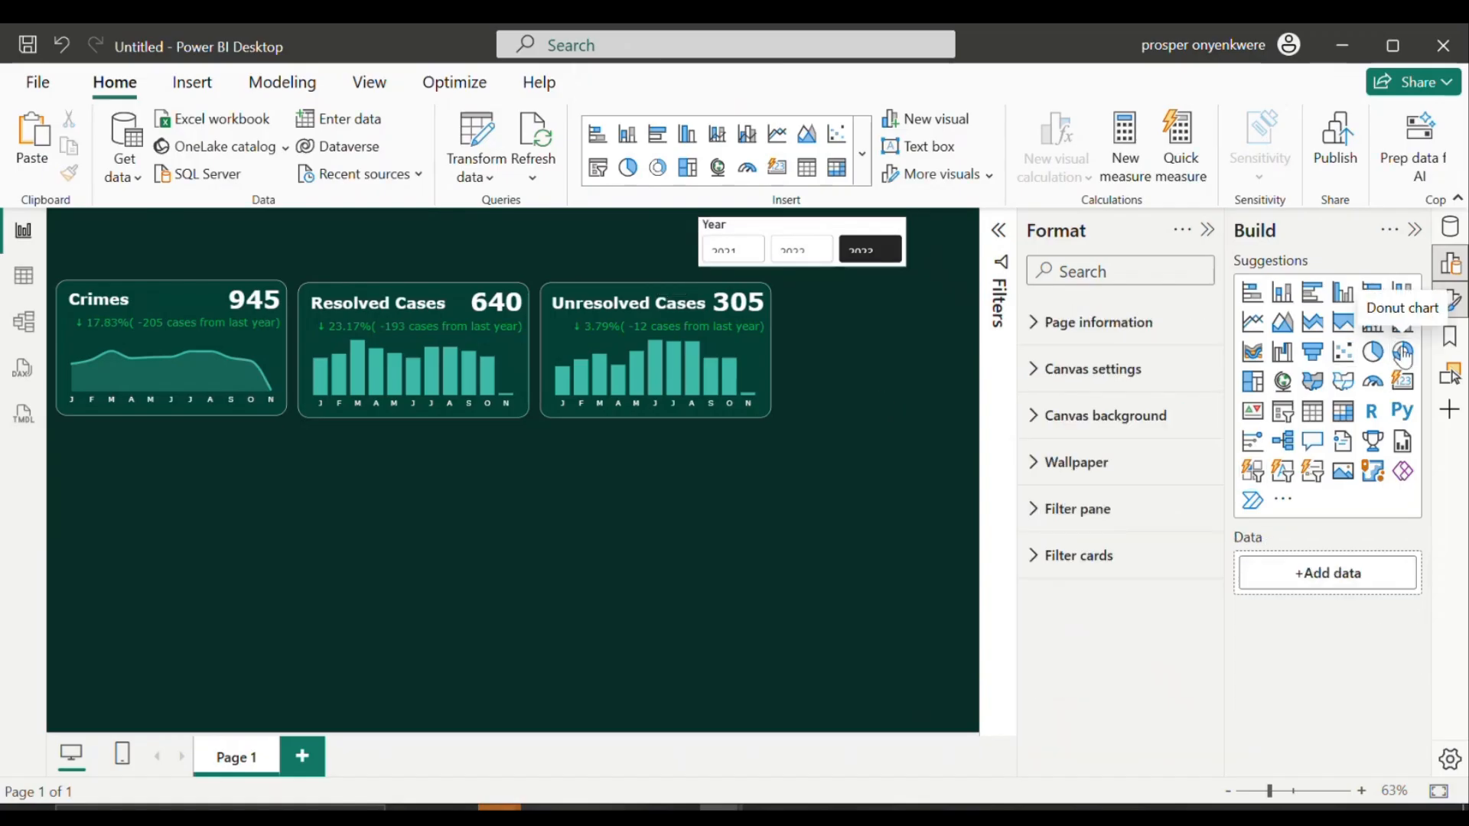
Step: Insert a donut chart with Total Crimes from the Calculation table's Crimes folder as its values
left_click(1403, 354)
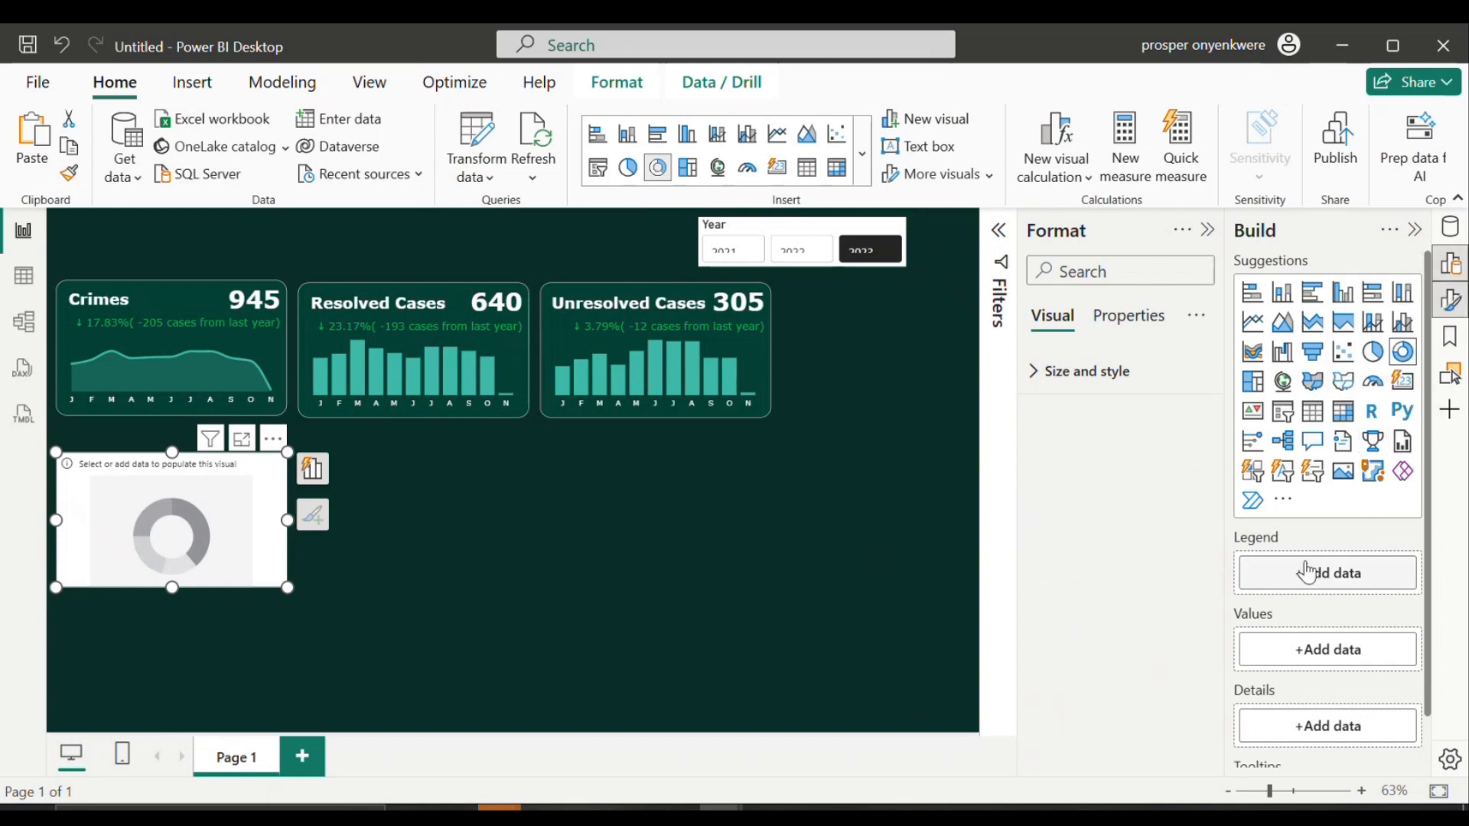
left_click(1305, 650)
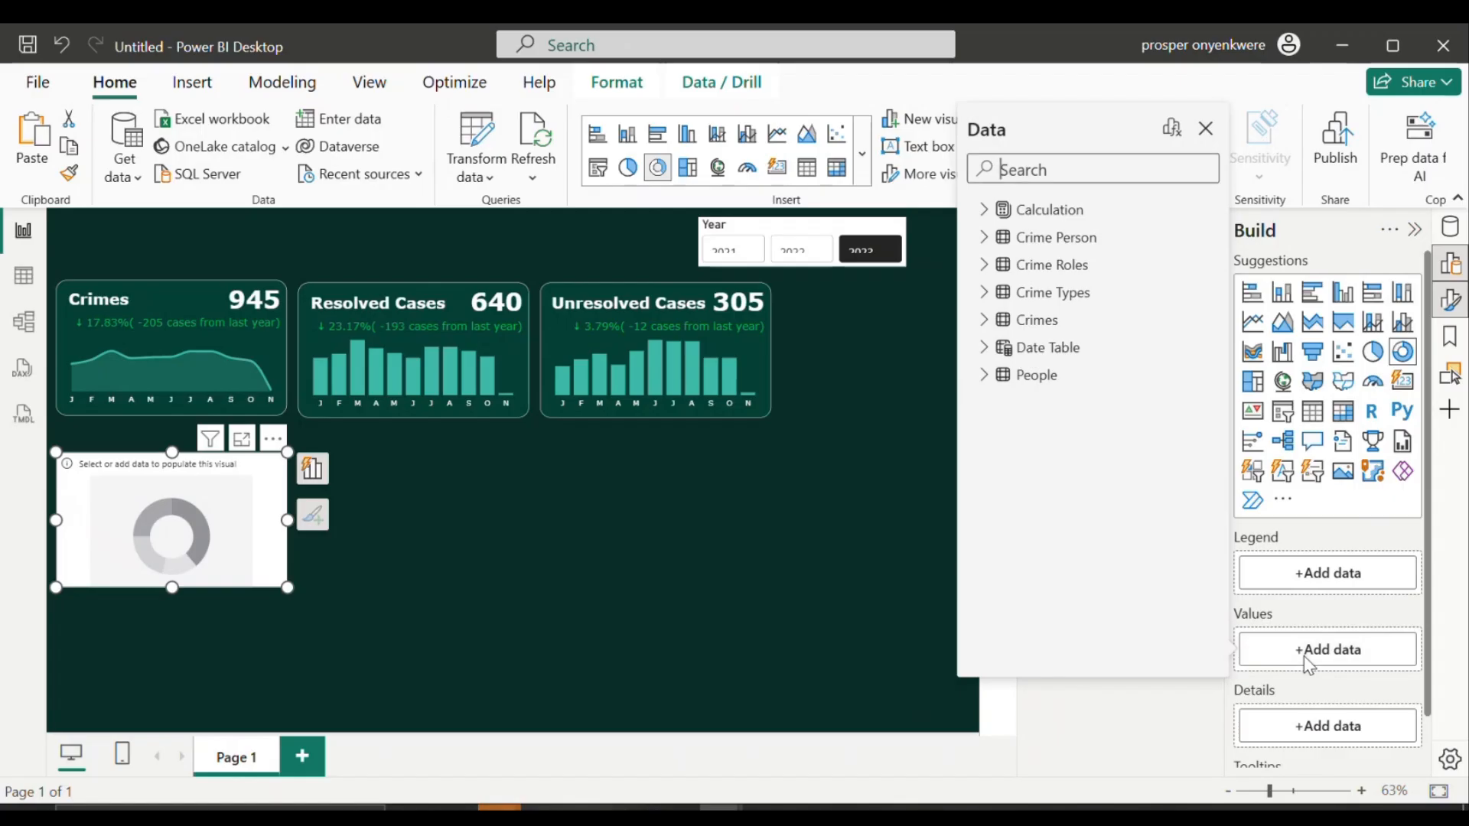
left_click(985, 211)
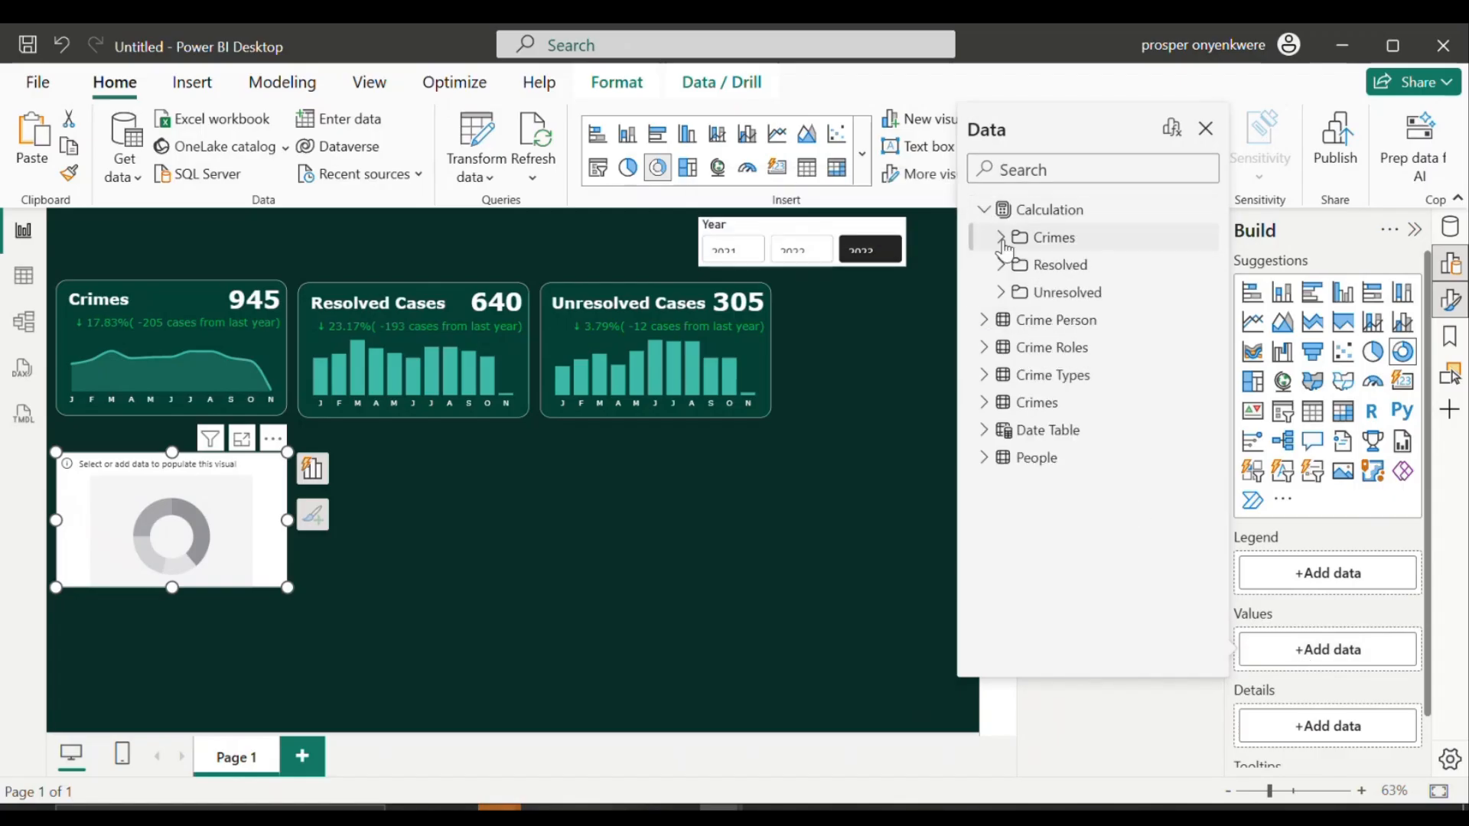
left_click(1000, 237)
left_click(1054, 320)
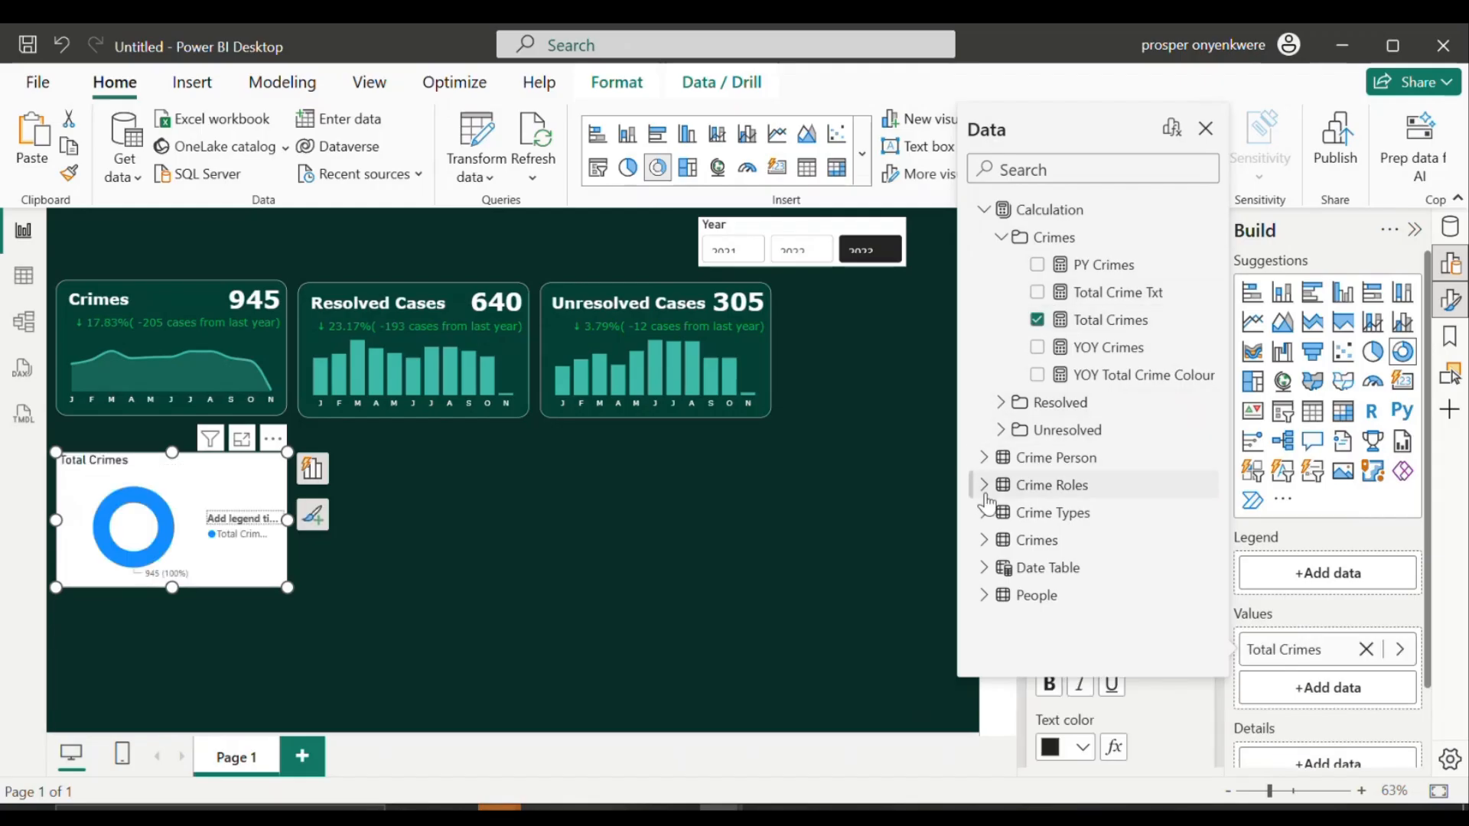
Step: Set the donut chart's legend to Gender from the People table and enlarge the chart
left_click(985, 540)
left_click(986, 540)
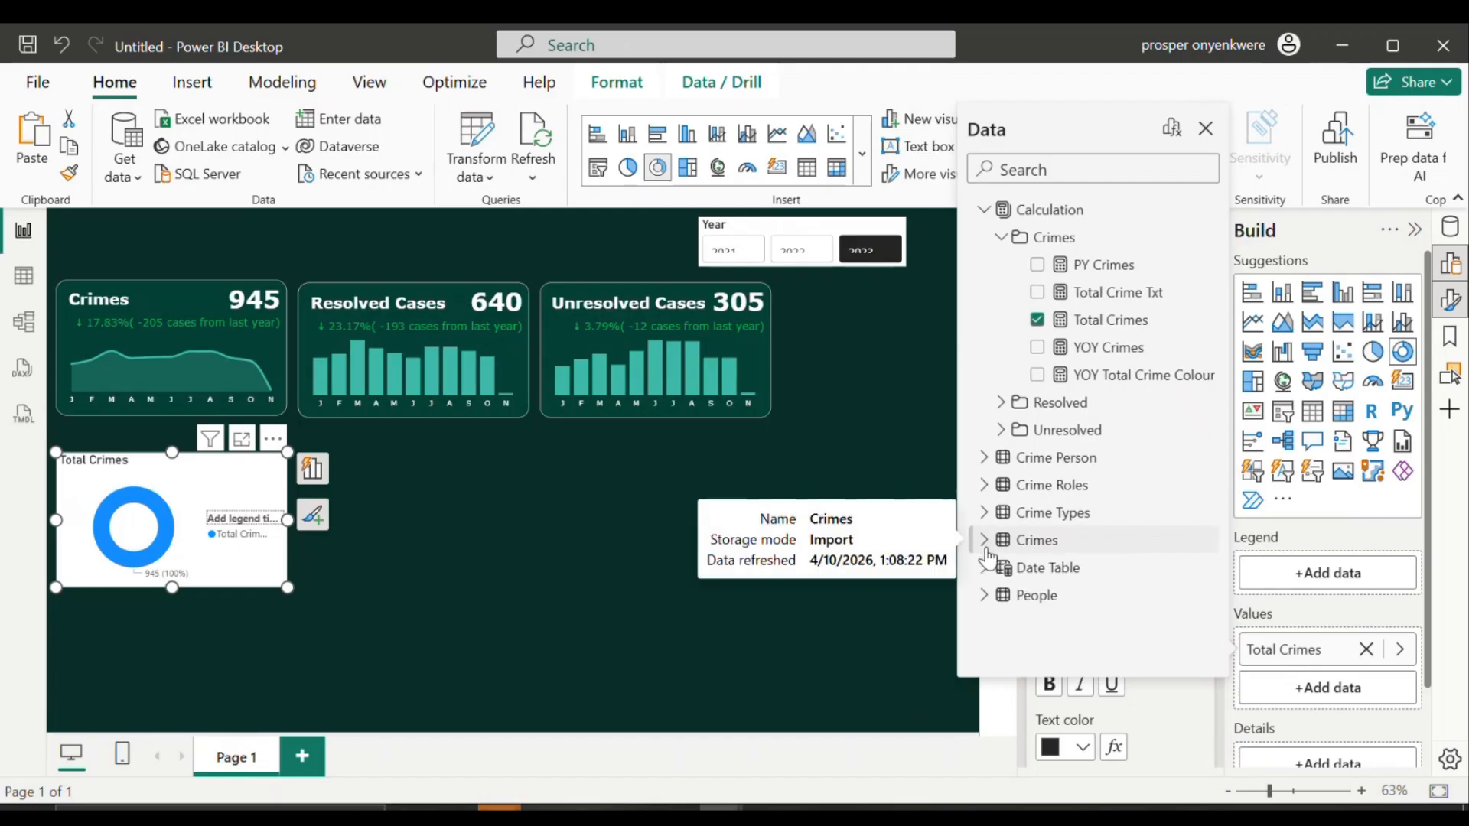
left_click(984, 595)
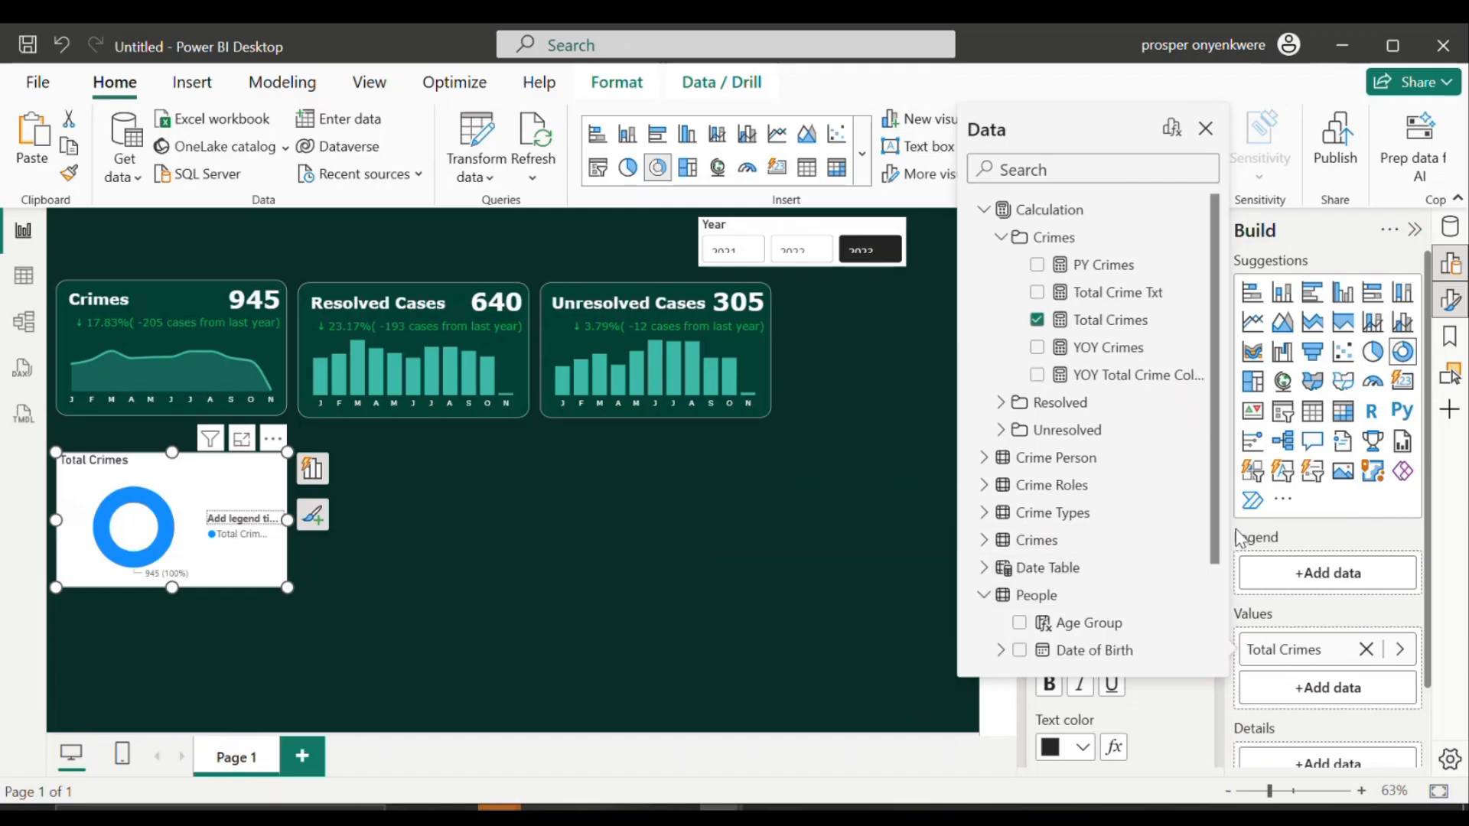
left_click_drag(1220, 537, 1219, 647)
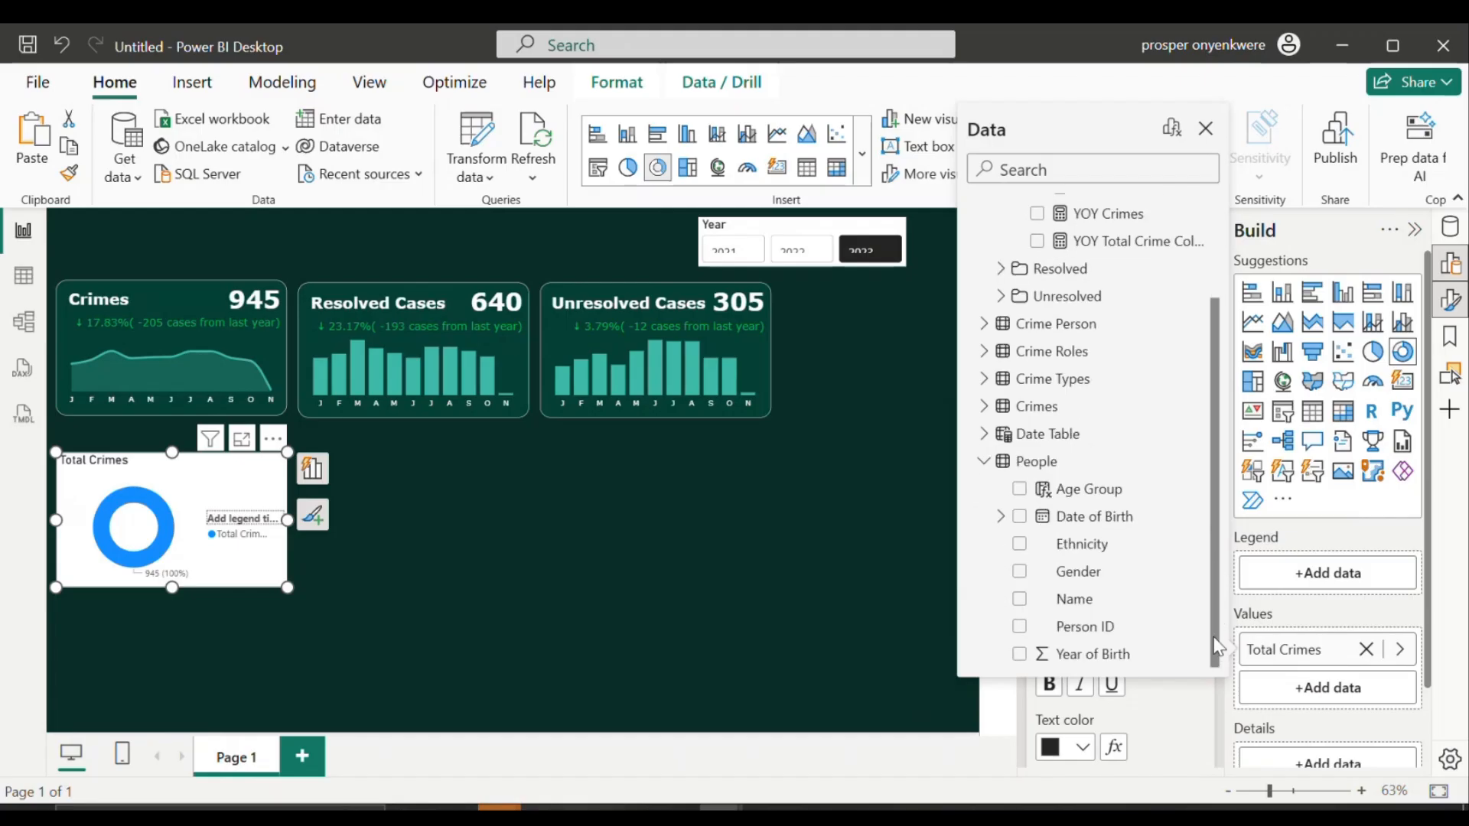
left_click(1020, 573)
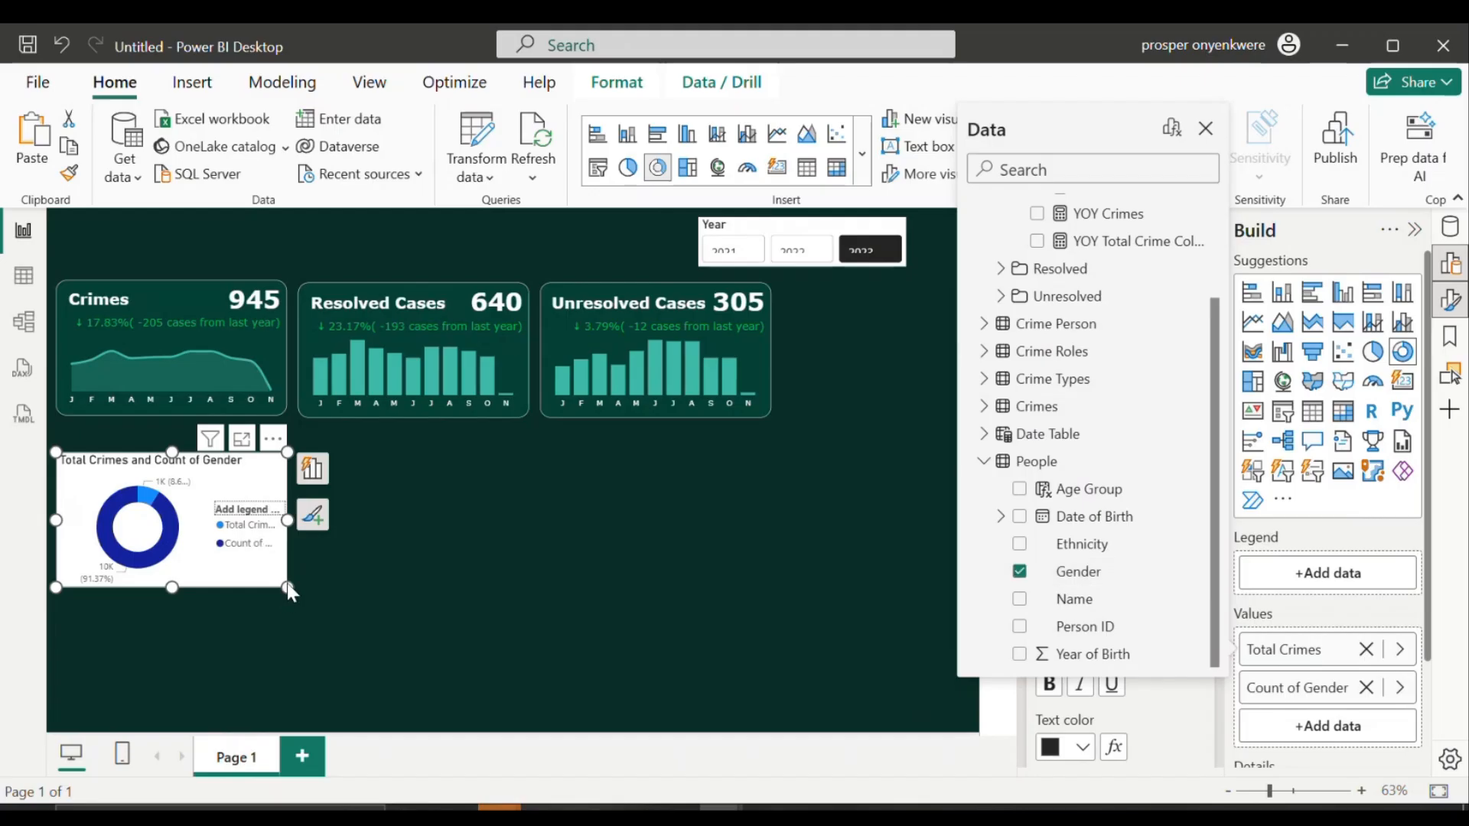
left_click(319, 575)
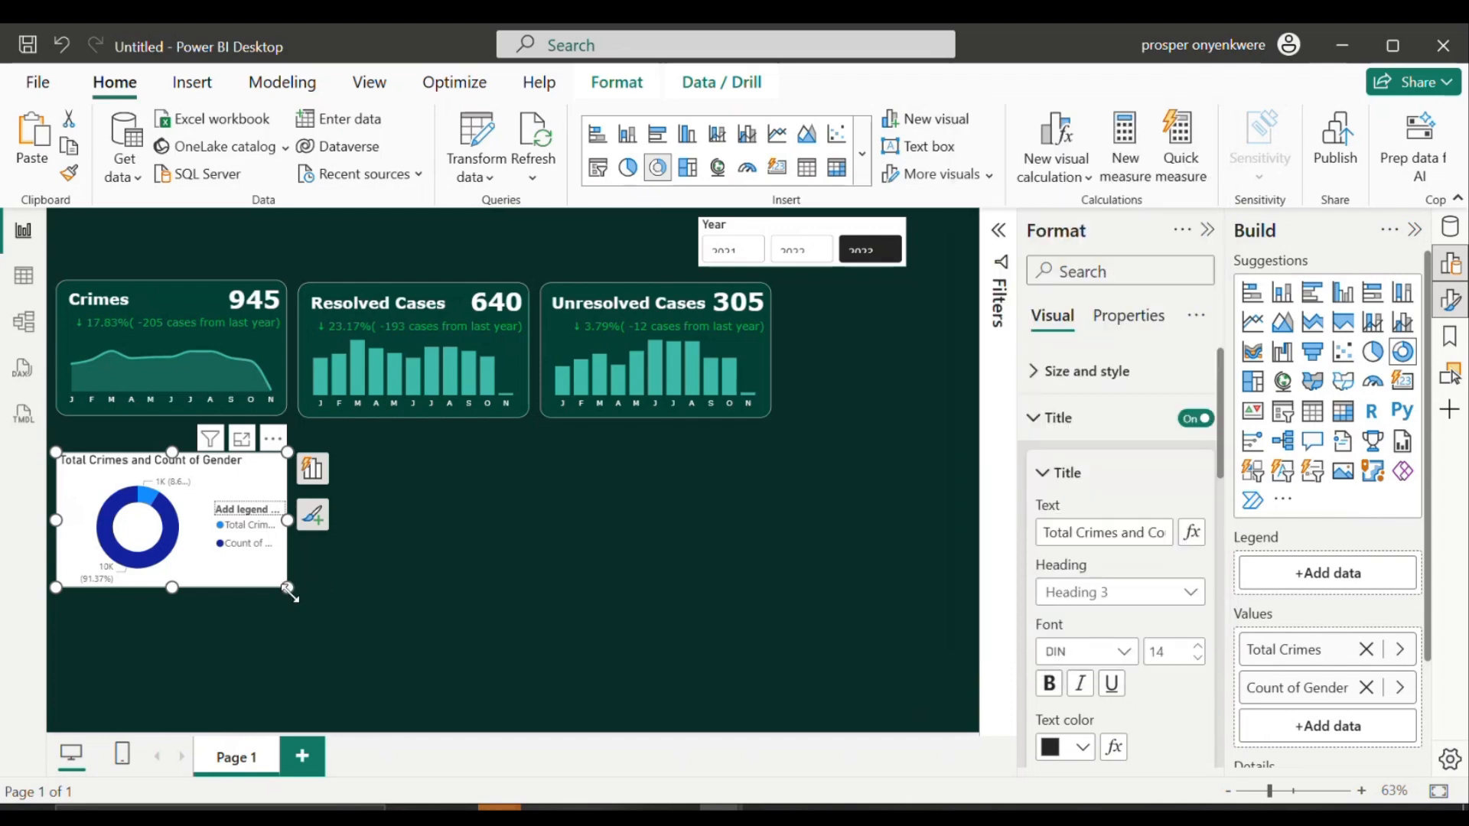
left_click_drag(287, 588, 554, 673)
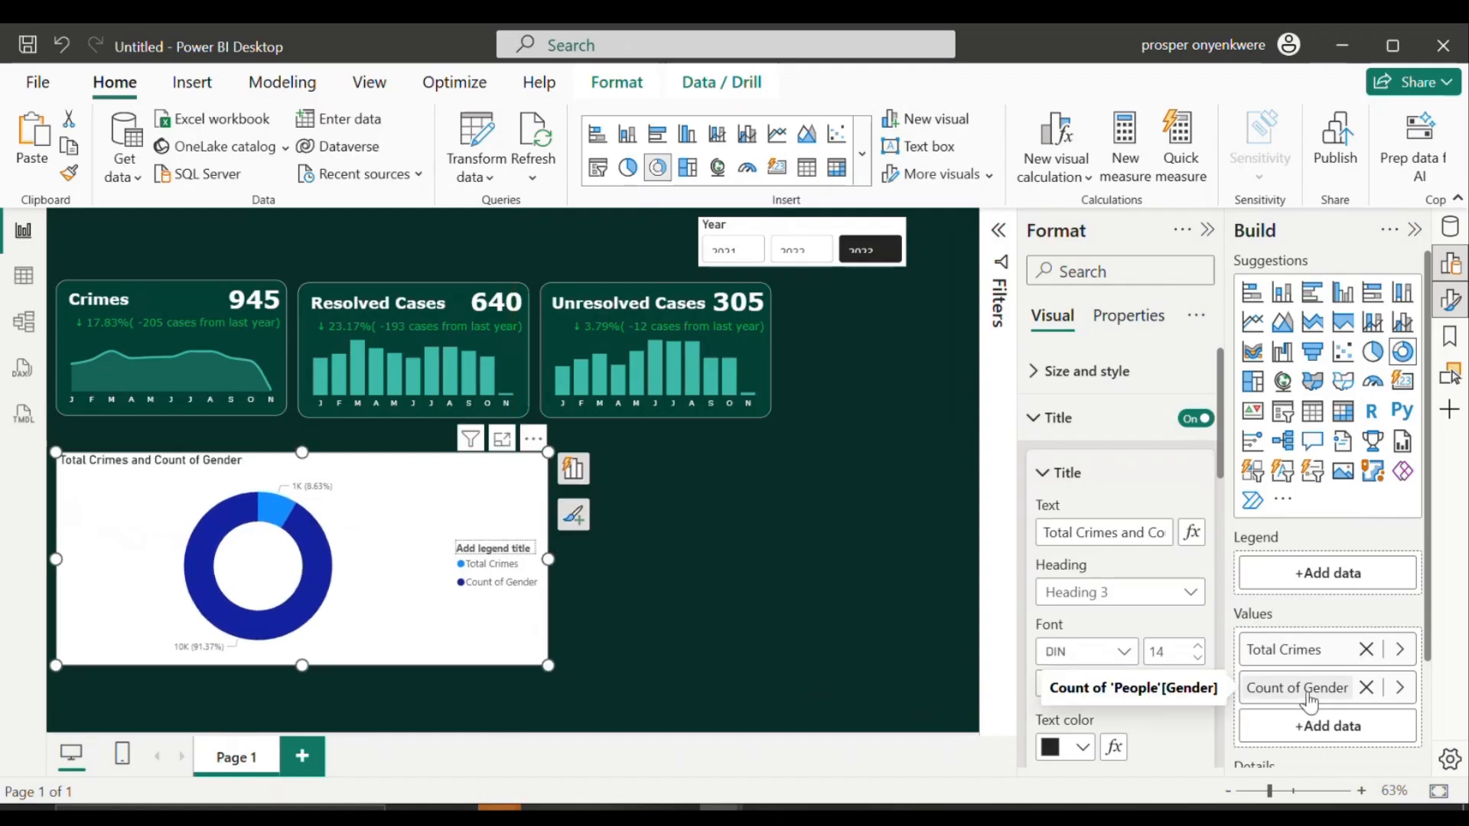
left_click_drag(1309, 700, 1308, 585)
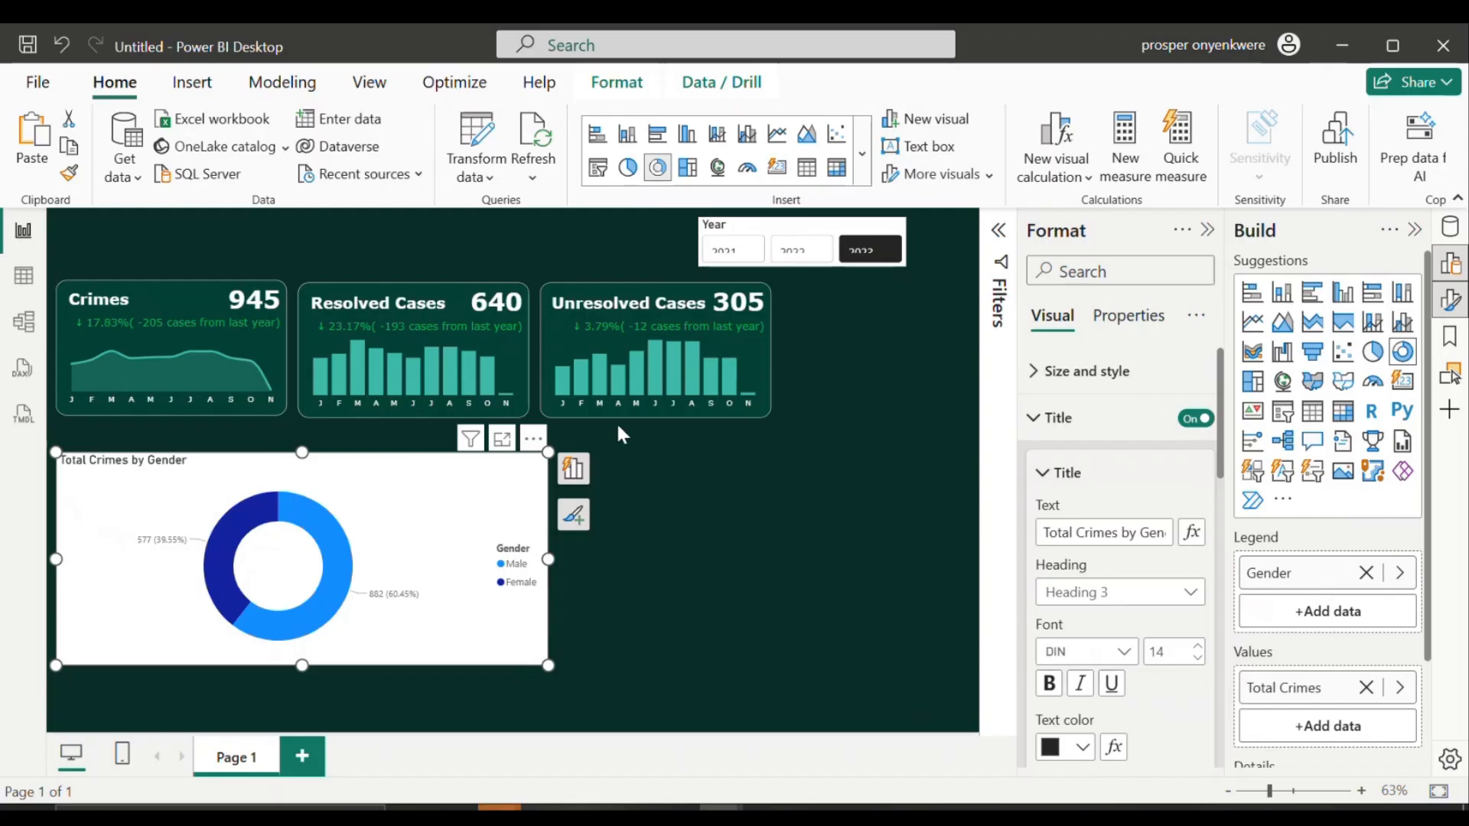
Step: Copy the Unresolved Cases chart's formatting onto the donut chart with Format Painter and shrink the donut chart to roughly card size
left_click(765, 415)
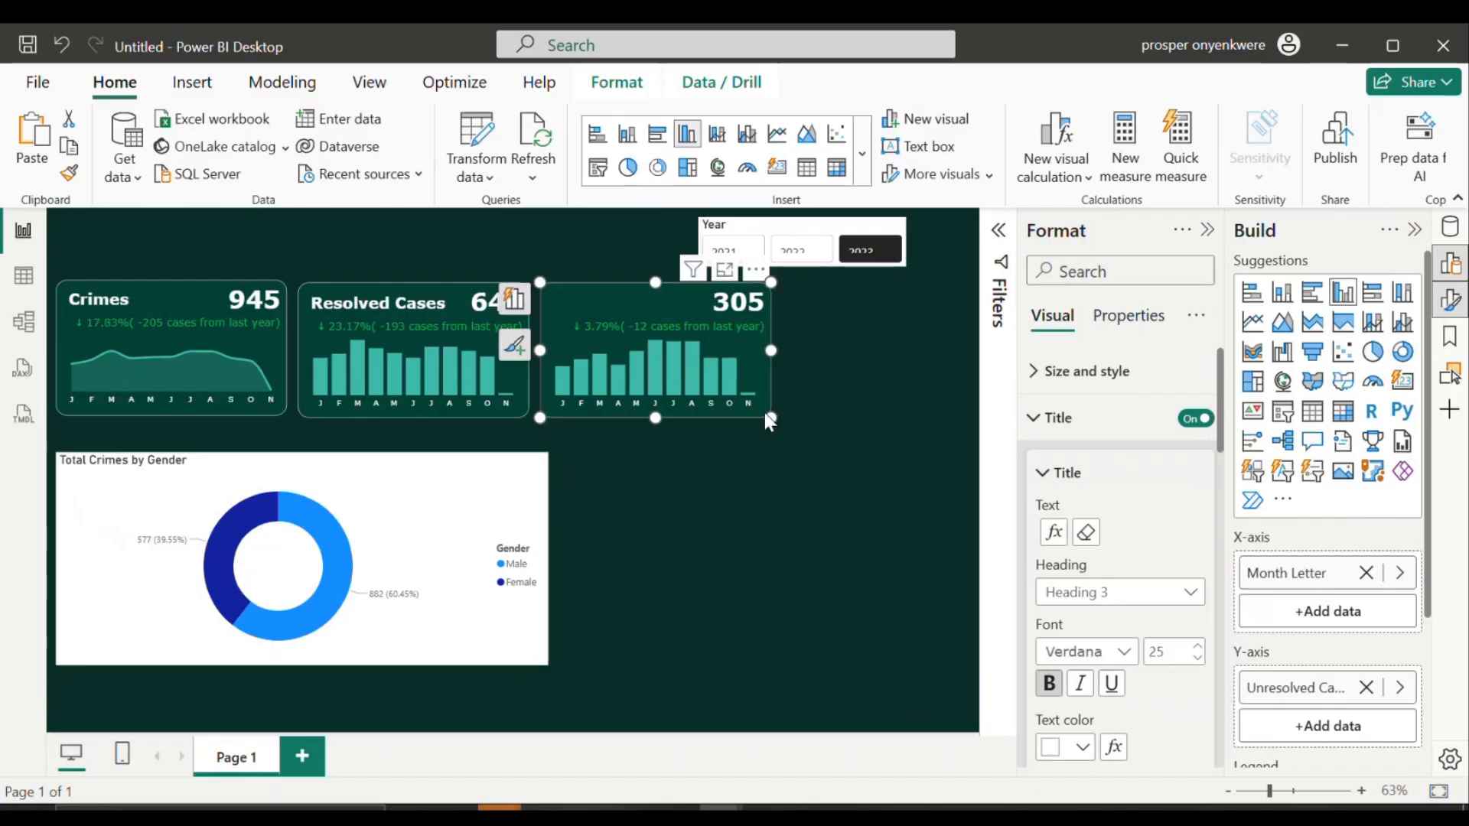
left_click(69, 179)
left_click(343, 476)
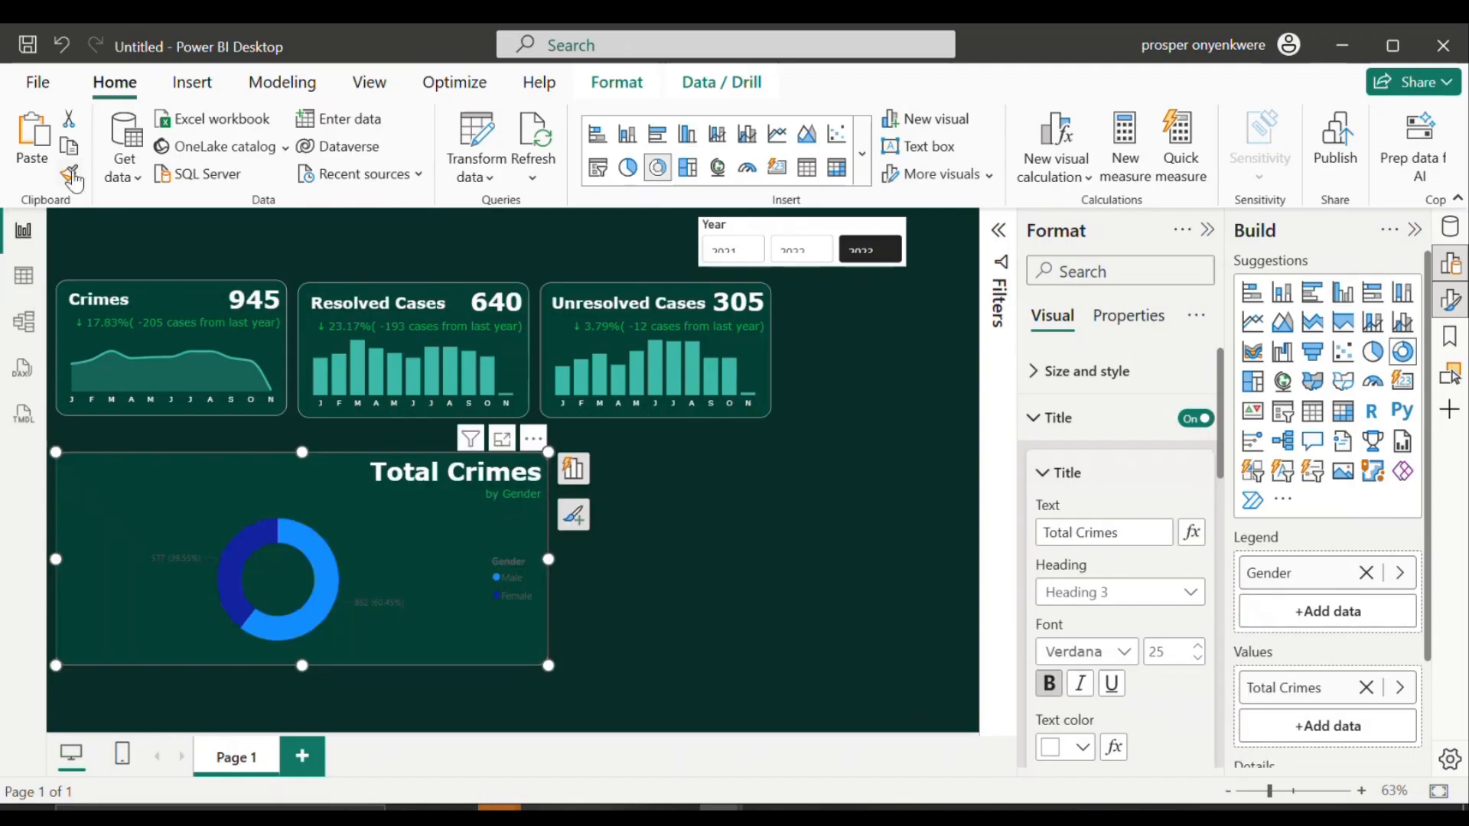
left_click(769, 370)
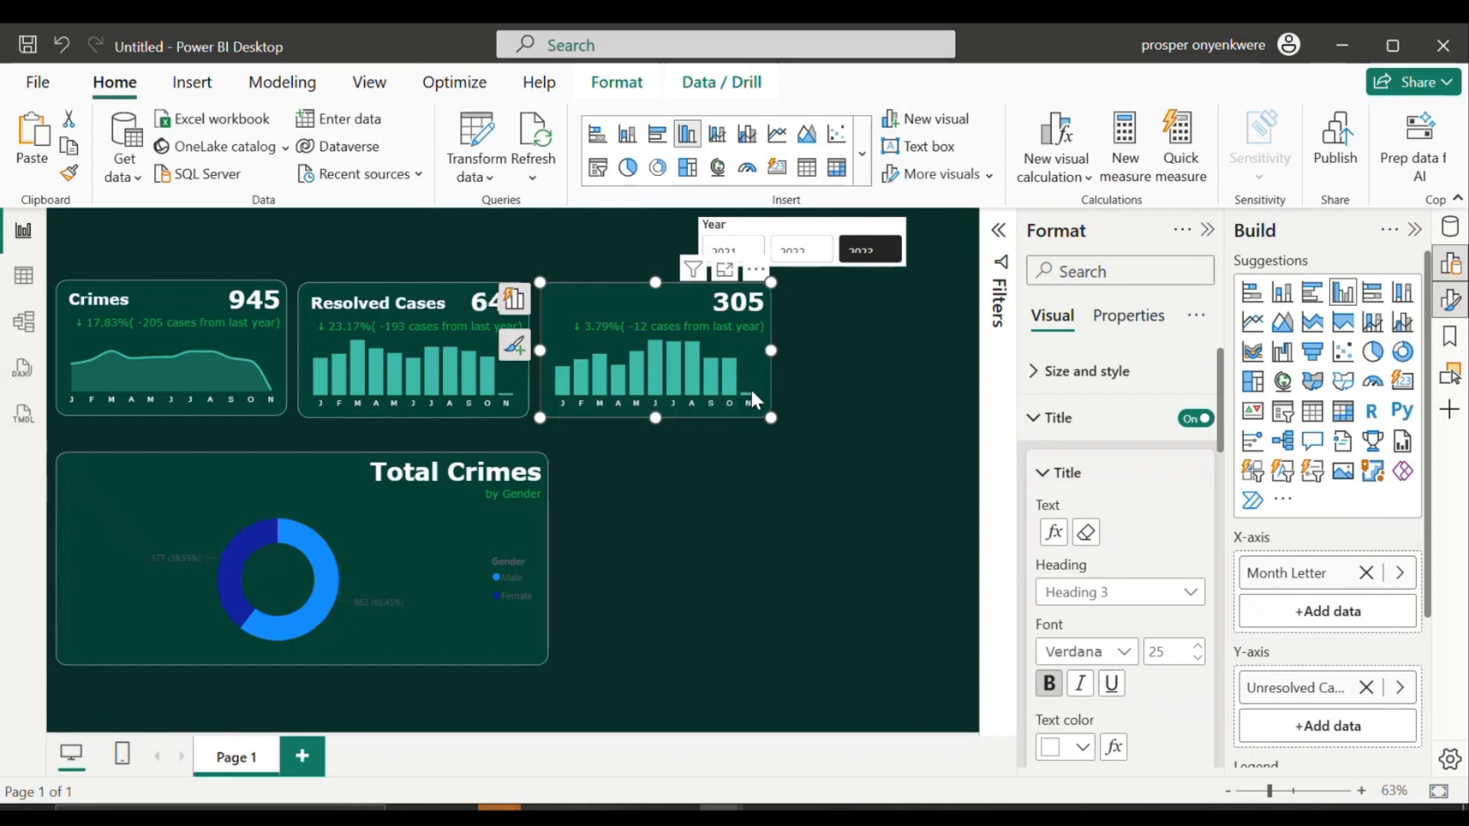
left_click(69, 173)
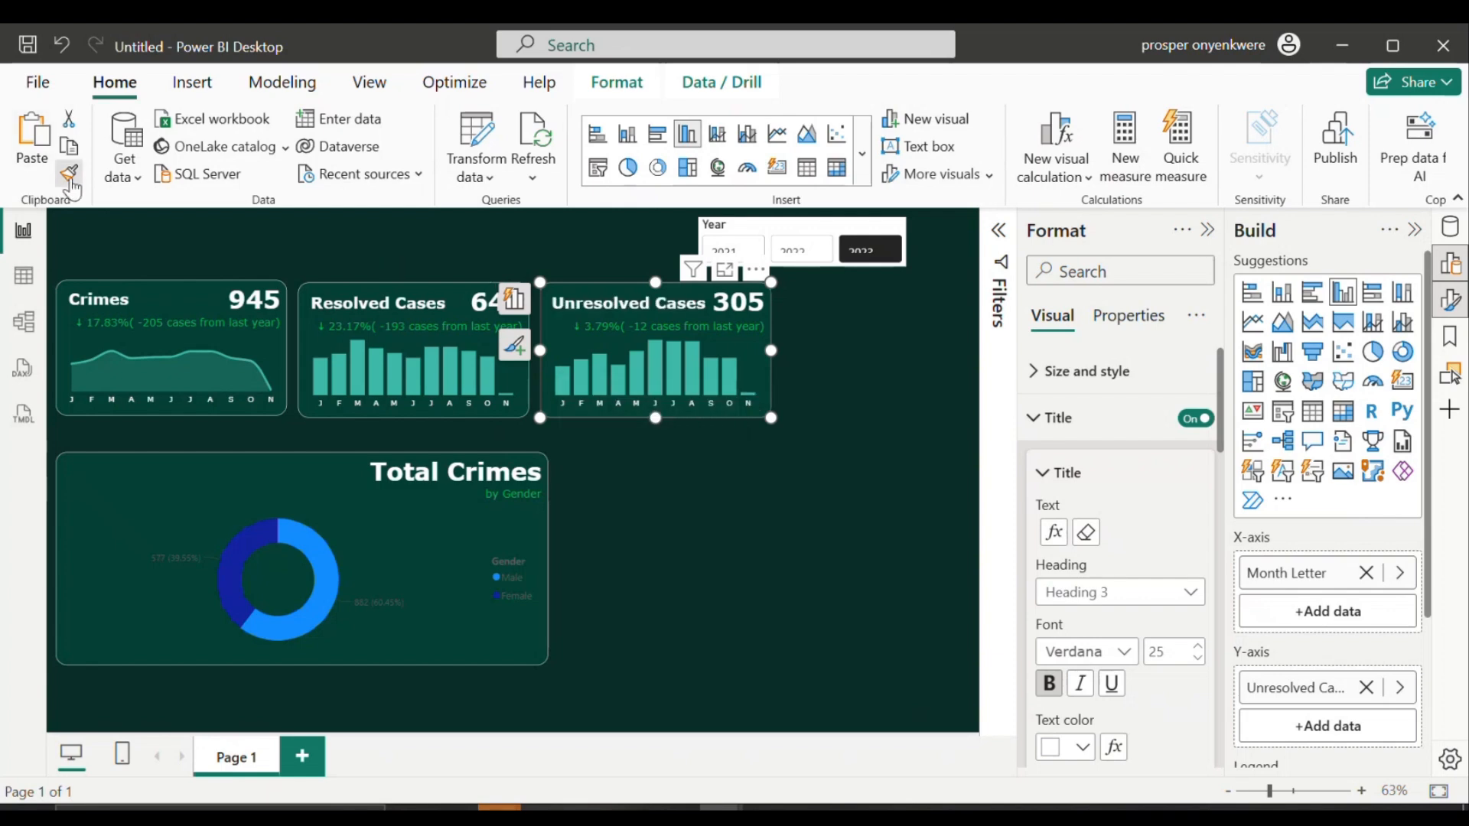
left_click(181, 471)
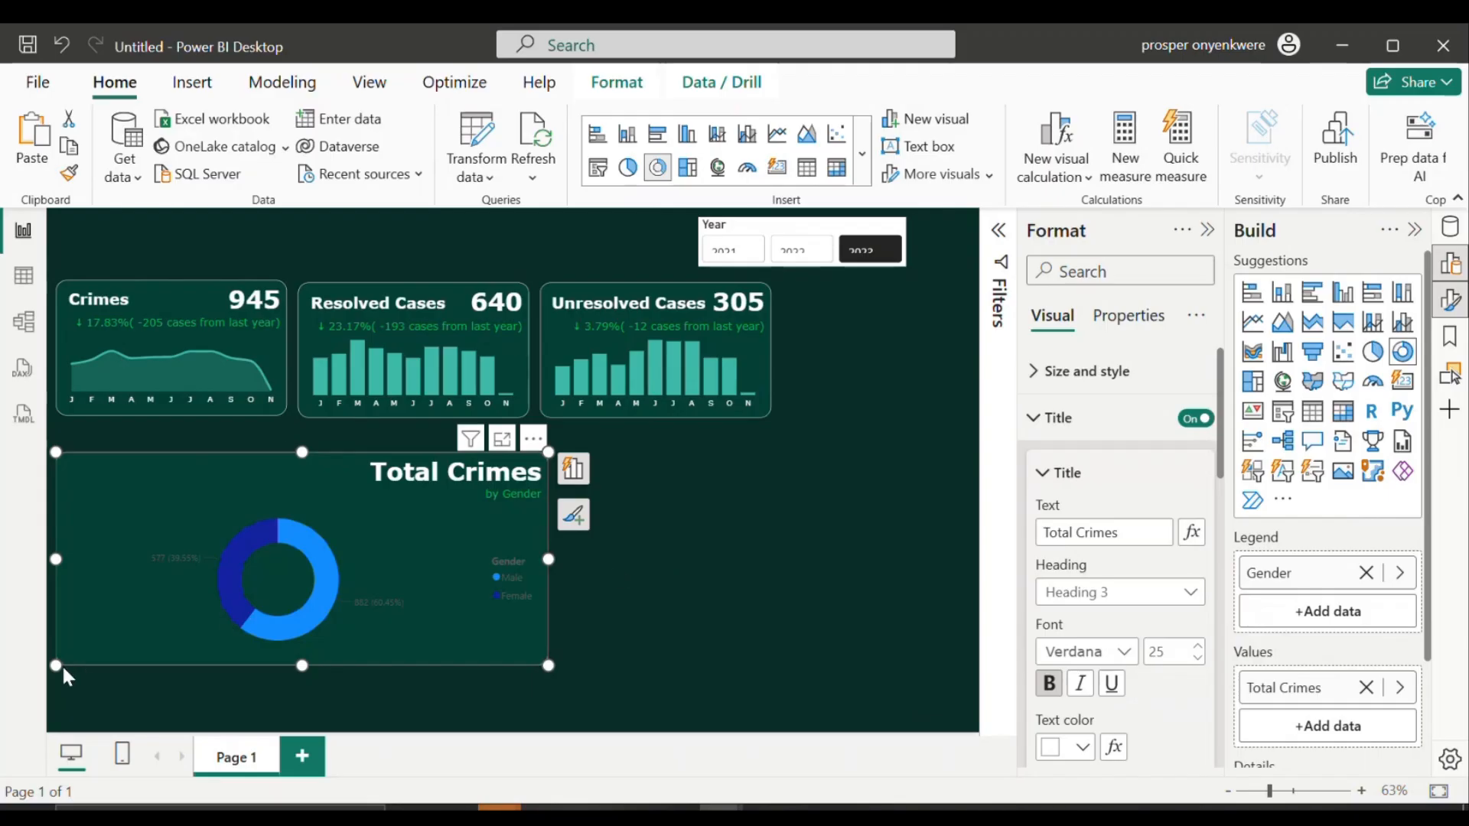
left_click_drag(54, 666, 336, 614)
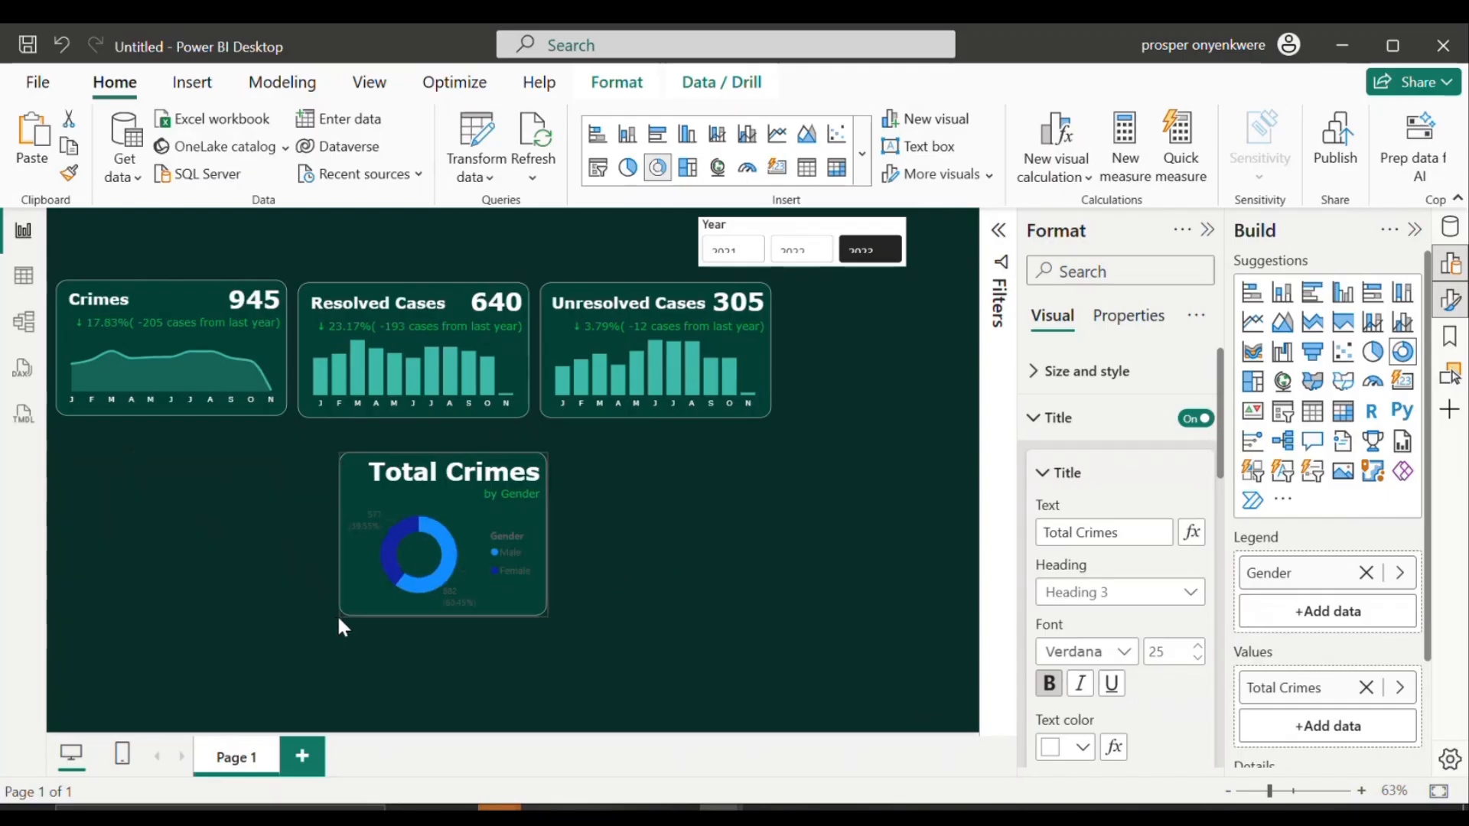
Step: Filter the report page to 2022 with the Year slicer
left_click(748, 511)
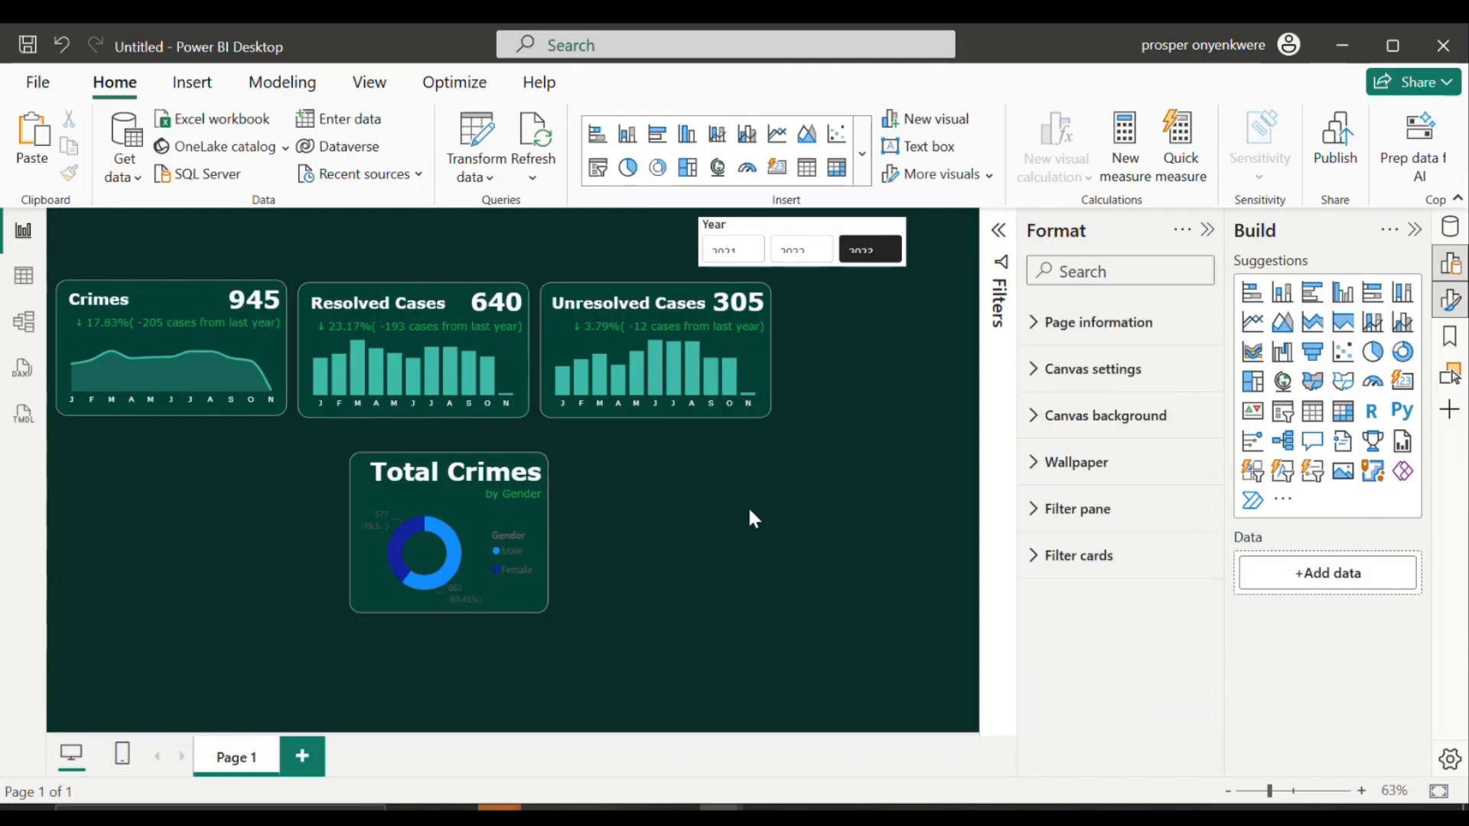
left_click(802, 264)
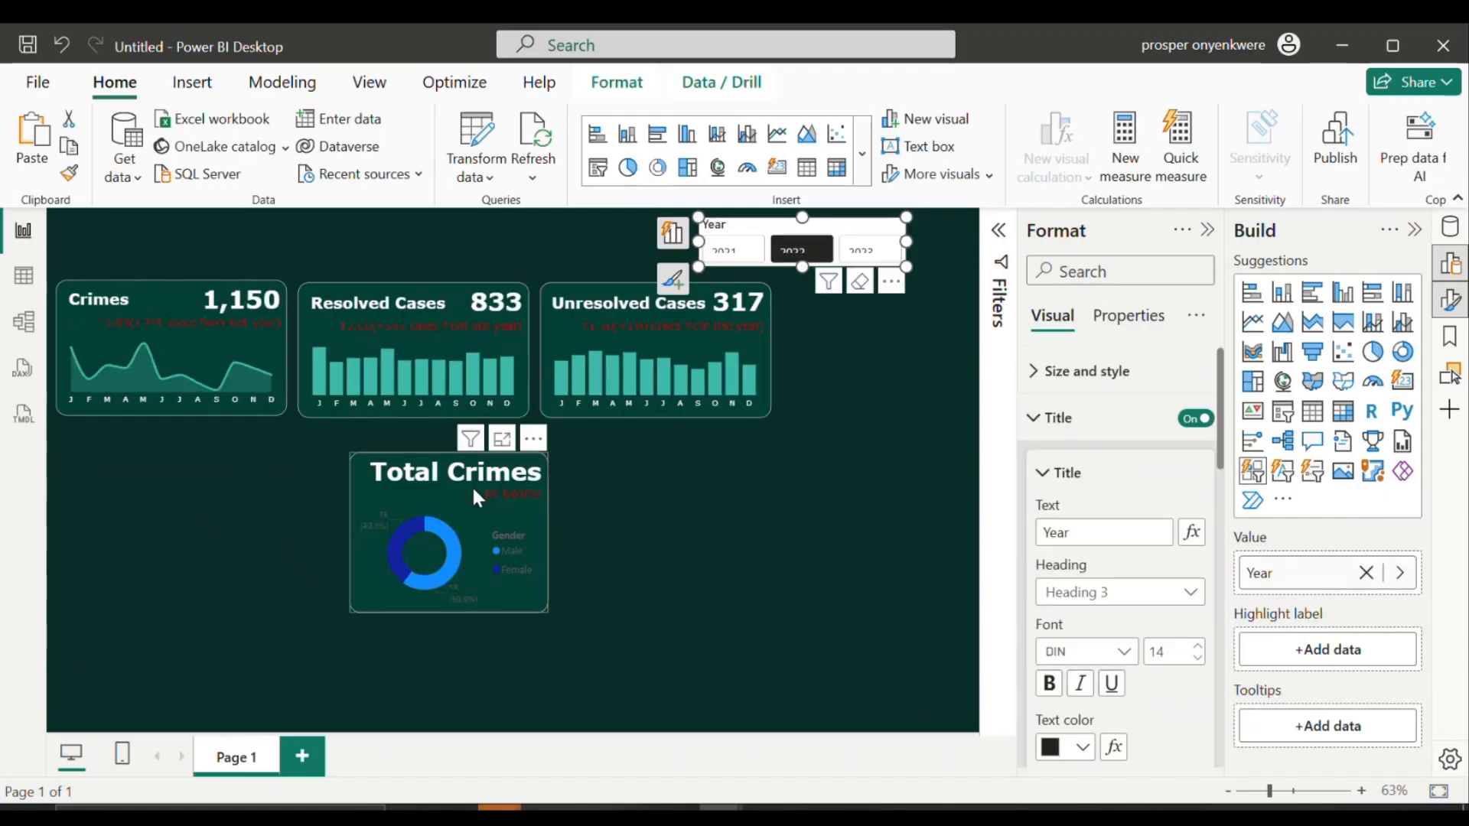
Step: Move the donut chart beside the Unresolved Cases card and resize it to line up with the card row inside the page edge
left_click_drag(460, 484, 888, 309)
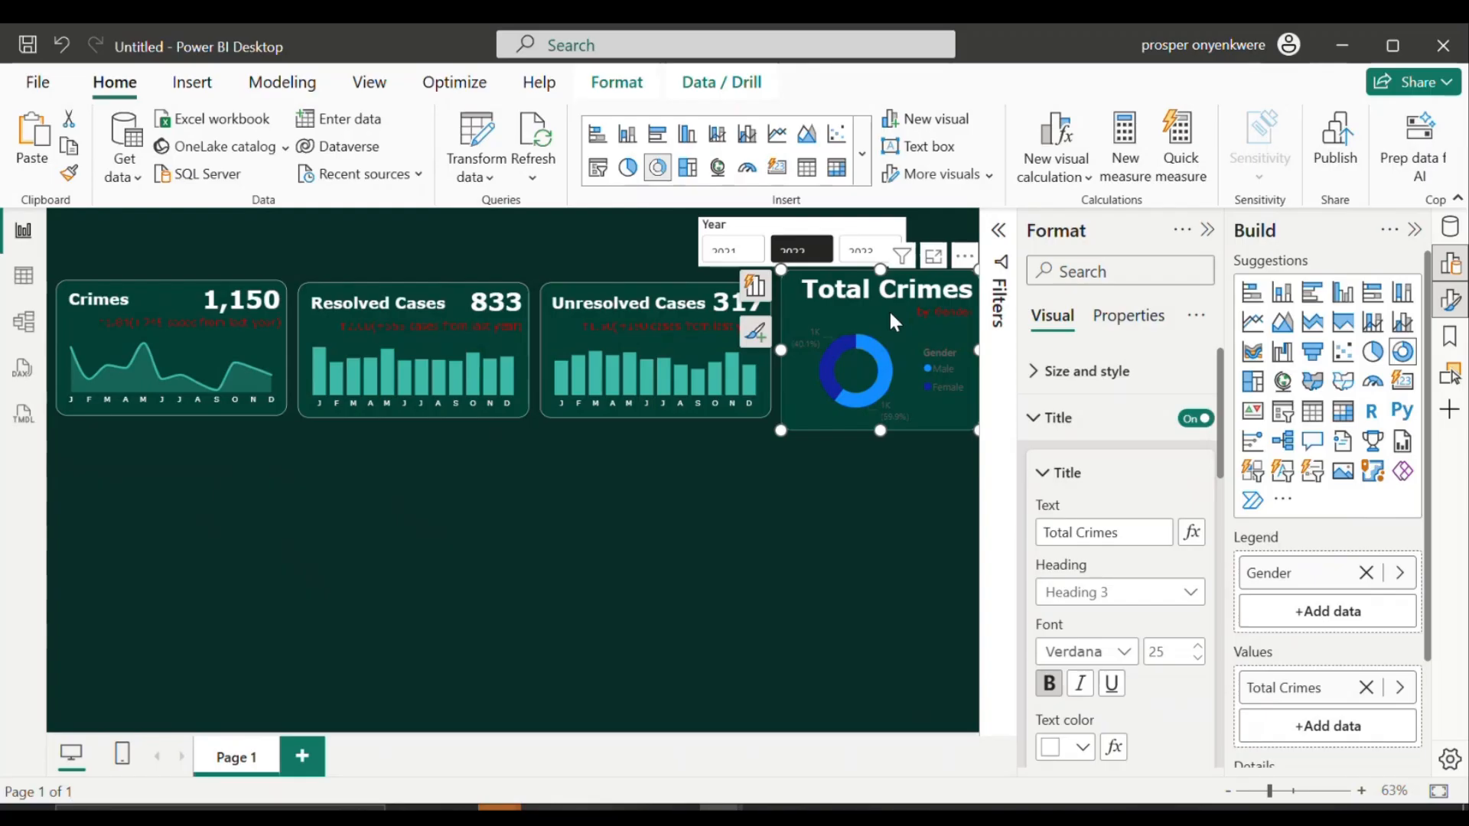
left_click_drag(780, 430, 783, 419)
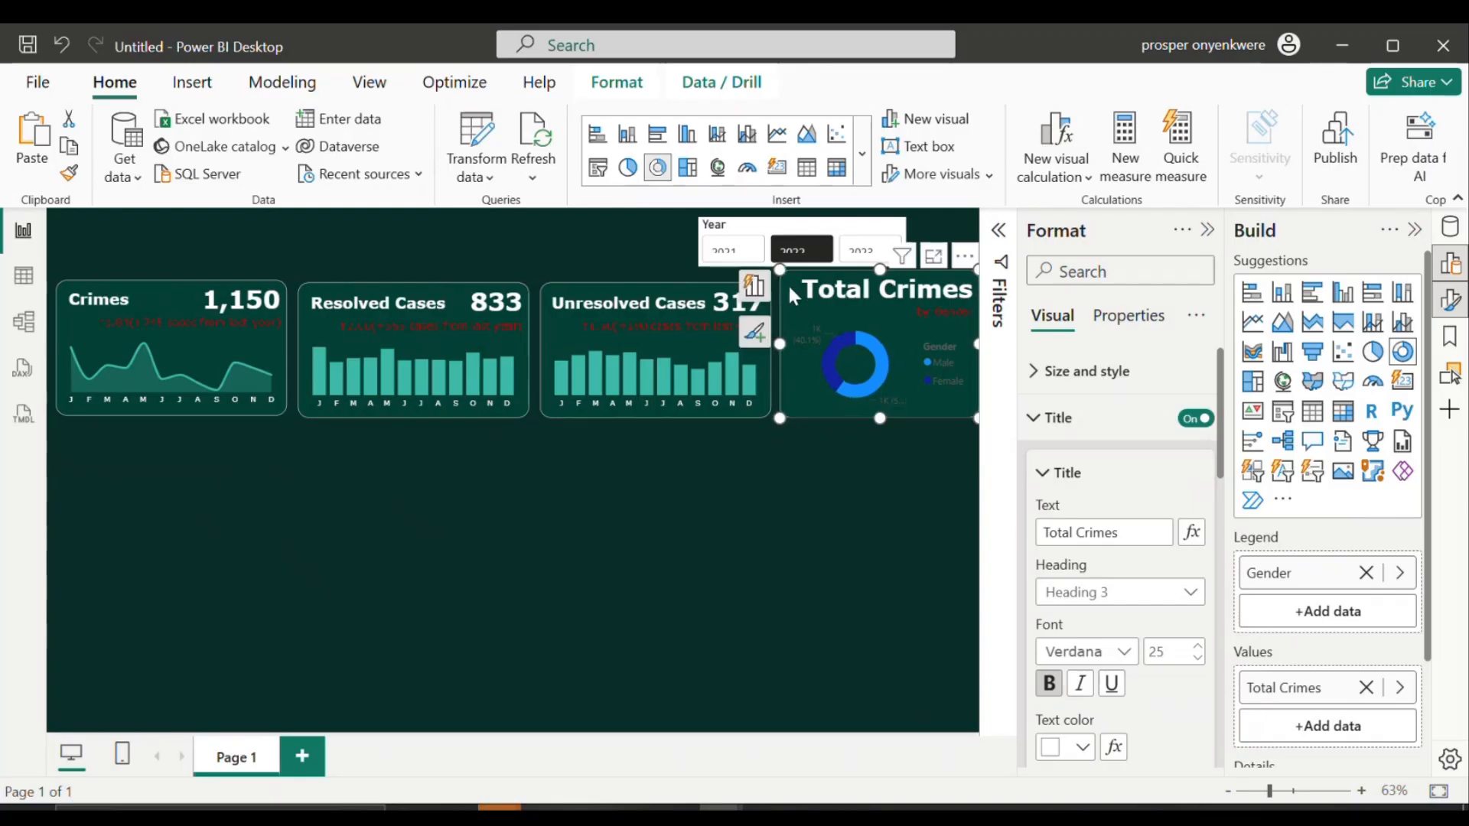
left_click_drag(789, 288, 784, 295)
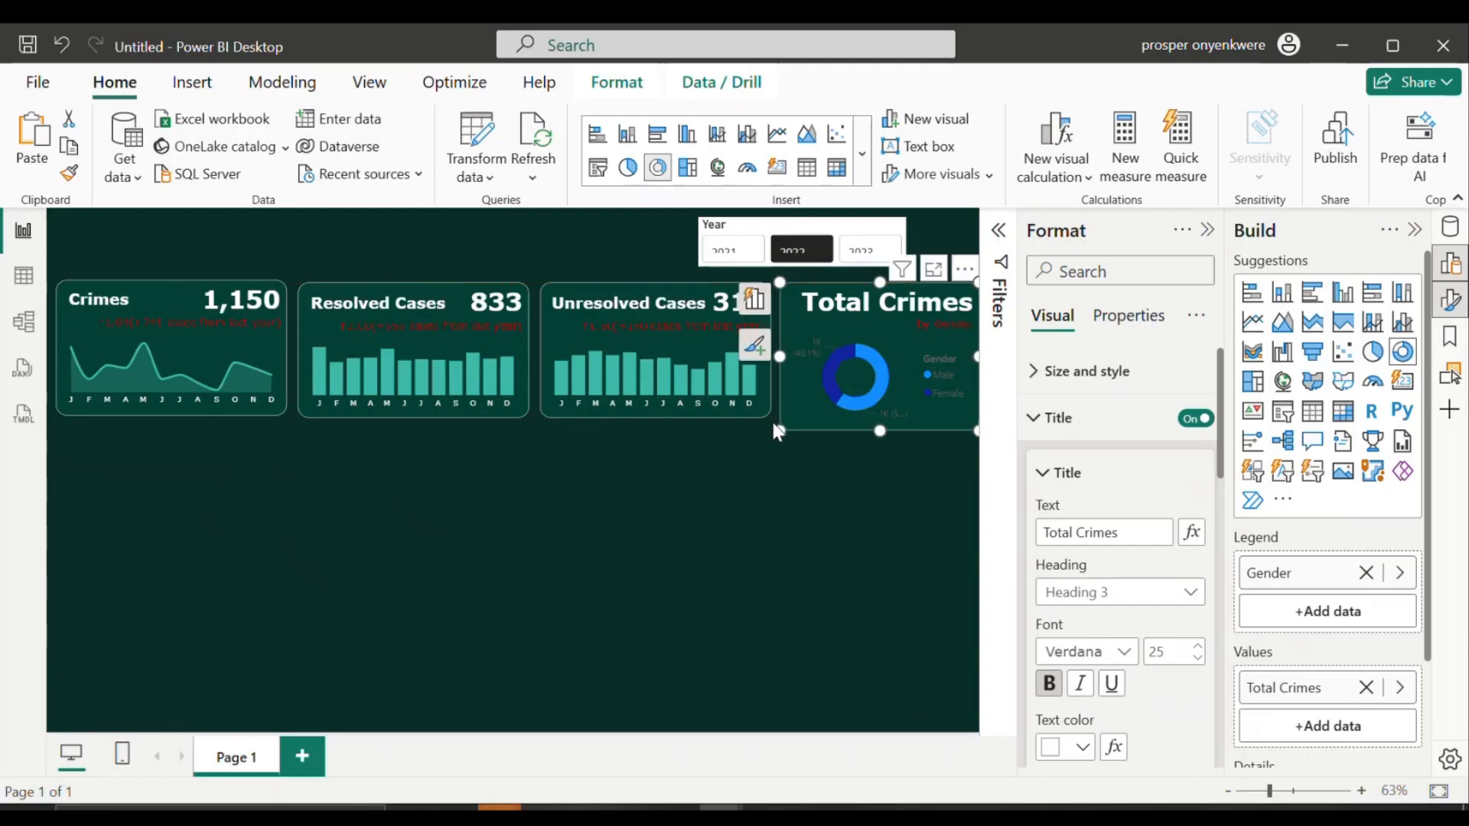
left_click_drag(777, 432, 777, 420)
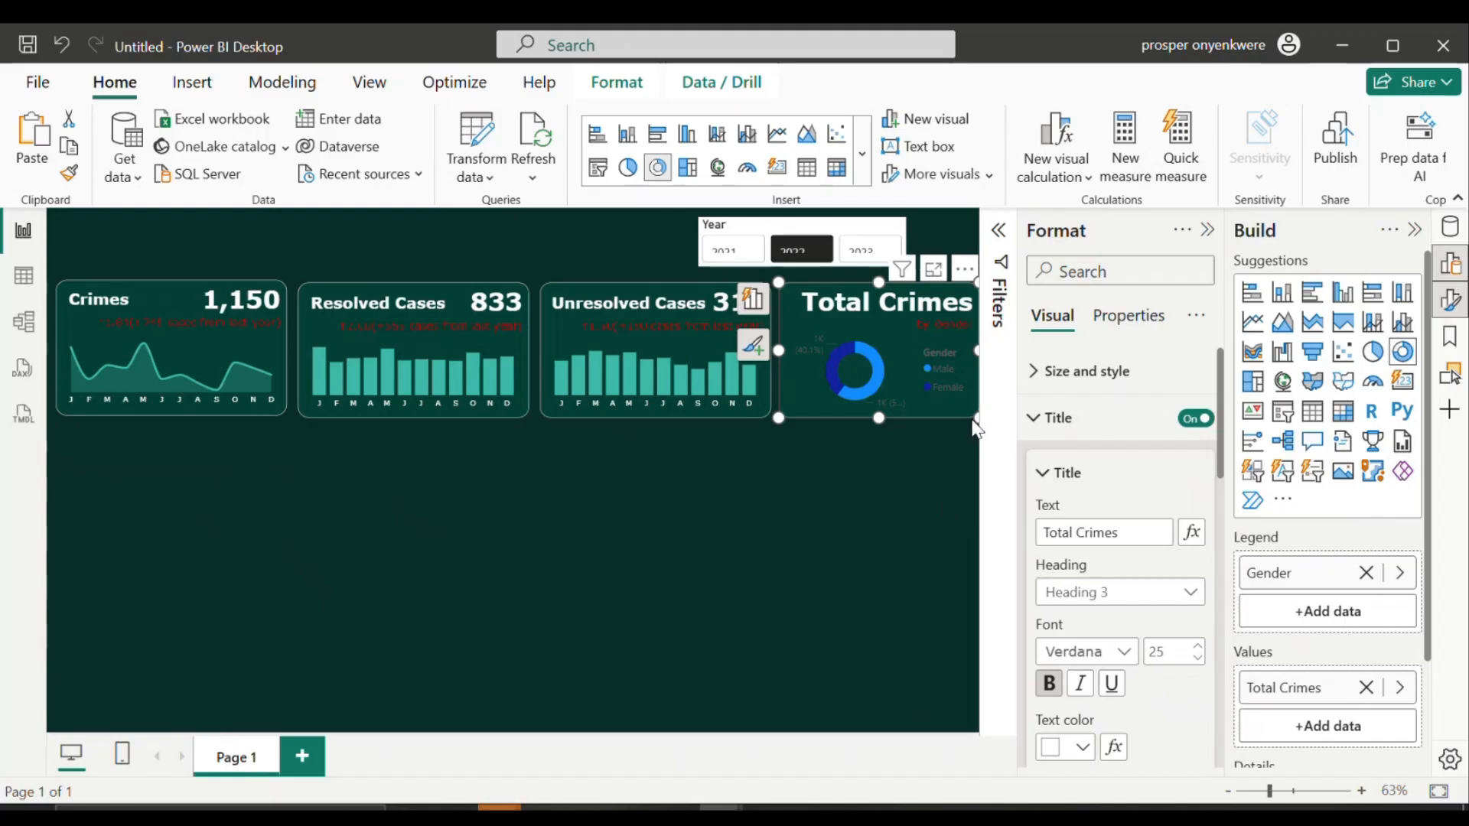
left_click_drag(978, 424, 968, 417)
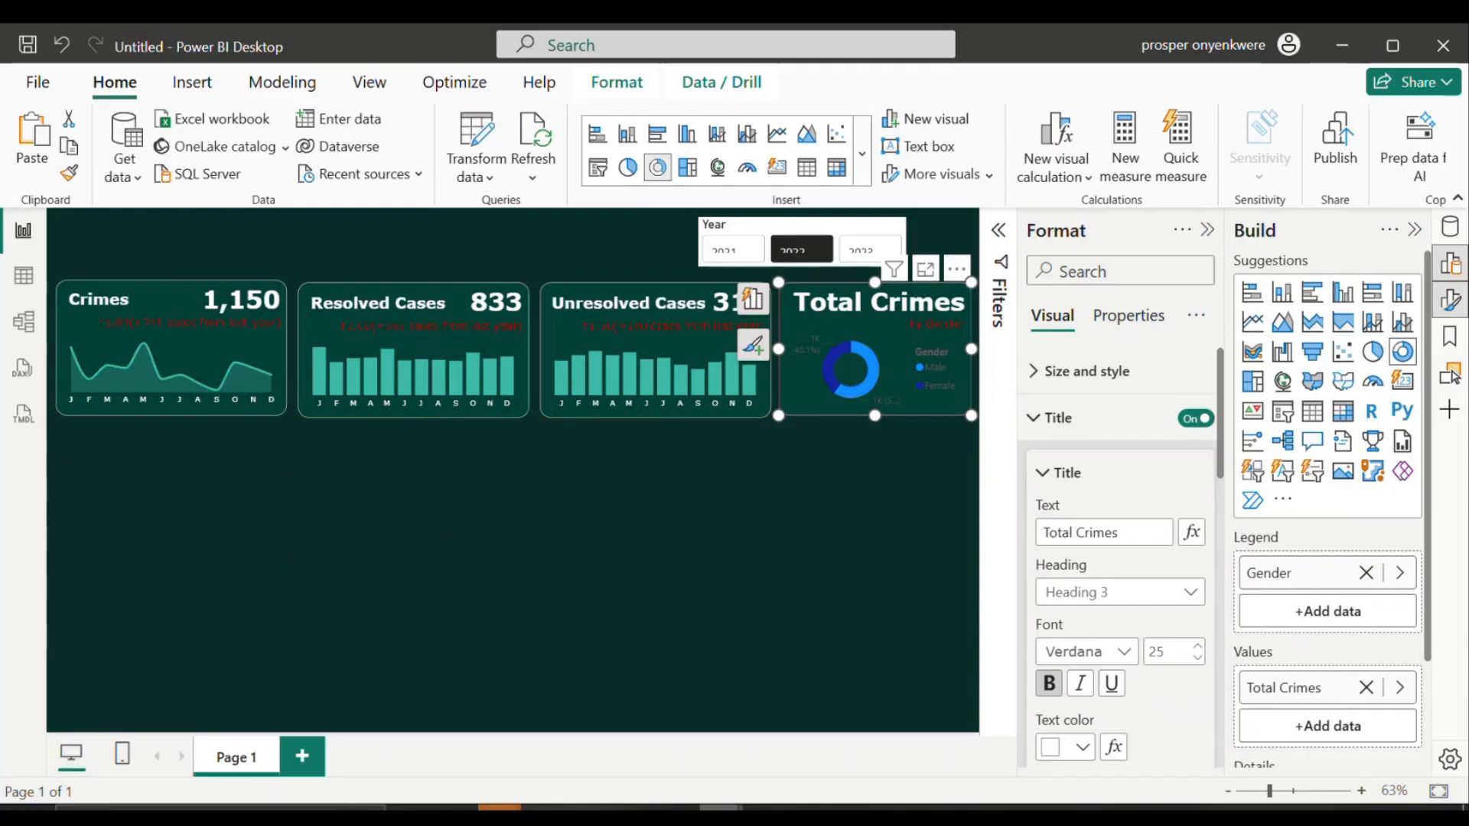
Step: Check the gender donut's title in the Tactical Crimes Dataset2 report, return to the untitled report and replace the donut chart's title text to match
mouse_move(721, 808)
left_click(653, 737)
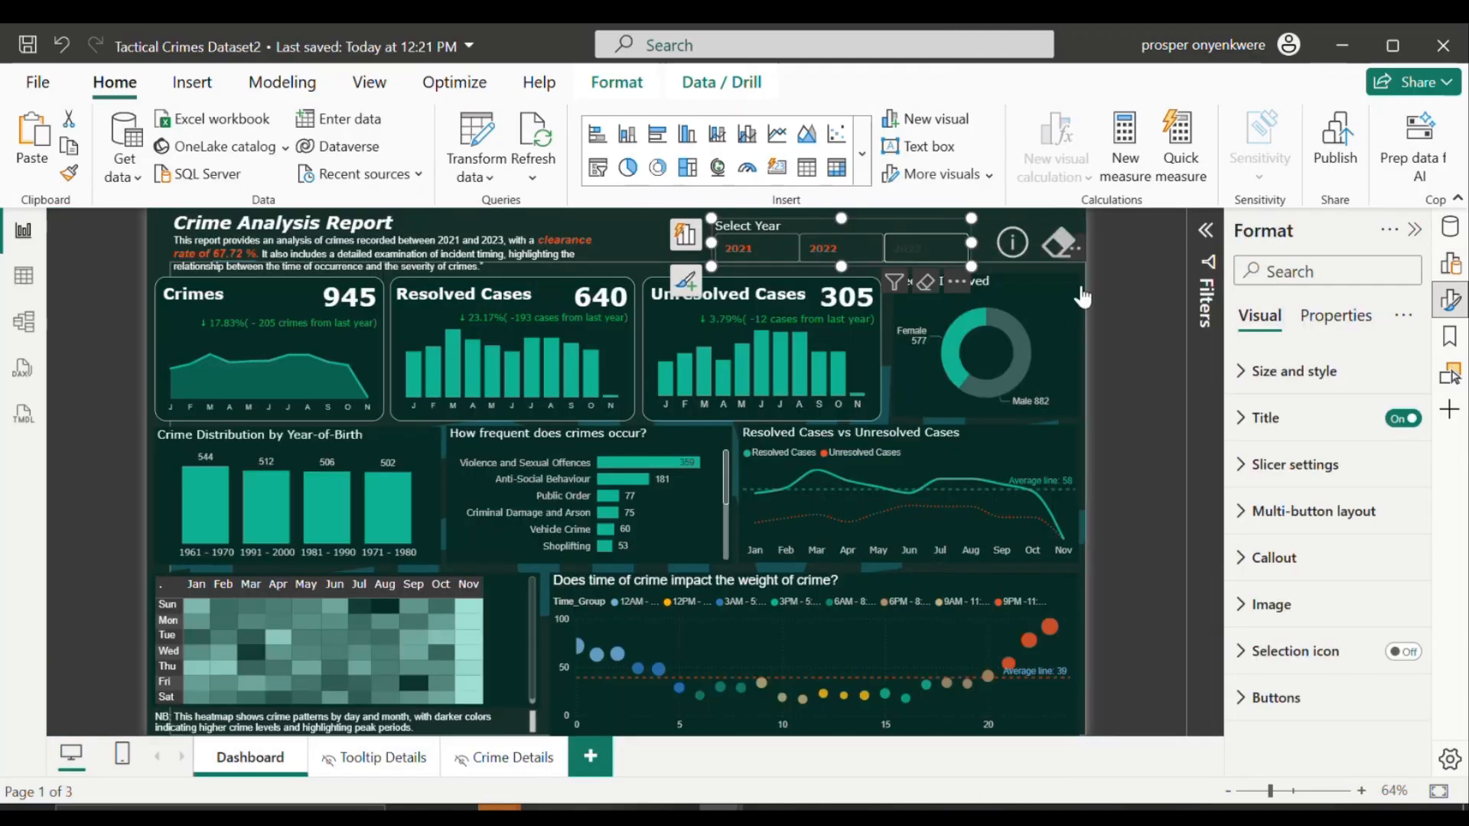
left_click(735, 523)
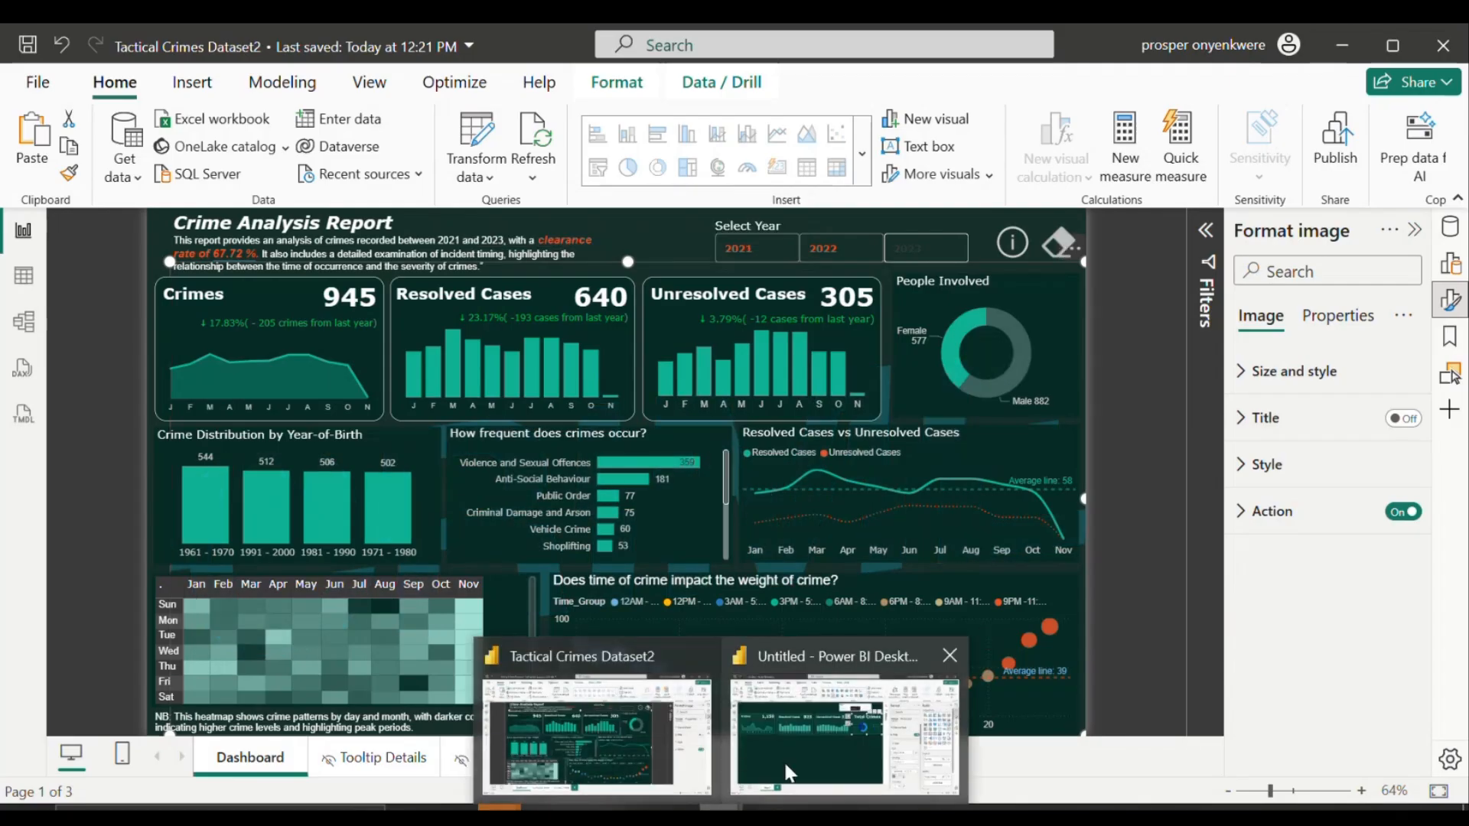
left_click(841, 719)
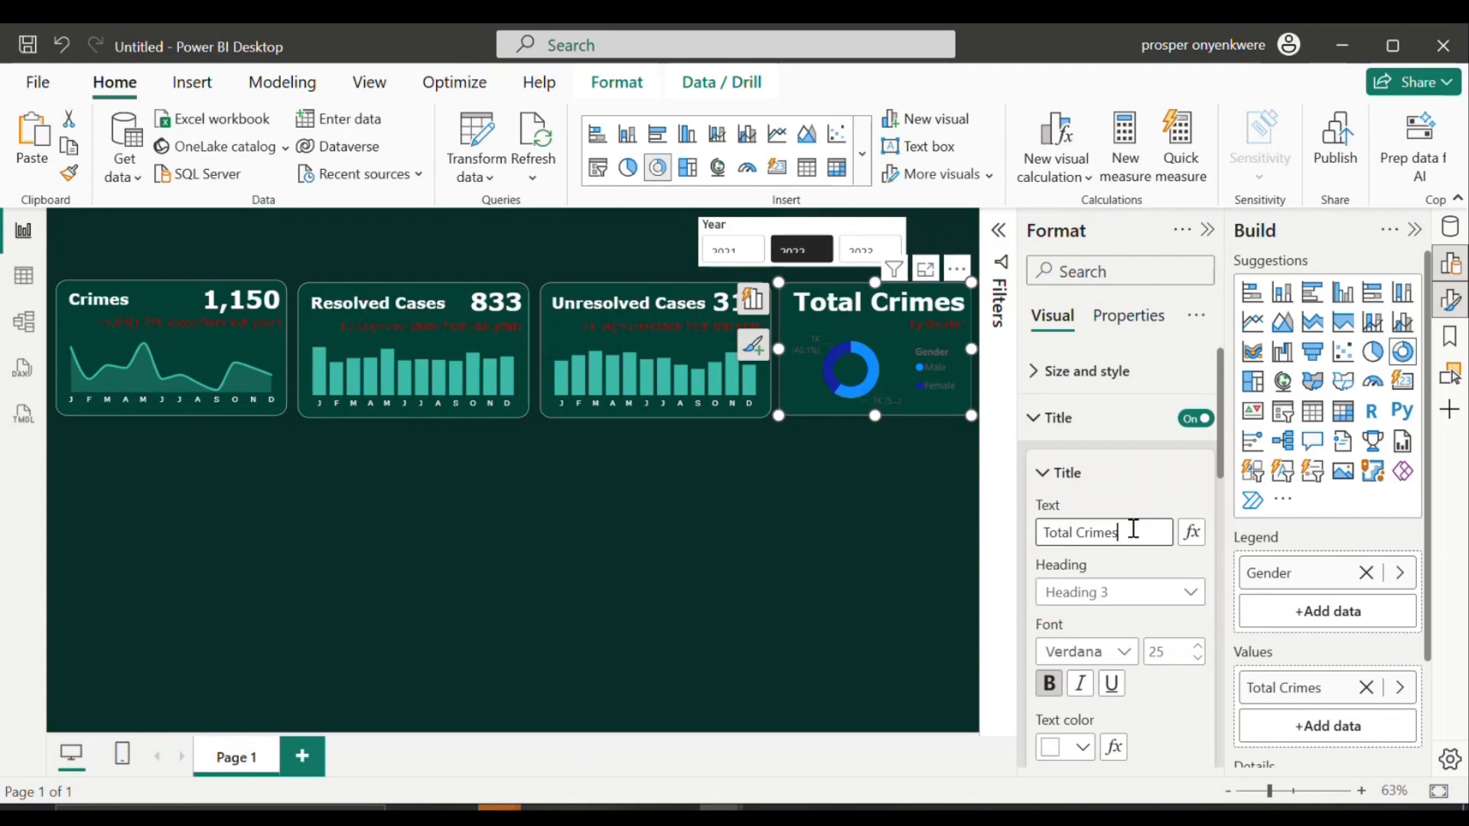
triple_click(1133, 521)
type("P")
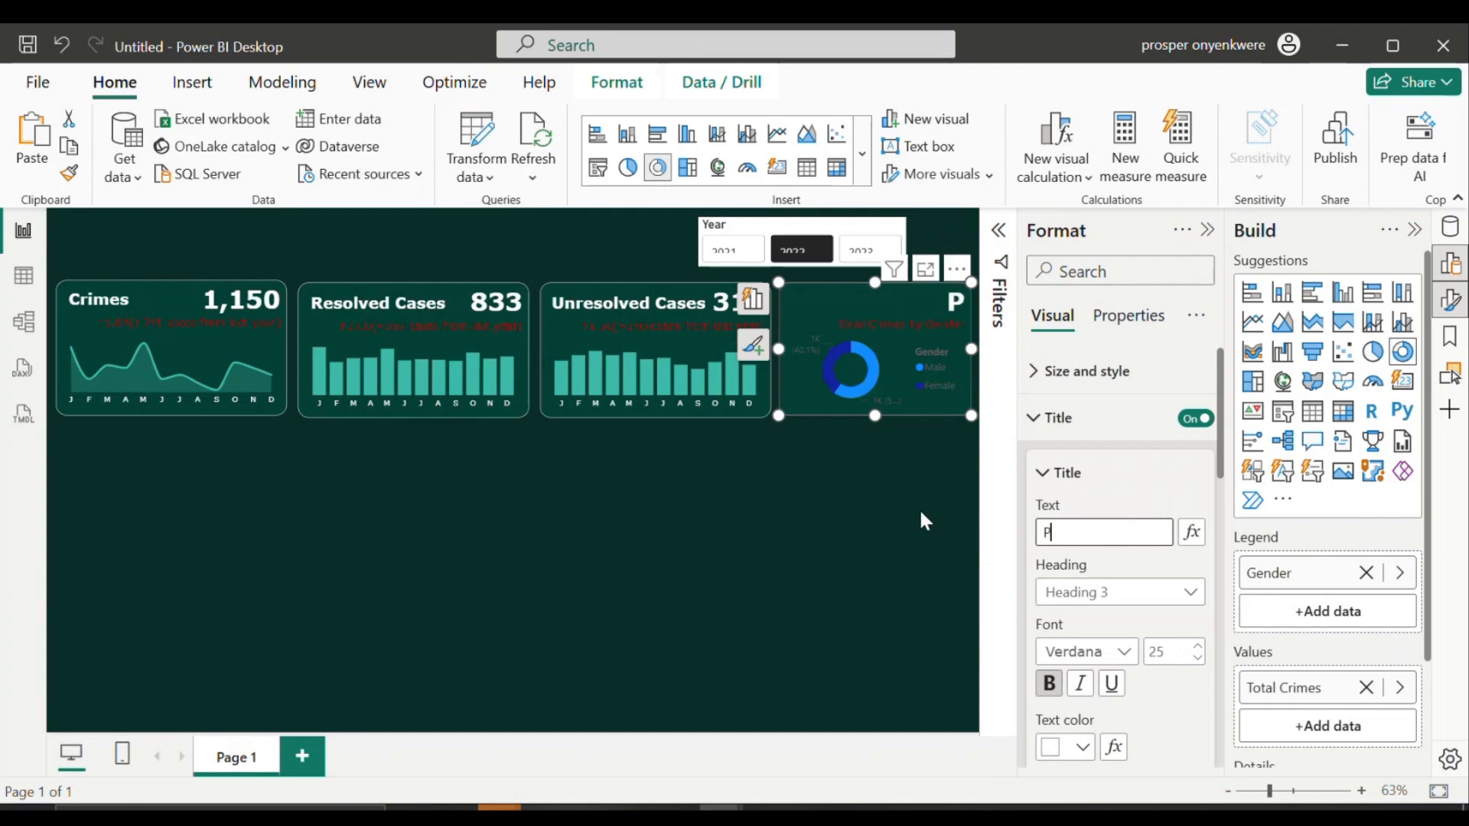
Step: Title the gender donut chart "People Involved", centre the title and set its font size to 12
type("eople Involved")
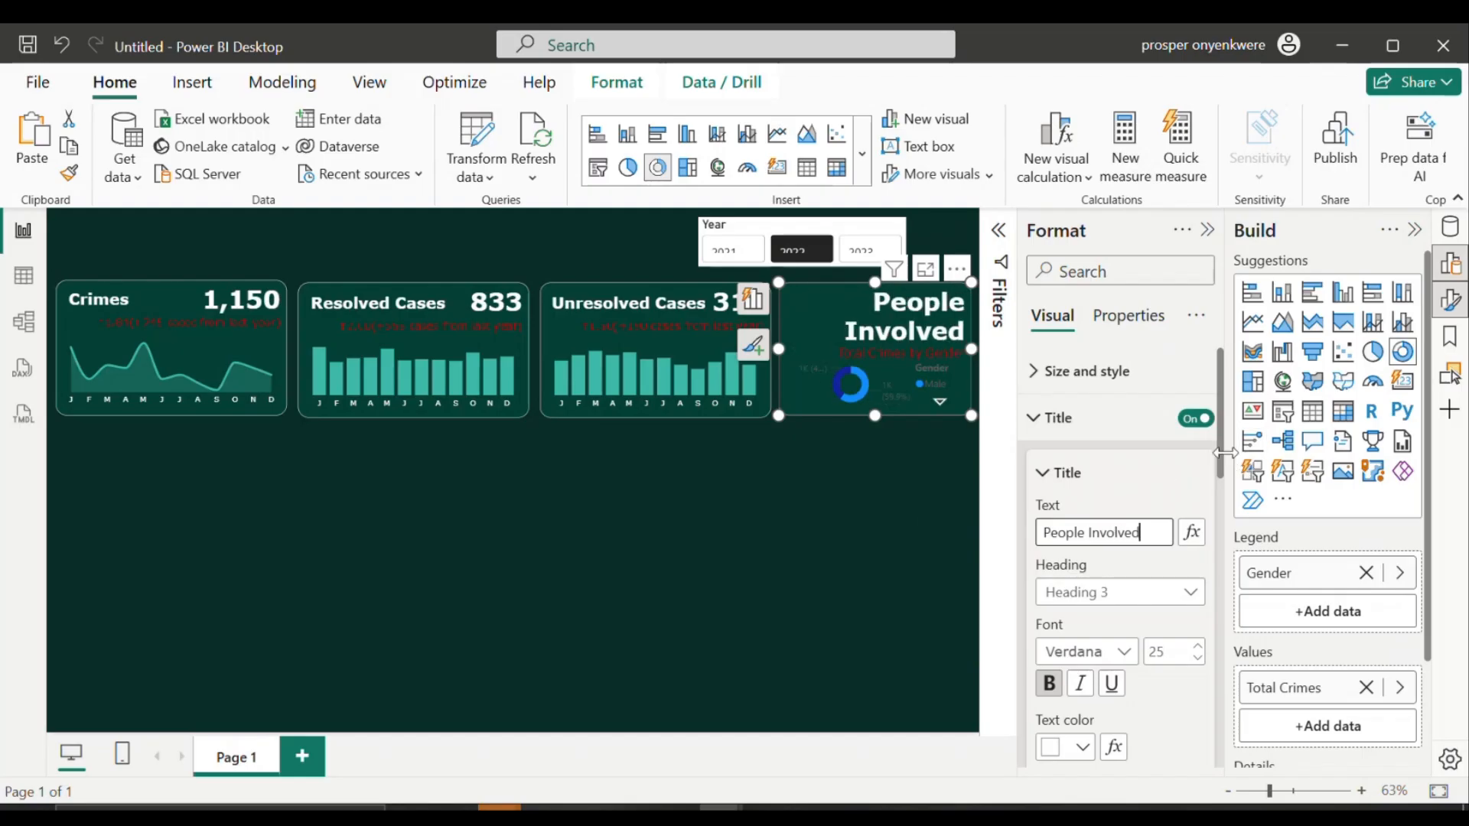
scroll(1222, 476, "down", 1)
left_click_drag(1222, 475, 1221, 540)
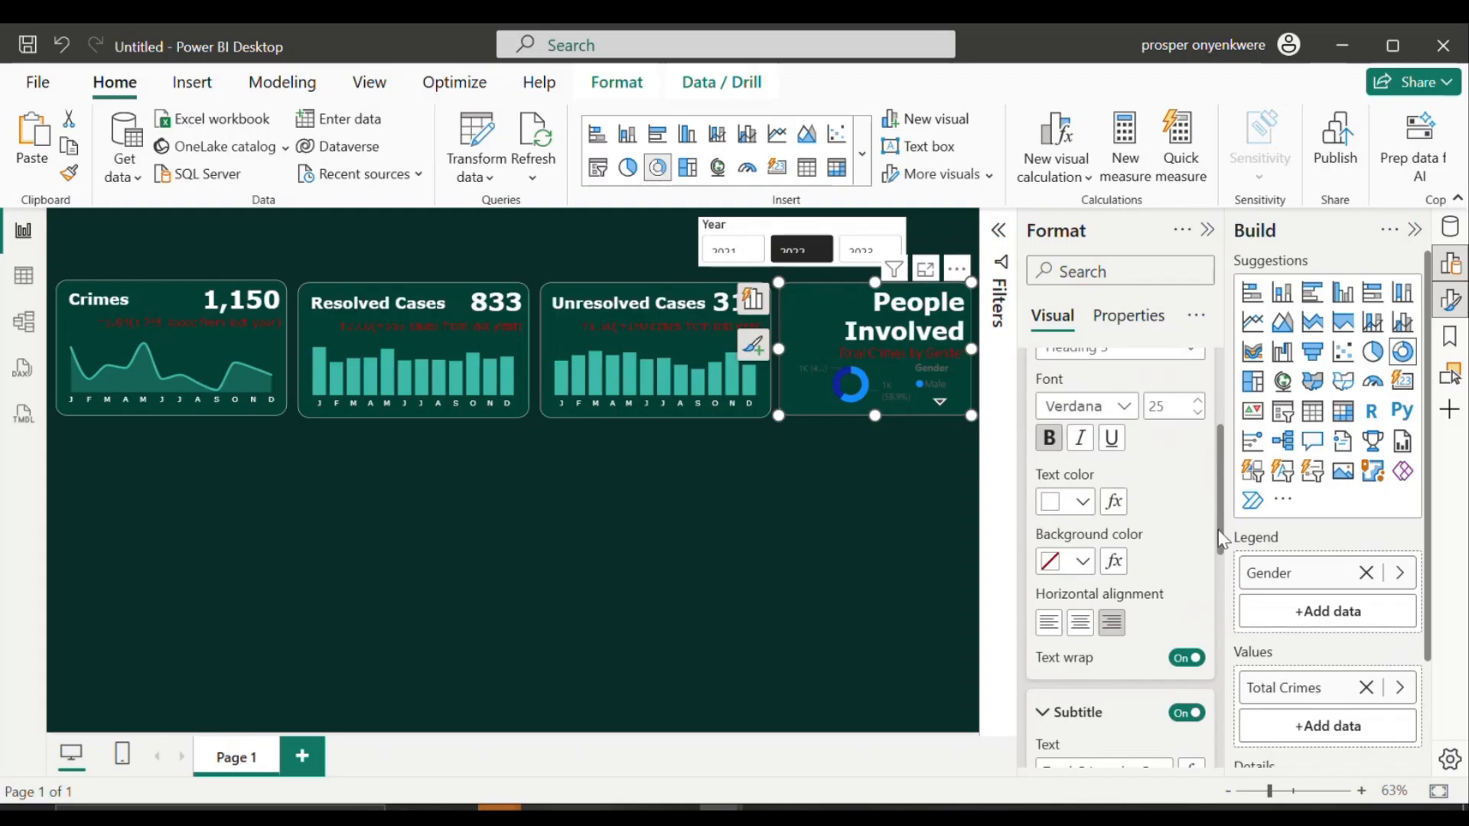
left_click(1080, 624)
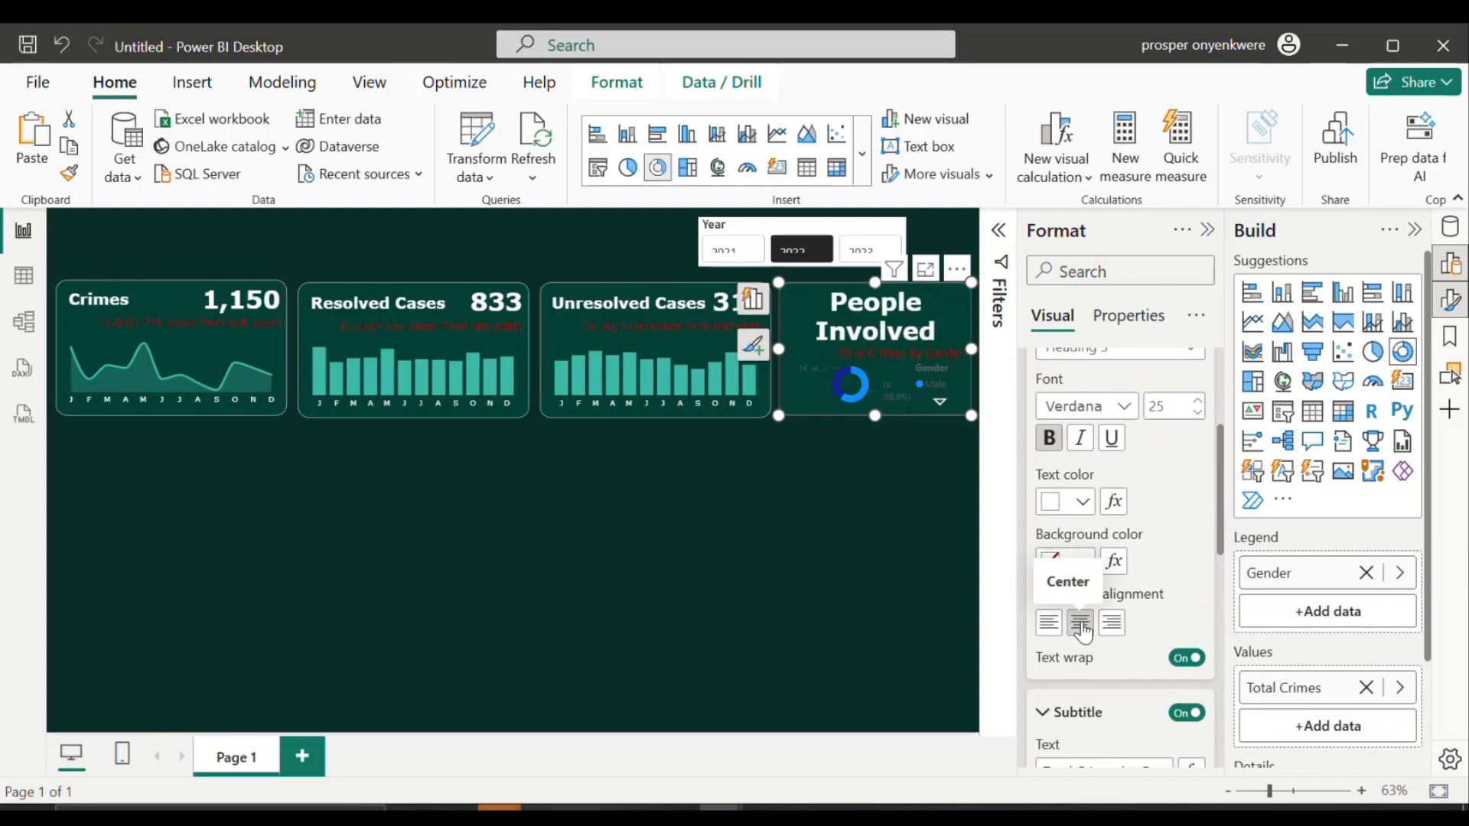
double_click(1165, 410)
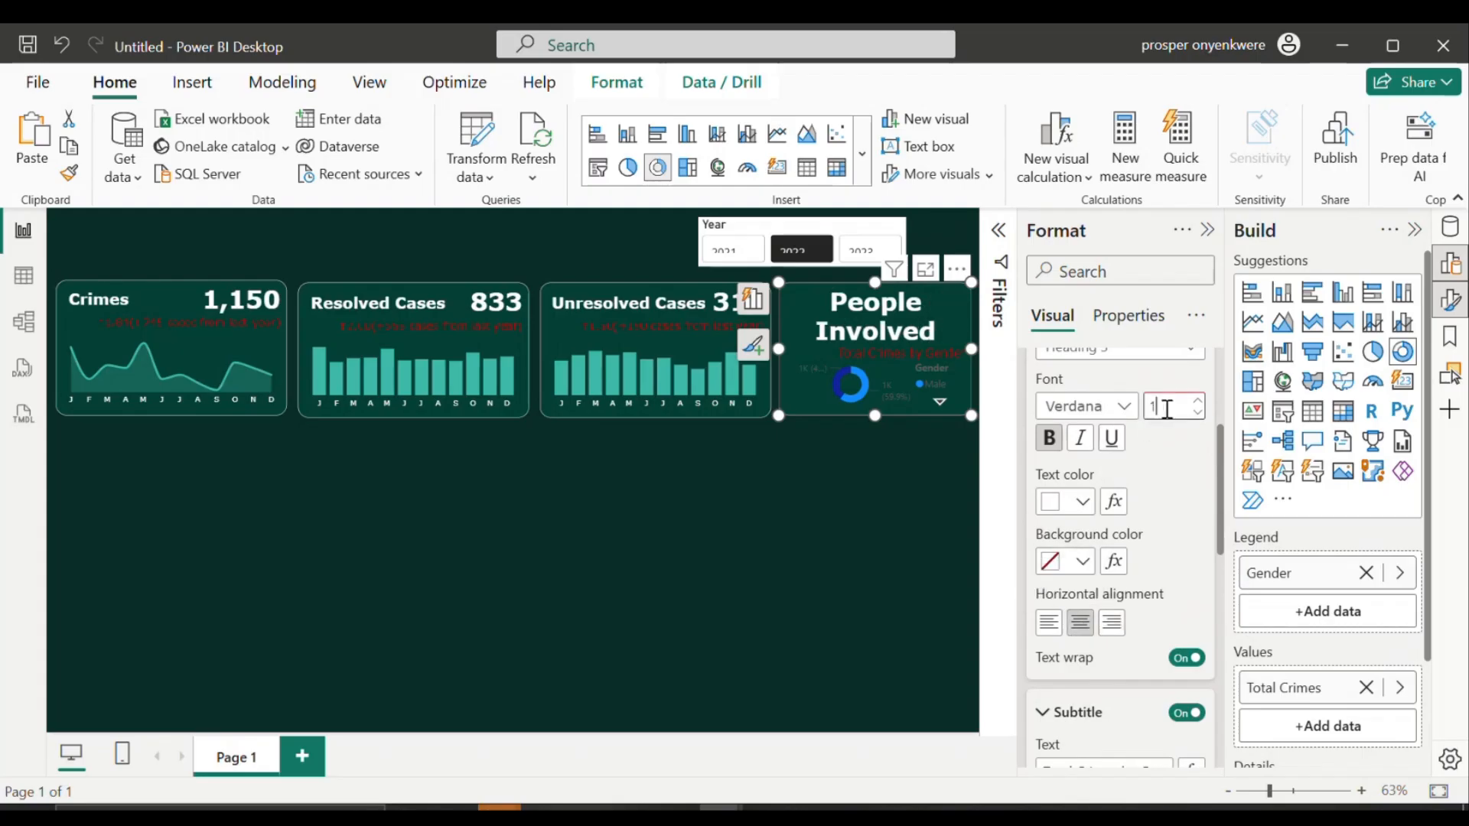
type("12")
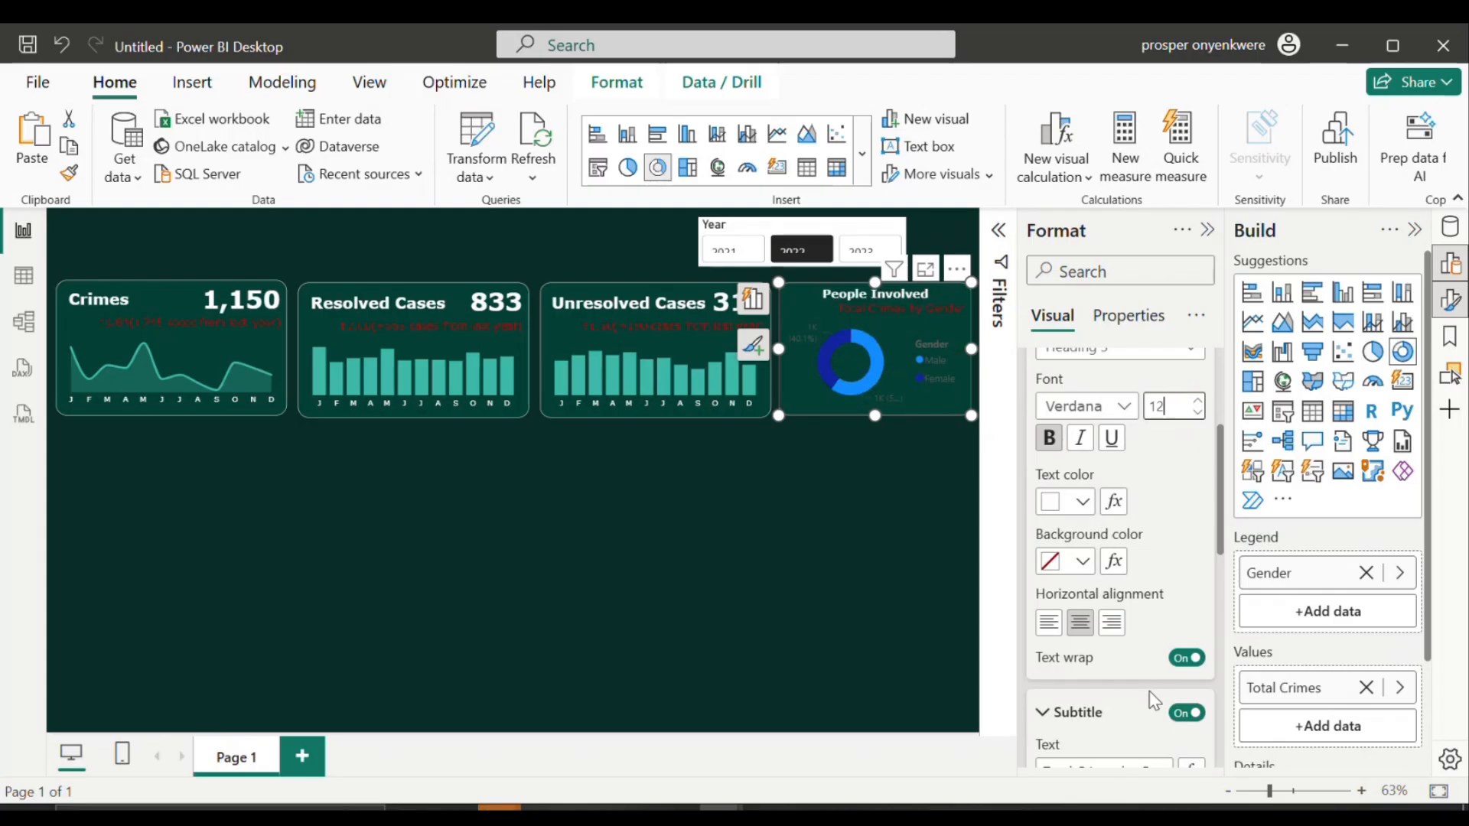
Step: Turn off the subtitle and the legend of the People Involved donut chart
left_click(1183, 713)
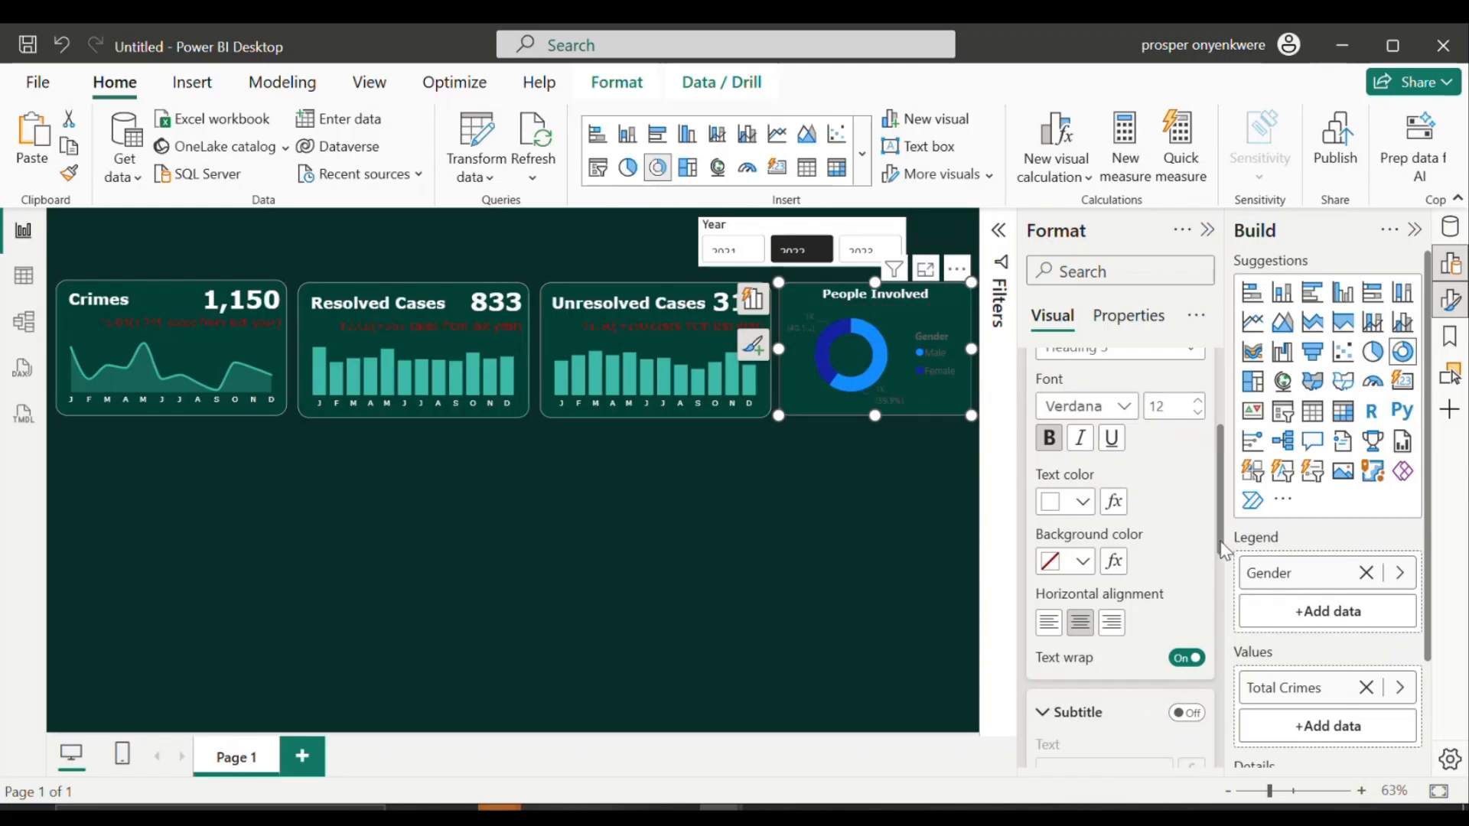
left_click_drag(1219, 540, 1220, 762)
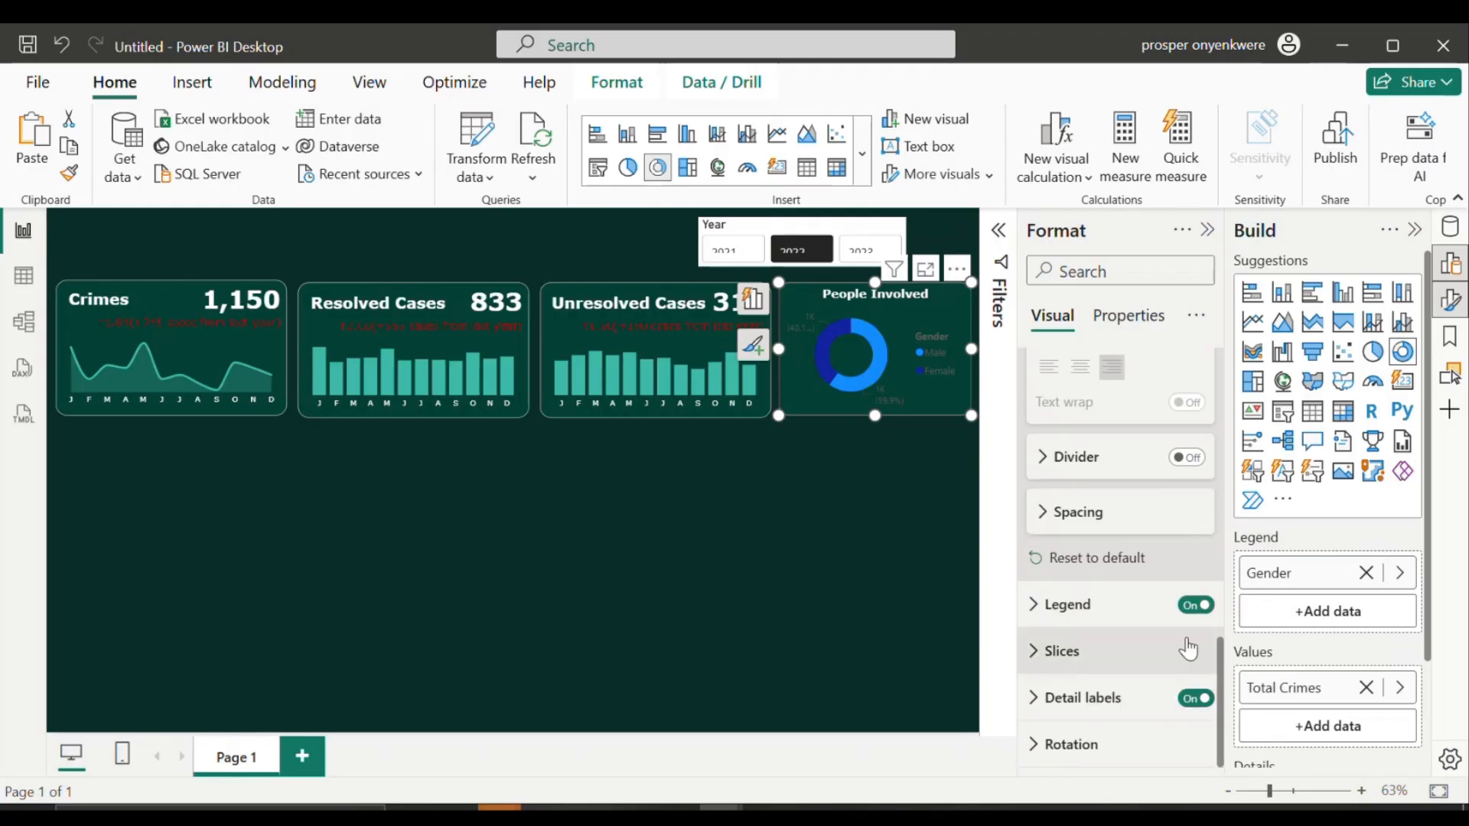
left_click(1190, 607)
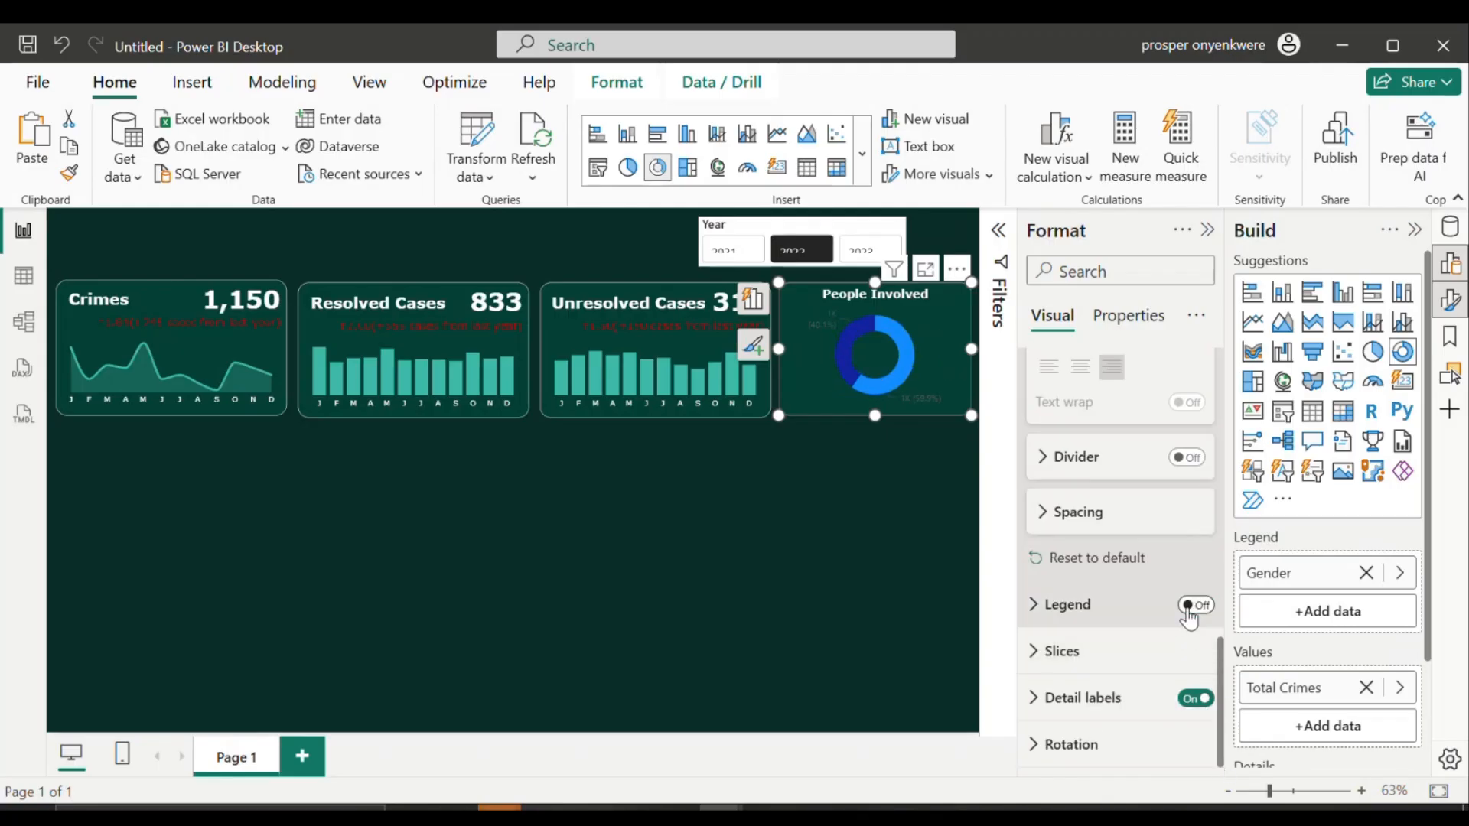
Step: Set the donut chart's detail label contents to "Category, data value"
left_click(1045, 700)
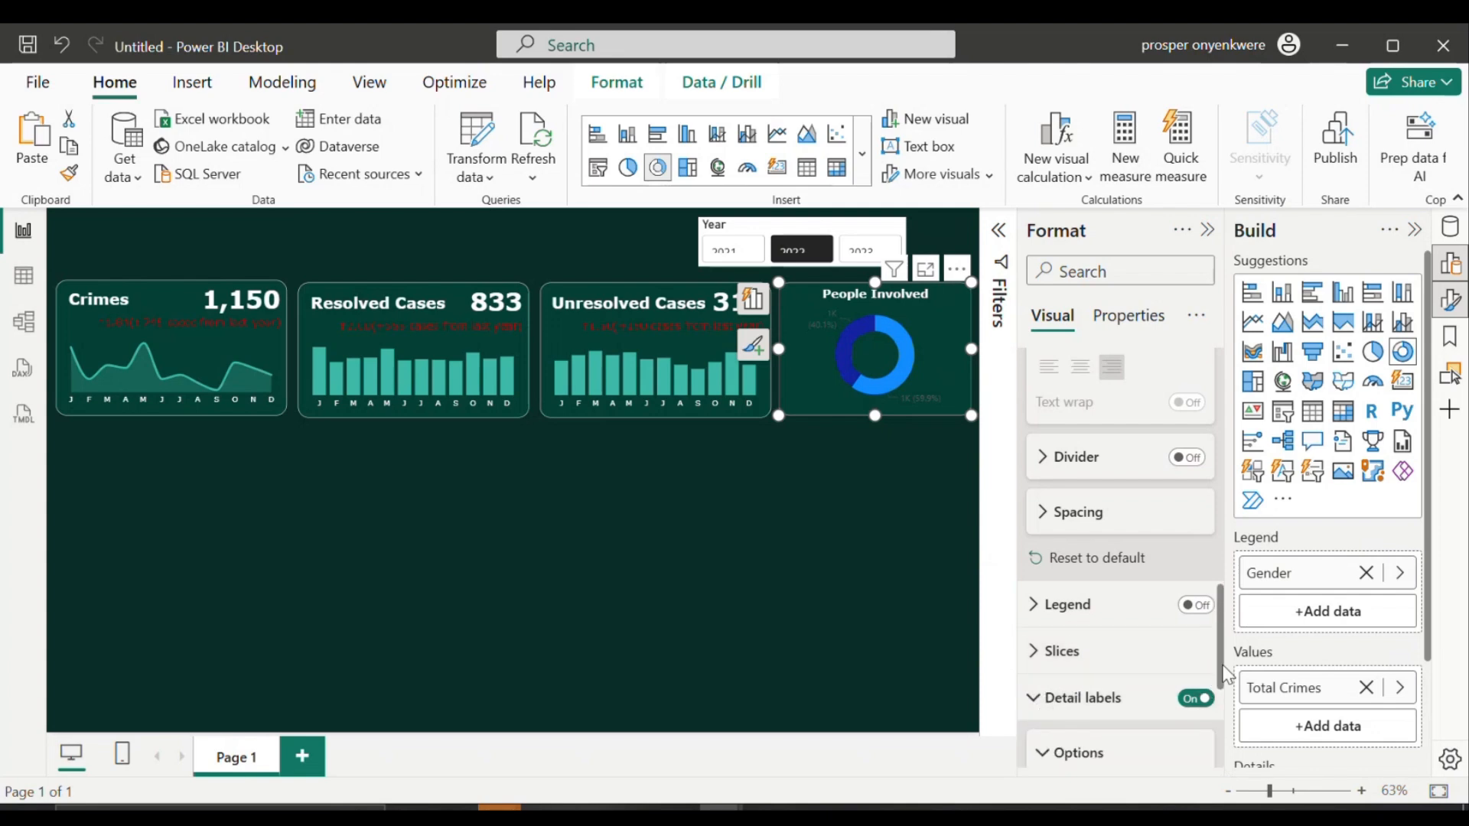
left_click_drag(1224, 673, 1224, 740)
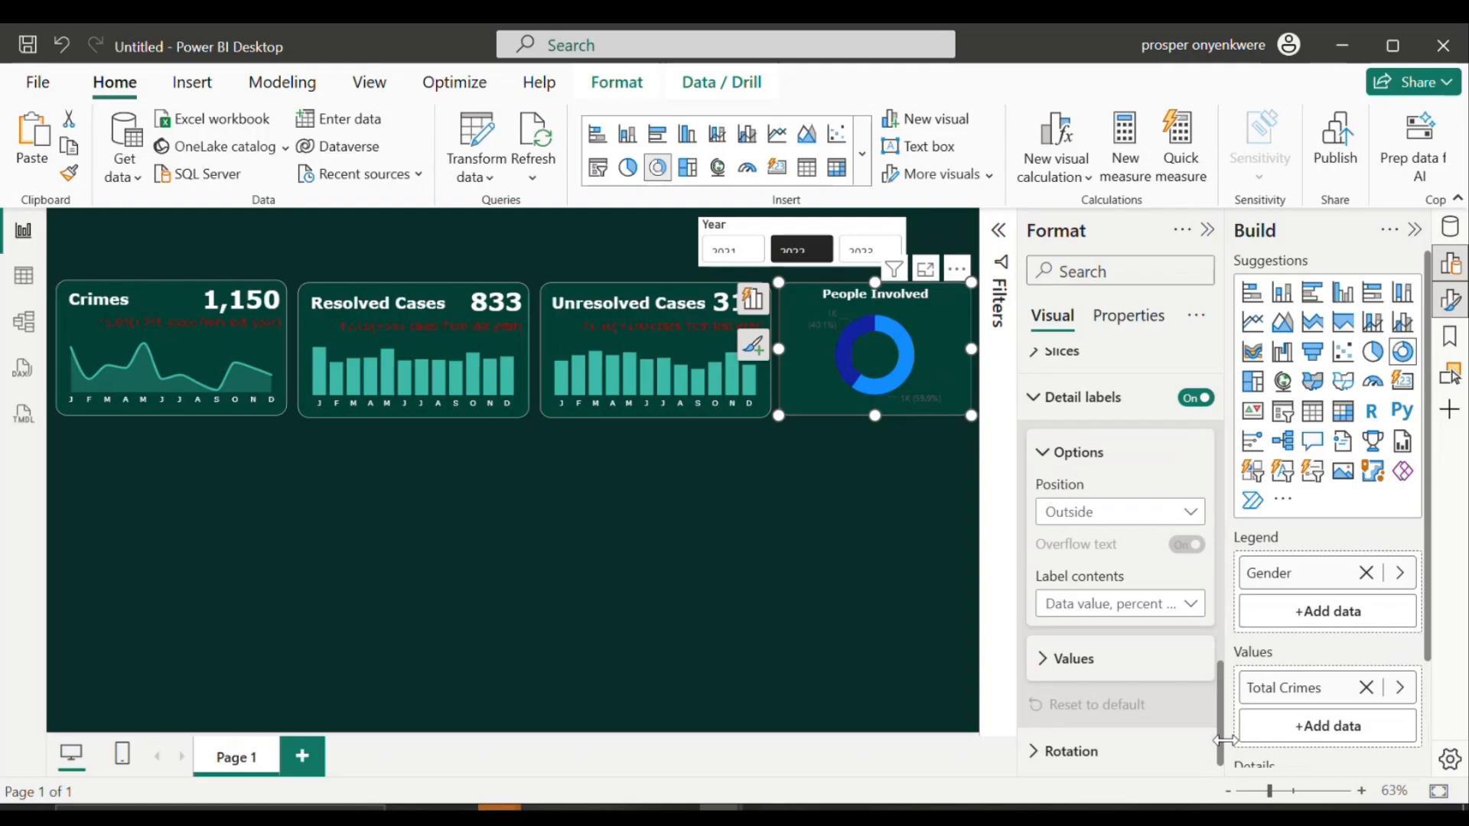
left_click(1159, 606)
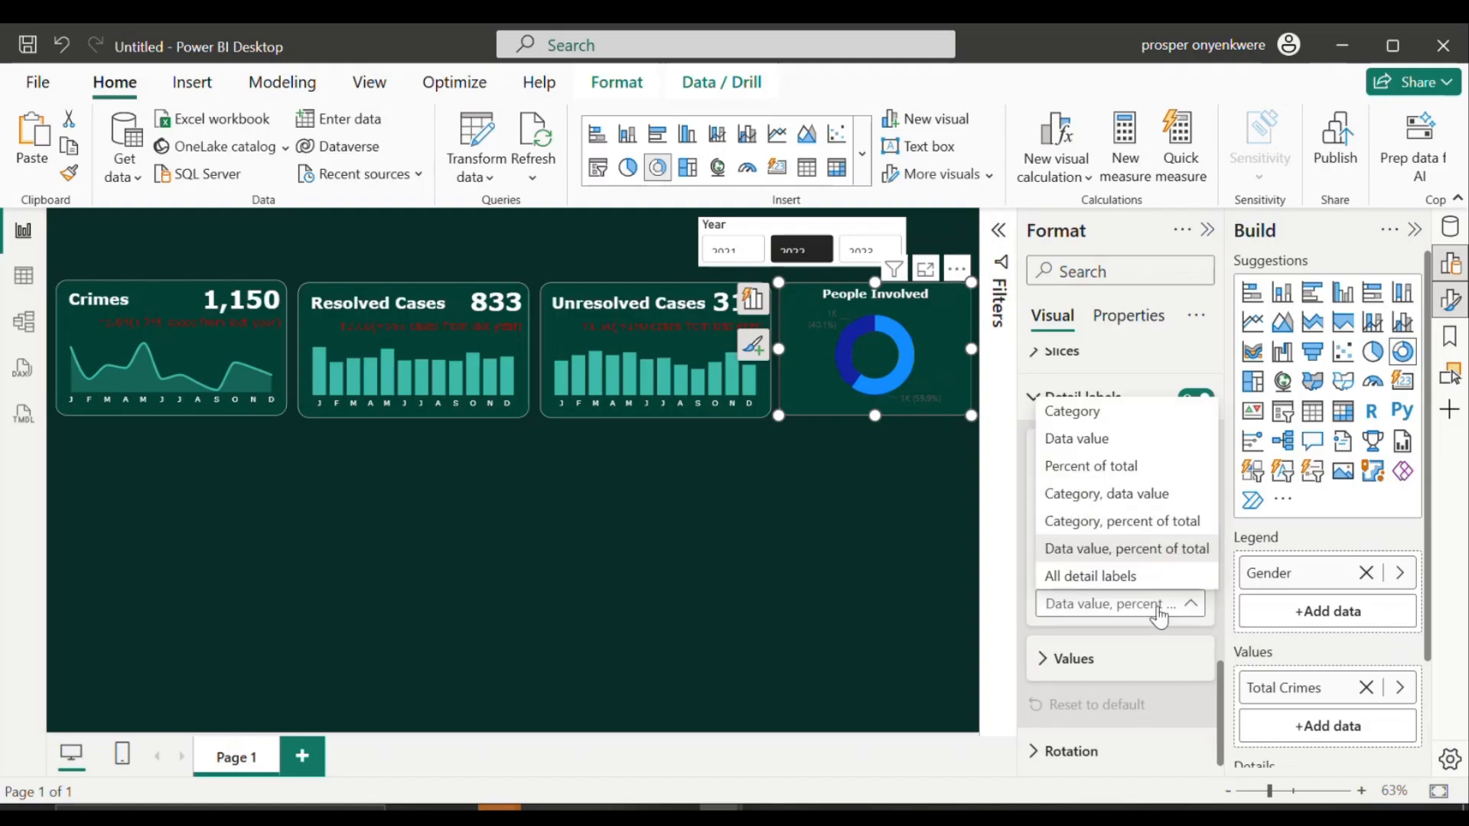
left_click(1149, 496)
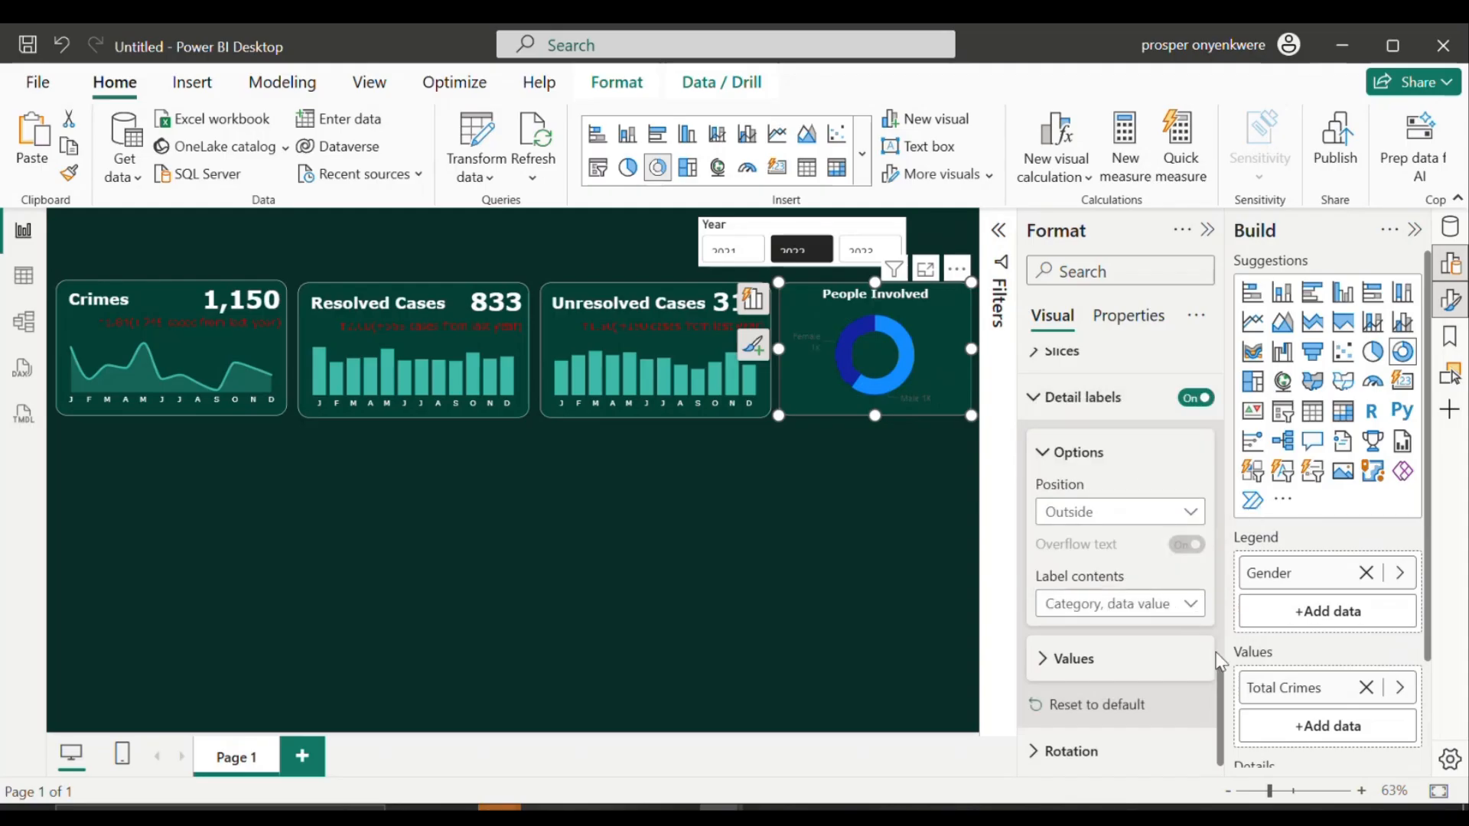
Step: Set the font of the donut chart's detail label values to Verdana, size 10
left_click(1053, 664)
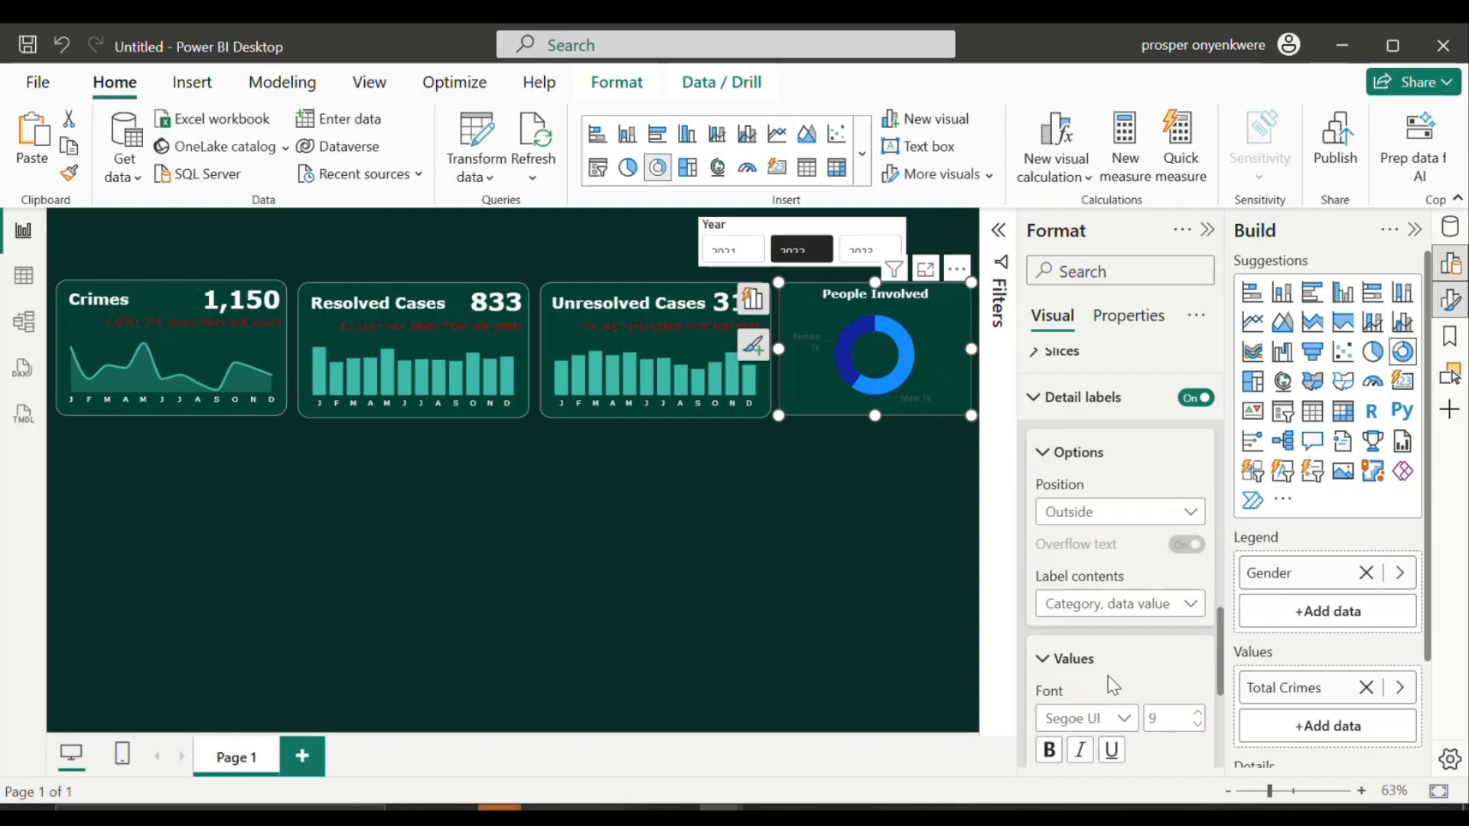
left_click(1097, 720)
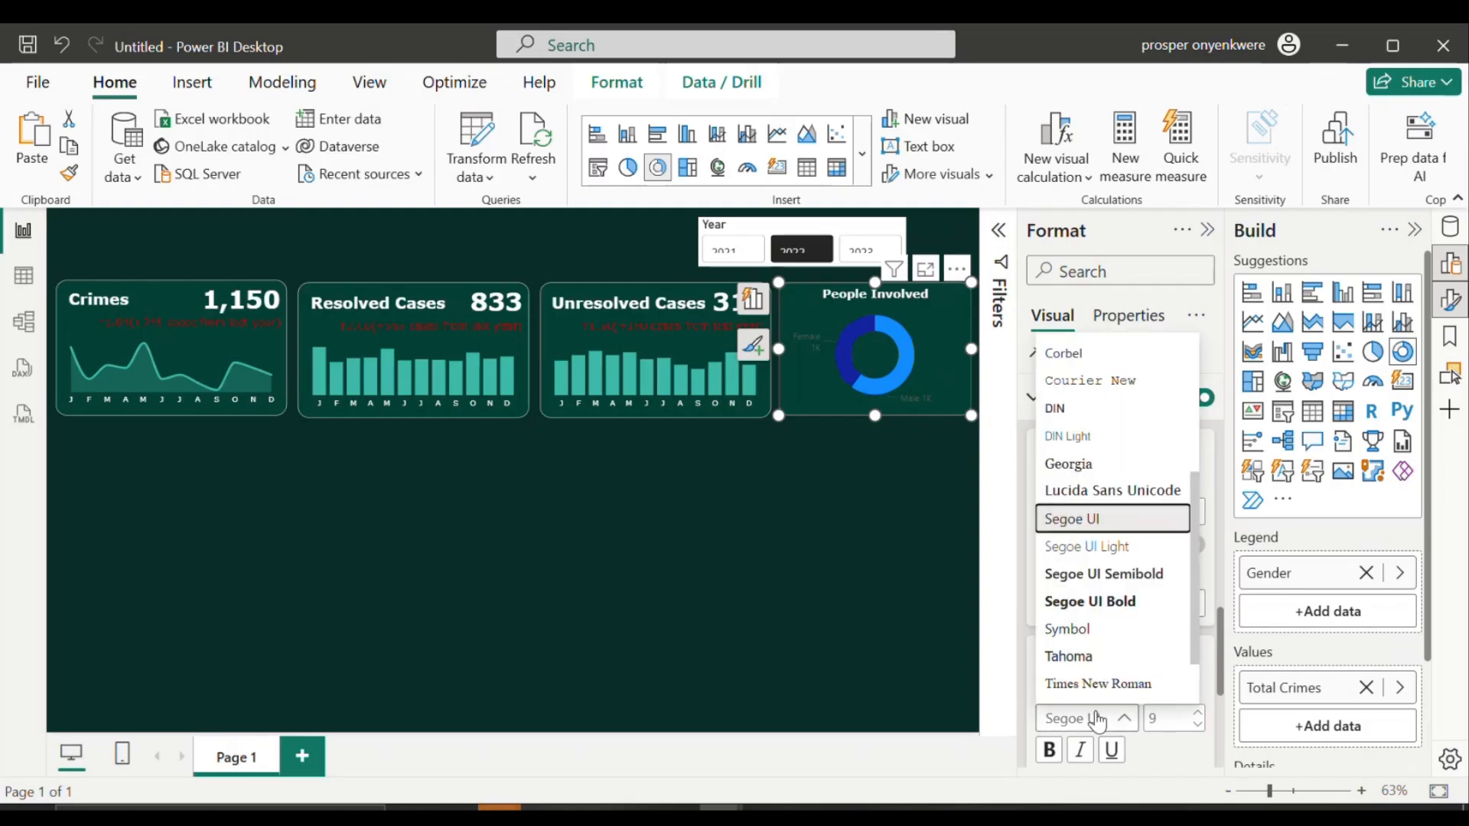
scroll(1113, 612, "down", 2)
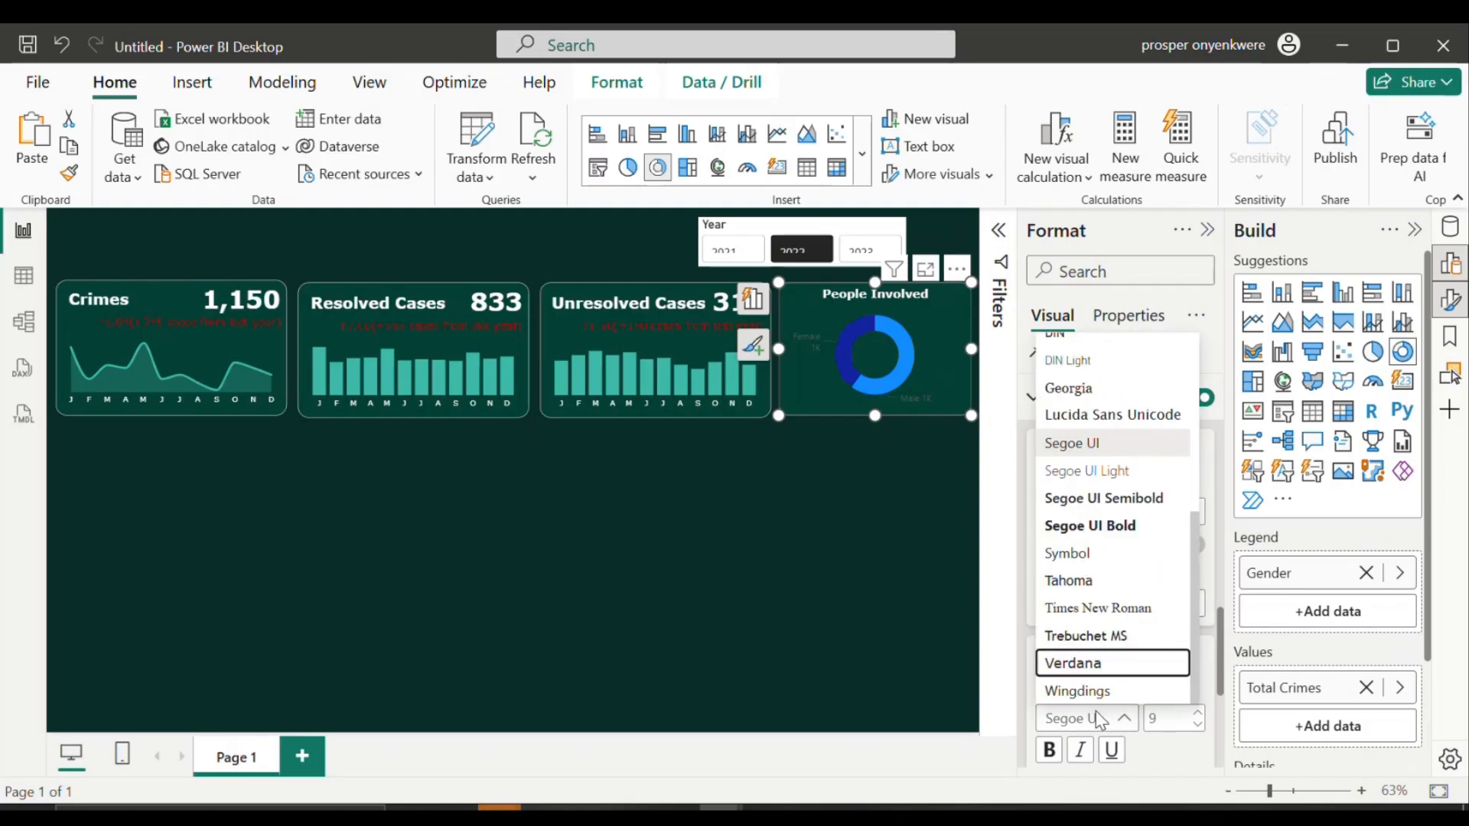
left_click(1086, 663)
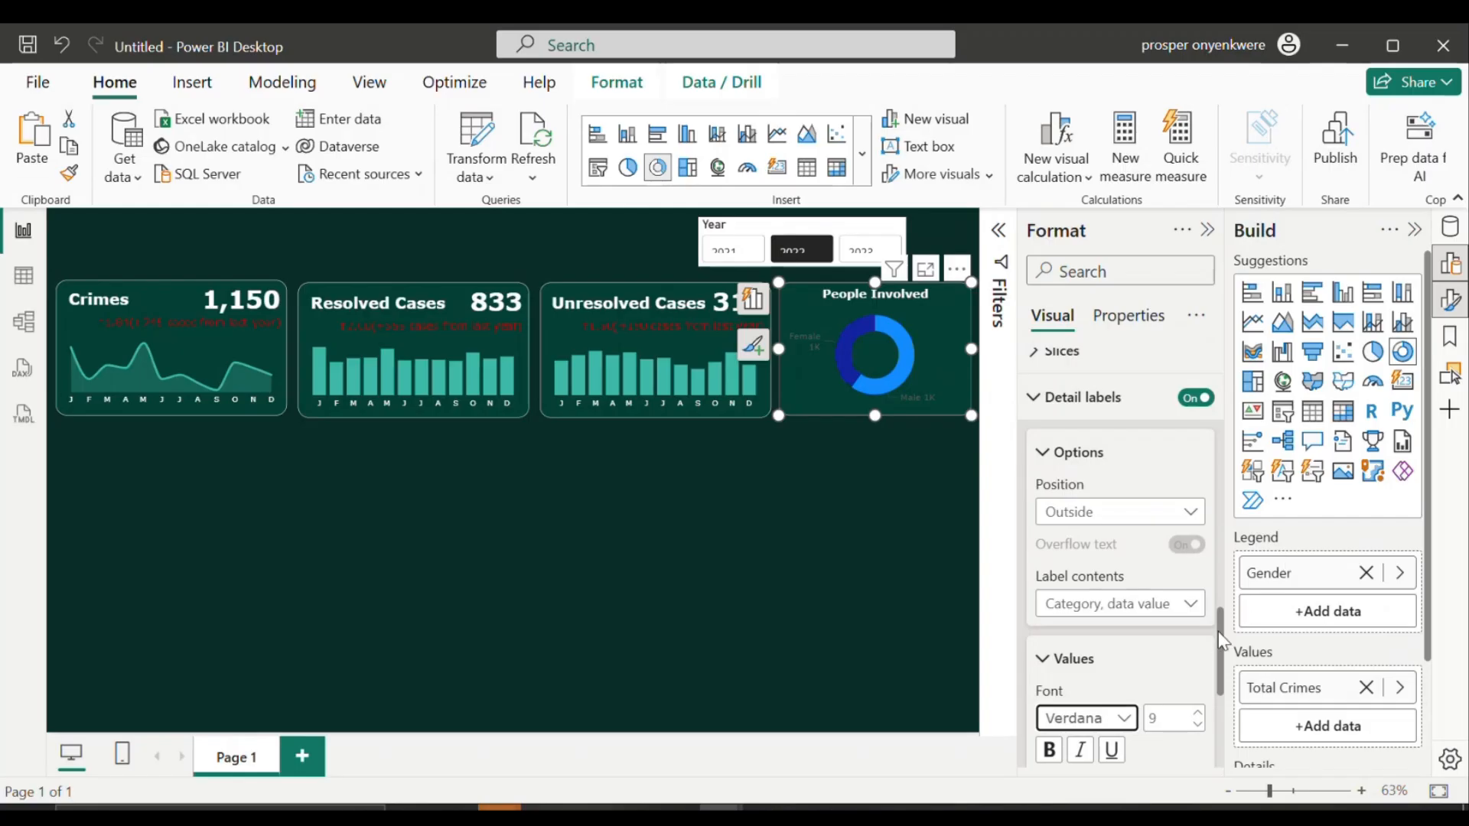
left_click(1171, 716)
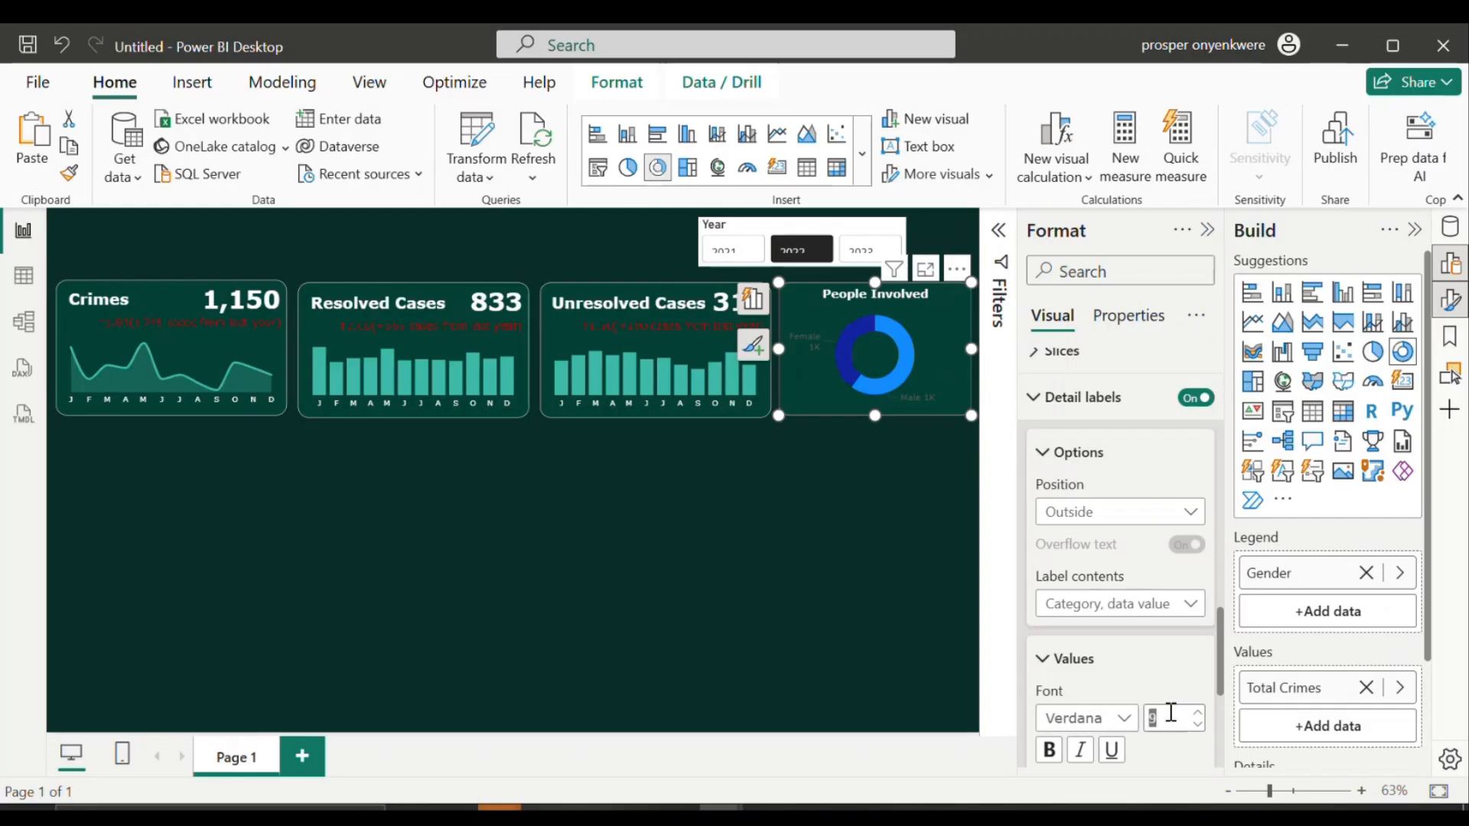
type("10")
scroll(1224, 693, "down", 3)
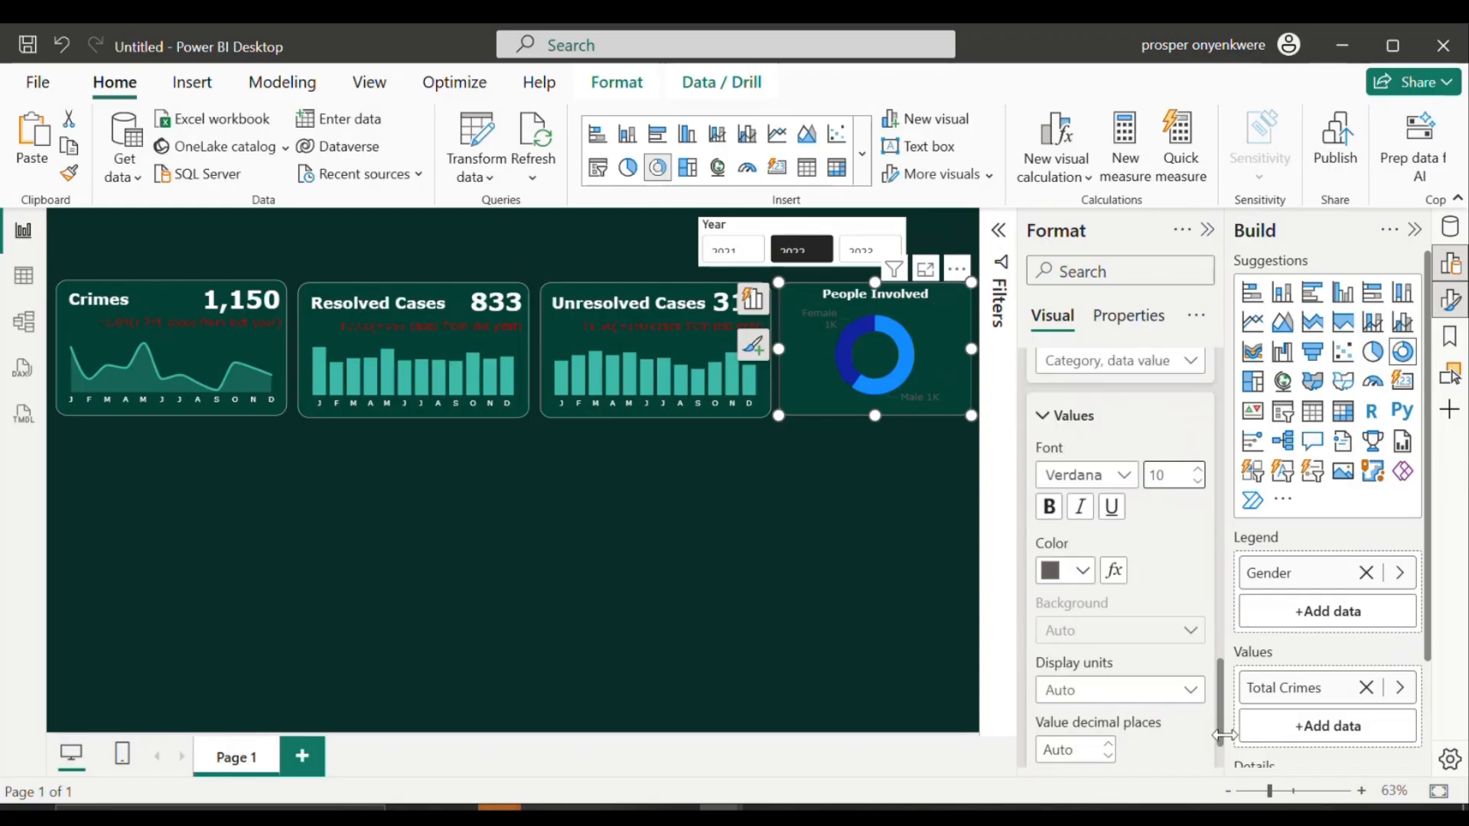
Step: Color the donut chart's detail label values white and set their display units to None
left_click(1089, 575)
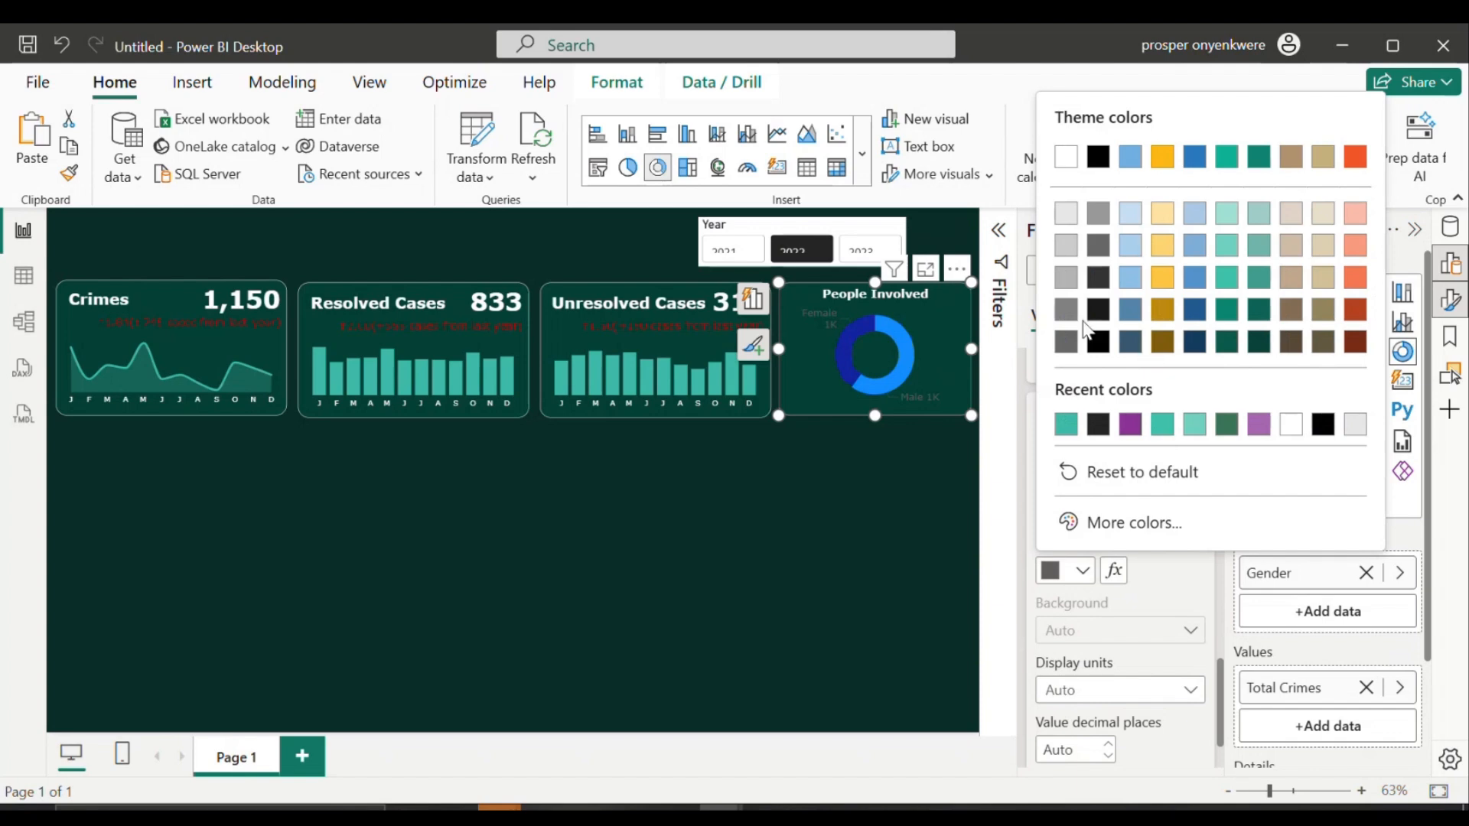
left_click(1291, 427)
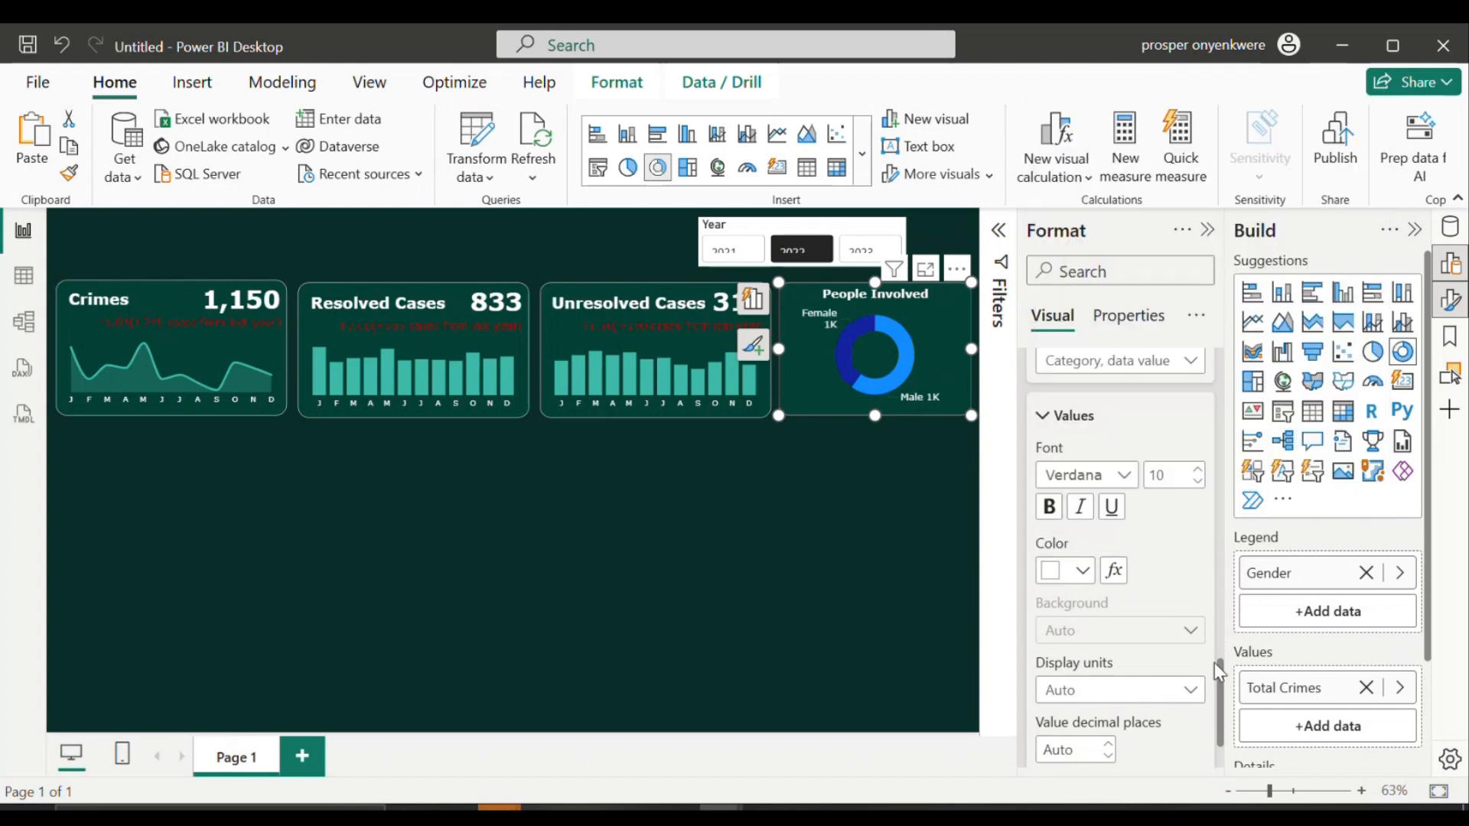
left_click(1143, 689)
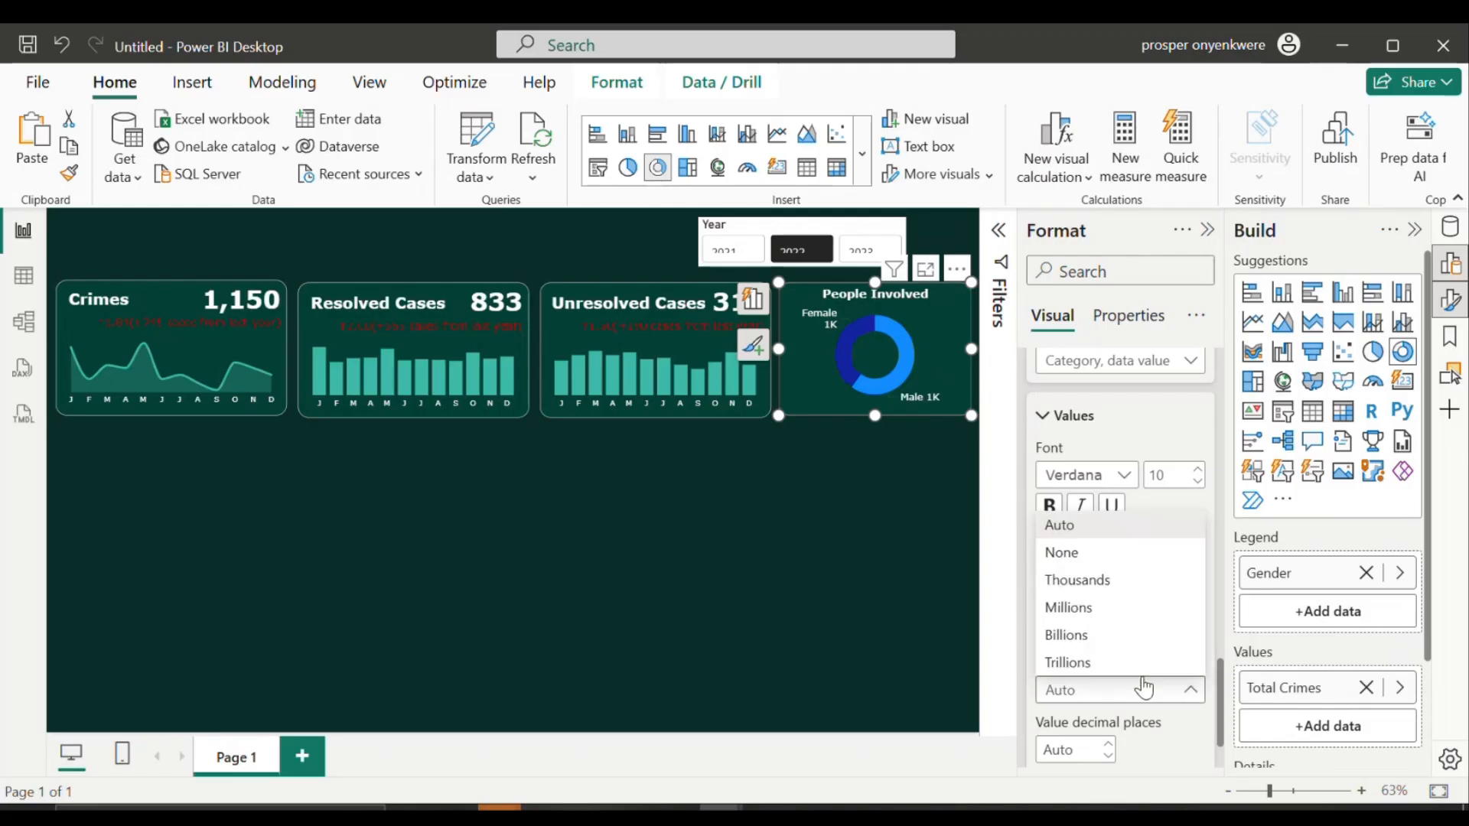
left_click(1068, 551)
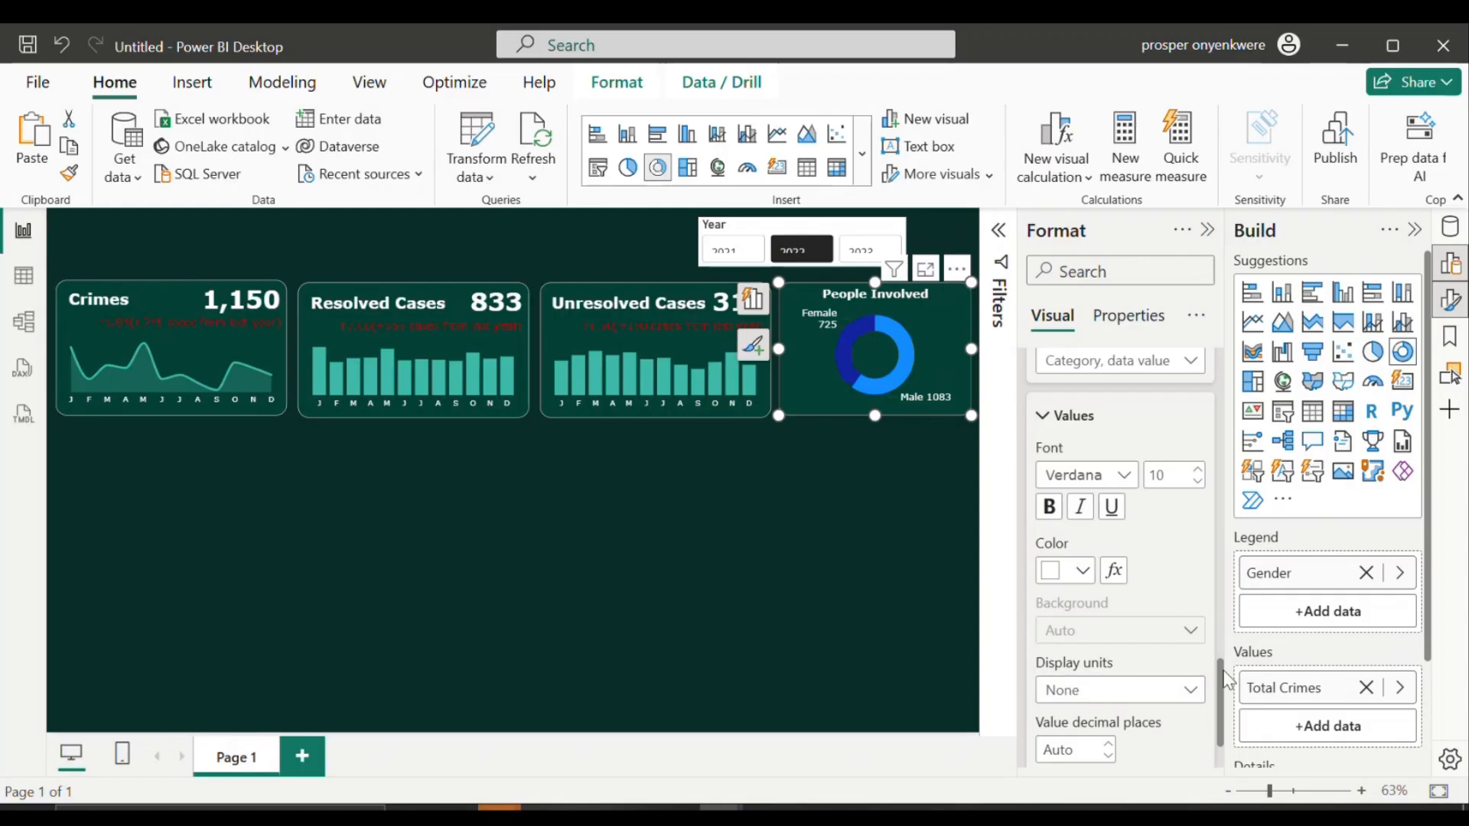
Step: Color the donut chart's Male slice with the same teal used recently for the other charts
left_click_drag(1224, 680, 1216, 589)
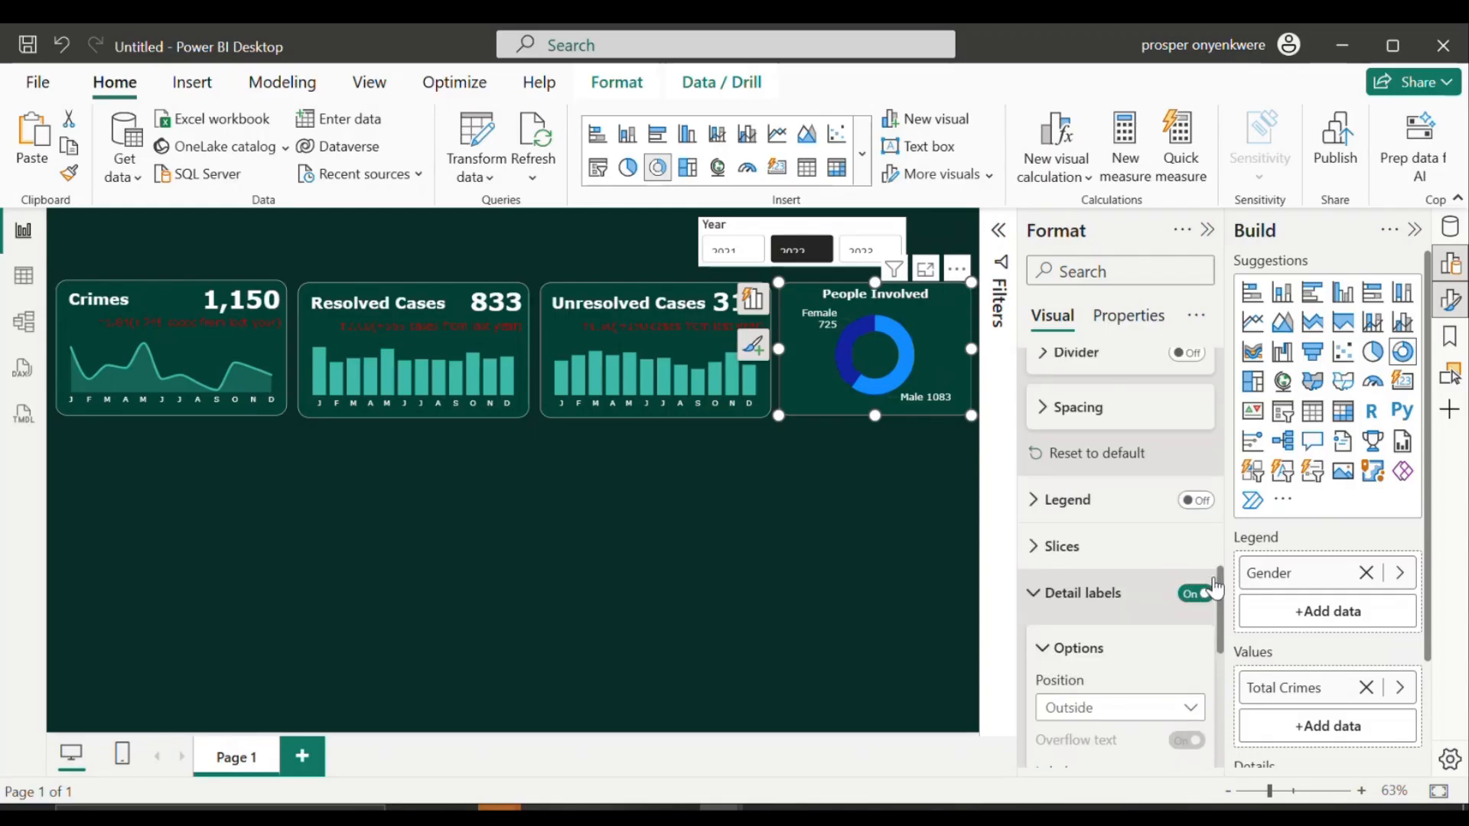
left_click(1062, 546)
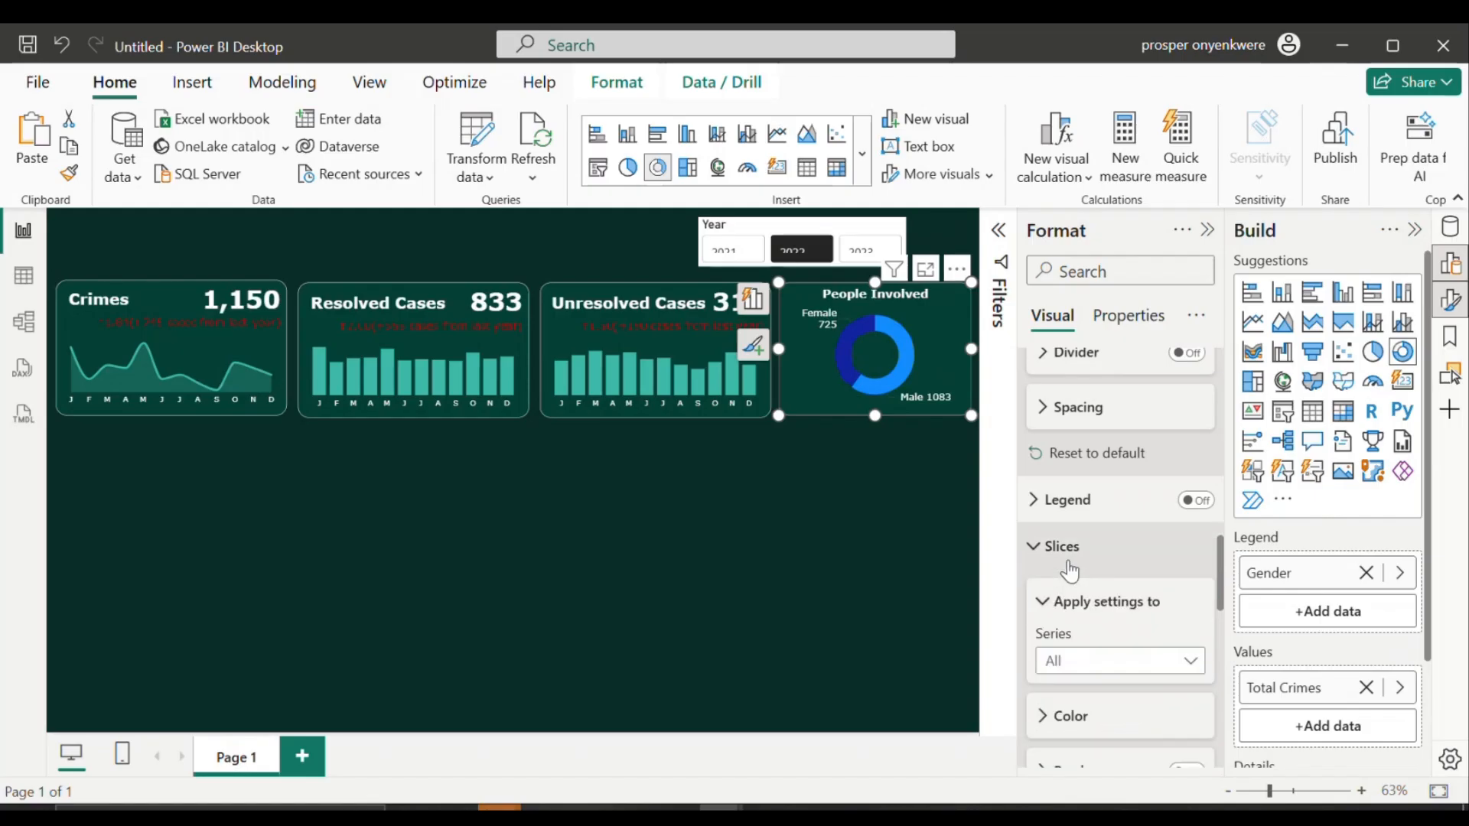
left_click(1131, 677)
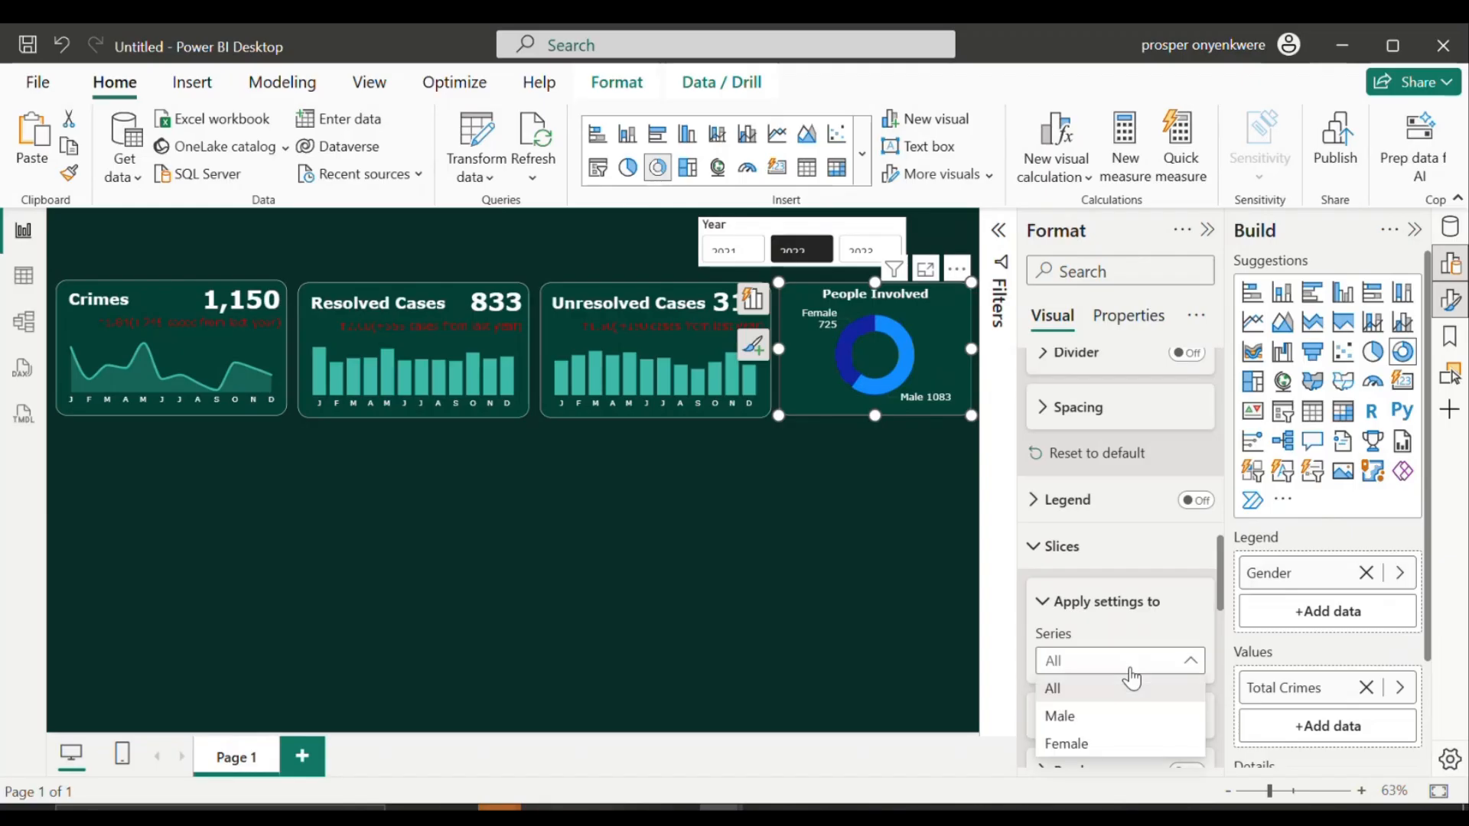
left_click(1085, 717)
left_click(1084, 718)
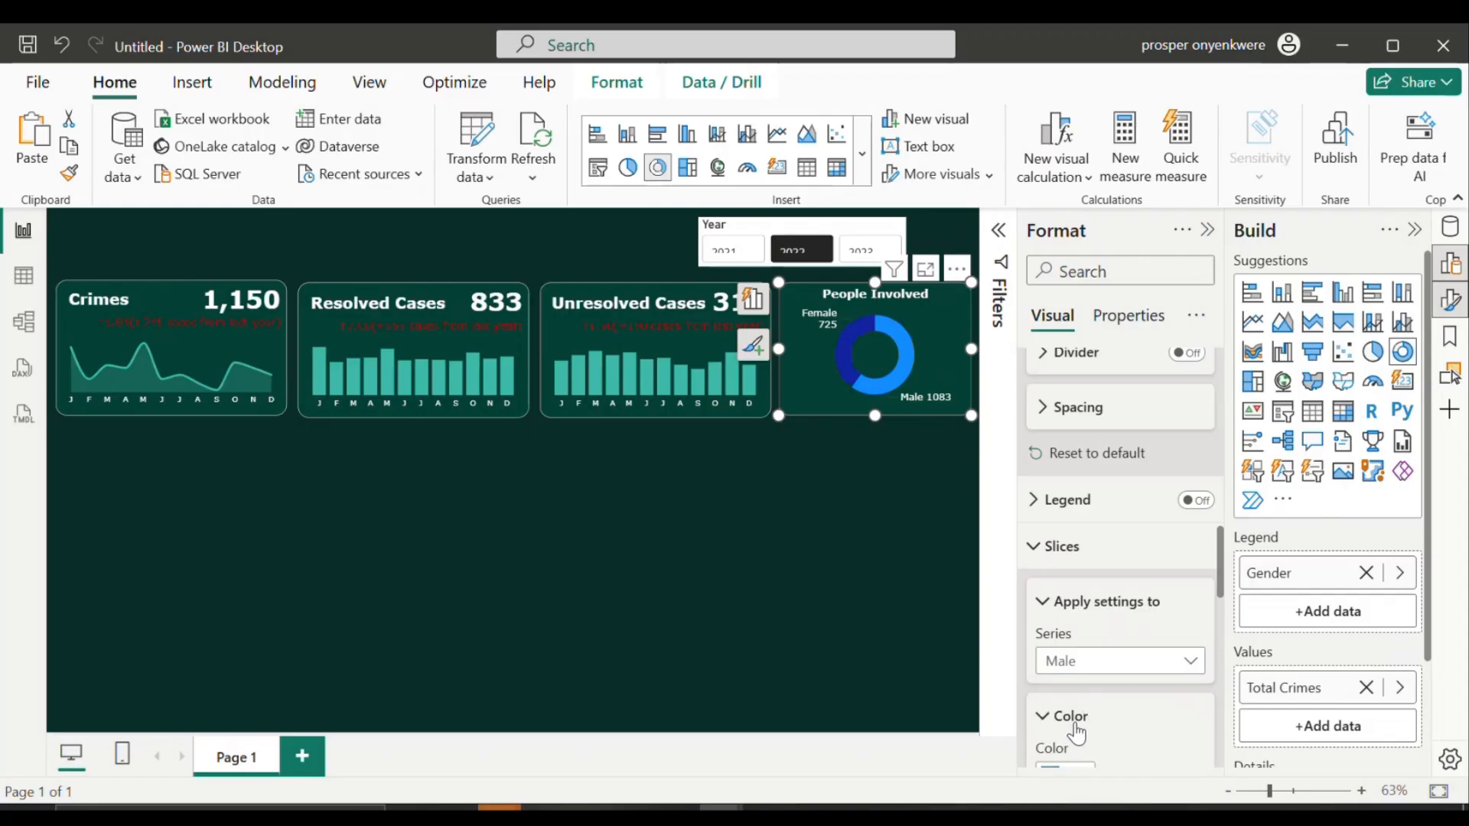
scroll(1225, 616, "down", 3)
scroll(1218, 630, "down", 3)
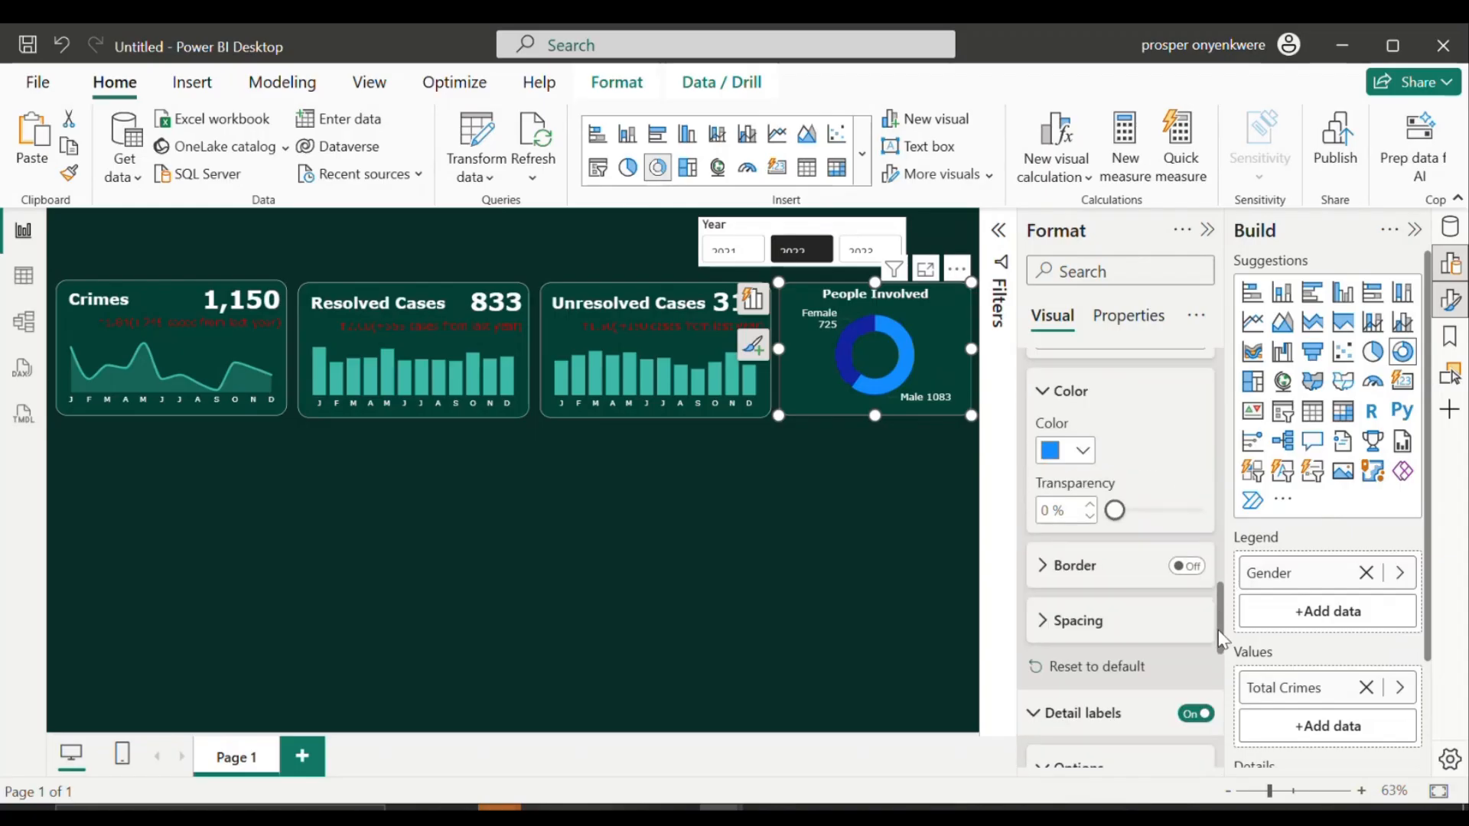
left_click(1080, 451)
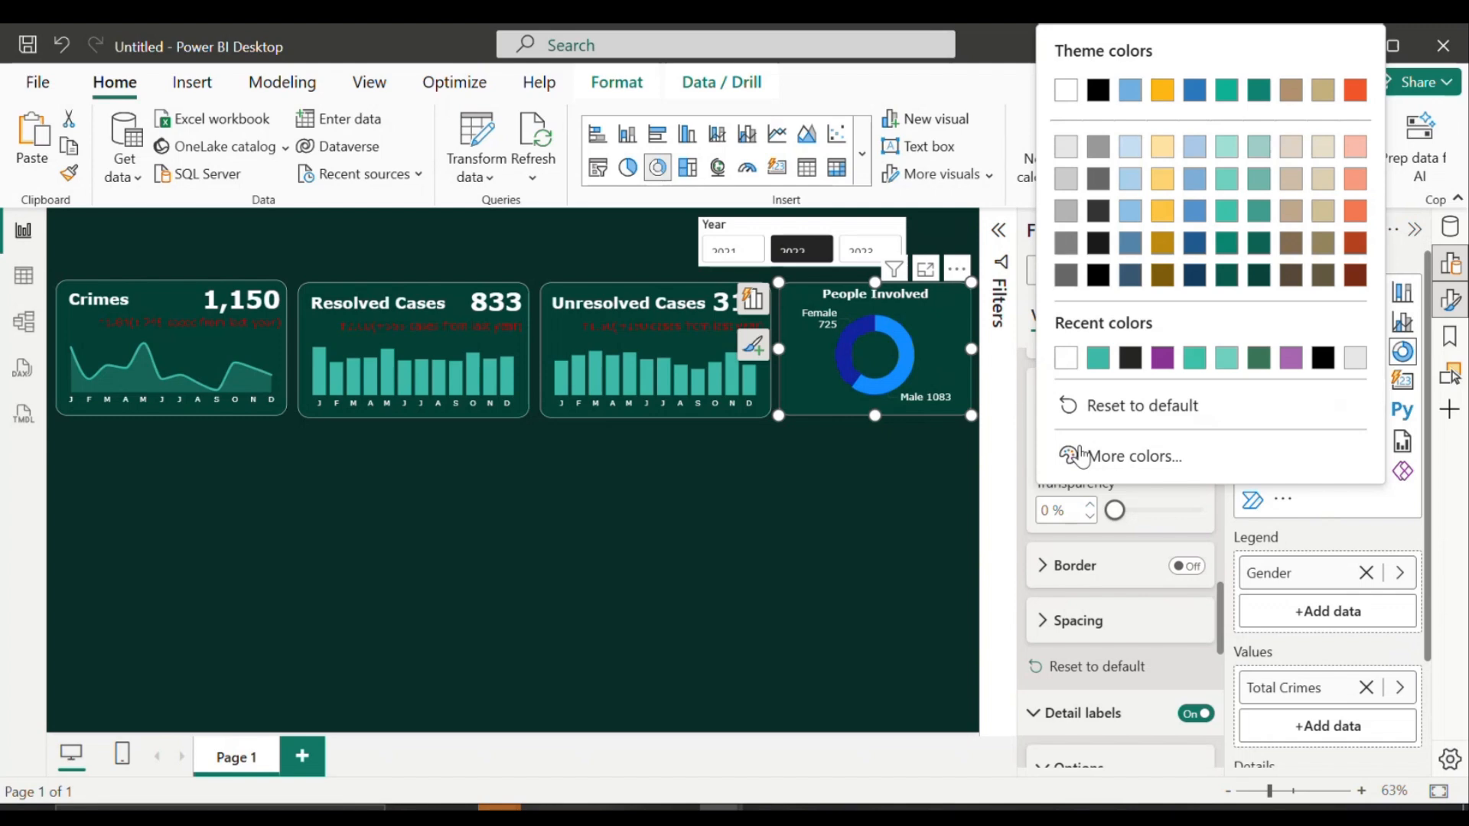
left_click(1098, 357)
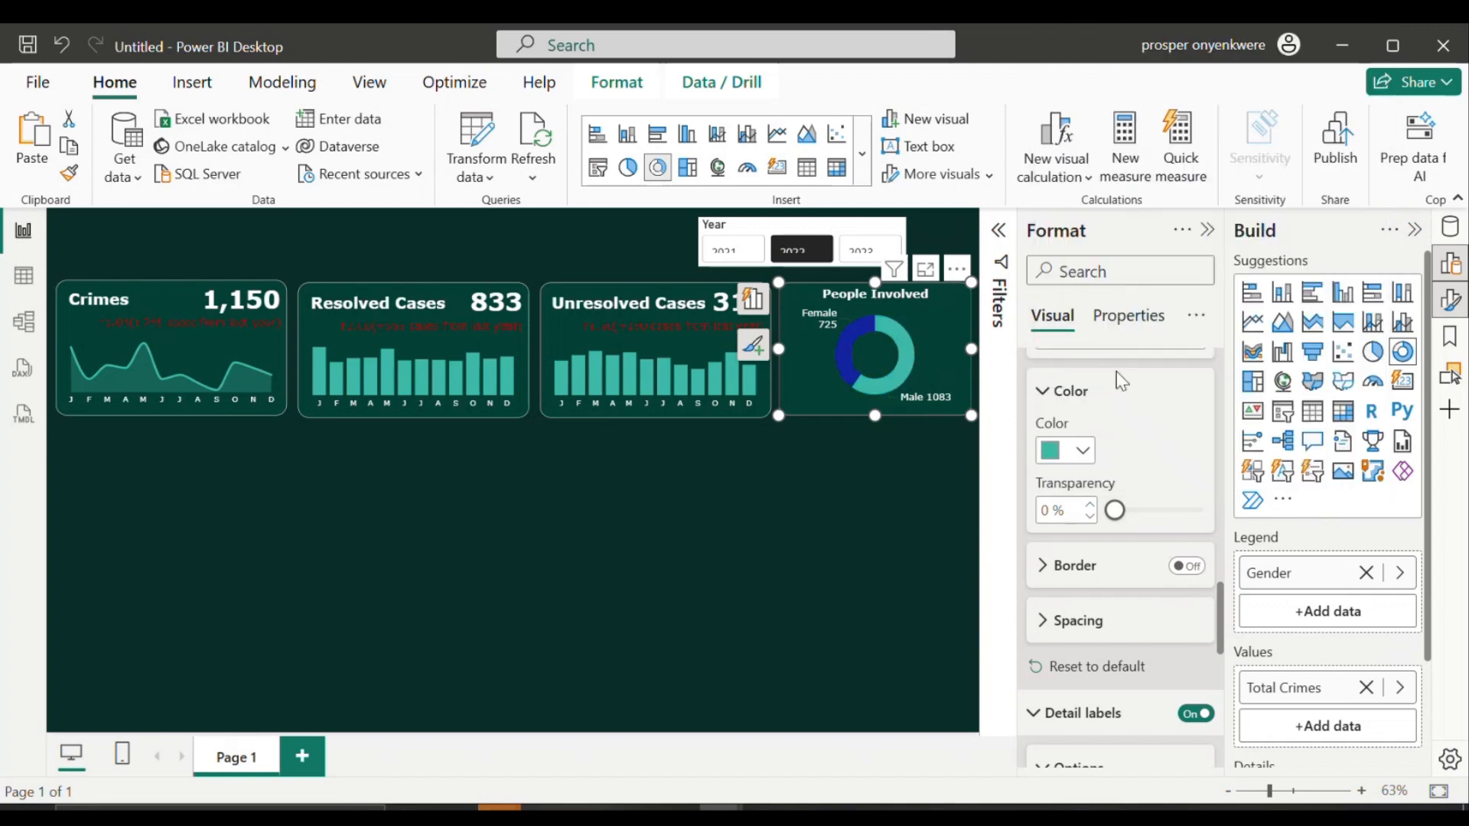
Step: Color the donut chart's Female slice black
left_click_drag(1222, 596, 1224, 588)
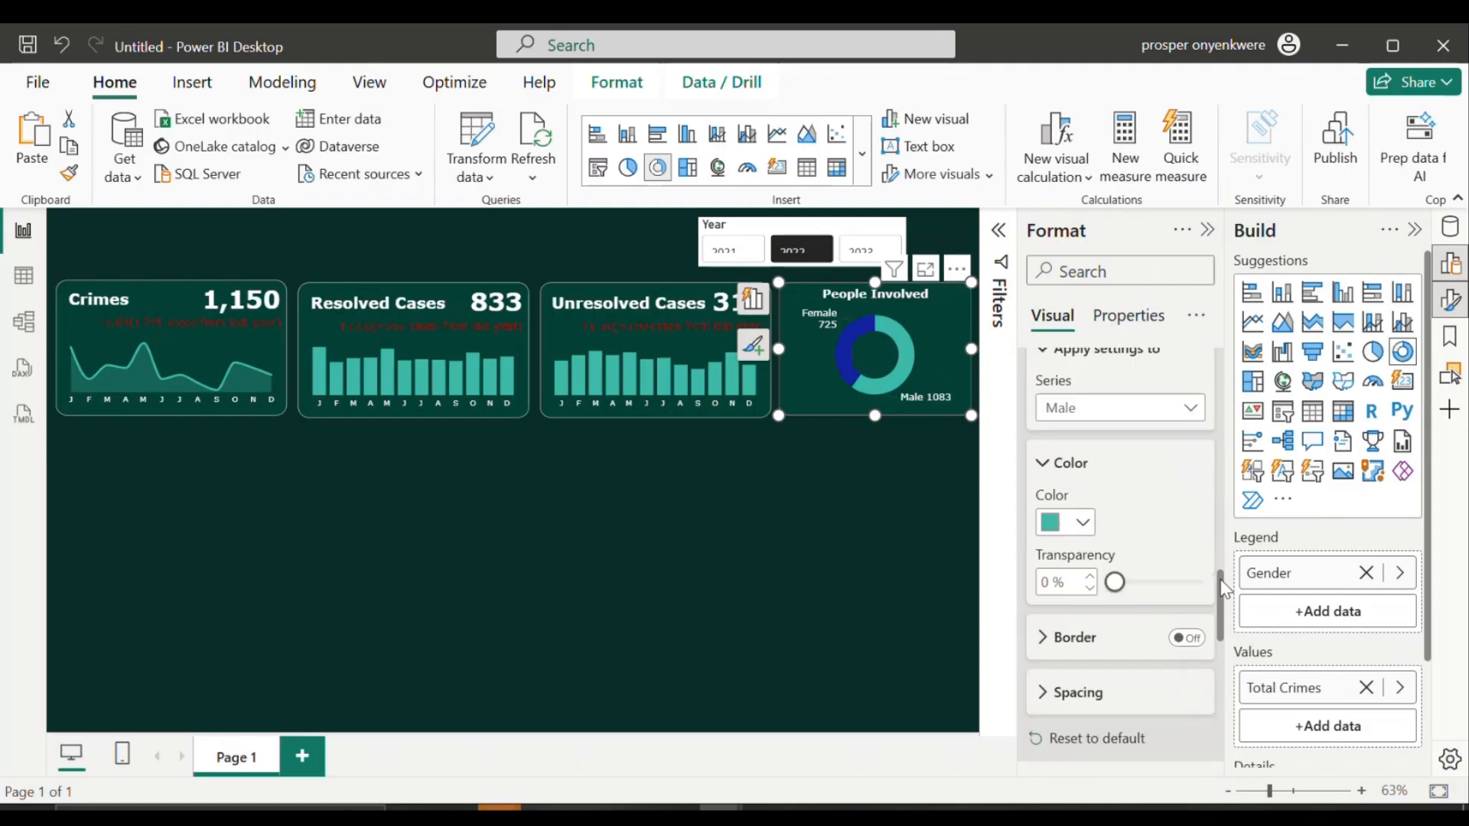
scroll(1166, 466, "up", 1)
left_click(1167, 467)
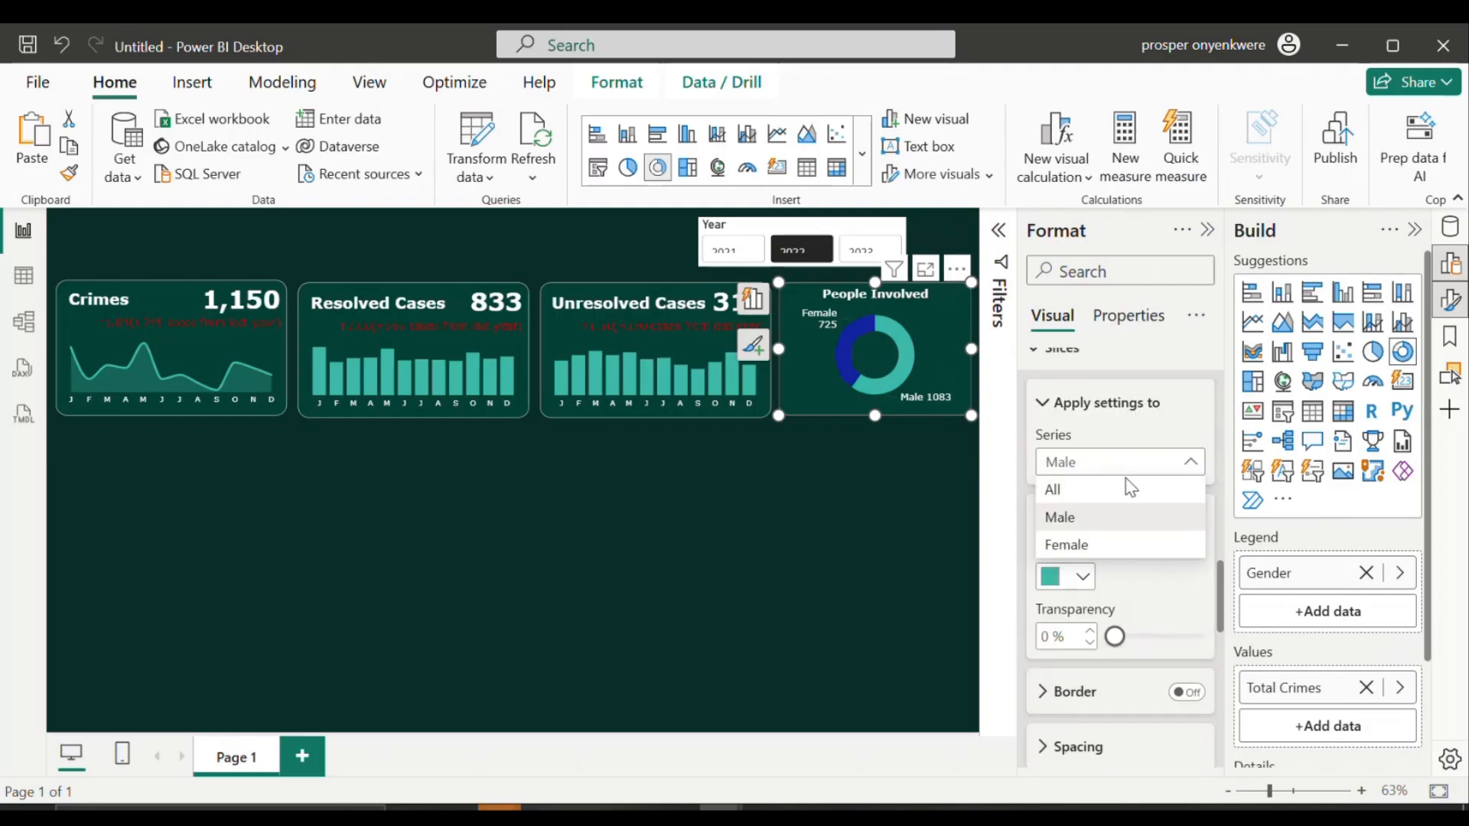
left_click(1086, 545)
left_click(1081, 580)
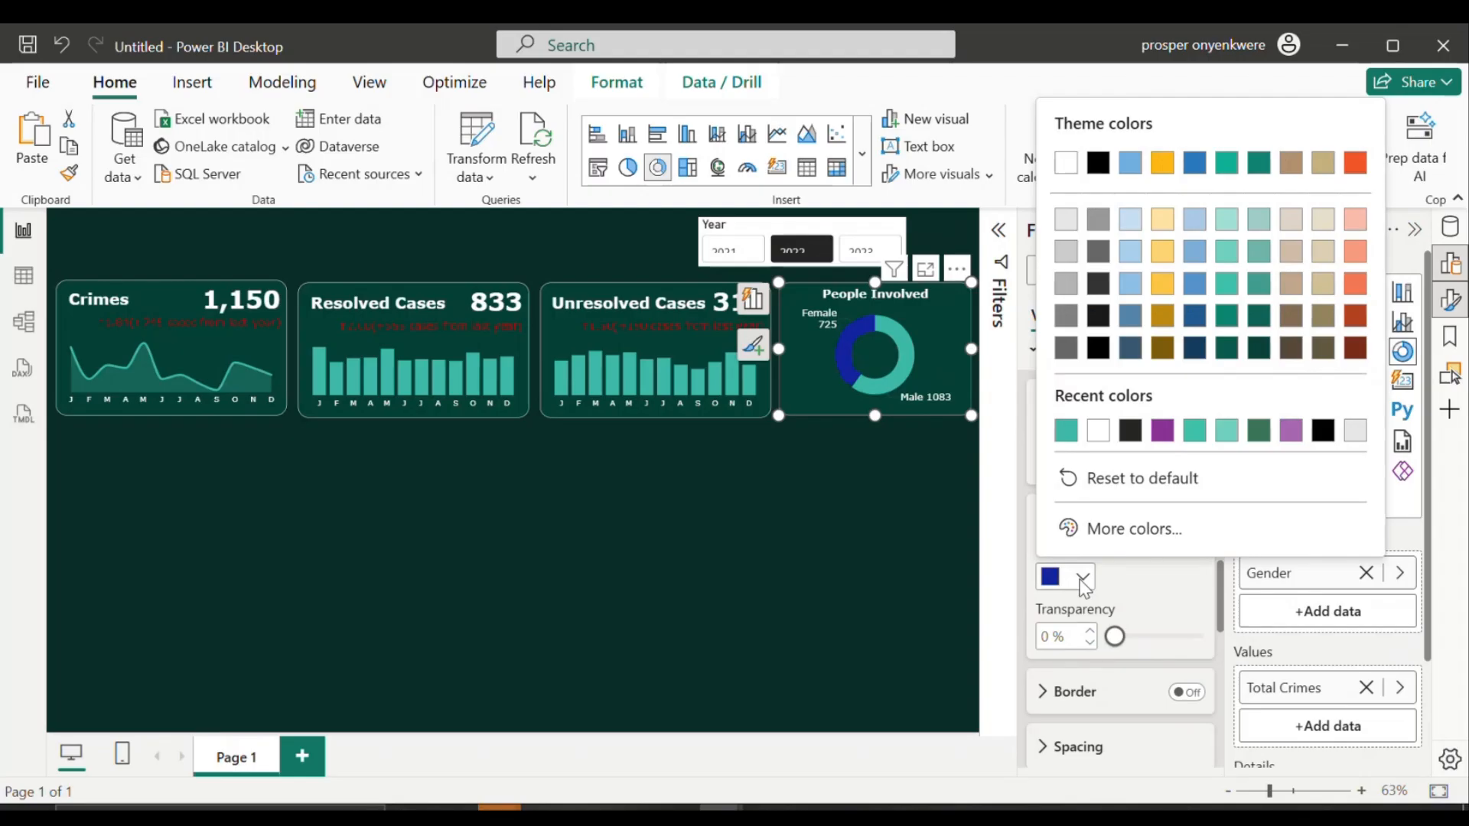
left_click(1129, 431)
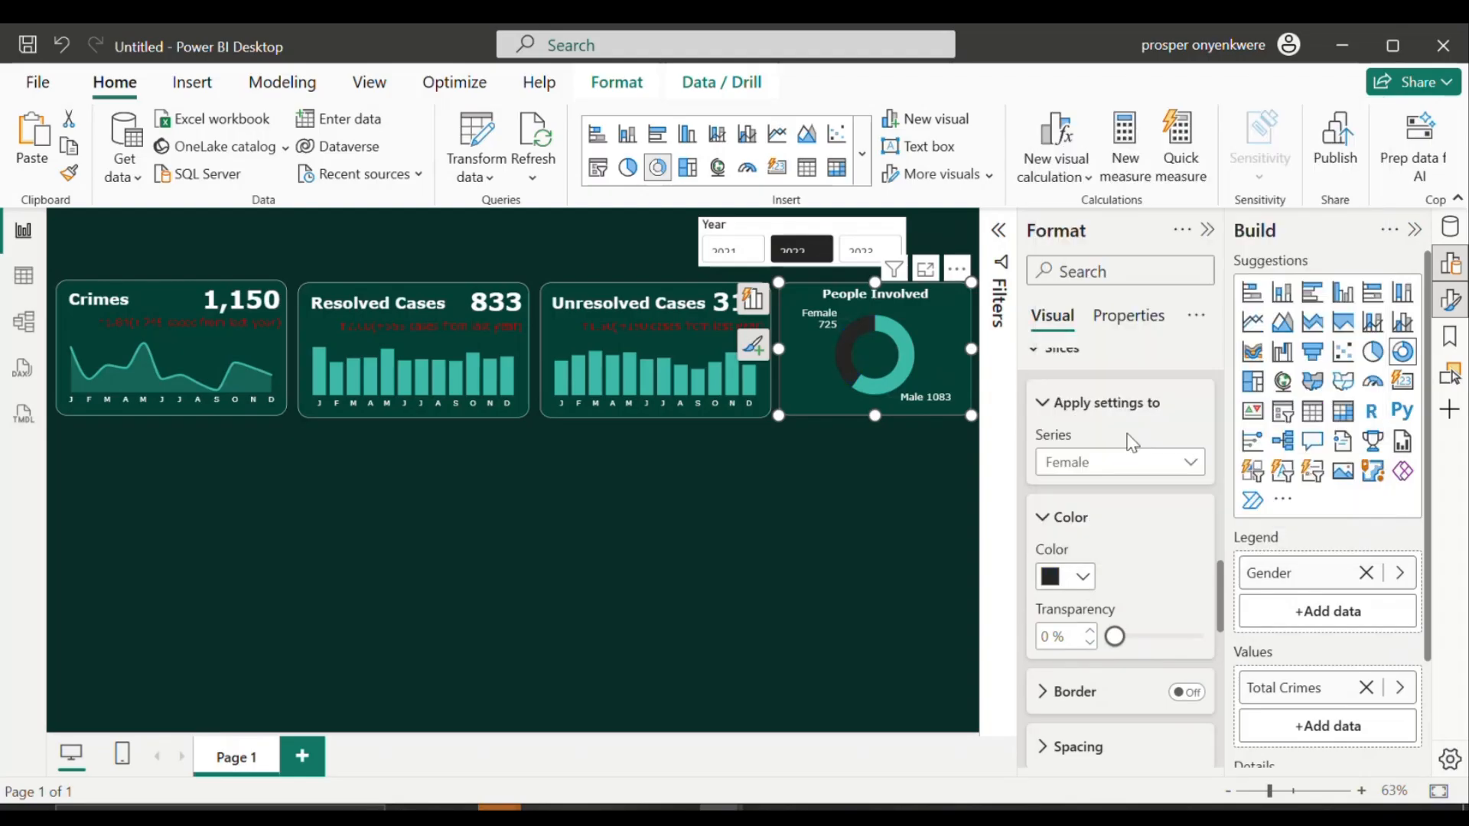
left_click(1082, 576)
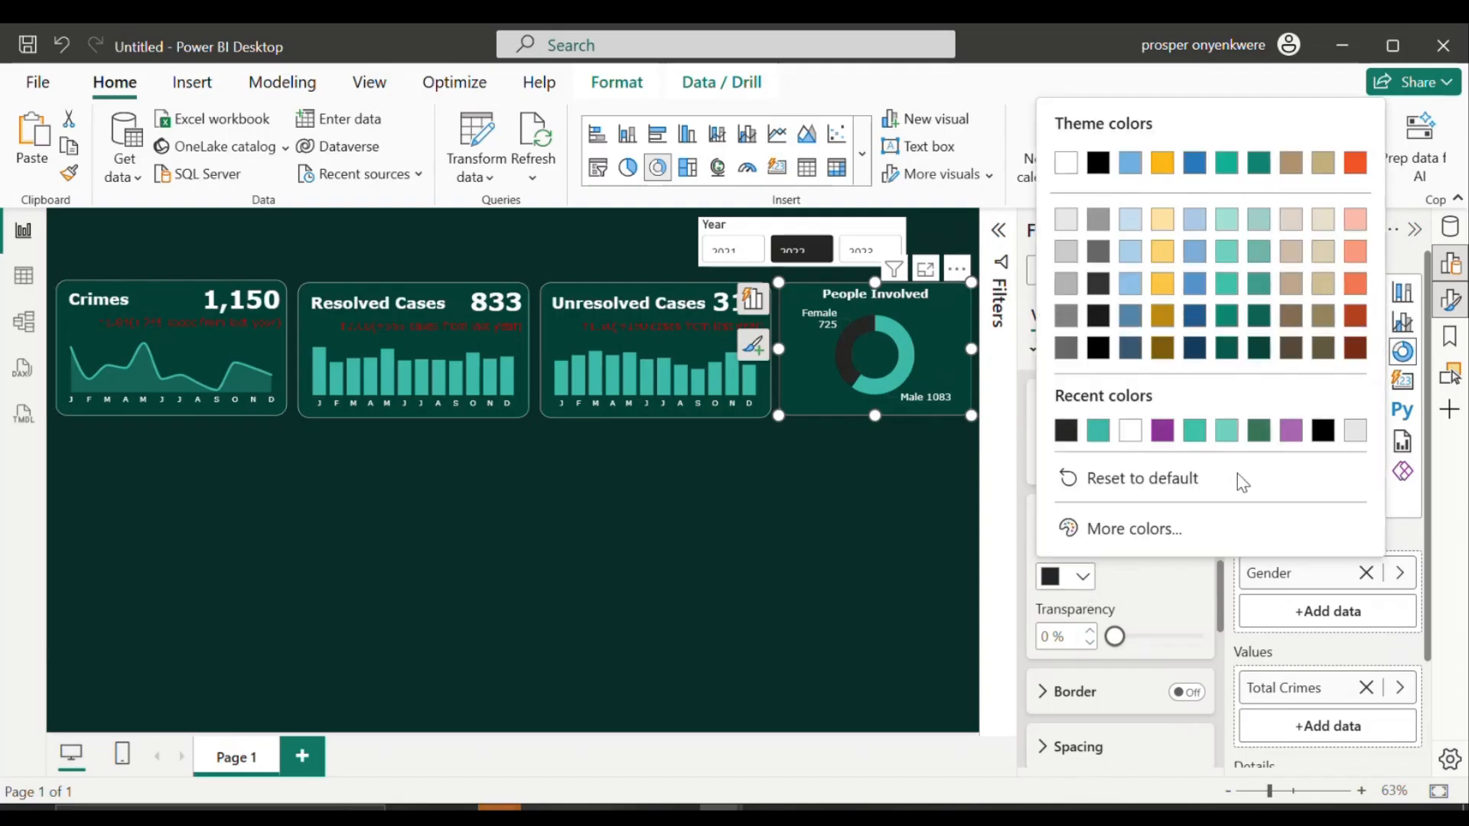
left_click(1333, 432)
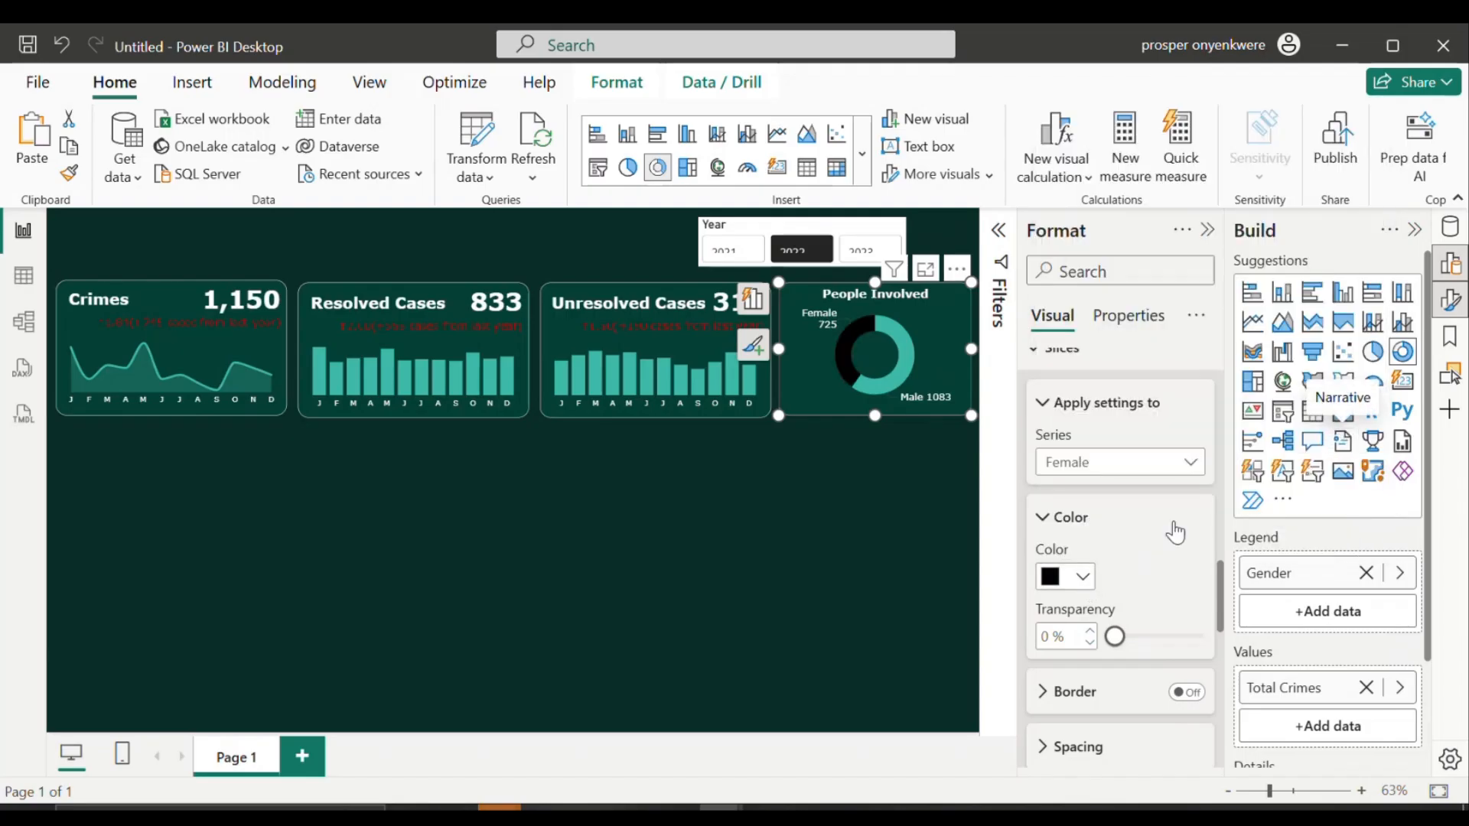
Step: Recolor the donut chart's Female slice with the custom dark green #093126
left_click(1085, 578)
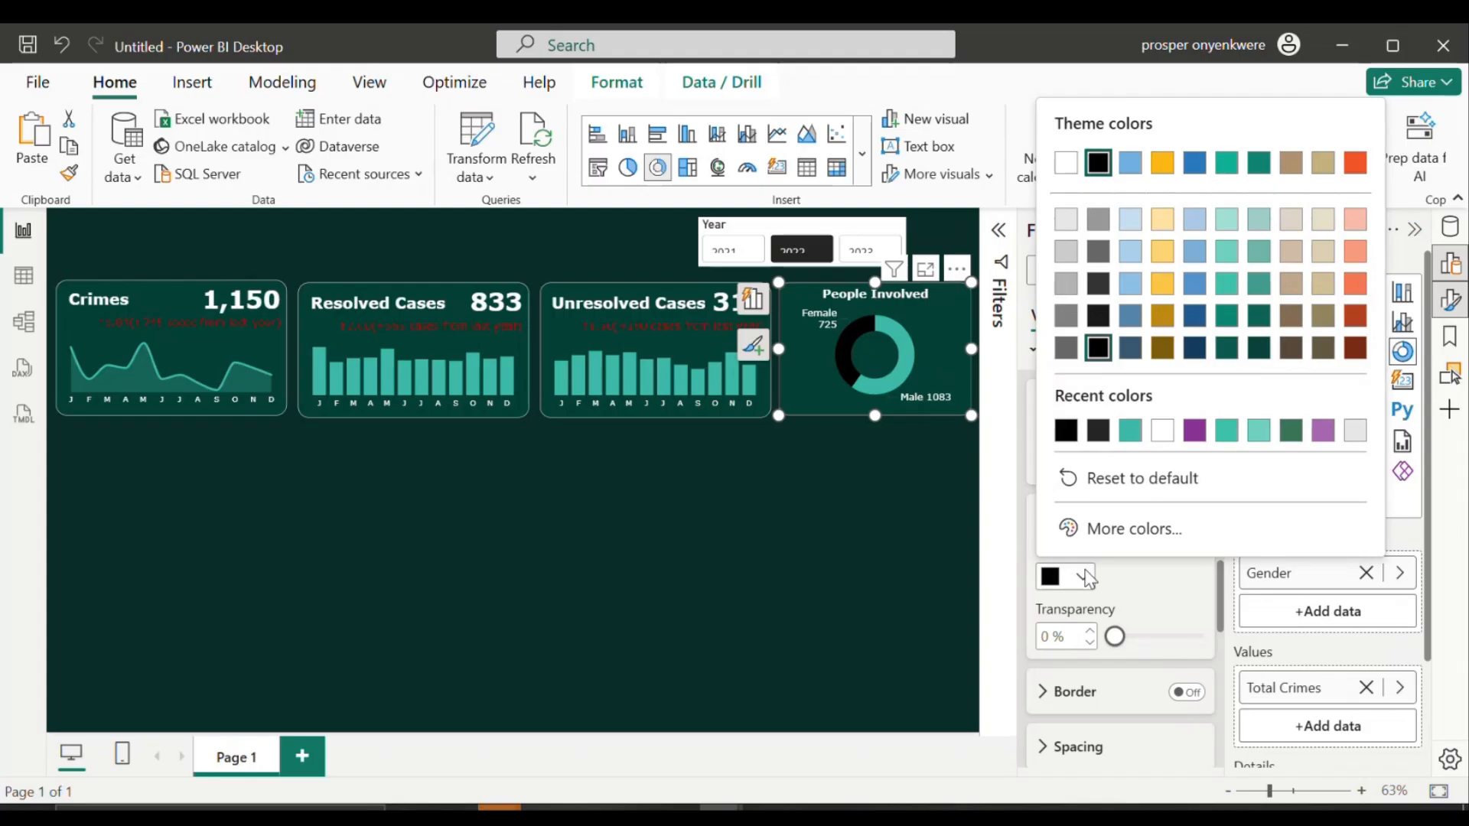
left_click(1266, 351)
left_click(1086, 577)
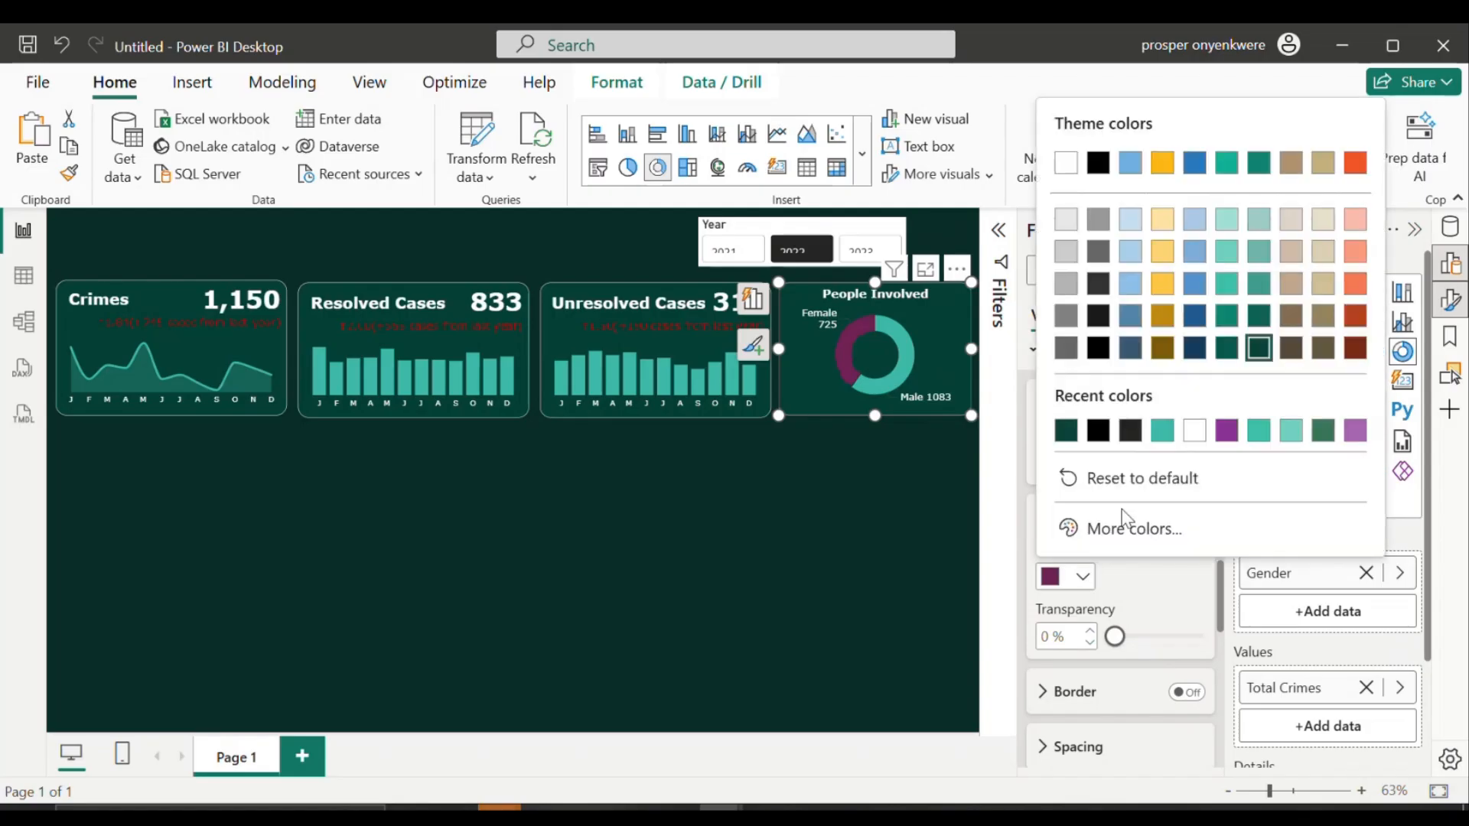
left_click(1126, 528)
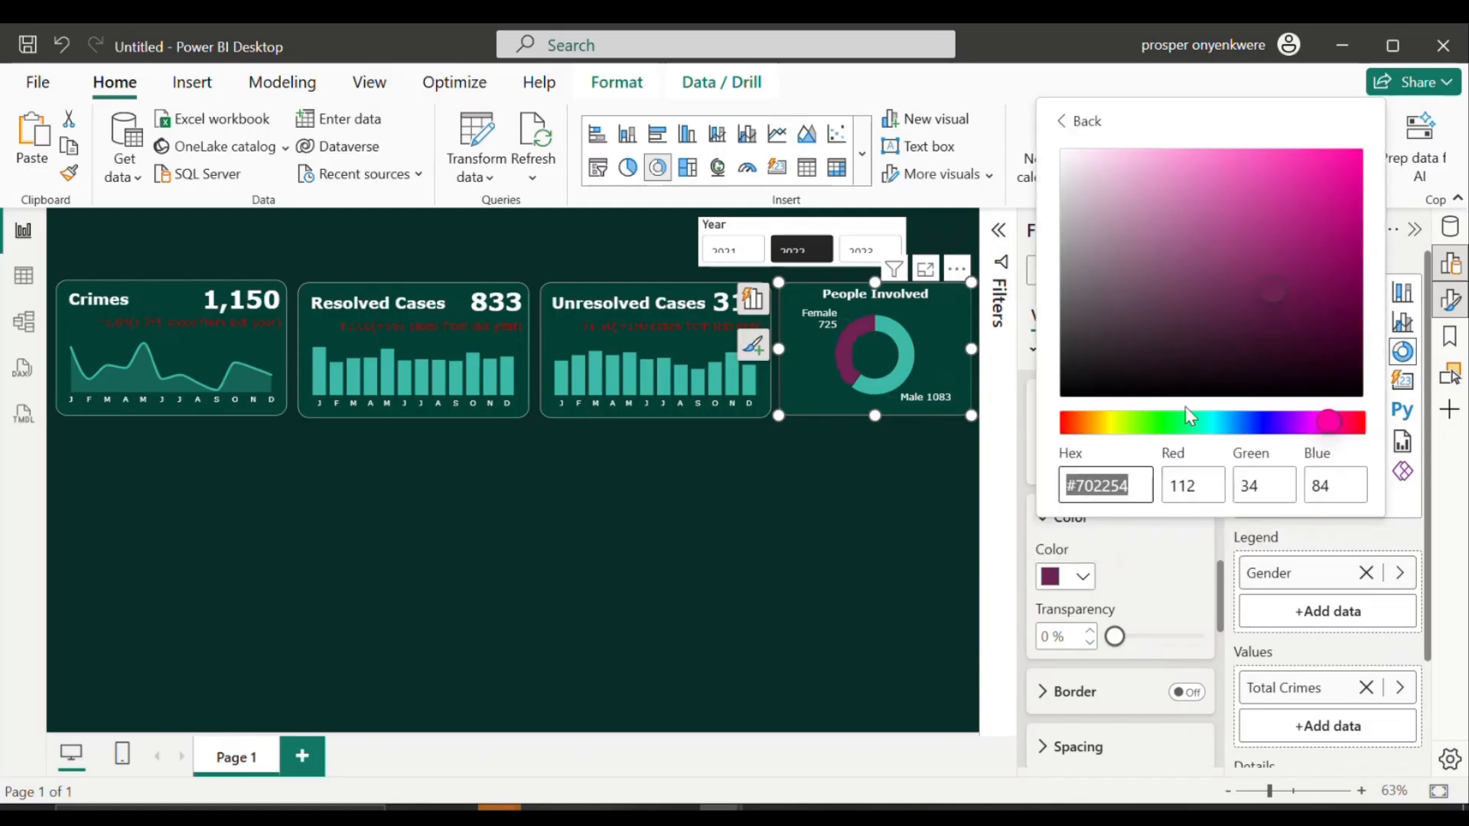
left_click(1187, 425)
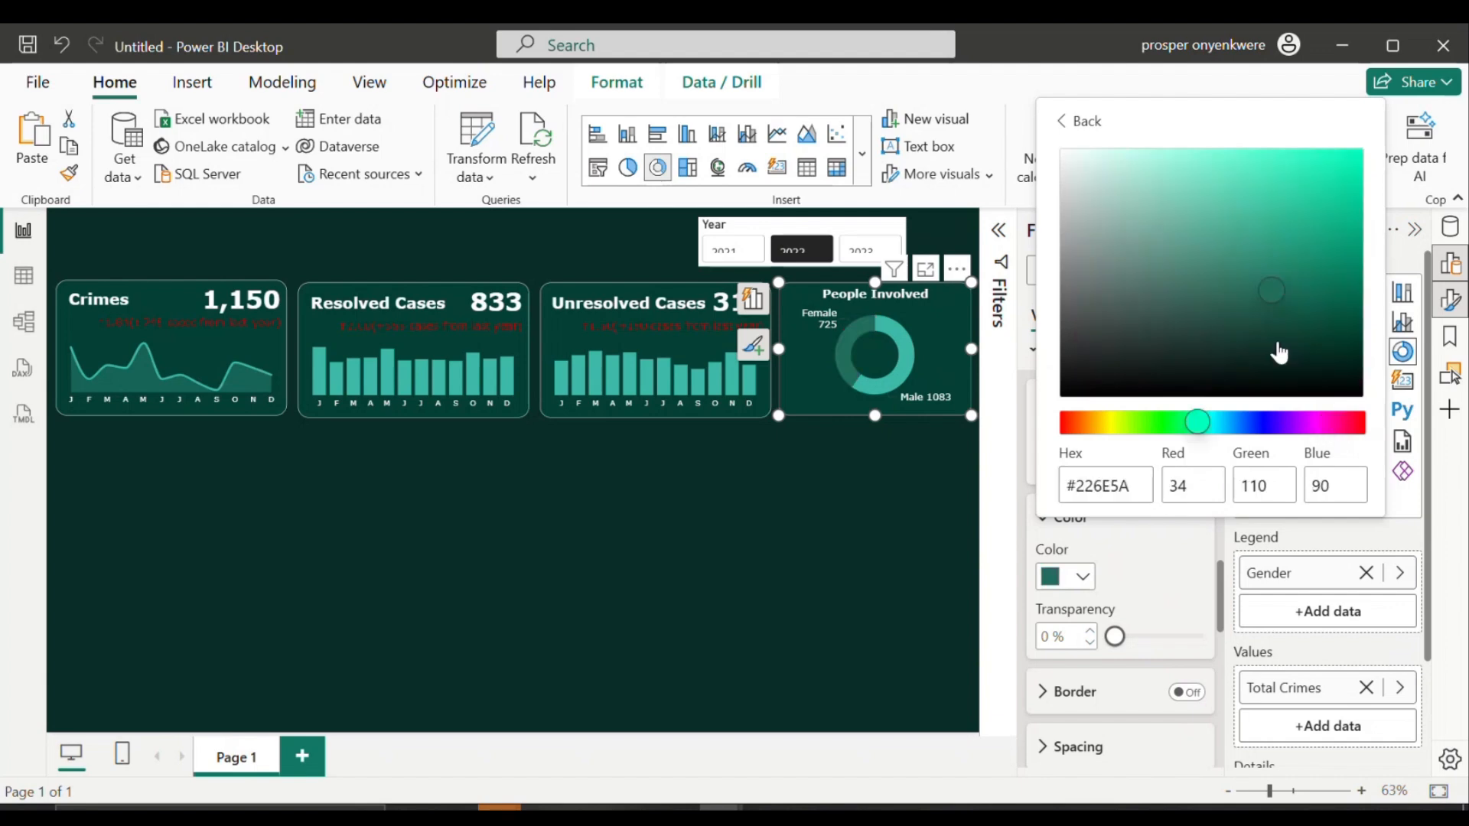
left_click(1282, 352)
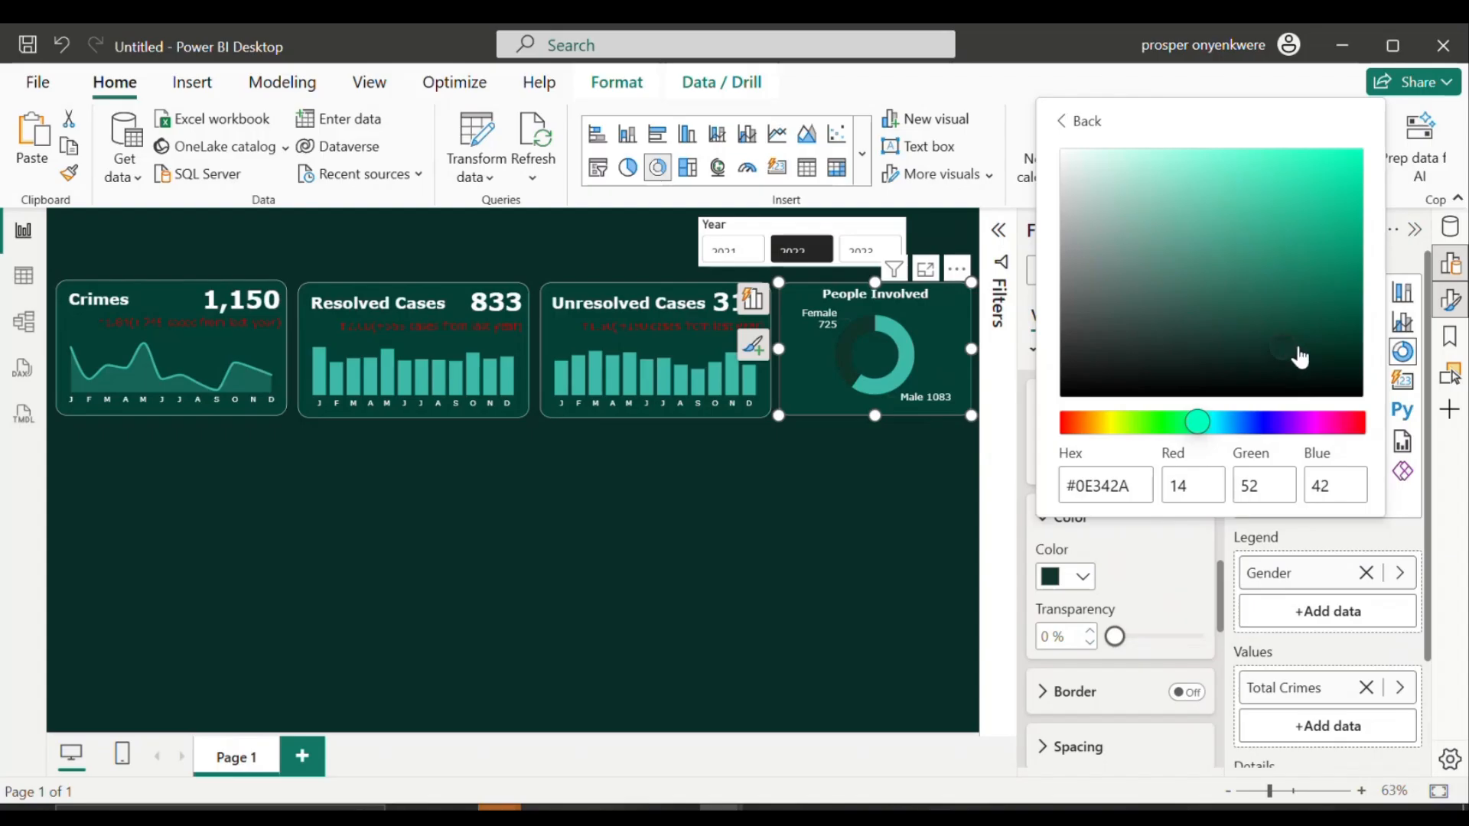
left_click(1261, 342)
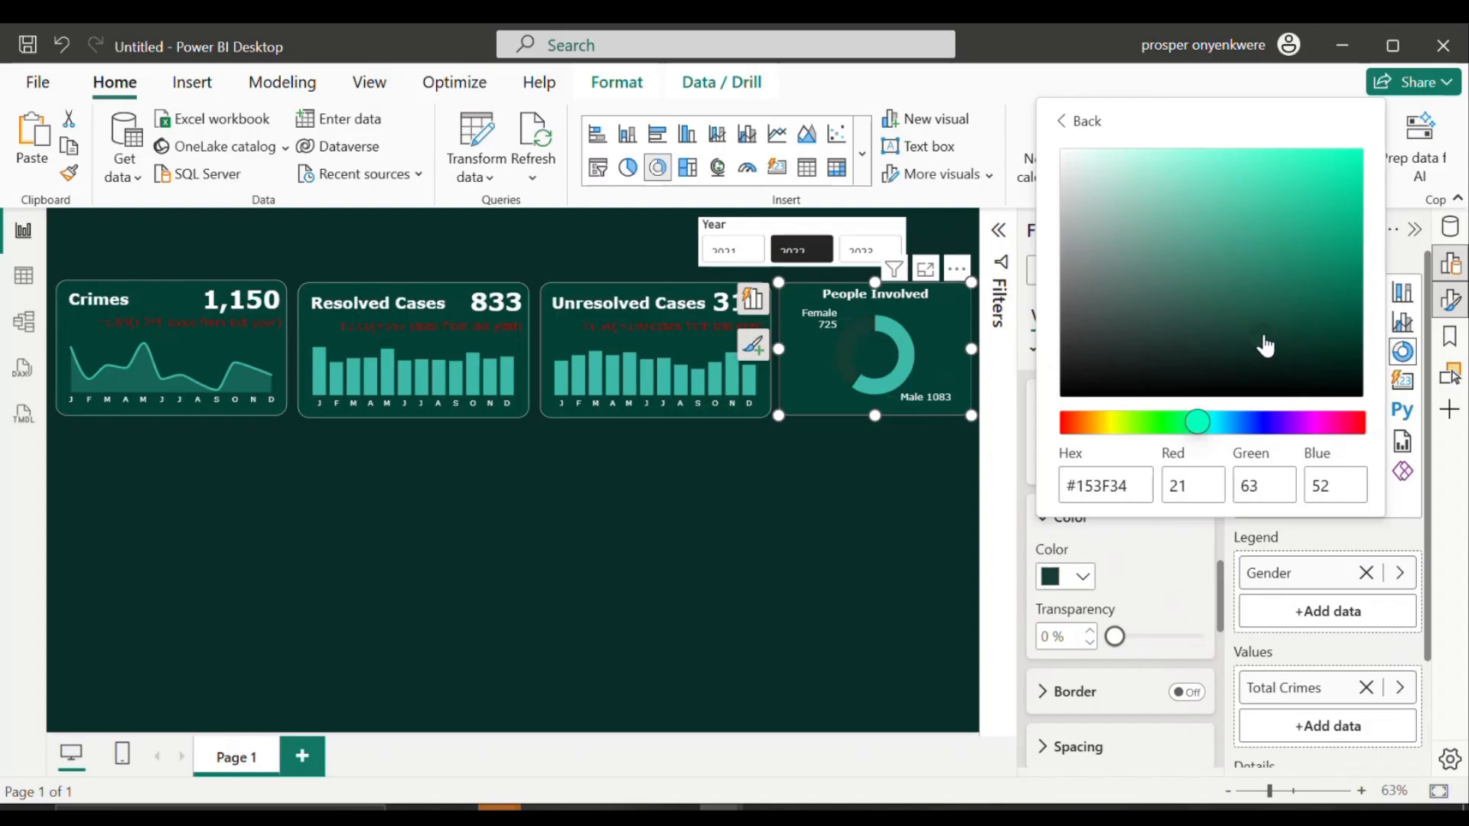
left_click(1303, 358)
left_click(1314, 376)
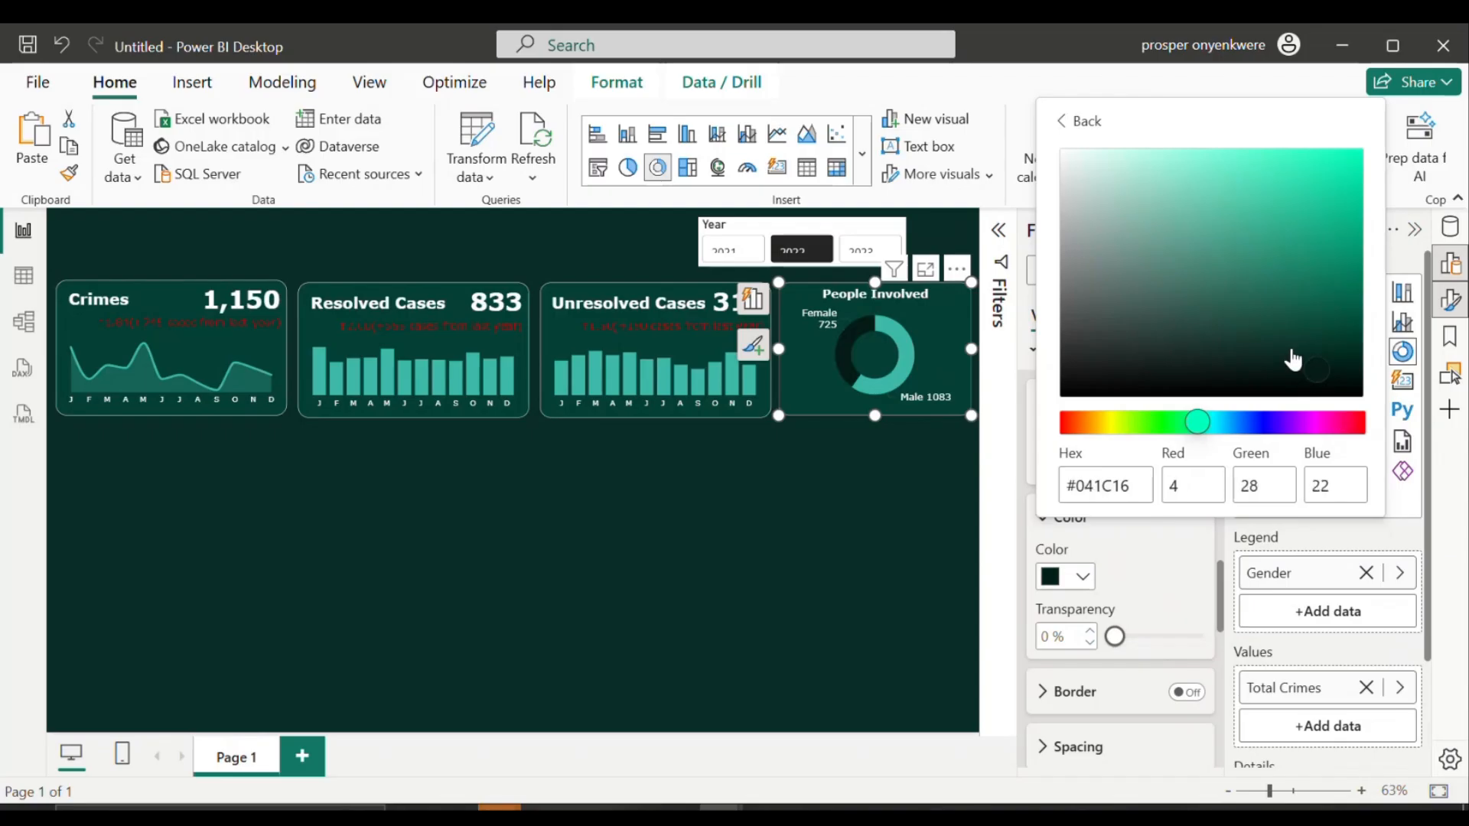
left_click(1308, 359)
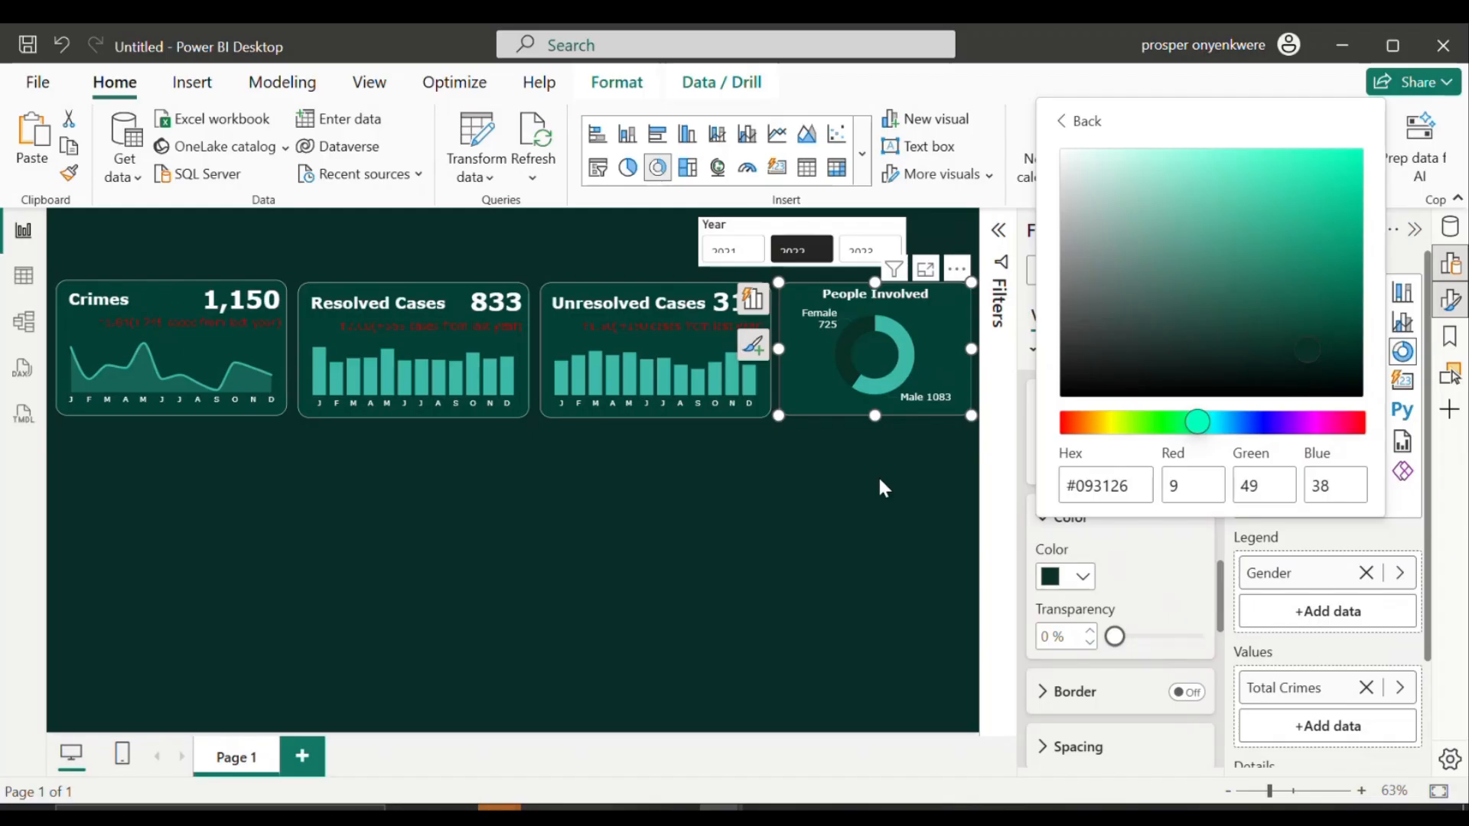
left_click(907, 449)
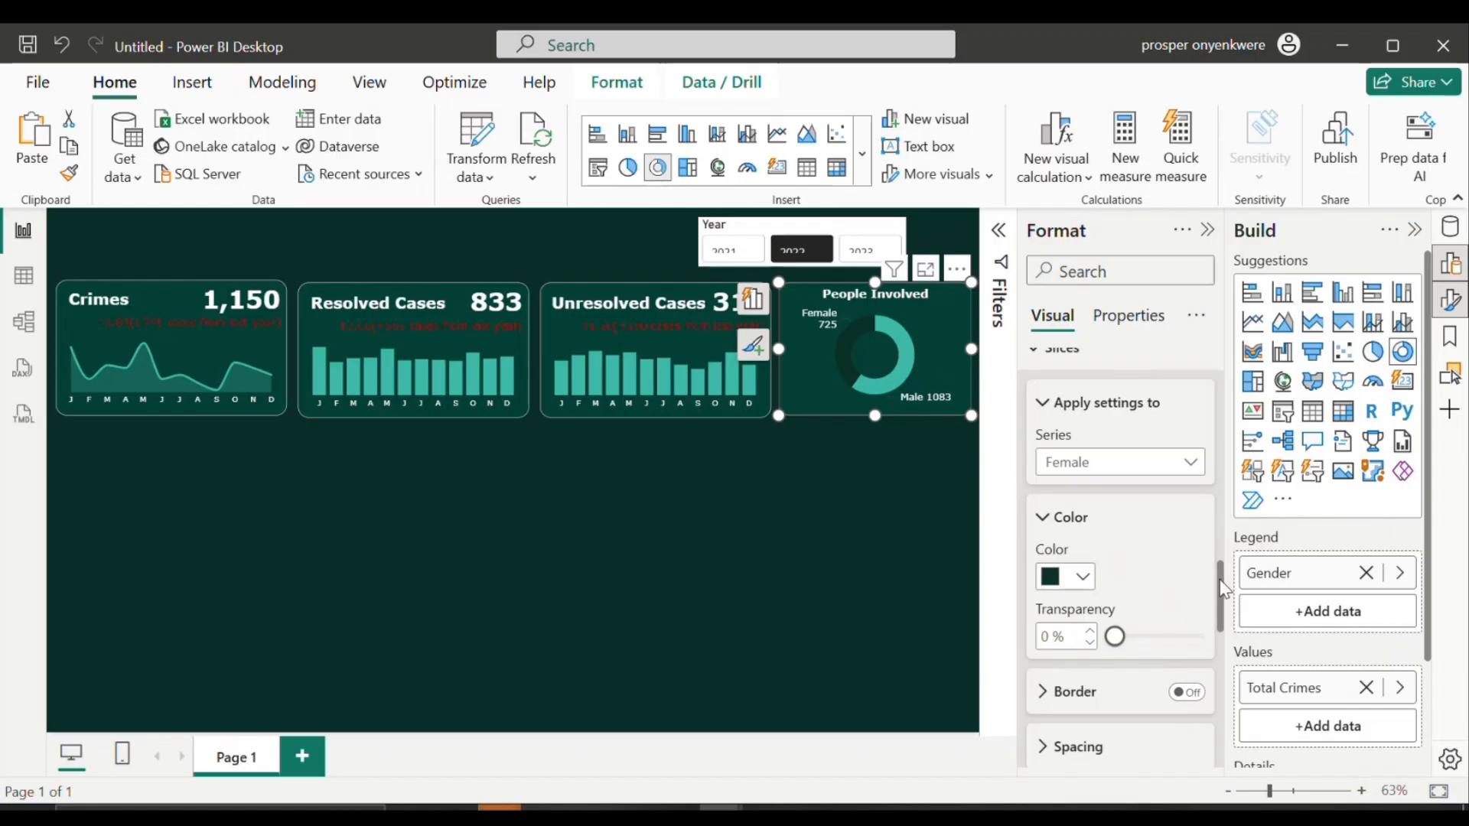
Step: Look through the donut chart's remaining format options down to its rotation setting
left_click_drag(1220, 580, 1228, 732)
left_click(1100, 753)
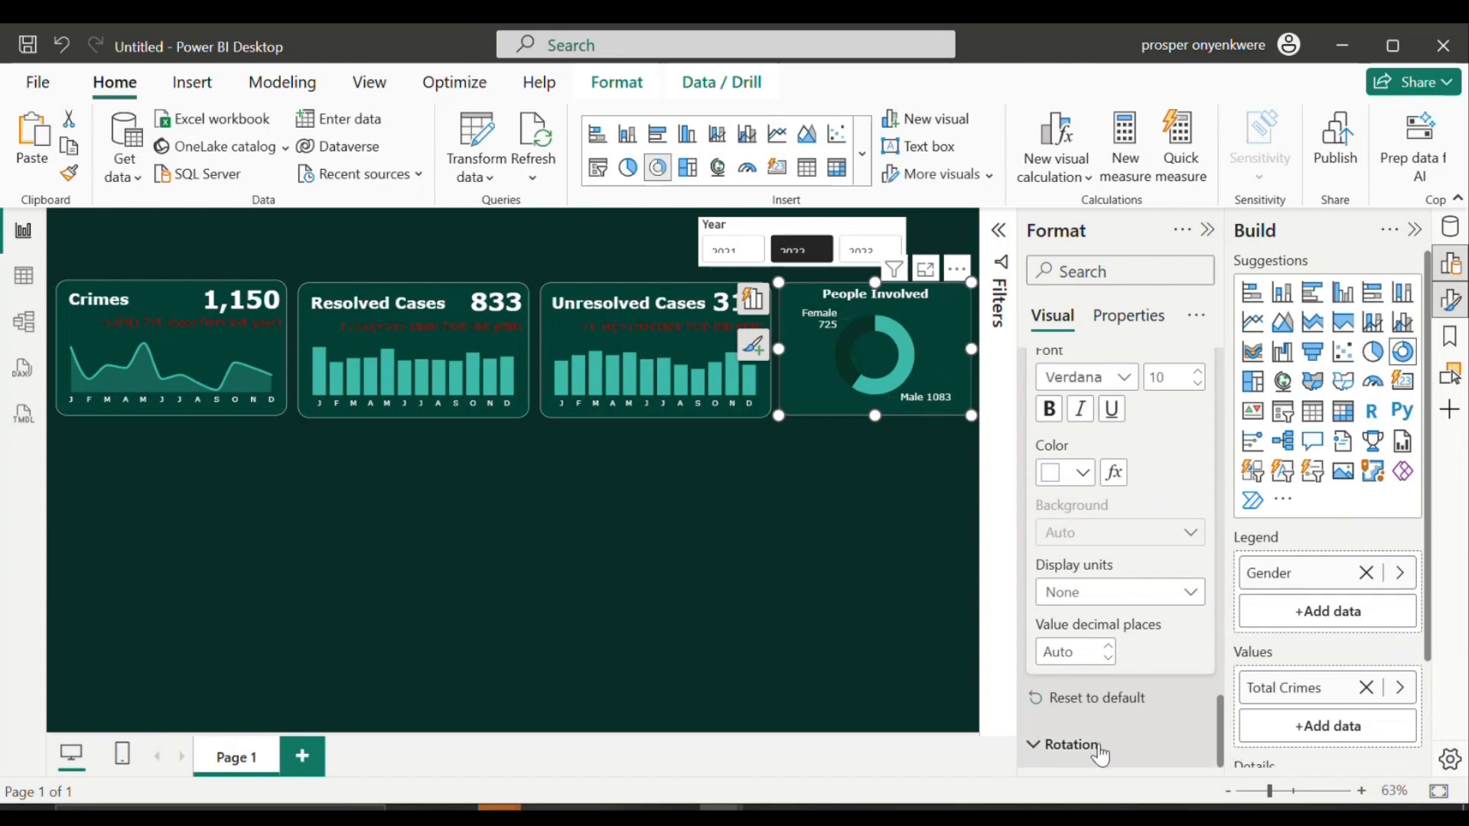
scroll(1223, 703, "down", 3)
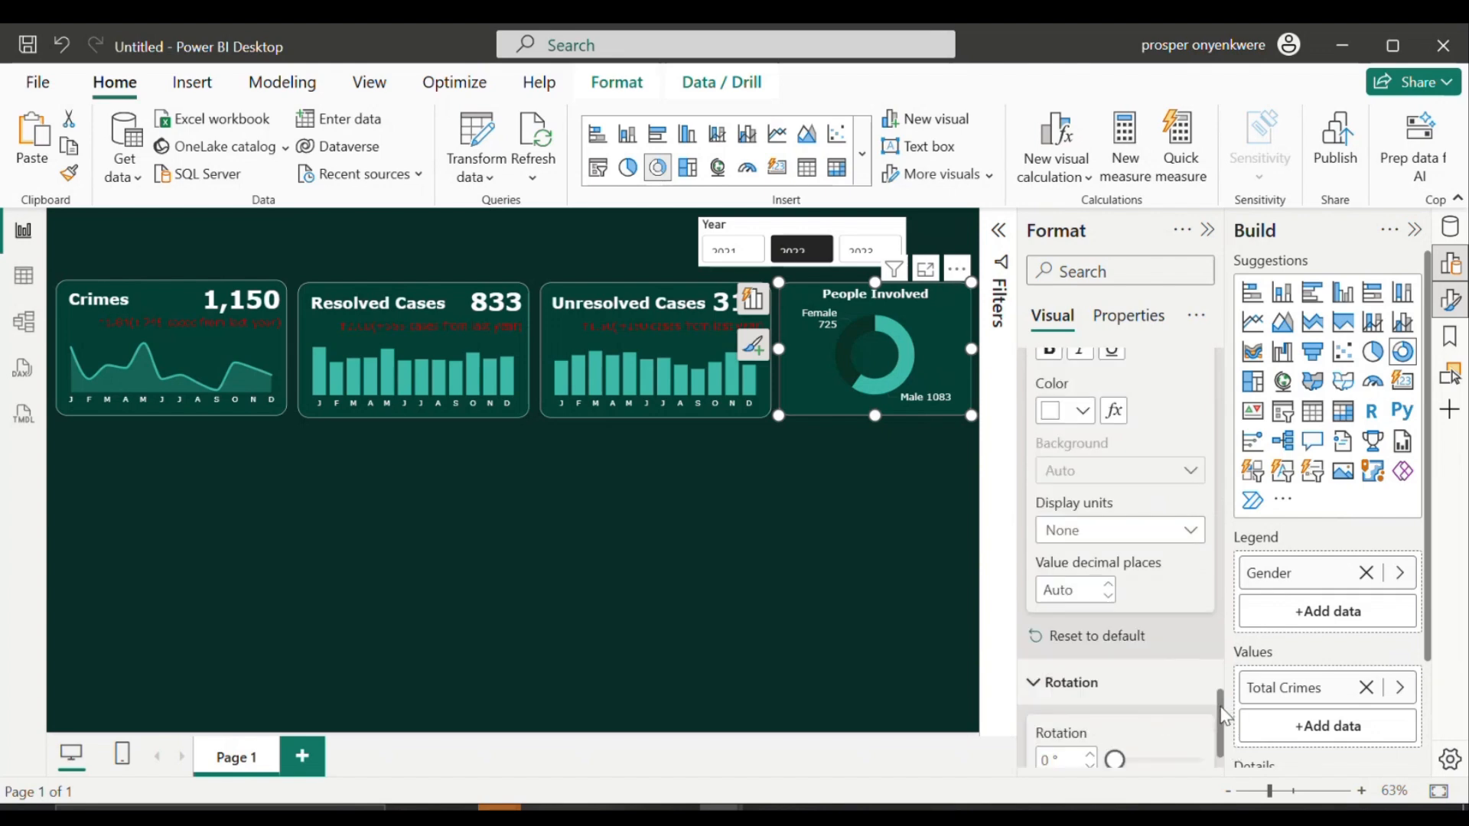
left_click(845, 564)
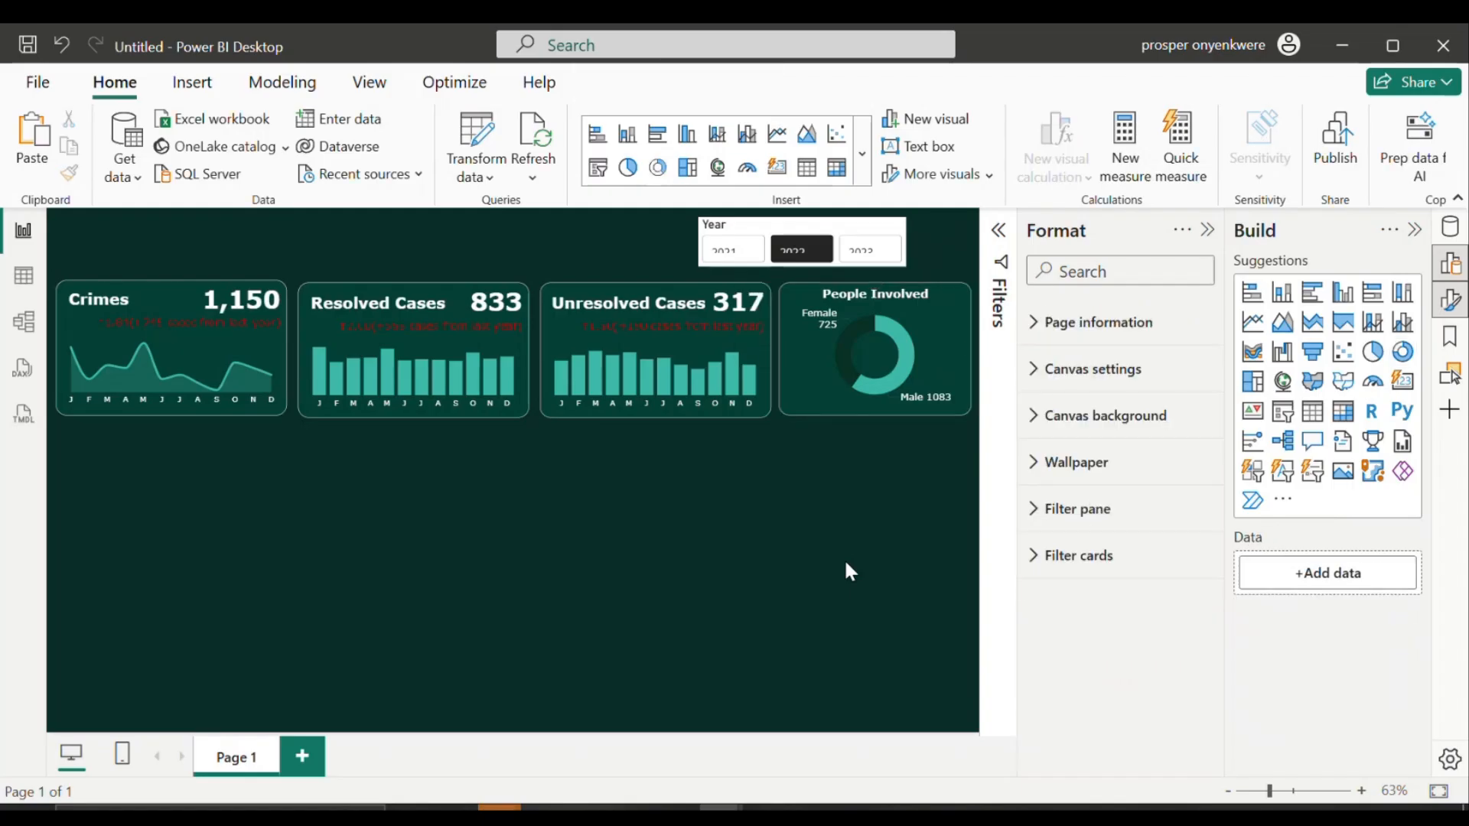
Step: Review the finished dashboard in the Tactical Crimes Dataset2 report and return to the untitled report
mouse_move(719, 807)
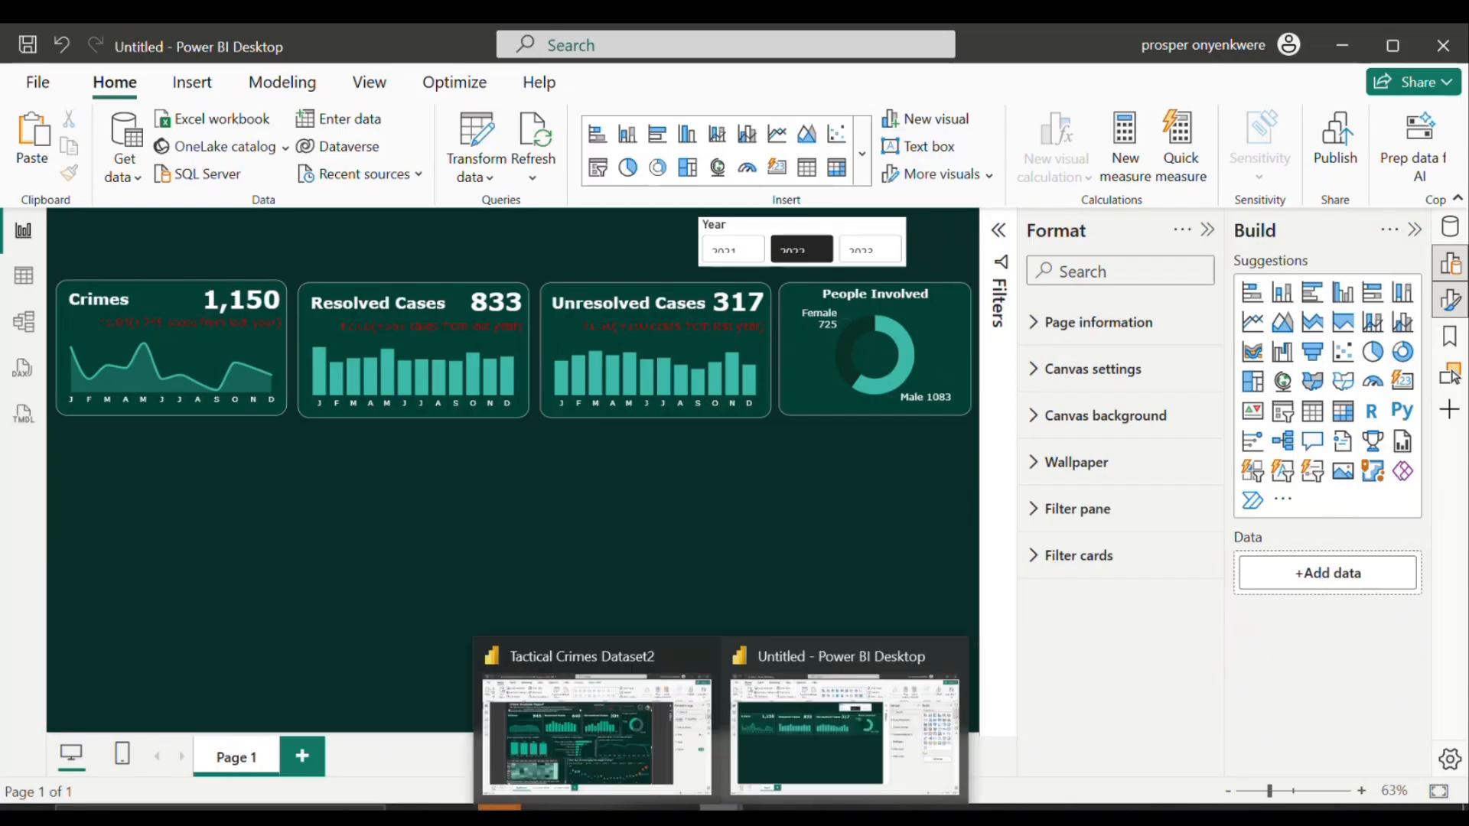
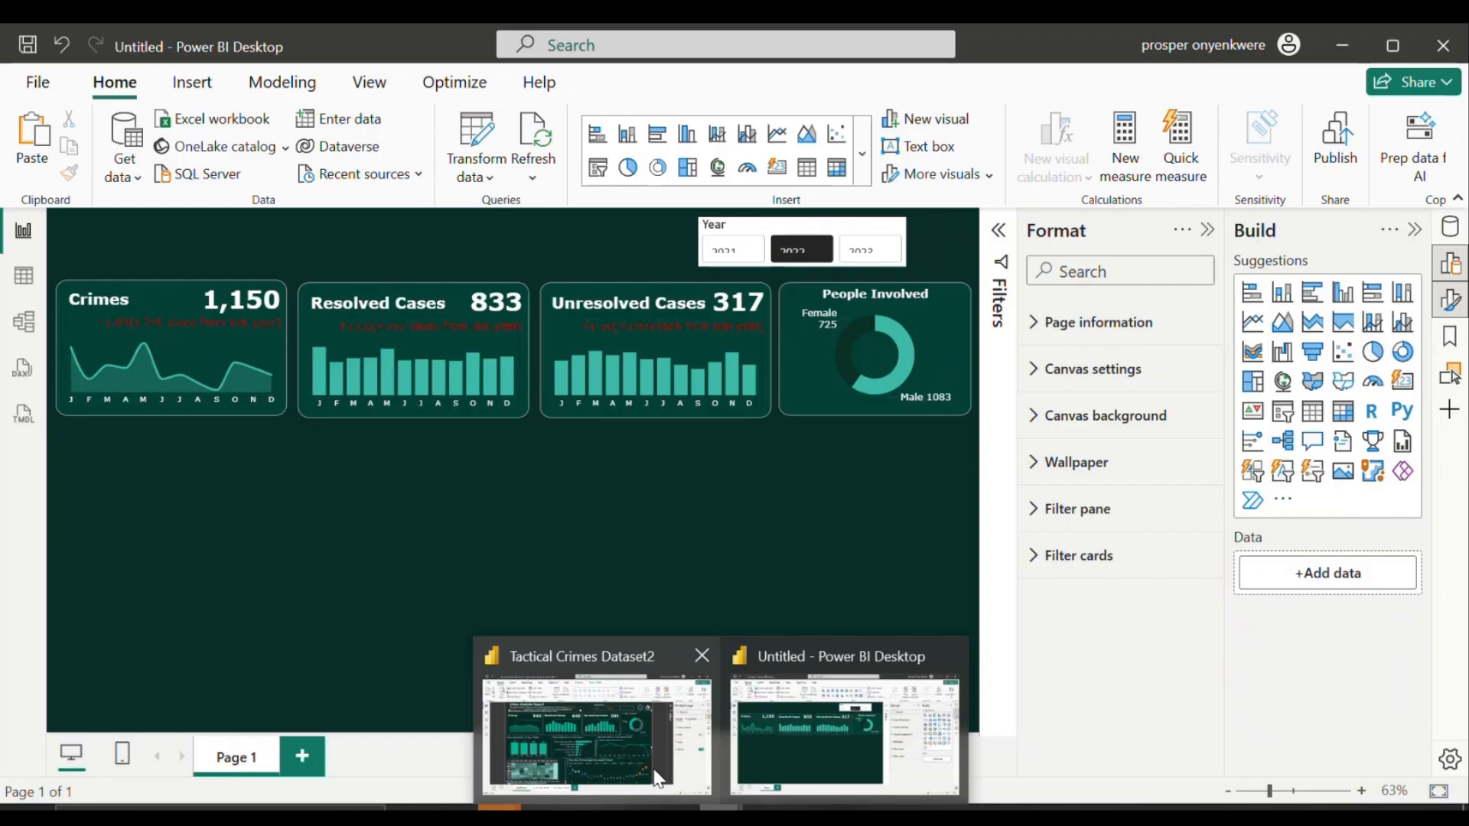
left_click(656, 778)
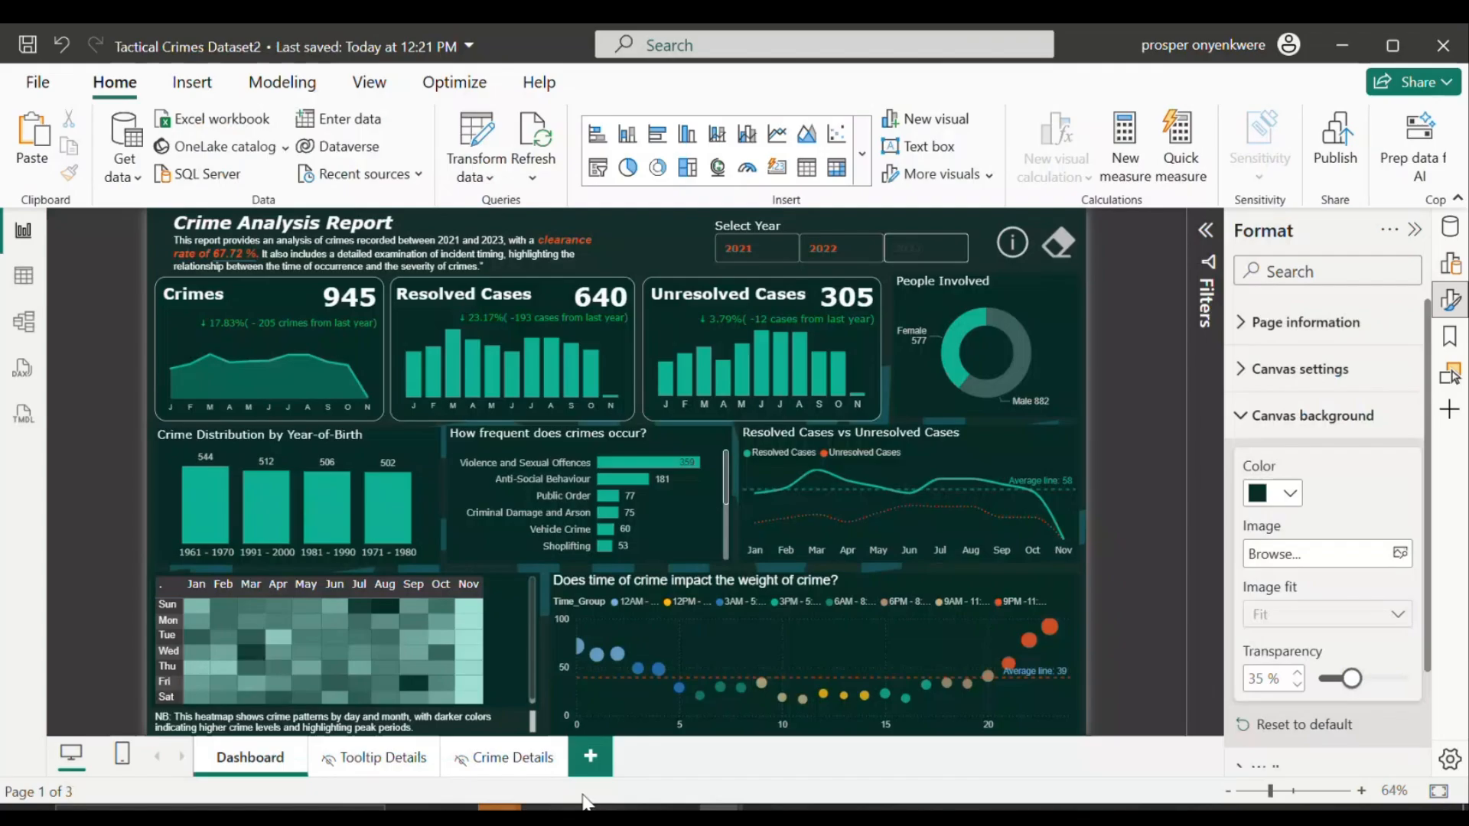
mouse_move(757, 768)
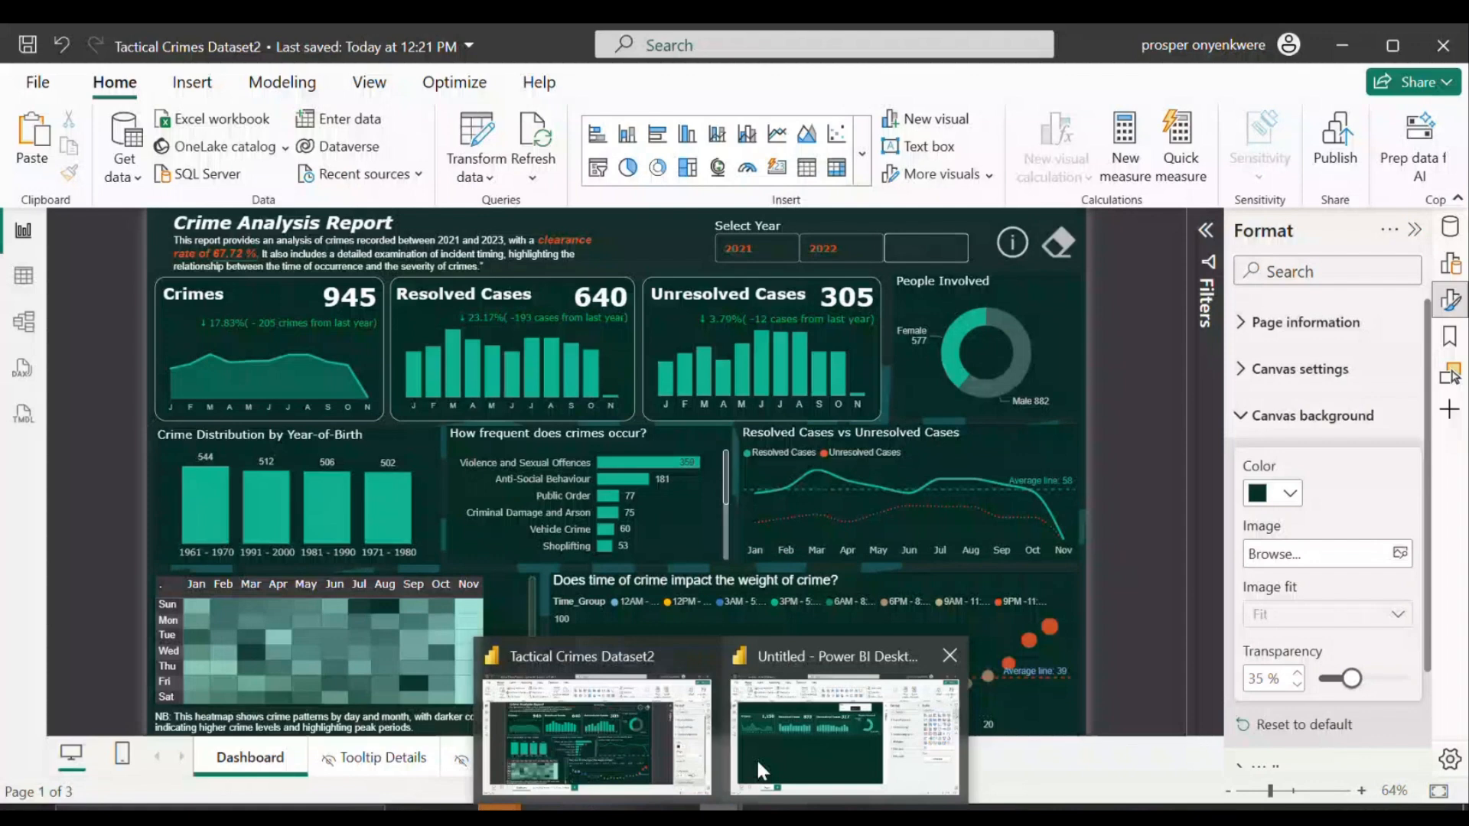
left_click(757, 763)
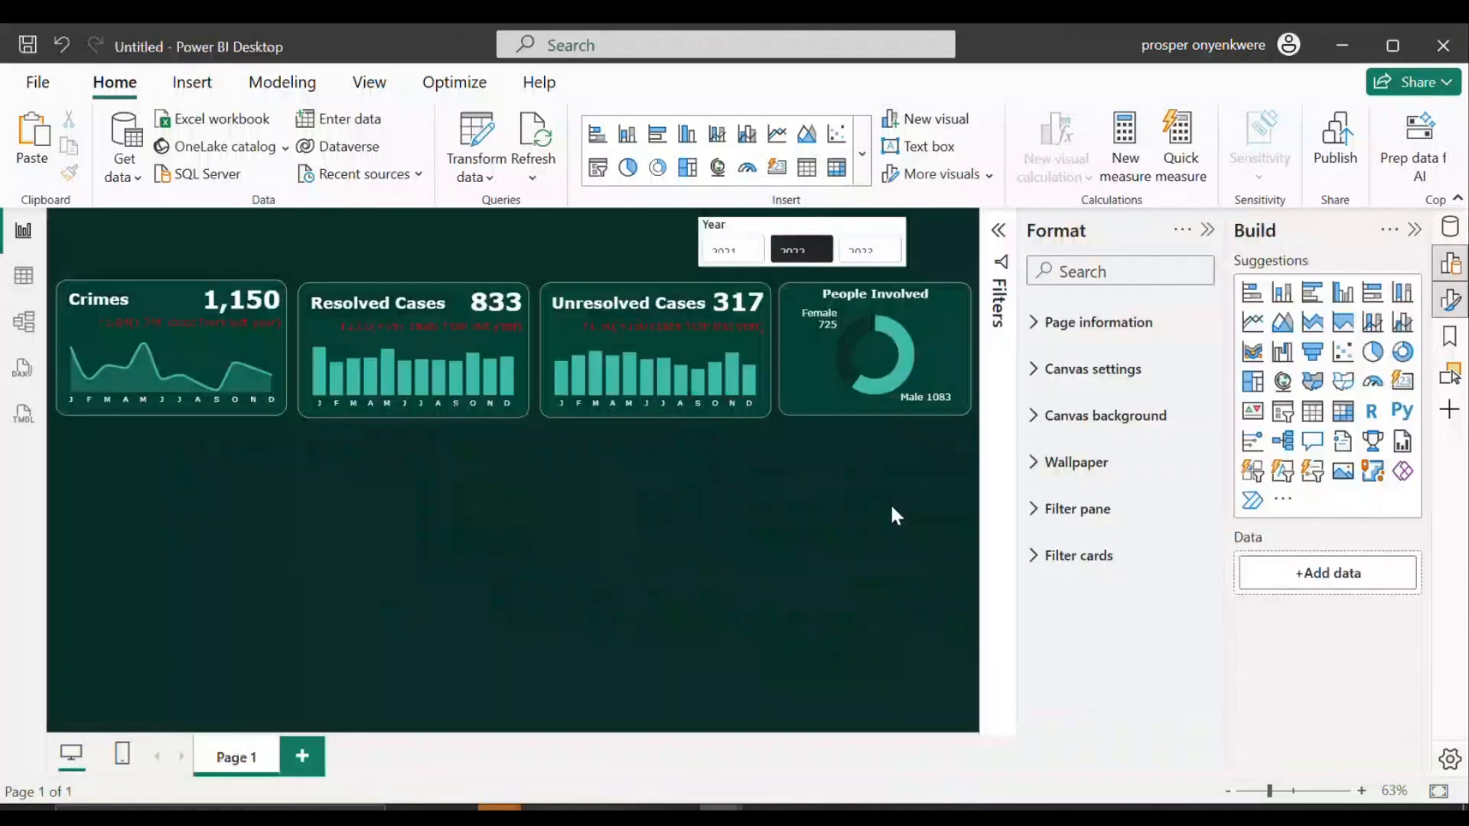
Step: Shift the Resolved Cases and Unresolved Cases charts and their heading text boxes slightly left to tighten the card spacing
left_click(310, 411)
left_click(563, 411)
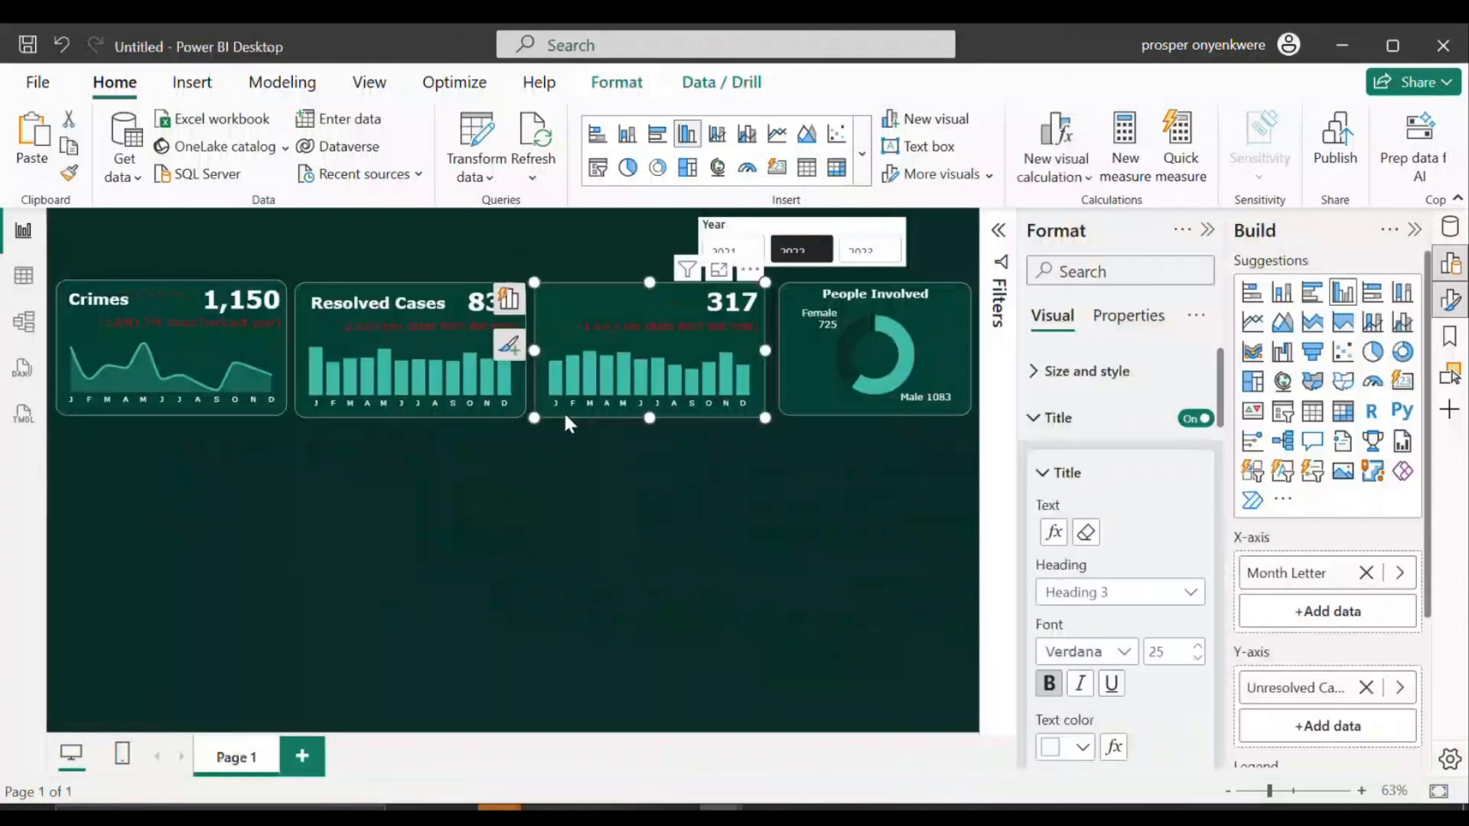
left_click(449, 299)
left_click_drag(446, 291, 441, 290)
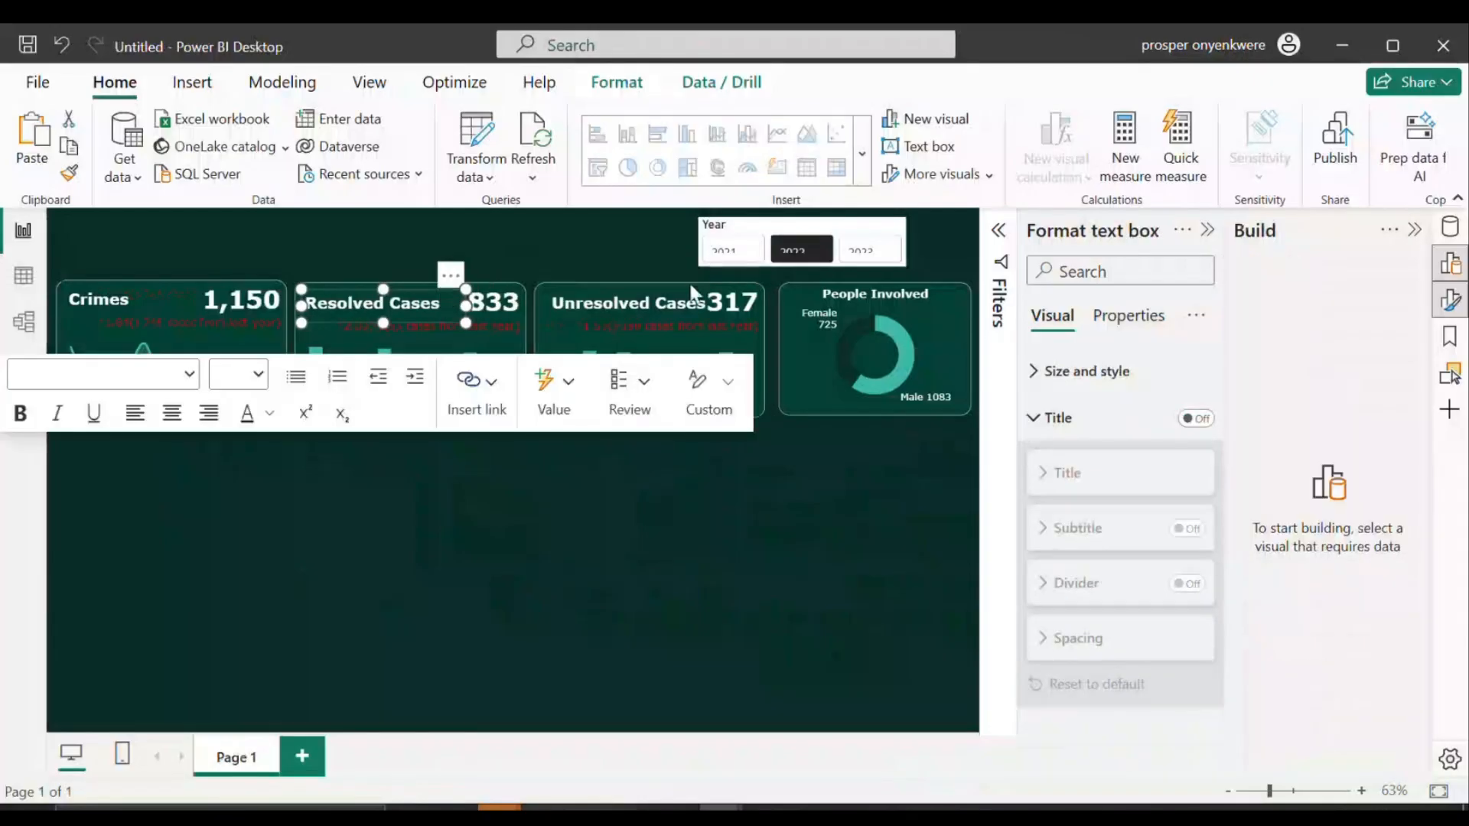
left_click(710, 321)
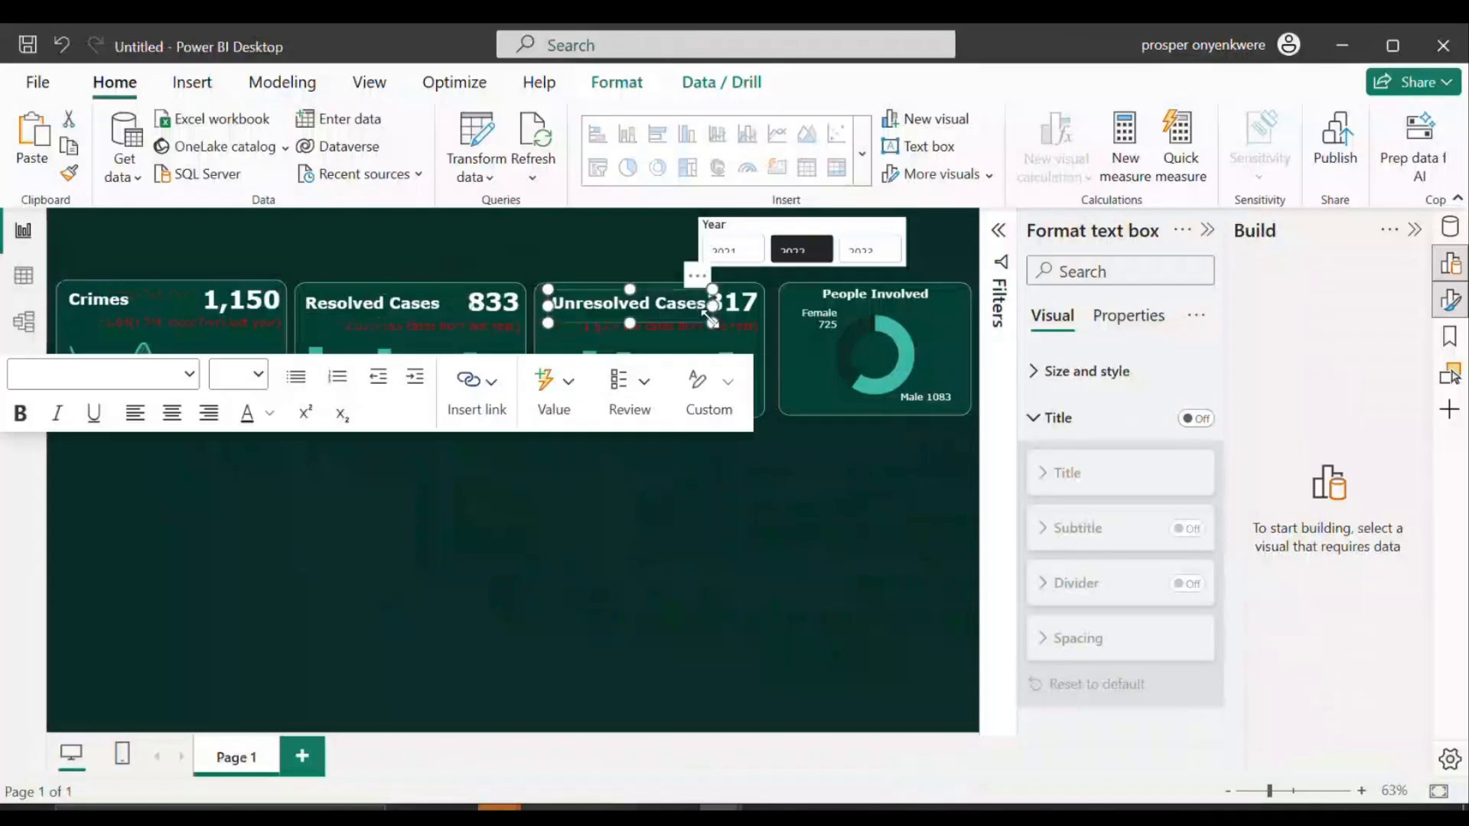
key("Left")
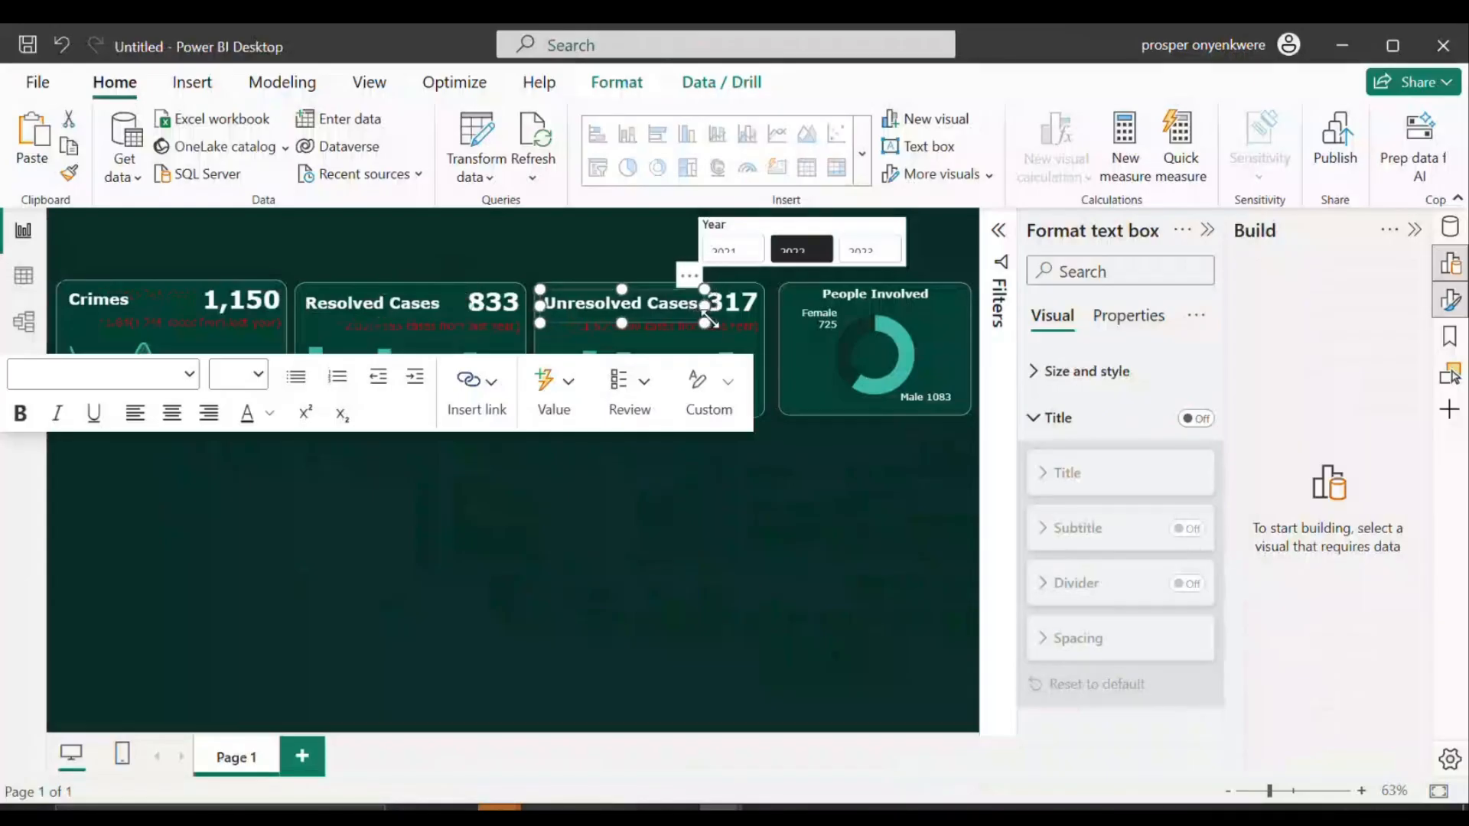
Step: Enlarge the People Involved donut chart toward the Unresolved Cases card to narrow the gap and align their lower edges
left_click(782, 402)
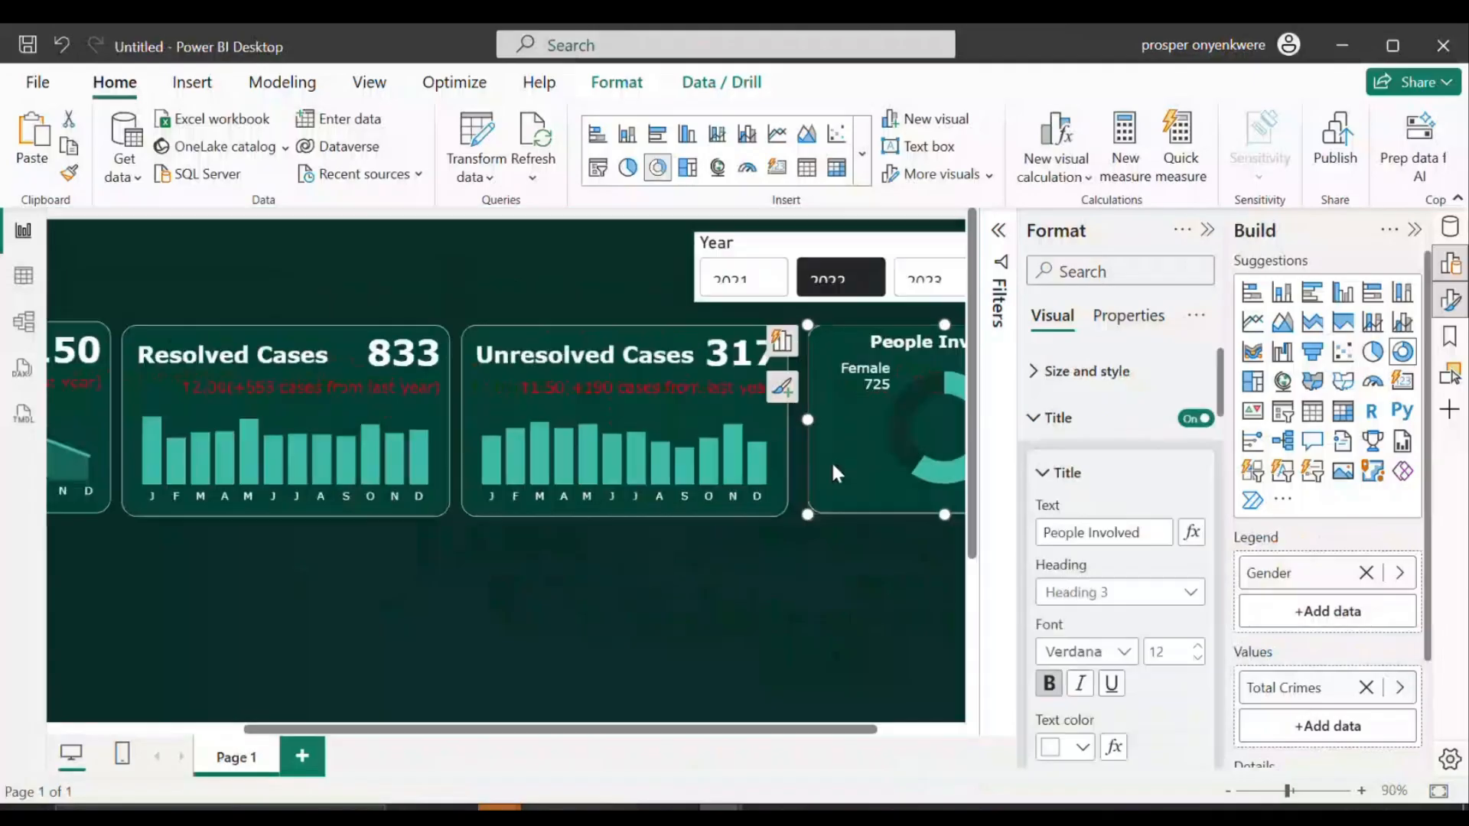
left_click(796, 520)
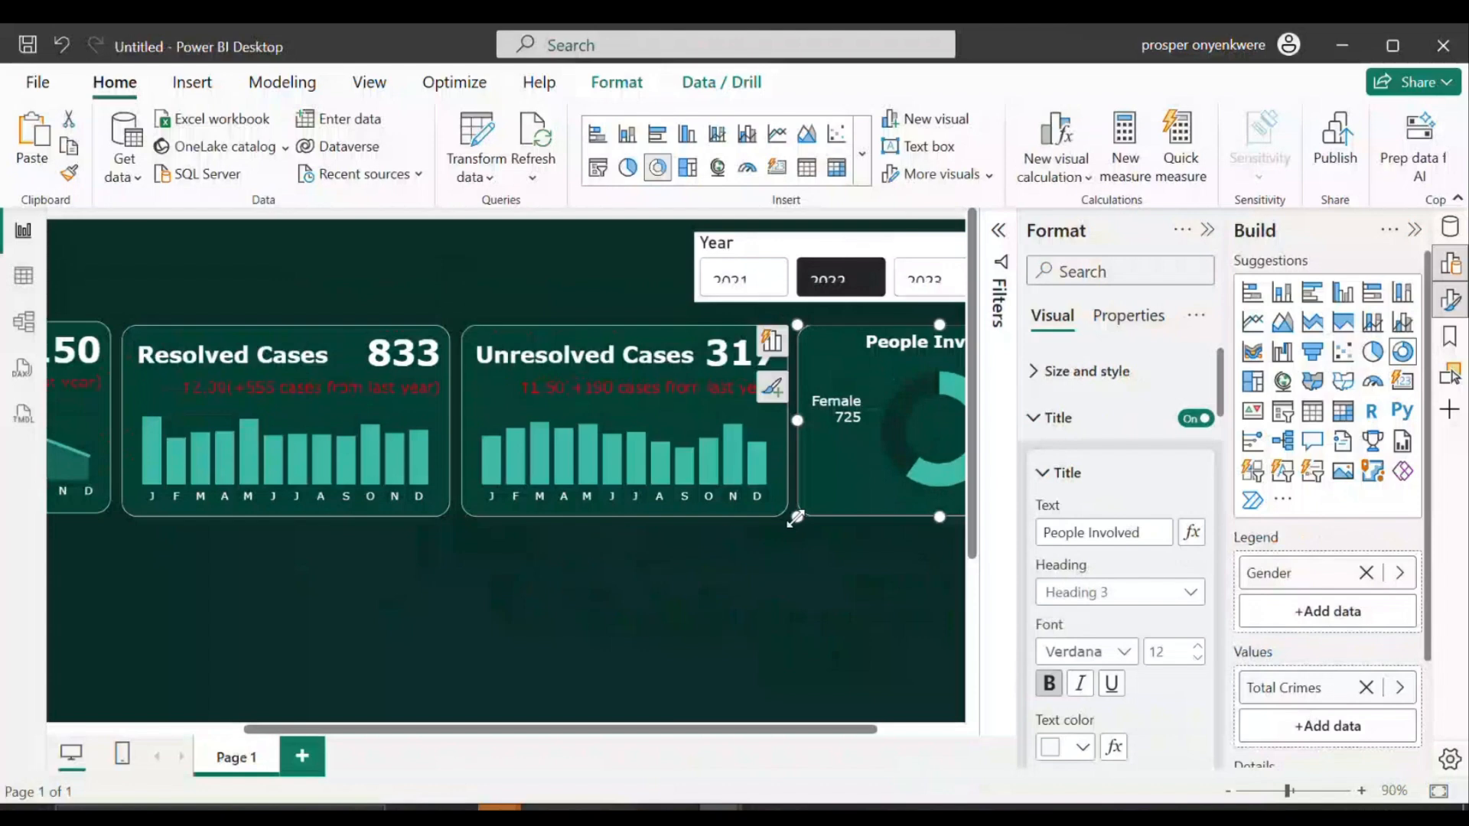
scroll(795, 519, "right", 2)
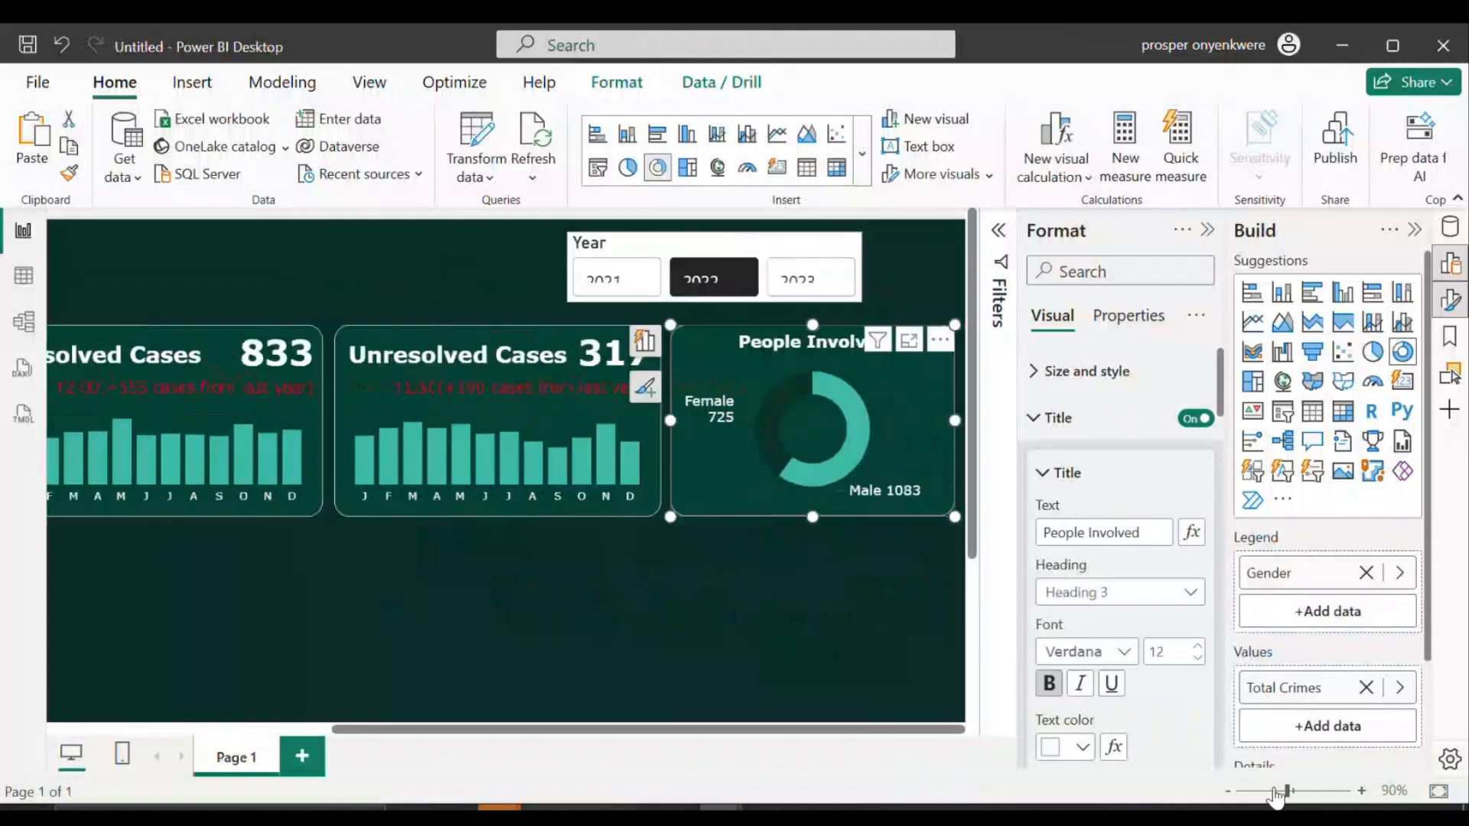
left_click_drag(1275, 790, 1264, 790)
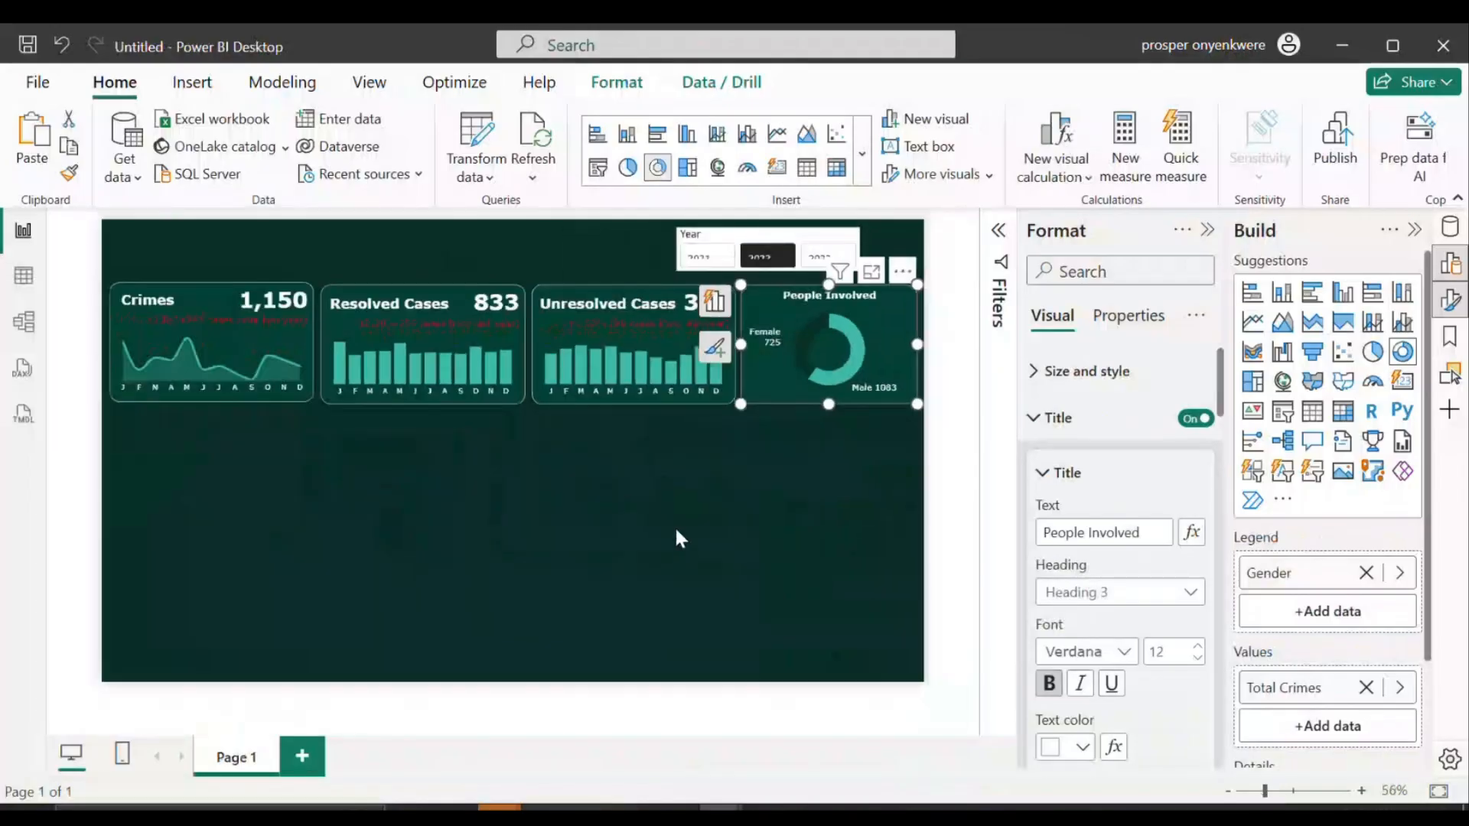
Step: Insert a clustered column chart of Total Crimes by Age Group below the Crimes card and enlarge it
left_click(675, 529)
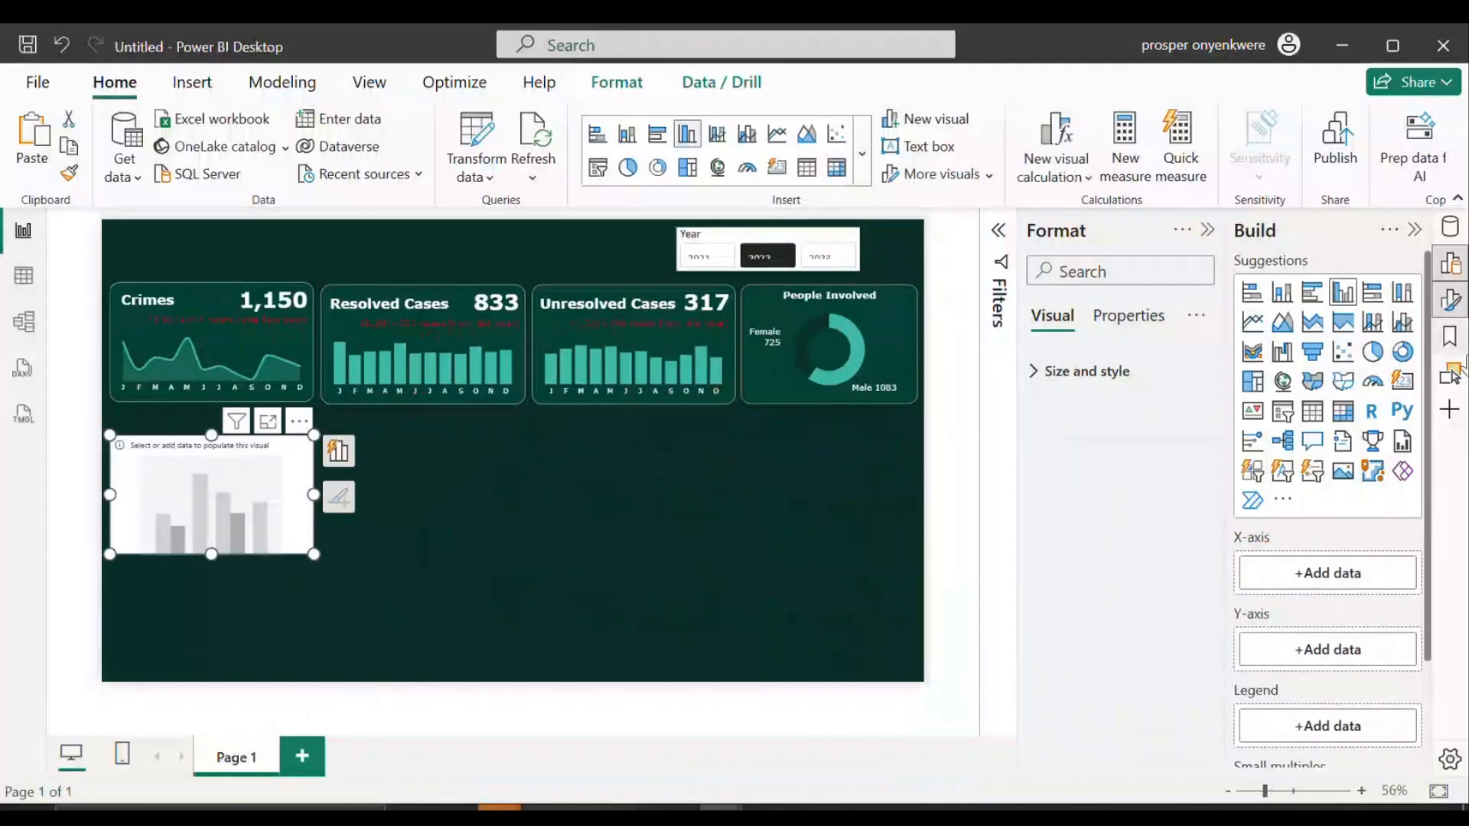
left_click(1450, 228)
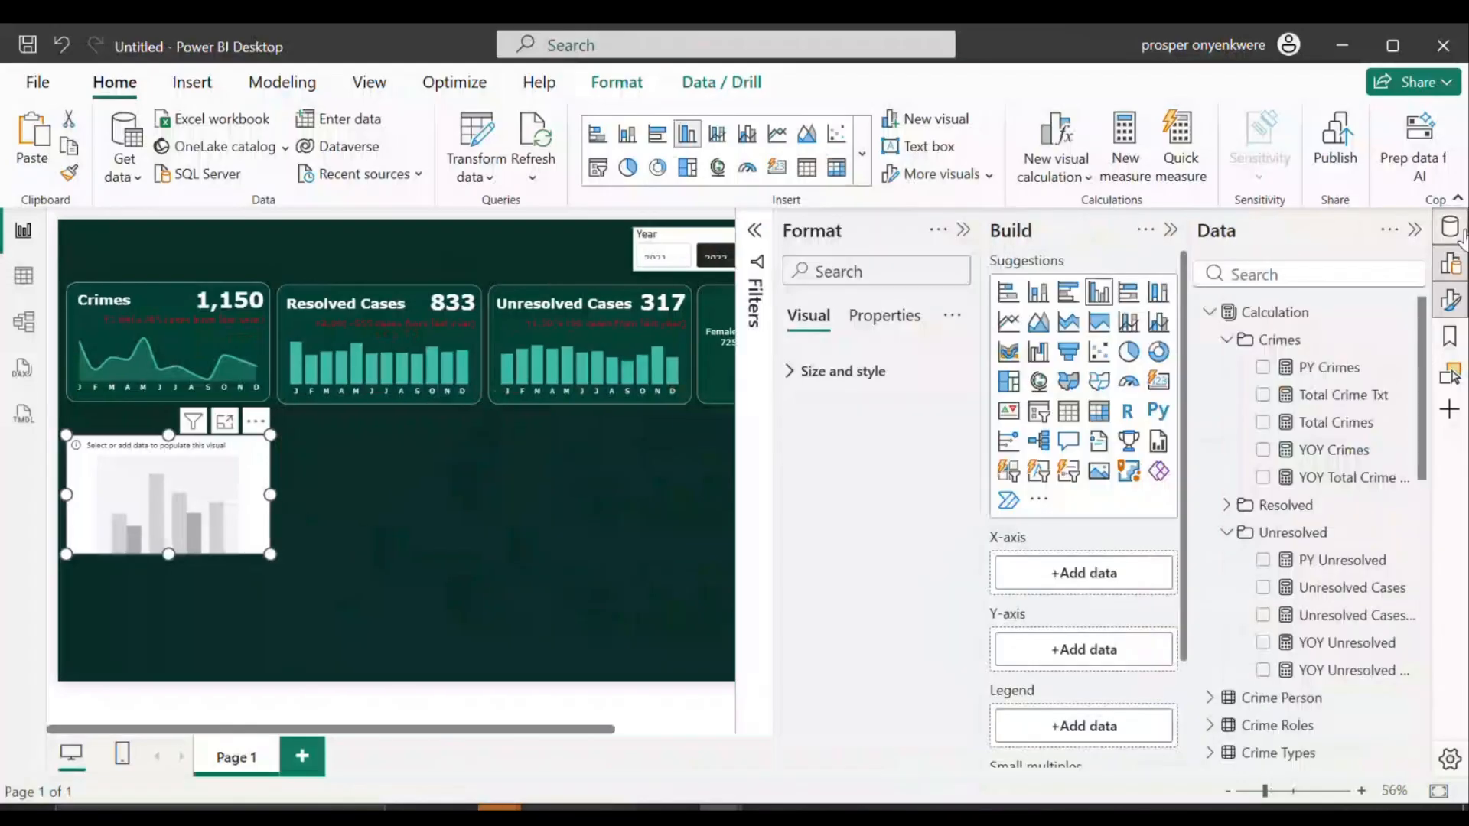
left_click(1304, 424)
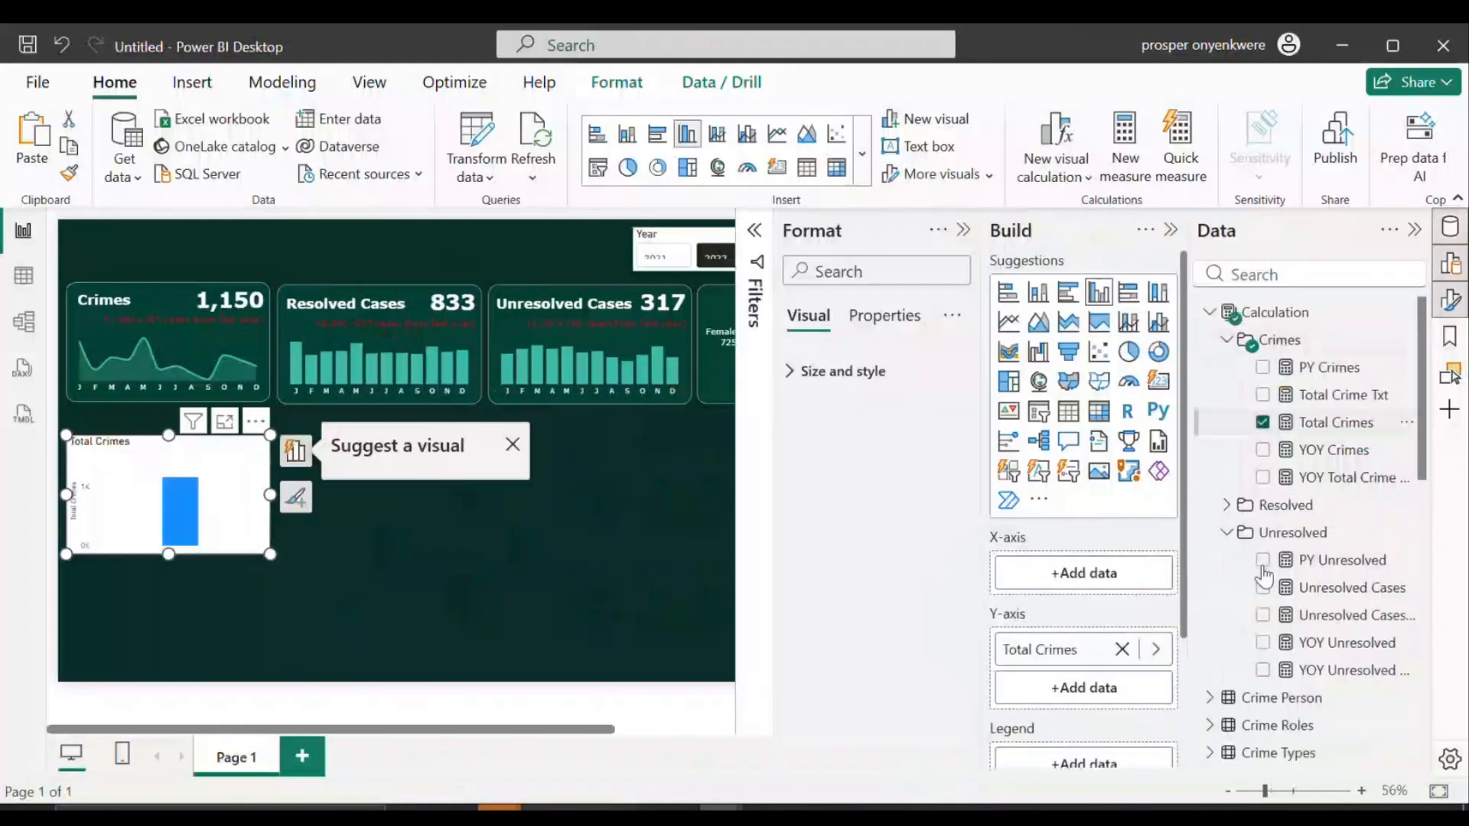
left_click_drag(1422, 463, 1461, 761)
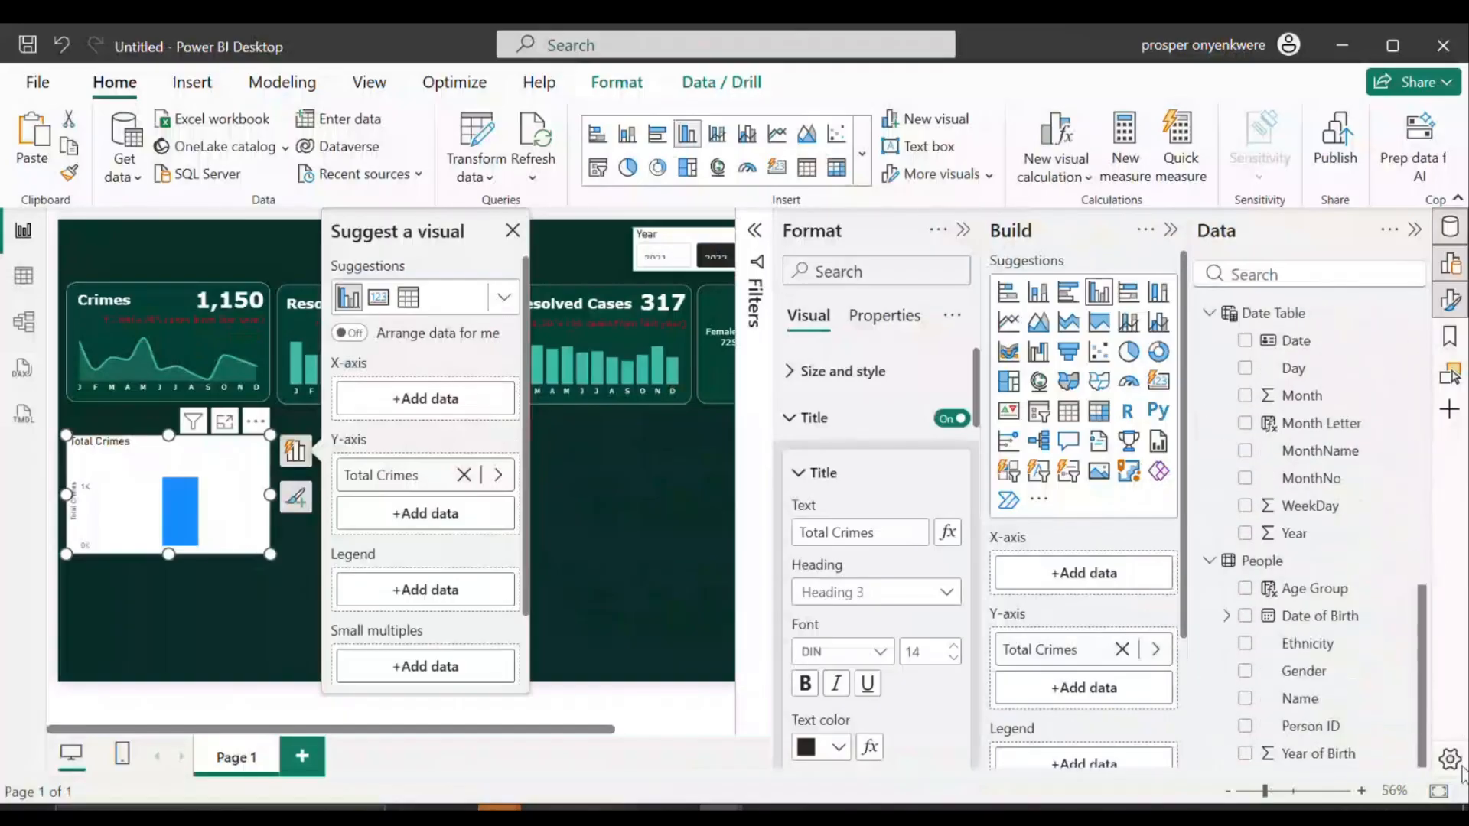
left_click(1245, 589)
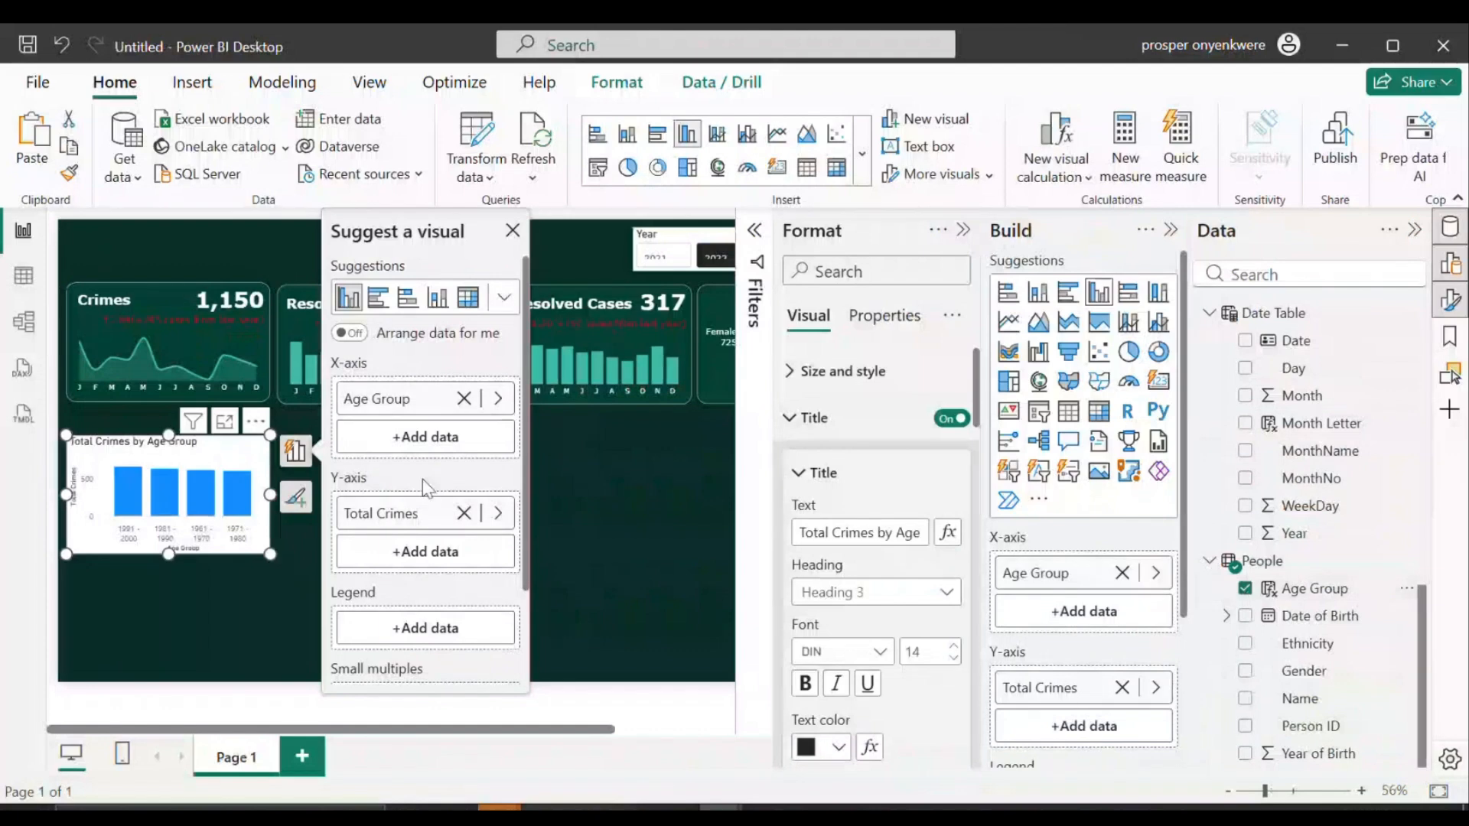
left_click_drag(273, 558, 364, 577)
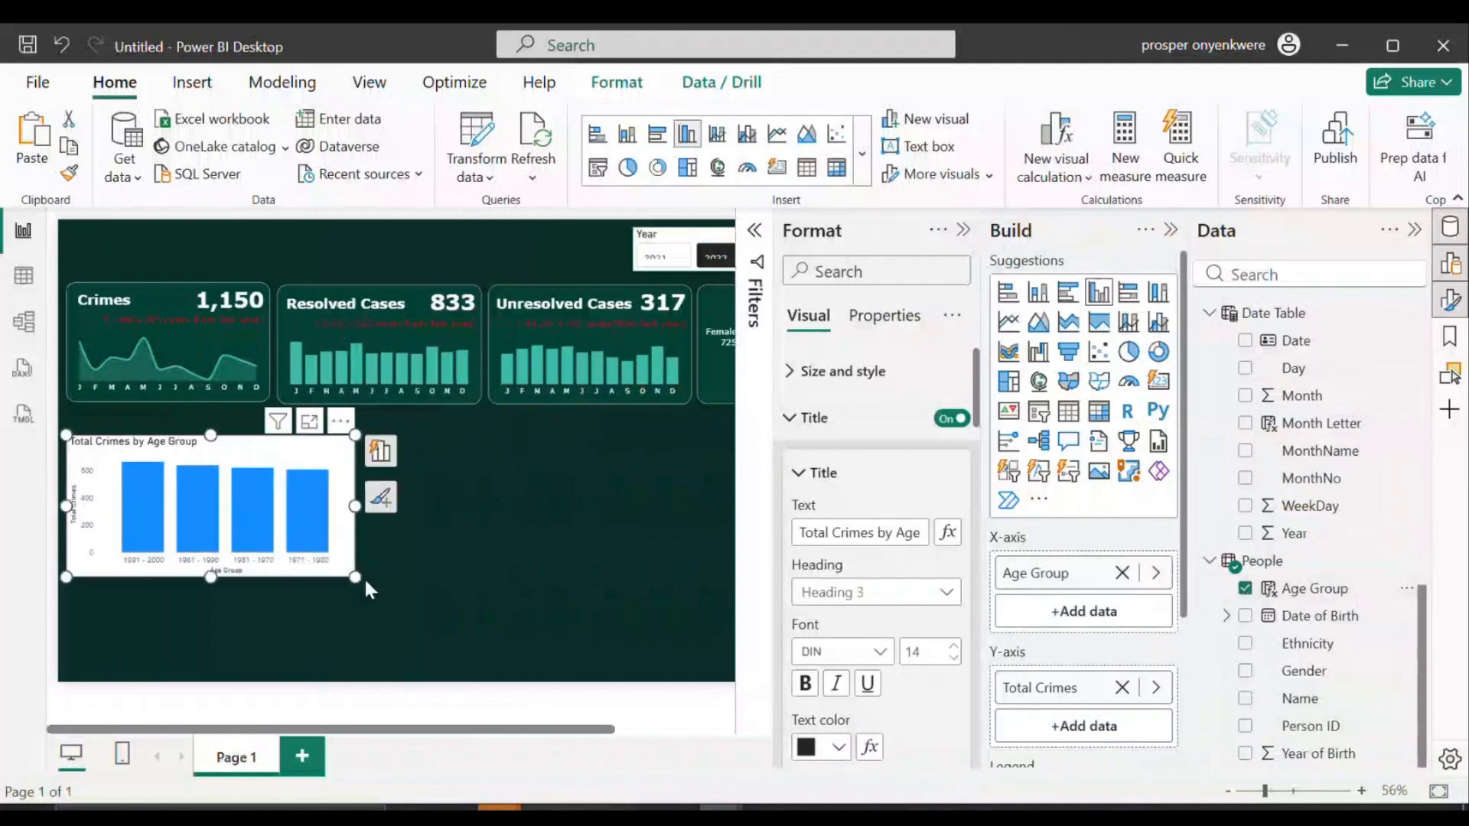
Step: Copy the Resolved Cases chart's formatting onto the Total Crimes by Age Group chart and enlarge that chart slightly
left_click(453, 396)
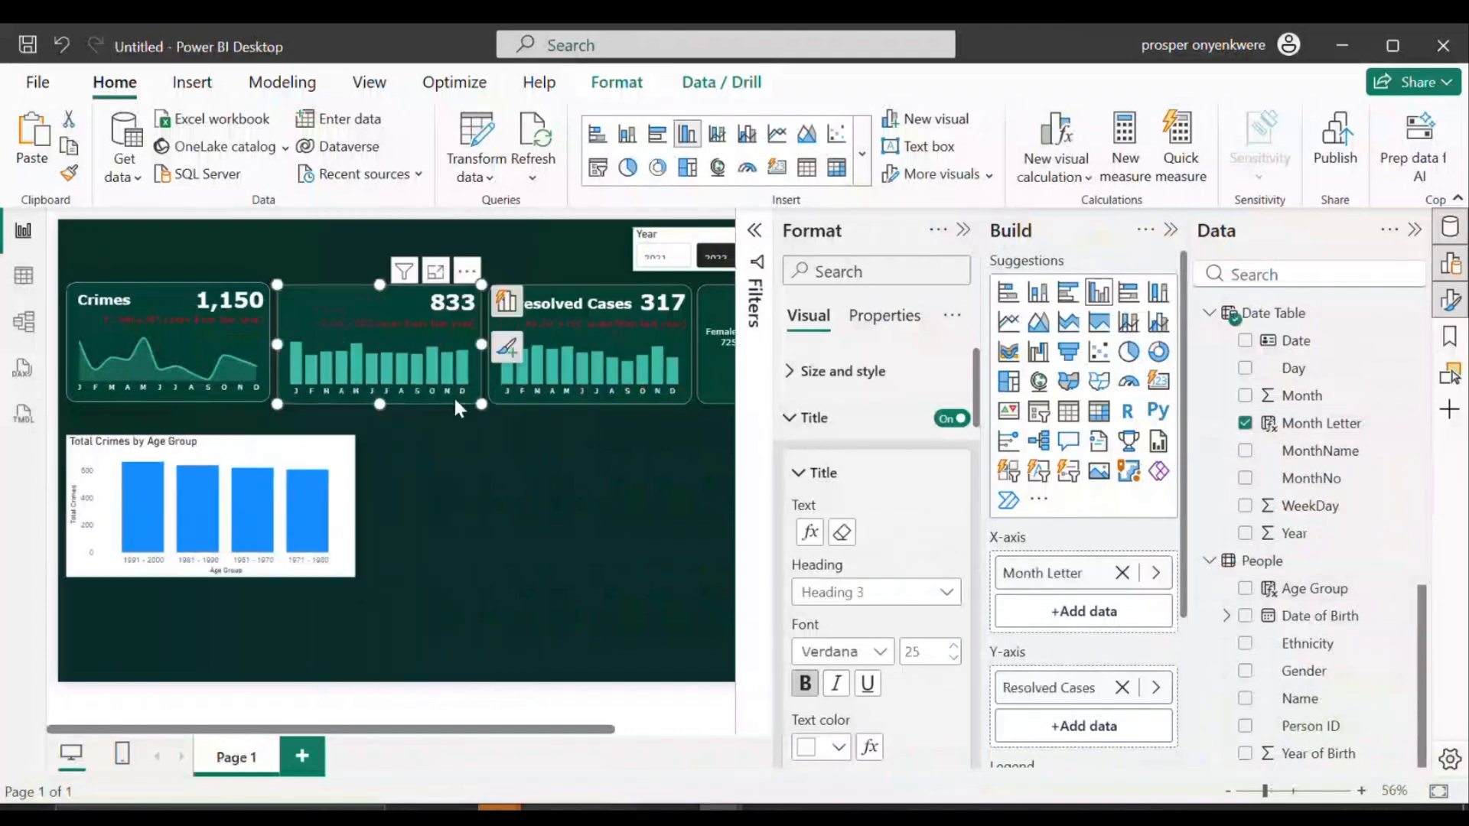
left_click(67, 178)
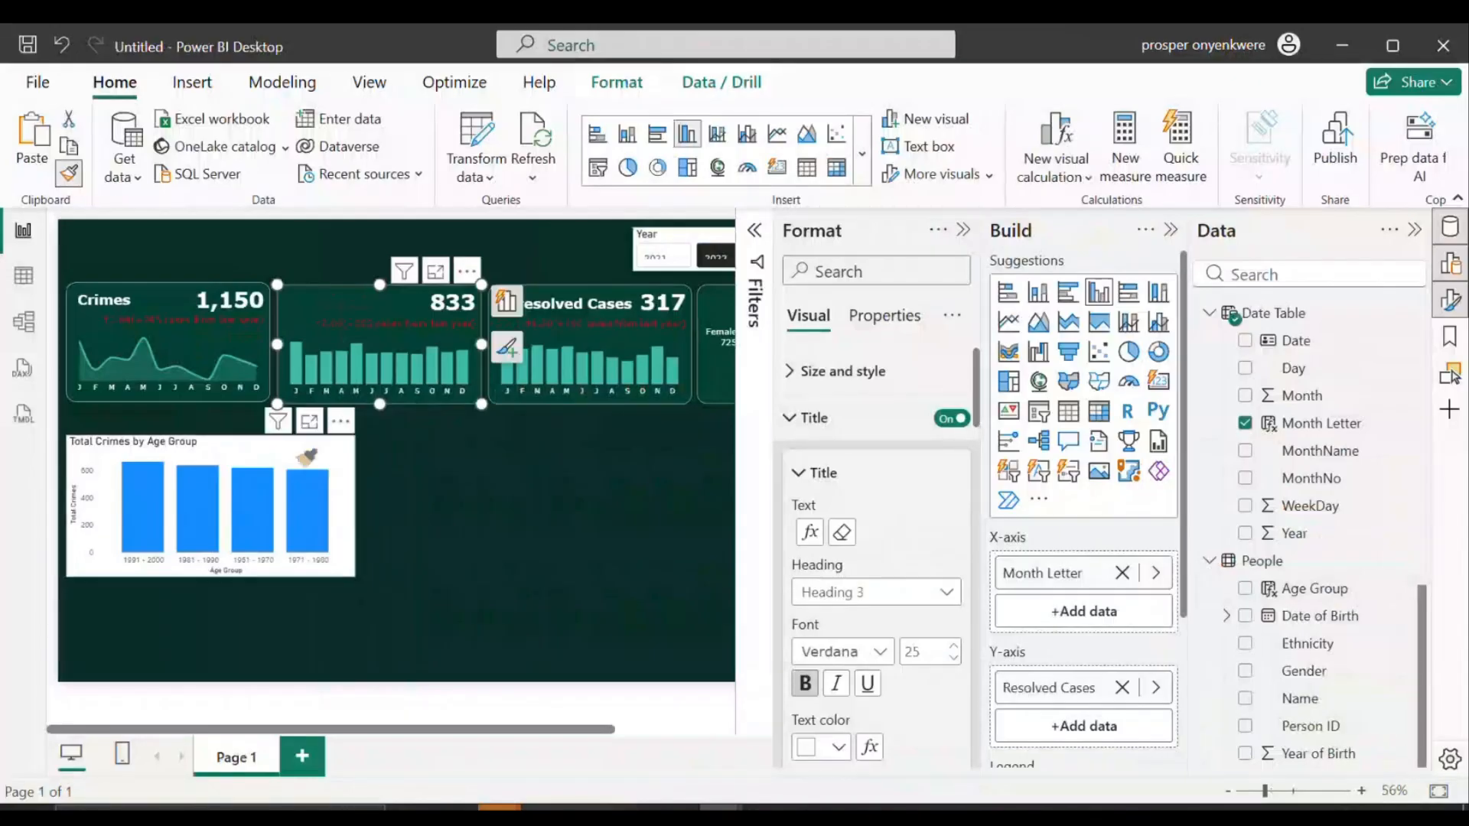
left_click(305, 459)
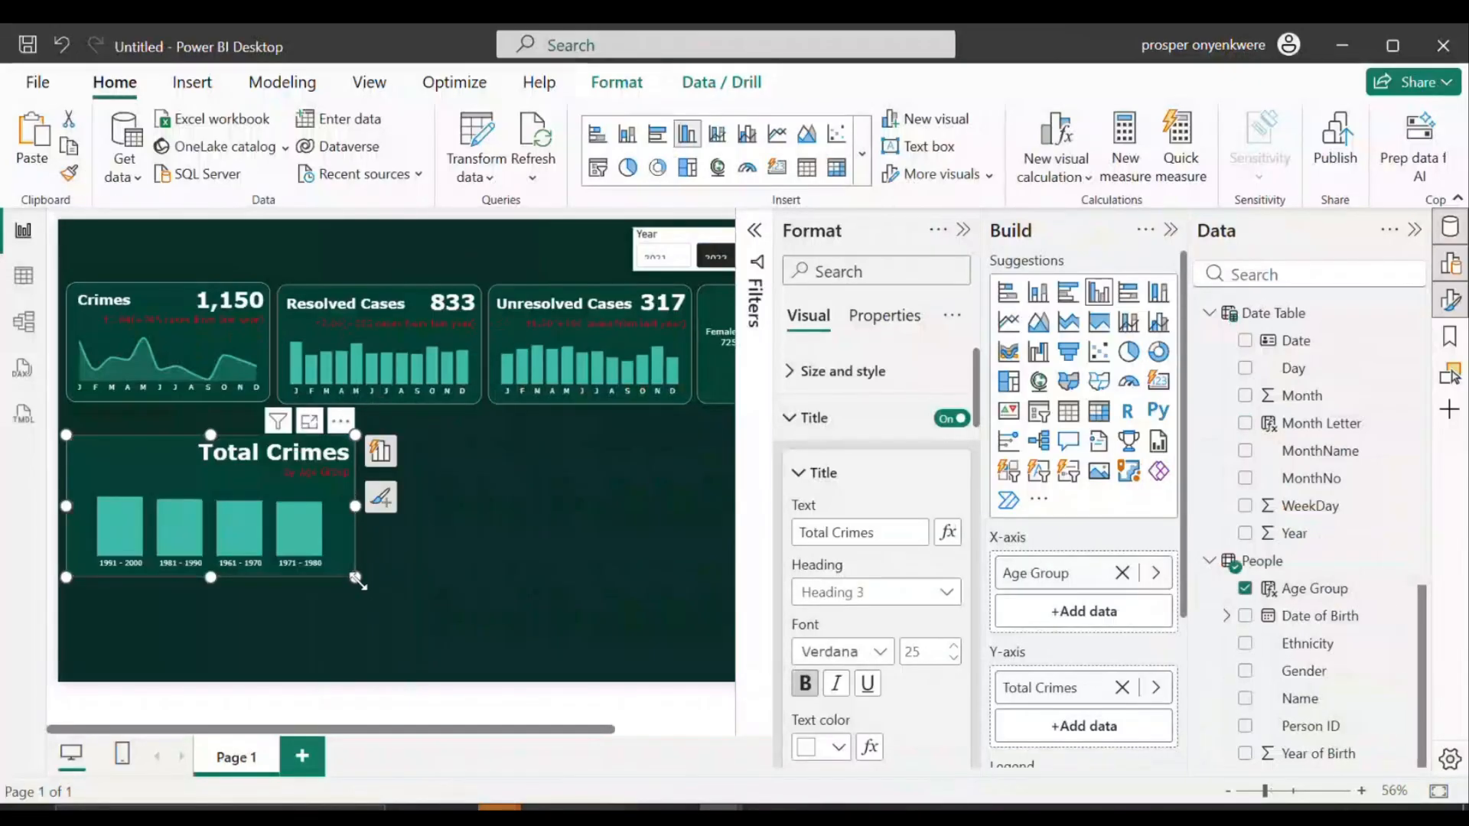
left_click_drag(356, 579, 370, 603)
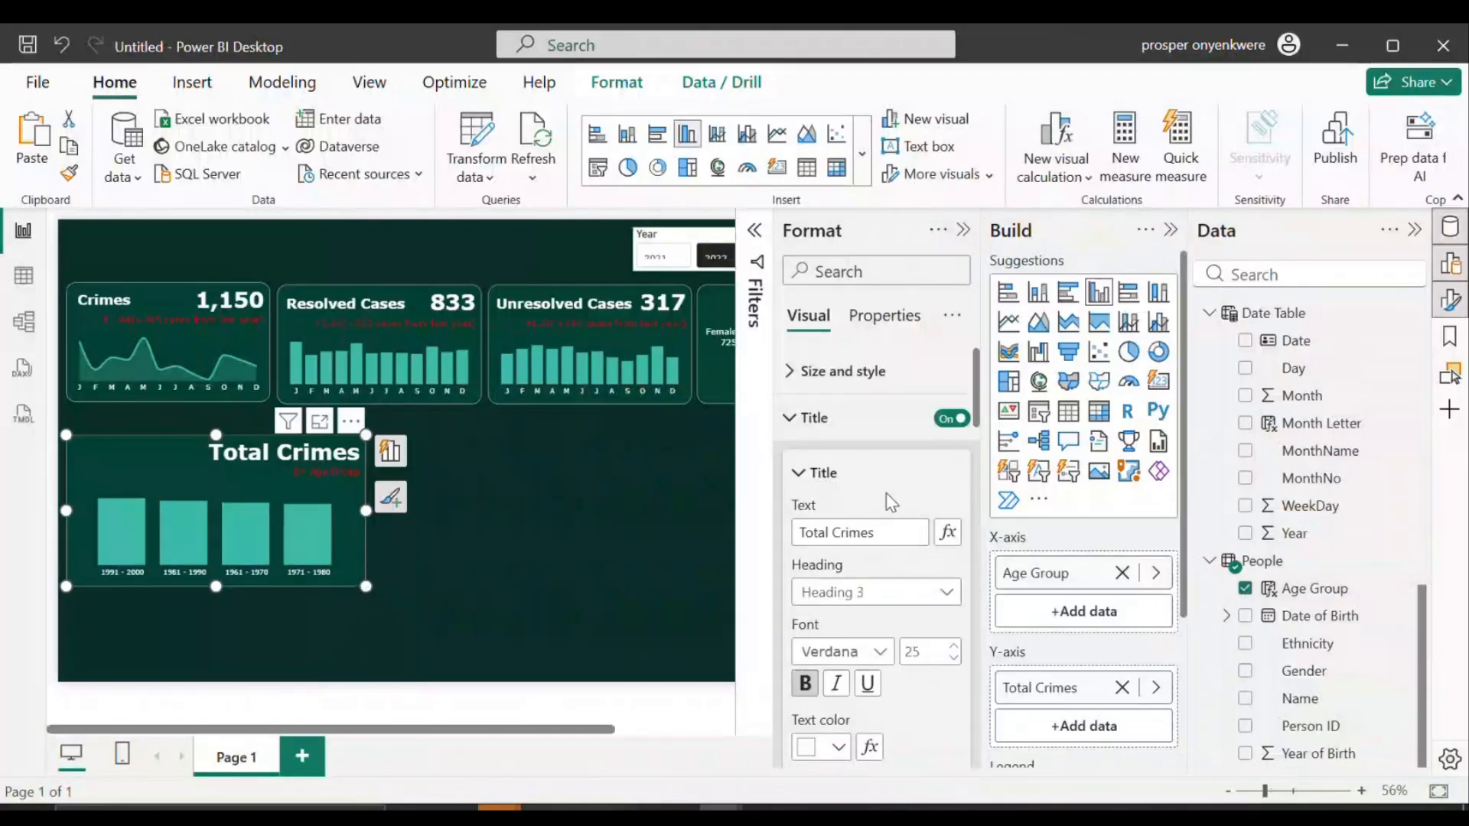
Step: Set the age-group chart's title font size to 12 and switch to the Tactical Crimes Dataset2 report for reference
left_click(860, 652)
left_click(865, 654)
double_click(917, 651)
type("12")
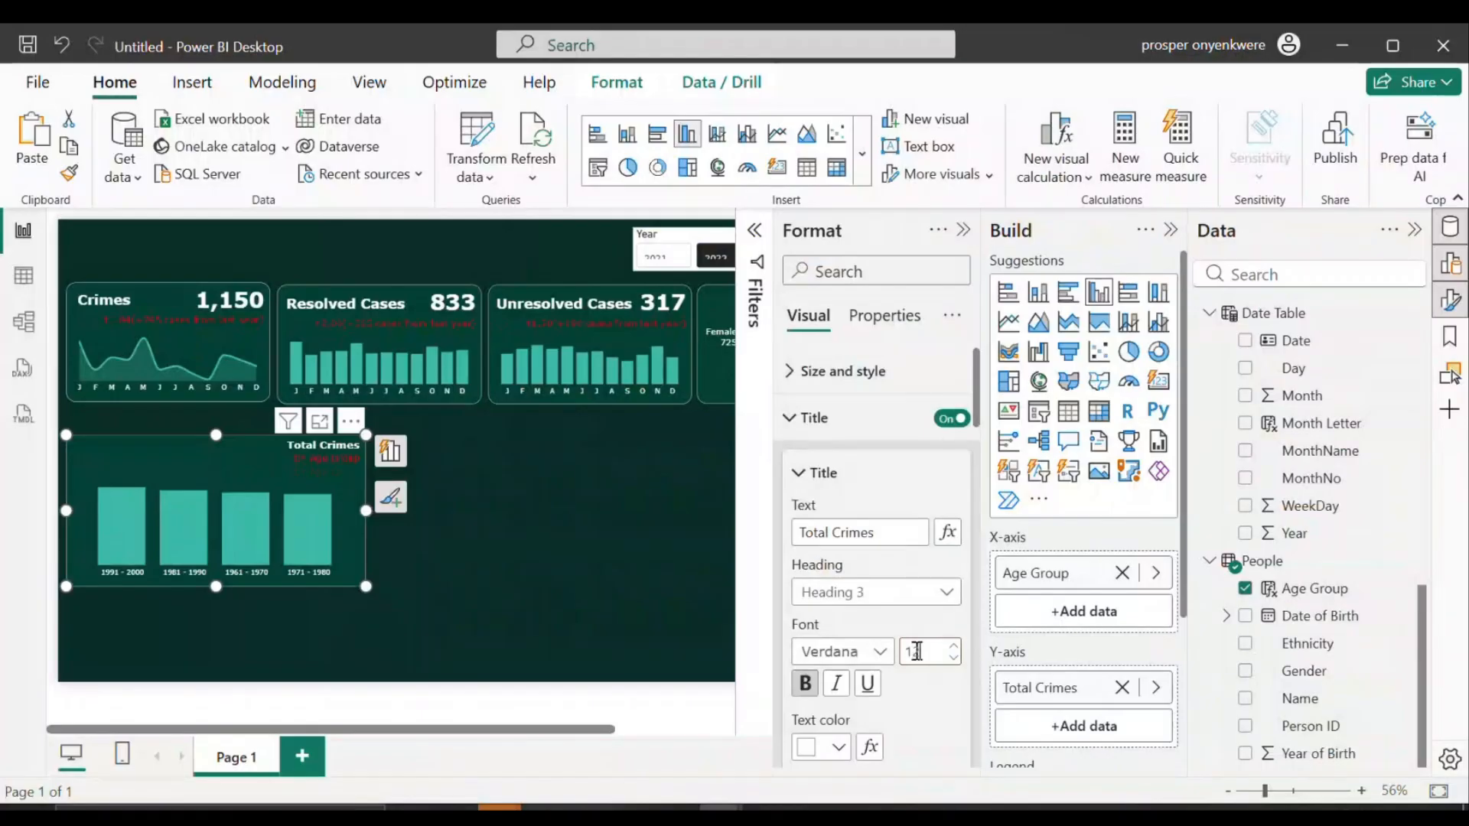
left_click(886, 528)
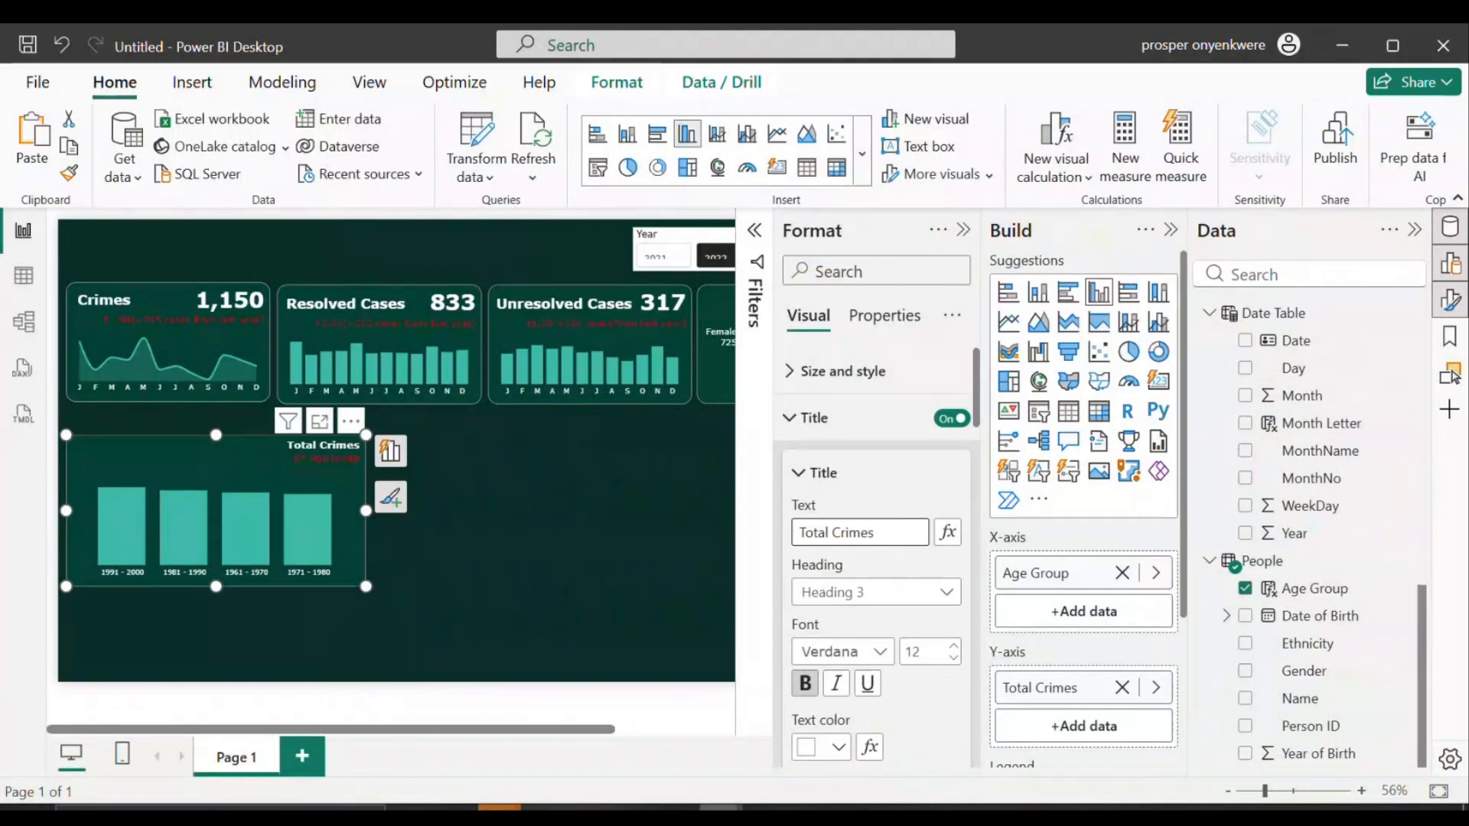
mouse_move(500, 809)
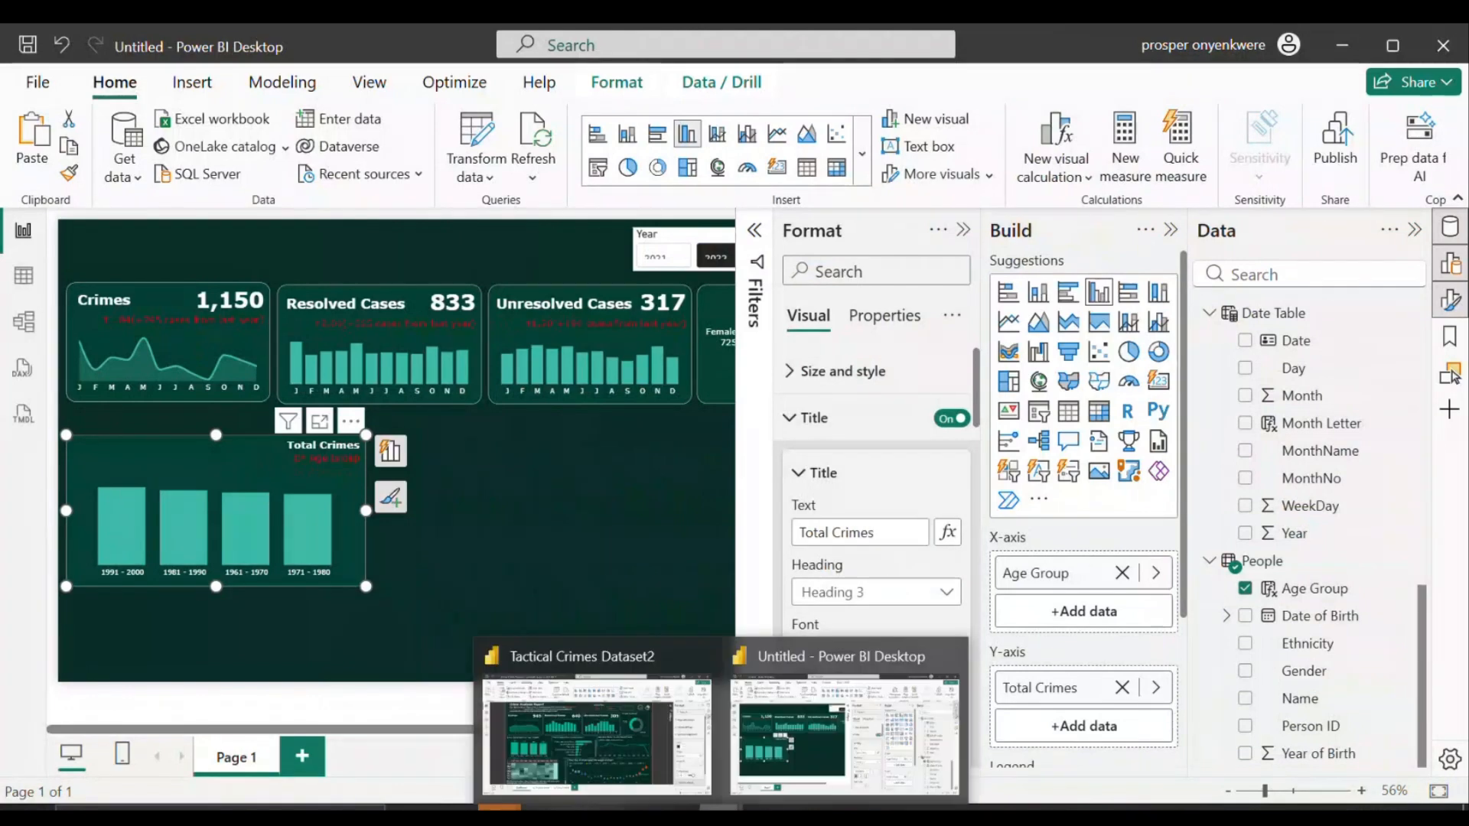
left_click(618, 746)
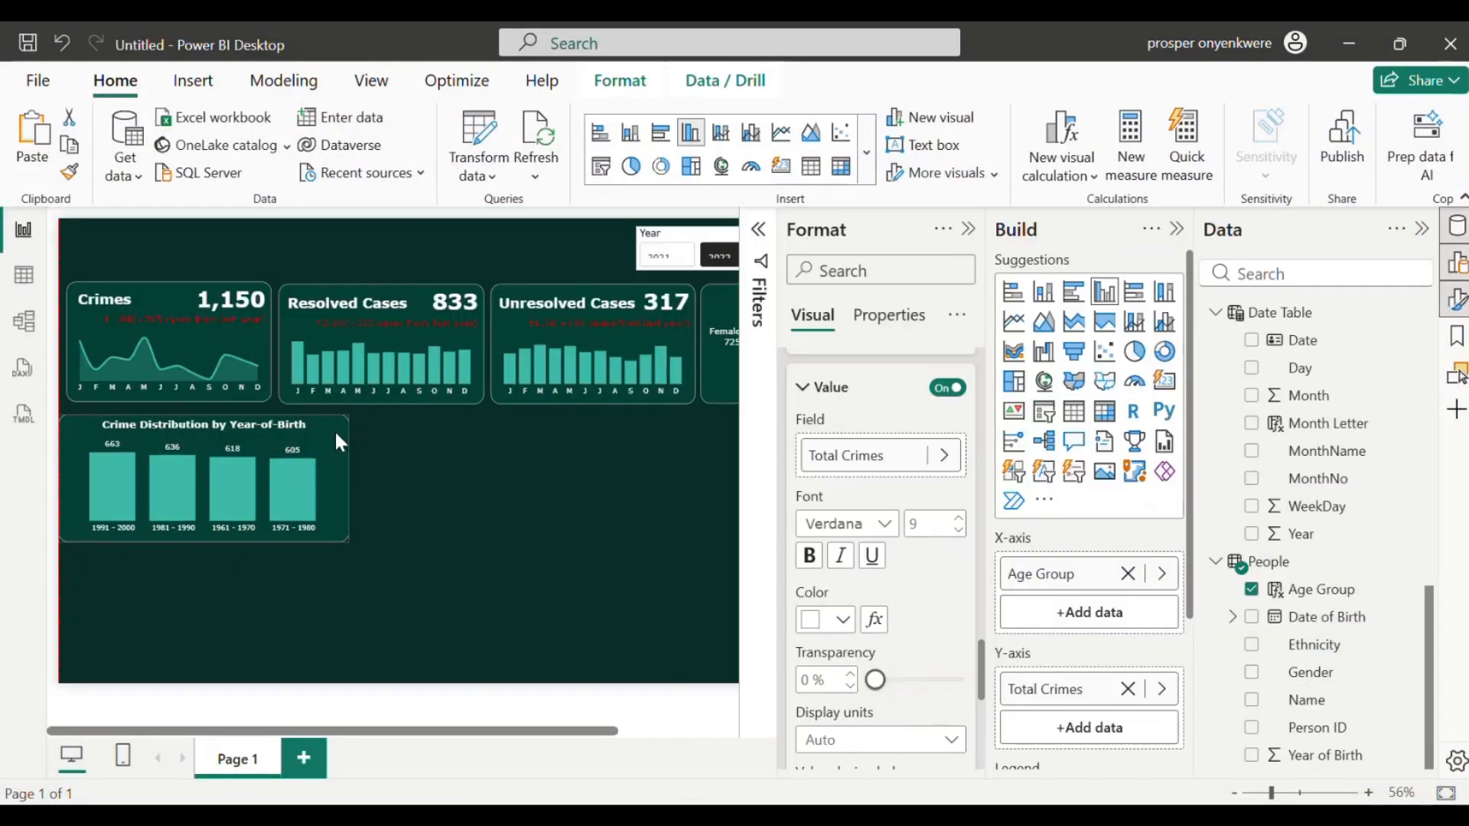
Step: Align the Crime Distribution by Year-of-Birth chart directly under the Crimes card, and place a duplicate of it alongside to the right
left_click_drag(334, 430, 338, 425)
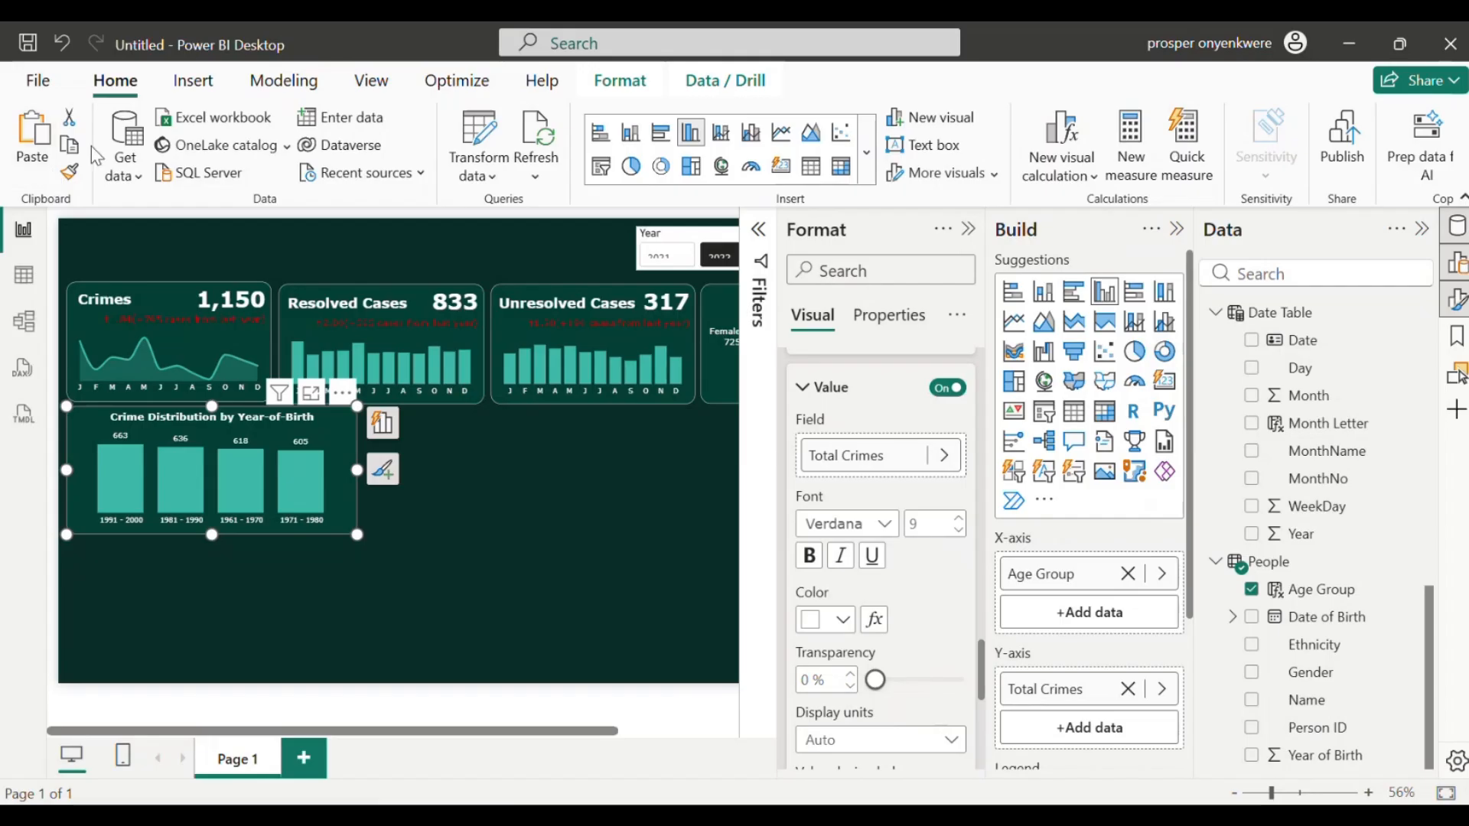
left_click(47, 146)
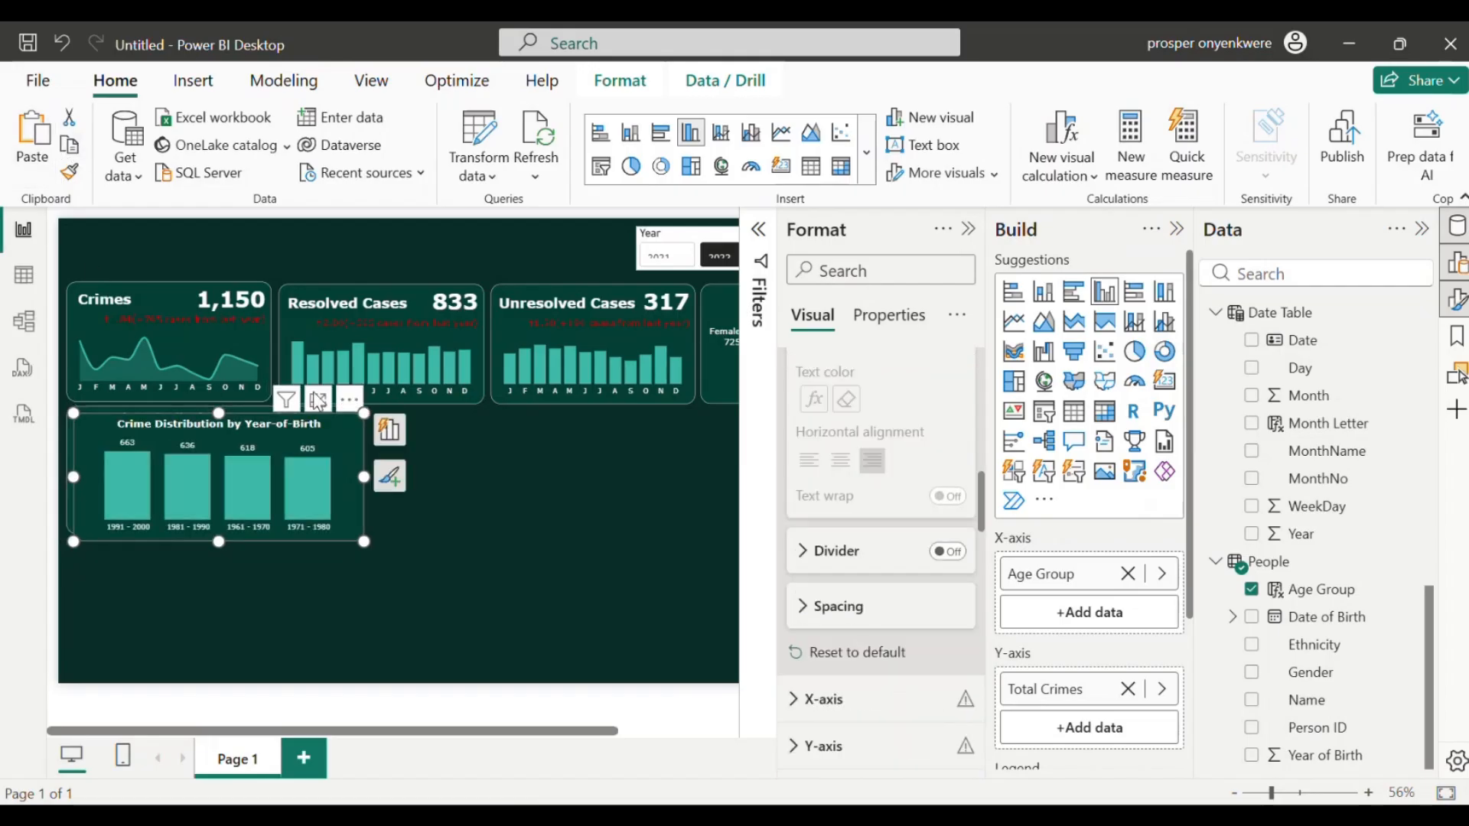
left_click_drag(346, 425, 641, 426)
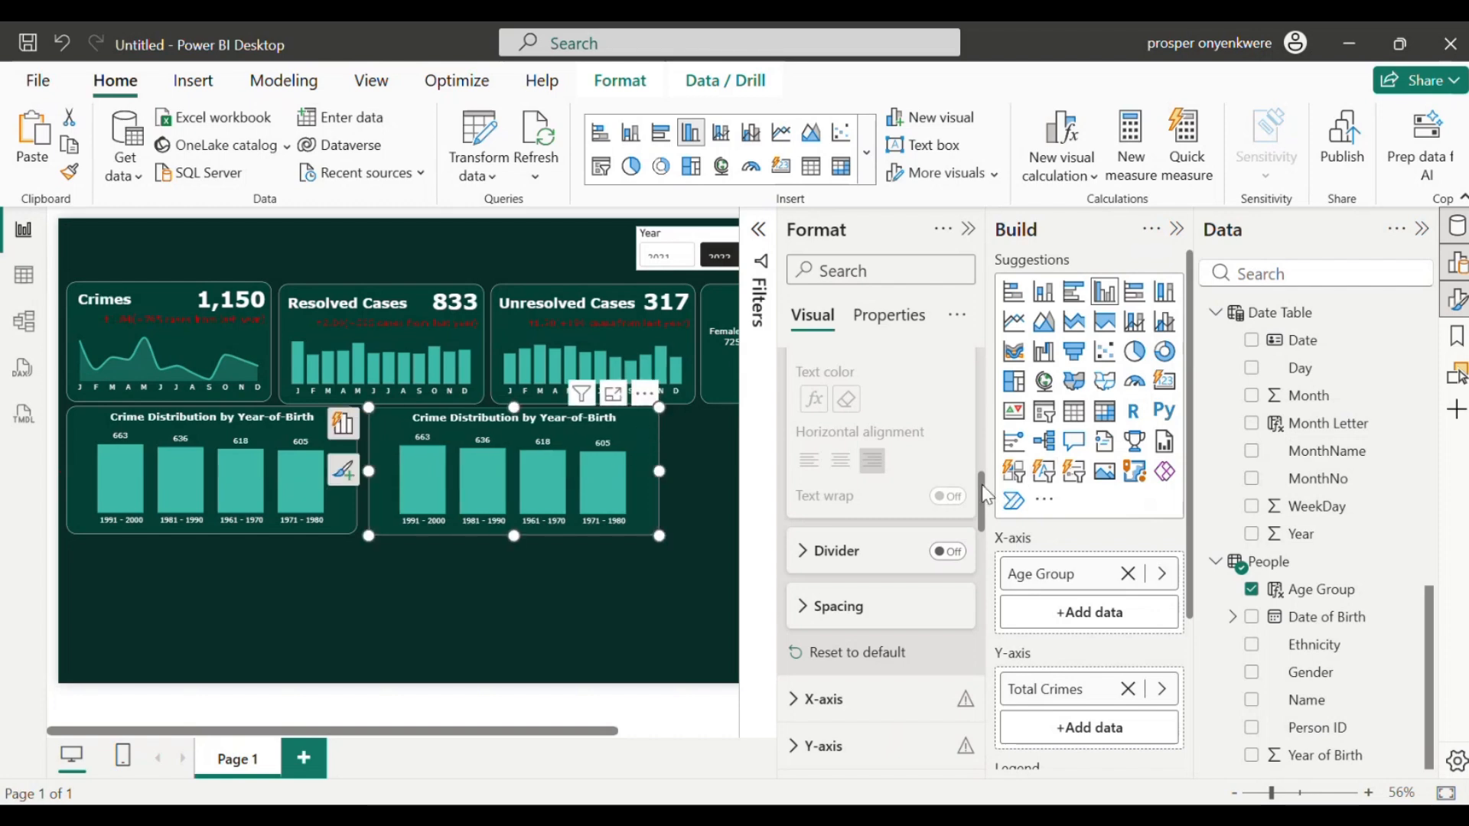
Step: Turn off the visual border on both the duplicated chart and the original Crime Distribution by Year-of-Birth chart
left_click_drag(987, 494, 957, 364)
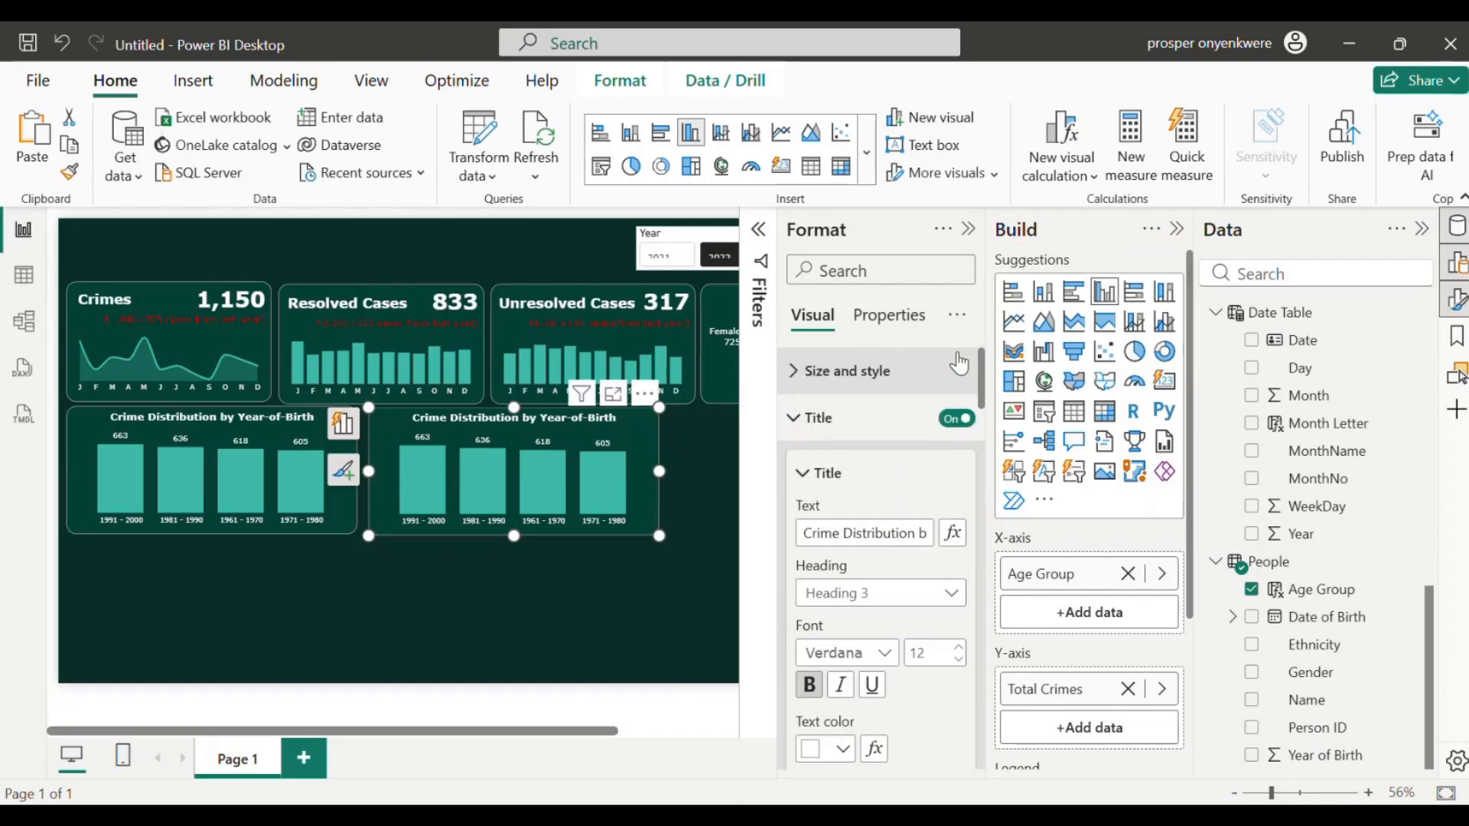
left_click(822, 377)
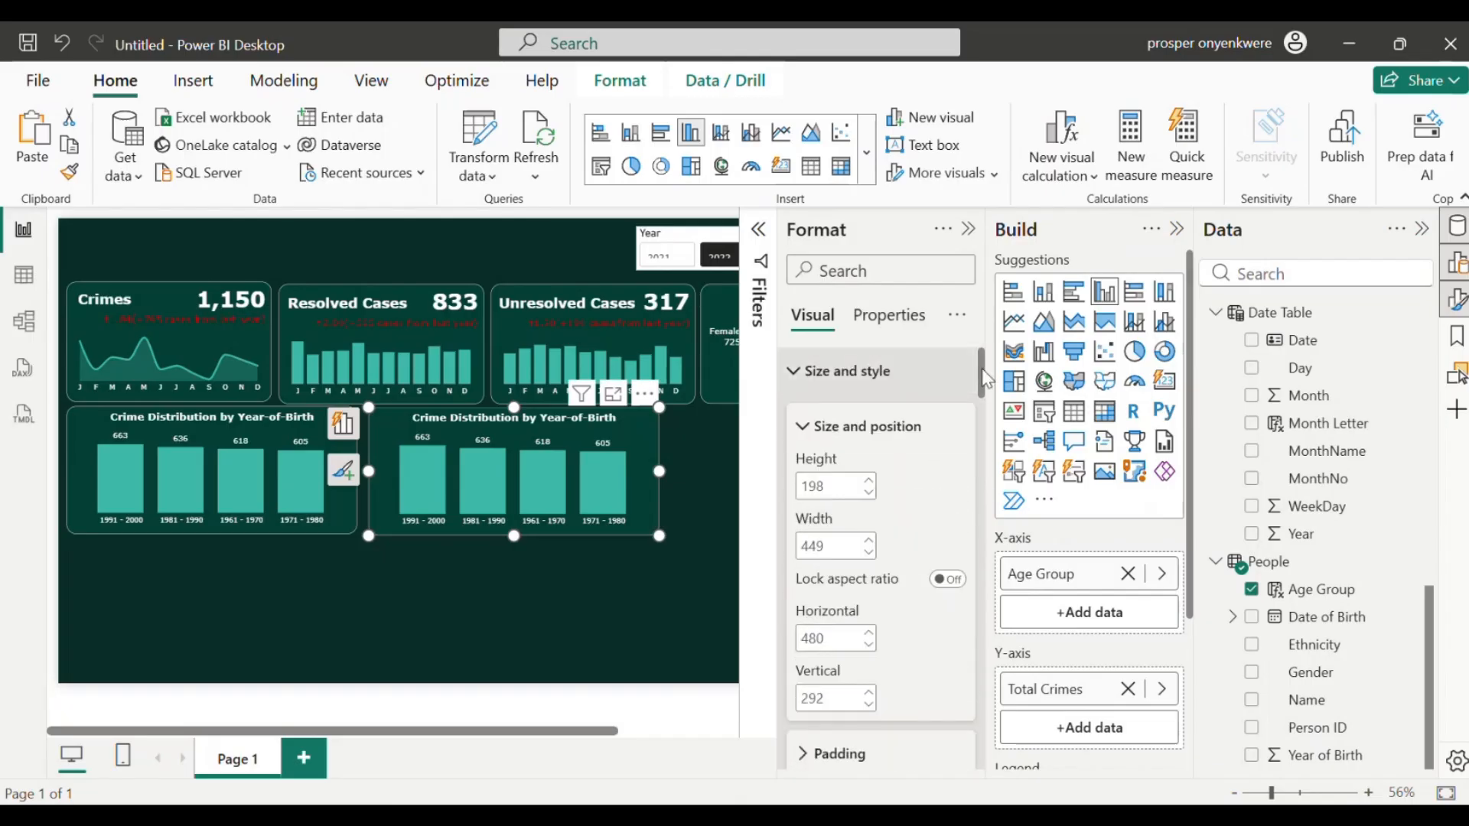
left_click_drag(983, 377, 983, 416)
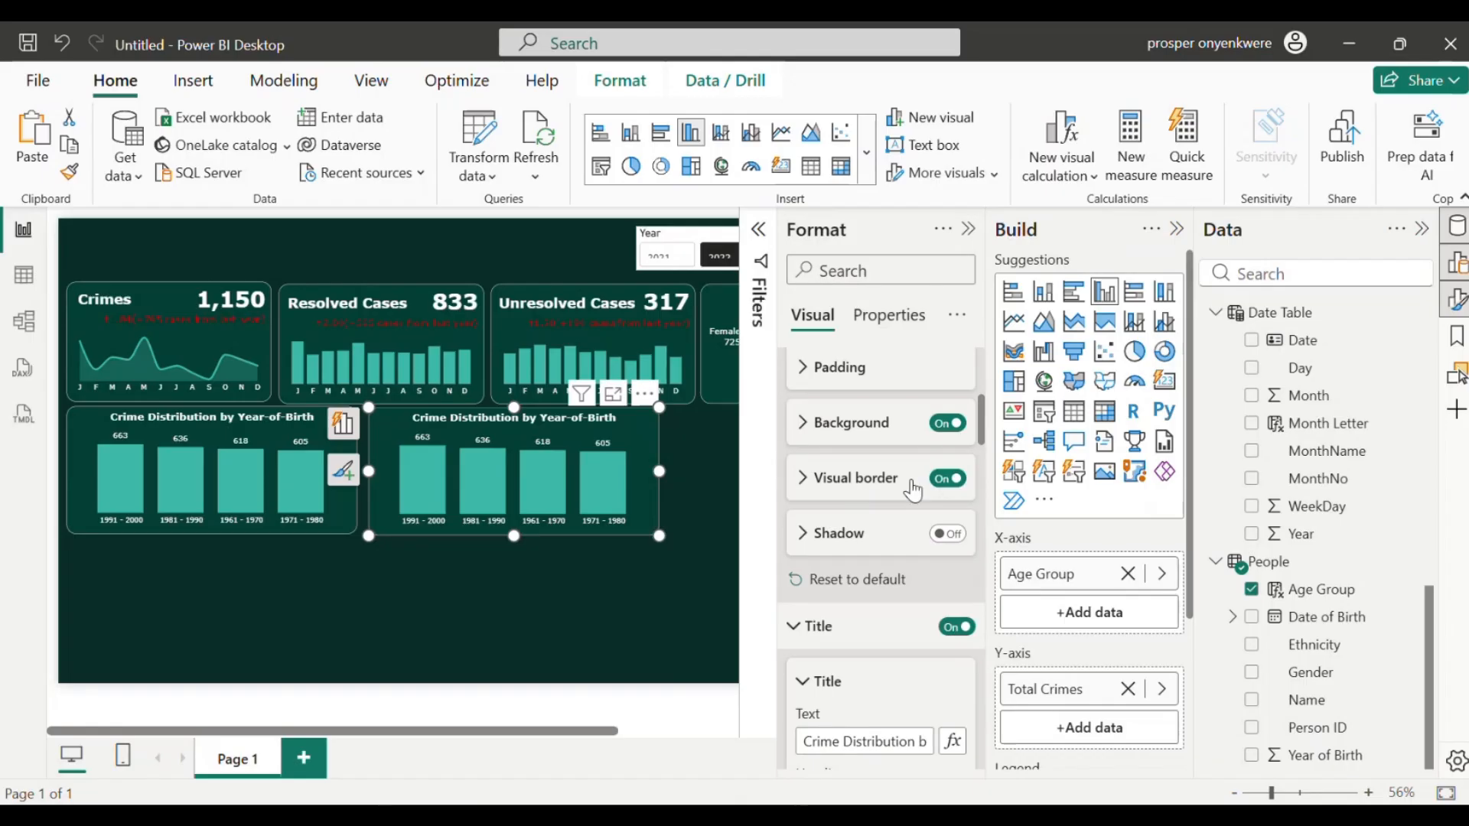
left_click(936, 481)
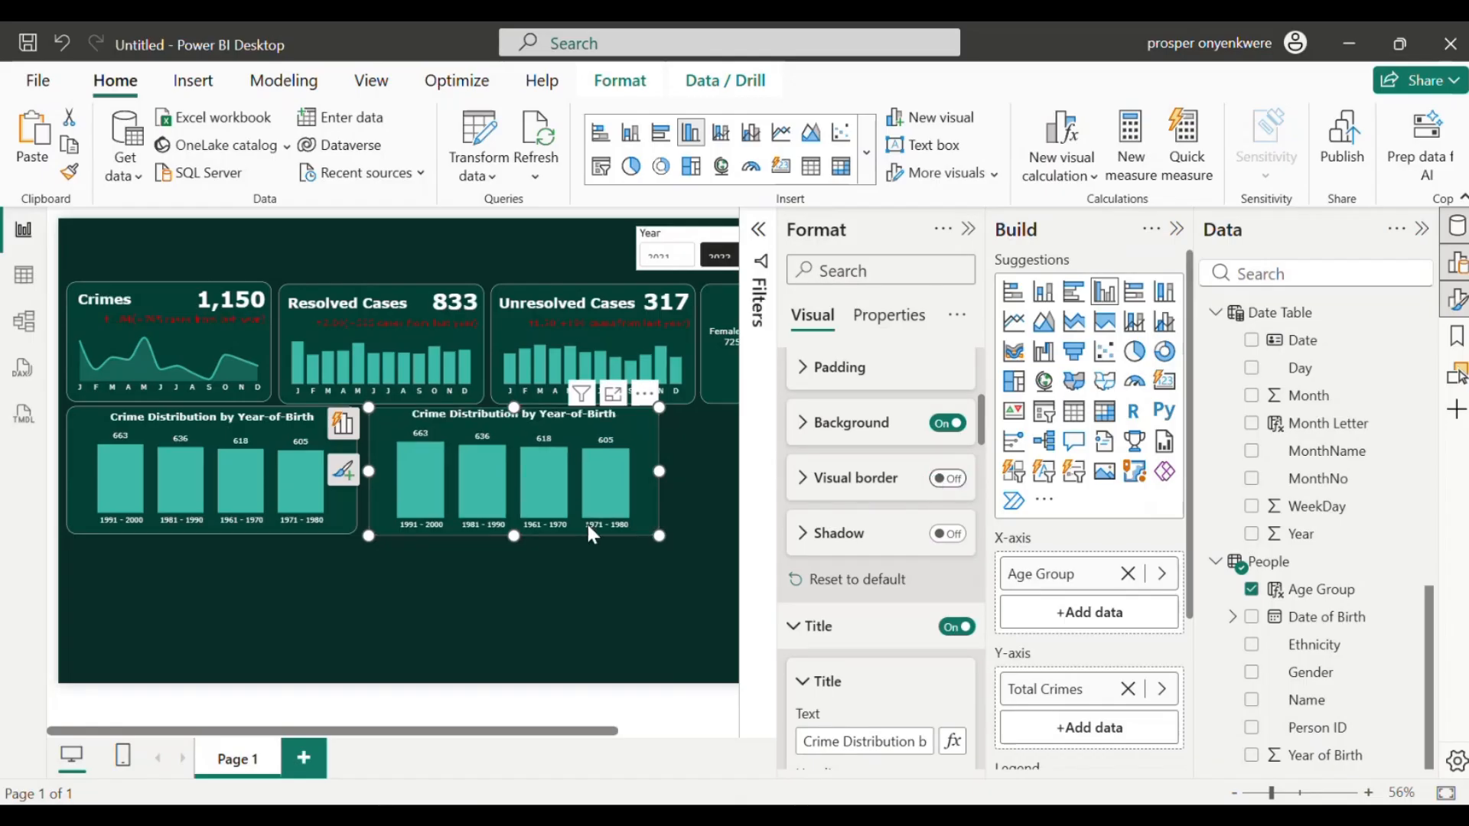
left_click(356, 531)
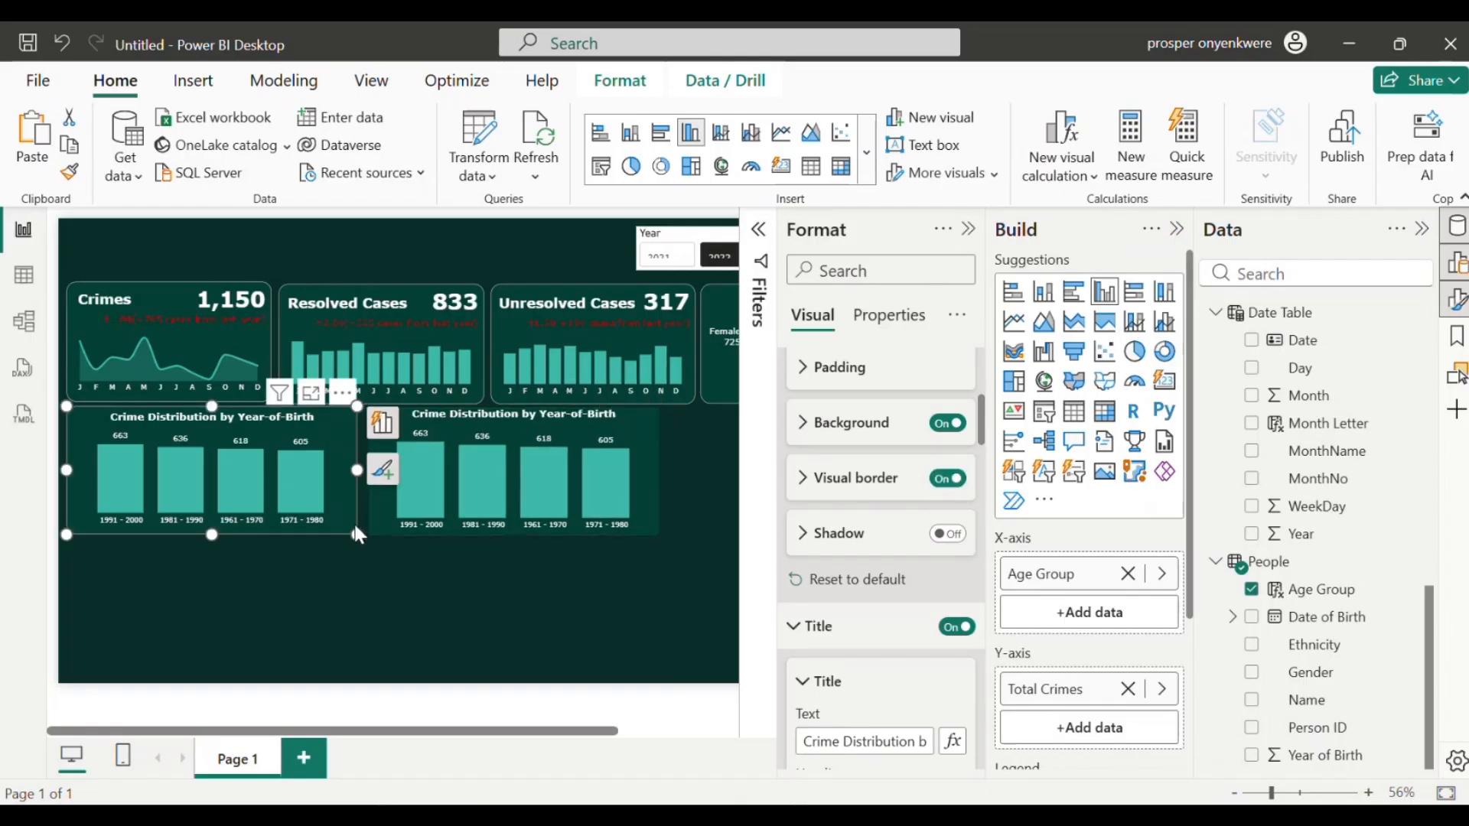
left_click(949, 480)
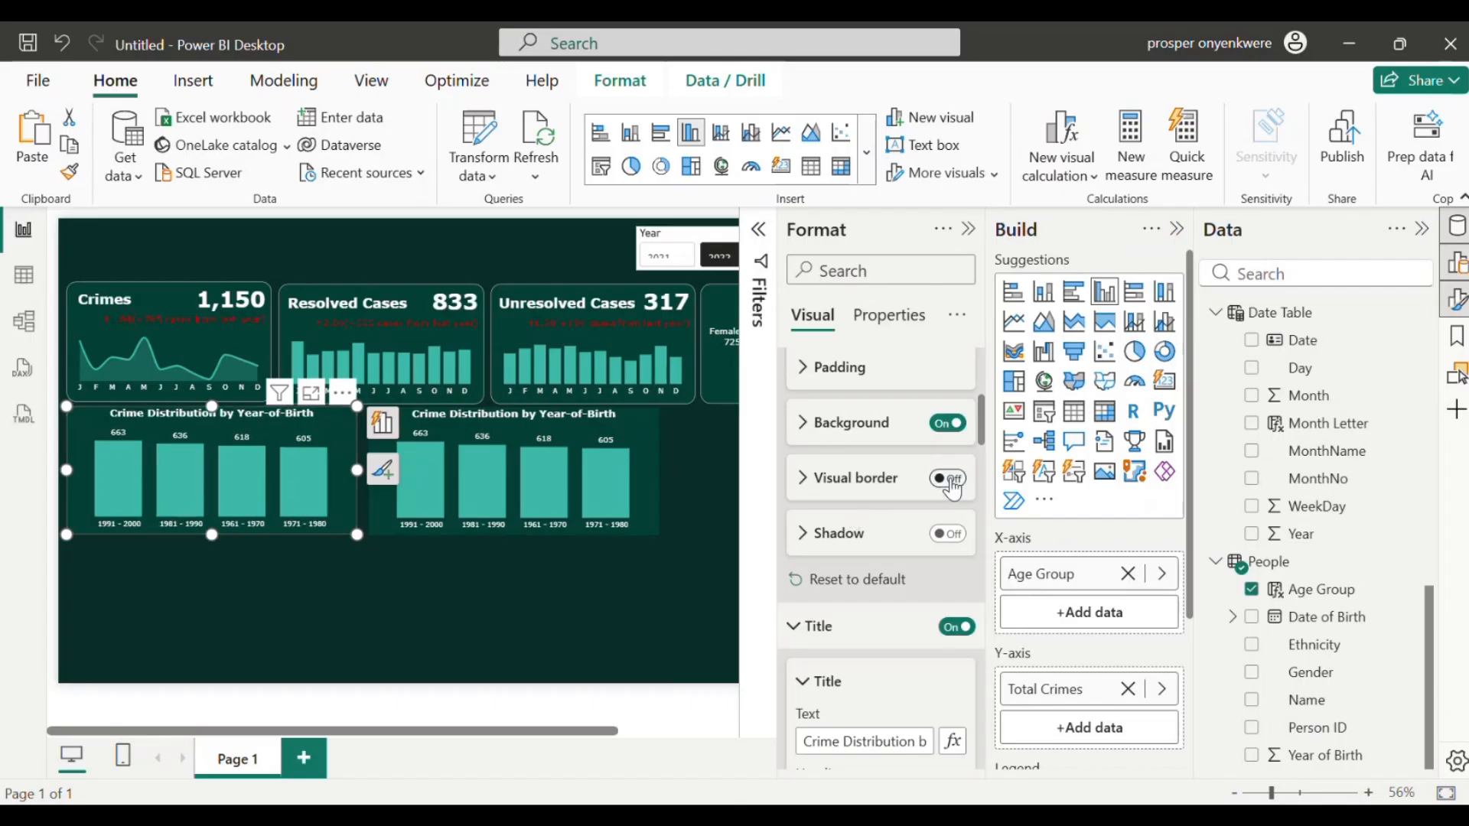
Step: Nudge the duplicated chart slightly left to close the gap to the Year-of-Birth chart
left_click(660, 518)
key("Left")
key("Left")
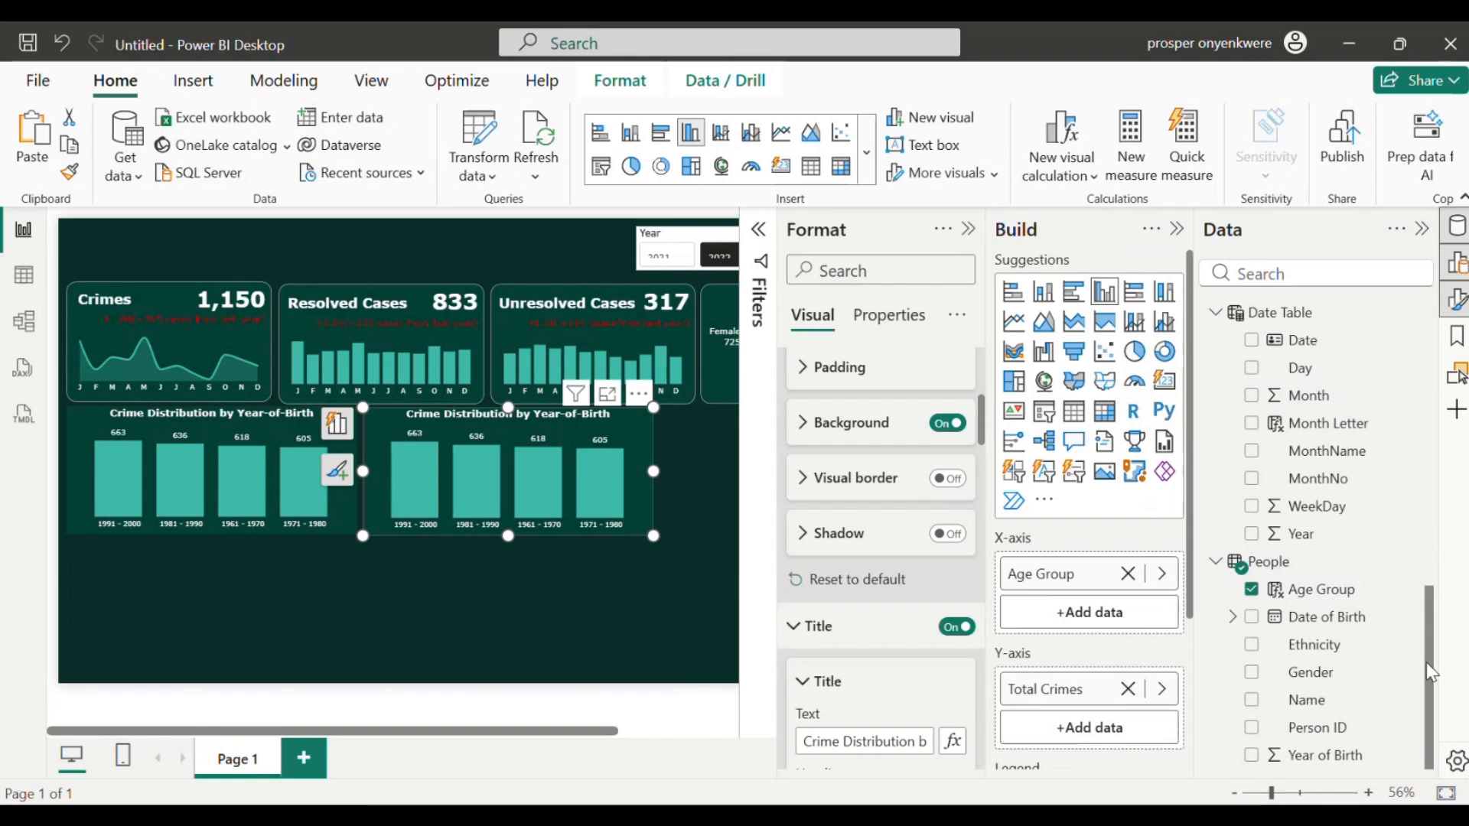
Step: Replace Age Group with the Crime field from Crime Types as the duplicated chart's X-axis category
left_click_drag(1425, 646, 1428, 444)
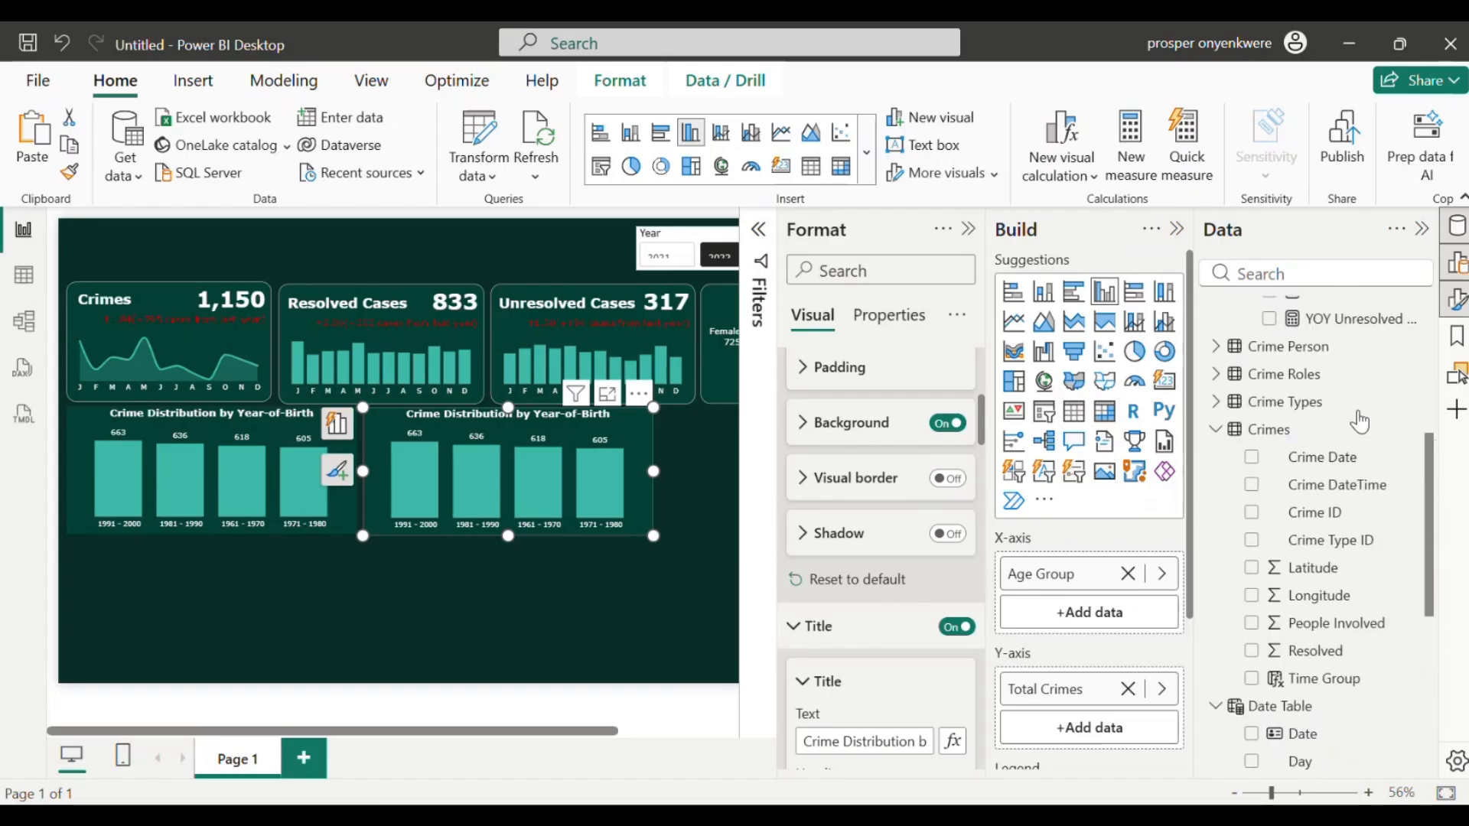
left_click(1216, 374)
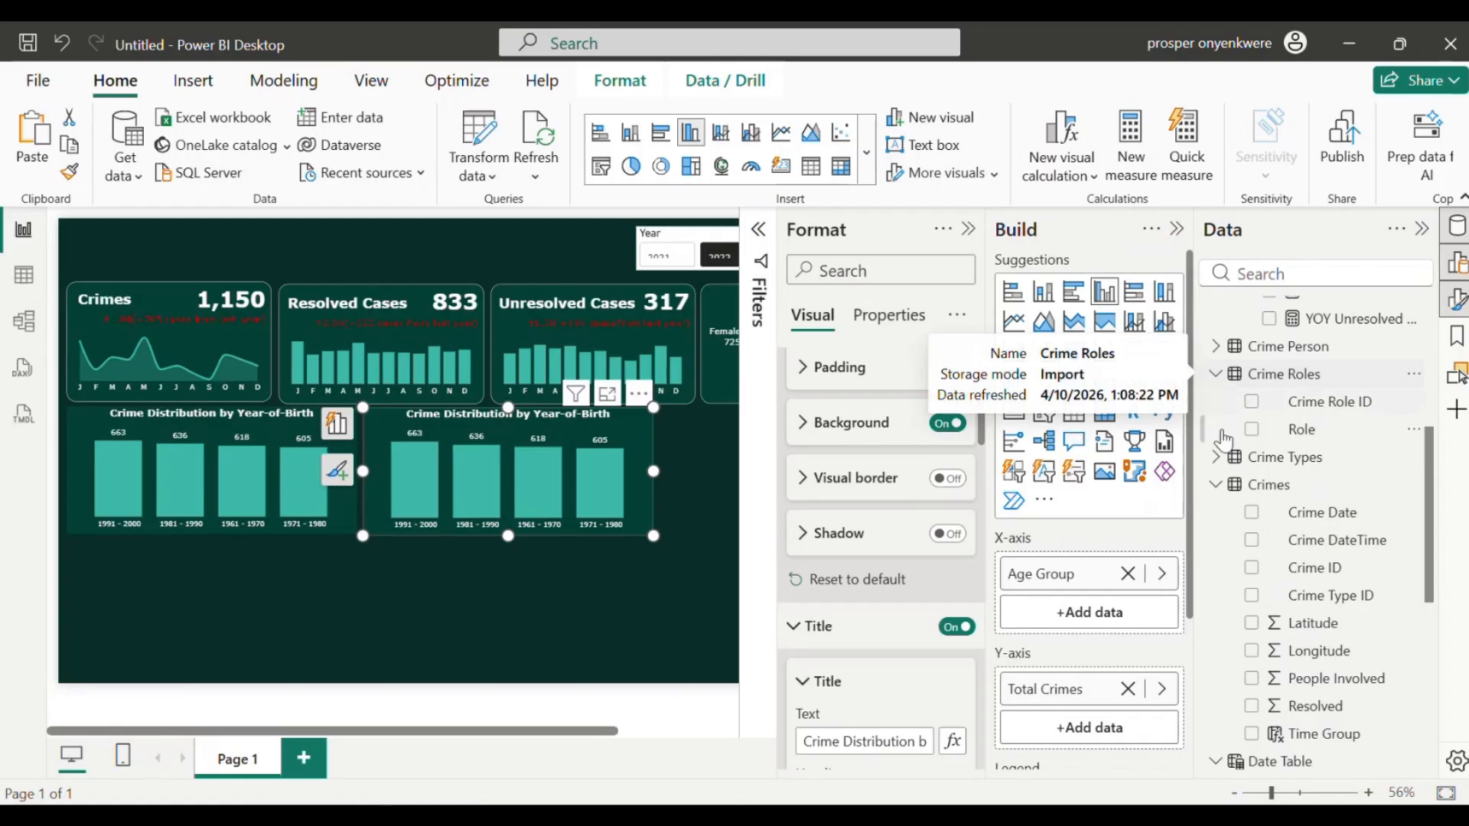
left_click(1217, 457)
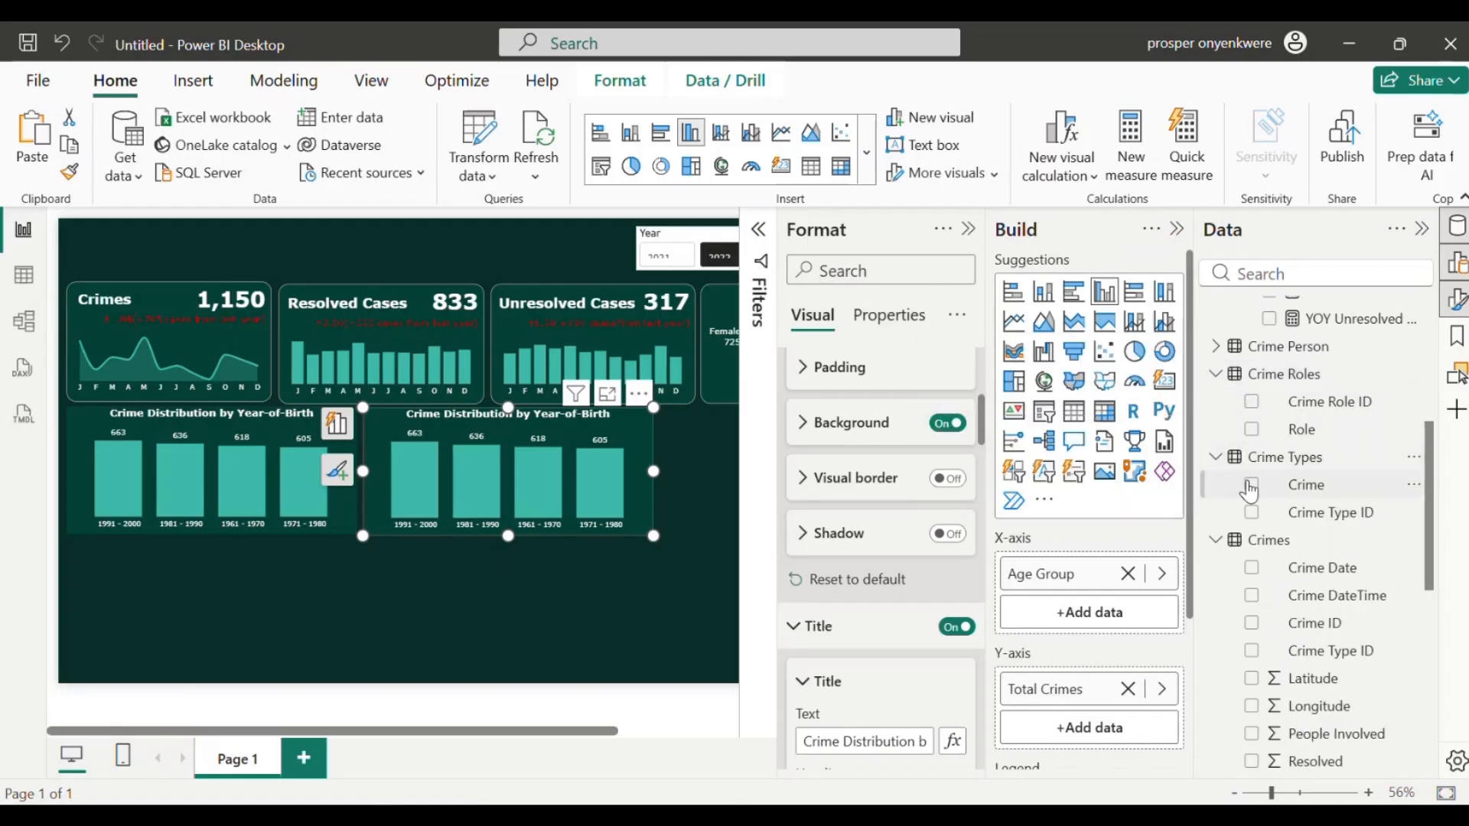
left_click(1250, 485)
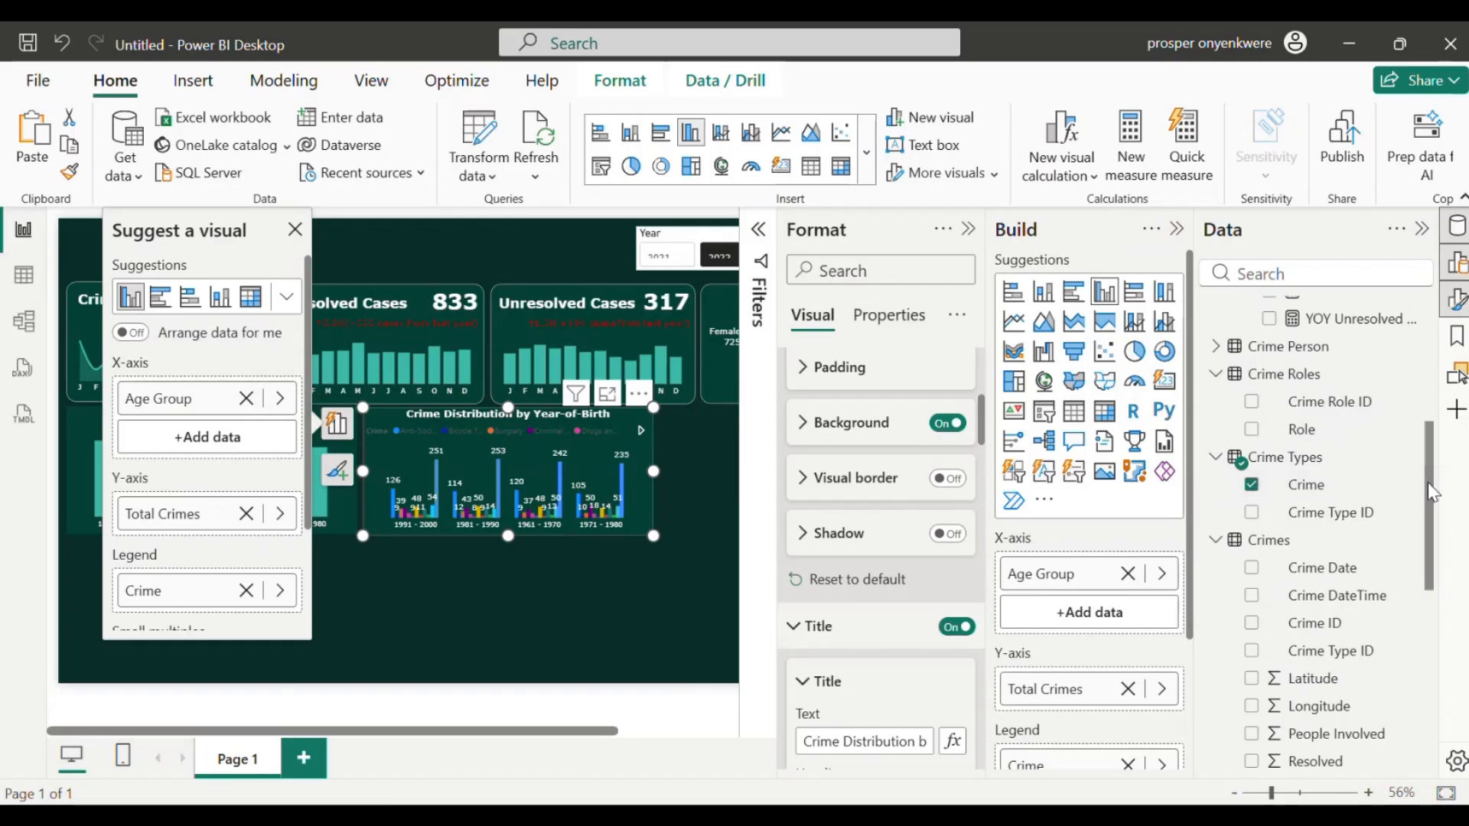
left_click_drag(1427, 483, 1421, 665)
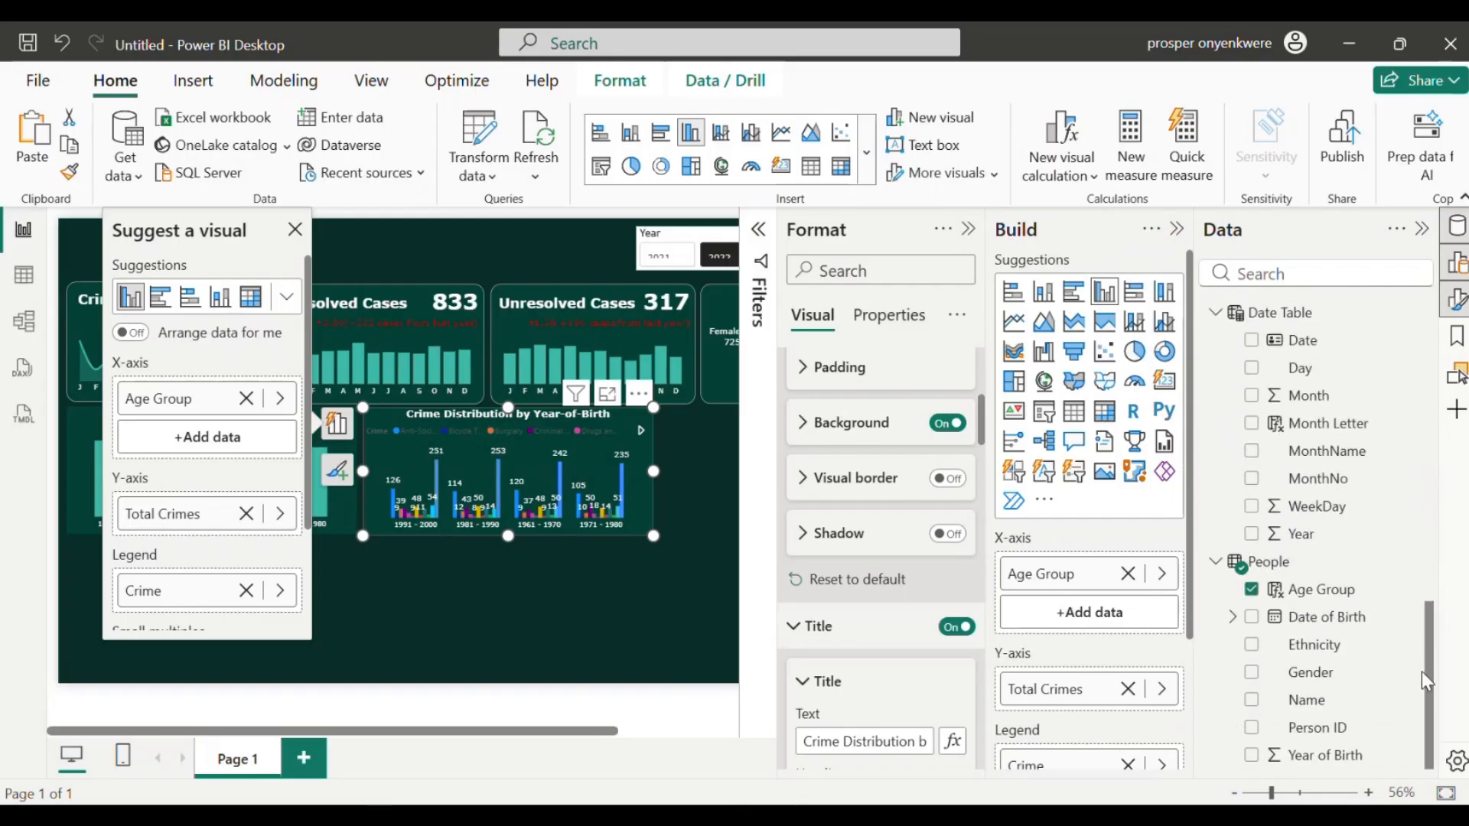
left_click(1251, 591)
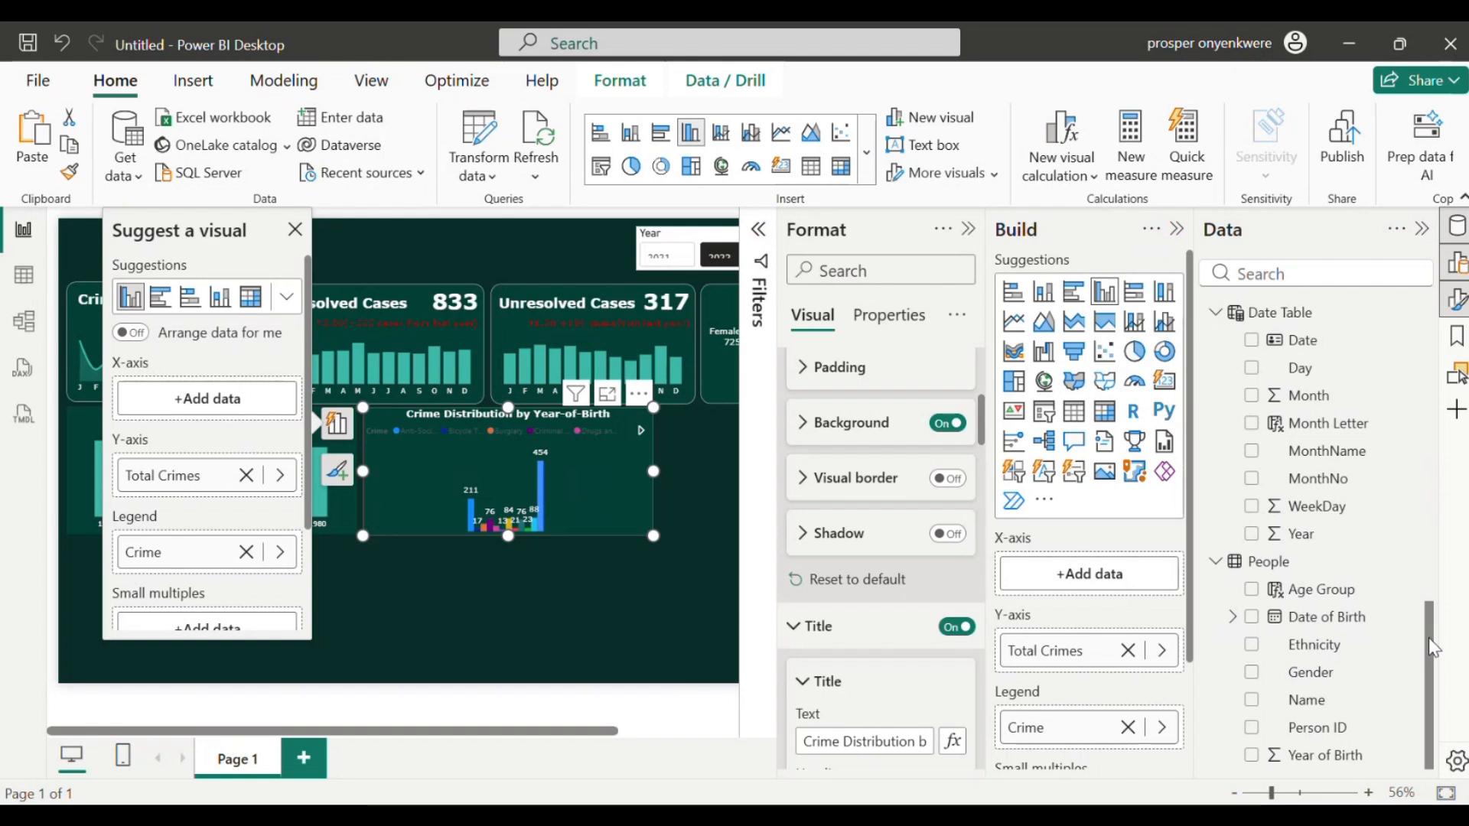
left_click_drag(1429, 636, 1443, 549)
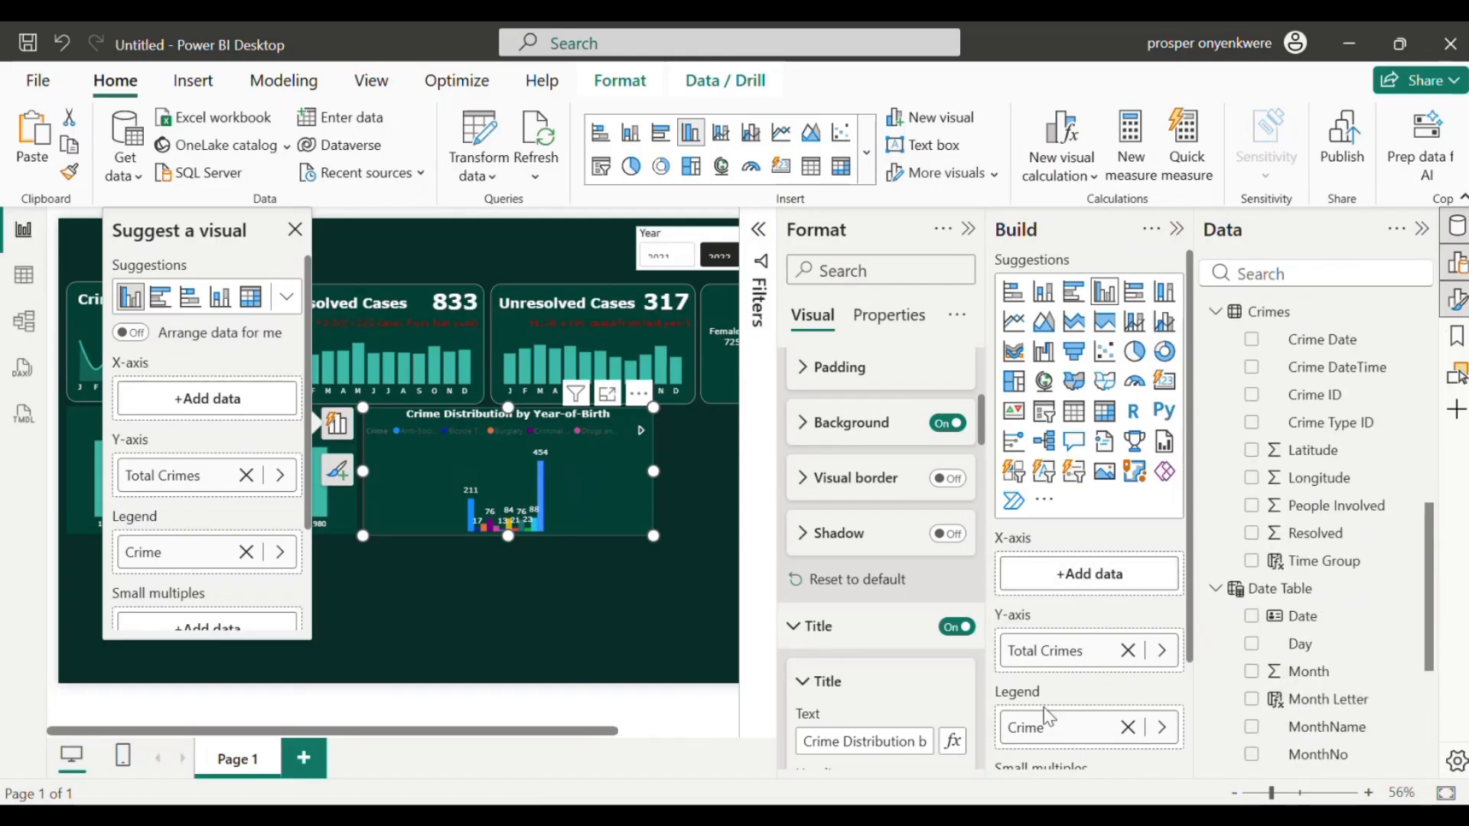
left_click_drag(1040, 730, 1061, 574)
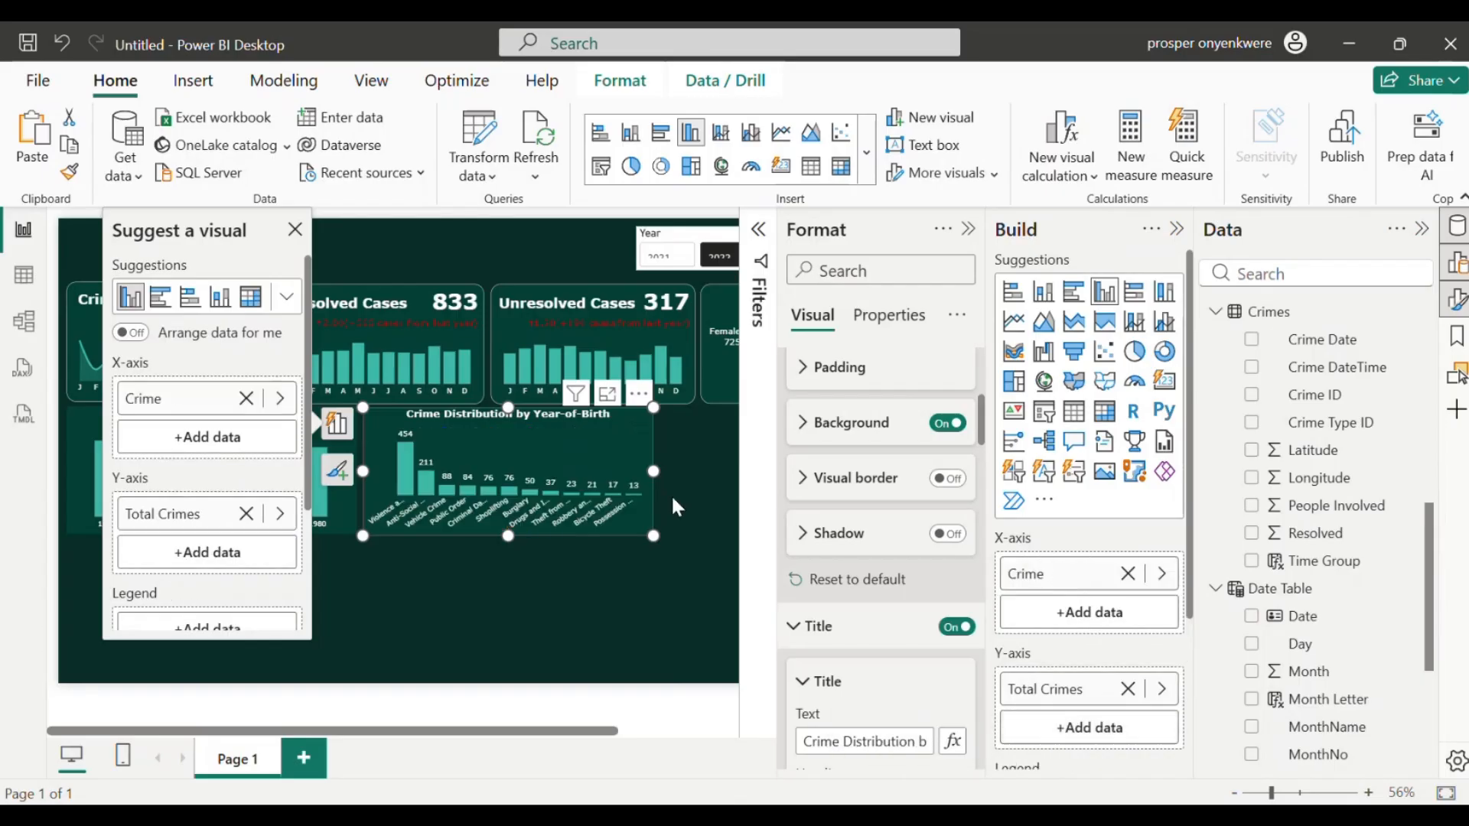
Step: Convert the duplicated chart to a clustered bar chart and narrow it slightly from its right edge
left_click(1072, 292)
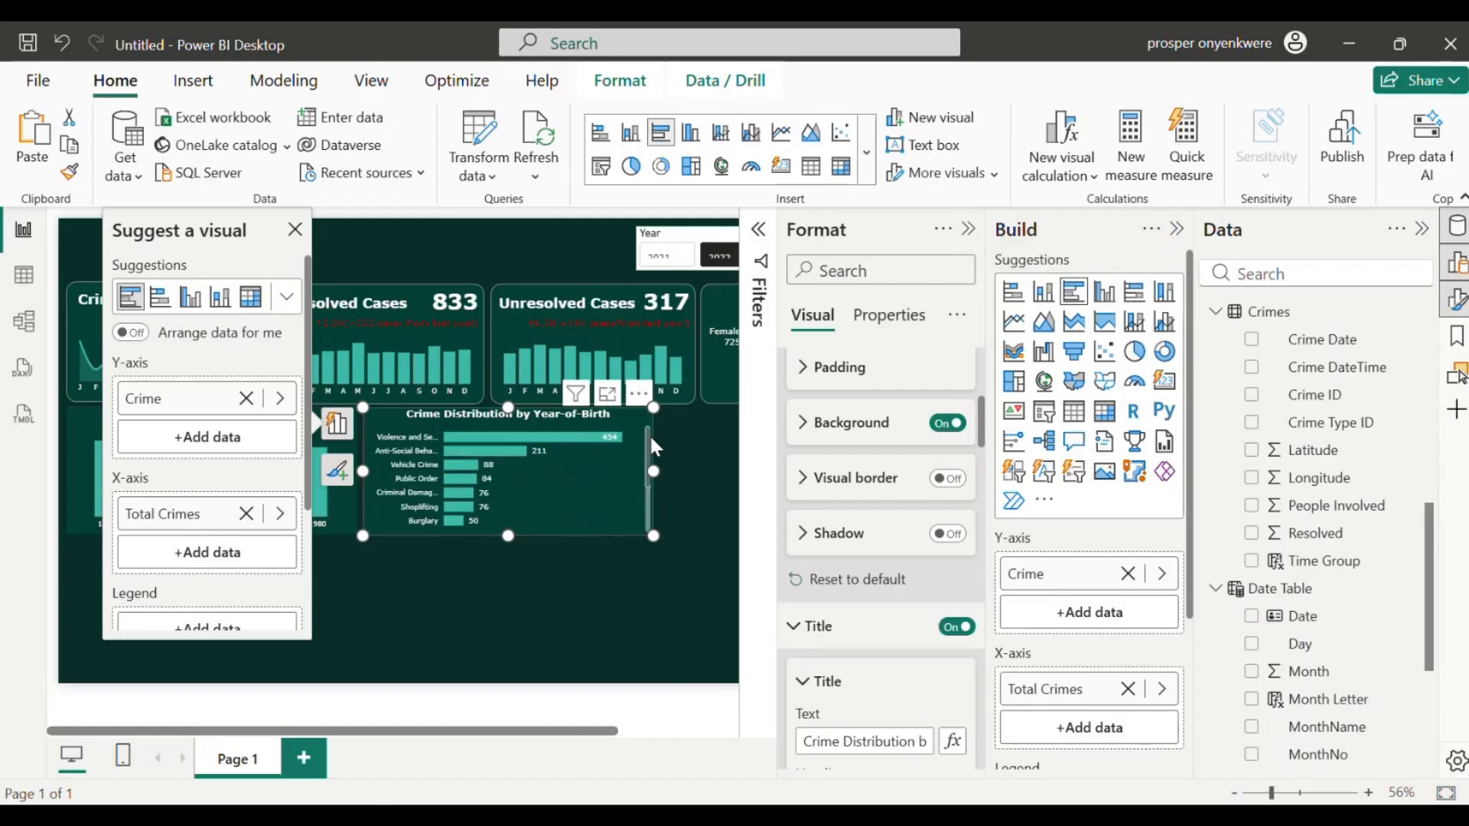
mouse_move(647, 438)
left_mouse_down()
mouse_move(638, 510)
mouse_move(637, 412)
left_mouse_up()
left_click(1421, 229)
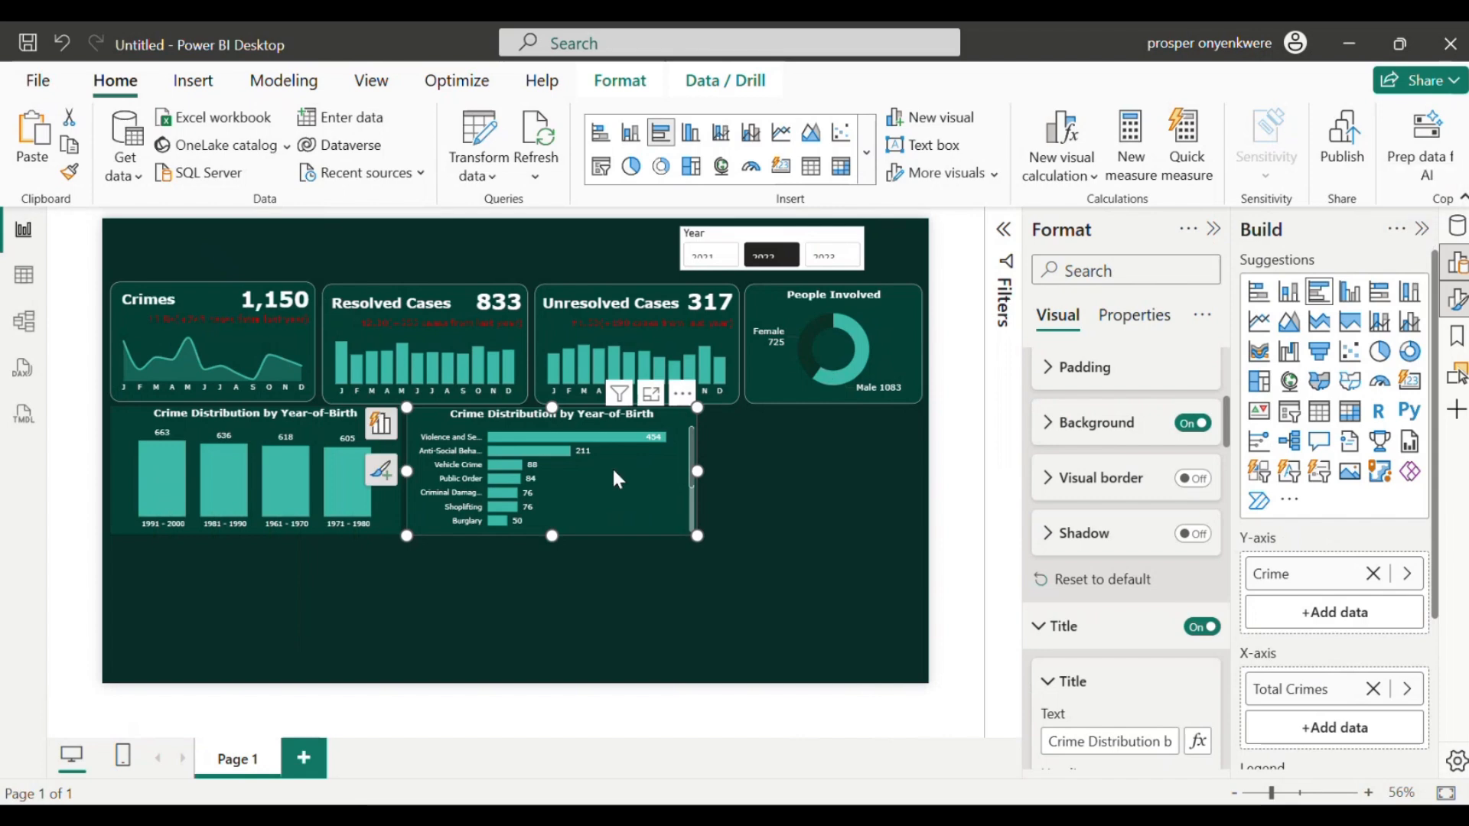
left_click_drag(697, 469, 679, 470)
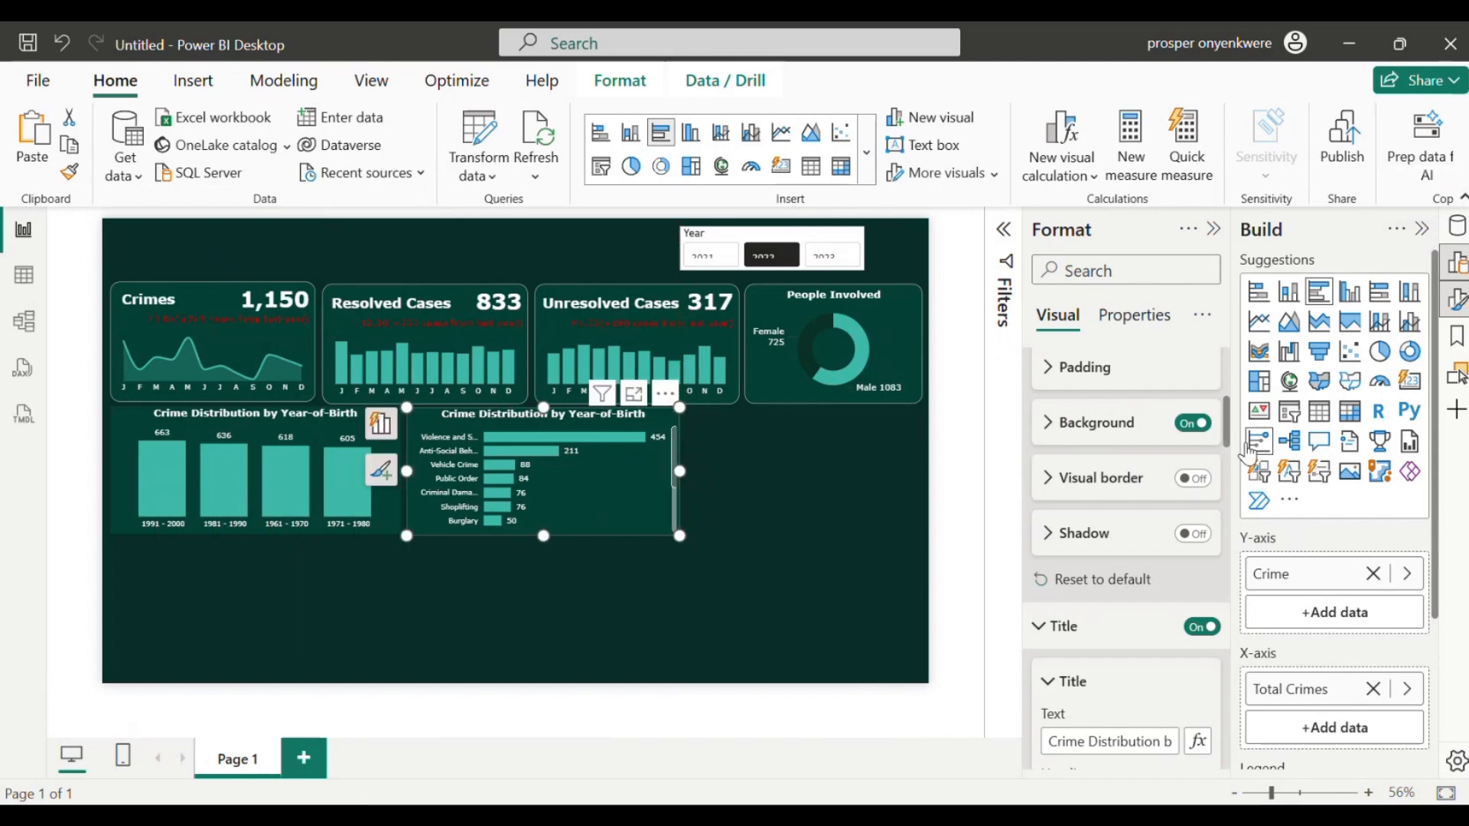
Step: Increase the maximum width of the bar chart's Y-axis values to 42% and check the labels through the whole list
mouse_move(1230, 442)
left_mouse_down()
mouse_move(1230, 562)
mouse_move(1230, 435)
left_mouse_up()
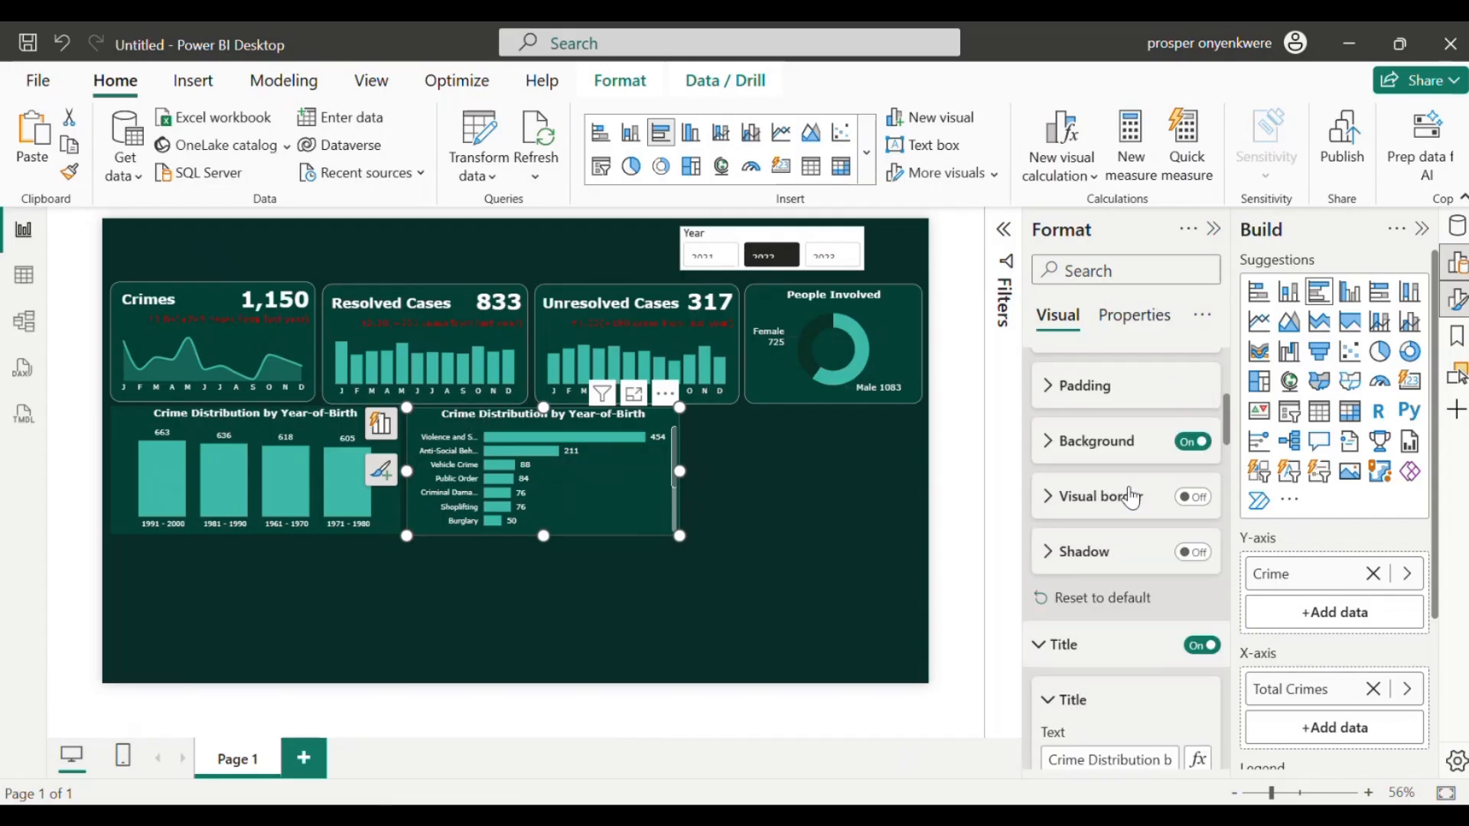
left_click_drag(1228, 424, 1205, 603)
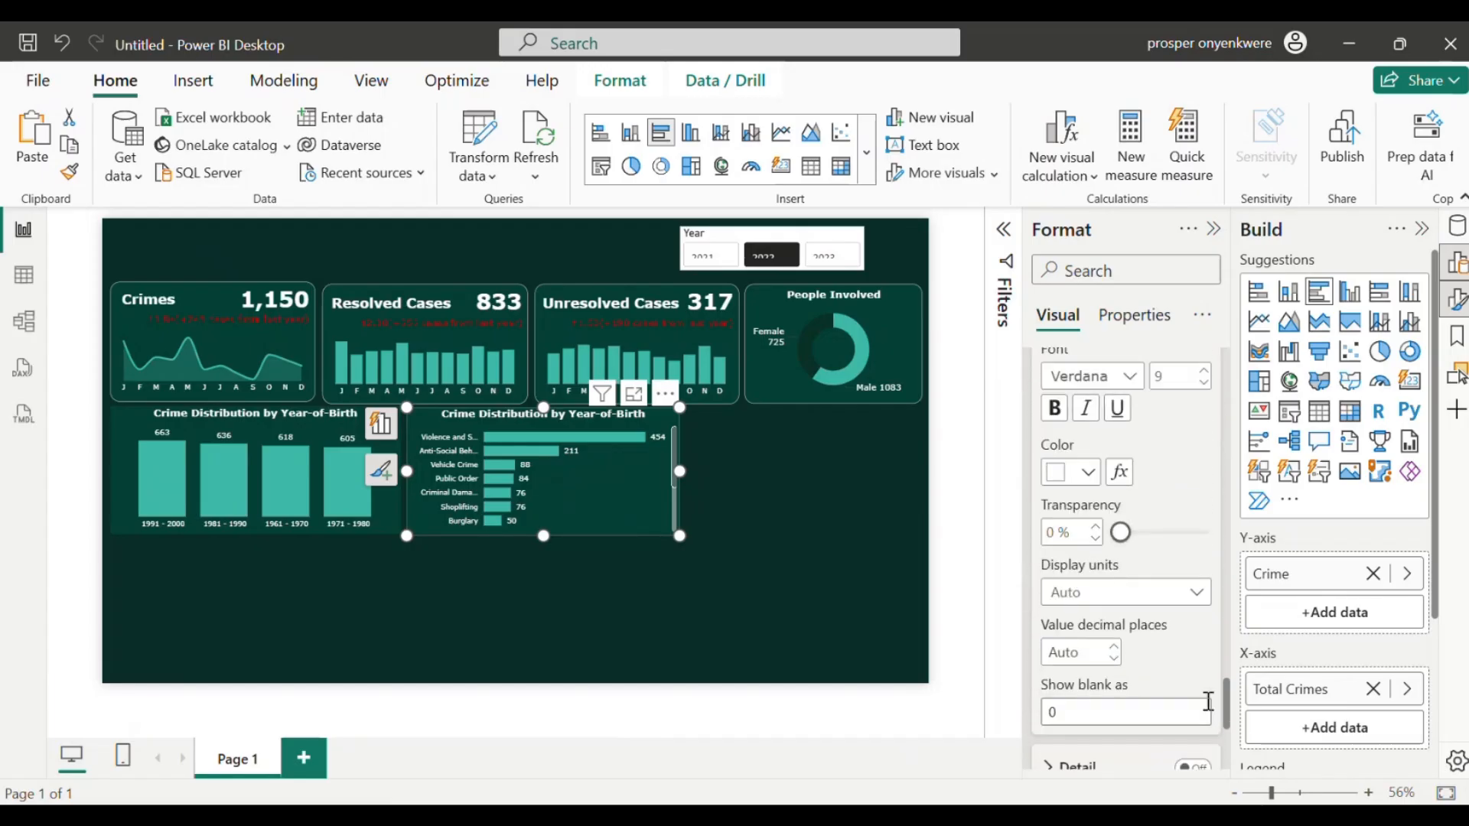
left_click_drag(1211, 716, 1255, 579)
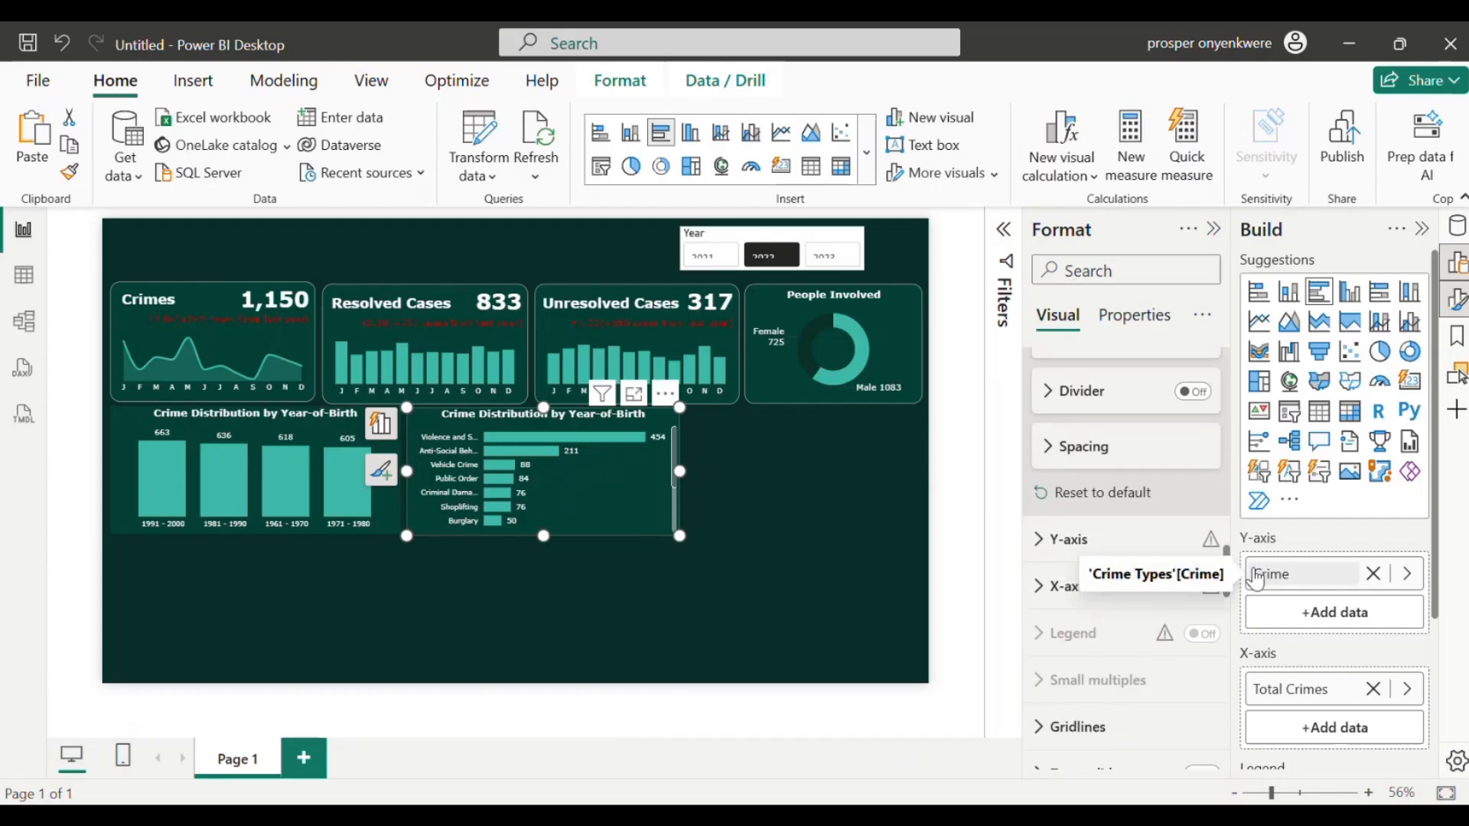
left_click(1067, 552)
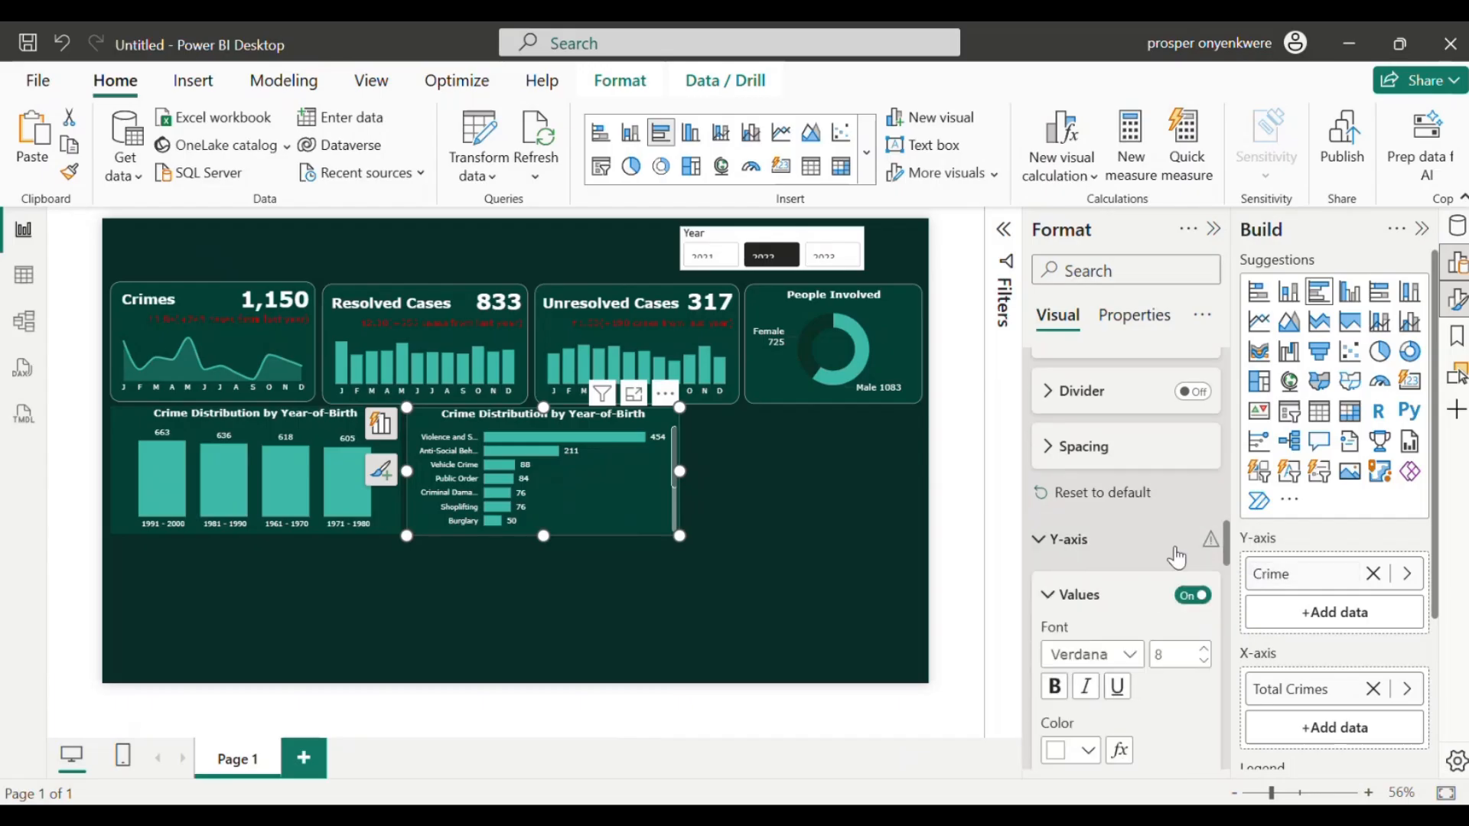
scroll(1228, 552, "down", 4)
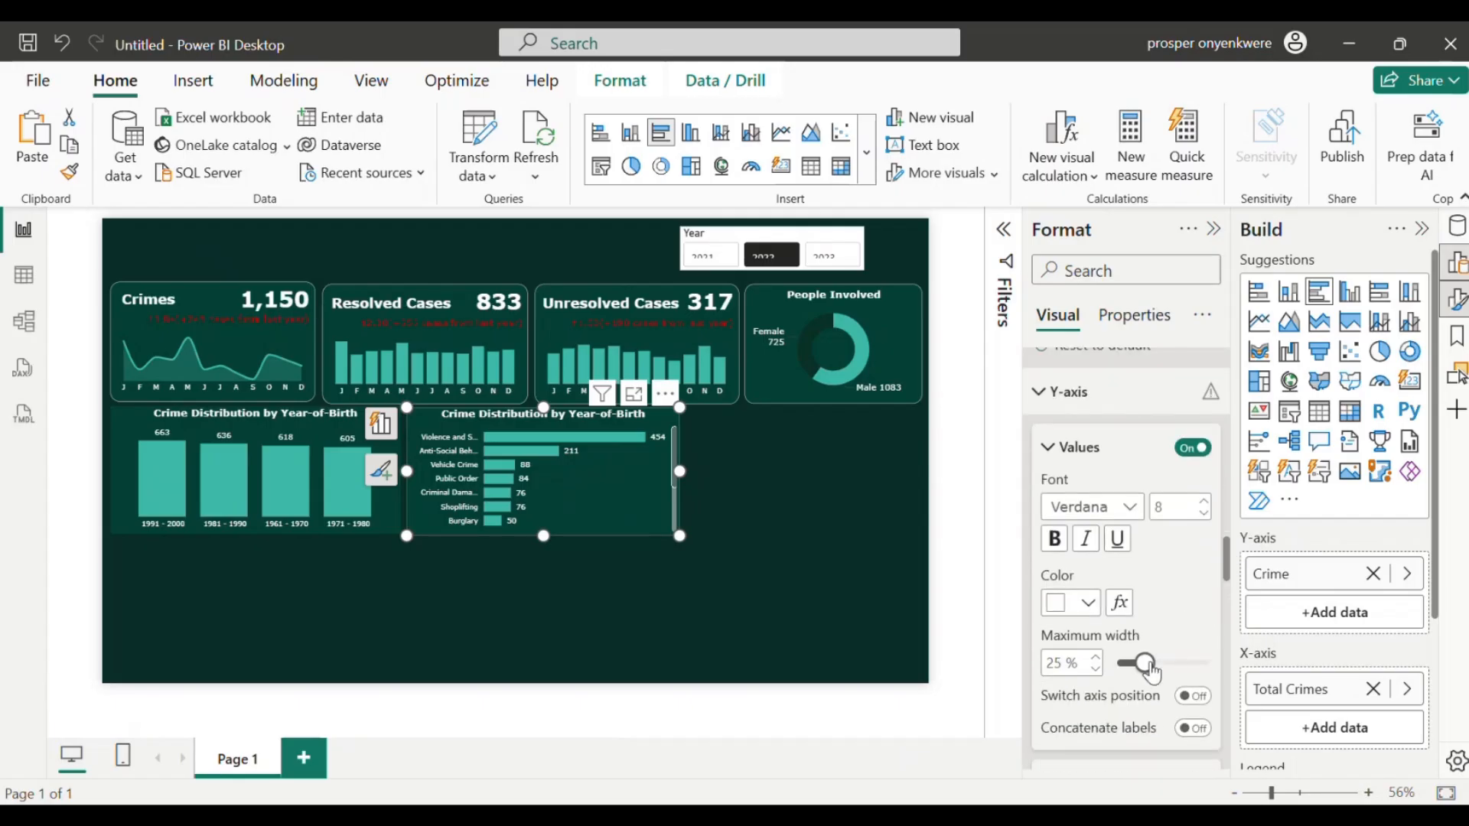
left_click_drag(1152, 673, 1187, 670)
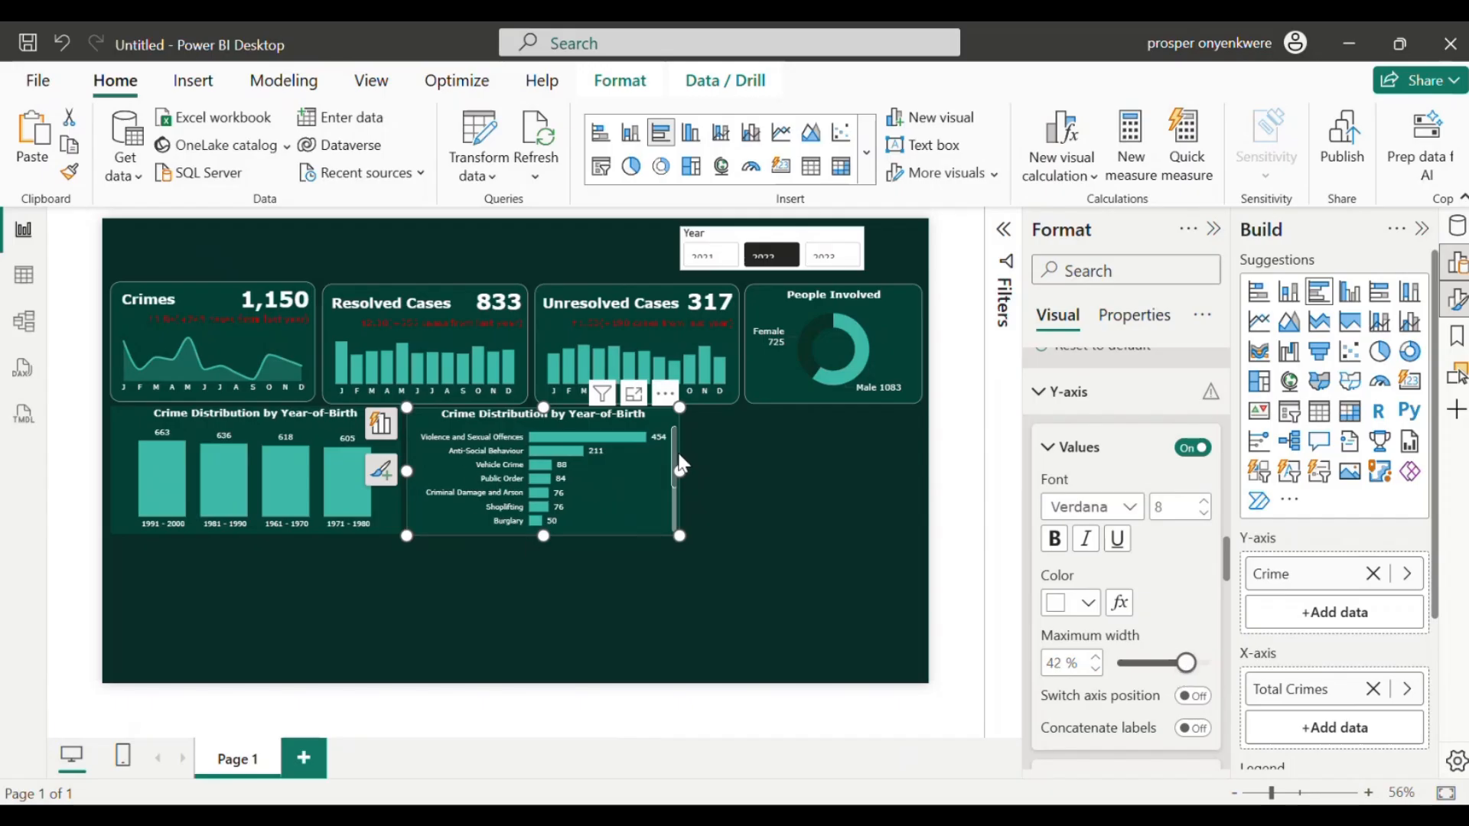
scroll(668, 487, "down", 3)
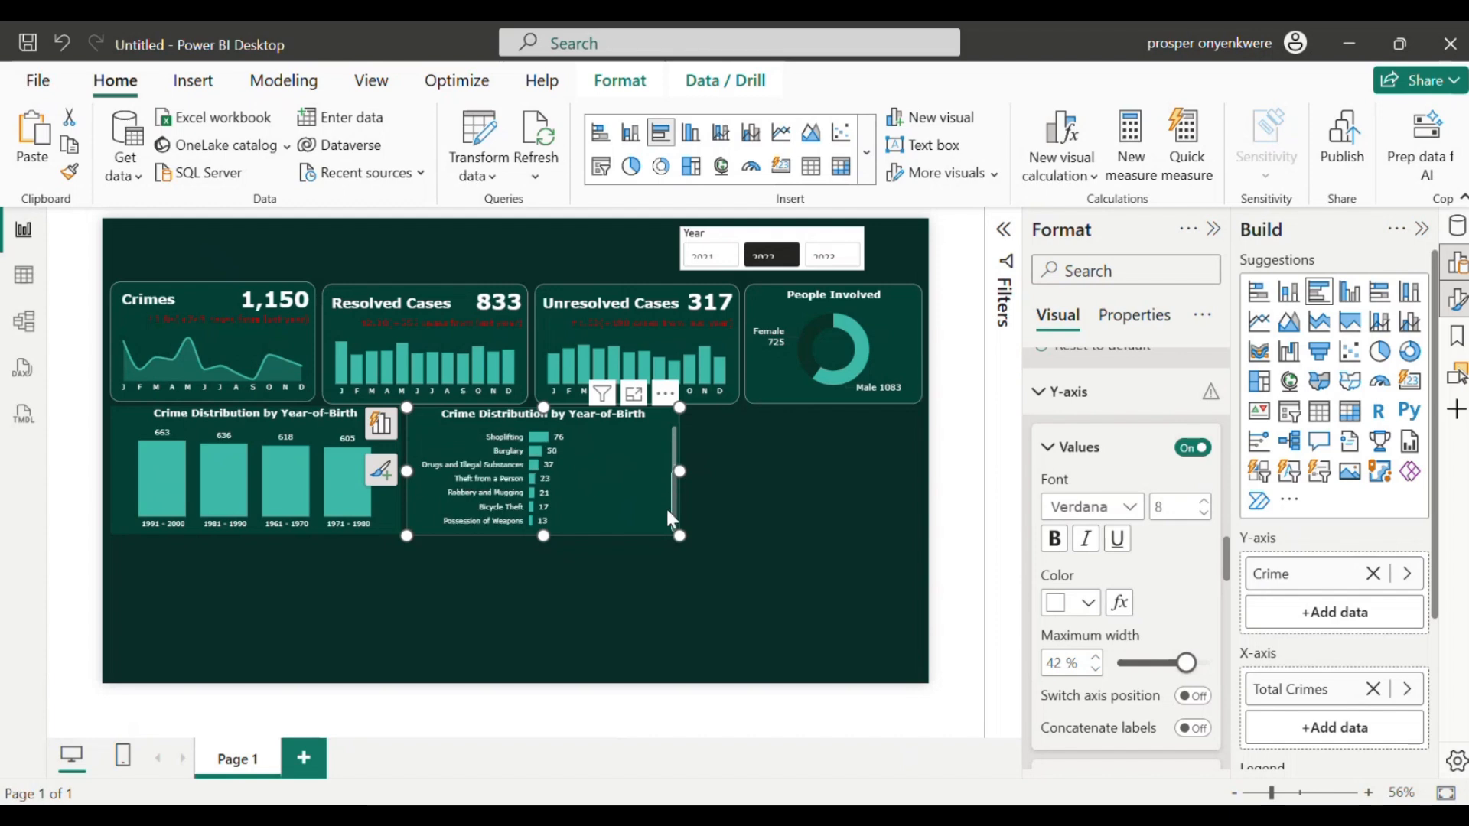
scroll(668, 510, "up", 3)
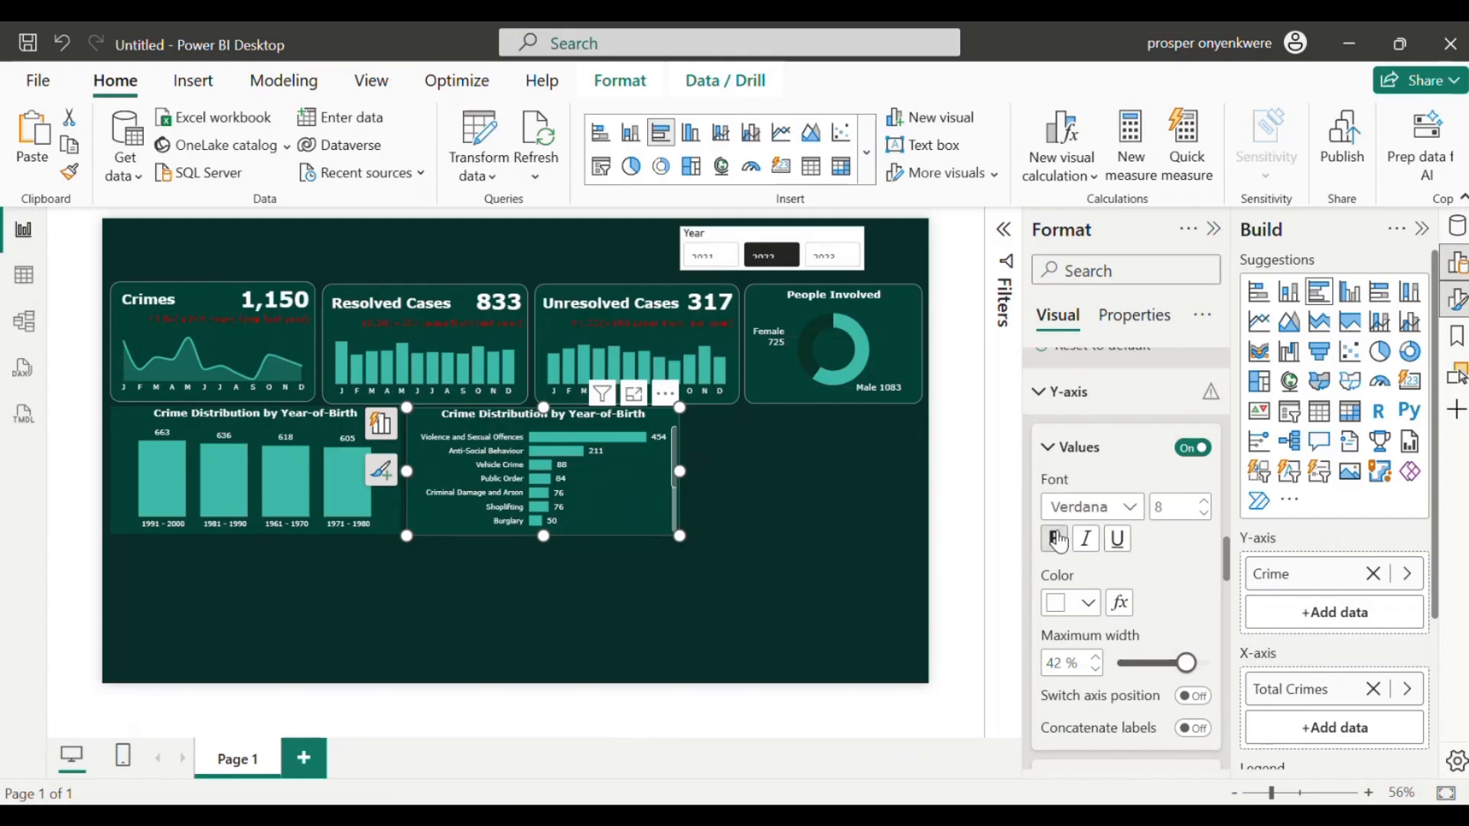
Step: Replace the bar chart's title text with "How often does crimes Occur"
scroll(1224, 520, "up", 4)
scroll(1216, 505, "up", 6)
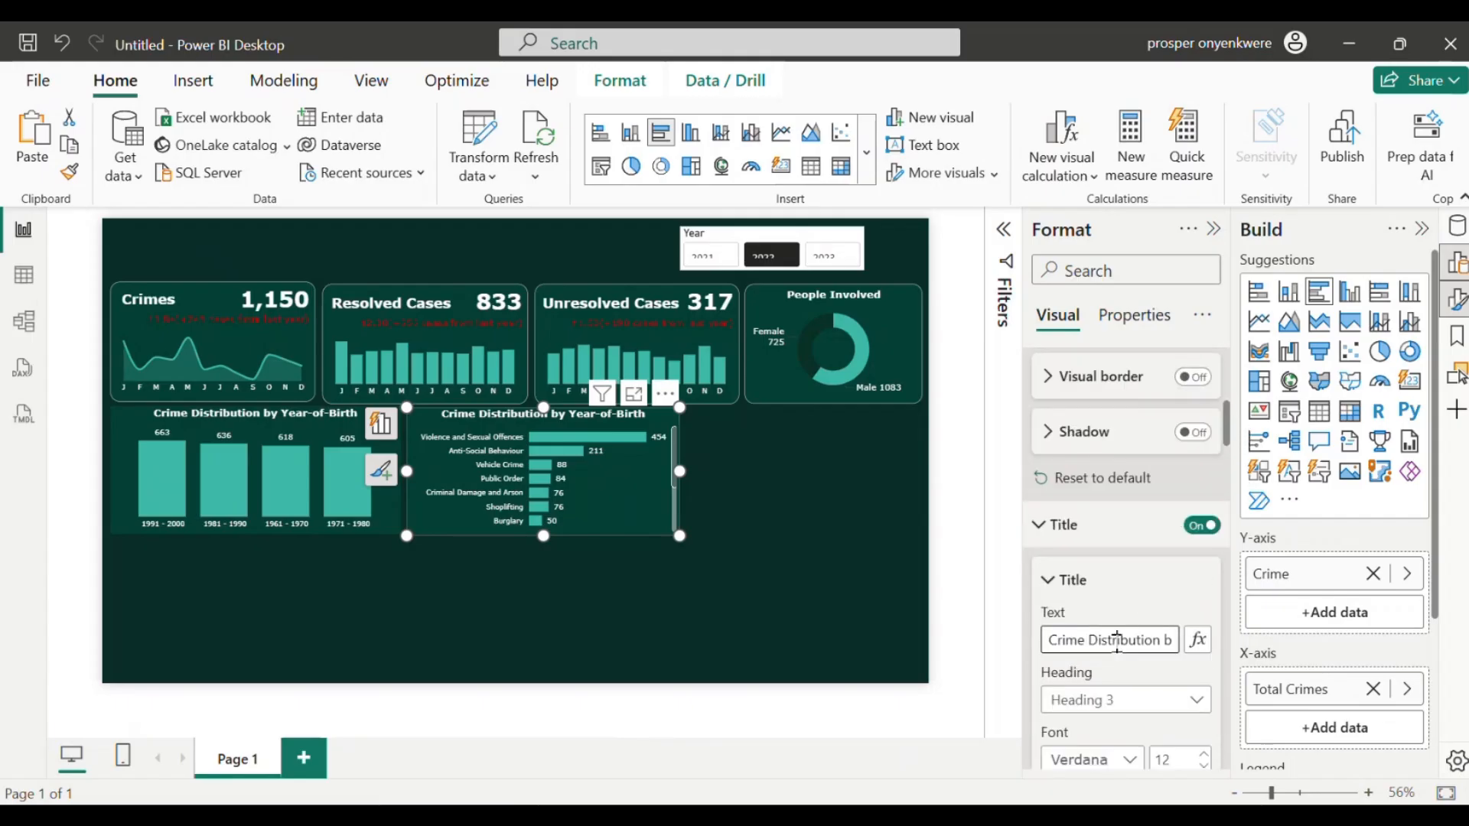
triple_click(1117, 643)
type("Ho")
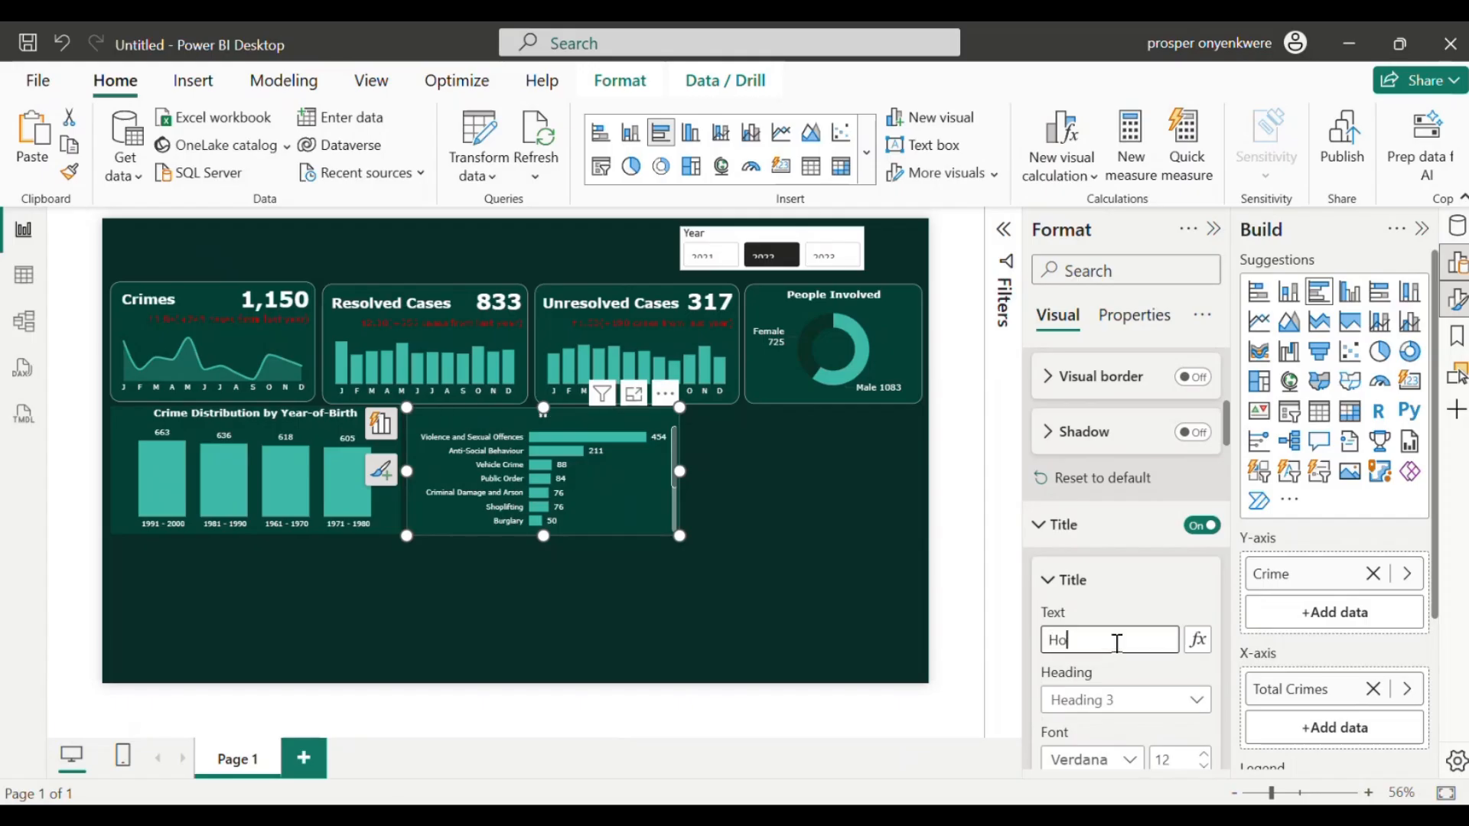
type("w Of")
key("BackSpace")
key("BackSpace")
type("often does")
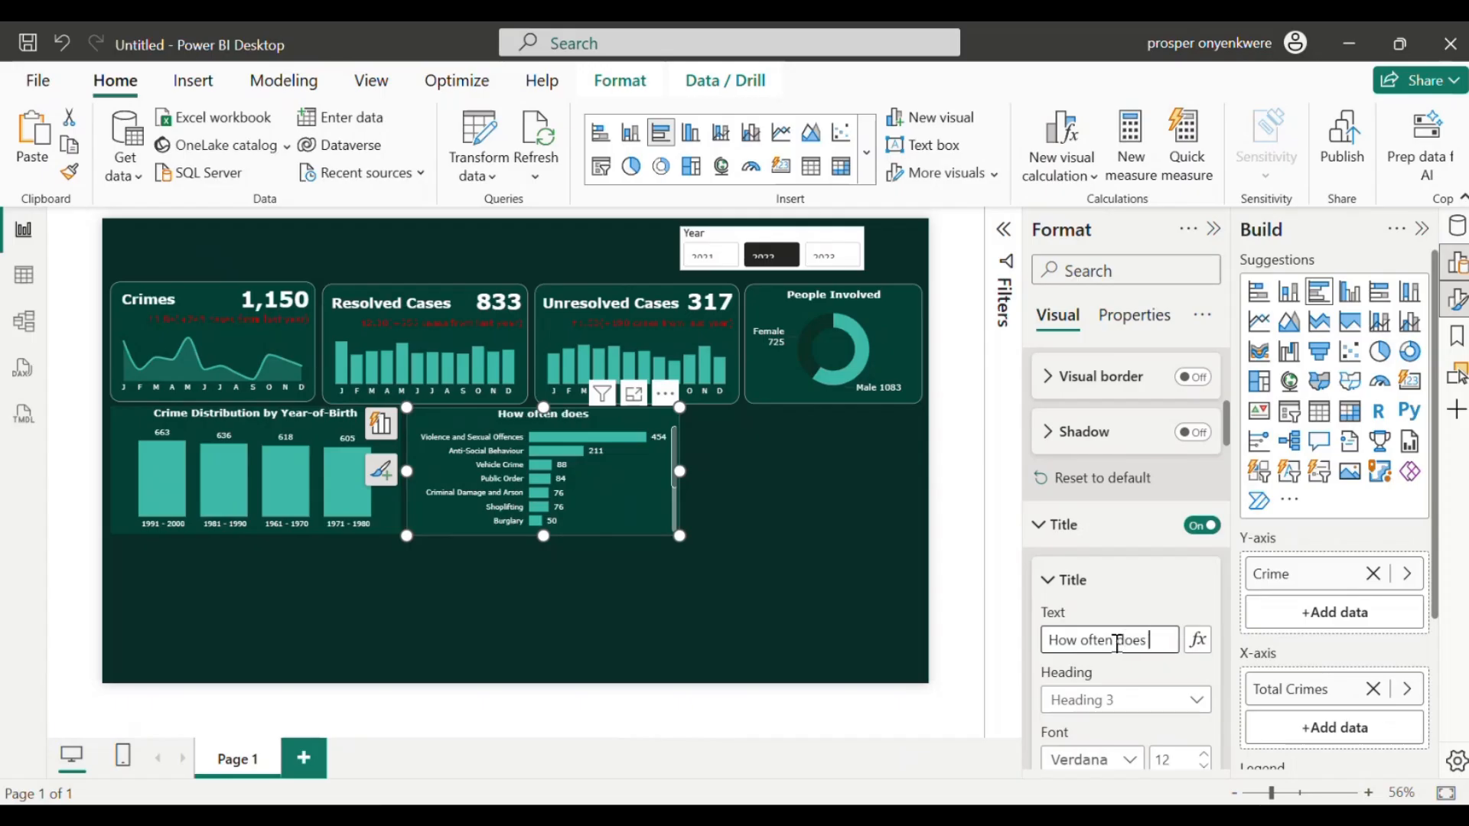
type(" crim")
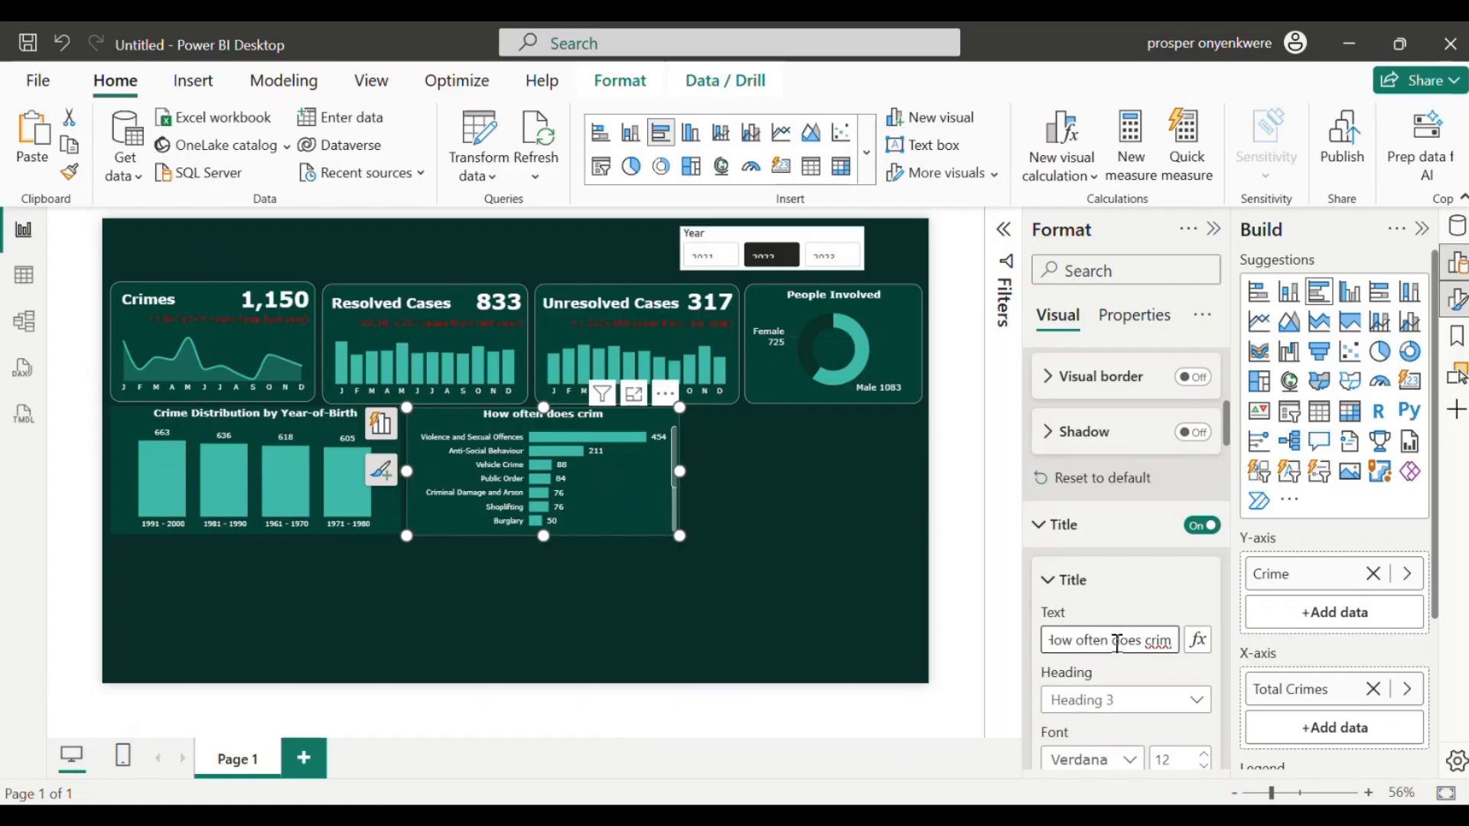
type("es Occur")
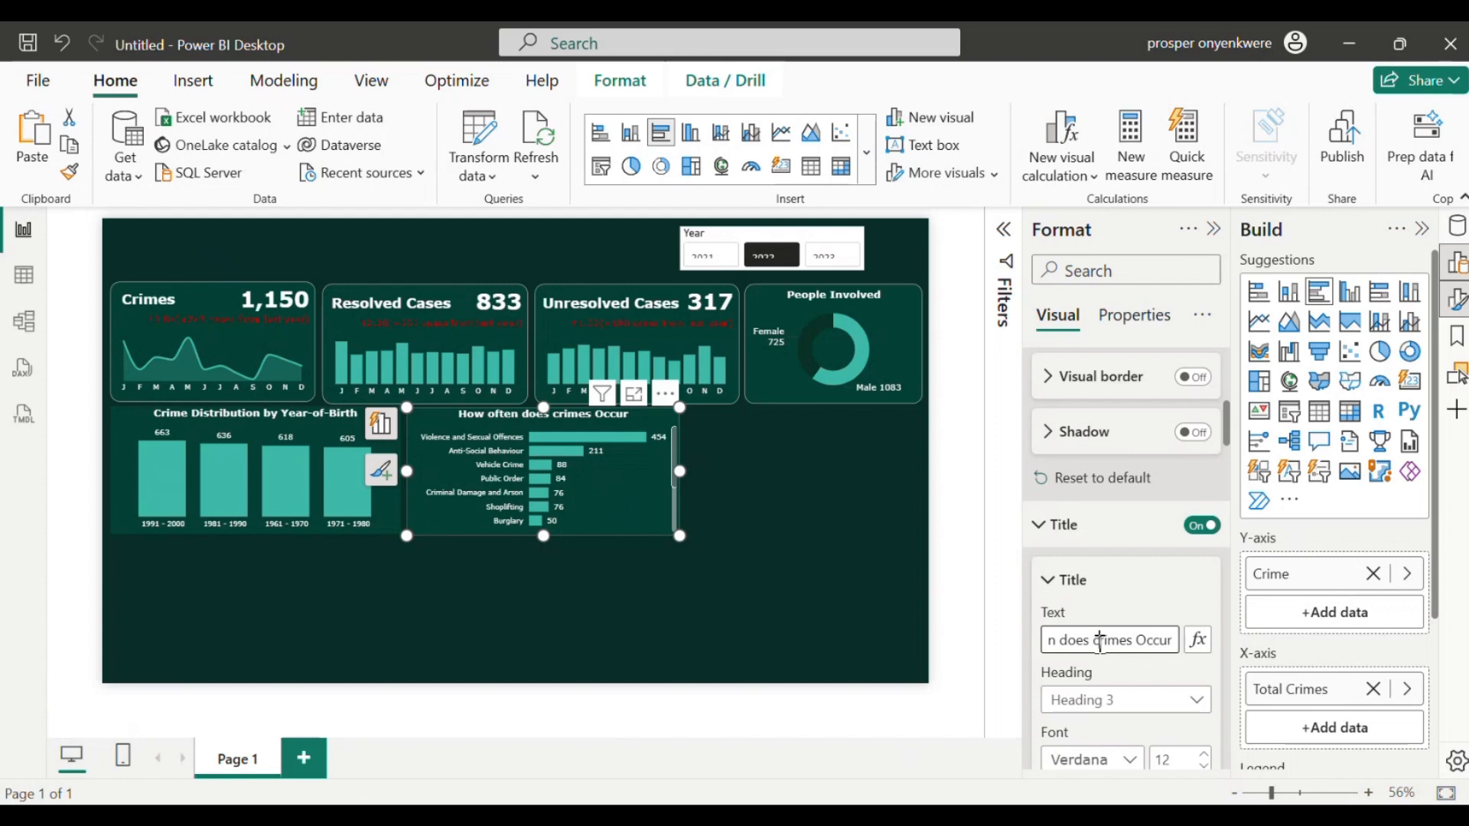
Step: Capitalize the middle words of the bar chart's title to make it "How Often Does Crimes Occur" and deselect the chart
left_click(1100, 641)
key("BackSpace")
type("C")
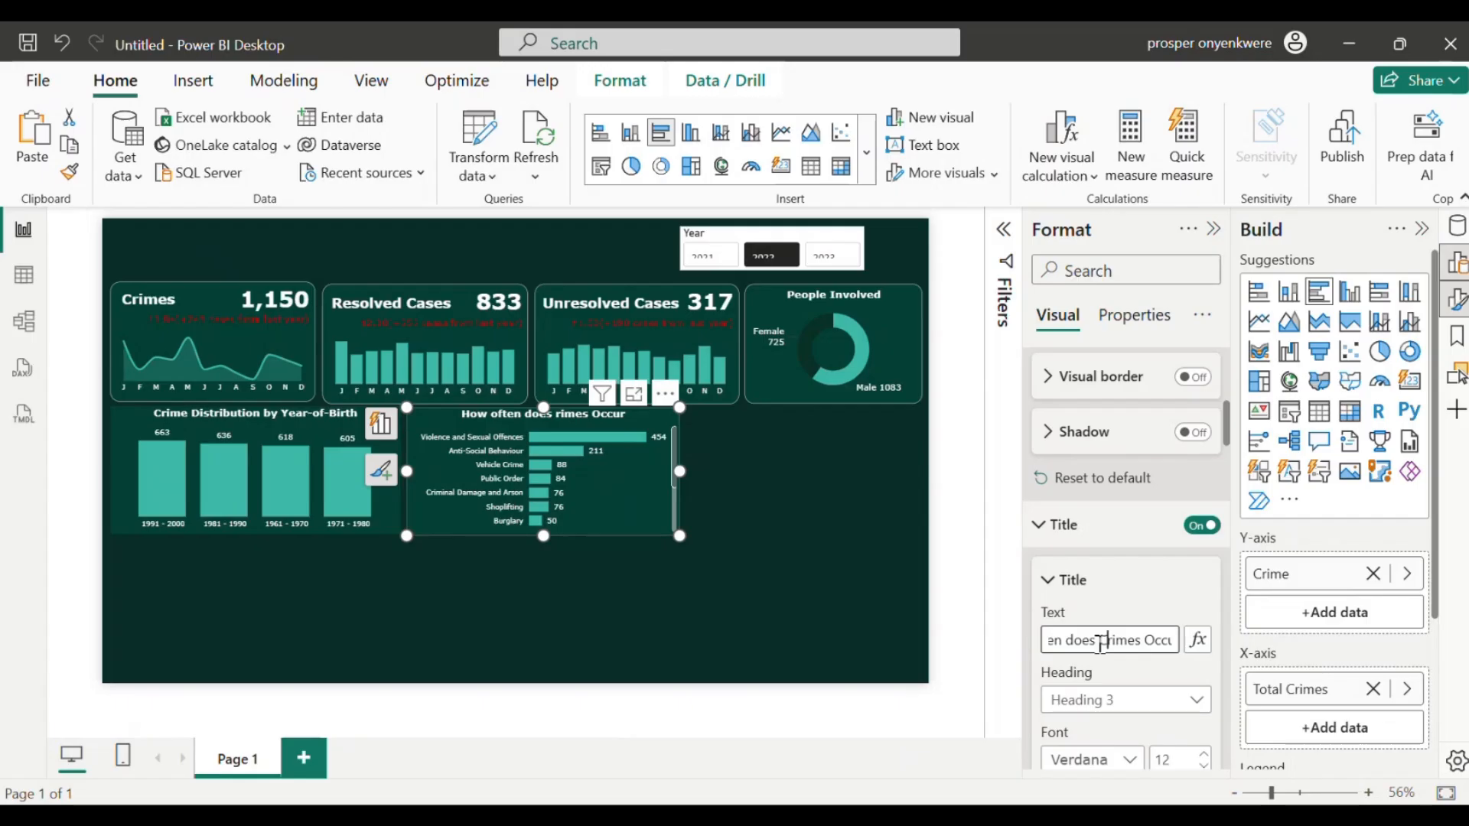
key("Left")
key("Left")
key("Left")
key("Left")
key("Left")
key("Left")
key("Right")
key("BackSpace")
type("D")
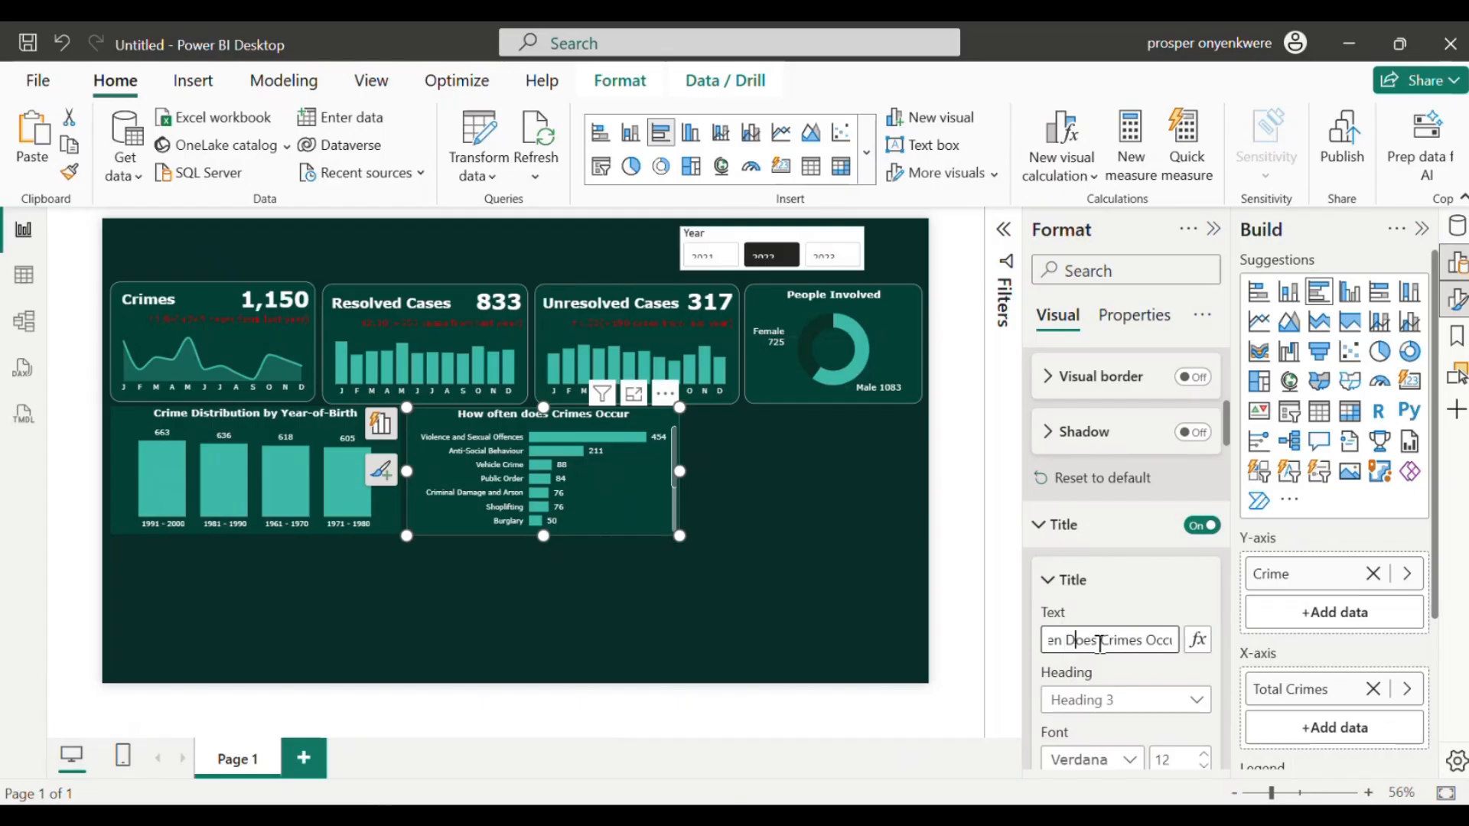
key("Left")
key("Left")
key("Left")
key("Left")
key("Left")
key("Left")
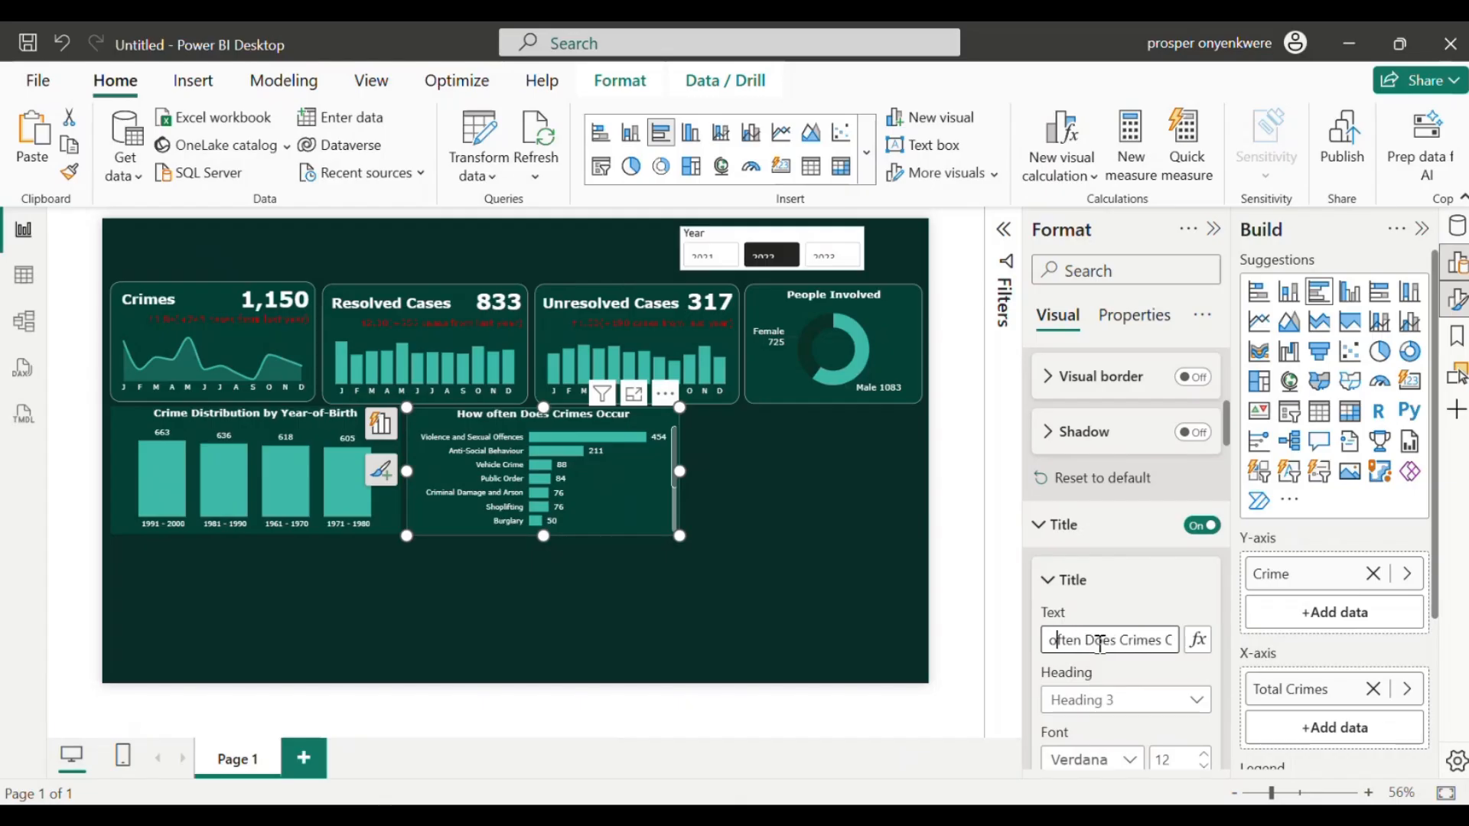
key("BackSpace")
type("O")
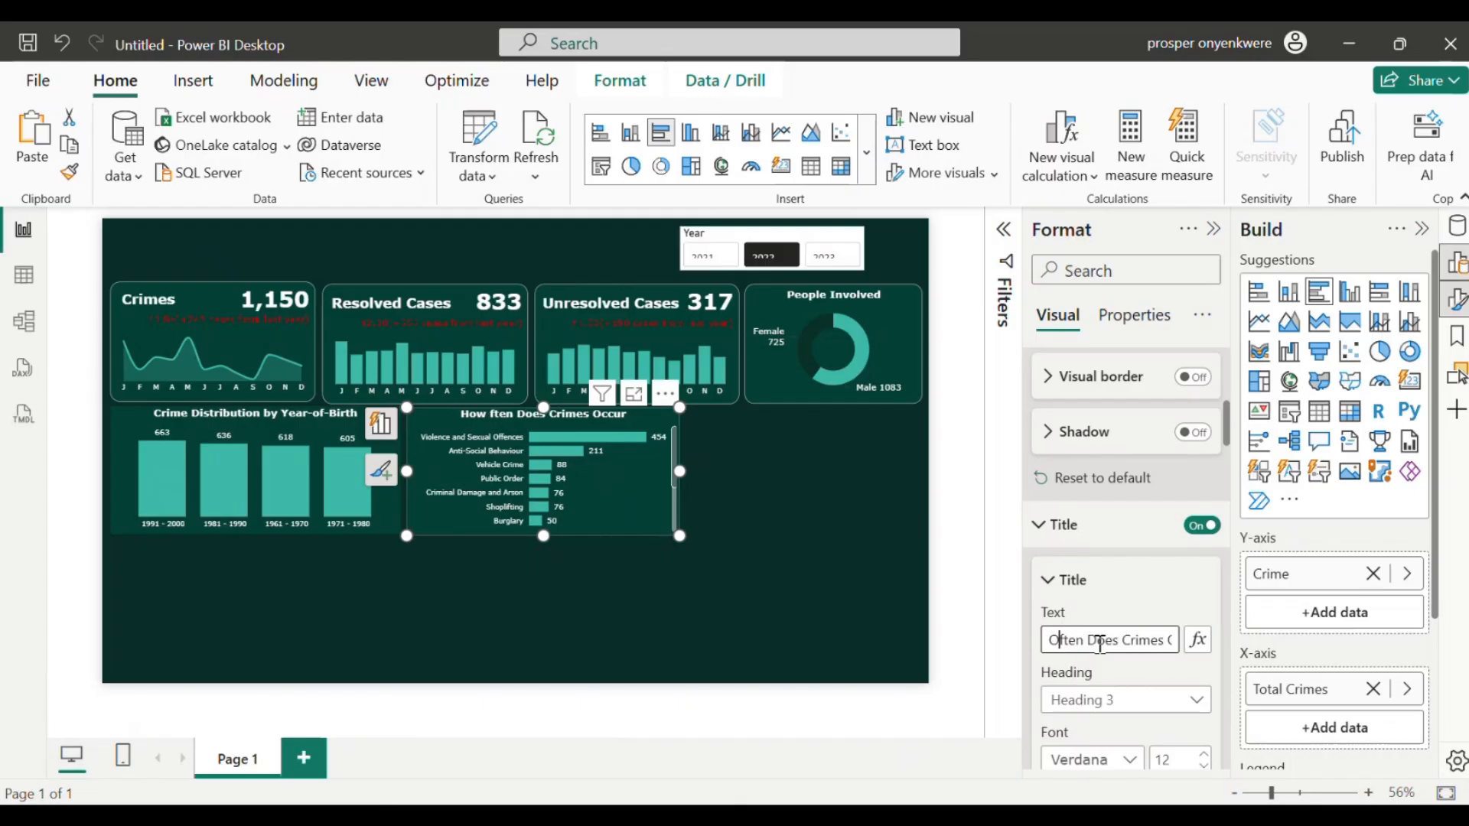
left_click(833, 544)
Step: Check the finished Tactical Crimes Dataset2 report, return to the untitled report and insert an empty line chart
mouse_move(724, 816)
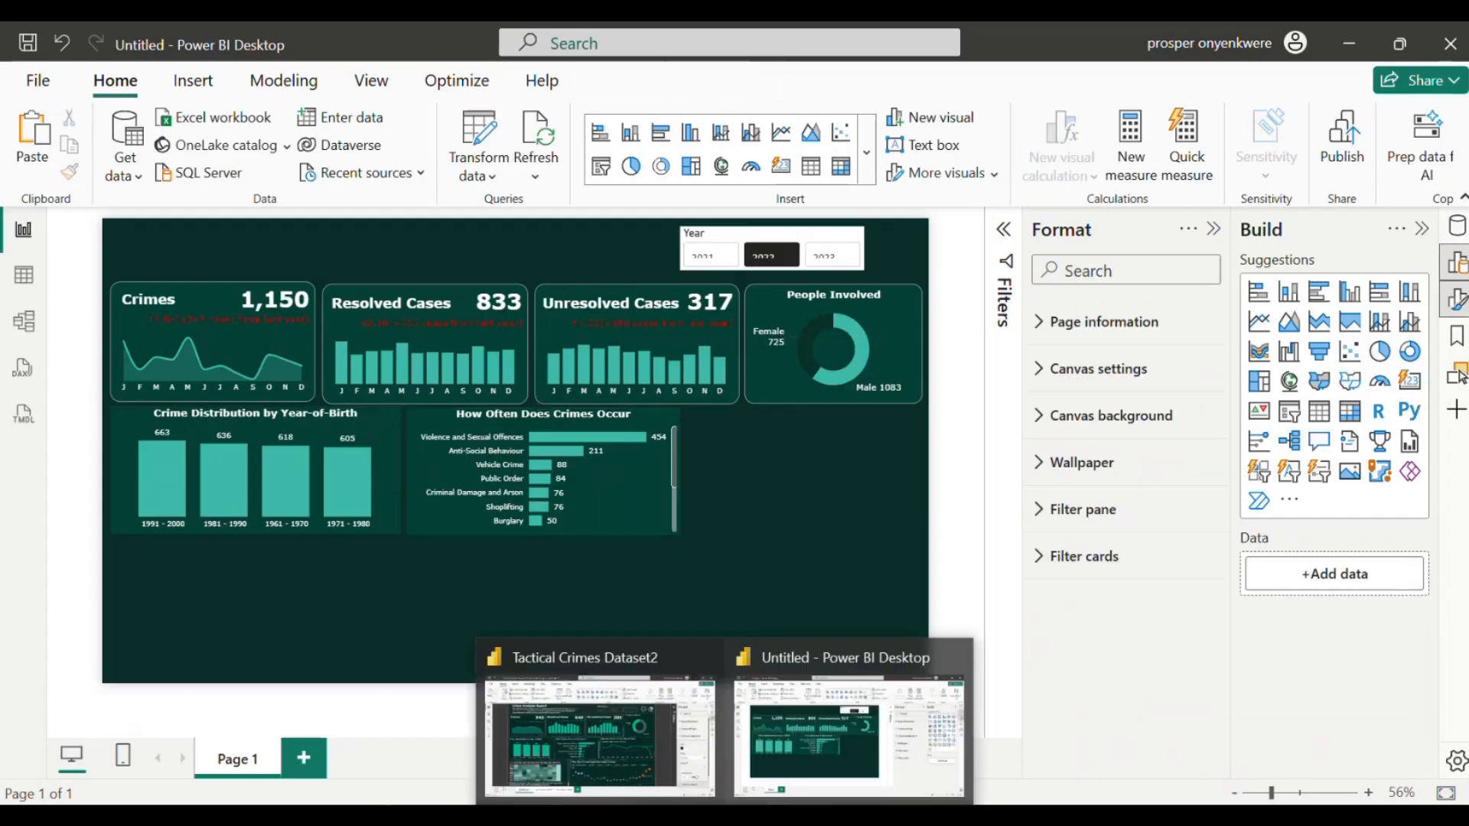
mouse_move(646, 742)
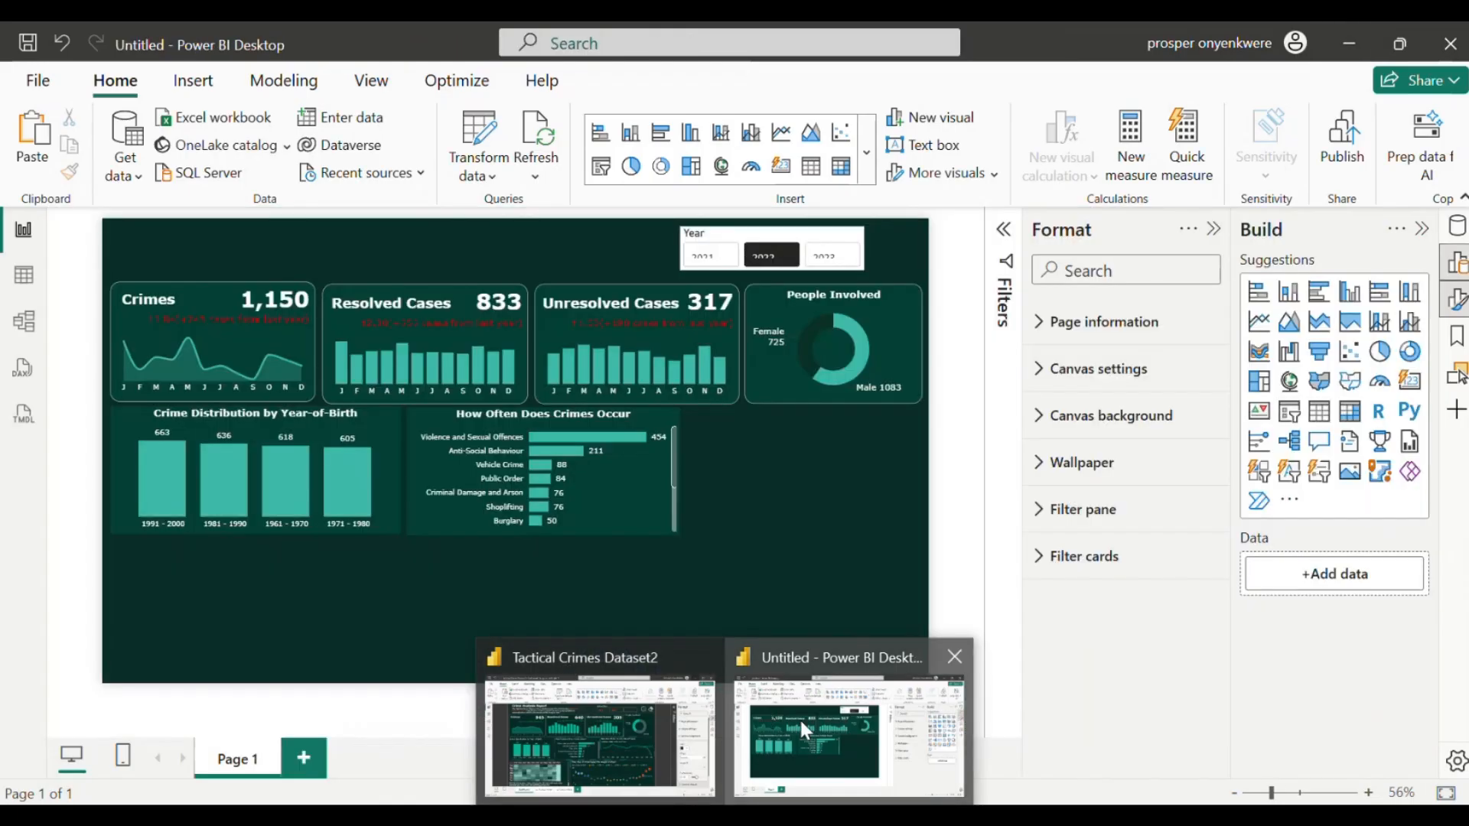
left_click(799, 717)
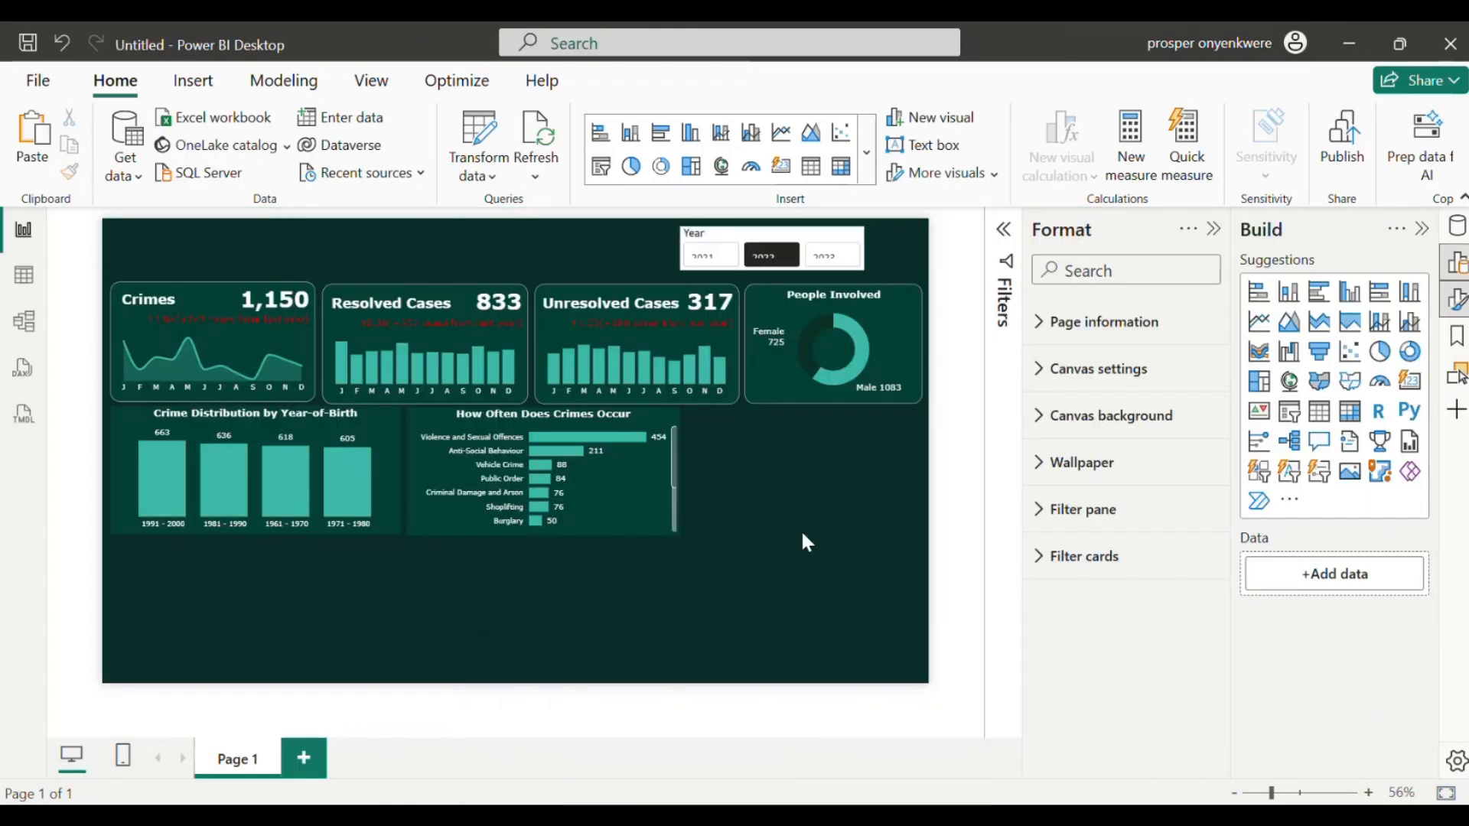
left_click(1258, 323)
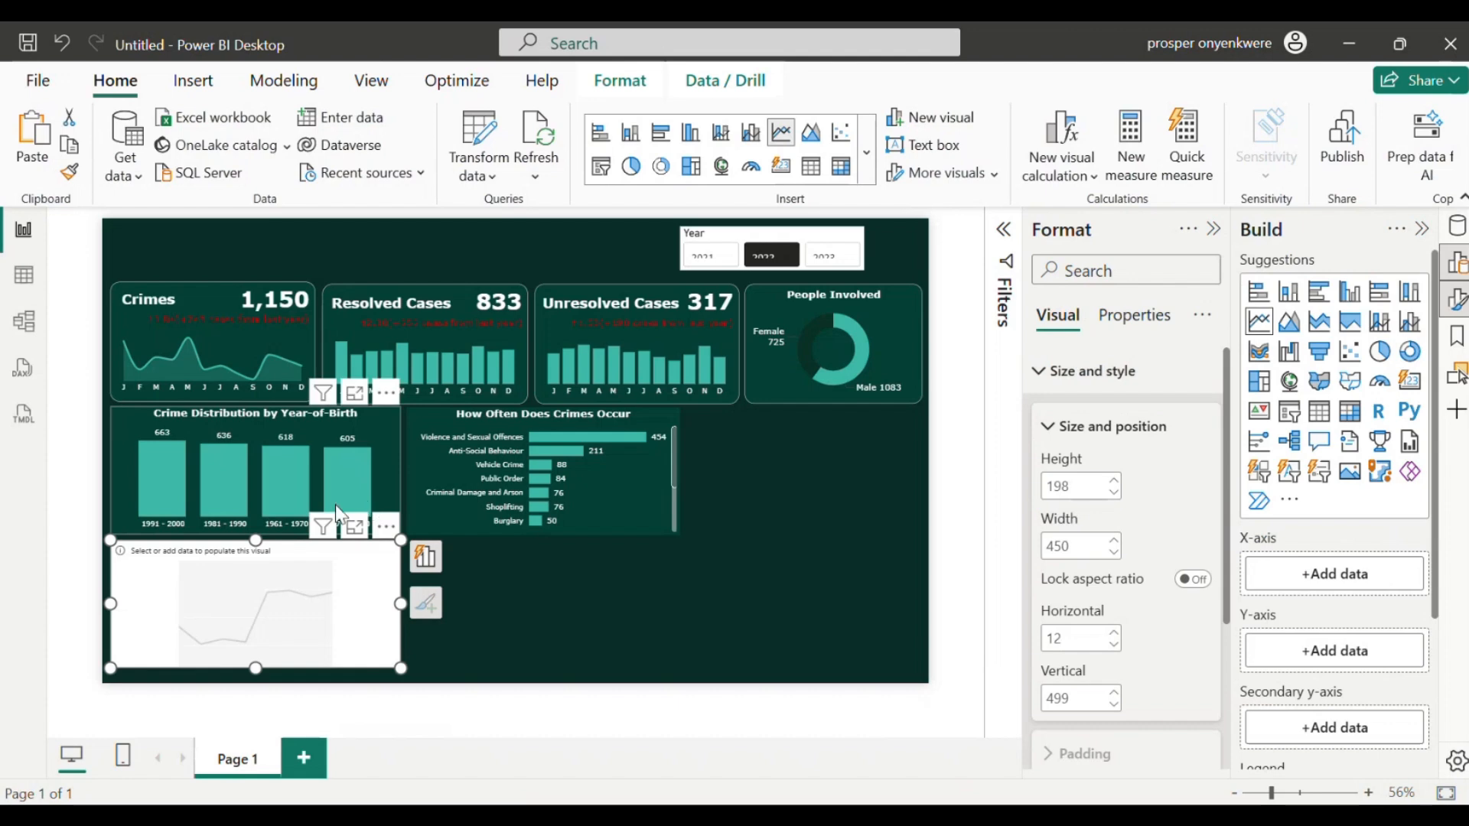
Step: Narrow the Year-of-Birth chart to a width of about 371 and move the How Often Does Crimes Occur chart left beside it
left_click(384, 470)
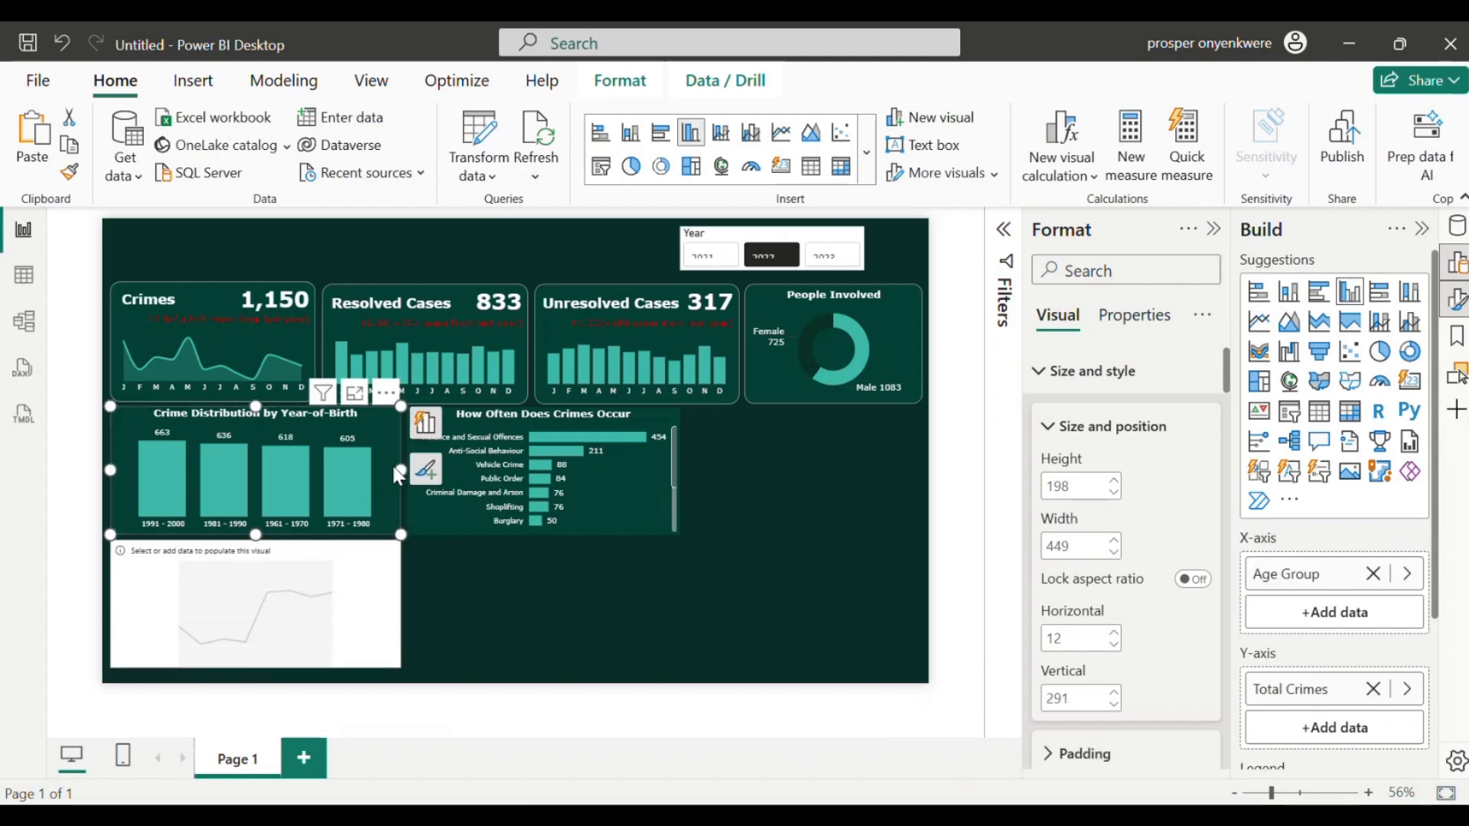
left_click_drag(365, 462, 346, 460)
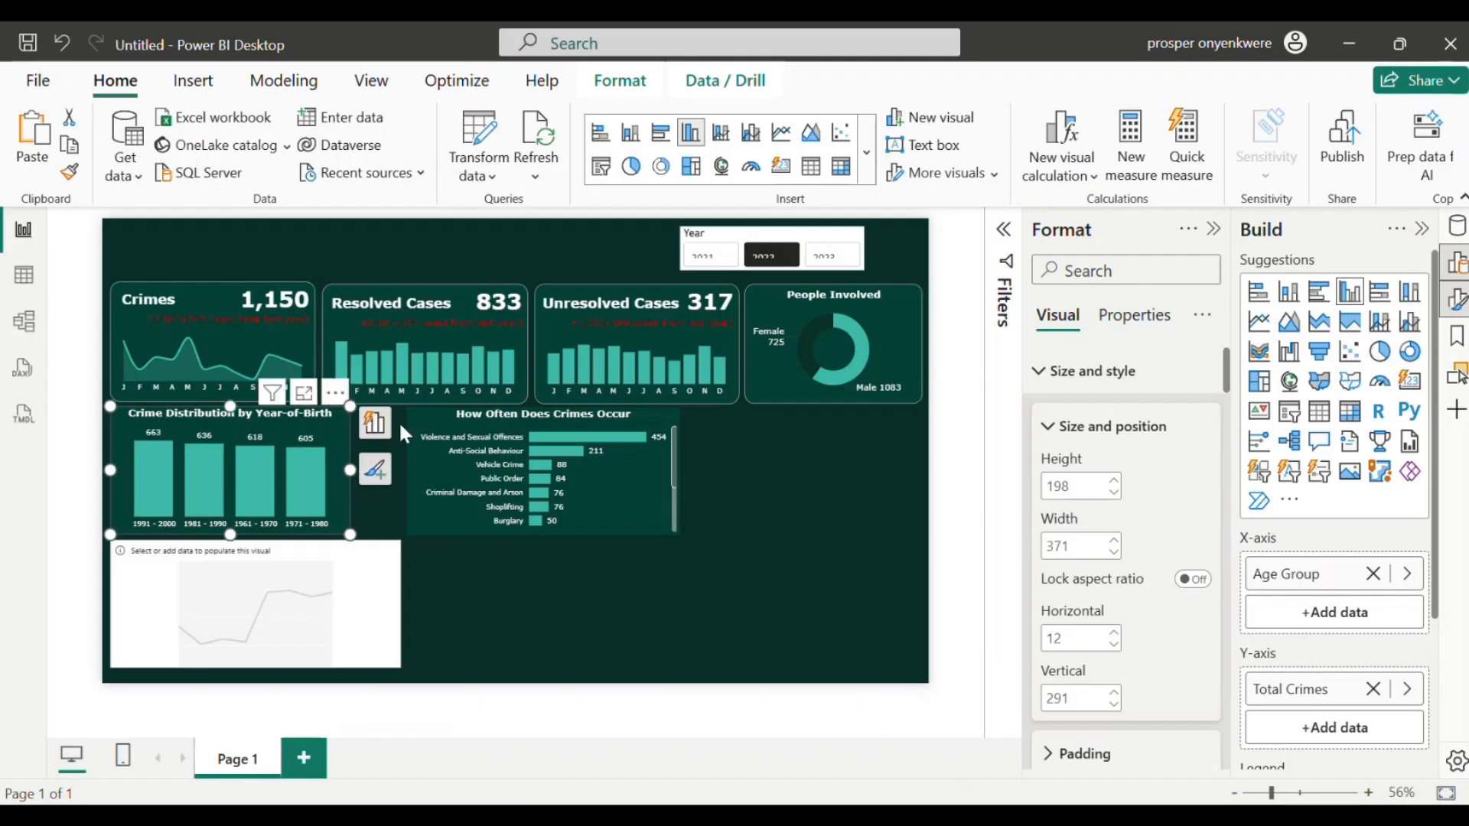
left_click_drag(423, 426, 373, 414)
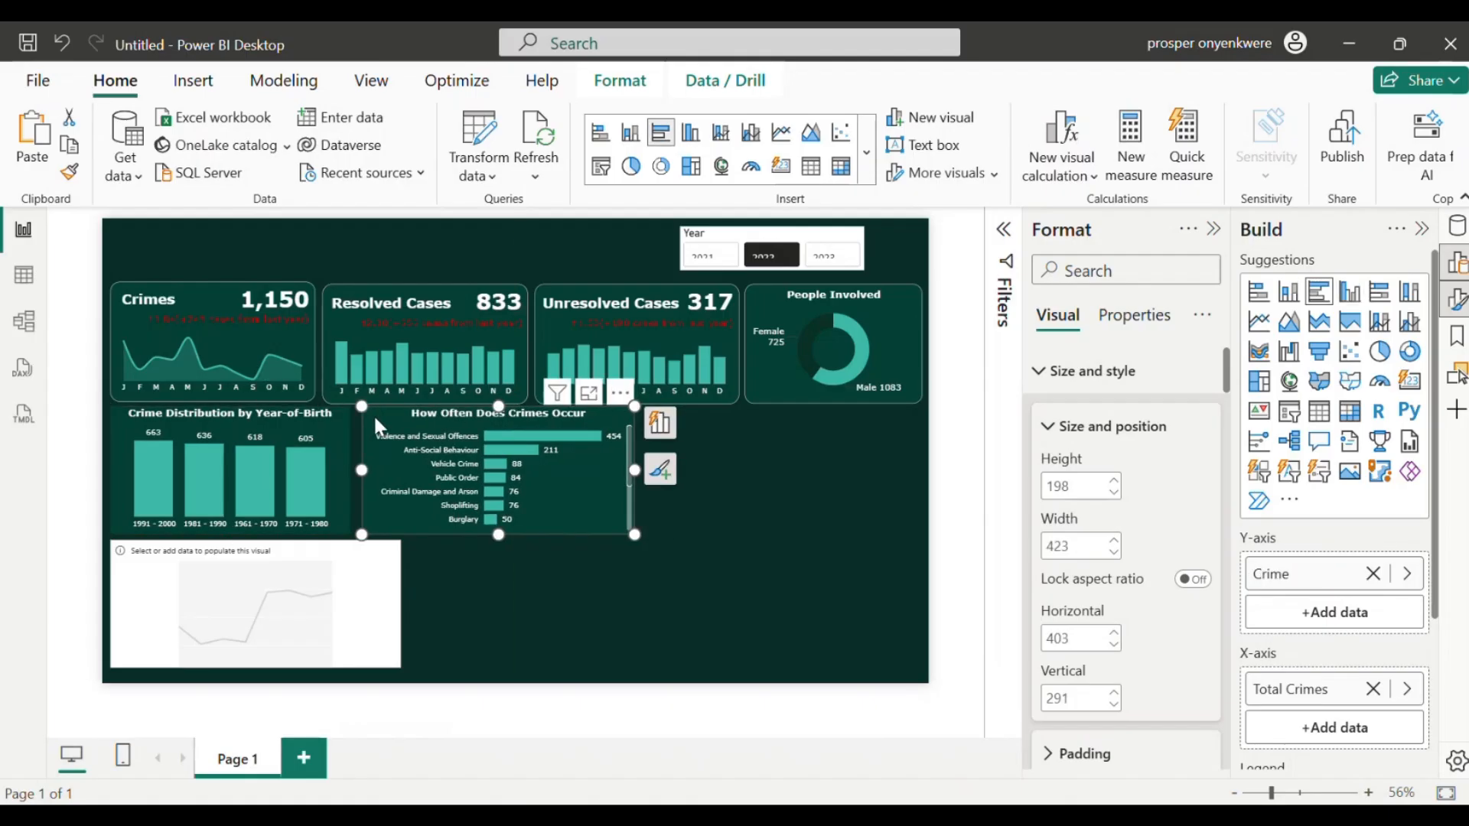
Step: Add the Resolved Cases and Unresolved Cases measures to the new line chart's Y-axis
left_click(374, 598)
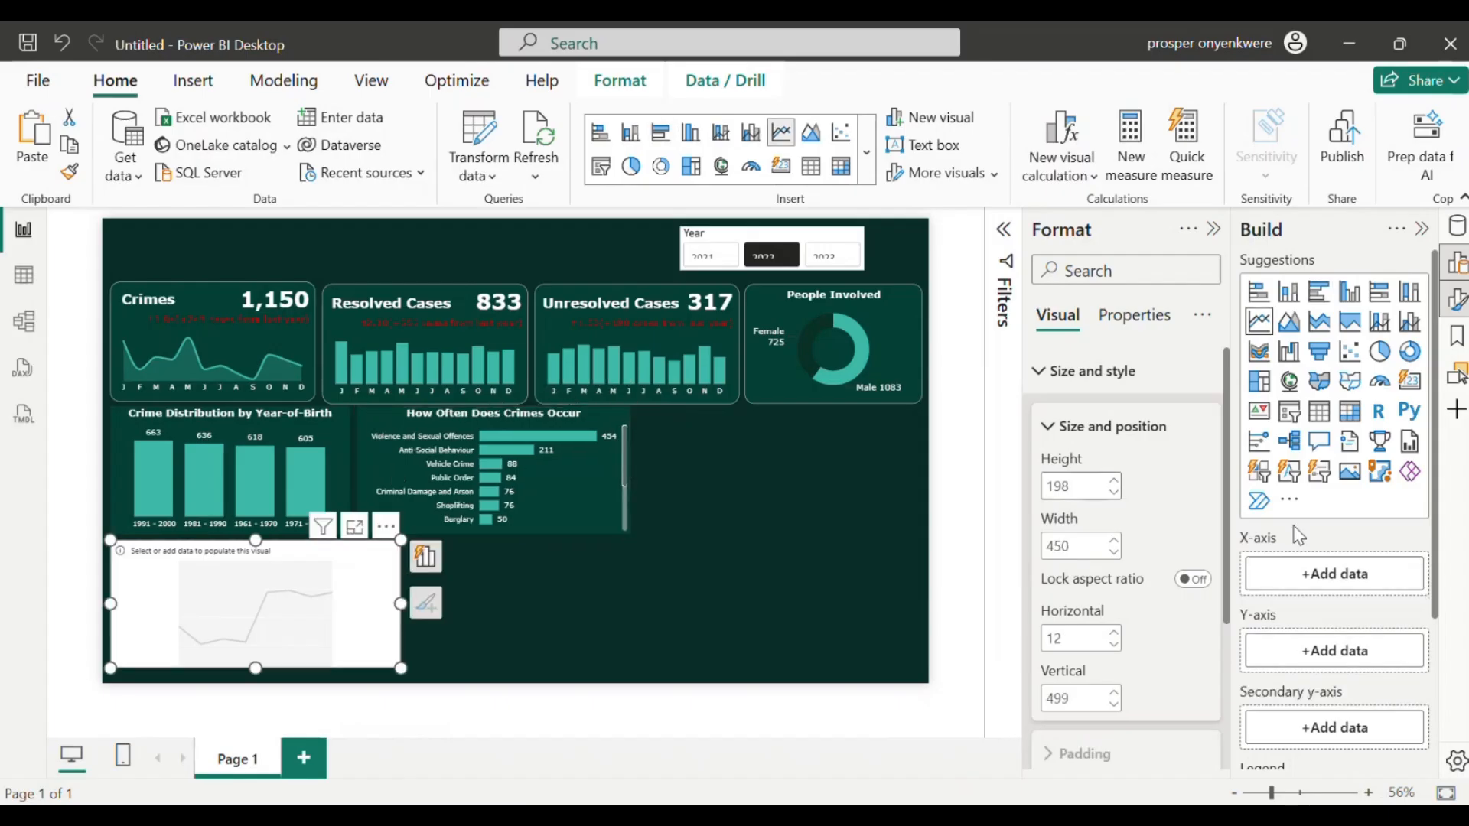
left_click(1457, 227)
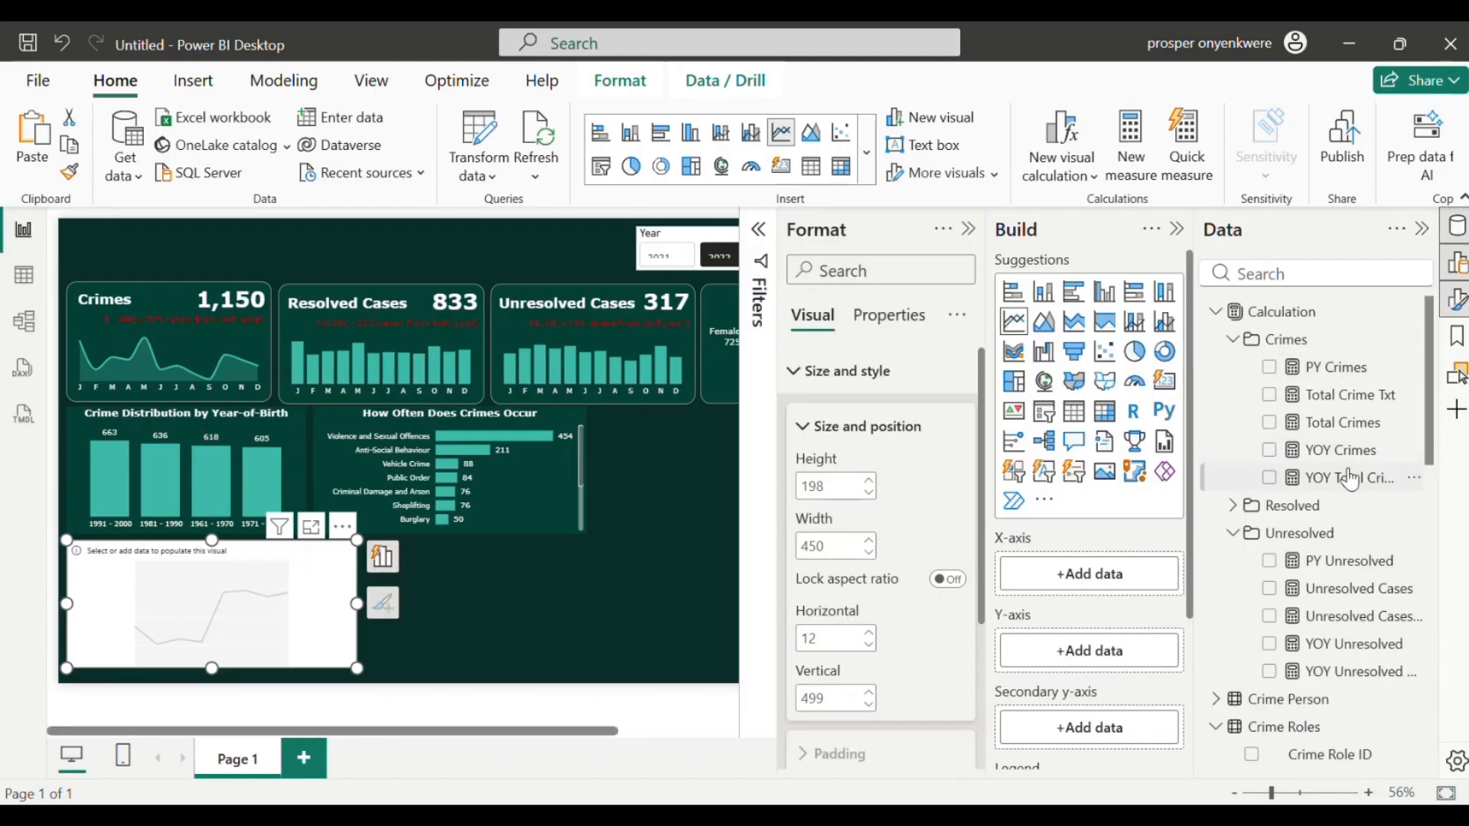
left_click(1233, 507)
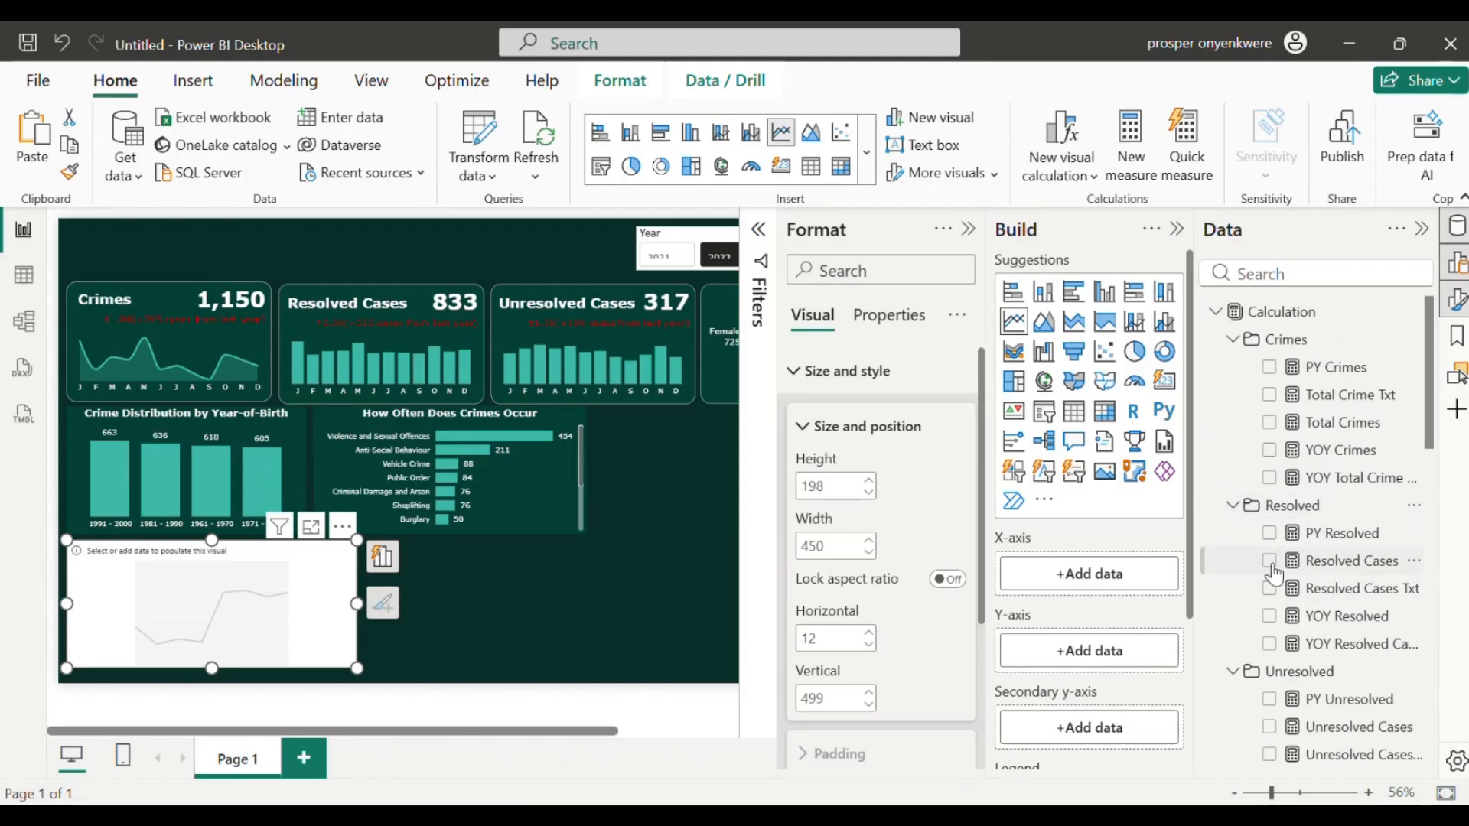
left_click(1269, 565)
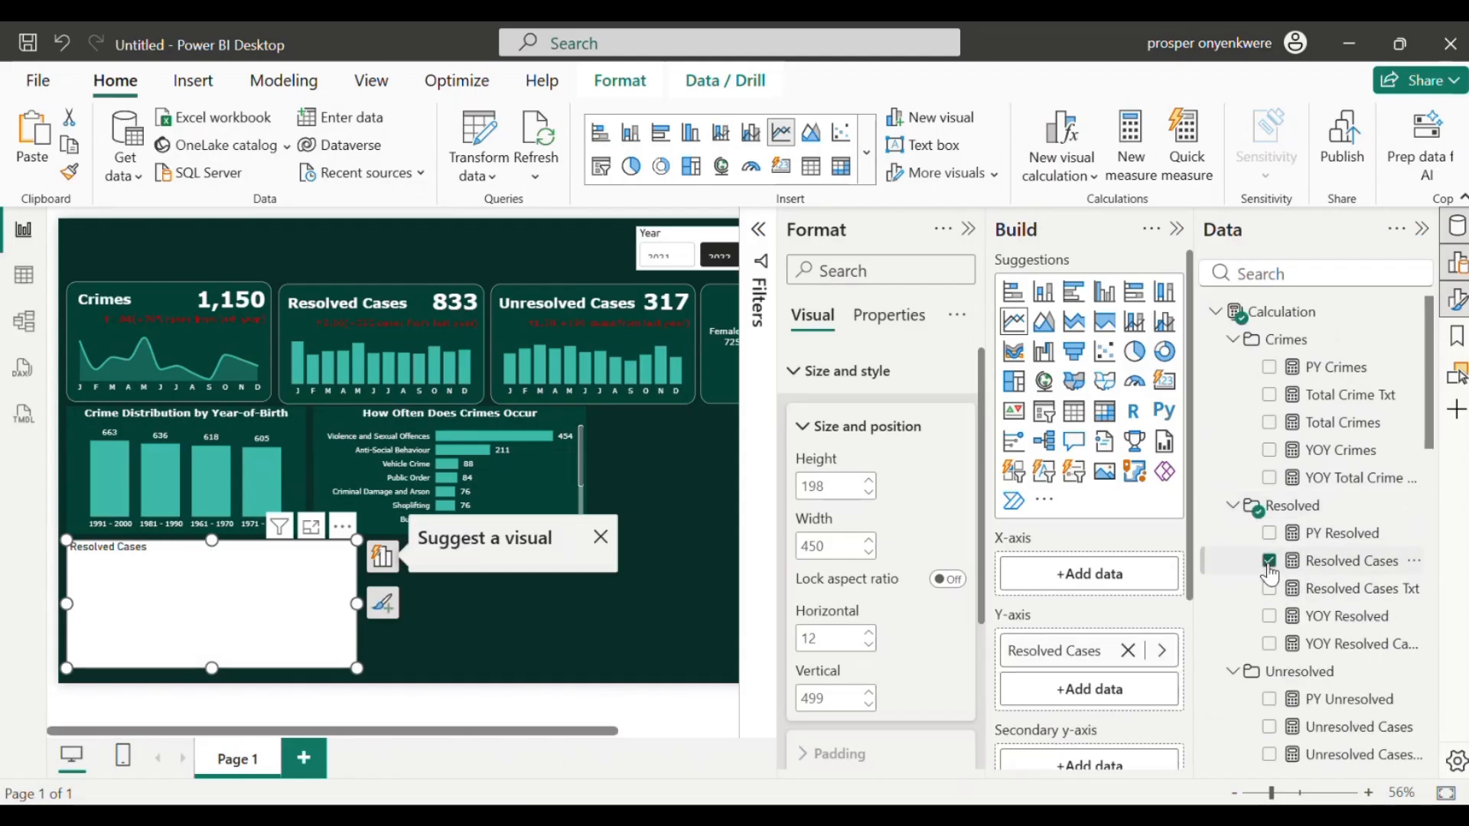
left_click(1268, 727)
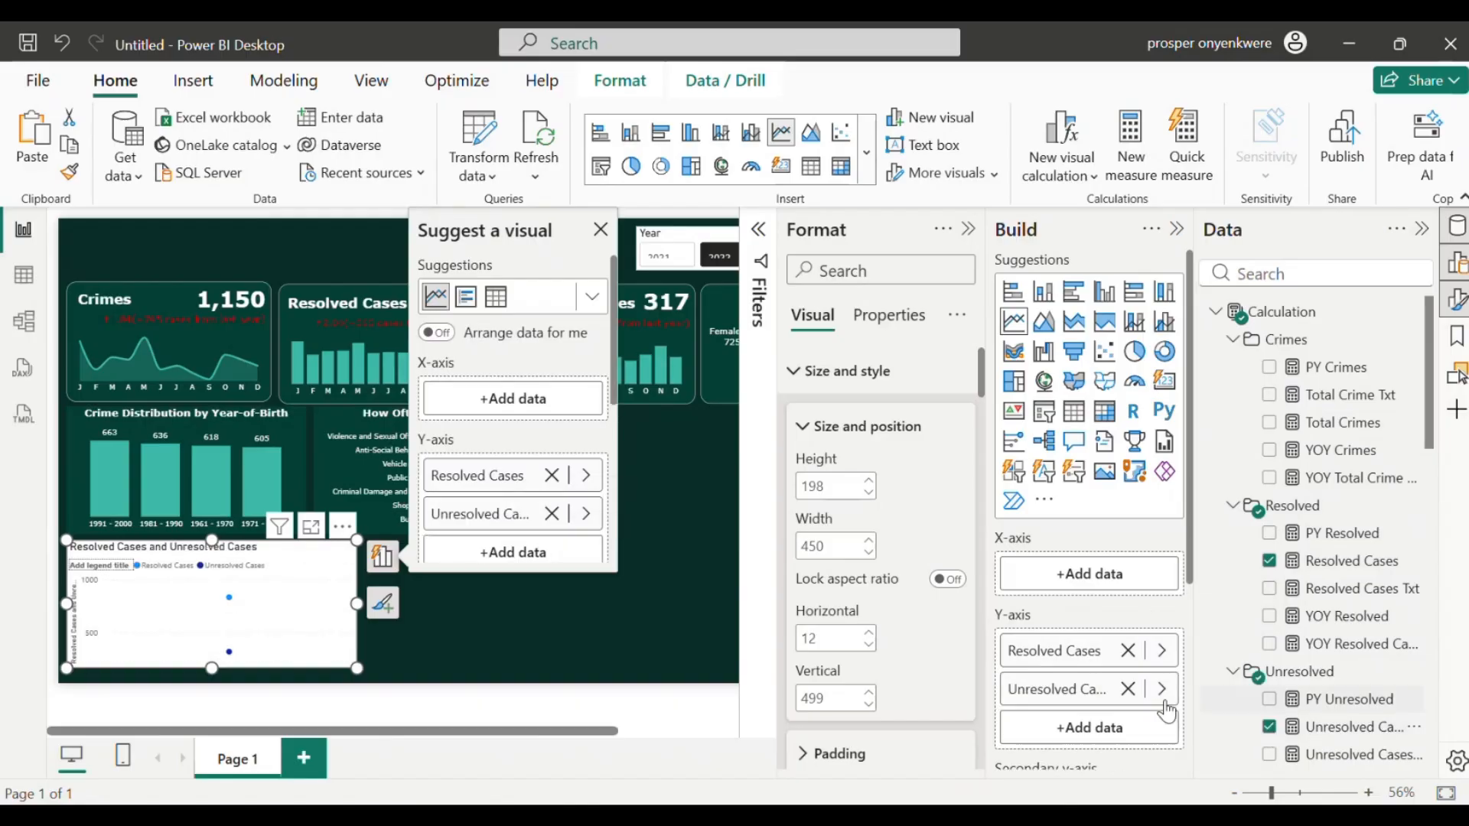
Step: Use MonthName from the Date Table as the line chart's X-axis and widen the chart to about 646
left_click(1135, 580)
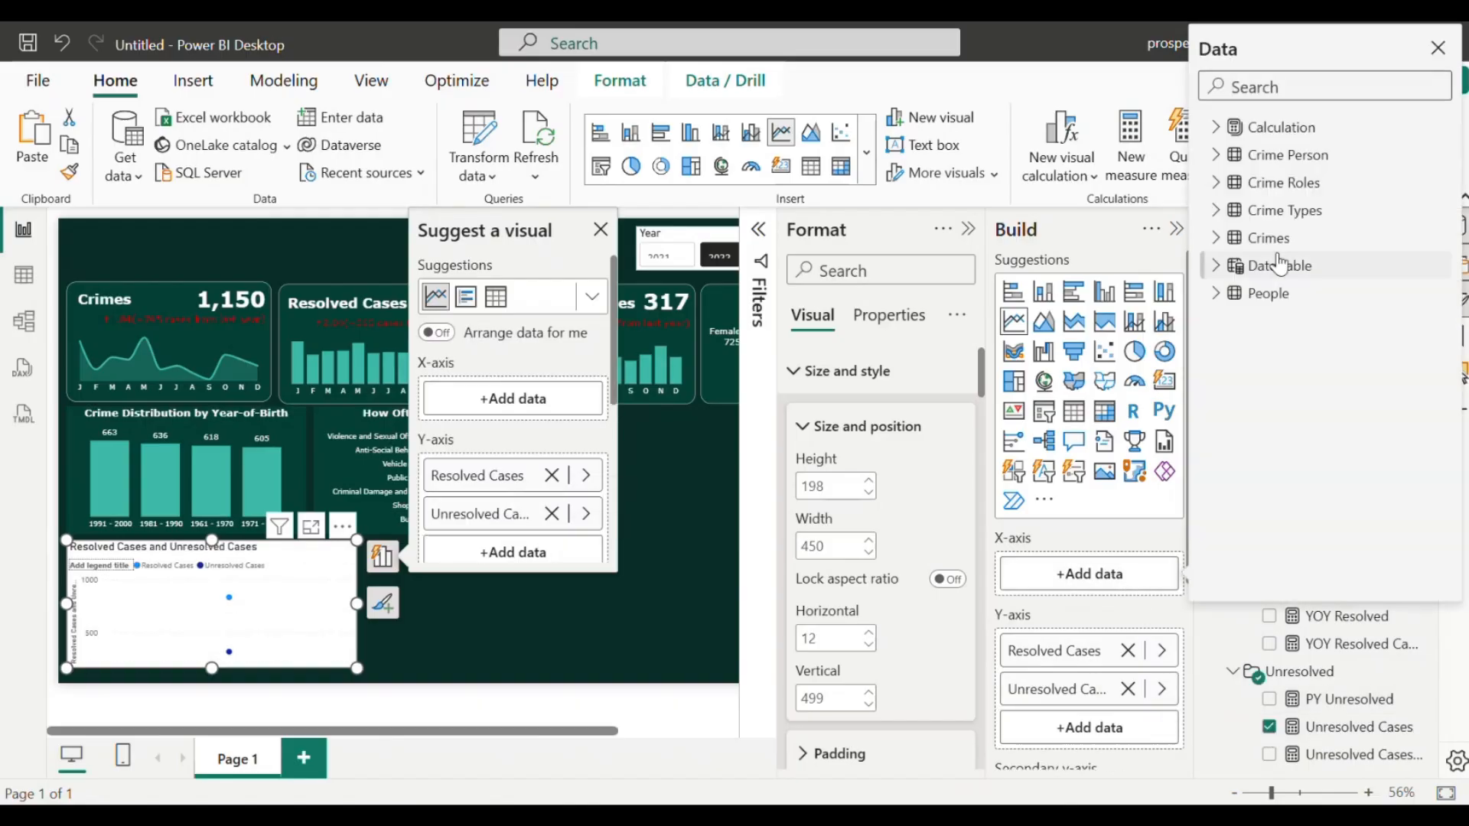
left_click(1217, 266)
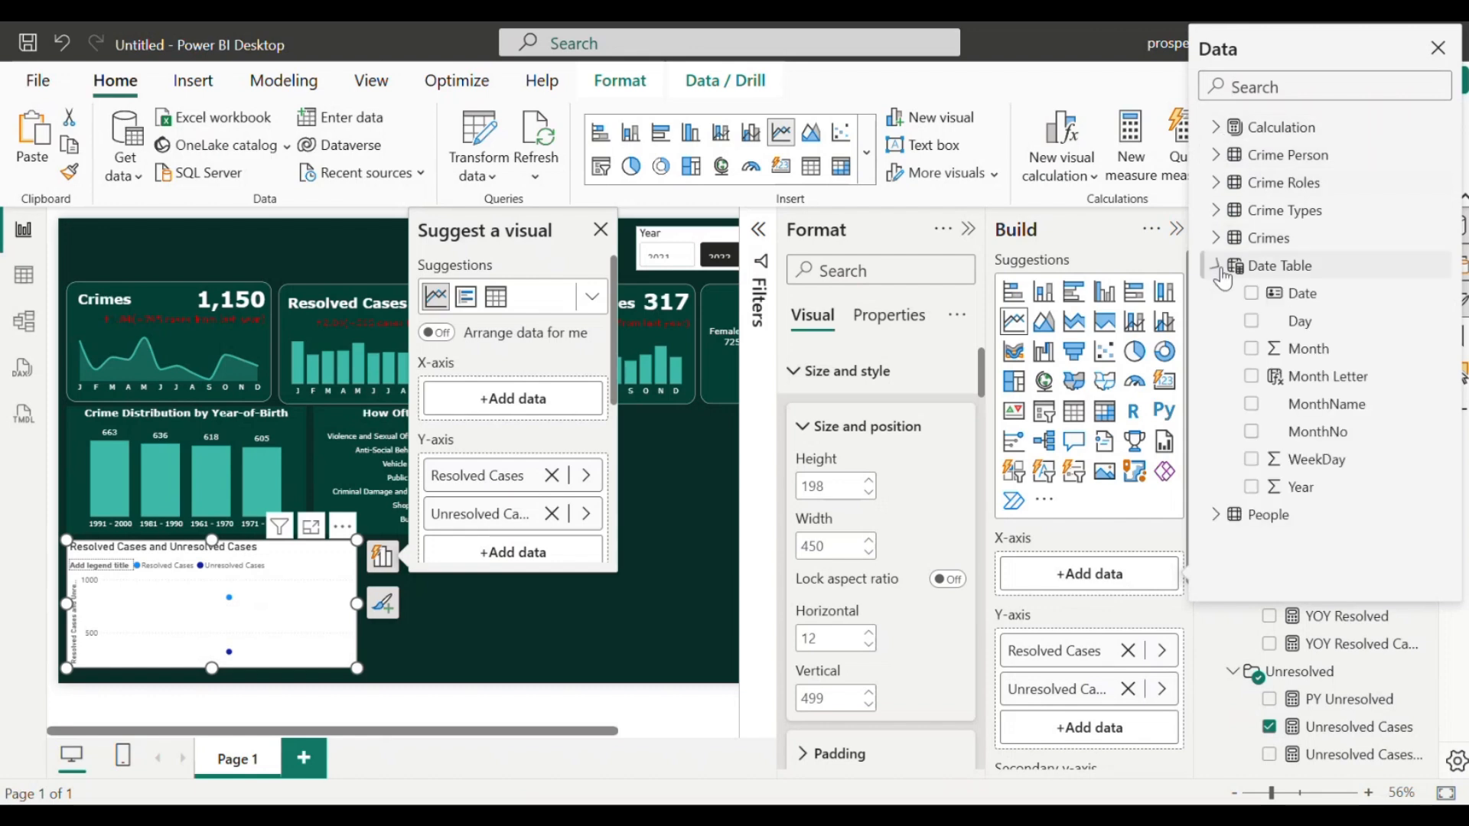
left_click(1251, 405)
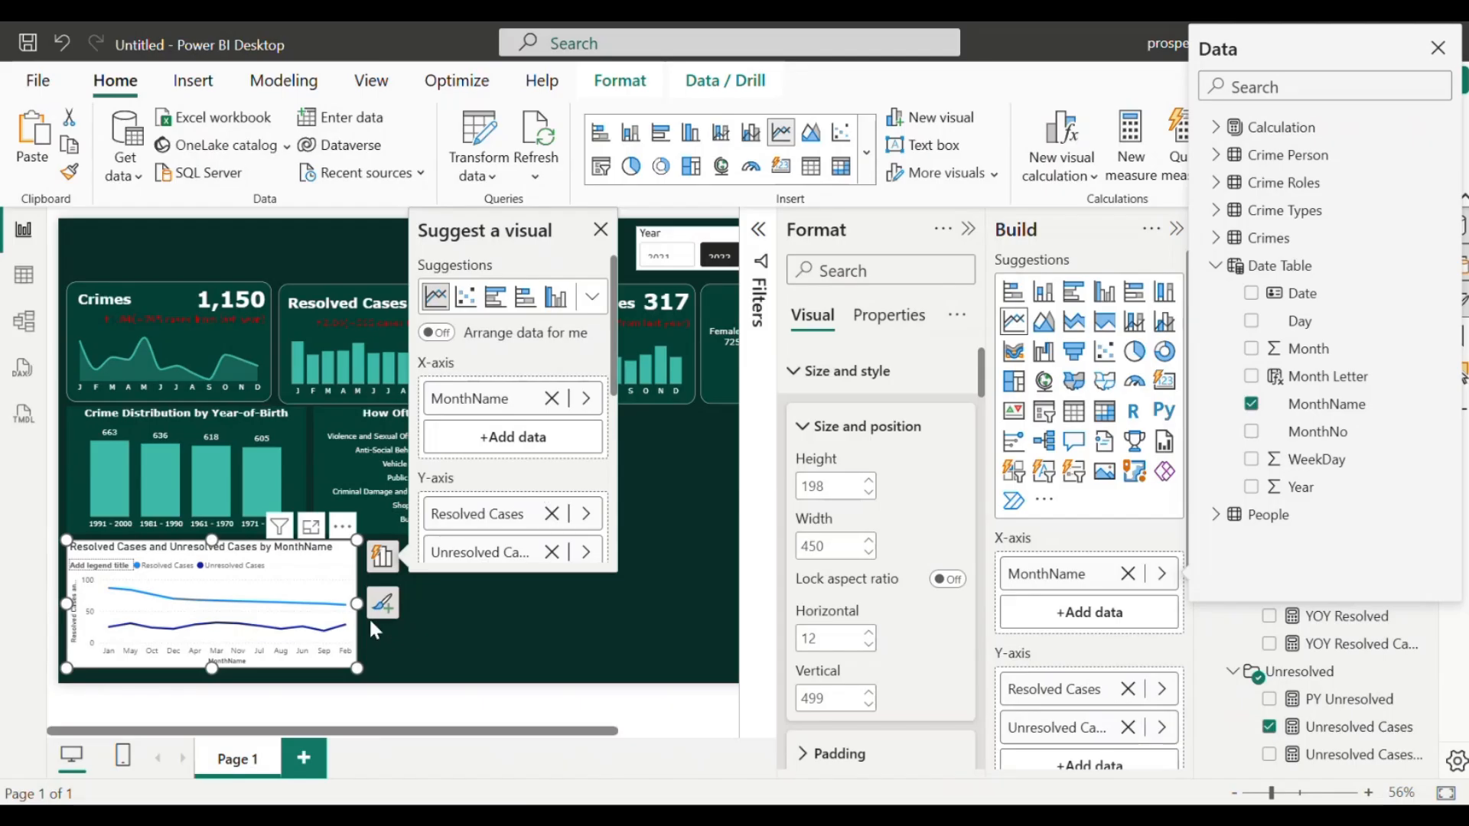
left_click(344, 551)
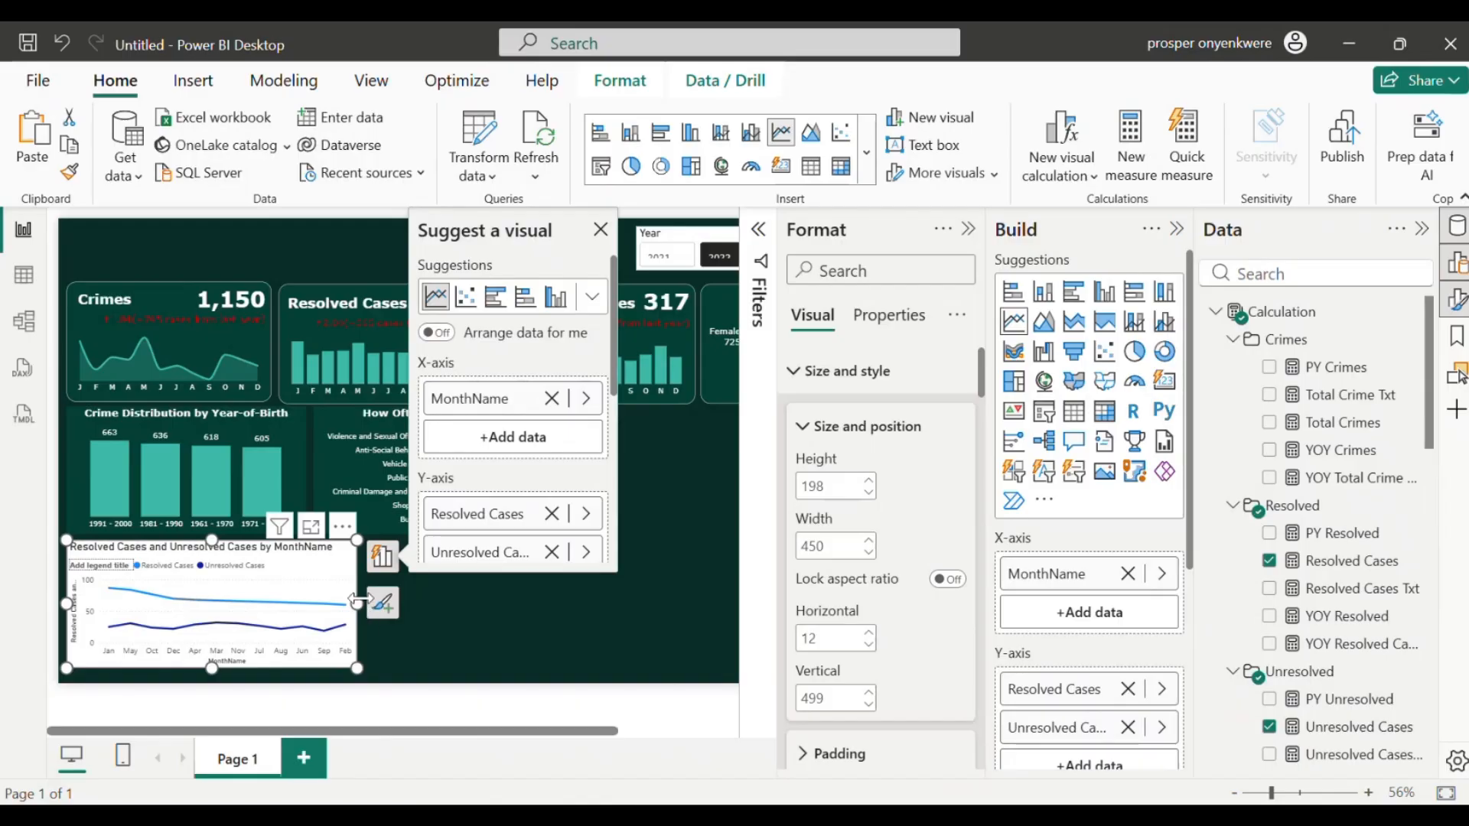
left_click_drag(356, 604, 483, 604)
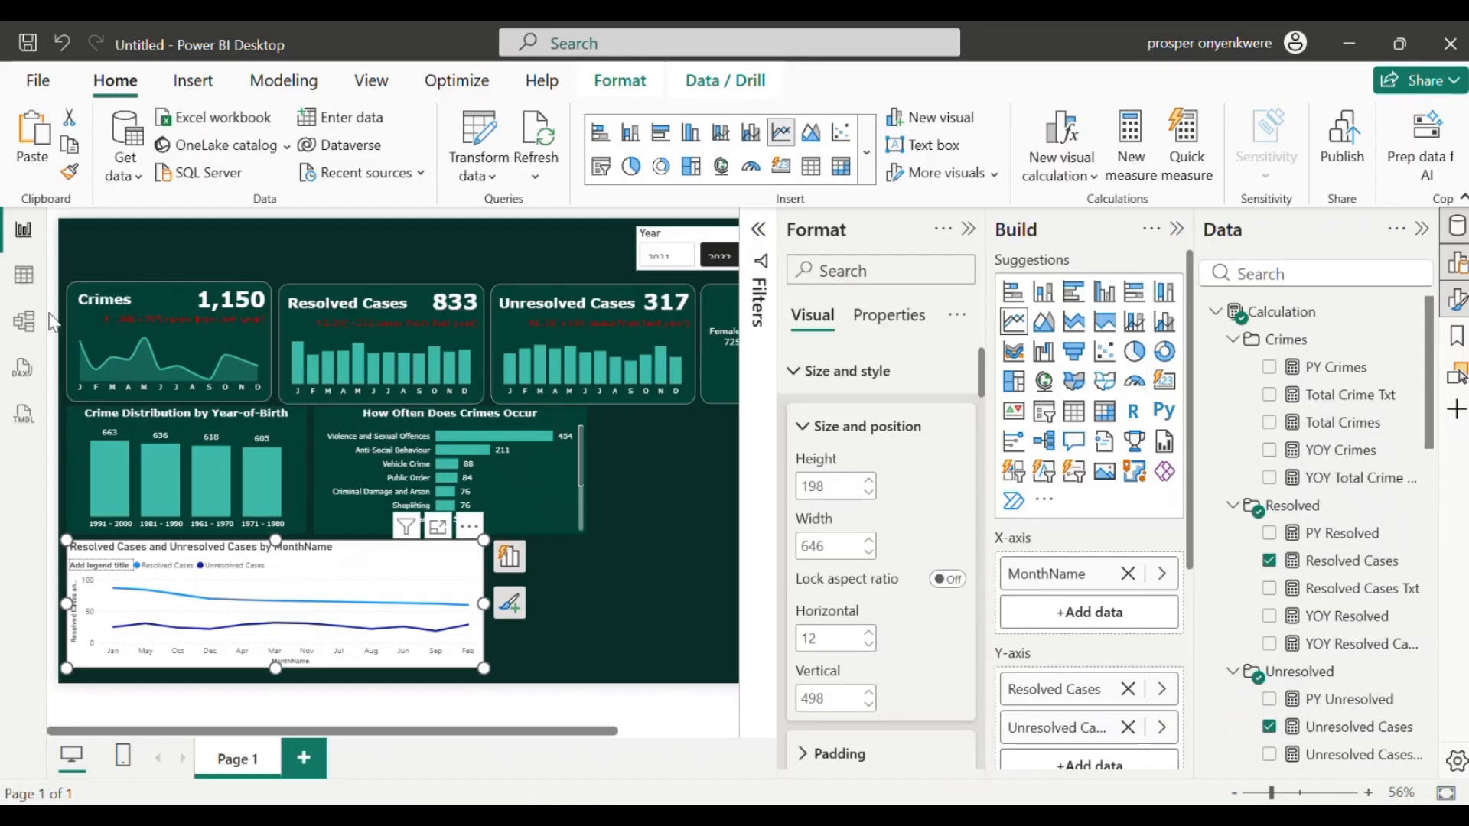
Step: Sort the Date Table's MonthName column by the Month column and return to the report page
left_click(24, 277)
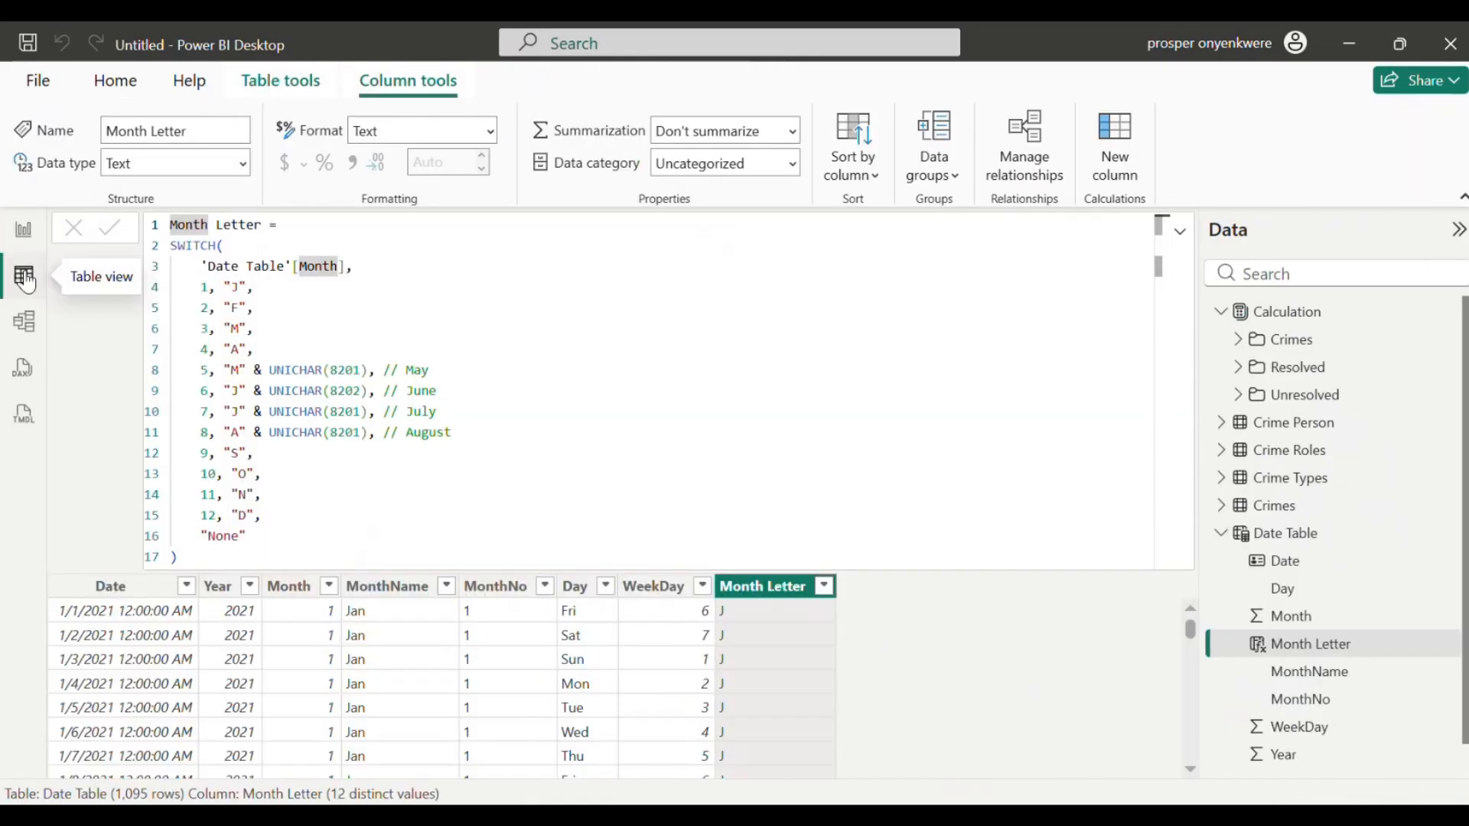
left_click(391, 597)
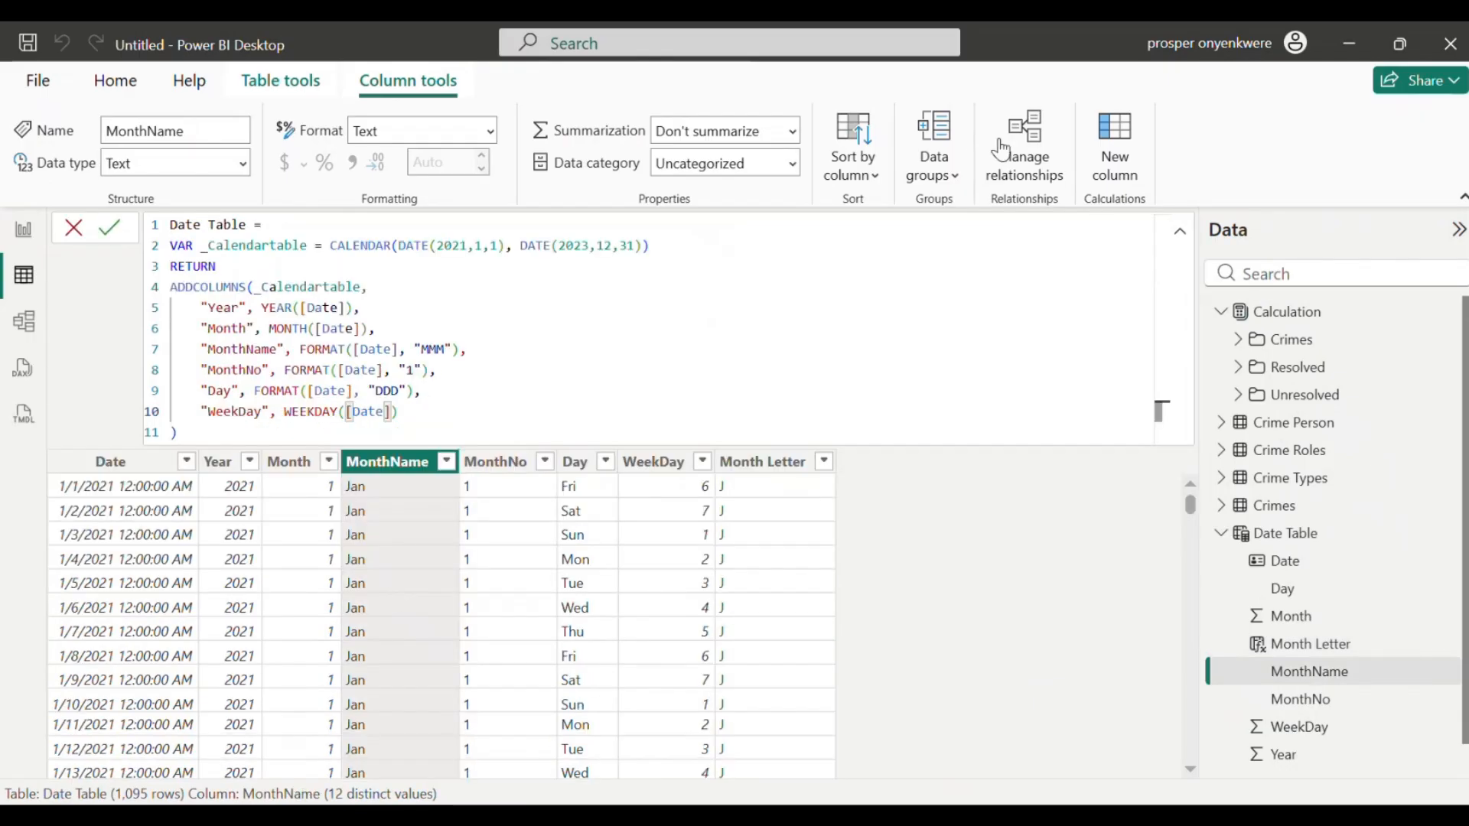
left_click(878, 178)
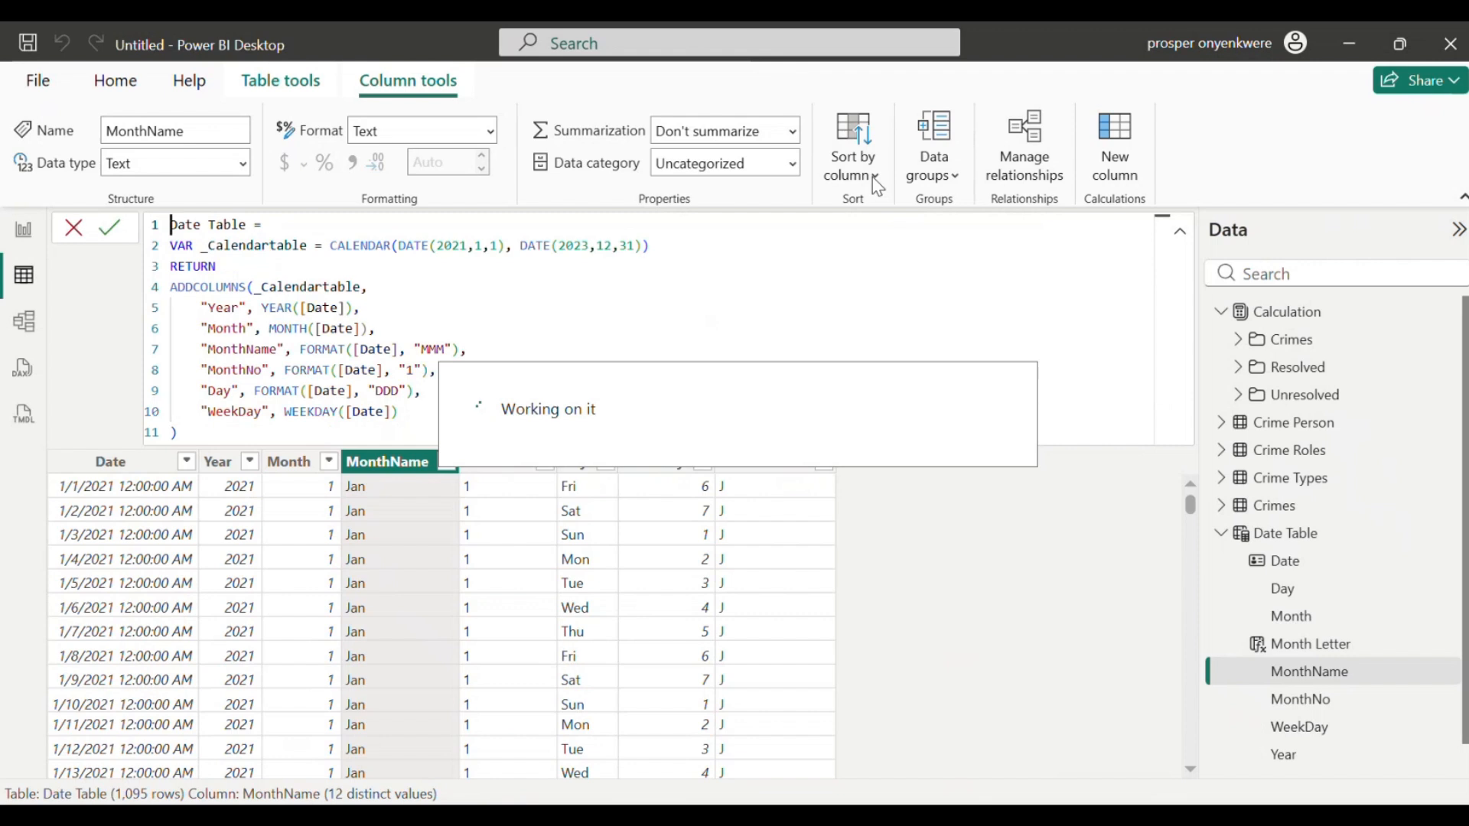
left_click(875, 184)
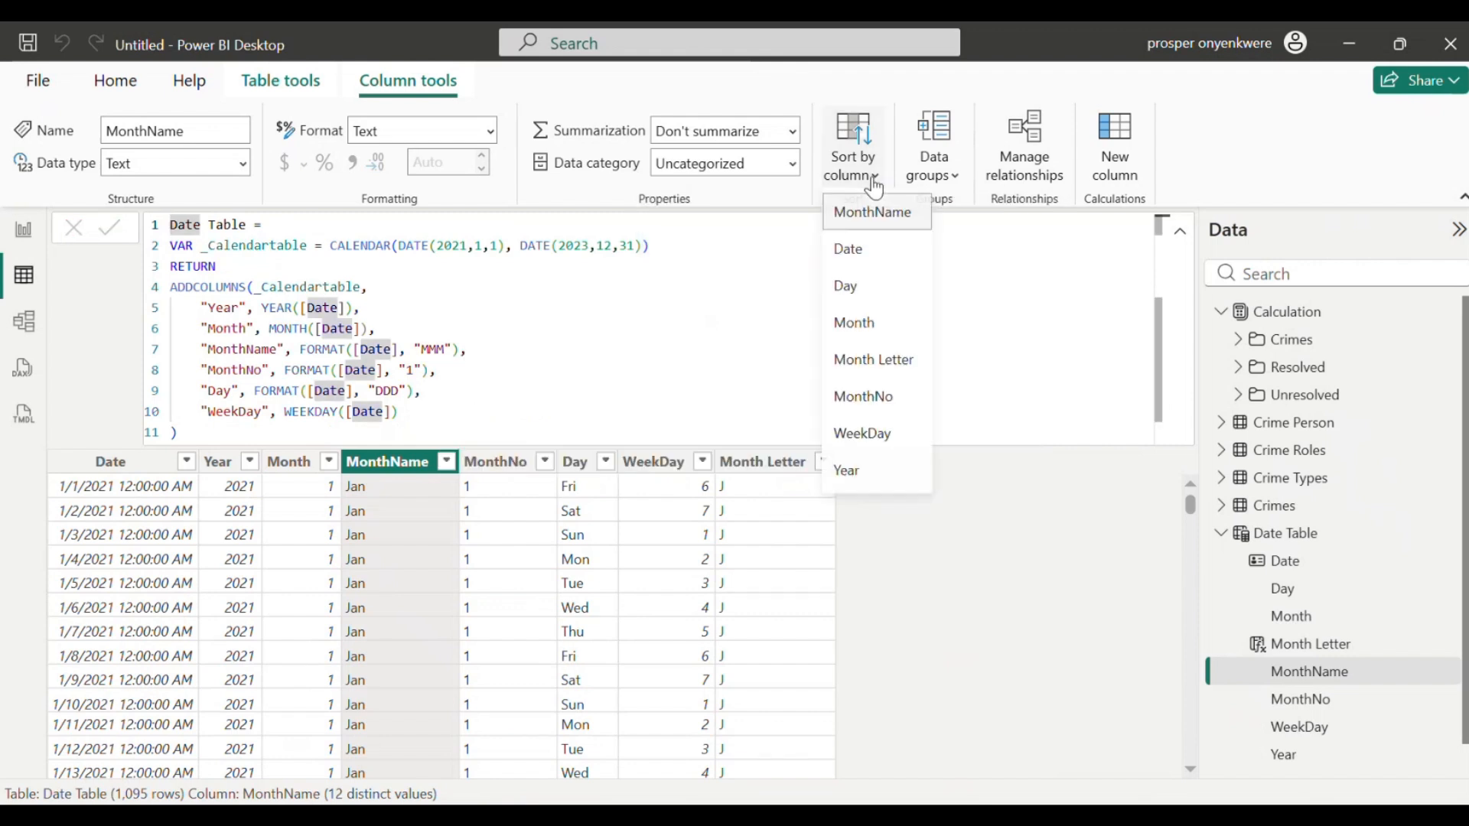
left_click(869, 326)
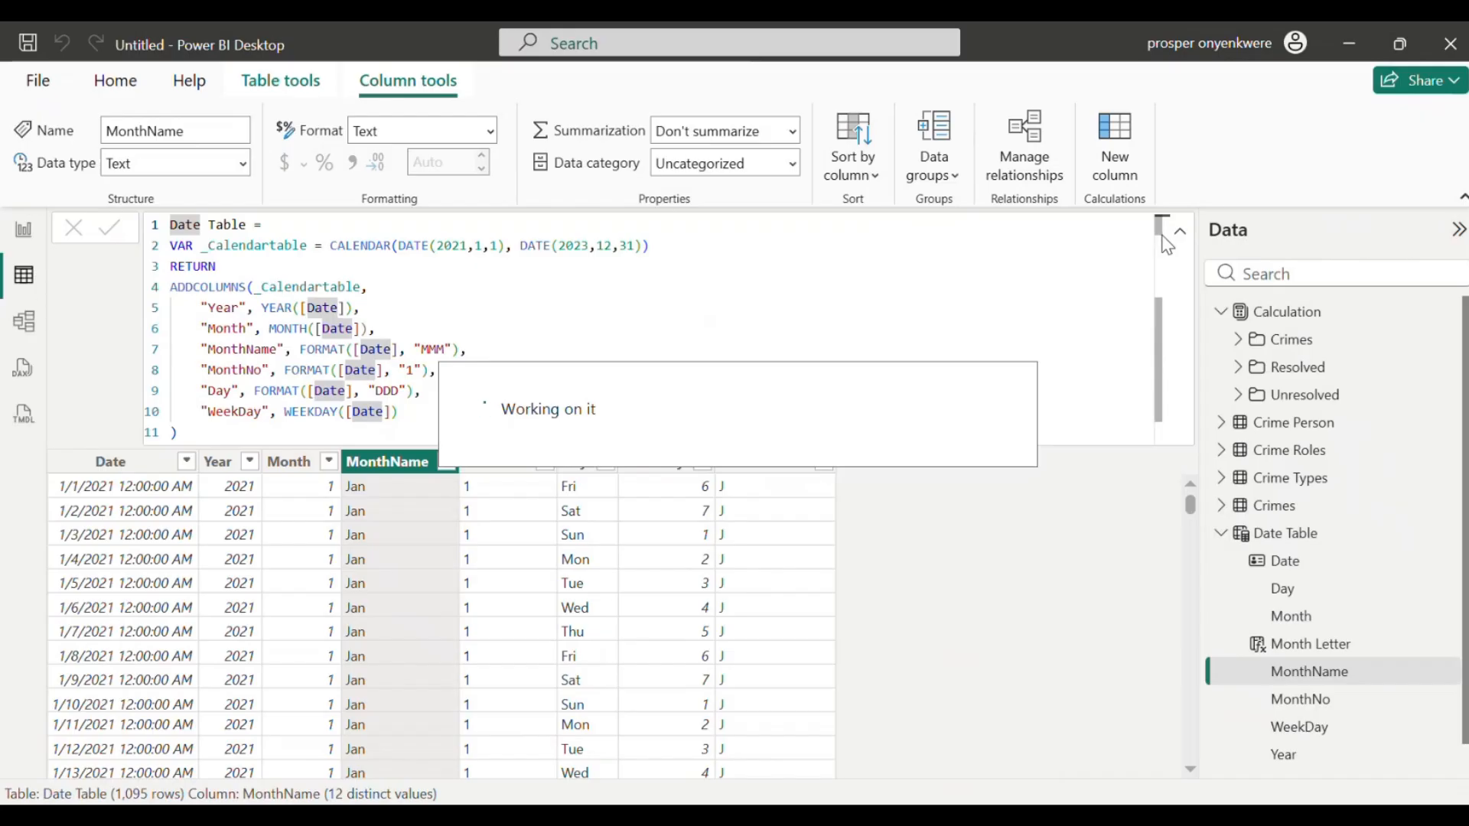
left_click(23, 232)
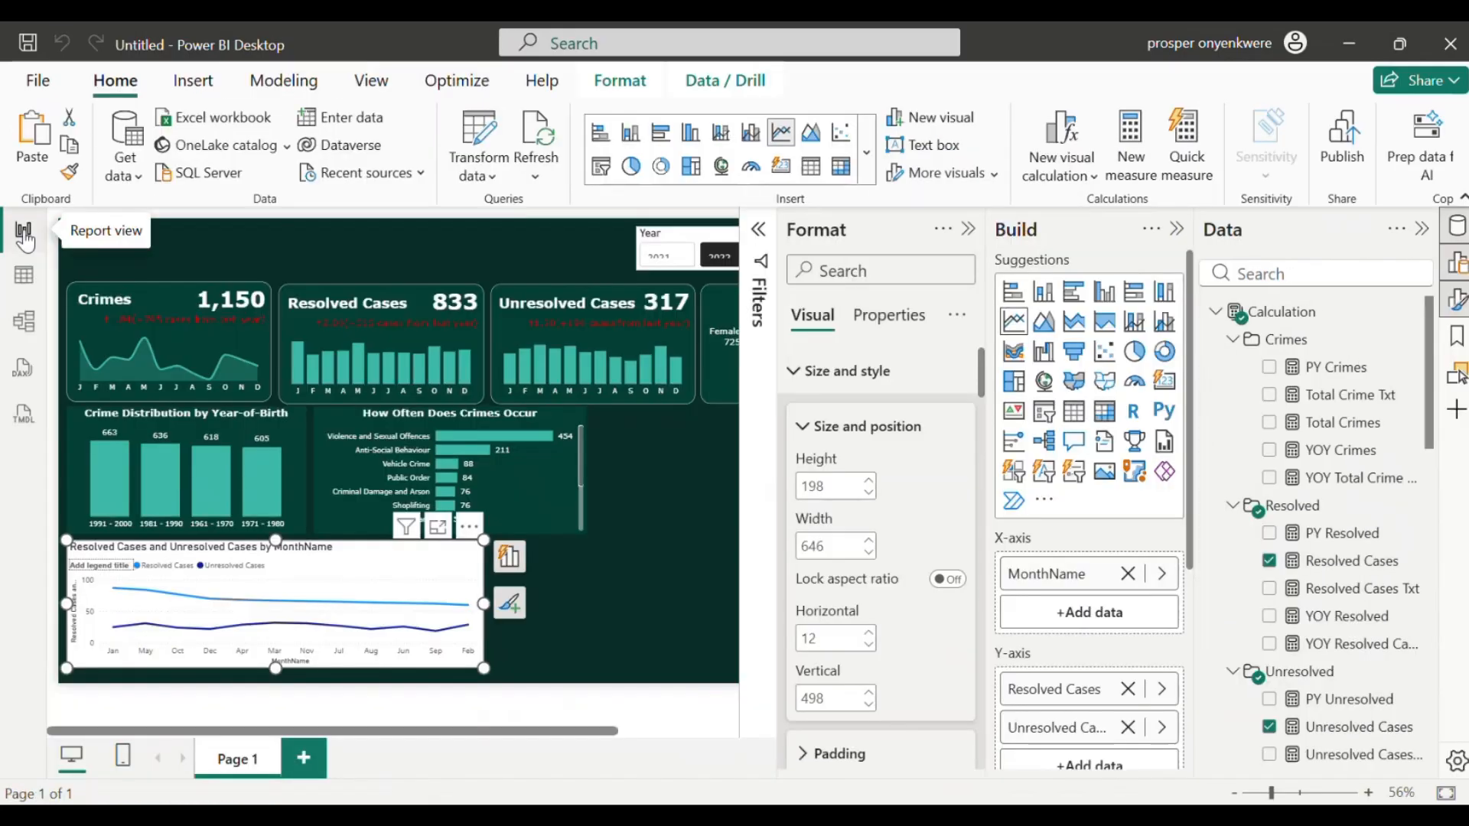
Step: Remove MonthName from the line chart's X-axis and add it again from the Date Table
left_click(1127, 574)
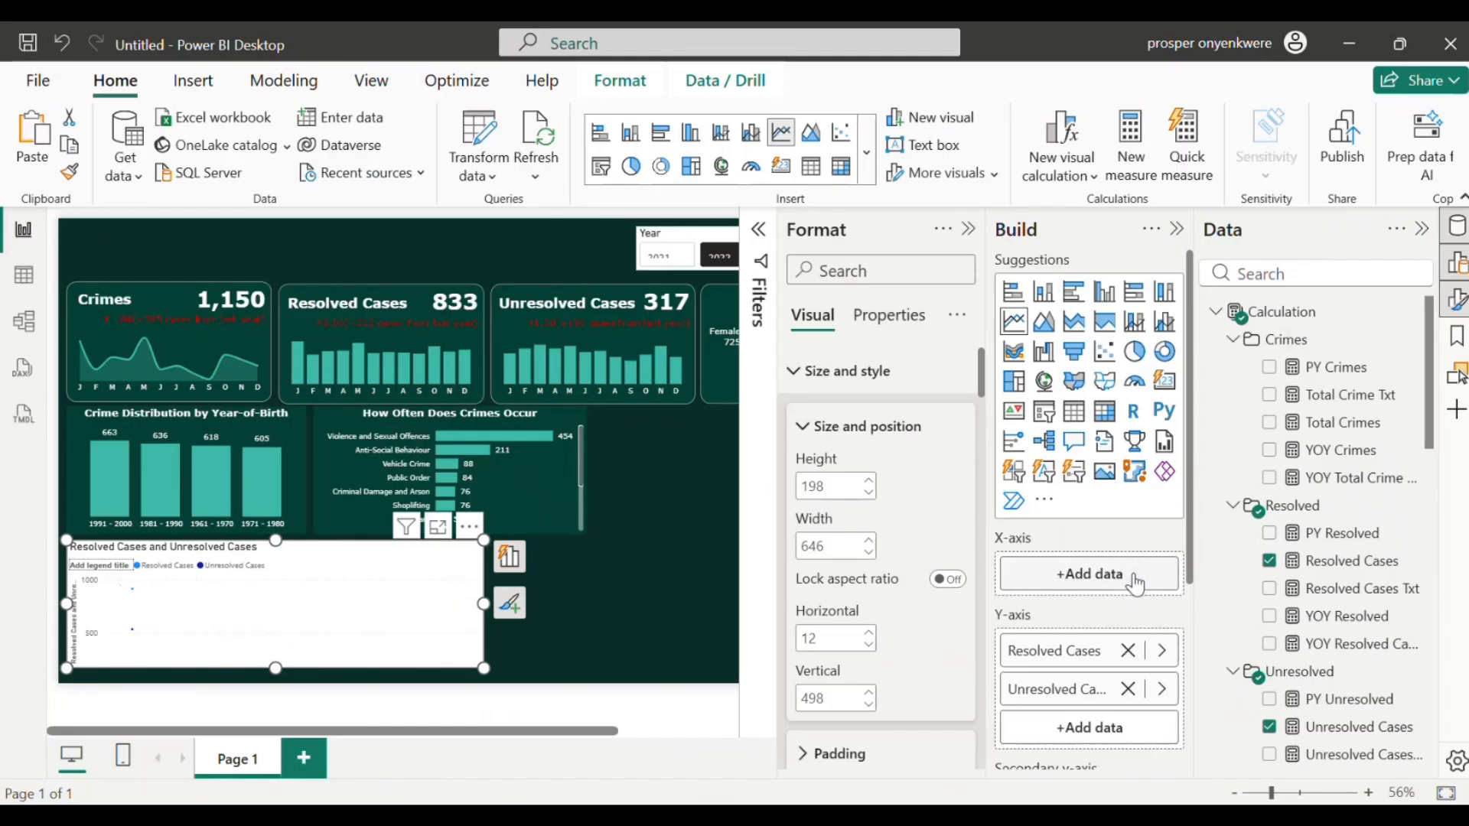
left_click(1069, 575)
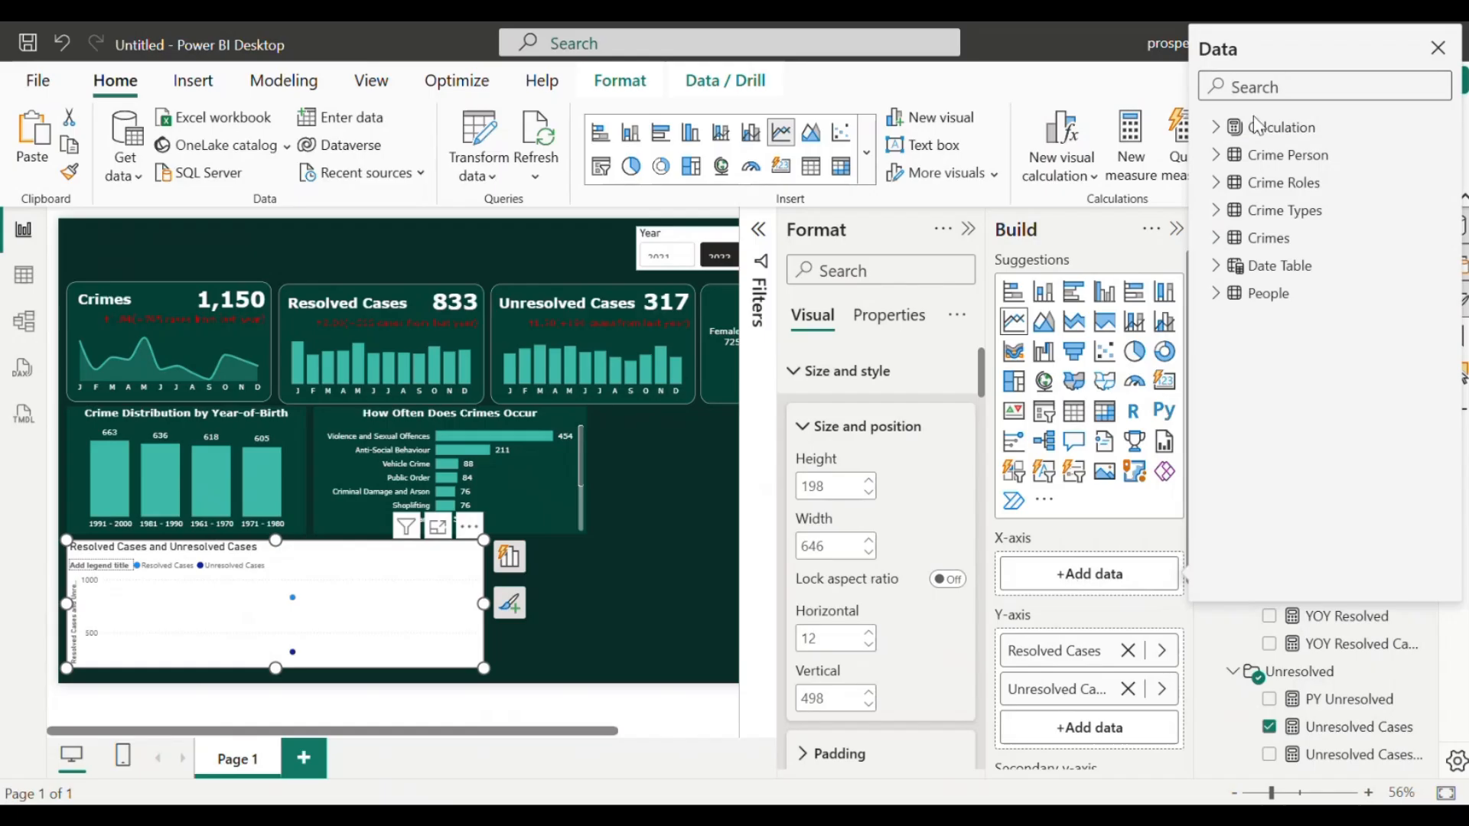
left_click(1218, 127)
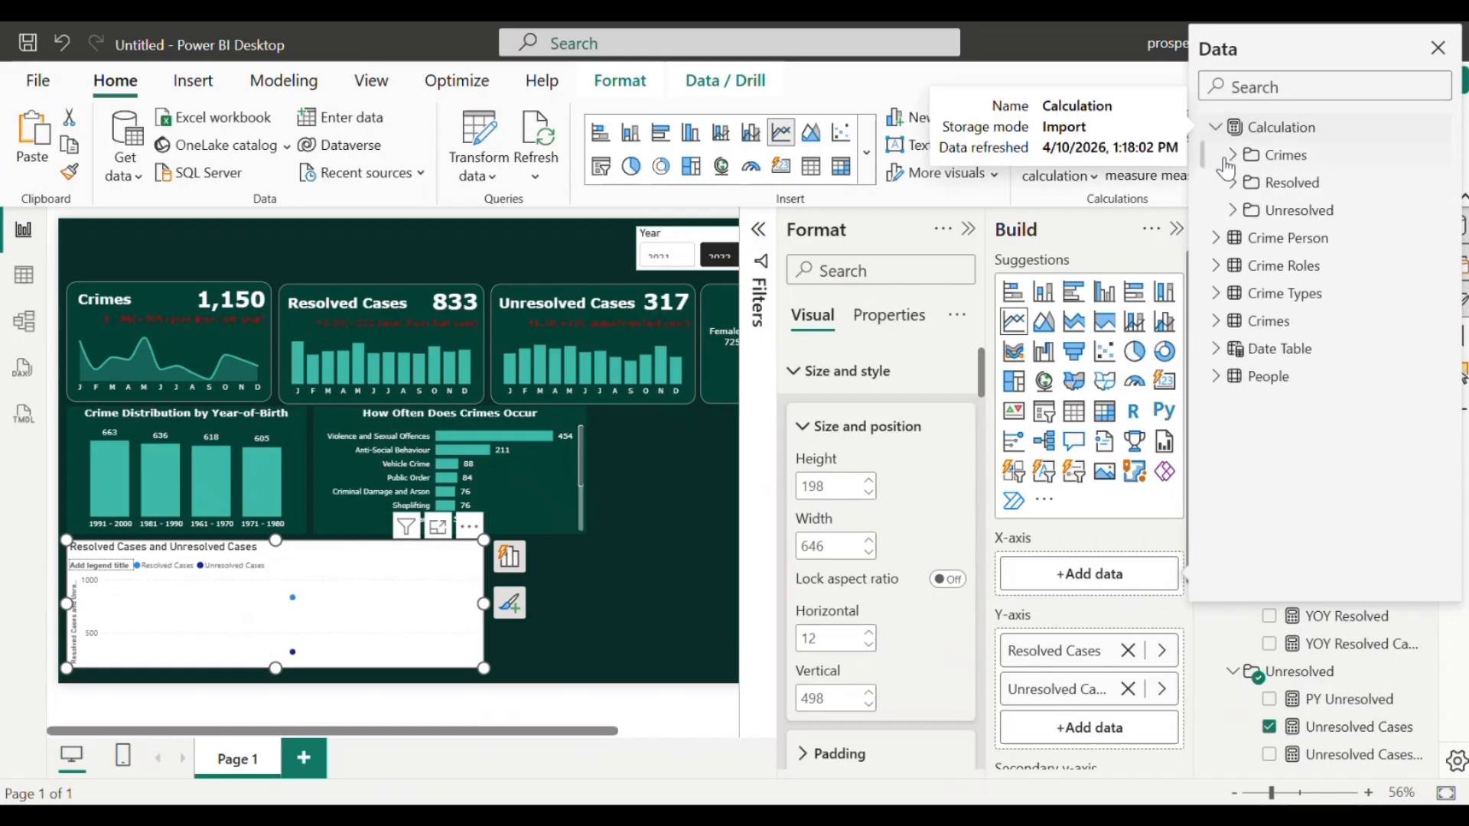
left_click(1216, 349)
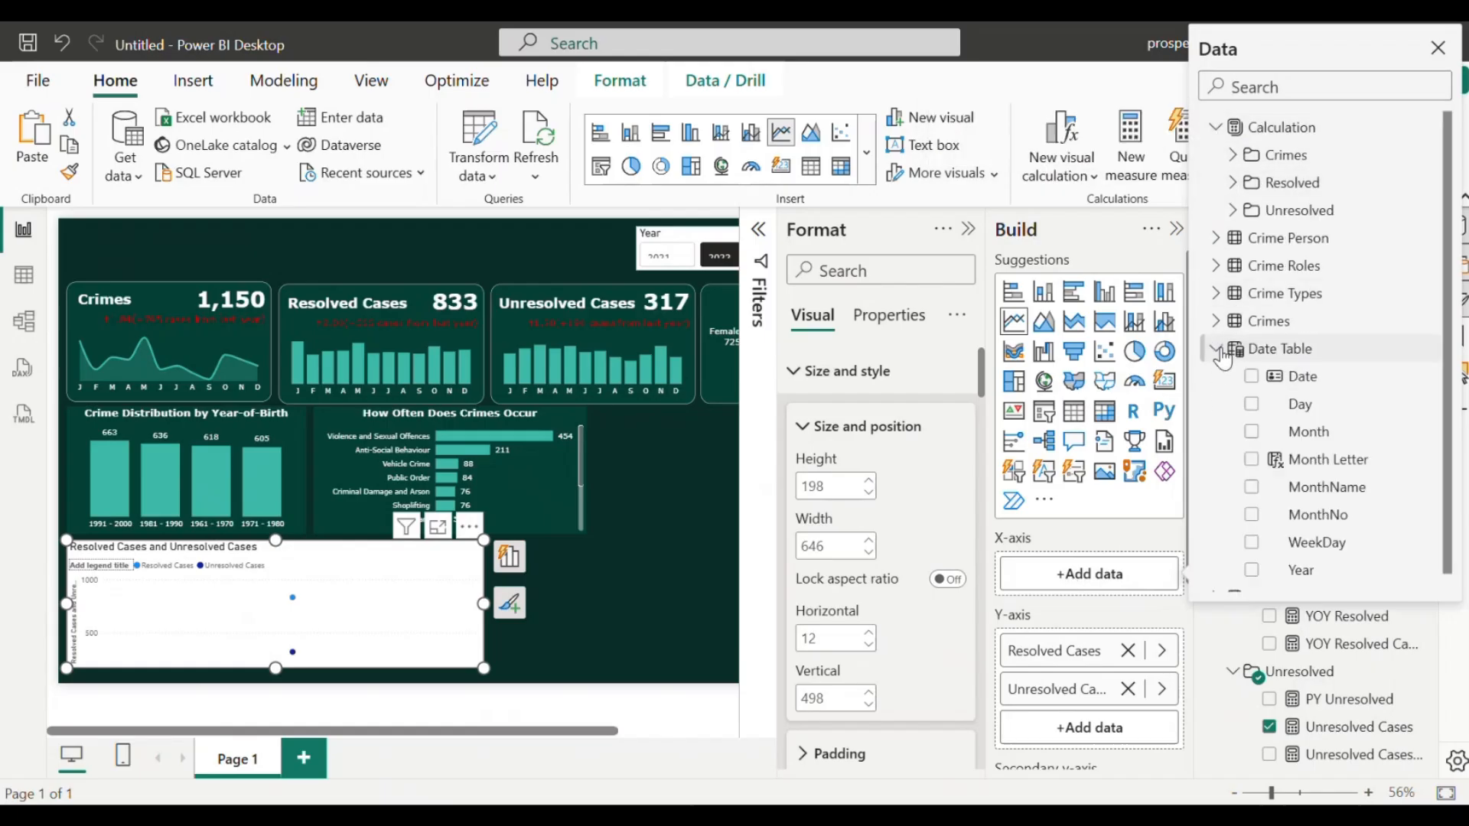
left_click(1252, 488)
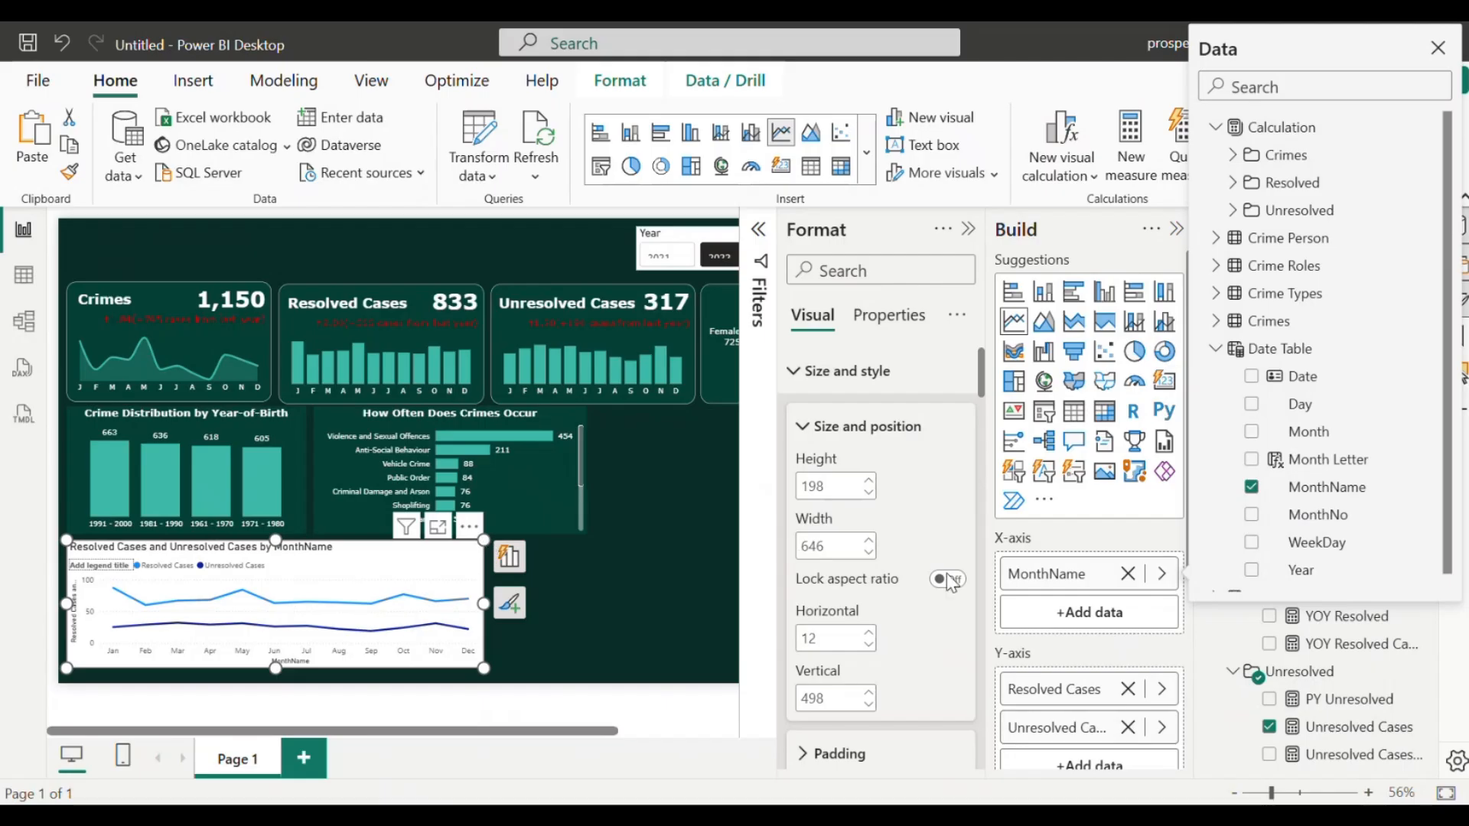
Step: Copy the formatting of the How Often Does Crimes Occur chart onto the line chart and turn off its data labels
left_click(565, 527)
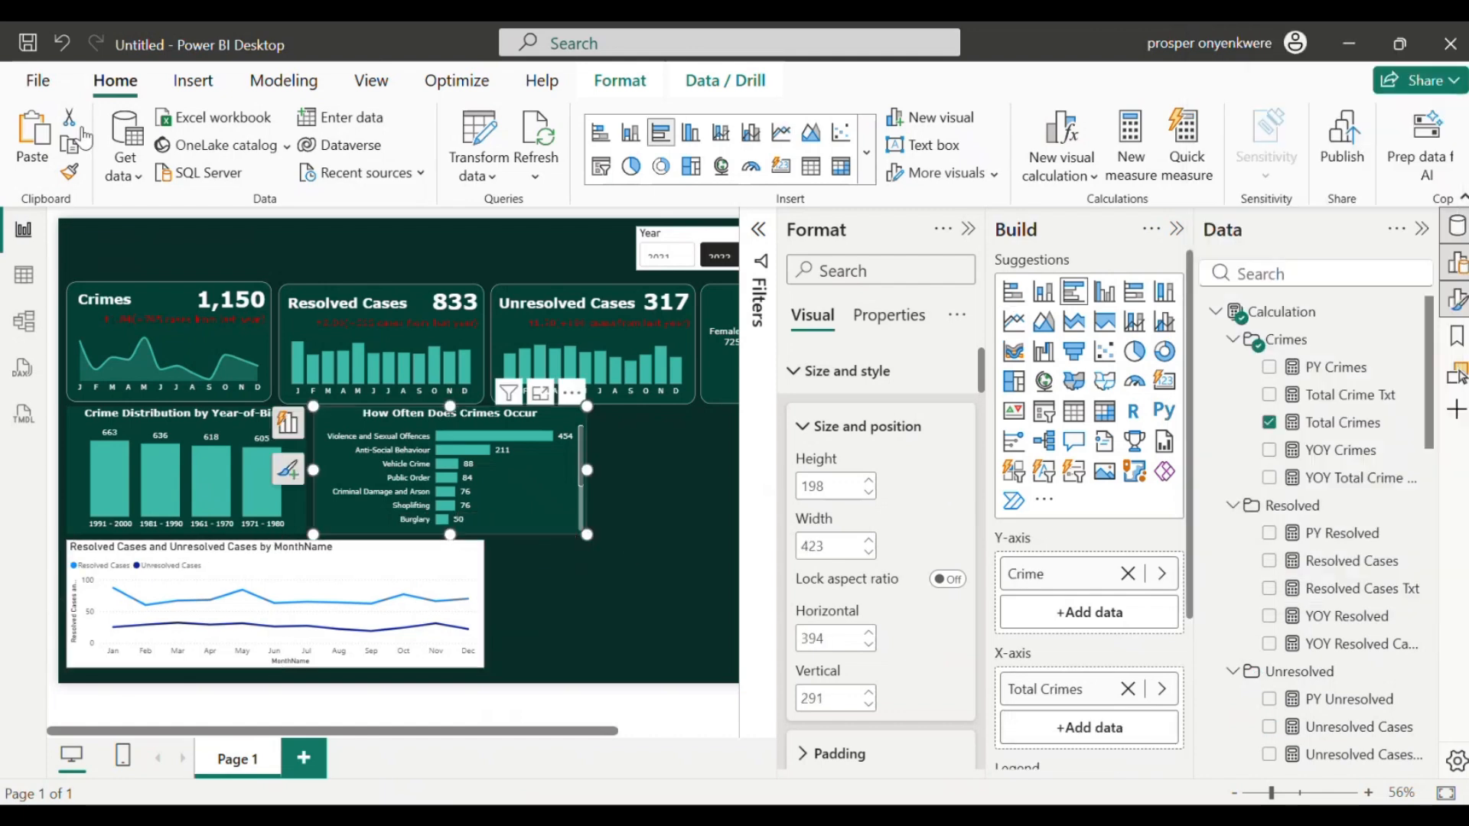
left_click(73, 174)
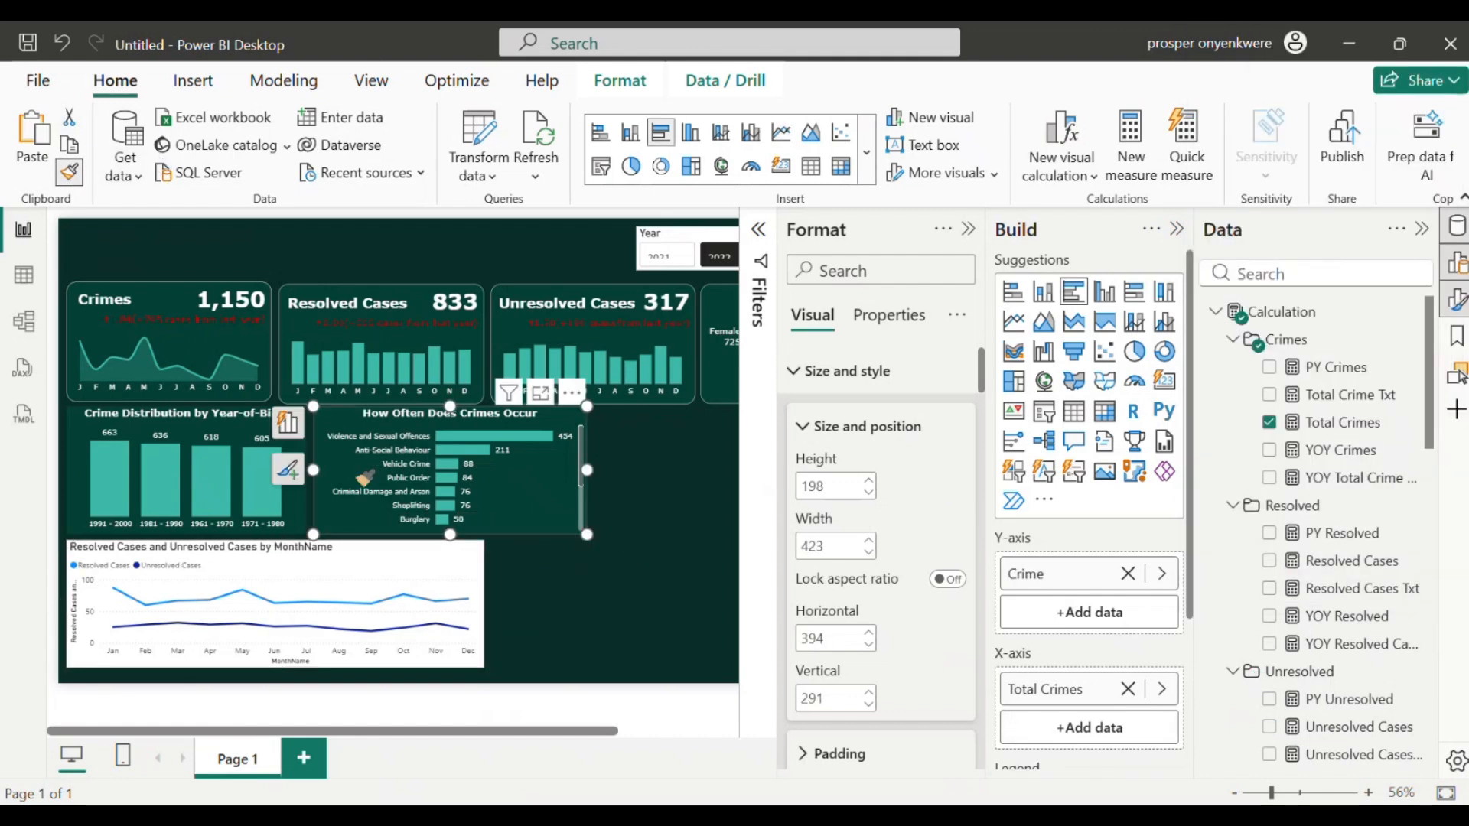
left_click(426, 565)
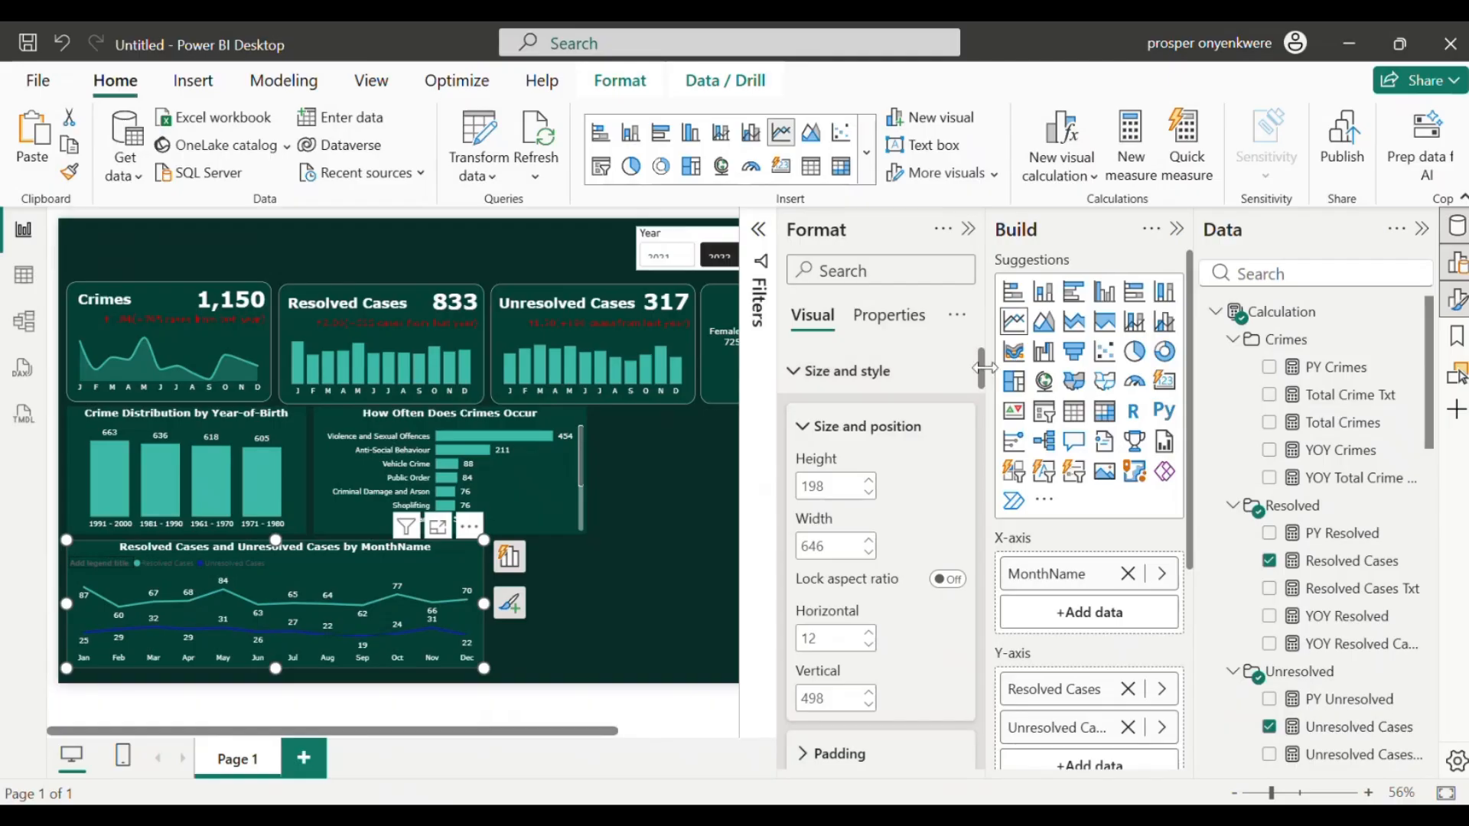
left_click_drag(984, 375, 988, 612)
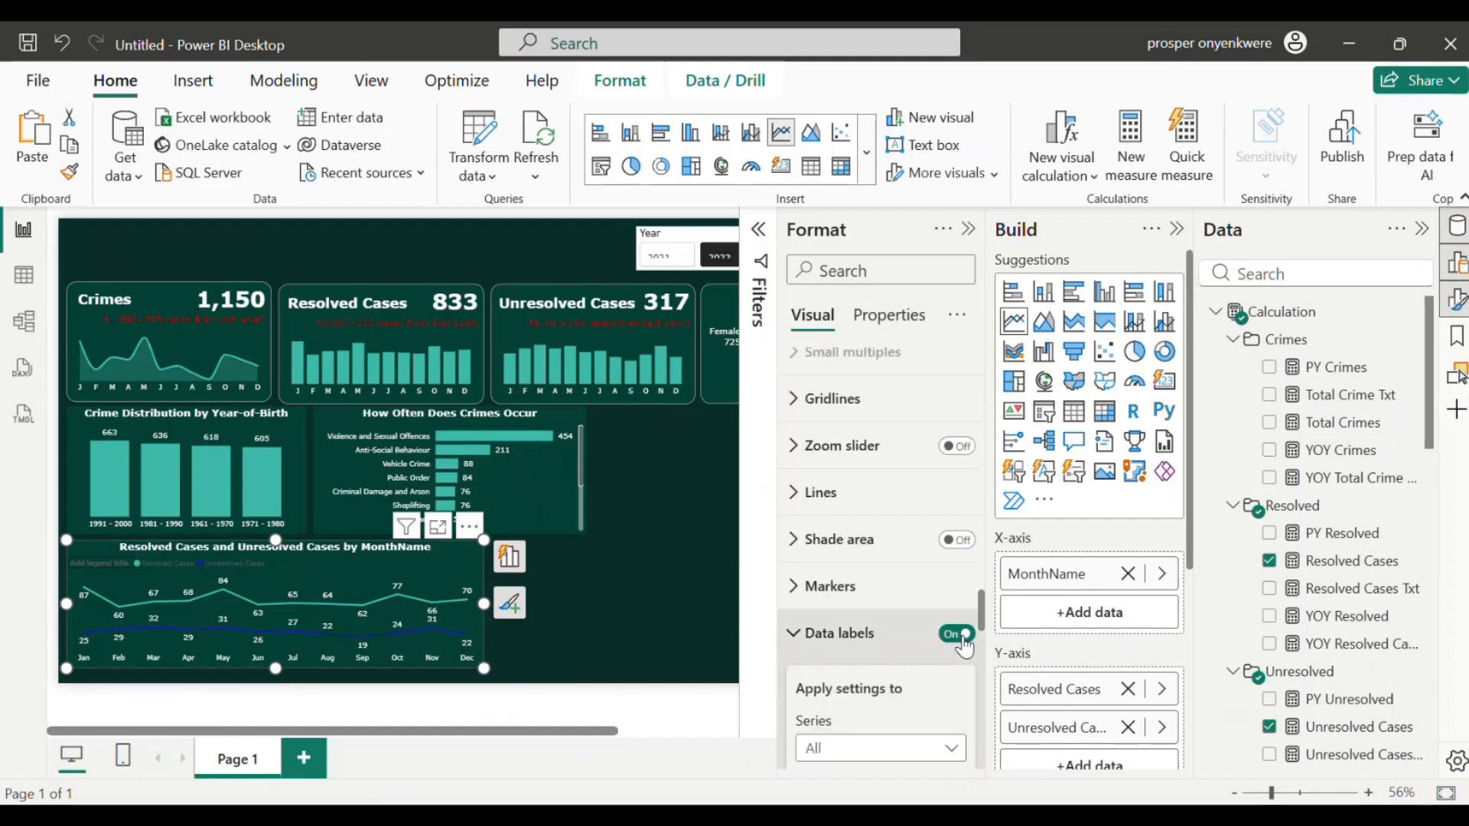
left_click(962, 636)
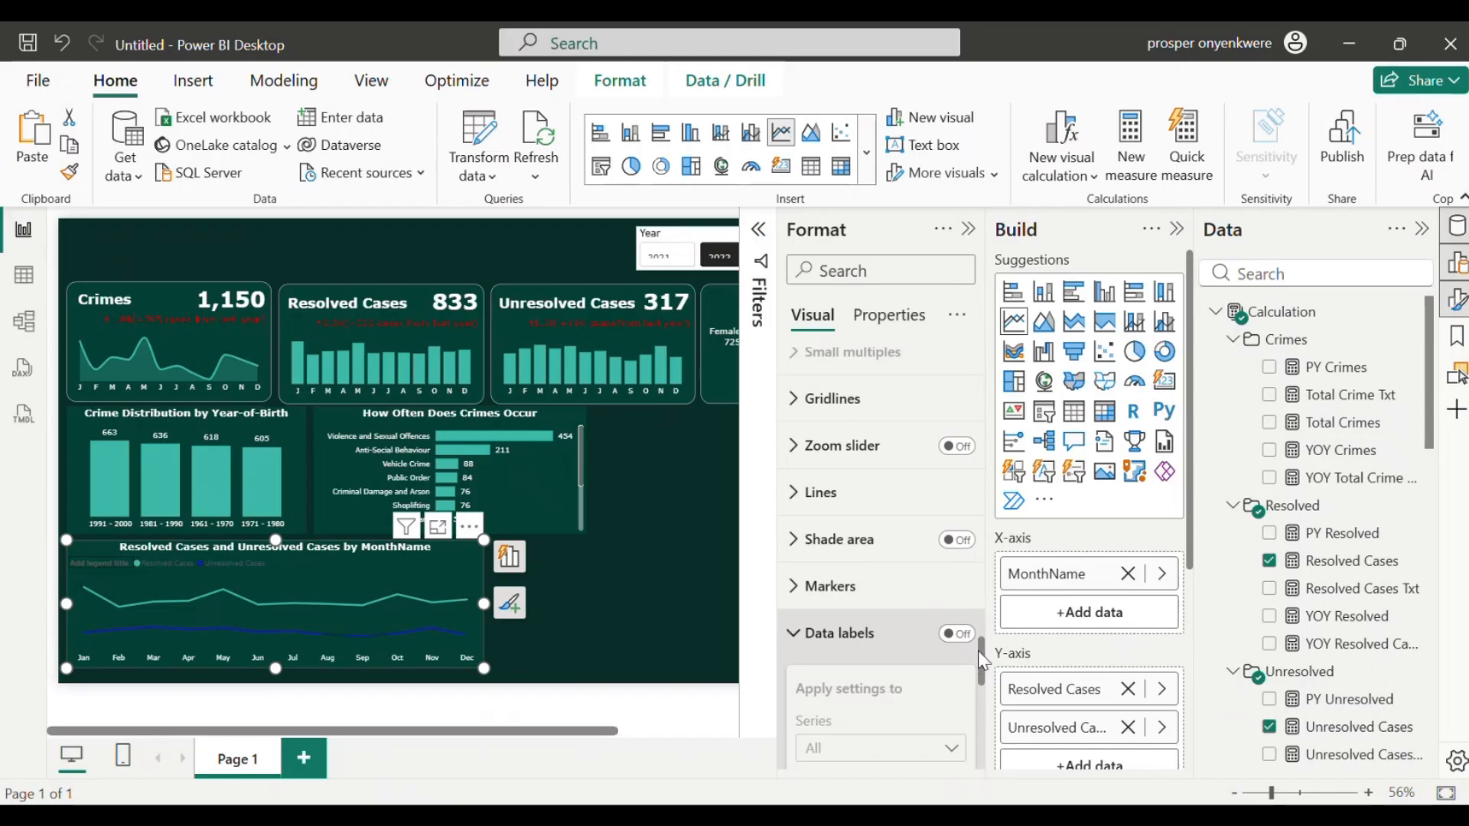
Step: Set the line style of the line chart's Unresolved Cases series to Dotted
left_click_drag(981, 650, 983, 640)
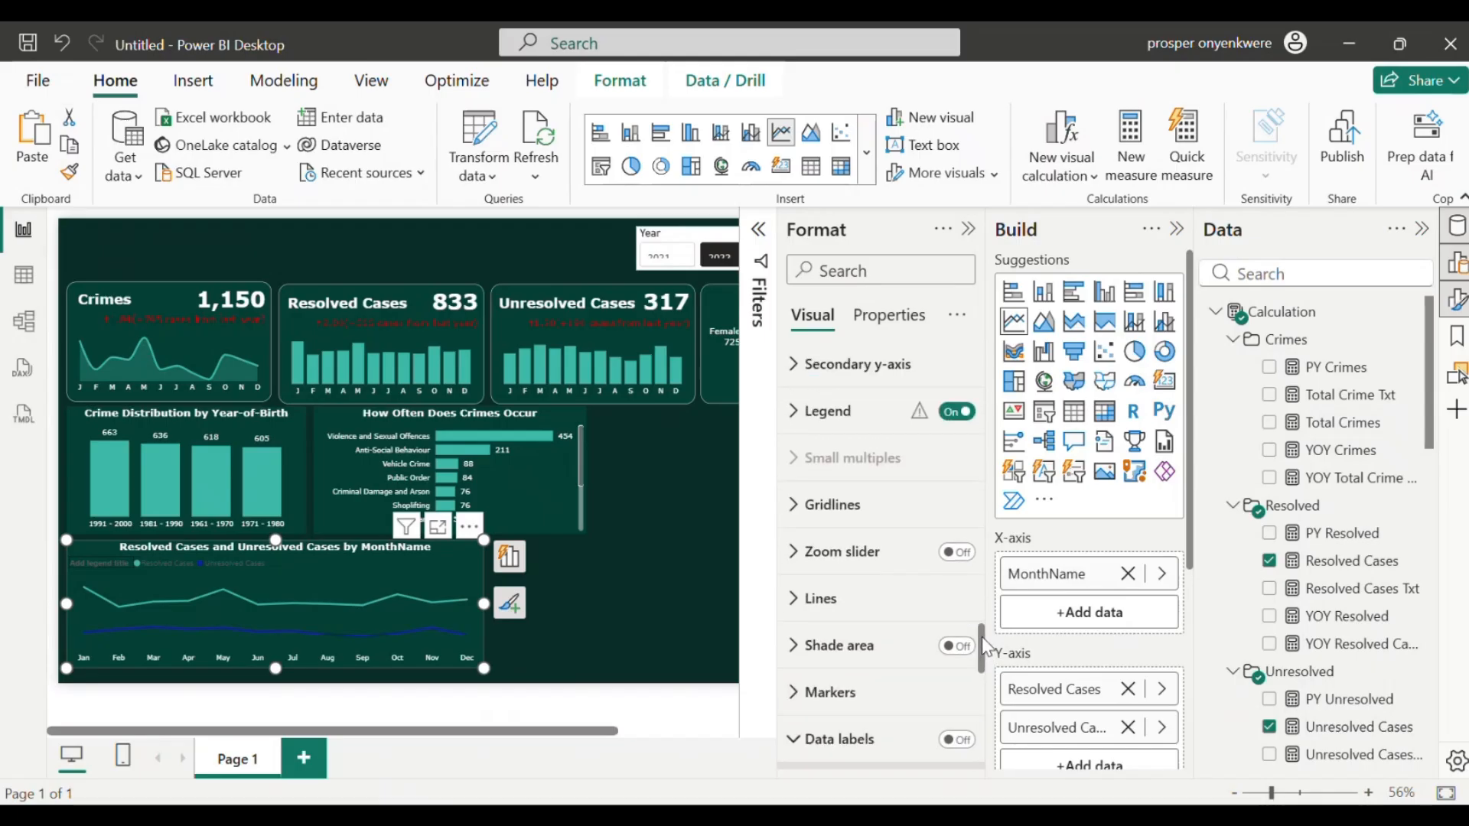
left_click_drag(982, 637, 986, 624)
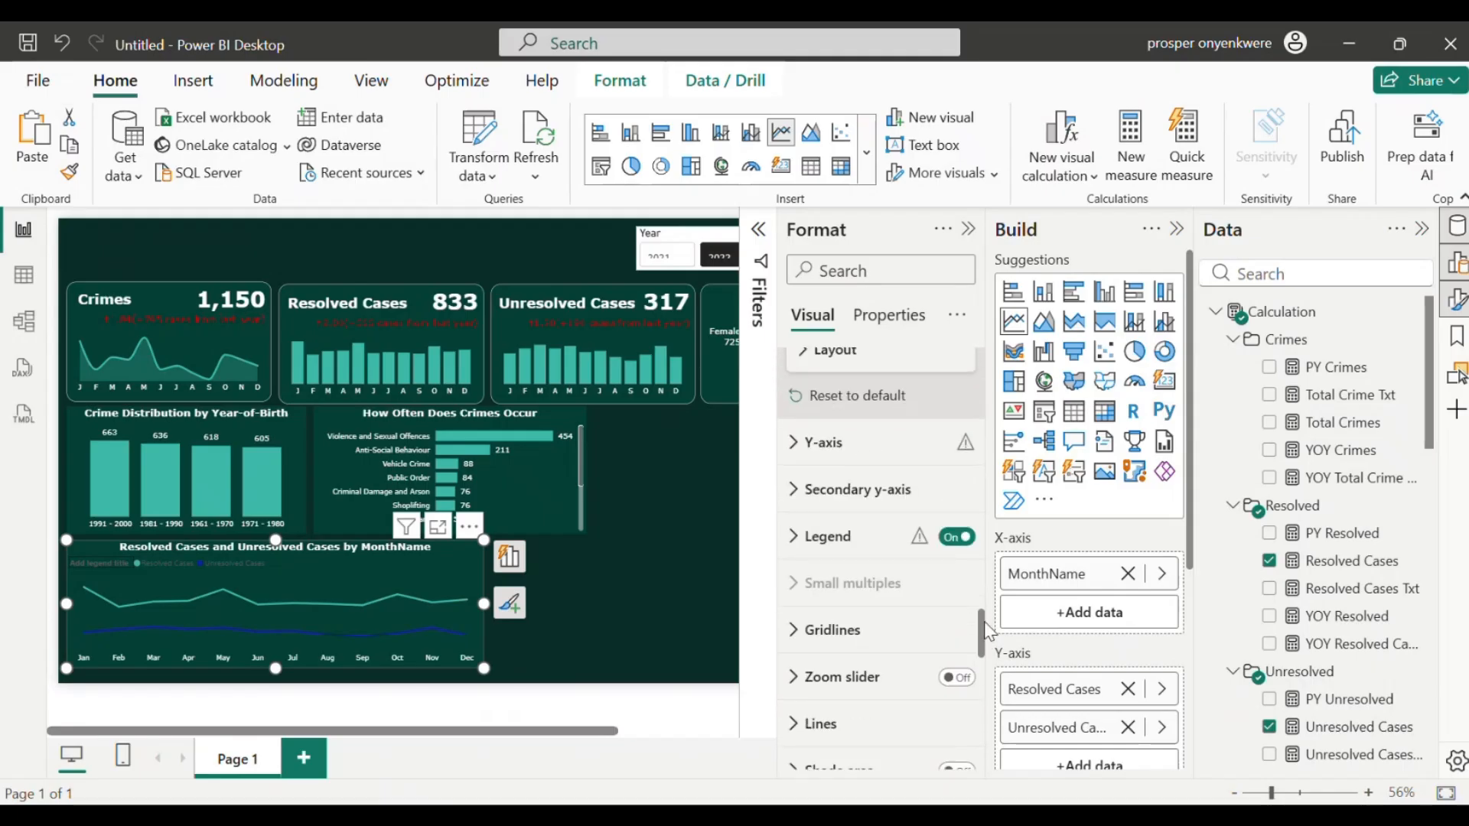
left_click(795, 715)
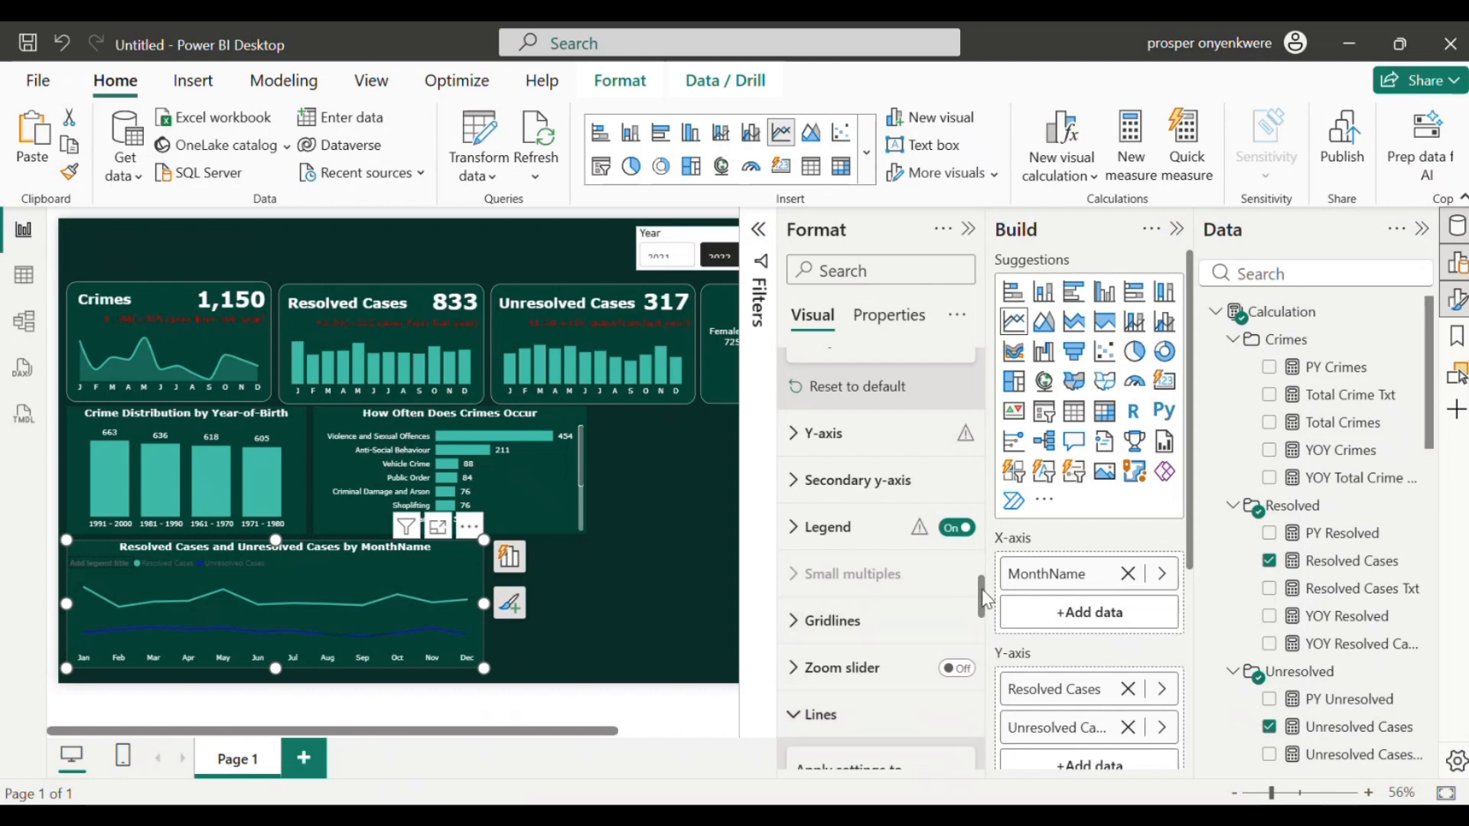
left_click_drag(980, 589, 979, 654)
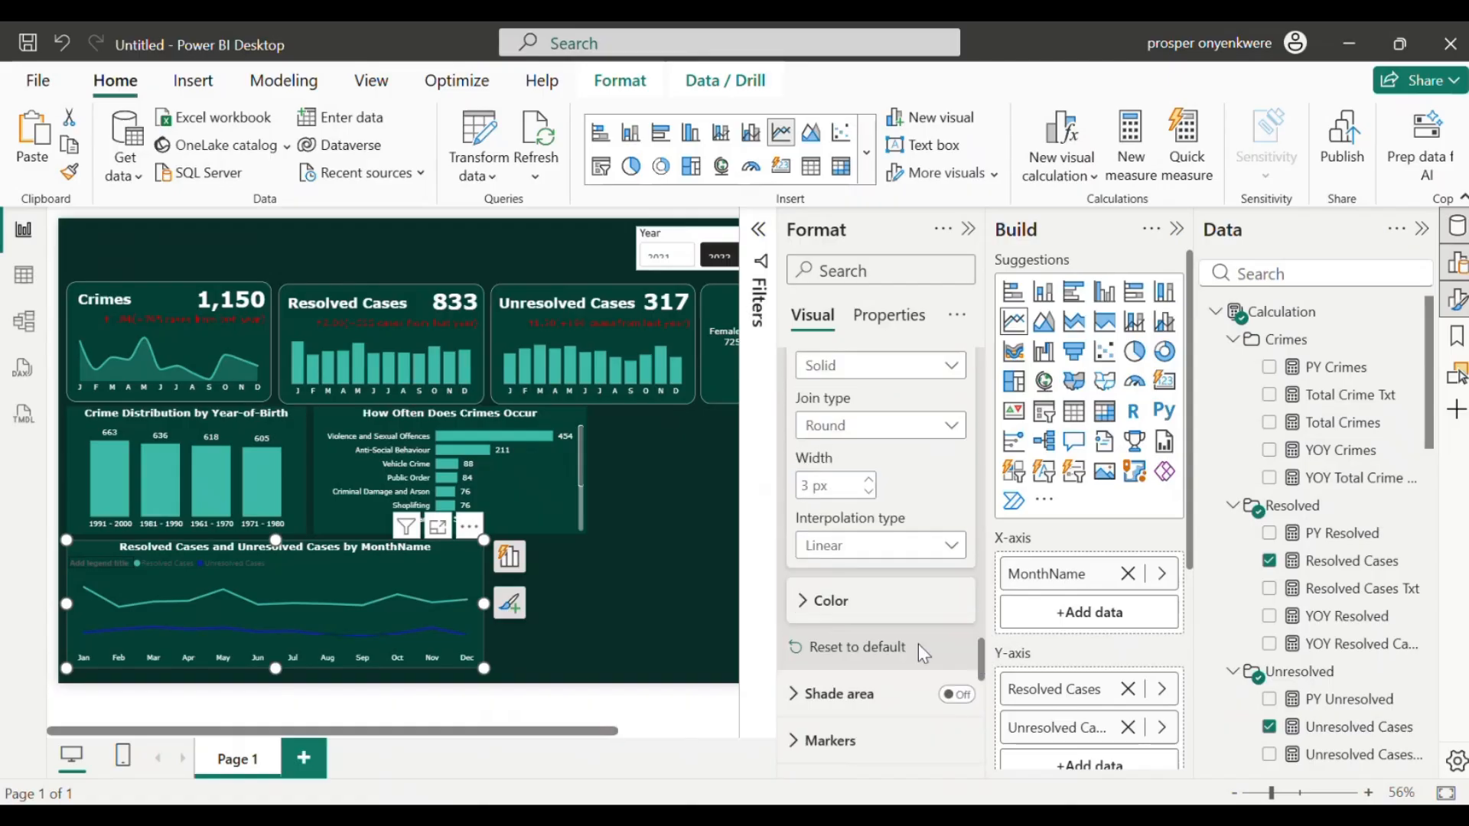
left_click(829, 605)
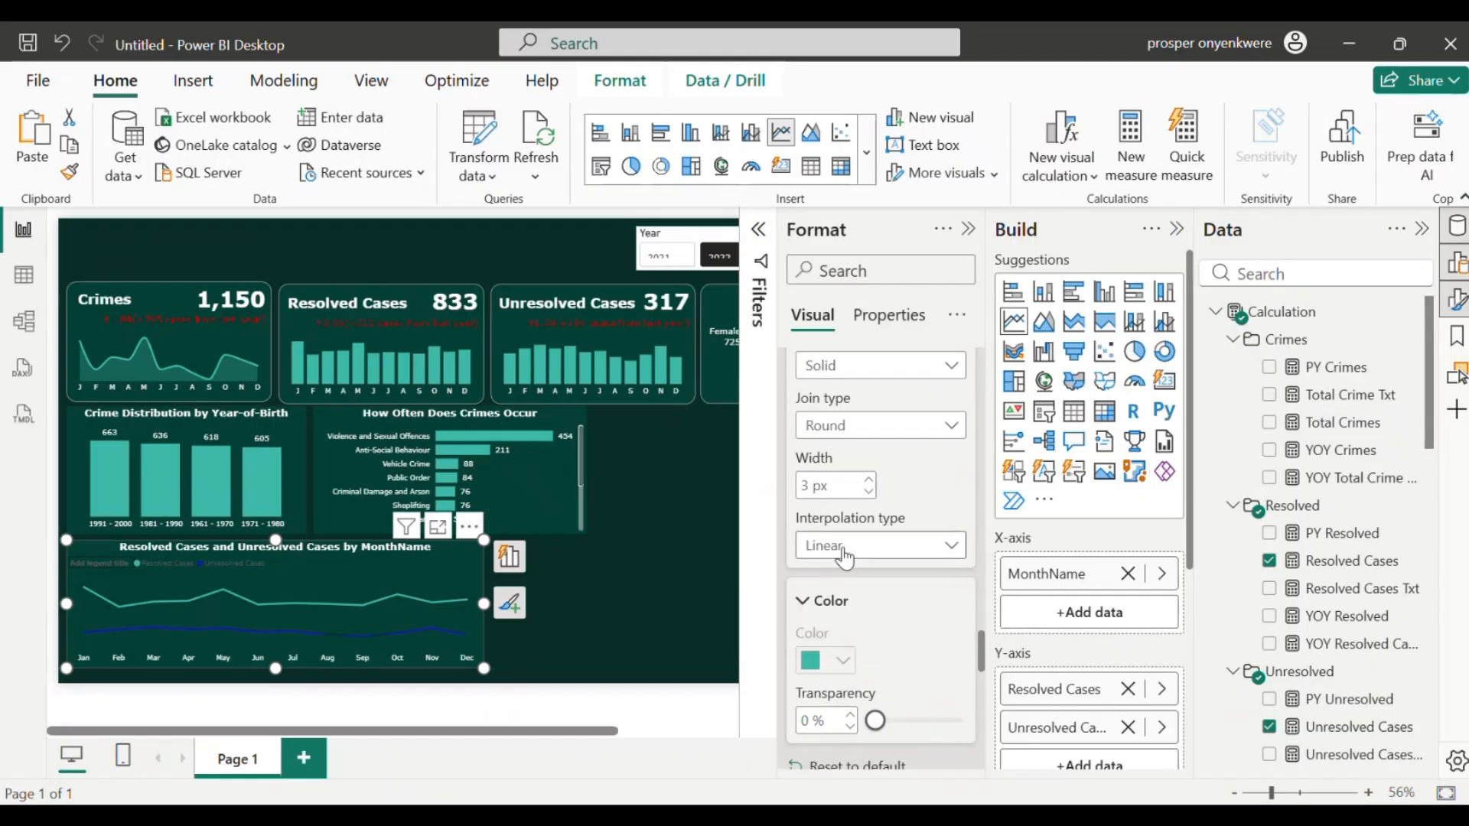
scroll(982, 639, "up", 5)
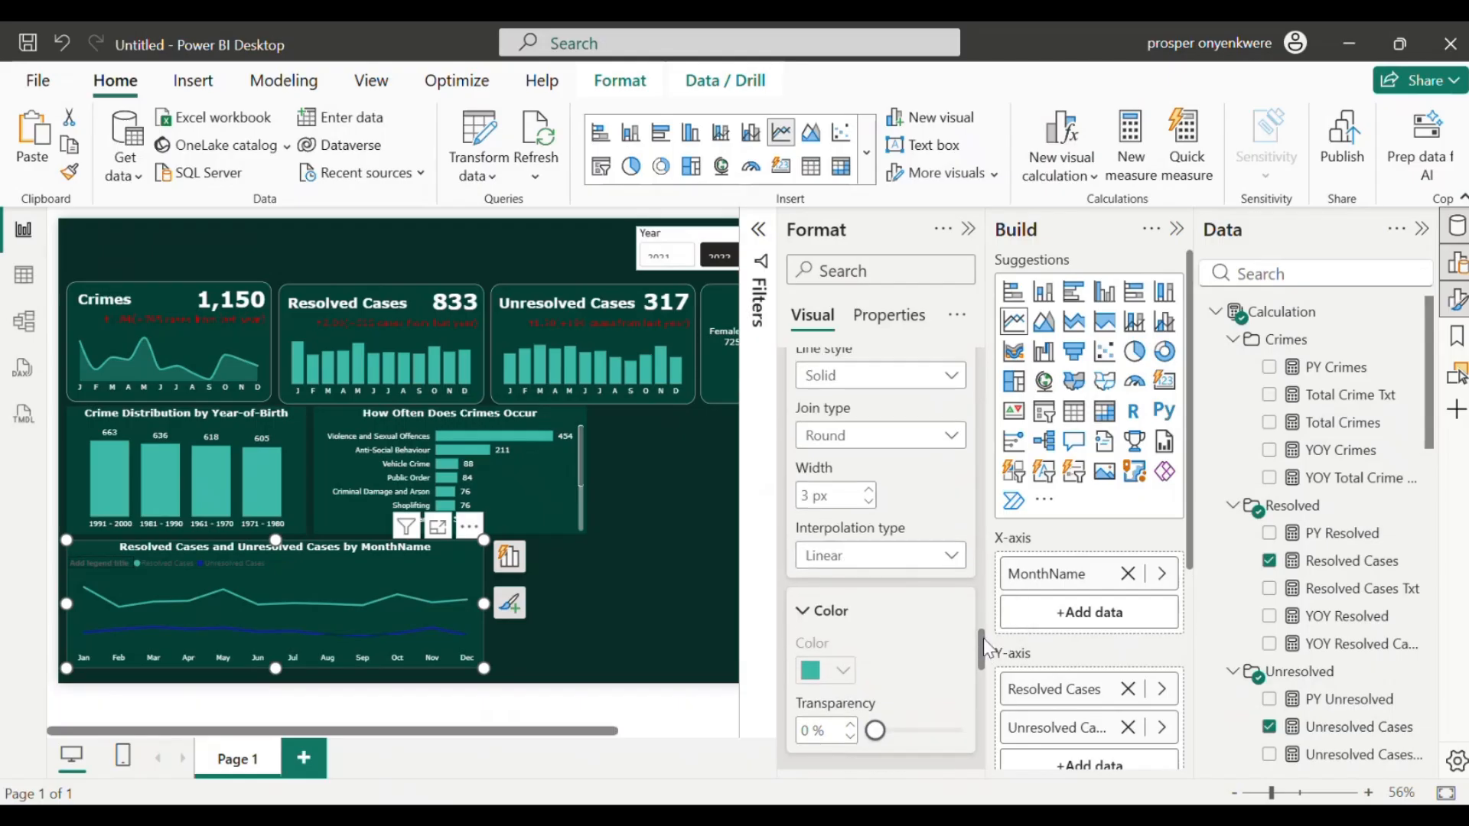
scroll(981, 601, "down", 2)
left_click(916, 605)
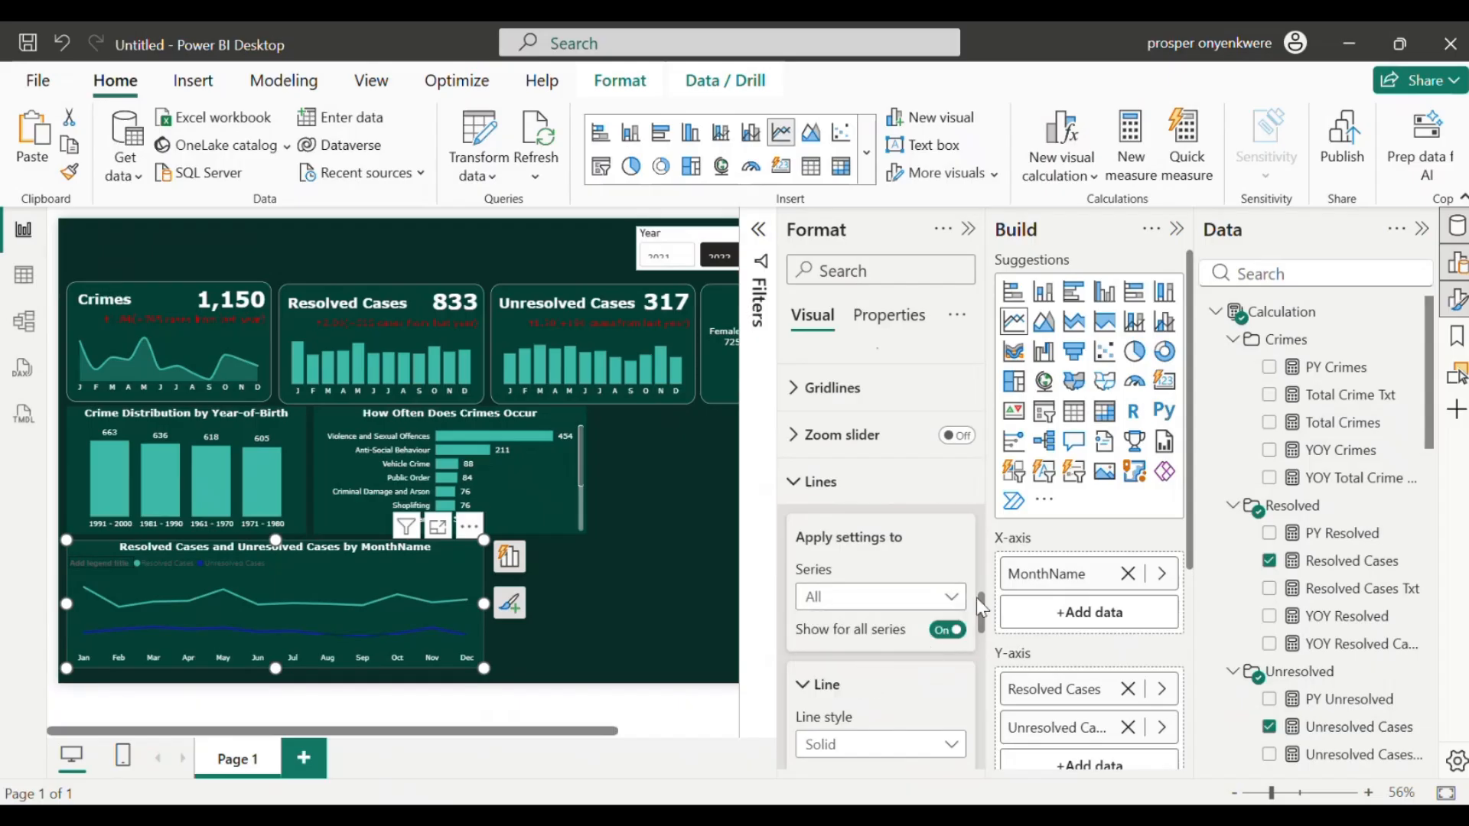
scroll(982, 594, "down", 5)
scroll(984, 647, "up", 1)
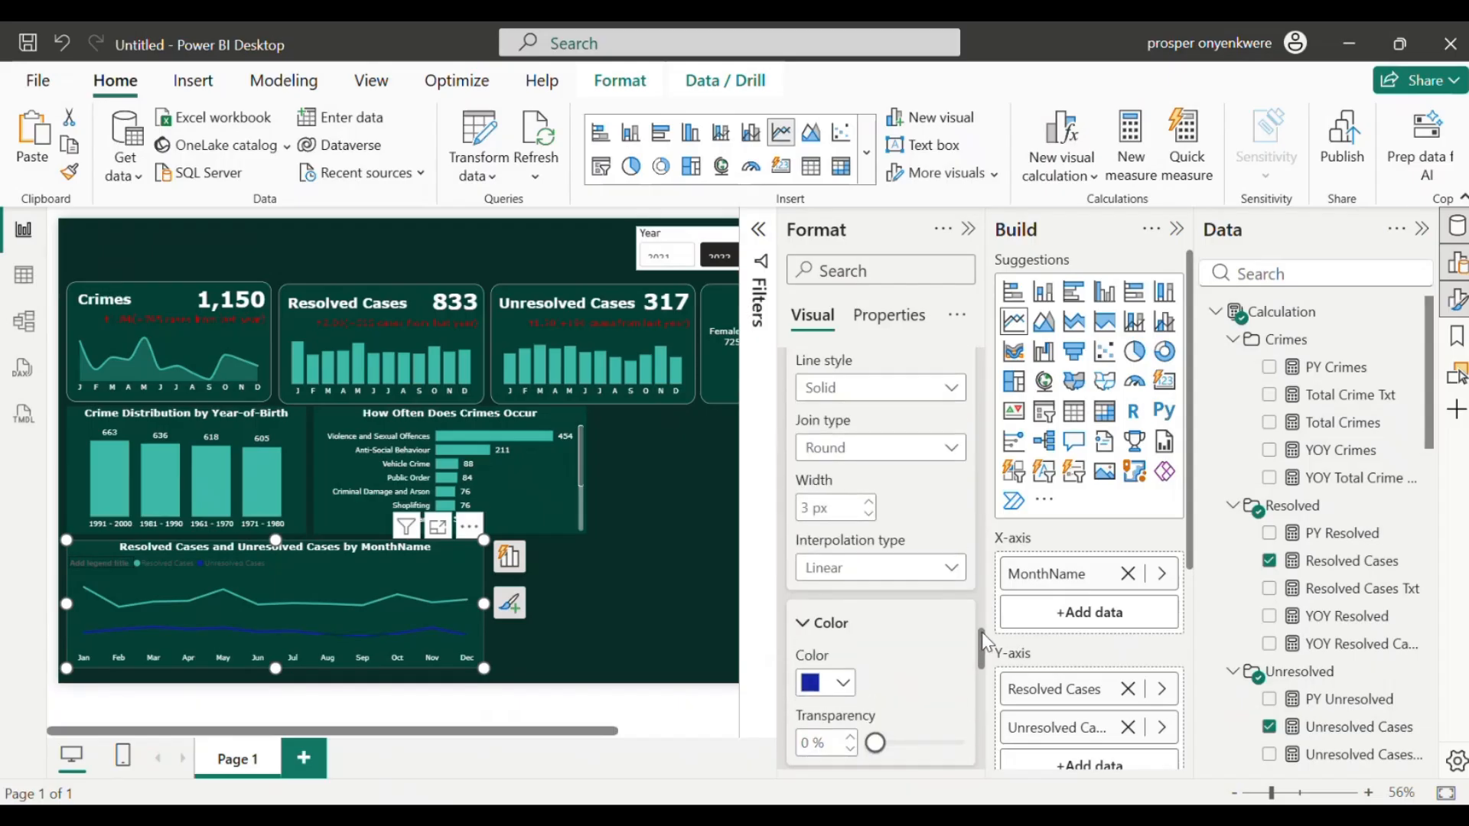
left_click_drag(981, 631, 983, 623)
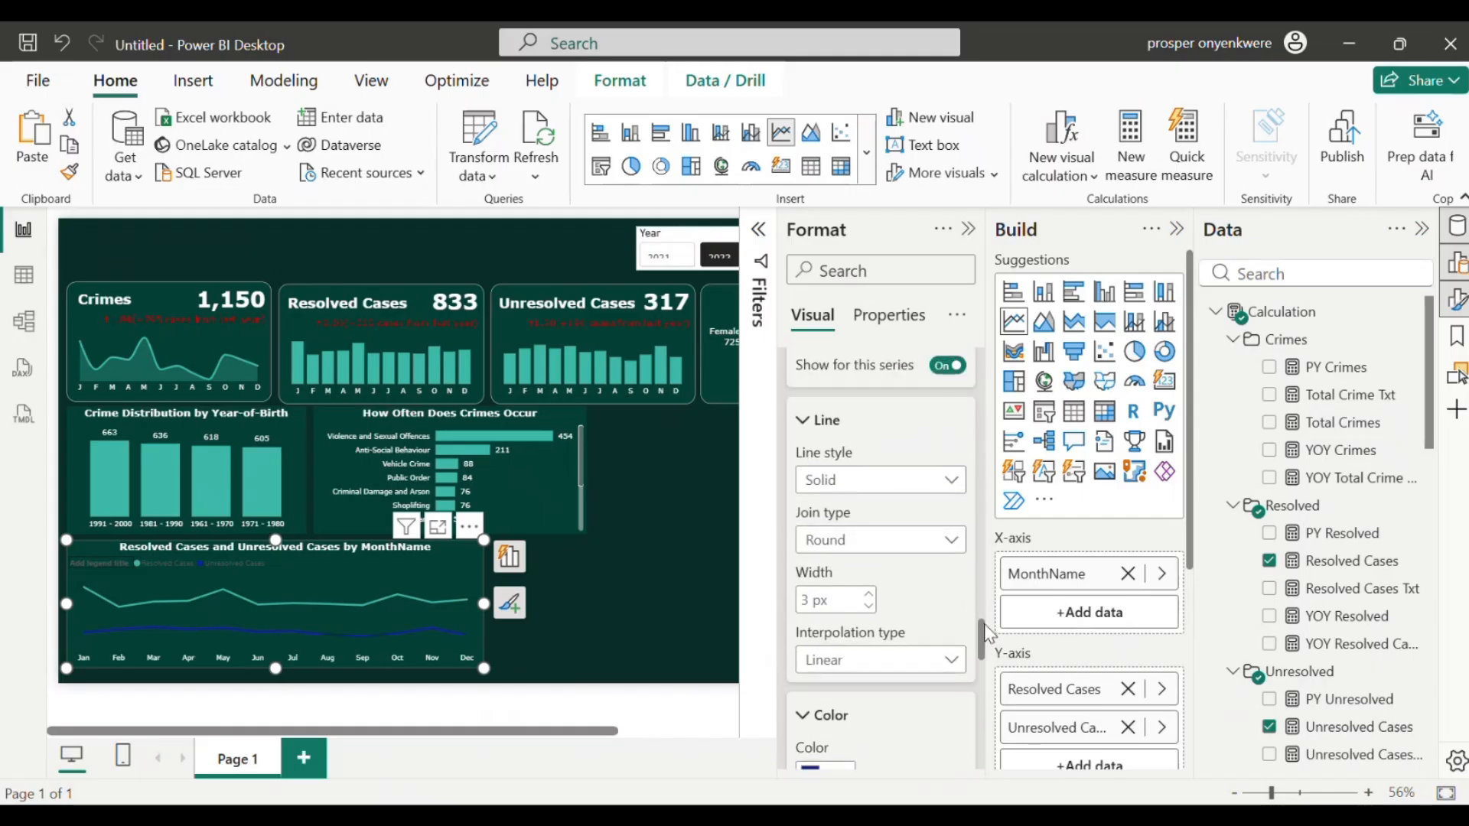
left_click(933, 486)
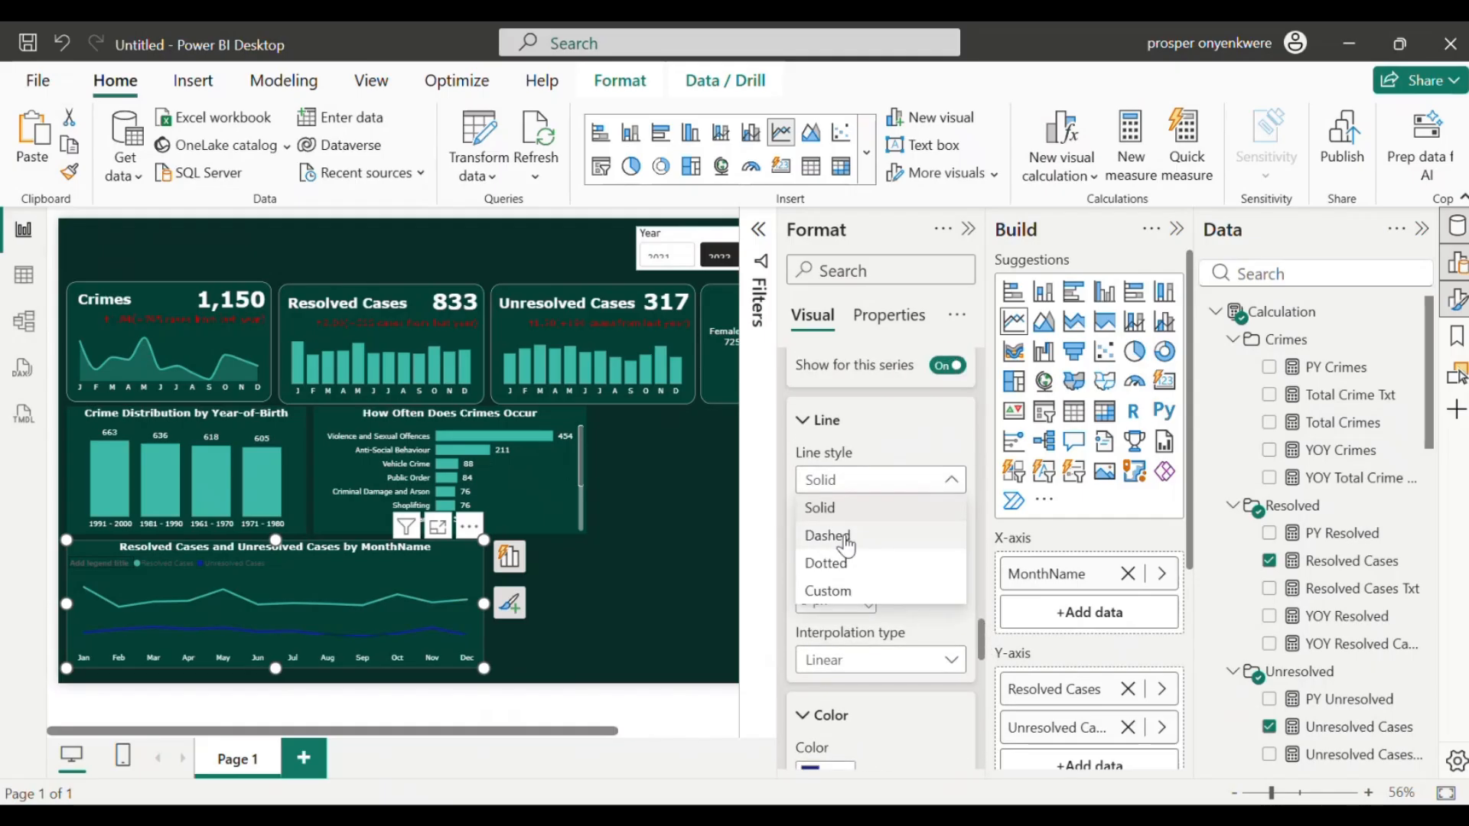
left_click(827, 563)
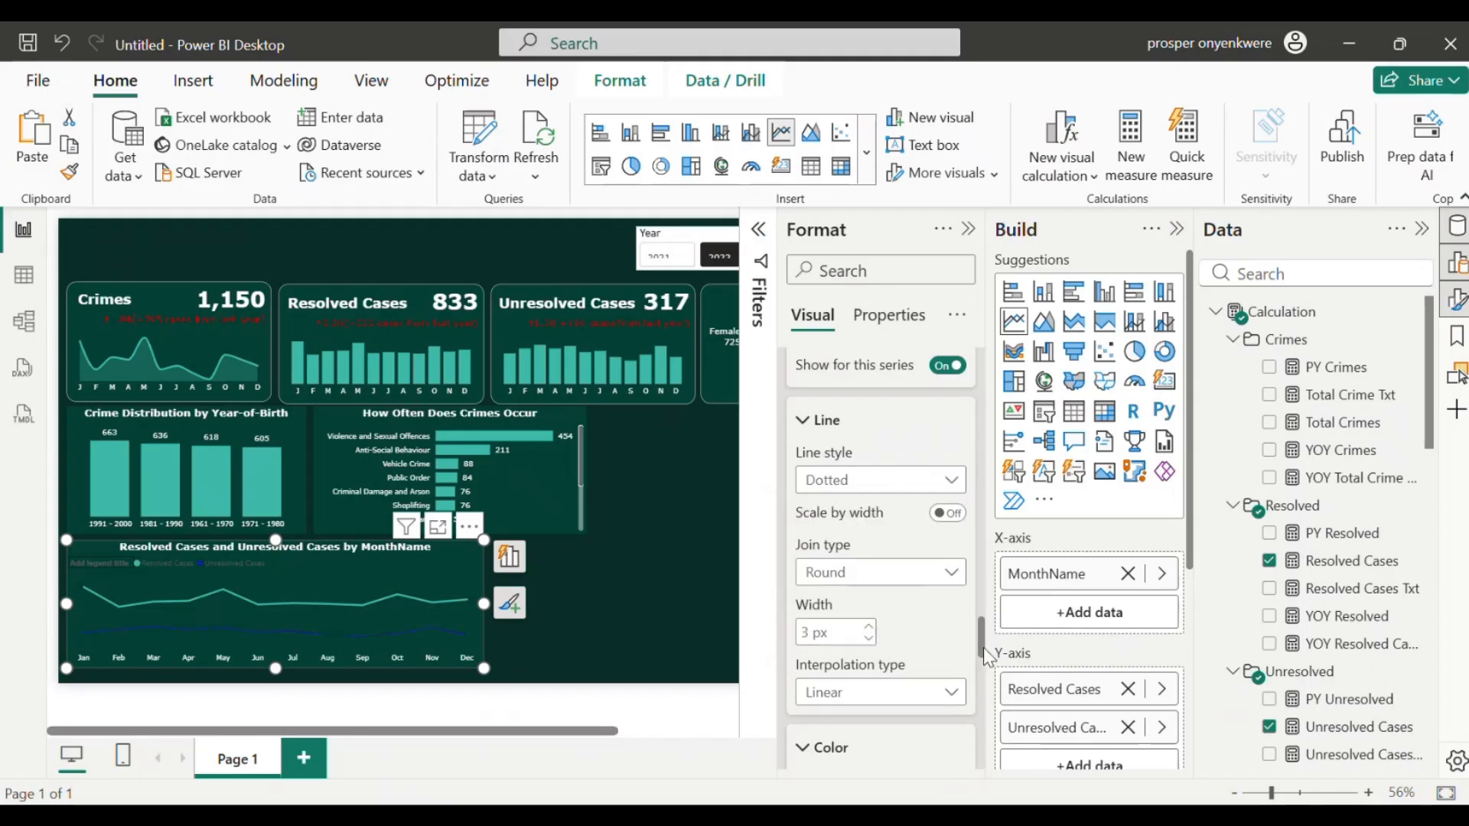
Step: Change the Unresolved Cases line color to the light orange-red shade from the theme colors
scroll(983, 649, "down", 5)
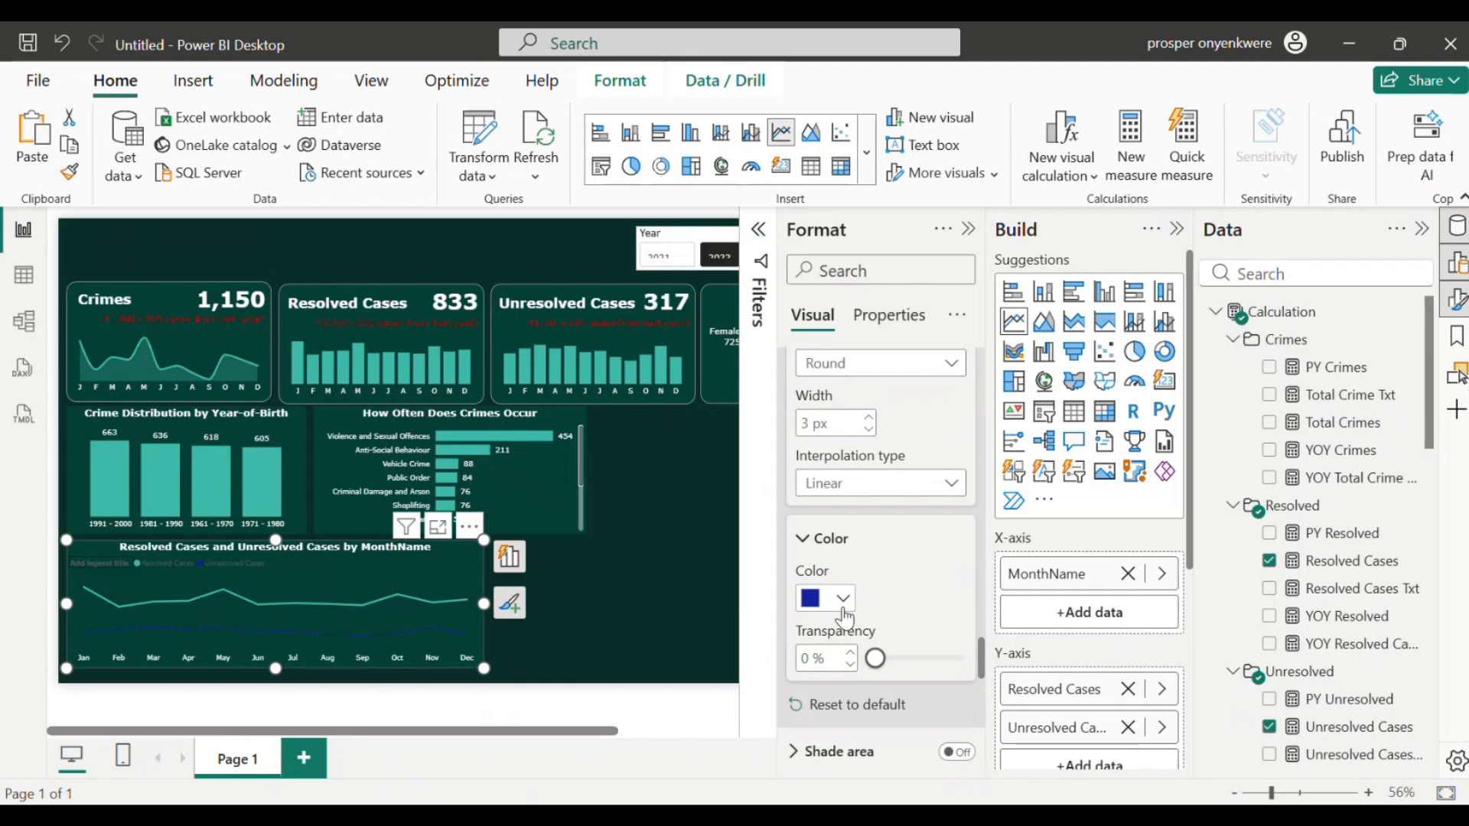
left_click(844, 600)
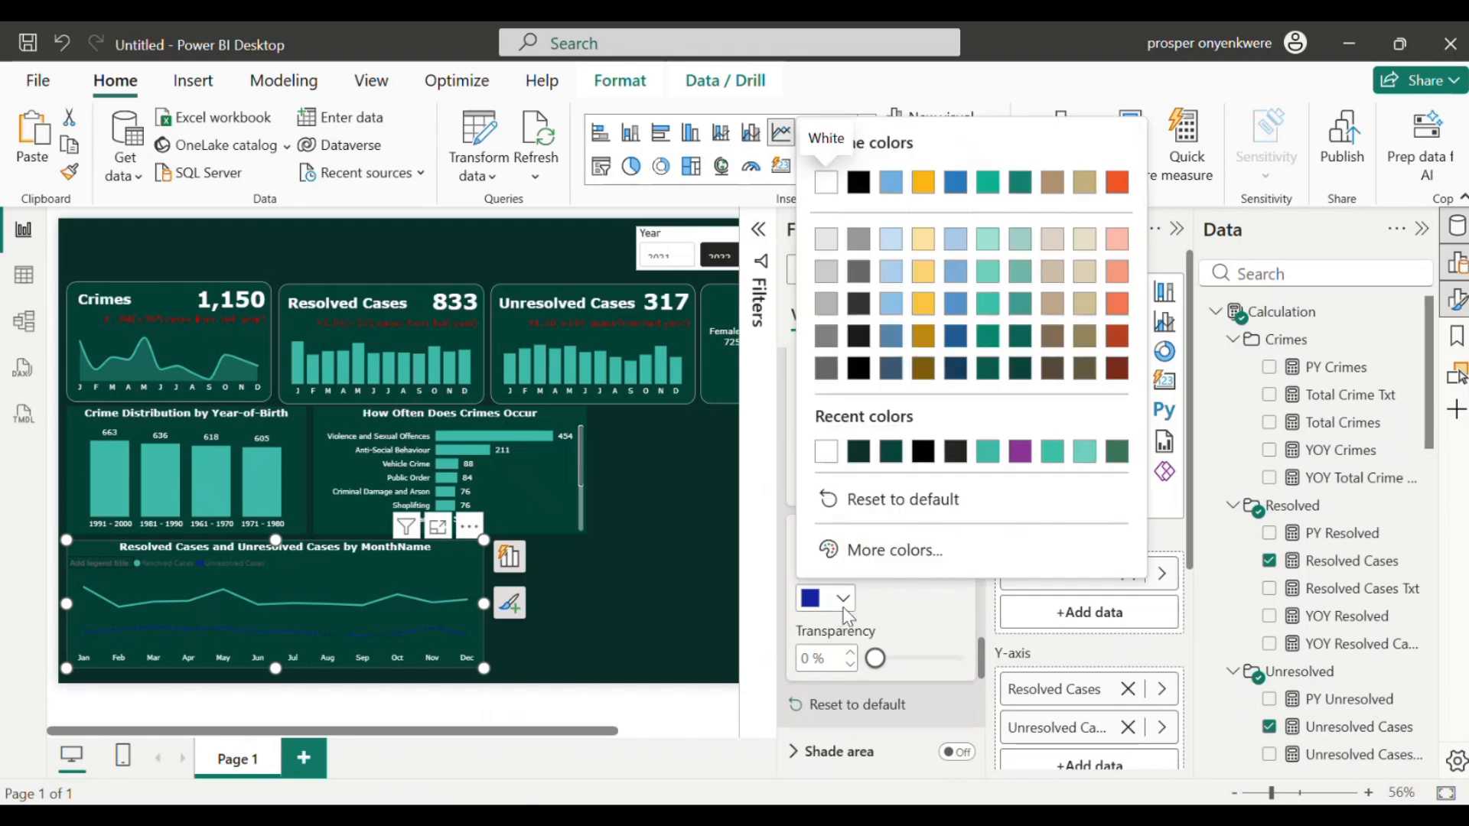
left_click(1118, 306)
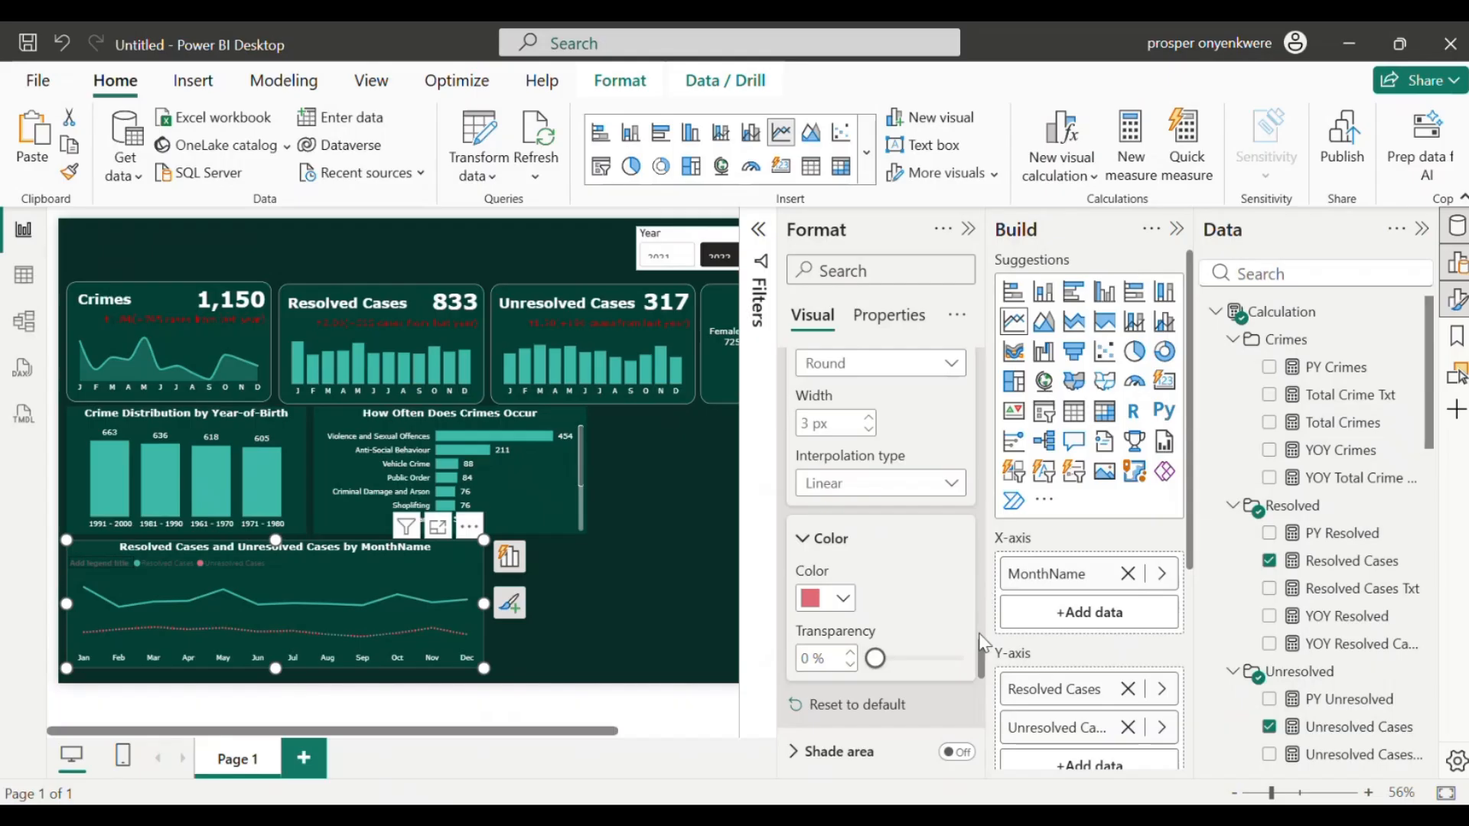
Step: Try out area shading beneath the lines of the resolved and unresolved cases chart
mouse_move(984, 650)
left_mouse_down()
mouse_move(984, 679)
mouse_move(980, 662)
left_mouse_up()
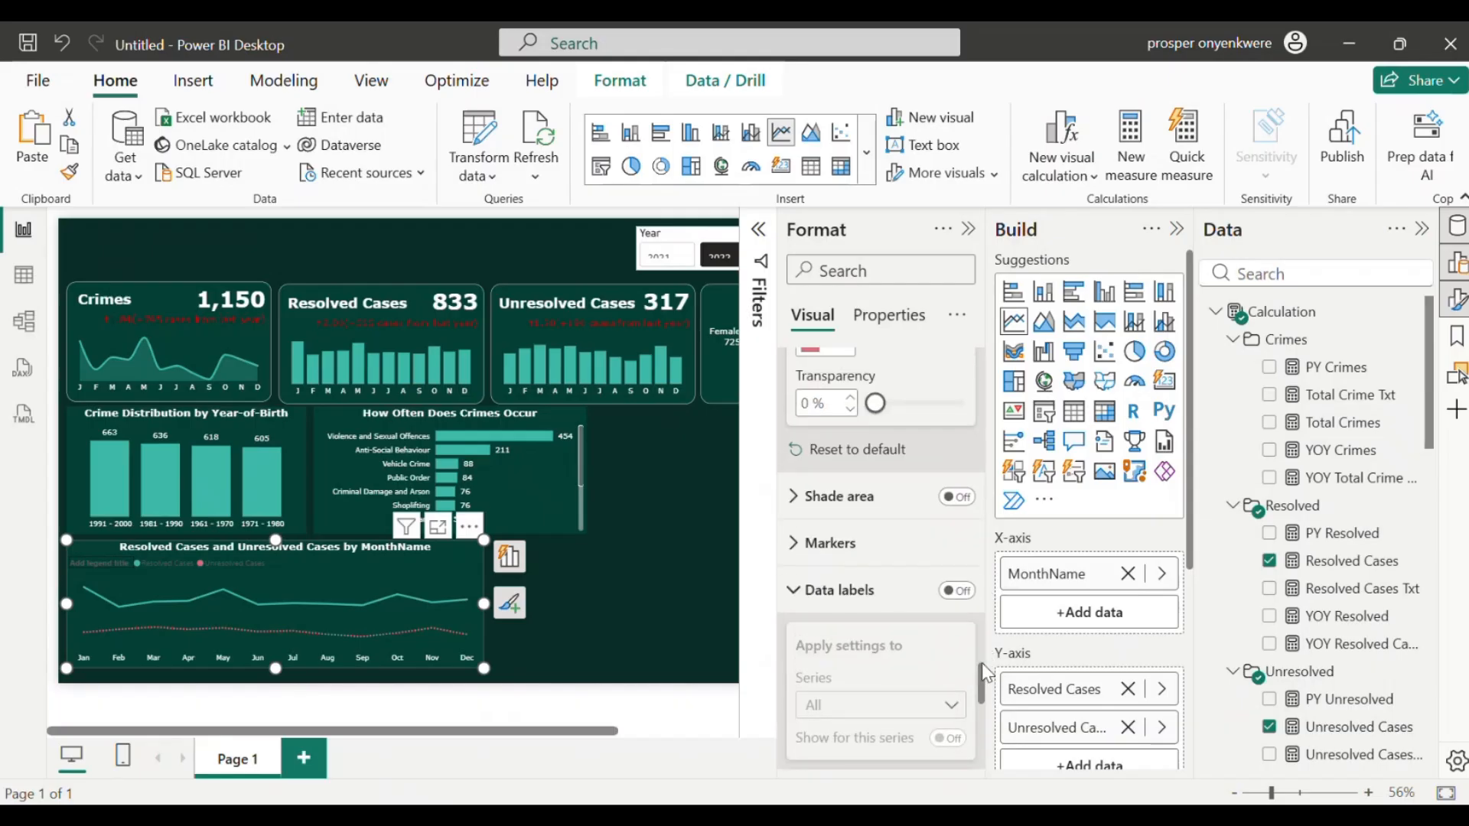
left_click(962, 499)
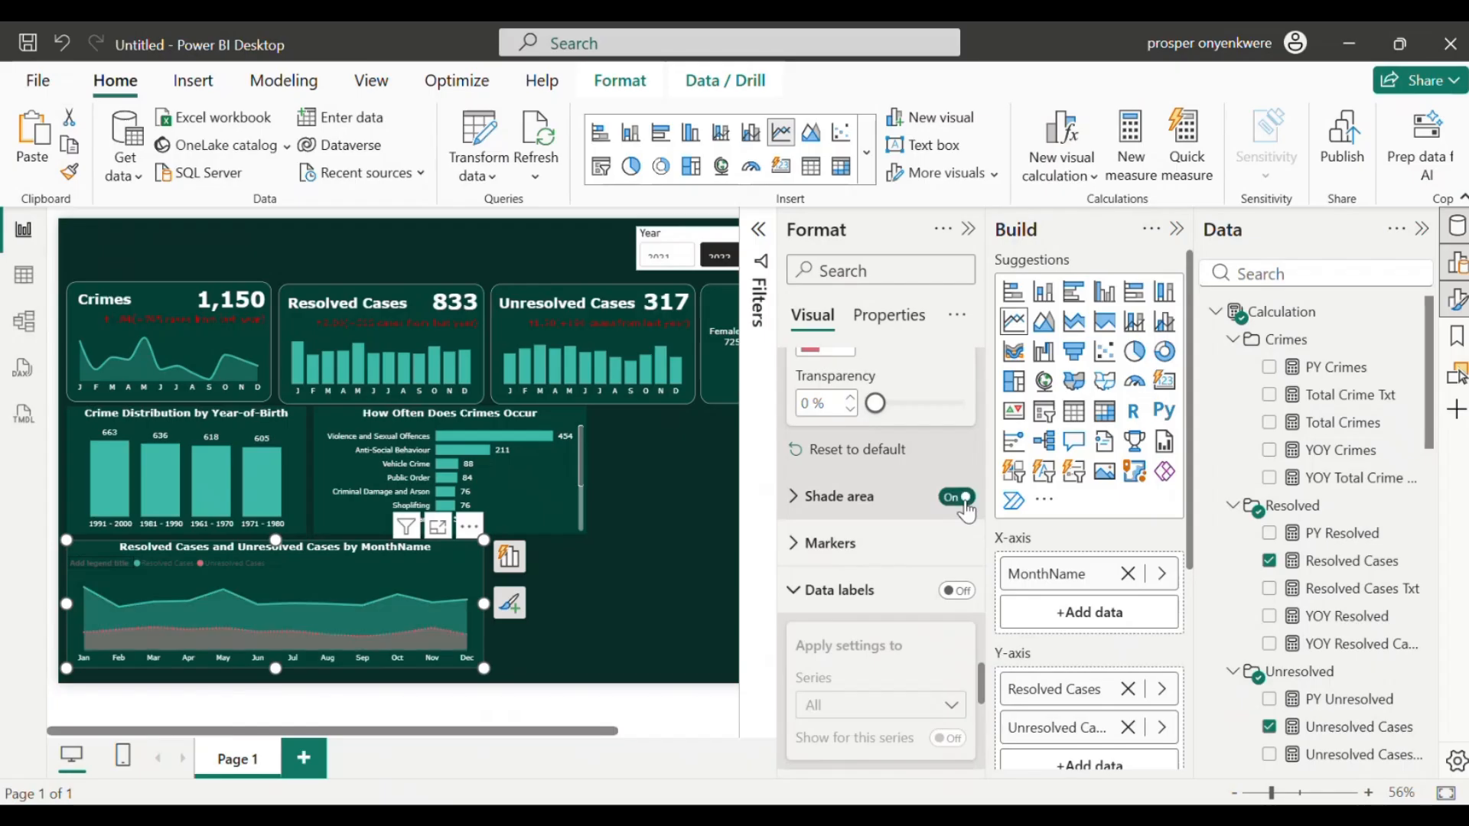
left_click(963, 499)
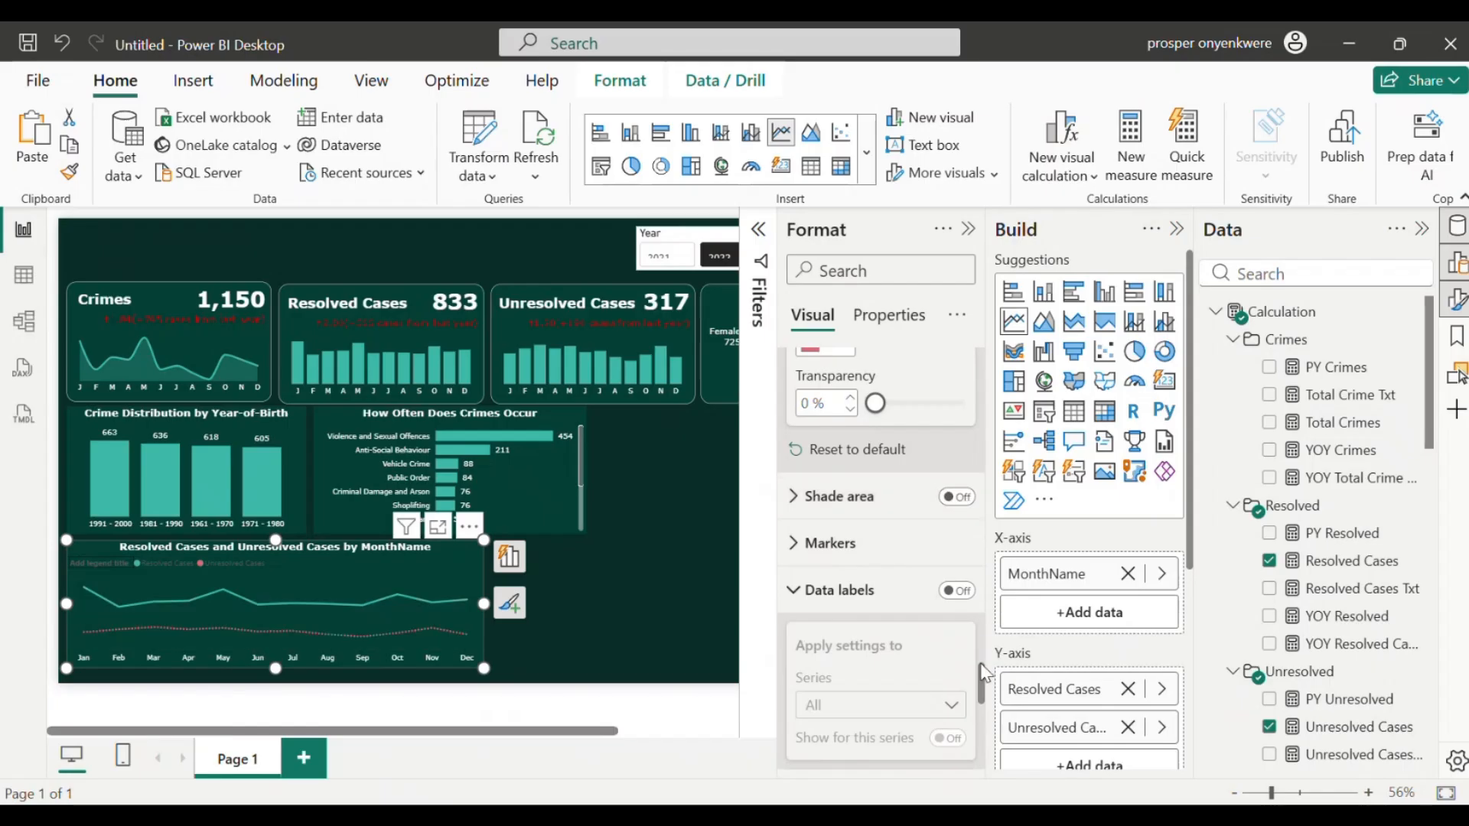
Step: Turn off the legend title of the resolved and unresolved cases line chart
left_click_drag(985, 679, 1004, 566)
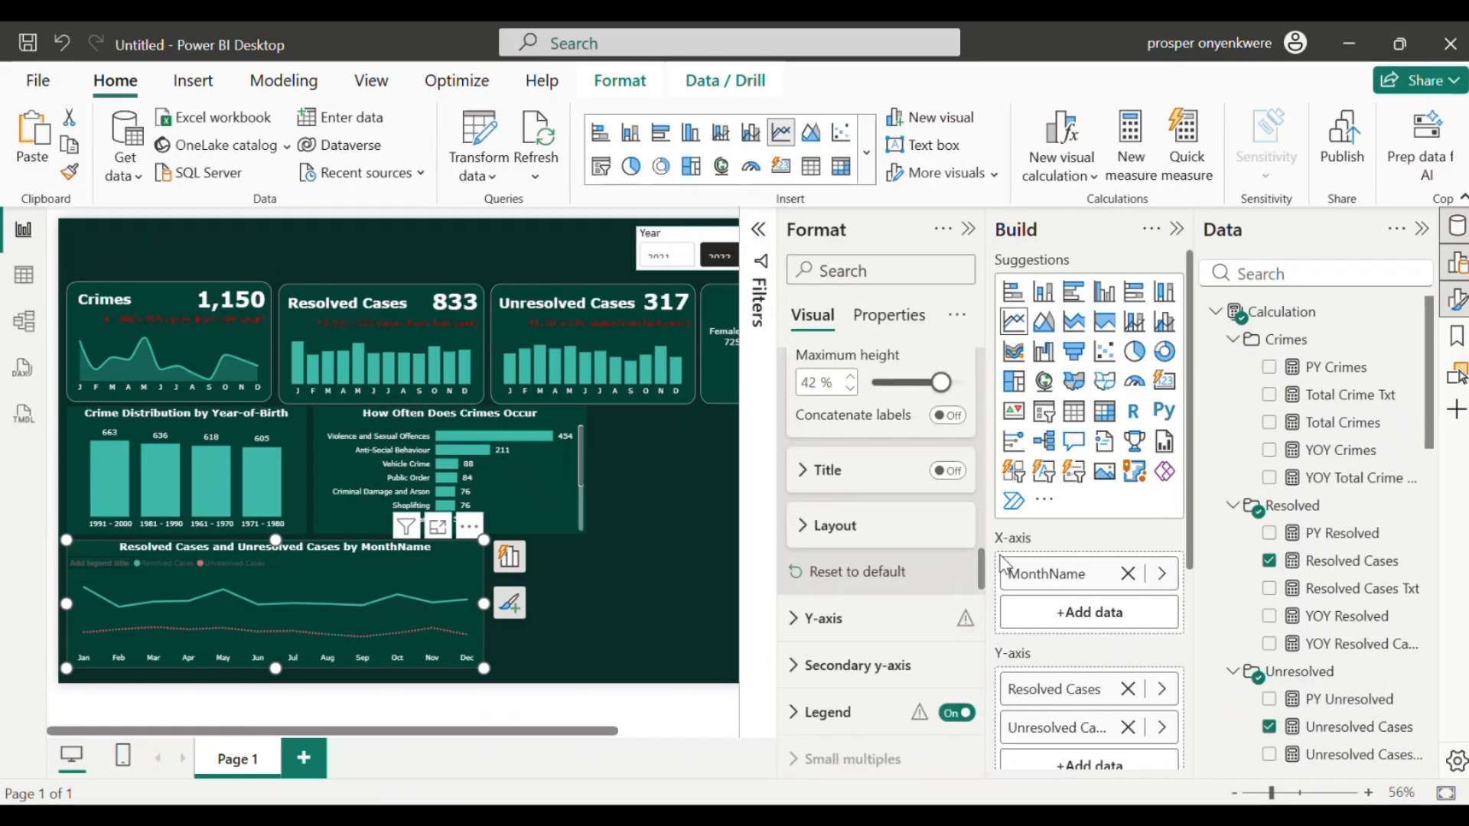
scroll(880, 582, "down", 2)
left_click(827, 562)
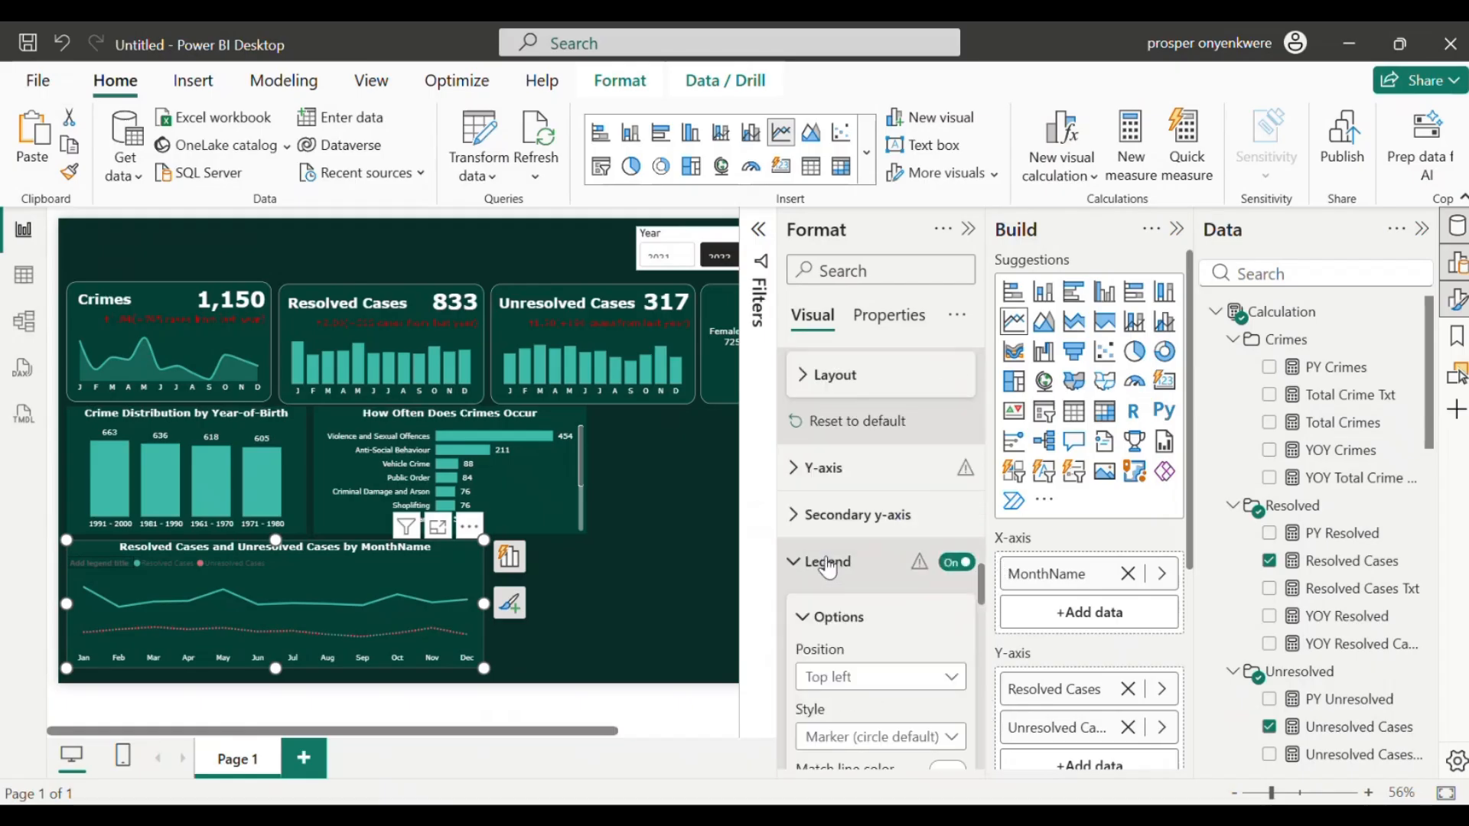
left_click_drag(981, 572, 981, 595)
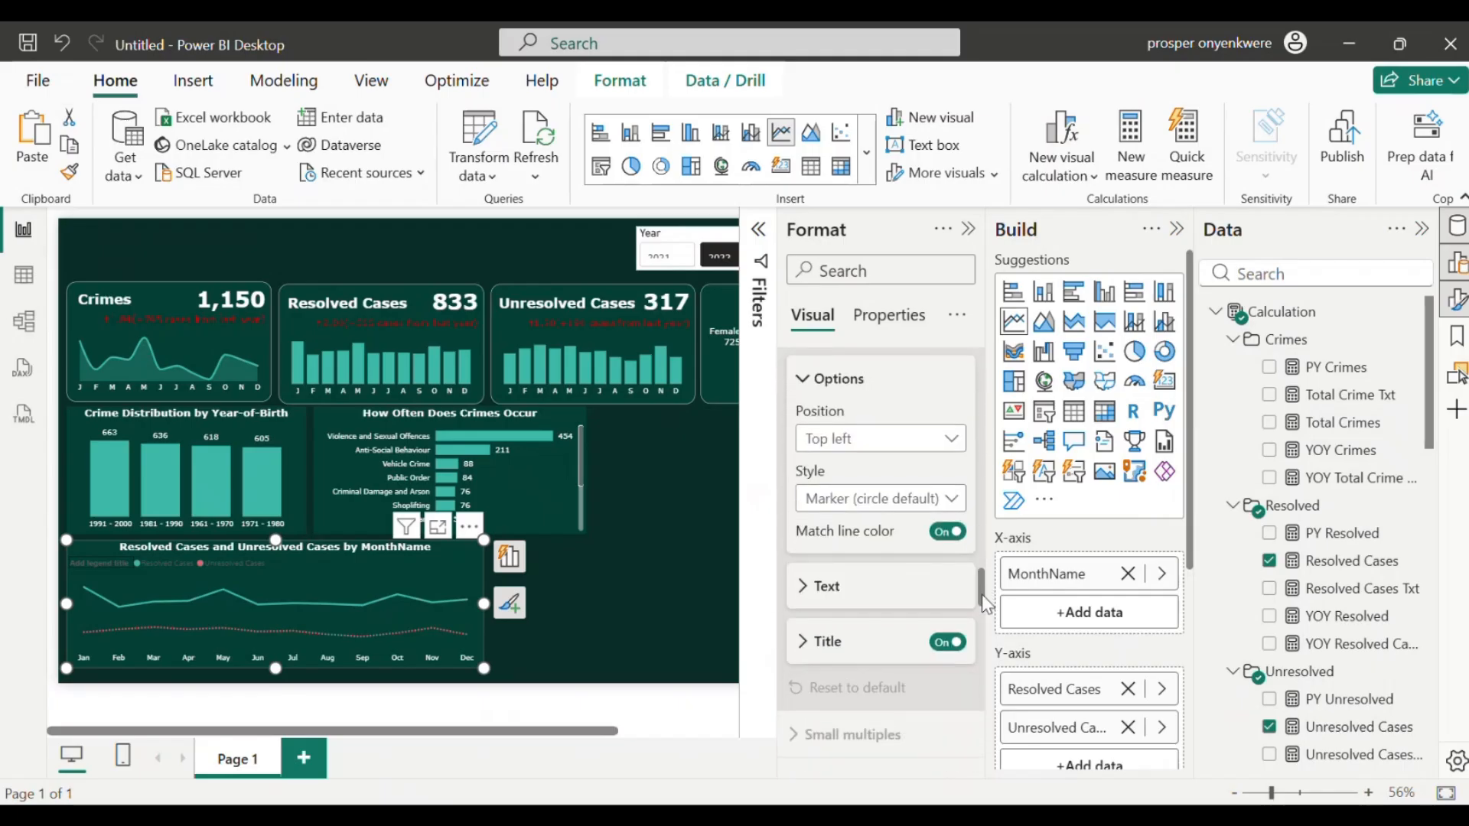
left_click(941, 642)
Step: Set the line chart's legend text to the Verdana font in white
left_click(834, 597)
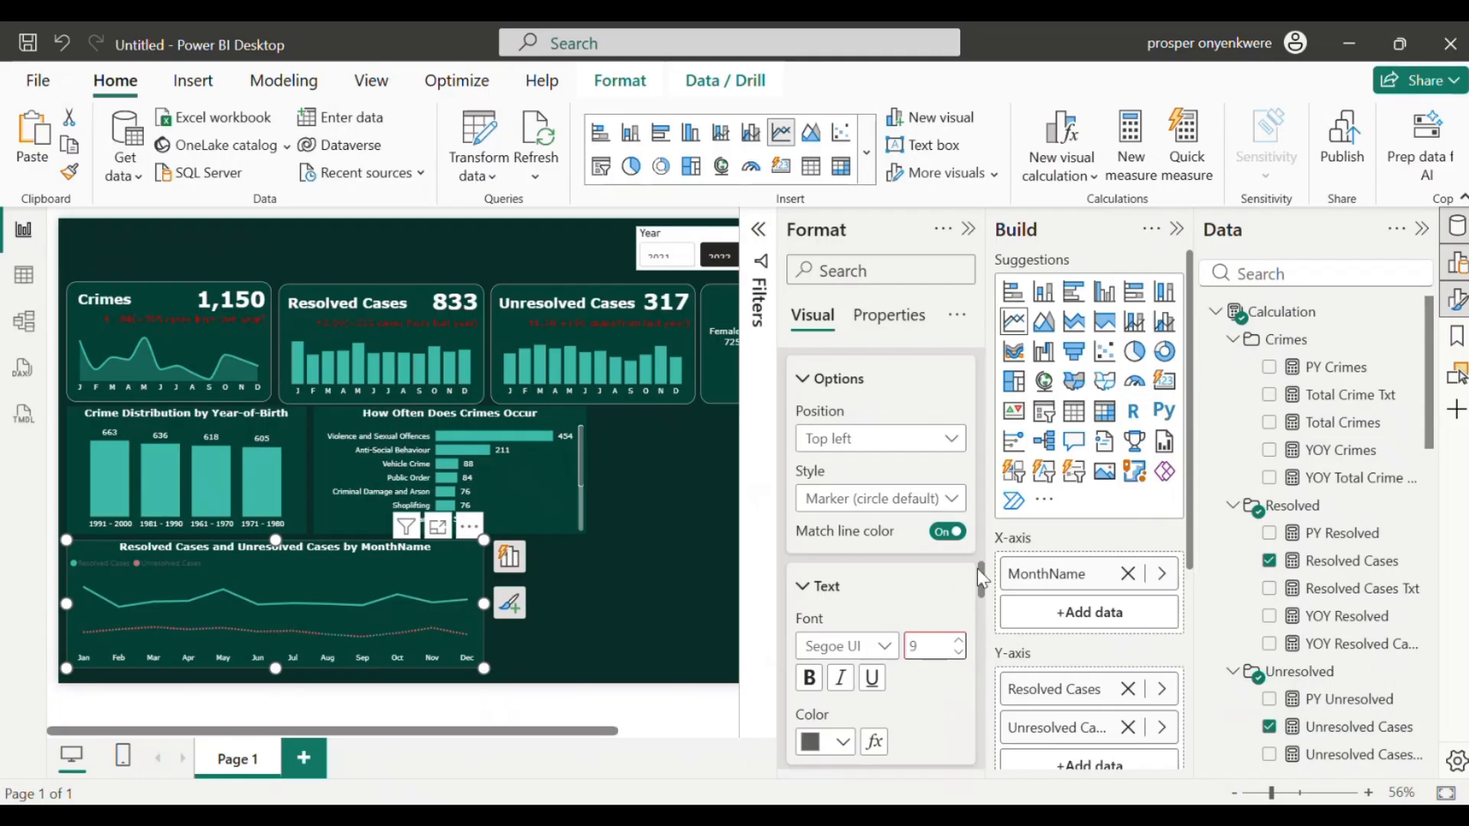
left_click(842, 649)
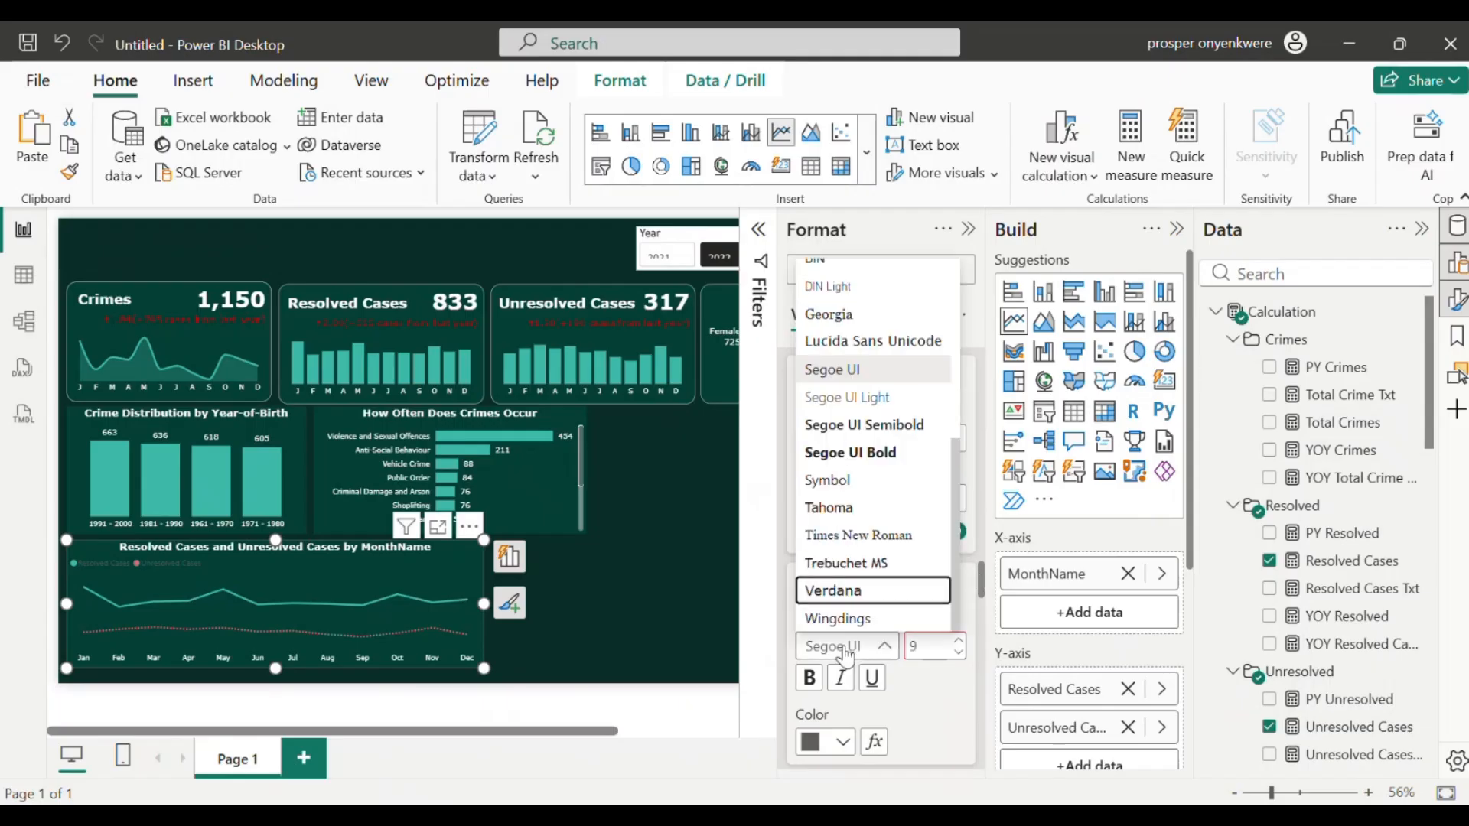
key("Return")
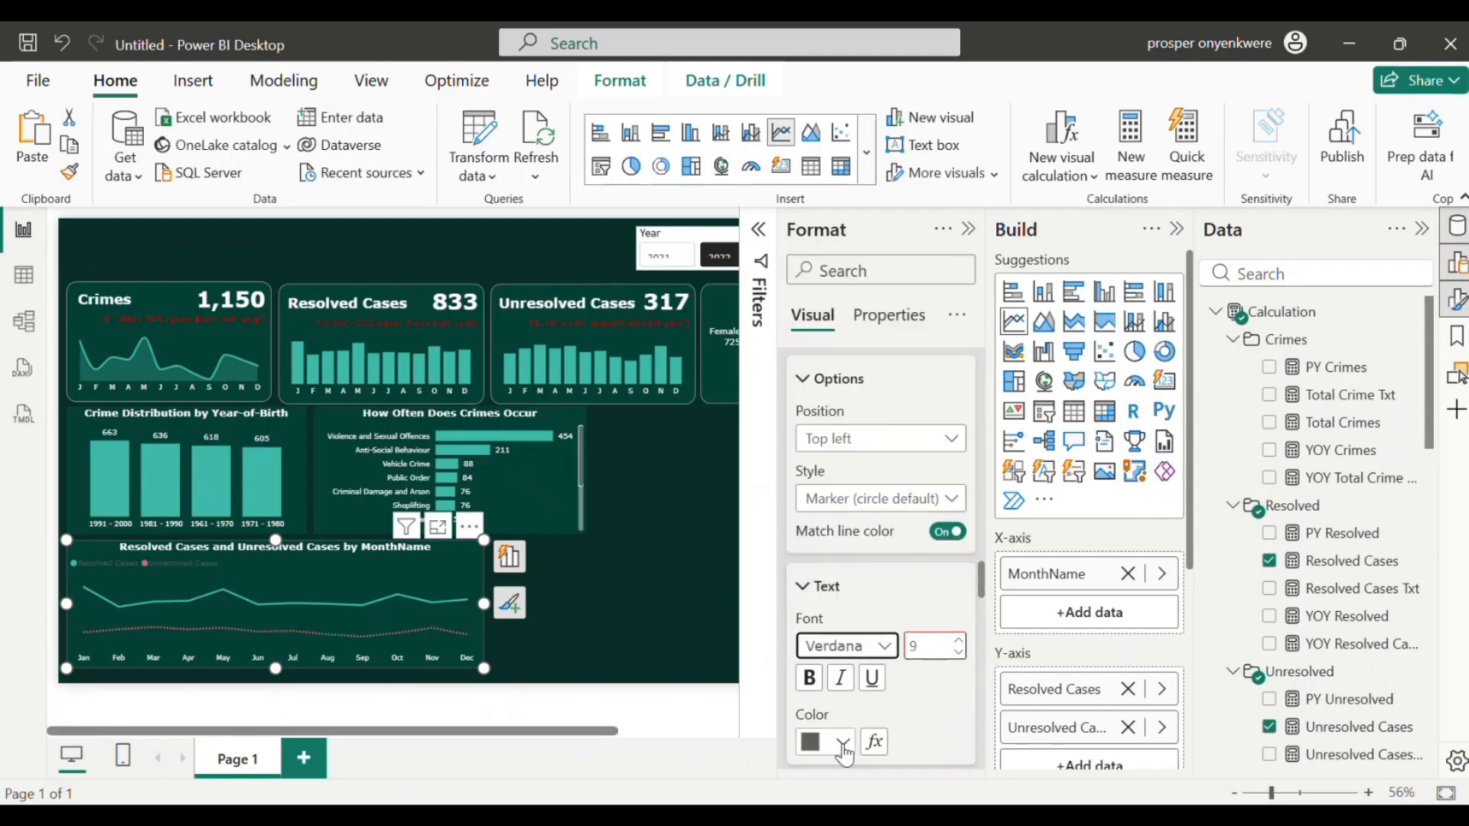
left_click(844, 744)
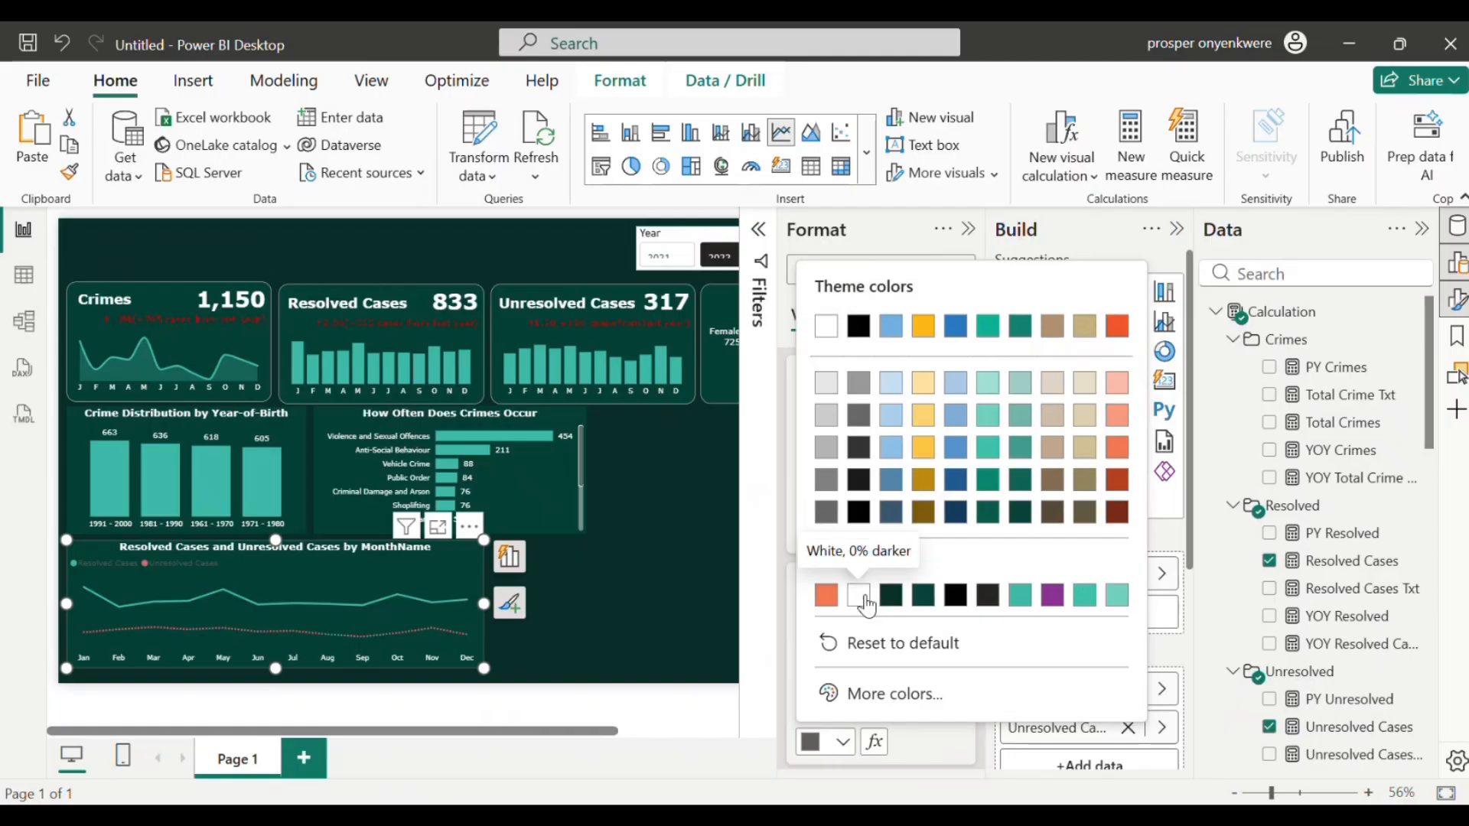
left_click(858, 596)
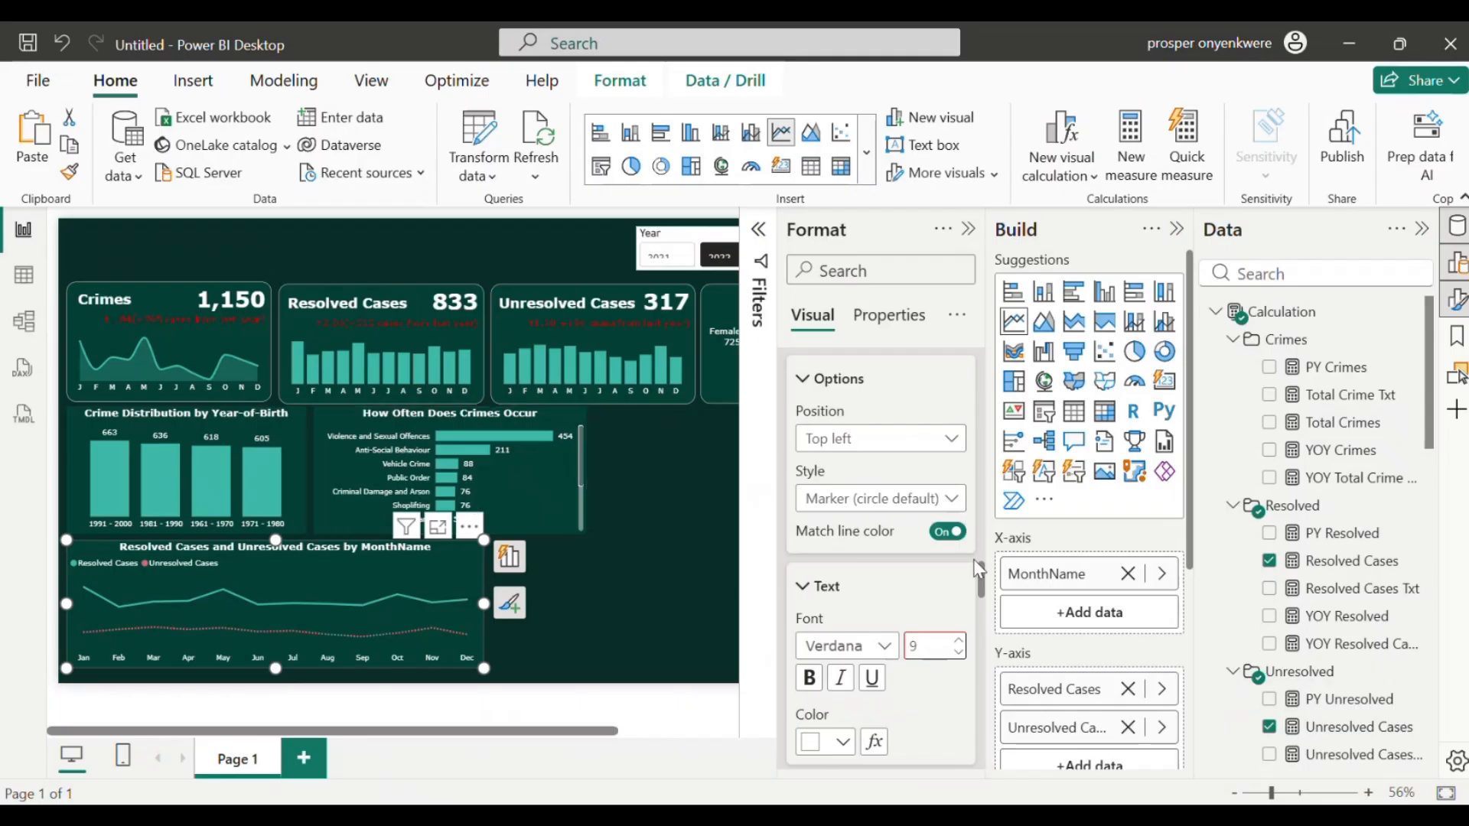
Step: Change the line chart's title to "Resolved Cases vs Unresolved Cases"
left_click_drag(979, 570, 984, 389)
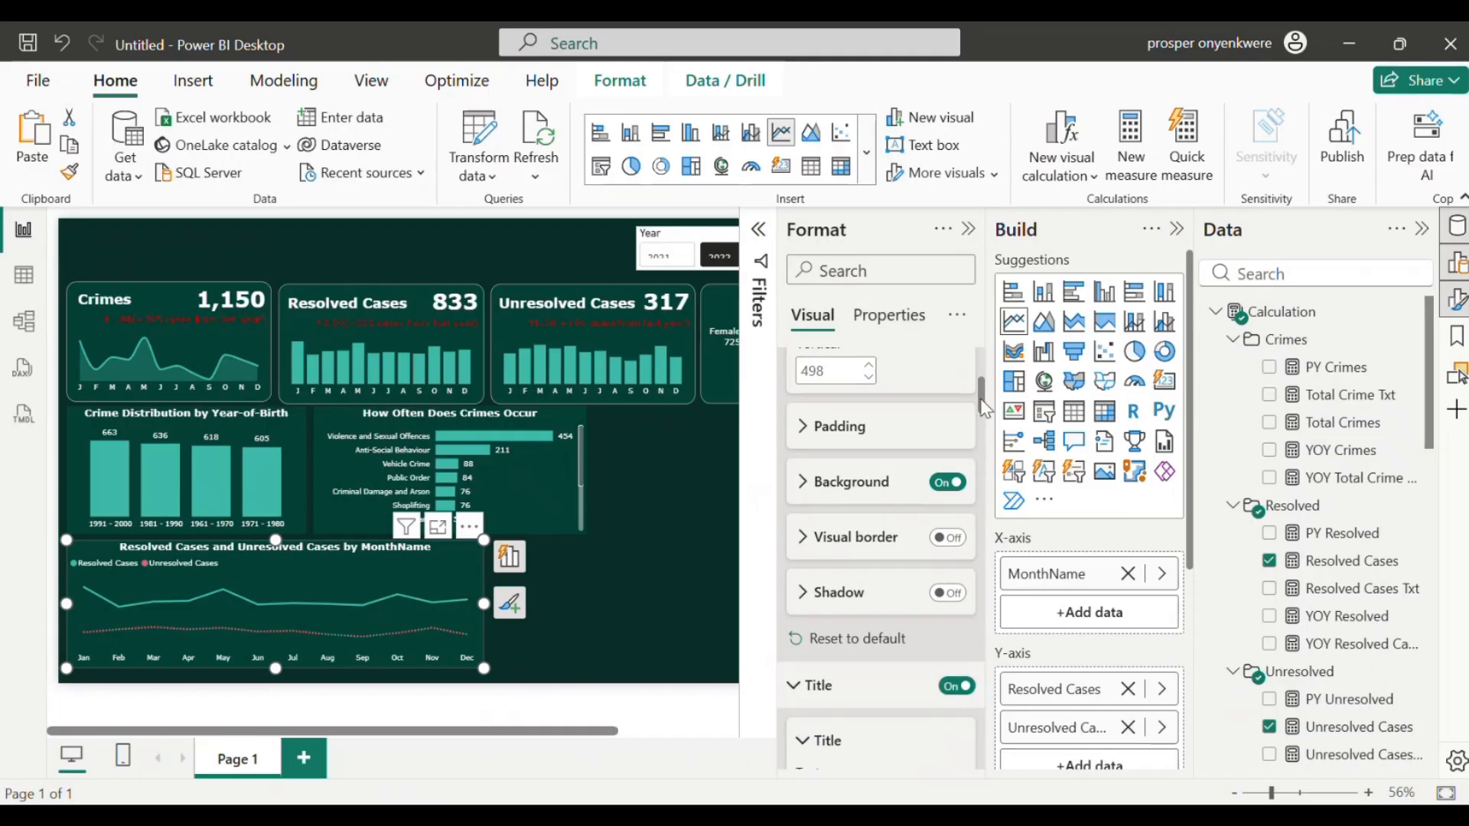
left_click_drag(985, 409, 985, 430)
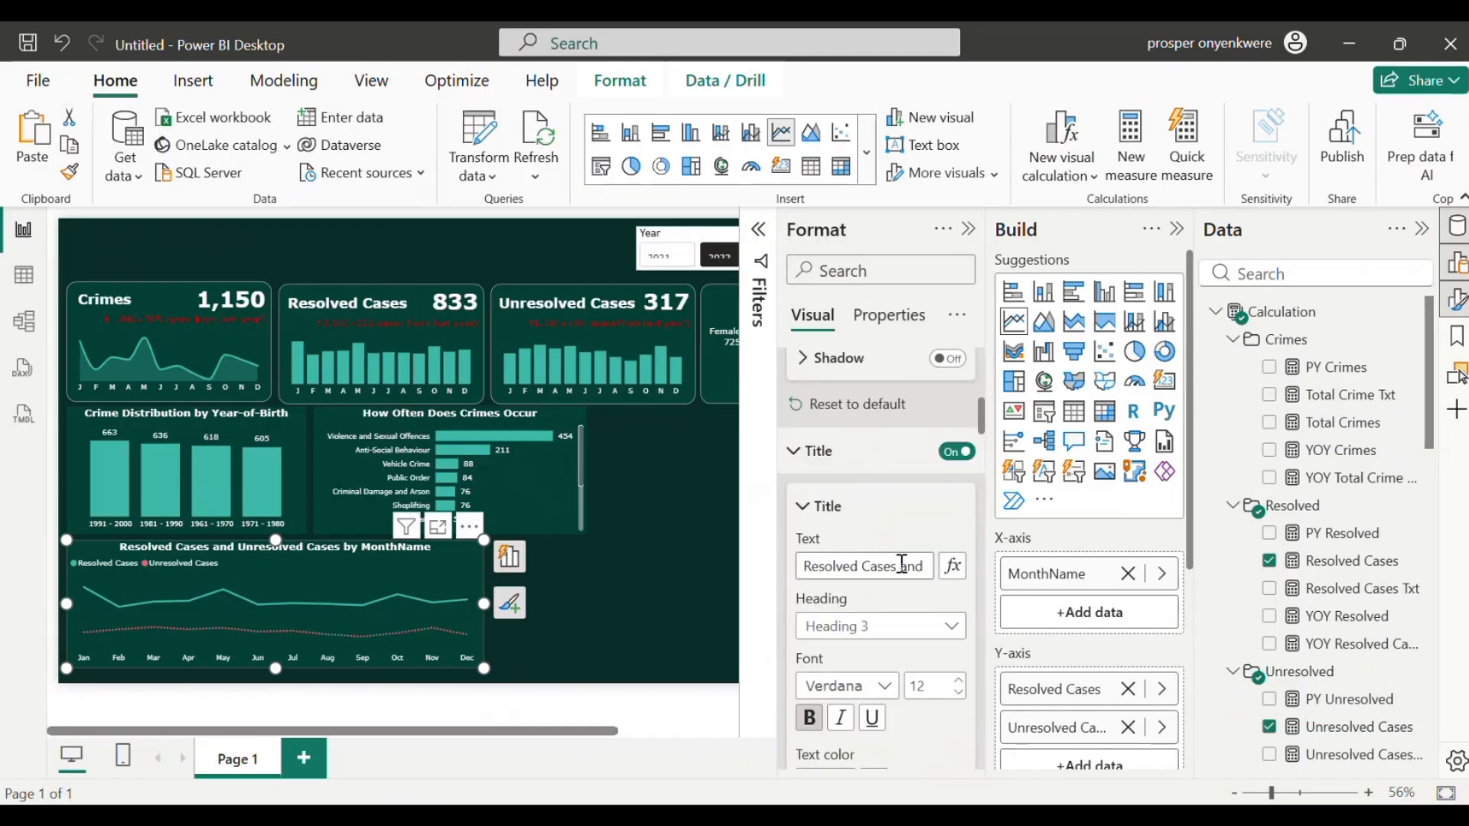
left_click(903, 563)
key("ctrl+a")
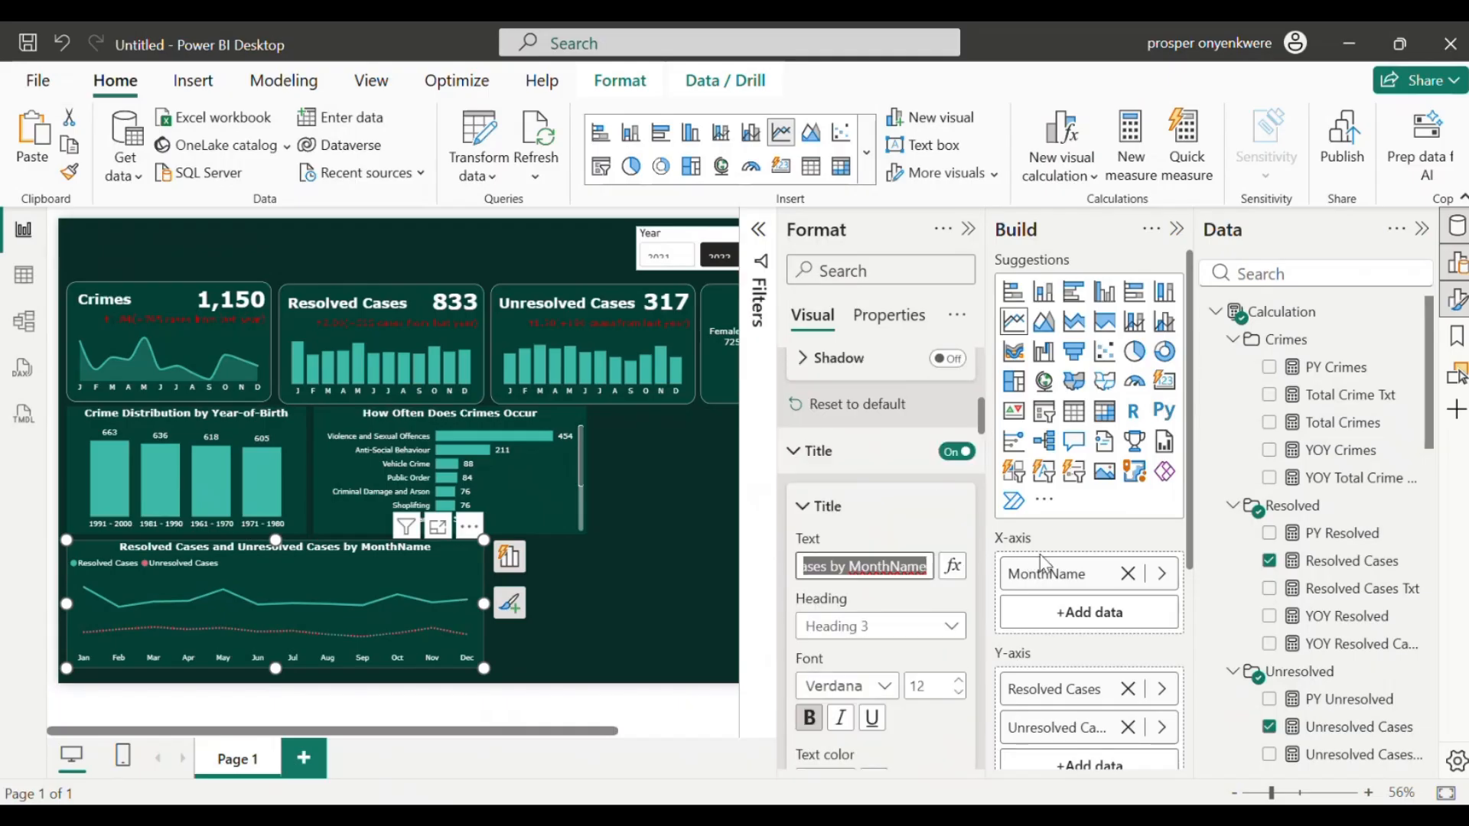
left_click(927, 566)
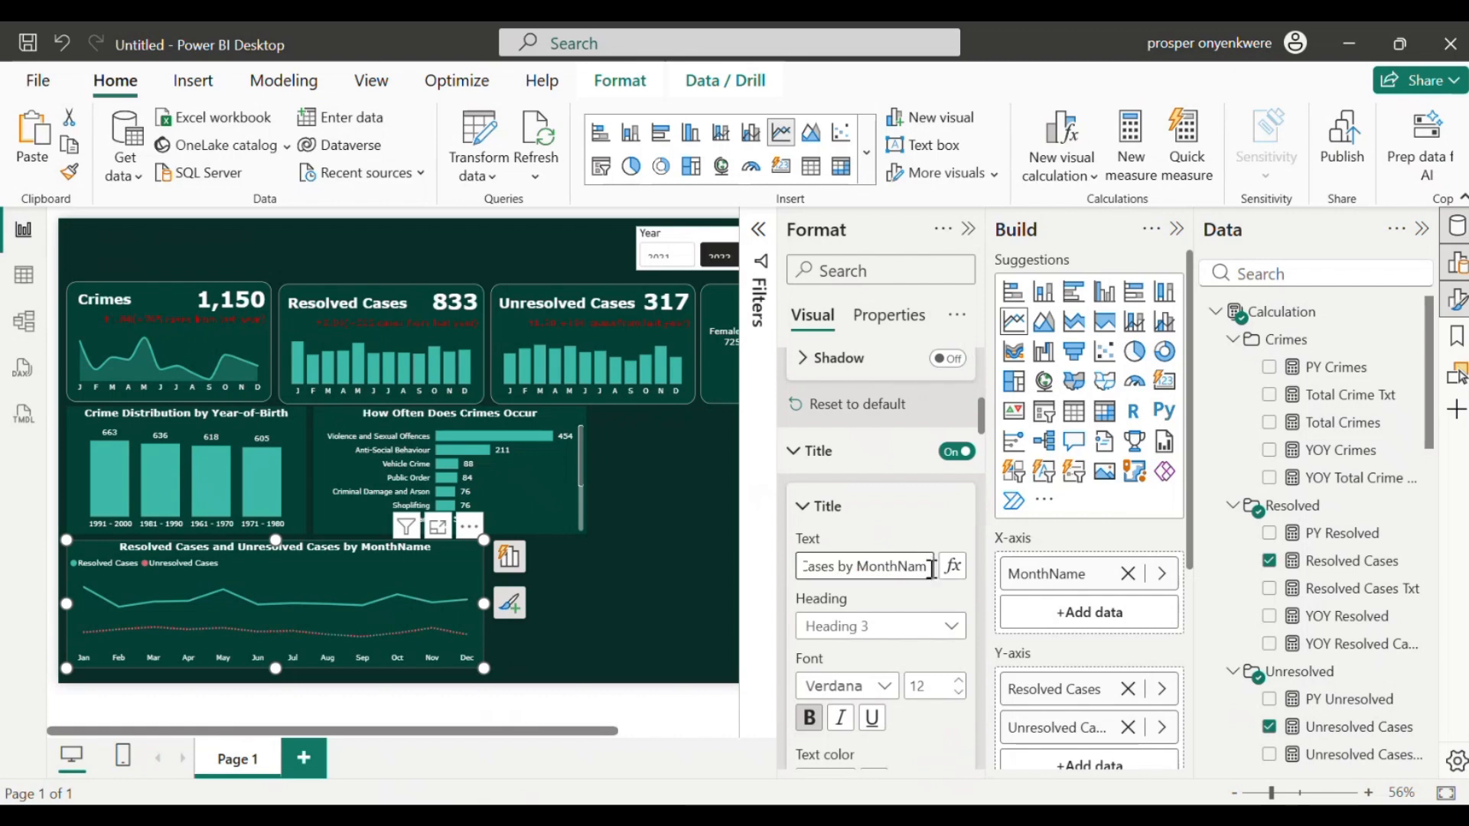
key("BackSpace")
key("BackSpace")
key("BackSpace")
key("BackSpace")
key("BackSpace")
key("BackSpace")
key("BackSpace")
key("BackSpace")
key("BackSpace")
key("BackSpace")
key("BackSpace")
key("BackSpace")
key("BackSpace")
key("Left")
key("Left")
key("Left")
key("Left")
key("Left")
key("Left")
key("Left")
key("Left")
key("Left")
key("Left")
key("Left")
key("Left")
key("Left")
key("Left")
key("Left")
key("Left")
key("Left")
key("Left")
key("Left")
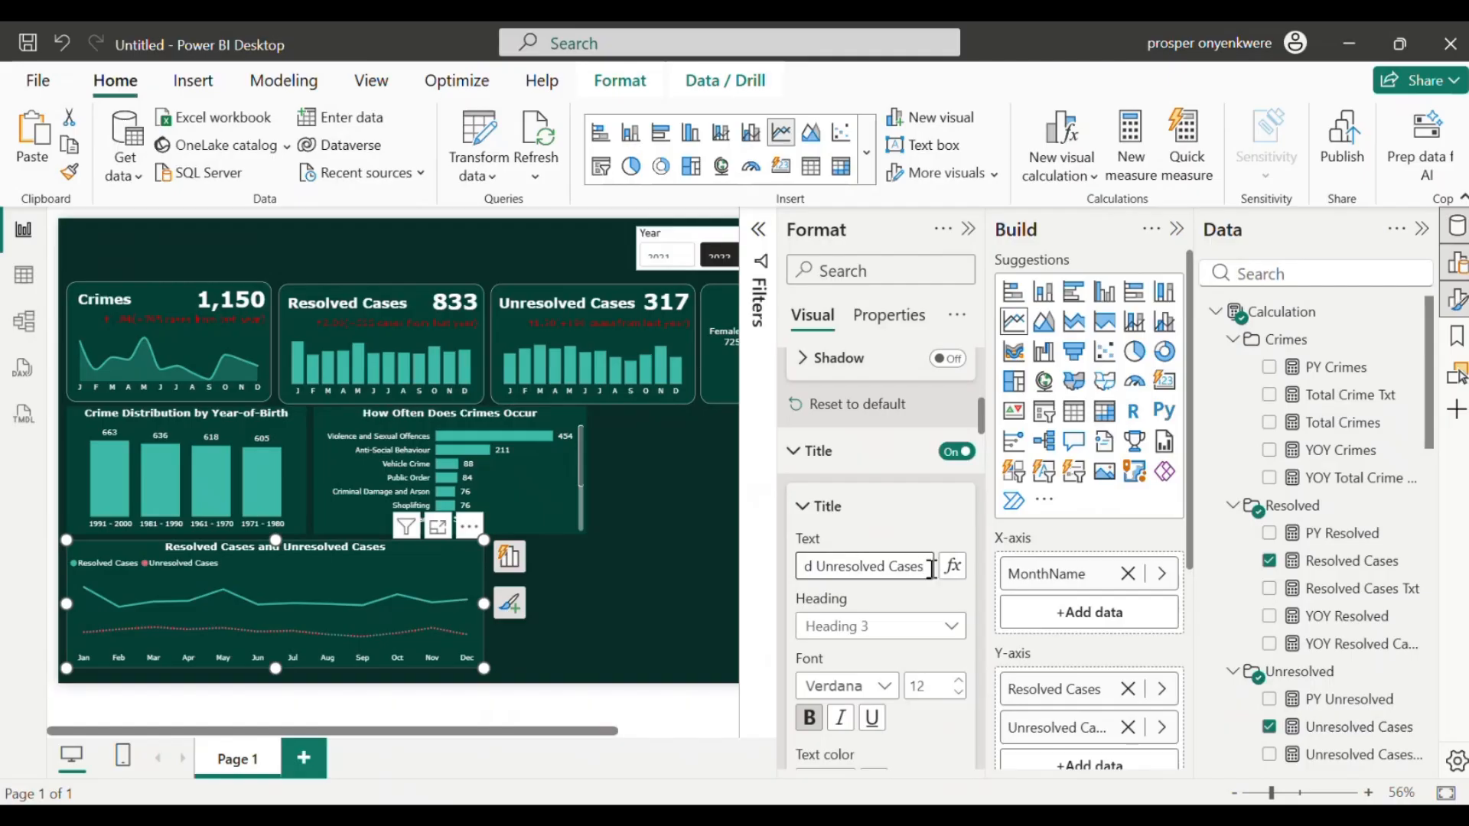
key("Right")
key("BackSpace")
key("BackSpace")
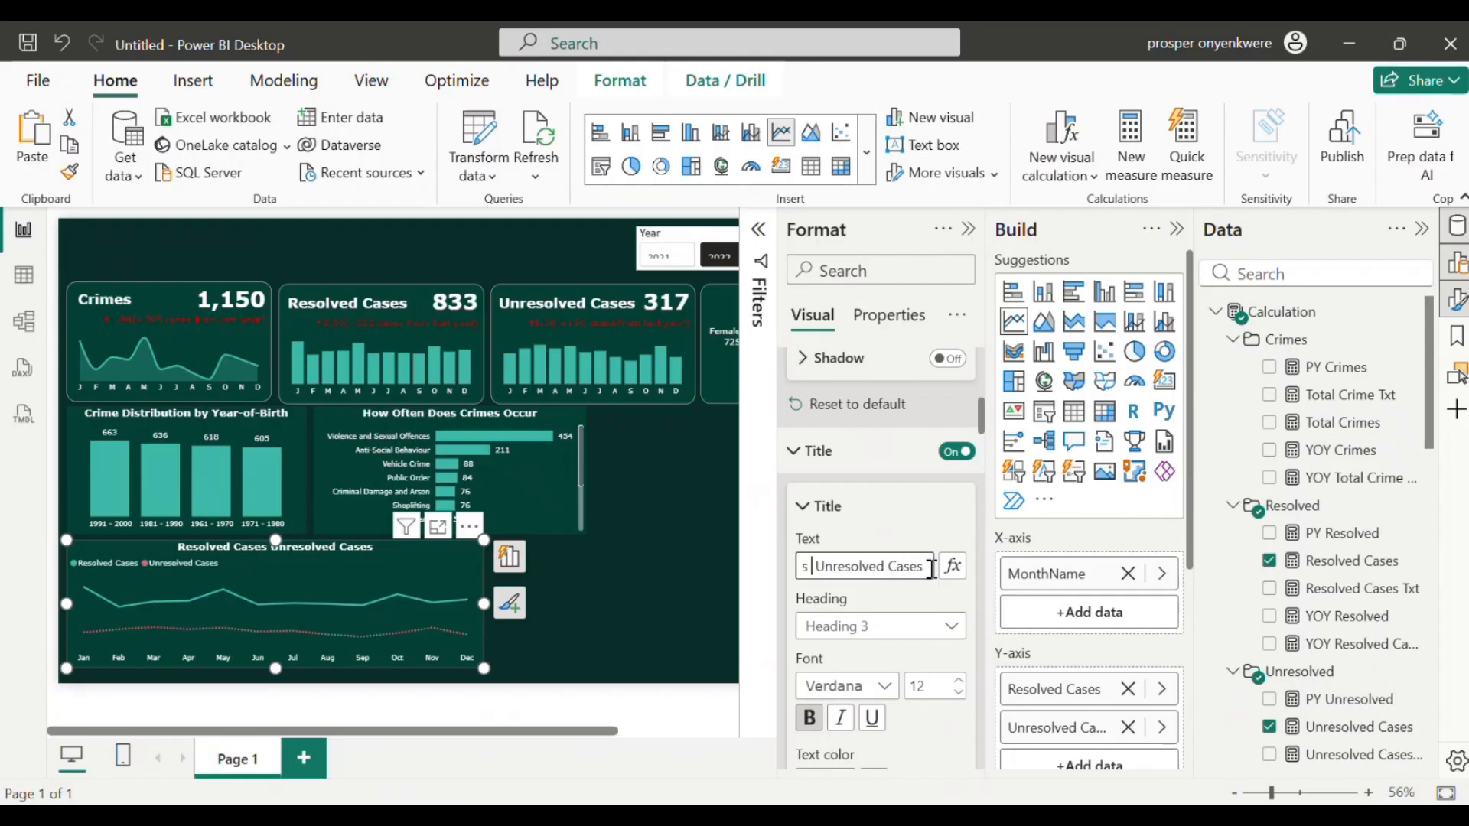
type("vs")
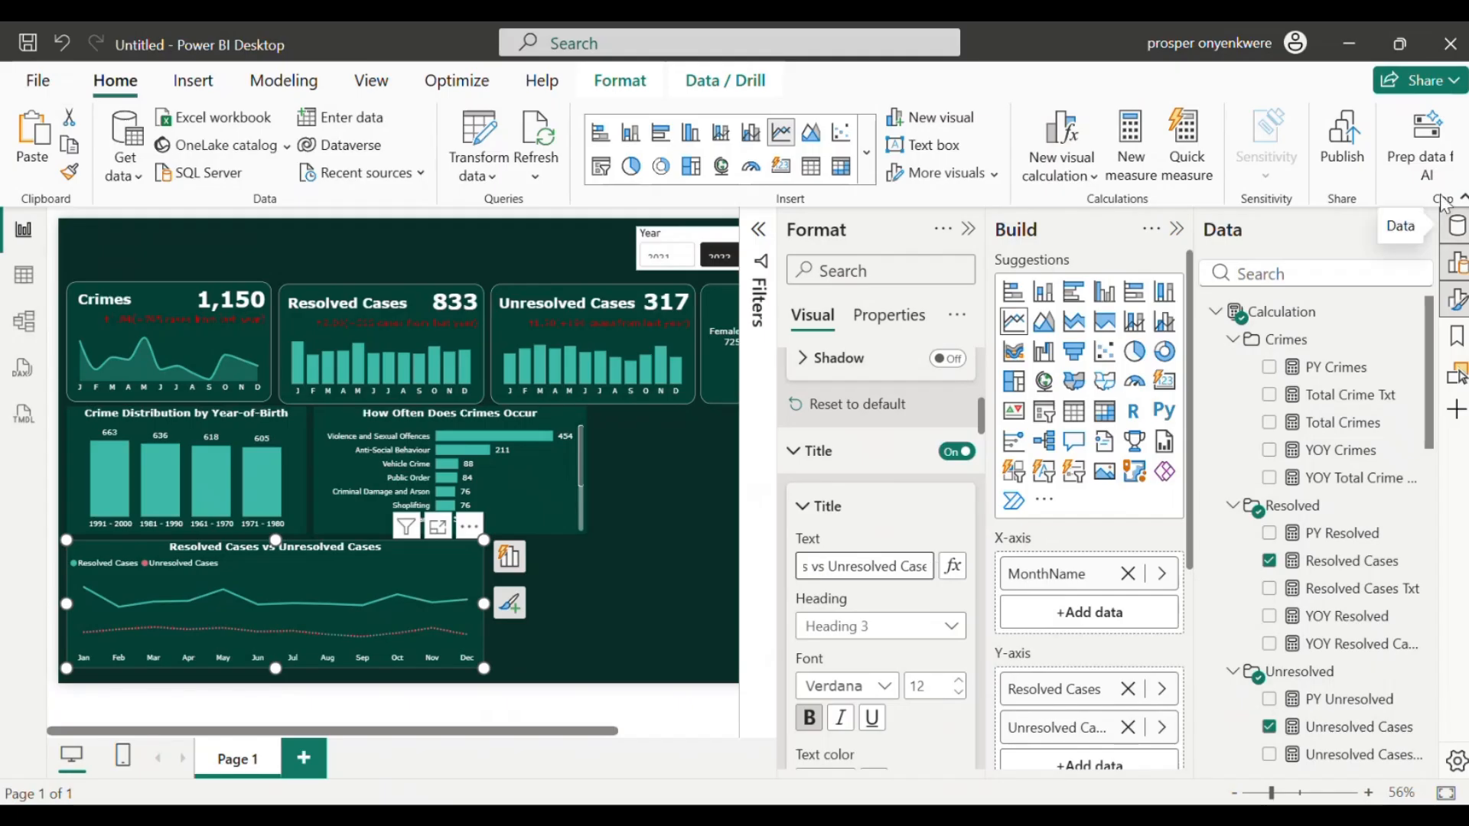
Step: Collapse the Data and Build panes, then shrink the line chart and place it beside the crime frequency bar chart, beneath People Involved
left_click(1422, 231)
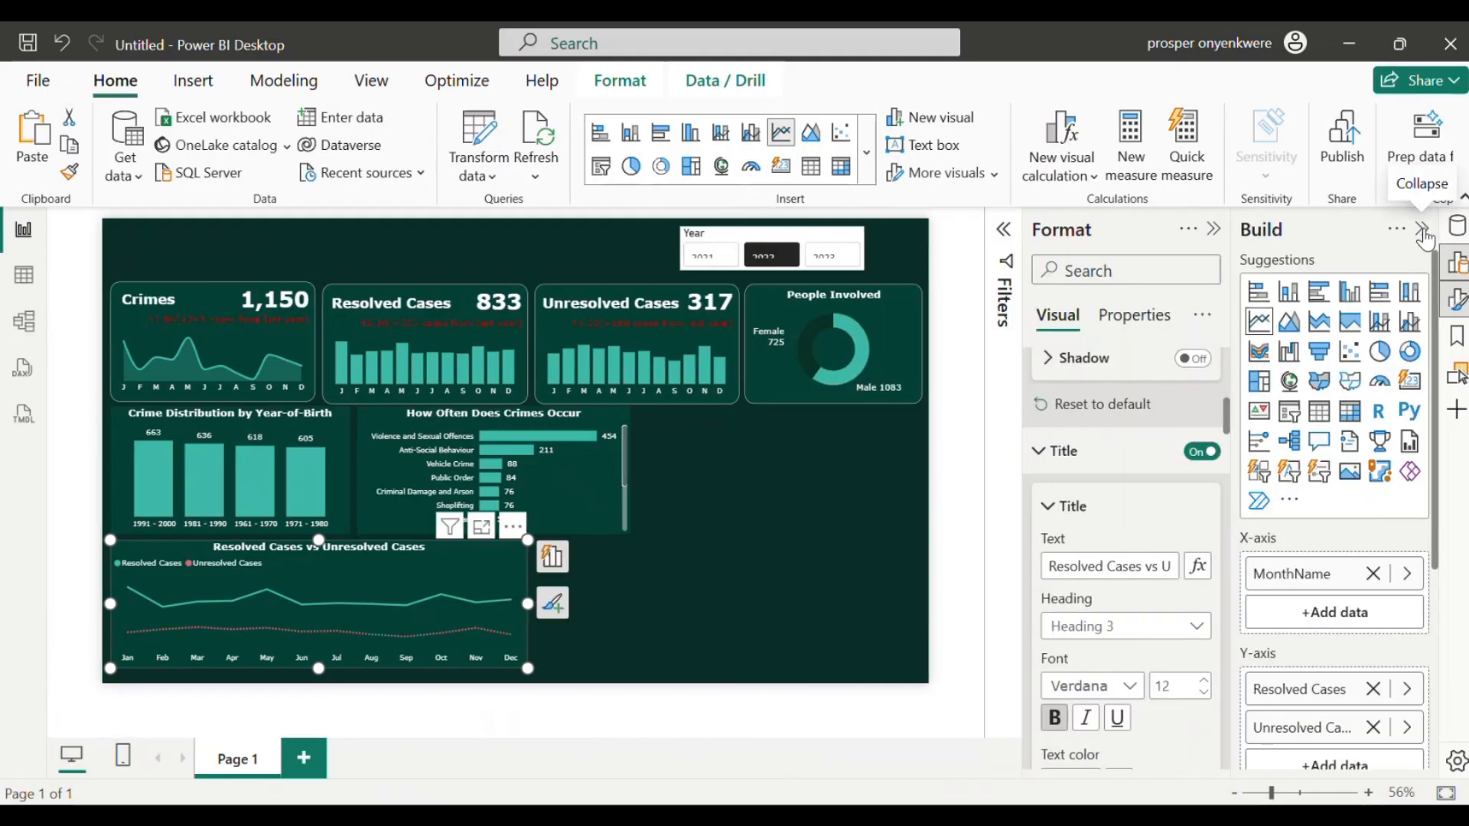
left_click(1423, 231)
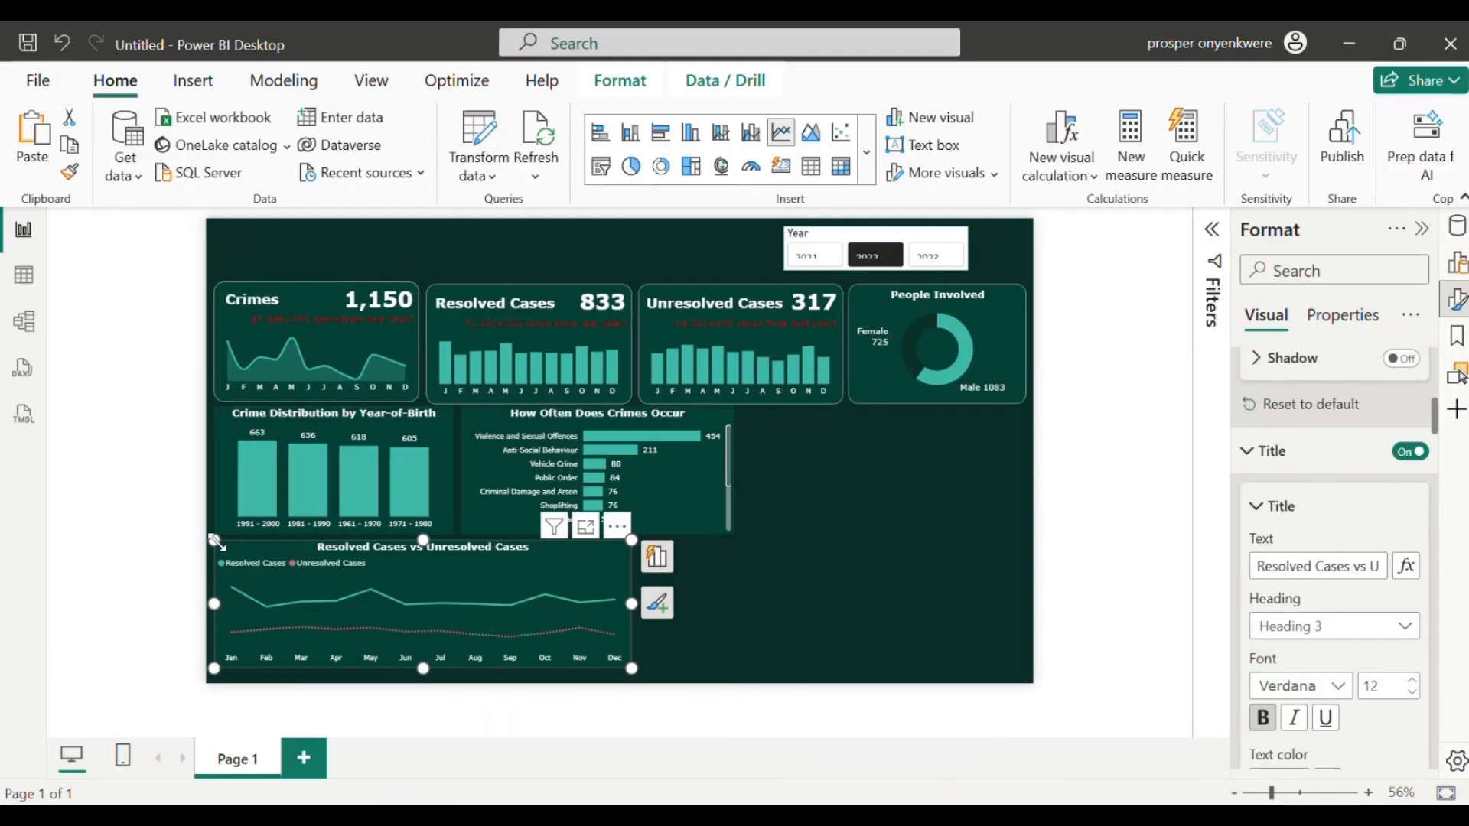
left_click_drag(216, 542, 296, 546)
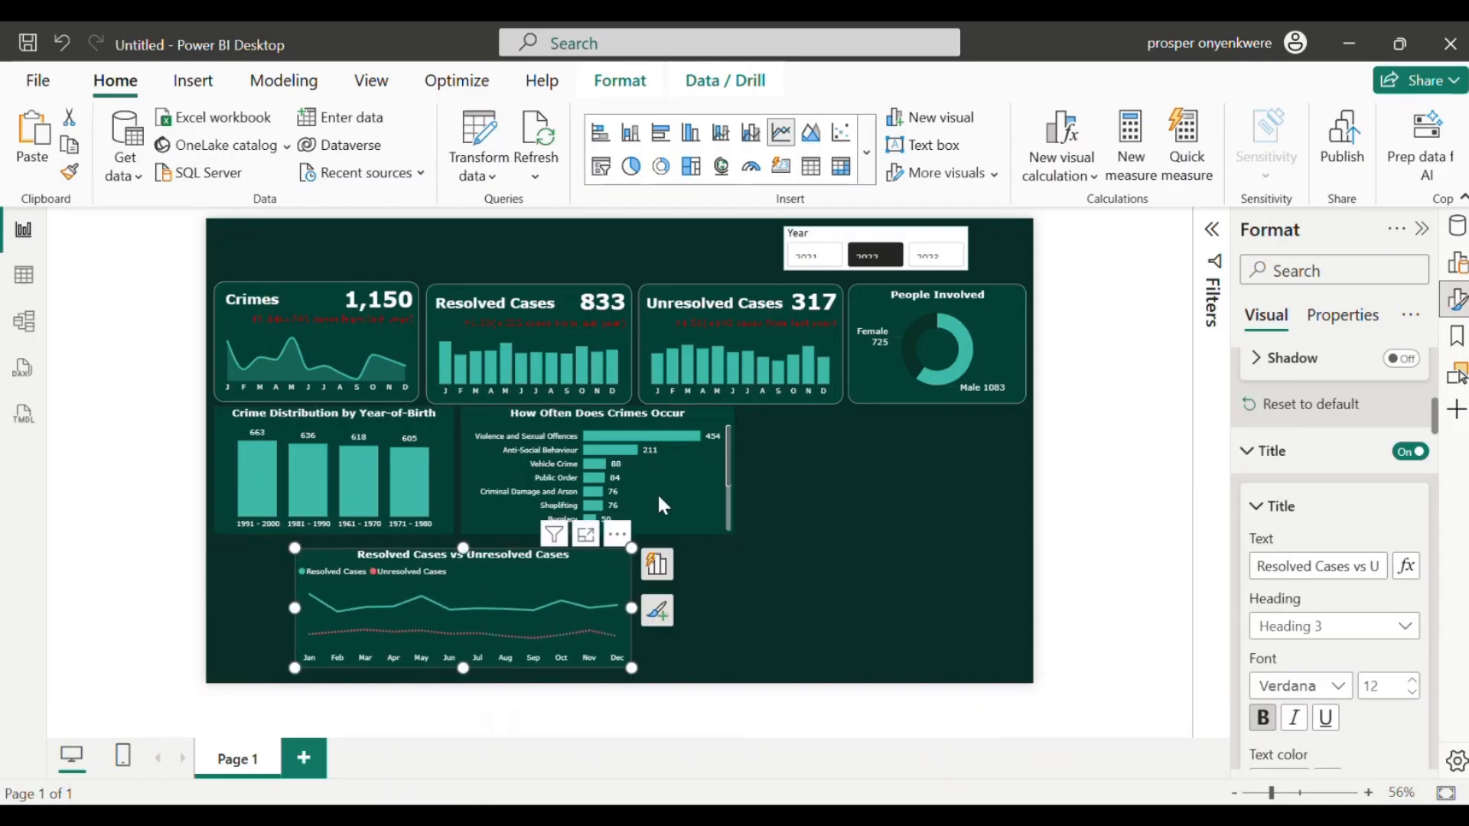
left_click_drag(476, 597, 884, 448)
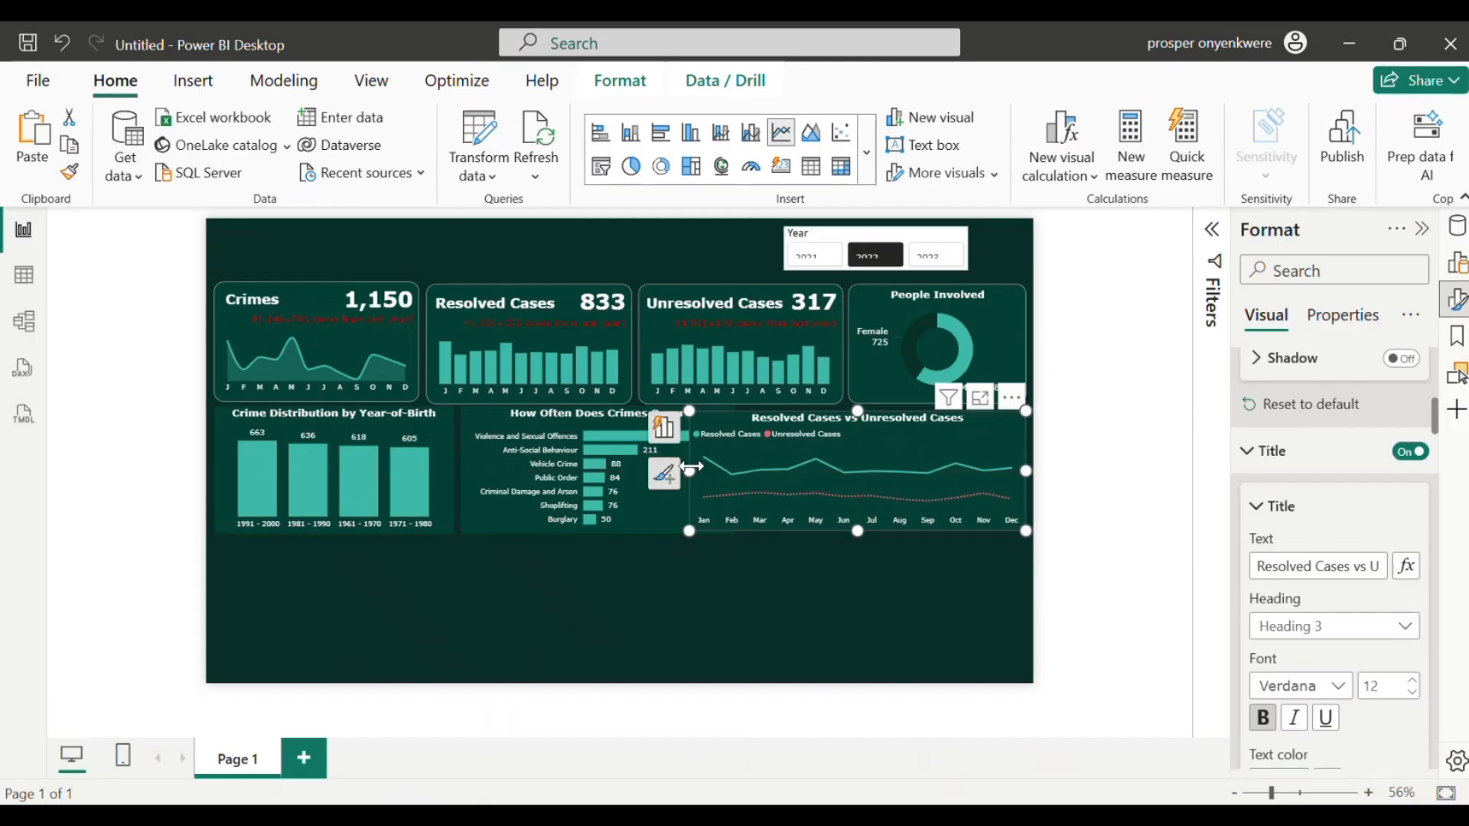
left_click_drag(690, 468, 727, 465)
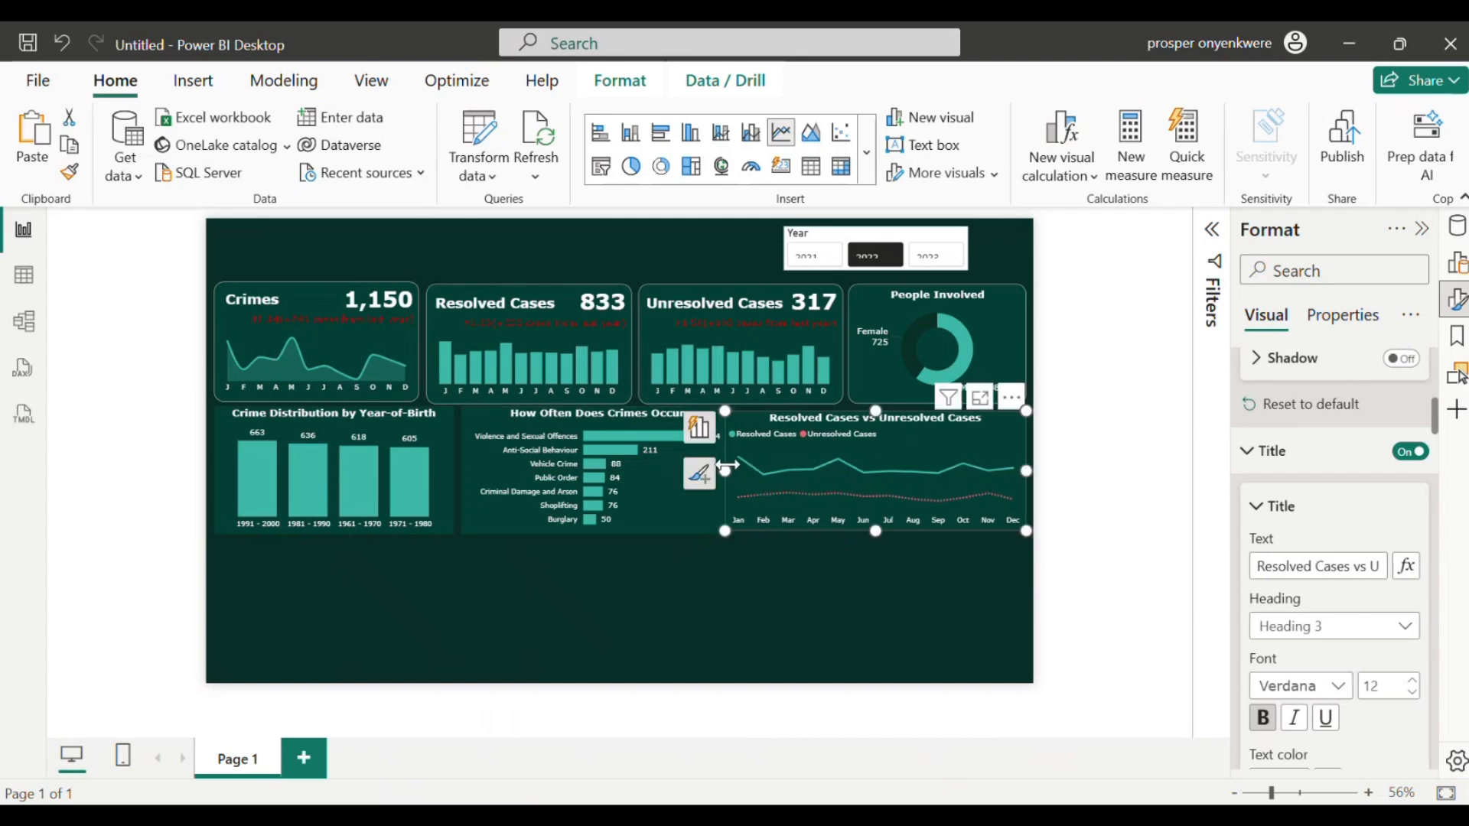
Step: Narrow the How Often Does Crimes Occur bar chart to clear the line chart and nudge it slightly down
left_click(667, 502)
mouse_move(719, 474)
left_mouse_down()
mouse_move(691, 474)
mouse_move(705, 466)
left_mouse_up()
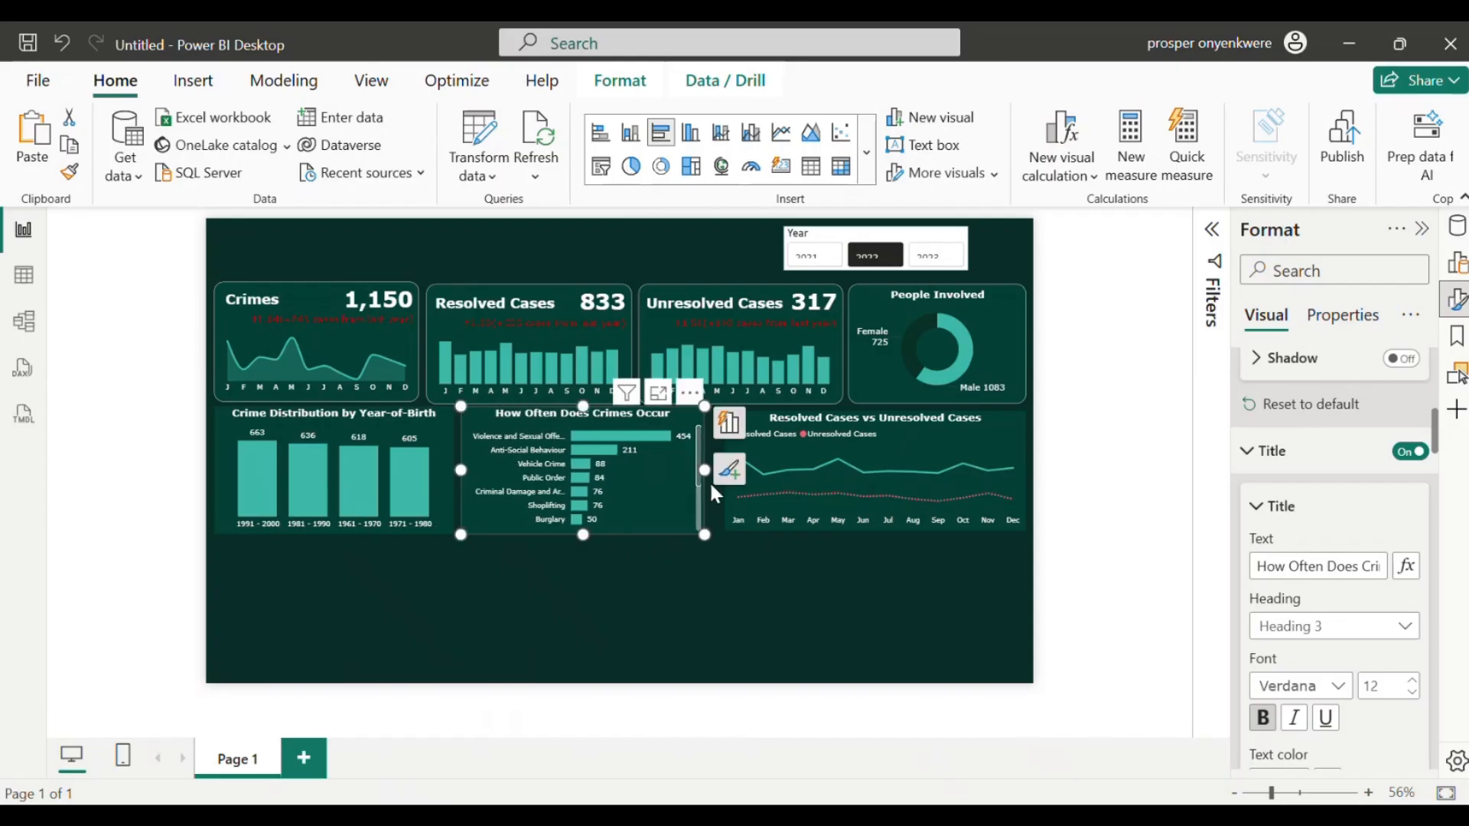
key("Down")
key("Down")
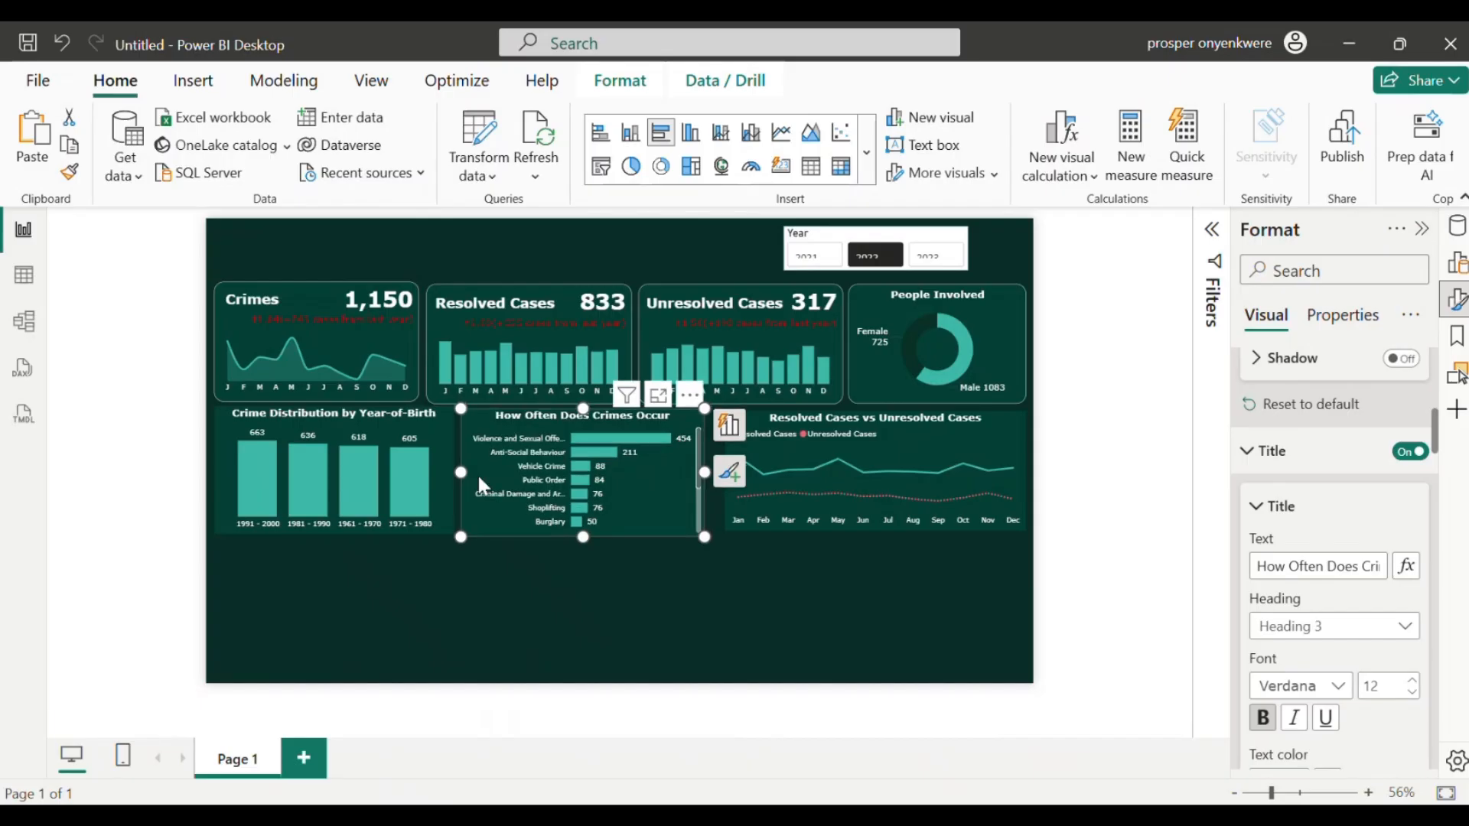
left_click(455, 483)
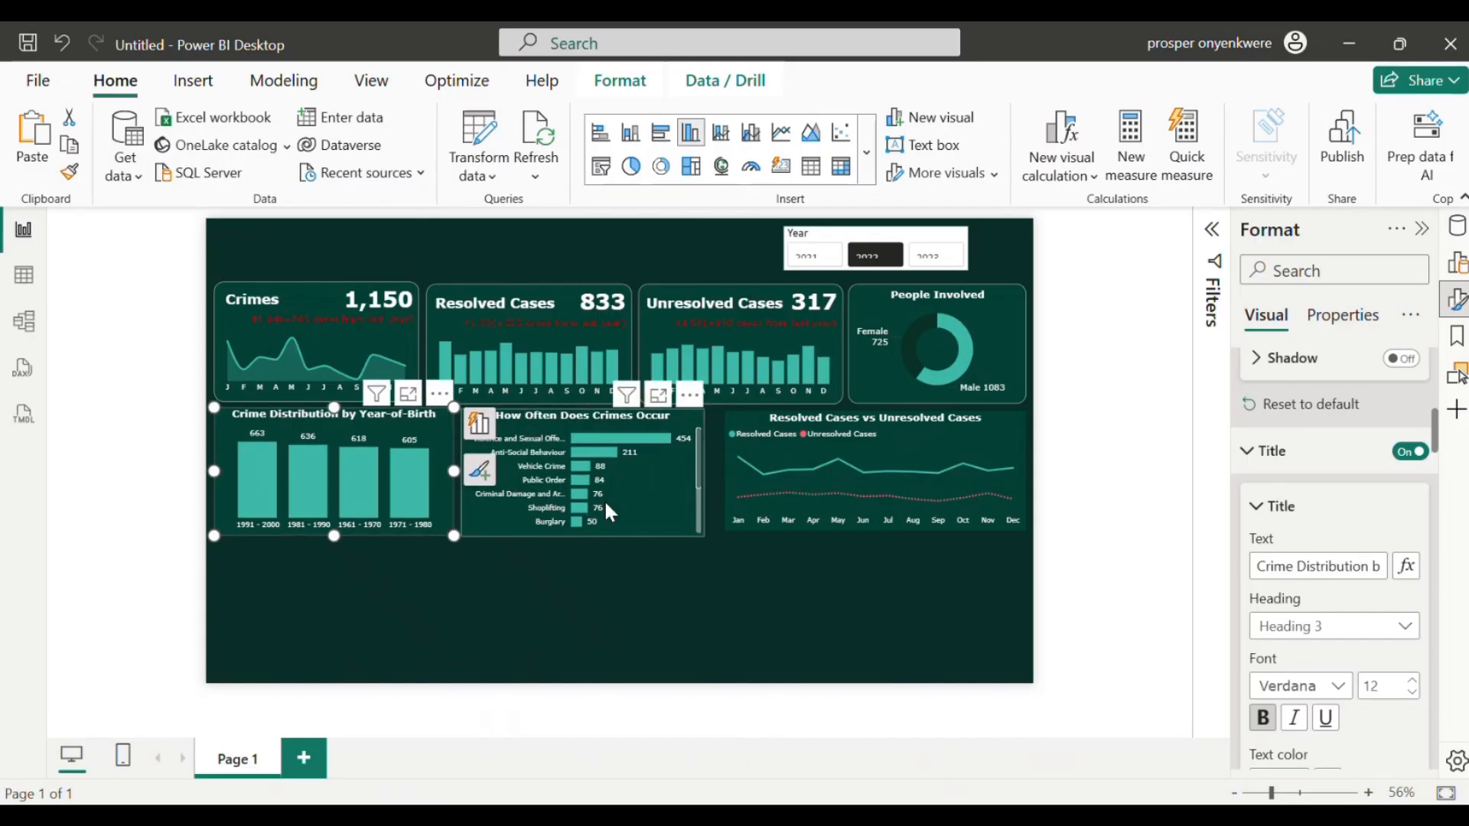
left_click(660, 525)
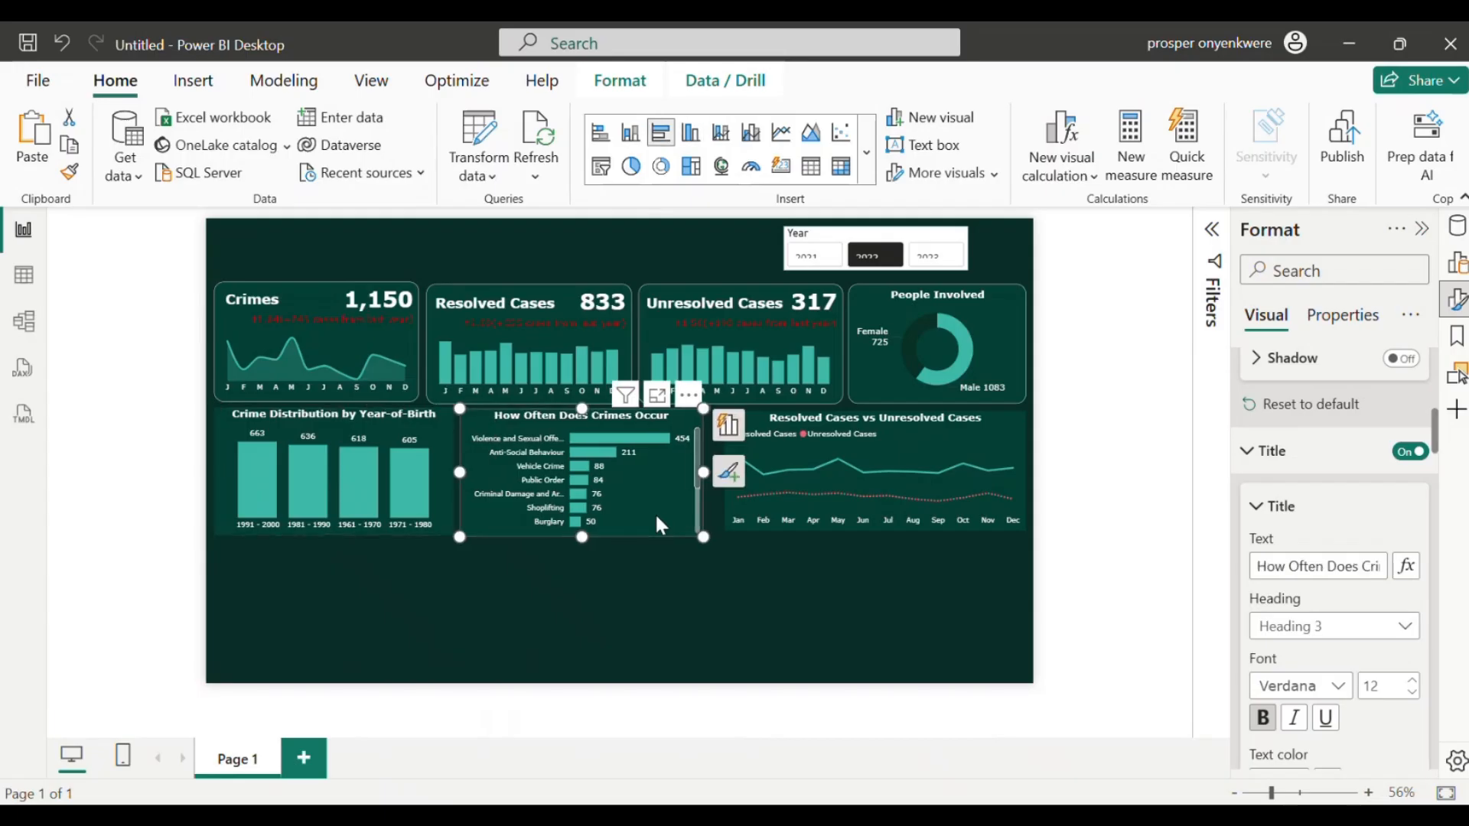
Step: Enlarge the Resolved Cases vs Unresolved Cases chart to fill the gap beside the bar chart and line up with its edges
left_click(725, 510)
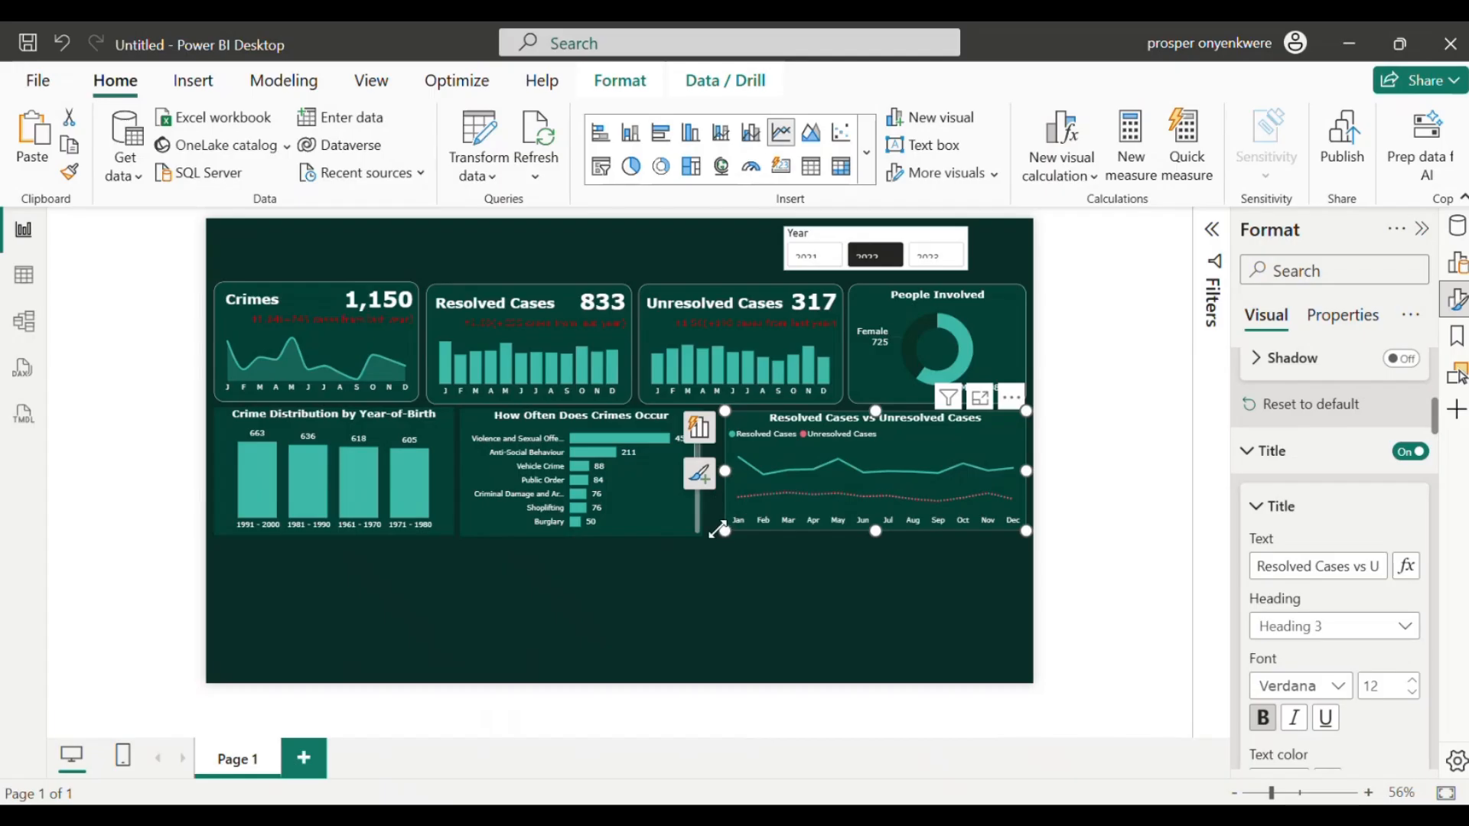
left_click_drag(719, 530, 713, 535)
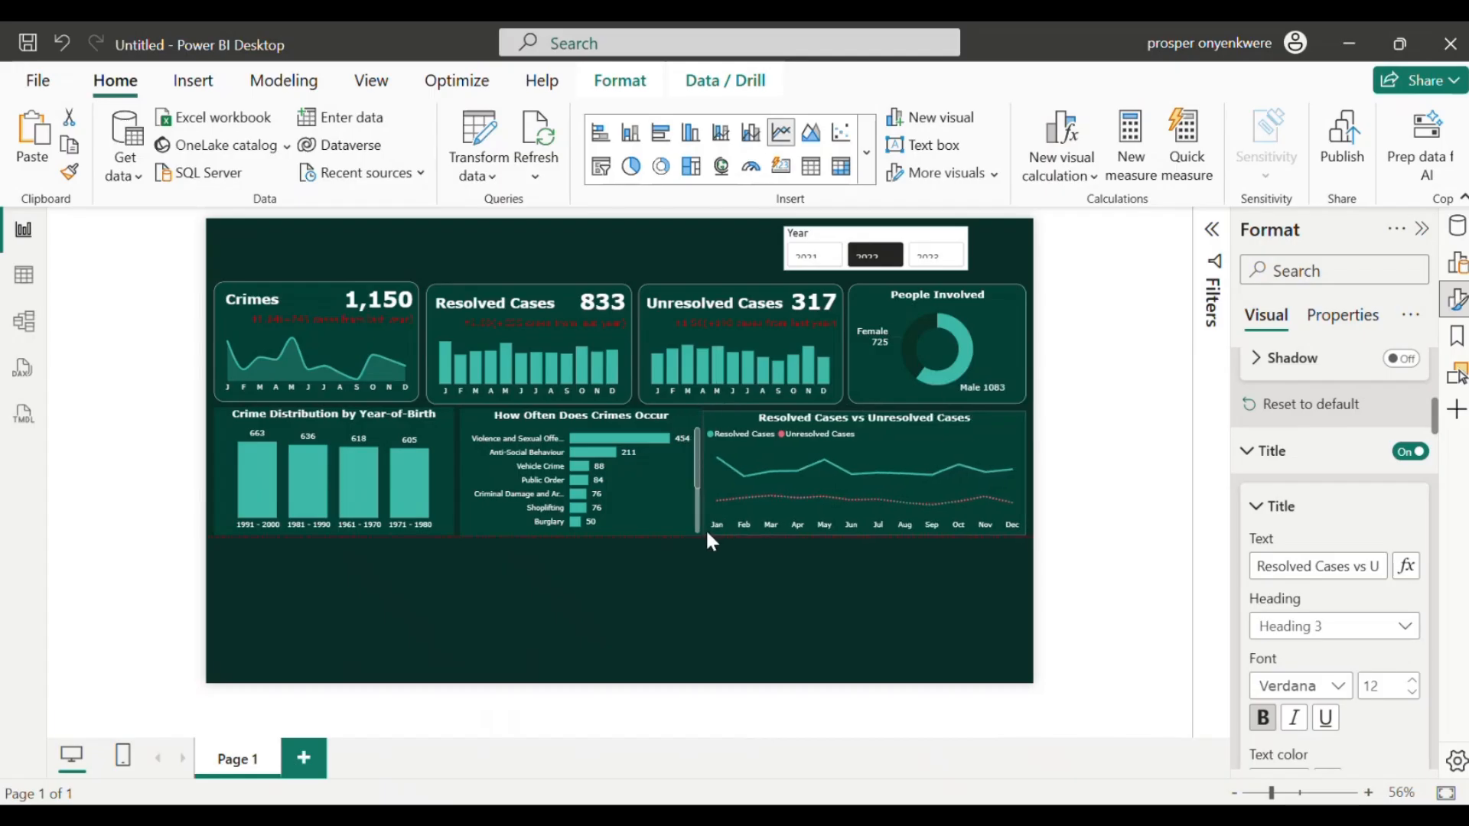
left_click(710, 528)
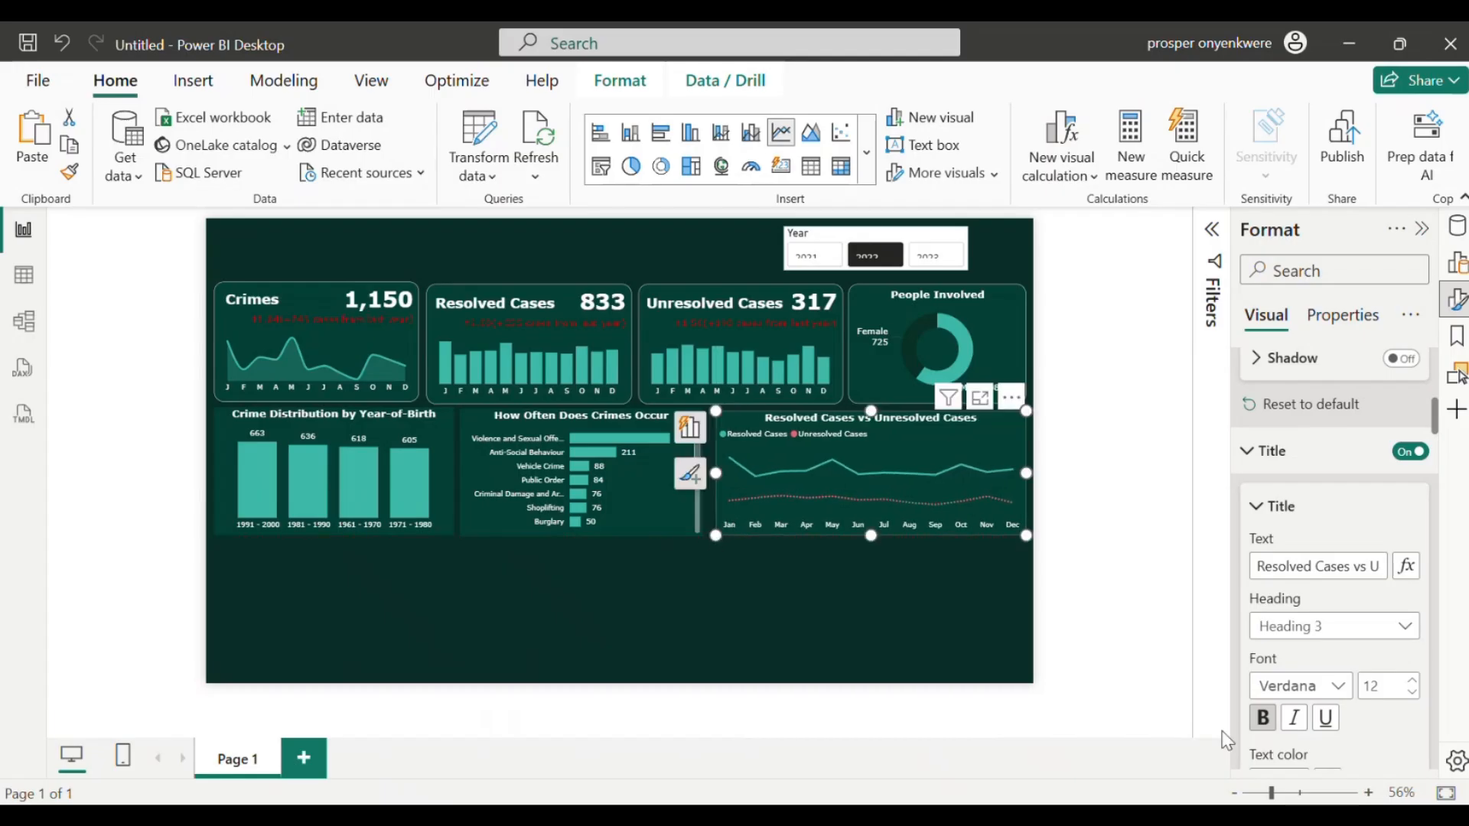
left_click(1292, 794)
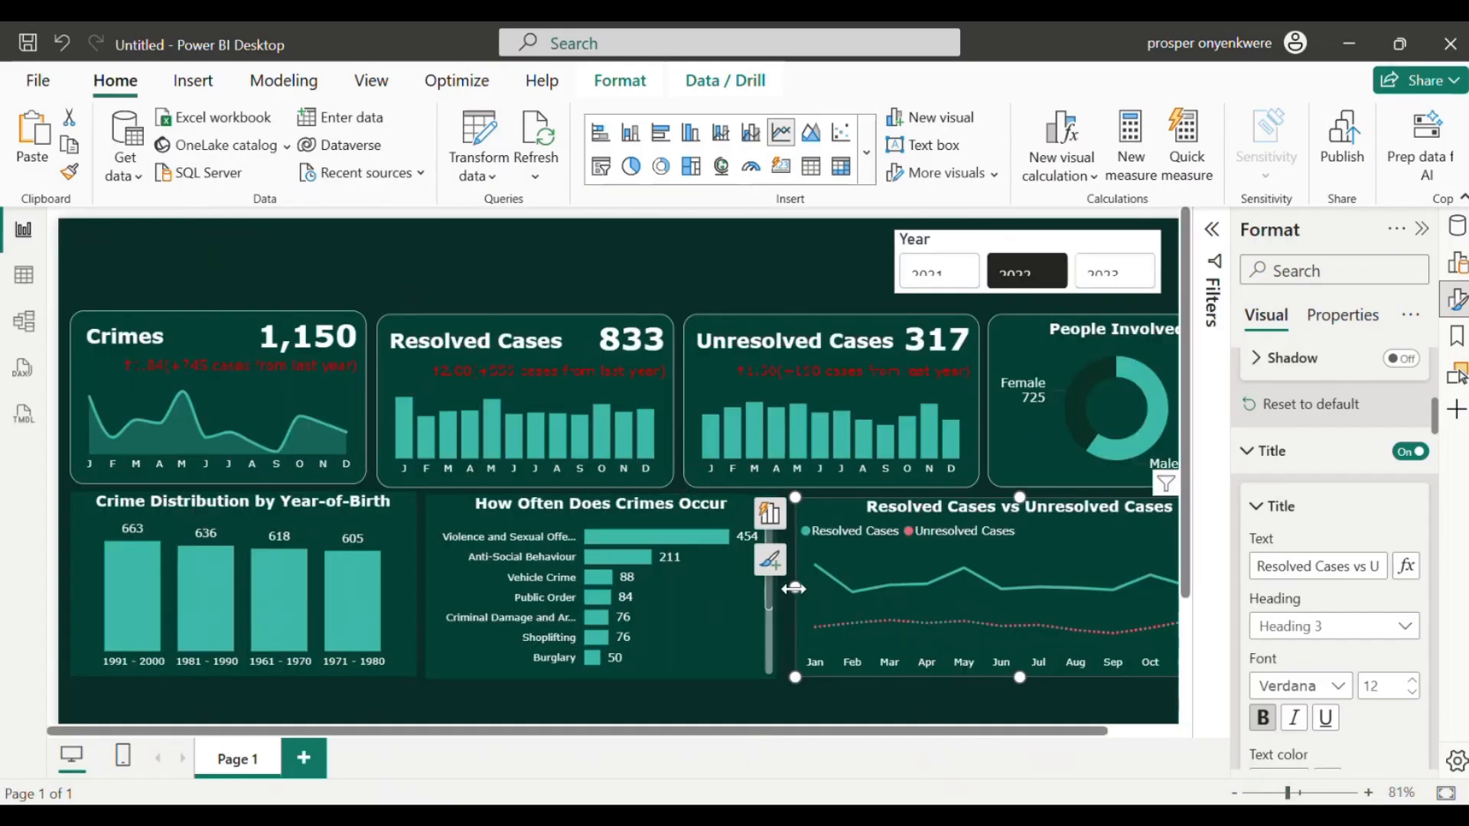
left_click_drag(794, 588, 788, 595)
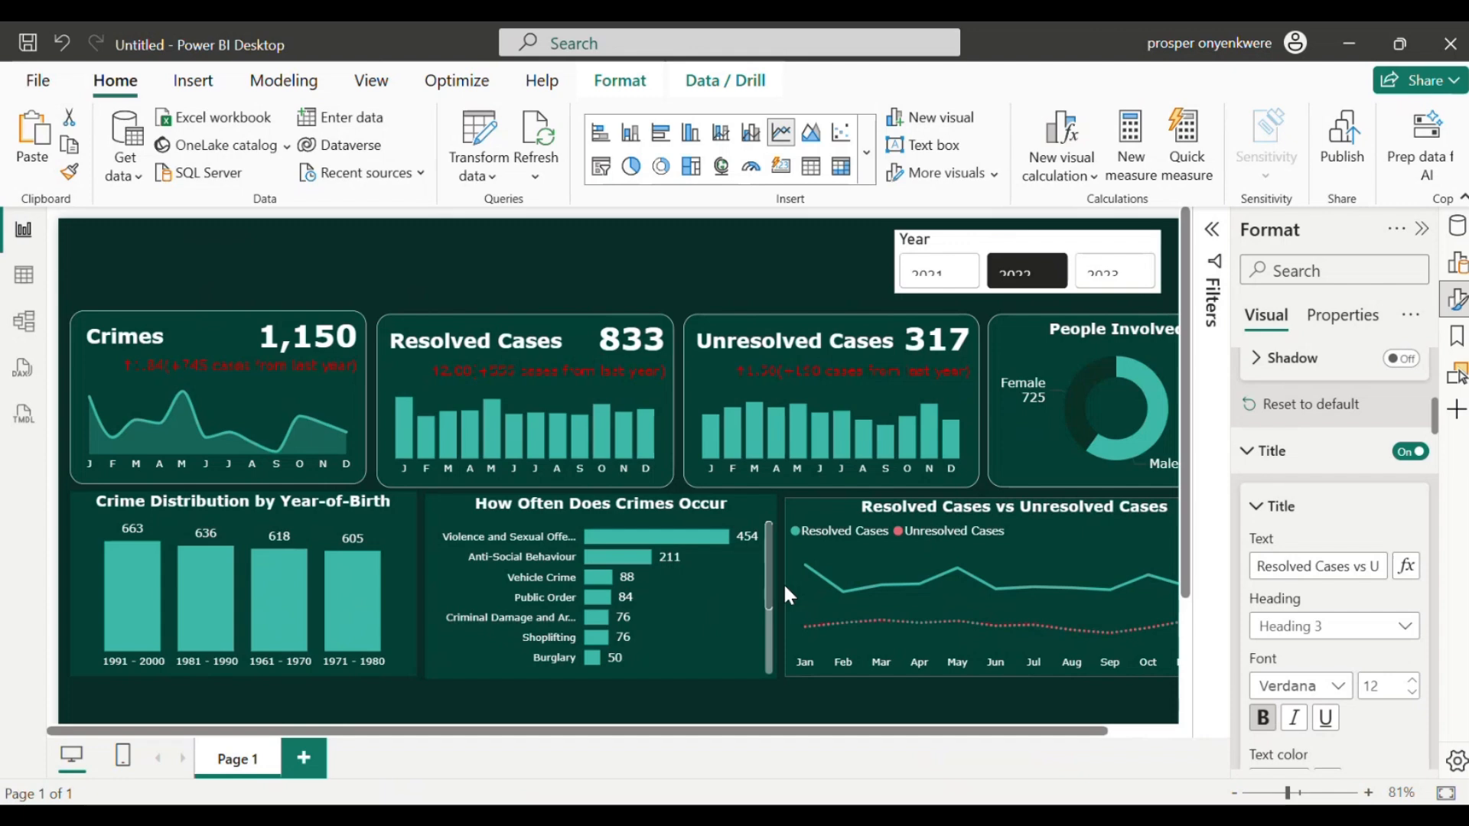
left_click(785, 590)
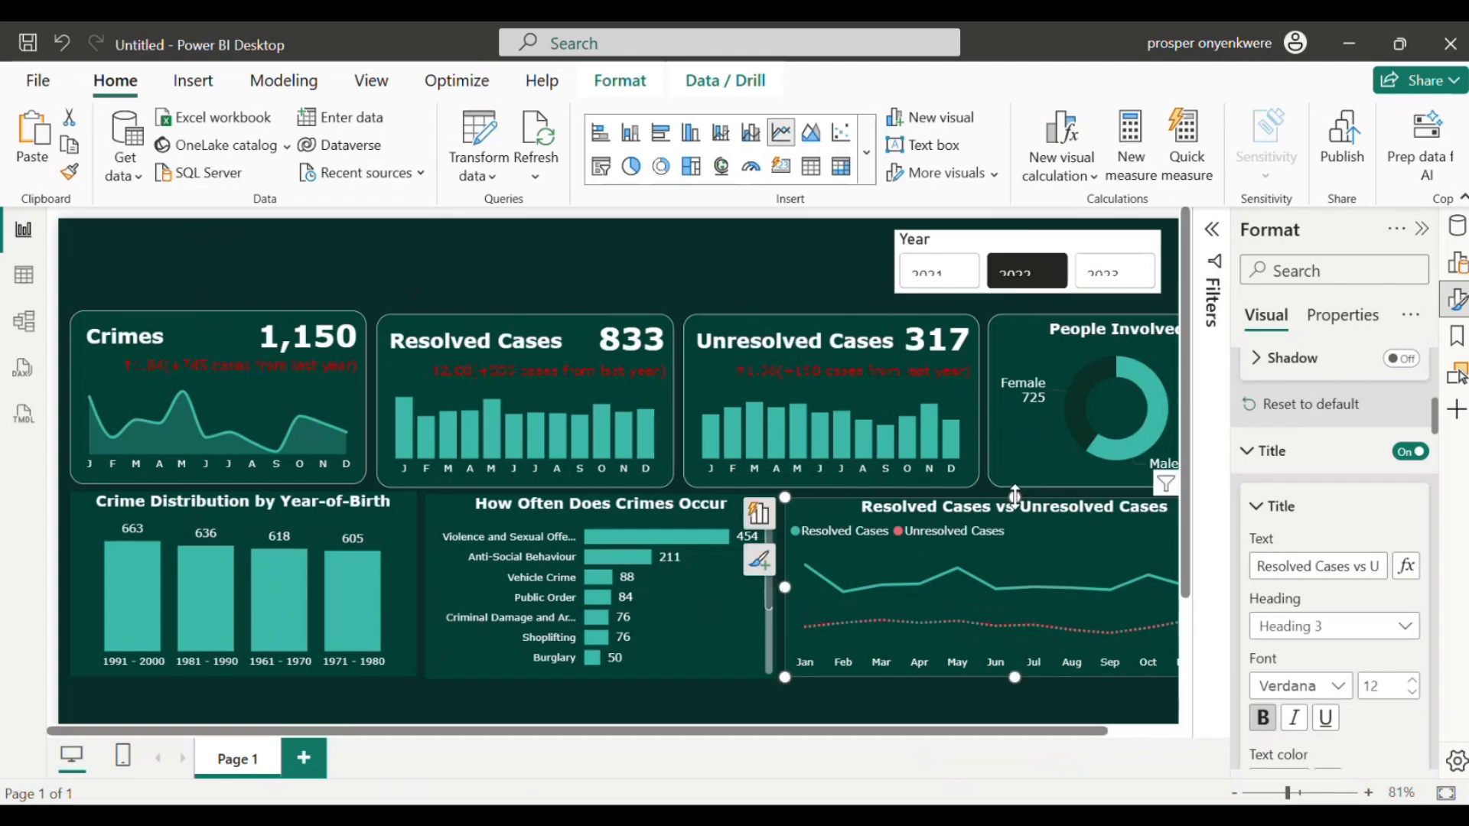
left_click_drag(1014, 495, 1014, 489)
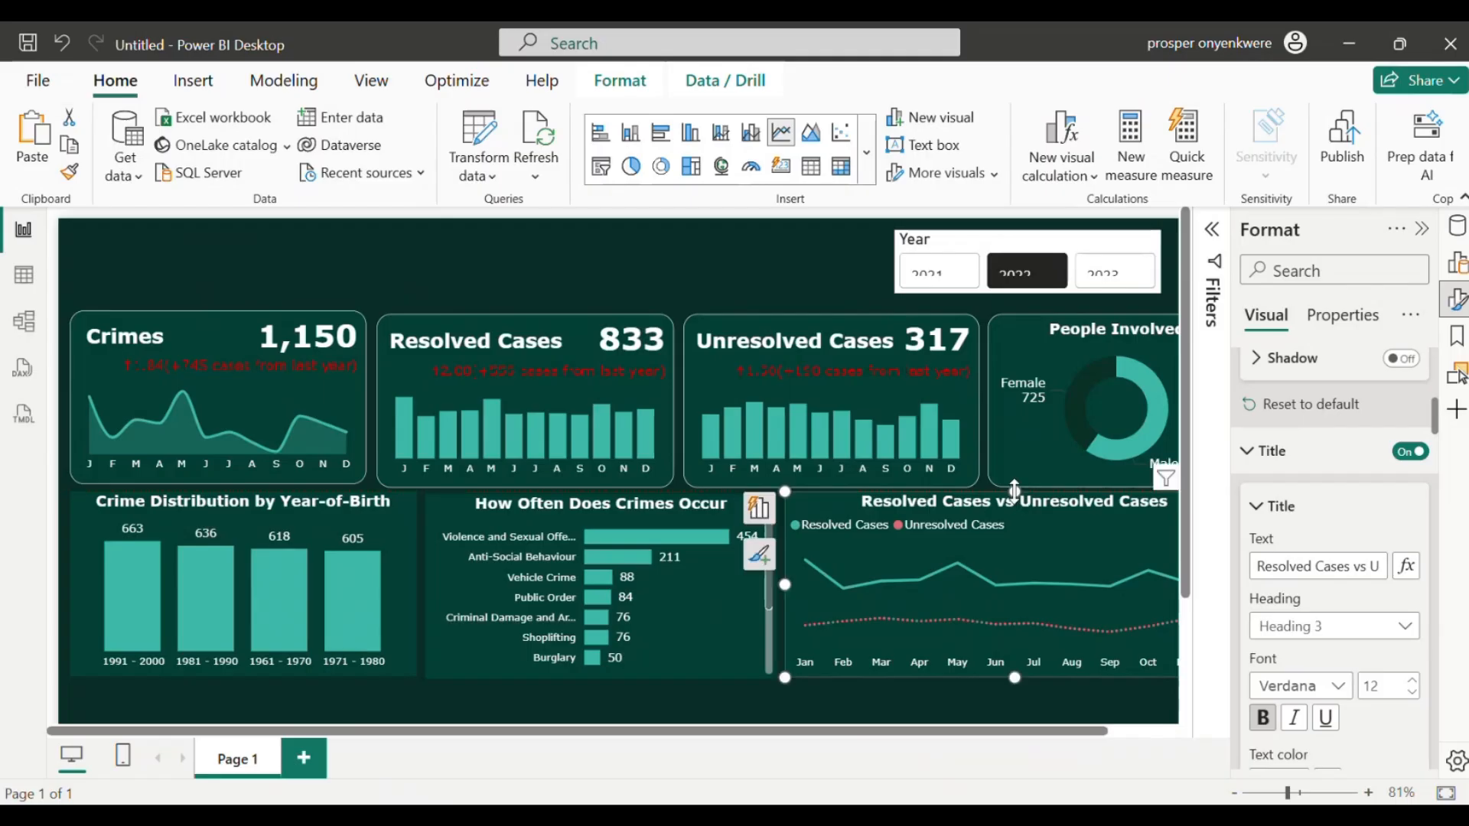
left_click(893, 695)
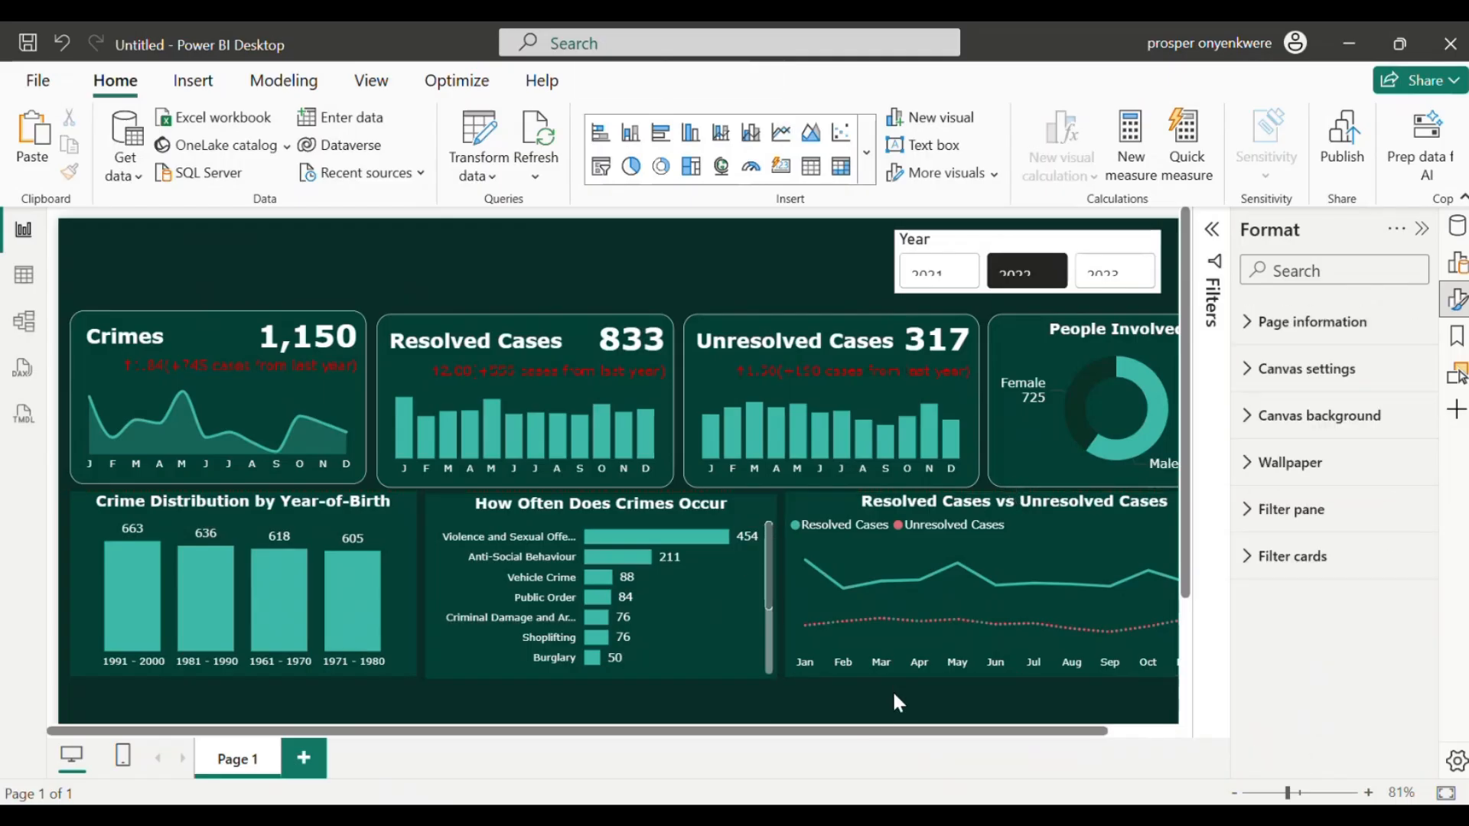
Step: Check the layout of the finished Tactical Crimes Dataset2 report, then return to the untitled report and filter its Year slicer to 2023
left_click(1278, 793)
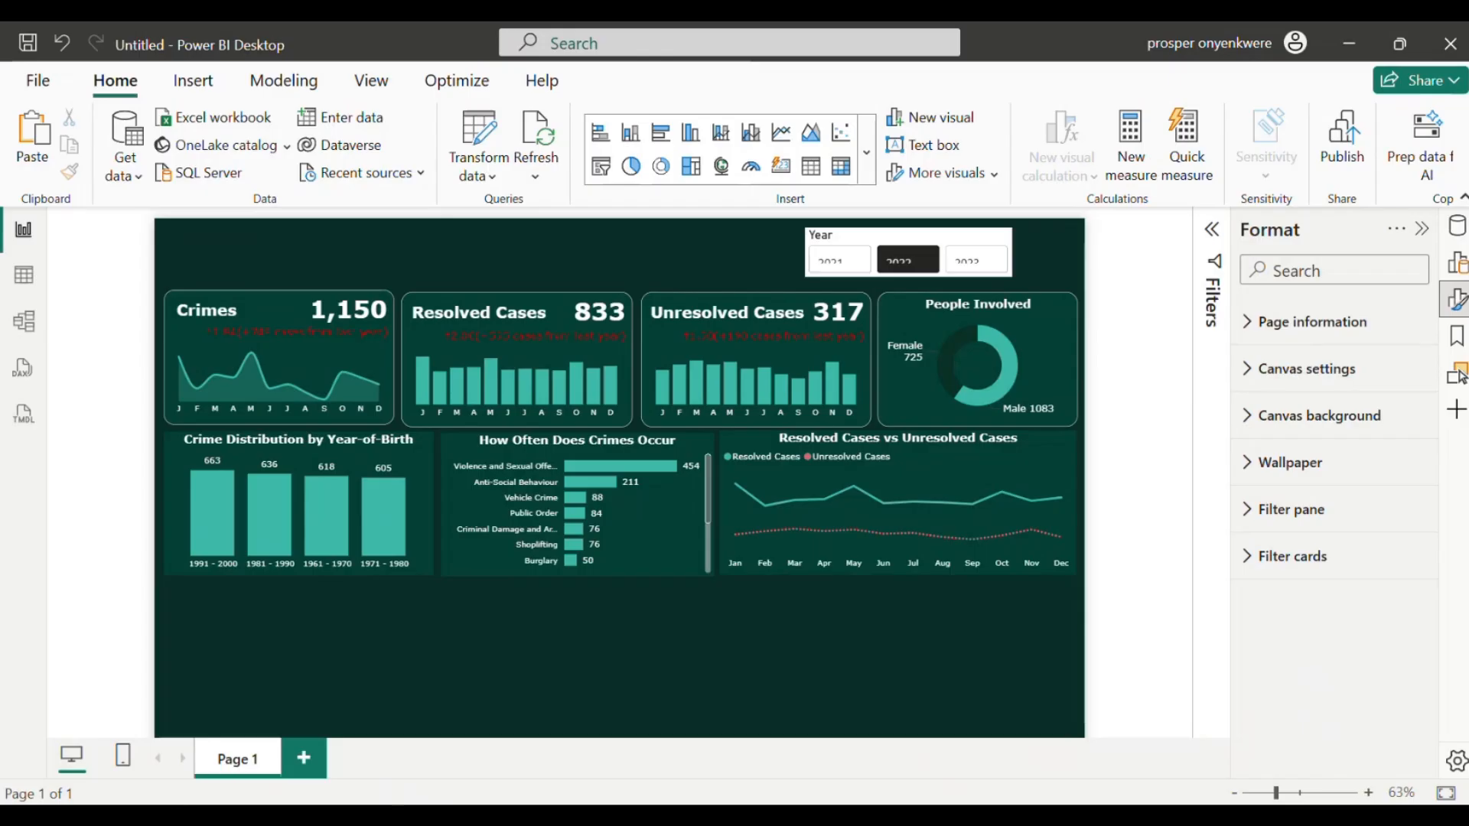
mouse_move(725, 817)
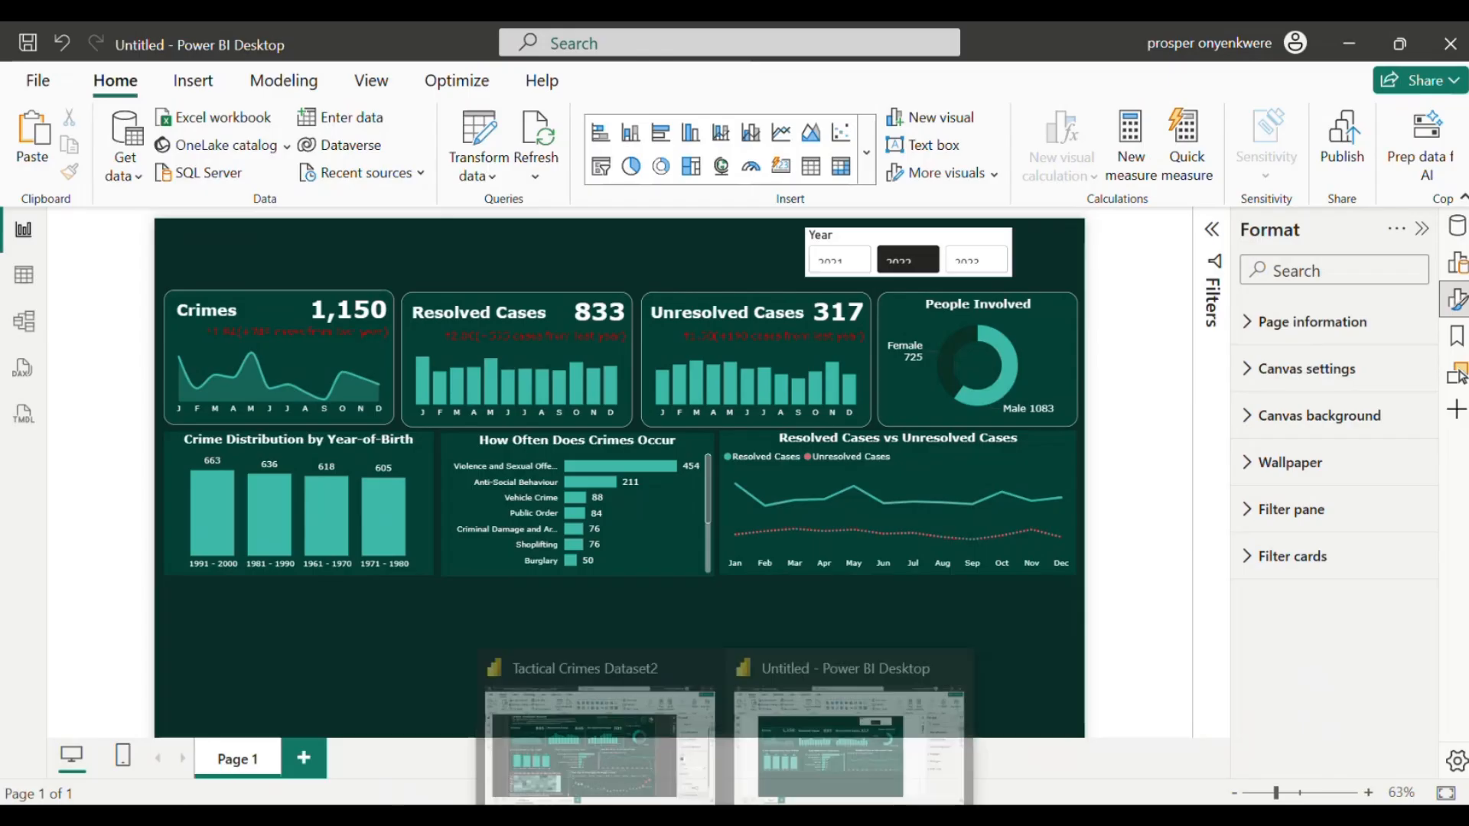
left_click(617, 733)
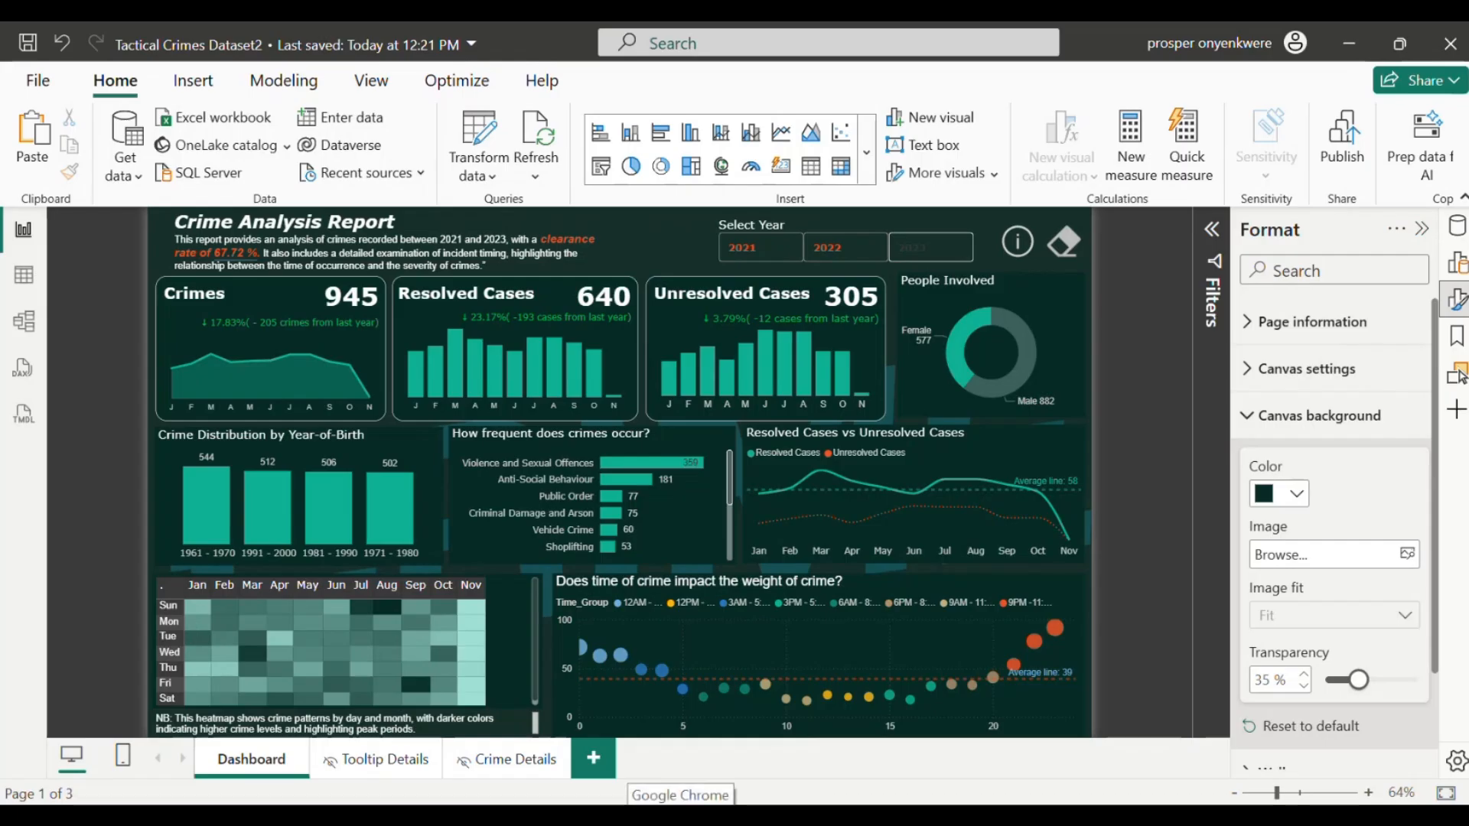
mouse_move(724, 816)
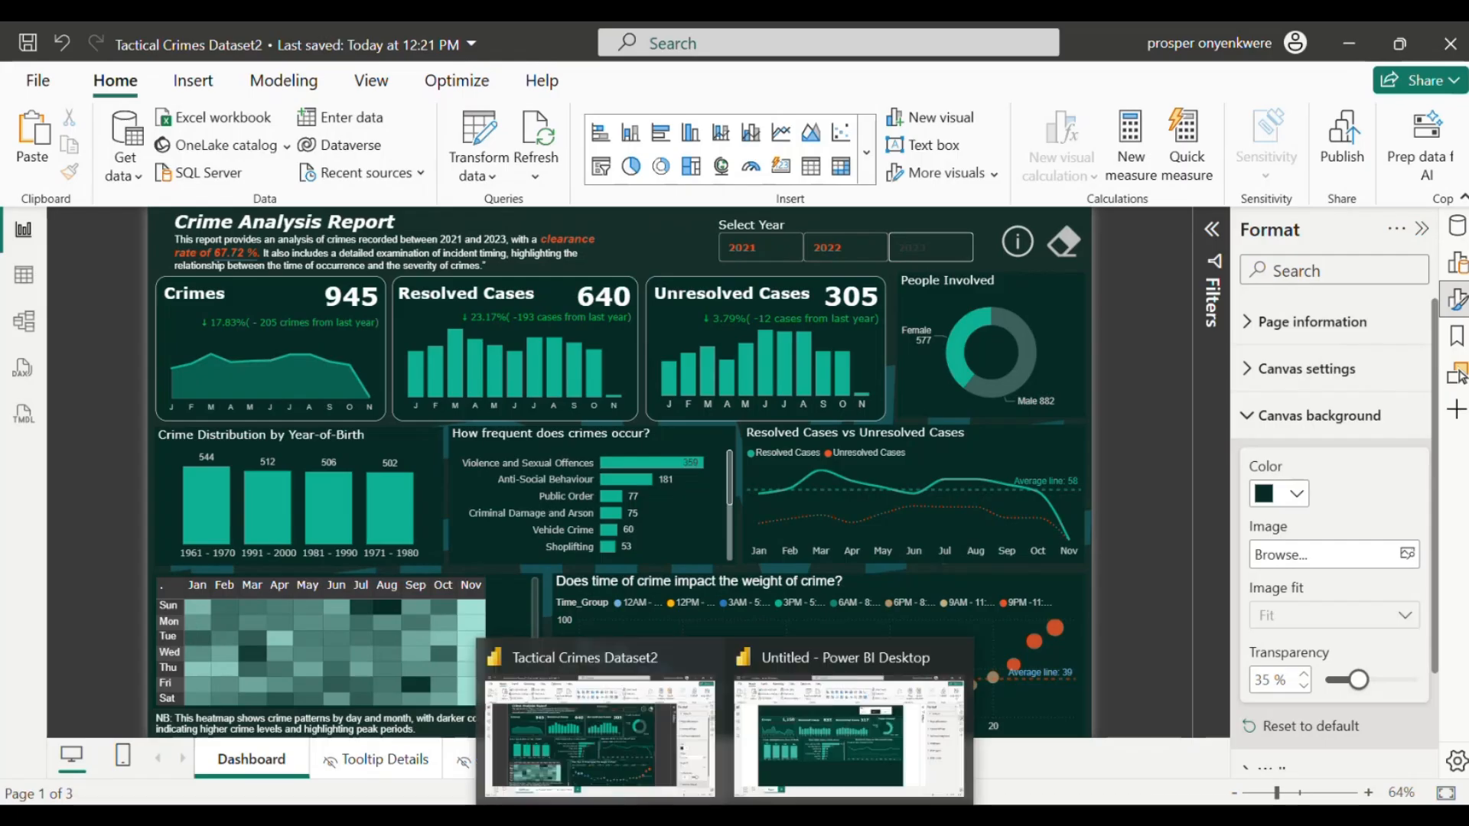
left_click(759, 772)
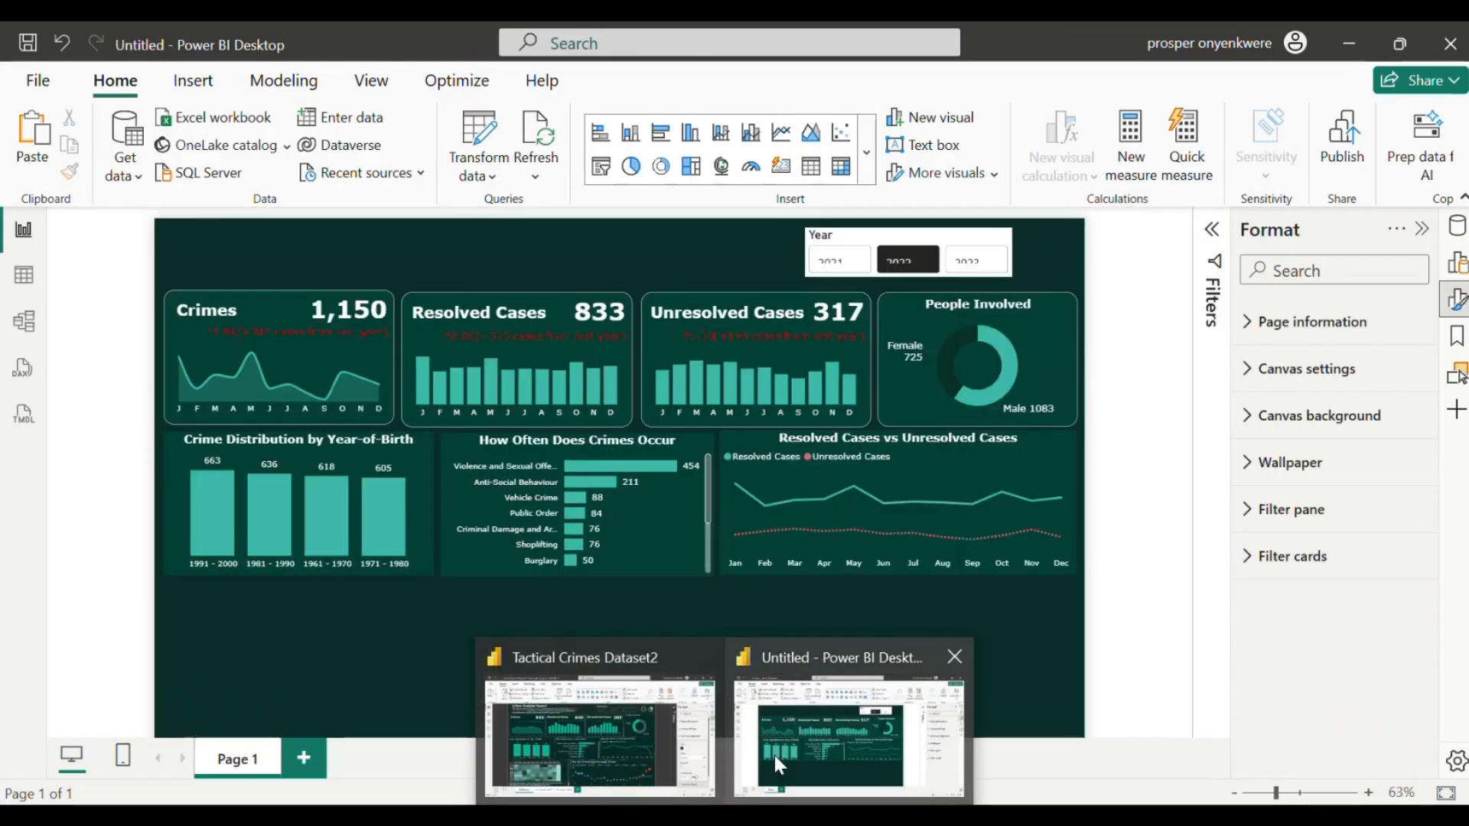
left_click(982, 265)
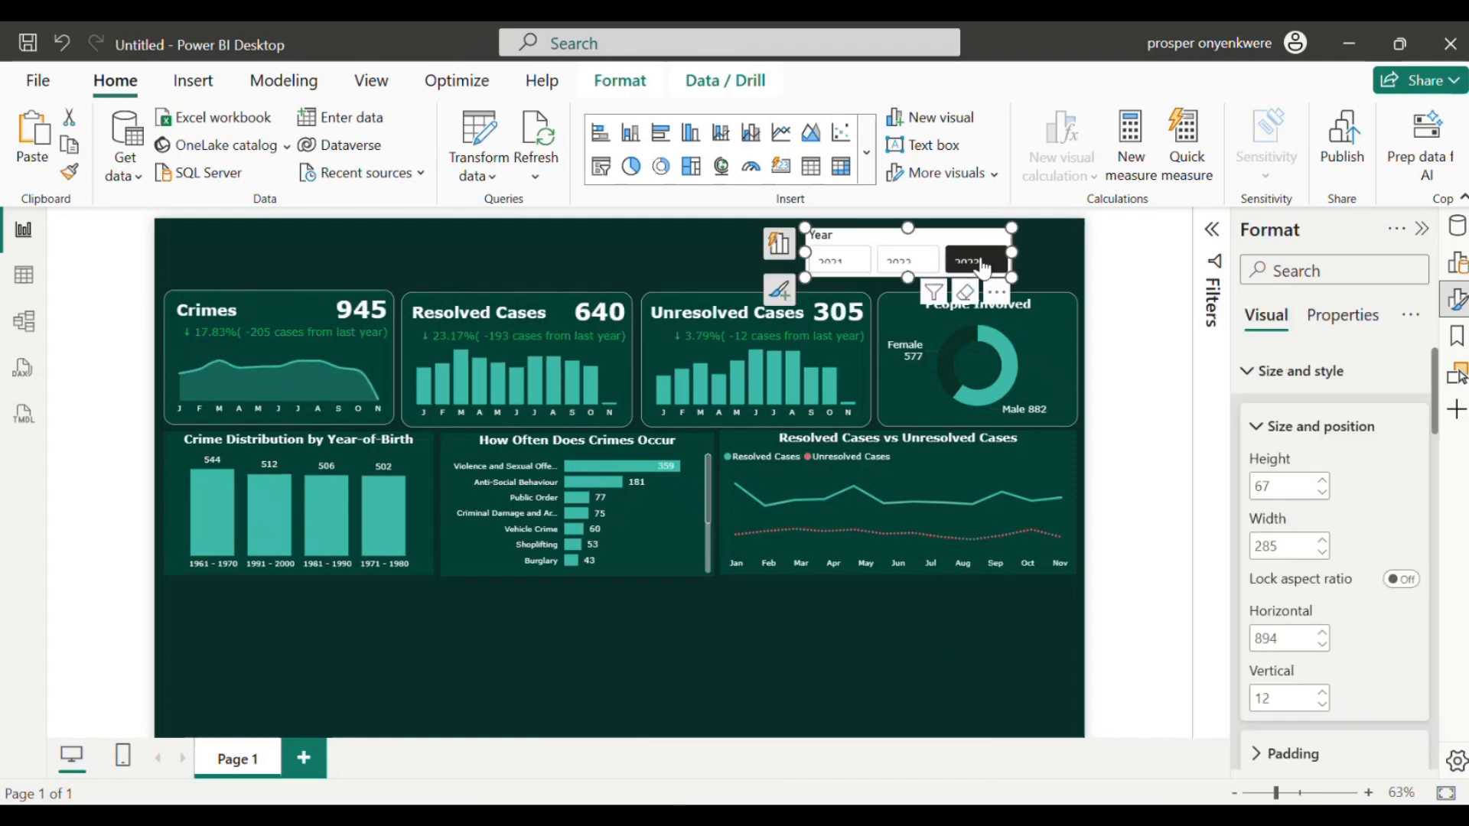
Step: Set the interpolation type of the Unresolved Cases line to Smooth in the resolved versus unresolved chart
left_click(1073, 483)
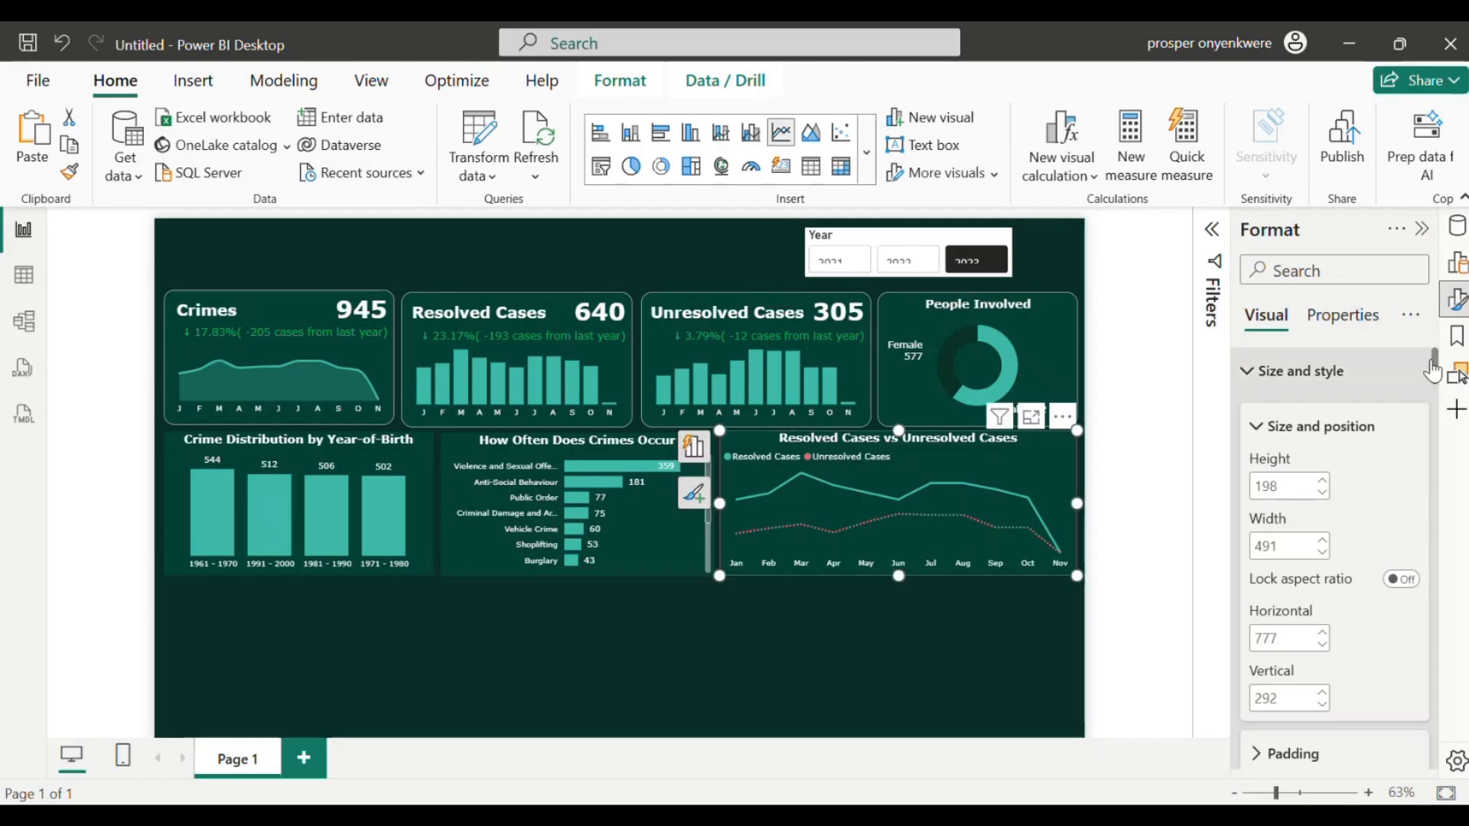
left_click_drag(1432, 370, 1429, 650)
left_click(1379, 650)
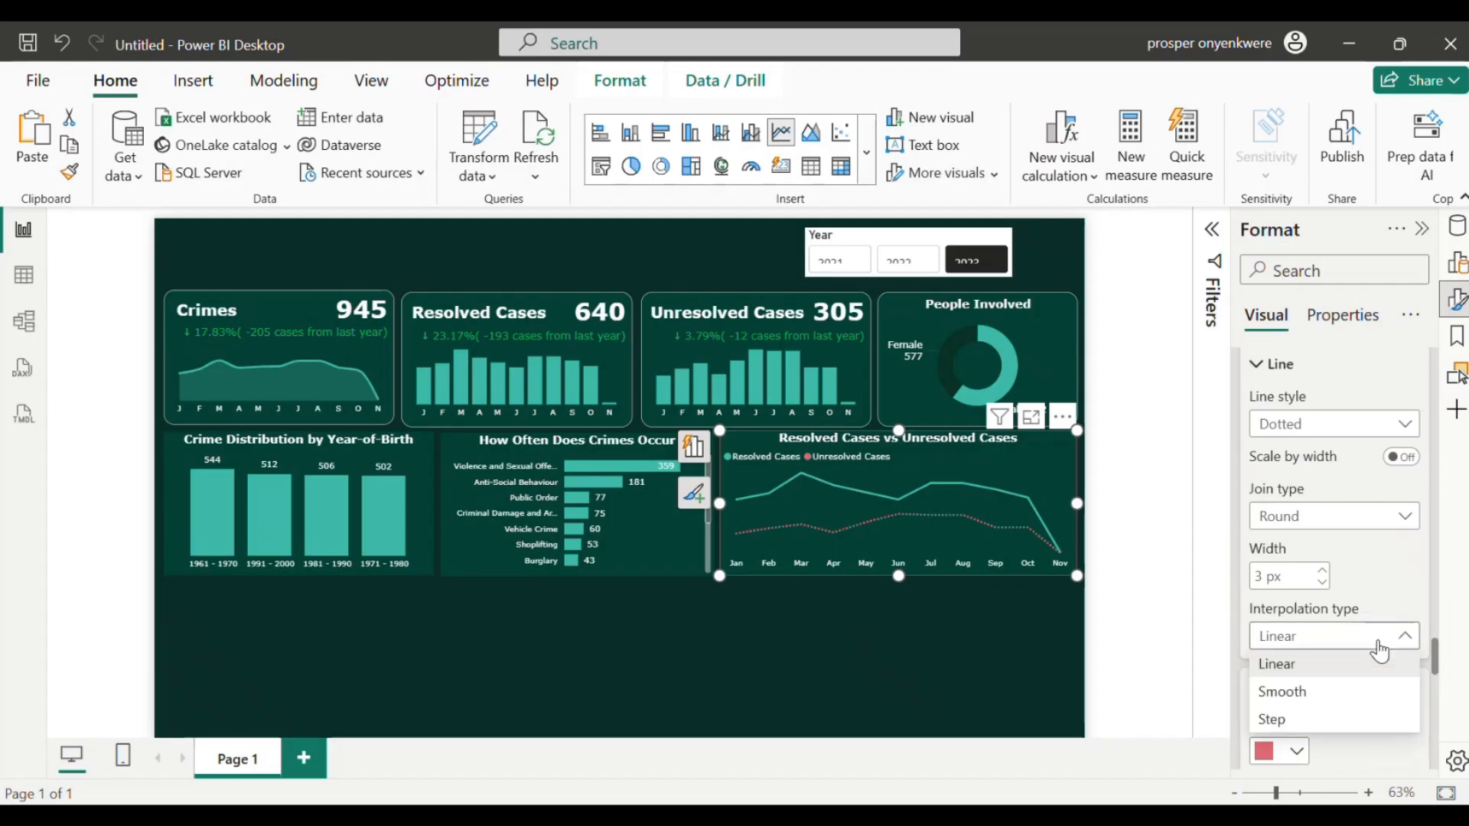
left_click(1301, 691)
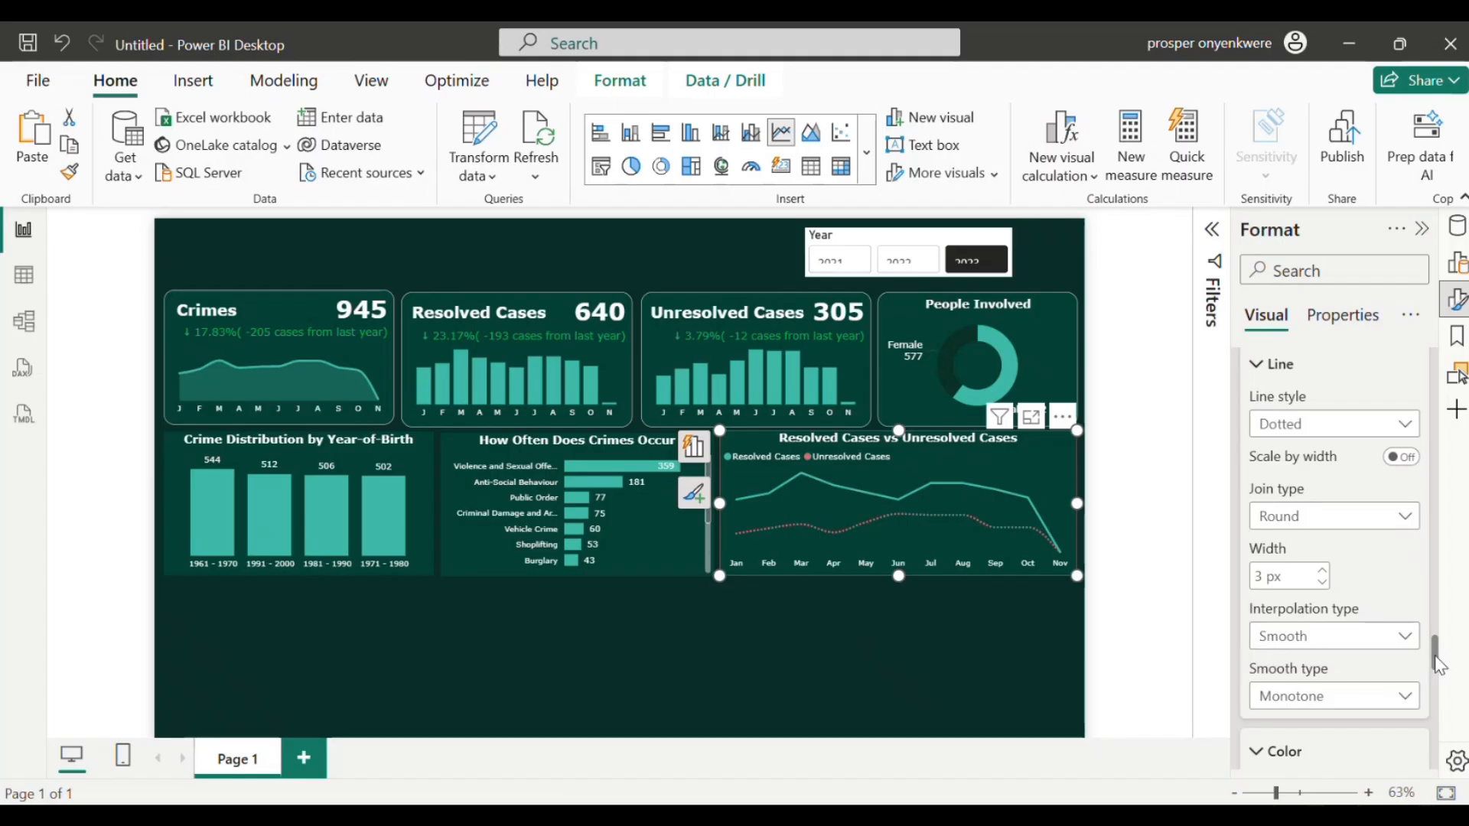
Step: Set the interpolation type of the Resolved Cases line to Smooth in the resolved versus unresolved chart
left_click_drag(1438, 664, 1435, 637)
left_click(1354, 603)
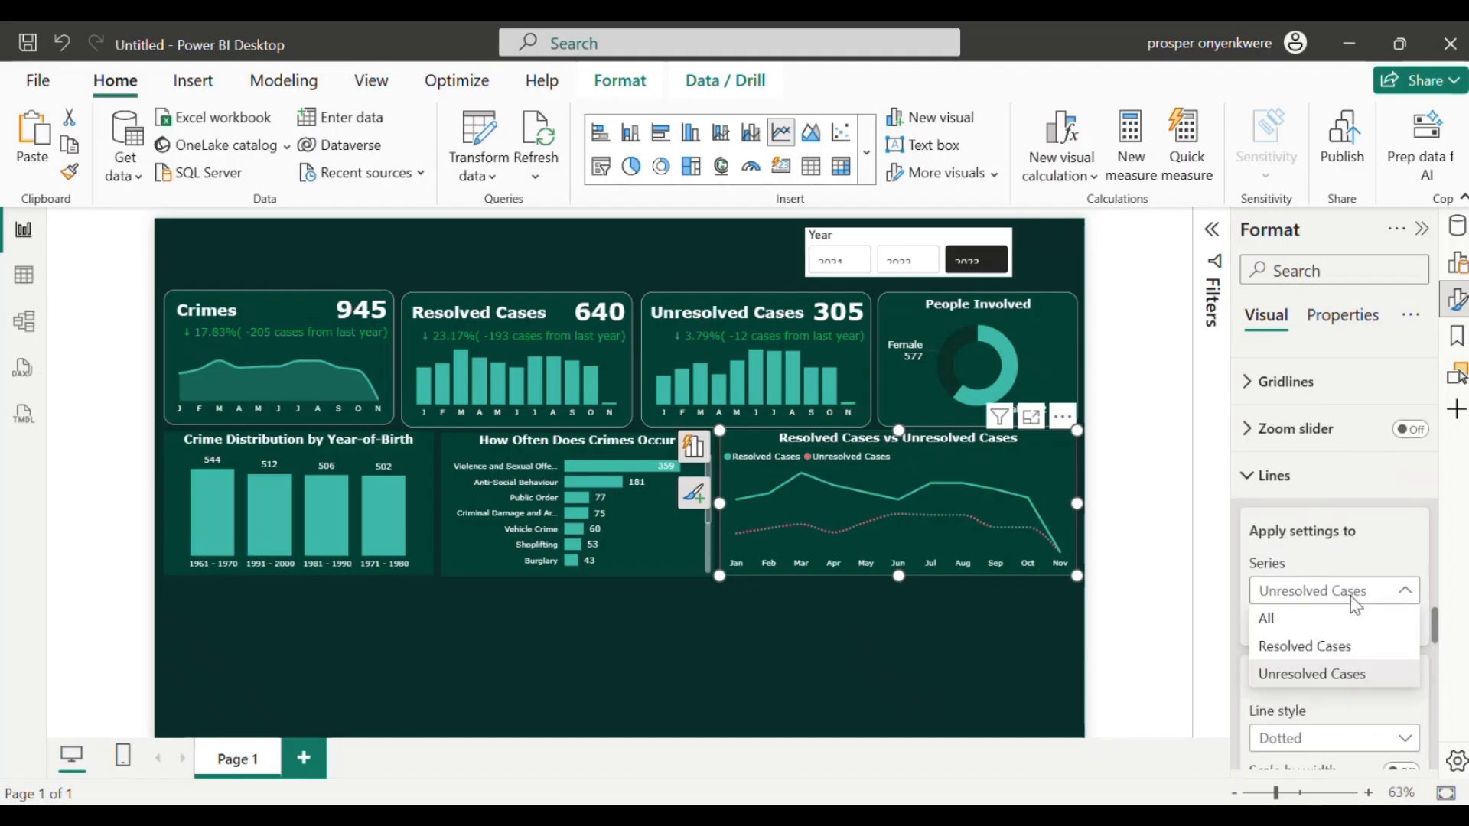
left_click(1329, 649)
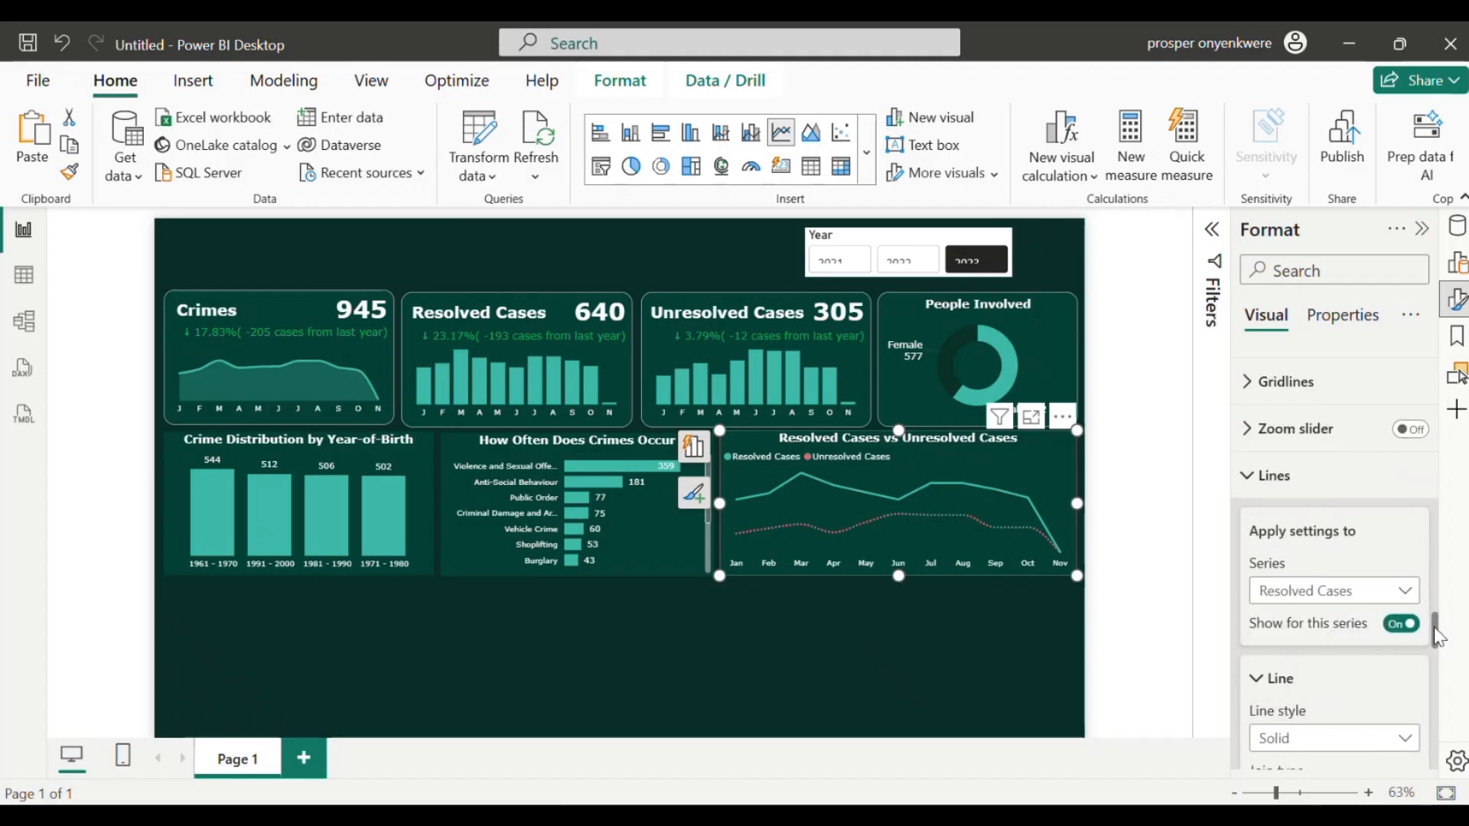
left_click_drag(1436, 637, 1438, 674)
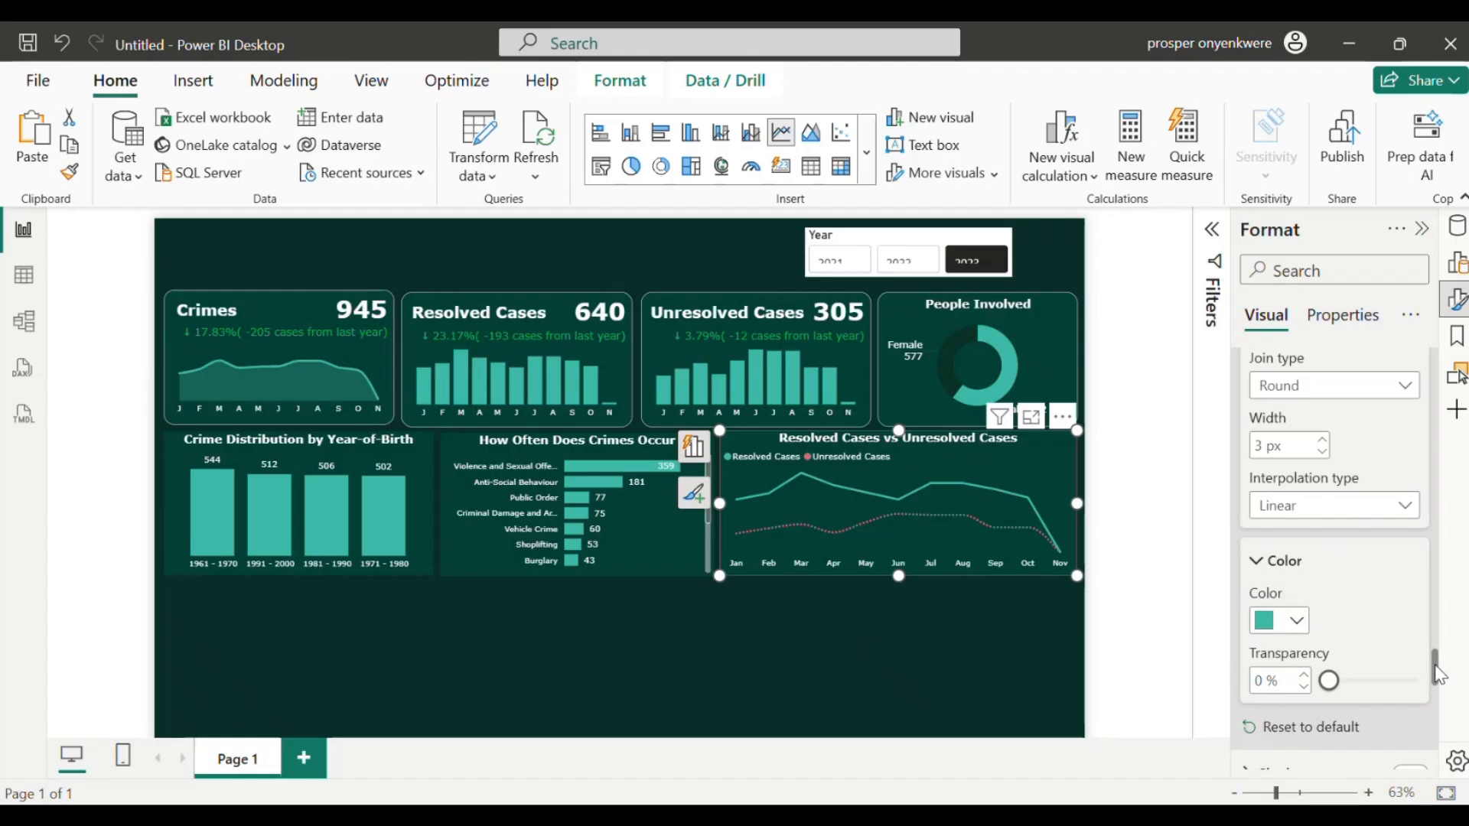
left_click(1373, 511)
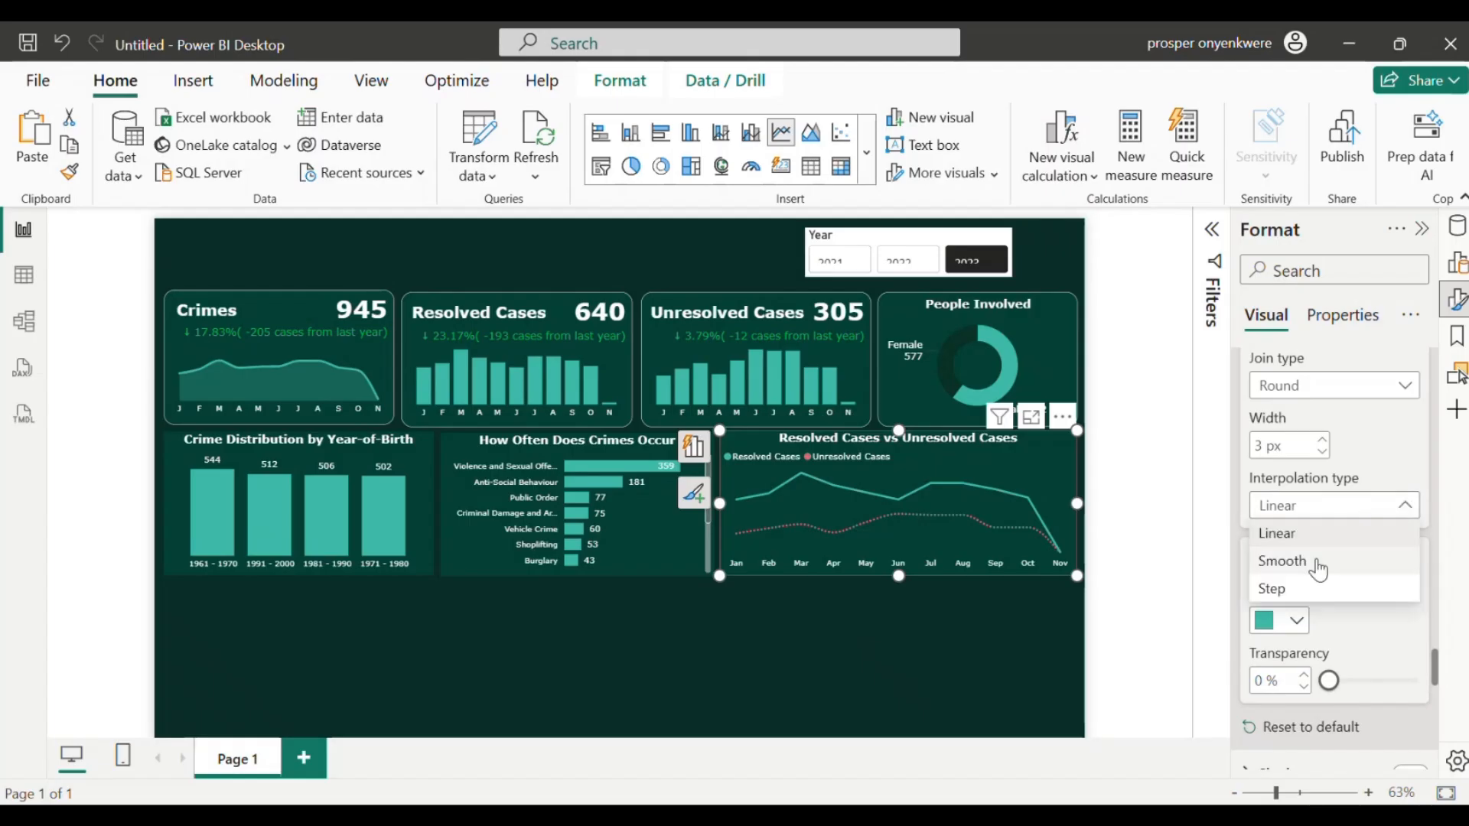
left_click(1317, 566)
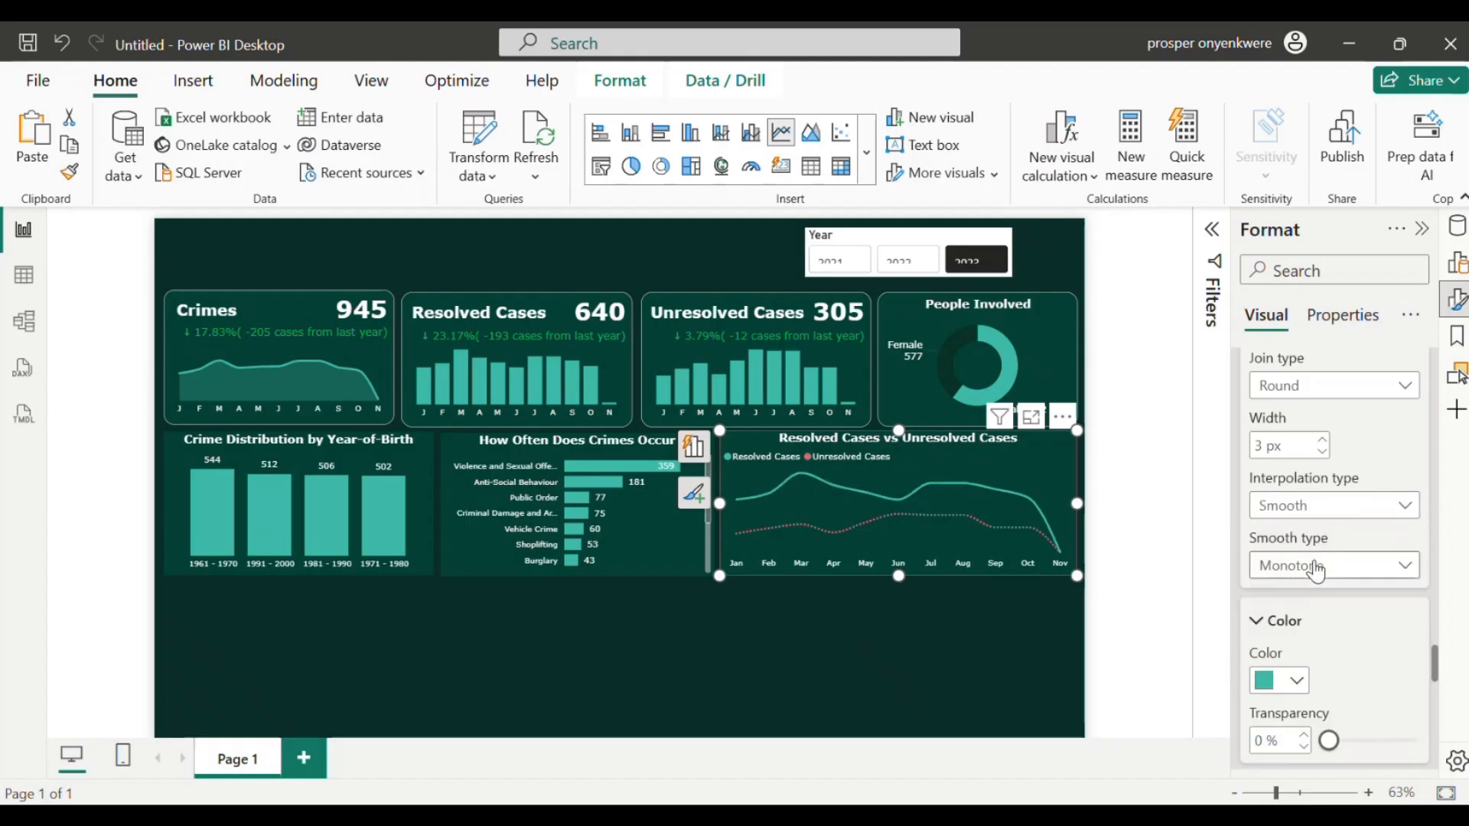
left_click(936, 638)
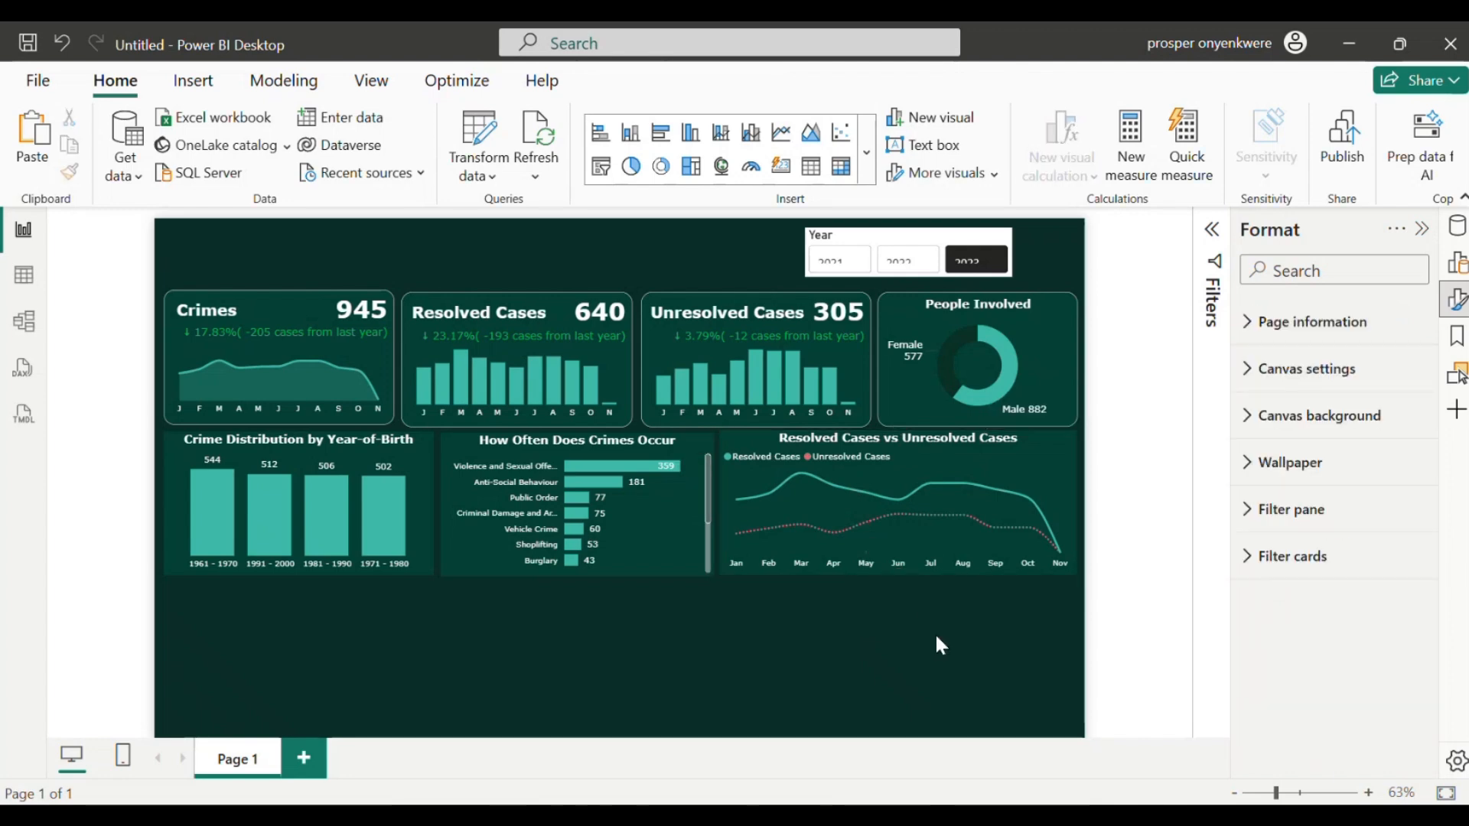
Step: Insert a matrix visual below the Crime Distribution by Year-of-Birth chart, with Day from the Date Table as its rows
left_click(841, 167)
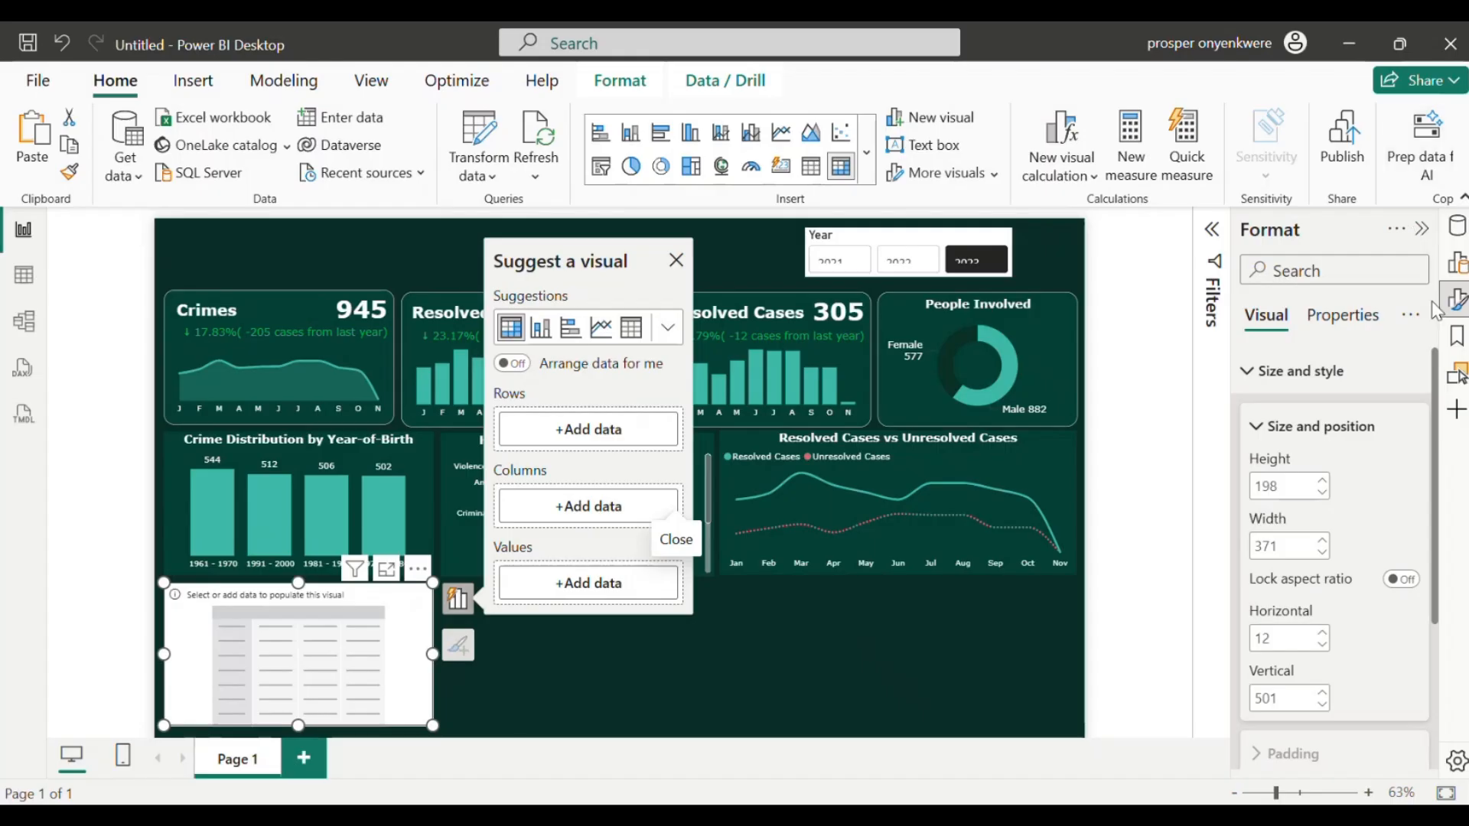
left_click(1457, 264)
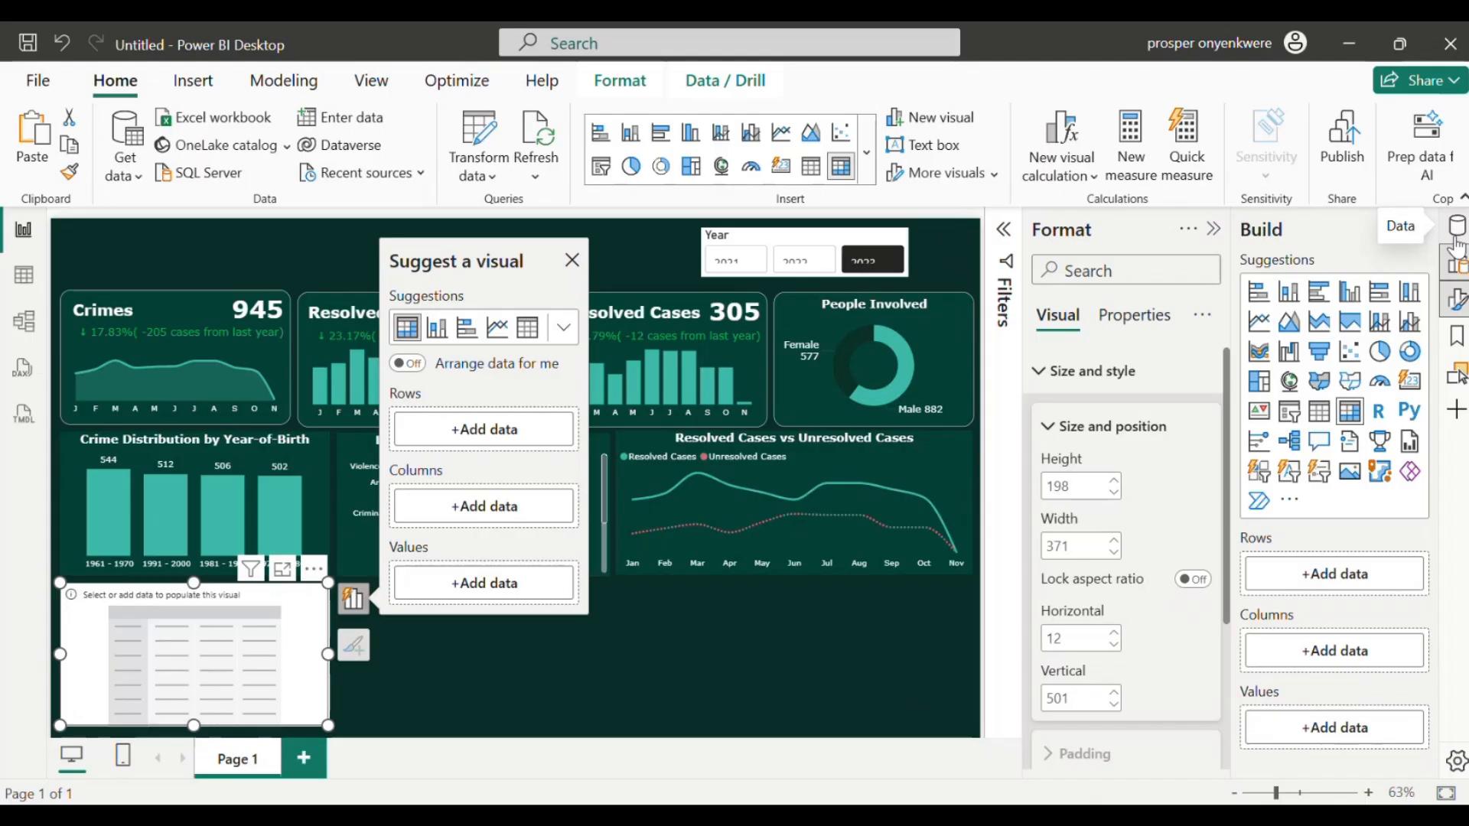
left_click(1322, 584)
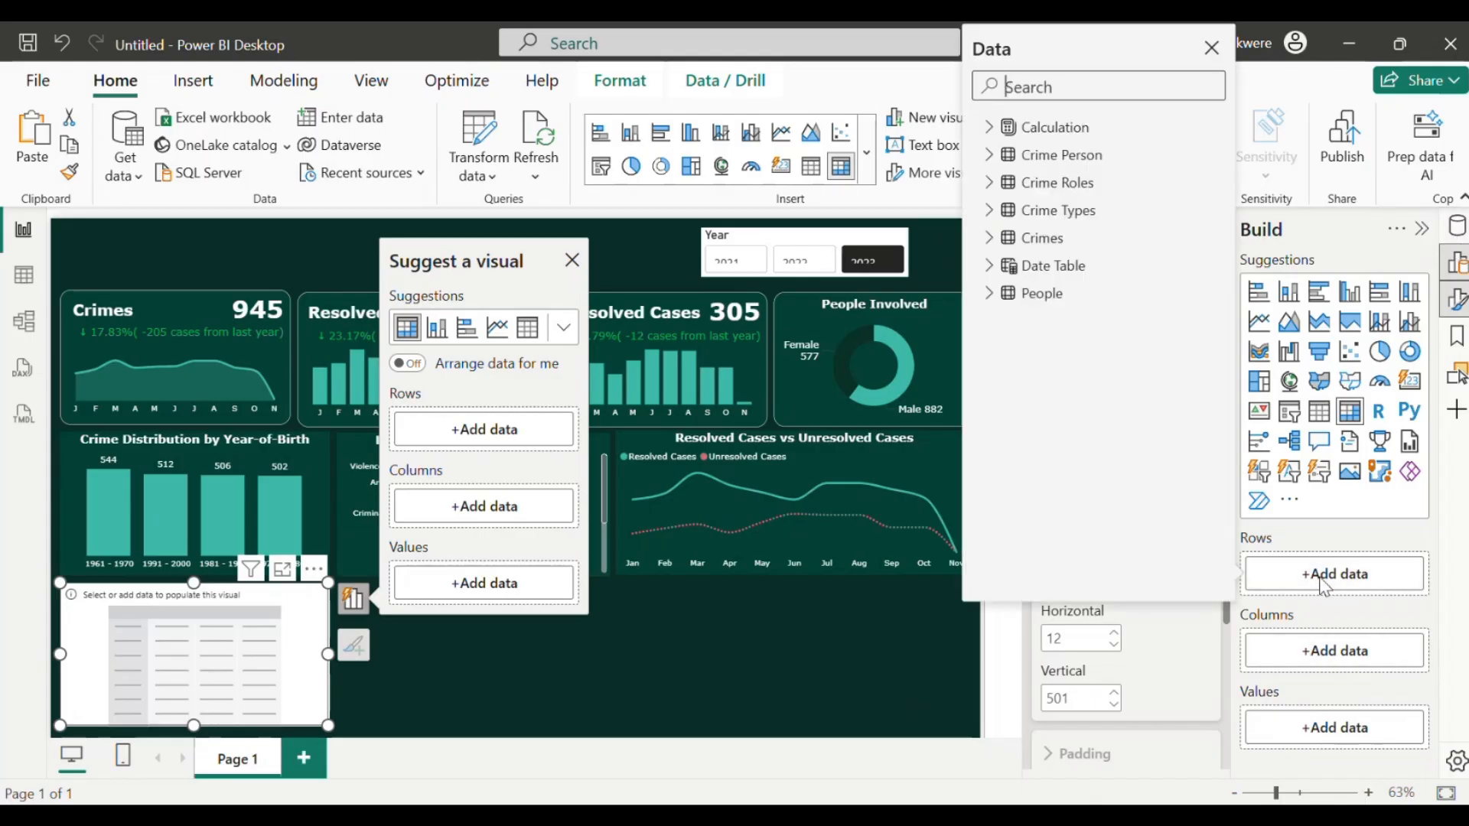
left_click(988, 267)
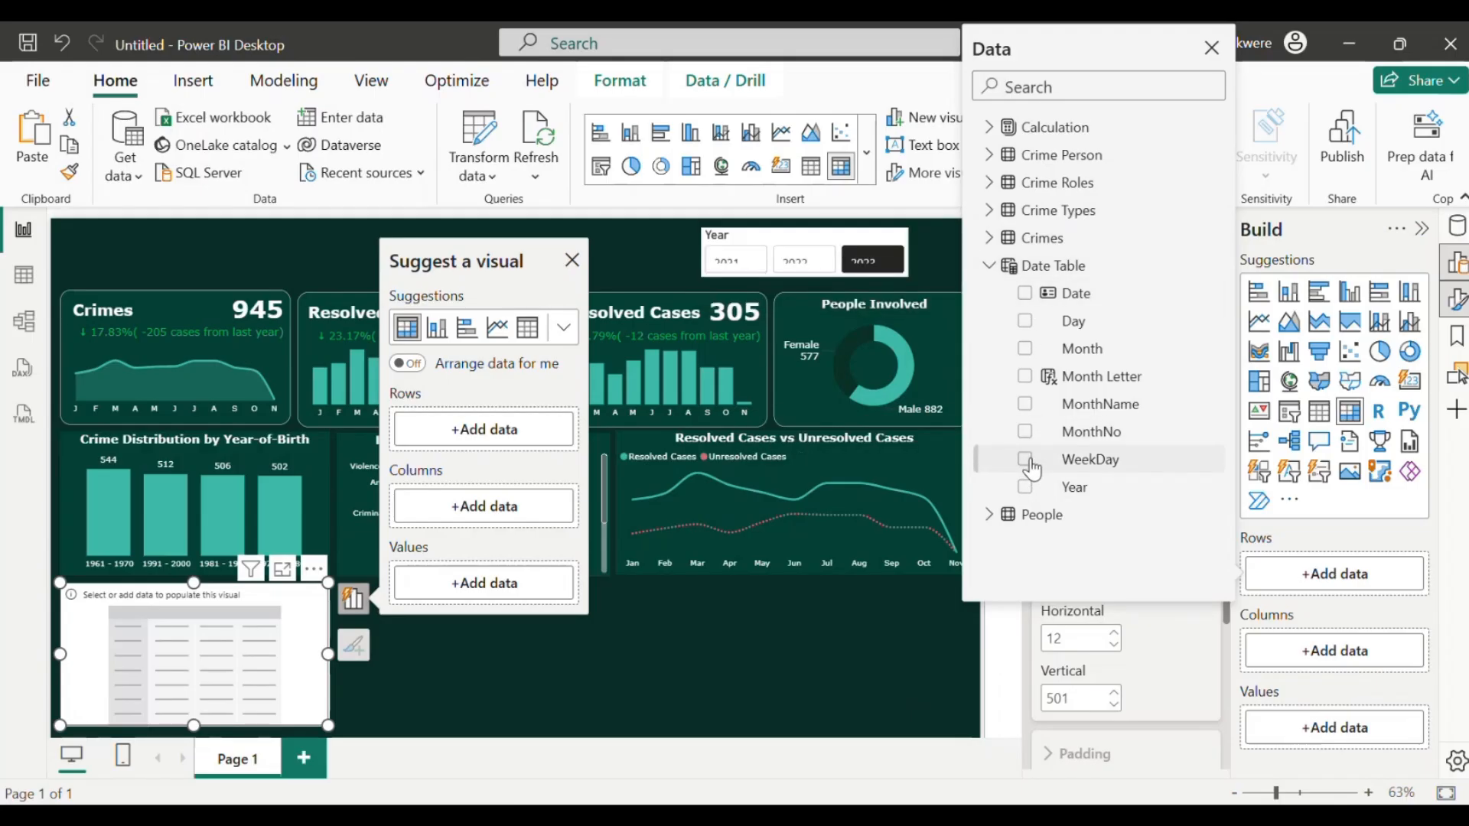
left_click(1025, 322)
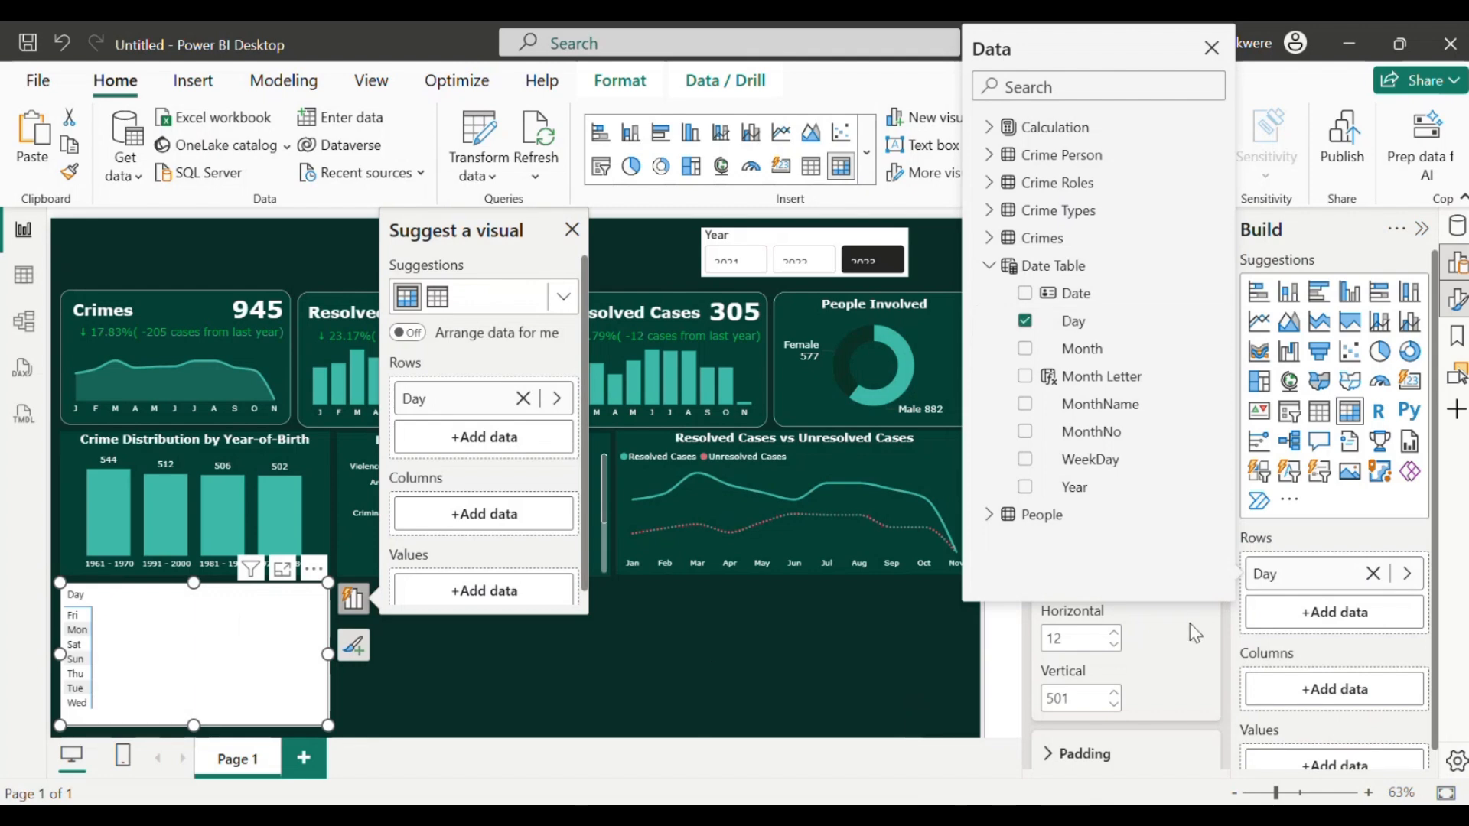
Step: Add MonthName from the Date Table as the matrix columns and widen the matrix to about 449
left_click(1326, 700)
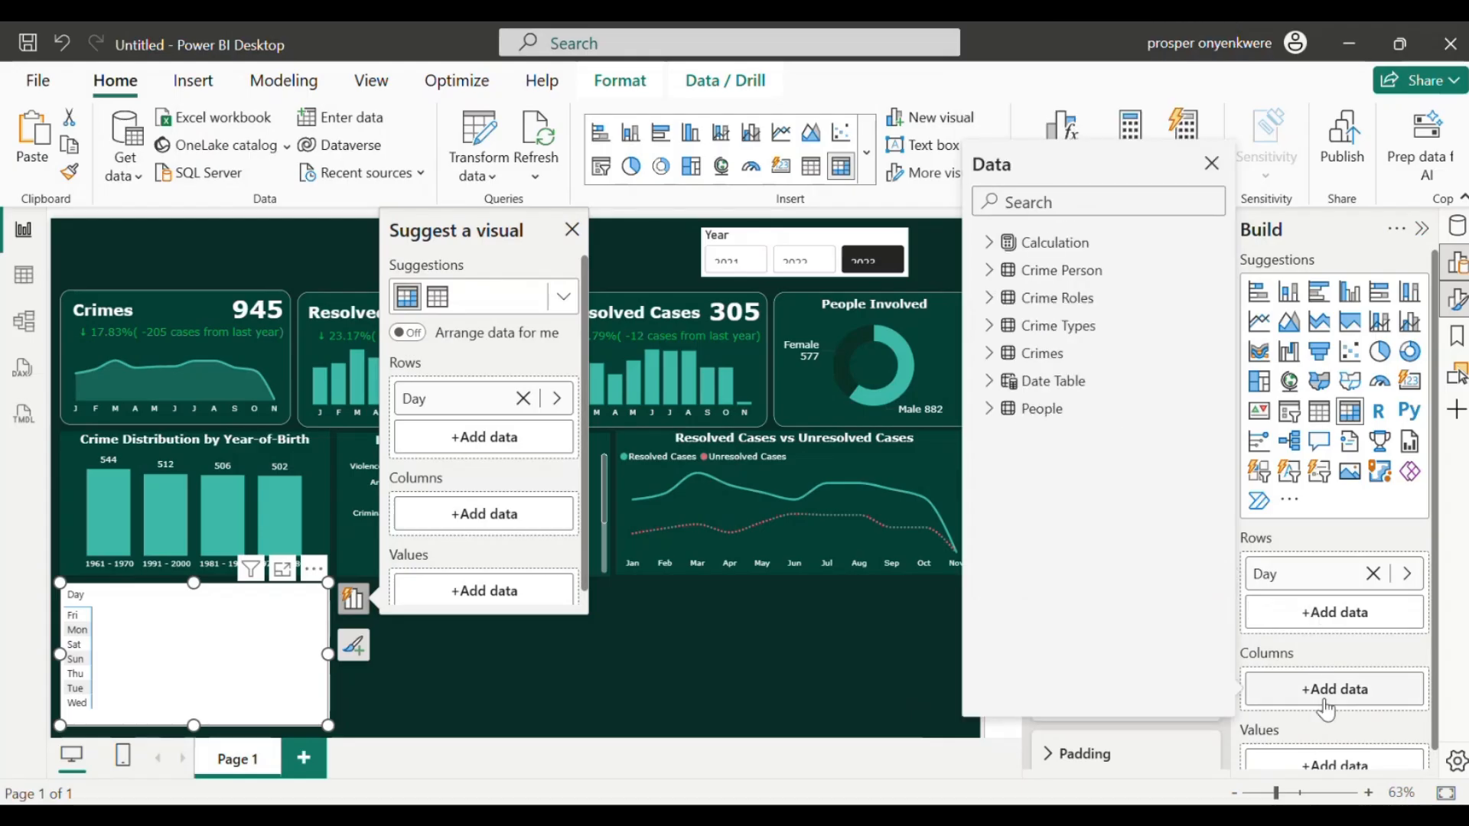
left_click(987, 385)
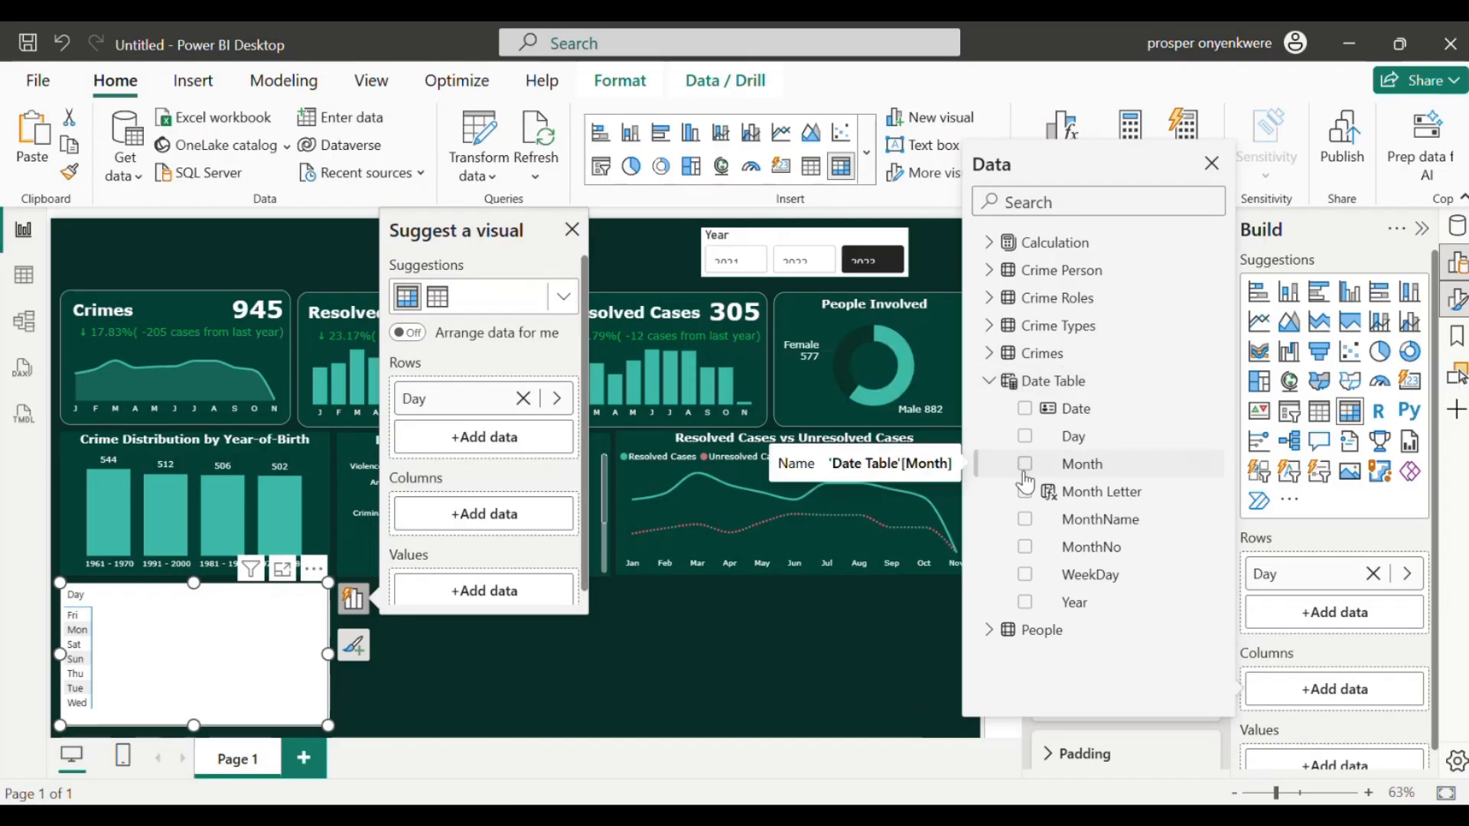
left_click(1025, 520)
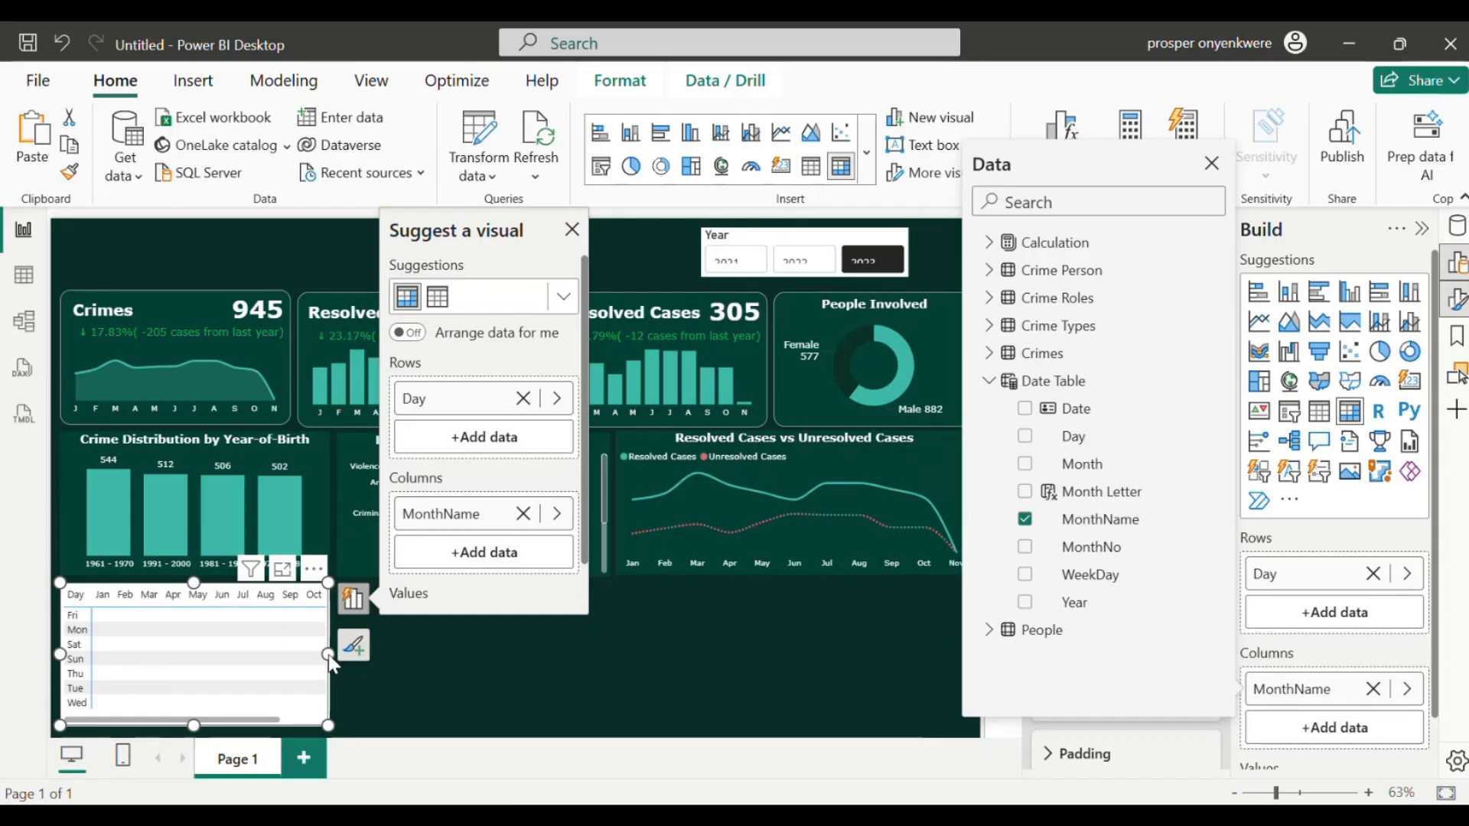
left_click_drag(329, 655, 387, 651)
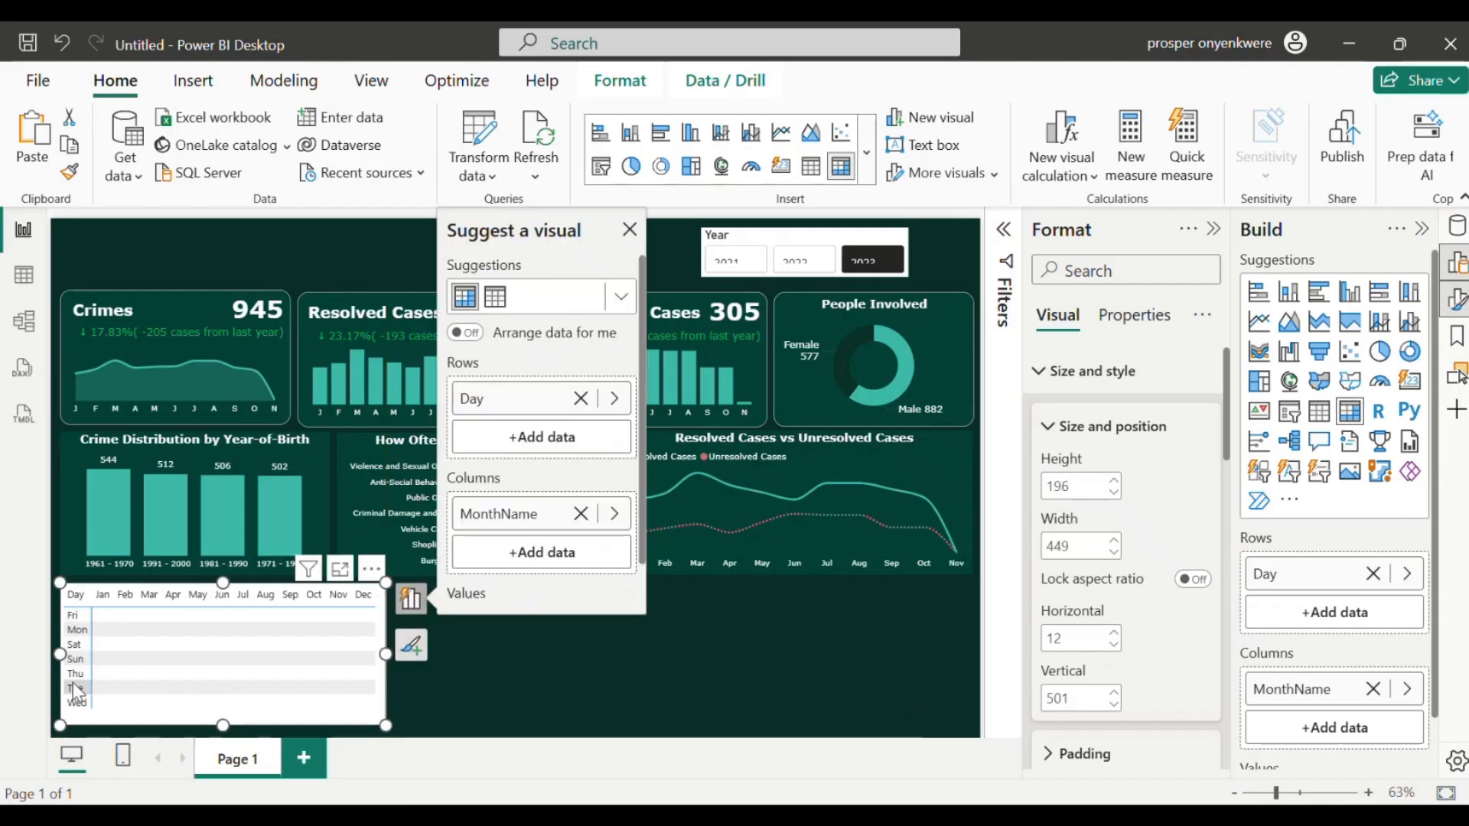
Step: Sort the Date Table's Day column by WeekDay, and return to the report page
left_click(34, 278)
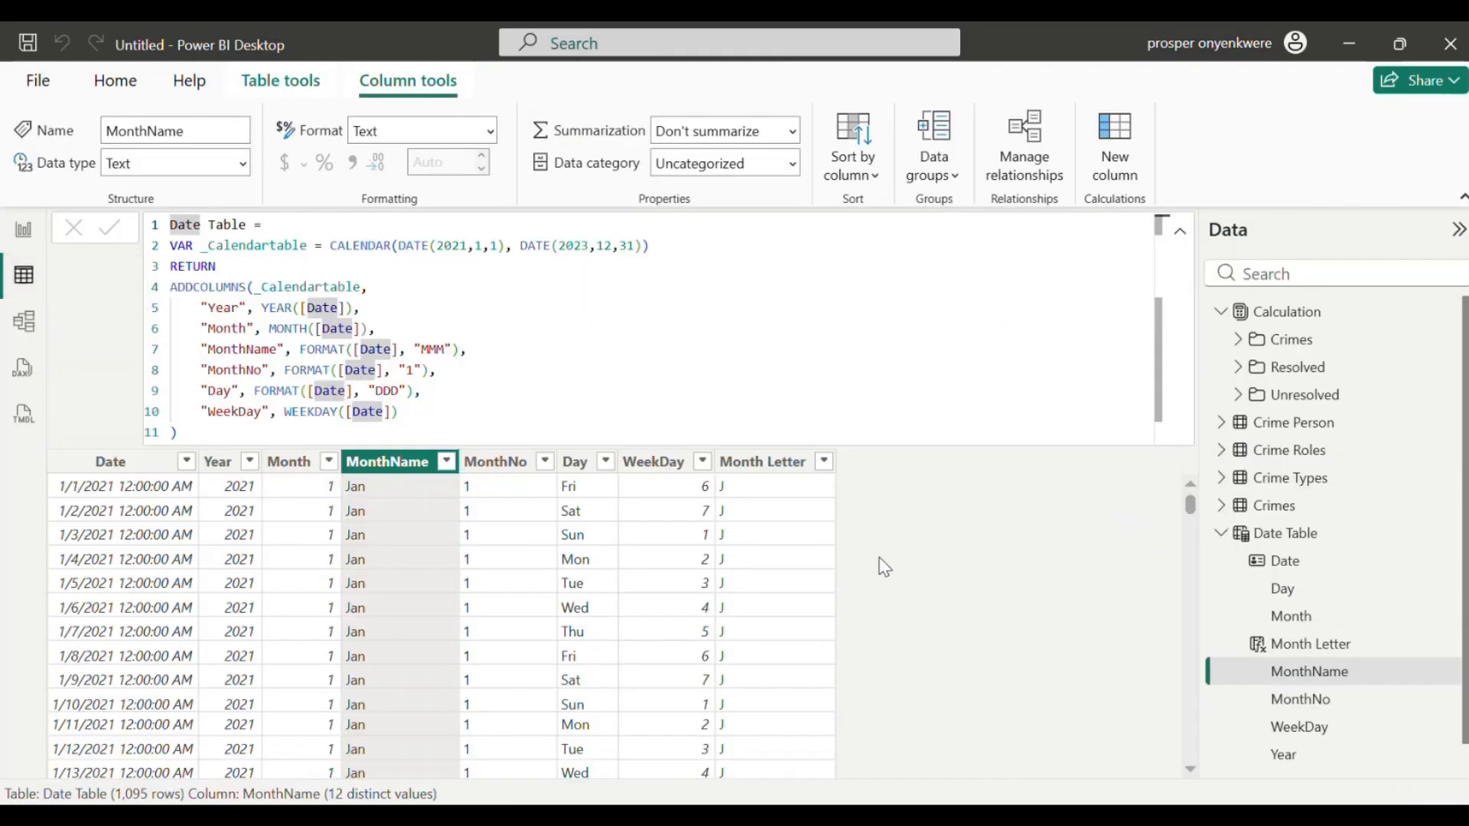
left_click(576, 463)
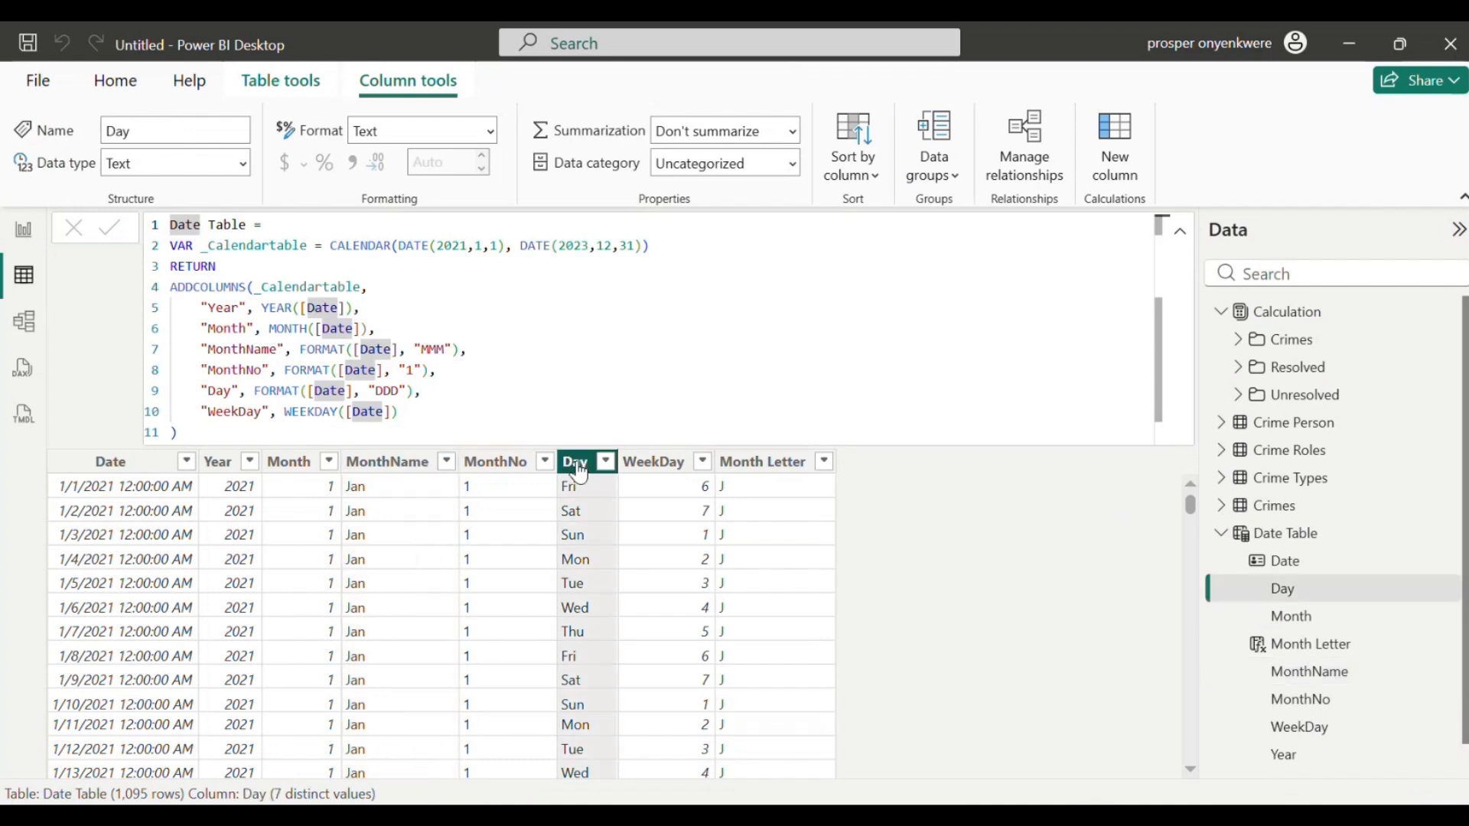
left_click(875, 184)
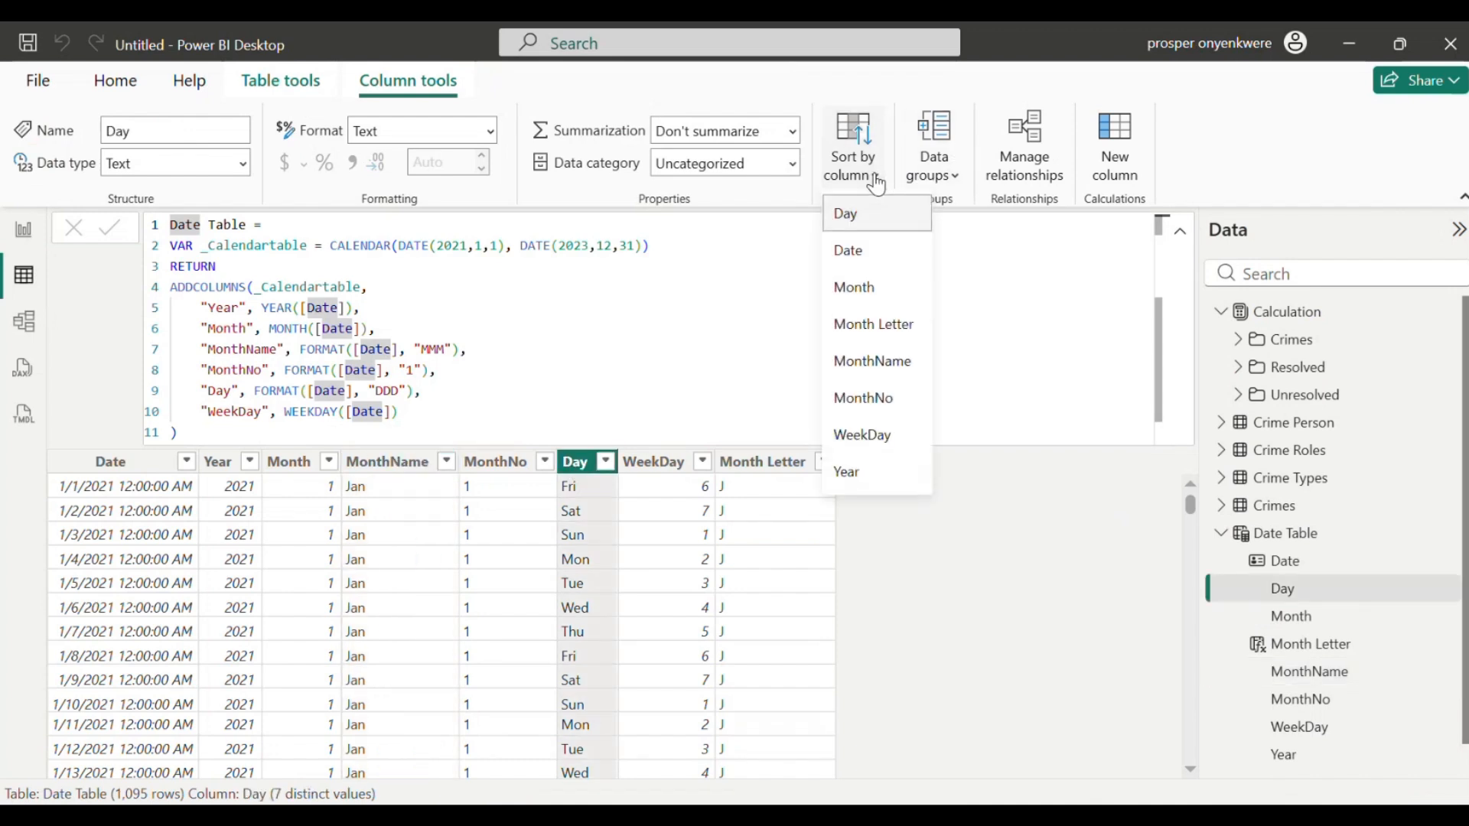
left_click(864, 434)
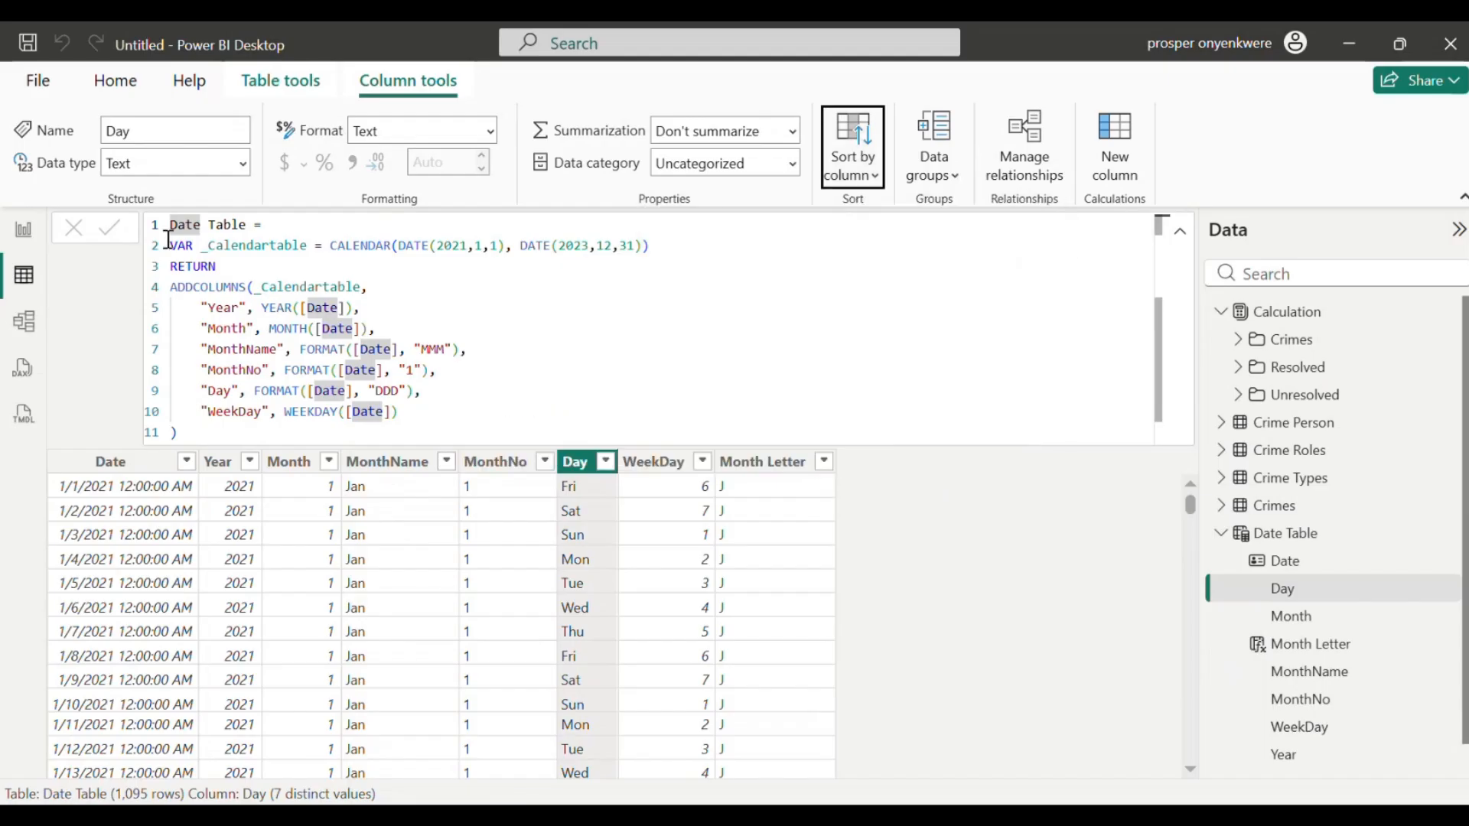
left_click(26, 239)
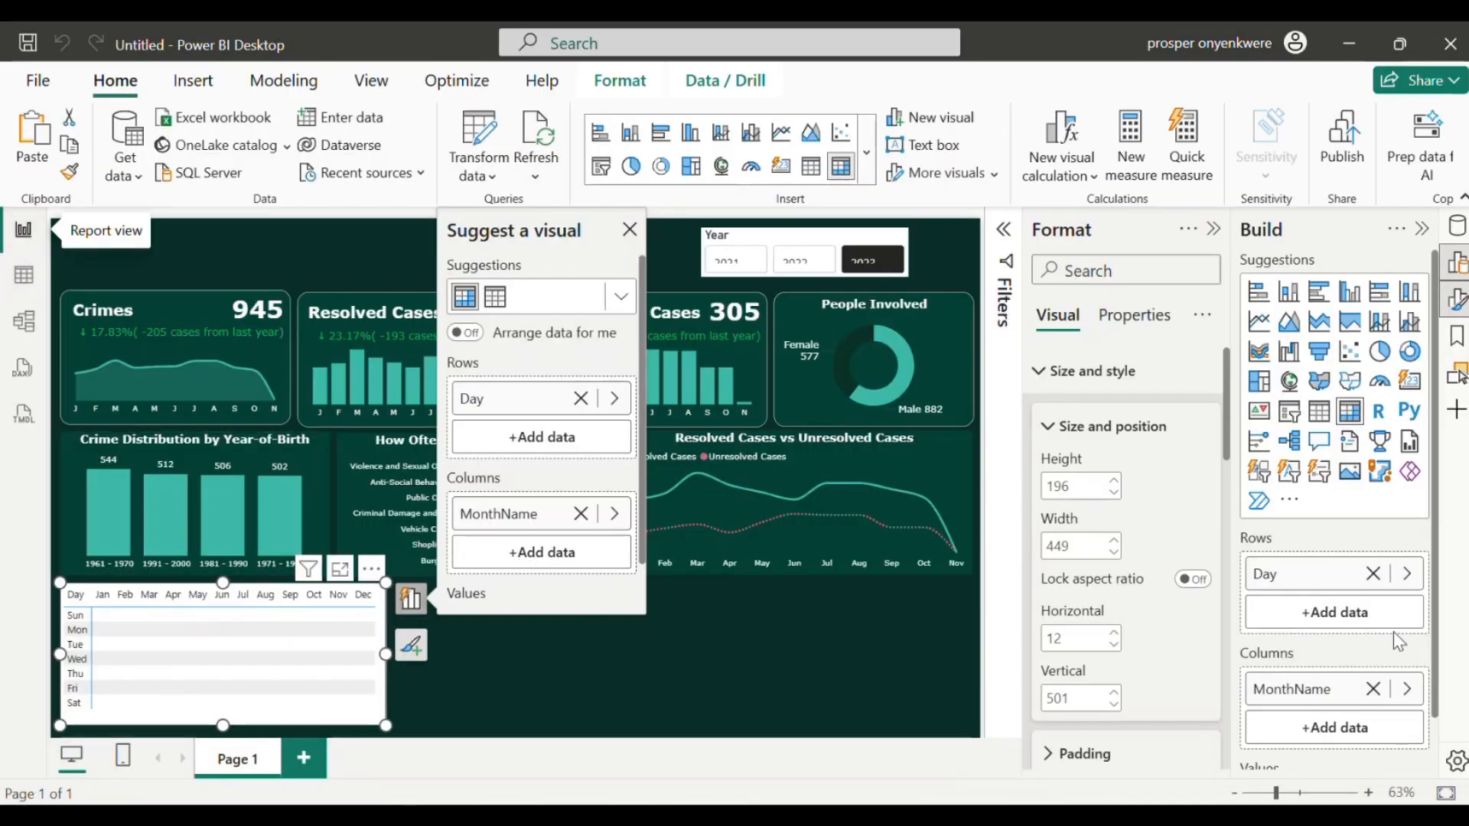
Step: Remove Day from the matrix rows and add it back from the Date Table
left_click(1374, 574)
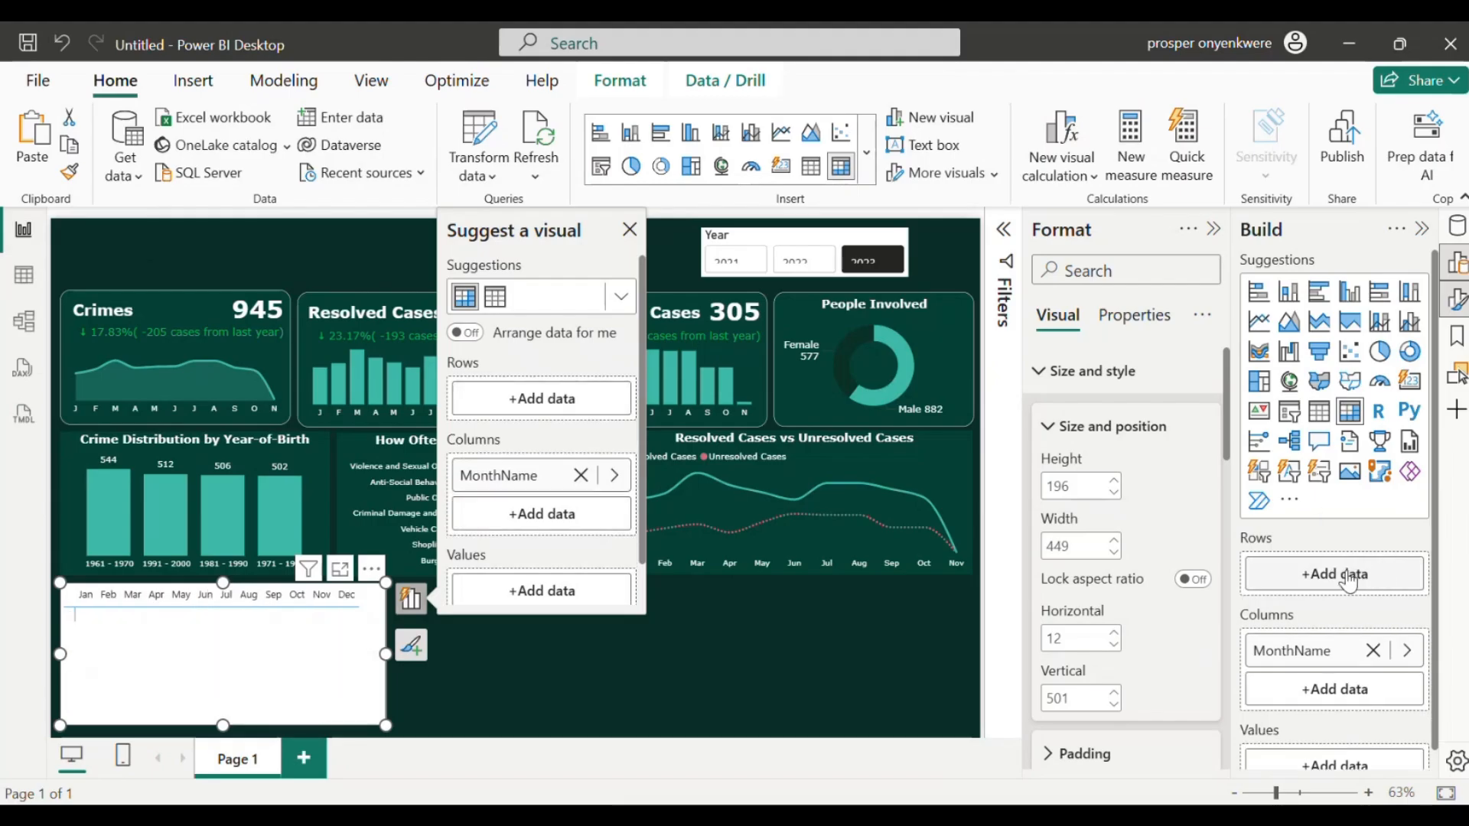
left_click(1352, 577)
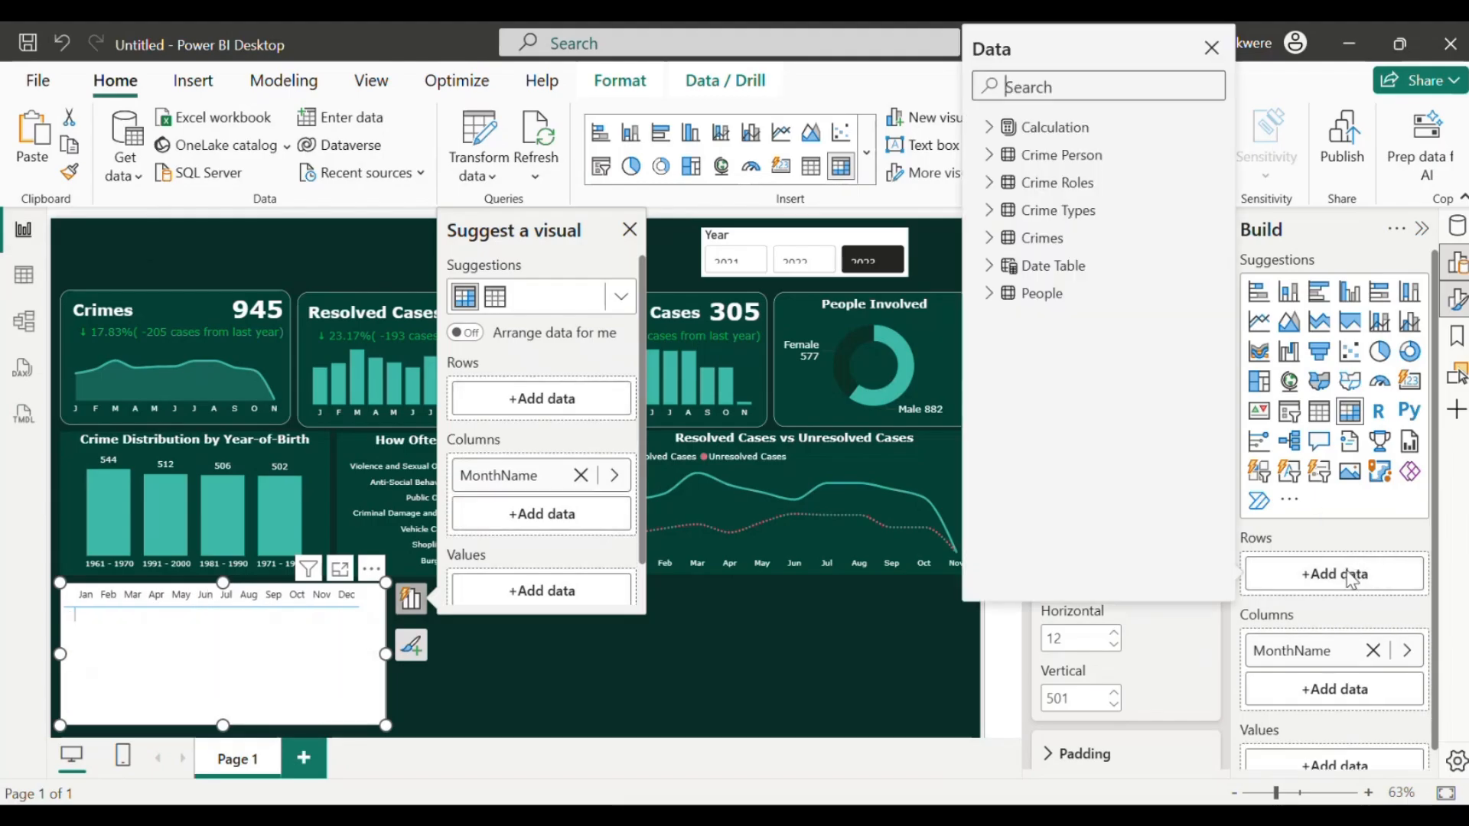
left_click(990, 267)
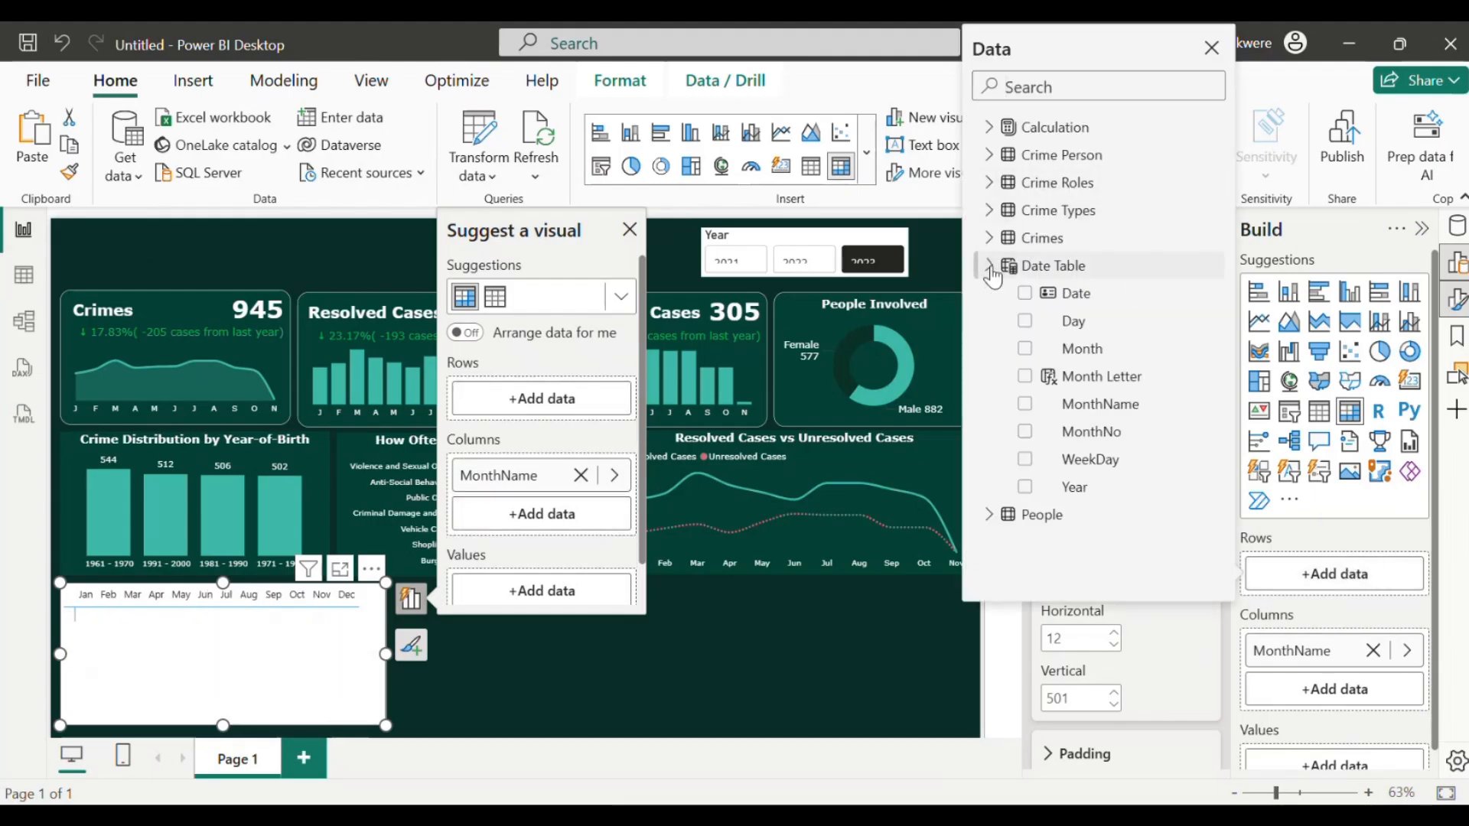
left_click(1025, 322)
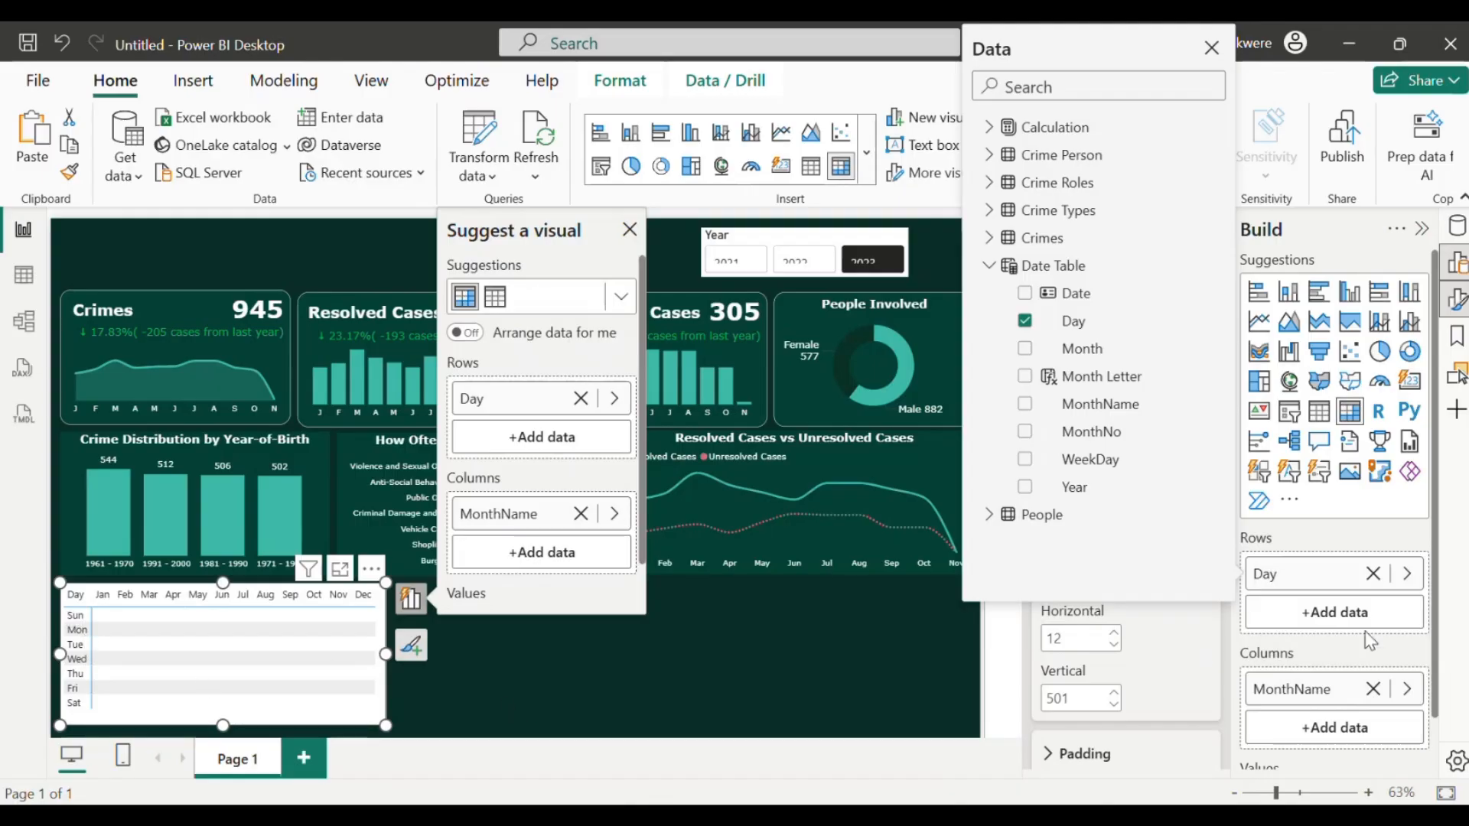
Step: Add the Total Crimes measure from the Calculation table's Crimes folder as the matrix values
left_click(1434, 620)
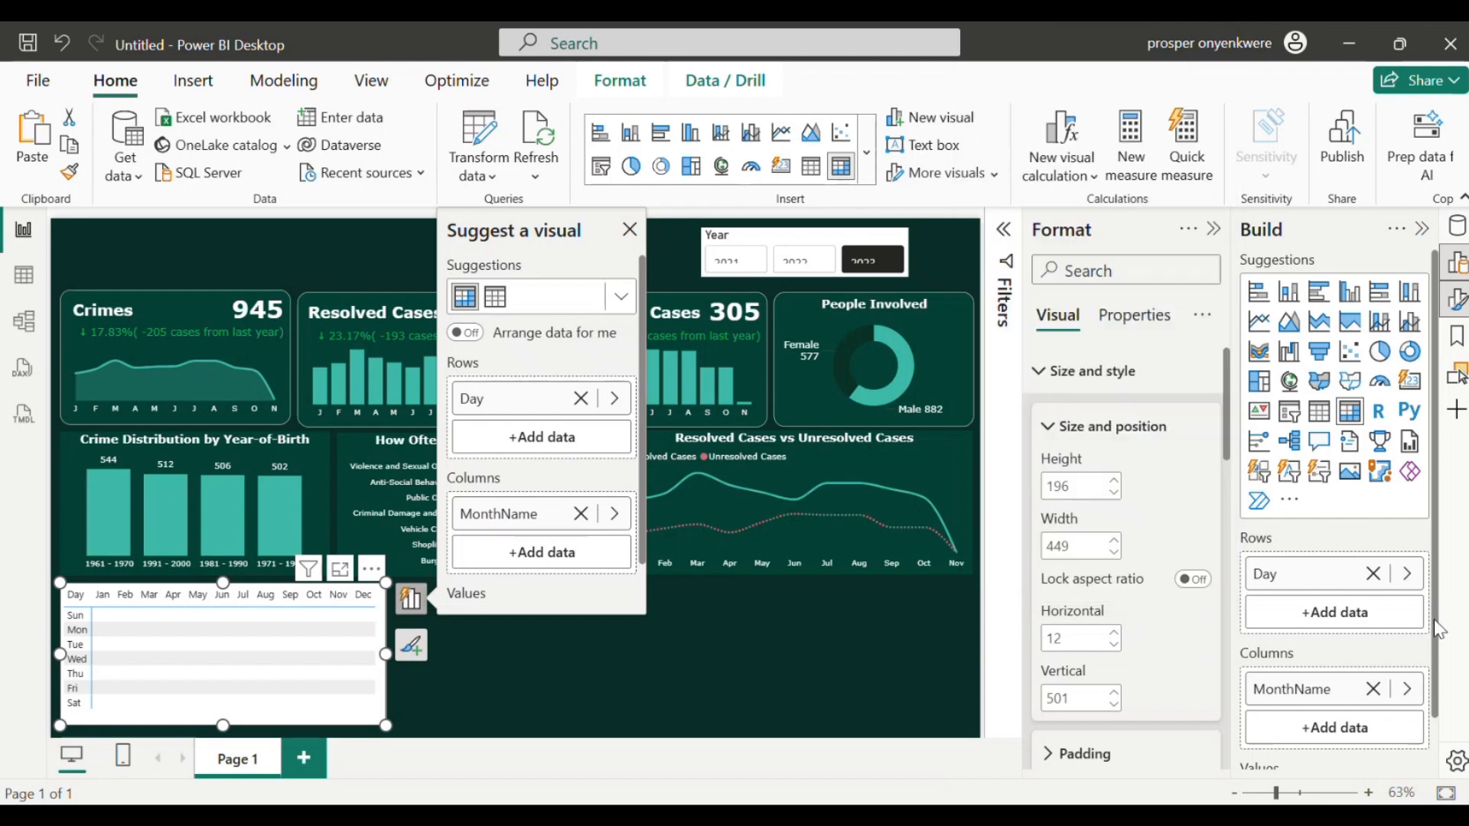
scroll(1435, 629, "down", 1)
left_click(1306, 757)
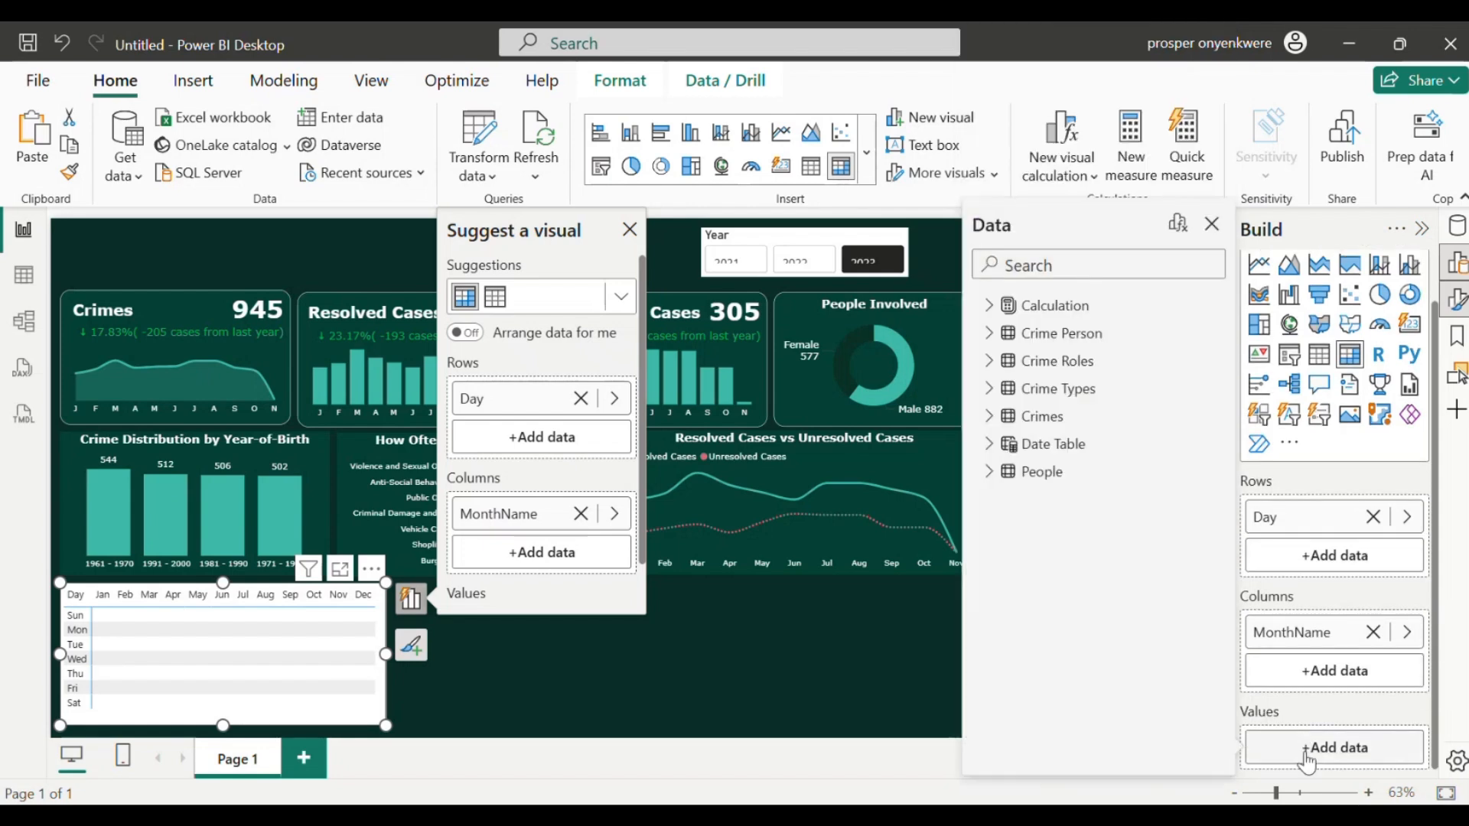
left_click(988, 306)
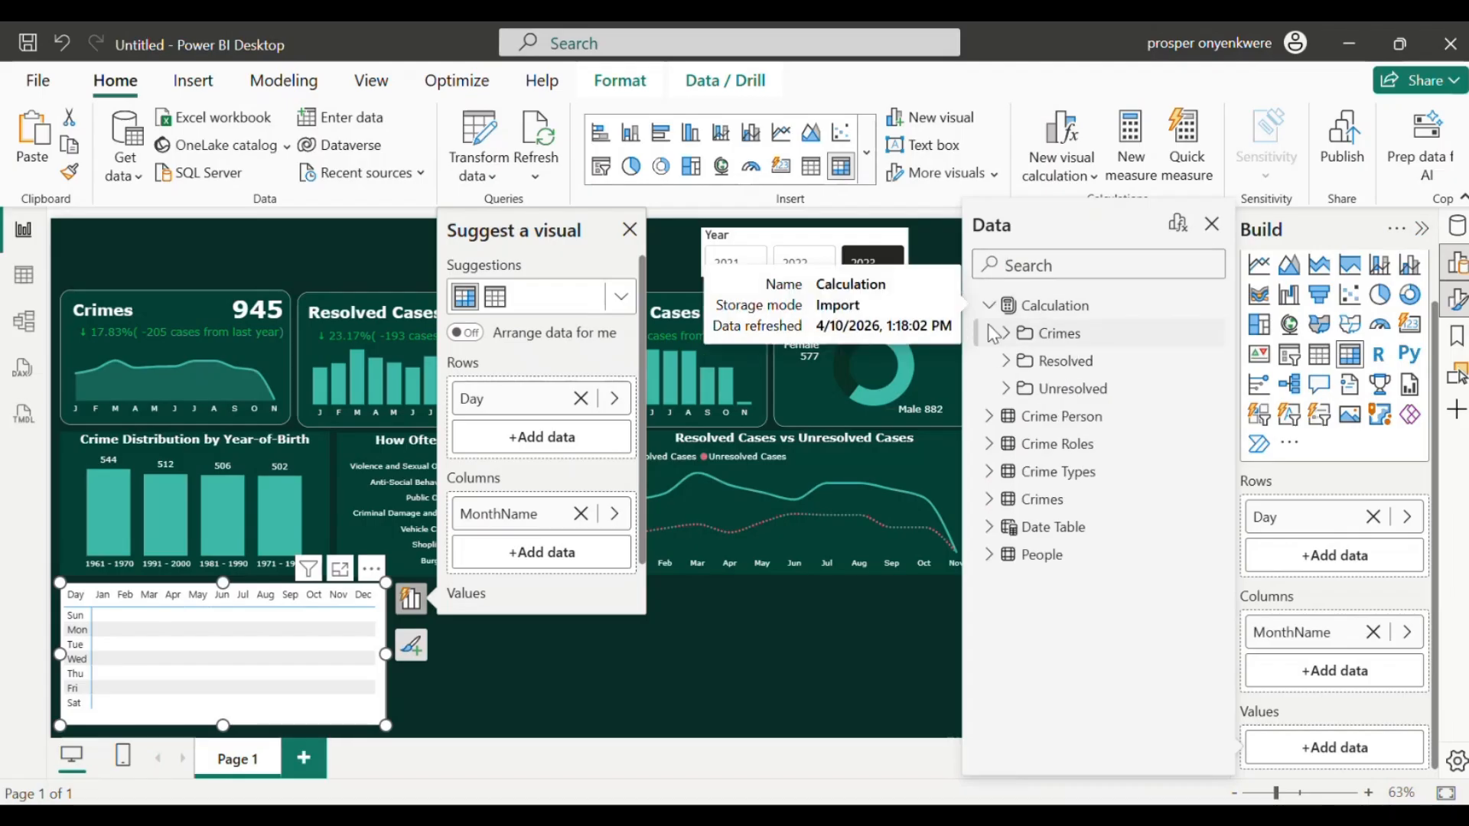
left_click(1005, 335)
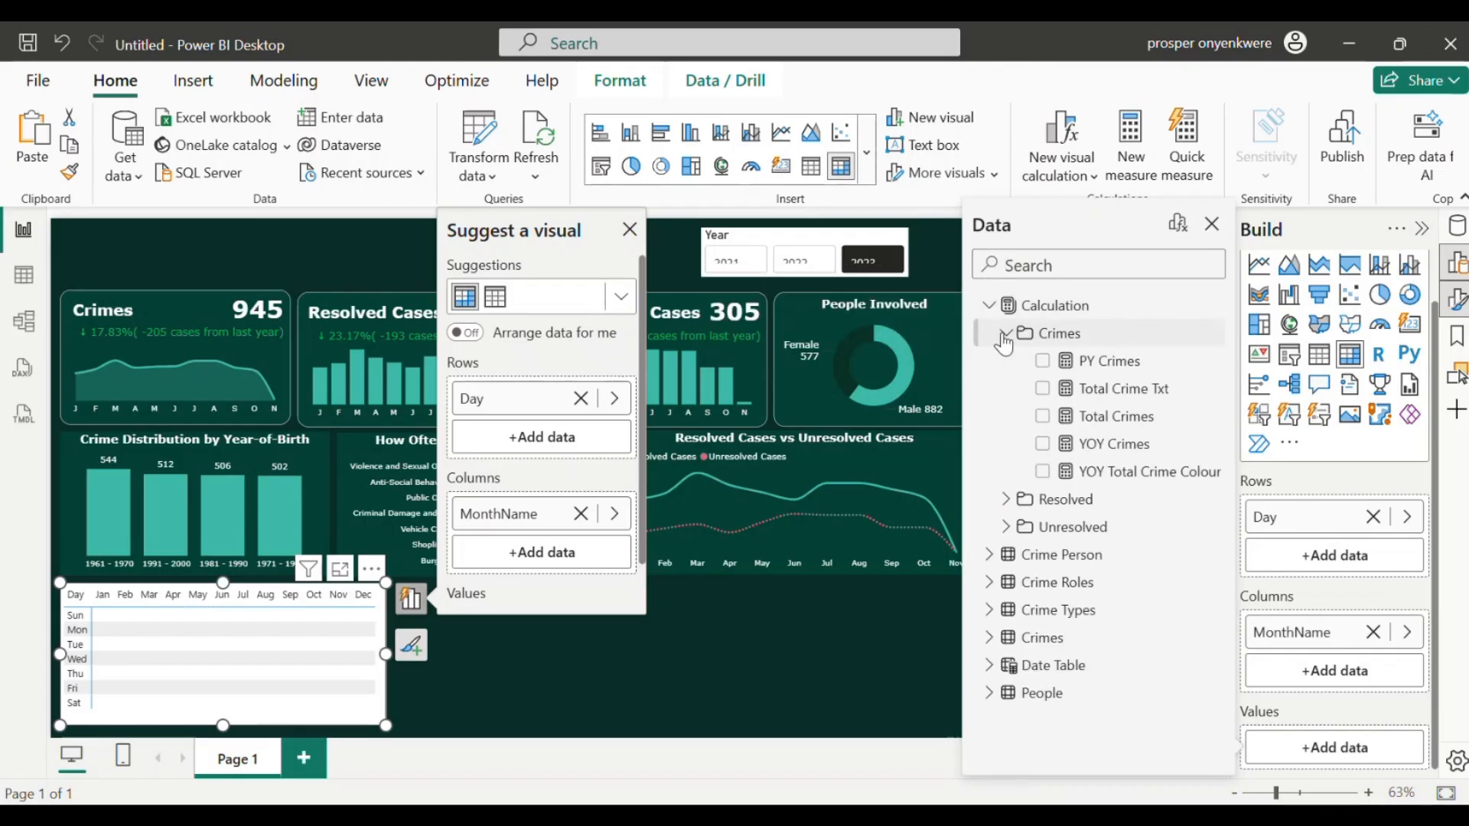
left_click(1042, 418)
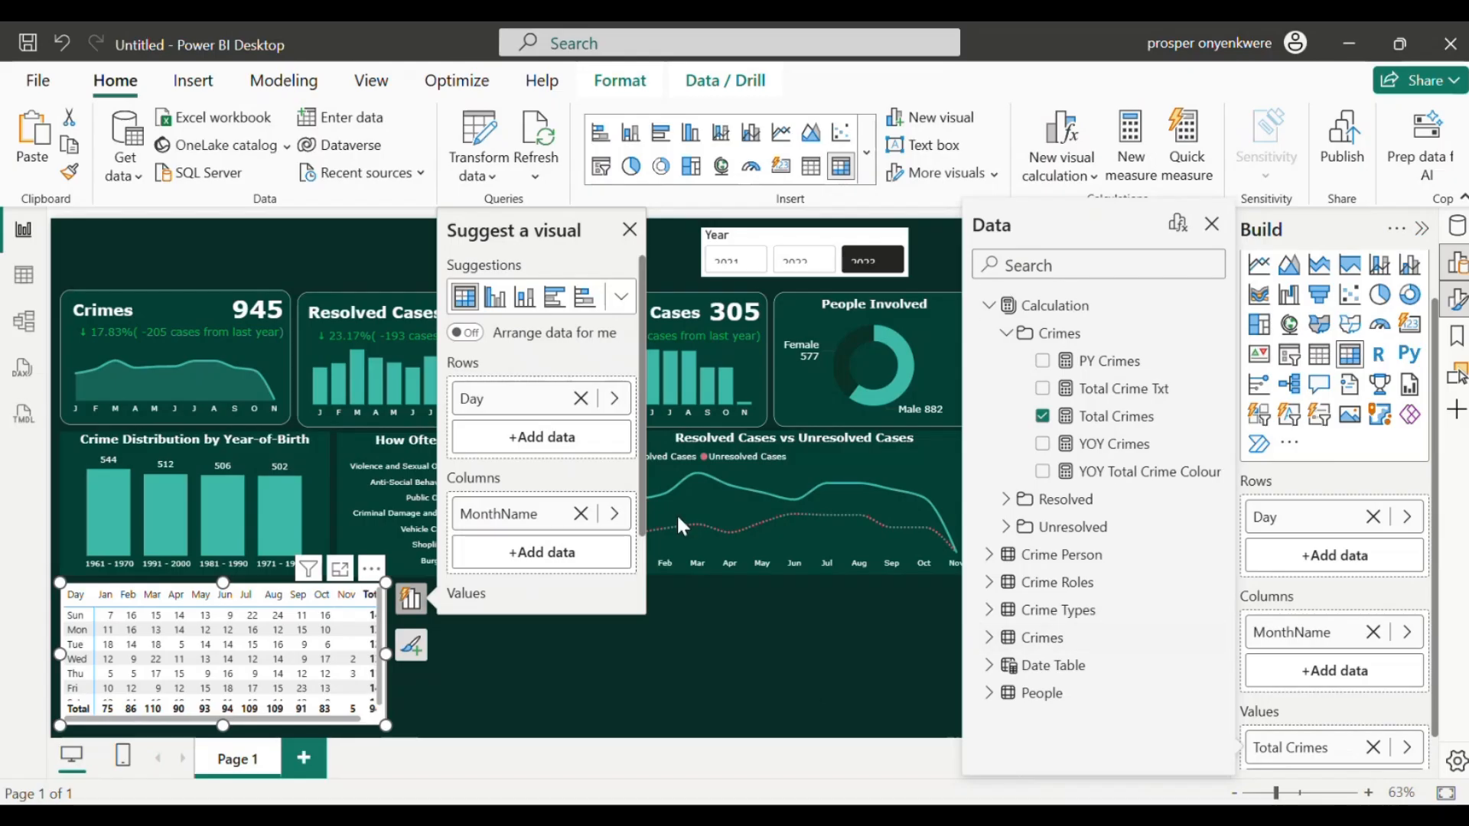
left_click(1212, 225)
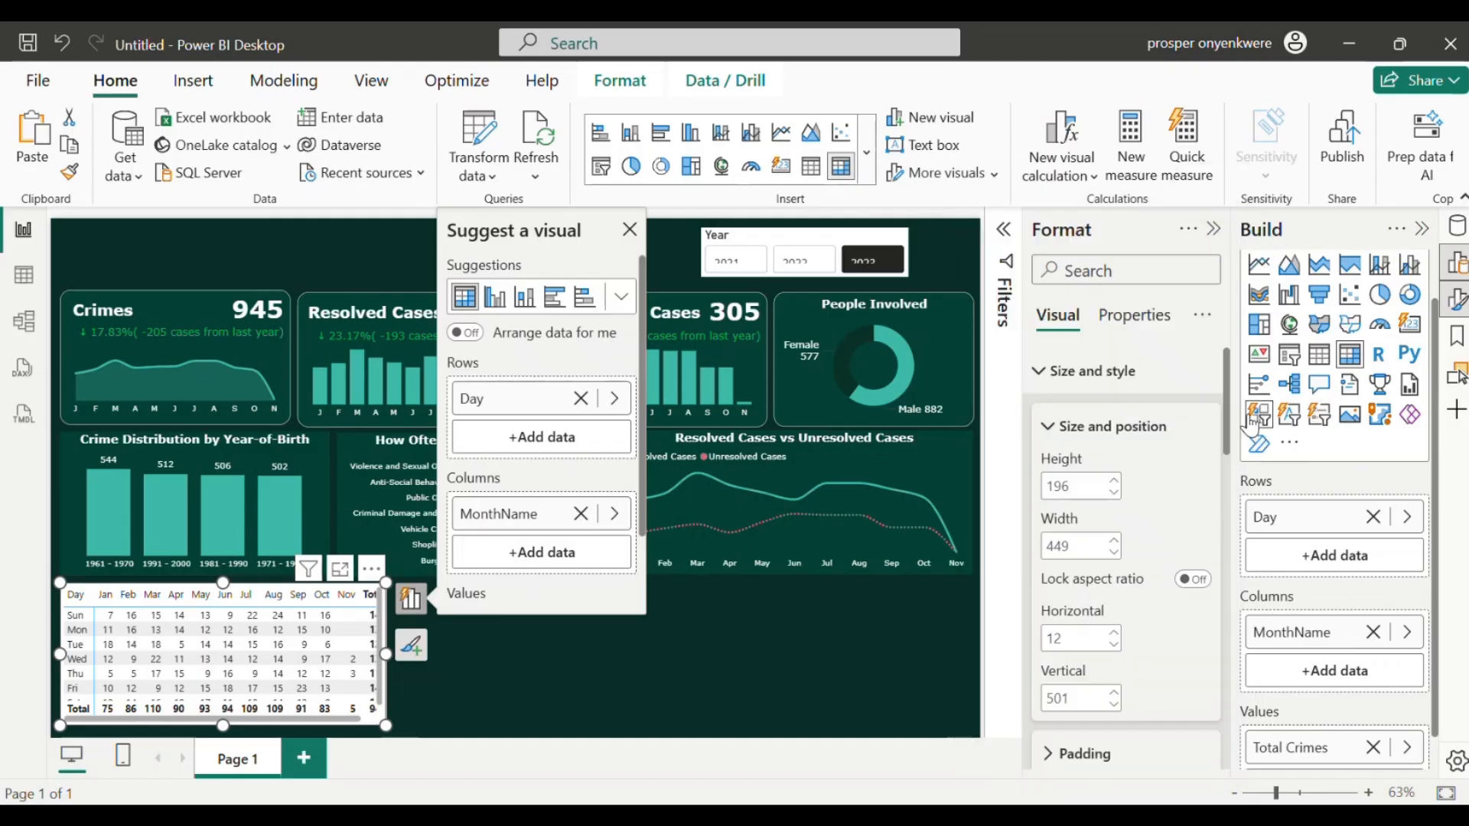
Step: Turn off the column subtotals and row subtotals of the day-by-month crimes matrix
left_click_drag(1232, 413, 1205, 637)
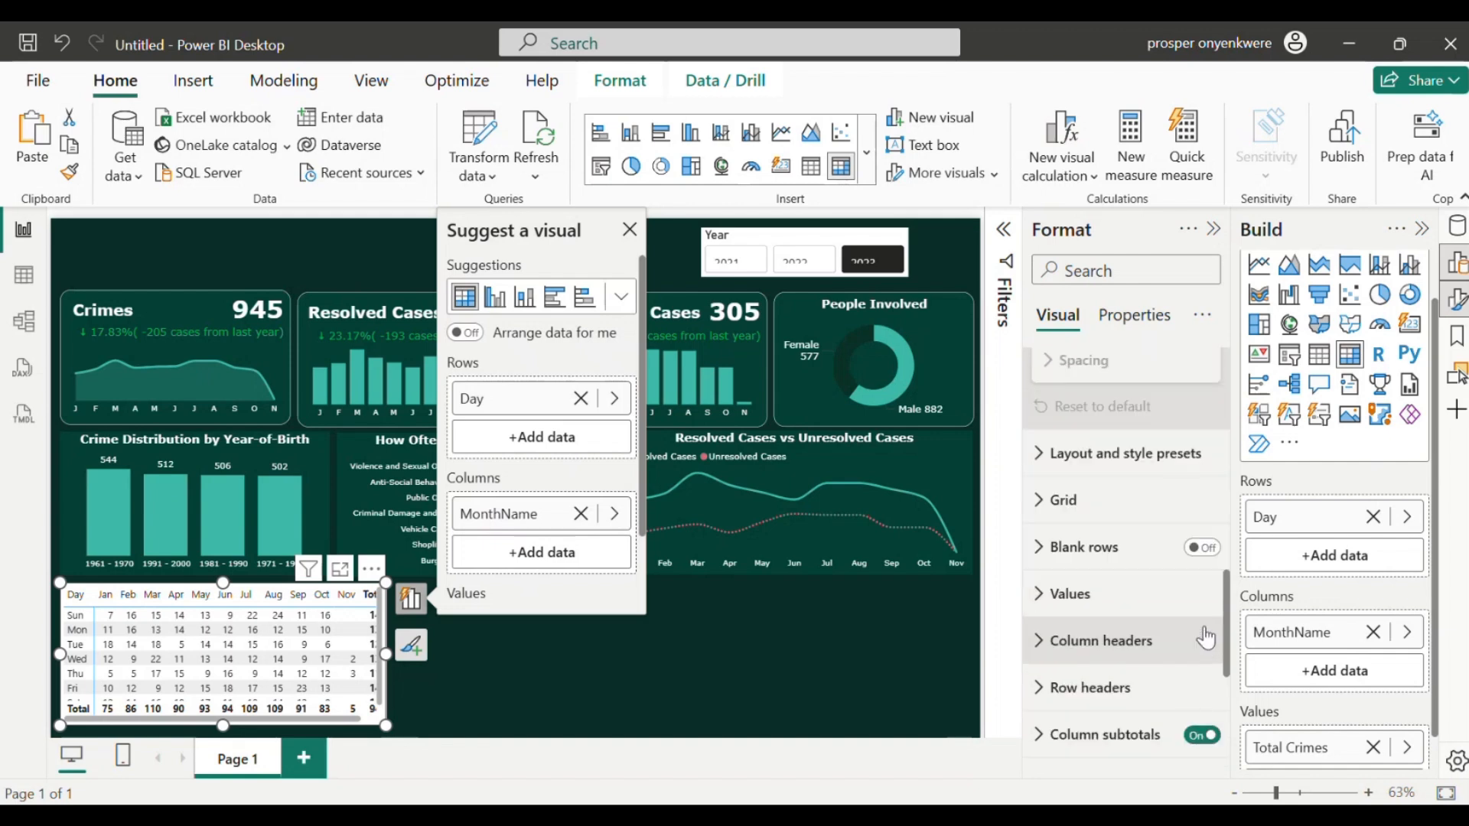
scroll(1206, 642, "down", 1)
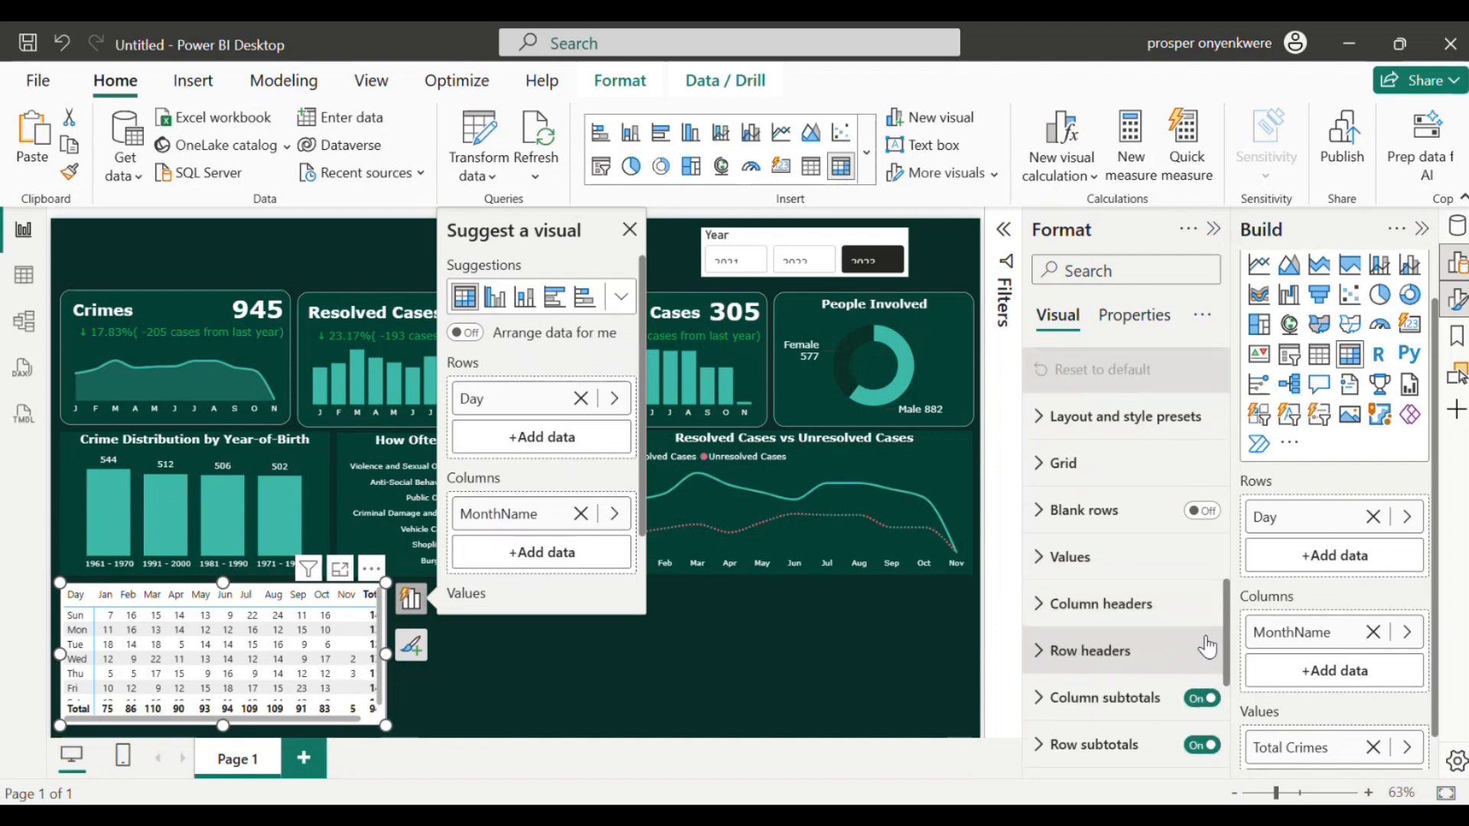
left_click(1195, 699)
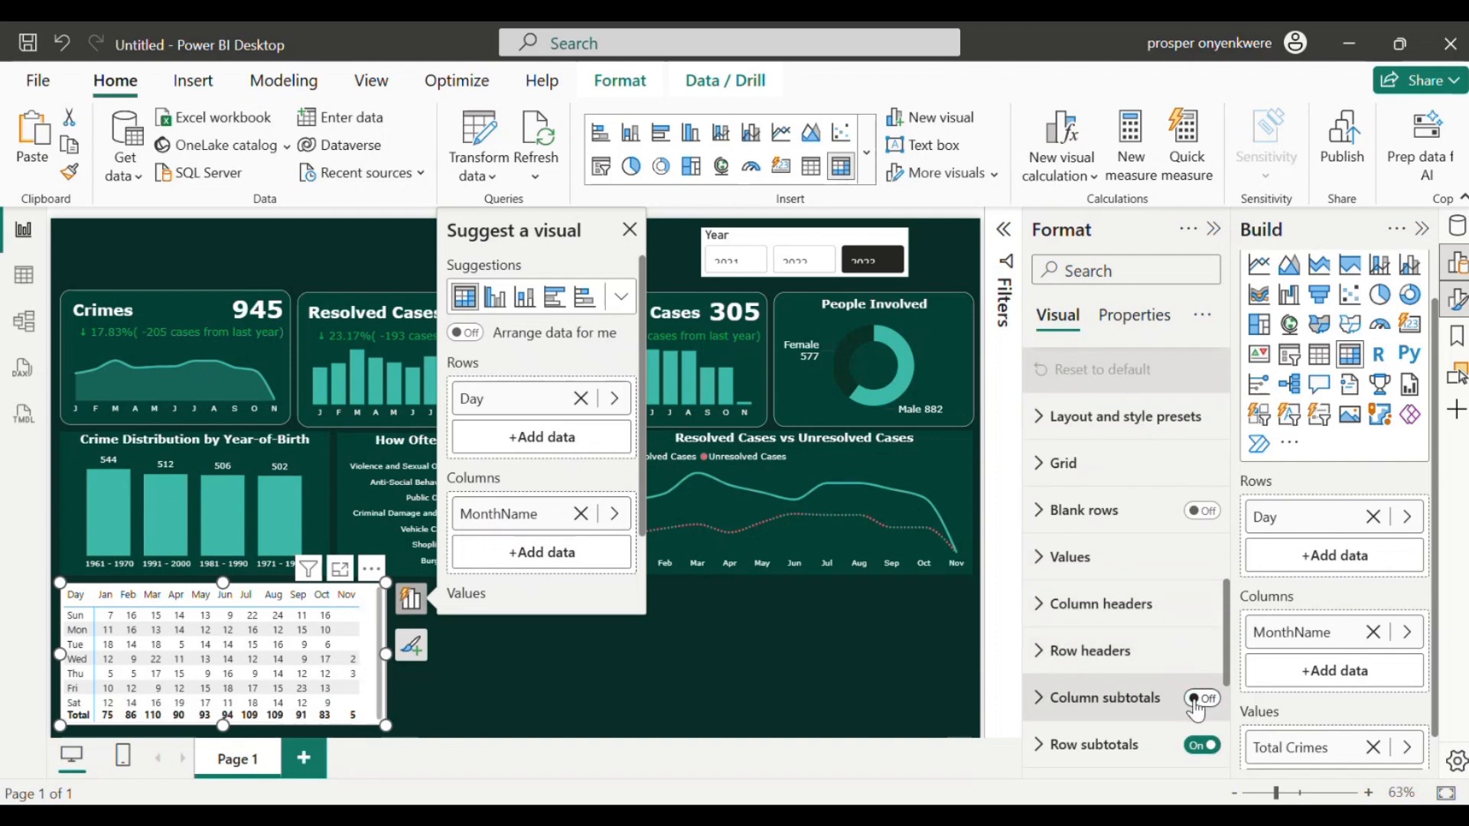
left_click(1202, 748)
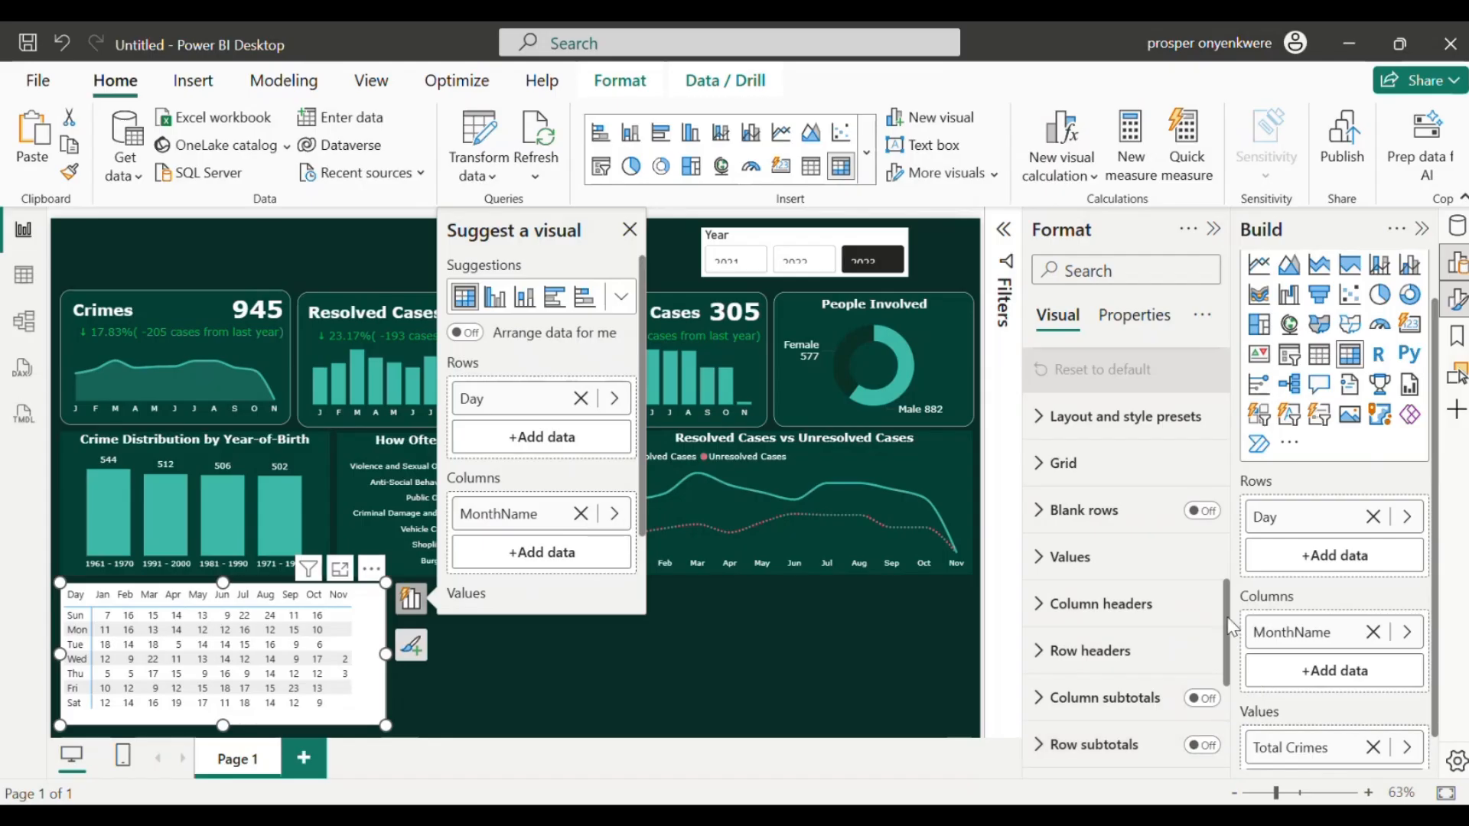
scroll(1230, 627, "down", 1)
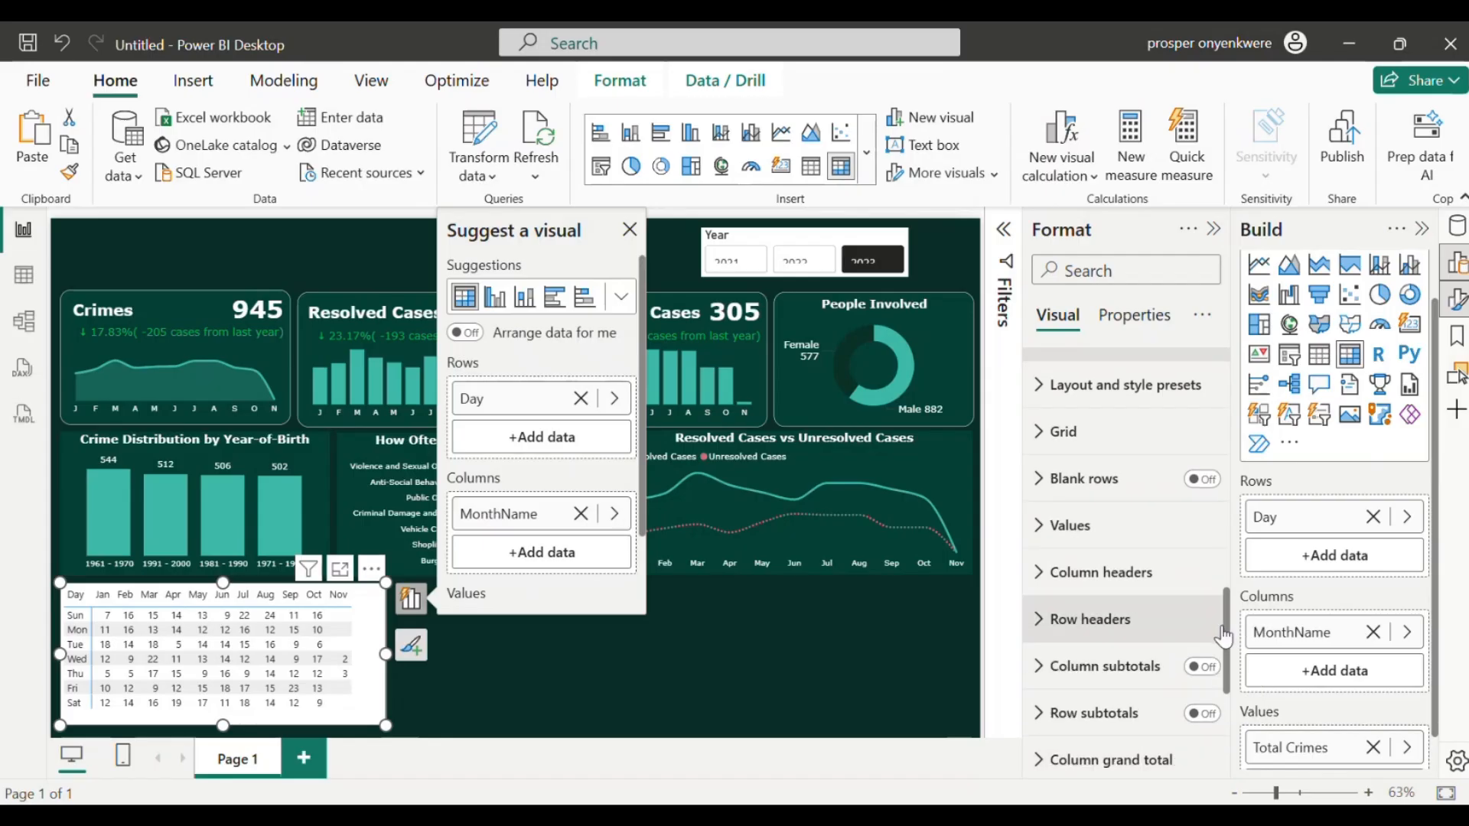
Step: Set the font of the day-by-month matrix's values to Verdana, size 11
scroll(1222, 635, "up", 1)
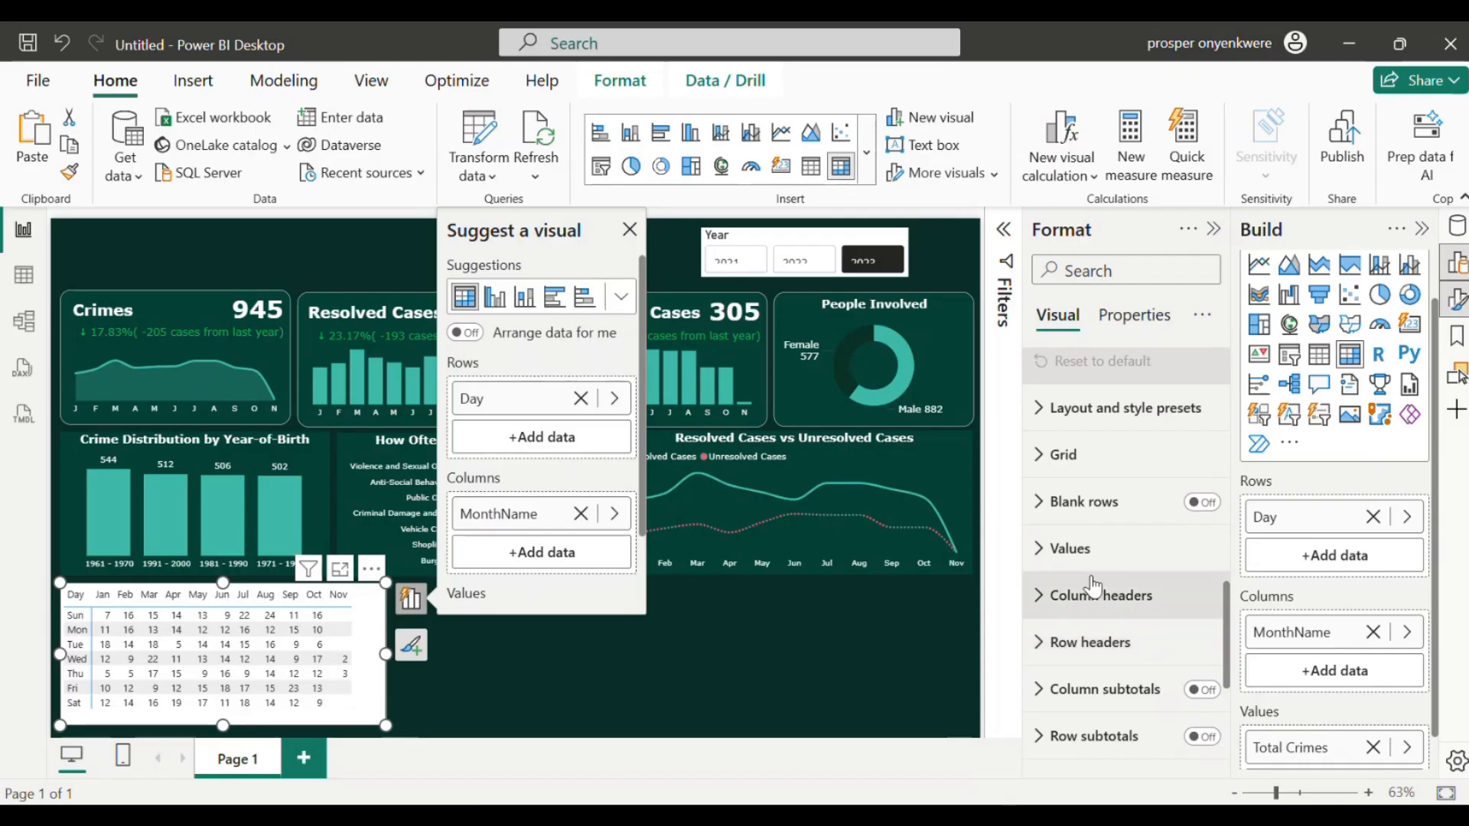
left_click(1063, 566)
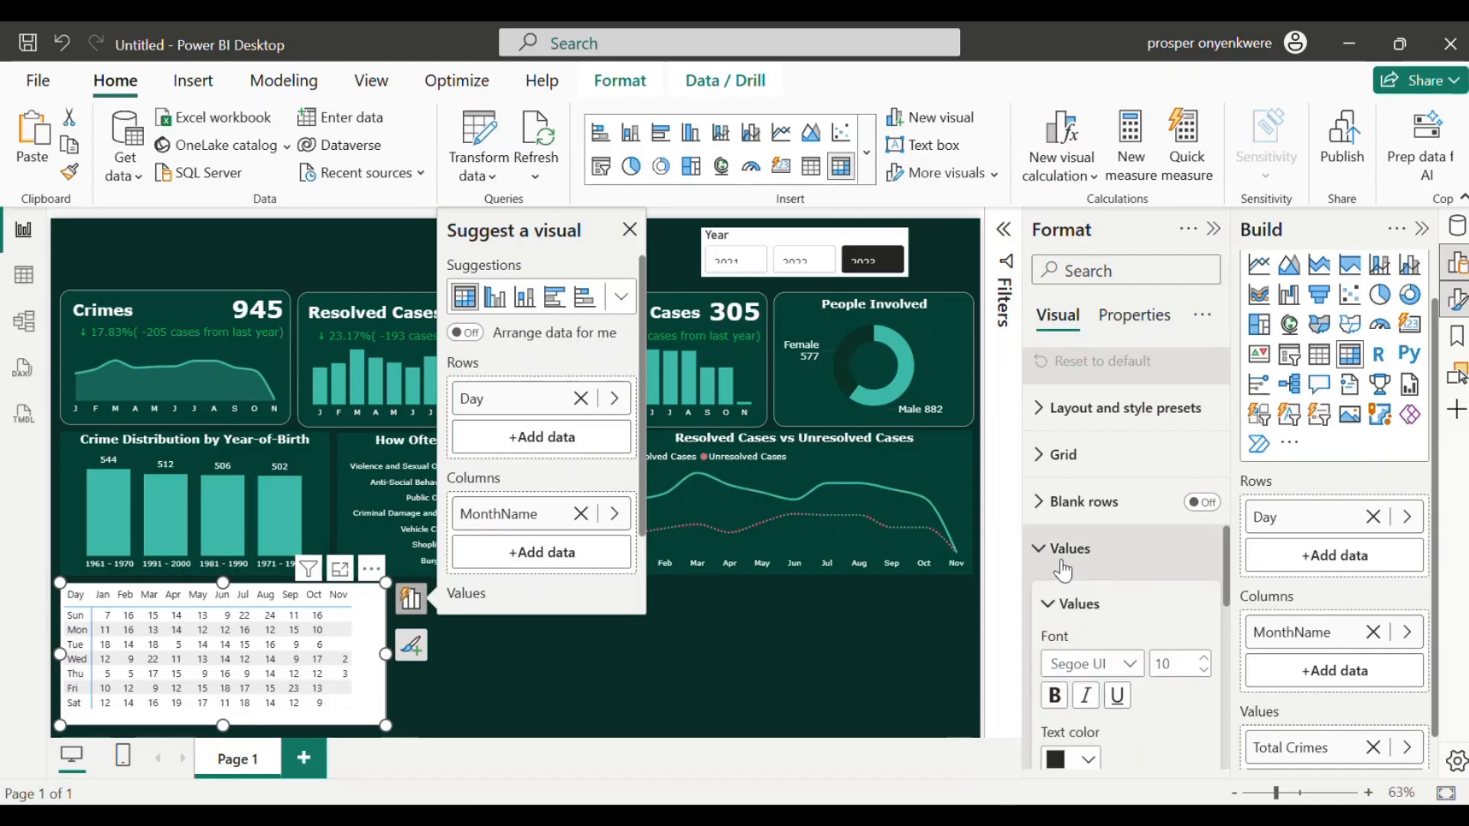
left_click(1096, 666)
key("Return")
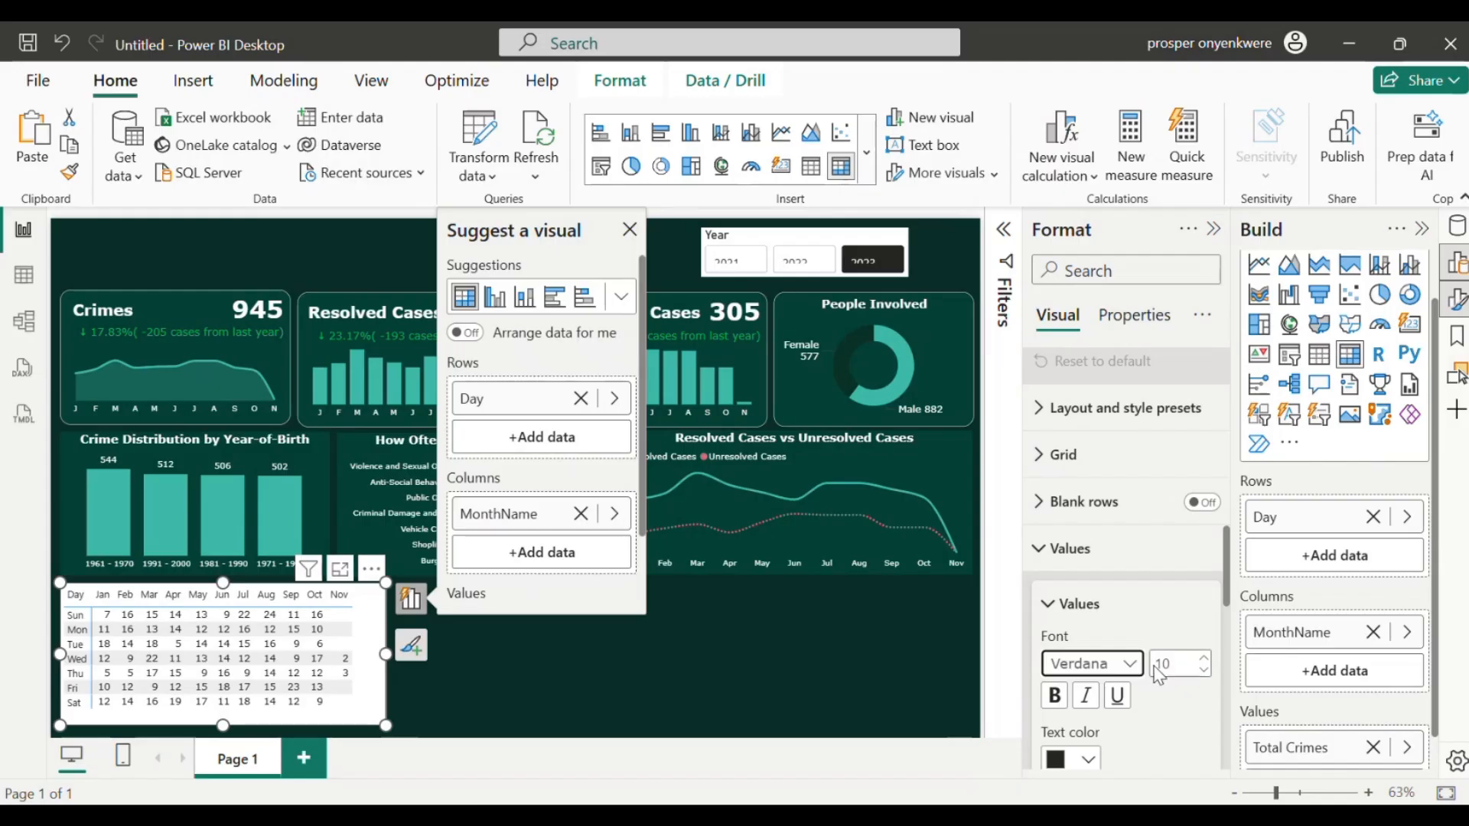
left_click(1200, 659)
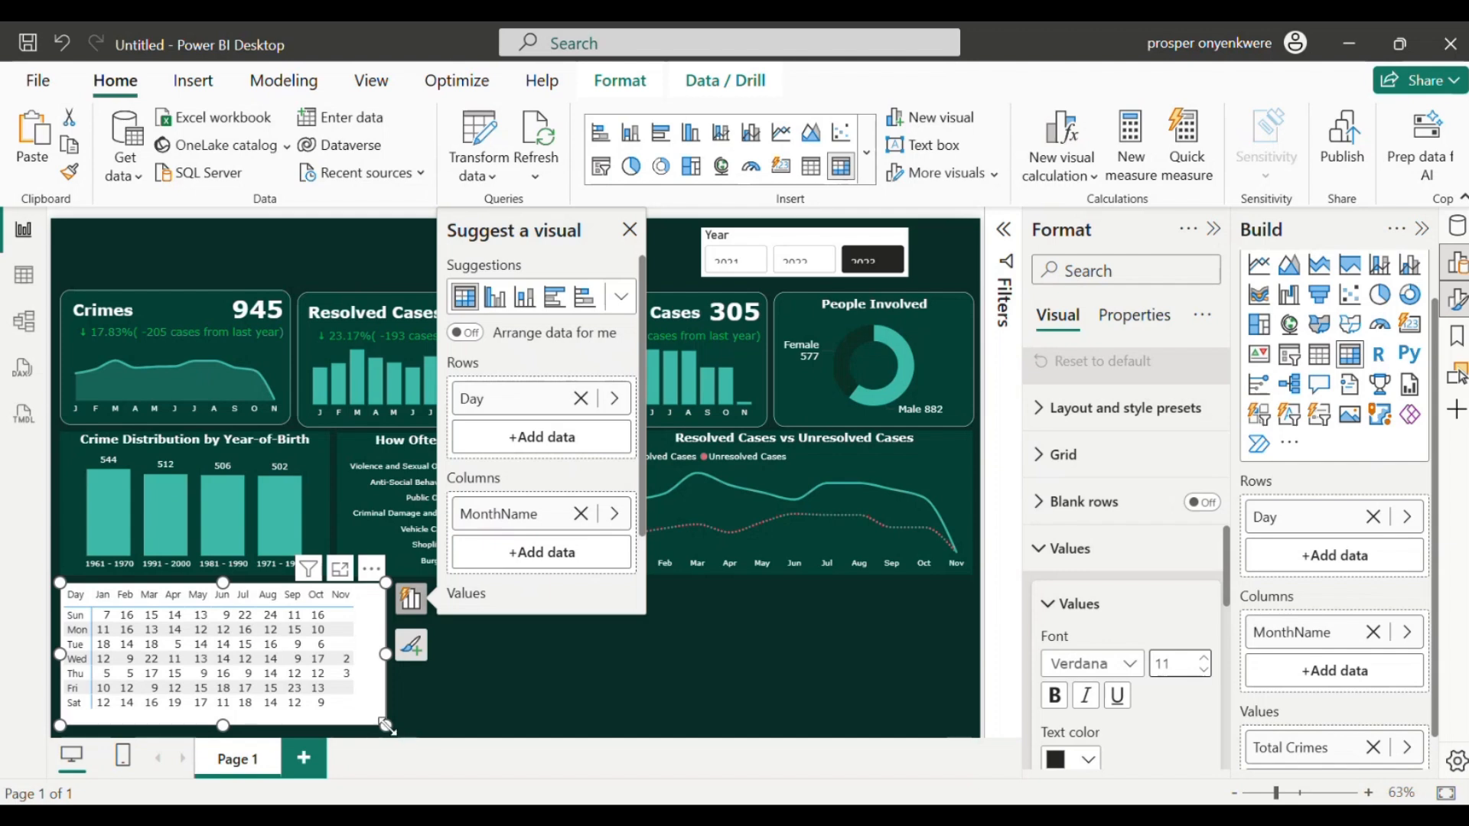
left_click(1044, 566)
Step: Set the font of the matrix's column headers to Verdana, size 11
left_click(1038, 596)
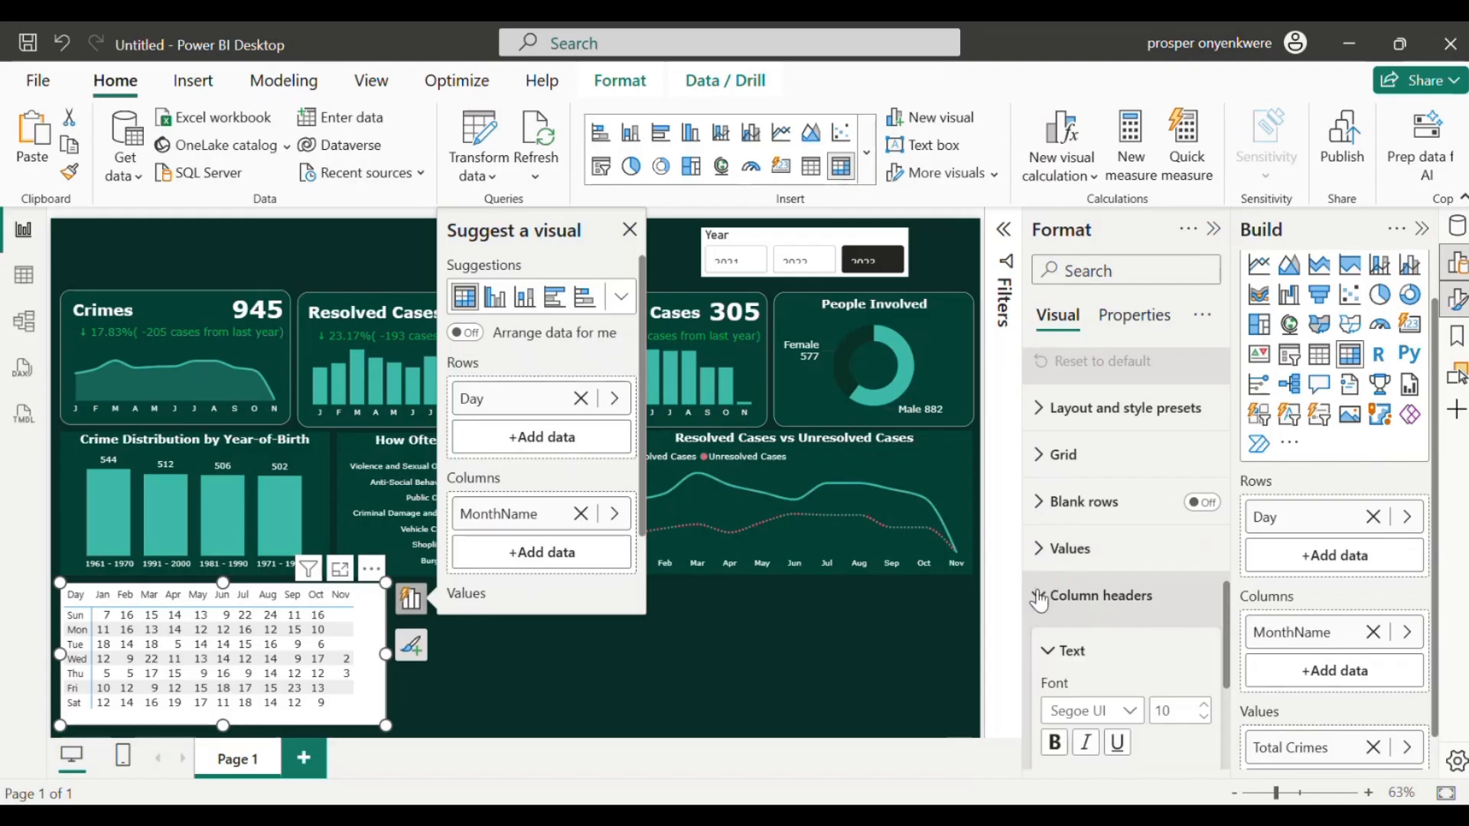
left_click(1094, 716)
key("v")
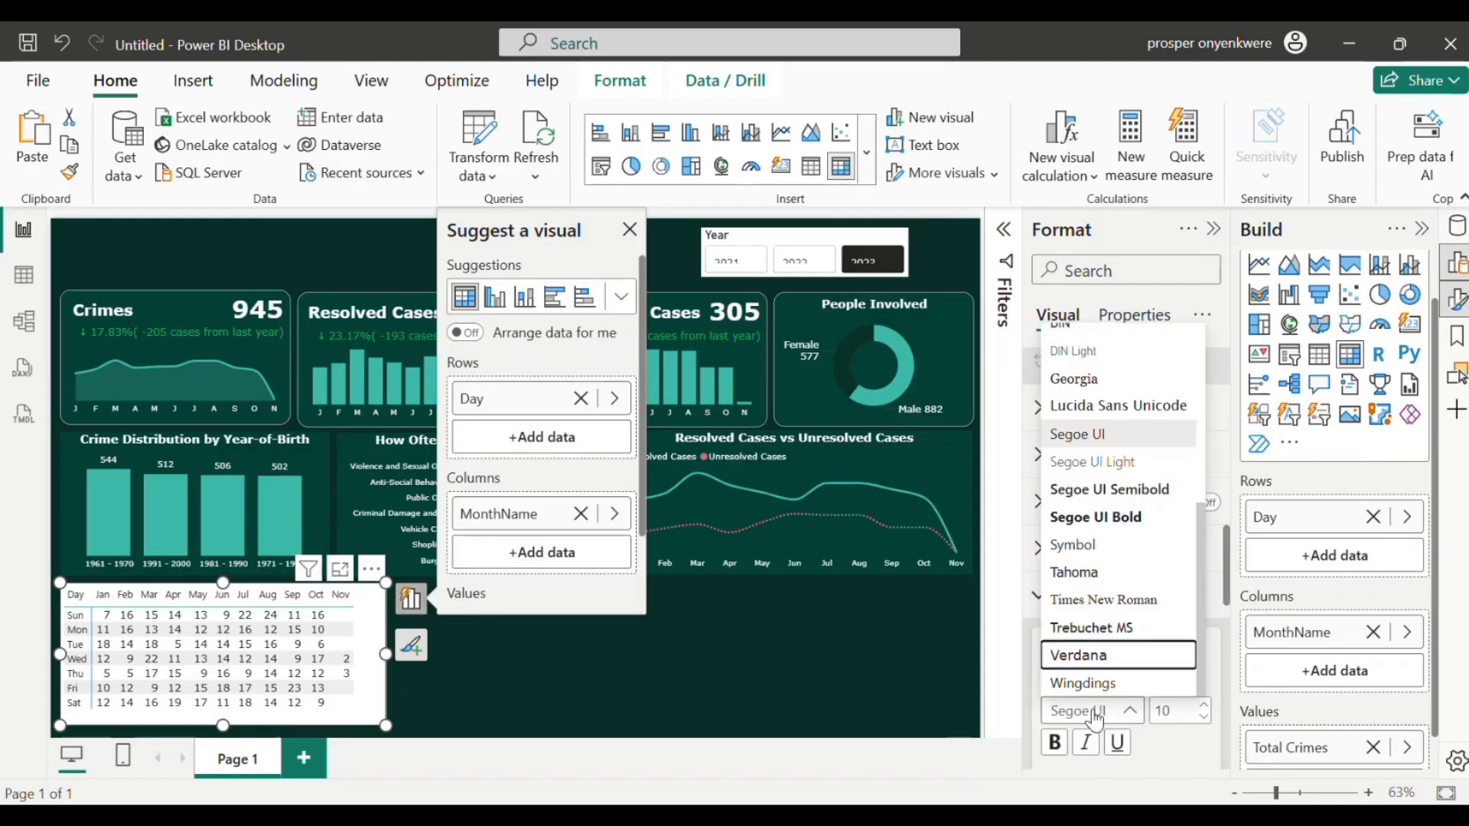
key("Return")
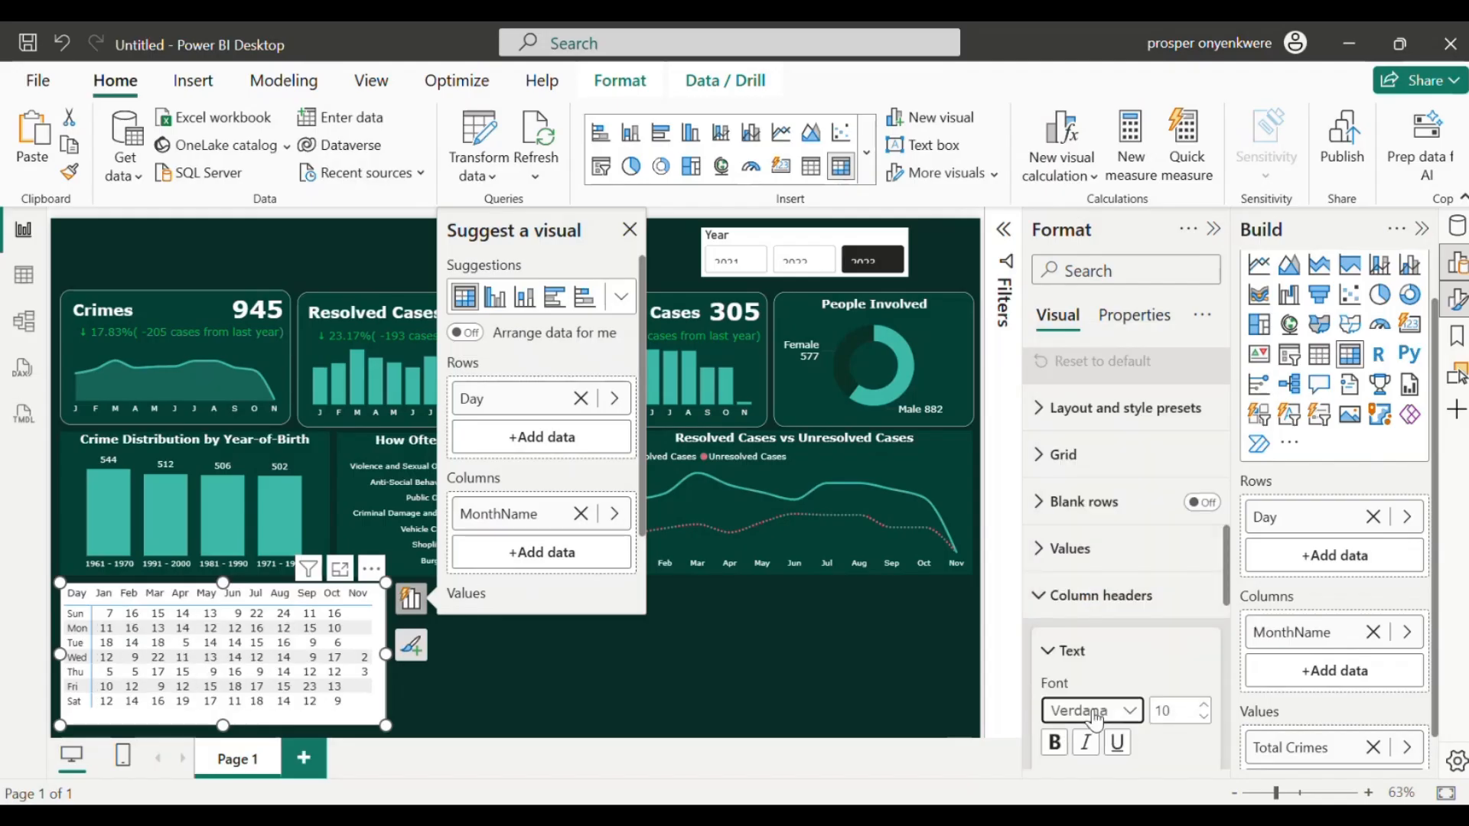
left_click(1203, 705)
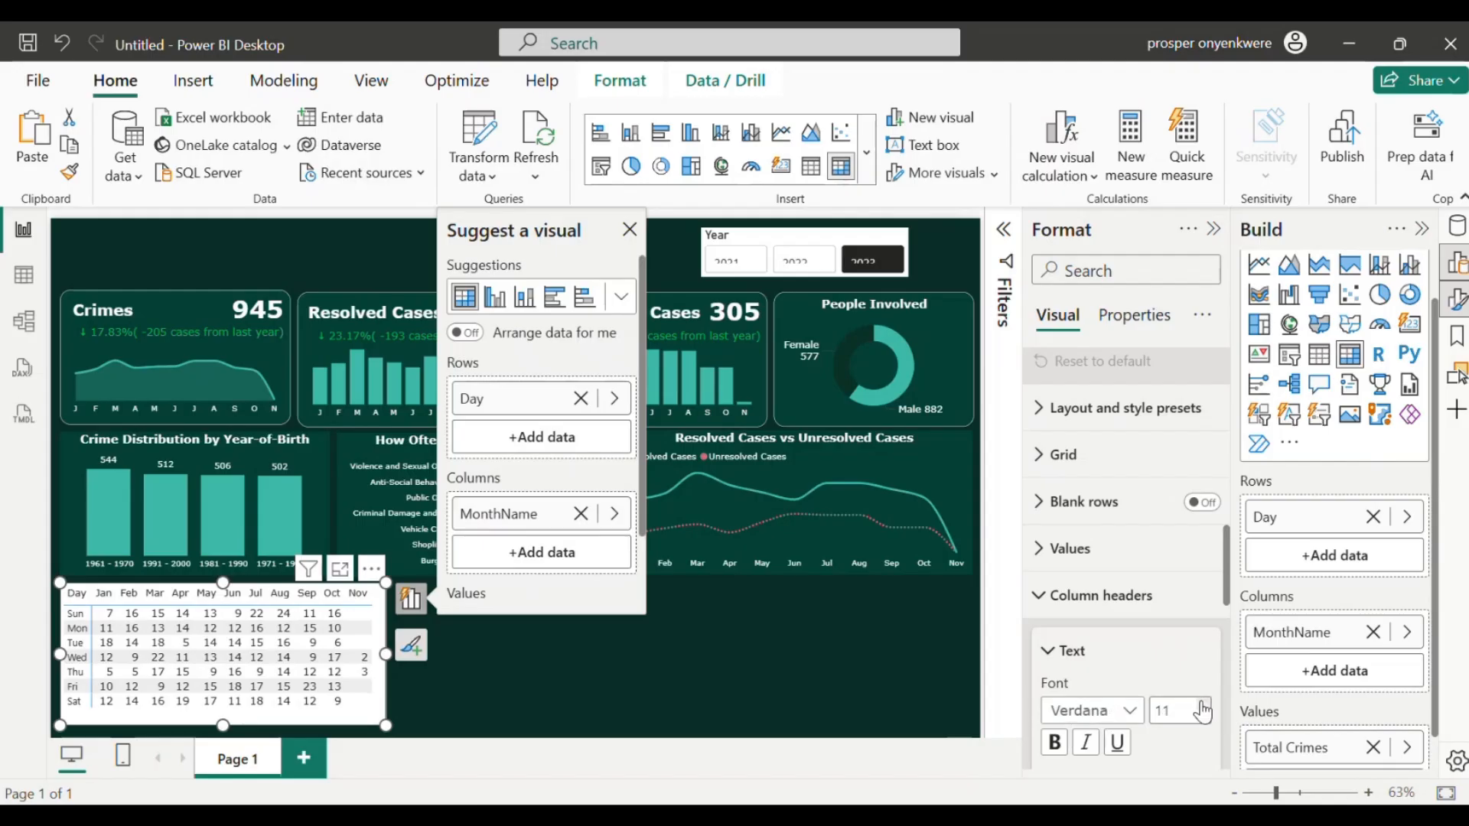
left_click(1050, 612)
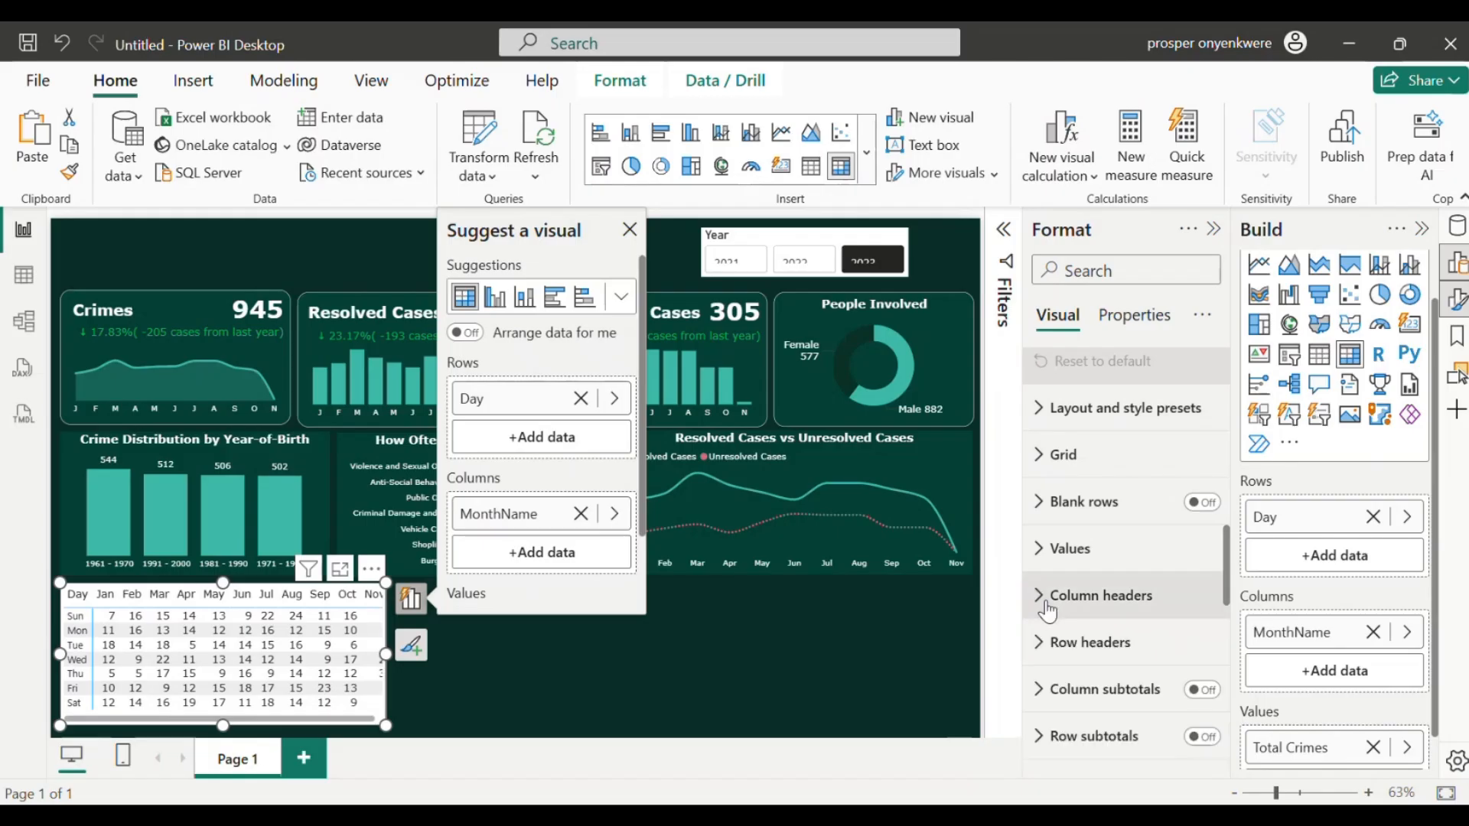
Step: Set the matrix's row headers to Verdana, size 11, and widen the matrix so all month columns through Nov fit
left_click(1073, 657)
left_click(1070, 759)
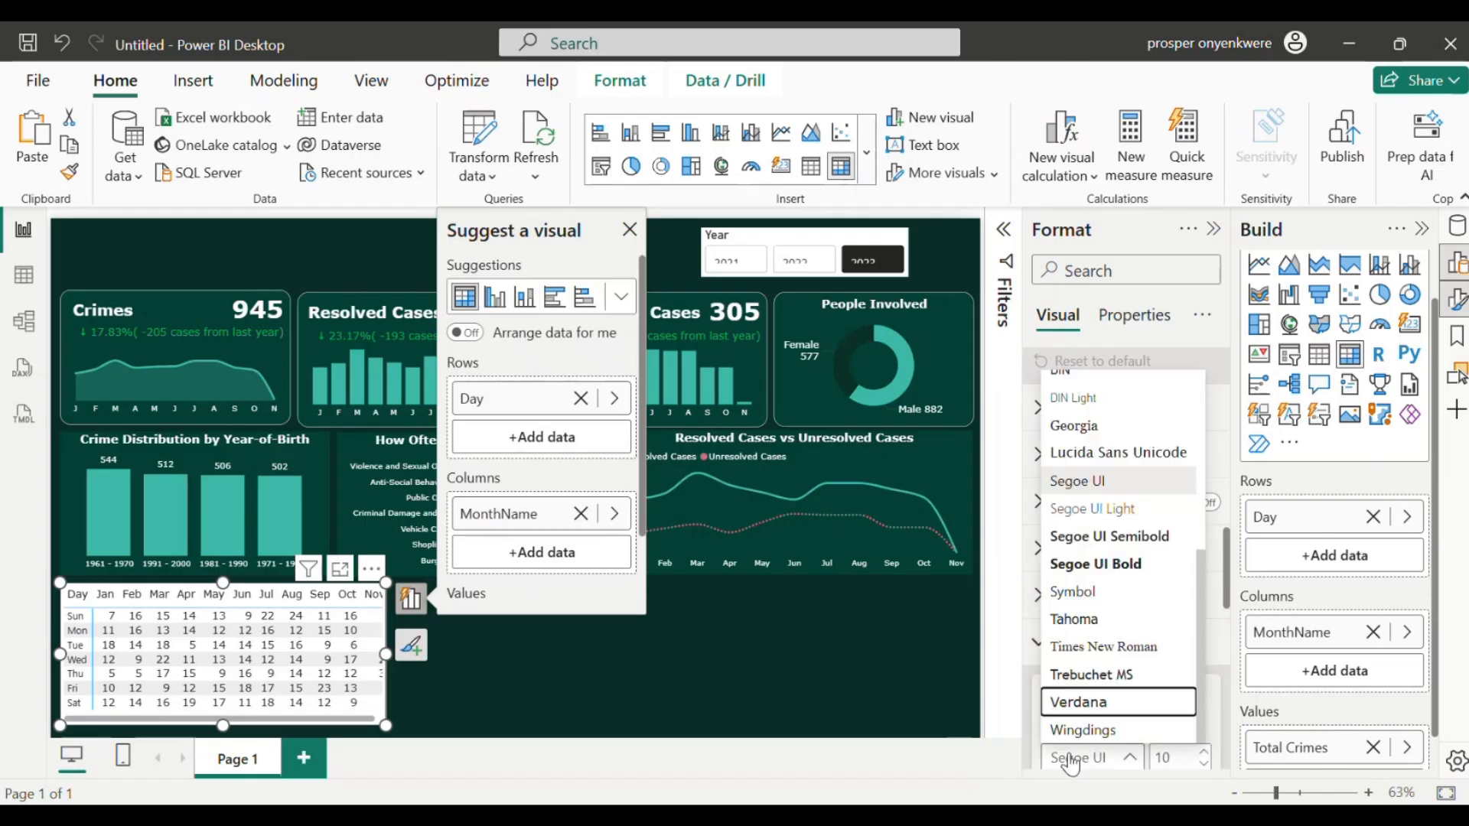
key("Return")
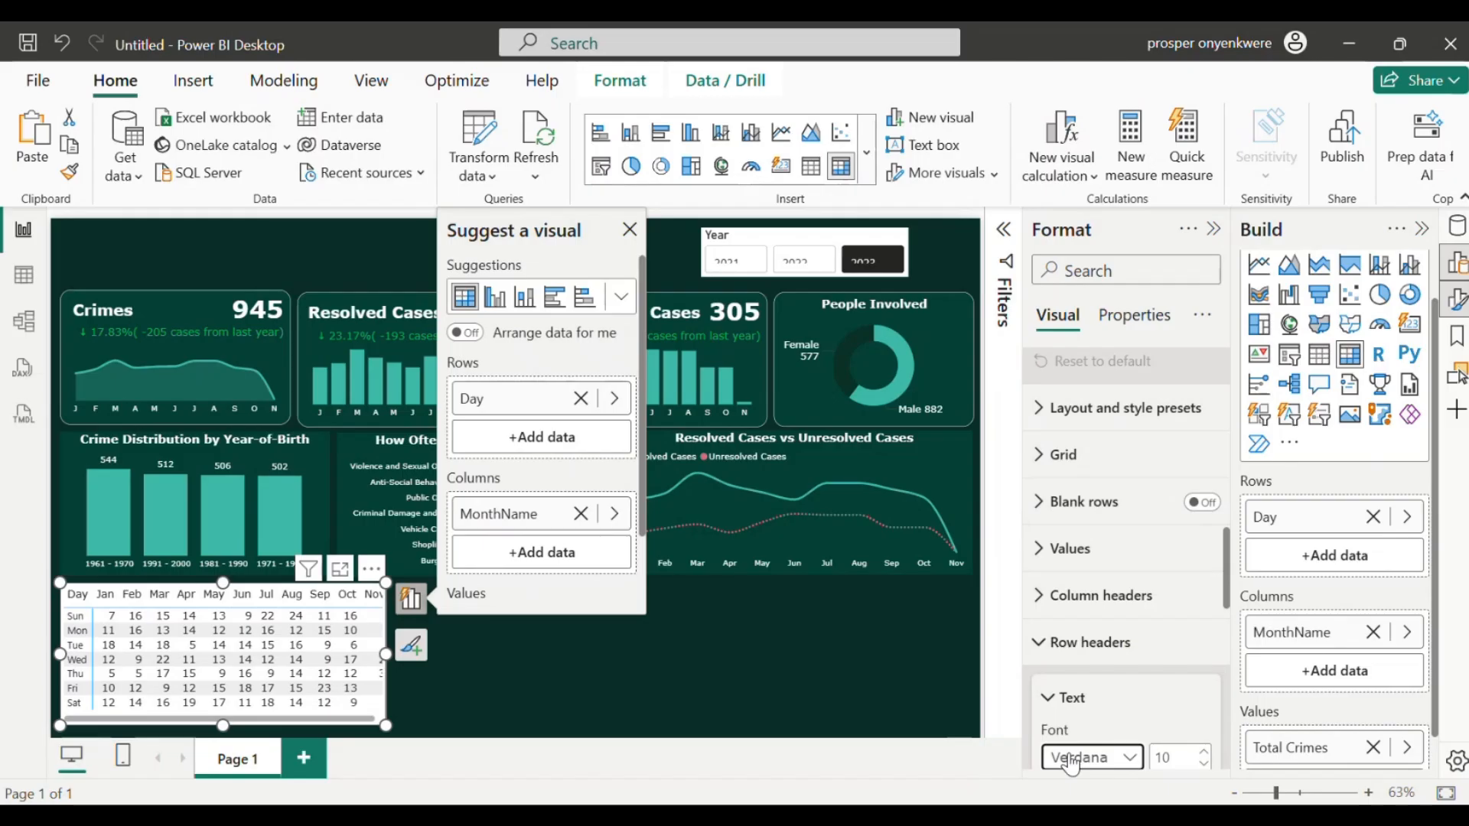
left_click(1205, 757)
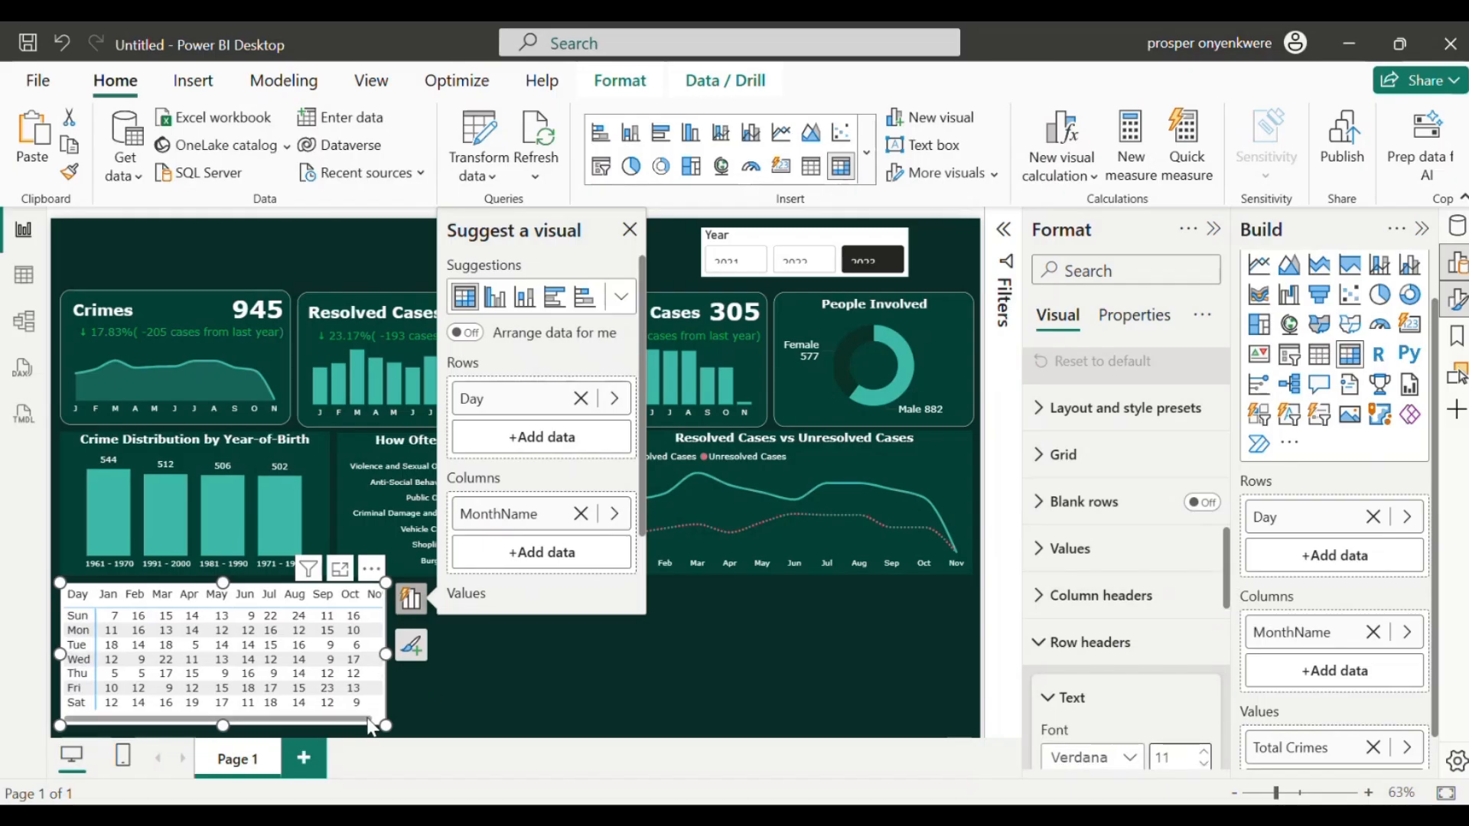
left_click_drag(385, 726, 414, 736)
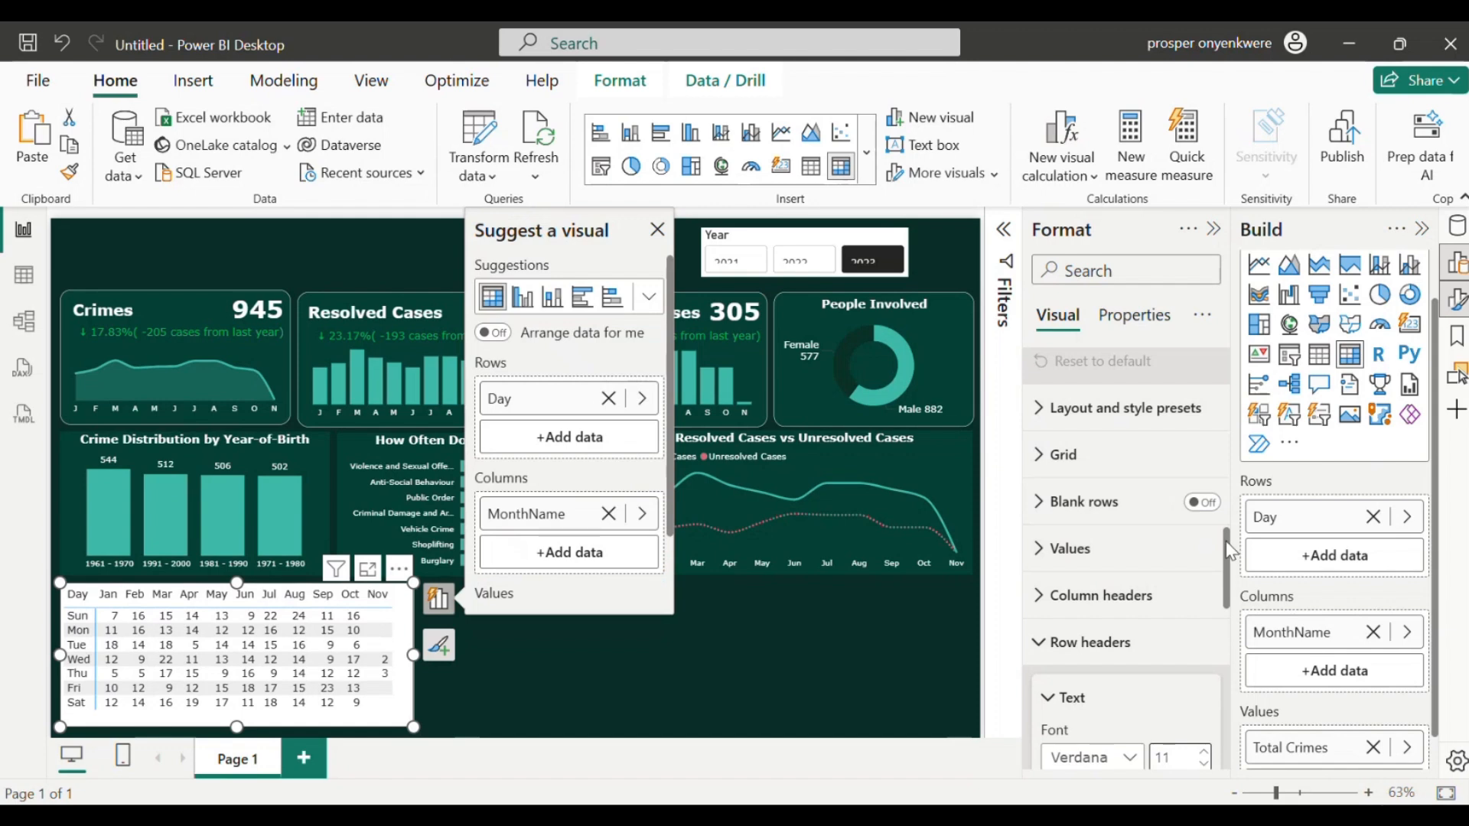
Step: Turn on background color and font color conditional formatting for the Total Crimes cell elements of the matrix
left_click_drag(1225, 540, 1224, 709)
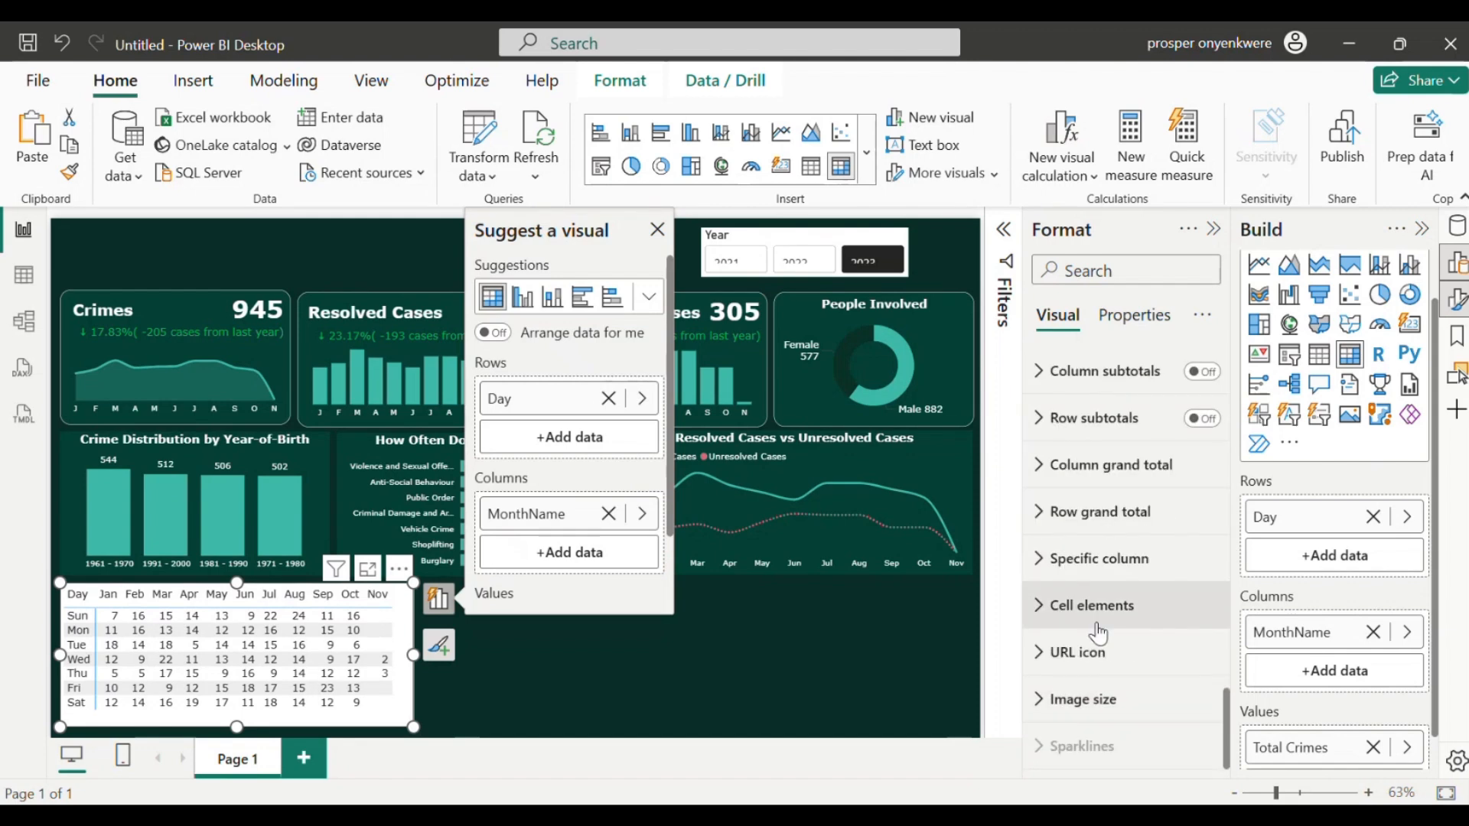
left_click(1038, 606)
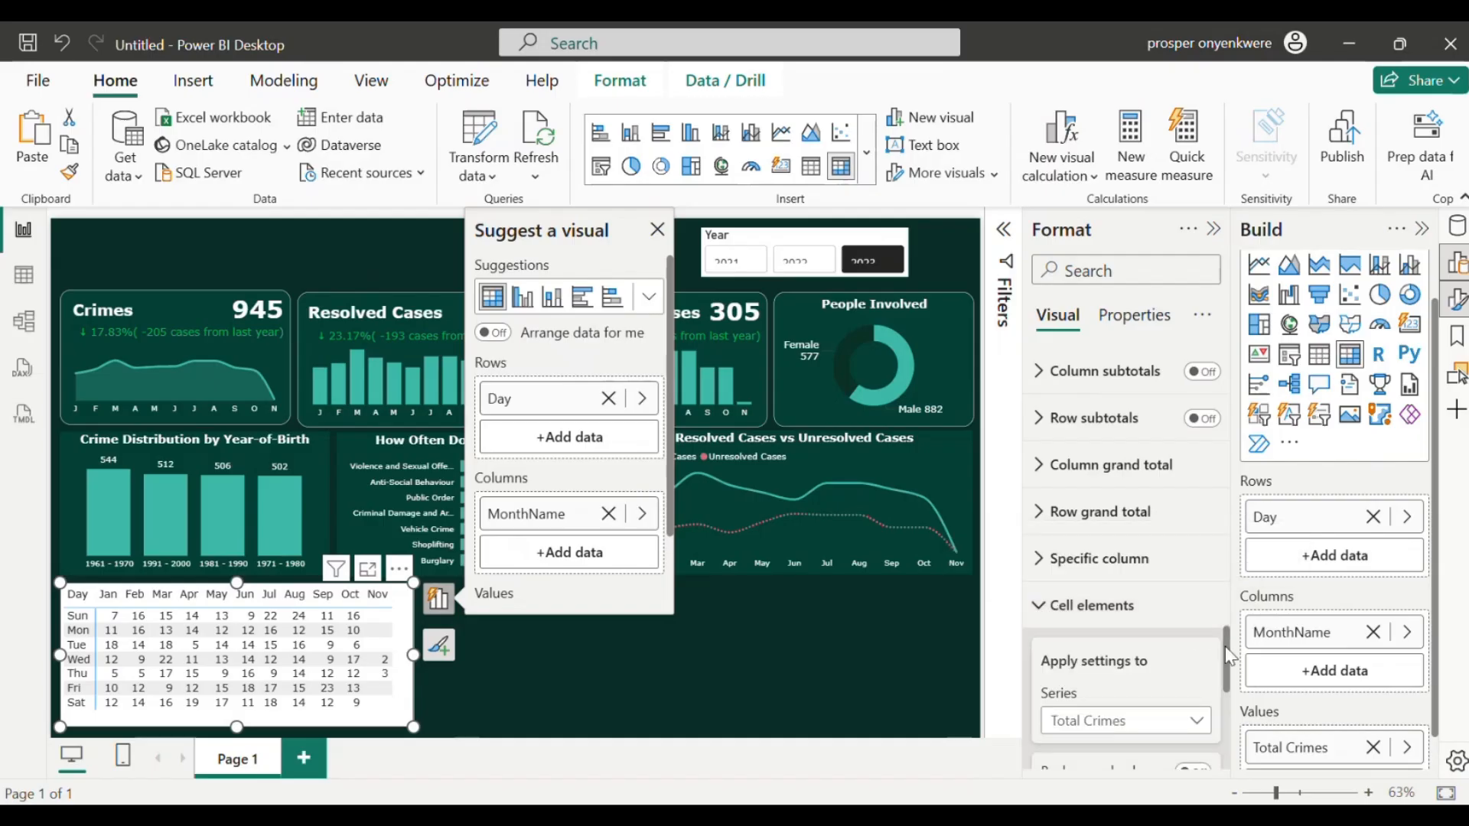
left_click_drag(1224, 646, 1226, 690)
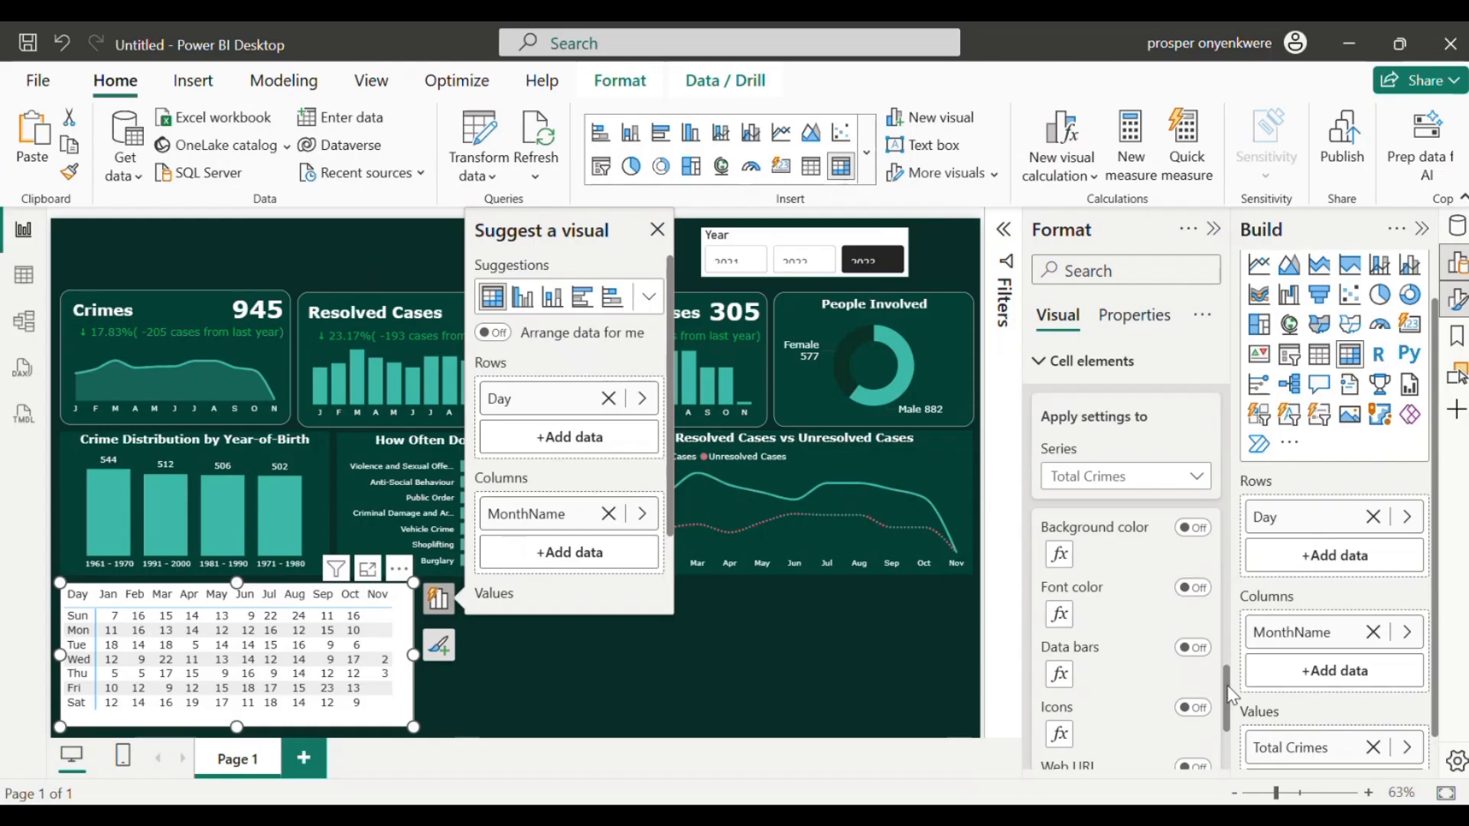
left_click(1186, 534)
left_click(1191, 590)
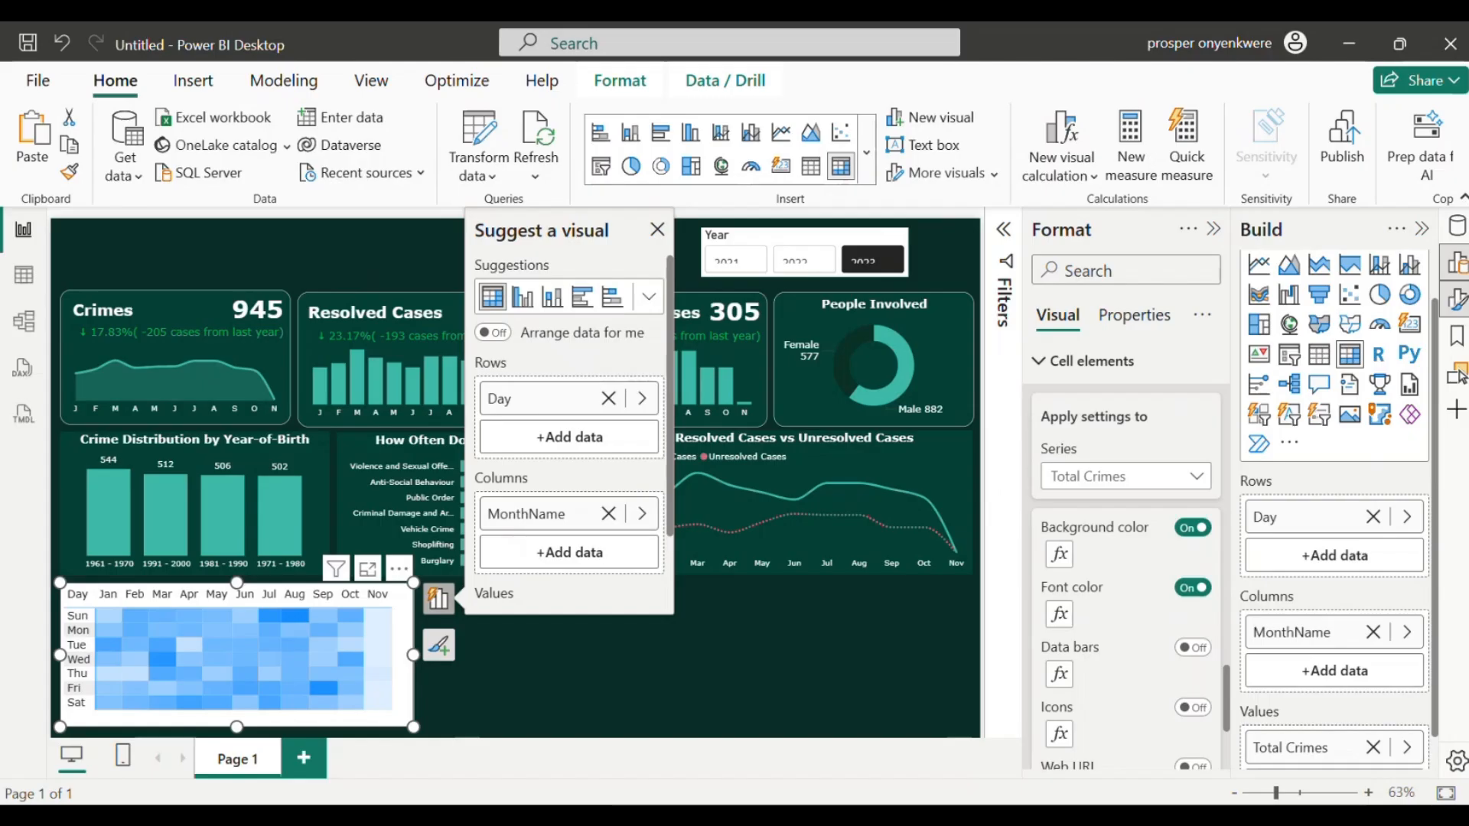
Step: Set the highest-value color of the Total Crimes background gradient to a custom teal, #0A9A89
left_click(1060, 555)
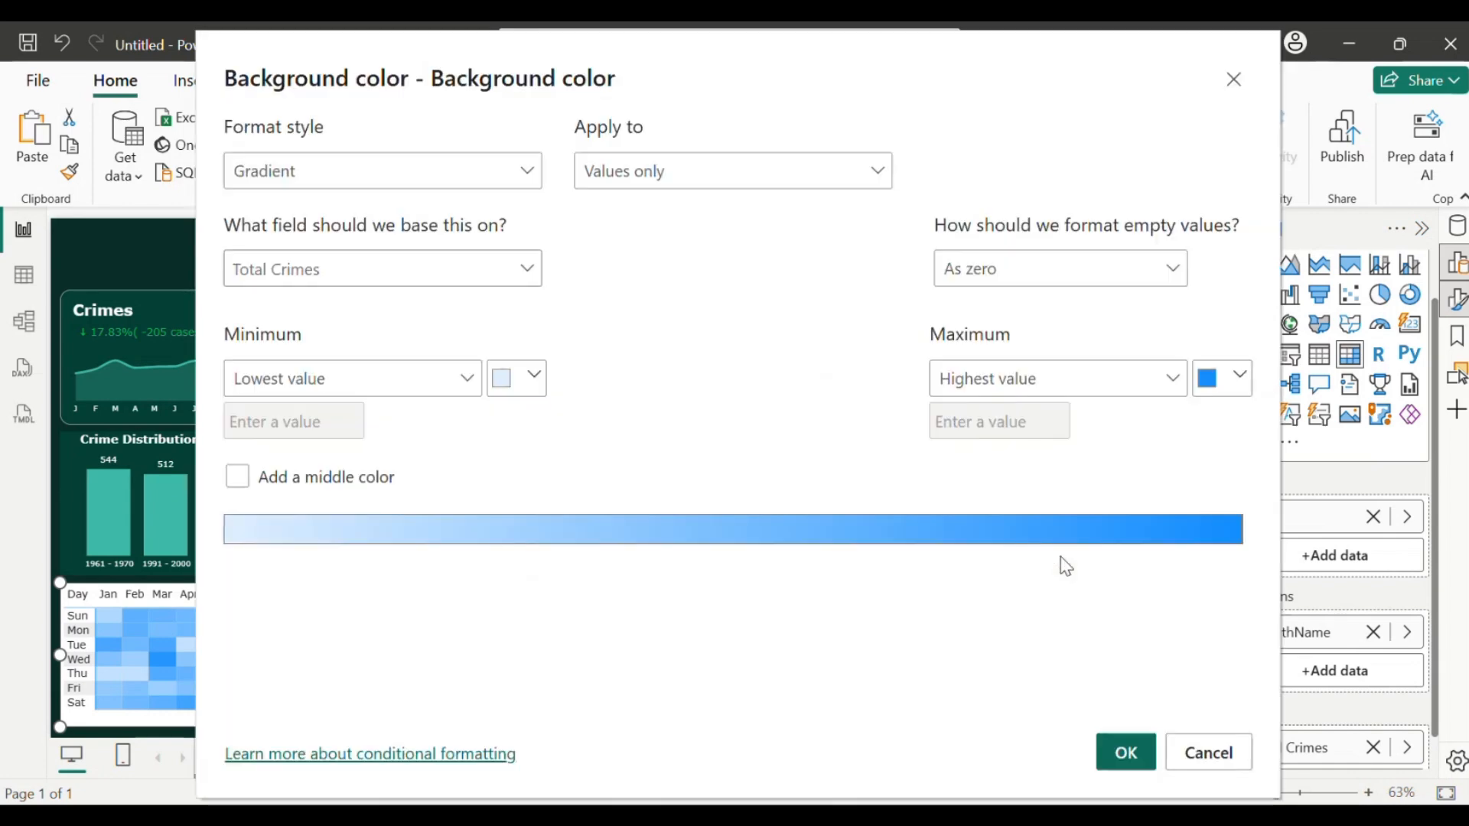
left_click(535, 378)
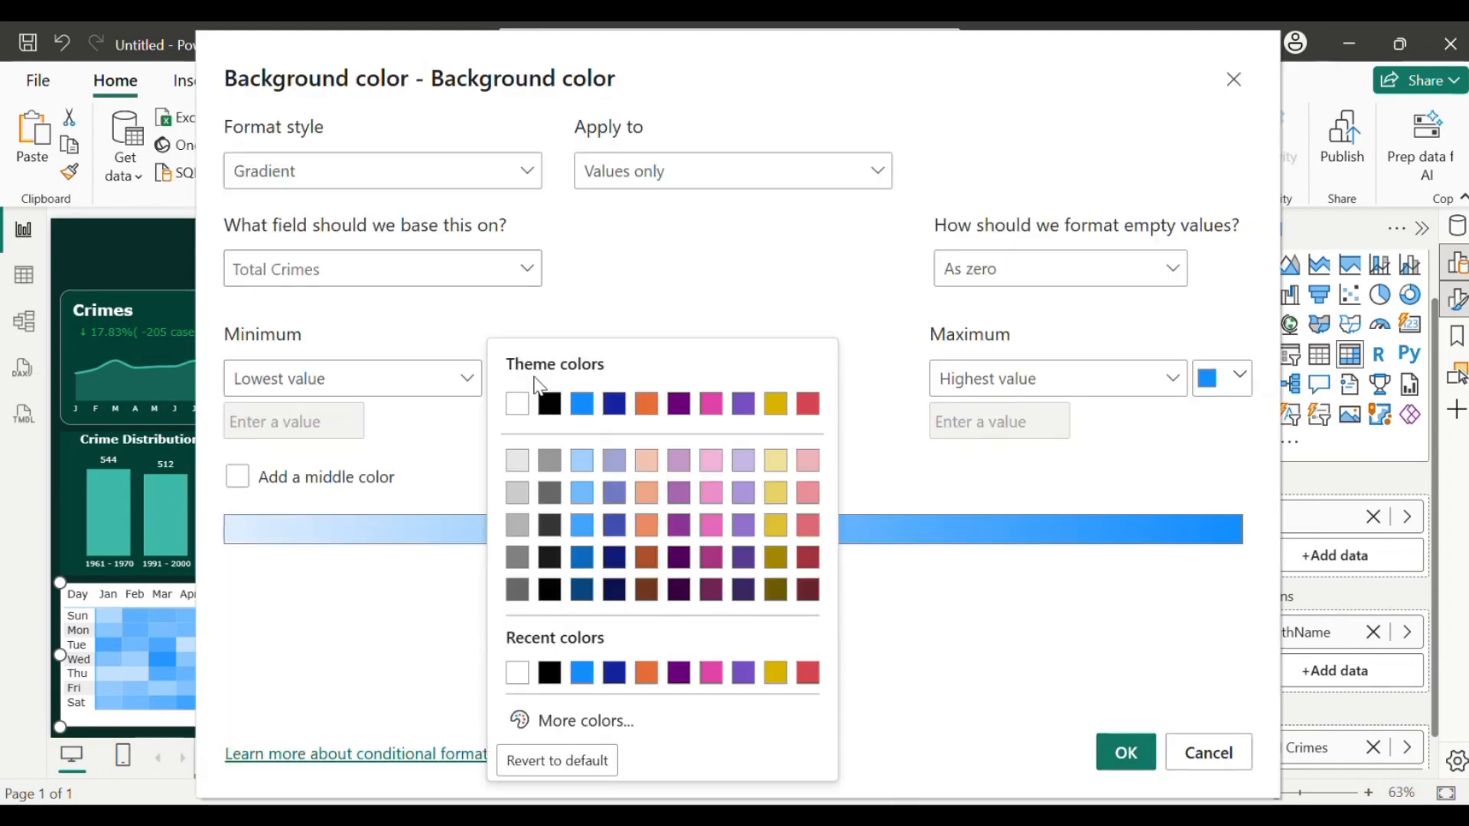
left_click(914, 476)
left_click(1231, 380)
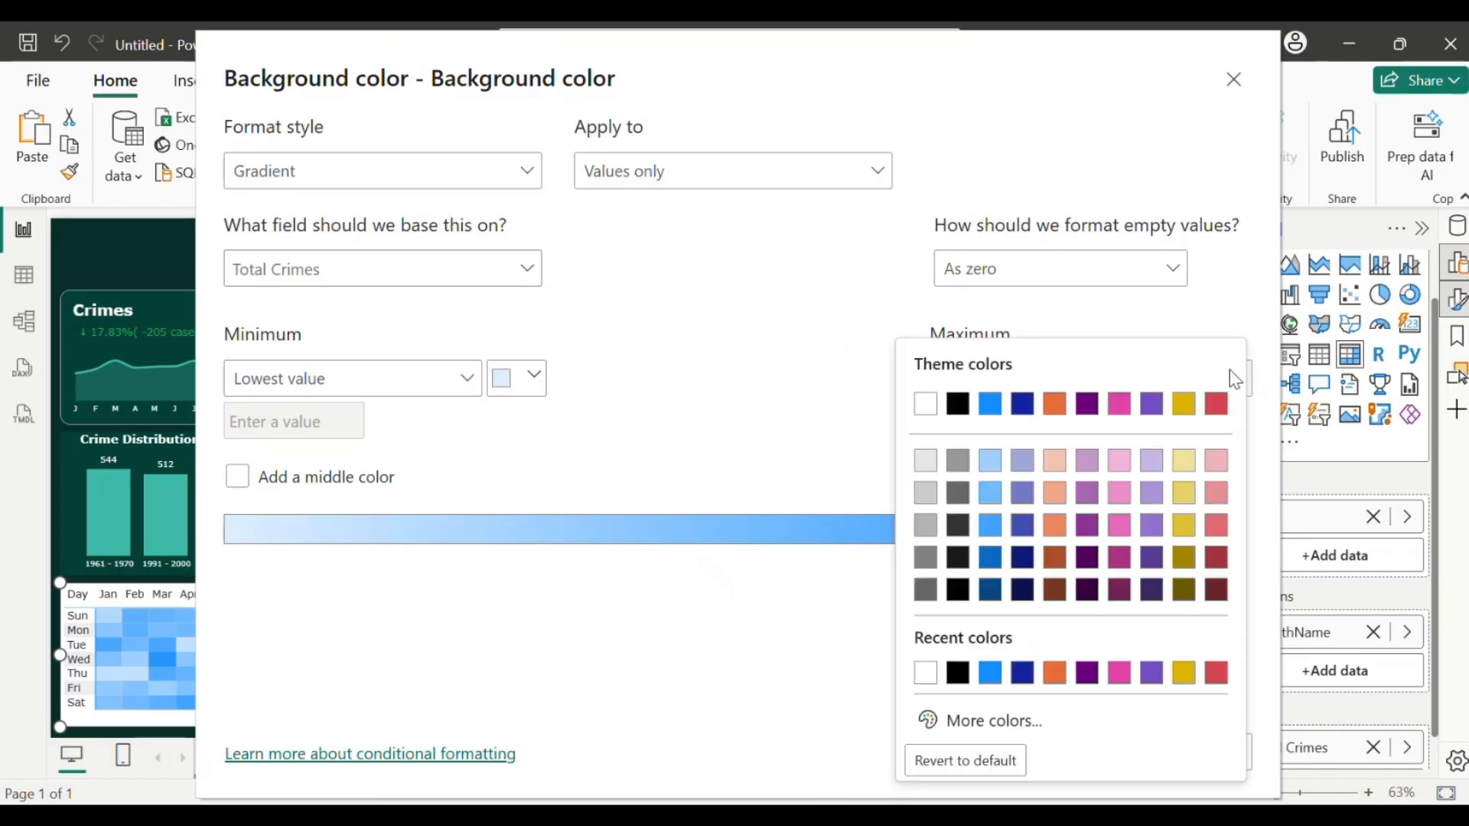
left_click(956, 717)
left_click(1042, 664)
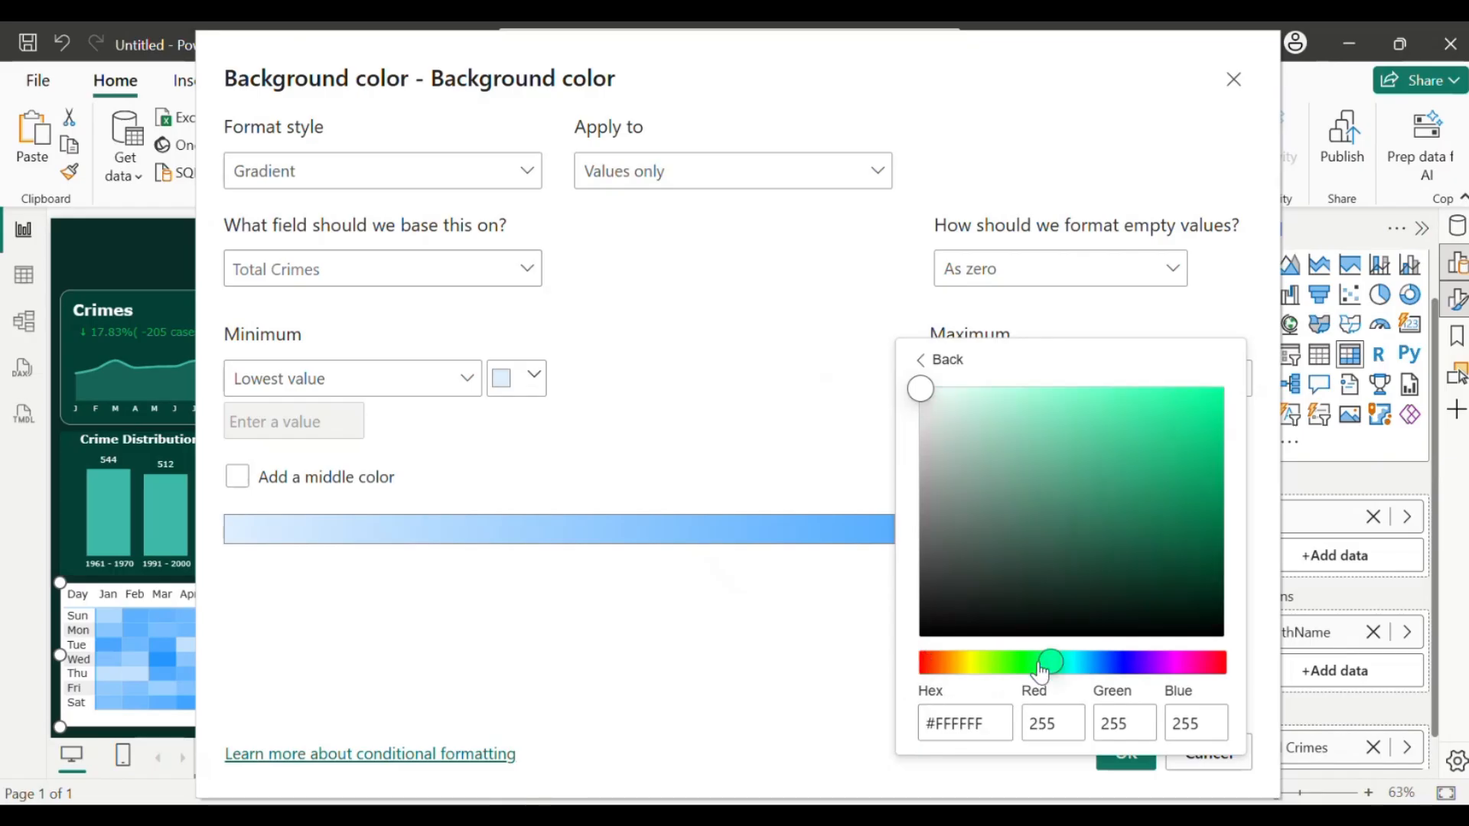
left_click_drag(1039, 662, 1059, 672)
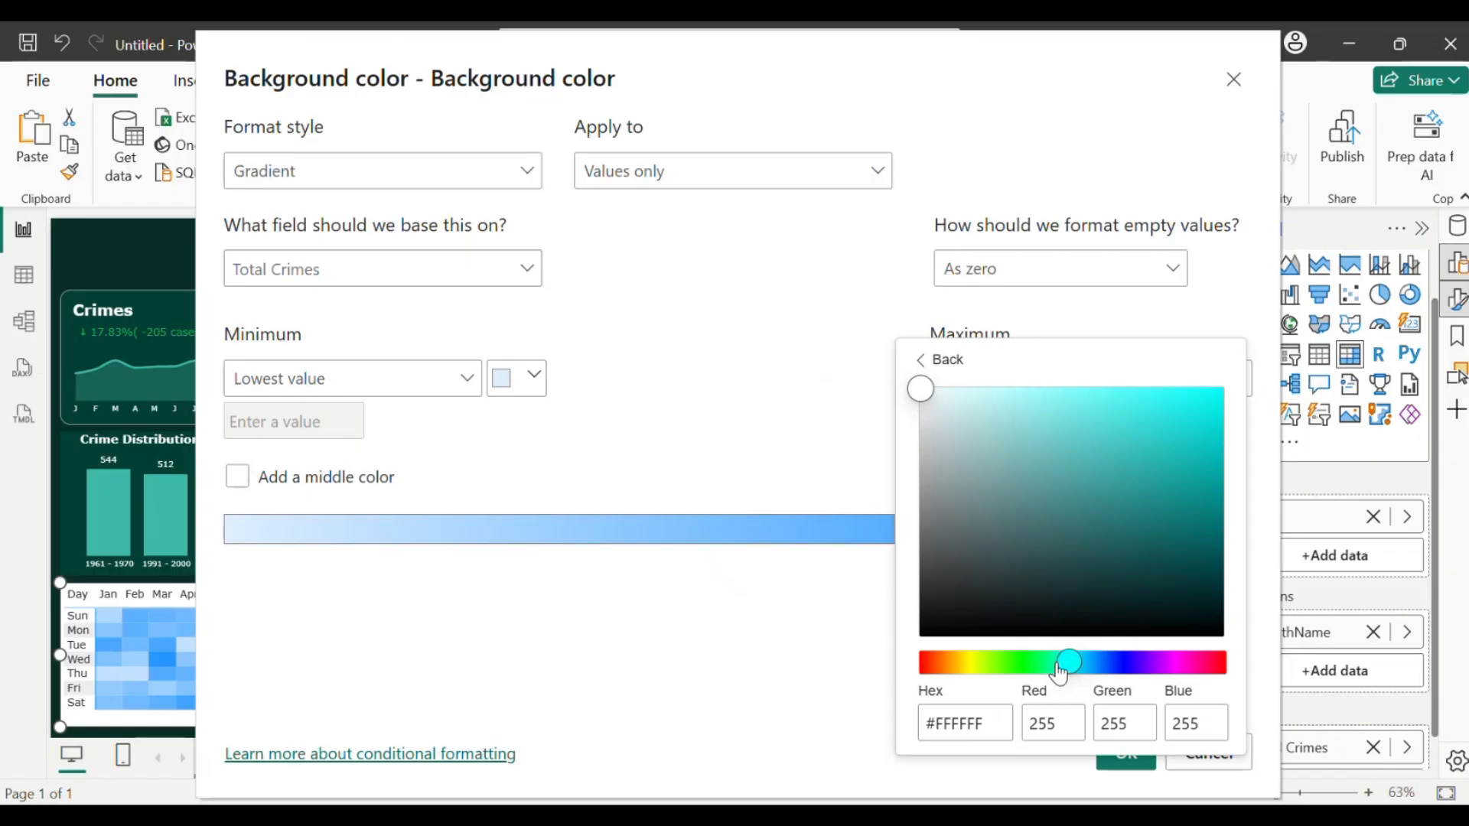
left_click(1203, 487)
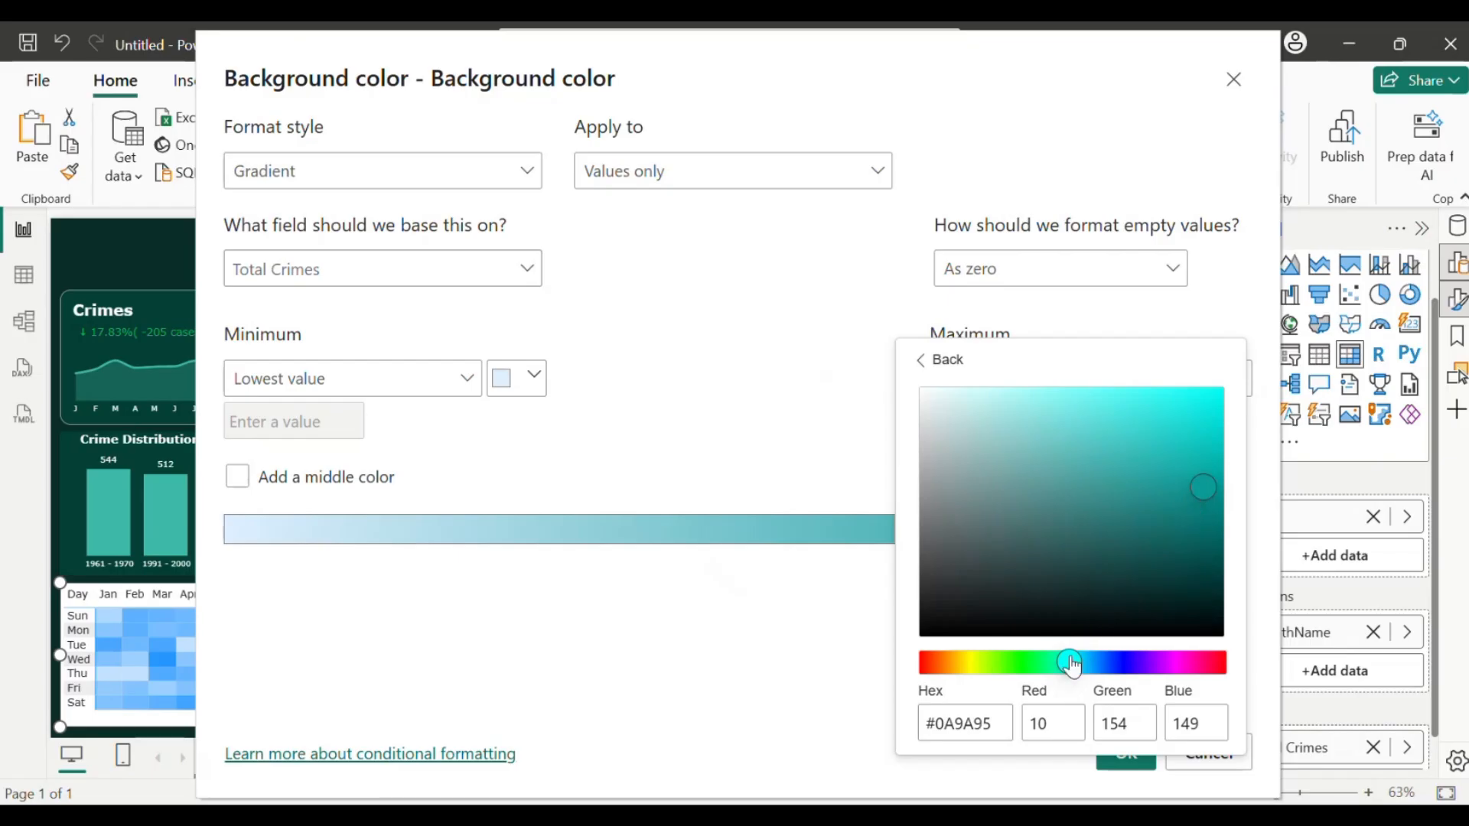
left_click_drag(1070, 665, 1054, 666)
Step: Set the lowest-value color of the Total Crimes background gradient to white
left_click(535, 383)
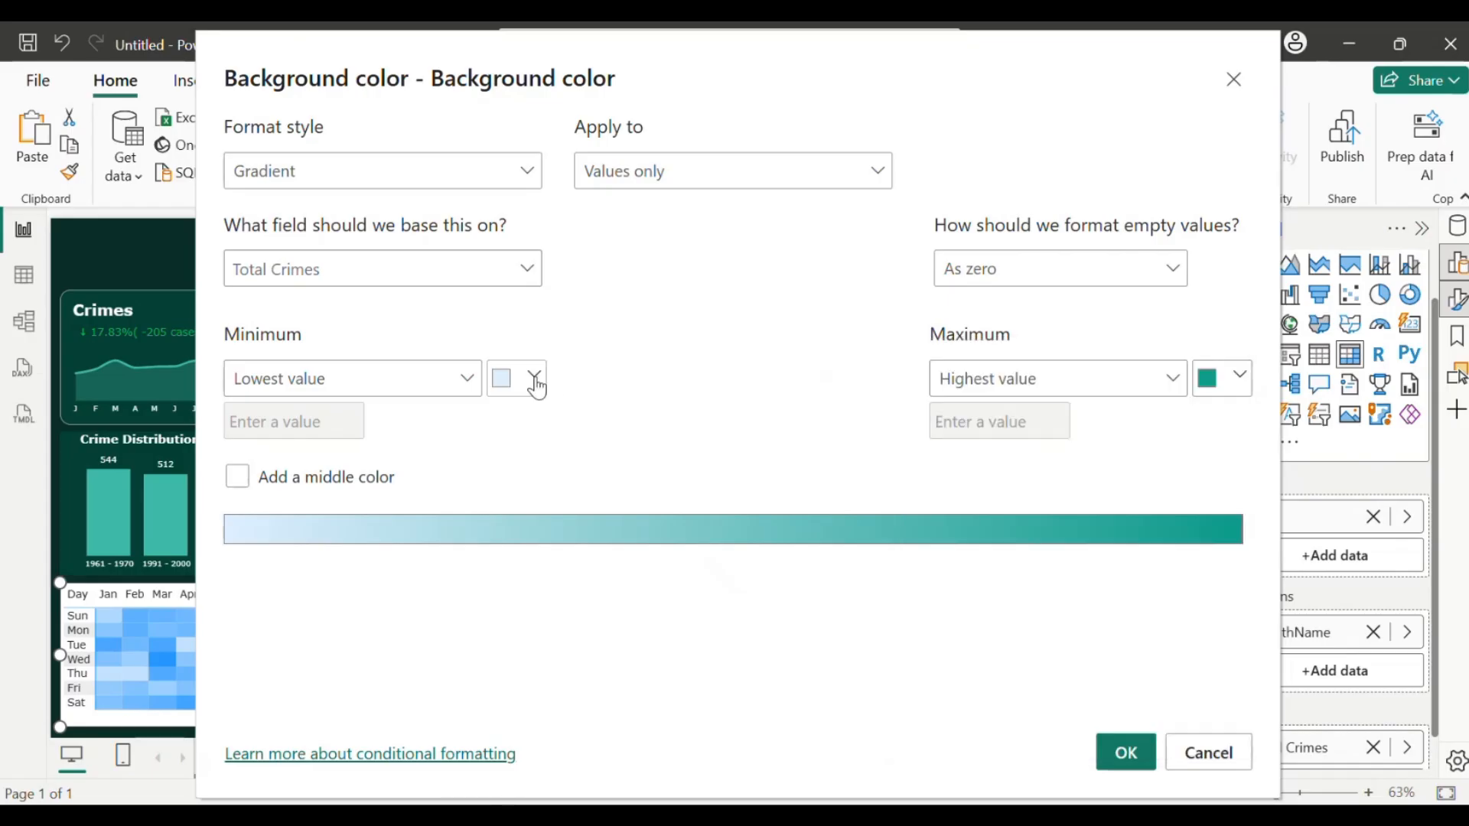
left_click(536, 382)
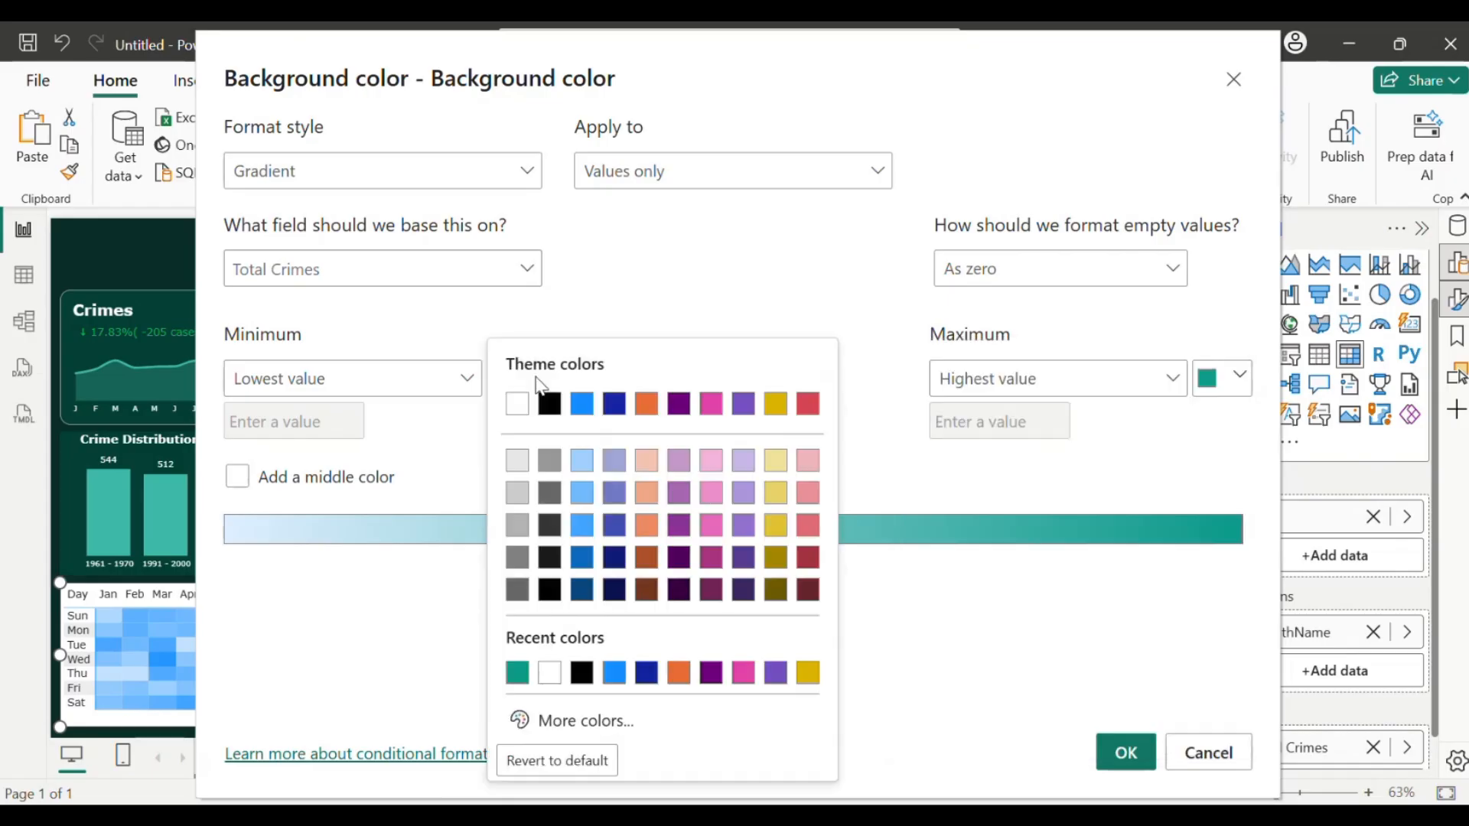
left_click(550, 674)
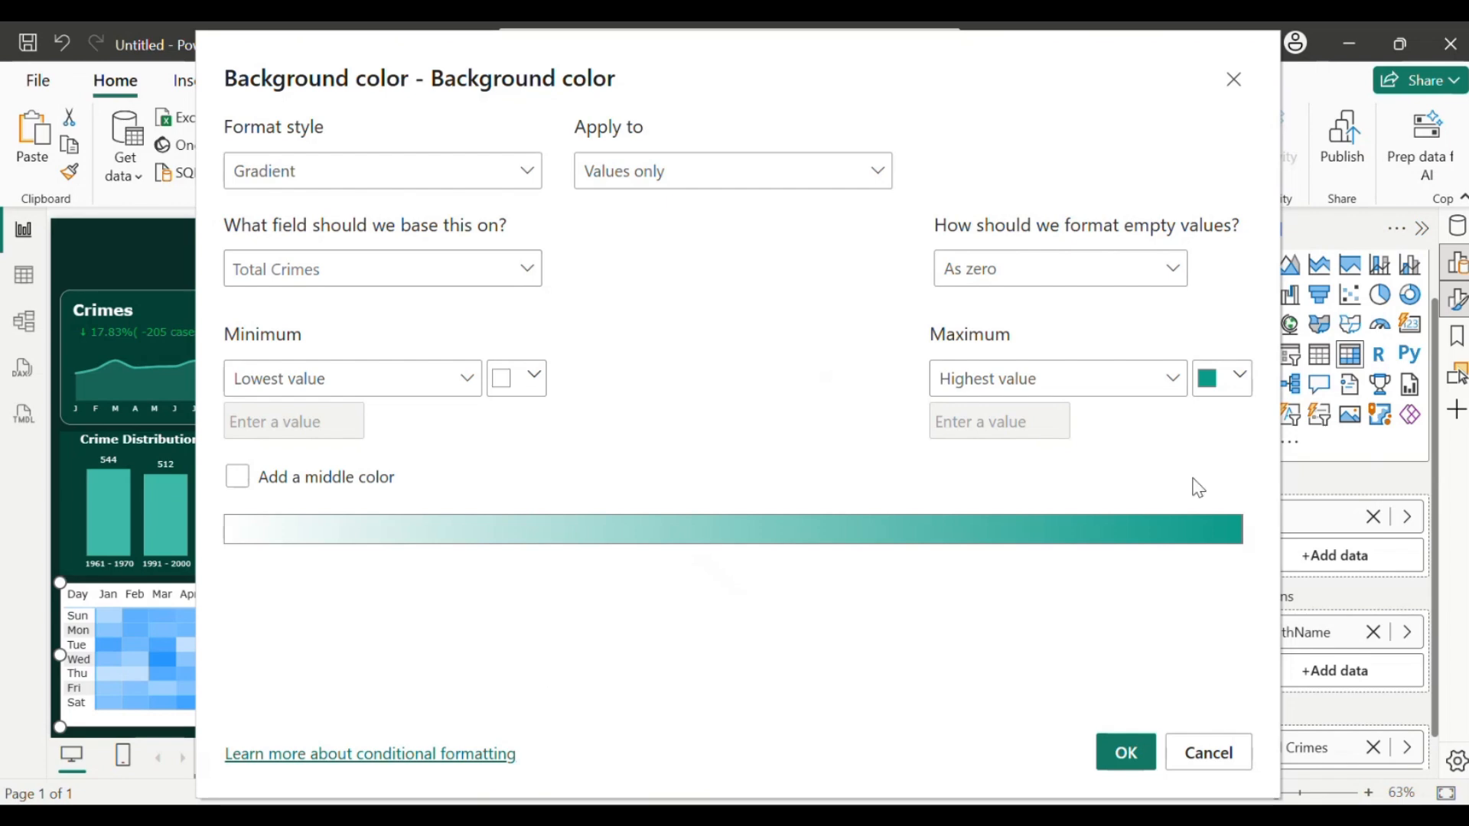
Step: Change the background gradient's highest-value color to #3FB5A1, copying its hex code before applying the formatting
left_click(1250, 383)
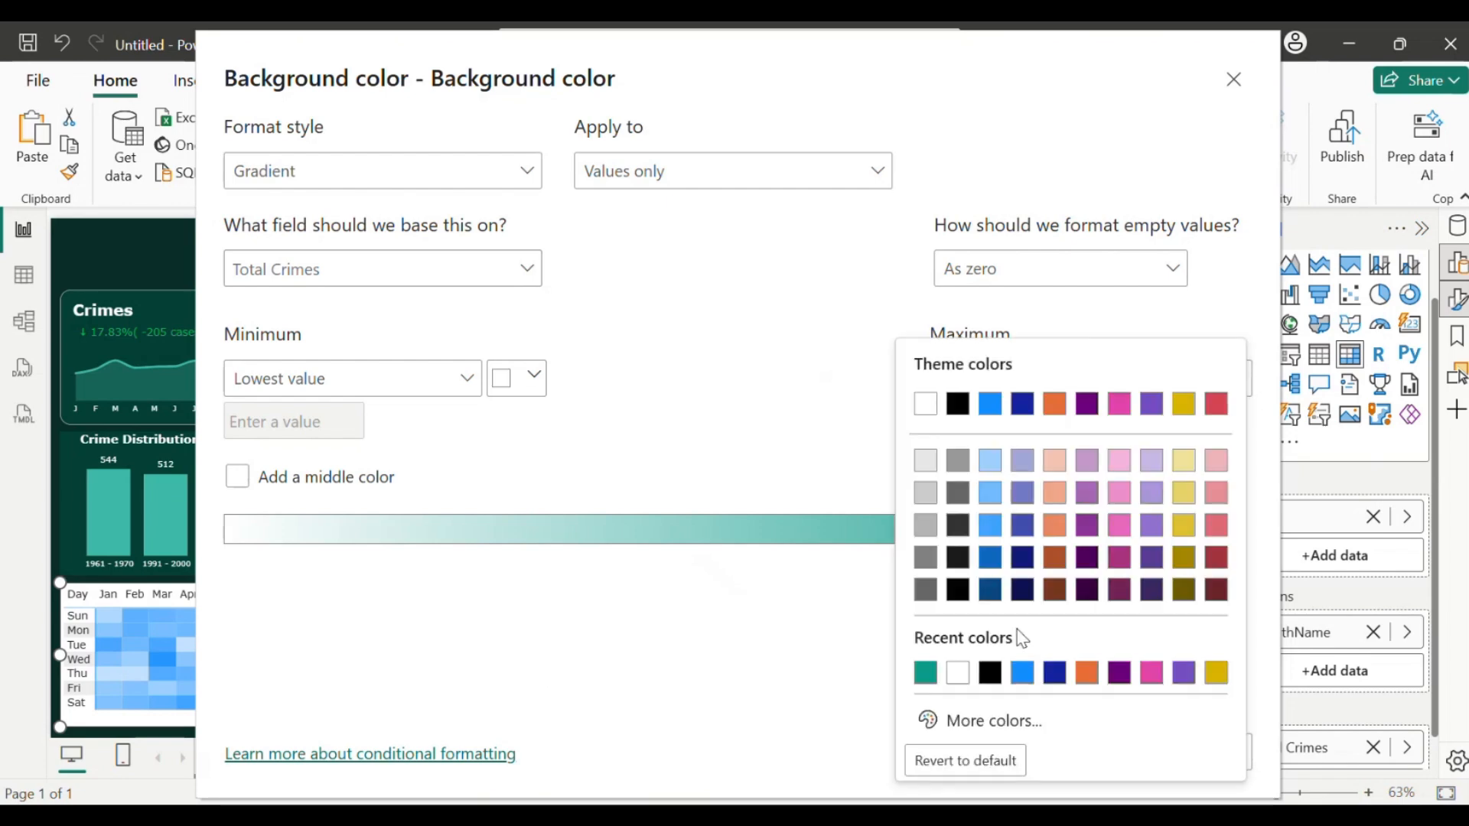
left_click(956, 723)
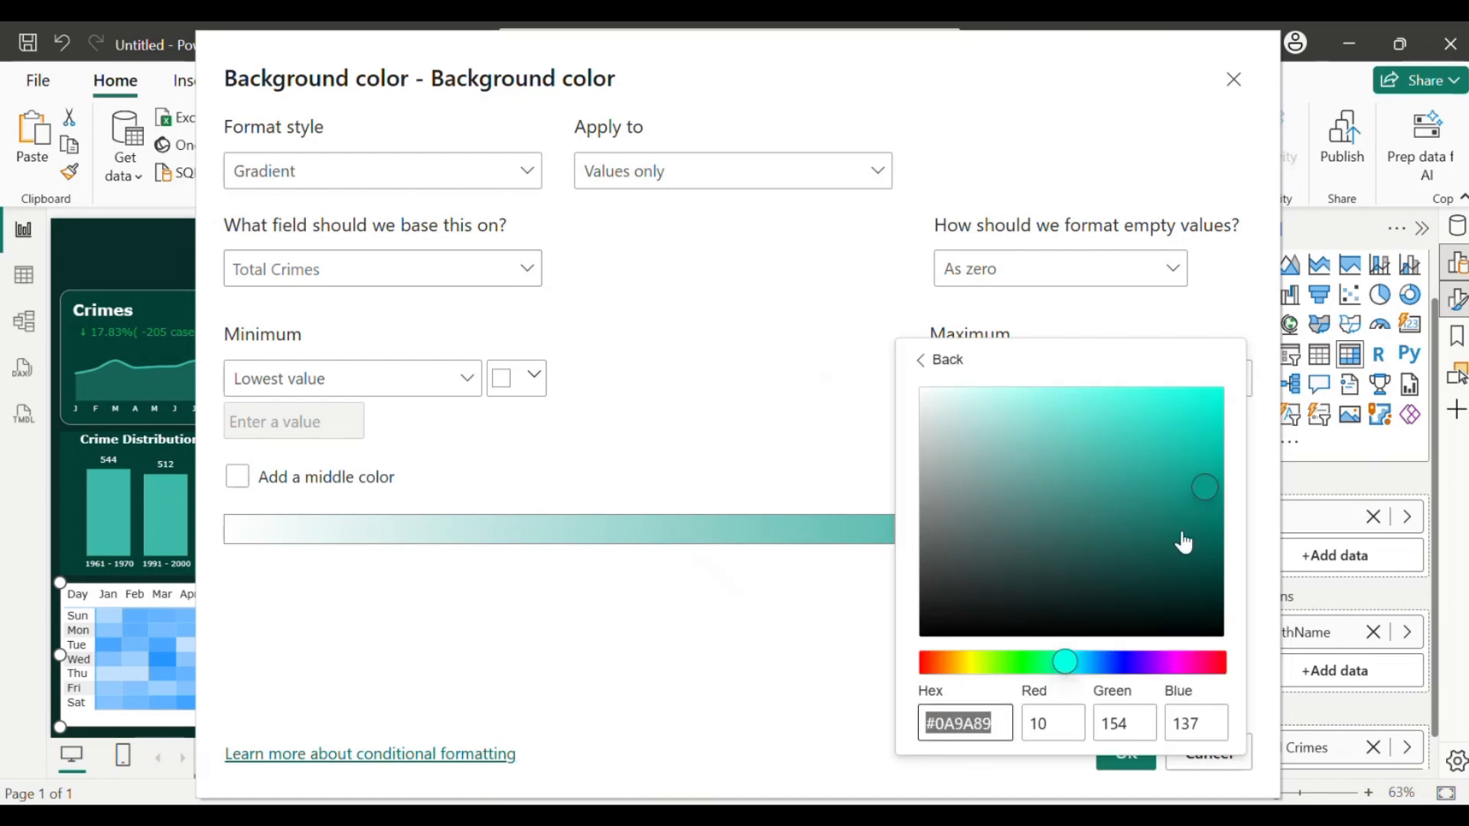
left_click_drag(1067, 674, 1053, 673)
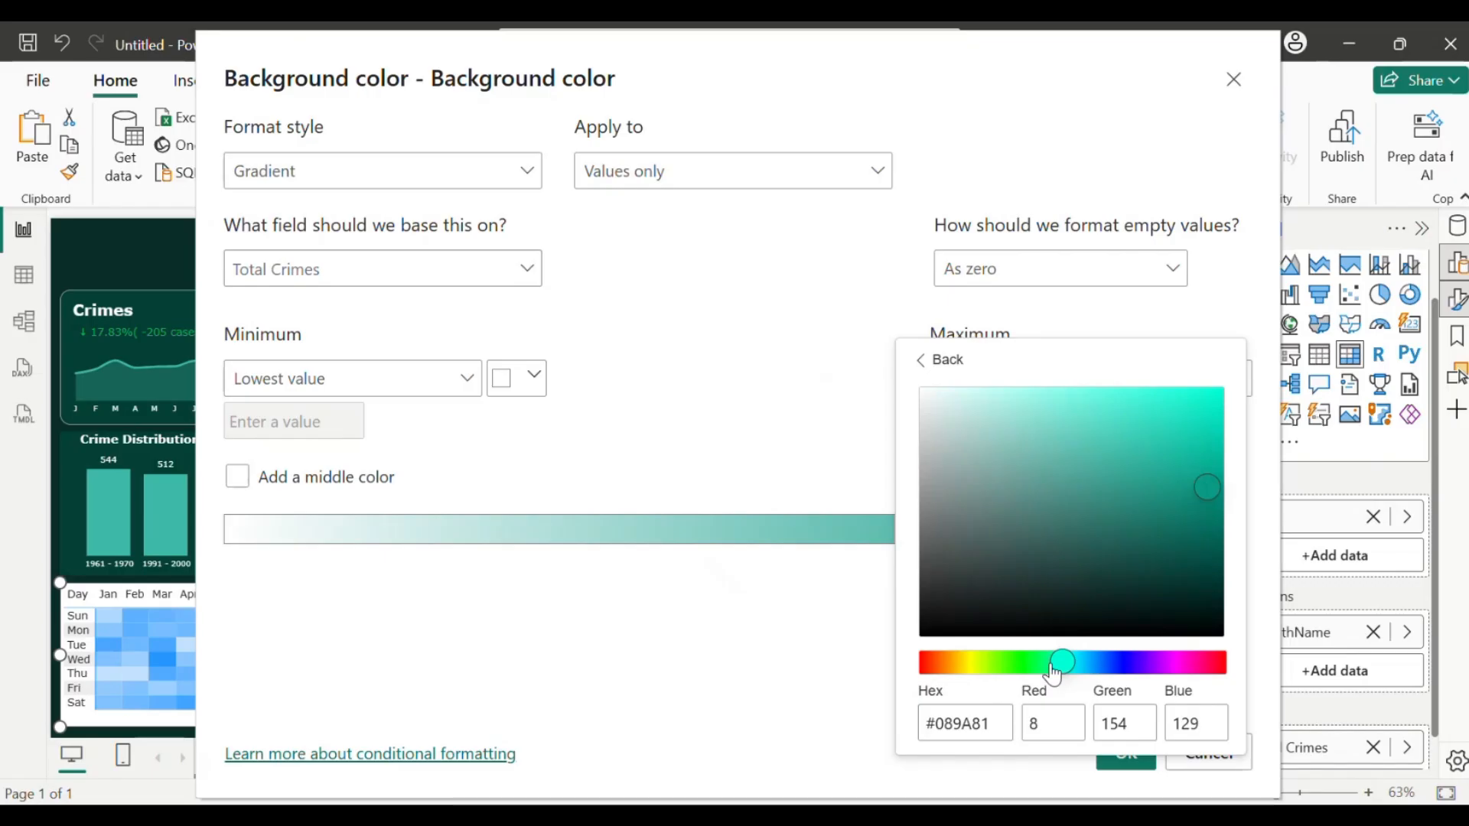
left_click(1117, 461)
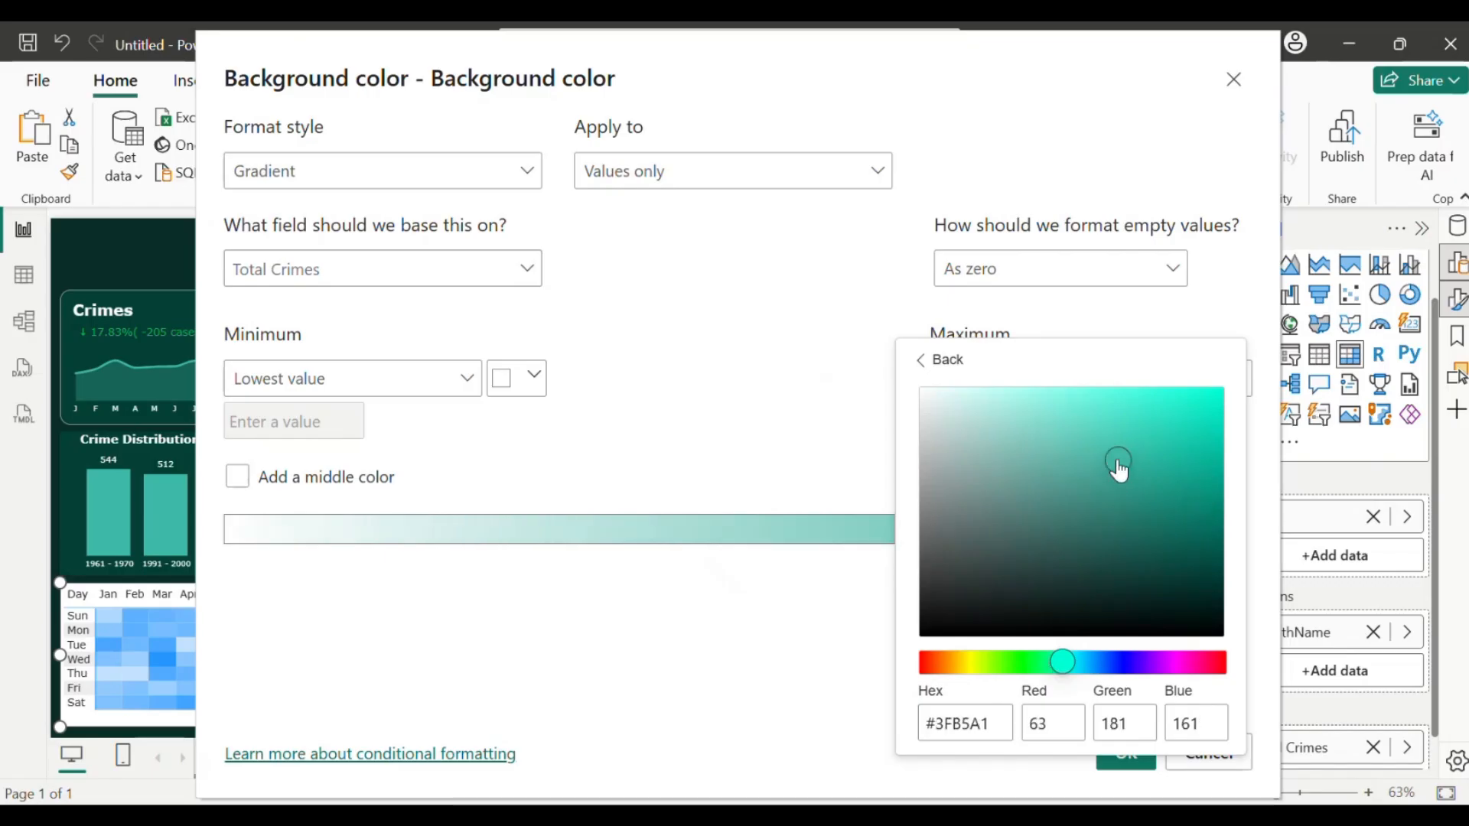
left_click(998, 724)
key("ctrl+a")
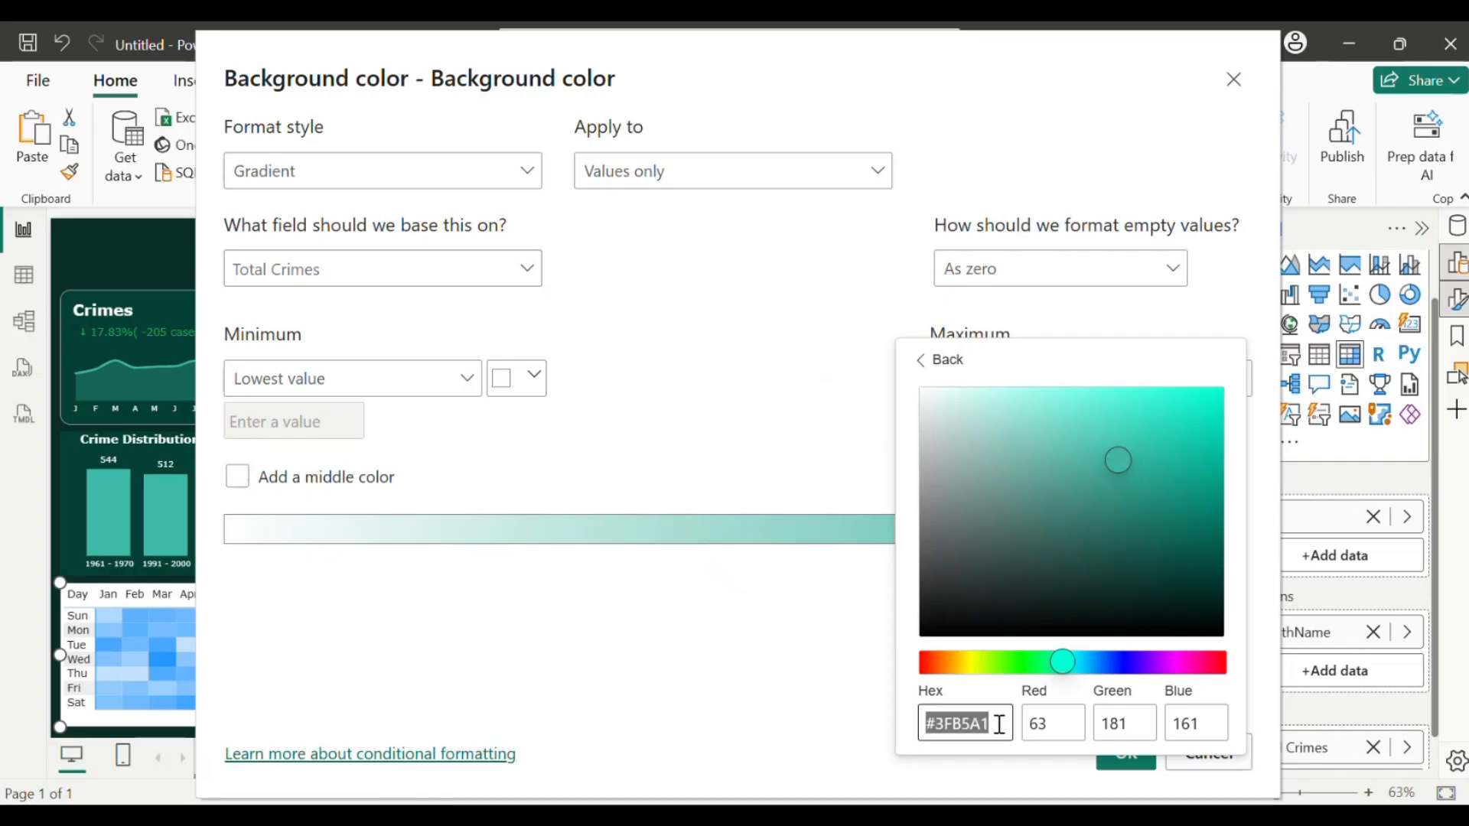
left_click(773, 727)
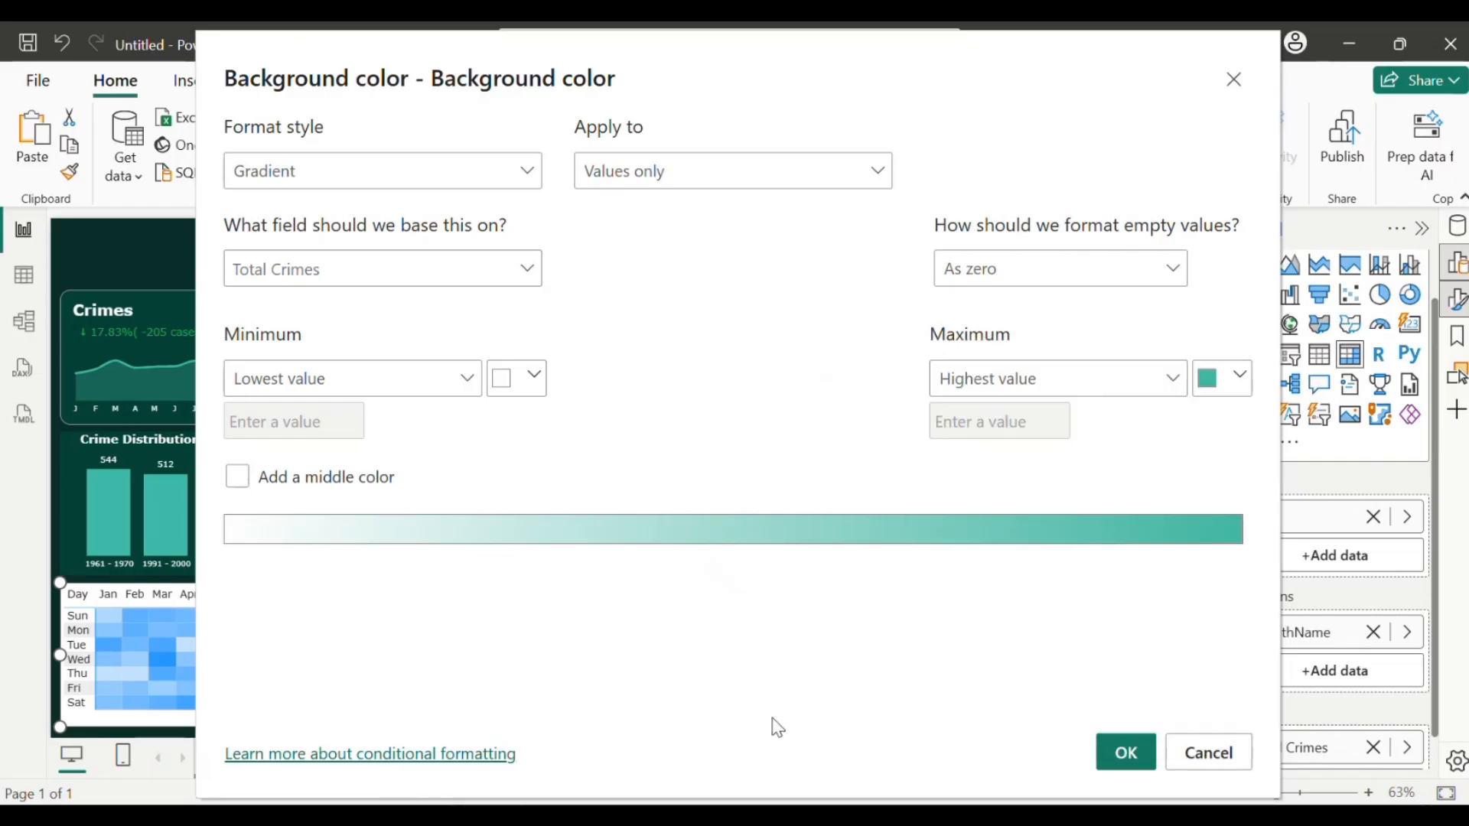
left_click(1123, 760)
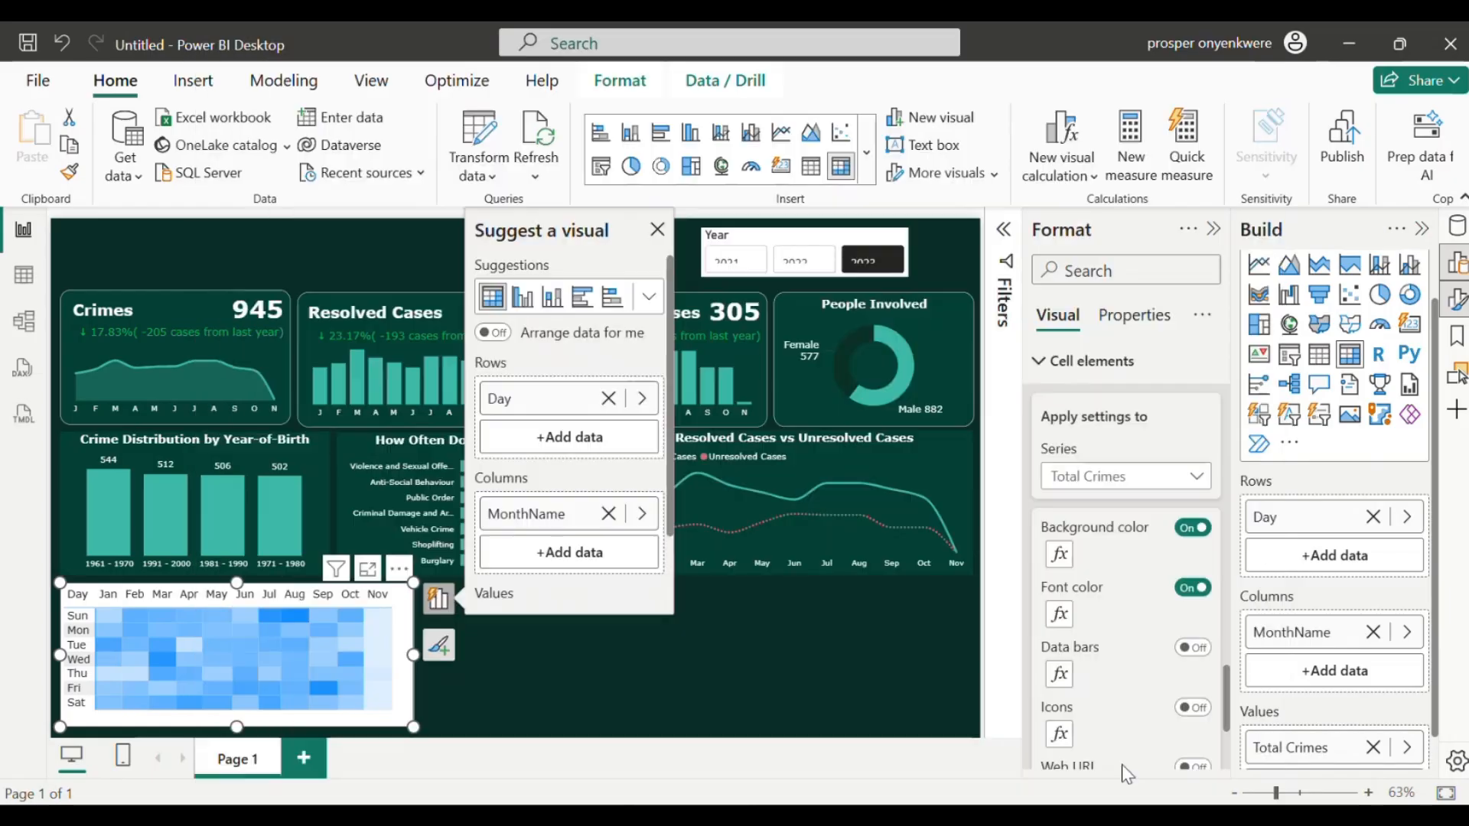
Step: Set the Total Crimes font color gradient to #3FB5A1 for the highest value and white for the lowest, and apply it
left_click(1060, 615)
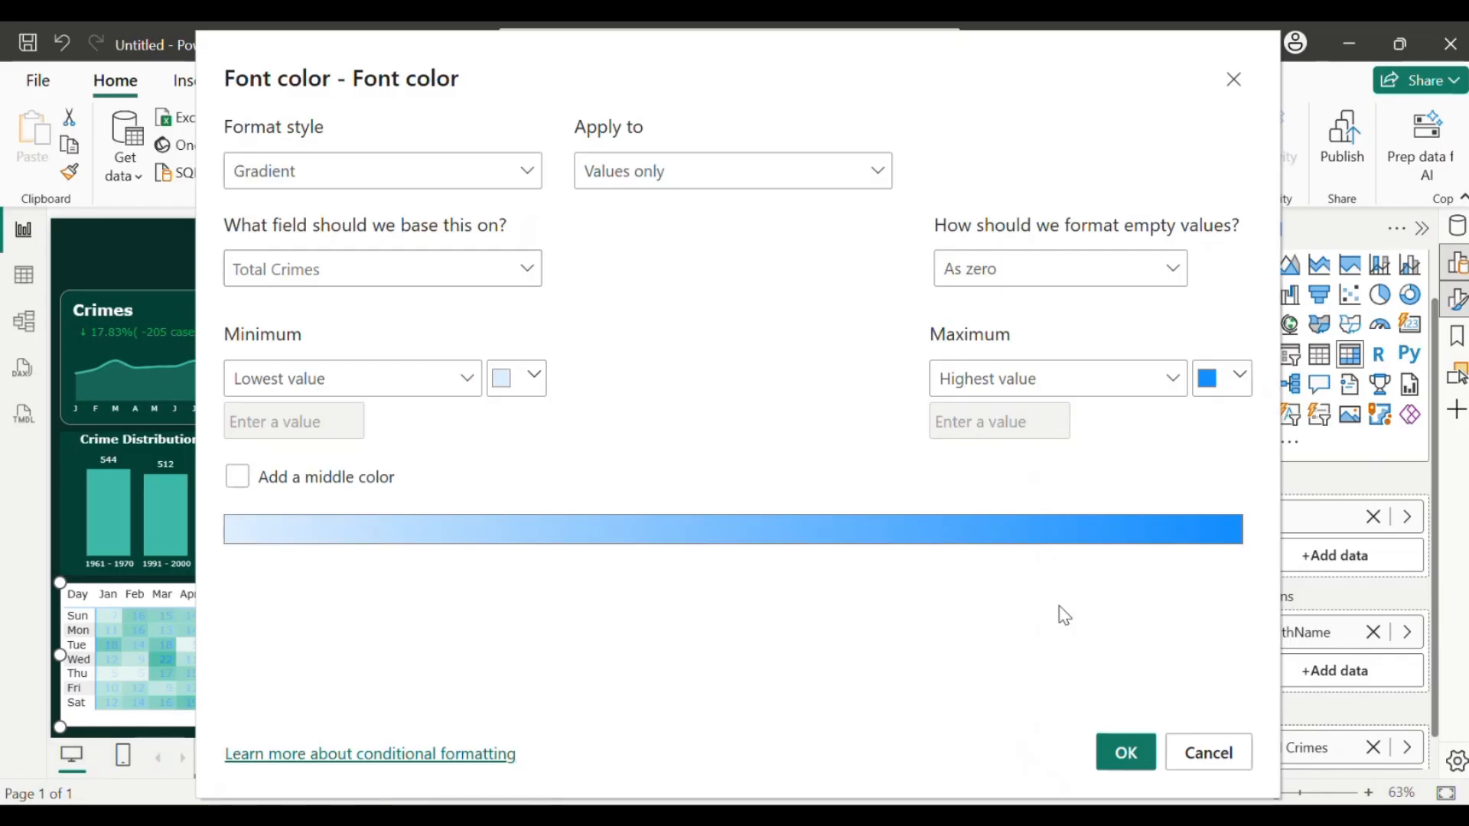
left_click(1241, 383)
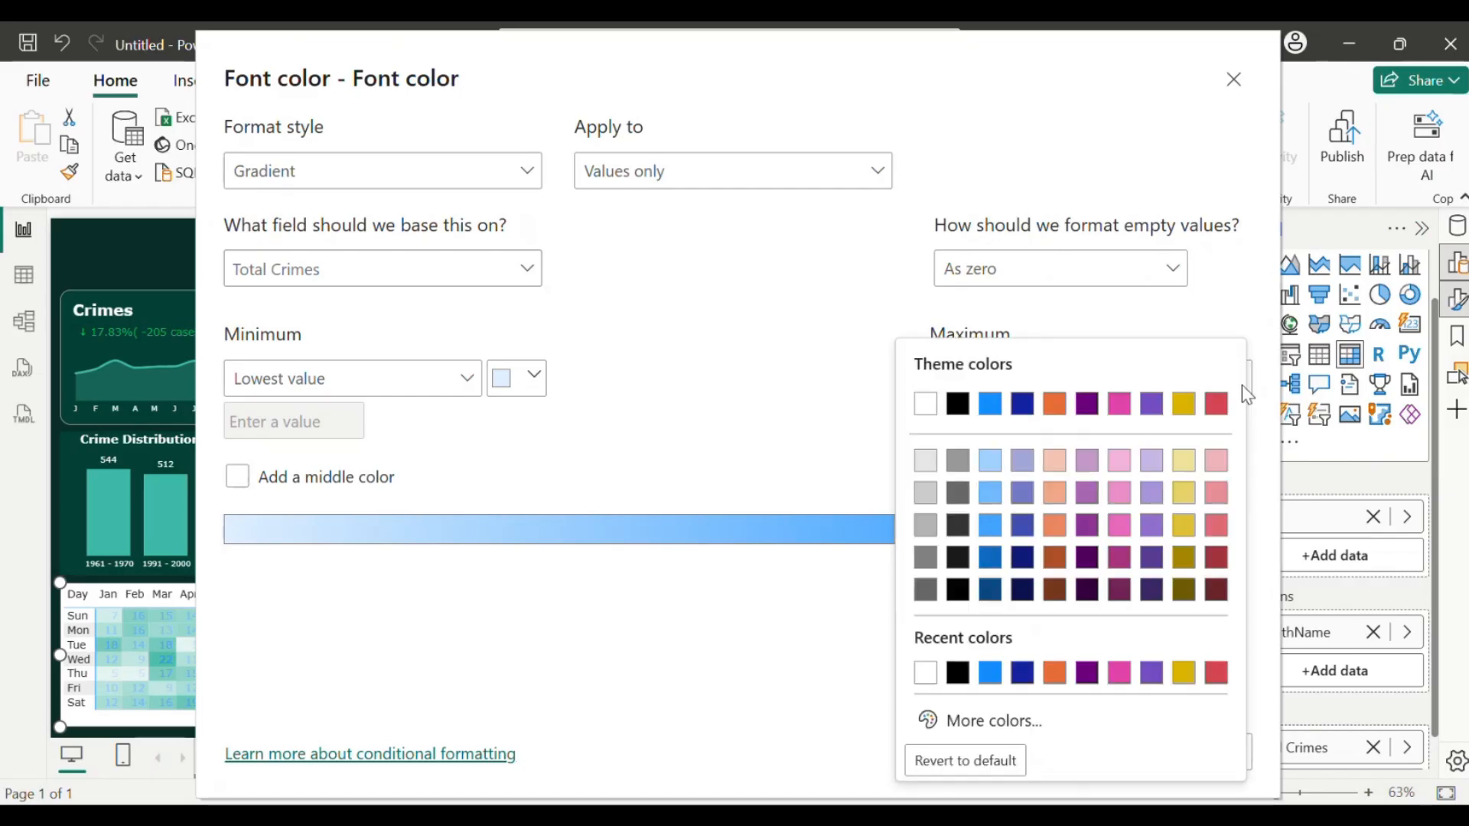
left_click(974, 730)
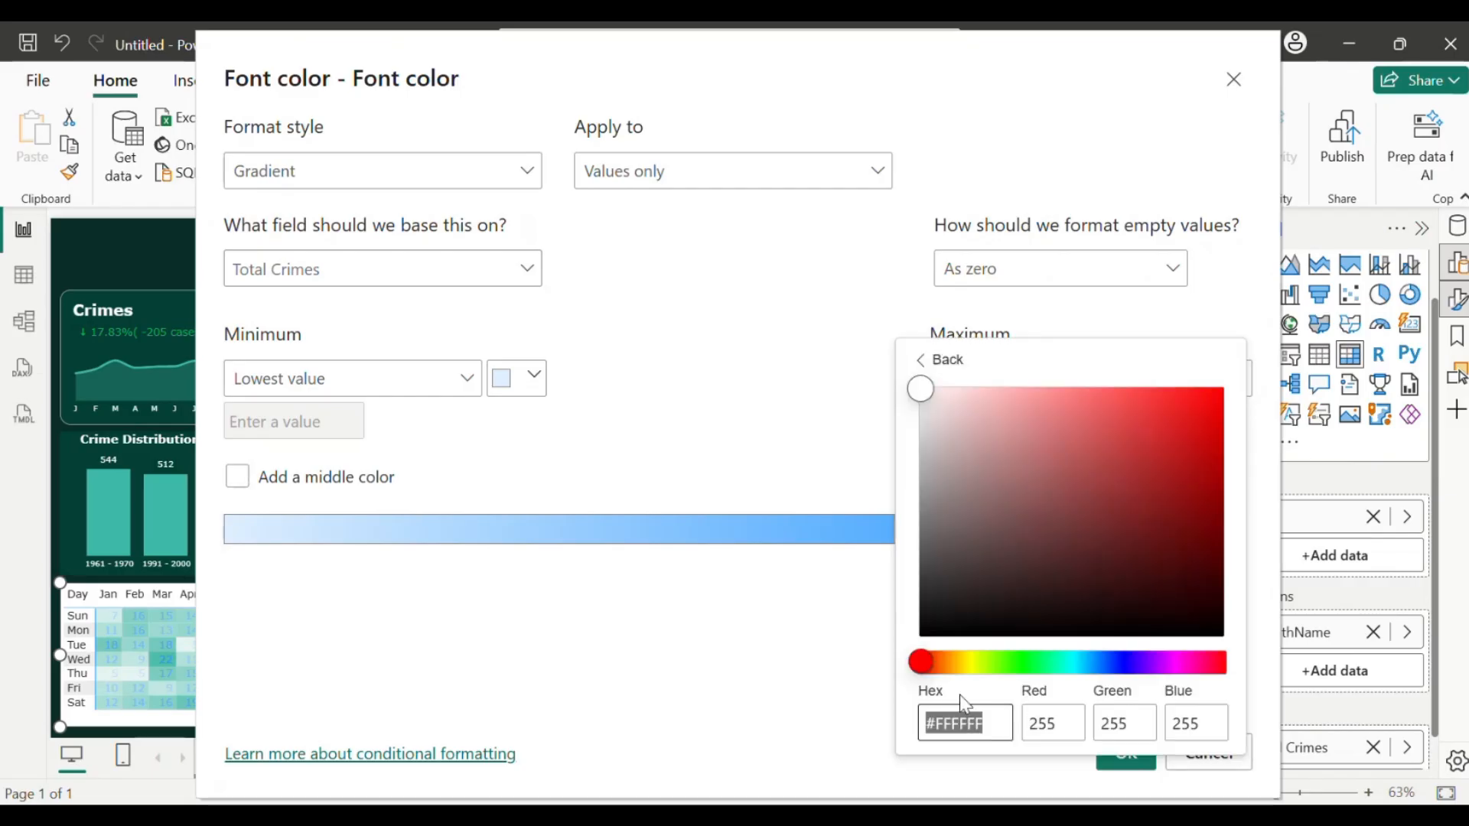
type("#3FB5A1")
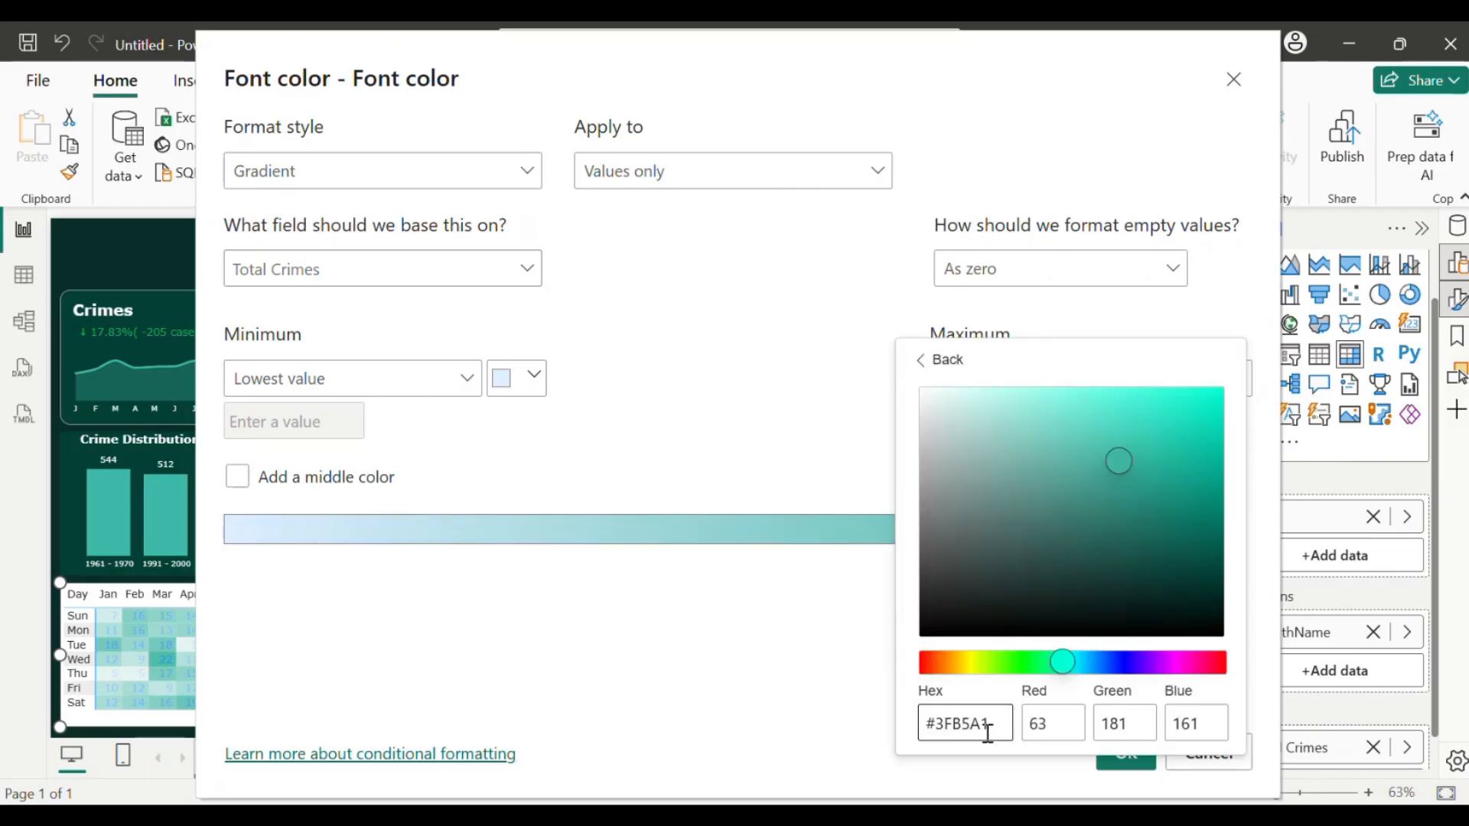
left_click(534, 377)
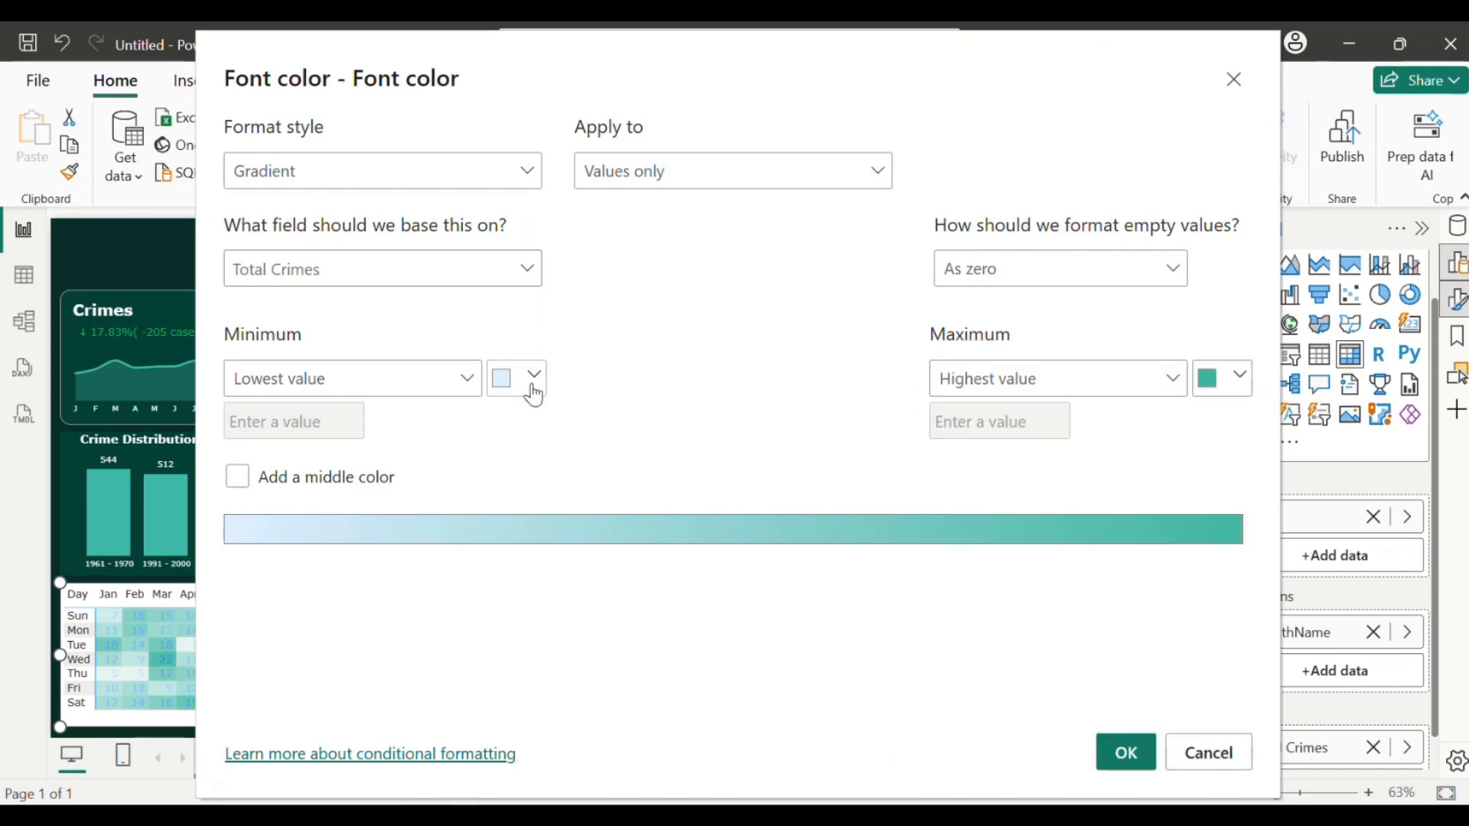
left_click(534, 377)
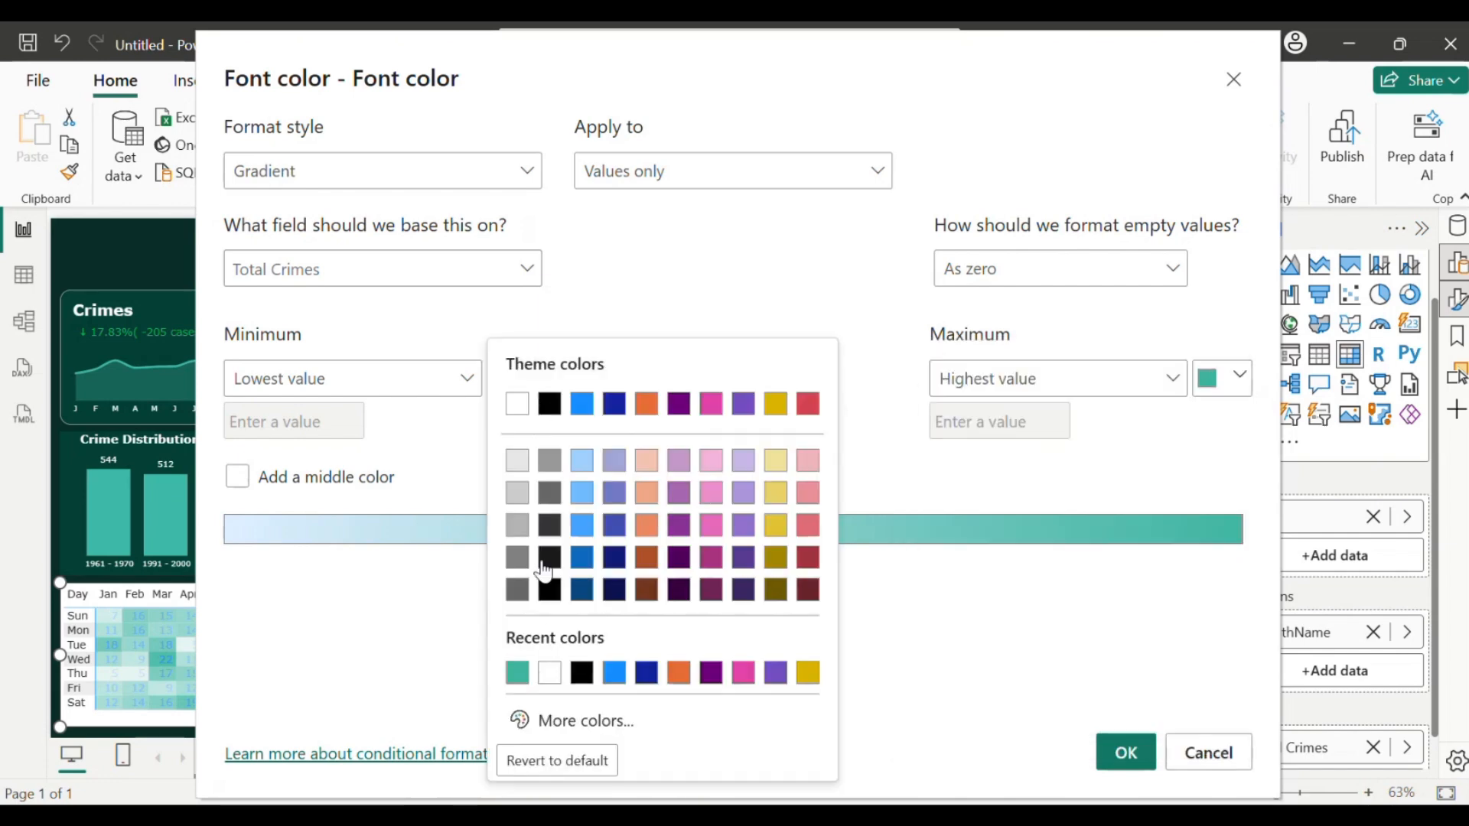
left_click(549, 673)
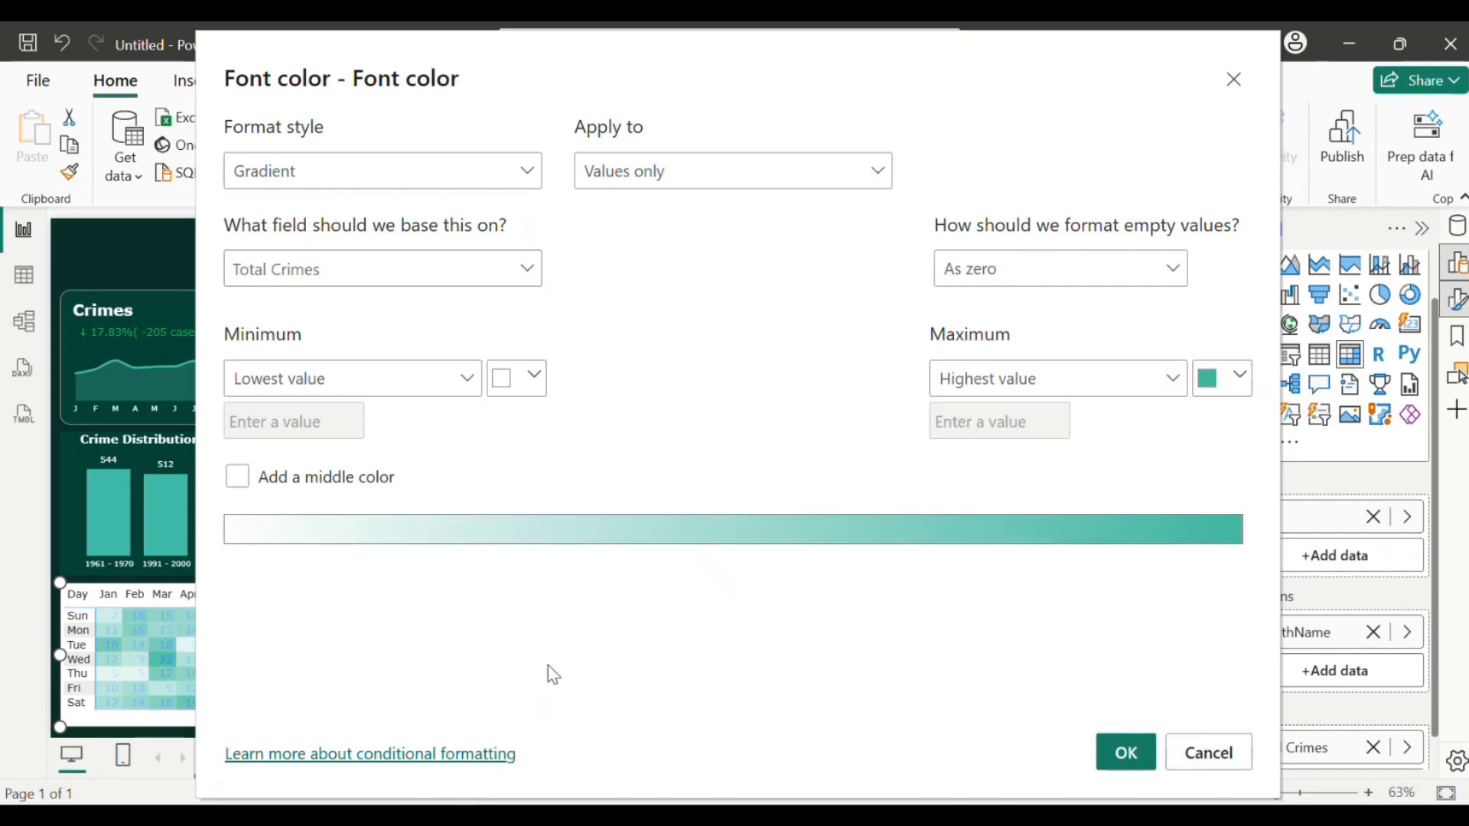
left_click(1124, 753)
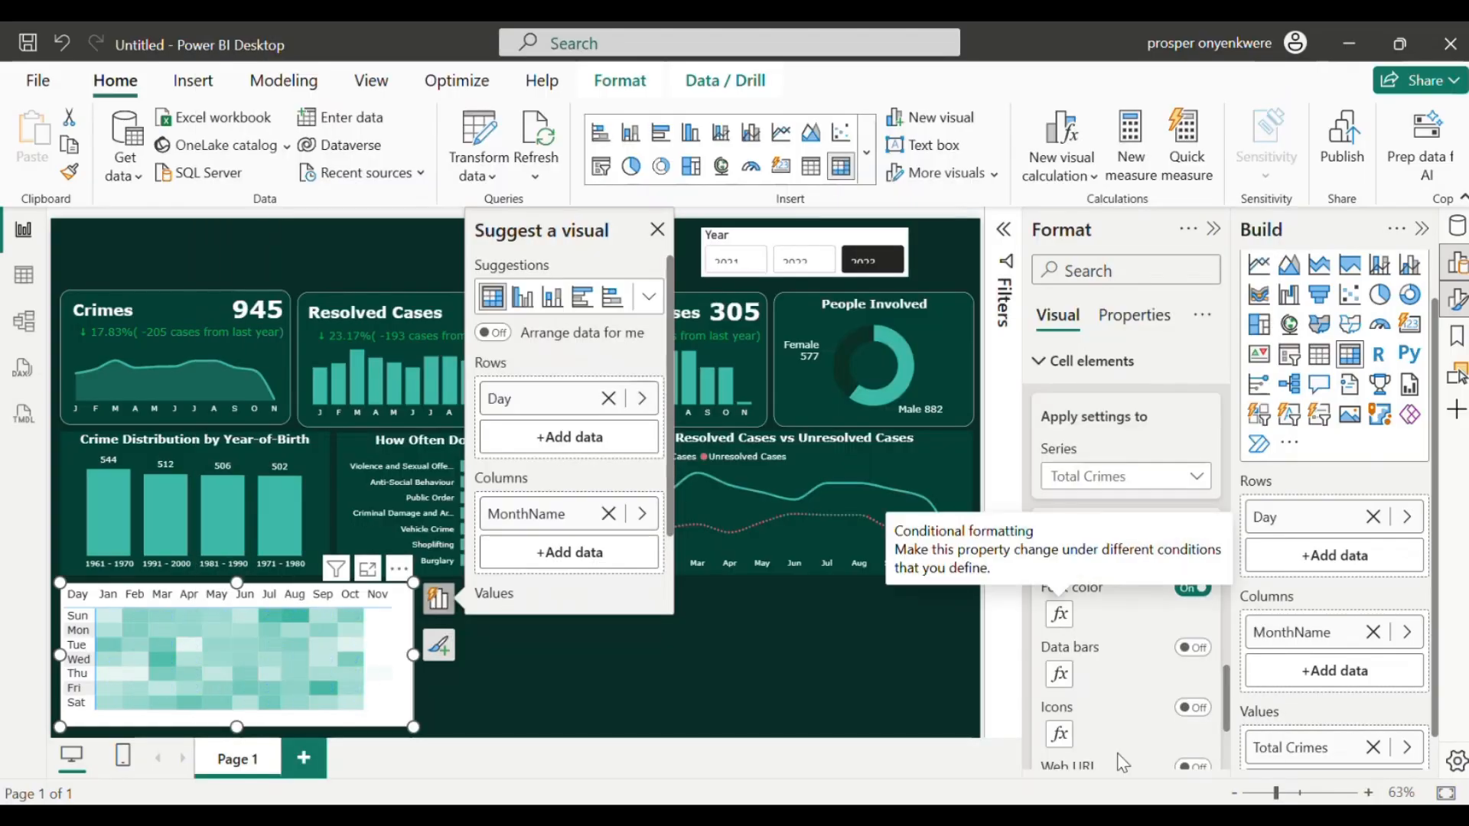
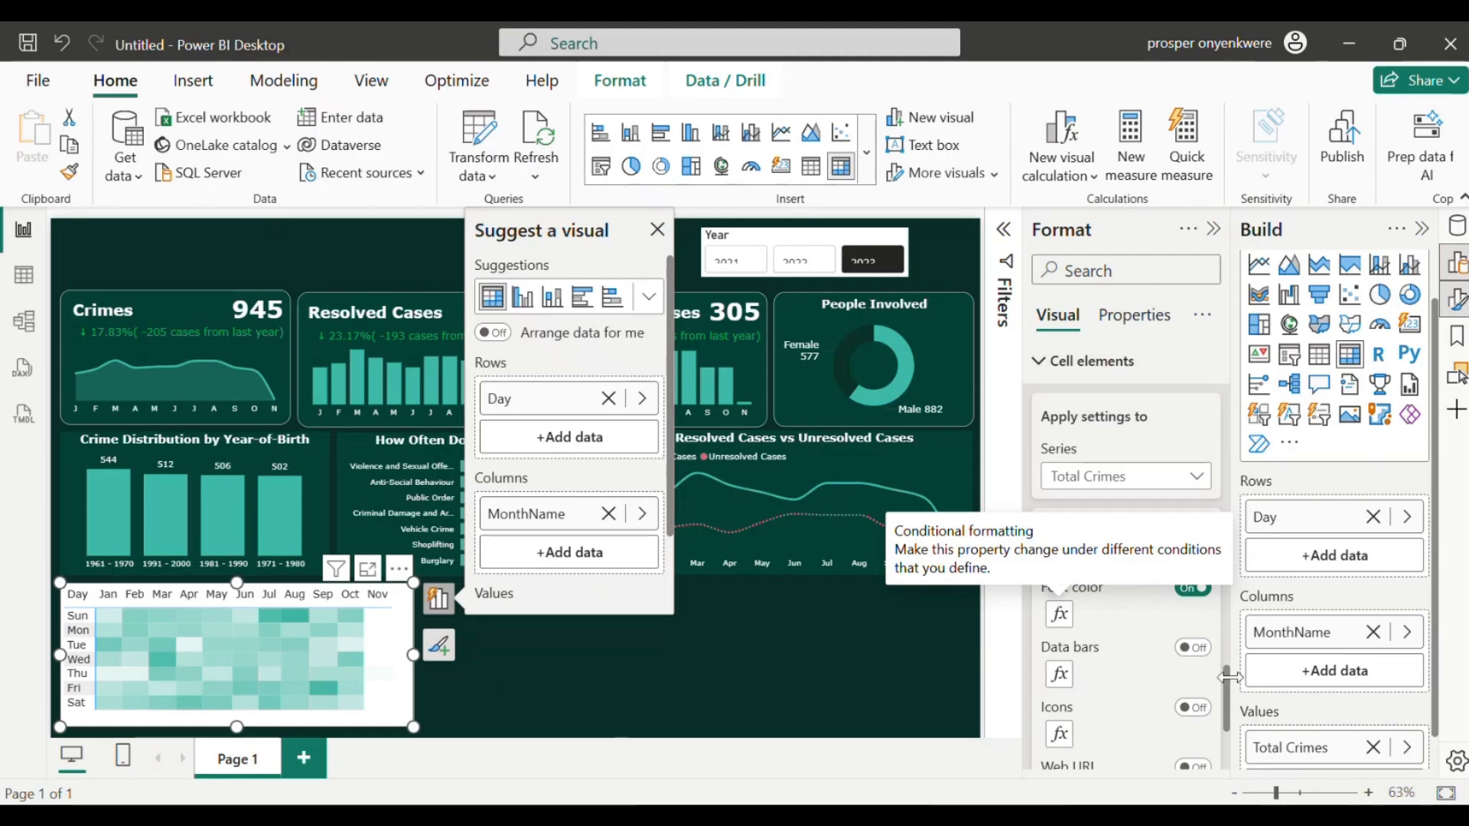
Step: Turn off the background of the heatmap matrix visual
left_click_drag(1229, 677, 1243, 363)
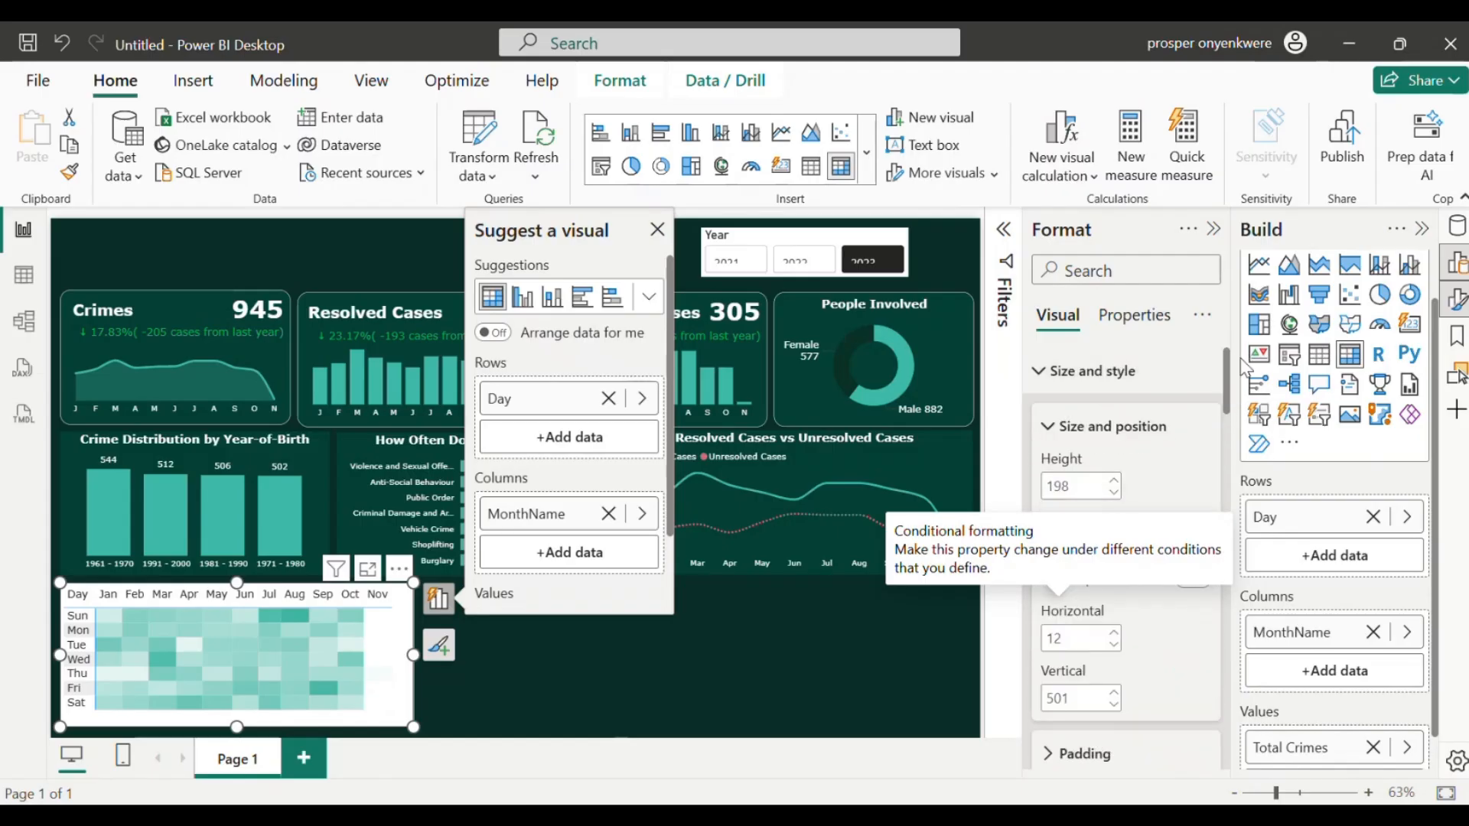
left_click_drag(1229, 369, 1232, 412)
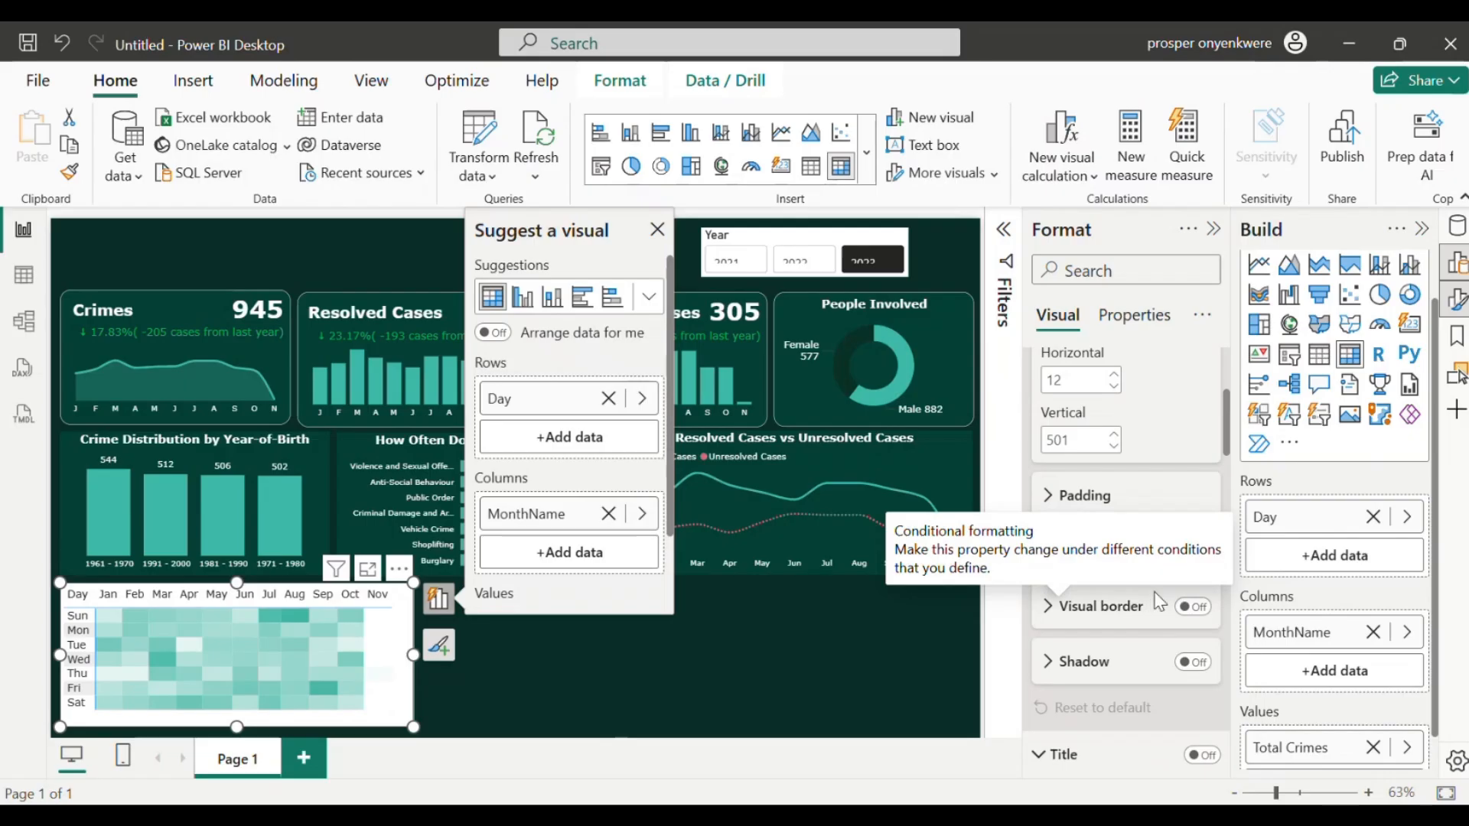
left_click(1162, 506)
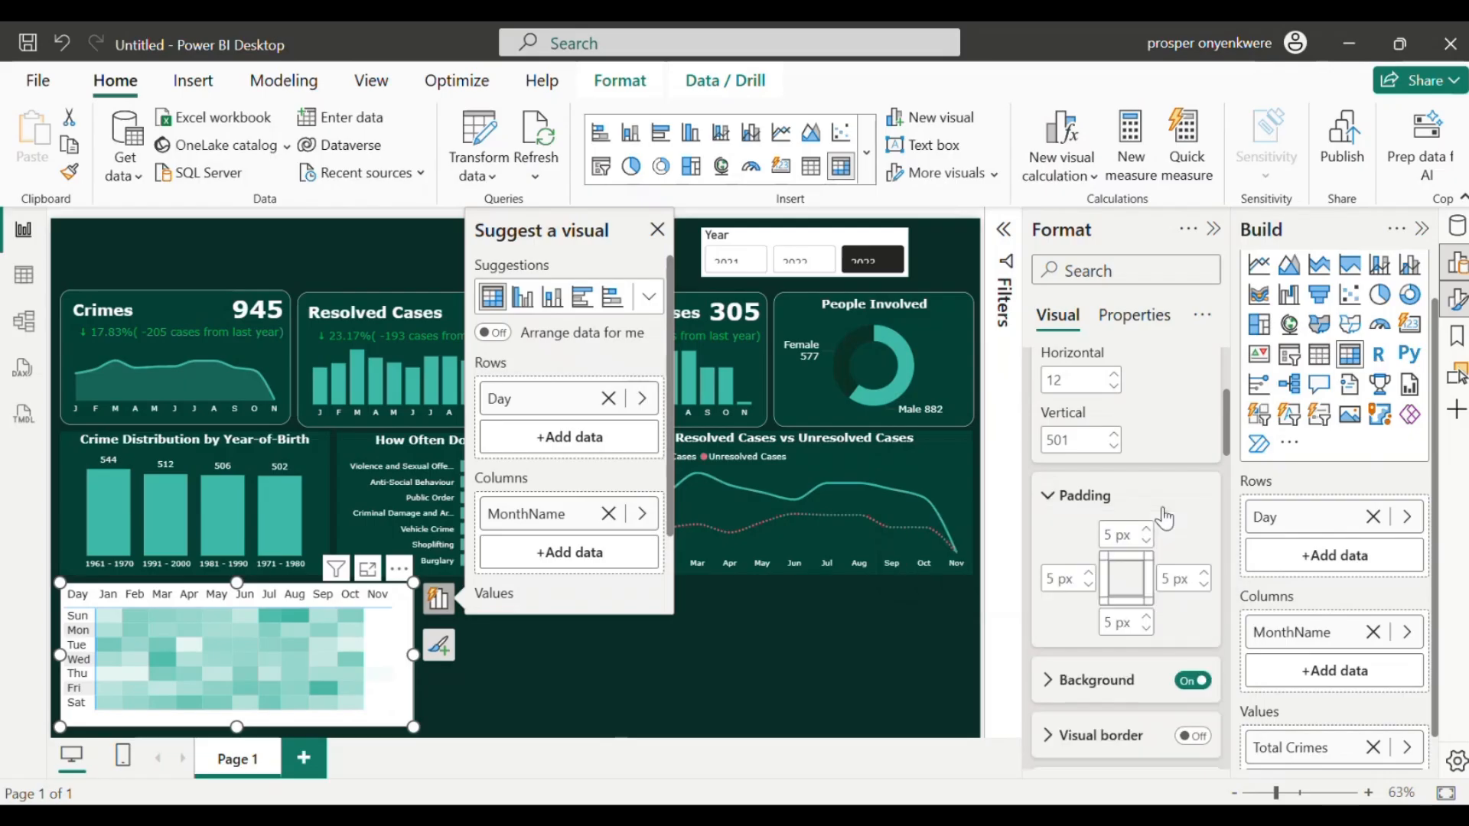
left_click(1189, 681)
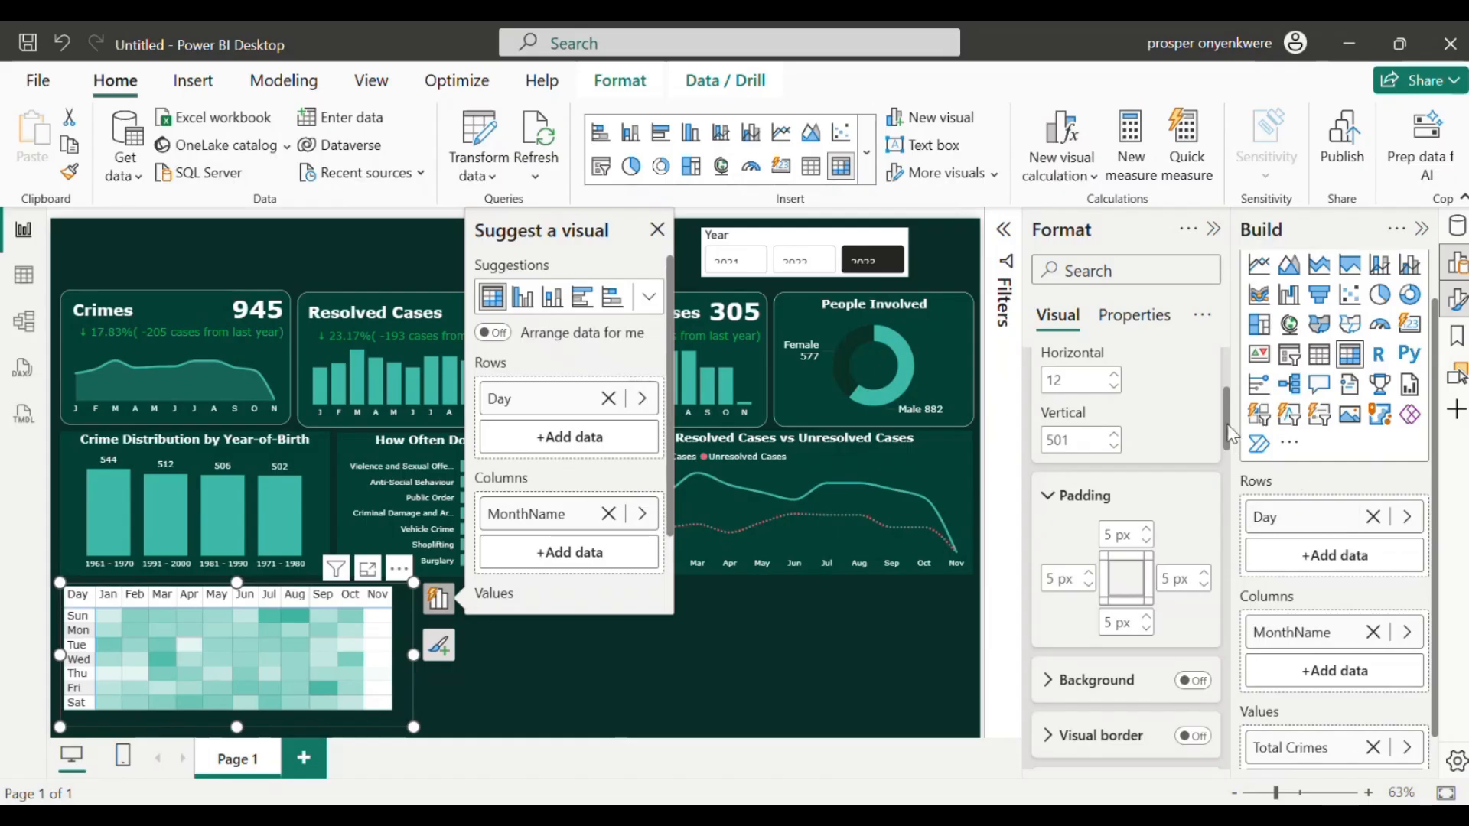
Step: Try the None style preset on the heatmap matrix
left_click_drag(1224, 422, 1224, 542)
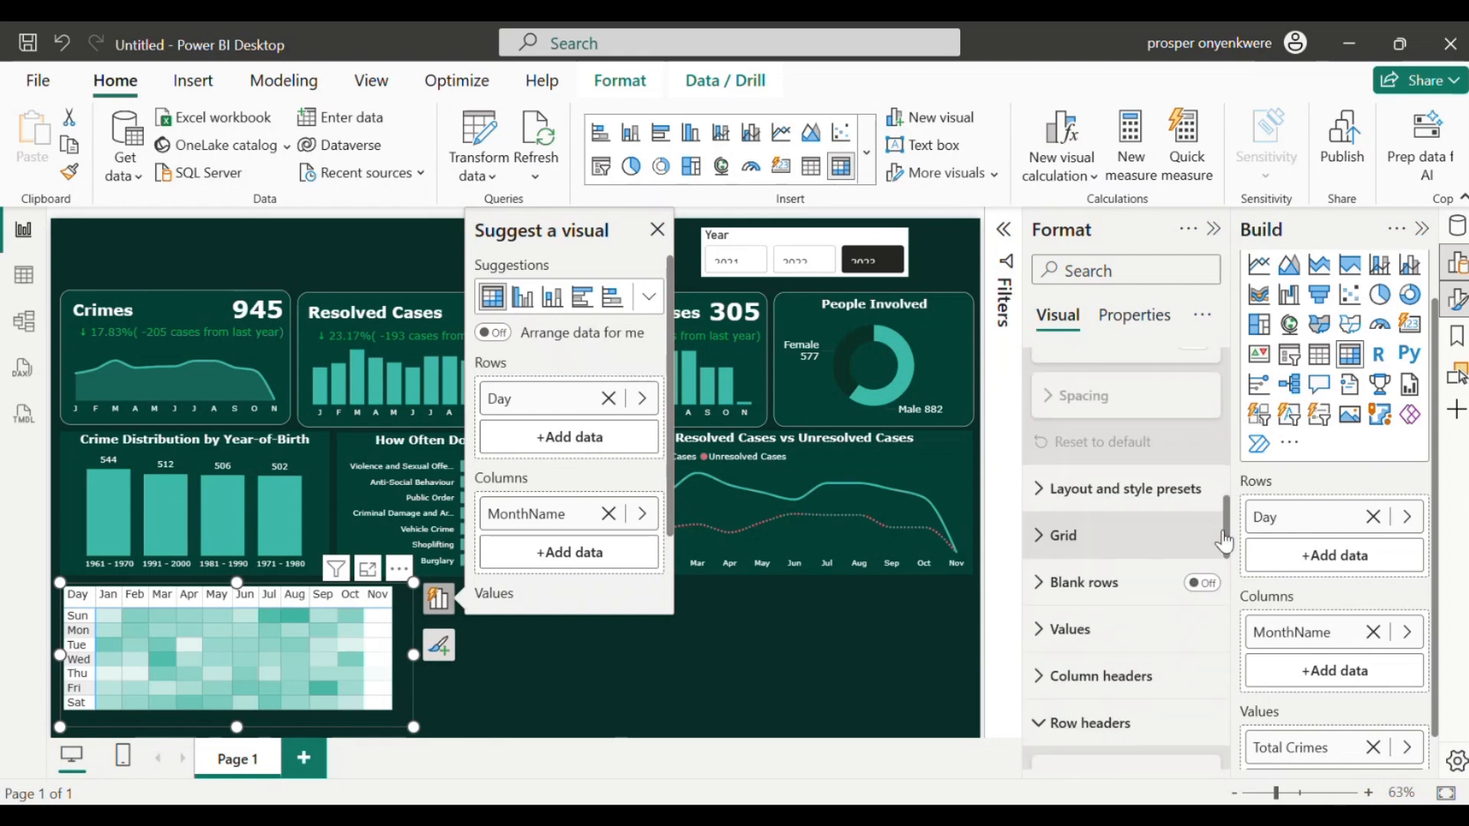
left_click(1050, 491)
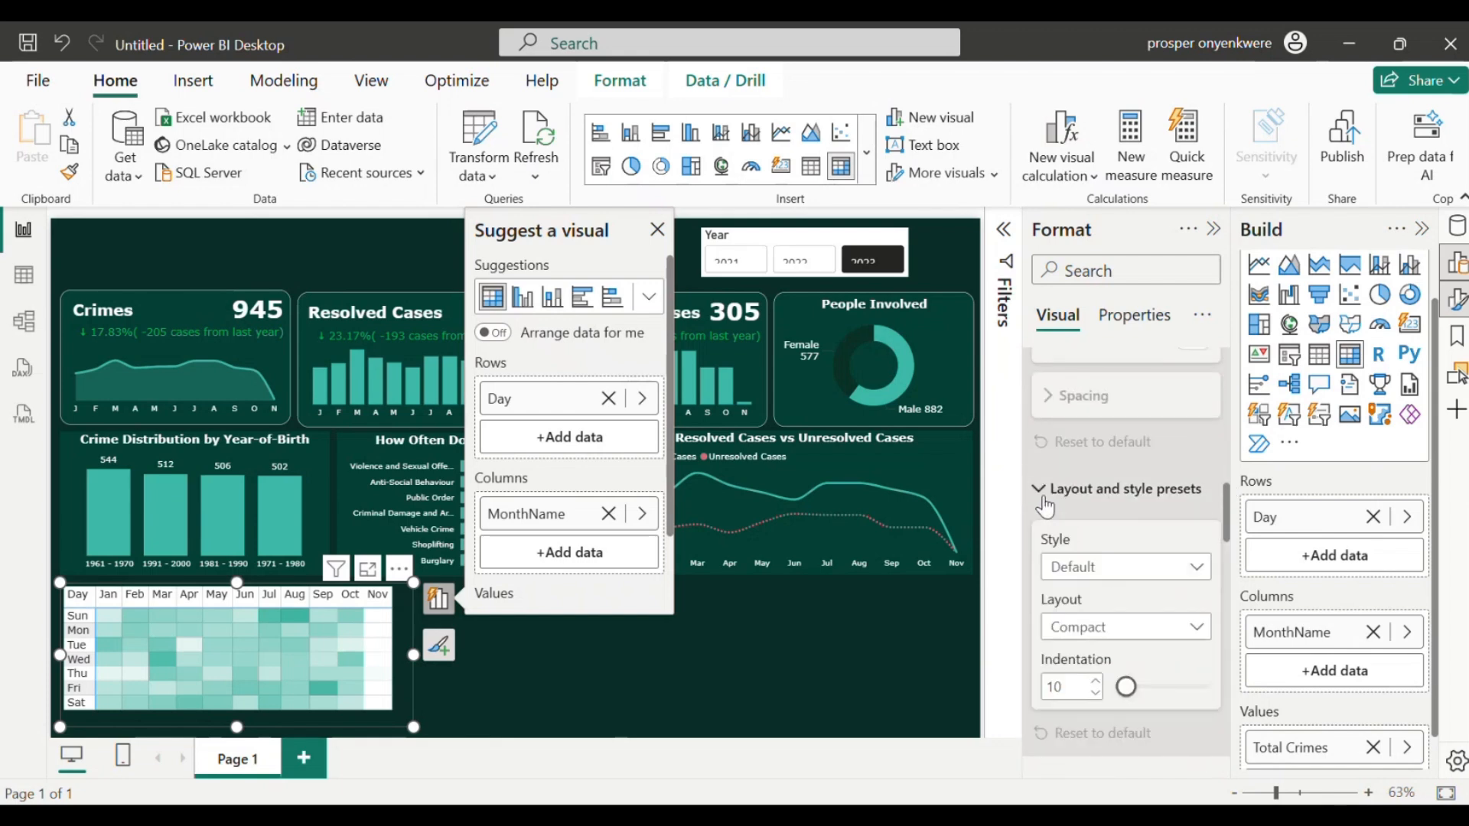
left_click(1173, 632)
left_click(1172, 629)
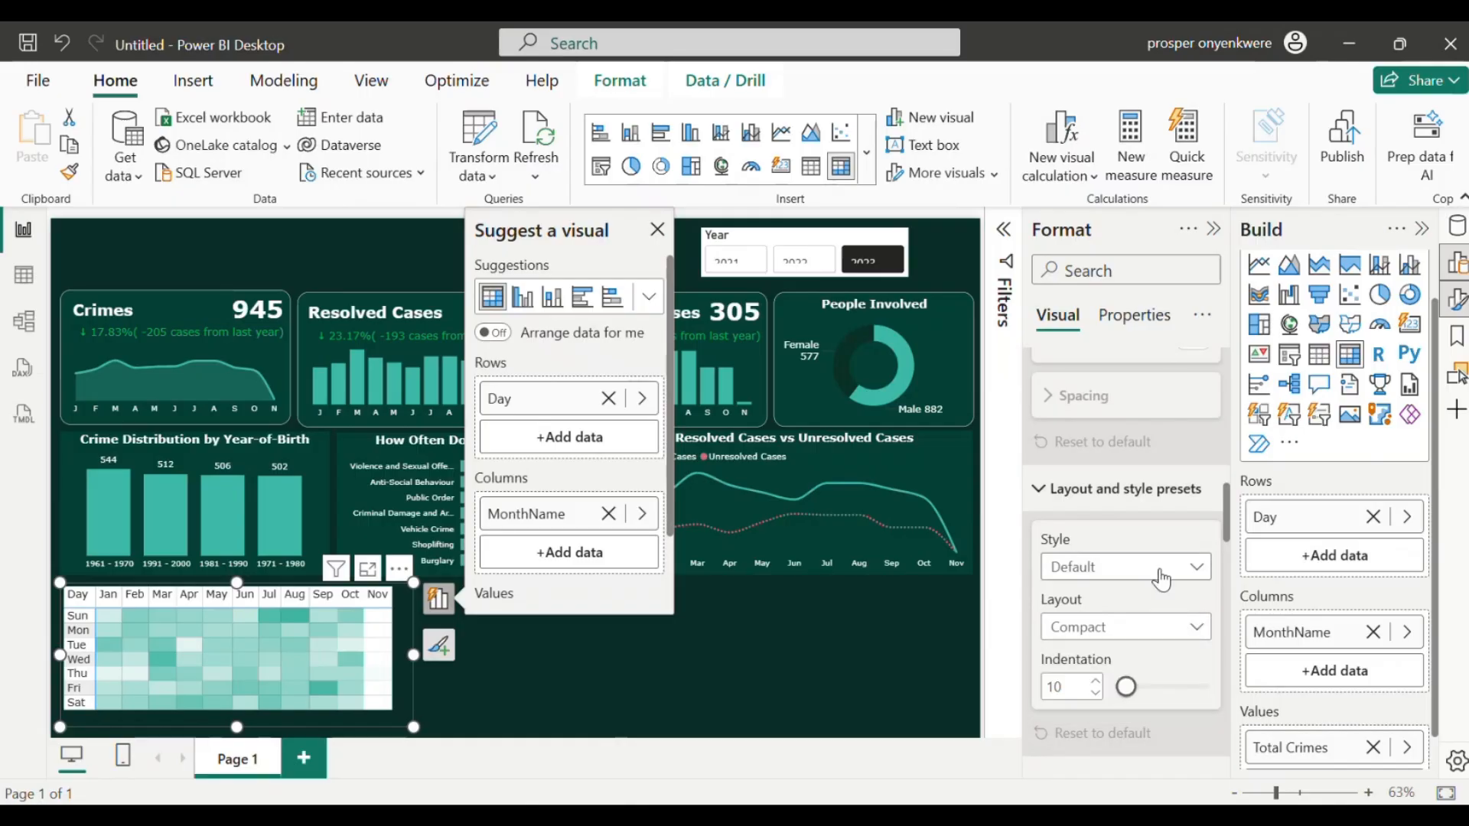
left_click(1160, 579)
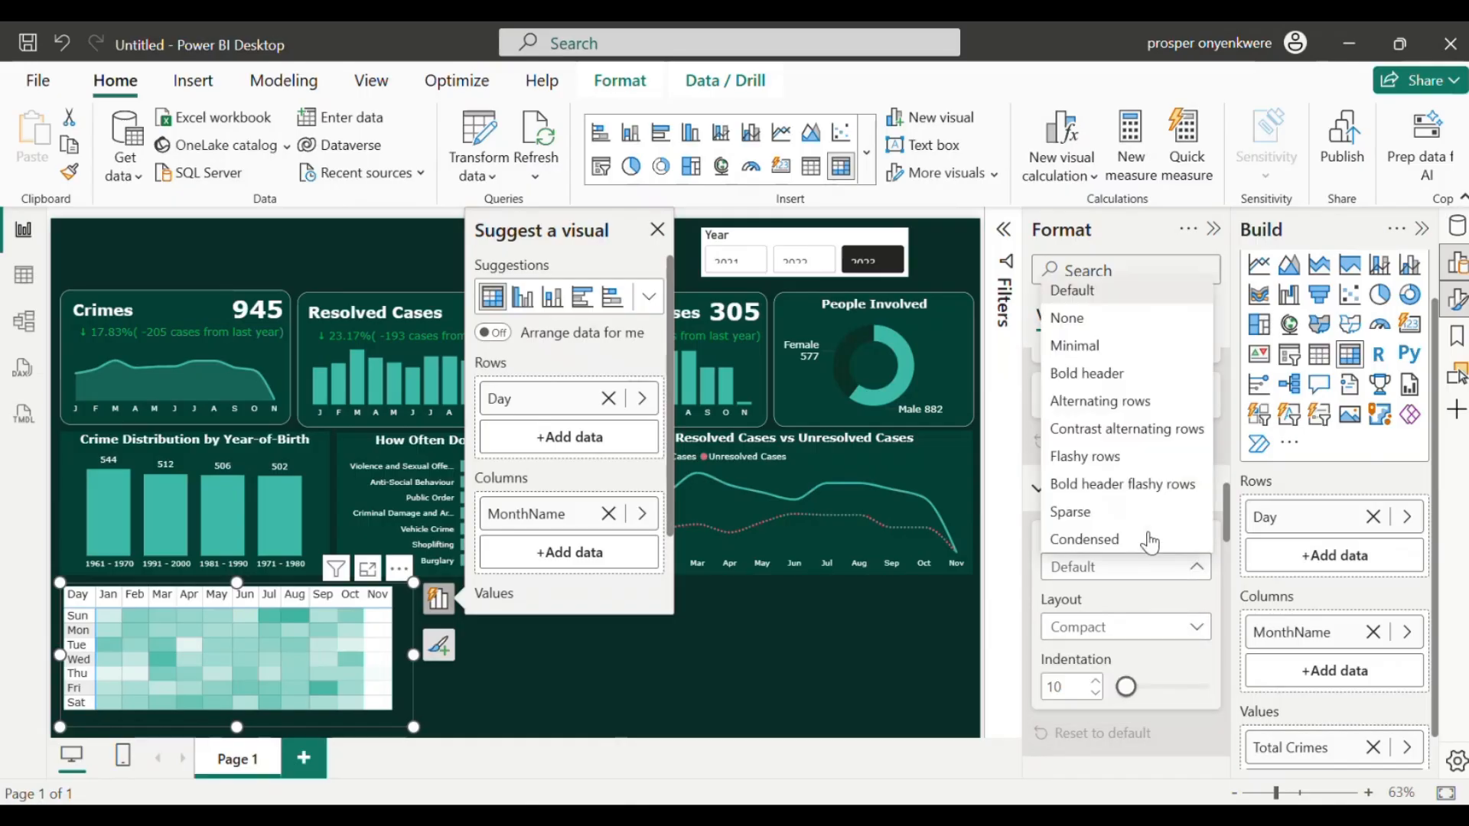
left_click(1099, 329)
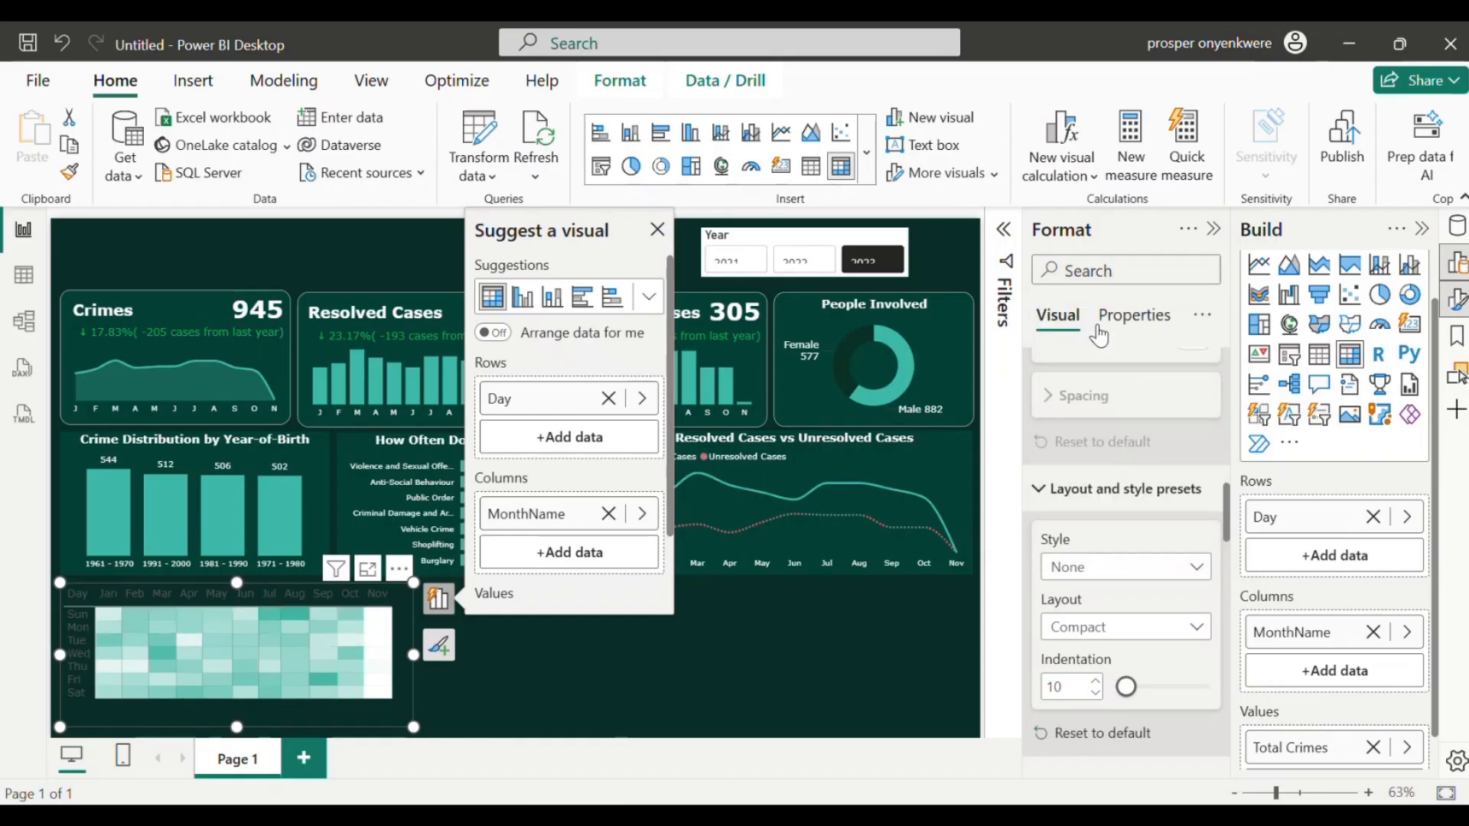
Step: Change the heatmap matrix's style preset to Alternating rows
left_click(1113, 569)
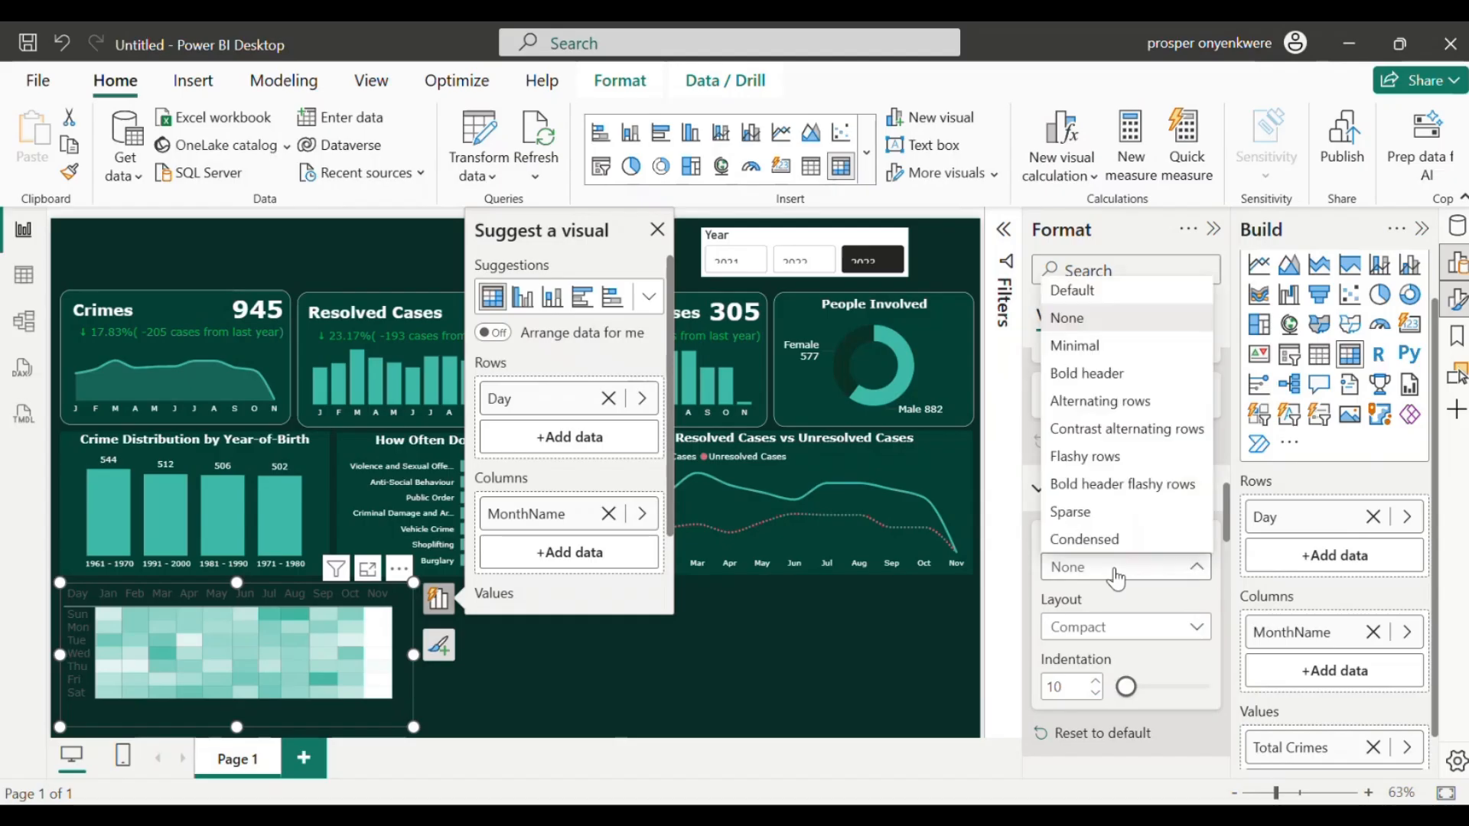
left_click(1099, 401)
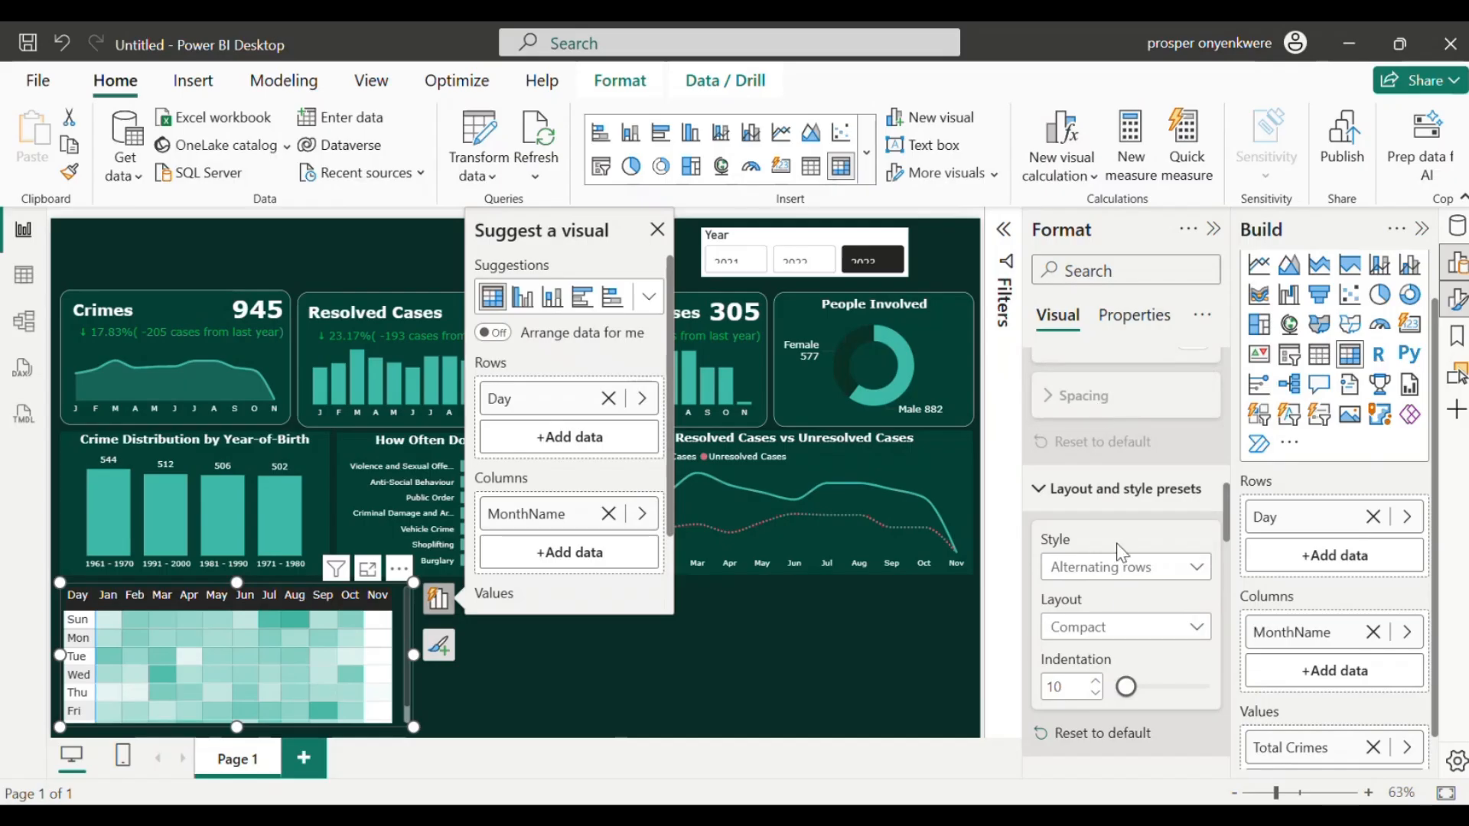
left_click(1117, 568)
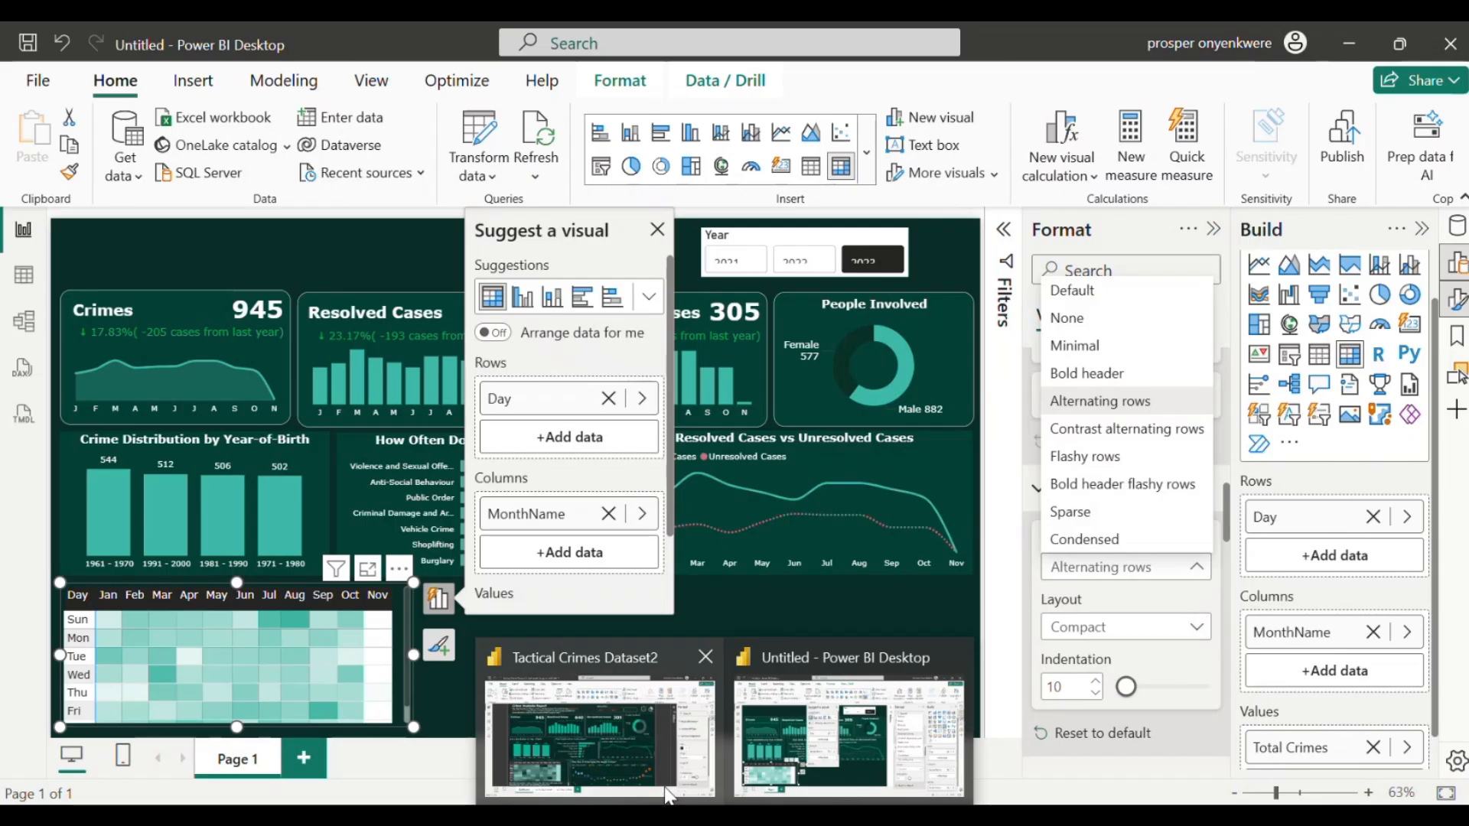
Step: Switch to the finished Tactical Crimes Dataset2 report and check which layout and style preset its heatmap matrix uses
left_click(668, 792)
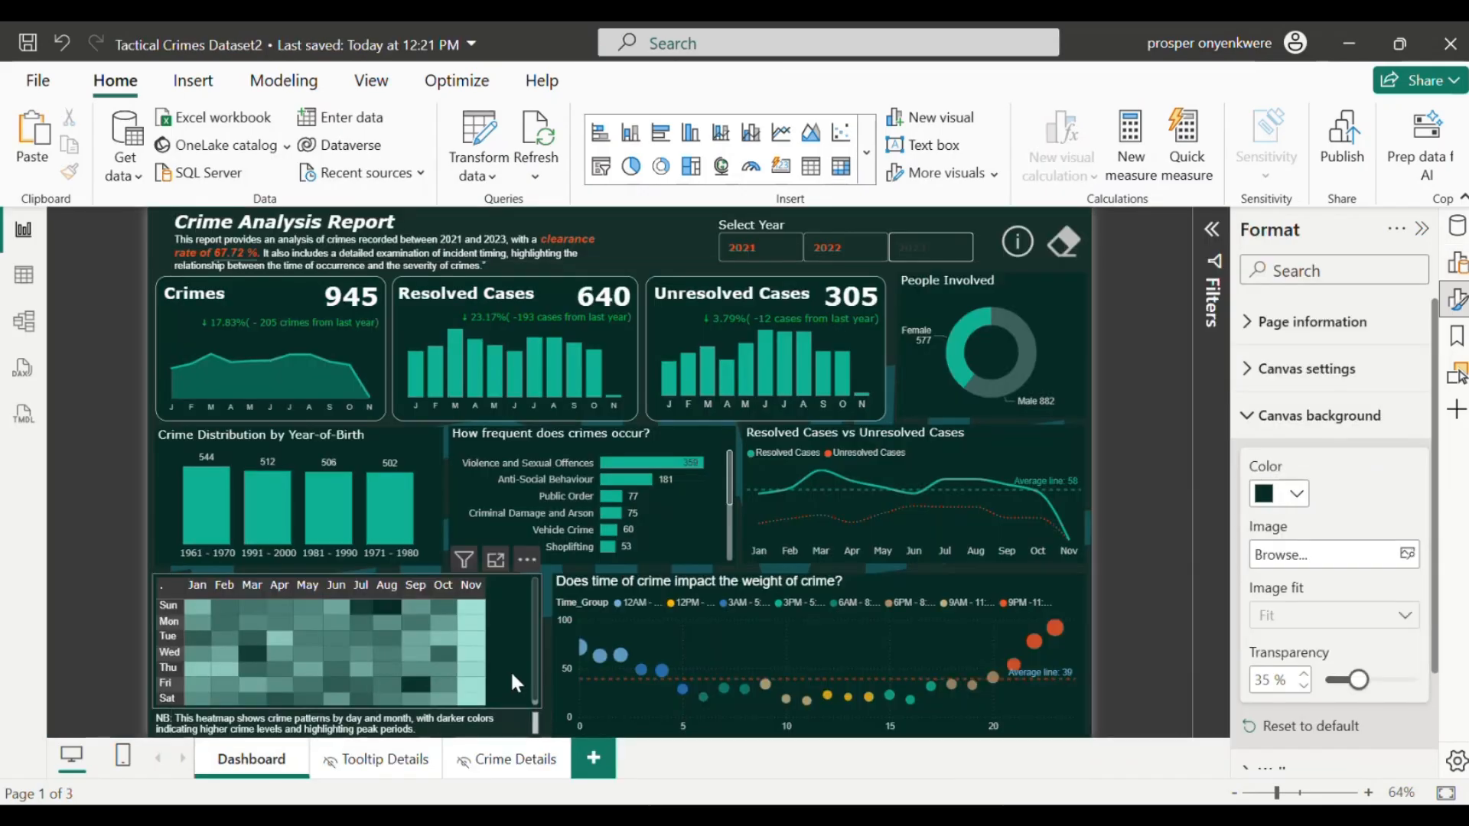
left_click(511, 670)
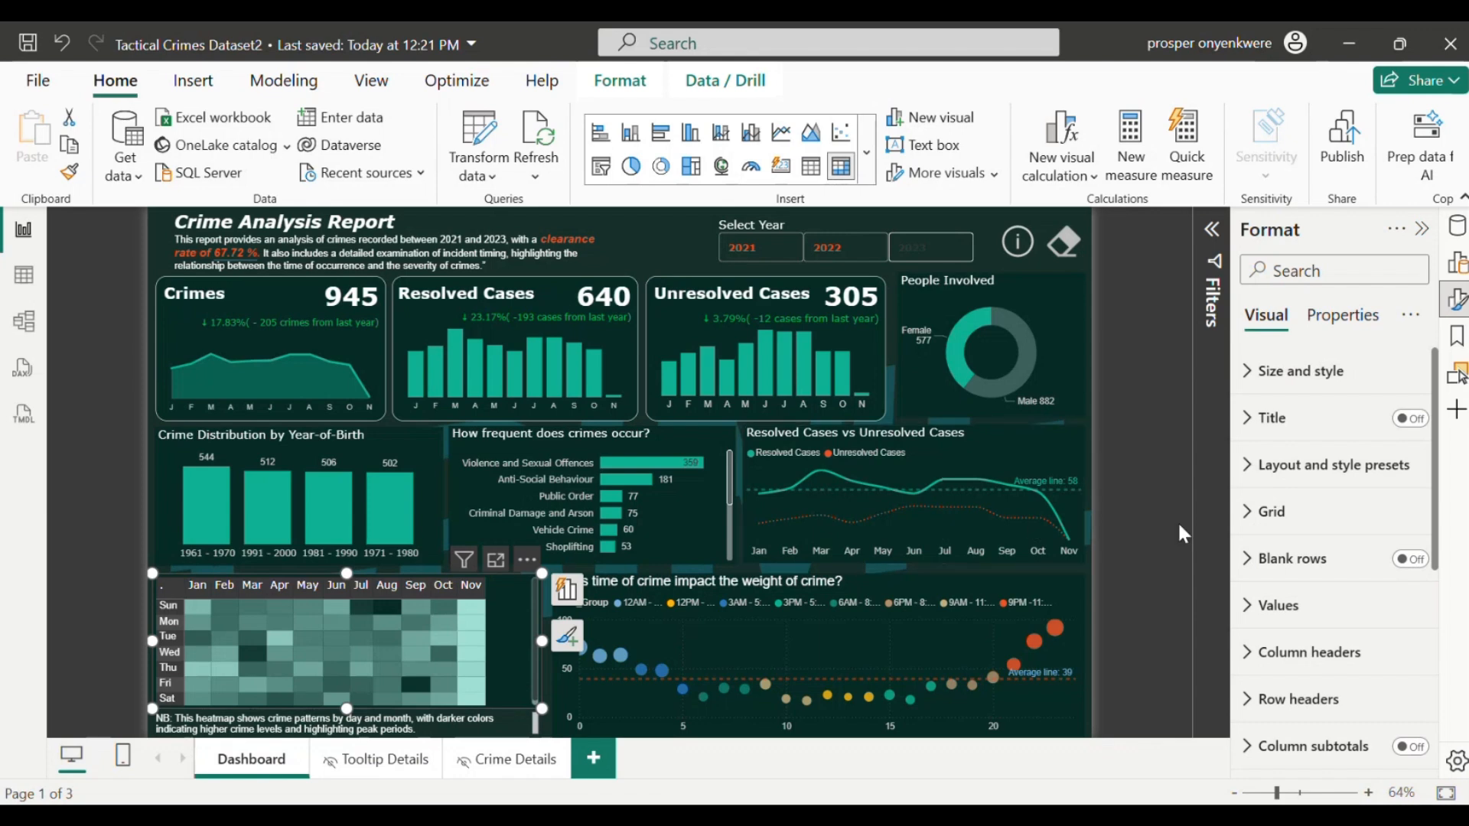
left_click(1241, 482)
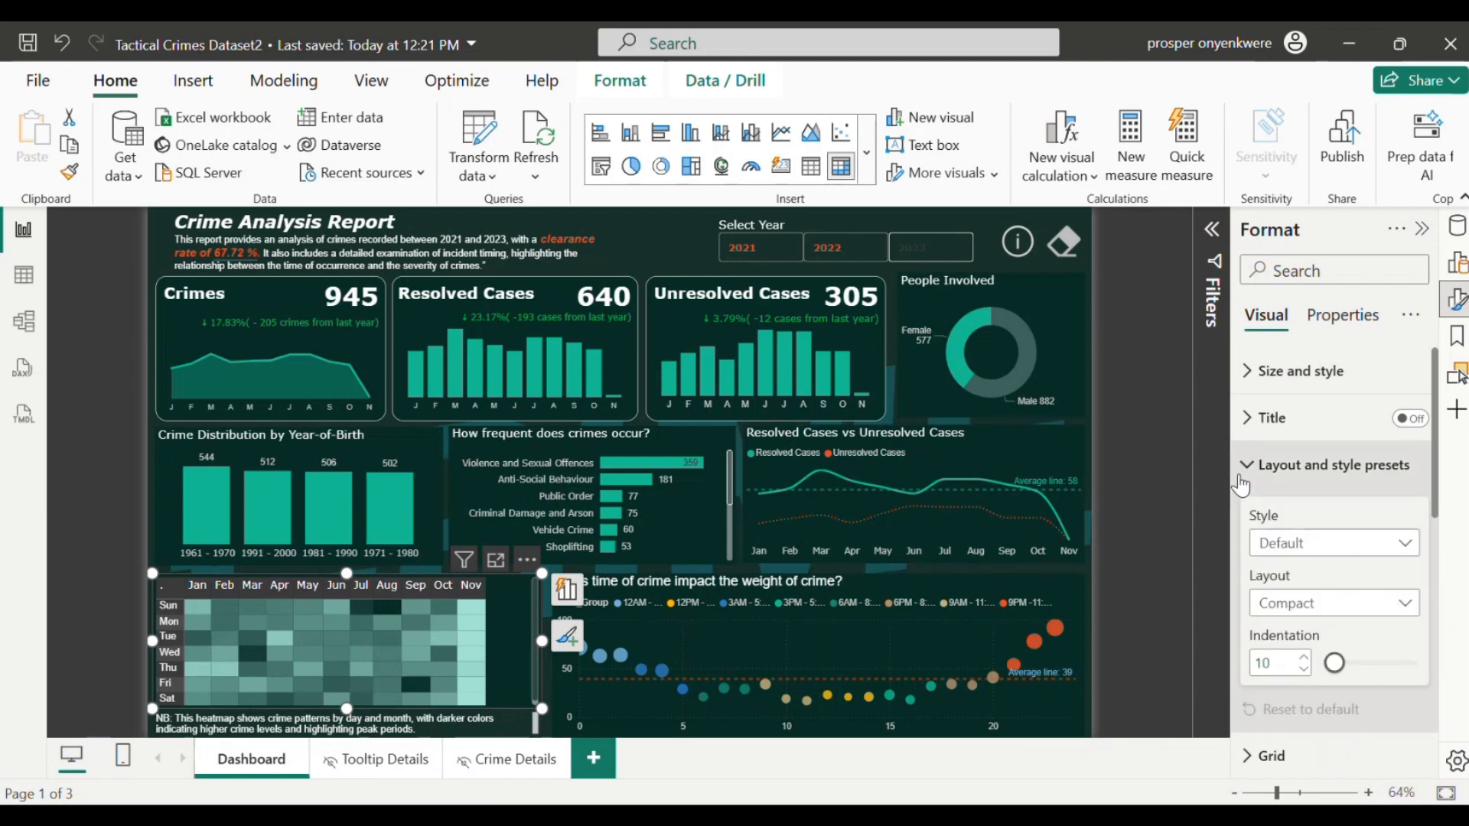
left_click(1241, 482)
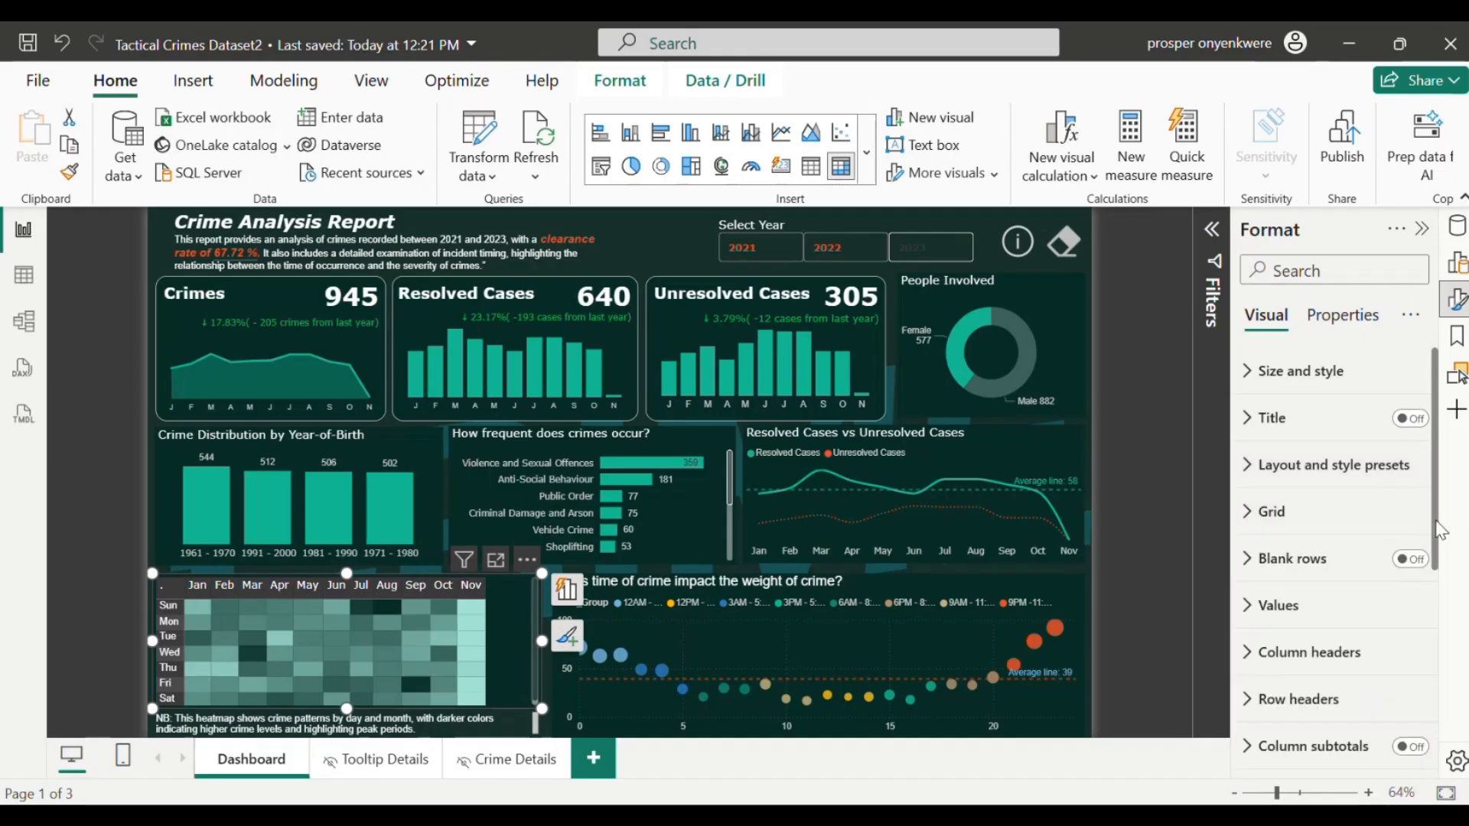
Step: Open the cell elements formatting of the reference report's heatmap matrix
scroll(1269, 643, "down", 5)
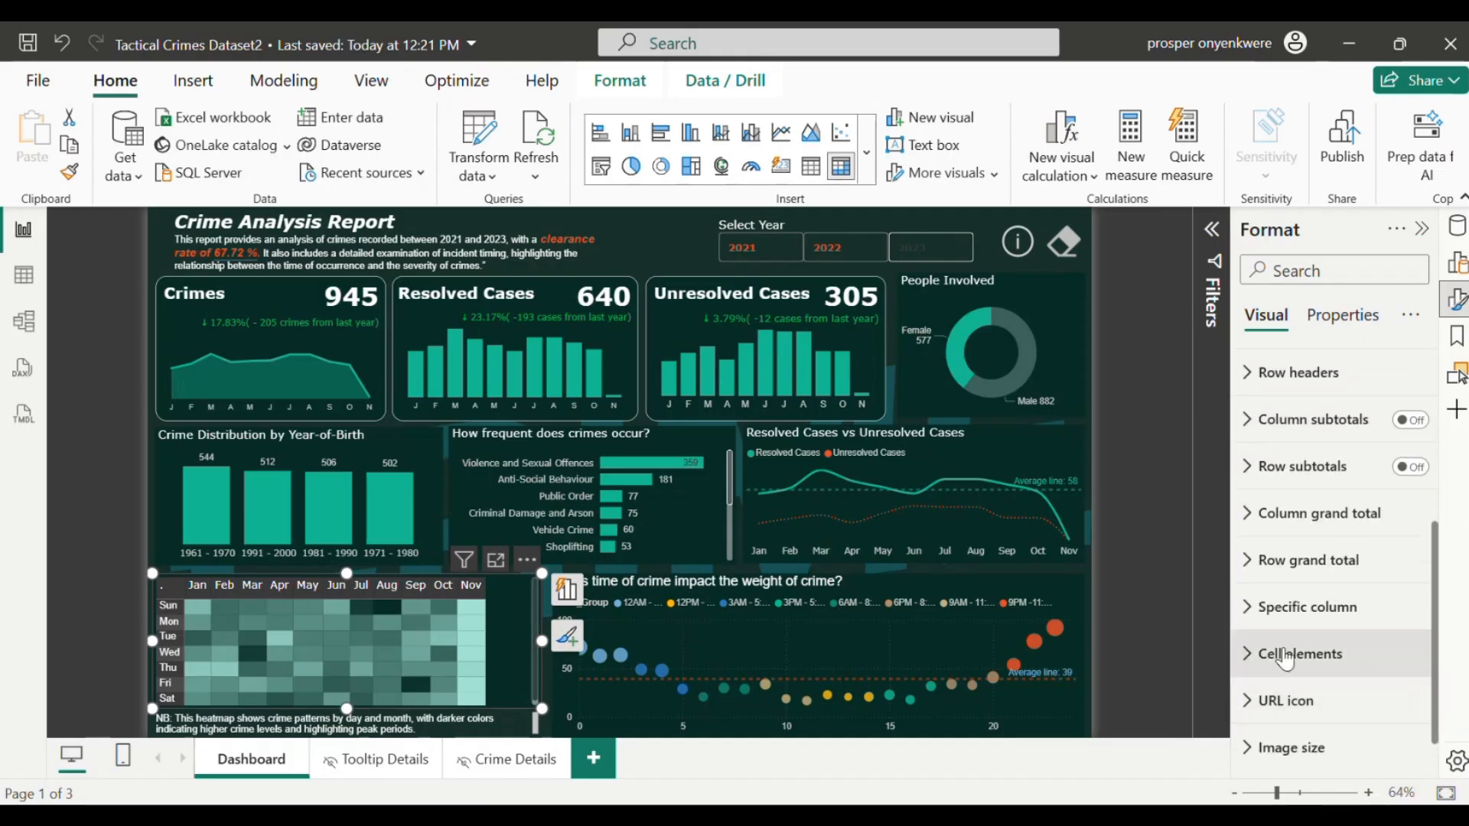
left_click(1245, 651)
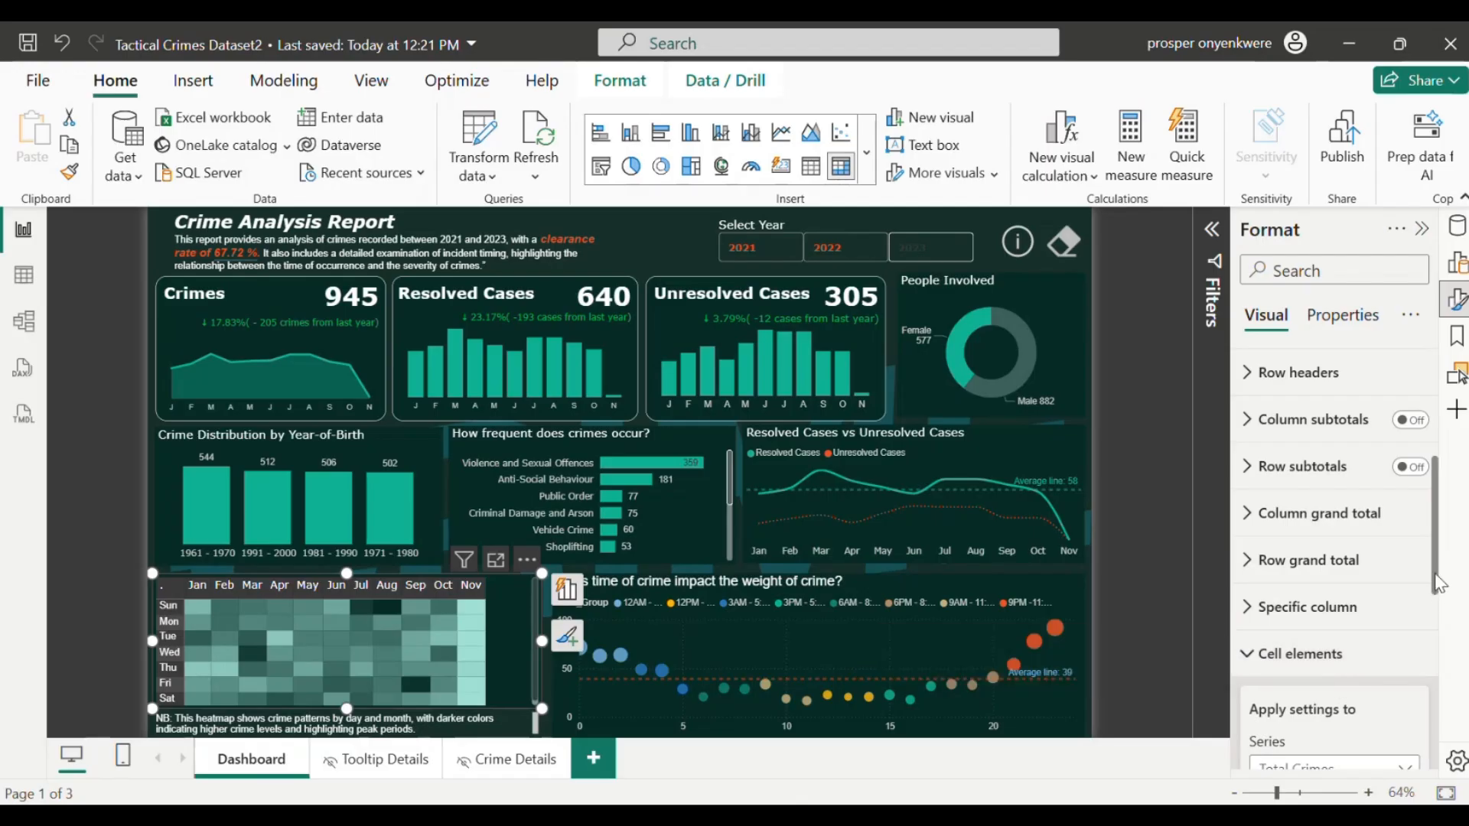
left_click_drag(1436, 585, 1441, 667)
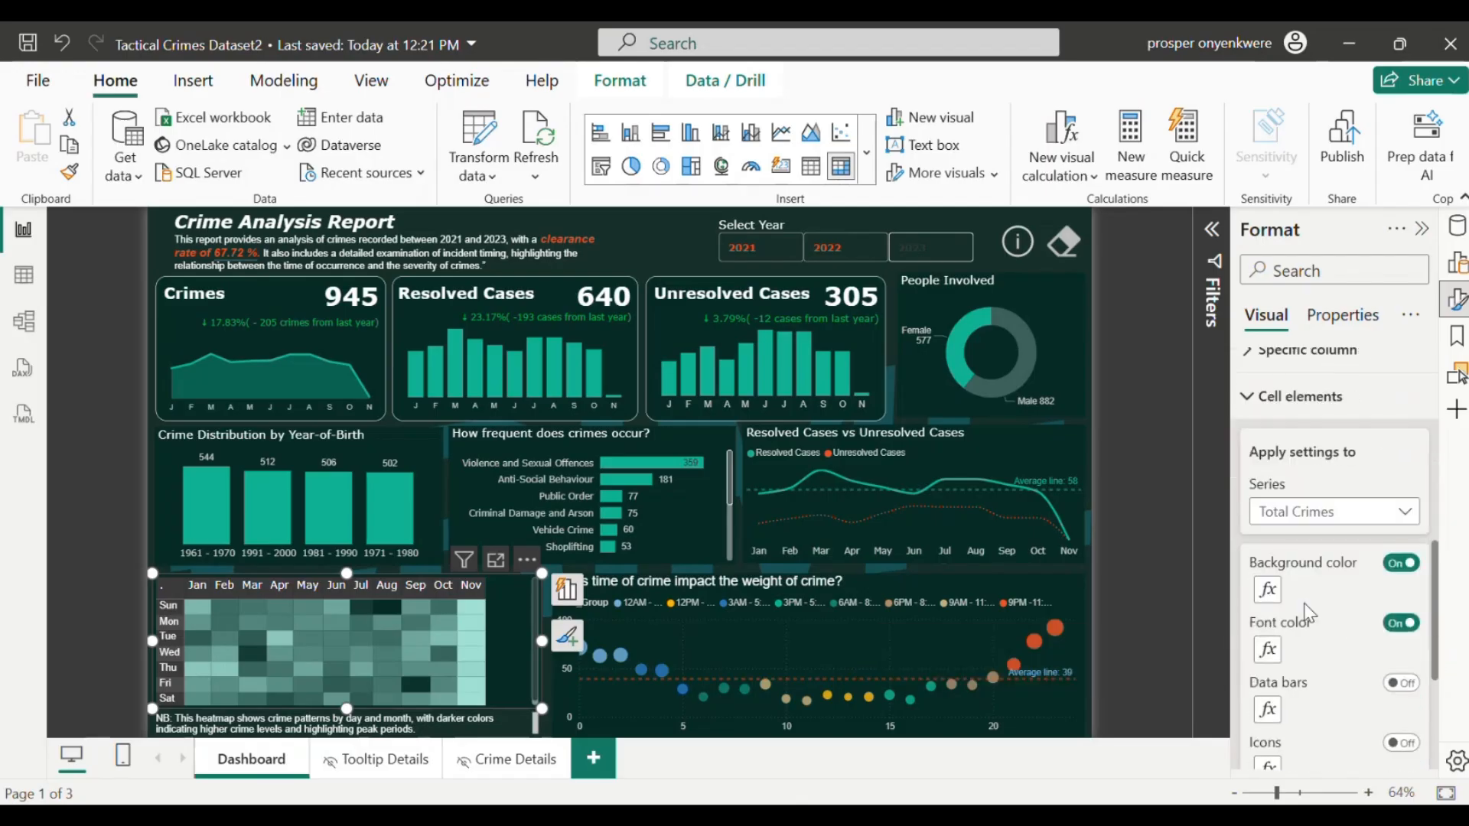
left_click(1267, 591)
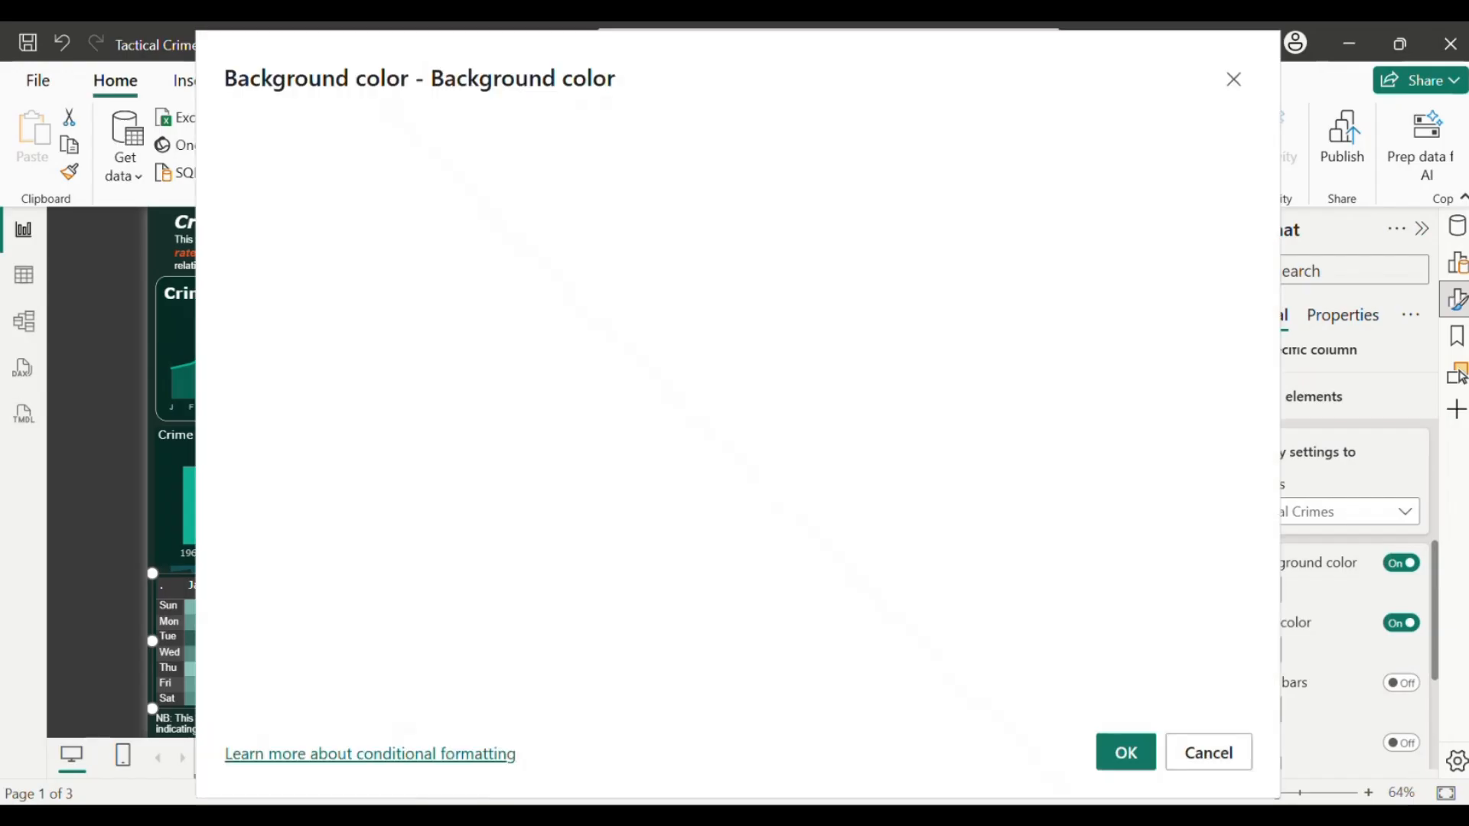
left_click(725, 814)
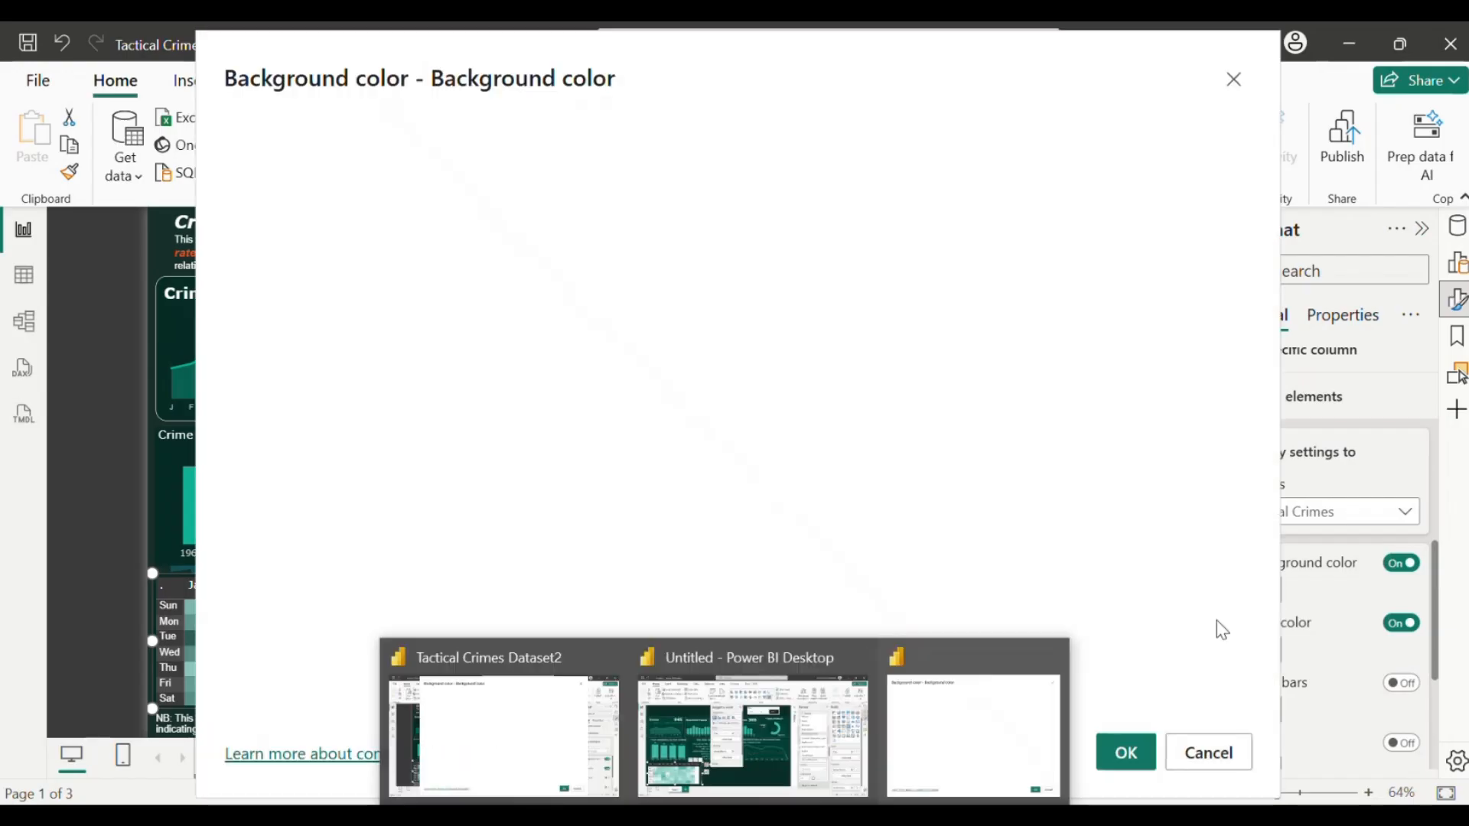
left_click(1207, 757)
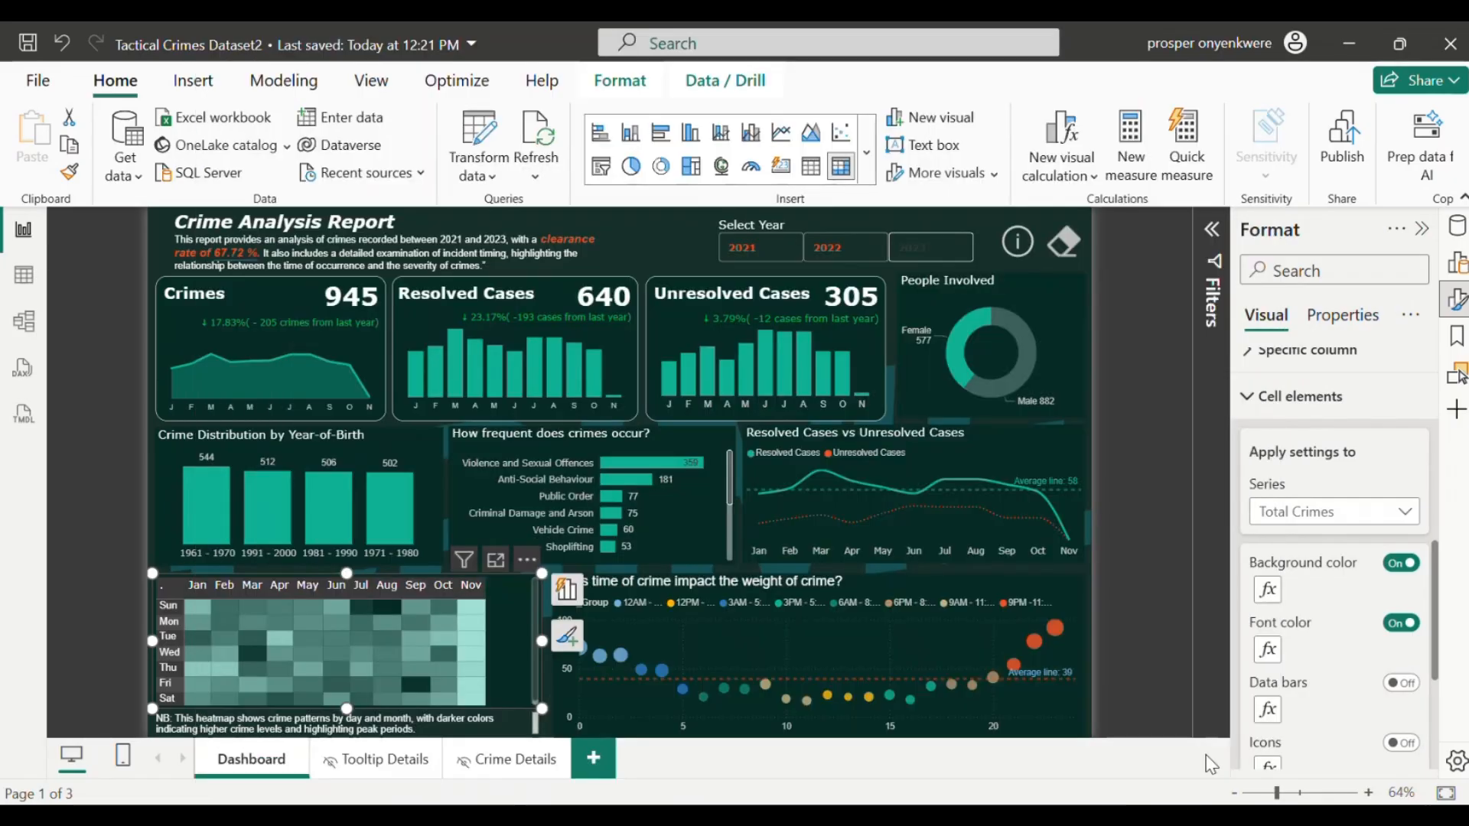
Step: Copy the hex code of the maximum color in the reference heatmap matrix's background color gradient, leaving the gradient as it is
mouse_move(654, 776)
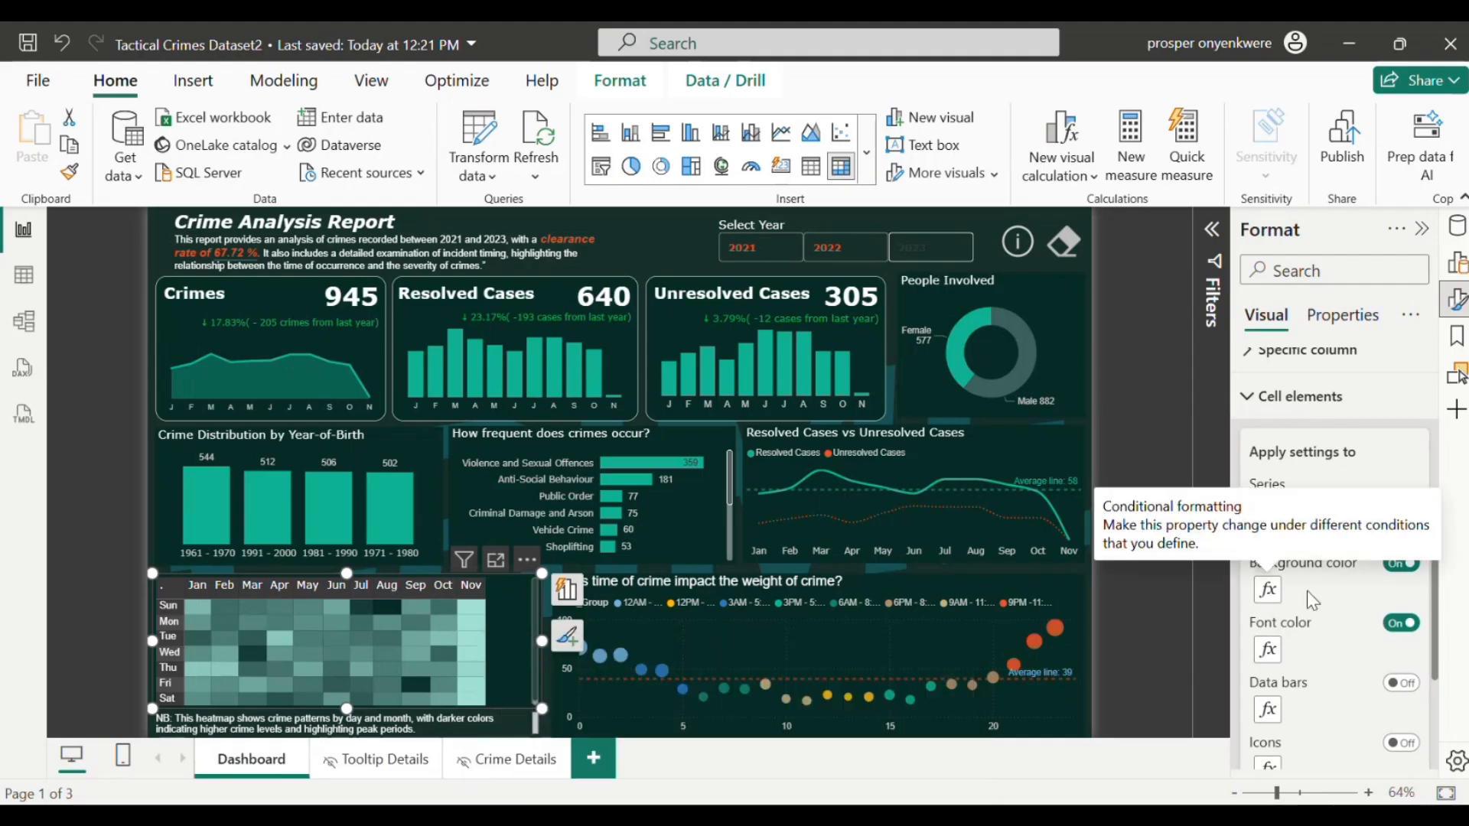
left_click(1269, 590)
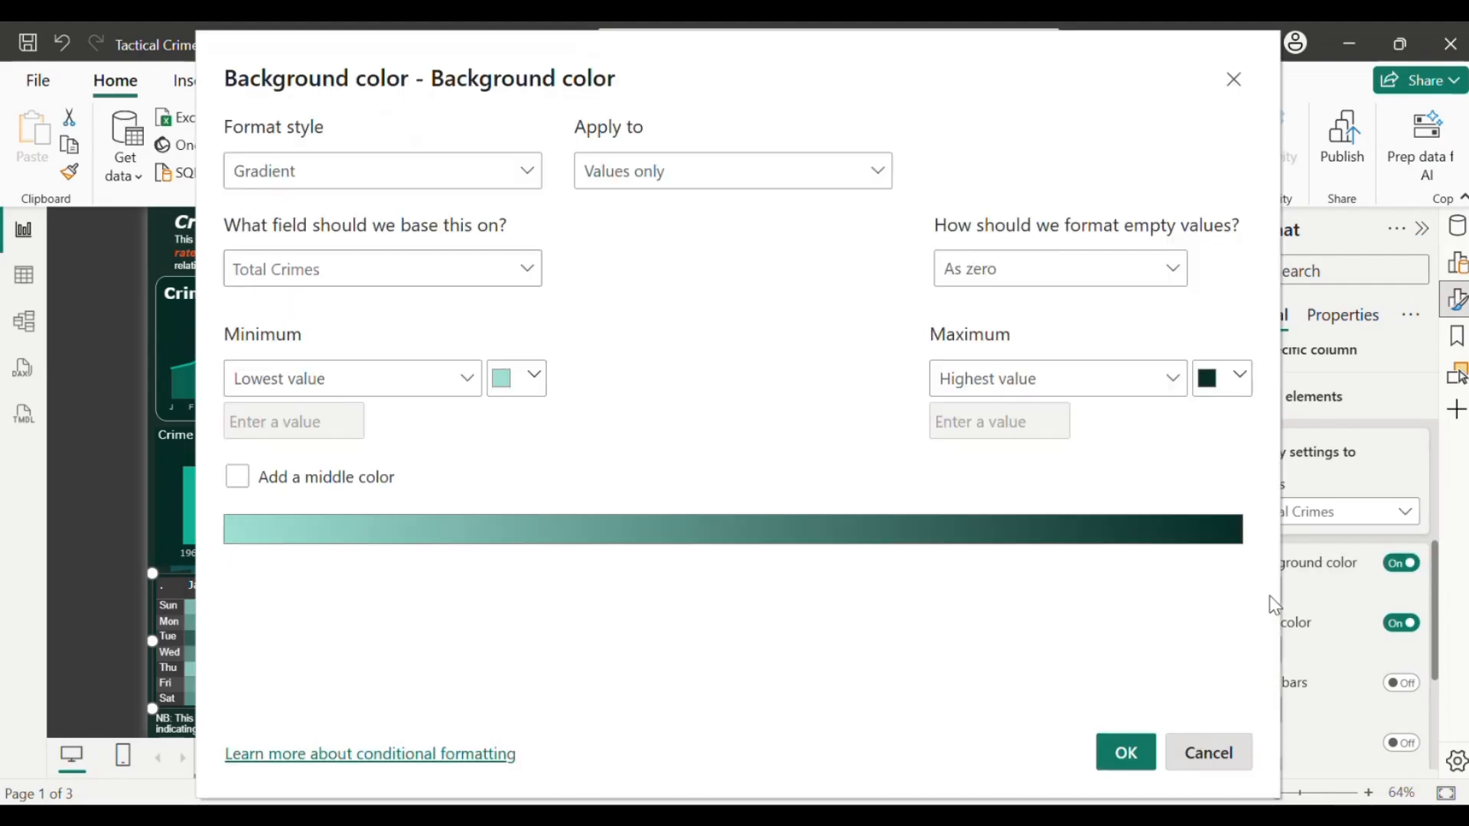
left_click(1240, 378)
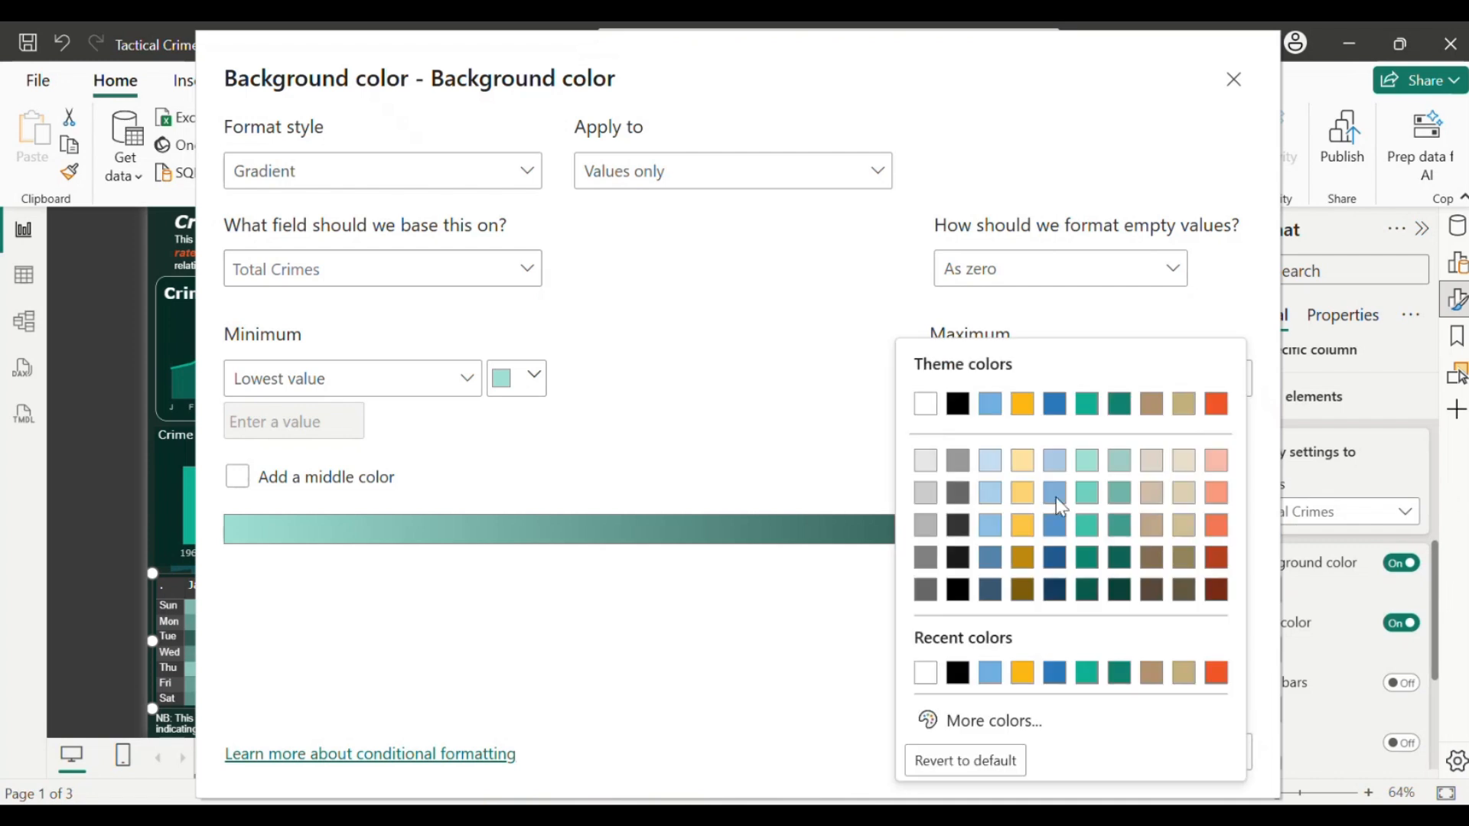
left_click(980, 720)
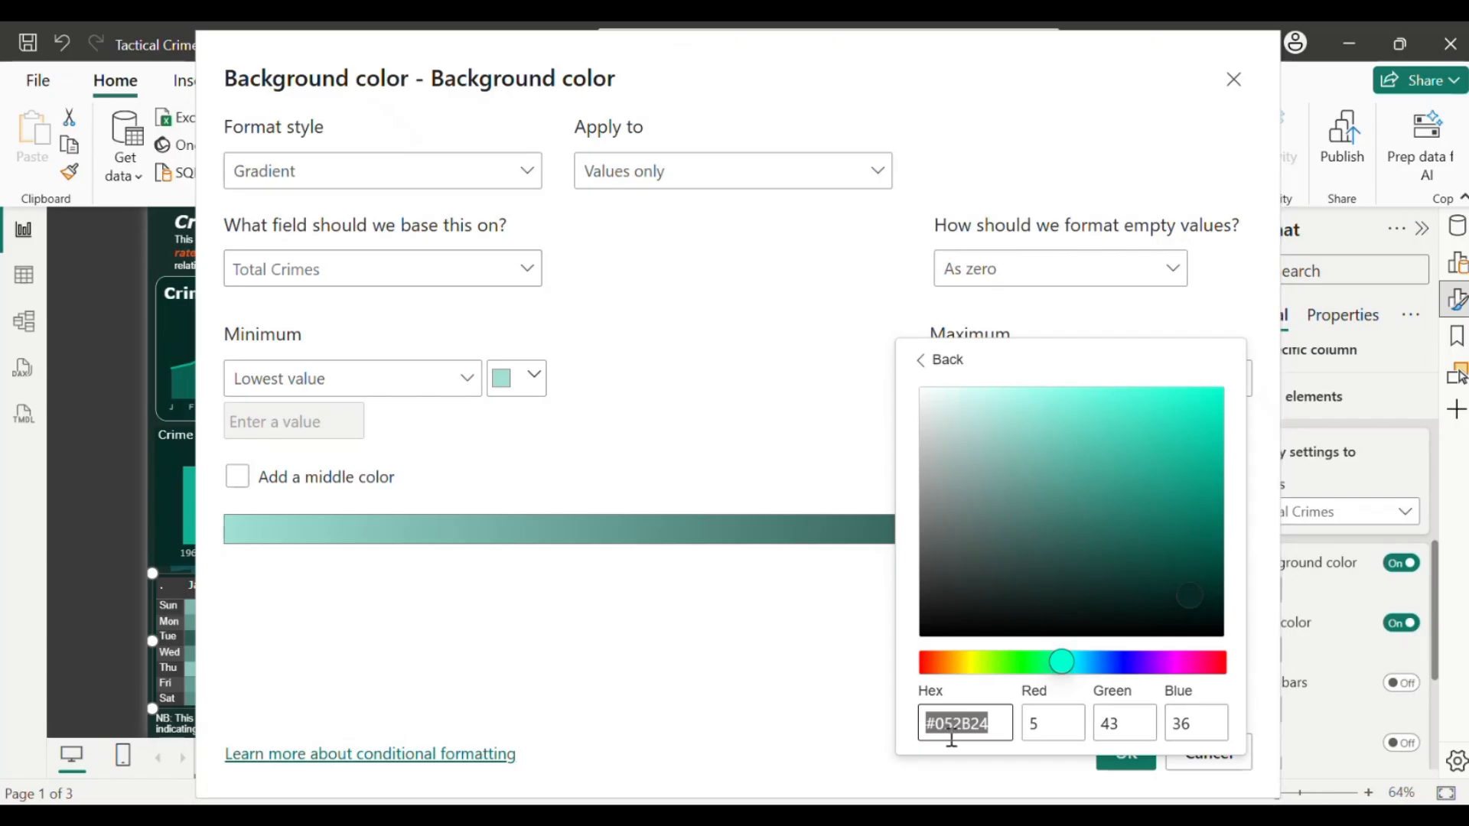
left_click(862, 711)
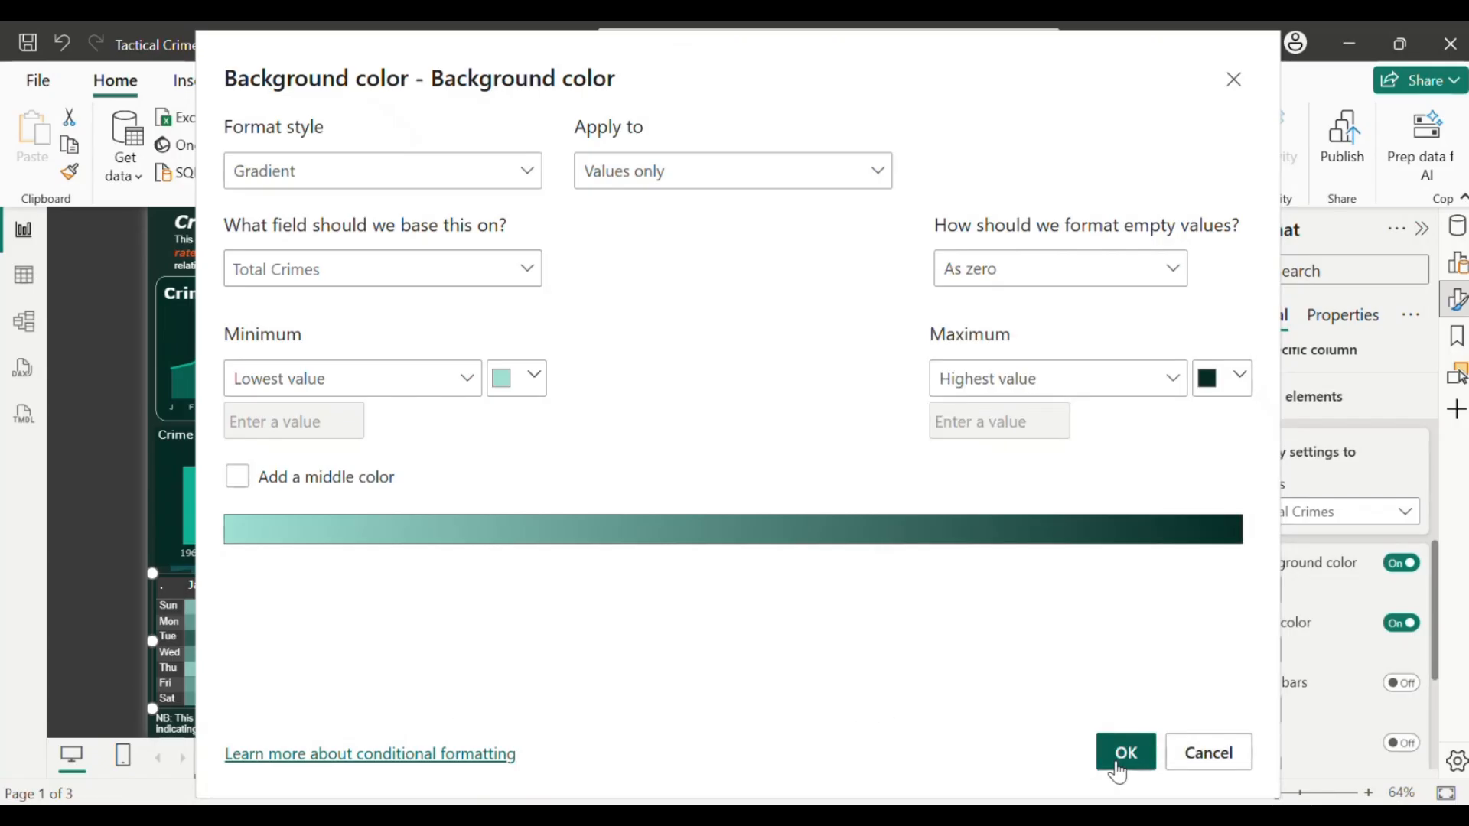
left_click(1117, 765)
Step: Switch to the untitled report and set the maximum color of the heatmap matrix's background gradient to #052B24
mouse_move(725, 804)
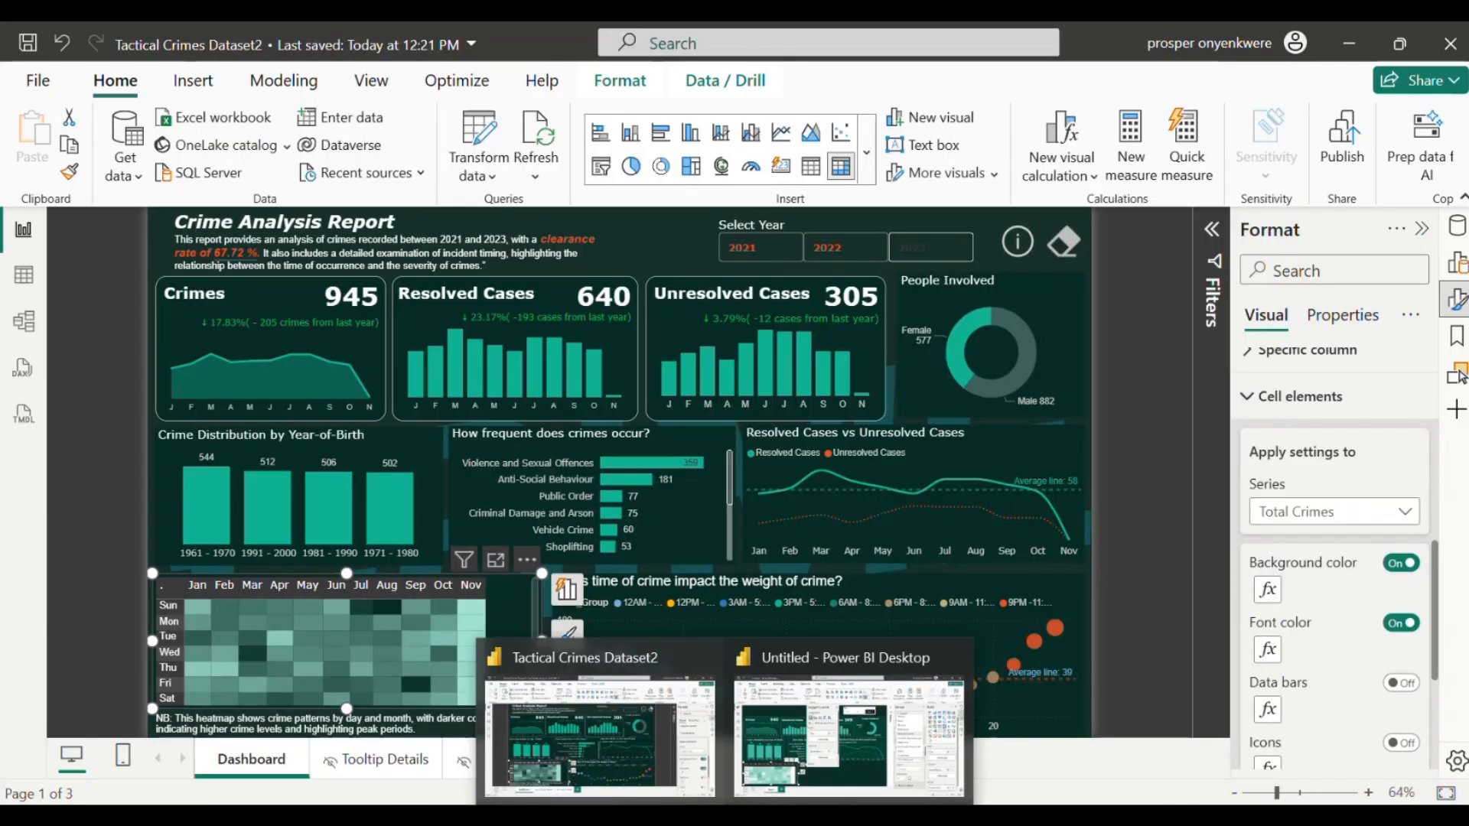
left_click(797, 794)
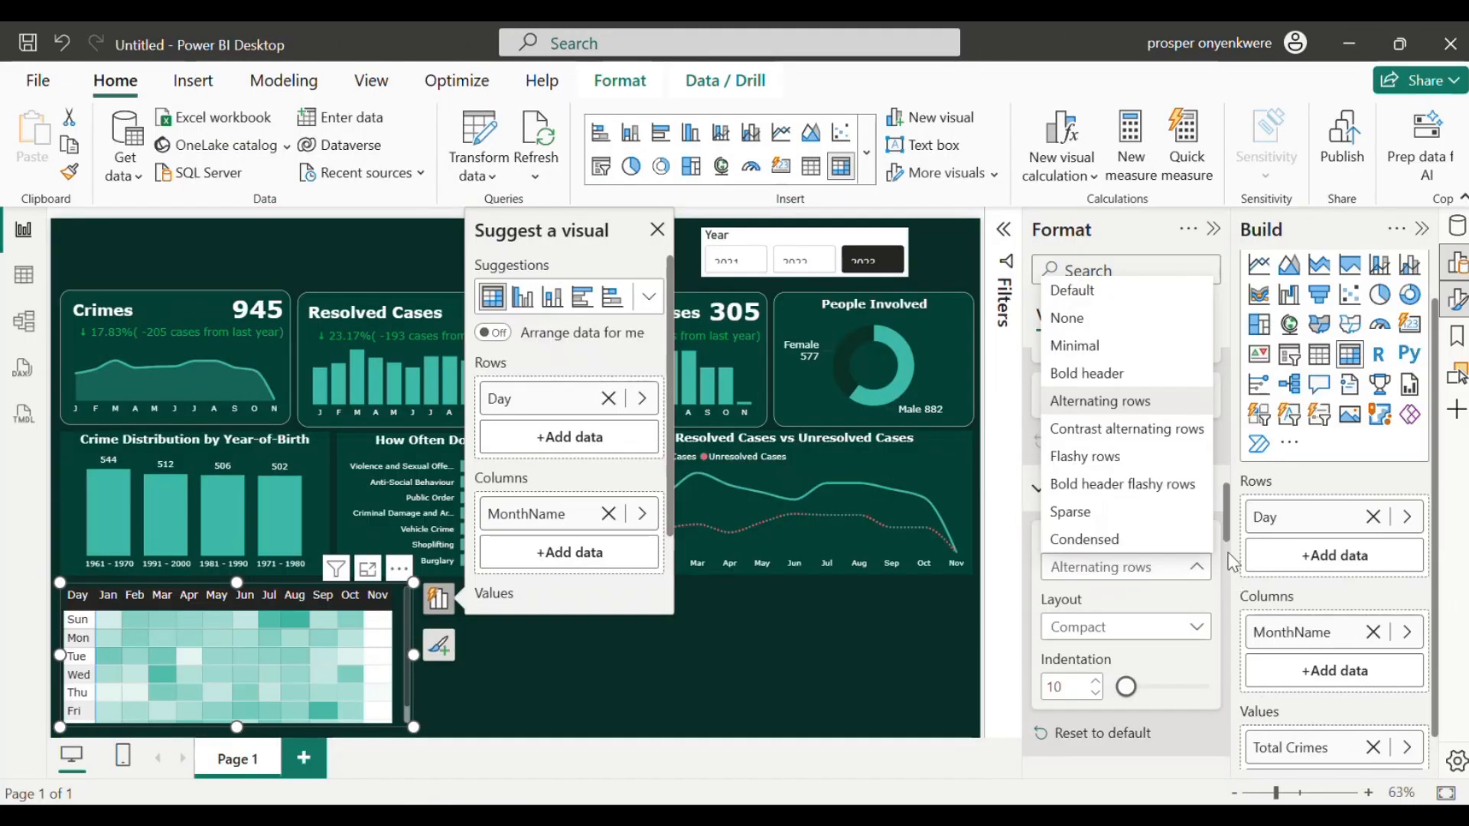
left_click(1234, 593)
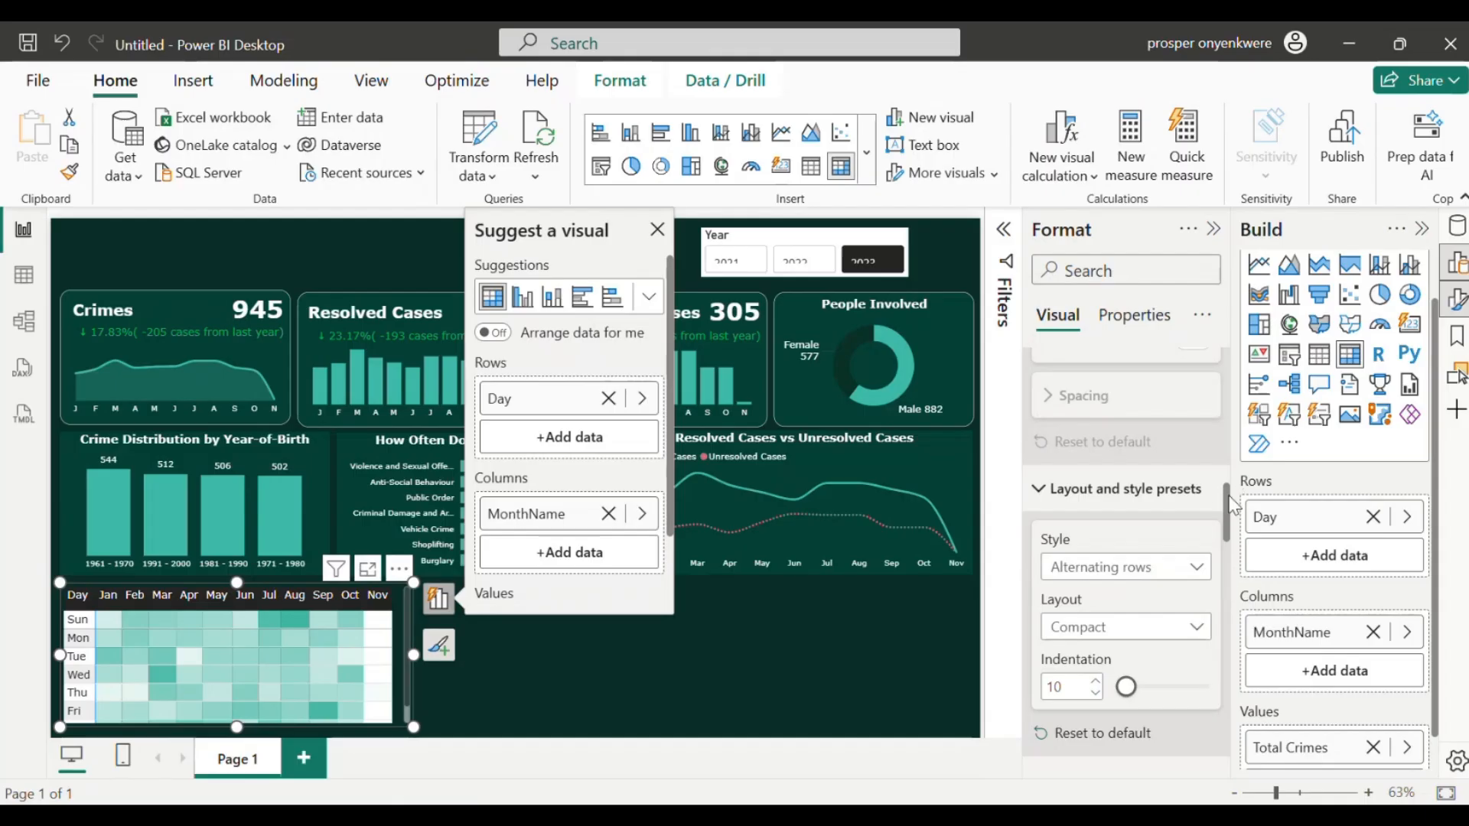
left_click_drag(1224, 501, 1227, 692)
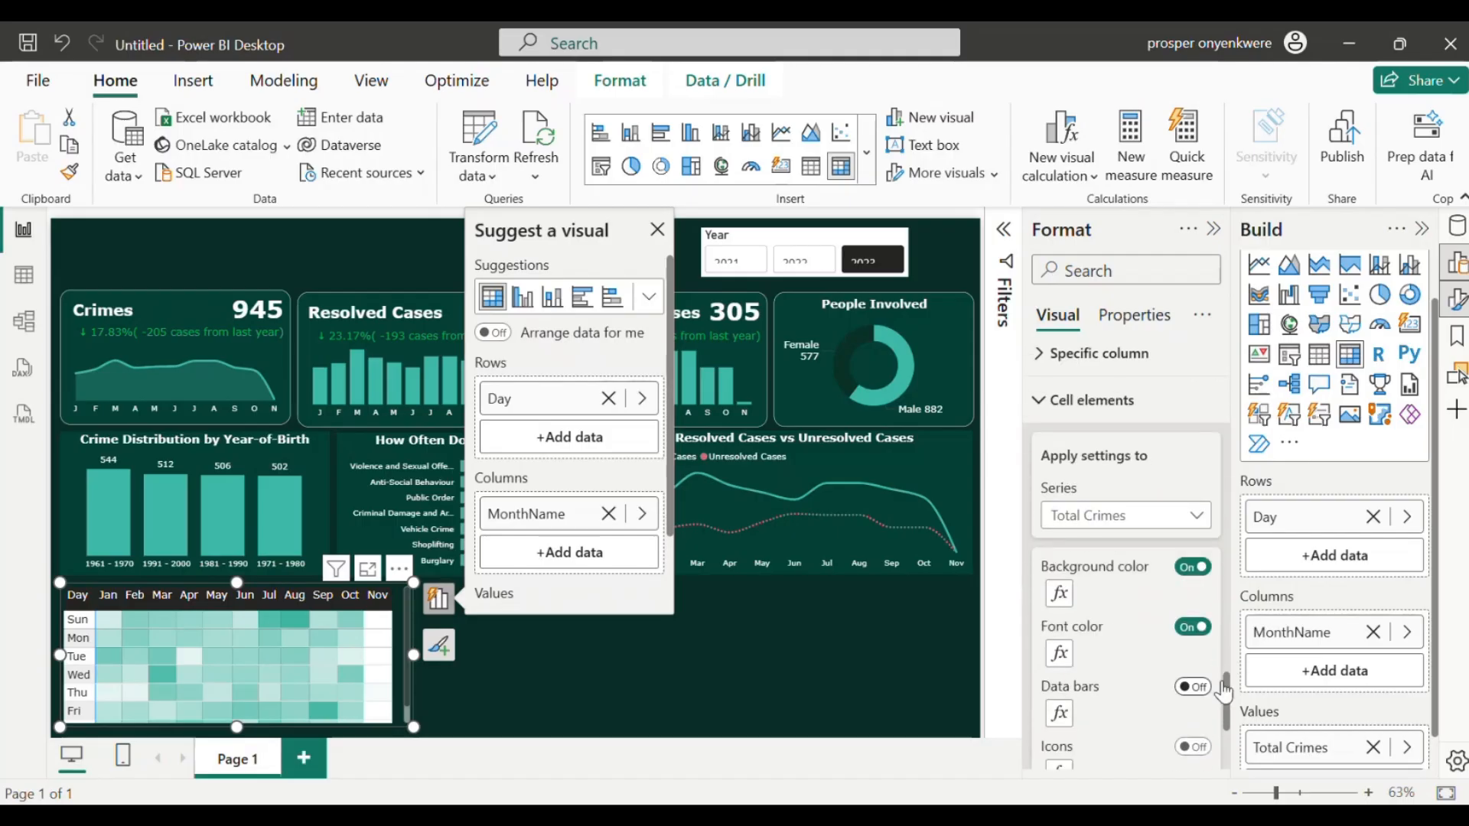
left_click(1059, 595)
left_click(1240, 384)
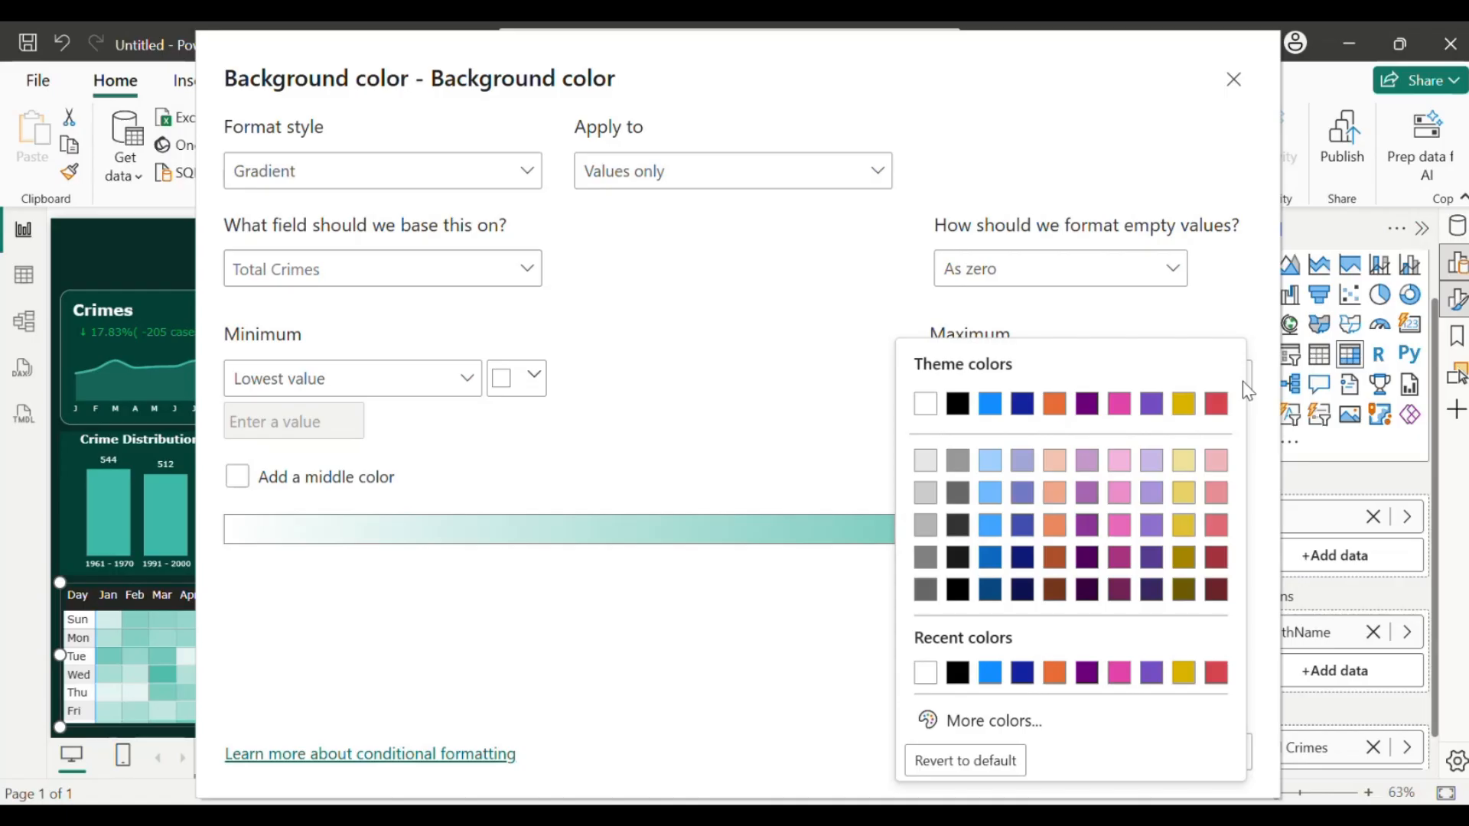
left_click(962, 739)
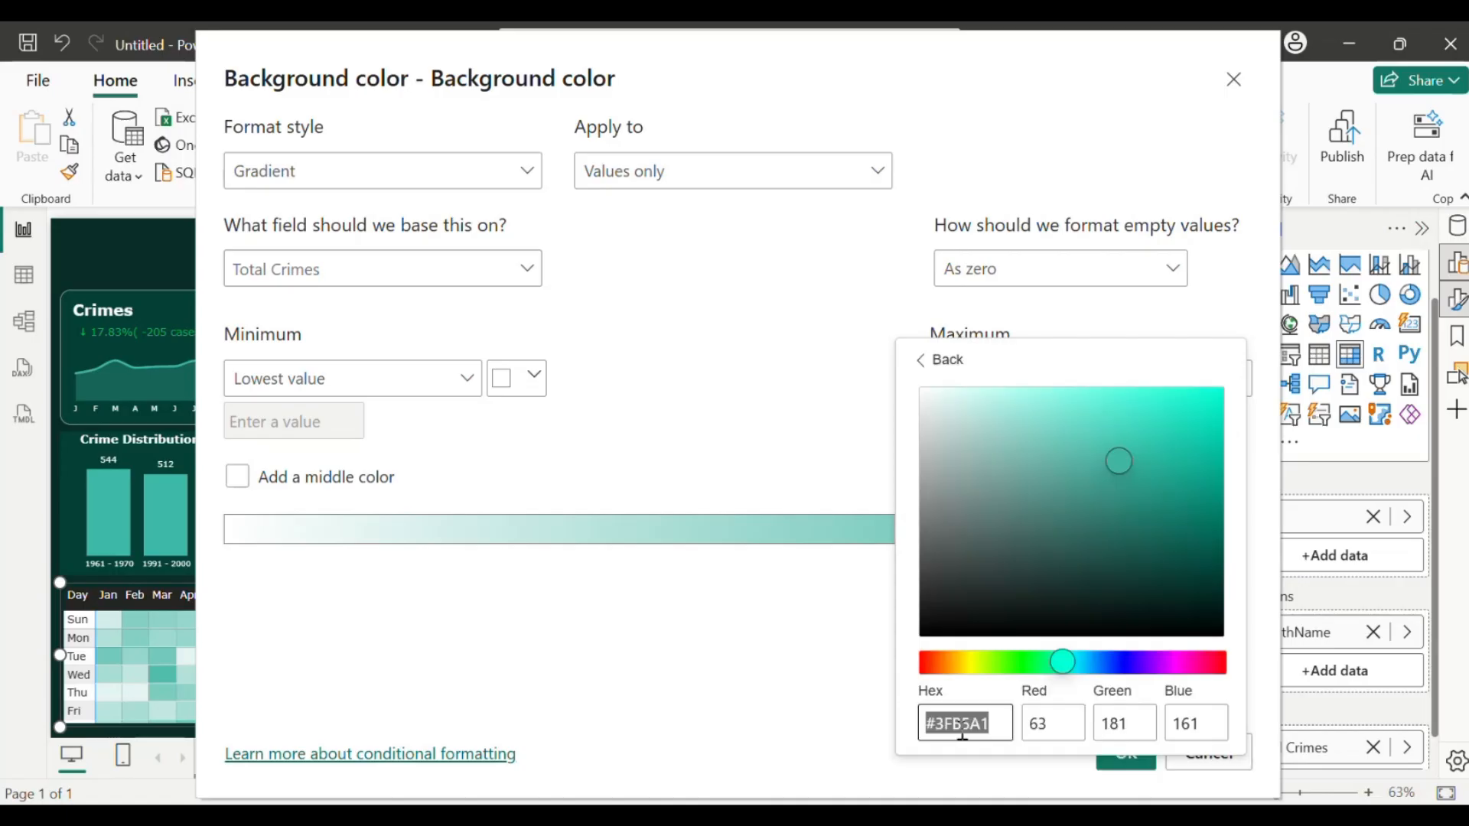
type("#052B24")
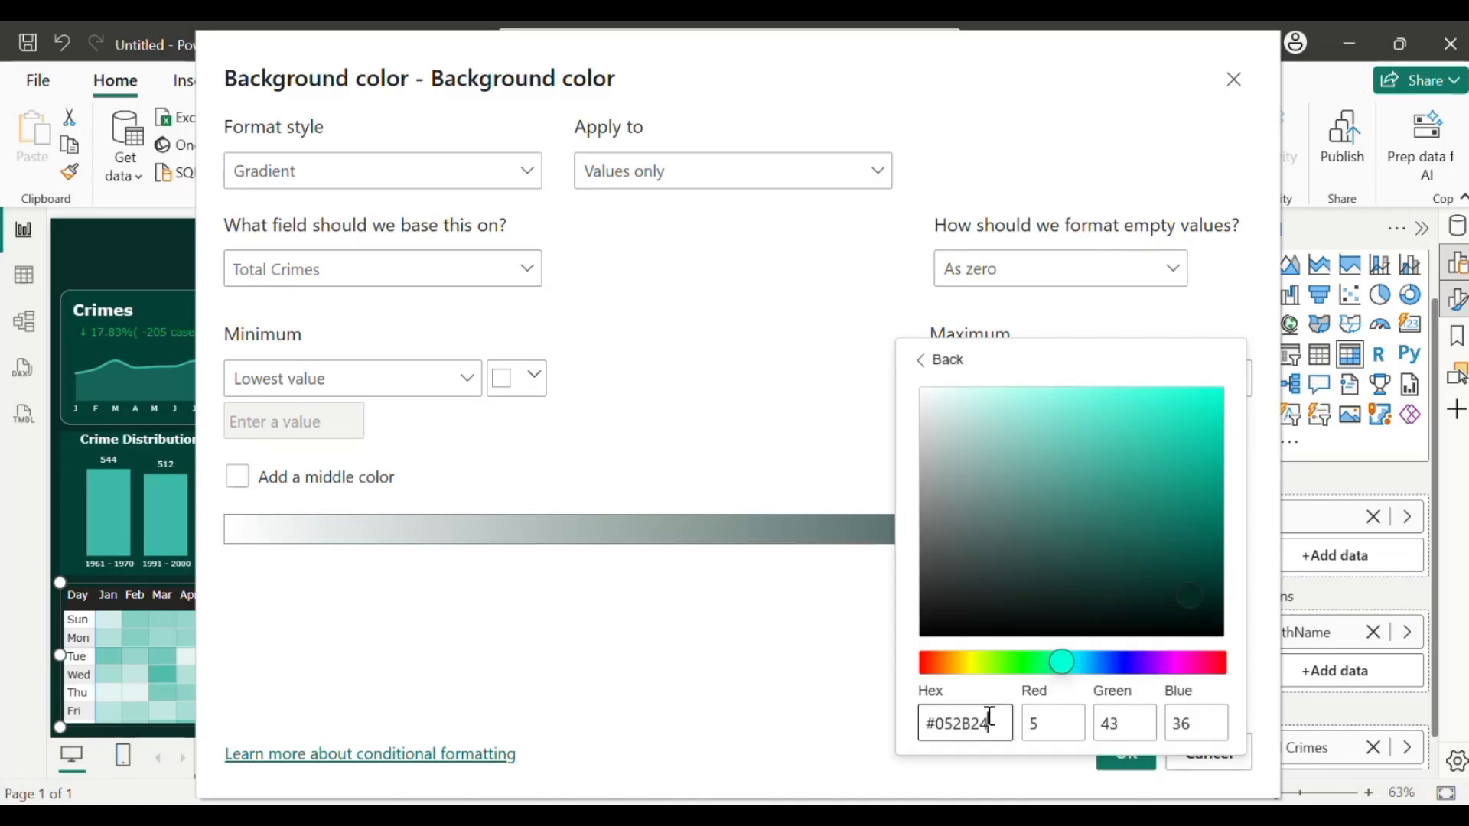
left_click(842, 702)
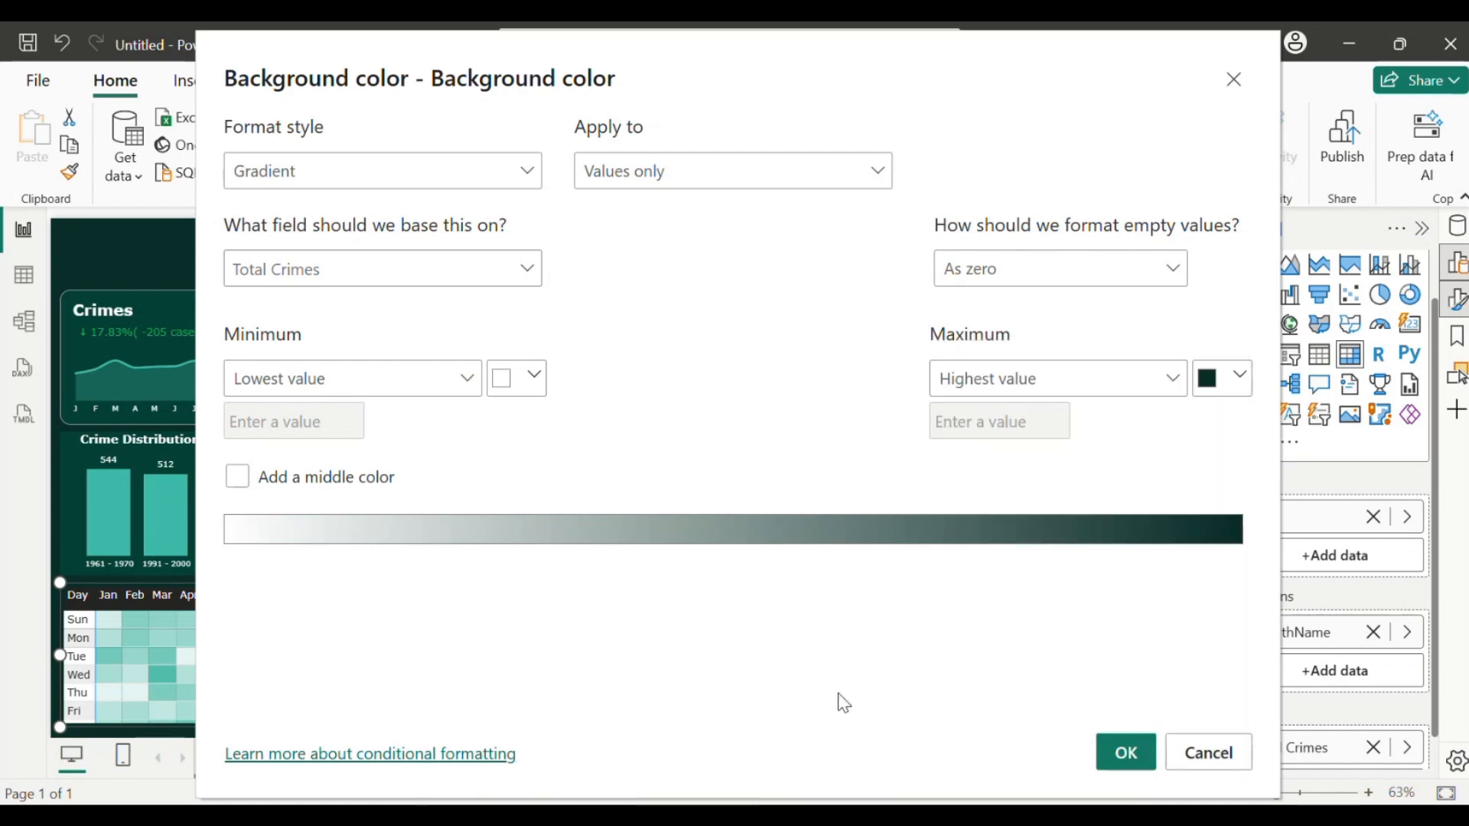
left_click(1138, 759)
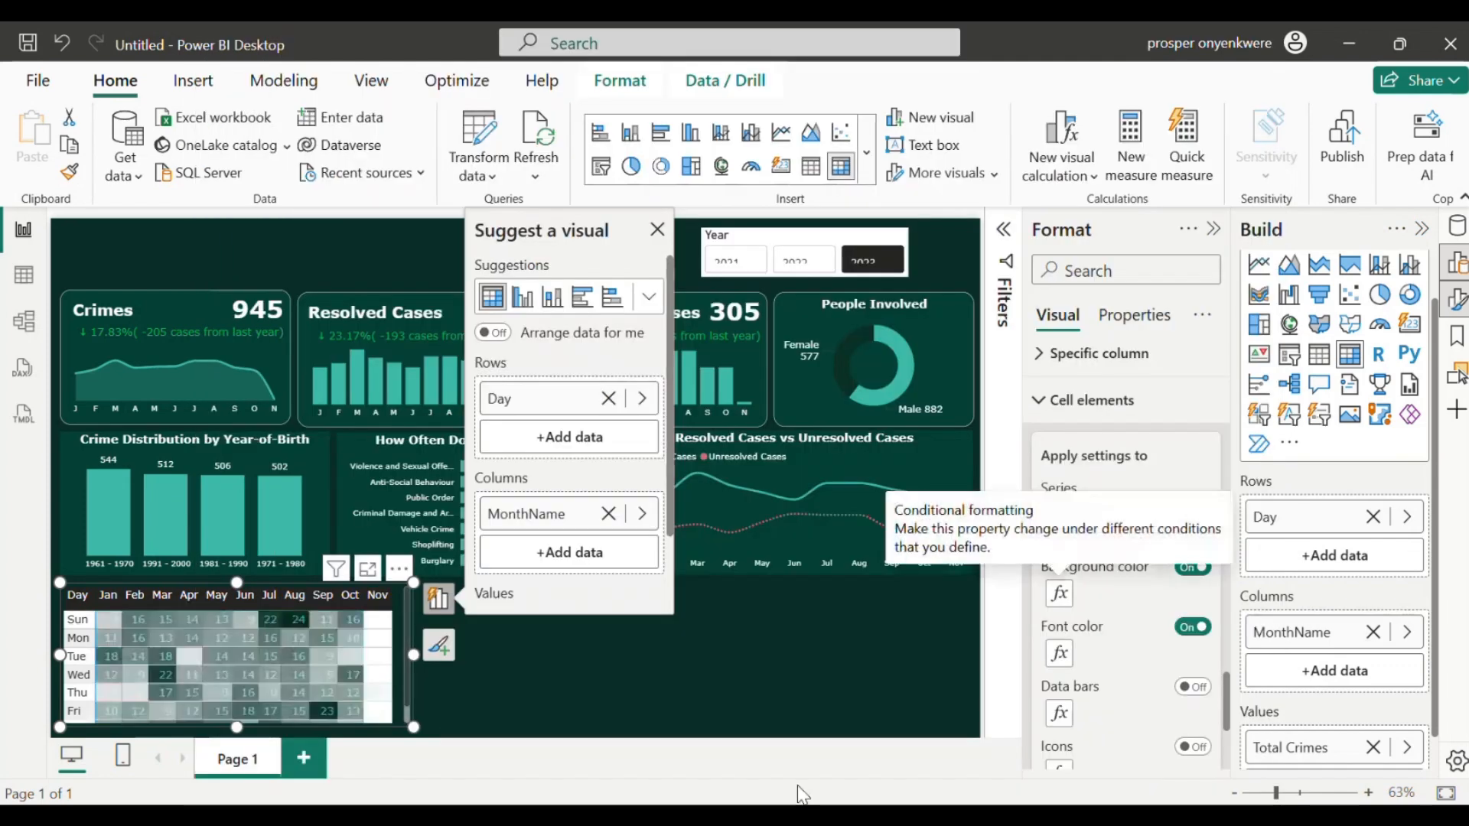
Step: Set the maximum color of the heatmap matrix's font color gradient to #052B24
left_click(1060, 656)
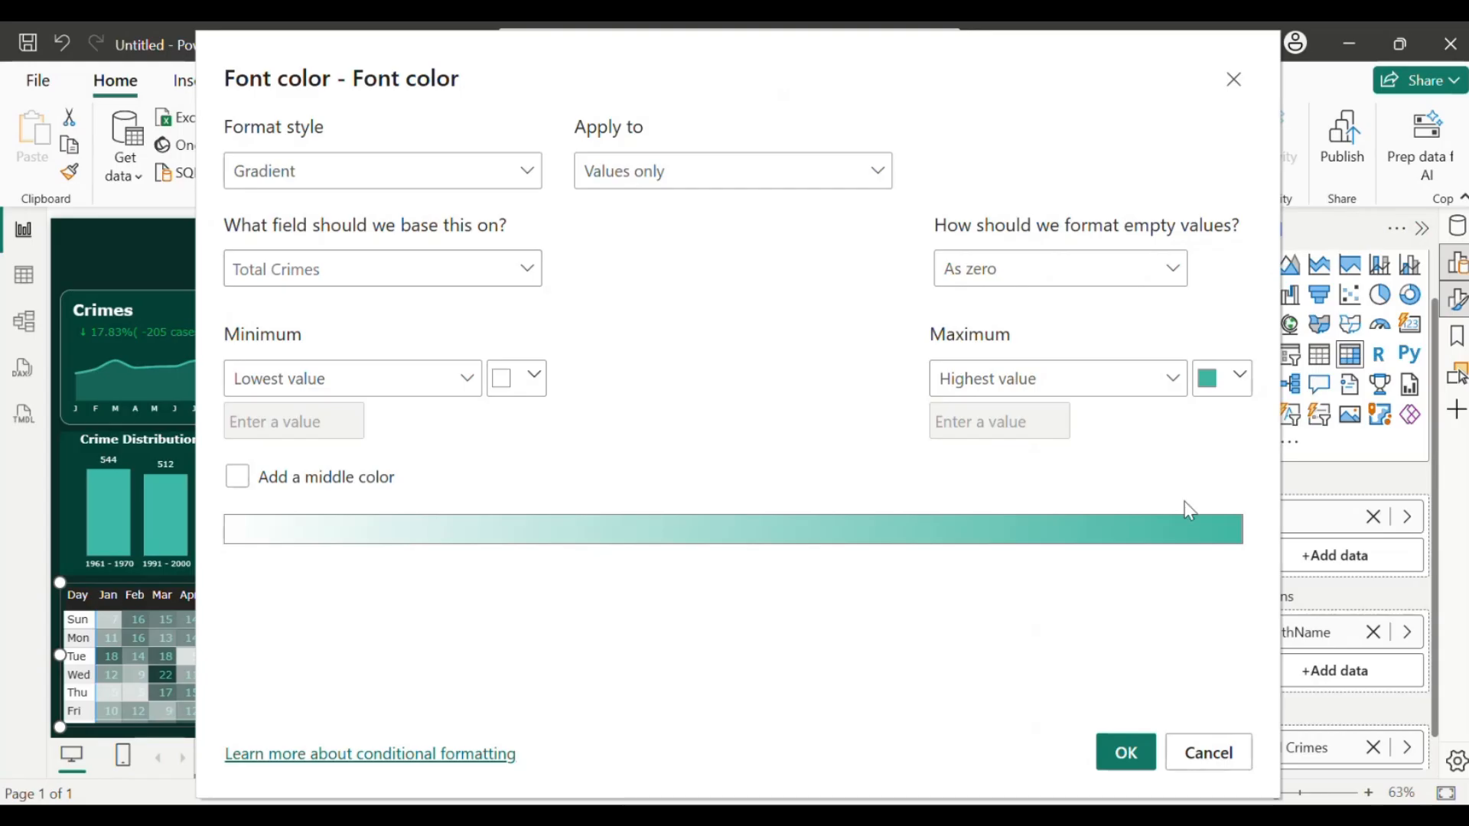
left_click(1239, 374)
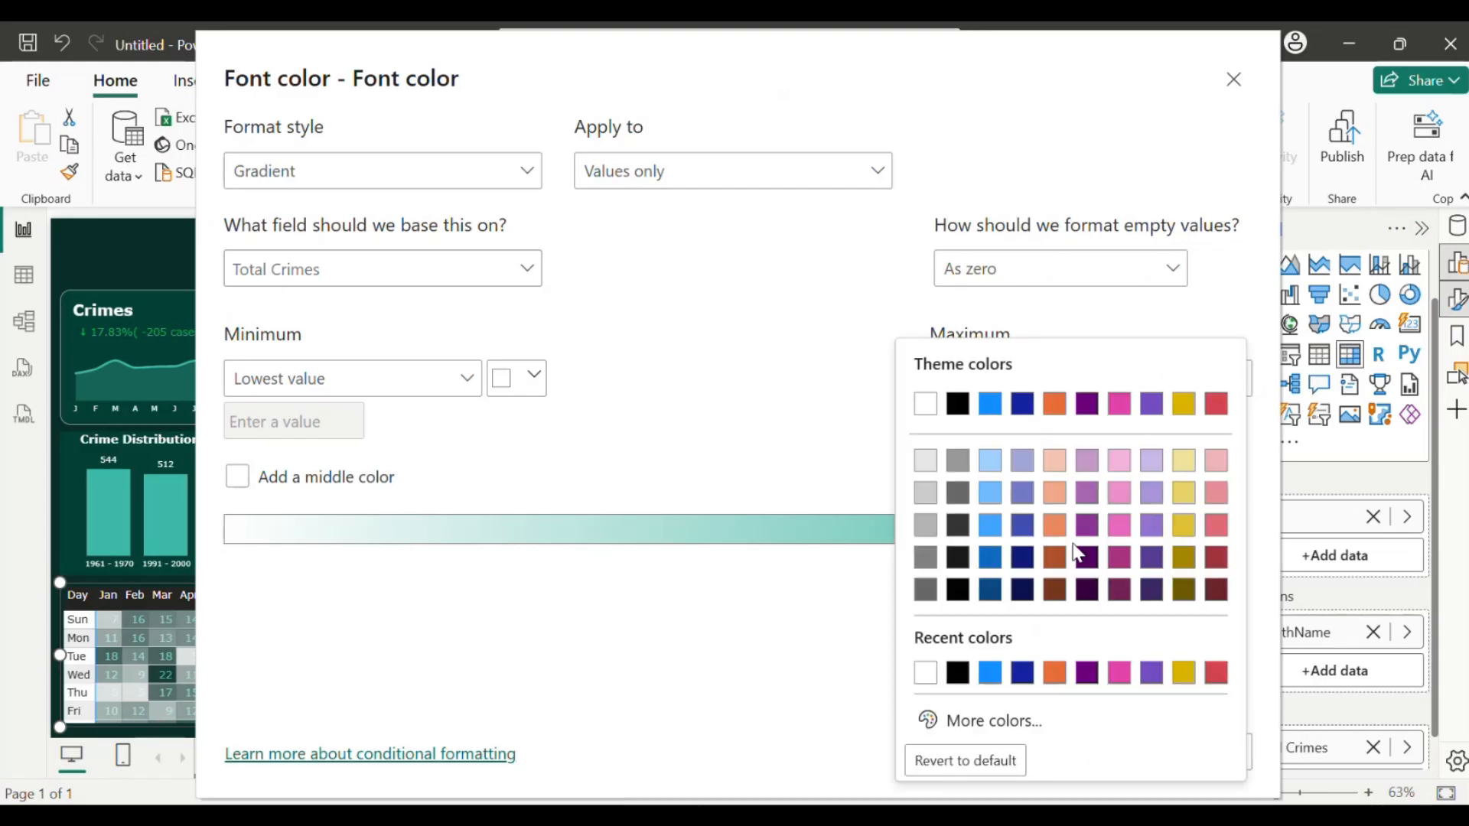
left_click(967, 720)
type("#052B24")
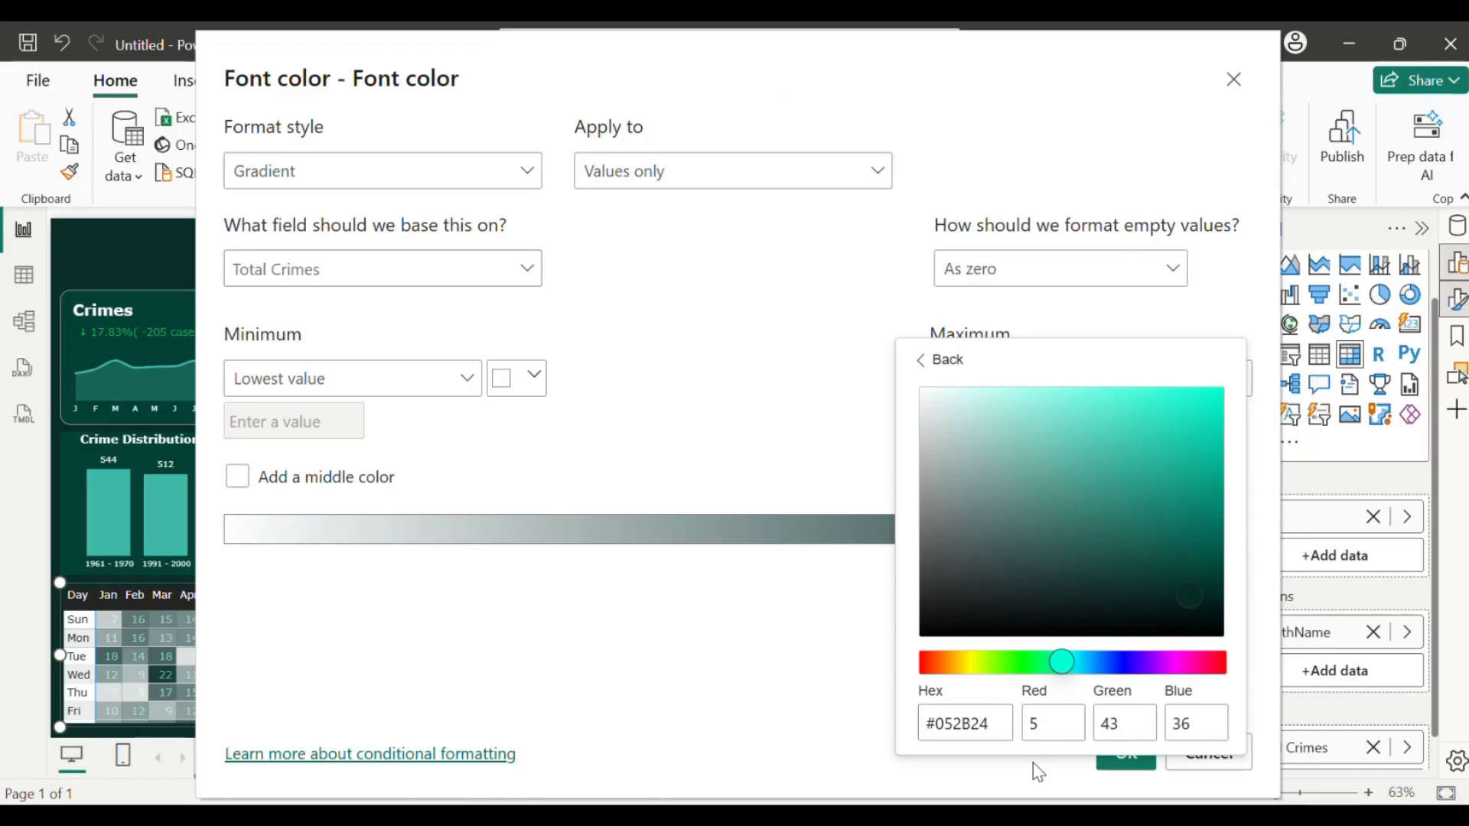
left_click(760, 688)
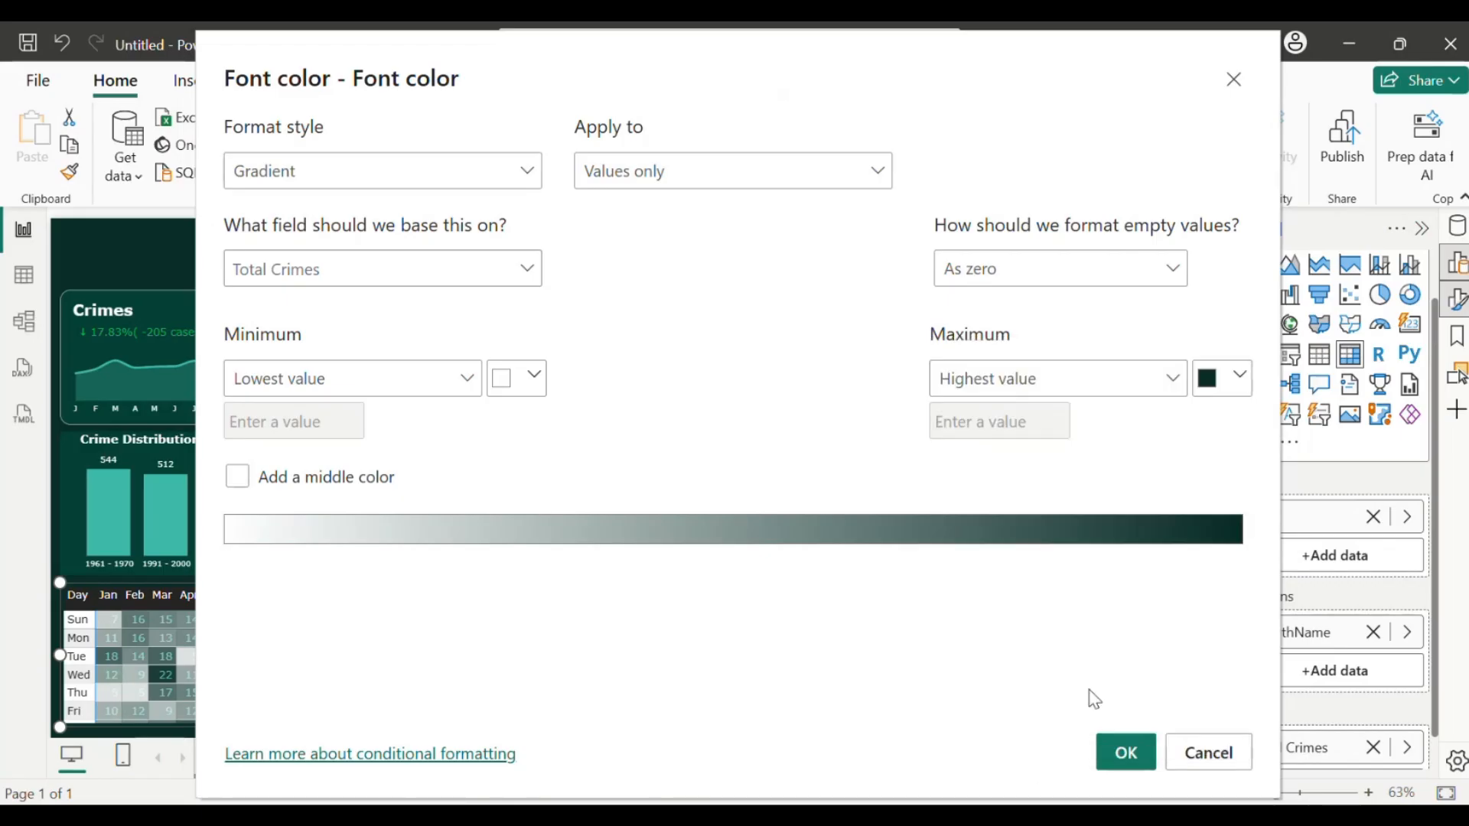
left_click(1114, 758)
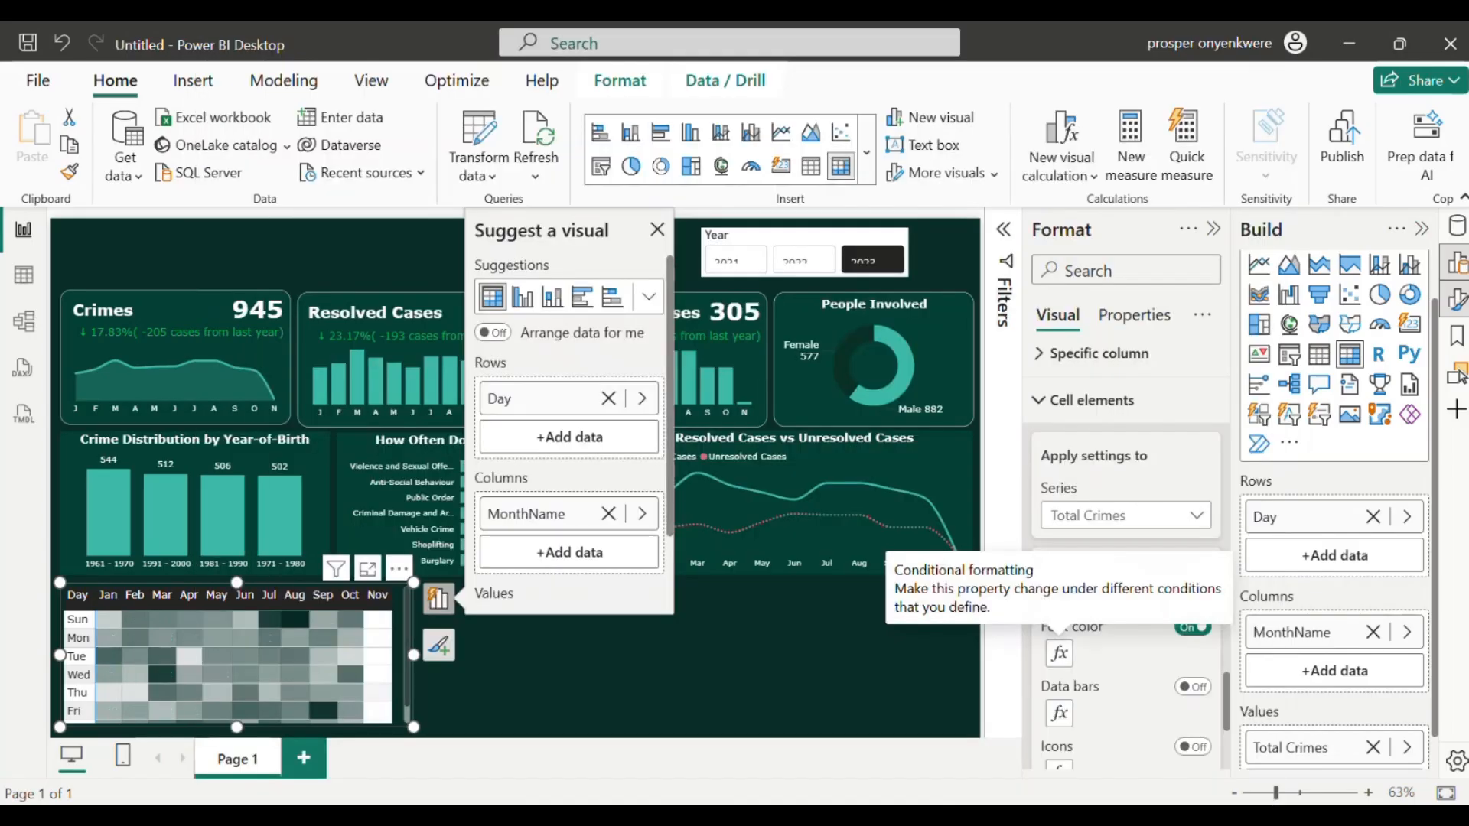
Step: Switch to the Tactical Crimes Dataset2 report and copy the hex code of its heatmap matrix's minimum background gradient color
left_click(642, 750)
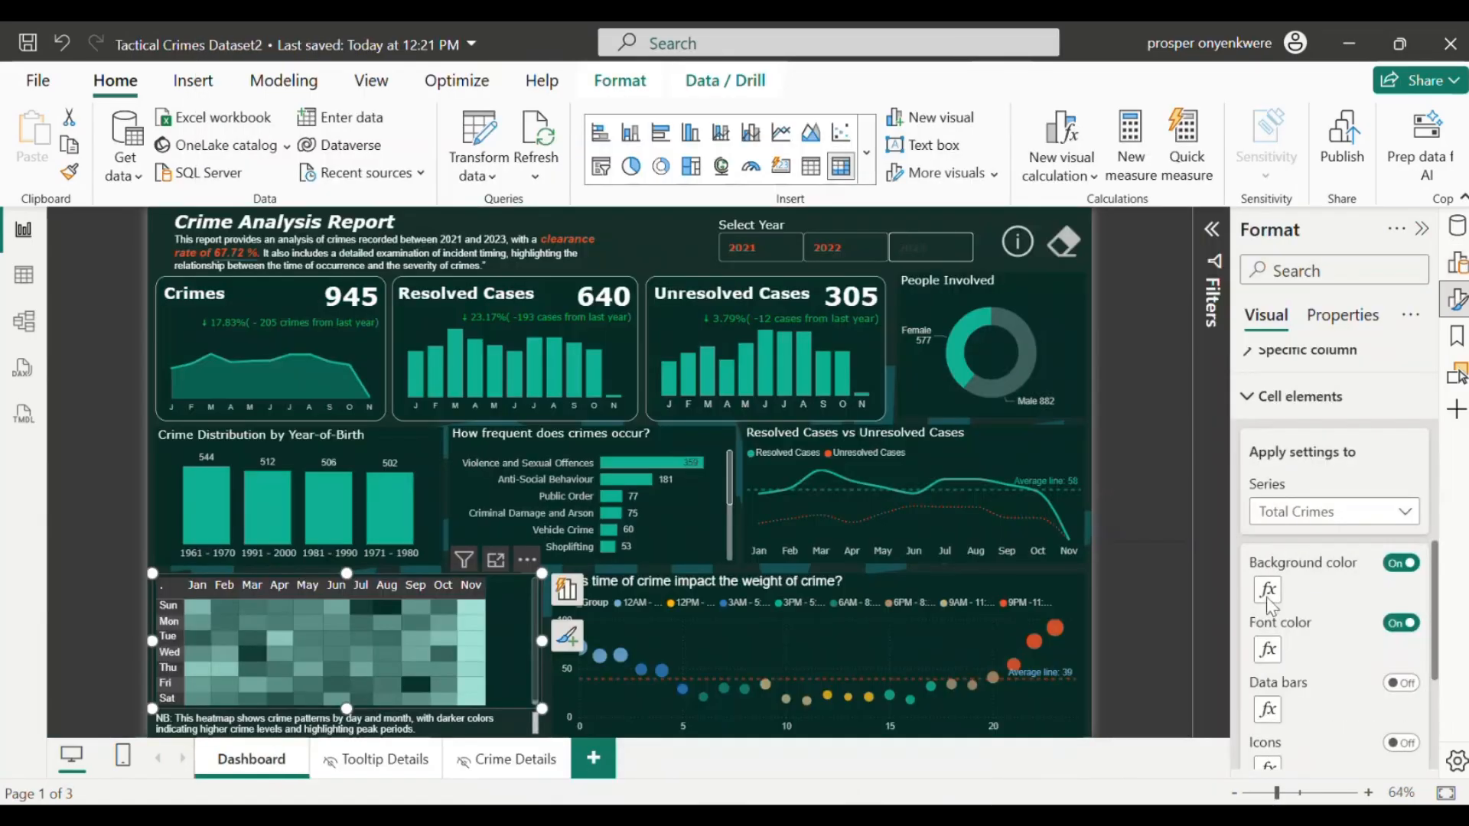
left_click(1265, 598)
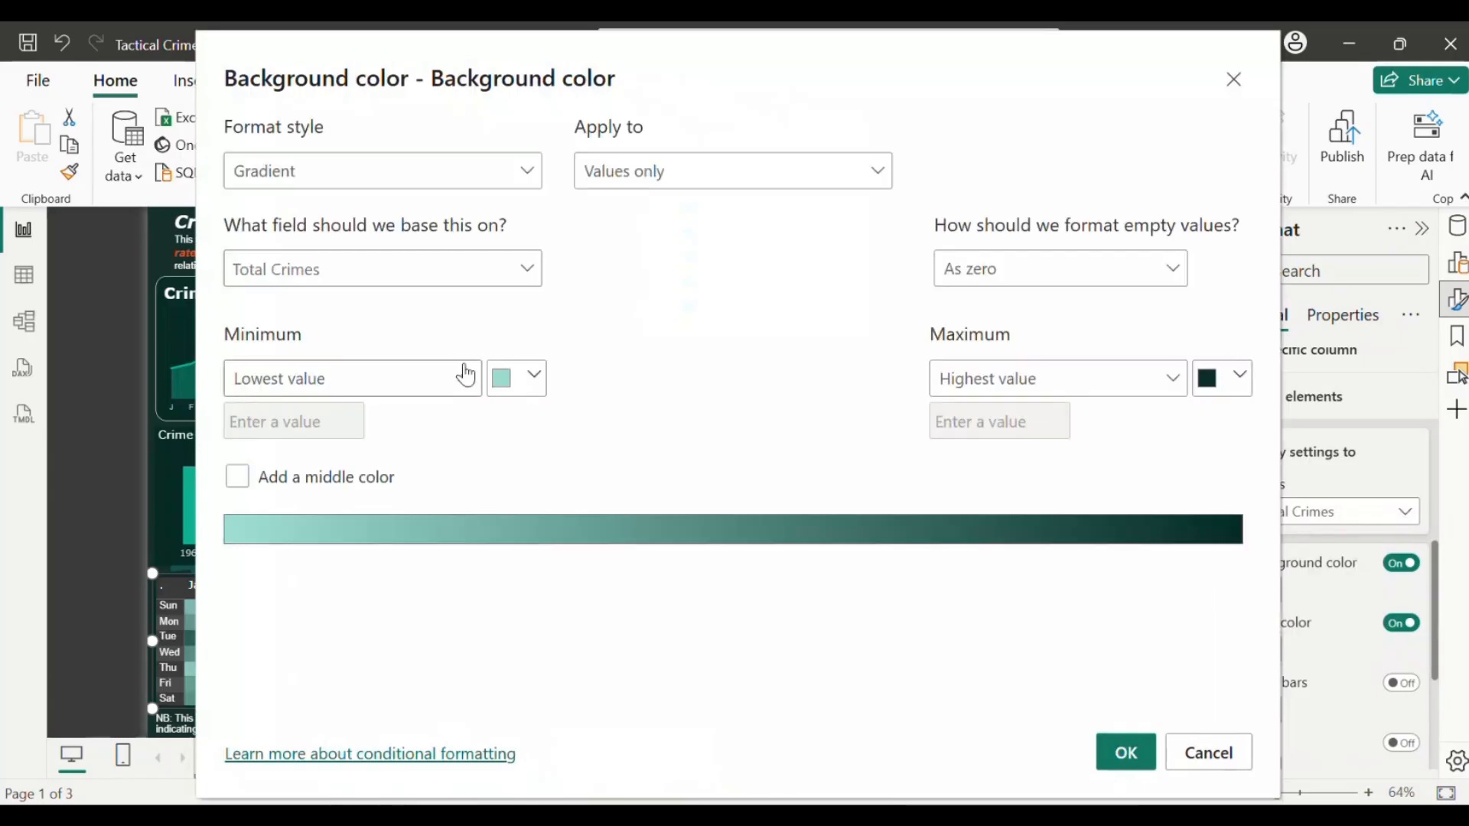
left_click(536, 380)
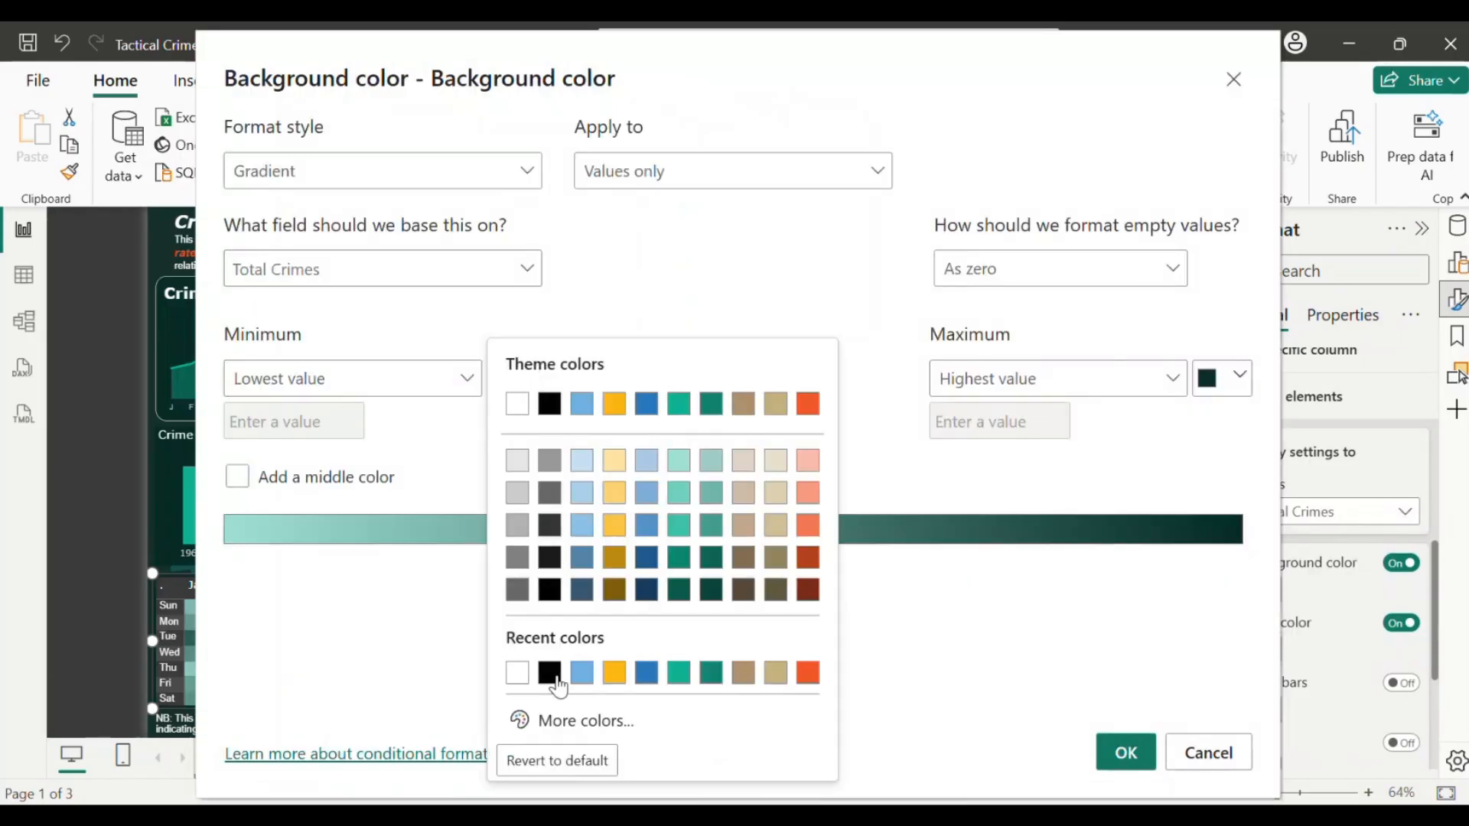
left_click(561, 718)
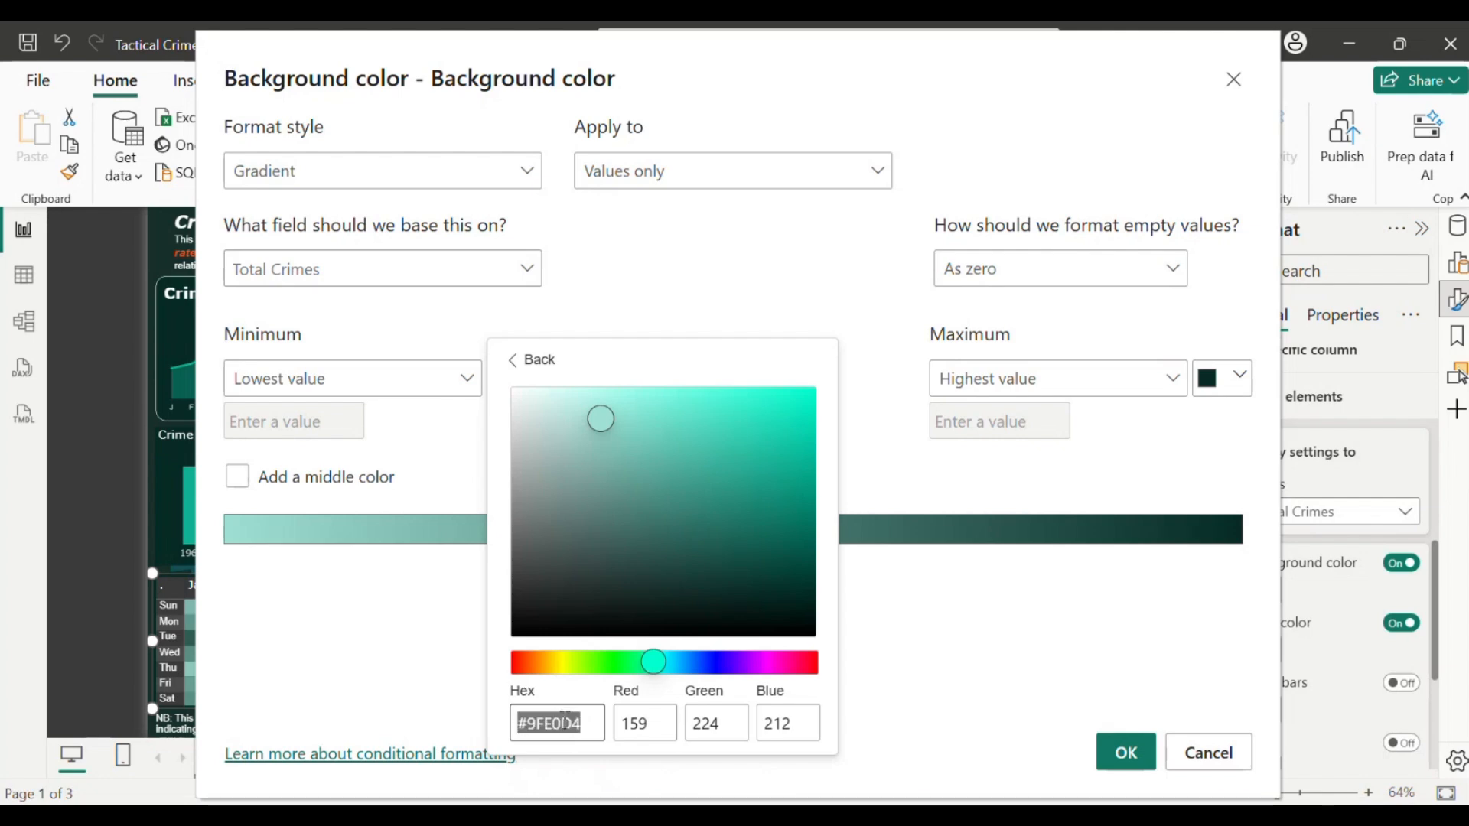
left_click(908, 722)
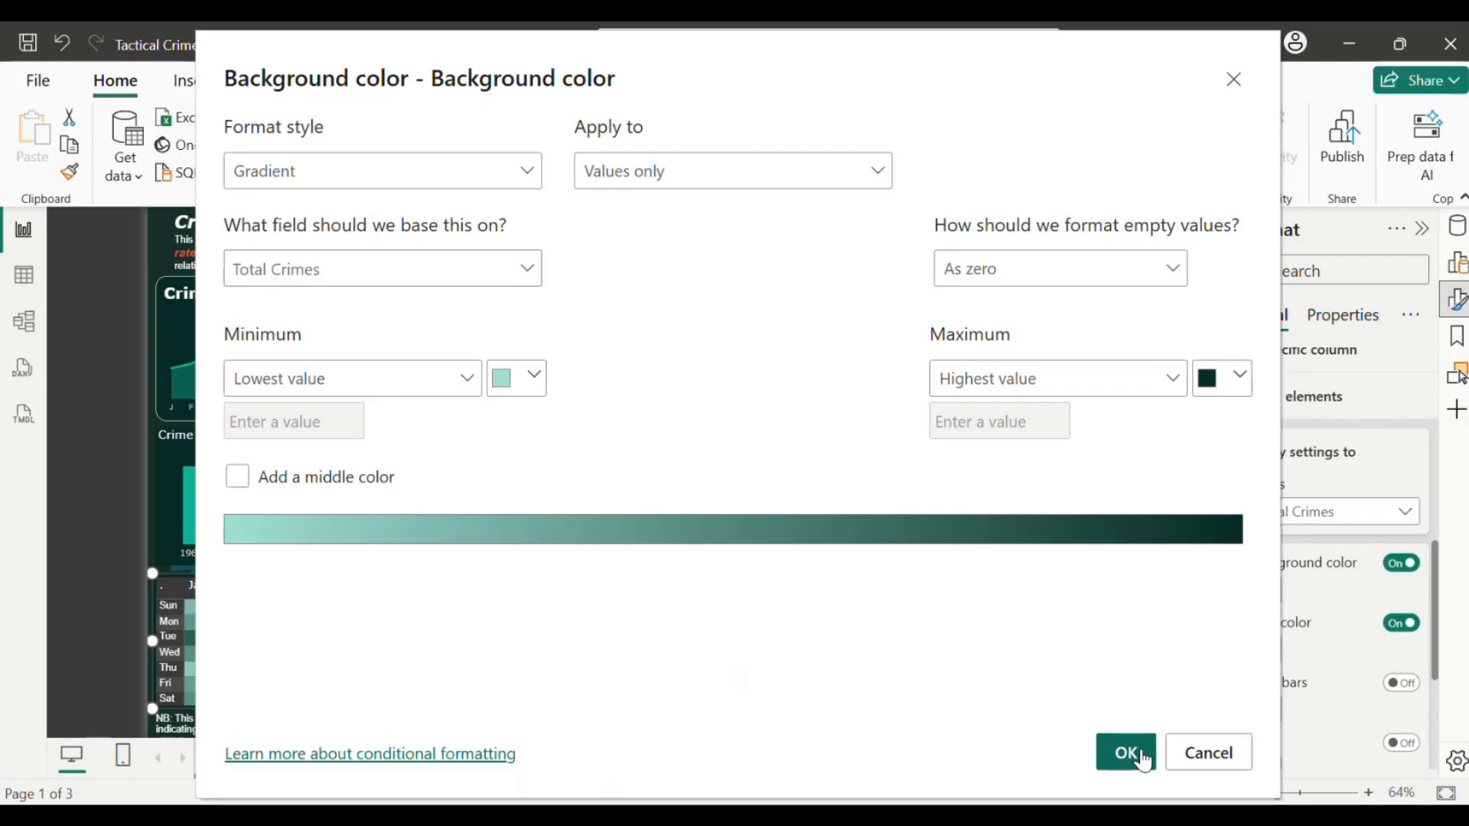
left_click(1125, 753)
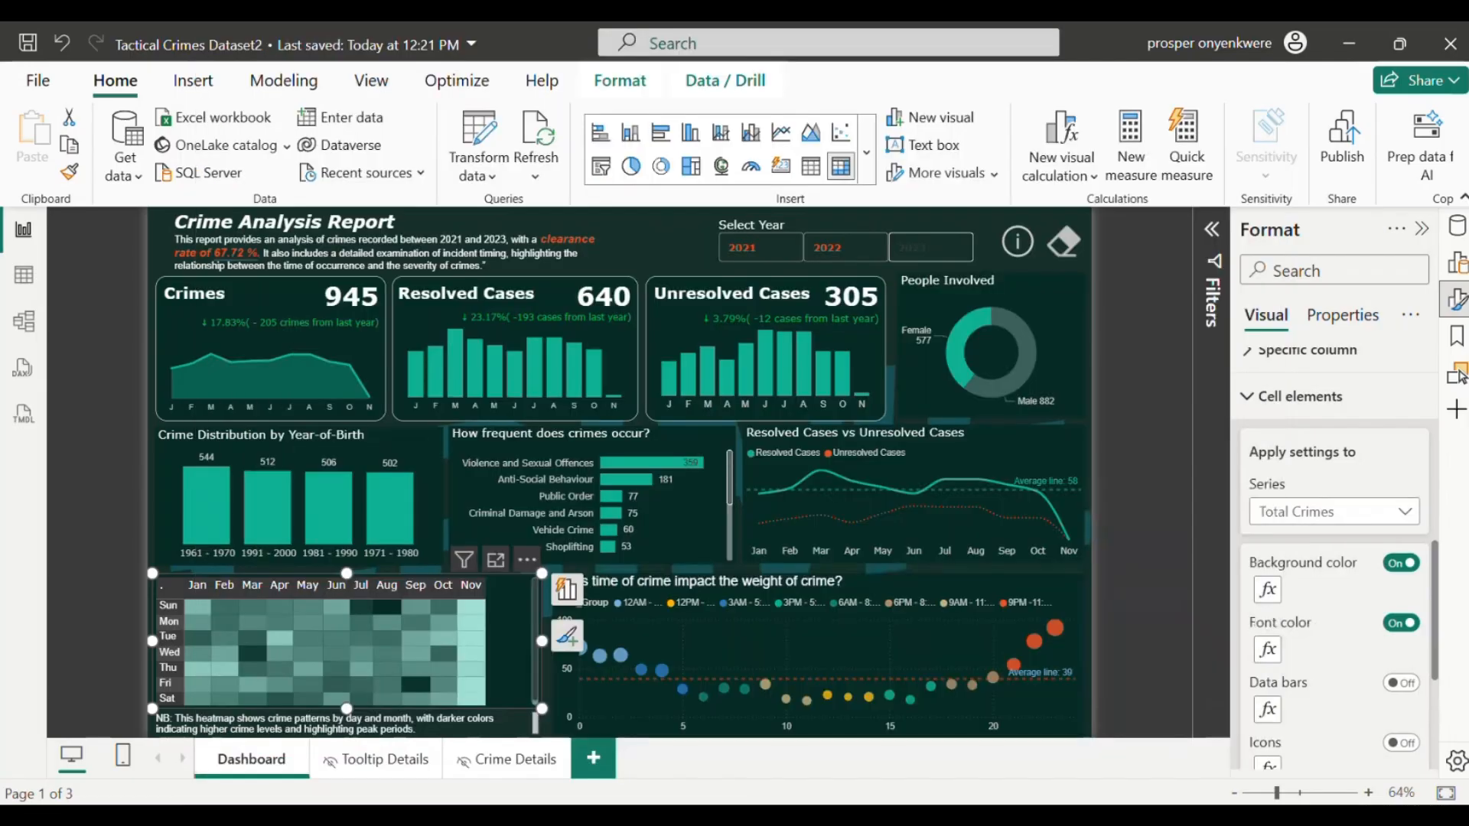
Step: Switch to the untitled report and set the minimum color of the heatmap matrix's font color gradient to #9FE0D4
mouse_move(724, 815)
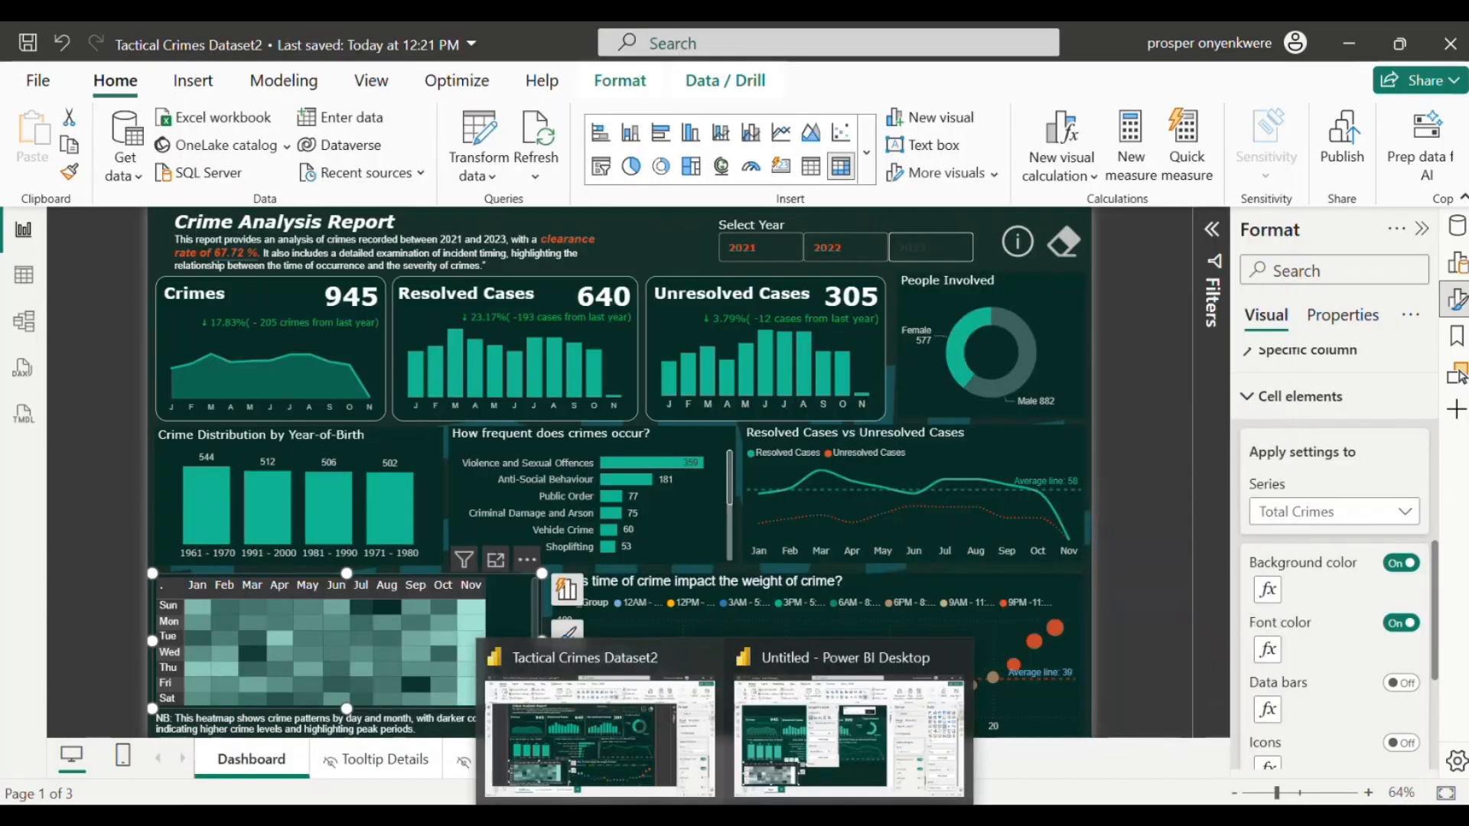
left_click(831, 765)
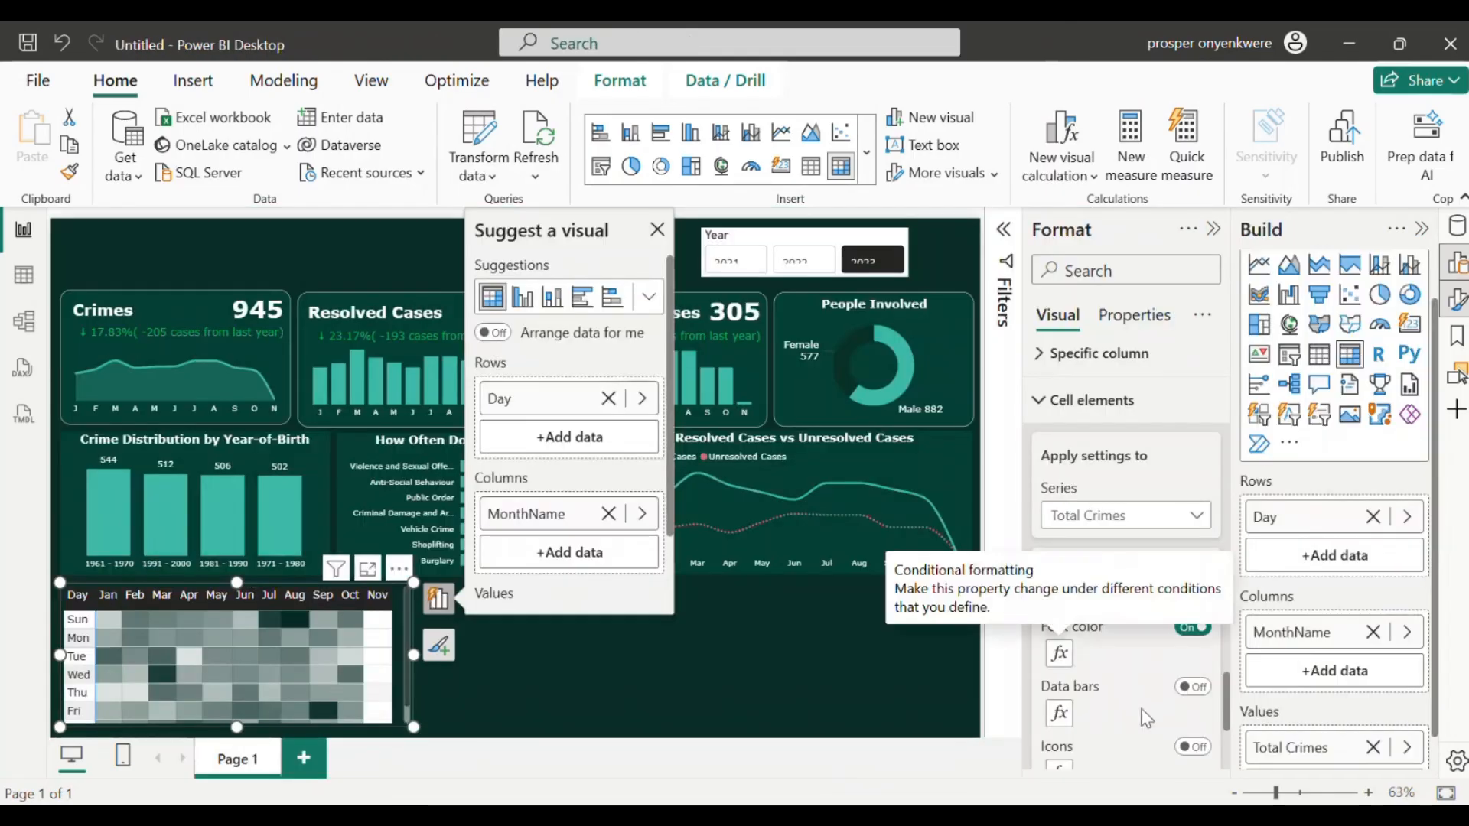
left_click(1059, 654)
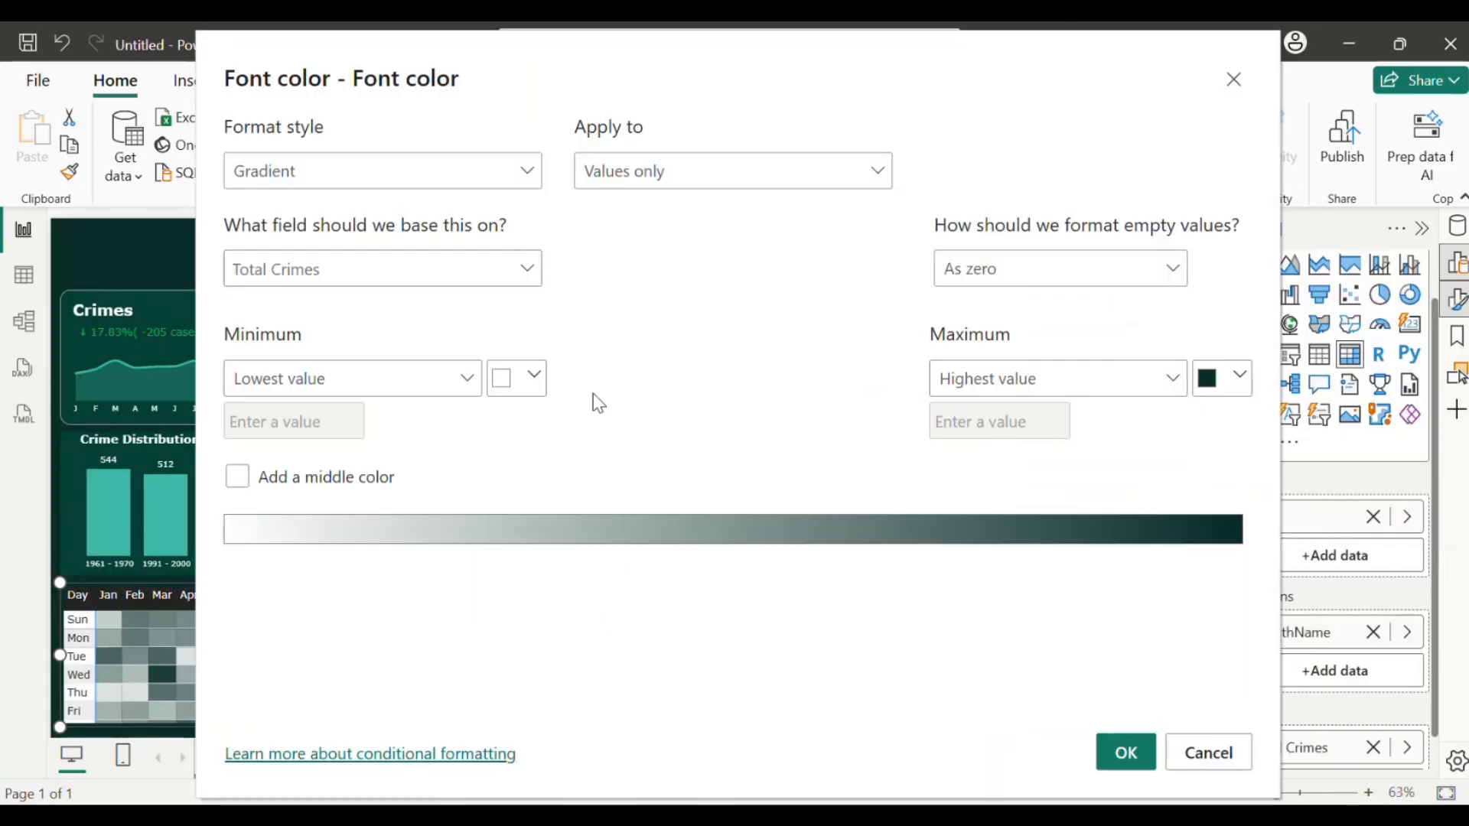
left_click(529, 375)
left_click(566, 722)
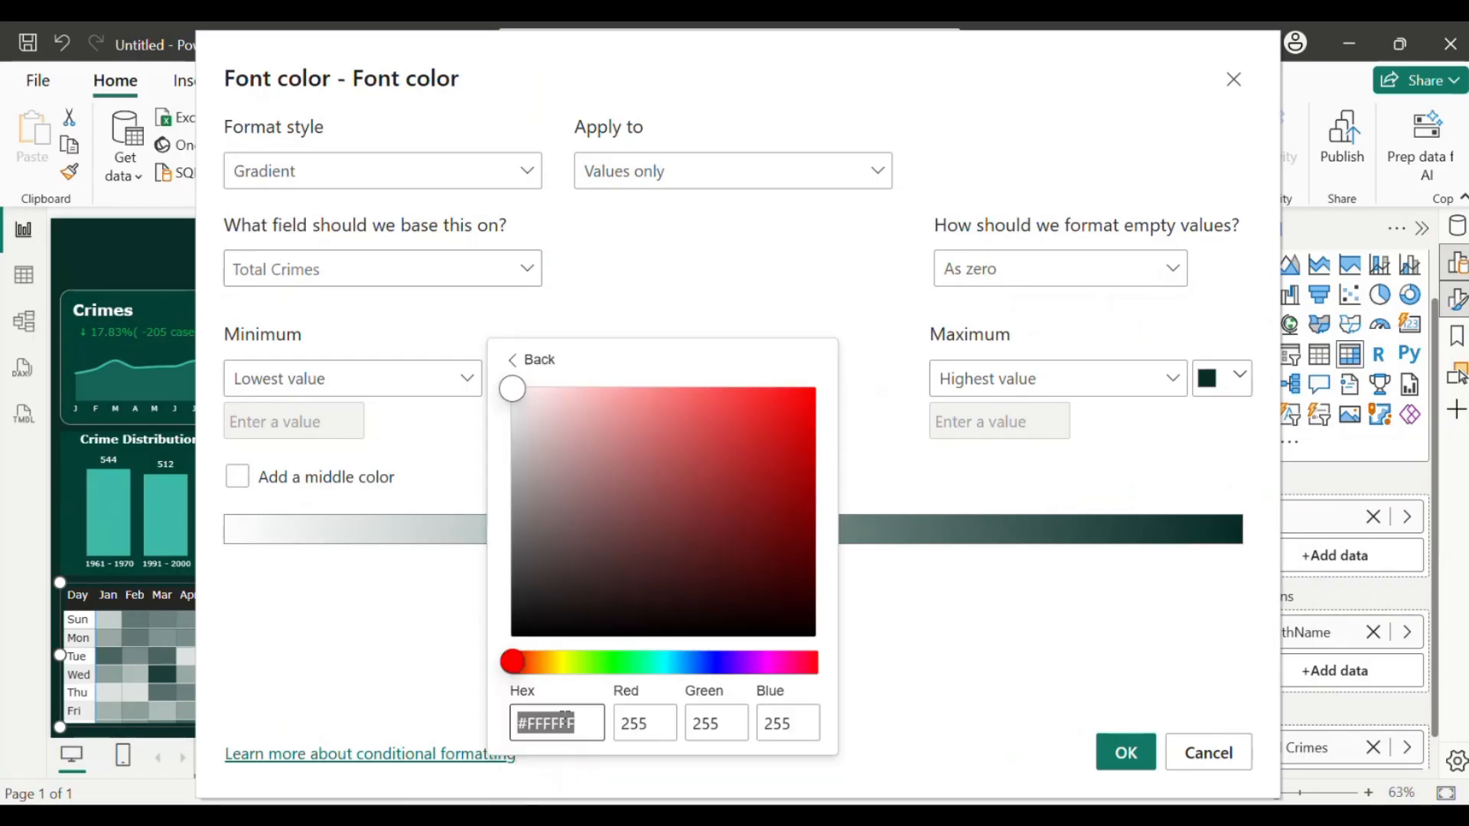
type("#9FE0D4")
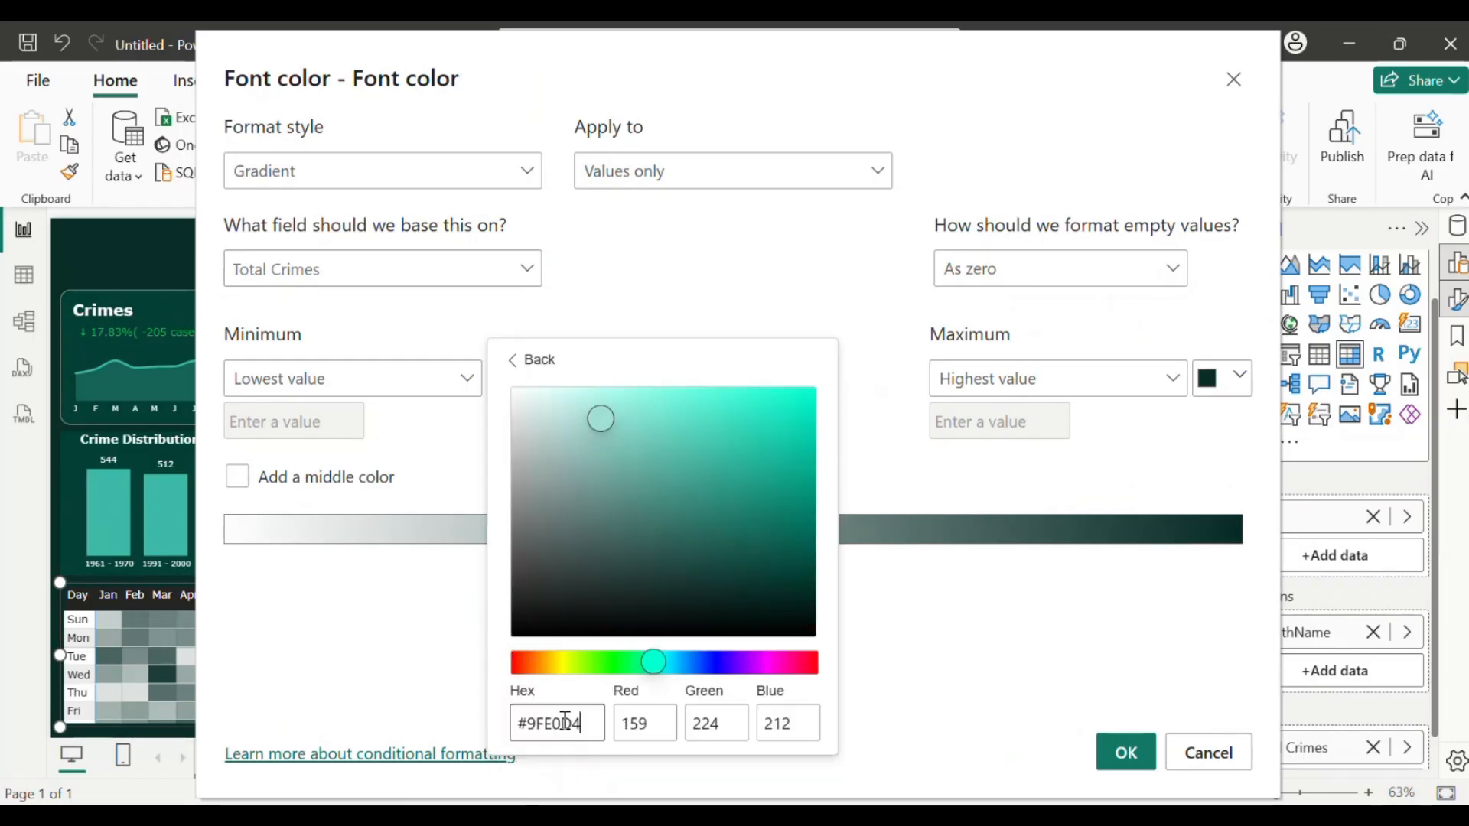
left_click(1119, 761)
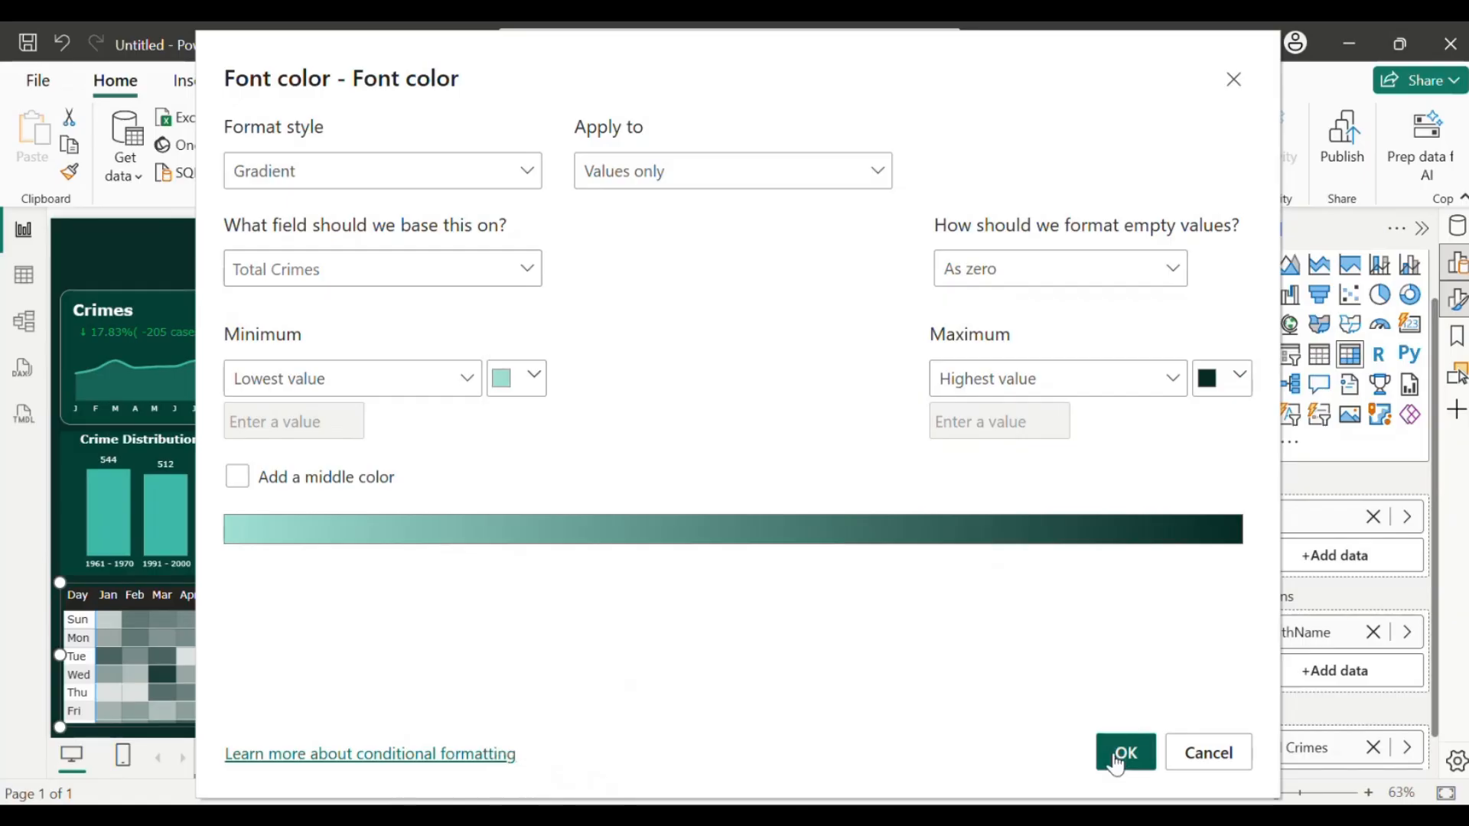
left_click(1121, 754)
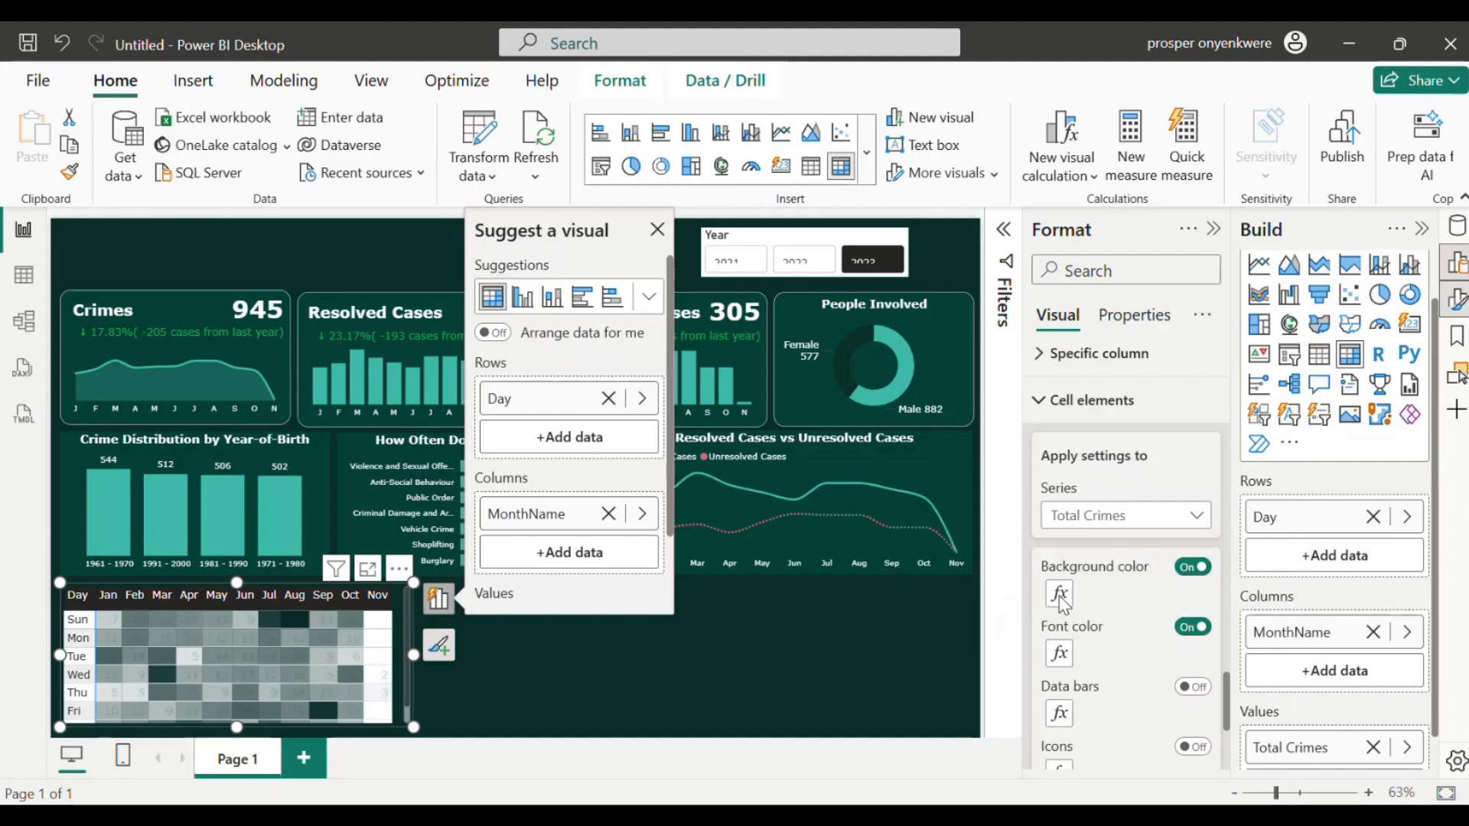
Step: Set the minimum color of the heatmap matrix's background color gradient to #9FE0D4
left_click(1059, 595)
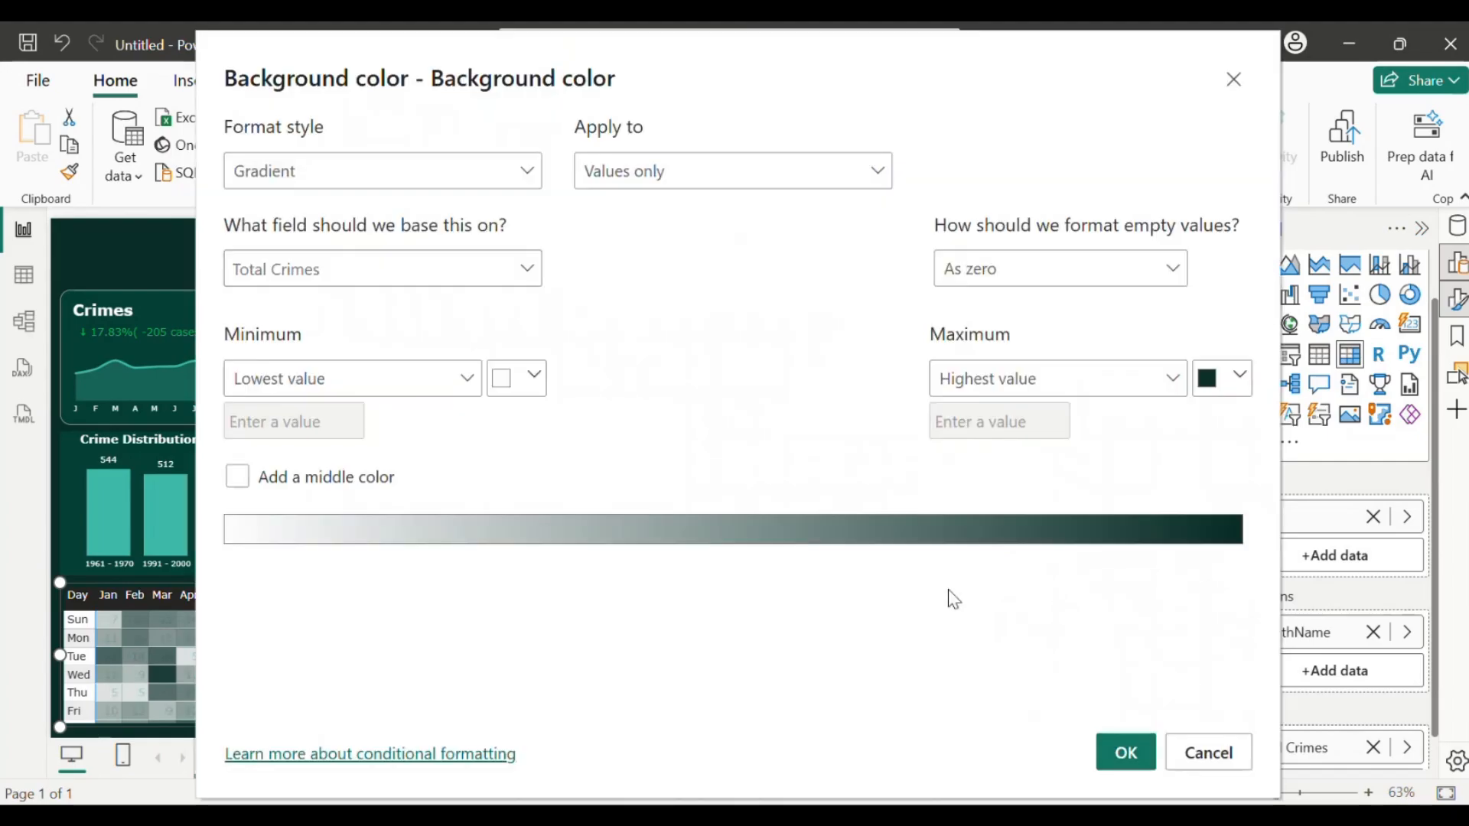
left_click(526, 386)
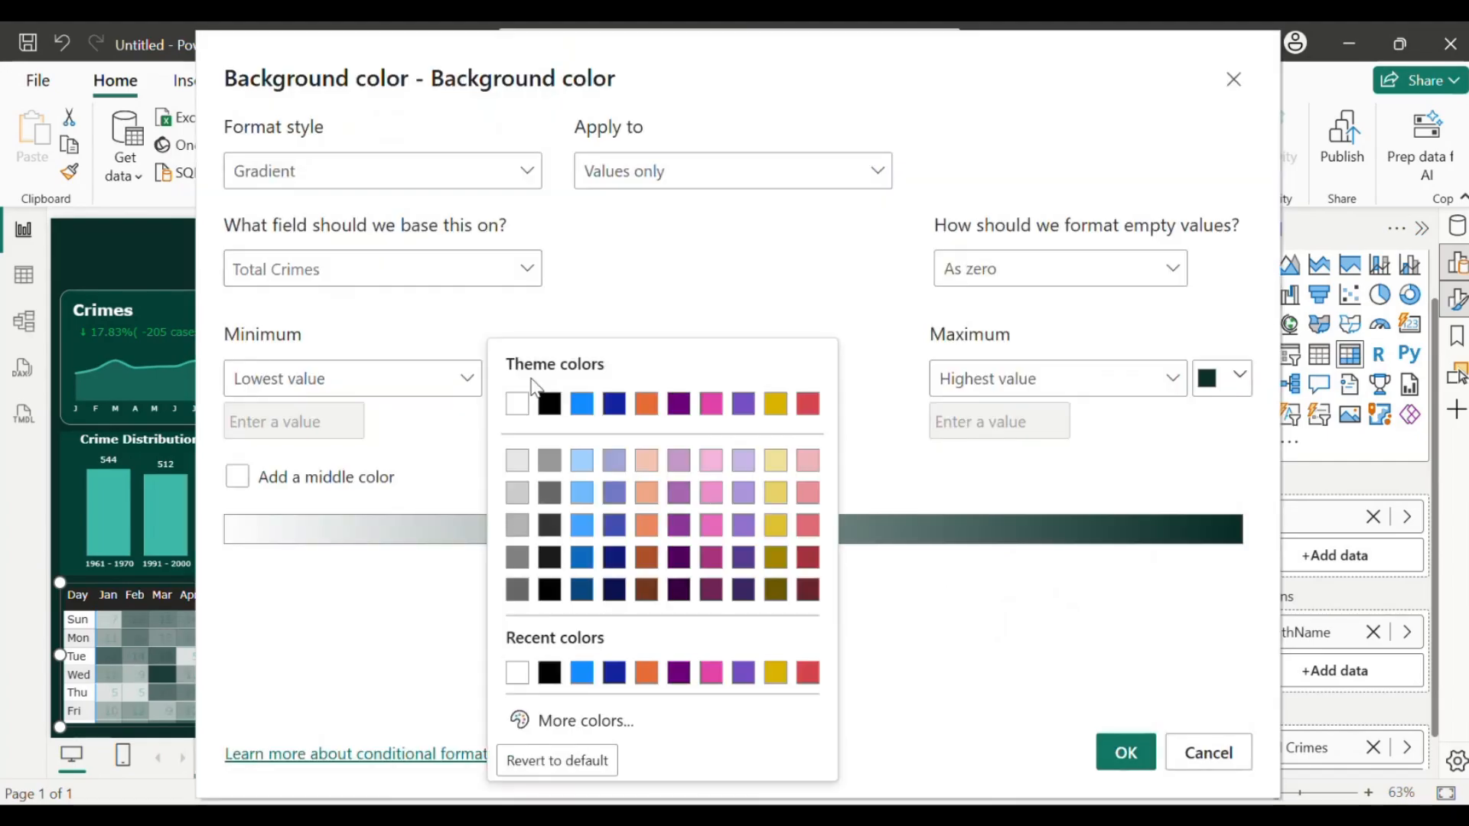
left_click(563, 720)
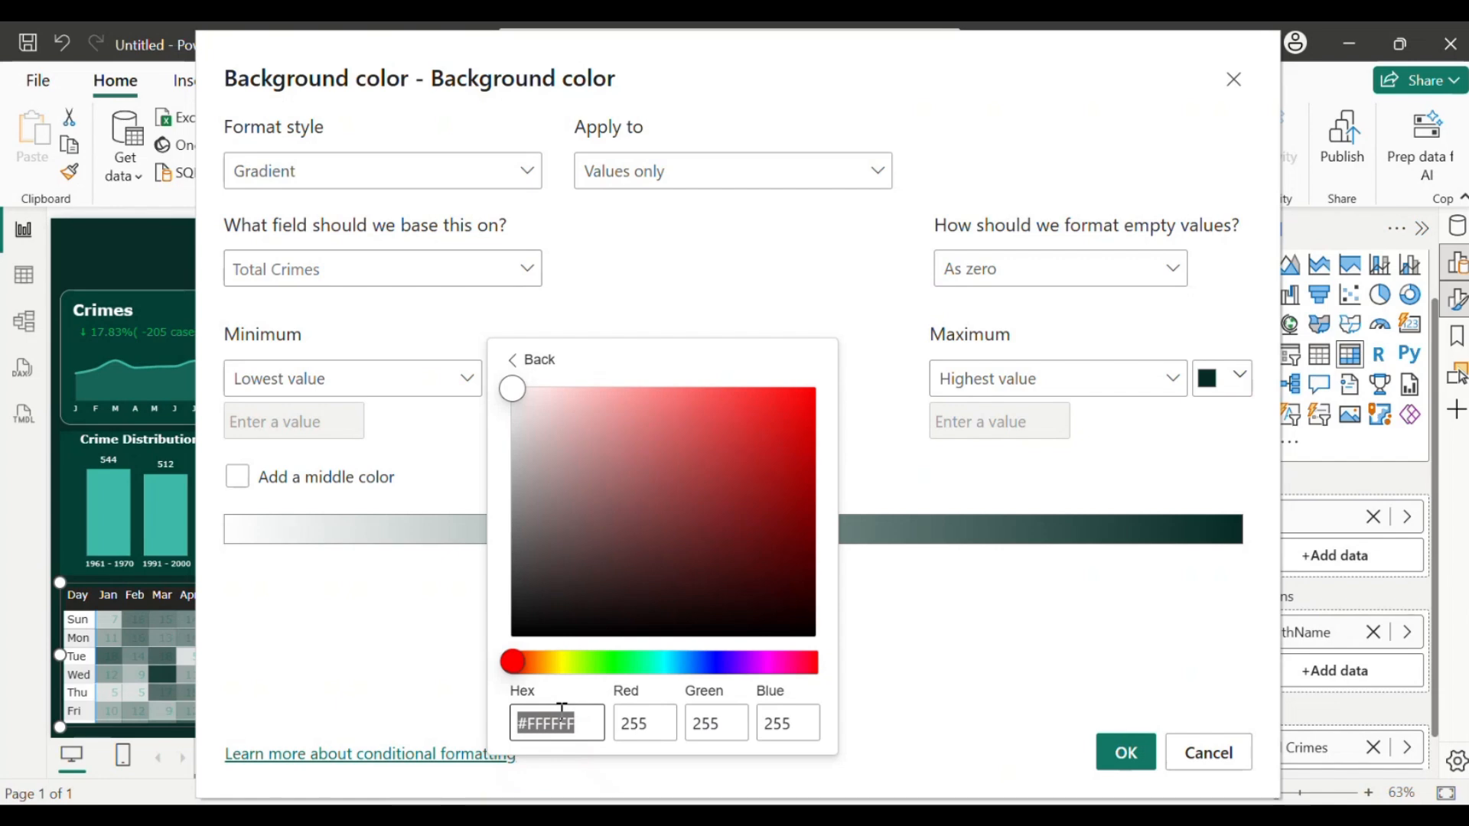
type("#9EE0D4")
left_click(1138, 752)
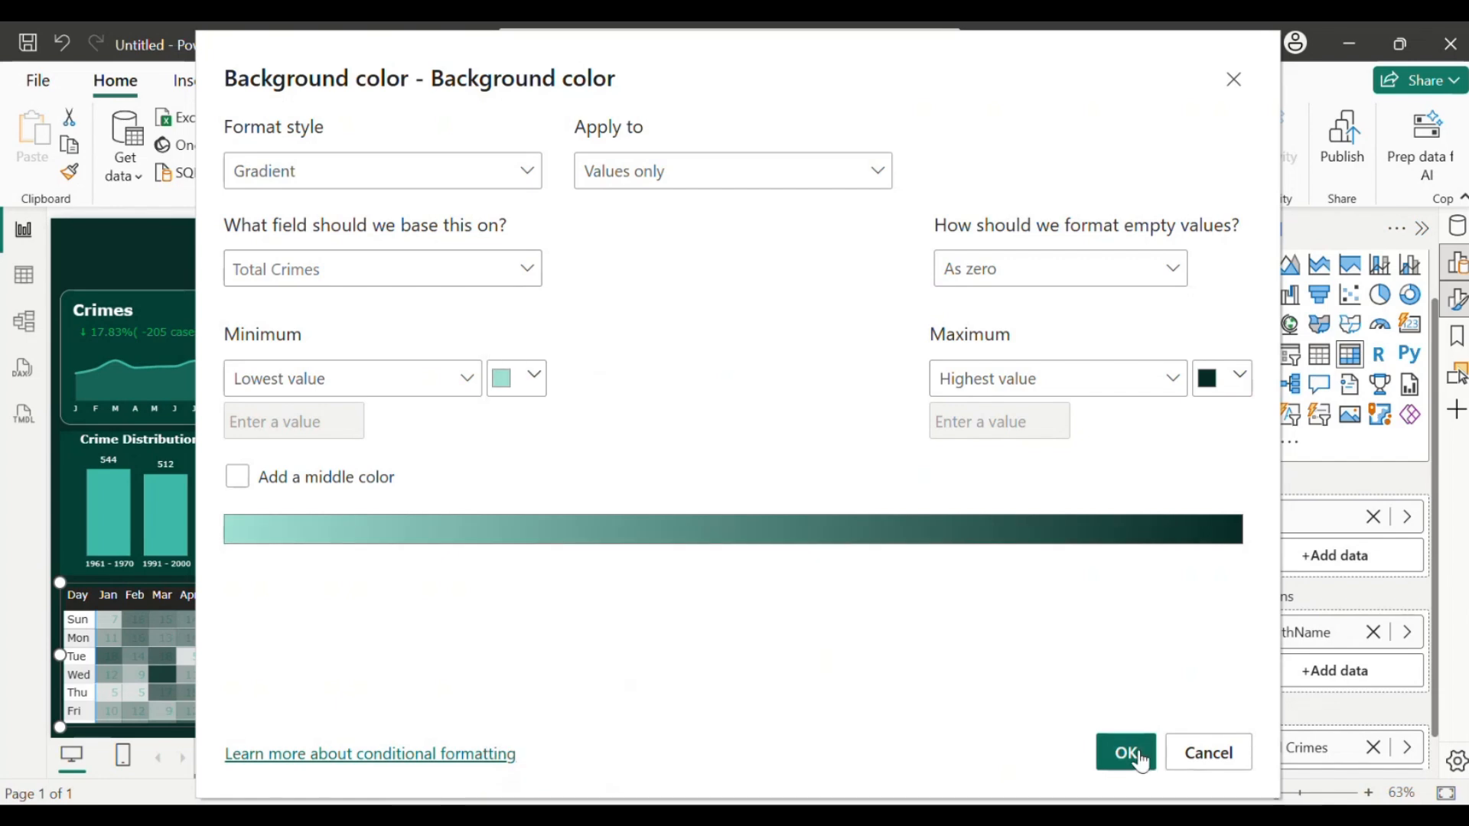
left_click(1125, 753)
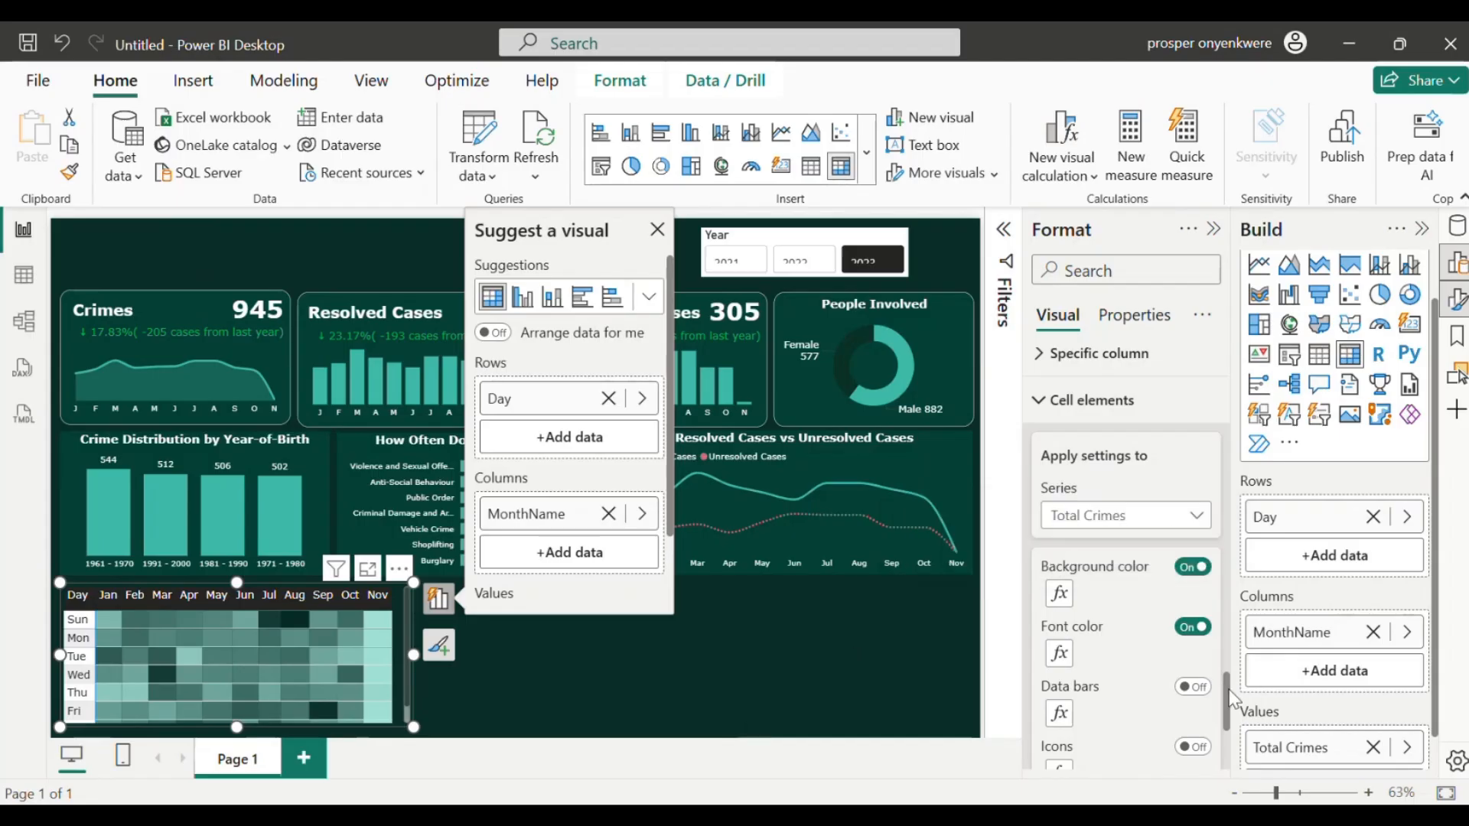
Step: Change the heatmap matrix's style preset to Default and deselect the matrix
left_click_drag(1229, 698, 1206, 564)
scroll(1213, 514, "up", 3)
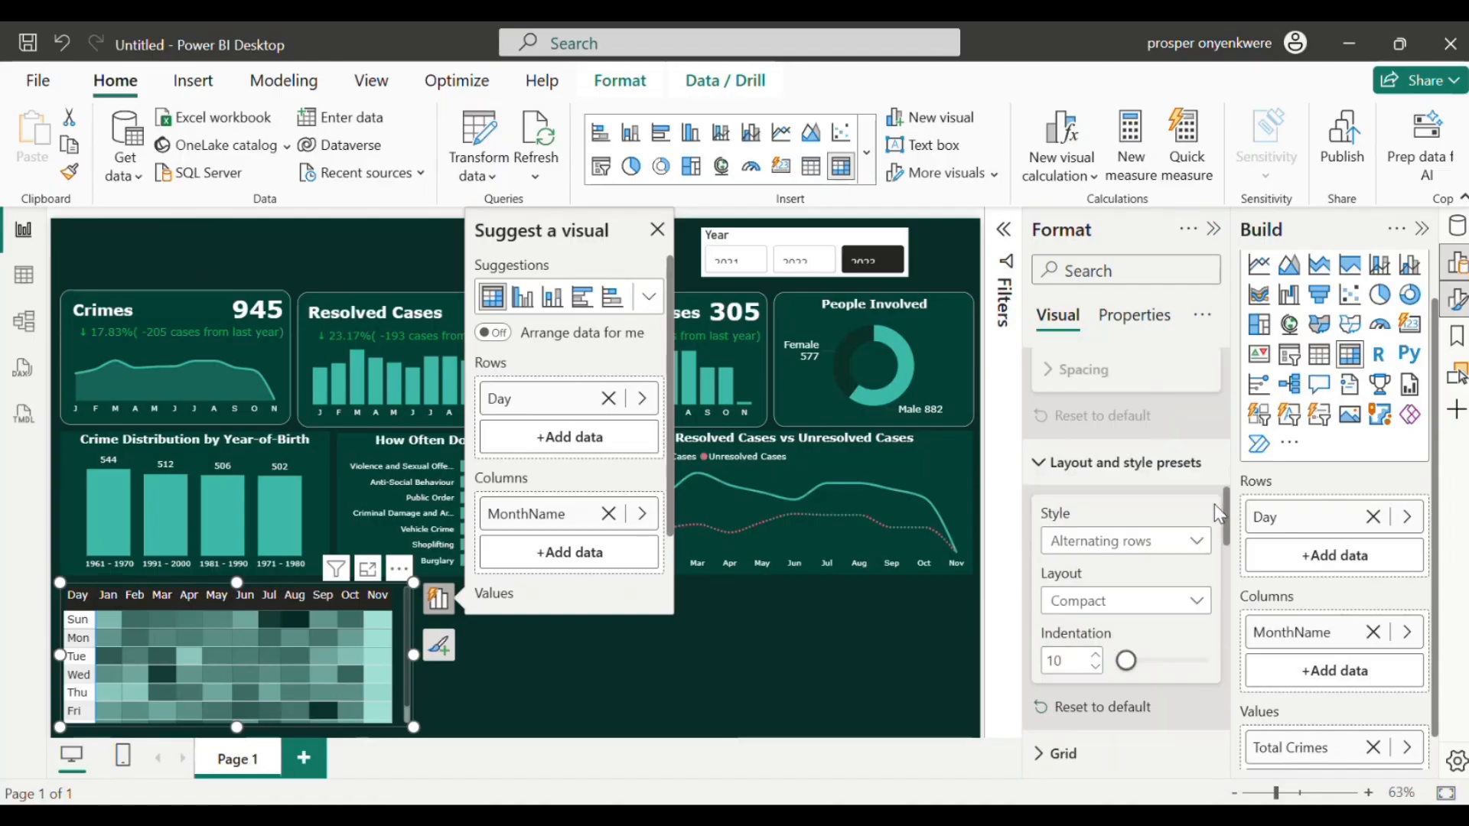
left_click(1185, 551)
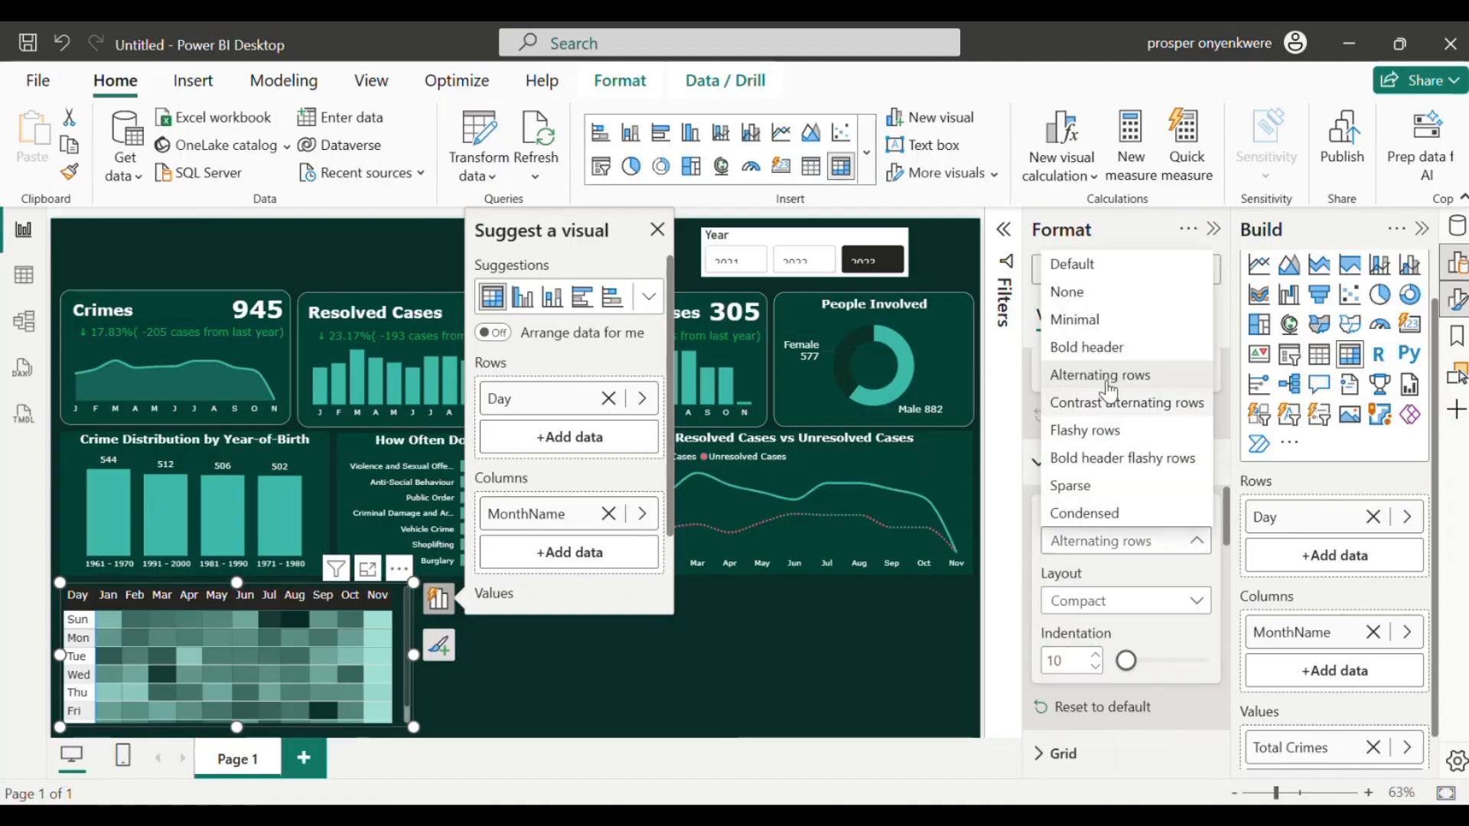
left_click(1074, 265)
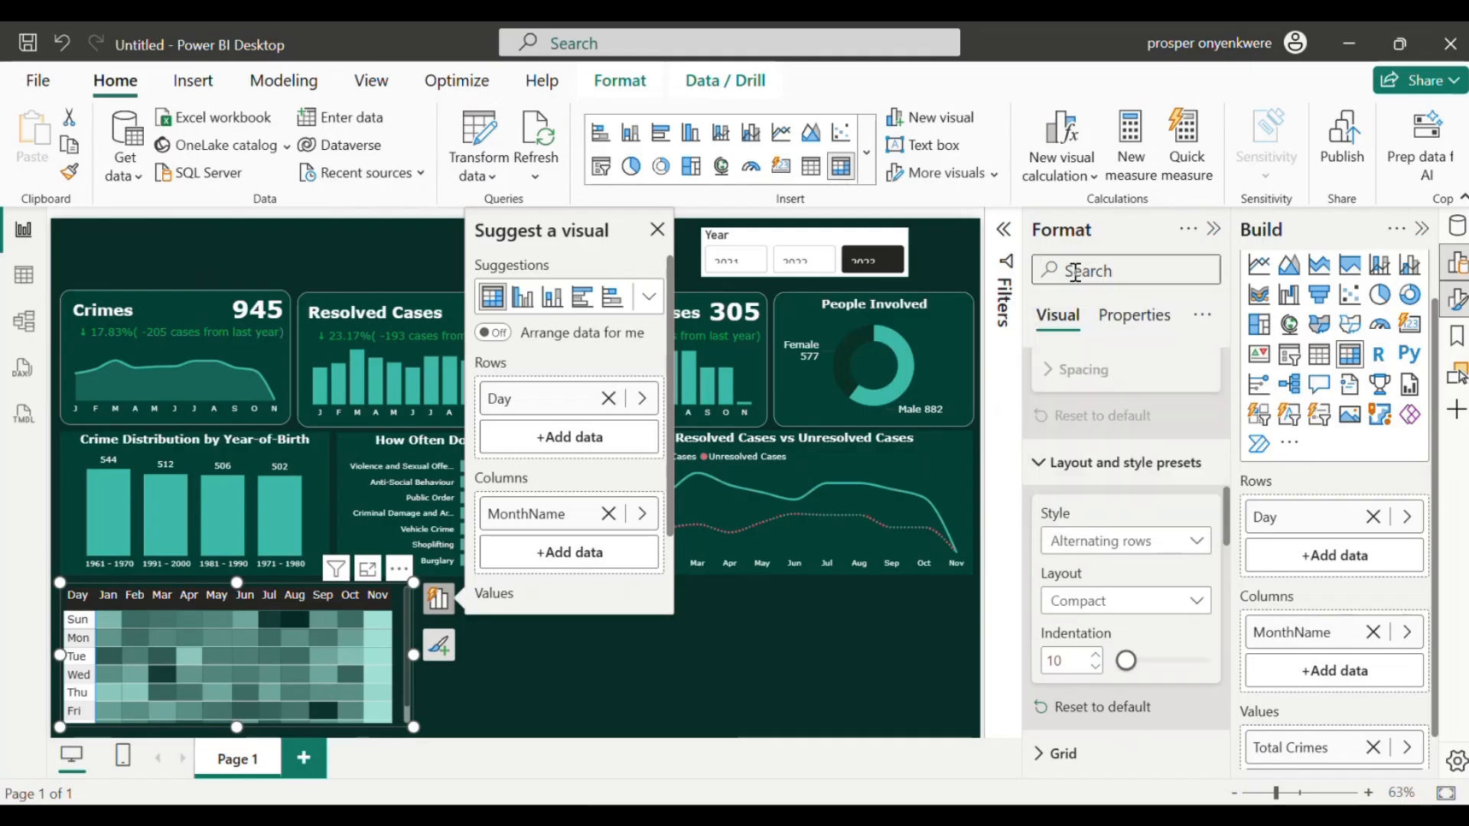
left_click(525, 723)
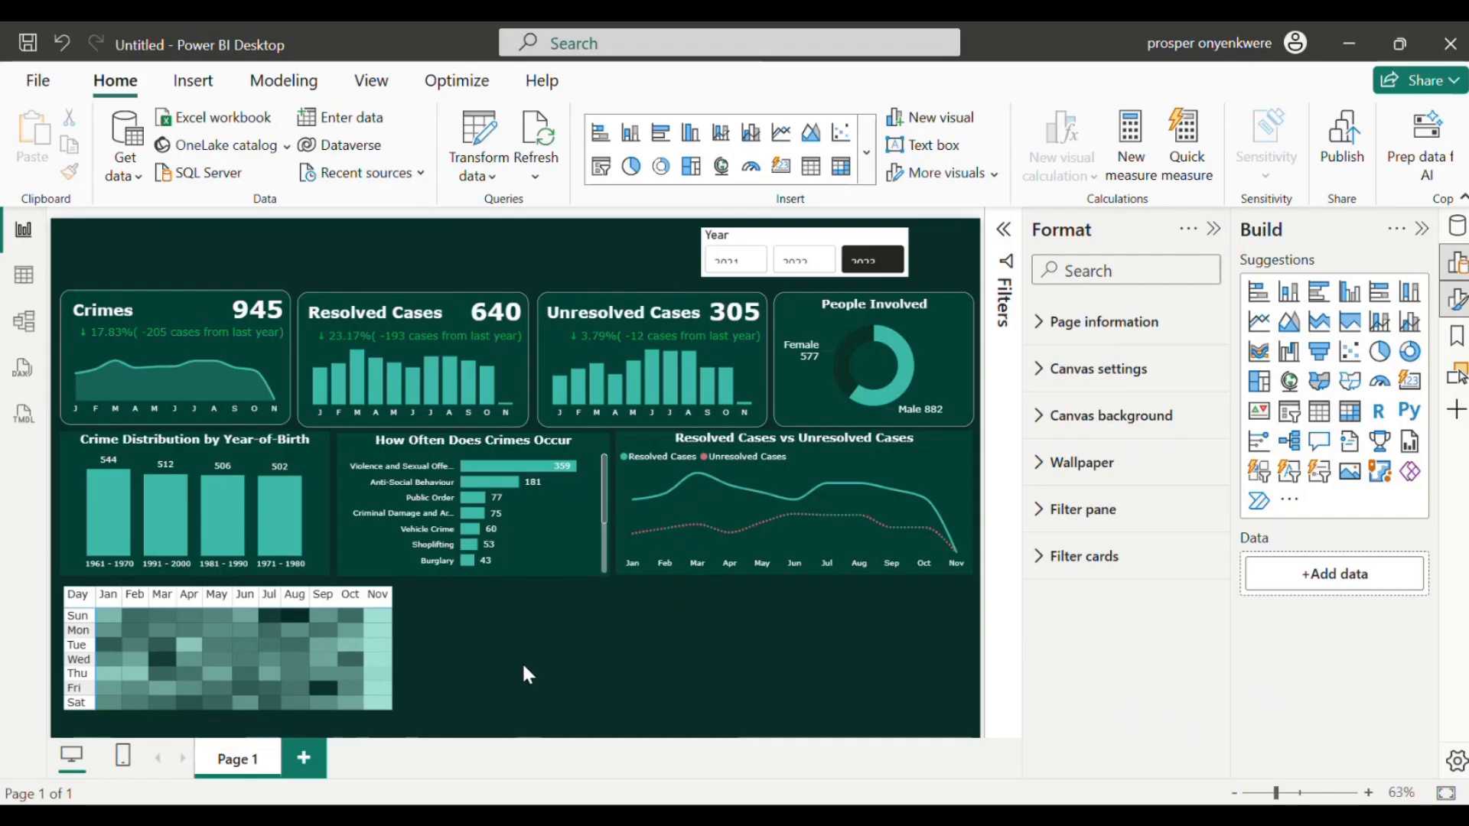
Step: Insert a scatter chart beside the heatmap, widen it to about 769, and stretch the heatmap matrix's frame slightly downward
left_click(1350, 353)
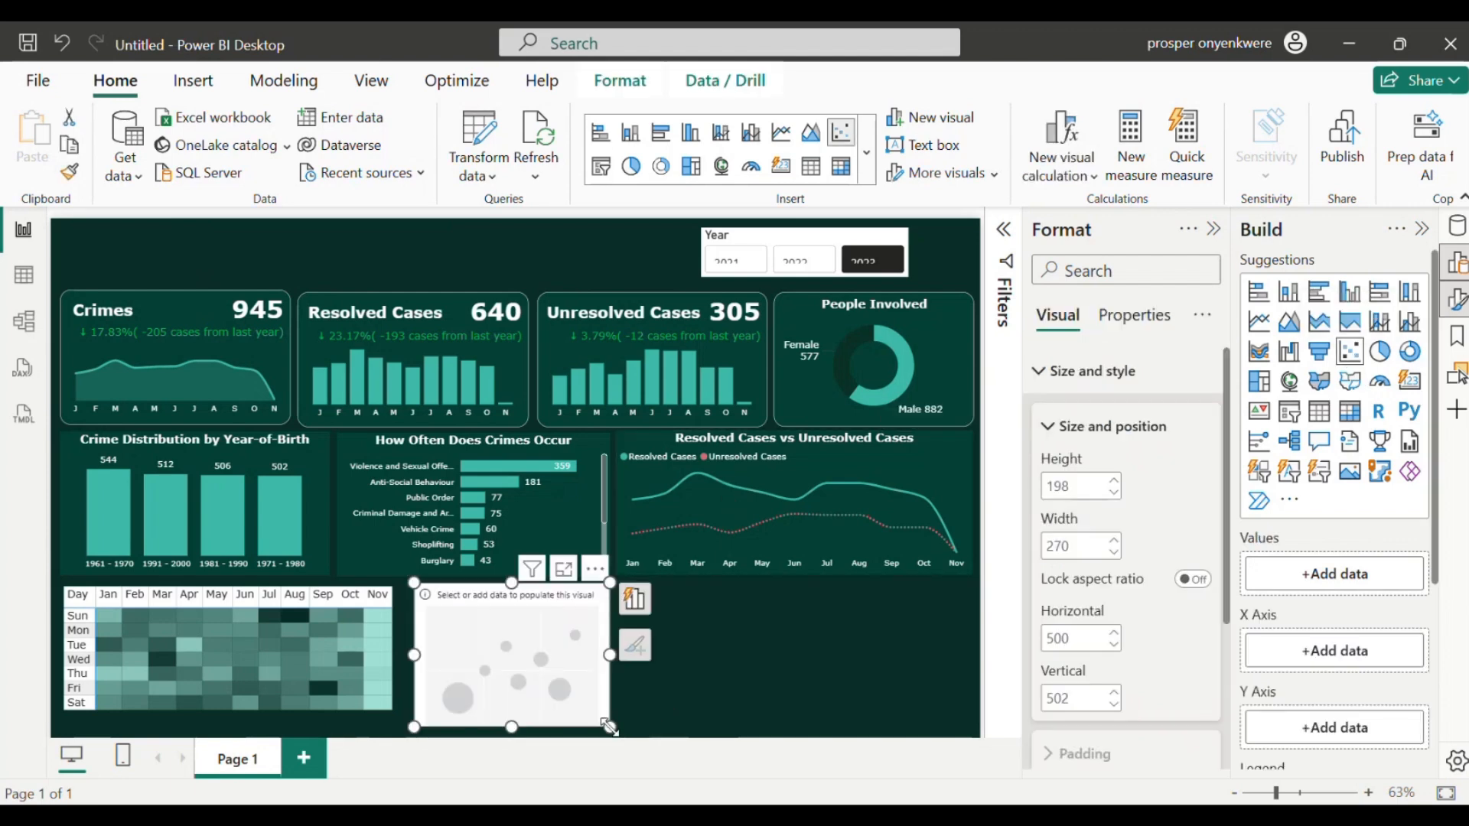
left_click_drag(609, 727, 968, 739)
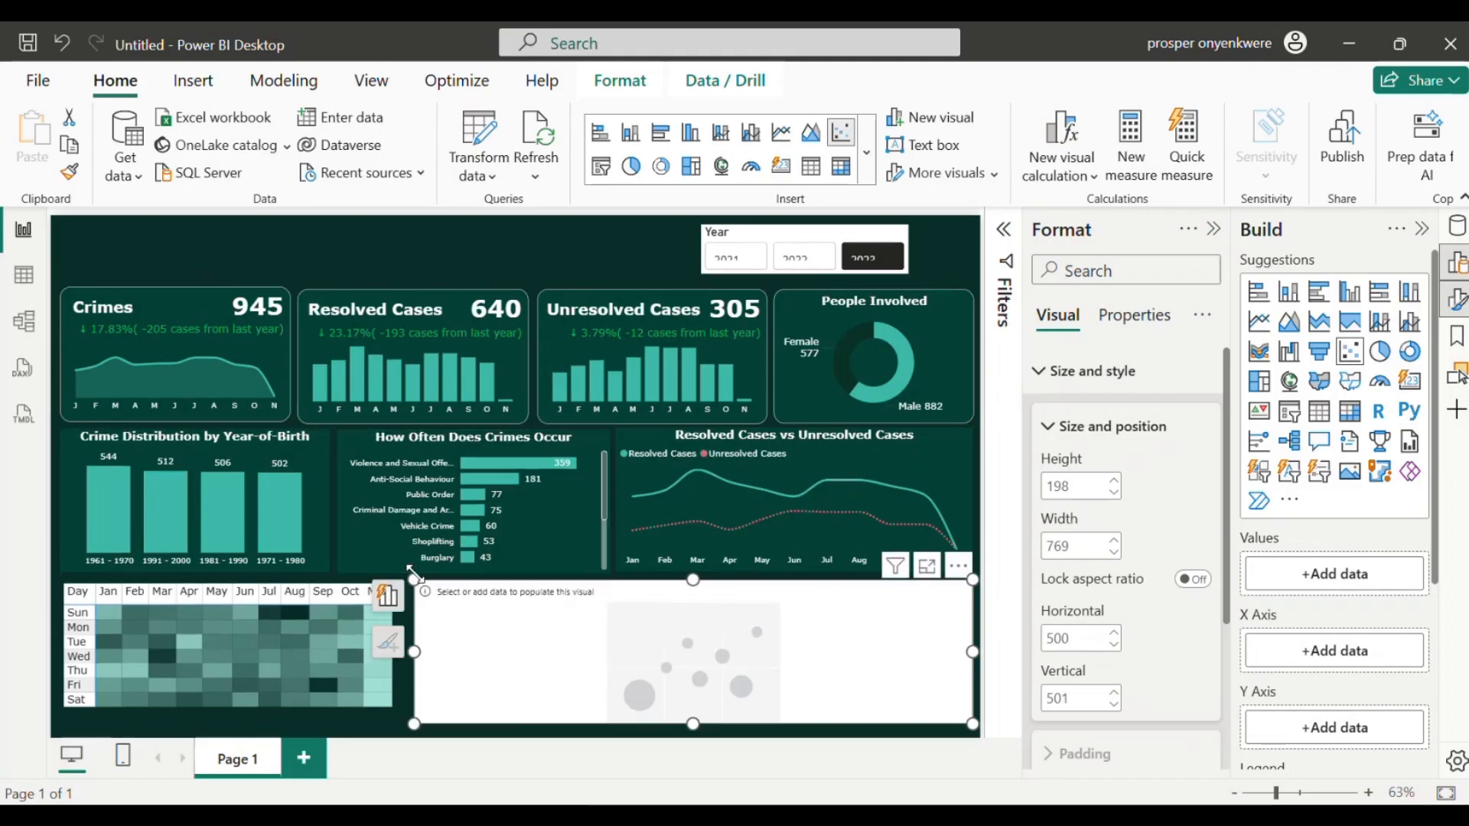
left_click(398, 723)
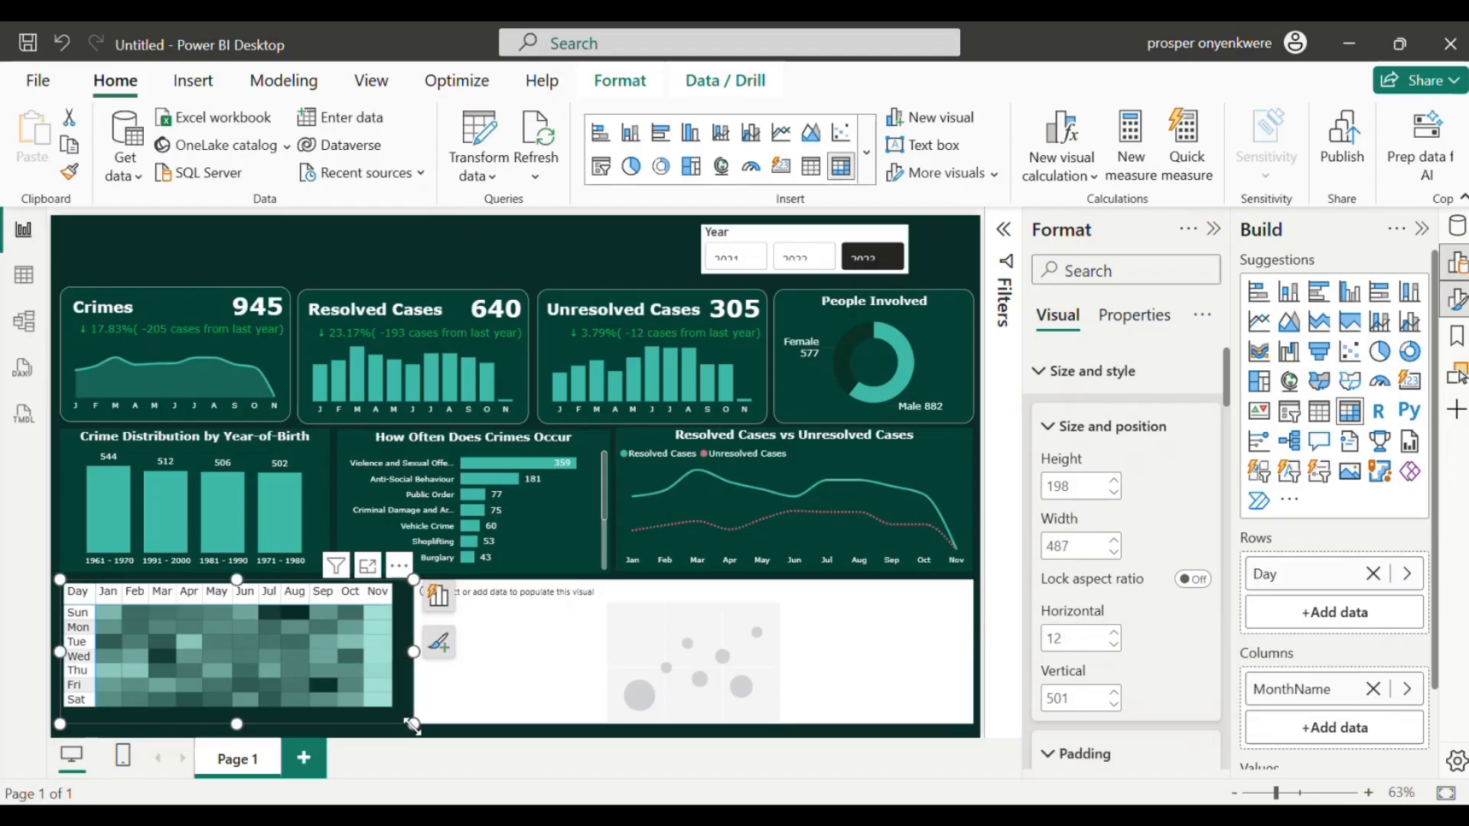
left_click_drag(413, 725, 414, 745)
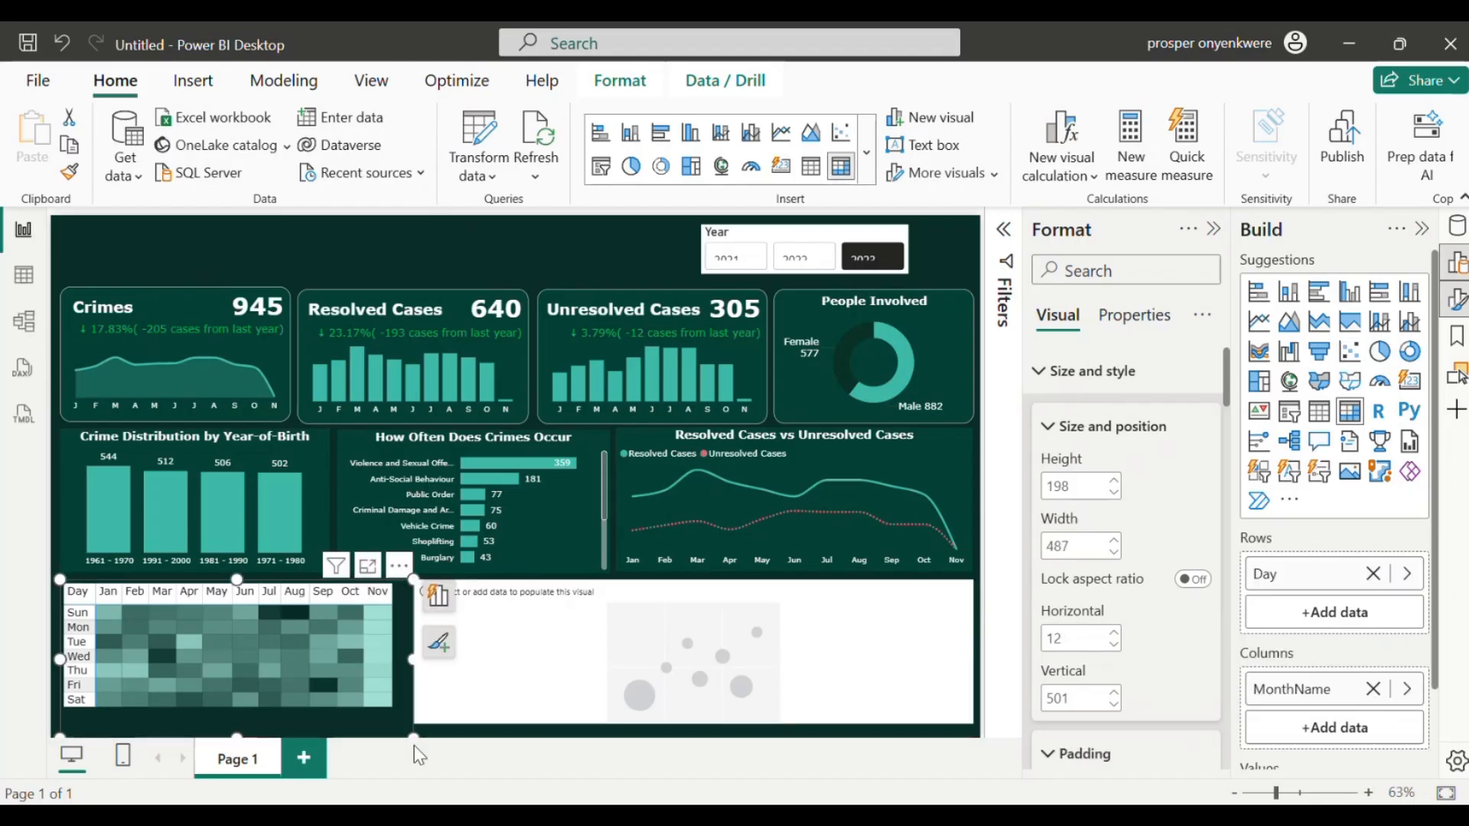
left_click(483, 717)
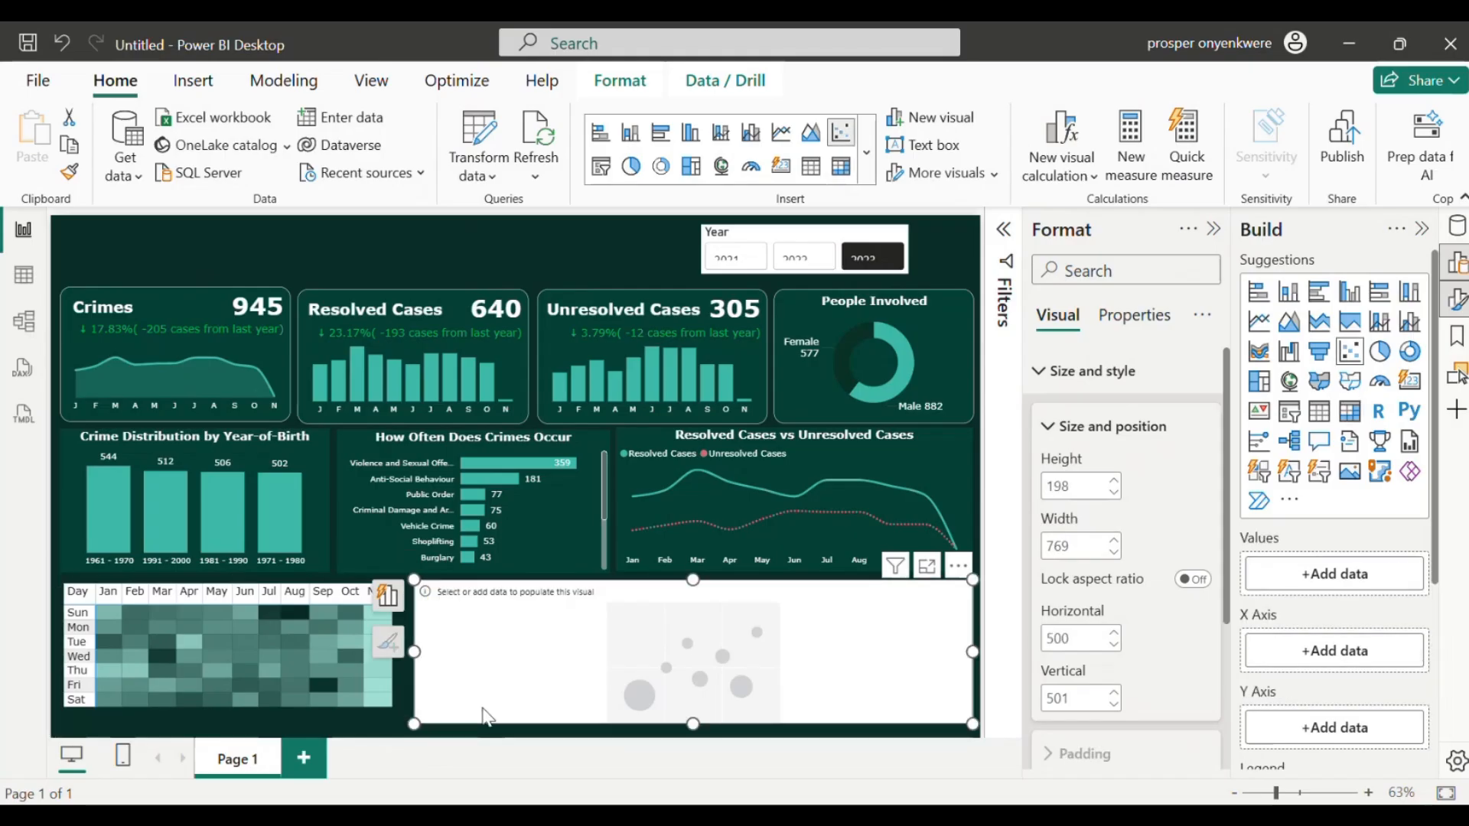
left_click(1323, 575)
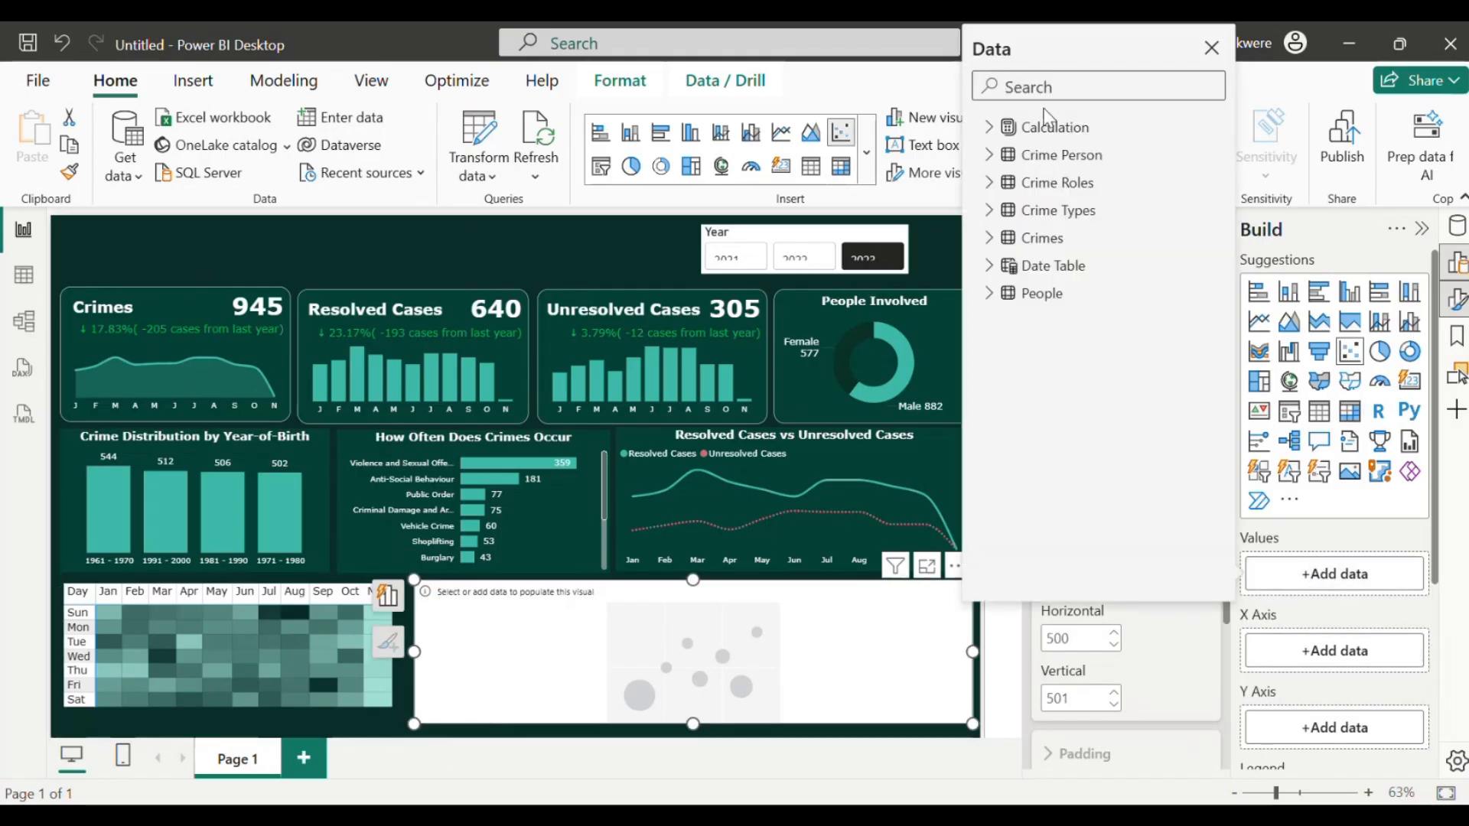
left_click(989, 127)
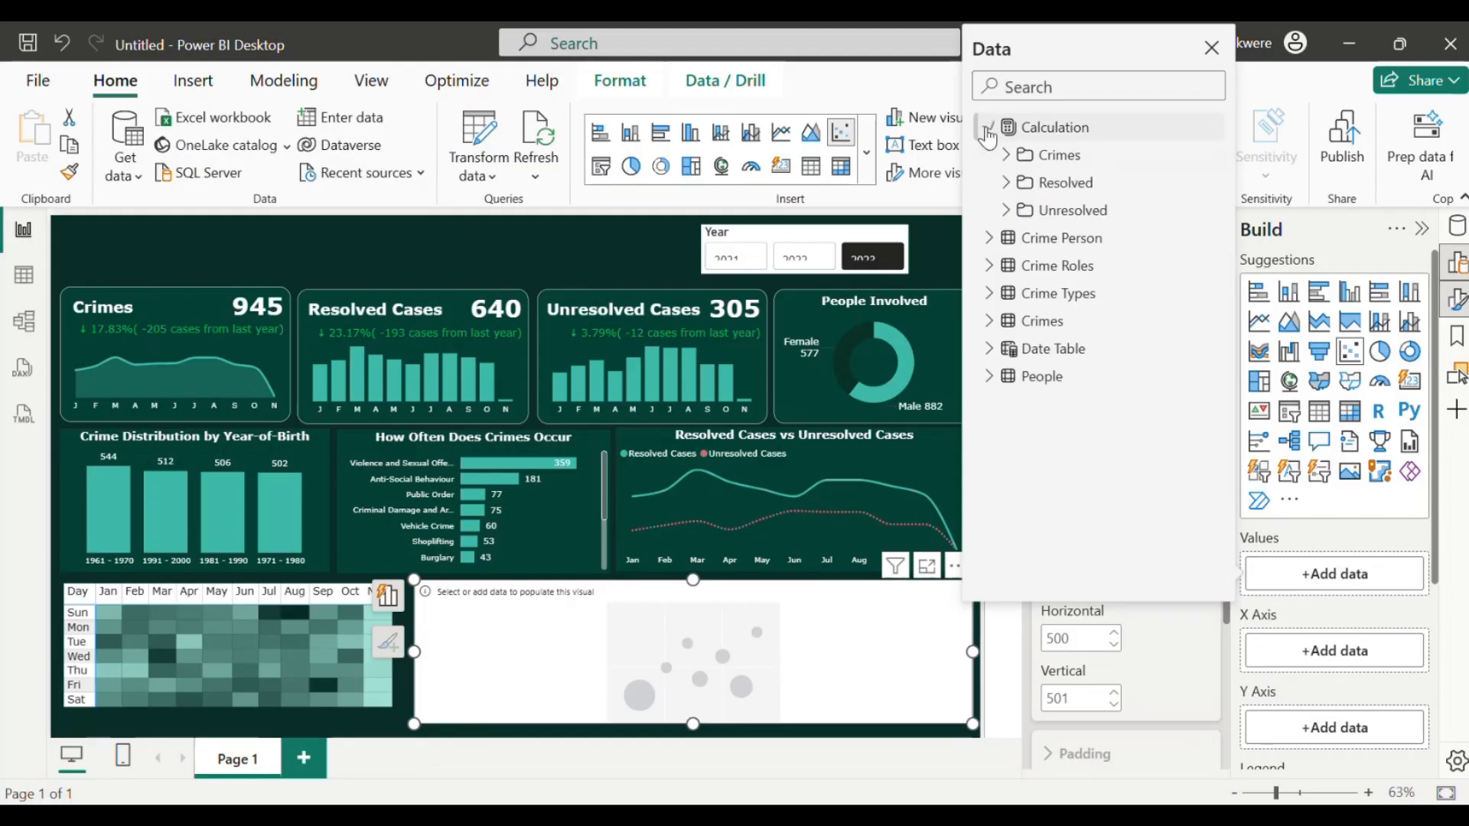
left_click(1008, 155)
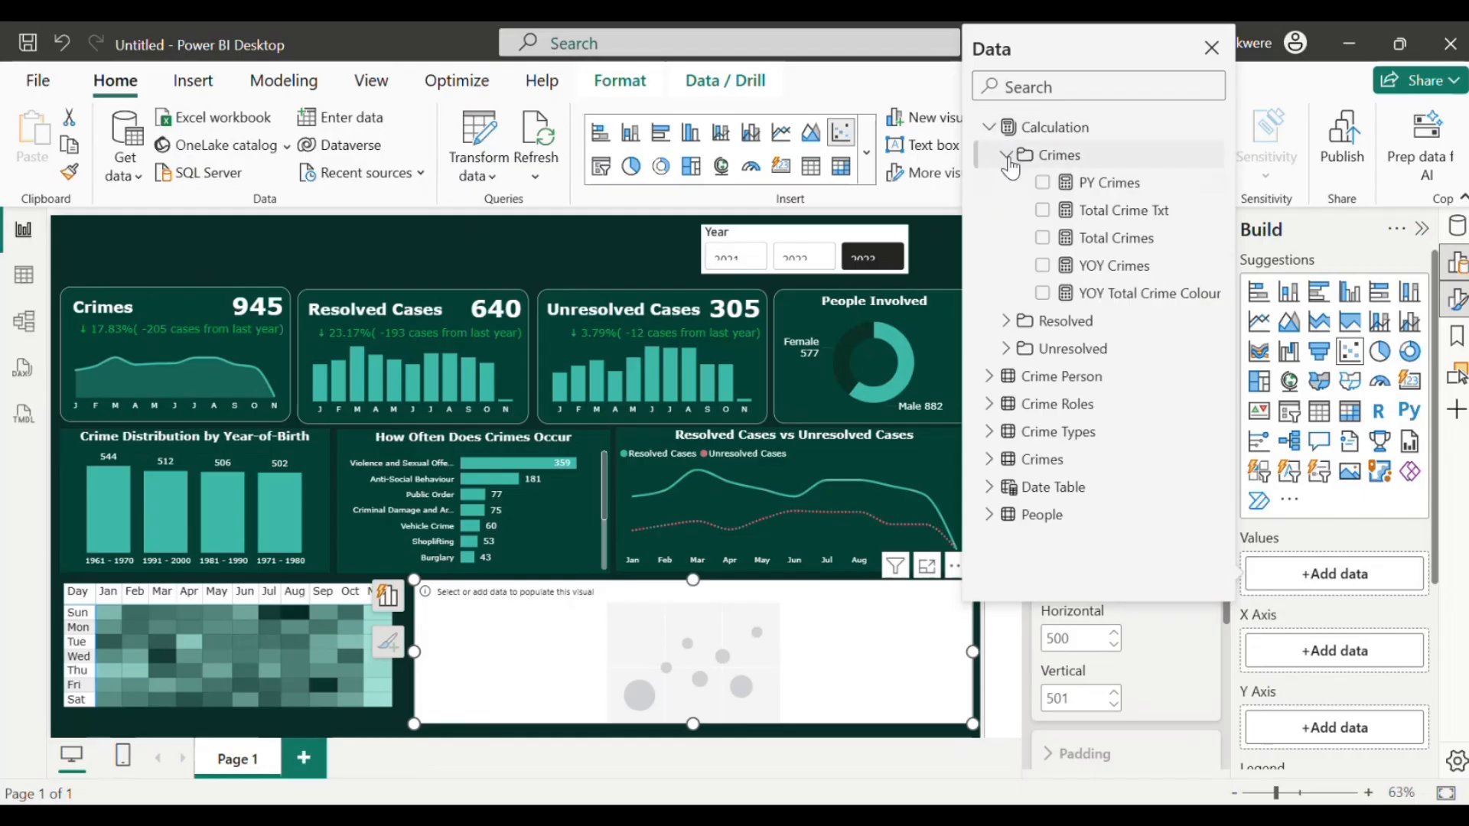
left_click(1041, 239)
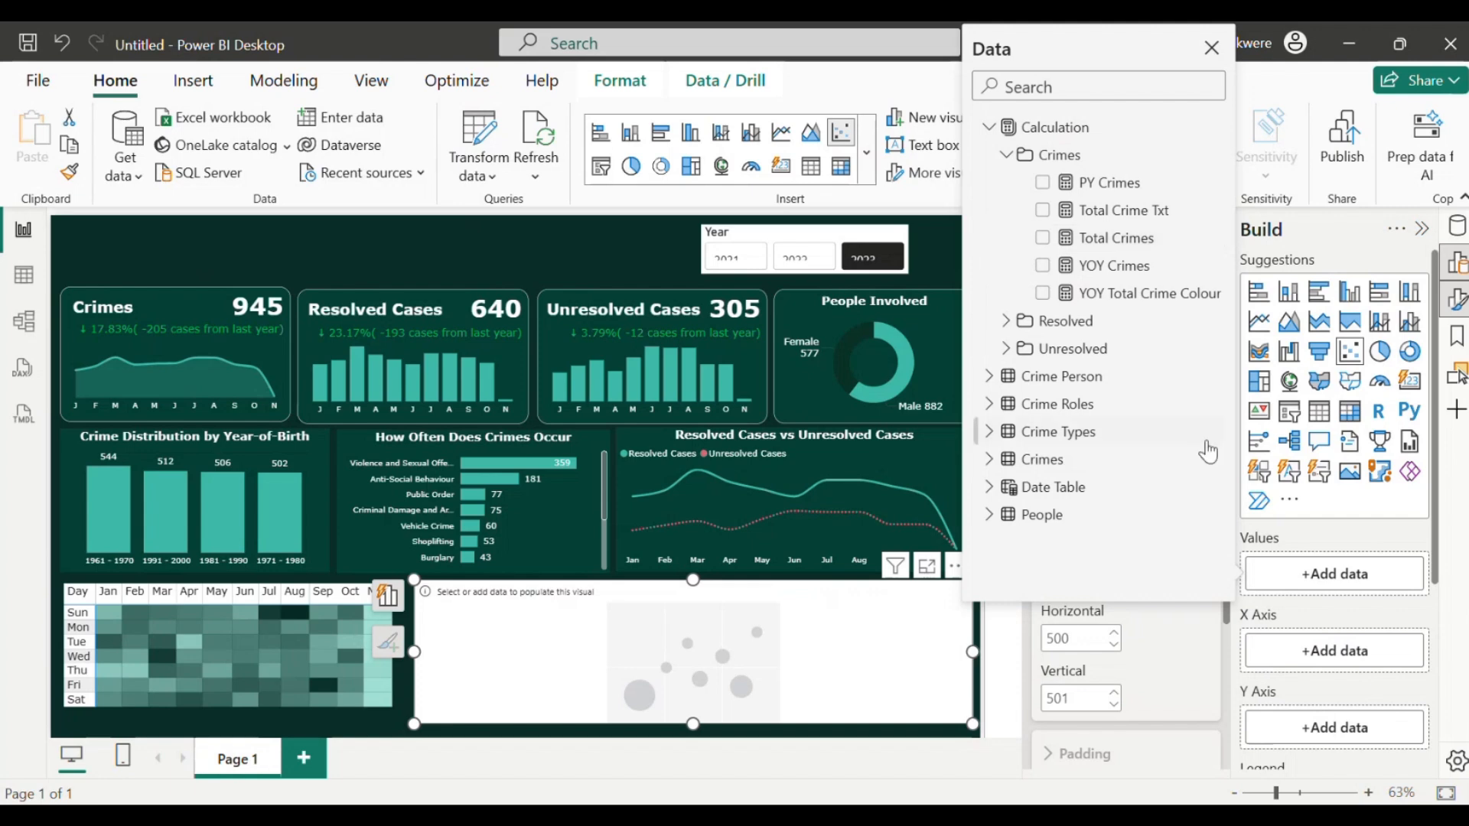
left_click(1435, 535)
Step: Open the field picker for the scatter chart's Size
scroll(1435, 544, "down", 3)
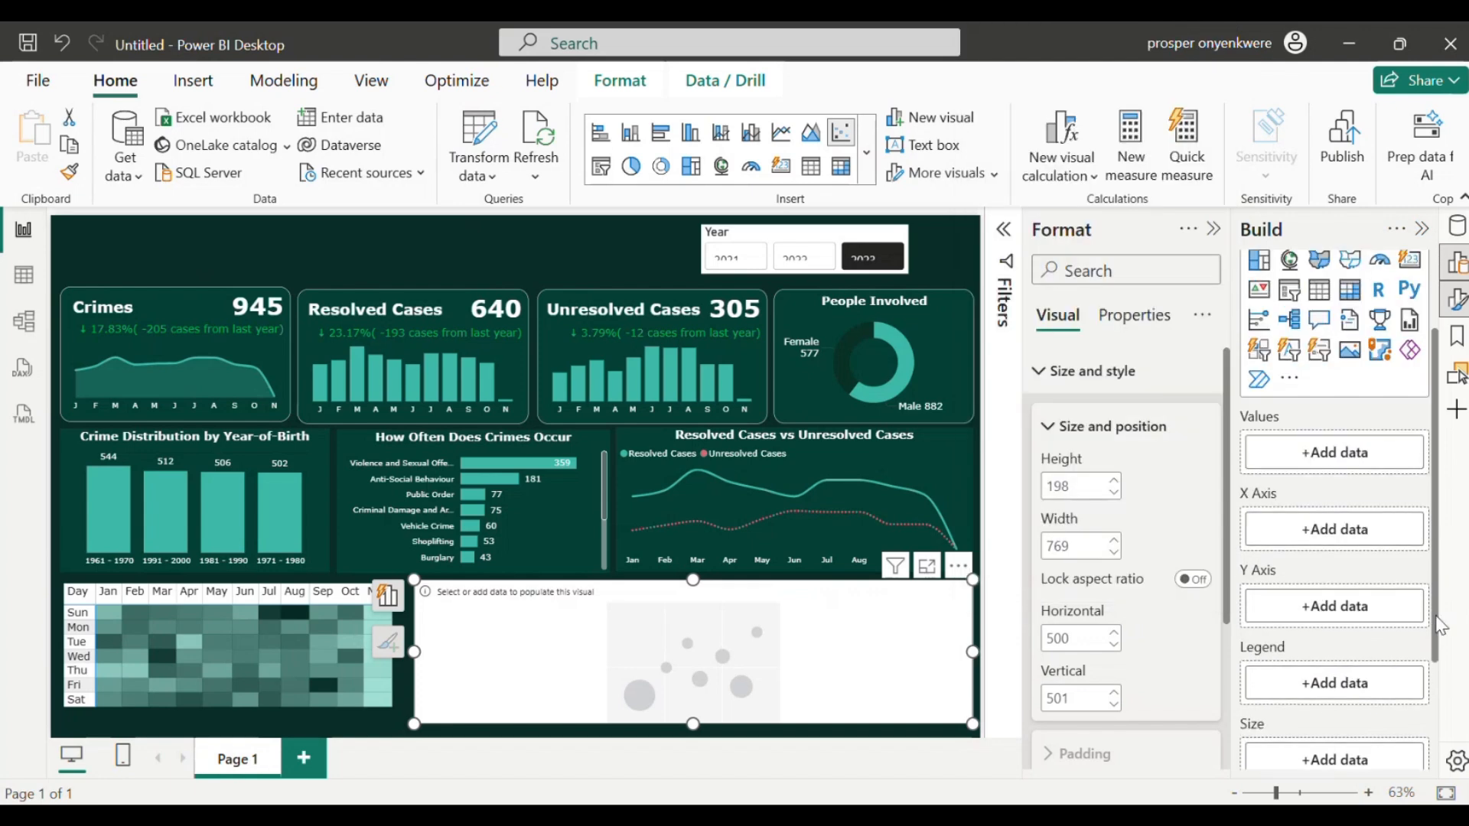
left_click(1335, 660)
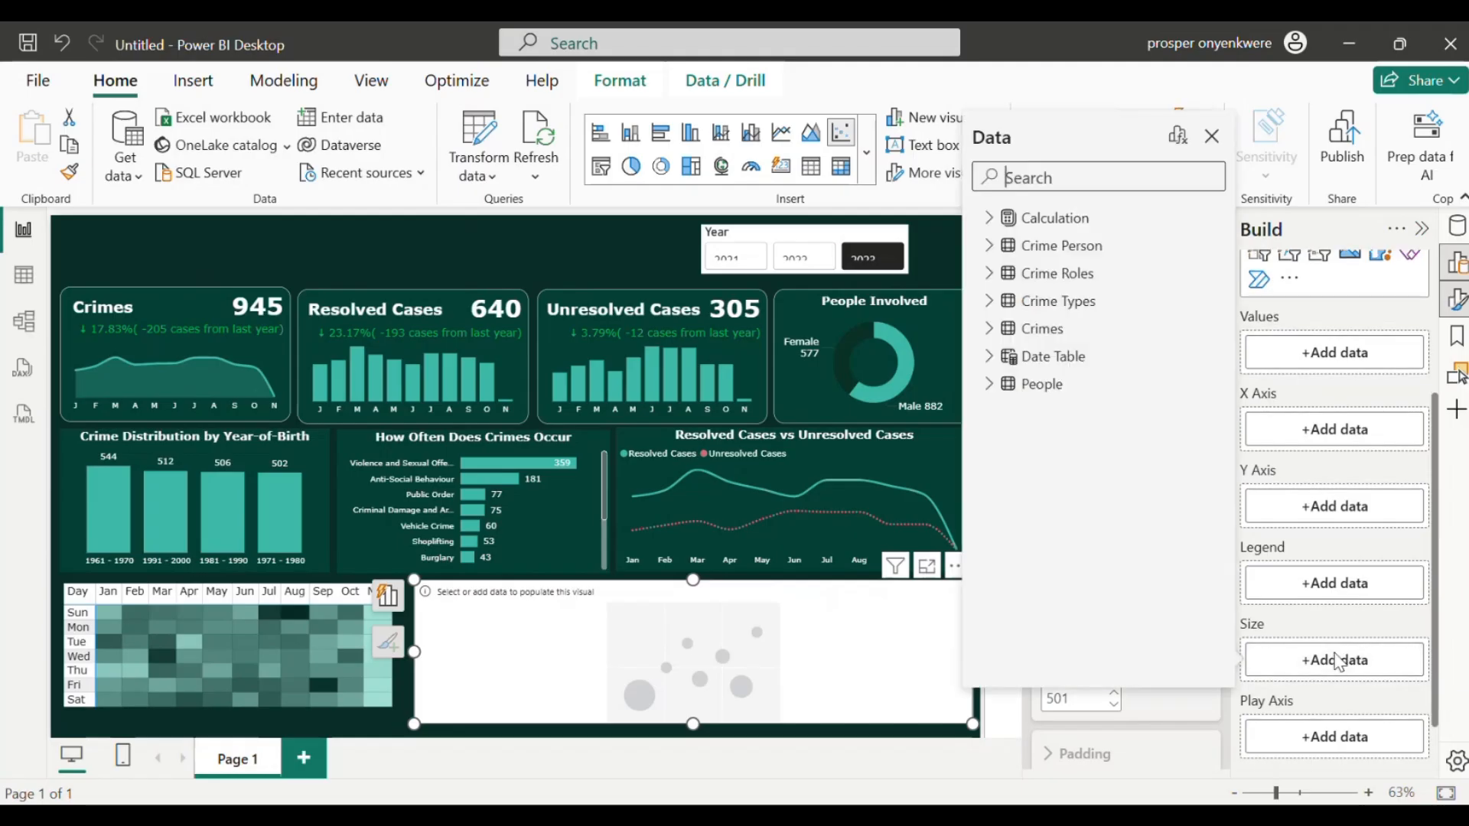